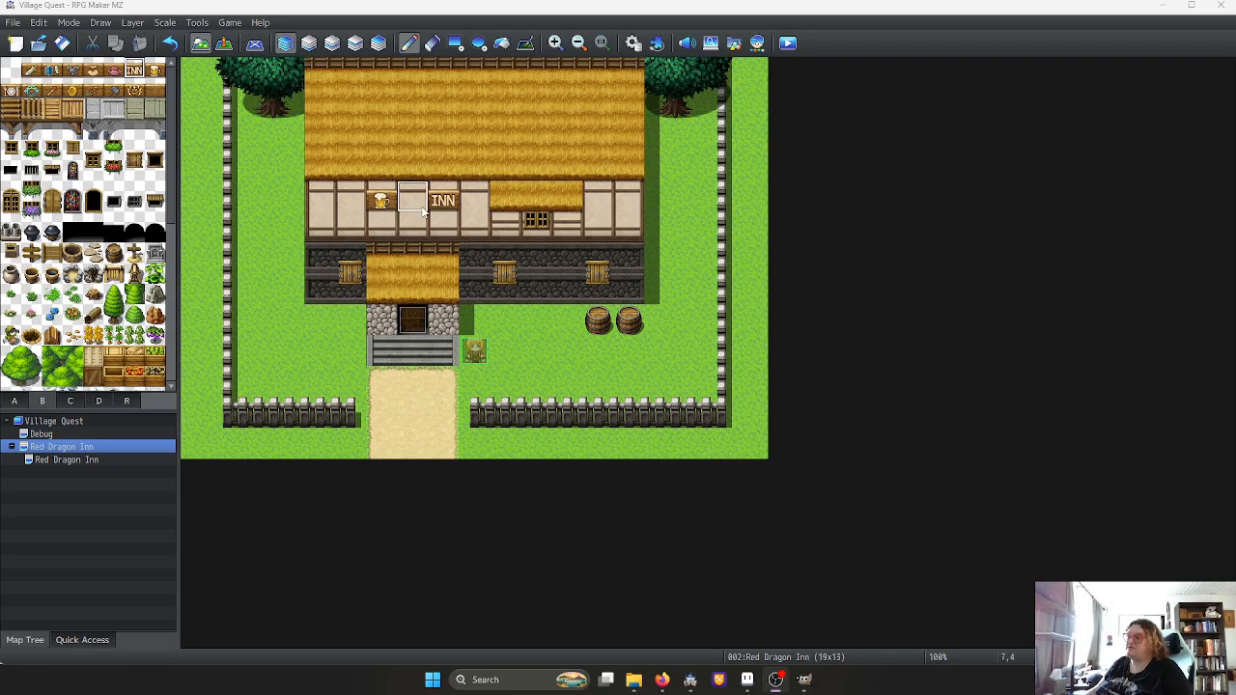
Open Sound Test, set the volume to 5 %, and play the World Travelers background music
scroll(481, 232, "up", 2, "ctrl")
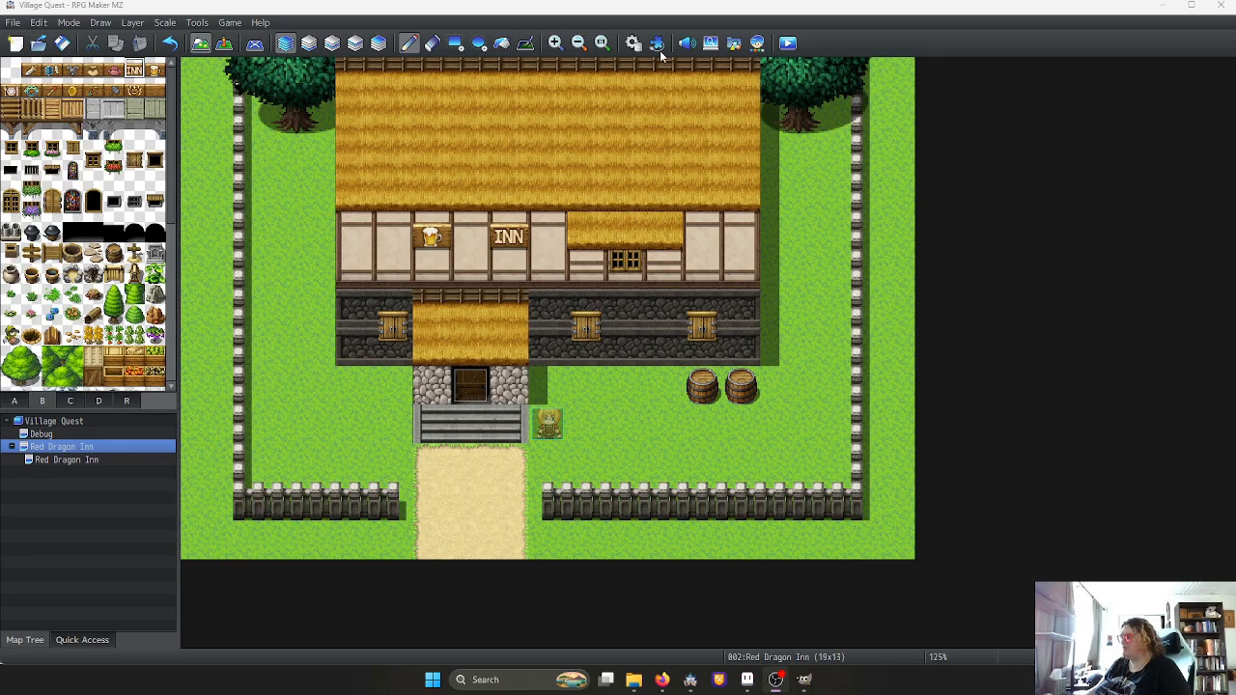
left_click(691, 48)
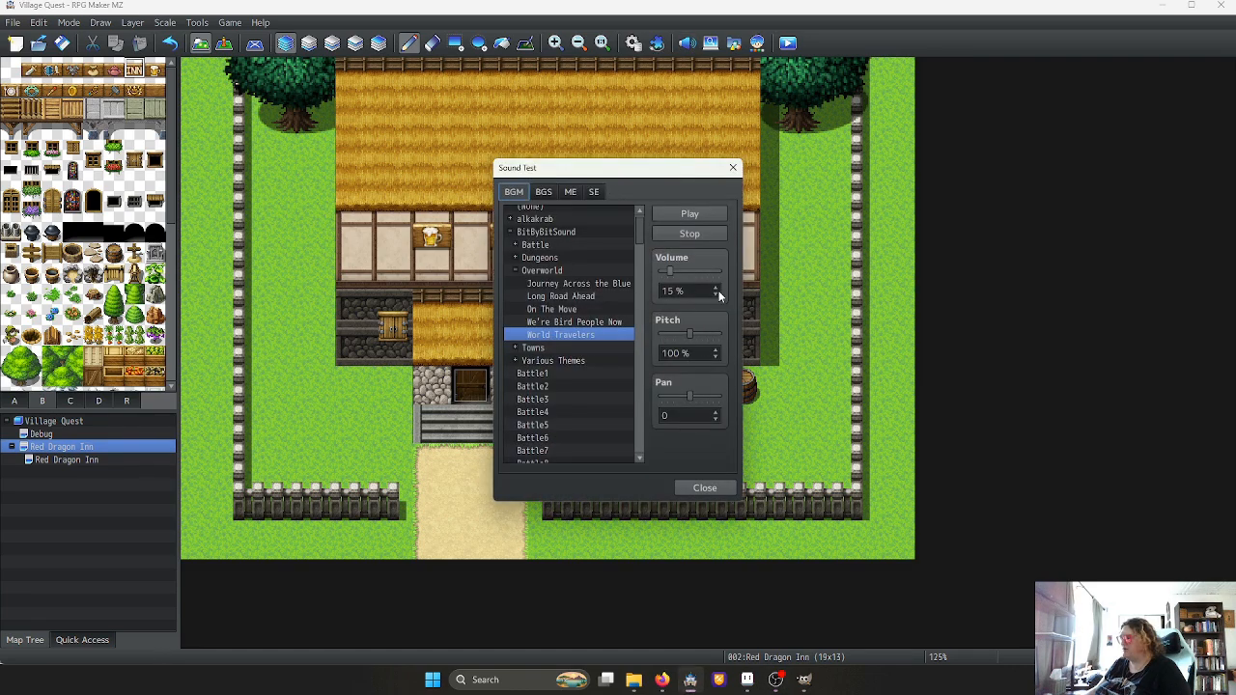
left_click(715, 293)
left_click(716, 294)
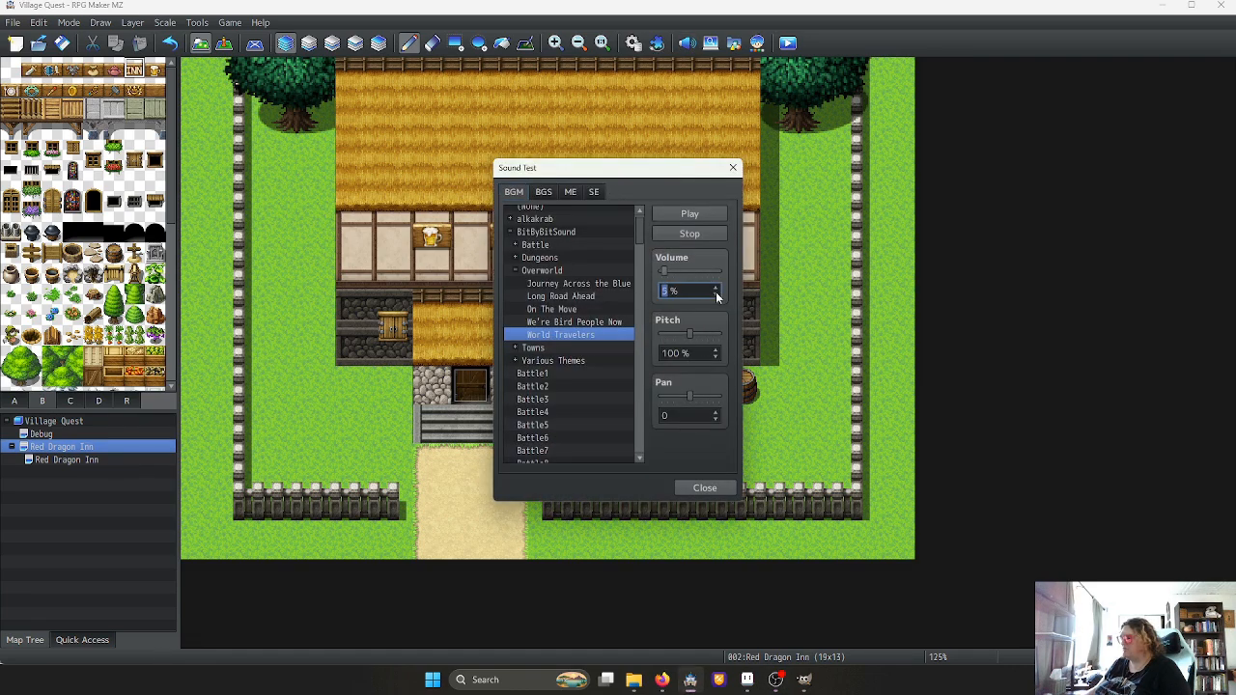
left_click(689, 214)
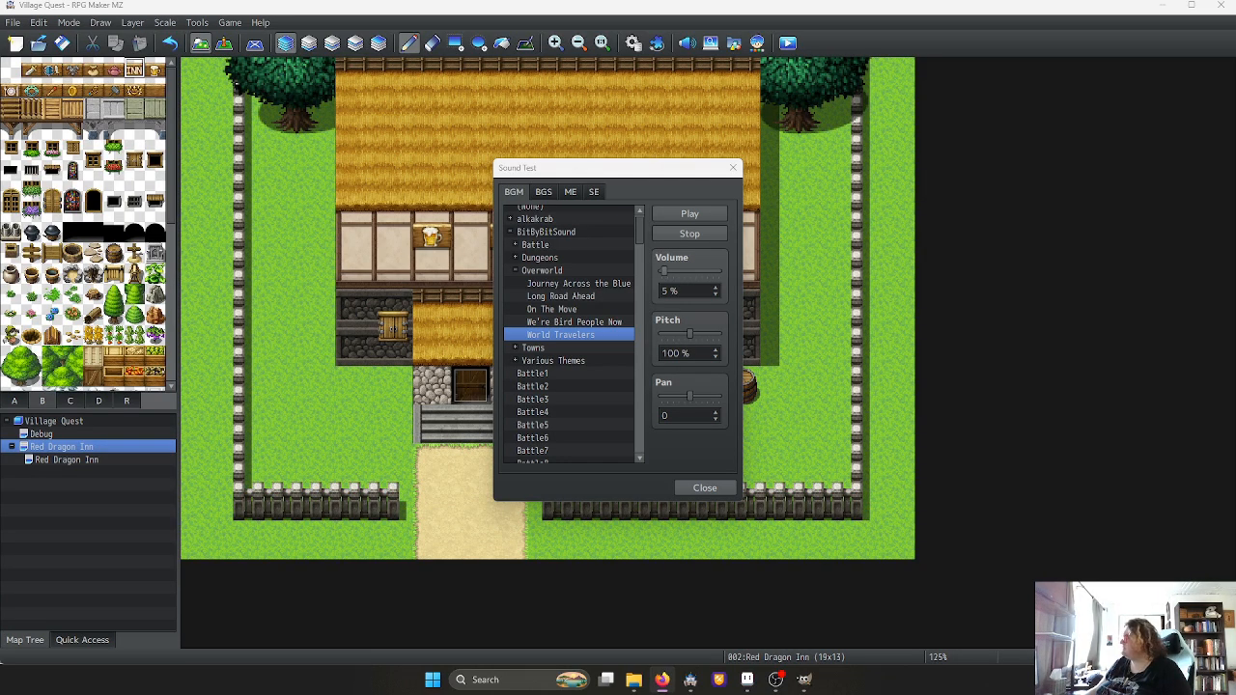
Bring Firefox over maximized and look through the Merry ReStaff December 2021 page down to the Candacis cottage assets
left_click_drag(1234, 49, 519, 89)
double_click(689, 87)
scroll(530, 214, "up", 15)
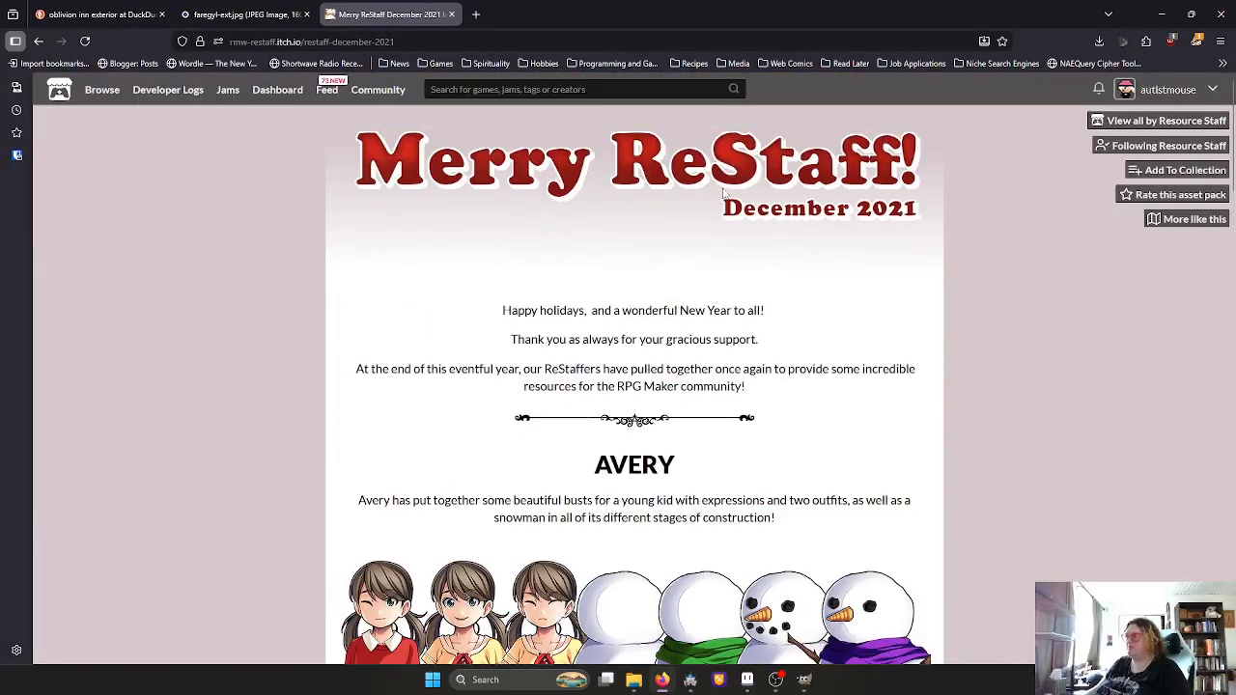
left_click(543, 89)
type("bit")
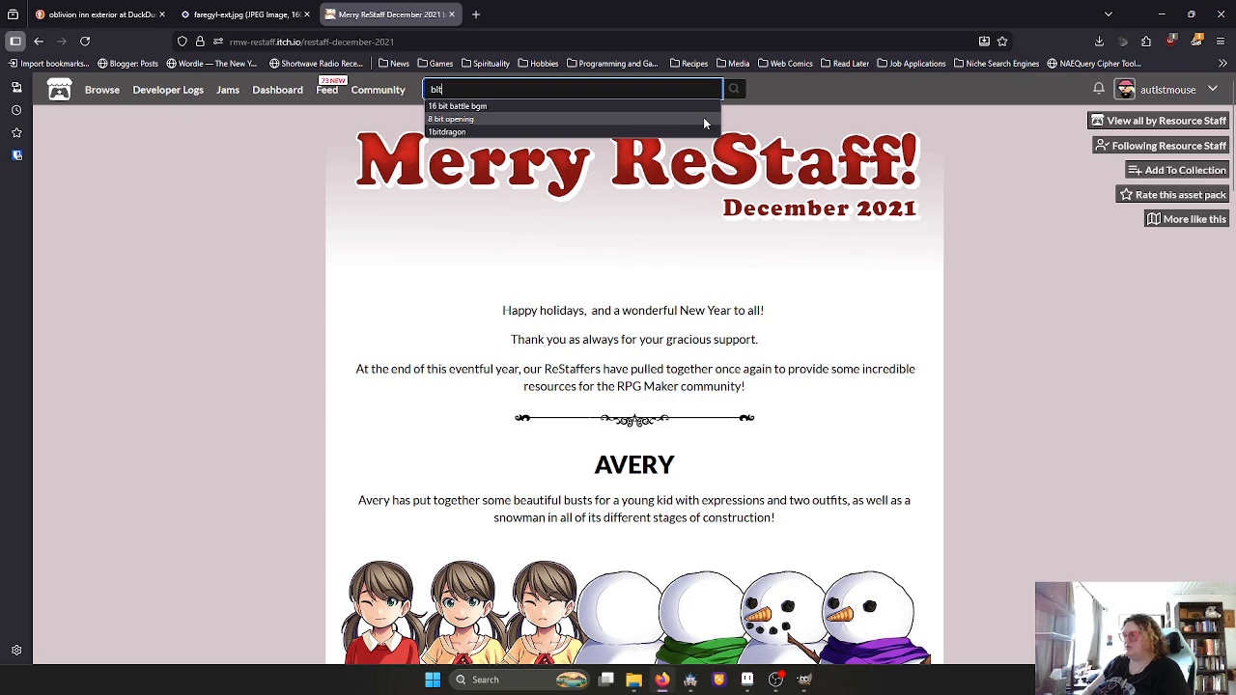
scroll(615, 369, "down", 6)
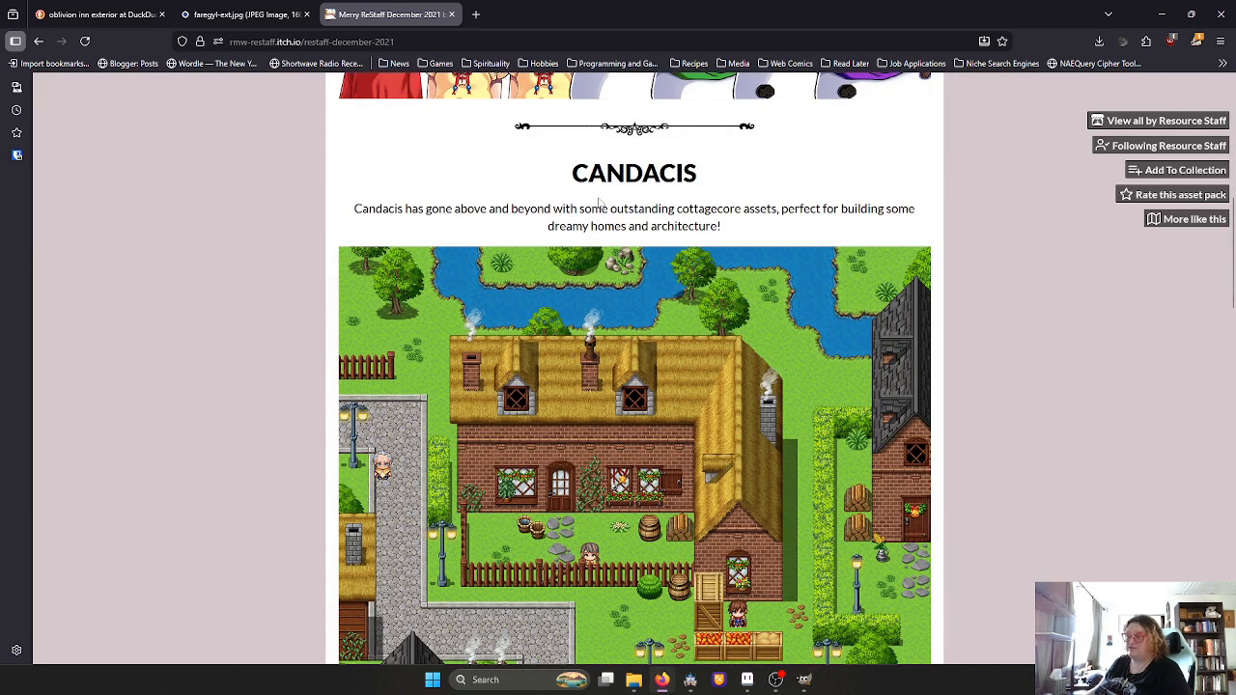
scroll(607, 307, "down", 2)
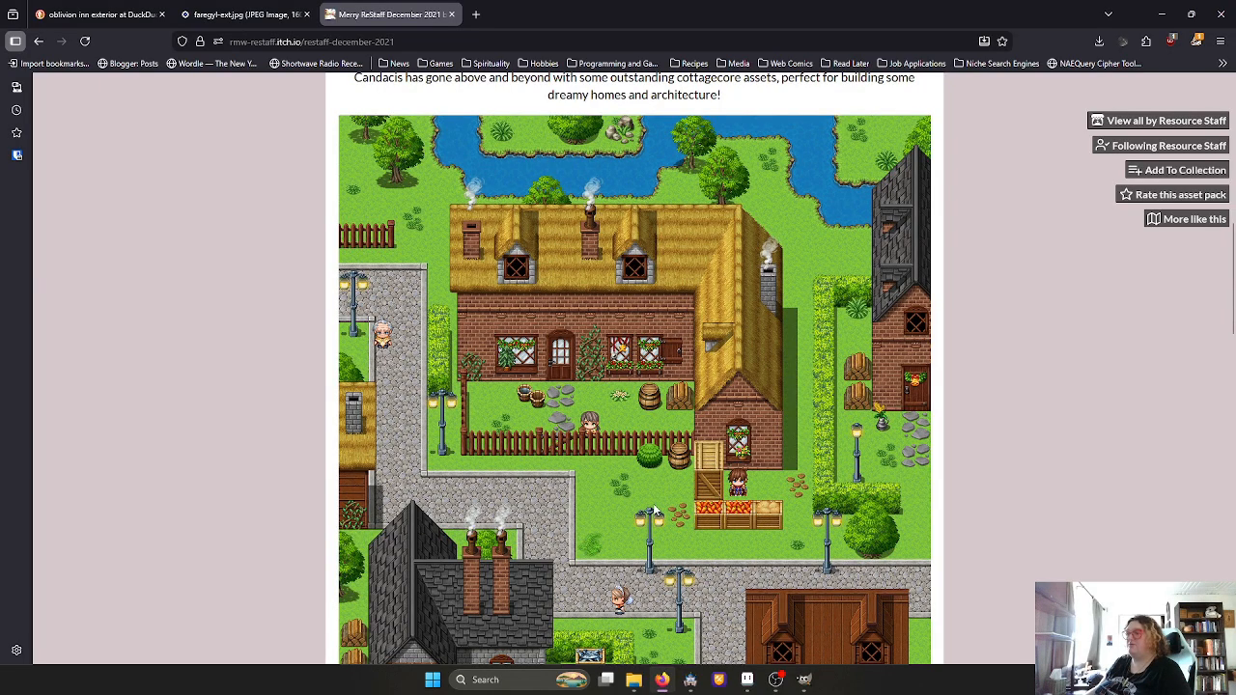
scroll(637, 451, "up", 10)
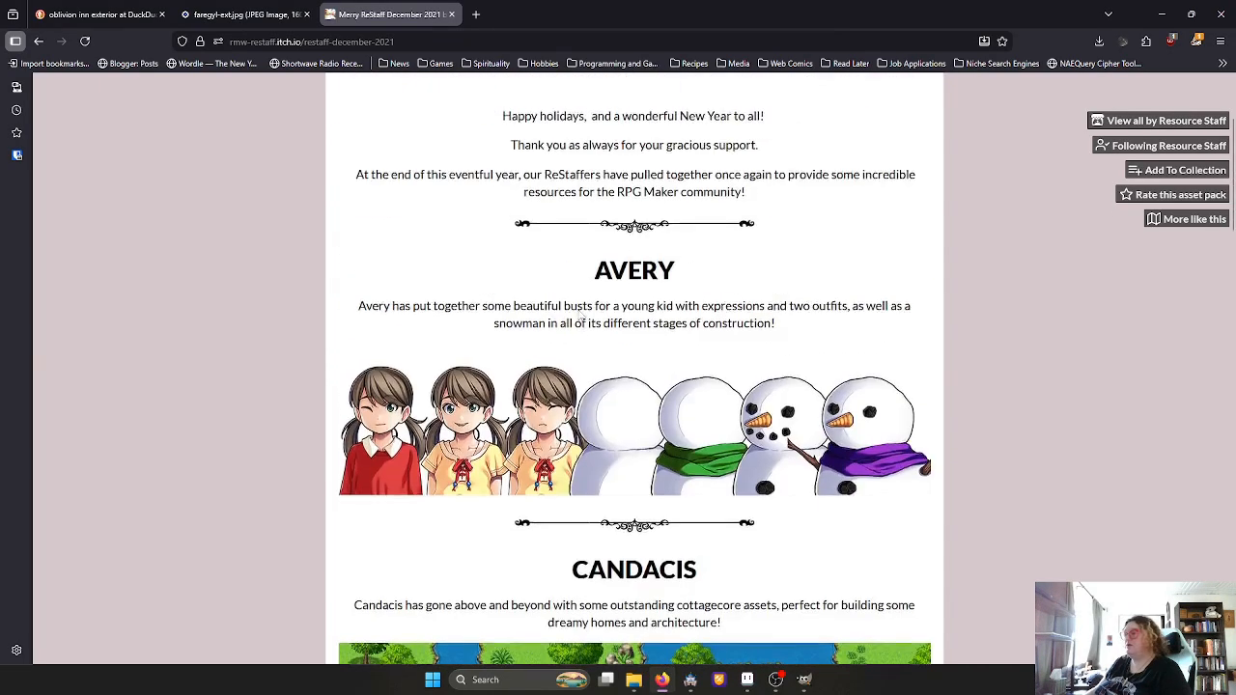
Search itch.io for "bitbybit sound" and look over the results
left_click(520, 90)
type("bitby")
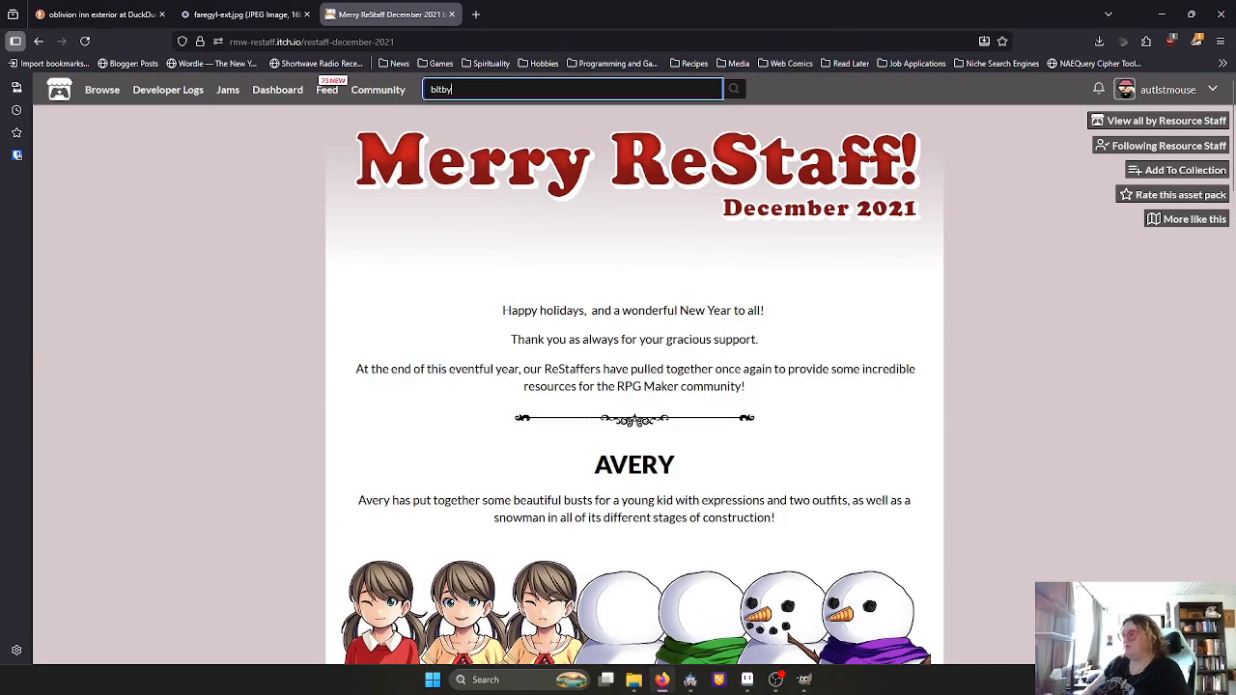
type("bit sound")
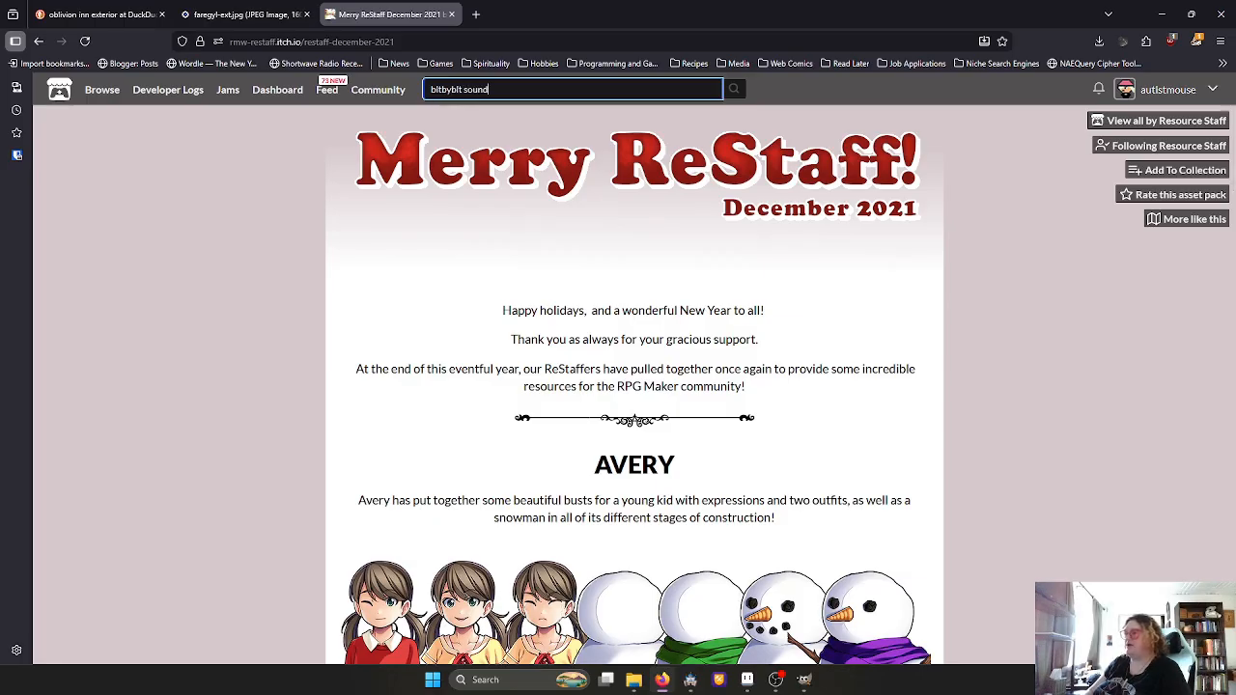
key("Return")
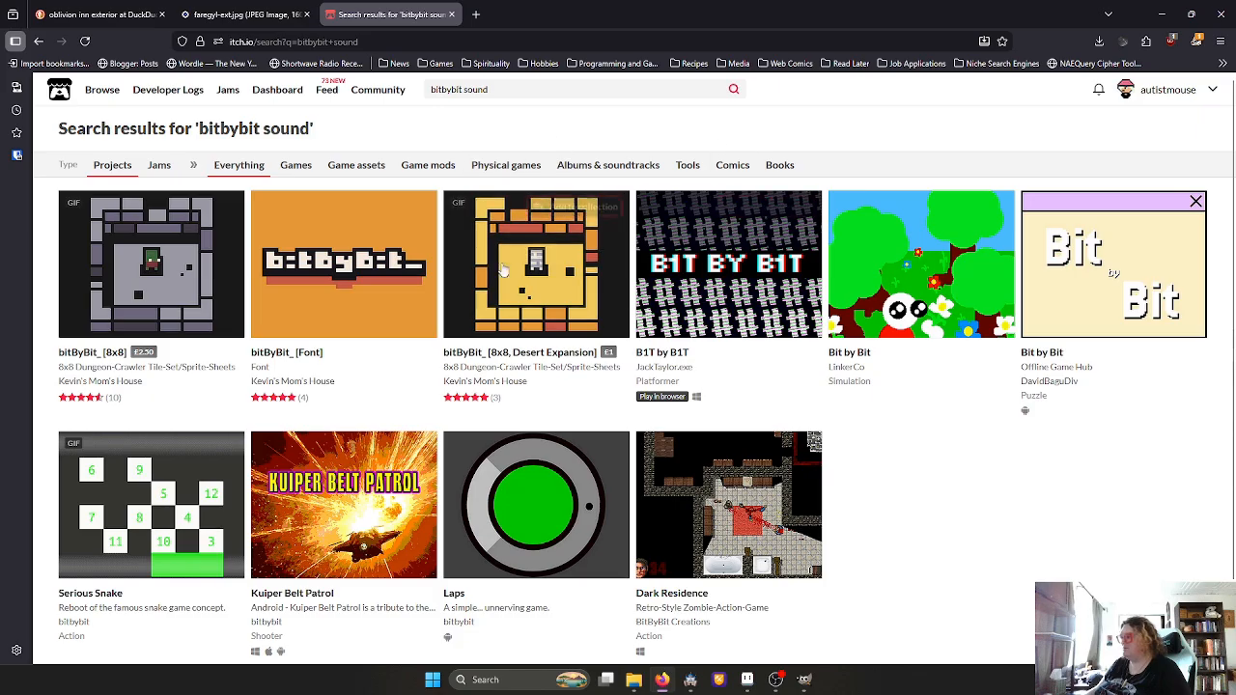
scroll(535, 222, "down", 2)
scroll(675, 193, "up", 2)
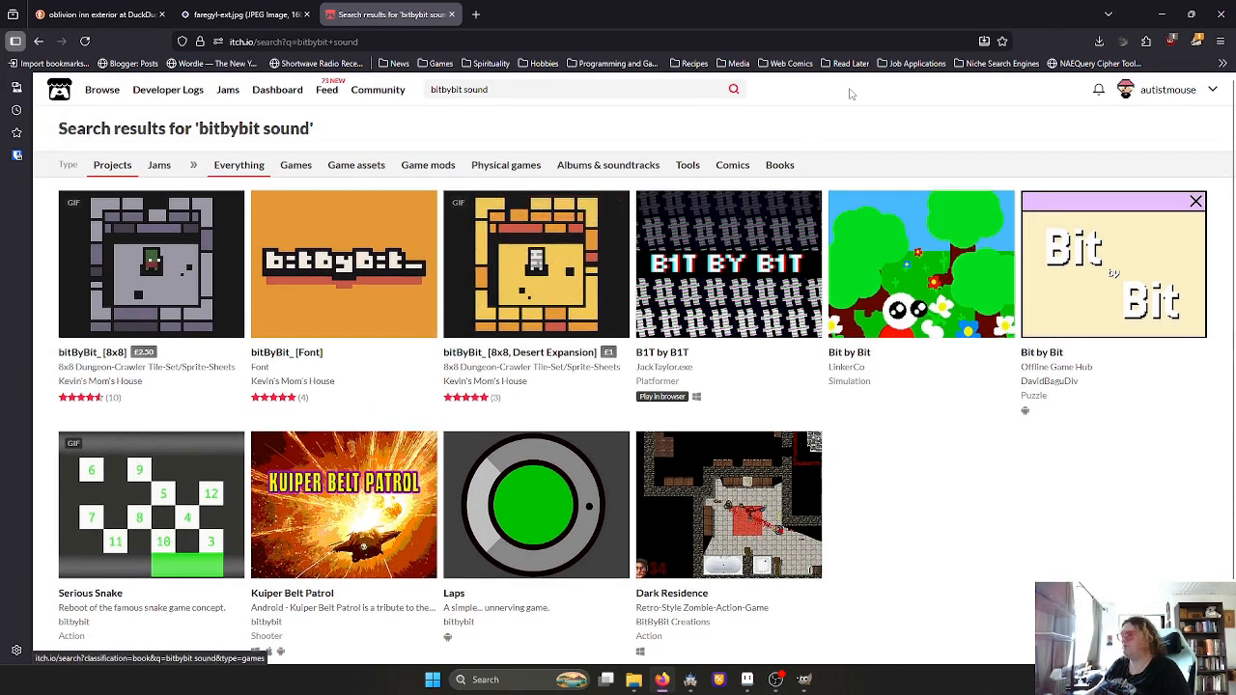
Search itch.io again with the query written as one word, "bitbybitsound"
left_click(531, 88)
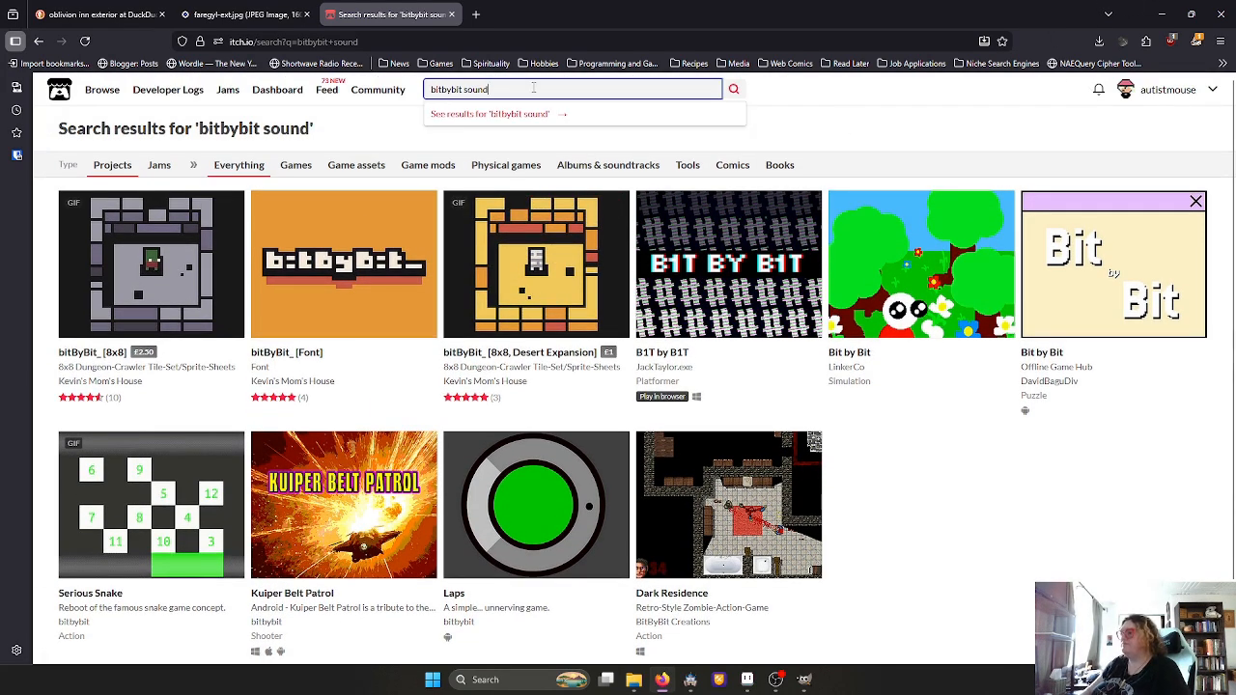
key("BackSpace")
key("BackSpace")
key("BackSpace")
key("BackSpace")
key("BackSpace")
key("BackSpace")
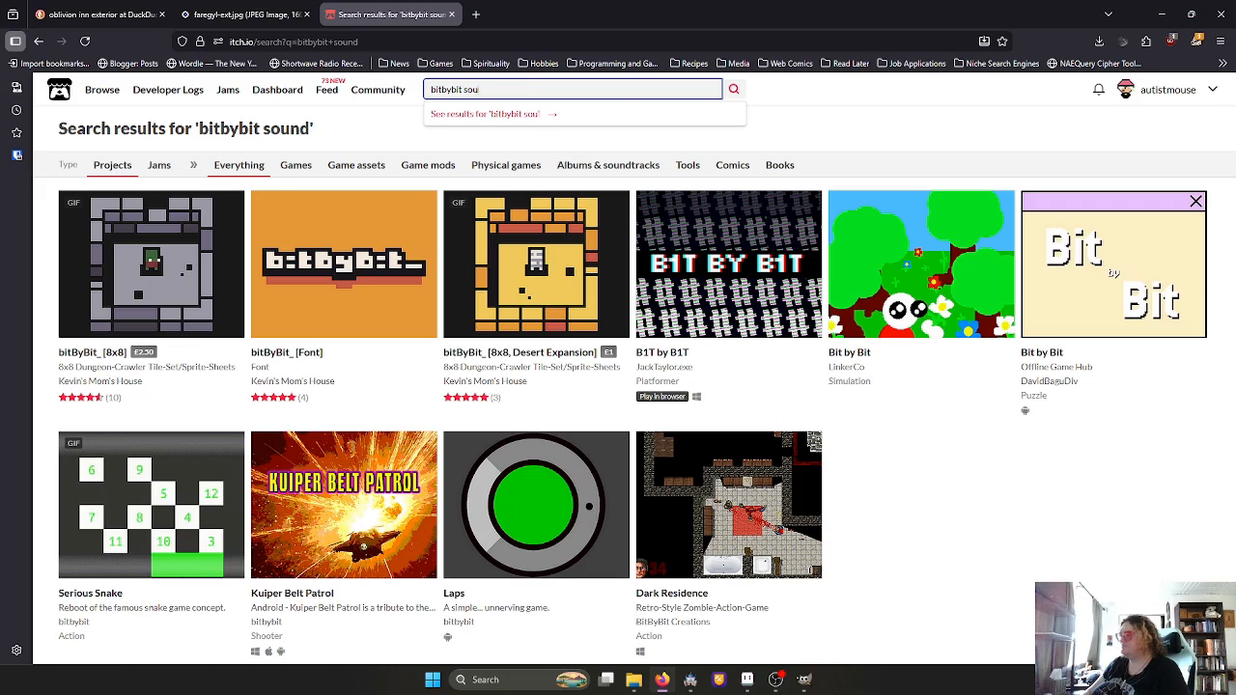
type("sound")
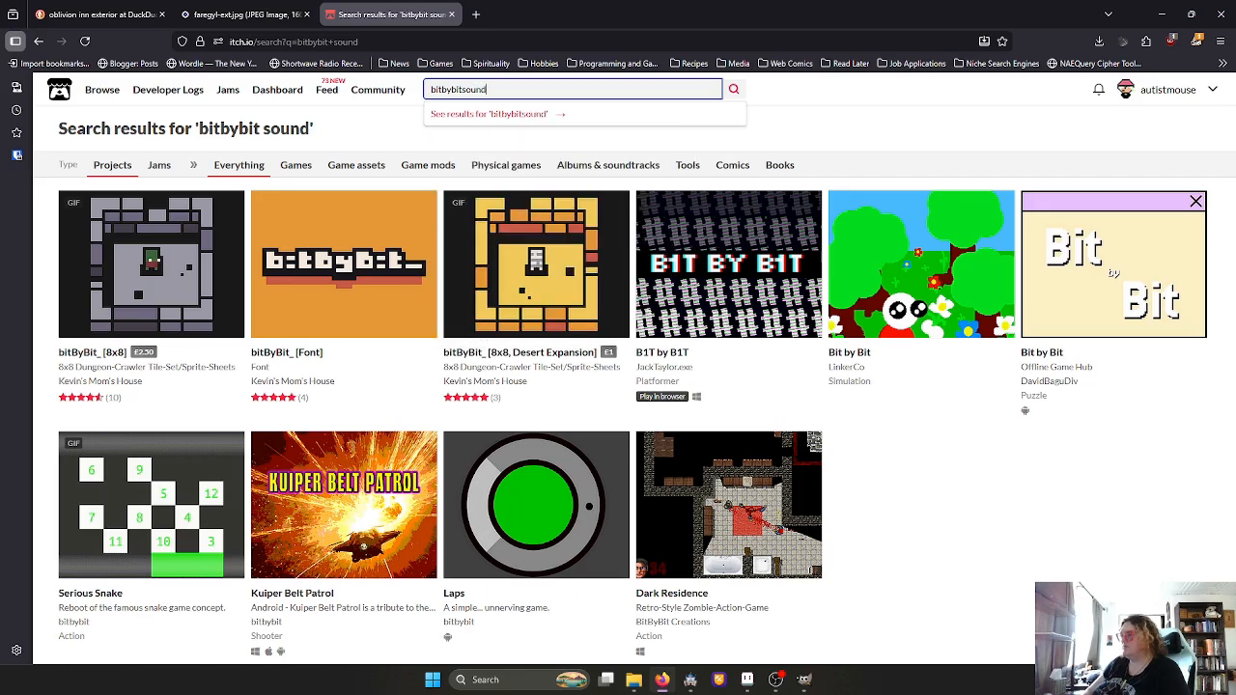
key("Return")
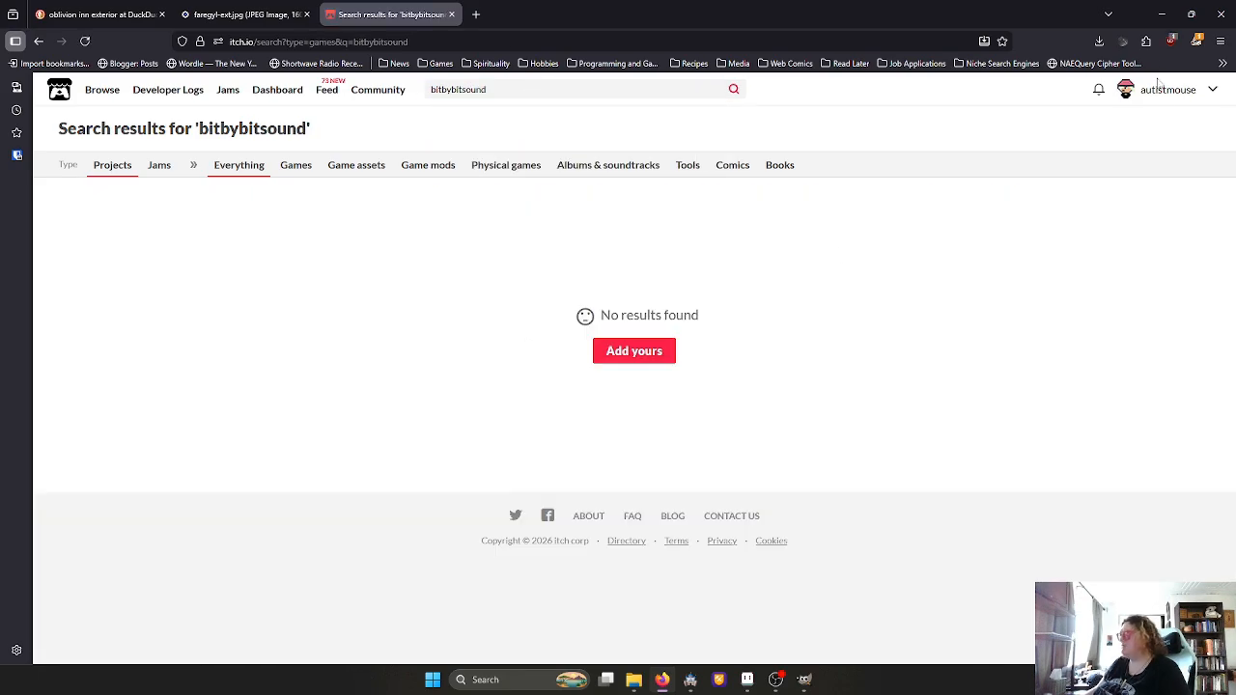
left_click(1178, 93)
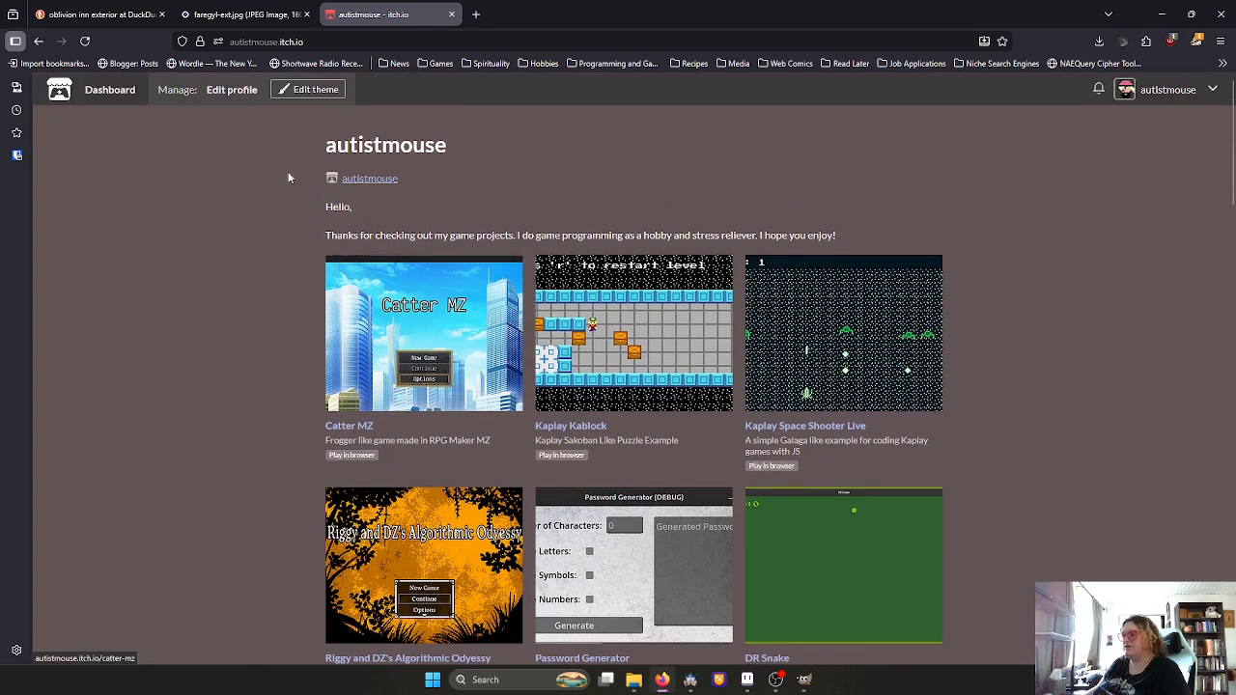
left_click(1170, 89)
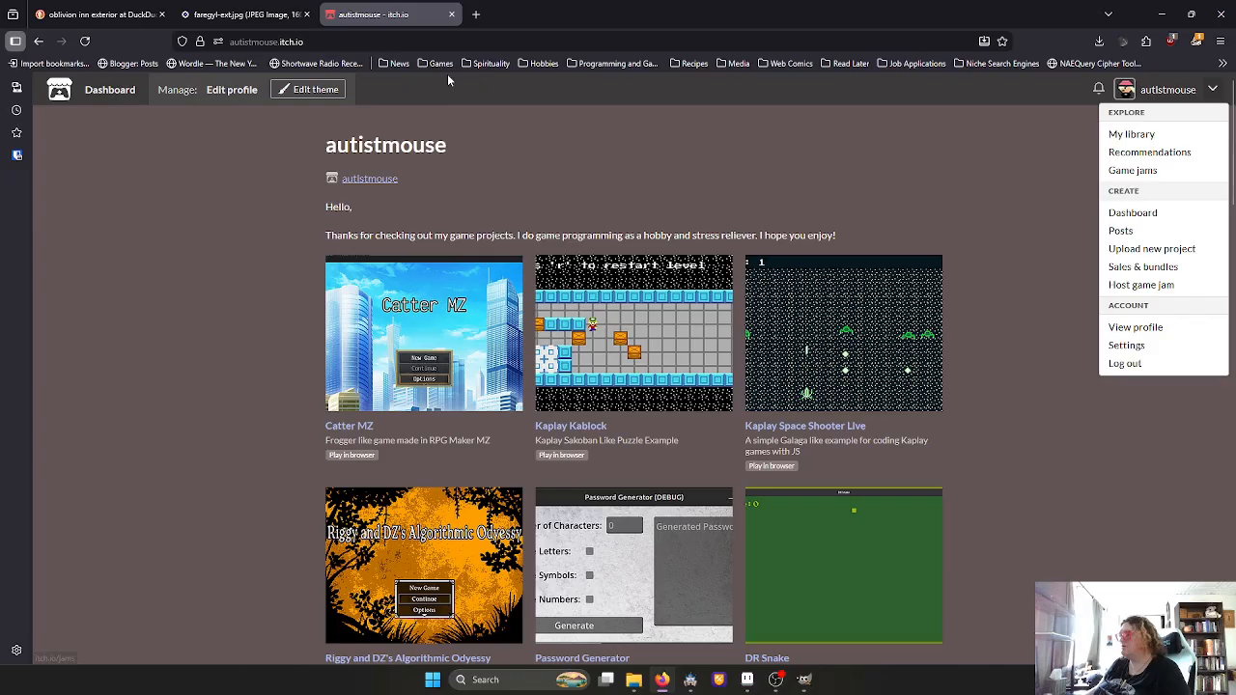
Search the web for "burt at bitbybit sound" and view the Bit By Bit Sound Patreon page
left_click(423, 41)
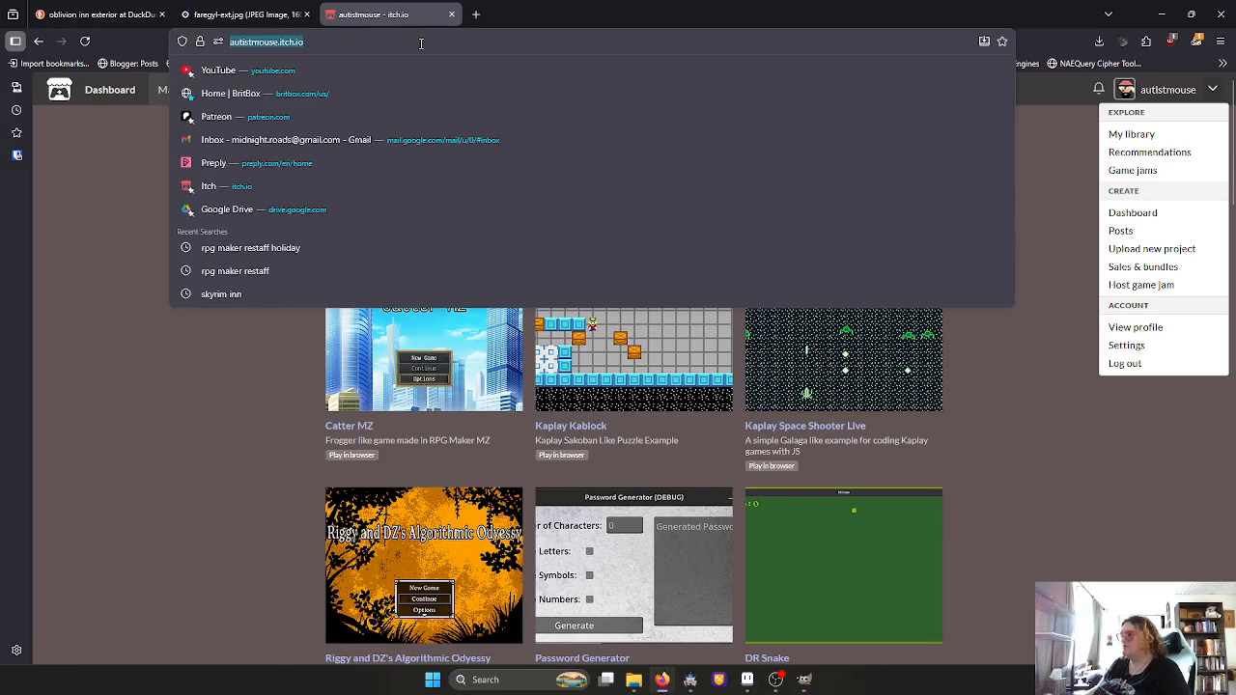
type("b")
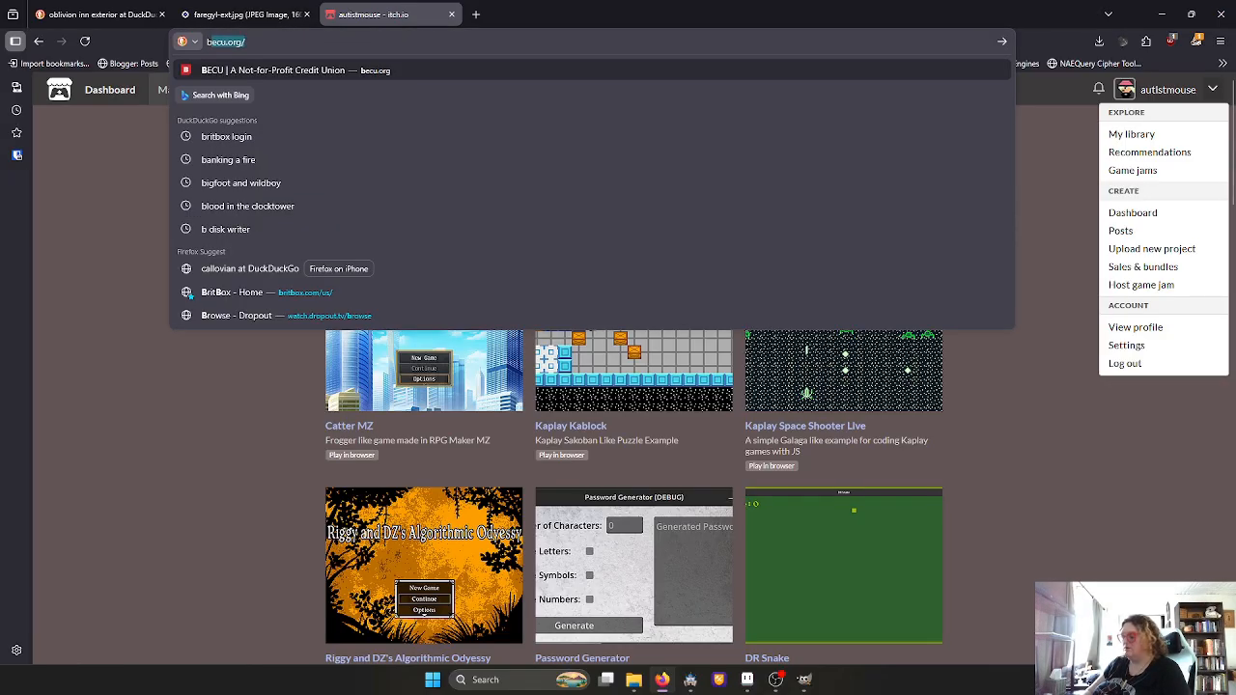
type("urt at")
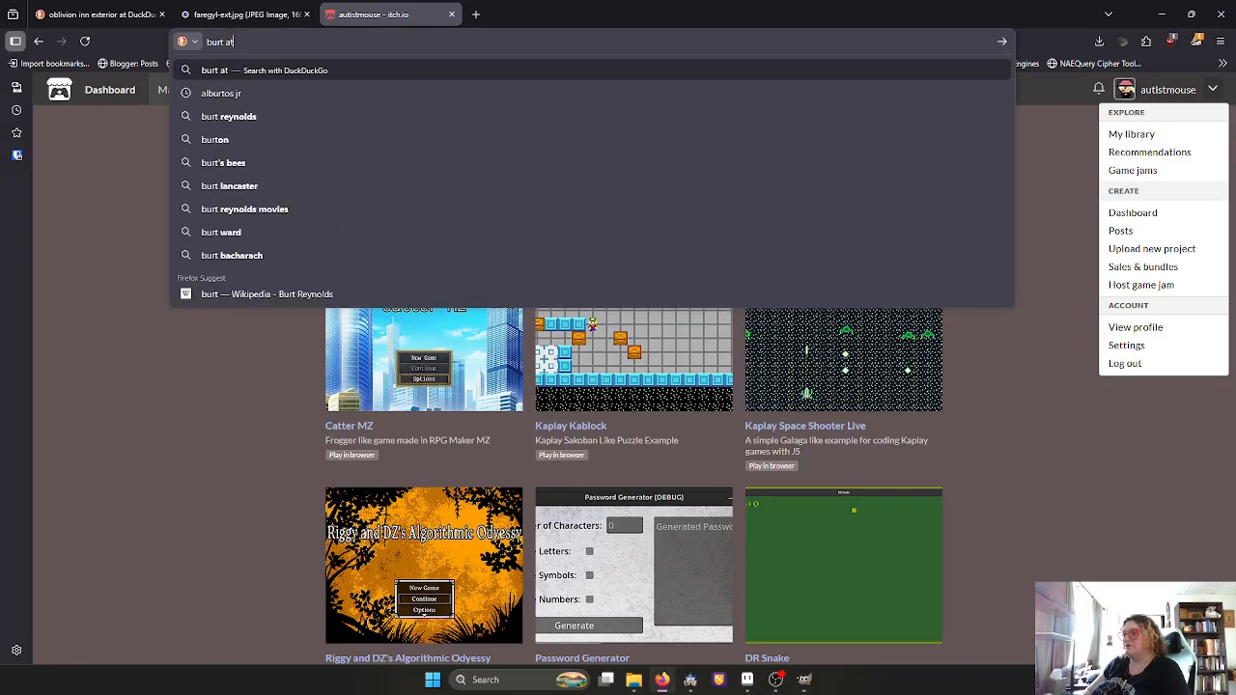
type(" bitbybit sound")
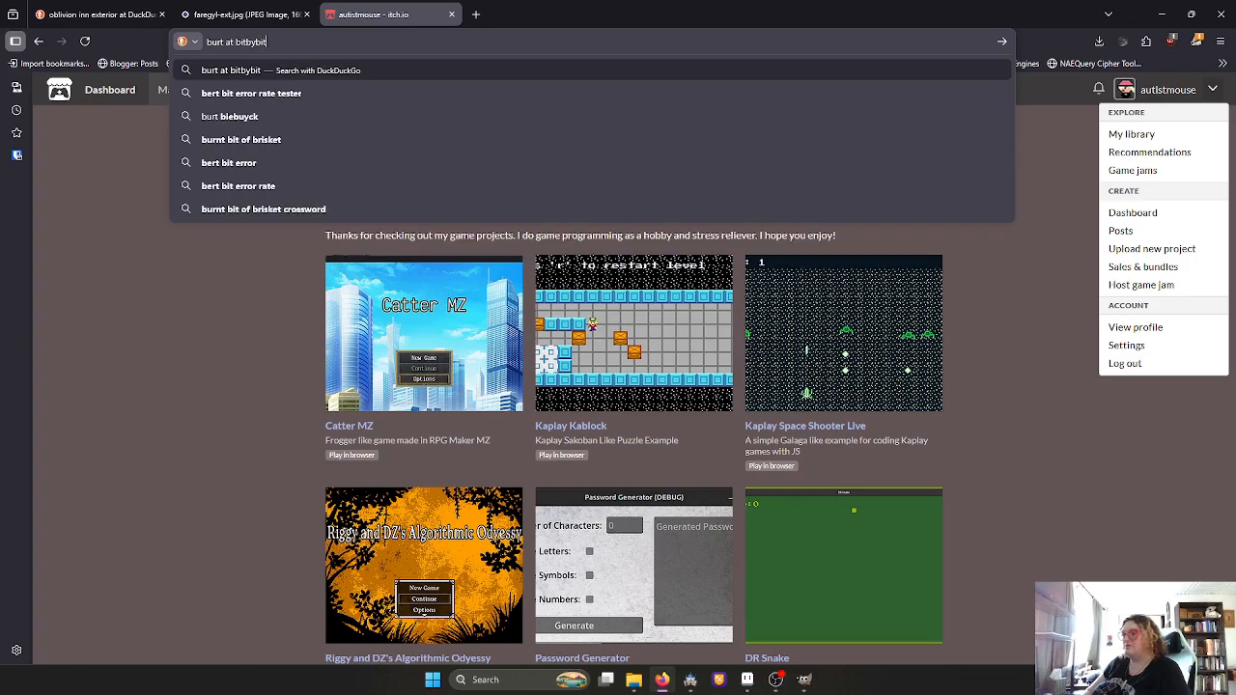
key("Return")
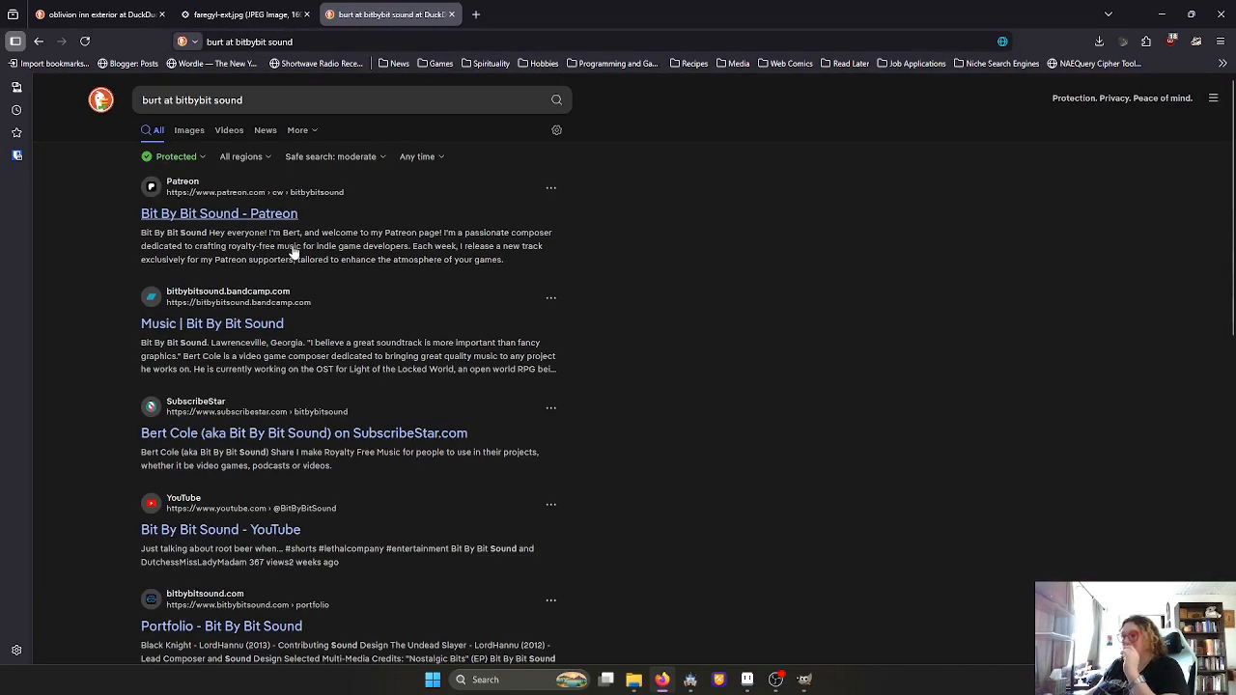
left_click(277, 214)
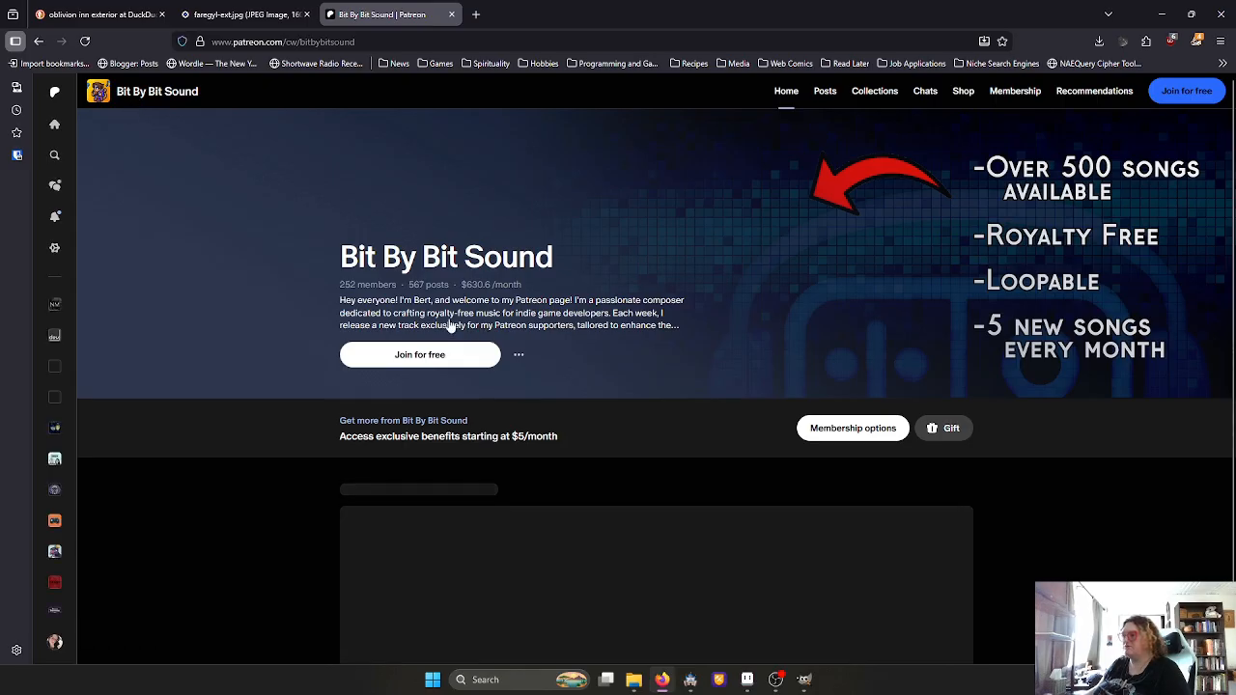
scroll(640, 361, "down", 3)
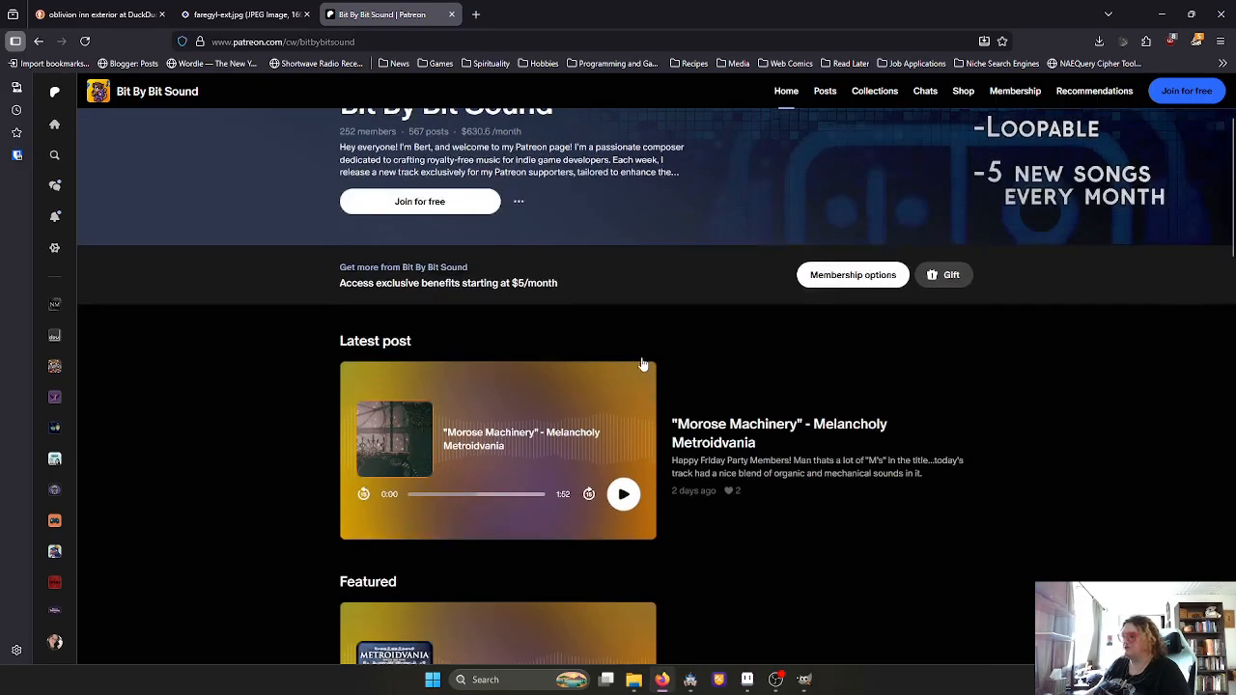
scroll(643, 361, "up", 3)
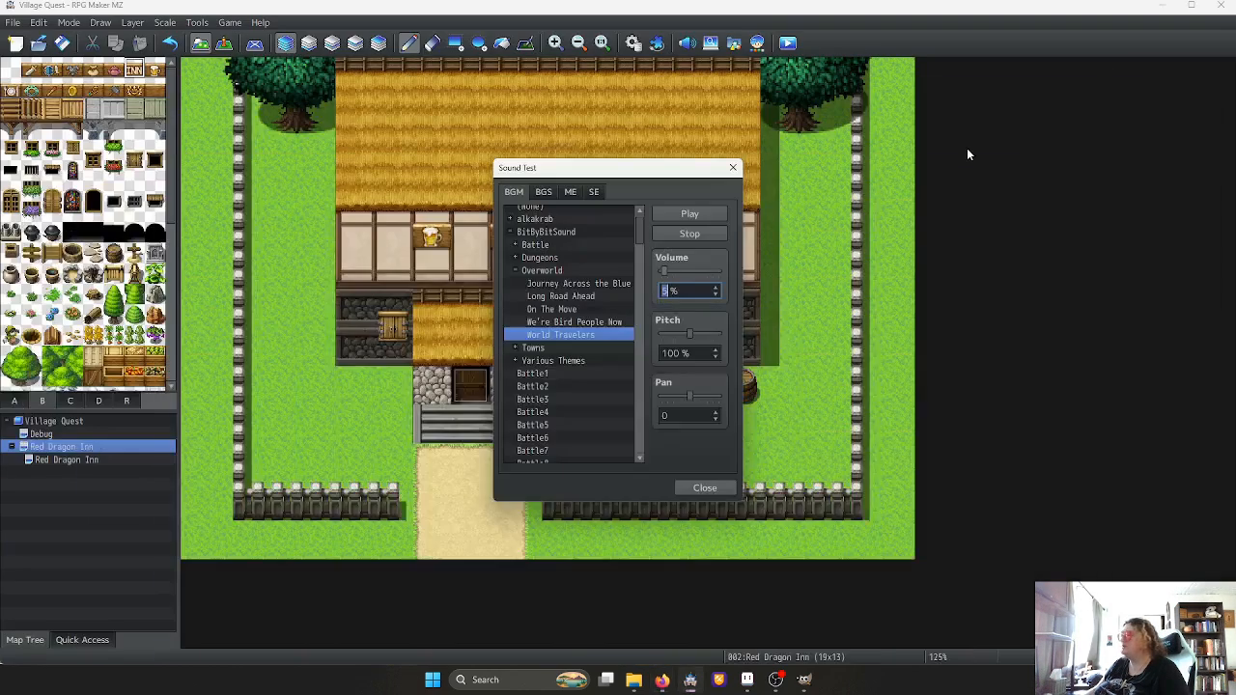
Return to RPG Maker MZ, play the World Travelers music, and move the Sound Test window to the other monitor
left_click(1161, 14)
left_click(693, 214)
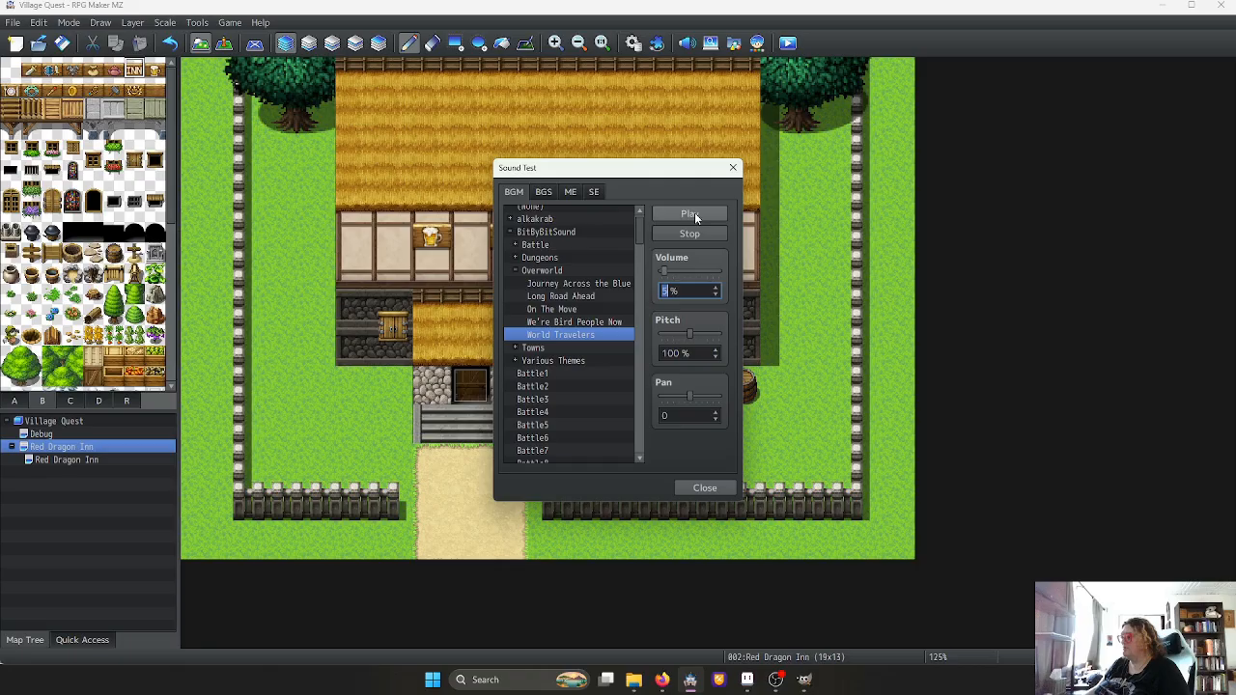
left_click_drag(623, 175, 1234, 118)
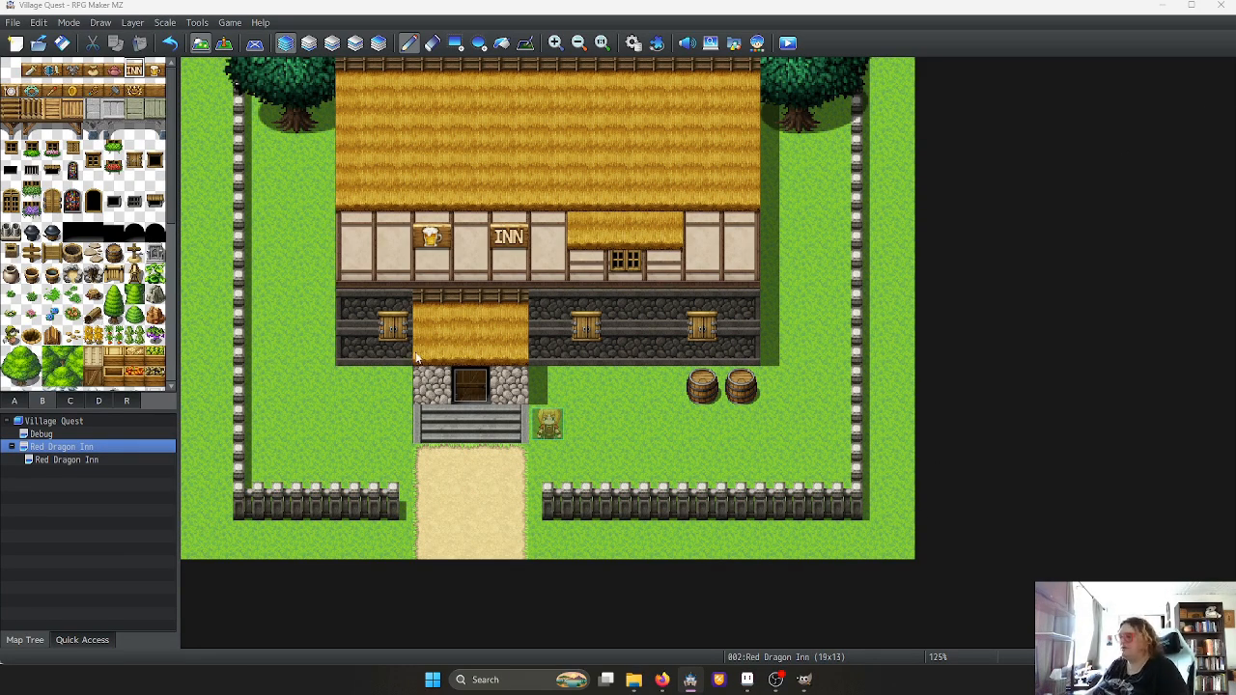
Switch to Aseprite and open !CottageDoors.png, cottage_windows_white.png and Outside_A3_Cottage.png from the Merry ReStaff 2021 - Candacis folder
left_click(747, 680)
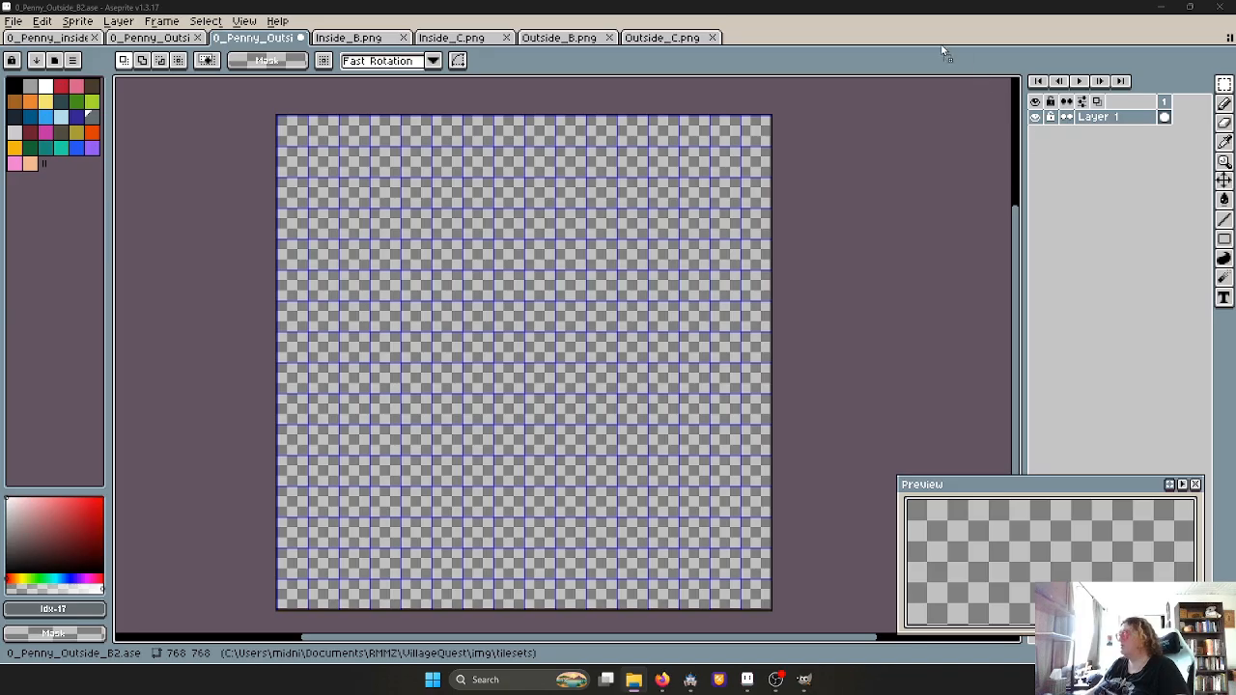
left_click_drag(944, 50, 864, 36)
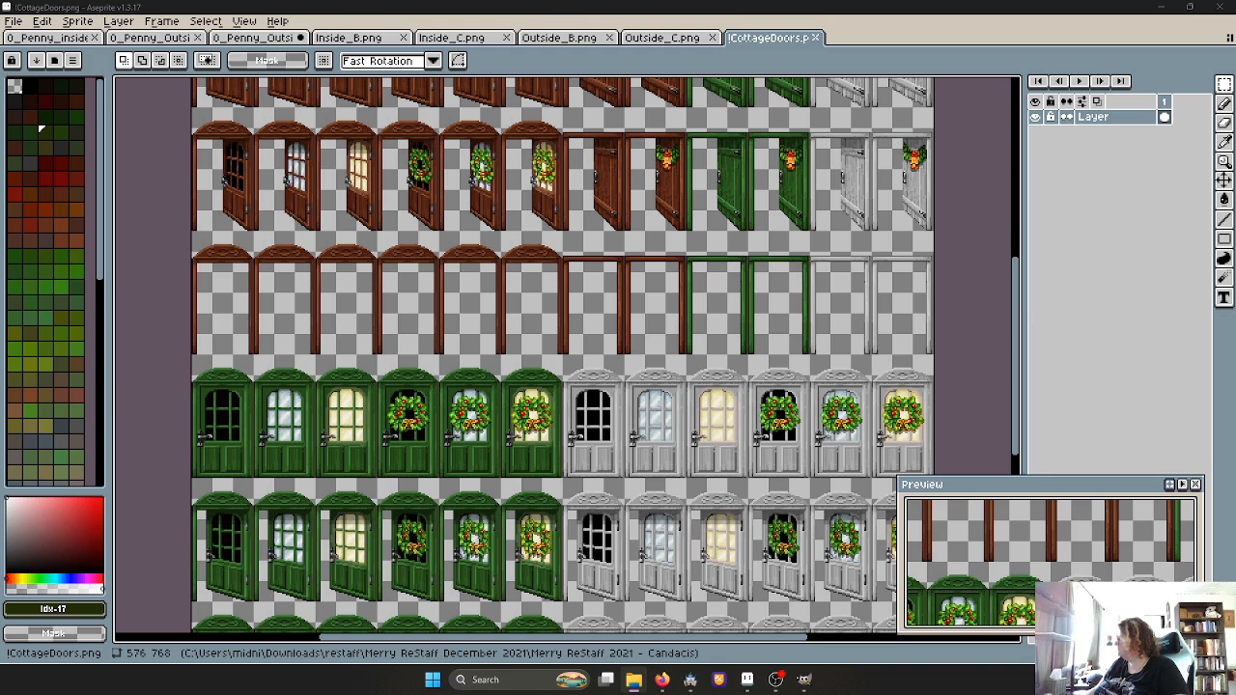
left_click_drag(1235, 159, 905, 30)
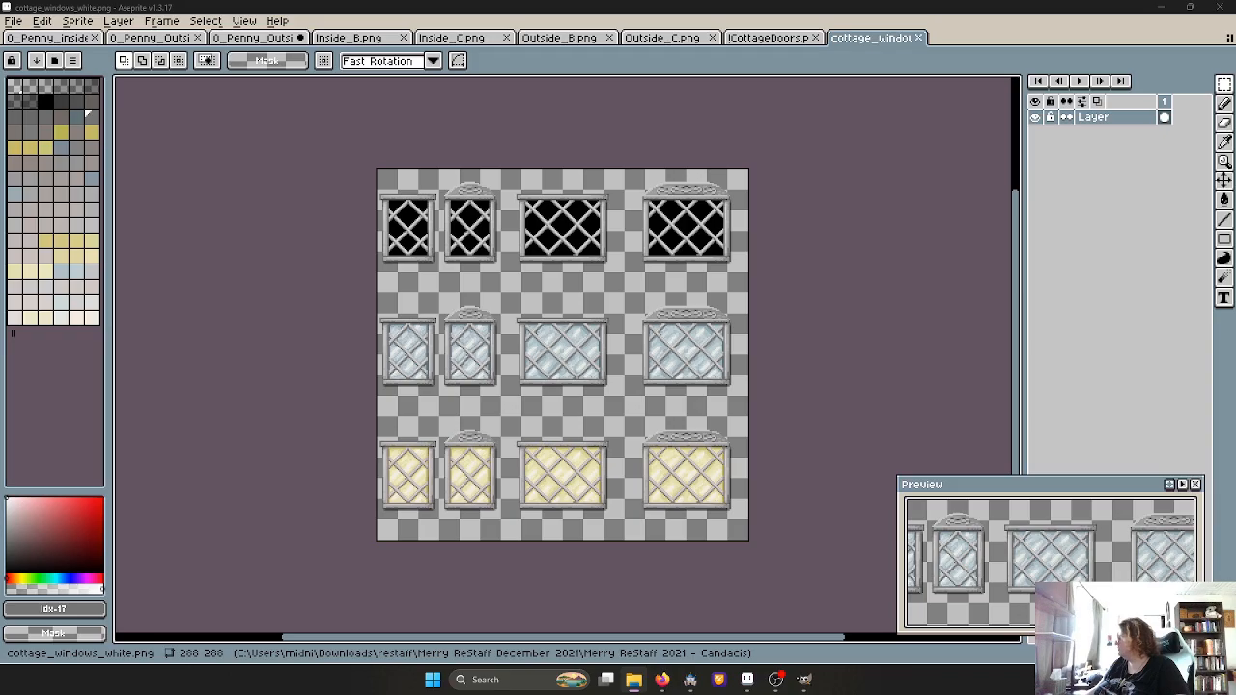
left_click_drag(1052, 44, 1019, 42)
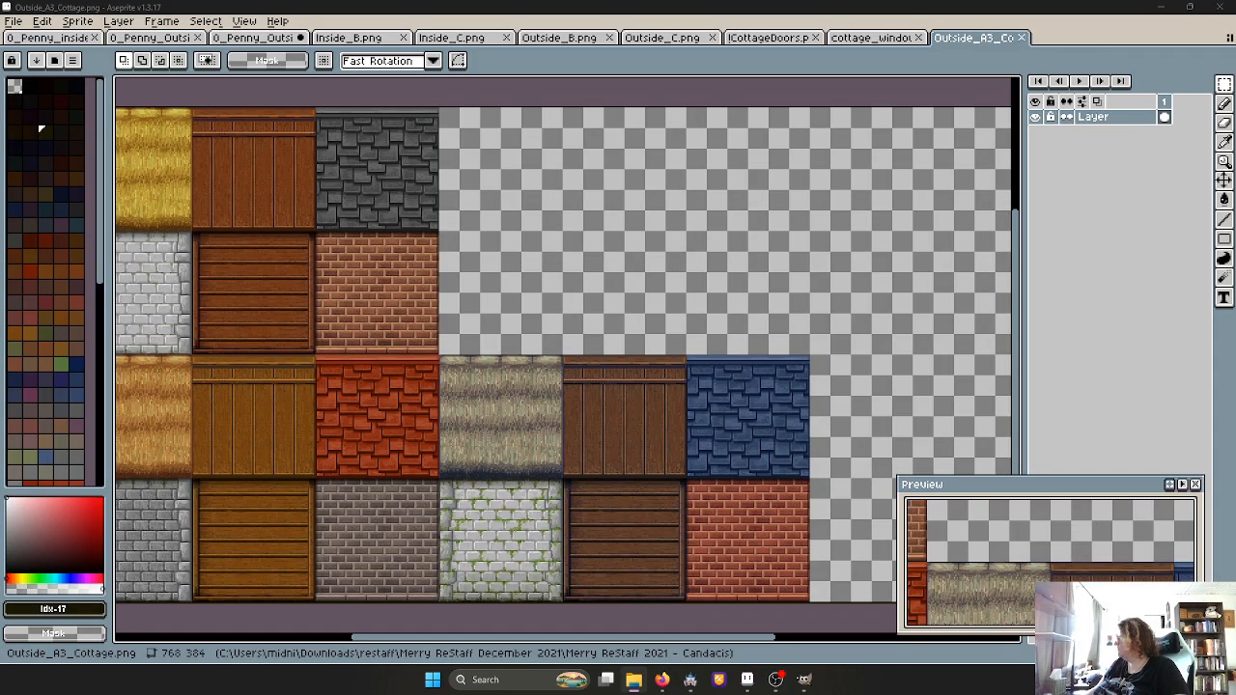
Open the Outside_Cottage_Roof_Window_Extras image without loading its series as an animation, and open Outside_E_Cottage_Roof.png
left_click_drag(1086, 45, 1081, 43)
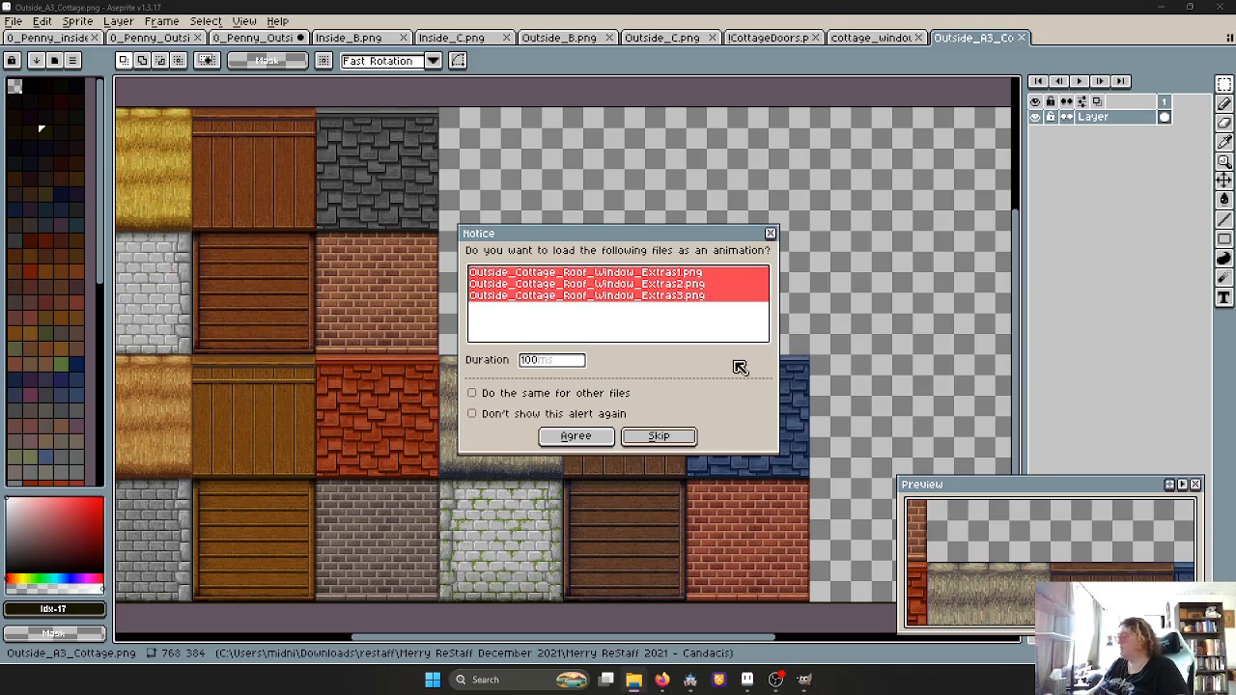
left_click(662, 441)
scroll(768, 426, "down", 3)
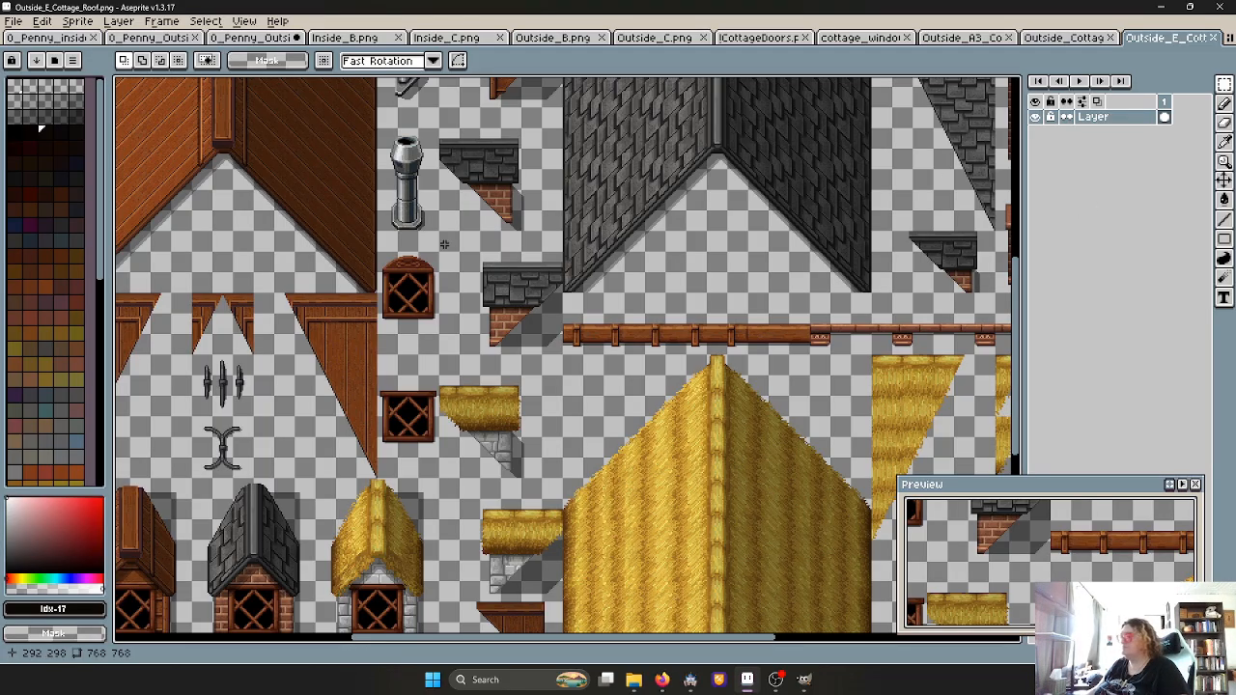
Return from the cottage roof sheet to the blank 0_Penny_Outside_B2.ase tileset and save it
scroll(417, 247, "down", 2)
middle_click_drag(402, 228, 392, 264)
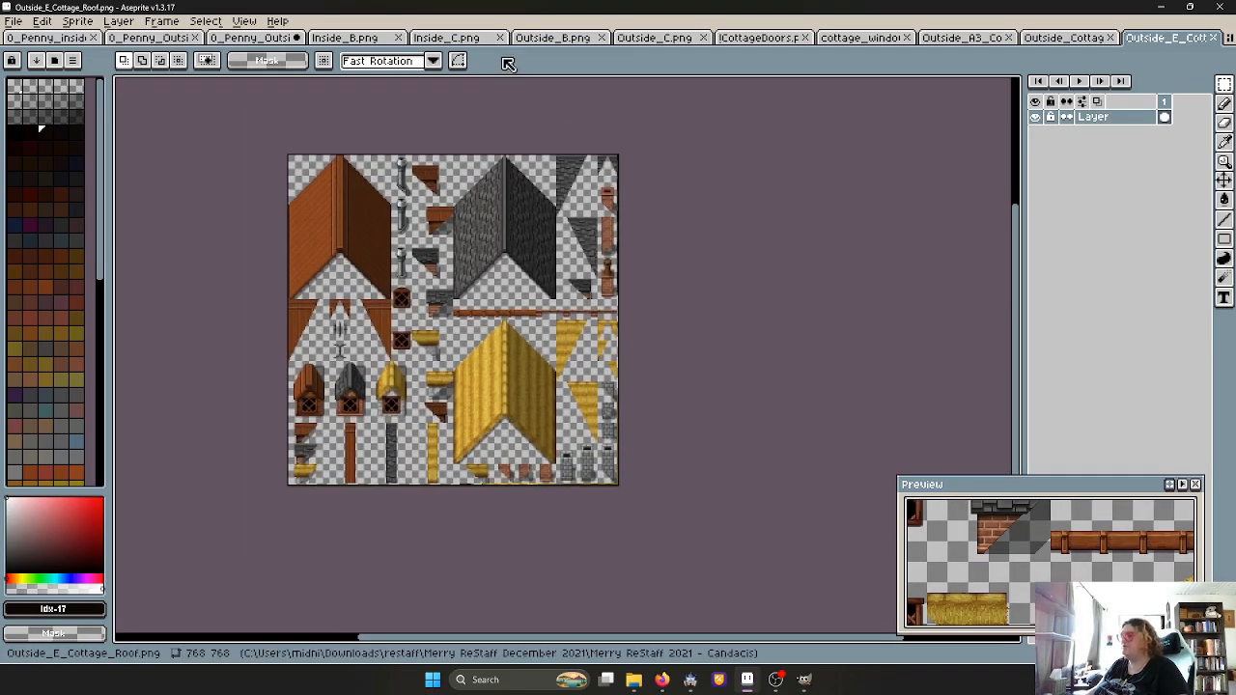
left_click(54, 39)
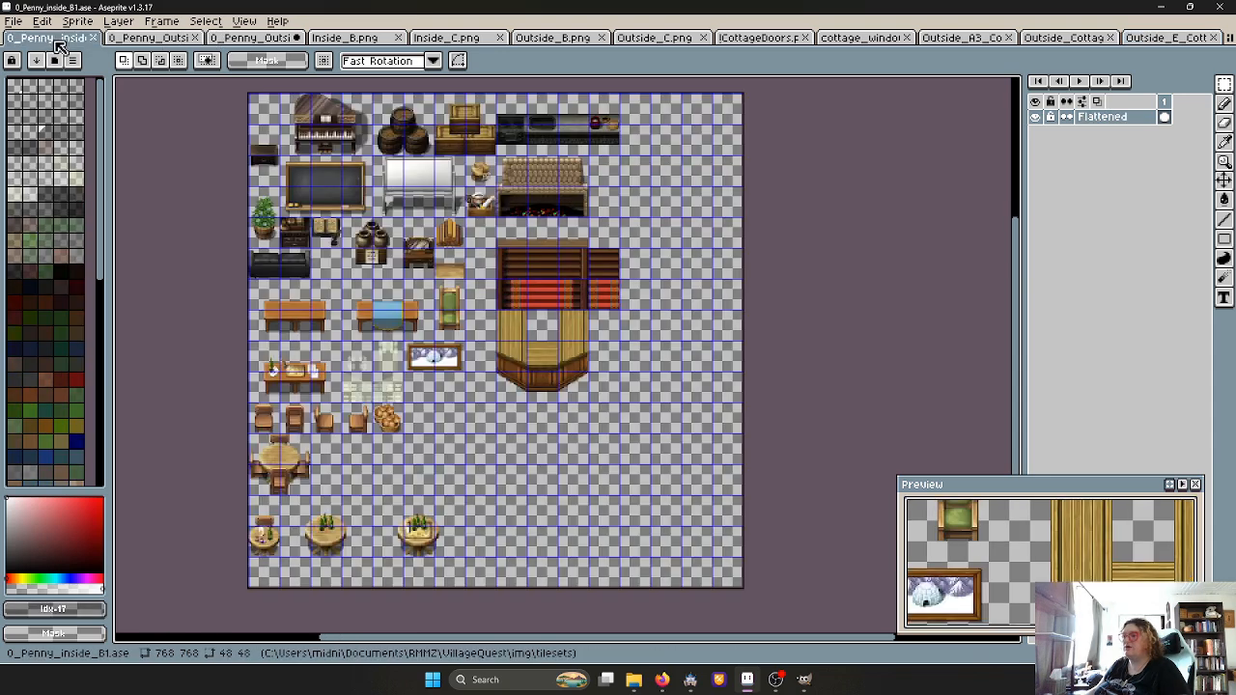
left_click(140, 43)
left_click(222, 45)
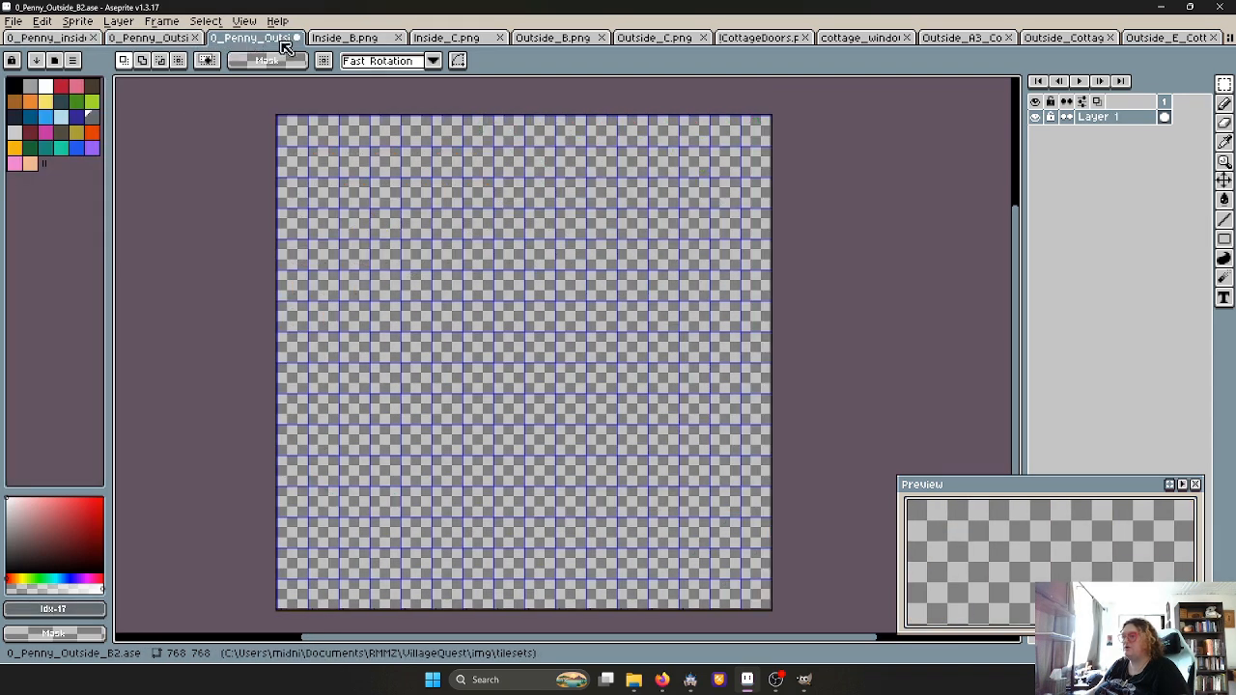
key("ctrl+s")
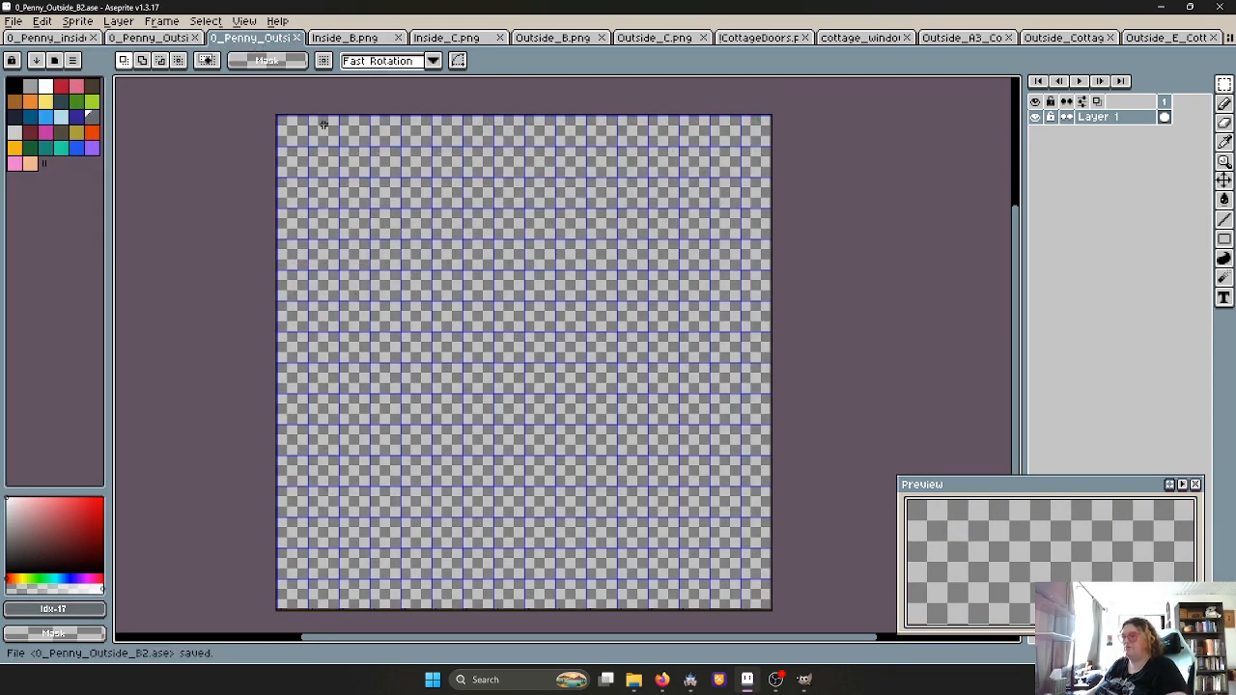
Review the Inside_B, Inside_C, Outside_B and Outside_C tilesets, and return to 0_Penny_Outside_B2.ase
left_click(359, 39)
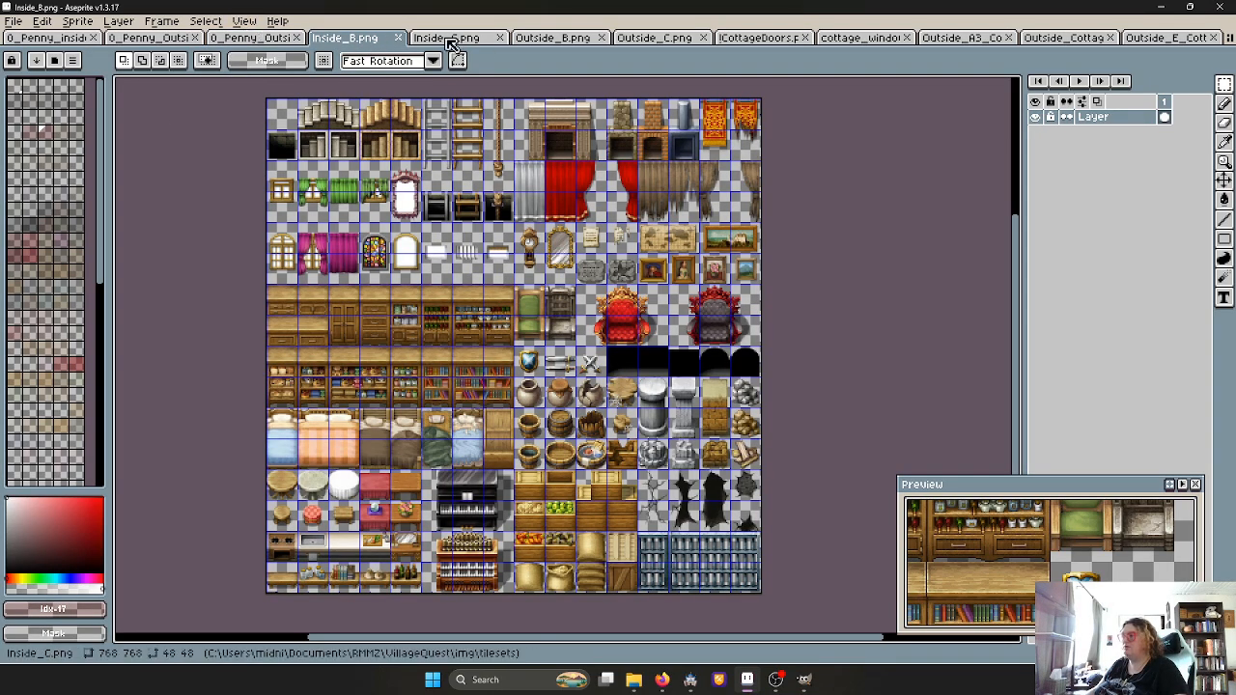
left_click(450, 40)
left_click(577, 40)
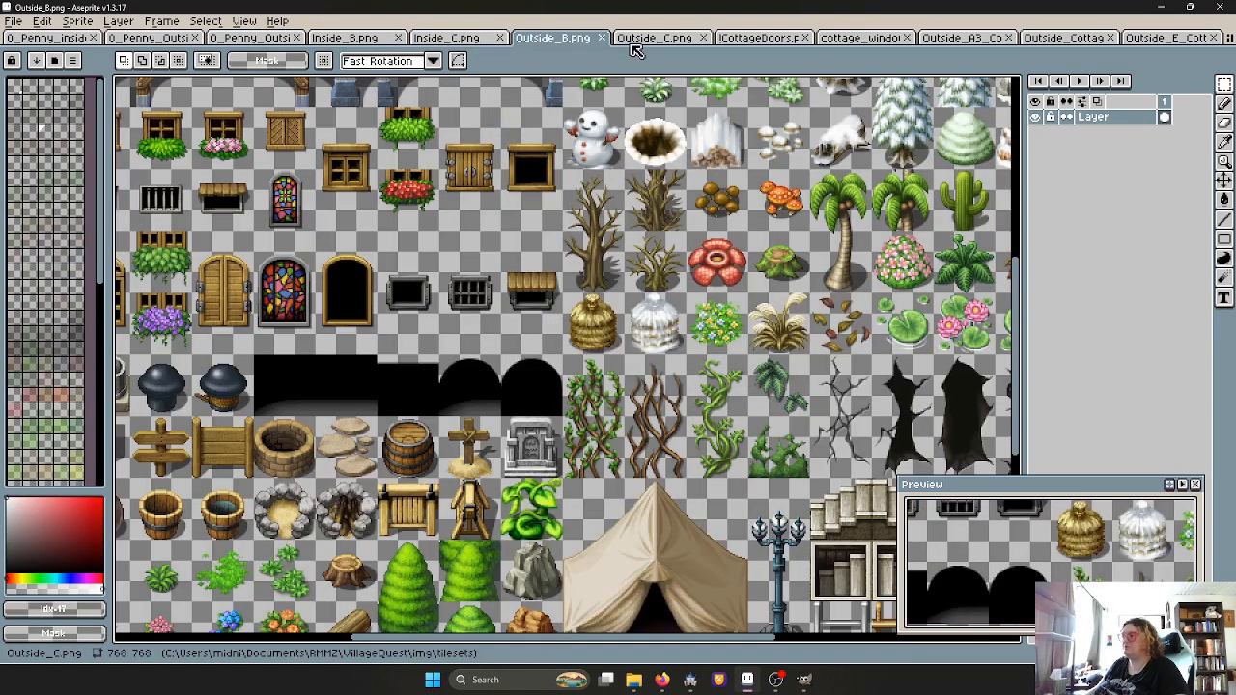
left_click(646, 40)
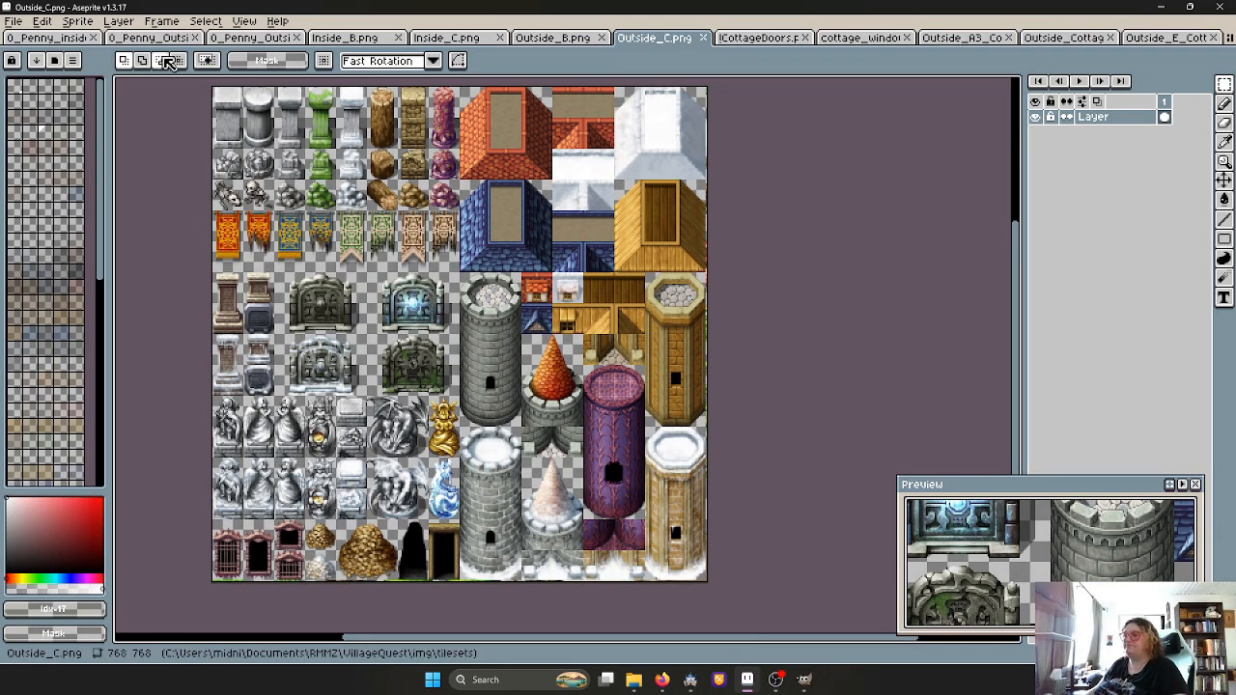
left_click(162, 43)
left_click(246, 37)
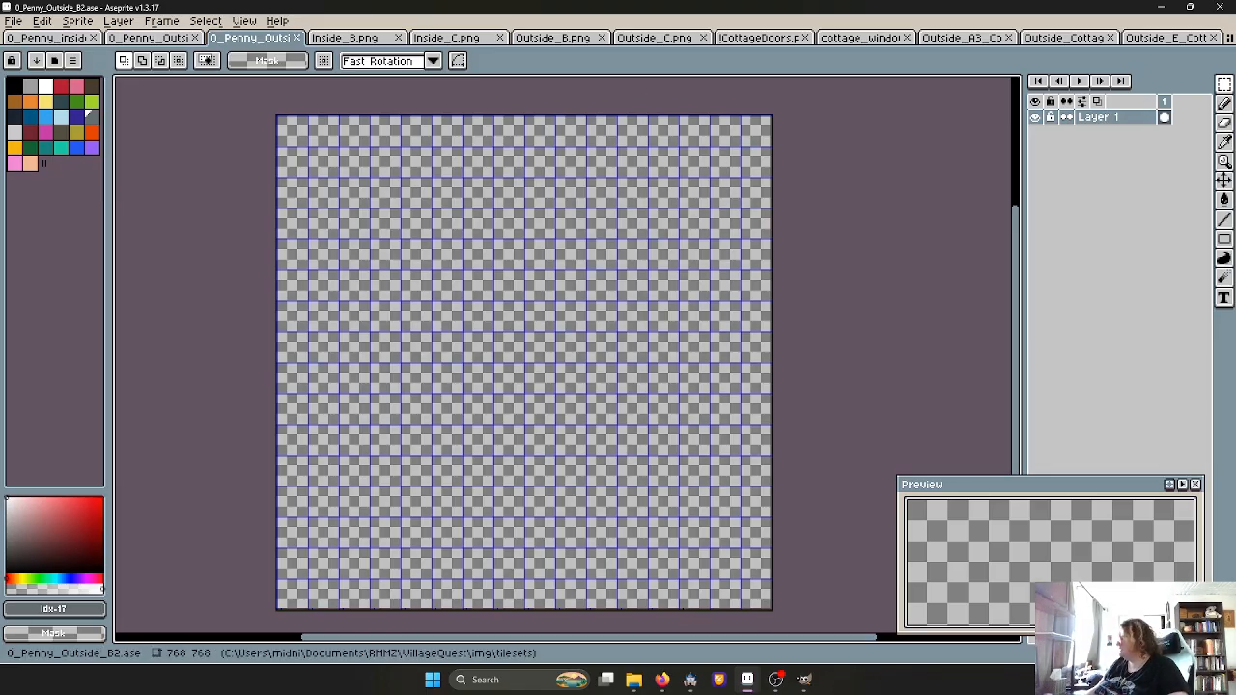
Switch to Firefox and move its window to the other monitor
left_click(662, 680)
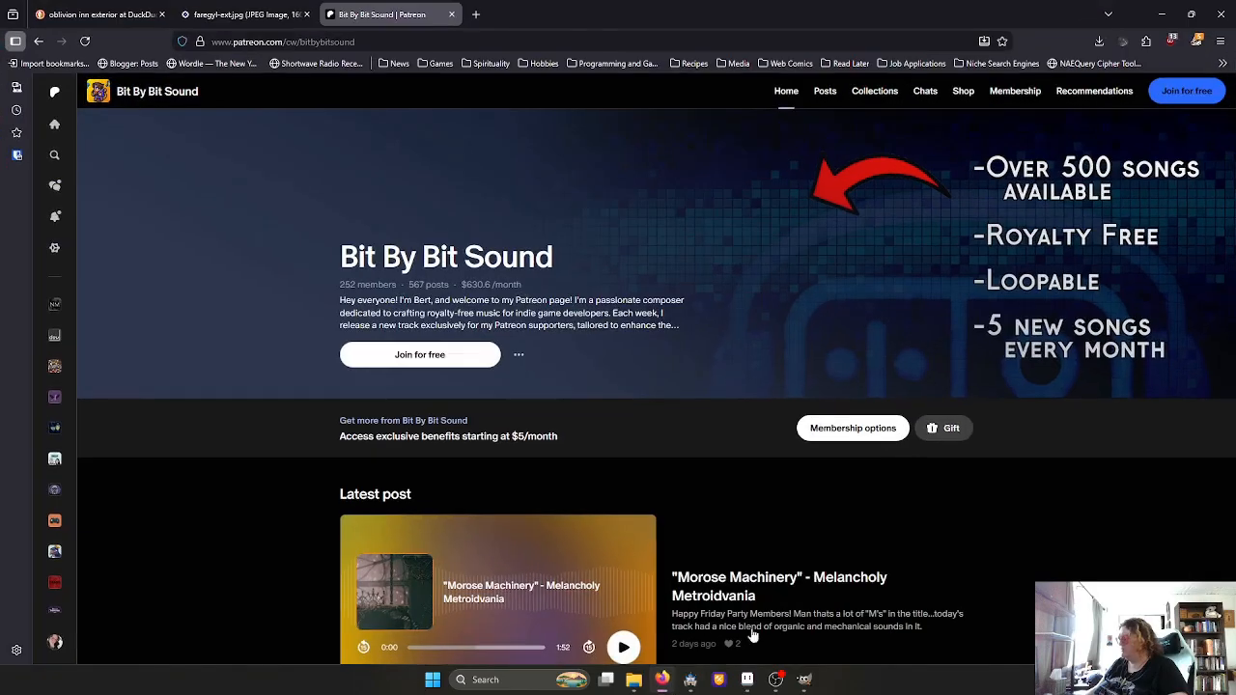
left_click_drag(593, 19, 593, 0)
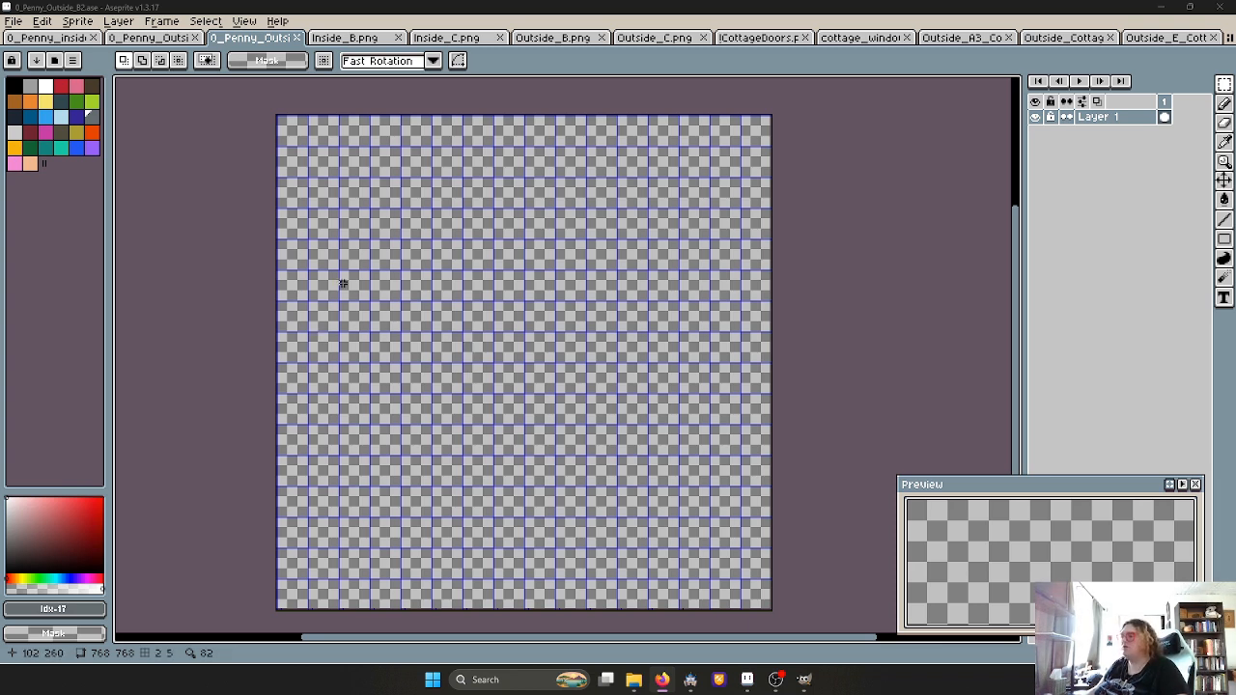
Copy the whole ground layer of the inn map in GIMP and try pasting it into 0_Penny_Outside_B2.ase in Aseprite
left_click(805, 682)
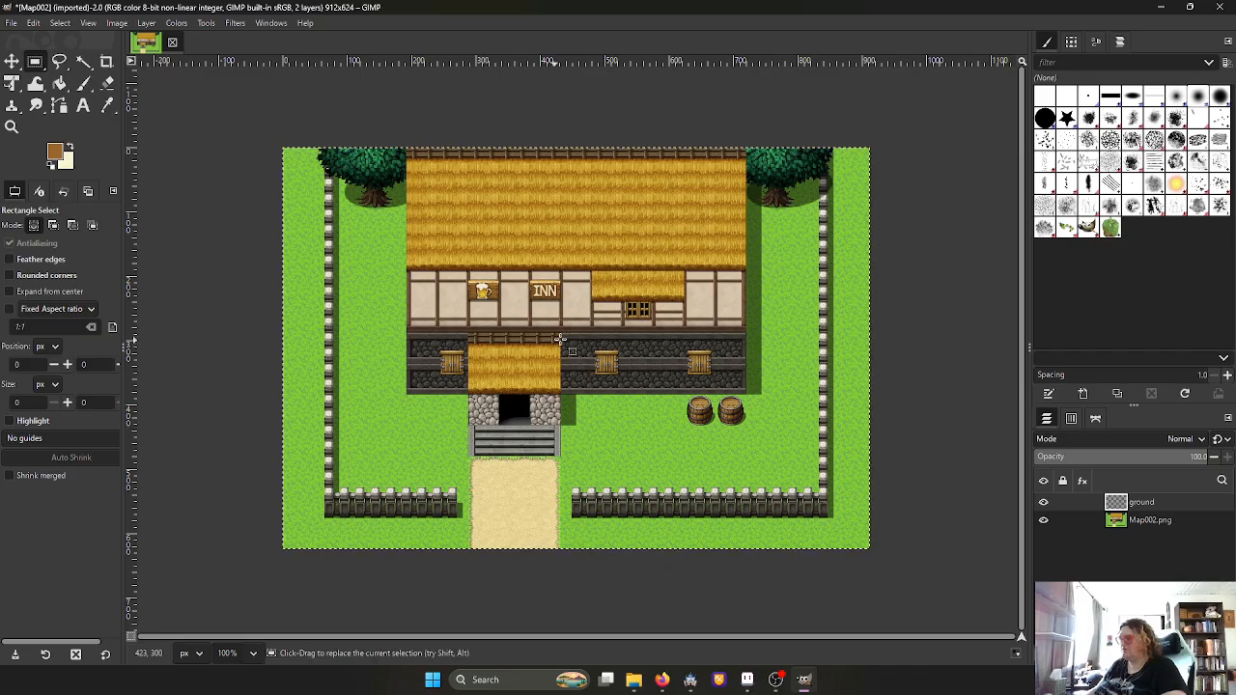
key("ctrl+a")
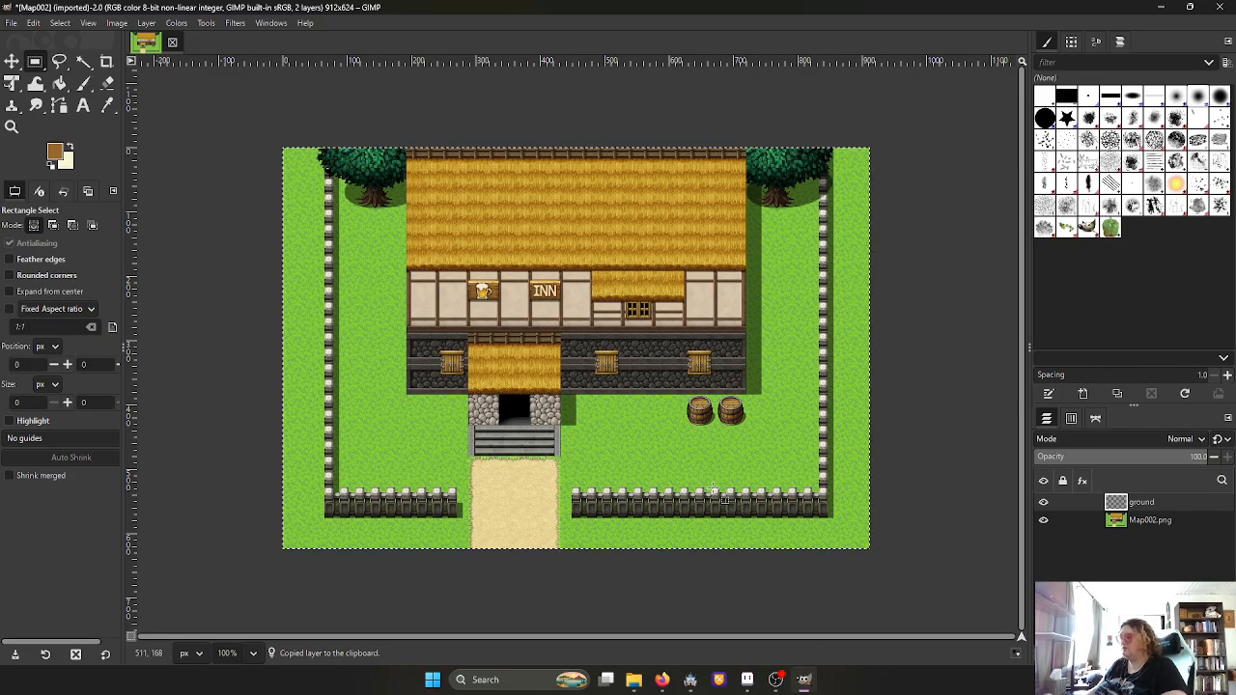
left_click(747, 680)
key("ctrl+v")
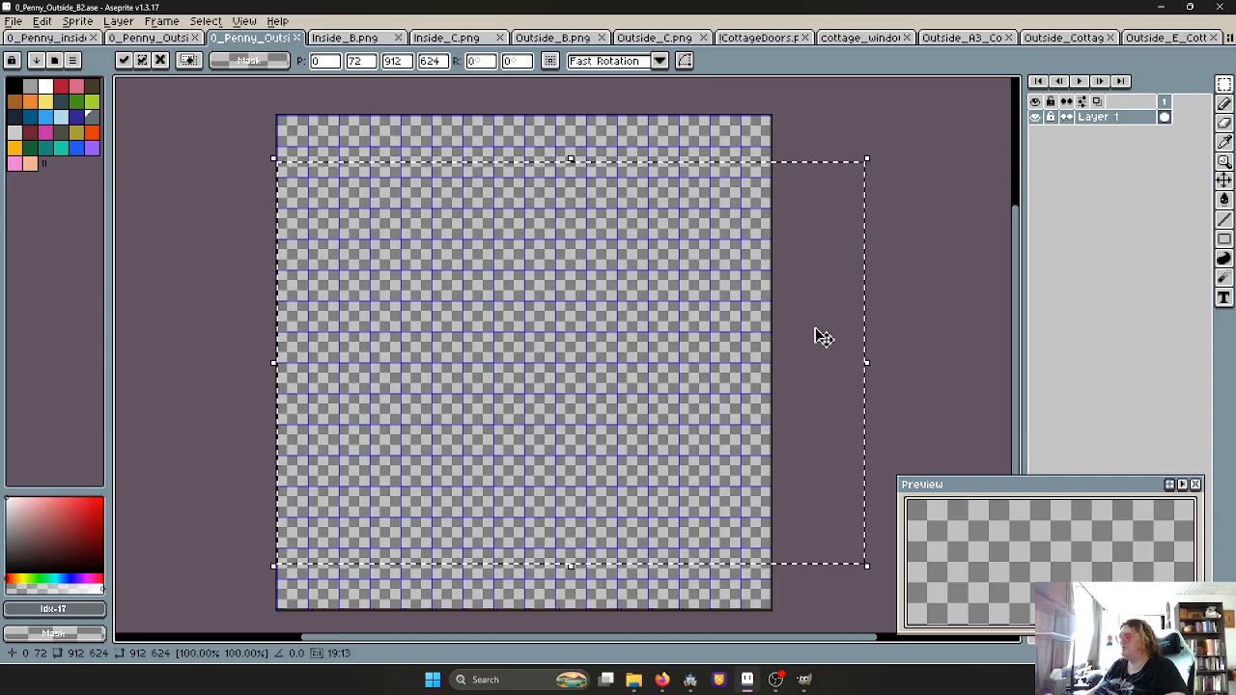
left_click_drag(813, 328, 761, 317)
left_click(776, 322)
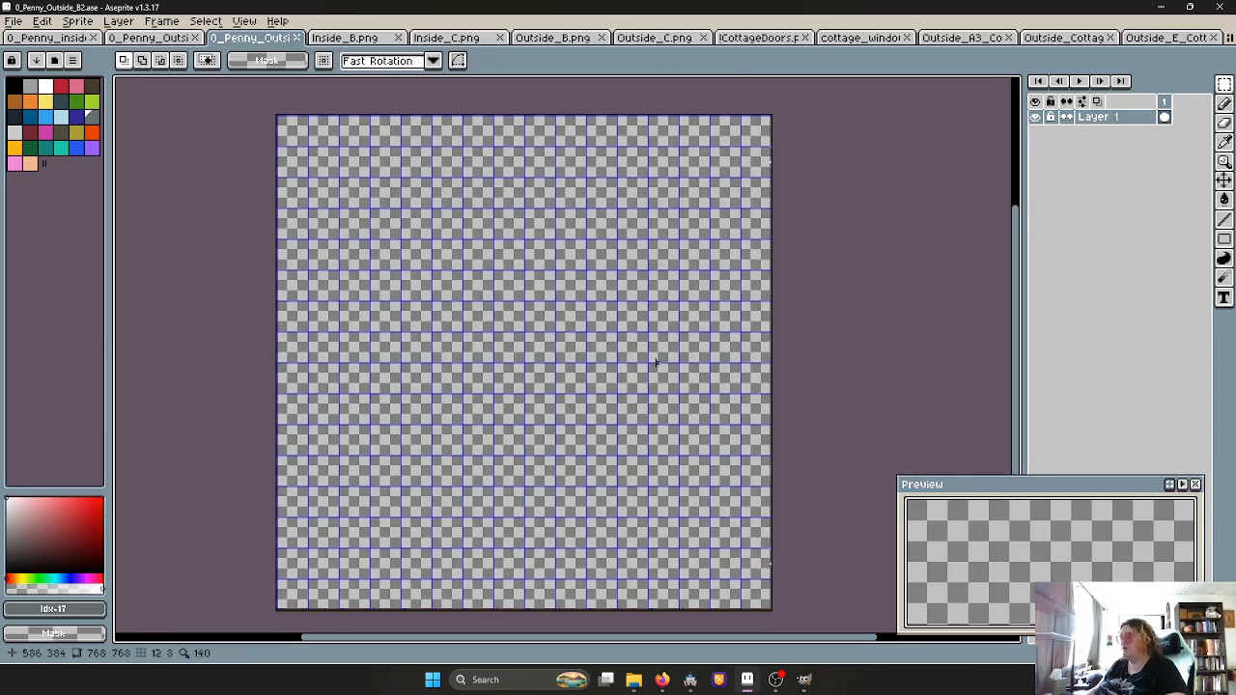
Examine the roofs, chimneys, dormers and trim pieces in Outside_E_Cottage_Roof.png for parts to put on the blank tileset
middle_click_drag(424, 187, 488, 195)
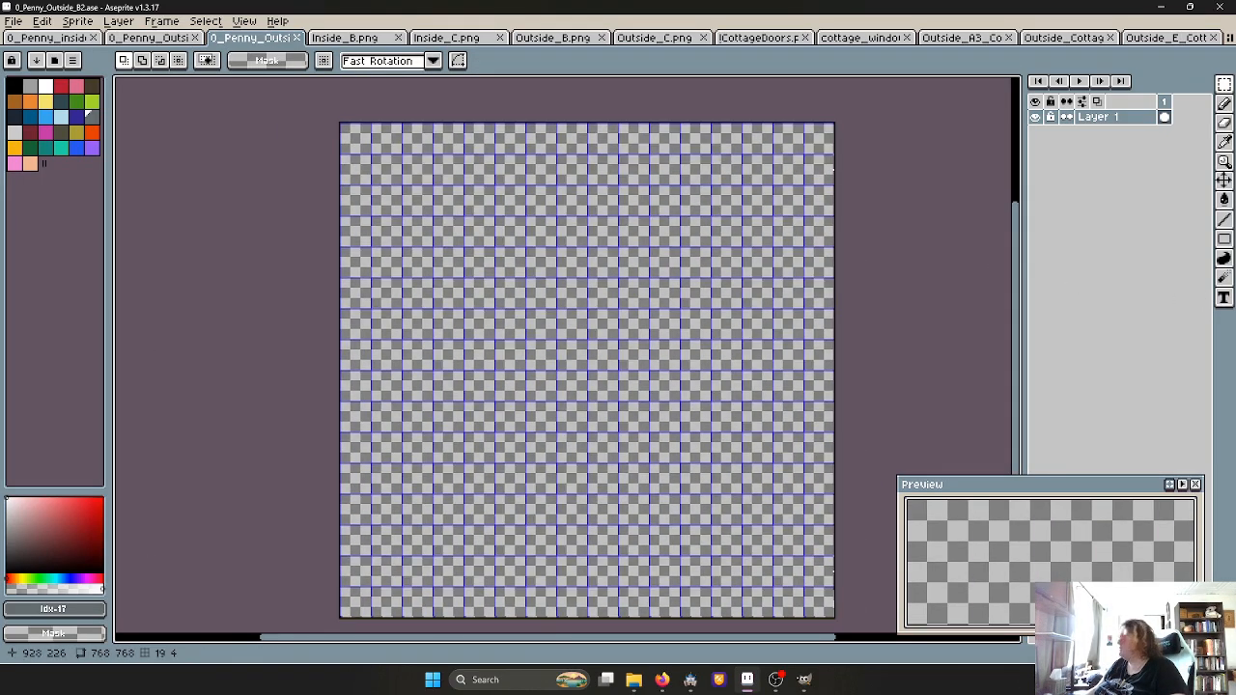
scroll(391, 174, "up", 1)
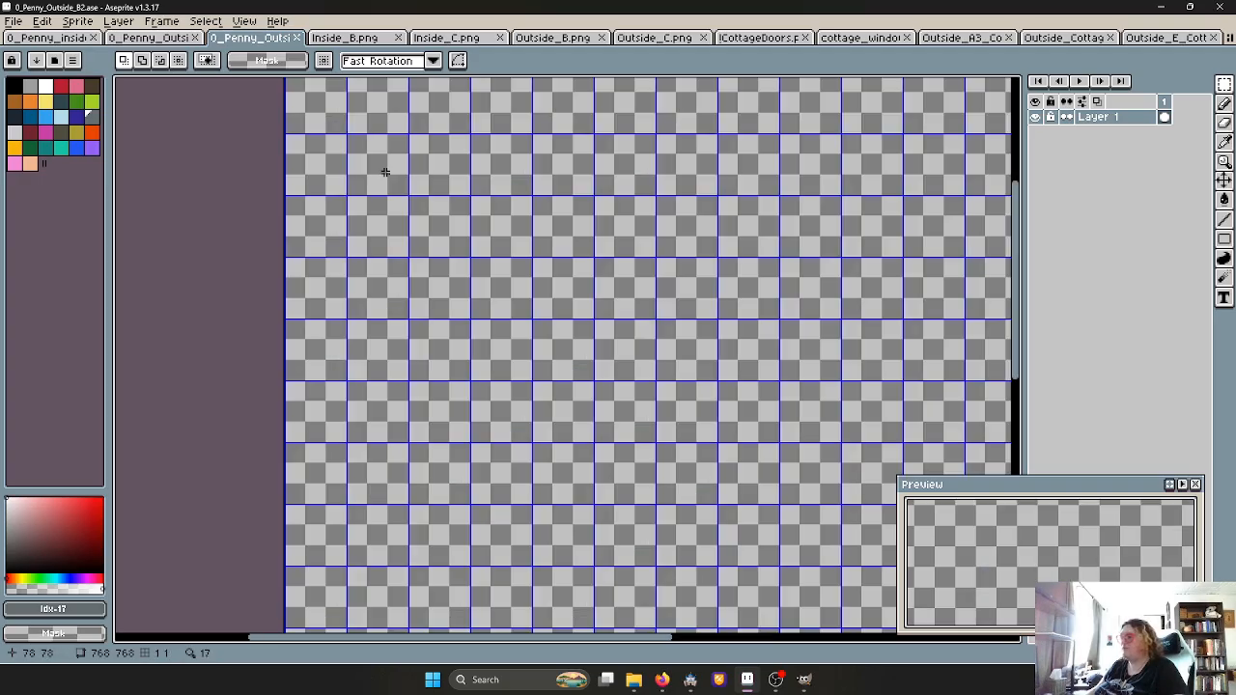
middle_click_drag(407, 180, 445, 230)
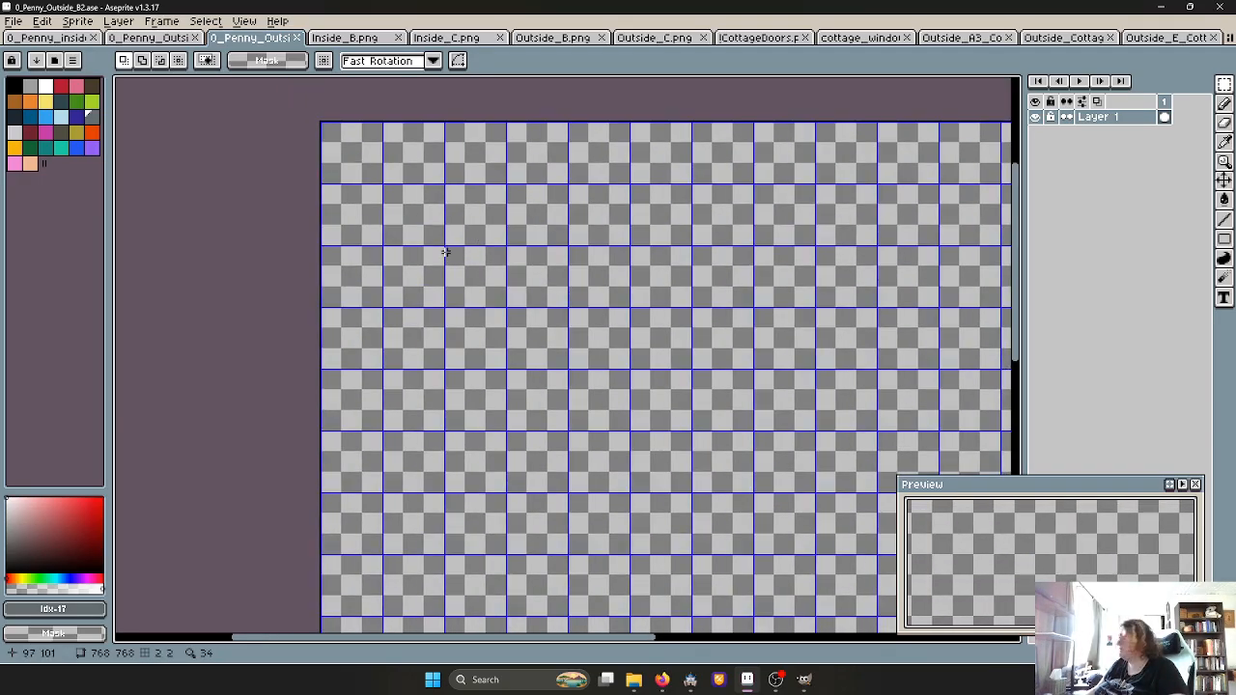
left_click(1137, 44)
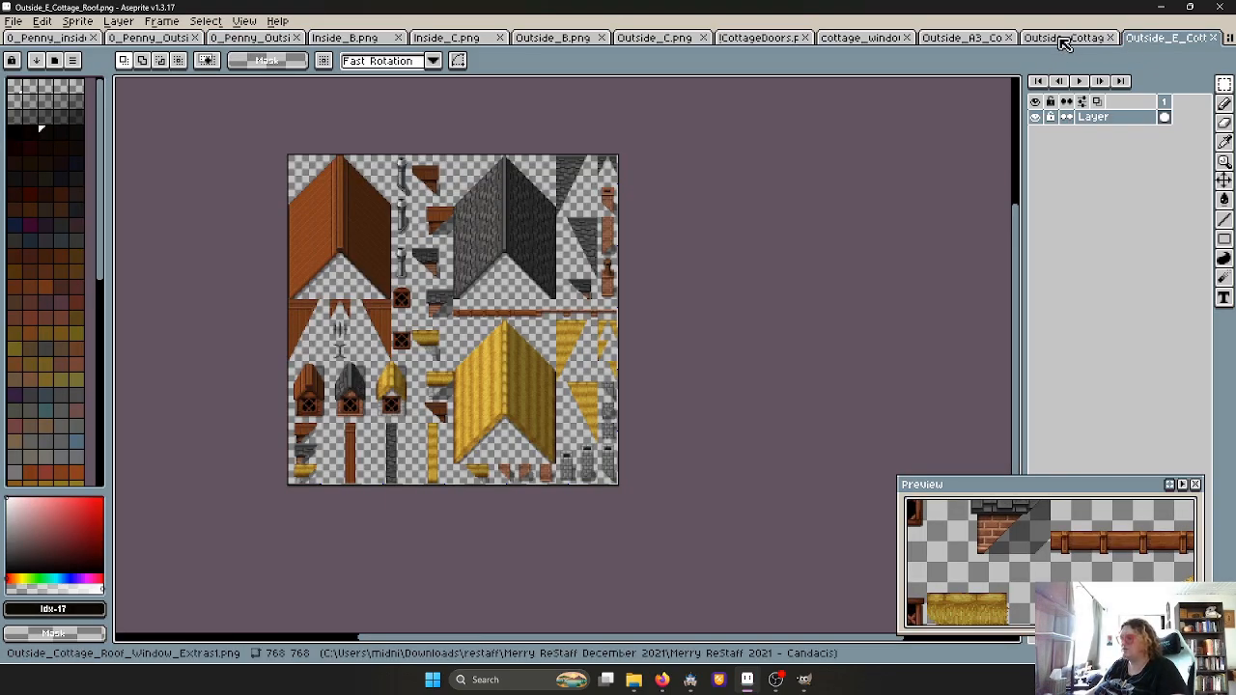
scroll(536, 367, "up", 2)
scroll(541, 360, "down", 1)
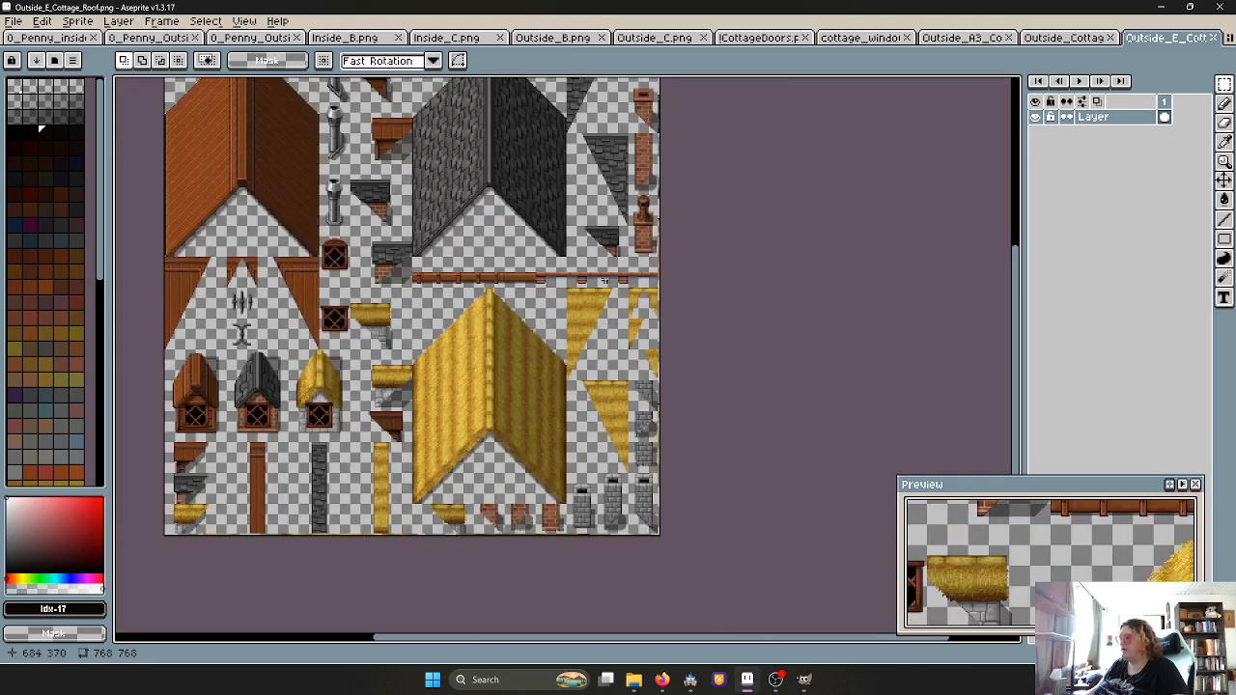
scroll(649, 208, "up", 2)
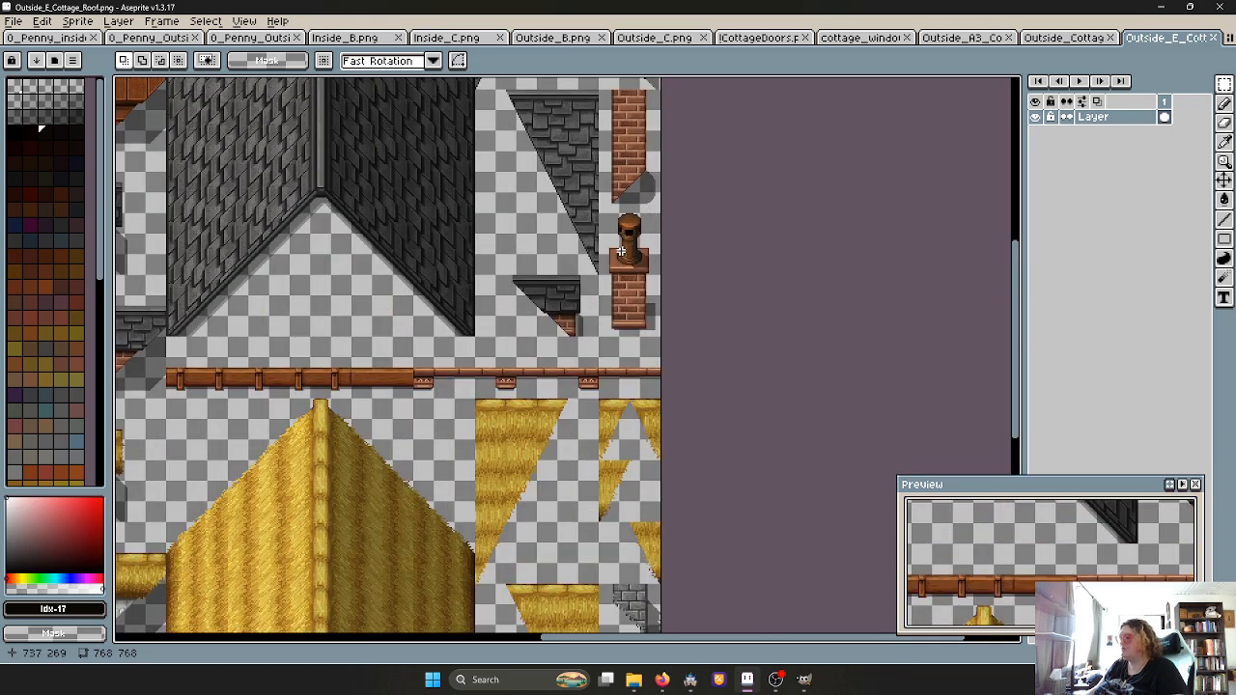
scroll(619, 252, "down", 1)
middle_click_drag(558, 340, 594, 239)
middle_click_drag(543, 390, 620, 457)
middle_click_drag(576, 276, 606, 363)
middle_click_drag(611, 286, 525, 304)
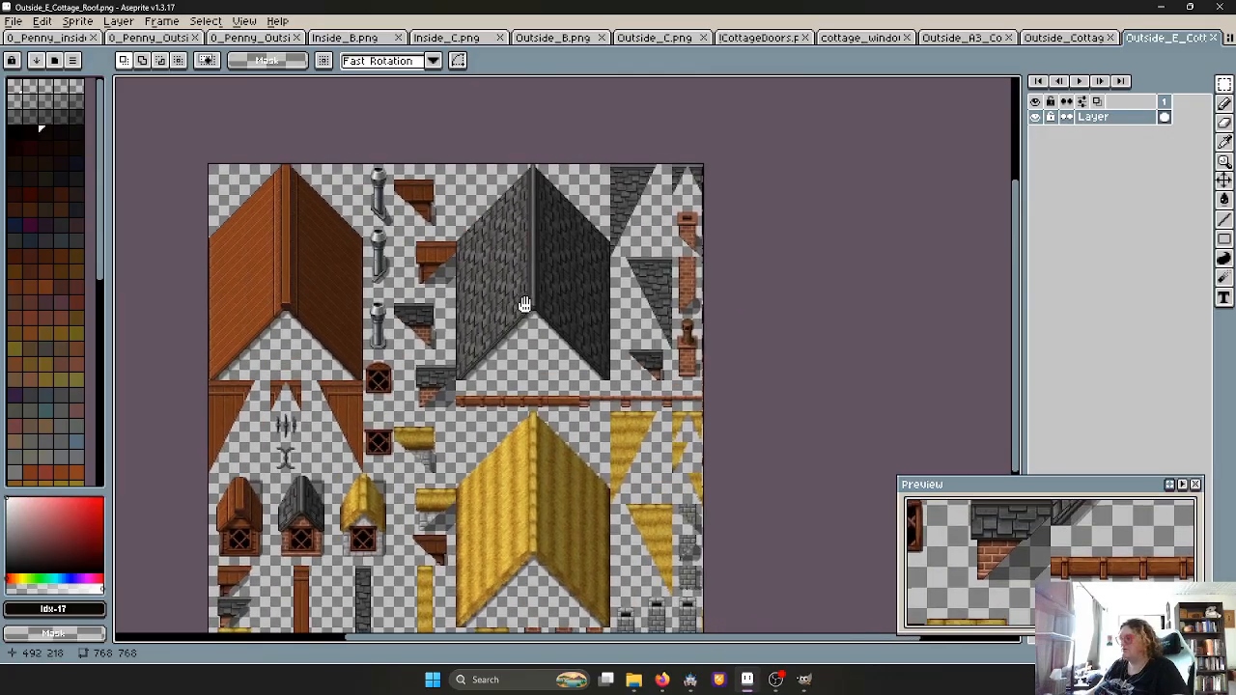
Review the other cottage sheets and the Outside and Inside B and C tilesets, ending on 0_Penny_Outside_B2.ase
left_click(1062, 38)
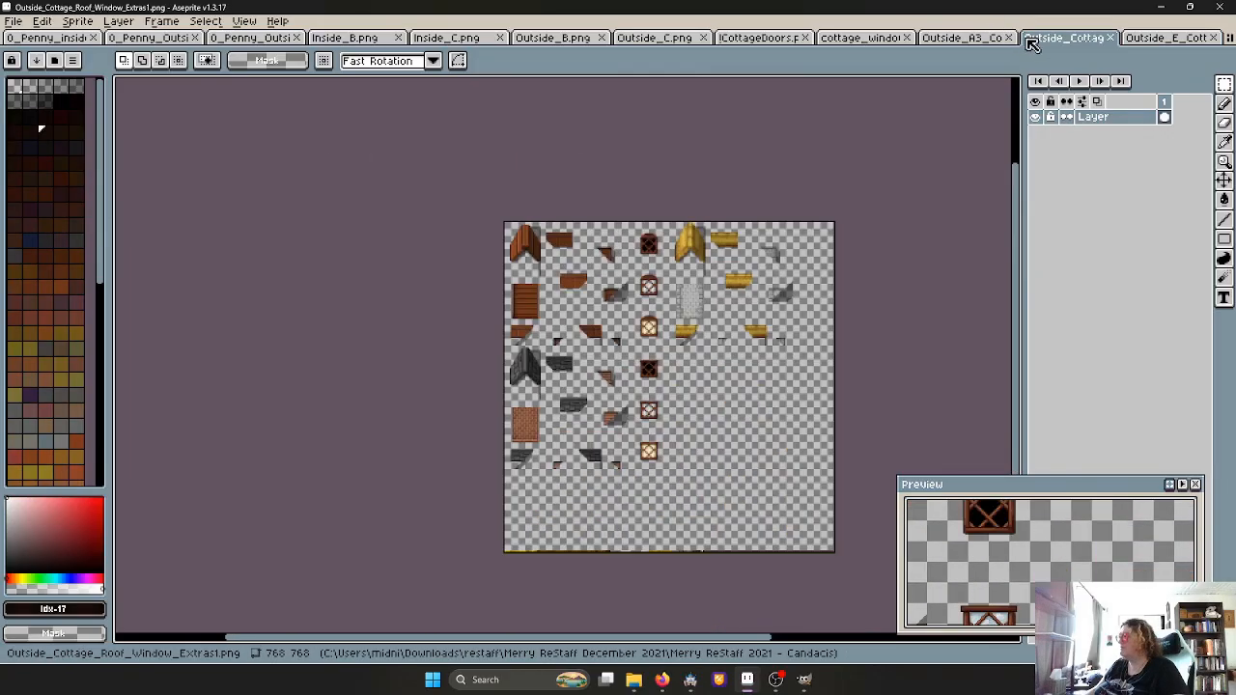
left_click(965, 38)
scroll(830, 83, "down", 1)
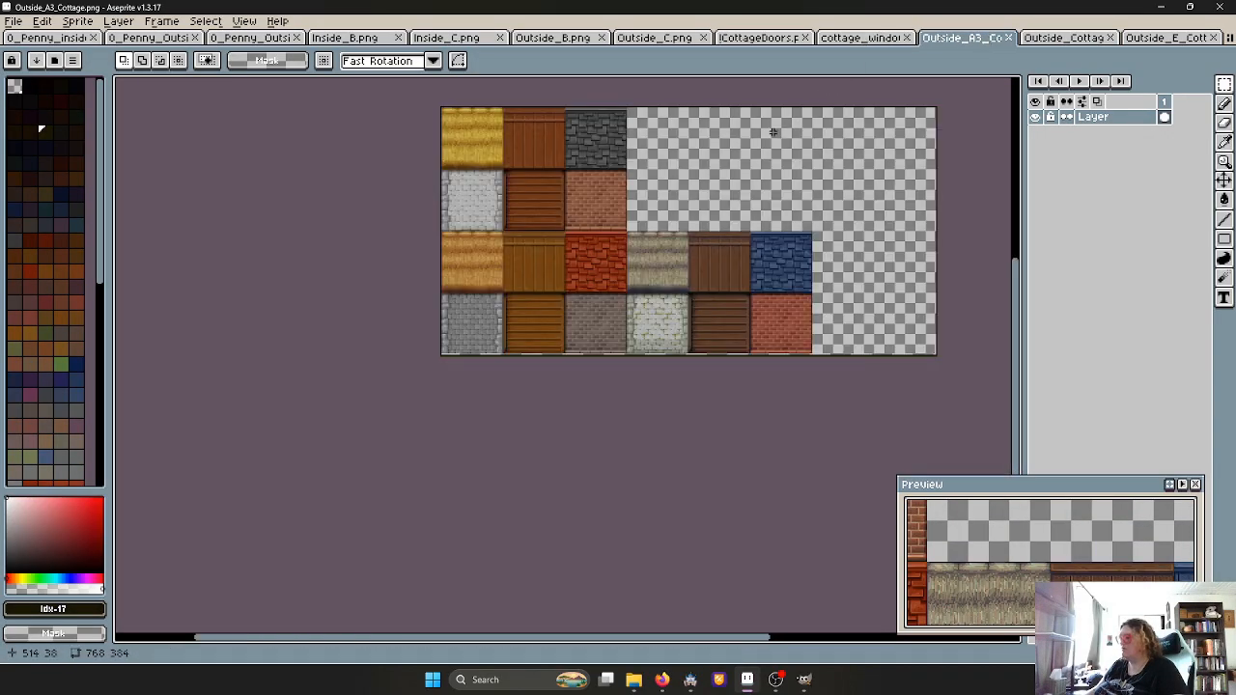
left_click(859, 39)
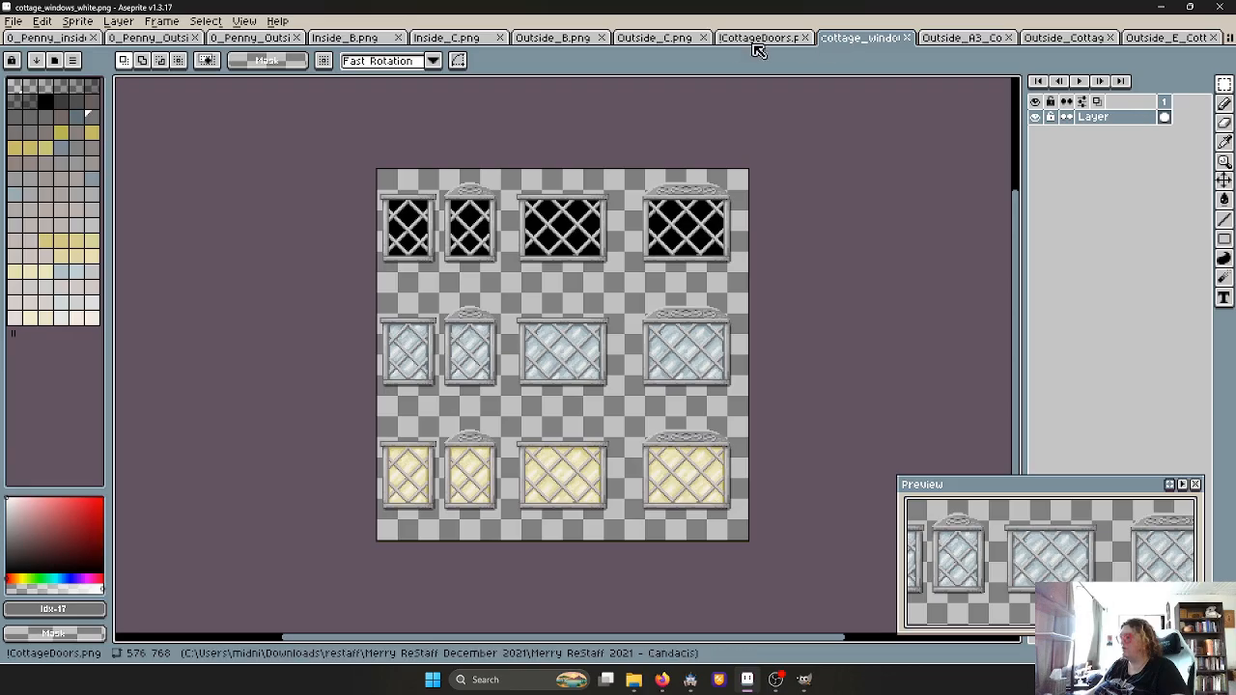
left_click(728, 40)
left_click(652, 38)
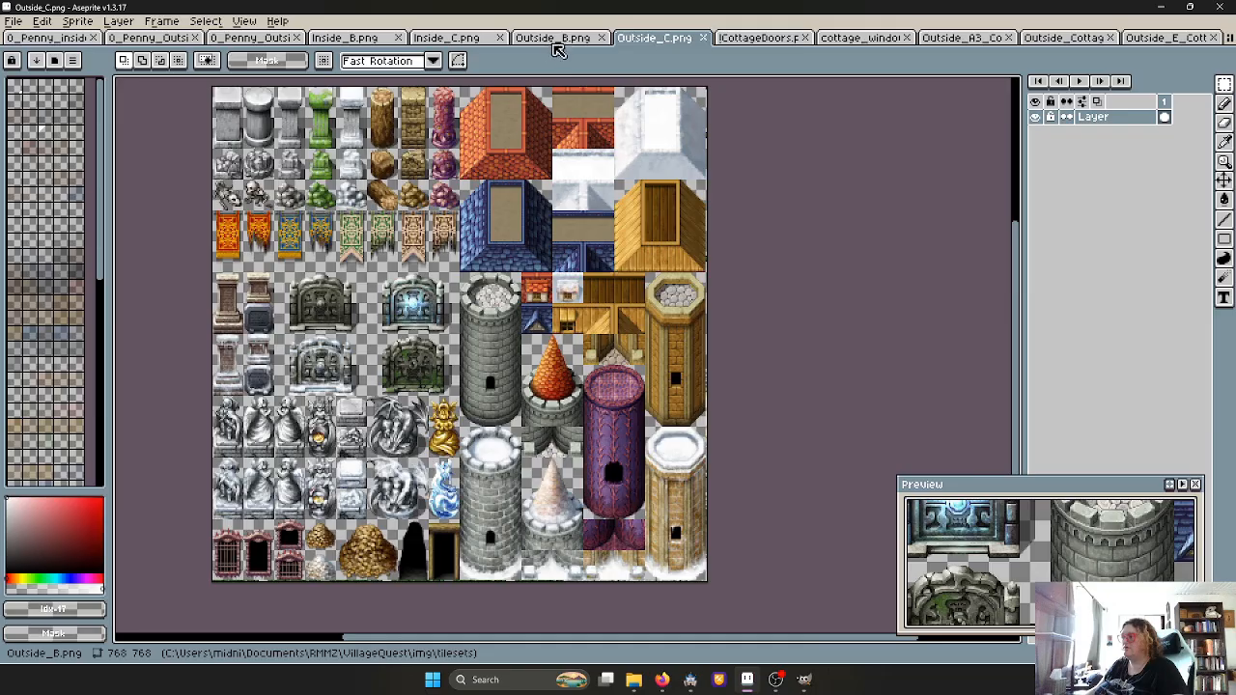
left_click(555, 39)
scroll(328, 284, "down", 1)
middle_click_drag(328, 283, 406, 295)
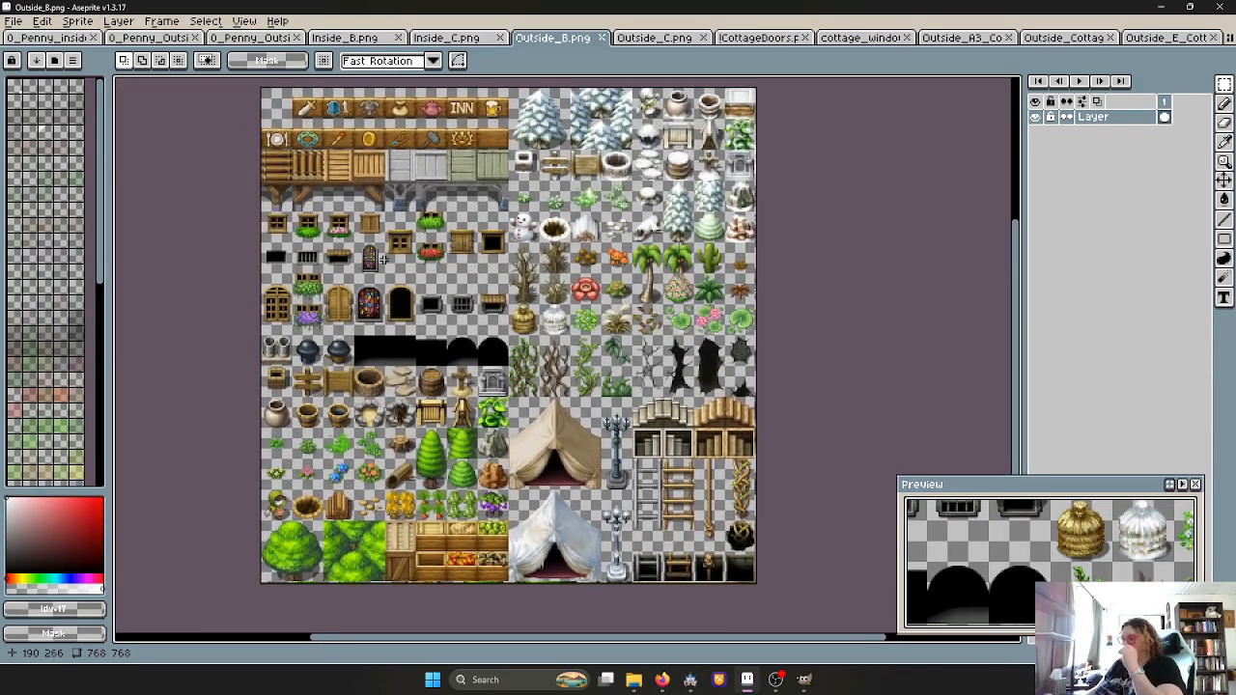
left_click(444, 37)
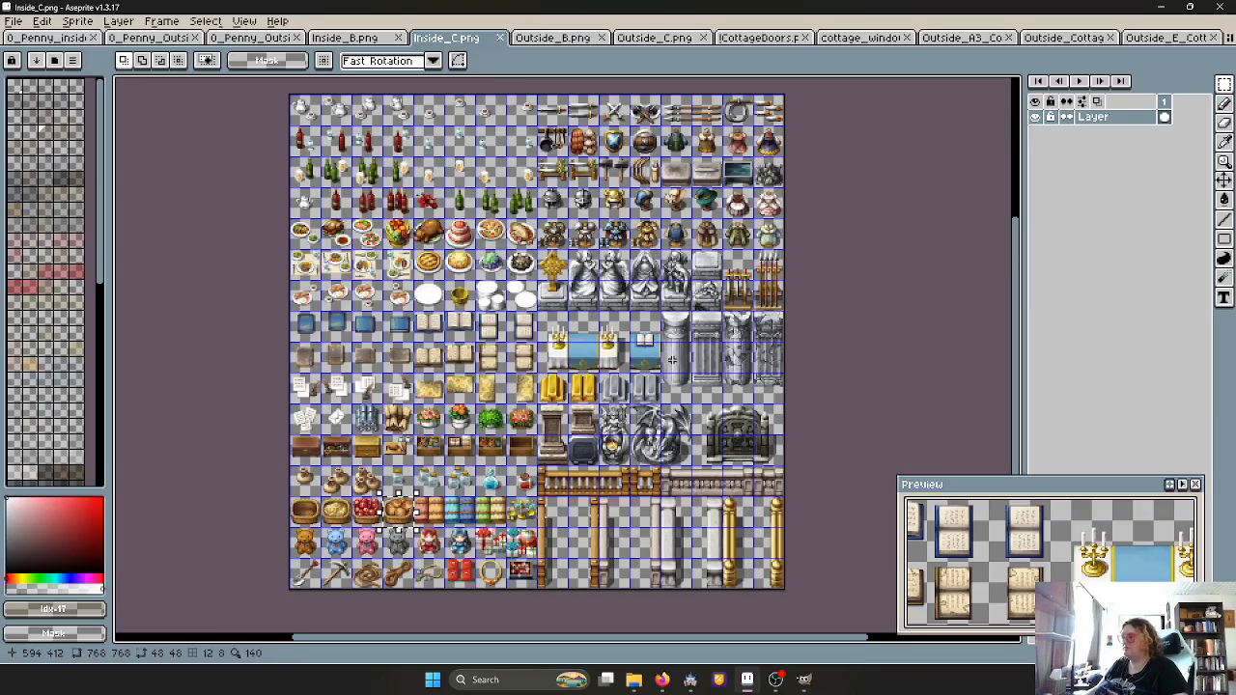
left_click(347, 37)
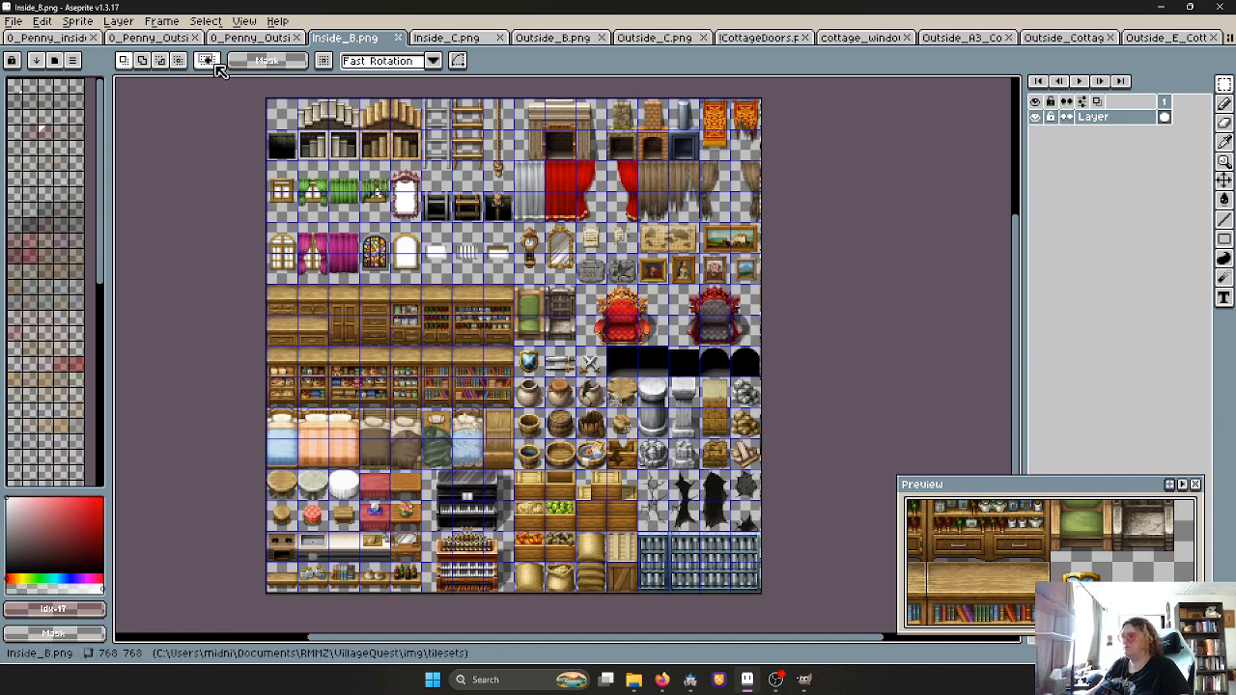
left_click(246, 38)
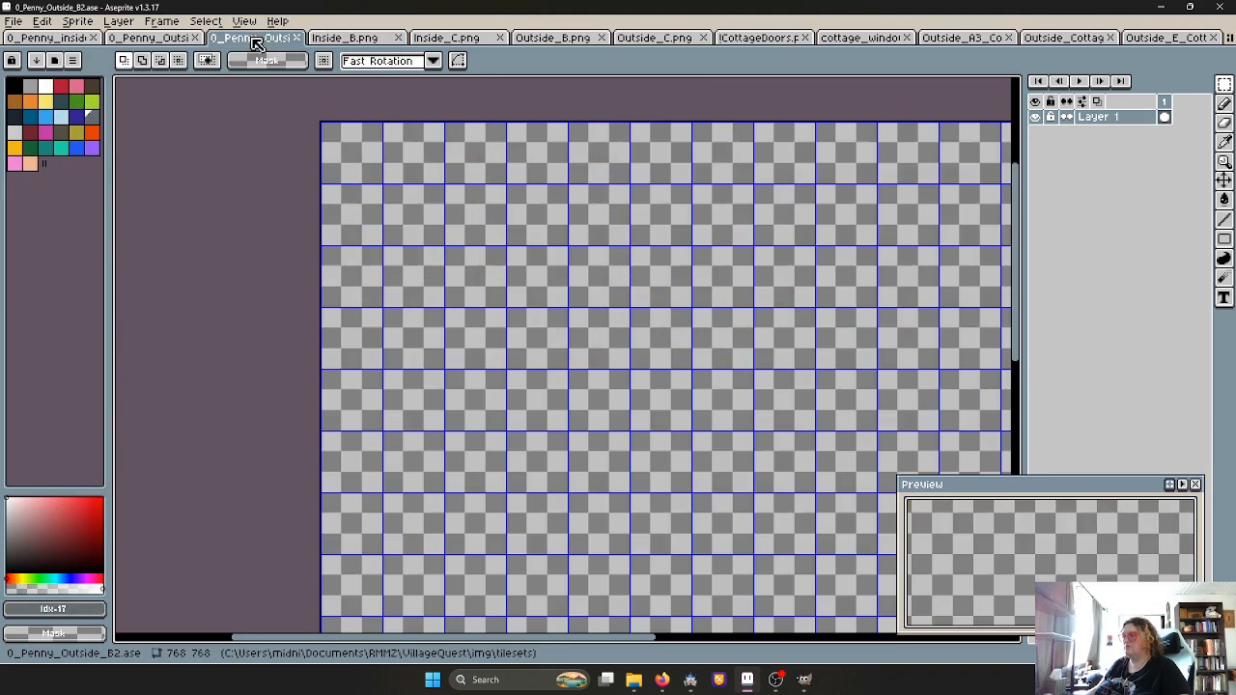
Compare the cottage wall, window and door sheets with Outside_C.png, and examine the dormer parts in Outside_Cottage_Roof_Window_Extras1.png
left_click(1061, 37)
left_click(965, 39)
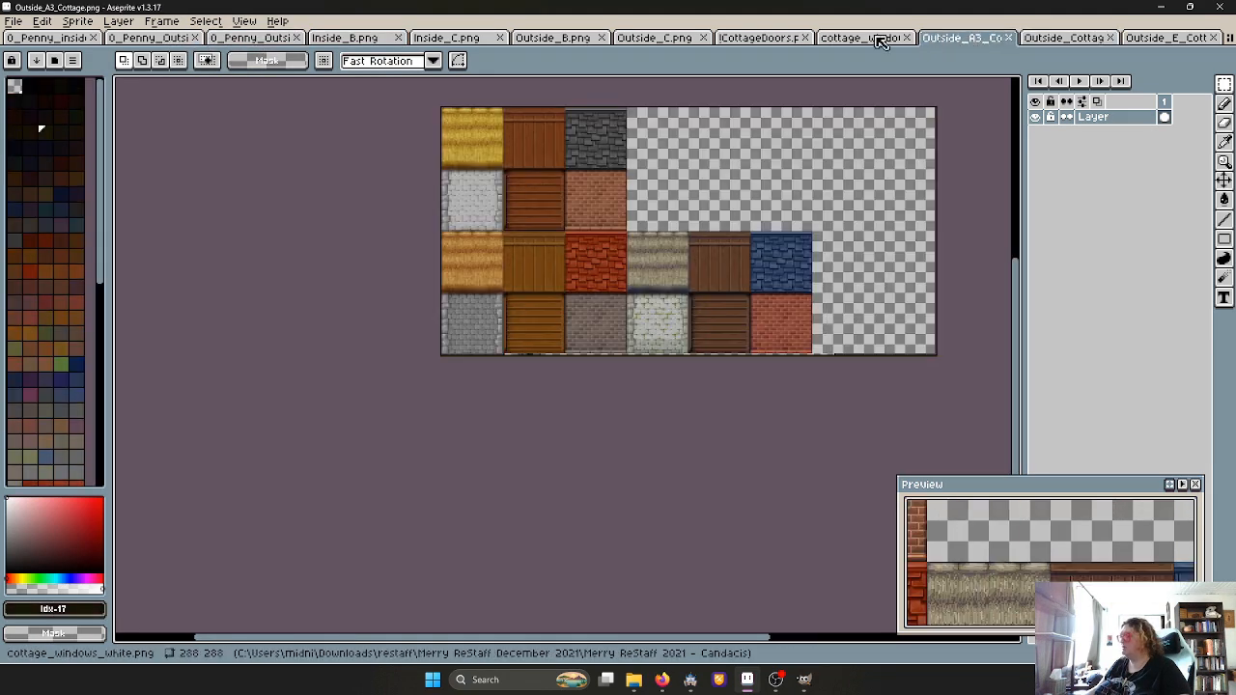
left_click(846, 41)
left_click(1064, 37)
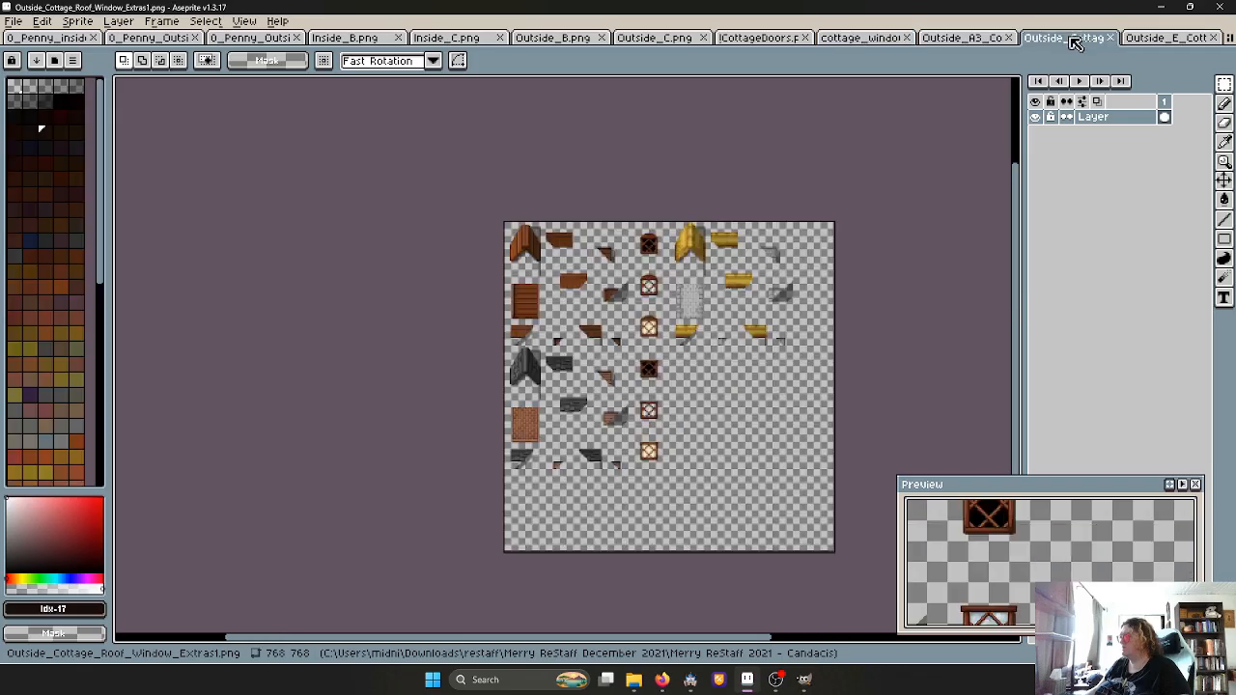
left_click(992, 40)
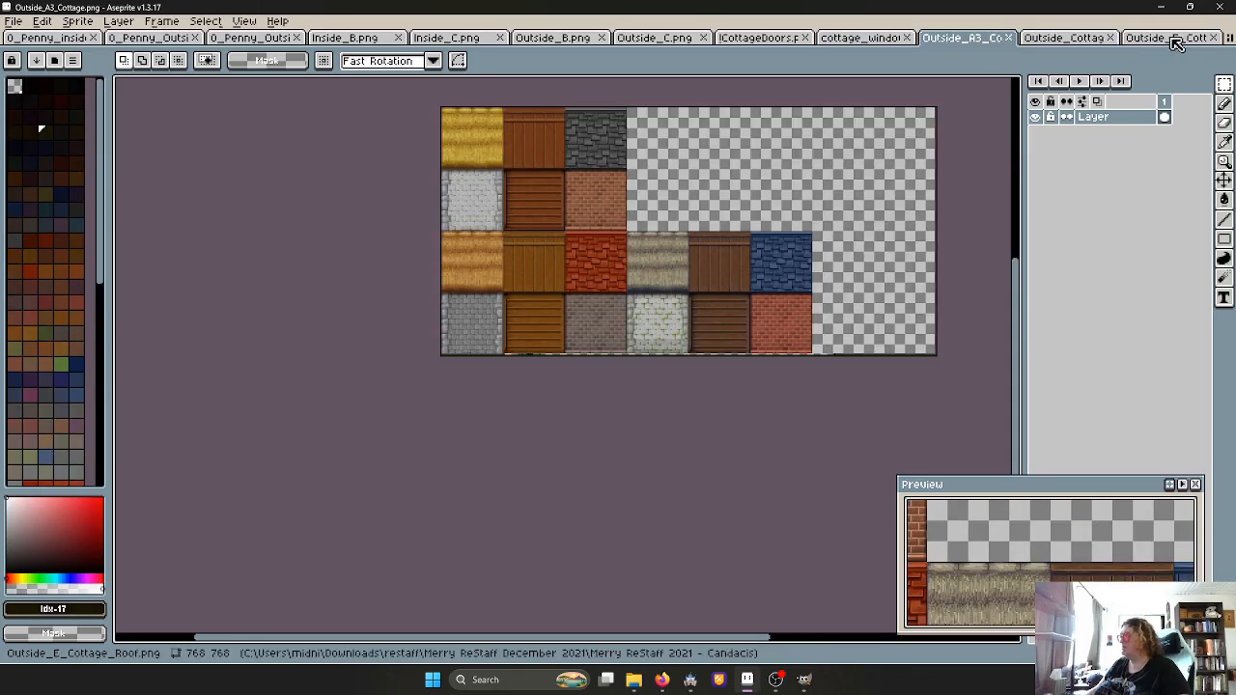
left_click(780, 40)
left_click(652, 37)
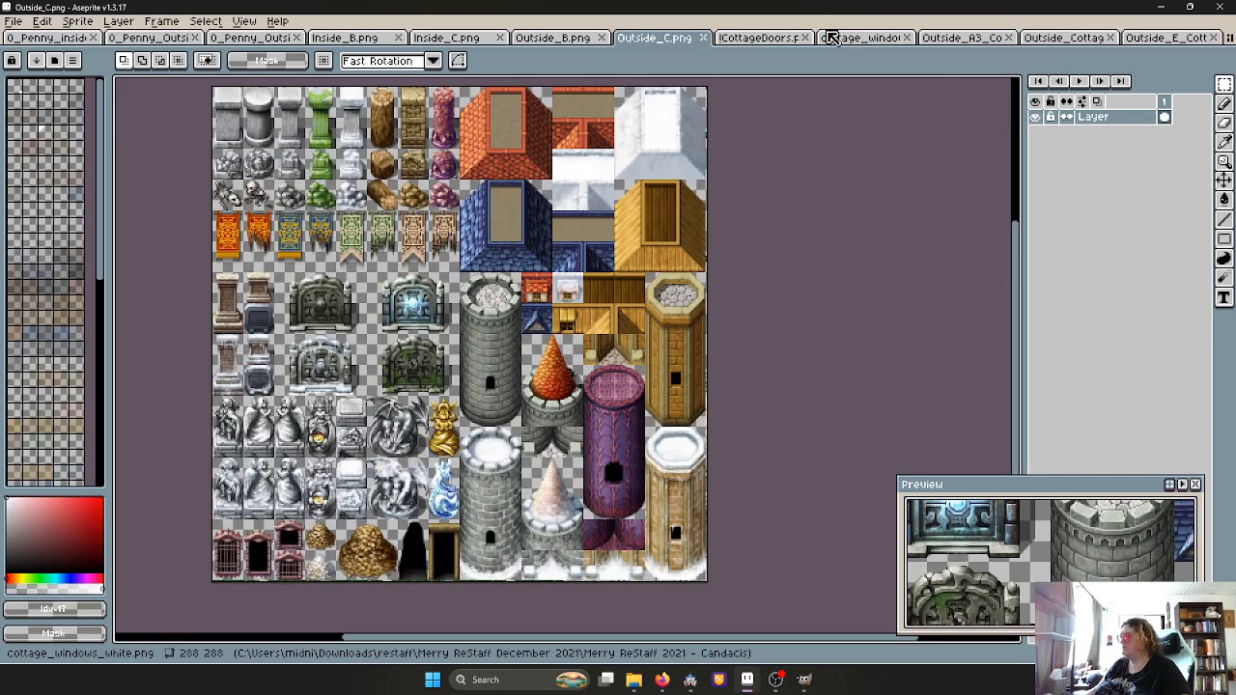
left_click(859, 38)
left_click(973, 42)
left_click(1049, 40)
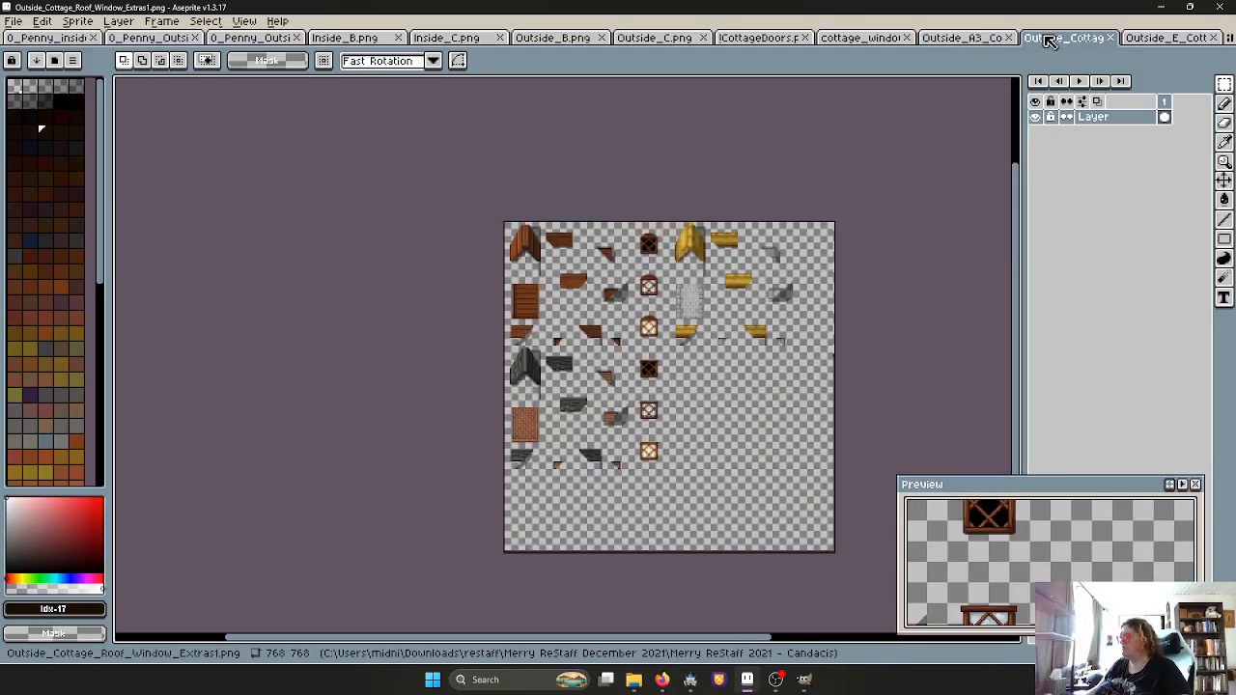
scroll(855, 273, "up", 1)
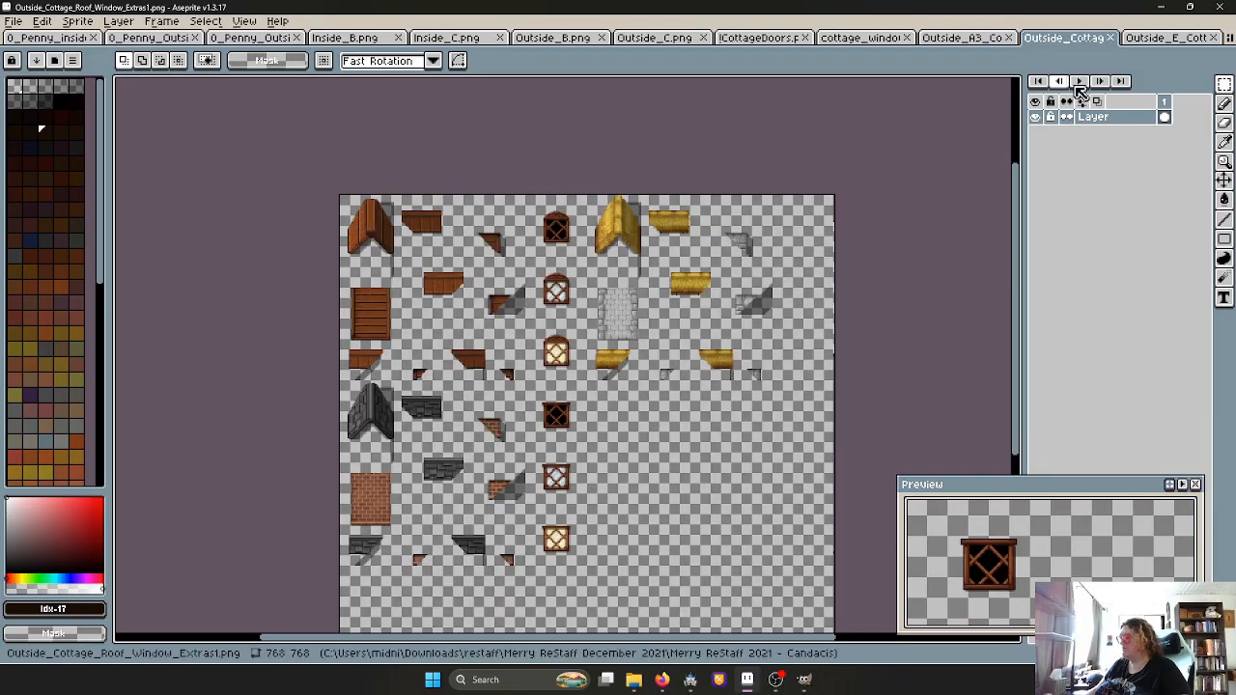
Switch to Outside_E_Cottage_Roof.png and set its grid to 48 px wide and 48 px high
left_click(1162, 38)
scroll(699, 348, "up", 2)
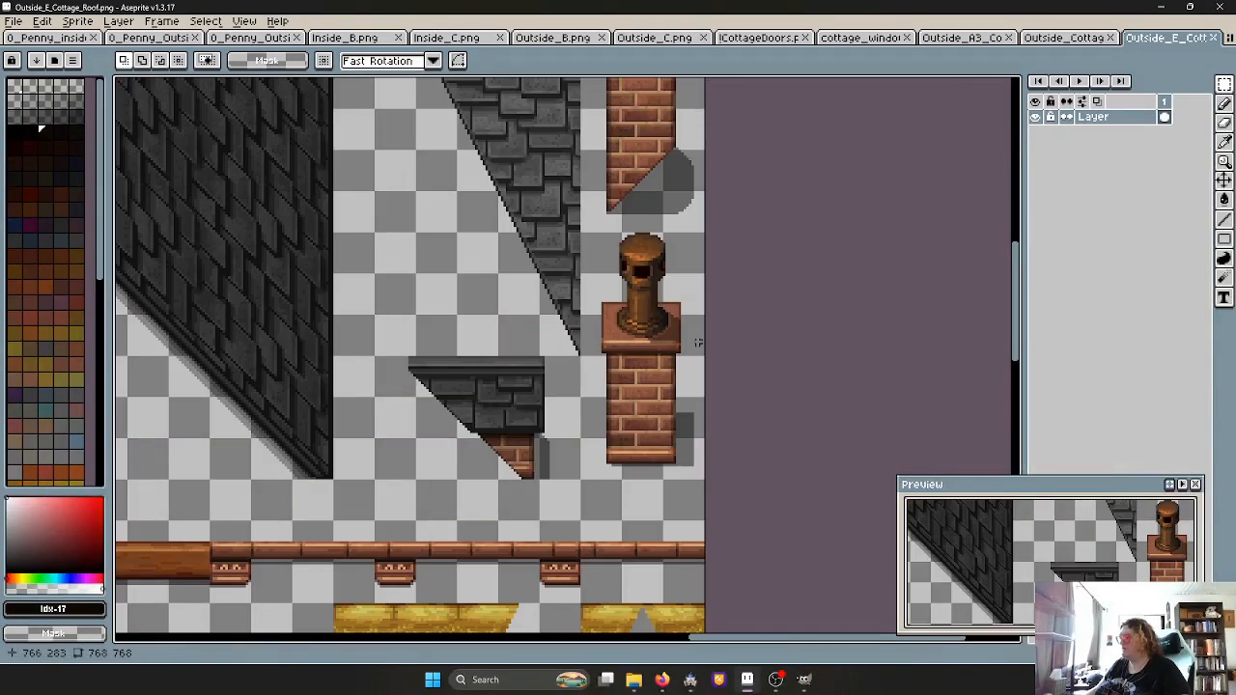
left_click(243, 21)
mouse_move(291, 121)
left_click(445, 119)
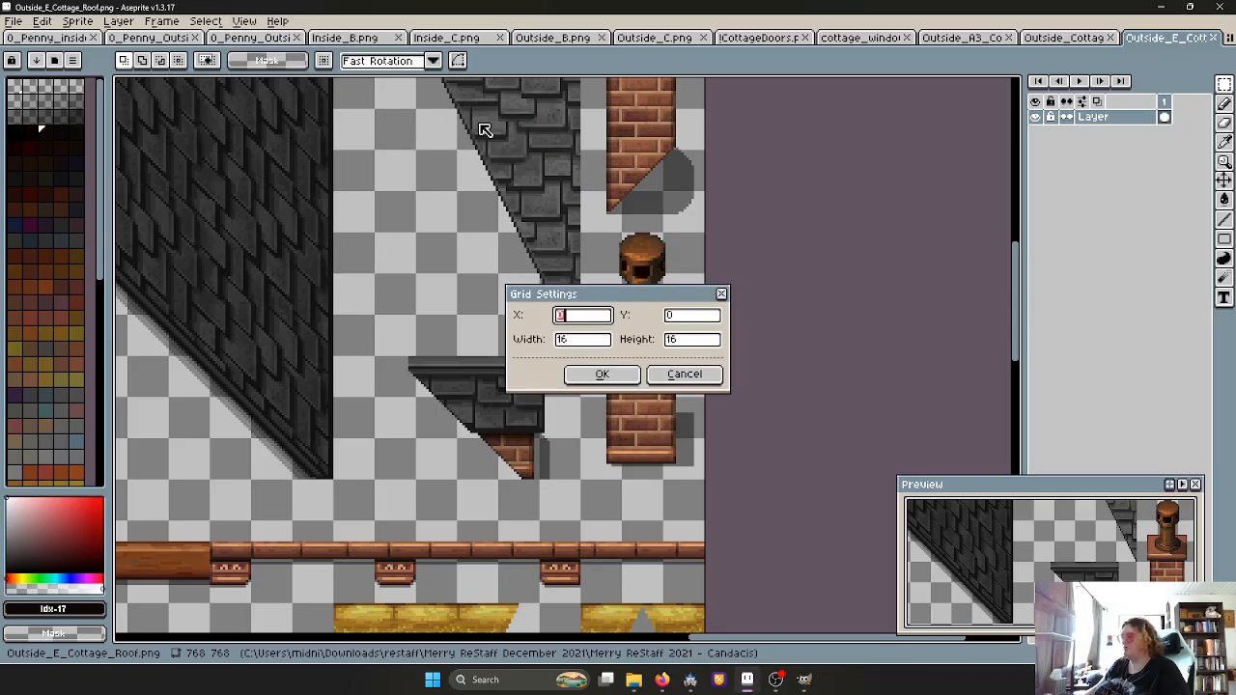
key("Tab")
key("Tab")
type("48")
key("Tab")
type("48")
key("Return")
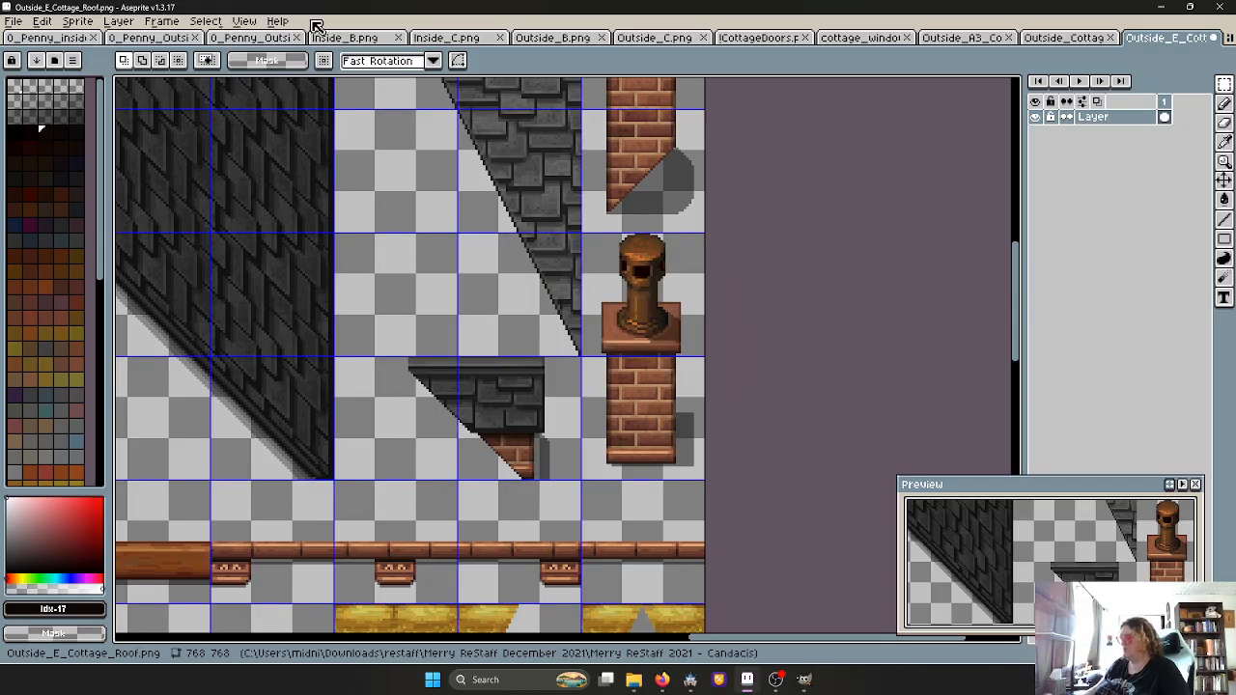
Enable grid snapping and select the two-tile brick chimney with the round metal pot for copying
left_click(244, 20)
mouse_move(300, 120)
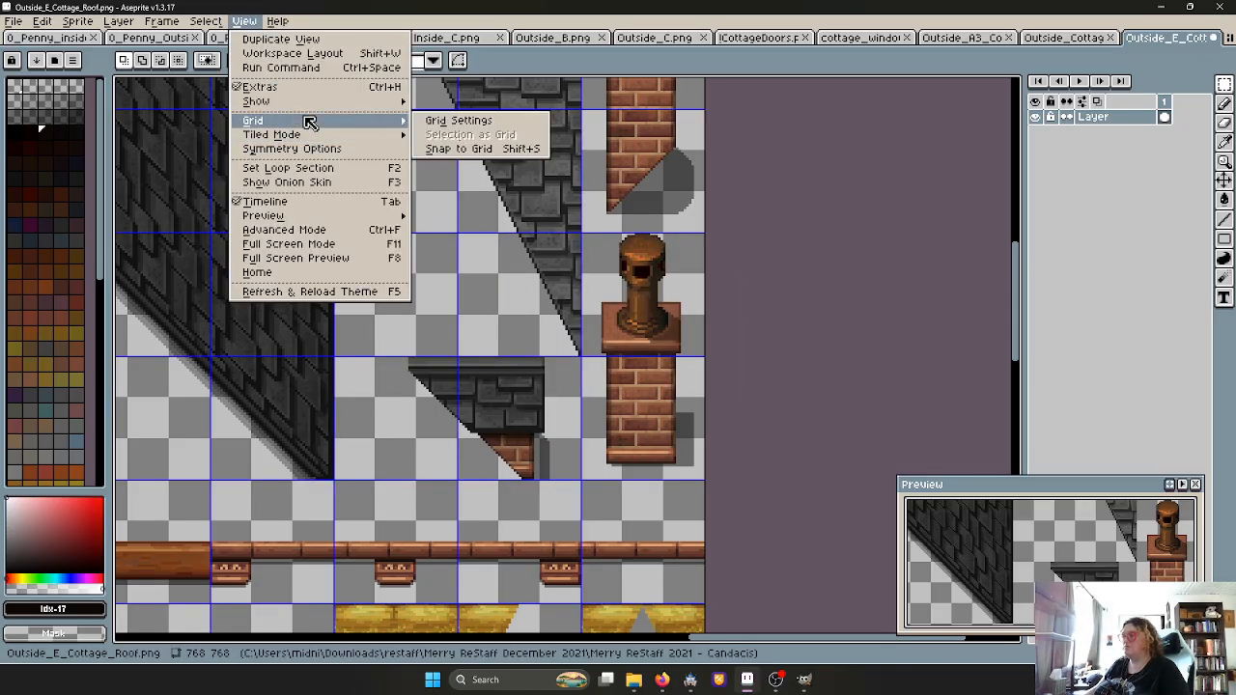
left_click(483, 150)
left_click_drag(590, 240, 701, 475)
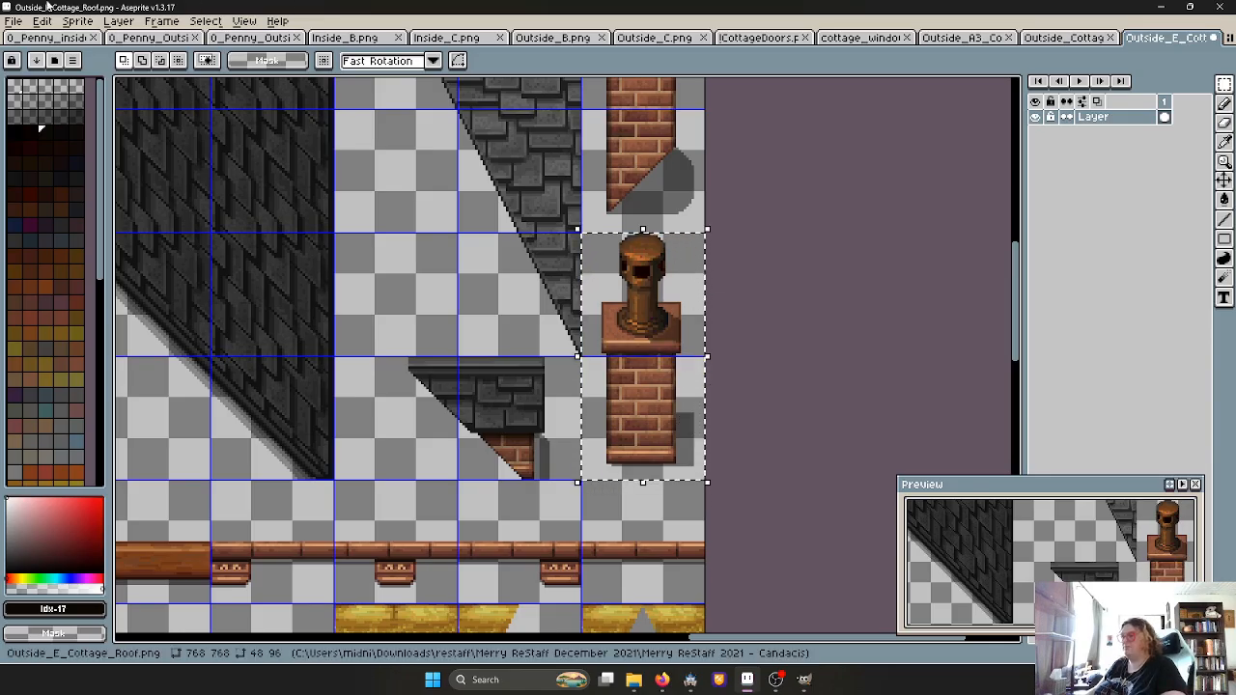
Paste the brick chimney into 0_Penny_Outside_B2.ase and place it at X 48, Y 0, in the second column of tiles
left_click(151, 40)
left_click(256, 43)
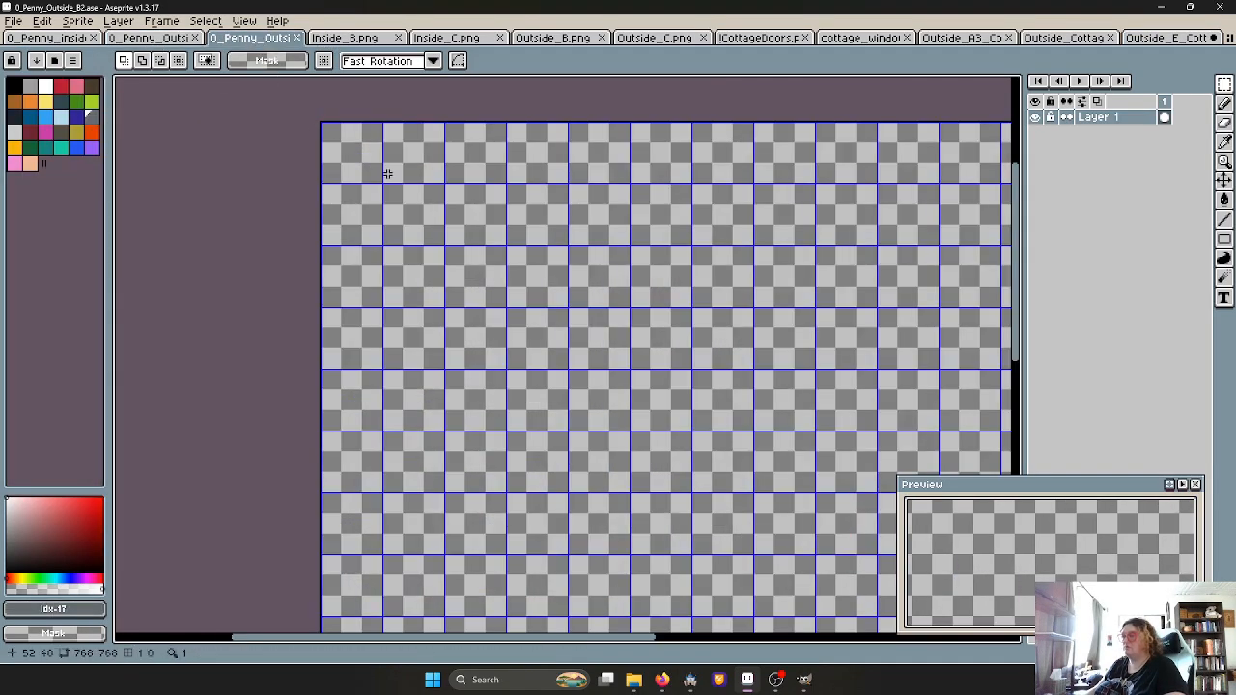
scroll(413, 188, "up", 2)
scroll(430, 197, "down", 2)
middle_click_drag(427, 193, 431, 255)
key("ctrl+v")
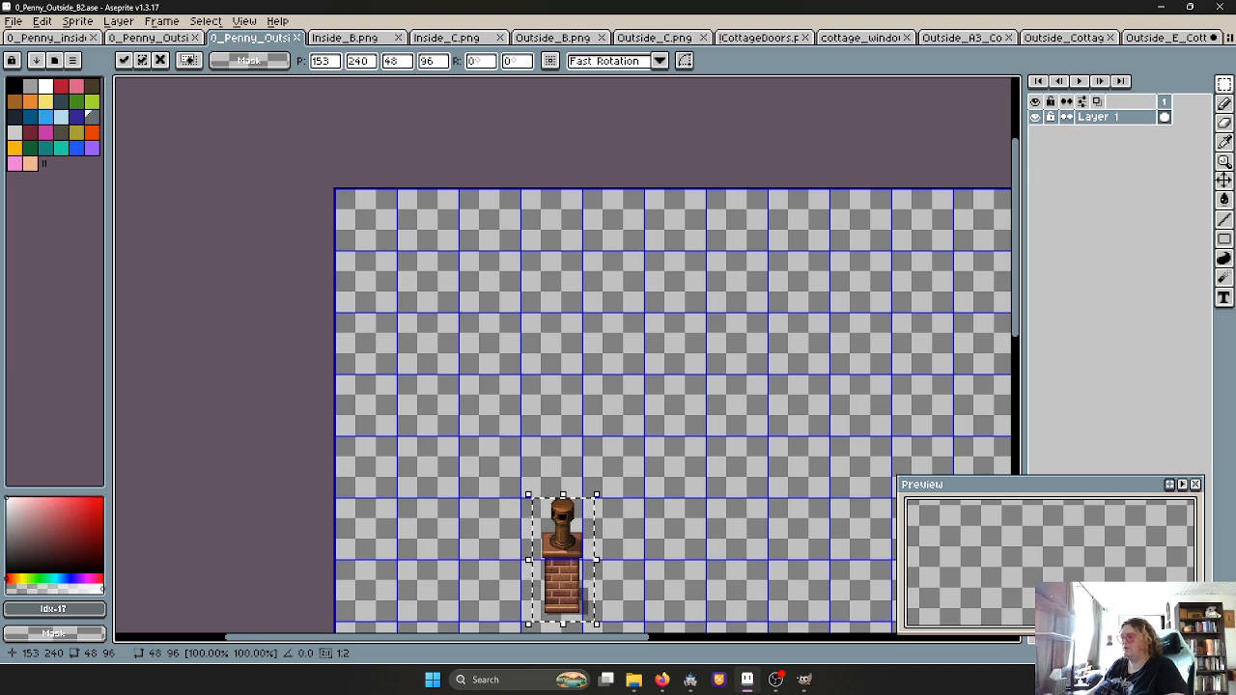
left_click_drag(571, 572, 437, 271)
scroll(363, 255, "up", 1)
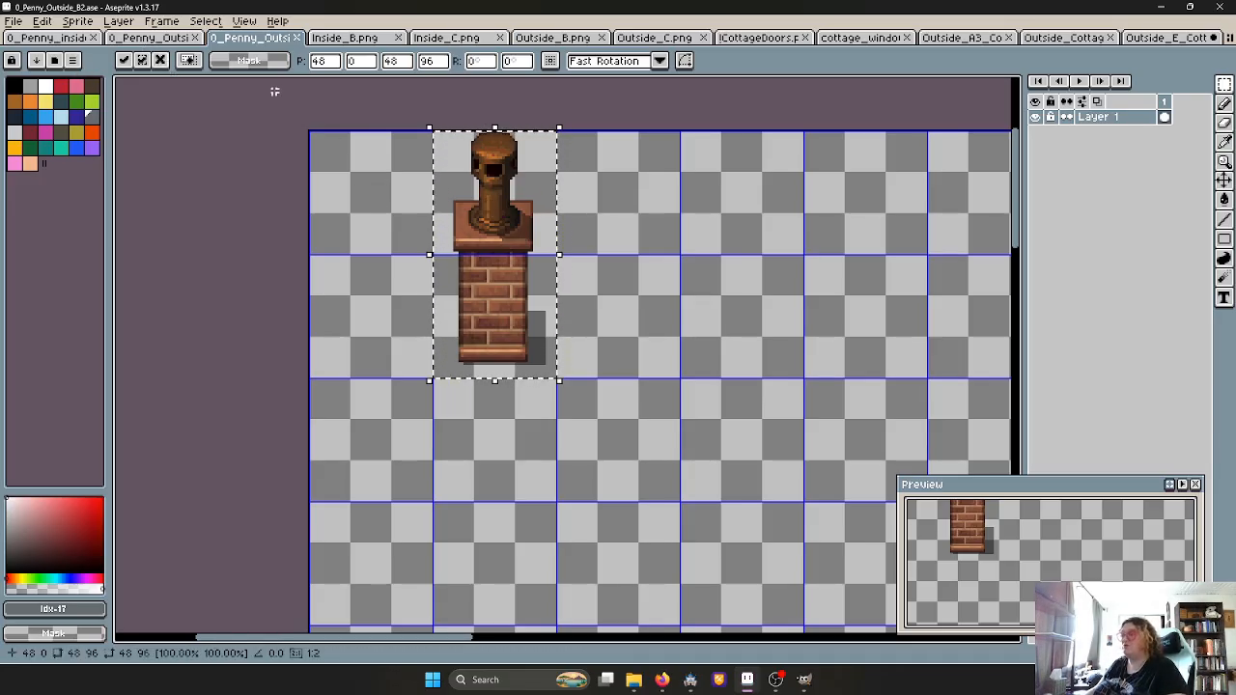
Recolour the pasted chimney blue-grey with Hue/Saturation, using hue -180, saturation -61 and lightness 20
left_click(43, 20)
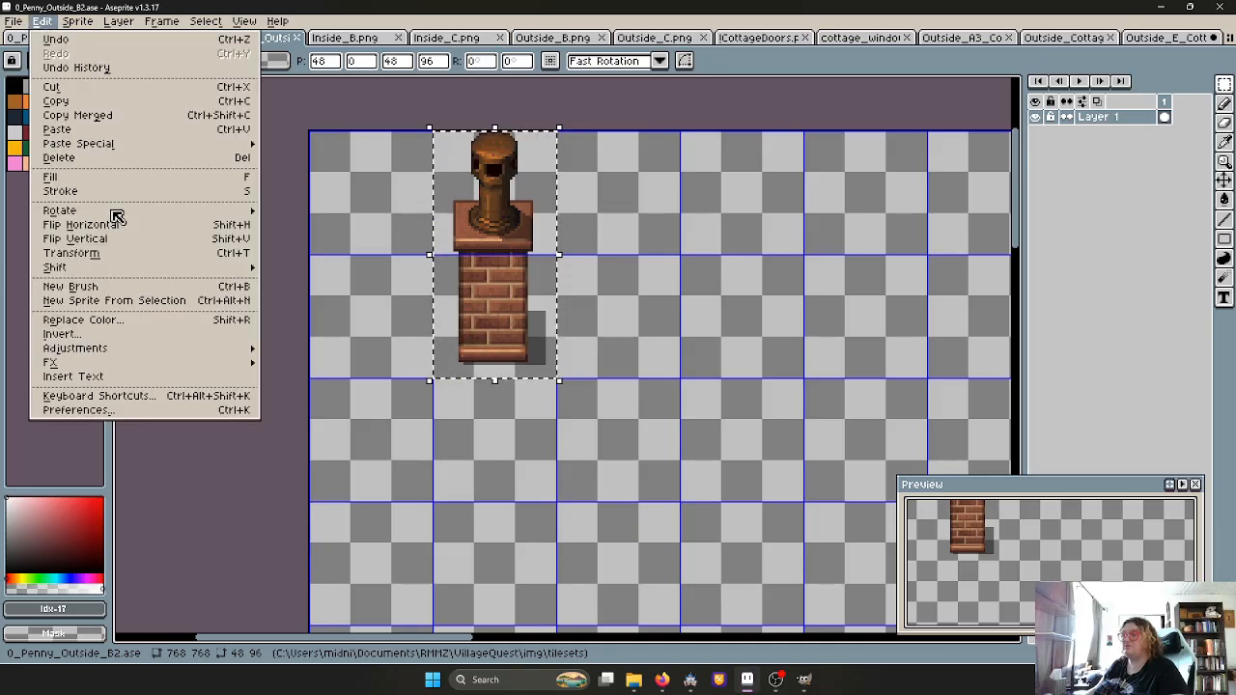
mouse_move(125, 351)
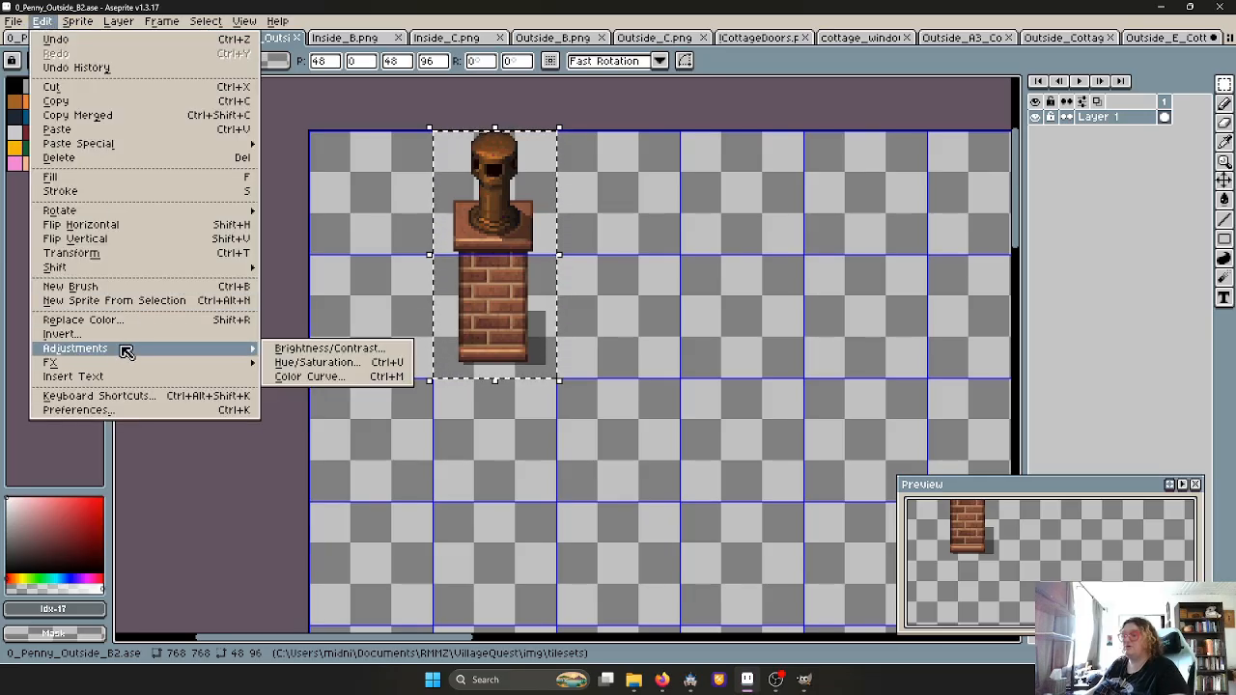
left_click(359, 363)
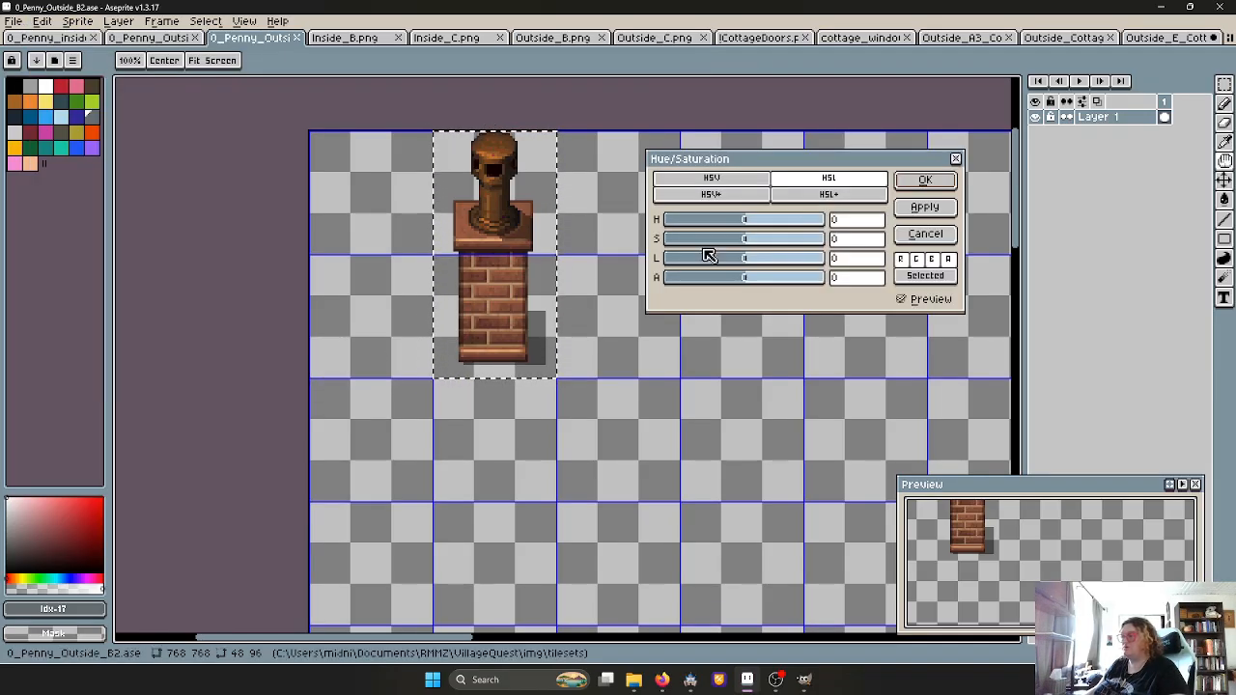
left_click_drag(755, 241, 720, 249)
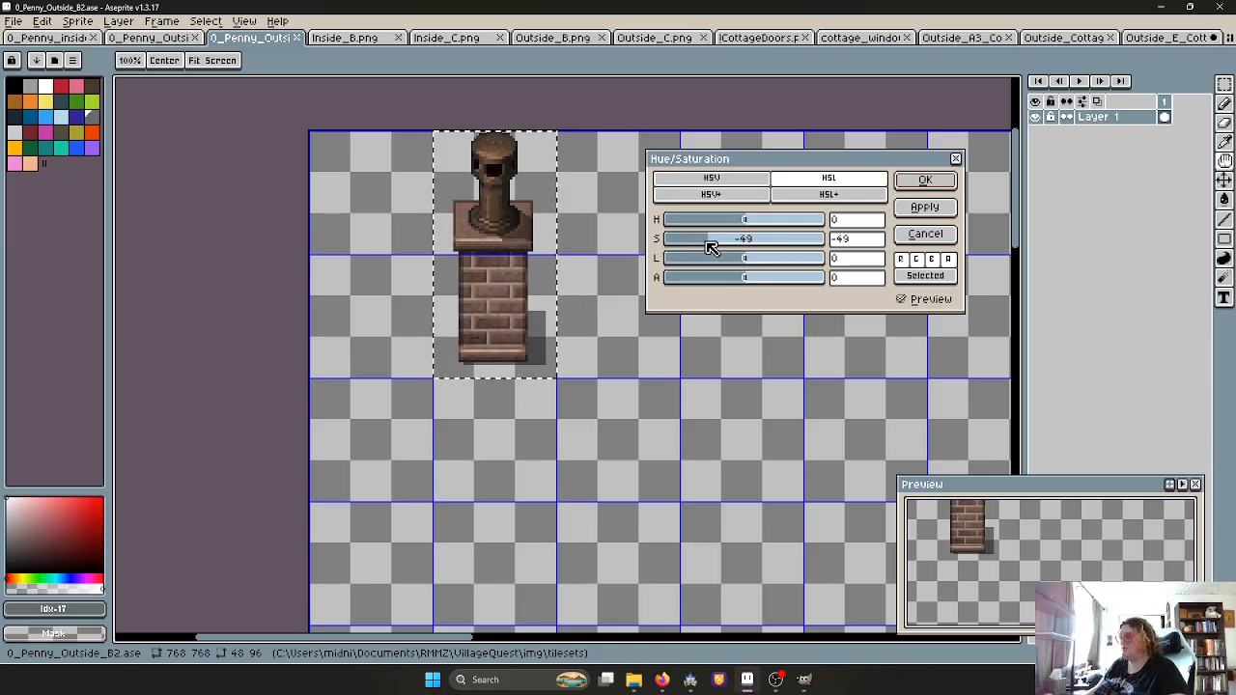
left_click_drag(703, 247, 727, 245)
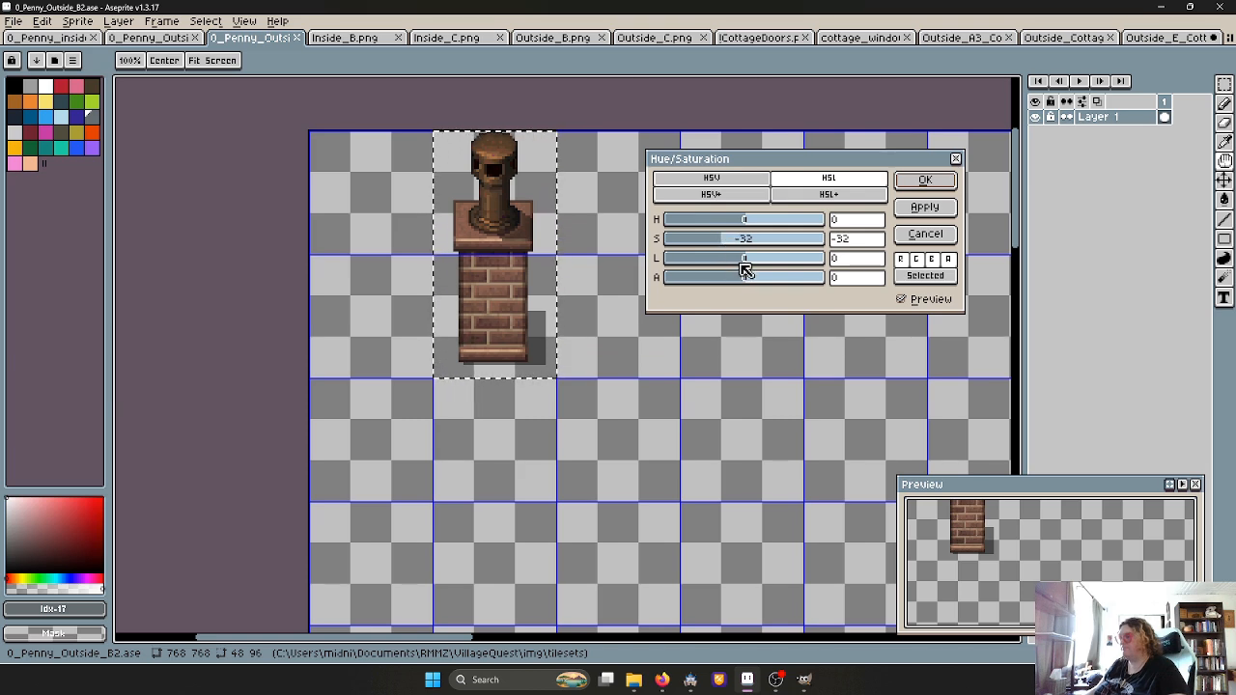
left_click_drag(749, 224, 670, 224)
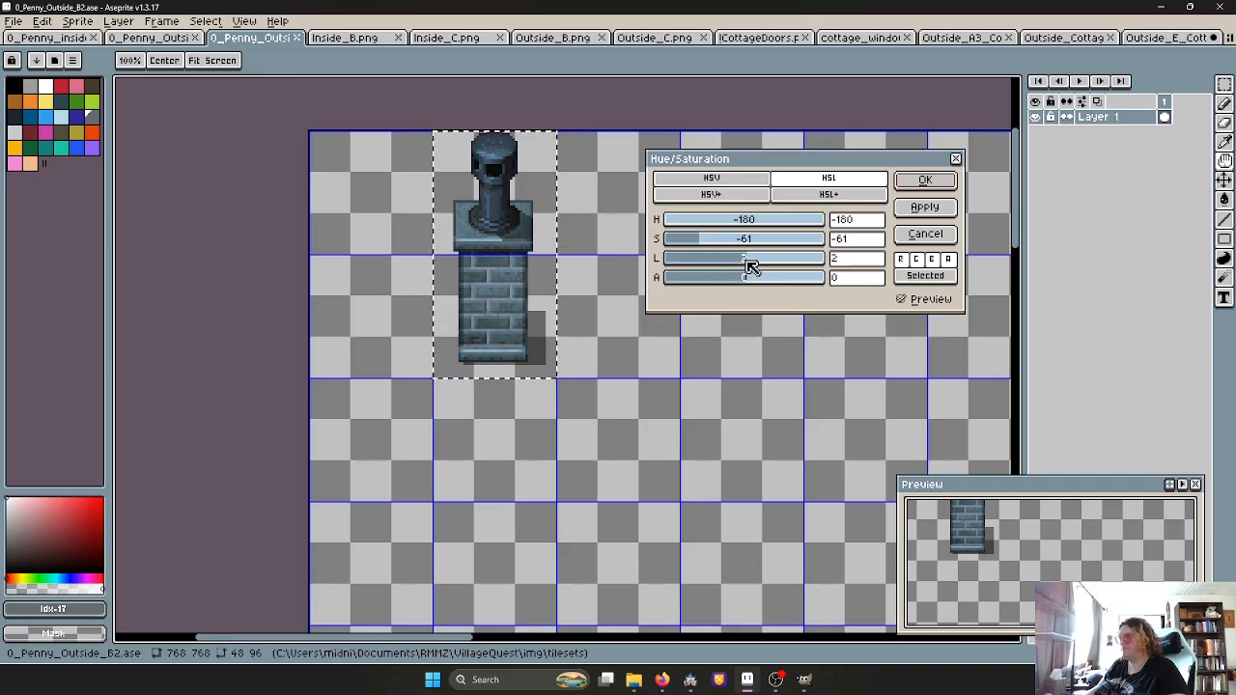
left_click_drag(751, 268, 767, 264)
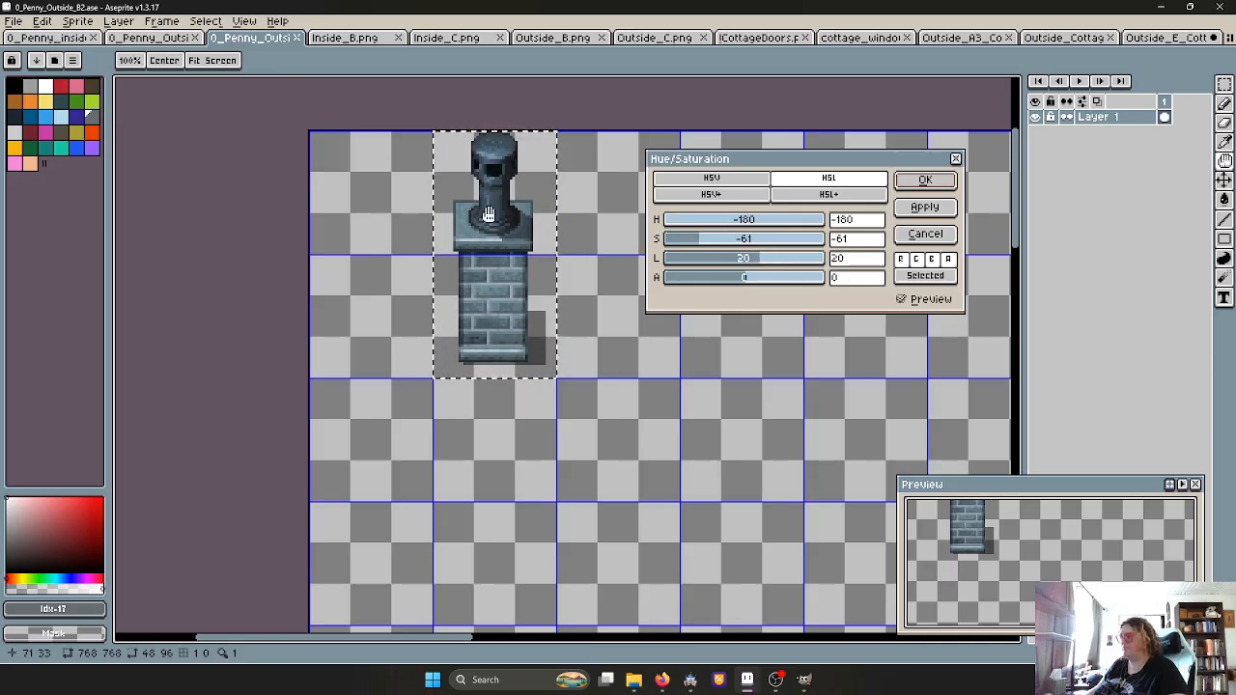
left_click(925, 181)
Shorten the chimney to 48 by 64 px from its top edge, keeping its base in place, and deselect it
left_click(500, 143)
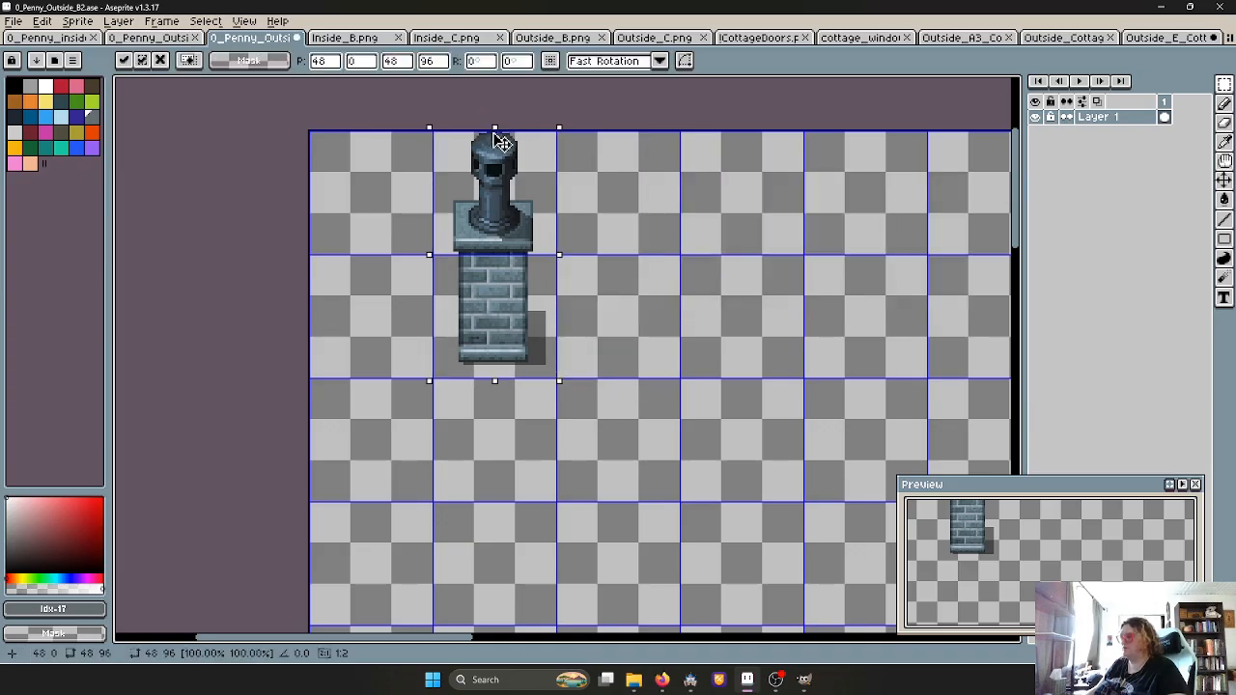
left_click_drag(500, 143, 495, 216)
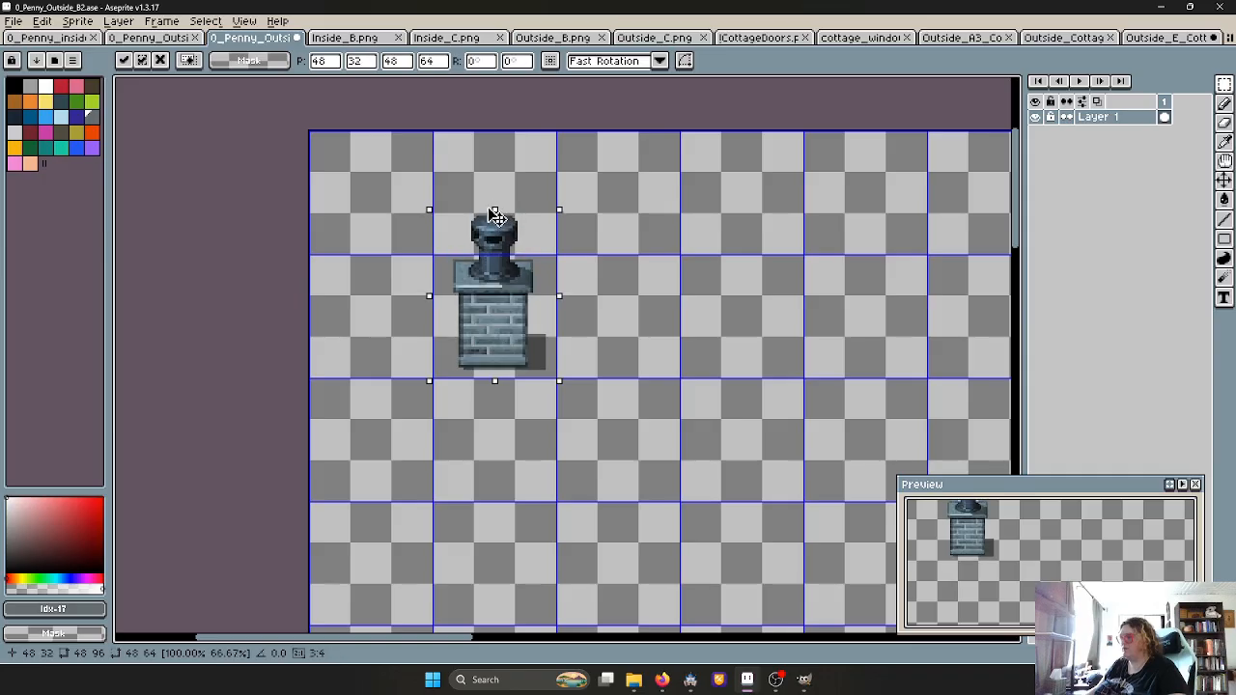
scroll(502, 237, "up", 2)
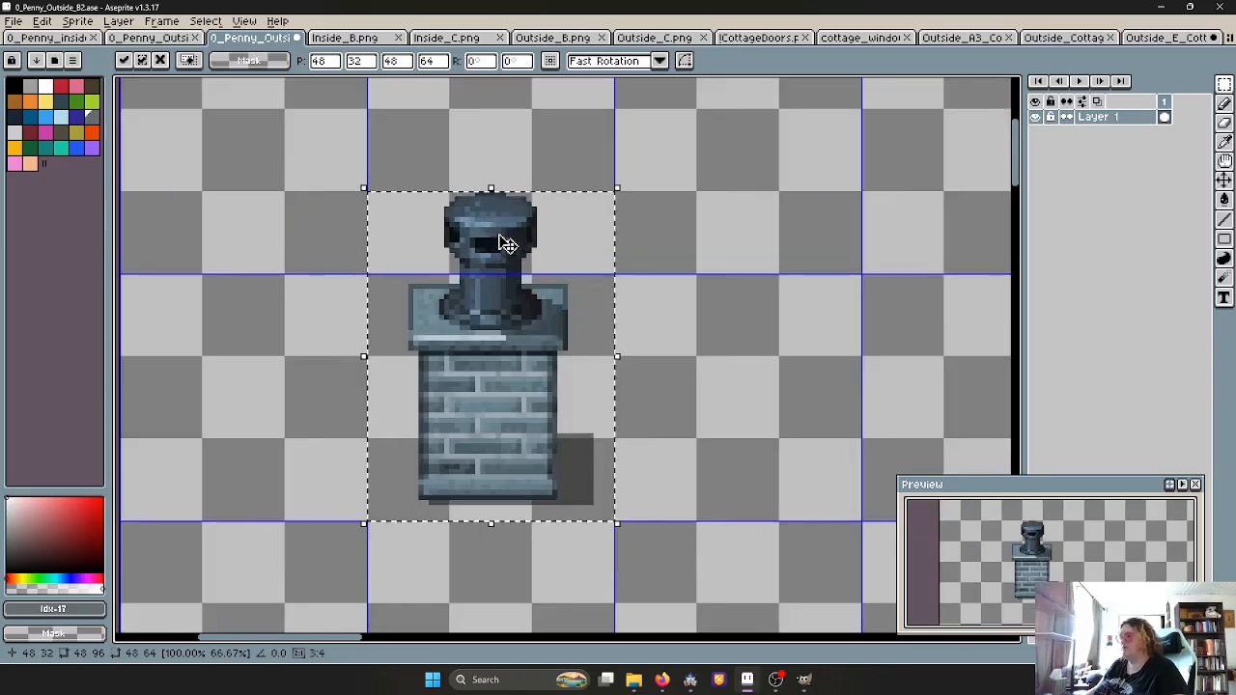
scroll(508, 243, "up", 1)
left_click(689, 260)
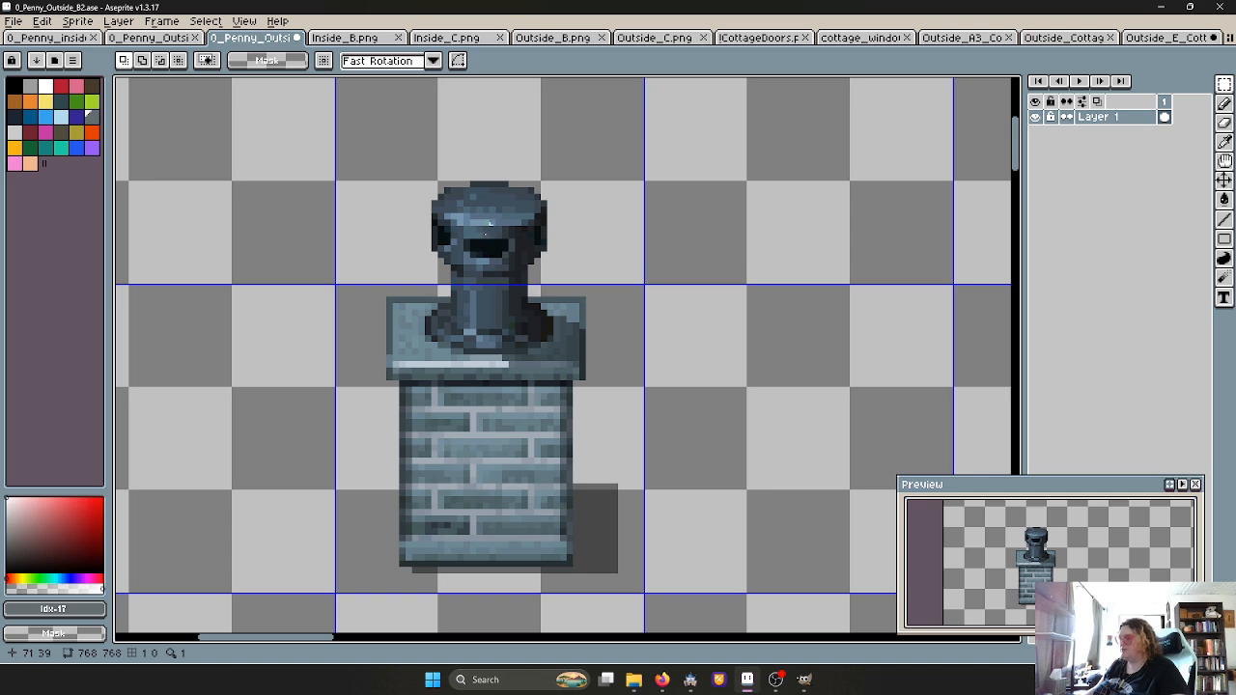
Sample the light blue #7896ad from the chimney pot's rim and switch to the Pencil tool
scroll(466, 261, "up", 2)
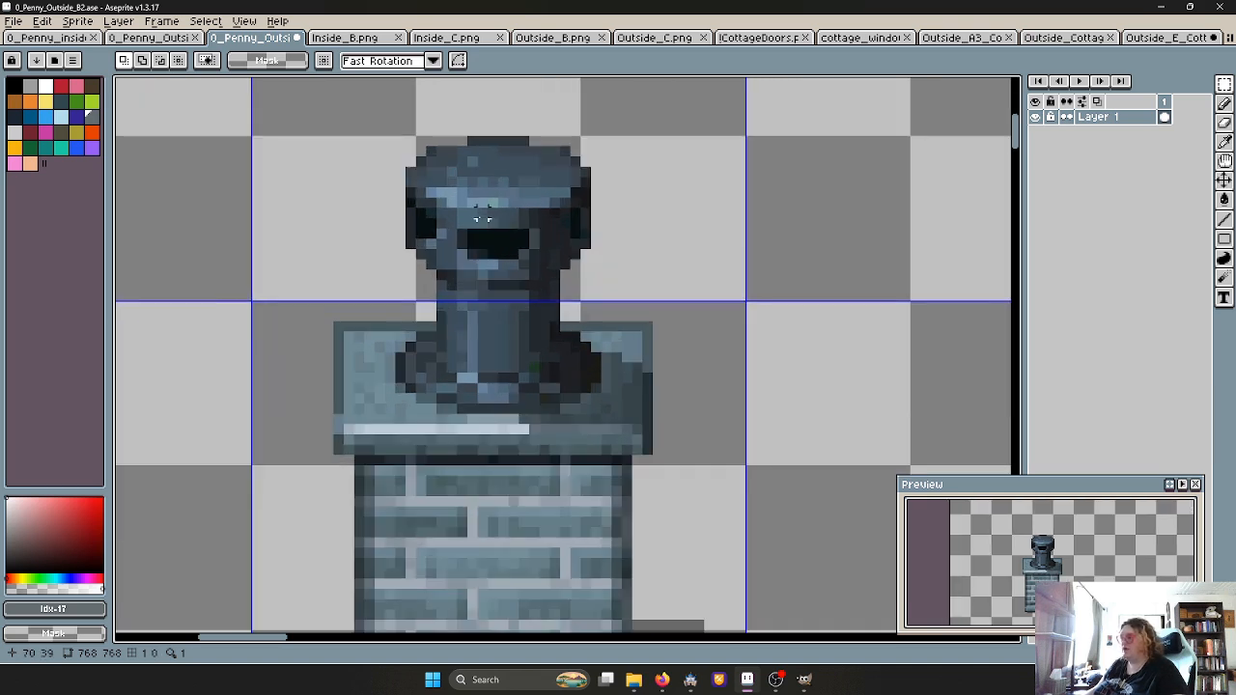
scroll(470, 235, "up", 1)
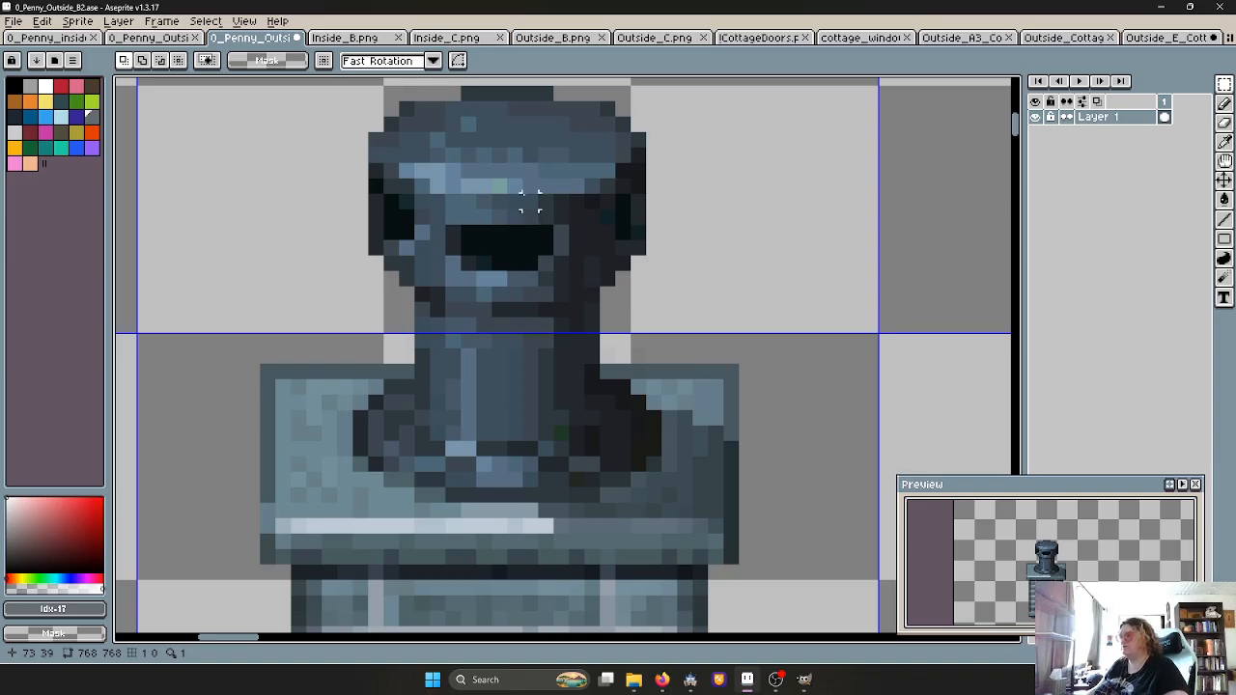
key("i")
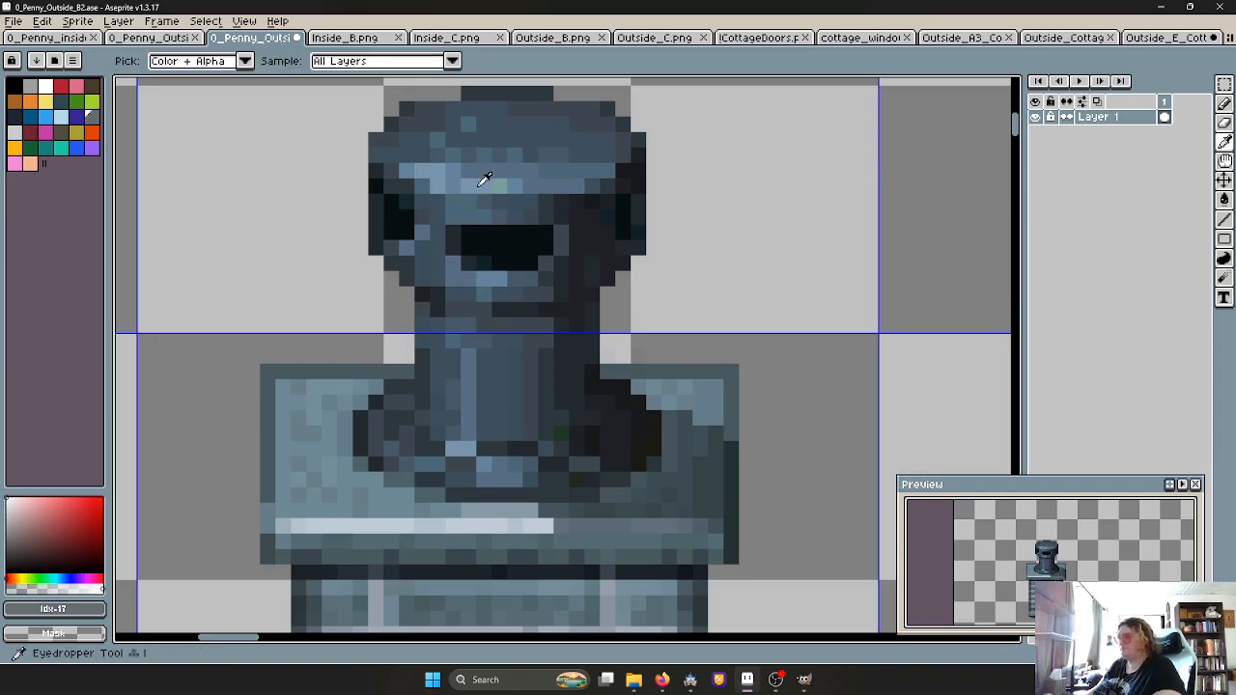
left_click(480, 183)
key("g")
key("b")
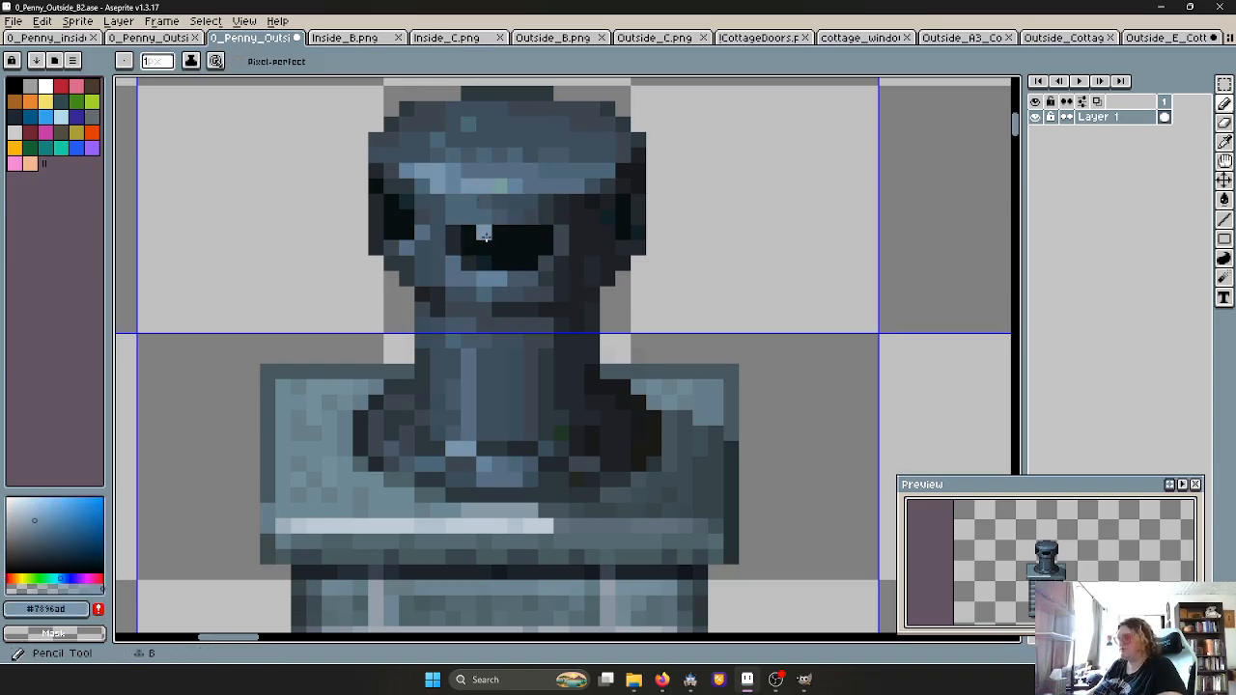
Try to pencil over the dark opening in the chimney pot, and undo the stroke and the deselection
left_click_drag(473, 235, 526, 235)
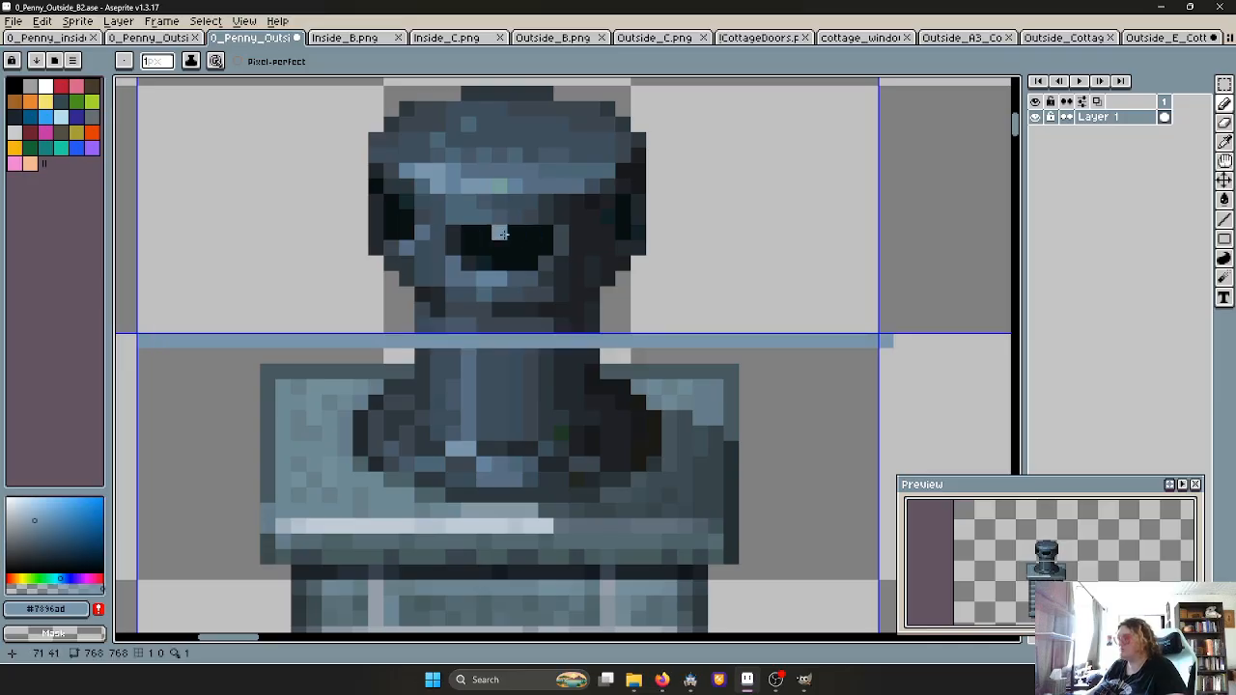
scroll(502, 233, "down", 3)
scroll(503, 241, "up", 3)
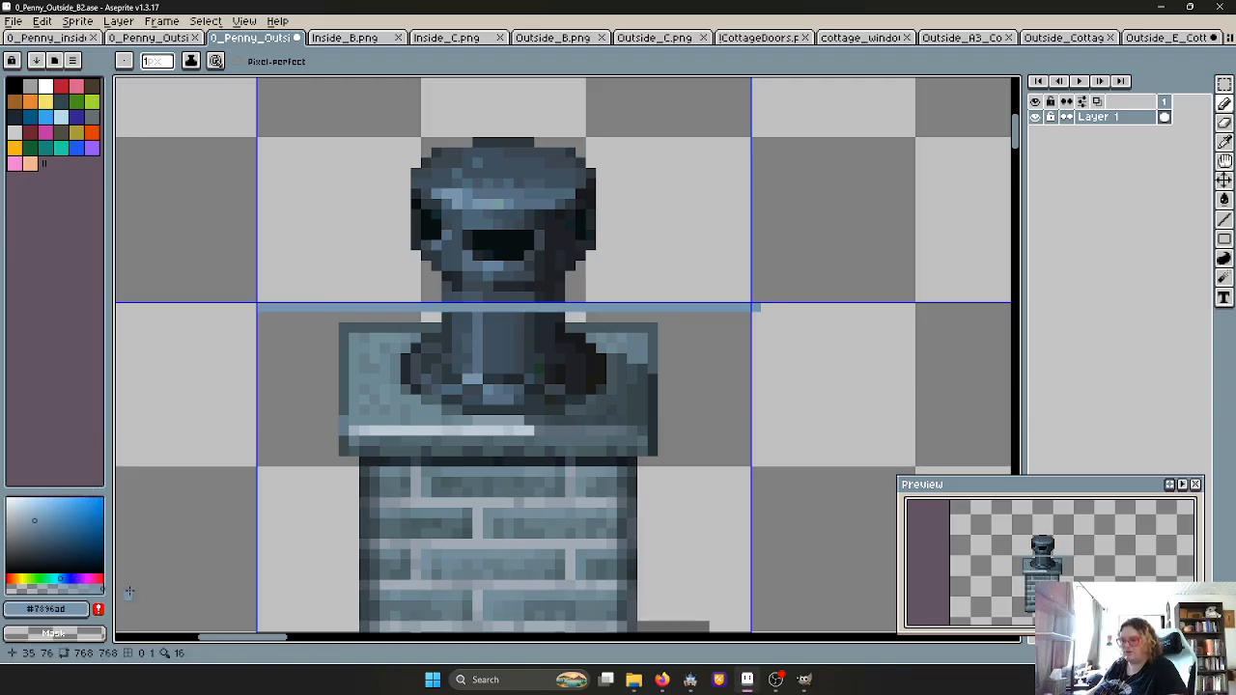
scroll(527, 246, "down", 5)
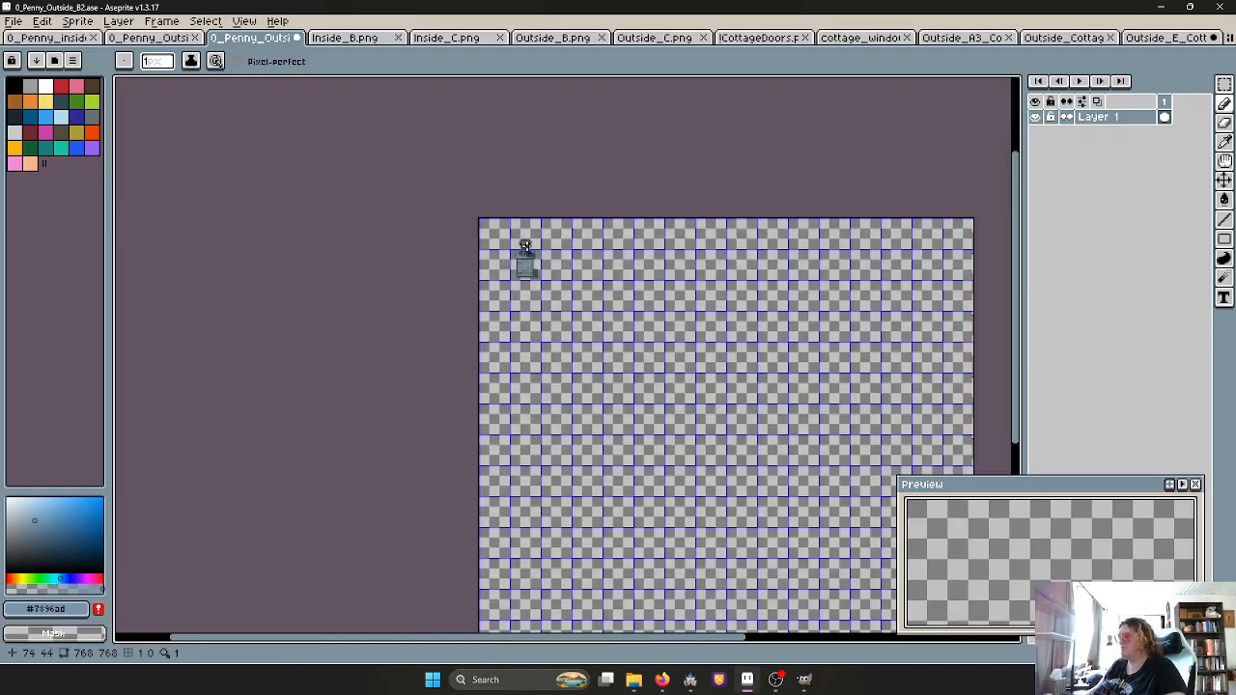
scroll(526, 245, "up", 5)
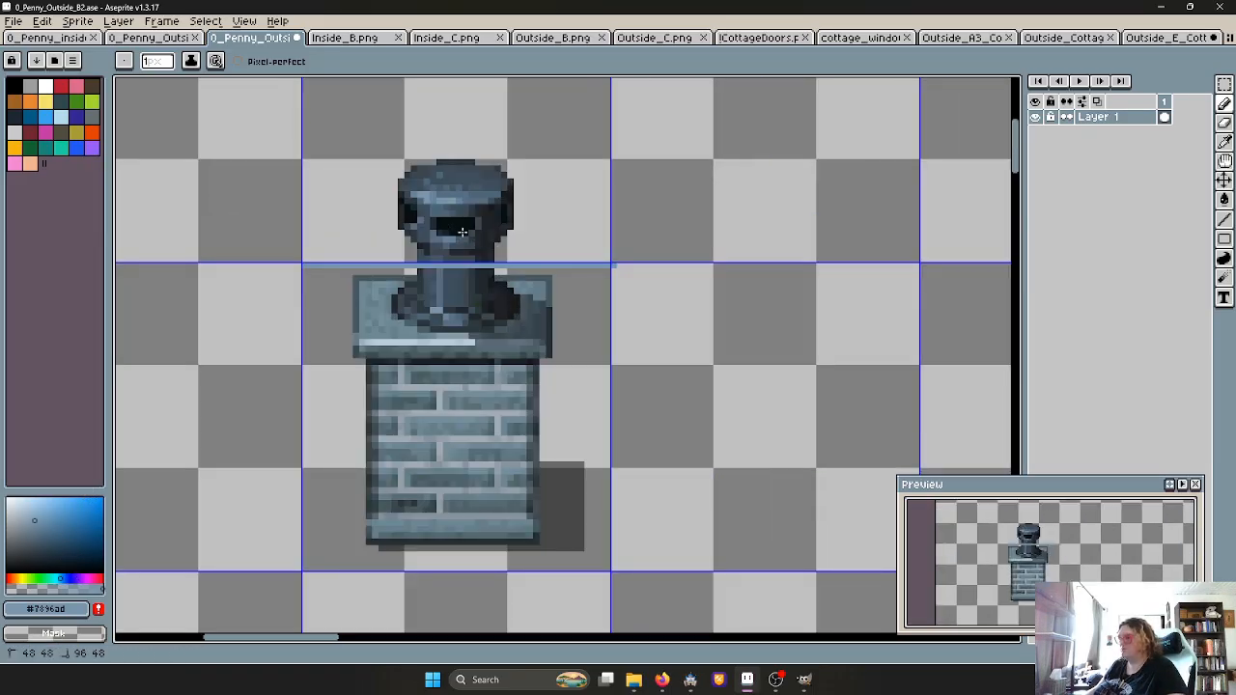
scroll(524, 244, "up", 2)
scroll(524, 243, "down", 5)
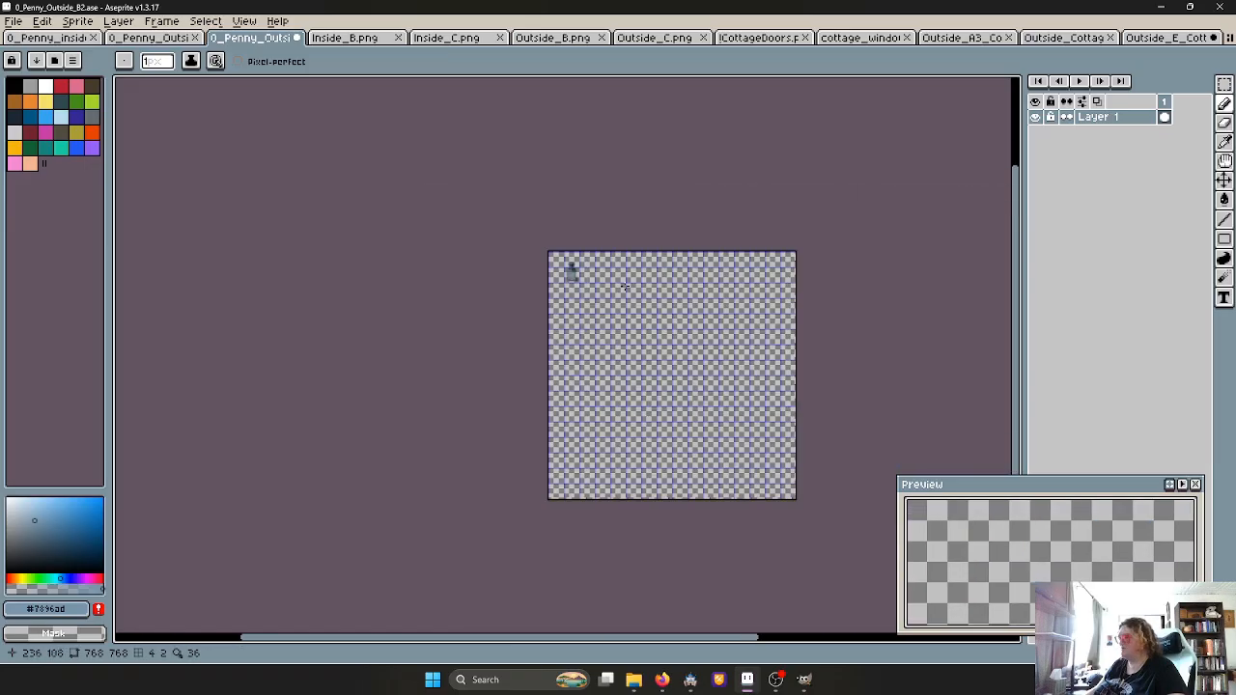
scroll(538, 258, "up", 4)
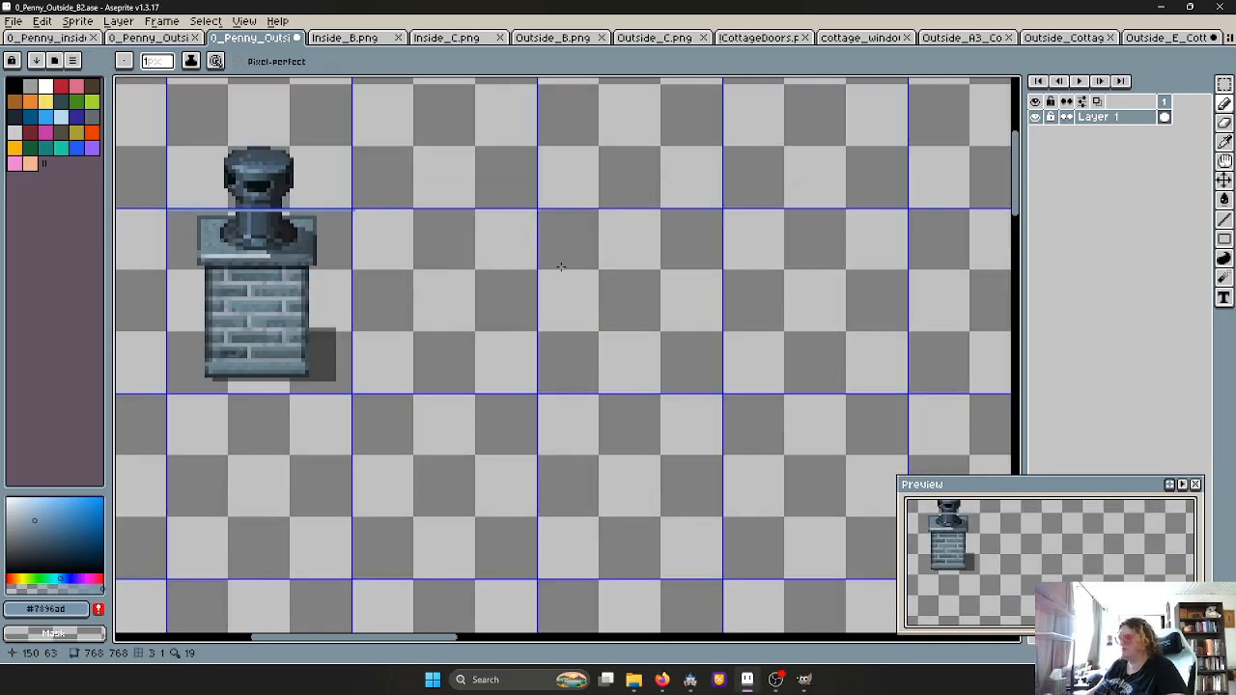
key("v")
key("ctrl+z")
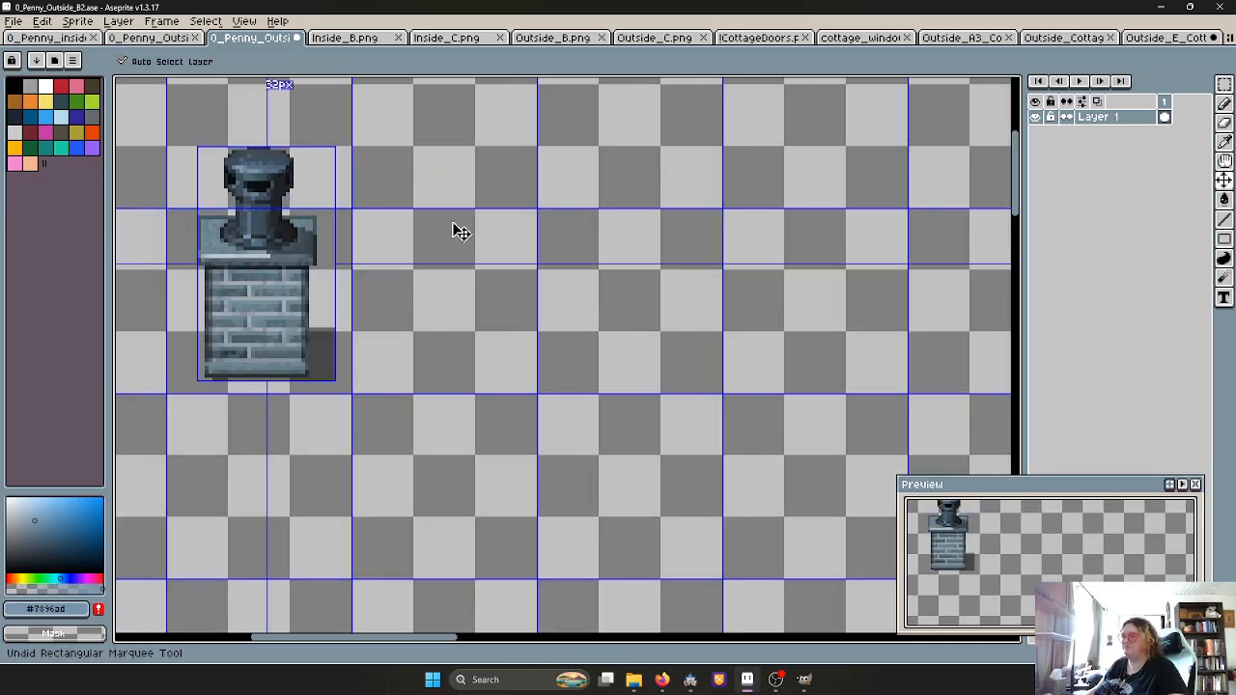
key("ctrl+z")
key("ctrl+y")
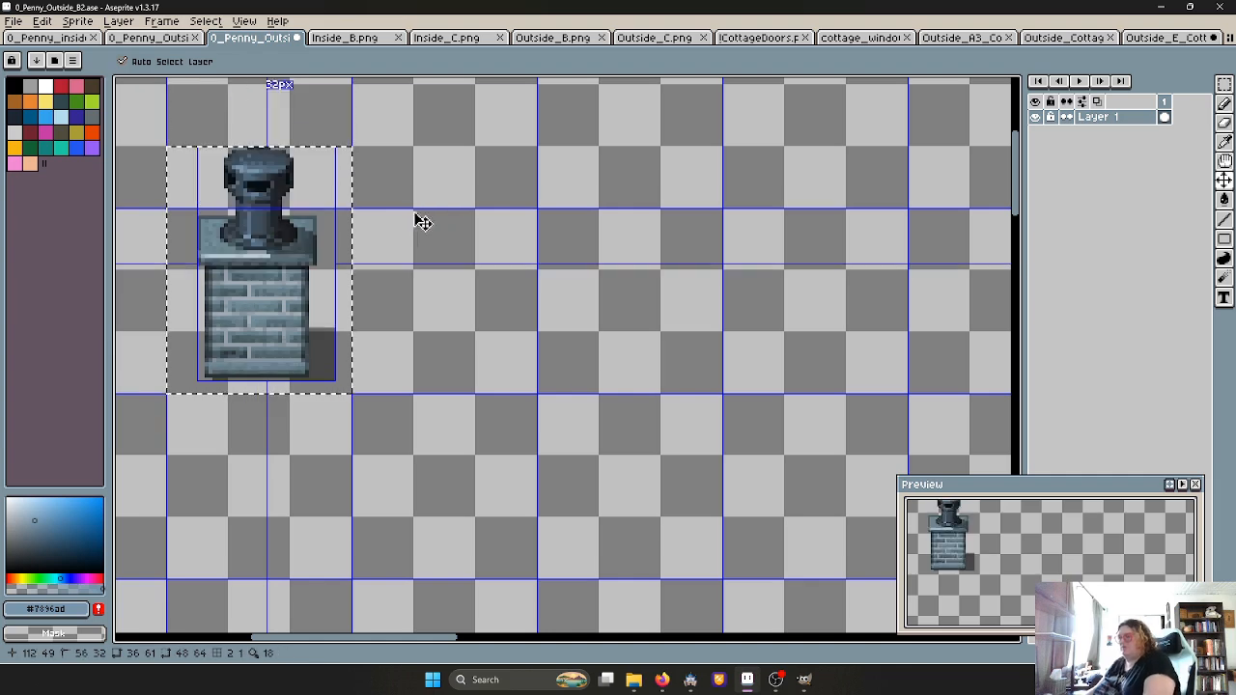
Turn off snapping to the grid so the pencil can paint individual pixels
left_click(245, 21)
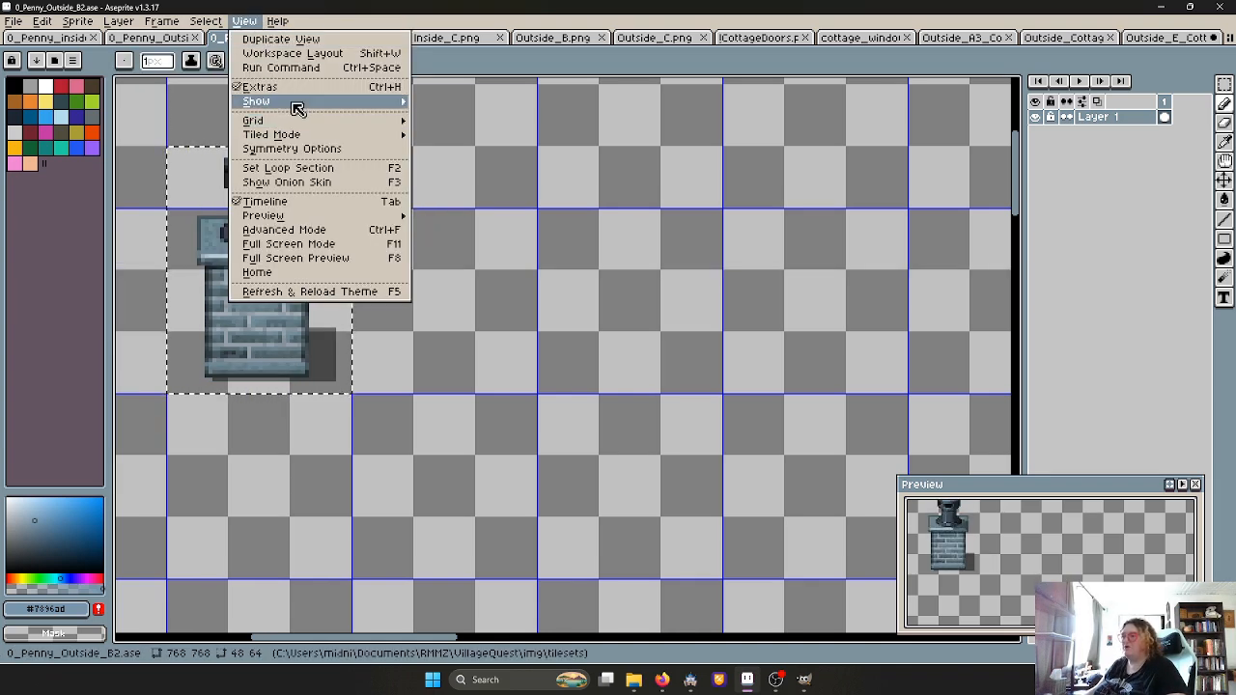
mouse_move(289, 121)
left_click(482, 148)
Pencil light blue #7896ad over the dark openings on the front and both sides of the chimney pot
scroll(419, 225, "up", 3)
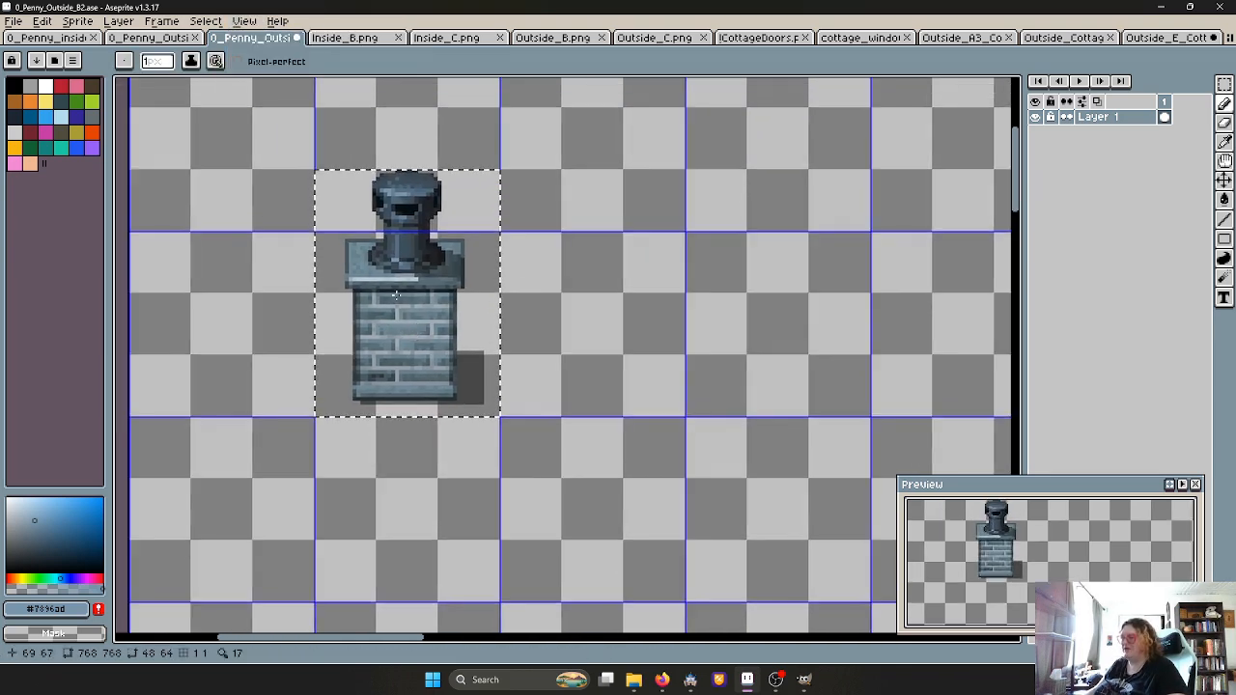
scroll(419, 225, "up", 1)
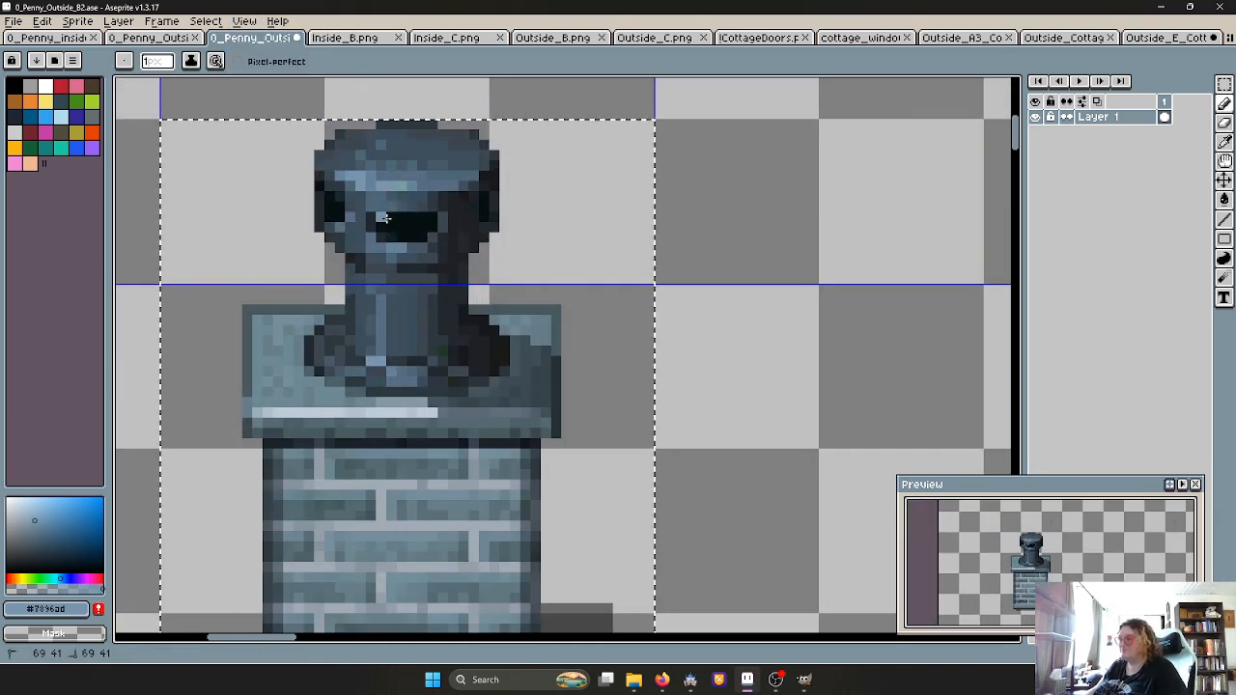
mouse_move(431, 227)
left_mouse_down()
mouse_move(380, 228)
mouse_move(401, 237)
left_mouse_up()
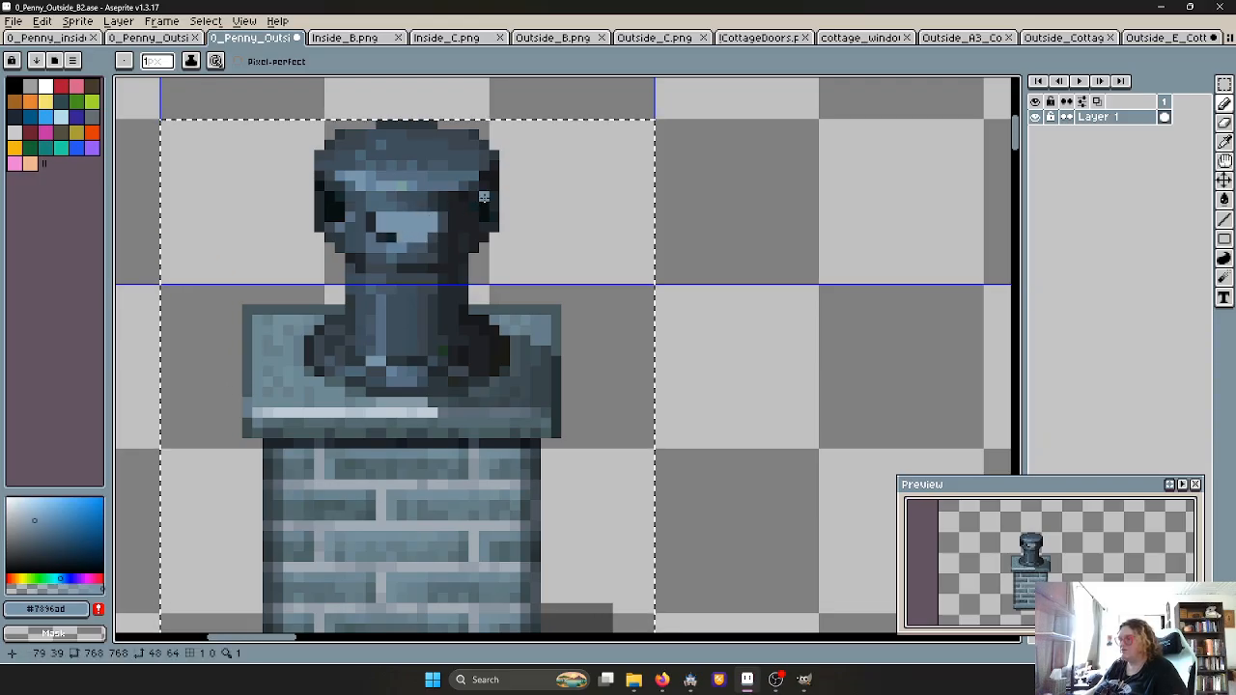
left_click_drag(484, 195, 484, 215)
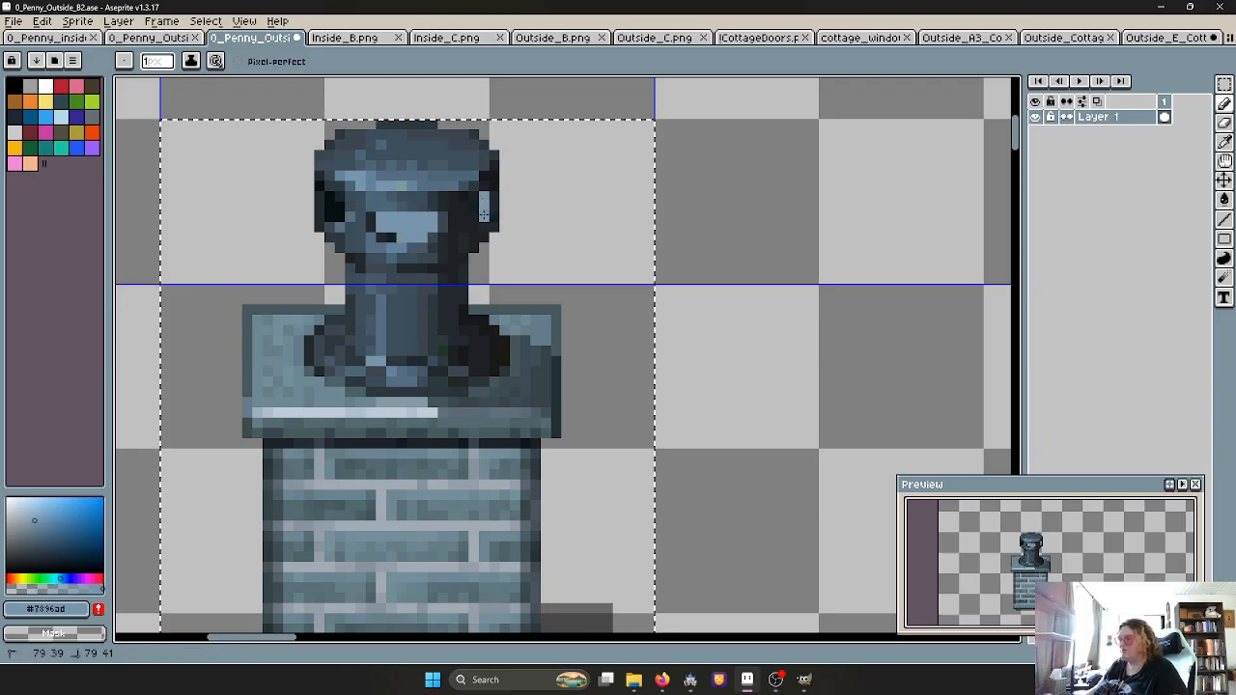
left_click(329, 205)
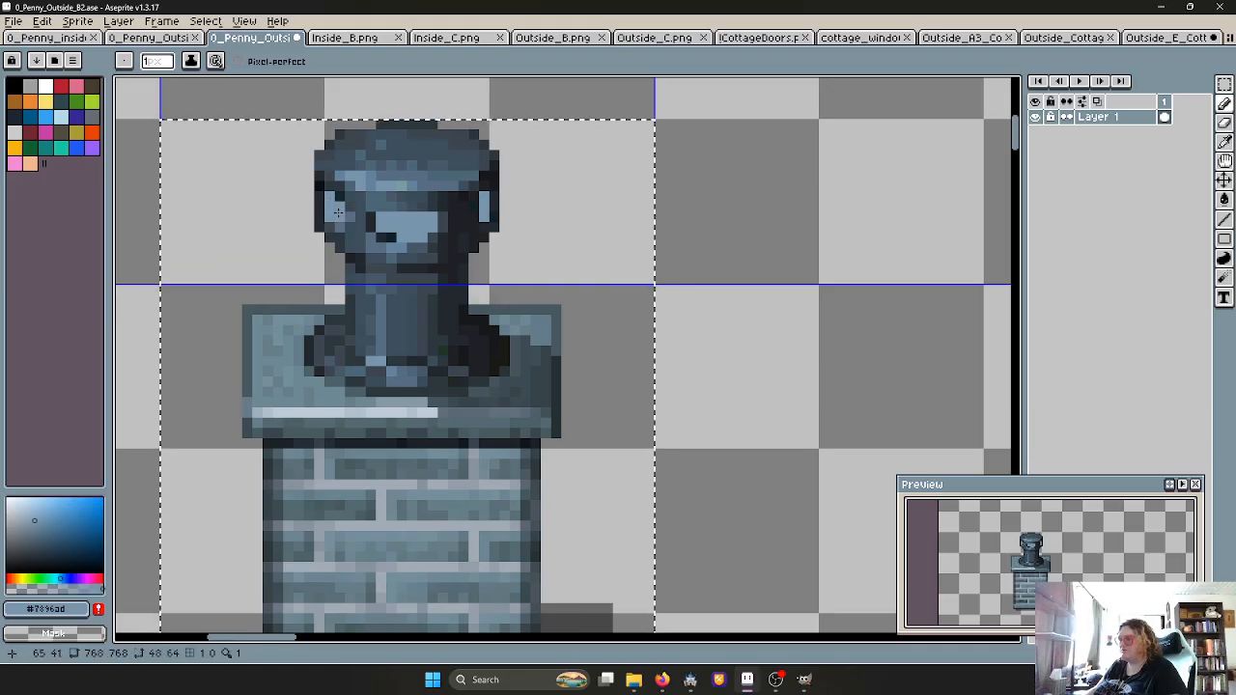
scroll(468, 198, "up", 2)
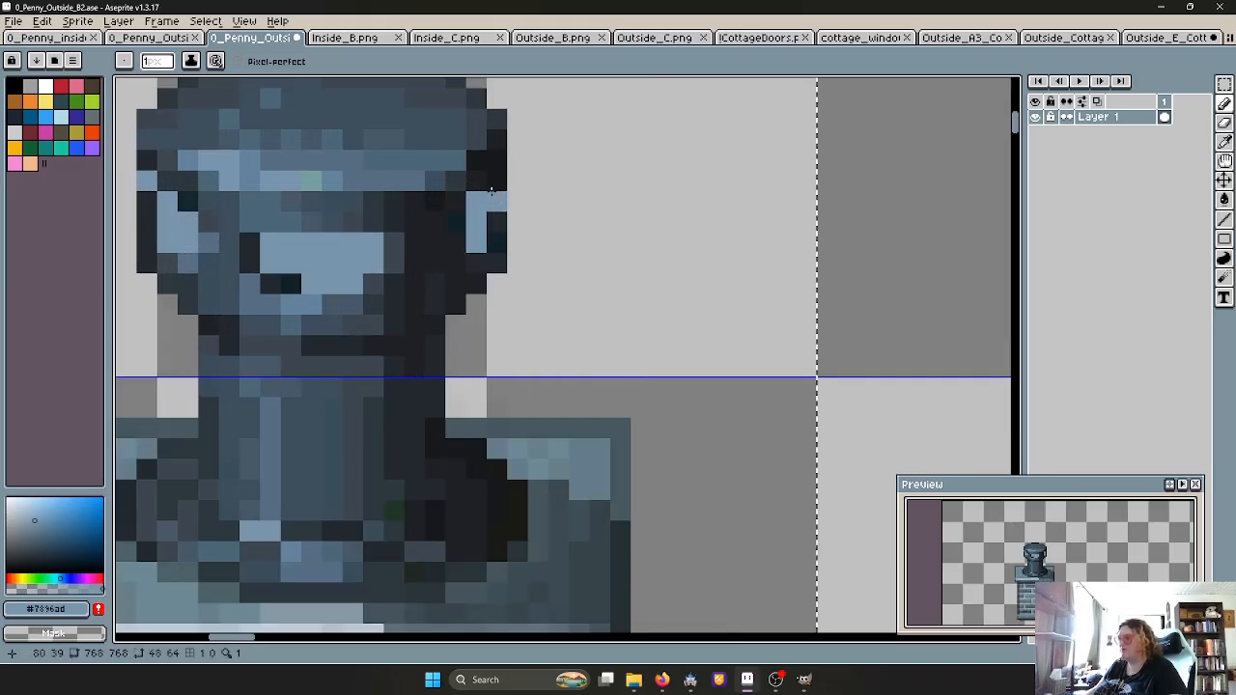
scroll(454, 200, "down", 1)
scroll(442, 200, "down", 2)
scroll(416, 251, "up", 3)
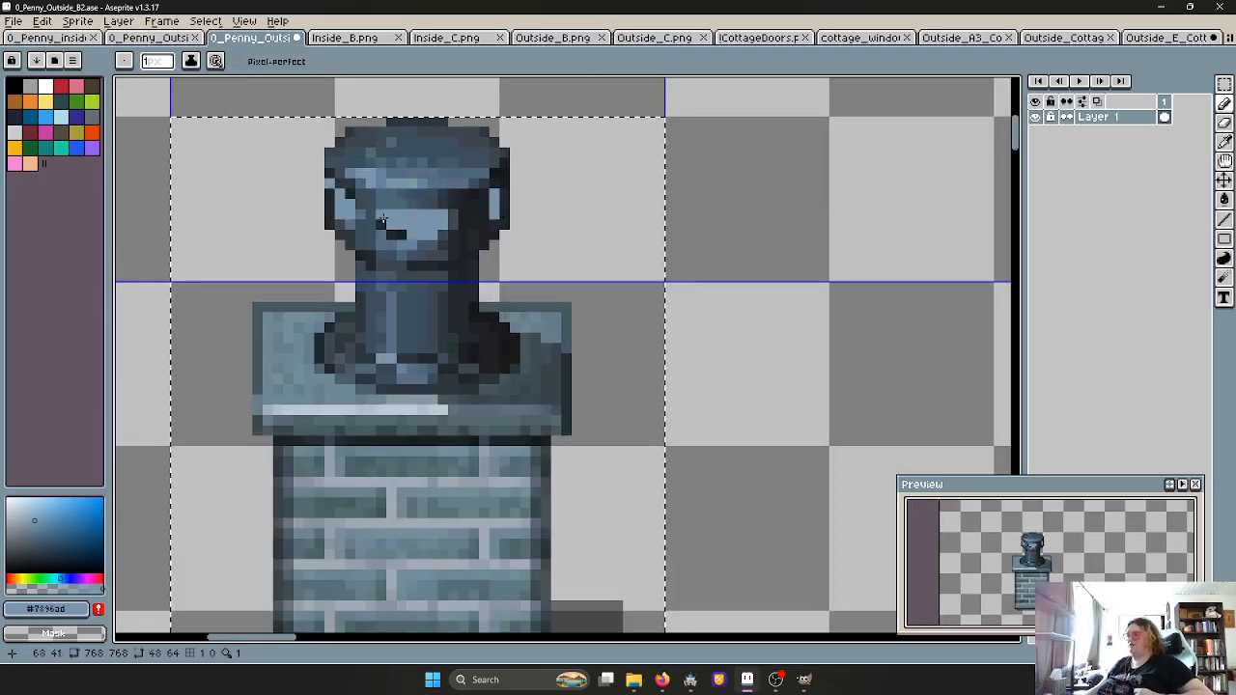
scroll(416, 251, "up", 1)
left_click(415, 224)
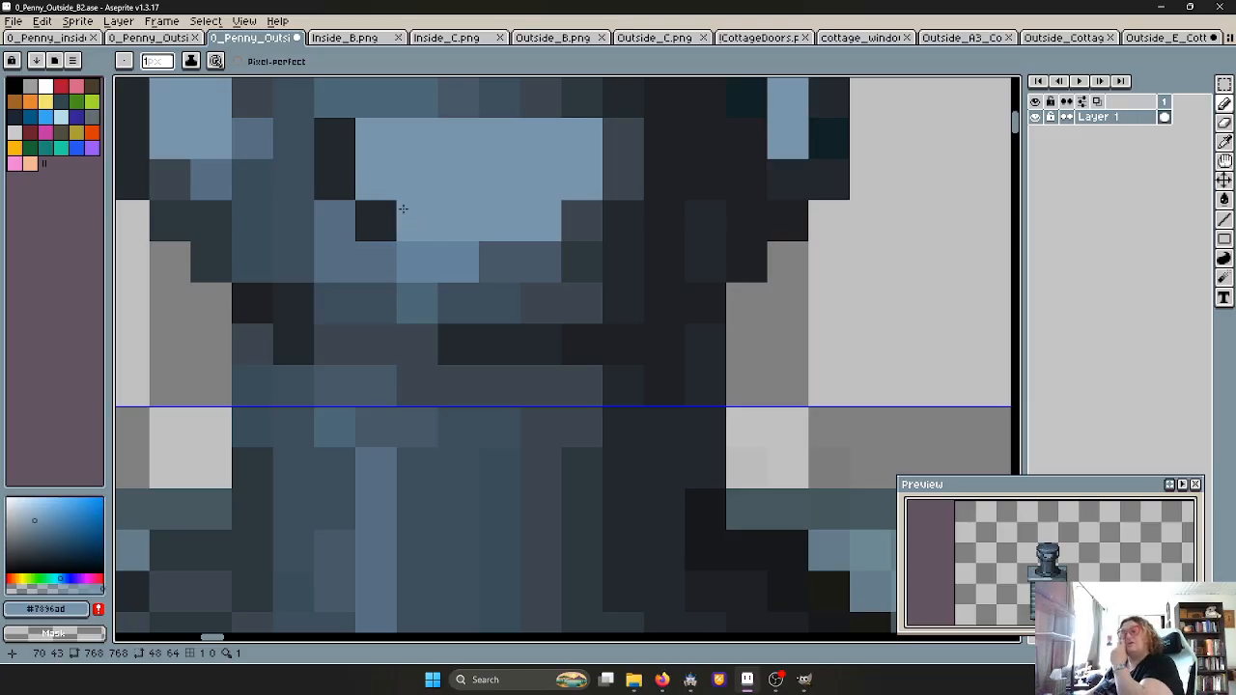
scroll(403, 208, "down", 2)
scroll(351, 200, "down", 2)
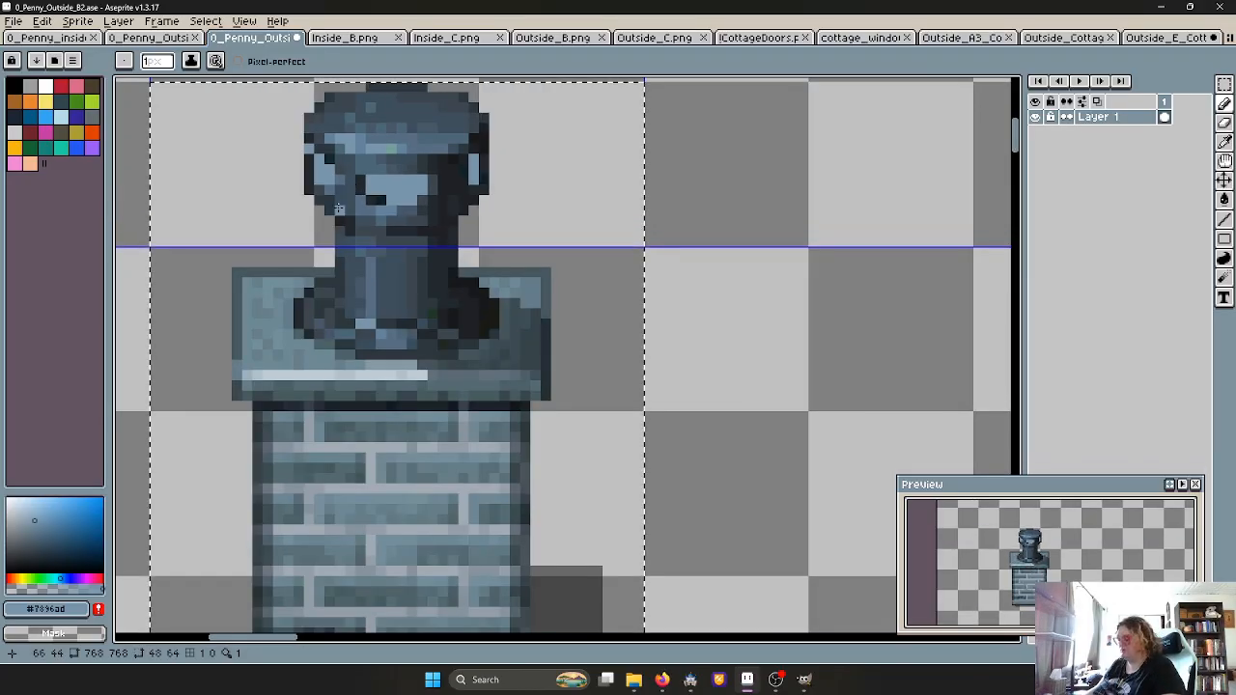
Sample the dark slate blue #3b4e5c from the chimney pot and pencil shading over parts of the light blue patches
key("i")
left_click(339, 205)
key("b")
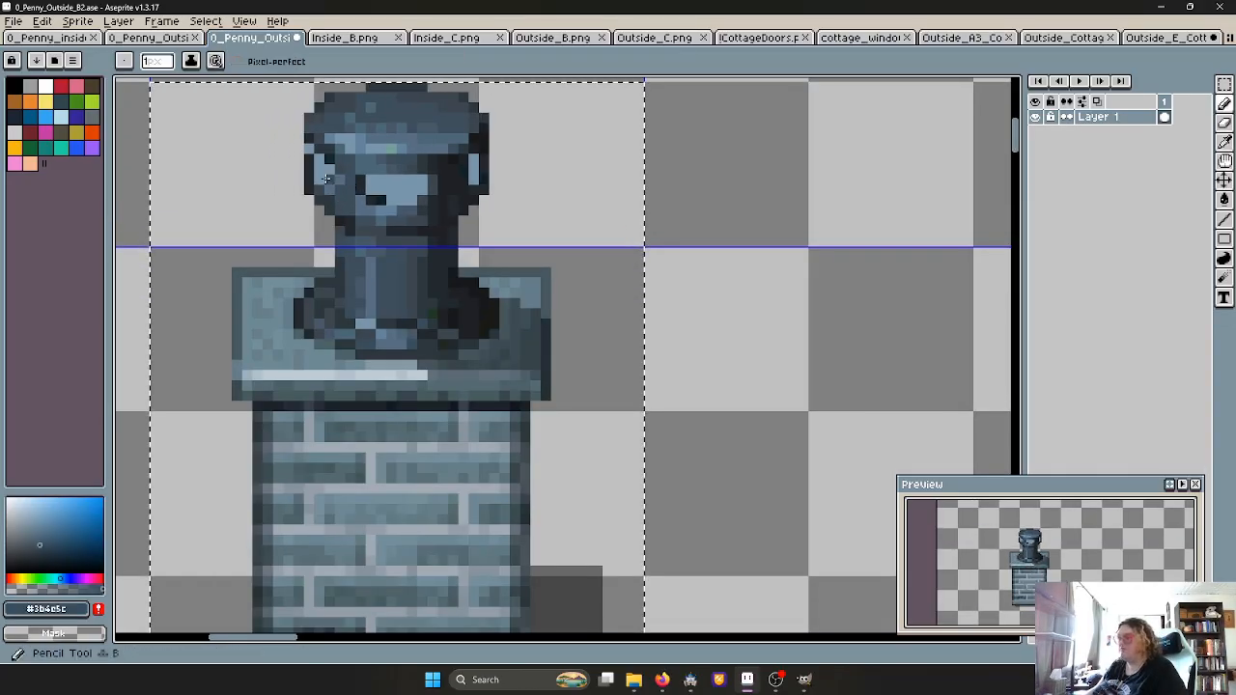
scroll(325, 177, "up", 1)
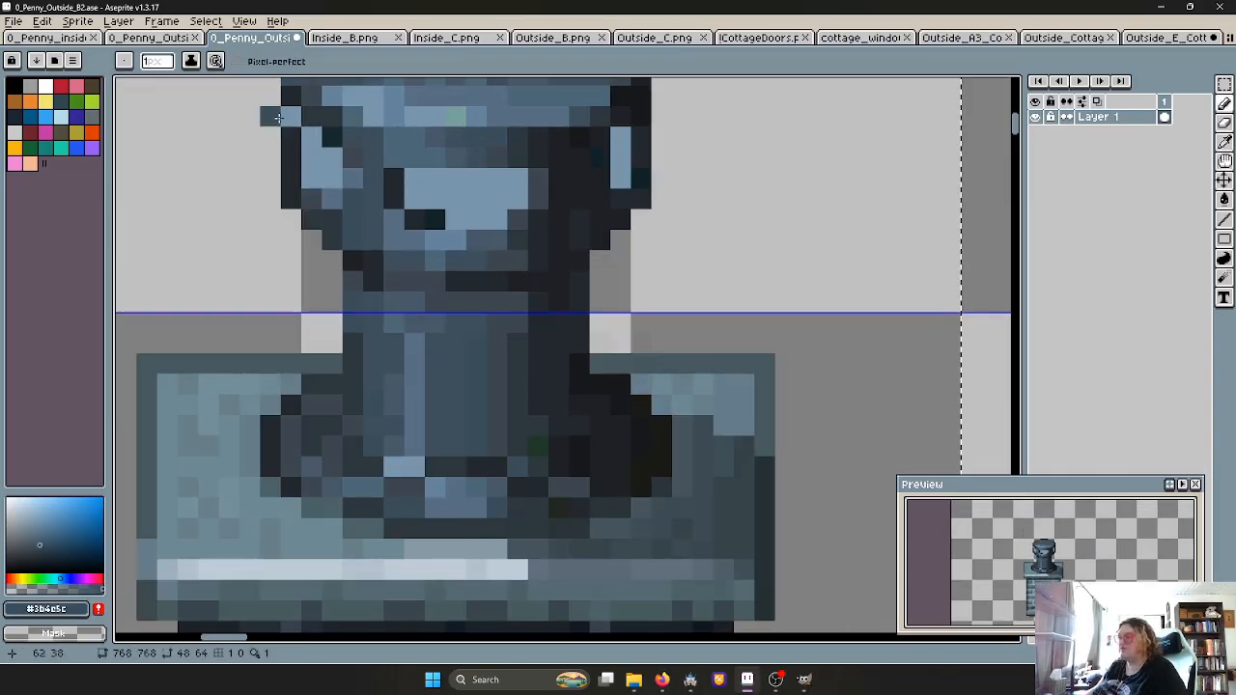
left_click(309, 179)
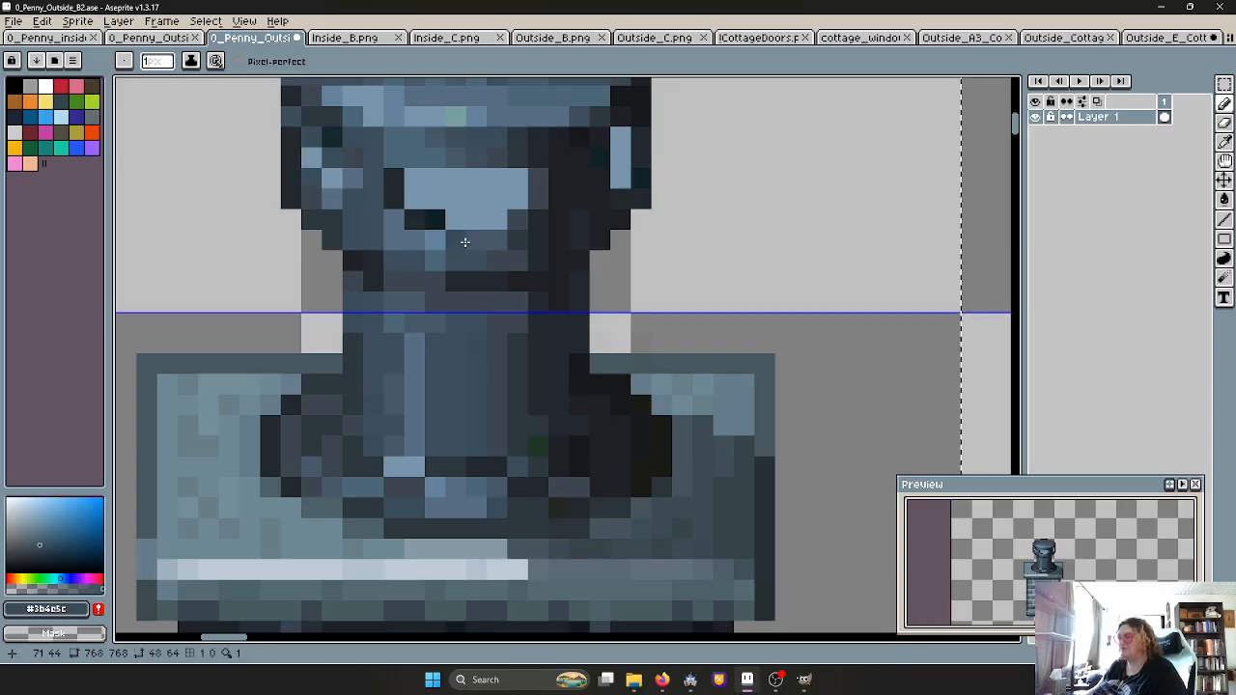
scroll(451, 238, "down", 2)
scroll(451, 234, "up", 2)
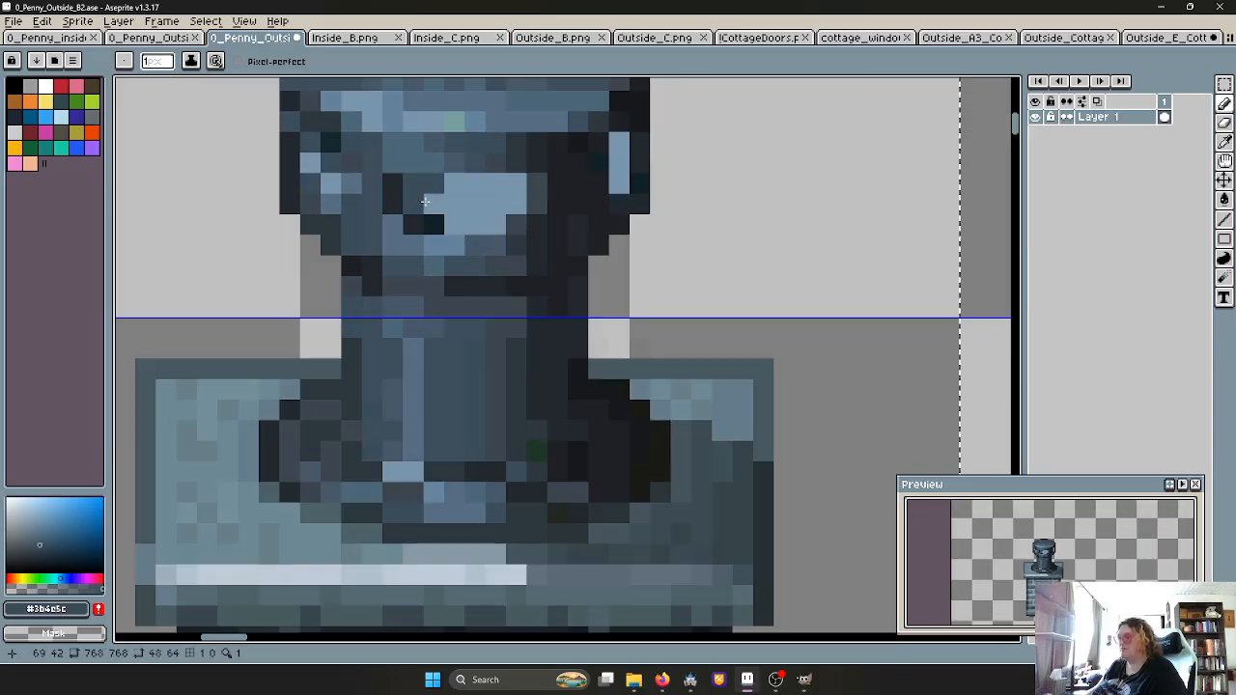
left_click_drag(496, 186, 510, 186)
left_click(519, 203)
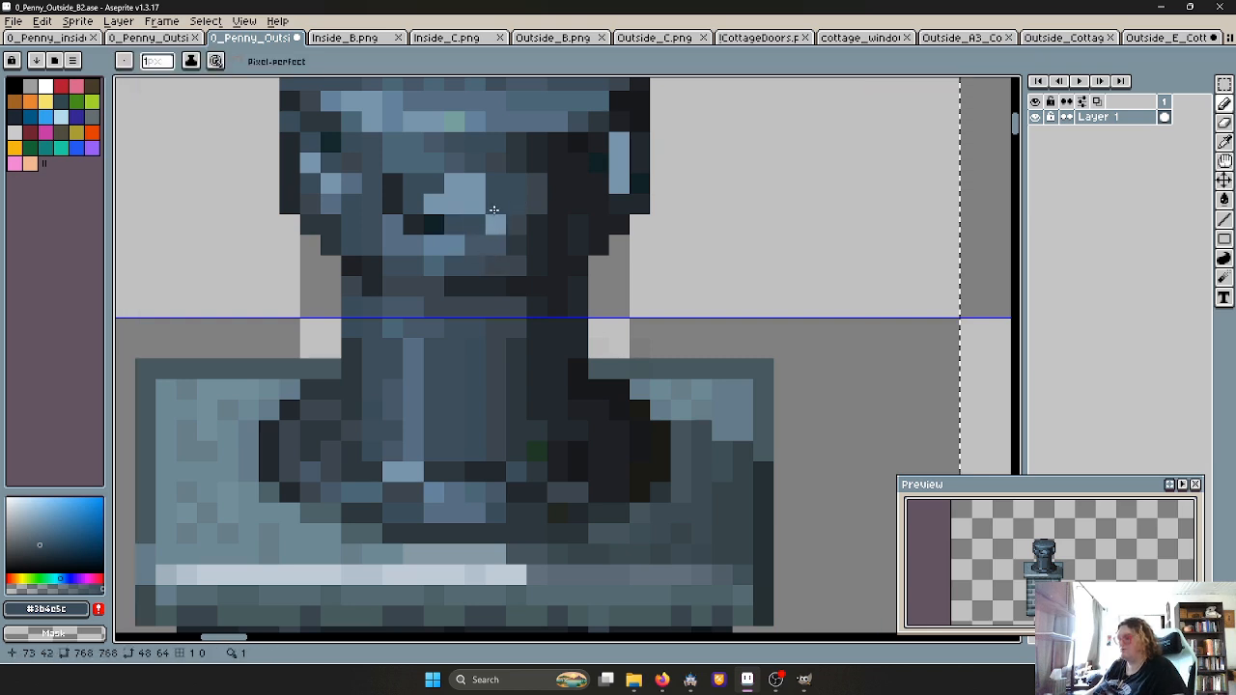
scroll(497, 242, "down", 3)
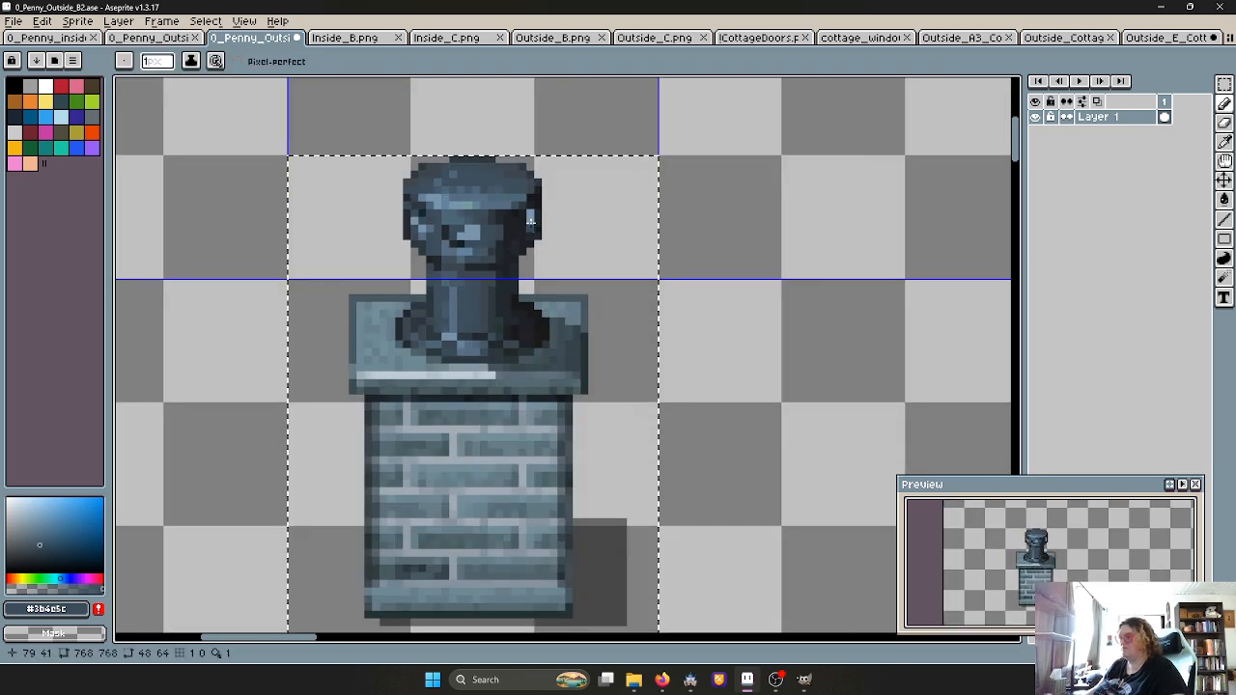
scroll(529, 220, "up", 2)
scroll(502, 282, "down", 3)
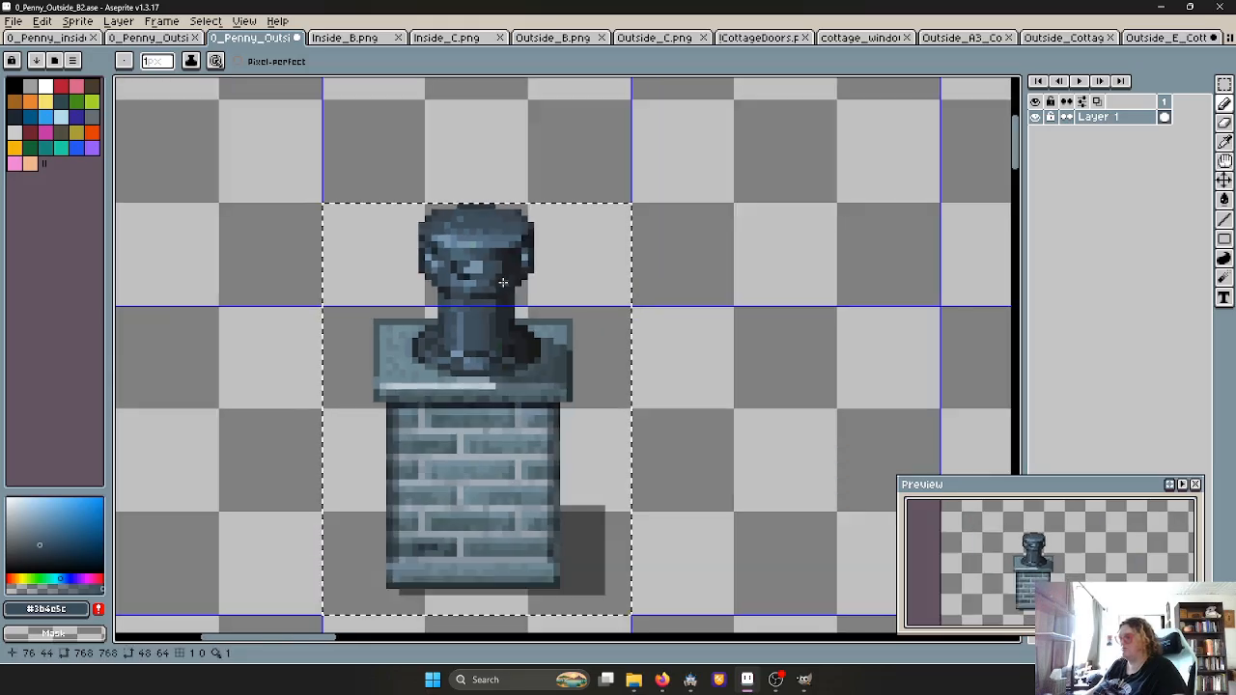
Sample the mid blue #536f85 beneath the pot's rim and pencil it over light pixels to soften the covered openings
scroll(501, 282, "up", 3)
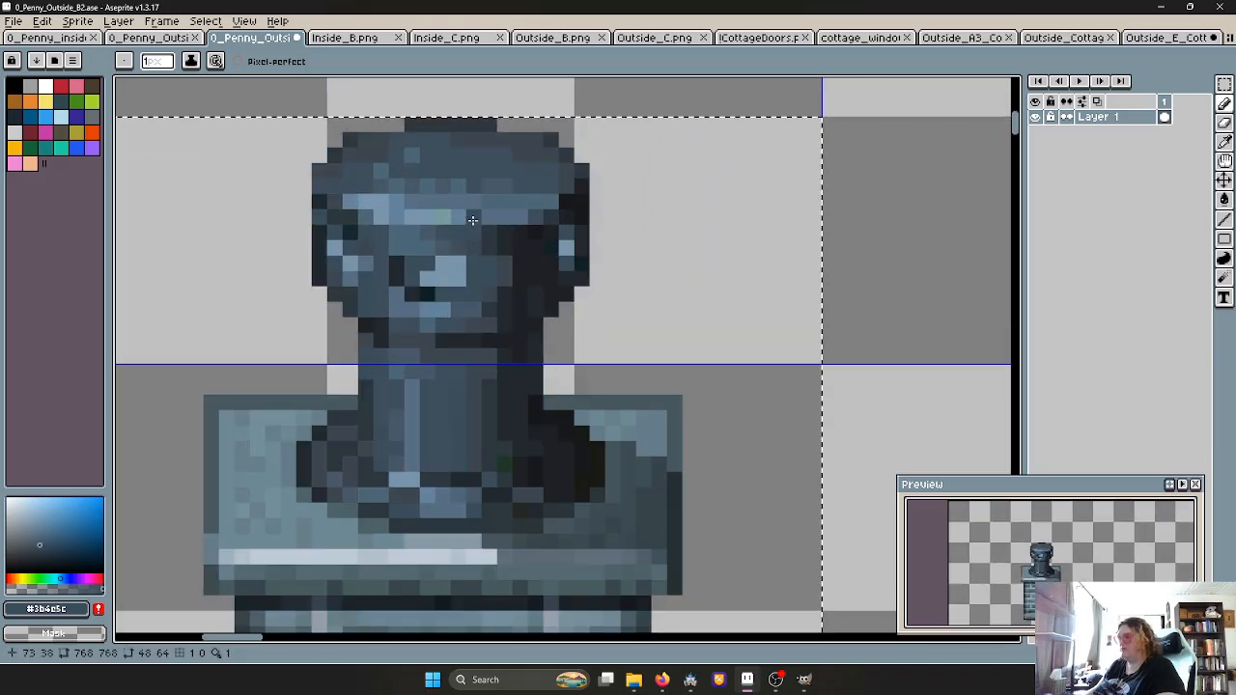
key("i")
left_click(469, 219)
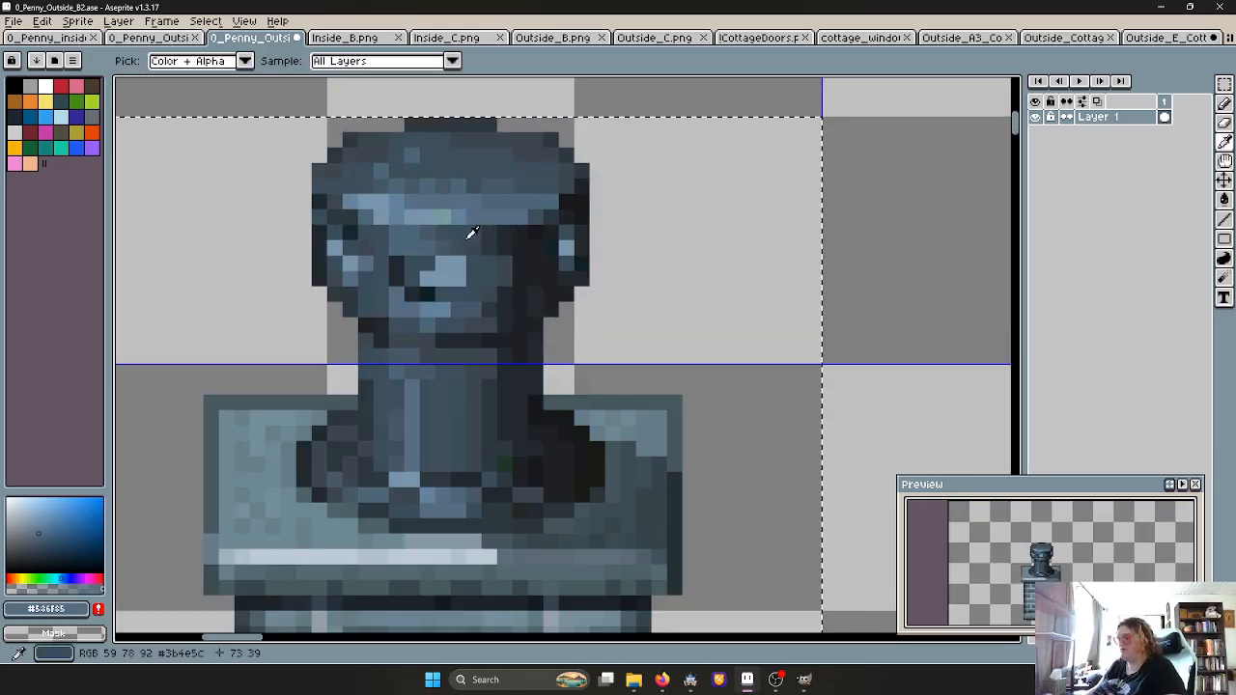
key("b")
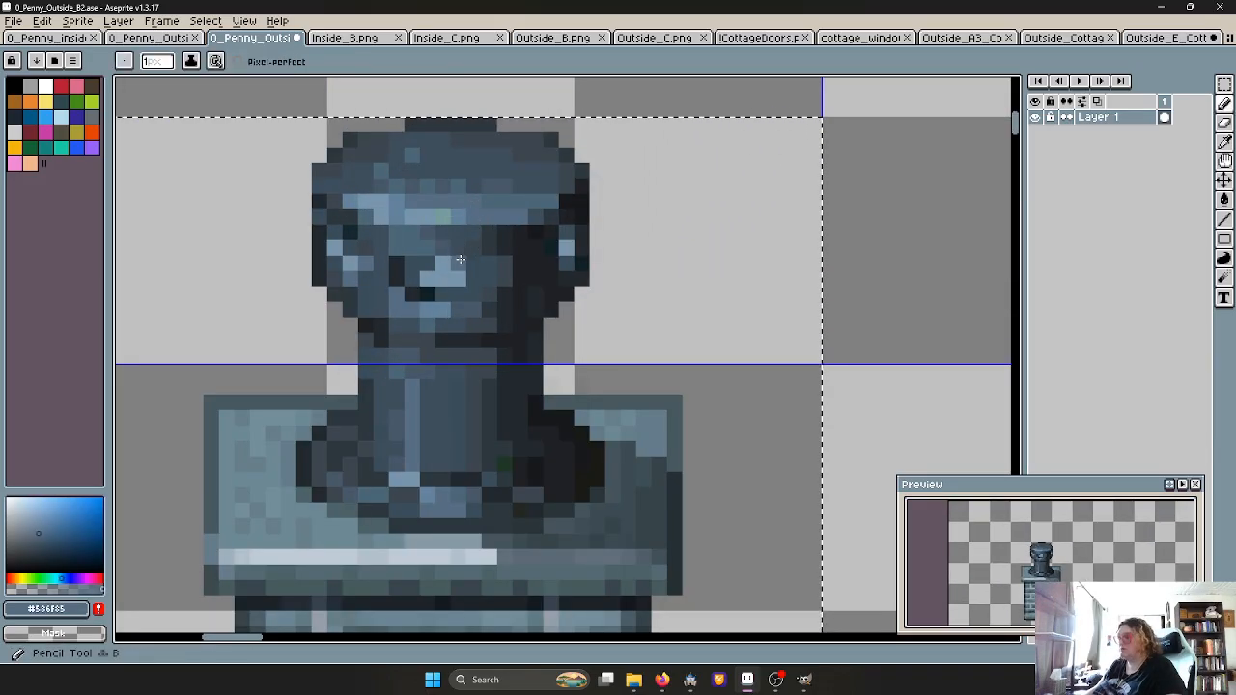
left_click(553, 247)
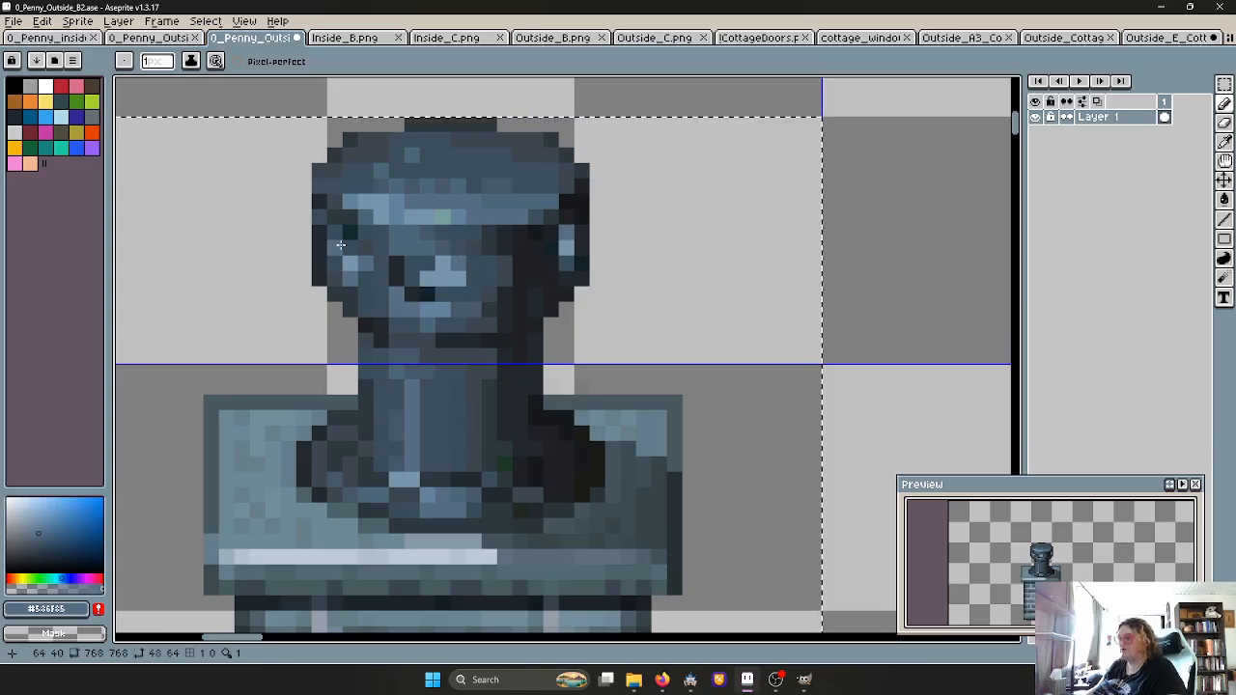
scroll(356, 235, "down", 2)
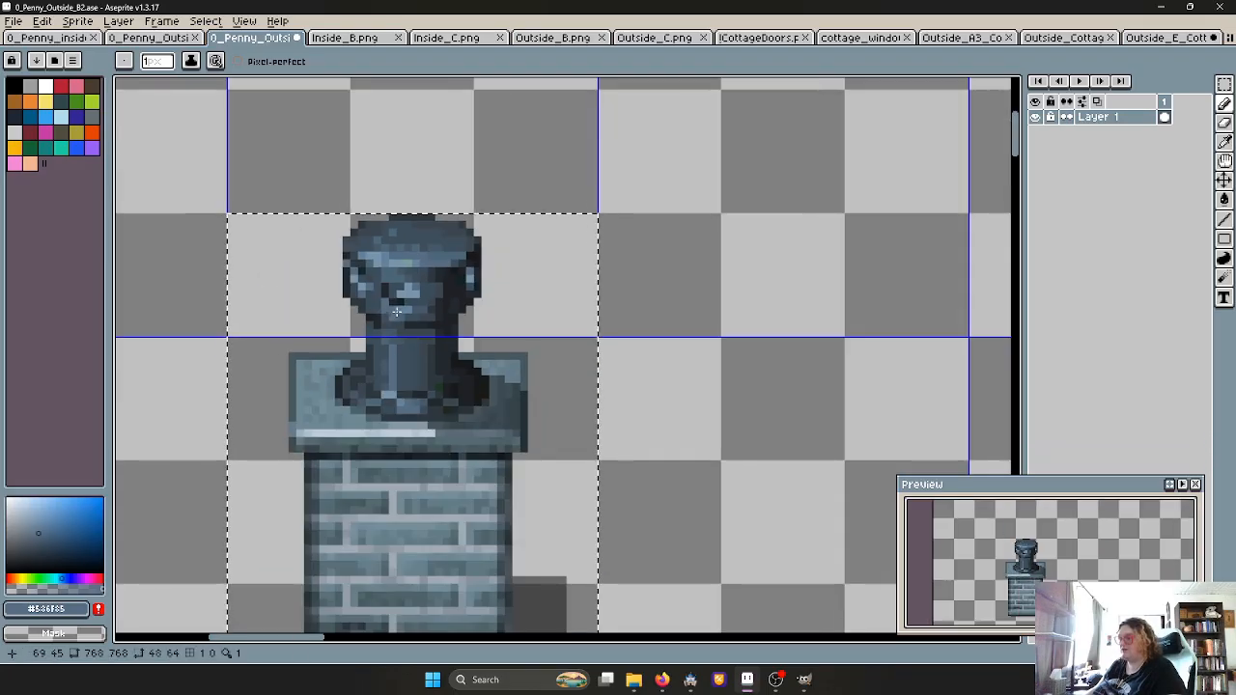
scroll(385, 238, "up", 2)
left_click(397, 274)
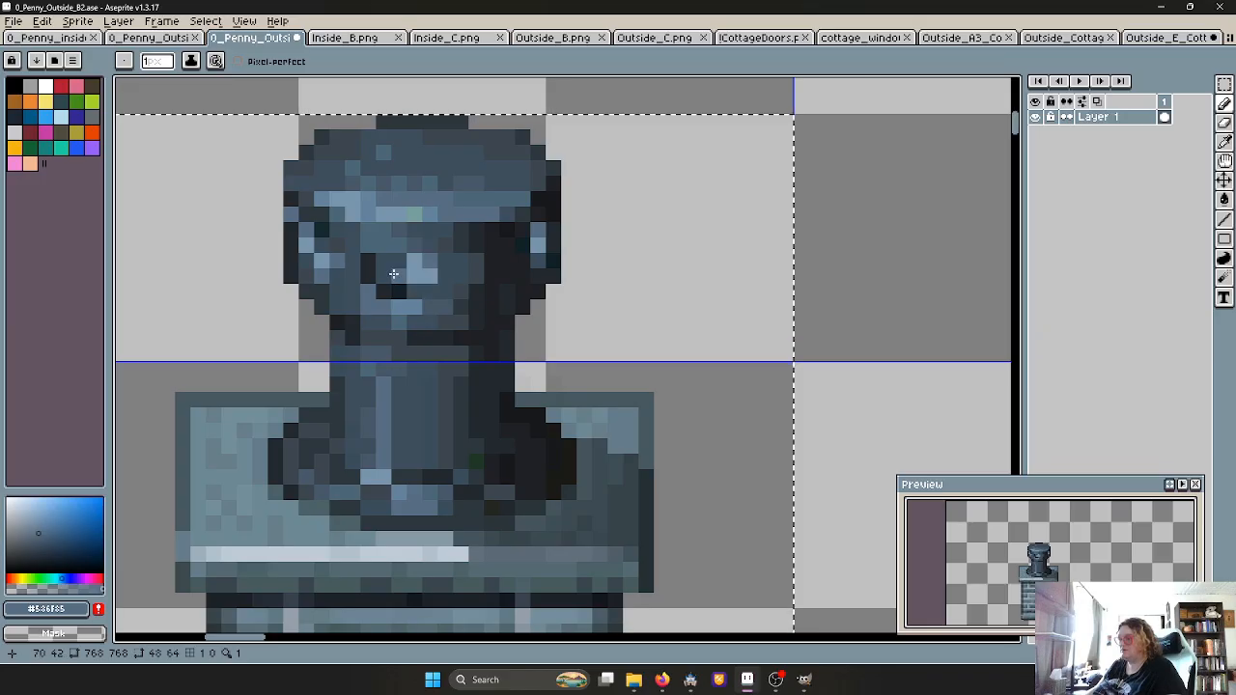
Save the tileset file with the retouched chimney
scroll(487, 309, "down", 3)
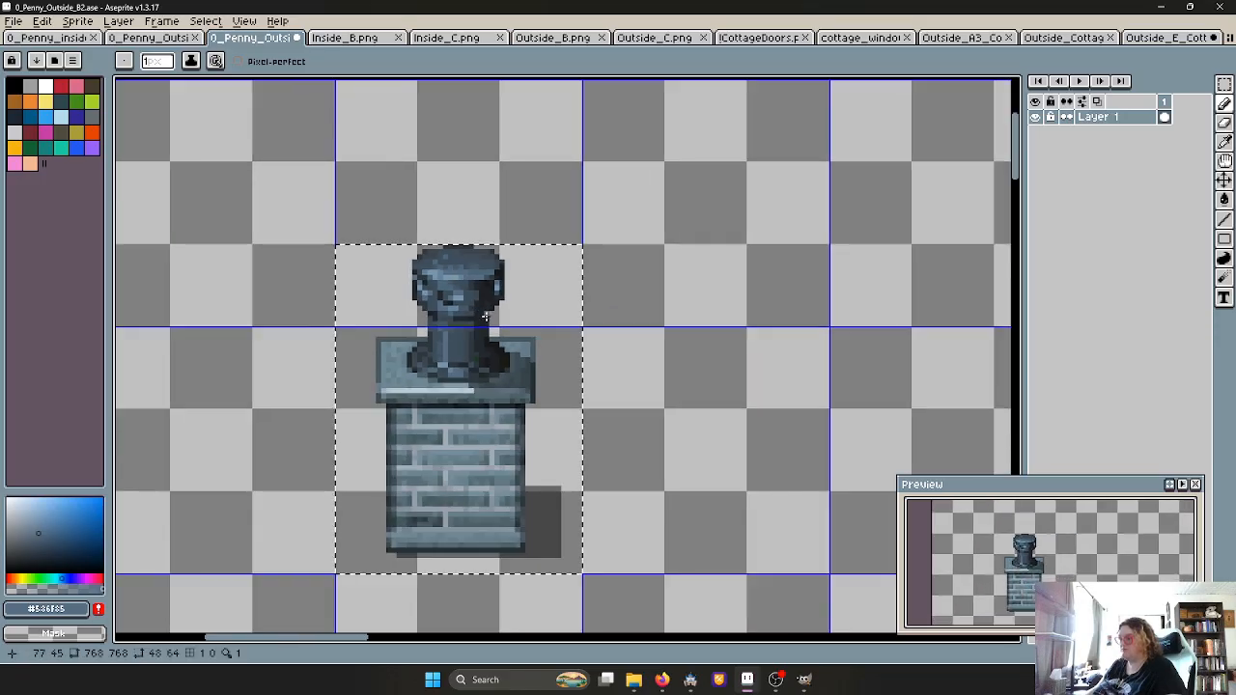
scroll(490, 328, "down", 2)
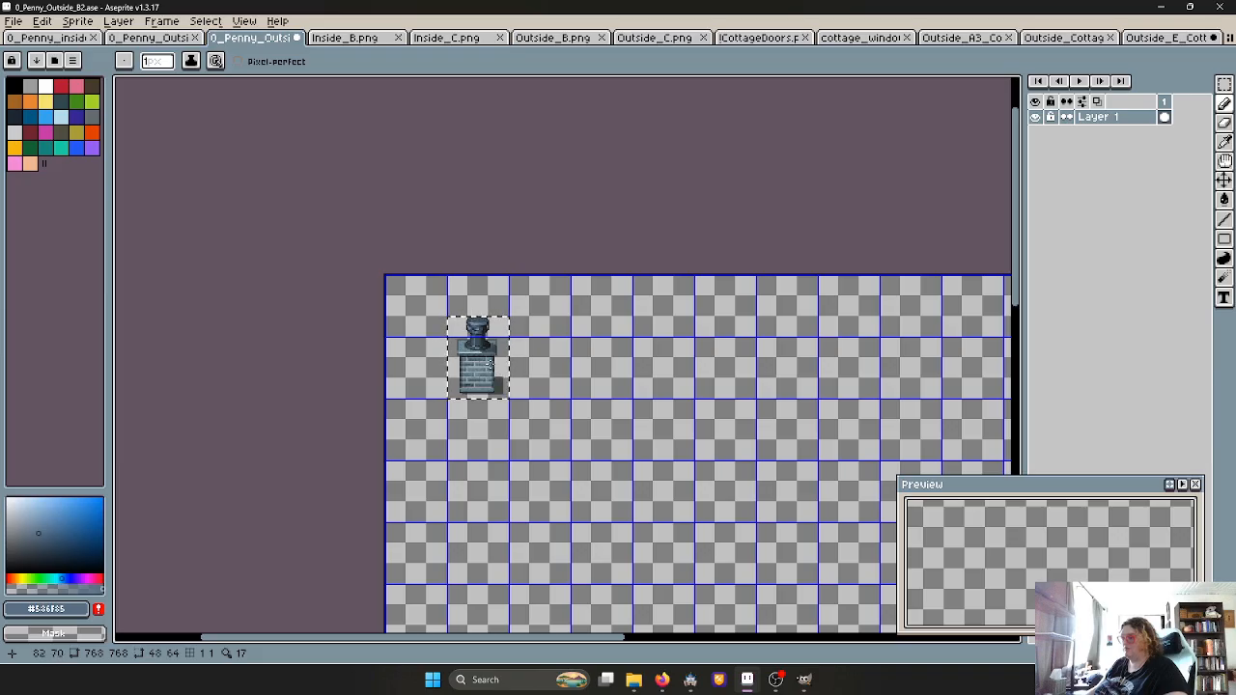
scroll(477, 344, "up", 3)
scroll(513, 348, "down", 3)
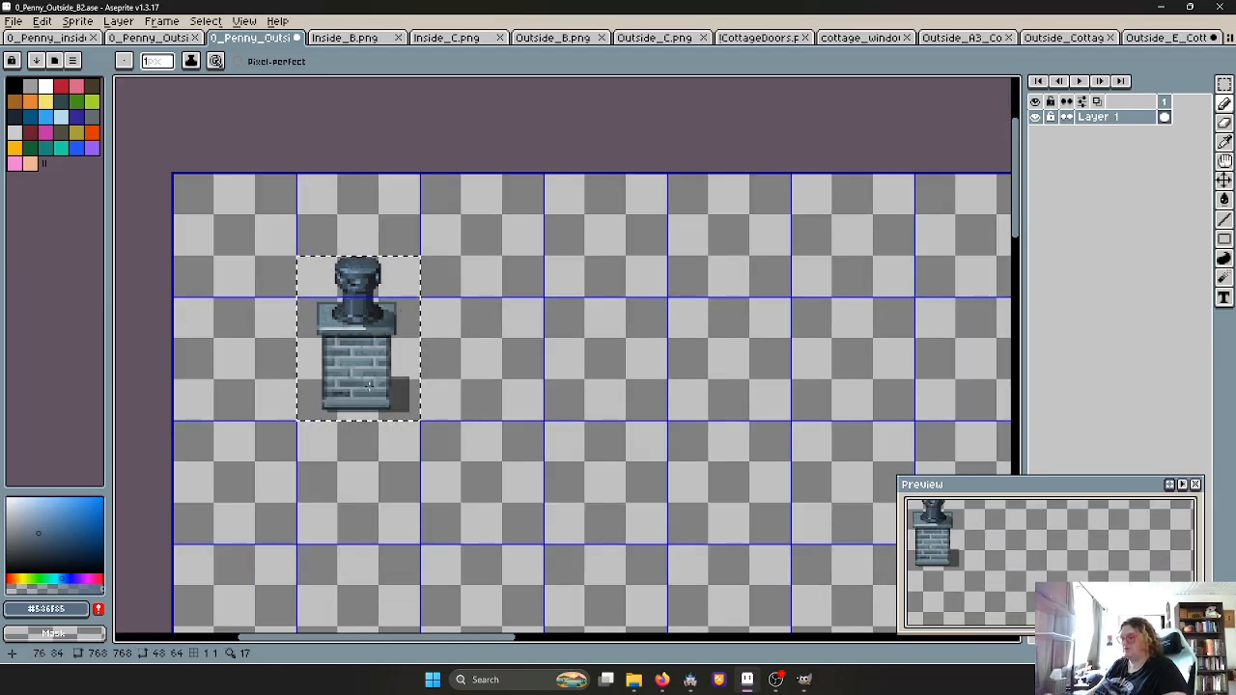
key("ctrl+s")
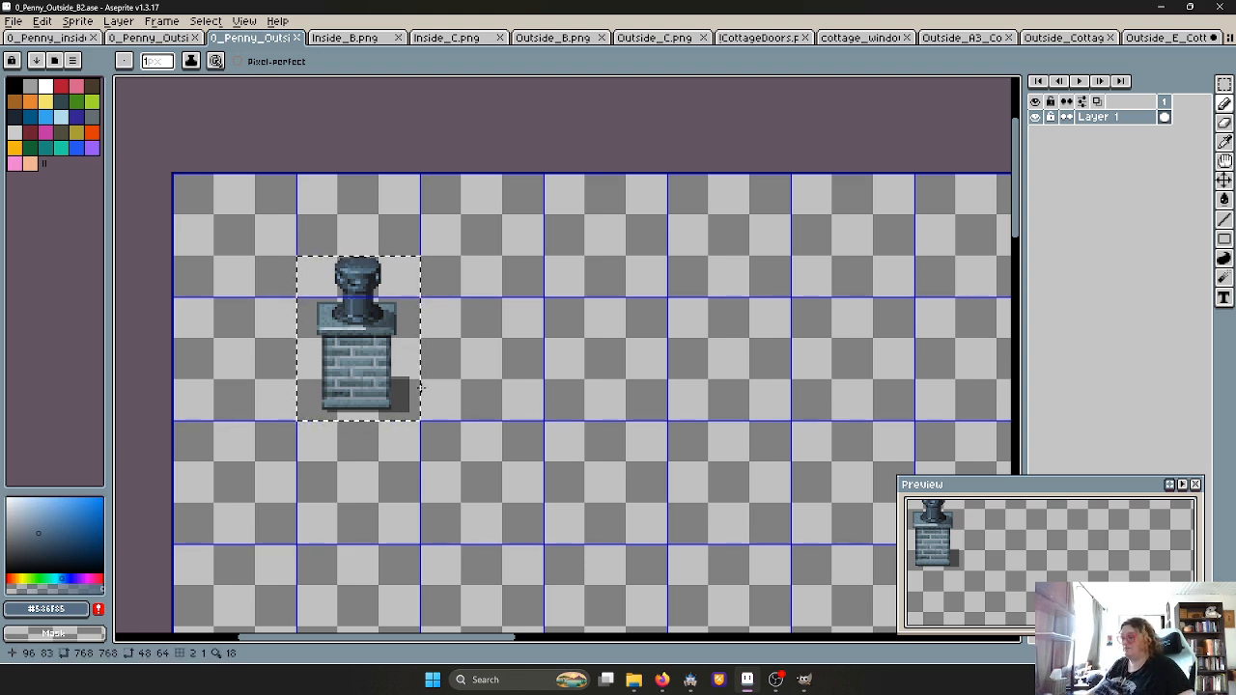
Copy a 27 by 17 px section of the chimney's brickwork to X 96, Y 79 in the neighbouring tile and deselect it
scroll(418, 372, "up", 2)
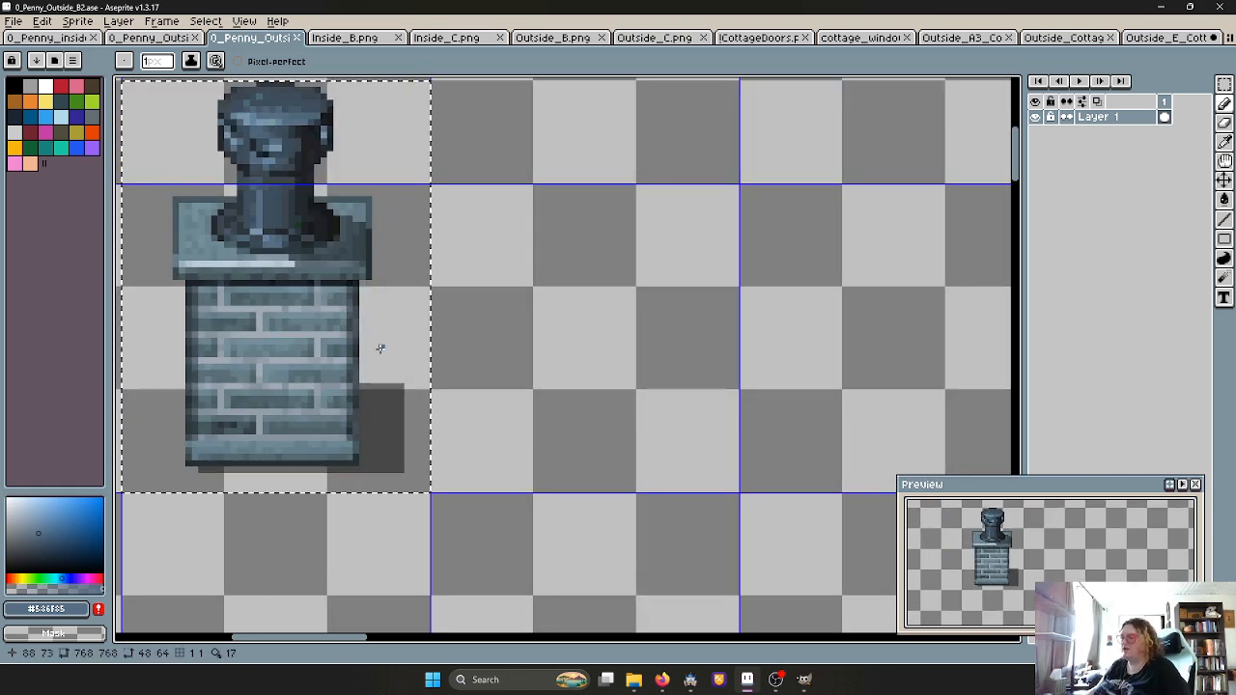
scroll(376, 346, "down", 1)
scroll(377, 346, "down", 2)
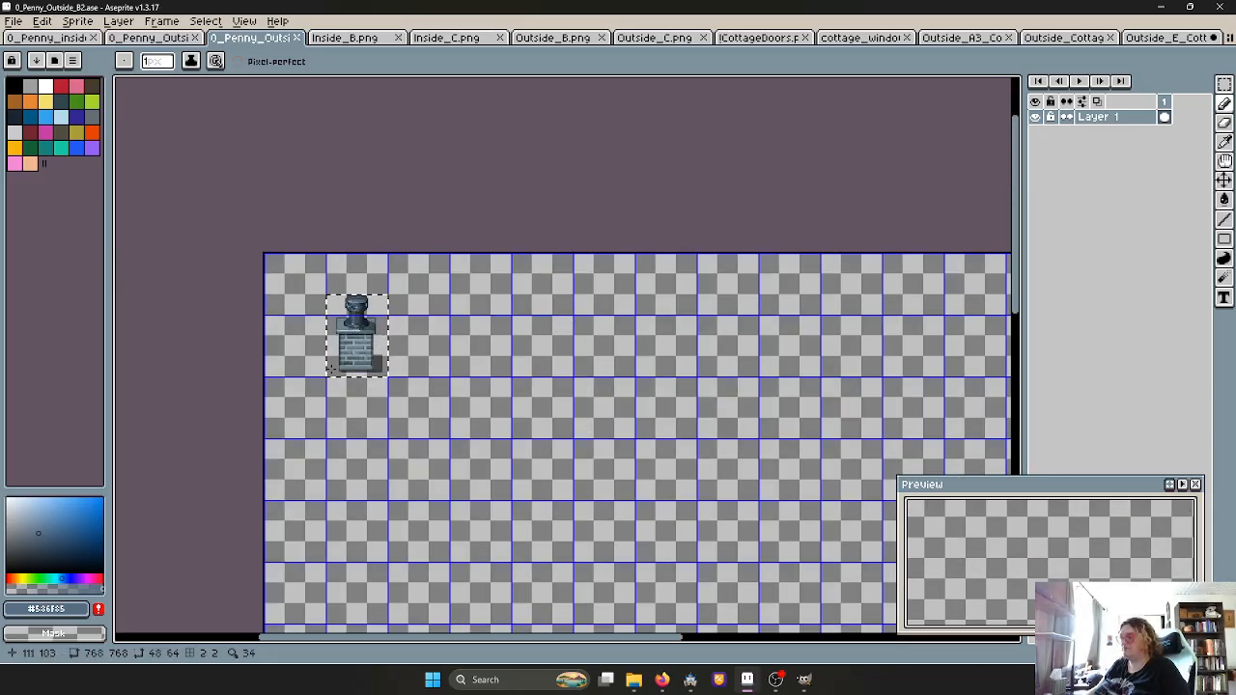
scroll(357, 356, "up", 2)
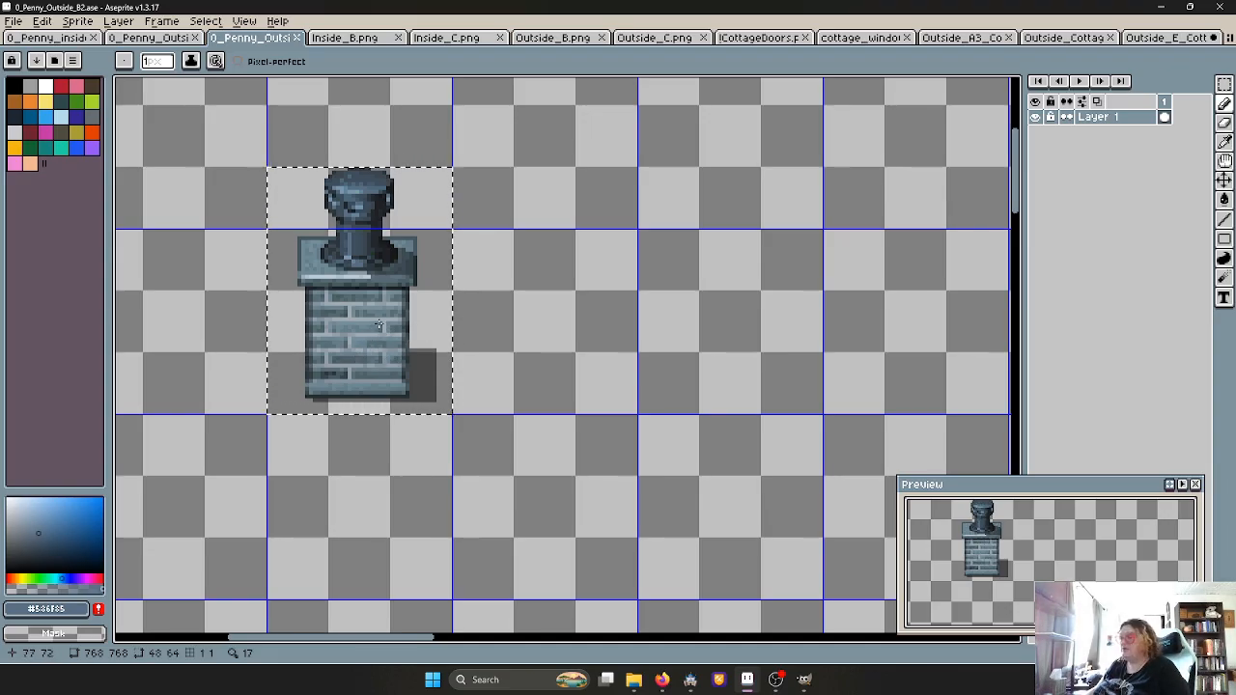
scroll(379, 333, "up", 1)
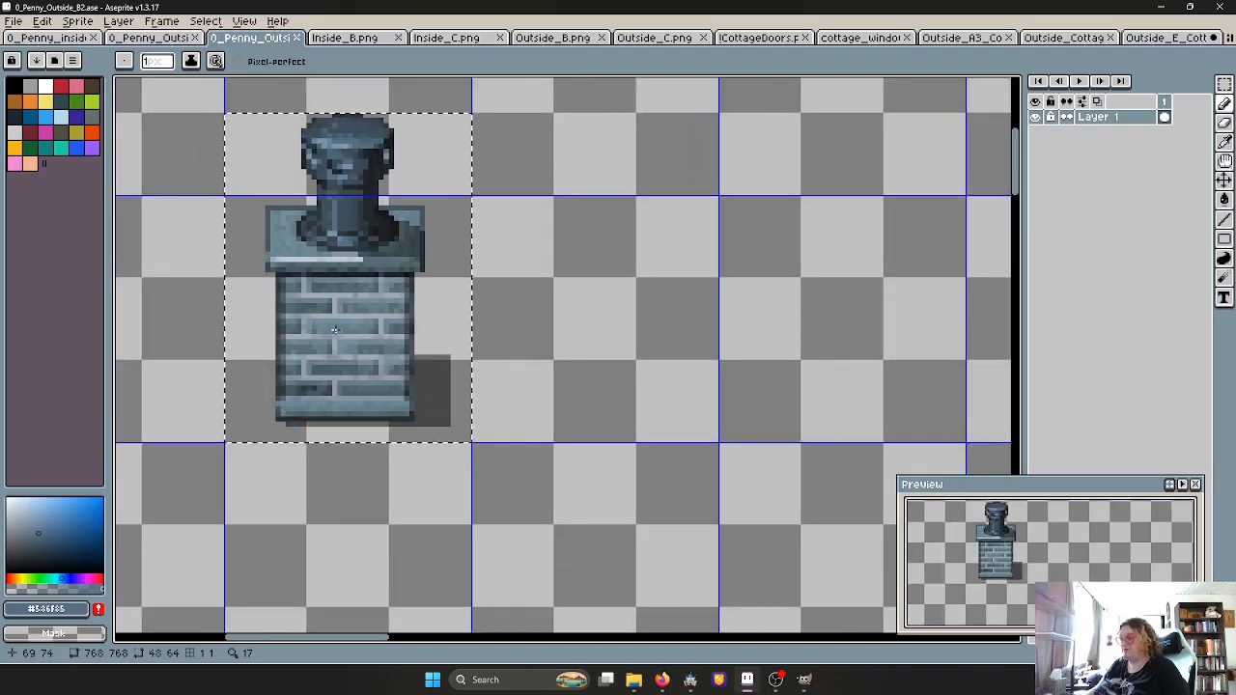
key("m")
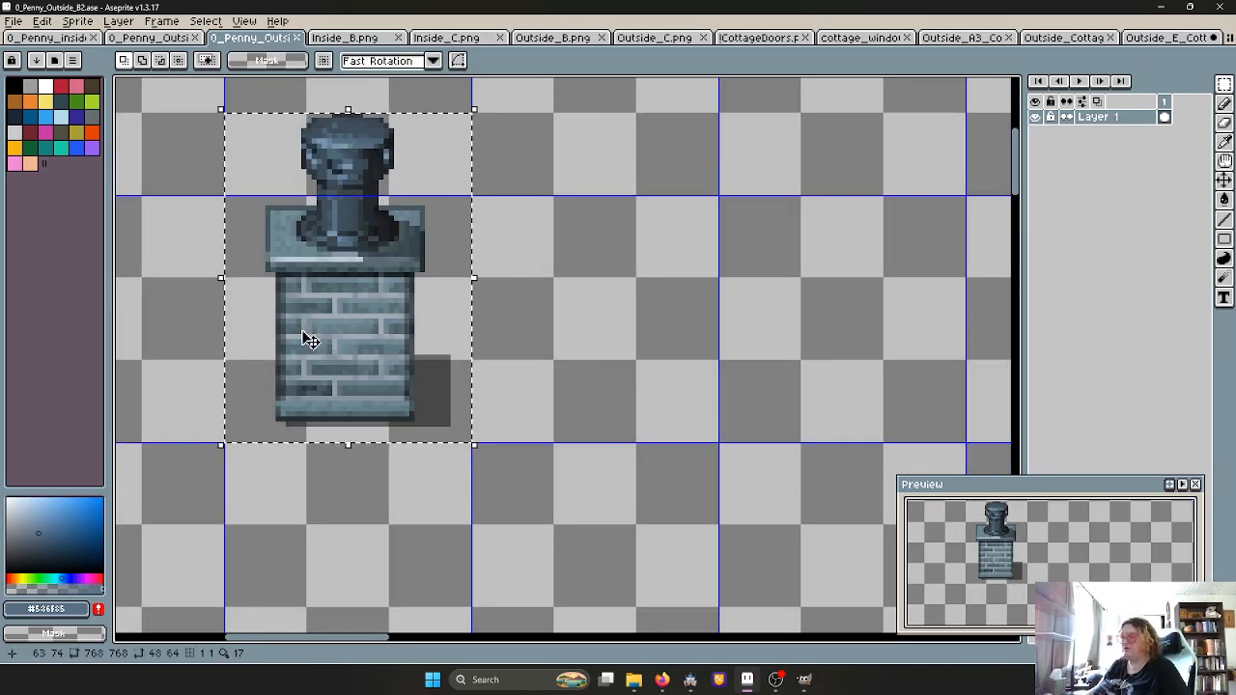
left_click(507, 320)
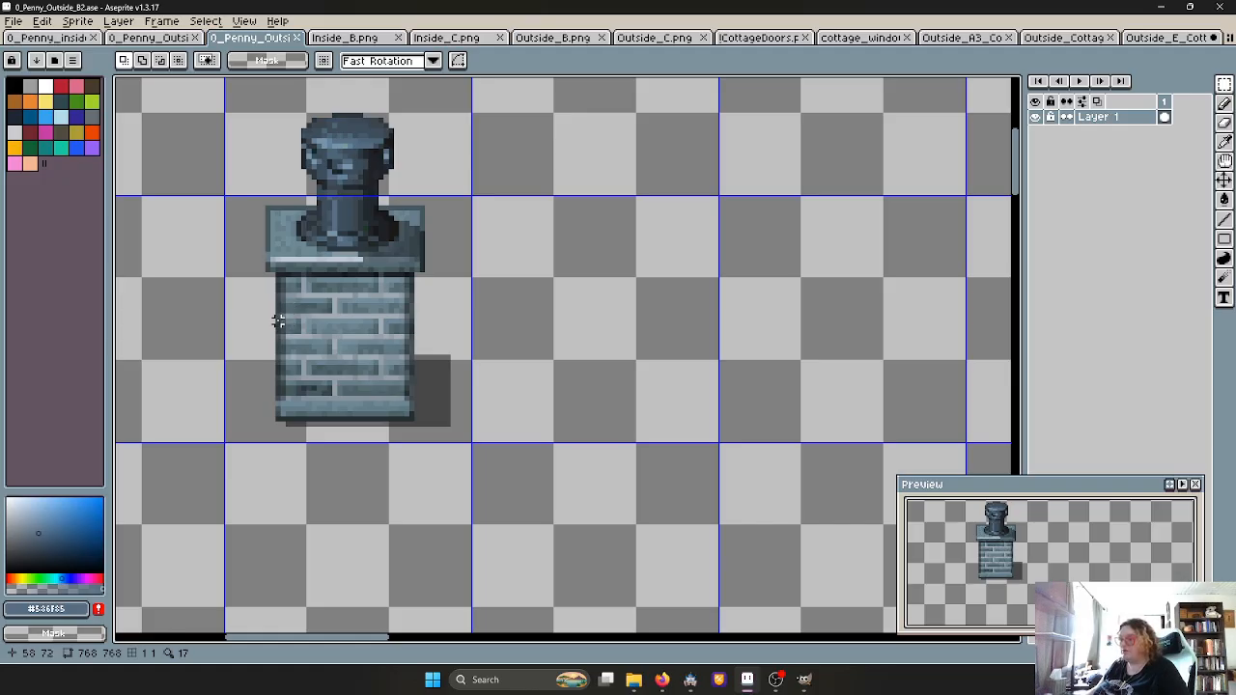
left_click_drag(278, 317, 564, 413)
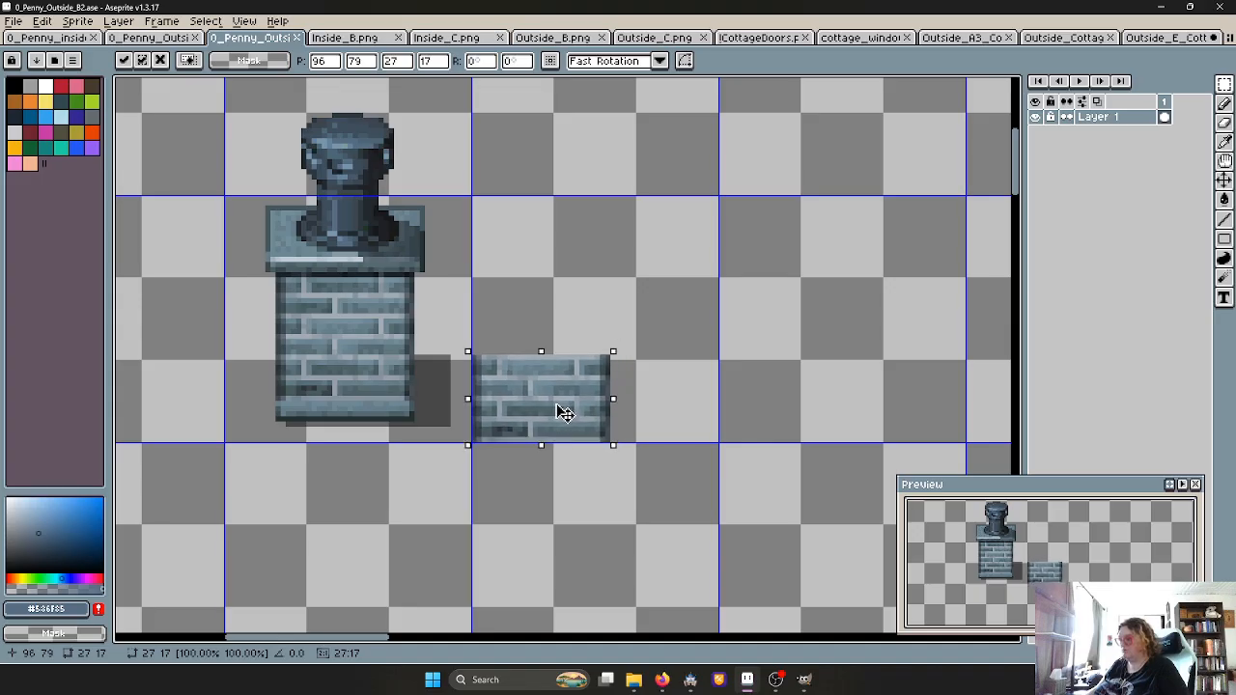
left_click_drag(565, 413, 566, 413)
left_click(647, 397)
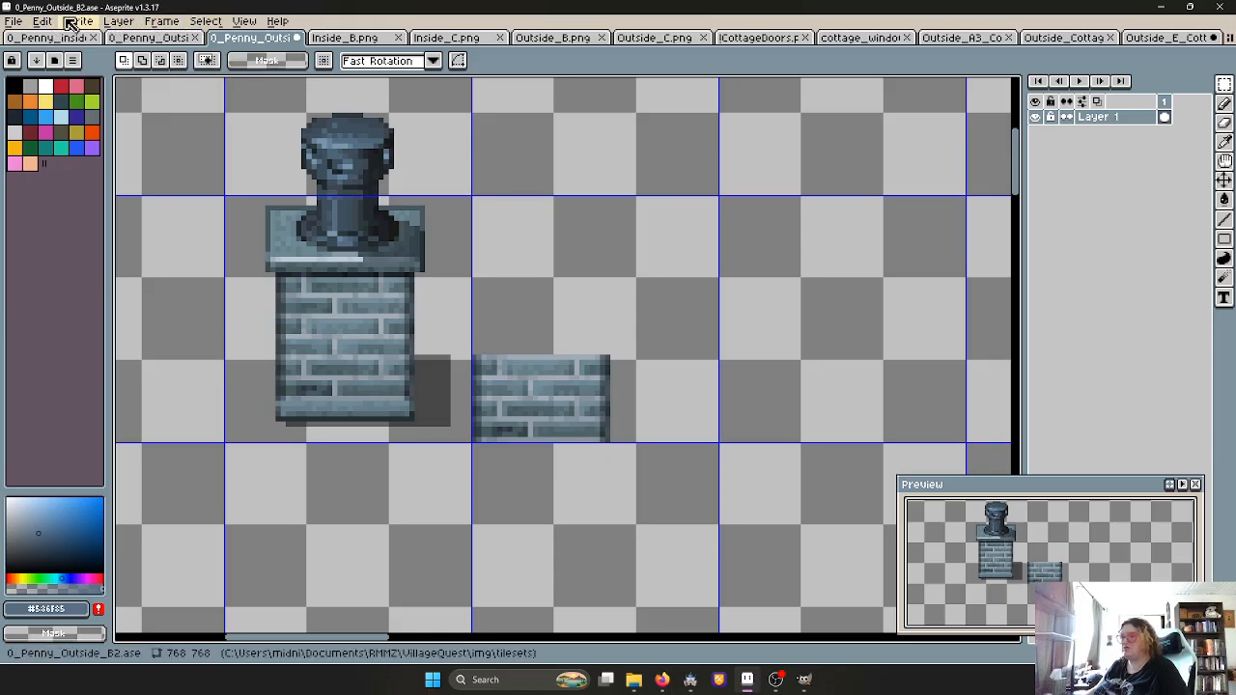
Set the grid to 24 by 24 px
left_click(244, 20)
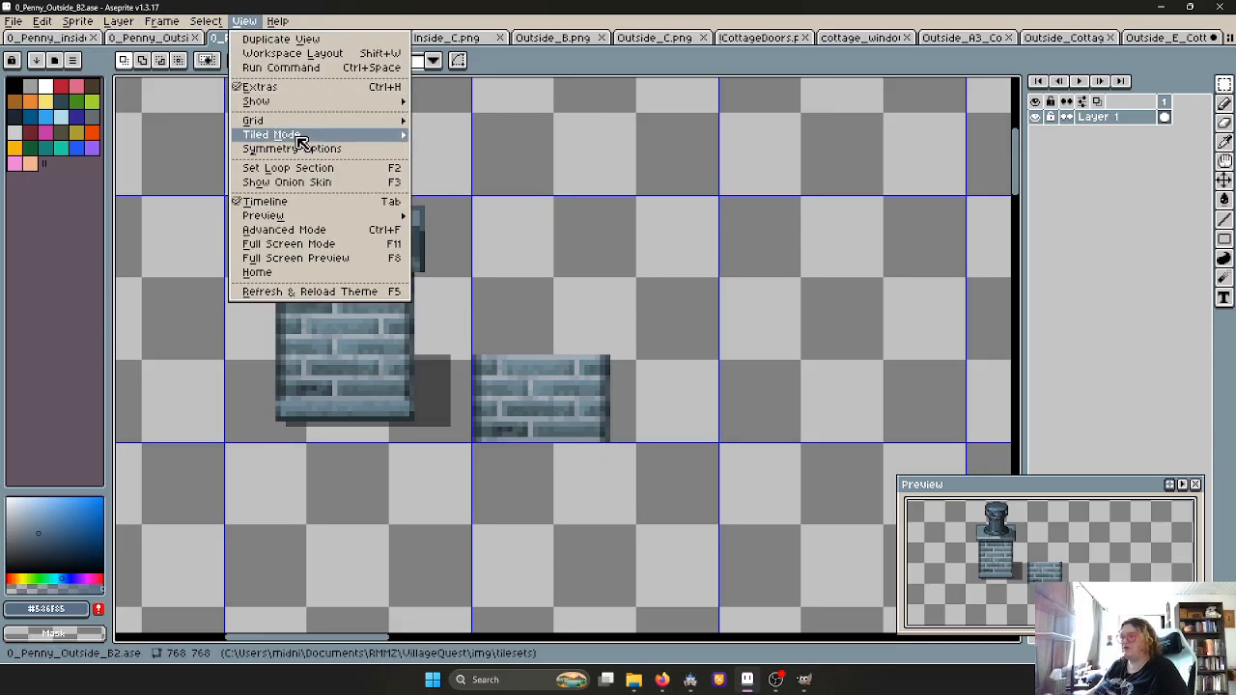
mouse_move(303, 122)
left_click(522, 125)
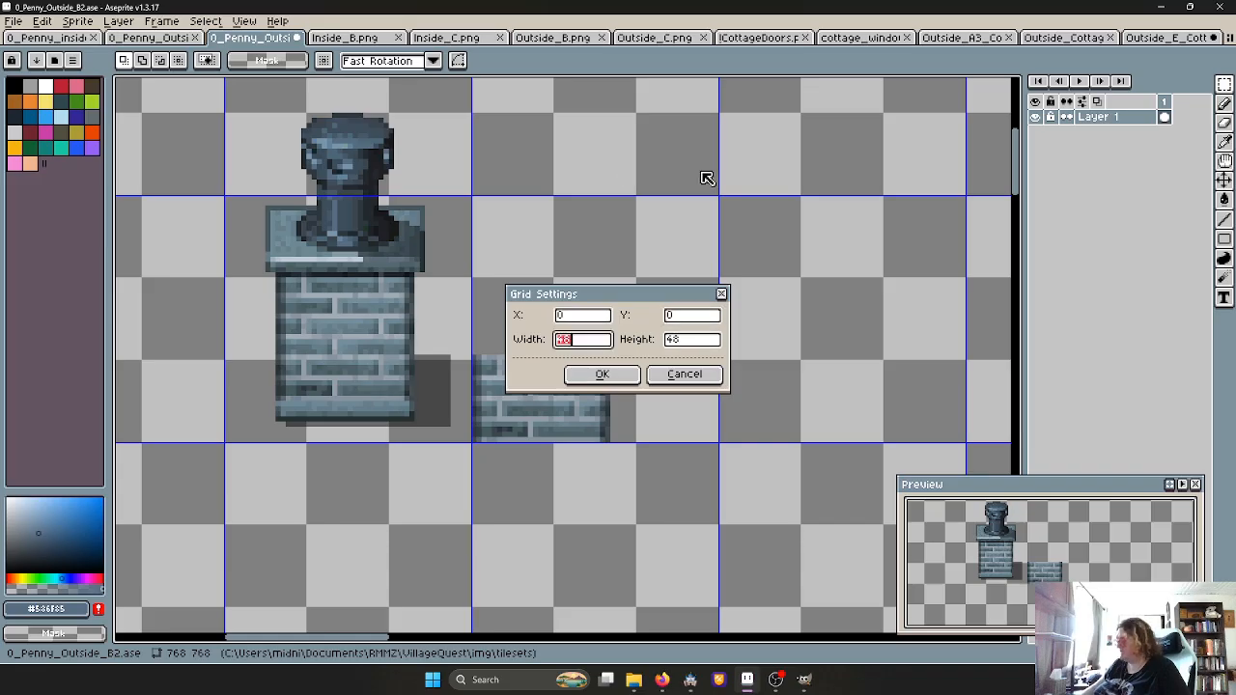
type("24")
key("Tab")
type("24")
key("Return")
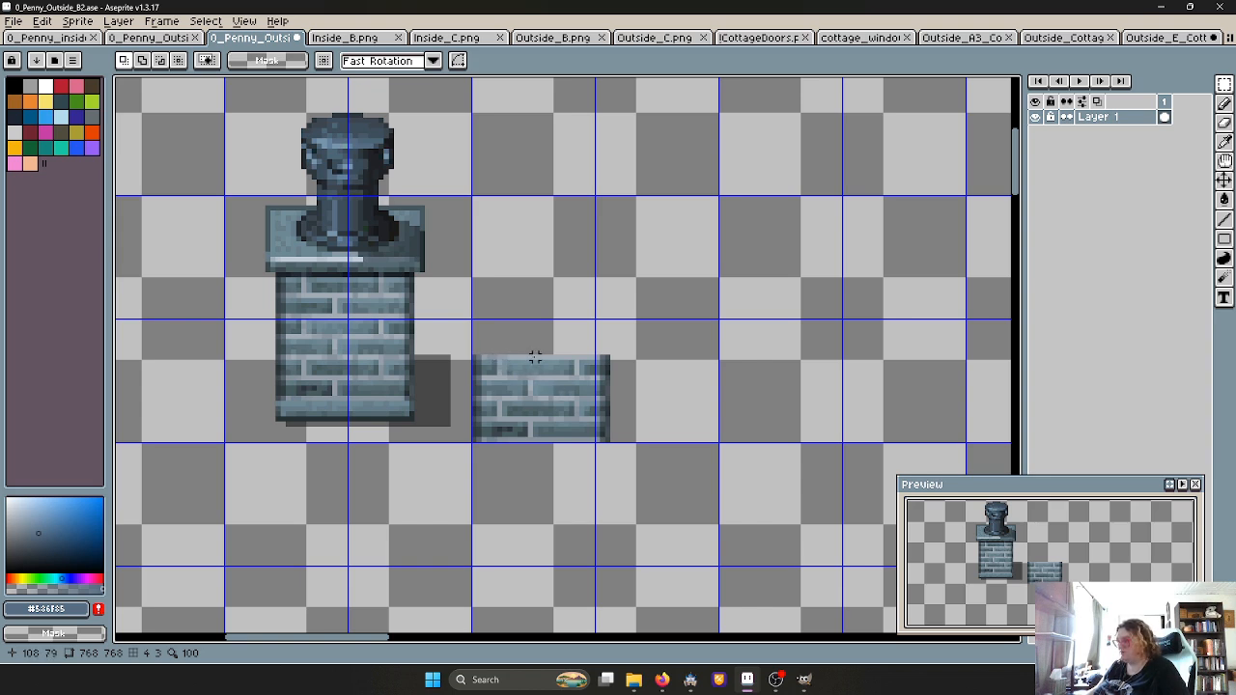
Move the right-hand 14 by 17 px part of the copied brickwork against the right edge of the next 48 px tile
left_click_drag(541, 358, 606, 441)
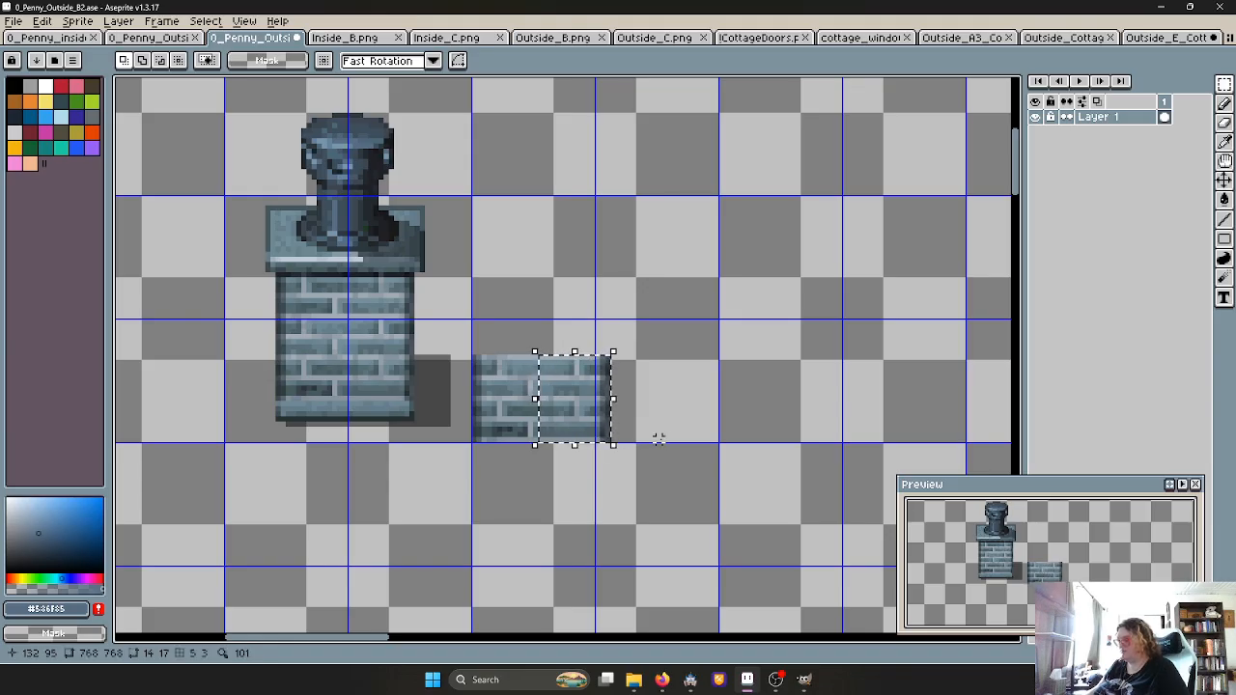
left_click_drag(576, 420, 927, 416)
left_click(772, 403)
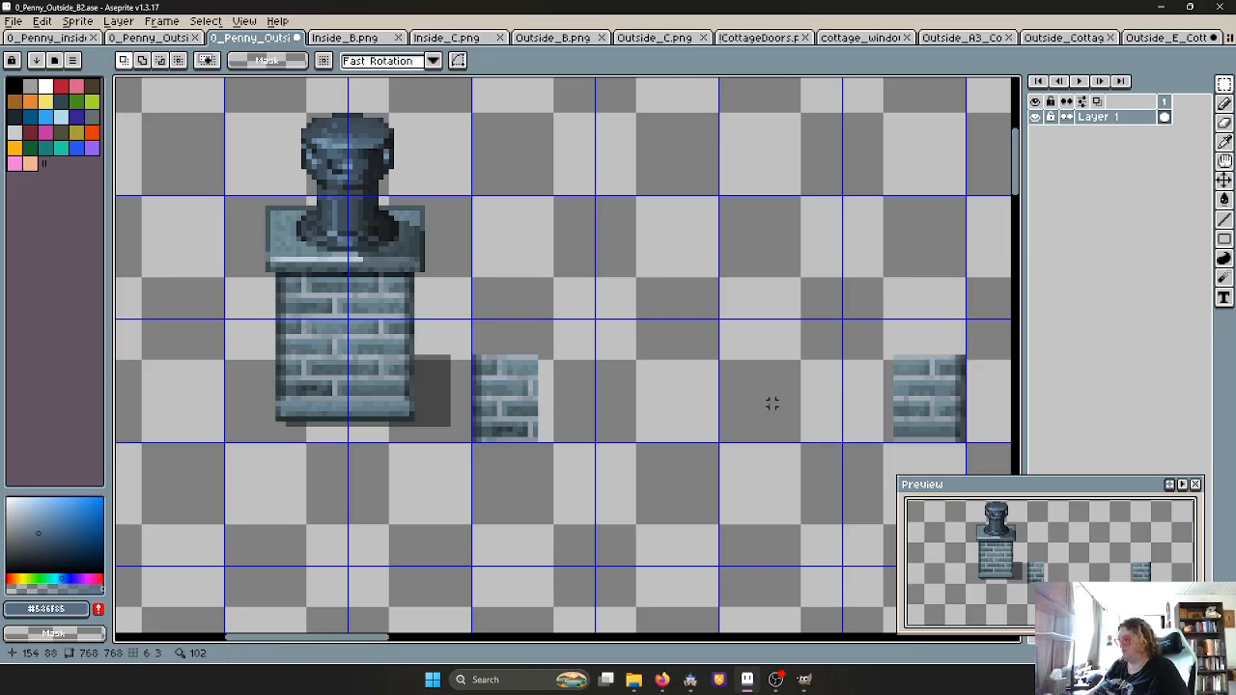
Paste another copy of the 14 by 17 px brick section across the first tile's right boundary and delete the dark edge overhanging it
key("ctrl+v")
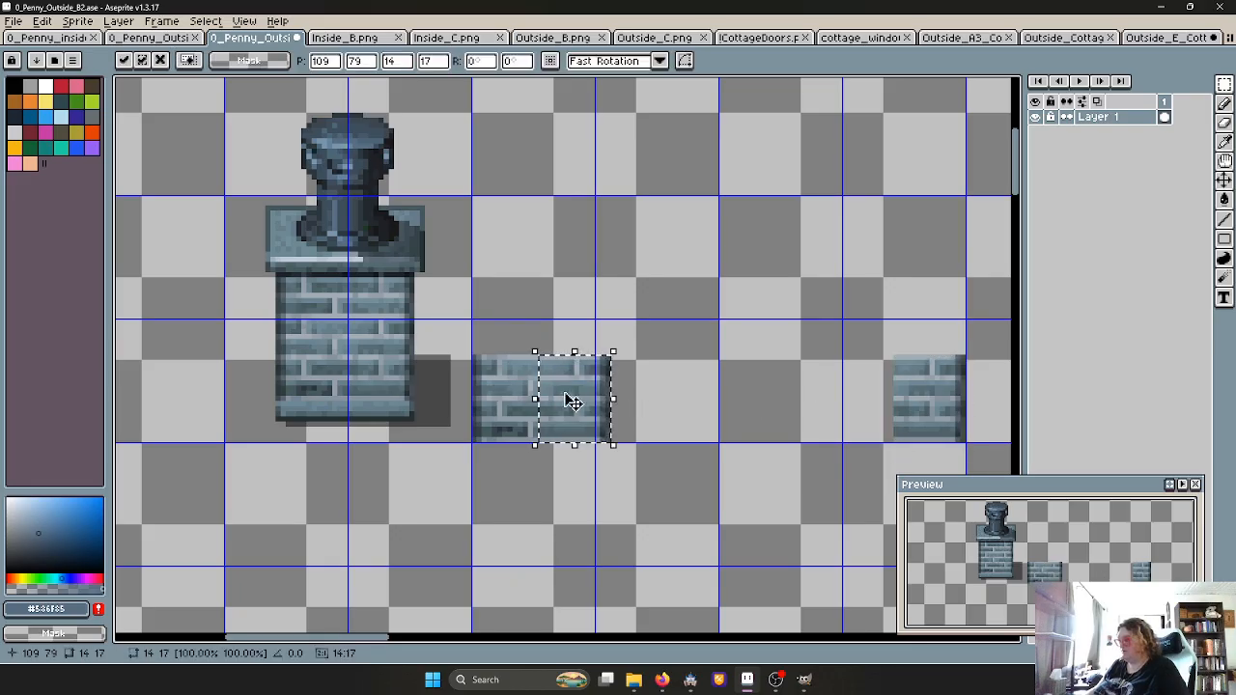
left_click_drag(566, 399, 693, 407)
left_click(751, 372)
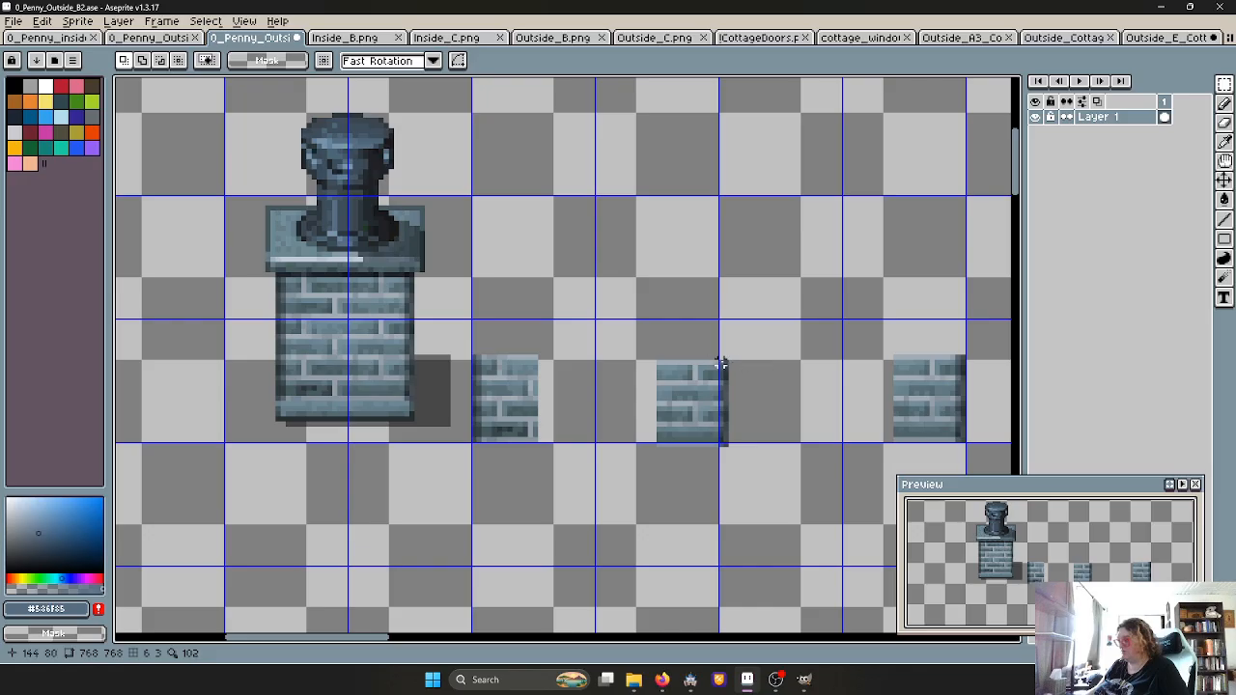
left_click_drag(720, 363, 743, 451)
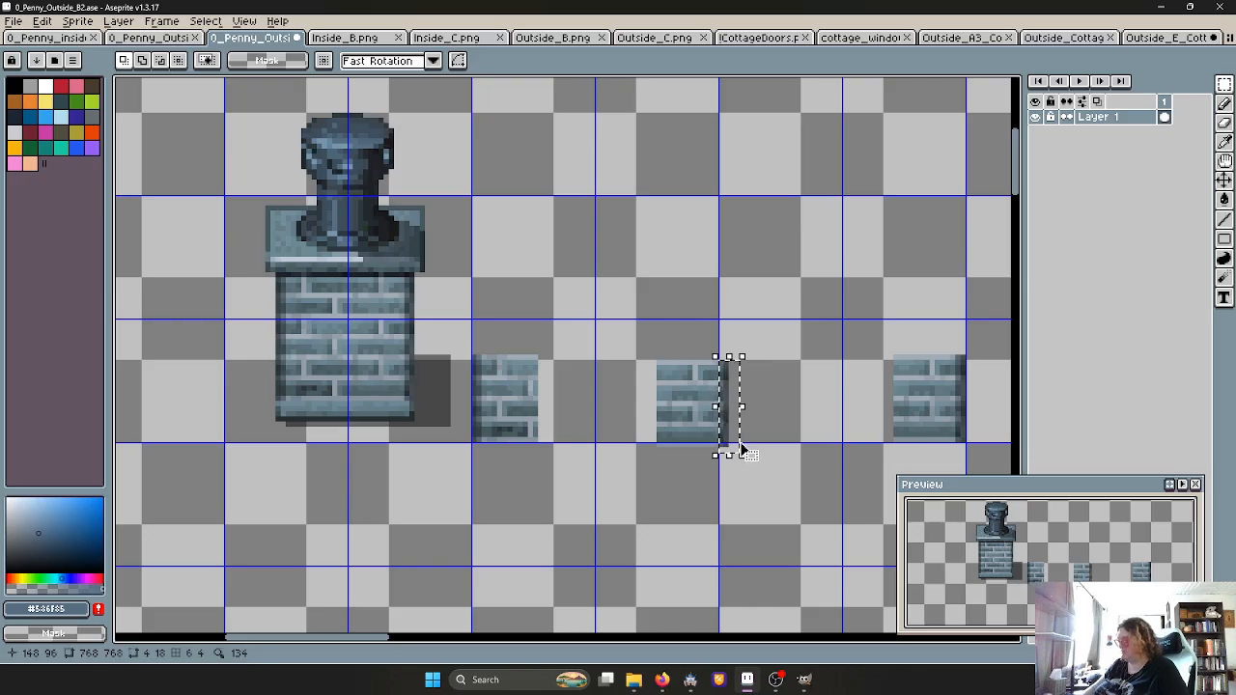
key("Delete")
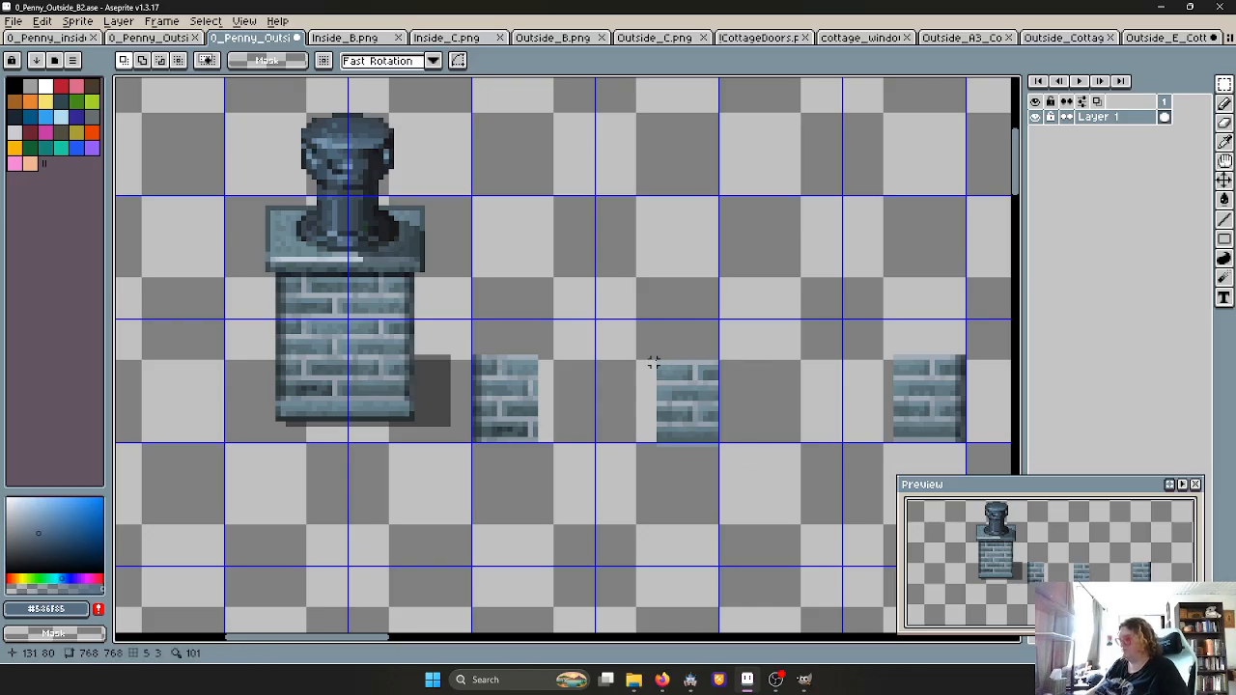
Move the trimmed 12 px wide brick piece up one pixel to line up with the row and deselect it
left_click_drag(653, 357, 721, 450)
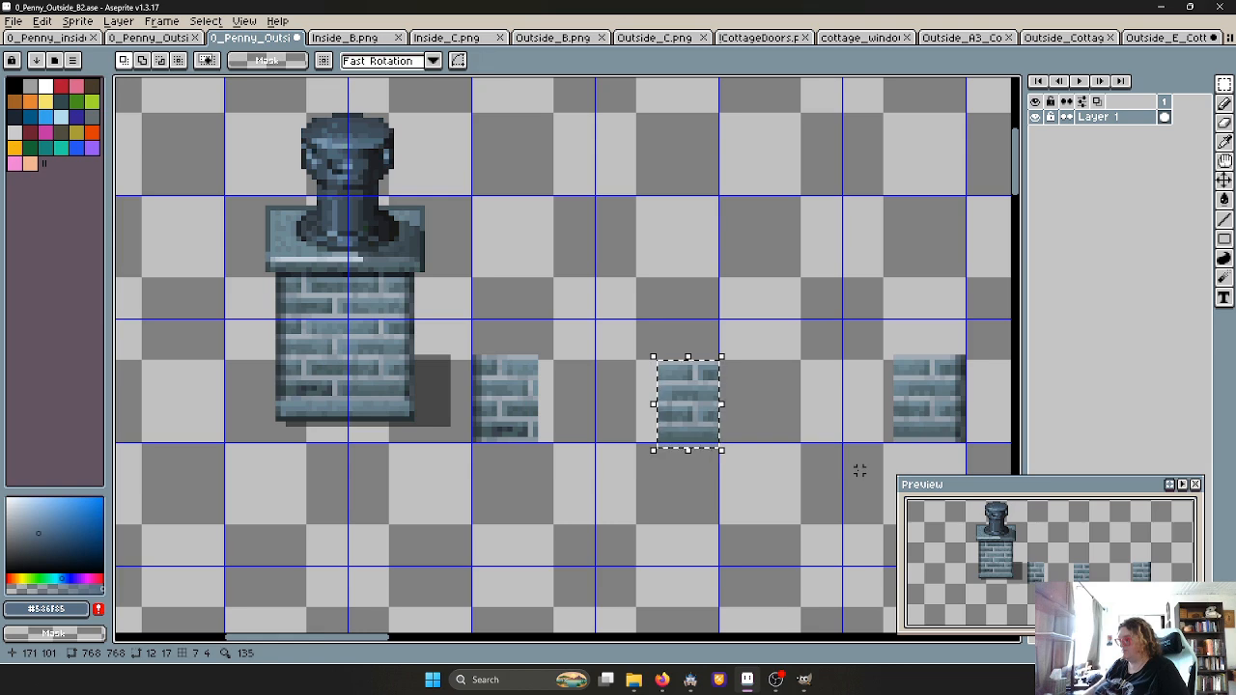
key("Up")
left_click(580, 485)
scroll(565, 448, "up", 2)
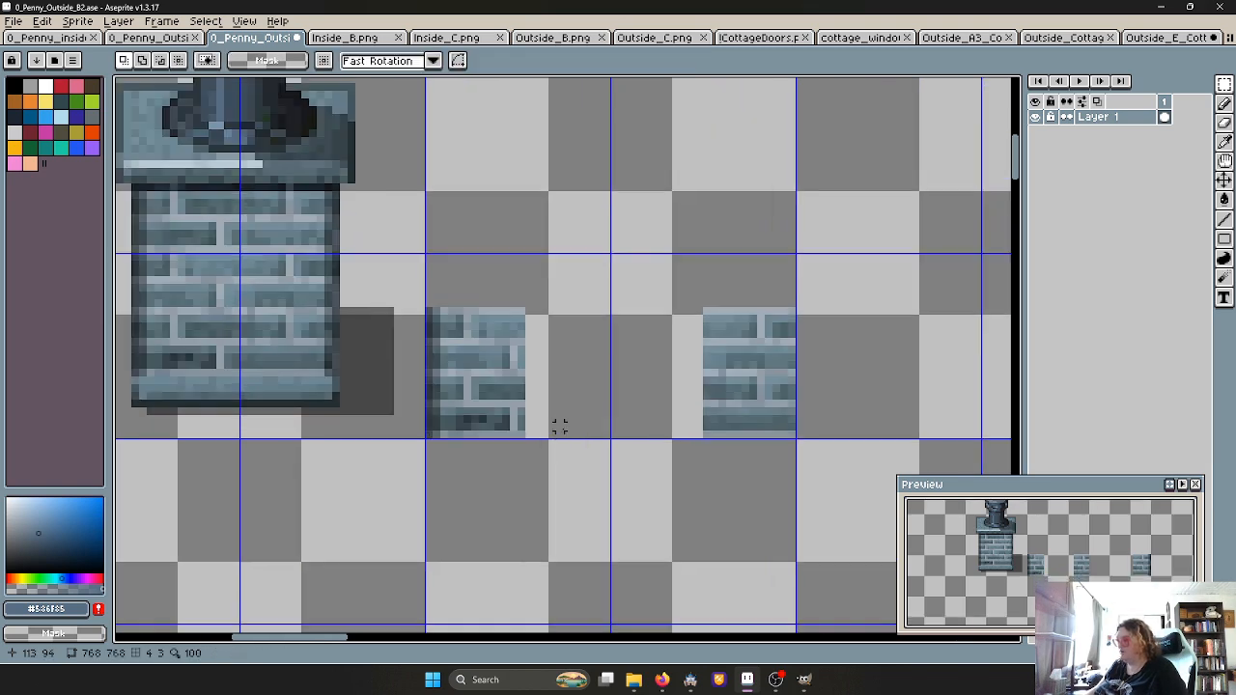
scroll(559, 426, "up", 2)
middle_click_drag(793, 396, 598, 344)
scroll(591, 336, "down", 1)
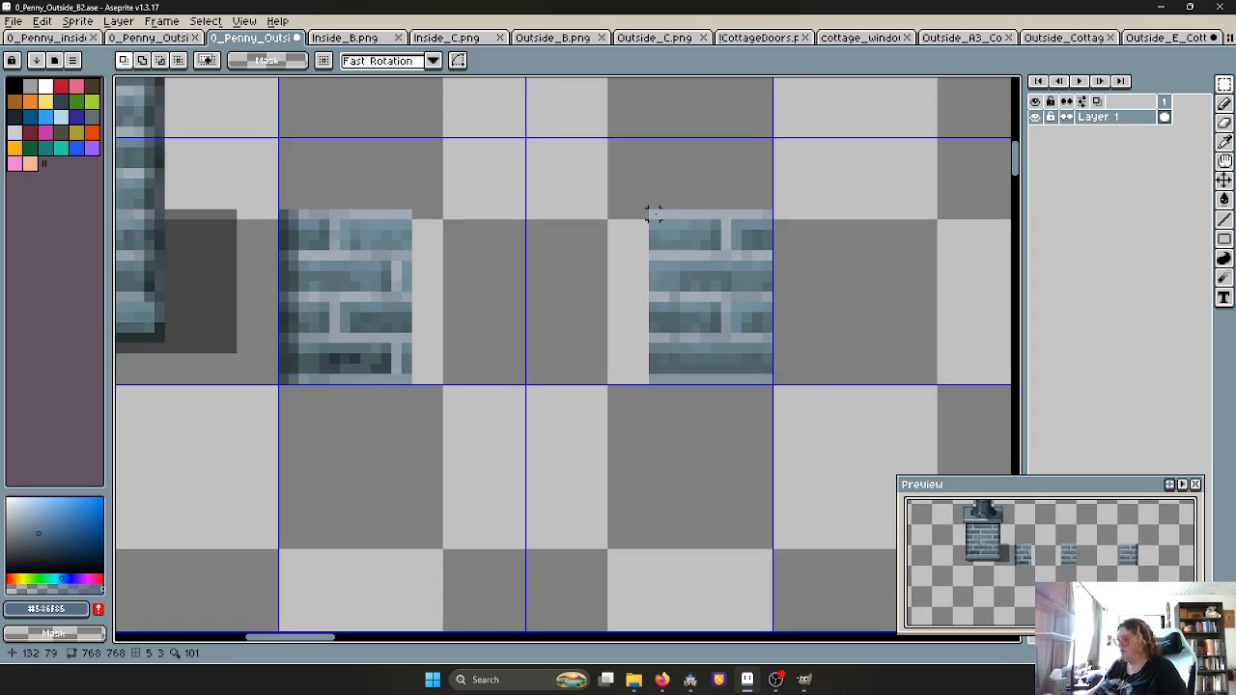
left_click_drag(653, 213, 722, 386)
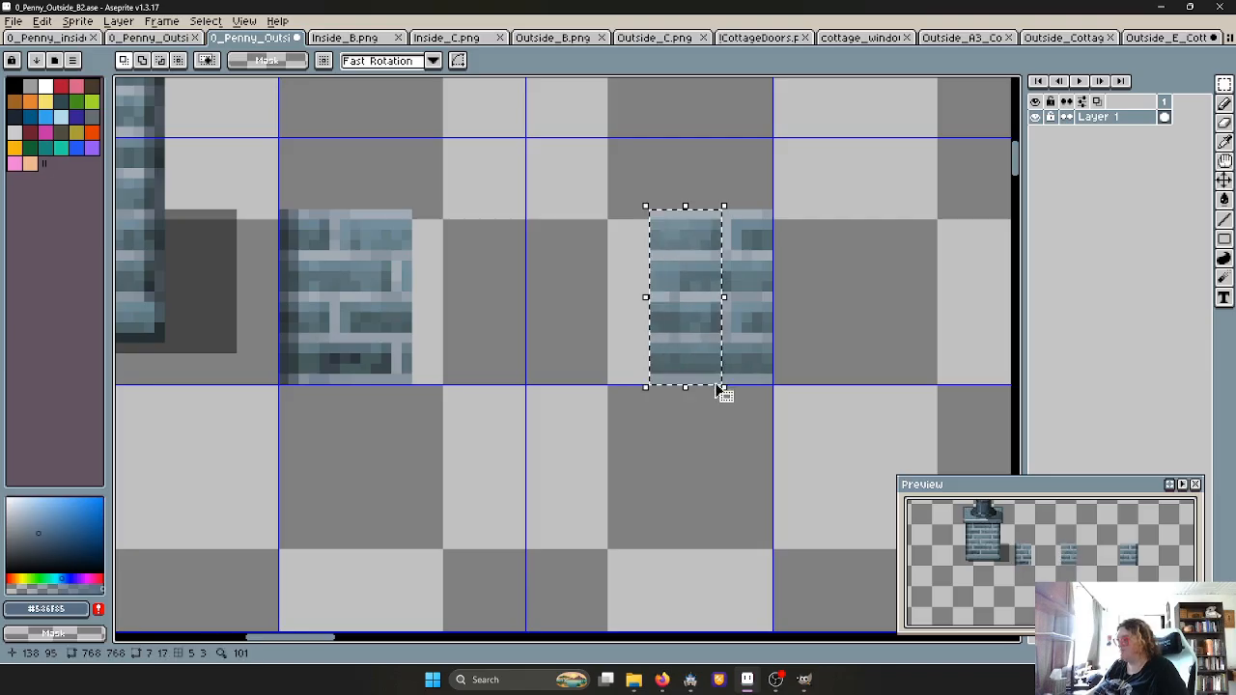
left_click(42, 21)
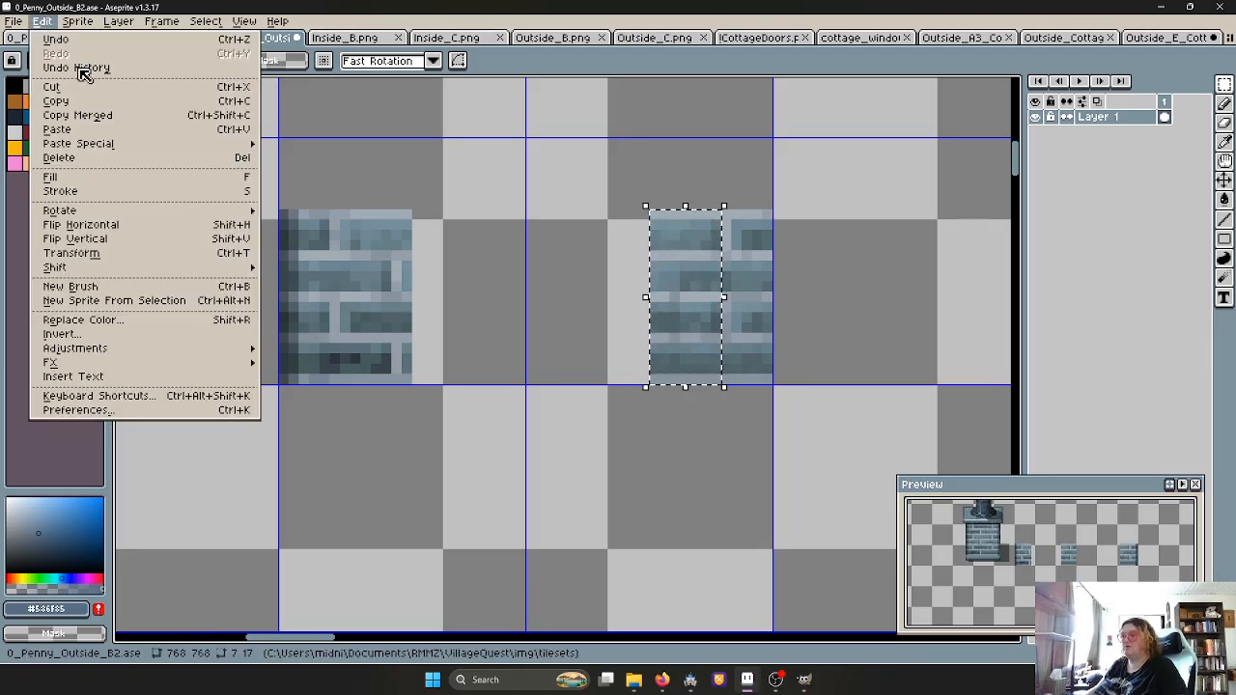
left_click(123, 225)
left_click_drag(703, 288, 560, 286)
key("Escape")
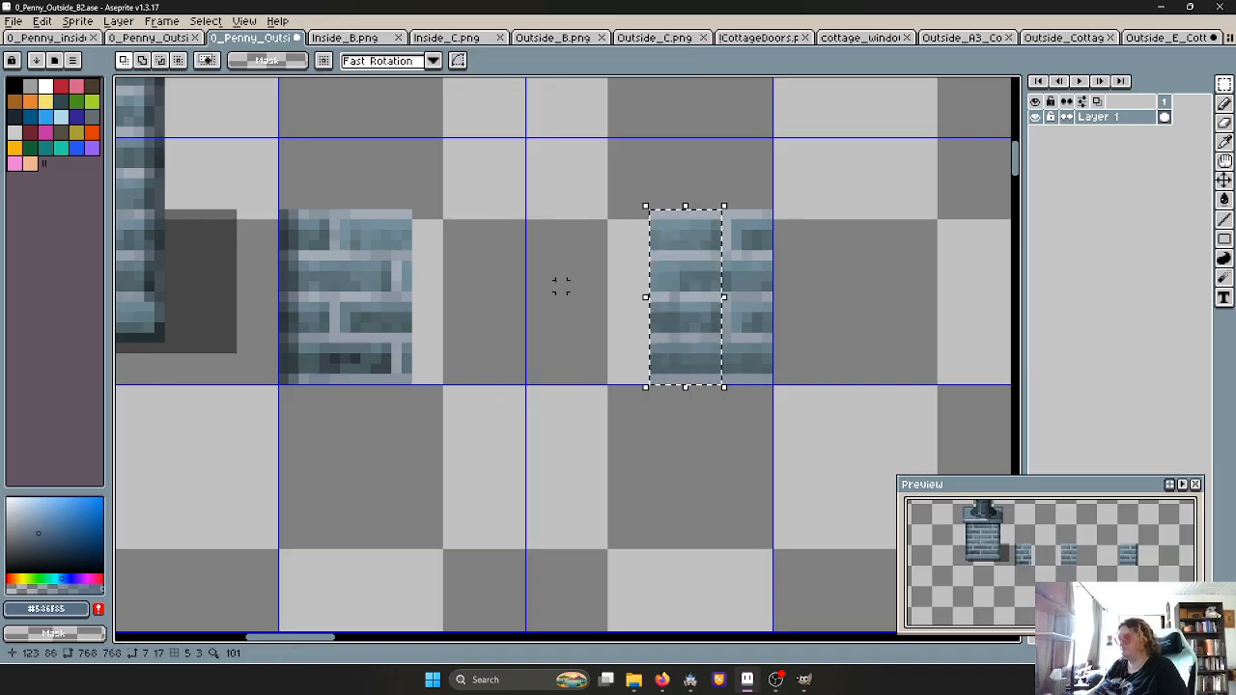
key("ctrl+z")
Copy the left 7 by 17 px strip of the trimmed piece, flip it horizontally and attach it to the right end of the first brick piece
left_click_drag(653, 214, 717, 378)
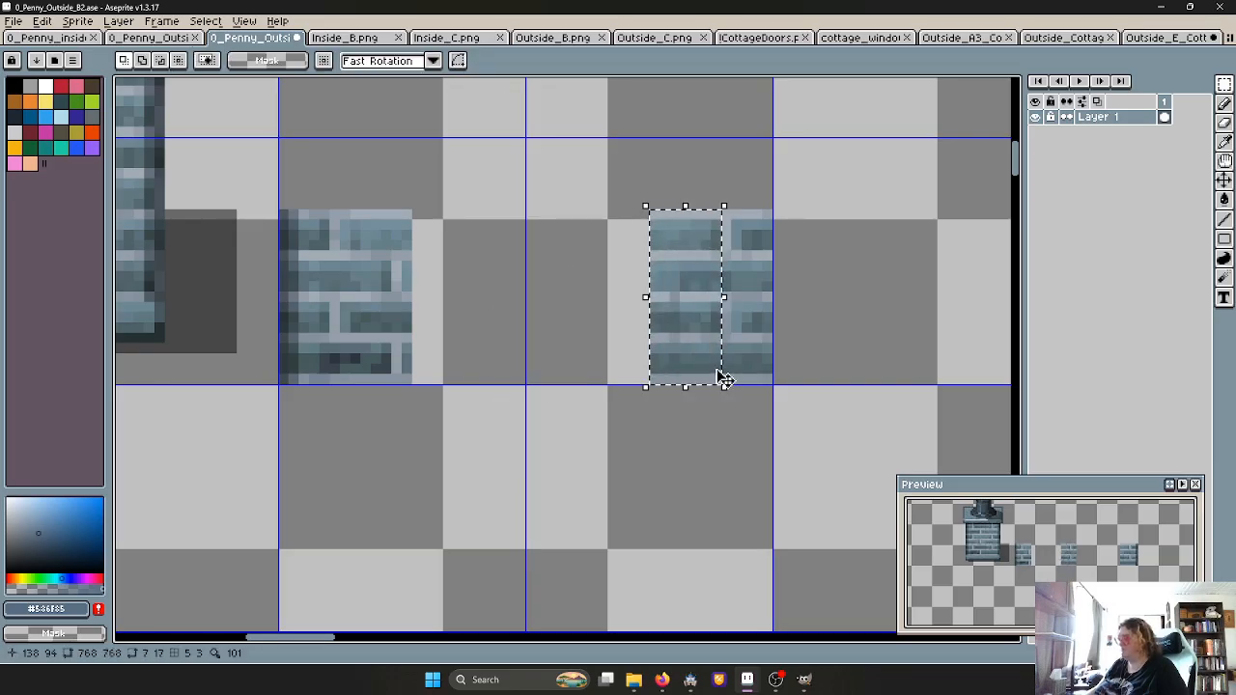
key("ctrl+c")
key("ctrl+v")
left_click(47, 22)
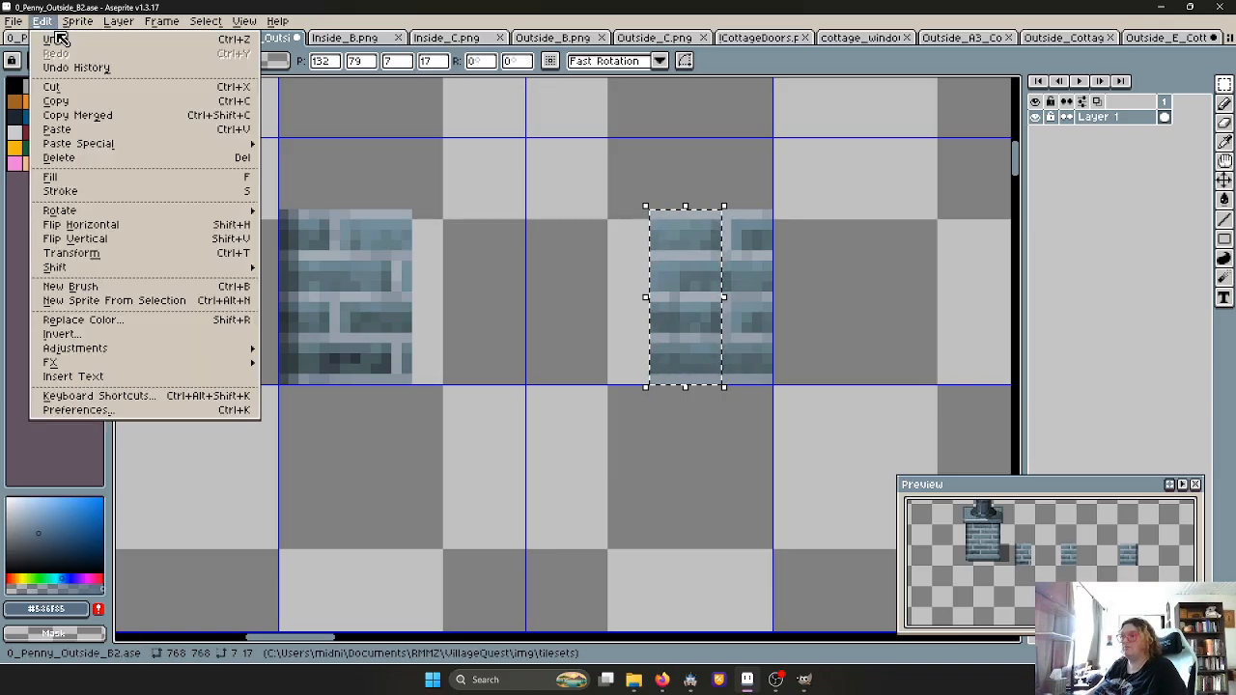
left_click(123, 226)
left_click_drag(690, 288, 457, 281)
Place a horizontally flipped copy of the 6 by 17 px strip at X 102 against the left side of the trimmed brick piece
mouse_move(338, 207)
left_mouse_down()
mouse_move(400, 325)
mouse_move(405, 376)
mouse_move(355, 222)
mouse_move(338, 207)
left_mouse_up()
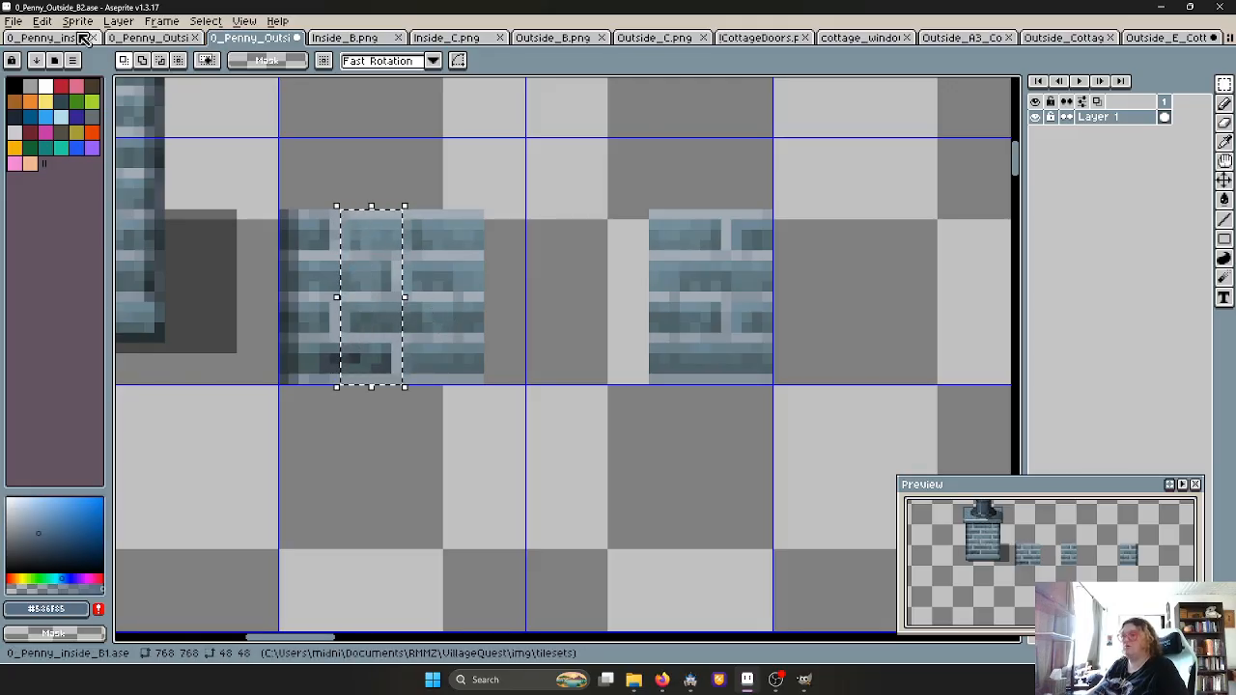
left_click(42, 20)
left_click(142, 220)
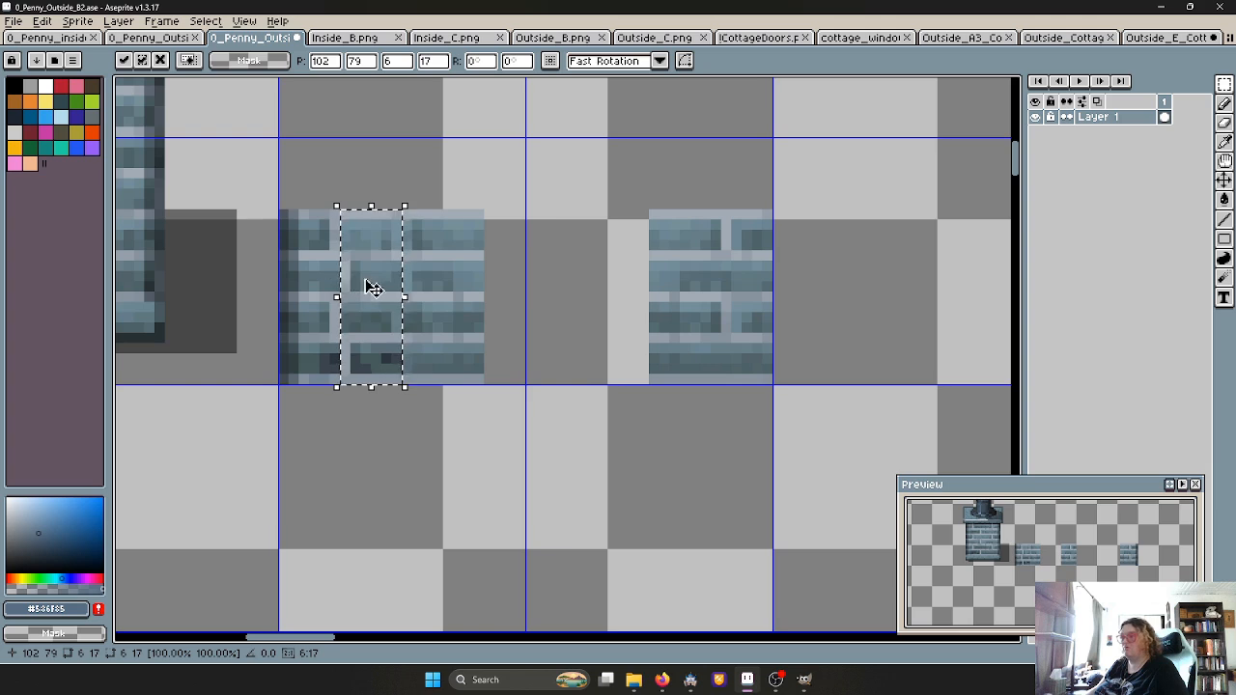
left_click_drag(370, 284, 625, 283)
left_click(736, 399)
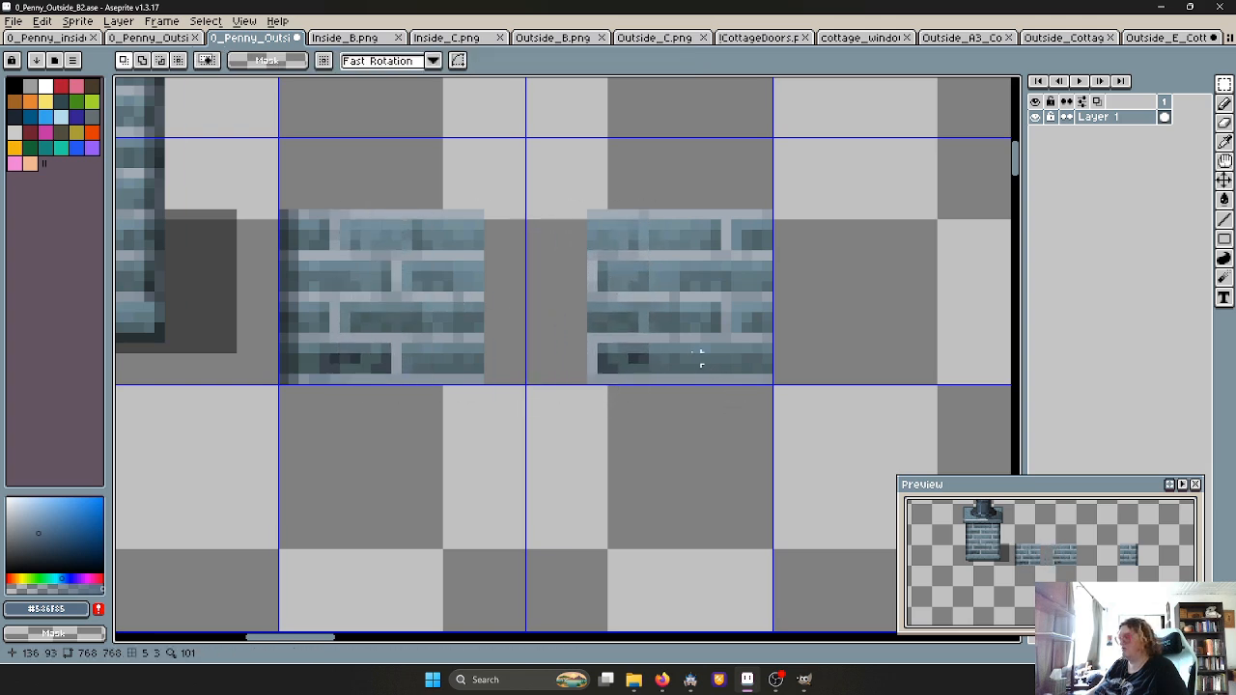
Set the grid back to 48 by 48 px
scroll(621, 315, "down", 4)
left_click(244, 20)
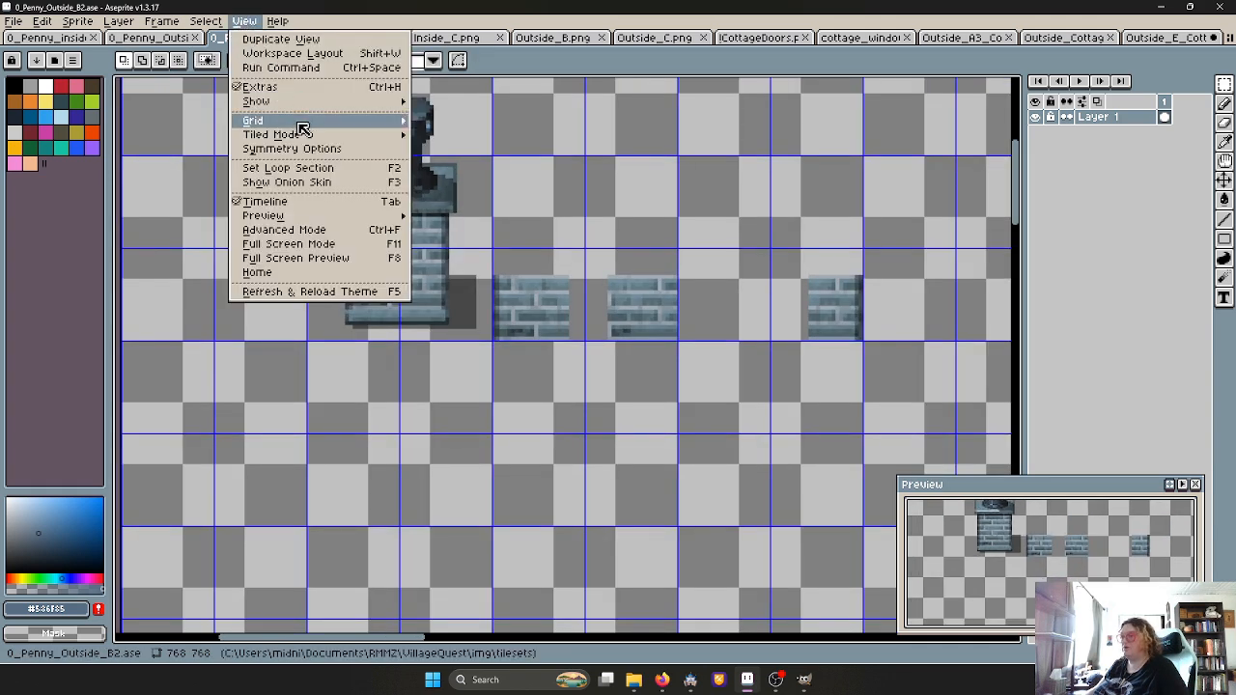
mouse_move(294, 124)
left_click(521, 122)
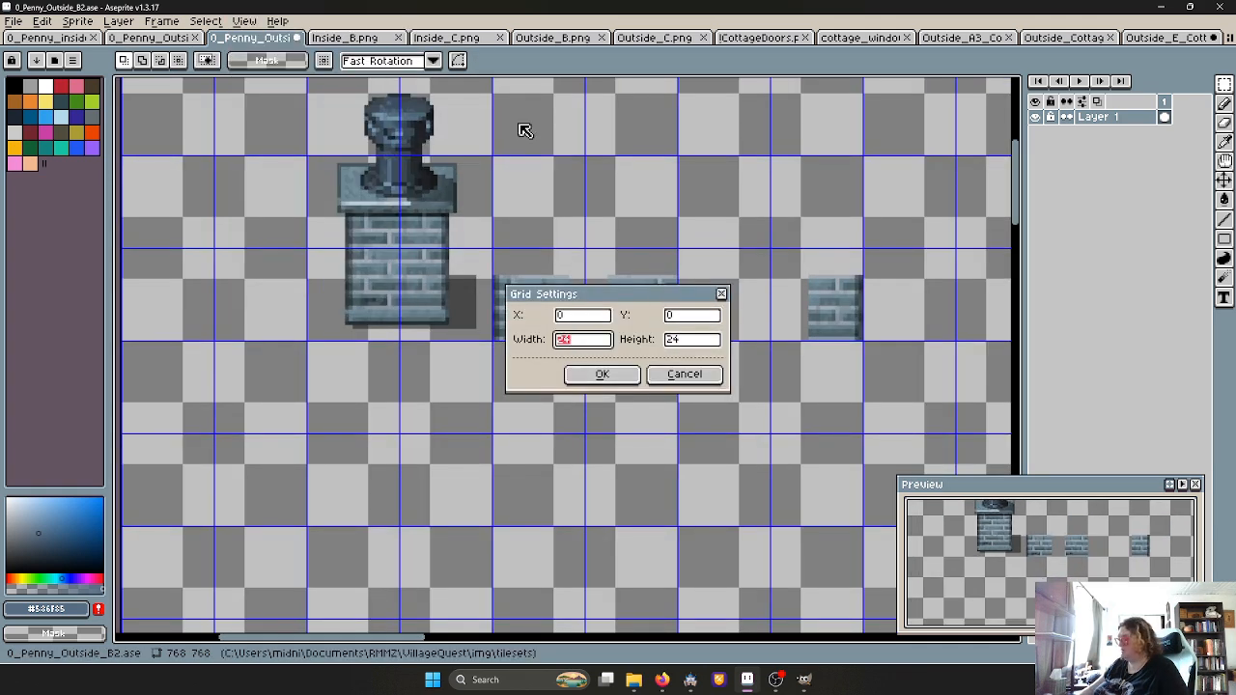
type("48")
key("Tab")
type("48")
key("Return")
Copy a 6 by 17 px strip from the tile's left brick piece to X 120, Y 79, adjoining the right brick piece
scroll(522, 125, "down", 2)
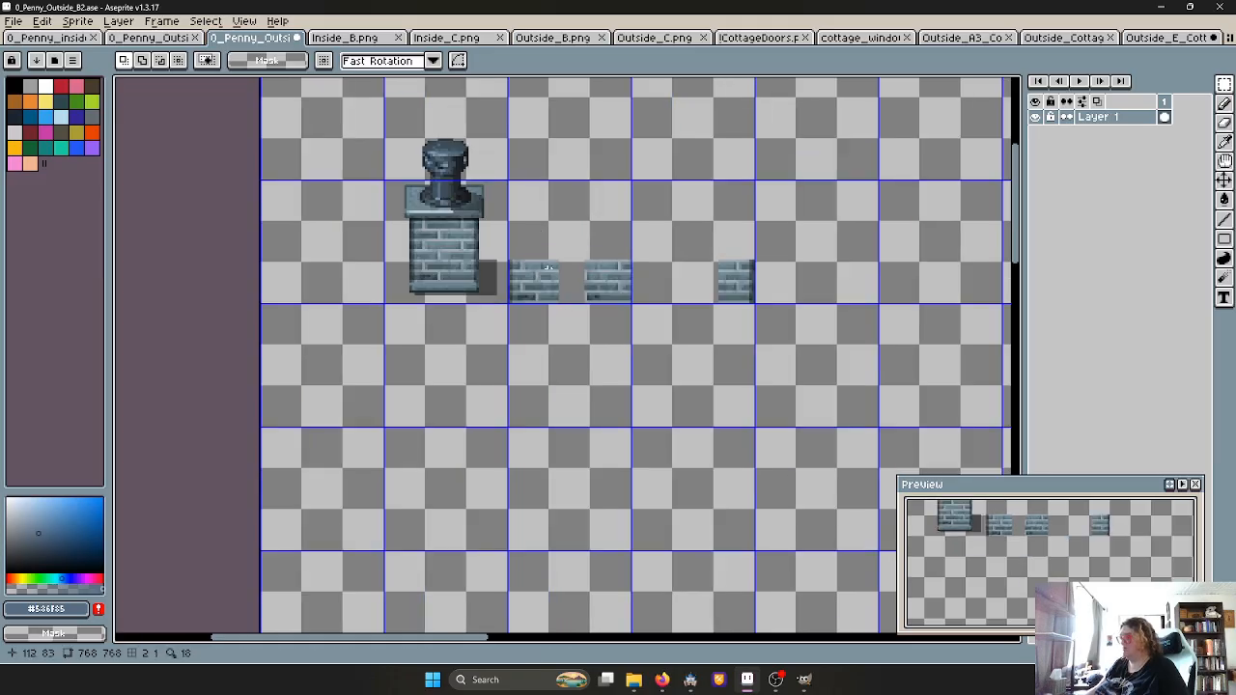
scroll(555, 275, "up", 4)
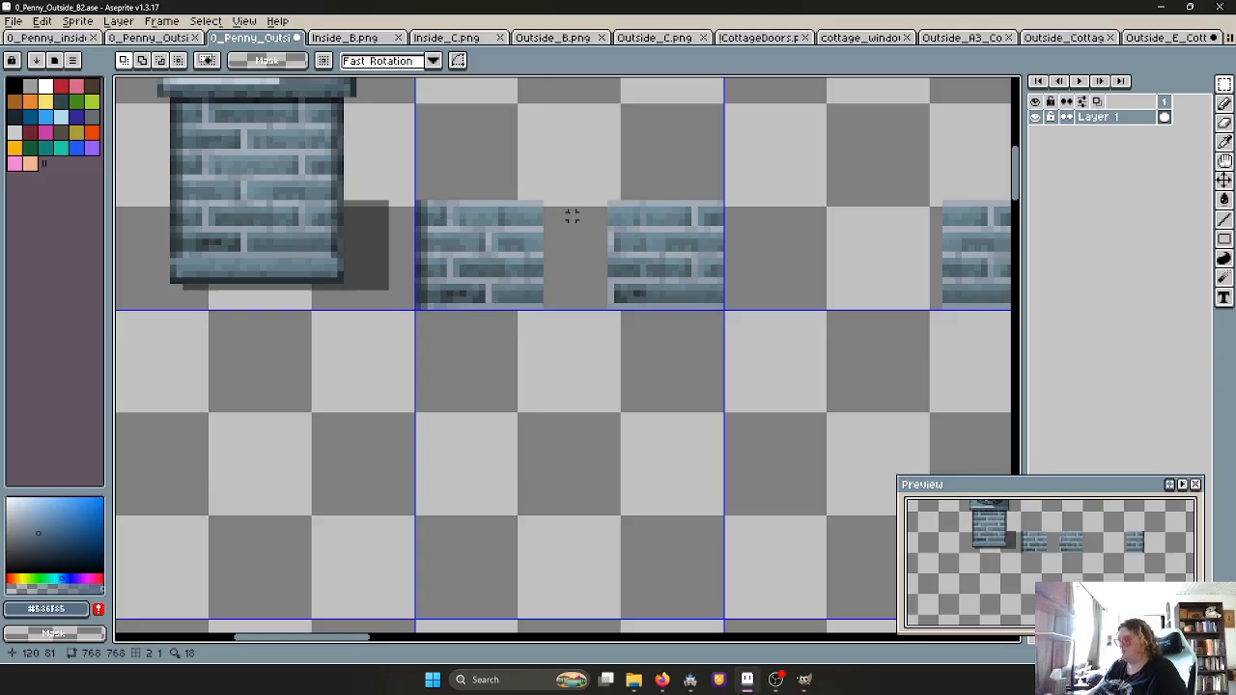
left_click_drag(453, 193, 497, 305)
left_click_drag(471, 253, 585, 253, "ctrl")
key("Down")
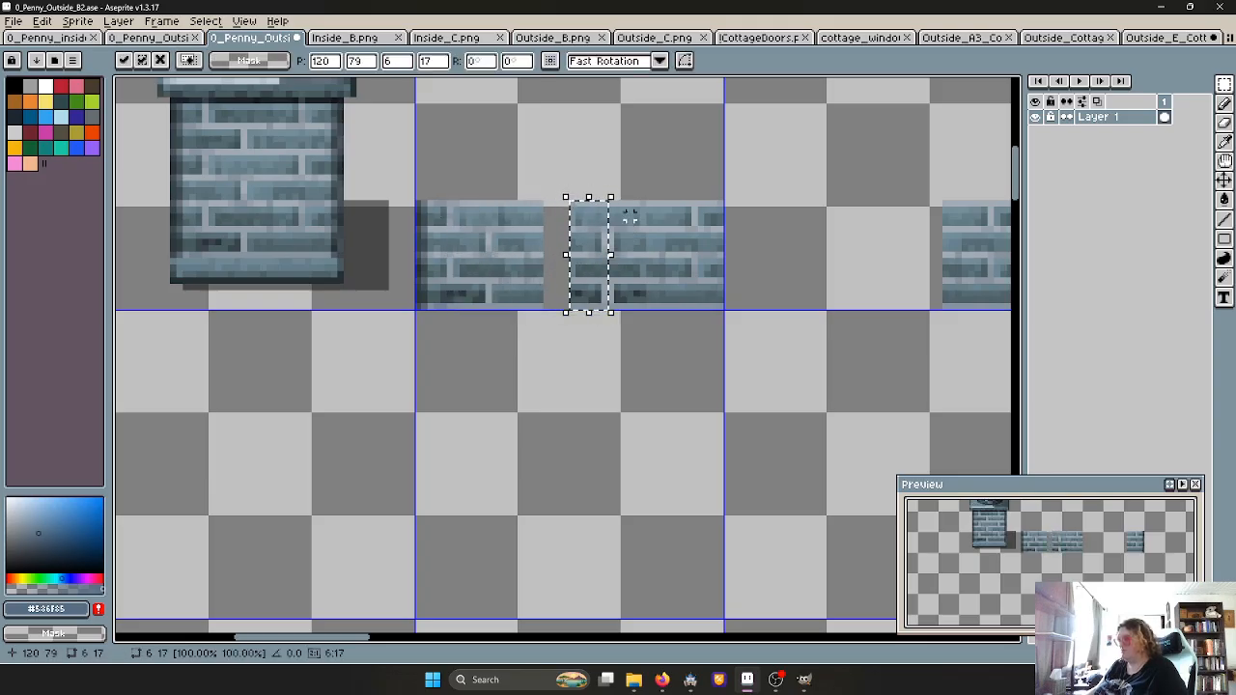
Copy the 7 by 17 px strip at X 126, Y 79 over the remaining gap to join the tile's two brick pieces
left_click_drag(611, 201, 652, 311)
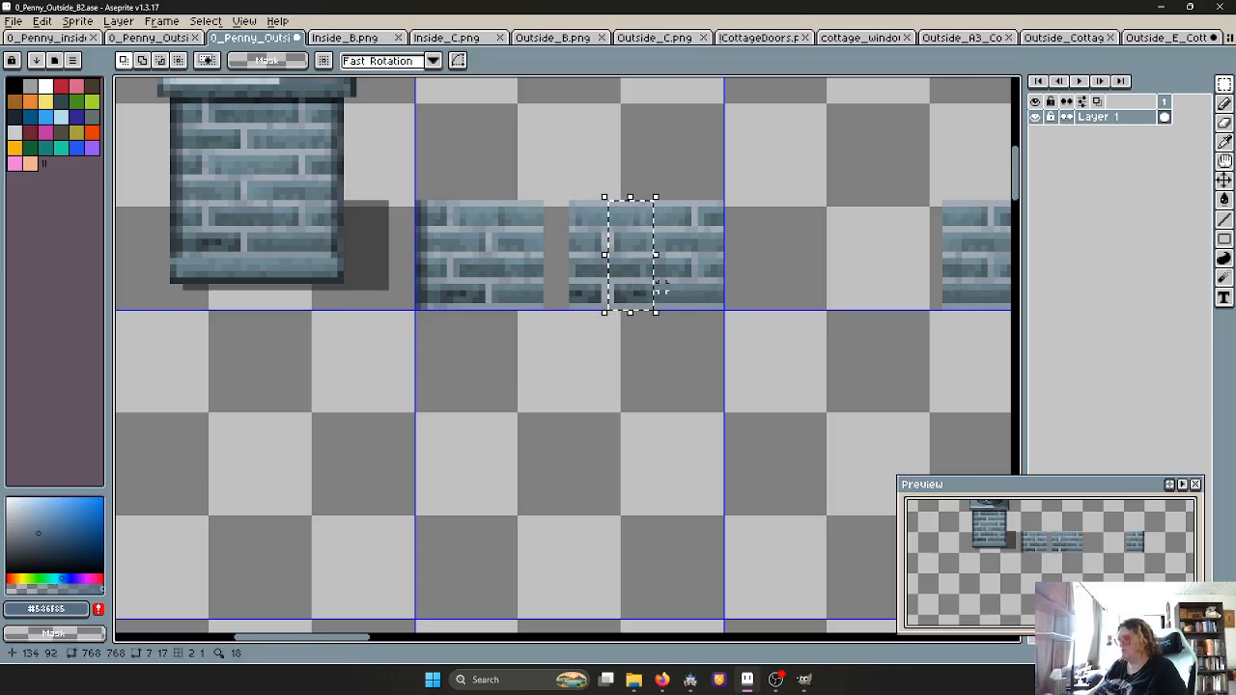
key("ctrl+c")
key("ctrl+v")
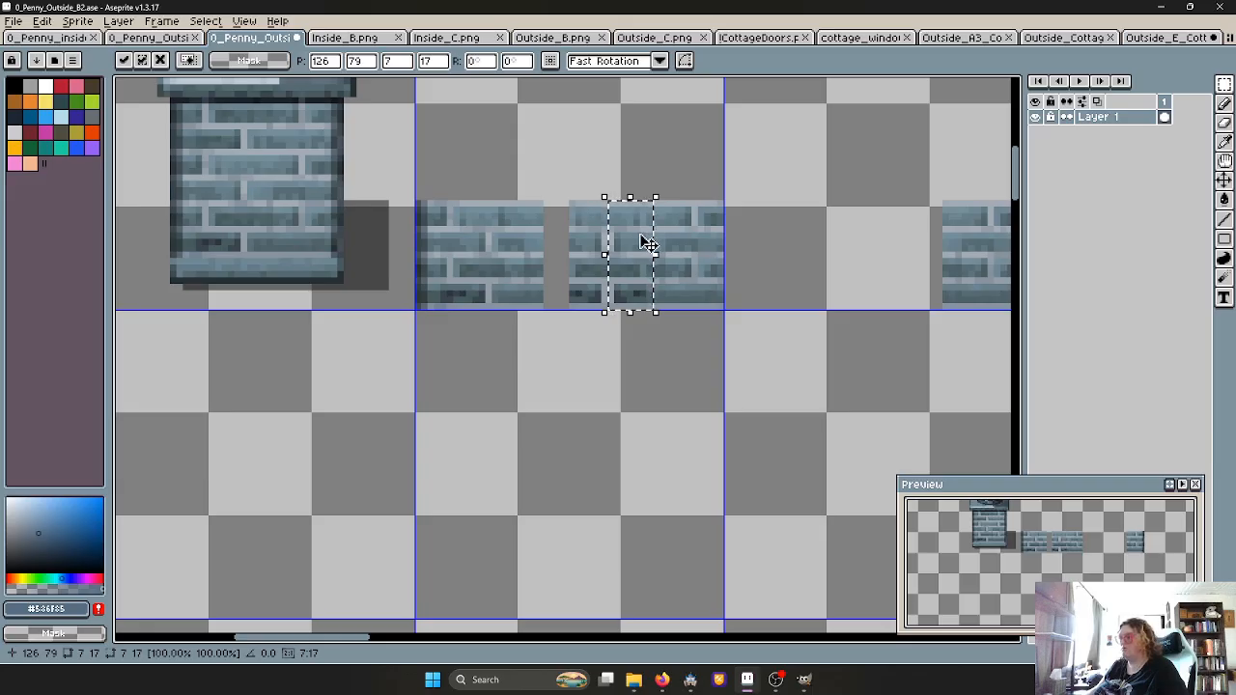
left_click_drag(642, 242, 575, 243)
key("Return")
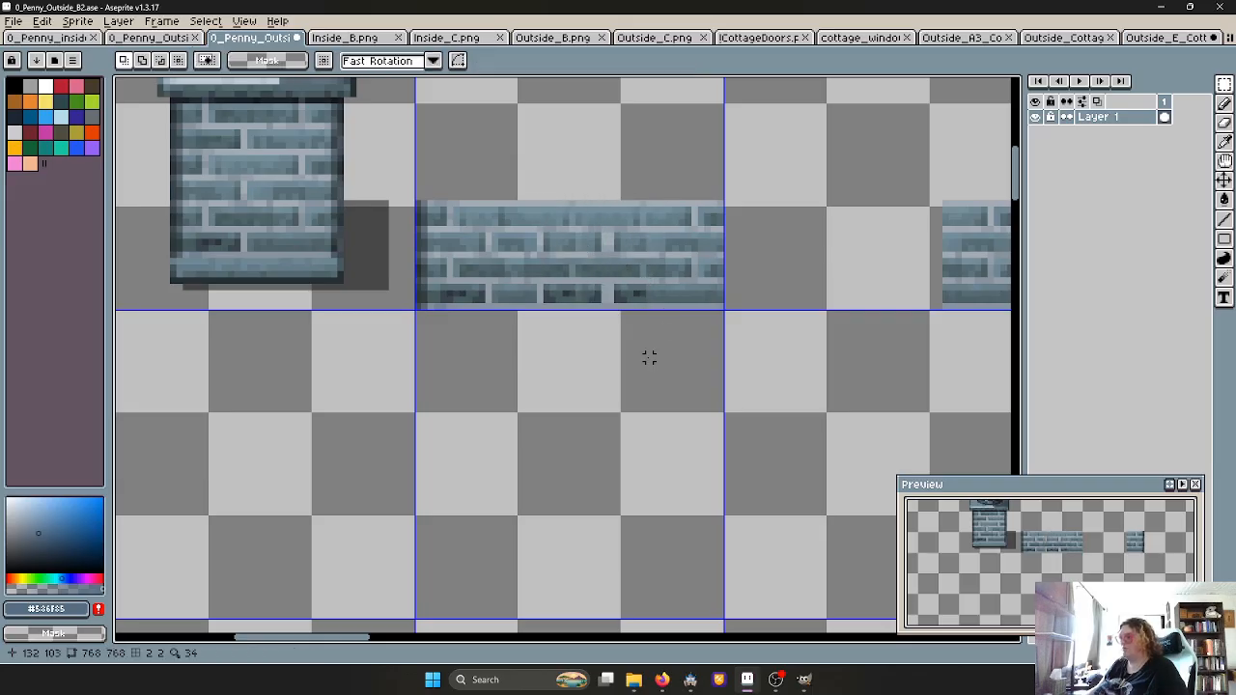
Copy the left 16 by 17 px of the full-width brick row to X 144, Y 79 in the next tile and deselect it
scroll(651, 352, "down", 2)
scroll(658, 348, "down", 1)
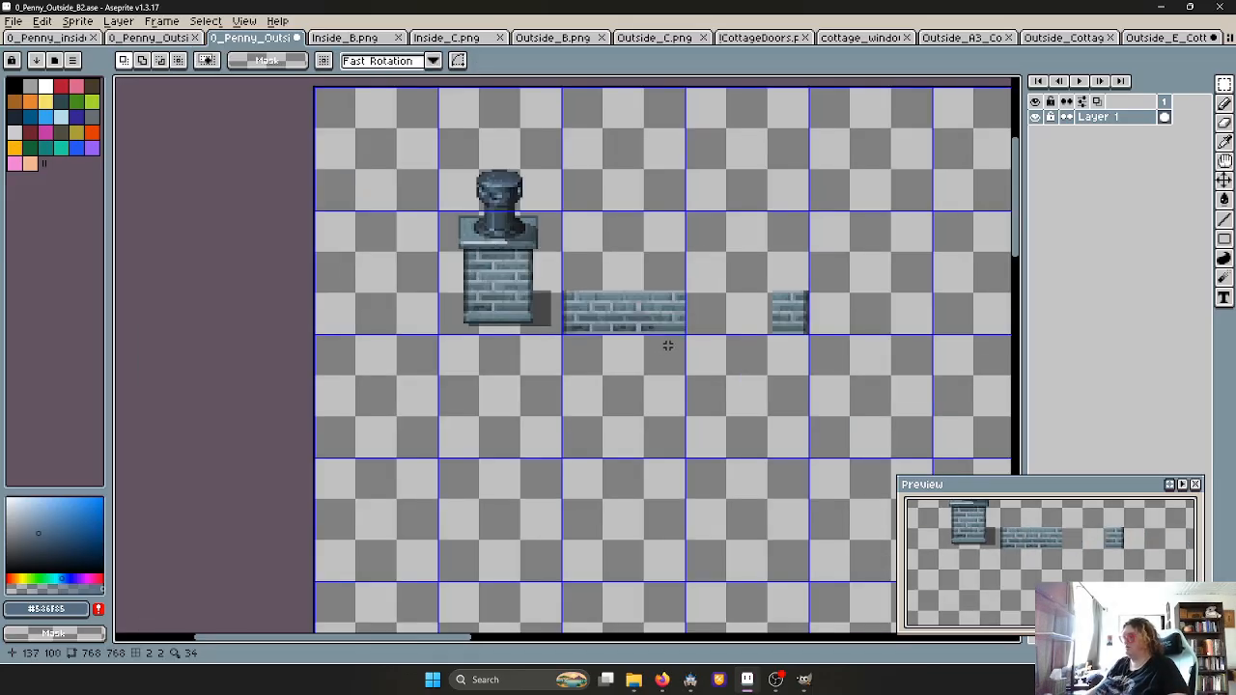
scroll(667, 345, "up", 3)
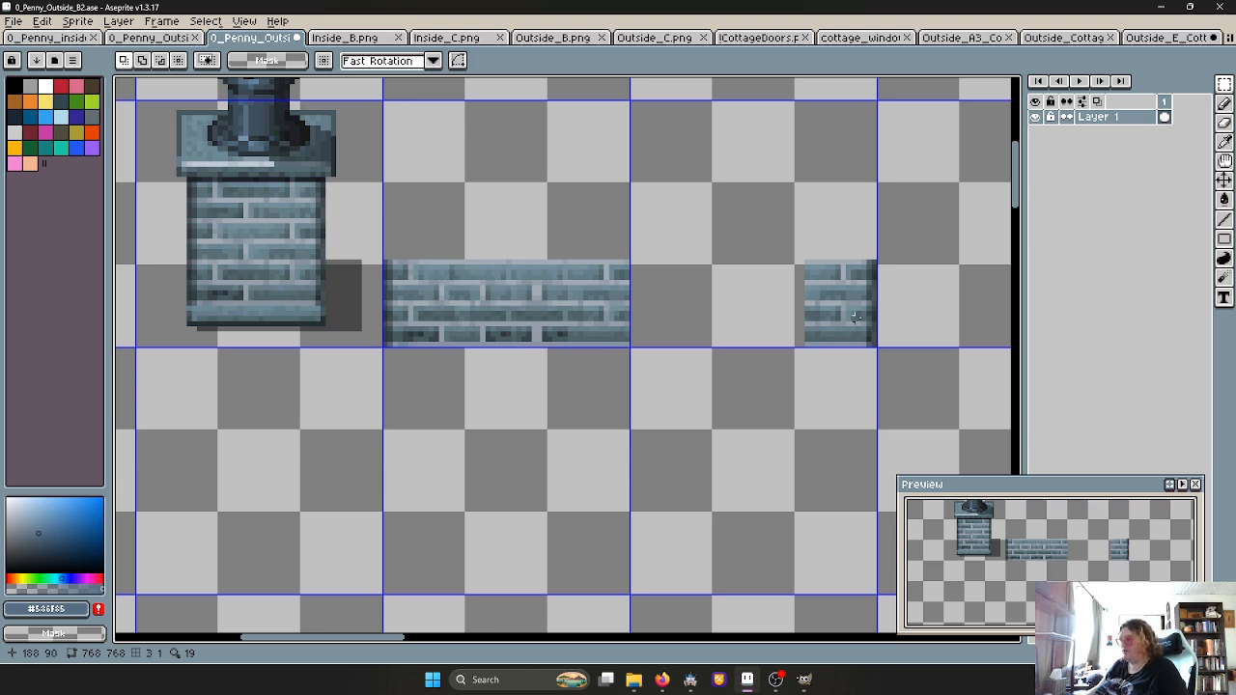
scroll(384, 261, "up", 1)
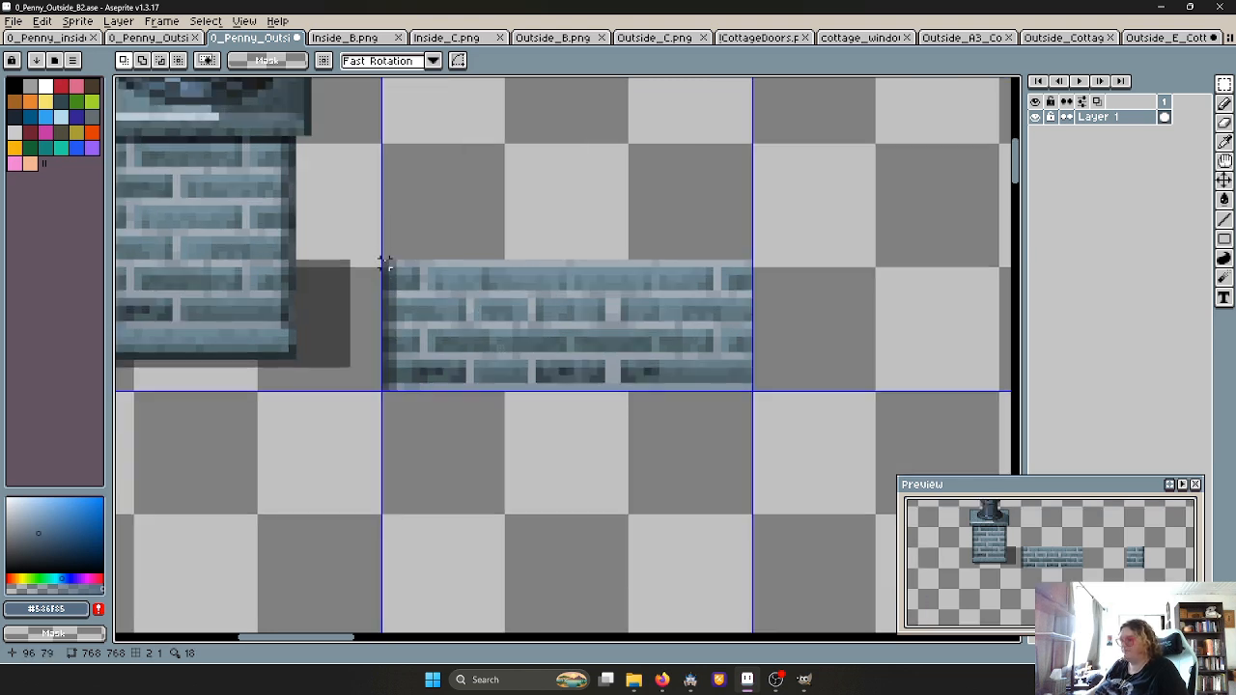
left_click_drag(384, 261, 503, 395)
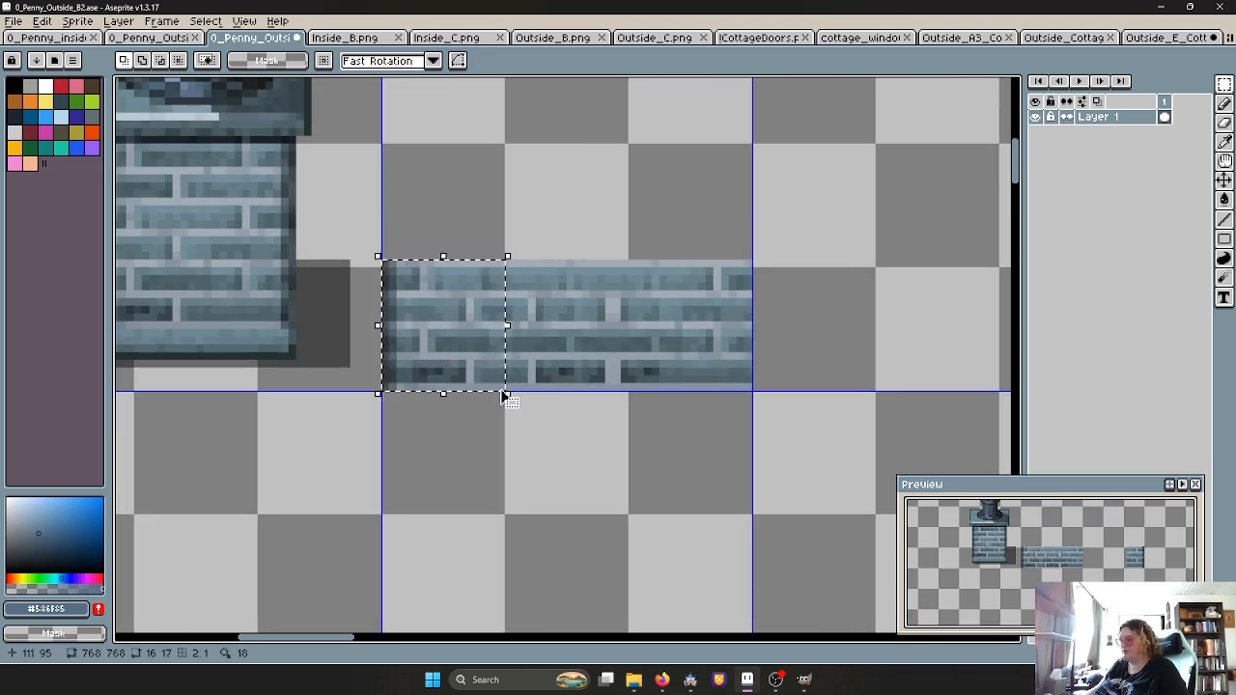
scroll(531, 381, "down", 1)
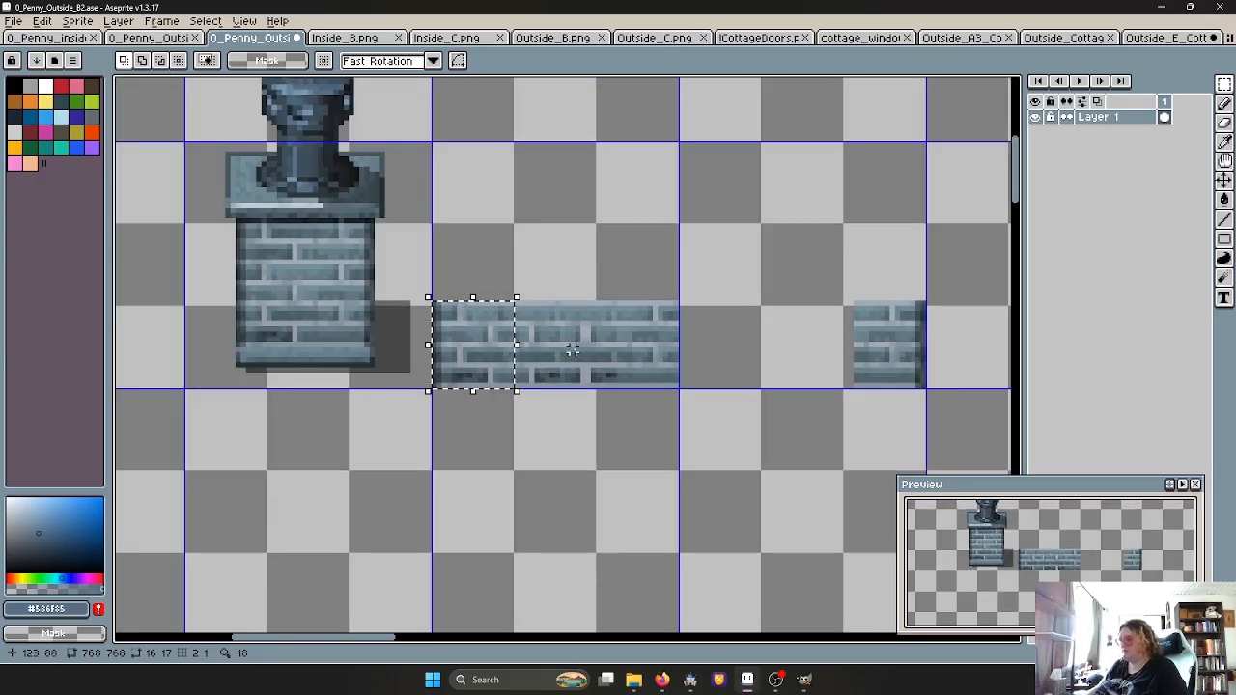
left_click_drag(474, 351, 725, 354)
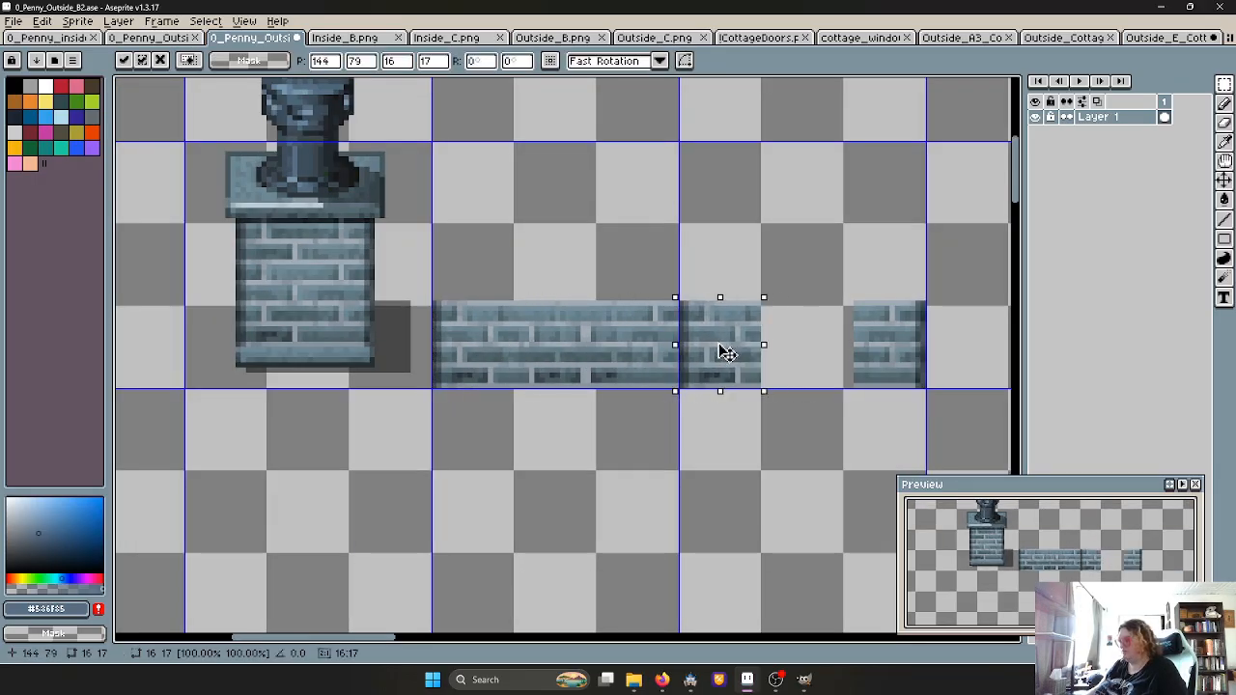
left_click(670, 427)
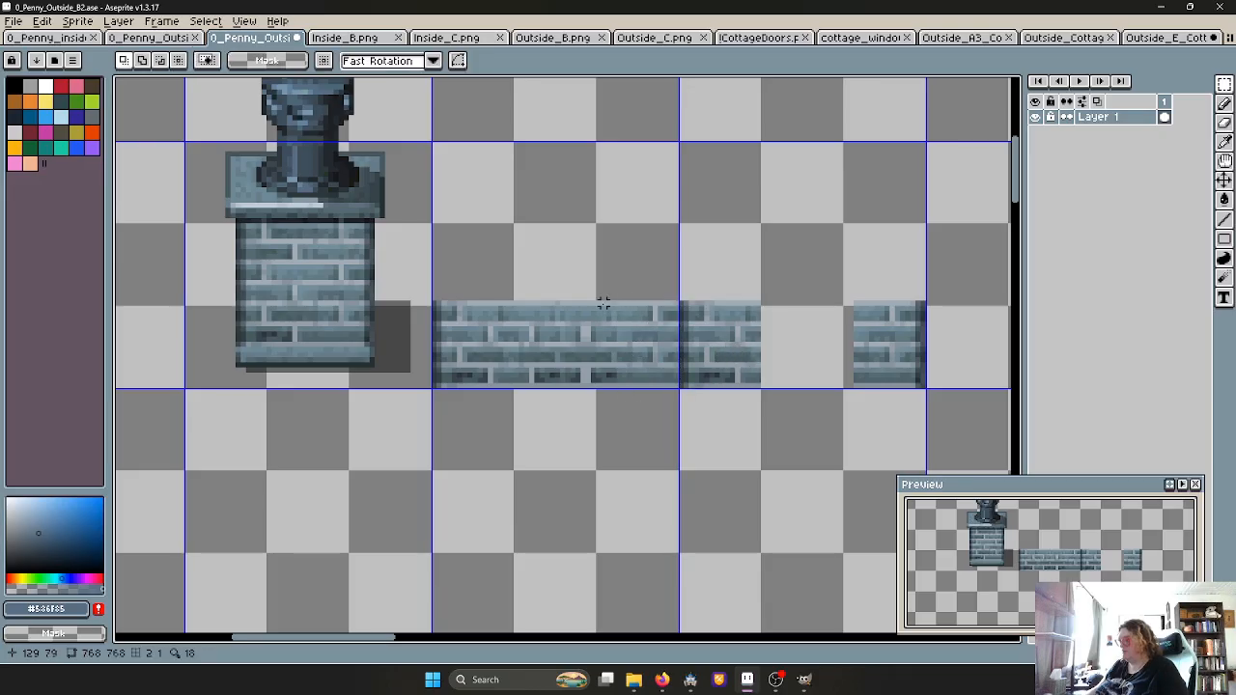
Copy a 16 by 17 px brick section to X 174, Y 79 against the dark right edge, and delete the copy's leftmost 2 px column strip
left_click_drag(598, 303, 880, 357)
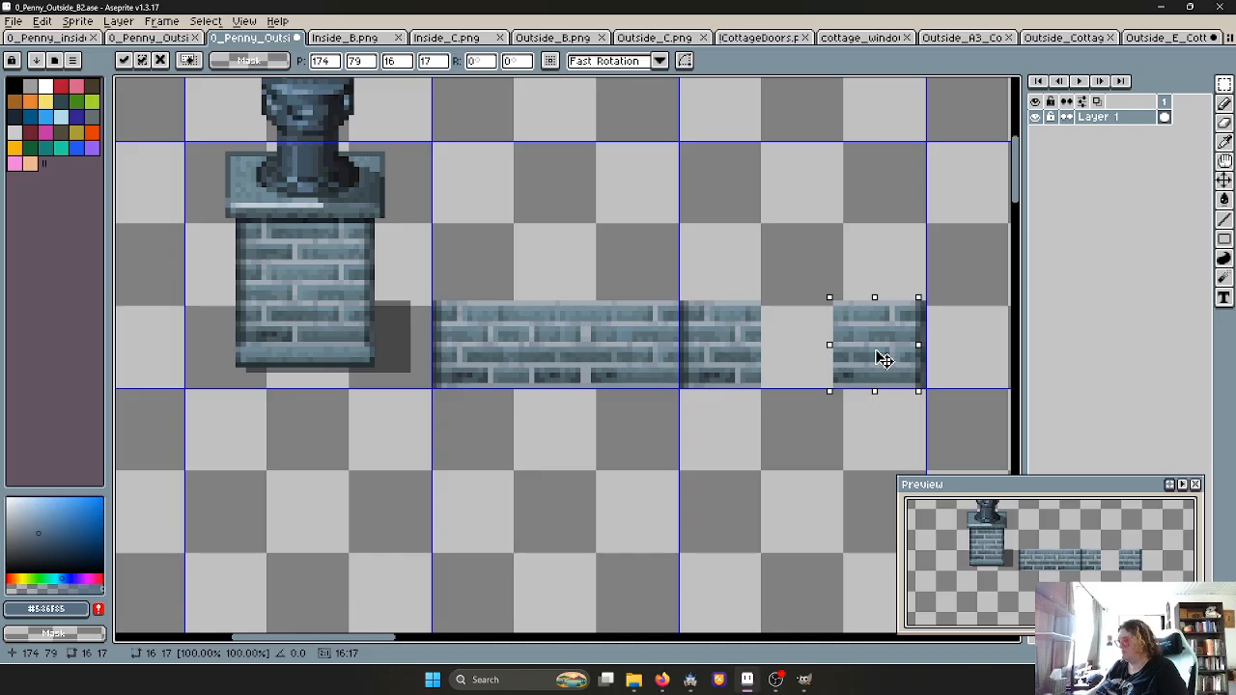
left_click(808, 411)
left_click_drag(835, 303, 846, 413)
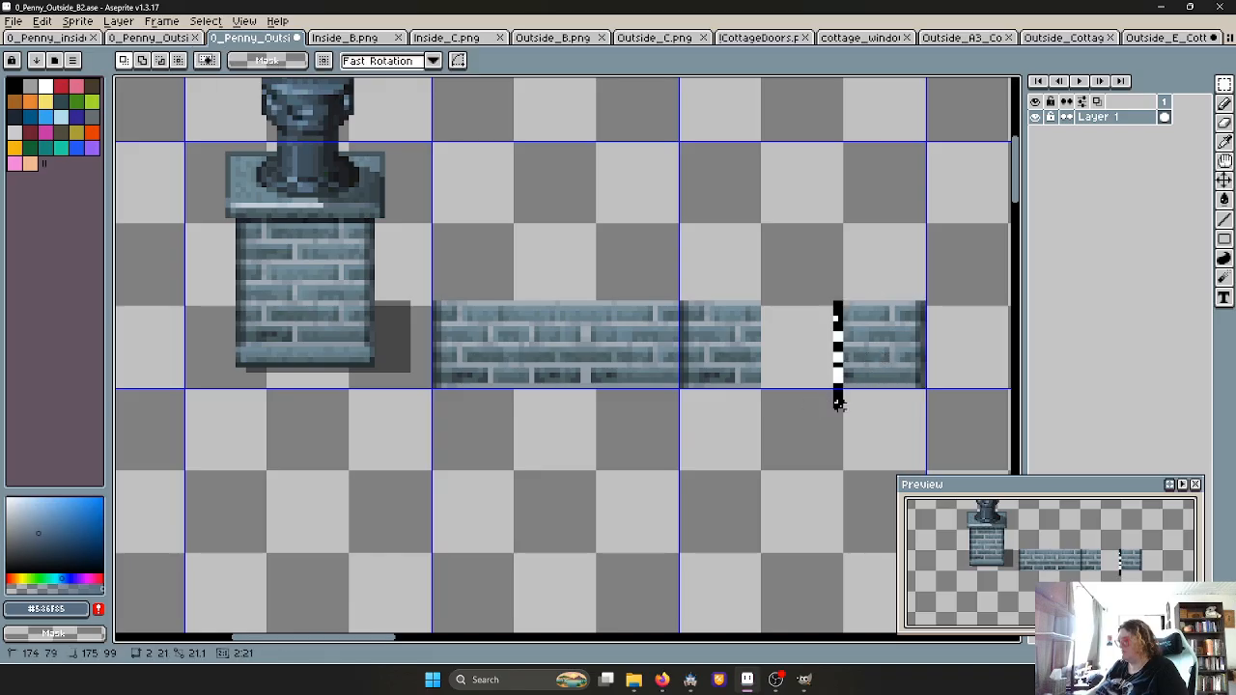
key("Delete")
scroll(852, 431, "up", 2)
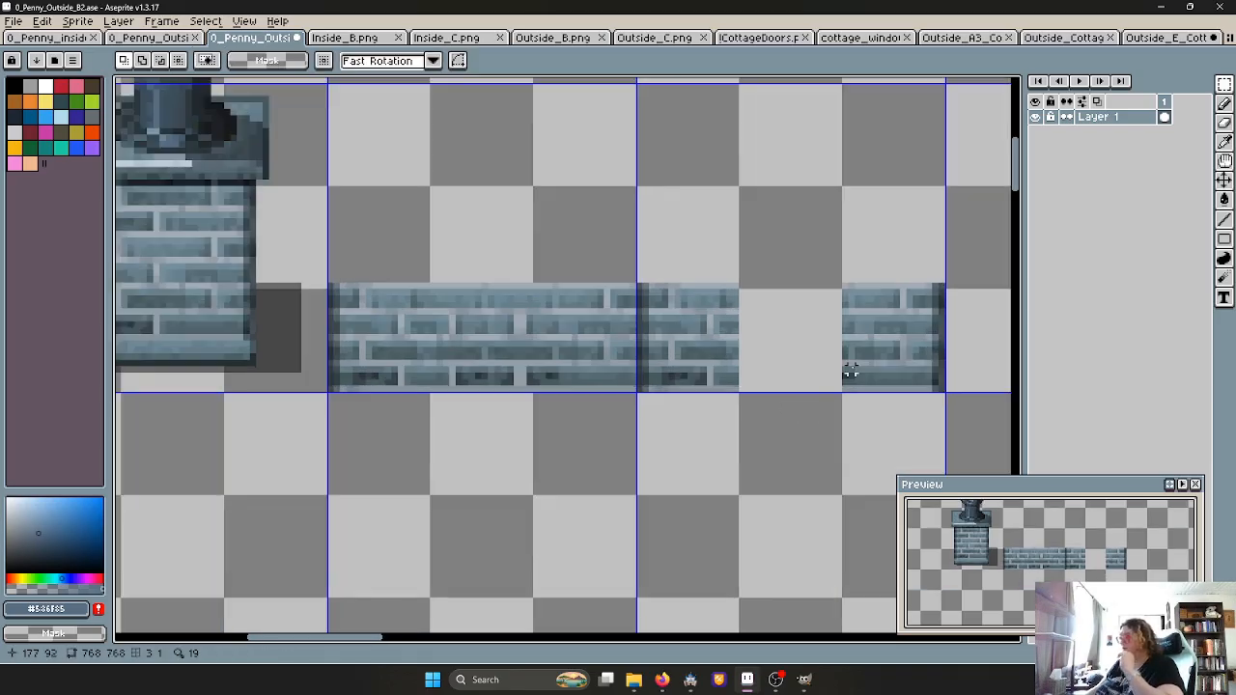
Copy the middle 16 by 17 px of the first tile's brick row to X 160, Y 79, filling the second tile's gap
scroll(758, 346, "down", 2)
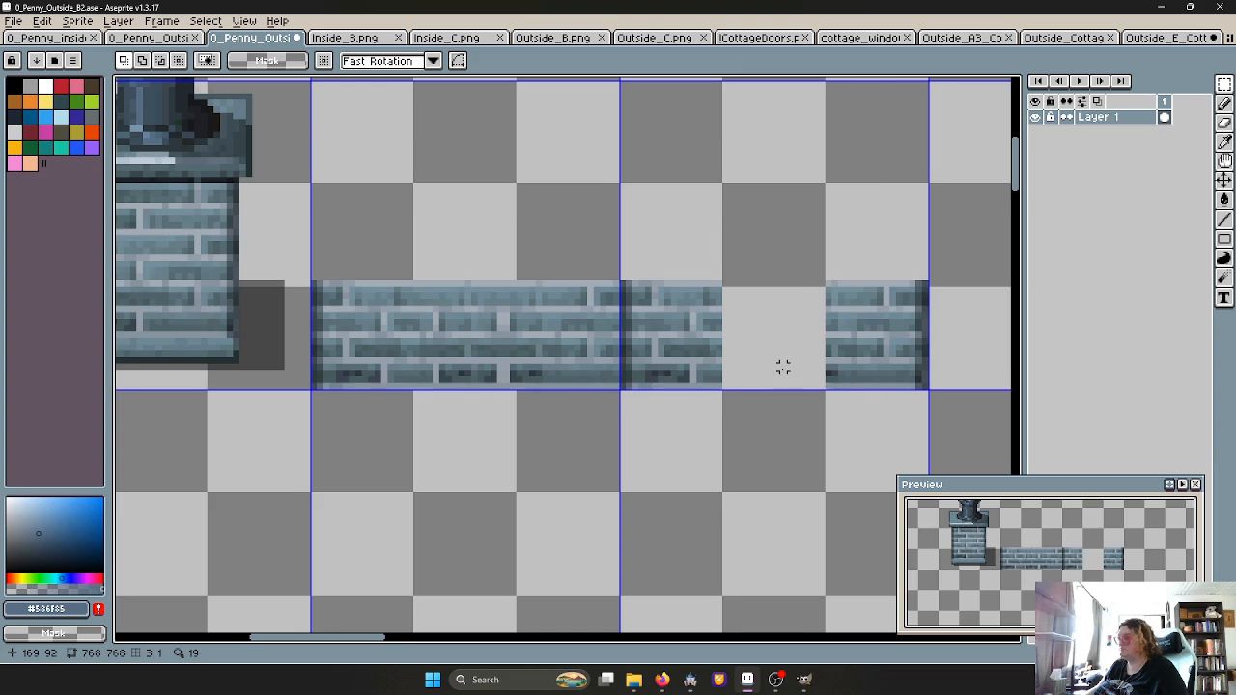
middle_click_drag(802, 395, 664, 361)
scroll(507, 356, "down", 2)
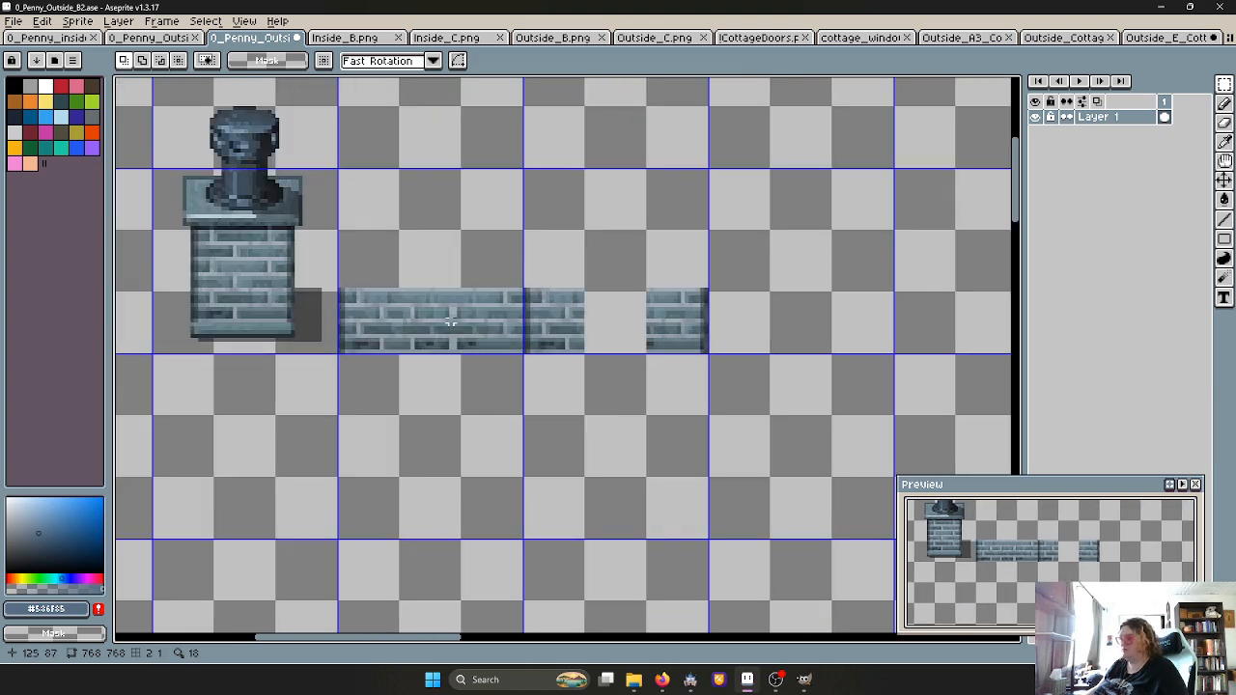
scroll(401, 283, "up", 3)
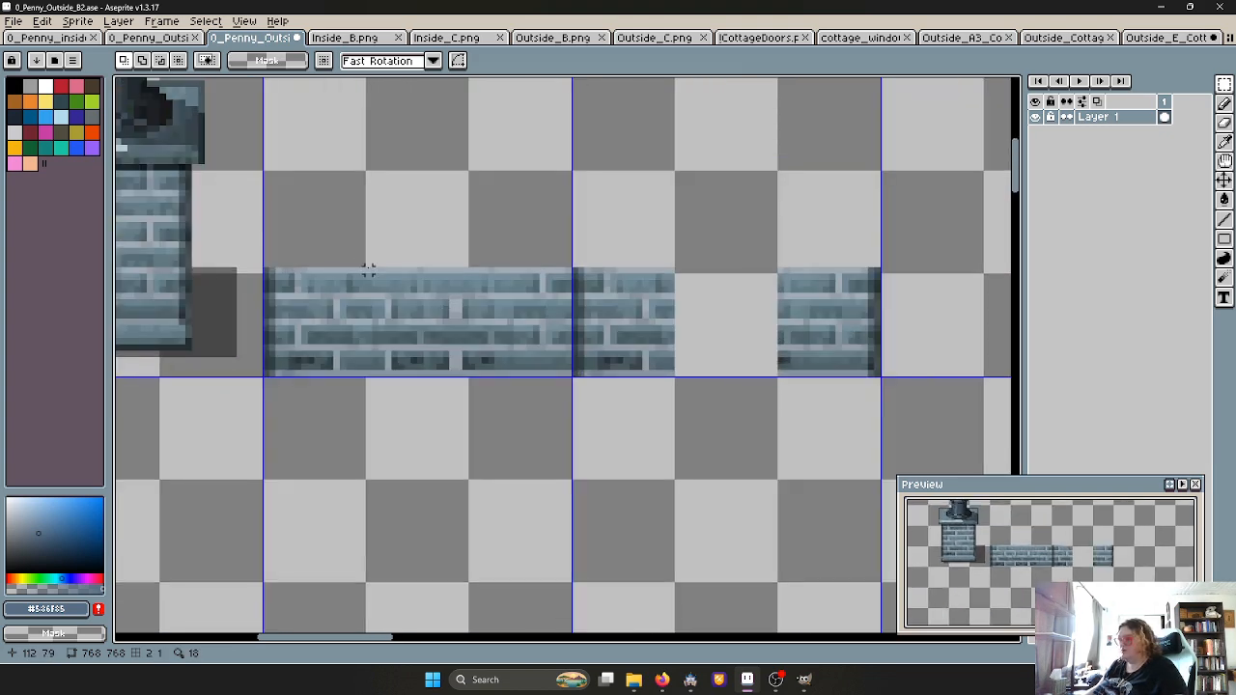
left_click_drag(368, 271, 733, 348)
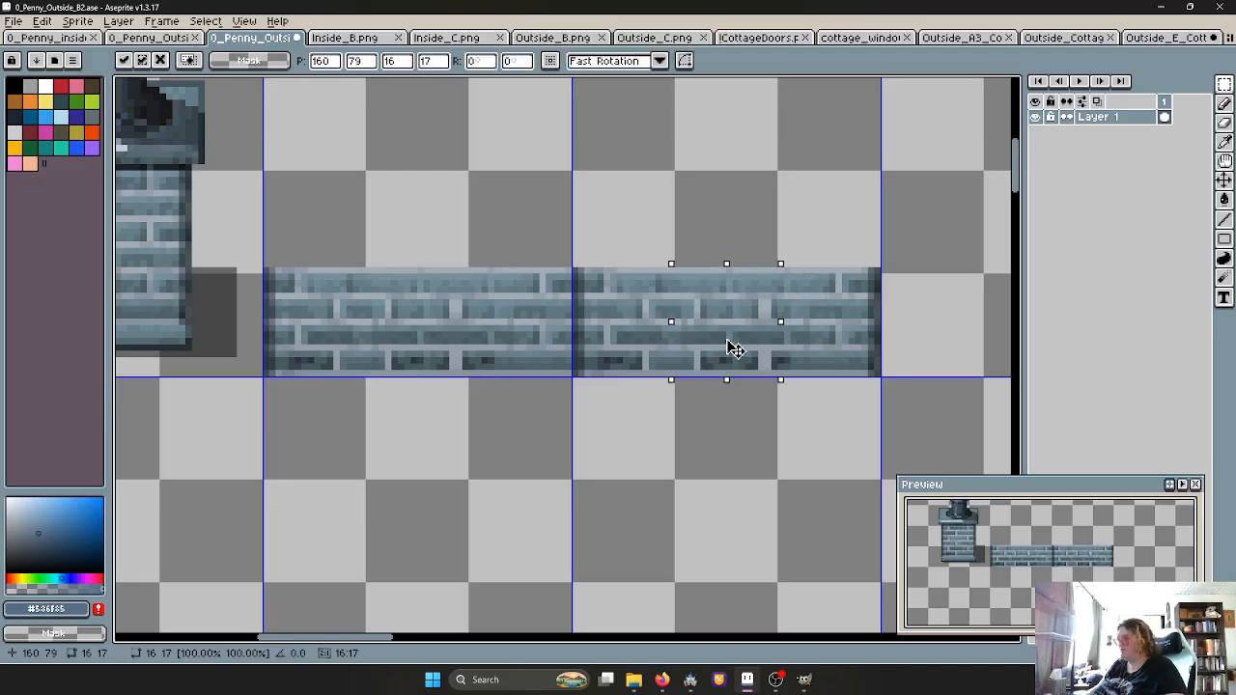
left_click(761, 441)
Copy the second tile's 46 by 17 px brick area, excluding its dark left edge, to X 194, Y 80 in the next tile
scroll(760, 440, "down", 3)
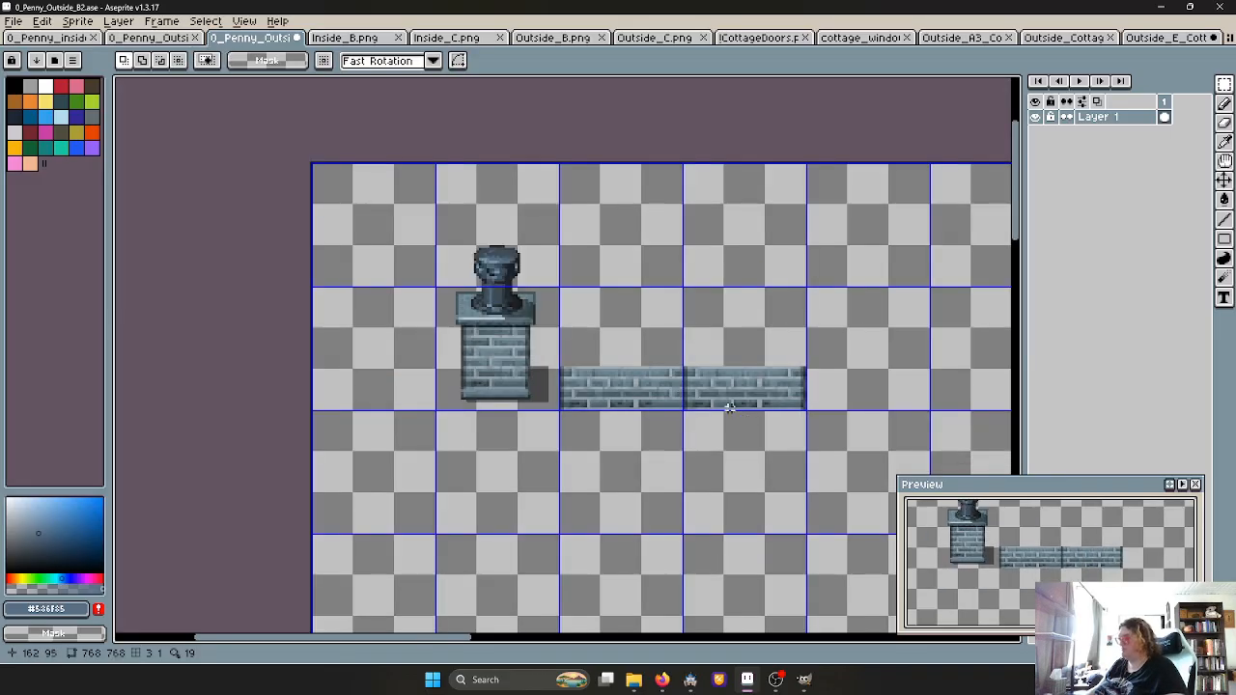
scroll(730, 407, "up", 2)
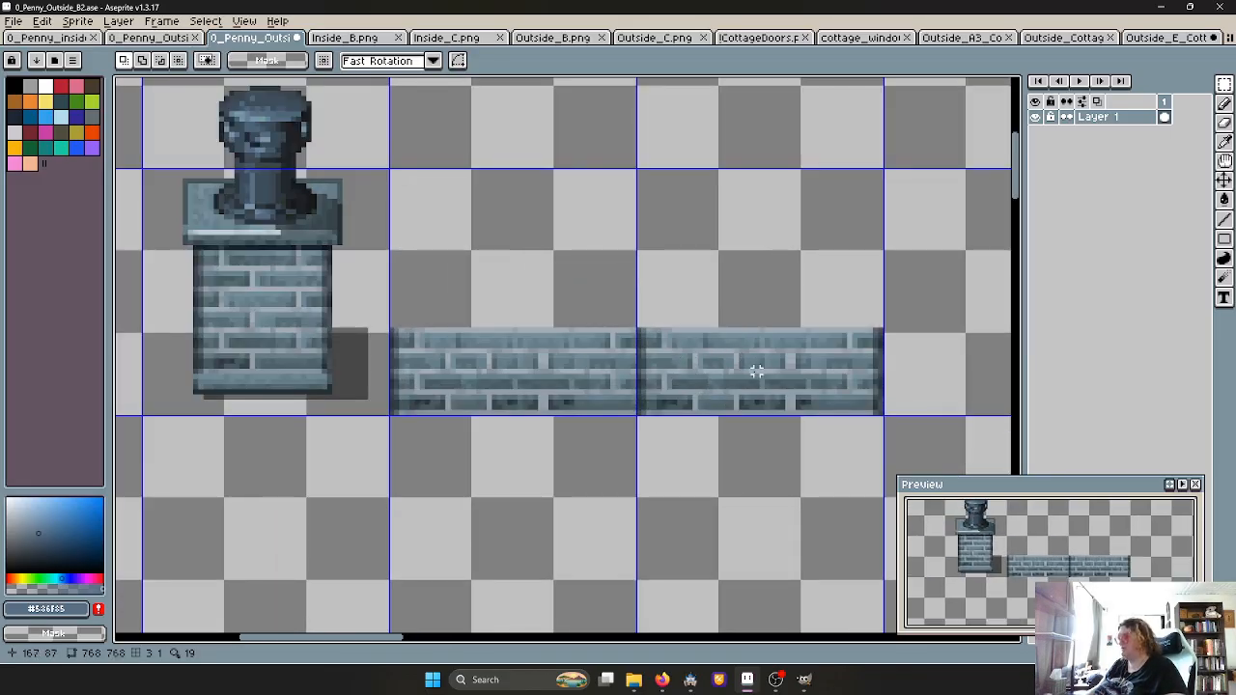
scroll(792, 379, "down", 2)
middle_click_drag(798, 392, 693, 375)
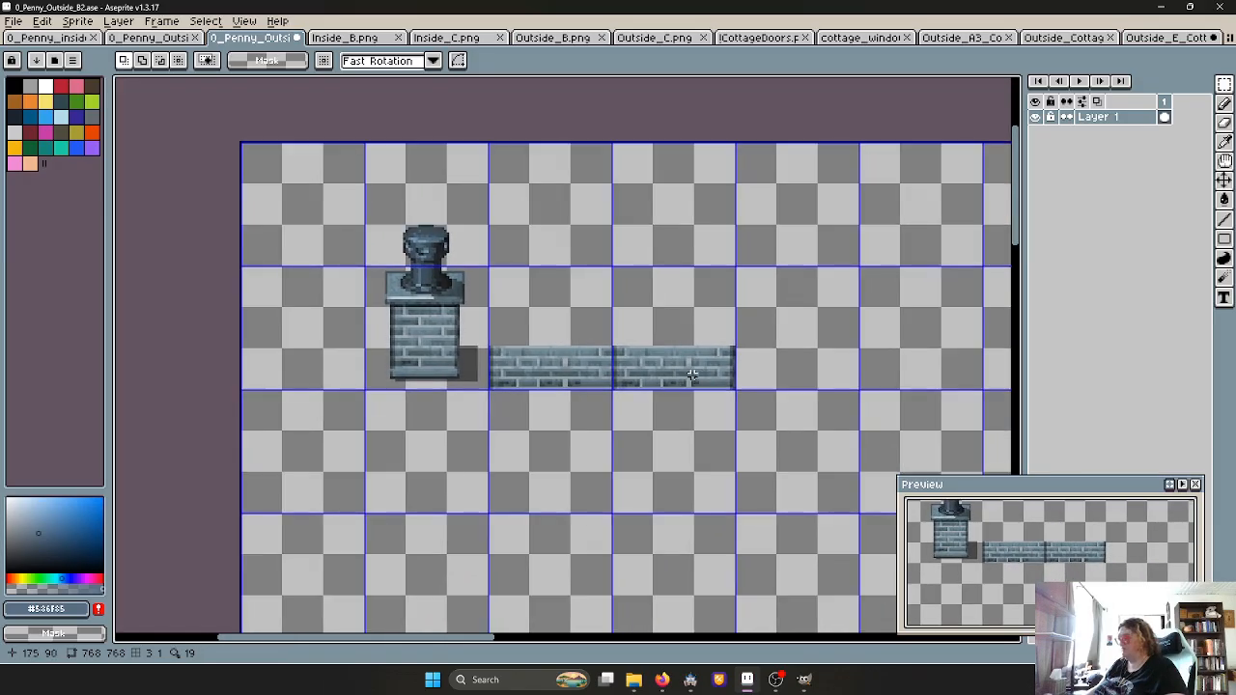
scroll(731, 375, "up", 2)
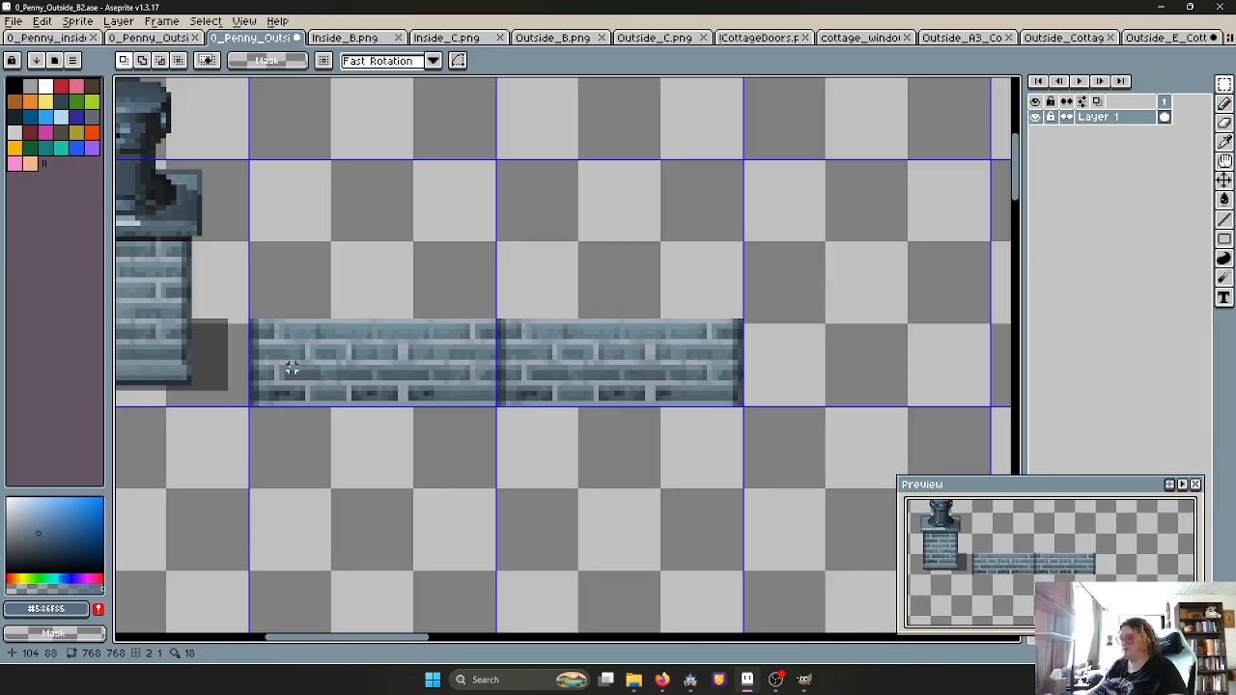
scroll(379, 356, "up", 1)
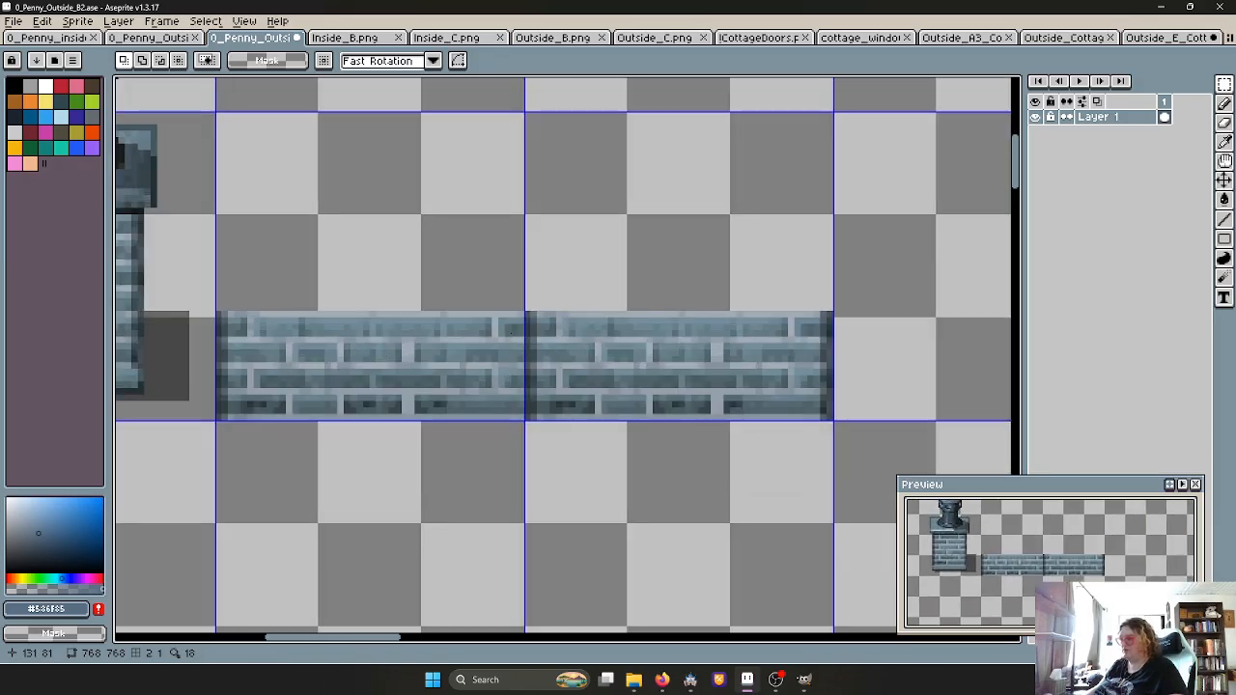
left_click_drag(537, 313, 832, 426)
scroll(830, 430, "down", 1)
scroll(831, 435, "down", 1)
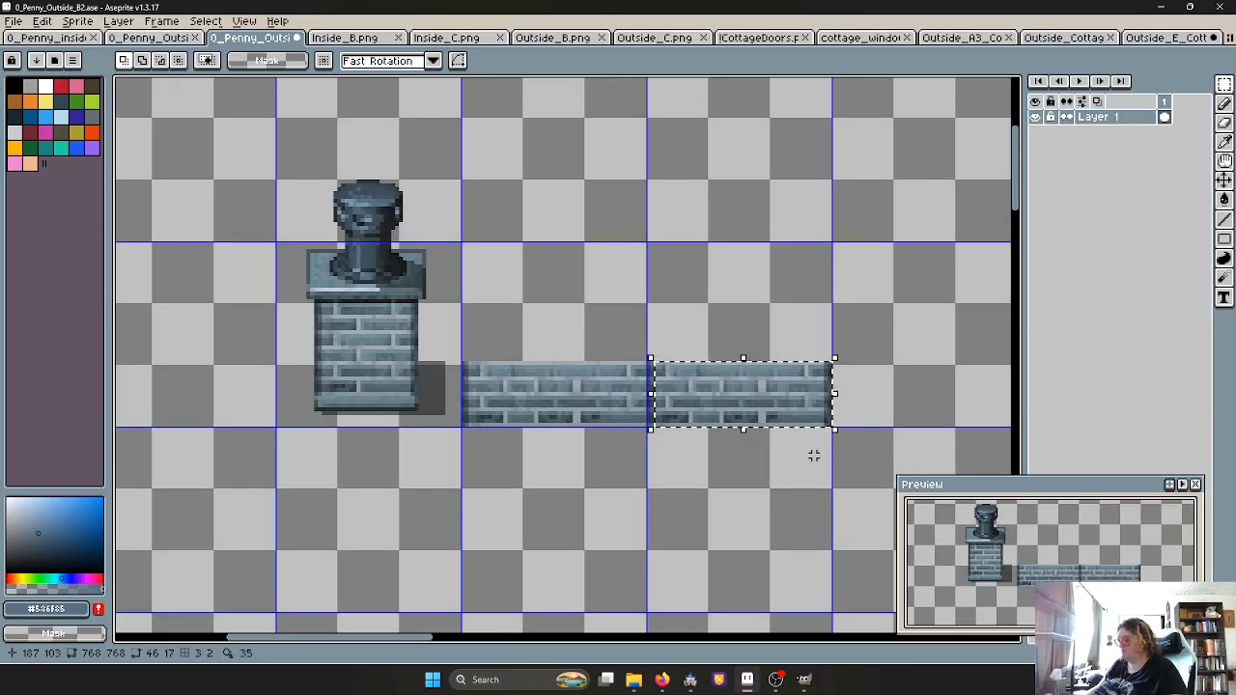
middle_click_drag(808, 463, 615, 441)
left_click_drag(566, 395, 745, 386, "ctrl")
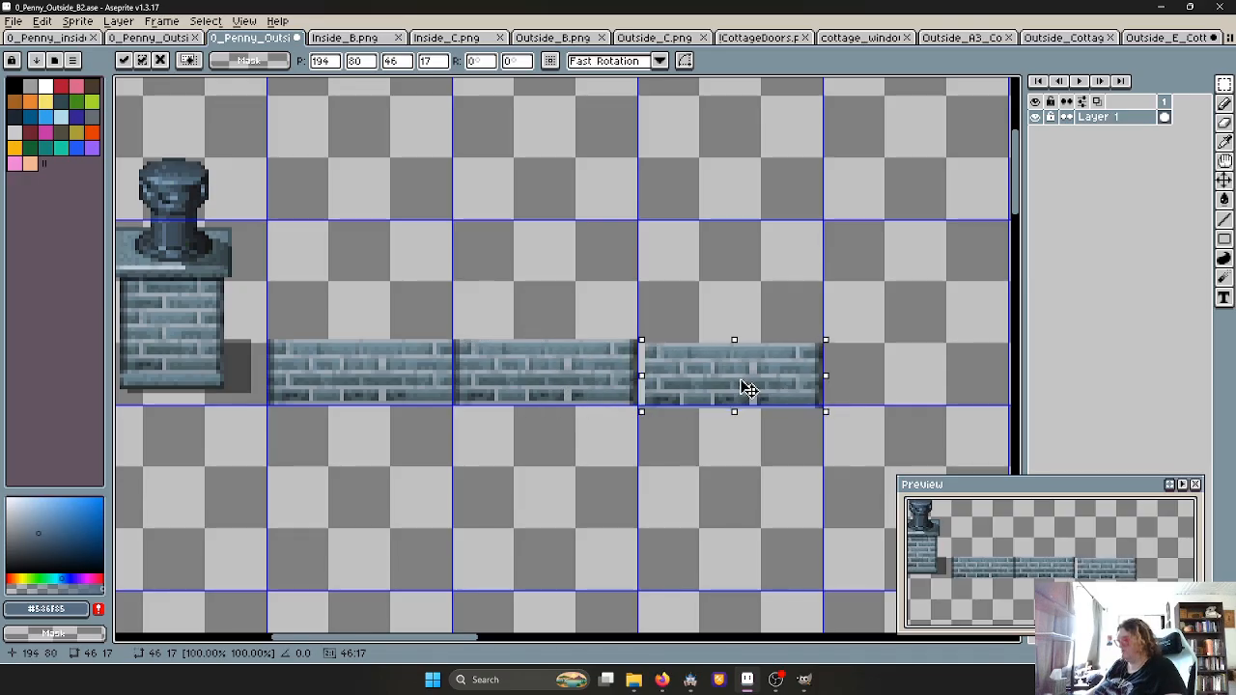
left_click(715, 447)
Copy the first brick row's rightmost 2 by 17 px strip, flip it horizontally, and place it at X 192, Y 80 beside the third row
scroll(476, 397, "up", 2)
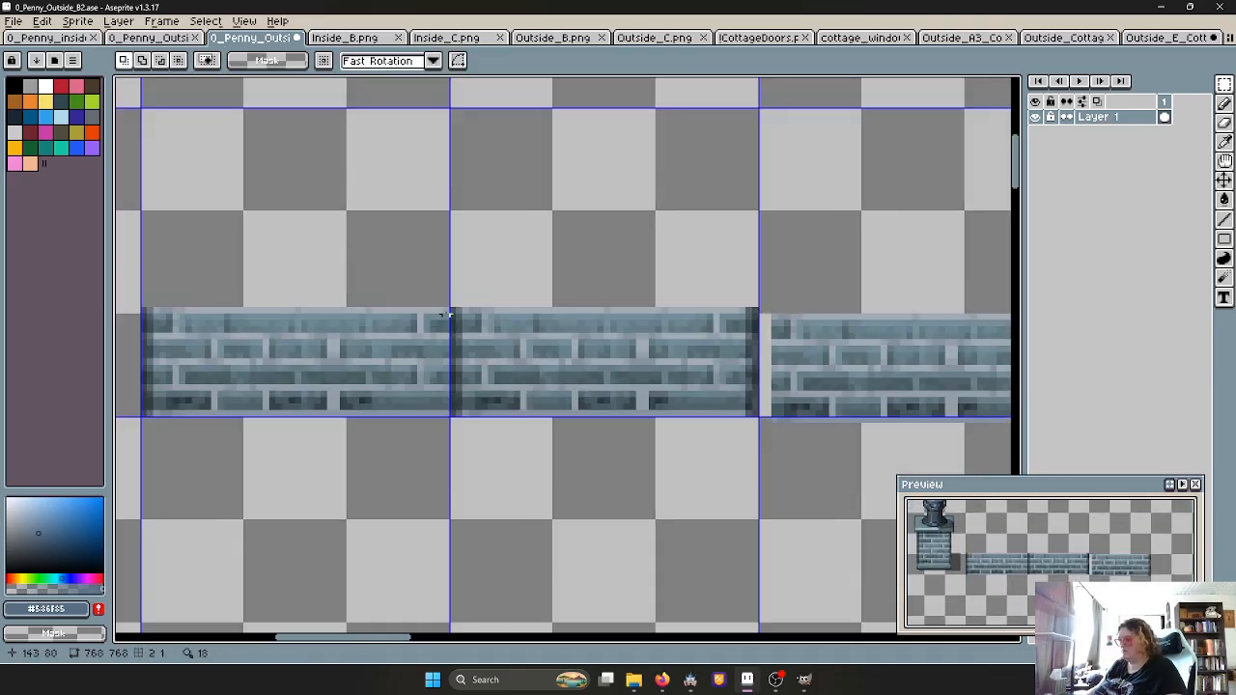
left_click_drag(440, 309, 446, 416)
key("ctrl+c")
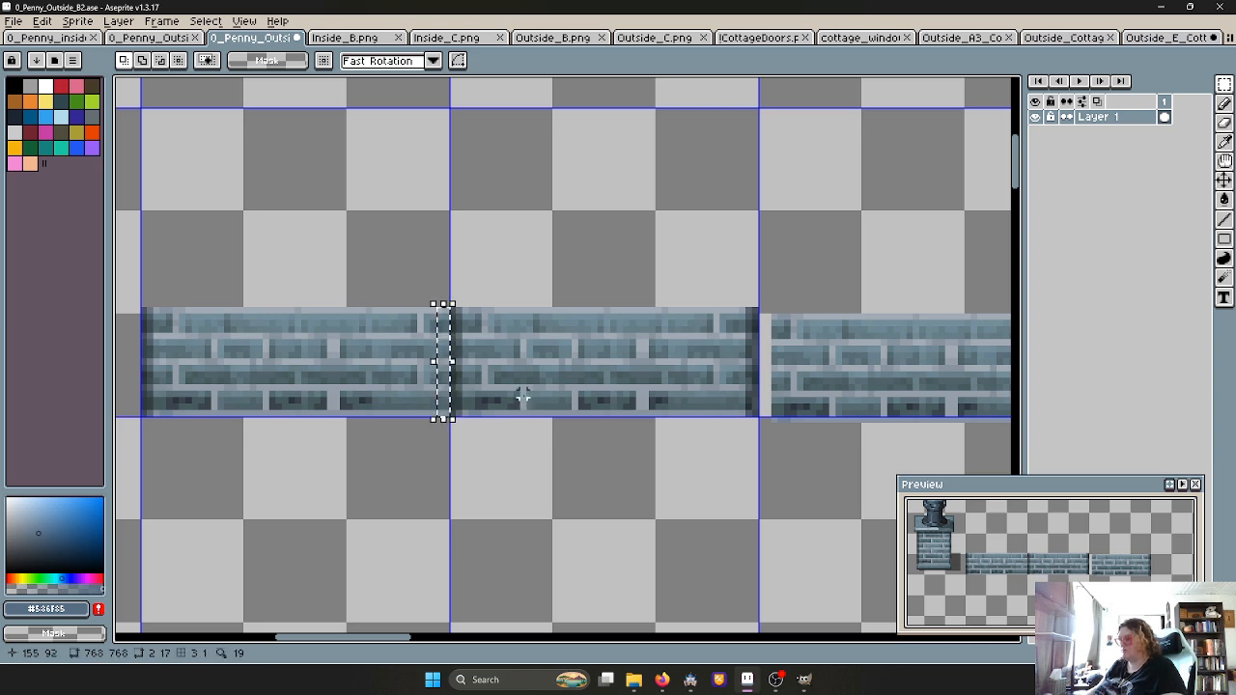
key("ctrl+v")
left_click(42, 20)
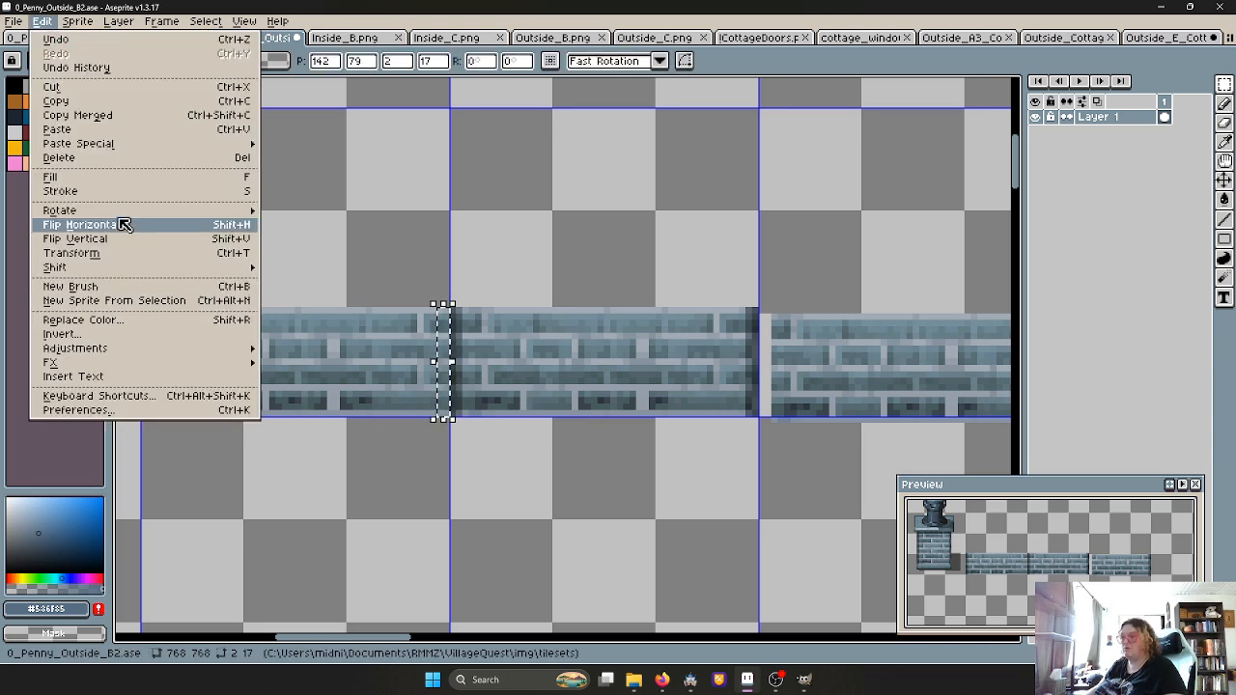
left_click(125, 225)
left_click_drag(458, 355, 779, 358)
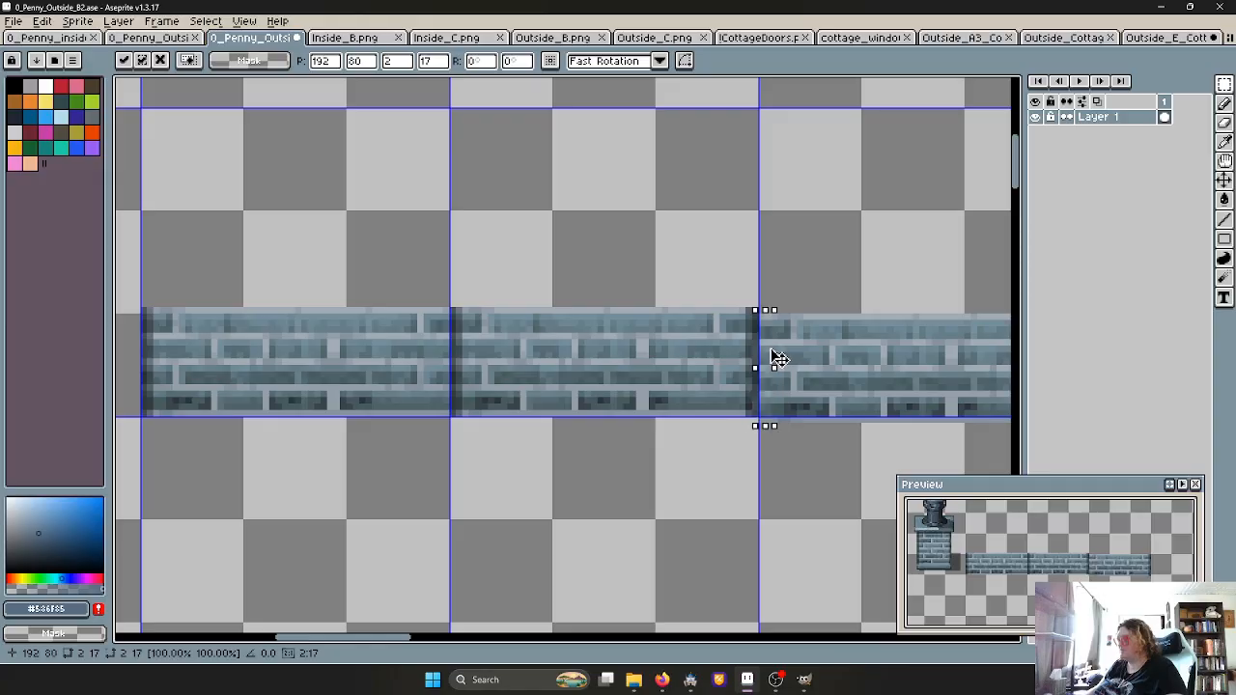
left_click(773, 470)
key("ctrl+z")
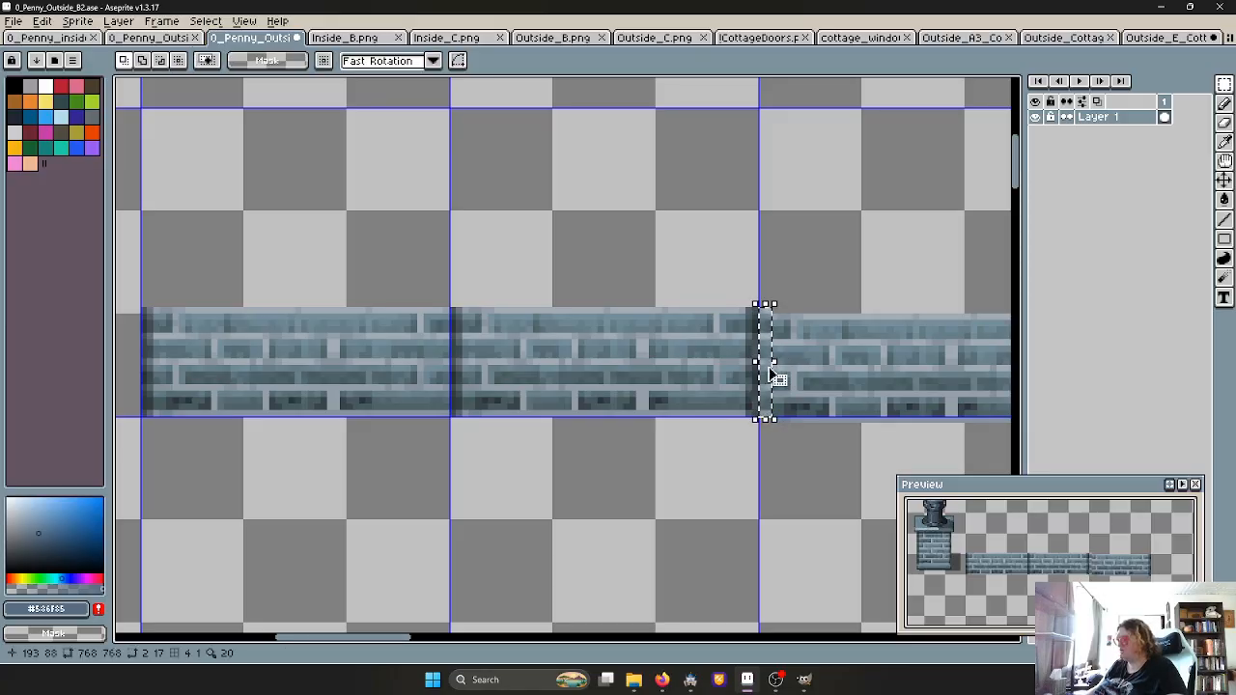
left_click_drag(768, 378, 768, 381)
left_click(792, 473)
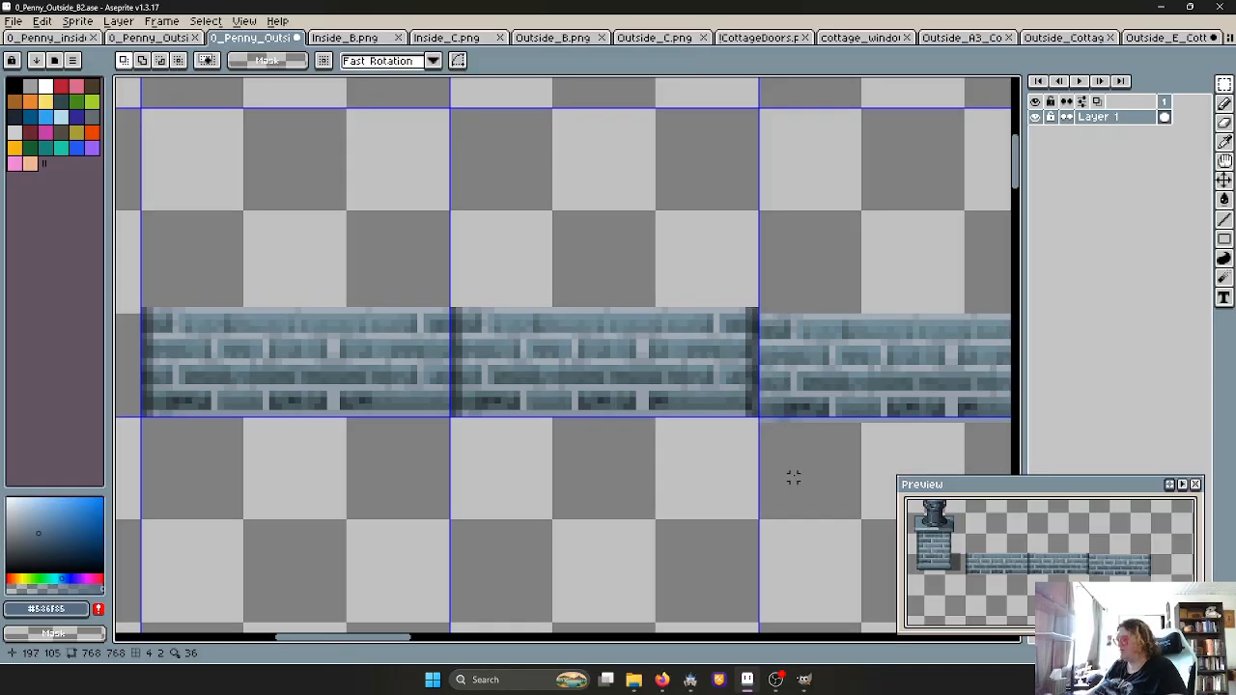
Move the third tile's brick row up 1 px so it aligns with the neighbouring rows at Y 79, and deselect it
scroll(789, 459, "down", 4)
scroll(797, 452, "up", 3)
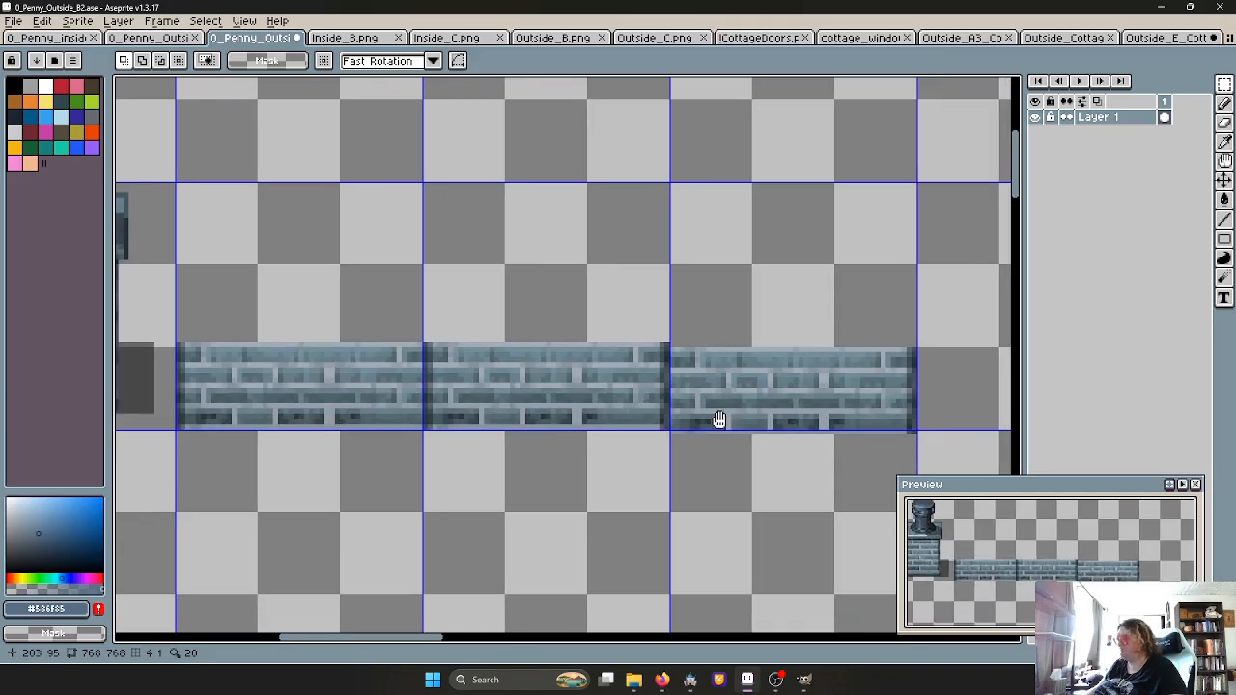
left_click_drag(654, 339, 907, 447)
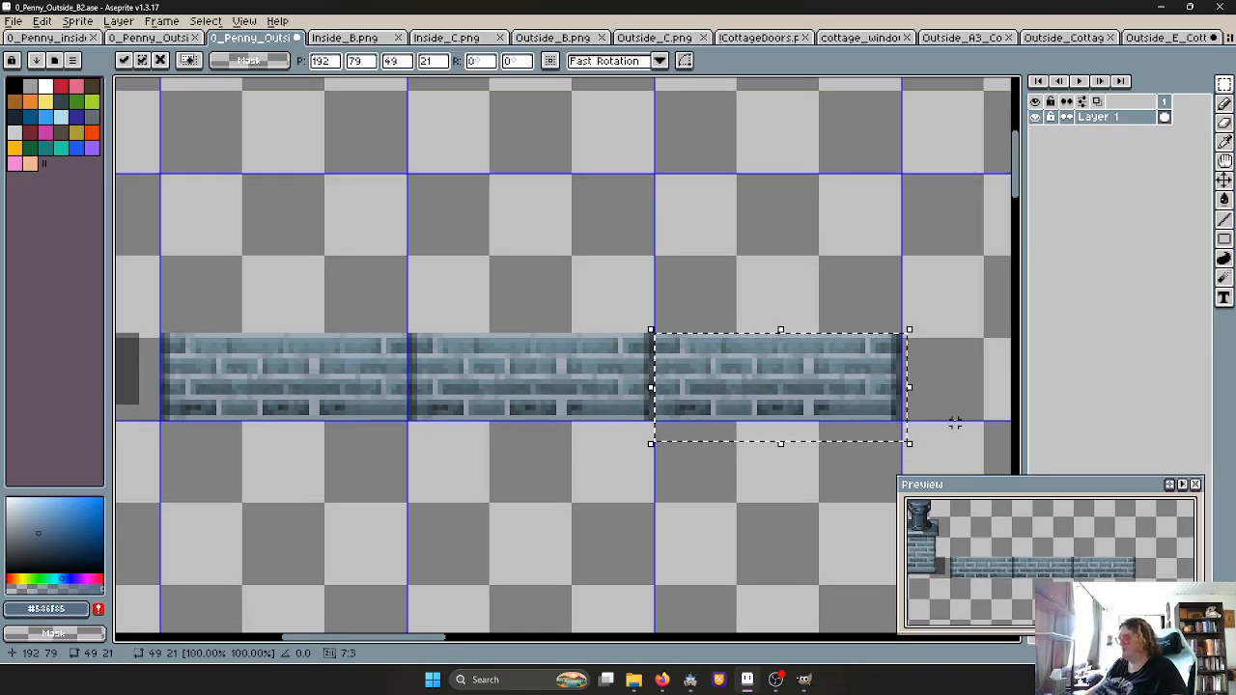
left_click(800, 477)
scroll(685, 452, "down", 1)
scroll(686, 453, "down", 1)
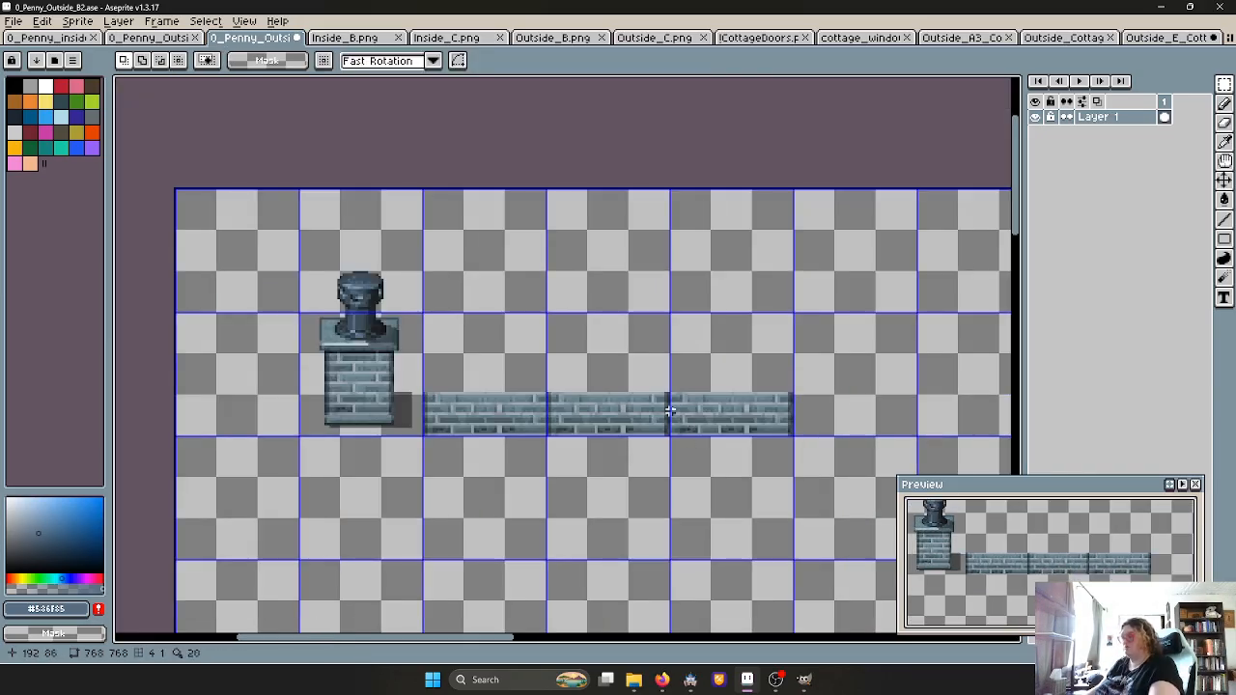
scroll(669, 410, "down", 1)
scroll(492, 357, "up", 4)
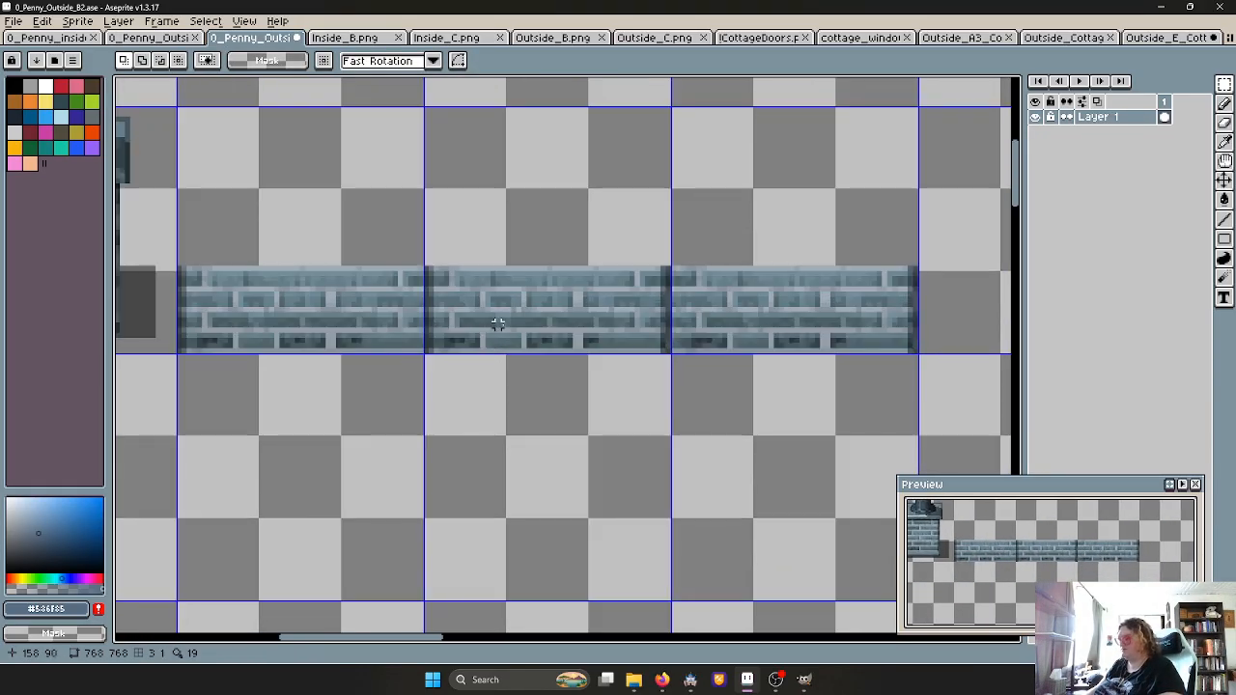
scroll(406, 278, "up", 1)
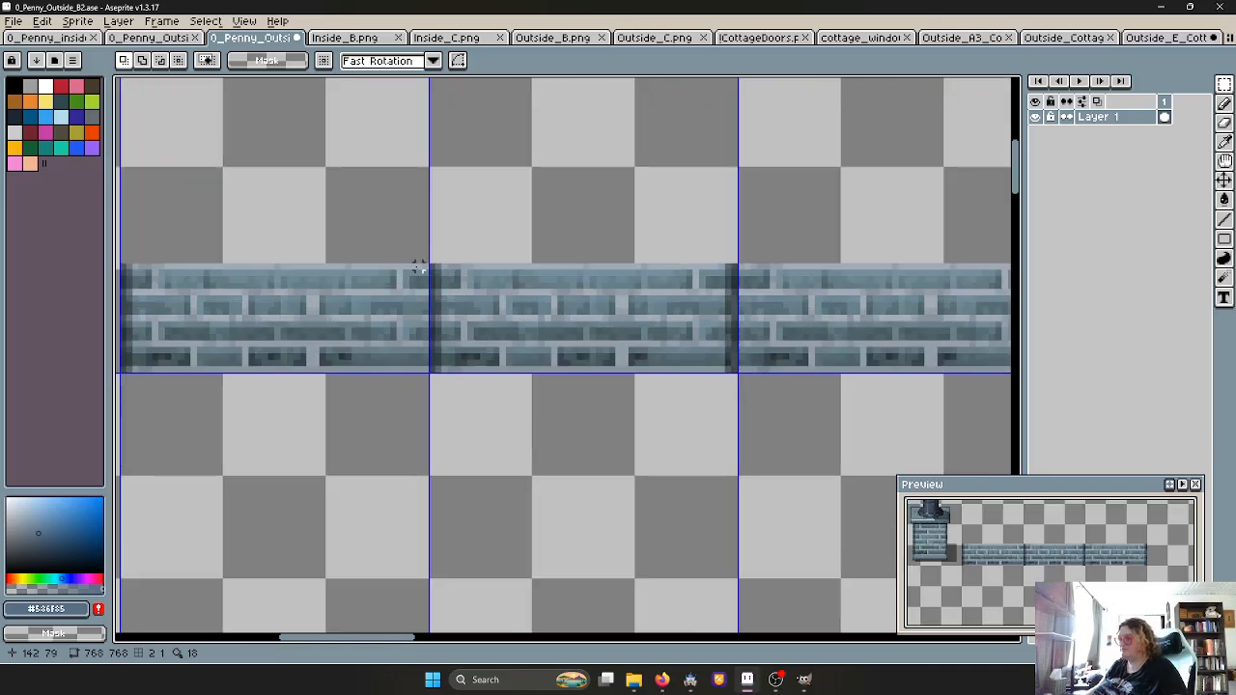
left_click_drag(418, 267, 426, 366)
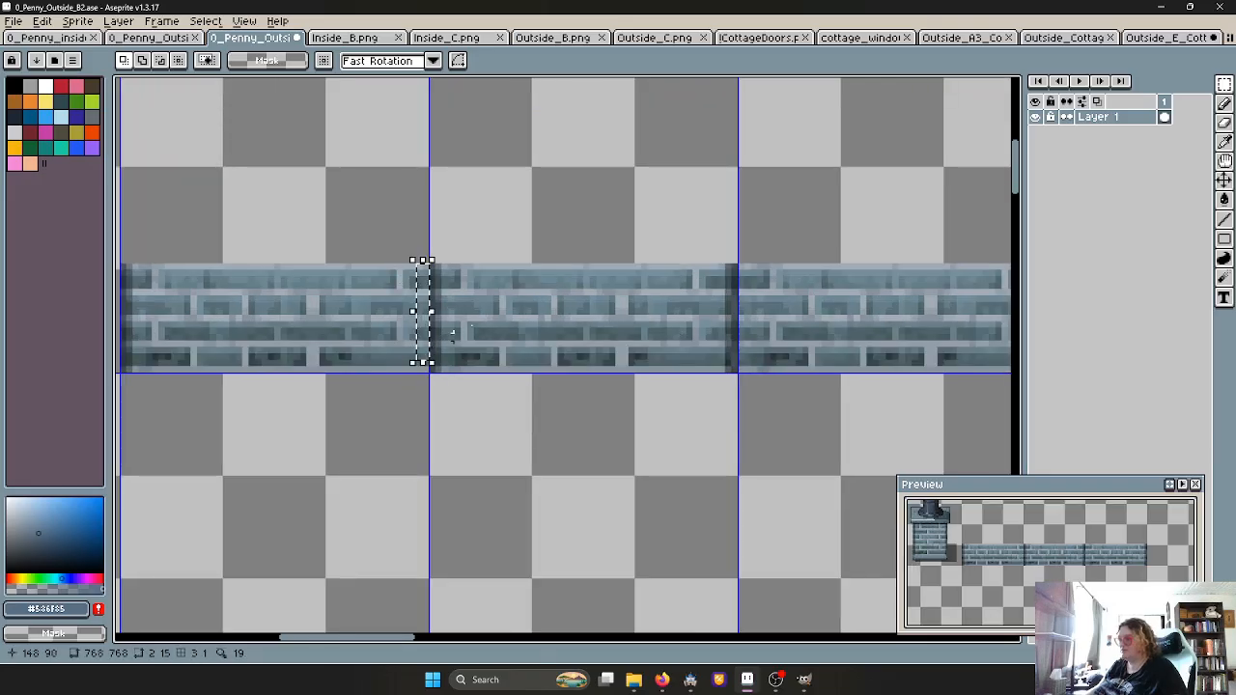
left_click(502, 317)
Copy the first tile's brick row, excluding its dark left edge, into the tile directly below, flush with that tile's left side
scroll(502, 316, "down", 1)
scroll(441, 276, "up", 2)
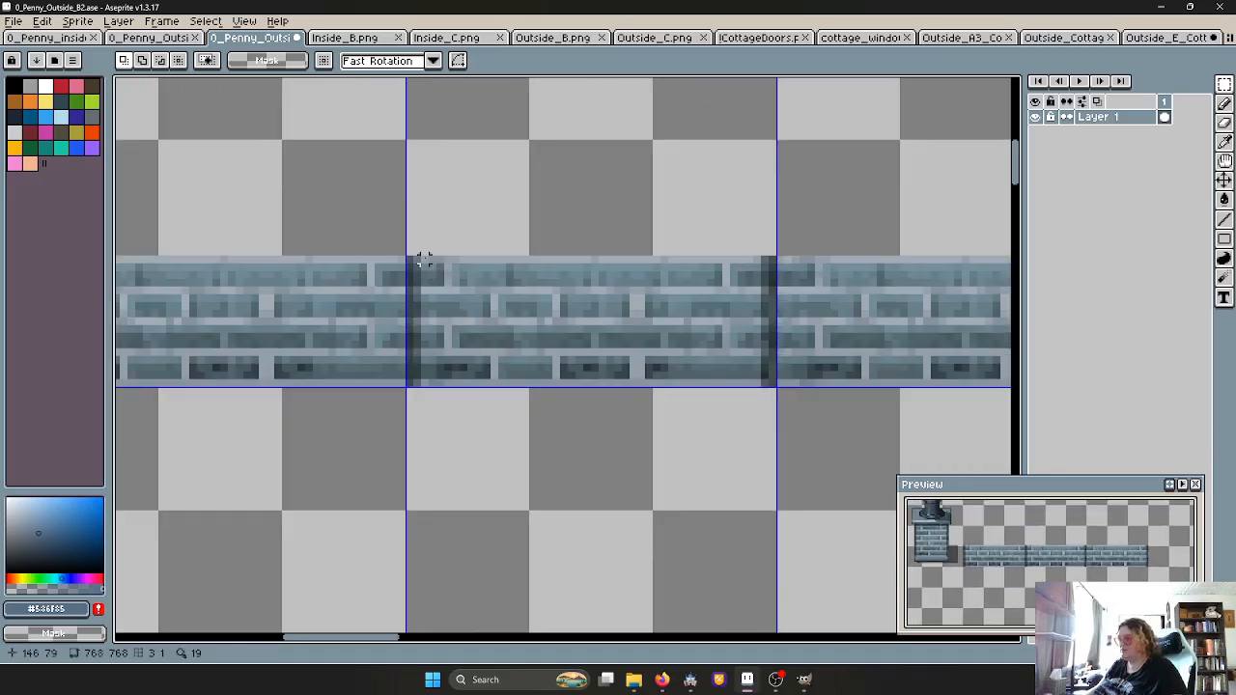
scroll(464, 270, "down", 2)
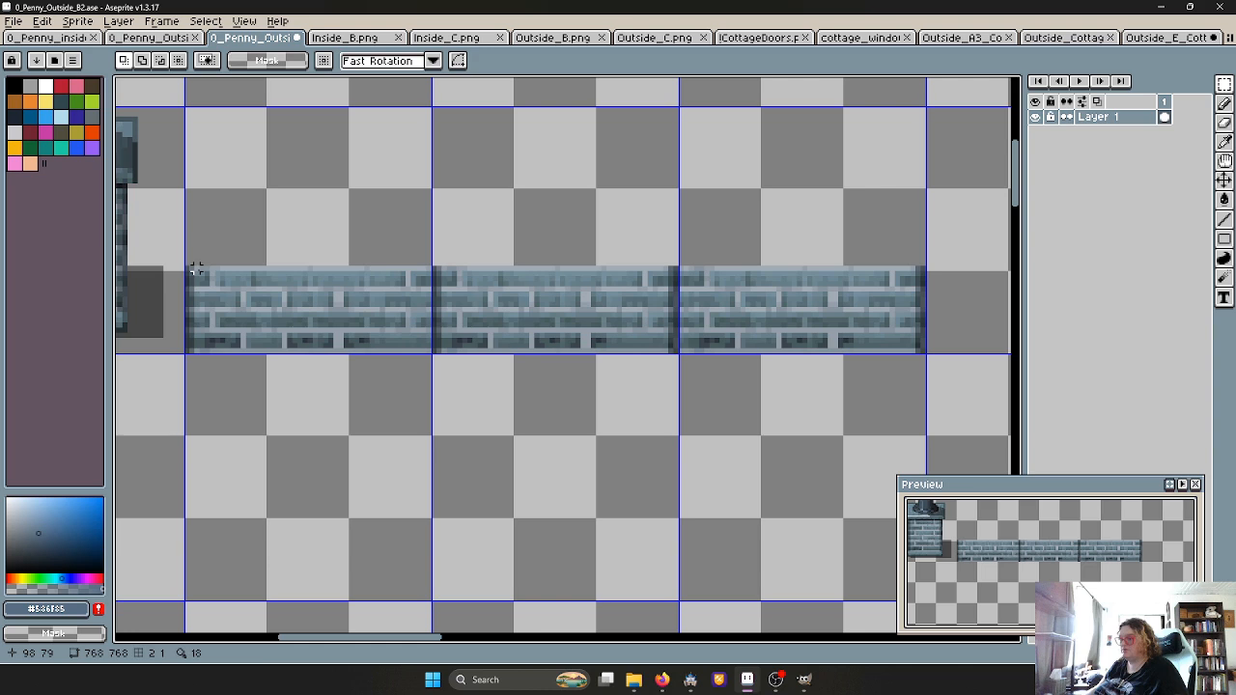
left_click_drag(195, 268, 450, 566)
left_click(824, 459)
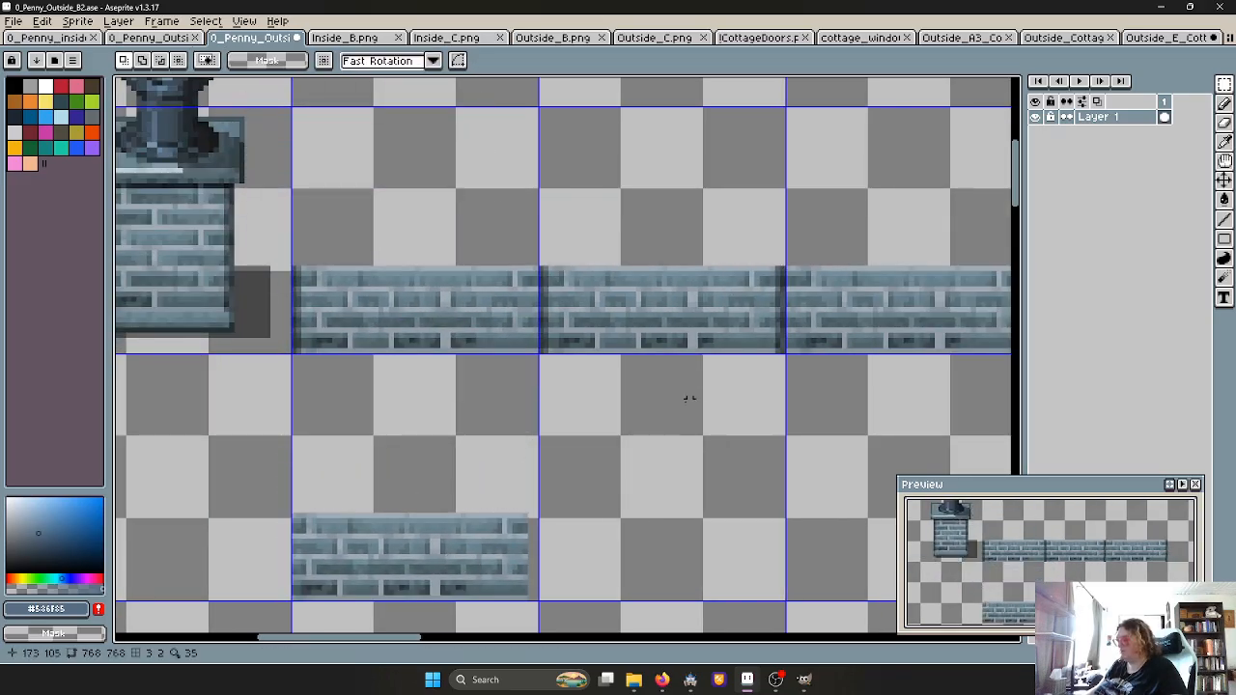
scroll(802, 280, "up", 1)
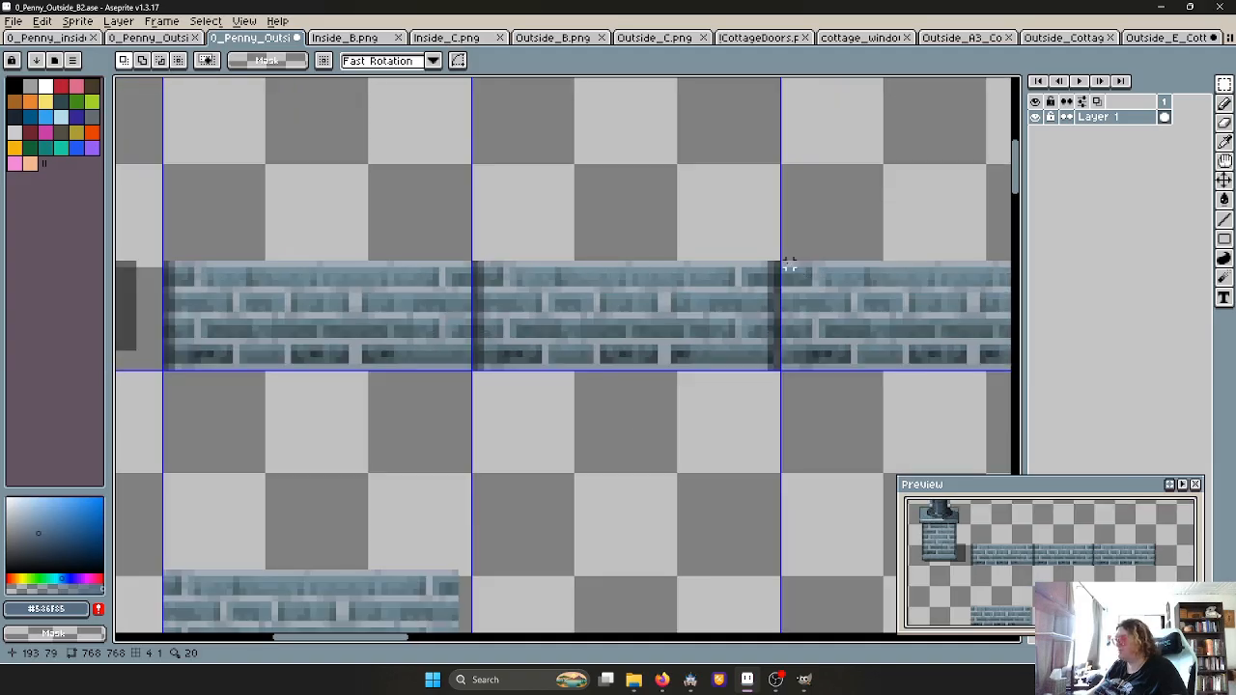
left_click_drag(783, 263, 786, 377)
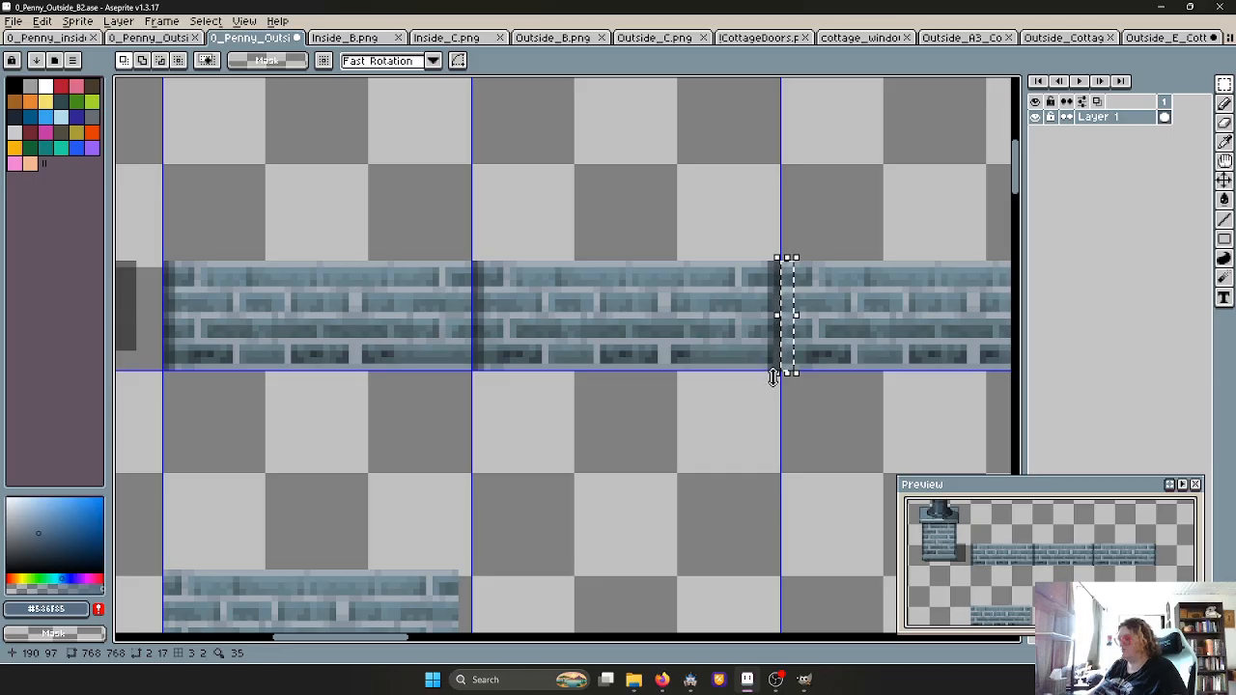
middle_click_drag(860, 400, 500, 385)
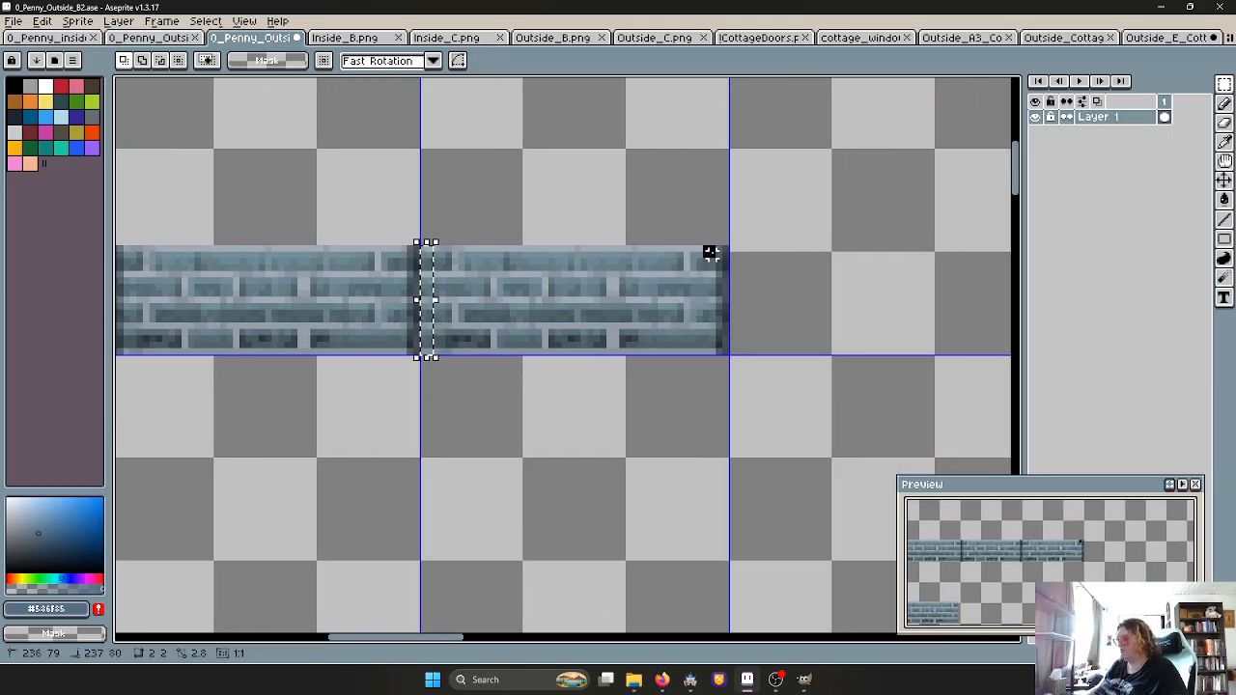
left_click_drag(720, 242, 699, 333)
left_click(525, 342)
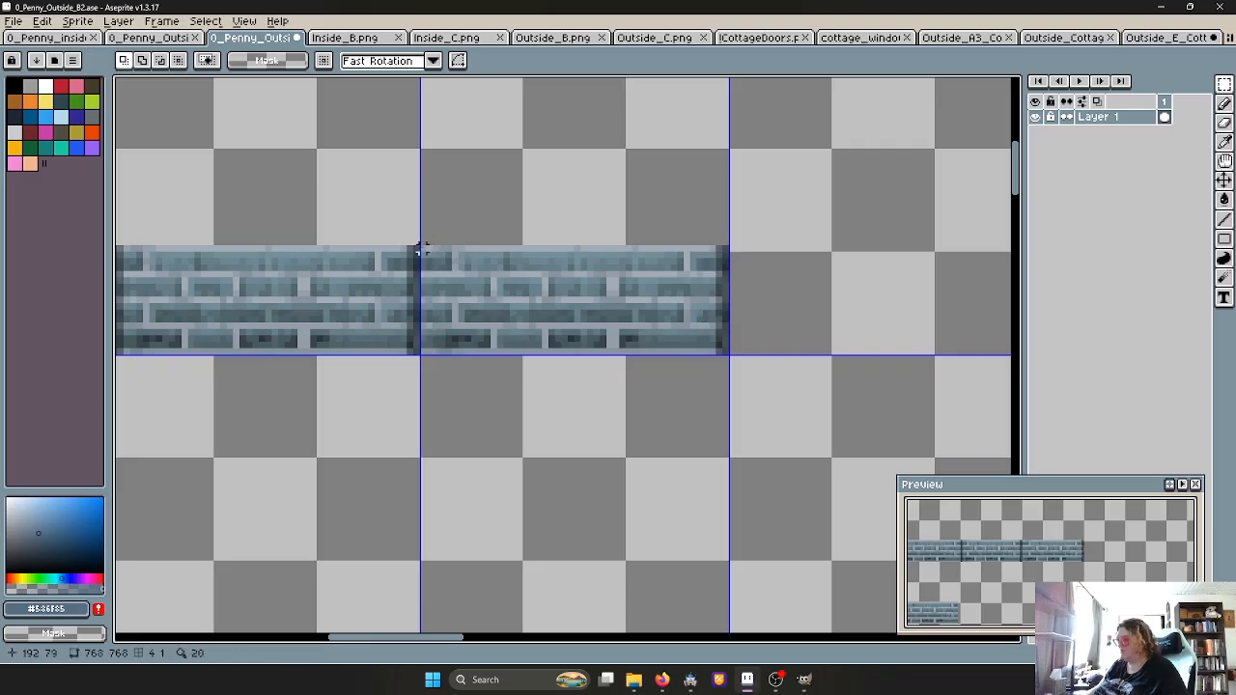
Copy the third brick row's leftmost 2 by 17 px strip, flip it horizontally, and place it at X 142, Y 127 to complete the lower row
left_click_drag(417, 242, 437, 357)
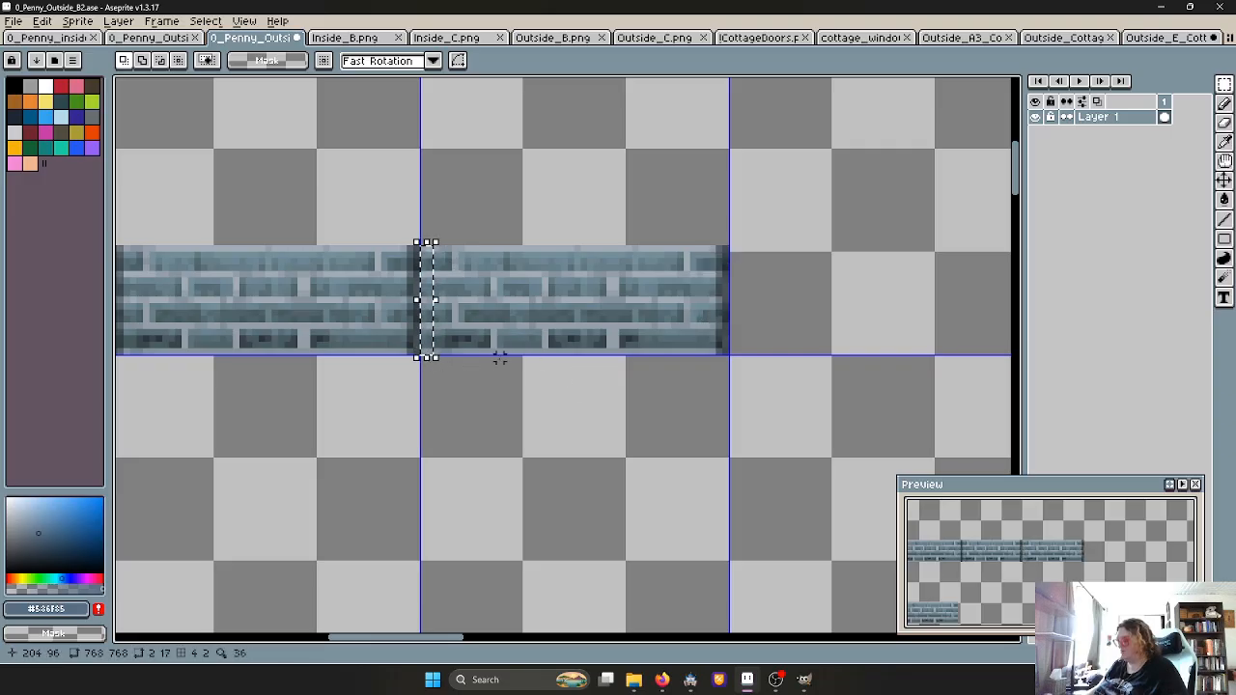
left_click(41, 20)
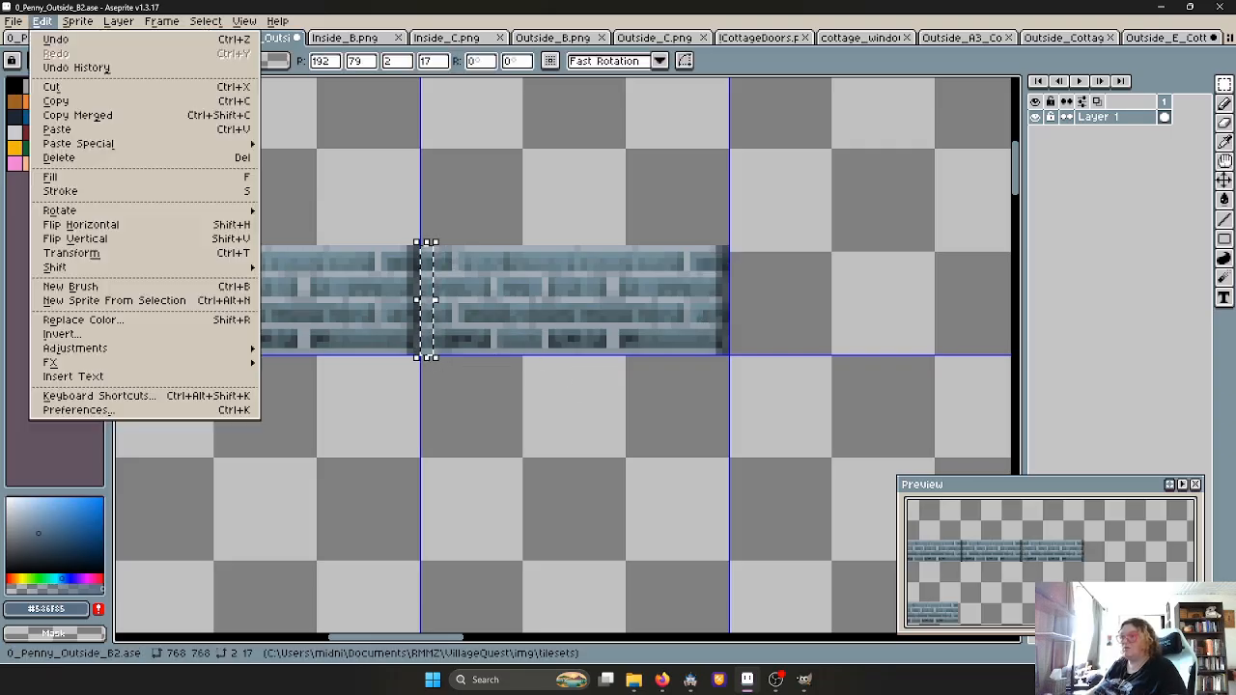
left_click(115, 224)
middle_click_drag(377, 411, 643, 110)
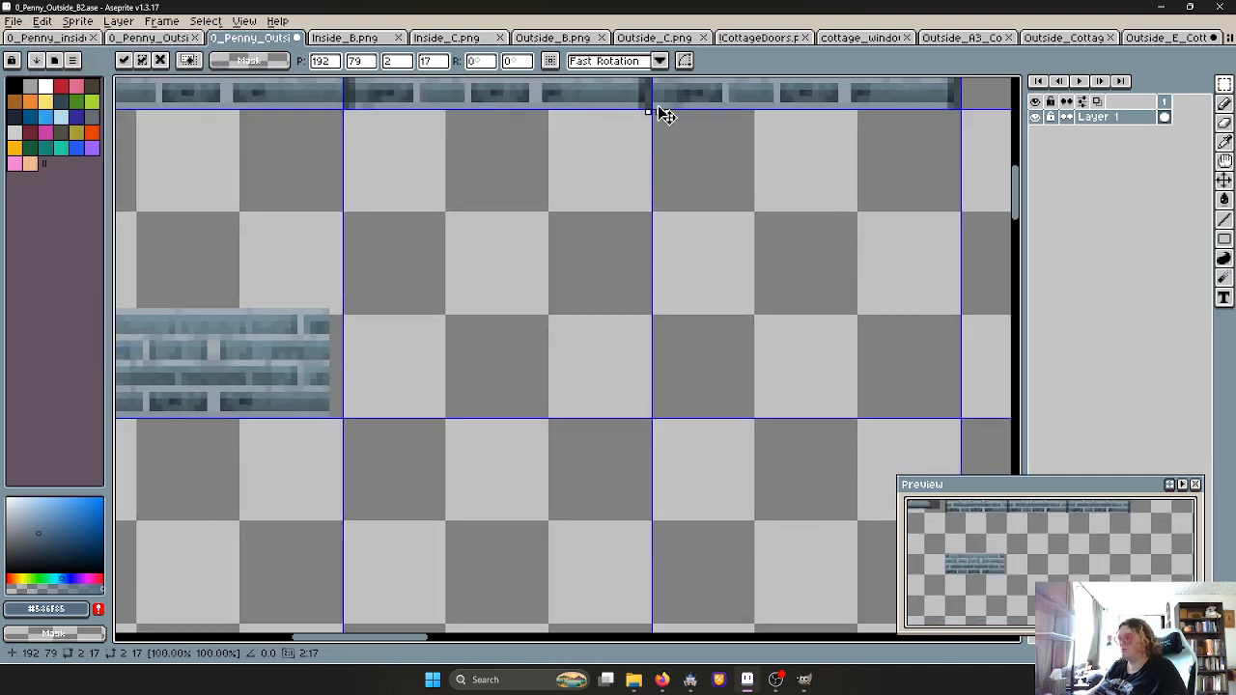
left_click_drag(666, 114, 334, 418)
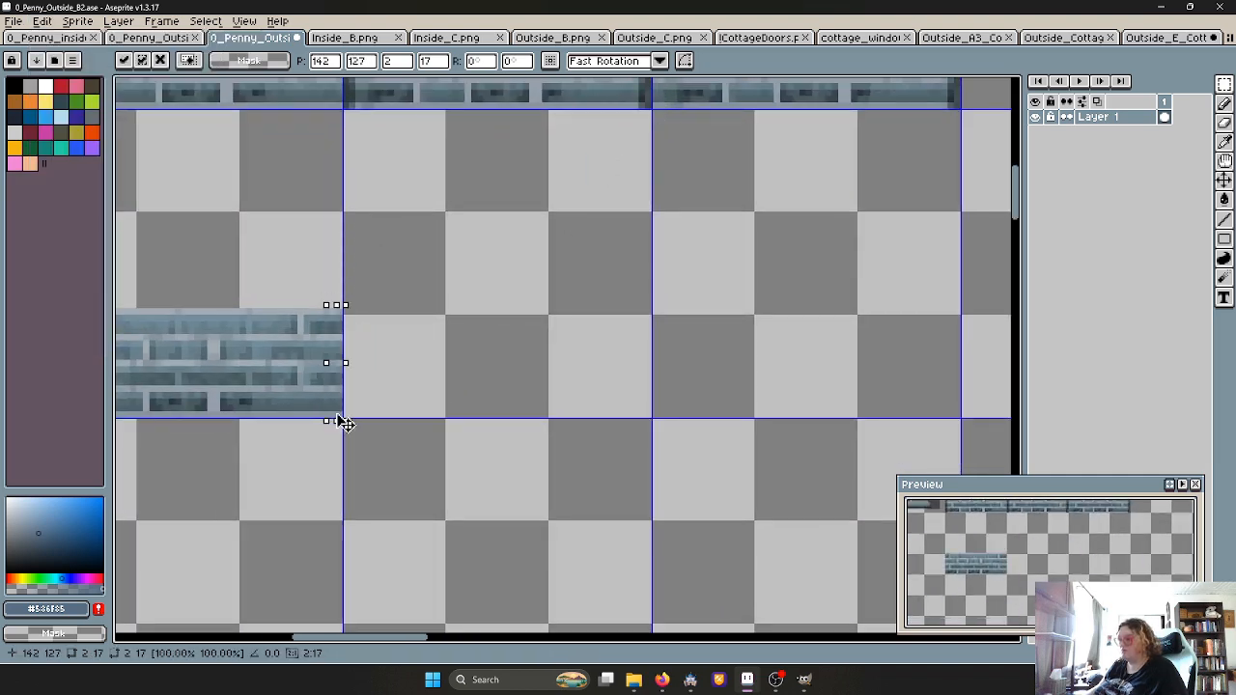
left_click(397, 408)
Copy the 31 by 5 px lower edge of the chimney cap to X 96, Y 74, directly above the first brick row
scroll(428, 385, "down", 4)
scroll(474, 356, "up", 1)
middle_click_drag(481, 347, 550, 341)
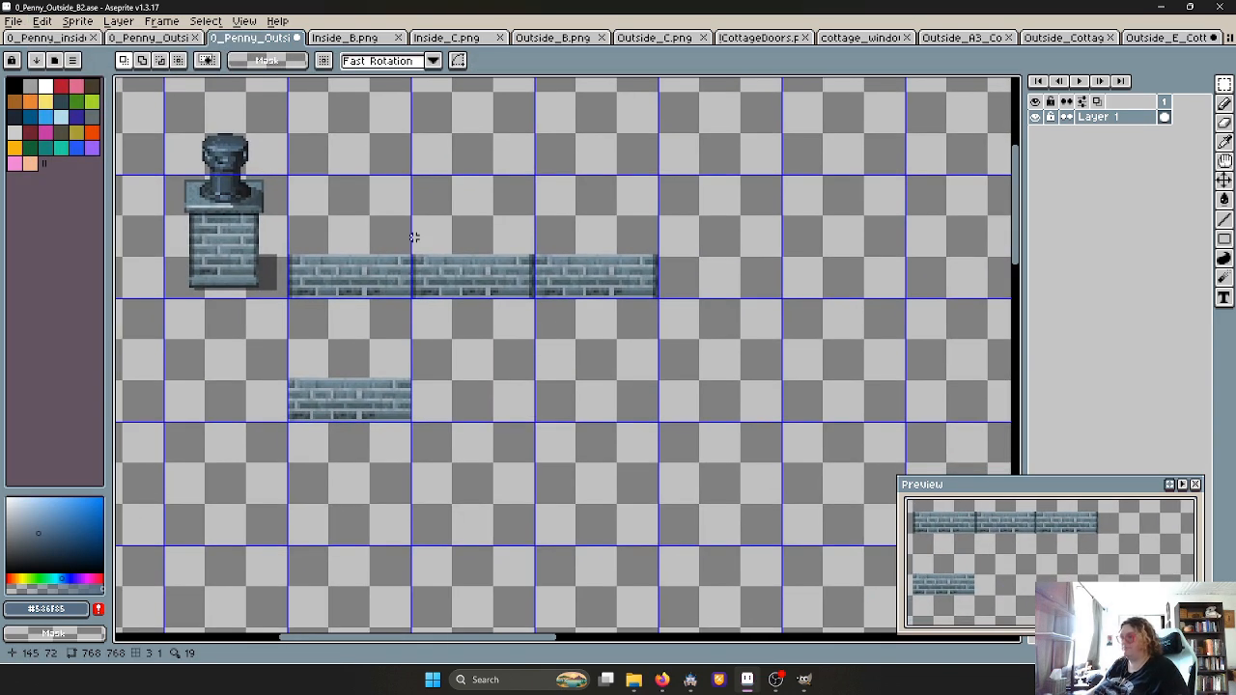
scroll(394, 241, "up", 1)
middle_click_drag(338, 275, 438, 254)
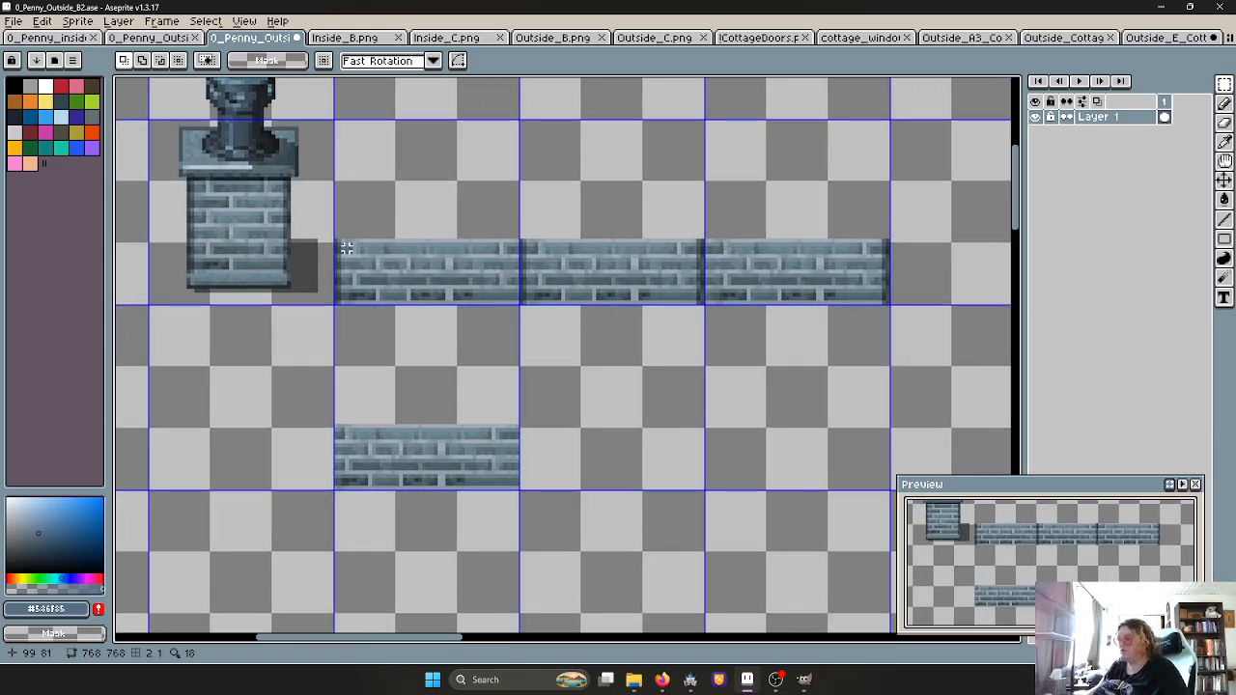
scroll(347, 249, "up", 1)
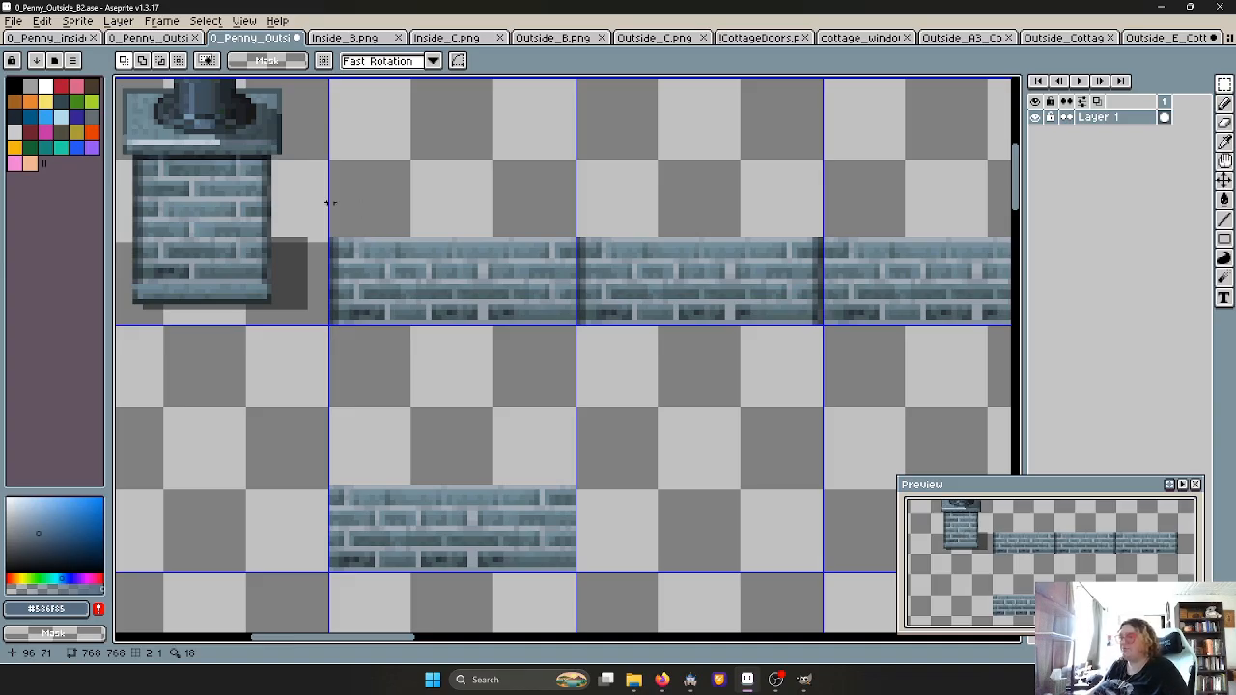
middle_click_drag(329, 201, 417, 228)
scroll(232, 180, "up", 1)
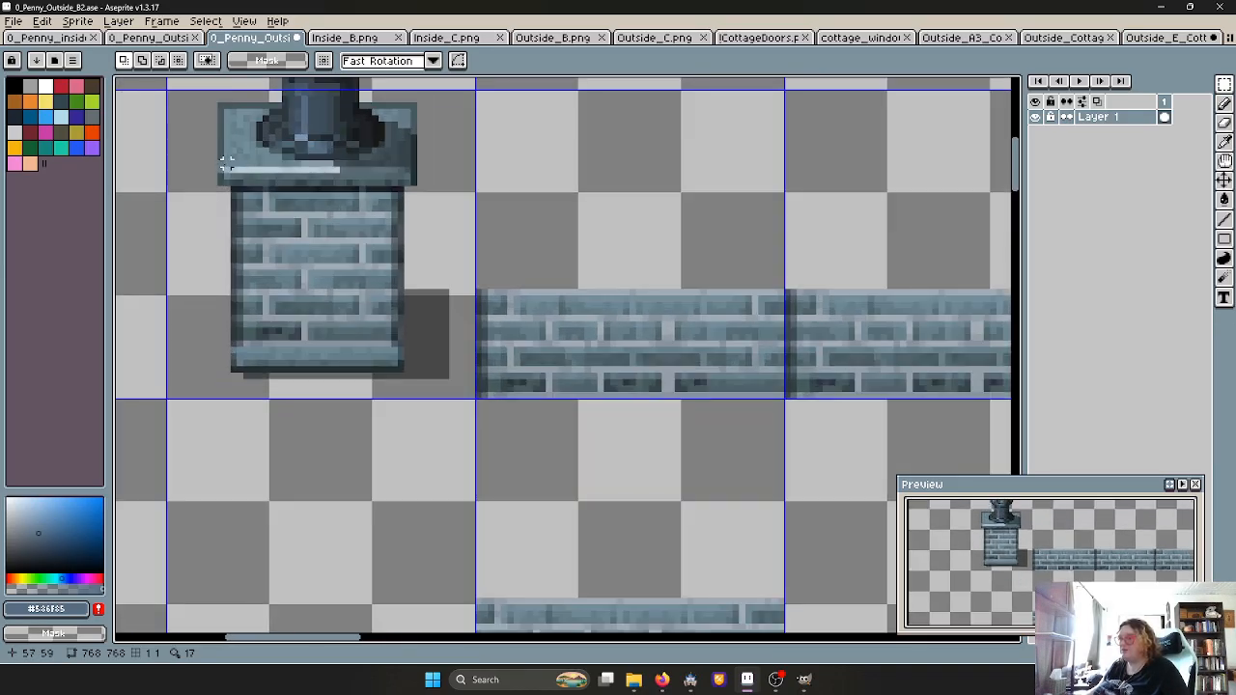
left_click_drag(220, 164, 633, 286)
left_click(383, 193)
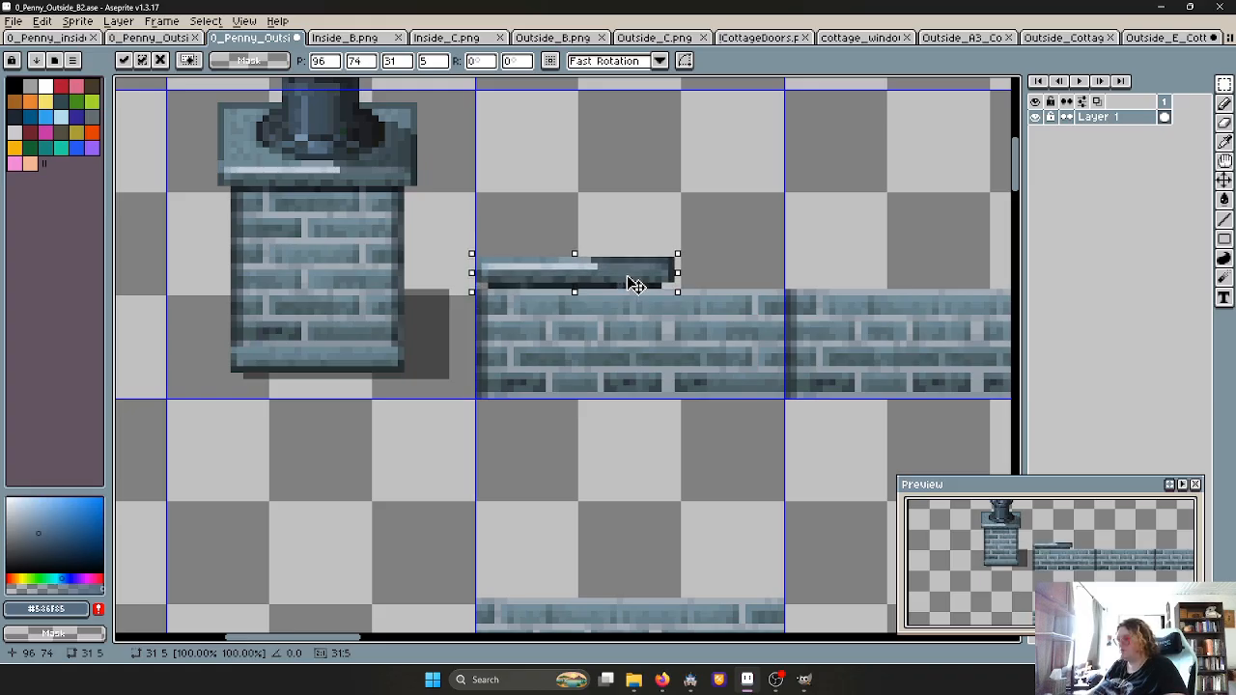
left_click(709, 265)
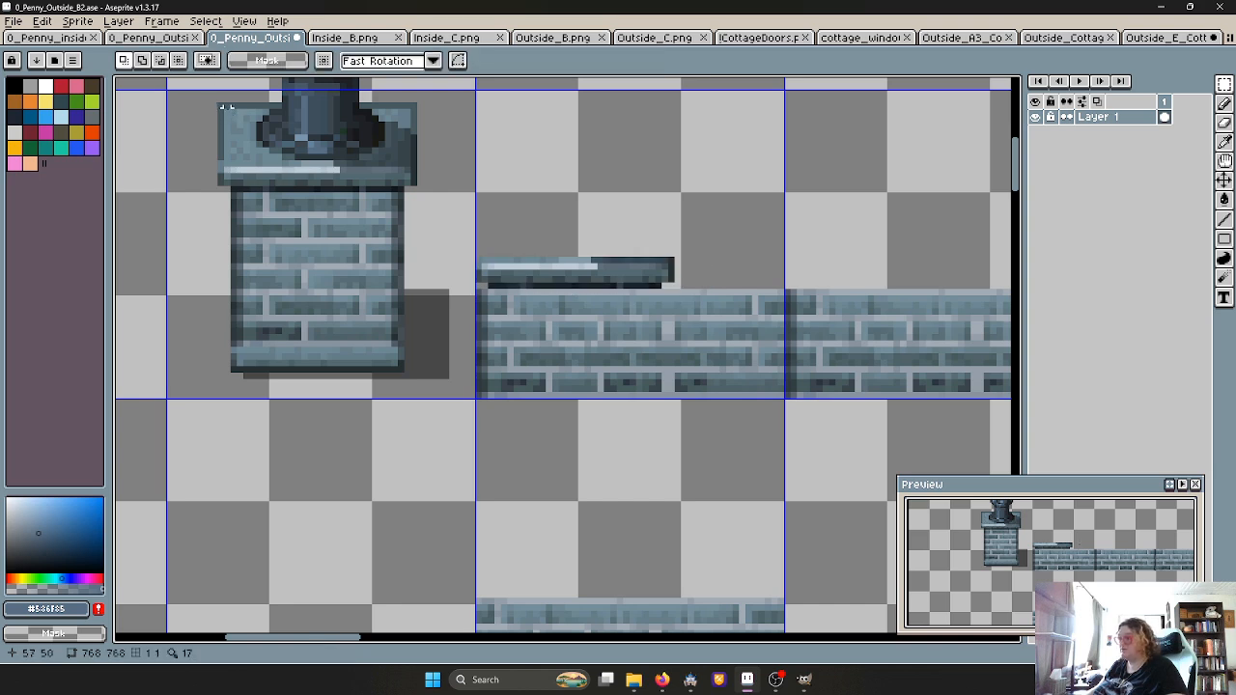
Copy a 10 by 1 px strip of the cap's top edge to X 97, Y 73 and extend it in its own colour across the trim piece
left_click_drag(216, 101, 524, 255)
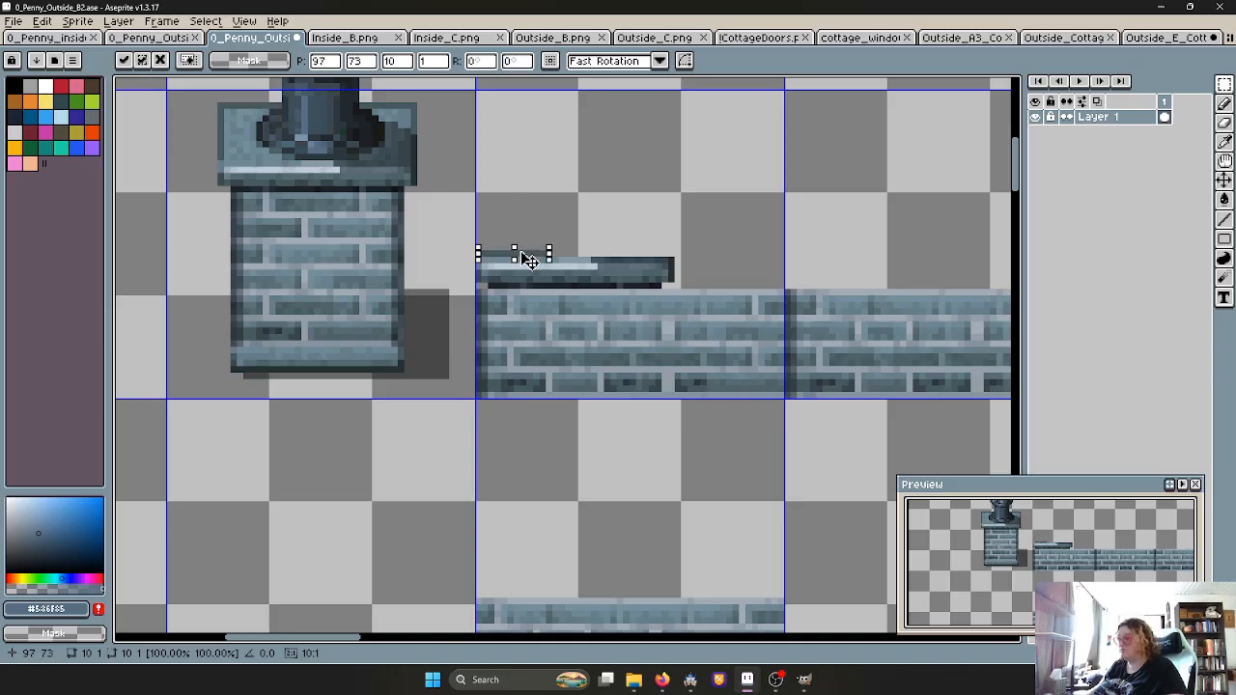
left_click(585, 248)
scroll(547, 257, "up", 2)
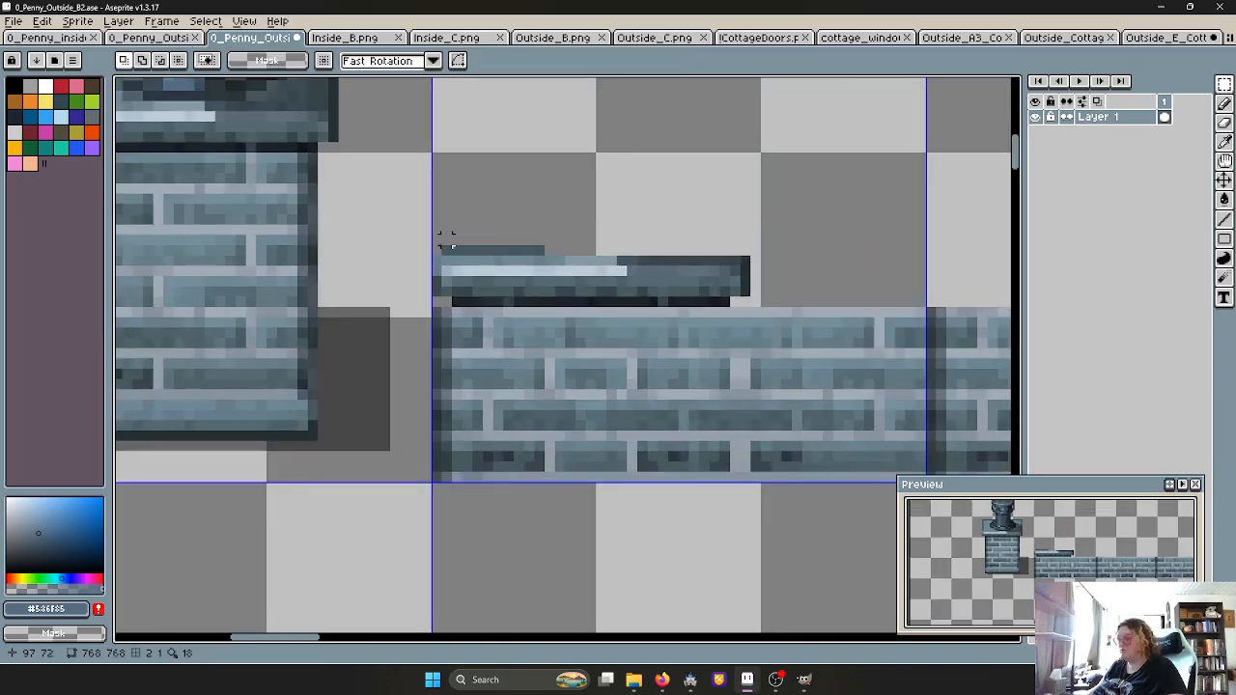
key("ctrl+alt+c")
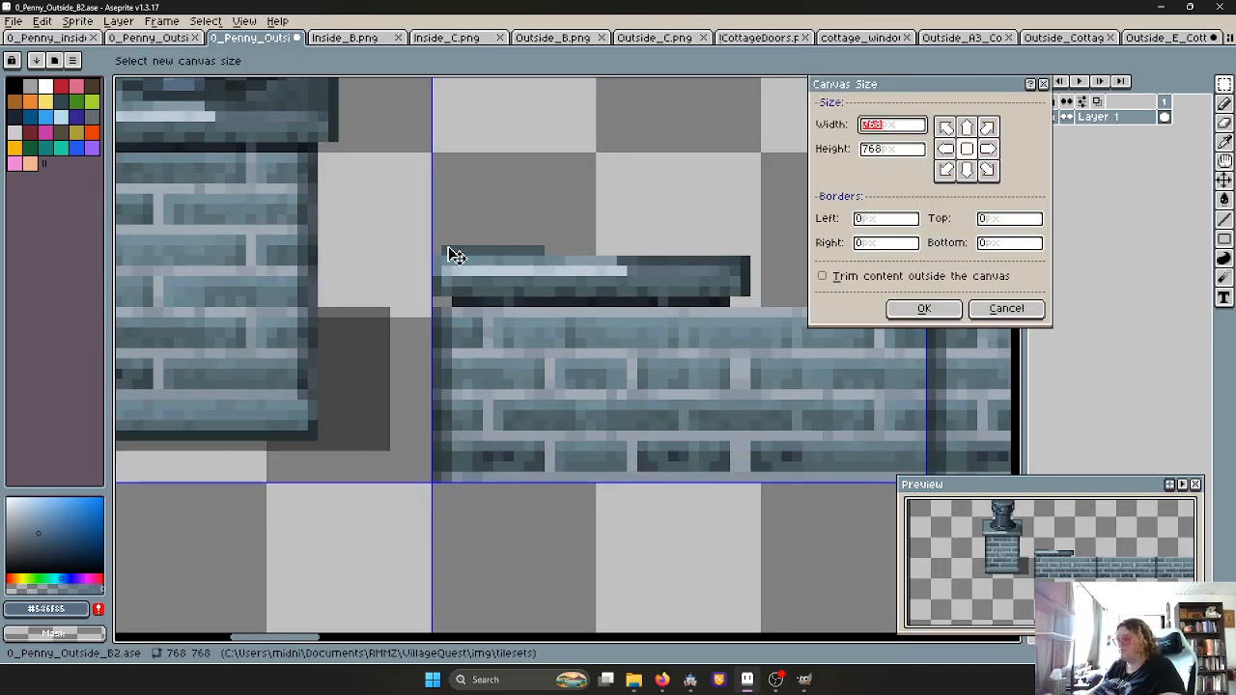
key("Escape")
left_click(450, 247, "alt")
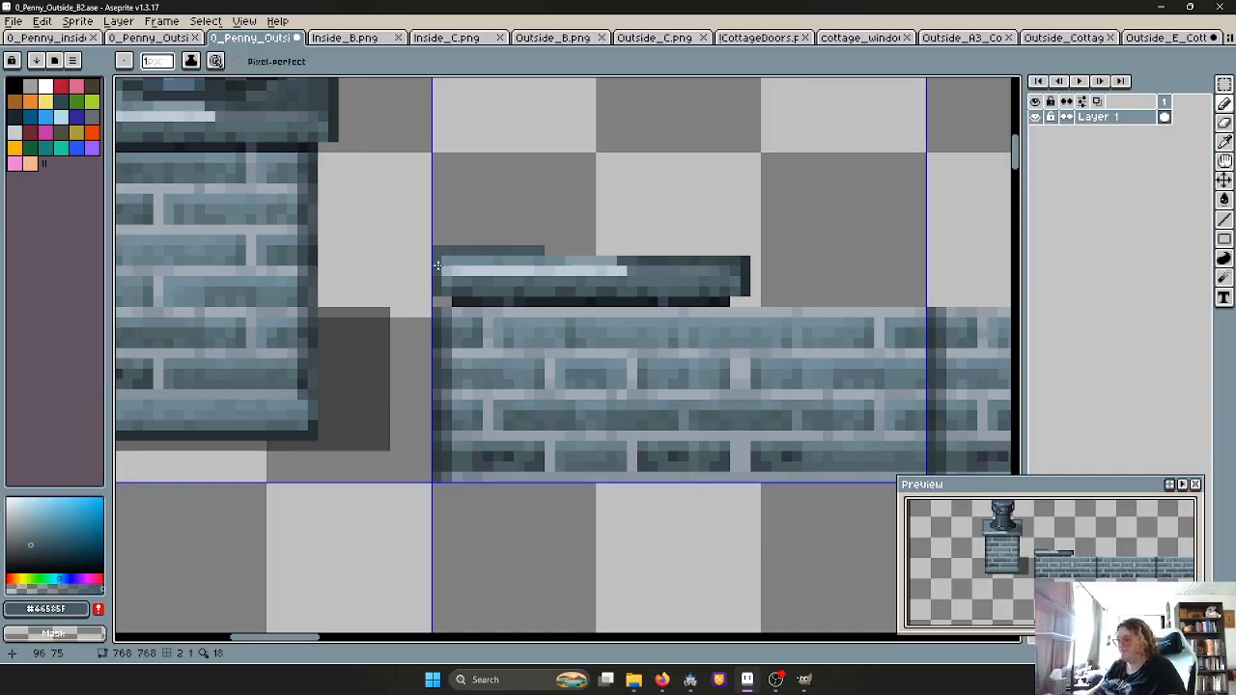
left_click_drag(537, 250, 742, 250)
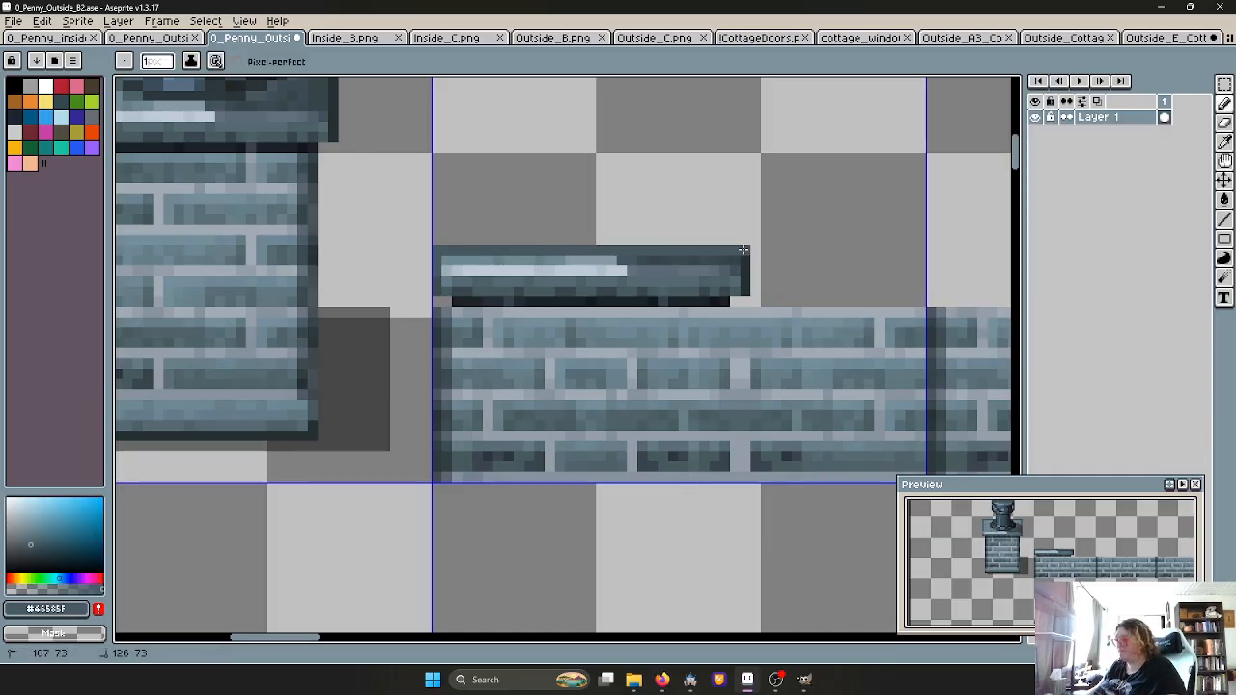
Extend the trim's top outline along Y 73 to the right edge of the first brick tile
scroll(743, 262, "down", 2)
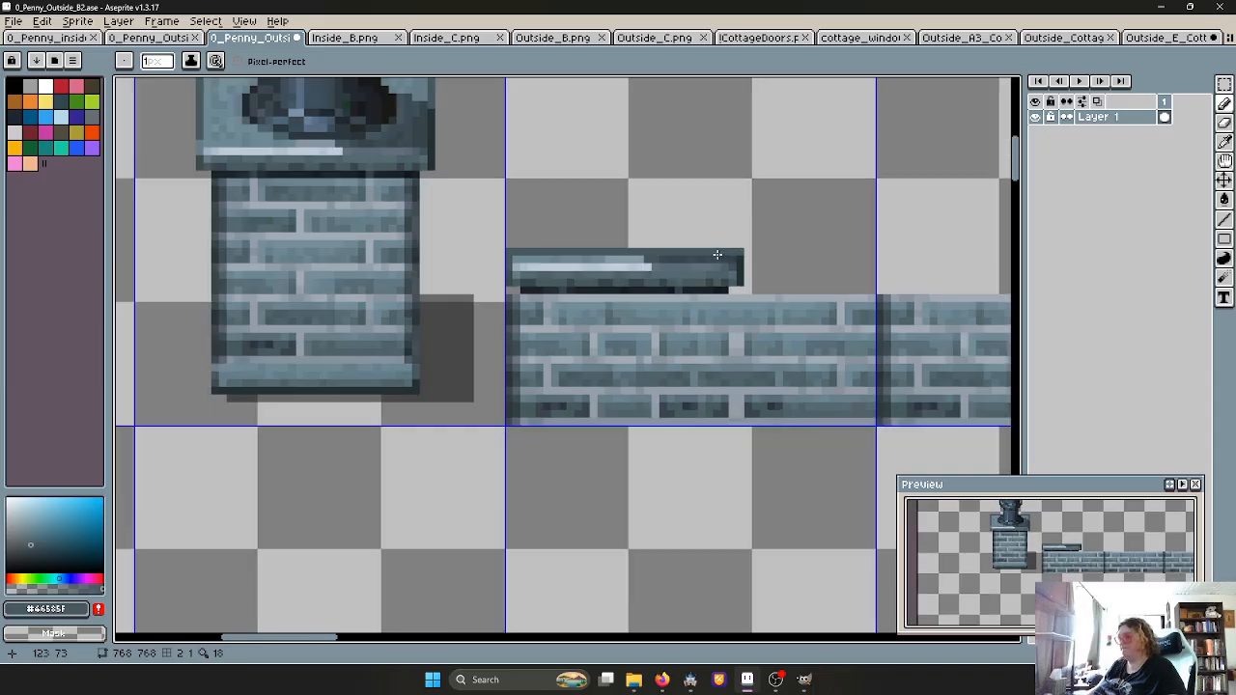
scroll(646, 253, "up", 2)
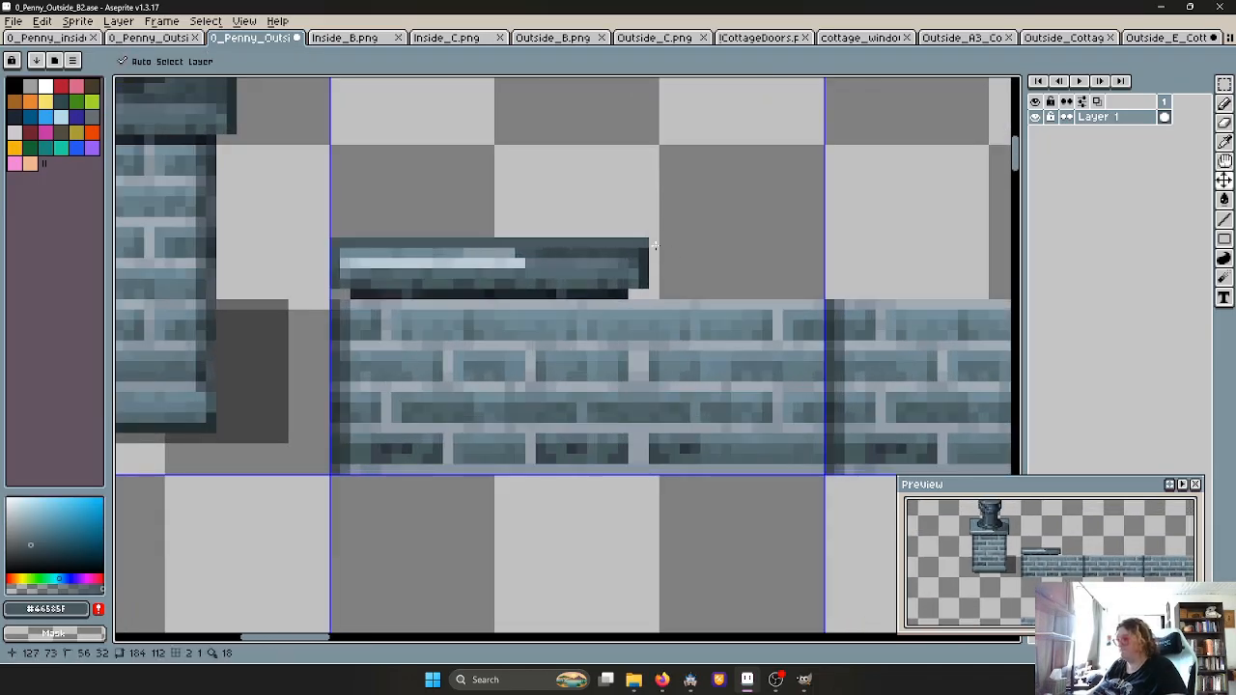
left_click_drag(658, 243, 796, 243)
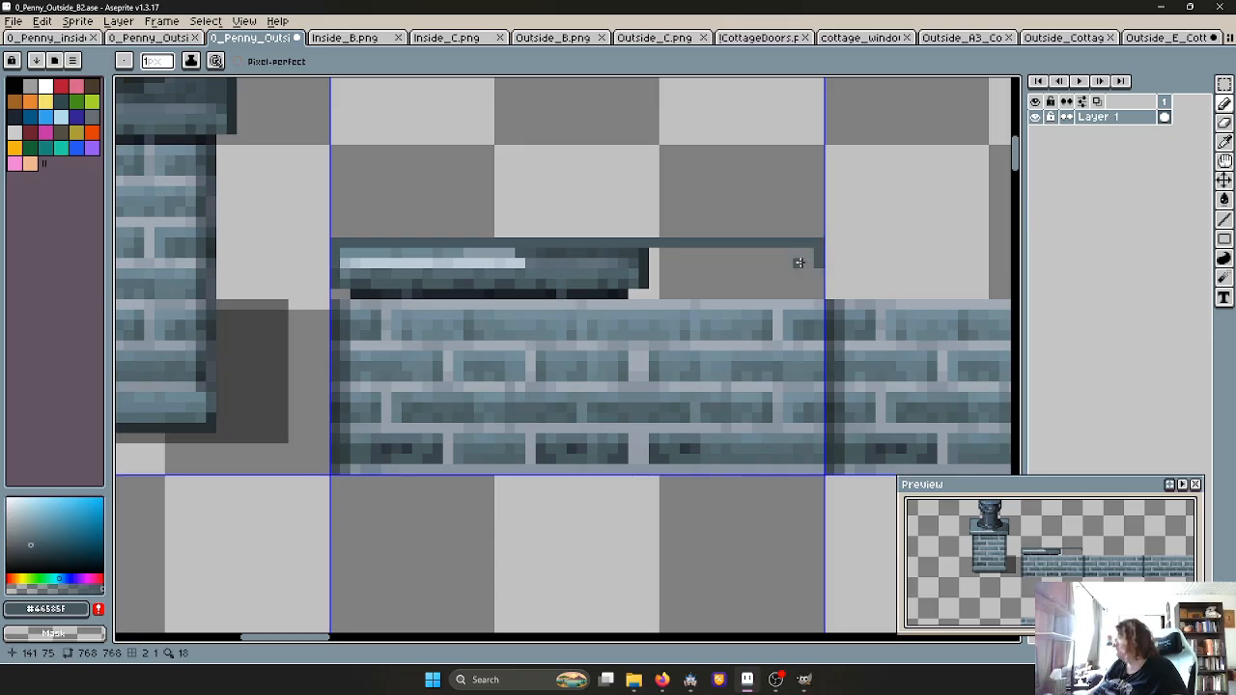
scroll(799, 261, "down", 1)
scroll(803, 275, "up", 1)
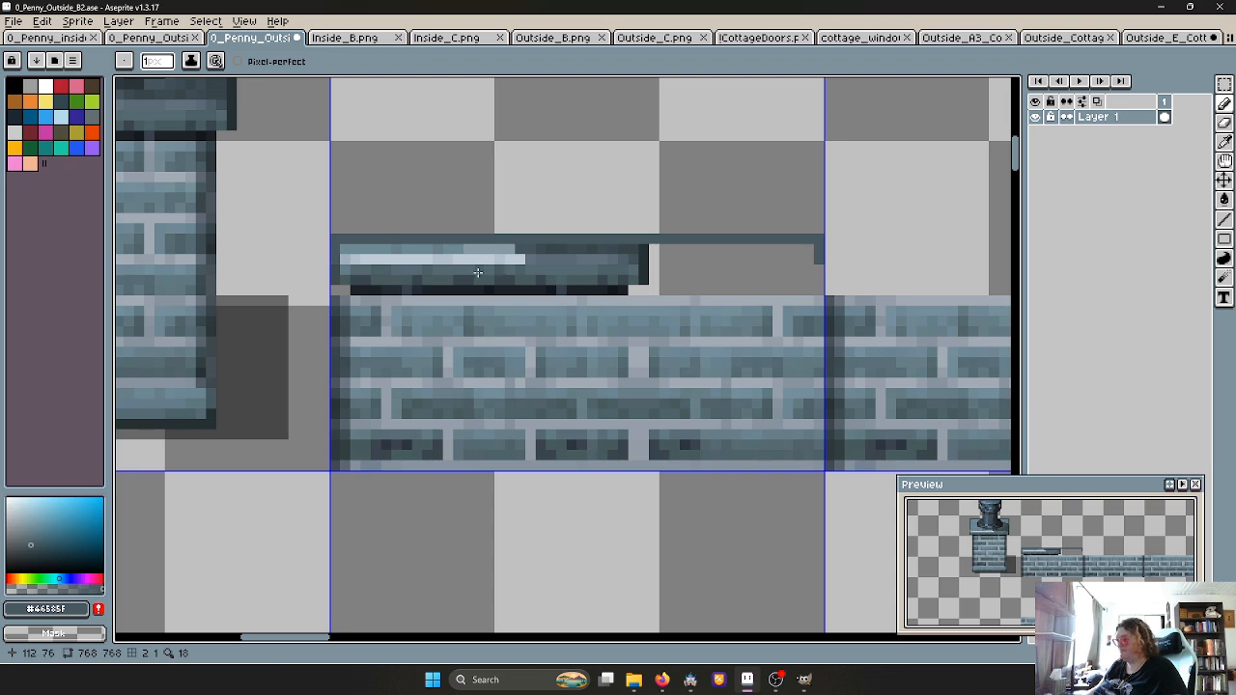
scroll(388, 281, "down", 1)
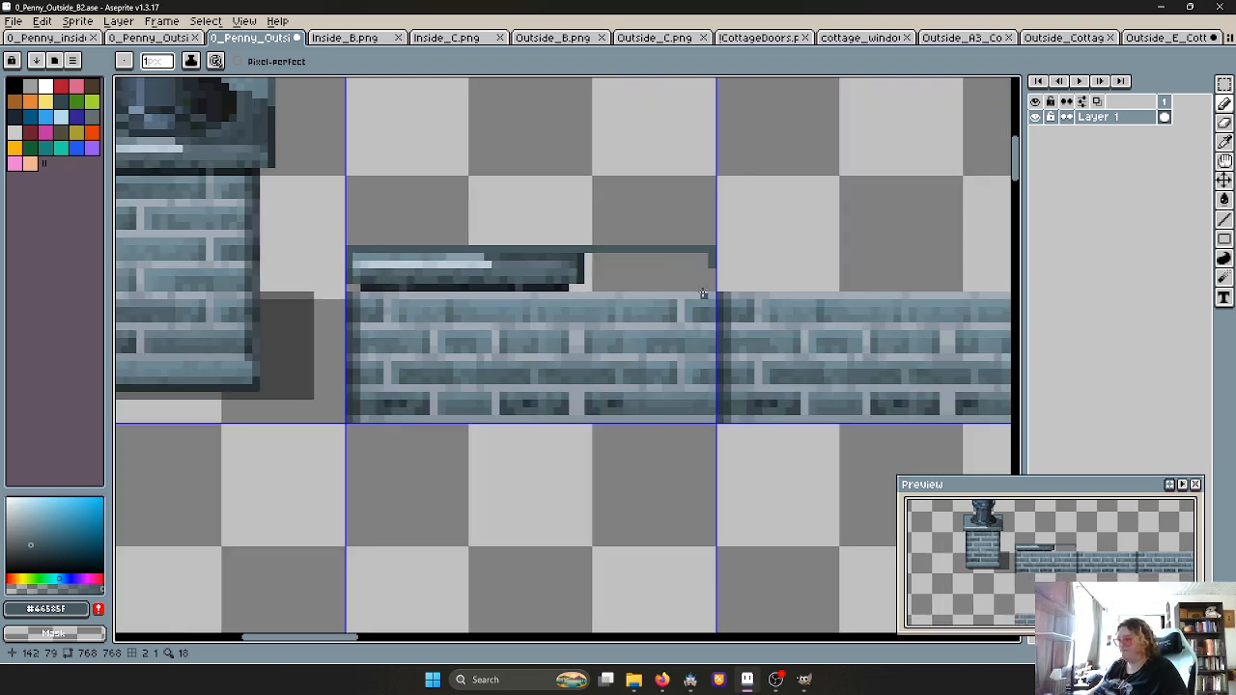
scroll(686, 286, "up", 1)
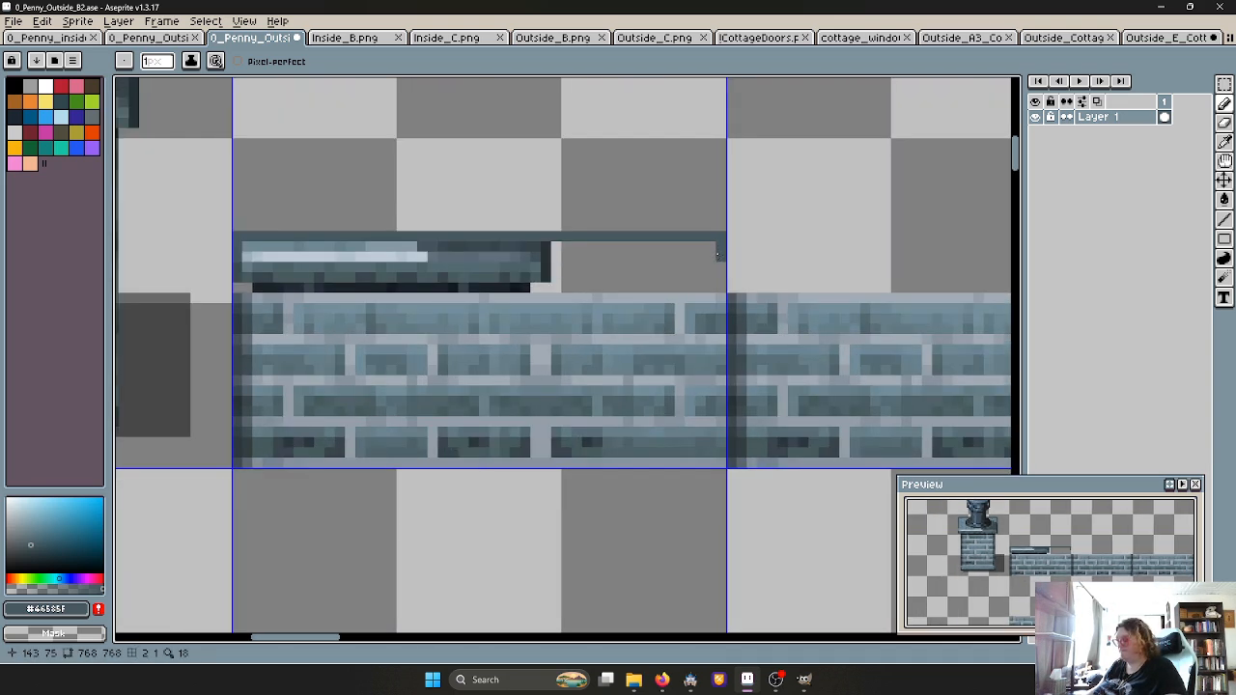
scroll(641, 263, "down", 1)
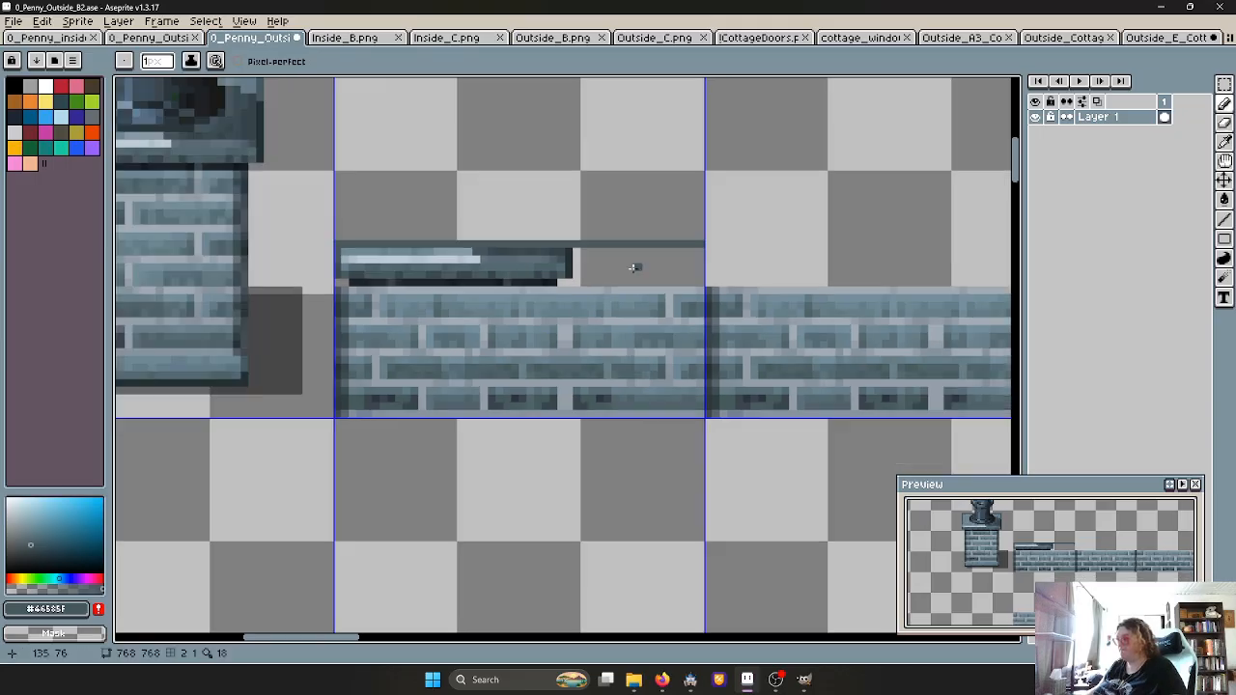
Sample the dark shadow colour #1d242a and extend the shadow line beneath the trim at Y 78 to both edges of the tile
scroll(358, 287, "up", 2)
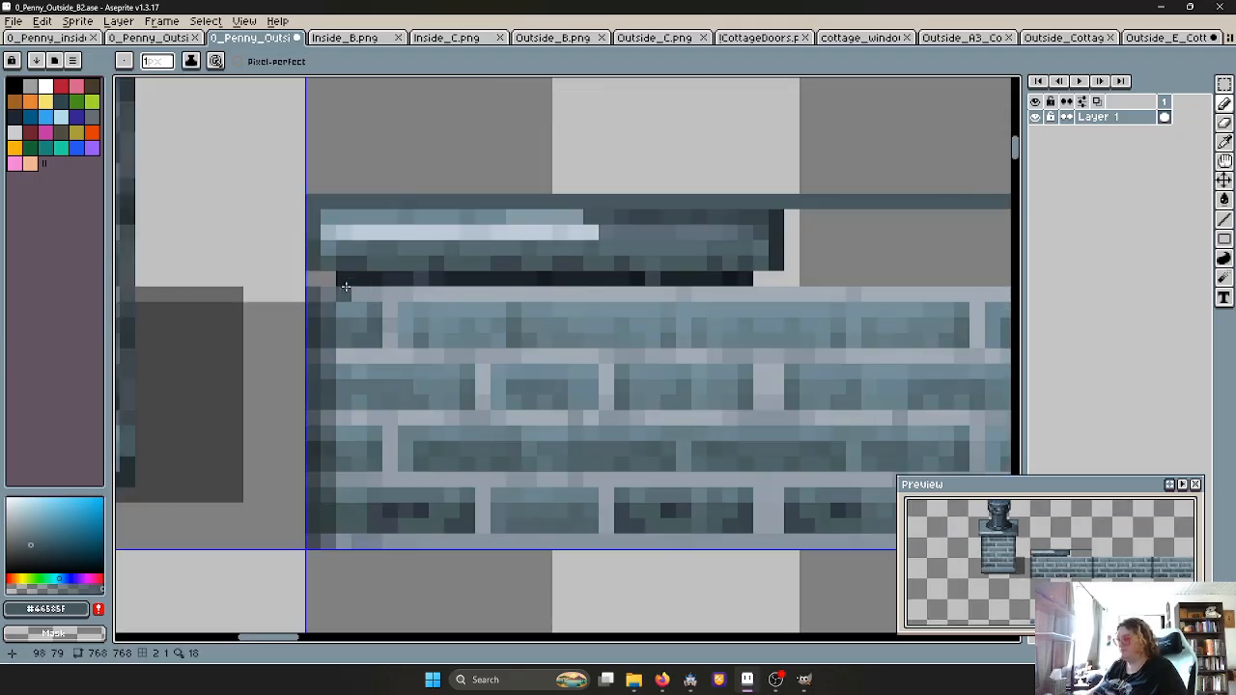
key("i")
left_click(363, 276)
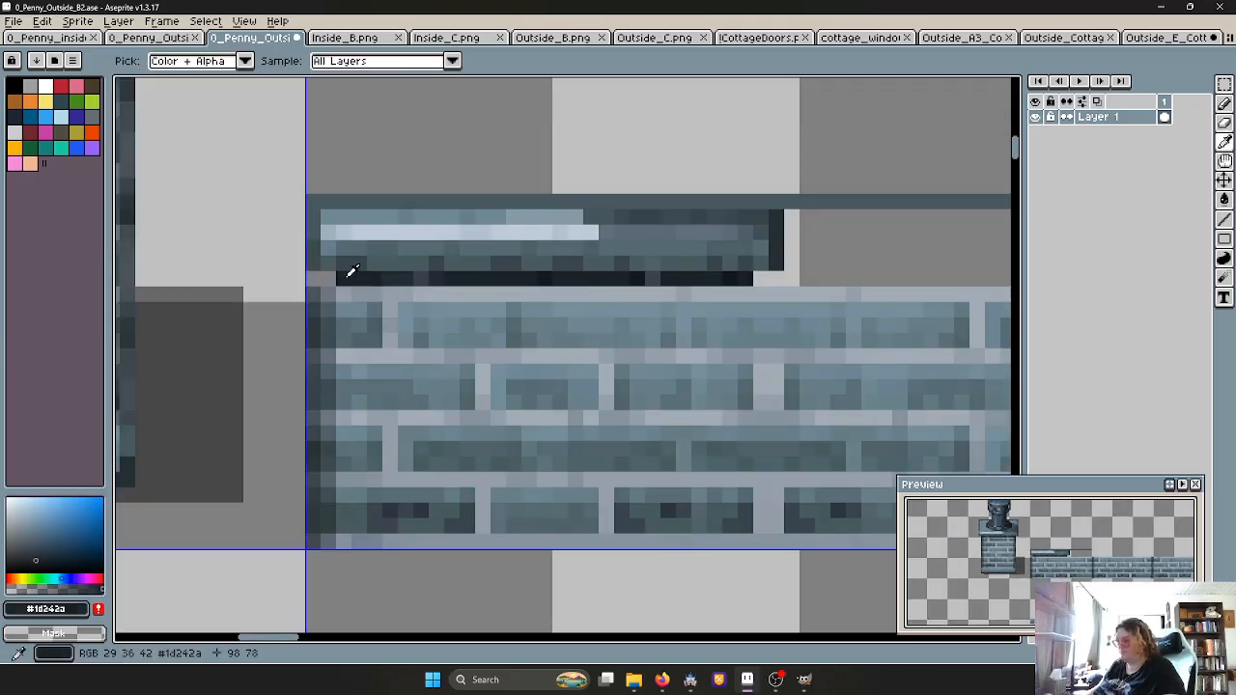
key("b")
left_click_drag(333, 278, 311, 277)
scroll(440, 289, "down", 1)
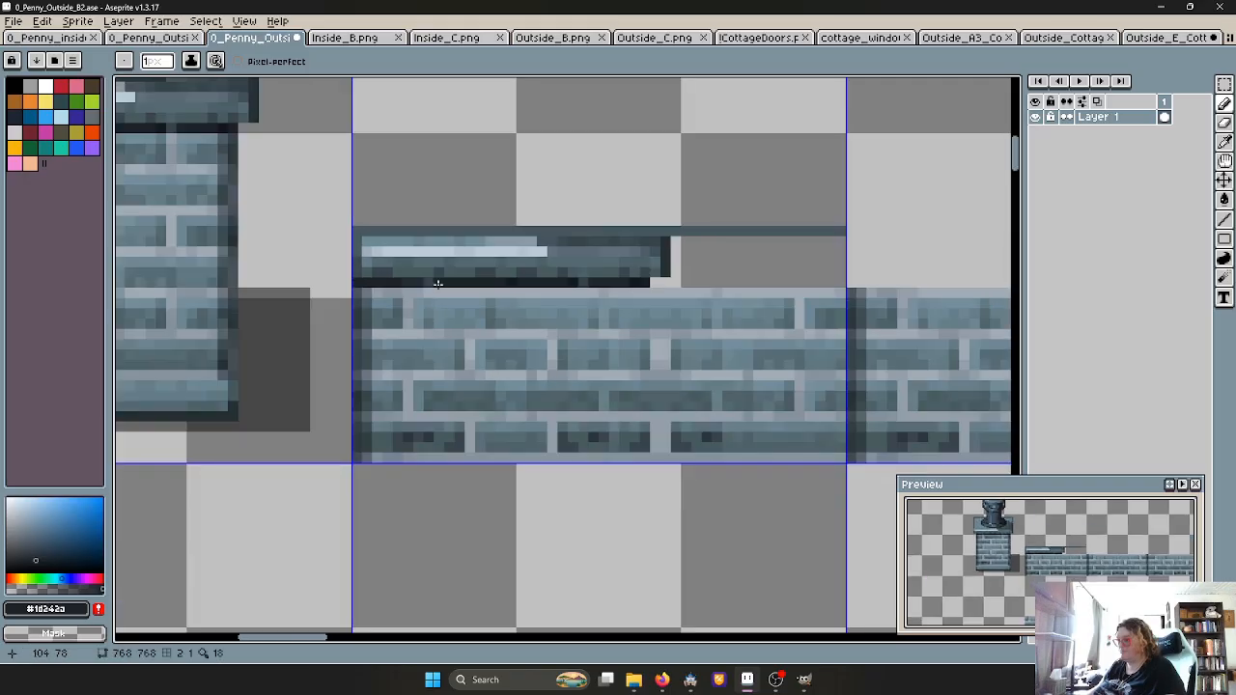
scroll(406, 287, "up", 1)
scroll(367, 285, "down", 2)
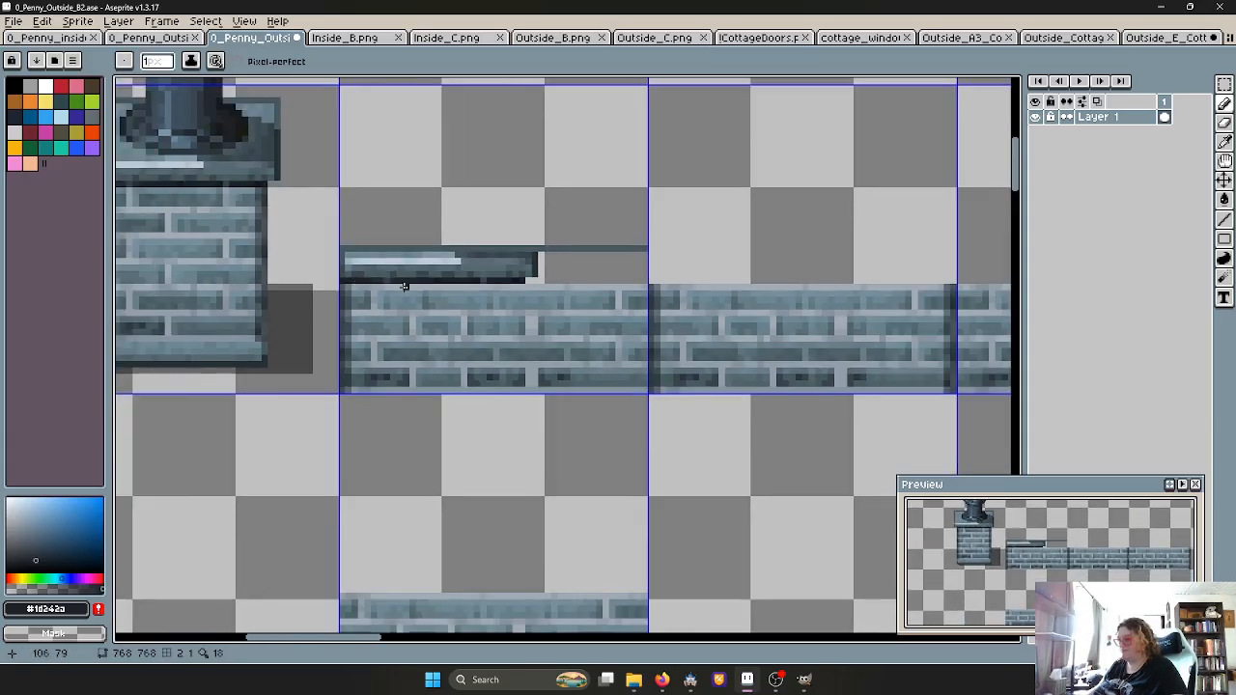
scroll(408, 290, "down", 1)
scroll(487, 293, "up", 2)
left_click_drag(543, 269, 714, 269)
Erase the dark vertical pixel column at the right end of the copied trim piece
scroll(570, 274, "down", 1)
scroll(415, 260, "down", 1)
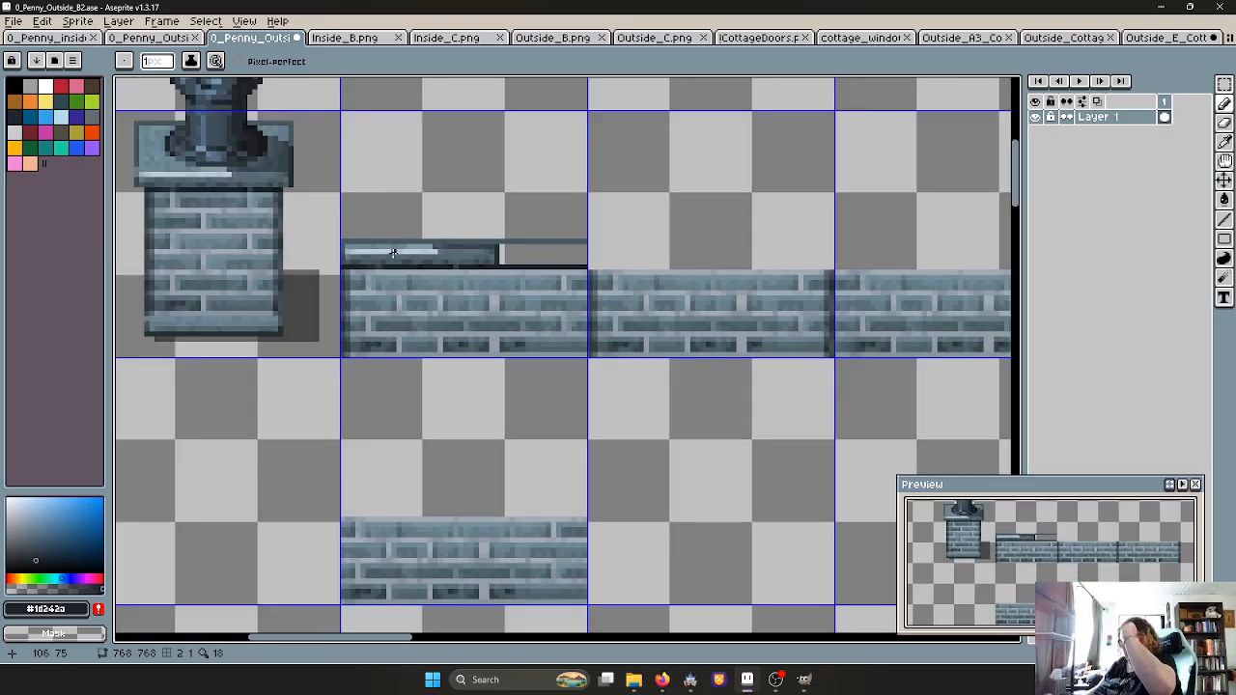
scroll(415, 252, "up", 1)
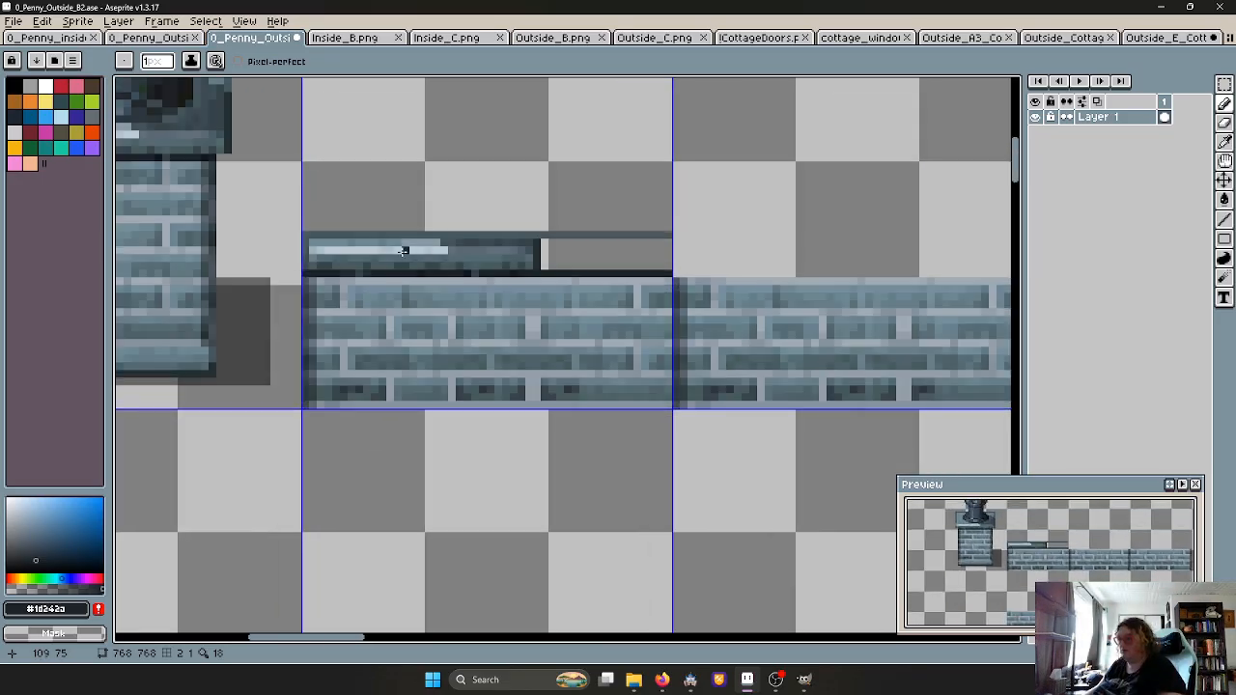
key("i")
key("e")
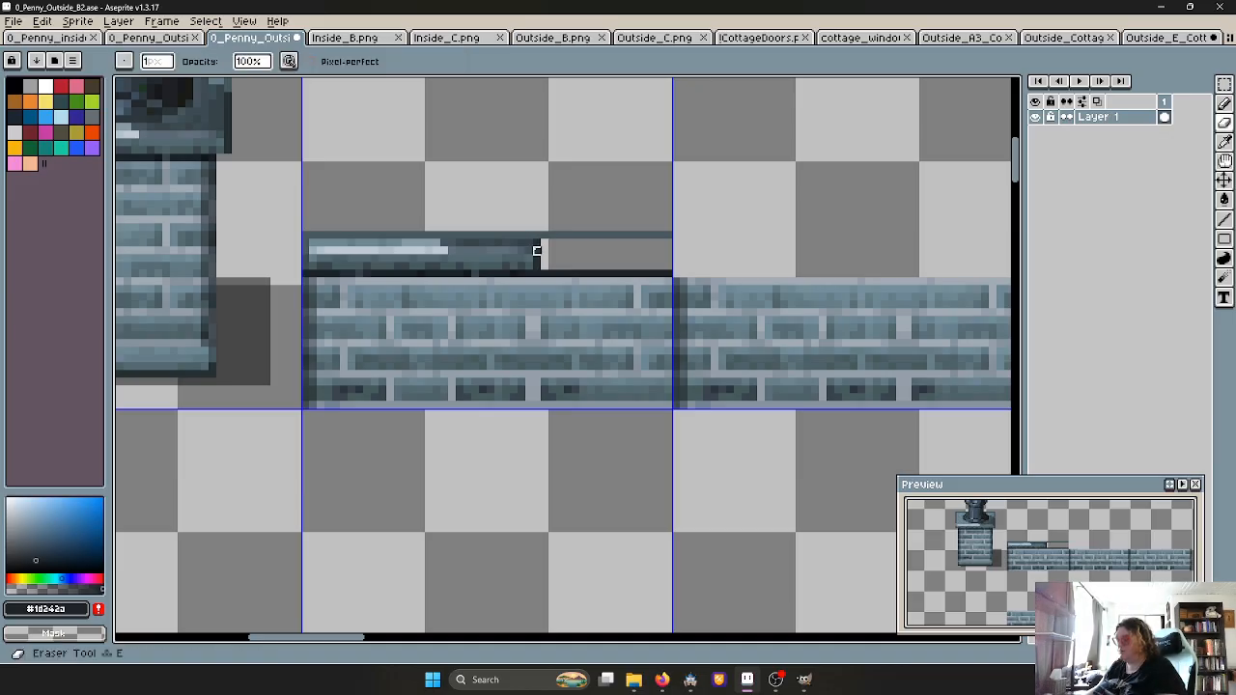
left_click_drag(537, 243, 537, 269)
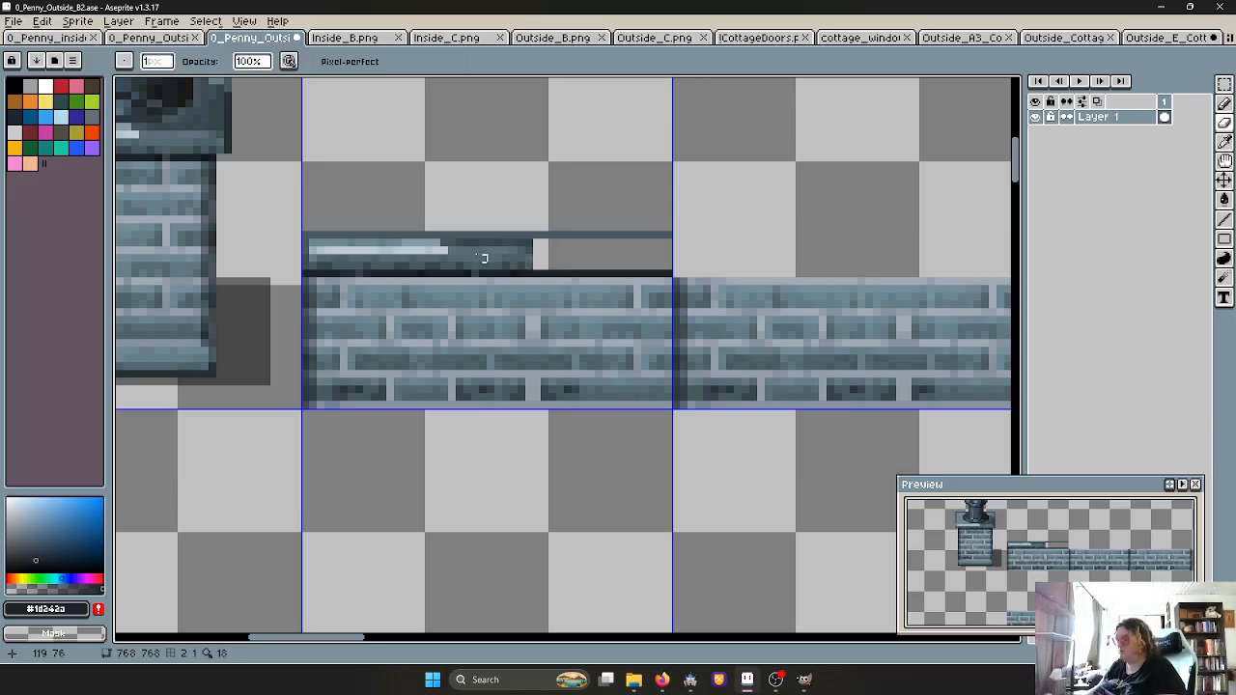
Copy the trim's 20 by 4 px right-hand section, flip it horizontally, and place it at X 124, Y 74 to fill the remaining gap
key("m")
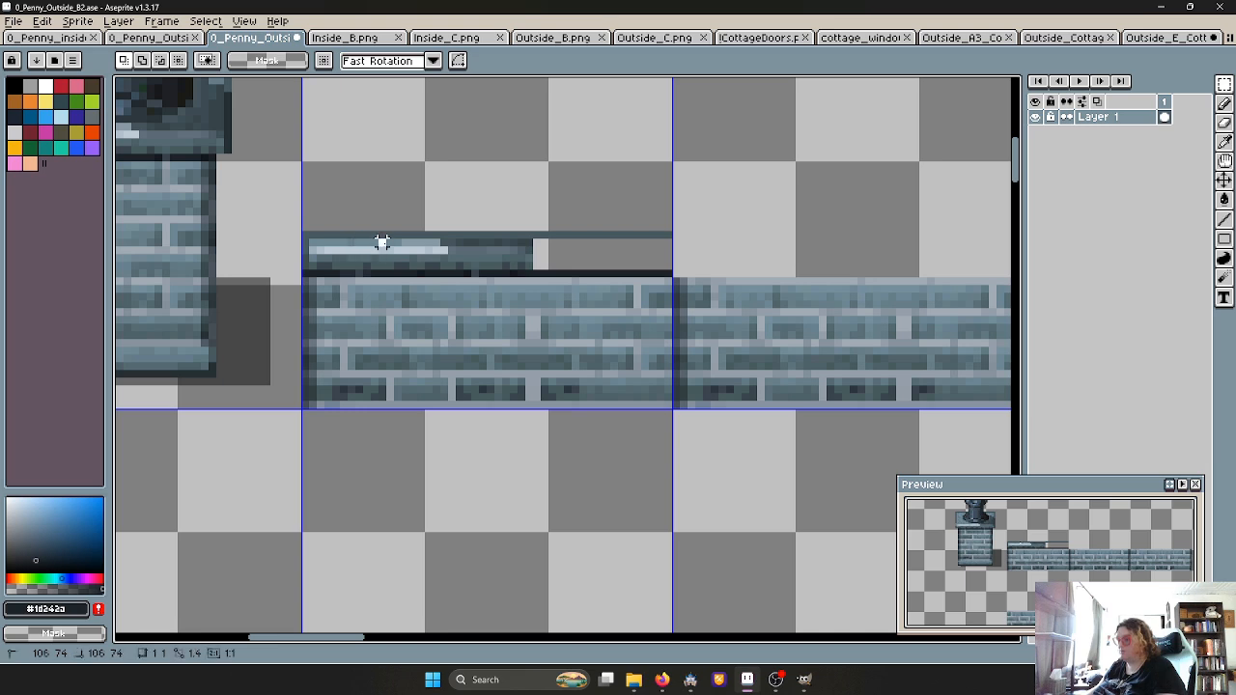
left_click_drag(376, 239, 536, 270)
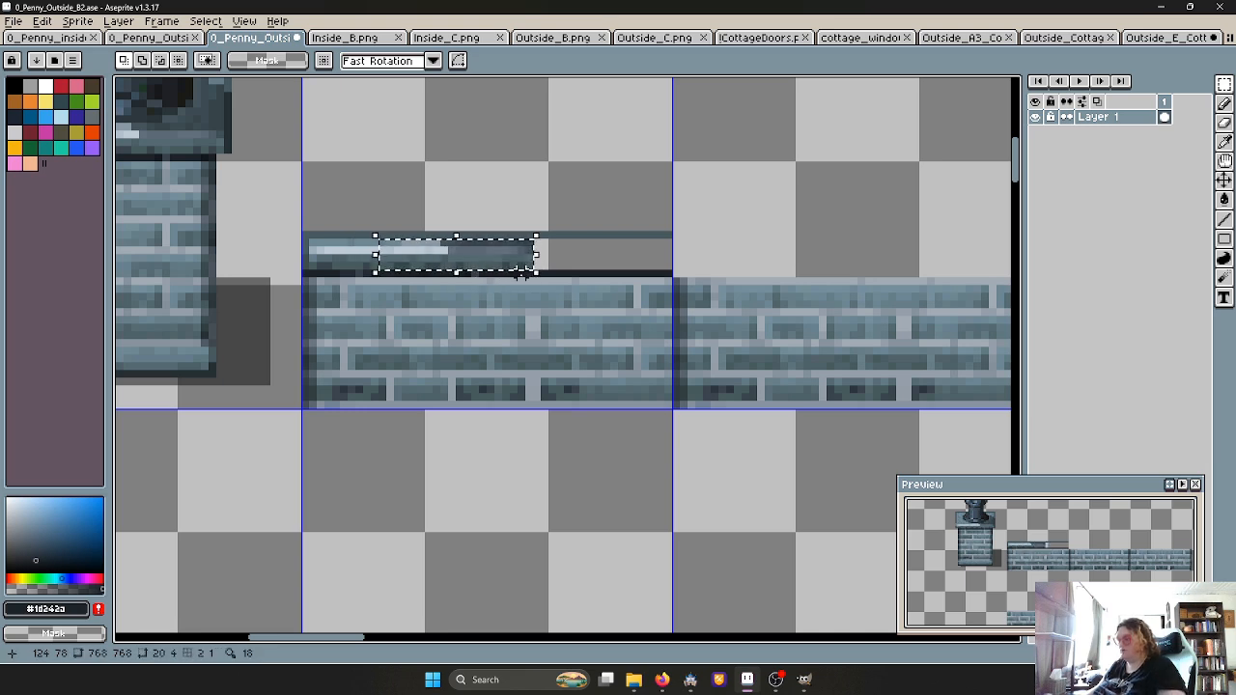
left_click(43, 21)
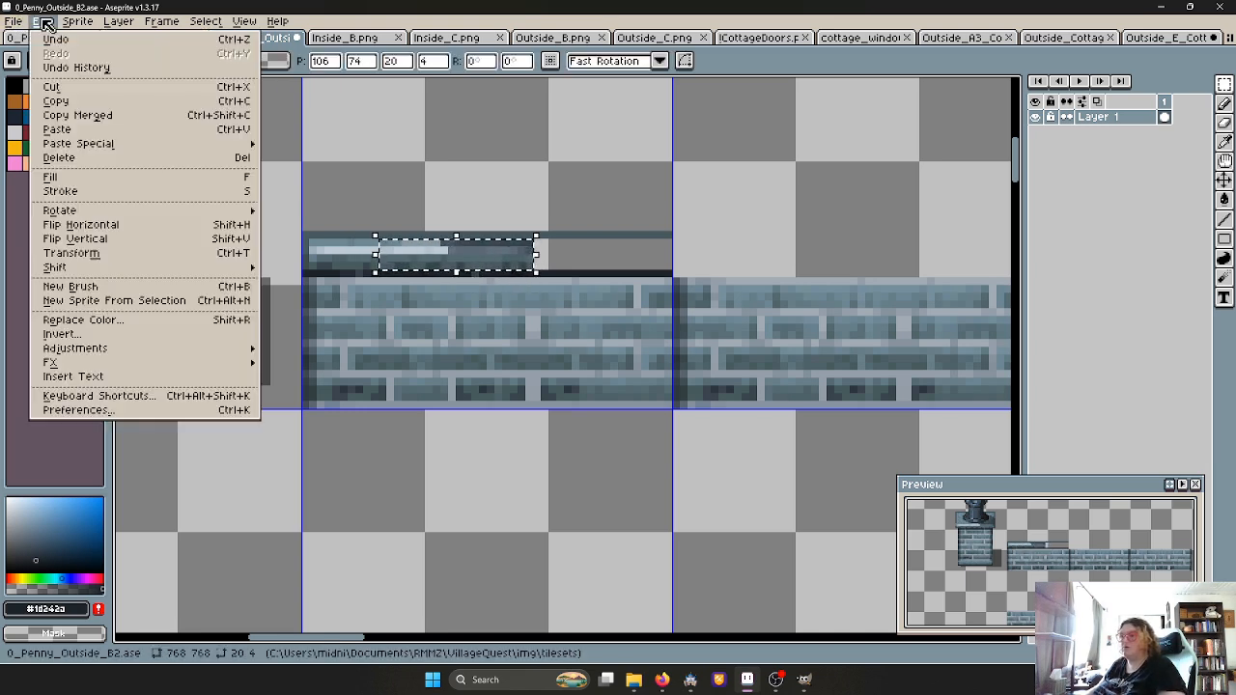
left_click(80, 224)
left_click_drag(480, 270, 621, 267)
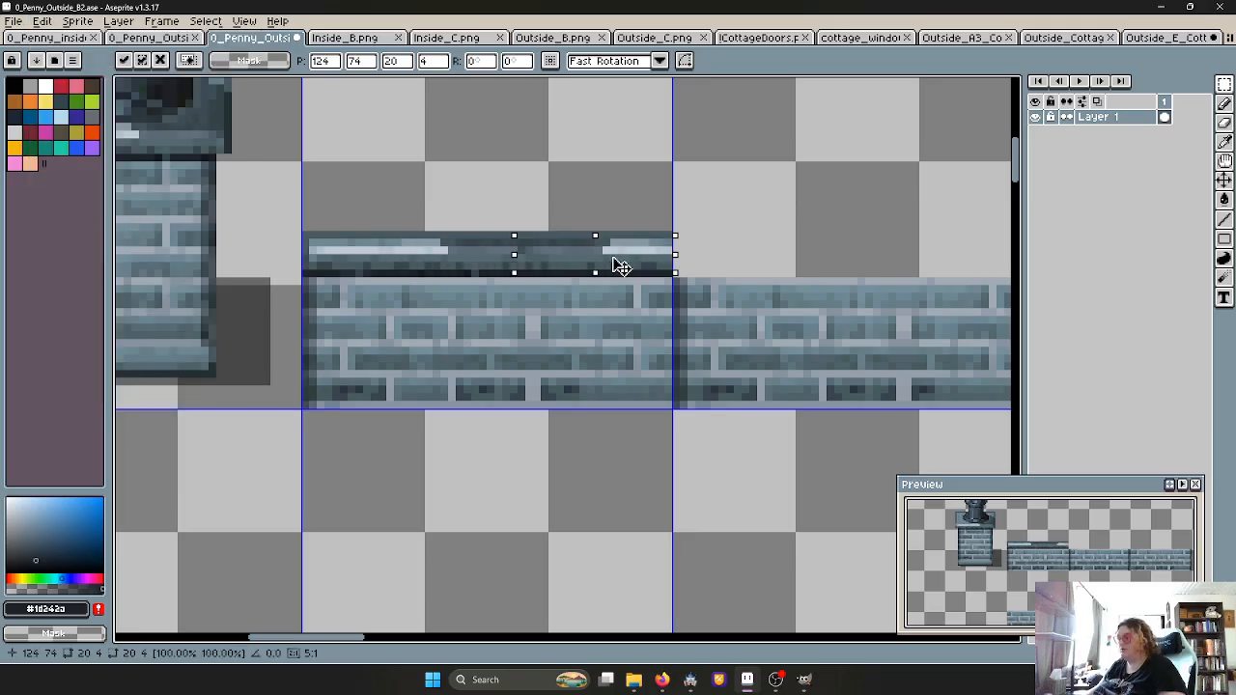
left_click(551, 303)
scroll(551, 303, "down", 1)
scroll(552, 311, "down", 1)
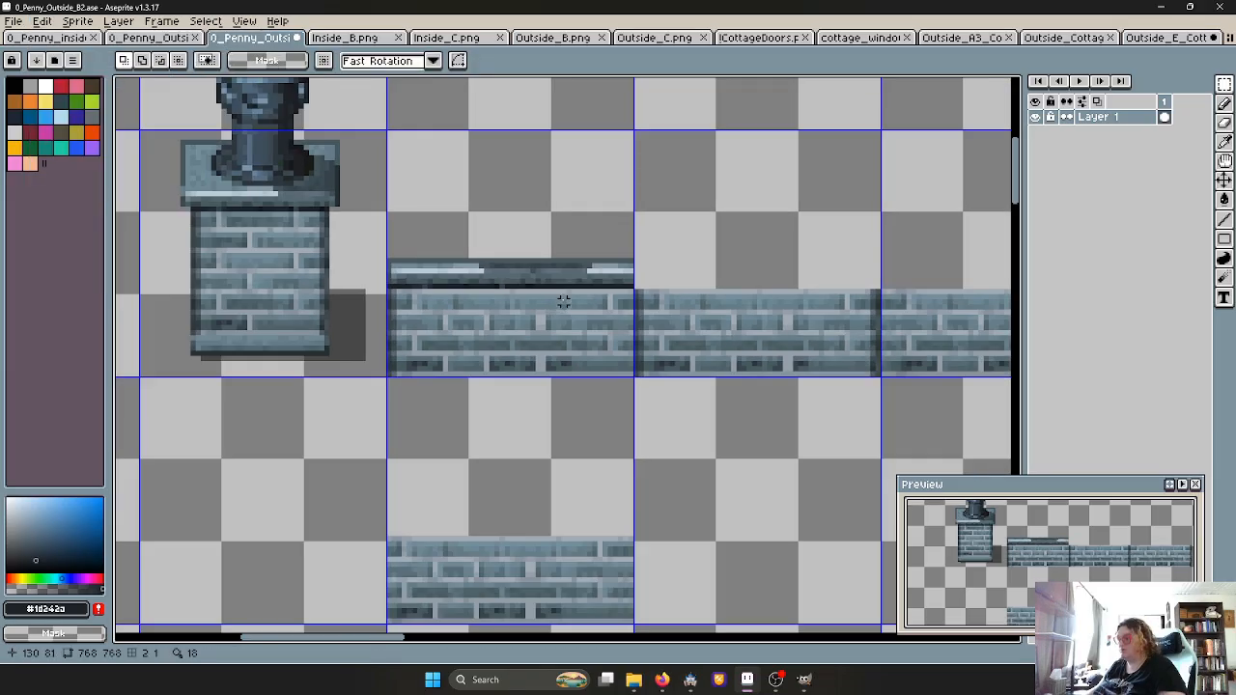
Undo the flipped trim piece and place an unflipped 20 by 4 px copy at X 124, Y 74 in its gap
scroll(593, 291, "up", 3)
scroll(639, 275, "down", 3)
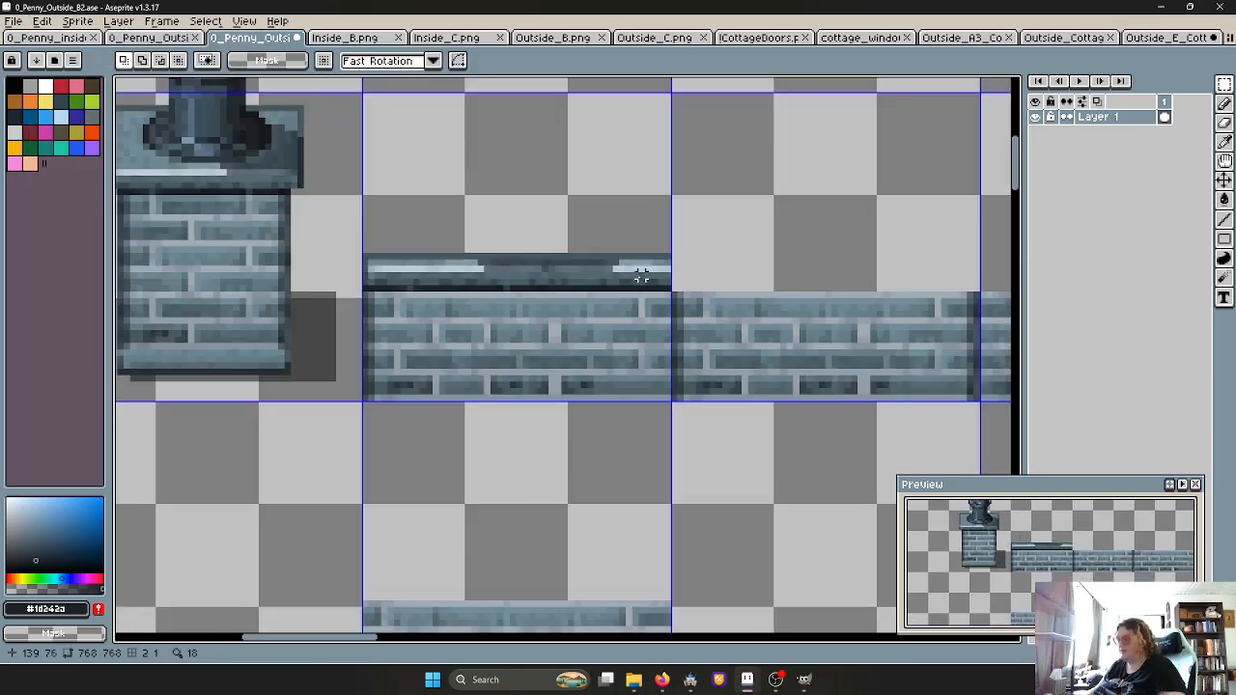
scroll(634, 275, "up", 1)
key("ctrl+z")
key("ctrl+z")
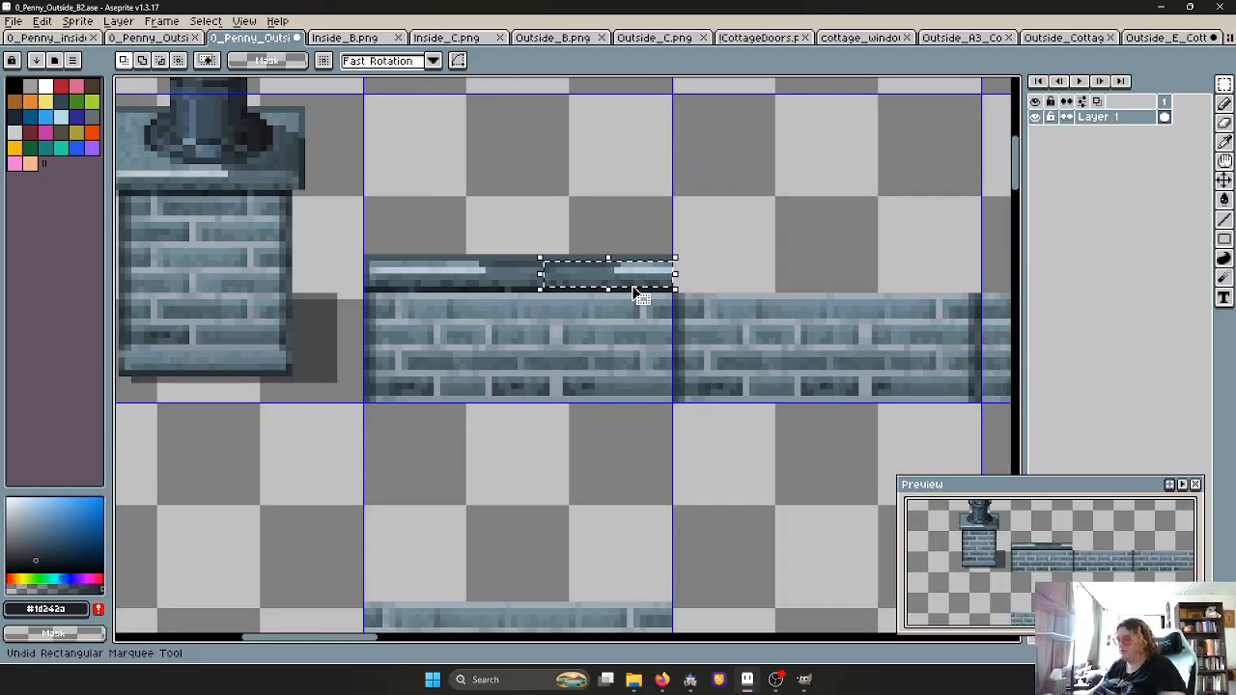
mouse_move(487, 272)
left_mouse_down()
mouse_move(570, 273)
mouse_move(497, 281)
left_mouse_up()
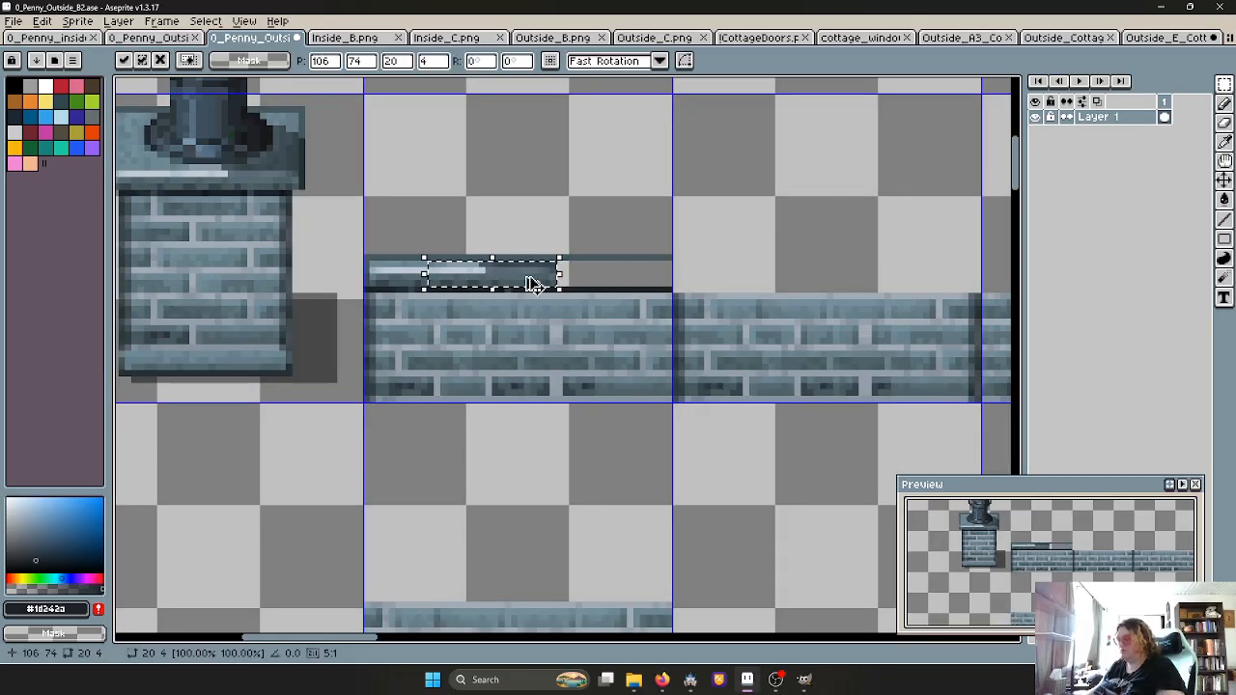
left_click_drag(492, 283, 626, 281)
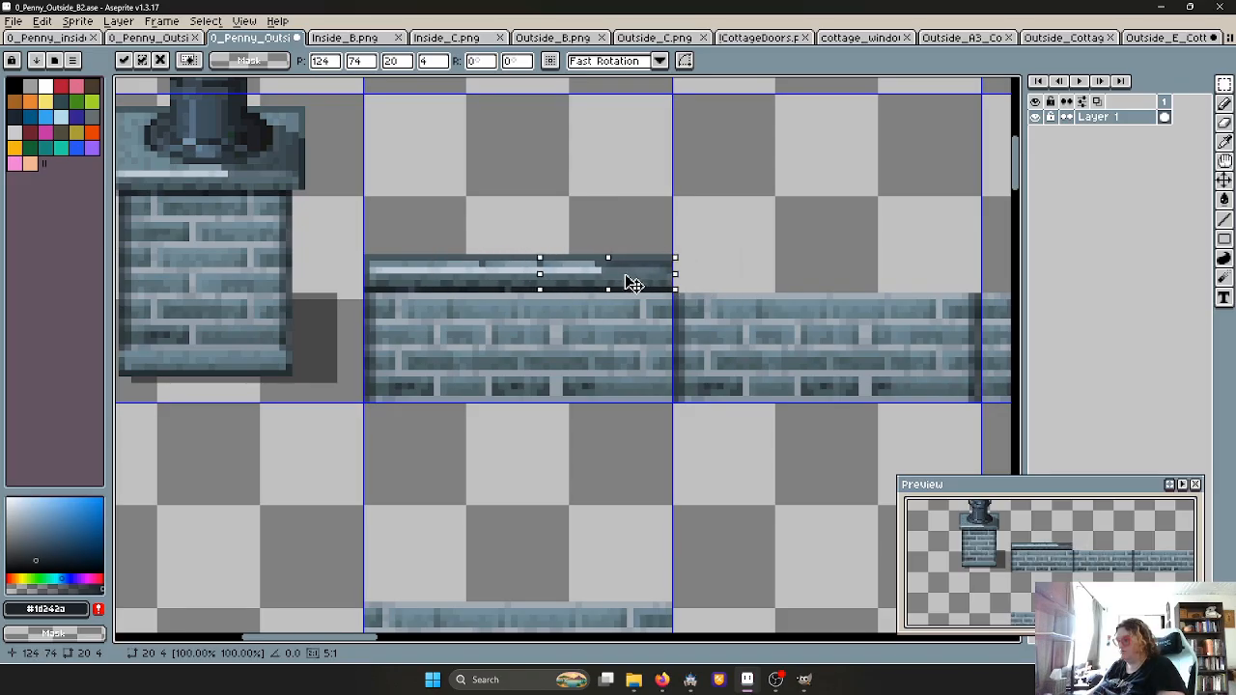
left_click(611, 334)
Examine how the first brick tile's trim and its highlight look beside the chimney and the untrimmed neighbouring tiles
scroll(610, 334, "down", 4)
scroll(569, 290, "up", 4)
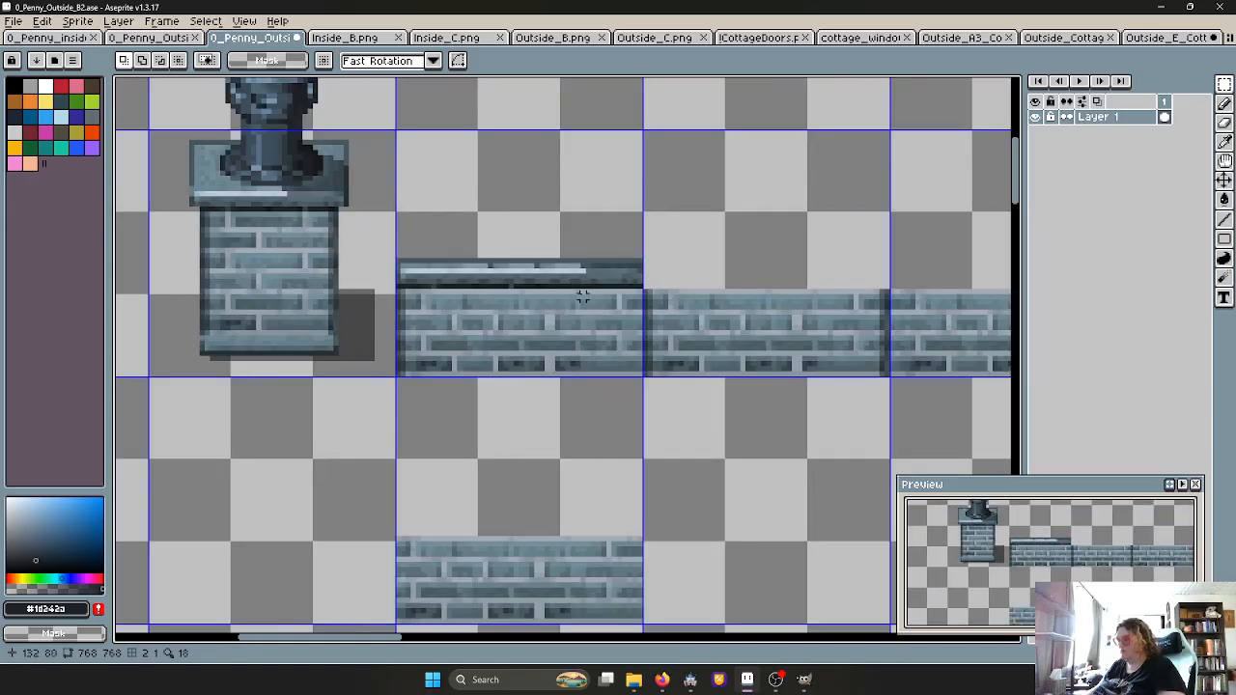
scroll(545, 279, "down", 1)
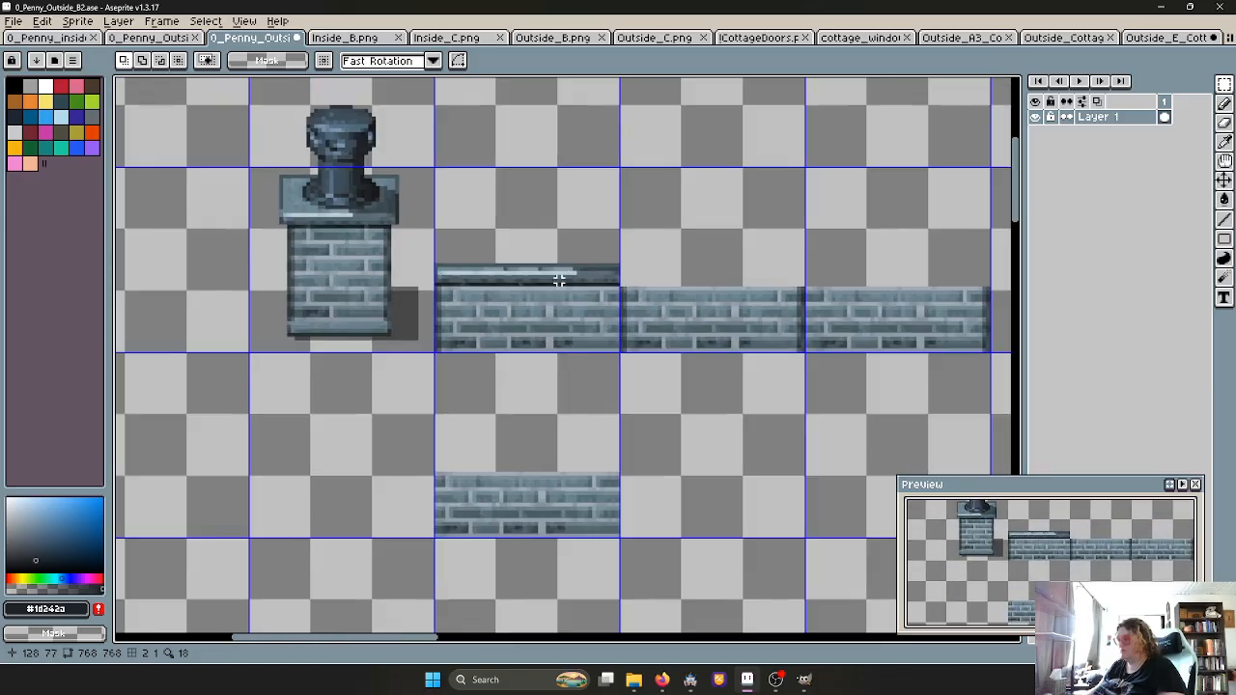
middle_click_drag(597, 299, 536, 308)
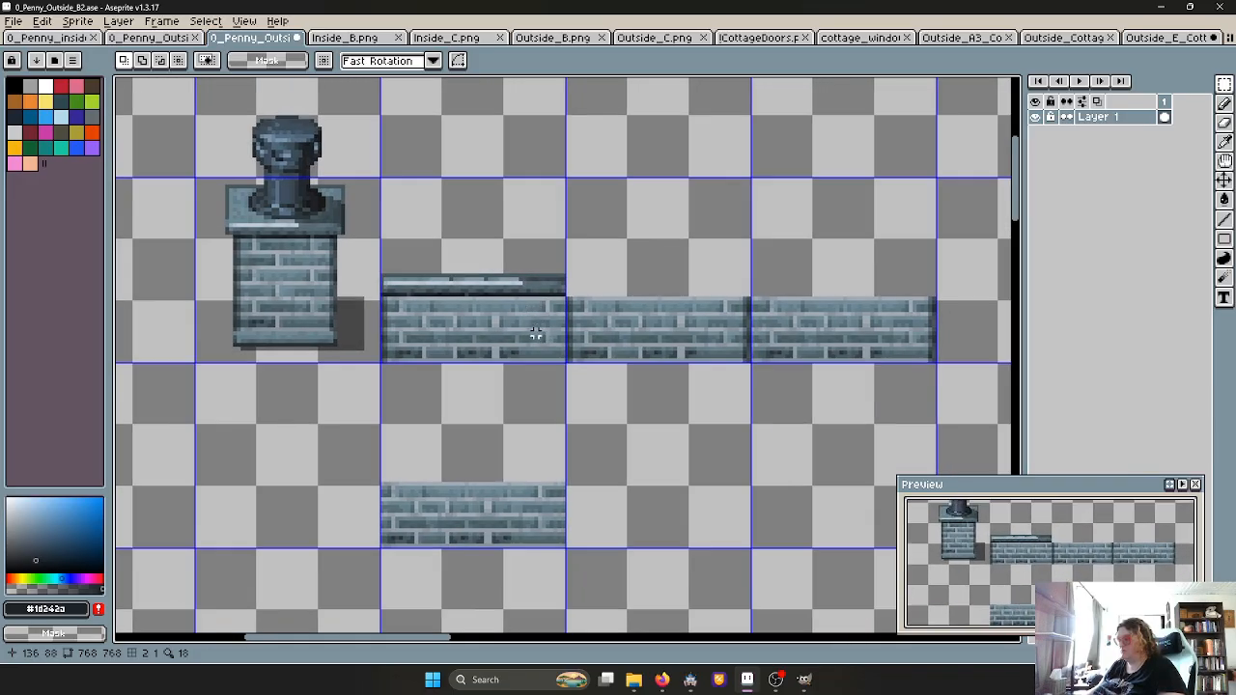
scroll(536, 328, "up", 1)
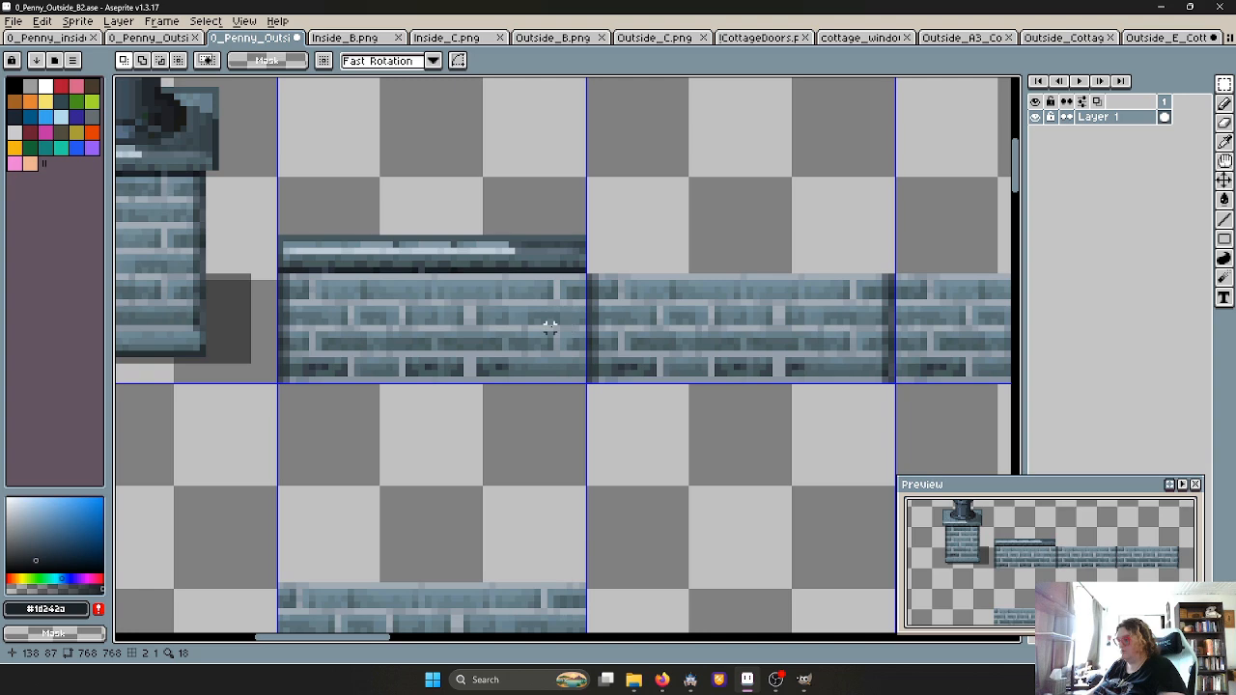
middle_click_drag(703, 334, 546, 320)
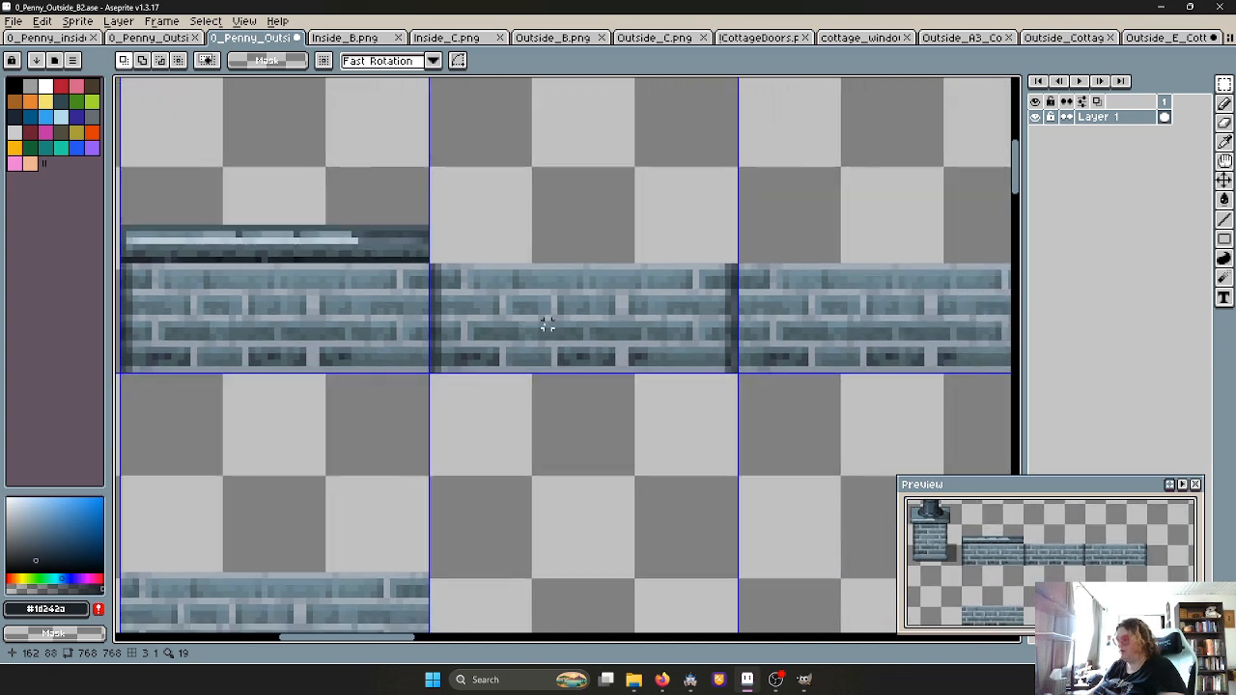
scroll(546, 326, "down", 1)
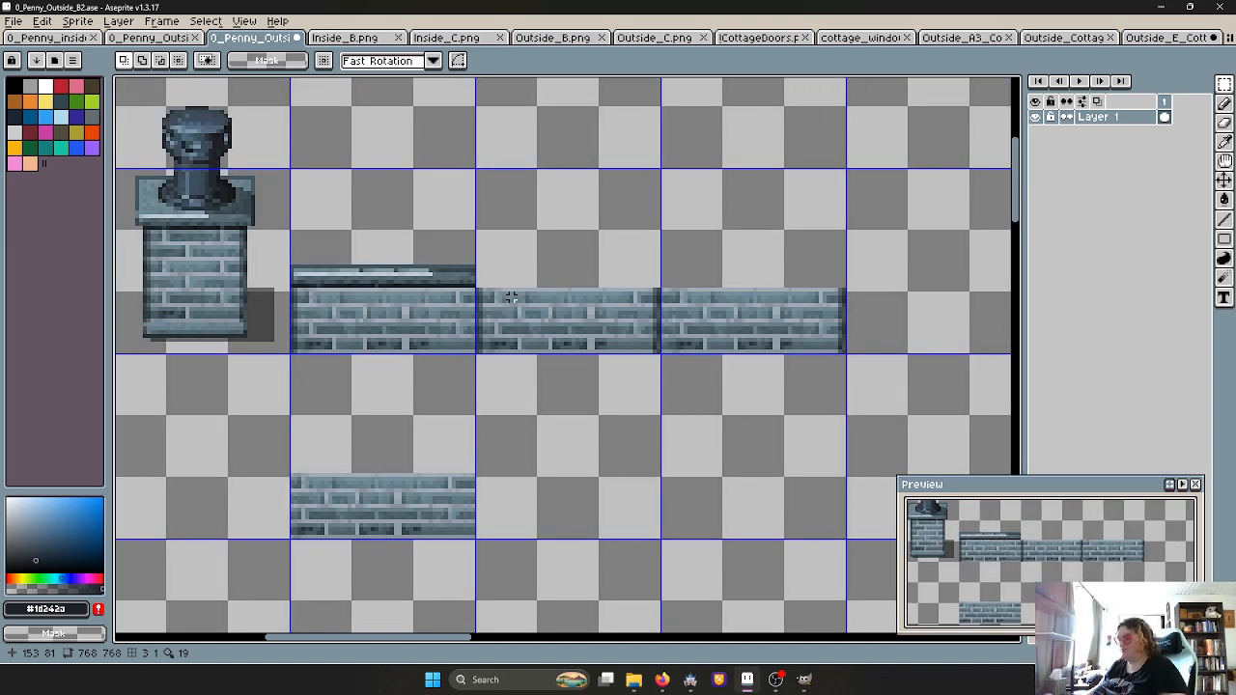
scroll(427, 280, "up", 2)
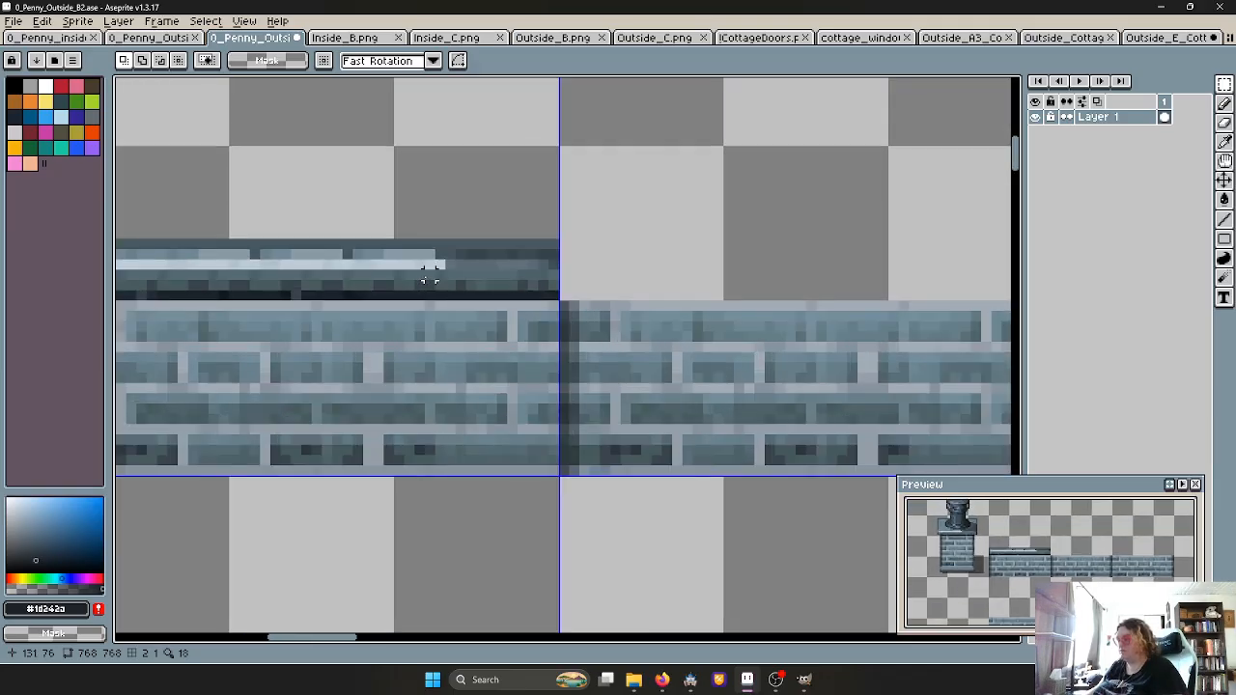
scroll(367, 263, "down", 2)
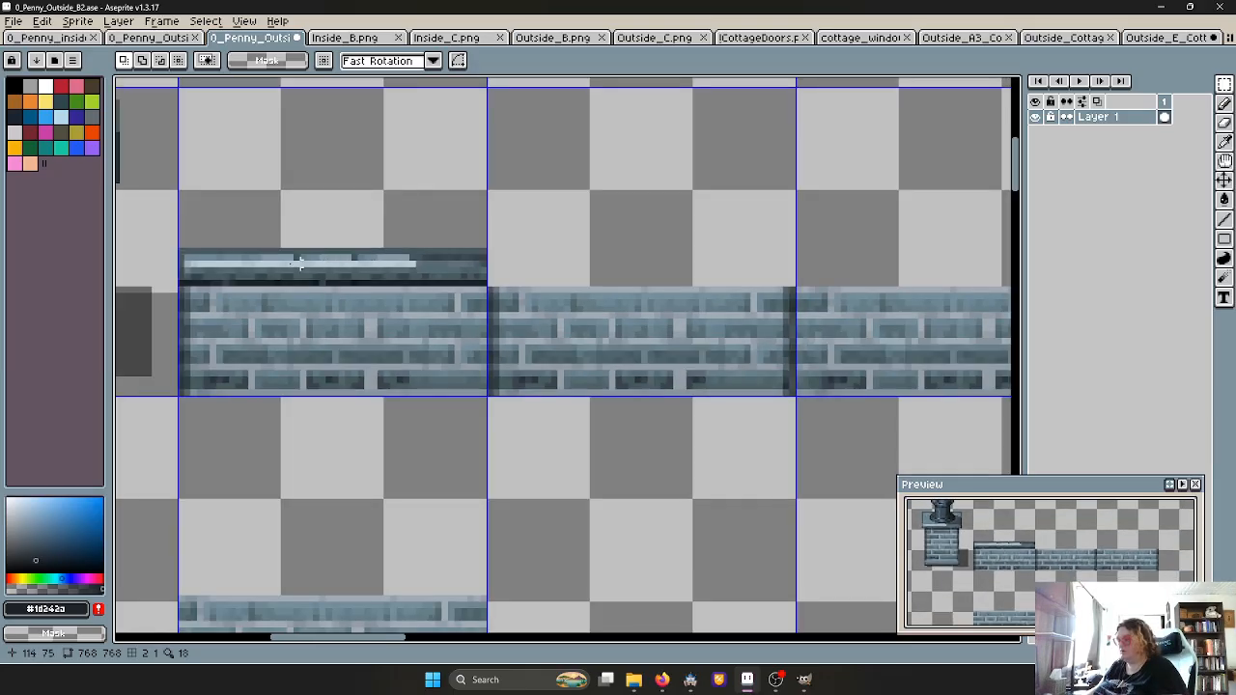
Continue the highlighted trim over the second brick tile with repeated 20 by 4 px copies along Y 74, the last one at X 178
left_click_drag(316, 264, 413, 265)
left_click(324, 251)
key("ctrl+v")
left_click_drag(276, 260, 449, 259)
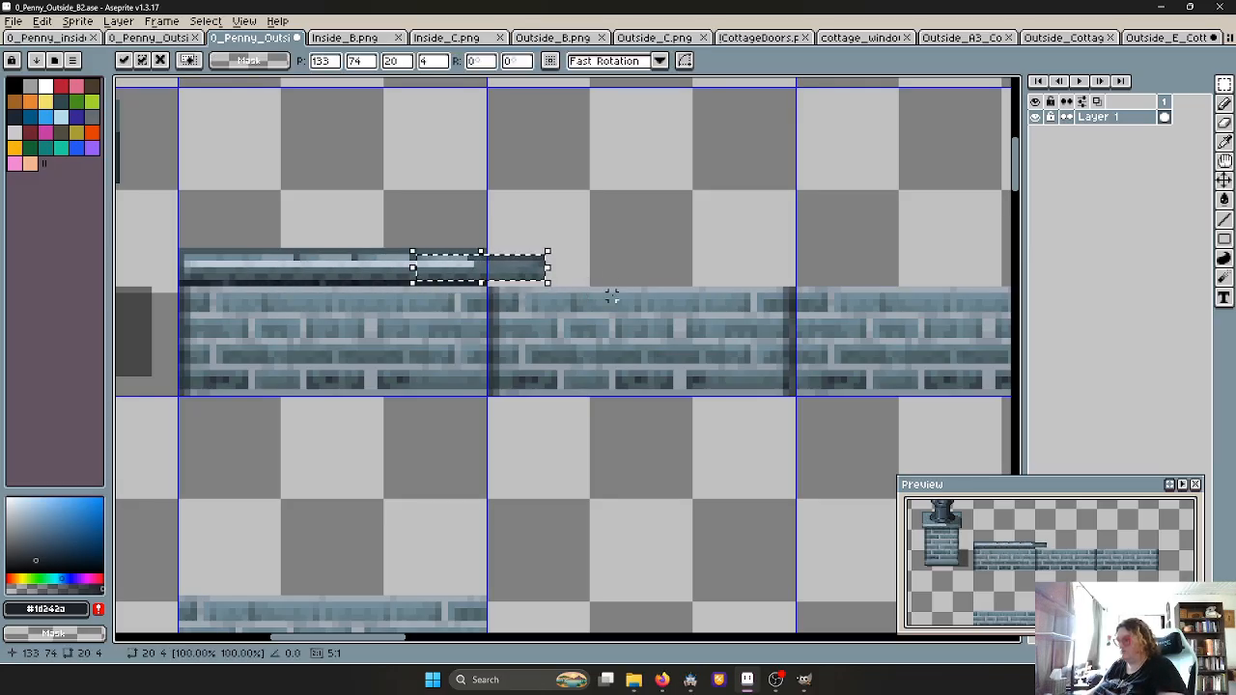
left_click_drag(492, 268, 605, 280)
left_click_drag(637, 281, 325, 269)
left_click_drag(430, 270, 723, 267)
key("Return")
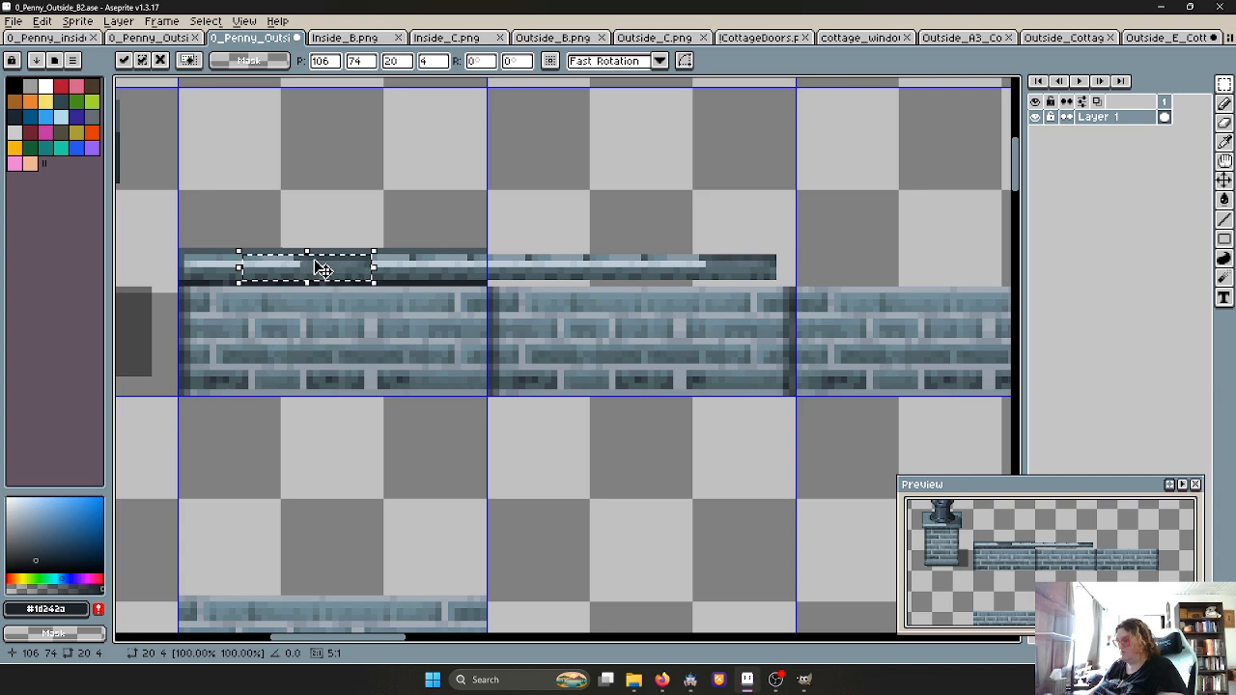
left_click_drag(333, 268, 782, 268)
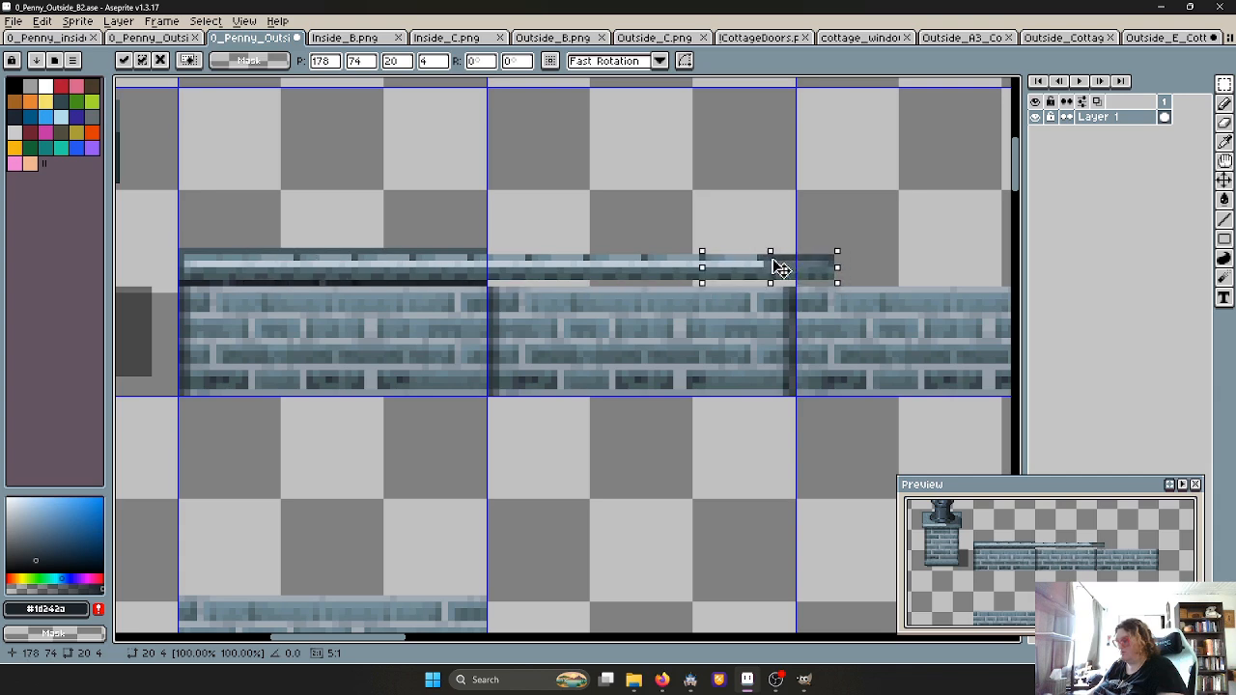
left_click(877, 273)
Copy the dark end section of the trim and join it on to extend the strip over the third brick tile
scroll(876, 273, "down", 2)
middle_click_drag(876, 273, 570, 283)
scroll(569, 282, "up", 1)
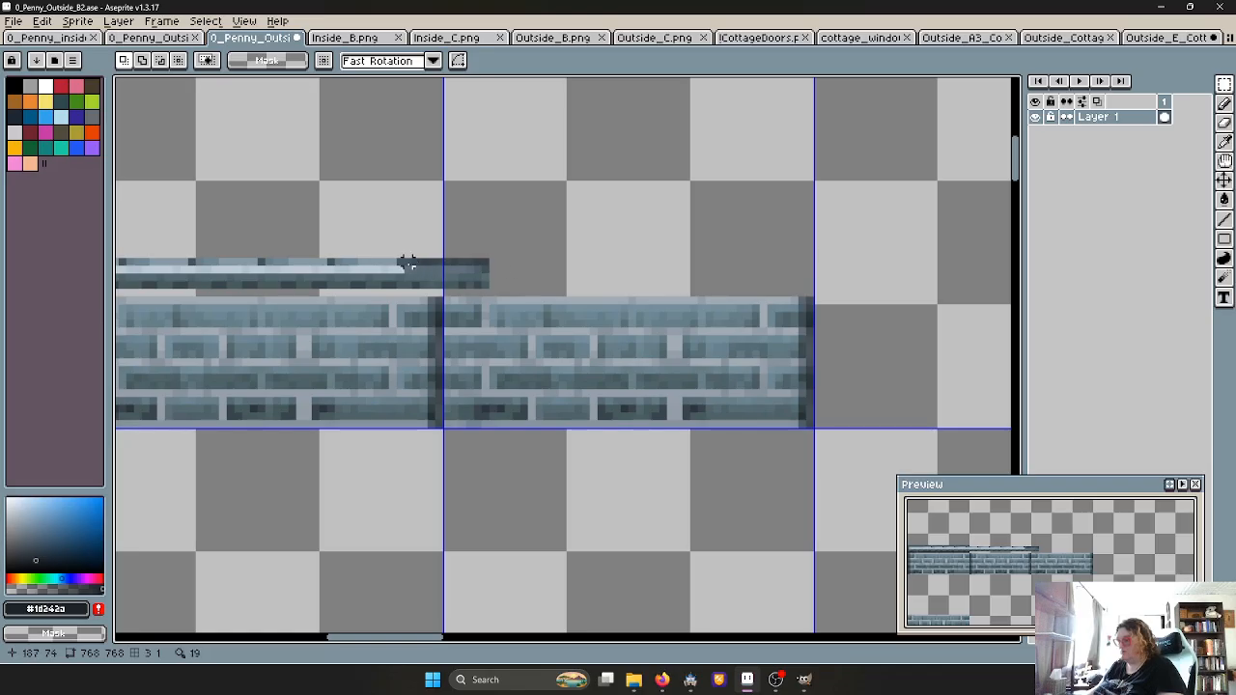
left_click_drag(405, 261, 559, 279)
left_click(615, 276)
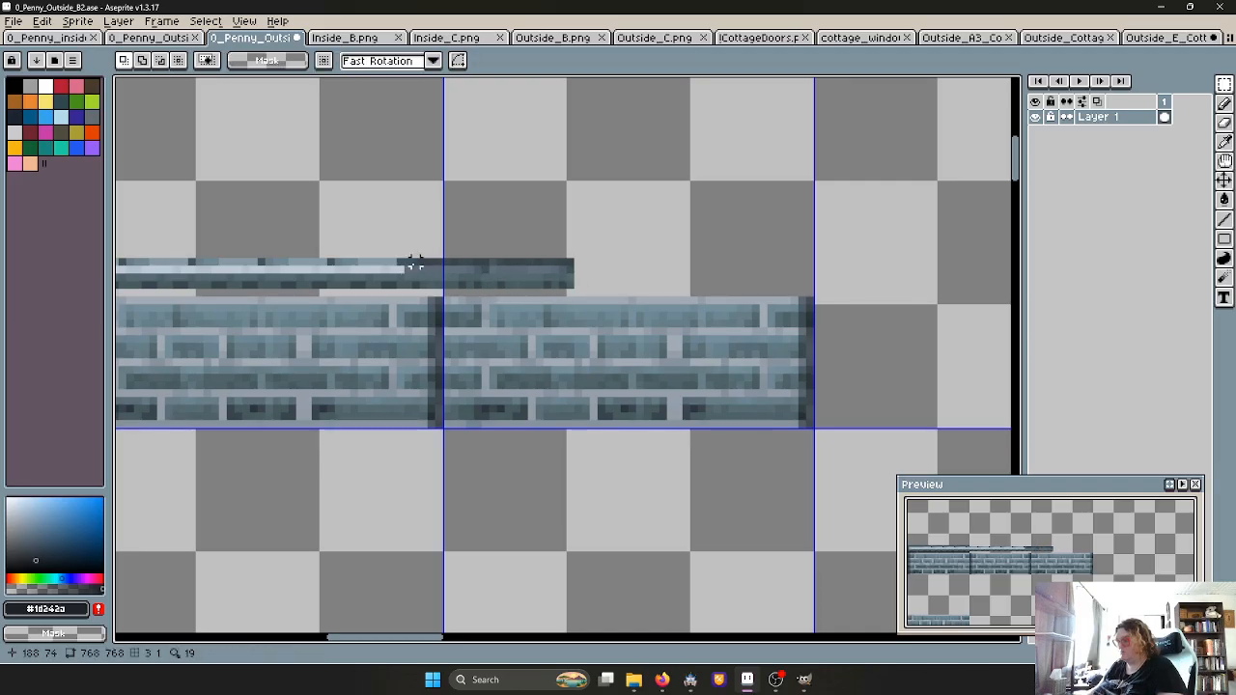
Fill the rest of the third tile's trim with a copy of the longer dark section and erase the overhang past its outer edge
left_click_drag(405, 261, 695, 287)
key("ctrl+v")
left_click_drag(514, 278, 856, 277)
left_click(854, 300)
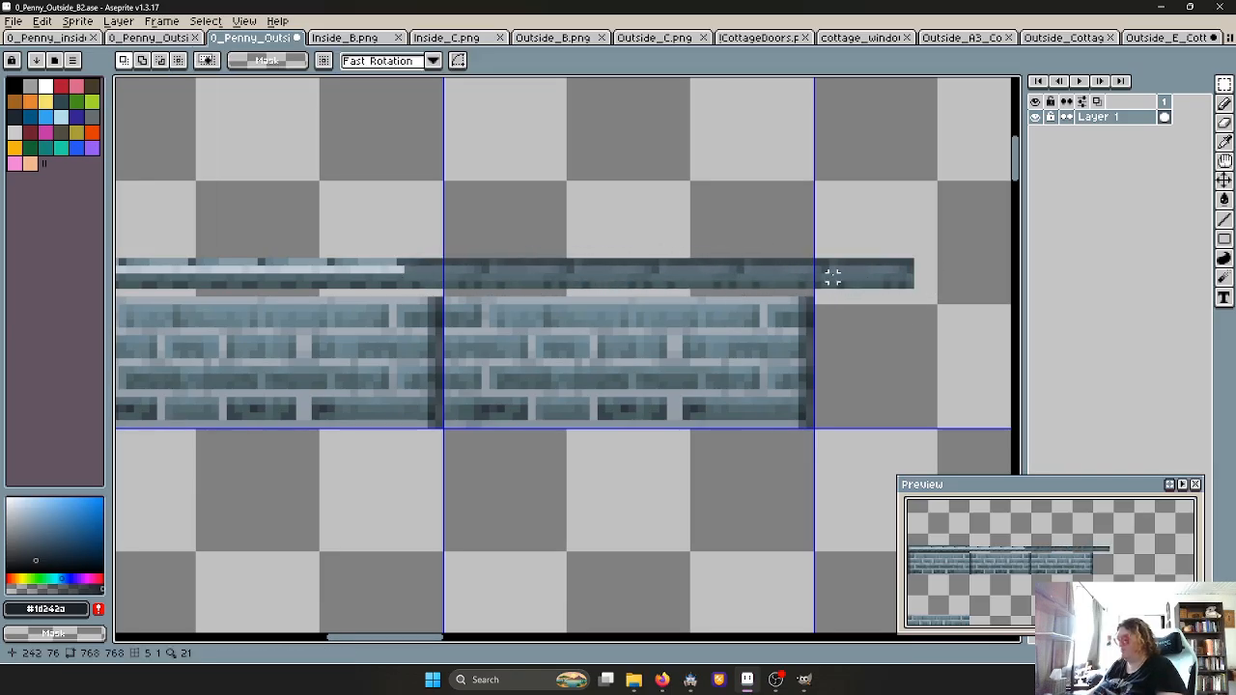
key("b")
mouse_move(820, 274)
left_mouse_down()
mouse_move(895, 278)
mouse_move(831, 284)
mouse_move(903, 263)
left_mouse_up()
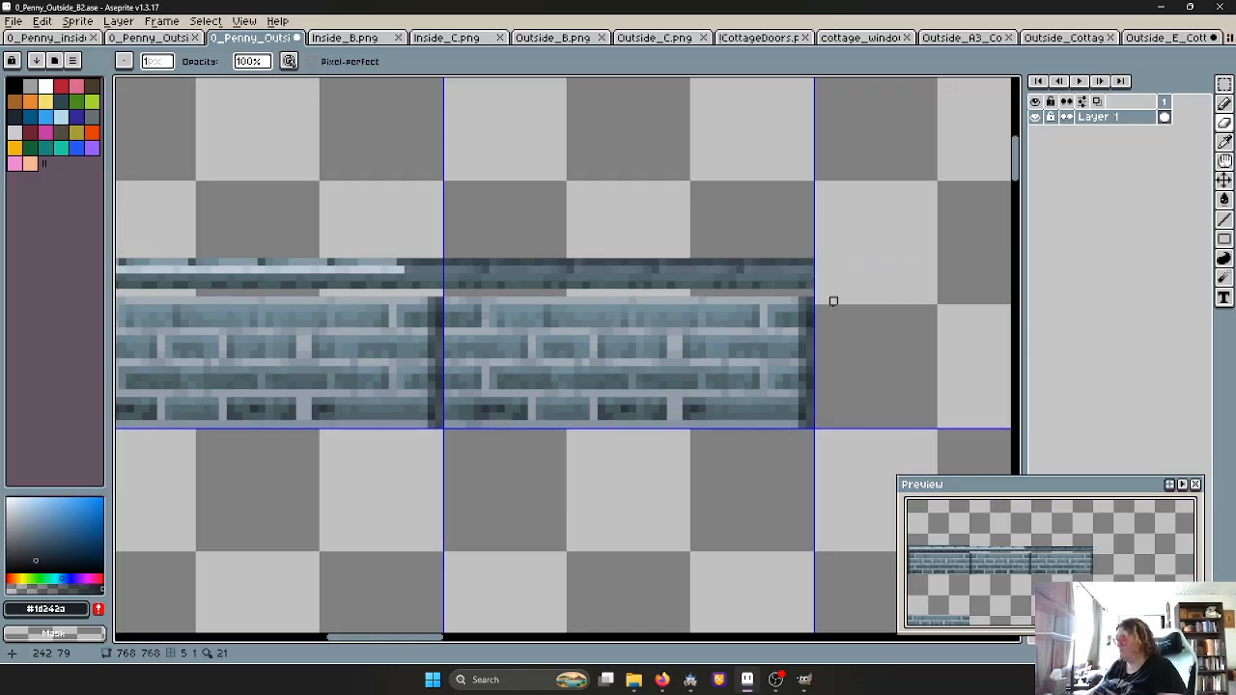
Sample the outline colour #46585f and draw the trim's top outline along Y 73 across the second and third tiles
scroll(830, 297, "down", 3)
scroll(719, 305, "up", 2)
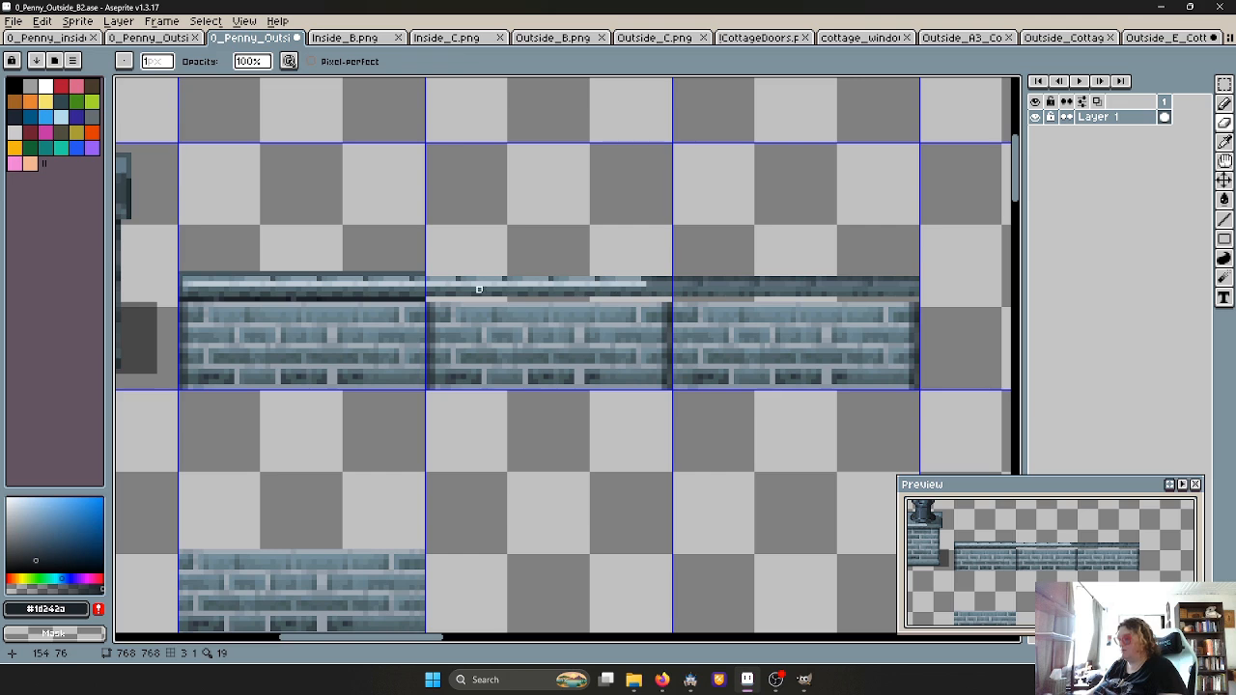
left_click(394, 271, "alt")
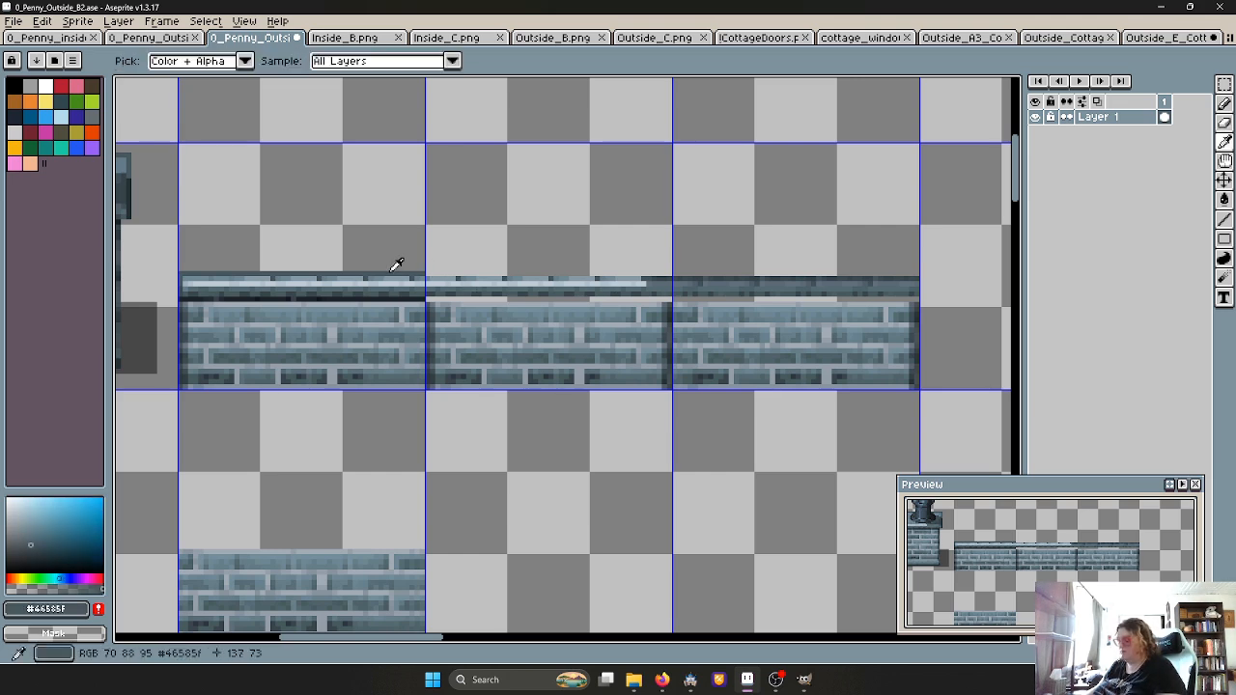
key("b")
left_click_drag(455, 276, 864, 273, "shift")
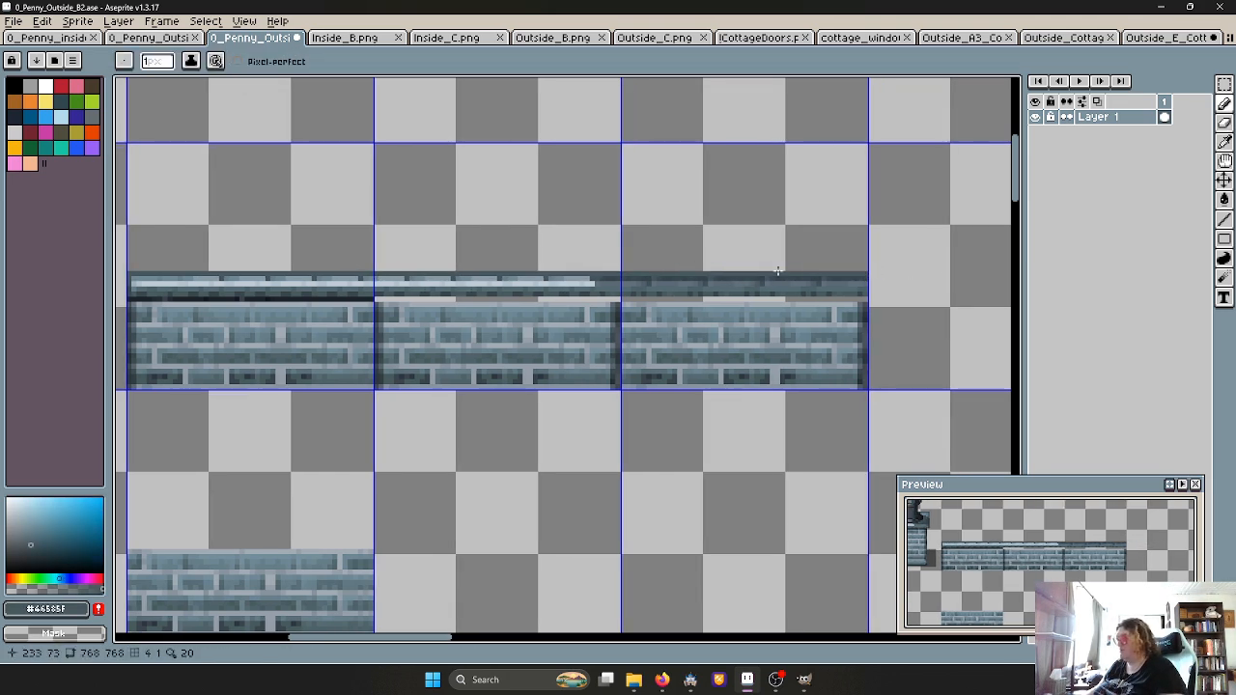
Sample the shadow colour #1d242a and draw the shadow line at Y 78 from X 144 to 239 beneath the trim
left_click(371, 300, "alt")
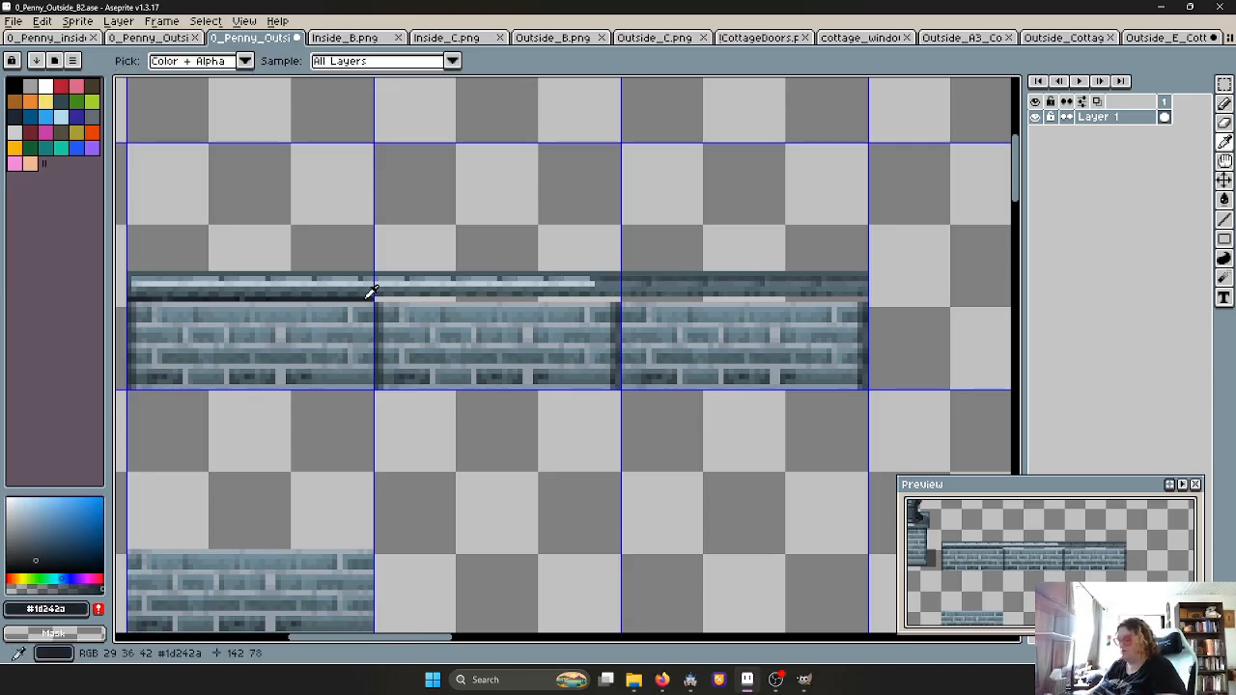
left_click_drag(414, 299, 864, 298, "shift")
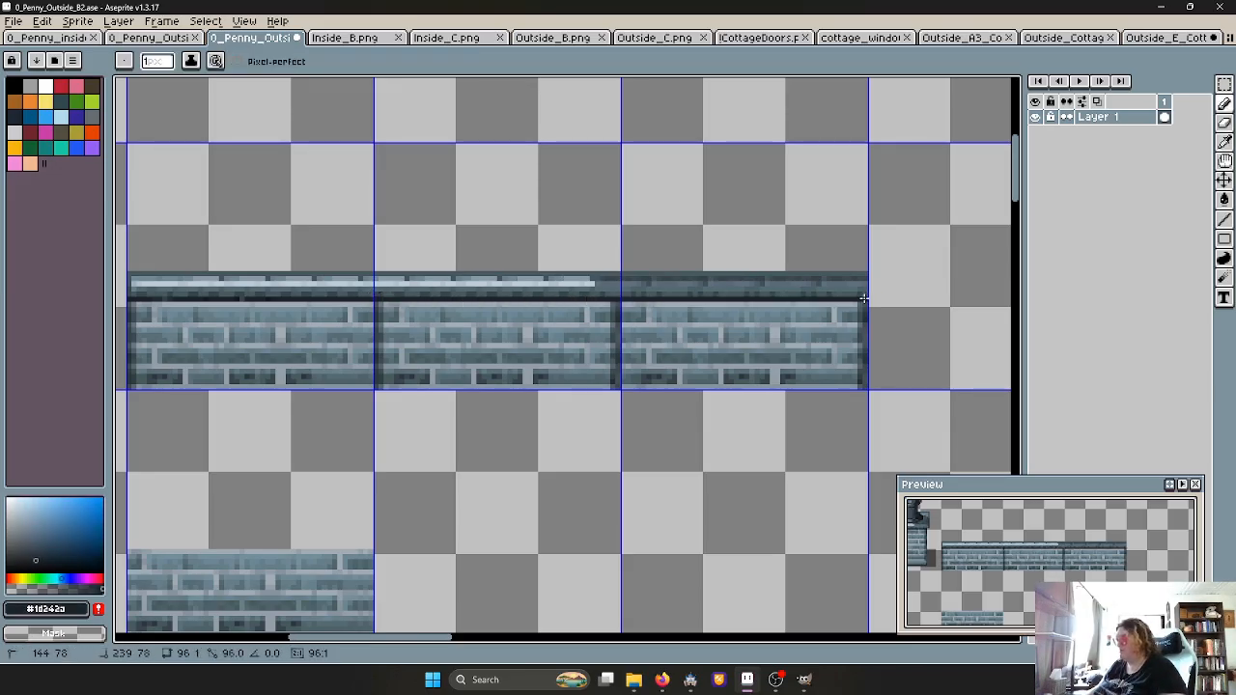
scroll(864, 298, "down", 2)
scroll(796, 308, "up", 1)
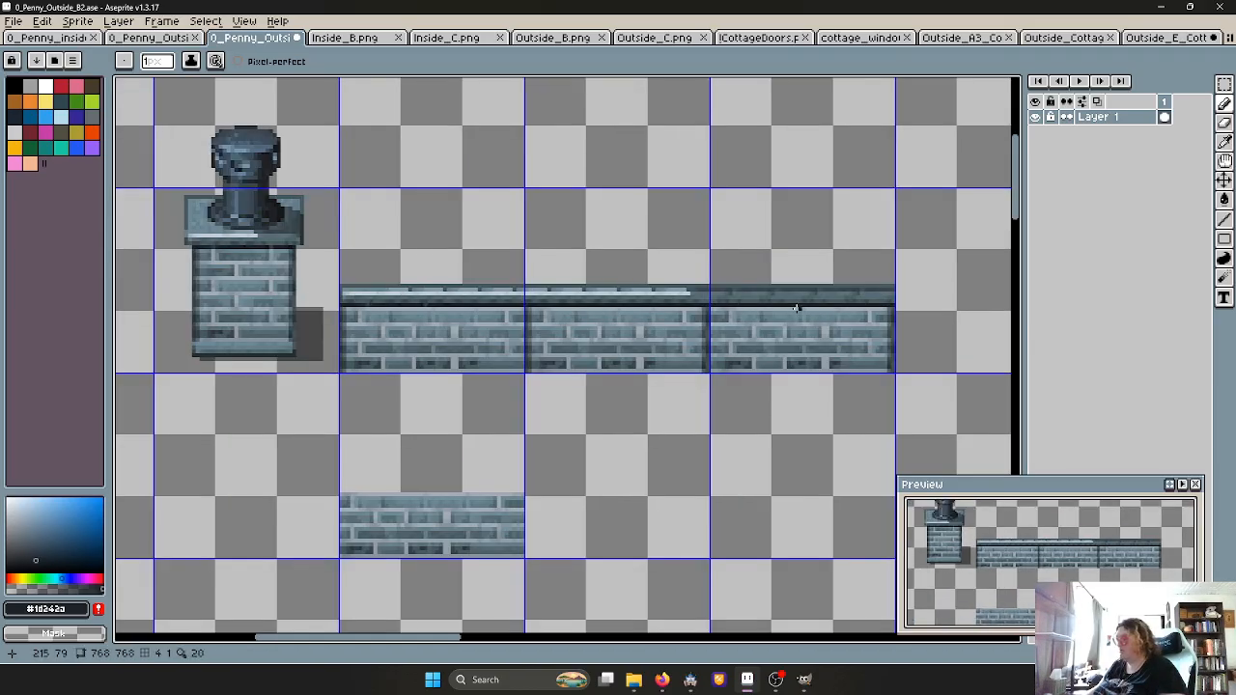
Copy the 7 by 6 px left end of the first tile's trim, flip it horizontally, and place it at the third tile's right end
scroll(797, 308, "up", 2)
scroll(608, 285, "down", 1)
middle_click_drag(532, 289, 873, 292)
scroll(472, 254, "up", 1)
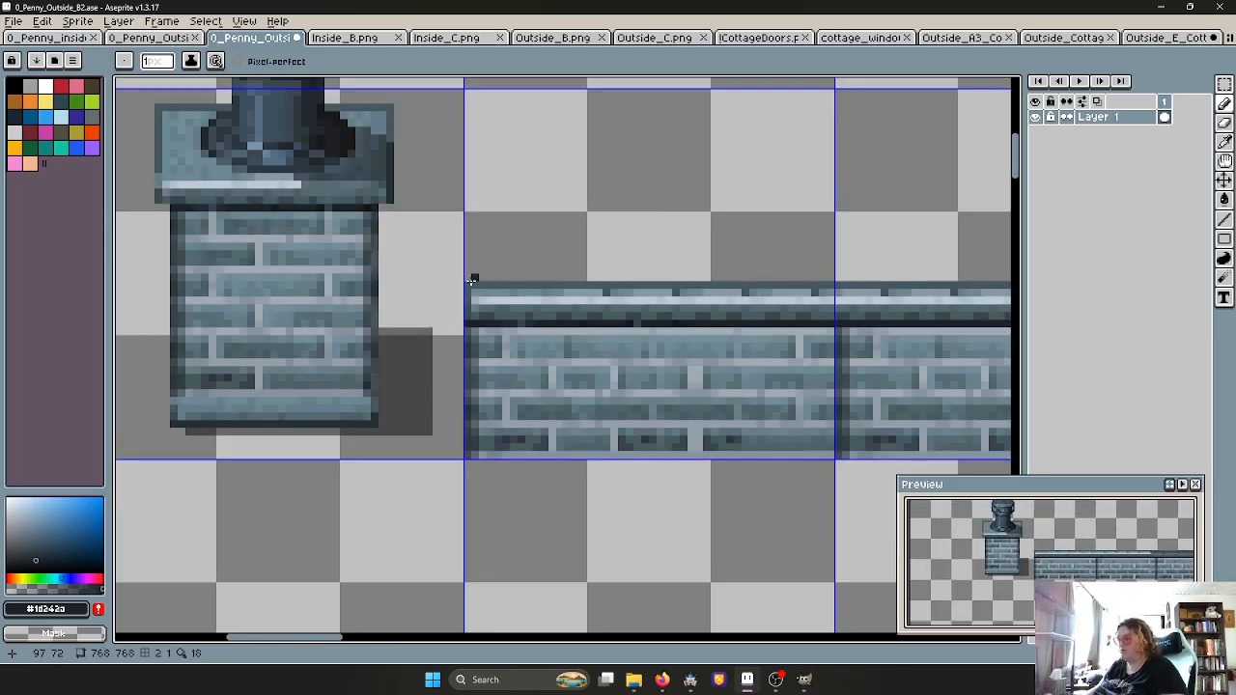
key("i")
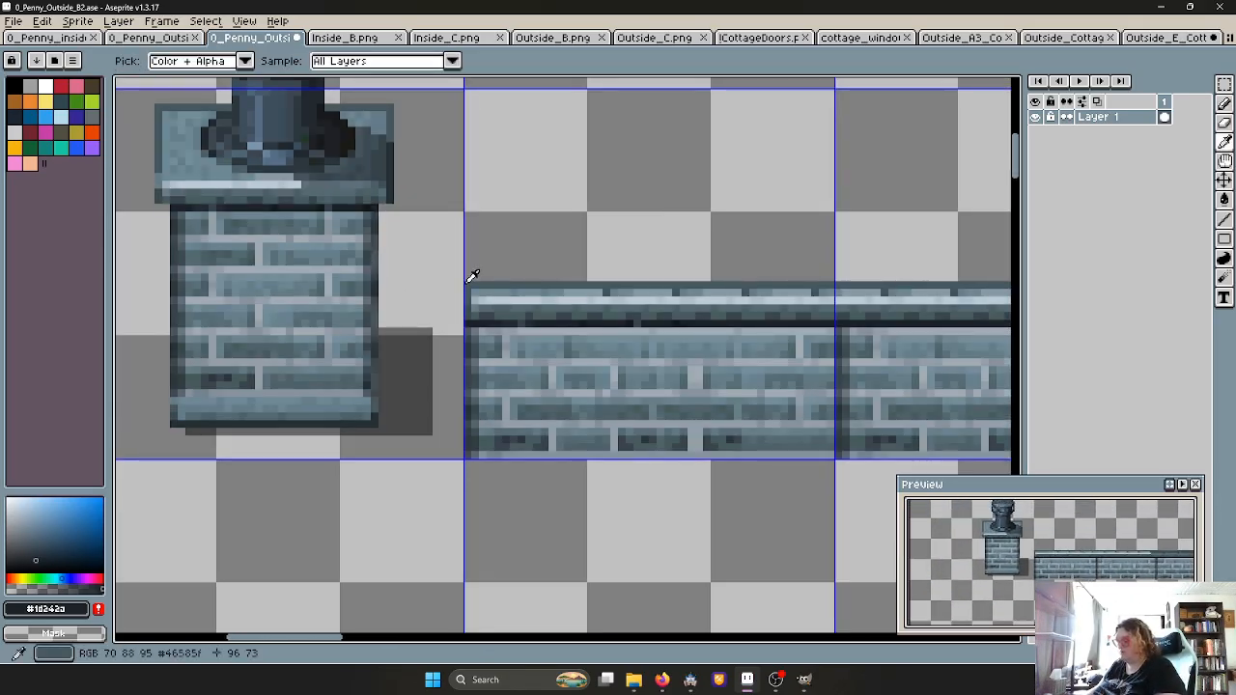
key("m")
left_click_drag(468, 284, 523, 330)
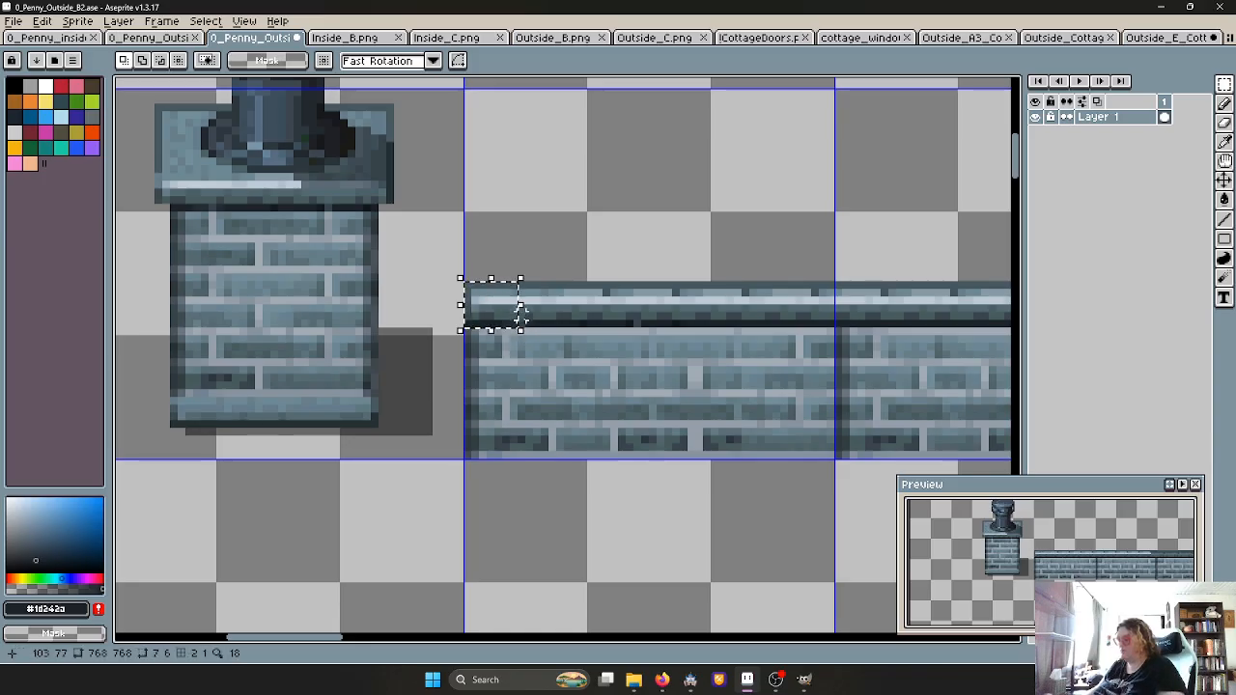
scroll(552, 316, "down", 1)
middle_click_drag(728, 322, 146, 293)
scroll(641, 283, "up", 2)
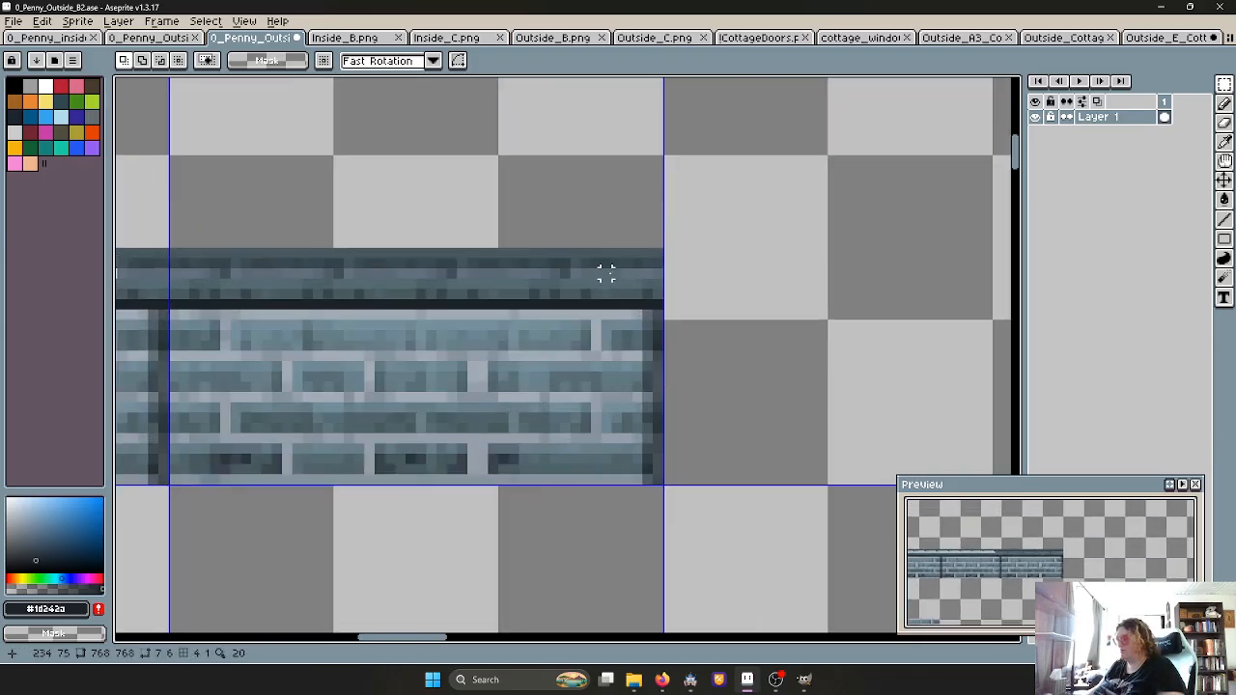
left_click_drag(526, 247, 604, 312)
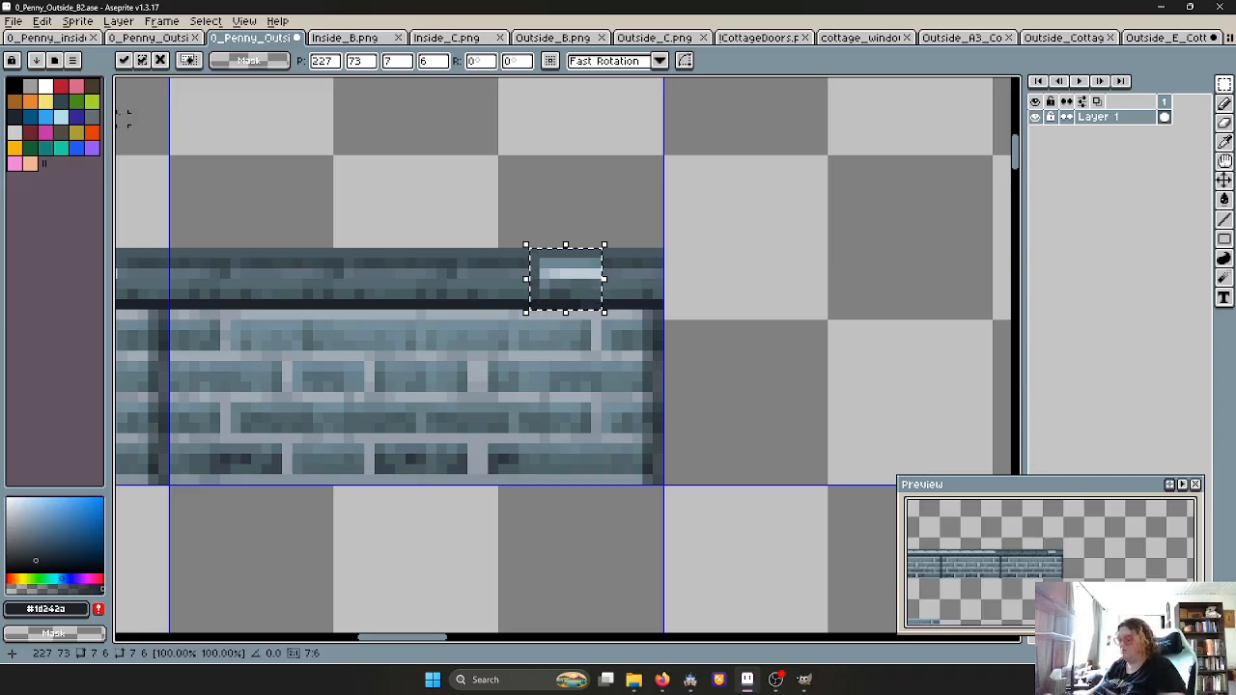
left_click(41, 20)
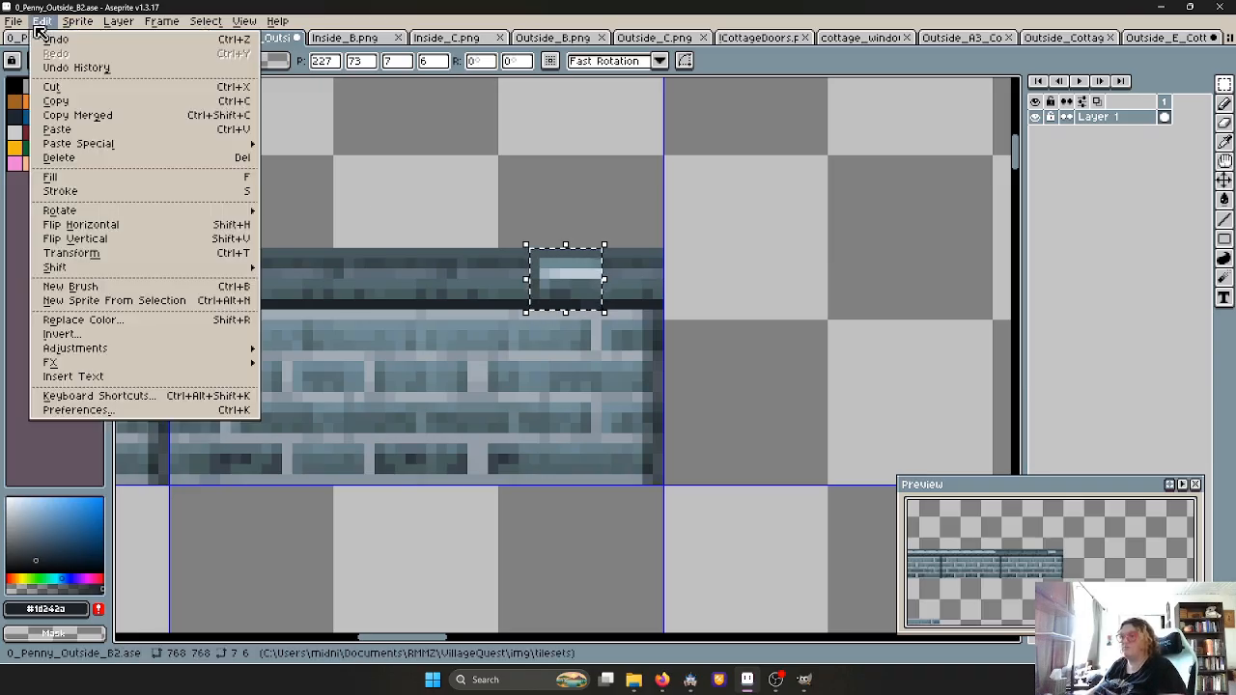
left_click(124, 225)
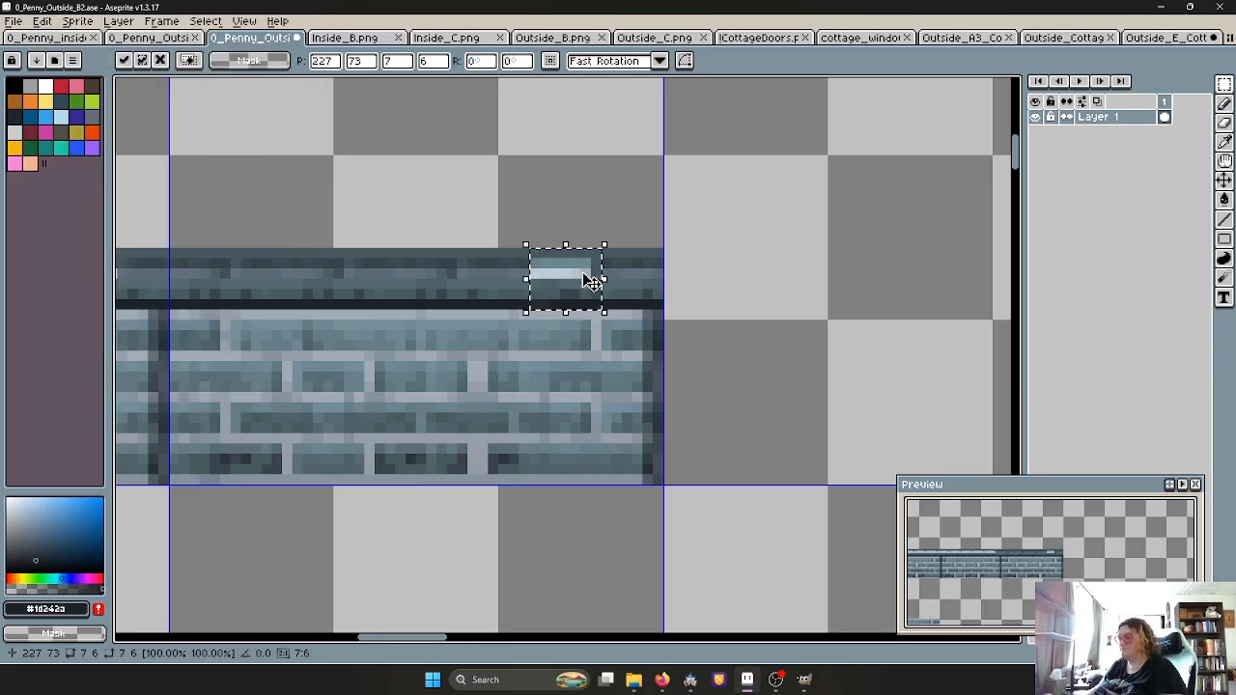
left_click_drag(586, 276, 644, 281)
left_click(750, 292)
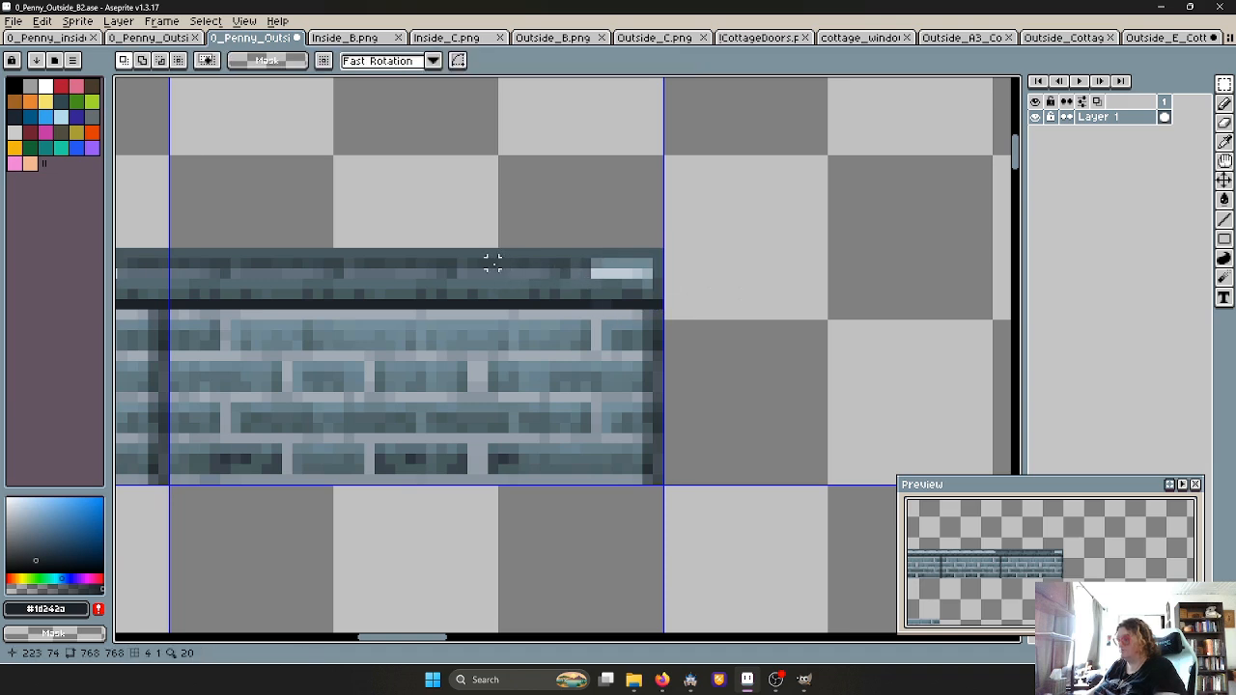
Cover the light highlight in the third tile's end piece with a copy of the adjacent dark trim pixels
left_click_drag(492, 257, 634, 278)
left_click(744, 274)
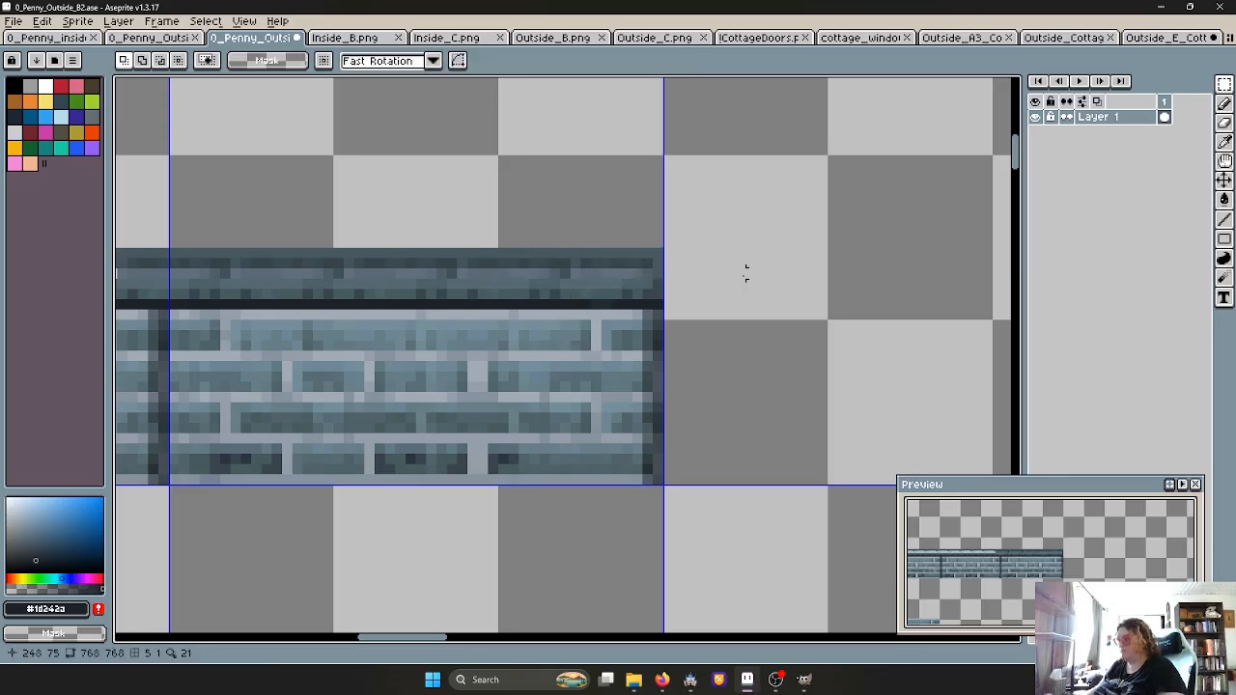
scroll(736, 278, "down", 5)
scroll(664, 284, "down", 2)
scroll(664, 284, "up", 5)
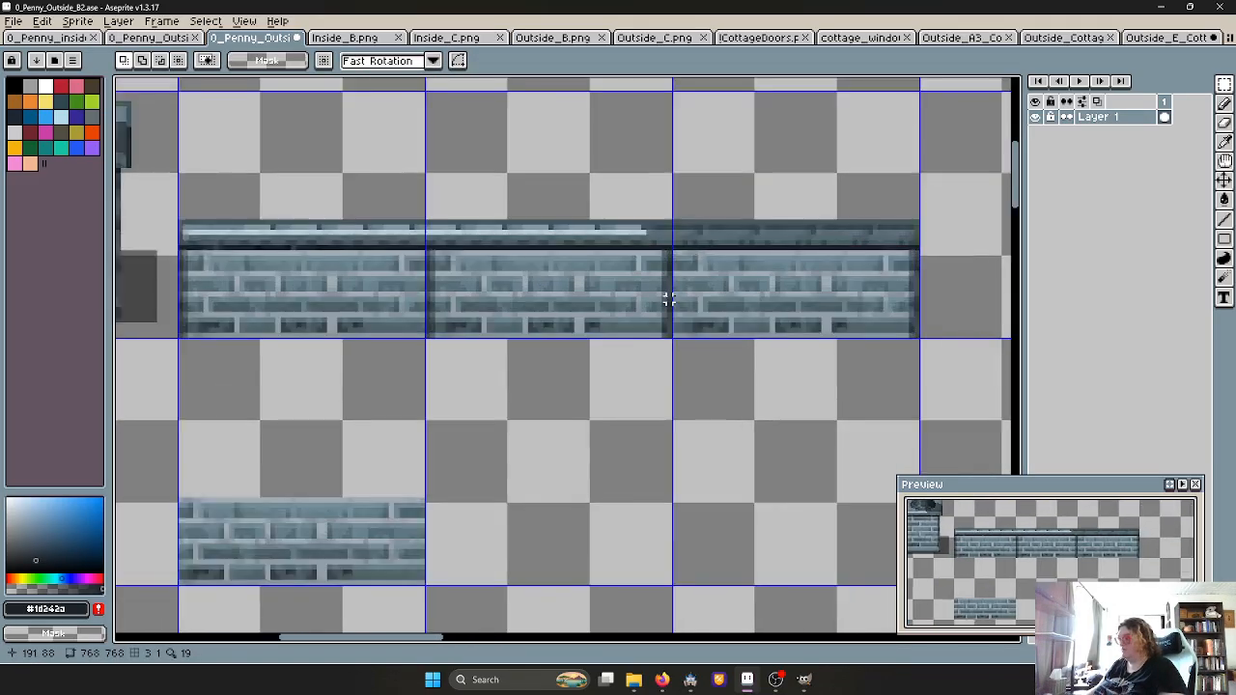
Copy a 57 by 1 px strip of the trim's light highlight and place it at X 188, Y 75 across the third tile
scroll(666, 272, "down", 3)
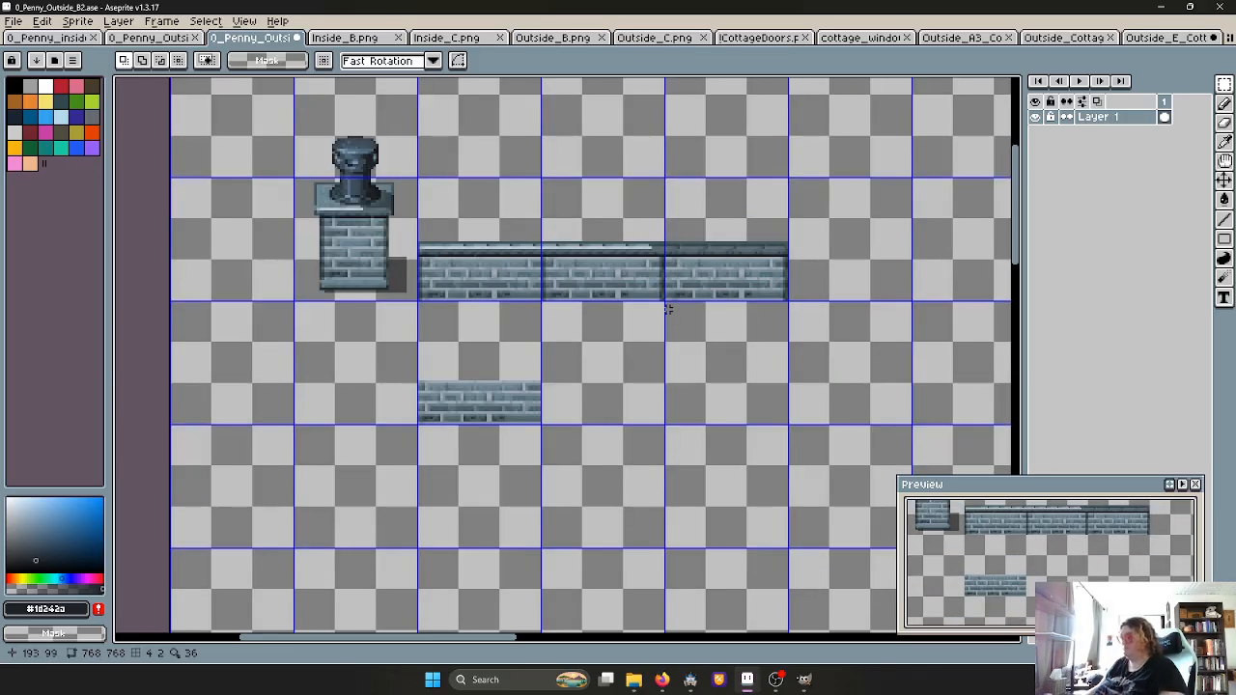
scroll(683, 284, "up", 2)
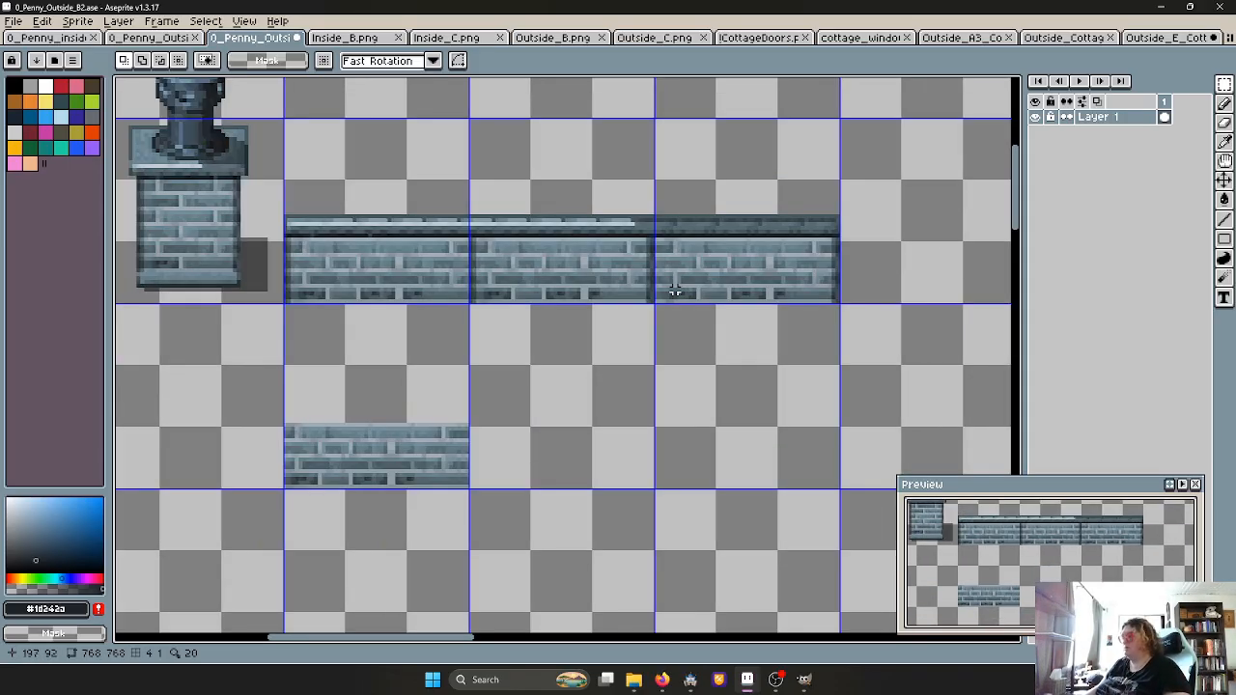
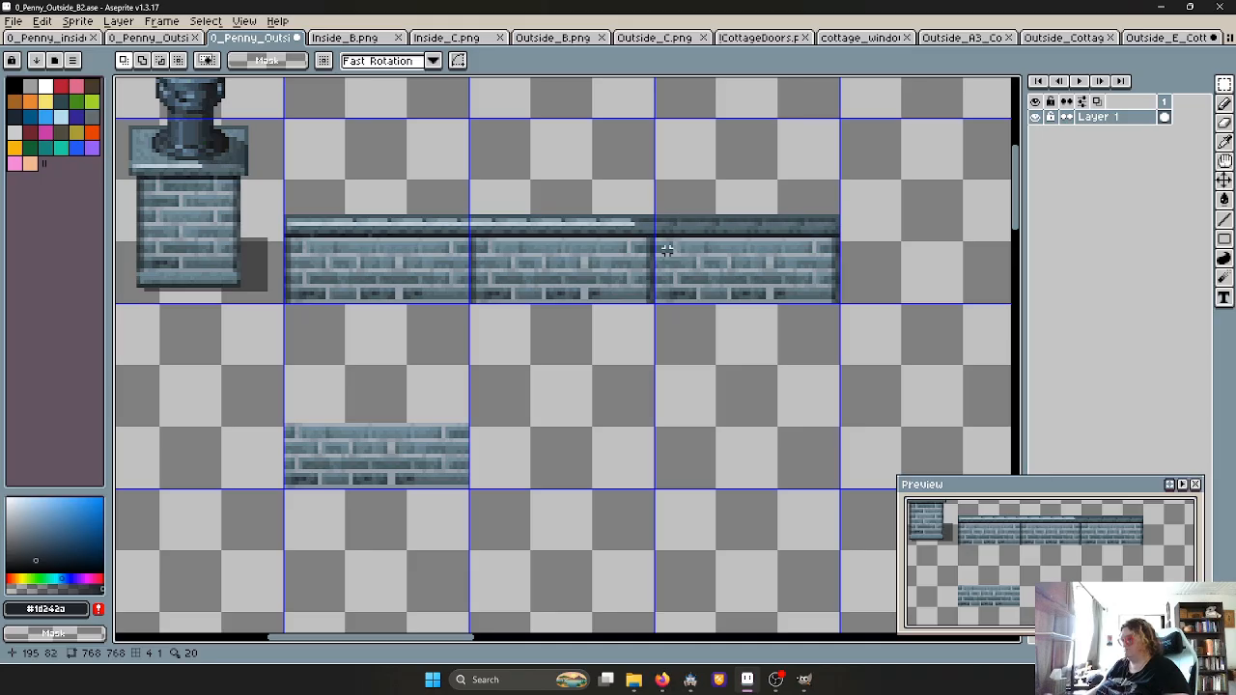
scroll(666, 249, "up", 2)
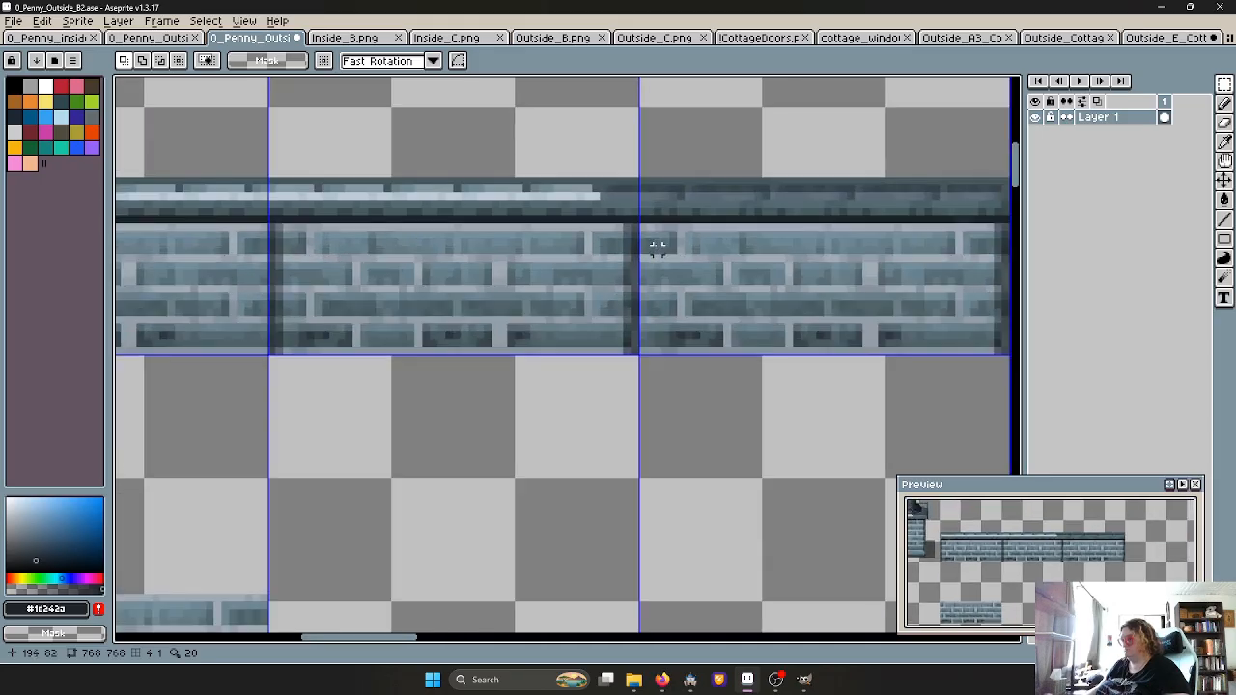
key("i")
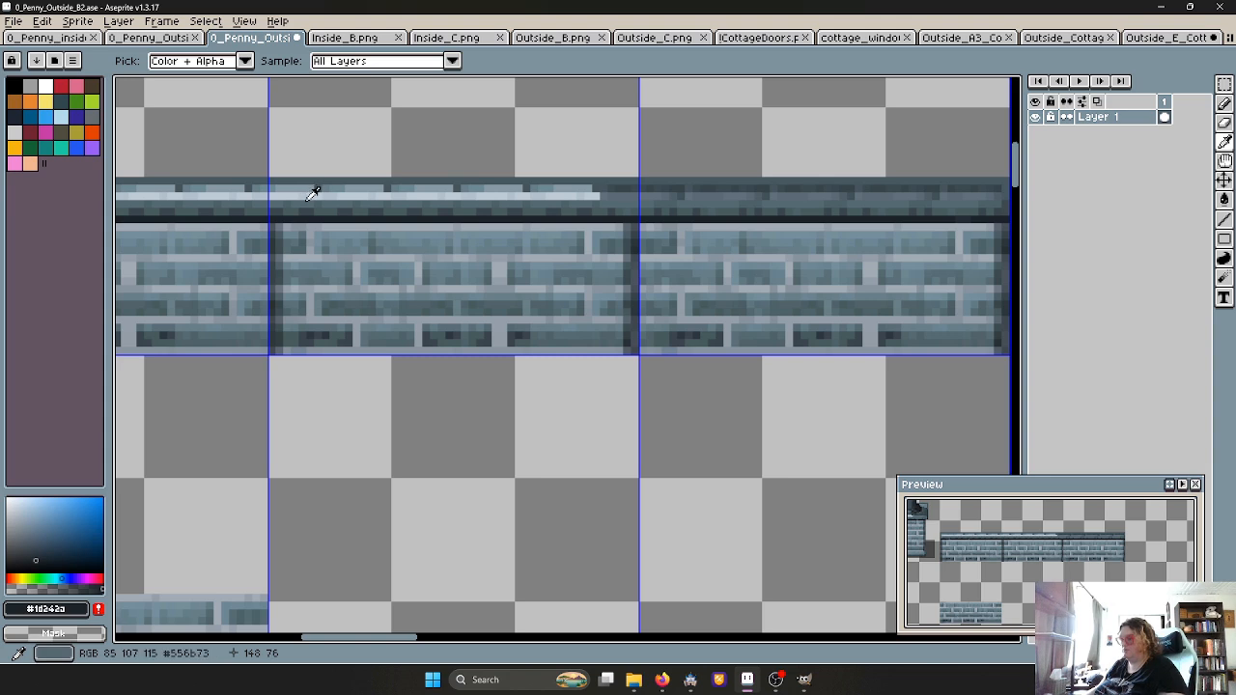
key("m")
scroll(378, 202, "down", 1)
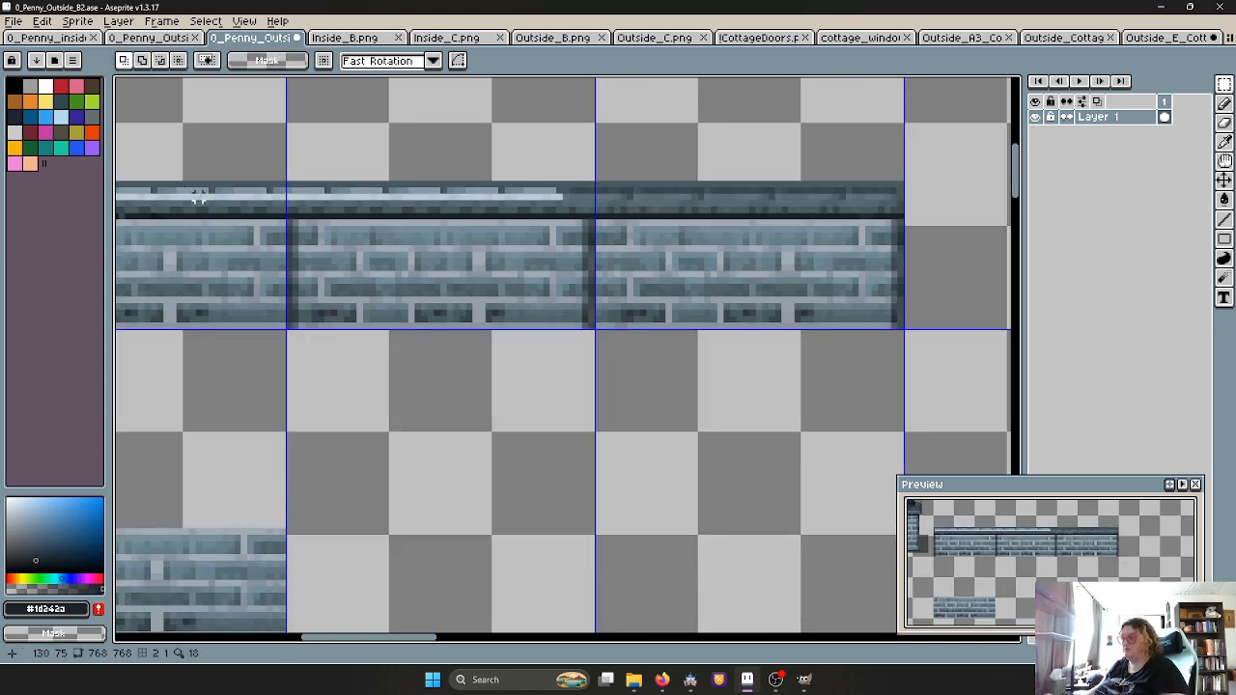
left_click_drag(197, 196, 560, 197)
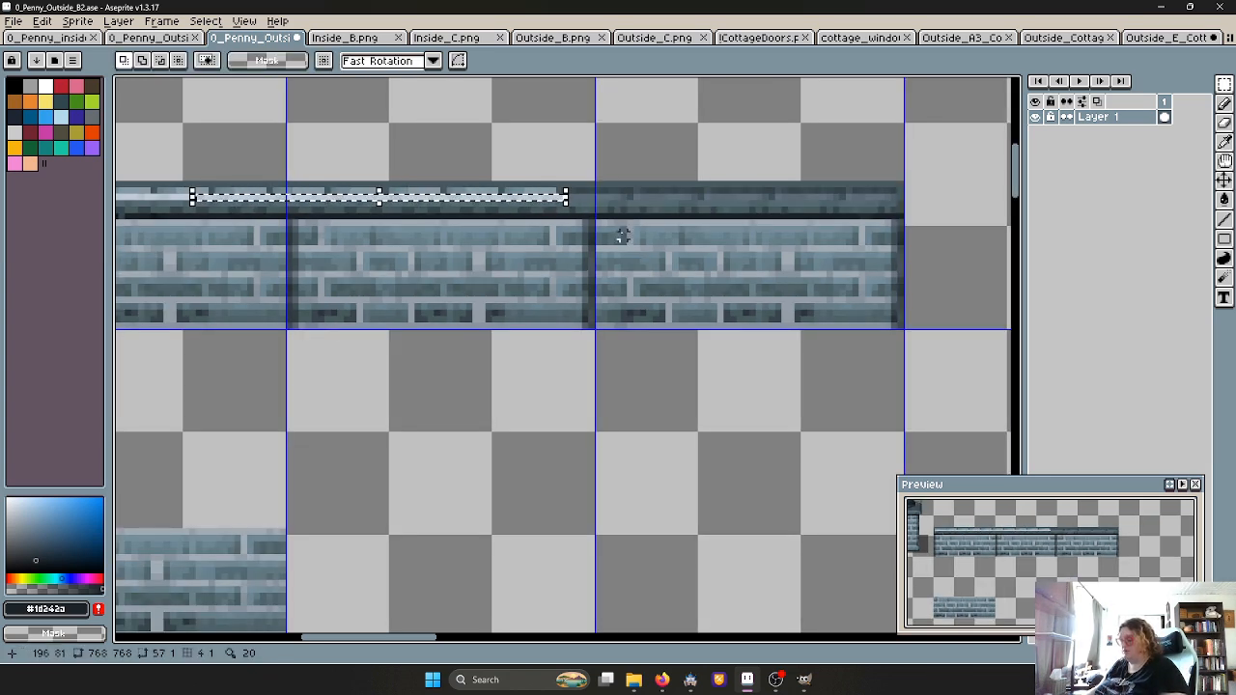
key("ctrl+c")
key("ctrl+v")
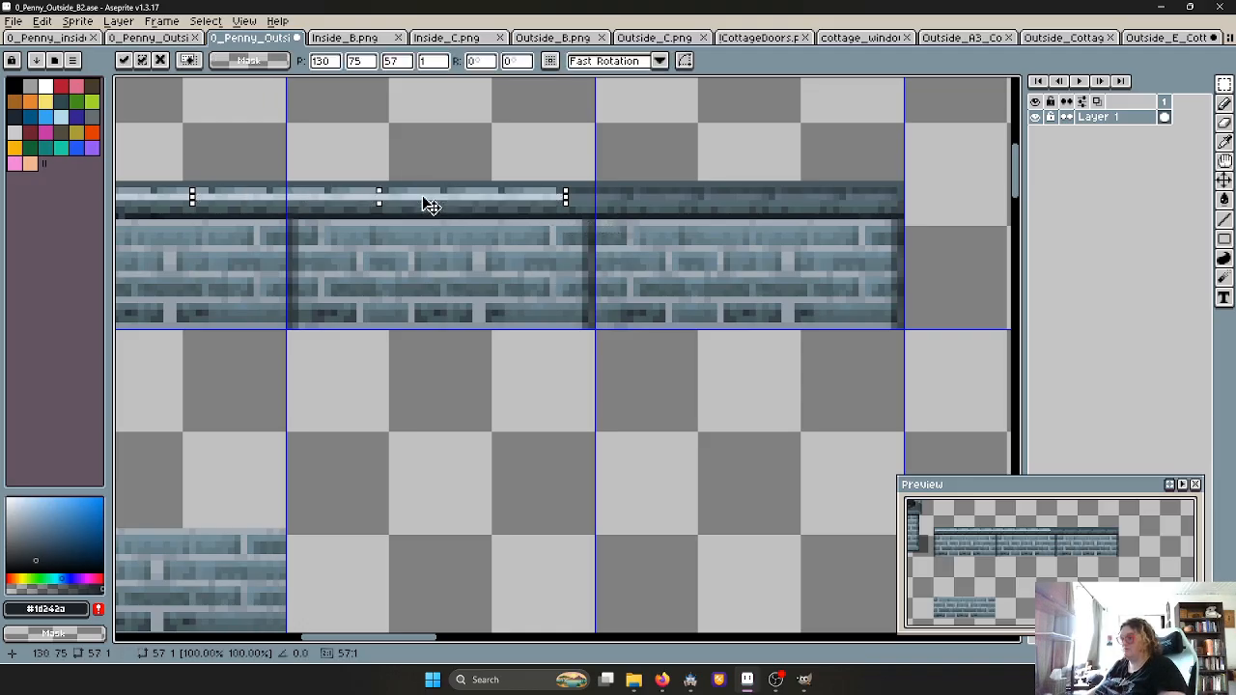
left_click_drag(428, 203, 797, 206)
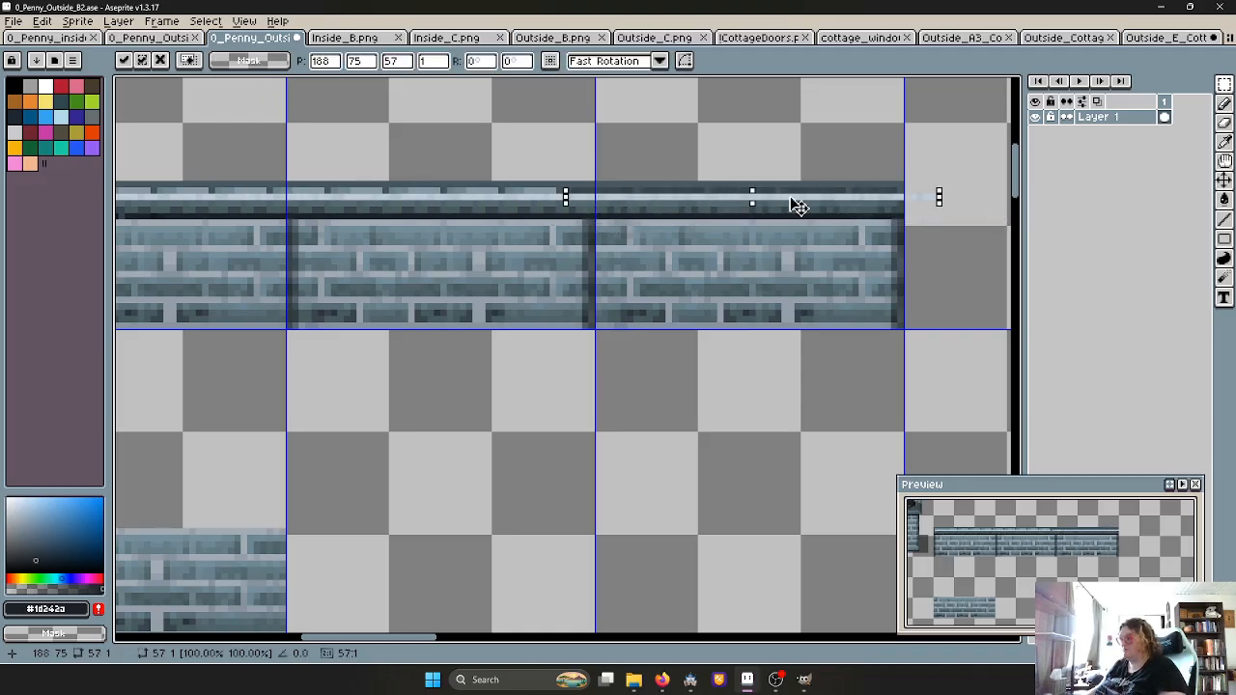
scroll(956, 203, "down", 3)
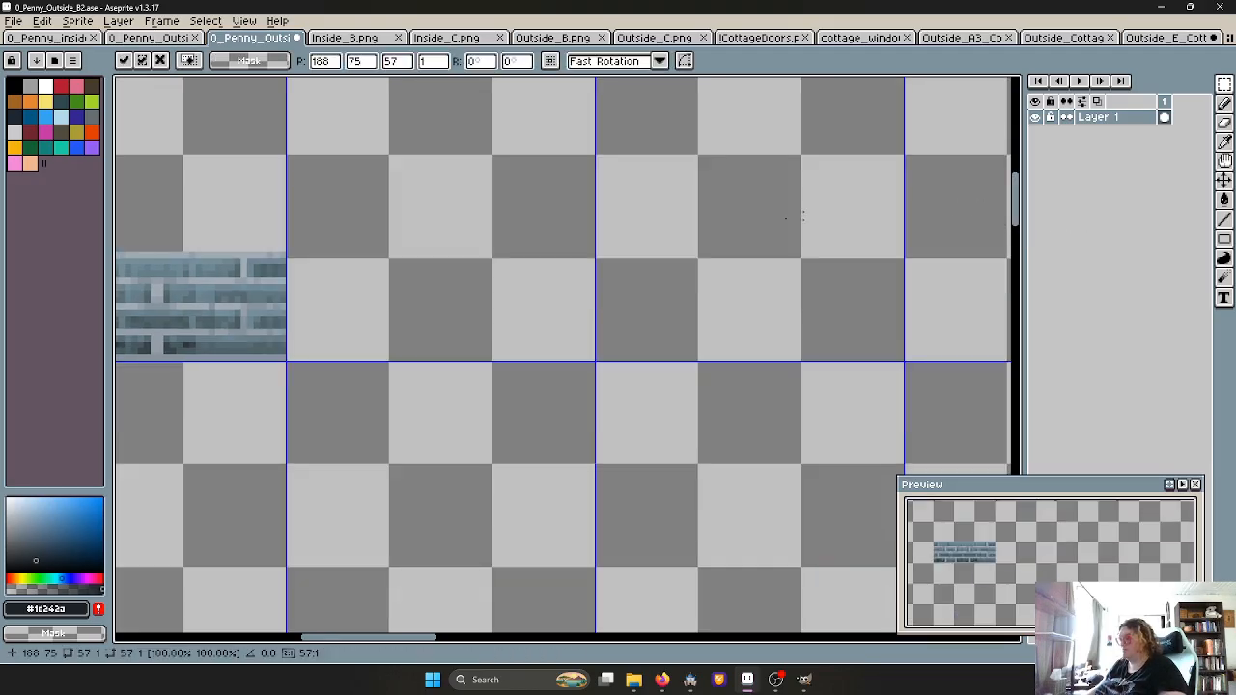
scroll(628, 243, "down", 1)
scroll(792, 231, "up", 2)
left_click_drag(1016, 199, 1016, 149)
scroll(877, 226, "down", 3)
middle_click_drag(966, 380, 780, 329)
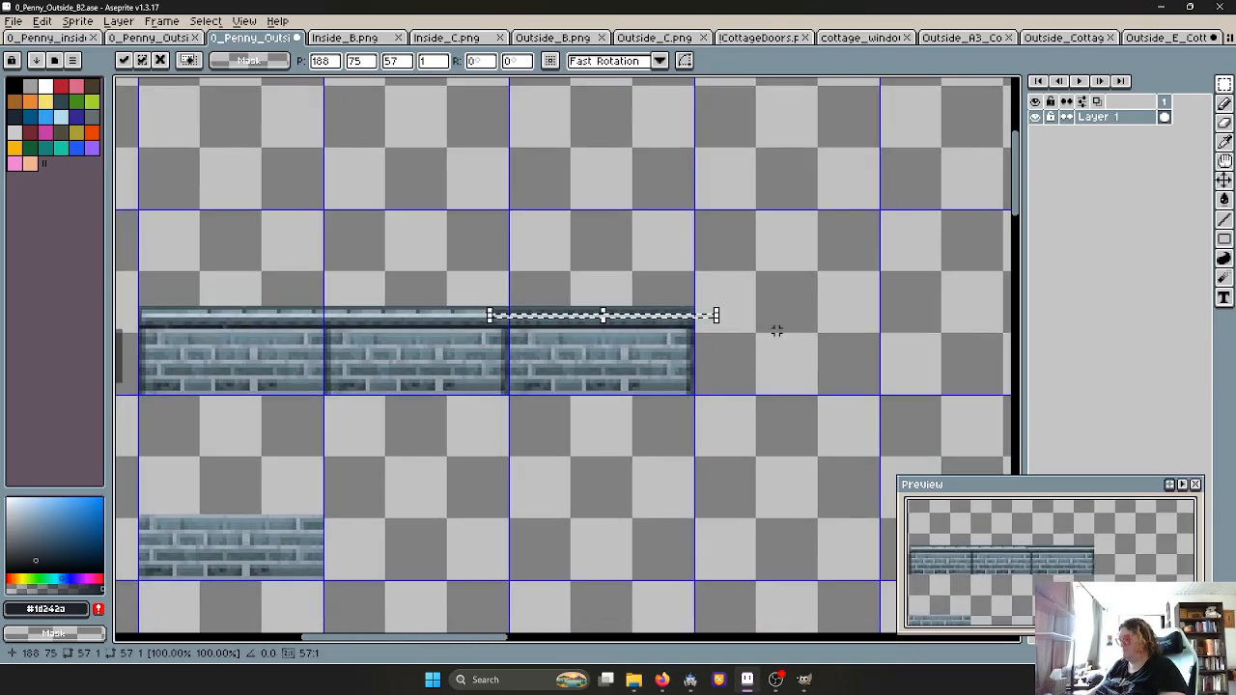
Delete the highlight pixels that overhang the third tile's outer edge
scroll(765, 322, "up", 3)
scroll(670, 306, "up", 2)
left_click(656, 265)
left_click_drag(567, 286, 698, 337)
key("Delete")
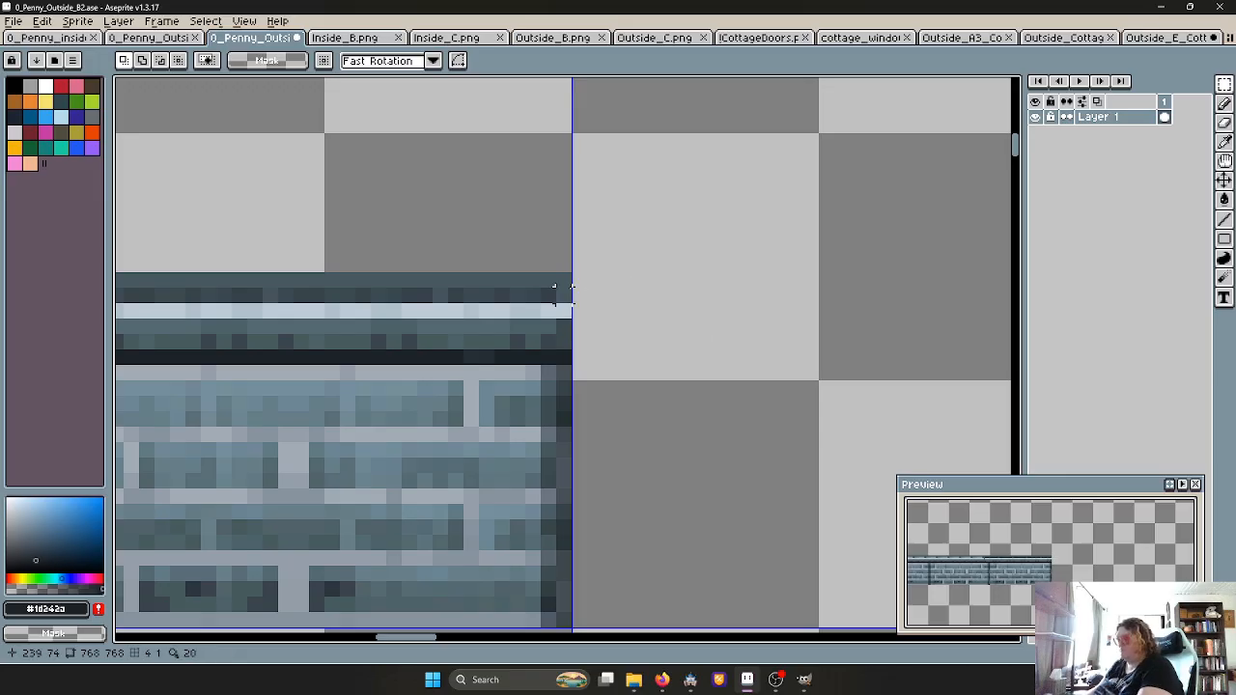
Sample the trim's outline colour and paint it over the highlight's end pixel at X 239, Y 75
key("i")
left_click(568, 292)
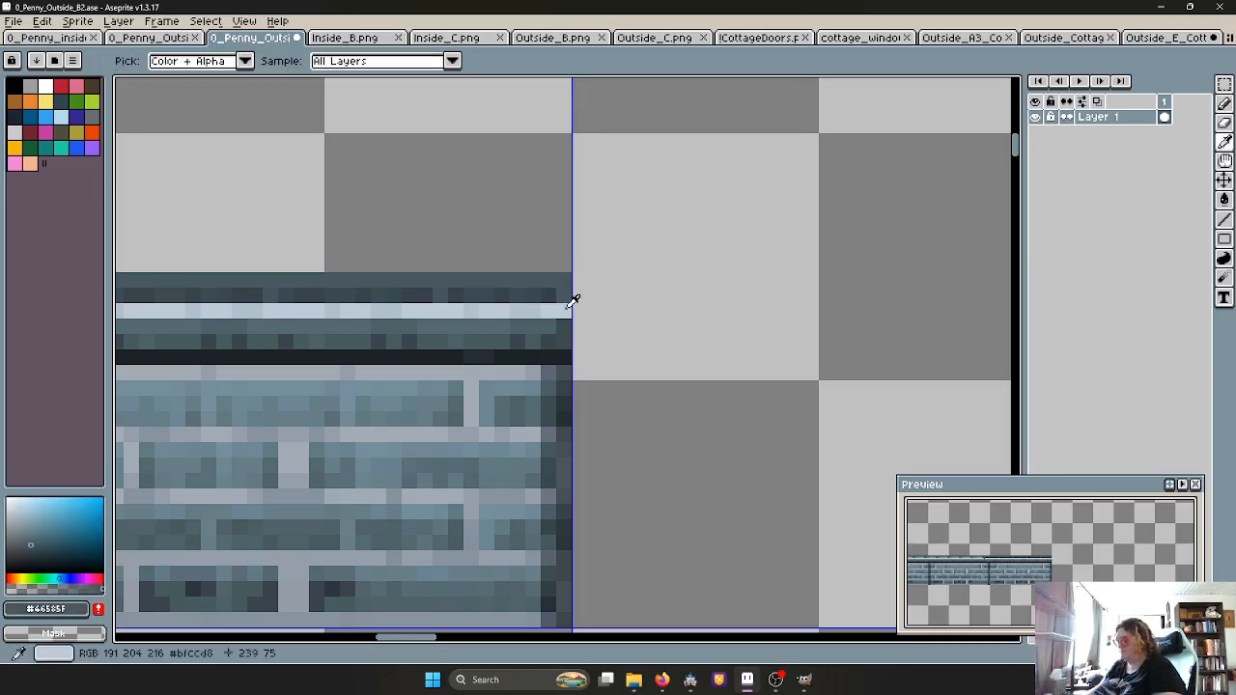
key("b")
left_click(565, 315)
scroll(563, 324, "down", 3)
middle_click_drag(562, 324, 894, 279)
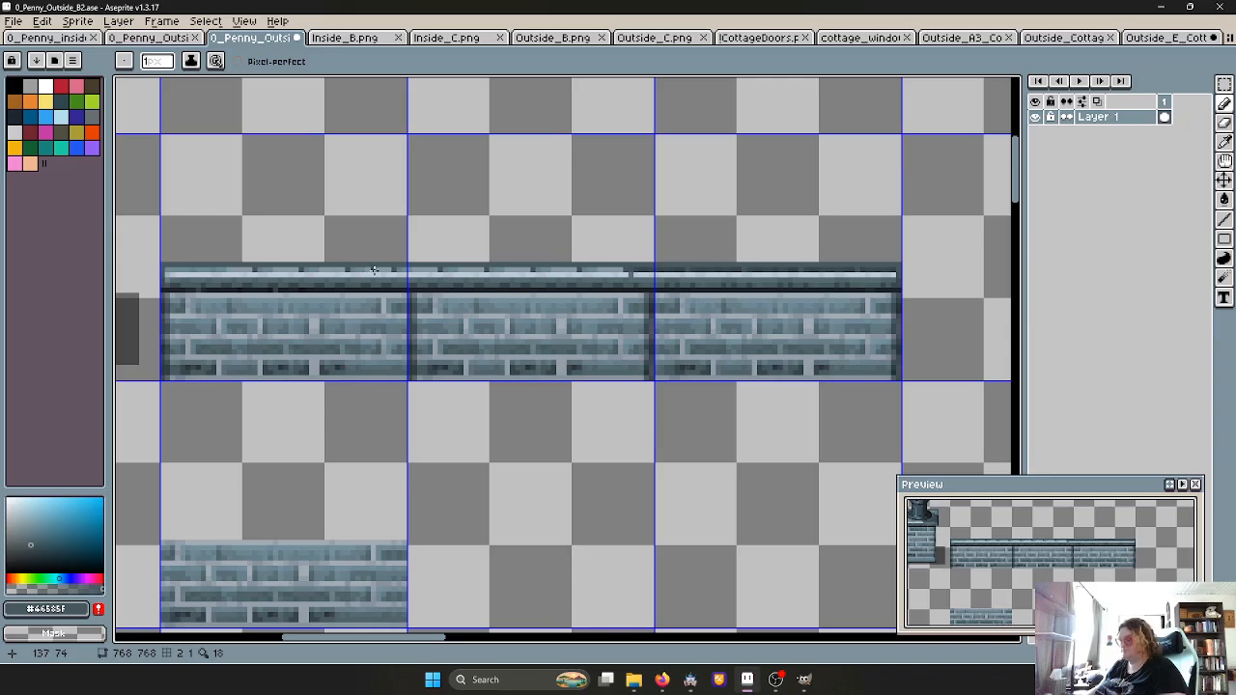
Duplicate the trim section starting at X 136, Y 73 over the third tile's darker trim, continuing the brick pattern
key("m")
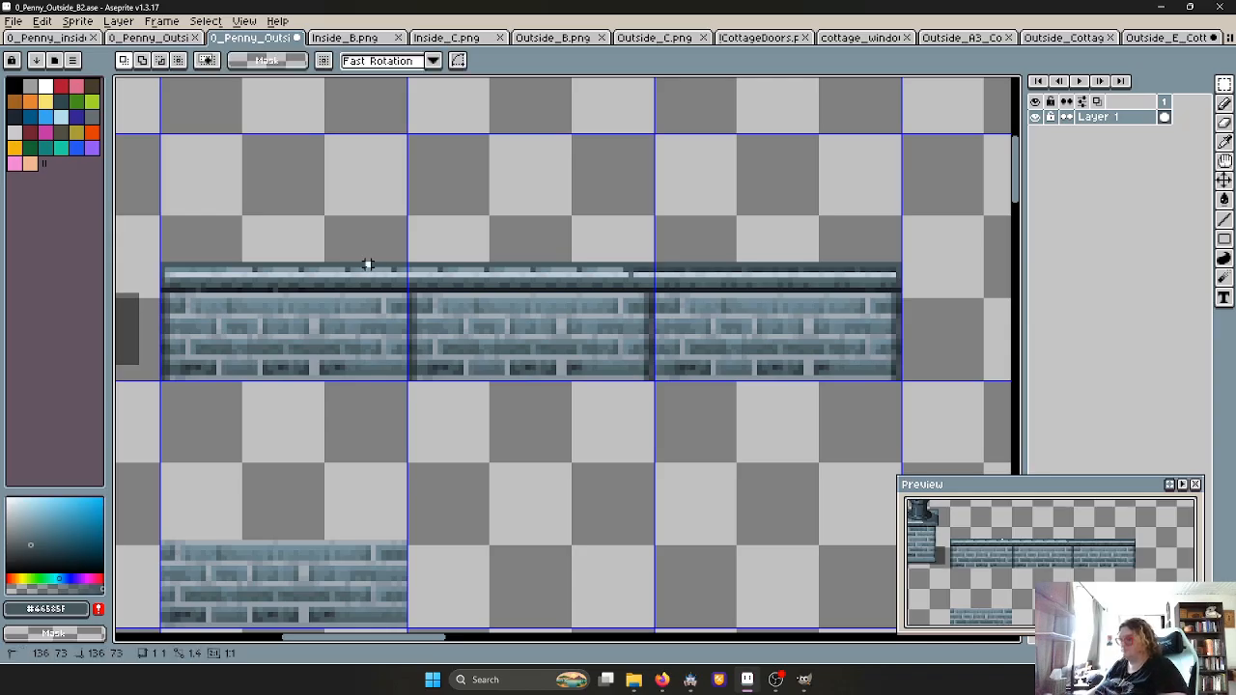
left_click_drag(367, 264, 627, 290)
left_click_drag(518, 281, 771, 281)
middle_click_drag(920, 297, 687, 301)
scroll(713, 289, "up", 4)
left_click(664, 294)
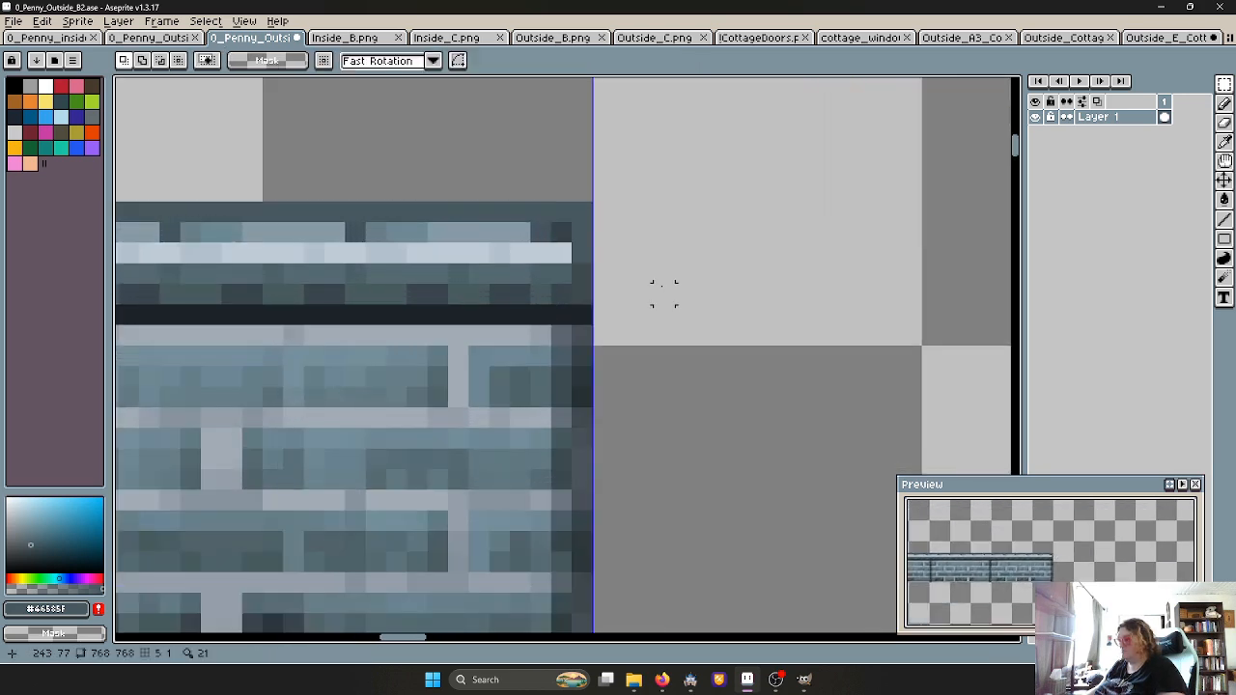
Place a 3 by 1 px piece of the trim's light brick row at X 237, Y 74, and repaint its edge pixel in the outline colour
scroll(606, 280, "down", 2)
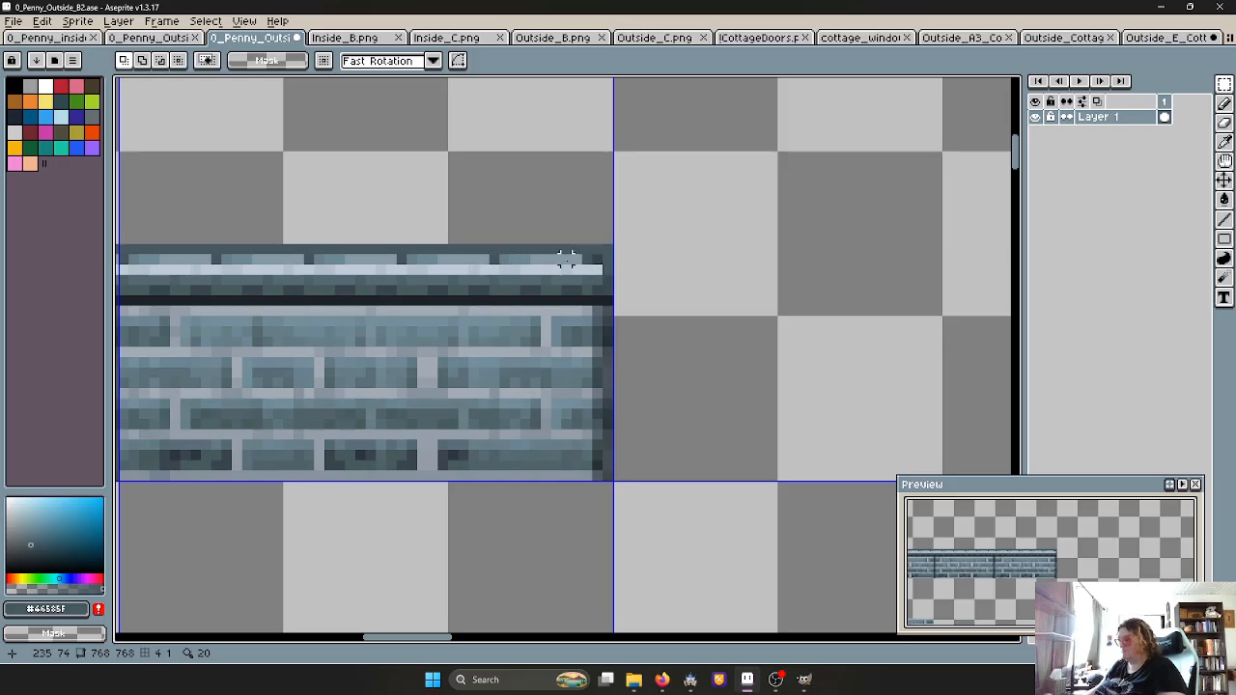
left_click_drag(493, 257, 618, 260)
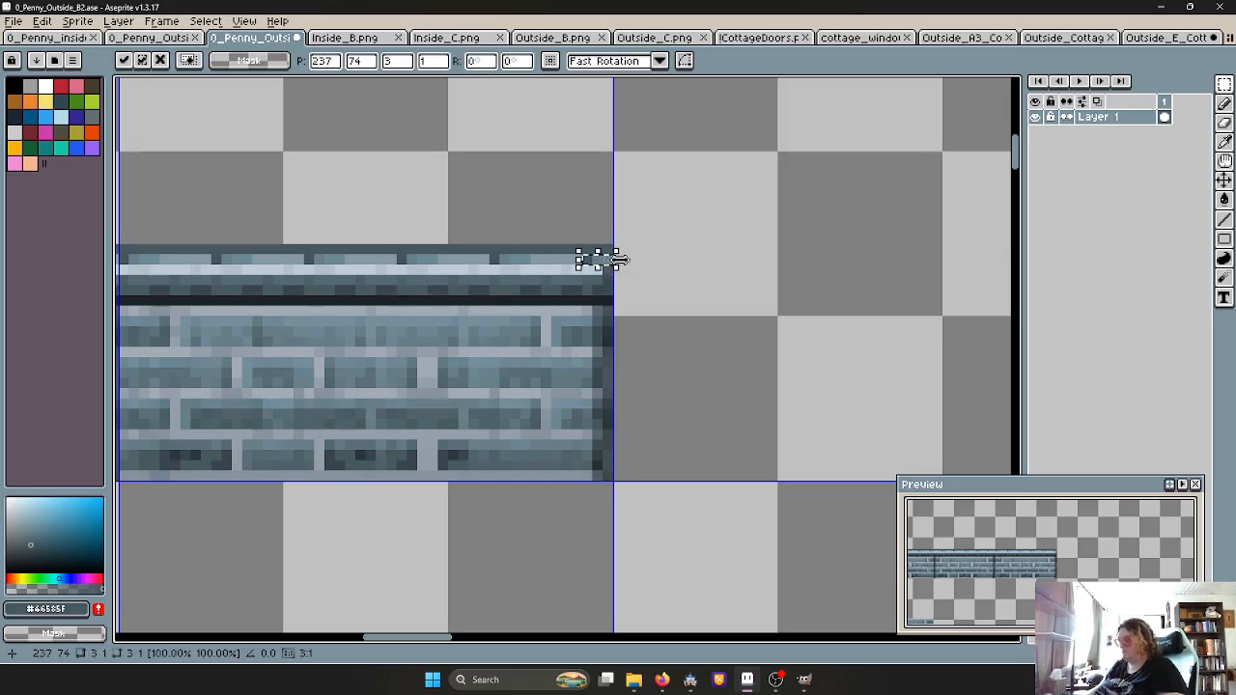
left_click(644, 270)
key("i")
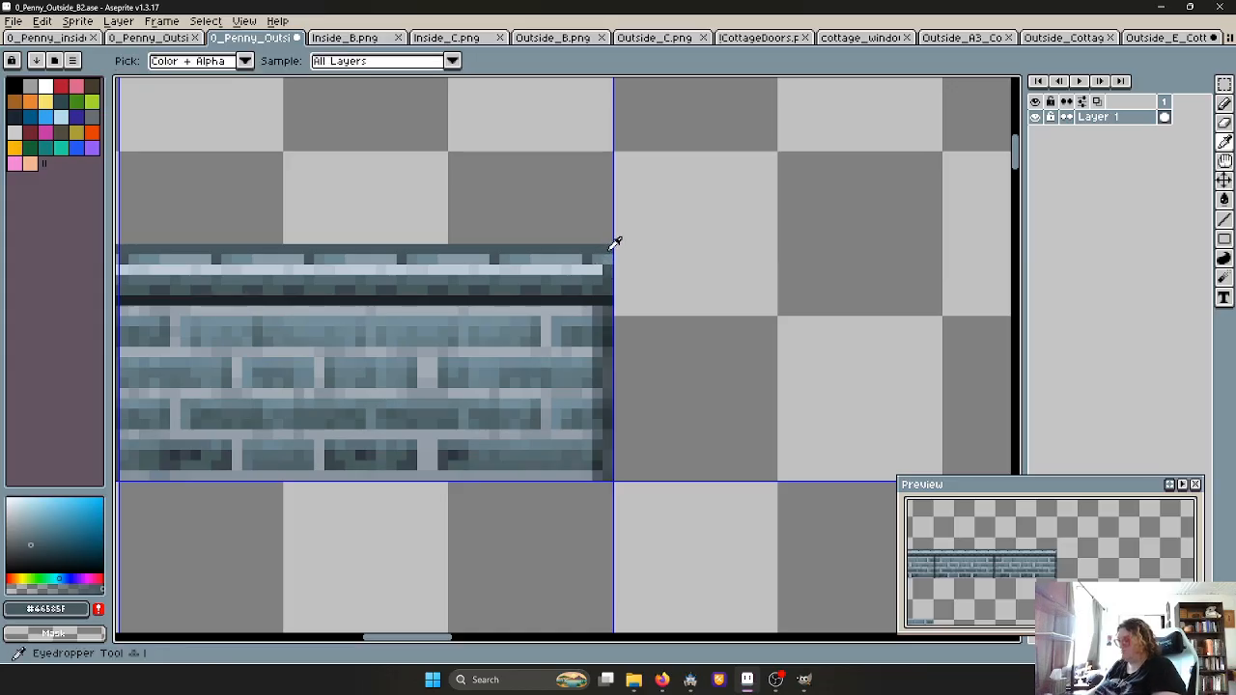
key("b")
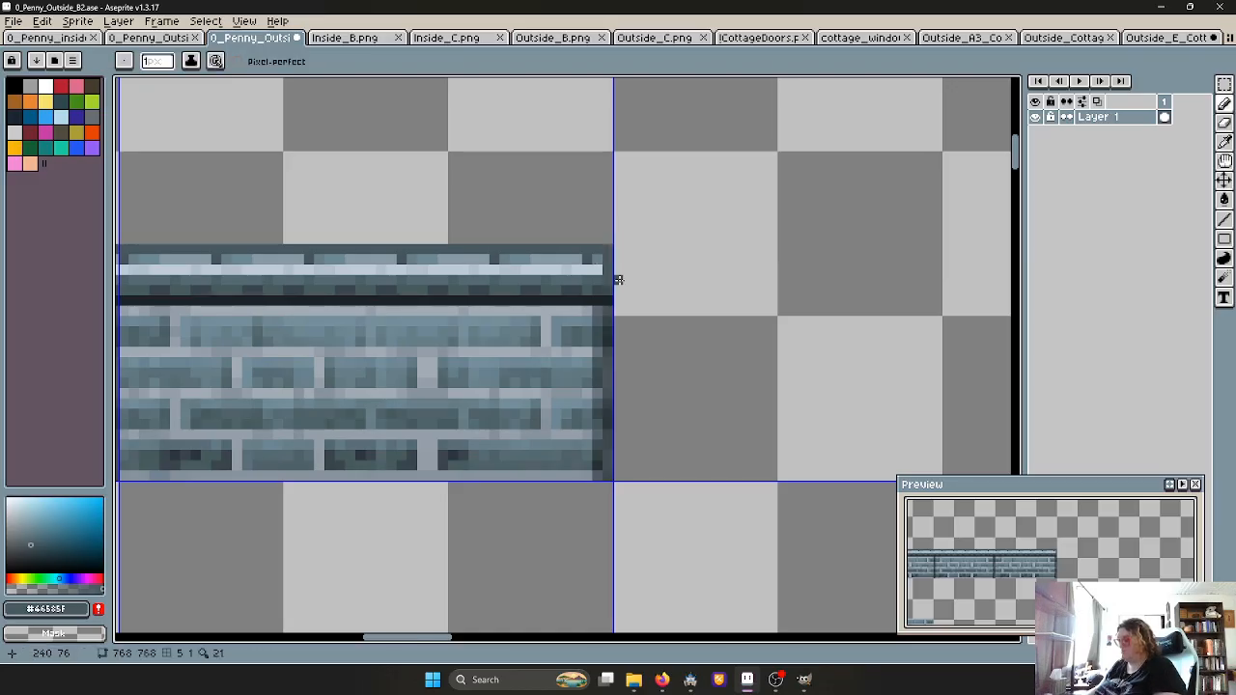
Move the whole 144 by 23 px trimmed brick row up to X 96, Y 69, then deselect it
scroll(610, 286, "down", 5)
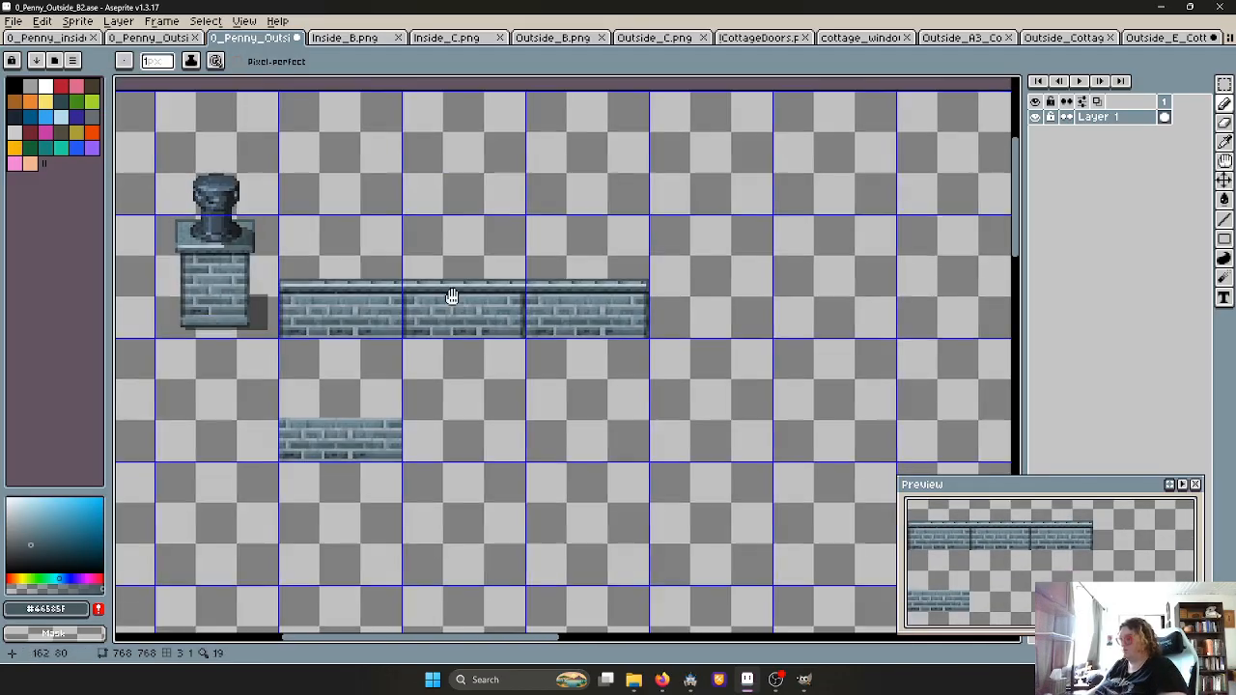
middle_click_drag(450, 295, 529, 309)
scroll(529, 309, "up", 1)
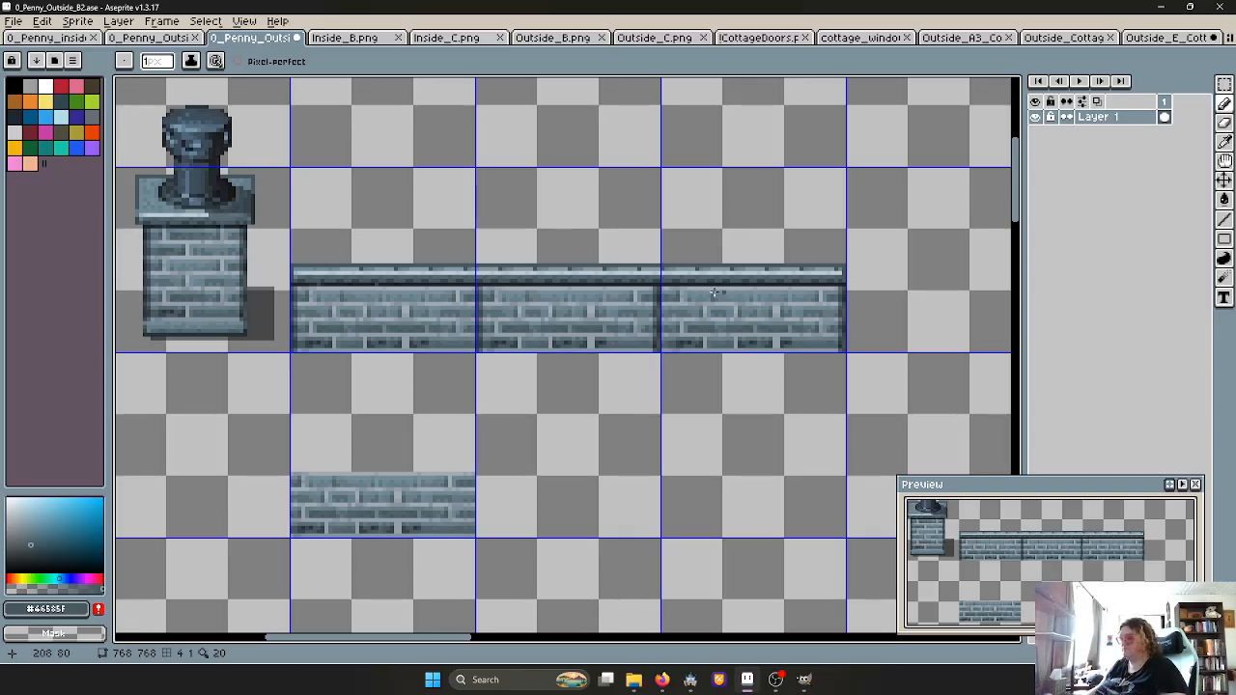
scroll(338, 276, "up", 3)
scroll(319, 272, "down", 3)
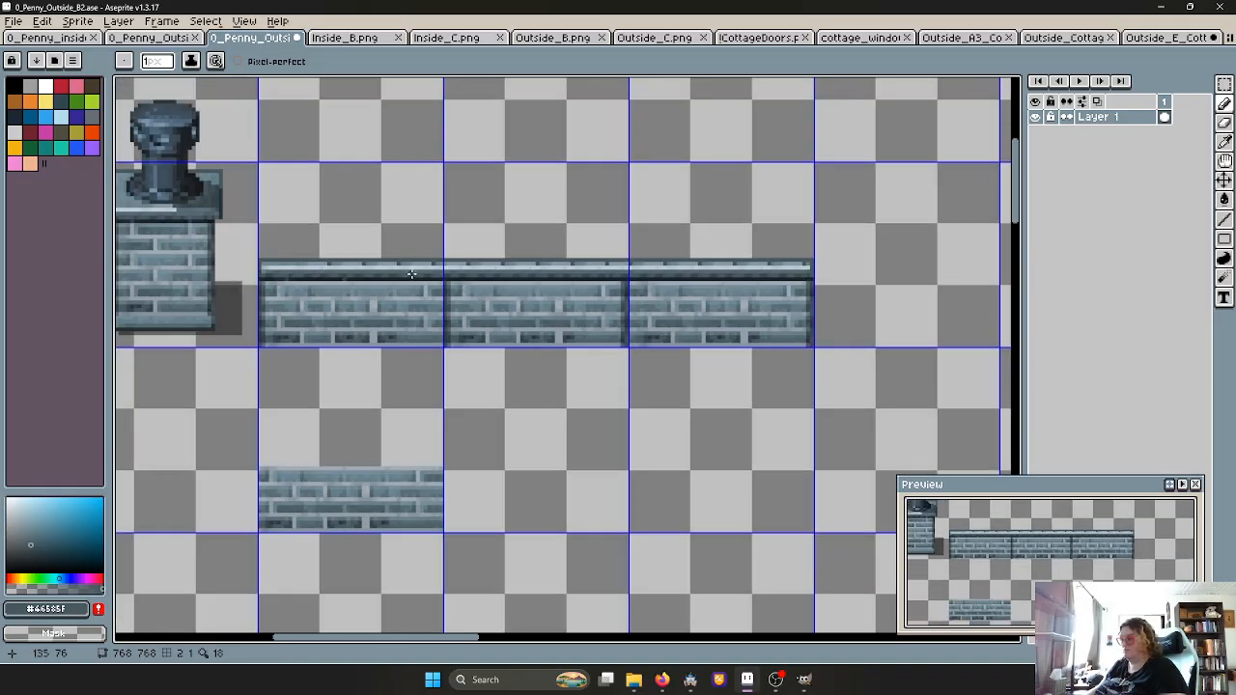
middle_click_drag(313, 297, 378, 249)
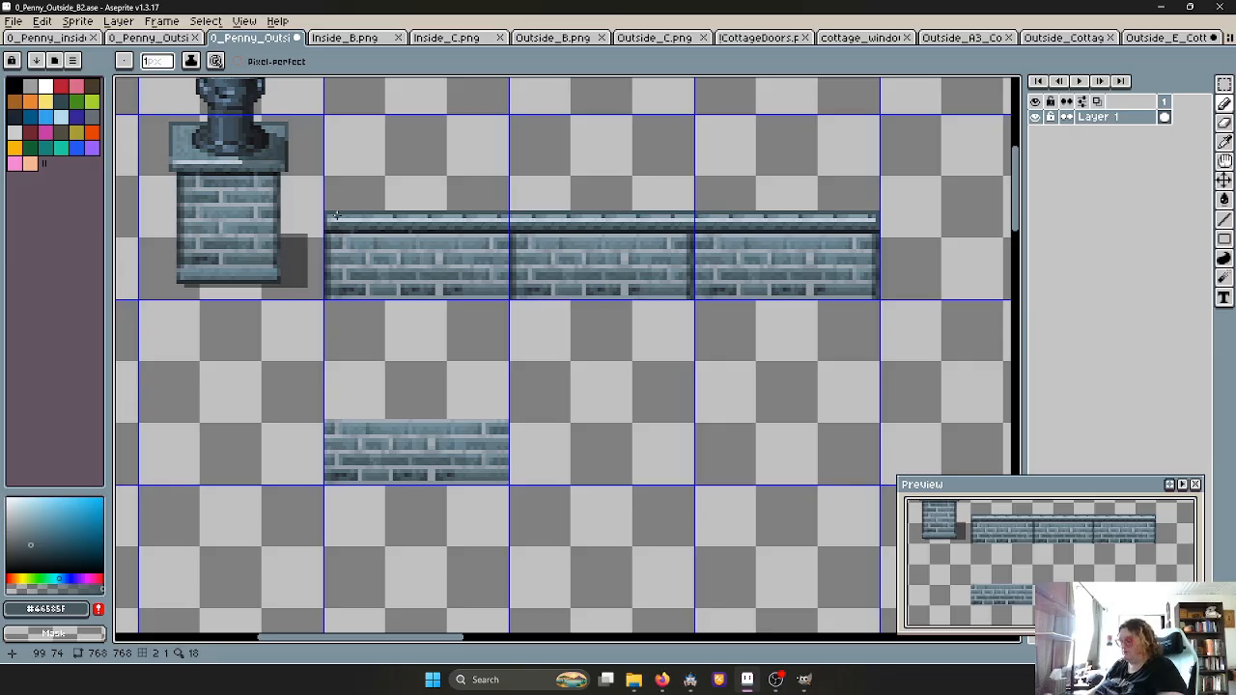
key("m")
left_click_drag(325, 212, 876, 297)
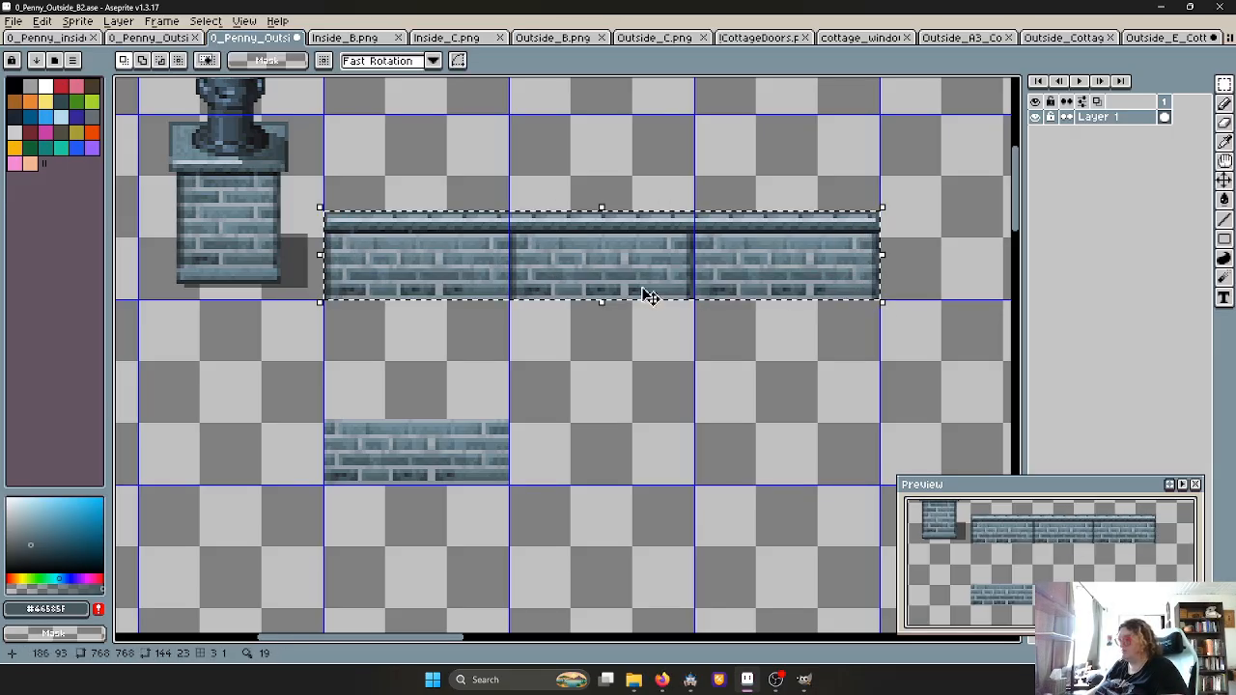
scroll(435, 269, "up", 1)
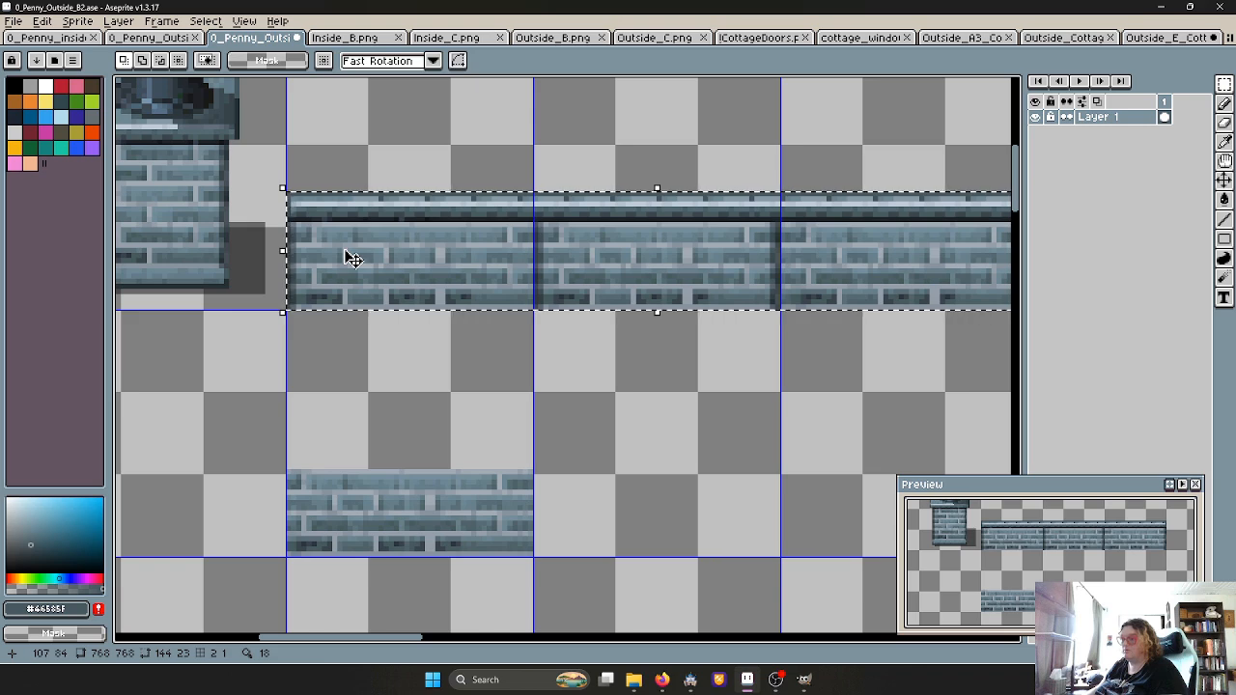
mouse_move(347, 257)
left_mouse_down()
mouse_move(346, 232)
mouse_move(356, 236)
mouse_move(331, 242)
left_mouse_up()
scroll(331, 243, "down", 1)
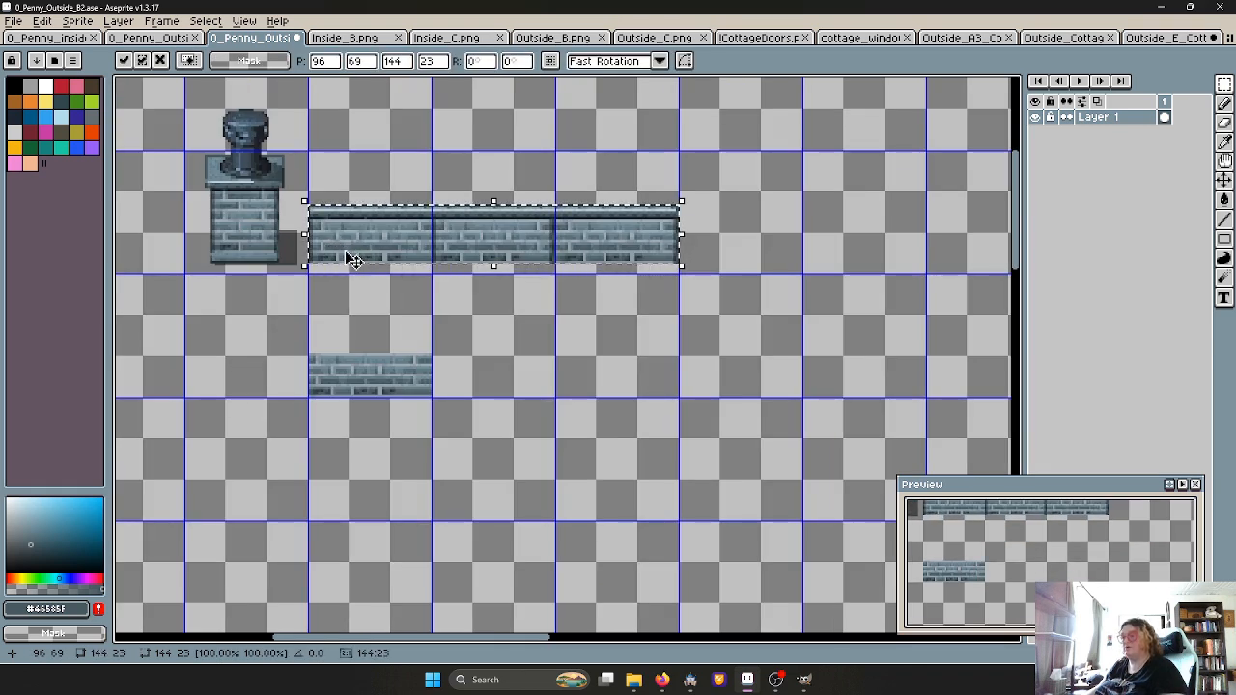
scroll(348, 286, "up", 2)
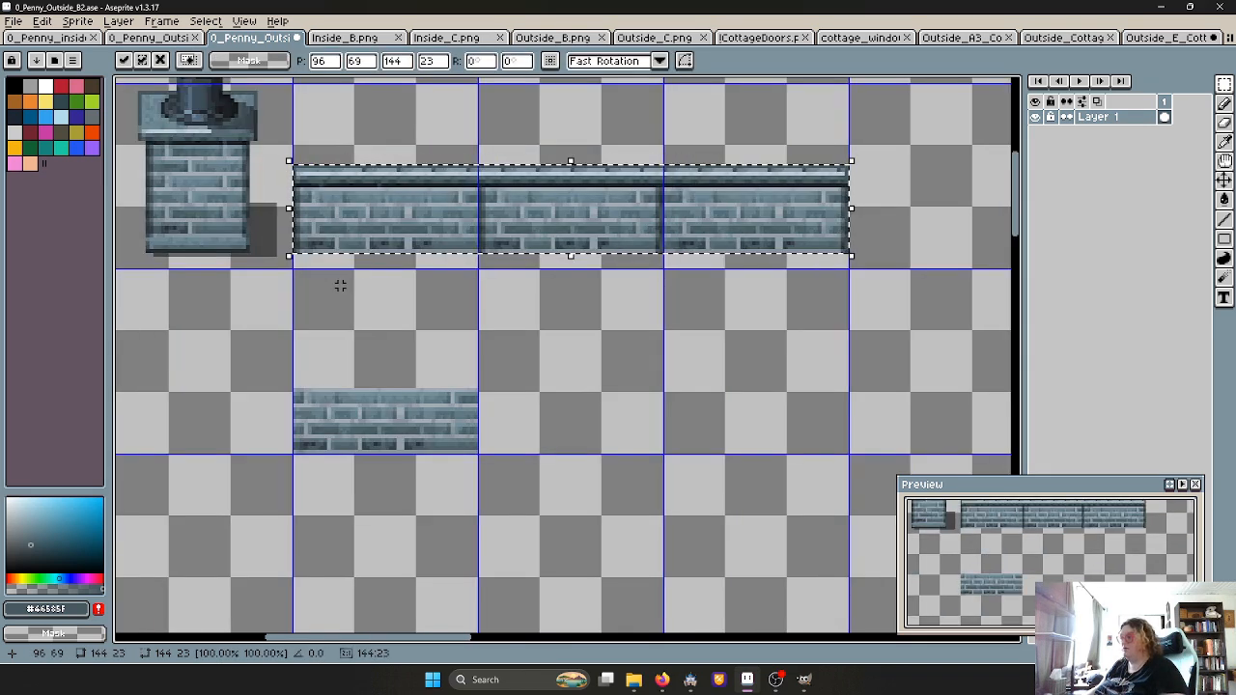
key("ctrl+d")
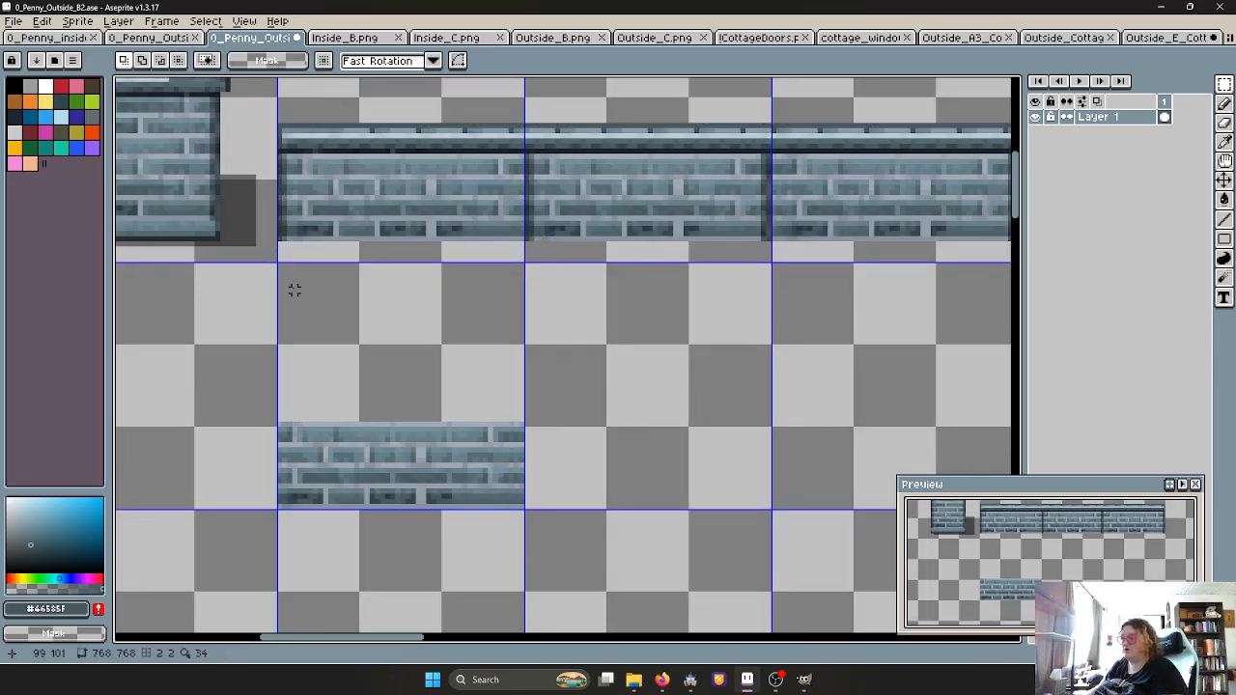
scroll(340, 286, "down", 2)
middle_click_drag(345, 349, 426, 421)
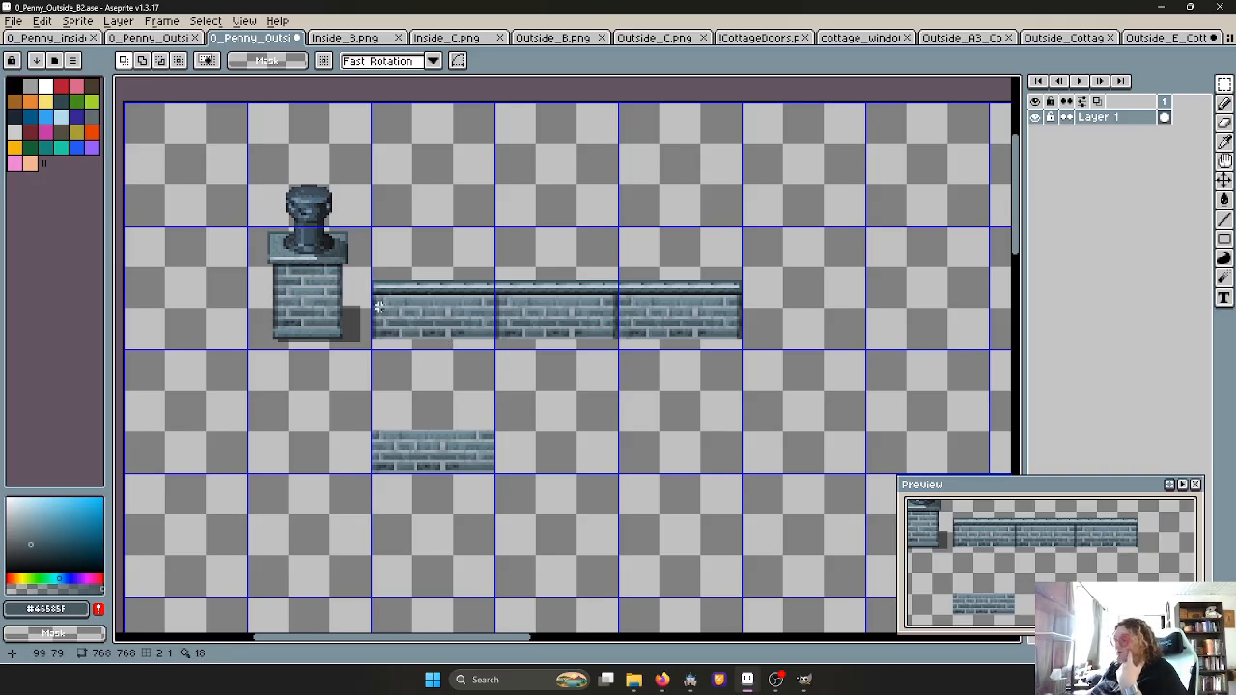
scroll(378, 306, "up", 2)
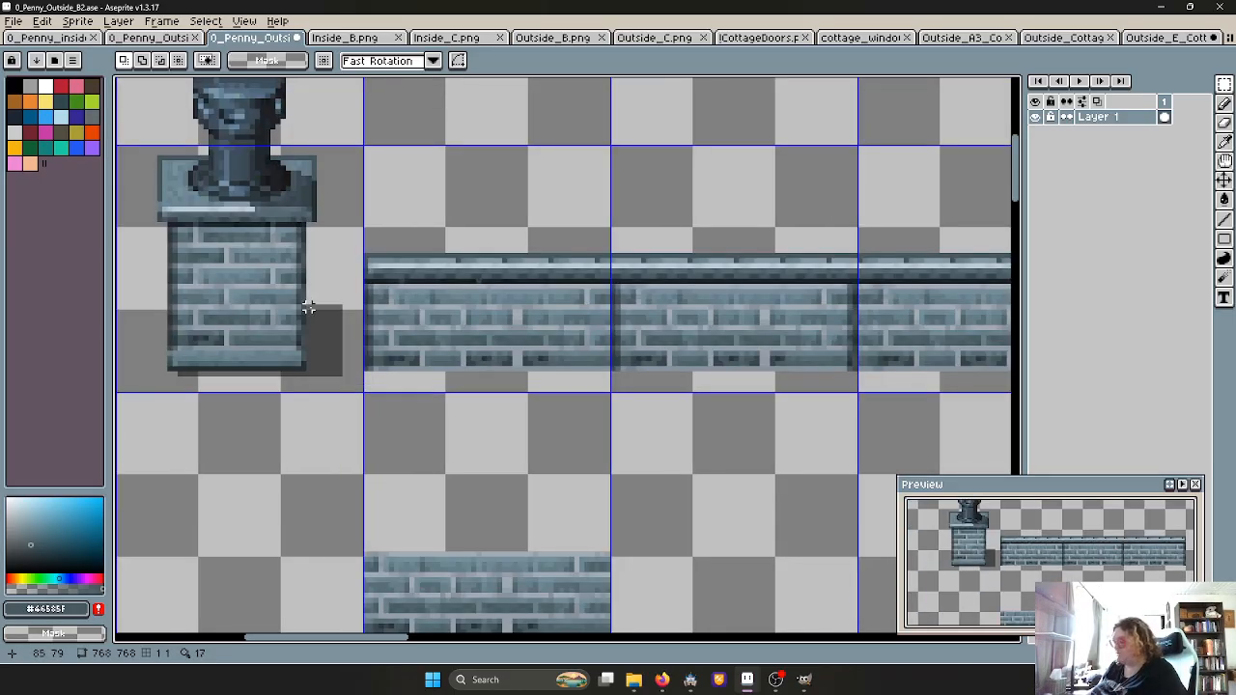
key("m")
left_click_drag(312, 307, 343, 372)
key("ctrl+d")
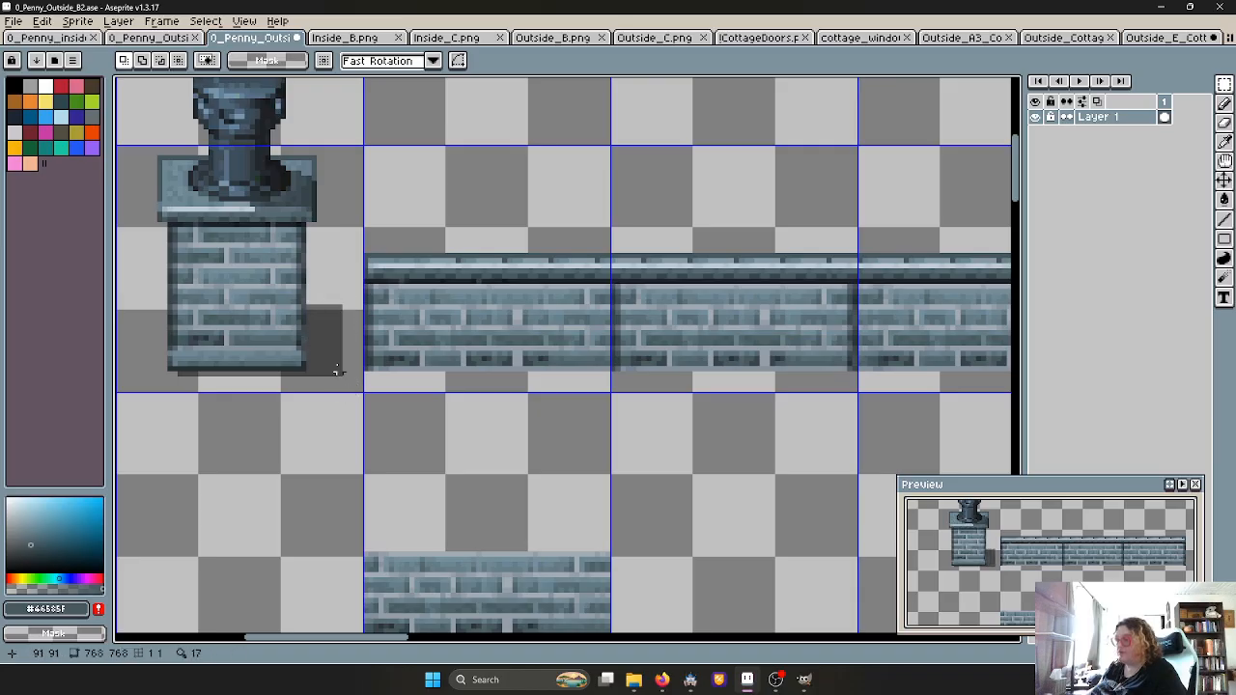
Try moving the 44 by 69 px chimney selection to the trimmed brick row's right end at X 234, Y 31
scroll(287, 234, "down", 2)
left_click_drag(214, 138, 328, 322)
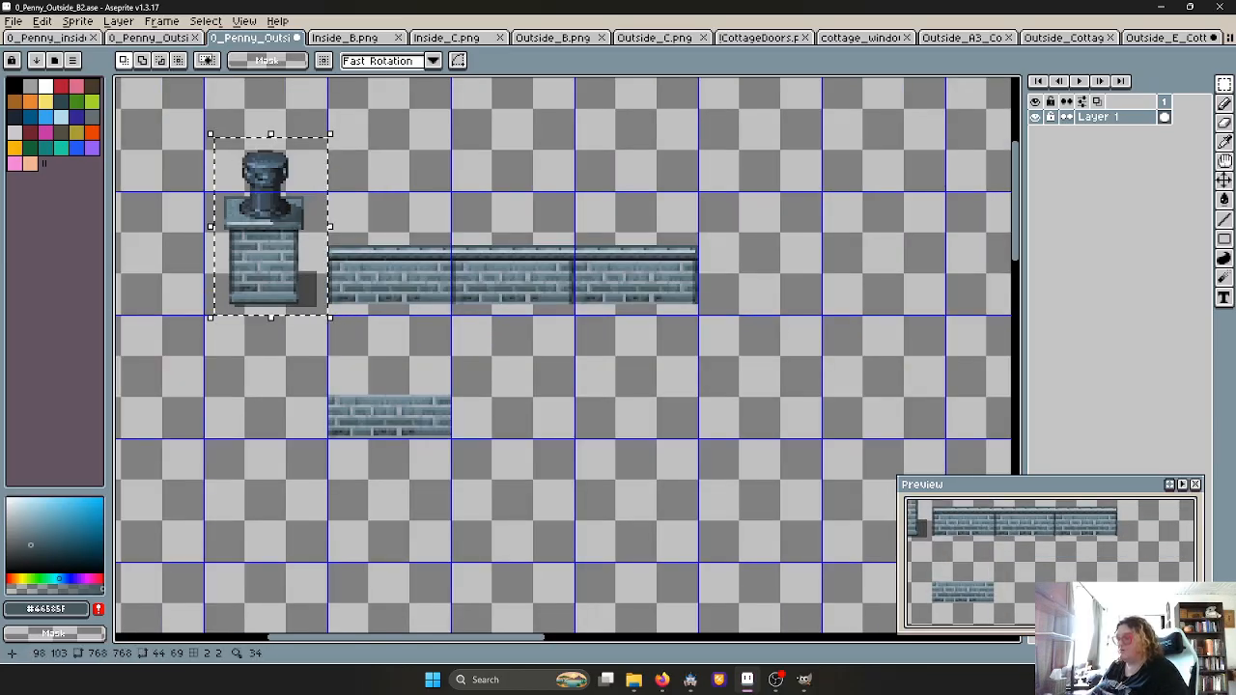
key("ctrl+x")
key("ctrl+v")
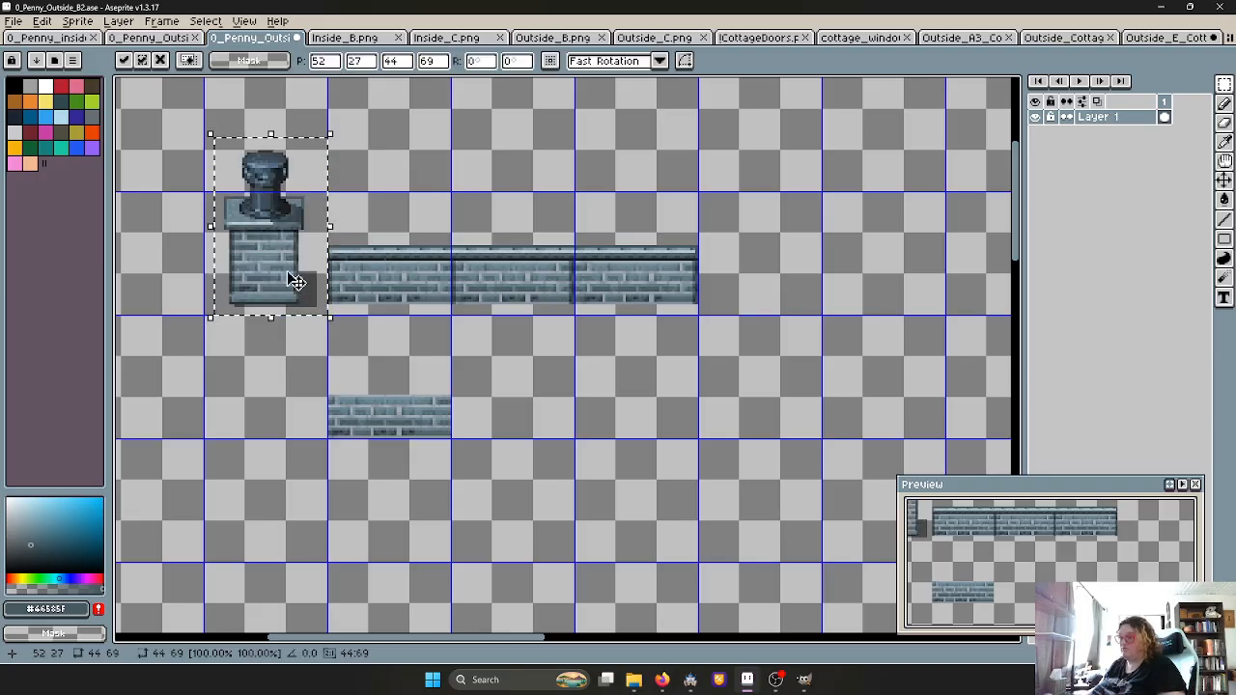
left_click_drag(290, 279, 736, 285)
scroll(743, 280, "up", 1)
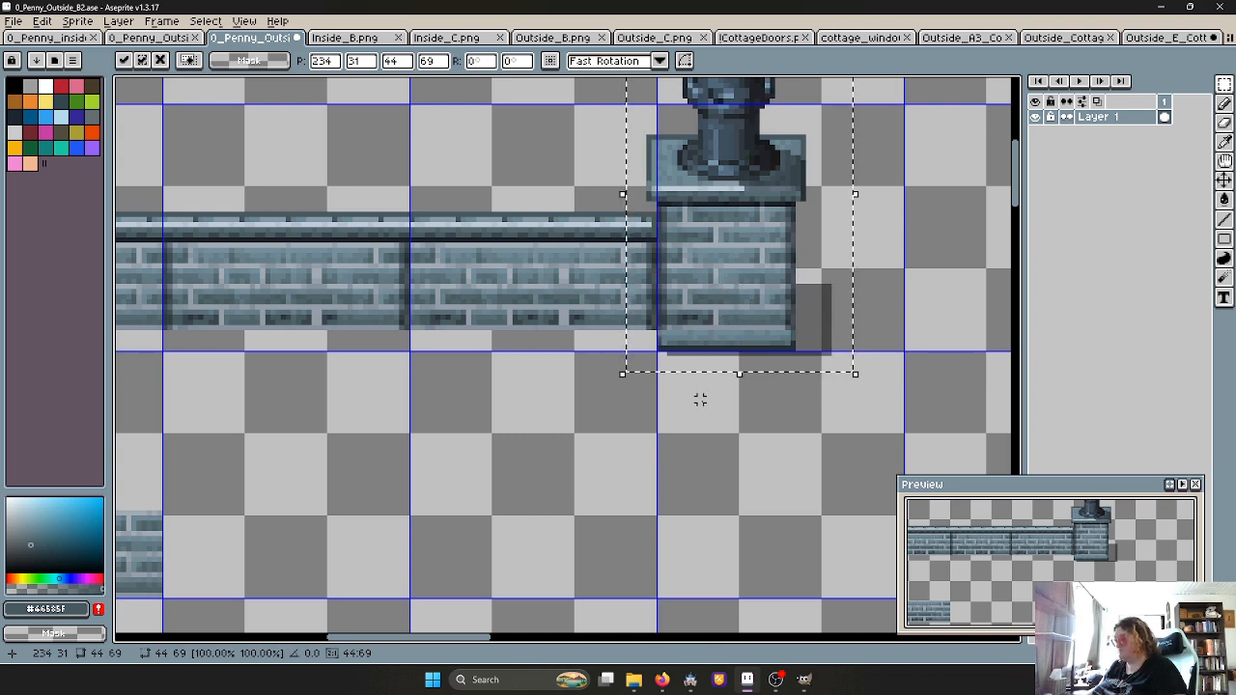
left_click(704, 406)
scroll(703, 403, "down", 3)
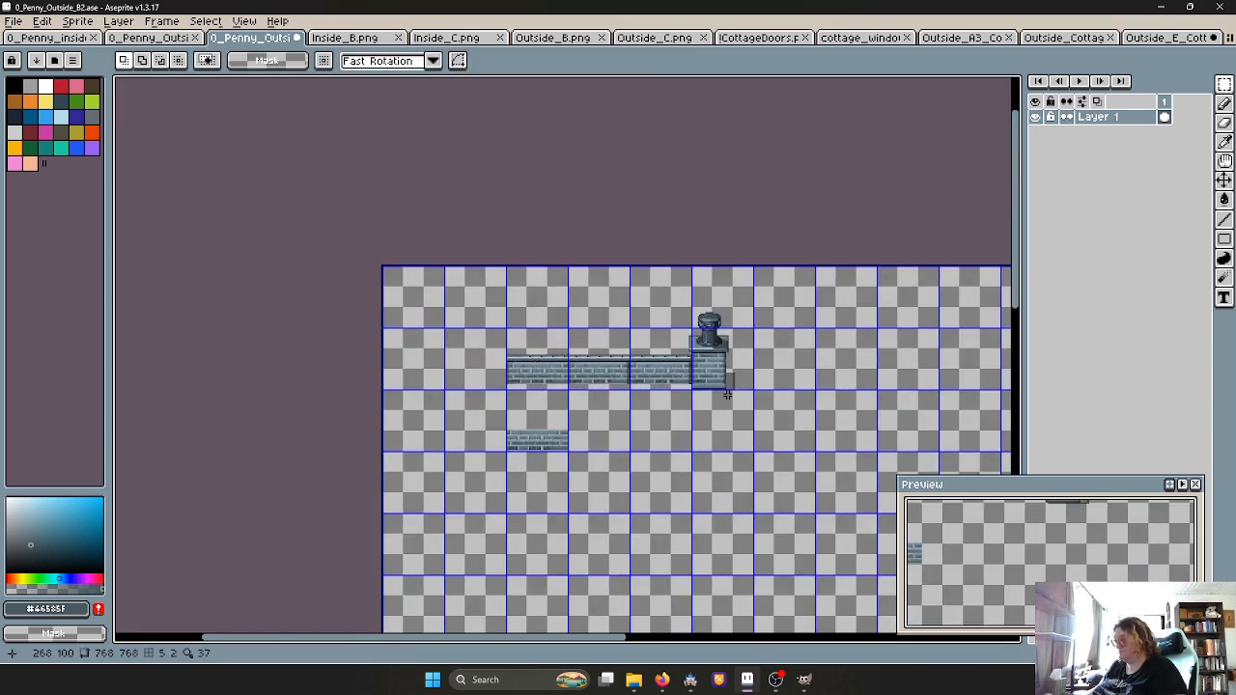
scroll(726, 393, "up", 2)
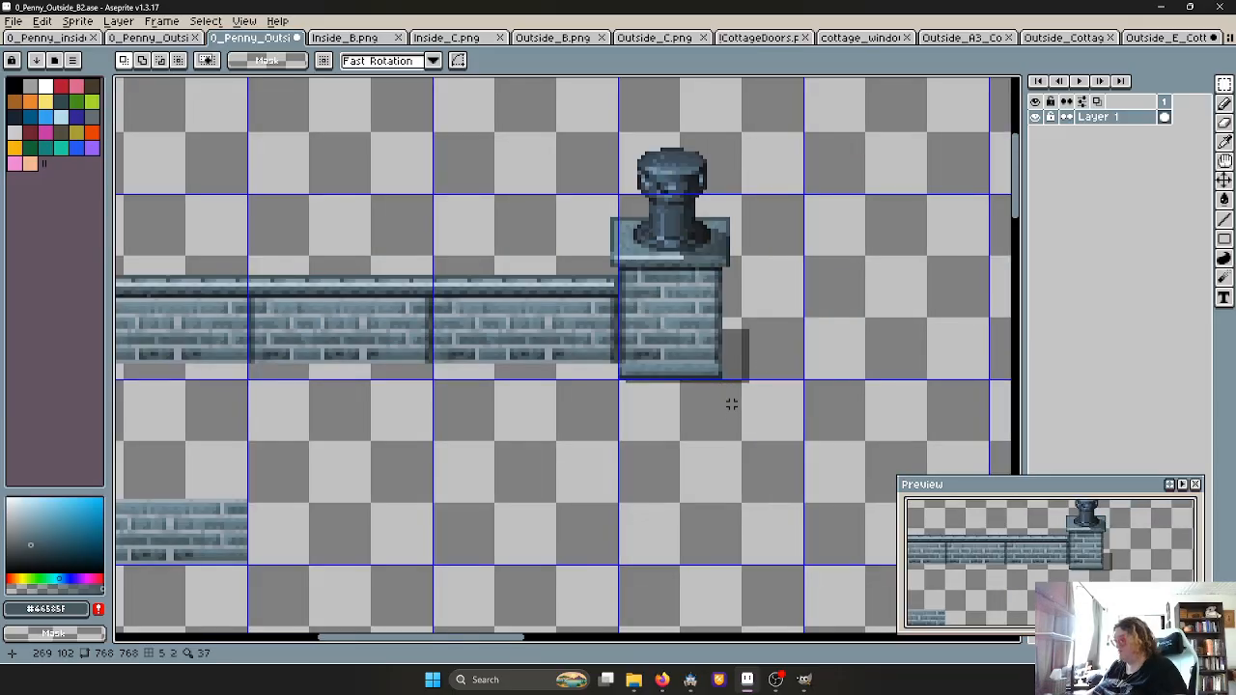
scroll(750, 399, "up", 1)
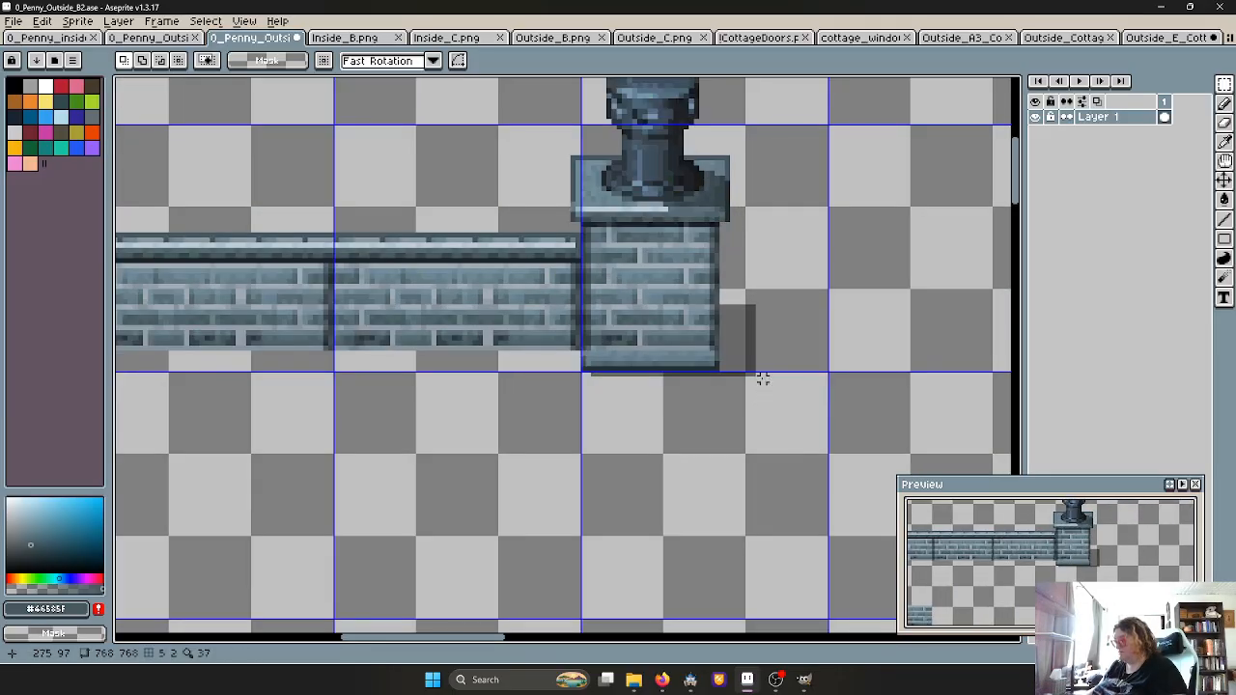
key("ctrl+z")
key("ctrl+z")
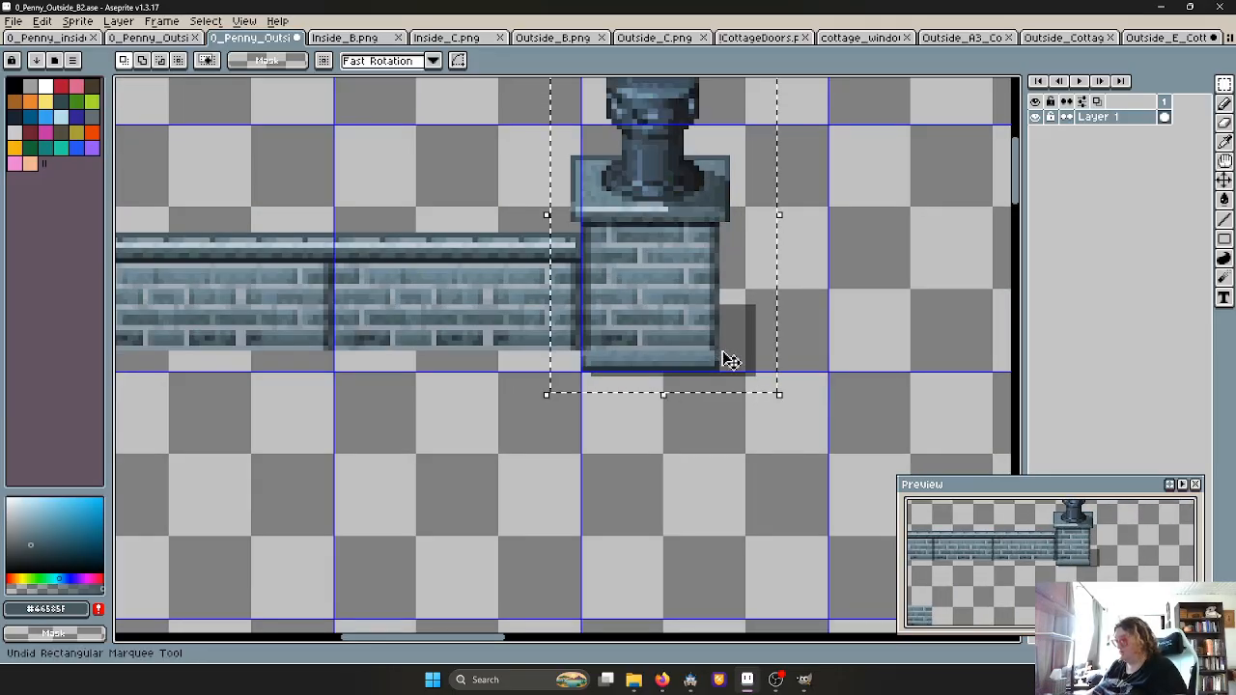
Place the cut chimney against the right end of the trimmed brick row at X 234, Y 30, and deselect it
scroll(711, 347, "down", 6)
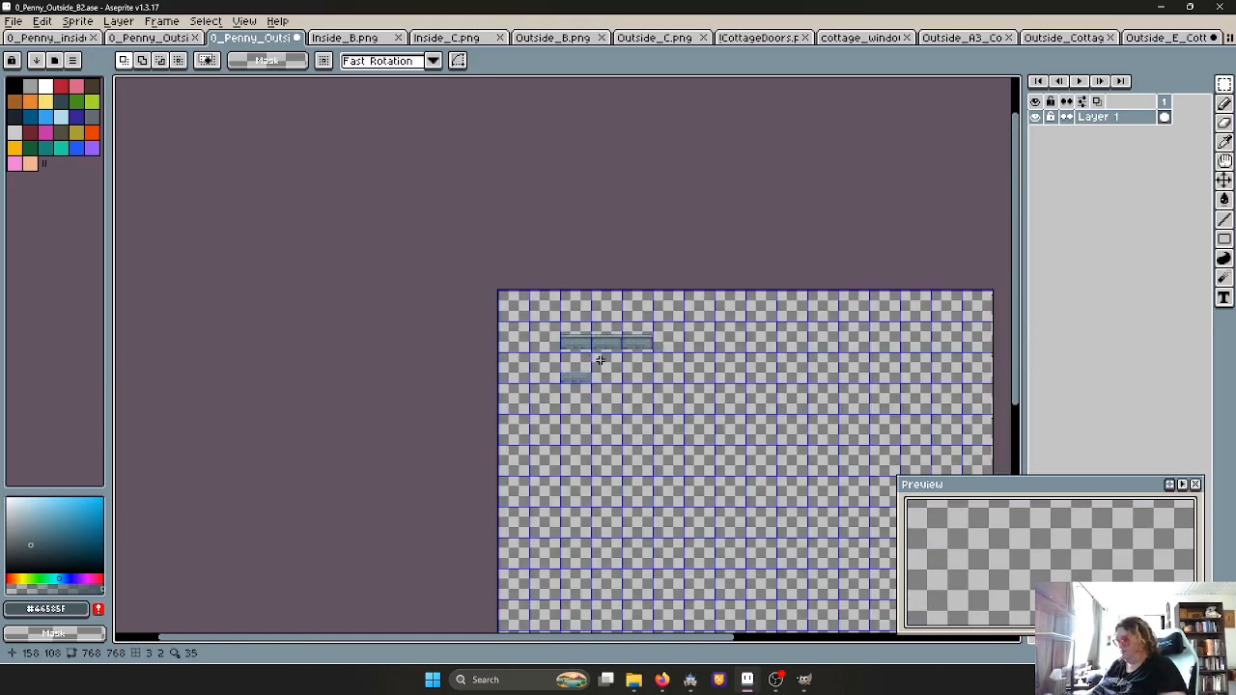
scroll(593, 355, "up", 3)
key("ctrl+v")
left_click_drag(384, 289, 849, 291)
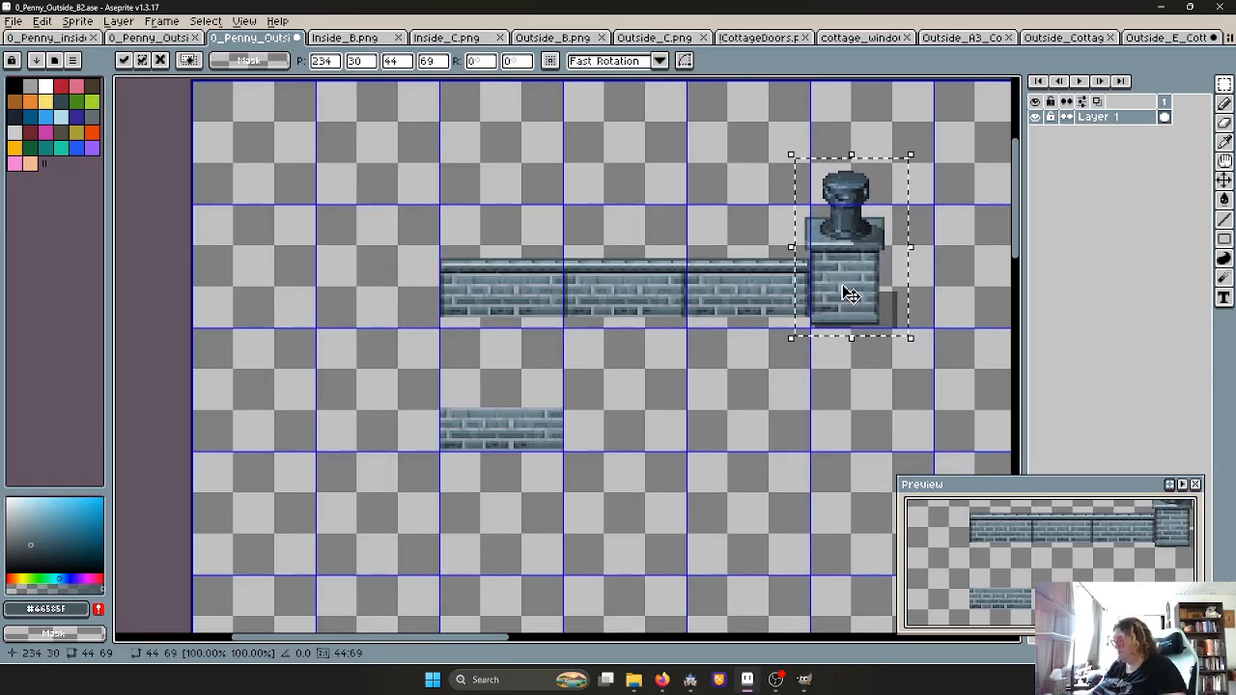
scroll(855, 305, "up", 2)
scroll(855, 307, "up", 1)
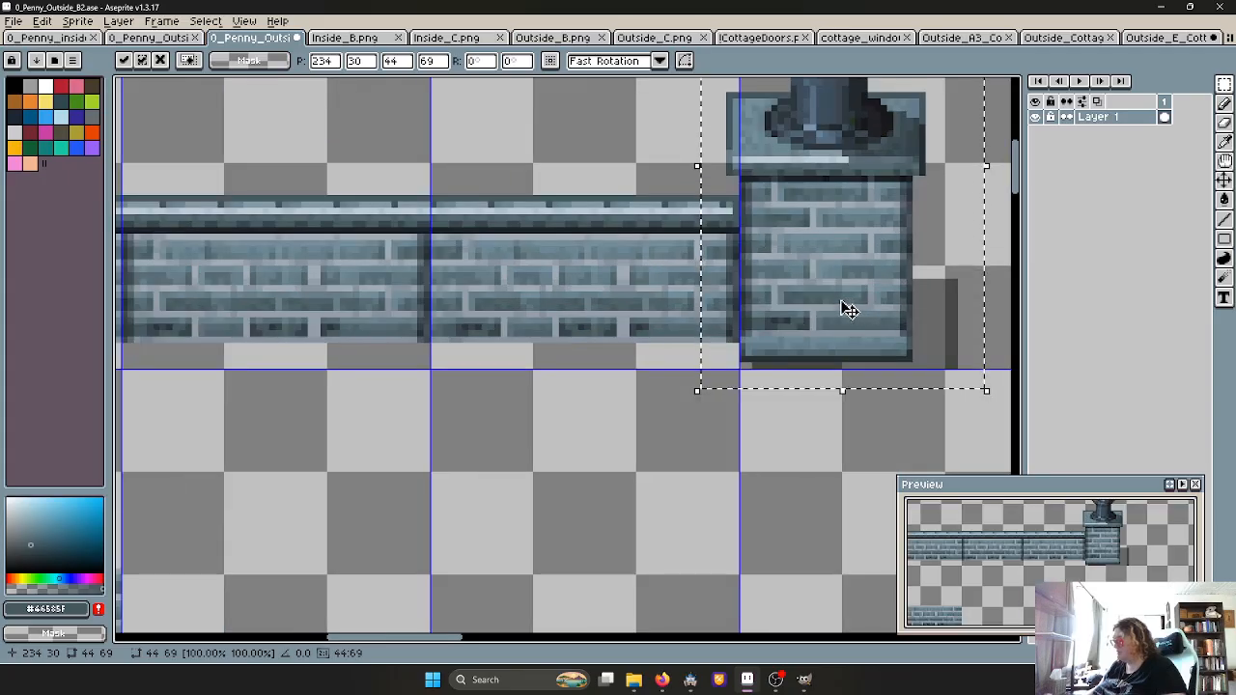
scroll(845, 303, "down", 3)
left_click(815, 377)
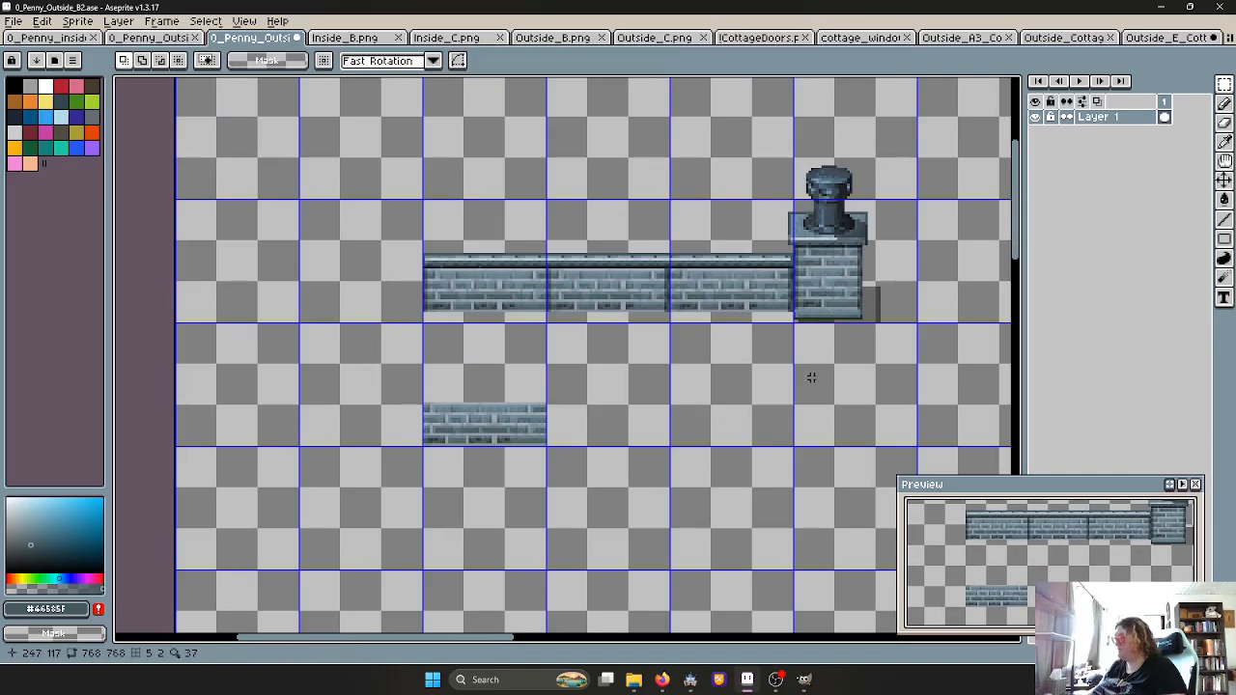
scroll(727, 333, "down", 1)
scroll(727, 333, "up", 1)
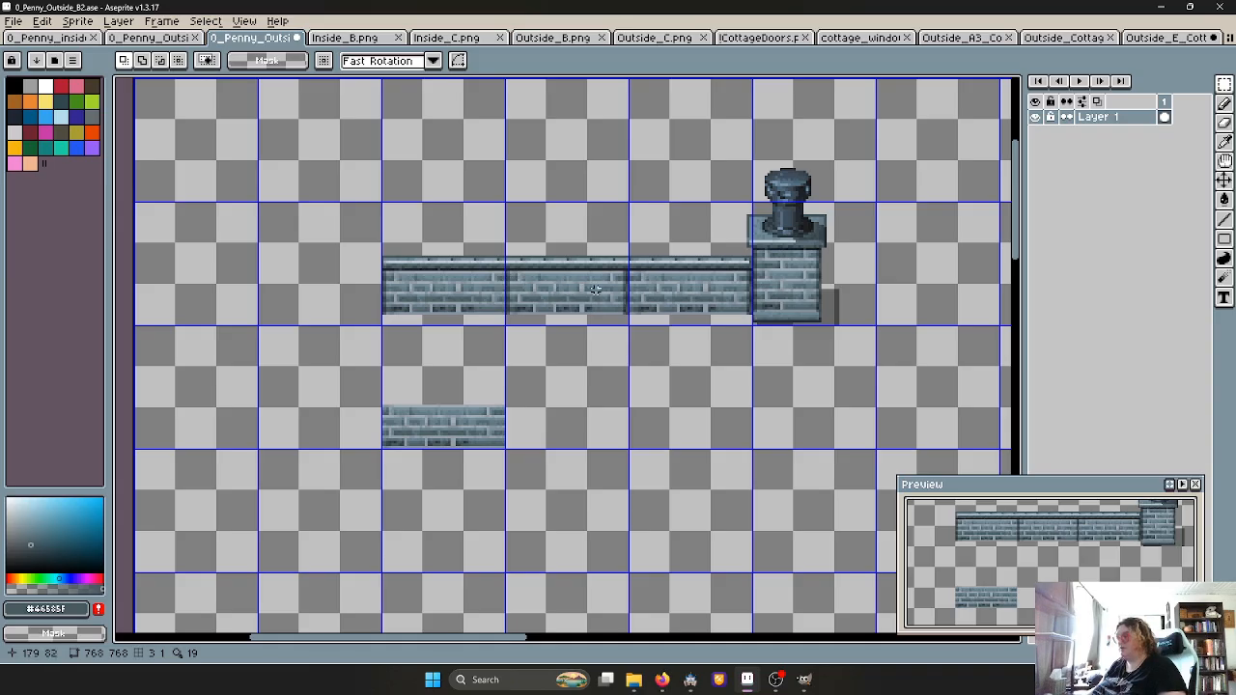
Try a horizontally flipped chimney copy against the brick row's left end at X 58, Y 30, and discard it
key("ctrl+v")
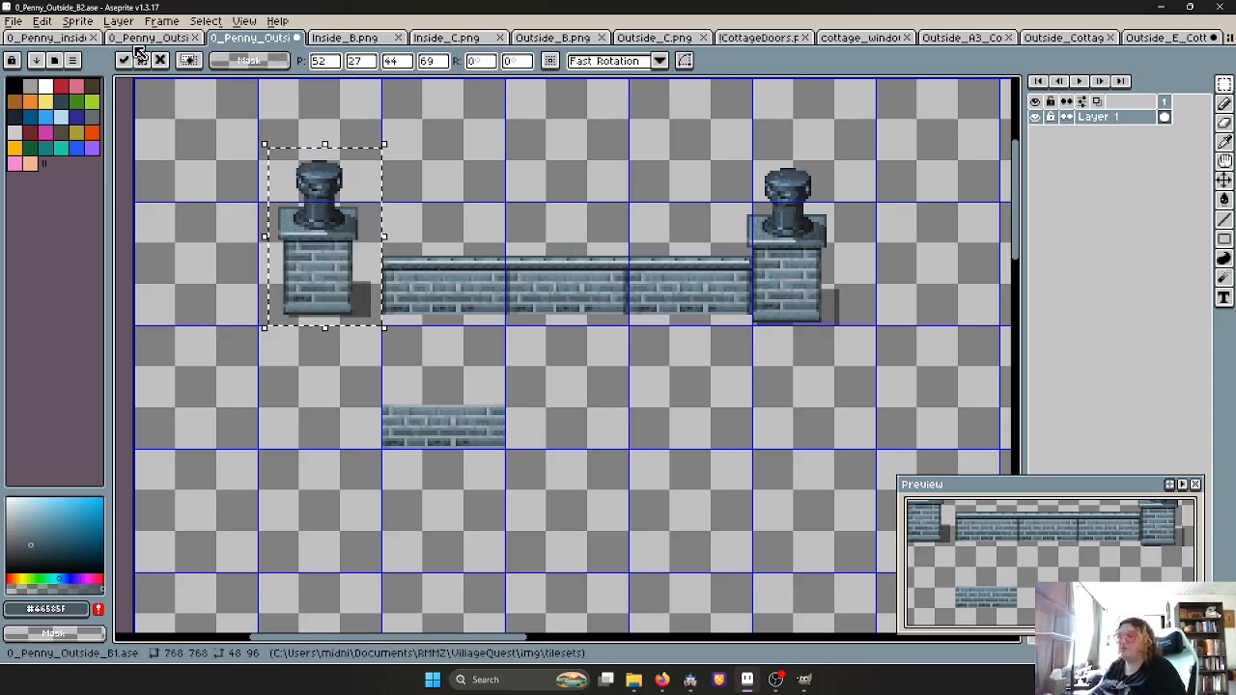
key("shift+h")
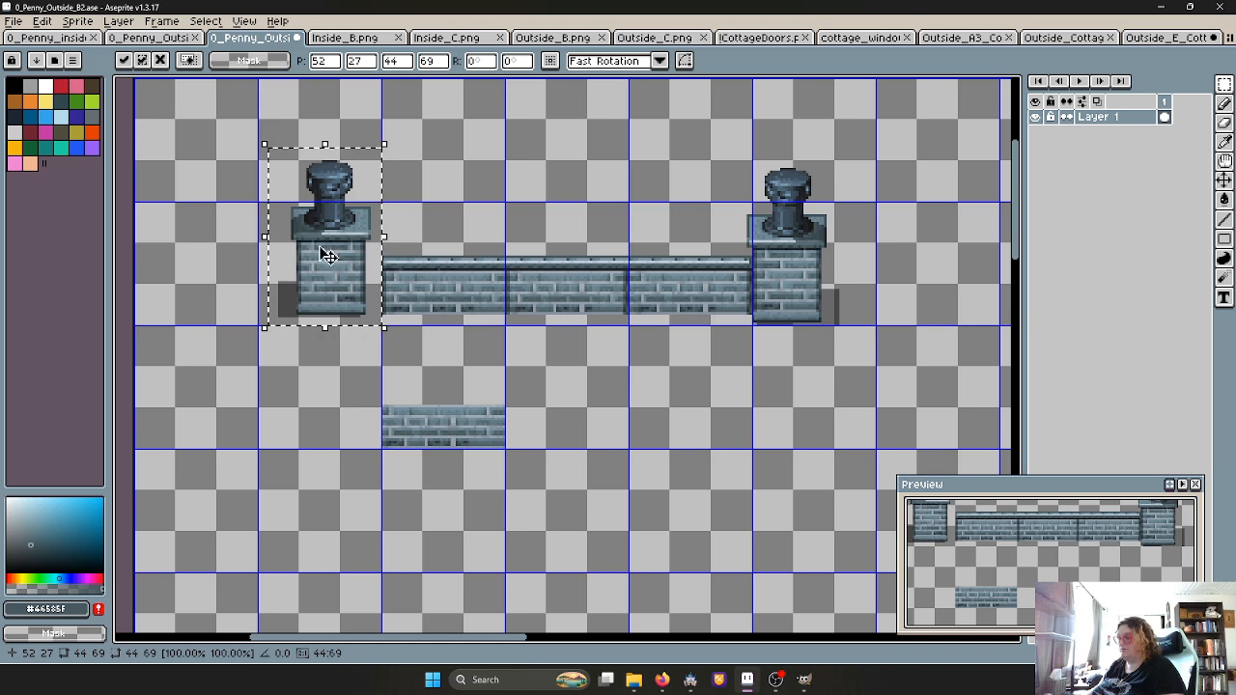
left_click_drag(320, 252, 321, 259)
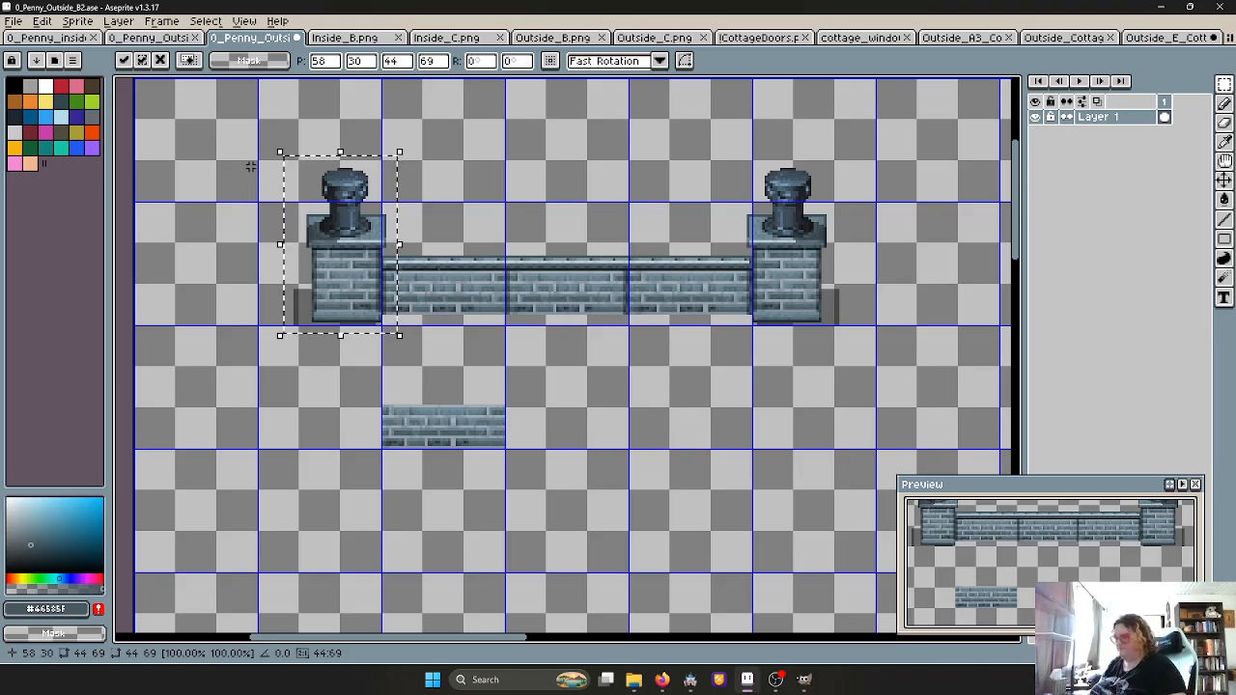
key("Delete")
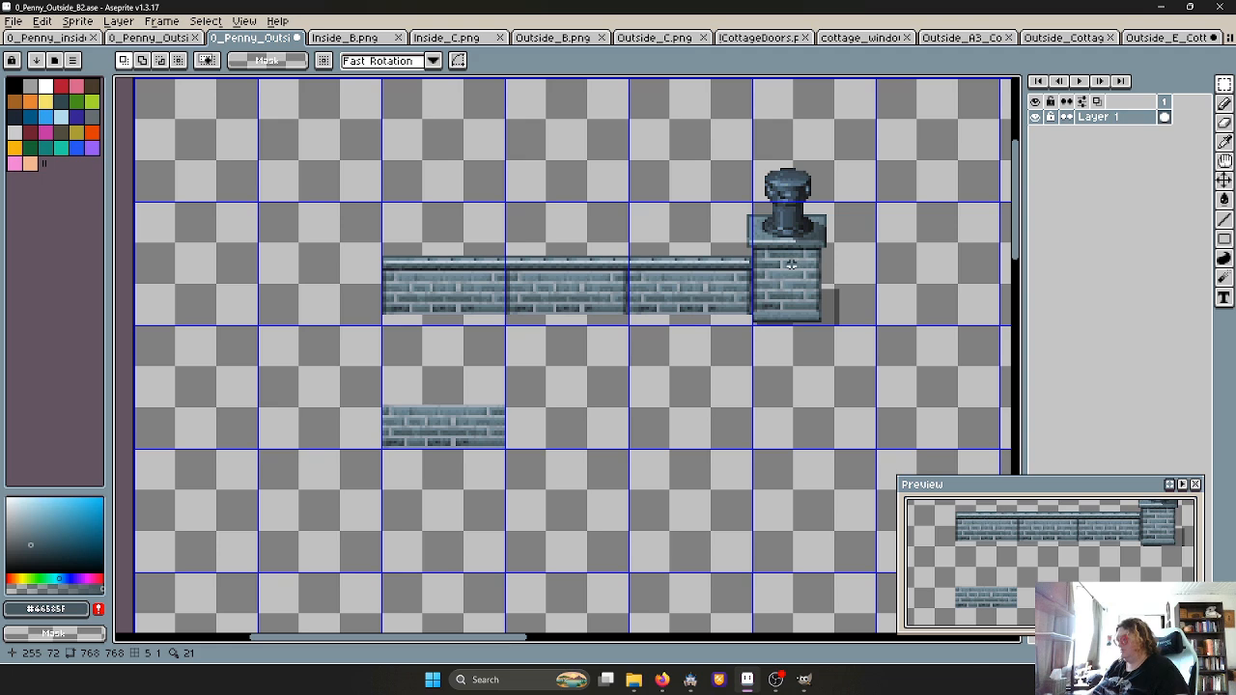
Place an unflipped copy of the chimney against the brick row's left end at X 63, Y 30
key("ctrl+v")
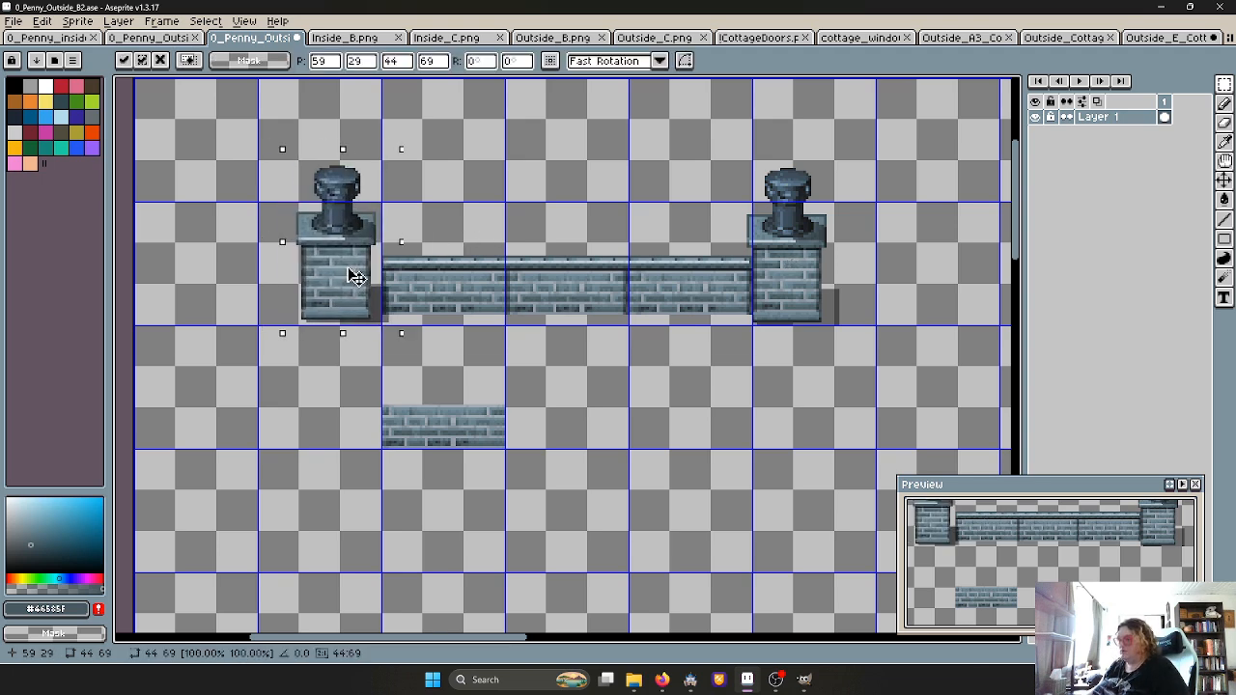
key("Right")
key("Right")
key("Right")
key("Right")
key("Right")
scroll(359, 278, "up", 2)
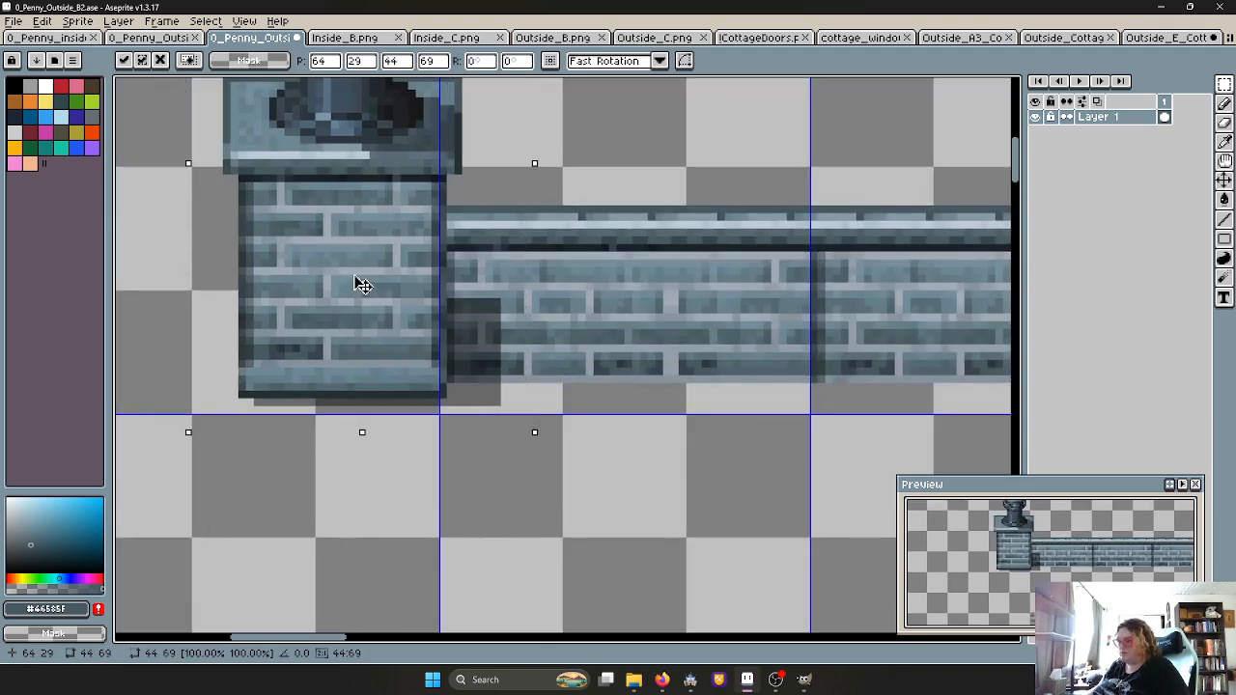
mouse_move(362, 285)
left_mouse_down()
mouse_move(358, 273)
mouse_move(354, 293)
left_mouse_up()
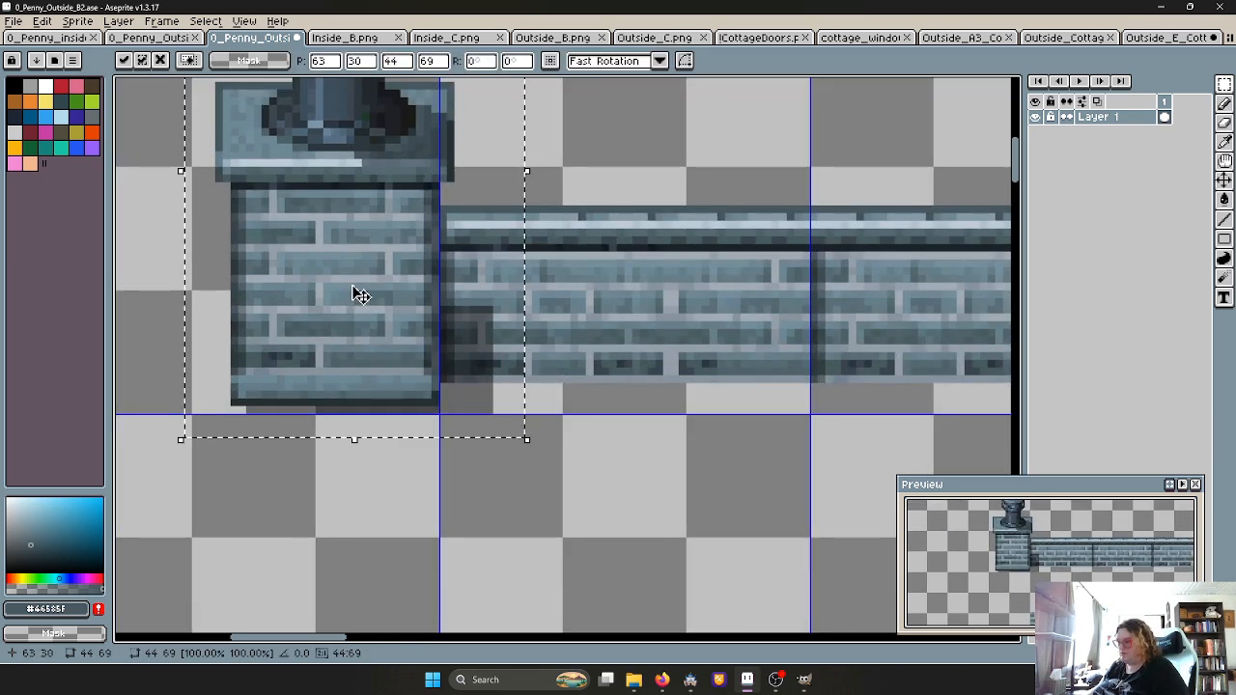
scroll(360, 293, "down", 1)
scroll(363, 286, "down", 1)
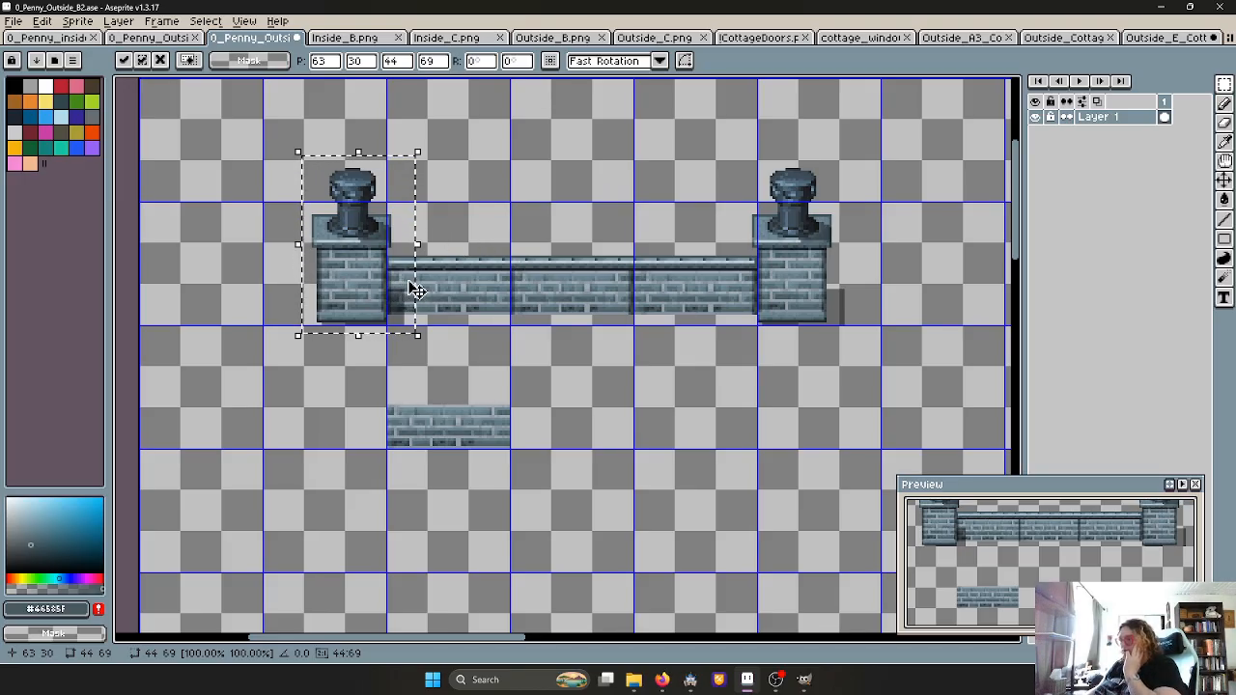
scroll(391, 285, "up", 1)
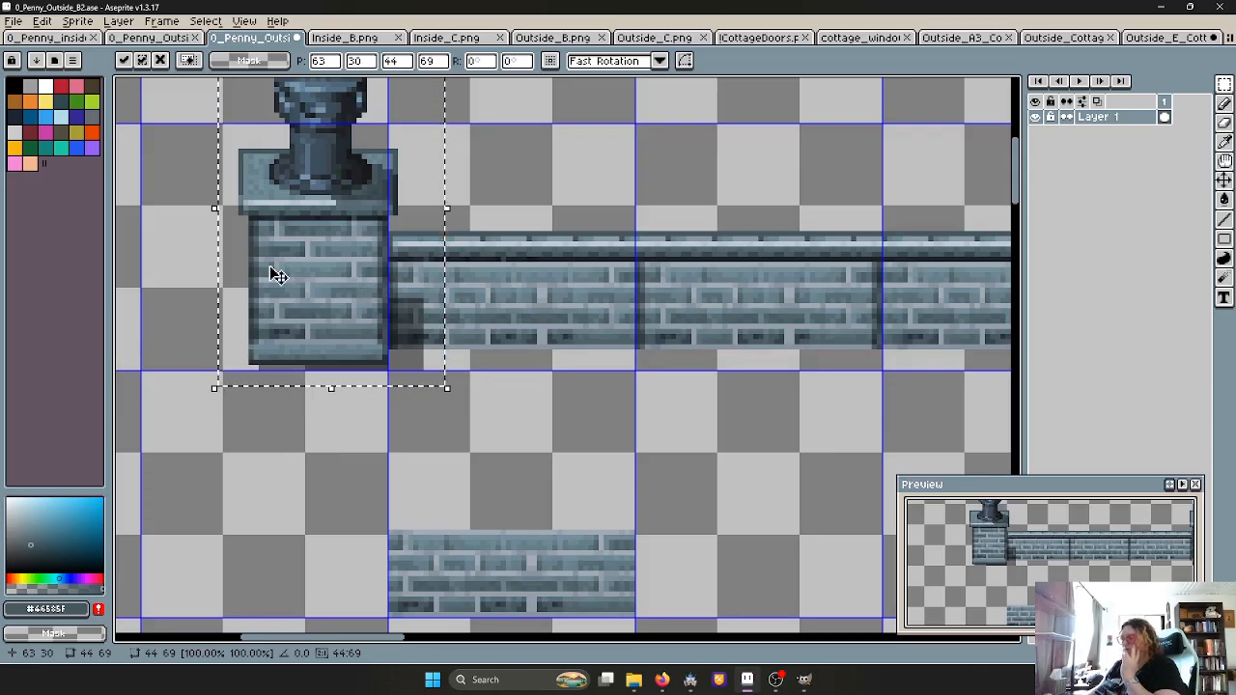
scroll(276, 270, "down", 1)
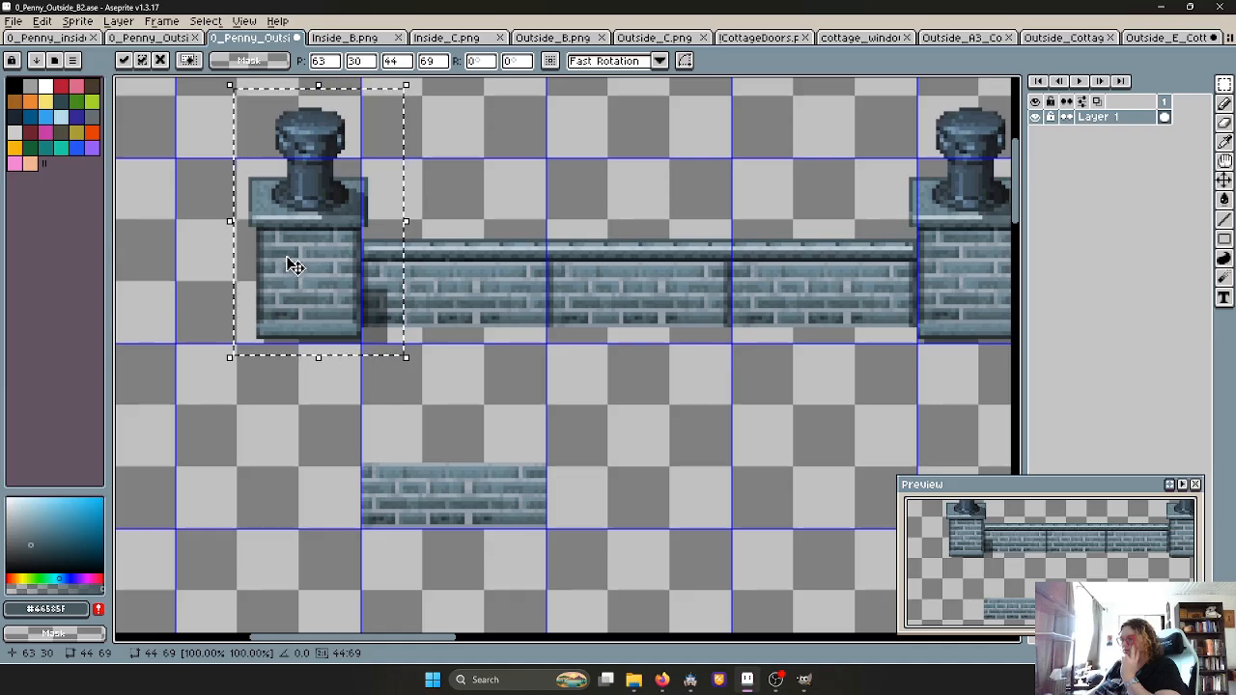
Move the left chimney copy away from the row to X 51, Y 27, and undo the recent chimney placements
scroll(294, 265, "up", 1)
left_click_drag(295, 264, 234, 249)
scroll(232, 249, "down", 6)
scroll(243, 250, "up", 1)
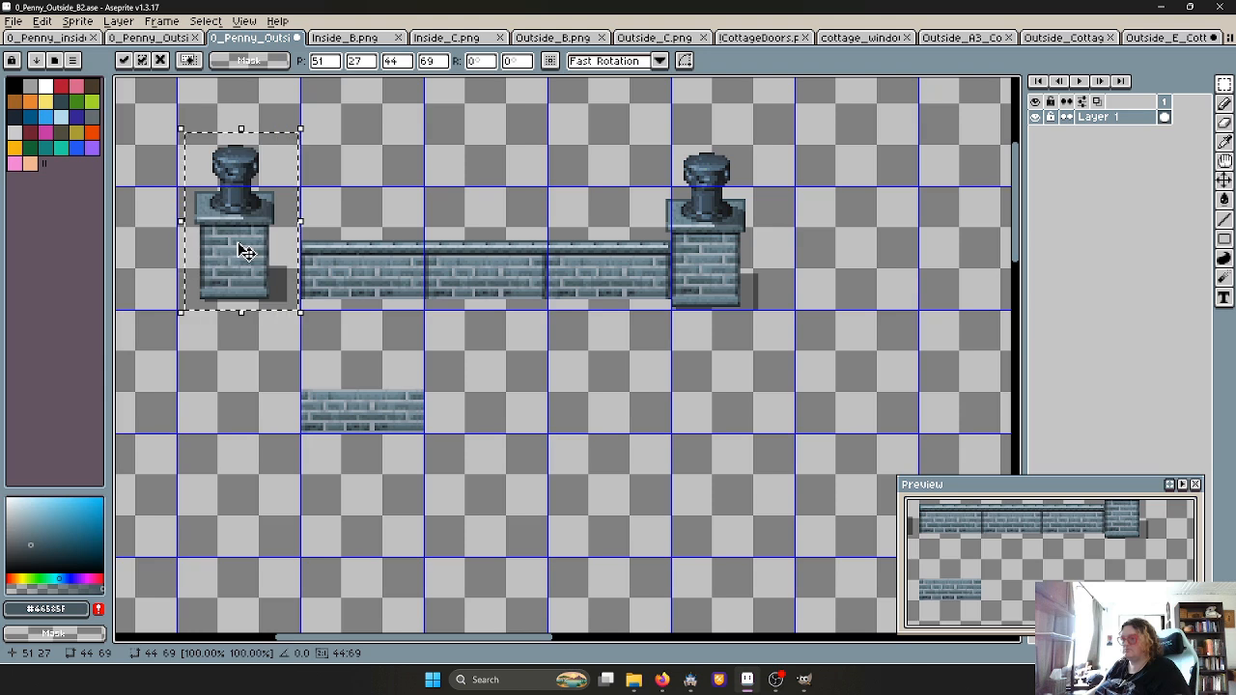
key("ctrl+z")
key("ctrl+z")
key("ctrl+z")
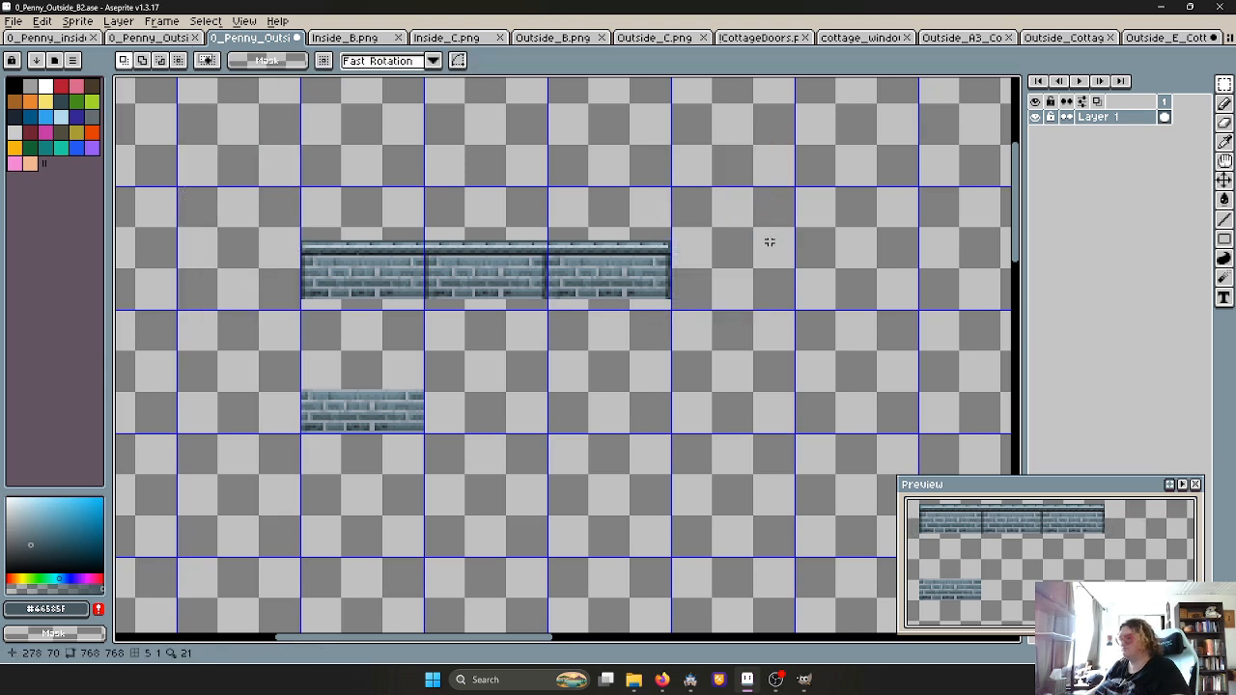
Paste the chimney back into its original spot left of the brick row at X 52, Y 27, and deselect it
key("ctrl+v")
scroll(236, 309, "up", 2)
left_click(312, 351)
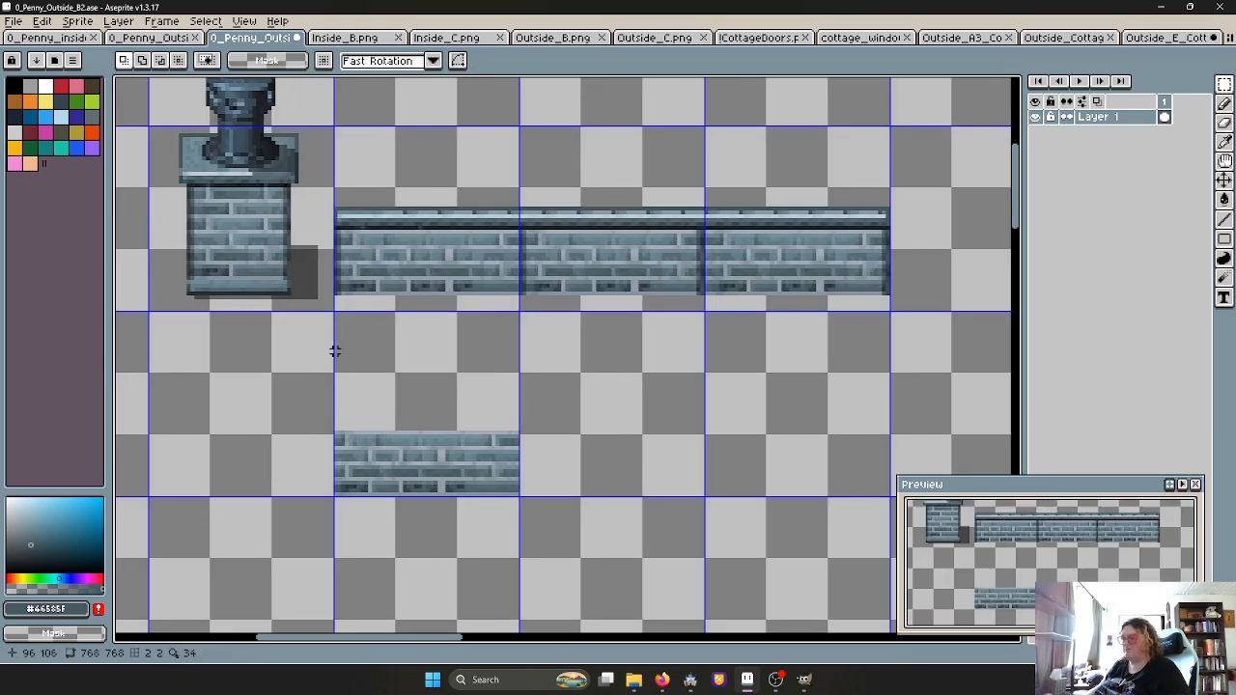
Move a 16 by 28 px section from the brick row's left end to X 85, Y 69 against the chimney, and deselect it
middle_click_drag(334, 350, 433, 403)
scroll(436, 287, "up", 1)
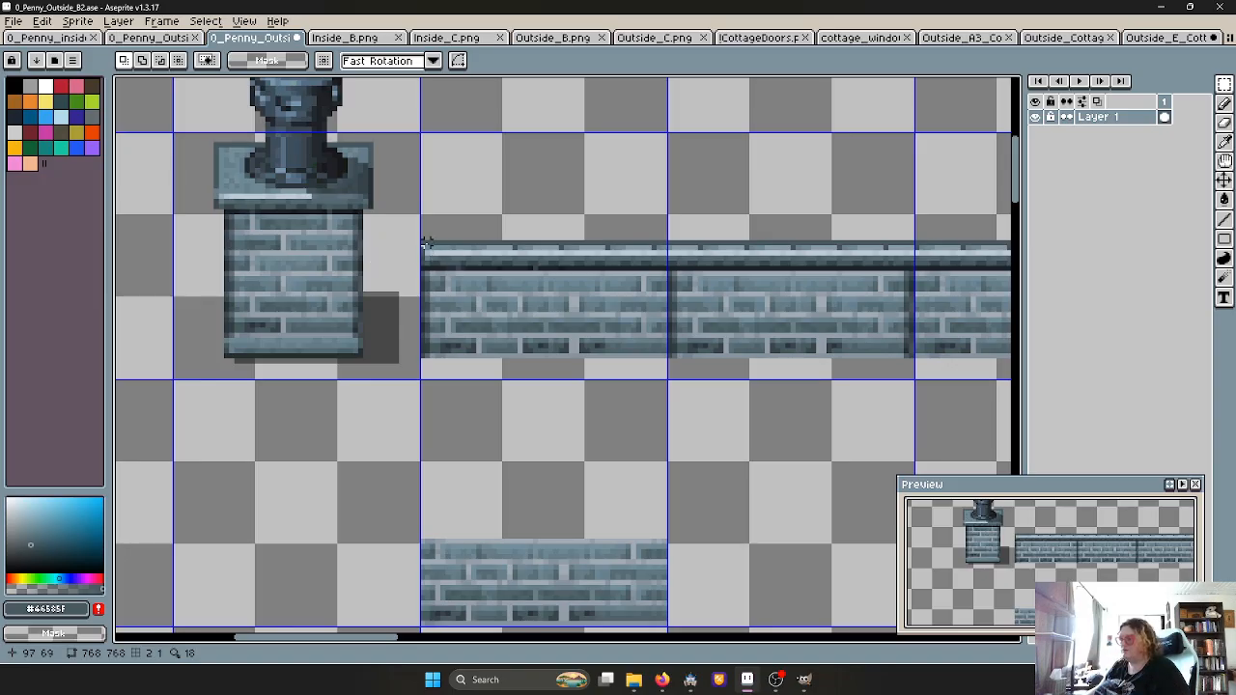
left_click_drag(421, 242, 502, 386)
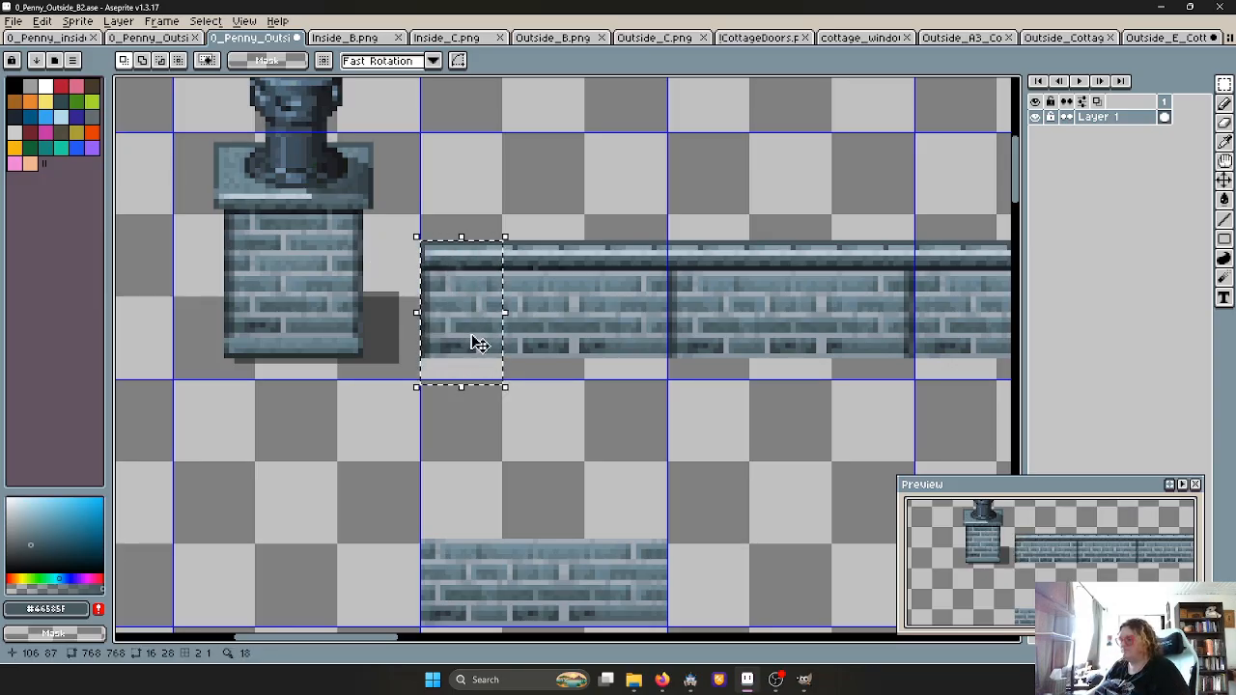
left_click_drag(482, 343, 418, 334)
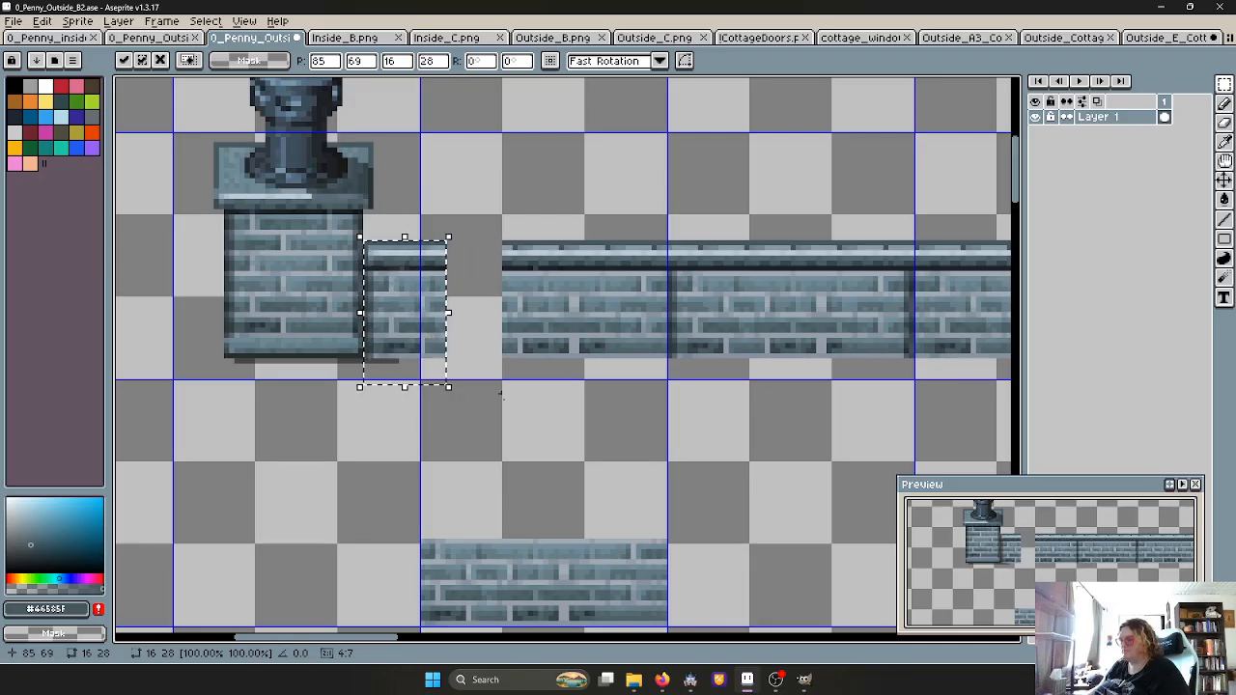
left_click(508, 416)
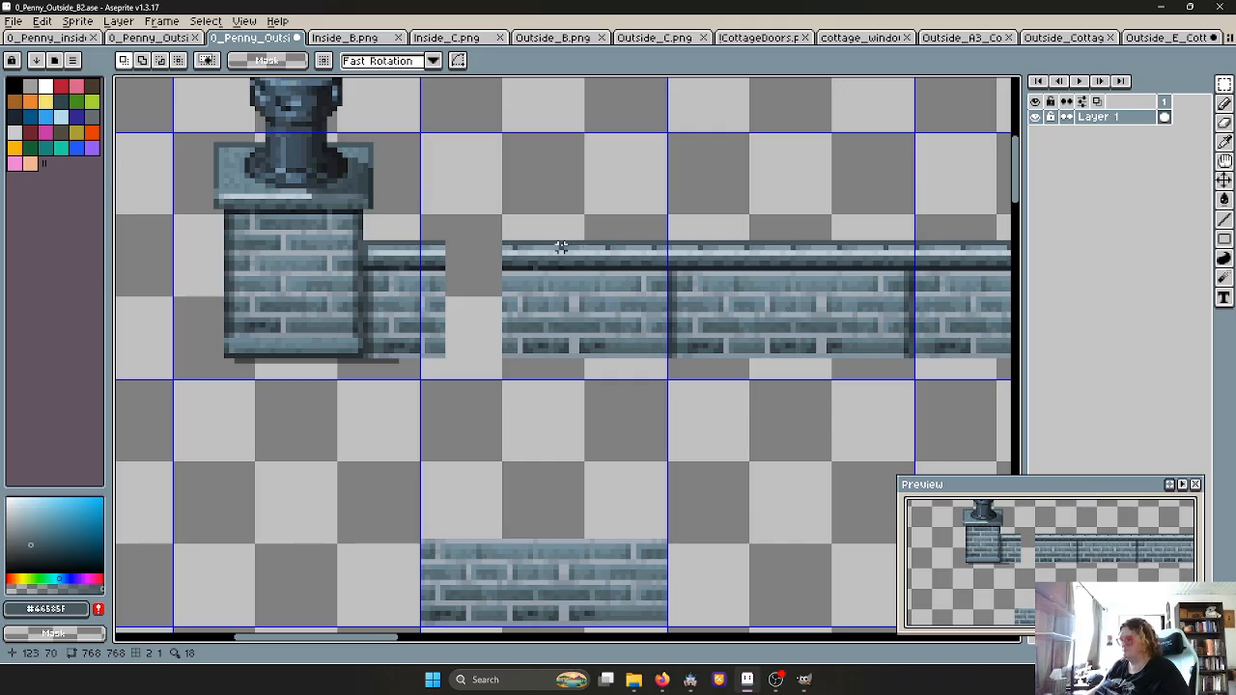
Select an 11 by 22 px section of the first tile's trimmed bricks, right of the gap
left_click_drag(560, 247, 612, 357)
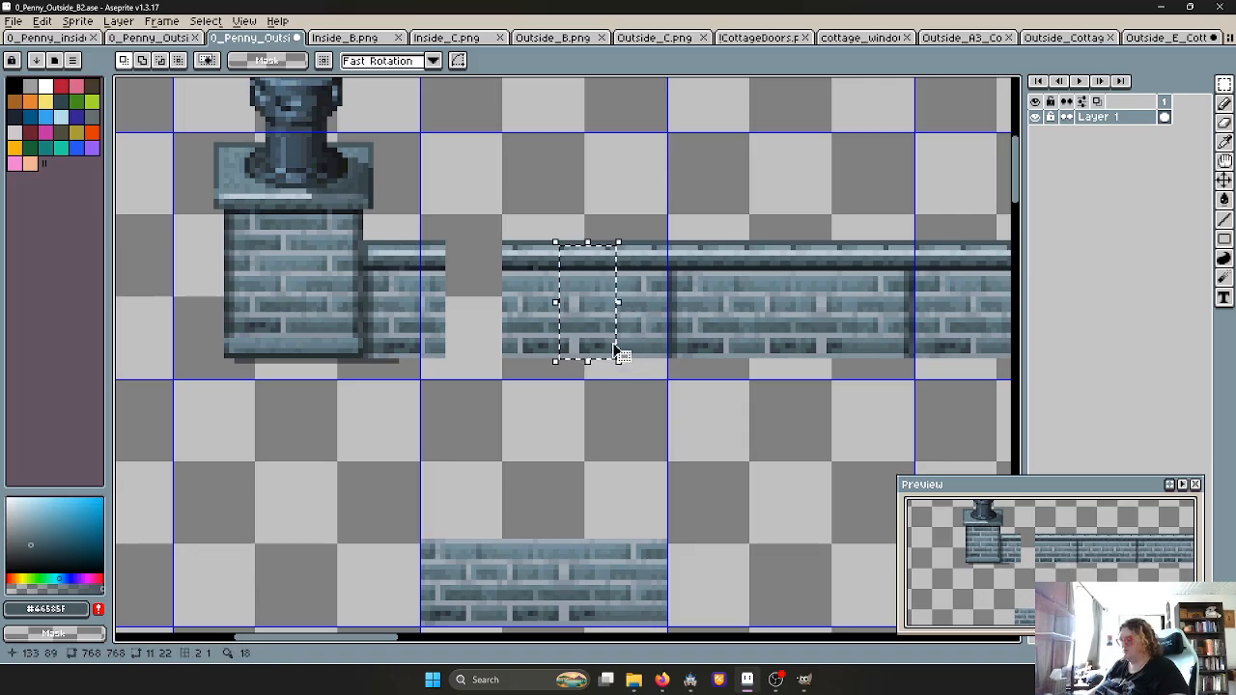
Fill the gap in the low wall beside the left pillar with a copied strip of its brickwork
left_click(575, 232)
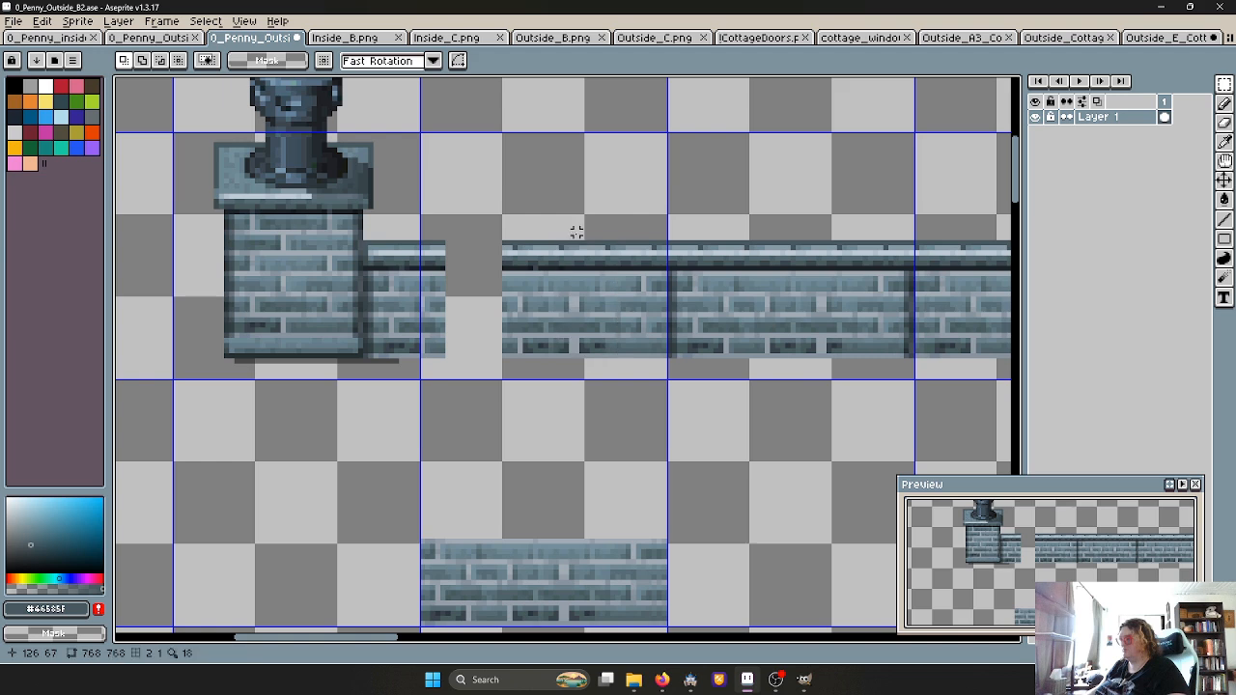
left_click_drag(556, 238, 481, 317)
left_click(545, 382)
scroll(545, 382, "down", 2)
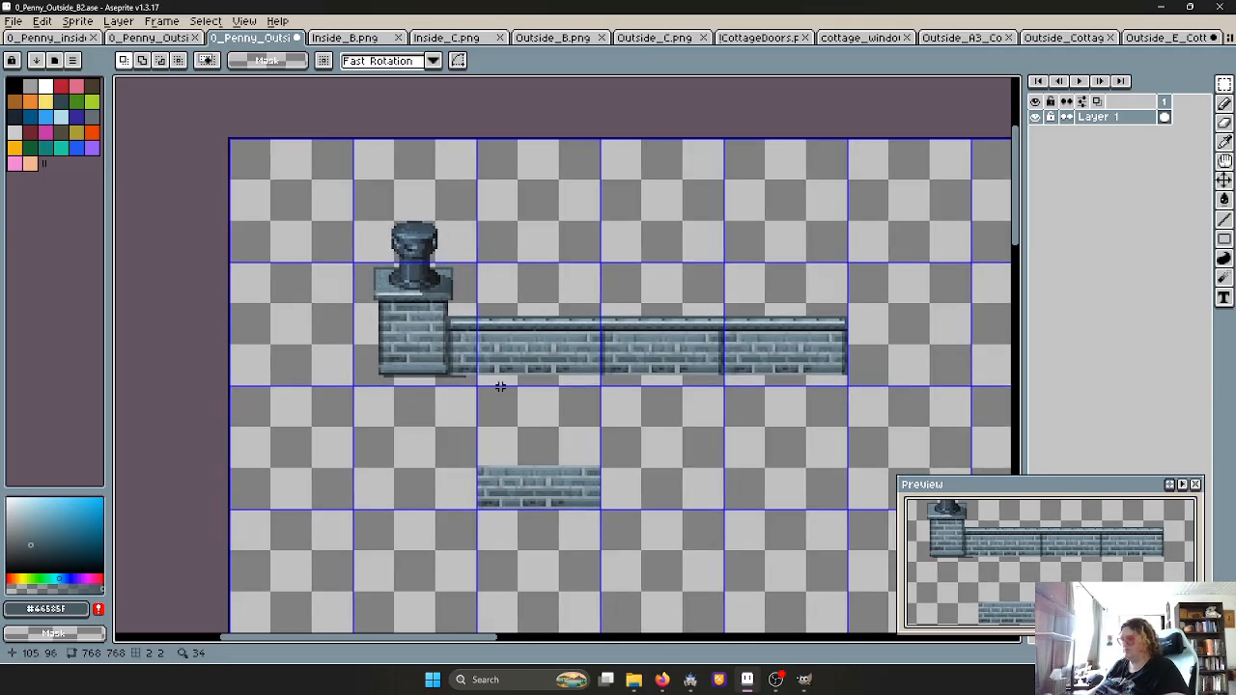
Copy the 48 × 96 px area holding the left pillar to empty space beyond the wall's right end
scroll(494, 382, "up", 1)
scroll(474, 379, "down", 1)
middle_click_drag(519, 378, 403, 367)
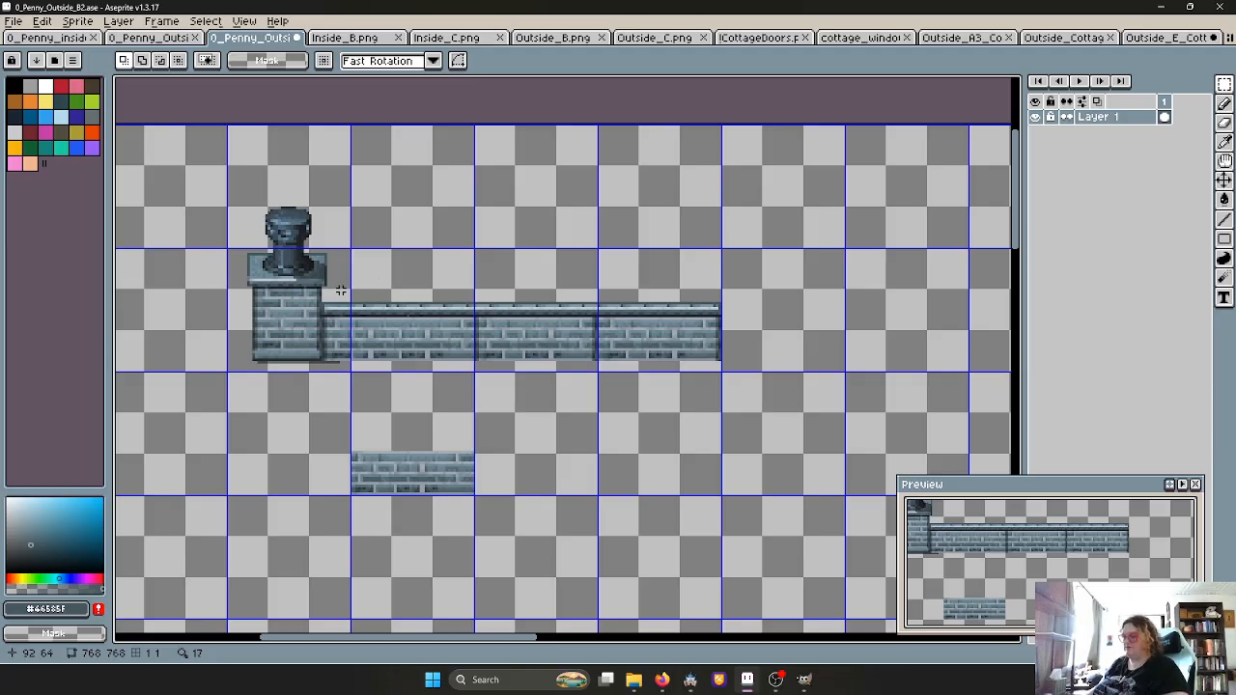
middle_click_drag(594, 281, 509, 265)
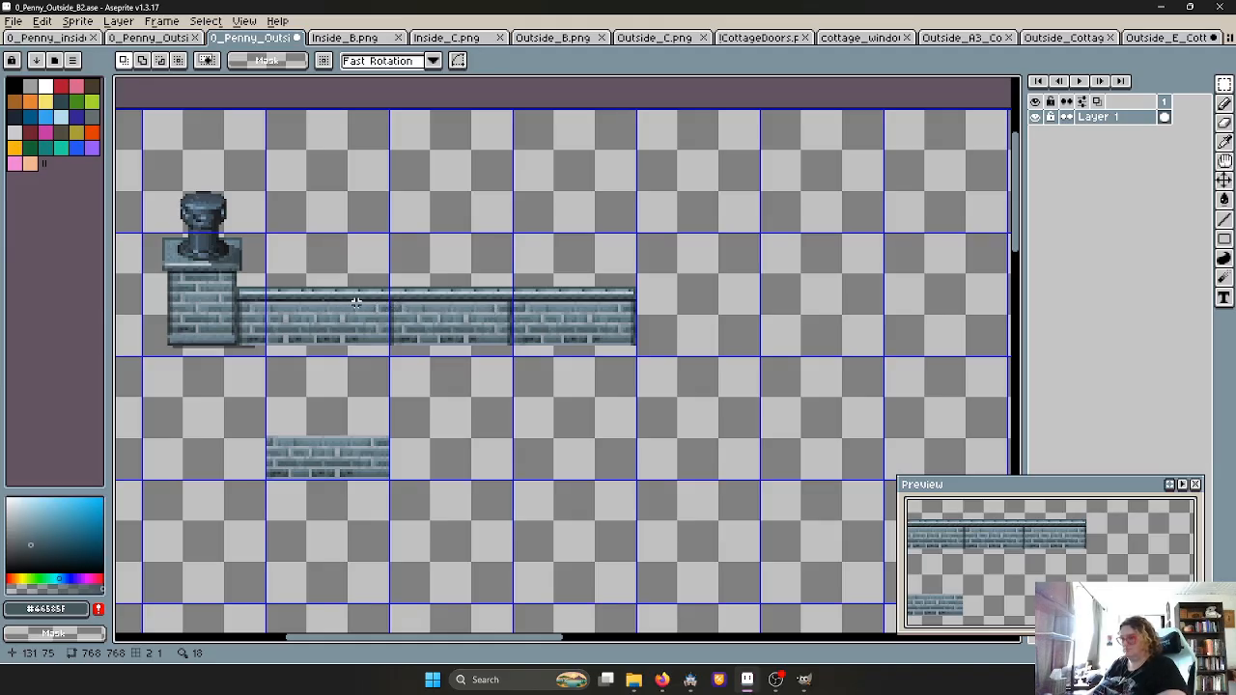
middle_click_drag(298, 267, 428, 250)
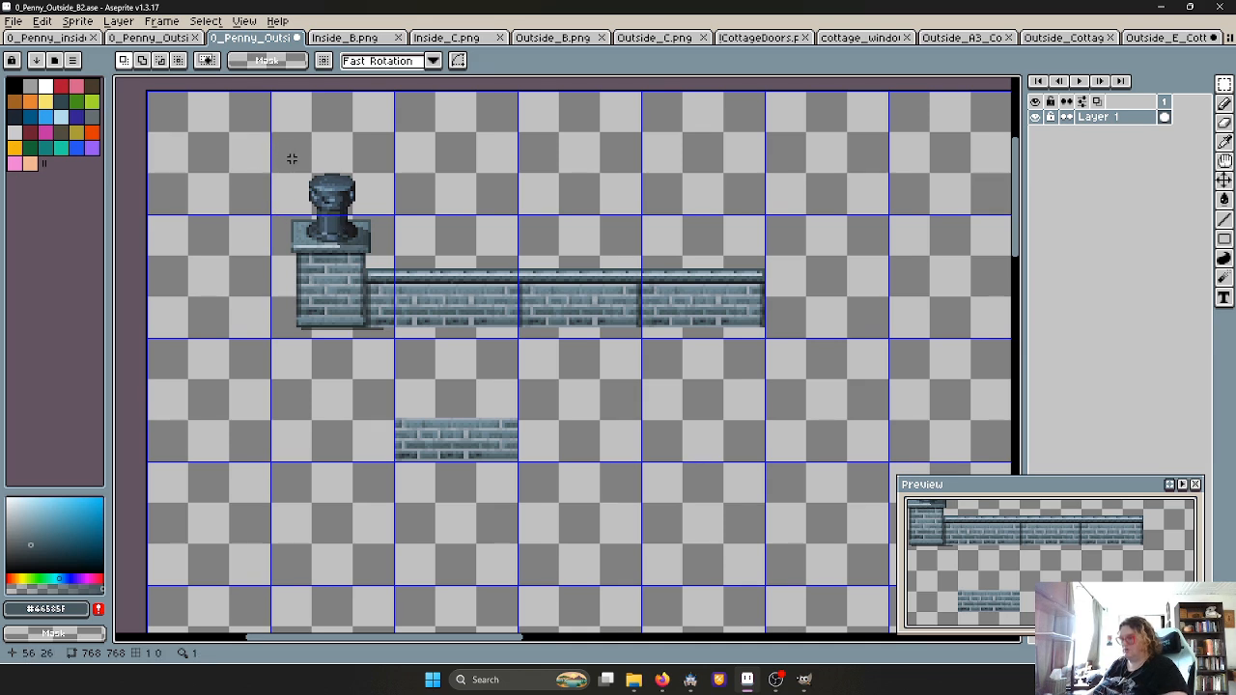
left_click_drag(292, 158, 326, 342)
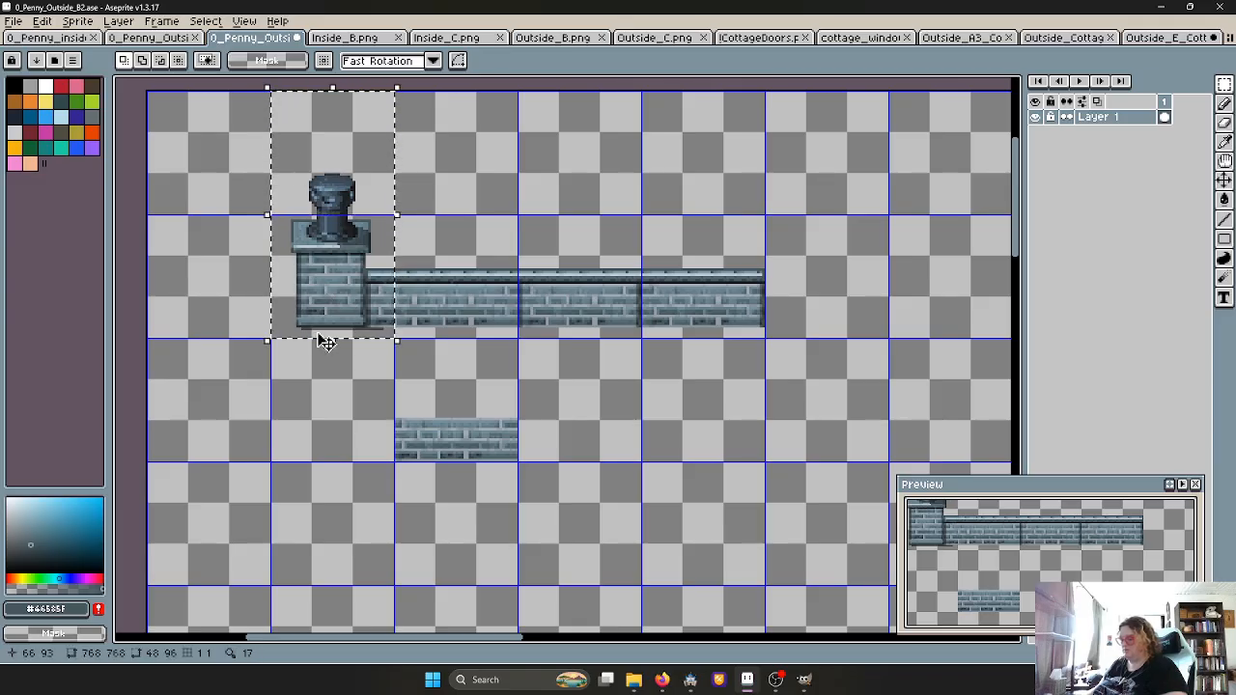
left_click_drag(339, 281, 891, 299, "ctrl")
scroll(857, 298, "up", 3)
middle_click_drag(831, 424, 645, 401)
left_click(943, 271)
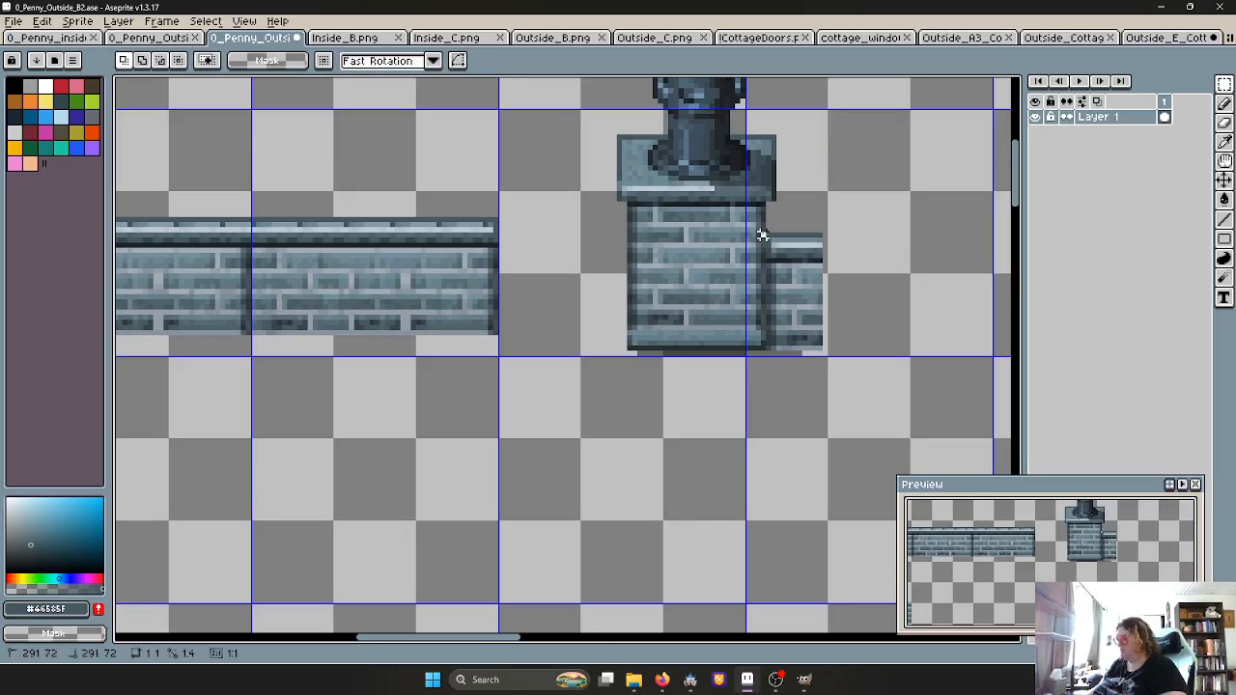
Cut the 11 × 24 px wall stub off the copied pillar, flip it horizontally and attach it to the pillar's left side
left_click_drag(761, 234, 826, 359)
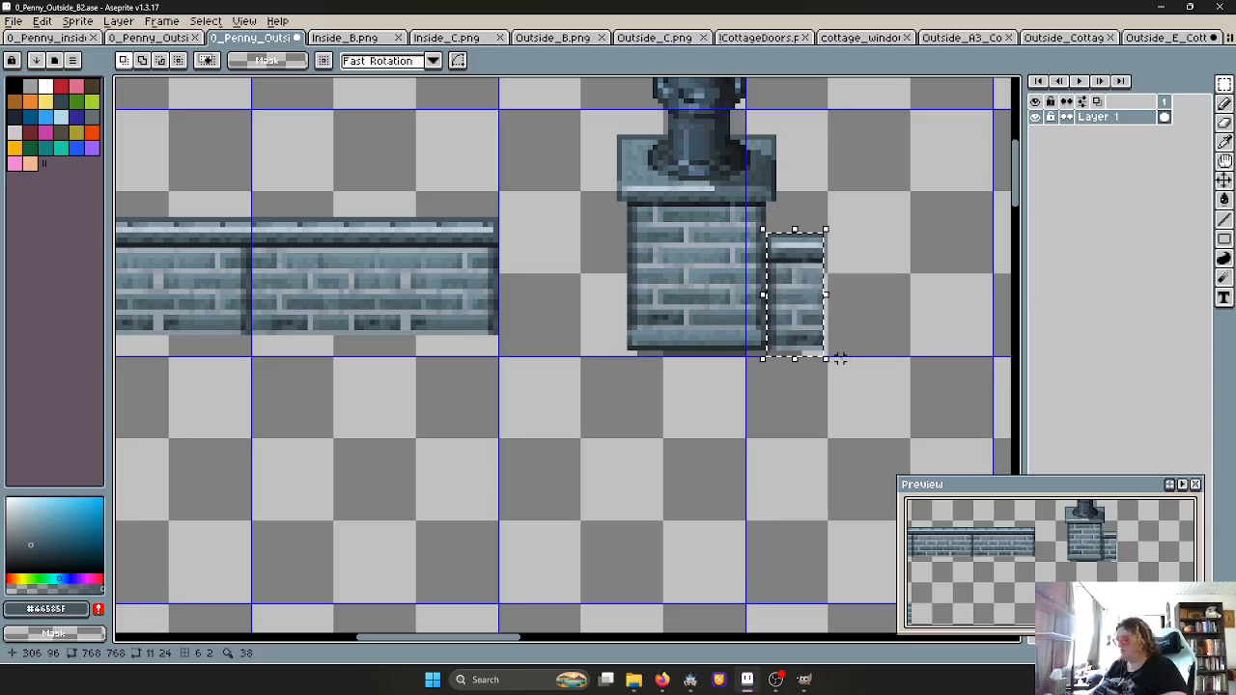
key("ctrl+x")
key("ctrl+v")
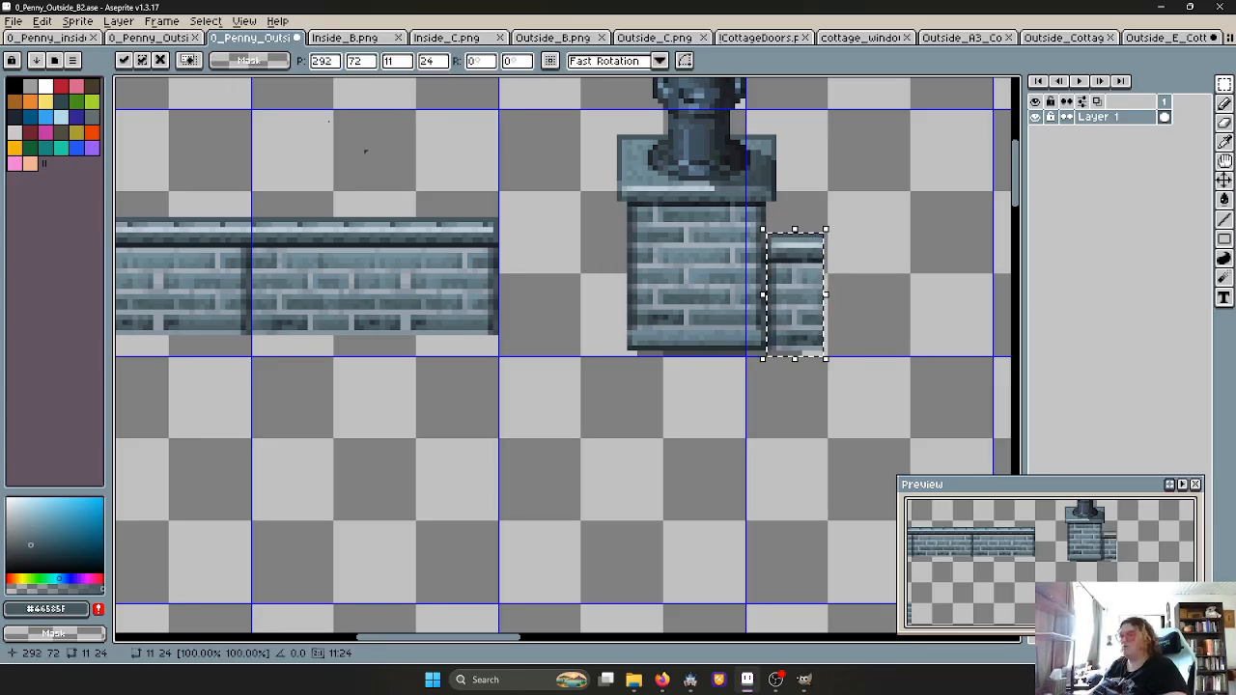
key("shift+h")
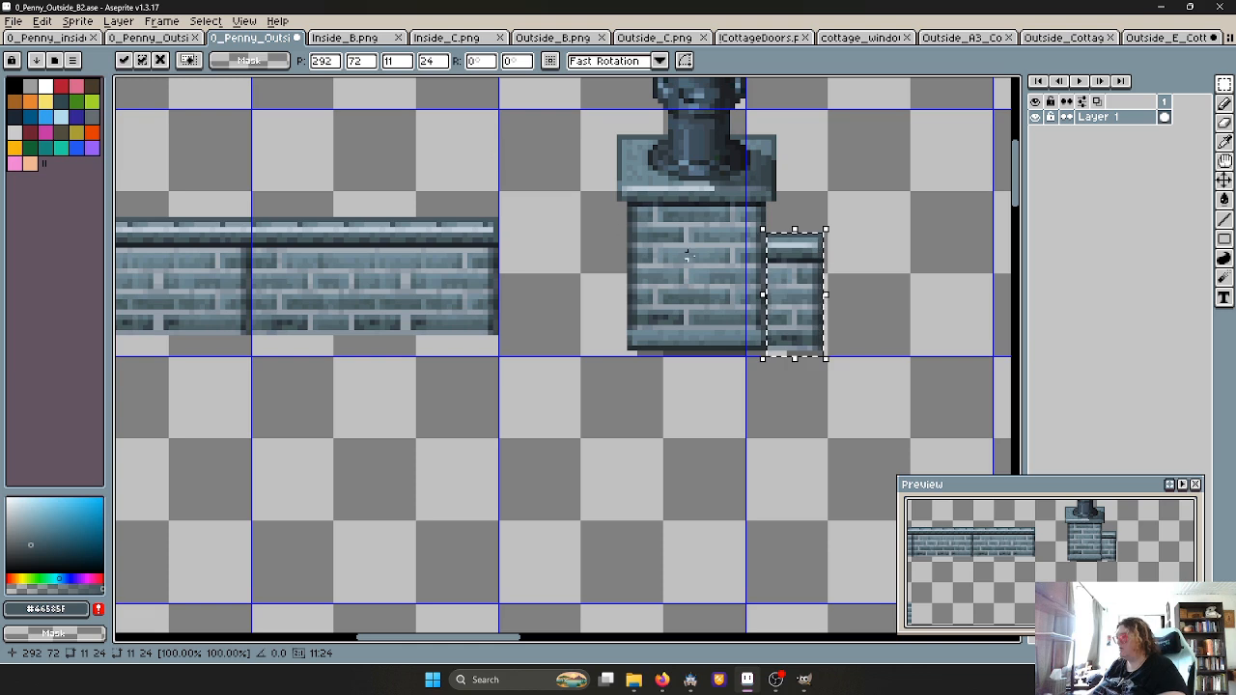
left_click_drag(800, 295, 603, 284)
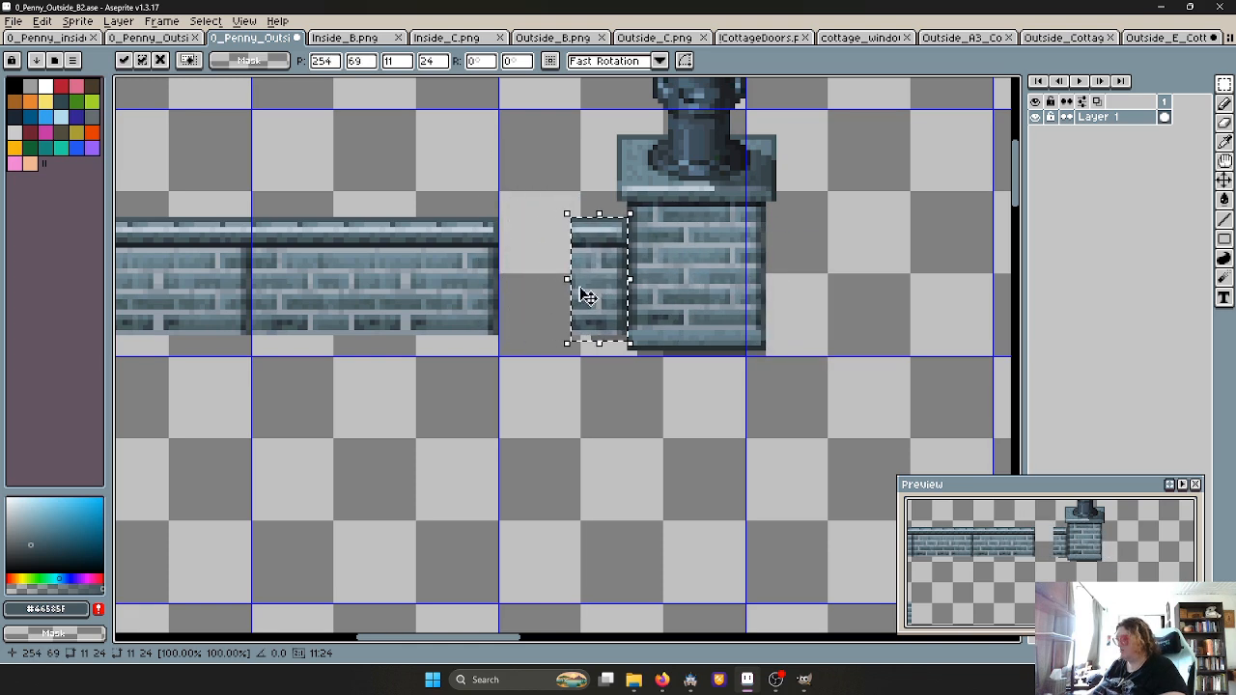
left_click(551, 354)
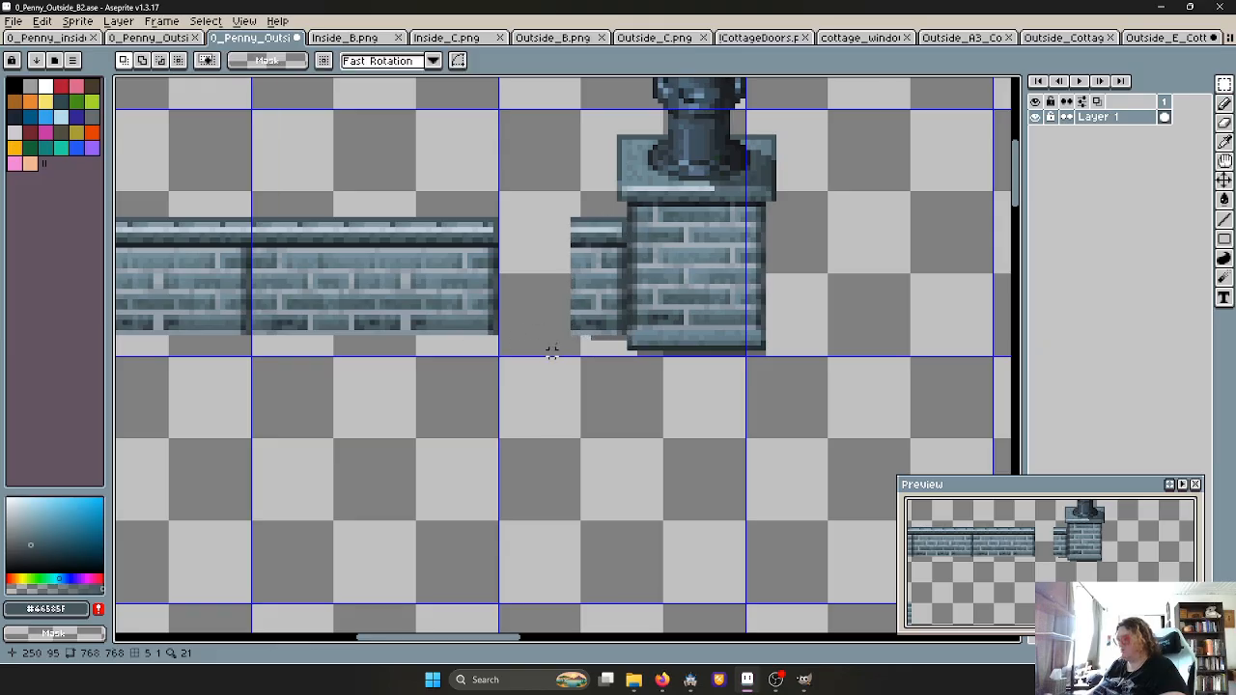
Move the copied pillar with its stub left and down until it joins the wall's right end at 228, 24
scroll(608, 138, "down", 2)
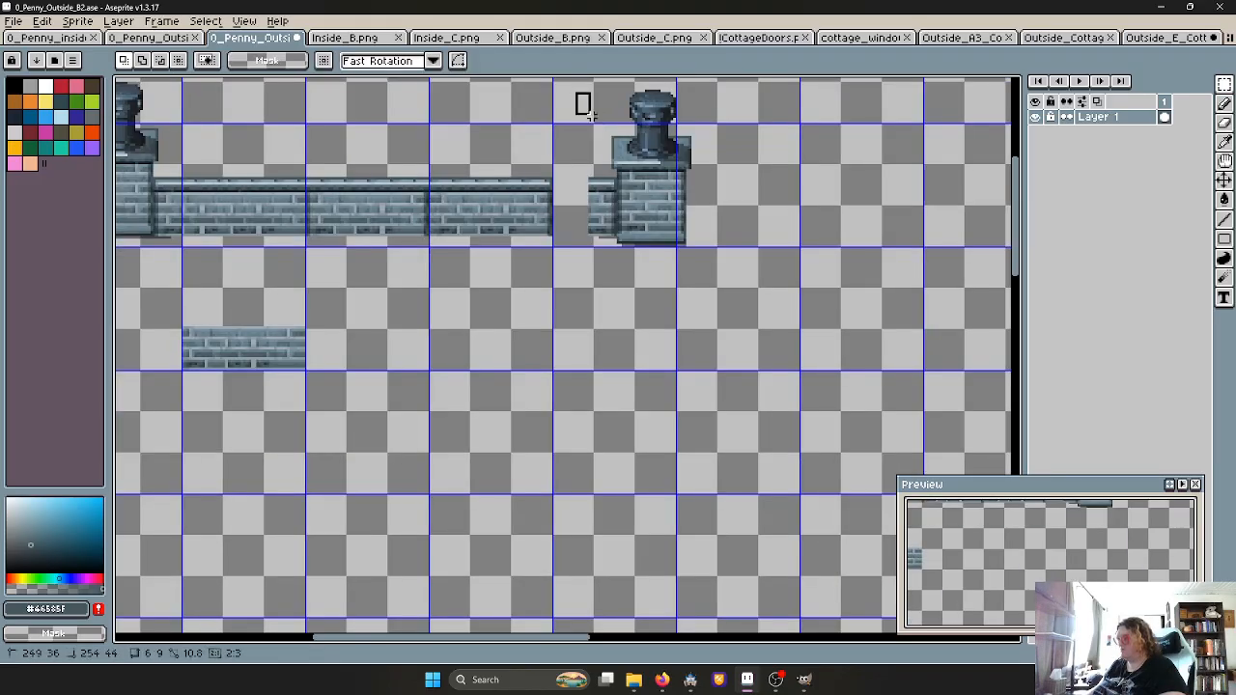
left_click_drag(577, 91, 689, 242)
left_click(767, 265)
scroll(721, 308, "down", 2)
scroll(659, 190, "up", 2)
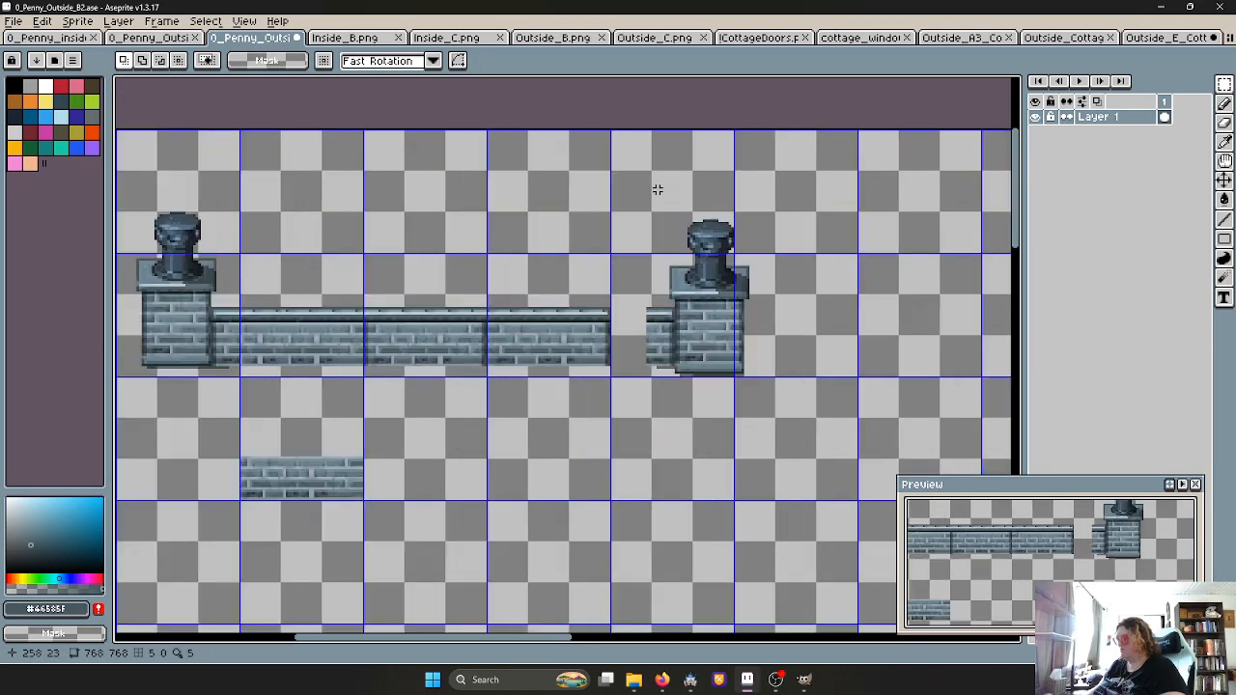
left_click_drag(594, 191, 861, 503)
left_click_drag(721, 354, 645, 385)
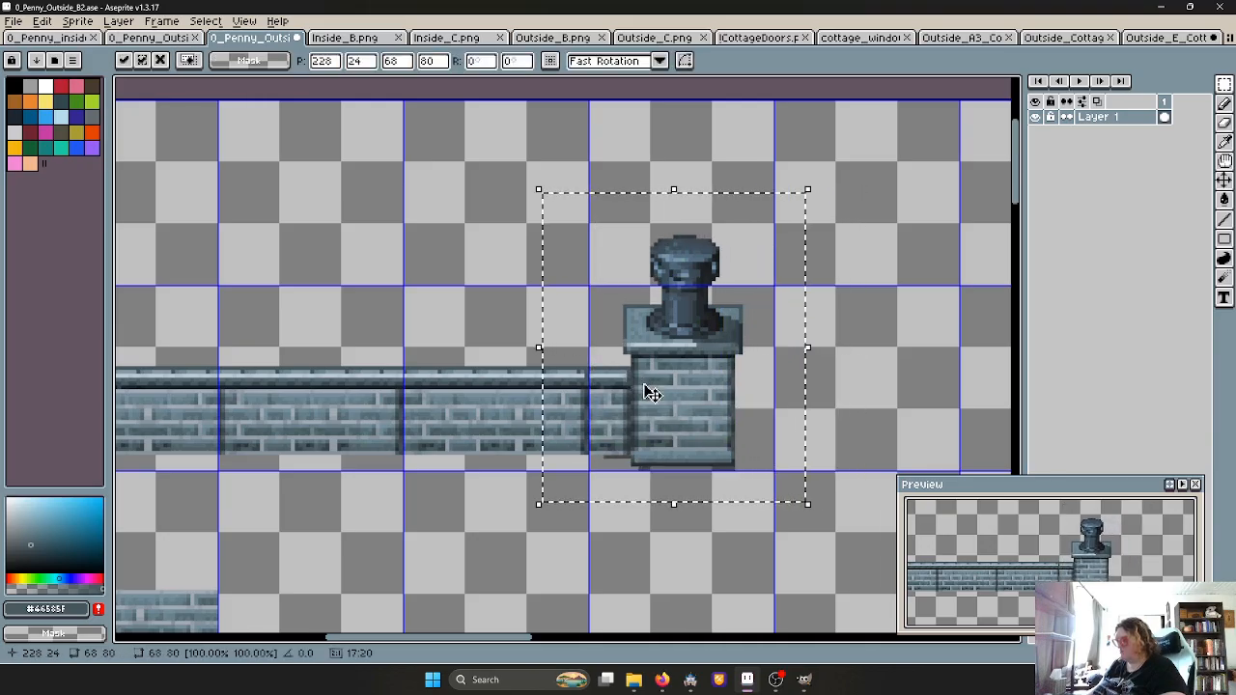
scroll(623, 424, "down", 1)
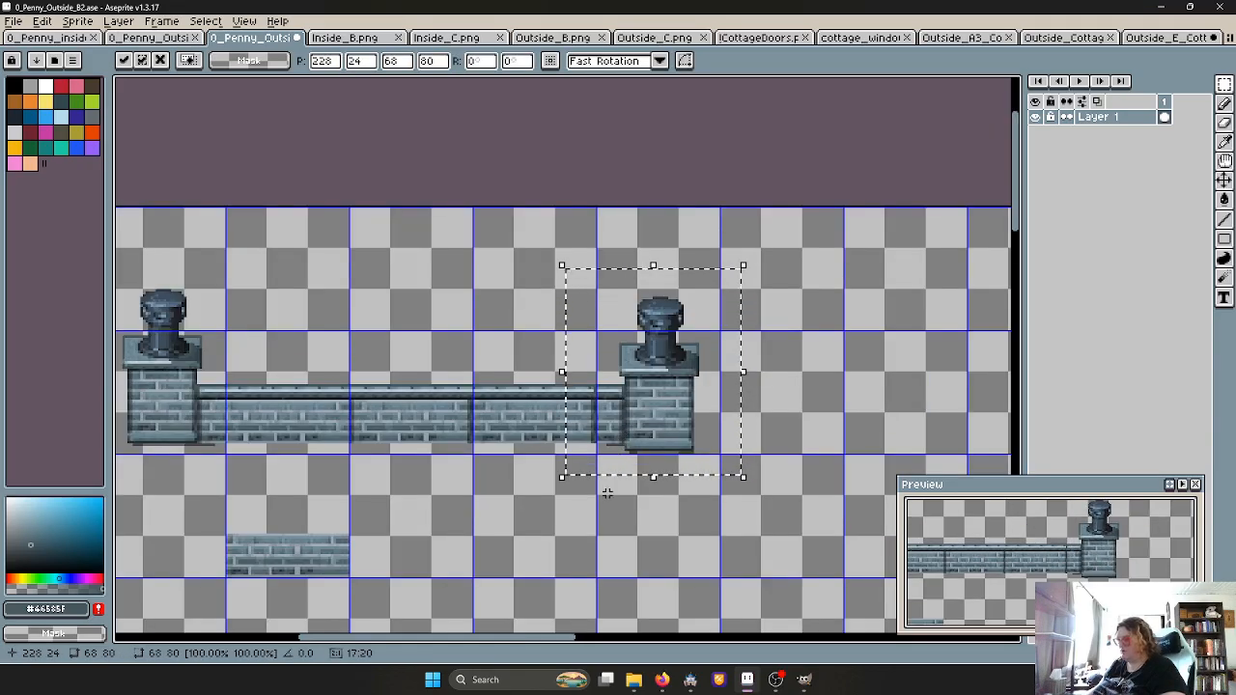
scroll(594, 453, "up", 4)
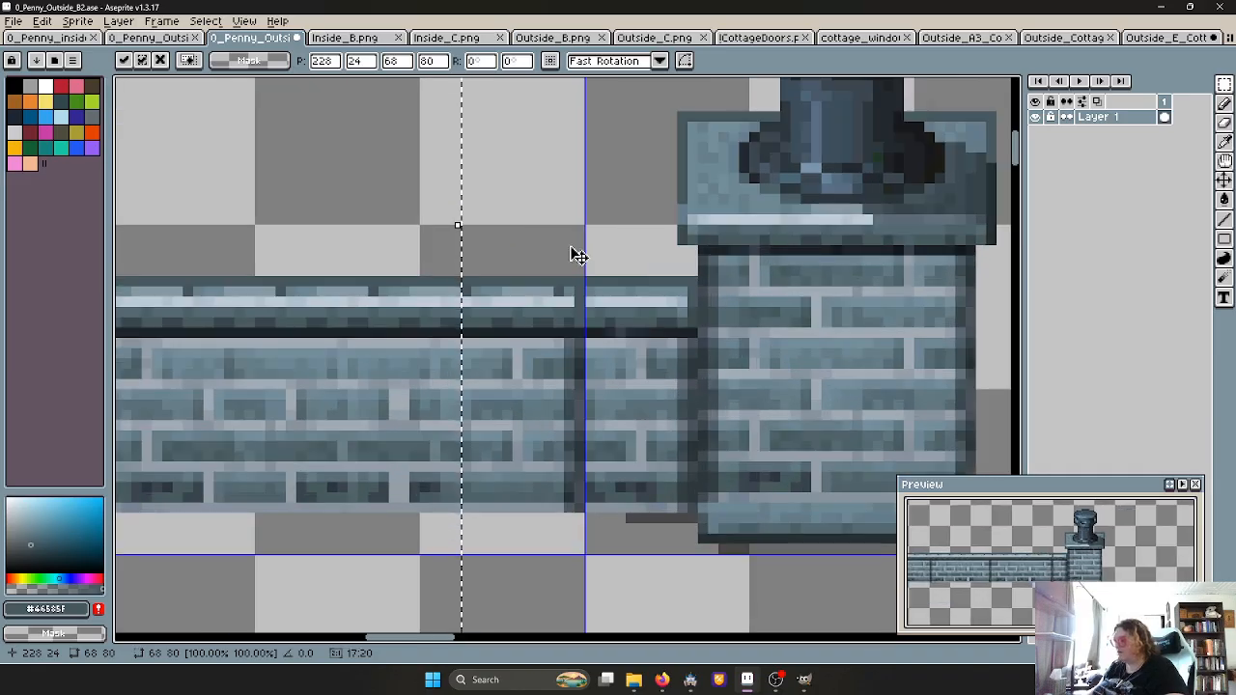
left_click(423, 229)
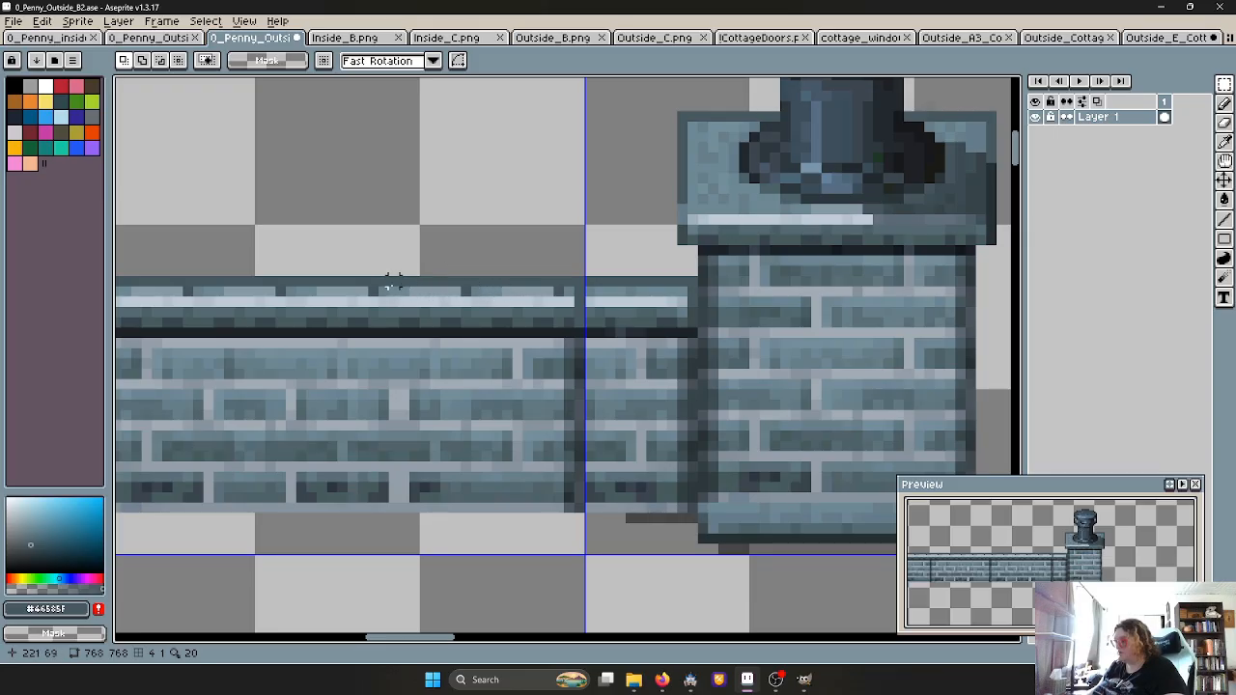
Cover the dark seam between the wall and the right pillar's stub with a copied 4 × 23 px brick strip
left_click_drag(403, 281, 435, 511)
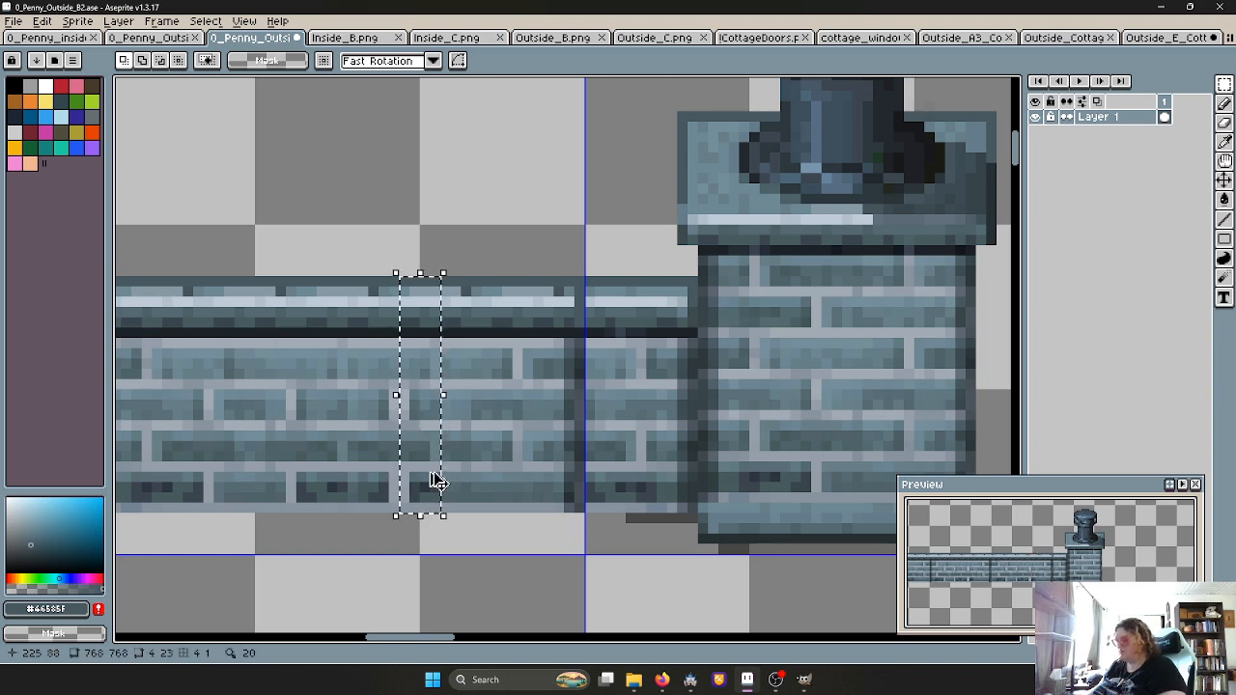
left_click_drag(432, 453, 595, 450)
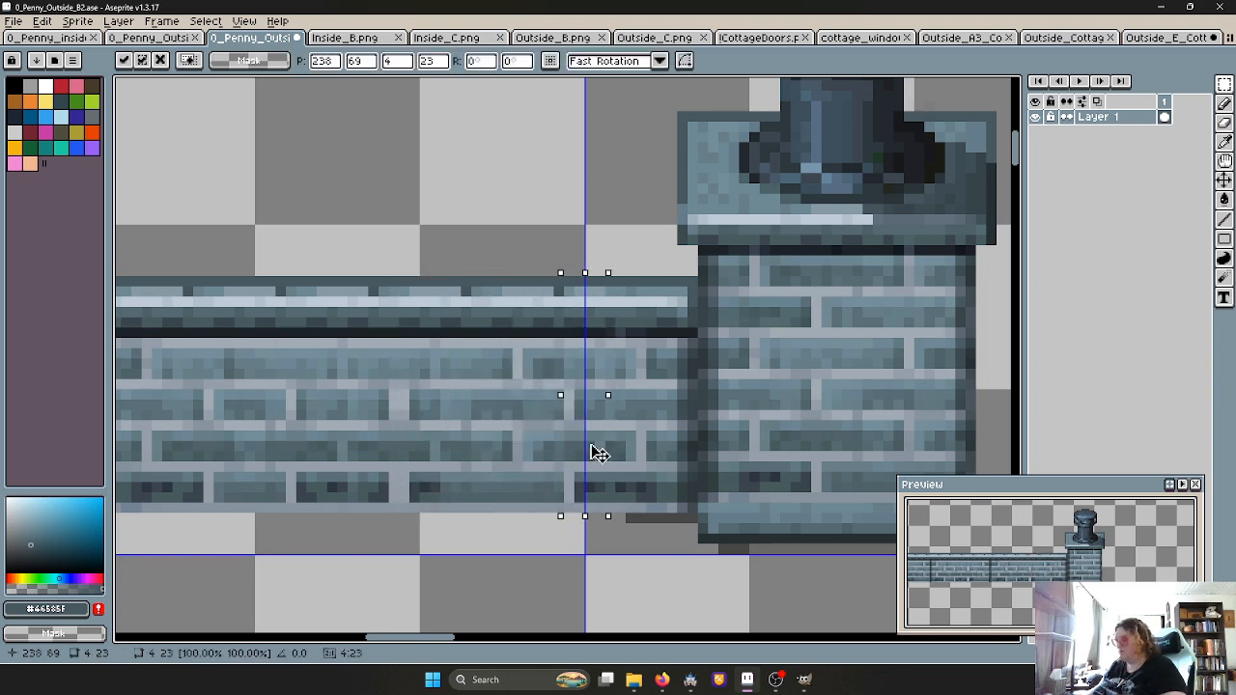
left_click(576, 569)
scroll(575, 569, "down", 4)
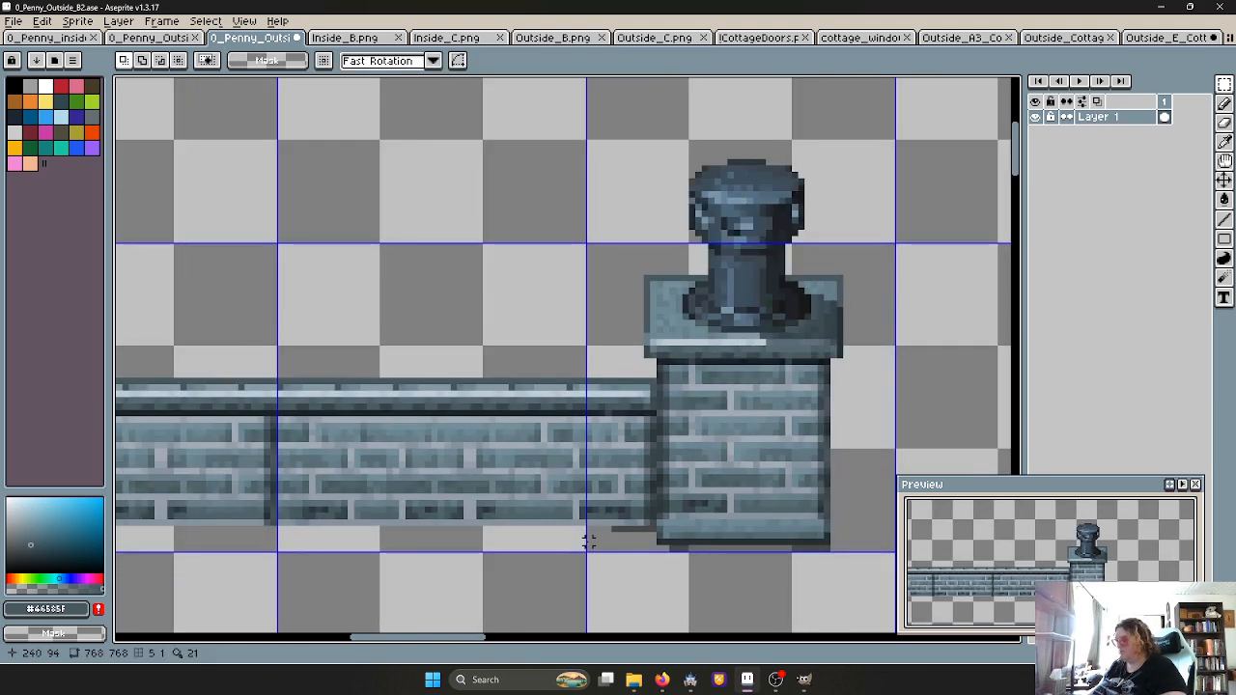
scroll(666, 361, "down", 2)
scroll(640, 350, "up", 1)
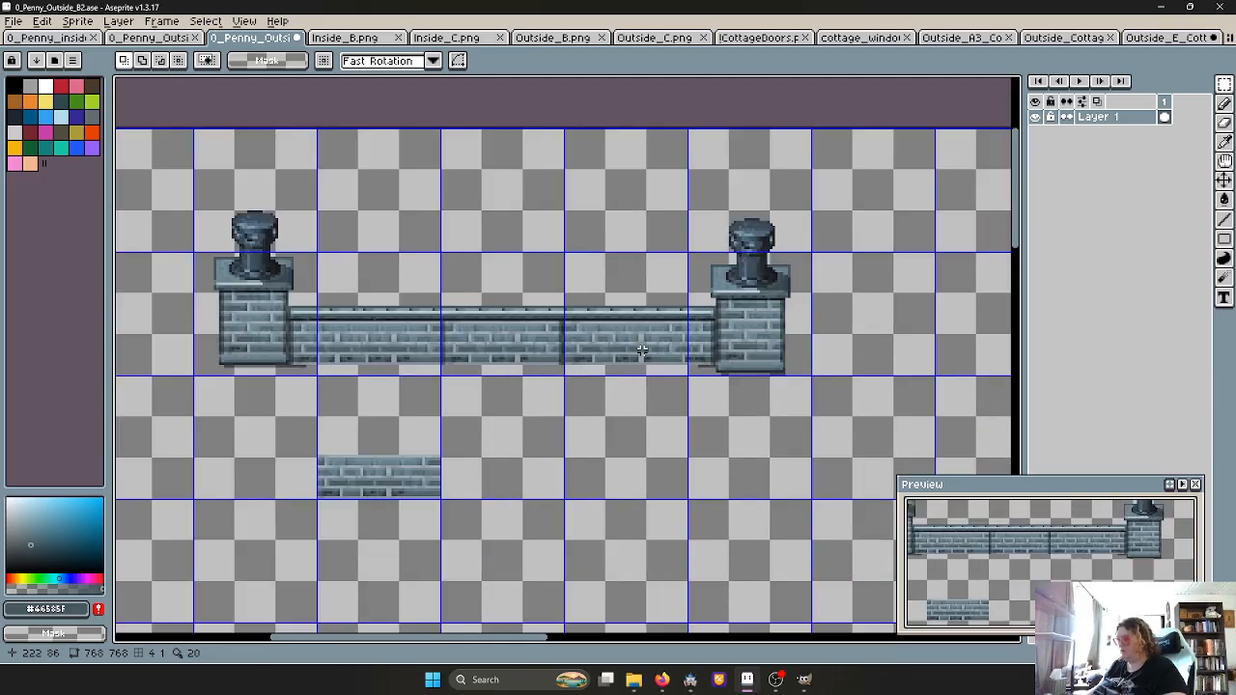
Delete the 48 × 48 px wall tile directly left of the right pillar's tile
scroll(593, 358, "up", 1)
middle_click_drag(485, 353, 544, 338)
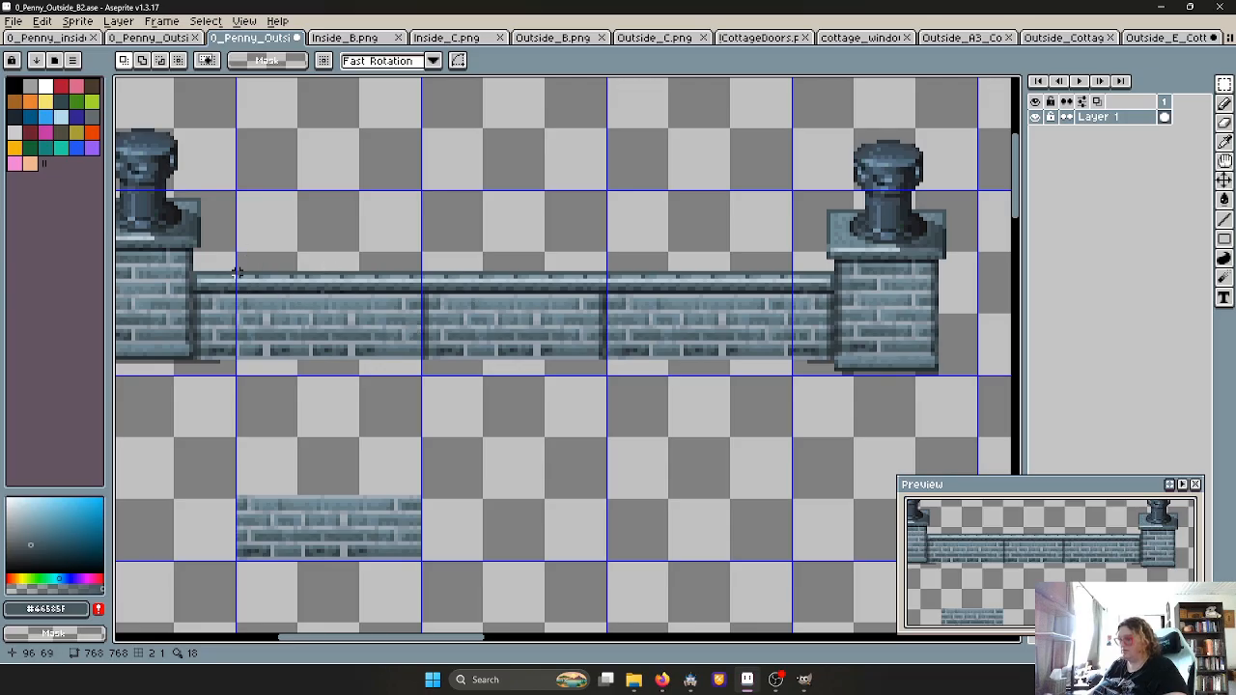
left_click_drag(237, 273, 422, 378)
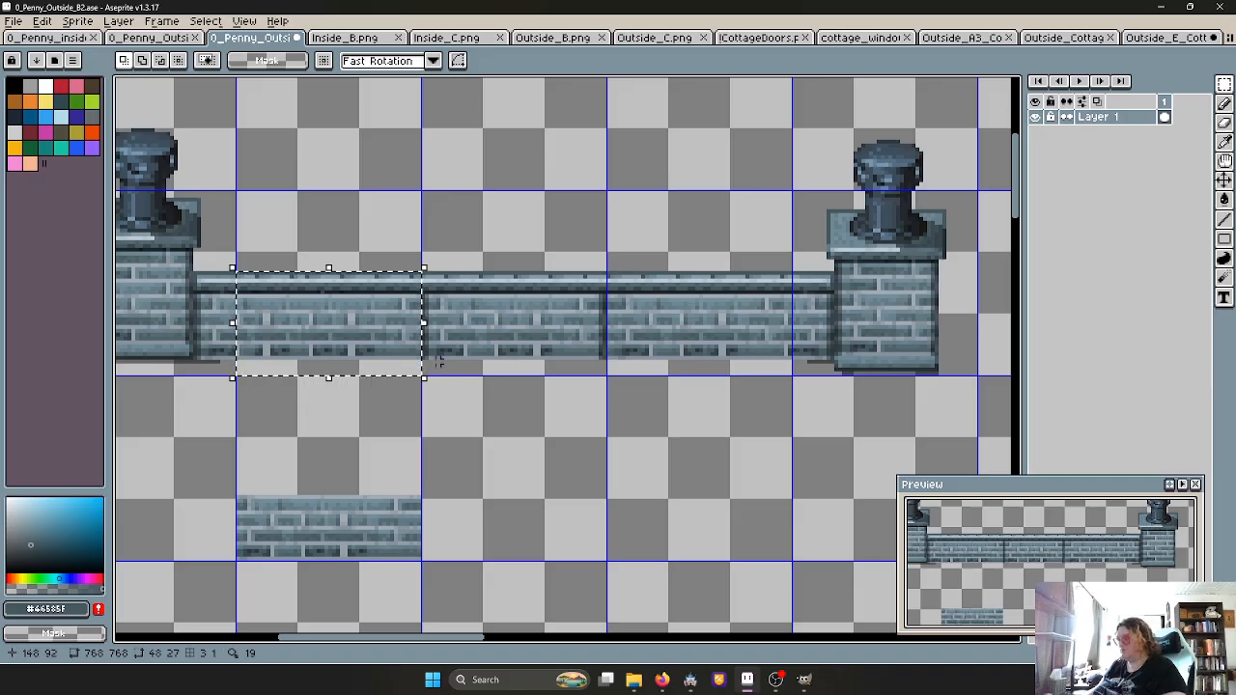
left_click(367, 415)
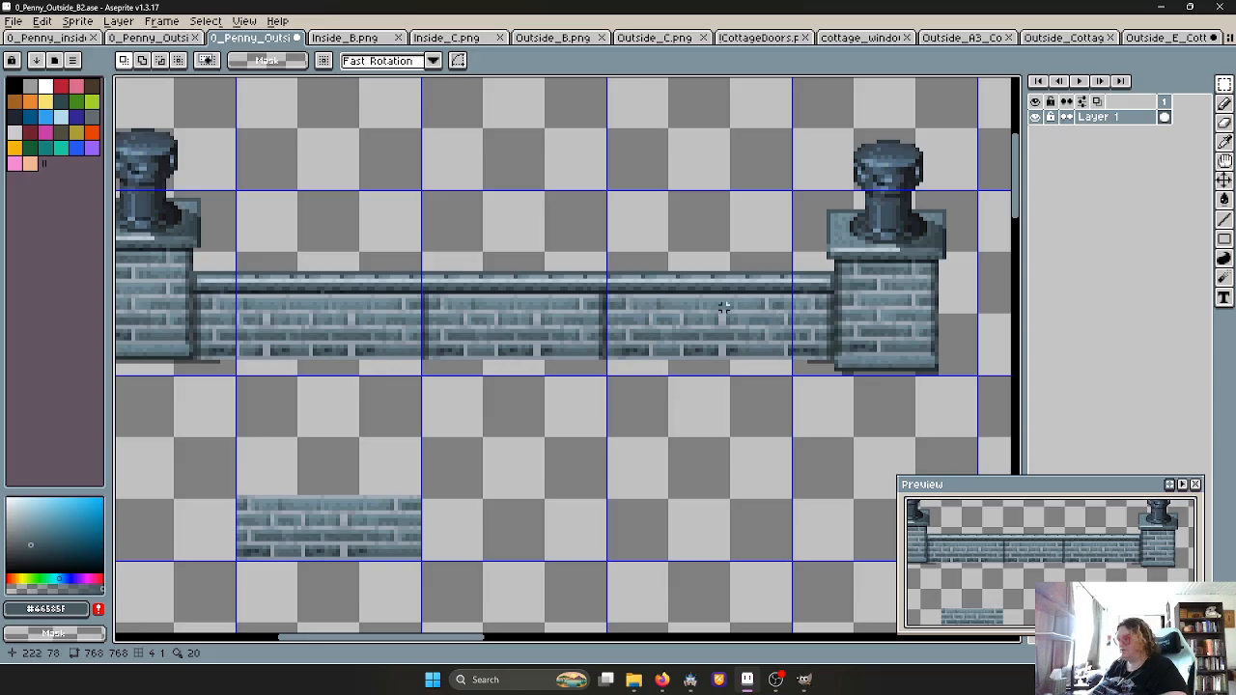
left_click_drag(750, 304, 753, 310)
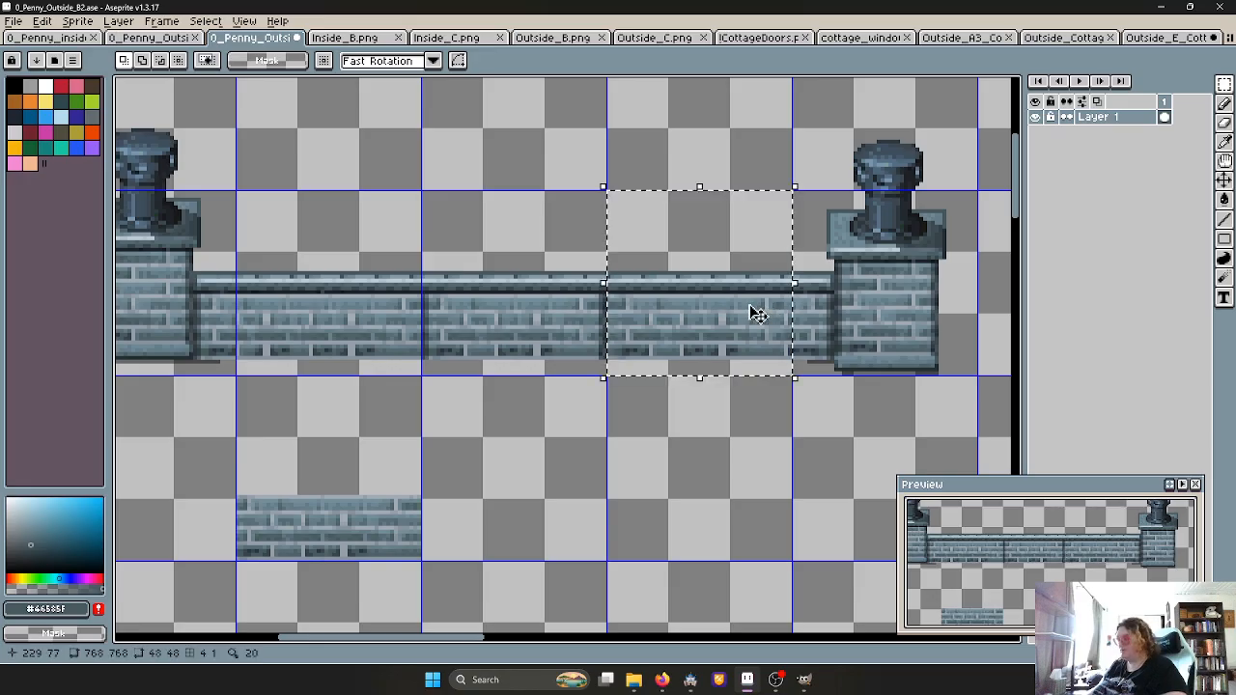
key("Delete")
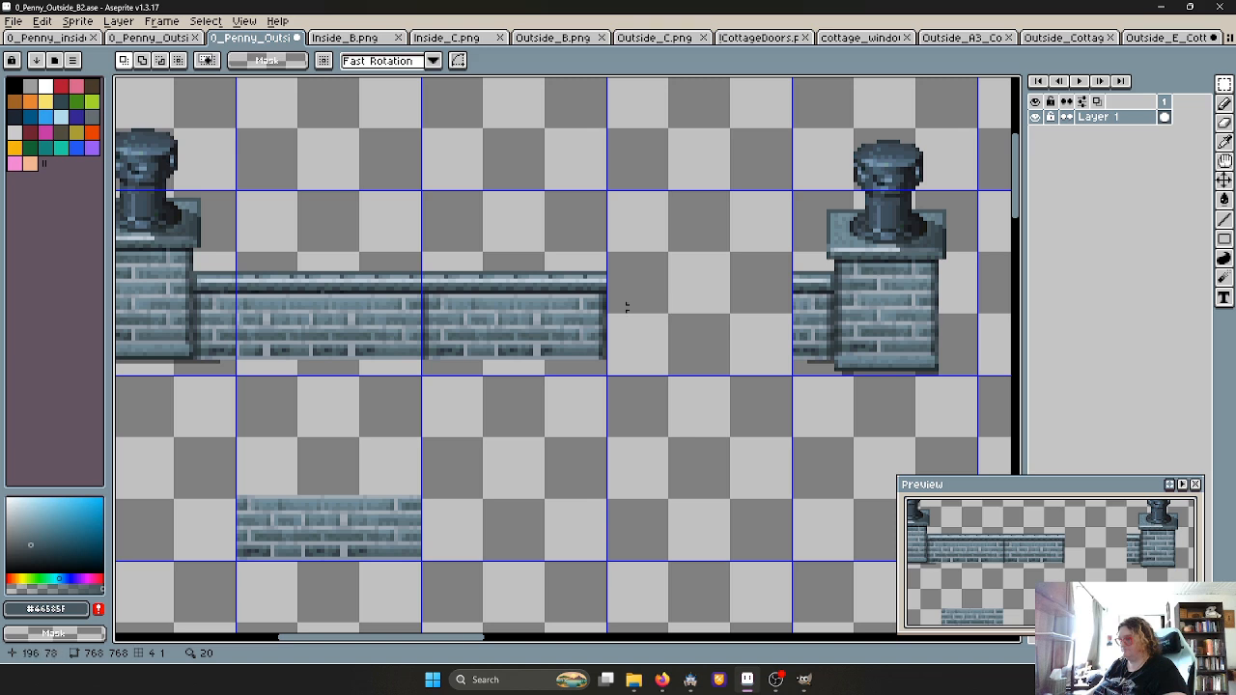
Move the wall section with dark end edges down one grid row, out of the fence
left_click_drag(467, 277, 519, 428)
key("ctrl+x")
key("ctrl+v")
key("Return")
key("ctrl+d")
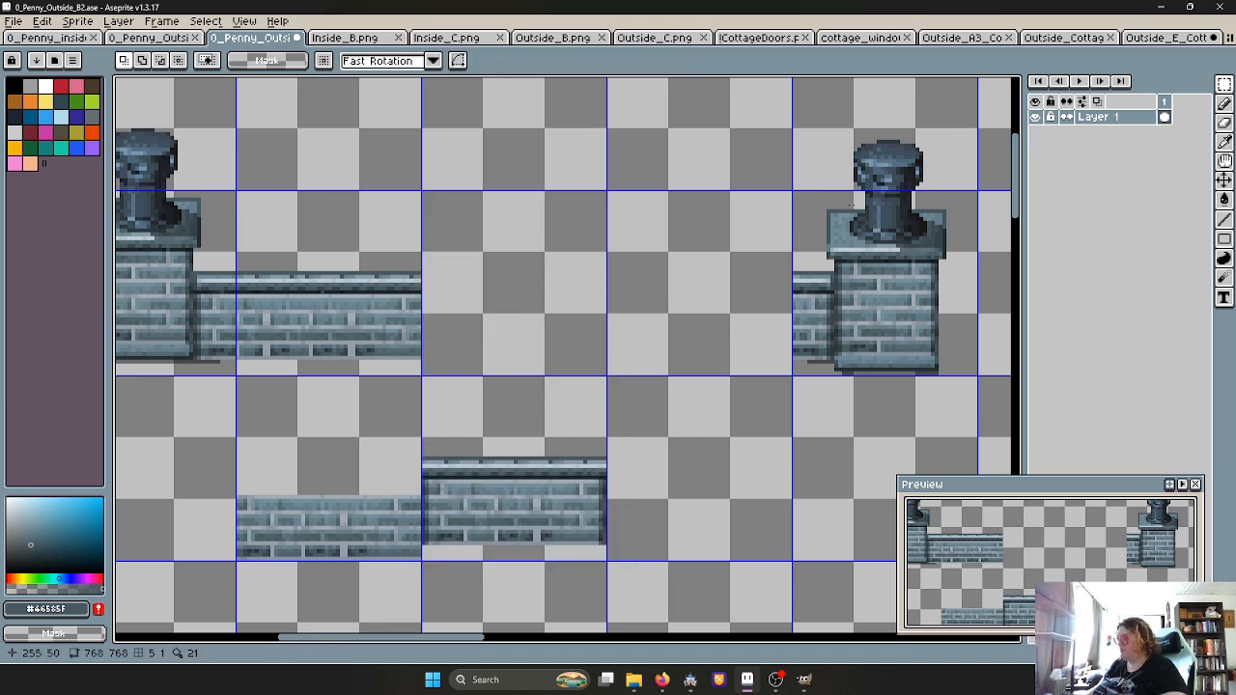
Move the 48 × 96 px right pillar block to 144, 0 so it meets the remaining wall tile
left_click_drag(791, 106, 811, 254)
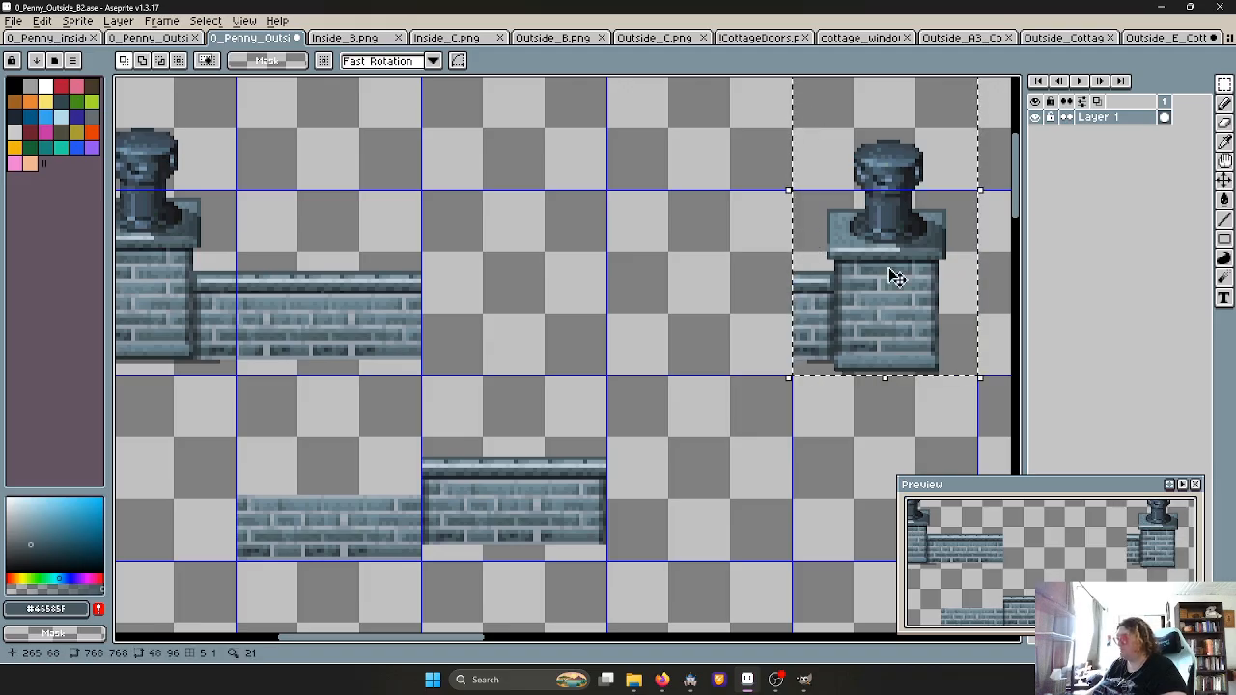
left_click_drag(888, 276, 521, 272)
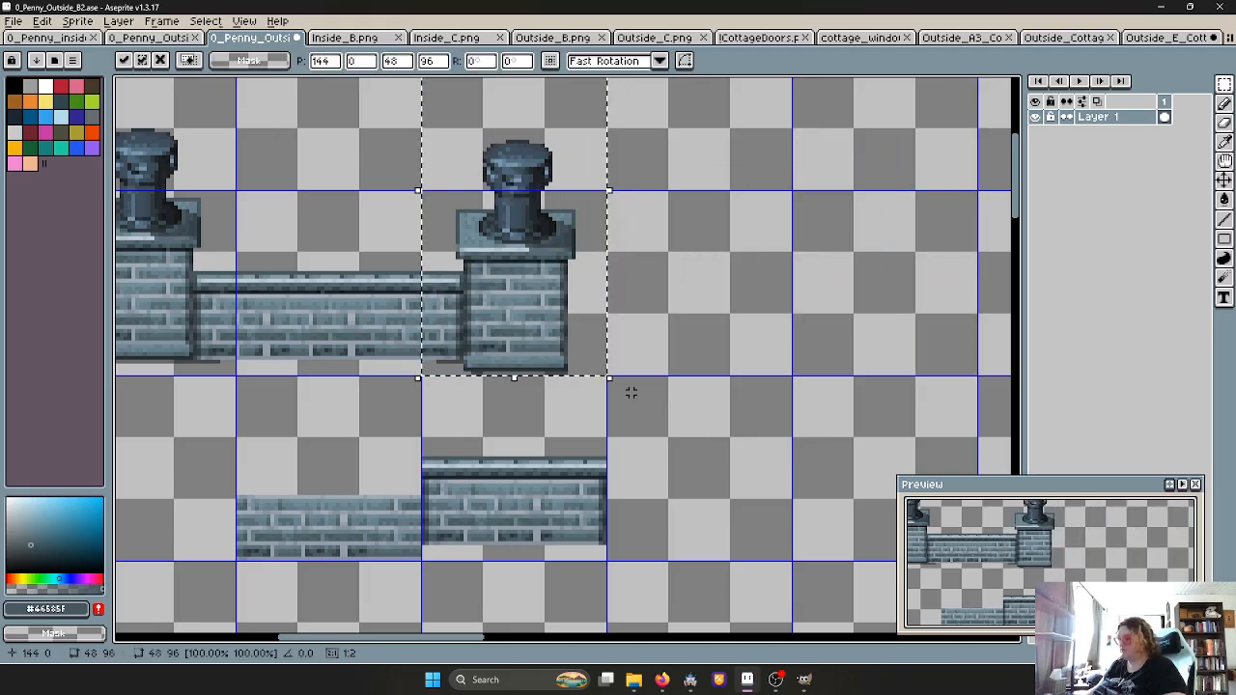
key("ctrl+d")
Stretch the small shadow strip at the left pillar's base to 60 px wide along the underside of the wall
middle_click_drag(487, 462, 563, 360)
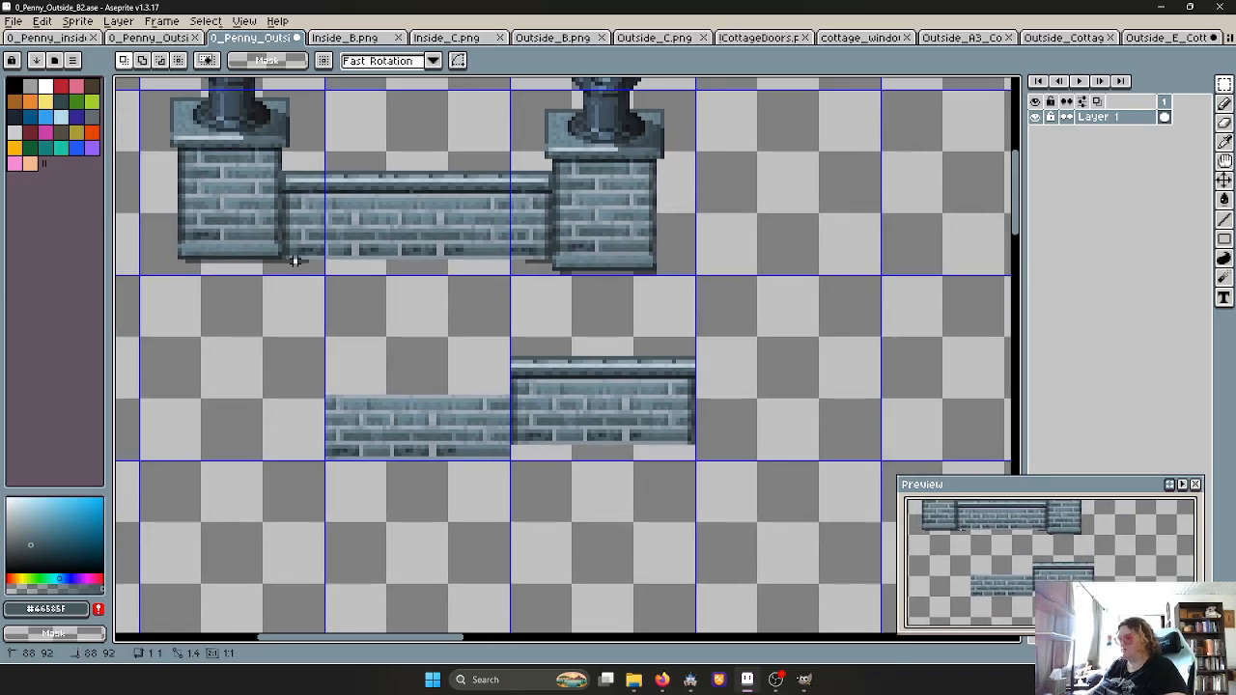
double_click(297, 264)
left_click(297, 299)
scroll(287, 293, "up", 2)
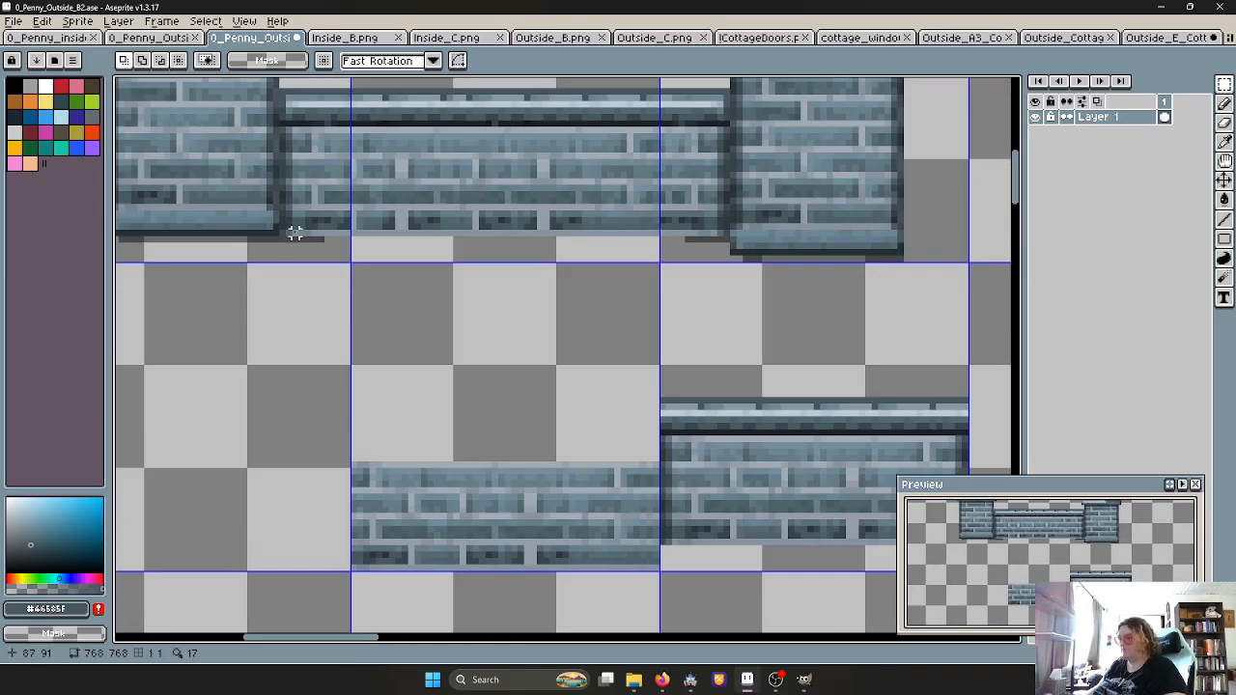
left_click_drag(295, 239, 695, 253)
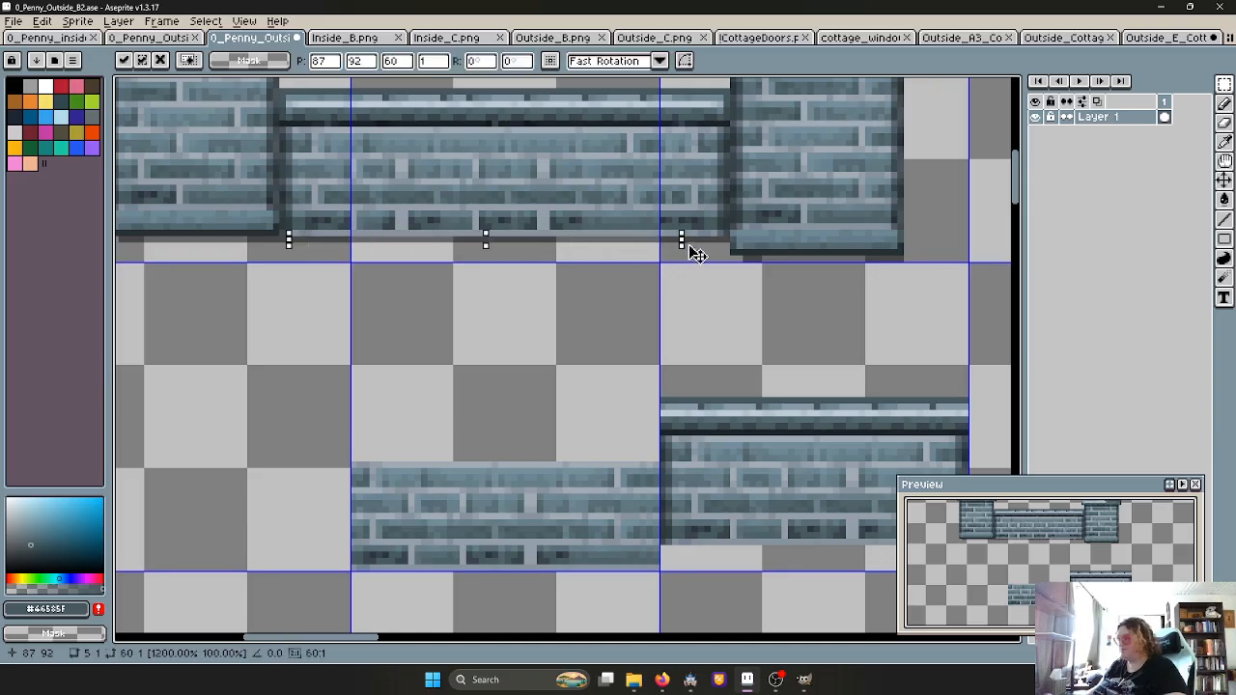
left_click(687, 275)
Delete the loose brick texture tile below the wall, left of the spare capped wall section
scroll(679, 289, "down", 3)
middle_click_drag(743, 357, 653, 331)
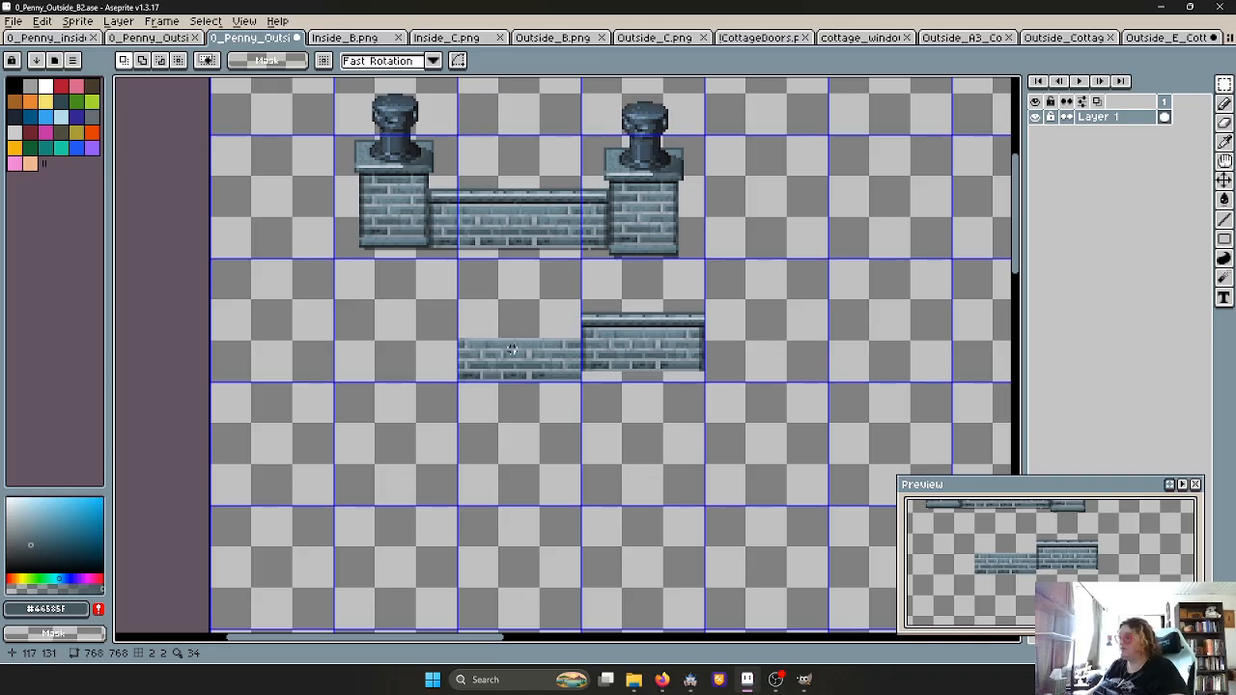
left_click_drag(511, 350, 518, 354)
key("Delete")
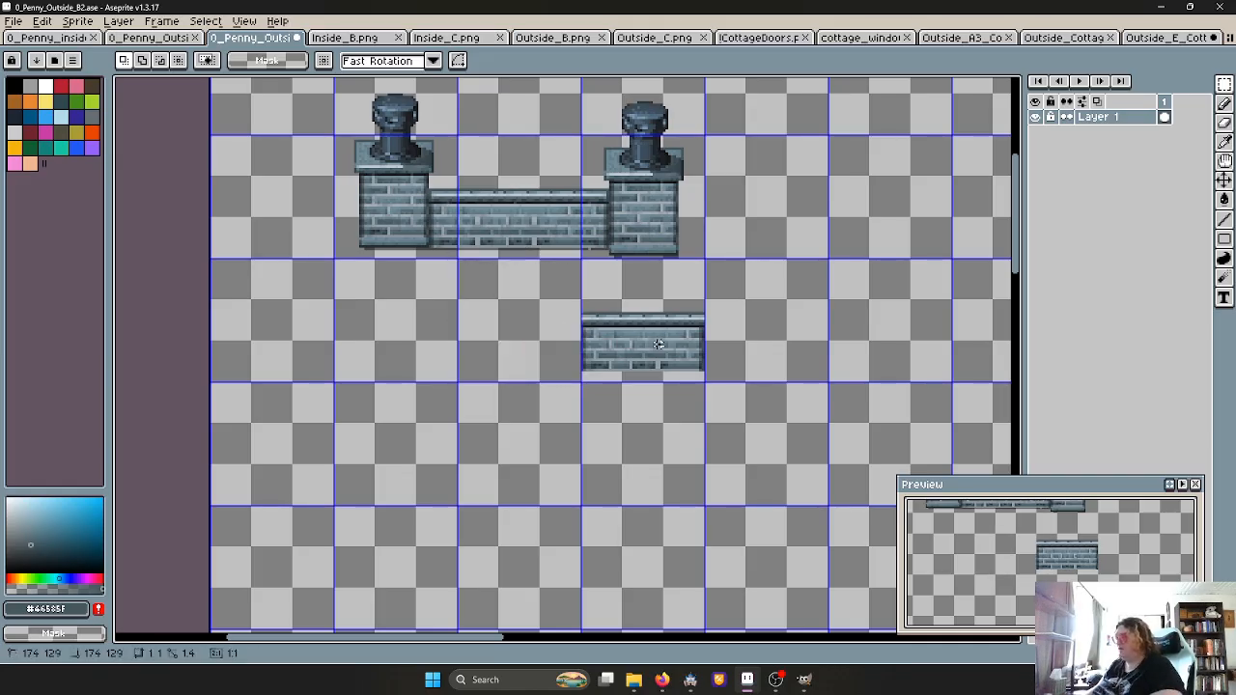
Move the spare capped wall section to 48, 96, in the grid cell under the left pillar
left_click_drag(658, 345, 419, 354)
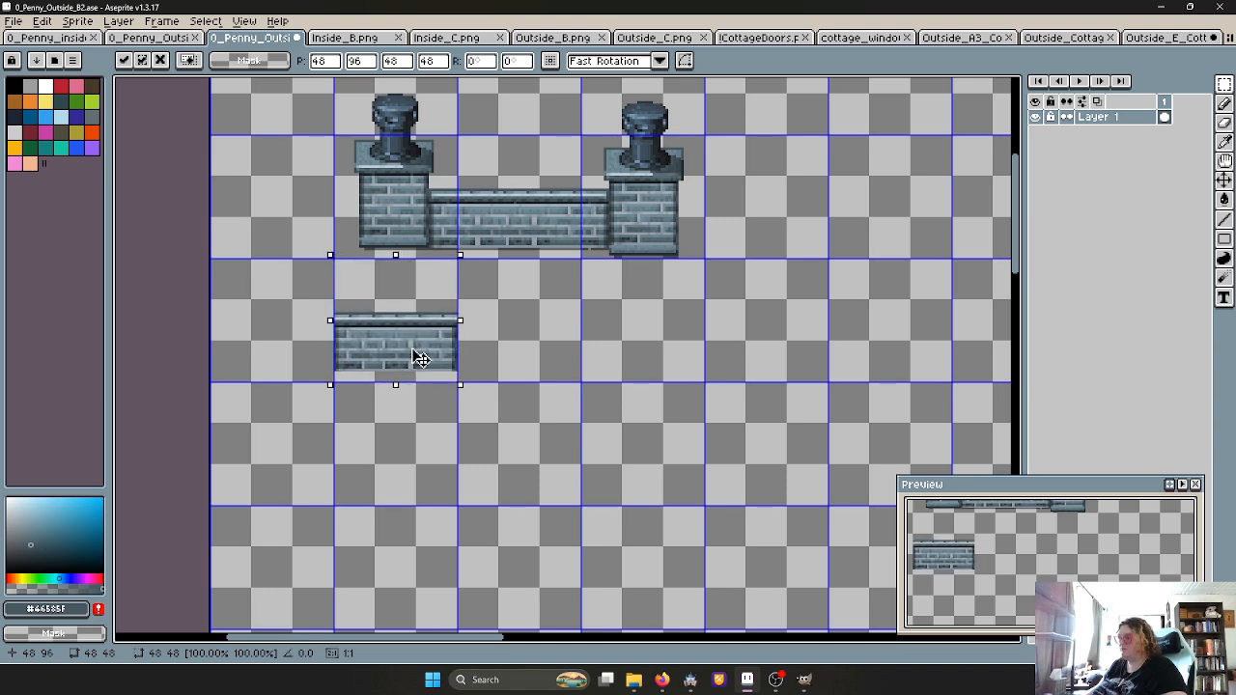
left_click(497, 389)
scroll(496, 389, "down", 2)
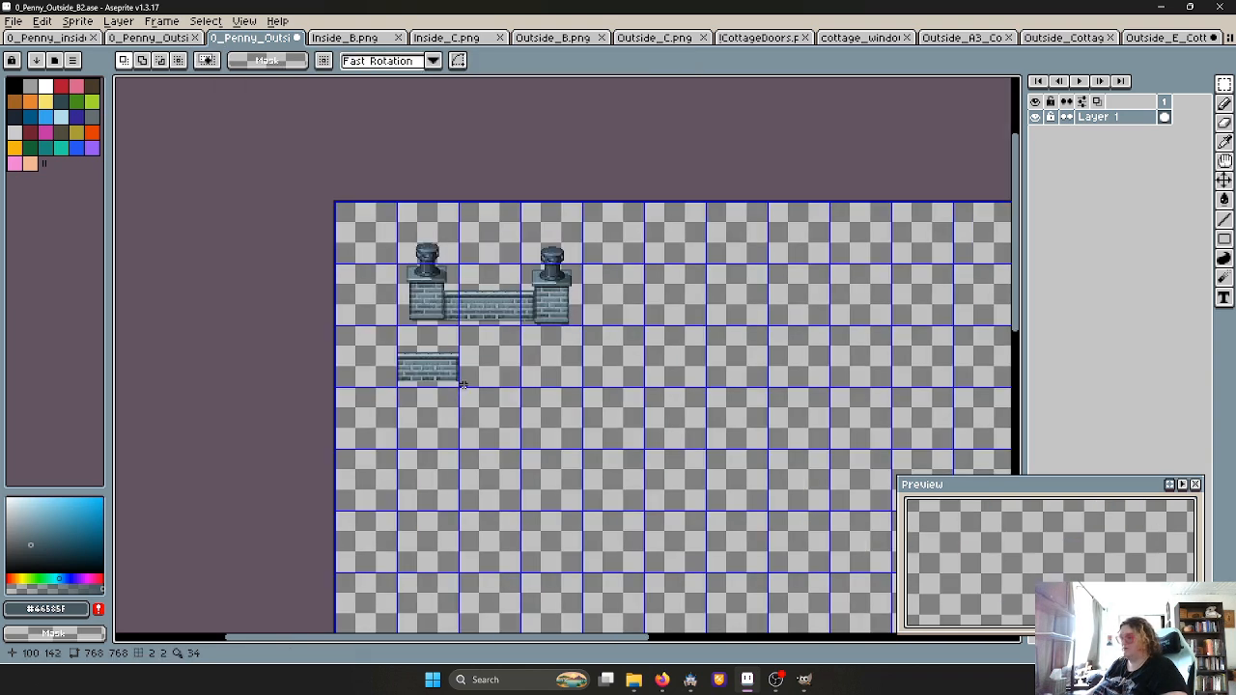
scroll(473, 377, "up", 2)
scroll(470, 373, "up", 1)
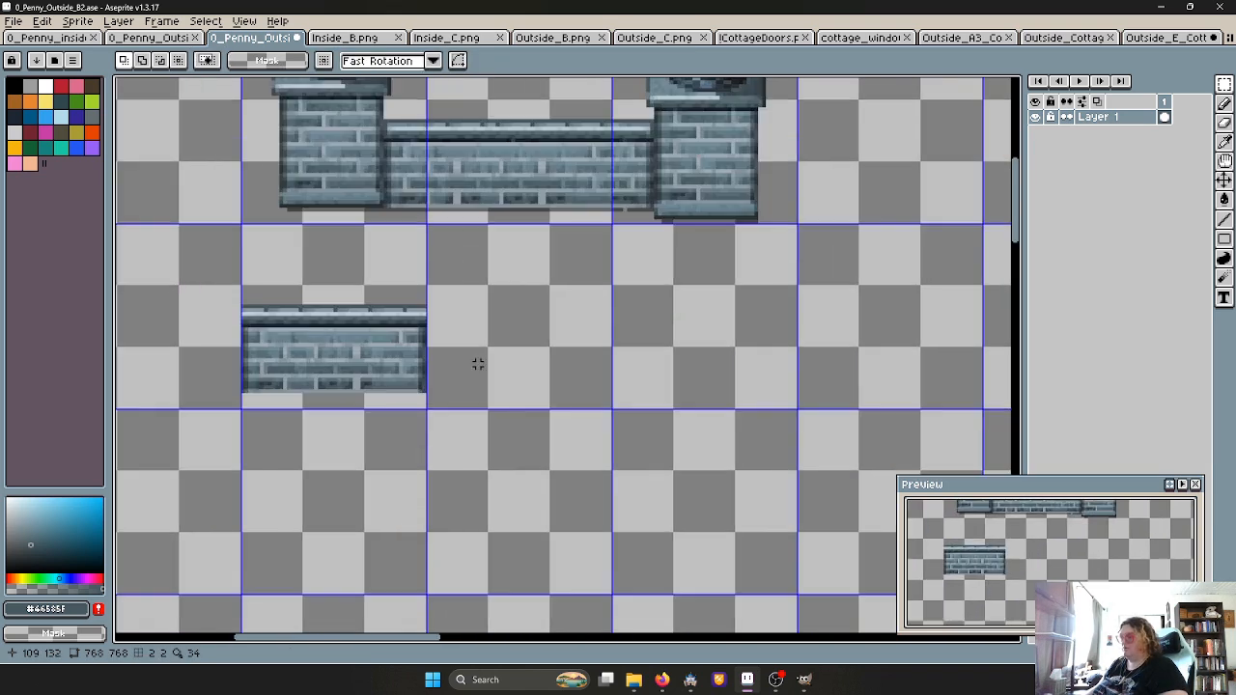
scroll(474, 361, "down", 1)
scroll(480, 351, "down", 1)
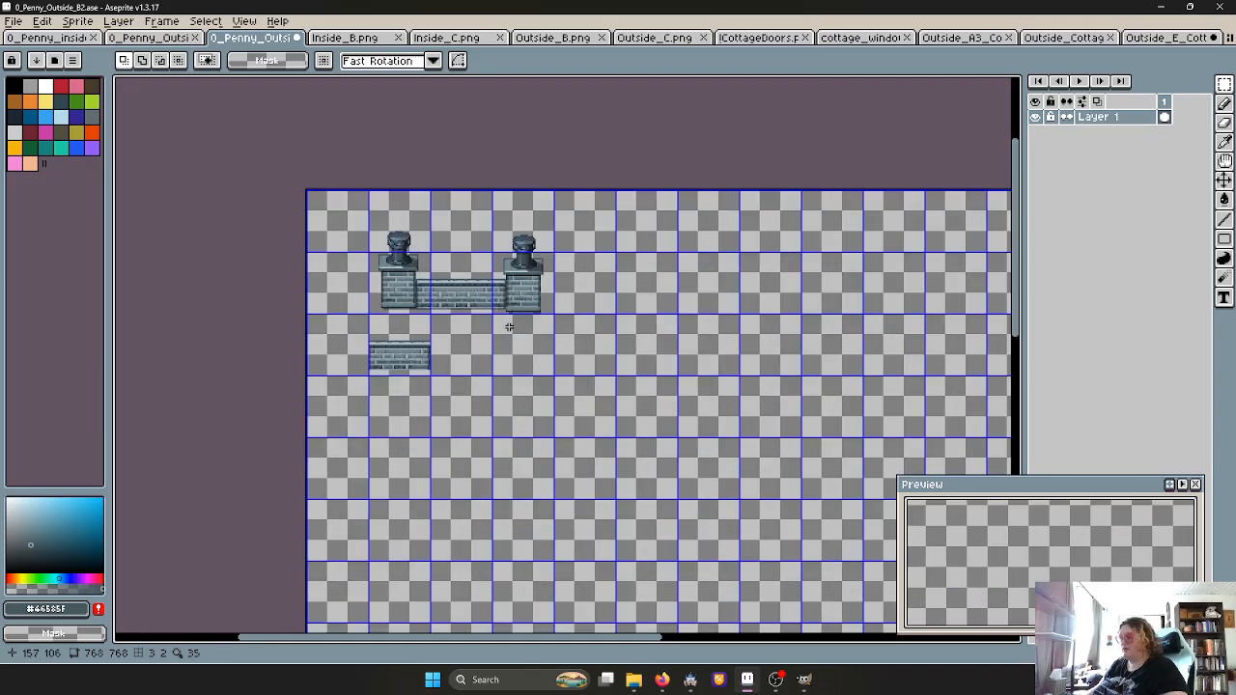
scroll(455, 245, "up", 1)
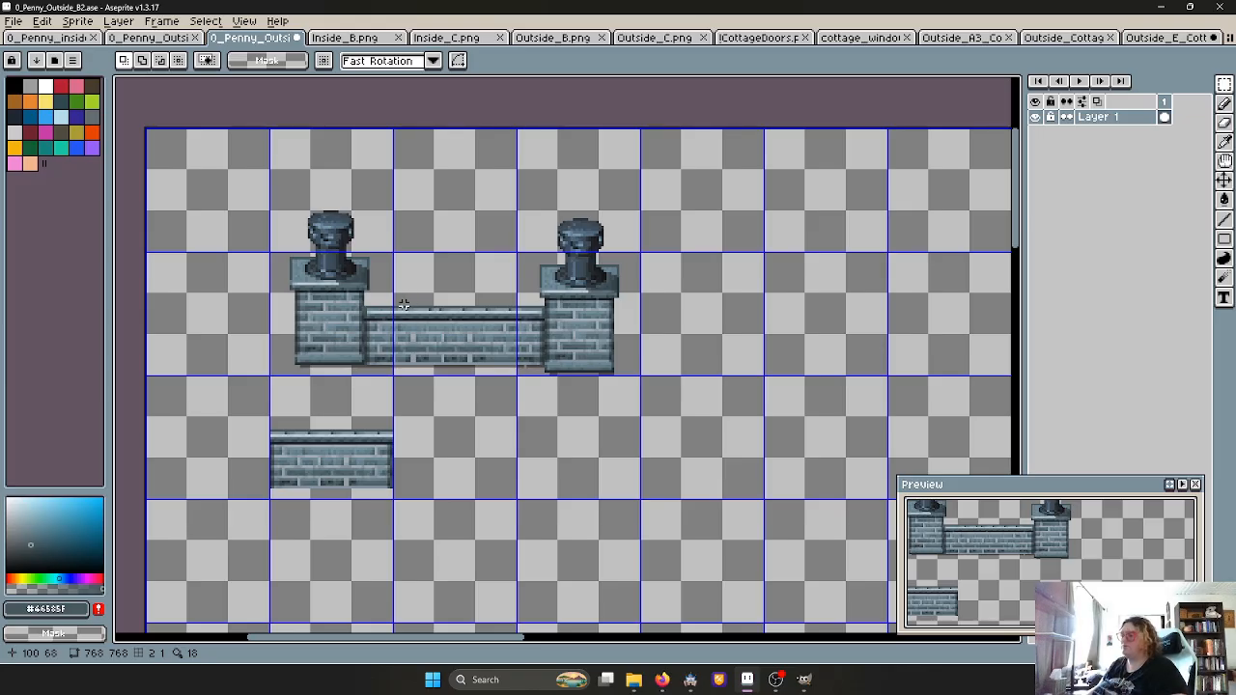
scroll(404, 305, "up", 2)
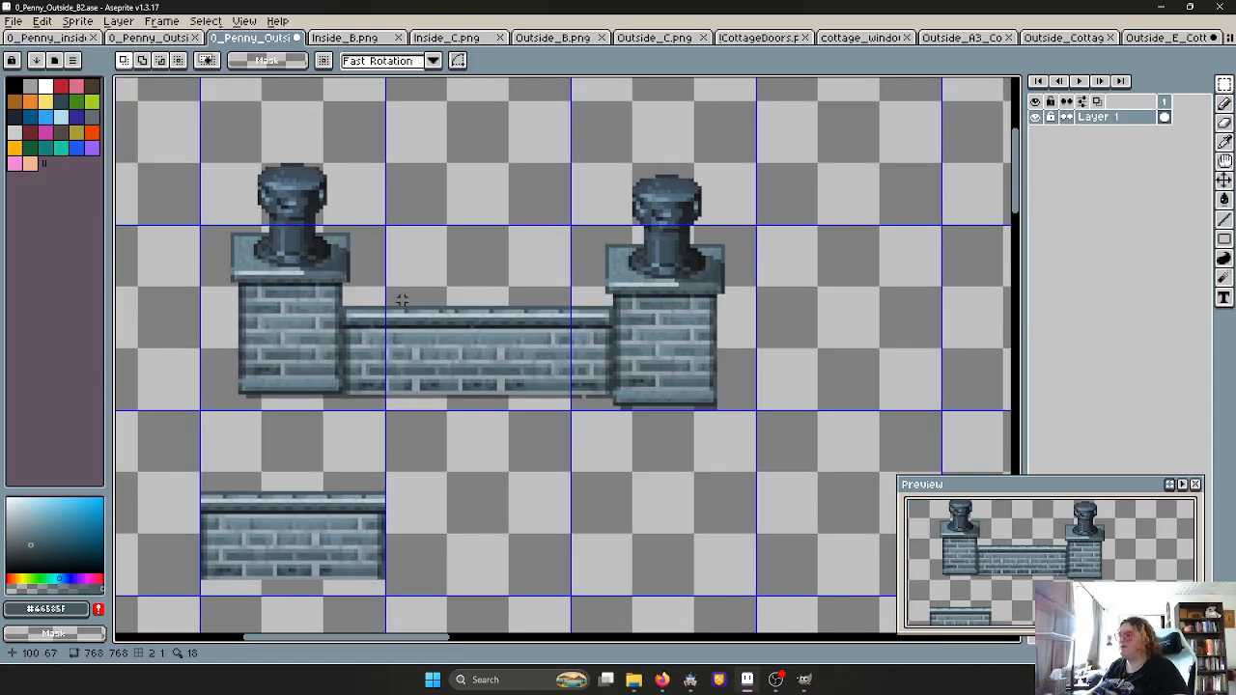
scroll(405, 300, "down", 2)
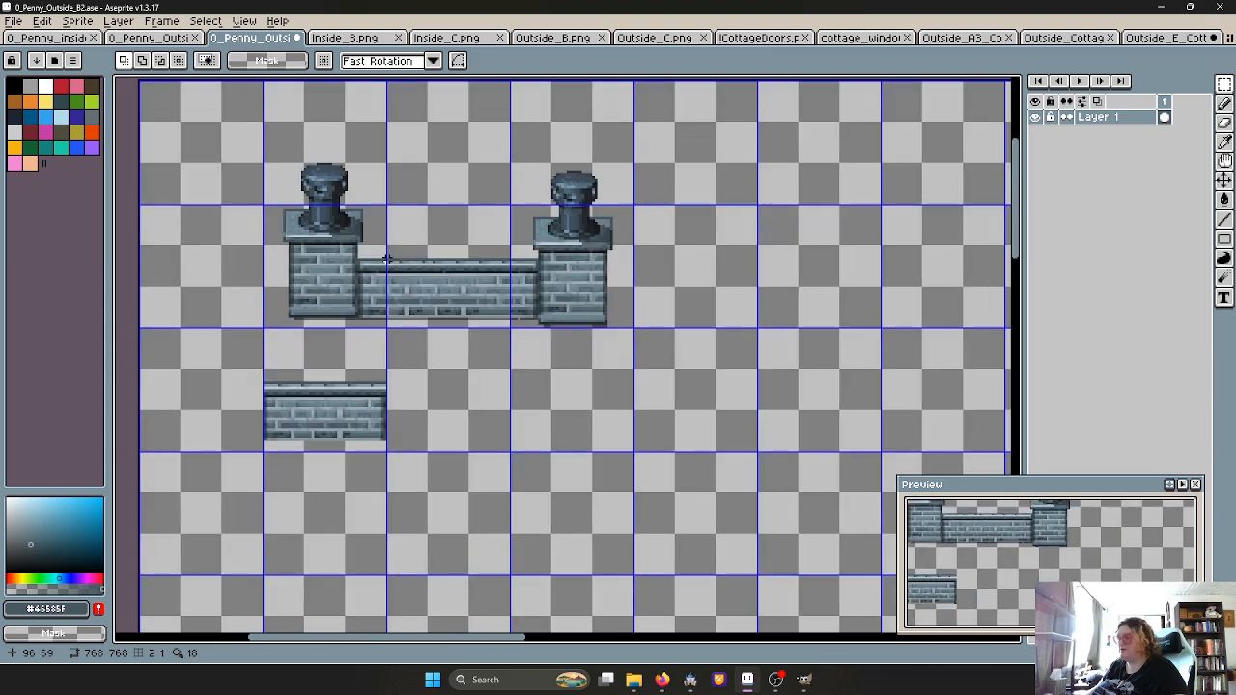
Duplicate the 48 × 27 px middle wall section and place the copy above the fence at 96, 12
scroll(386, 261, "up", 3)
left_click_drag(386, 261, 633, 397)
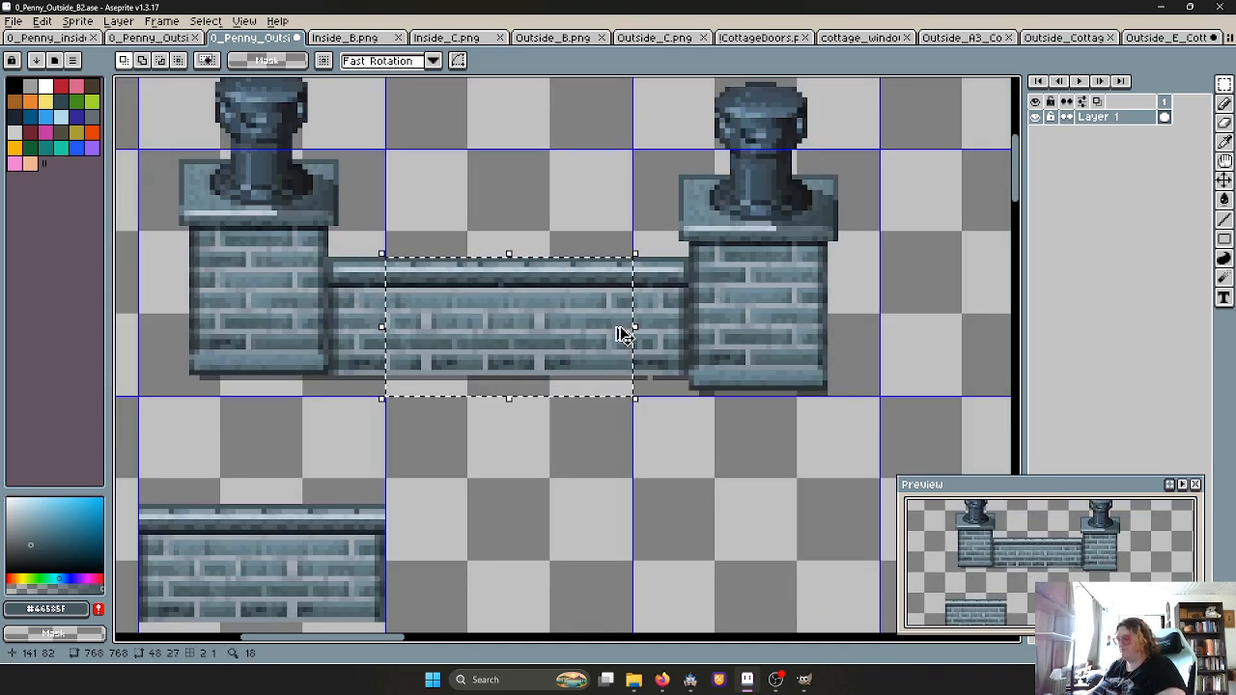
left_click(569, 357)
scroll(540, 298, "down", 2)
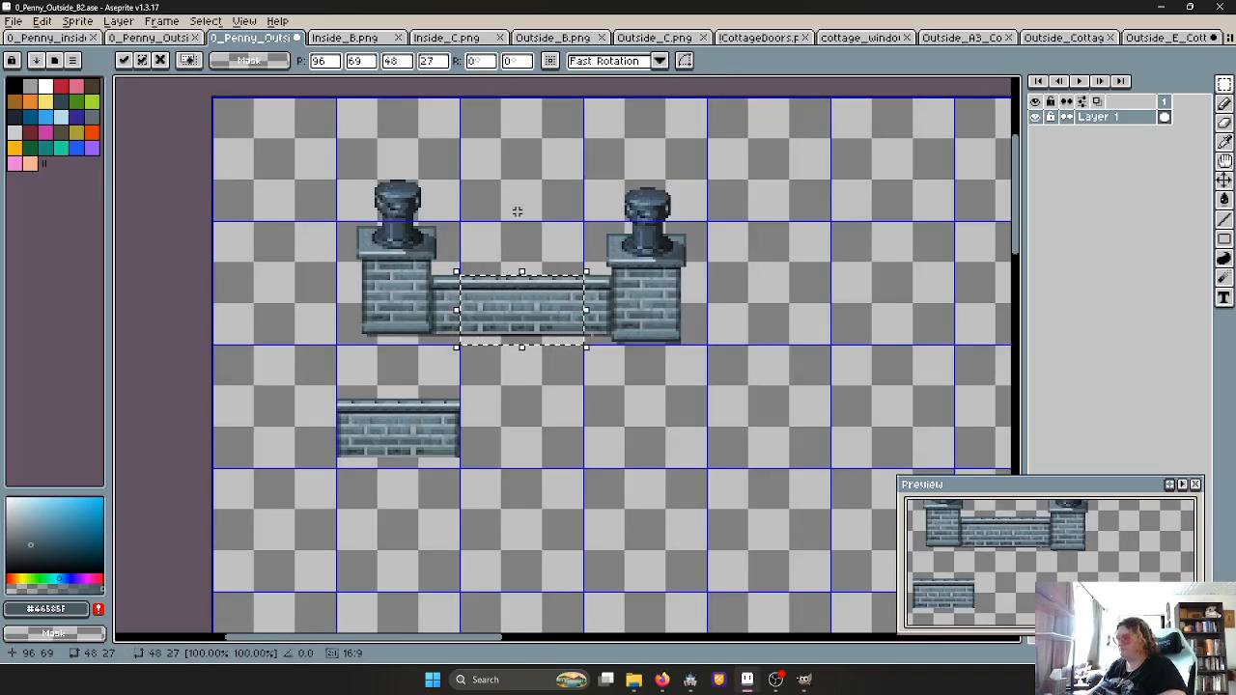
left_click_drag(511, 339, 516, 230)
scroll(513, 221, "up", 2)
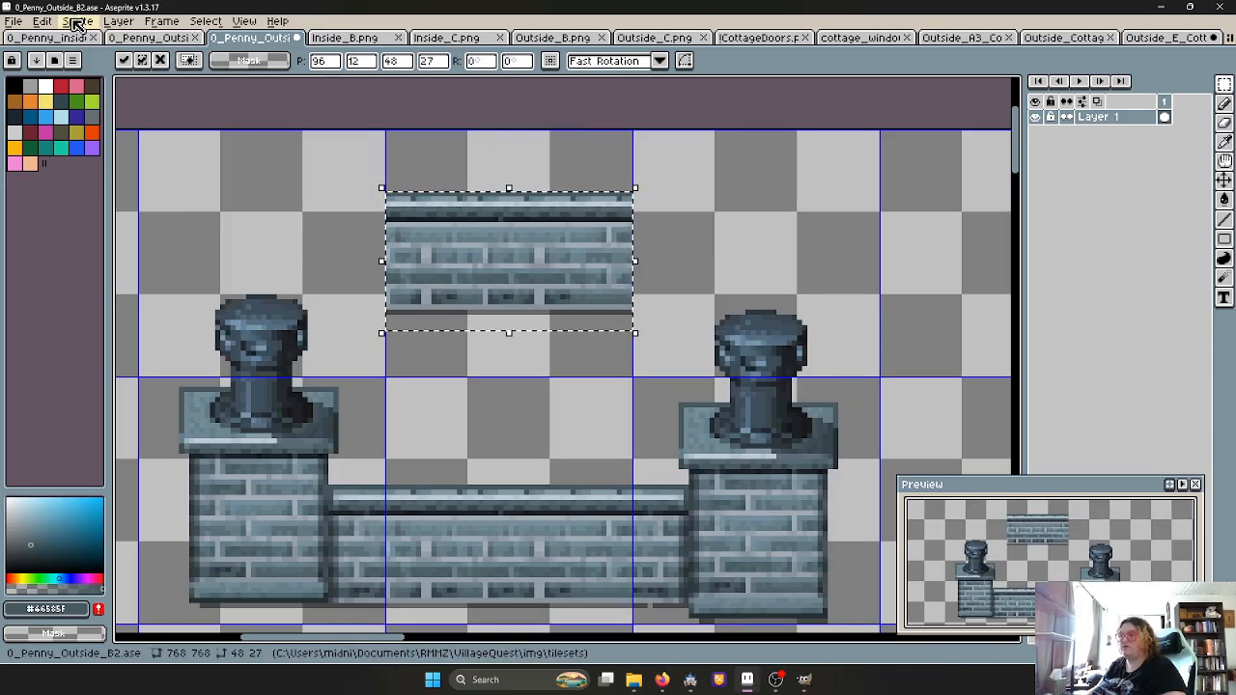
Rotate the copied wall section 90° clockwise and align it at 96, 11 with the top row of the grid
left_click(43, 20)
mouse_move(240, 219)
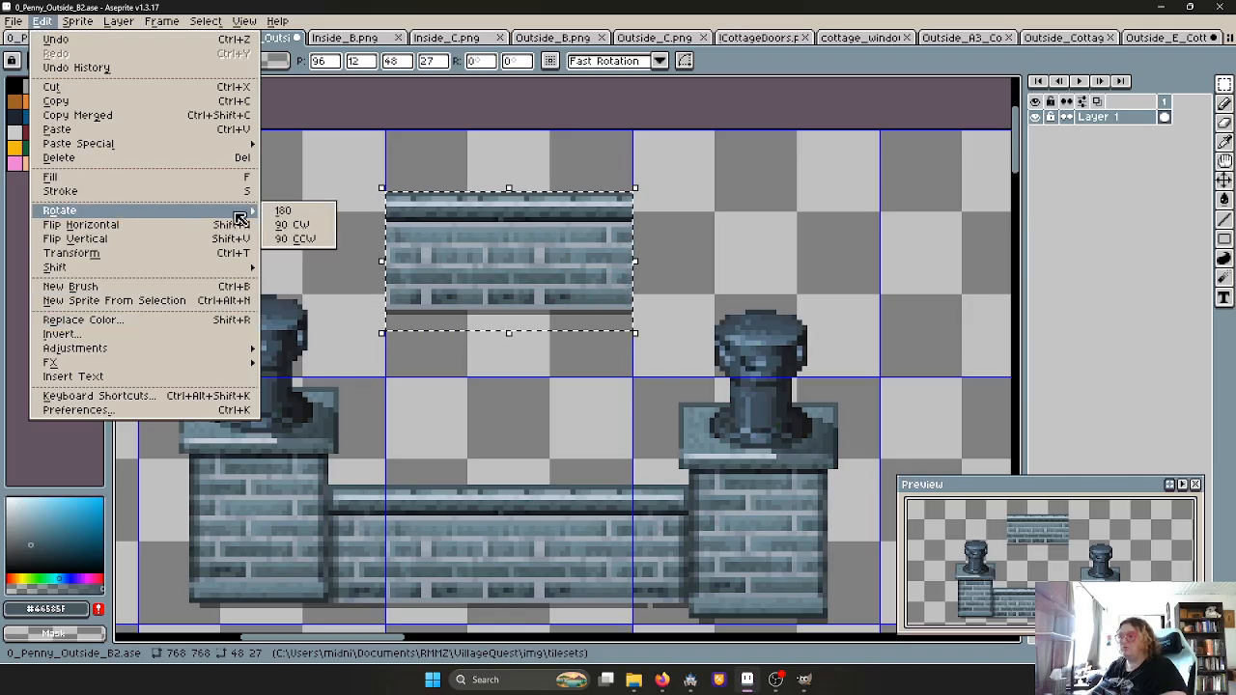
left_click(307, 225)
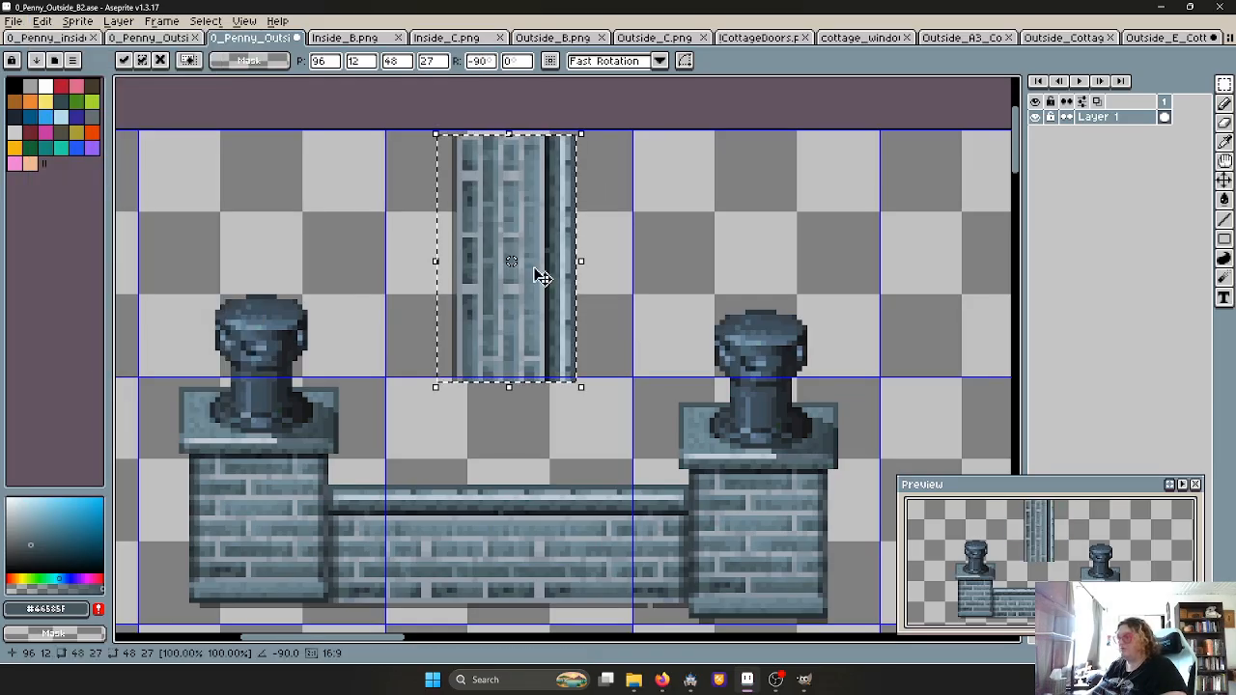
mouse_move(520, 263)
left_mouse_down()
mouse_move(242, 254)
mouse_move(221, 267)
mouse_move(523, 262)
left_mouse_up()
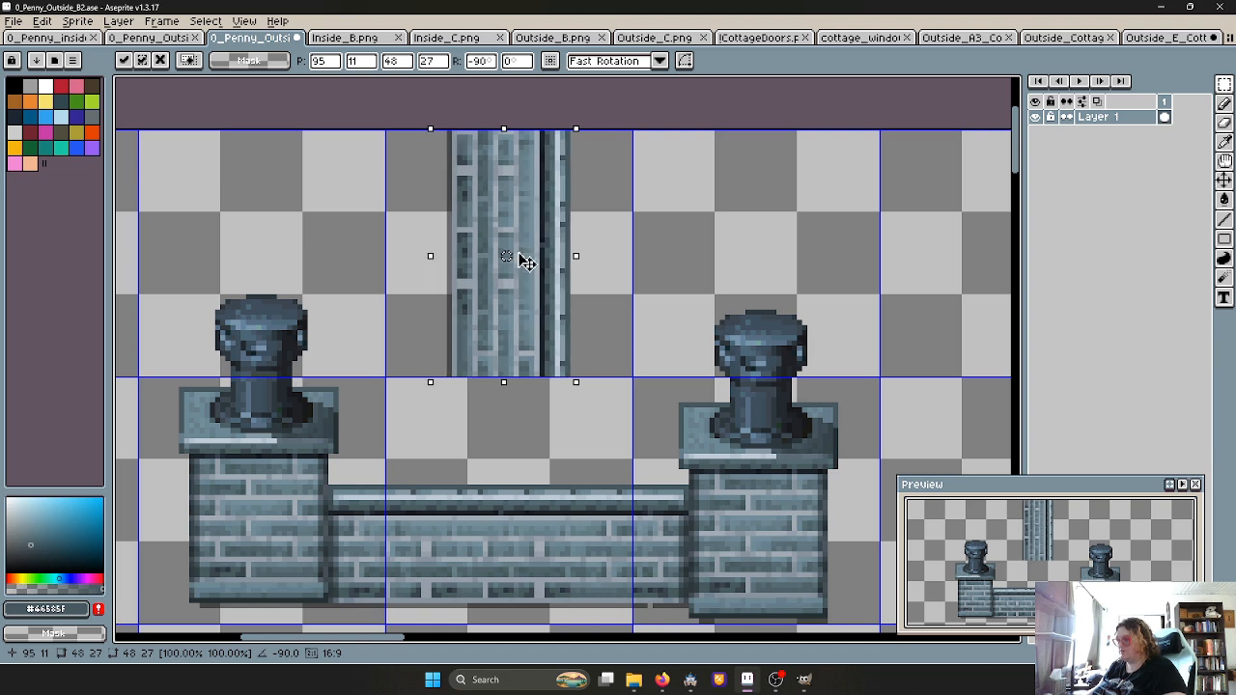
key("Right")
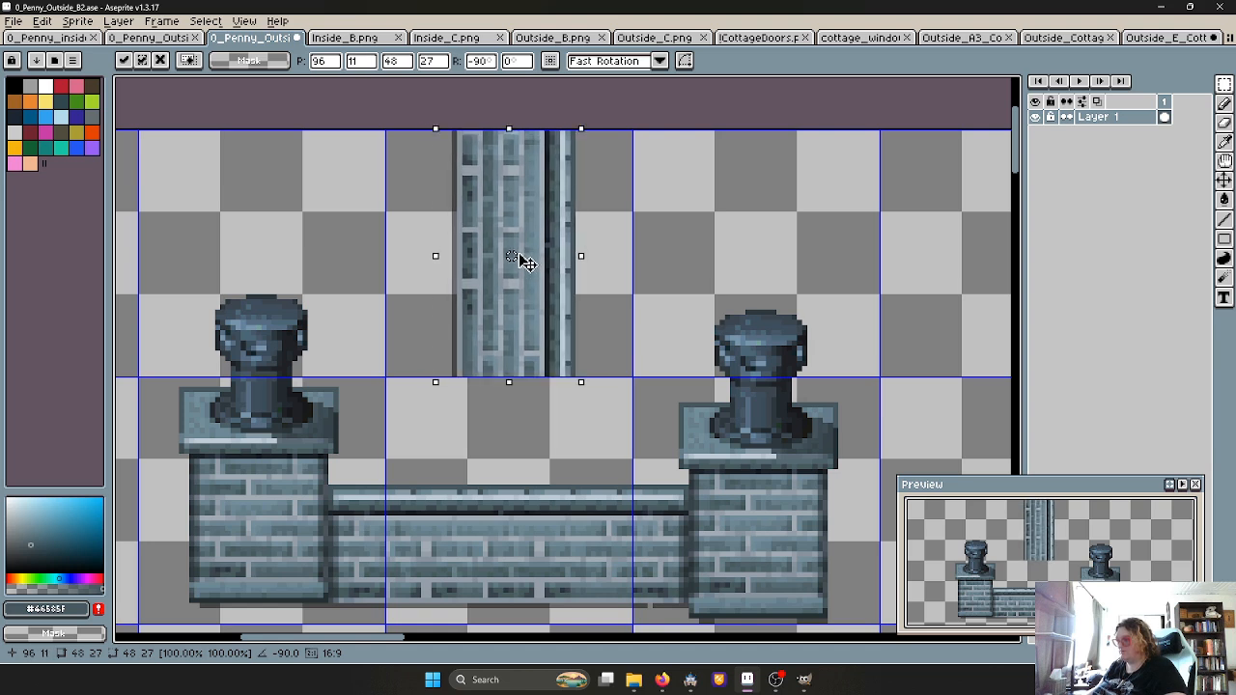
scroll(531, 308, "down", 1)
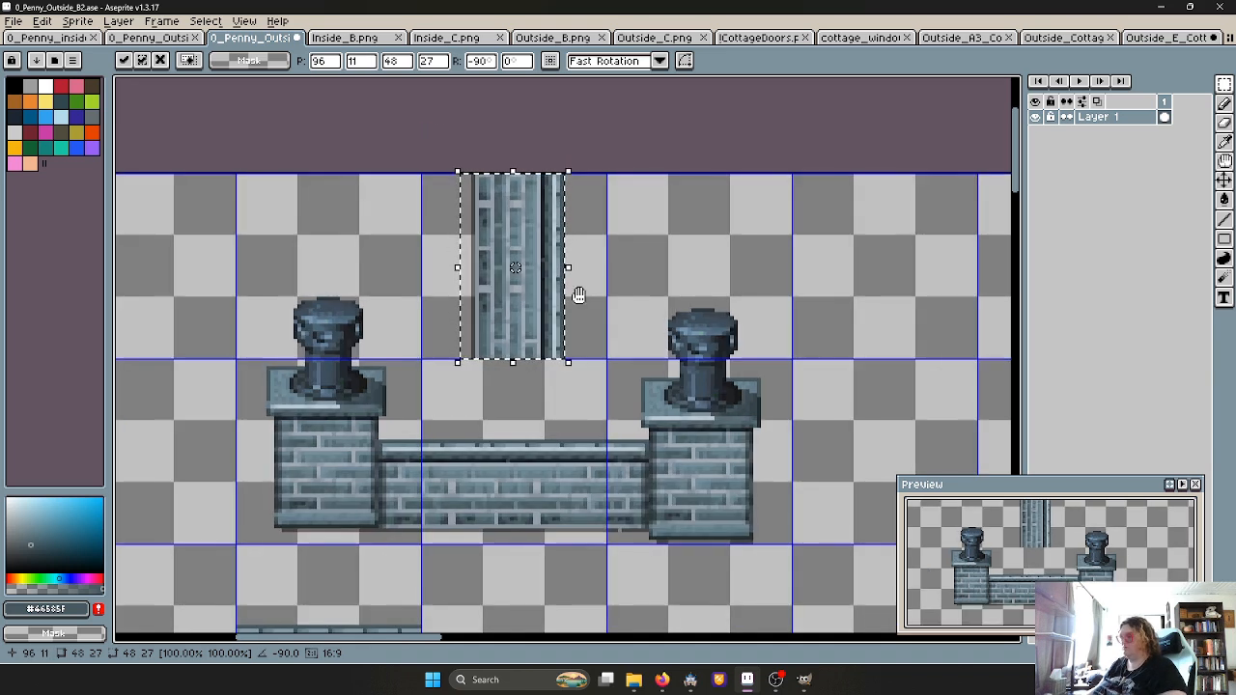
scroll(574, 287, "up", 2)
left_click(583, 264)
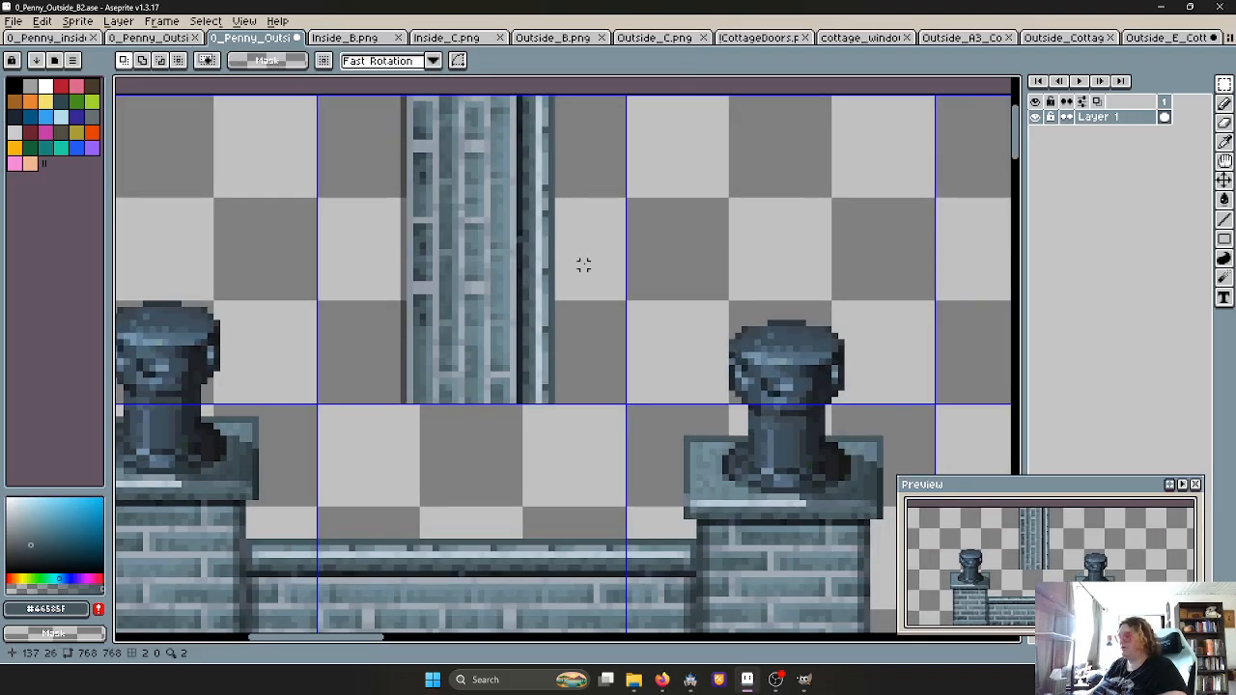
Try stretching the rotated wall's 6 × 48 px cap strip to 24 px wide across the bricks
left_click_drag(518, 97, 557, 405)
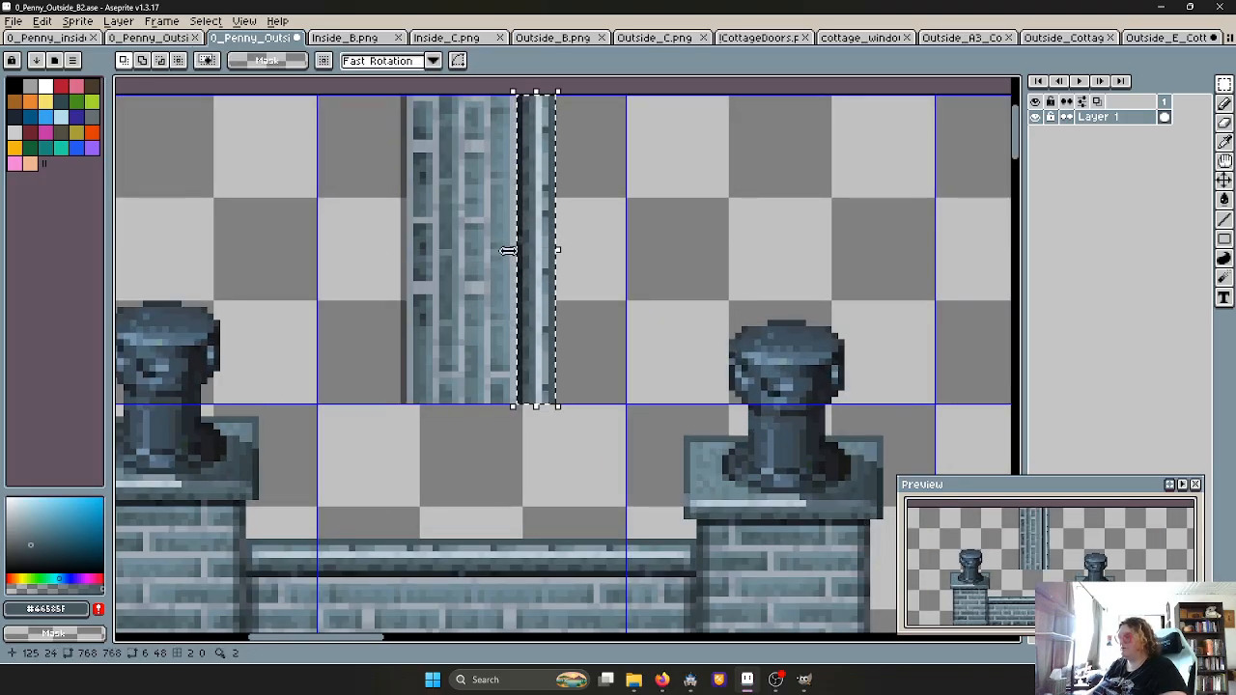
left_click_drag(511, 250, 402, 261)
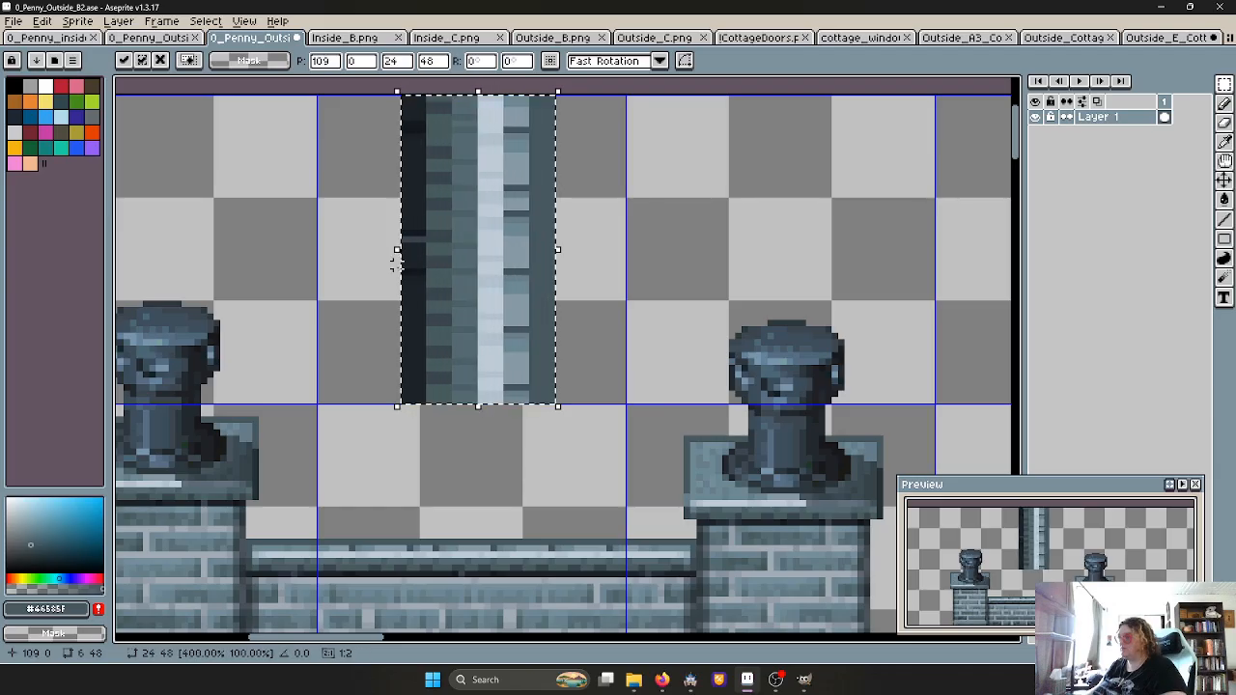
scroll(407, 270, "down", 2)
mouse_move(450, 297)
left_mouse_down()
mouse_move(319, 298)
mouse_move(314, 287)
mouse_move(320, 298)
mouse_move(459, 272)
mouse_move(445, 288)
left_mouse_up()
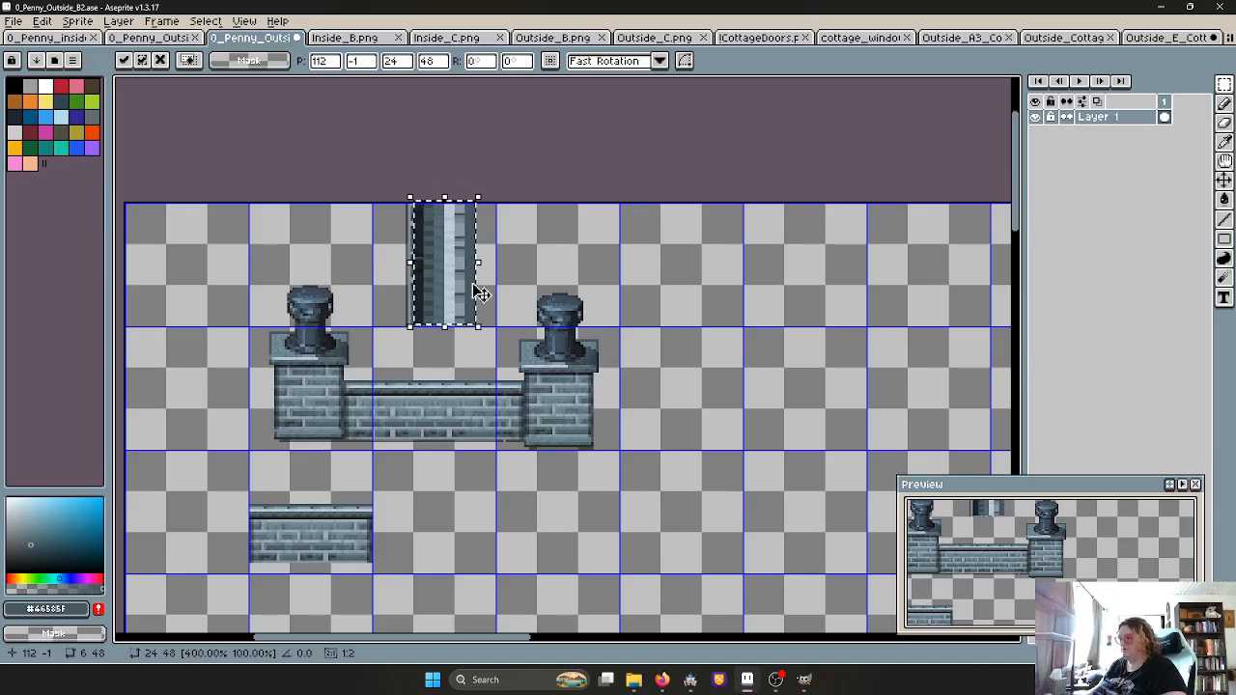
key("ctrl+z")
Move the 3 × 48 px dark strip beside the rotated wall's cap to the column's left edge
scroll(470, 294, "up", 2)
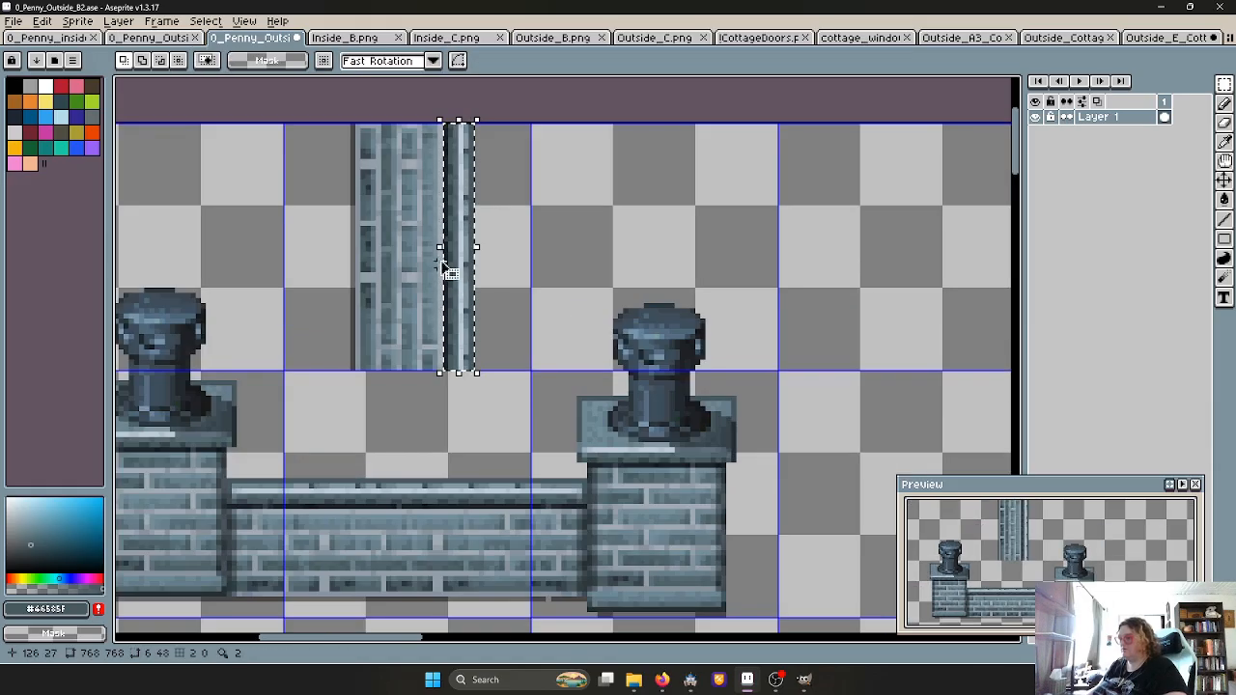
scroll(491, 197, "up", 1)
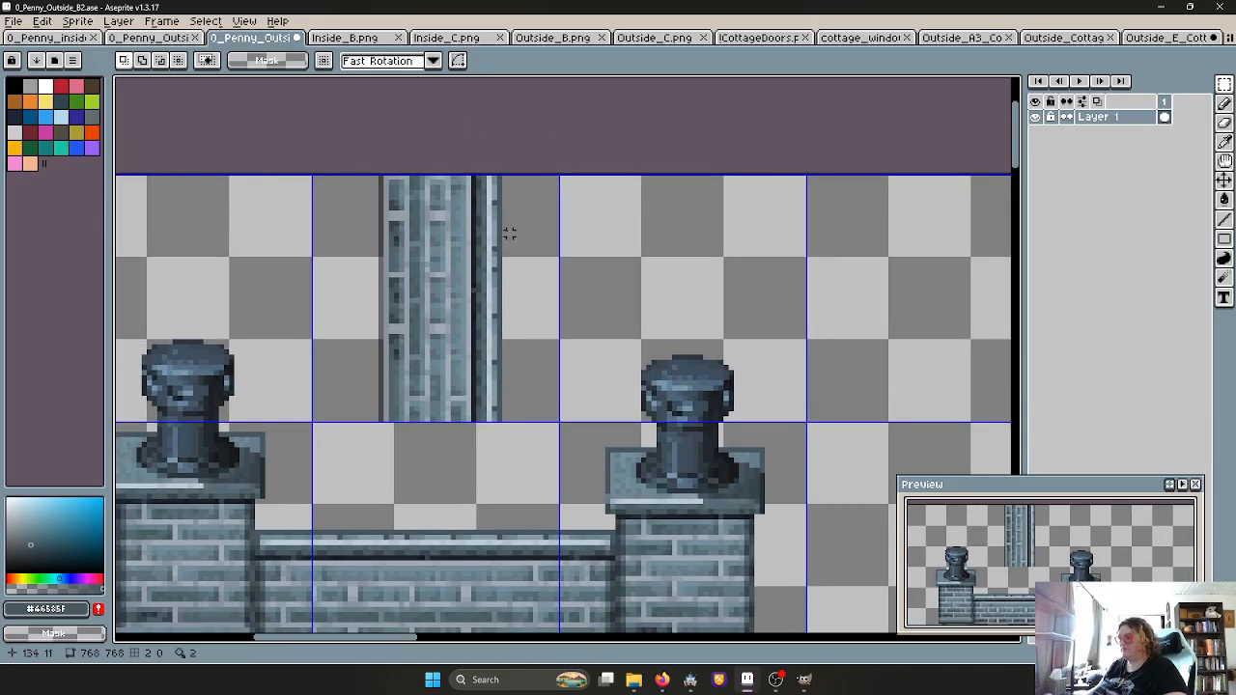
left_click_drag(470, 170, 489, 480)
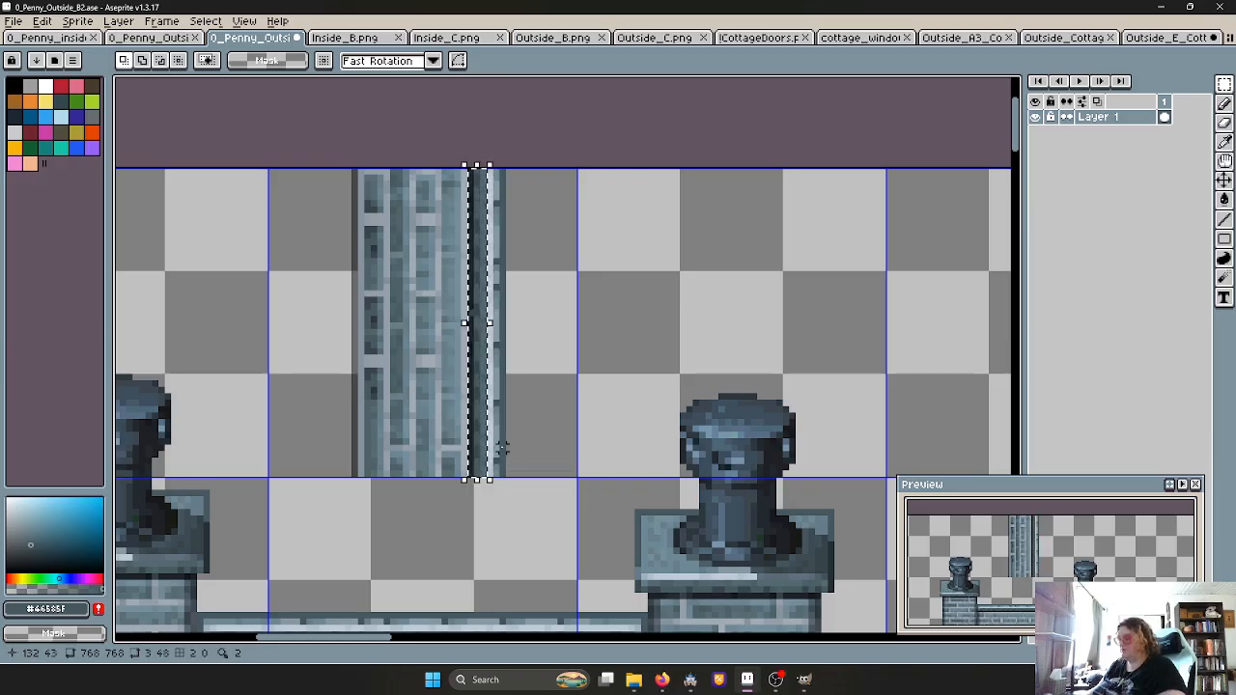
left_click_drag(488, 400, 366, 381)
left_click(449, 389)
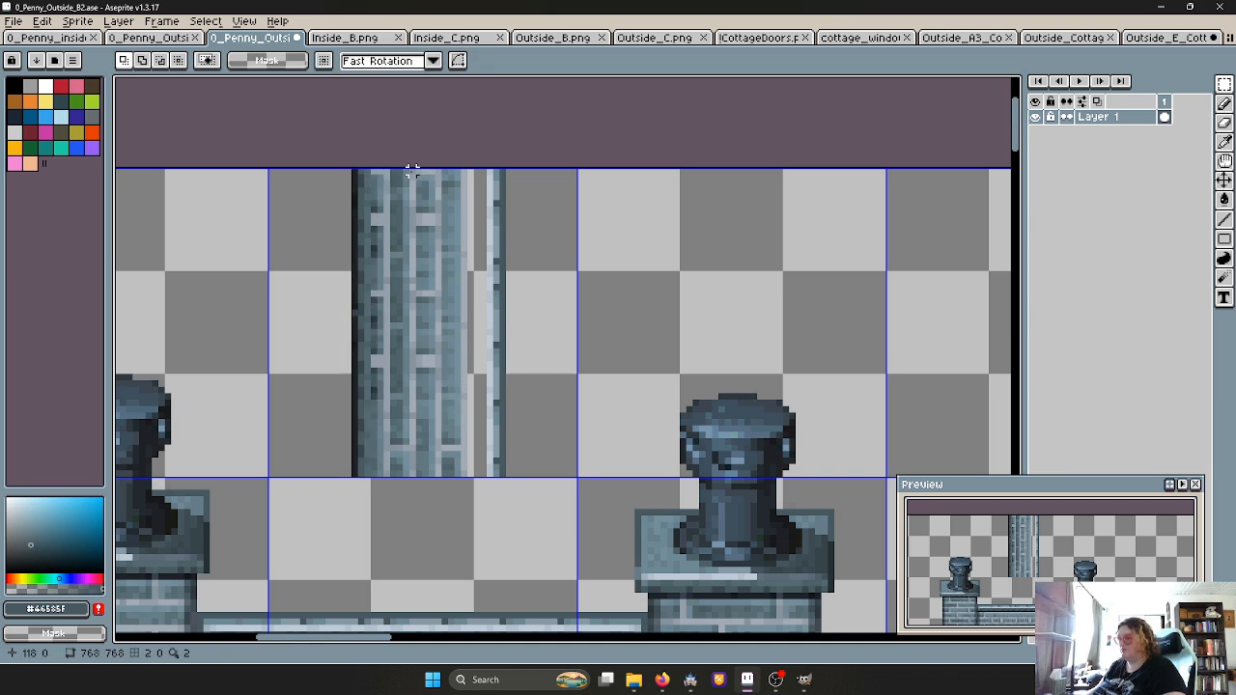
Copy the 6 × 48 px brick strip next to the gap and paste it at 124, 0 to close the gap
left_click_drag(431, 169, 467, 473)
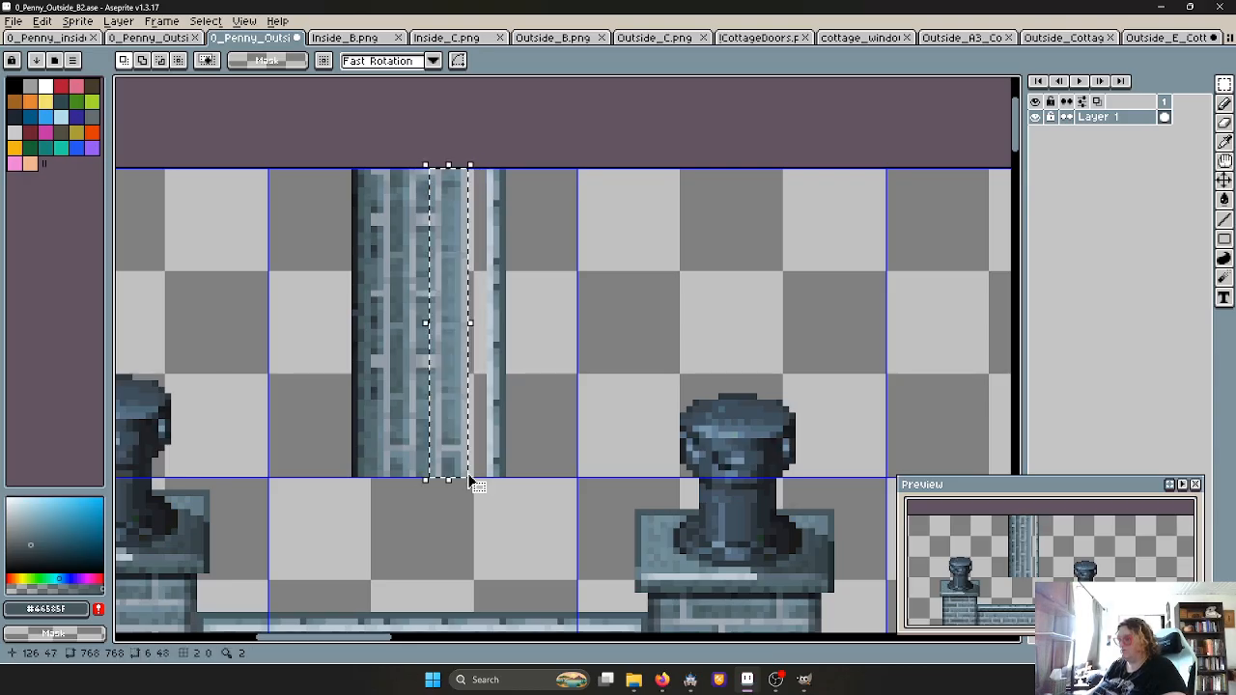
key("ctrl+c")
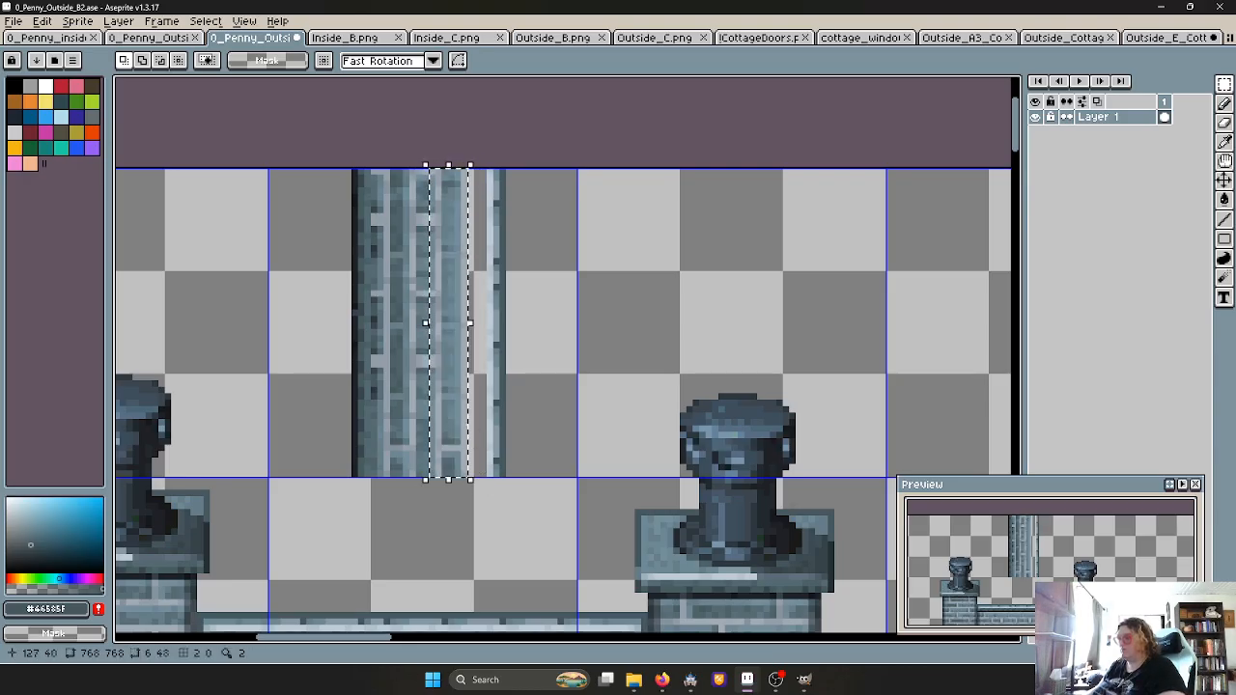
key("ctrl+v")
left_click_drag(452, 411, 472, 409)
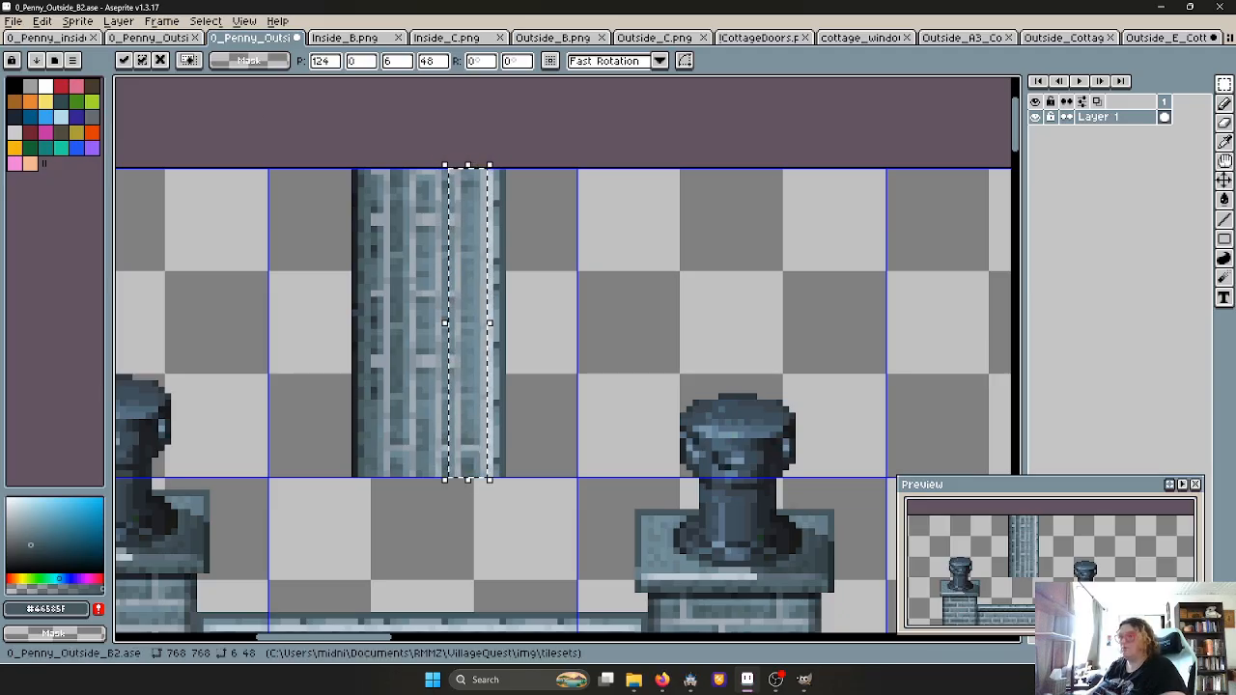
left_click(569, 345)
Select the 48 × 48 px tile containing the vertical wall and squeeze it to 32 px wide
scroll(569, 337, "down", 2)
scroll(473, 333, "up", 1)
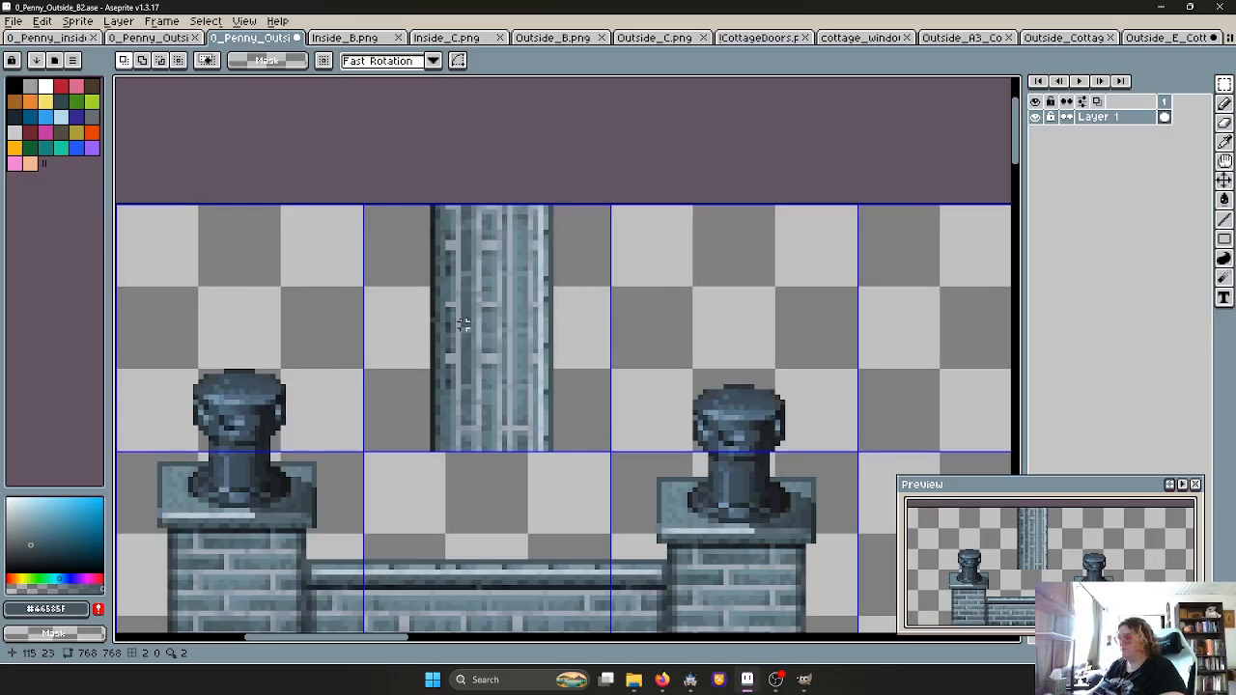
left_click_drag(463, 251, 470, 258)
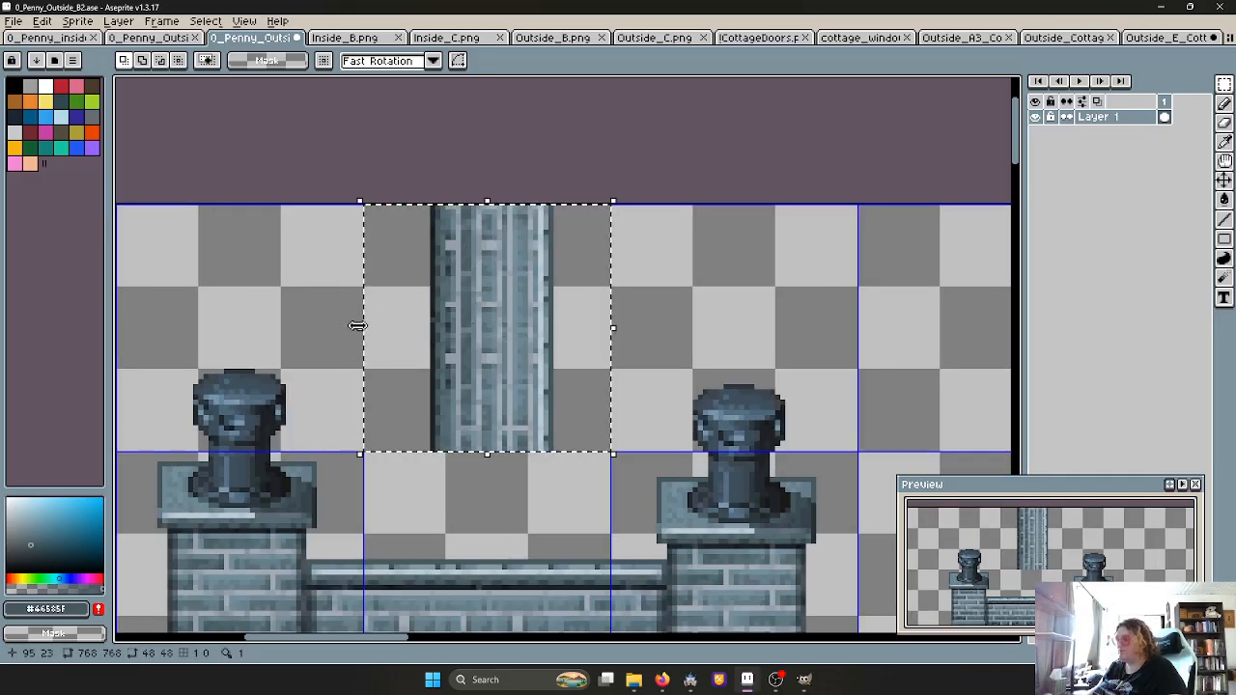
left_click_drag(359, 329, 448, 343)
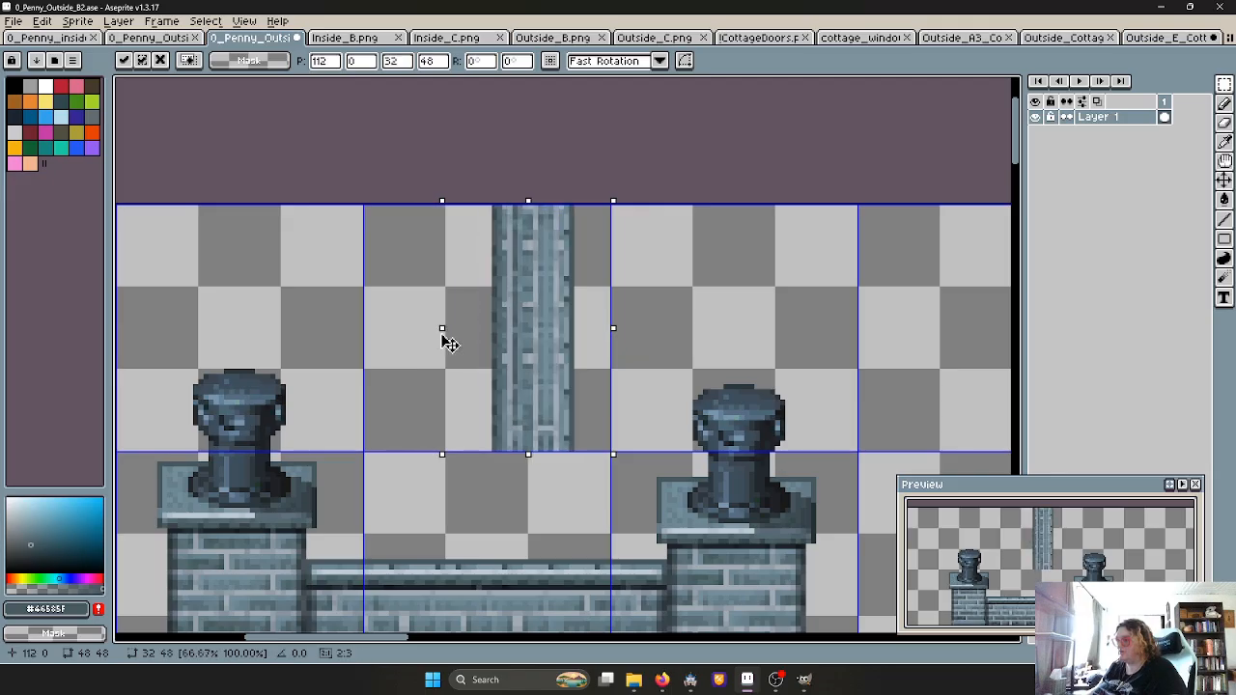
Shift the narrowed vertical wall left to 103, 0 to centre it in its grid cell
key("Left")
key("Left")
key("Left")
key("Left")
key("Left")
key("Left")
key("Left")
key("Left")
key("Left")
key("Left")
key("Left")
key("Left")
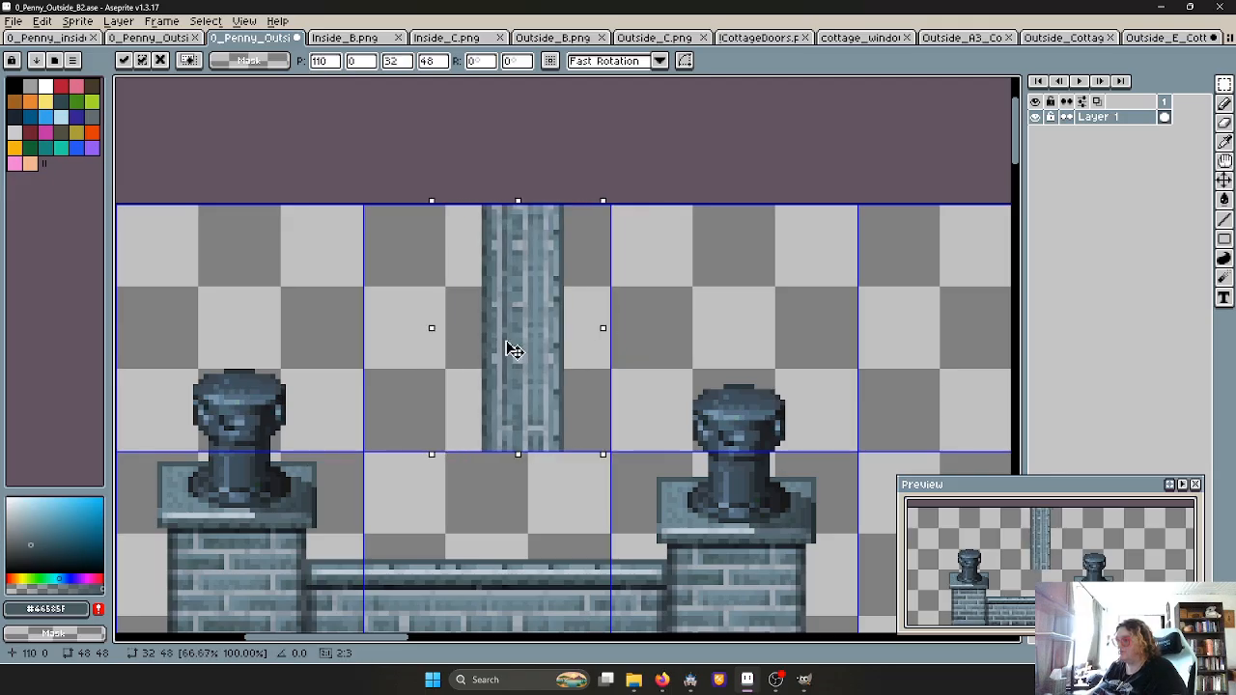
mouse_move(467, 351)
left_mouse_down()
mouse_move(281, 361)
mouse_move(229, 378)
mouse_move(483, 367)
left_mouse_up()
scroll(492, 378, "down", 2)
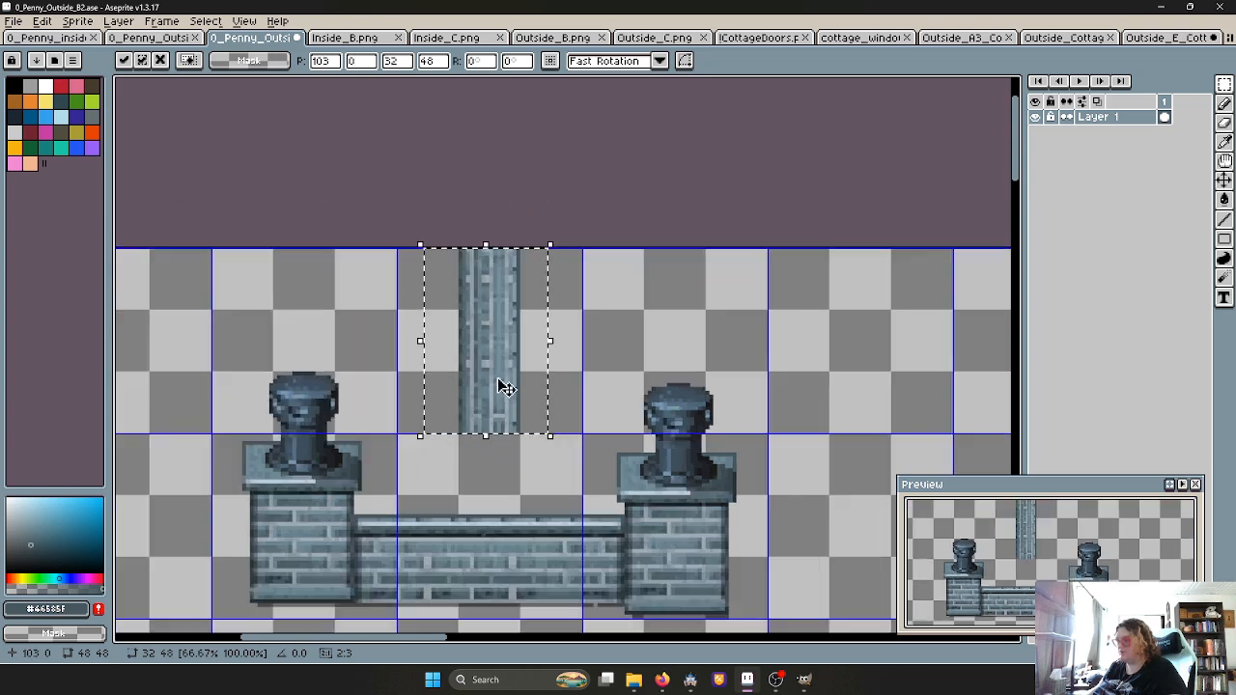
Move the vertical wall piece to 199, 48, in the grid cell right of the right pillar
middle_click_drag(585, 395, 561, 323)
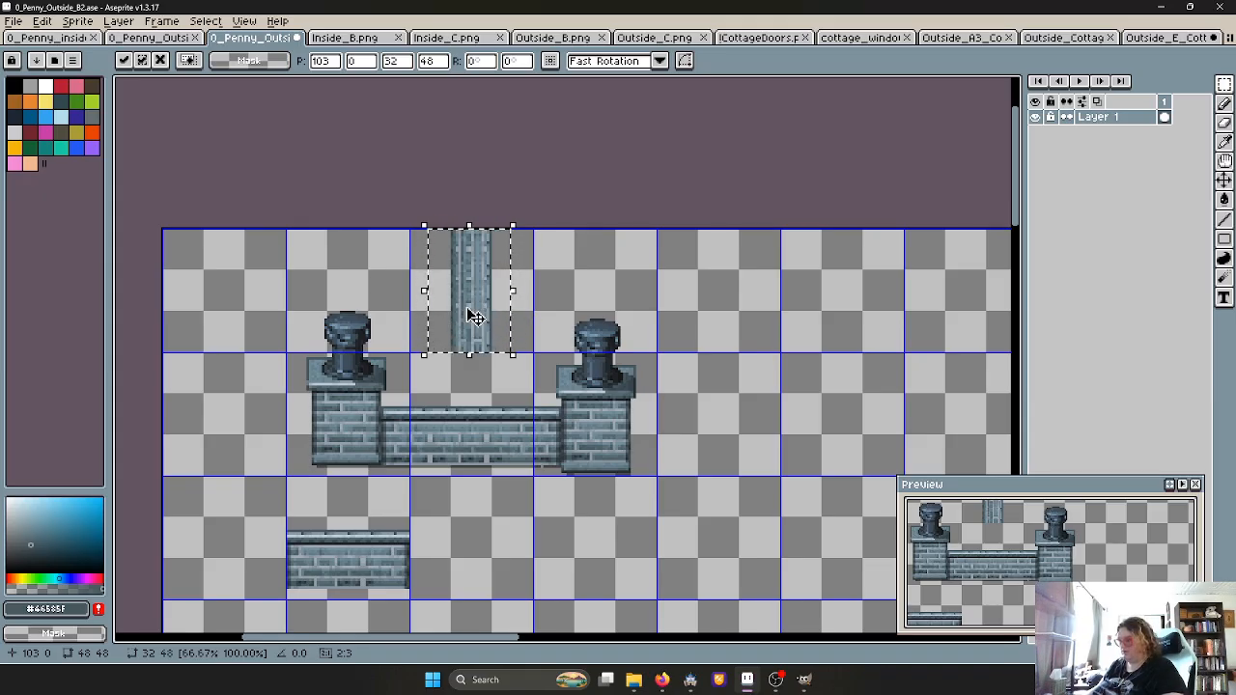
middle_click_drag(477, 333, 367, 201)
left_click_drag(367, 201, 613, 329)
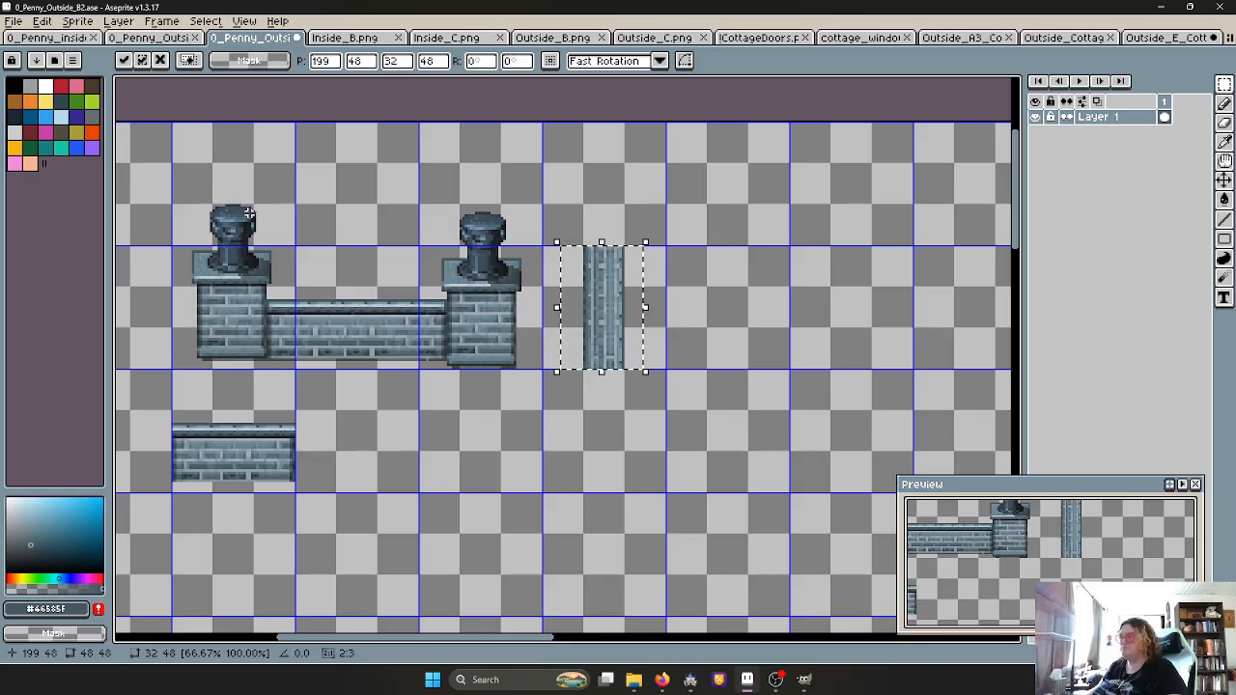
scroll(210, 220, "up", 1)
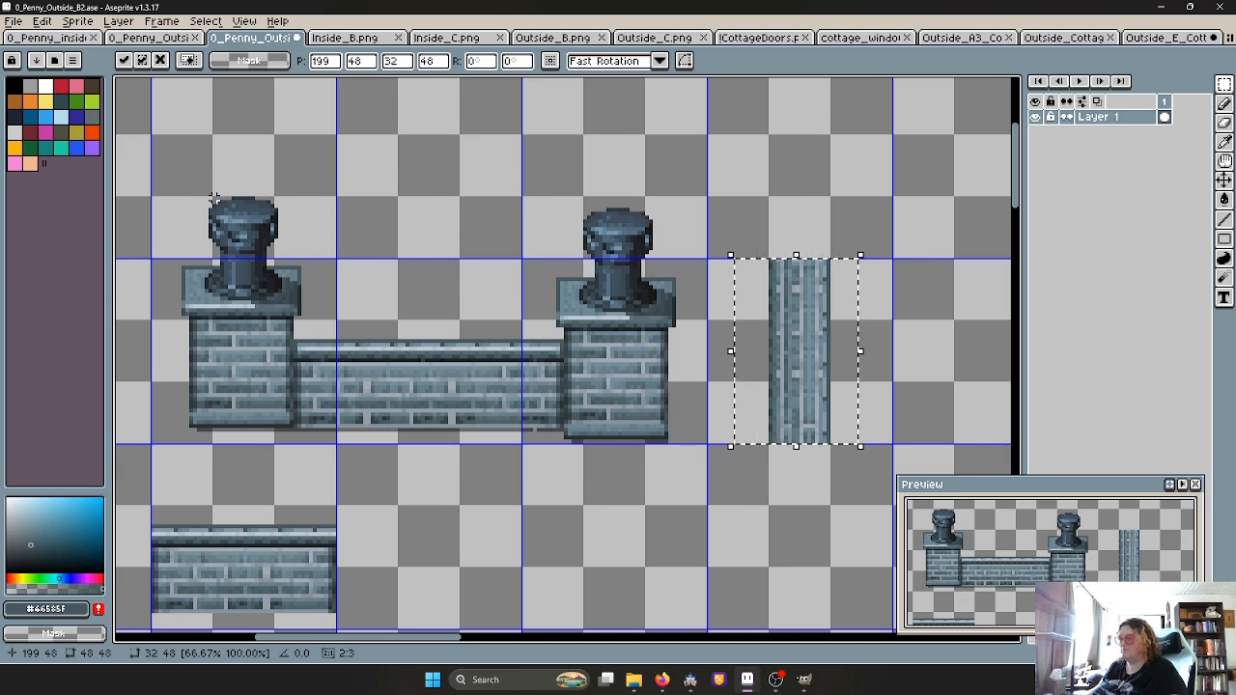
scroll(444, 242, "down", 2)
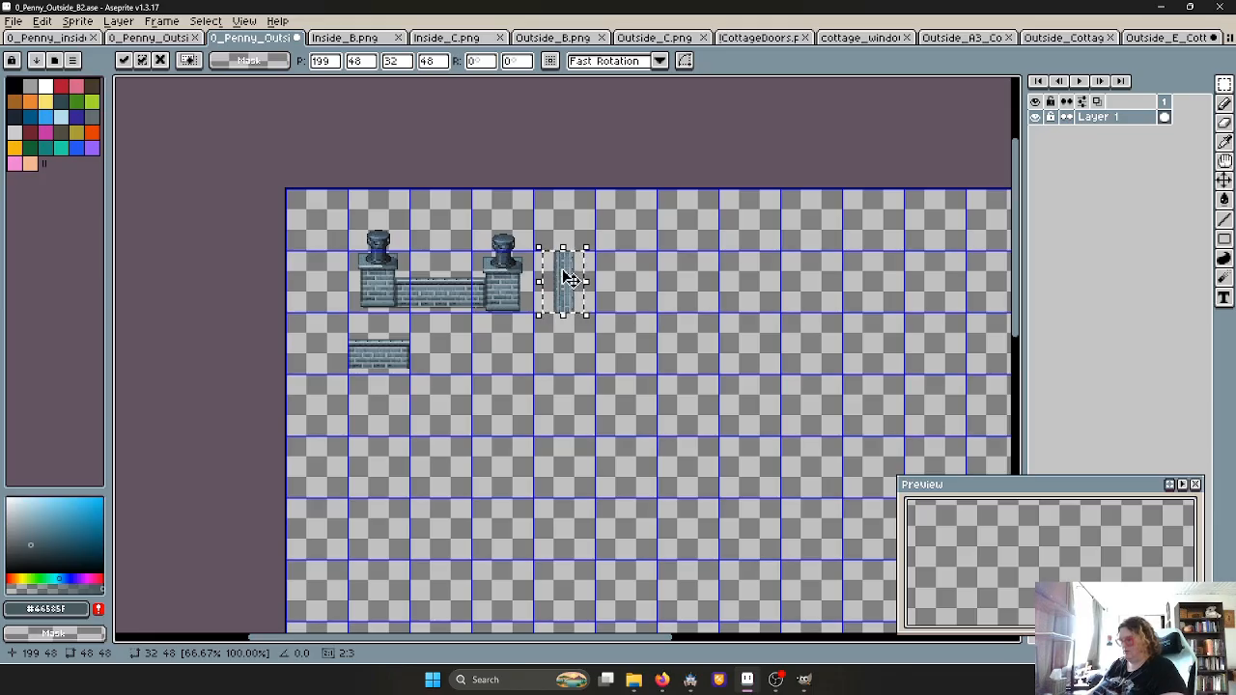
Try placing the vertical wall piece at 55, 0, above the left pillar, and undo the placement
scroll(565, 272, "up", 1)
left_click_drag(571, 300, 203, 177)
scroll(197, 195, "up", 1)
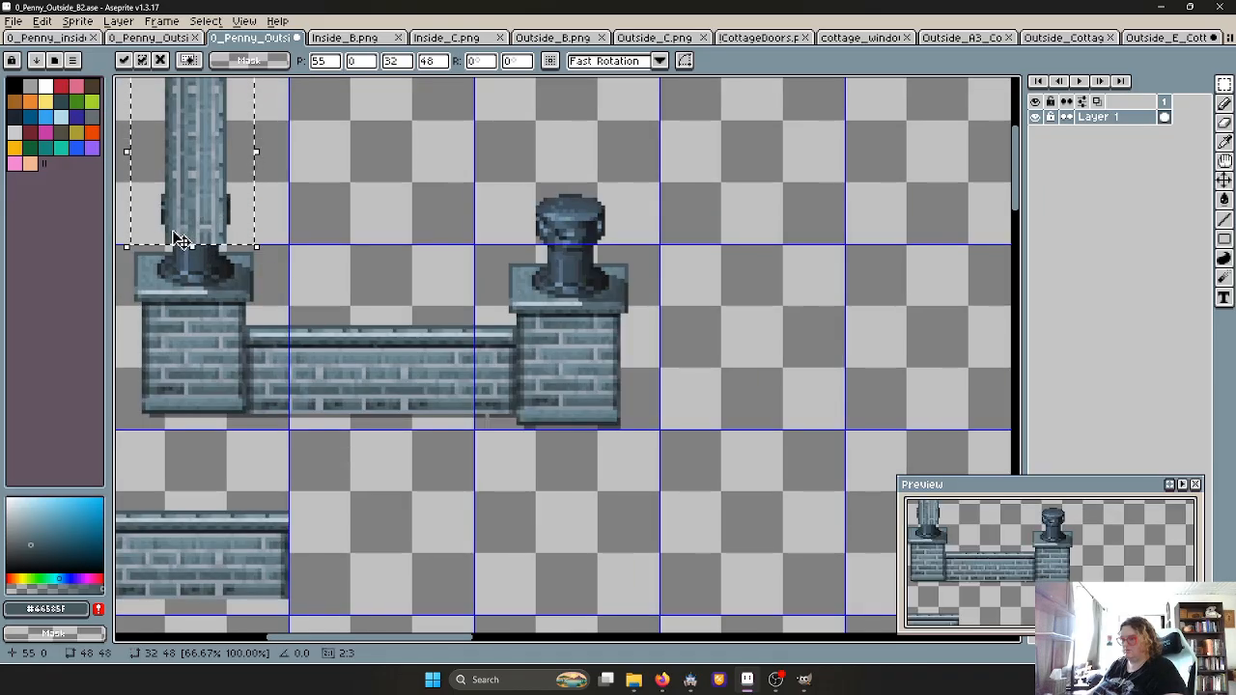
key("ctrl+z")
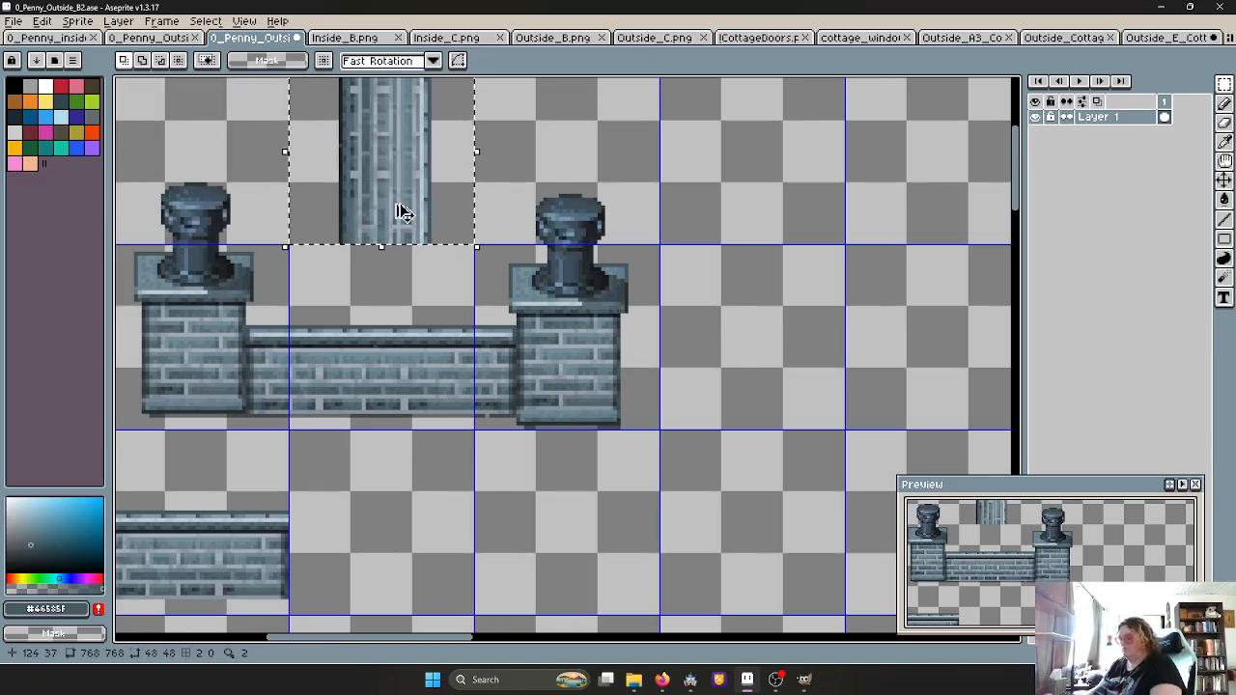
Squeeze the tile containing the vertical wall to 32 × 48 px and centre it in its grid cell at 103, 0
scroll(381, 211, "down", 2)
scroll(396, 193, "up", 2)
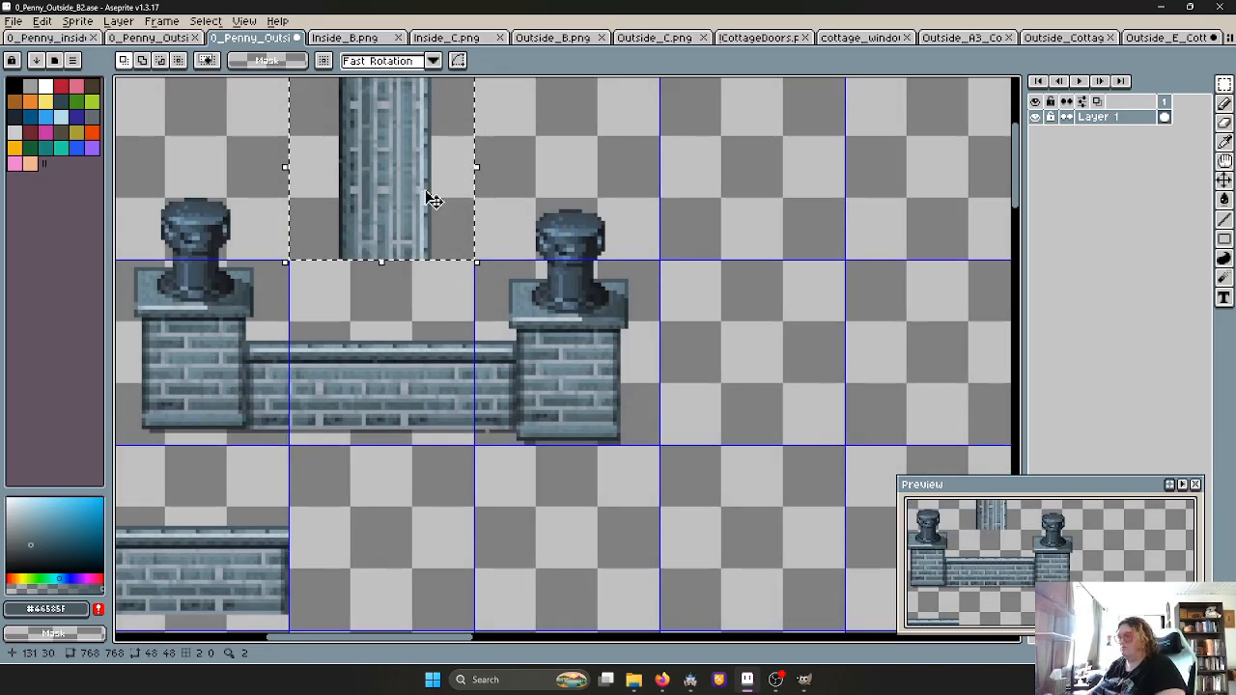
left_click(512, 184)
key("ctrl+shift+d")
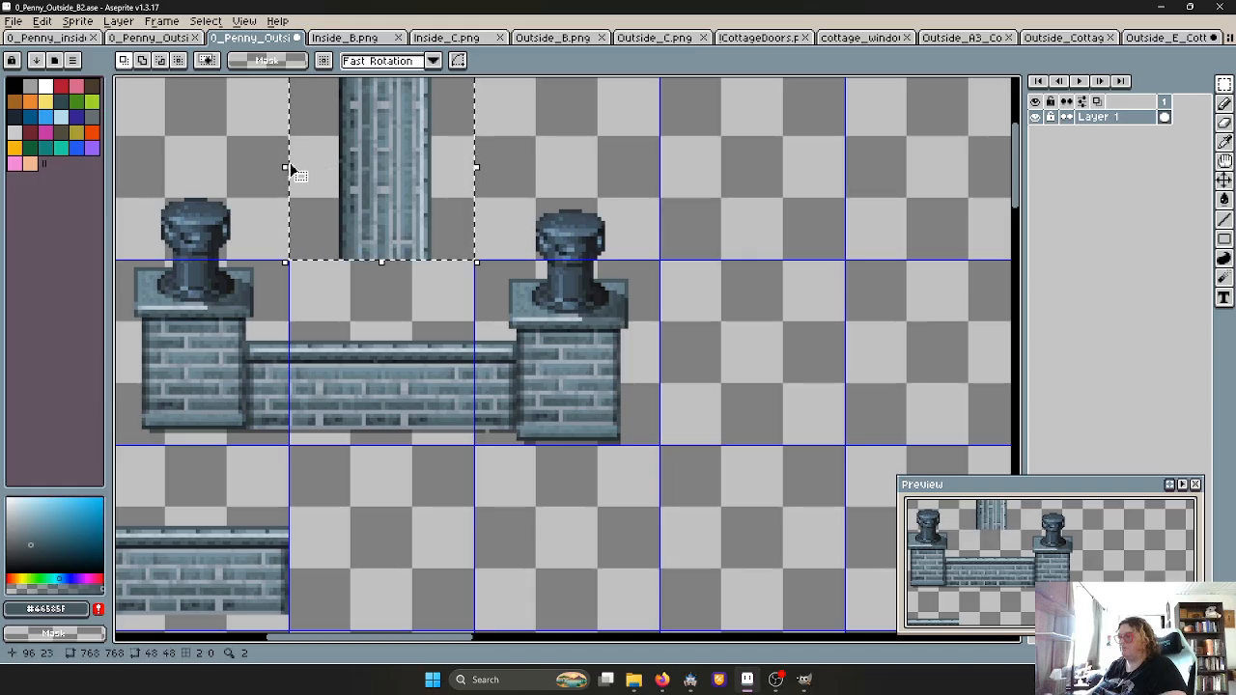
left_click_drag(288, 167, 390, 183)
scroll(425, 221, "down", 3)
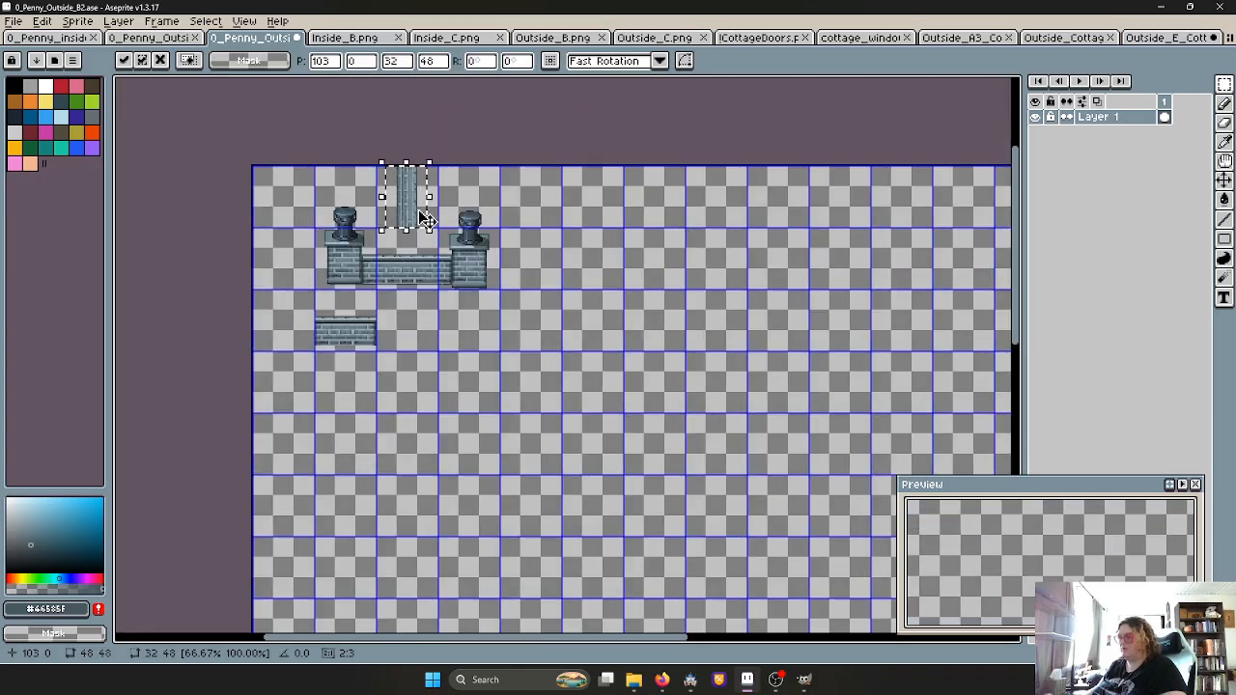
scroll(435, 193, "up", 1)
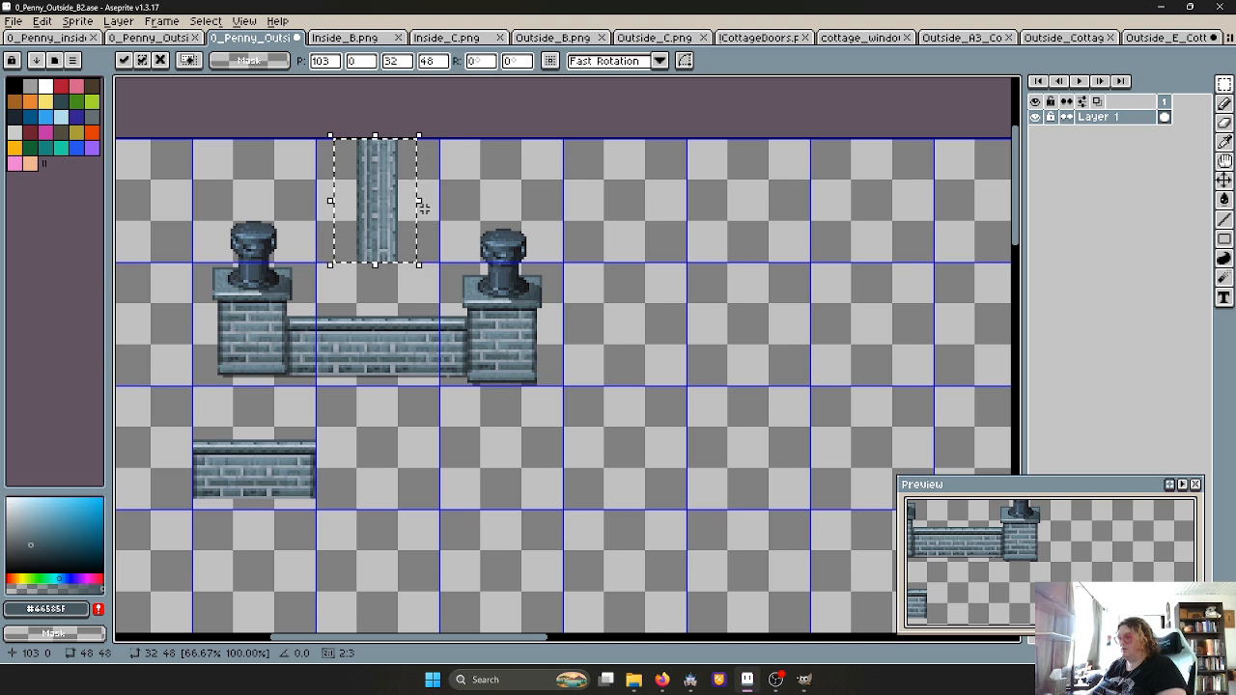
Cut the vertical wall from Layer 1 and paste it at 103, 0 on a new layer
key("Delete")
key("shift+n")
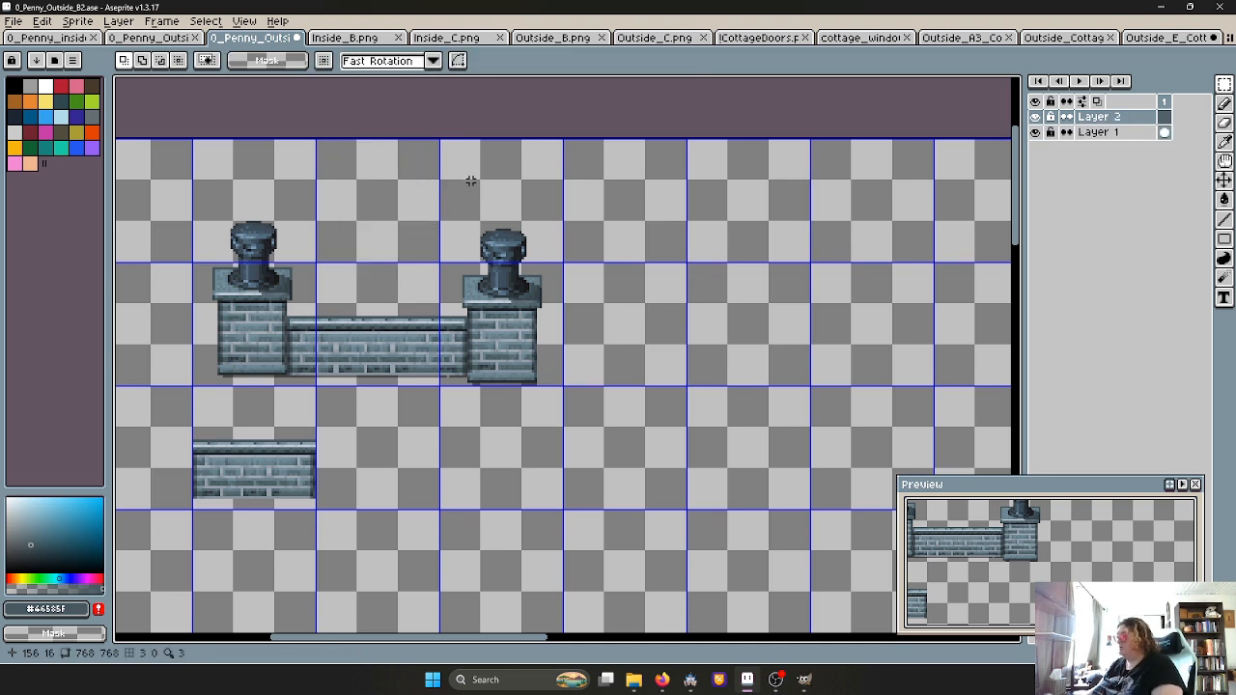
key("ctrl+v")
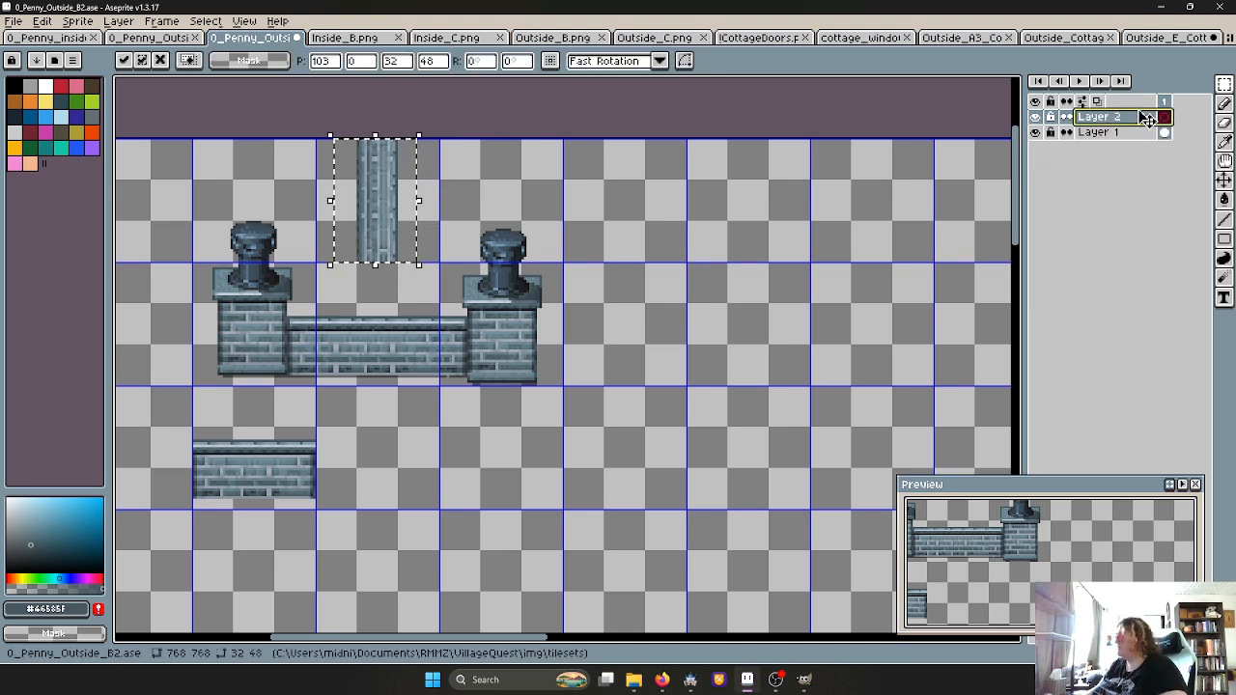
Save the tileset and move Layer 2, holding the vertical wall, below Layer 1
left_click_drag(1146, 117, 1151, 151)
mouse_move(1049, 139)
left_mouse_down()
mouse_move(1152, 133)
mouse_move(1140, 141)
left_mouse_up()
left_click(1166, 157)
left_click(1166, 157)
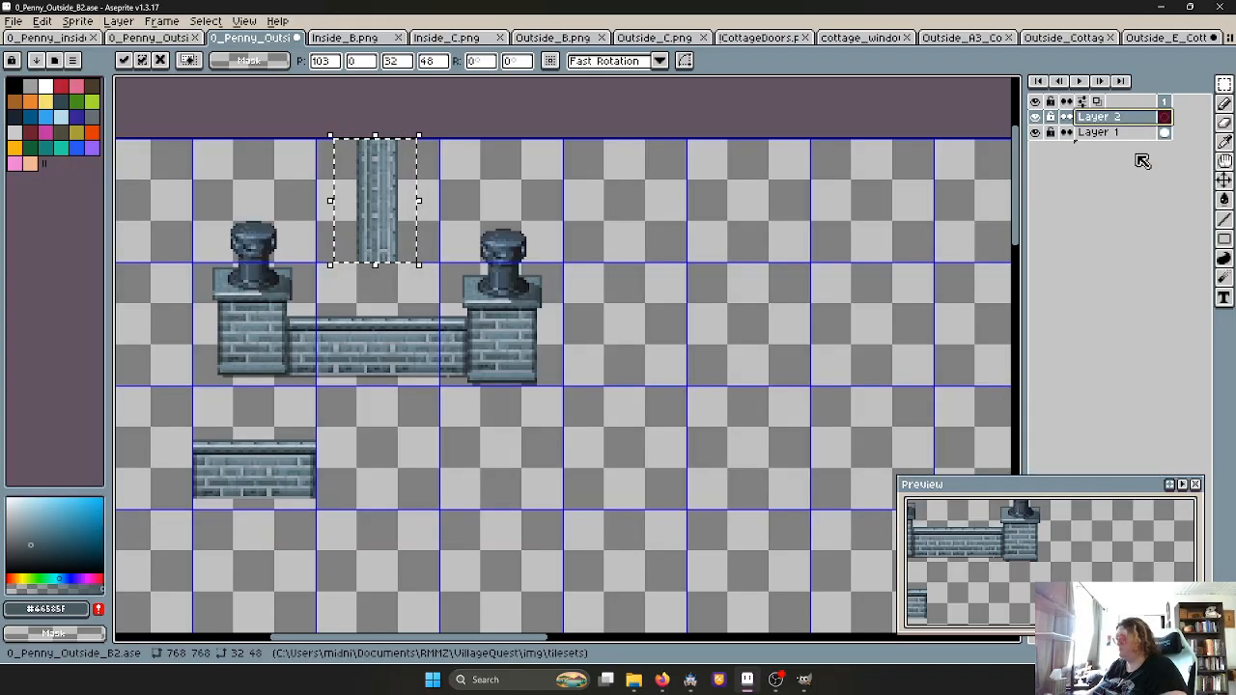
key("ctrl+s")
key("ctrl+d")
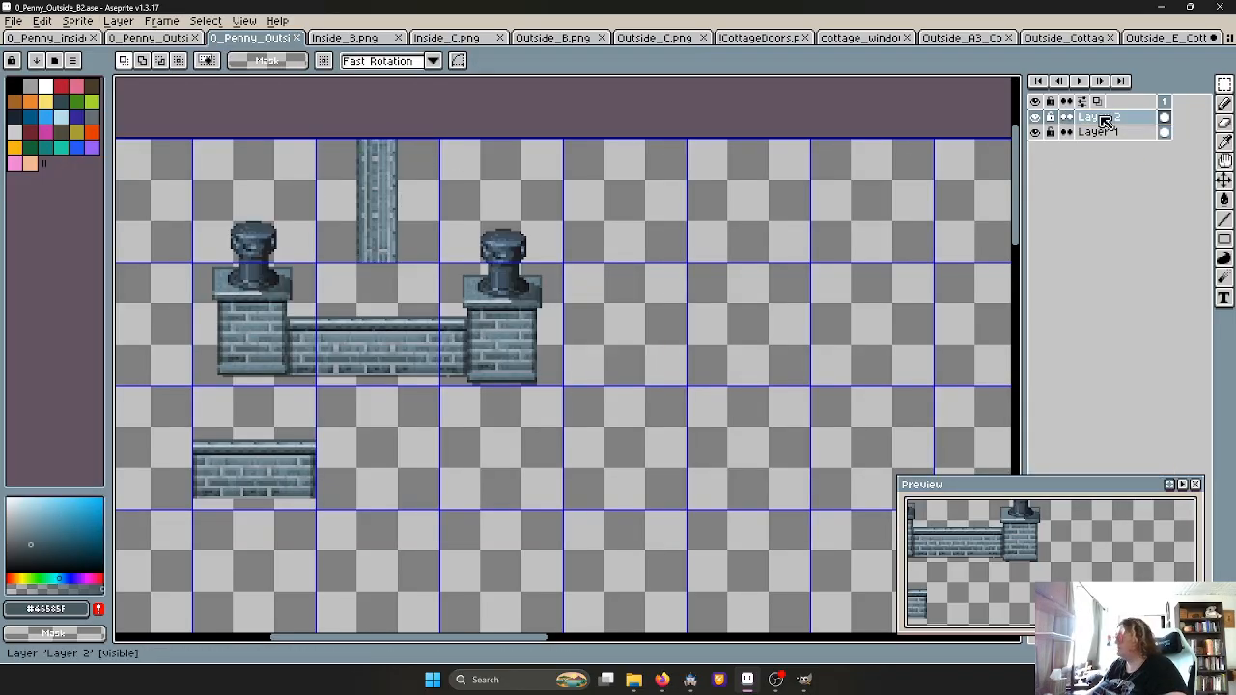
left_click_drag(1136, 123, 1139, 141)
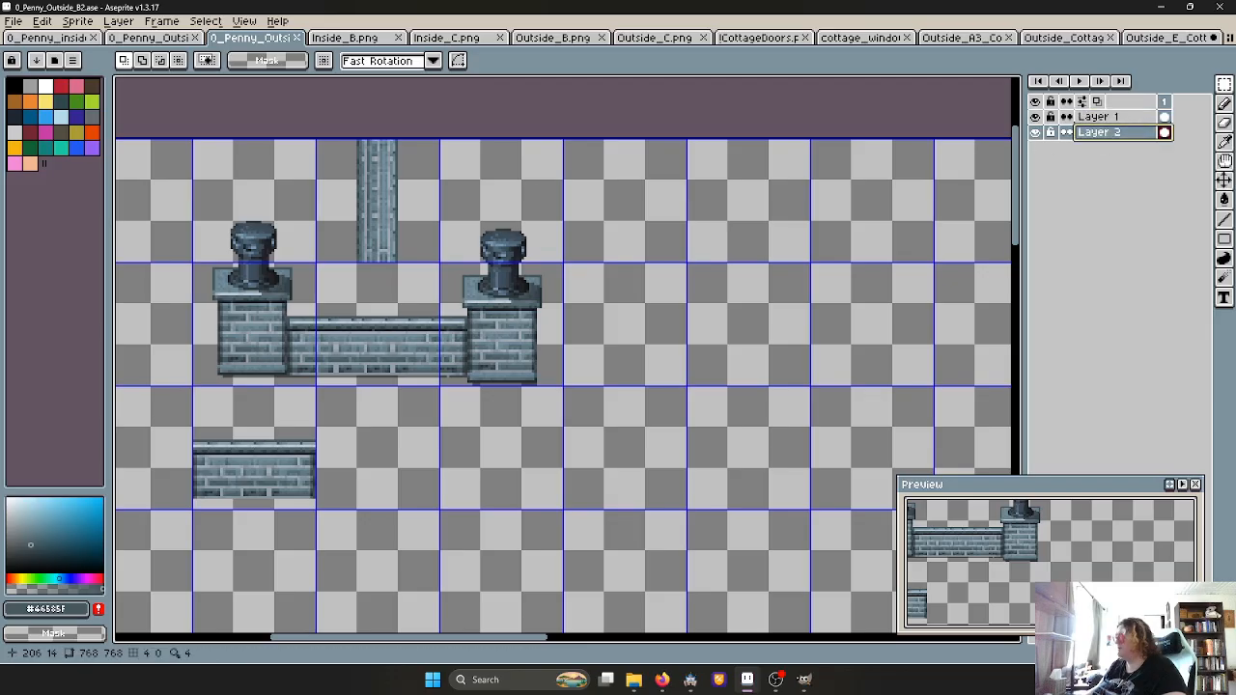
Move the 48 × 48 px vertical wall tile to 48, 0 so it sits behind the left pillar's finial
key("ctrl+shift+d")
left_click_drag(394, 206, 260, 209)
middle_click_drag(314, 196, 384, 190)
scroll(317, 196, "up", 2)
left_click_drag(310, 190, 329, 143)
scroll(335, 198, "down", 2)
scroll(329, 143, "up", 2)
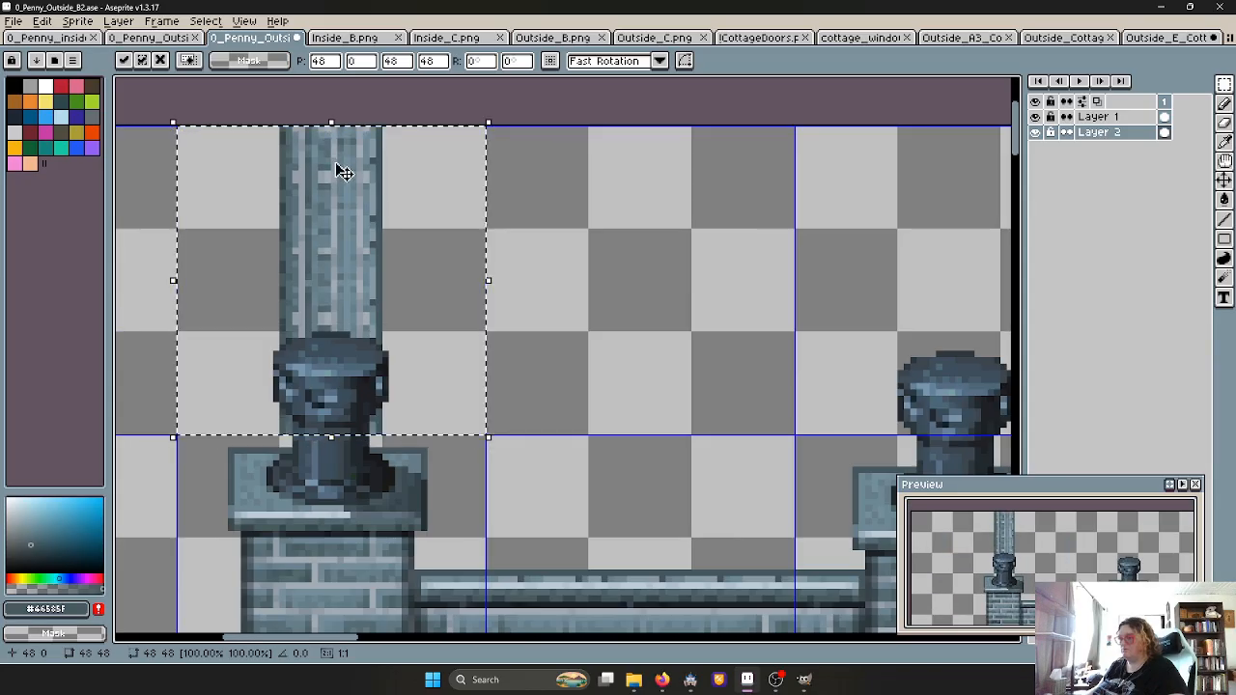
scroll(348, 215, "down", 1)
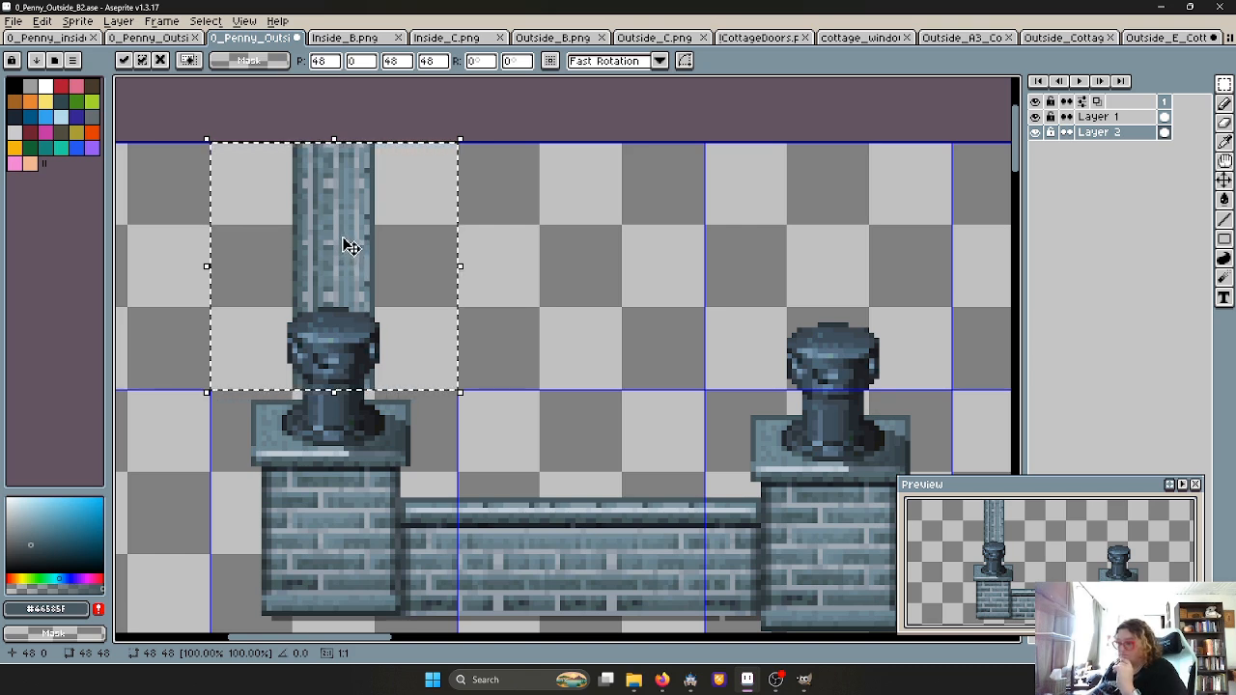
Try lowering the vertical wall to 48, 2 behind the left pillar, and shift it back up
mouse_move(345, 245)
left_mouse_down()
mouse_move(540, 252)
mouse_move(338, 248)
mouse_move(348, 253)
left_mouse_up()
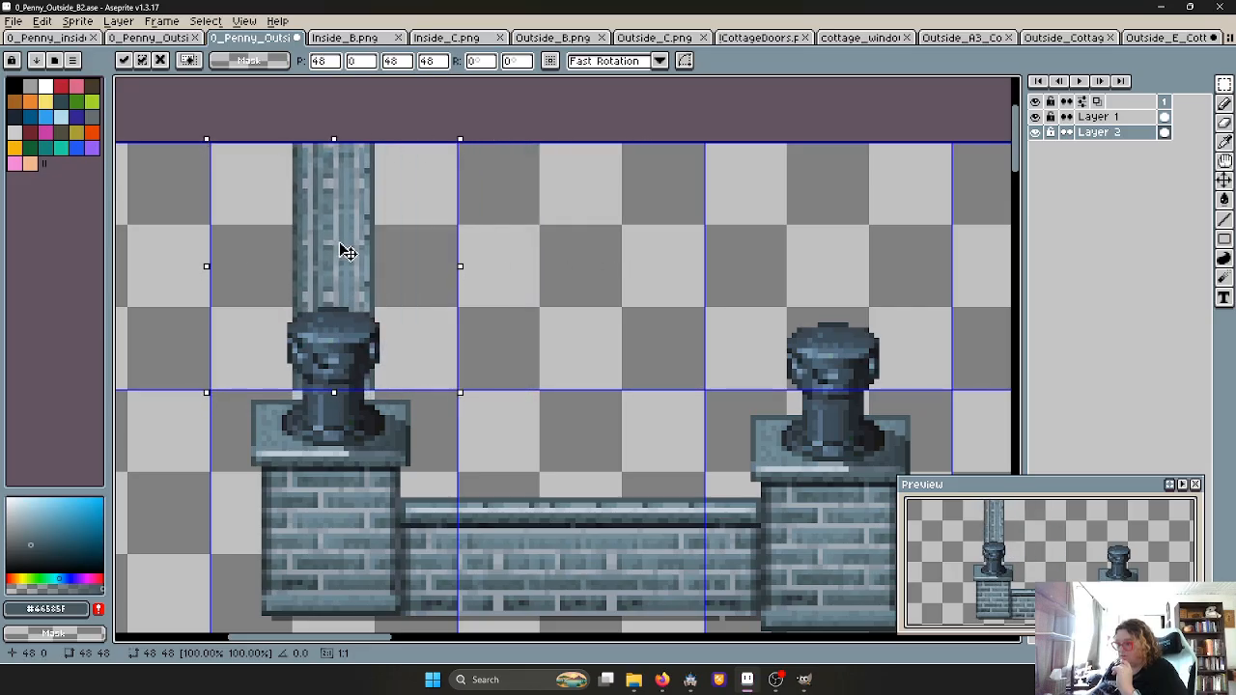
left_click_drag(349, 253, 376, 284)
scroll(579, 314, "down", 1)
scroll(405, 333, "up", 1)
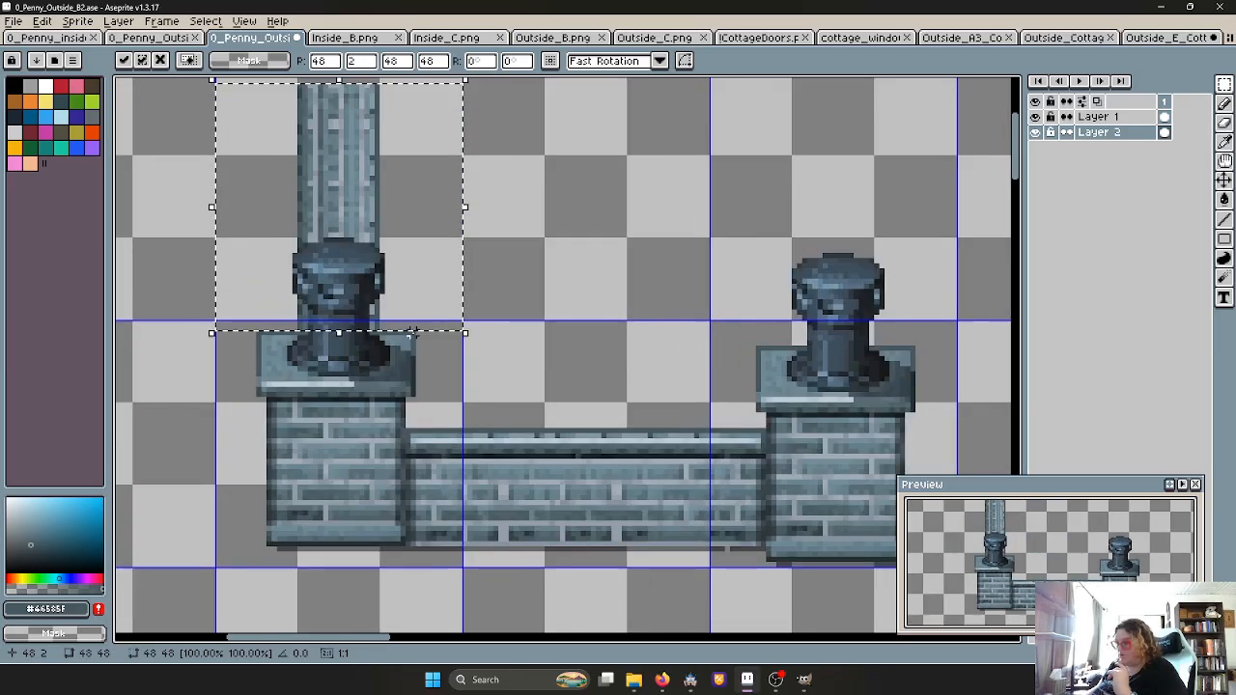
scroll(414, 331, "up", 1)
left_click_drag(325, 199, 319, 175)
left_click(469, 346)
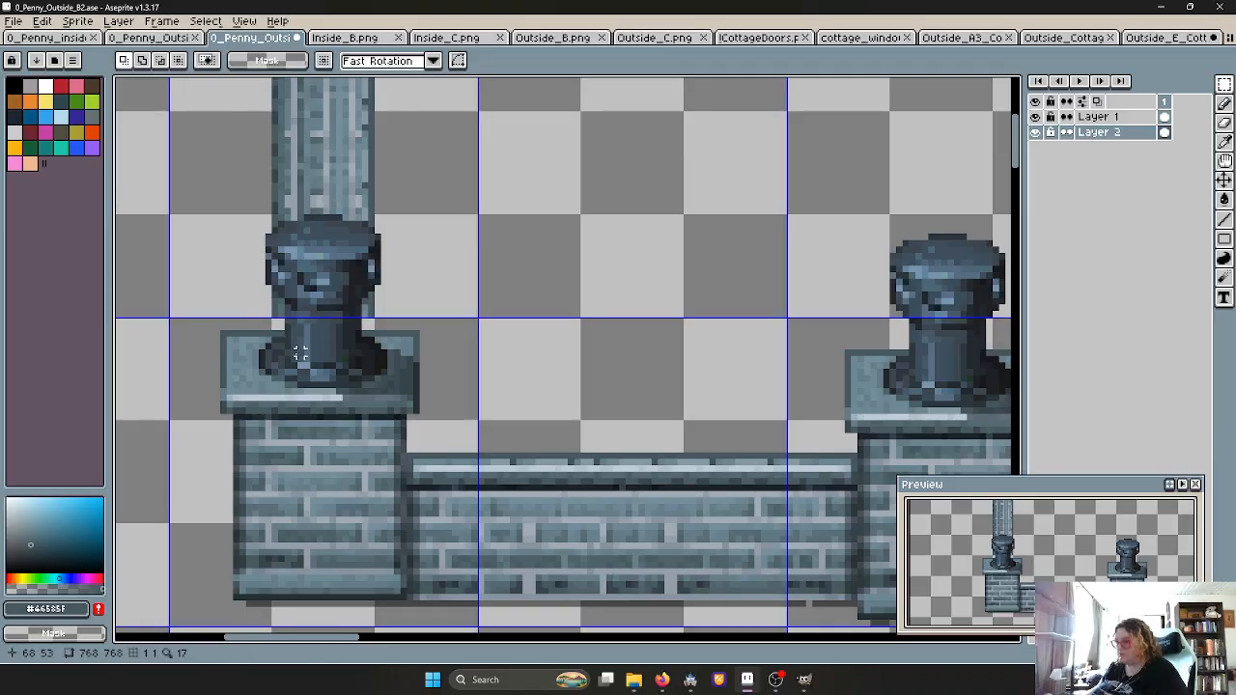
On Layer 1, stretch the 10 × 1 px outline strip left of the left pillar's finial upward to 10 × 3 px at 56, 48
scroll(299, 354, "up", 1)
scroll(290, 349, "up", 1)
scroll(290, 350, "down", 1)
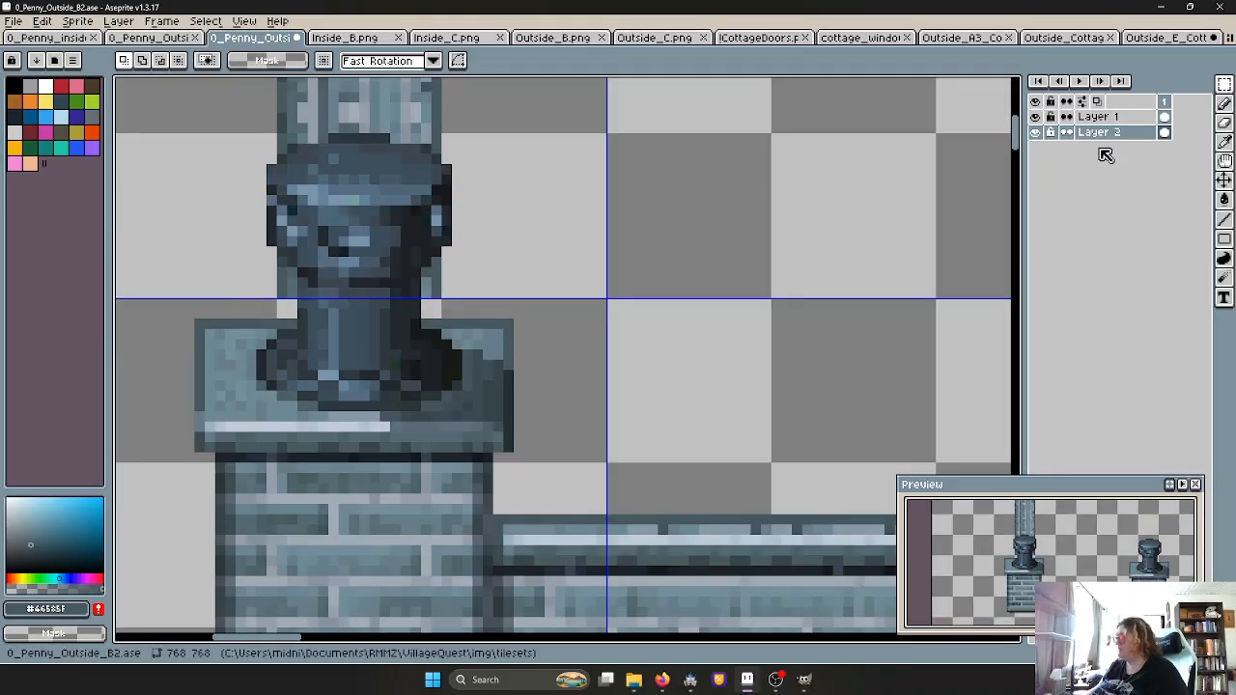
left_click(1095, 117)
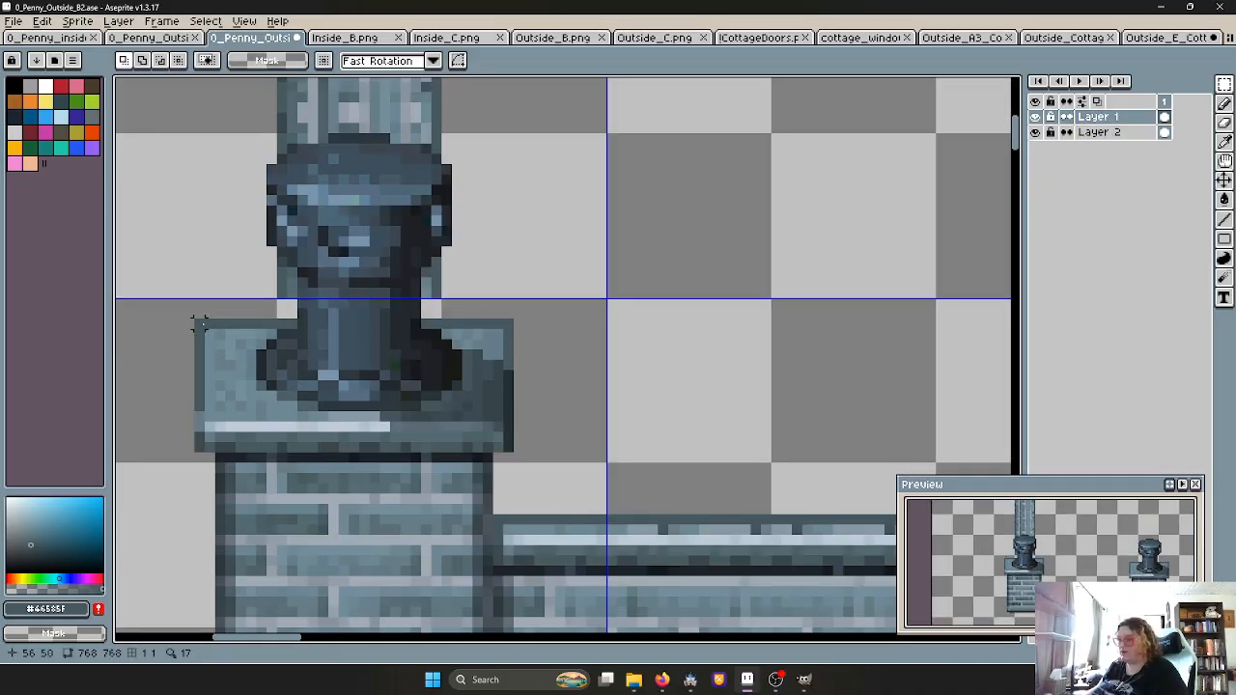
left_click_drag(194, 319, 244, 287)
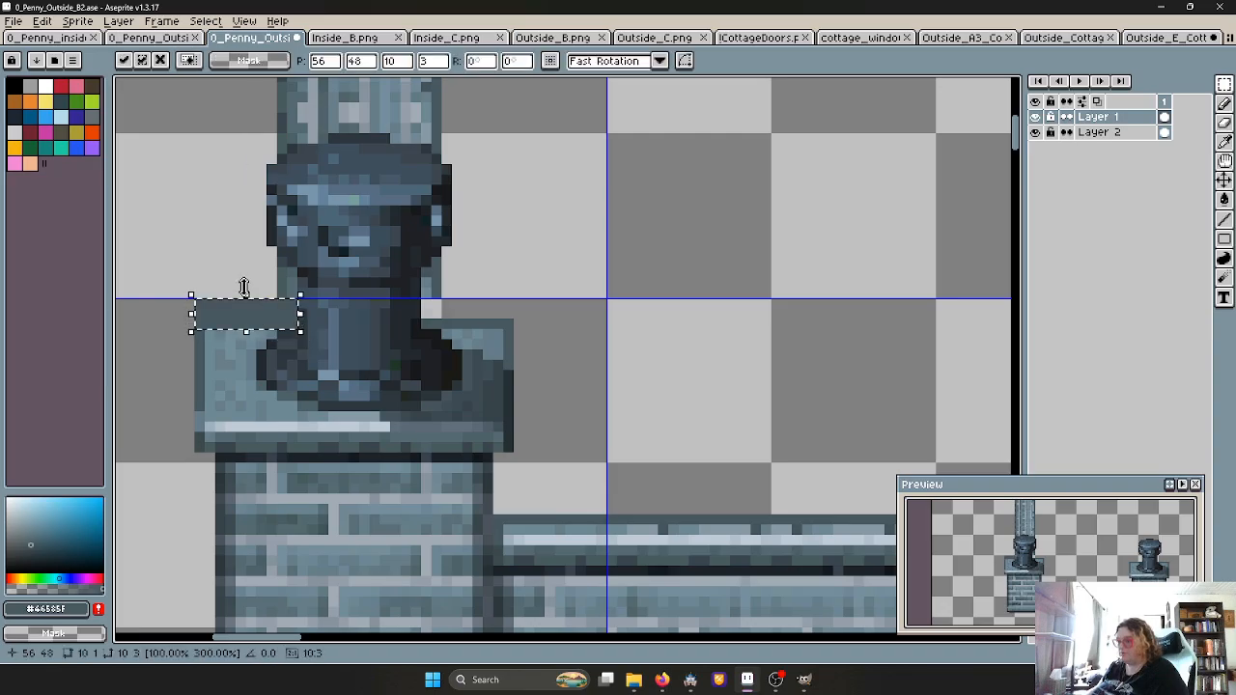
left_click(229, 353)
Copy the 7 × 1 px stone strip at 57, 51 and paste it upward to 57, 49 to fill the raised cap area
left_click_drag(211, 332, 279, 340)
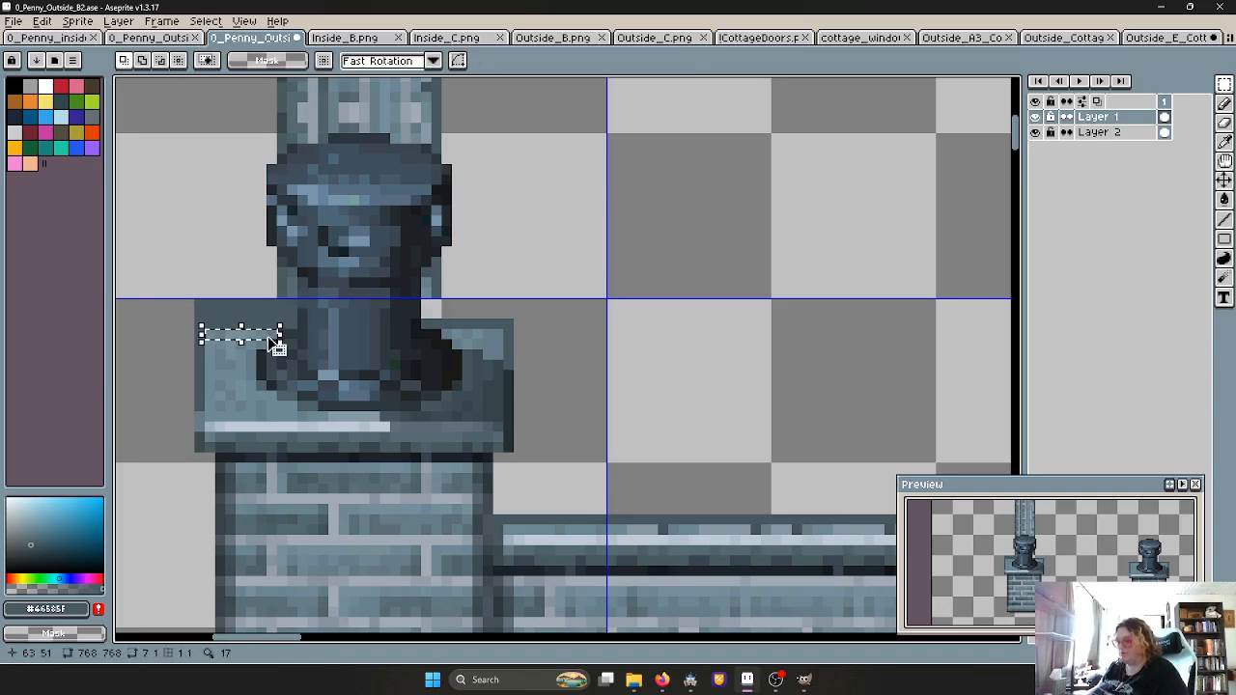
left_click(208, 324)
key("ctrl+v")
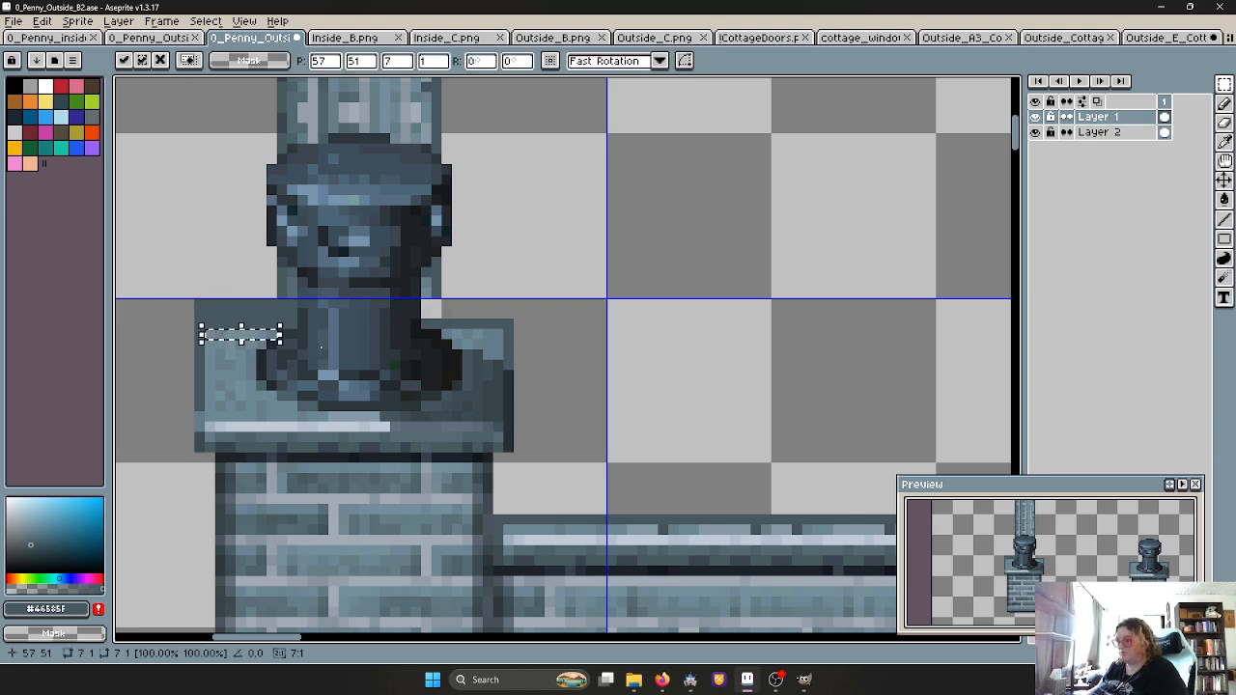
key("Up")
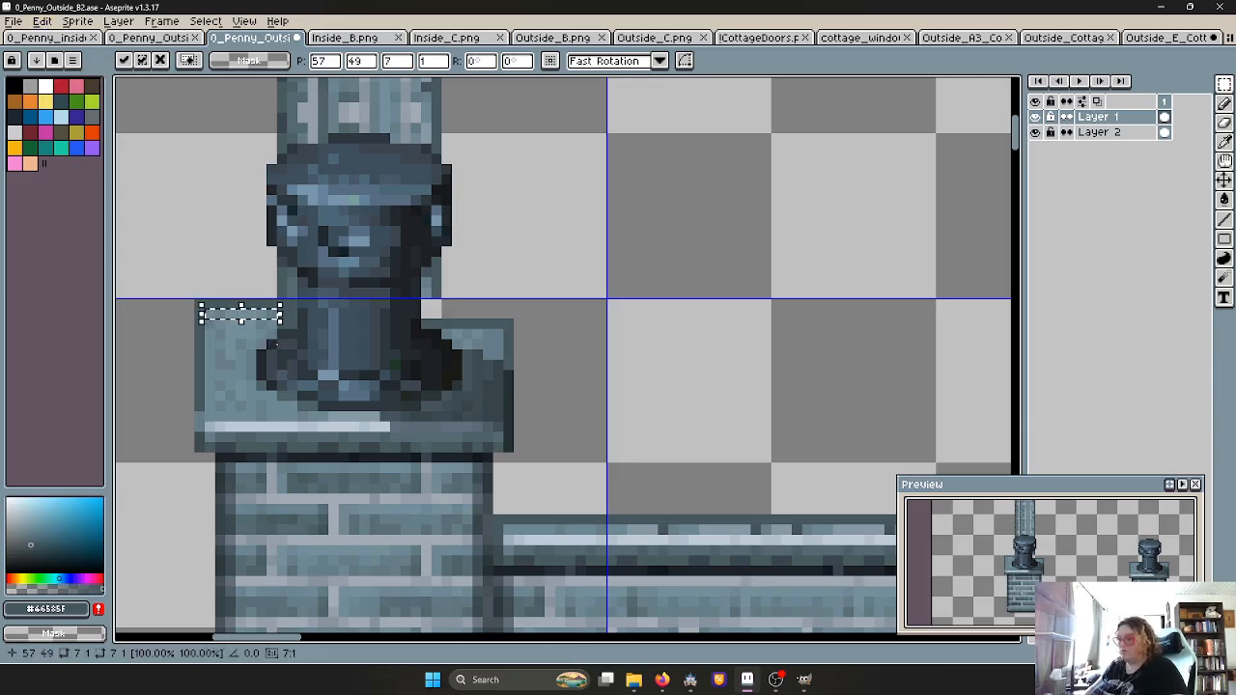
left_click(239, 343)
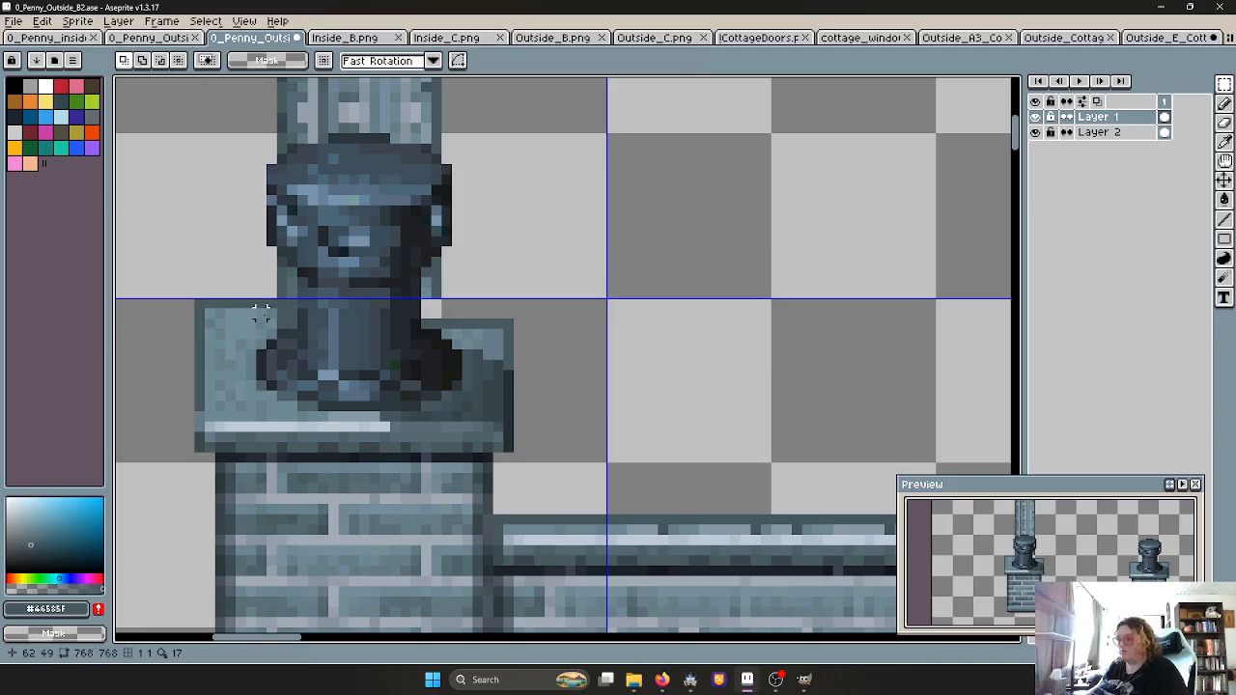
left_click_drag(210, 313, 287, 329)
left_click(234, 317)
left_click(228, 343)
scroll(232, 337, "down", 2)
scroll(240, 330, "up", 1)
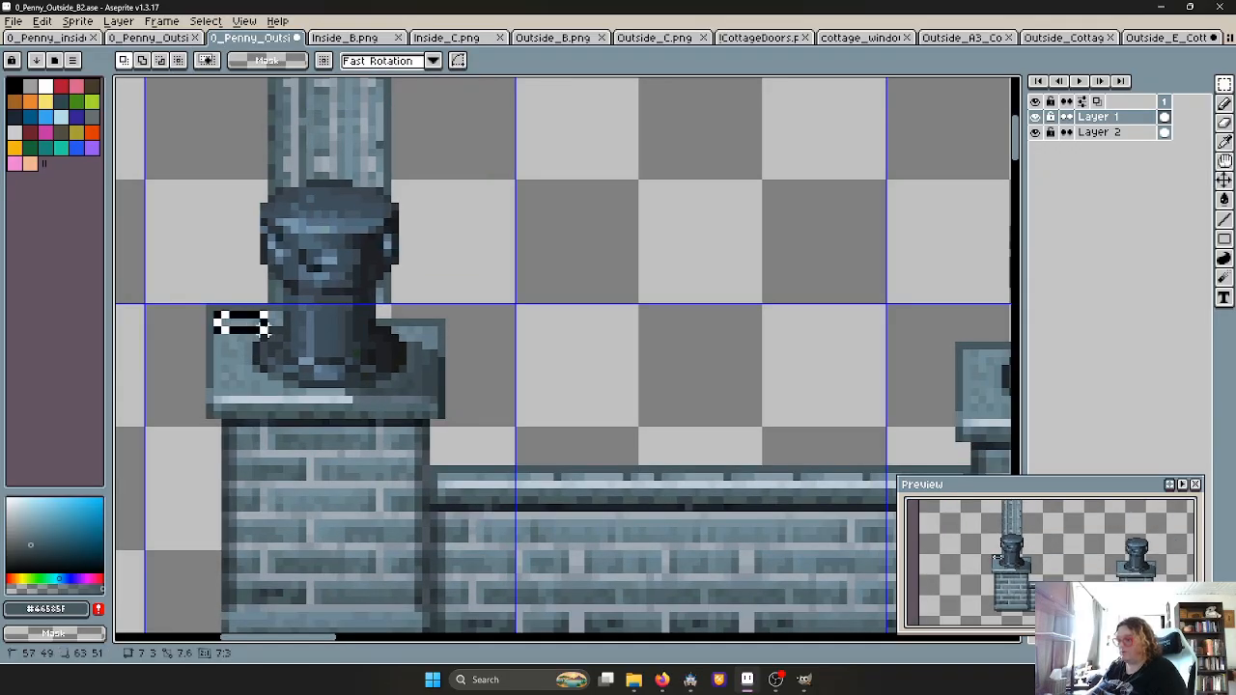
left_click(237, 330)
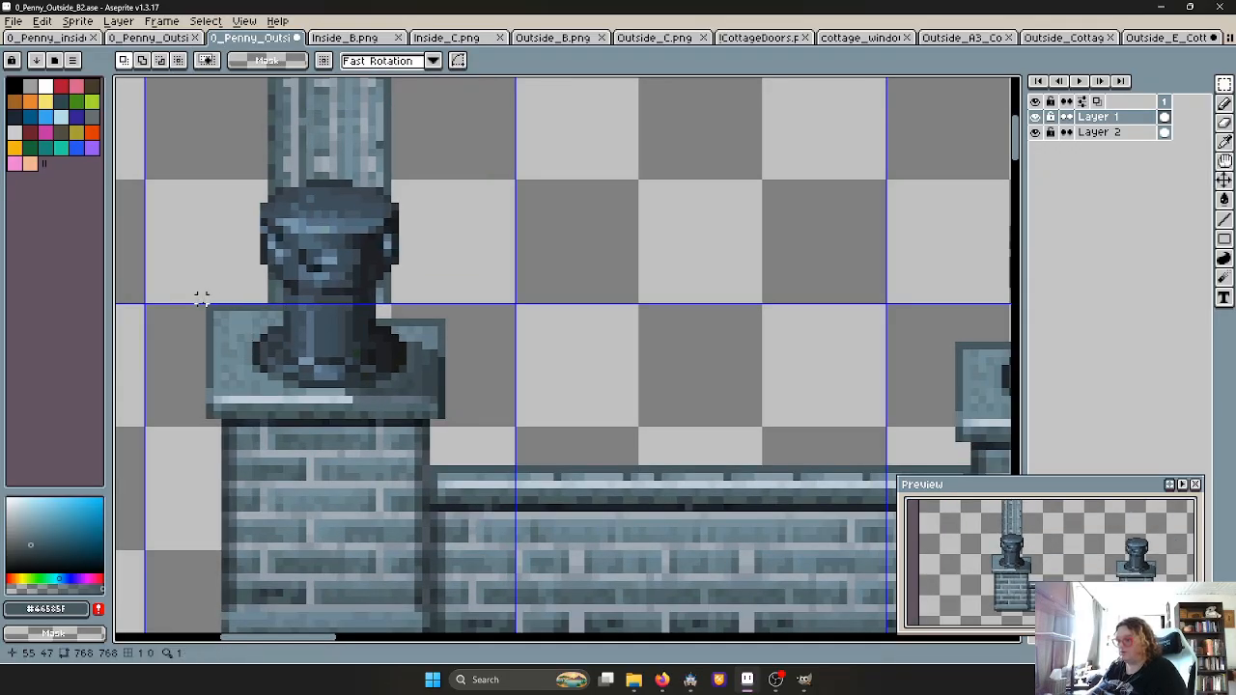
Copy the raised 10 × 3 px cap edge and use it to raise the cap on the finial's right side
left_click_drag(208, 307, 287, 328)
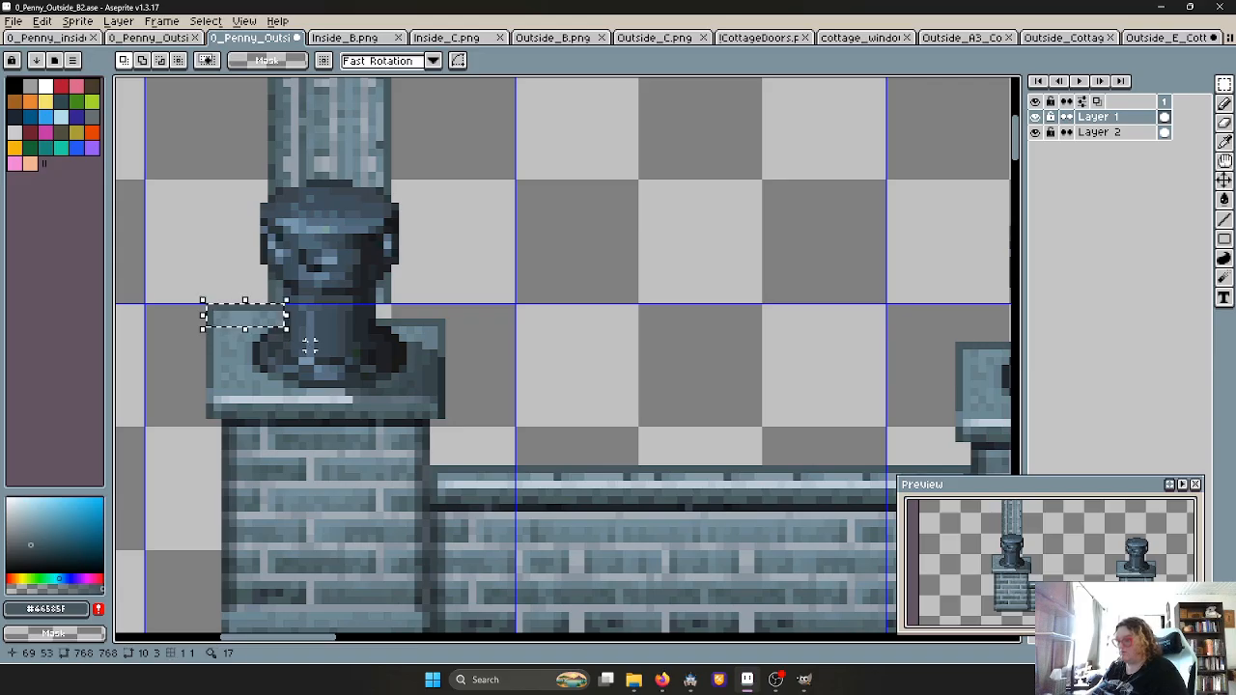
left_click(288, 328)
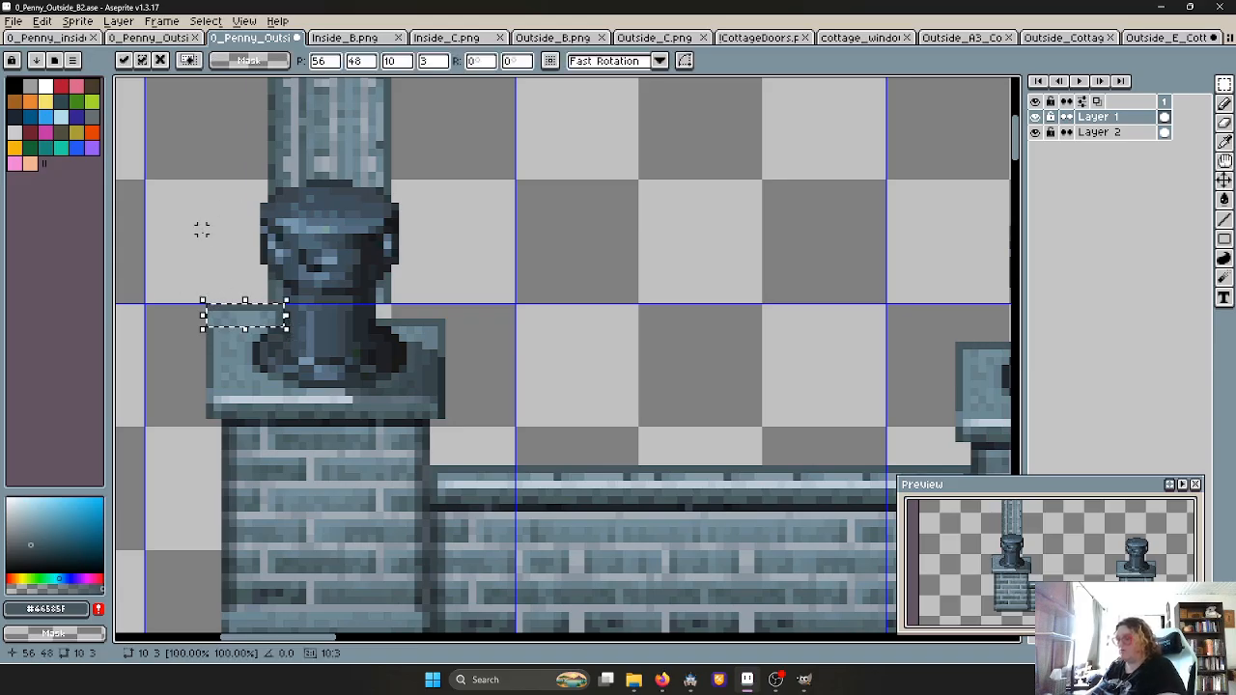
mouse_move(248, 323)
left_mouse_down()
mouse_move(461, 309)
mouse_move(422, 320)
mouse_move(474, 323)
mouse_move(402, 325)
mouse_move(455, 324)
mouse_move(417, 316)
mouse_move(444, 312)
mouse_move(451, 325)
left_mouse_up()
left_click(493, 323)
left_click(511, 321)
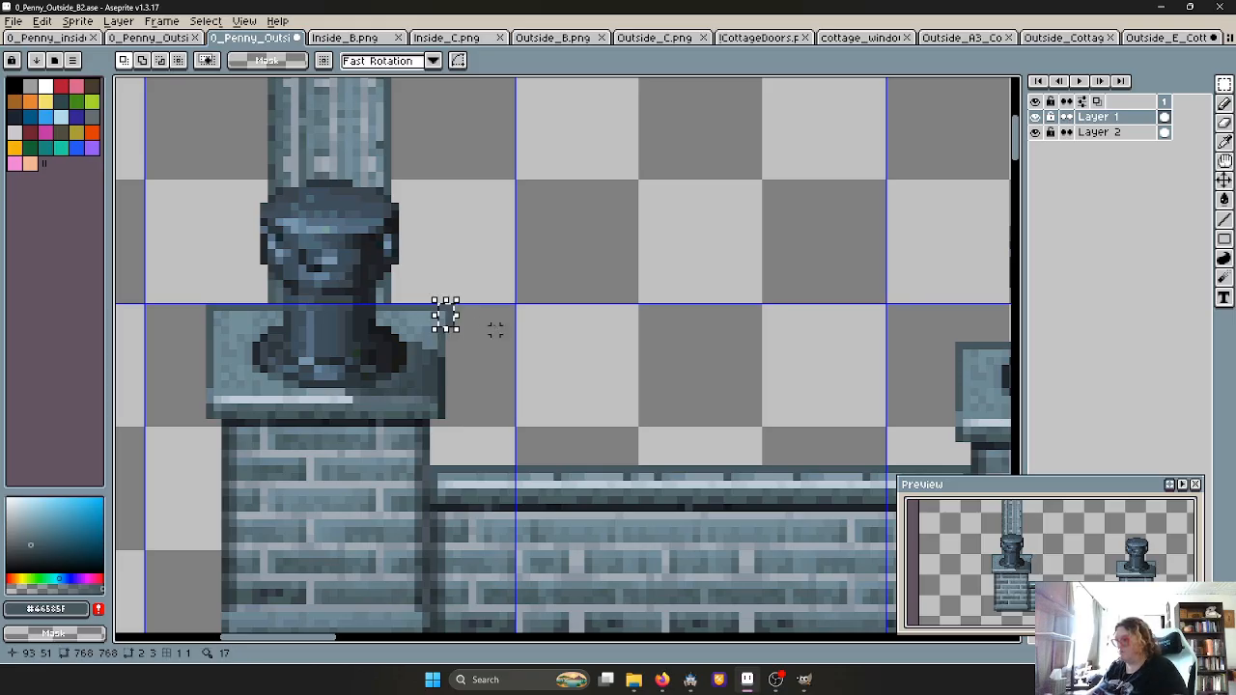
Copy the left pillar's 31 × 31 px finial and cap and paste them over the right pillar's top at 153, 36
scroll(454, 328, "down", 2)
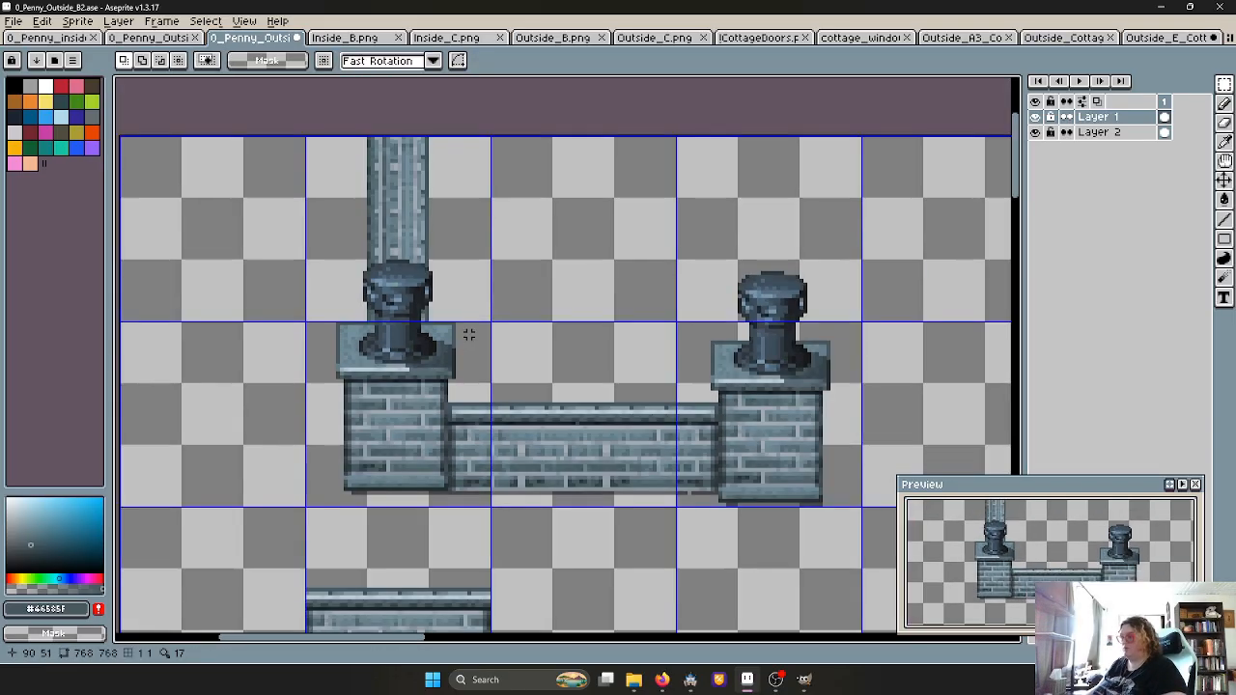
left_click_drag(509, 332, 387, 314)
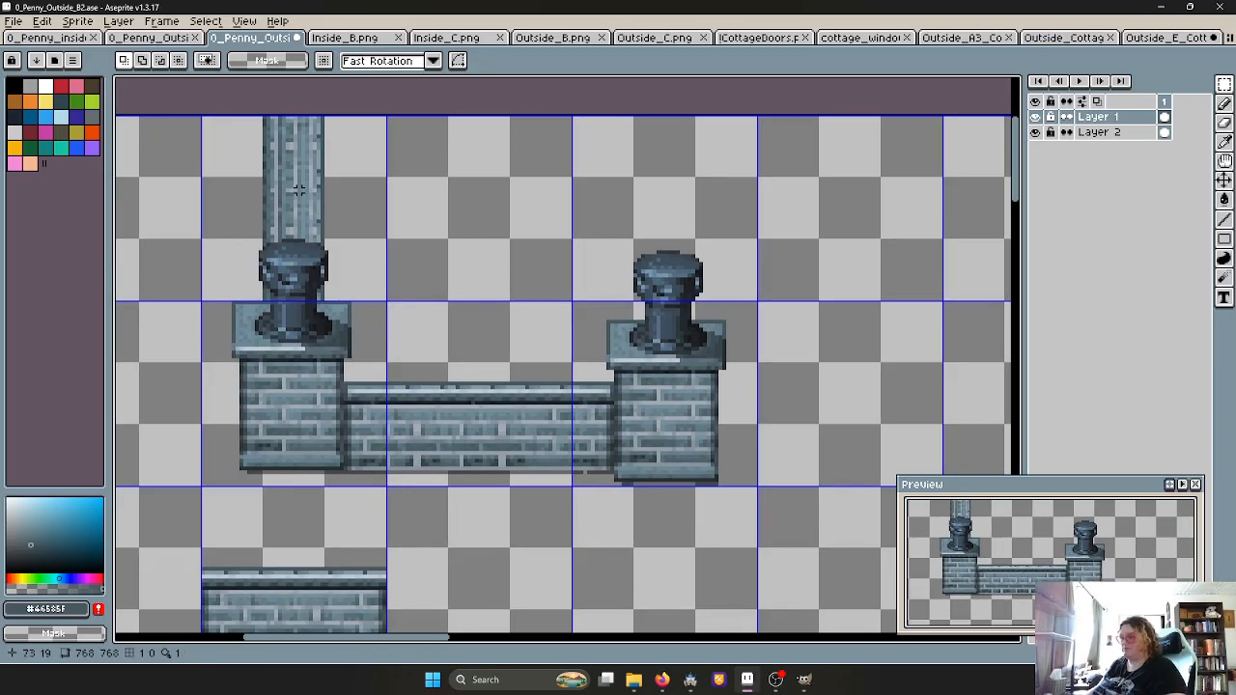
left_click_drag(408, 309, 302, 287)
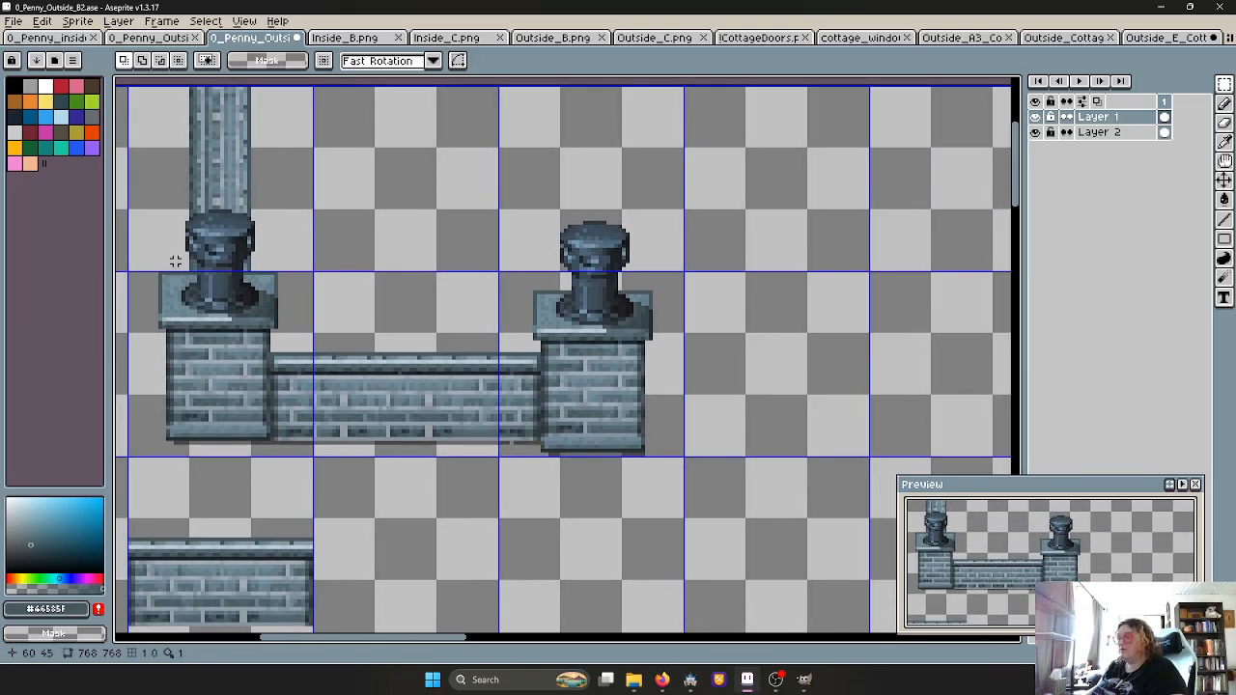
left_click_drag(159, 210, 819, 334)
scroll(298, 319, "up", 1)
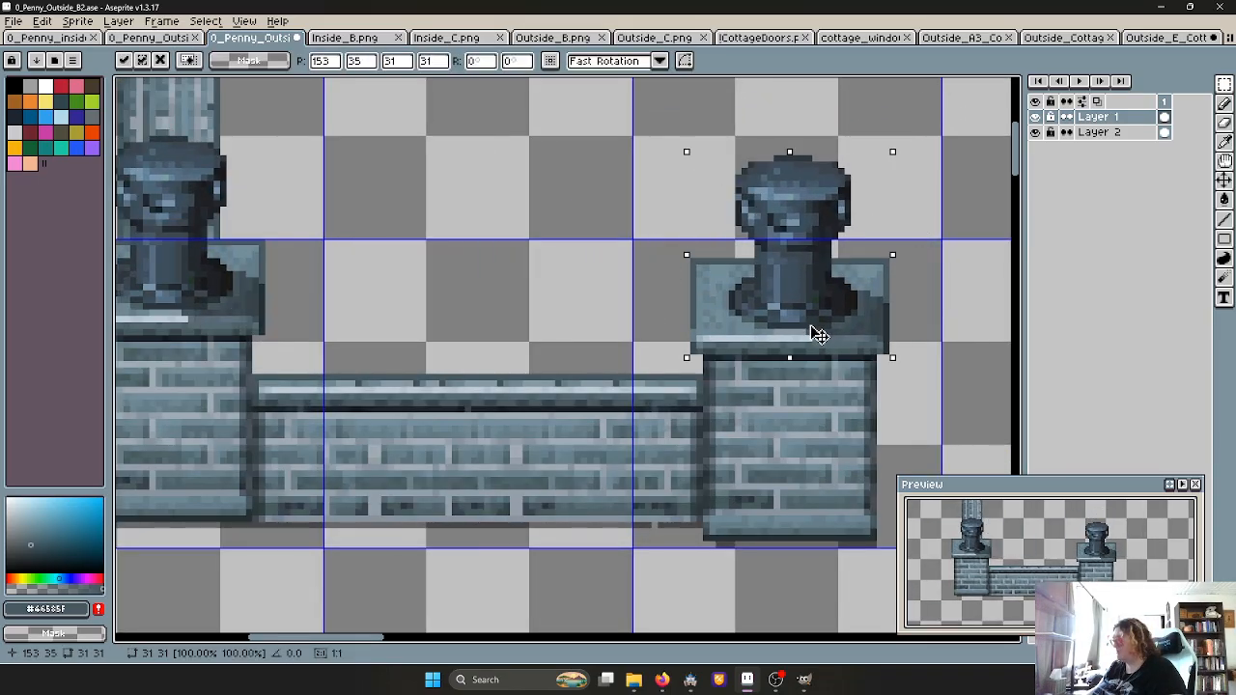
key("Up")
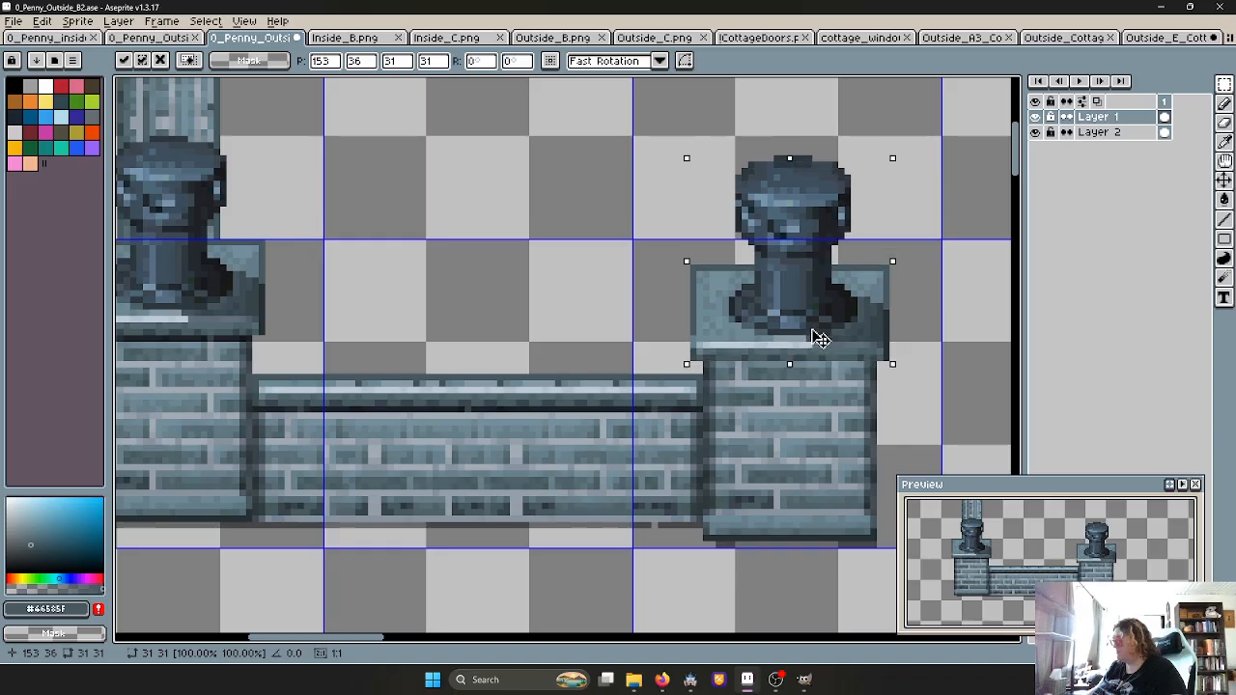
key("Return")
left_click(570, 293)
scroll(570, 294, "down", 3)
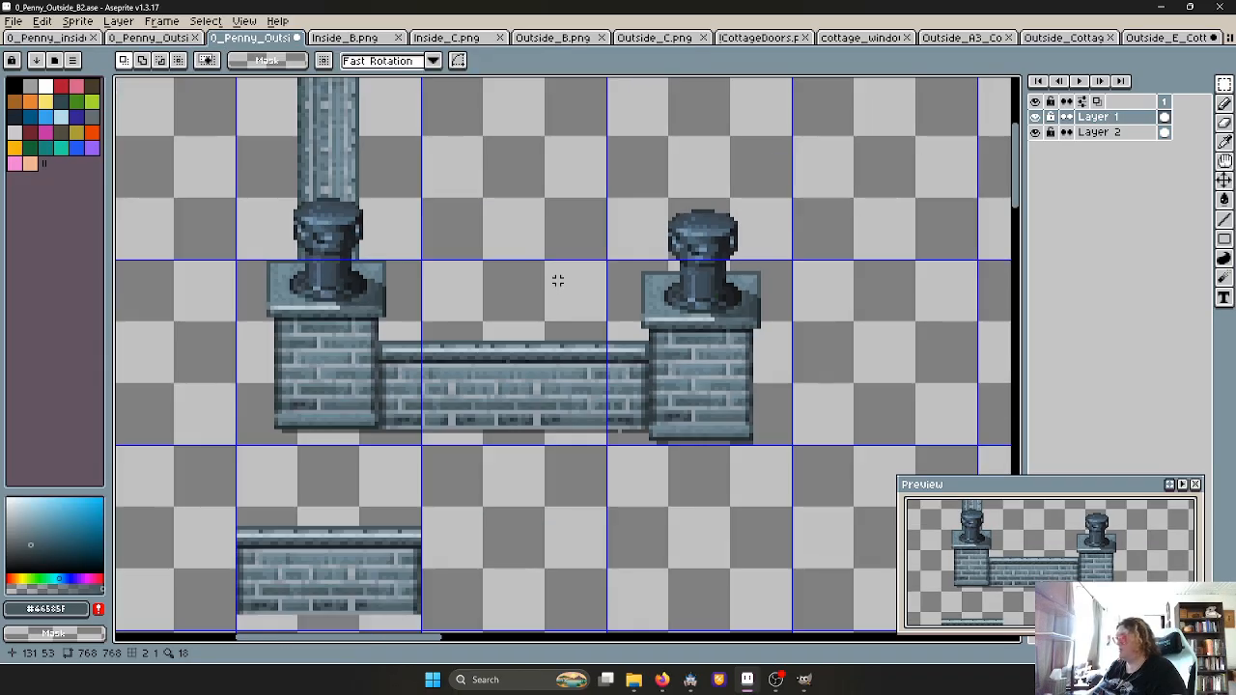
scroll(549, 273, "up", 2)
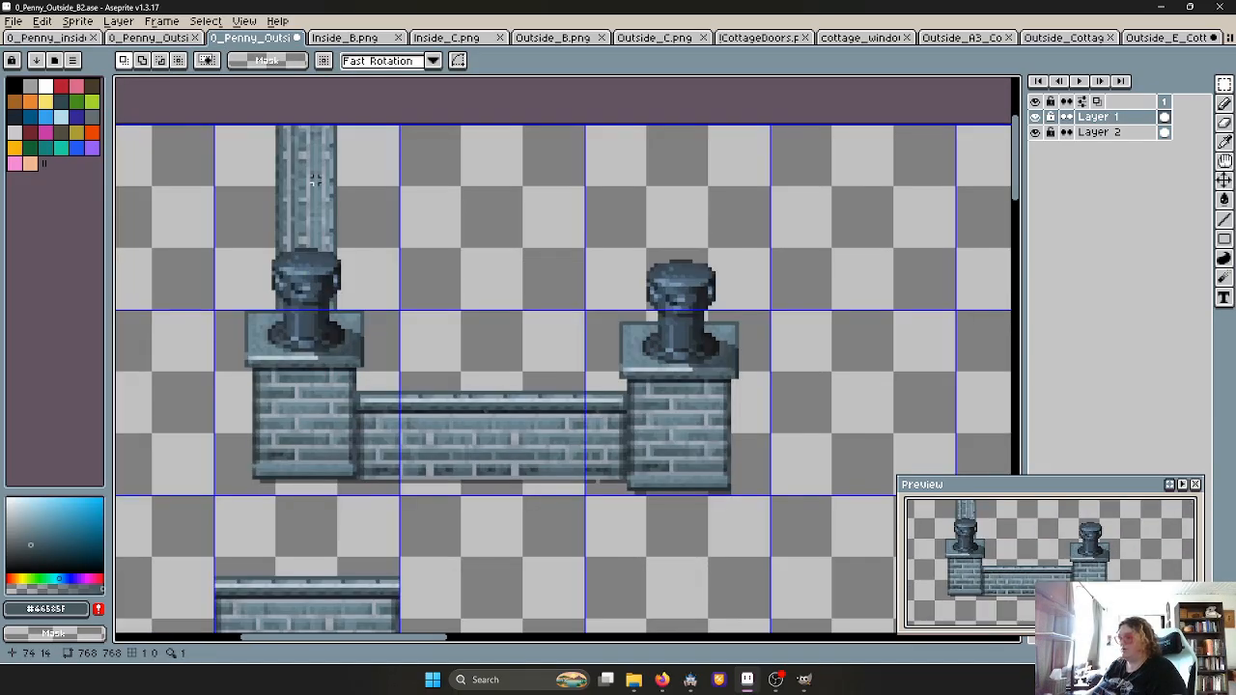
Move the 48 × 48 px vertical wall tile on Layer 2 from behind the left pillar to 96, 0
left_click_drag(315, 164, 337, 187)
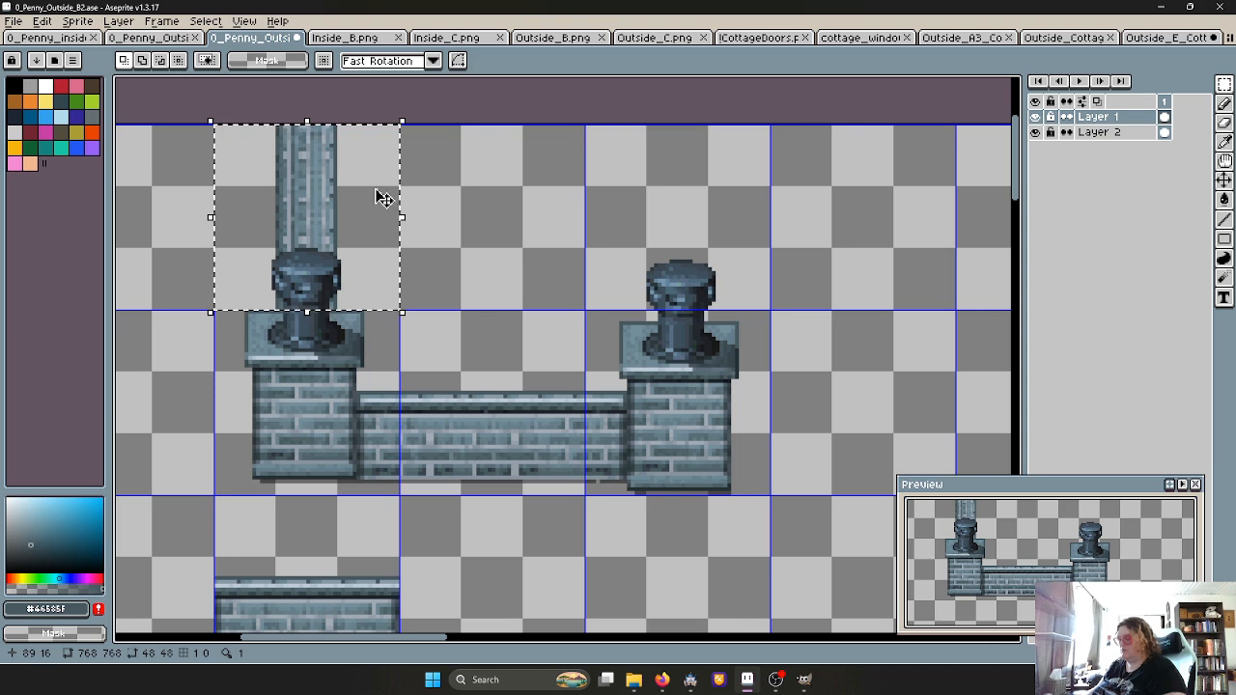
left_click(1100, 132)
left_click(324, 191)
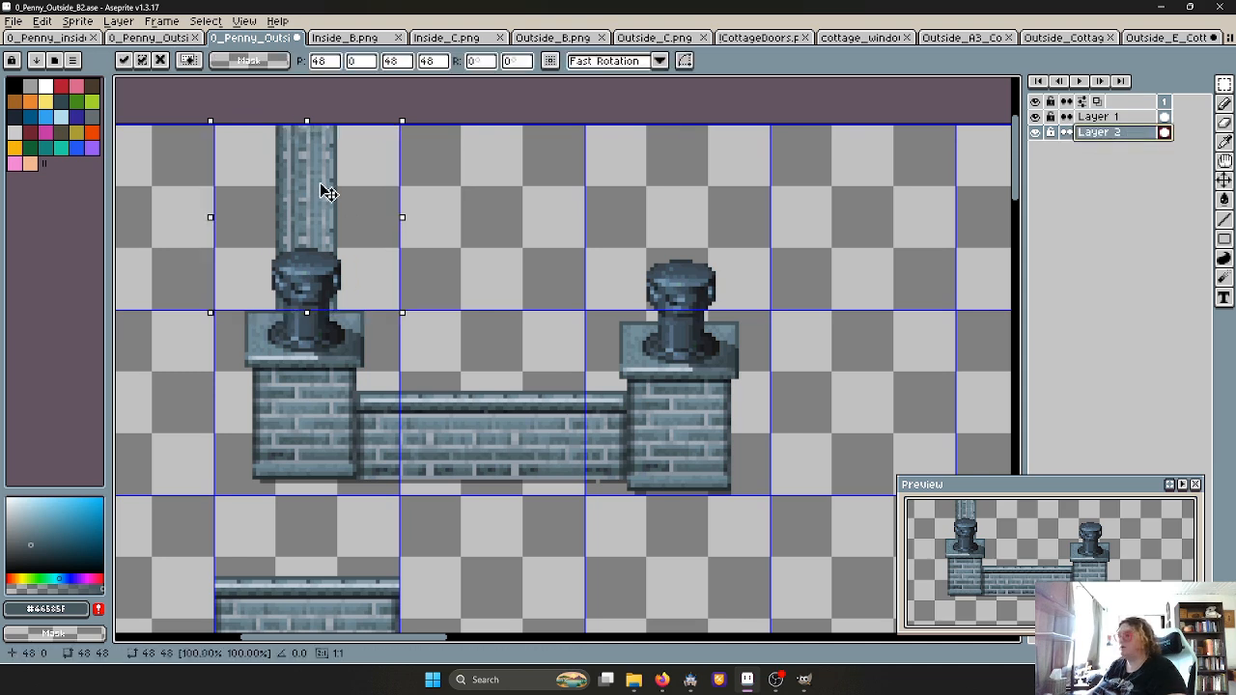
left_click_drag(312, 193, 494, 196)
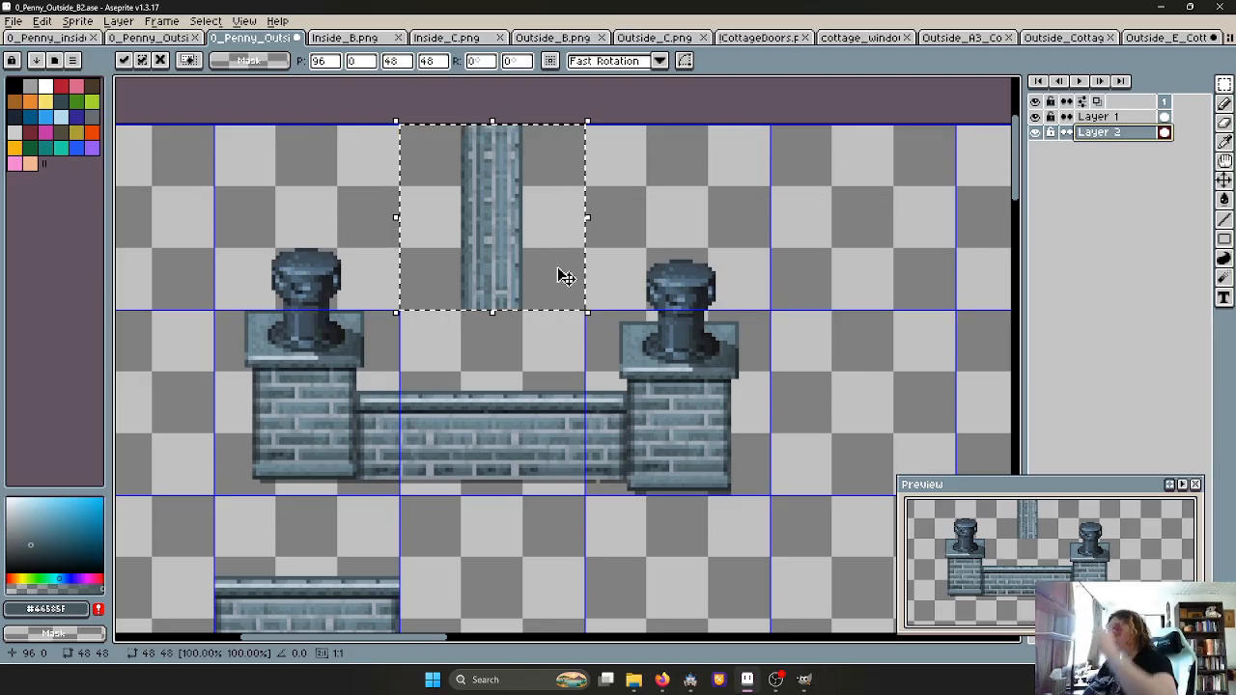
scroll(566, 277, "down", 1)
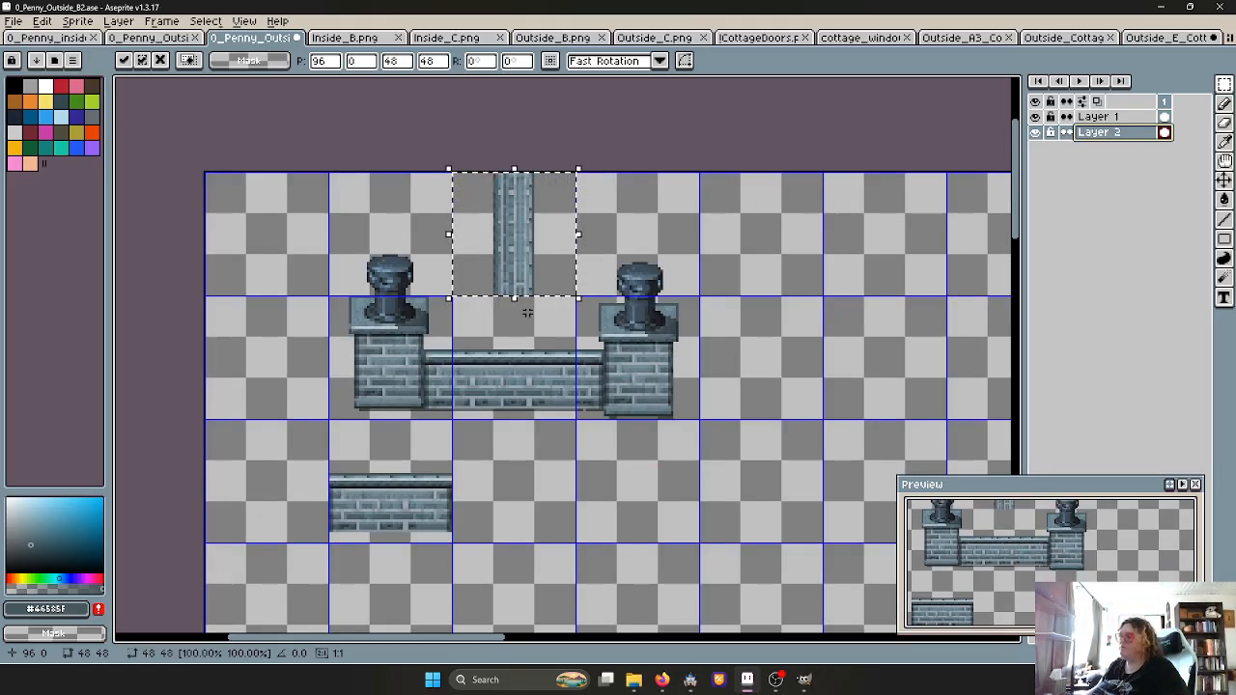
On Layer 1, duplicate the 144 × 96 px pillar-and-wall block, flip the copy horizontally and place it at 192, 48
left_click(1097, 116)
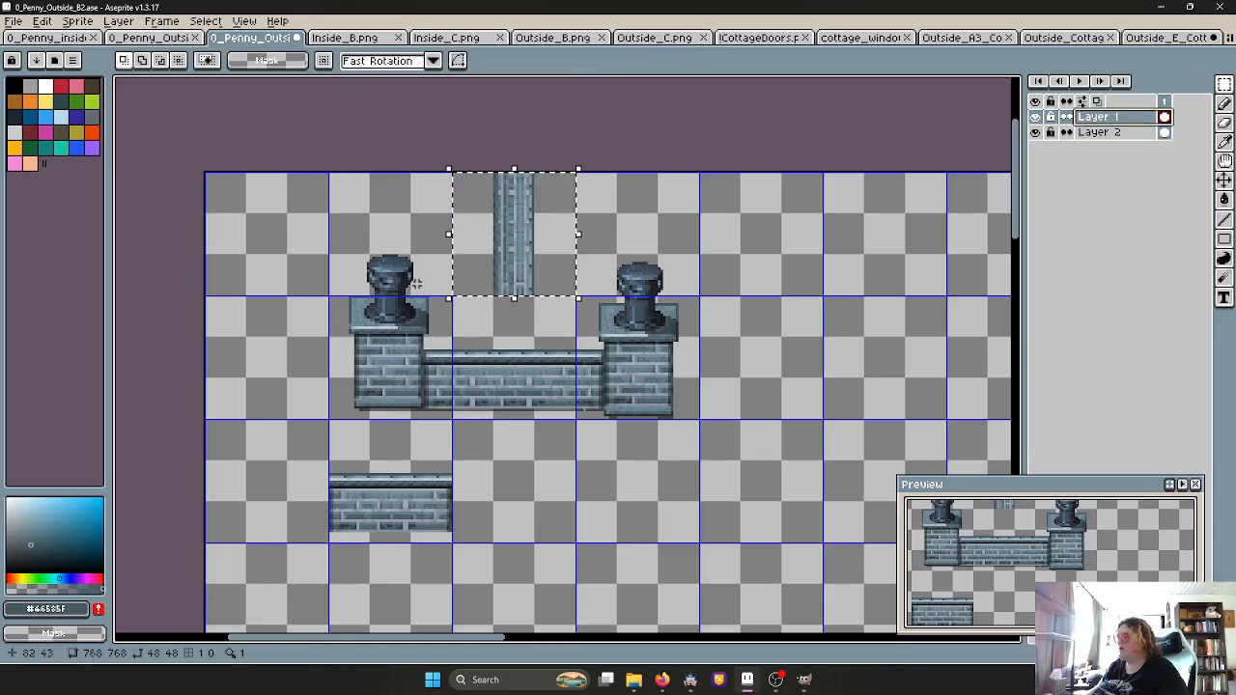
left_click(353, 229)
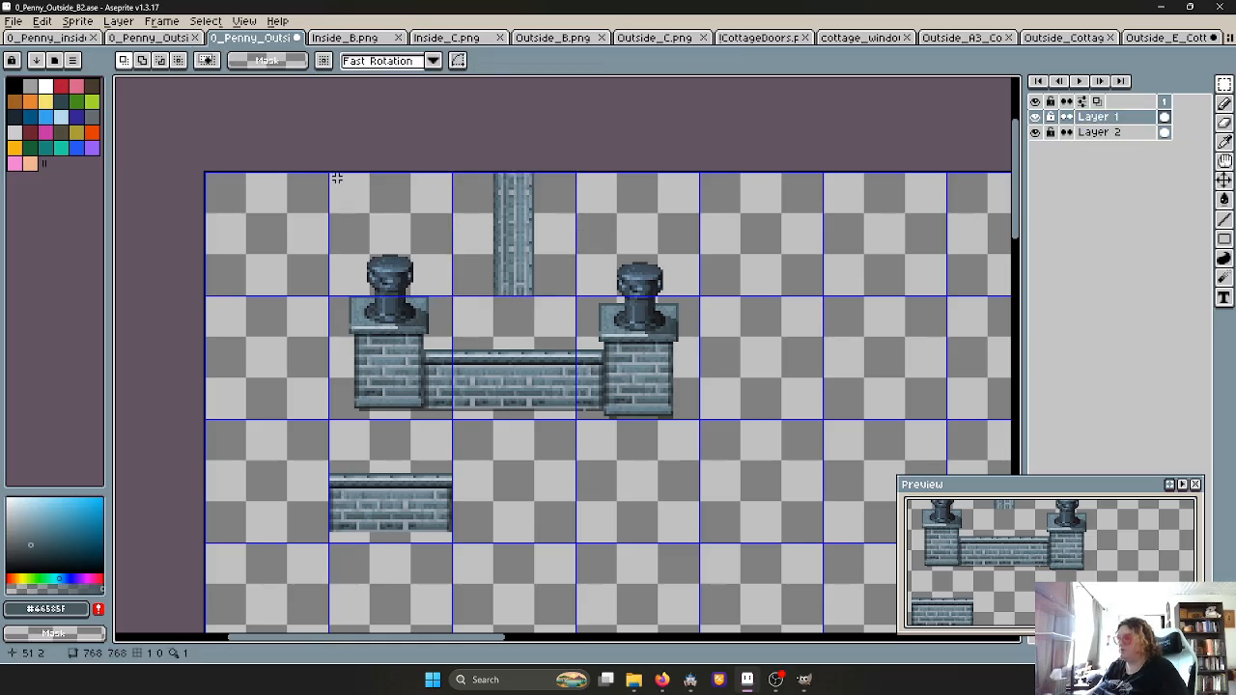
left_click_drag(329, 172, 702, 421)
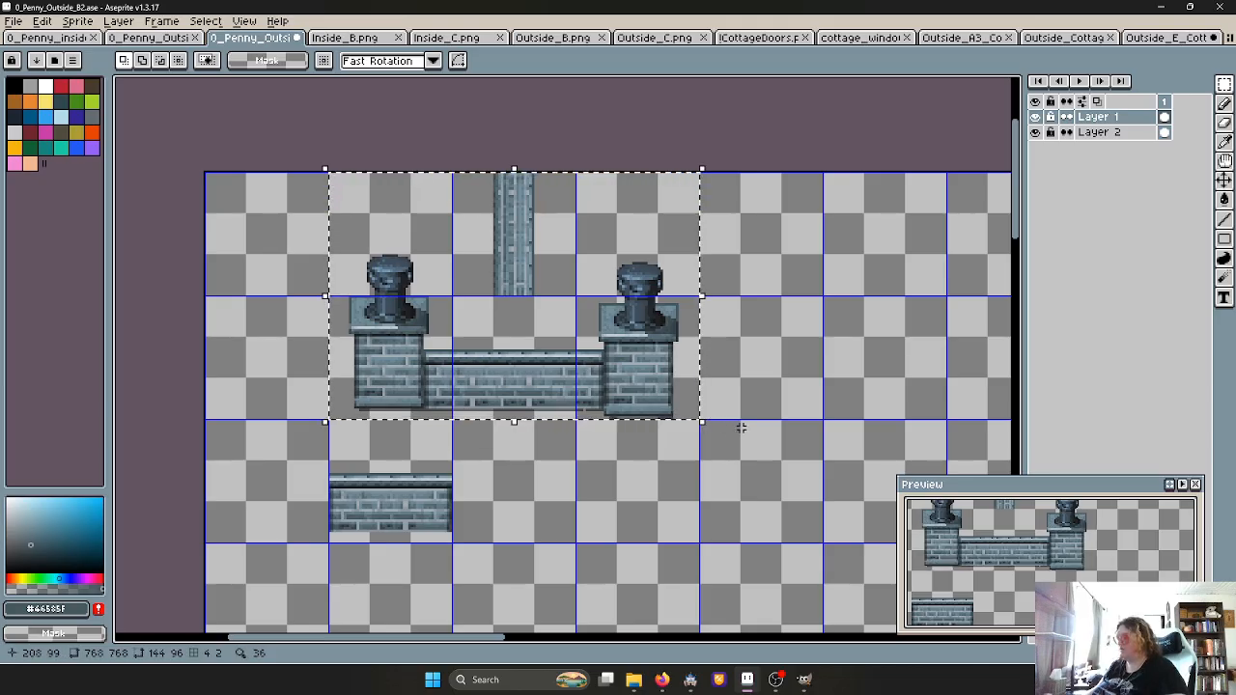
left_click(642, 414)
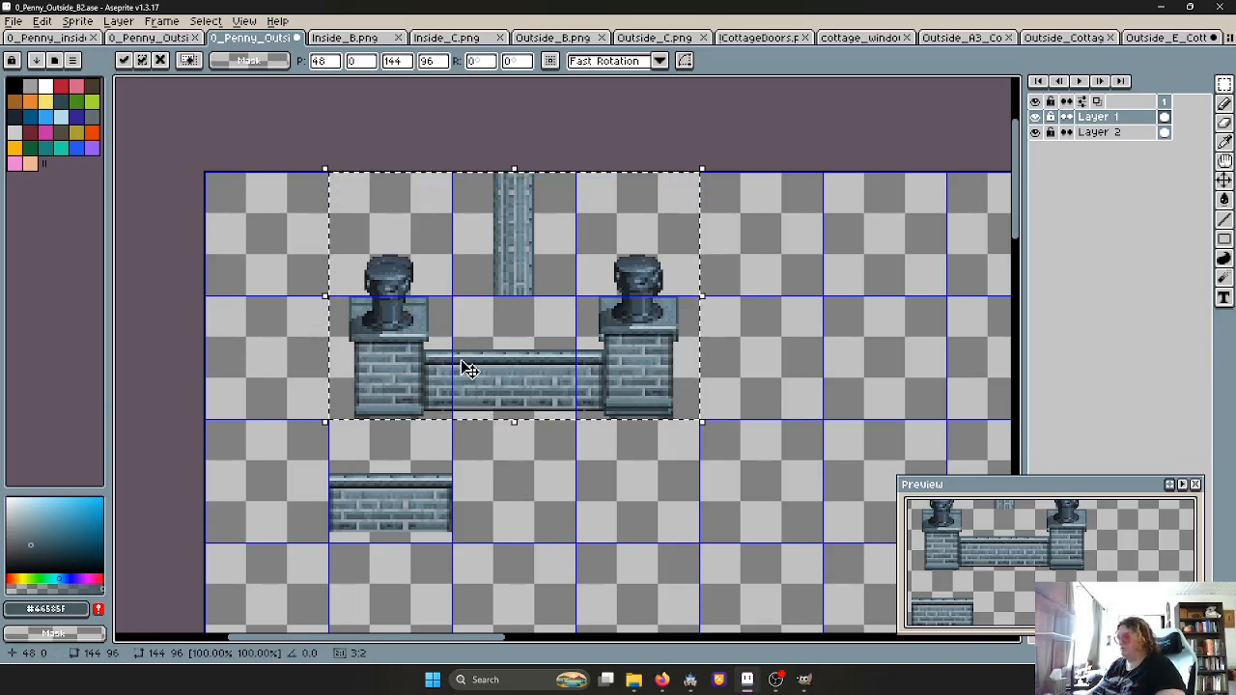
left_click_drag(464, 369, 816, 476, "ctrl")
Move the spare wall section into the tile at 0, 48, left of the left pillar
left_click(396, 492)
left_click_drag(396, 492, 277, 392)
left_click(456, 521)
Select the flipped fence copy as a 144 × 144 px block, place it at 48, 48 to compare with the original, and delete it
middle_click_drag(466, 525, 290, 338)
scroll(520, 270, "down", 2)
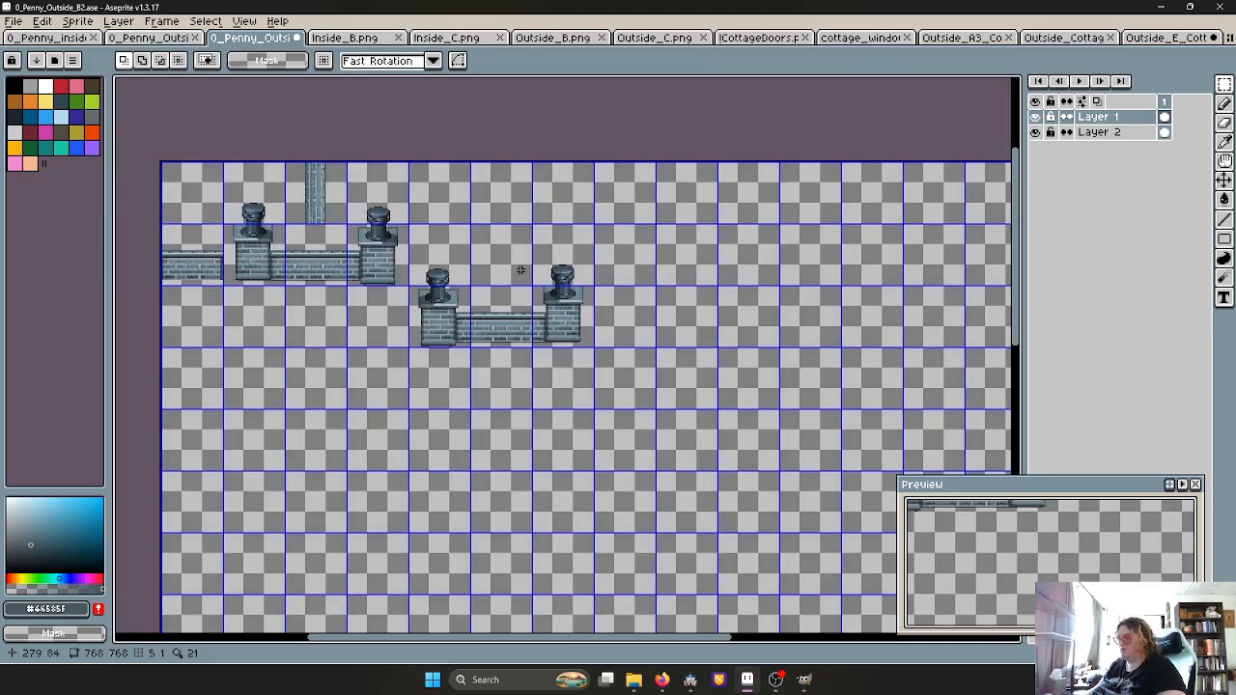
left_click_drag(441, 248, 434, 290)
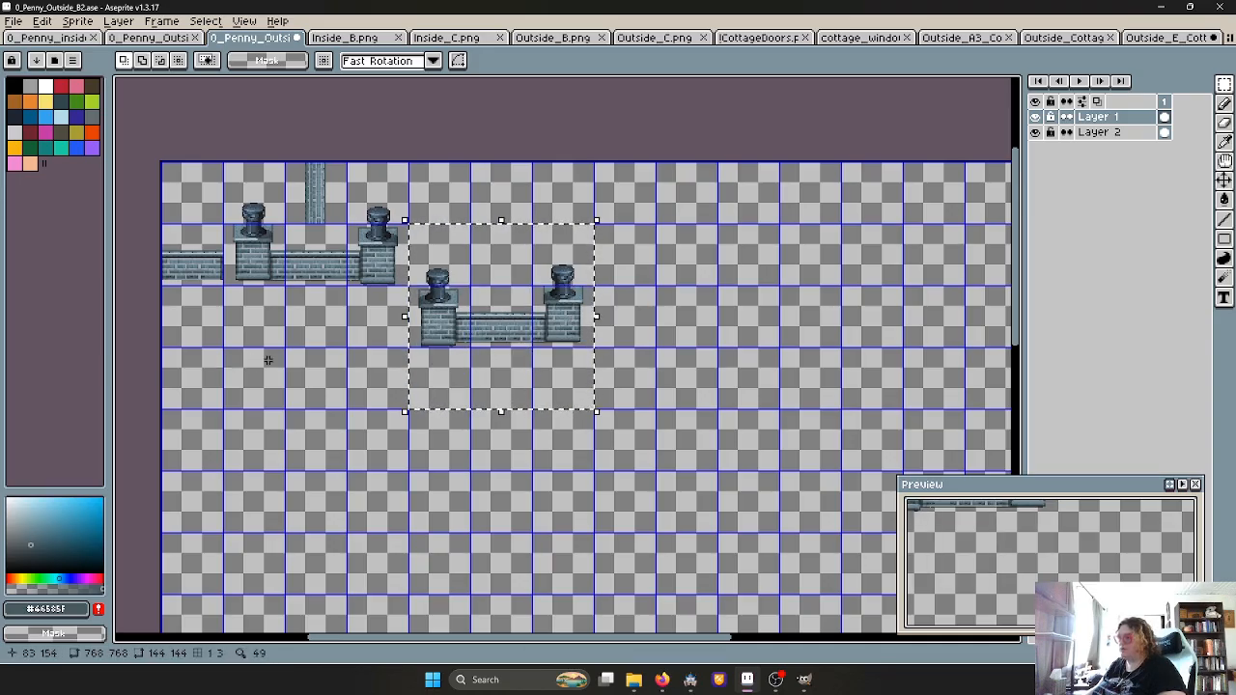
middle_click_drag(472, 343, 655, 292)
left_click_drag(654, 293, 442, 249)
scroll(424, 212, "up", 2)
left_click_drag(386, 165, 384, 169)
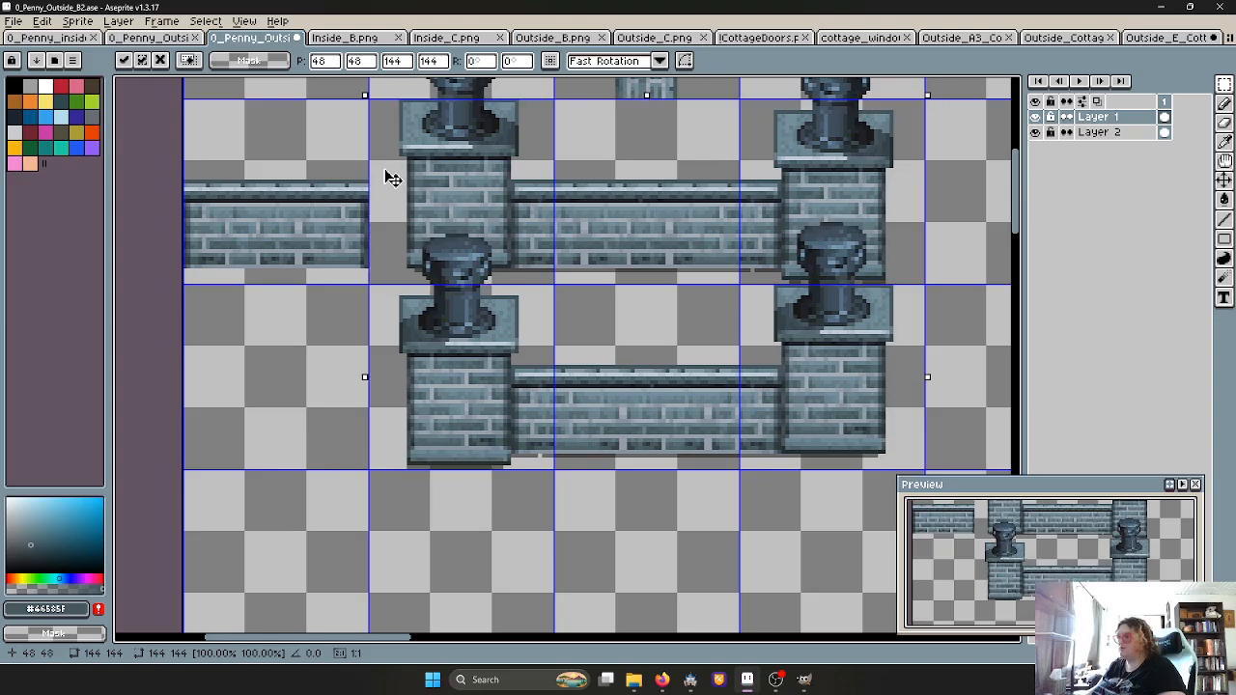
scroll(389, 198, "down", 1)
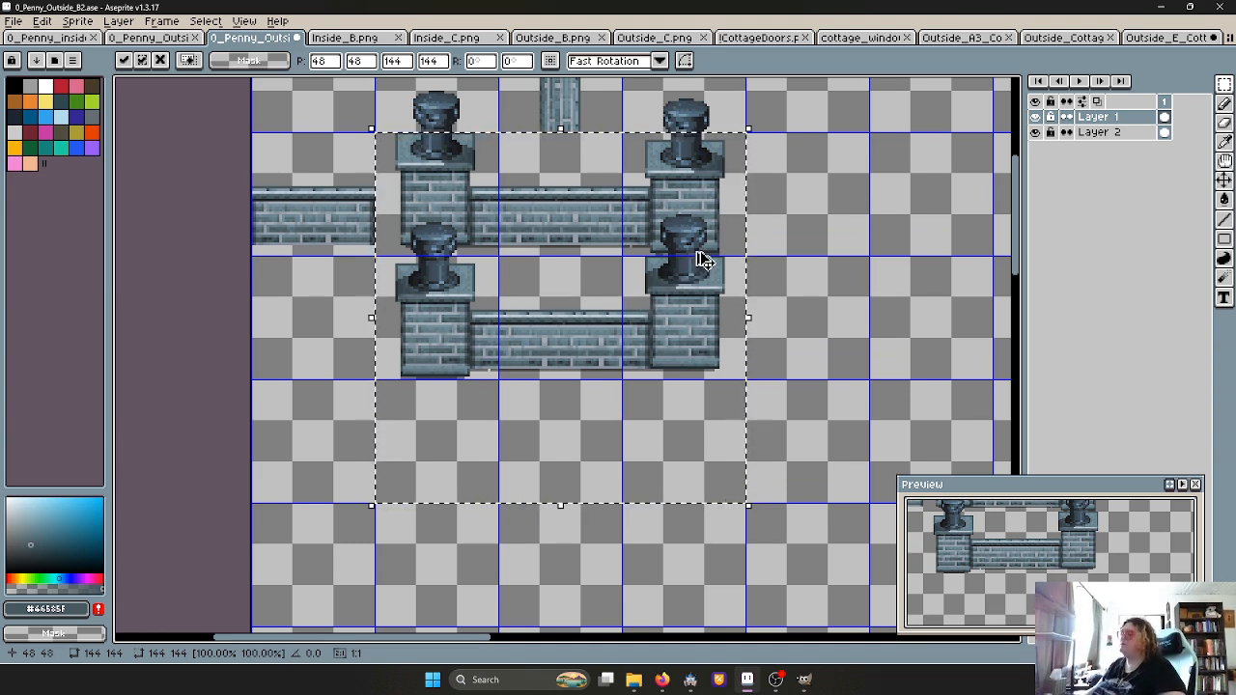
left_click_drag(448, 255, 819, 255)
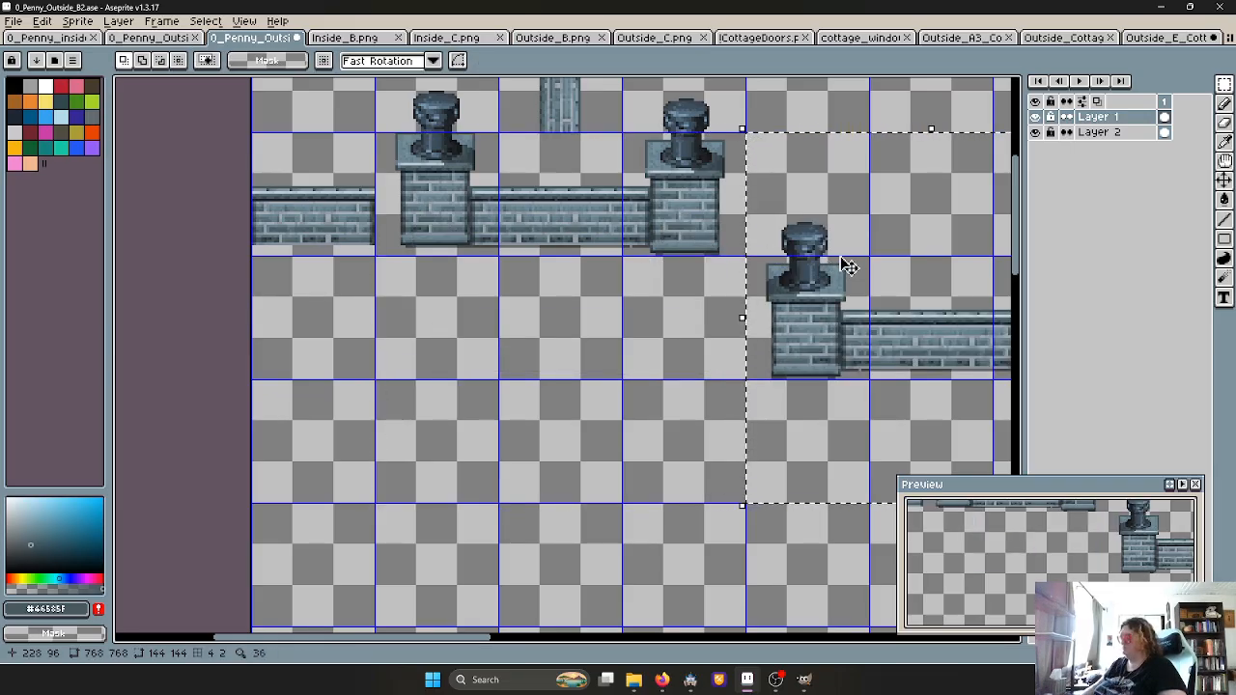
key("Delete")
Select all of Layer 1, raise its lightness to 26 with the HSL Hue/Saturation adjustment, and deselect
middle_click_drag(563, 314, 507, 414)
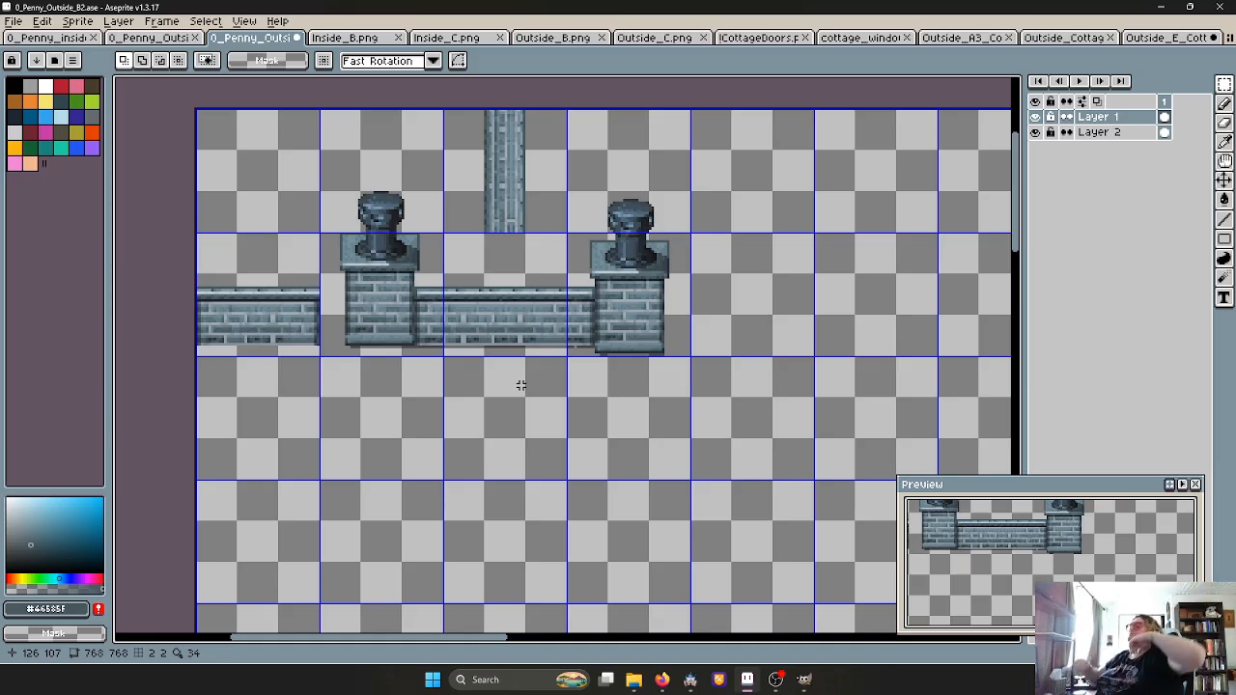
scroll(511, 362, "down", 1)
scroll(504, 315, "up", 1)
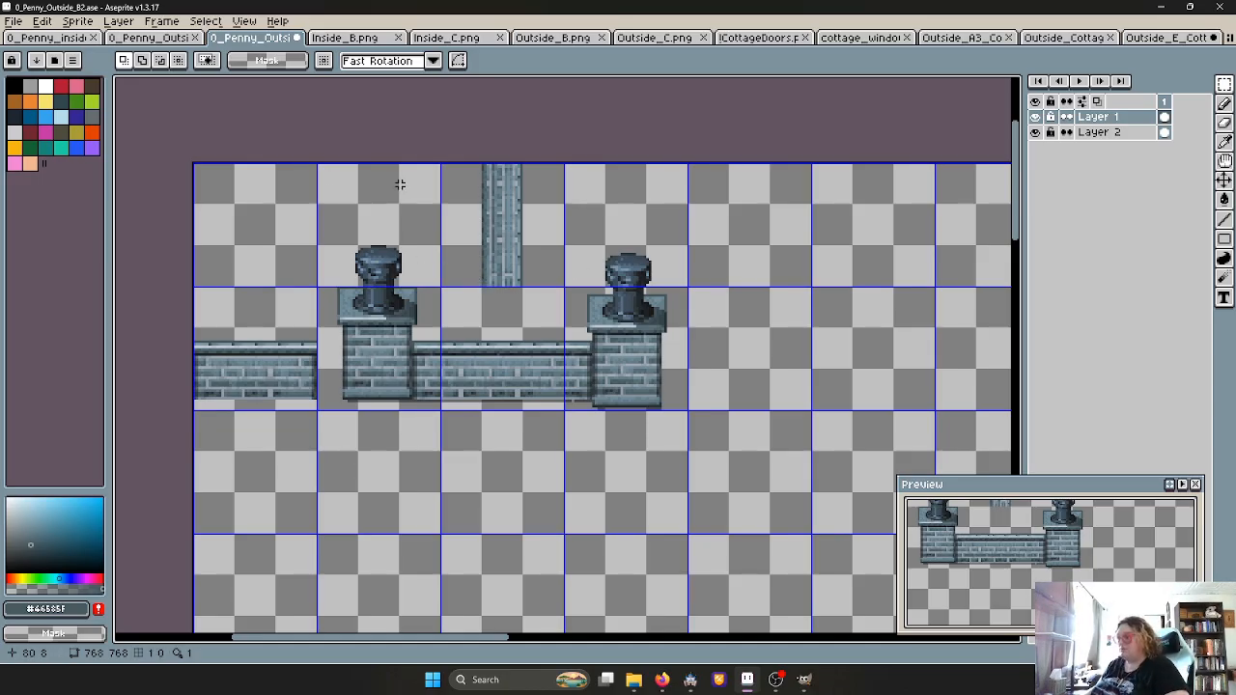
middle_click_drag(420, 225, 352, 205)
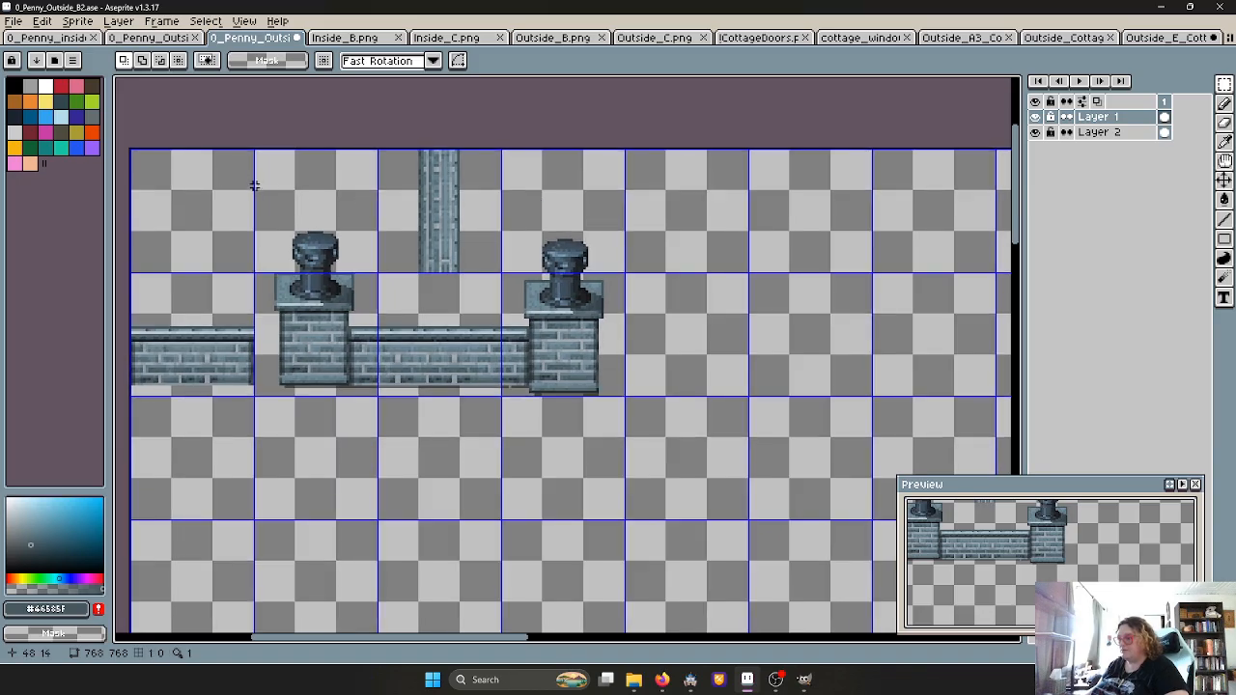
key("ctrl+a")
left_click(42, 20)
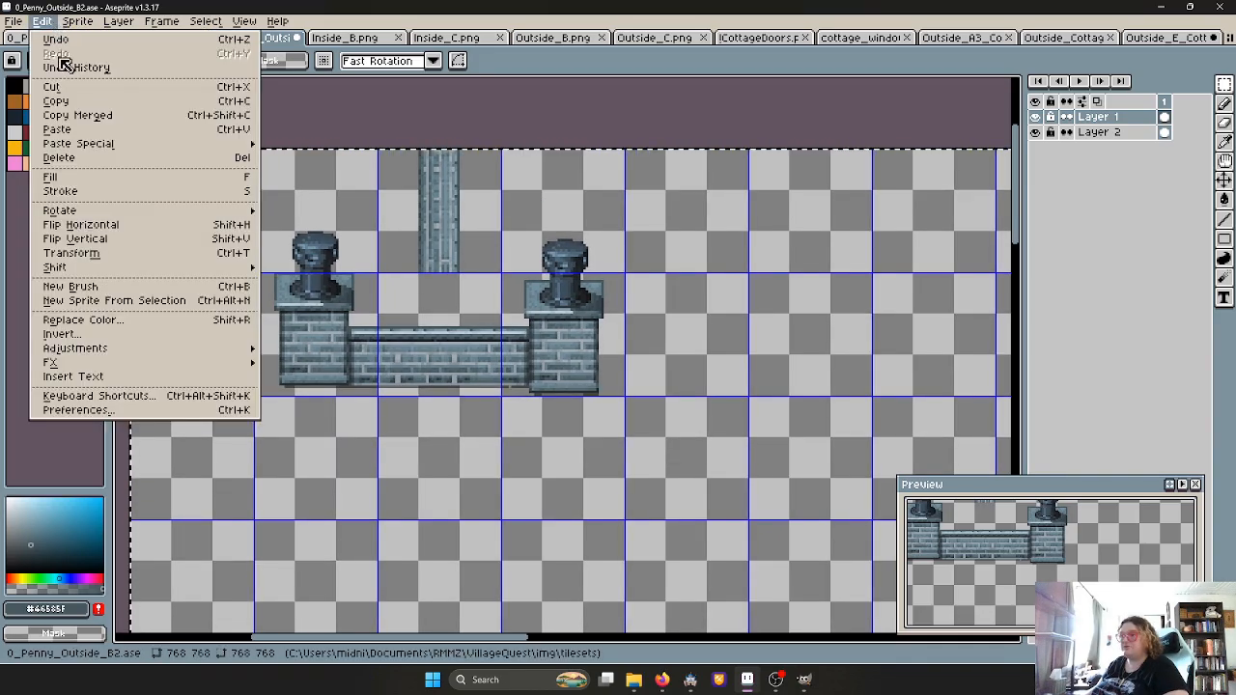
mouse_move(153, 355)
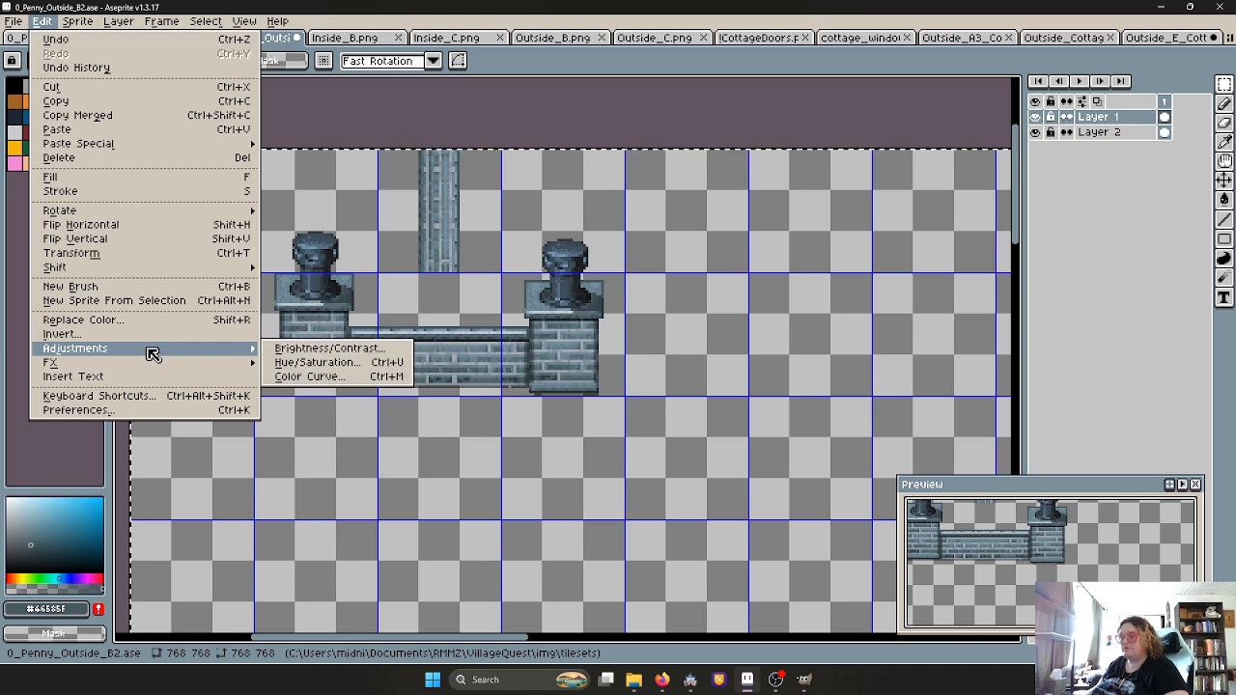
left_click(355, 363)
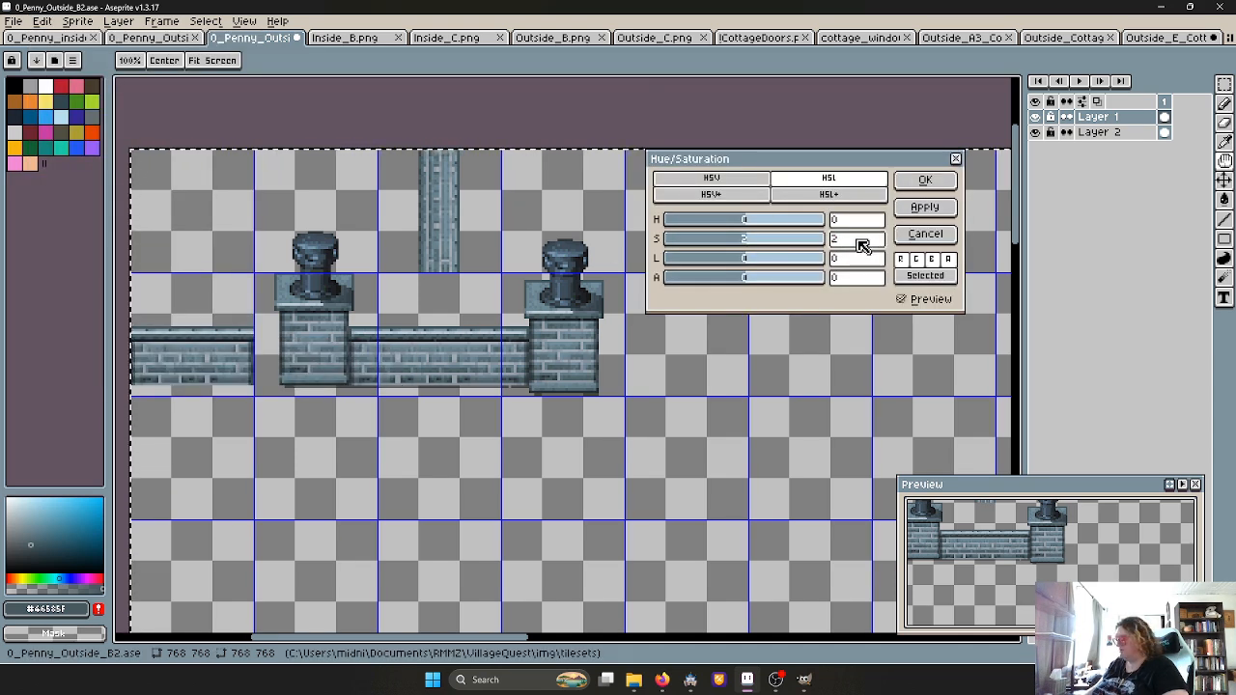
left_click_drag(738, 259, 775, 265)
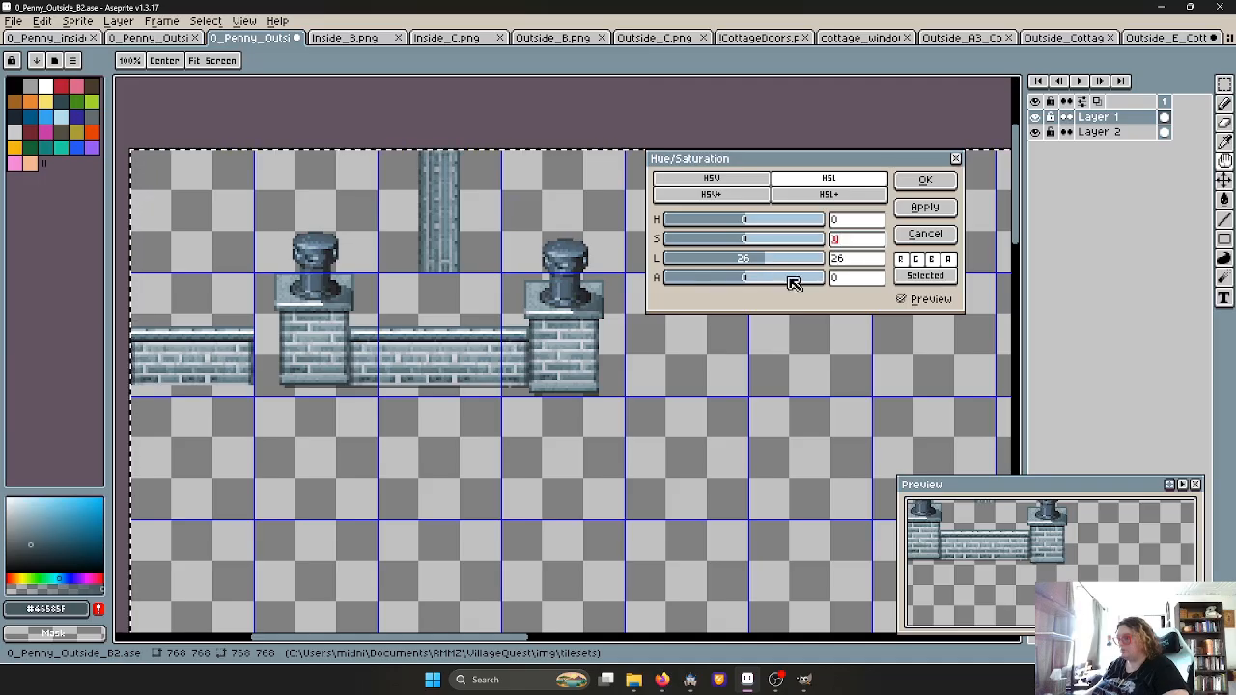
scroll(793, 290, "down", 2)
scroll(787, 333, "up", 2)
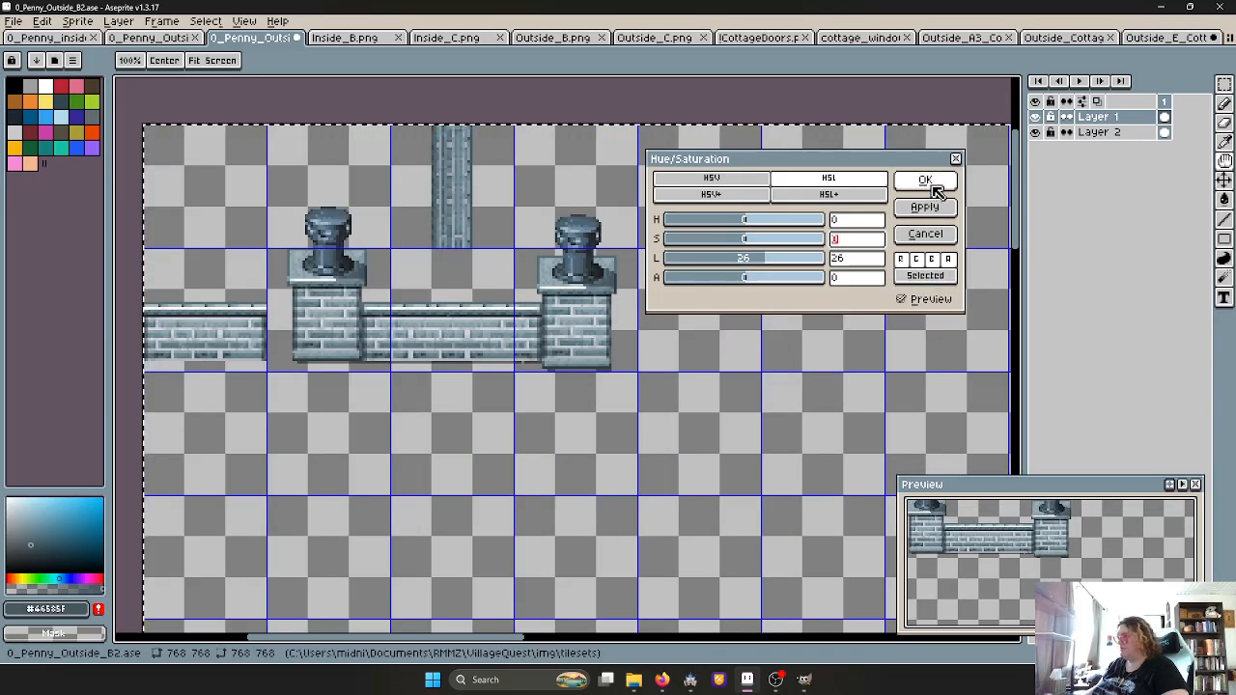
left_click(770, 239)
left_click_drag(815, 246, 751, 247)
left_click(925, 180)
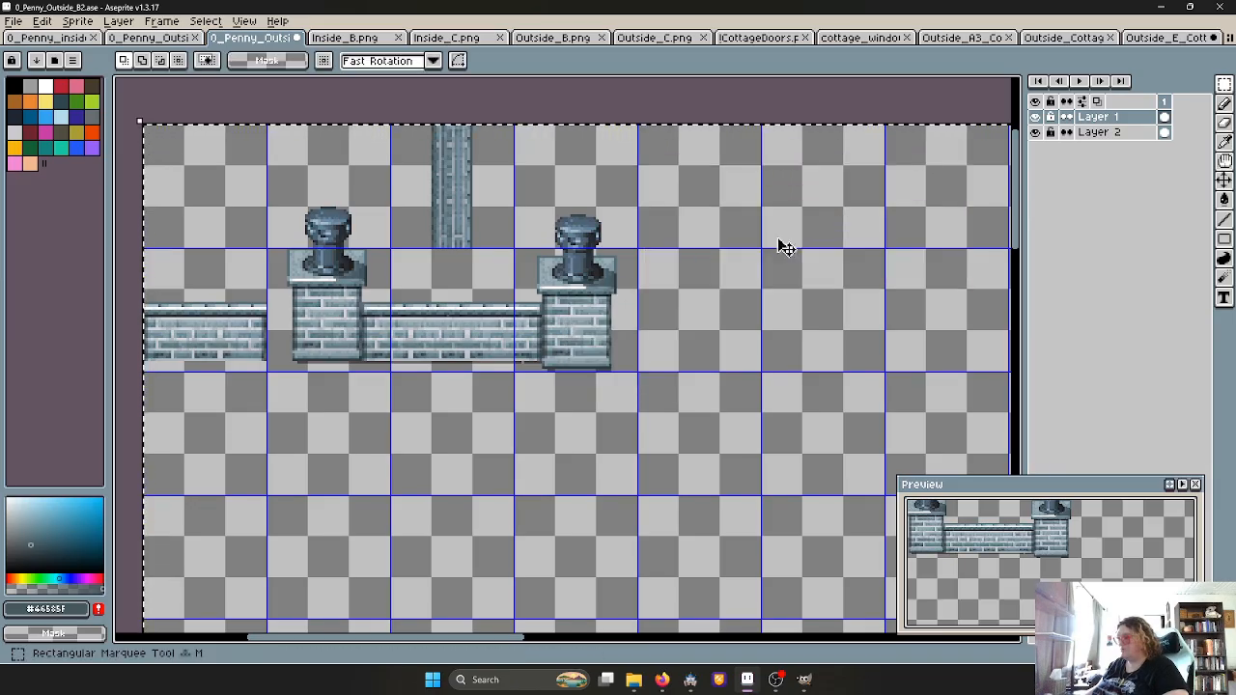
scroll(682, 311, "down", 2)
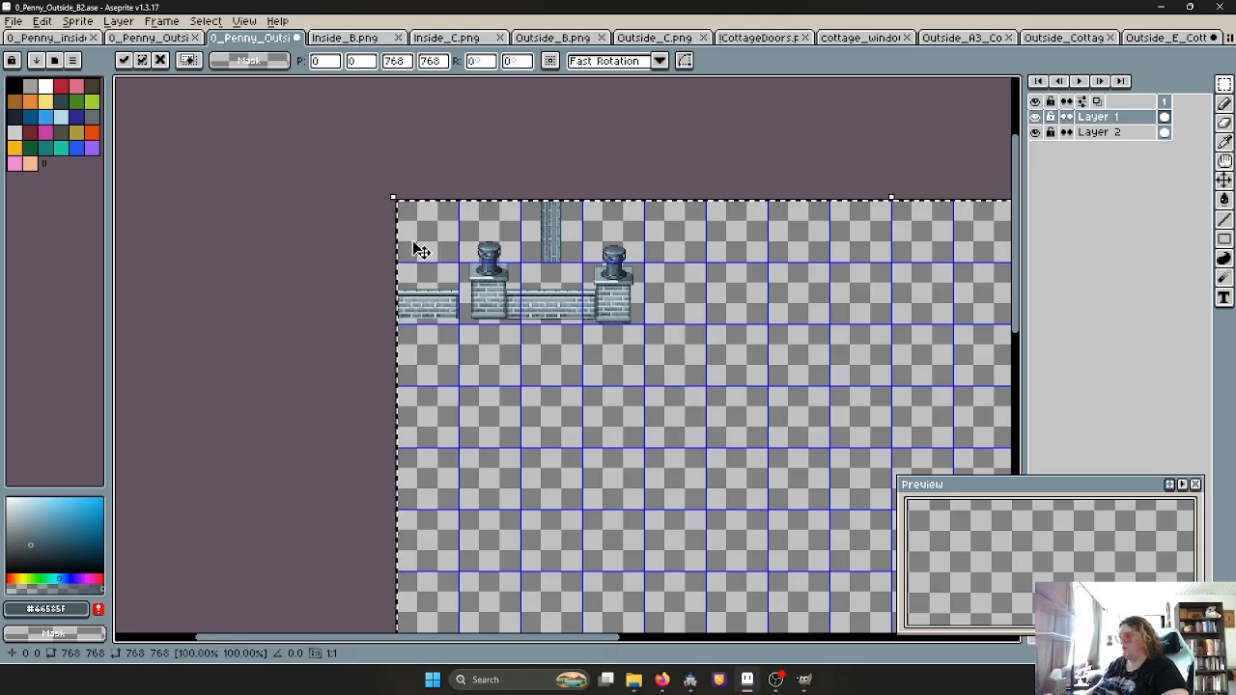
key("ctrl+d")
In Outside_E_Cottage_Roof.png, select and copy the 97 × 144 px thatched dormer with the lattice window
scroll(627, 359, "up", 2)
middle_click_drag(626, 358, 495, 377)
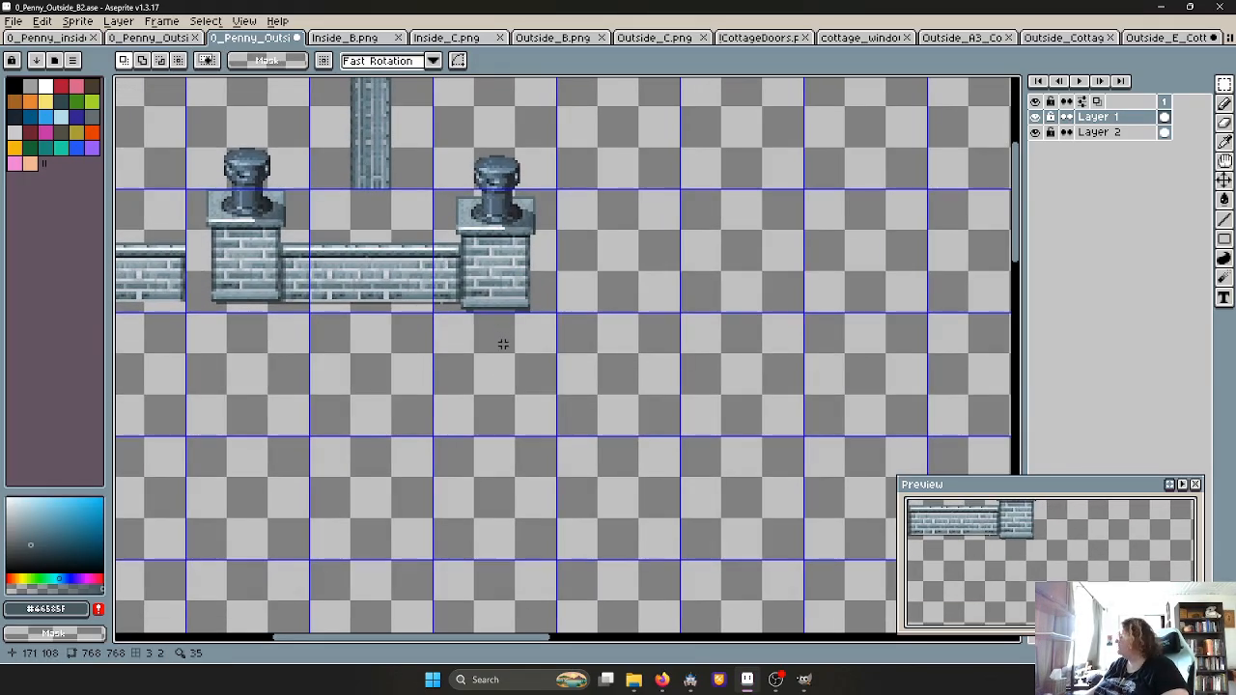
scroll(582, 357, "down", 2)
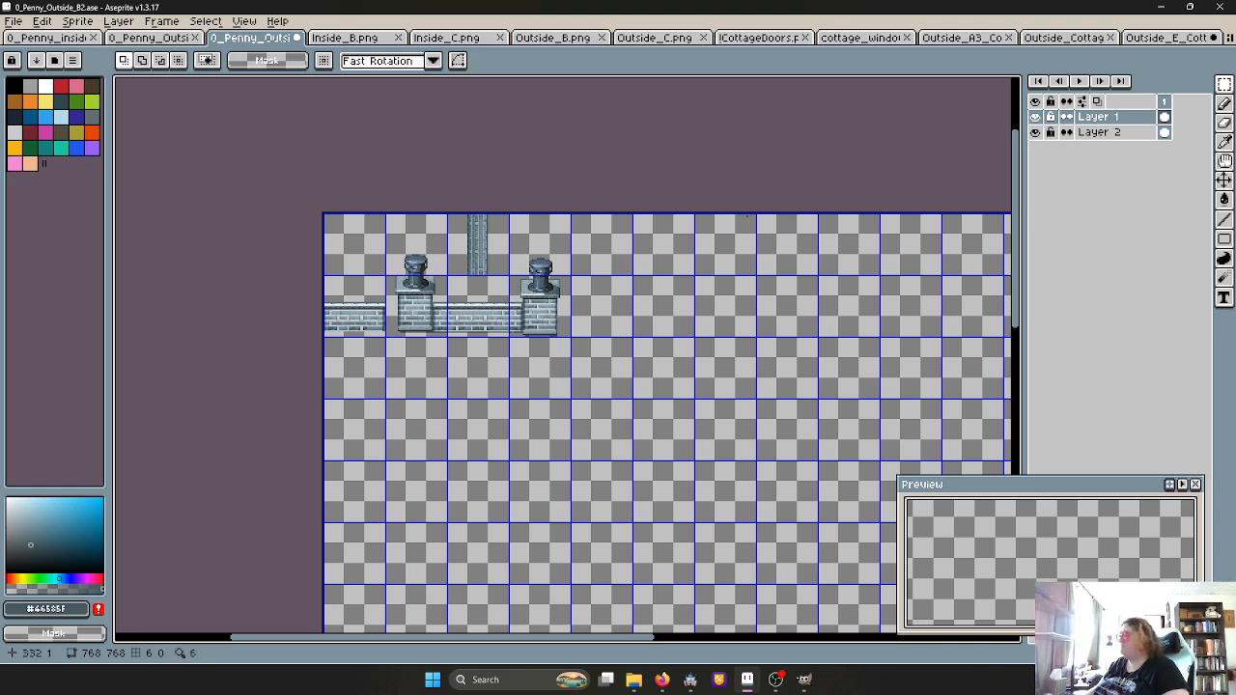
left_click(1168, 36)
scroll(854, 166, "down", 4)
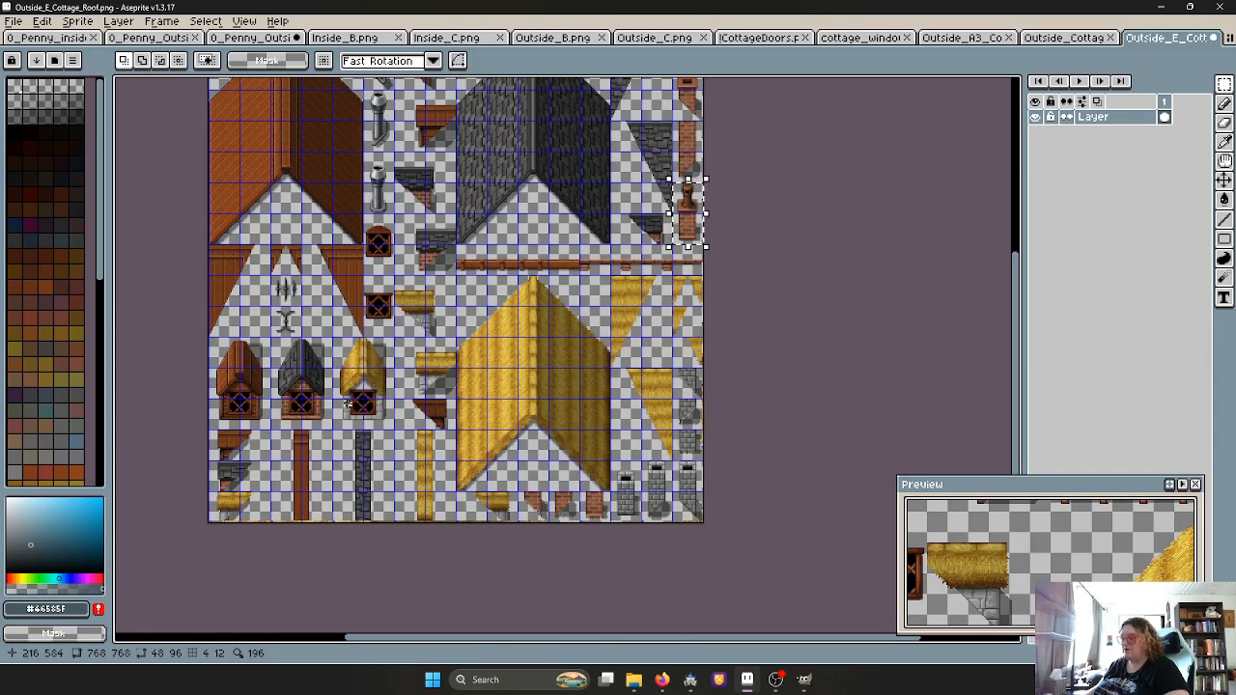
scroll(348, 401, "up", 3)
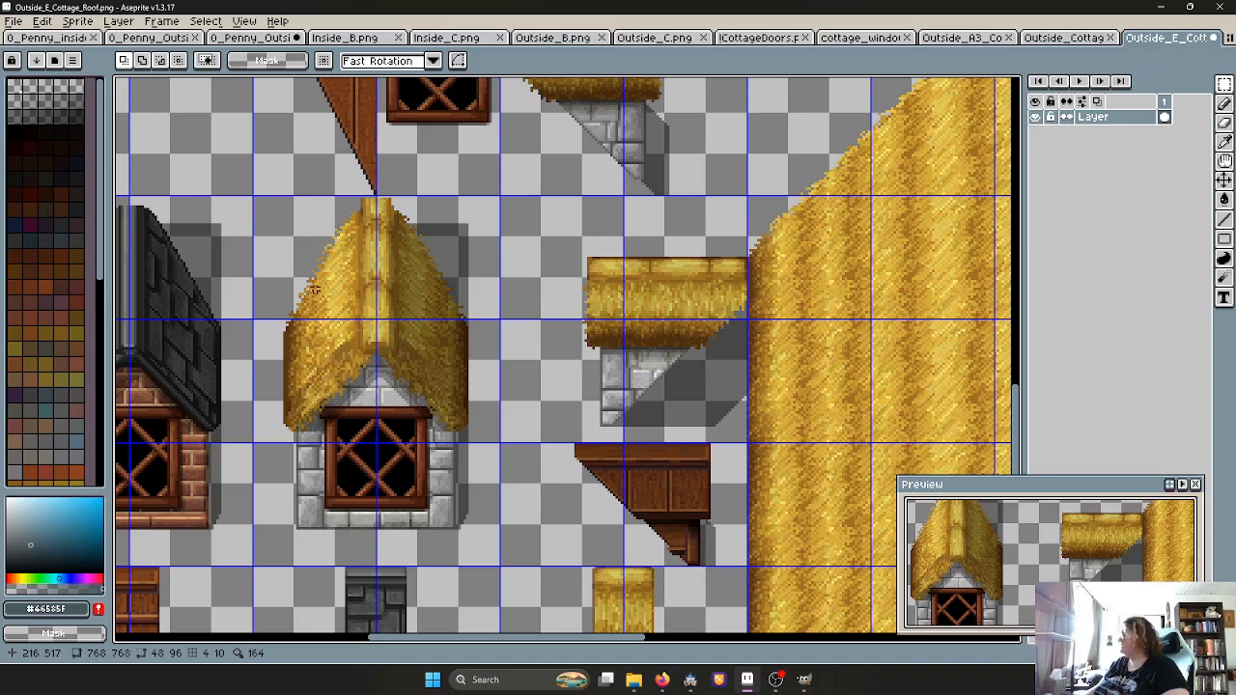
left_click_drag(304, 245, 463, 482)
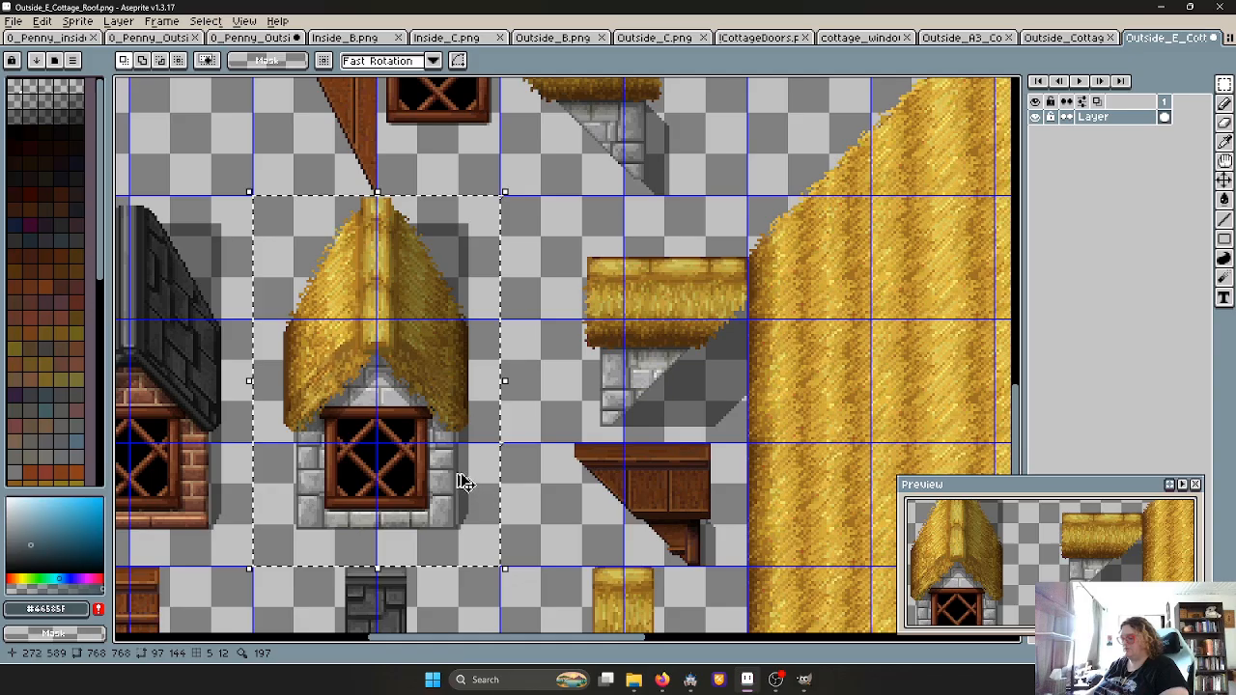
Paste the thatched dormer into 0_Penny_Outside_B2.ase on Layer 1 at 192, 0, beside the right pillar
left_click(249, 37)
scroll(621, 312, "up", 2)
key("ctrl+v")
left_click_drag(602, 306, 632, 275)
scroll(638, 317, "down", 2)
scroll(624, 233, "up", 2)
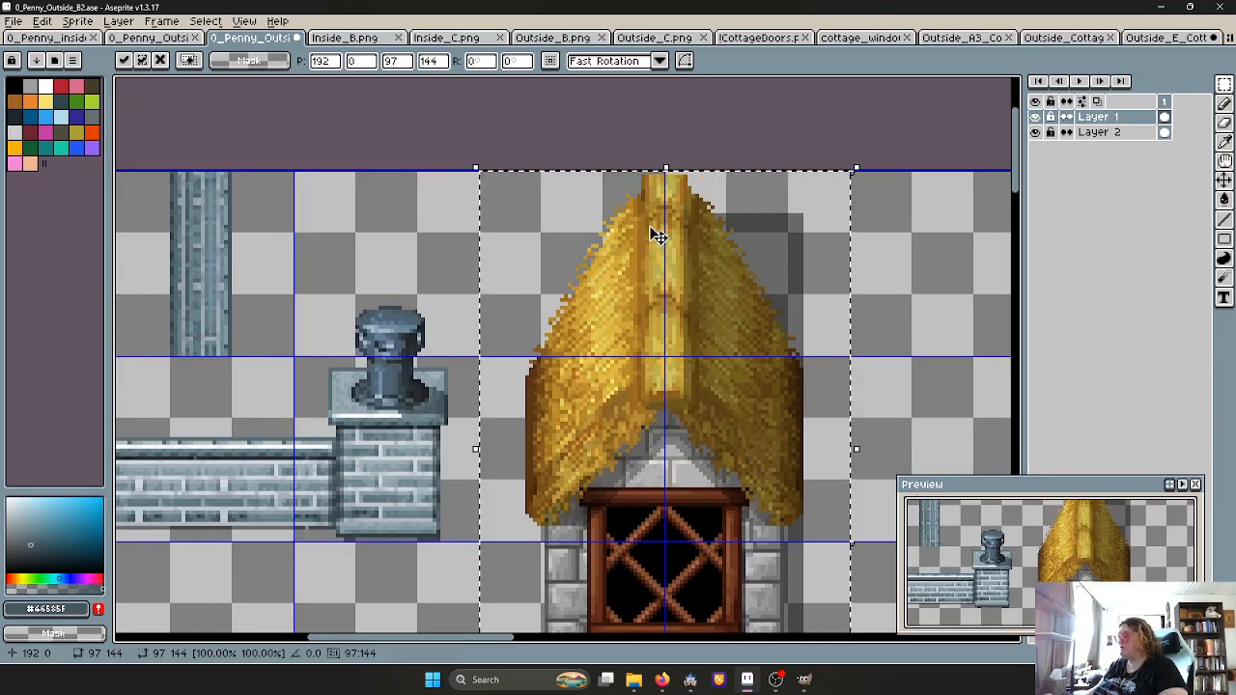
left_click_drag(654, 226, 650, 226)
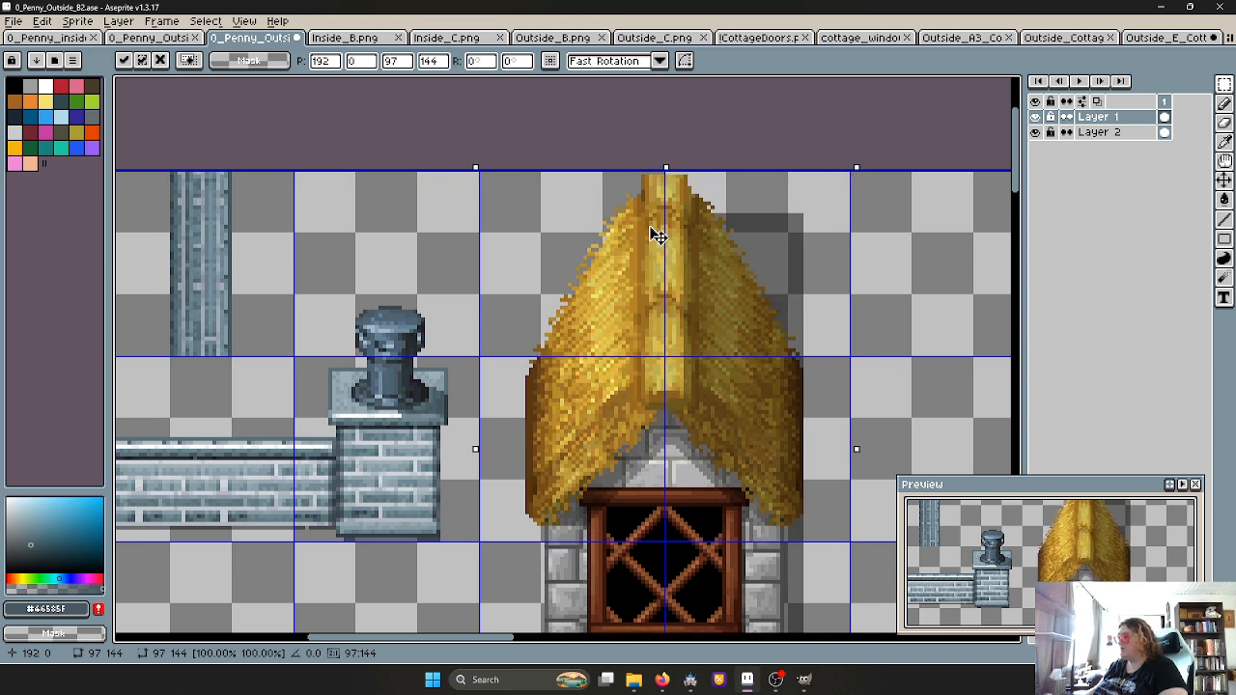
left_click(885, 257)
scroll(876, 267, "down", 2)
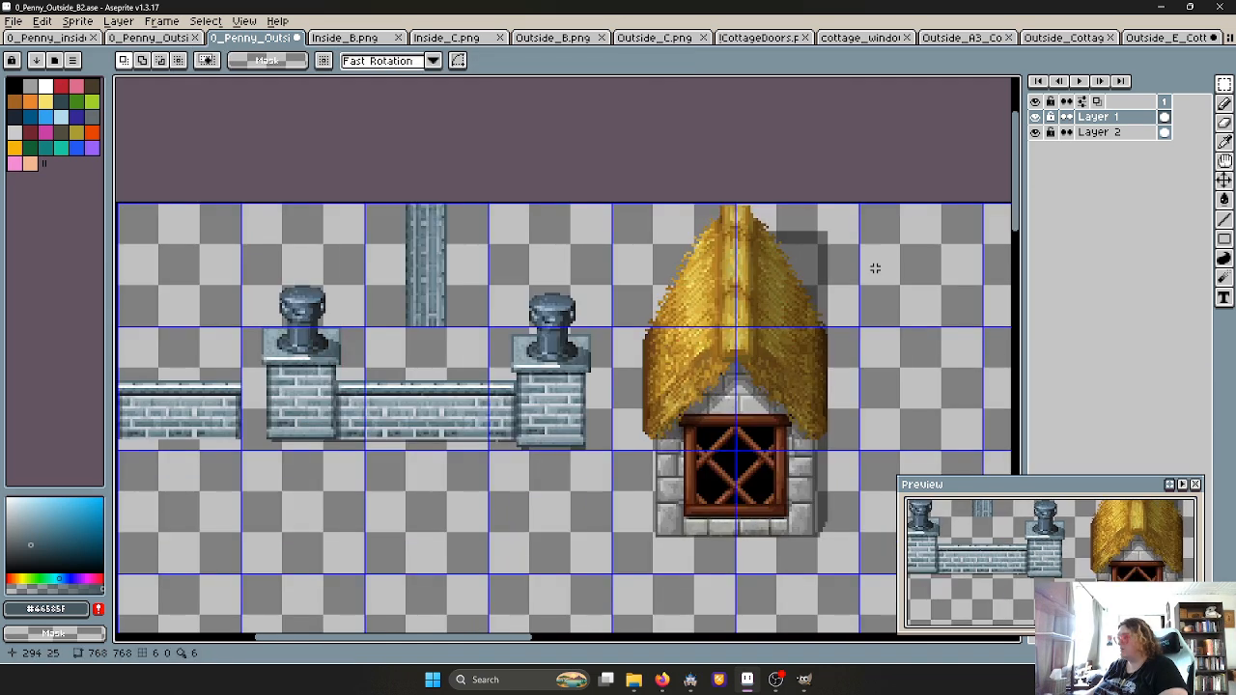
scroll(874, 270, "down", 2)
scroll(772, 318, "up", 4)
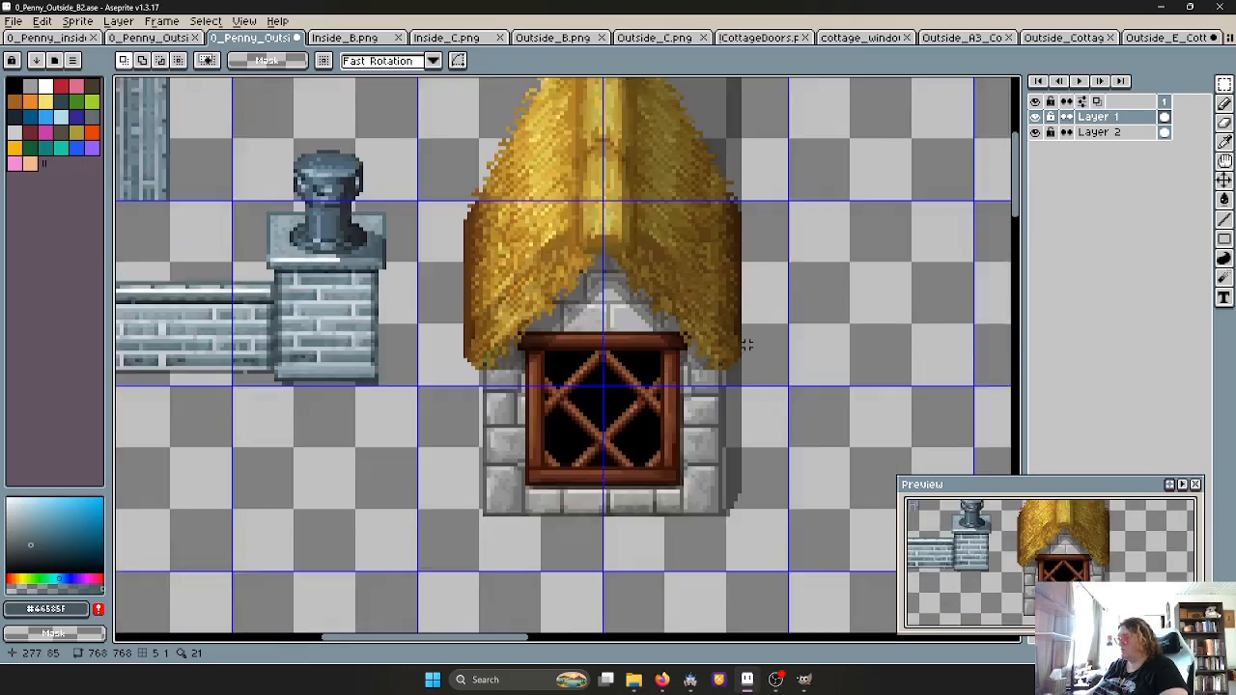
scroll(741, 340, "down", 3)
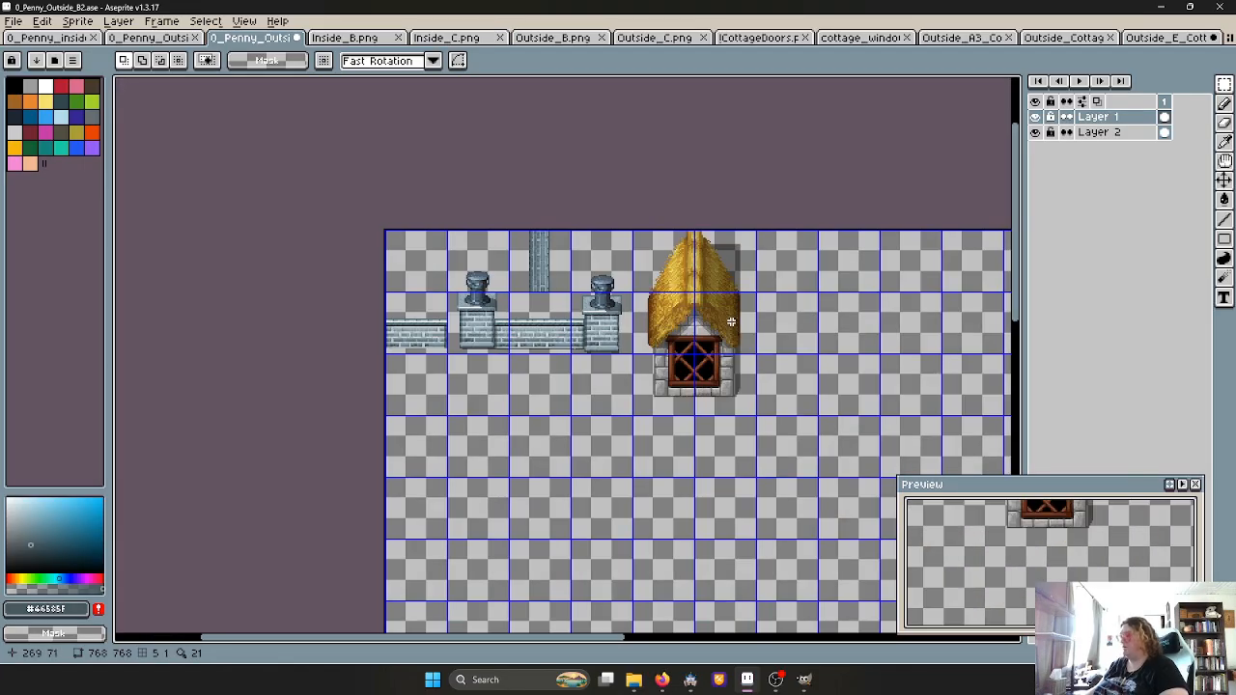
In Outside_E_Cottage_Roof.png, select and copy the large 240 × 336 px thatched gable roof
left_click(1149, 38)
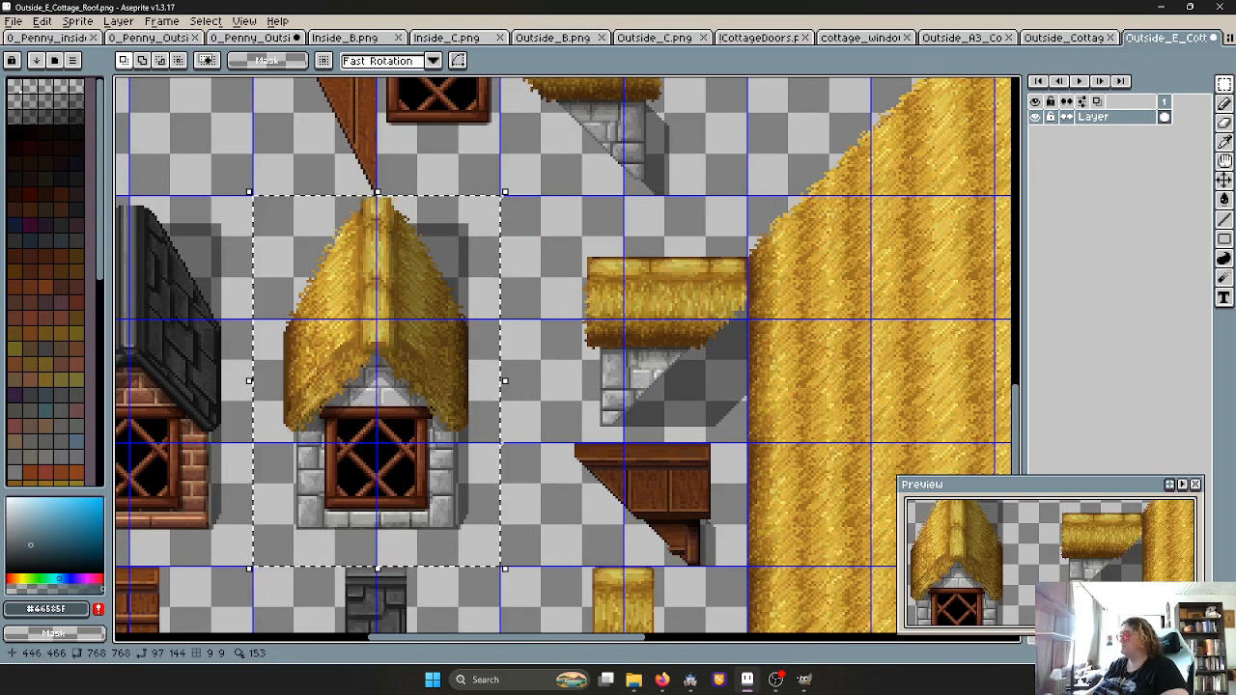
scroll(874, 173, "down", 3)
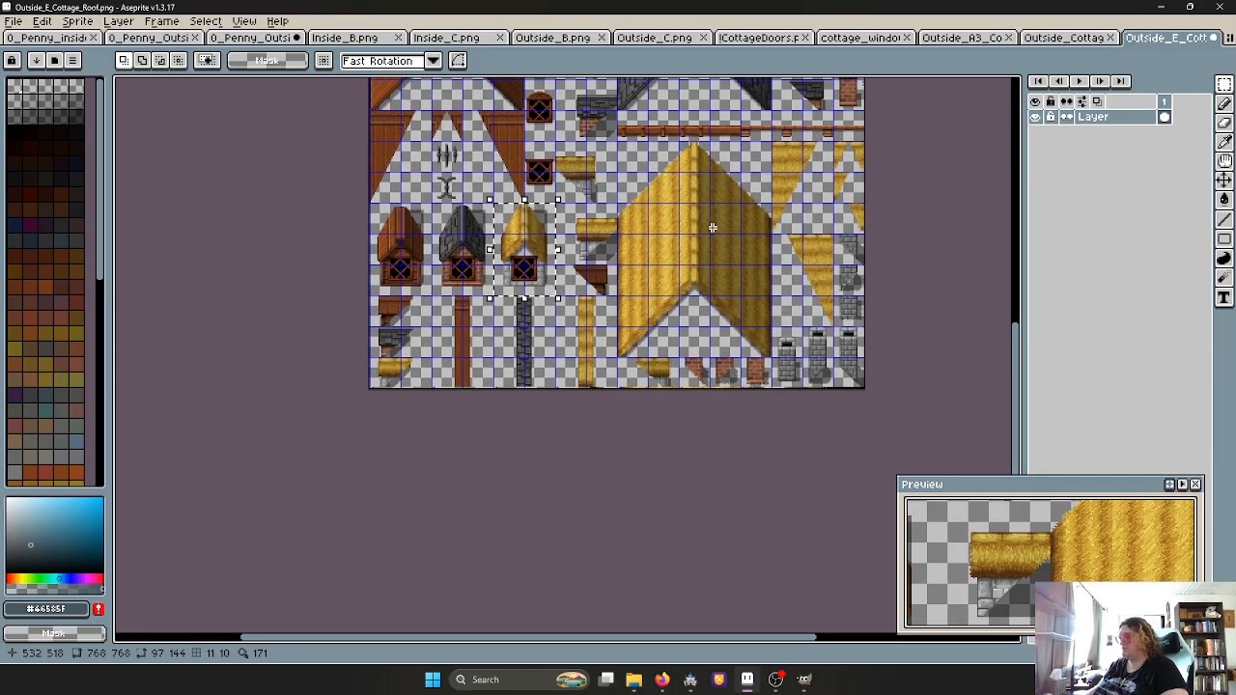
middle_click_drag(711, 226, 562, 237)
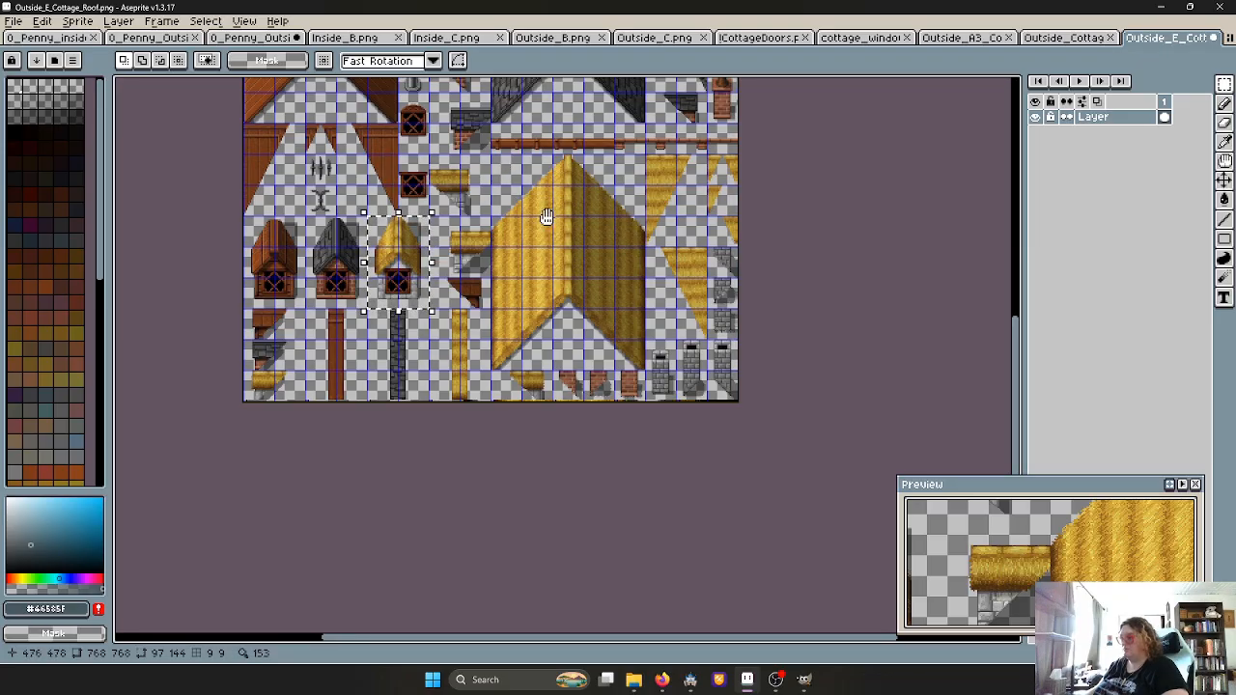
middle_click_drag(546, 218, 492, 253)
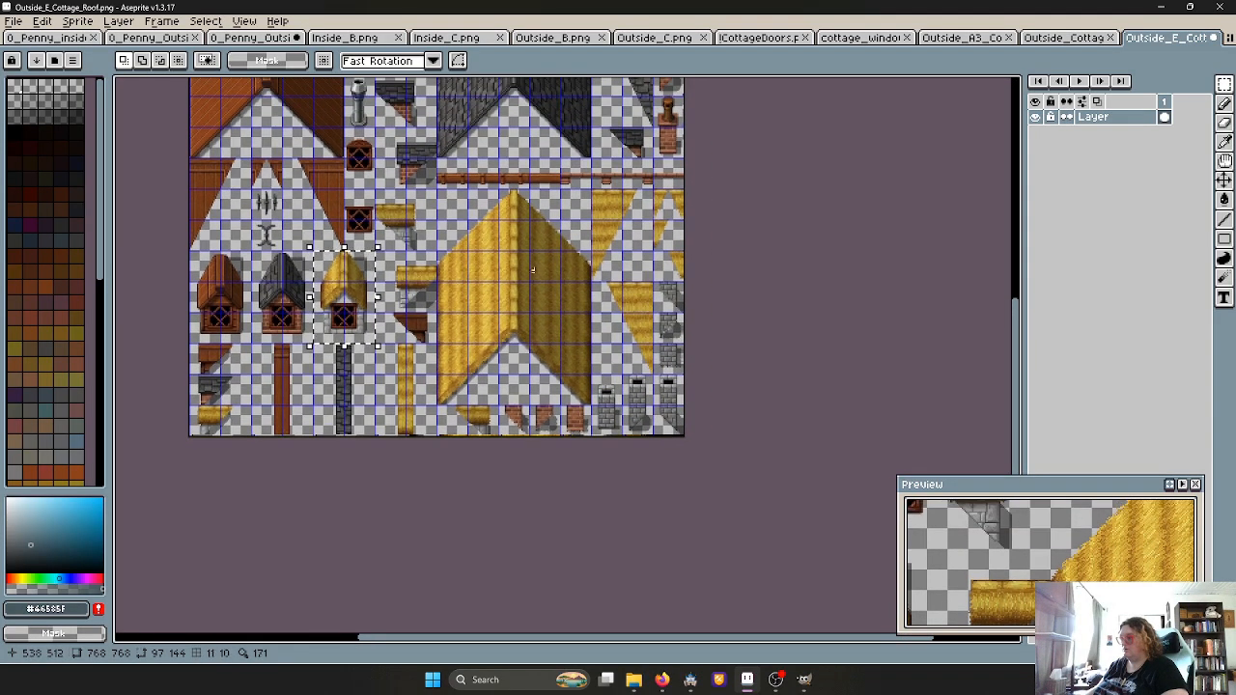
double_click(454, 207)
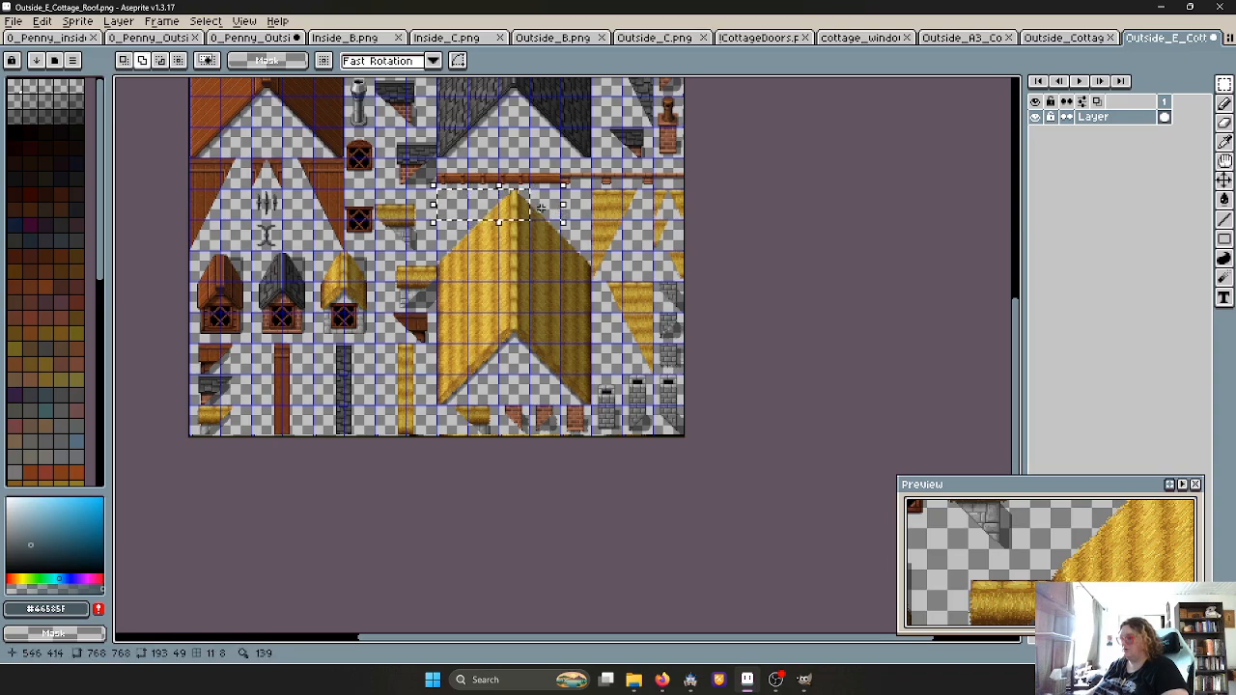
double_click(561, 224, "shift")
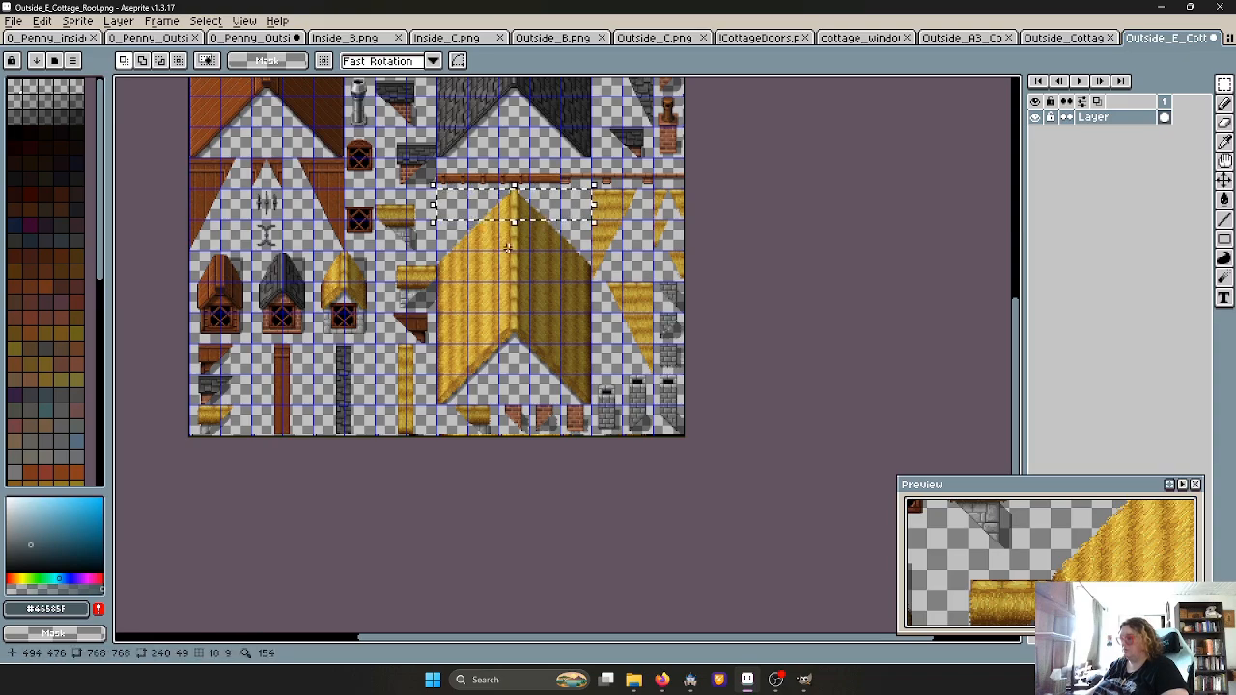
scroll(450, 209, "up", 7)
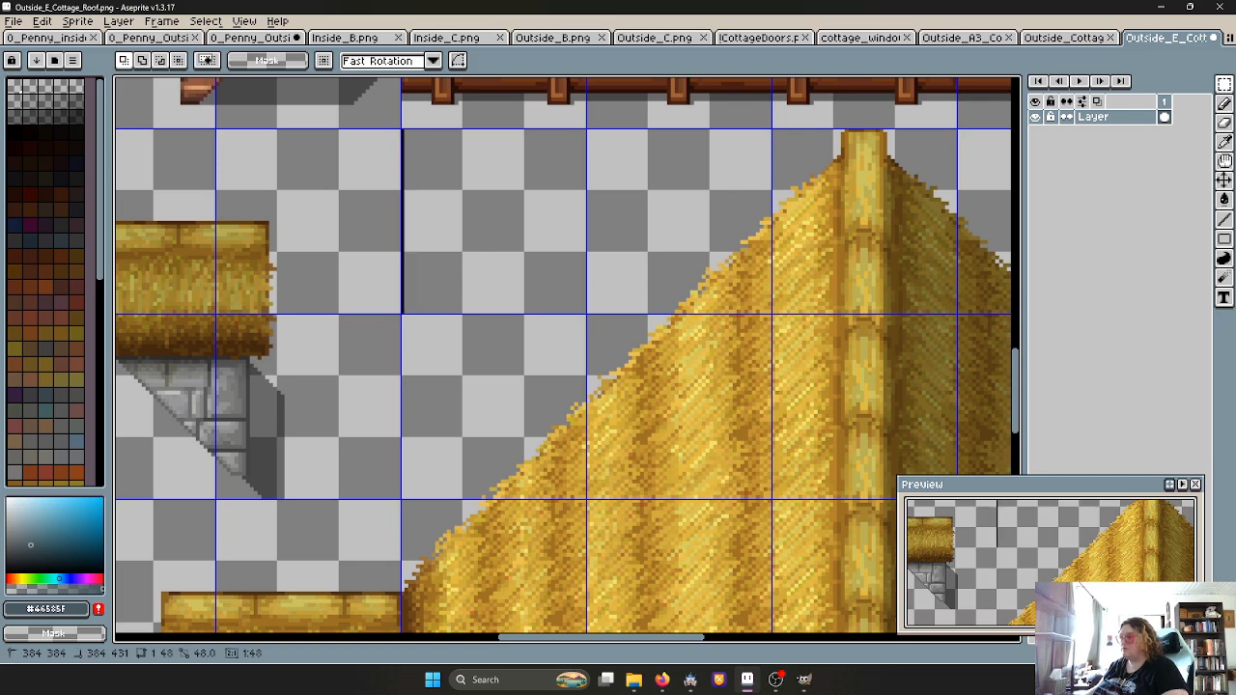
left_click_drag(472, 337, 576, 339)
scroll(588, 469, "down", 3)
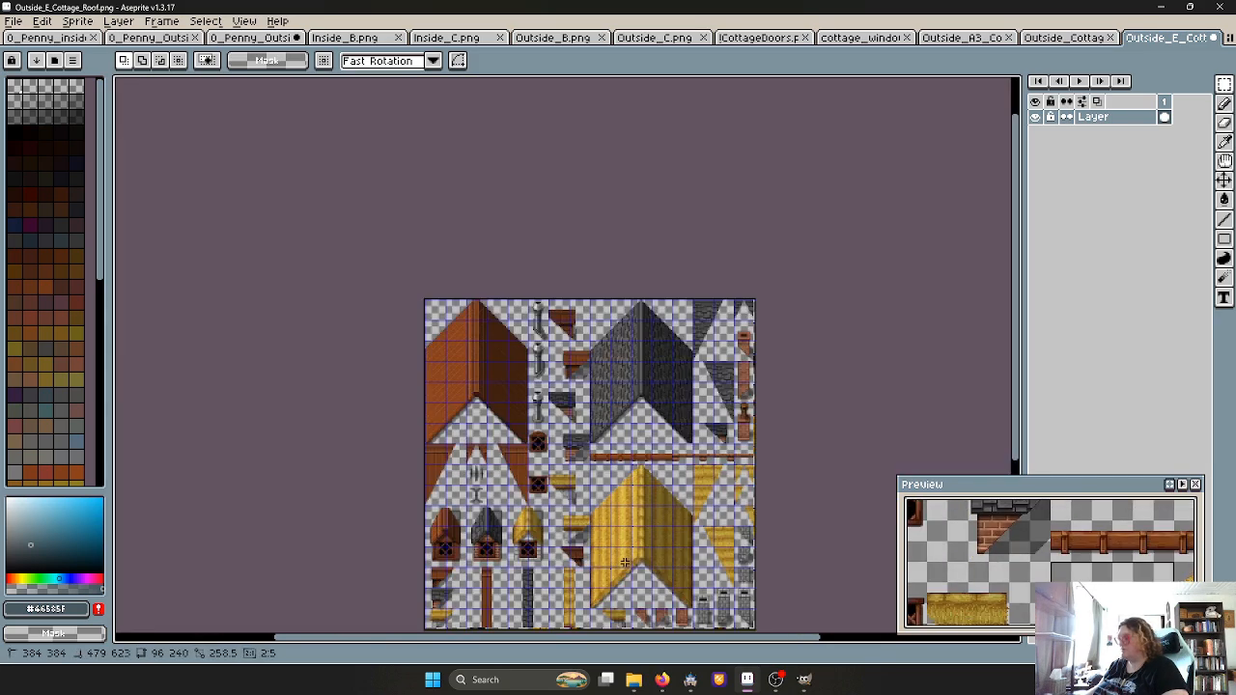
scroll(699, 553, "up", 5)
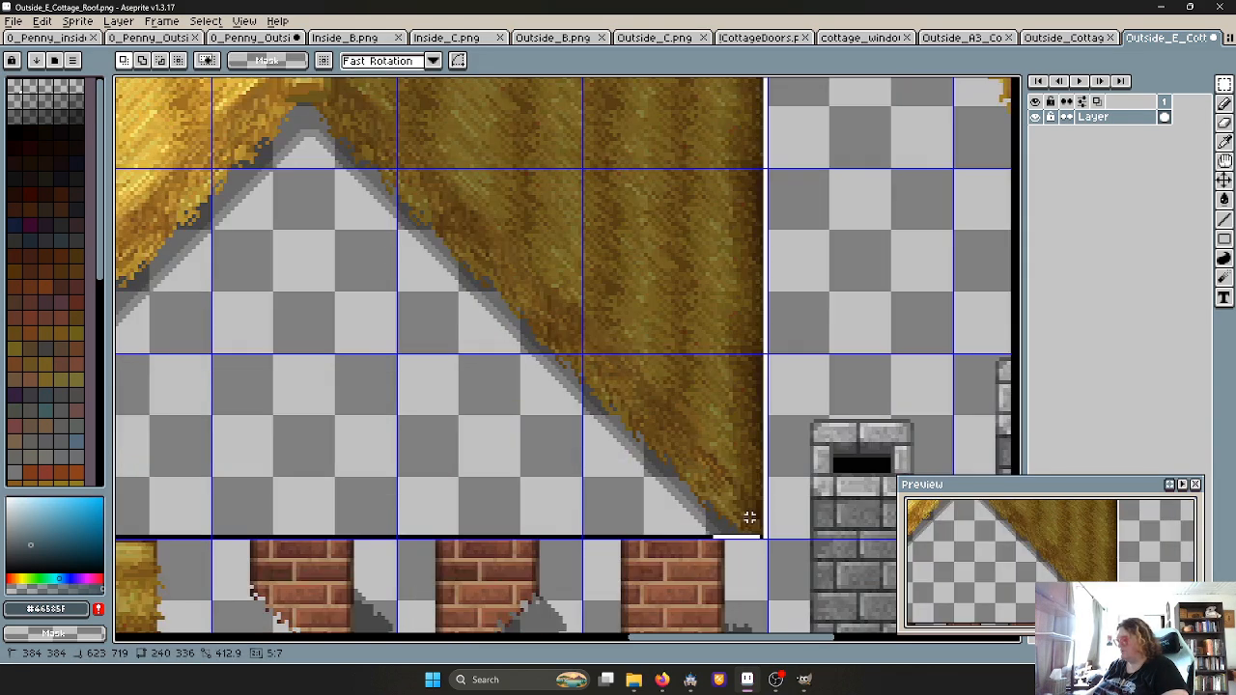
left_click_drag(760, 524, 769, 540)
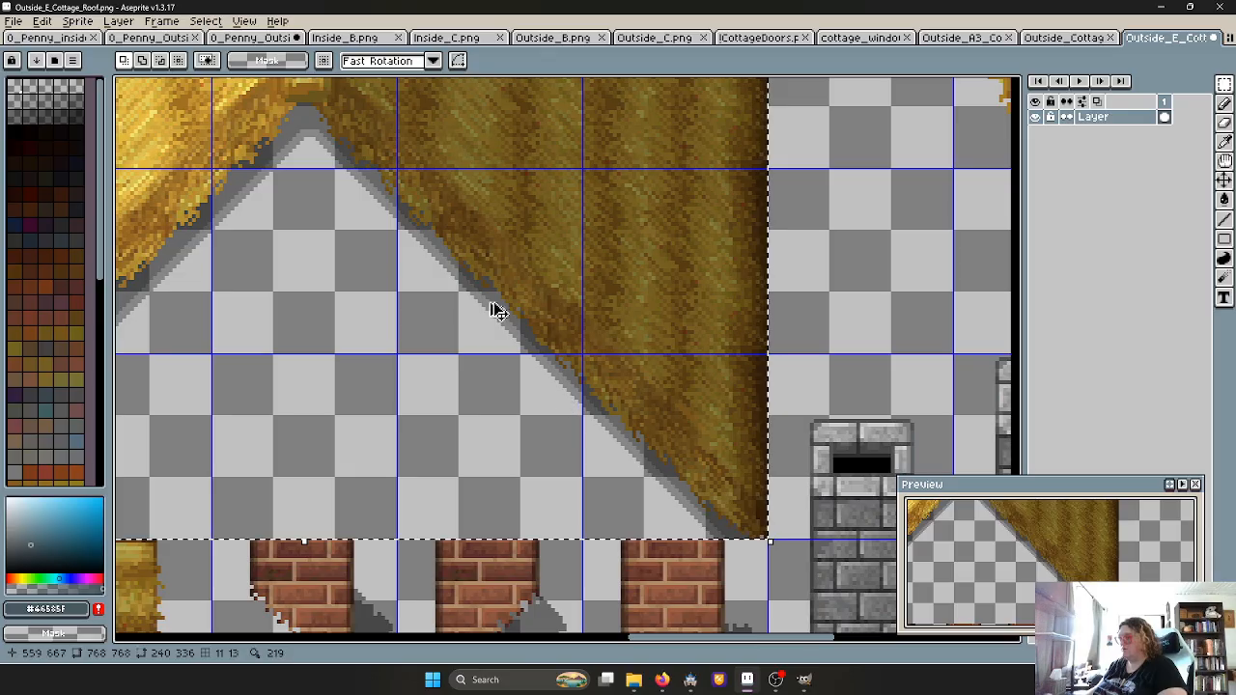
Paste the thatched gable roof into 0_Penny_Outside_B2.ase on Layer 1, place it at 0, 144 below the fence pieces, and deselect
left_click(222, 38)
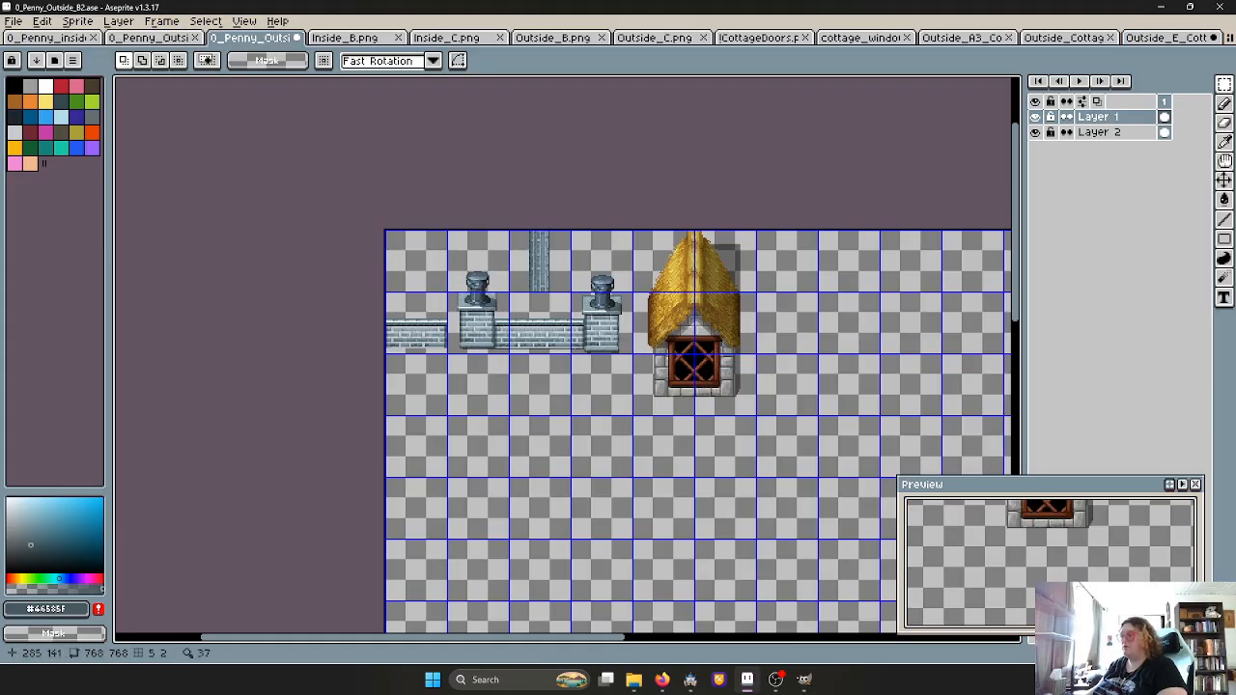
middle_click_drag(877, 436, 534, 379)
key("ctrl+v")
middle_click_drag(474, 331, 551, 38)
middle_click_drag(839, 112, 910, 232)
left_click_drag(910, 232, 483, 415)
key("Left")
key("Left")
scroll(248, 238, "up", 4)
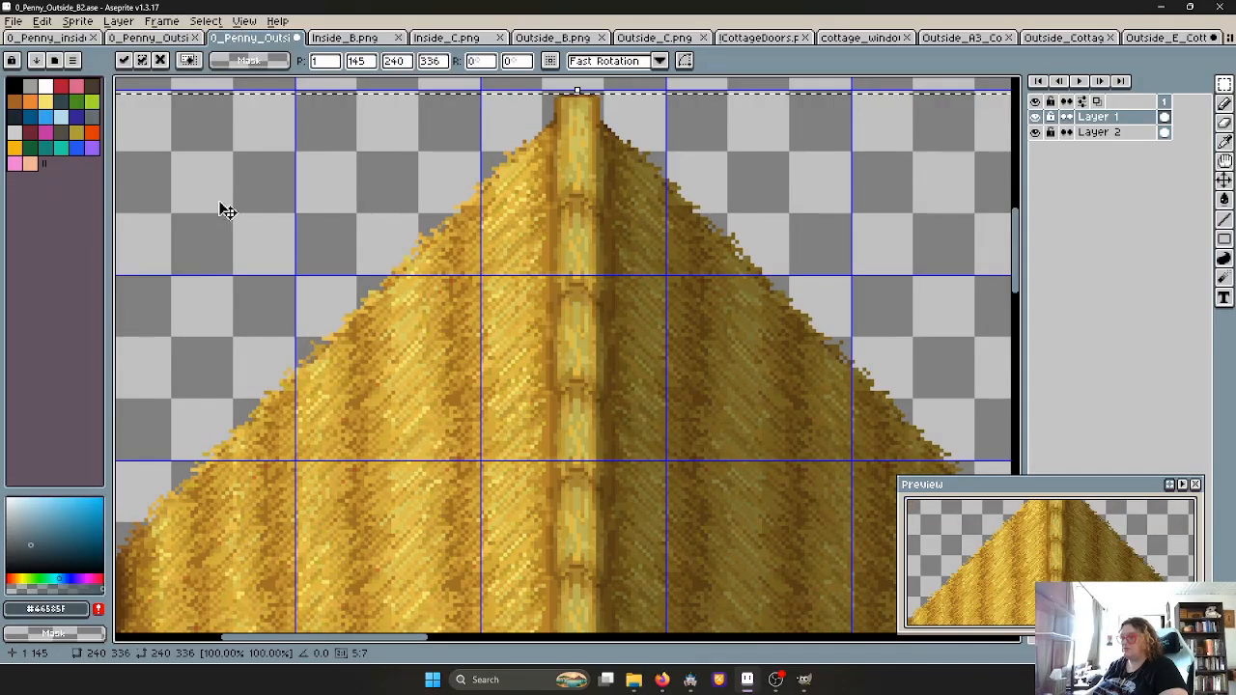
middle_click_drag(221, 207, 377, 306)
left_click_drag(378, 306, 373, 302)
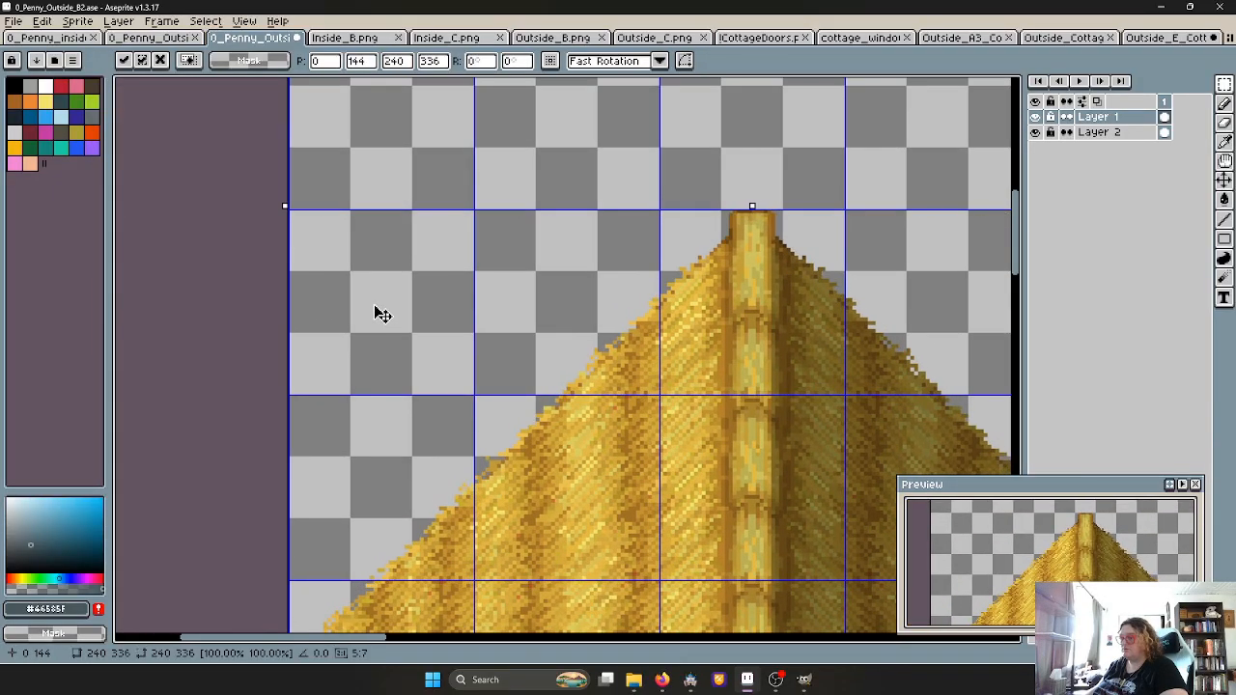
scroll(390, 311, "down", 4)
scroll(408, 322, "down", 2)
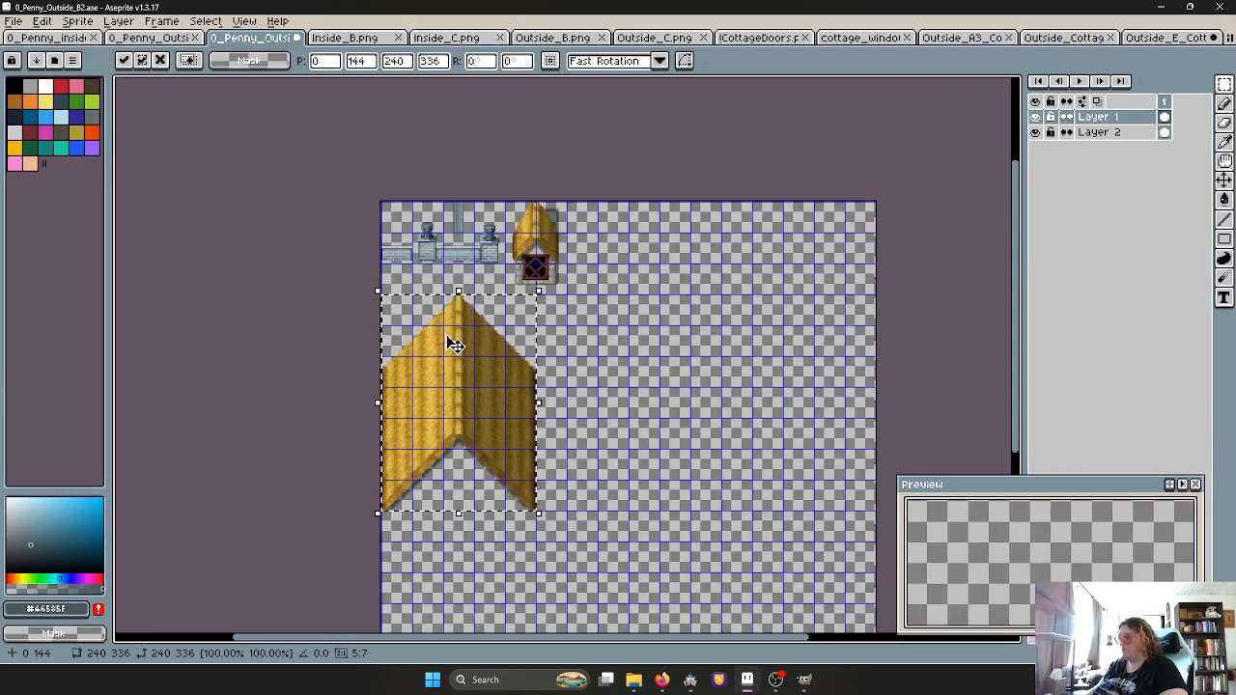
left_click(572, 337)
In Outside_E_Cottage_Roof.png, select and copy the 48 × 96 px block with the straight-based grey stone chimney
left_click(1165, 37)
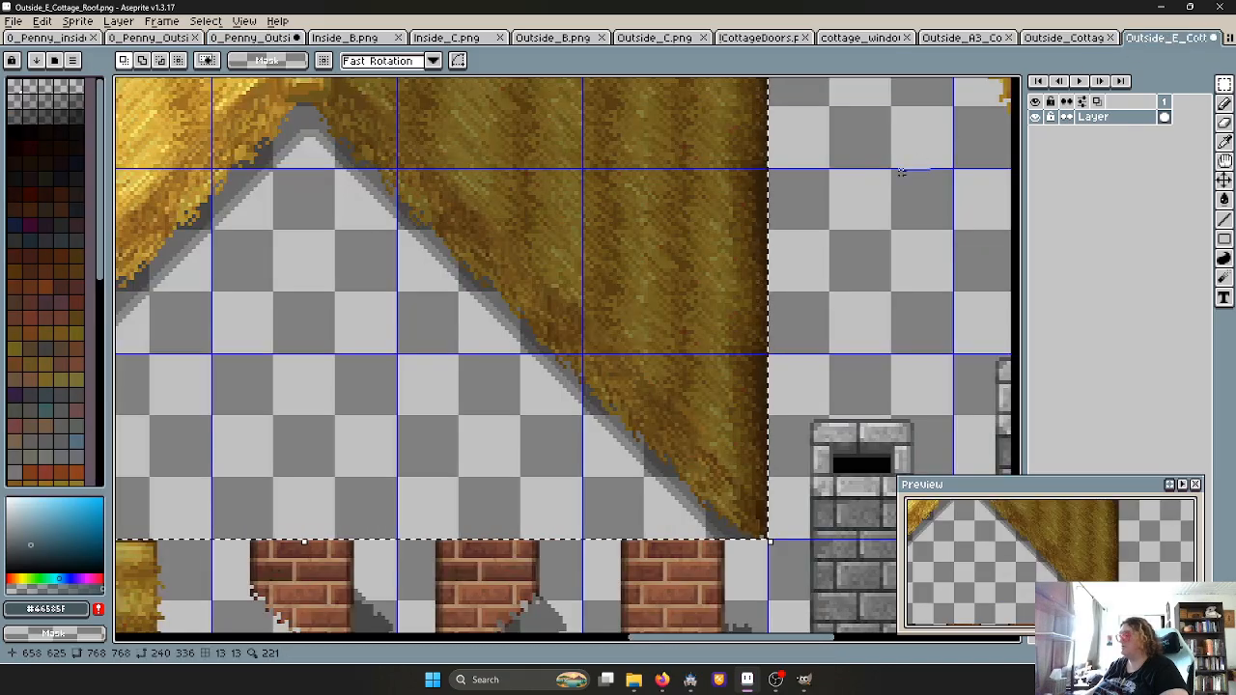
scroll(811, 261, "down", 3)
middle_click_drag(811, 260, 369, 256)
scroll(461, 256, "up", 1)
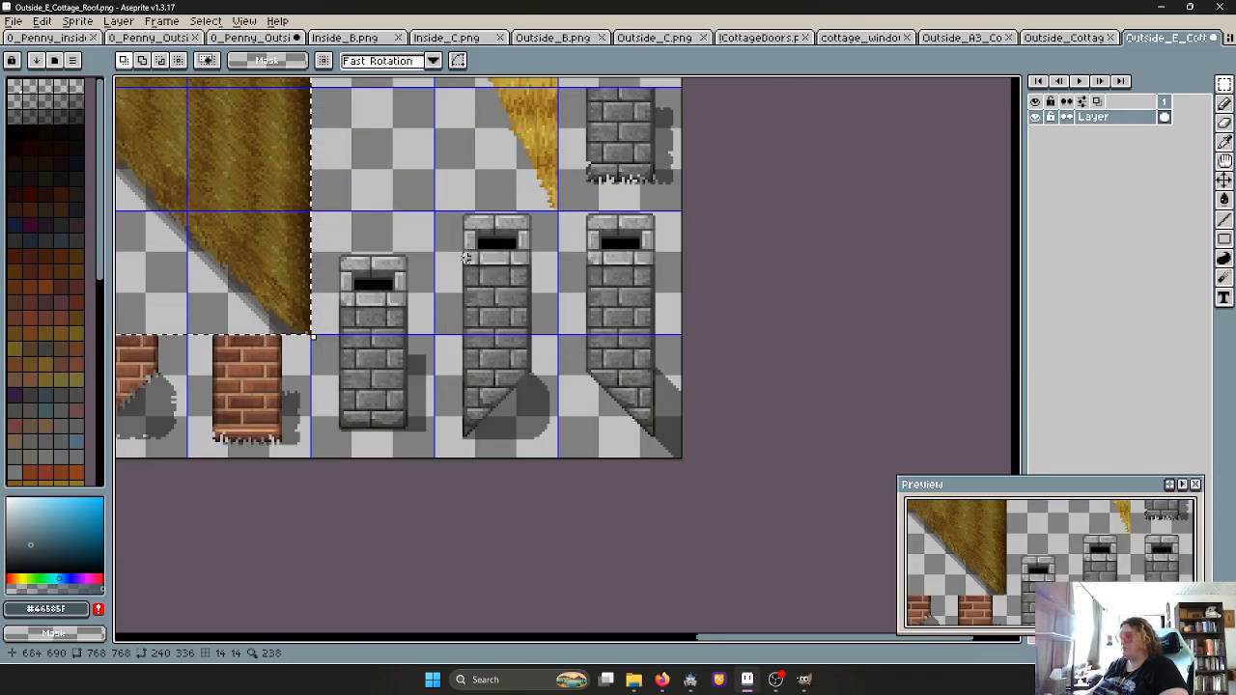
scroll(437, 253, "down", 1)
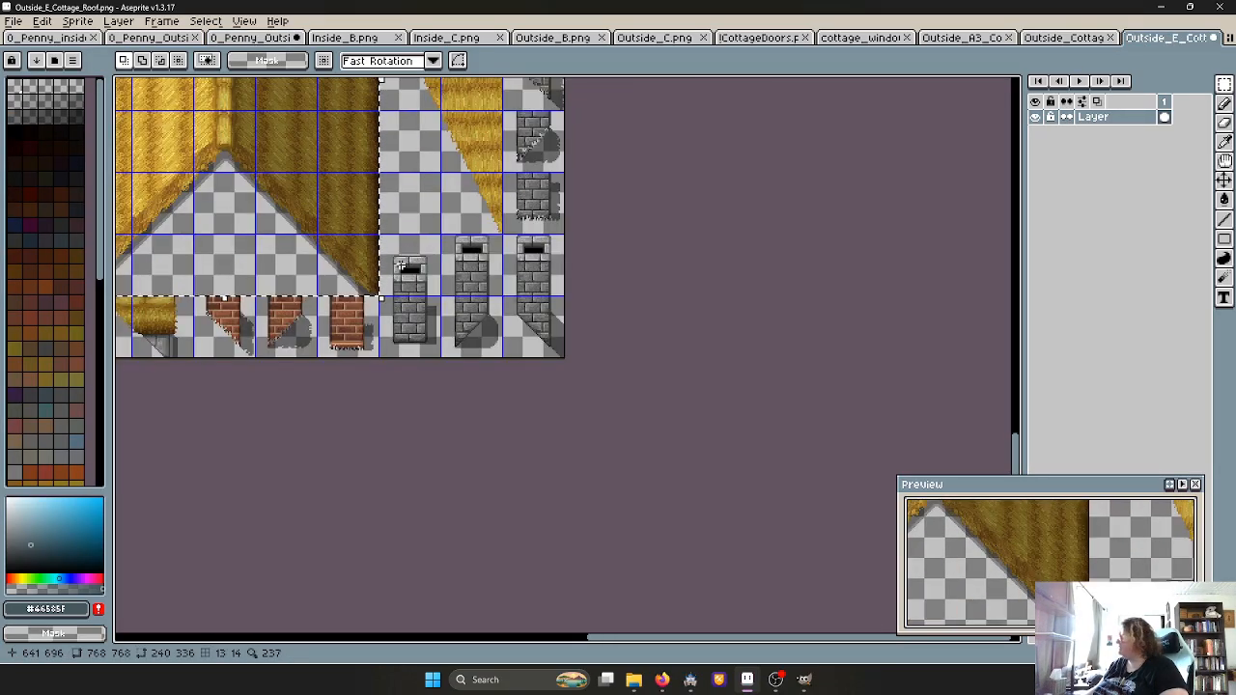
scroll(400, 275, "up", 1)
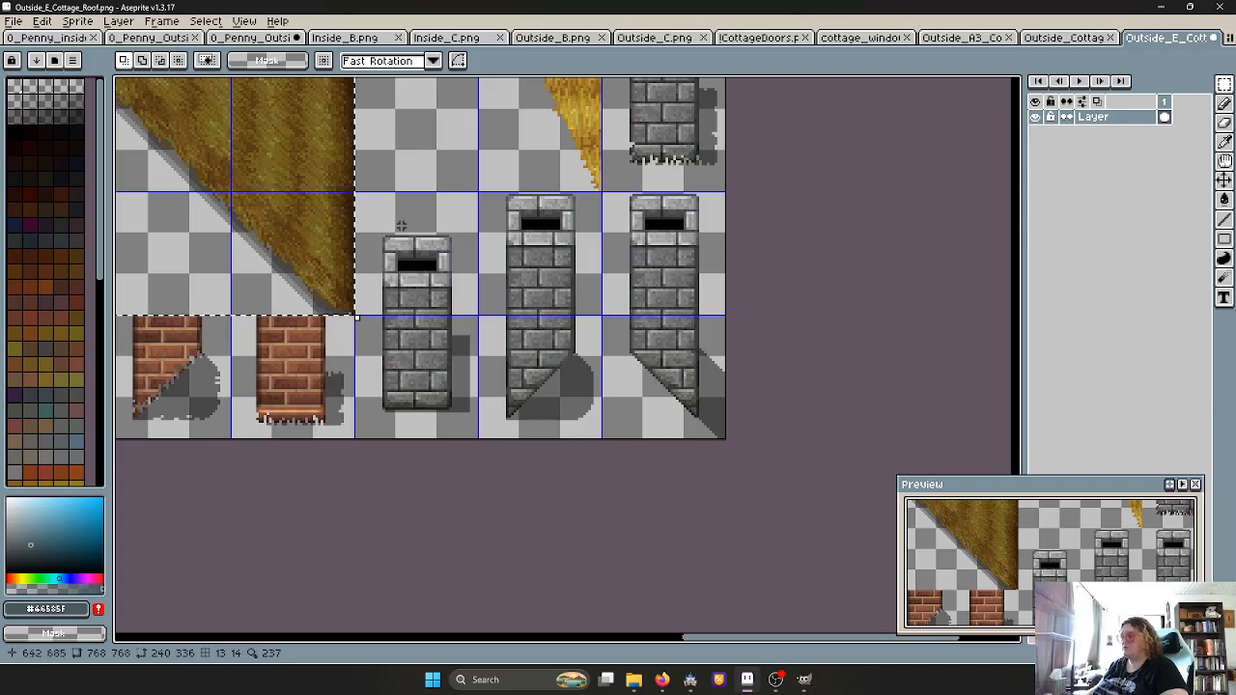
left_click(405, 222)
double_click(373, 371, "shift")
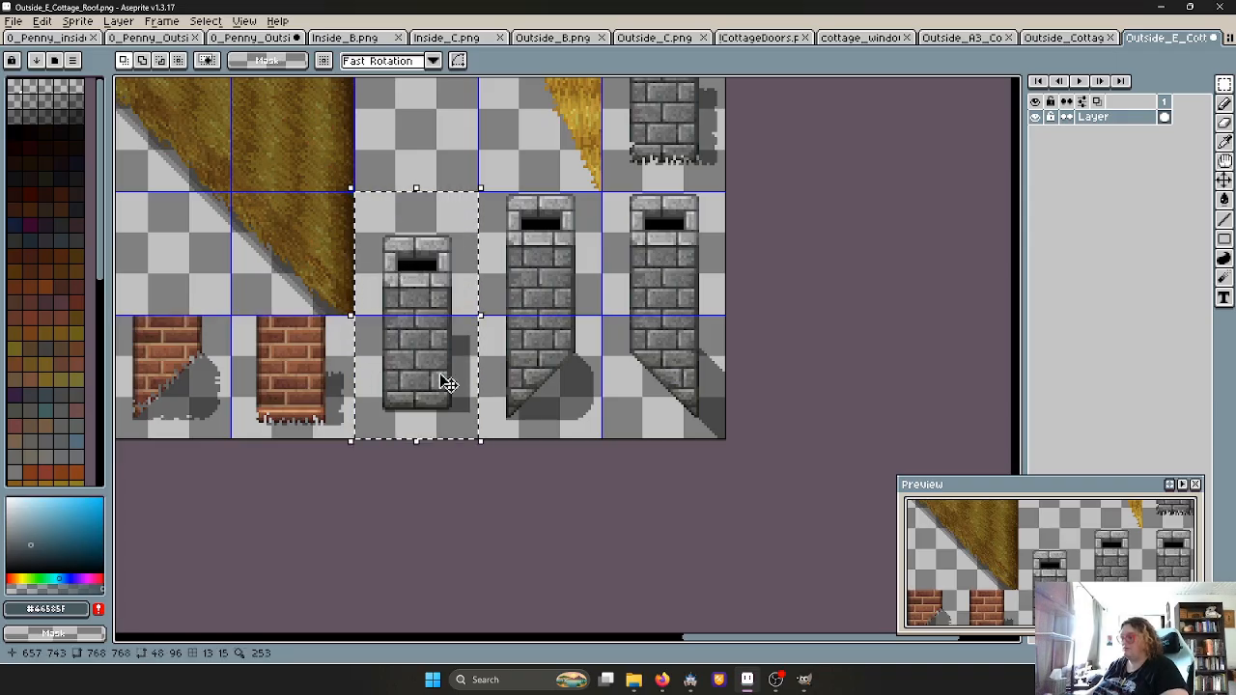
Paste the stone chimney into 0_Penny_Outside_B2.ase on Layer 1 and move it beside the dormer at 336, 54
left_click(155, 42)
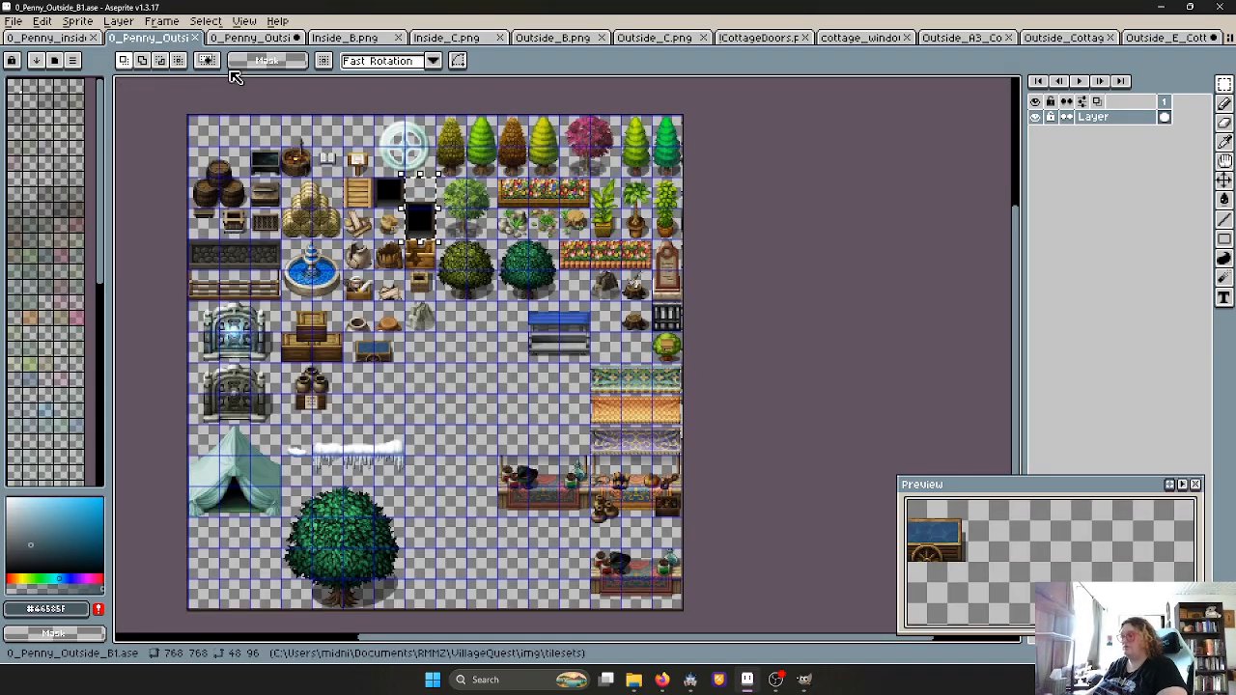
left_click(253, 39)
scroll(667, 359, "right", 3)
key("ctrl+v")
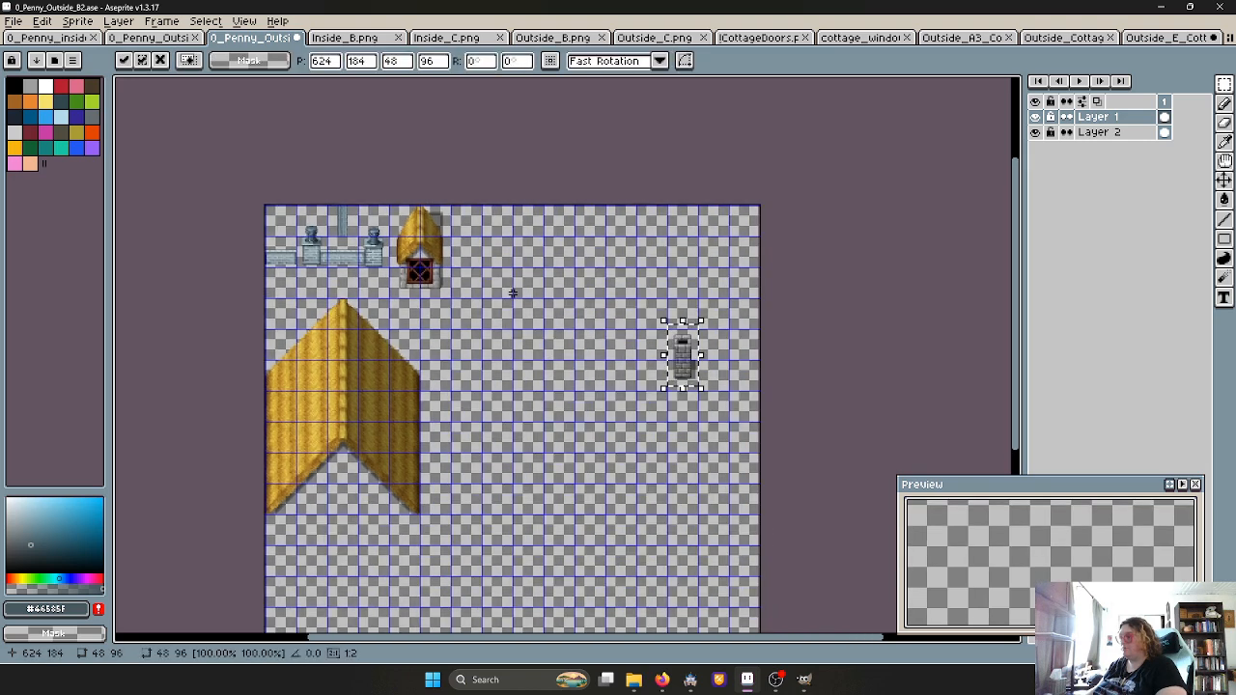
left_click_drag(683, 369, 452, 286)
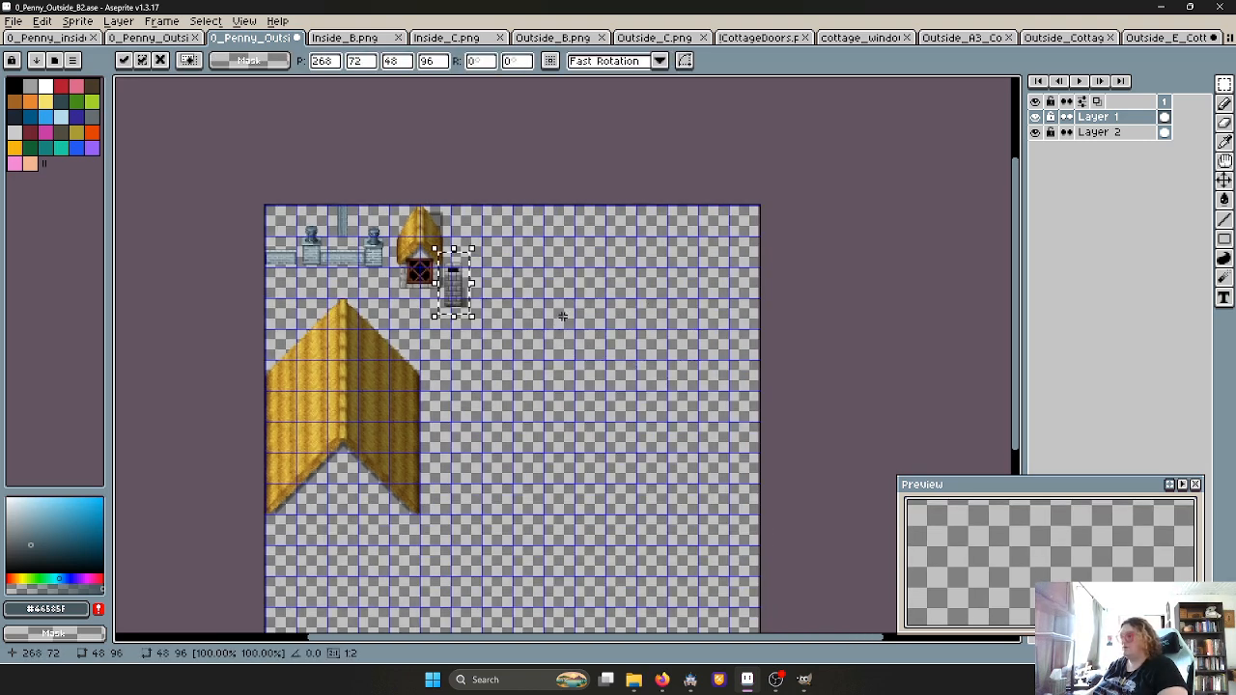
middle_click_drag(519, 305, 532, 351)
scroll(530, 349, "up", 3)
left_click_drag(315, 294, 492, 249)
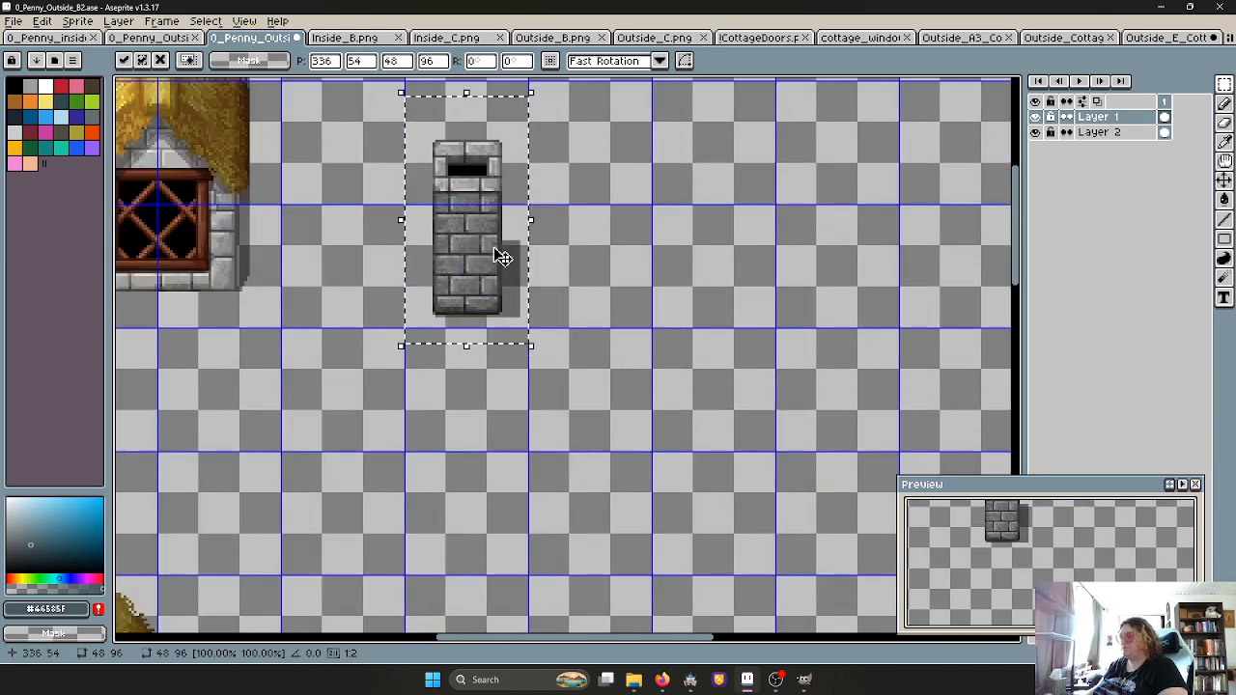
Move the chimney block up to the canvas's upper edge at 336, 0 and deselect it
middle_click_drag(494, 251, 477, 393)
left_click_drag(449, 386, 452, 251)
scroll(452, 251, "down", 3)
middle_click_drag(442, 262, 499, 235)
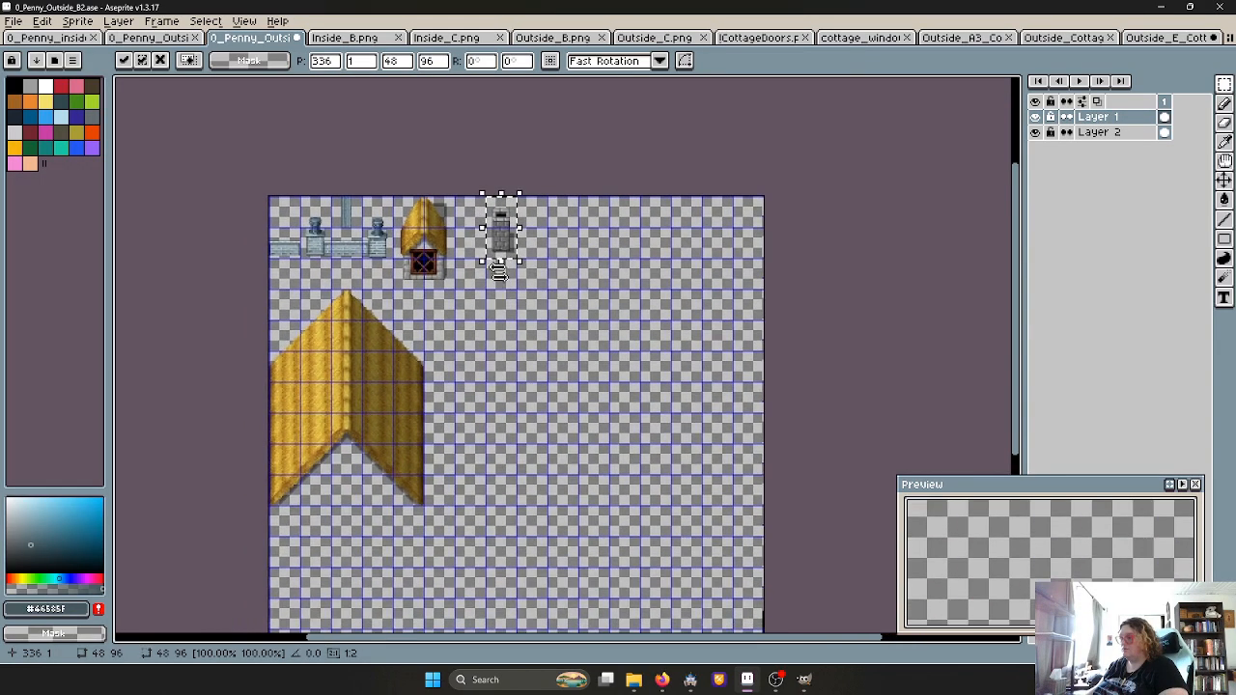
scroll(499, 230, "up", 3)
middle_click_drag(469, 190, 482, 273)
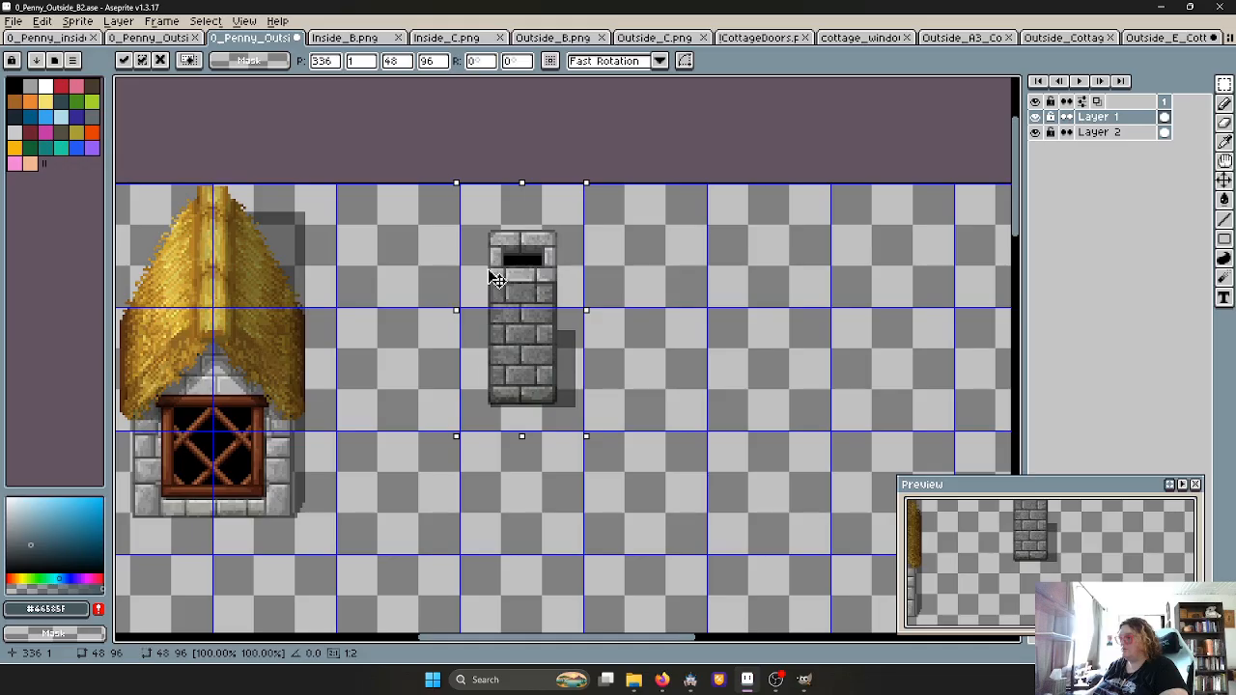
left_click_drag(488, 273, 487, 270)
left_click(637, 406)
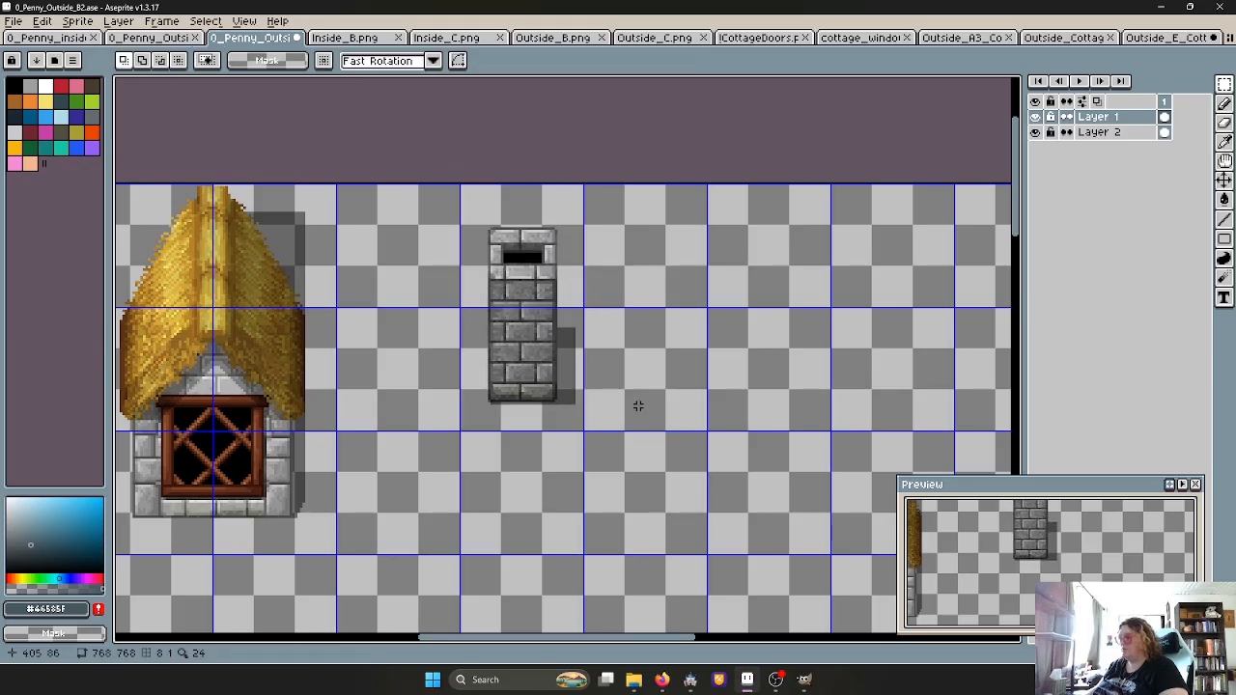
Set the grid cell size to 24 × 24 px to check the chimney's alignment
scroll(490, 370, "up", 1)
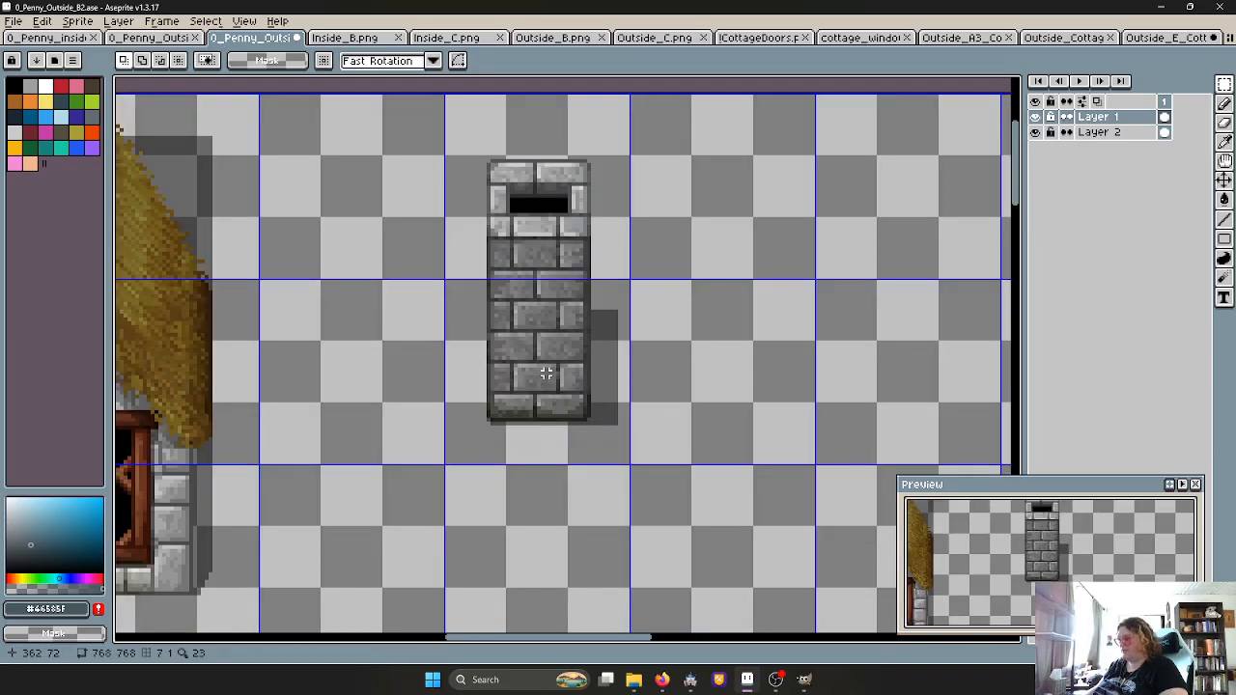
left_click(256, 23)
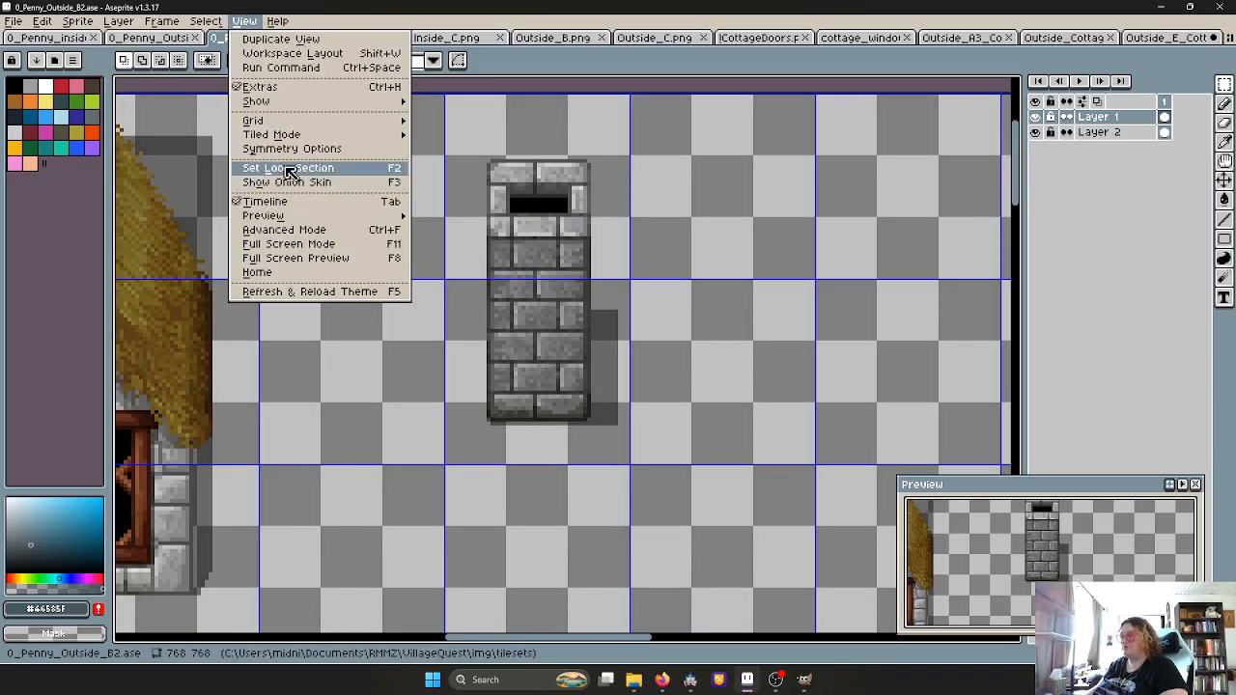
mouse_move(279, 121)
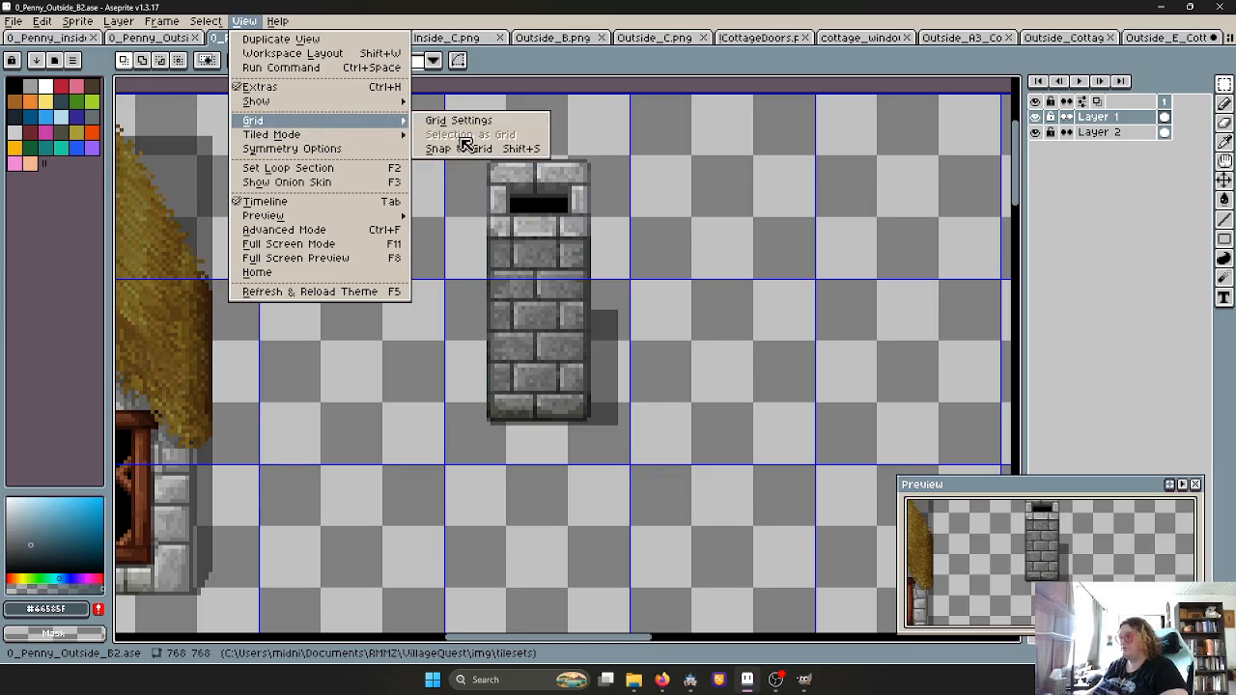
left_click(449, 125)
key("Tab")
key("Tab")
type("2")
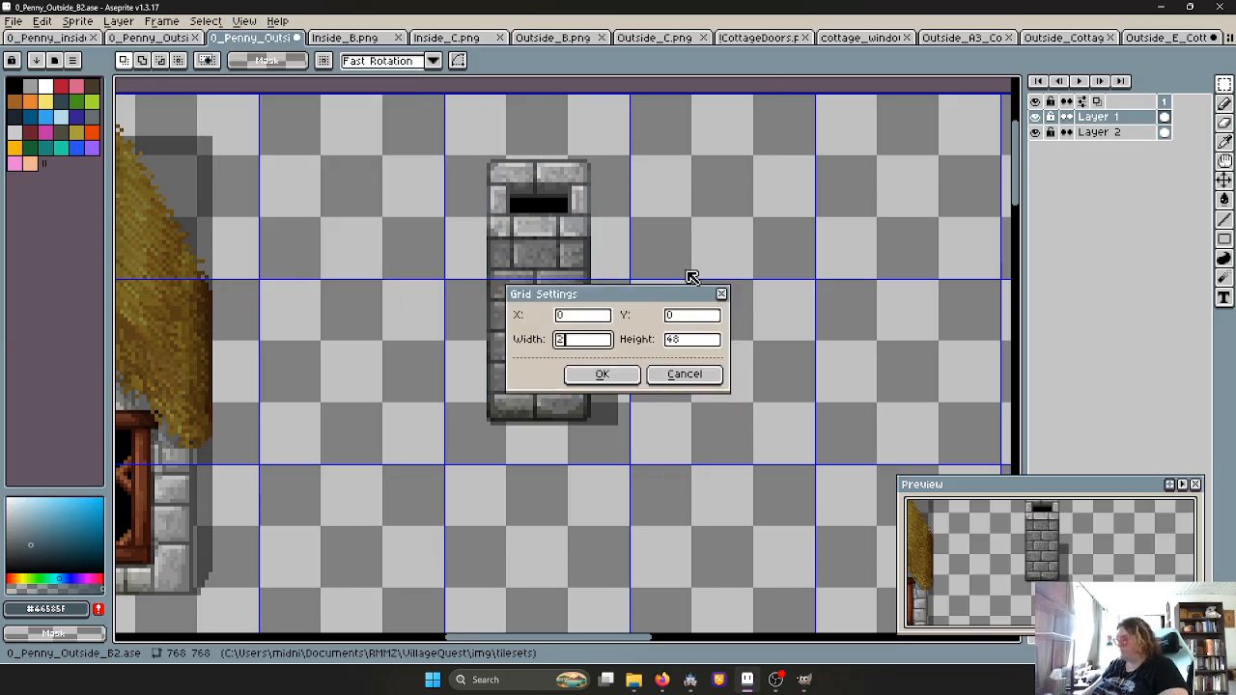
type("4")
key("Tab")
type("24")
key("Return")
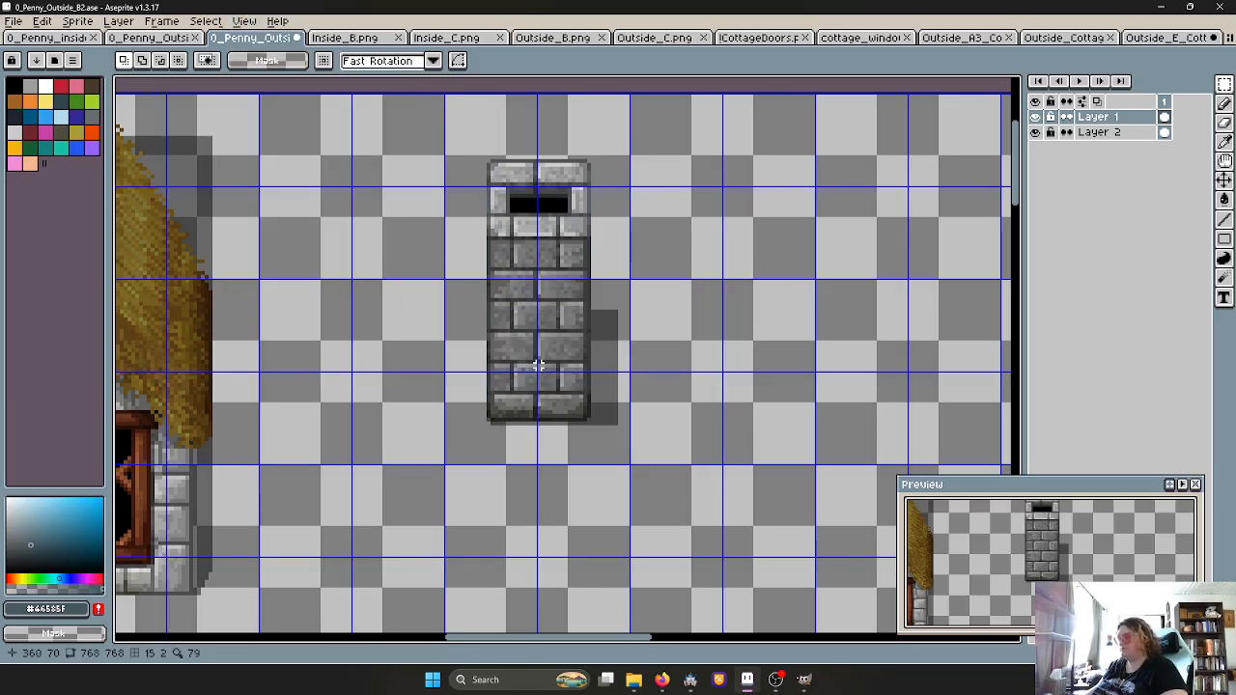
scroll(573, 346, "up", 1)
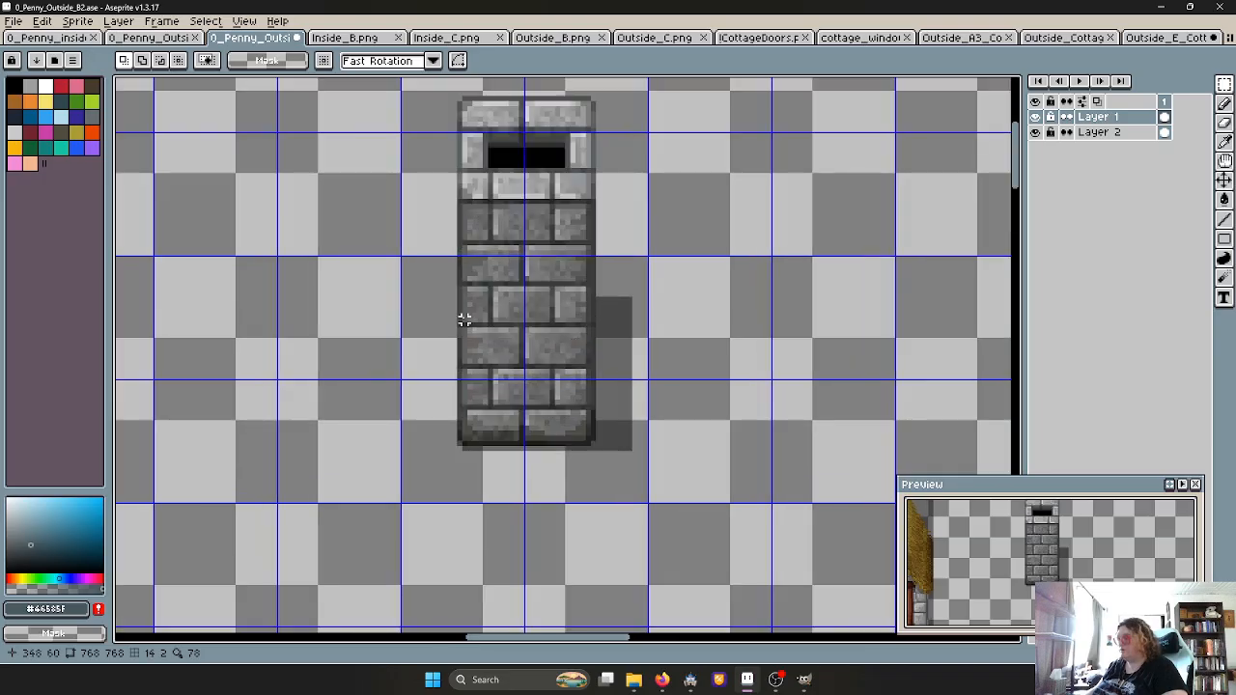
Copy stonework from the chimney shaft onto both sides of its lower end to form a wider stepped base 48 px across
scroll(474, 314, "down", 1)
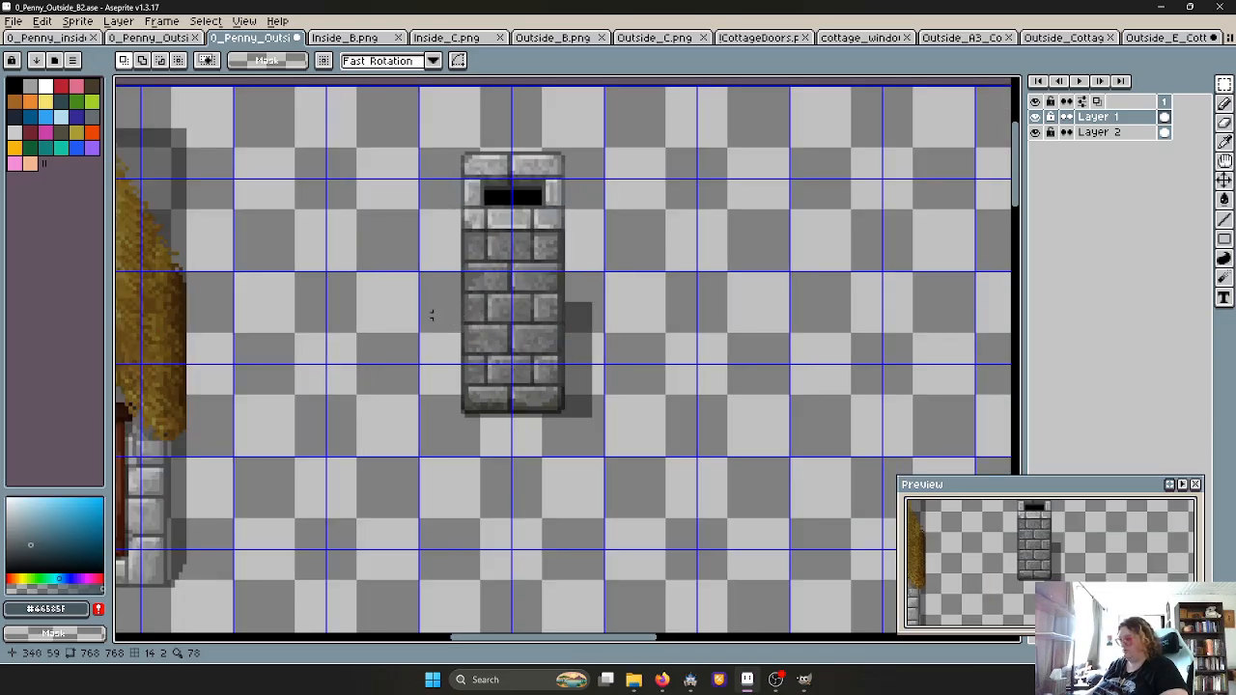
left_click_drag(470, 315, 435, 423)
left_click_drag(541, 312, 594, 420)
left_click(672, 416)
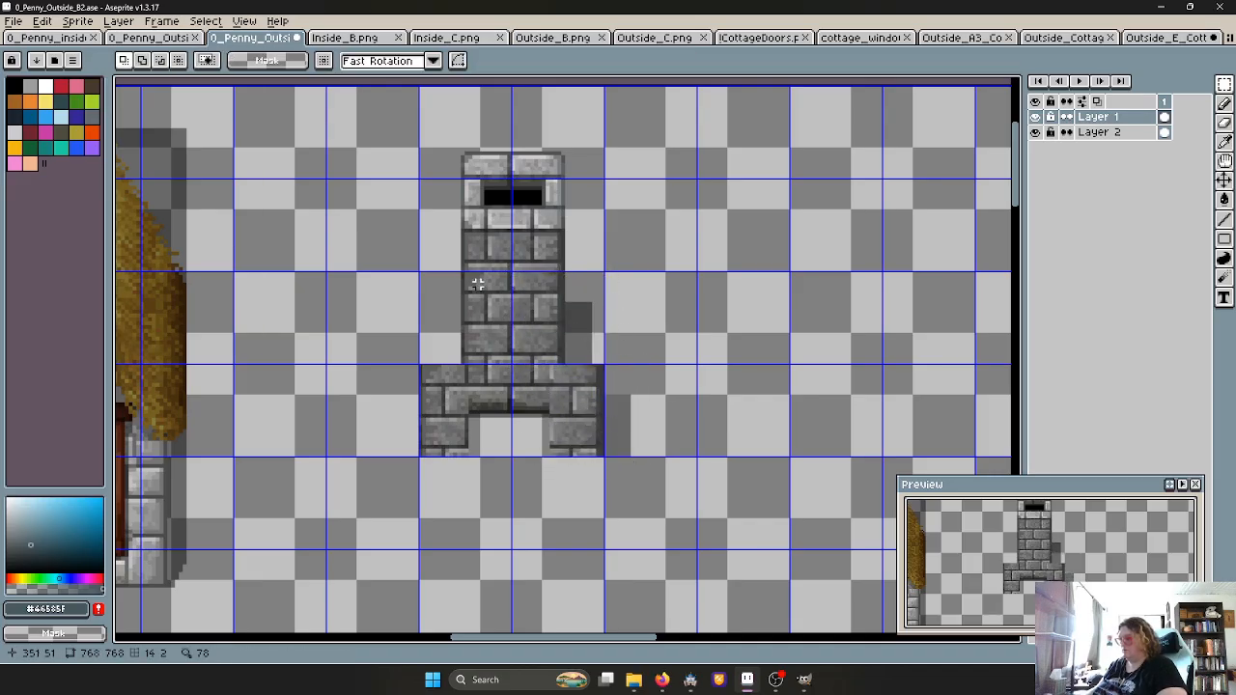
Copy a 10 × 1 px dark mortar line from the base onto the upper edge of its left shoulder at 336, 71
scroll(504, 296, "up", 2)
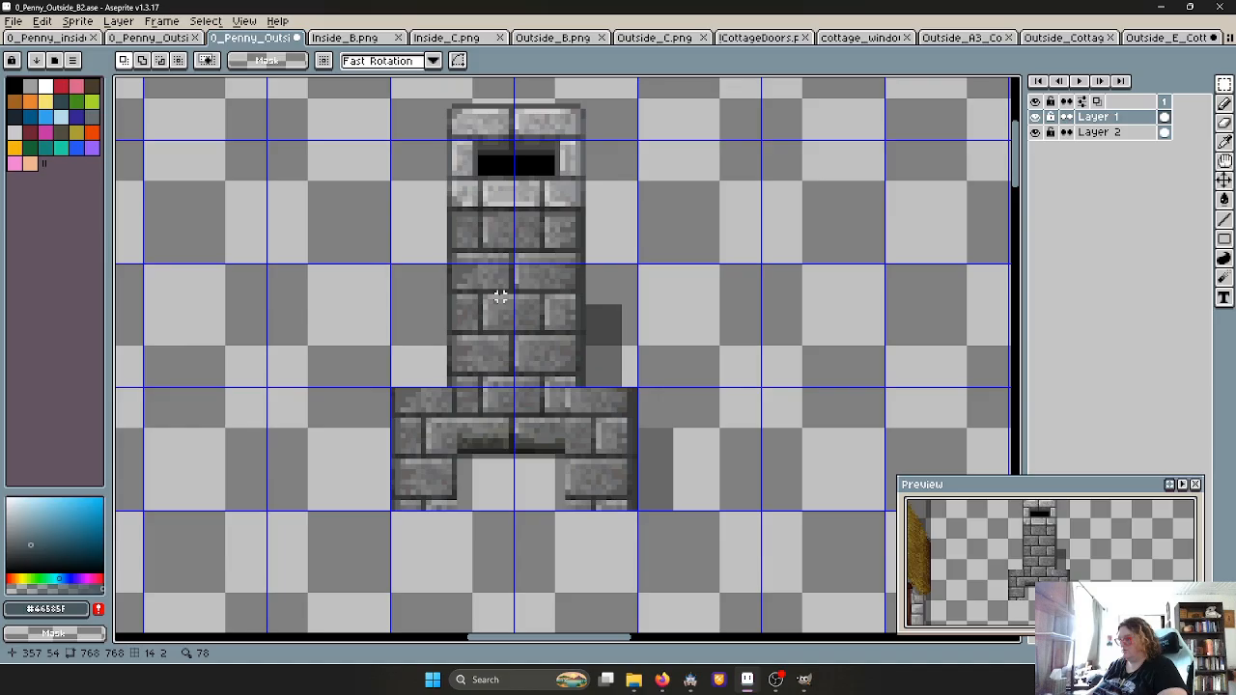
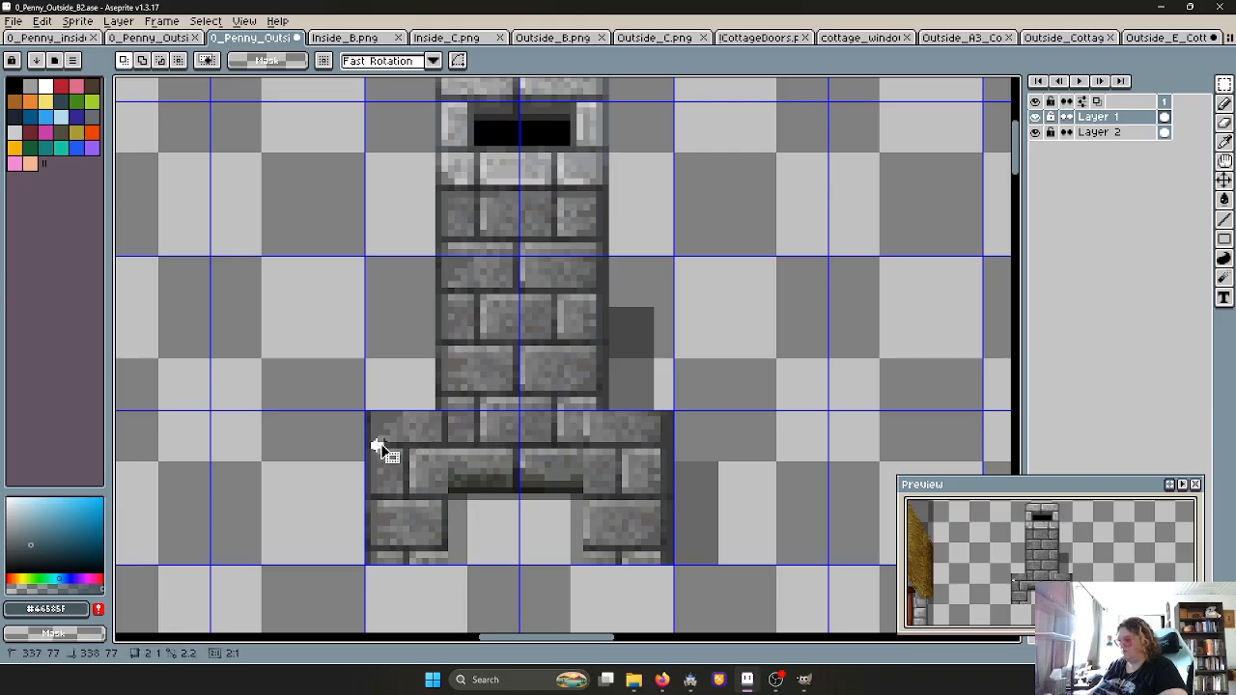
mouse_move(369, 444)
left_mouse_down()
mouse_move(439, 445)
mouse_move(410, 405)
mouse_move(426, 419)
left_mouse_up()
left_click(432, 456)
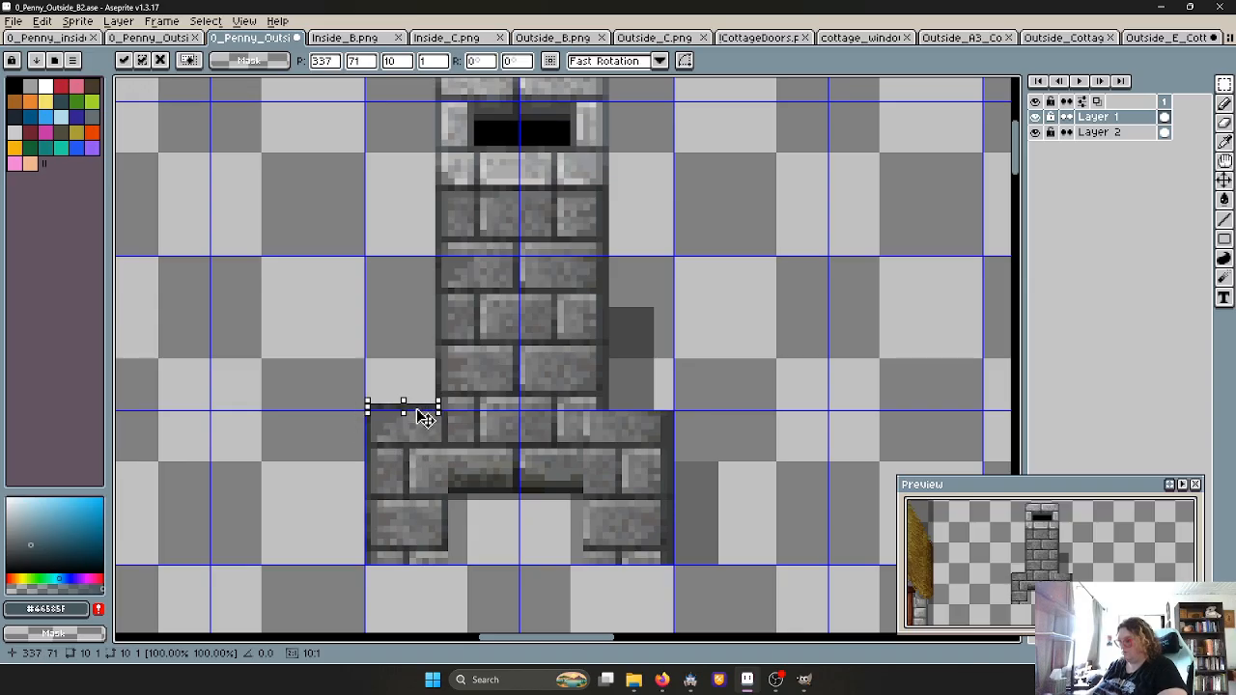
left_click(447, 448)
key("ctrl+z")
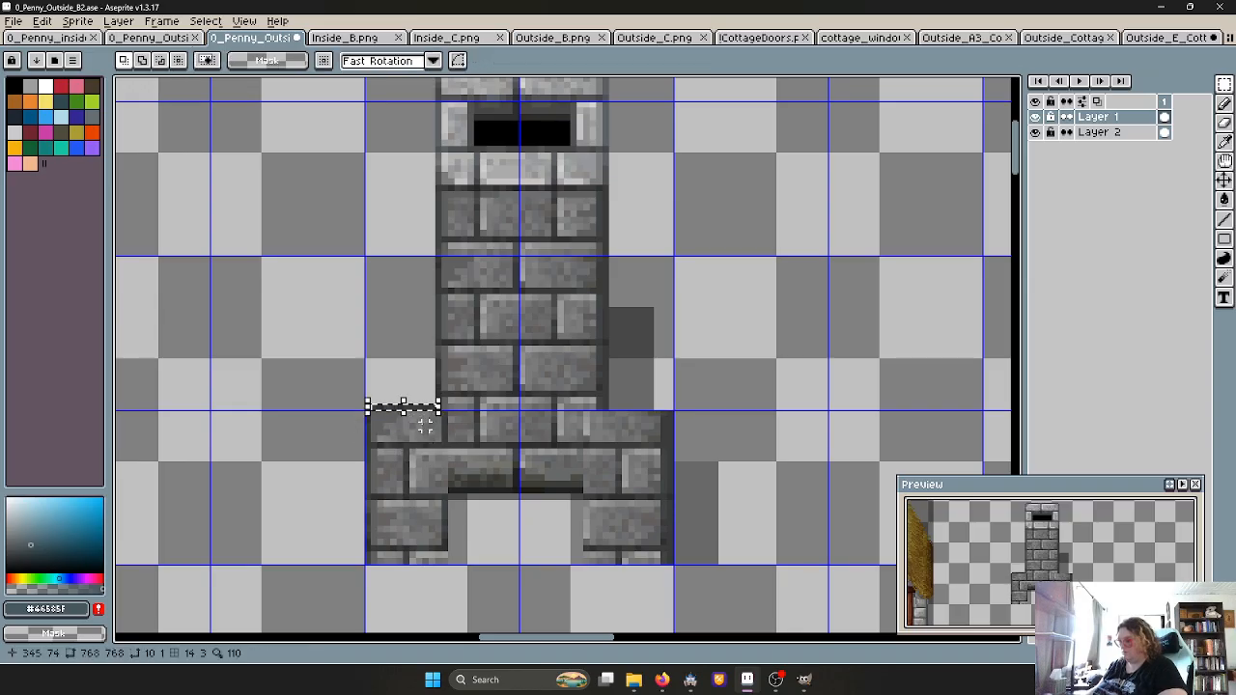
key("ctrl+z")
key("ctrl+z")
key("ctrl+z")
key("ctrl+z")
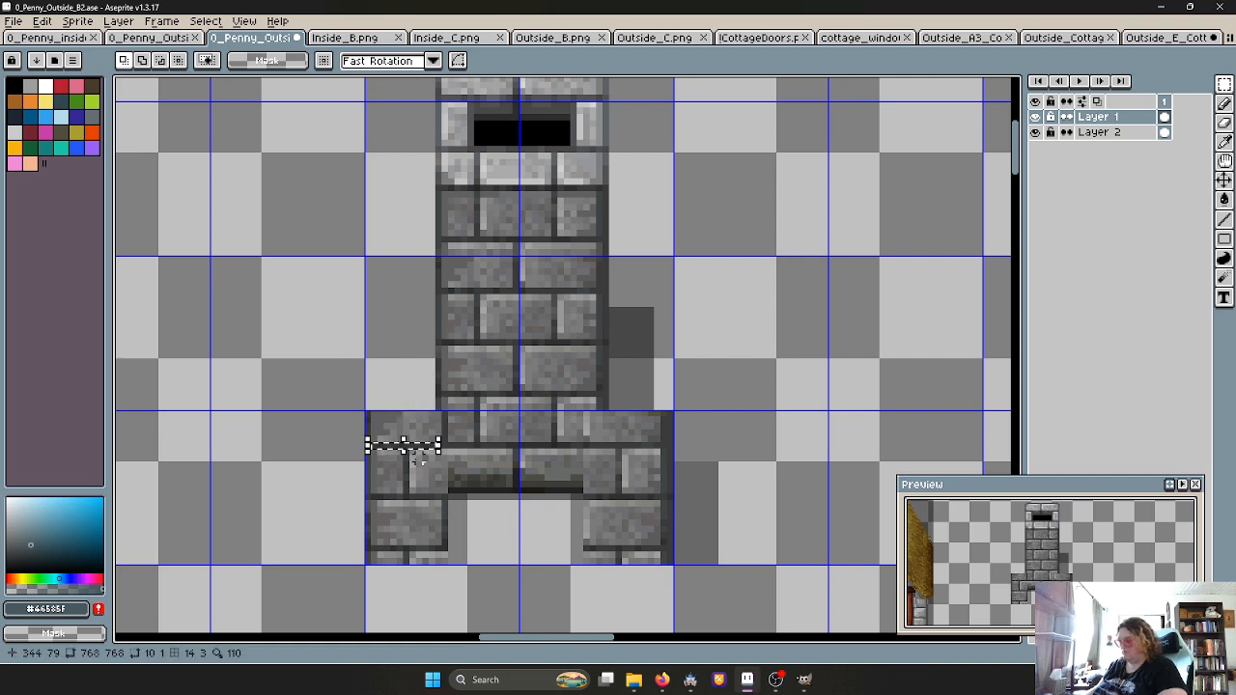
left_click_drag(419, 460, 405, 407)
left_click(451, 451)
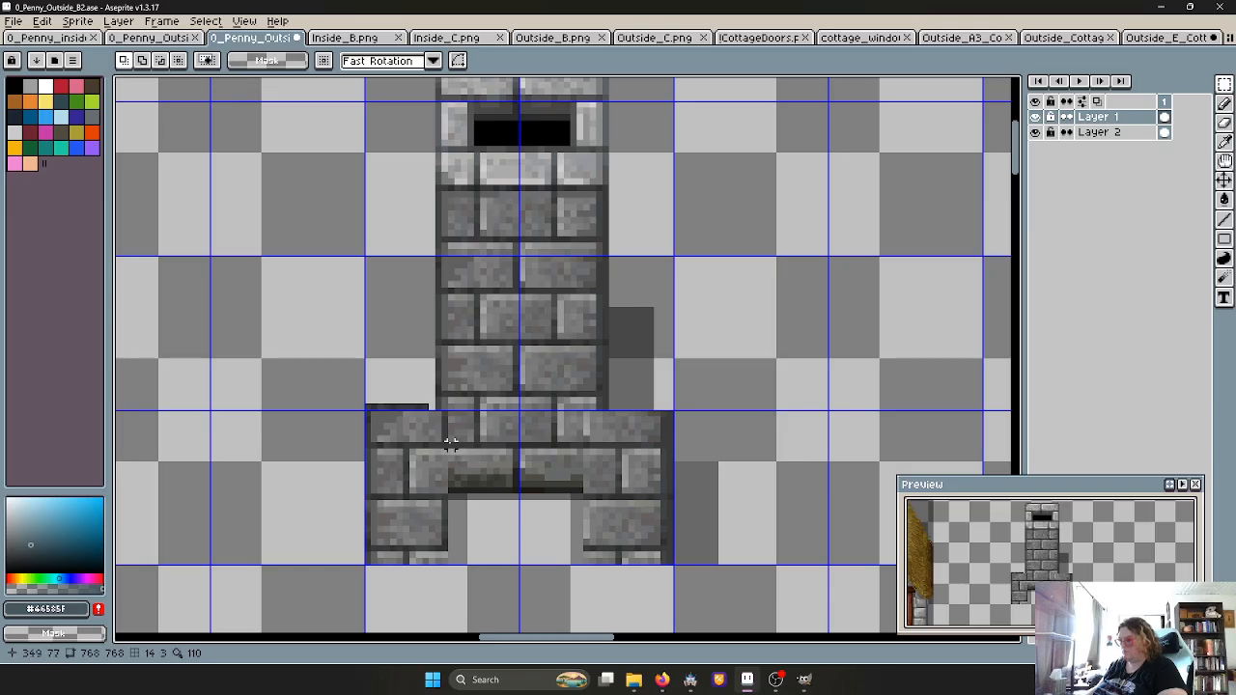
Sample dark grey #313131 from the new mortar line and paint the missing pixel between it and the shaft with the Pencil
scroll(419, 407, "up", 4)
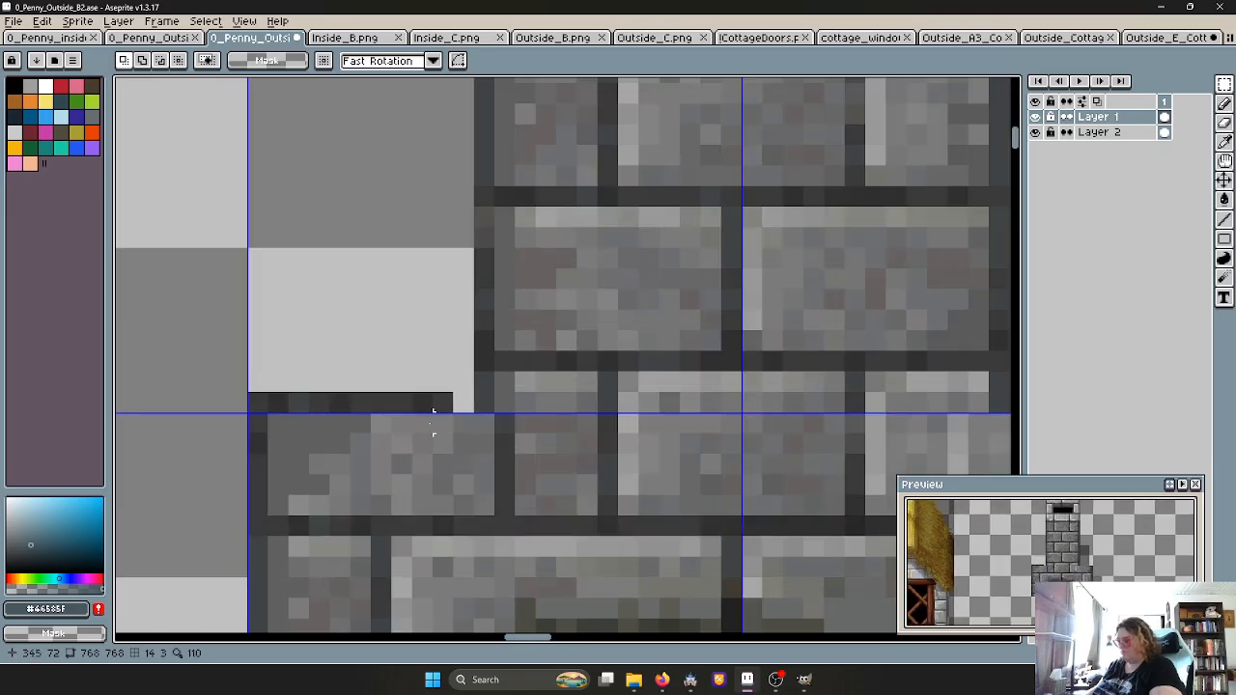
key("i")
left_click(395, 397)
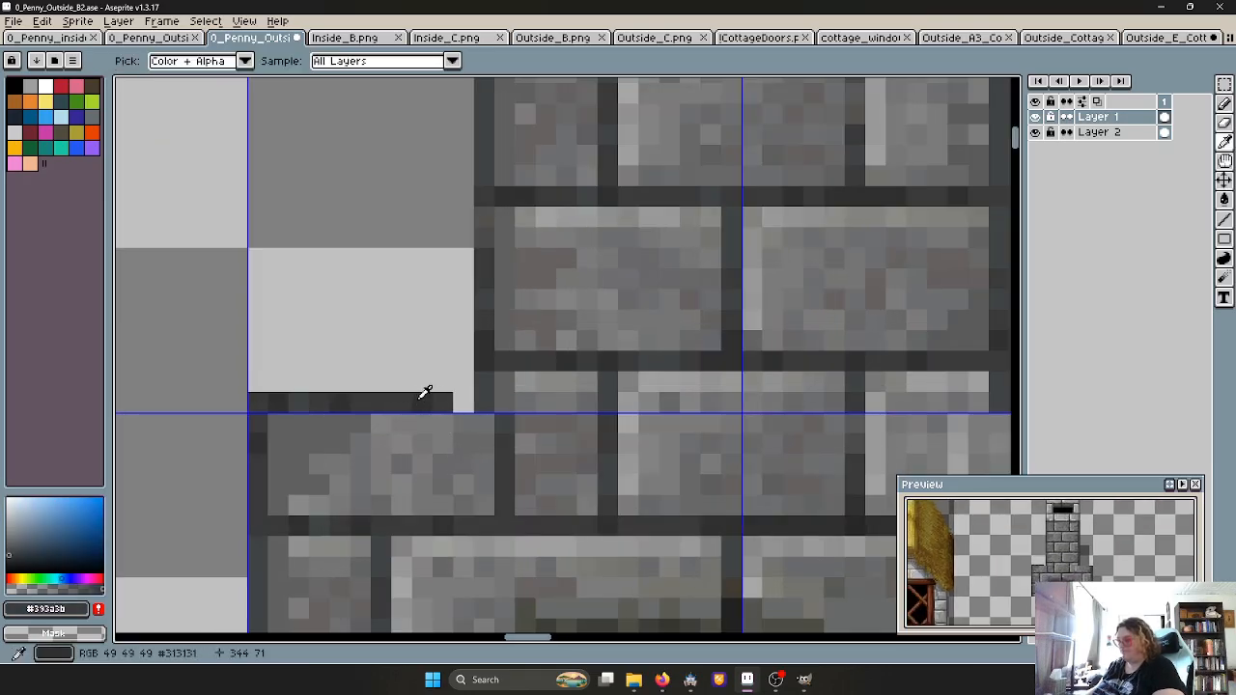
left_click(425, 392)
key("b")
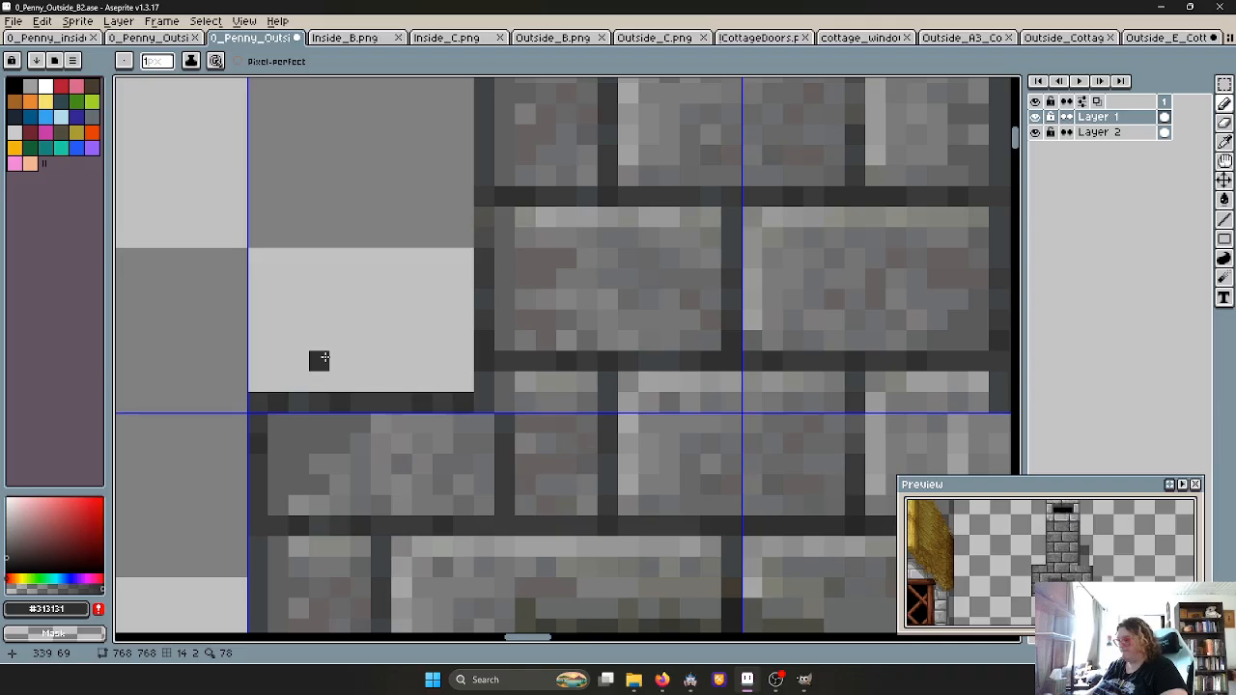
Copy the 11 × 1 px mortar line from the left shoulder onto the upper edge of the base's right shoulder and deselect it
scroll(320, 360, "down", 2)
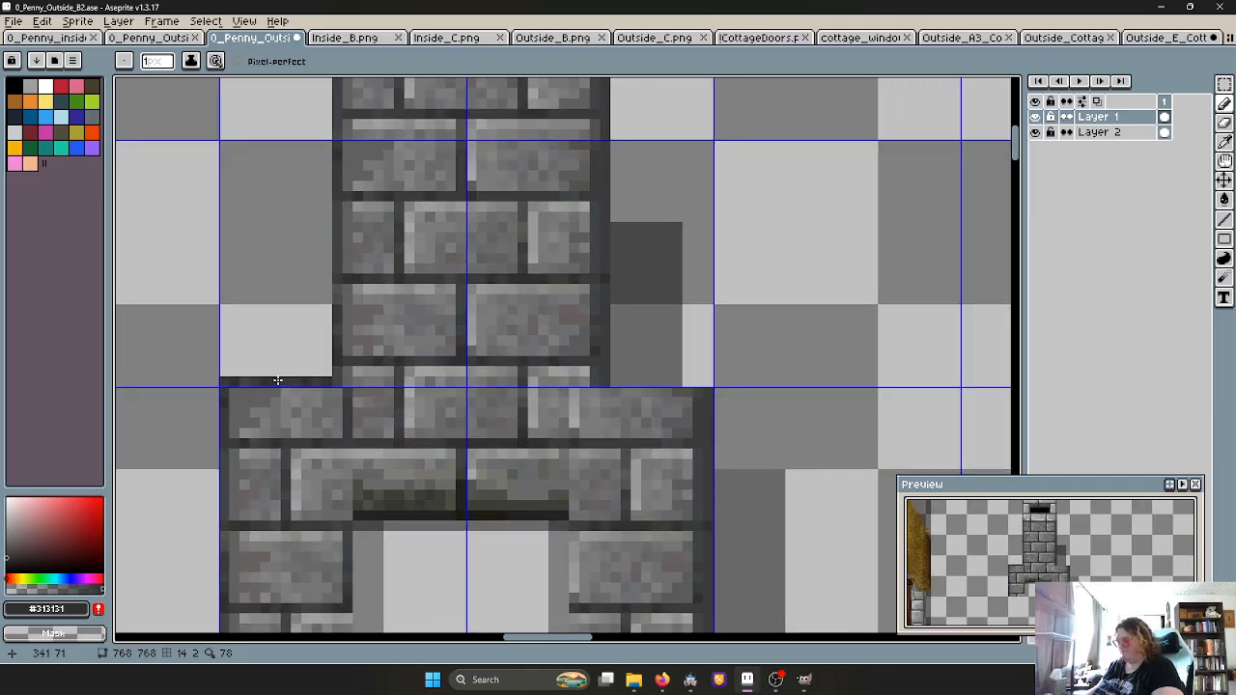
key("m")
mouse_move(216, 376)
left_mouse_down()
mouse_move(335, 386)
mouse_move(314, 388)
mouse_move(666, 368)
mouse_move(701, 386)
left_mouse_up()
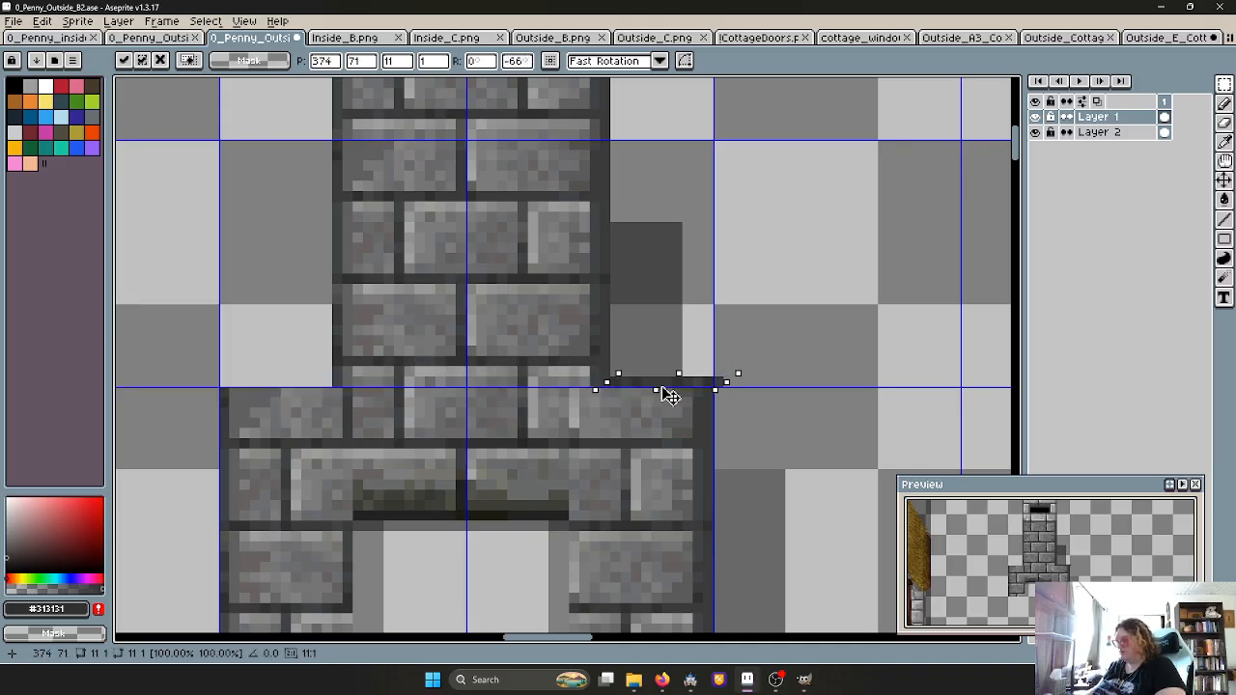
key("Escape")
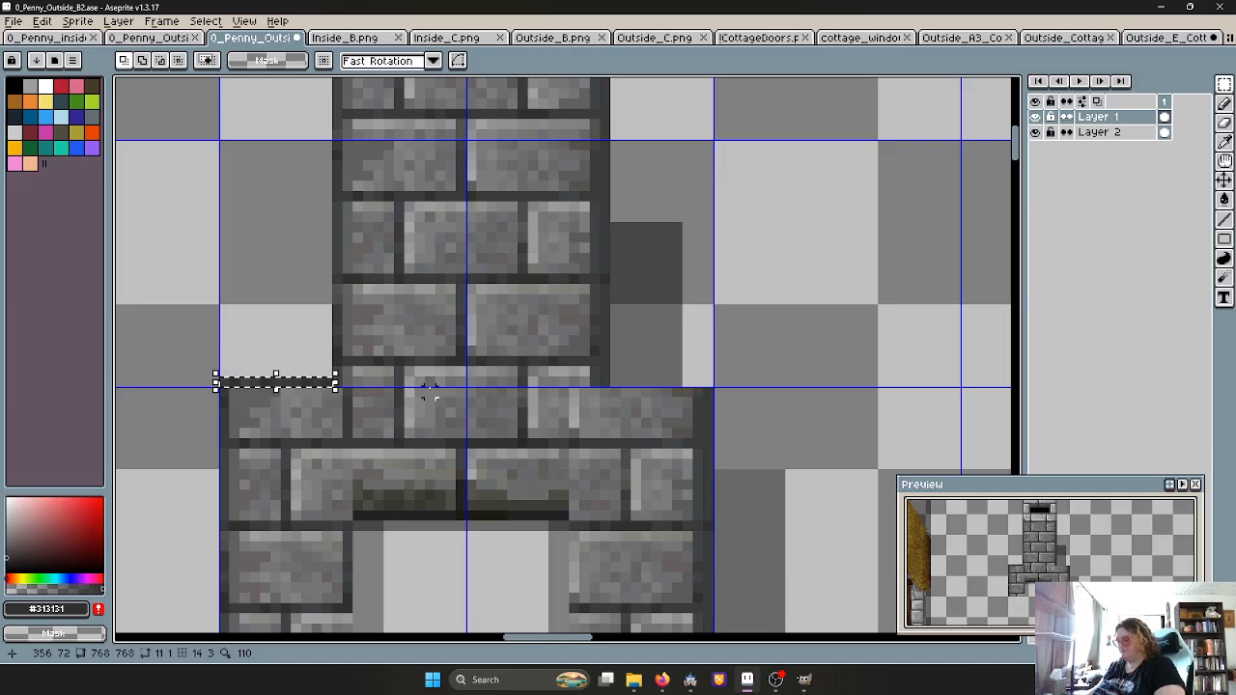
key("ctrl+t")
left_click_drag(276, 386, 658, 383)
left_click(767, 452)
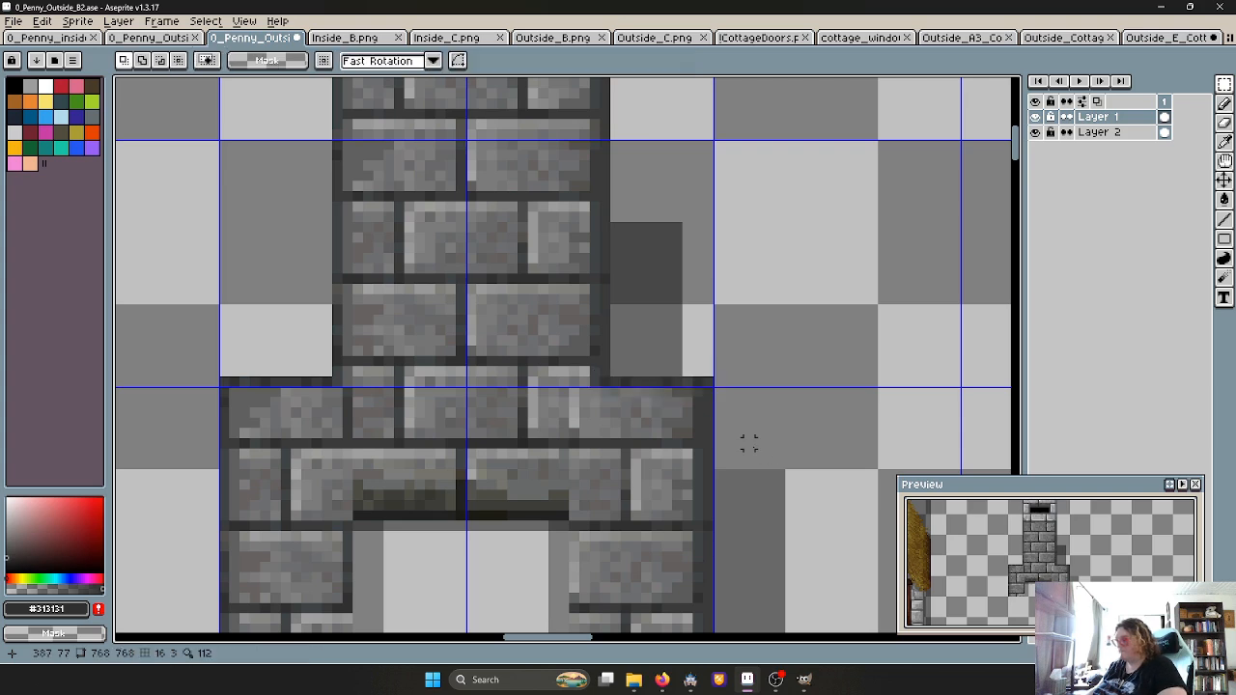
Select a 25 × 17 px block of bricks in the middle of the chimney shaft
scroll(737, 440, "down", 2)
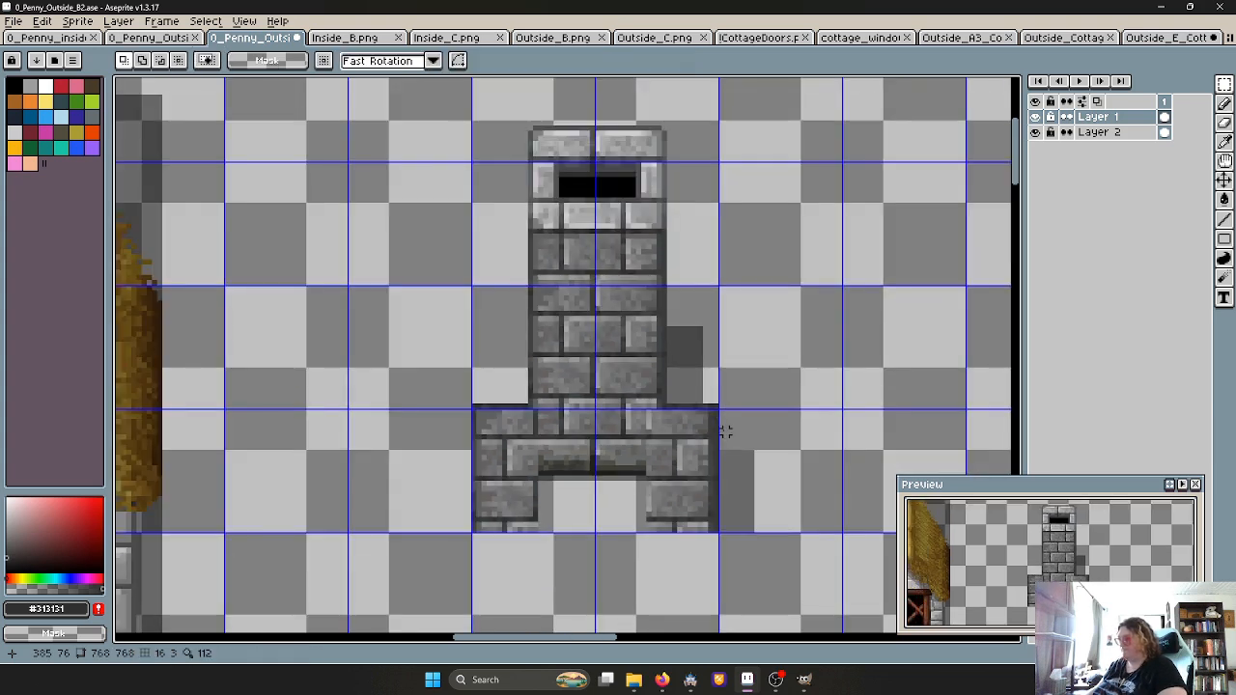
scroll(725, 431, "down", 1)
middle_click_drag(725, 432, 606, 418)
scroll(498, 462, "up", 2)
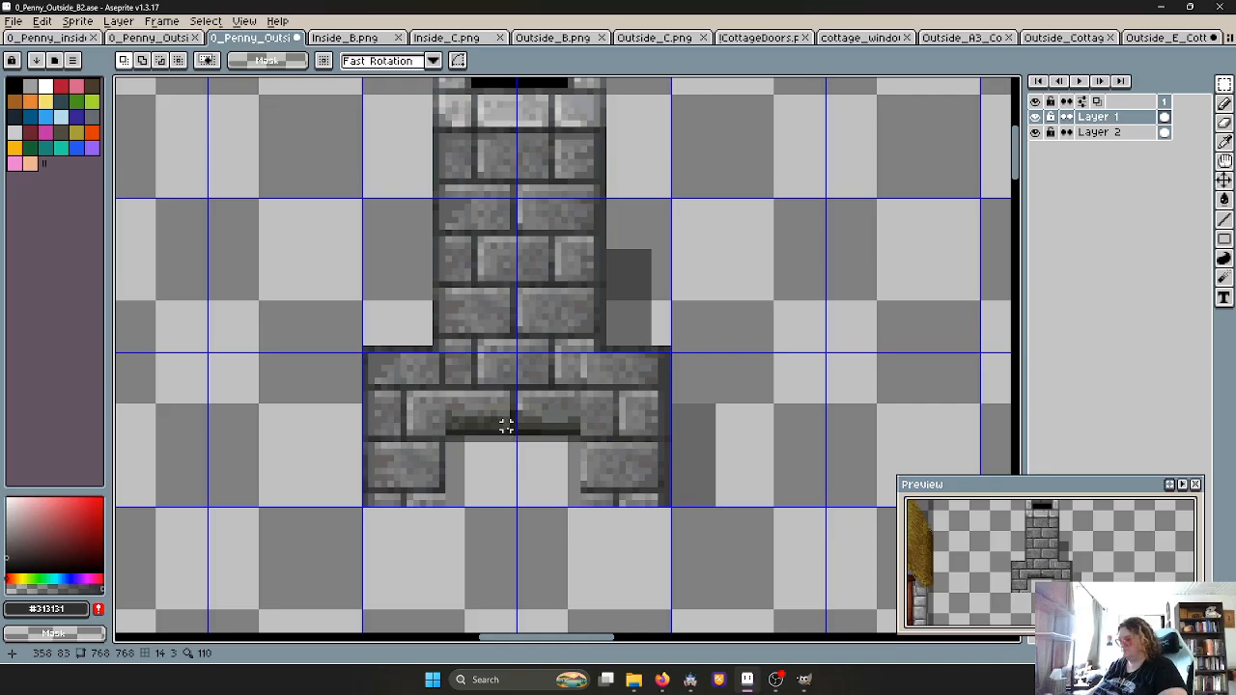
scroll(505, 426, "down", 2)
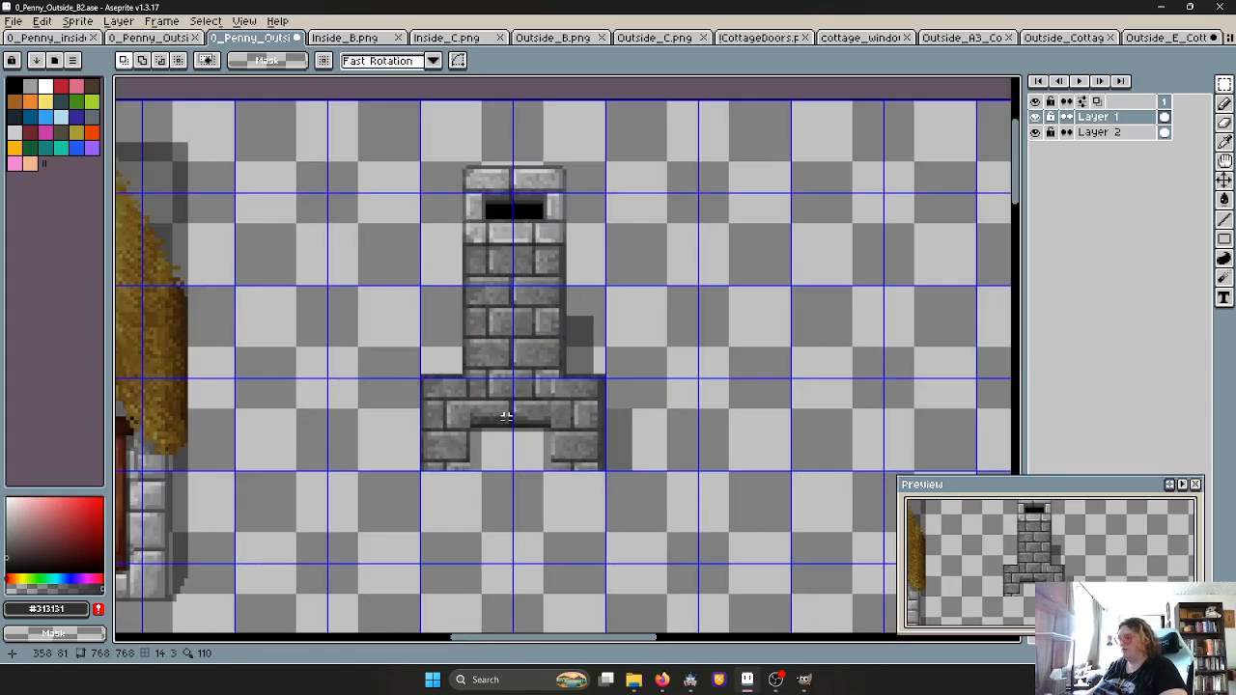
scroll(494, 421, "up", 2)
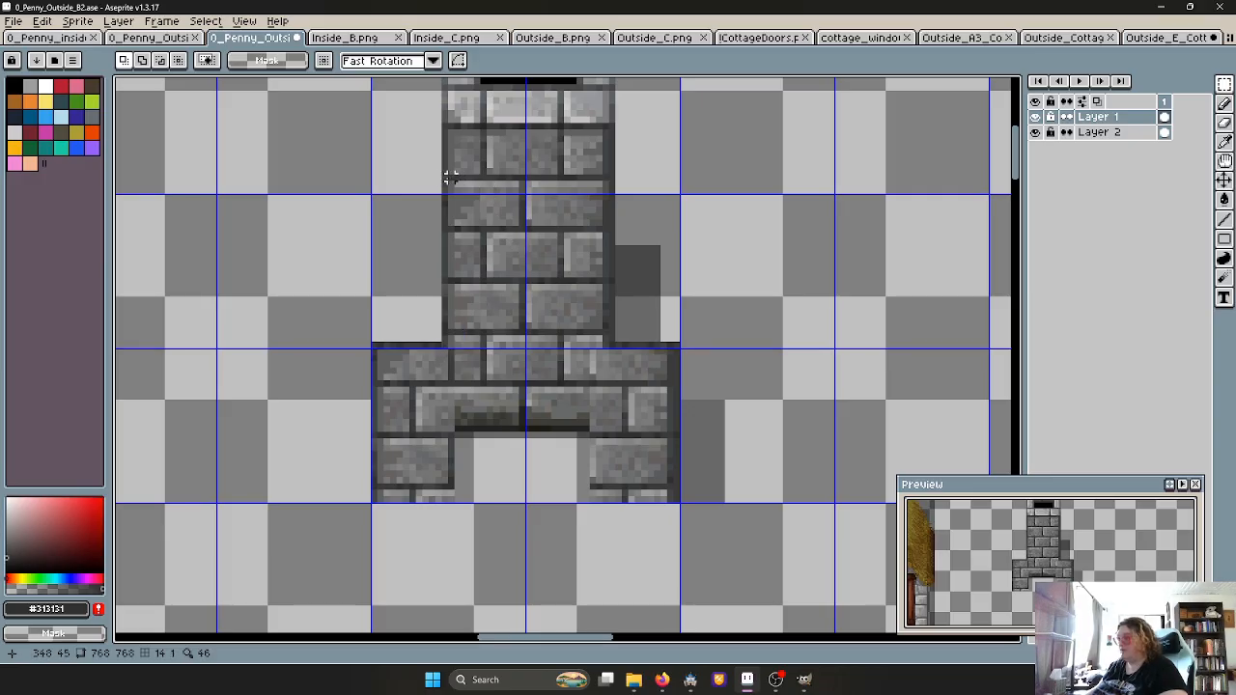
left_click_drag(449, 179, 605, 286)
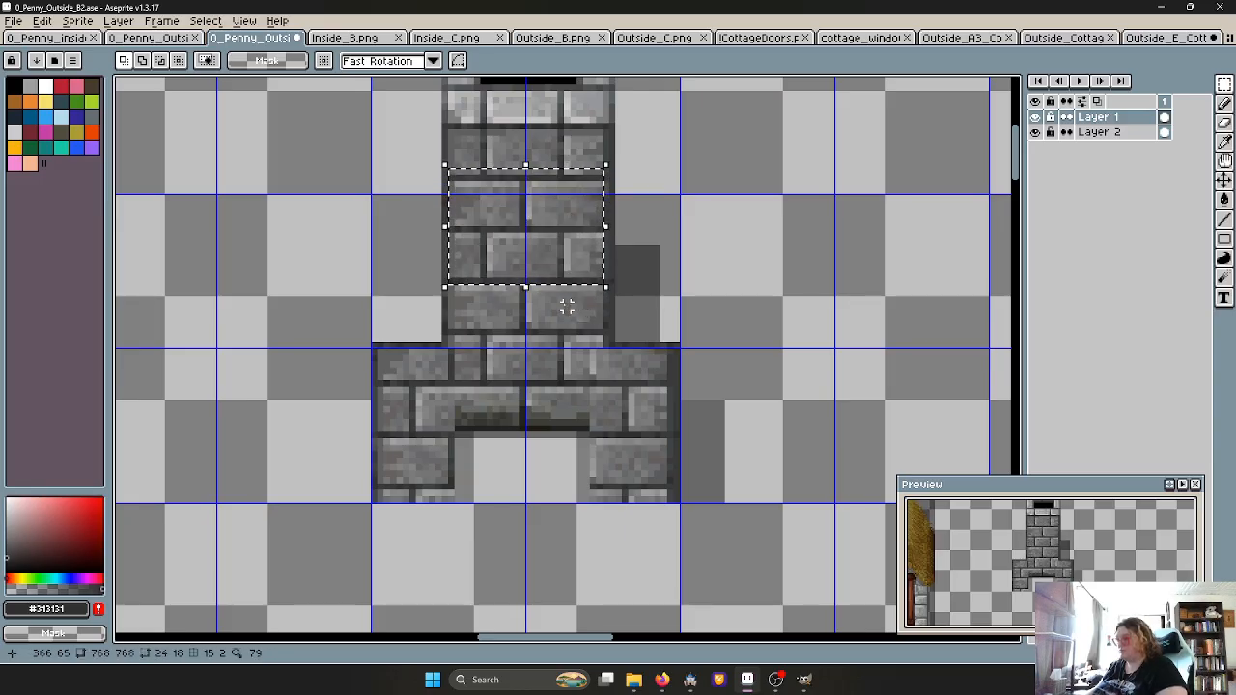
left_click(605, 178)
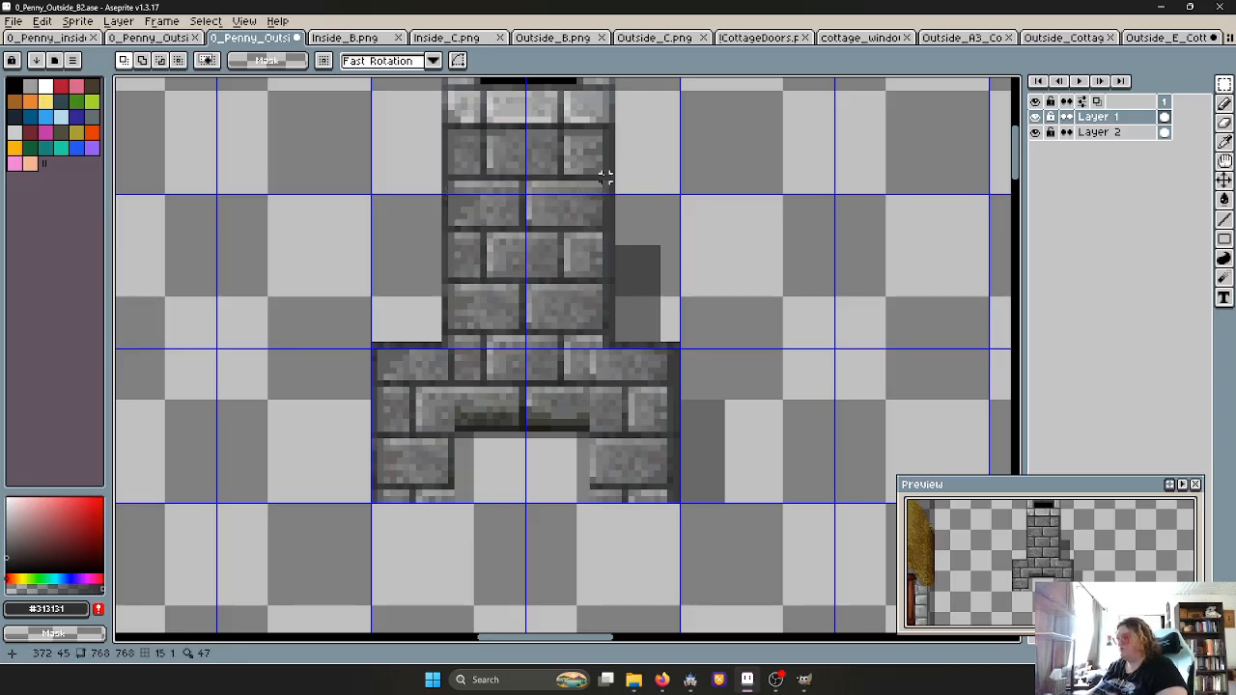
left_click_drag(605, 171, 449, 274)
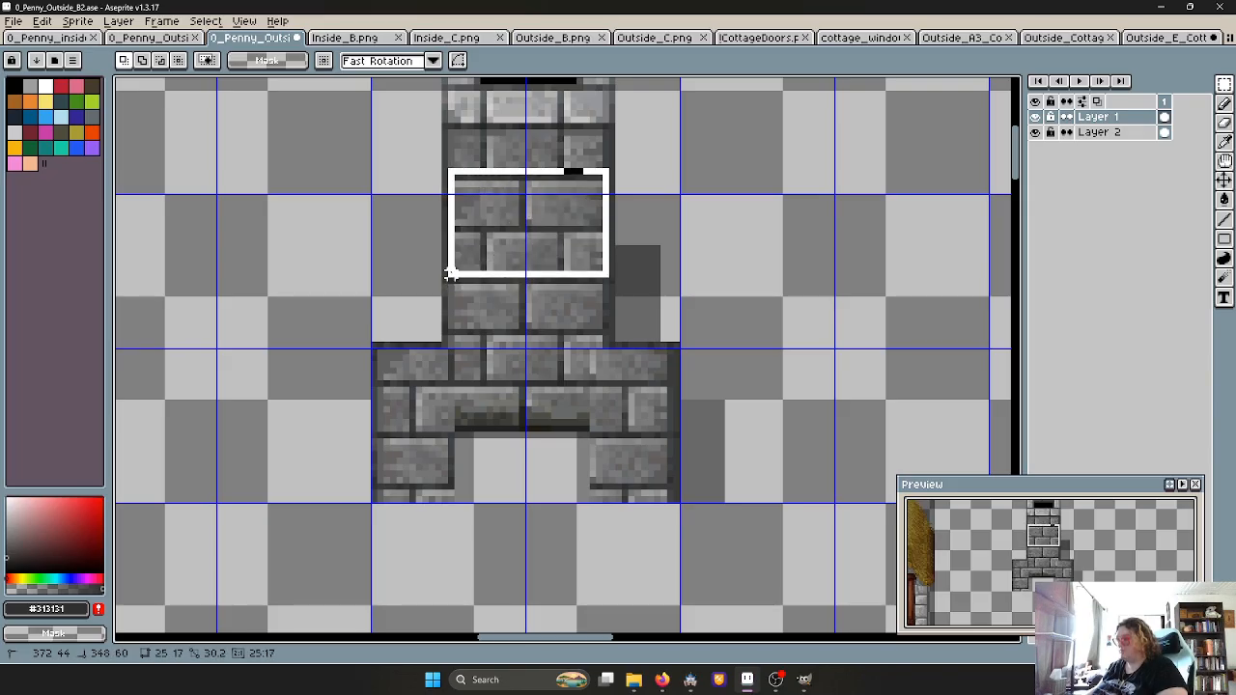
left_click_drag(448, 274, 447, 279)
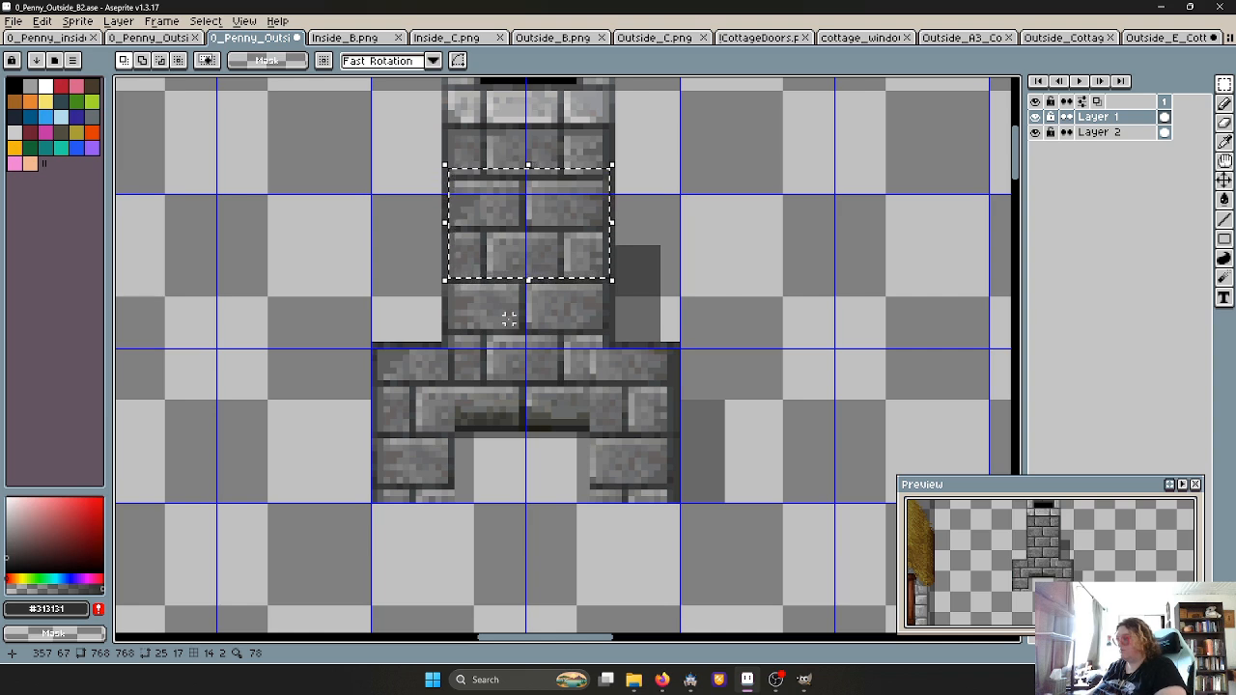
Try filling the opening in the chimney base with a copy of the selected bricks placed at 348, 76
left_click(542, 277)
left_click_drag(541, 277, 547, 462)
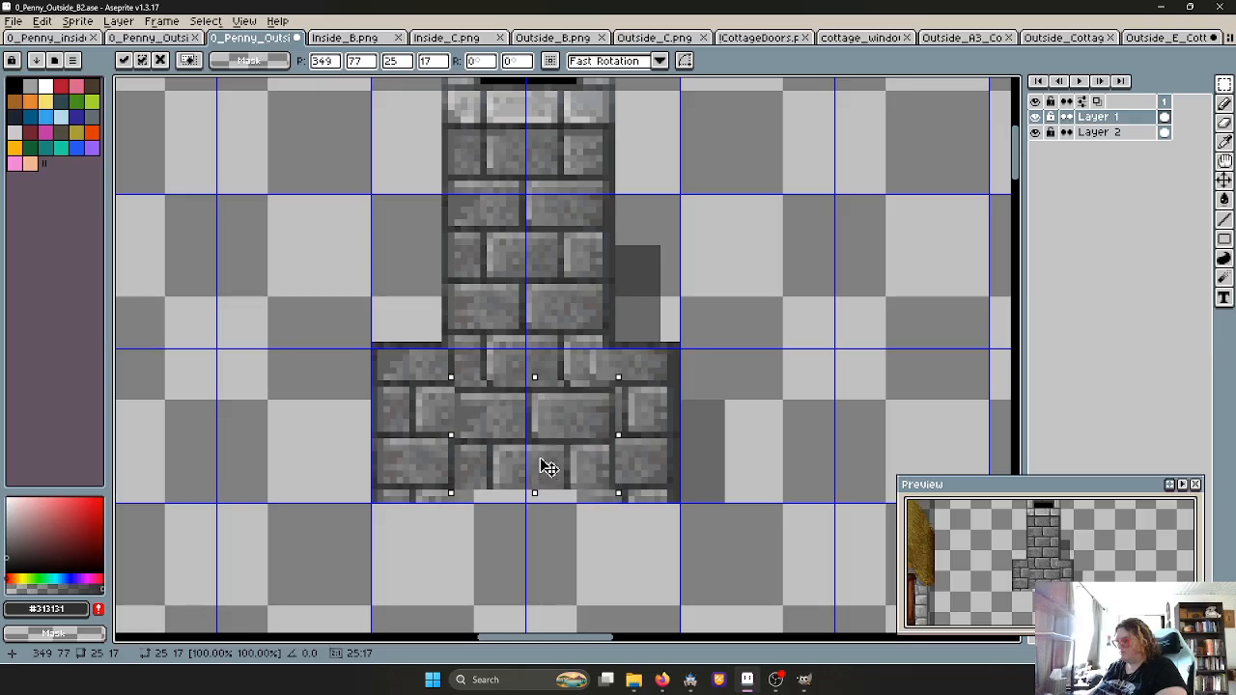
mouse_move(548, 464)
left_mouse_down()
mouse_move(535, 460)
mouse_move(561, 463)
mouse_move(543, 463)
left_mouse_up()
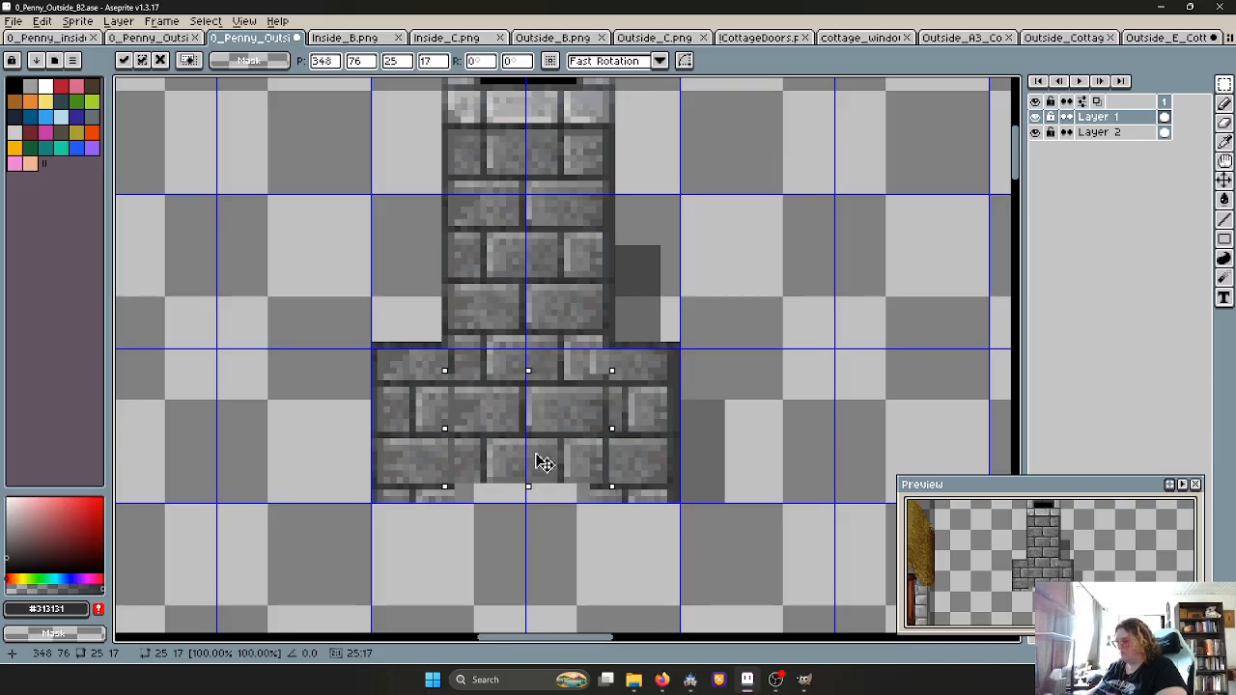
key("ctrl+d")
scroll(566, 492, "down", 1)
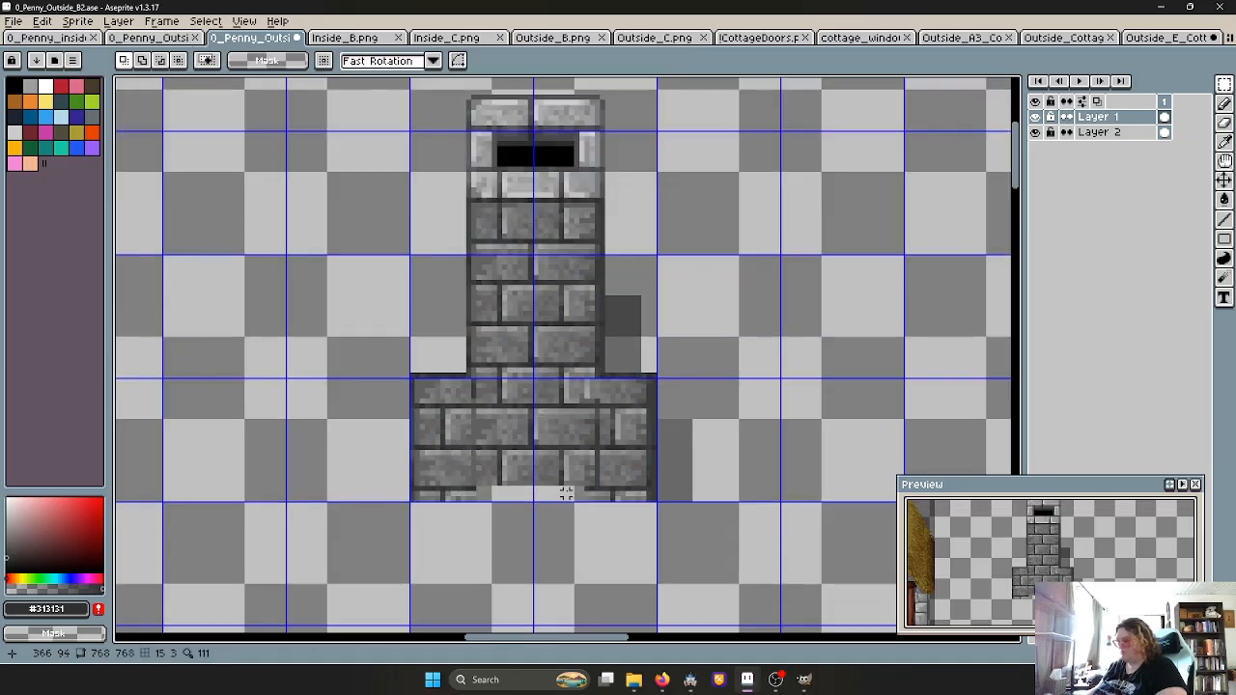
middle_click_drag(566, 436, 558, 383)
scroll(589, 406, "up", 1)
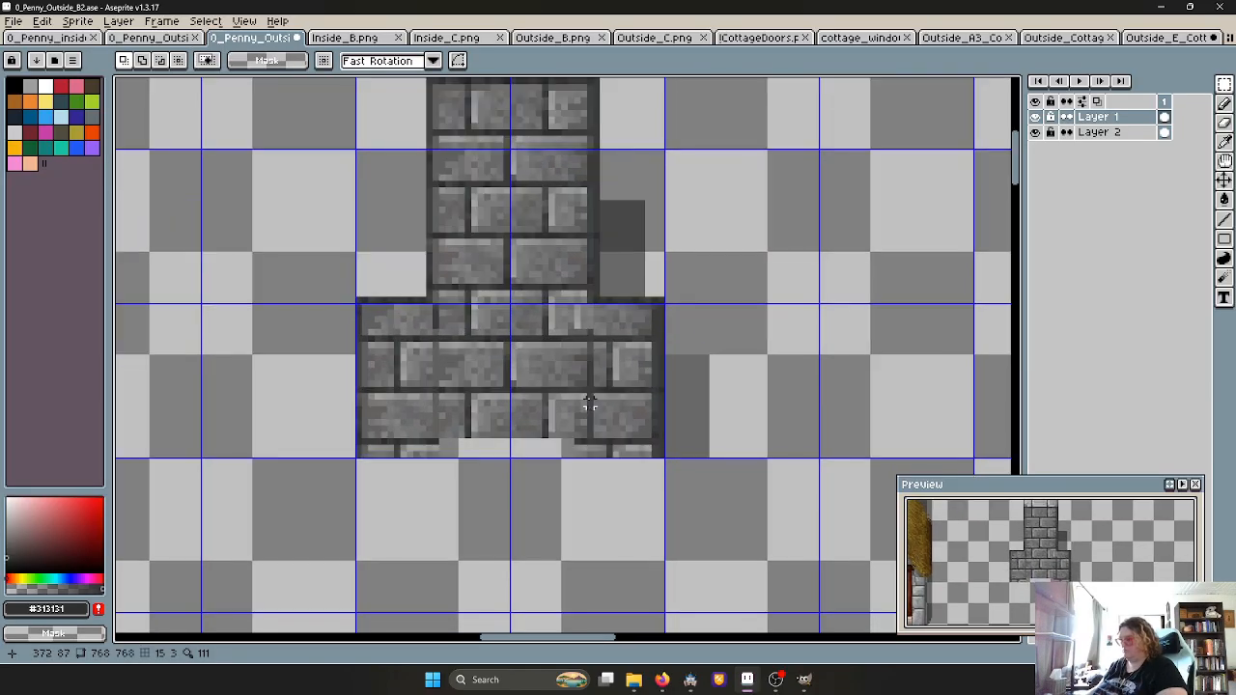
Undo the brick block copied over the base's opening and clear the selection
key("ctrl+z")
key("ctrl+z")
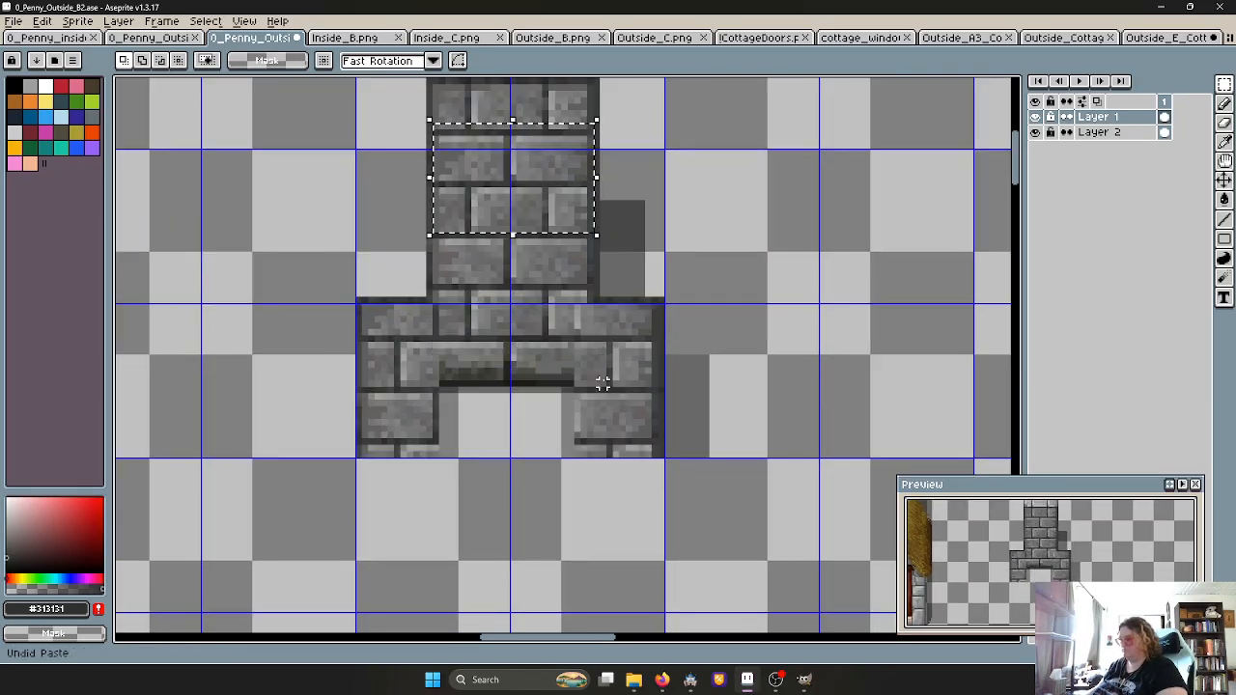
key("ctrl+d")
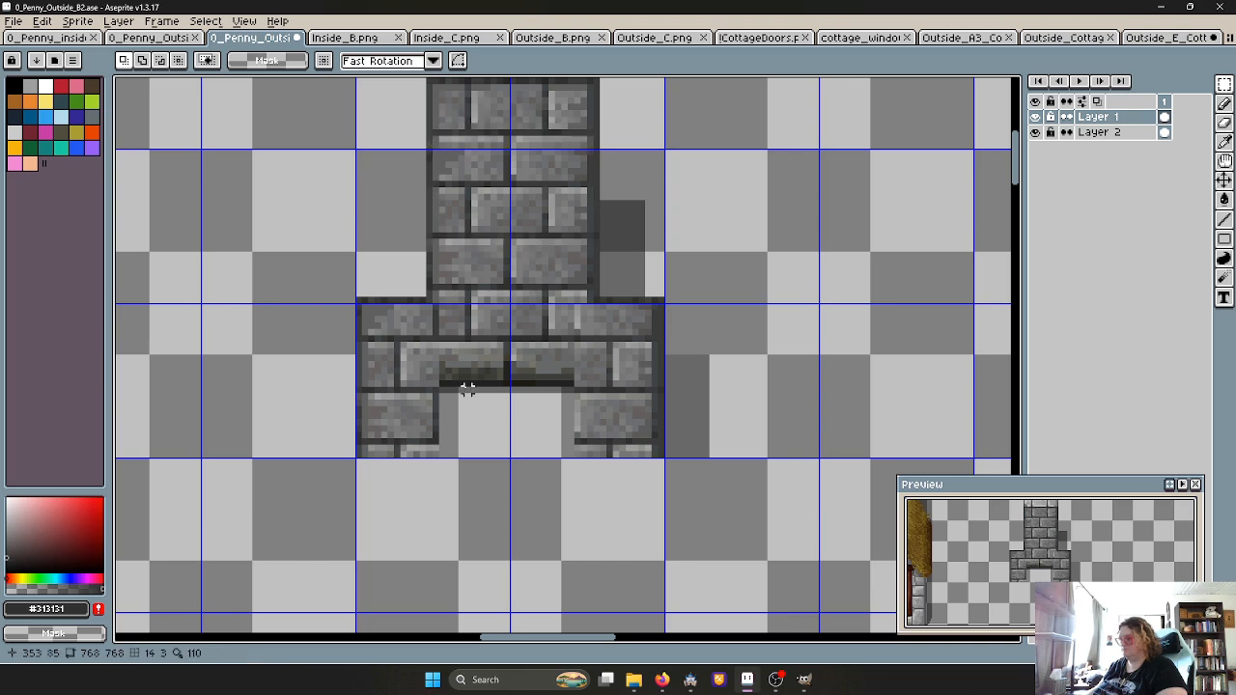
Close the opening below the dark ledge in the chimney base with copies of individual bricks and brick sections from the surrounding stonework
left_click_drag(433, 132, 486, 422)
key("ctrl+d")
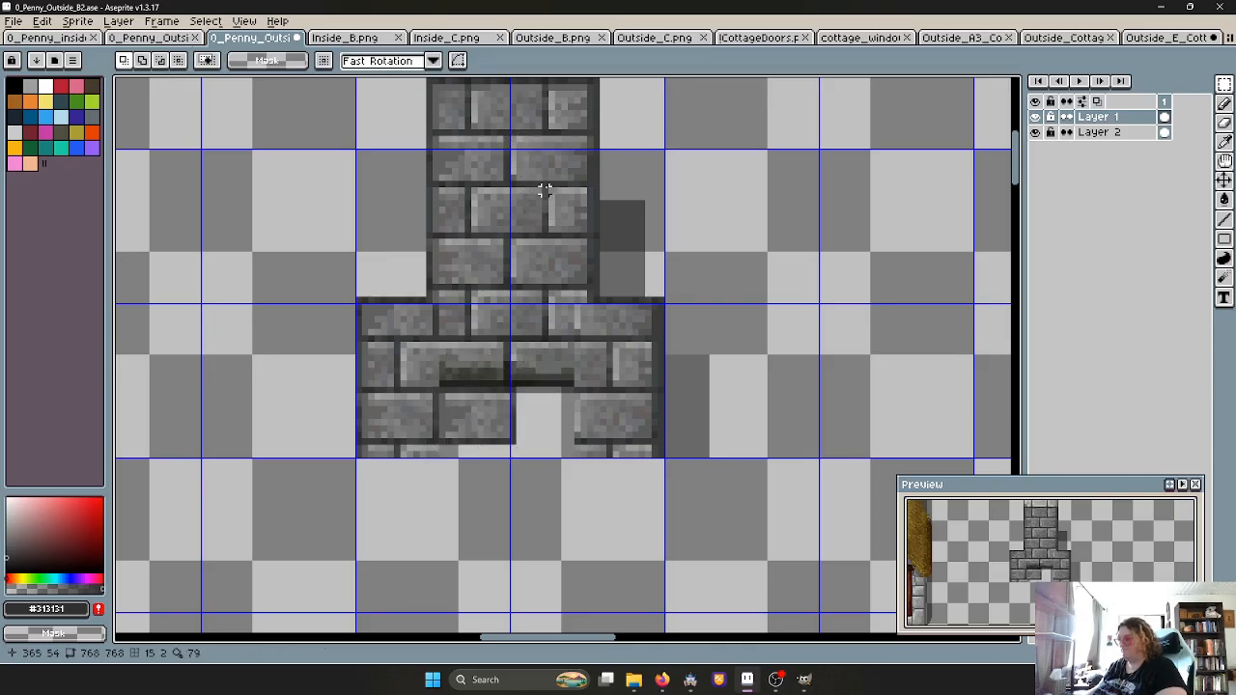
left_click_drag(544, 186, 584, 430)
left_click(628, 354)
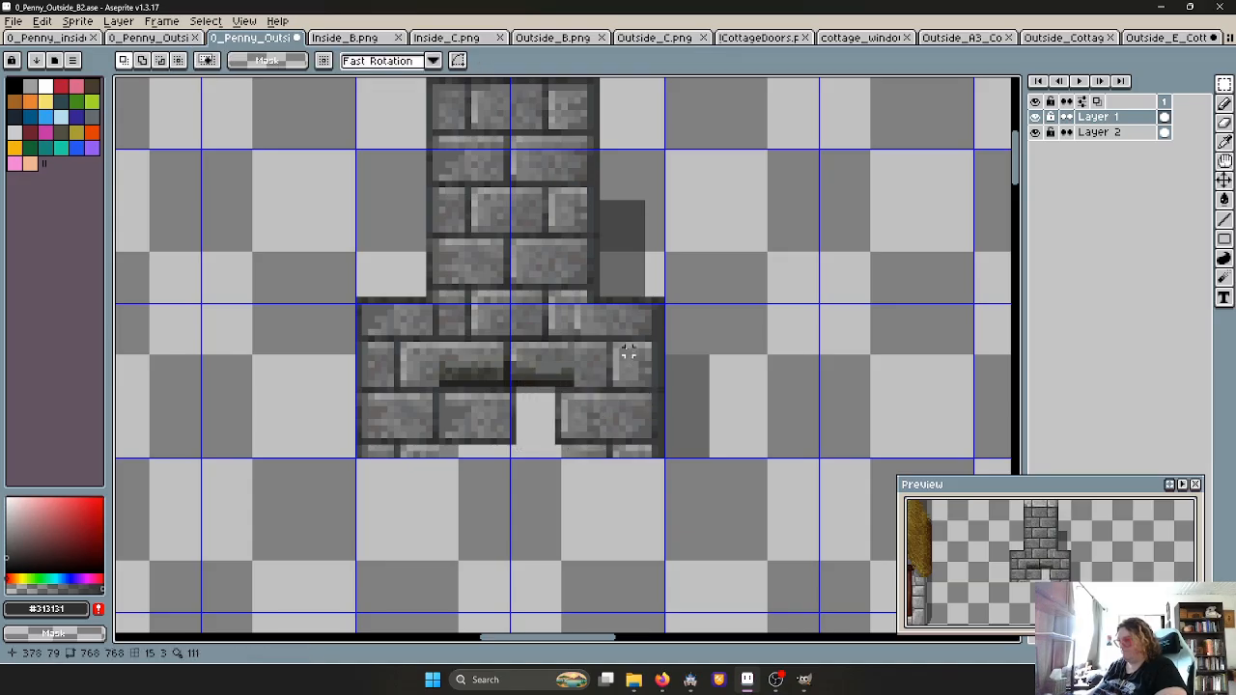
left_click_drag(608, 335, 562, 437)
left_click(645, 380)
left_click(610, 425)
scroll(615, 427, "down", 3)
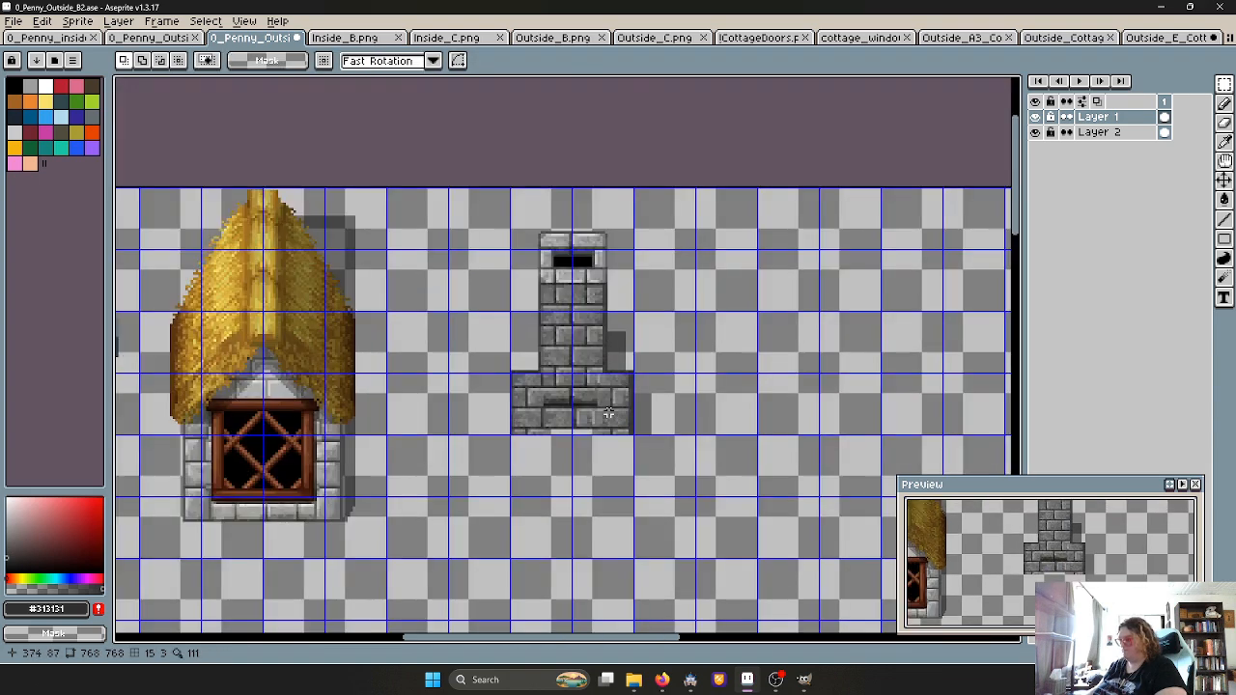
Cover the left half of the base's dark ledge with an 11 × 3 px copy of shaft brick texture at 348, 82
scroll(559, 404, "up", 3)
scroll(509, 385, "up", 1)
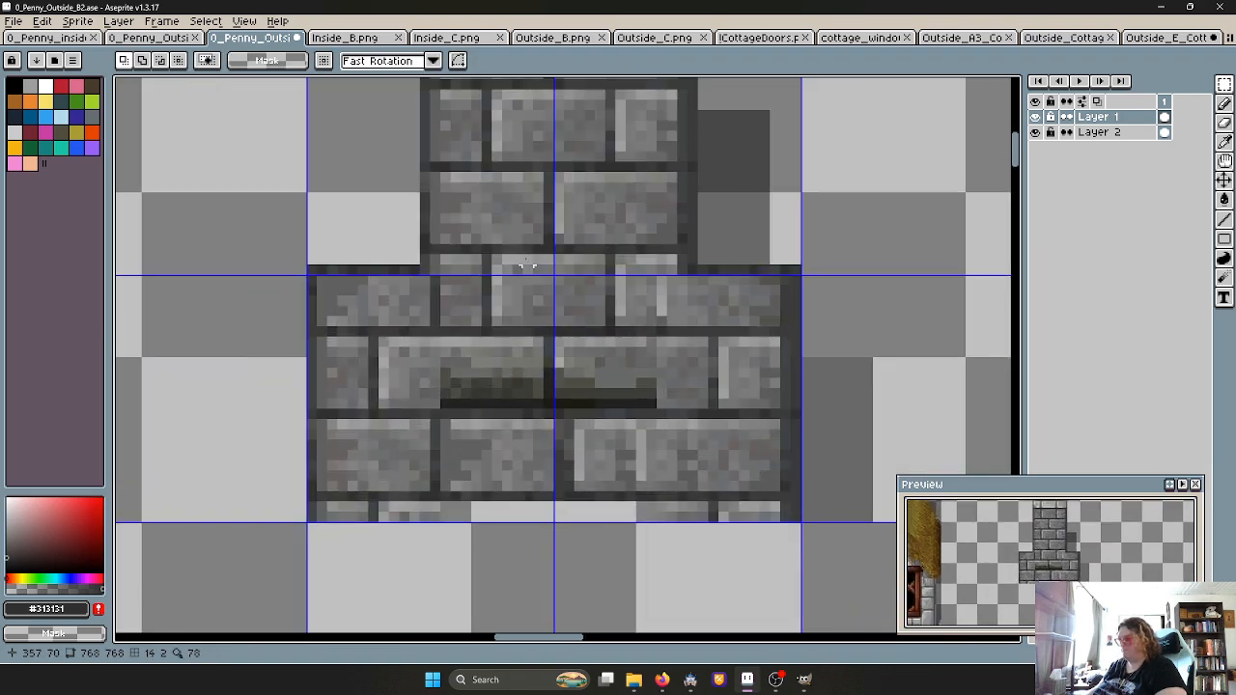
left_click_drag(433, 217, 517, 402)
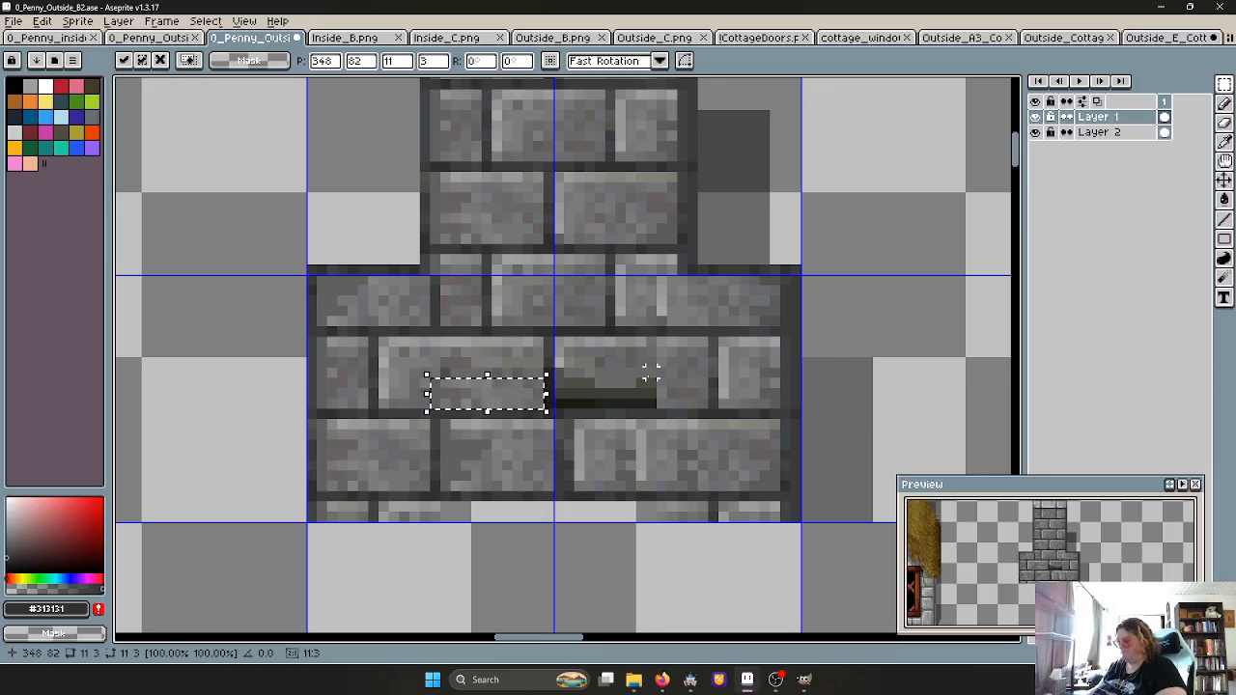
key("Escape")
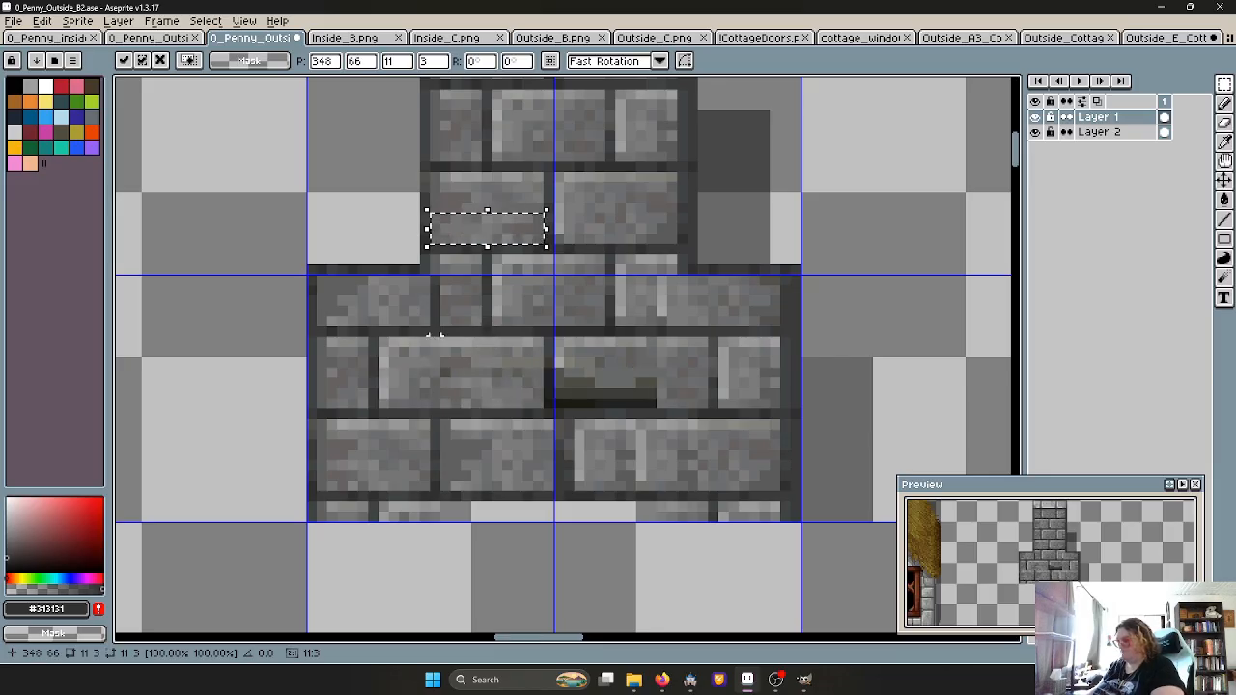
Cover the right half of the base's dark ledge with a copy of the 11 × 3 px shaft brick texture and clear the selection
left_click_drag(508, 237, 628, 399)
left_click(466, 355)
scroll(465, 355, "down", 3)
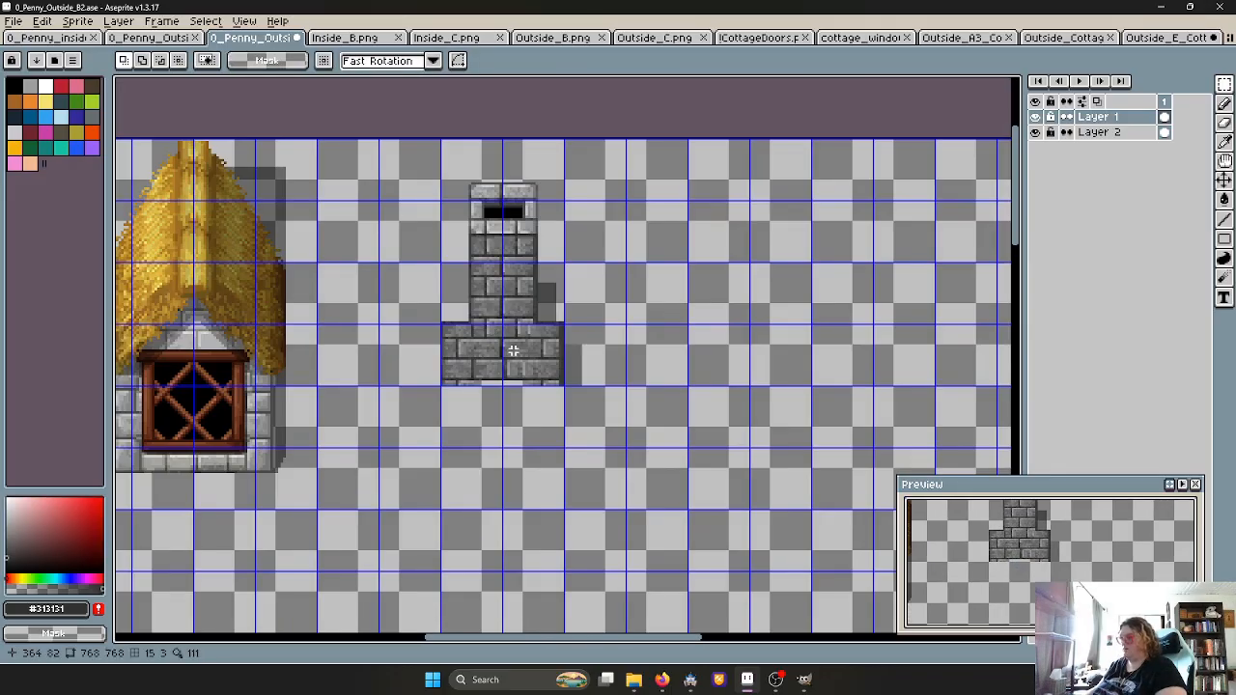
Cover the base's top course with two 27 × 6 px copies of the light bricks below the chimney opening, at 336, 71 and 357, 71
scroll(479, 346, "up", 2)
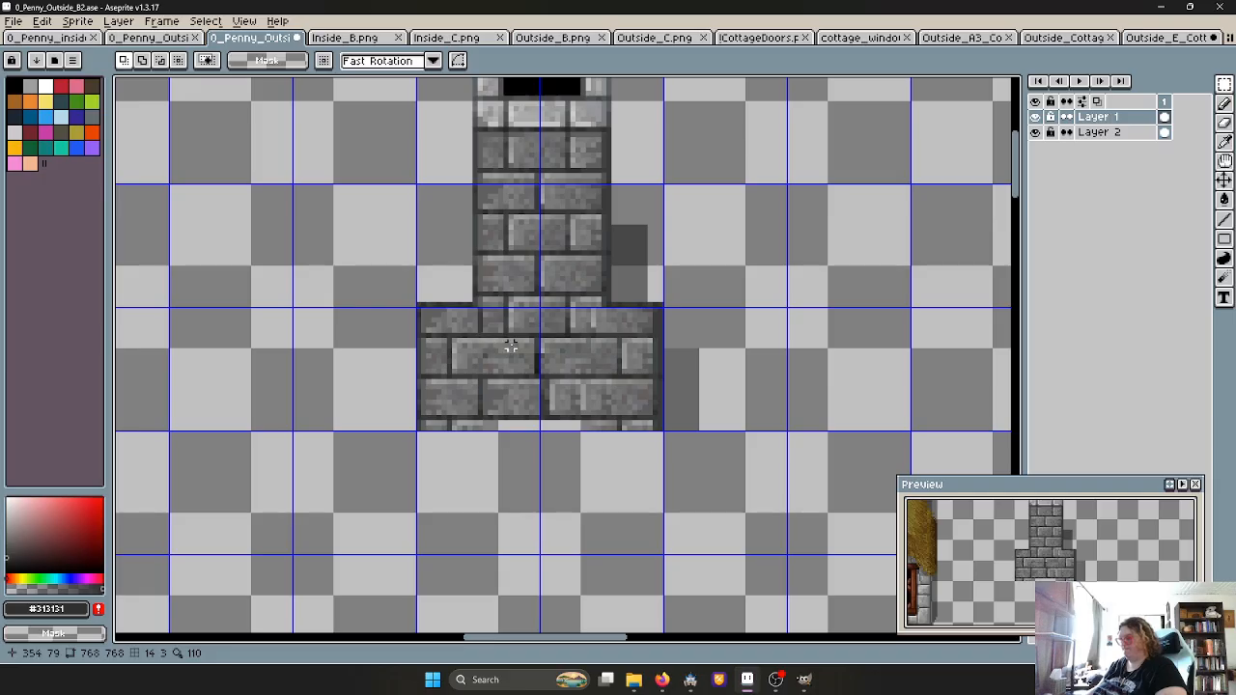
scroll(510, 345, "up", 1)
scroll(512, 325, "down", 3)
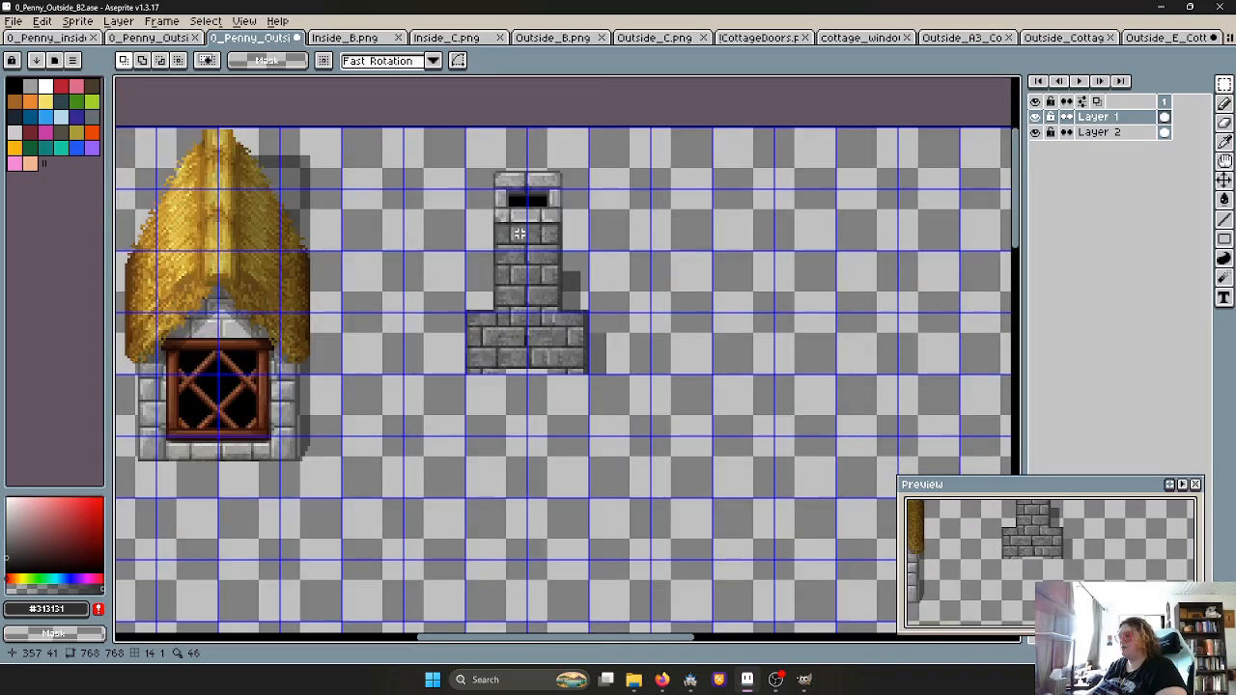
scroll(519, 232, "up", 1)
scroll(506, 194, "up", 1)
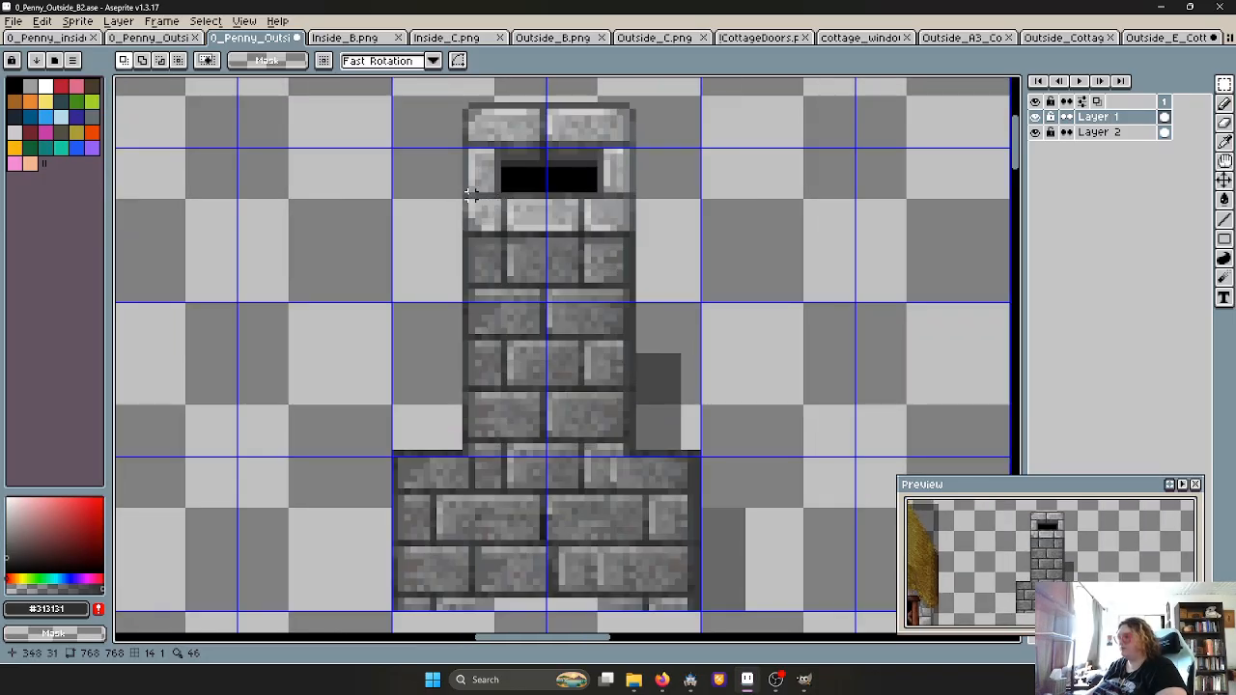
left_click_drag(467, 197, 502, 483)
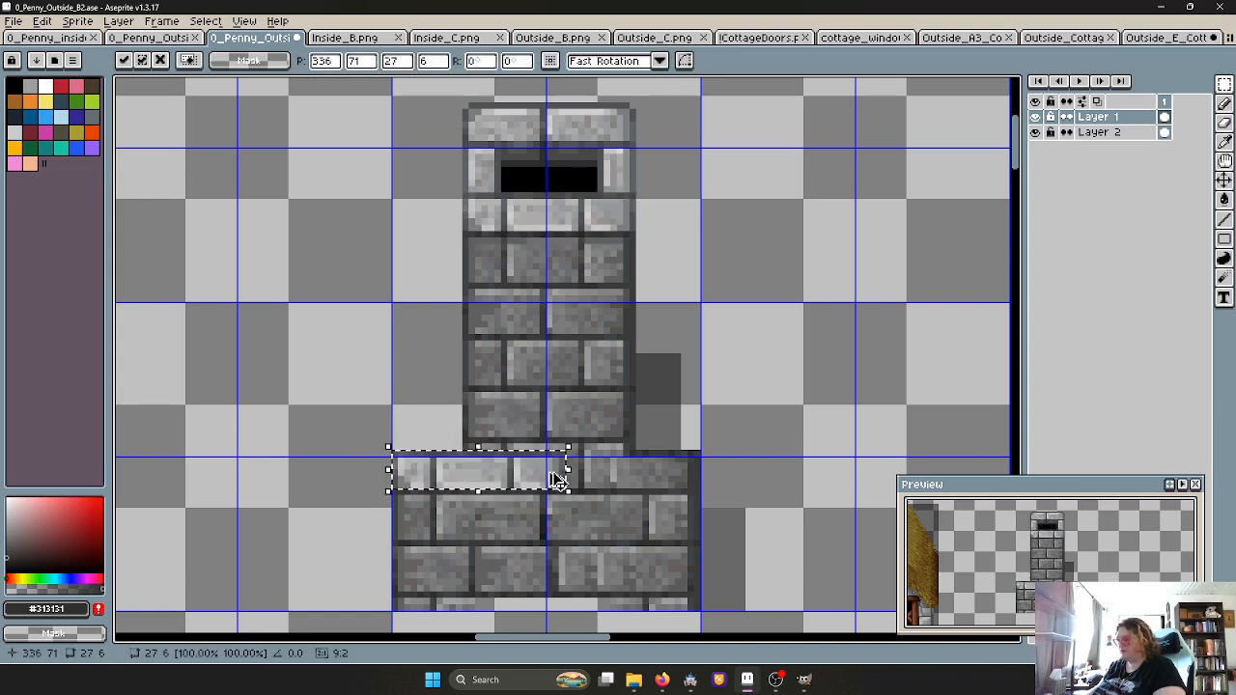
left_click_drag(502, 479, 626, 481)
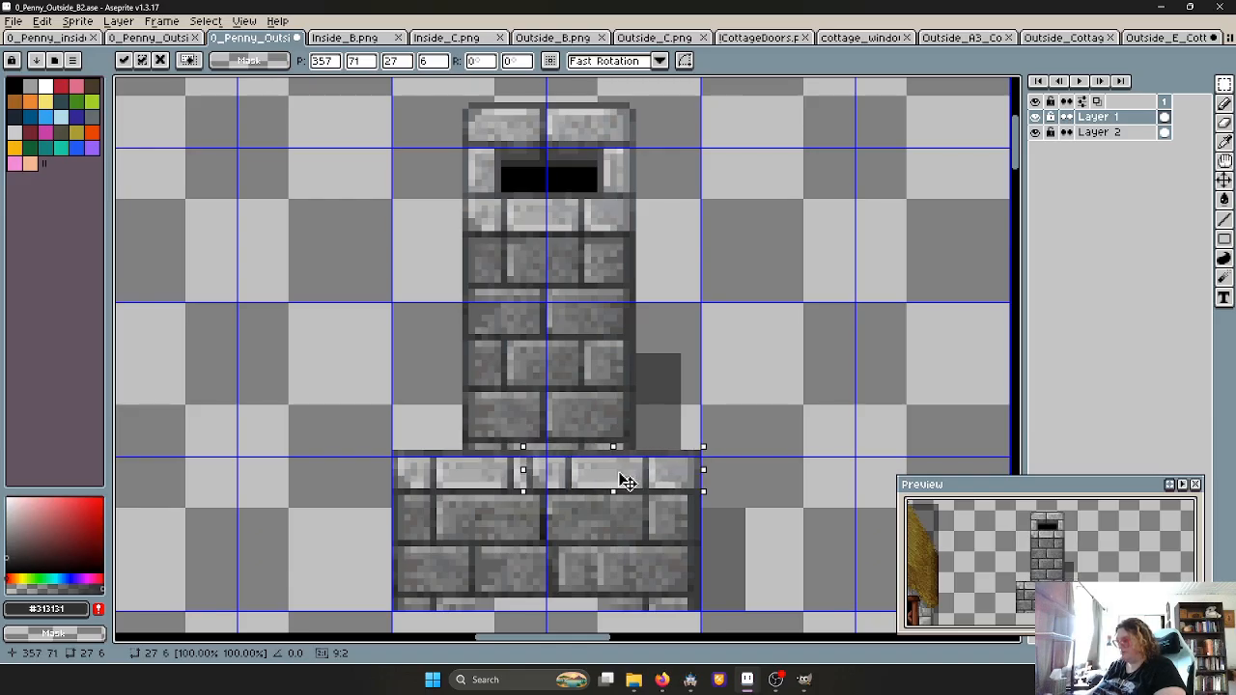
left_click(553, 429)
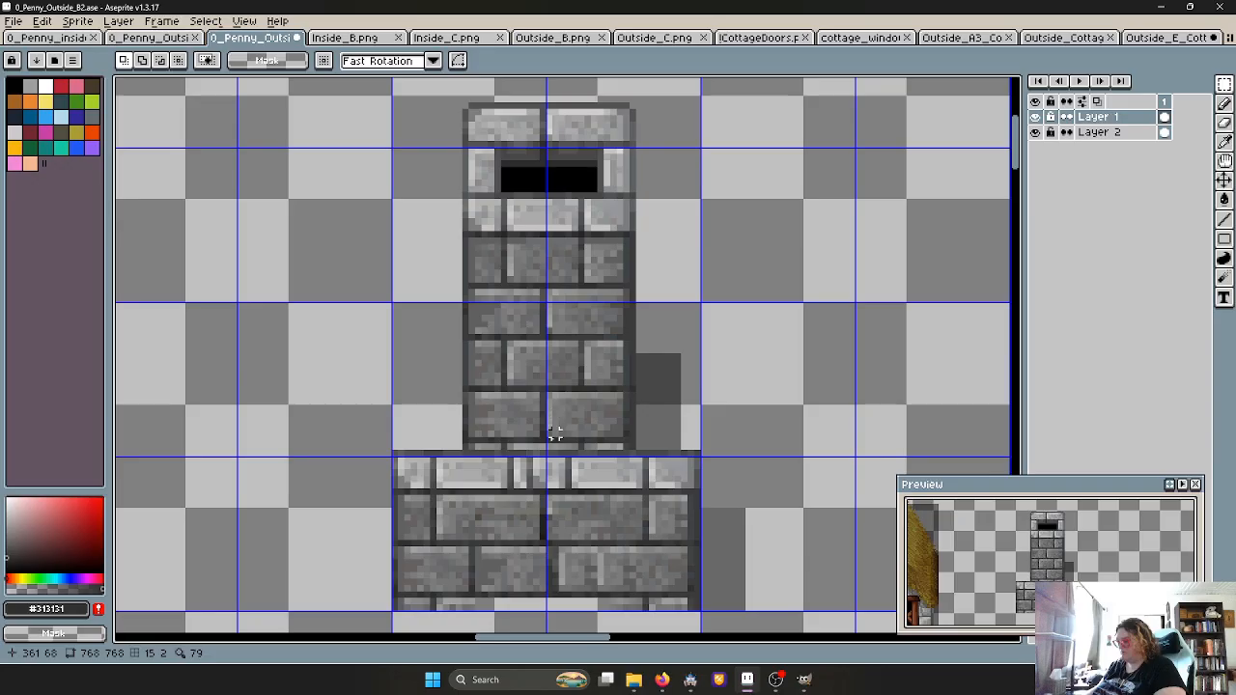
Cover the narrow extra joint in the middle of the light top course with a copied piece of neighbouring light brick
scroll(534, 485, "up", 2)
scroll(534, 485, "up", 1)
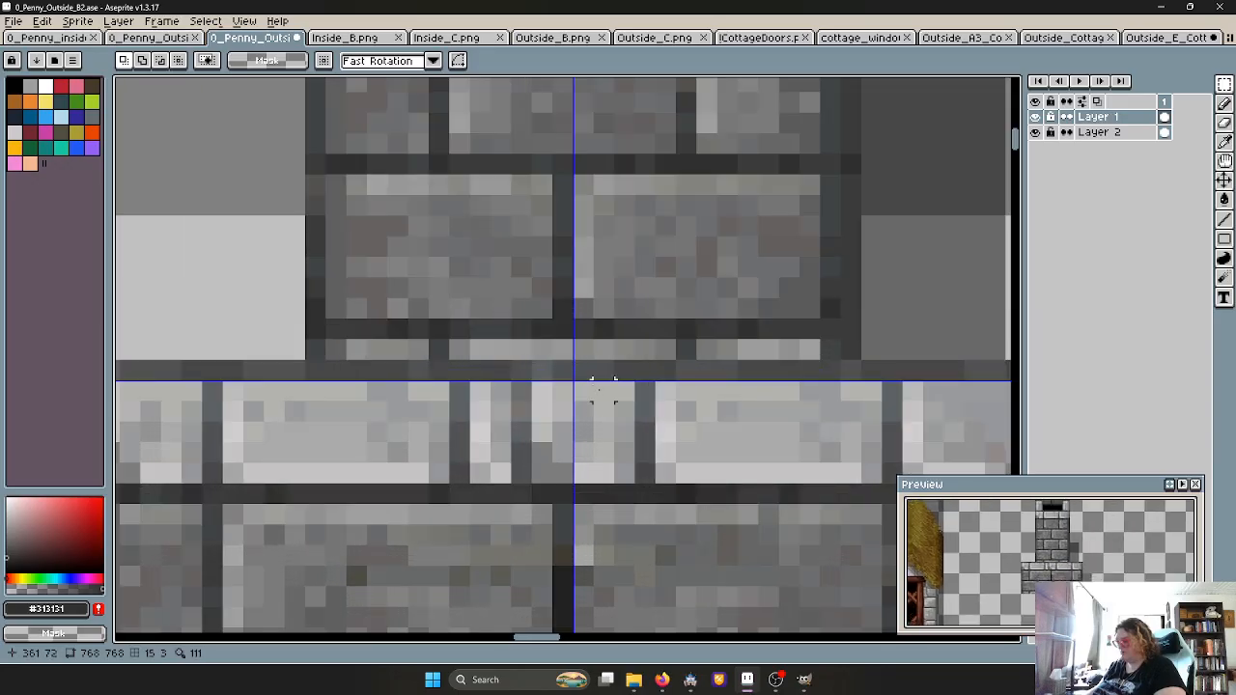
left_click_drag(603, 391, 551, 458)
left_click(629, 350)
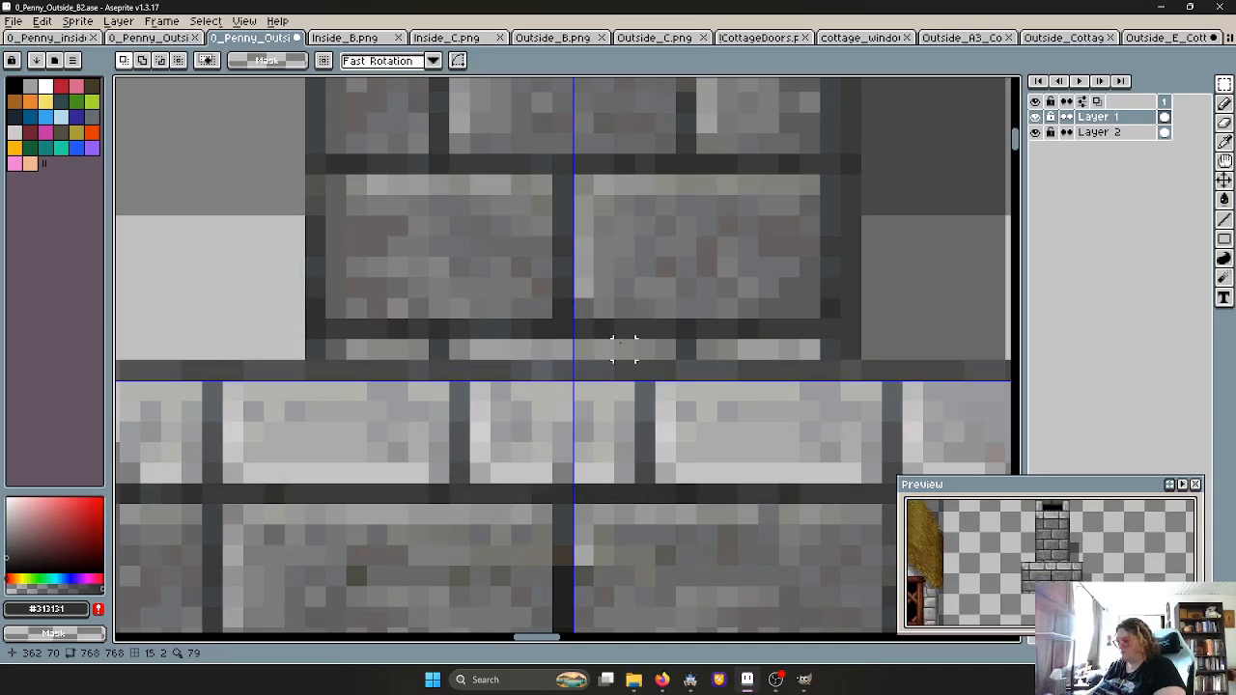
Fill the gap in the base's bottom edge with 6 × 2 px copies of the brick strip beside it, undoing the accidental rotation
scroll(628, 350, "down", 5)
scroll(639, 359, "down", 2)
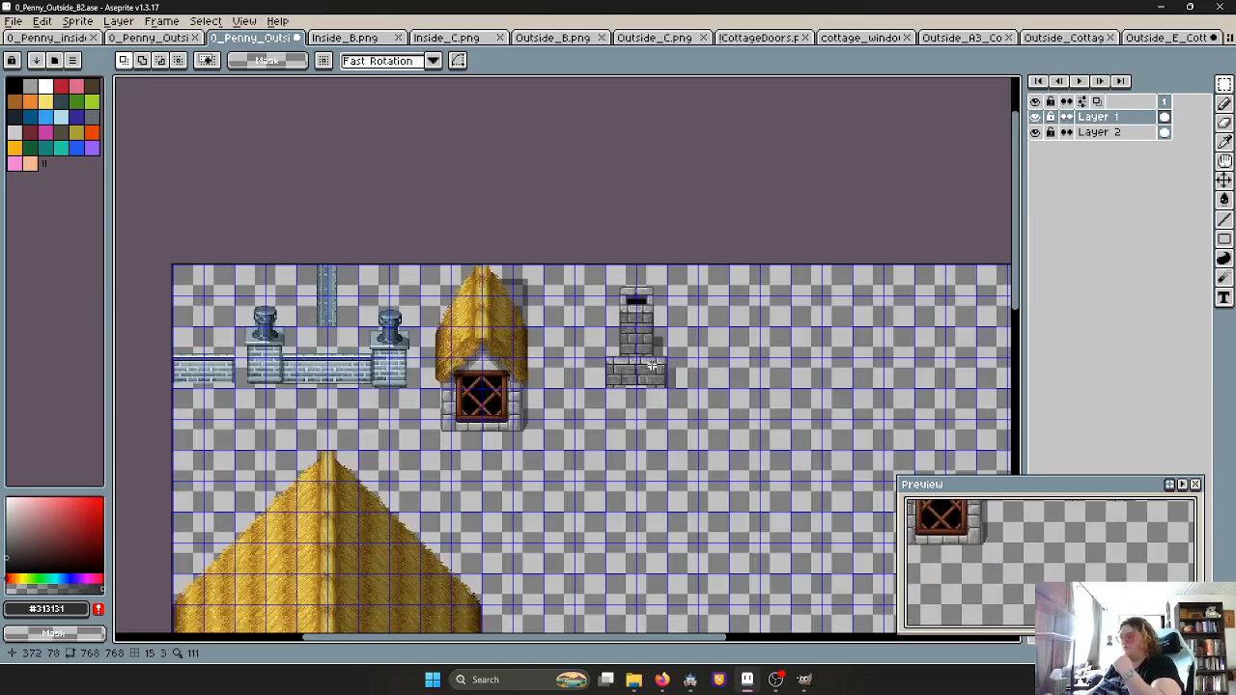
scroll(623, 367, "up", 4)
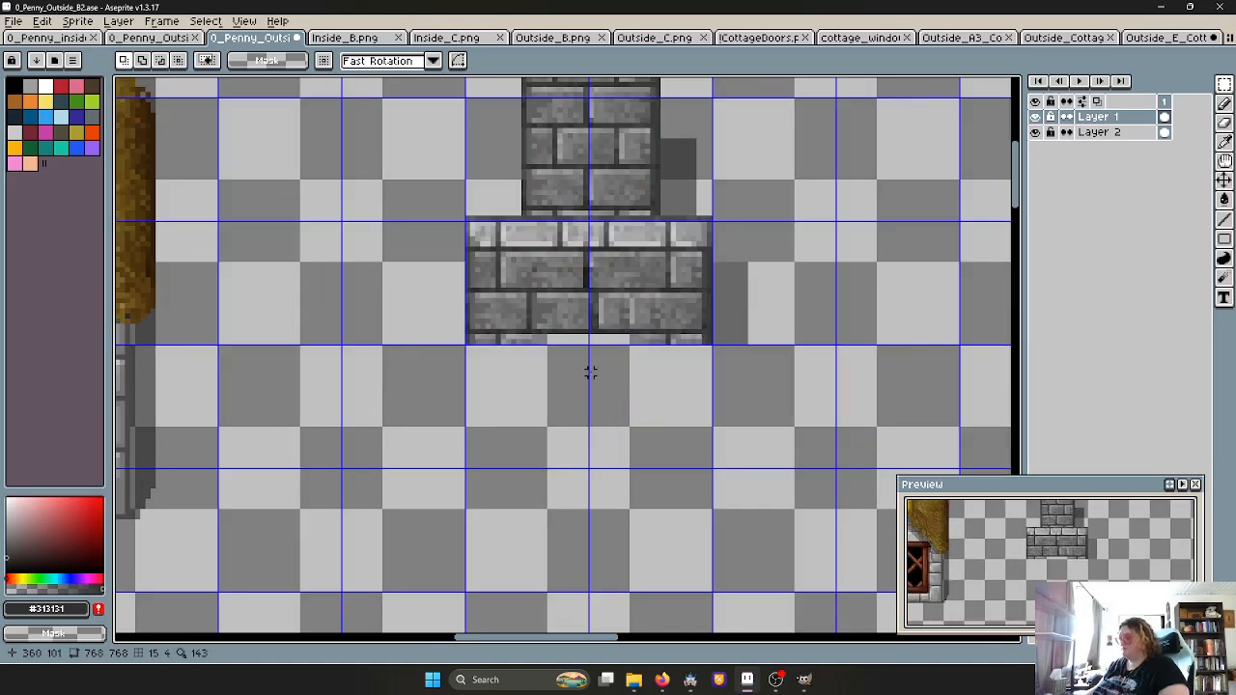
scroll(590, 372, "down", 2)
scroll(576, 367, "up", 3)
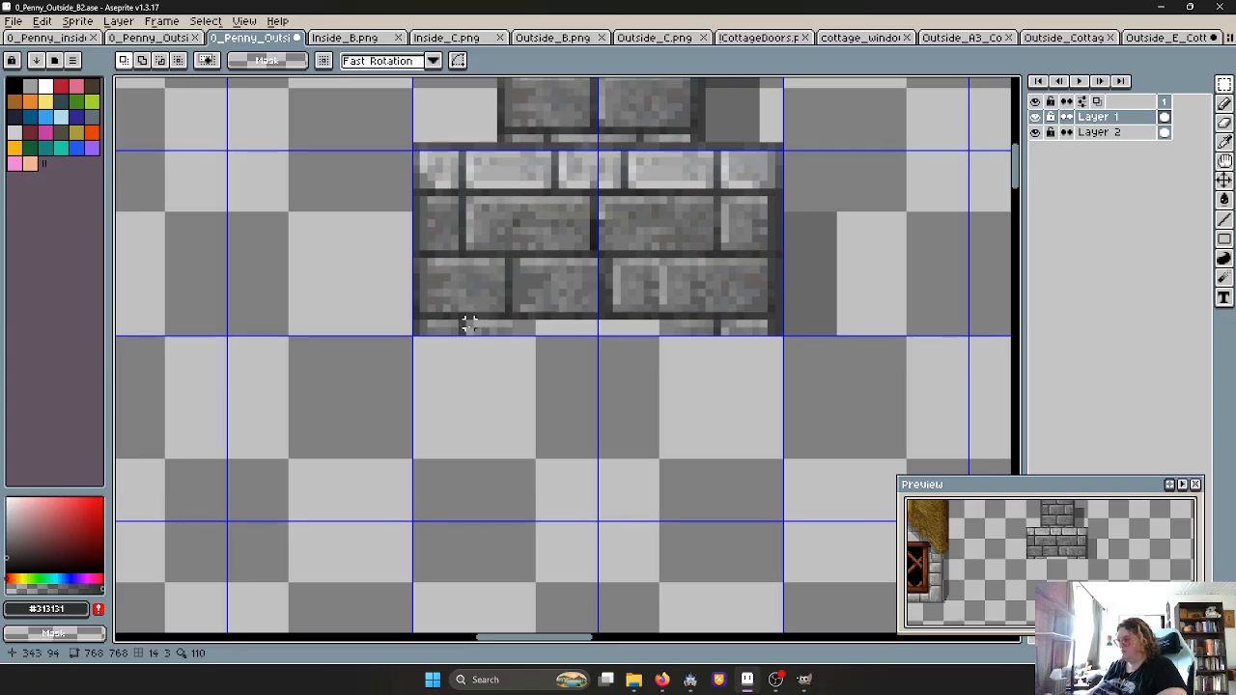
left_click_drag(468, 323, 568, 332)
left_click(499, 336)
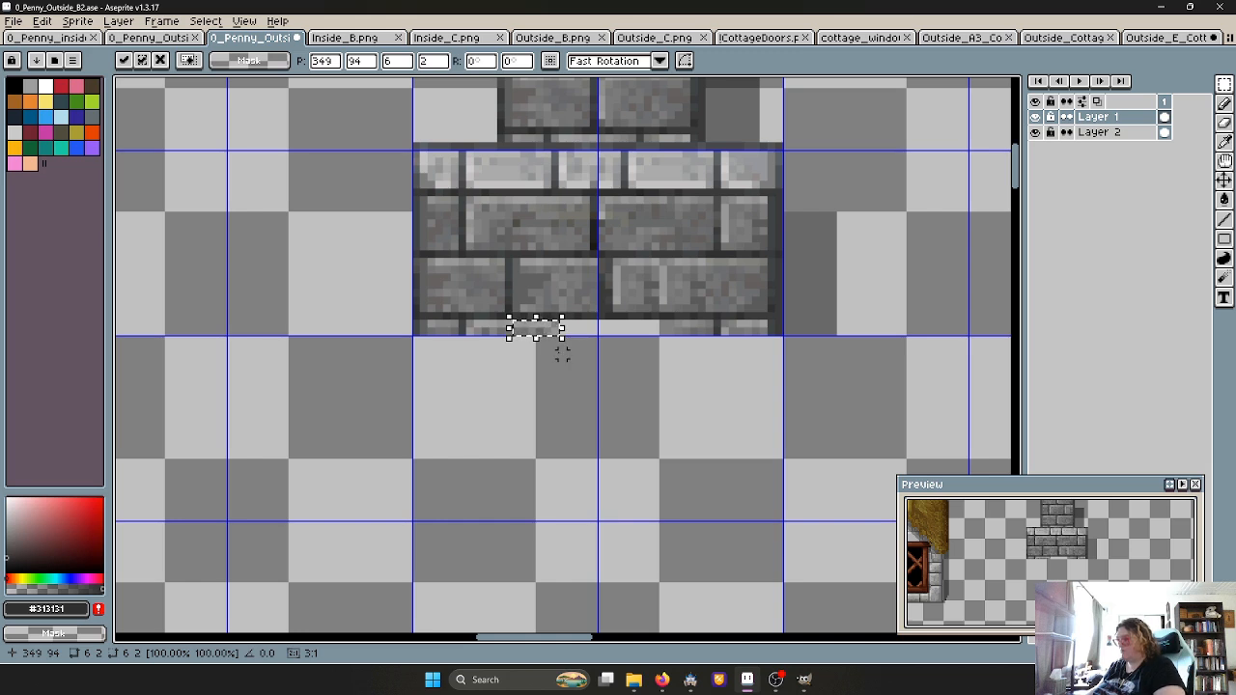
left_click_drag(553, 355, 615, 338)
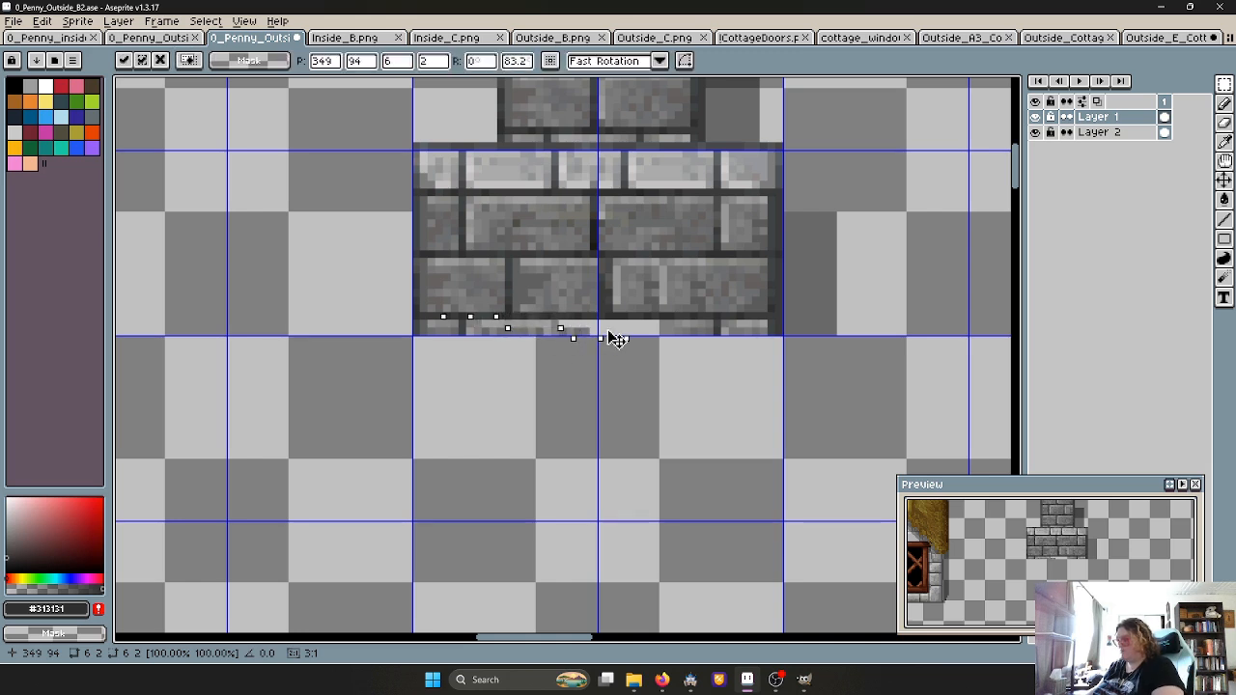
key("ctrl+z")
mouse_move(530, 327)
left_mouse_down()
mouse_move(578, 326)
mouse_move(545, 334)
left_mouse_up()
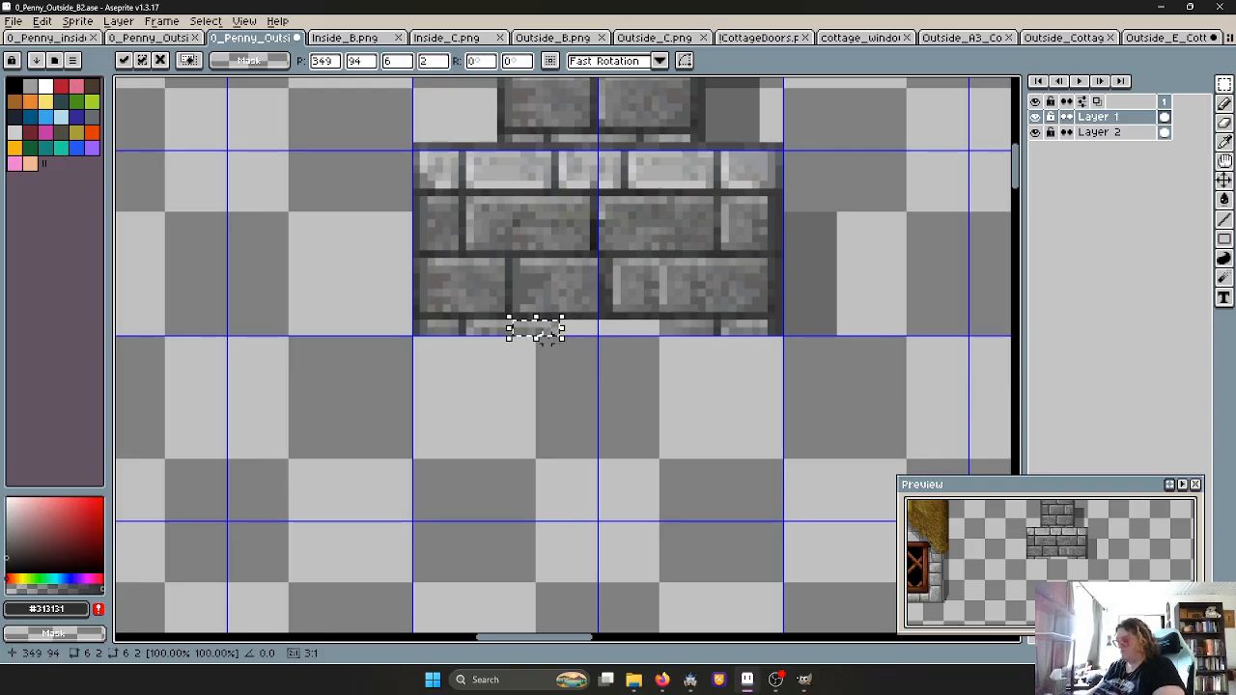
left_click_drag(541, 331, 599, 331)
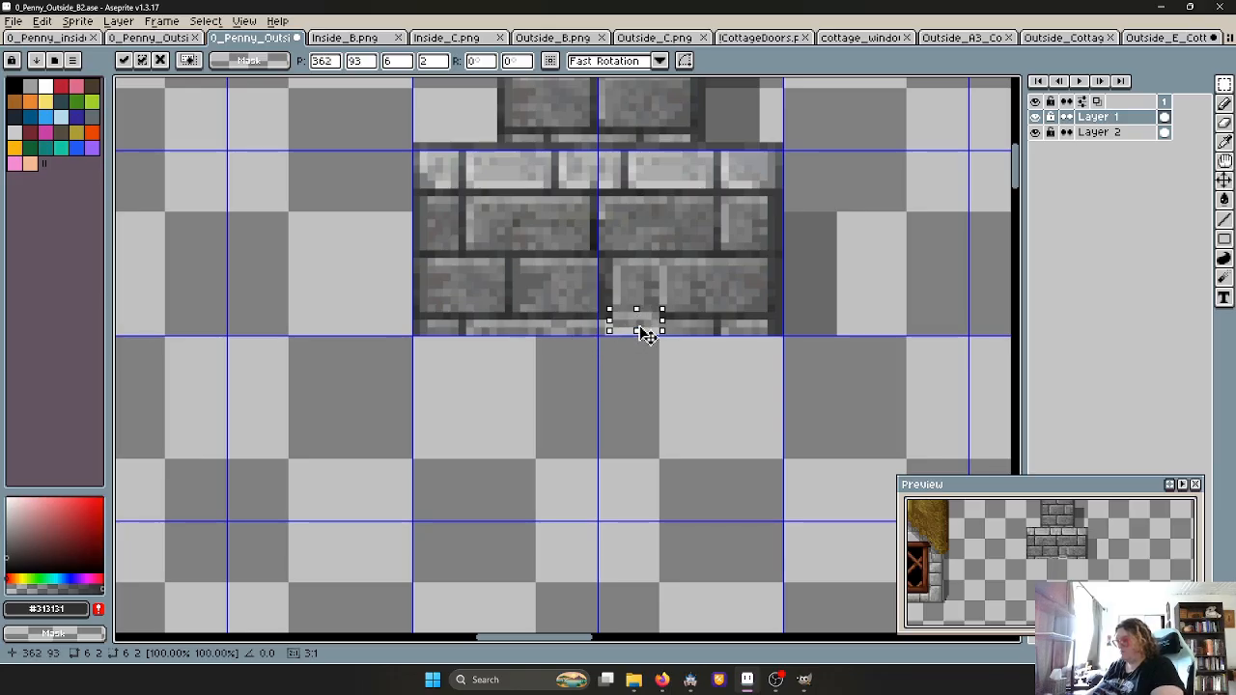
left_click(660, 385)
scroll(659, 384, "down", 5)
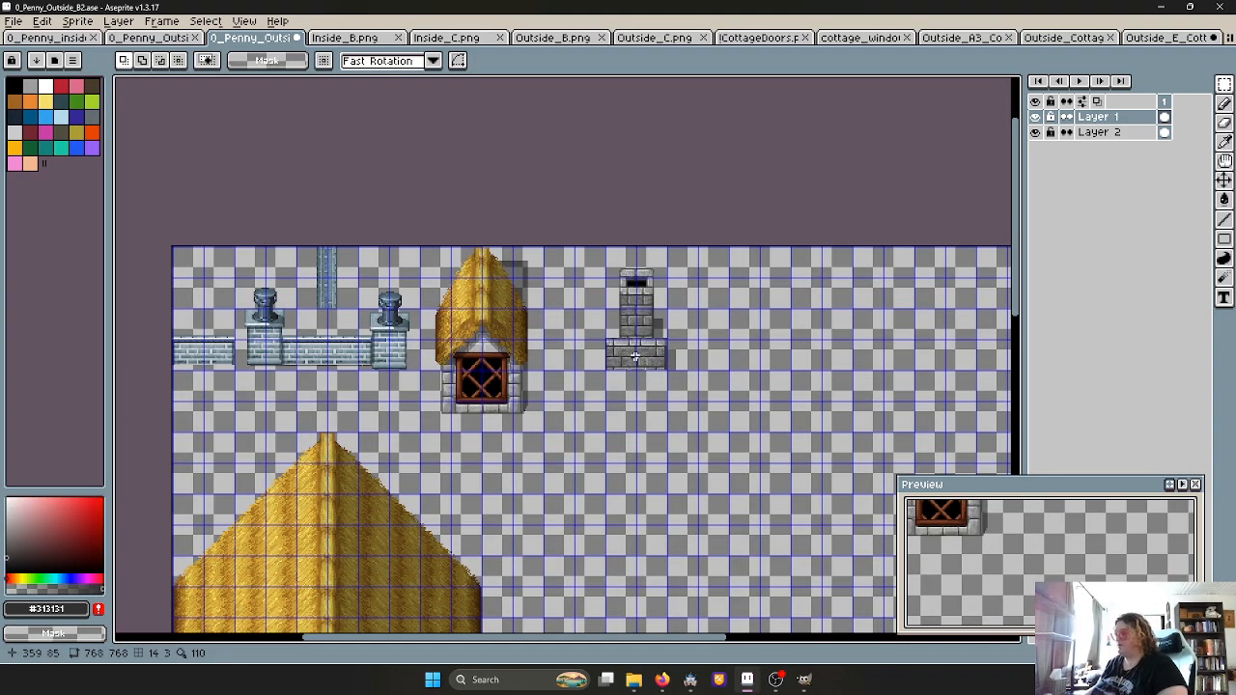
Set the grid cell size to 48 × 48 px
scroll(646, 393, "down", 1)
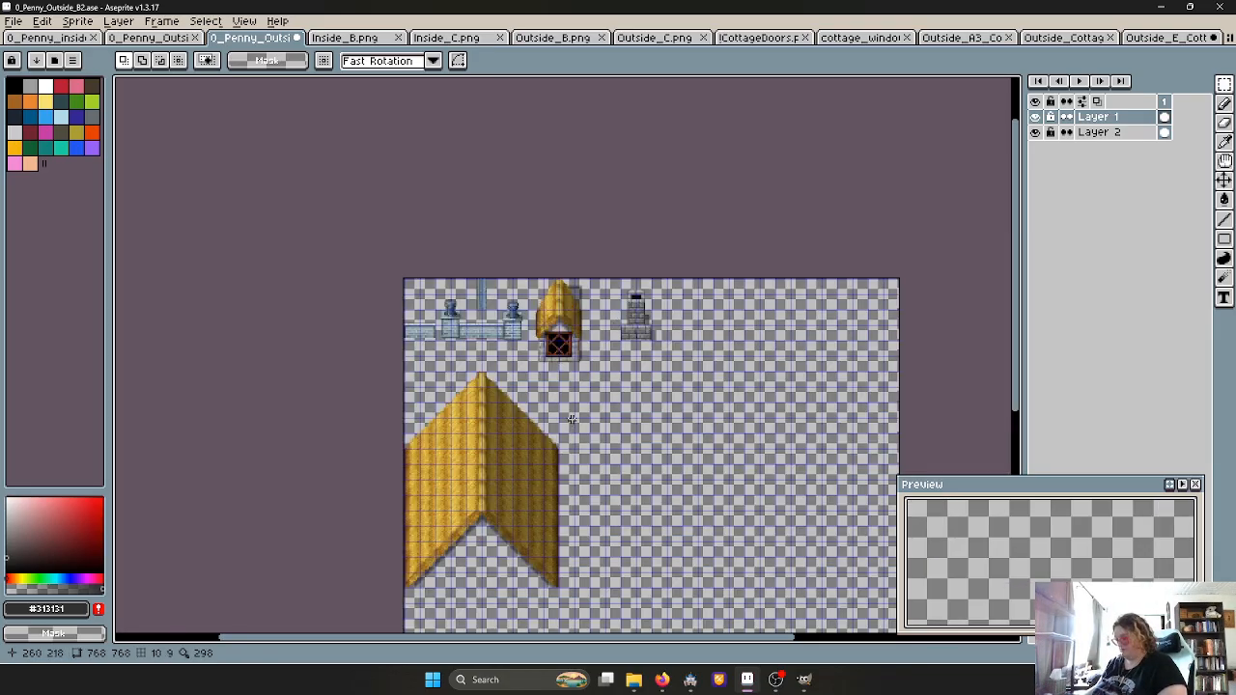
scroll(582, 406, "up", 2)
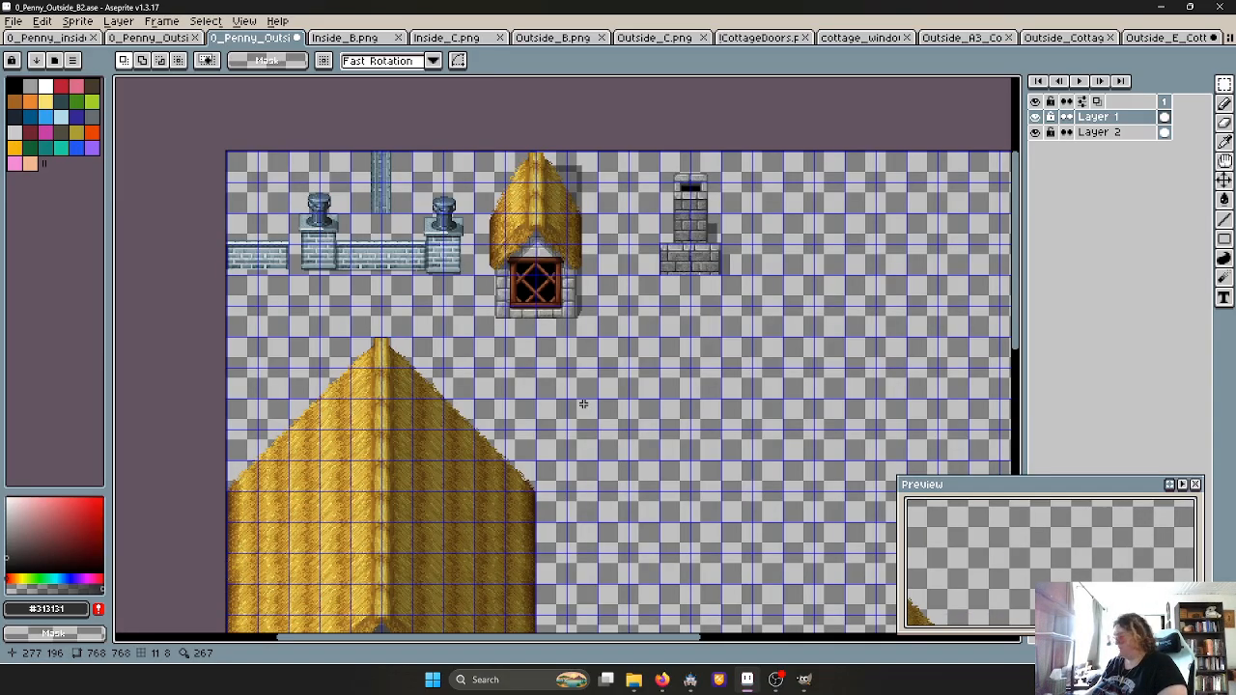
scroll(596, 387, "down", 2)
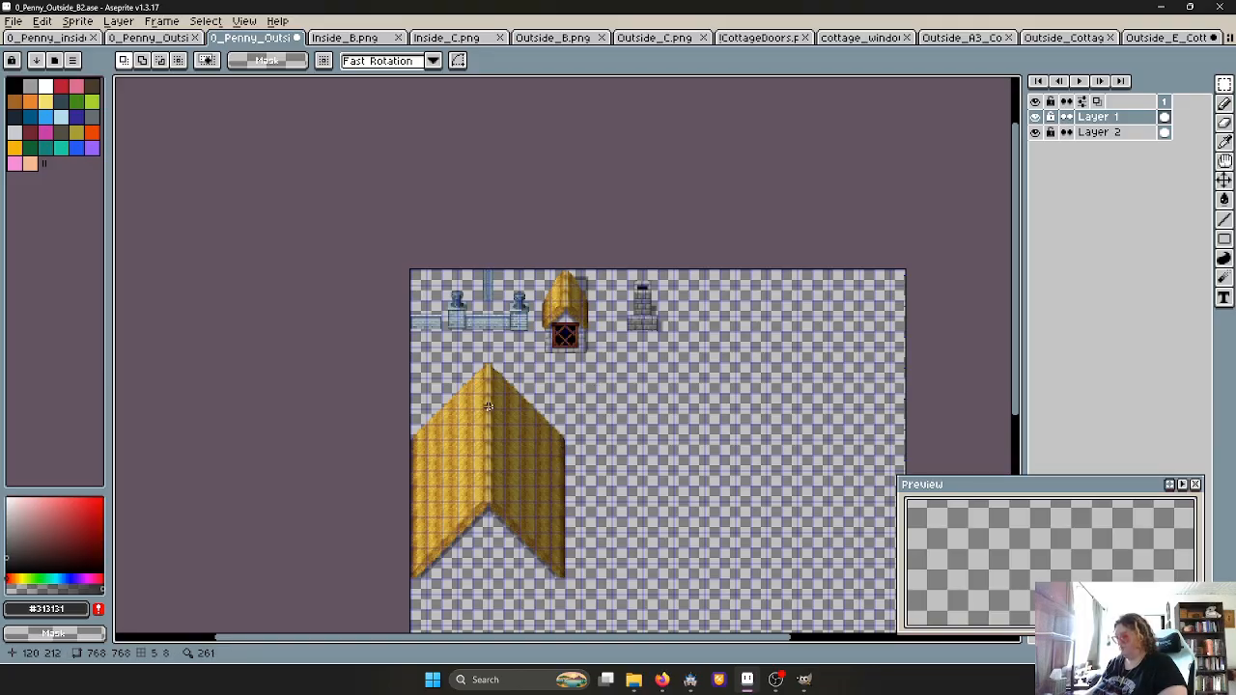
scroll(722, 392, "up", 2)
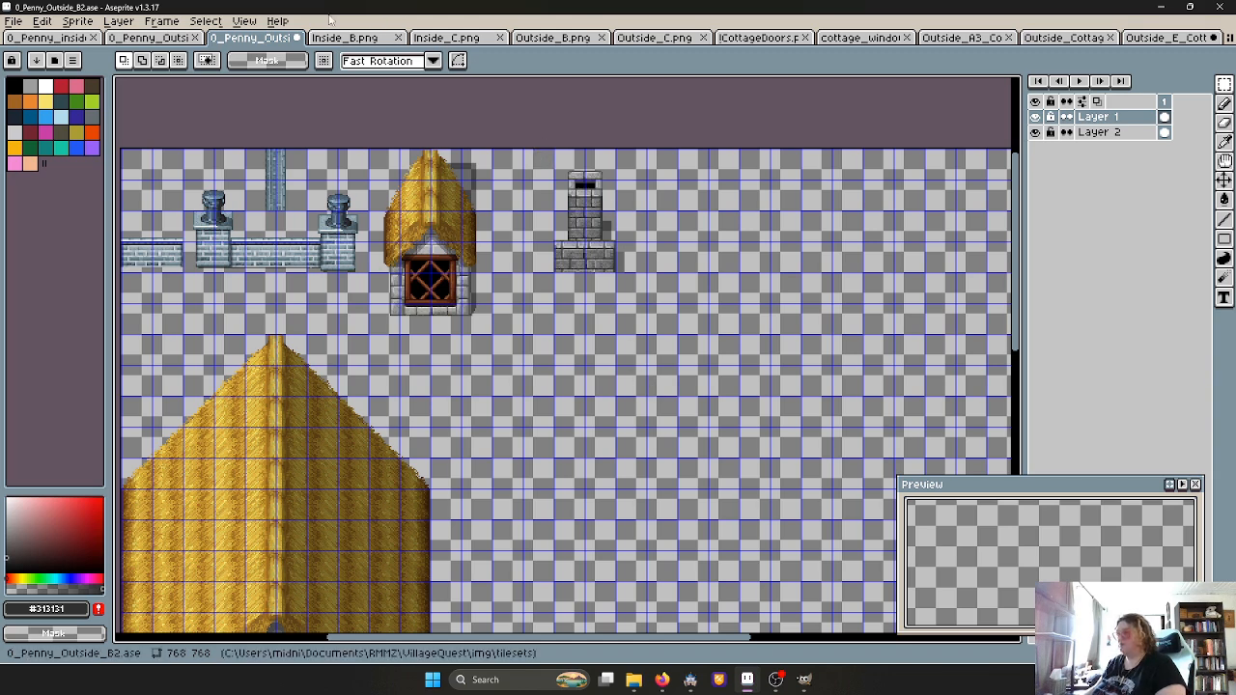
left_click(259, 20)
mouse_move(318, 122)
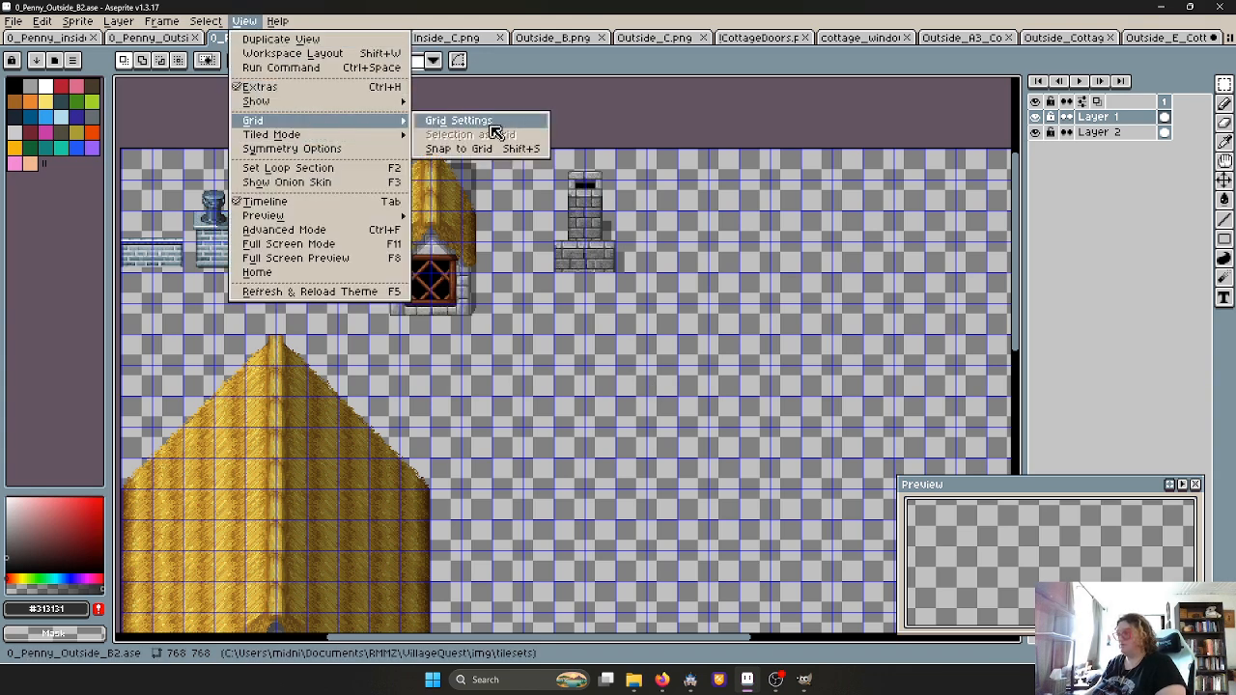
left_click(463, 120)
key("Tab")
key("Tab")
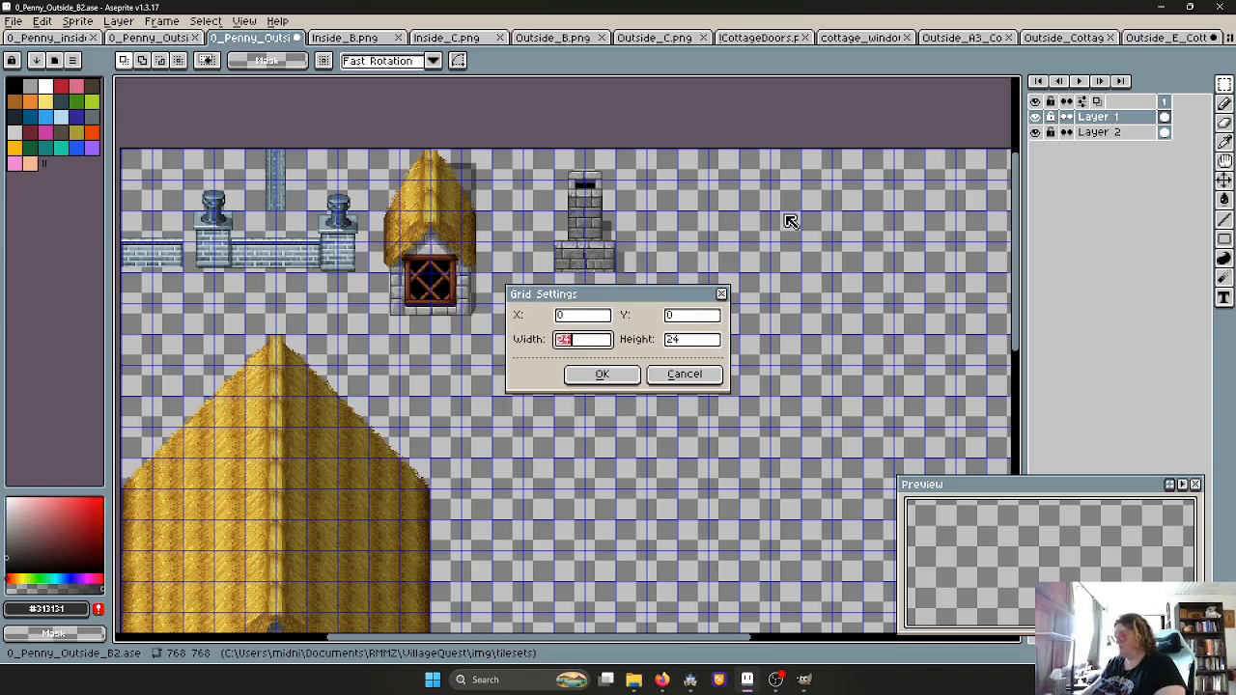
type("4")
key("Tab")
type("64")
key("Return")
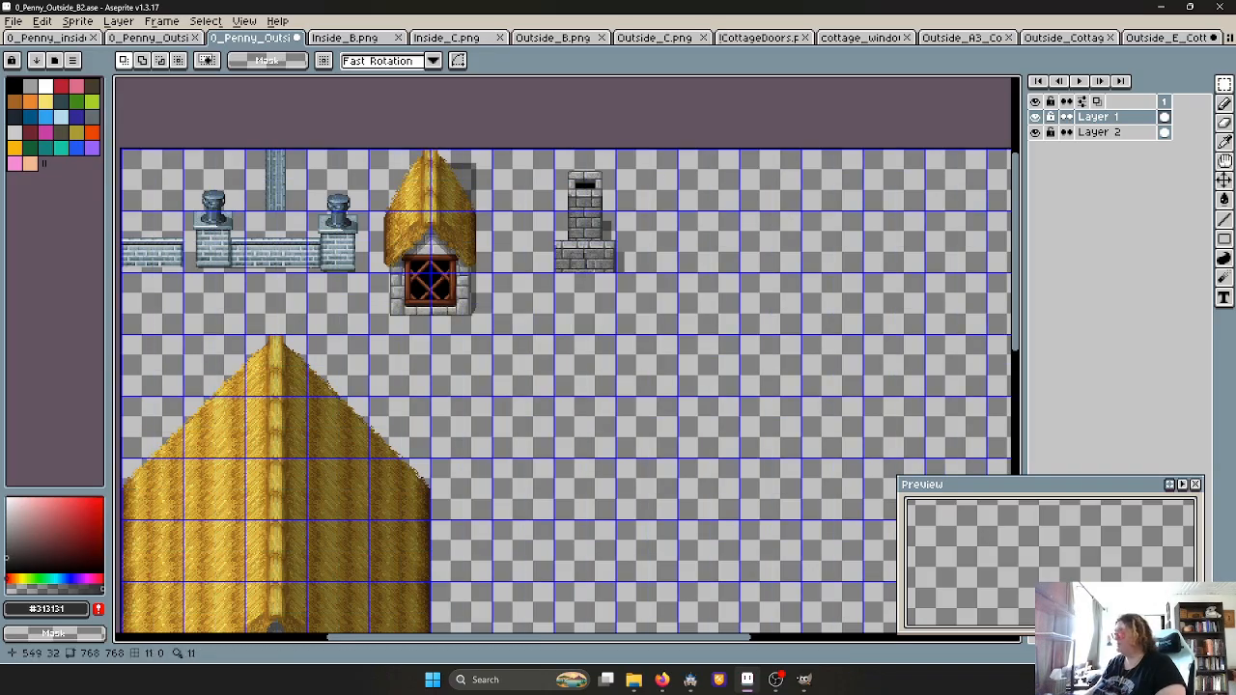
Check Layer 1's contents by toggling its visibility, and transfer the 48 × 96 px chimney from Layer 1 to Layer 2
left_click(1034, 117)
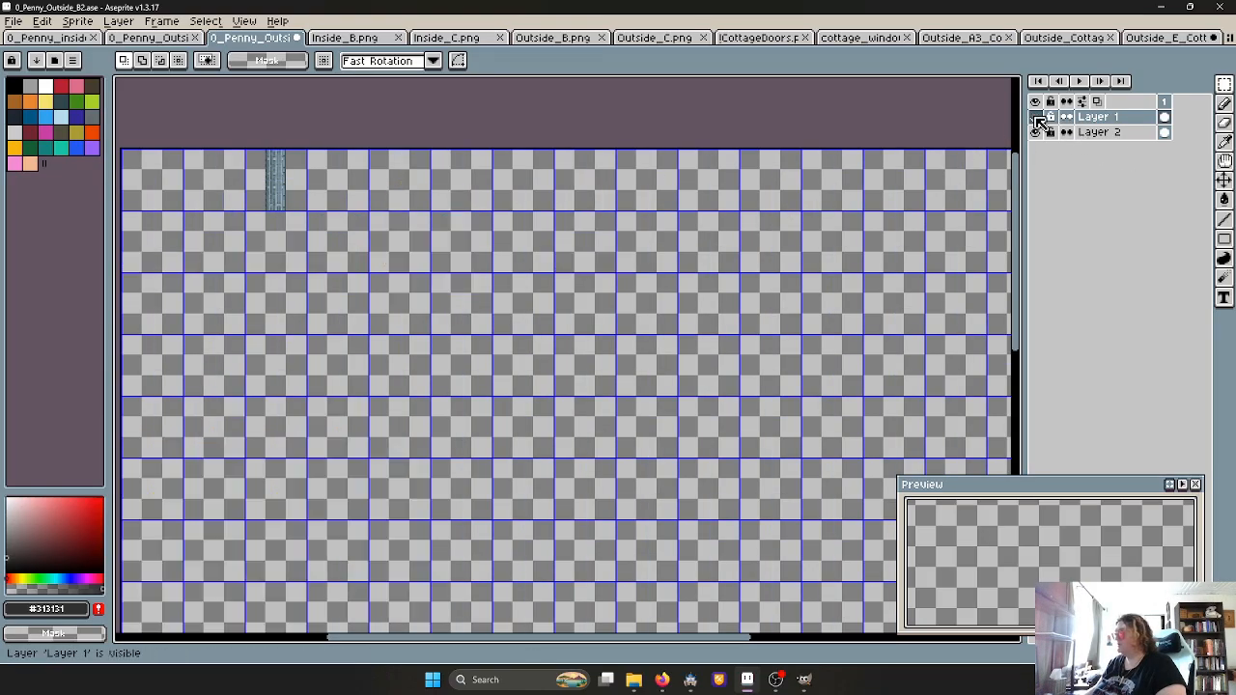
left_click(1035, 117)
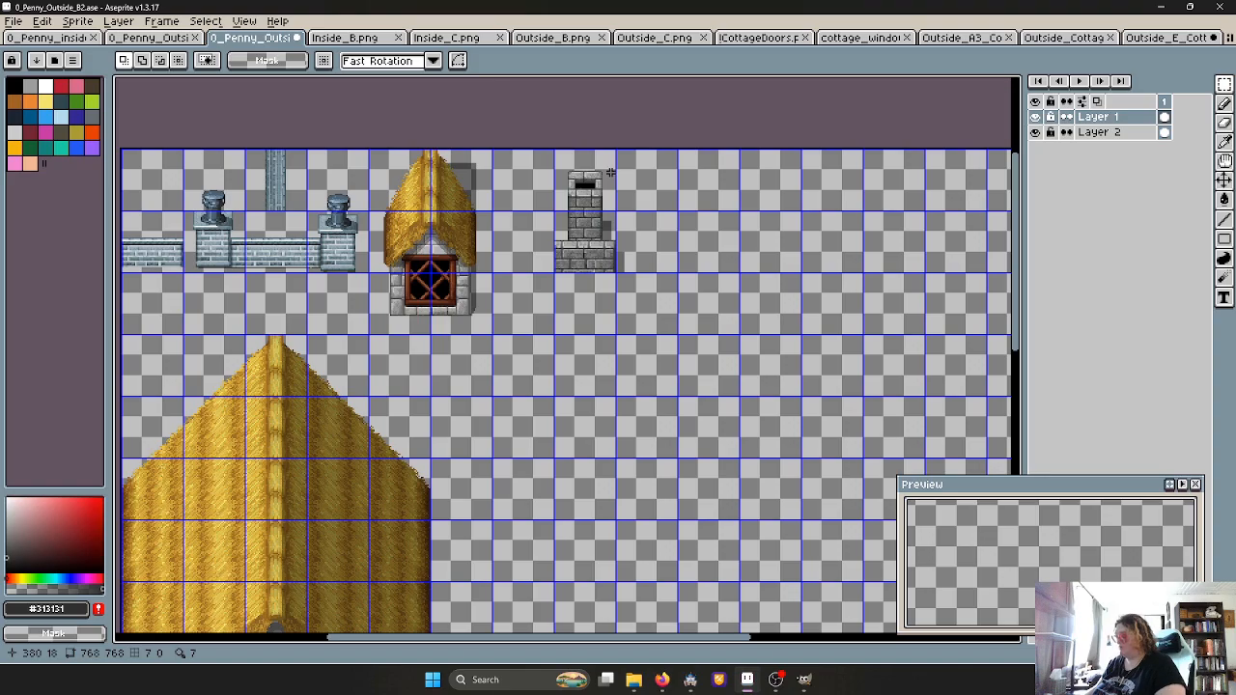
left_click_drag(604, 168, 560, 274)
key("ctrl+x")
left_click(1096, 132)
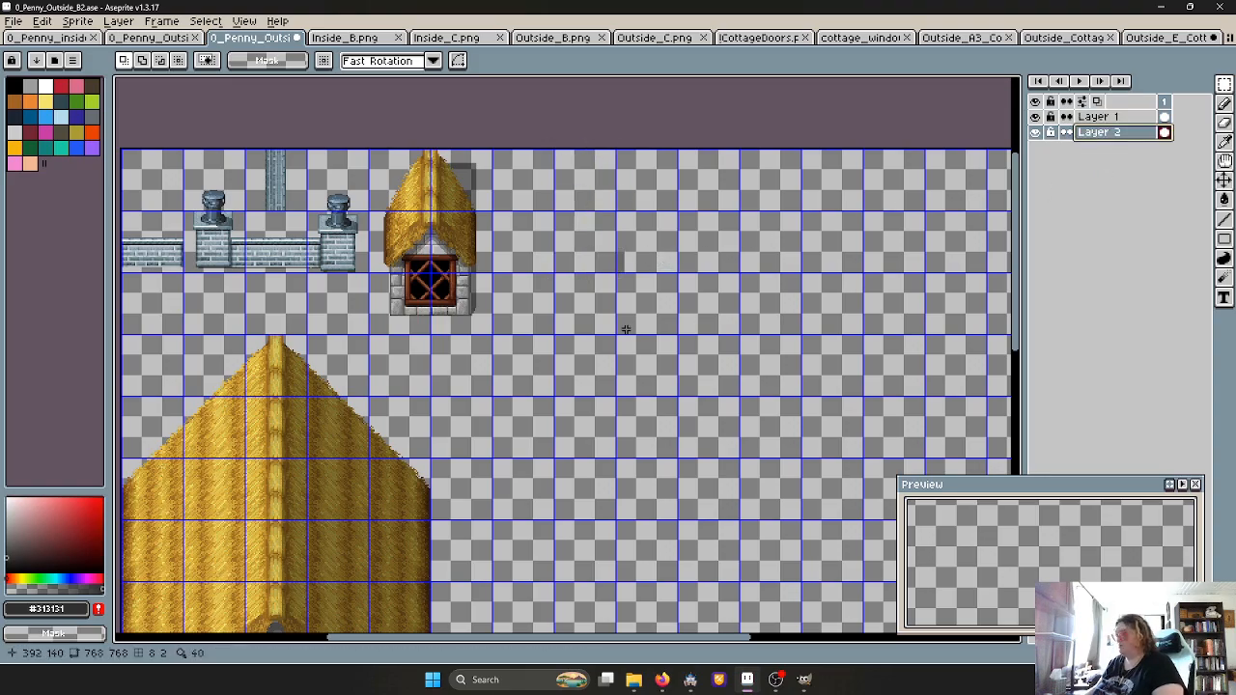
key("ctrl+v")
Try the chimney behind the left slope of the large thatched roof, at 48, 144 and at 48, 127
left_click_drag(606, 237, 201, 408)
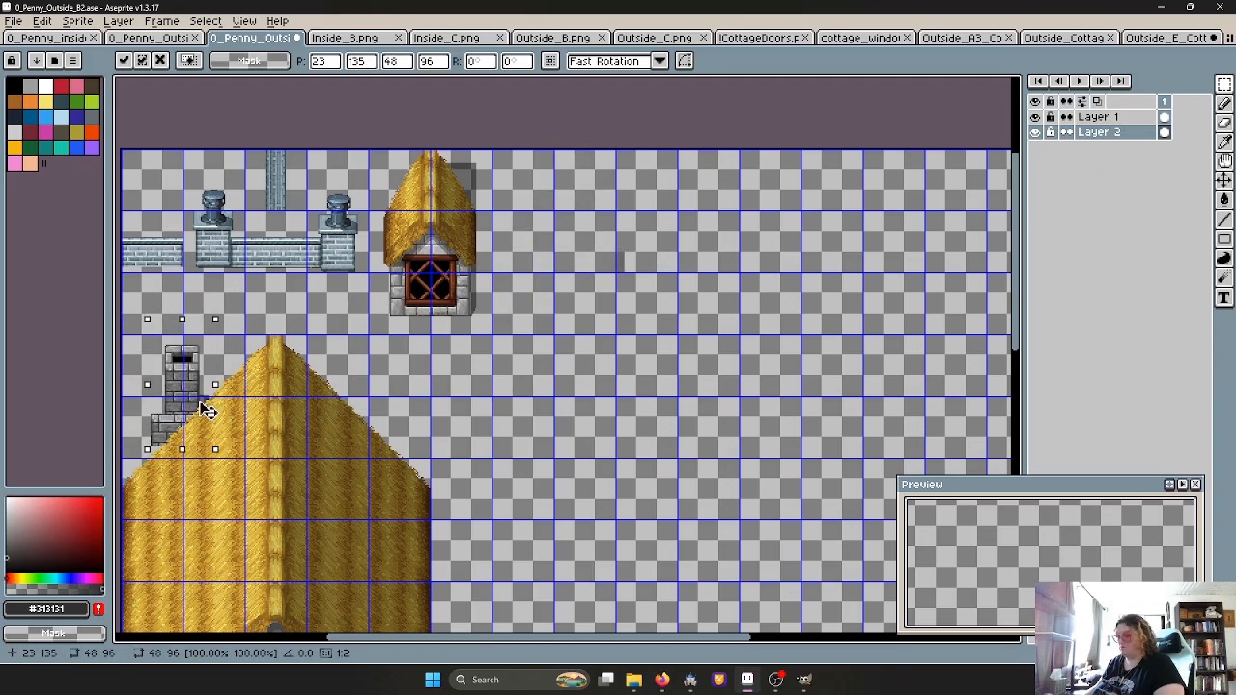
middle_click_drag(264, 354, 476, 200)
left_click_drag(374, 259, 525, 254)
scroll(340, 294, "up", 4)
scroll(525, 255, "down", 4)
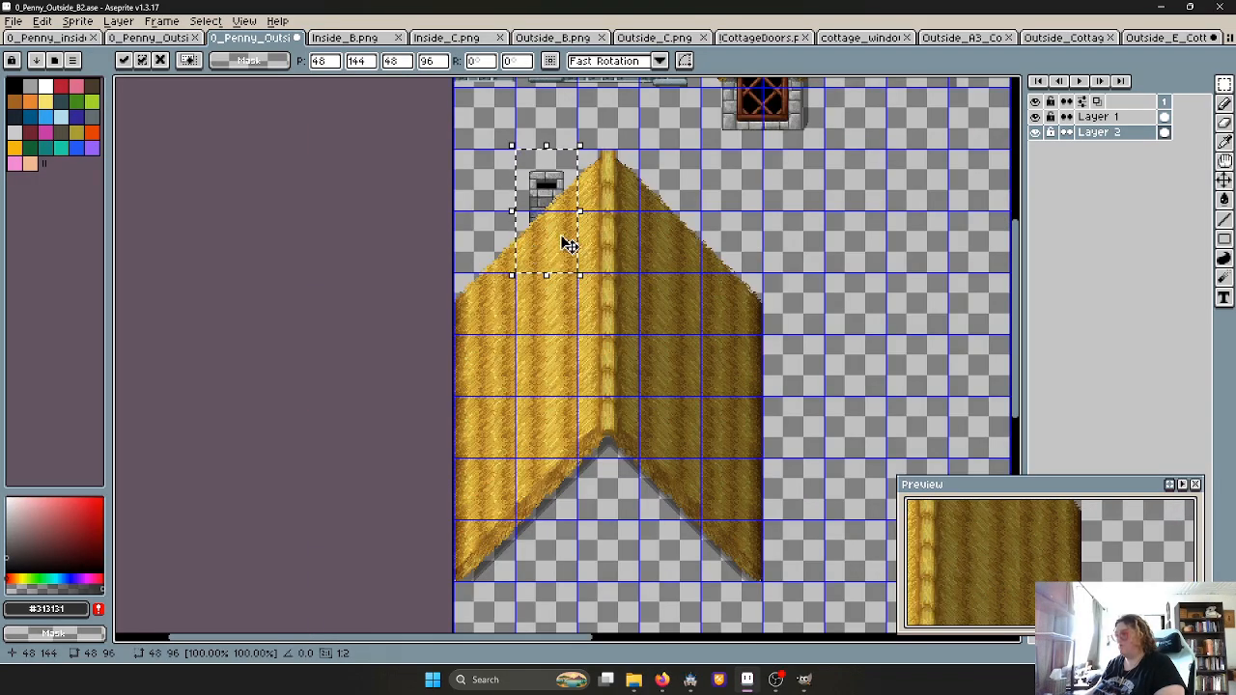
scroll(567, 239, "up", 2)
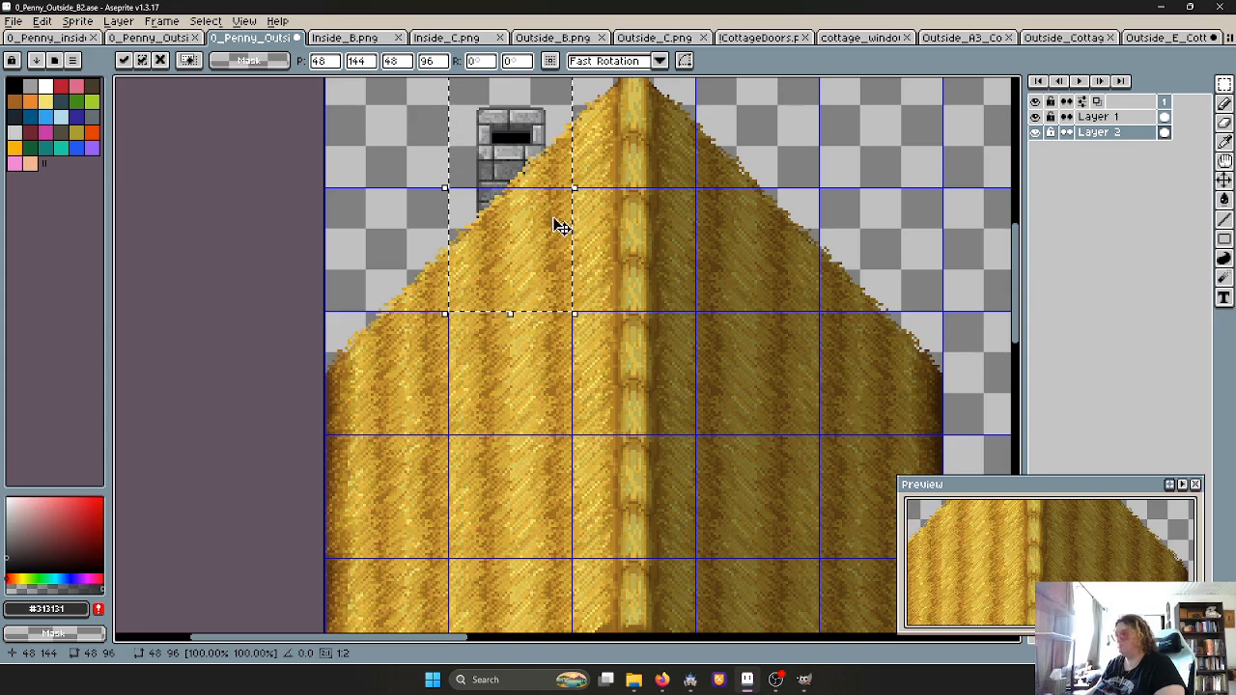
middle_click_drag(530, 231, 519, 314)
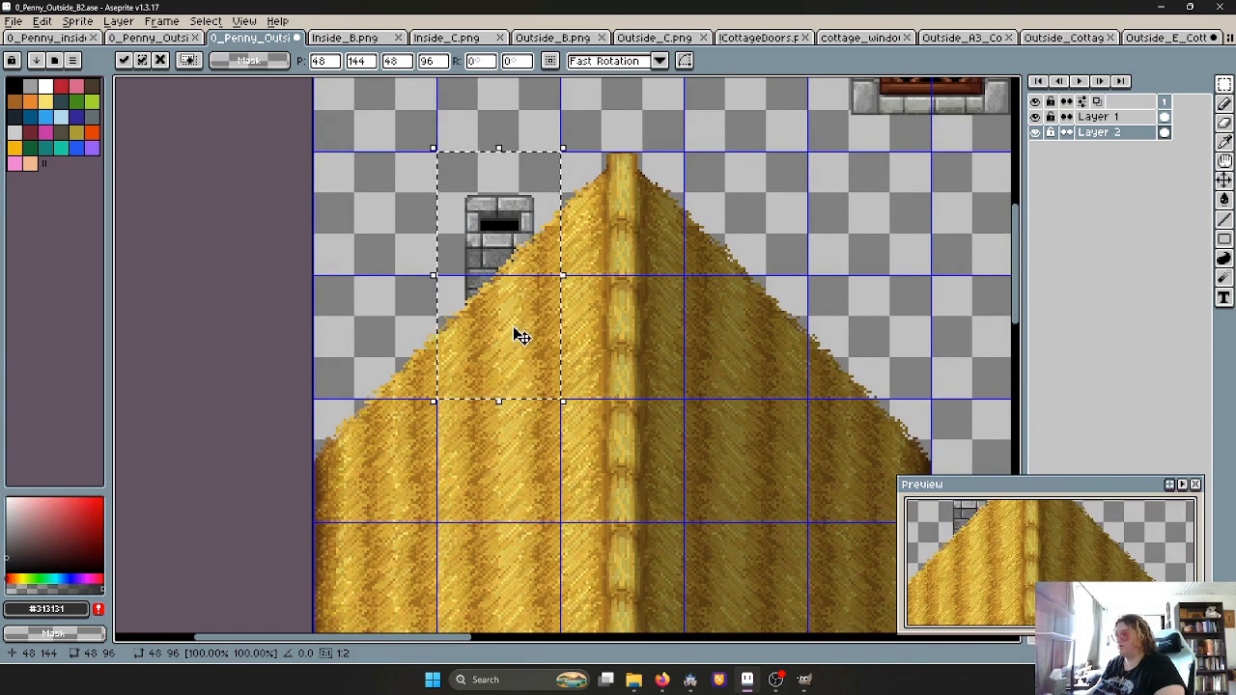
left_click_drag(515, 333, 512, 283)
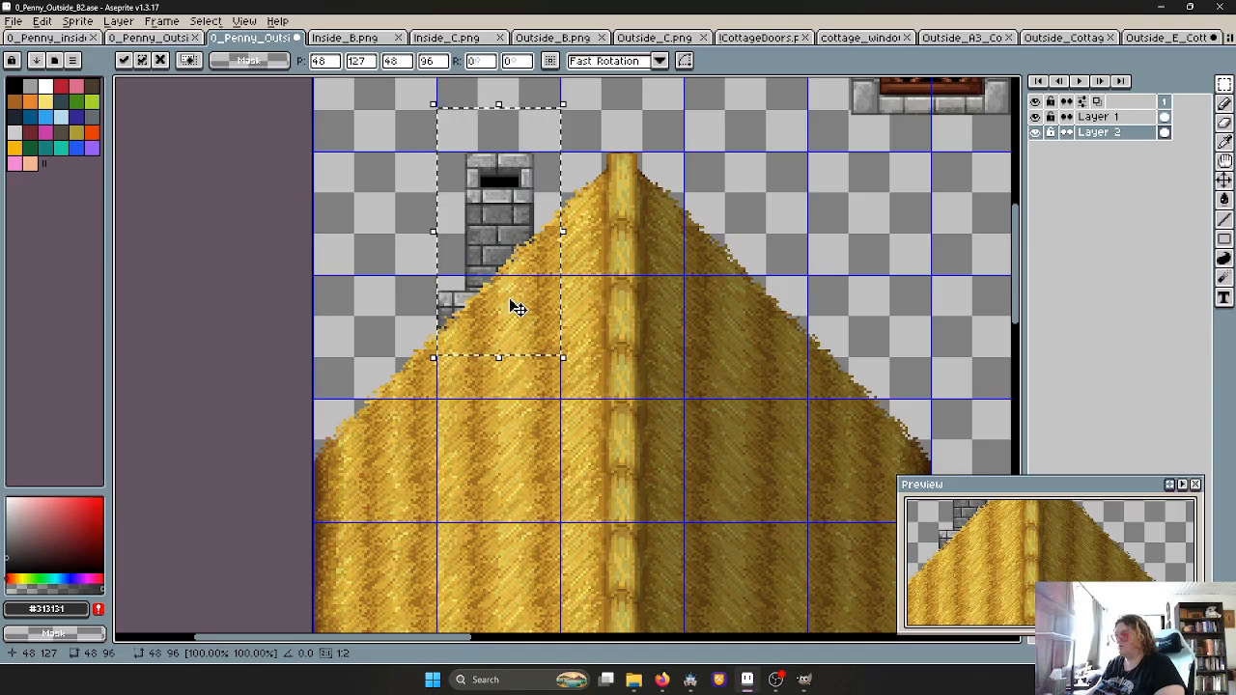
scroll(510, 298, "down", 2)
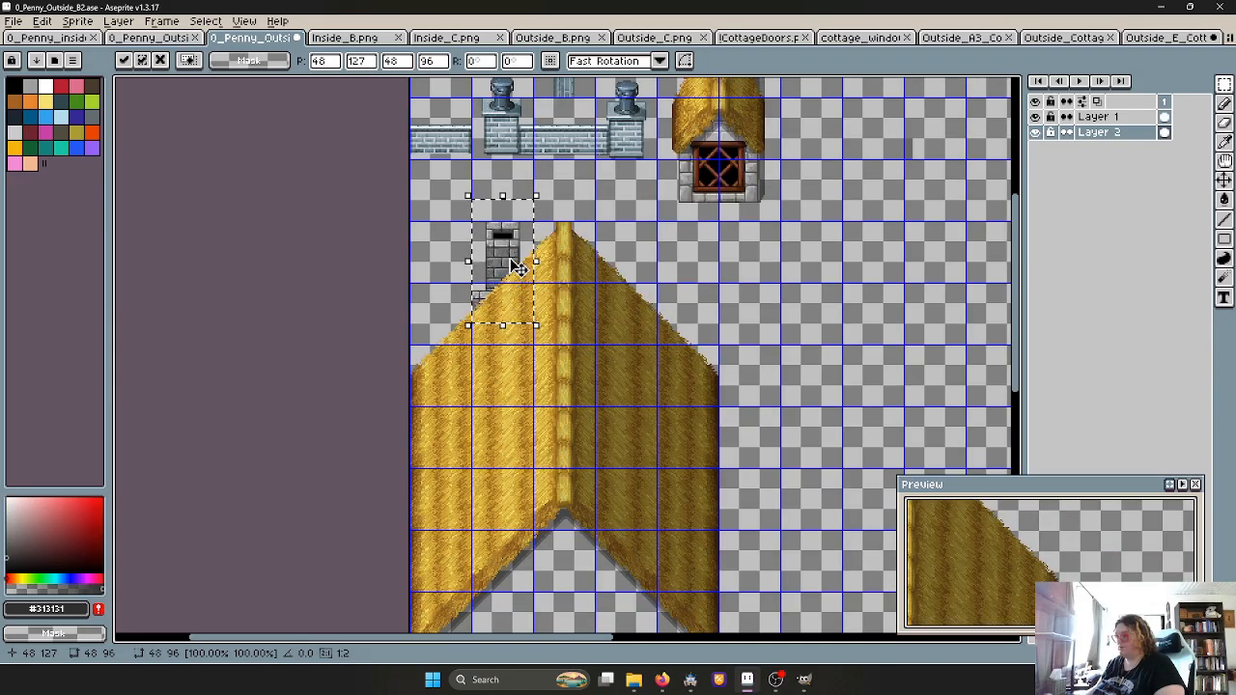
Move the chimney off the large roof to 288, -17 beside the thatched dormer, aligned to the grid column
middle_click_drag(577, 268, 360, 376)
left_click_drag(324, 361, 645, 220)
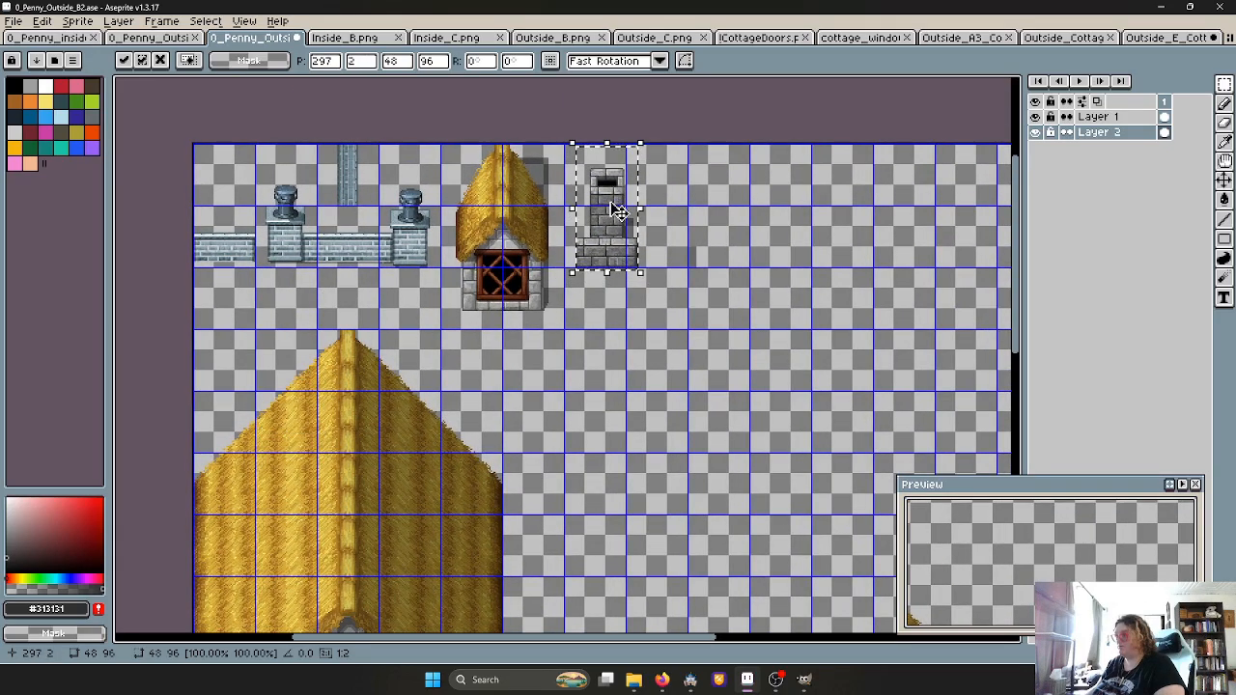
scroll(595, 263, "up", 2)
left_click_drag(595, 262, 570, 232)
scroll(567, 187, "up", 2)
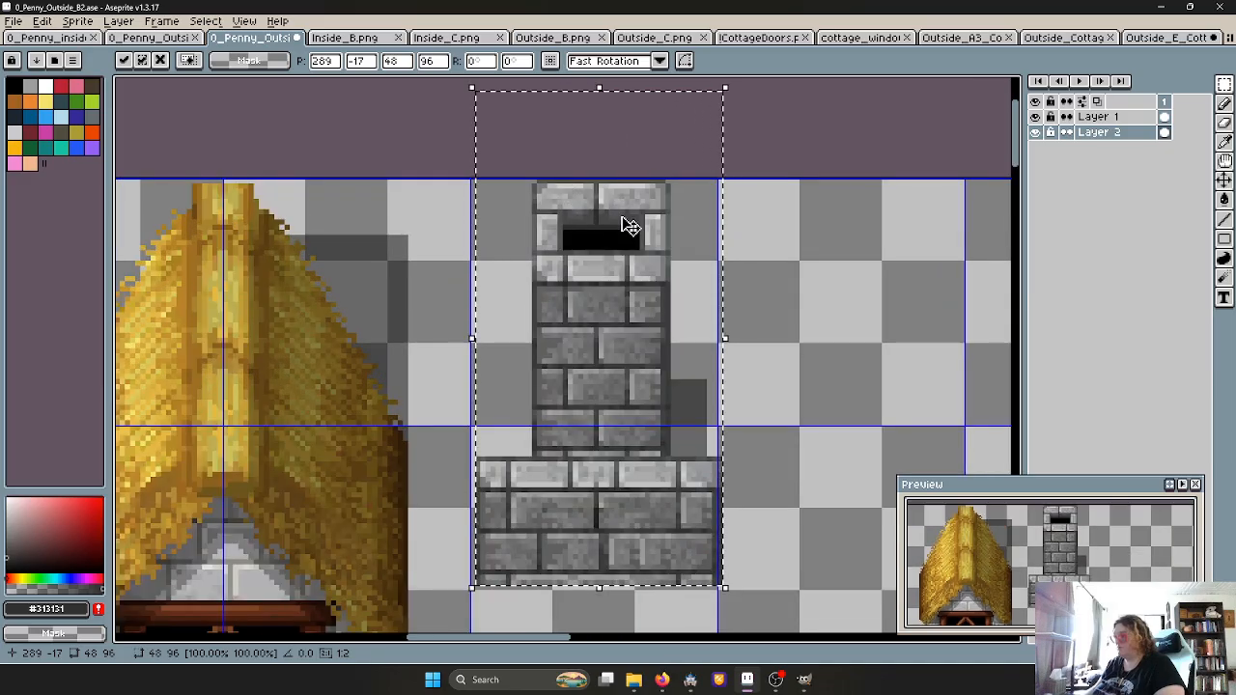
key("Left")
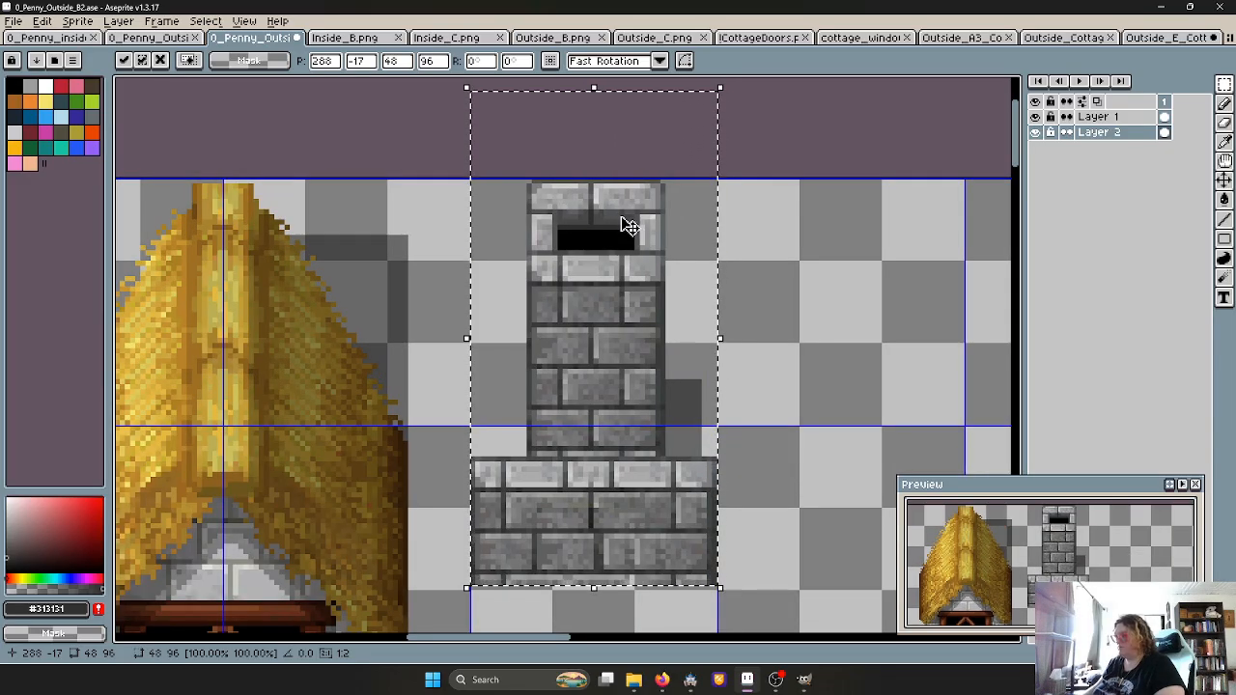
left_click(825, 333)
Check the chimney's placement among the other tiles and save the tileset
scroll(827, 351, "down", 1)
scroll(828, 350, "down", 1)
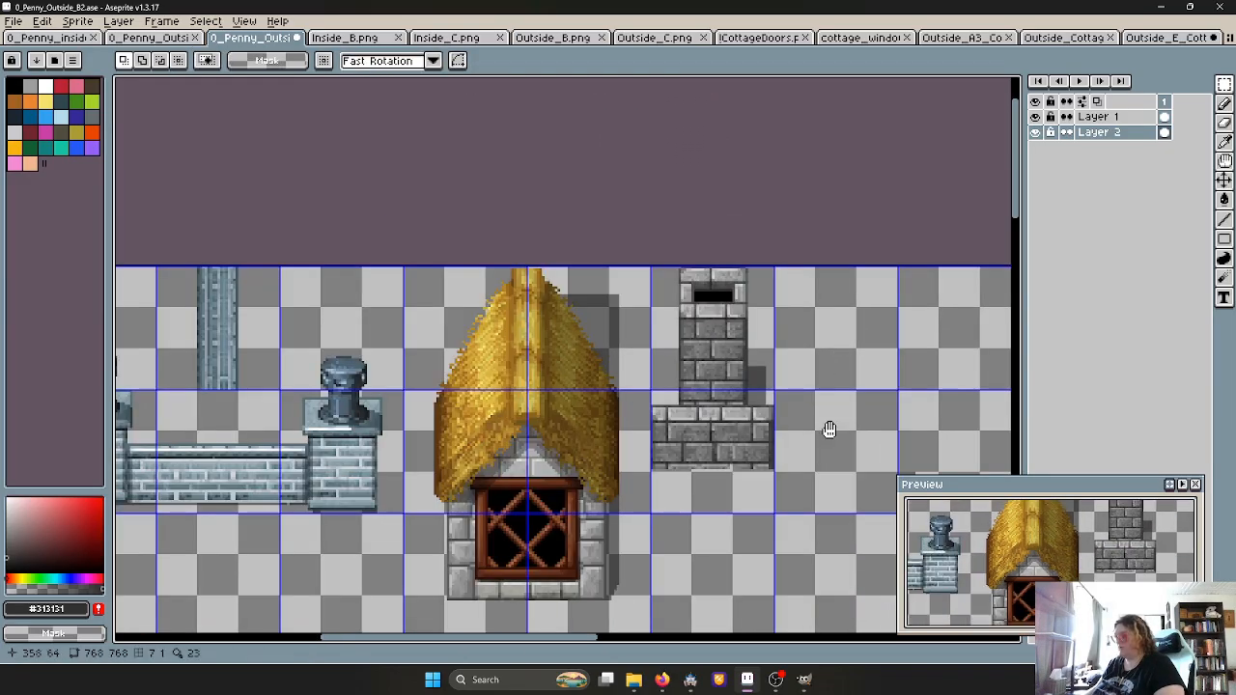
scroll(817, 403, "down", 3)
middle_click_drag(829, 429, 728, 394)
scroll(714, 422, "up", 1)
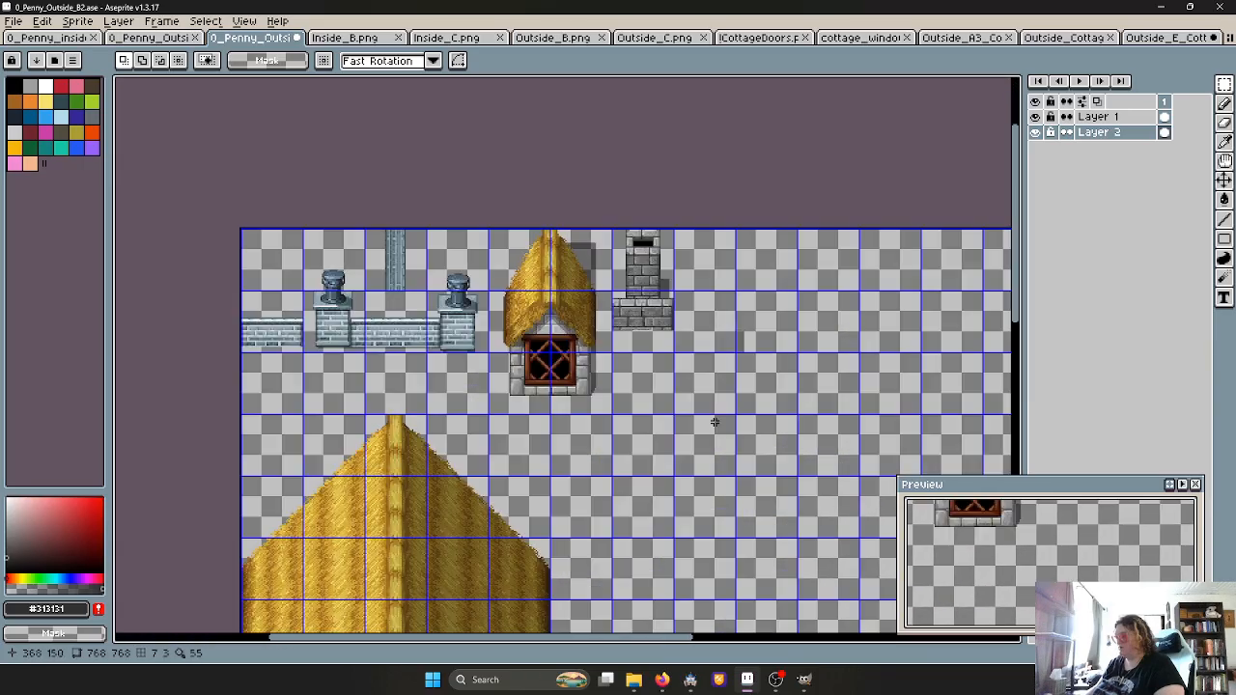
middle_click_drag(647, 395, 650, 374)
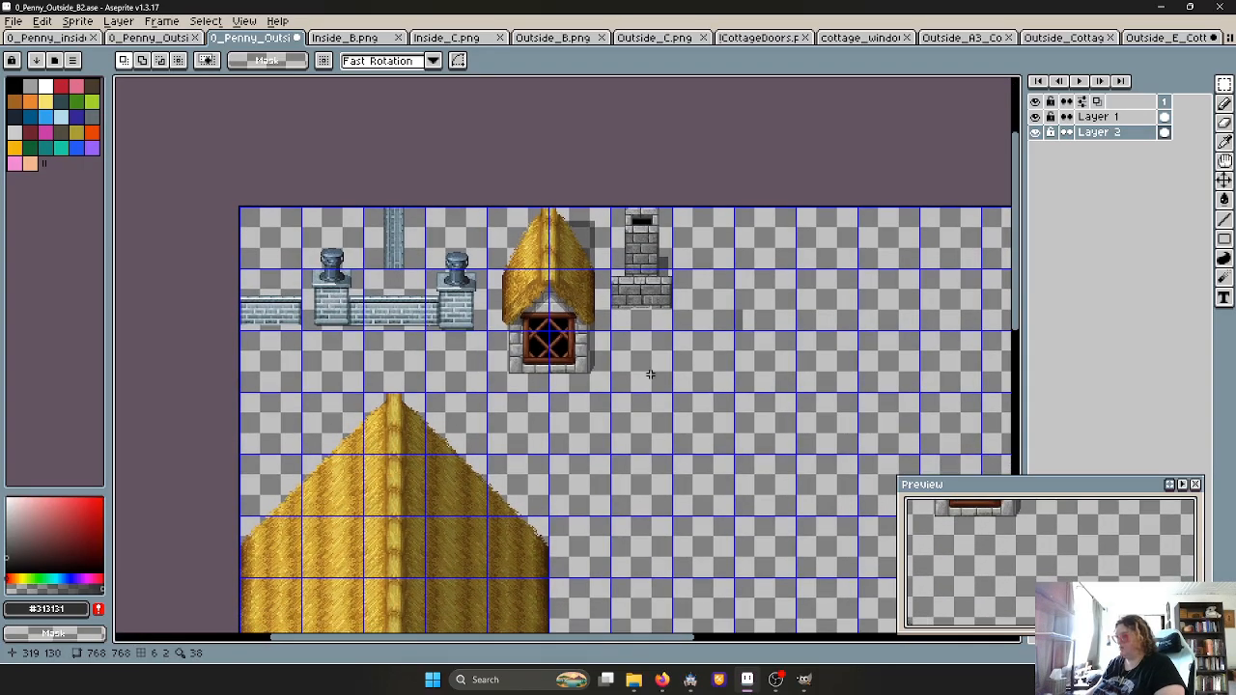
key("ctrl+s")
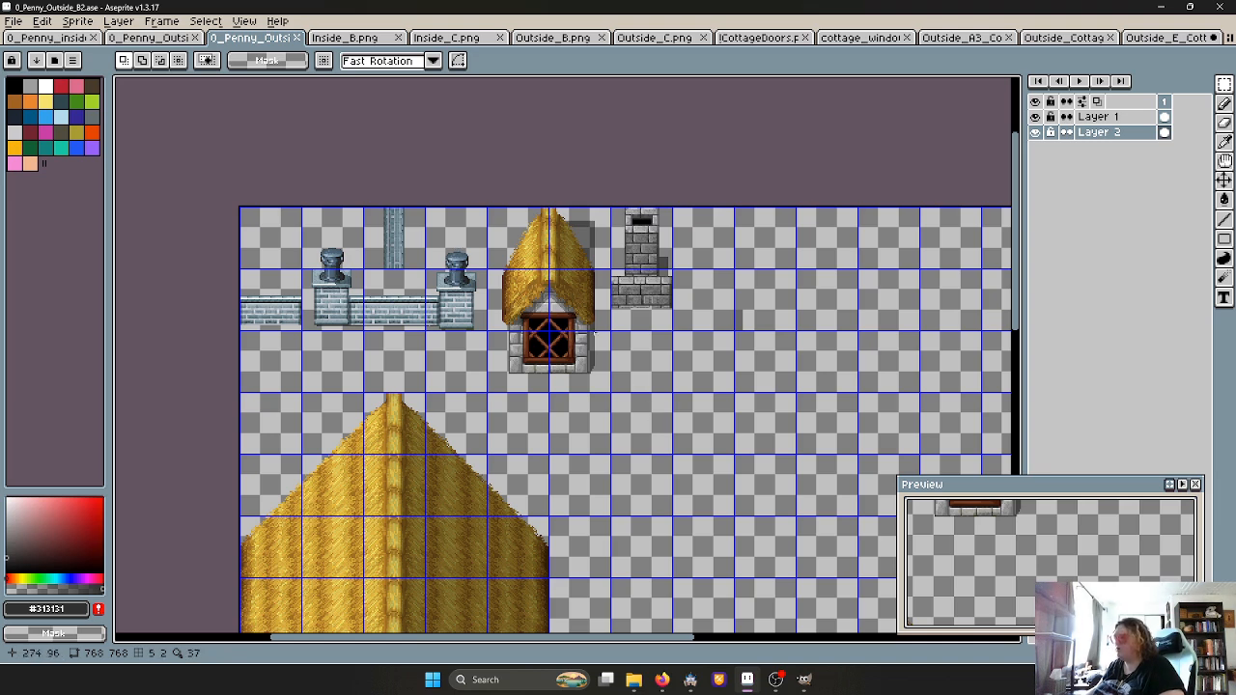
Look through the open cottage roof, window, door and wall tilesets for parts to reuse
left_click(1062, 38)
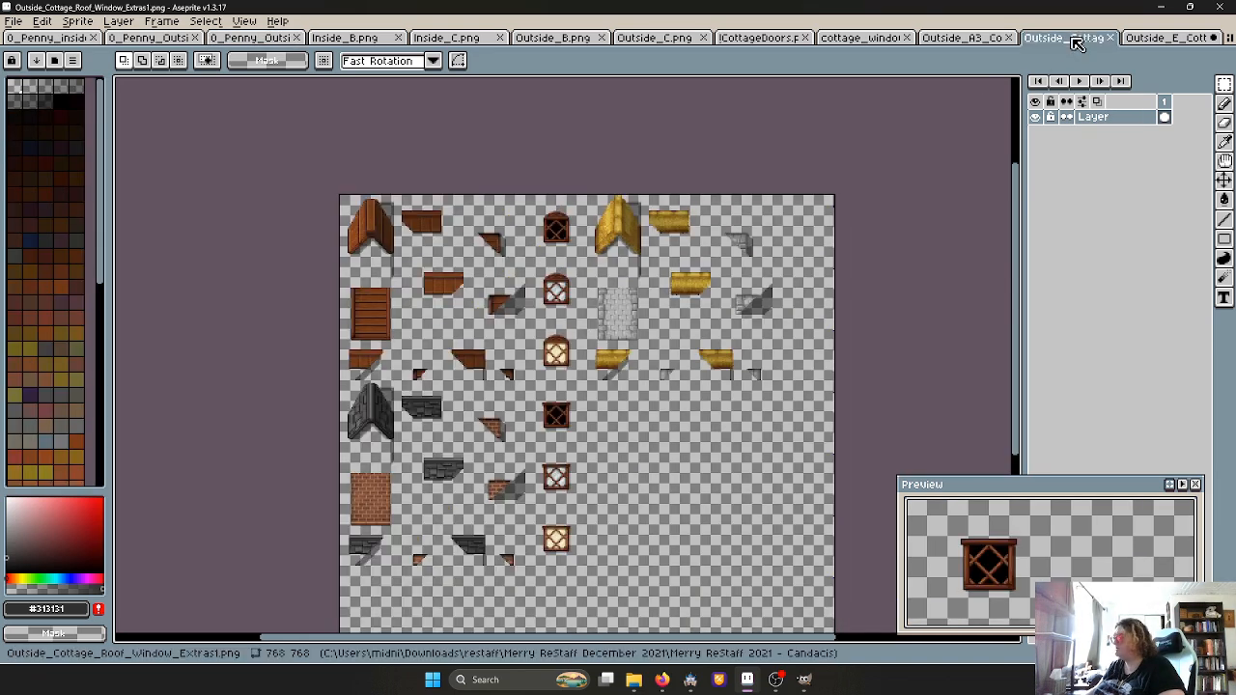
left_click(968, 38)
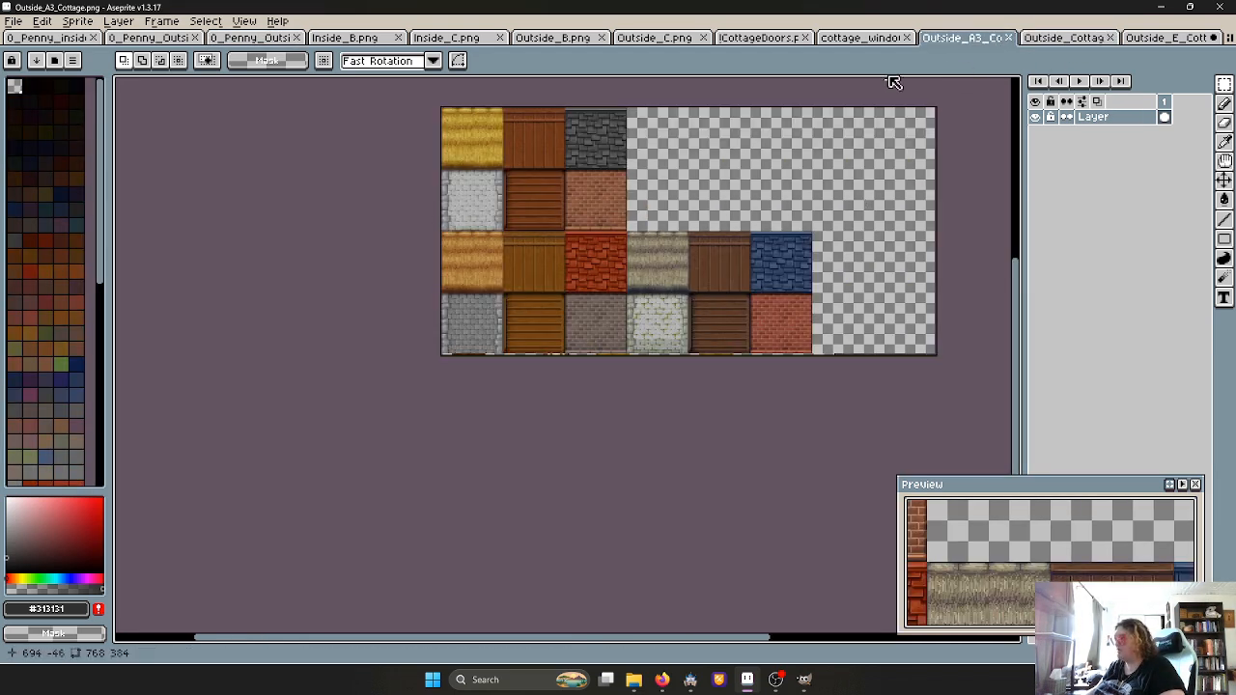
left_click(861, 39)
left_click(1066, 40)
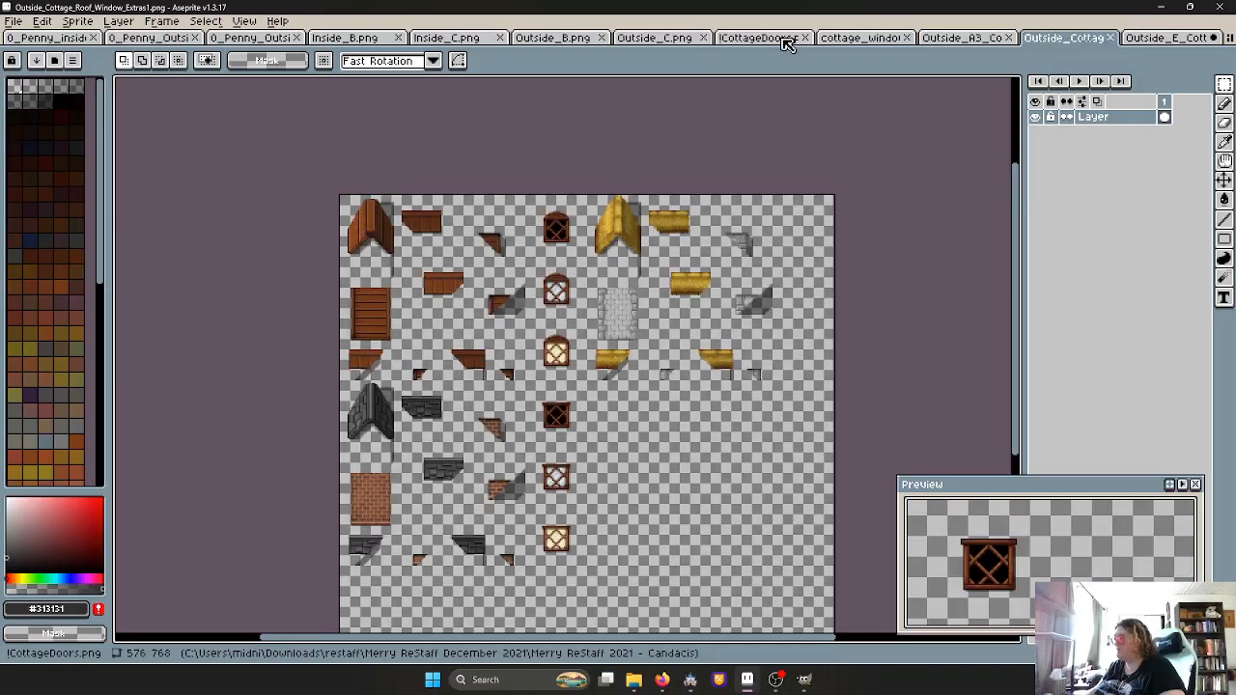
left_click(778, 41)
left_click(675, 40)
left_click(1168, 38)
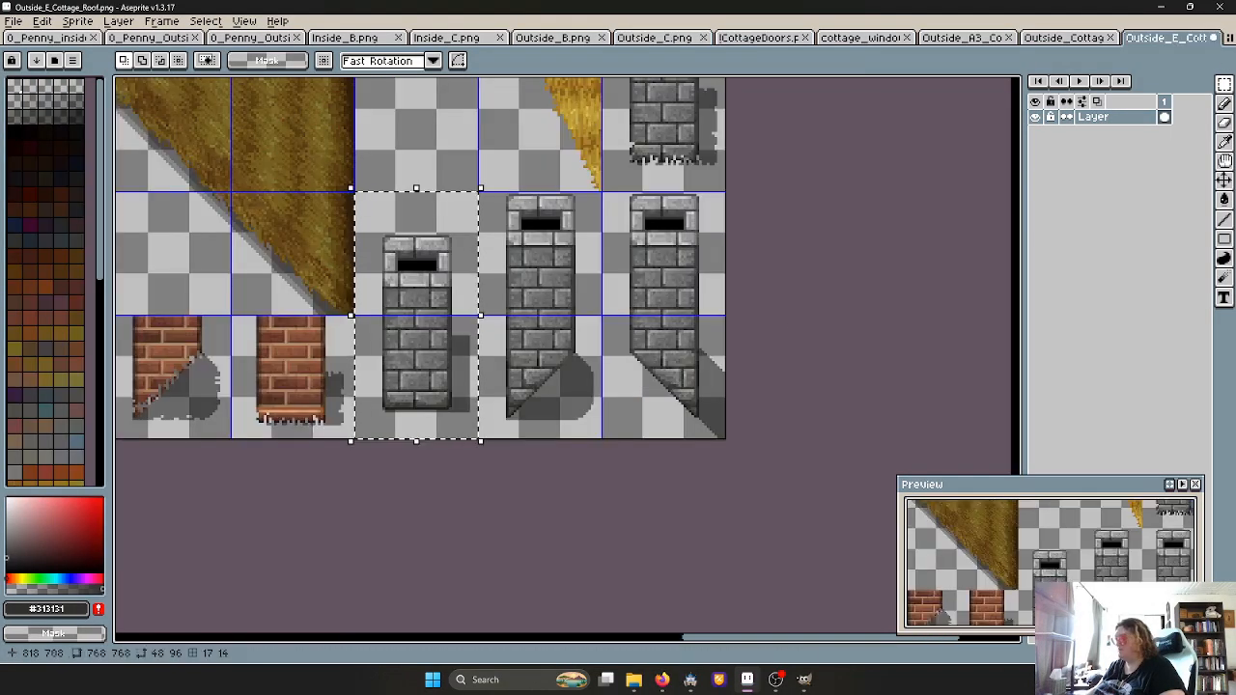
scroll(676, 328, "down", 4)
middle_click_drag(636, 194, 621, 271)
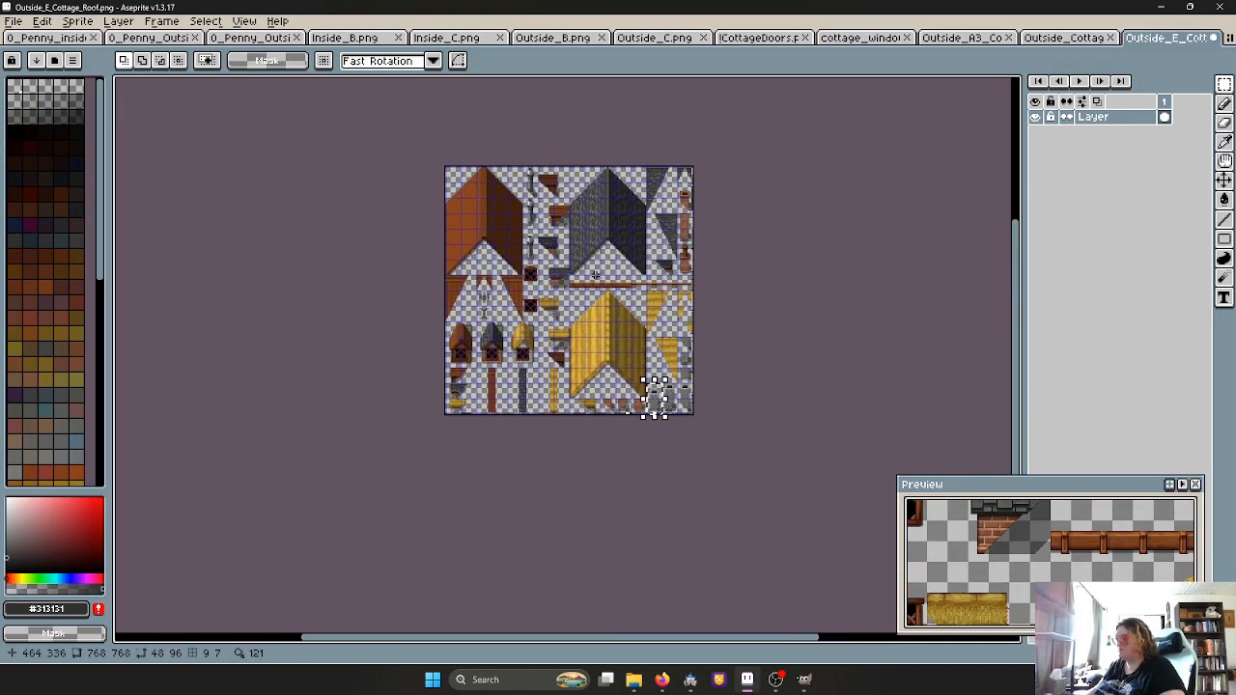
scroll(653, 396, "up", 2)
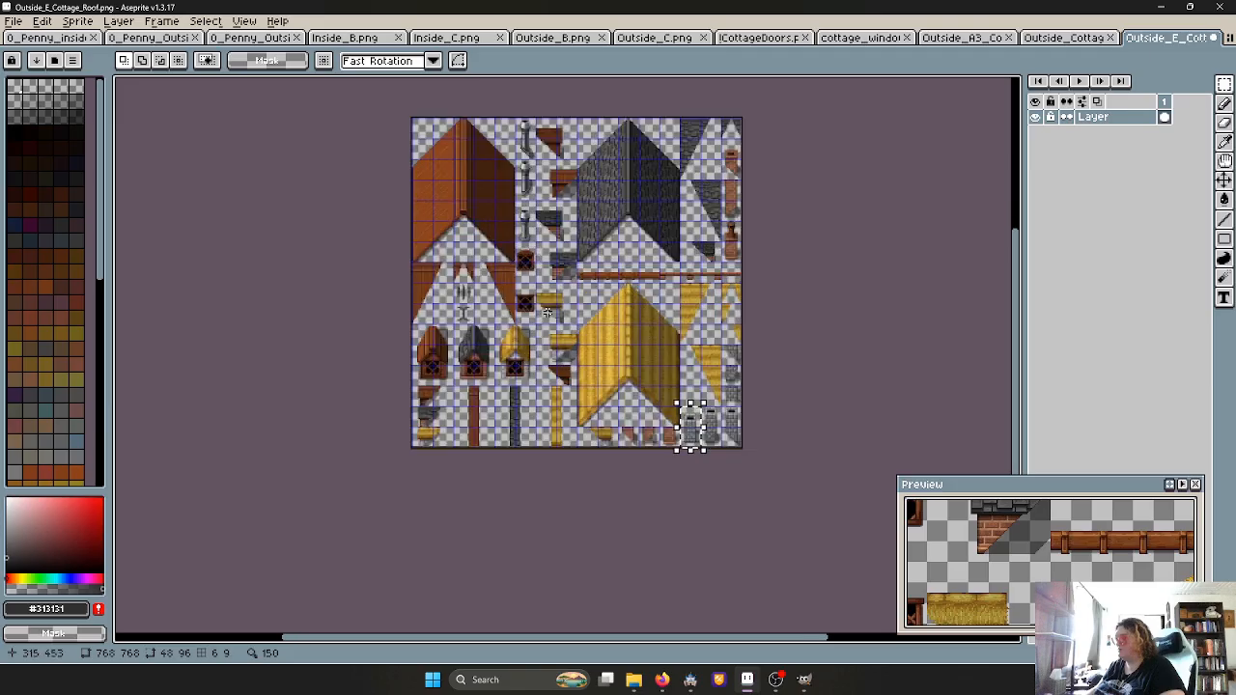
left_click(1071, 37)
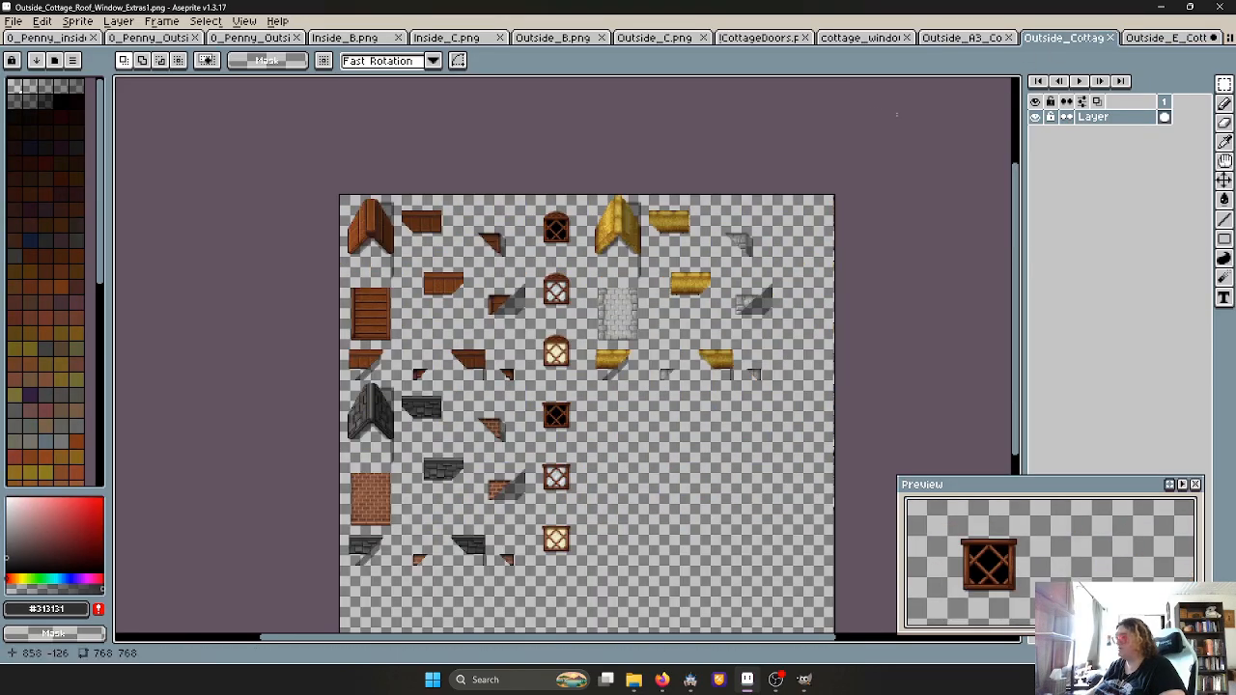
left_click(965, 40)
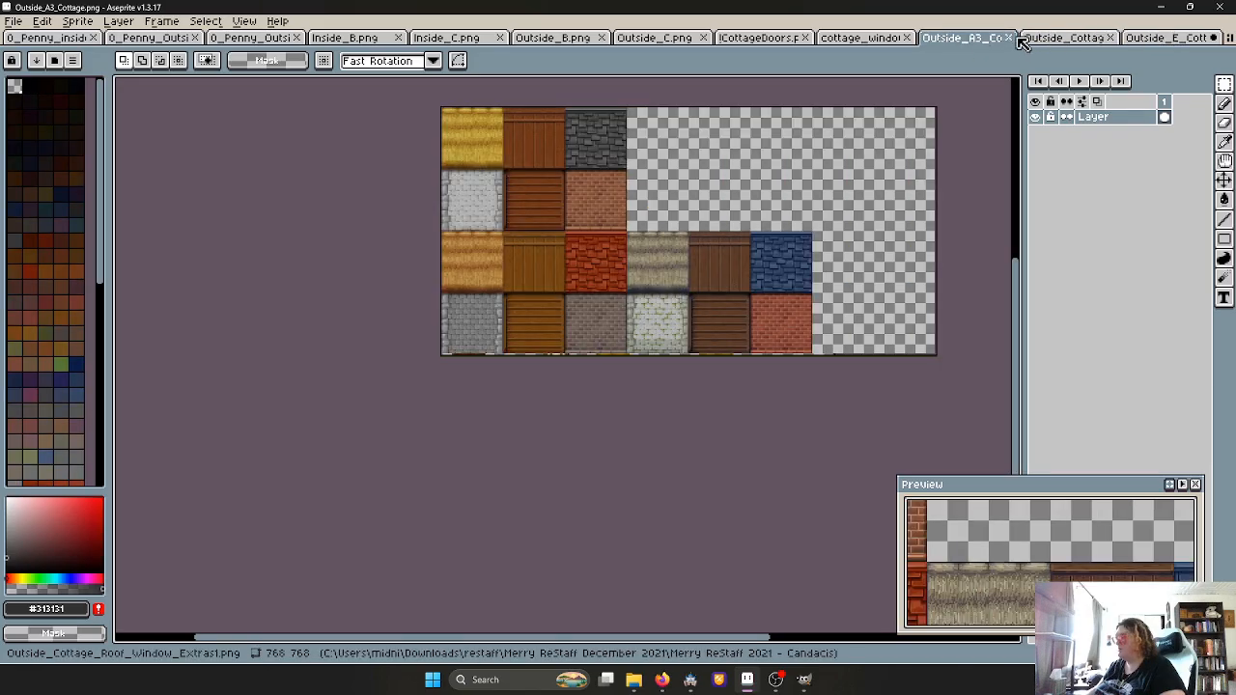
left_click(900, 39)
left_click(1090, 37)
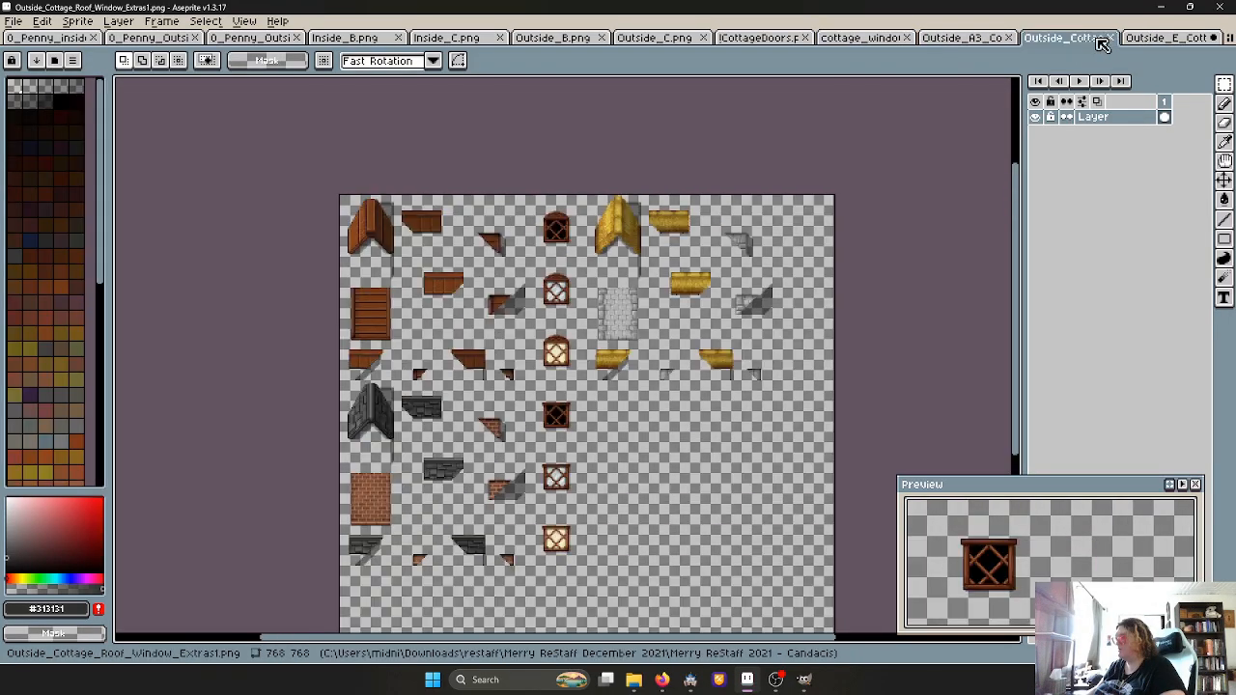
In Outside_E_Cottage_Roof.png, select the whole thatched dormer with stone surround, an area of 97 × 145 px
left_click(1168, 39)
scroll(531, 439, "up", 3)
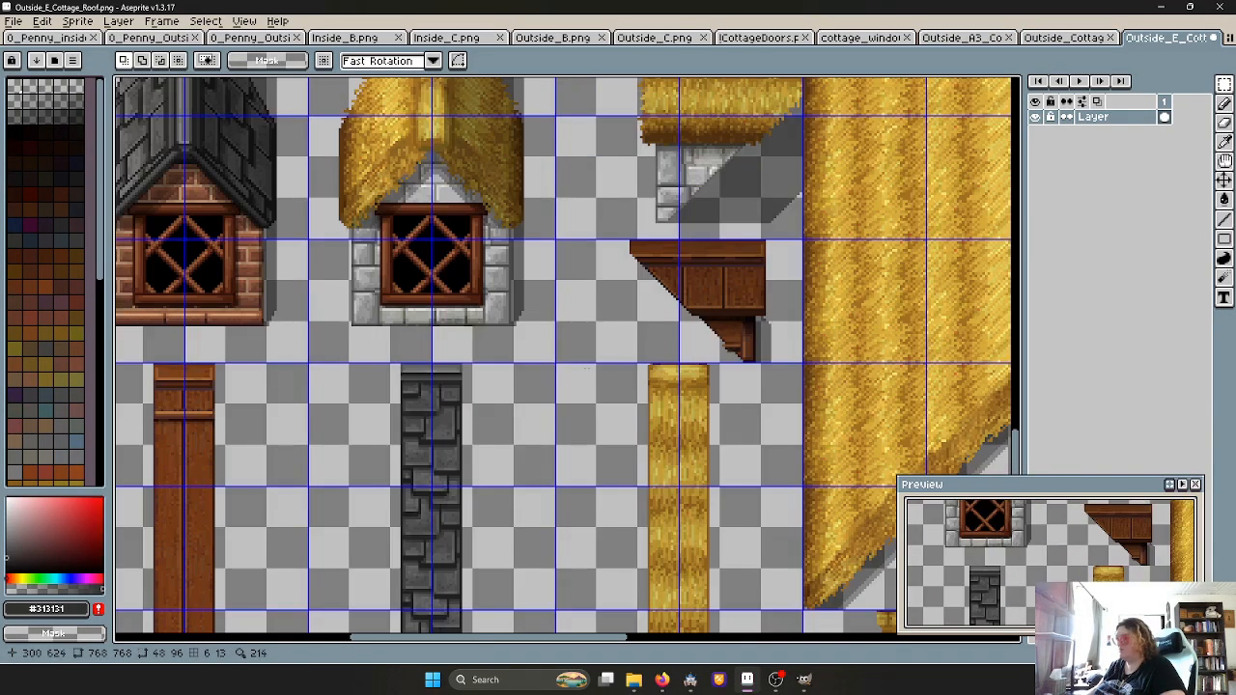
middle_click_drag(528, 250, 658, 415)
left_click_drag(446, 168, 681, 275)
left_click_drag(550, 289, 642, 461, "shift")
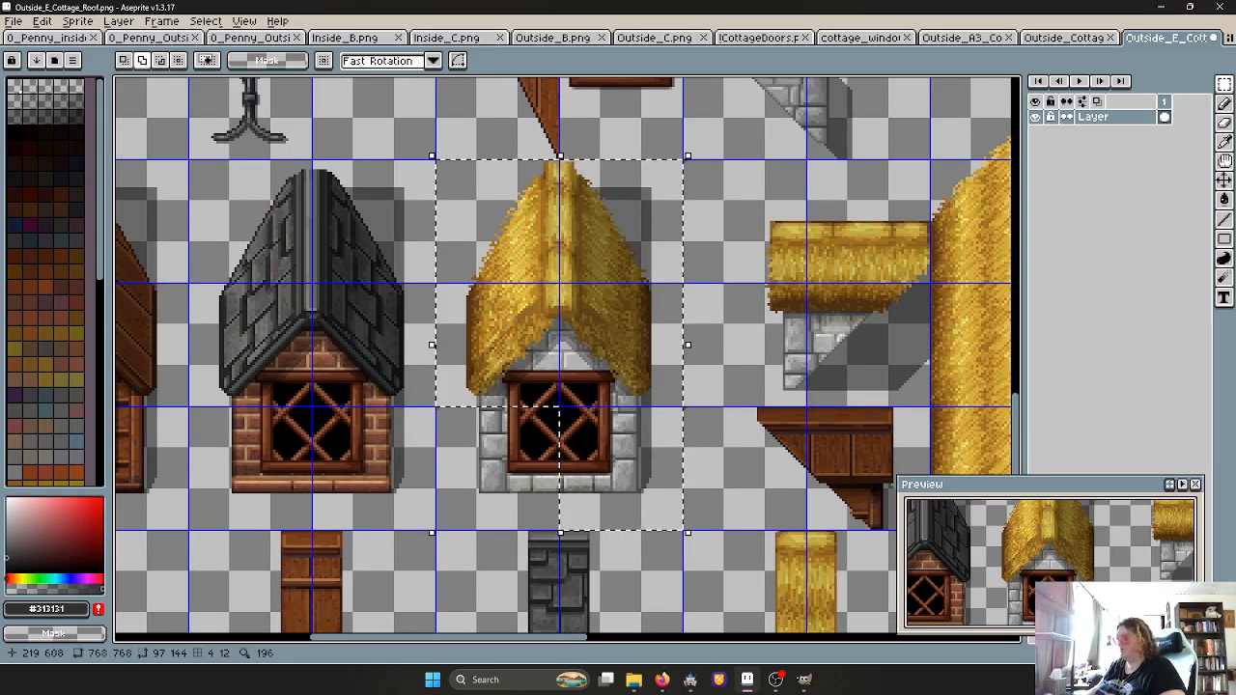
left_click_drag(552, 413, 515, 469, "shift")
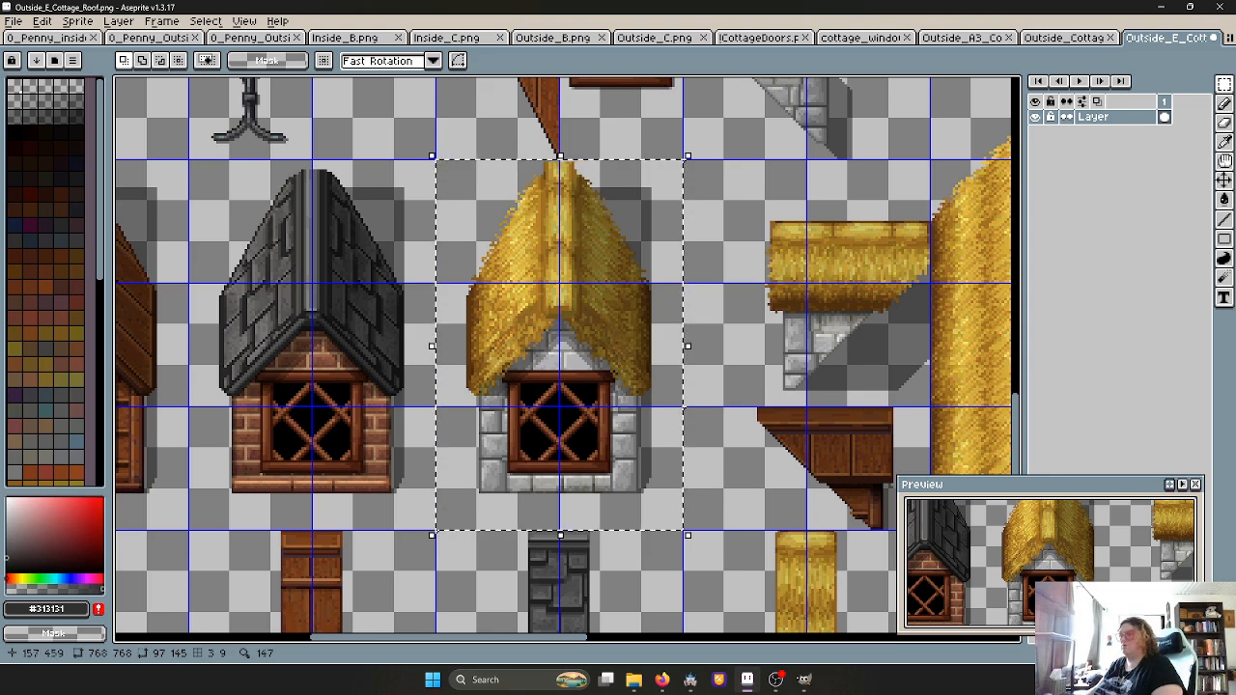
Paste the thatched dormer into 0_Penny_Outside_B2.ase at 288, 96, below the chimney
left_click(174, 39)
left_click(249, 39)
scroll(532, 334, "down", 1)
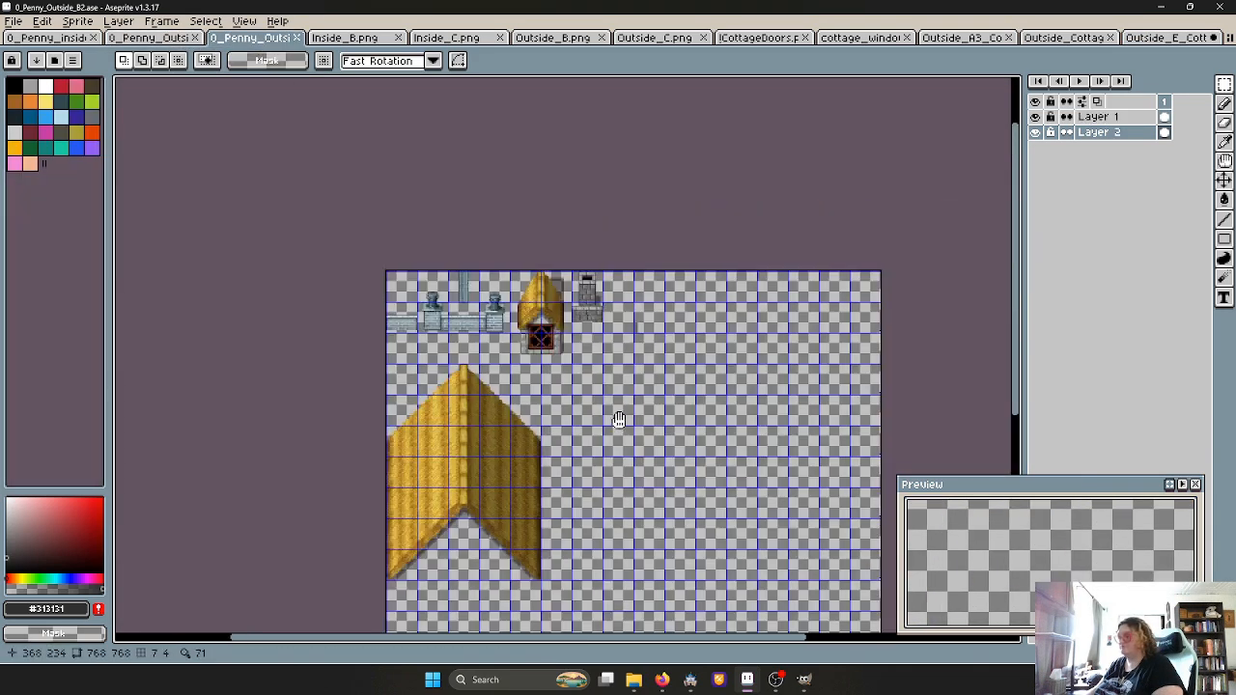
middle_click_drag(615, 418, 510, 423)
scroll(501, 396, "up", 1)
key("ctrl+v")
left_click_drag(359, 389, 485, 338)
scroll(449, 339, "up", 2)
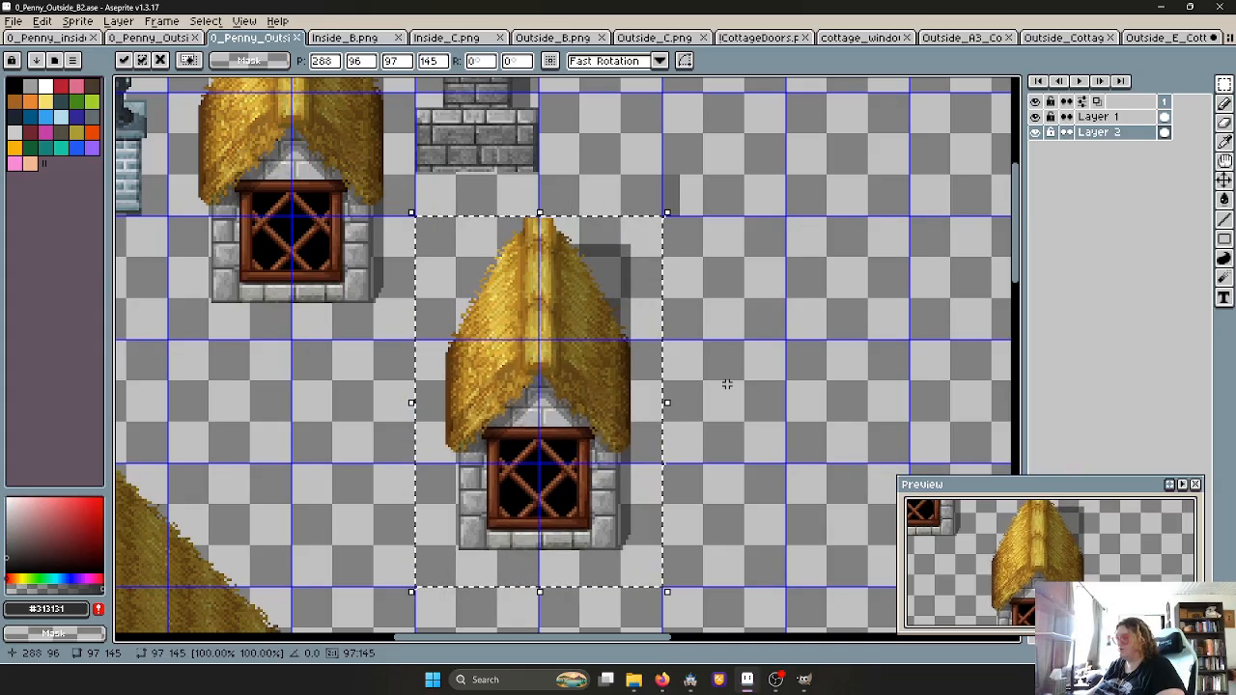
left_click(703, 448)
Open the recent file !0_DoorCustom1.png to get at the custom doors
scroll(689, 347, "up", 3)
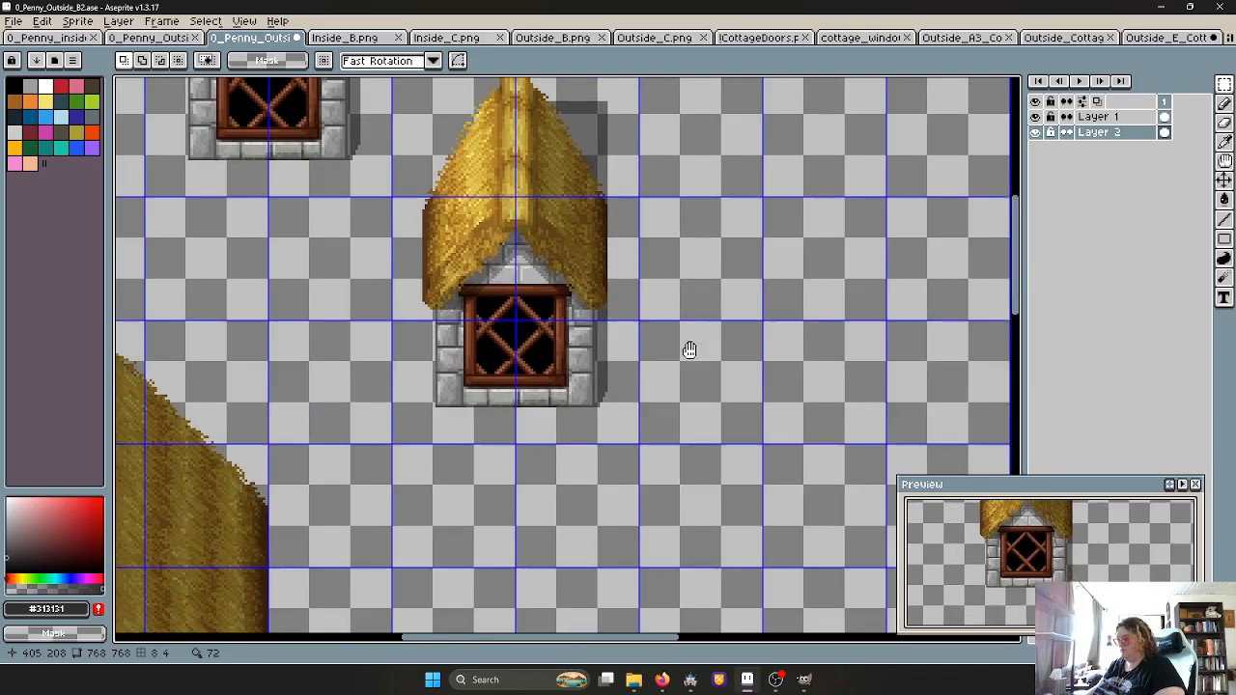
scroll(505, 314, "down", 2)
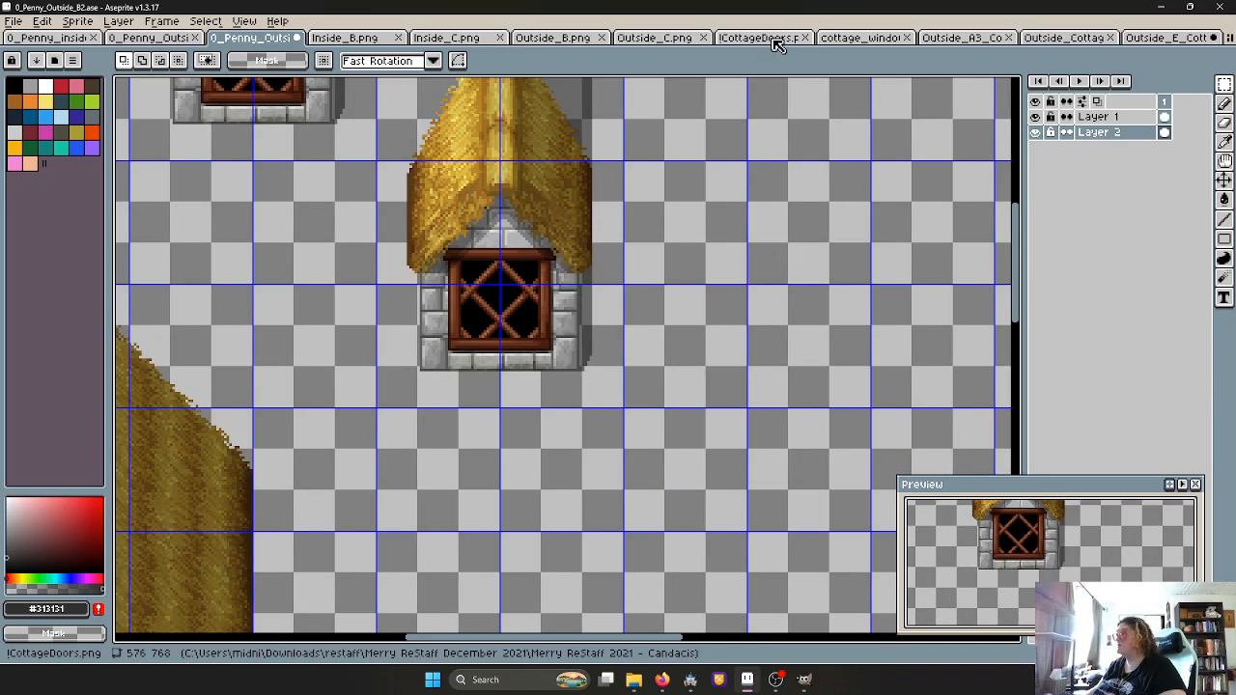
left_click(15, 20)
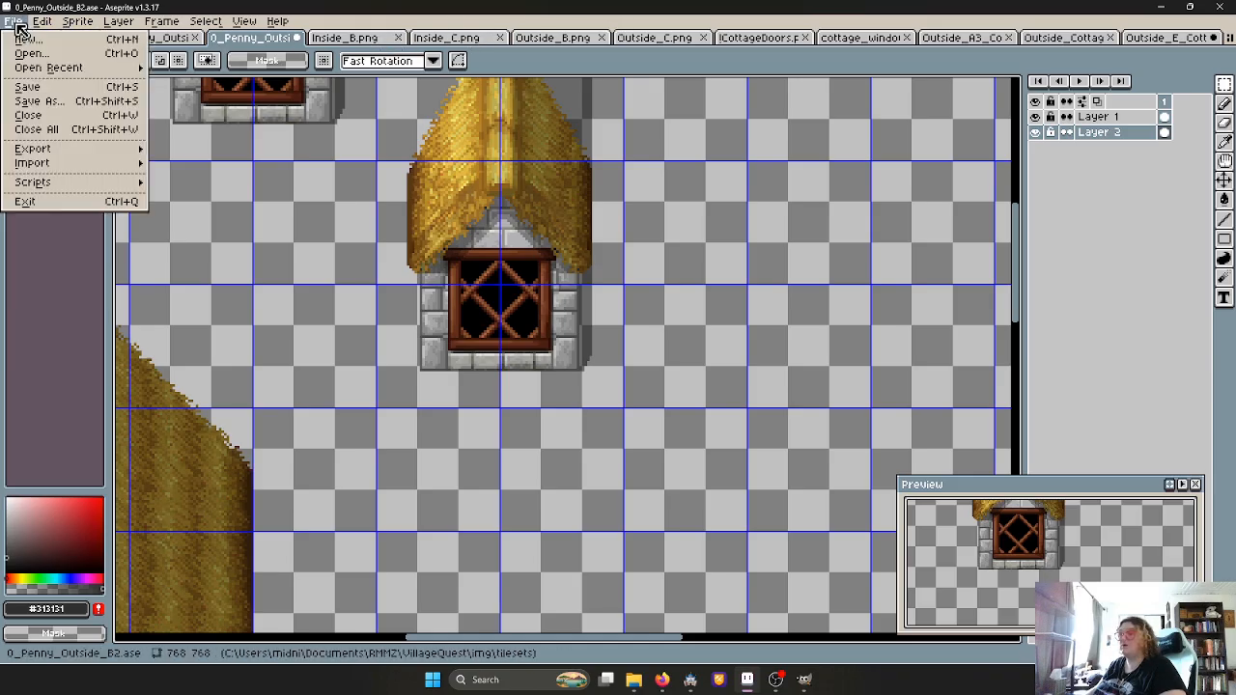
mouse_move(48, 69)
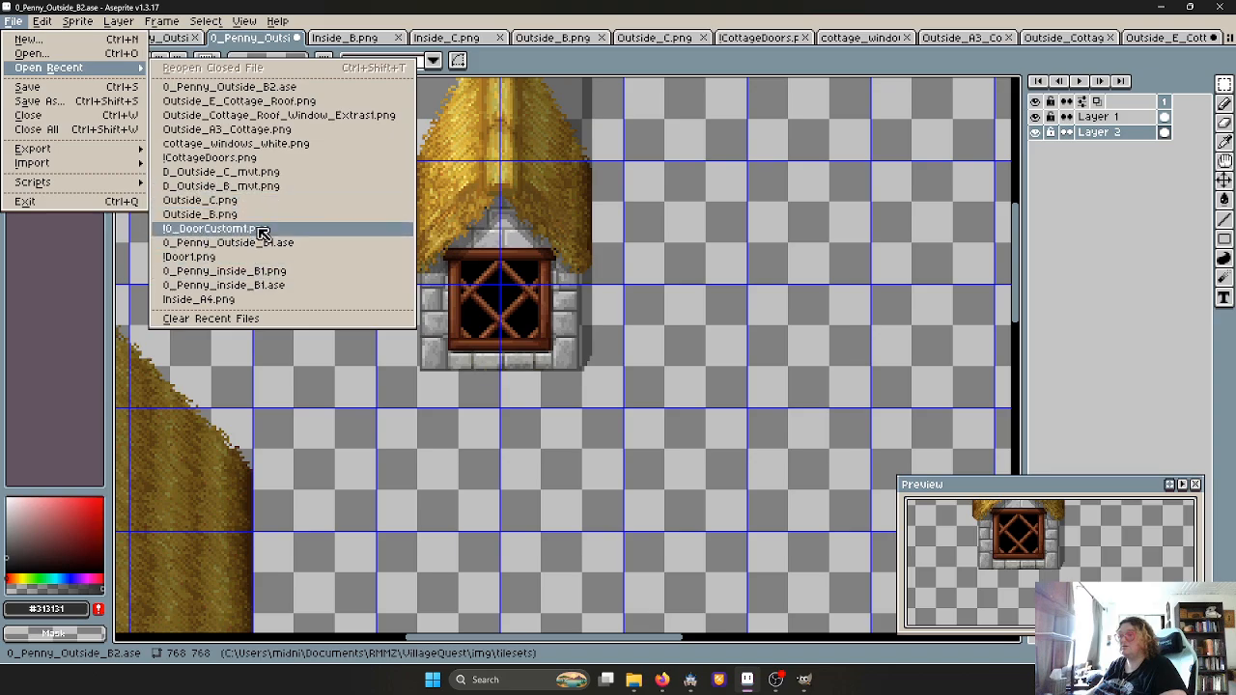
left_click(259, 229)
scroll(382, 184, "up", 2)
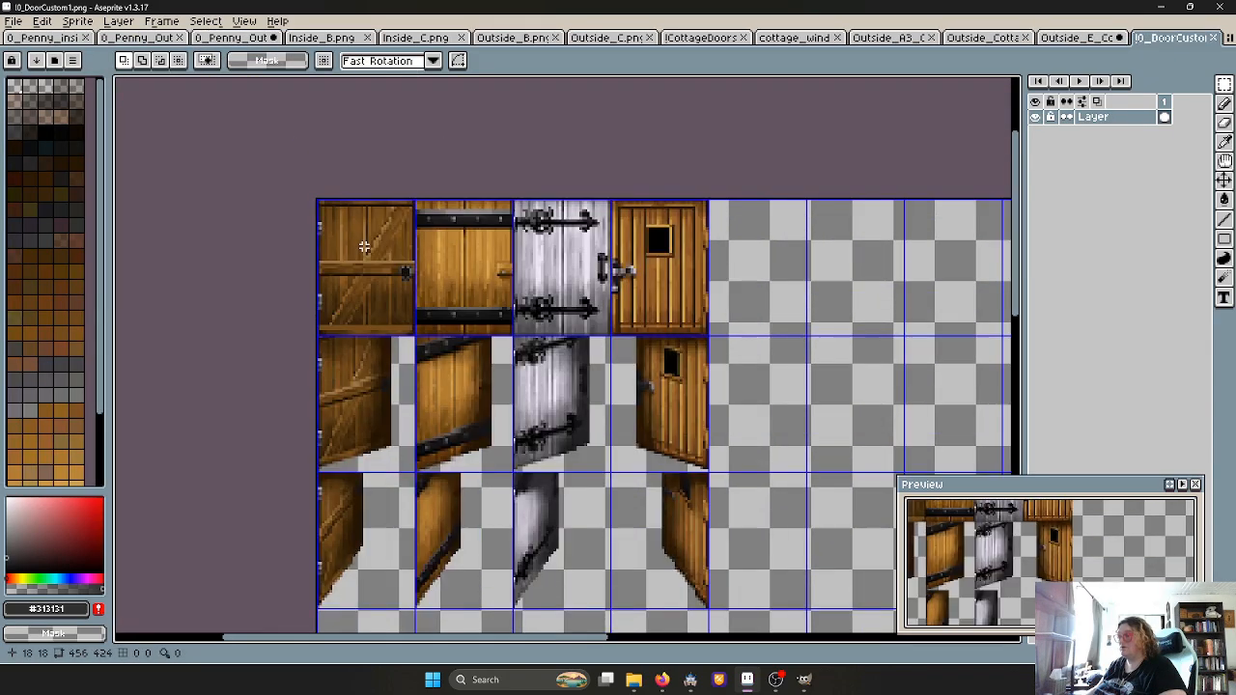
Try the first 38 × 53 px closed wooden door over the new dormer's window at 317, 178 and 317, 187, and undo the paste
left_click_drag(364, 244, 408, 262)
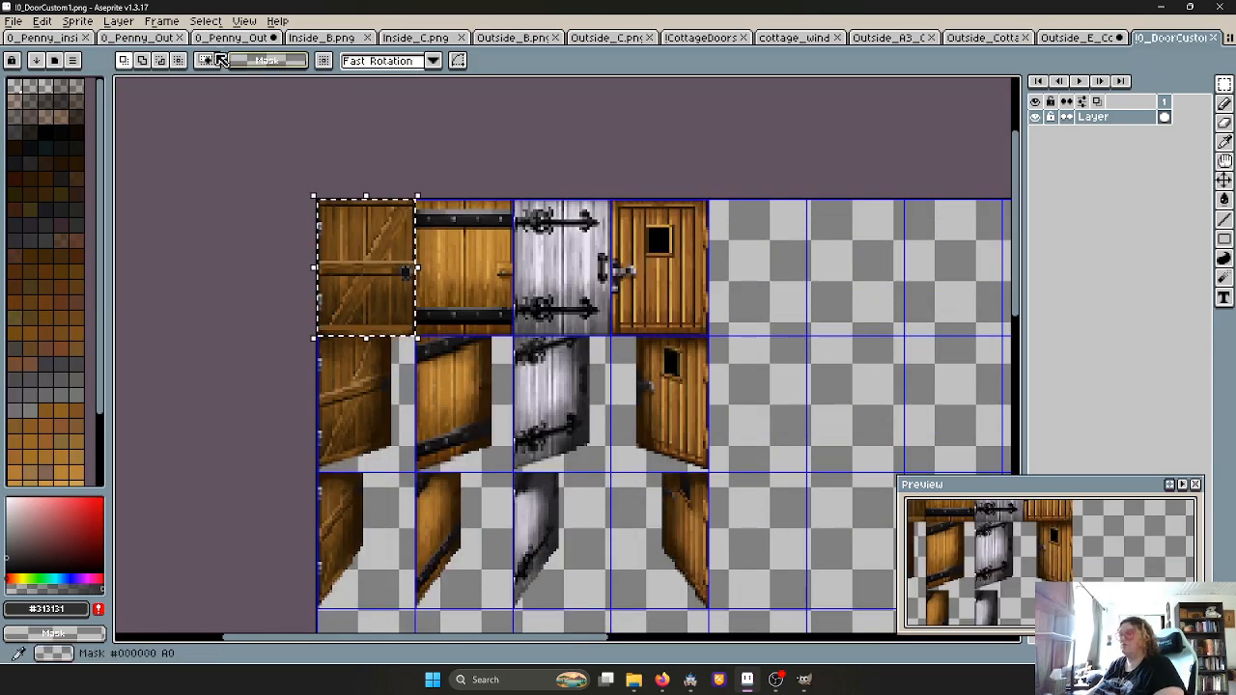
left_click(128, 36)
left_click(231, 37)
key("ctrl+v")
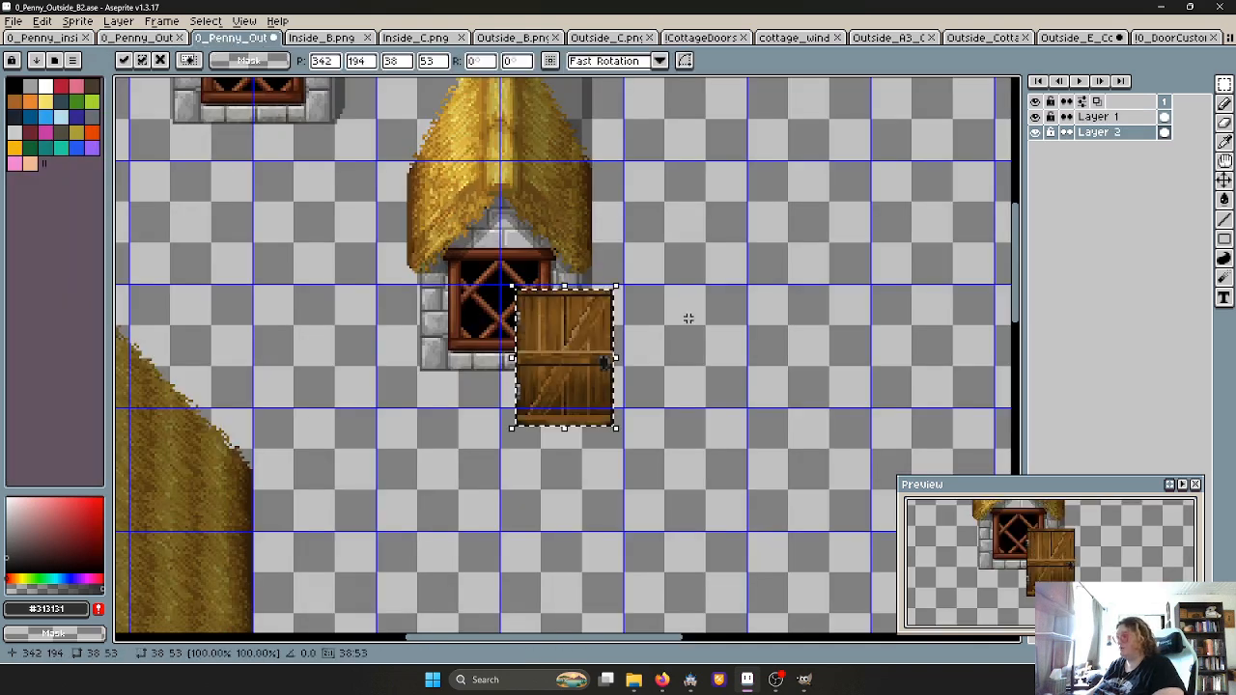
left_click_drag(599, 342, 519, 323)
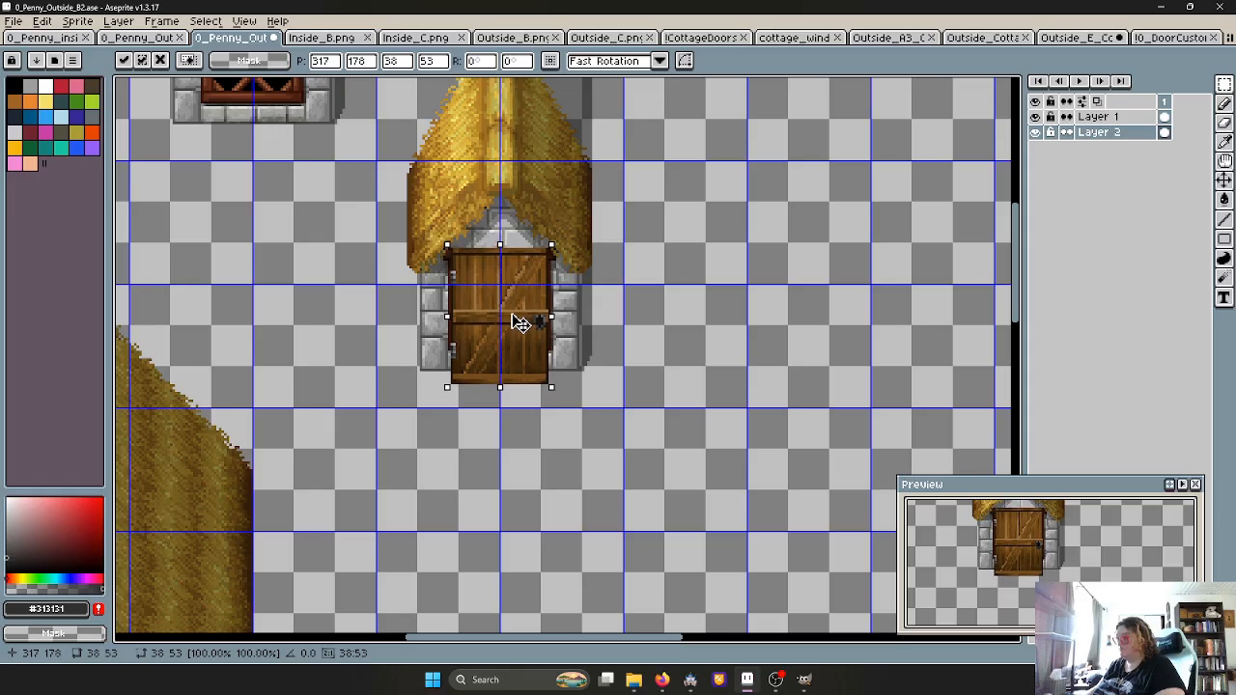
scroll(517, 319, "up", 3)
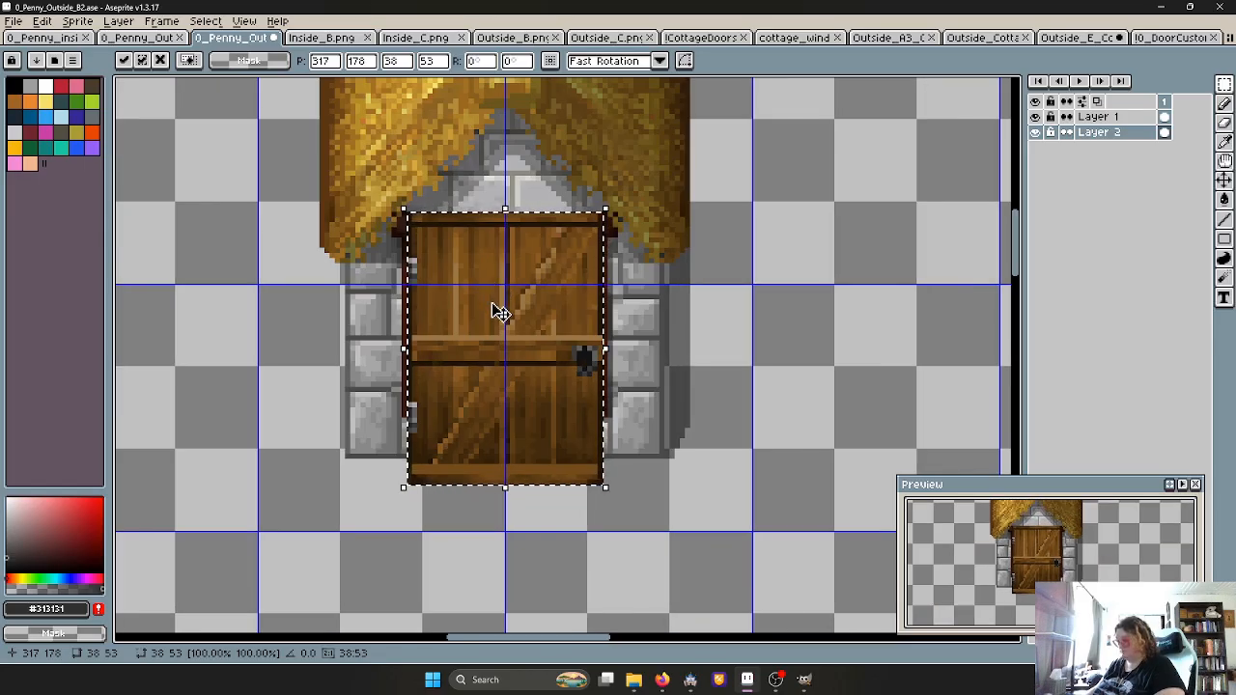
scroll(497, 313, "down", 1)
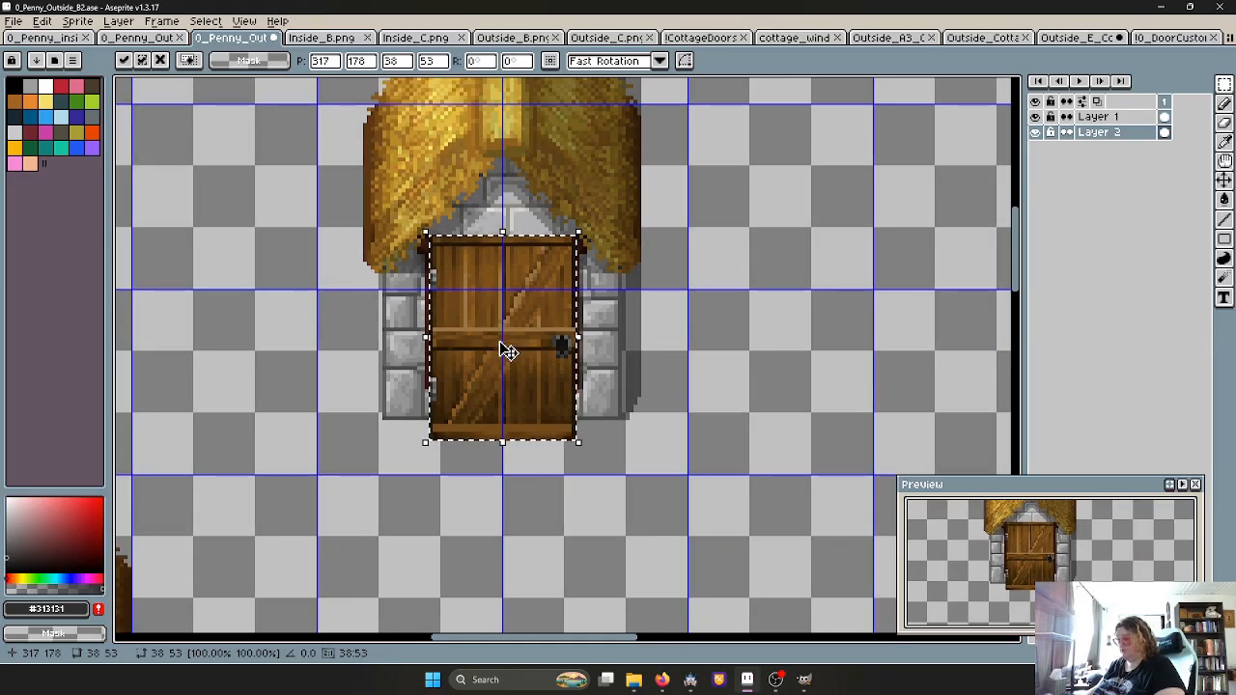
left_click_drag(508, 345, 510, 374)
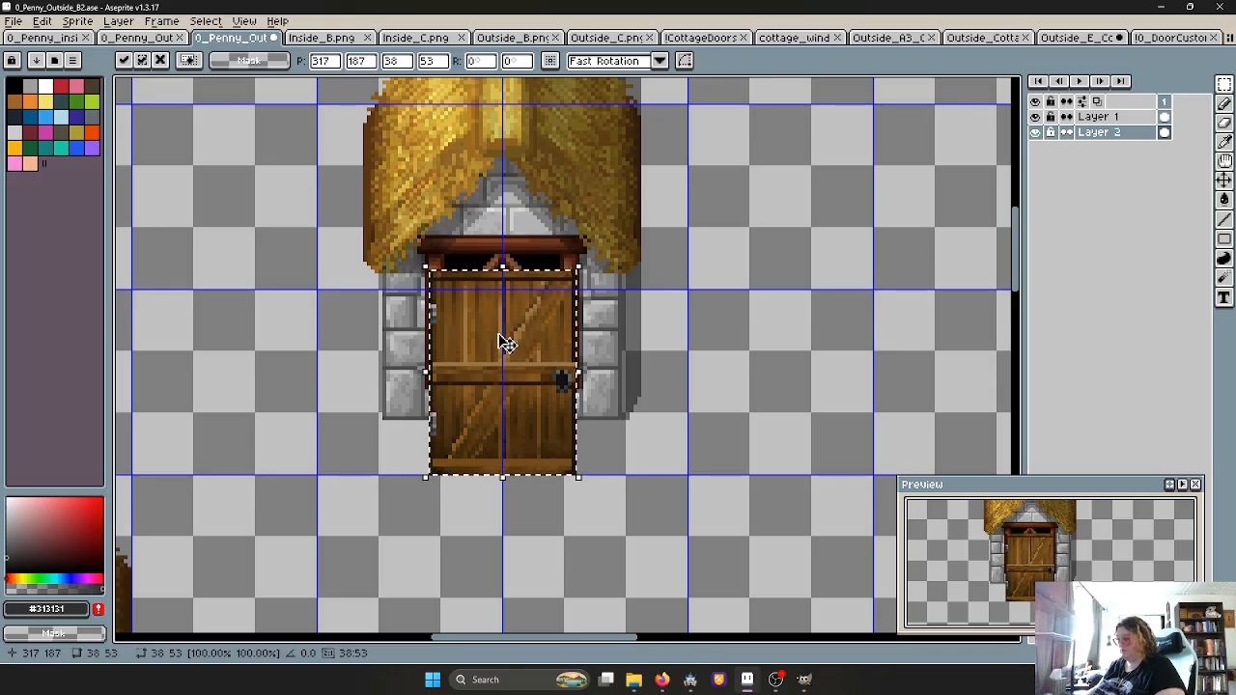
key("ctrl+z")
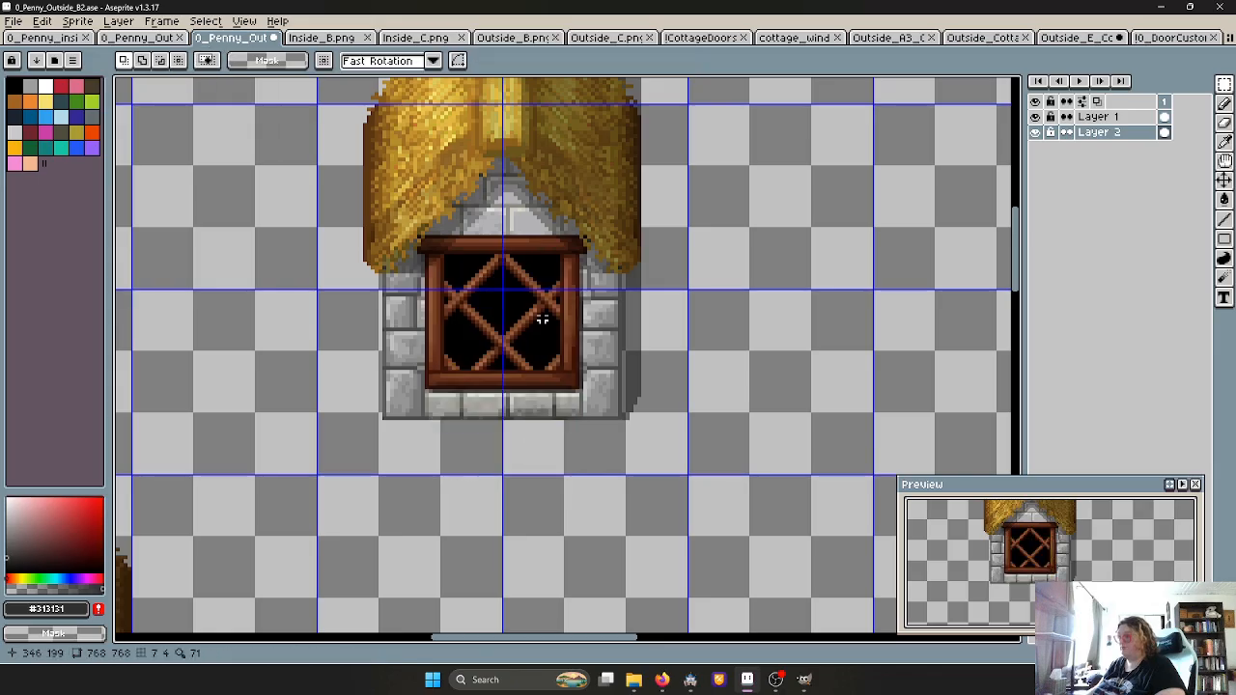
Copy the 48 × 96 px dark open doorway at 336, 96 in 0_Penny_Outside_B1.ase and return to 0_Penny_Outside_B2.ase
left_click(135, 38)
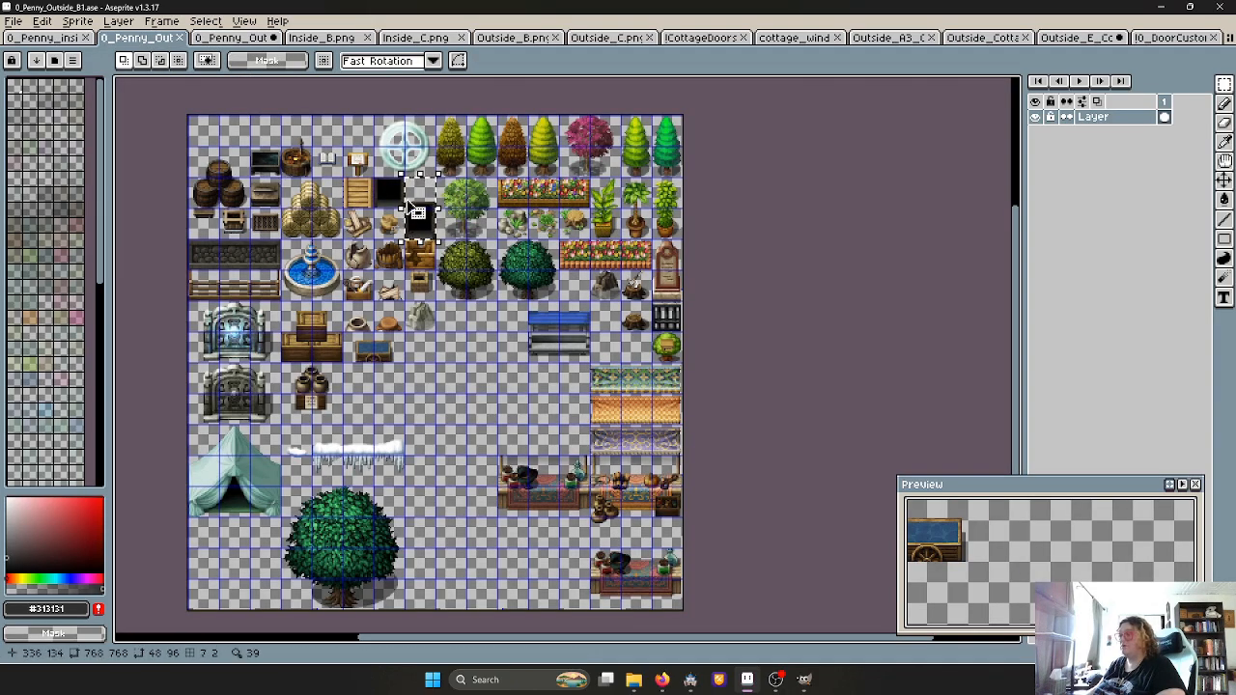
scroll(422, 221, "up", 1)
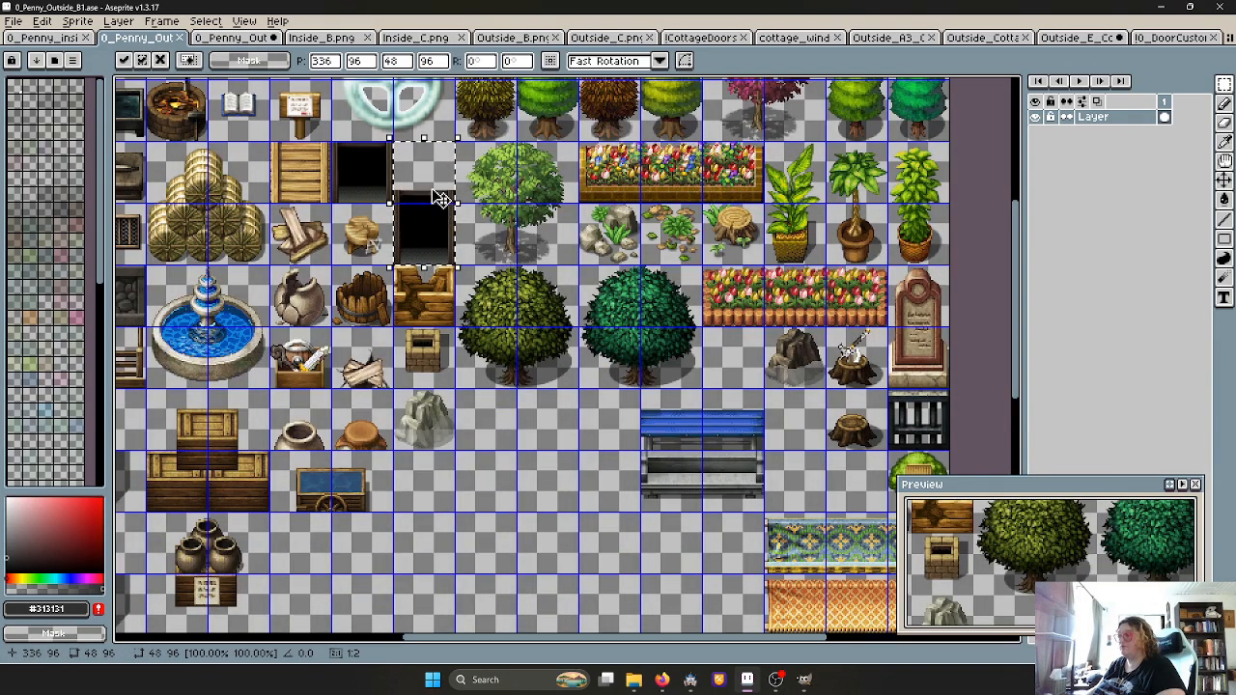
left_click(232, 38)
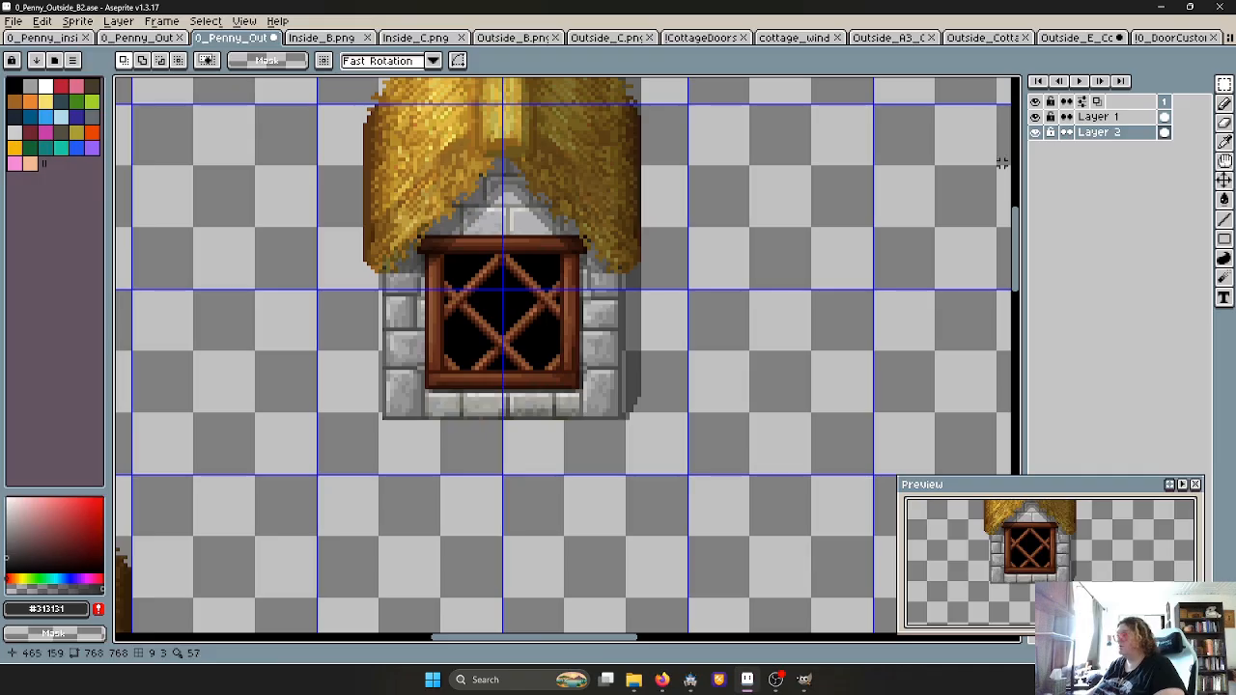
Flatten Layer 1 and Layer 2 into one layer and add a new empty layer above it
scroll(743, 279, "down", 4)
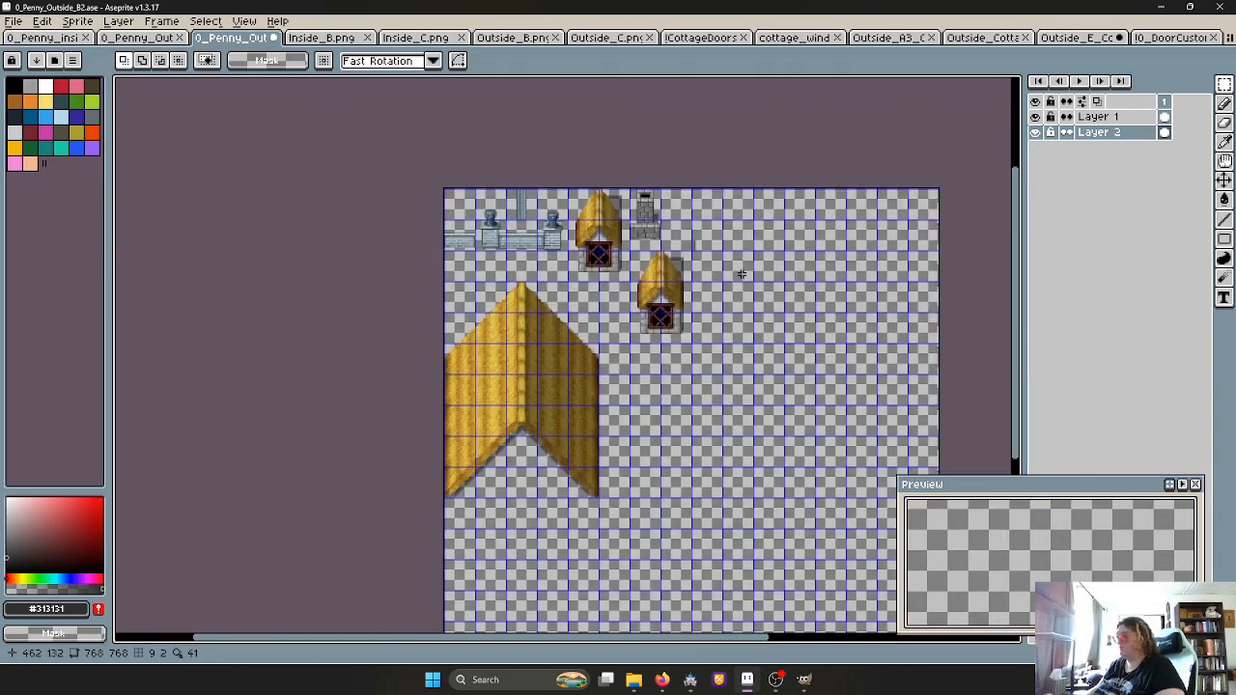
scroll(740, 275, "up", 1)
right_click(1097, 120)
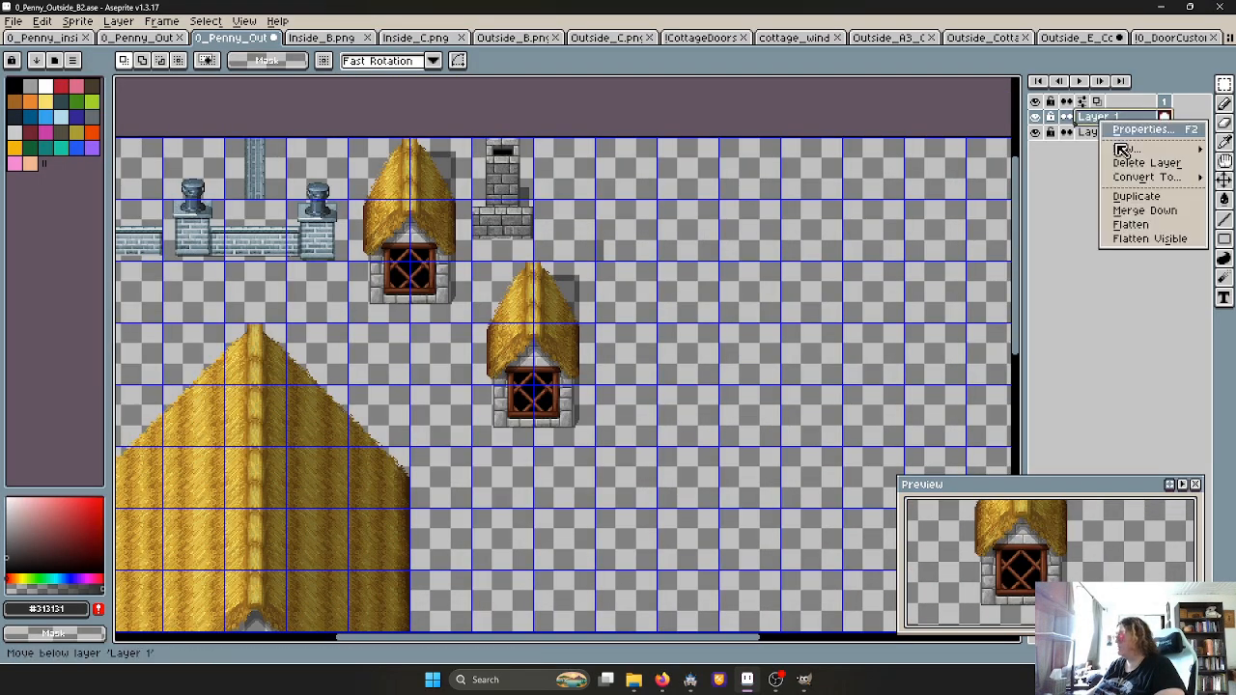
left_click(1130, 224)
key("shift+n")
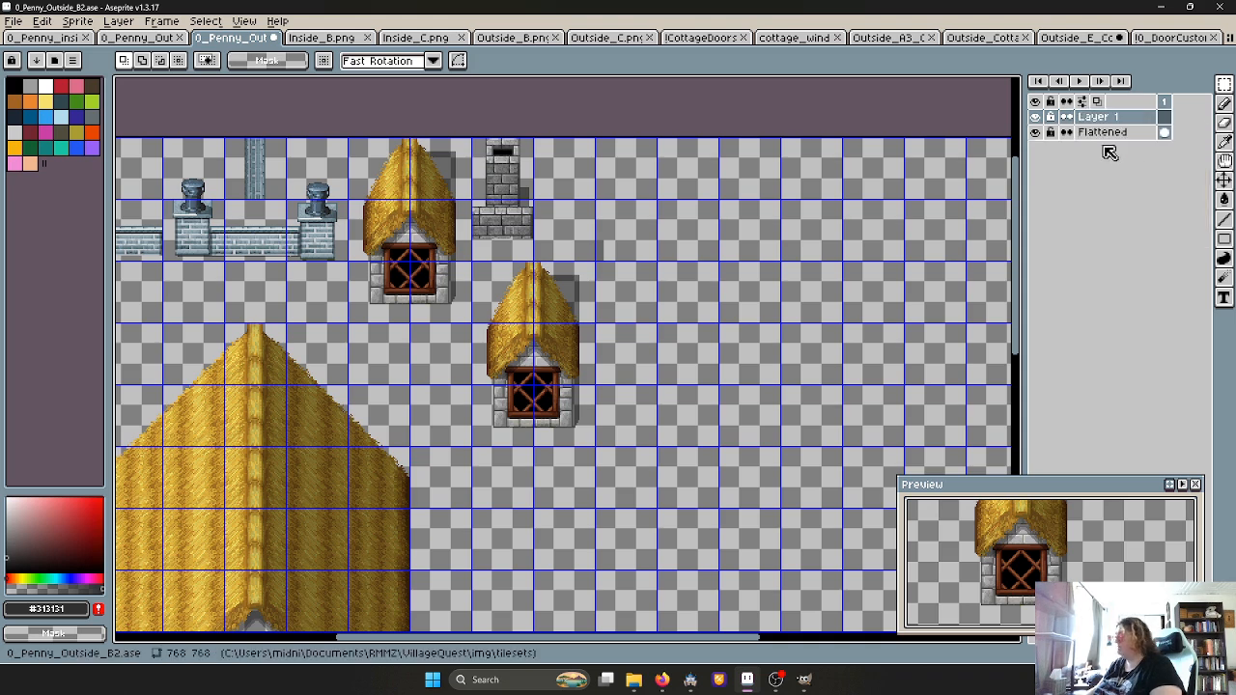
Paste the dark doorway on the new layer over the second dormer's window, placing it at 312, 144
key("ctrl+v")
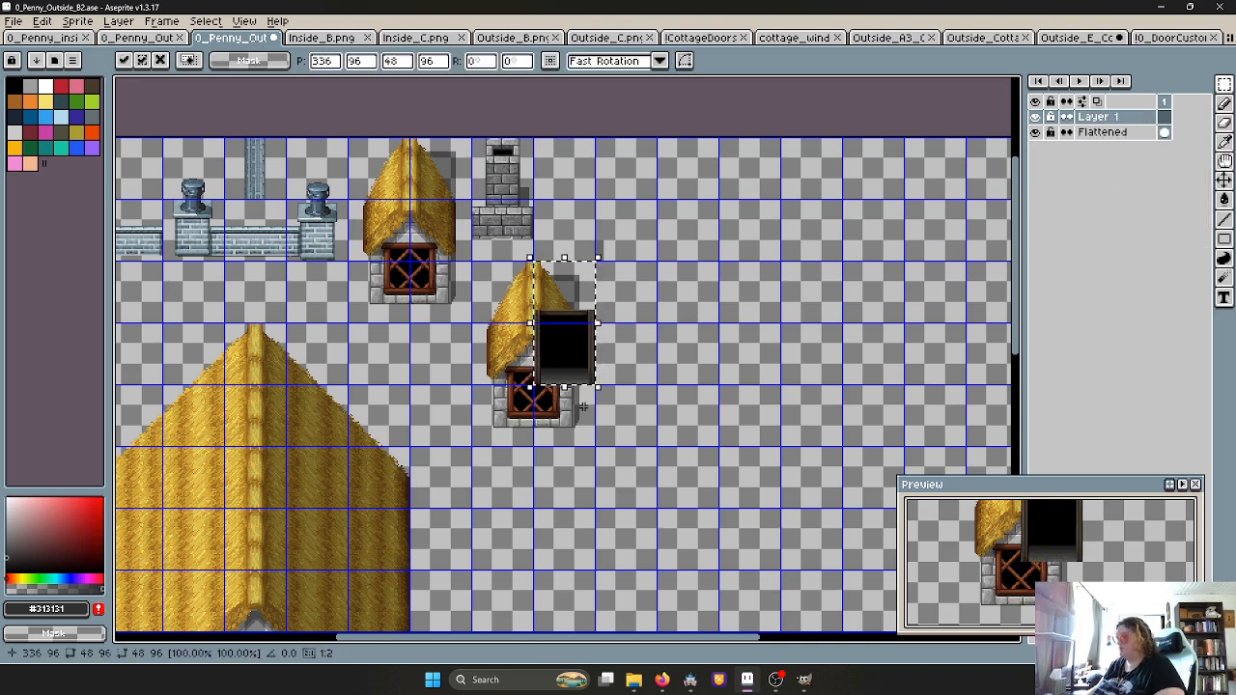
scroll(512, 361, "up", 2)
left_click_drag(513, 361, 491, 419)
scroll(491, 419, "up", 3)
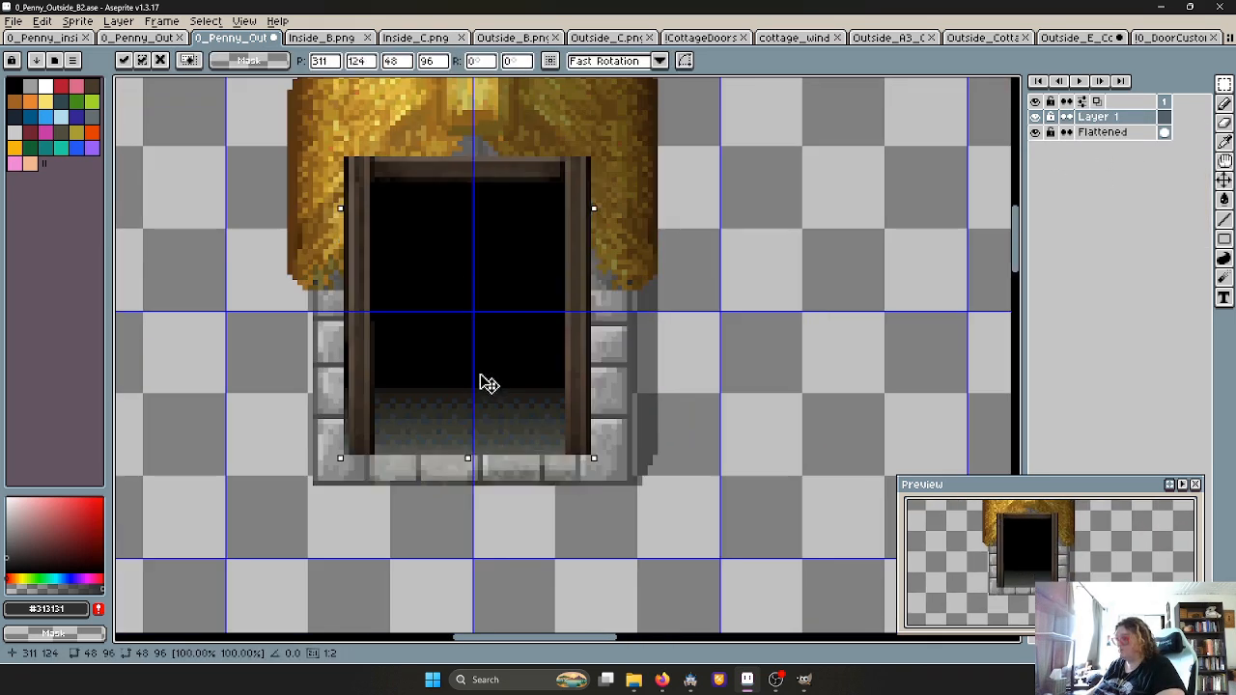
left_click_drag(481, 377, 487, 478)
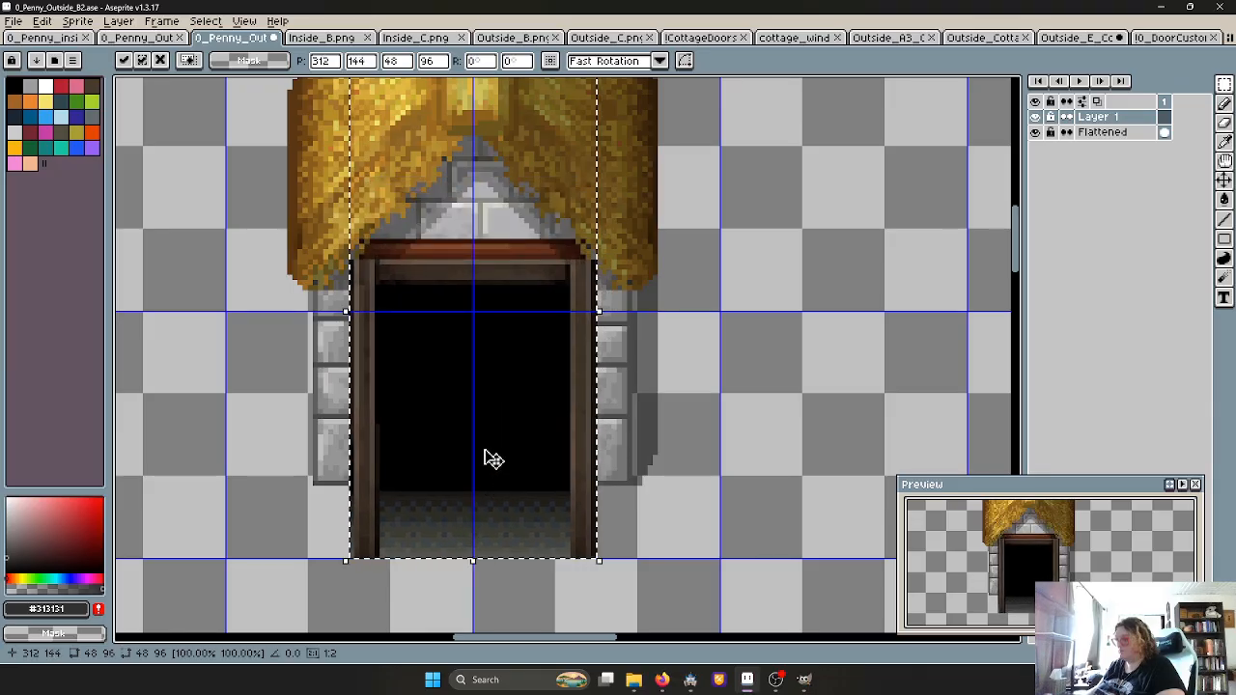
Try the doorway at 313, 142 and move it back to 312, 144, checking how it fits the dormer
scroll(489, 434, "down", 1)
scroll(429, 333, "up", 3)
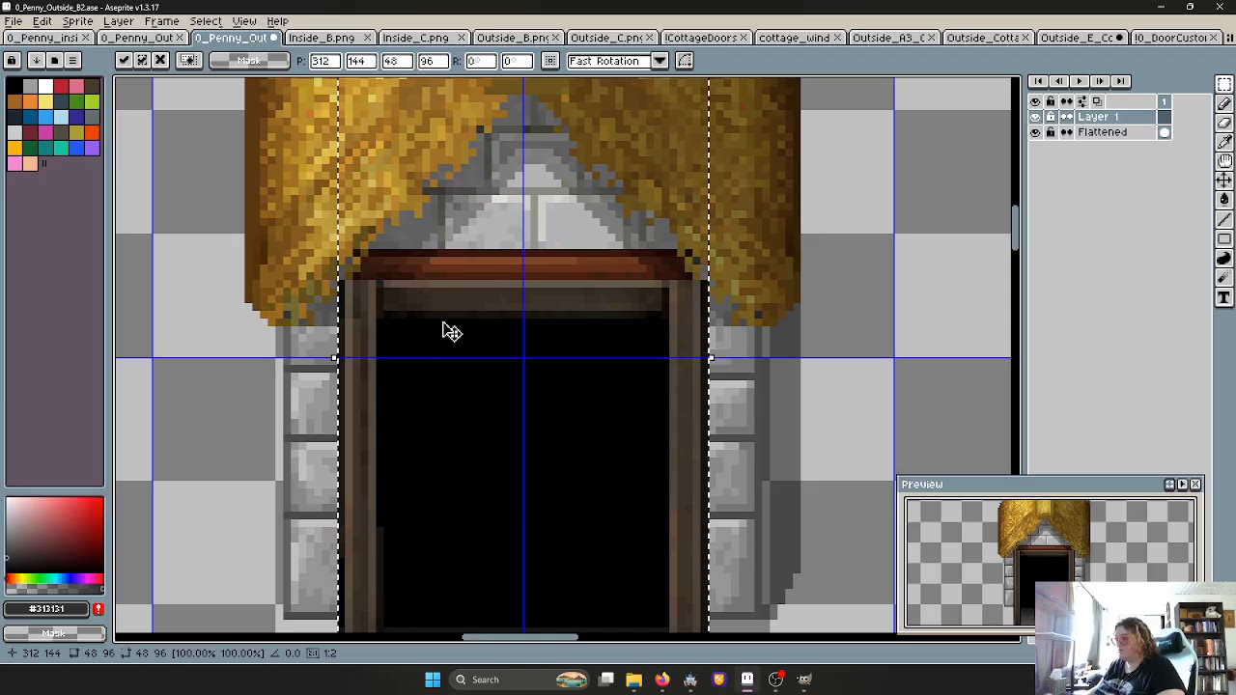
mouse_move(452, 332)
left_mouse_down()
mouse_move(455, 270)
mouse_move(456, 348)
mouse_move(463, 318)
left_mouse_up()
scroll(456, 318, "down", 1)
middle_click_drag(466, 353, 474, 248)
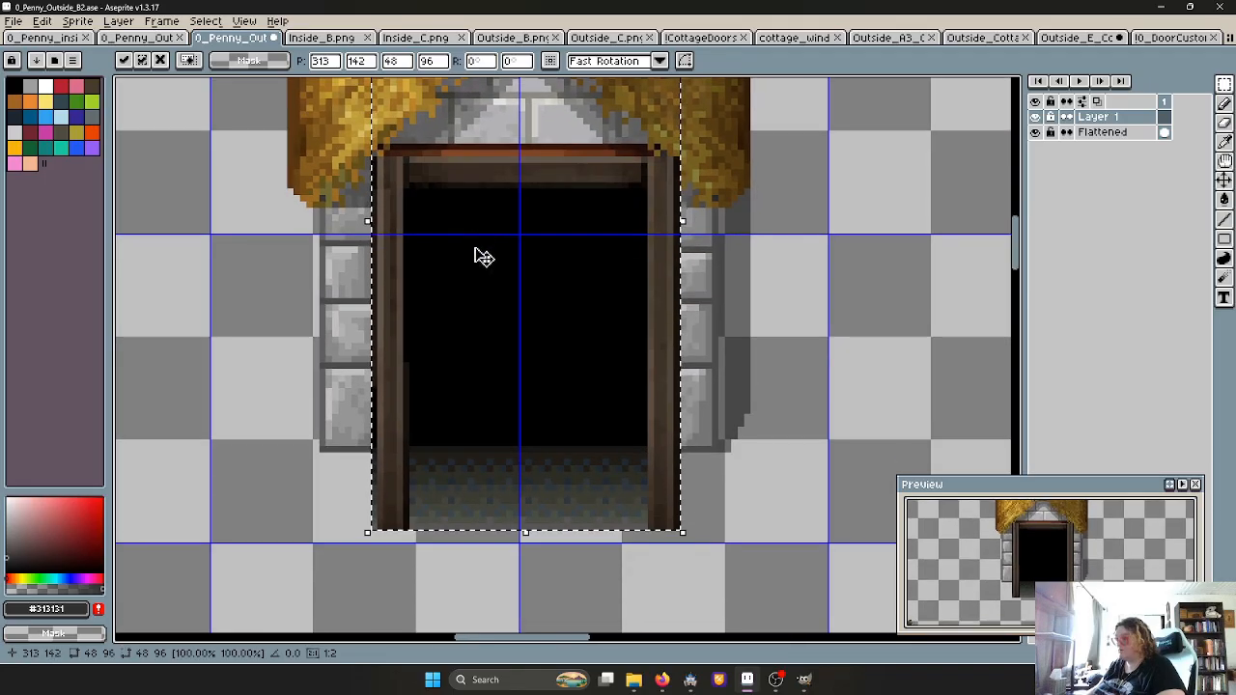
left_click_drag(474, 248, 471, 262)
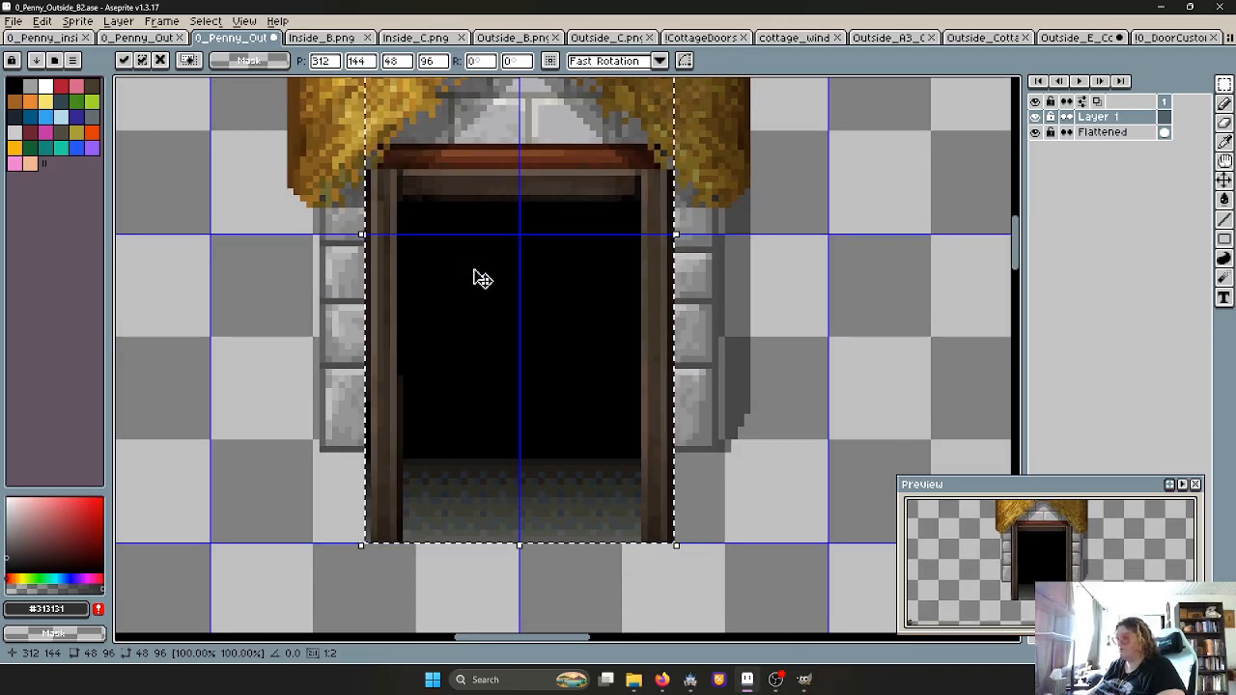
scroll(502, 199, "down", 1)
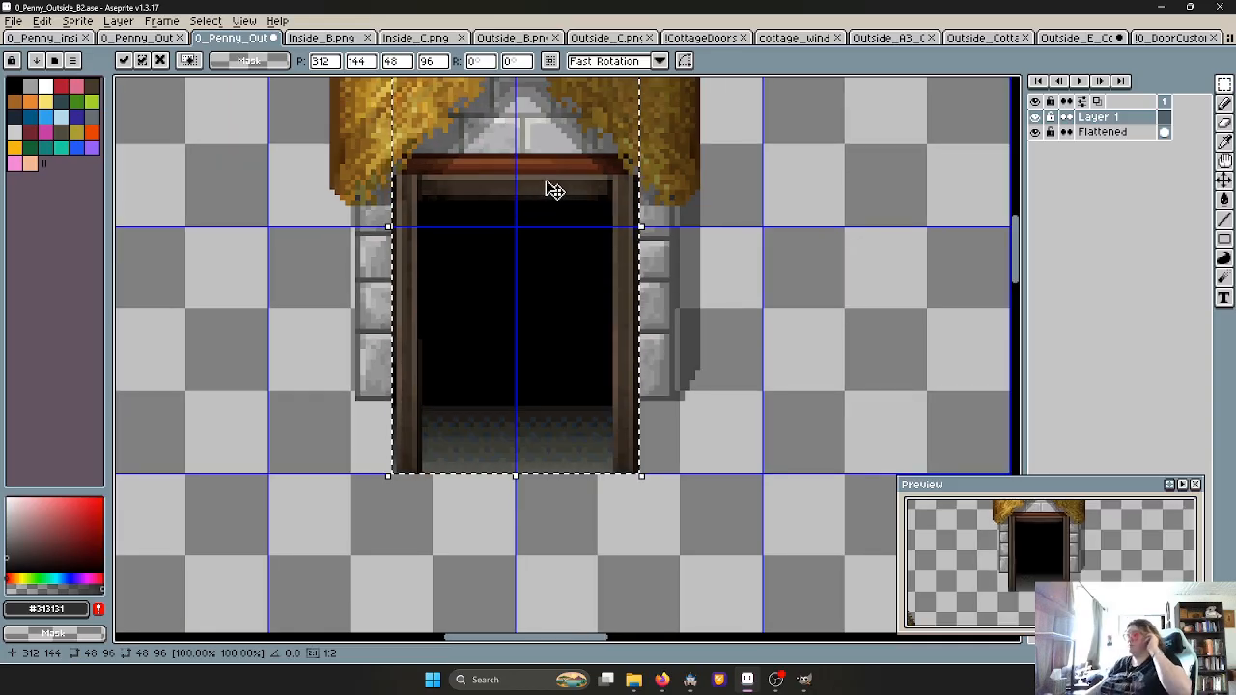
scroll(454, 312, "down", 1)
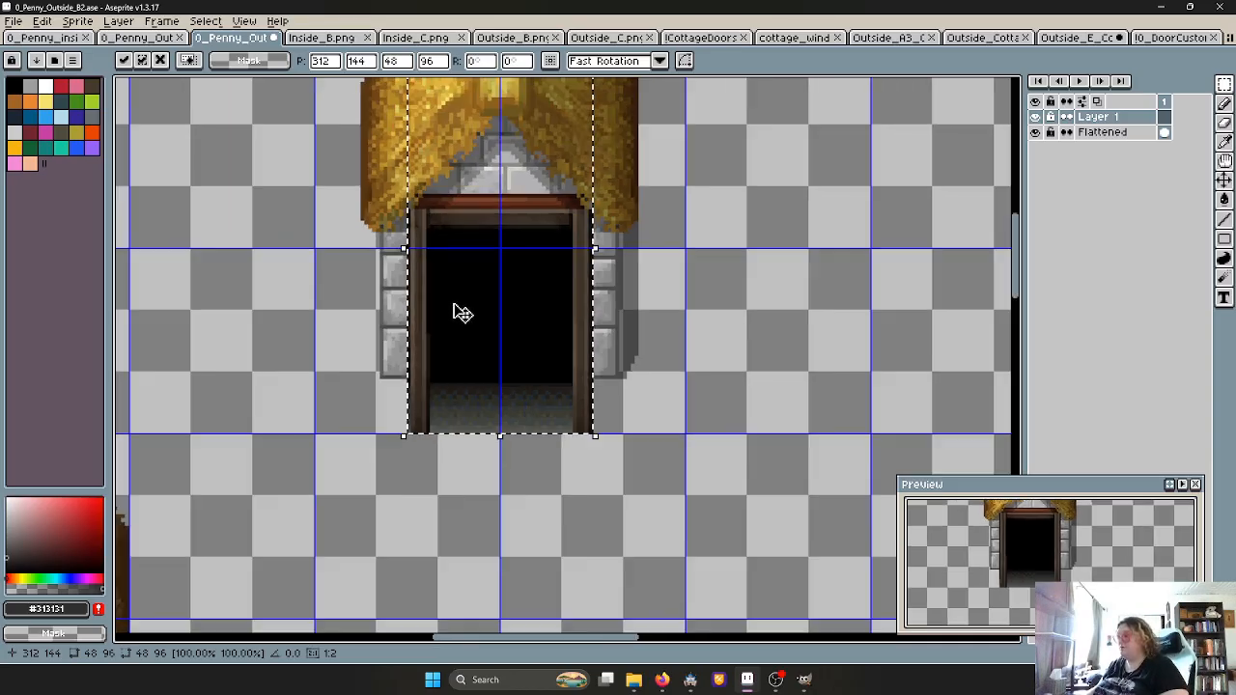
scroll(497, 239, "down", 3)
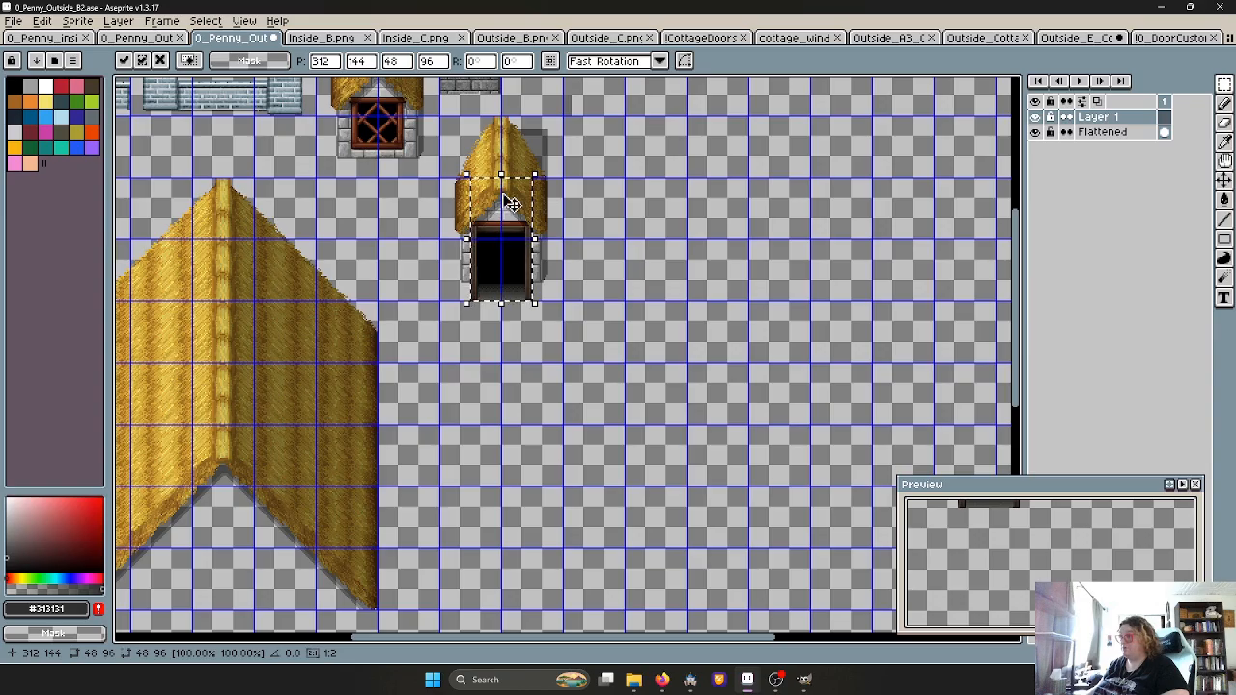
scroll(504, 261, "up", 3)
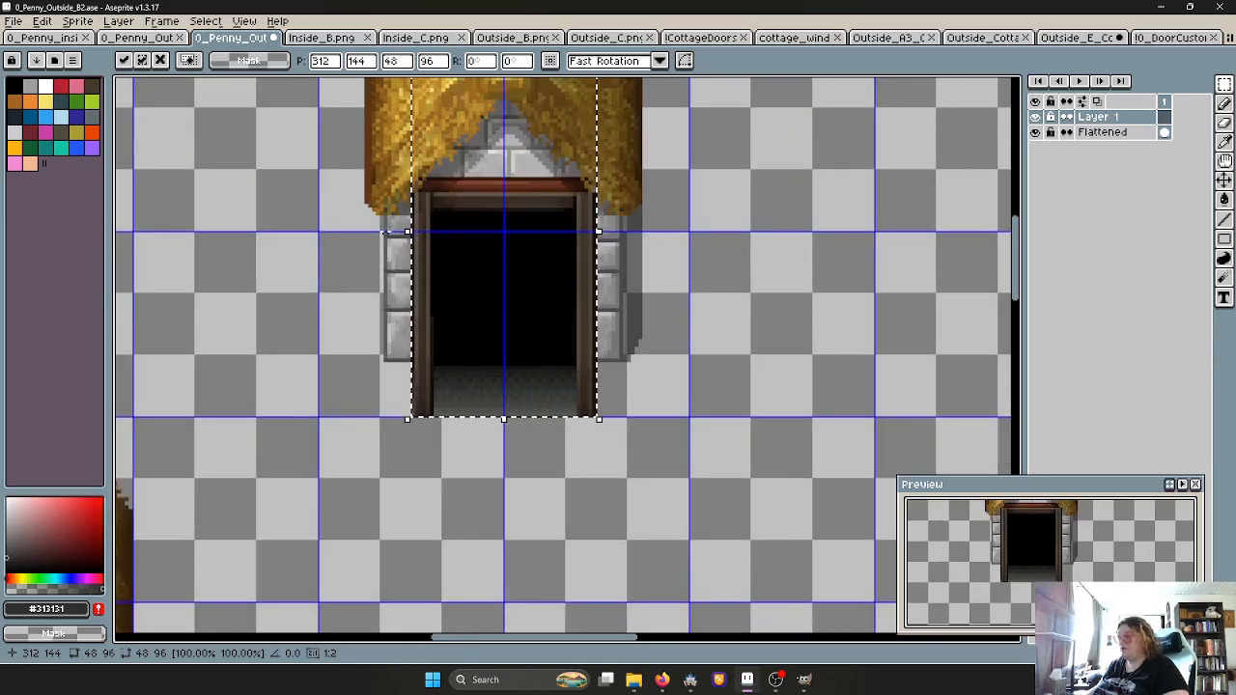
Select the 67 × 38 px stone wall area beside the doorway and stretch it on the Flattened layer down to 67 × 52 px
scroll(391, 220, "up", 1)
left_click_drag(391, 202, 821, 447)
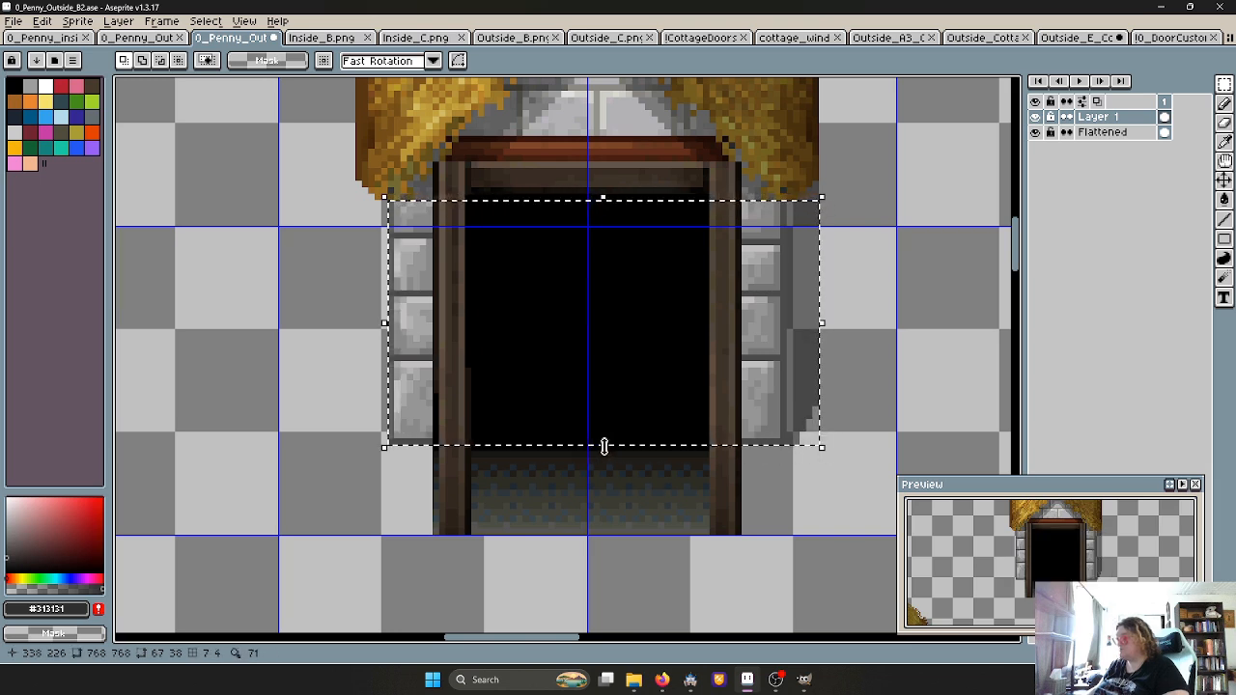
left_click_drag(602, 446, 615, 523)
key("Escape")
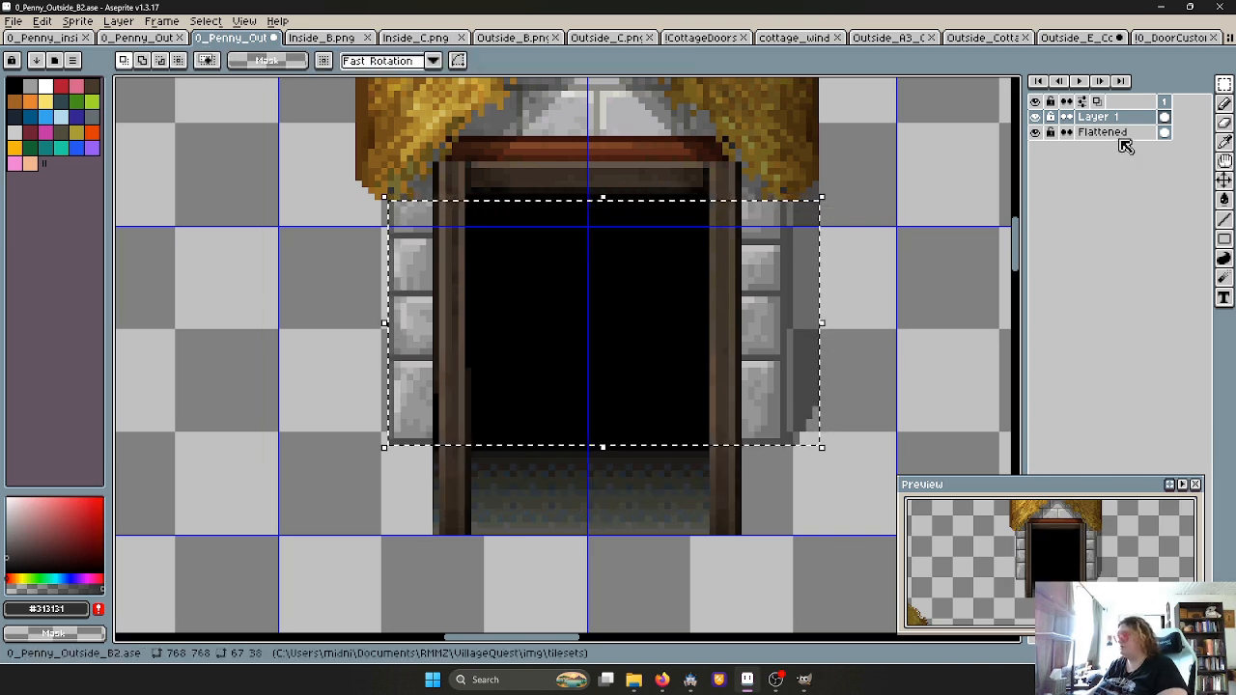
left_click(1112, 135)
left_click(801, 311)
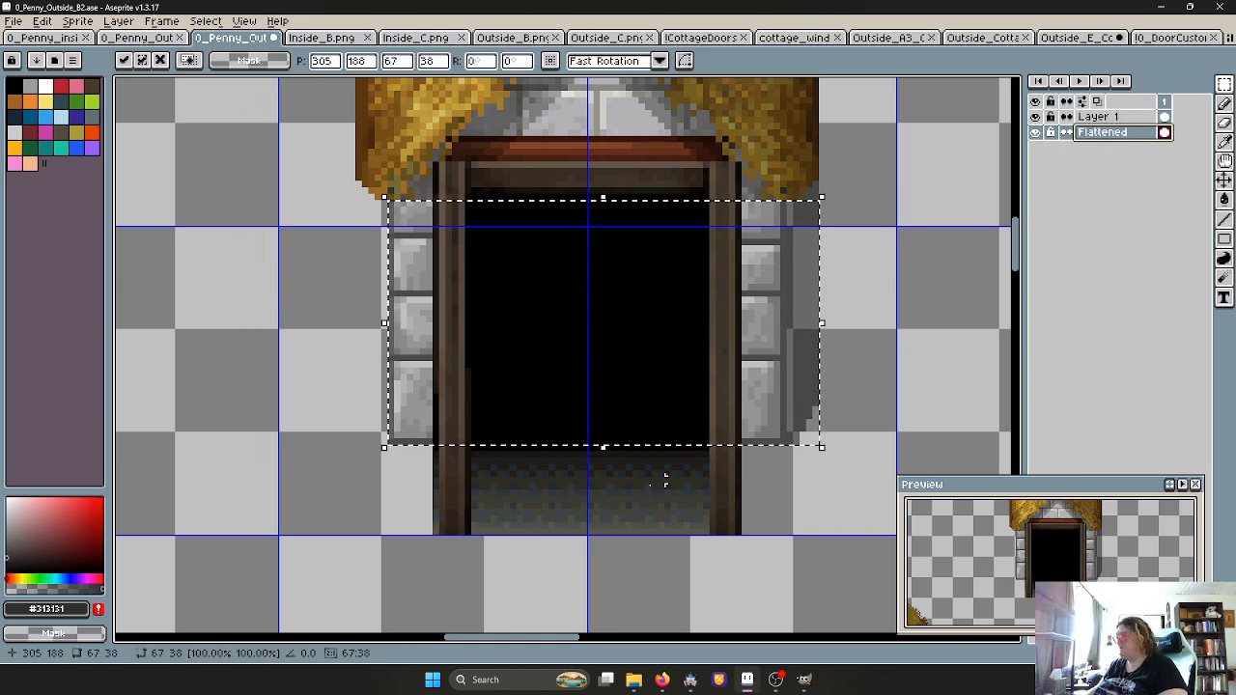
left_click_drag(602, 447, 609, 549)
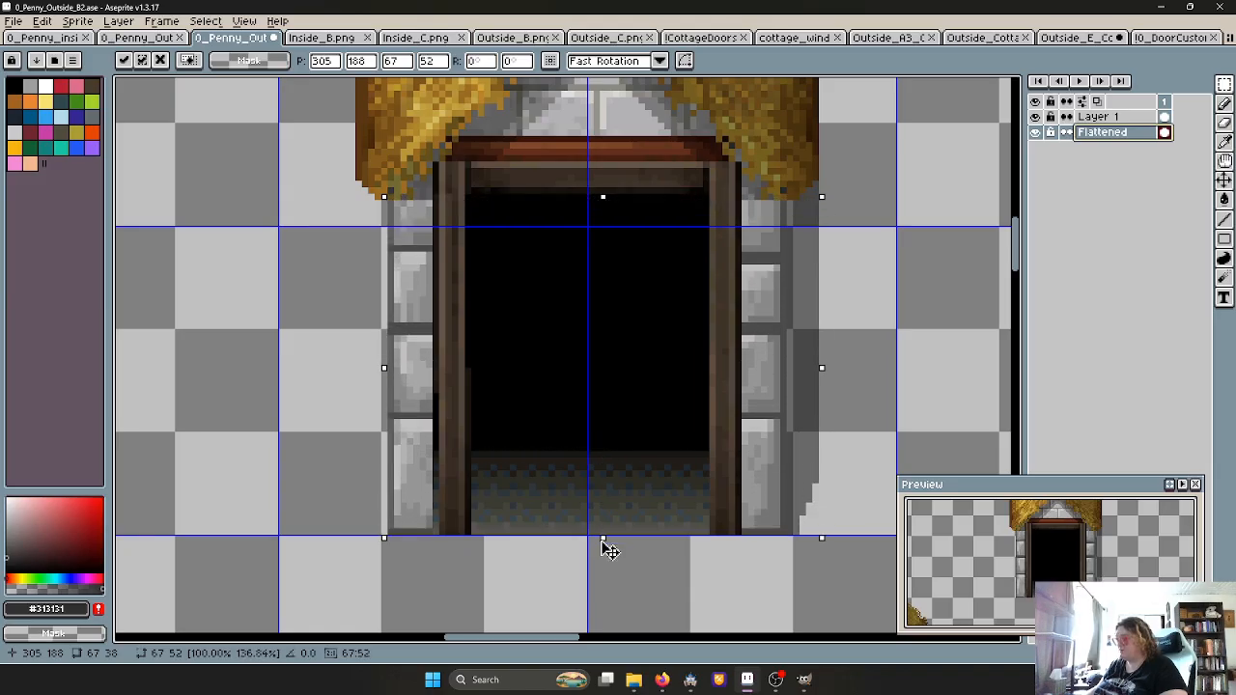
scroll(627, 510, "down", 1)
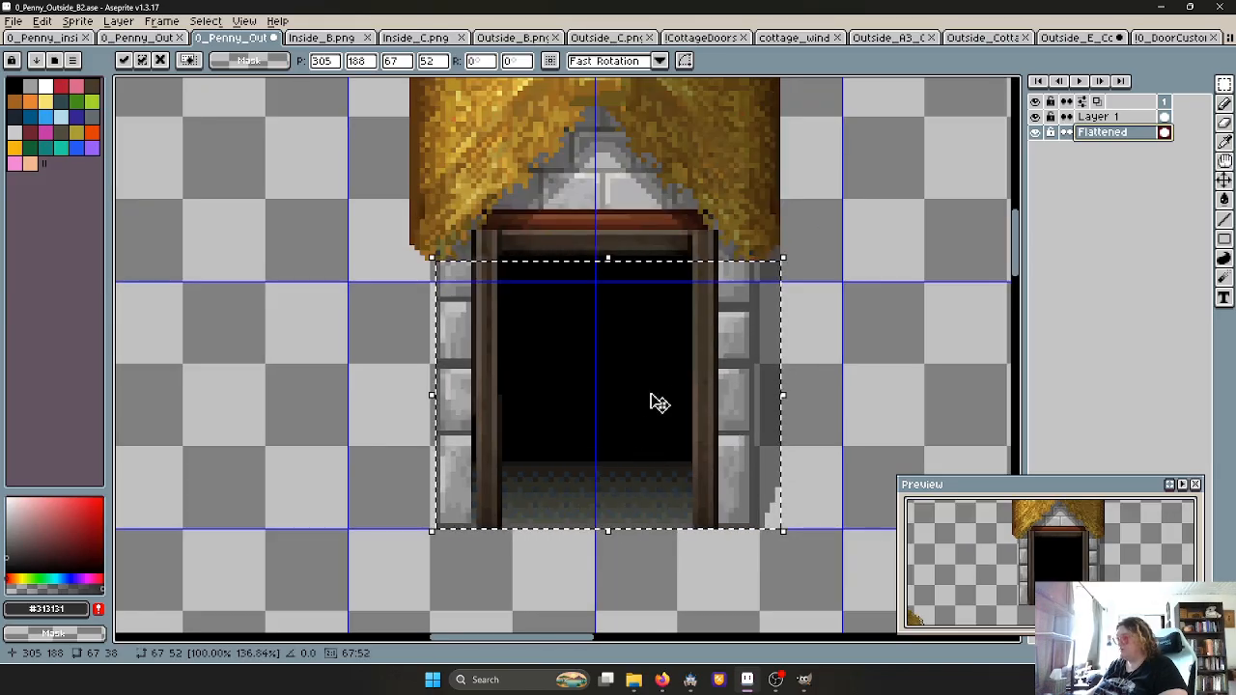
scroll(658, 398, "down", 1)
scroll(634, 322, "up", 2)
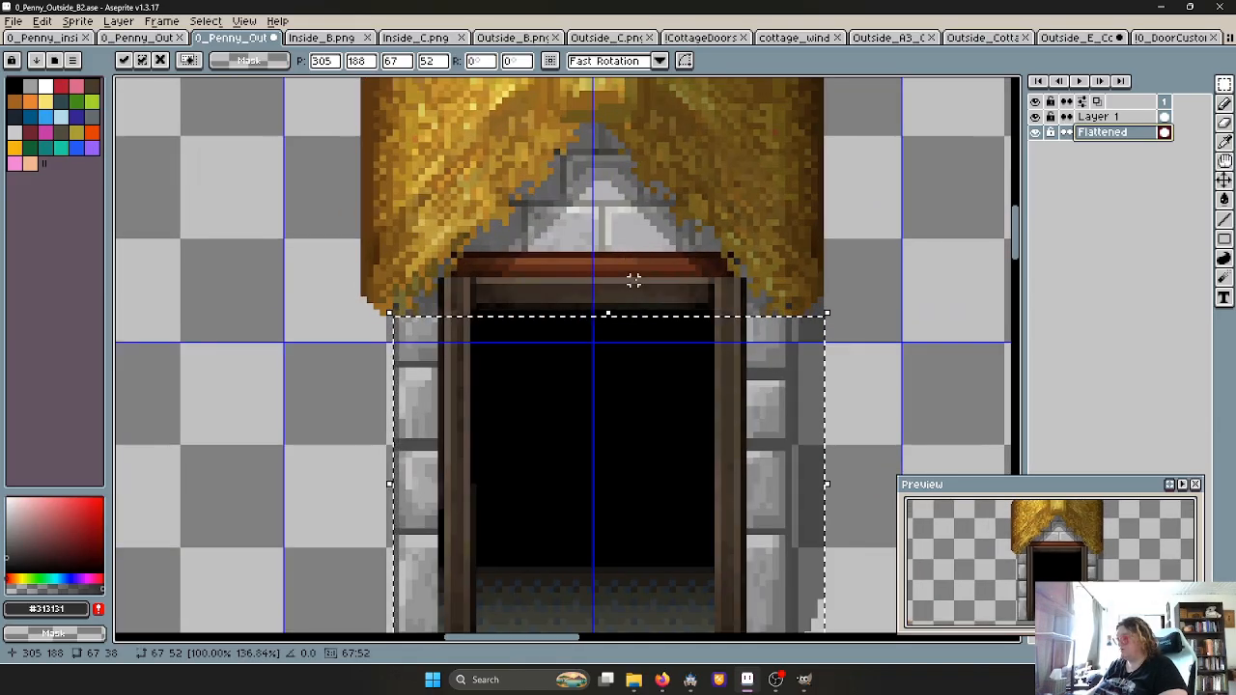
scroll(601, 280, "down", 1)
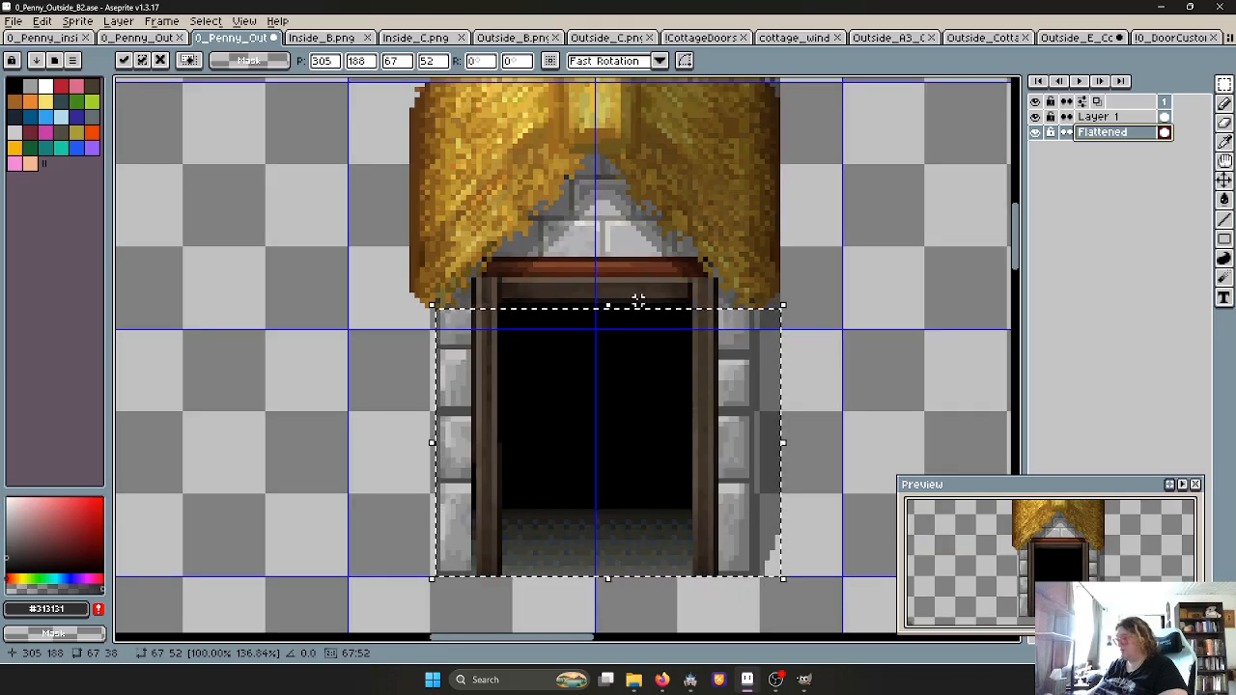
scroll(638, 301, "down", 3)
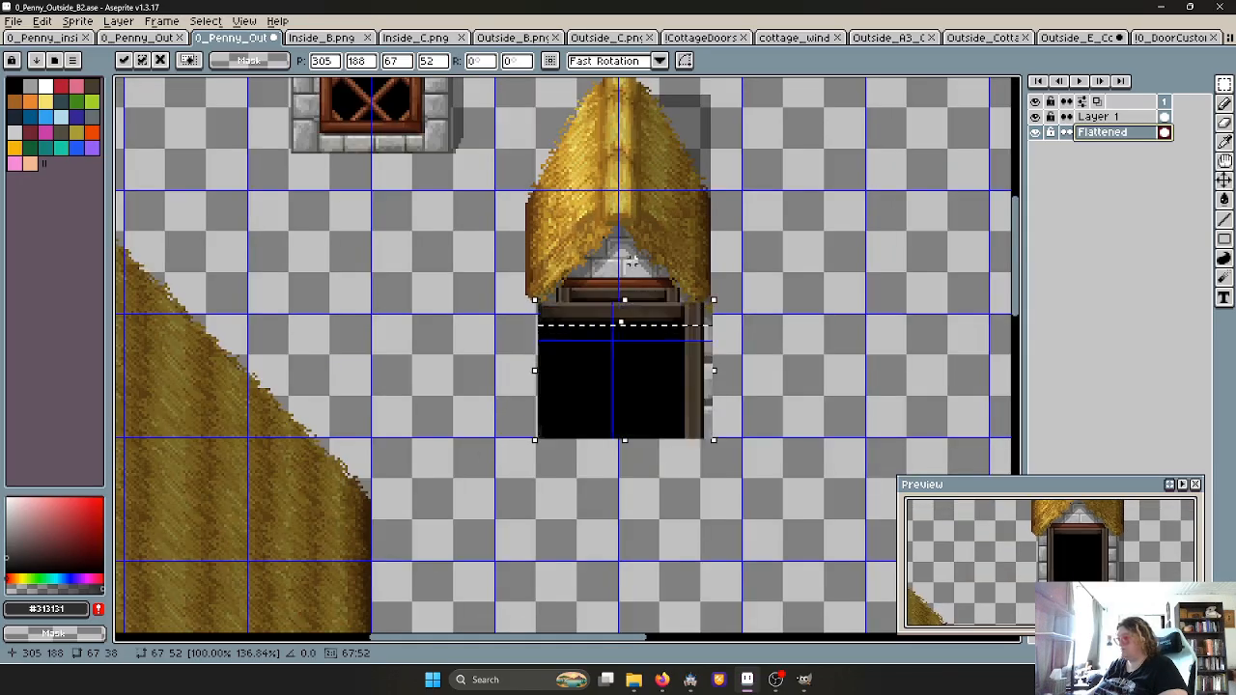
scroll(603, 271, "up", 4)
left_click(599, 281)
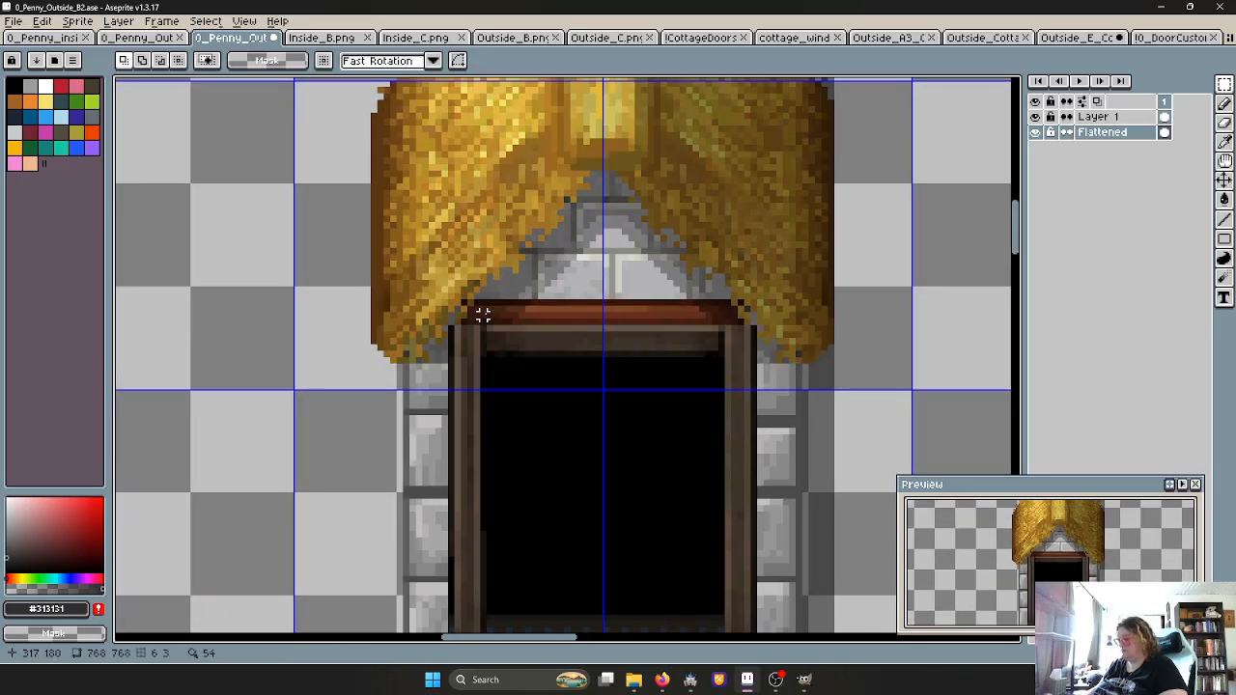
Select the 96 × 96 px block of four tiles around the doorway and its stone gable
scroll(603, 314, "up", 2)
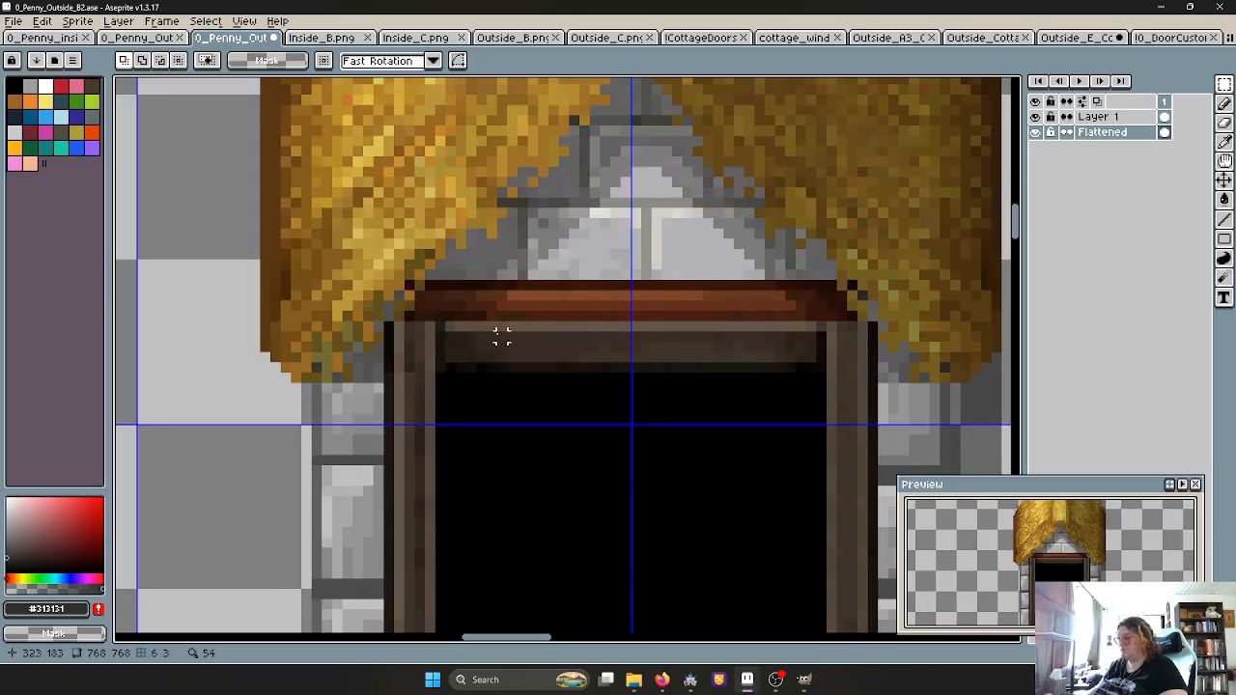
scroll(608, 328, "up", 1)
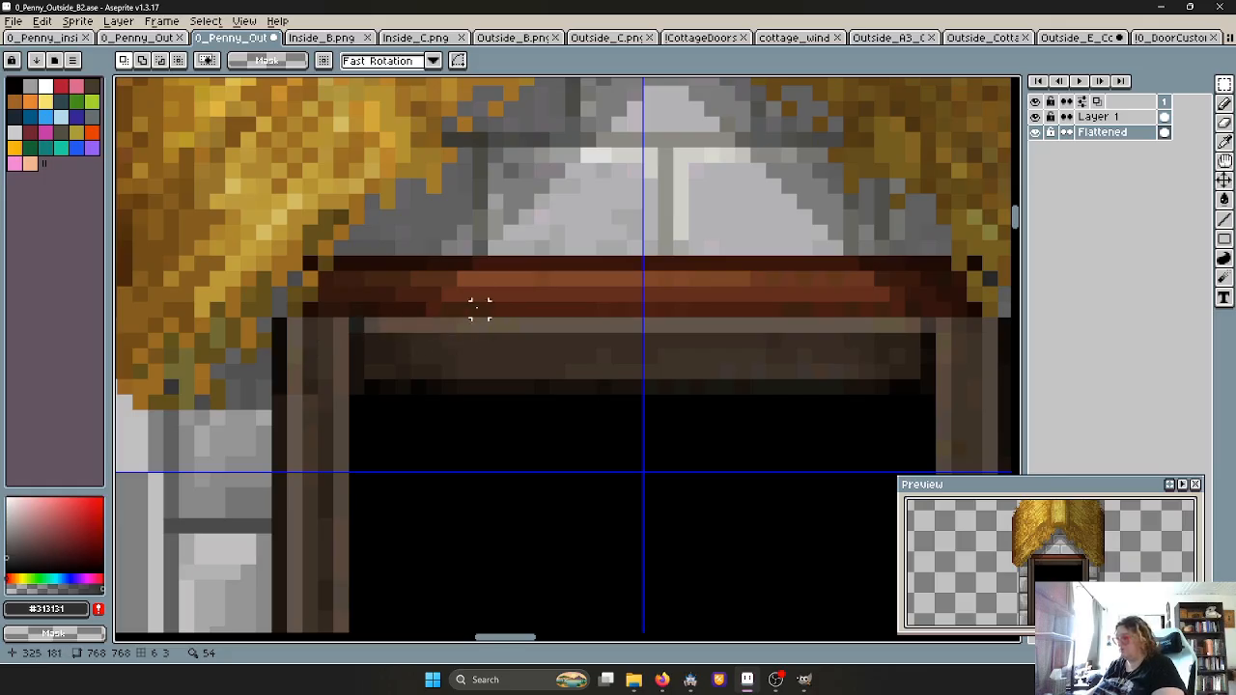
scroll(464, 292, "down", 3)
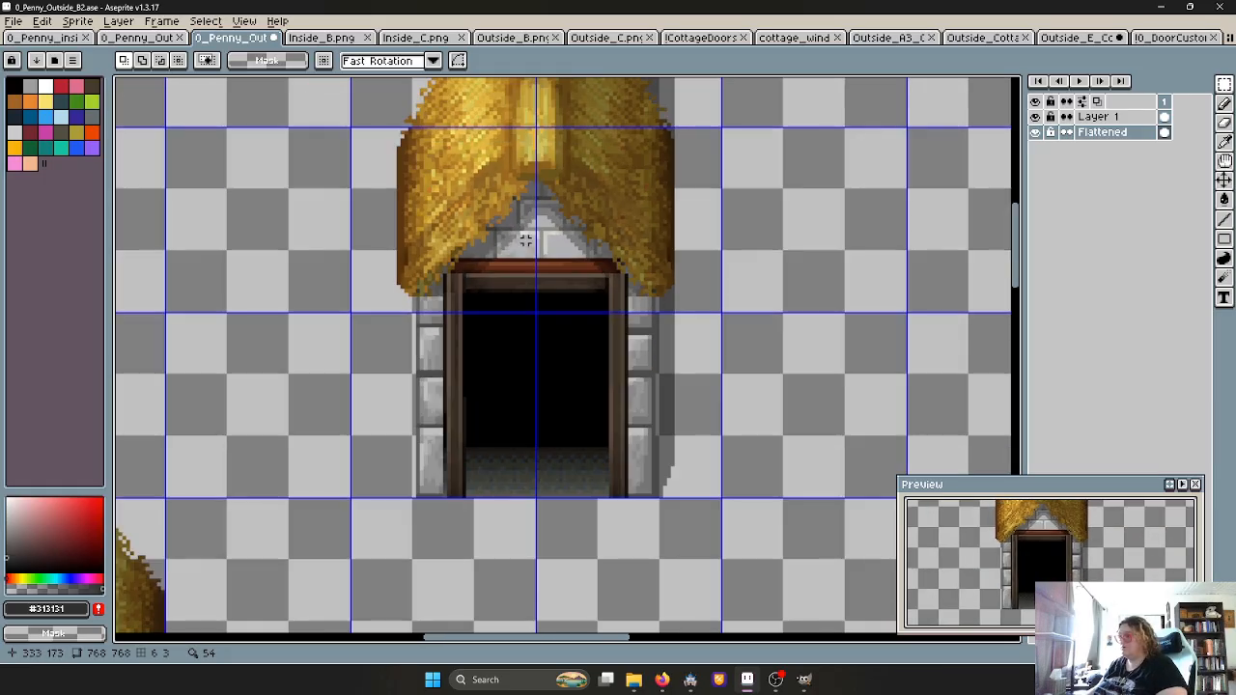
double_click(521, 229)
double_click(595, 241)
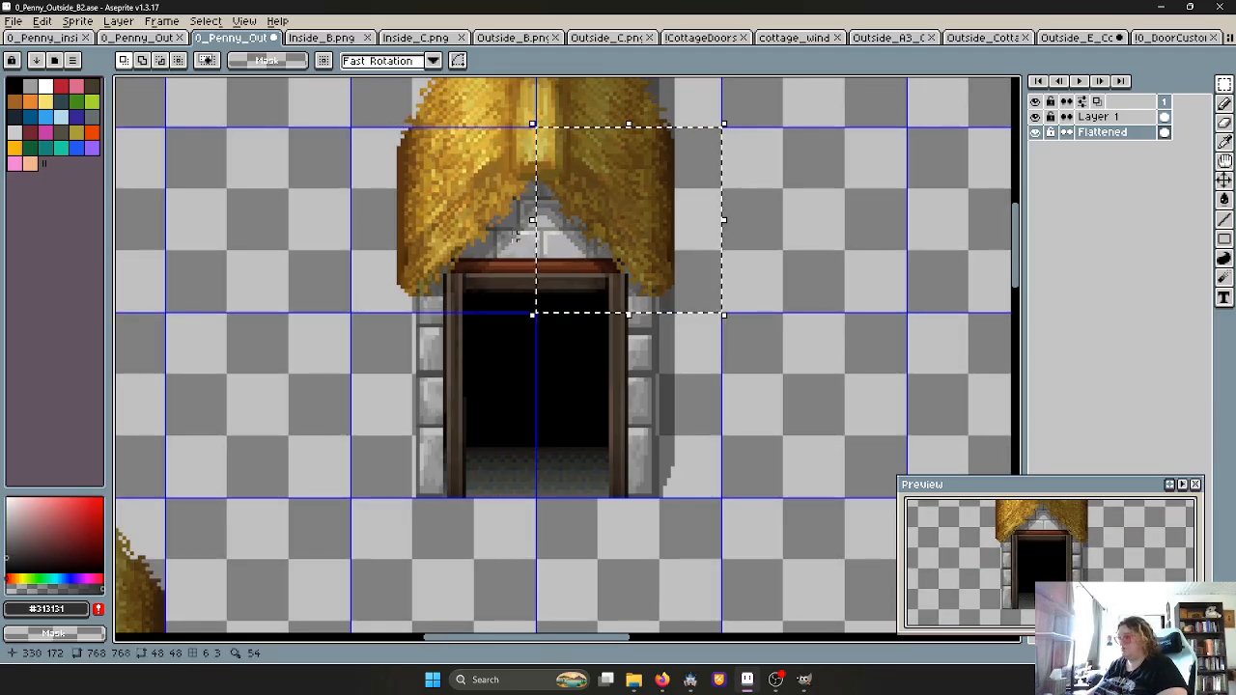
double_click(514, 241, "shift")
double_click(483, 337, "shift")
double_click(623, 367, "shift")
scroll(543, 312, "up", 1)
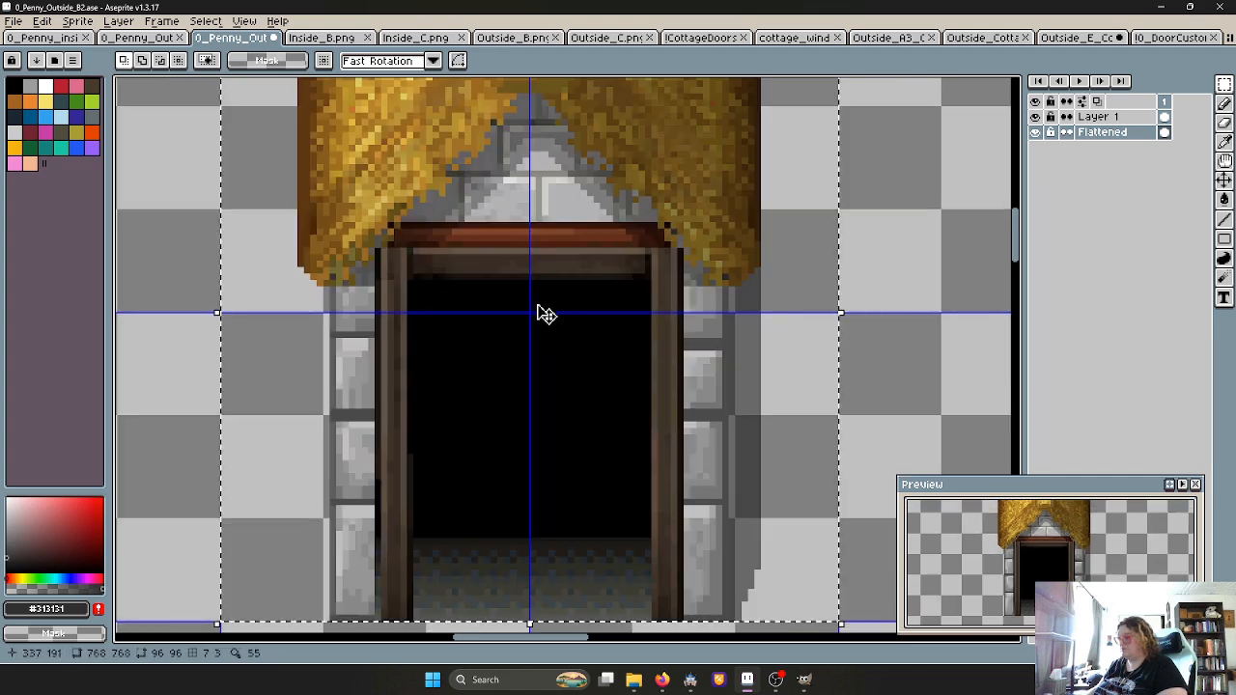
Fill the lintel's orange upper highlight strip above the doorway with the frame browns #64574c and #635843
key("w")
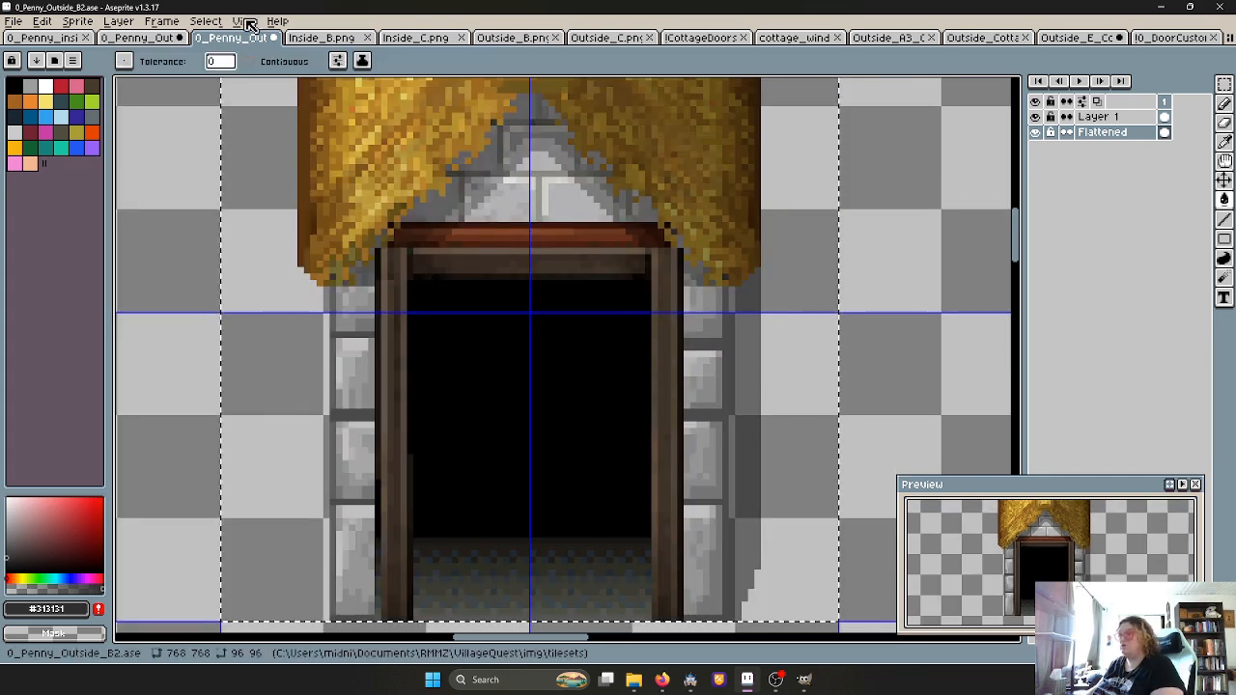
scroll(468, 230, "up", 1)
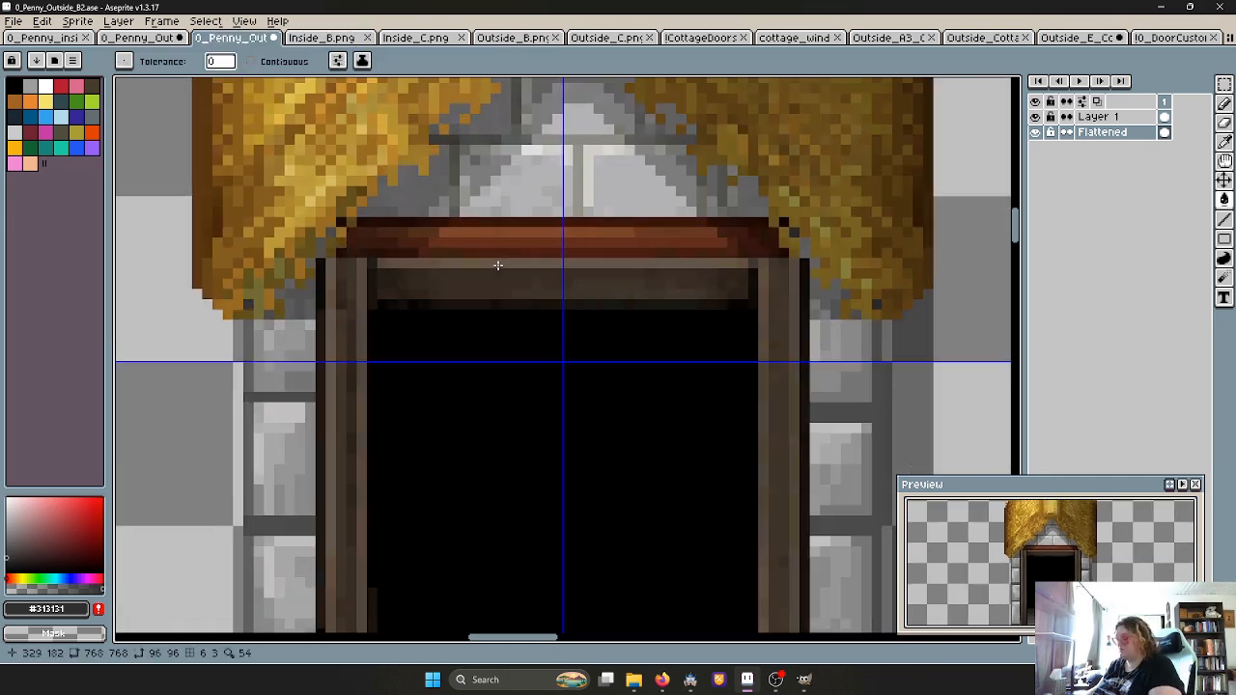
key("i")
left_click(510, 254)
key("f")
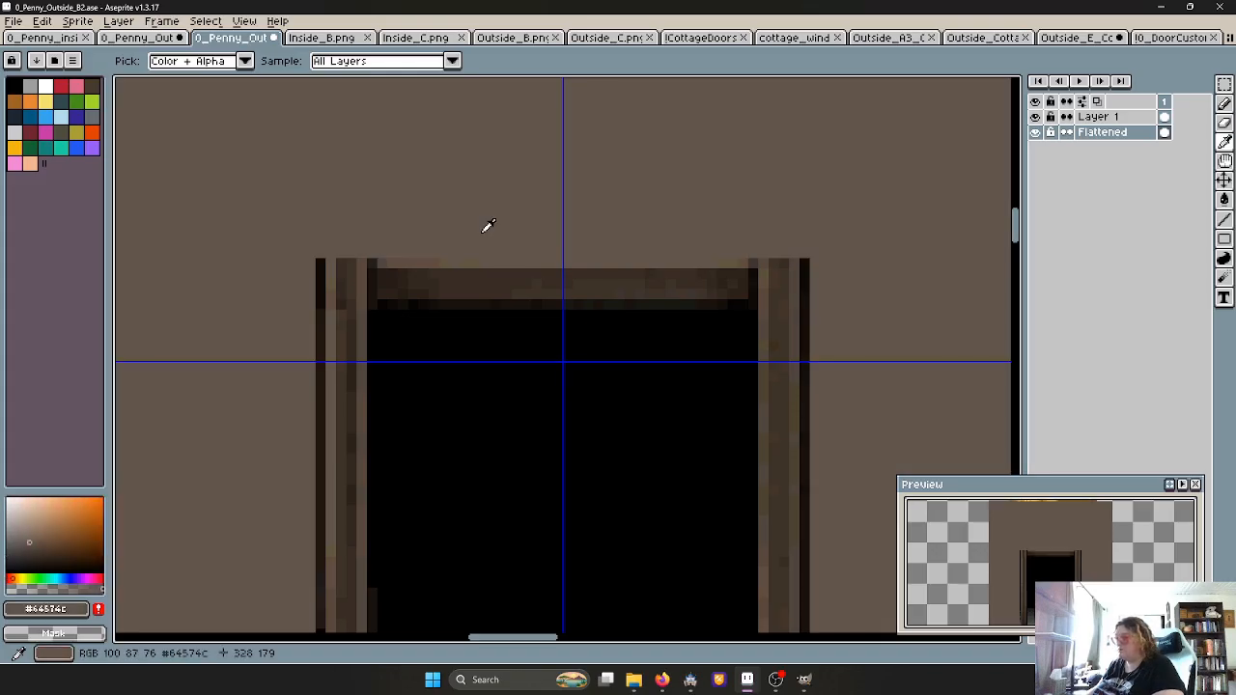
key("ctrl+z")
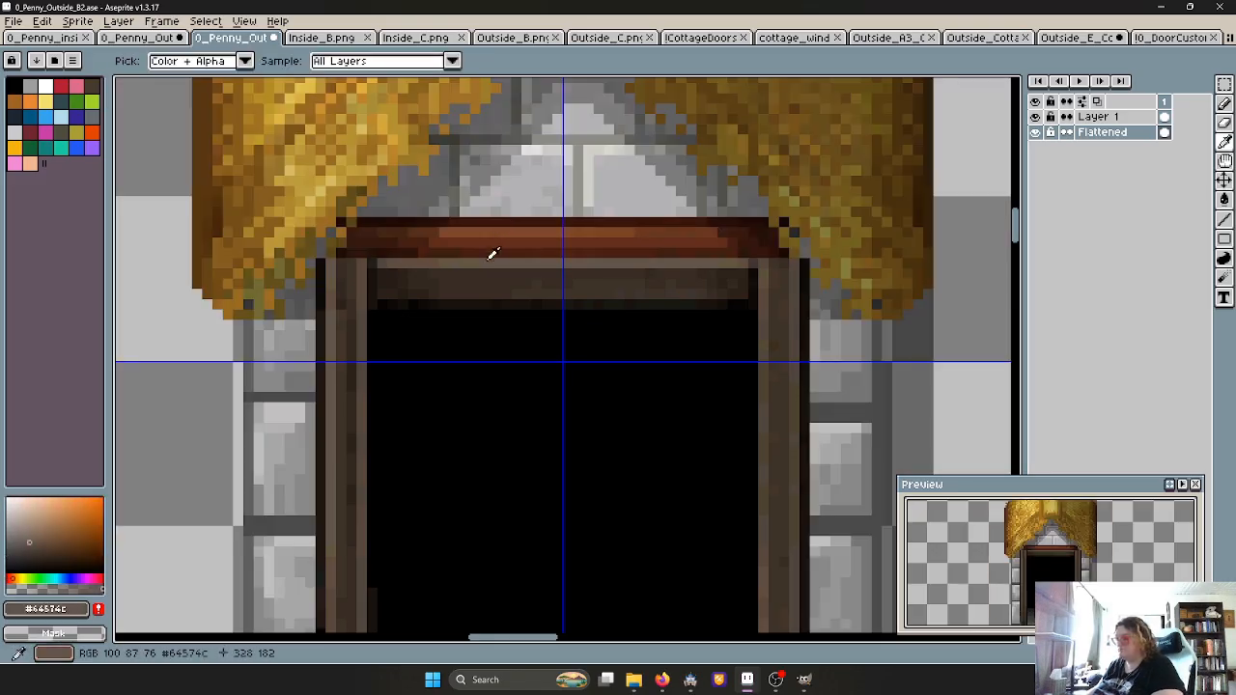
key("g")
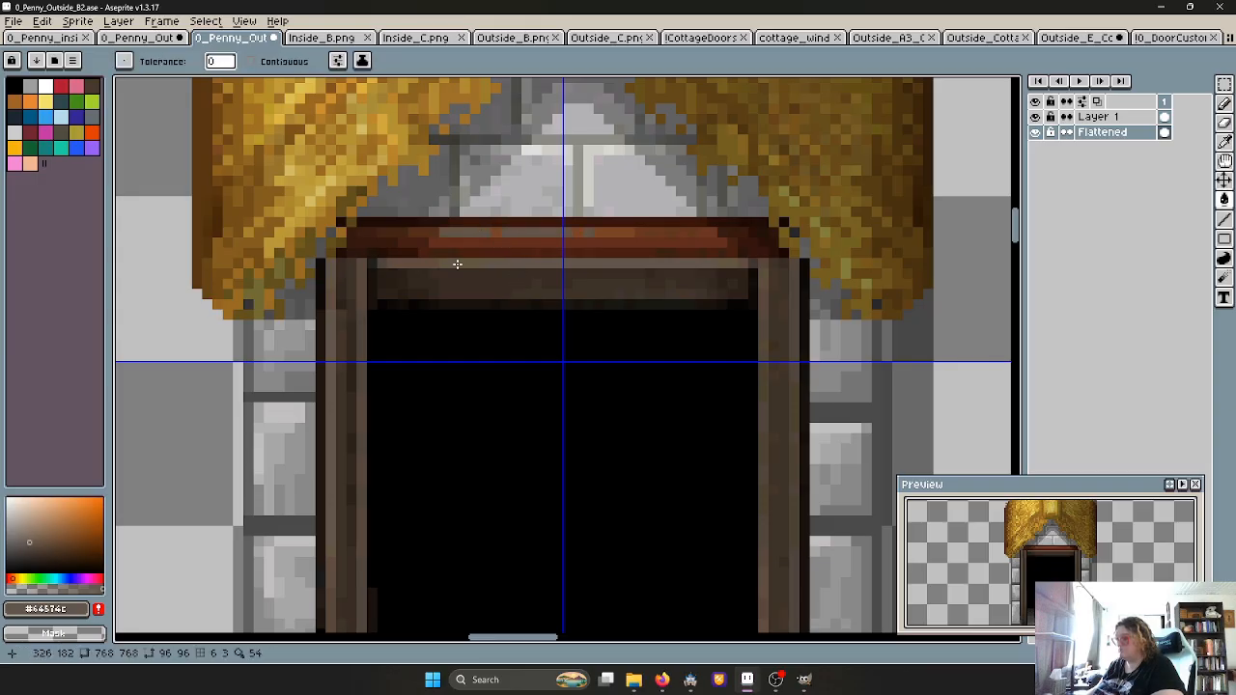
key("i")
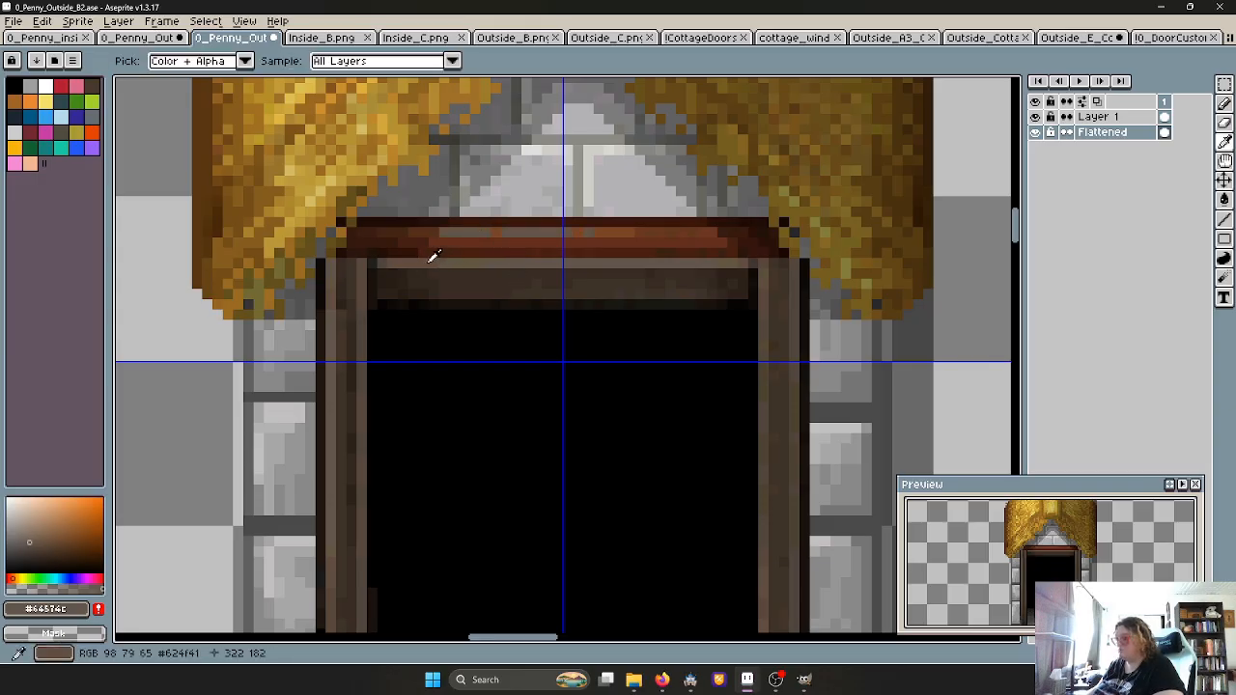
left_click(477, 255)
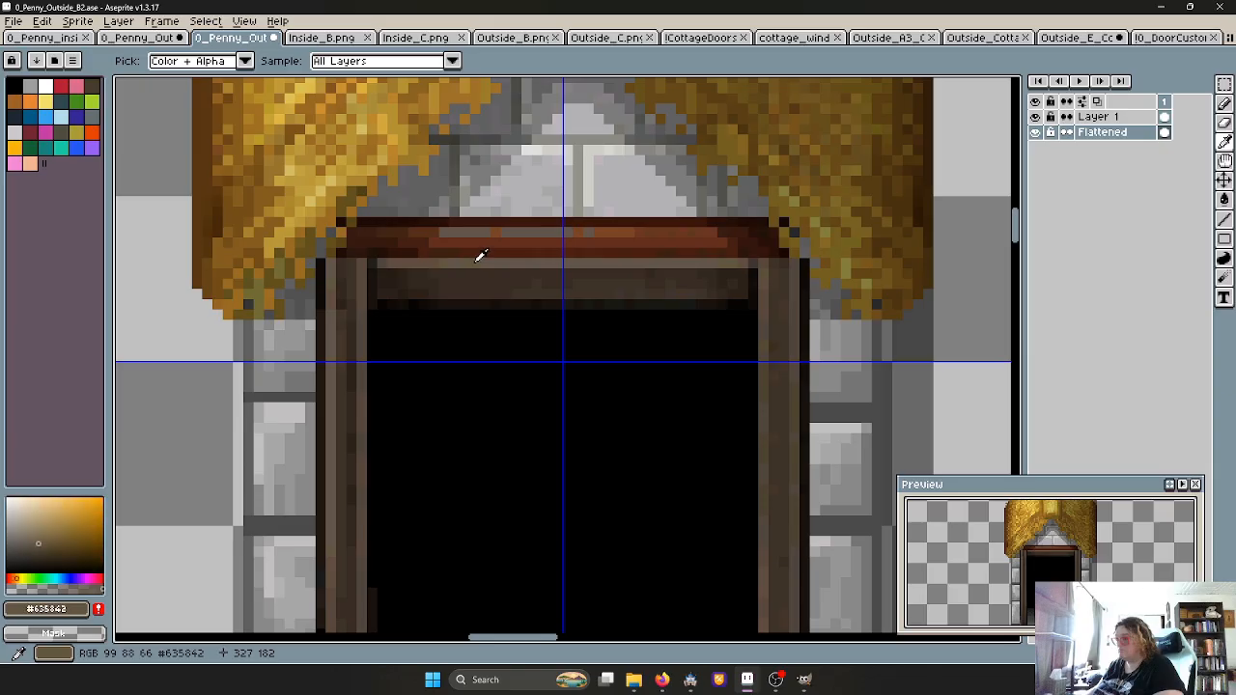
key("g")
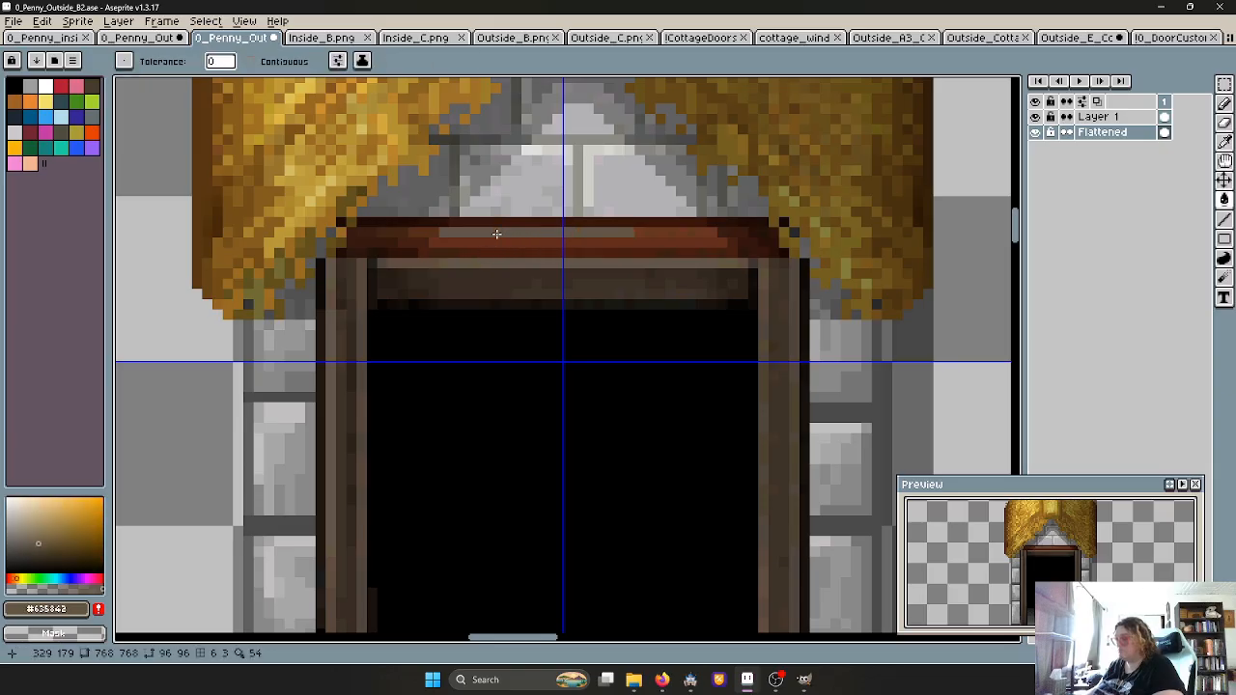
Fill the red middle band of the lintel with the dark brown #342921 sampled from the door frame
key("i")
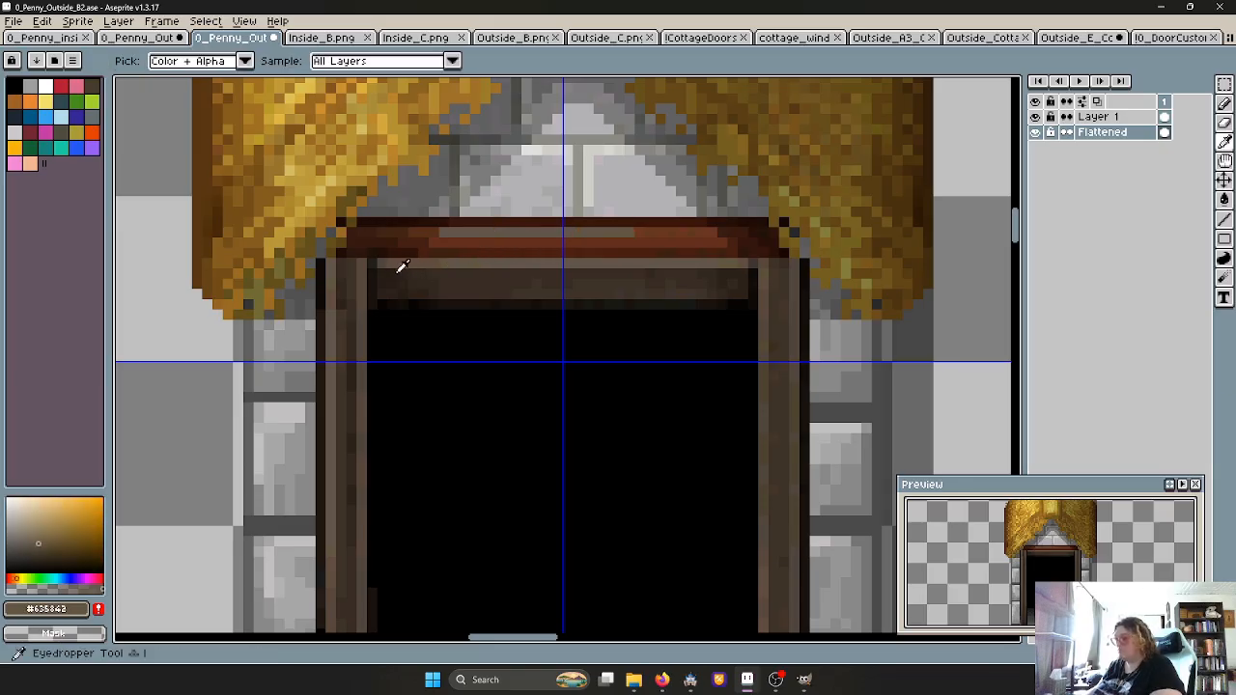
left_click(420, 270)
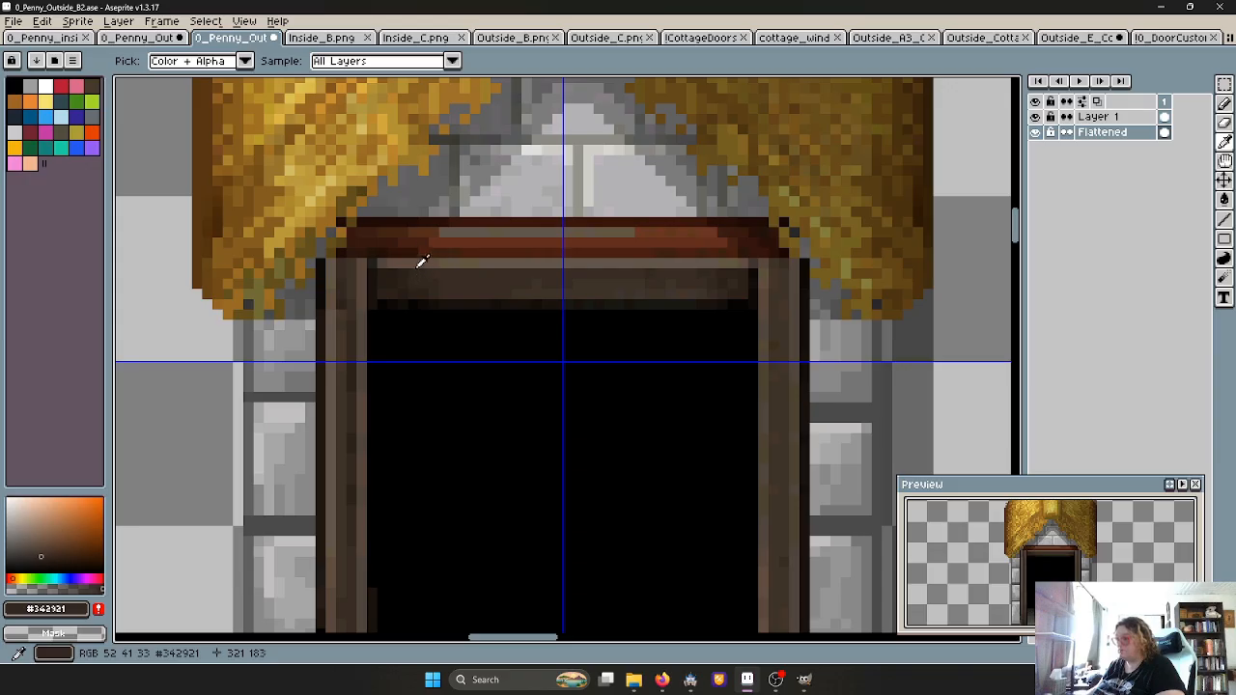
key("g")
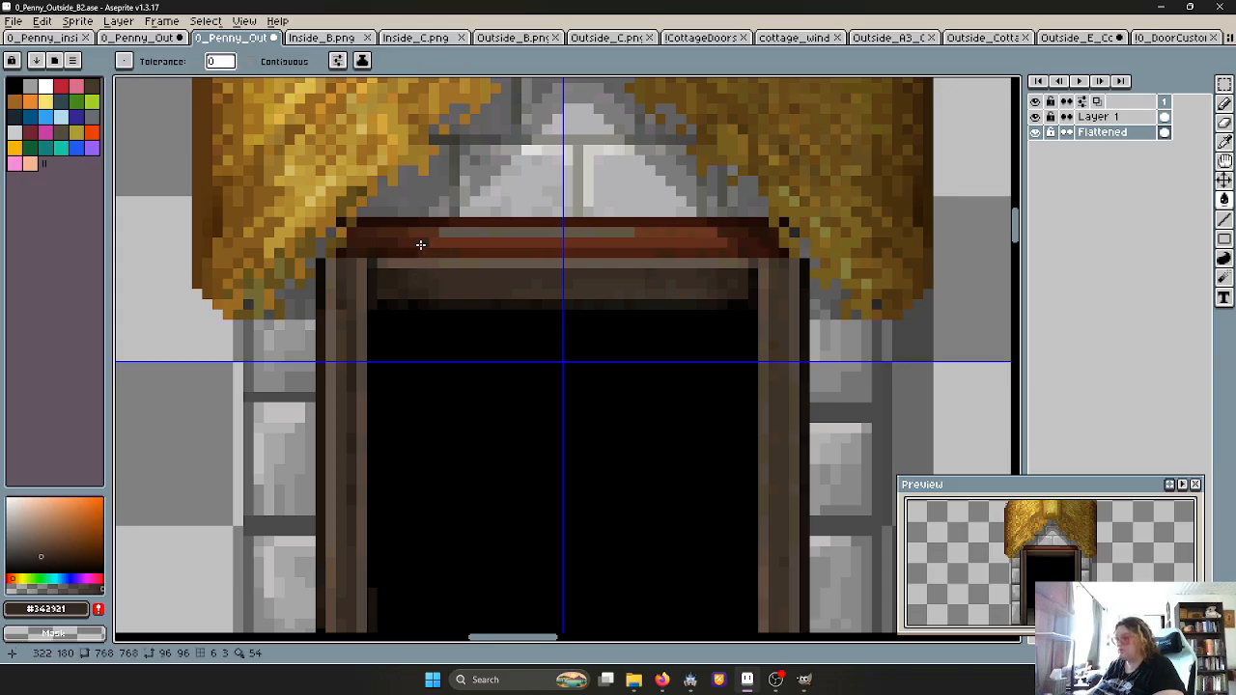
left_click(629, 244)
scroll(381, 280, "up", 1)
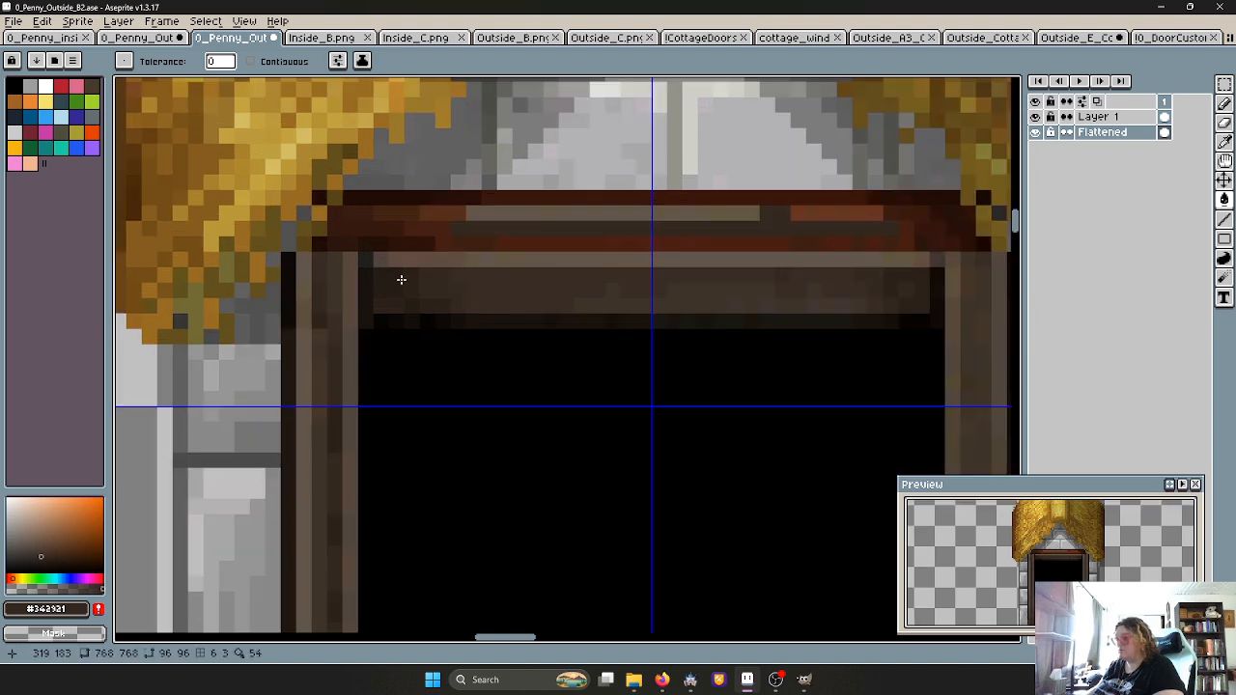
Shade the middle band's left end with #271e17 and #3a2e25, and extend the upper highlight using #624f41
left_click(387, 286, "alt")
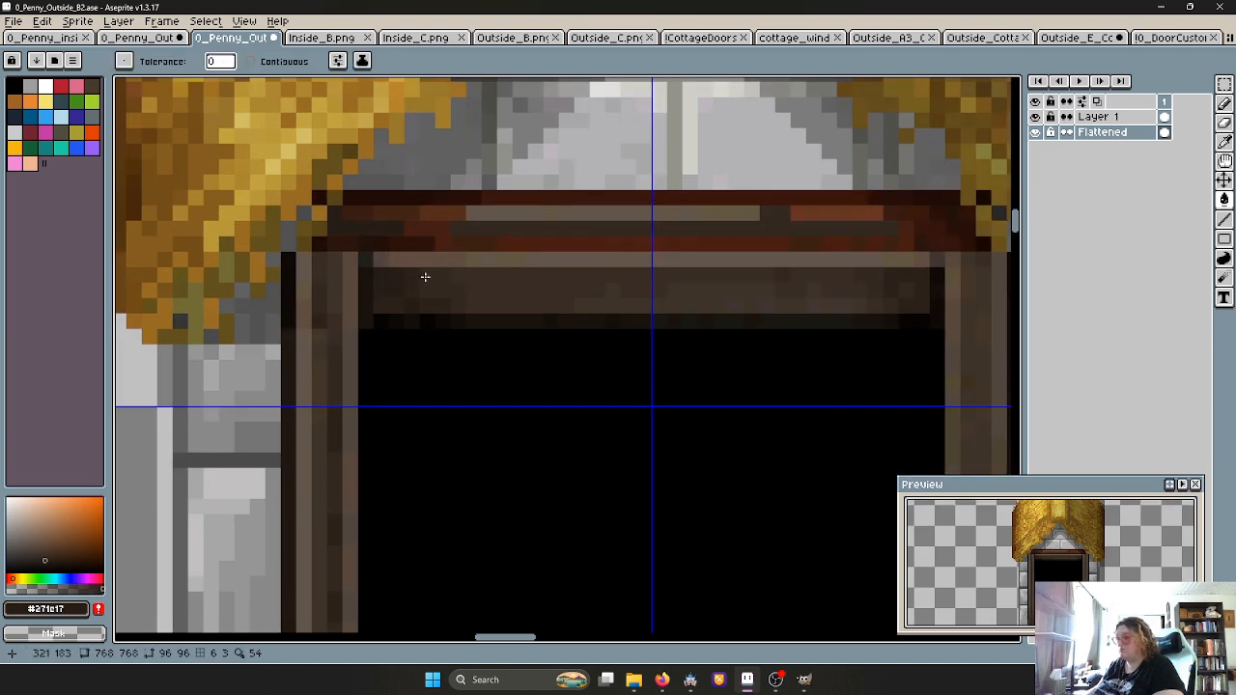
left_click(328, 265, "alt")
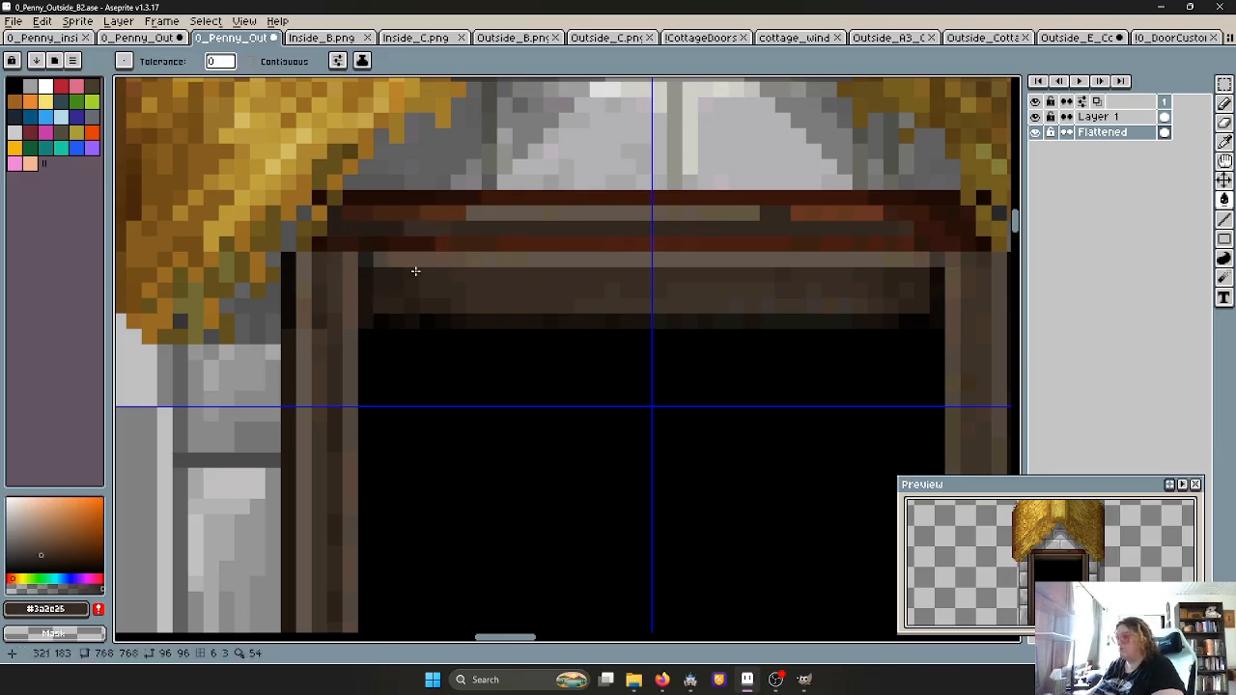
left_click(312, 299, "alt")
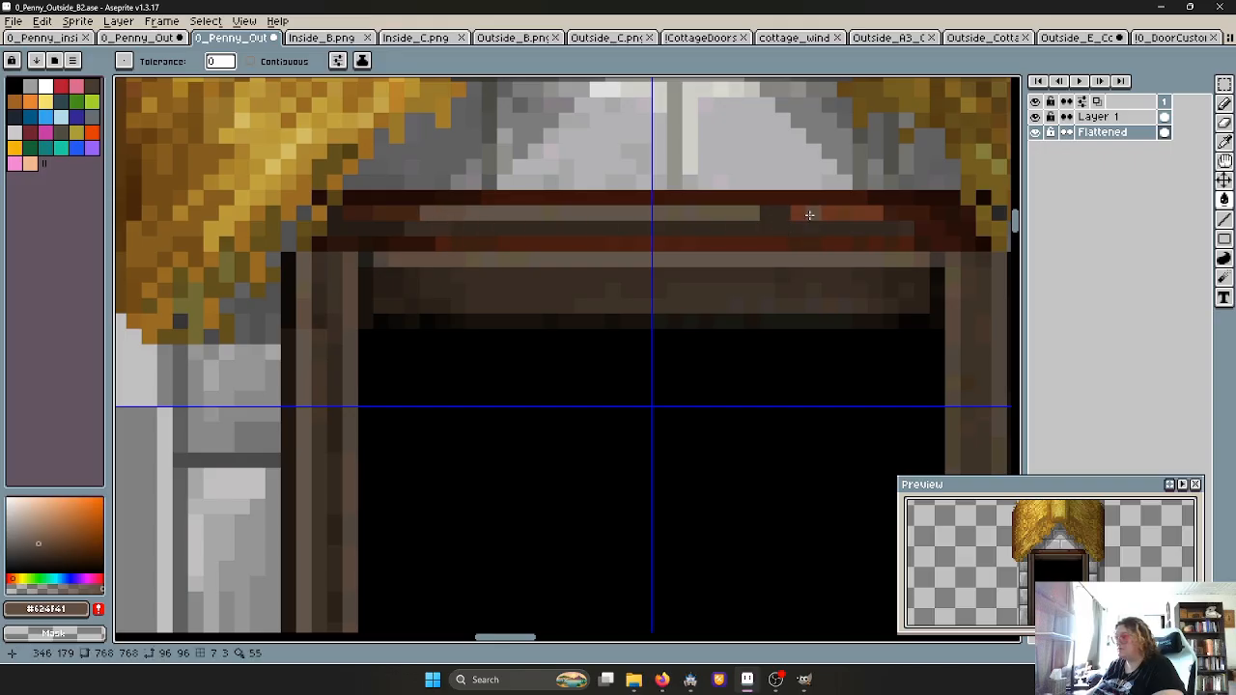
scroll(825, 212, "down", 3)
scroll(654, 263, "up", 3)
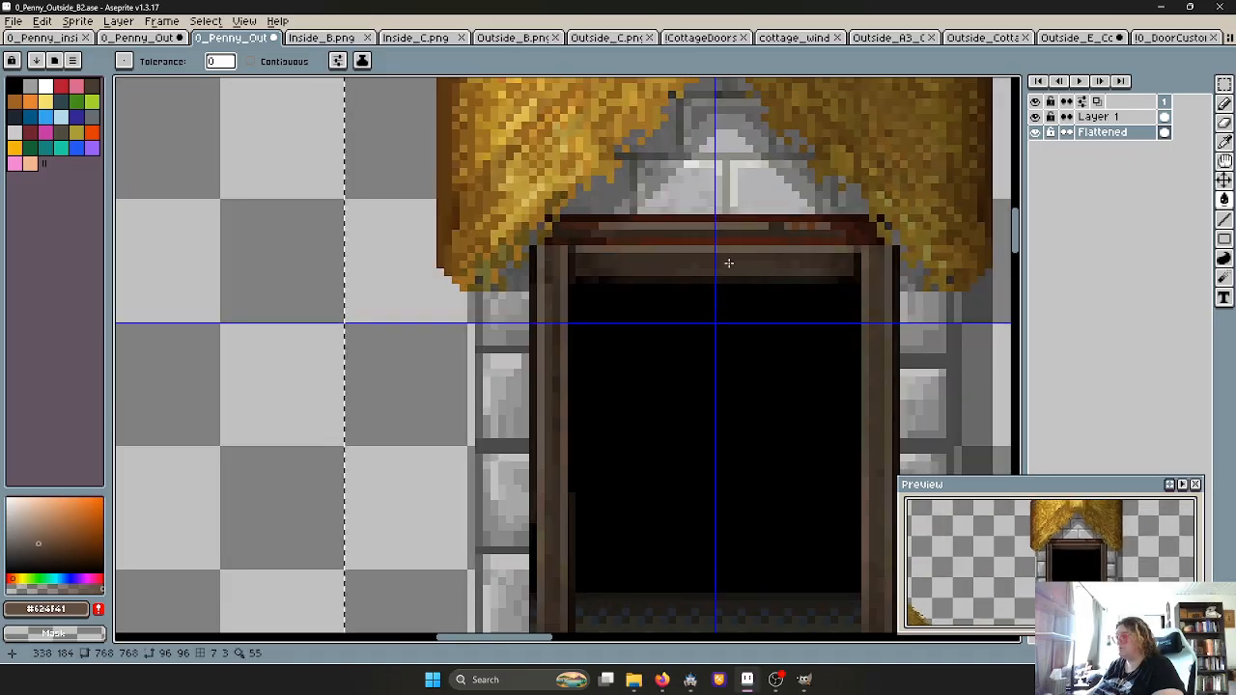
Replace most of the red pixels in the lintel's lower row with the frame brown #3a2e25
key("alt")
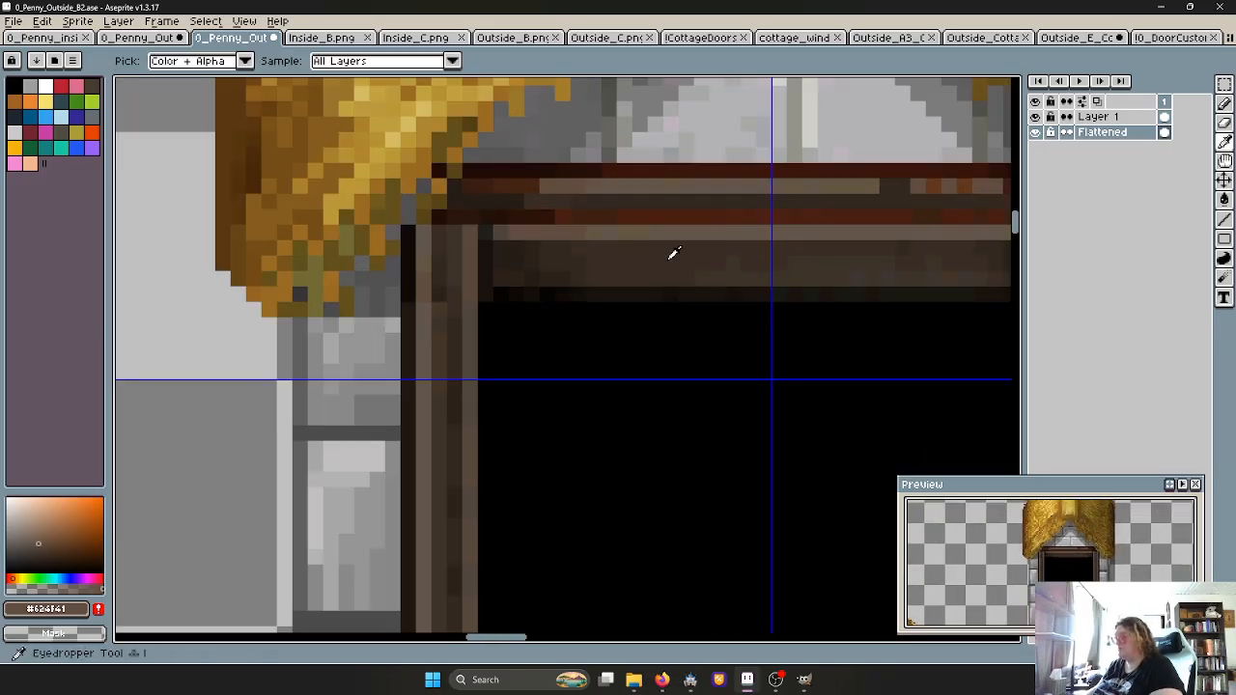
left_click(674, 253, "alt")
left_click(669, 214)
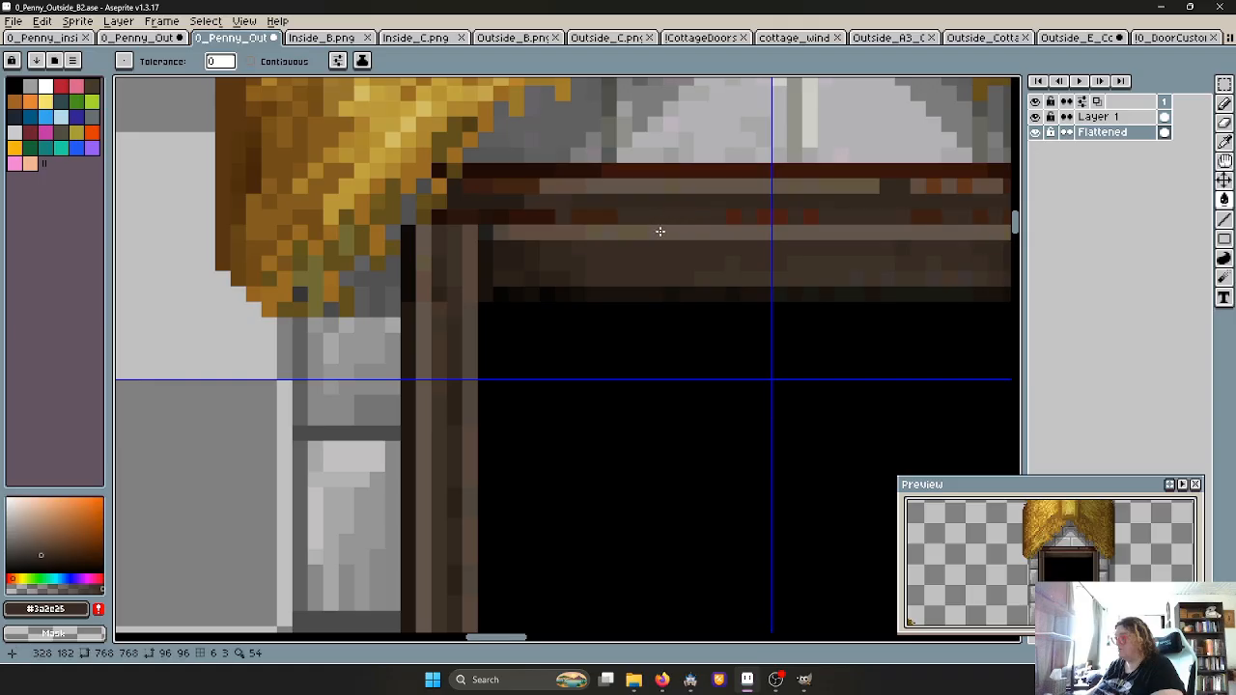
scroll(636, 264, "down", 2)
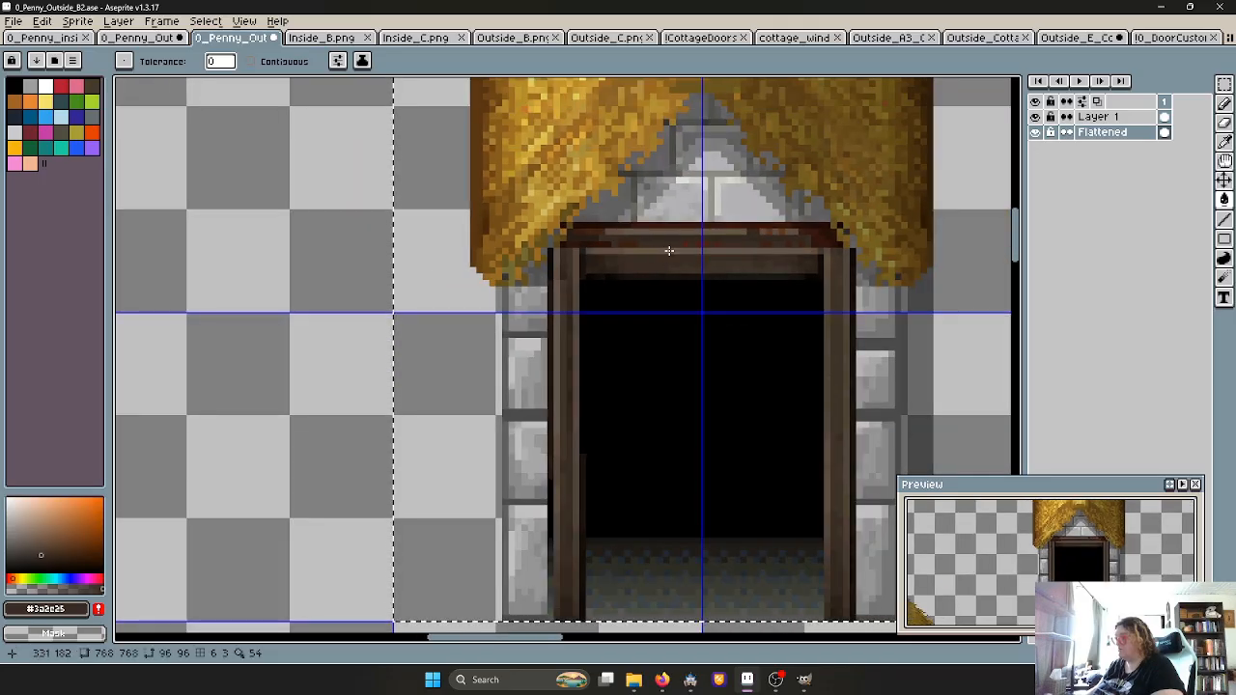
scroll(668, 250, "up", 1)
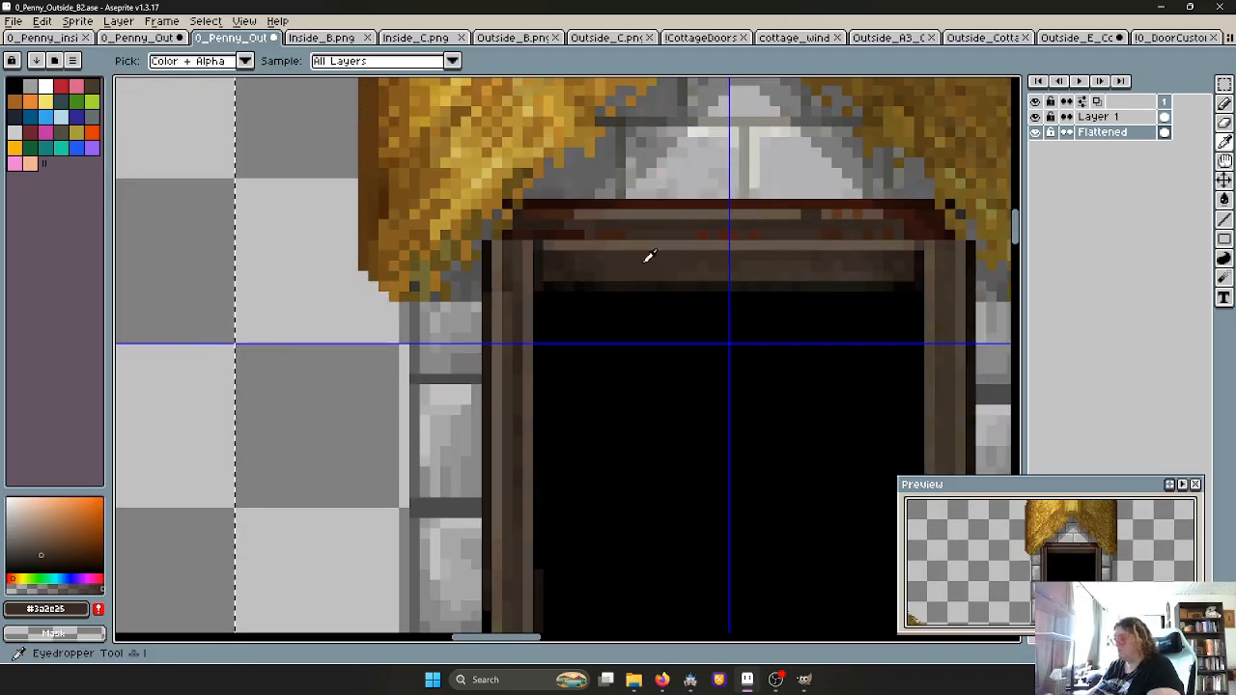
left_click(655, 256, "alt")
scroll(630, 258, "down", 2)
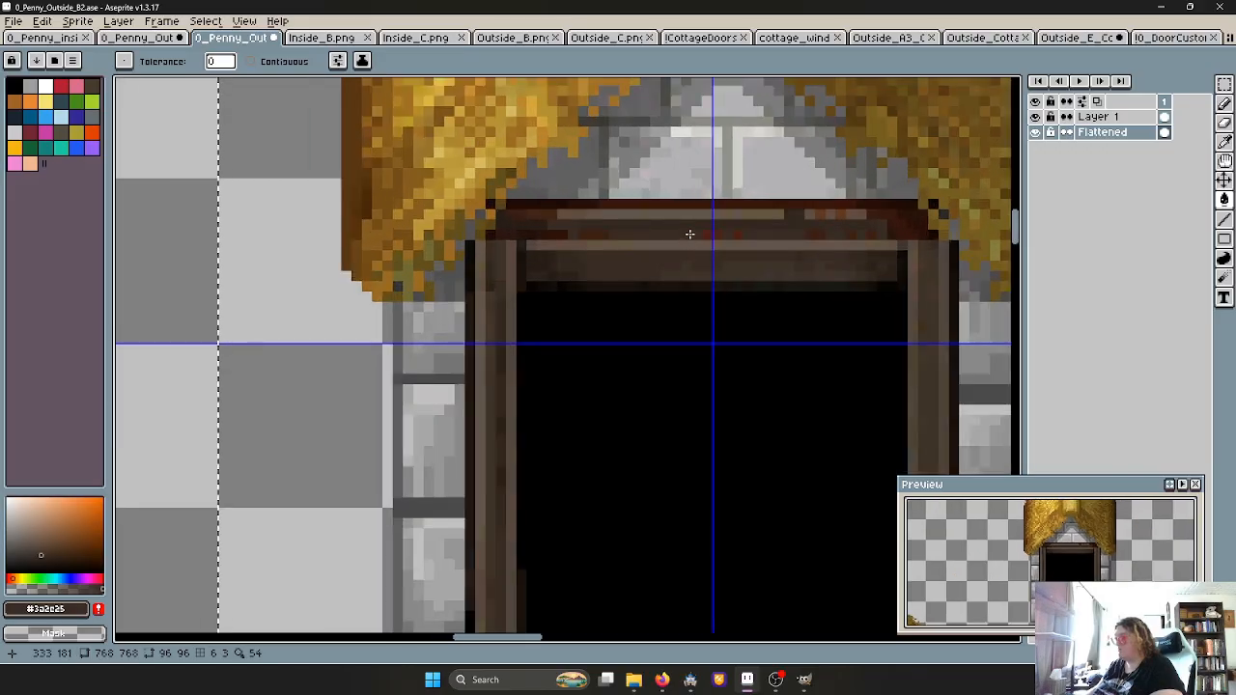
scroll(664, 280, "down", 2)
scroll(668, 285, "up", 1)
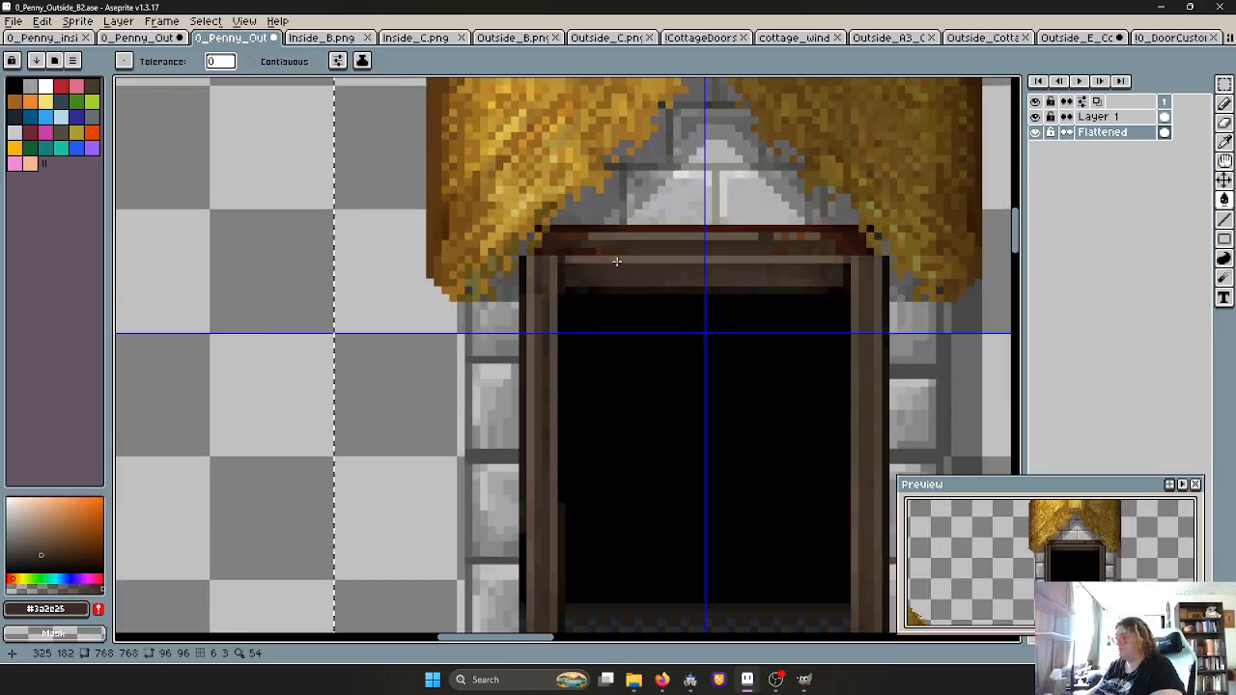
Recolour the lintel's left end with the sampled browns #0f0b07, #342921 and #624f41
key("i")
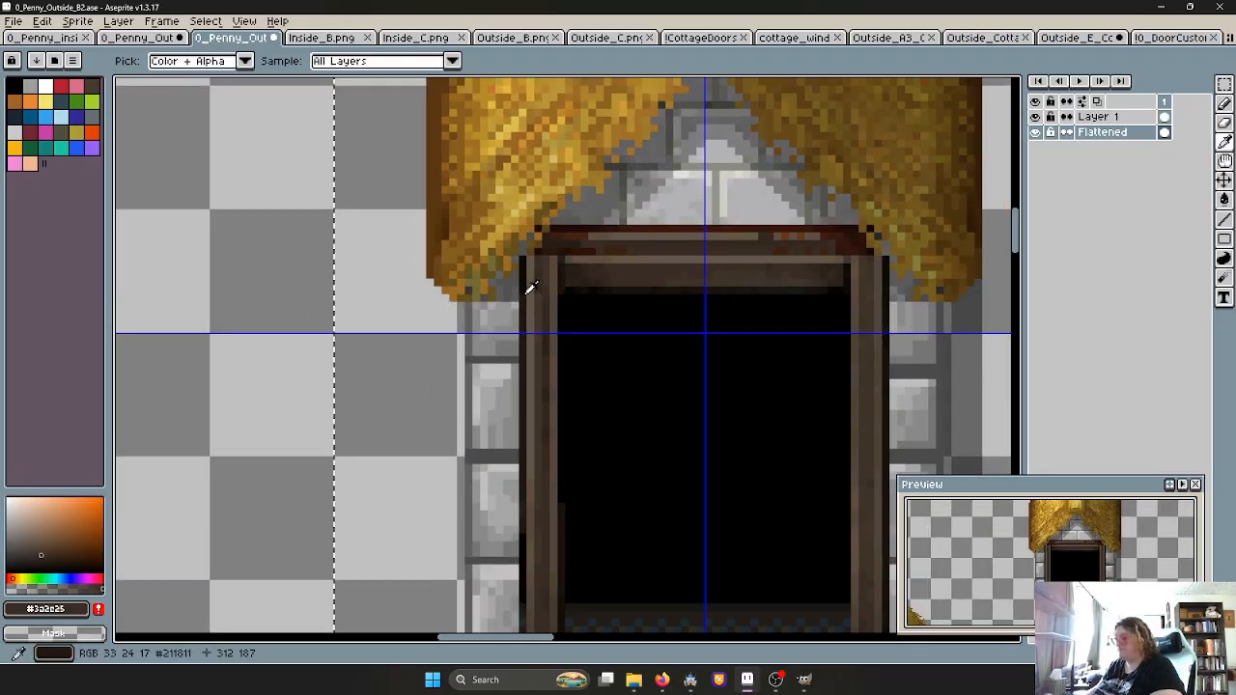
left_click(533, 284)
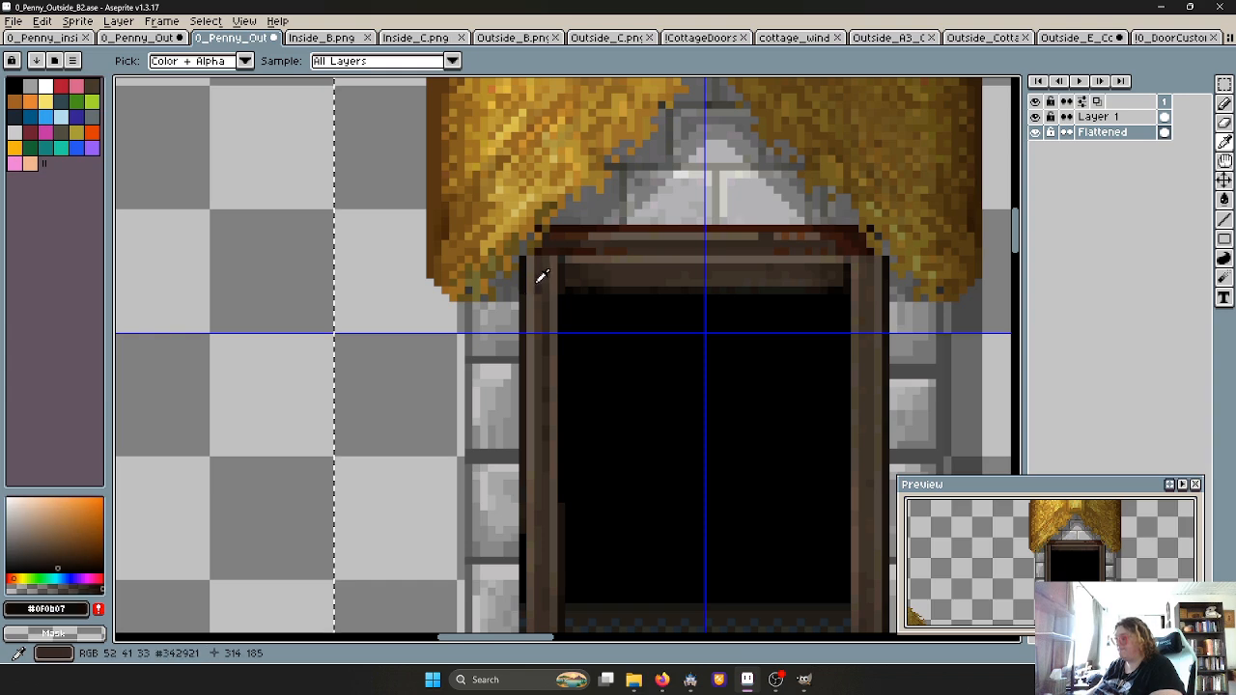
key("g")
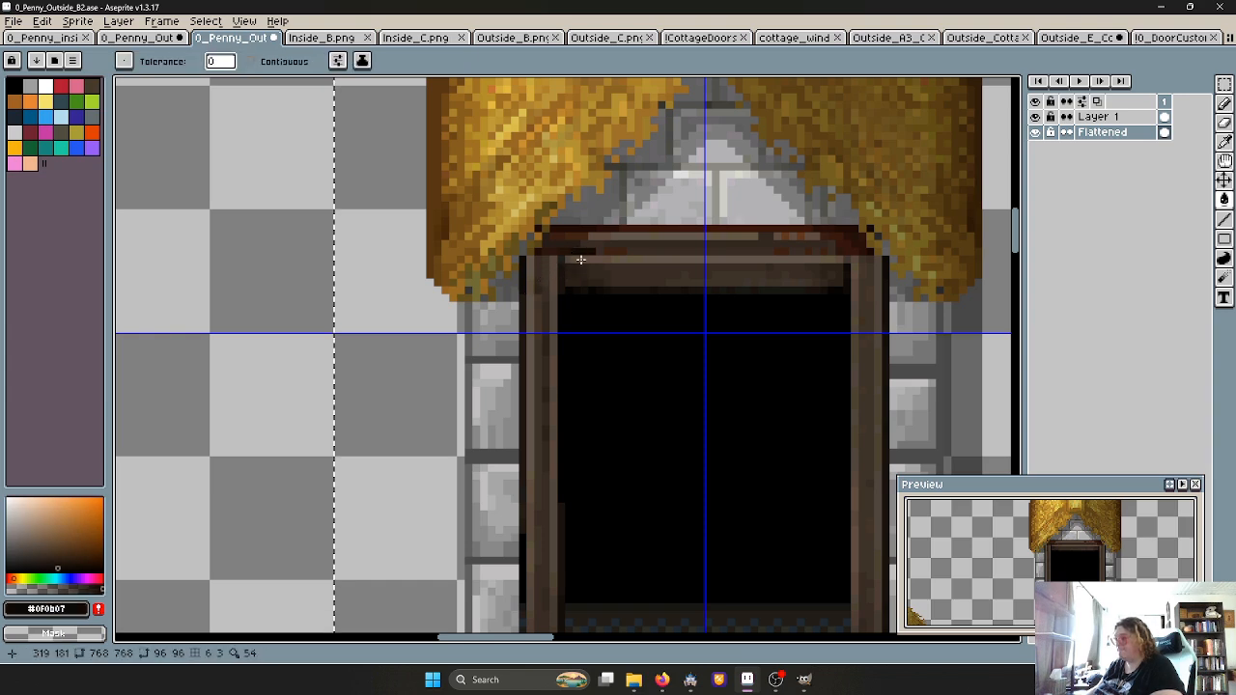
scroll(577, 256, "up", 2)
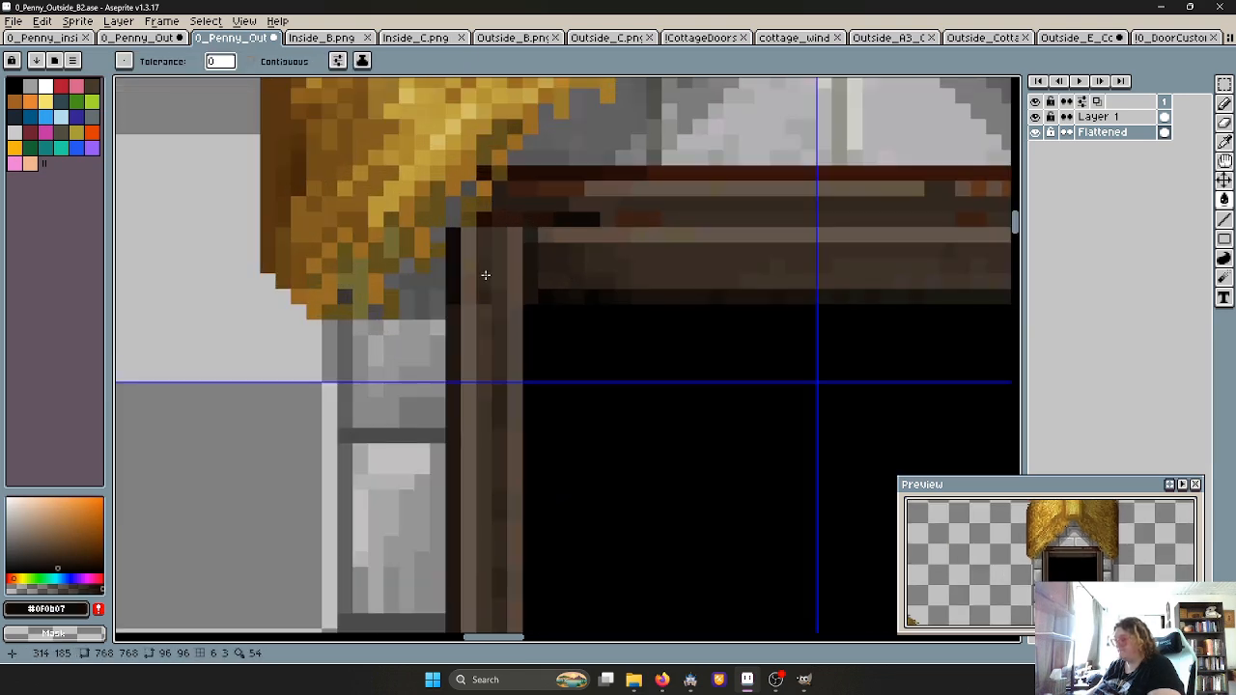
left_click(492, 270, "alt")
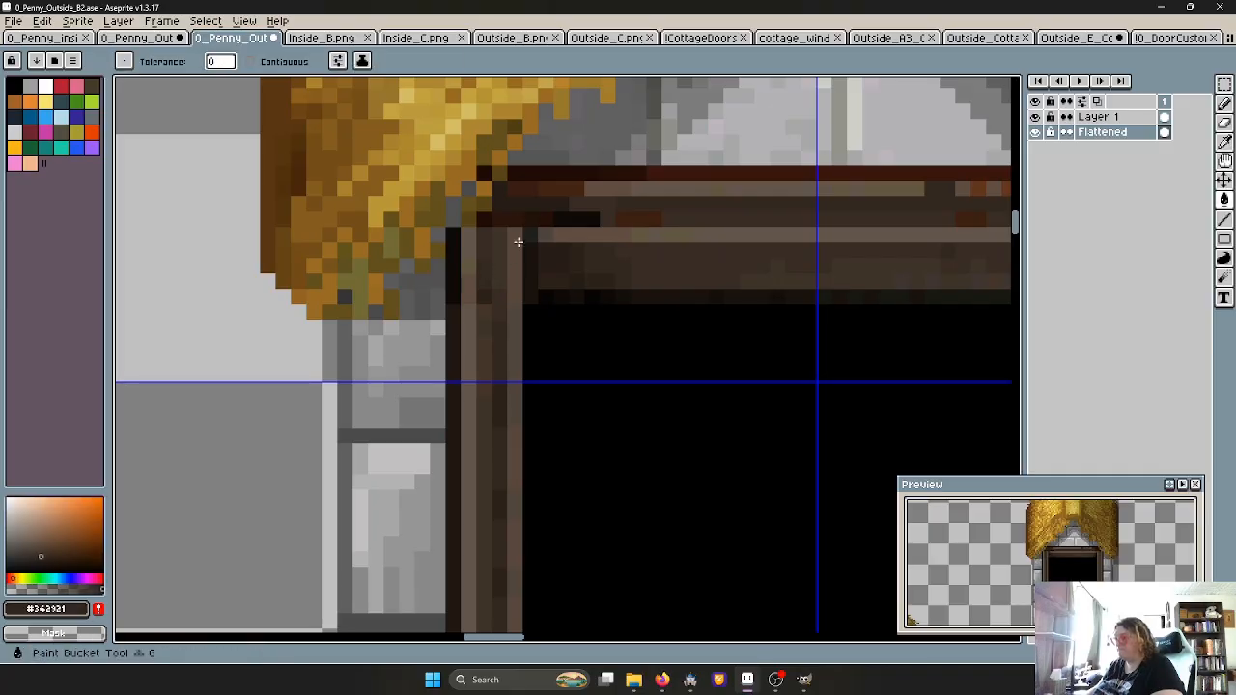
left_click(475, 292, "alt")
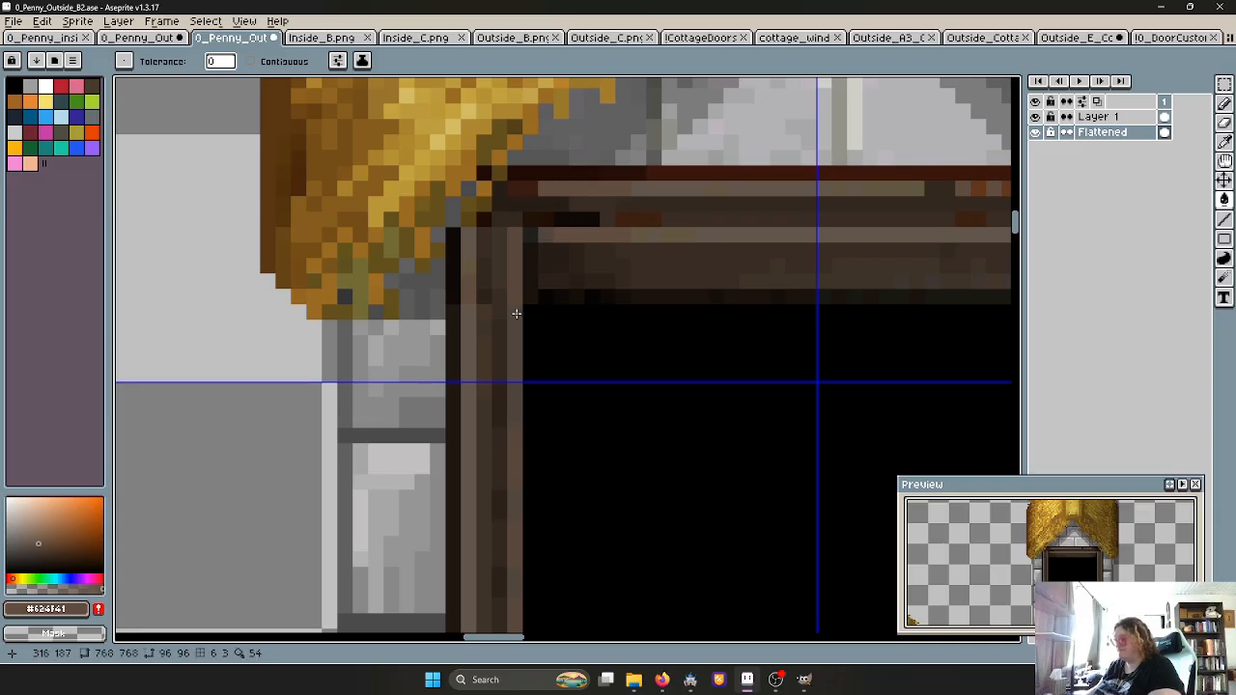
Fill the reddish pixels in the lintel's left corner with #2c241b, and sample #46372a from the door post
left_click(504, 403, "alt")
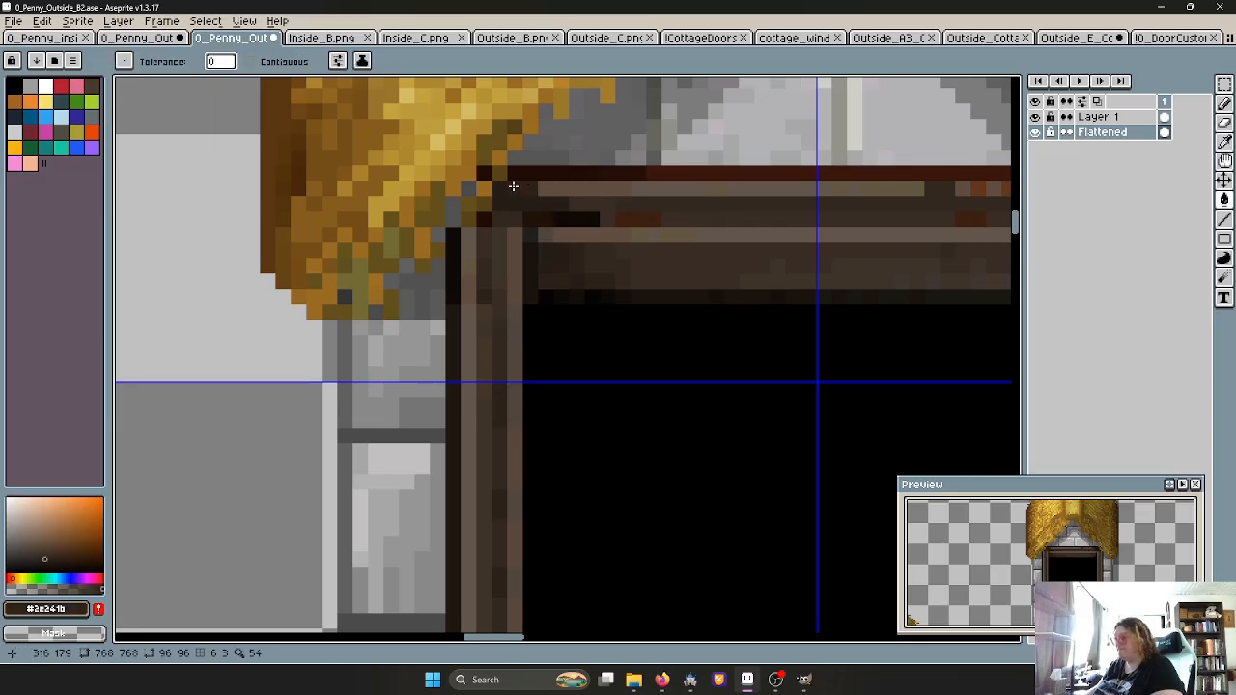
key("u")
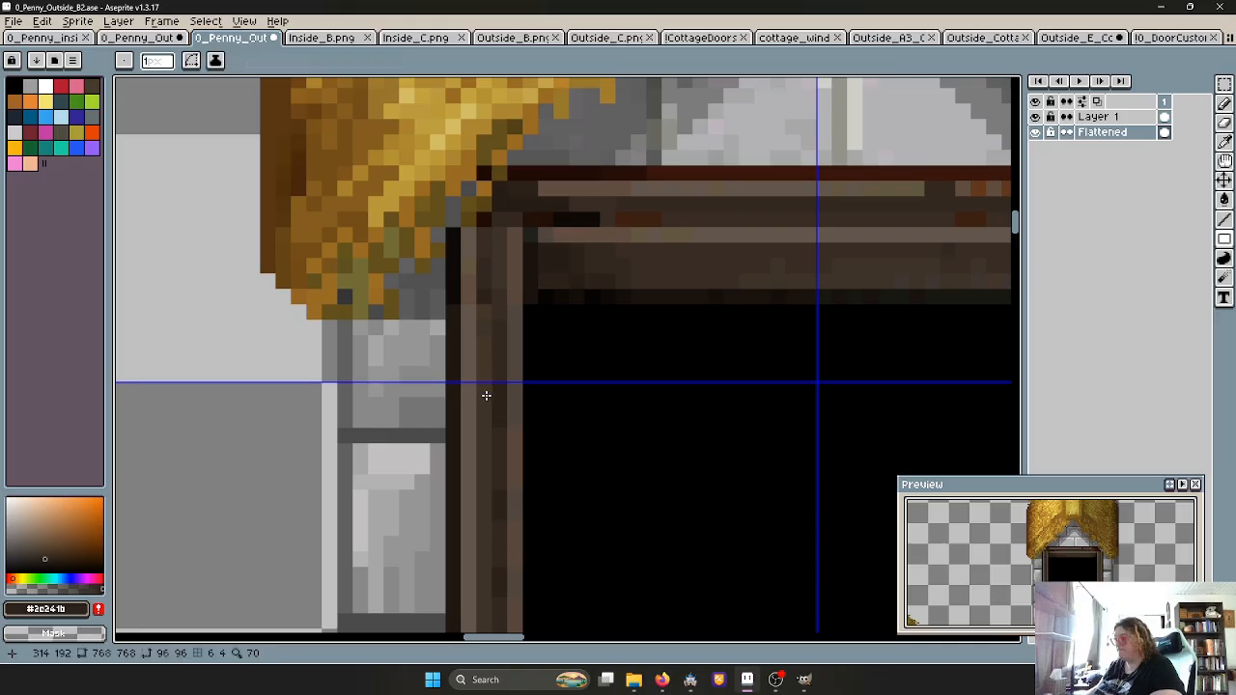
left_click(500, 367, "alt")
key("g")
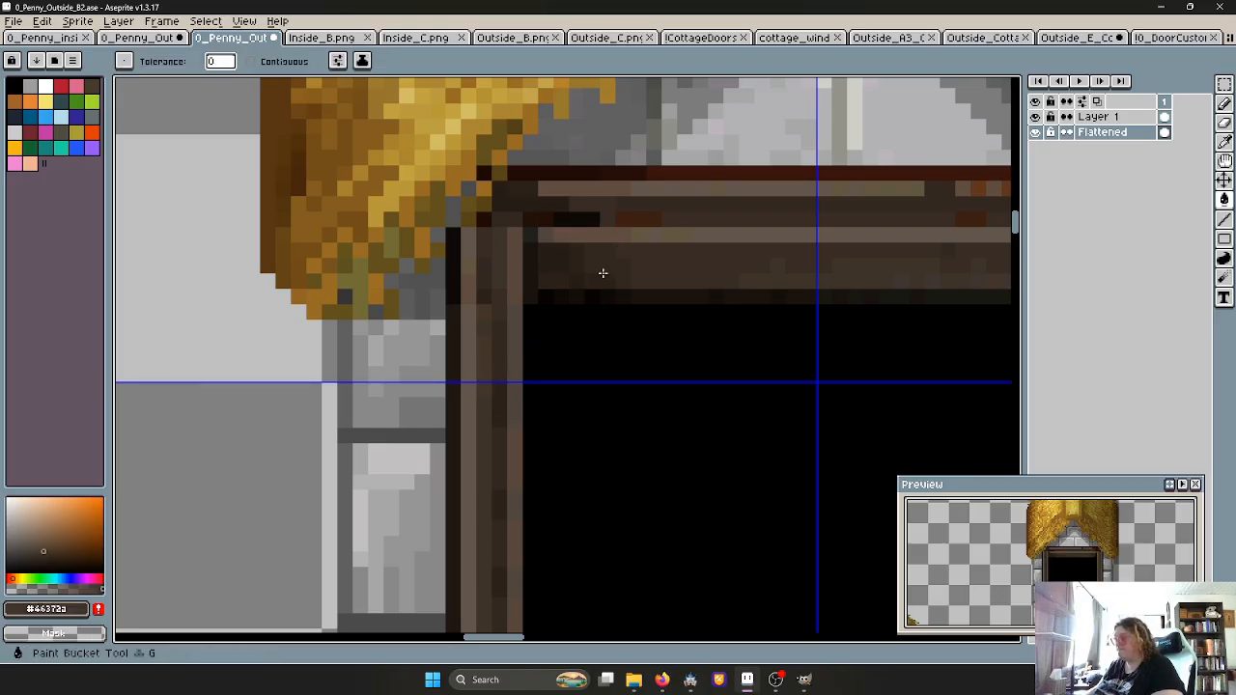
Recolour the red pixels at the lintel's right end with #3f3429 and #574c36 sampled from the right door post
scroll(739, 257, "down", 2)
scroll(763, 275, "up", 3)
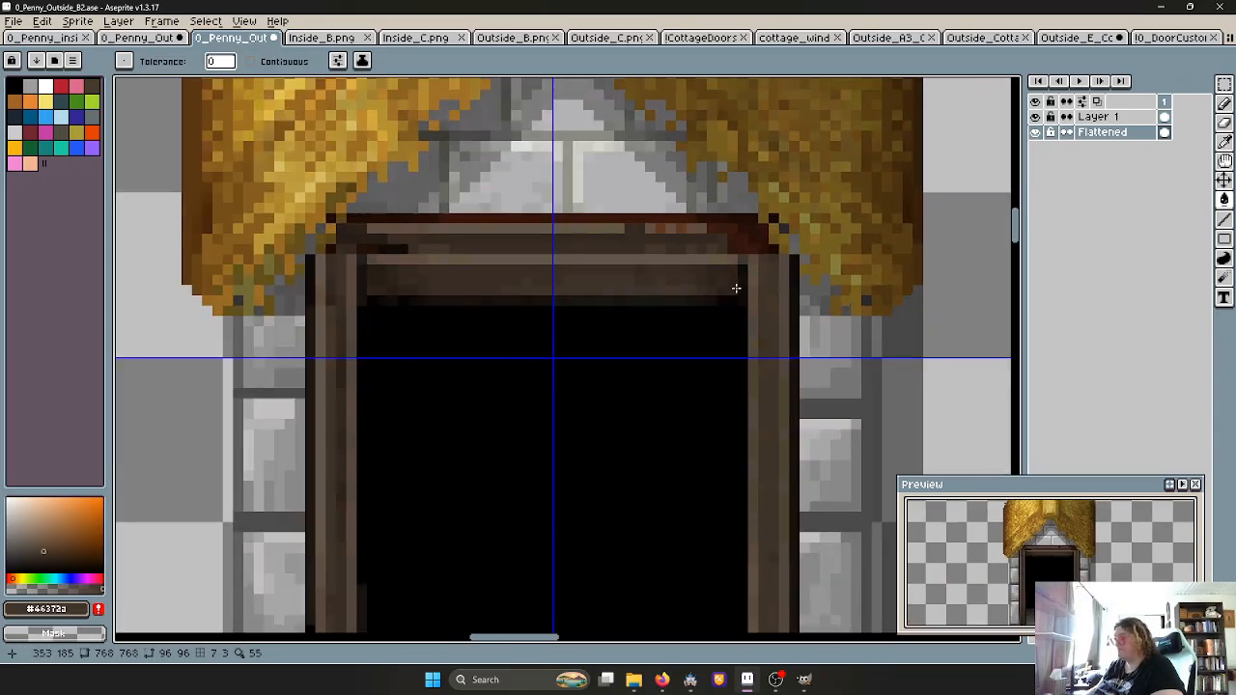
key("alt")
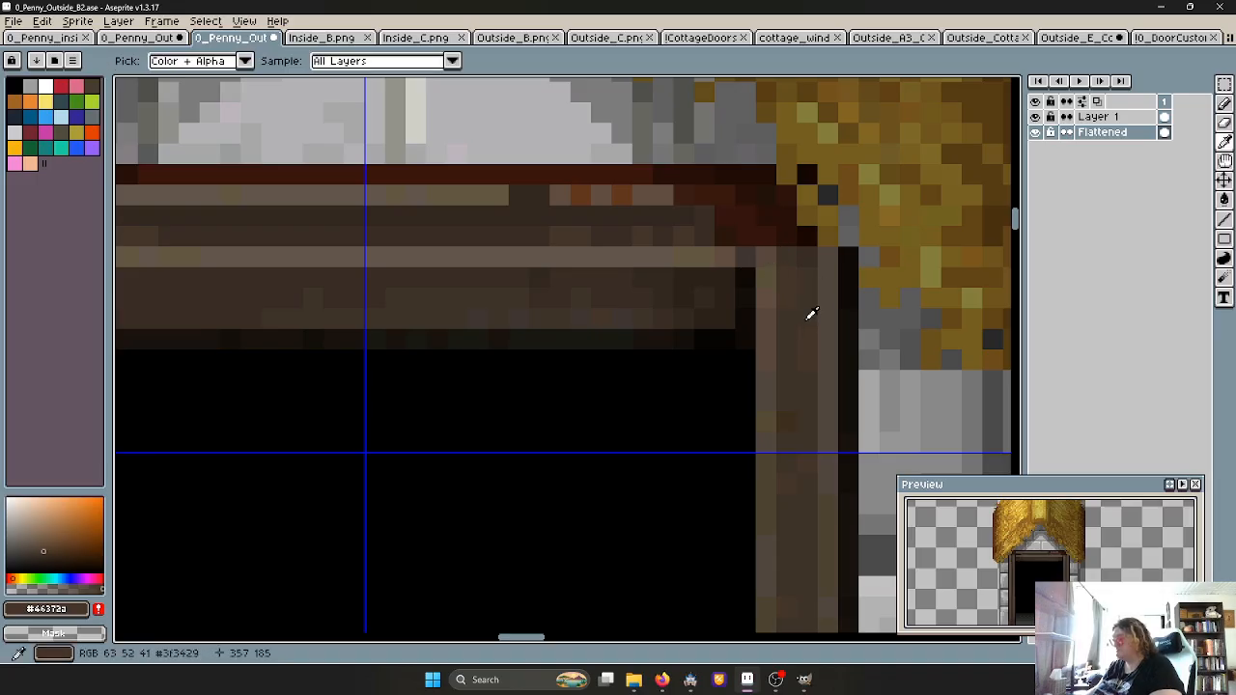
left_click(724, 236)
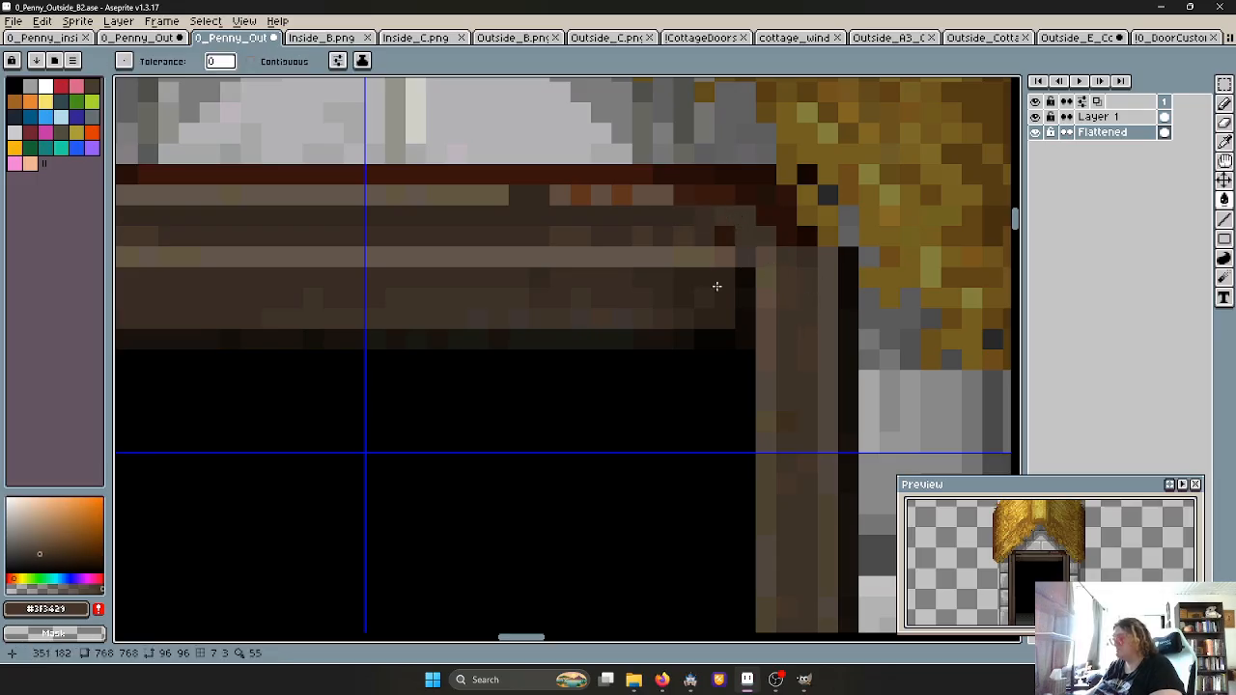
left_click(772, 415, "alt")
key("space")
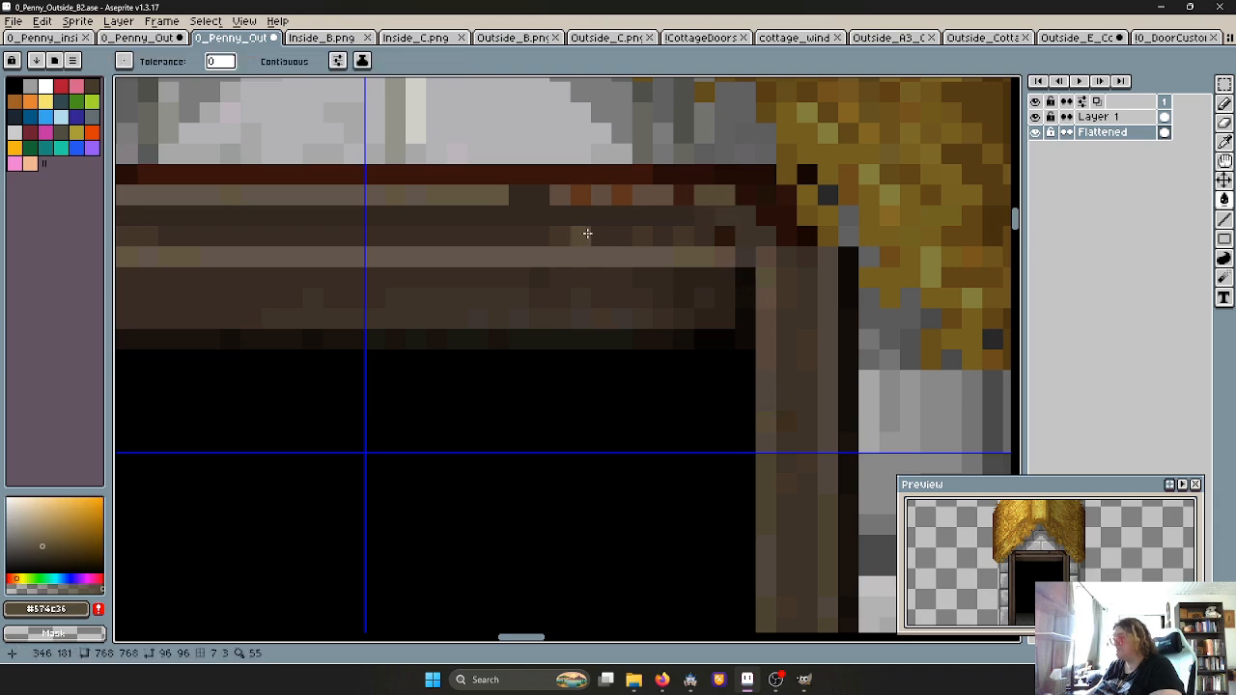
Recolour the orange pixels in the light trim of the door's lintel with the frame's brown, #403832
scroll(612, 276, "down", 6)
scroll(612, 276, "down", 1)
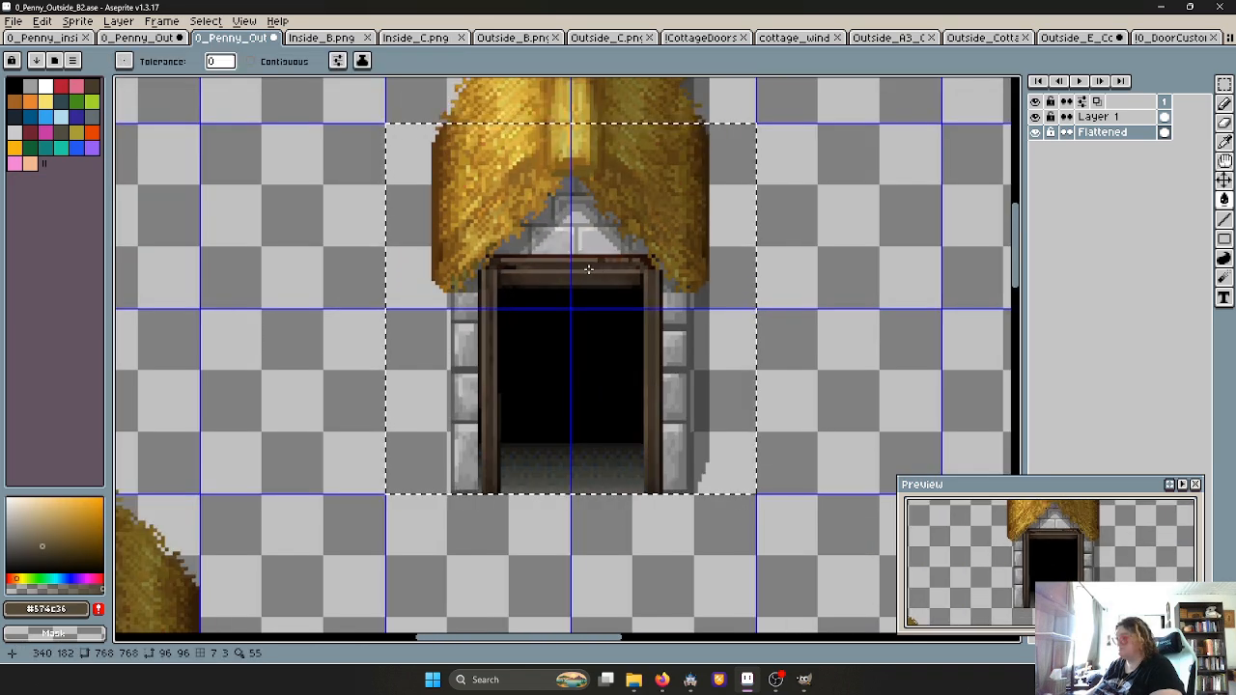
scroll(591, 270, "up", 4)
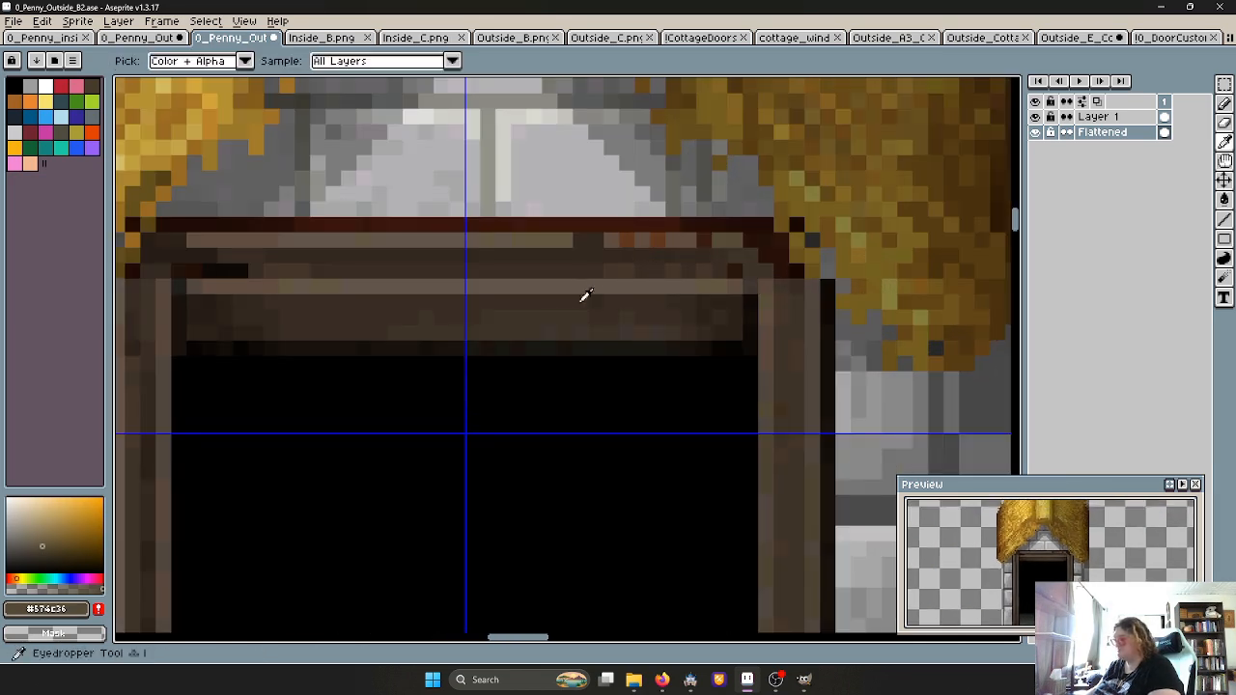
left_click(587, 326, "alt")
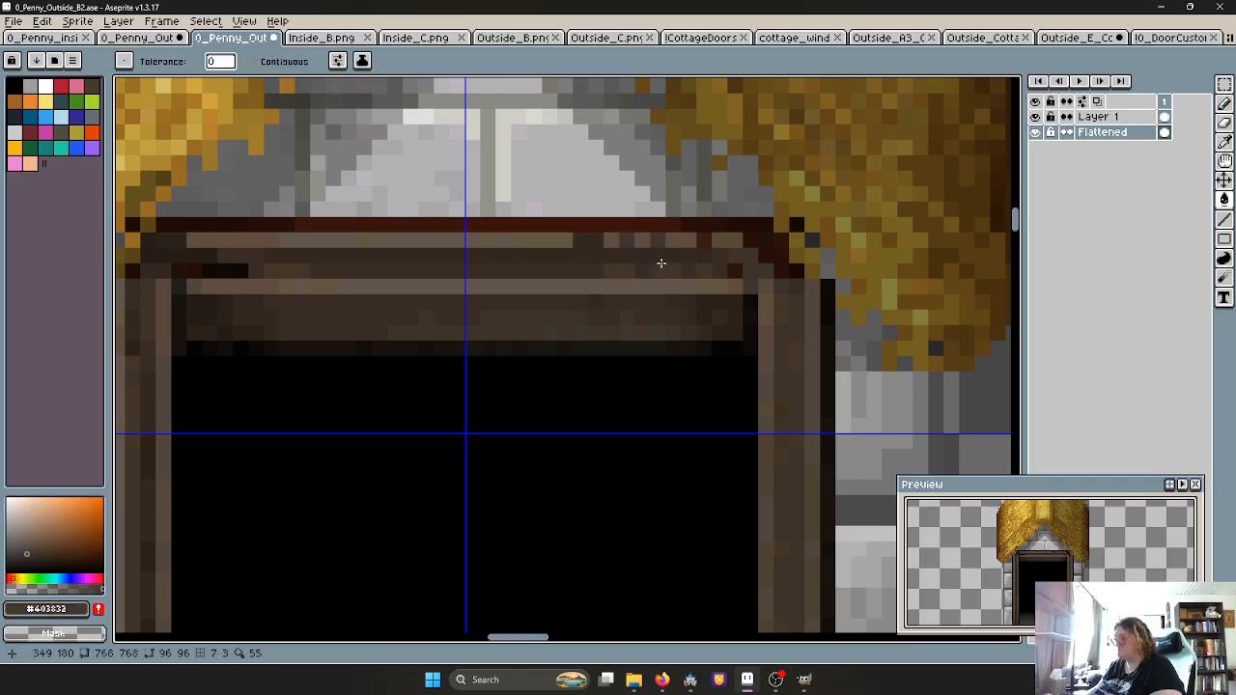
Recolour the brightest dark-red pixels along the lintel's upper edge with the darker brown #200d06, and clear the selection
key("alt")
left_click(339, 226, "alt")
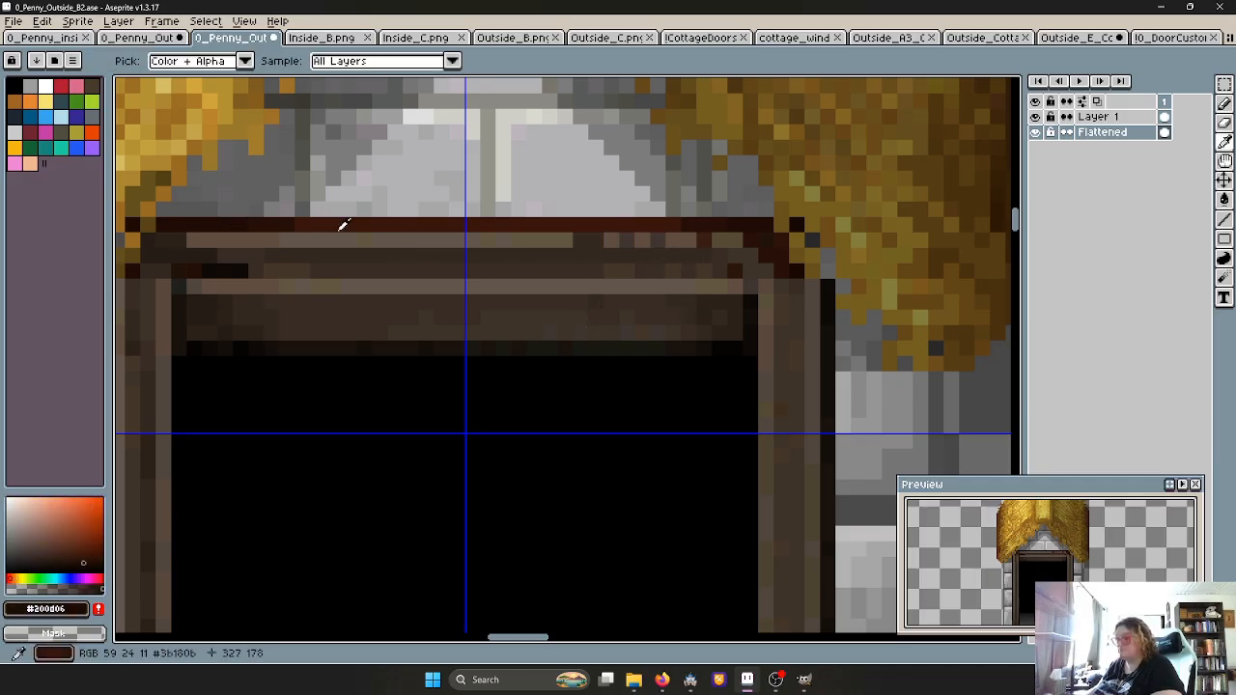
left_click(411, 225)
scroll(543, 300, "down", 6)
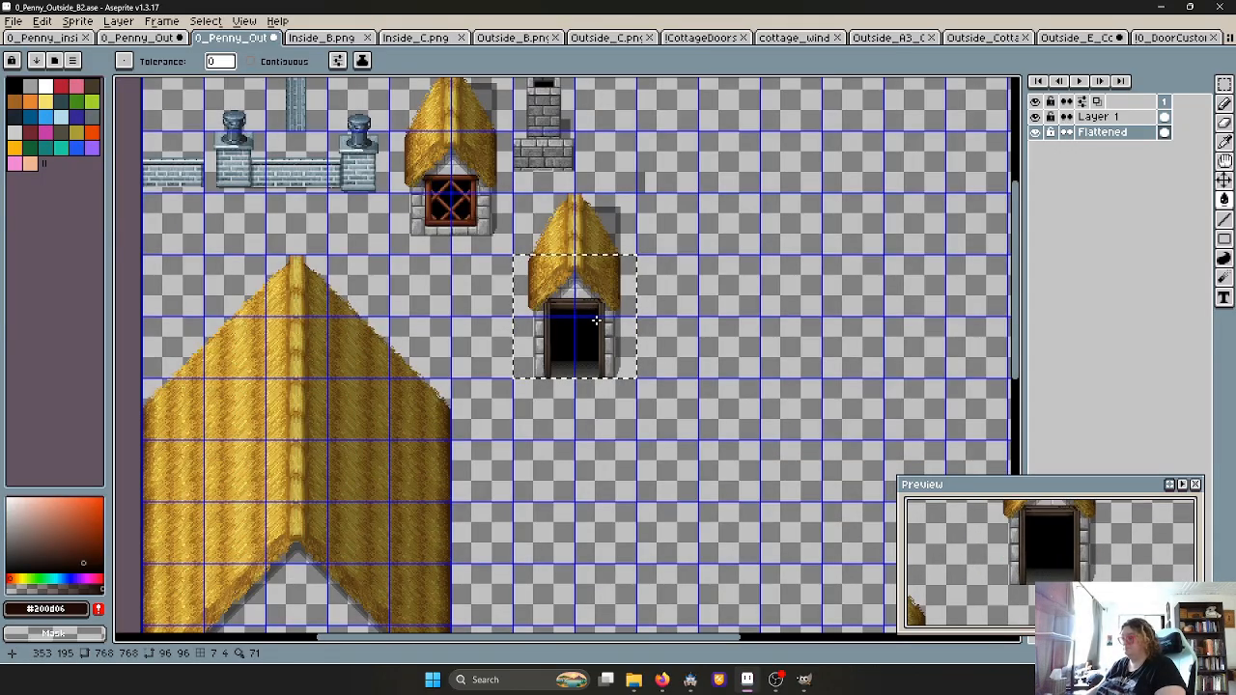
scroll(586, 311, "up", 2)
scroll(599, 309, "down", 2)
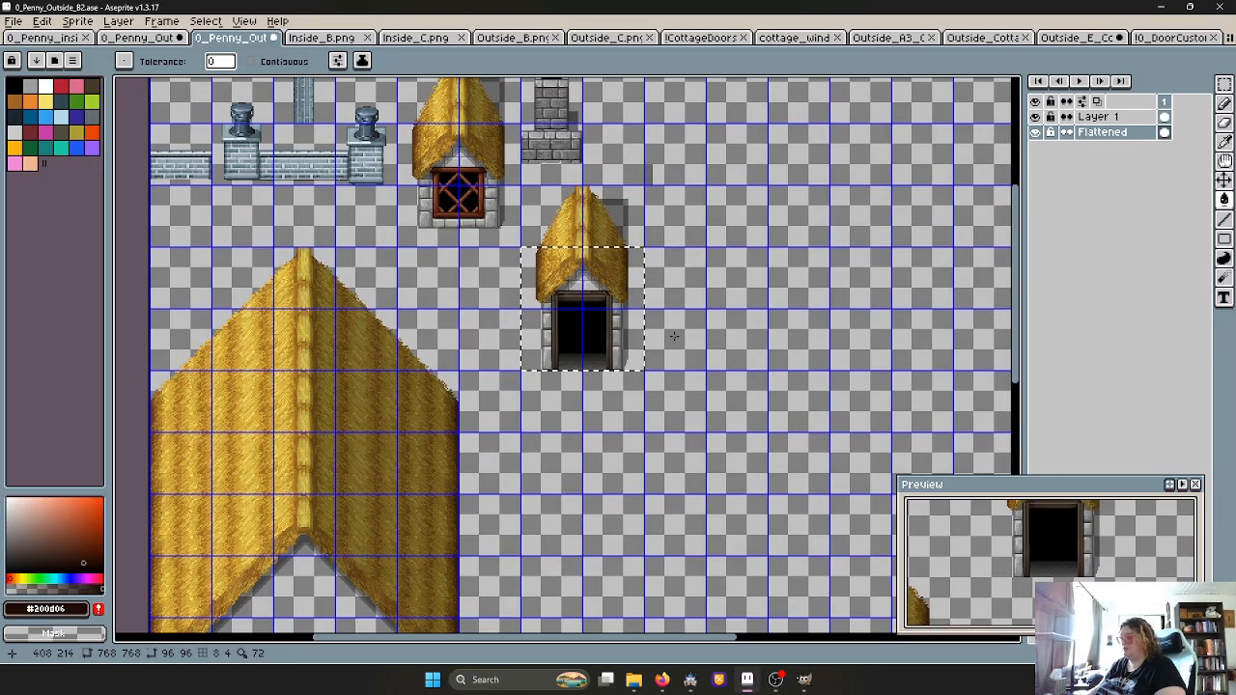
key("m")
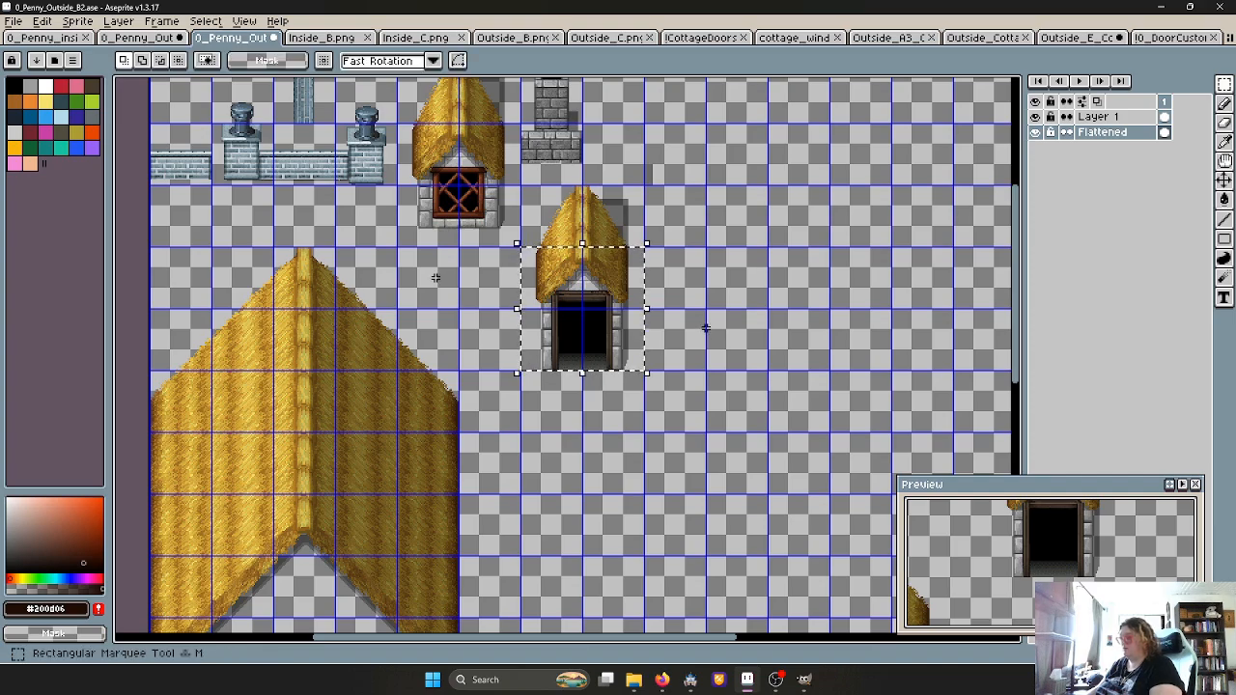
key("ctrl+d")
scroll(699, 328, "down", 3)
scroll(685, 330, "up", 1)
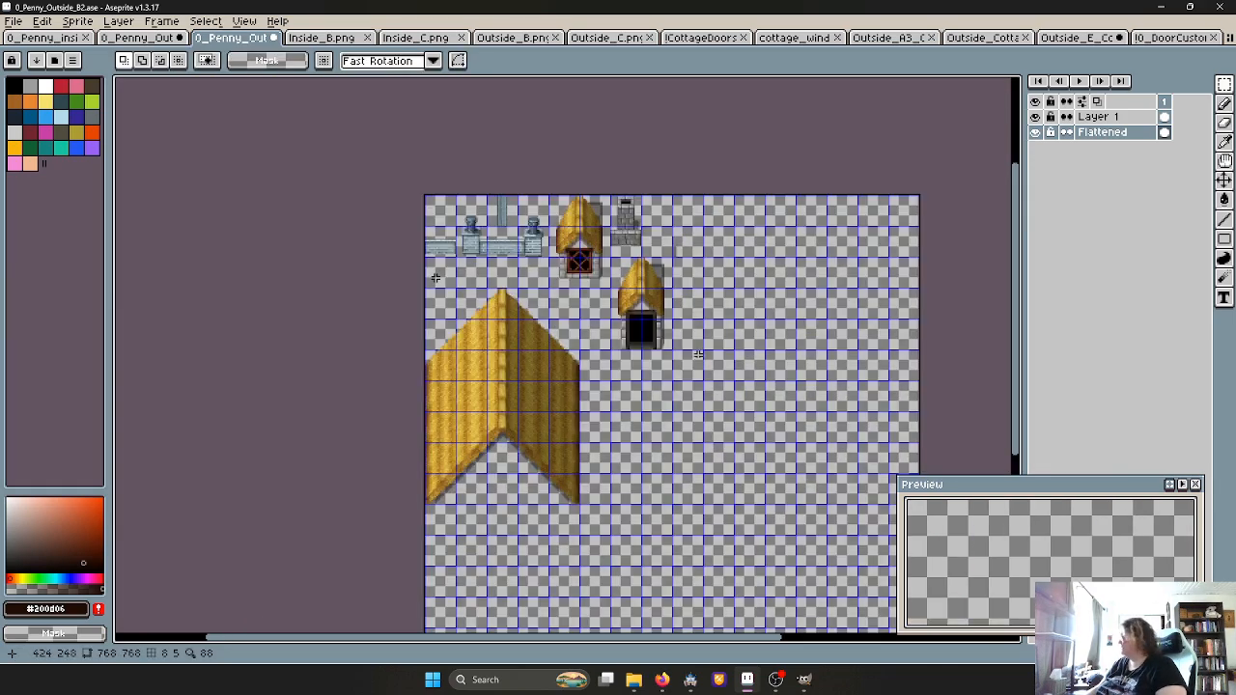
scroll(690, 355, "up", 2)
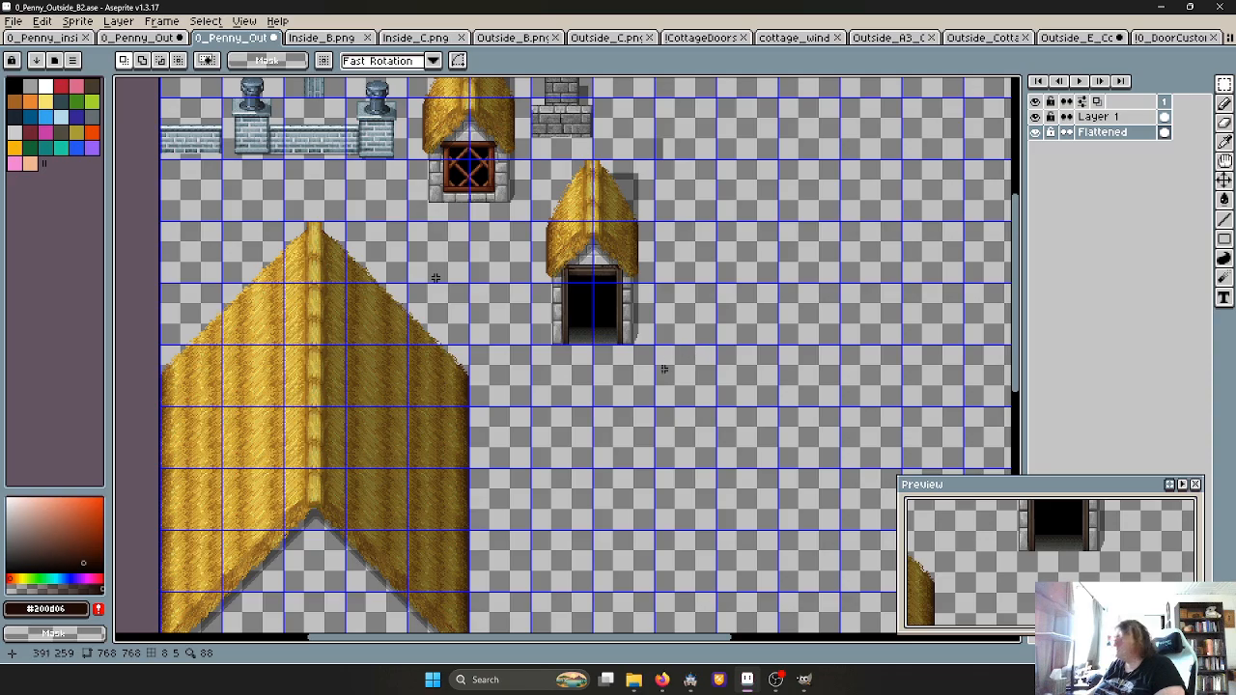
scroll(601, 367, "up", 2)
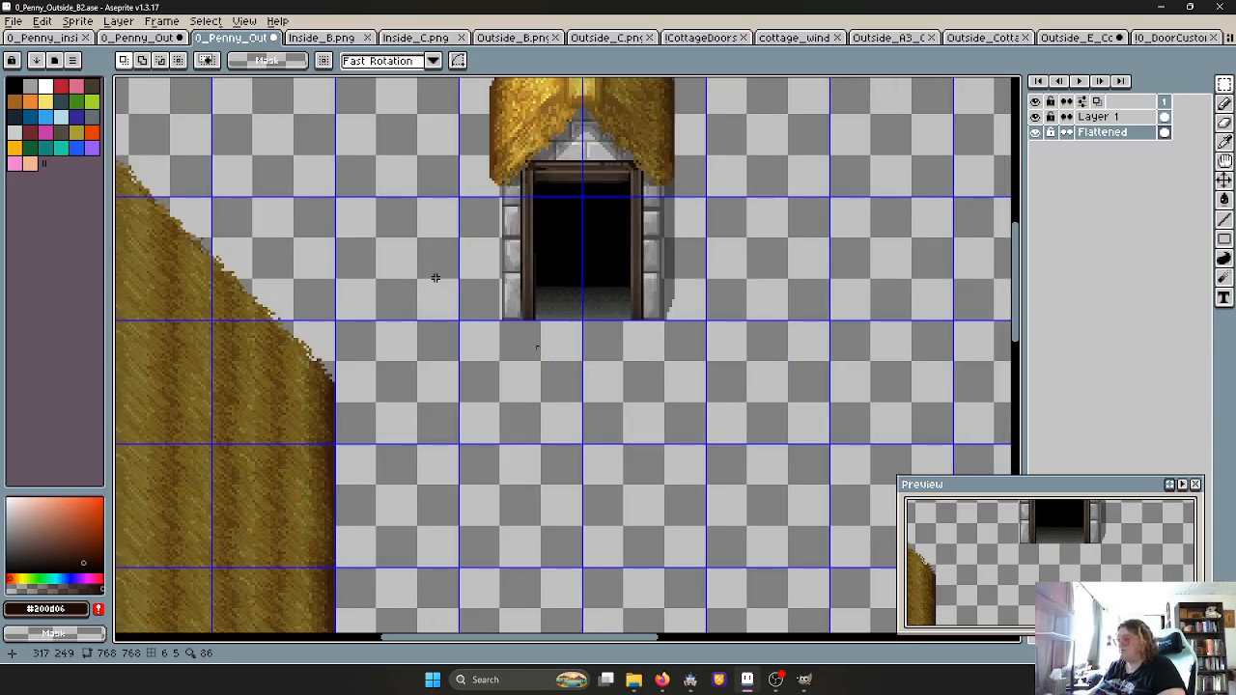
Check the other Penny tilesets and open Inside_A5.png from the project's tilesets folder
left_click(135, 39)
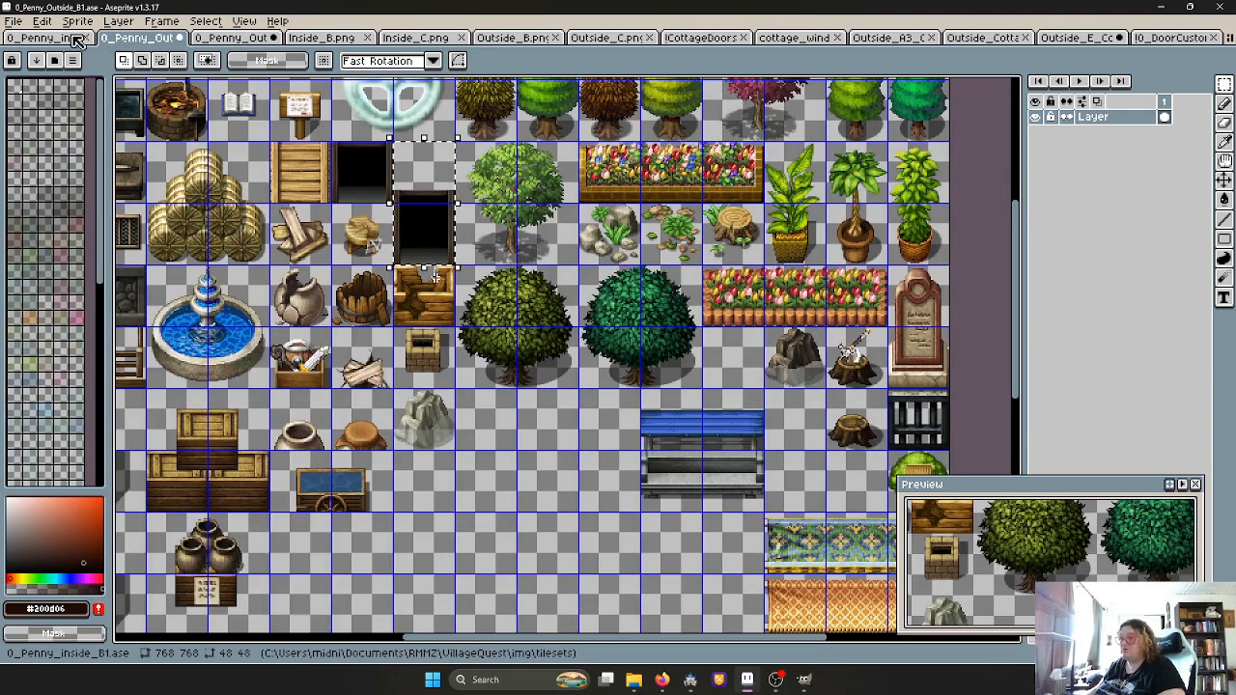
left_click(77, 39)
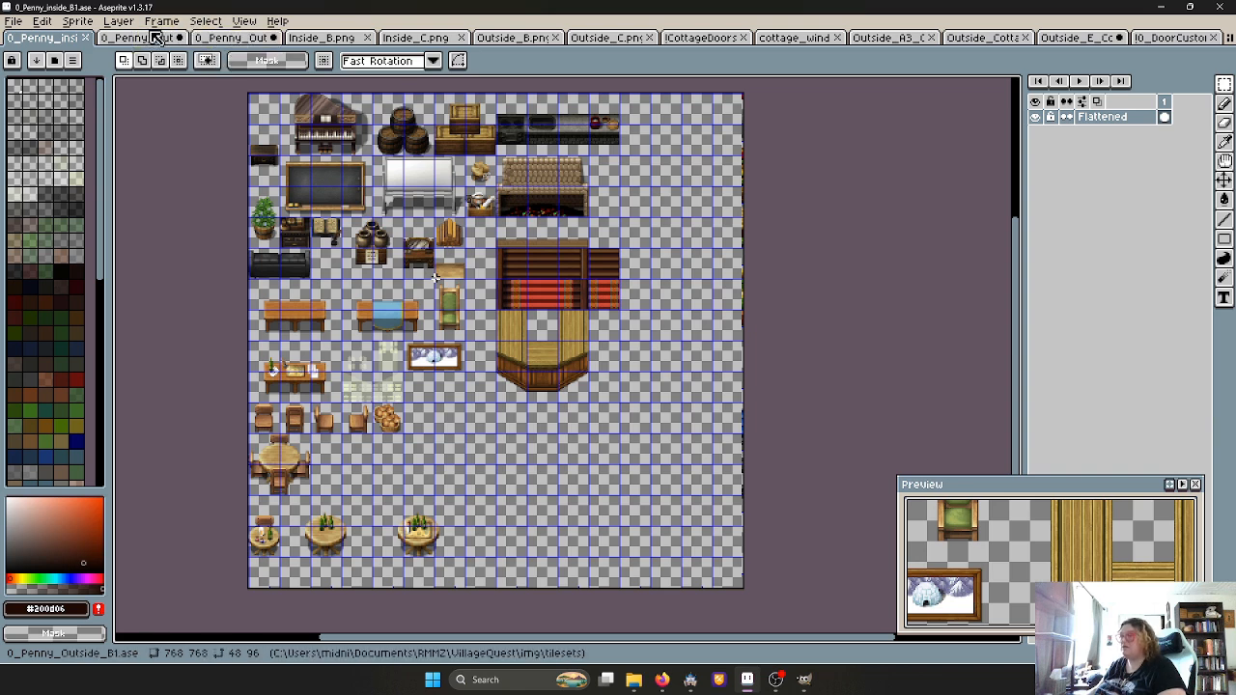
left_click(13, 21)
key("Return")
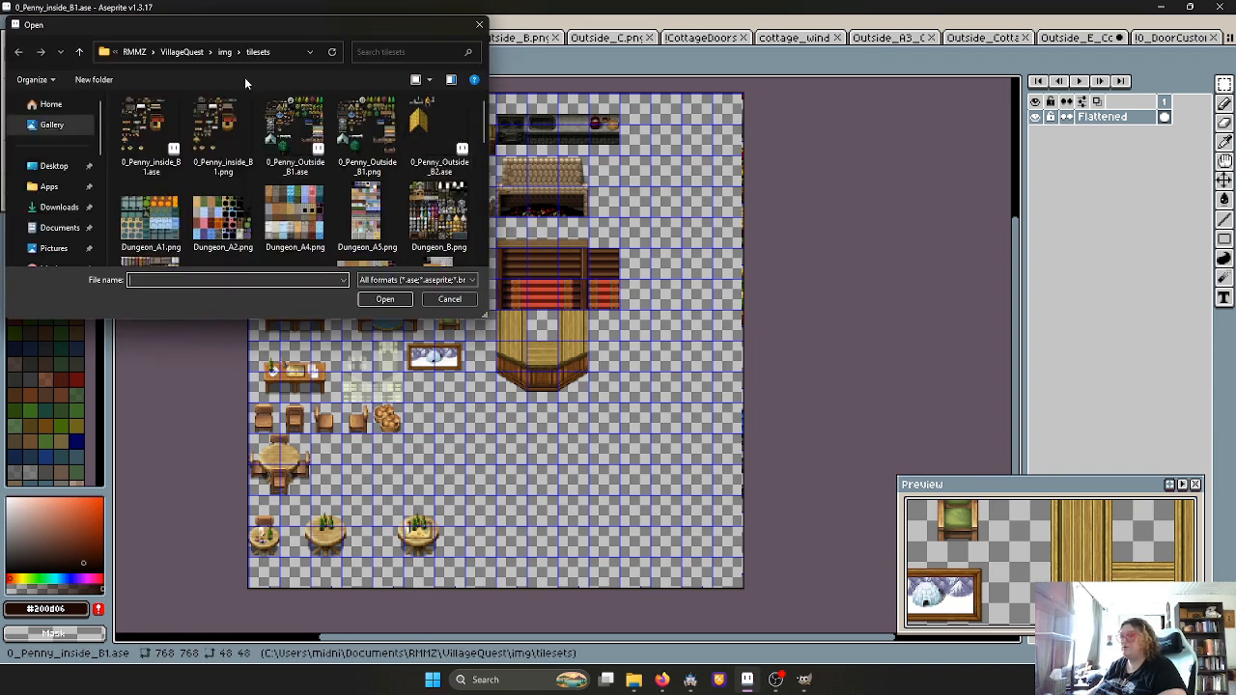
scroll(241, 145, "down", 1)
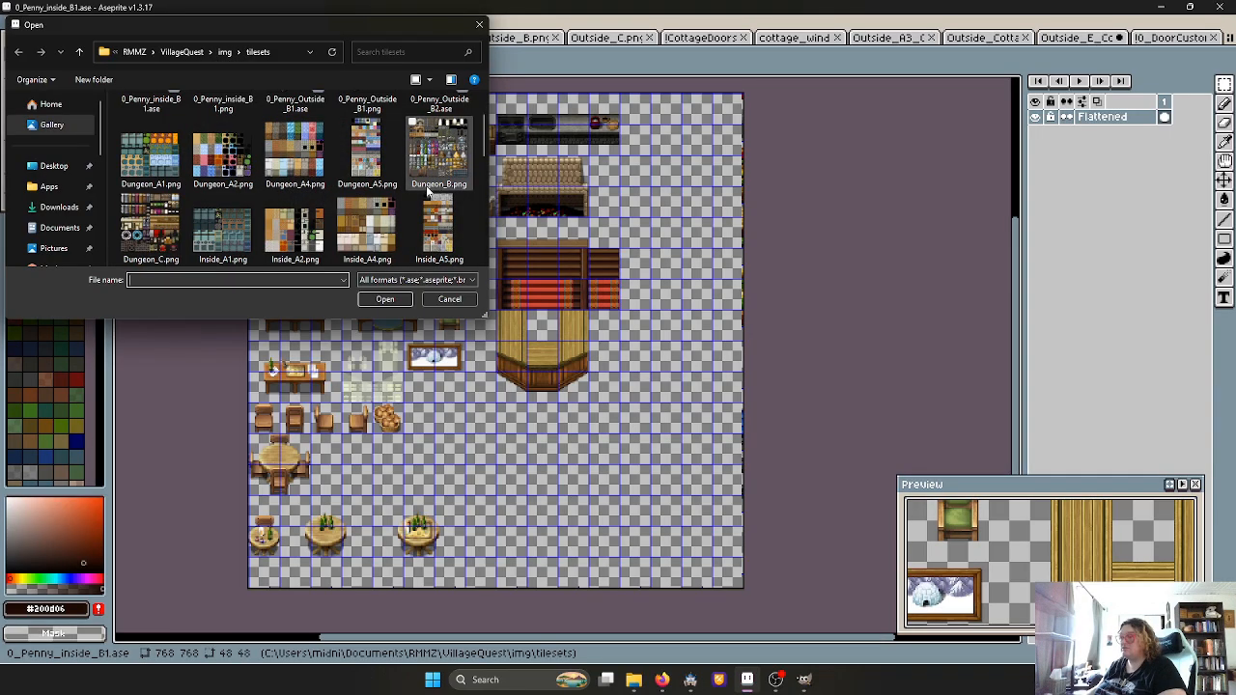
scroll(381, 198, "down", 1)
left_click(444, 146)
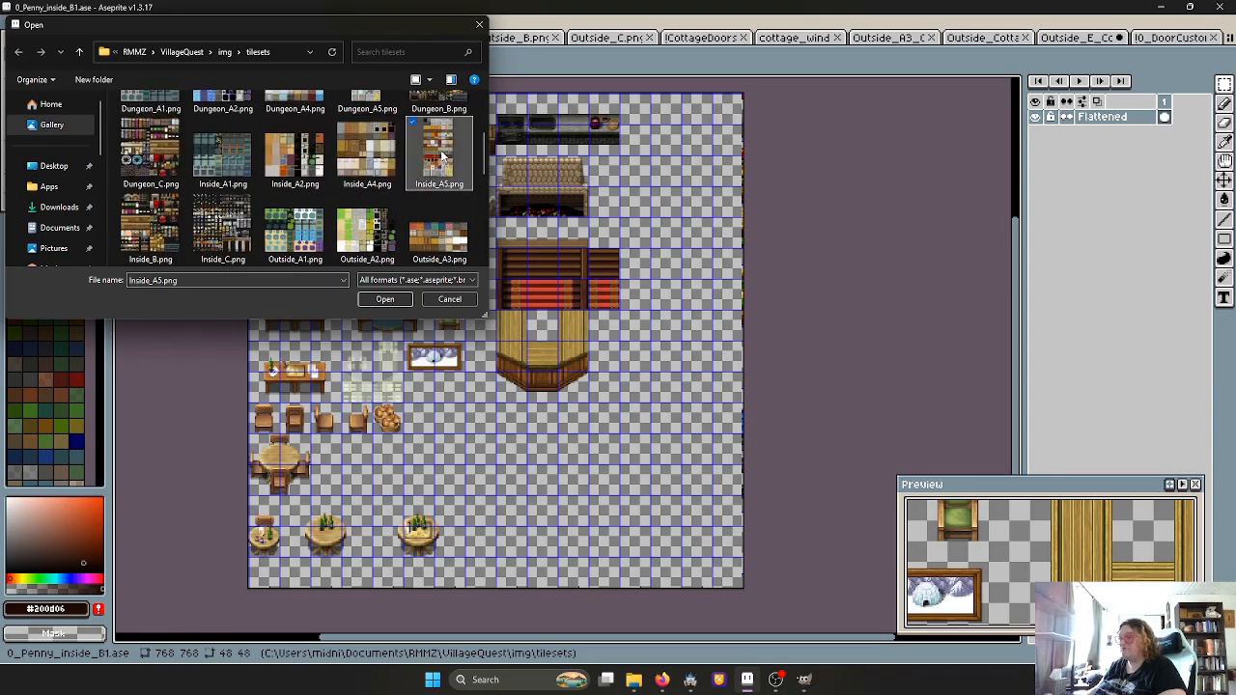
double_click(439, 149)
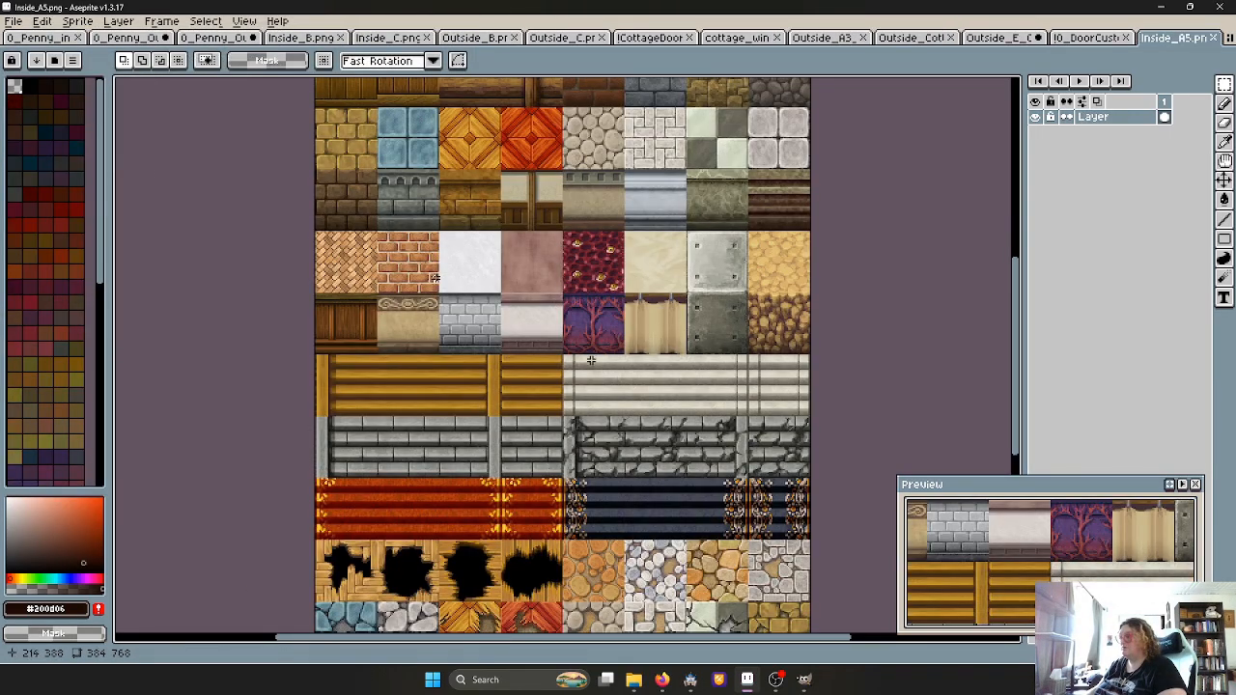
Set the grid of Inside_A5.png to 48 by 48 pixels so it matches the tiles
middle_click_drag(614, 486, 649, 399)
scroll(513, 409, "up", 2)
middle_click_drag(507, 363, 643, 365)
scroll(683, 344, "up", 1)
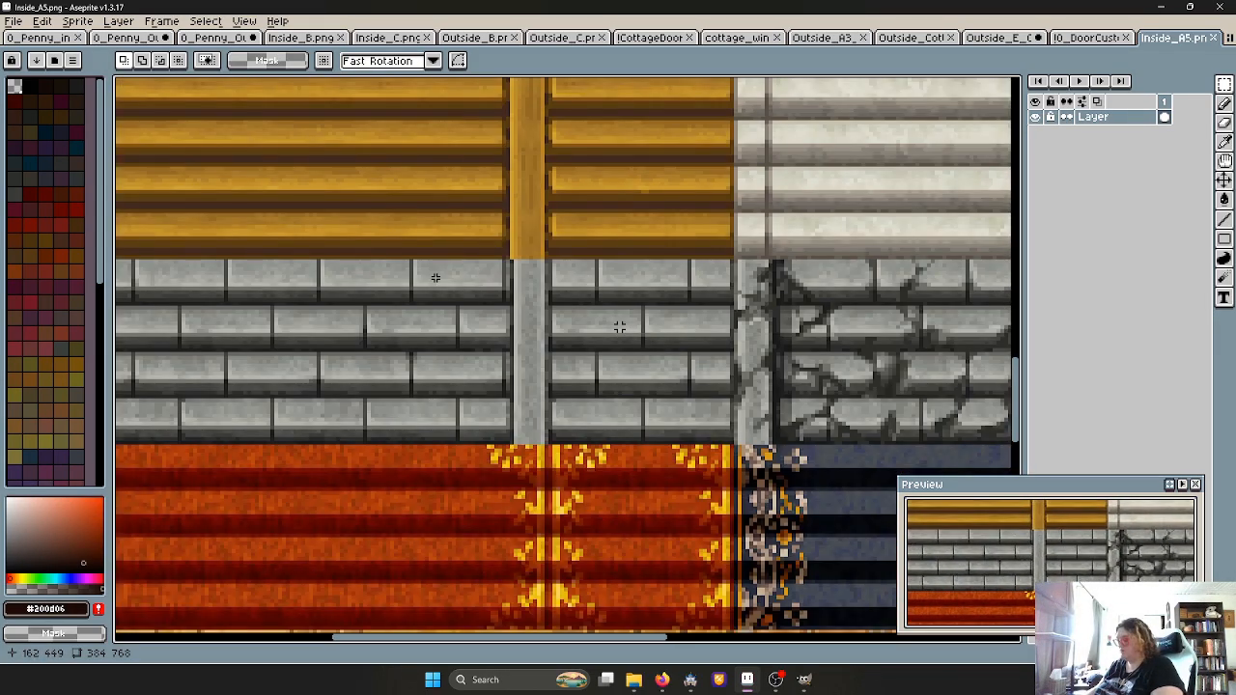
left_click(249, 23)
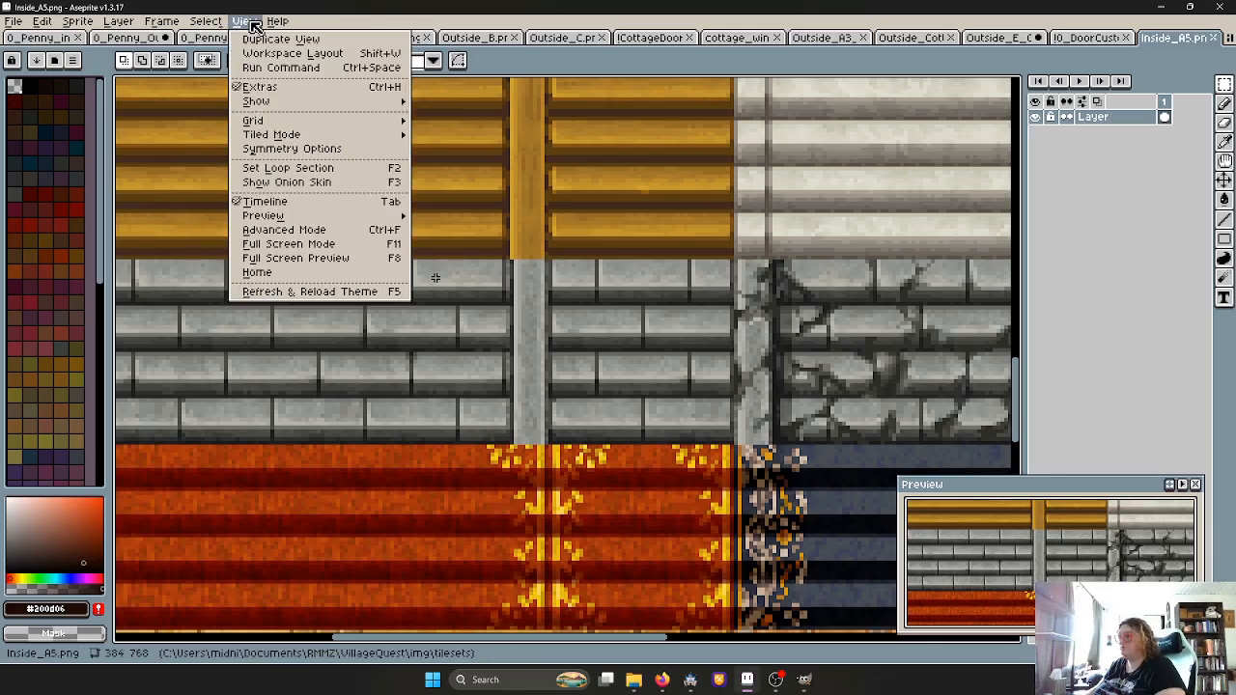
mouse_move(290, 122)
left_click(465, 127)
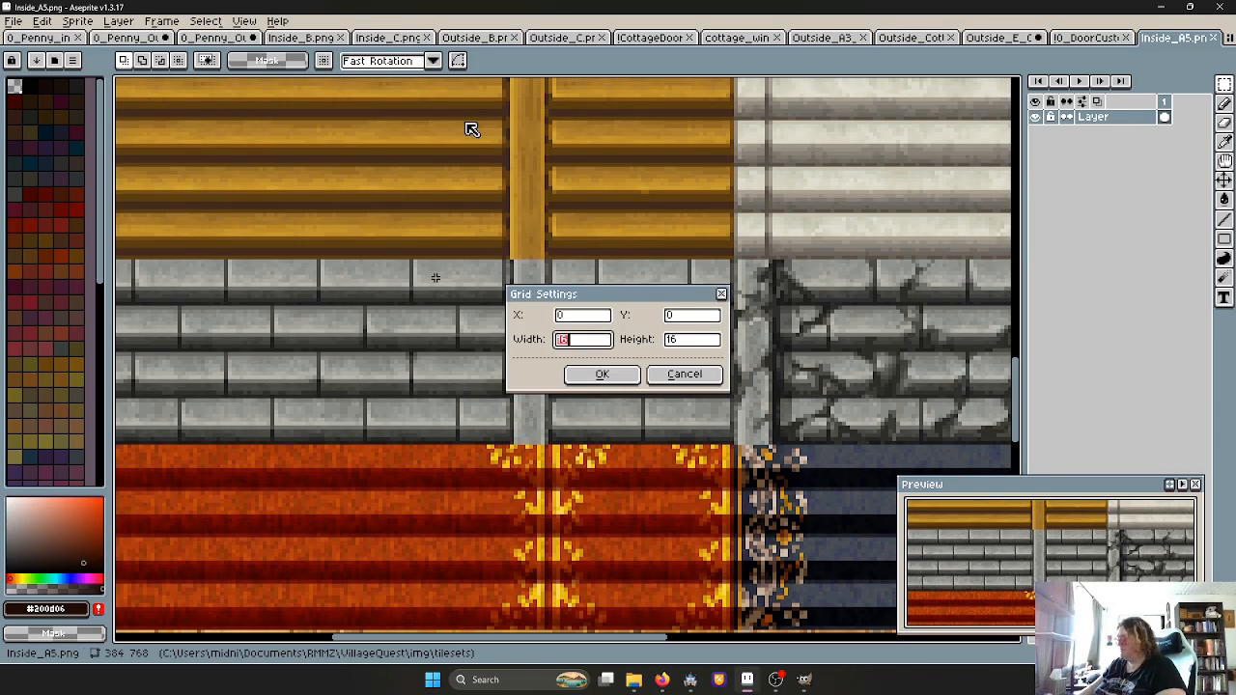
key("Return")
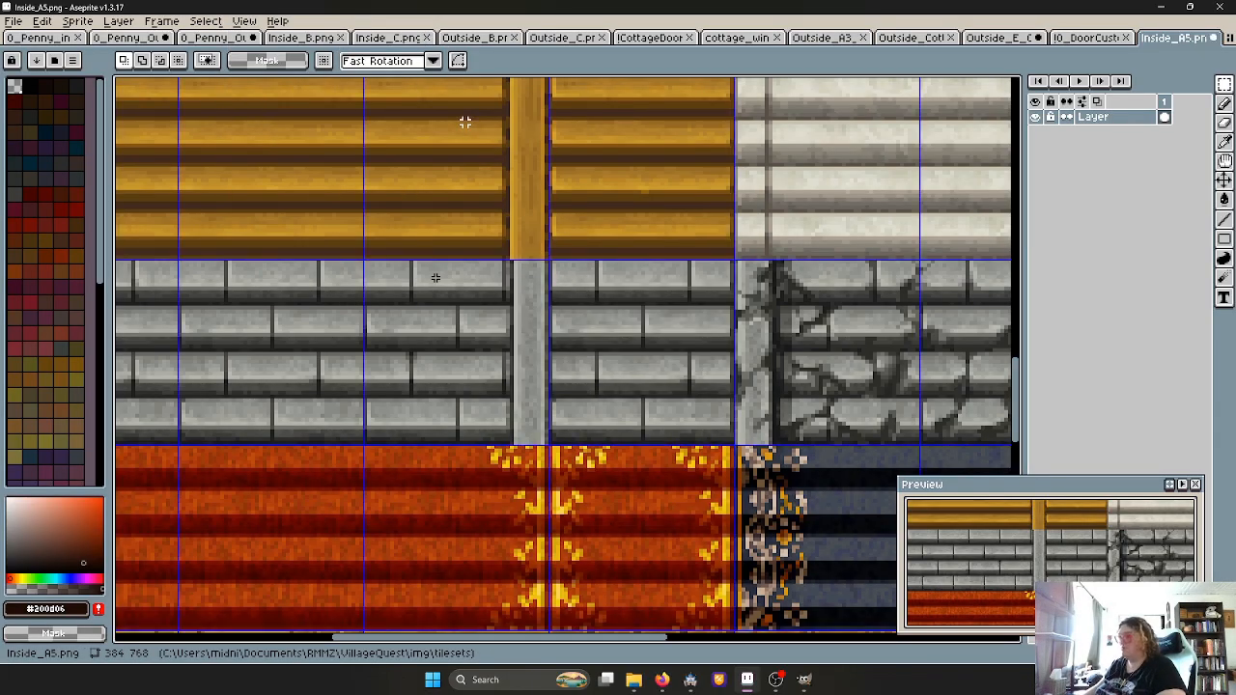
Turn on snapping to the grid for Inside_A5.png and save the file
left_click(246, 25)
mouse_move(321, 121)
left_click(461, 148)
key("ctrl+s")
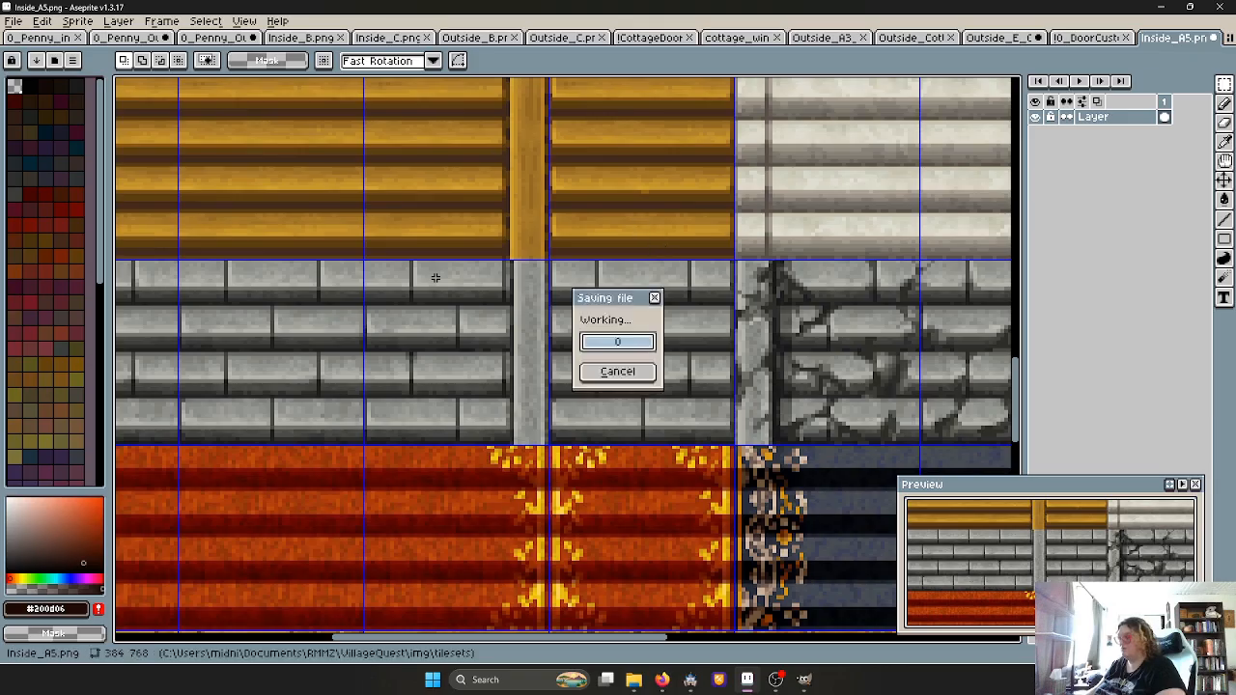
Copy the intact 48 by 48 grey stone stair tile without the side post, and return to 0_Penny_Outside_B2.ase
left_click_drag(587, 287, 686, 392)
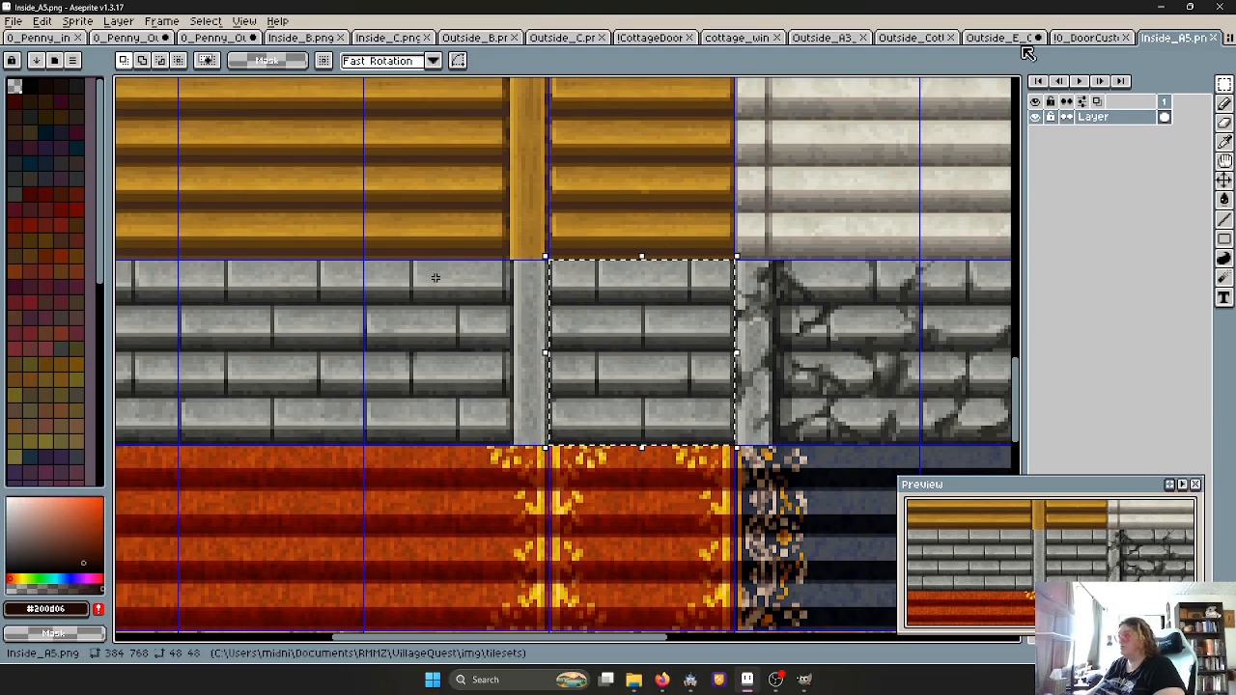
left_click(198, 40)
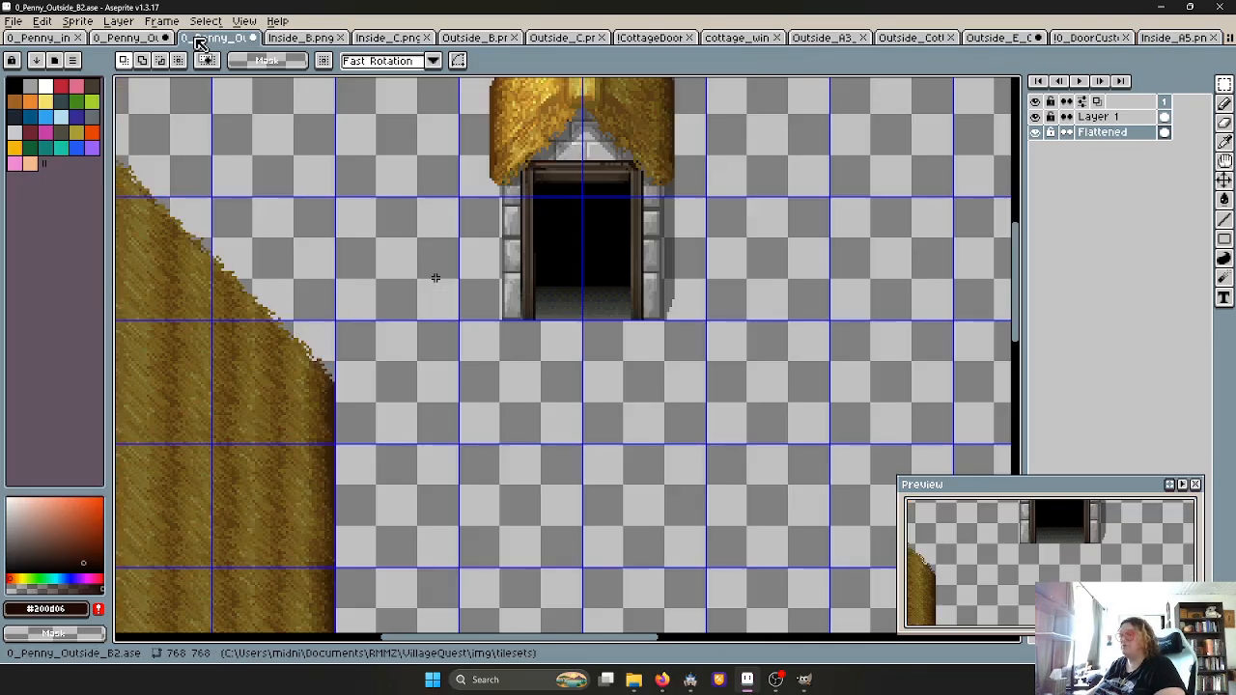
scroll(623, 257, "up", 1)
key("ctrl+v")
left_click_drag(588, 372, 602, 446)
scroll(650, 473, "down", 1)
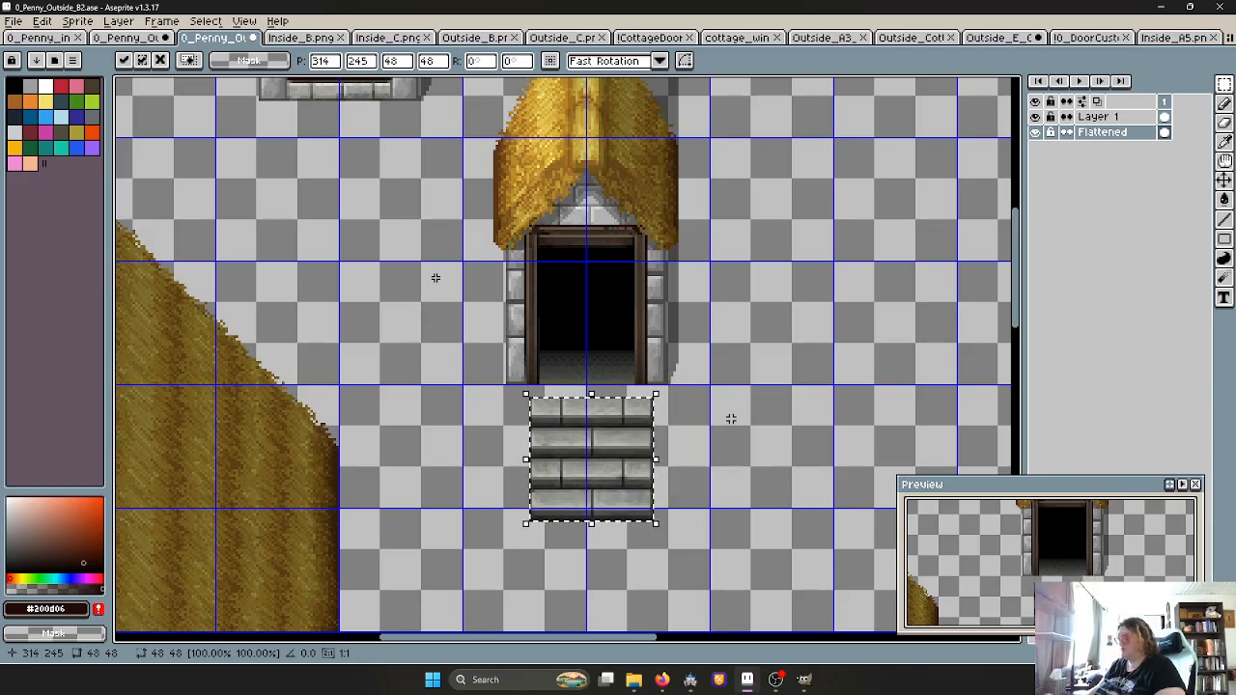
key("Escape")
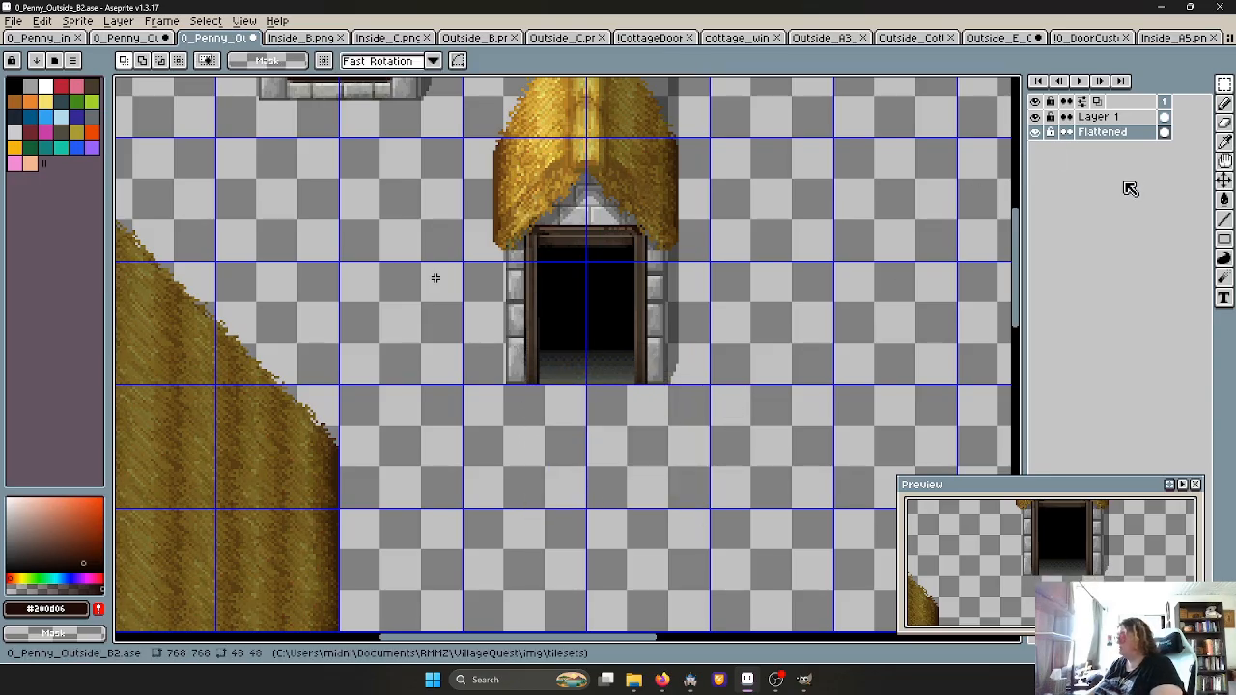
Add a new layer beneath the Flattened layer and paste the copied stone stair tile onto it
key("shift+n")
left_click_drag(1108, 137, 1143, 155)
key("ctrl+v")
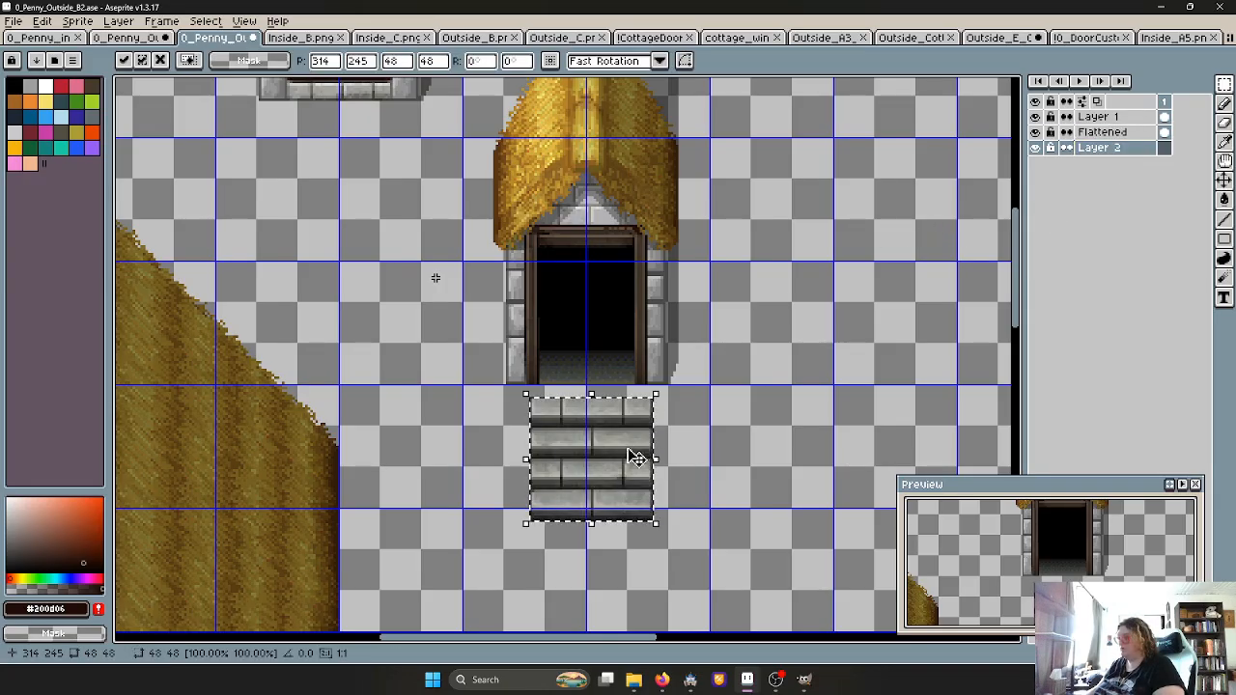
Try placing the stairs behind the doorway at 288, 215 and stretching them to 96 pixels wide
left_click_drag(634, 454, 552, 386)
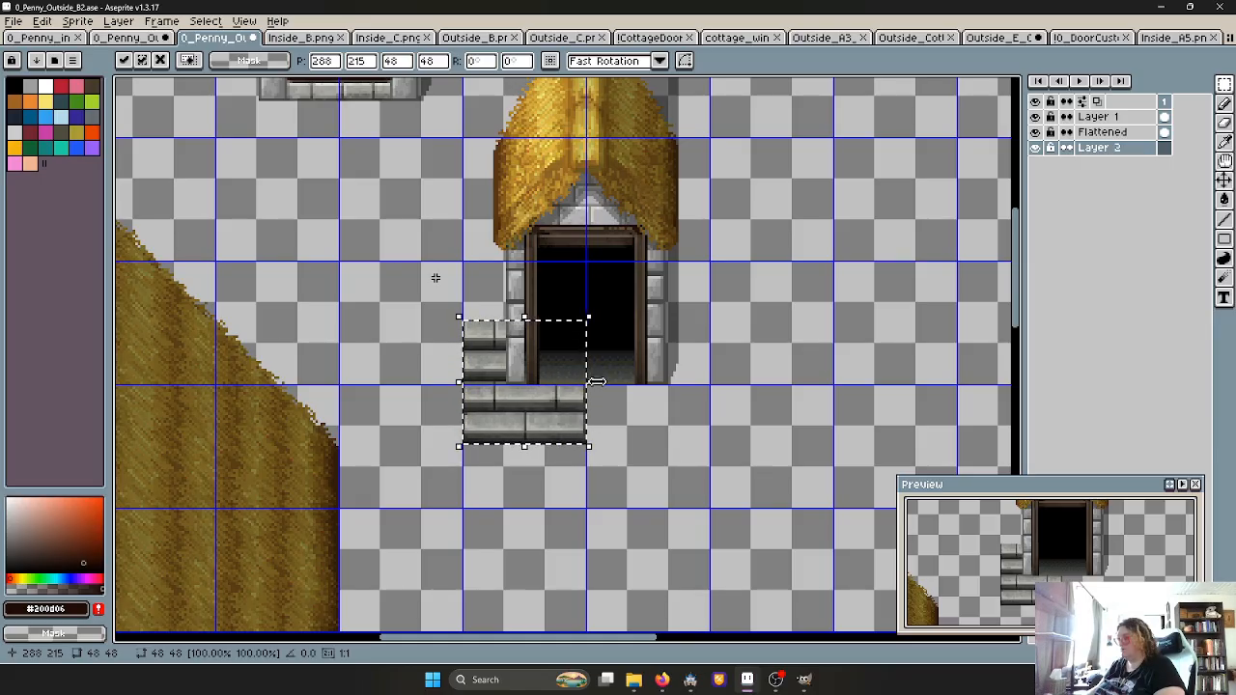
left_click_drag(598, 391, 724, 391)
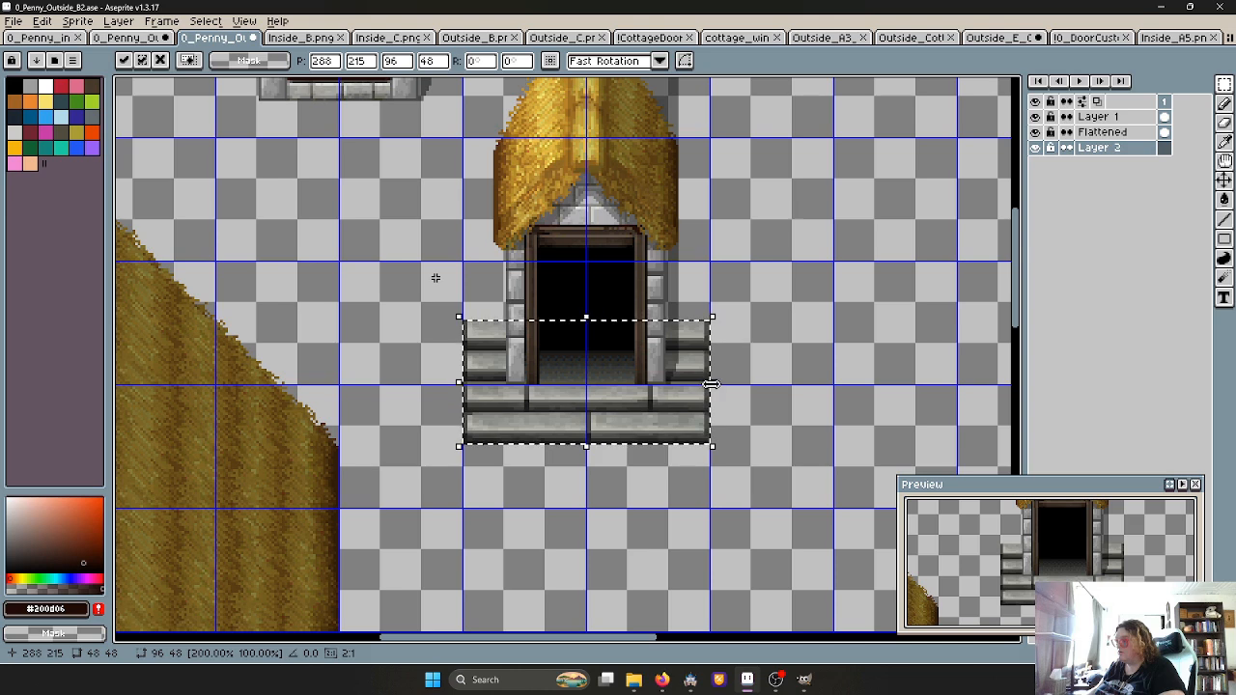
left_click_drag(710, 385, 592, 425)
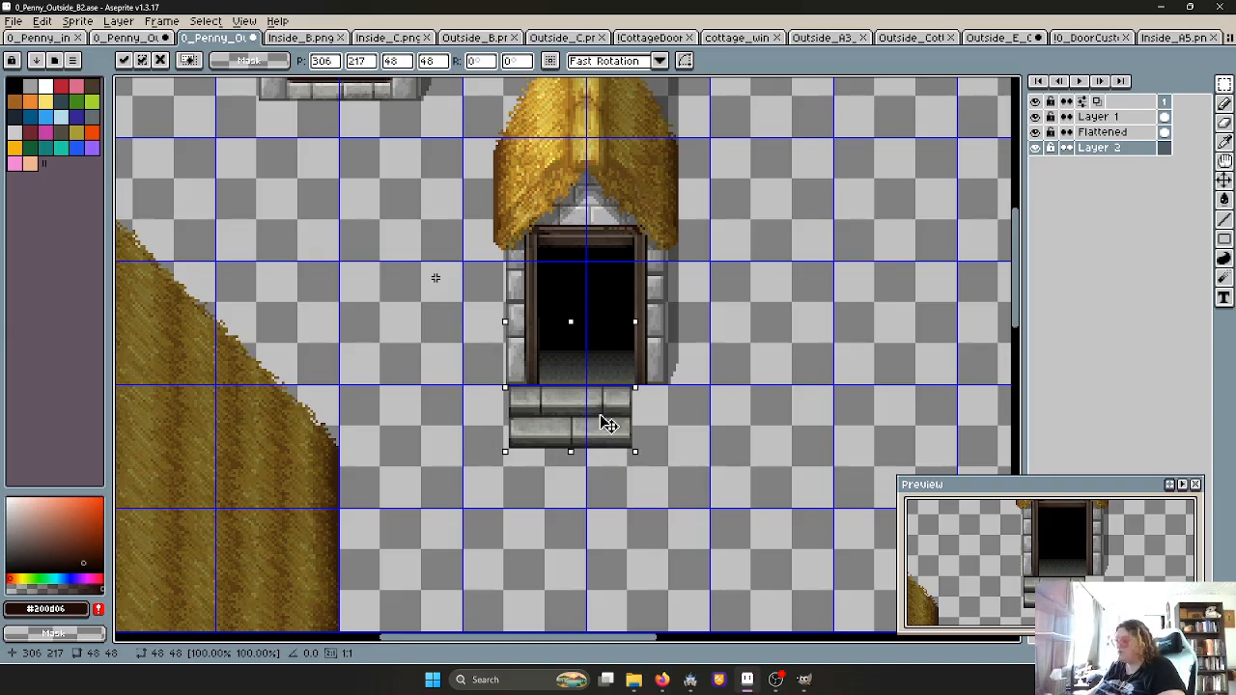
Place the stairs centred below the doorway at 298, 233 and stretch them to 76 pixels wide
left_click_drag(596, 424, 584, 466)
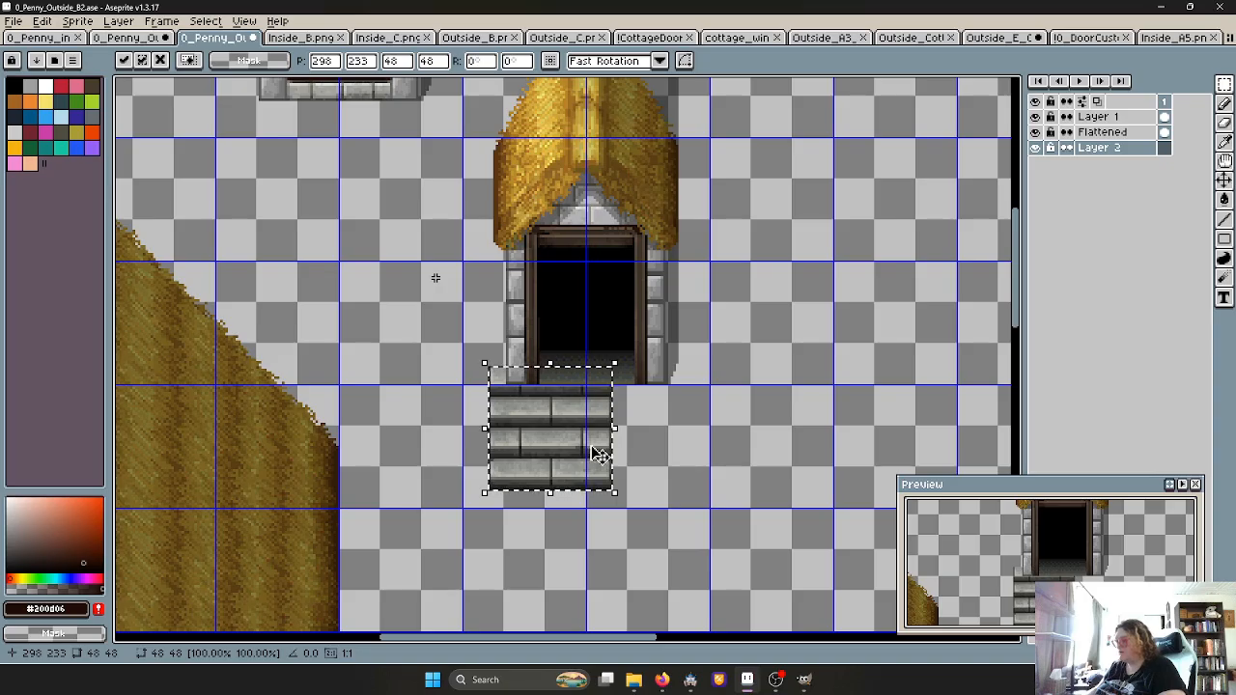
left_click_drag(615, 429, 697, 436)
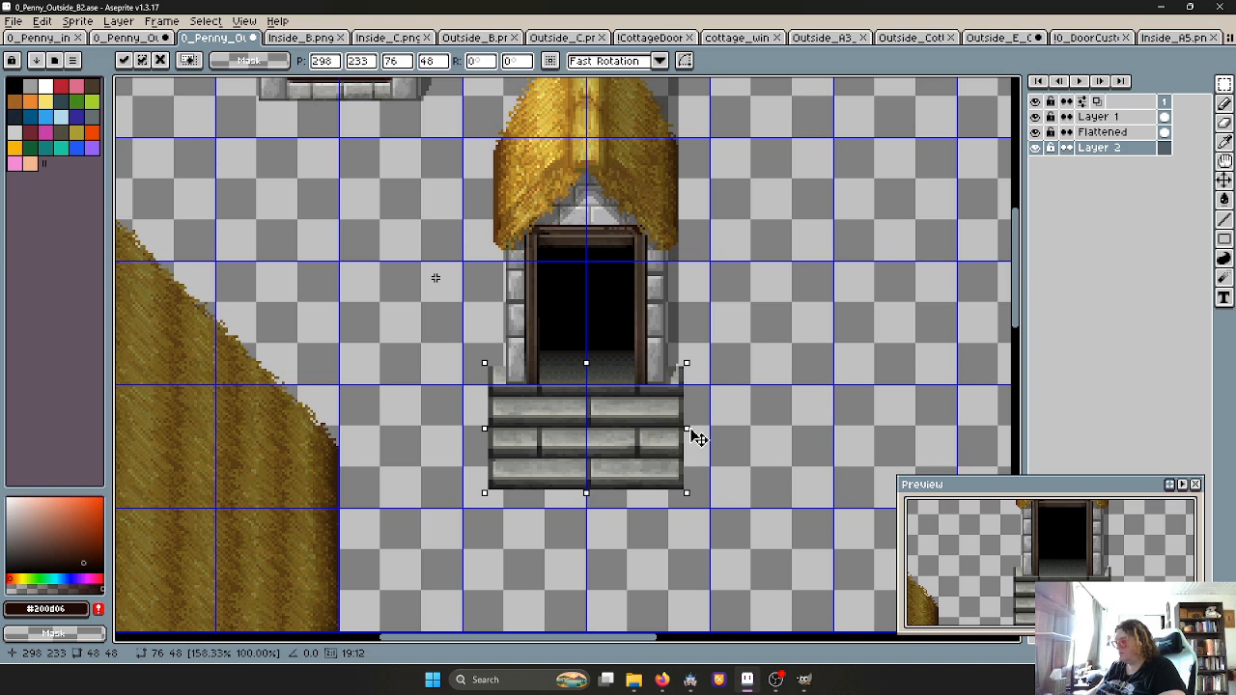
left_click_drag(692, 430, 694, 431)
scroll(579, 390, "up", 3)
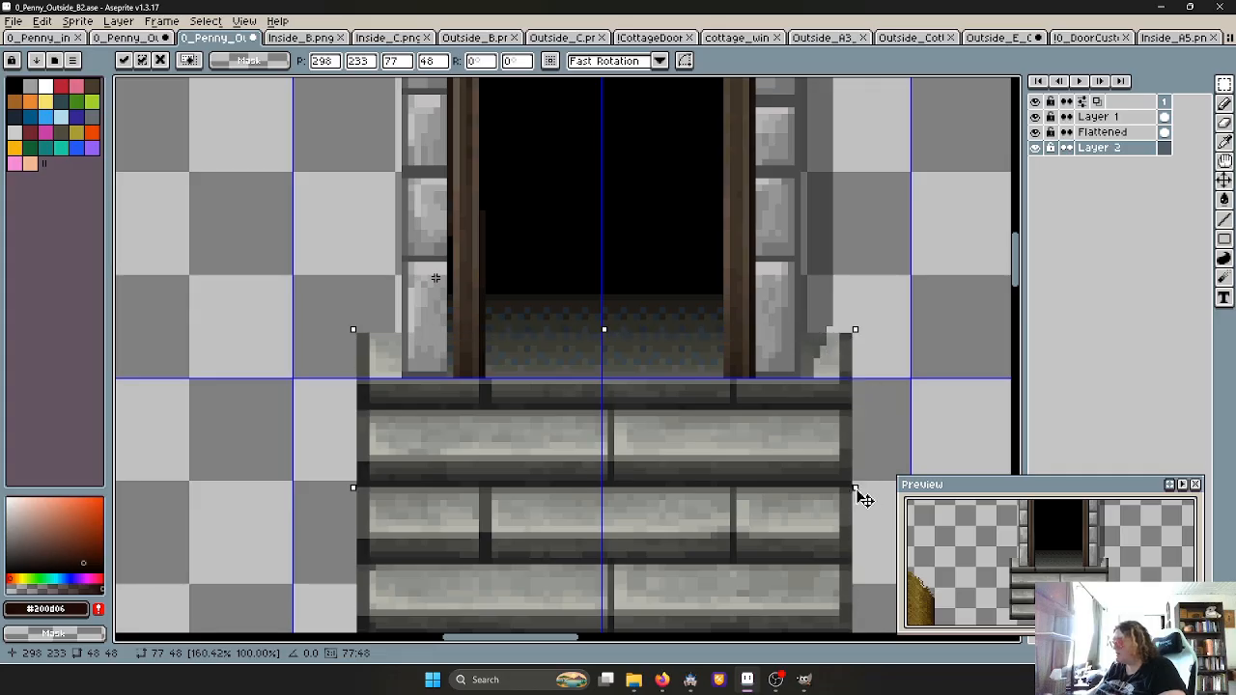
left_click_drag(864, 499, 849, 498)
scroll(827, 409, "down", 3)
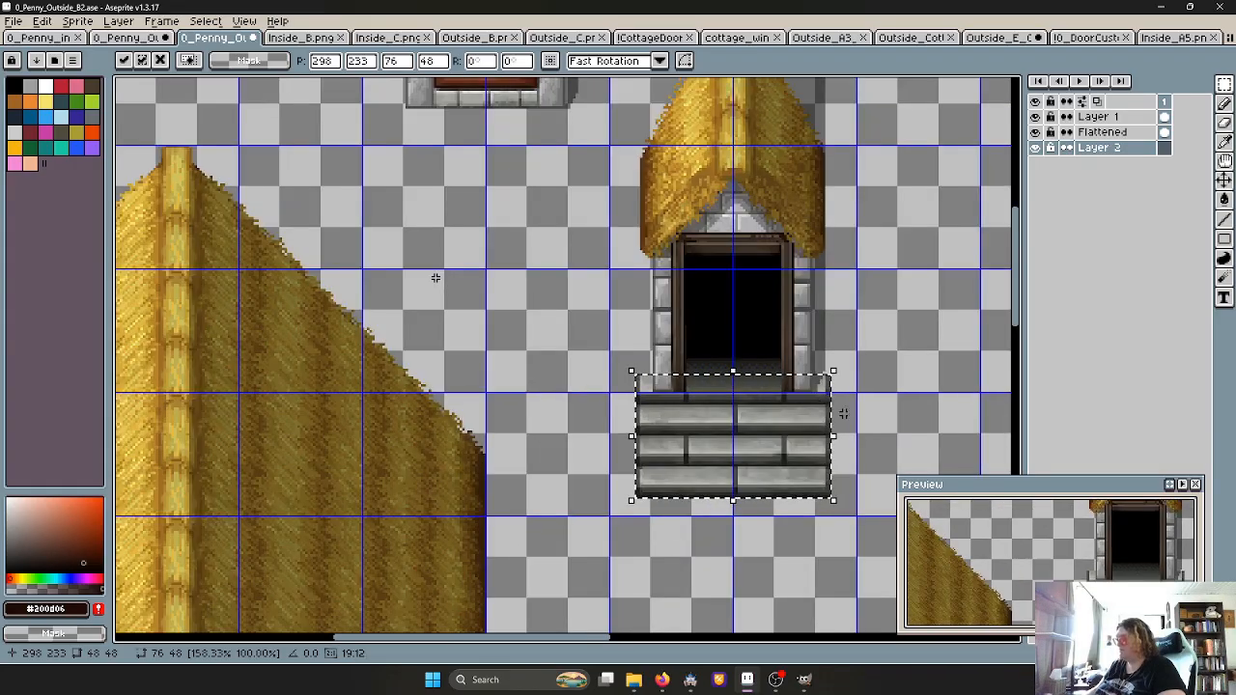
middle_click_drag(822, 430, 712, 428)
scroll(708, 441, "up", 2)
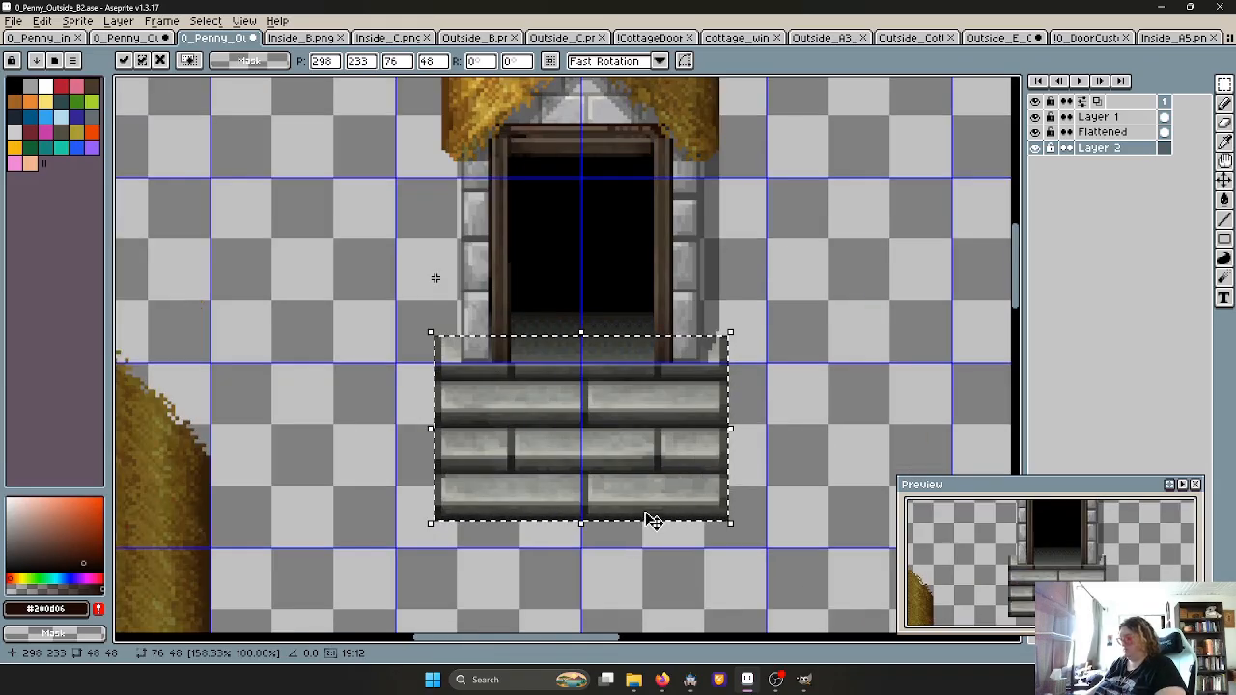
middle_click_drag(604, 527, 570, 475)
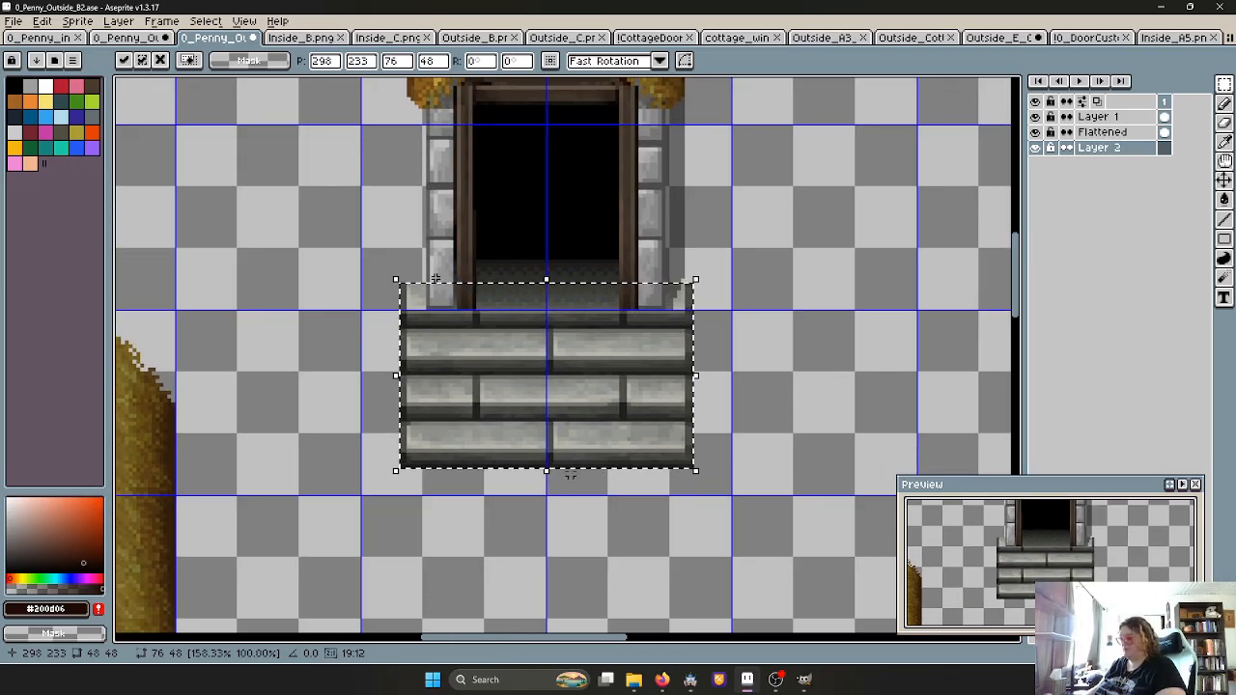
Commit the stretched stairs, then separate their lower two stone rows and move them down to 288, 261
scroll(570, 475, "down", 1)
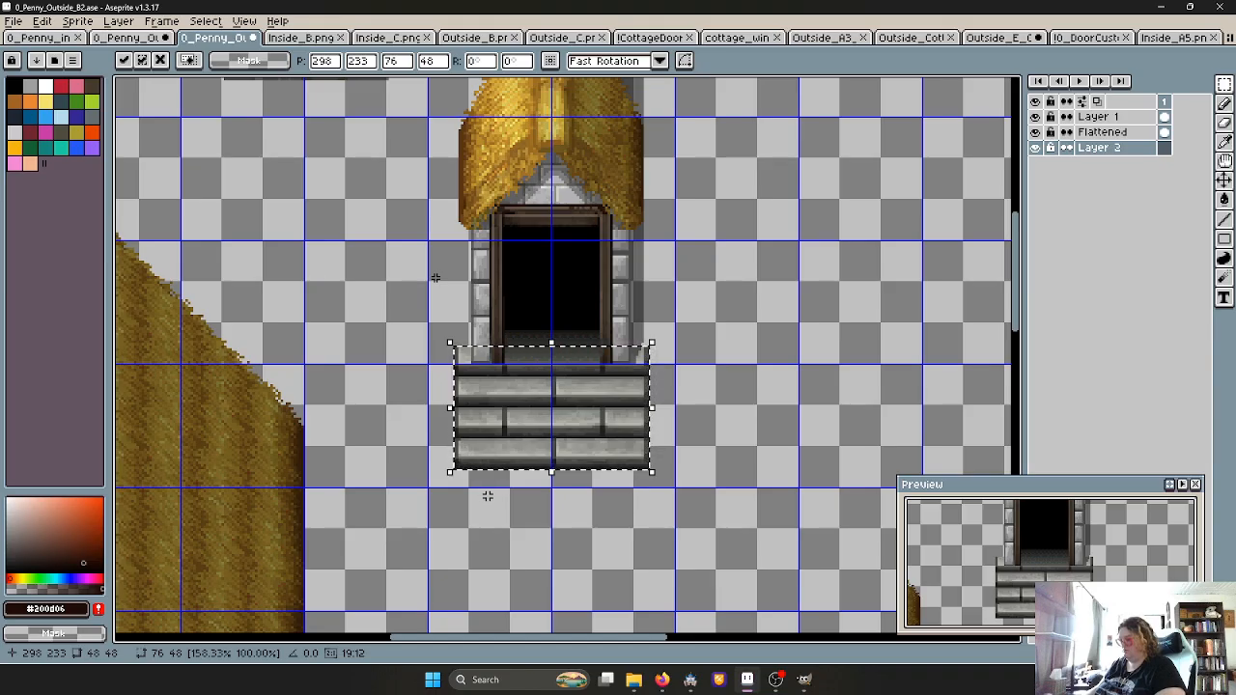
key("ctrl+d")
scroll(431, 408, "up", 1)
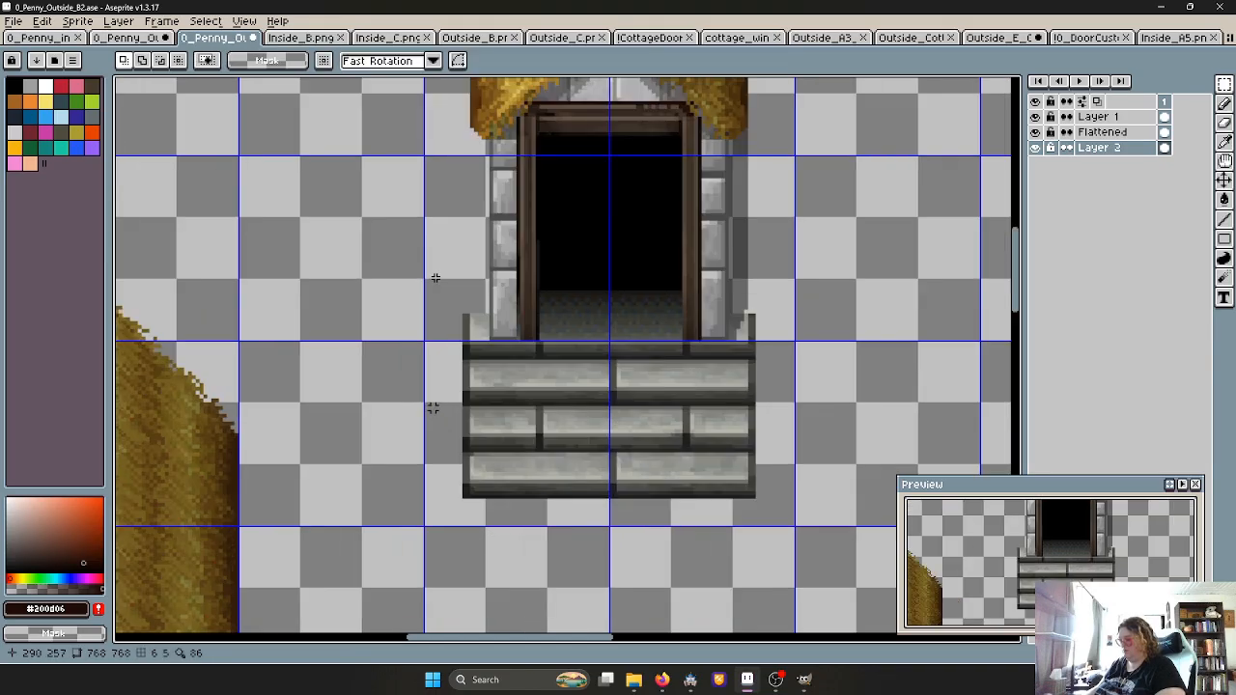
left_click_drag(425, 404, 800, 501)
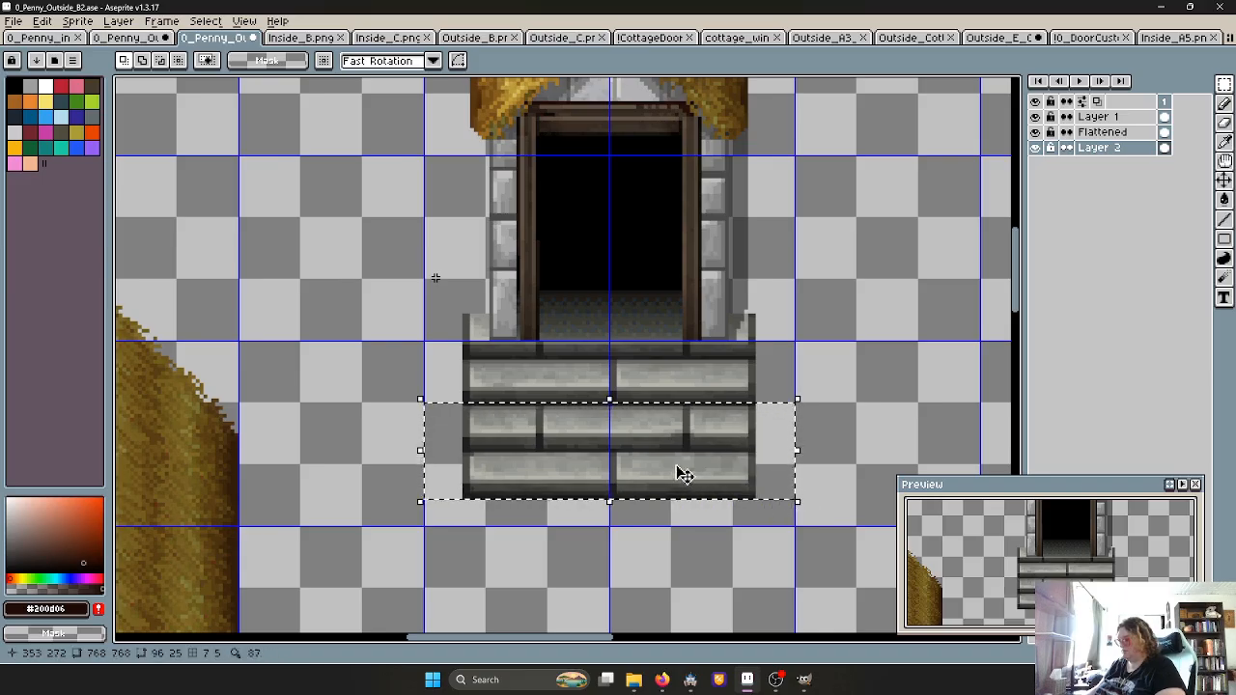
left_click_drag(679, 474, 680, 501)
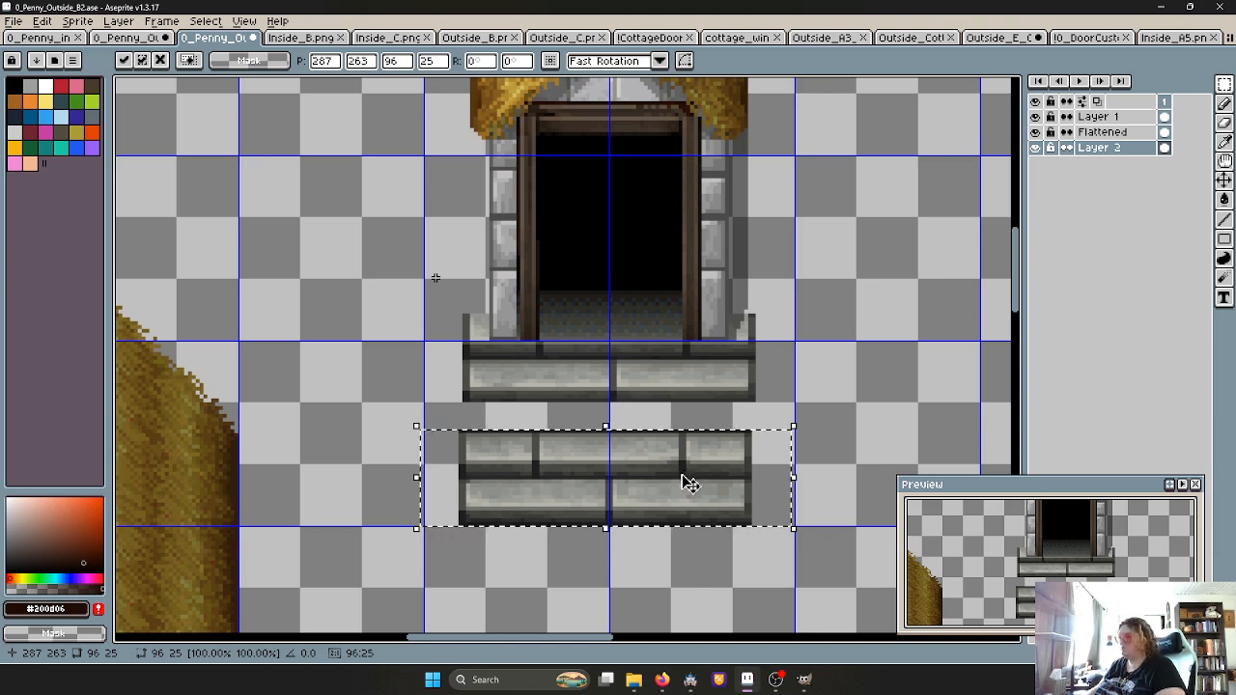
key("Right")
left_click_drag(673, 430, 669, 486)
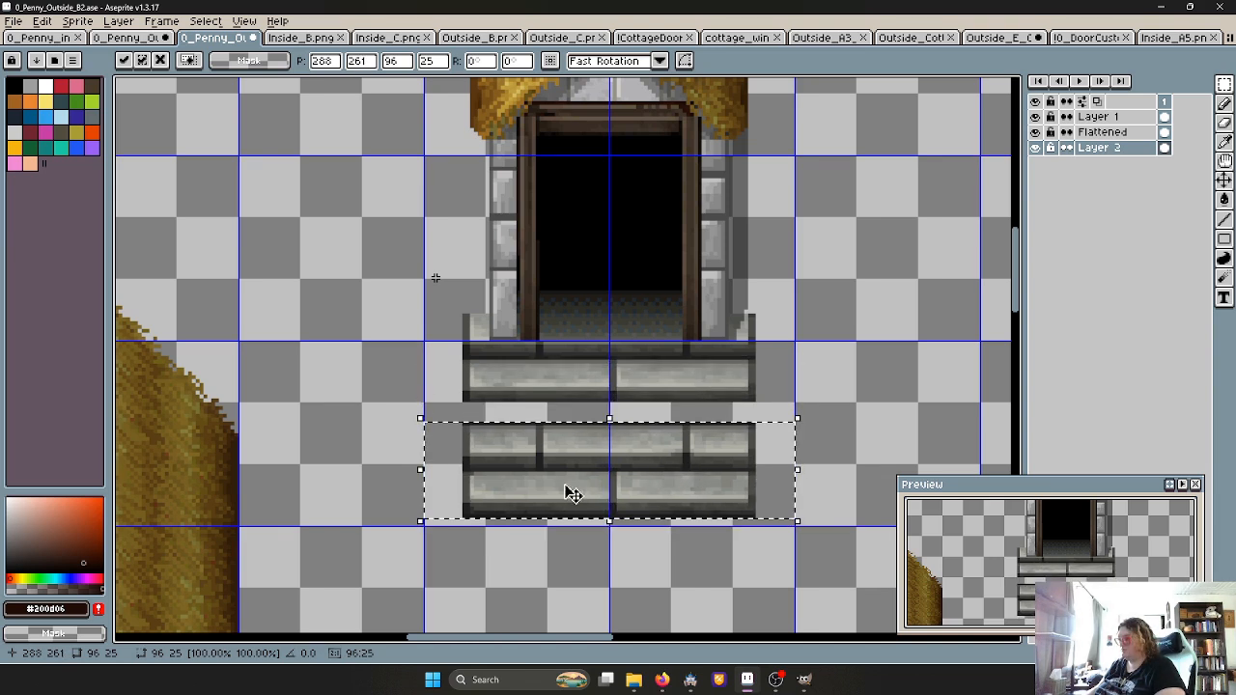
key("ctrl+d")
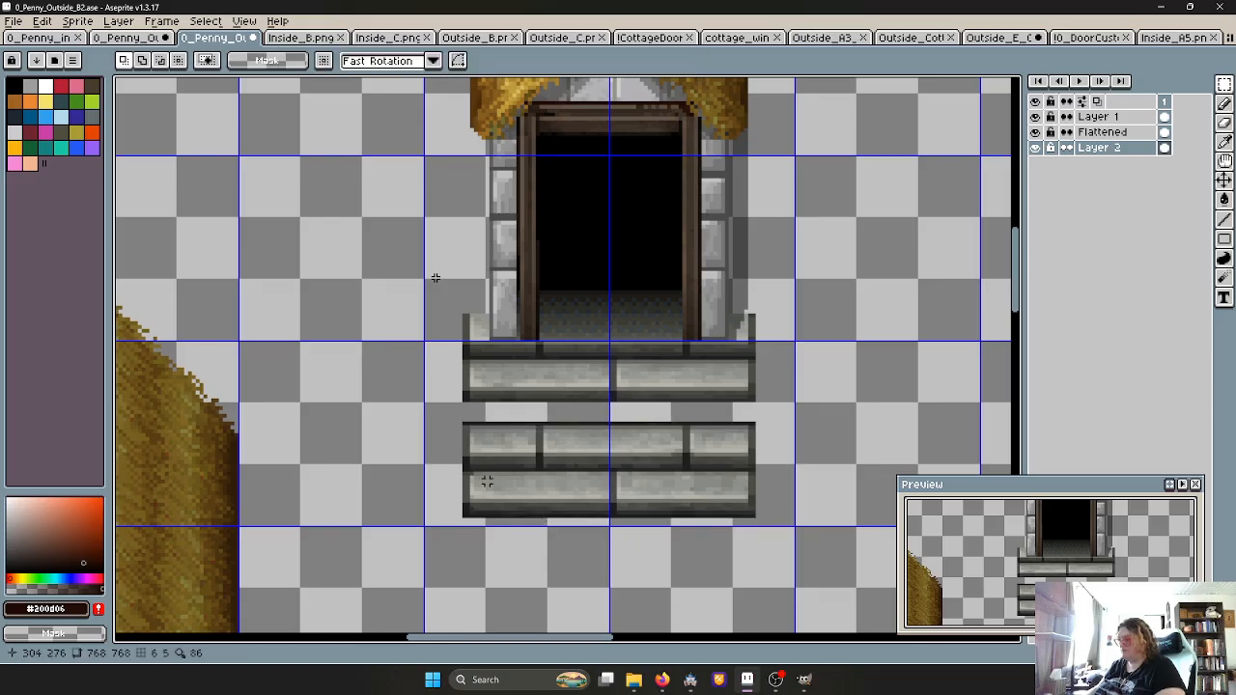
Cut the bottom 76 by 12 stair row and remove the other detached row above it
scroll(487, 480, "up", 3)
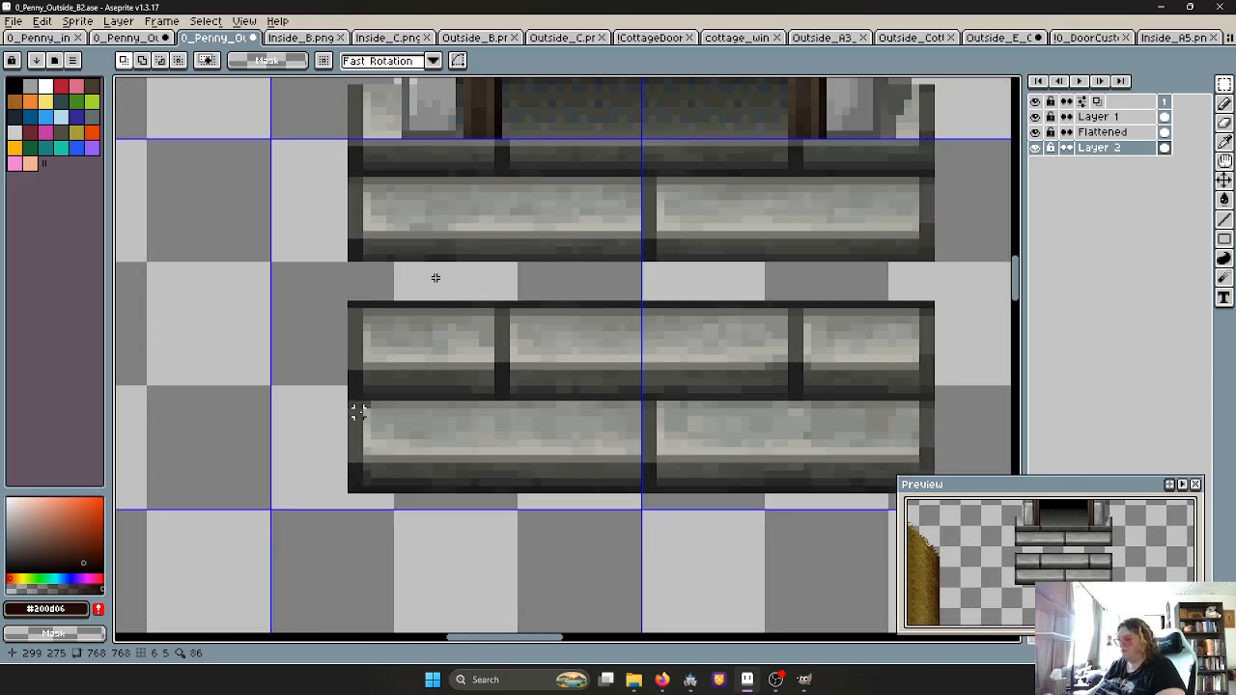
left_click_drag(352, 403, 933, 492)
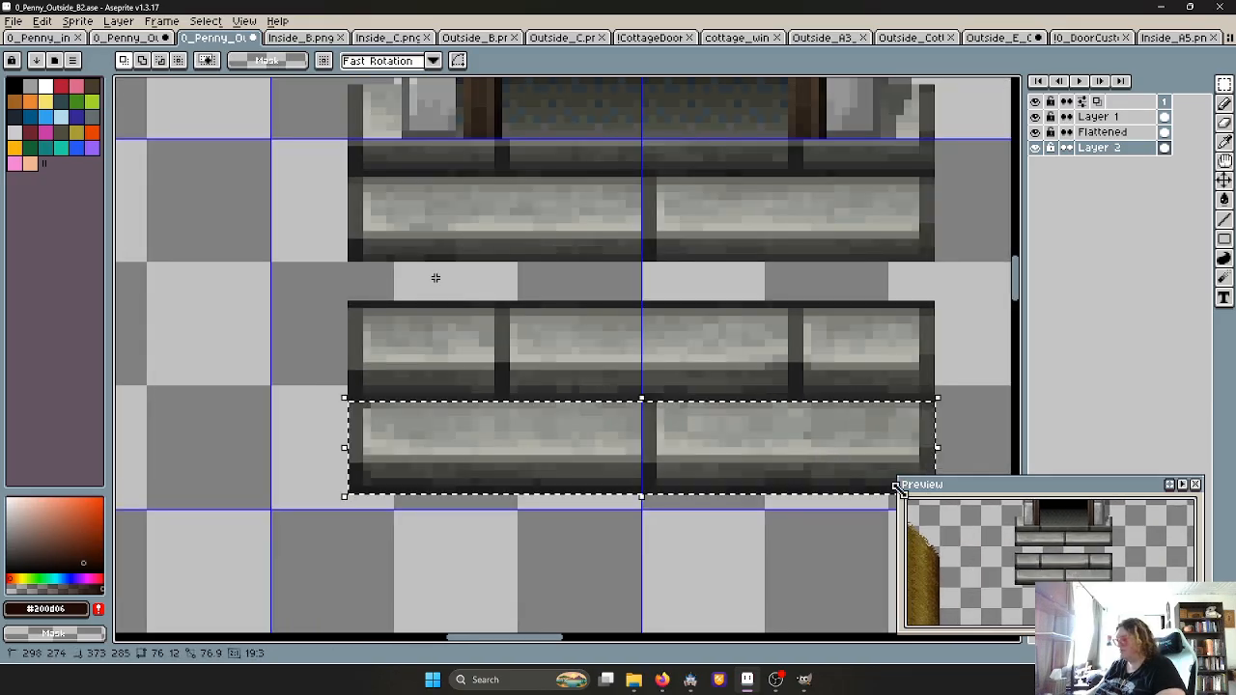
scroll(840, 497, "down", 1)
key("ctrl+x")
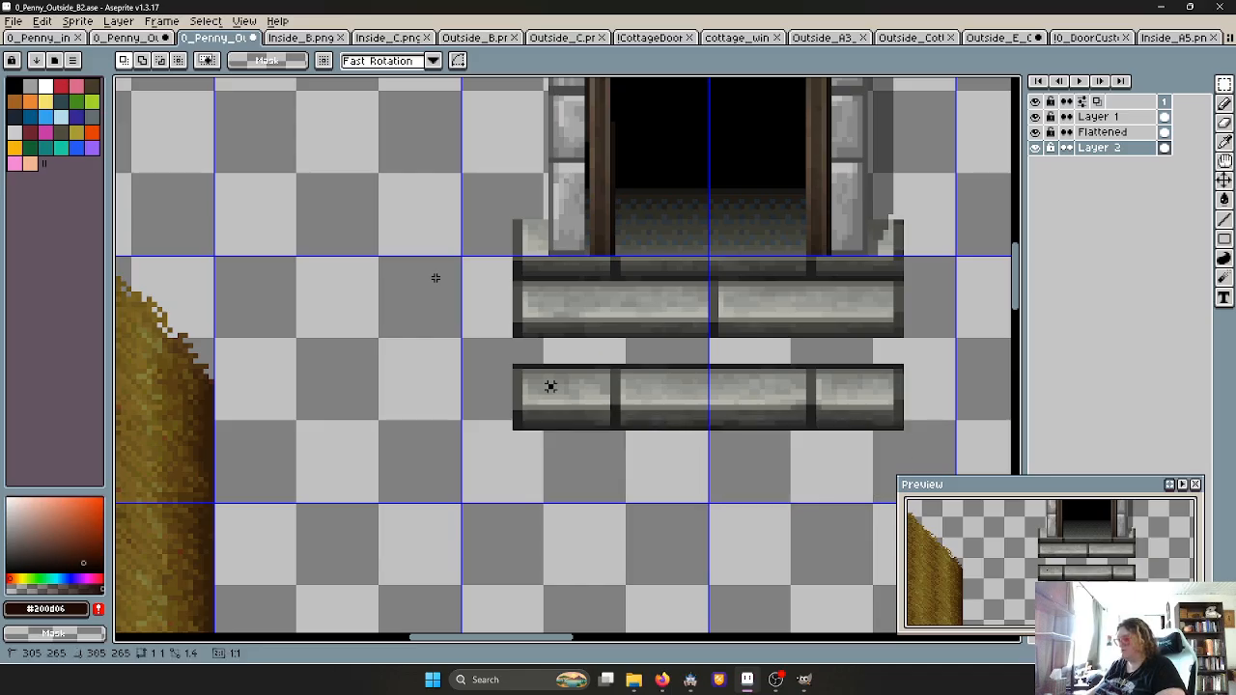
left_click_drag(467, 360, 973, 461)
key("ctrl+x")
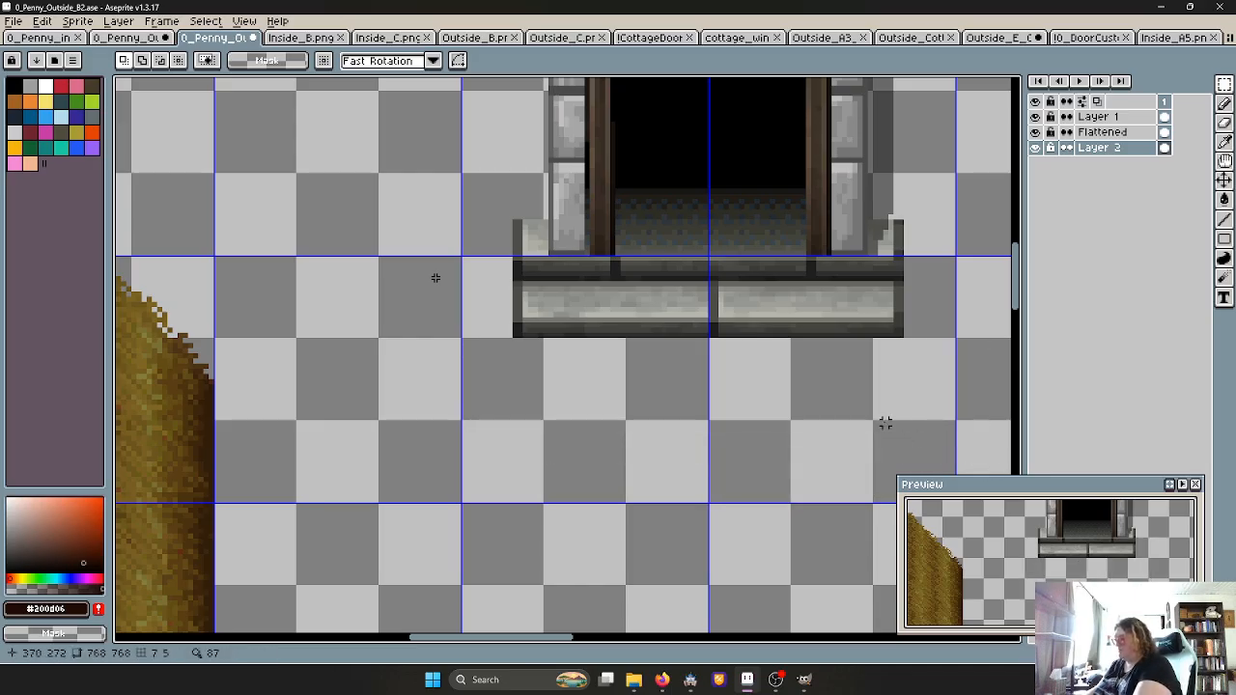
Add a new layer beneath Layer 2 and paste the cut stair row onto it at 298, 256, directly under the upper step
key("shift+n")
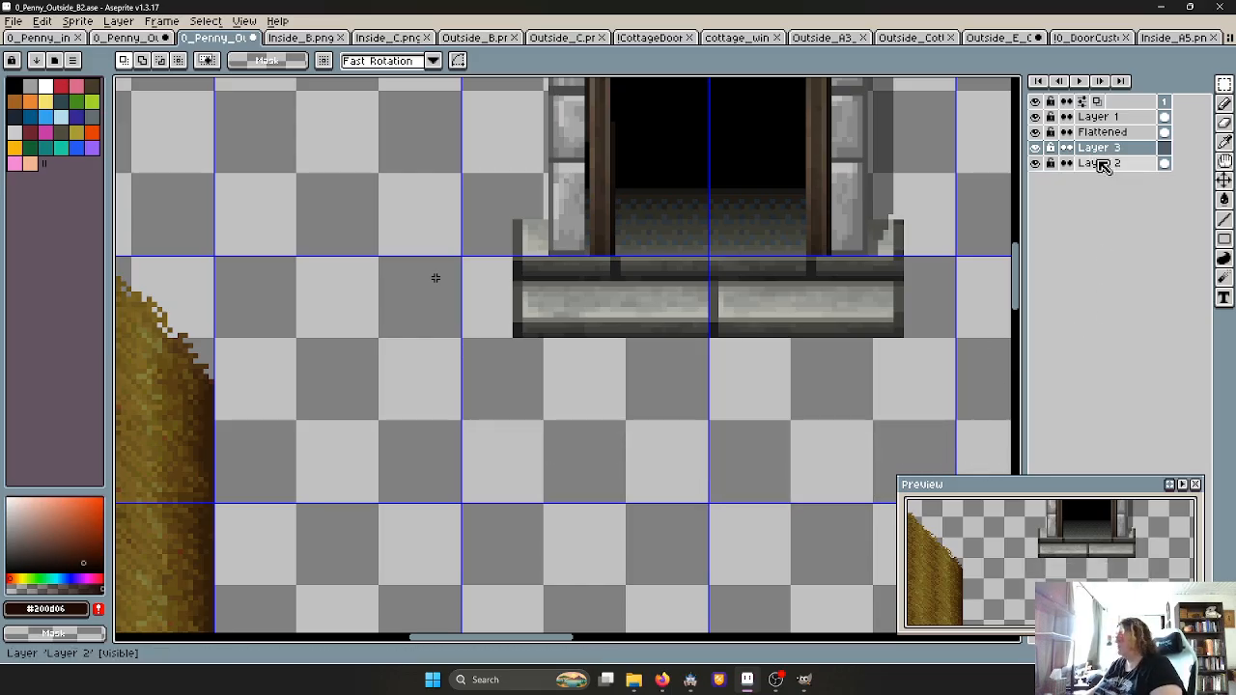
left_click_drag(1110, 147, 1134, 183)
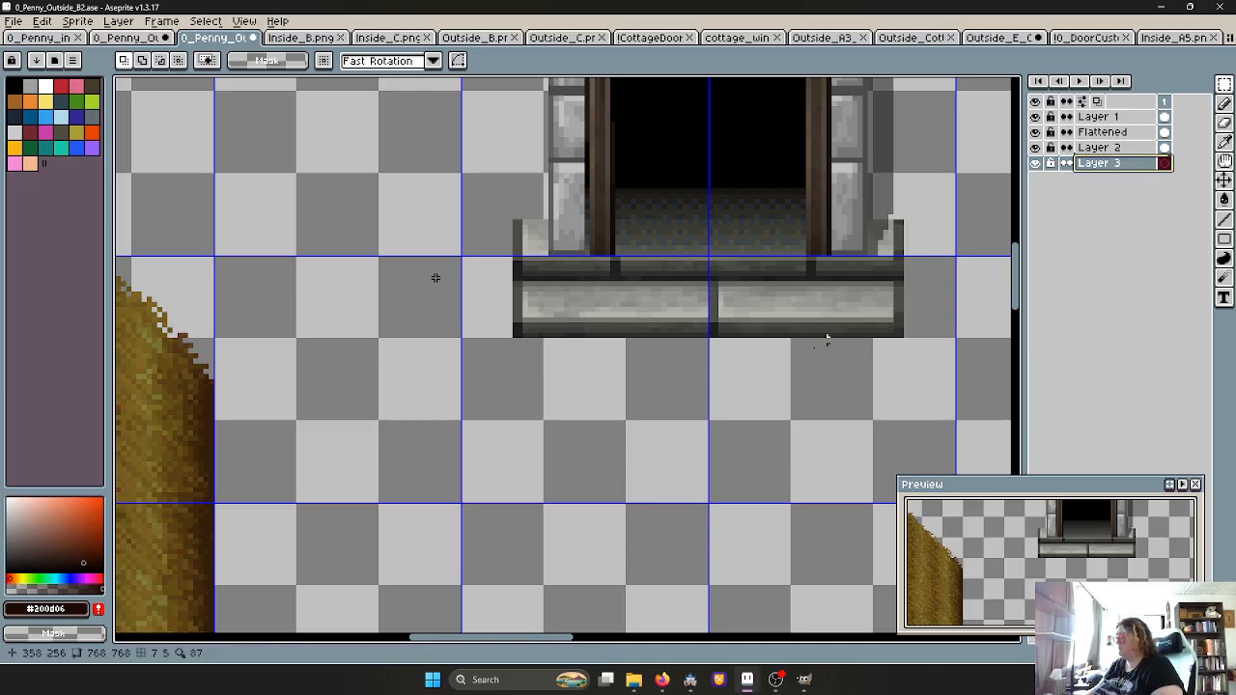
key("ctrl+v")
middle_click_drag(740, 386, 582, 394)
left_click_drag(546, 474, 555, 386)
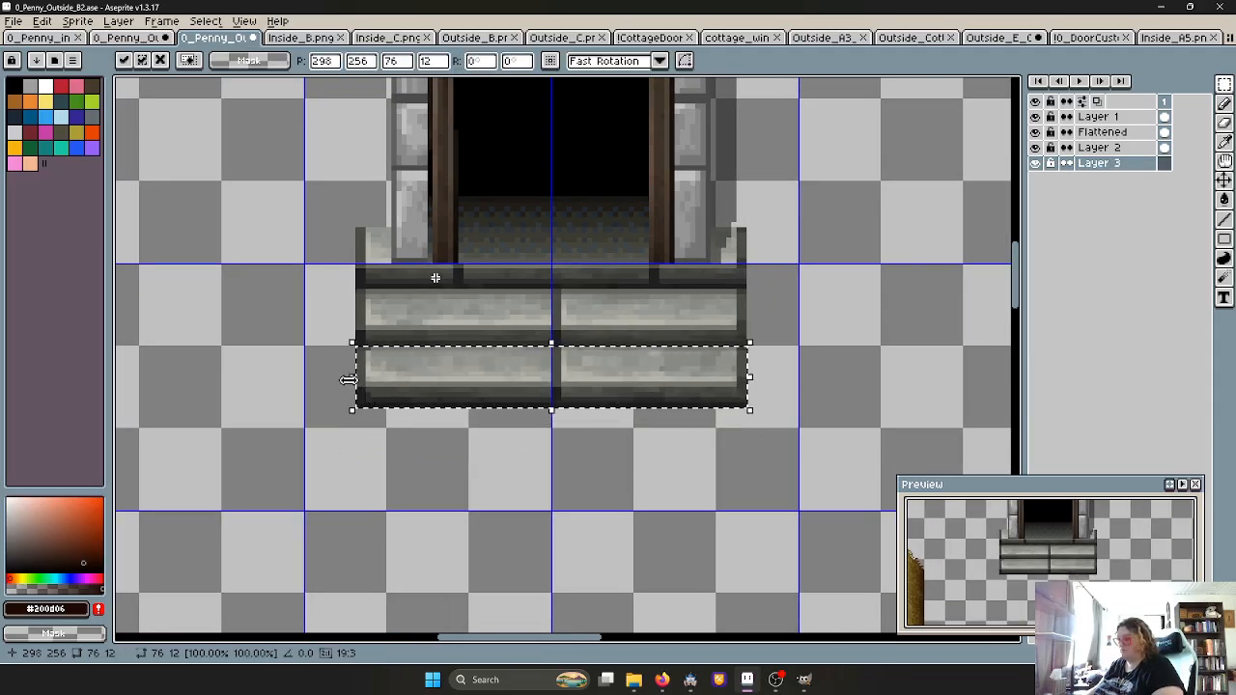
Widen the pasted lower step equally on both sides to 86 pixels, starting at x 293
mouse_move(352, 376)
left_mouse_down()
mouse_move(309, 389)
mouse_move(331, 386)
left_mouse_up()
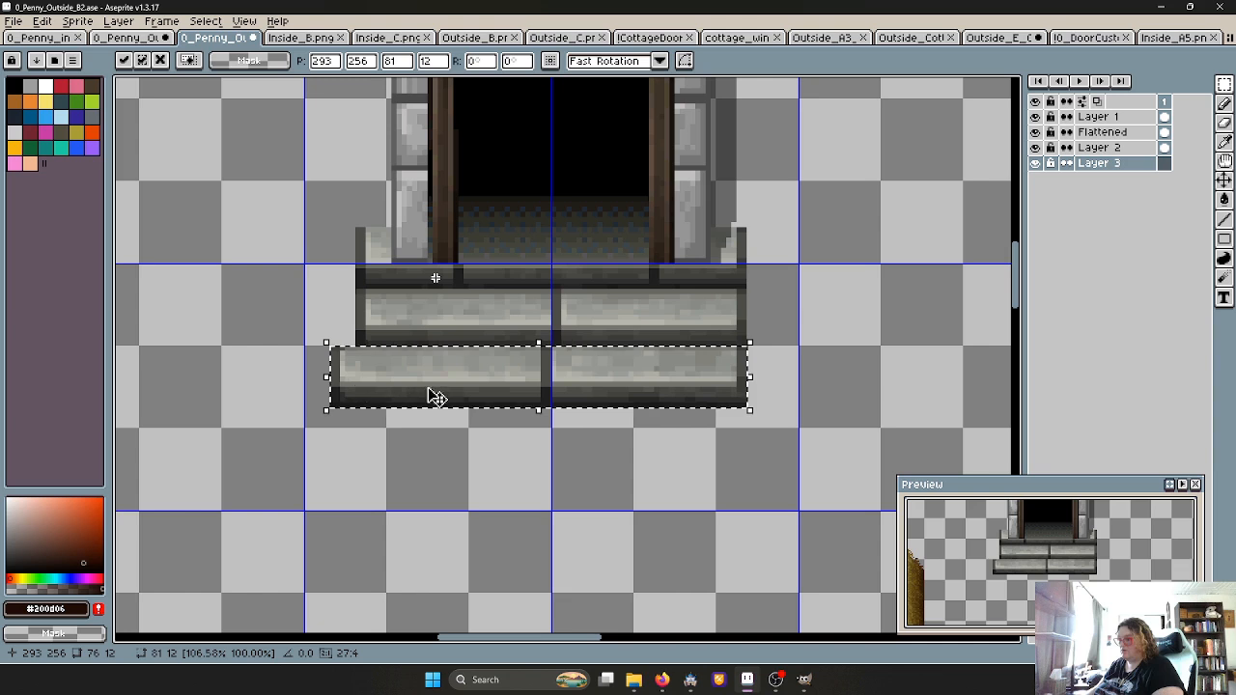
left_click_drag(750, 377, 775, 386)
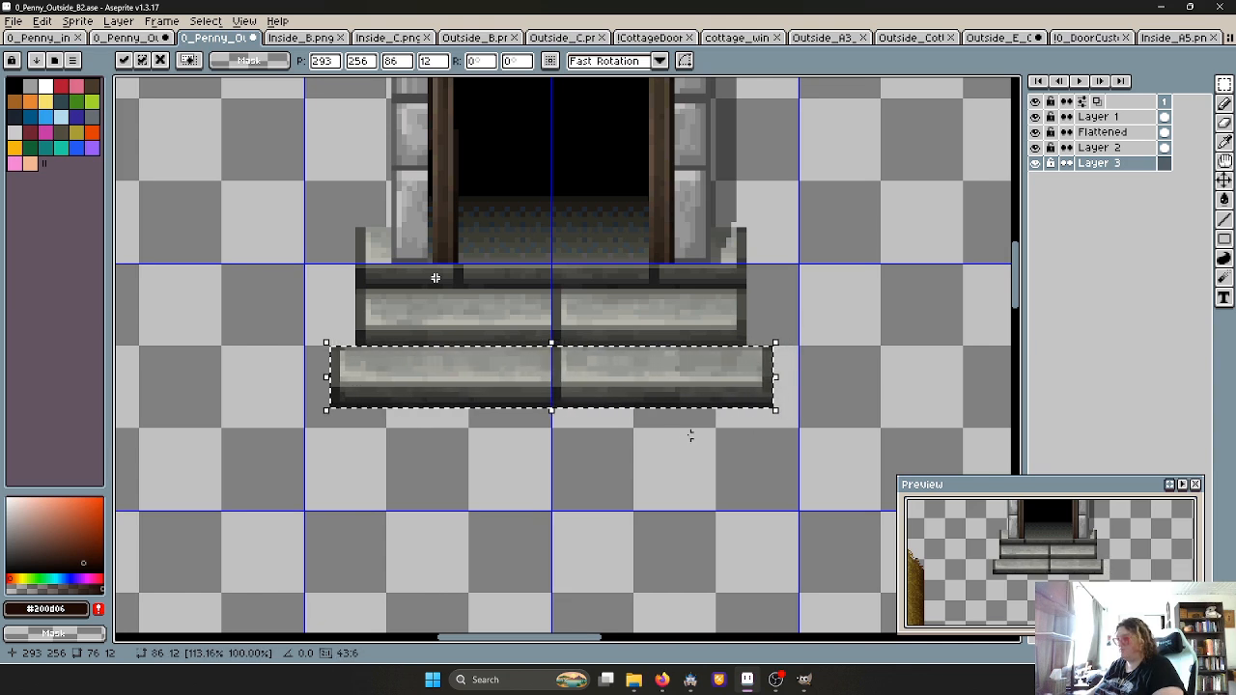
key("Return")
scroll(676, 429, "down", 2)
scroll(681, 416, "up", 2)
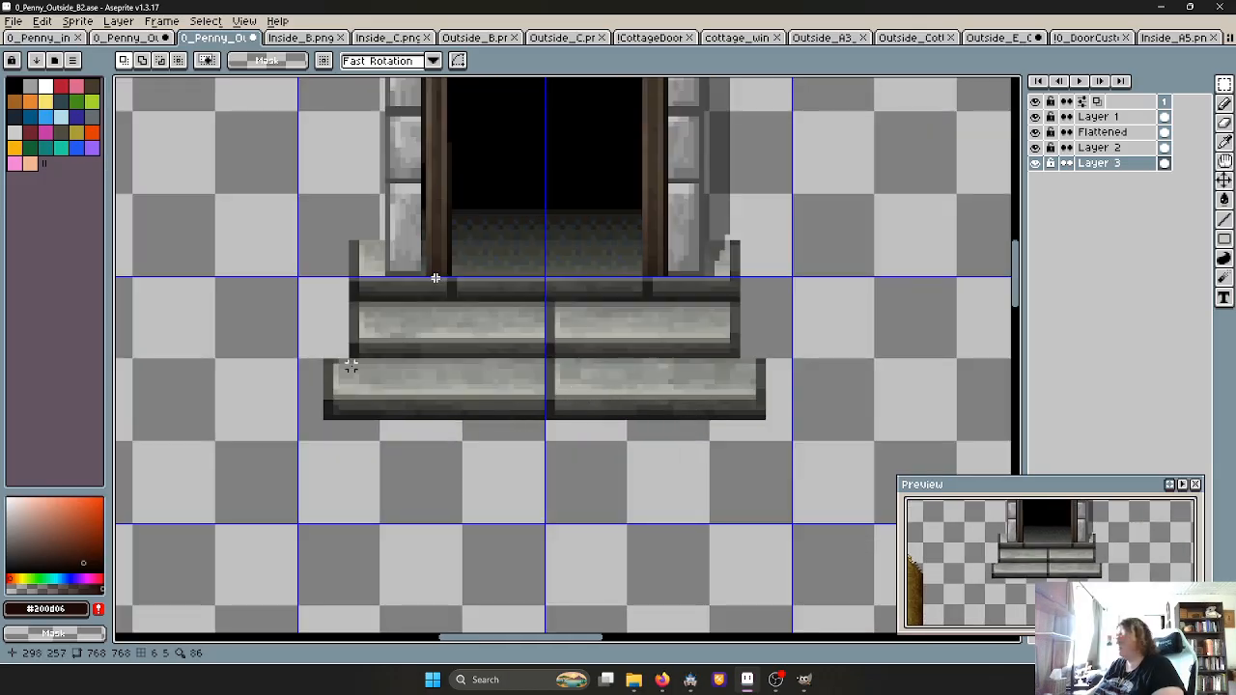
scroll(347, 354, "up", 1)
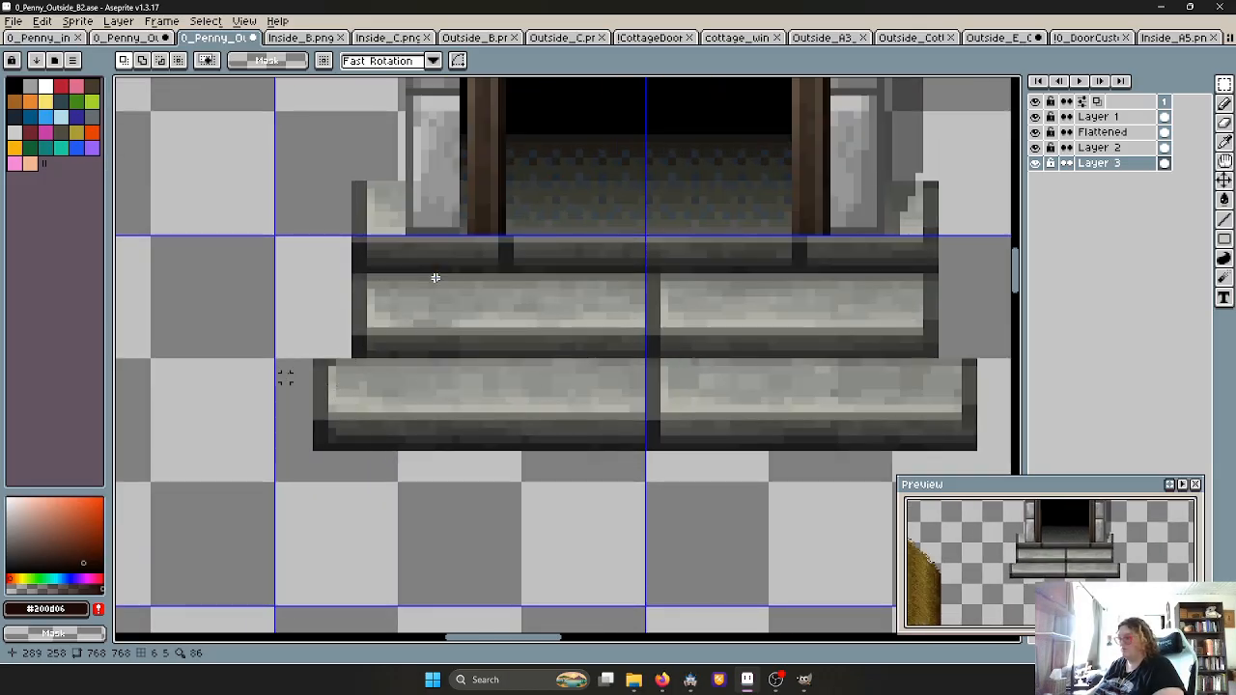
Duplicate the 86 by 12 lower step to 293, 272 and delete the copy's dark lower edge
left_click_drag(317, 361, 979, 451)
mouse_move(645, 356)
left_mouse_down()
mouse_move(637, 220)
mouse_move(648, 365)
left_mouse_up()
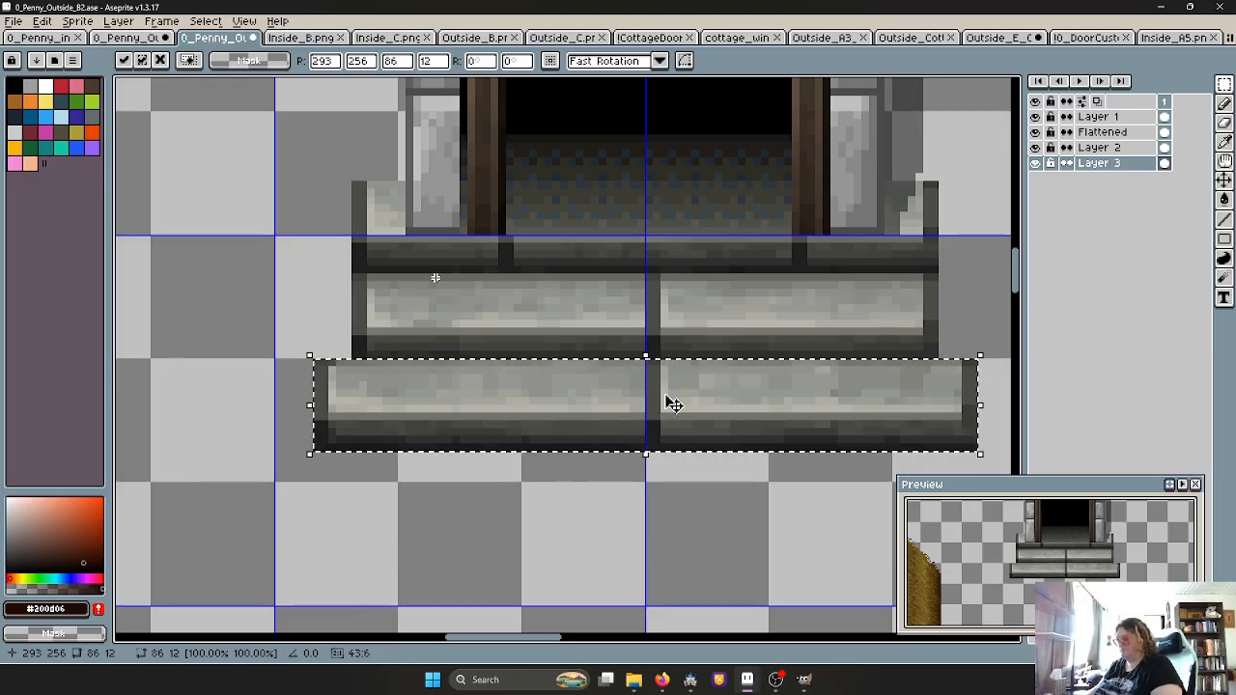
left_click_drag(670, 405, 668, 314)
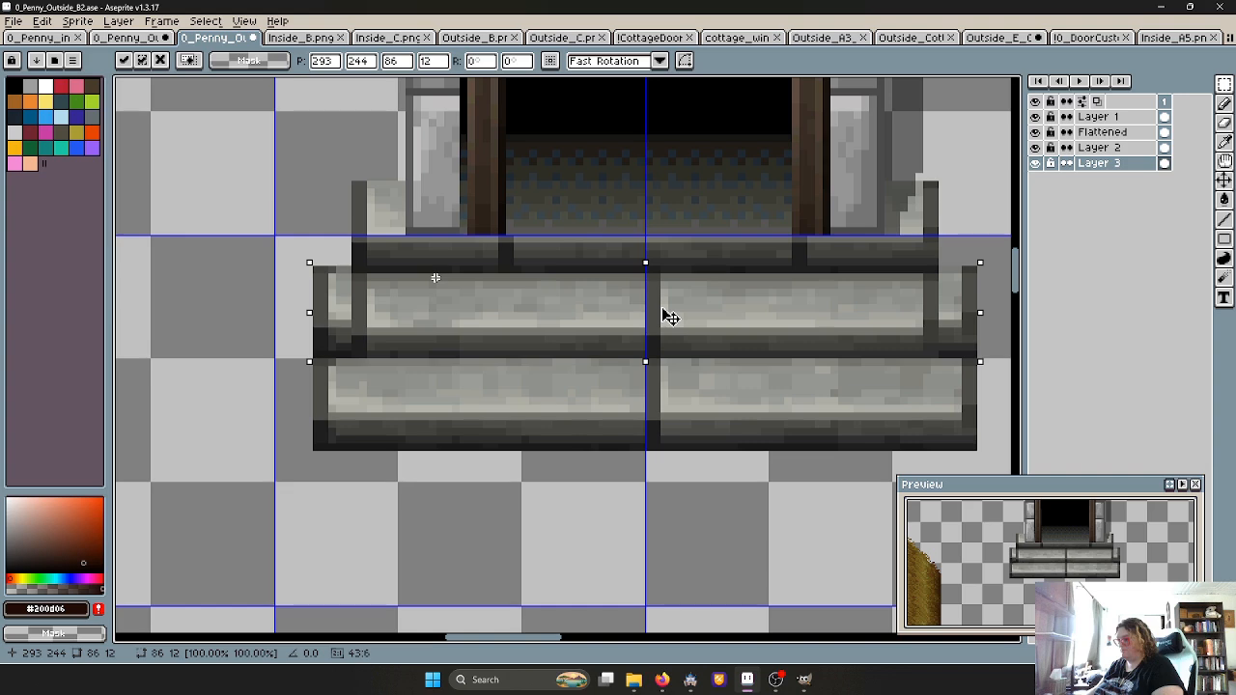
left_click_drag(670, 317, 667, 532)
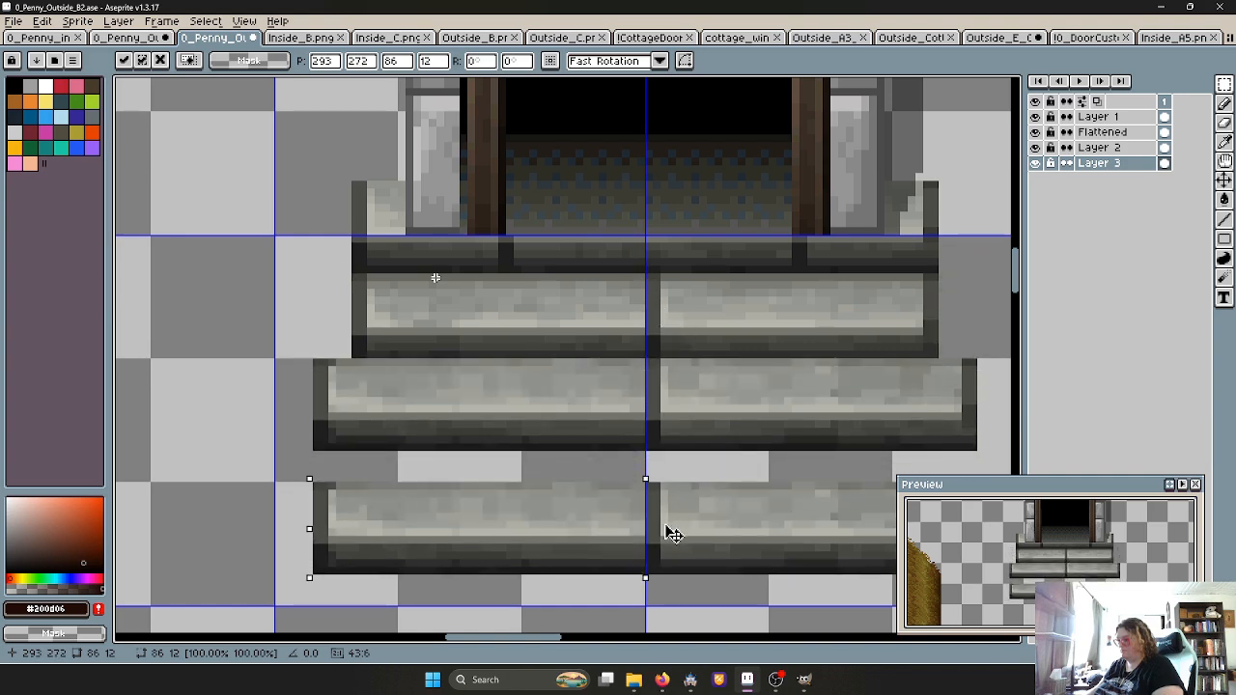
middle_click_drag(591, 414, 525, 256)
left_click(465, 526)
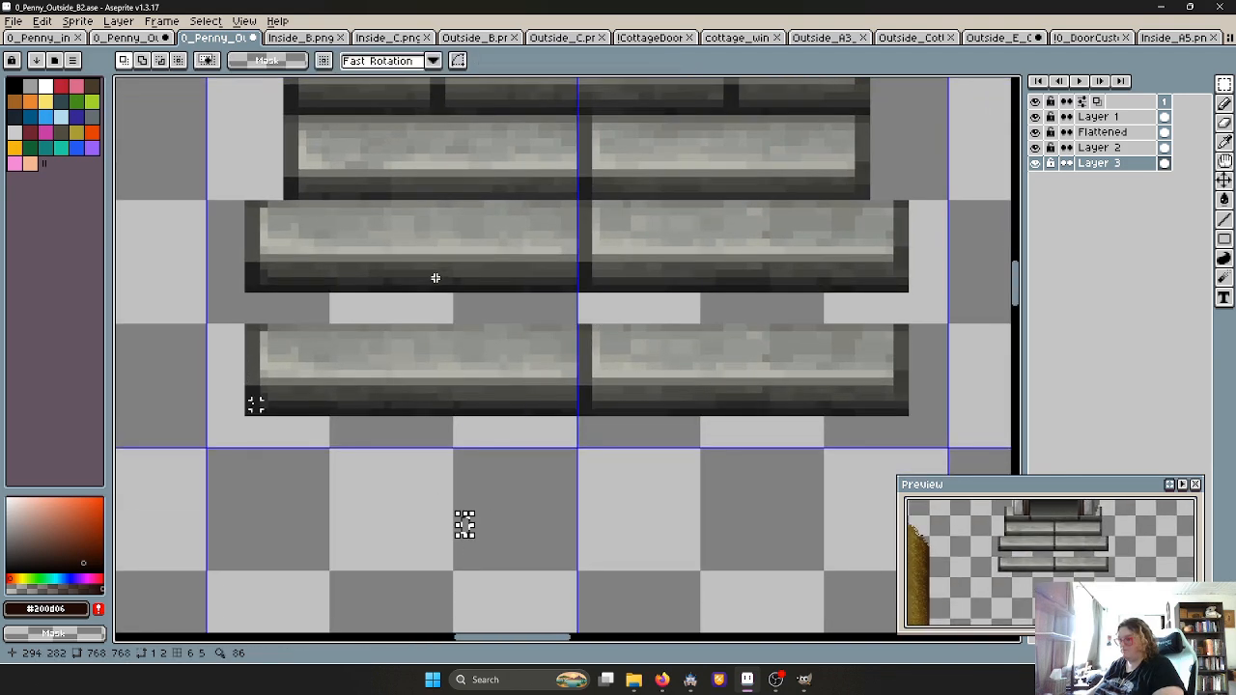
left_click_drag(243, 385, 911, 419)
key("Delete")
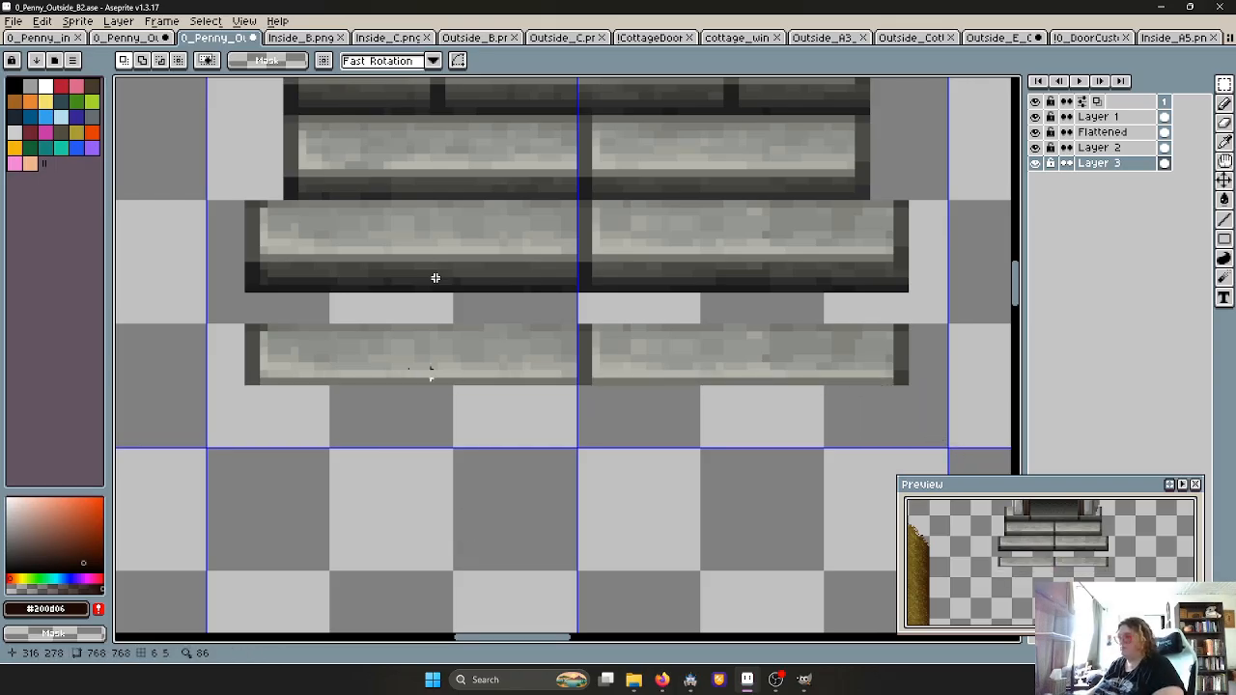
Move the remaining 86 by 8 stone strip up behind the upper step to 293, 249
left_click_drag(248, 328, 332, 353)
left_click(279, 404)
left_click_drag(248, 329, 910, 378)
left_click_drag(838, 364, 842, 178)
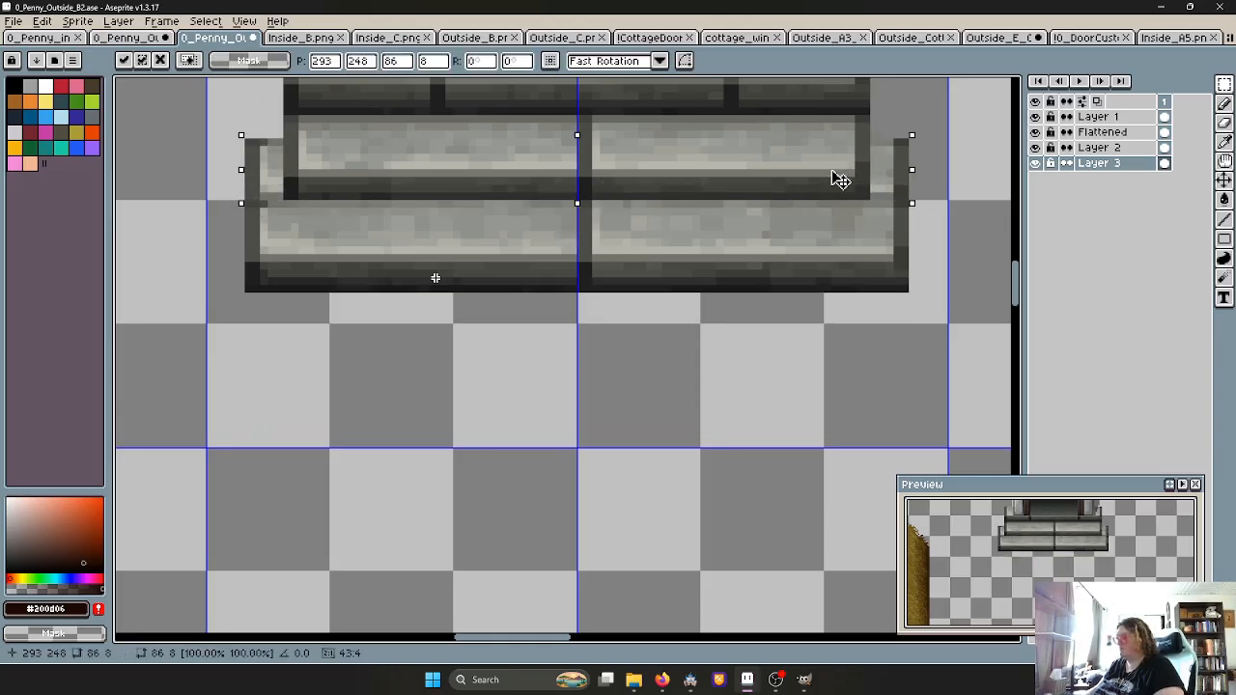
scroll(767, 284, "up", 3)
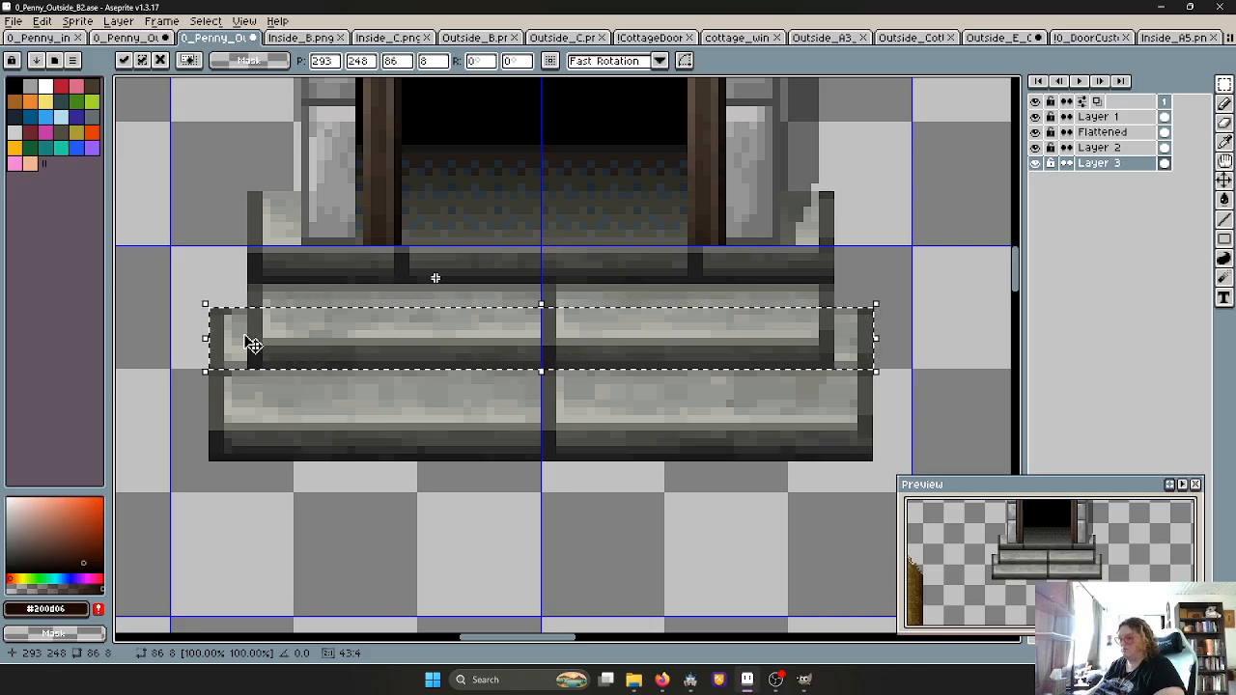
key("Down")
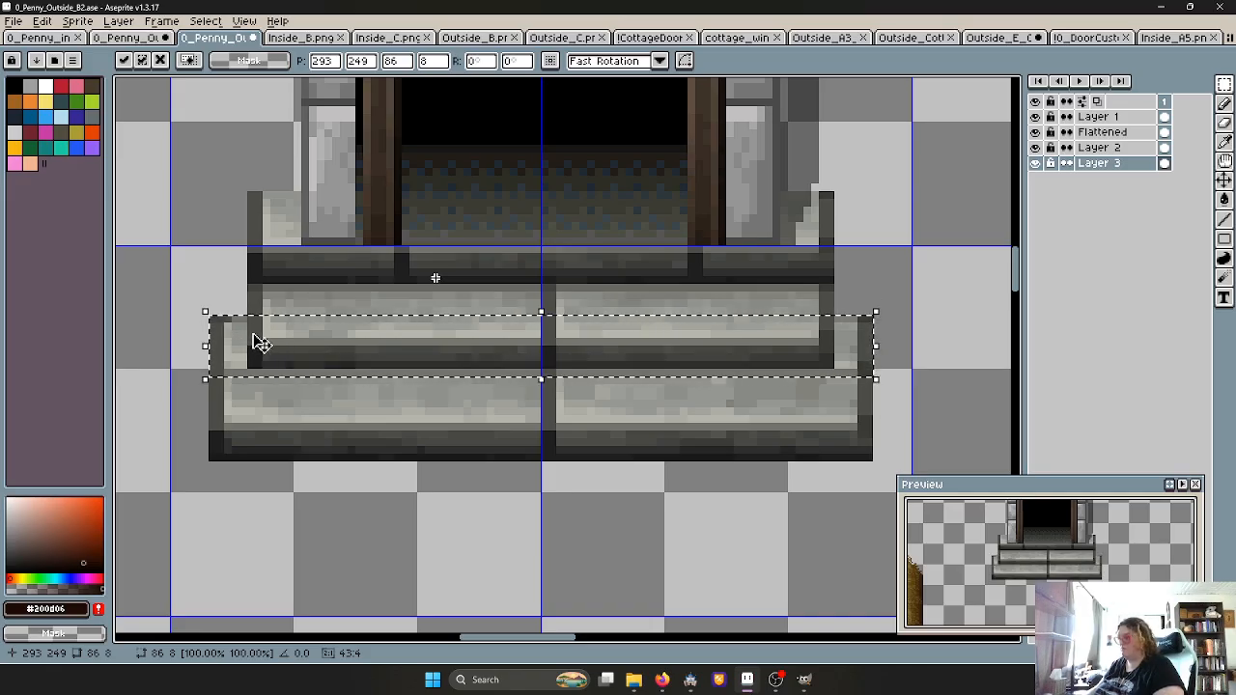
key("ctrl+z")
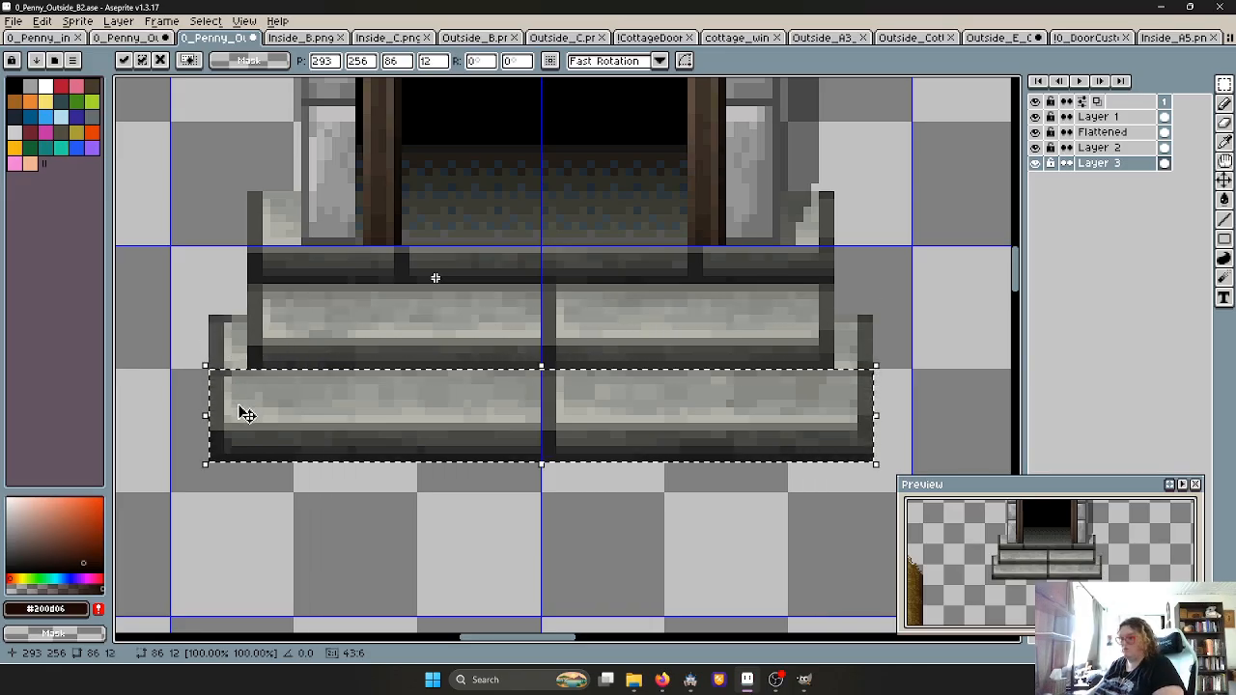
key("ctrl+y")
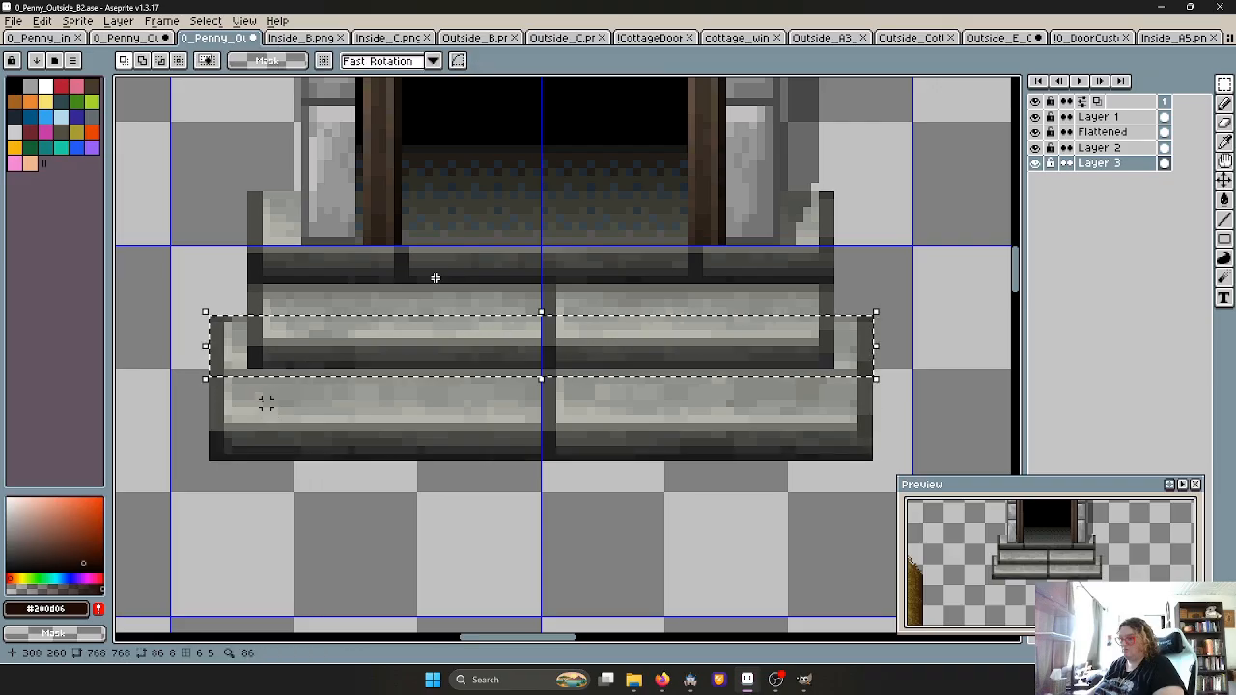
Extend the lower step's sides upward with a strip copy at 293, 241 and a one-pixel-high strip at 293, 240
left_click_drag(233, 346, 233, 289)
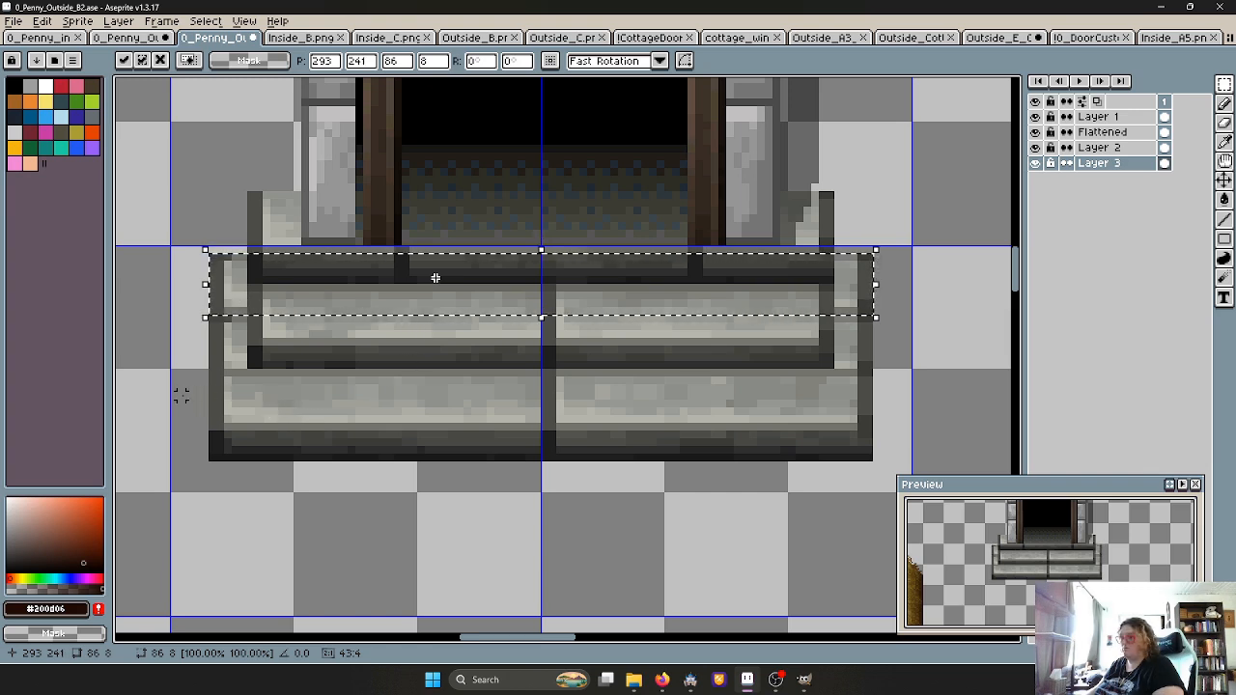
left_click(235, 373)
left_click_drag(213, 372, 273, 259)
left_click(891, 380)
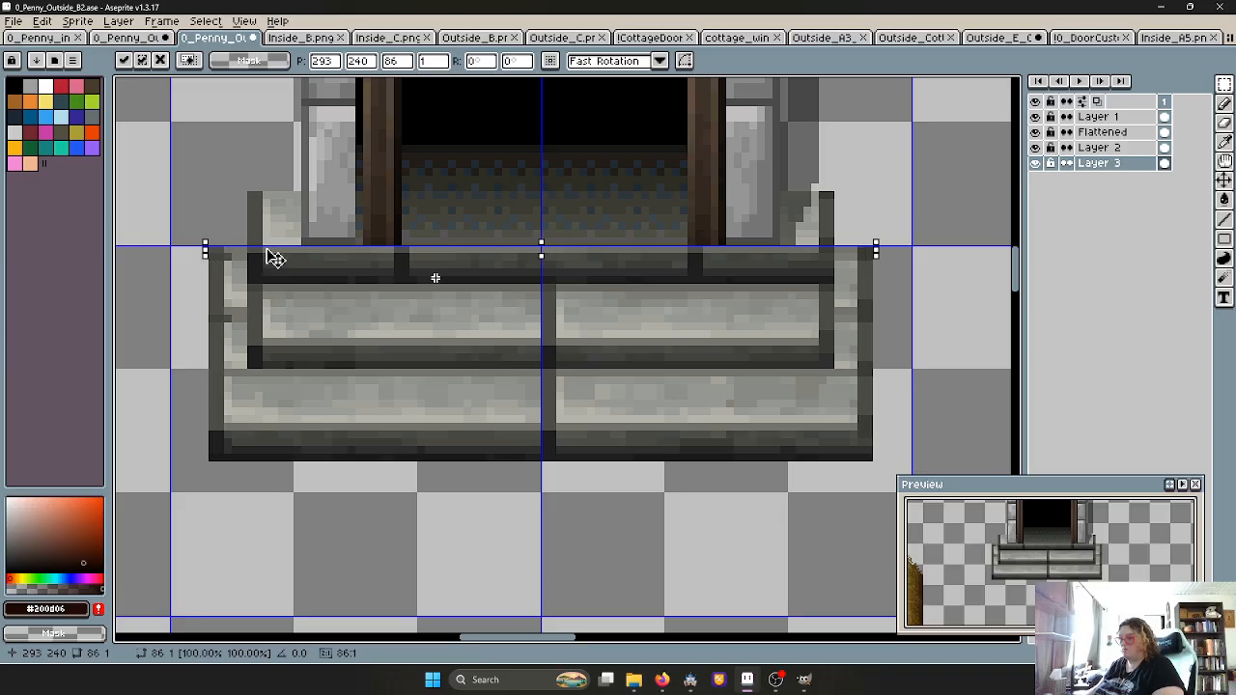
scroll(216, 230, "up", 3)
scroll(435, 278, "down", 5)
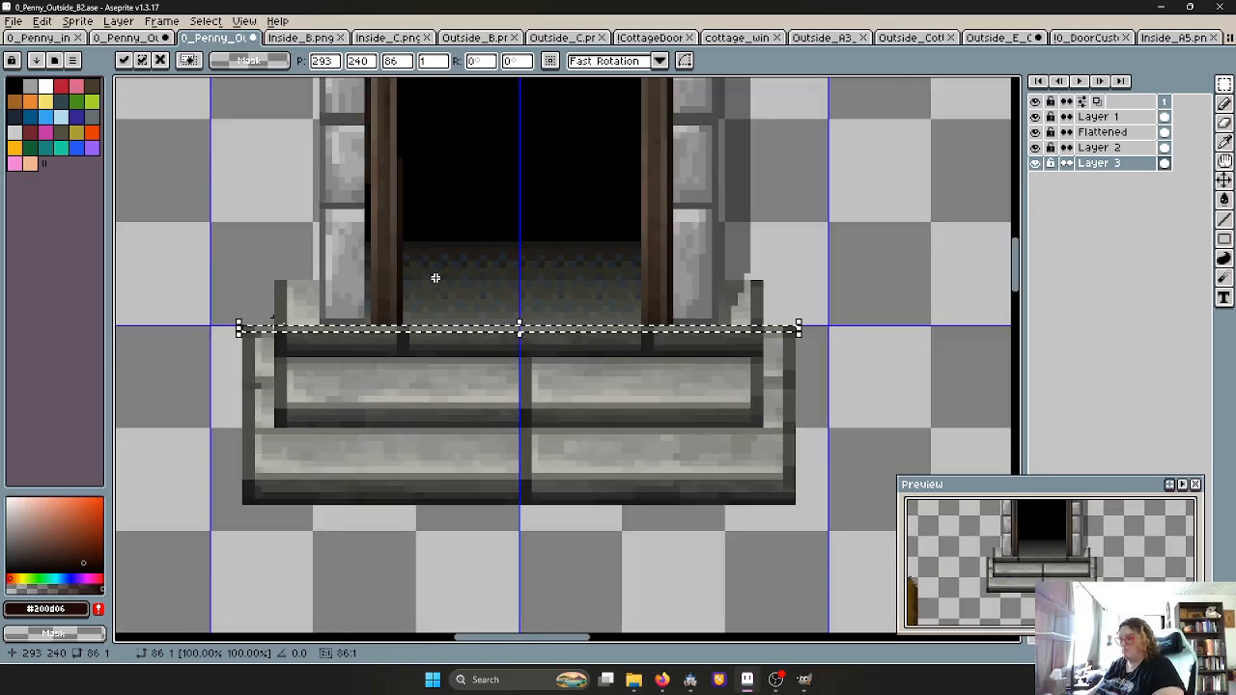
key("ctrl+d")
scroll(537, 468, "down", 1)
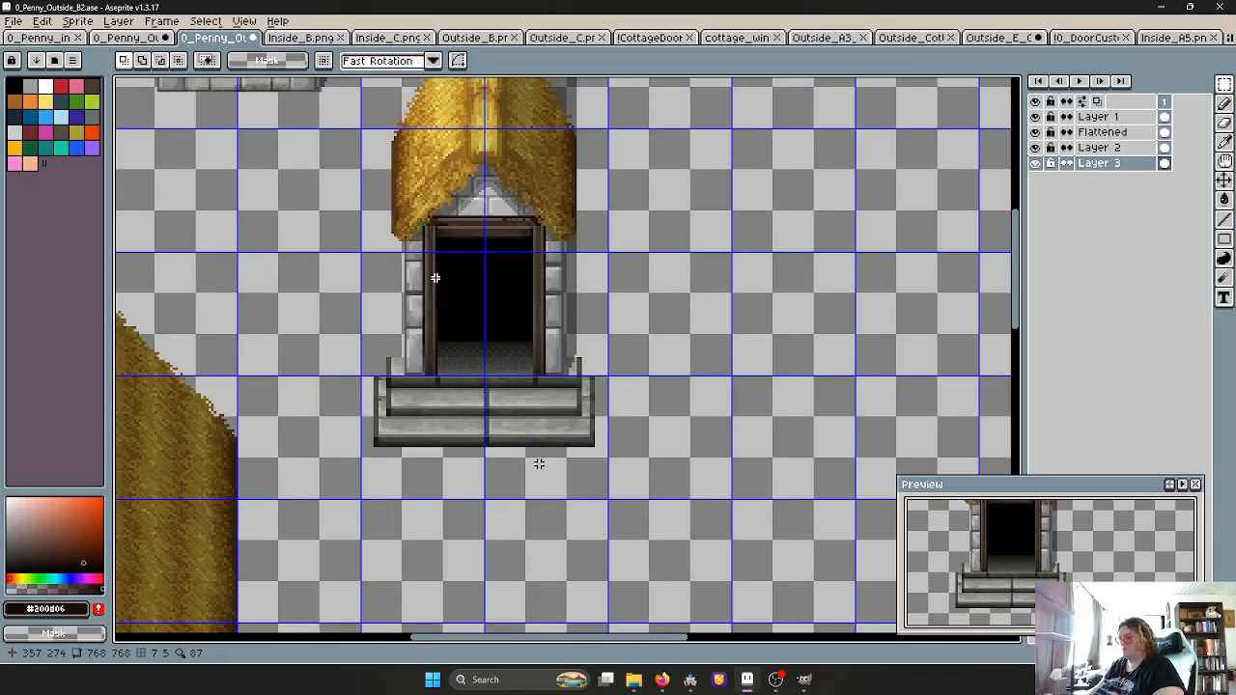
Pick the light stone colour #b4b5ae and paint over the dark seam pixels inside the lower step's left side edge
scroll(382, 409, "up", 4)
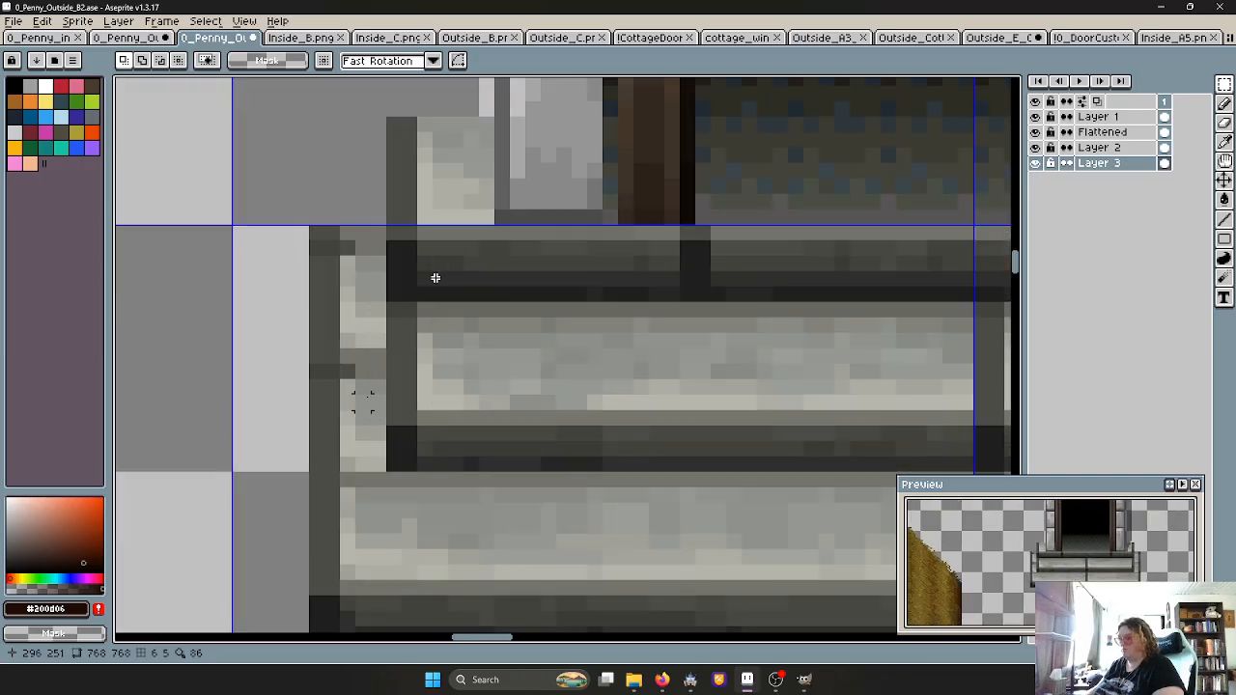
key("i")
left_click(375, 328)
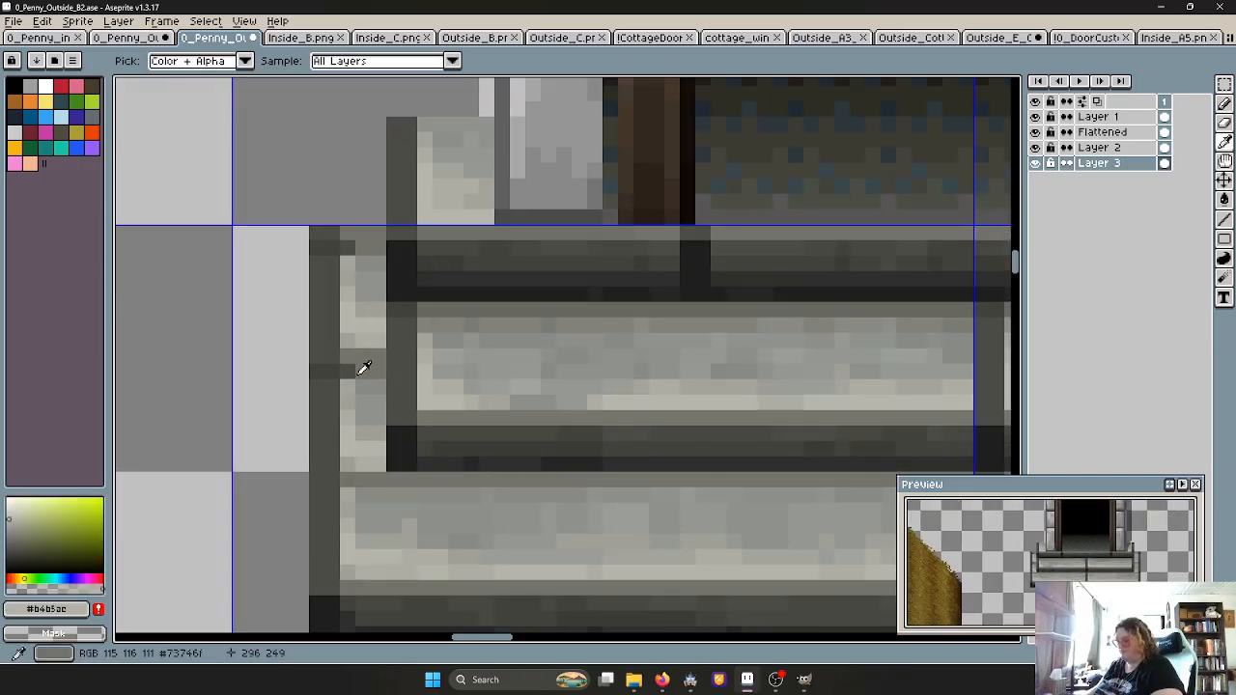
key("b")
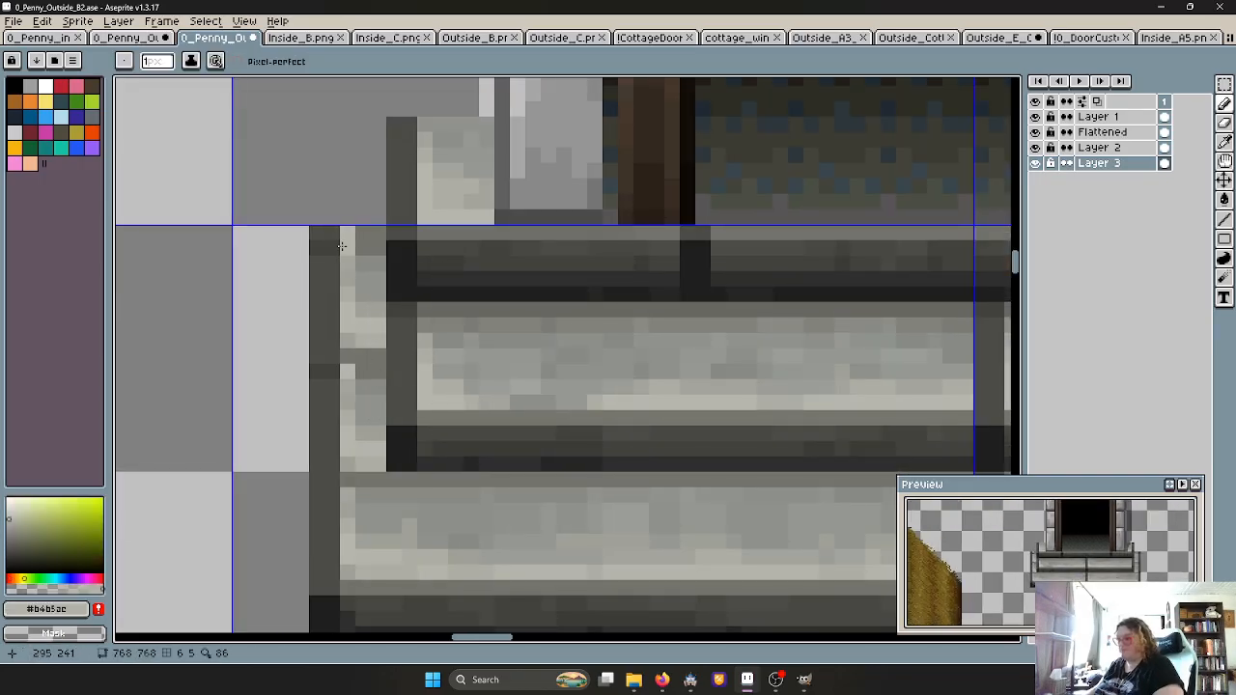
scroll(396, 344, "down", 4)
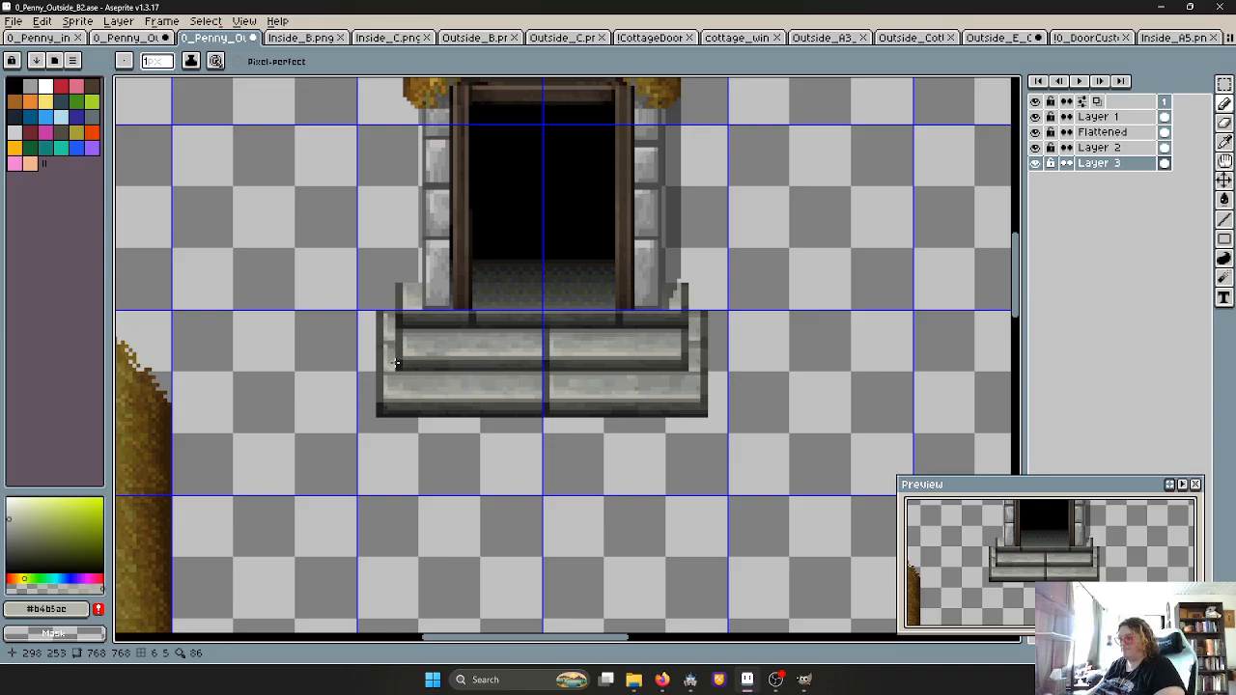
Copy an 81 by 1 pixel stone row from the lower step and place it just beneath the upper step at 296, 256
scroll(386, 380, "up", 2)
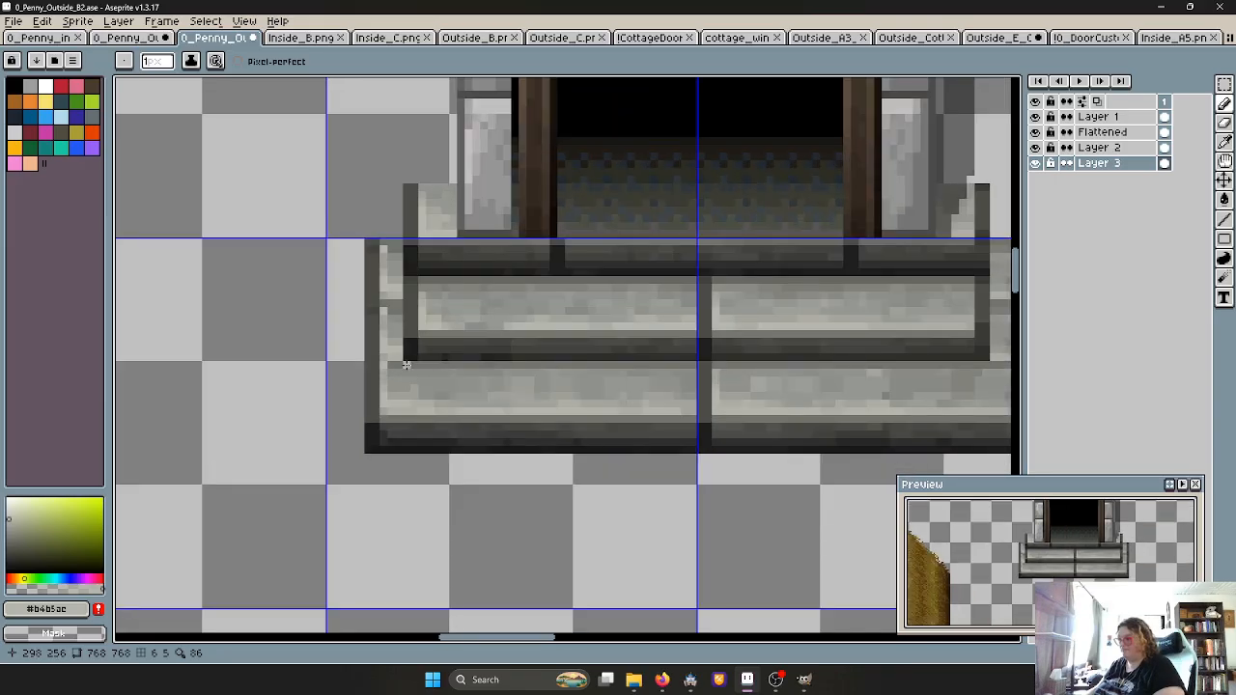
key("m")
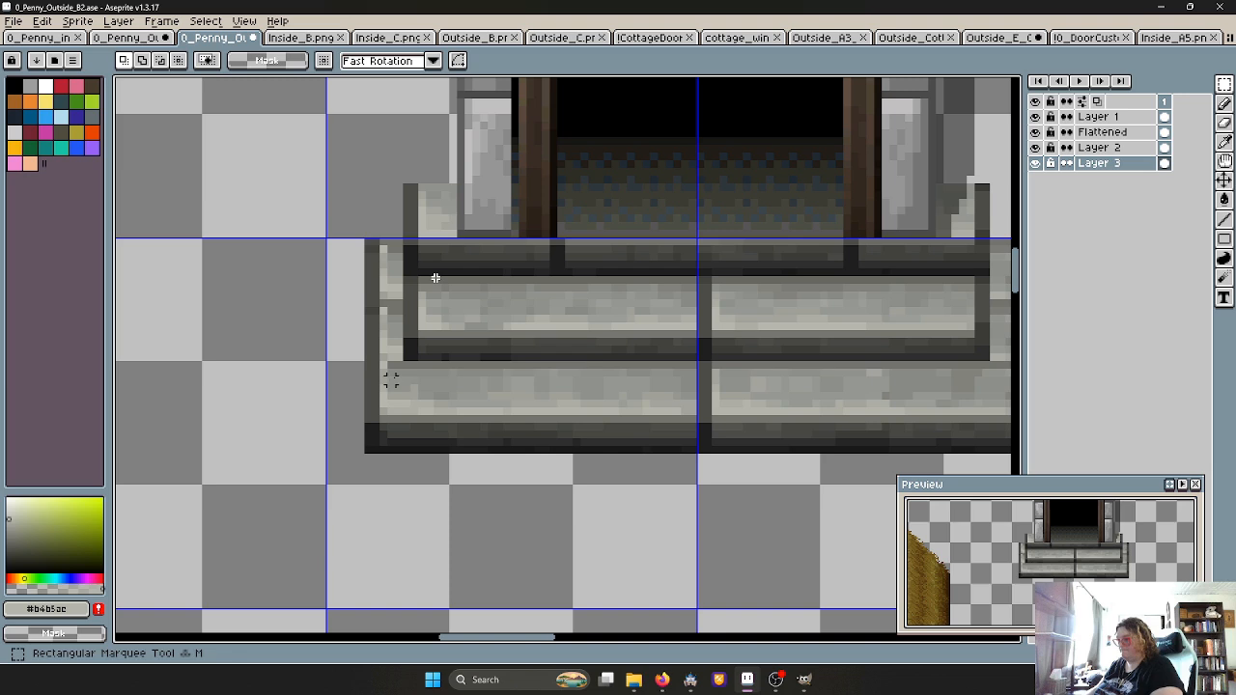
left_click_drag(387, 379, 1009, 380)
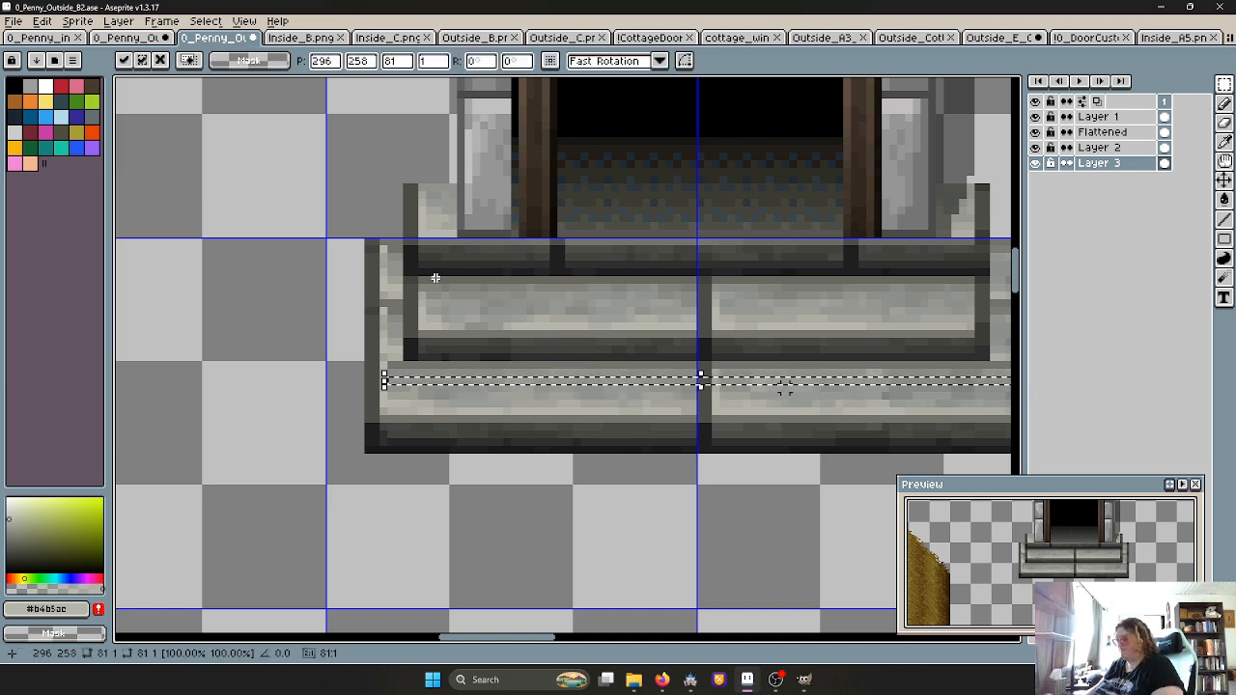
key("Up")
key("Up")
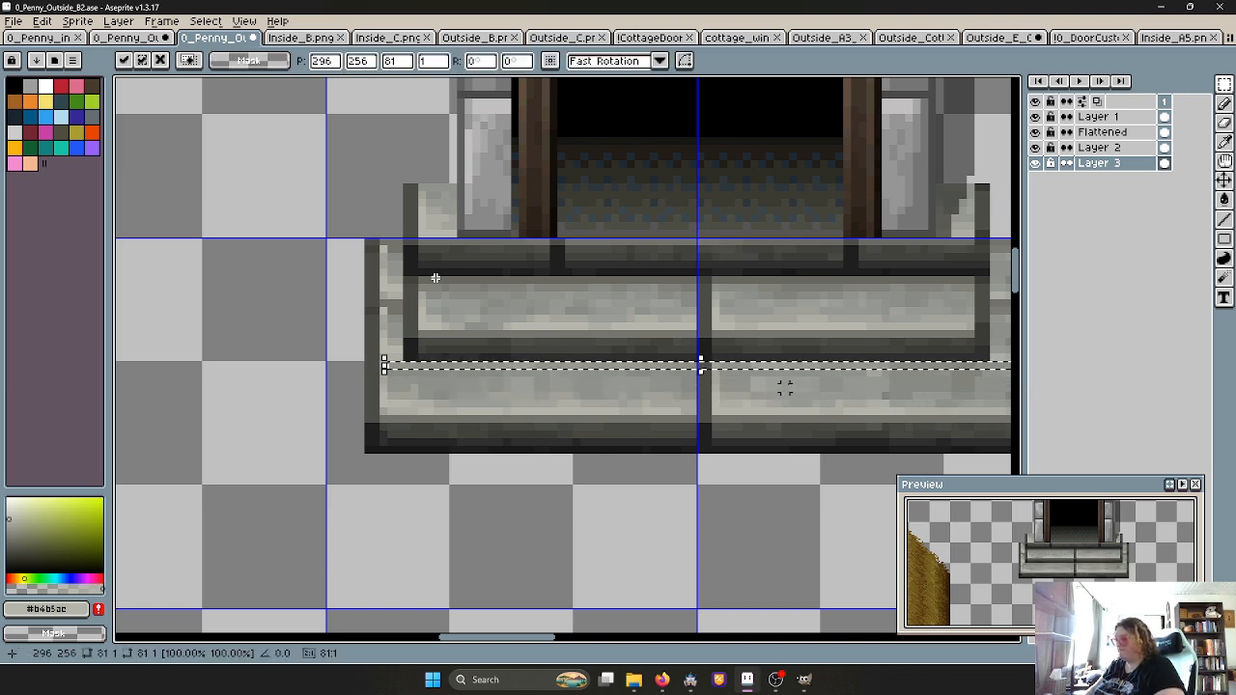
left_click(560, 404)
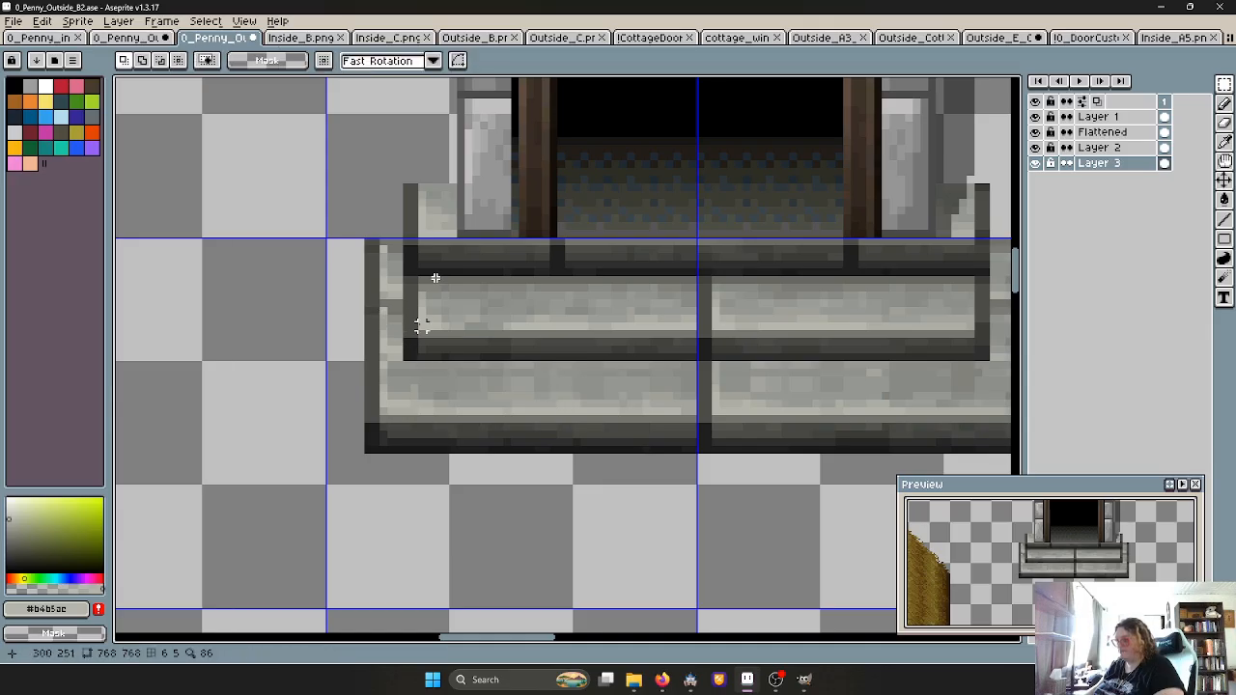
Paste the 81 by 1 stone row again at 295, 248 to cover the seam in the lower step's side edges
key("ctrl+v")
key("Up")
key("Up")
key("Up")
key("Up")
key("Up")
key("Up")
key("Up")
key("Up")
key("Up")
key("Up")
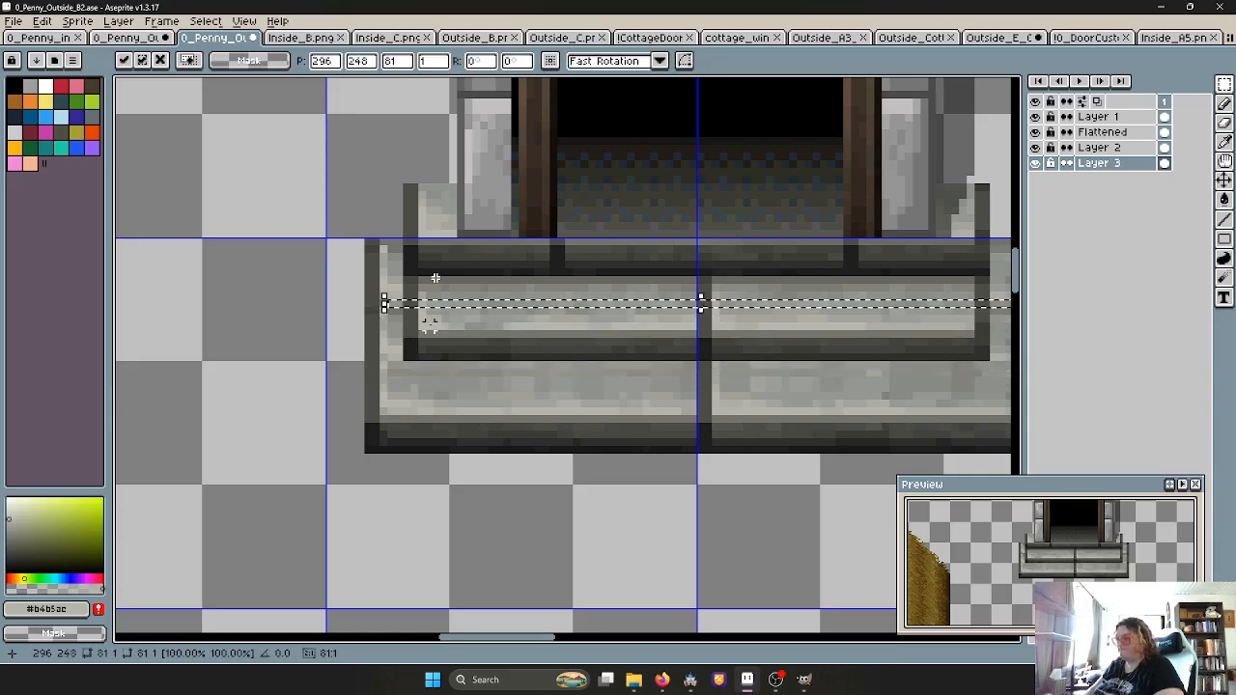
key("Left")
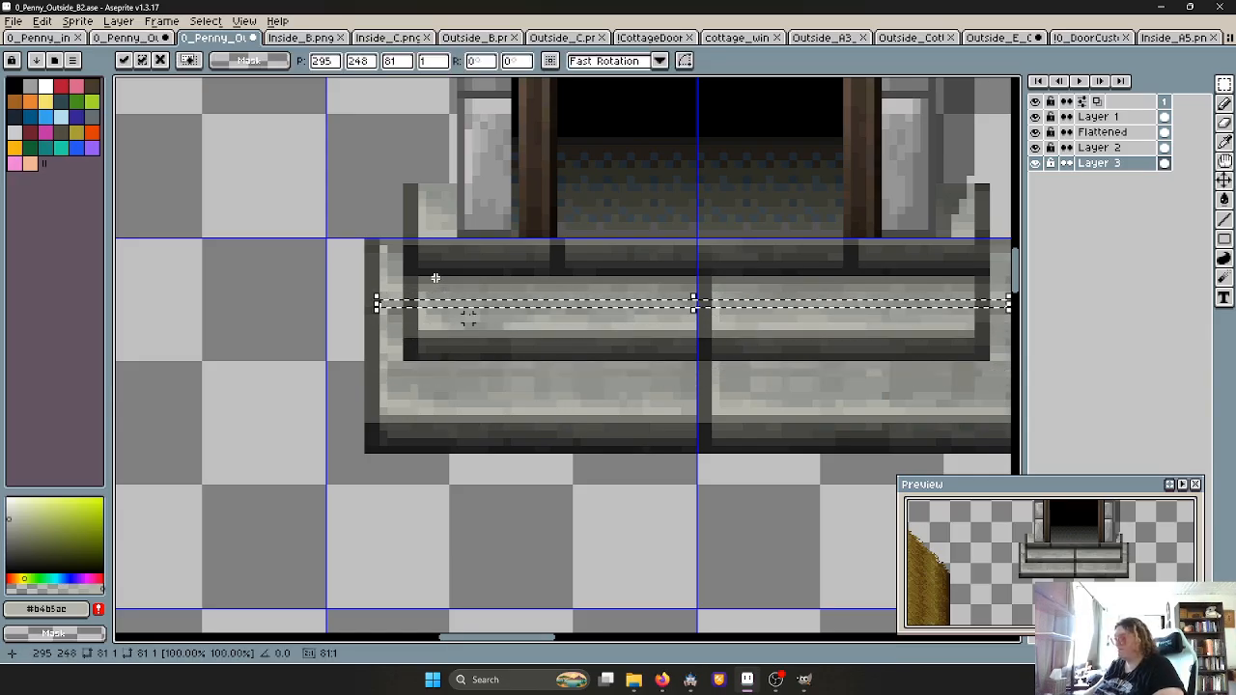
scroll(467, 317, "down", 1)
left_click(588, 373)
Examine how the stairs meet the doorway and check which artwork sits on Layer 1 and the Flattened layer
scroll(584, 370, "down", 1)
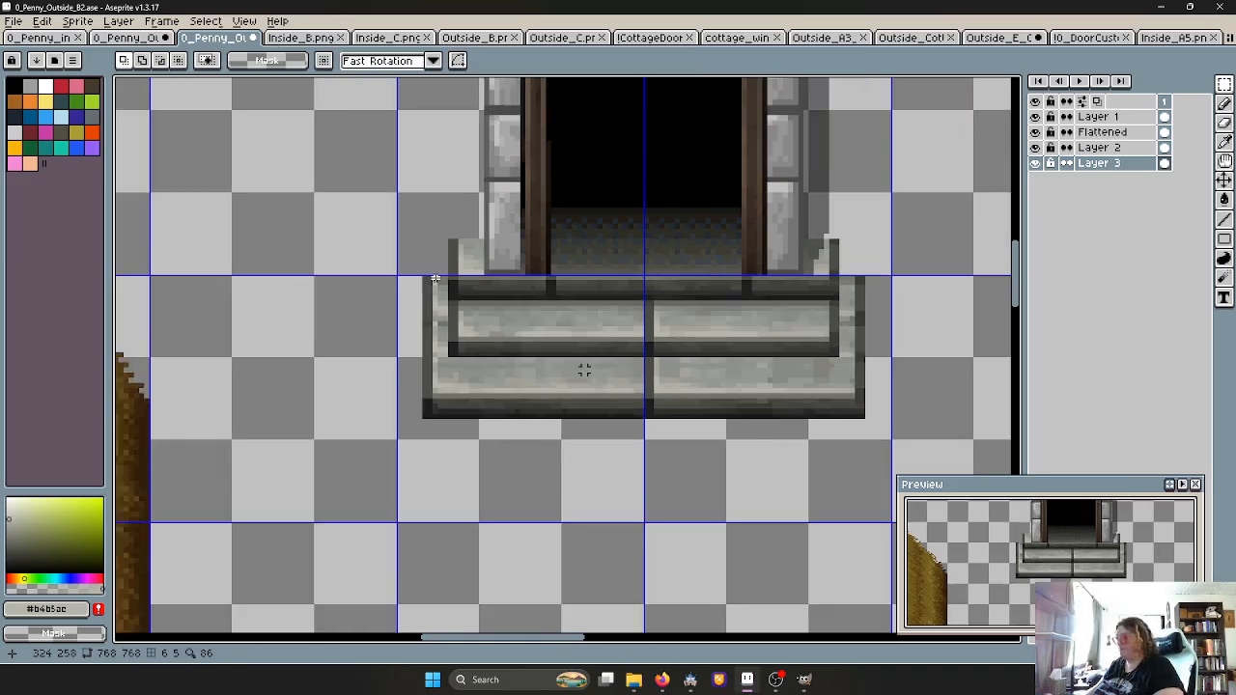
scroll(584, 370, "down", 1)
scroll(488, 314, "up", 2)
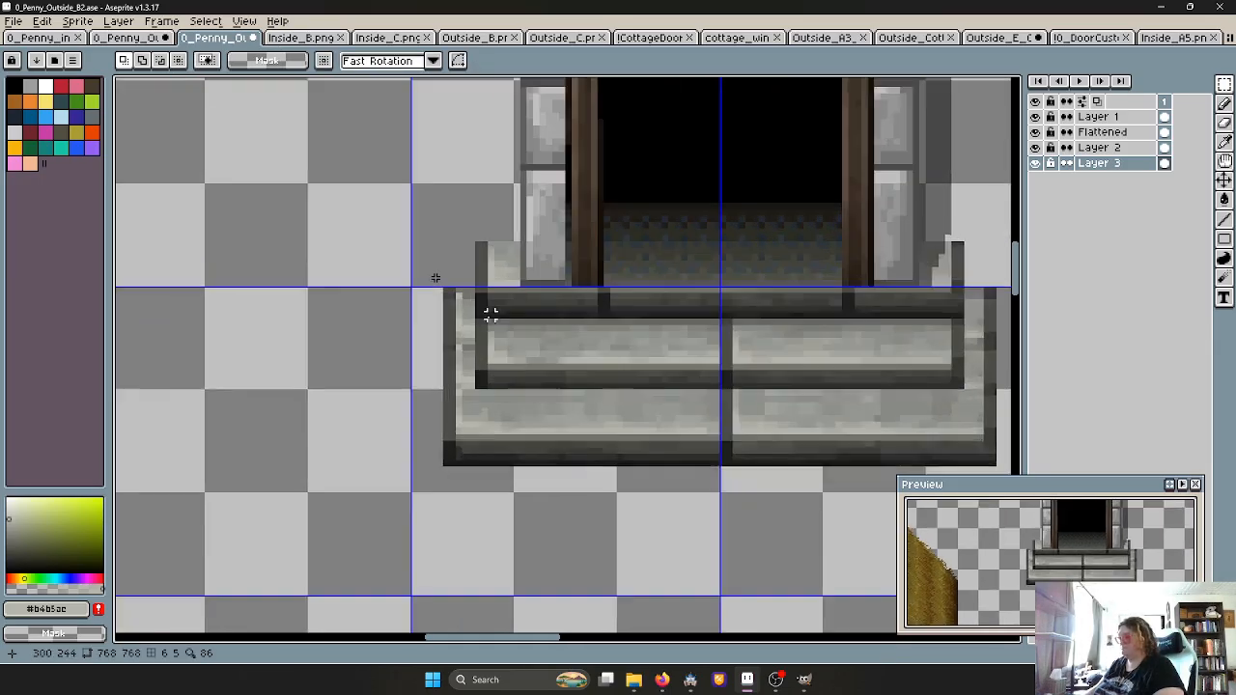
scroll(498, 312, "down", 2)
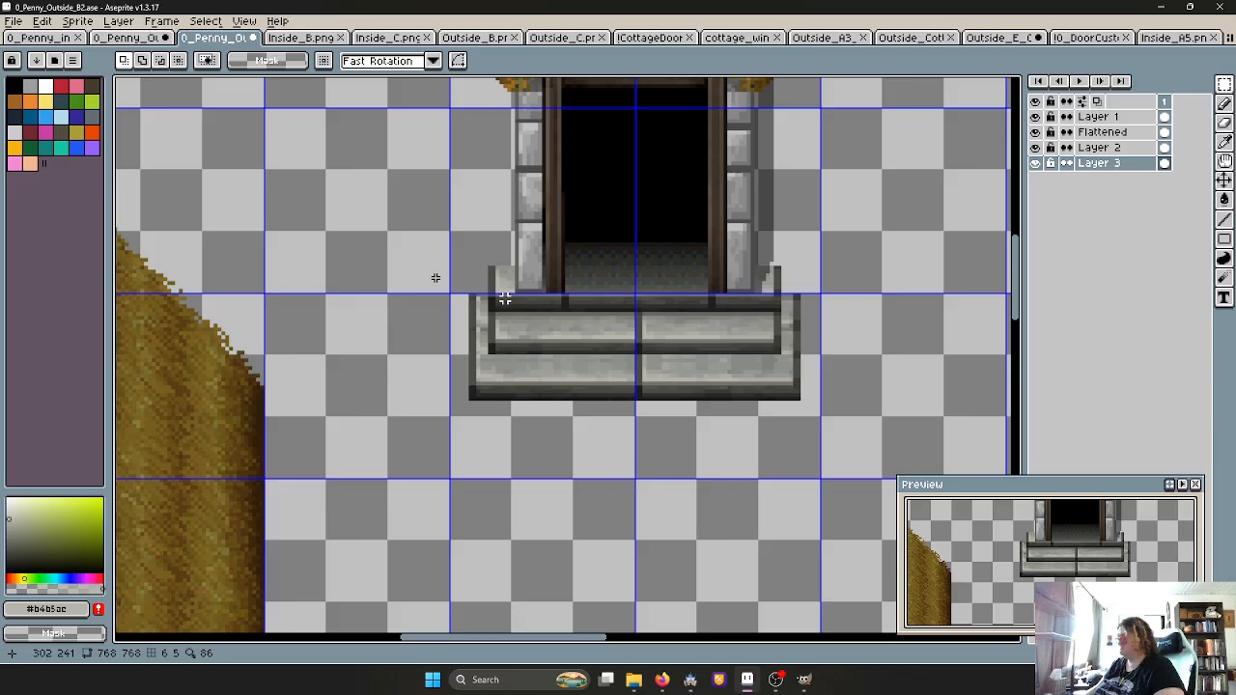
scroll(600, 309, "up", 3)
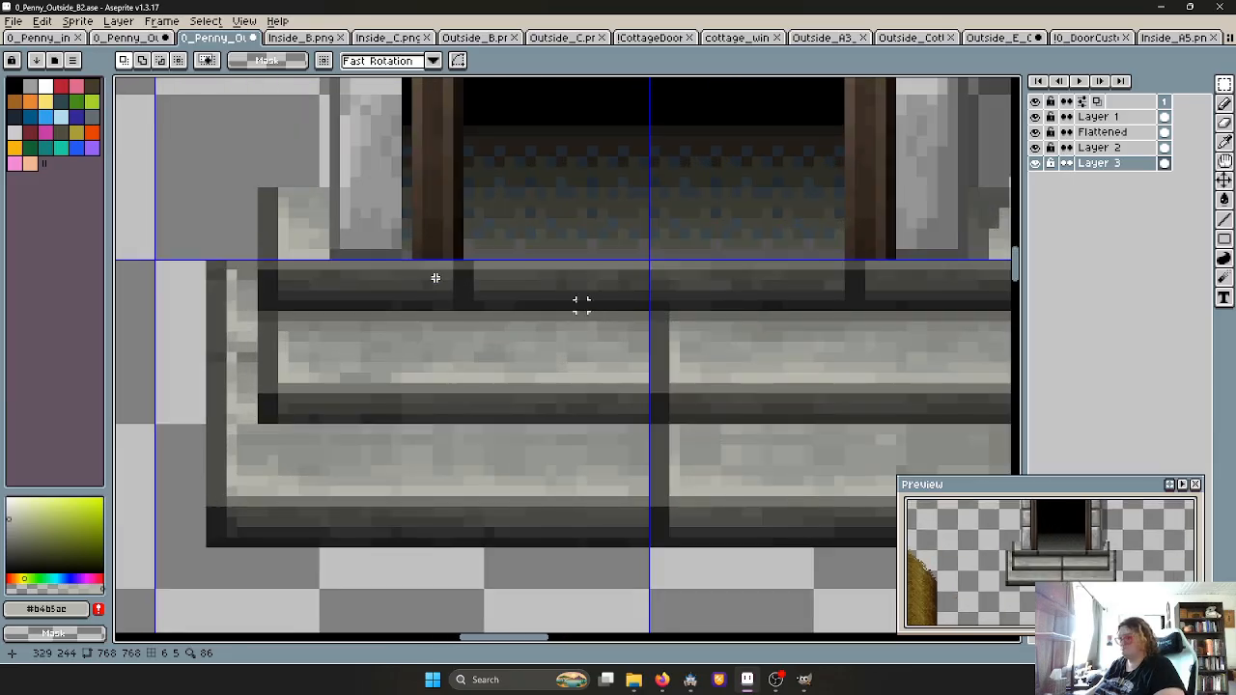
scroll(520, 338, "down", 4)
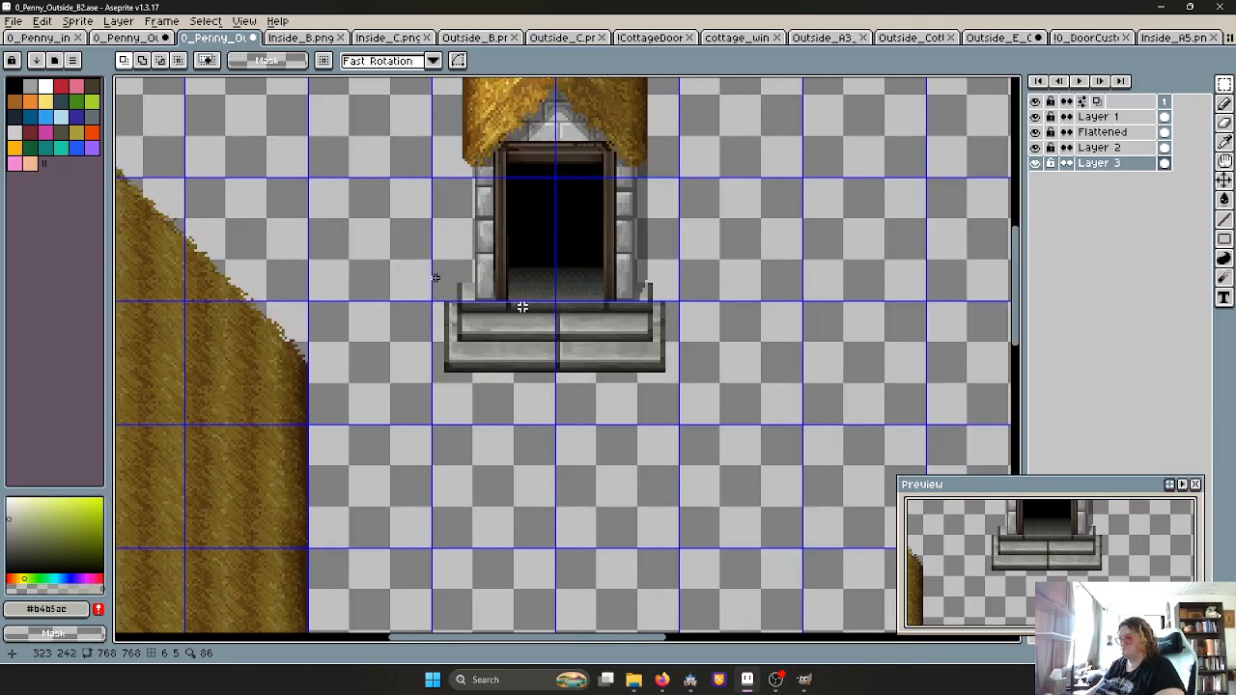
scroll(595, 283, "up", 2)
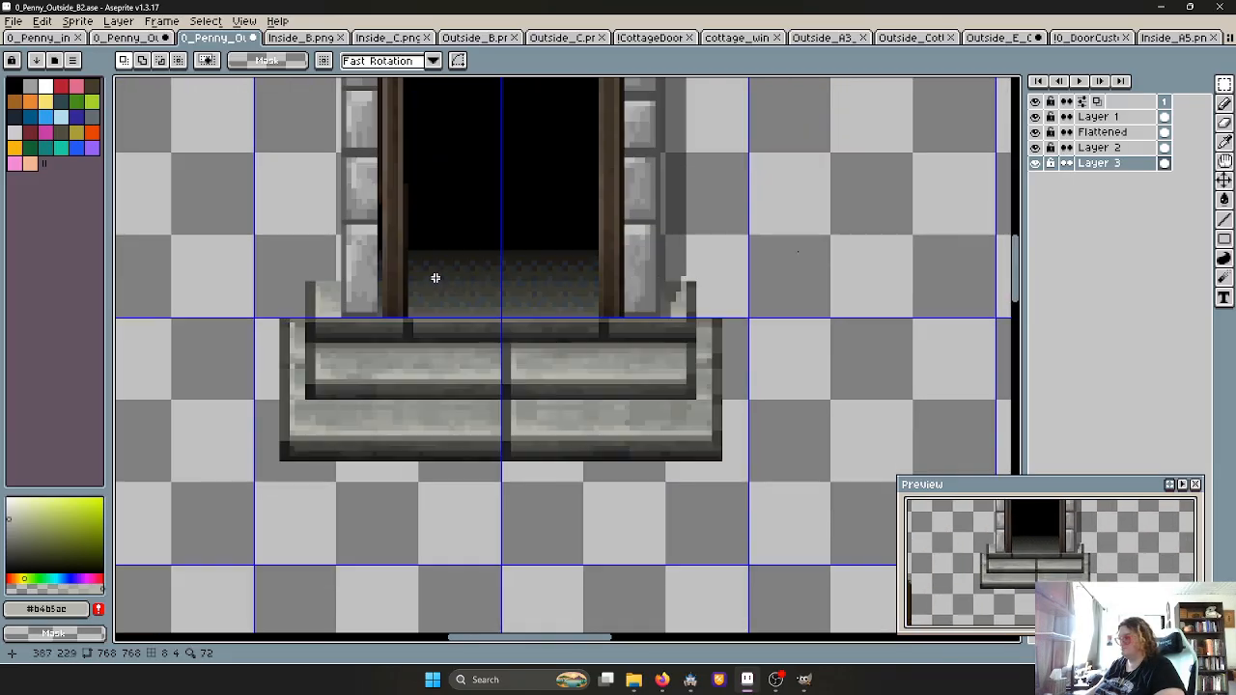
left_click(1037, 117)
left_click(1037, 117)
left_click(1037, 132)
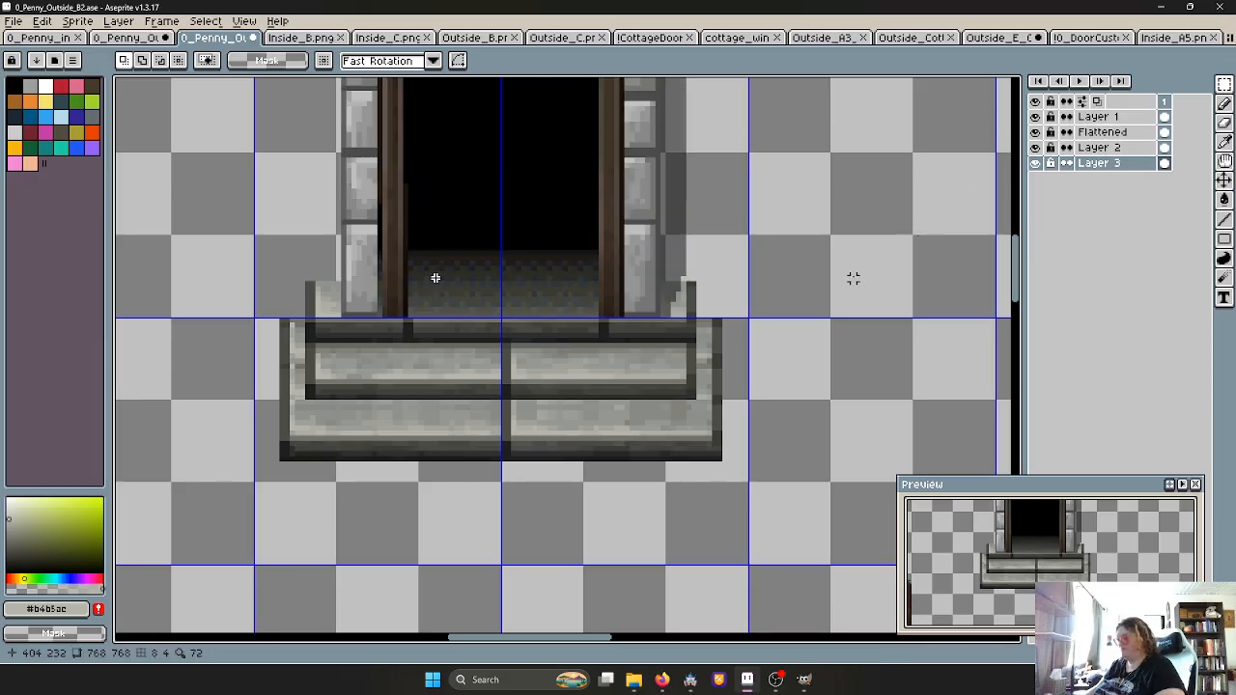
Flatten all the layers into one
scroll(801, 292, "down", 2)
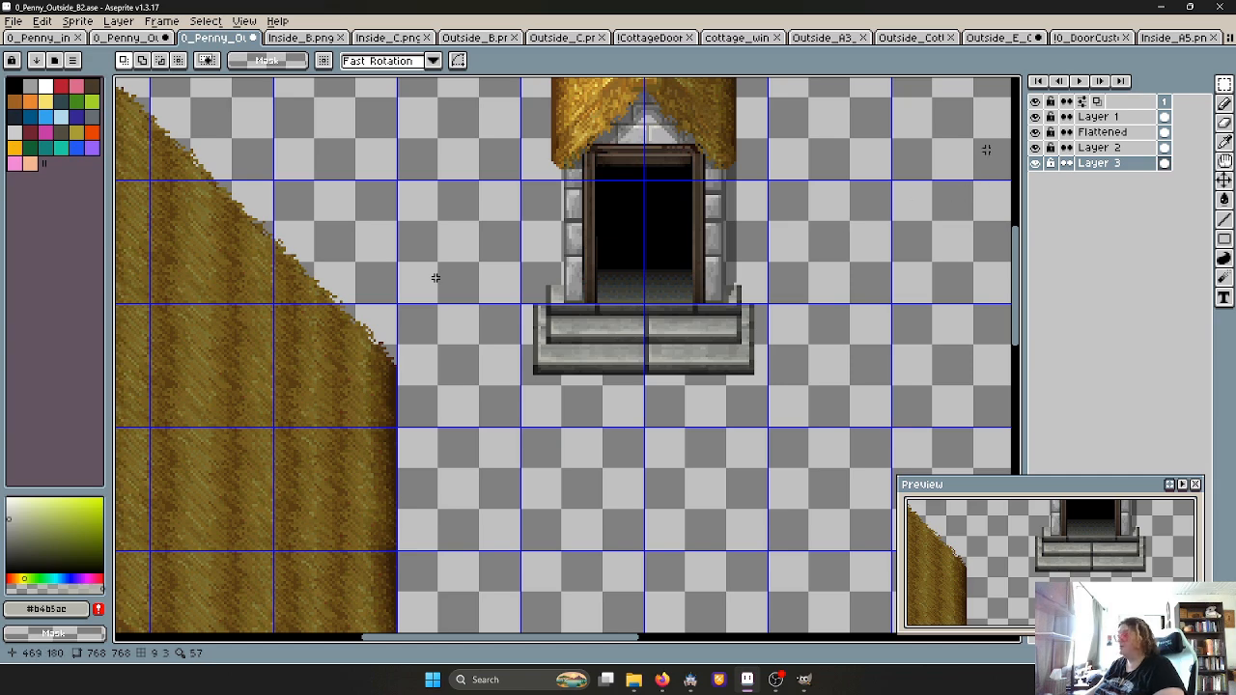
left_click(129, 23)
left_click(165, 181)
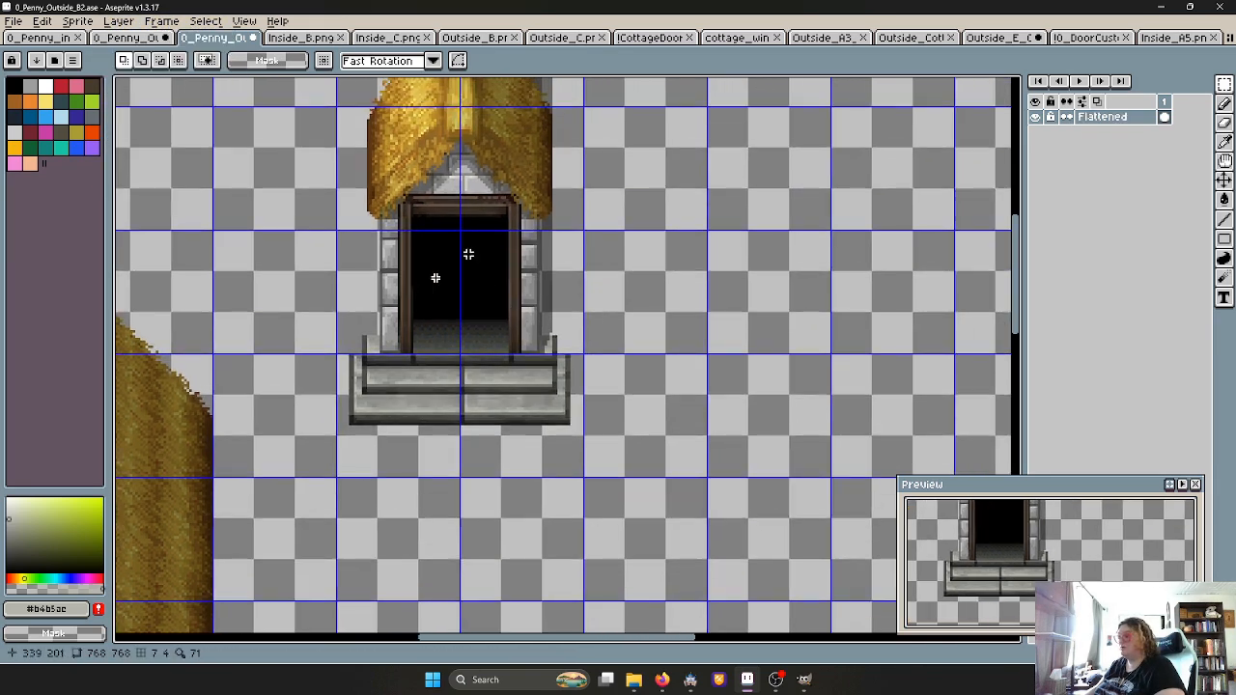
Select the 96 by 144 tile block containing the thatched roof and doorway and move it down onto the stairs at 288, 102
scroll(435, 278, "down", 3)
scroll(436, 278, "up", 1)
left_click_drag(435, 186, 484, 235)
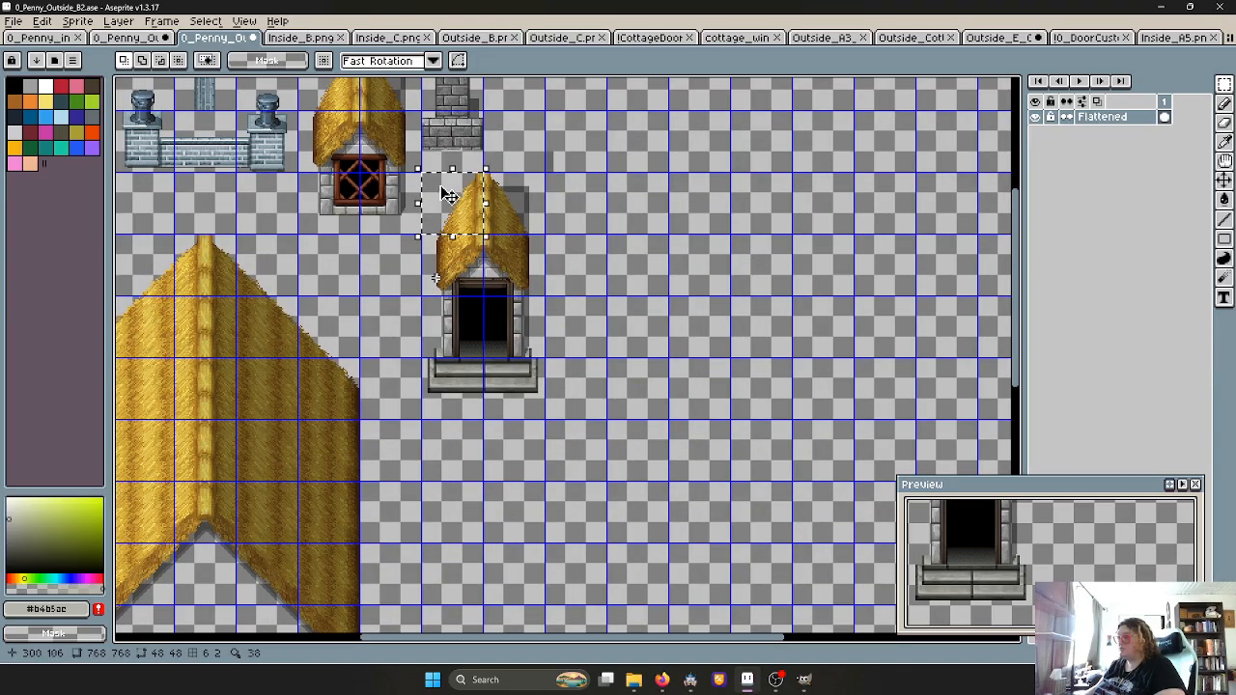
double_click(514, 204)
double_click(452, 261)
double_click(513, 263)
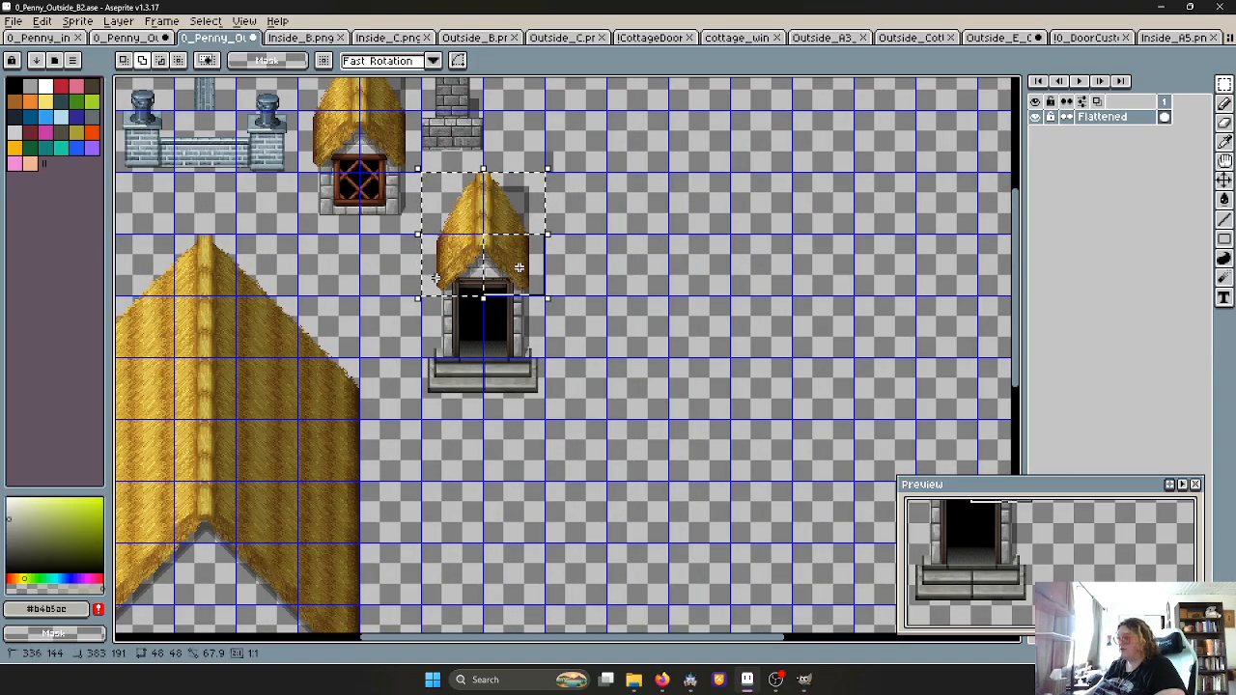
double_click(453, 322, "shift")
double_click(512, 320, "shift")
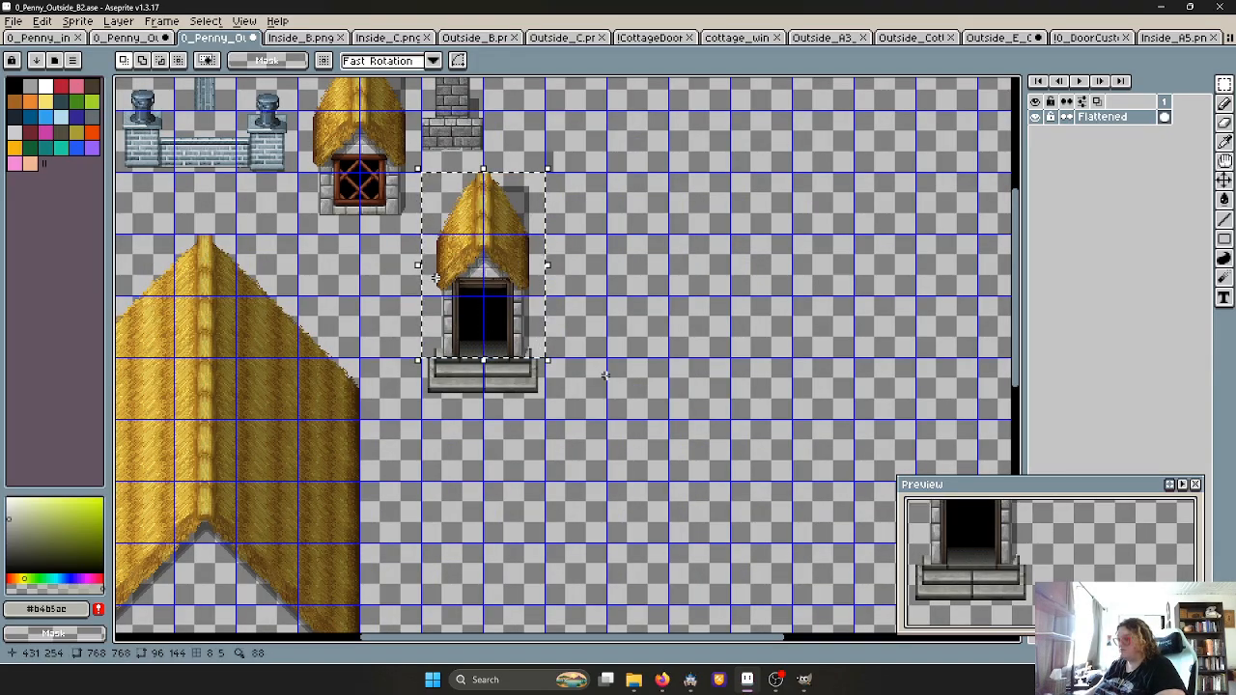
scroll(571, 370, "up", 5)
middle_click_drag(609, 261, 833, 221)
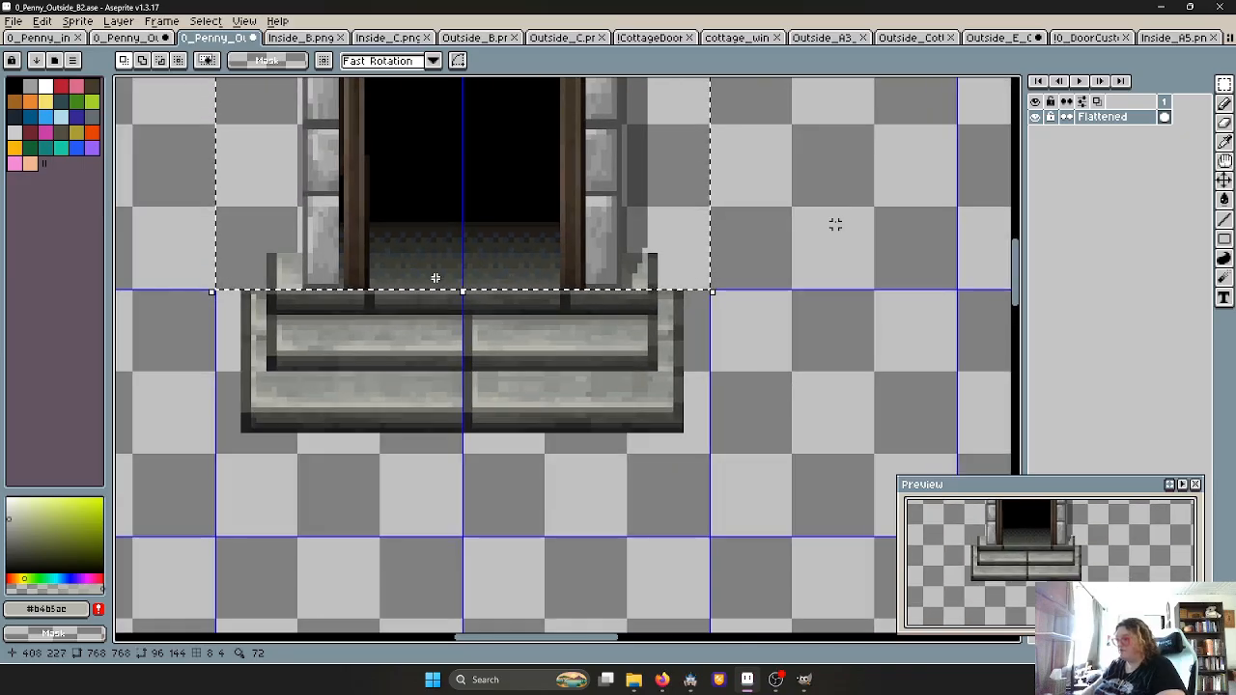
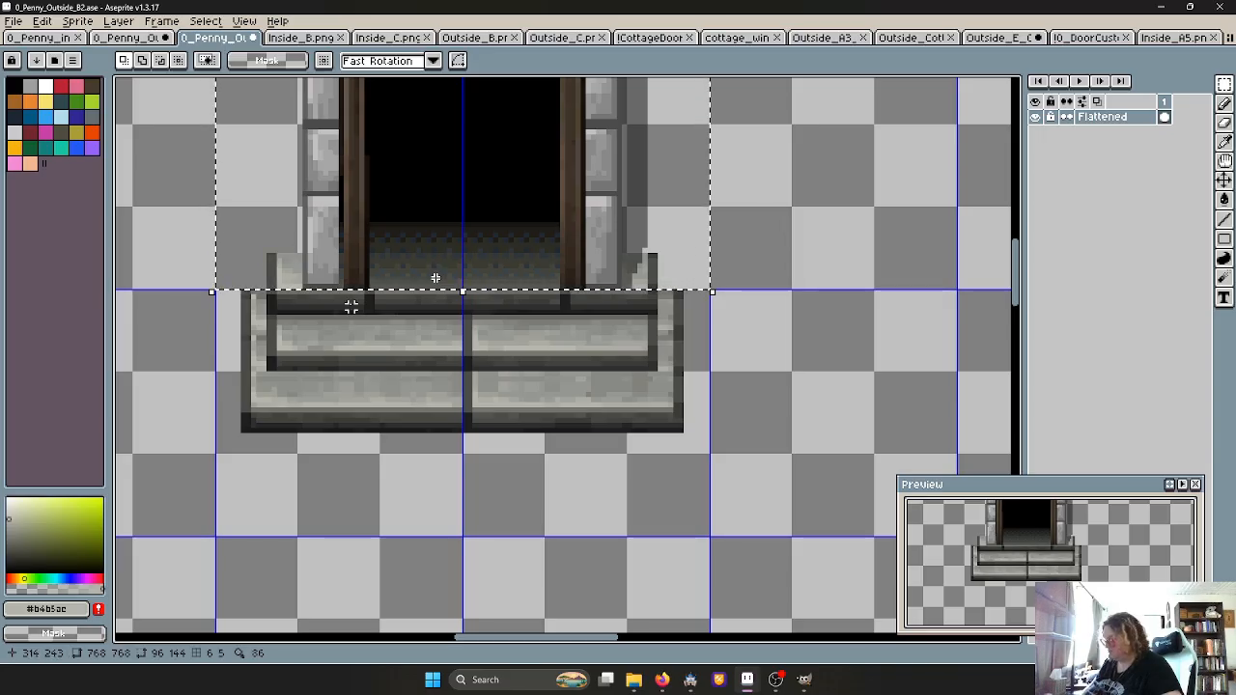
left_click_drag(350, 304, 357, 314)
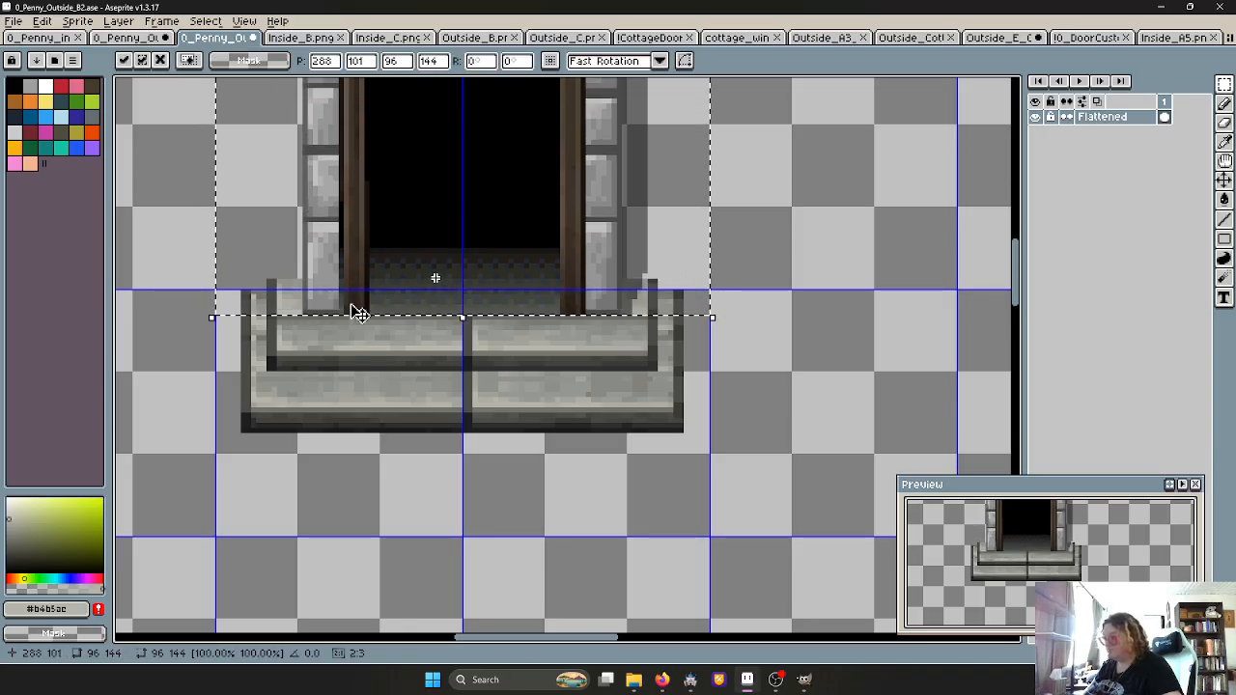
key("Down")
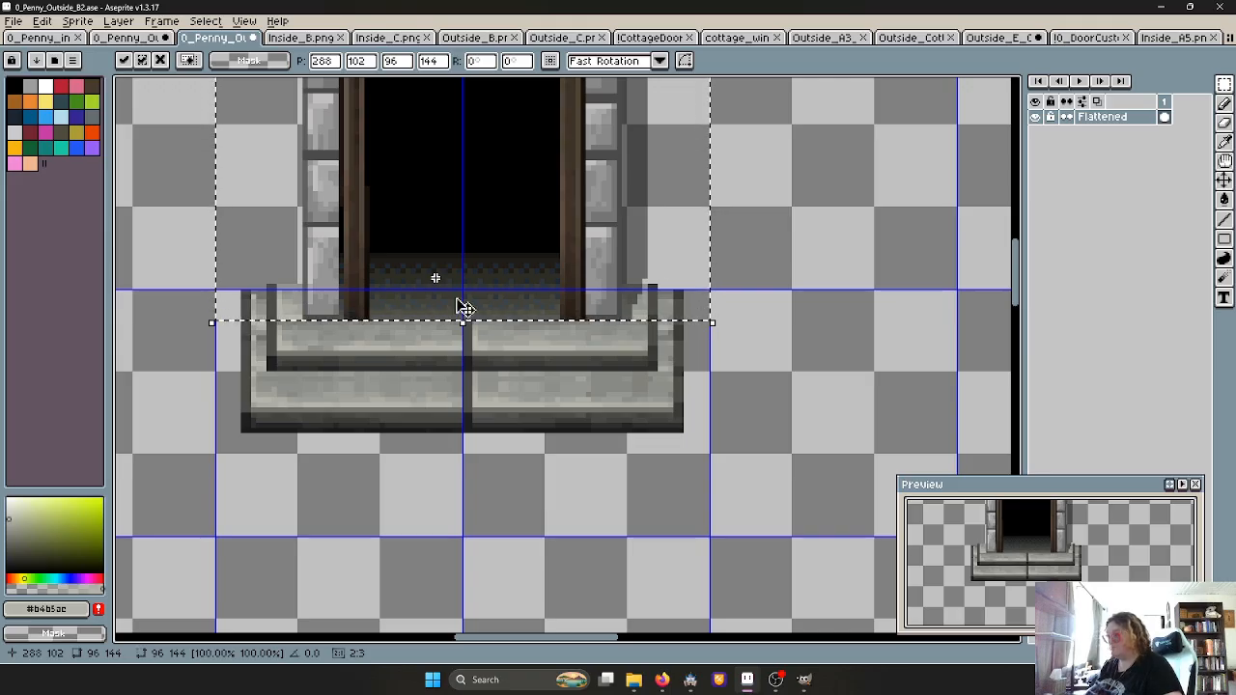
left_click(727, 266)
Examine the lowered doorway against the stone steps and compare them with the stone stair tiles in Inside_A5.png
scroll(732, 245, "down", 3)
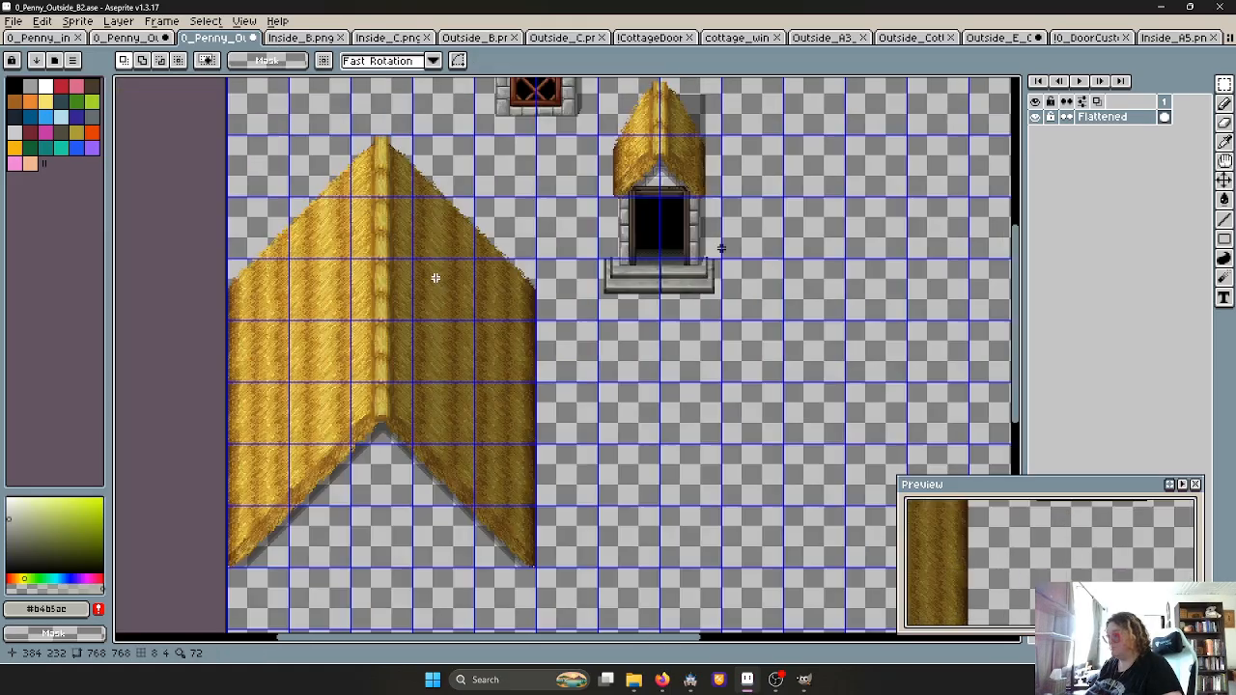
scroll(579, 289, "down", 1)
scroll(570, 289, "up", 1)
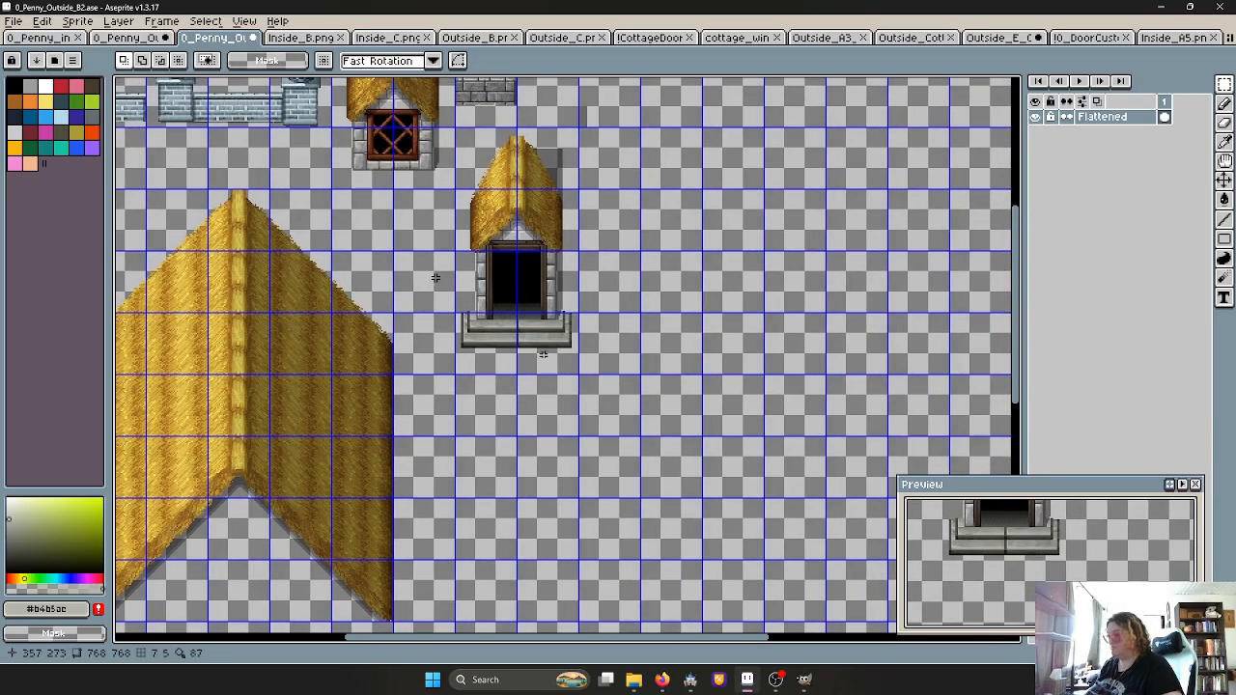
scroll(546, 359, "up", 1)
scroll(369, 278, "up", 1)
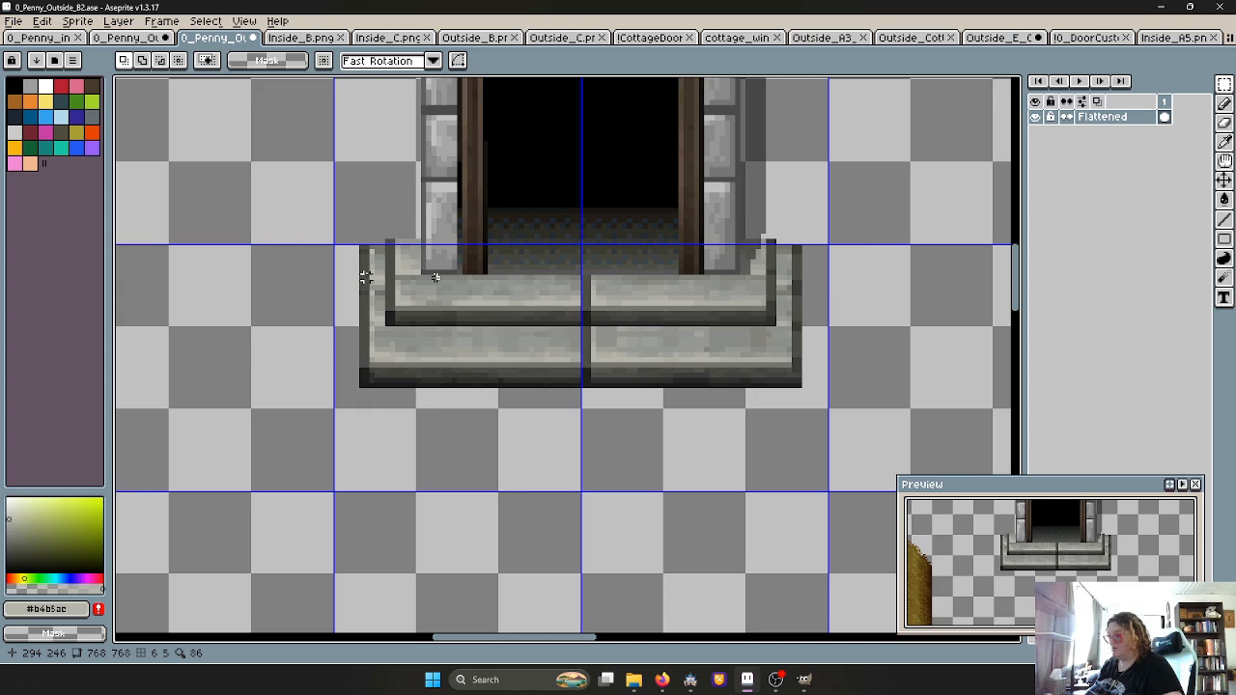
scroll(368, 276, "up", 1)
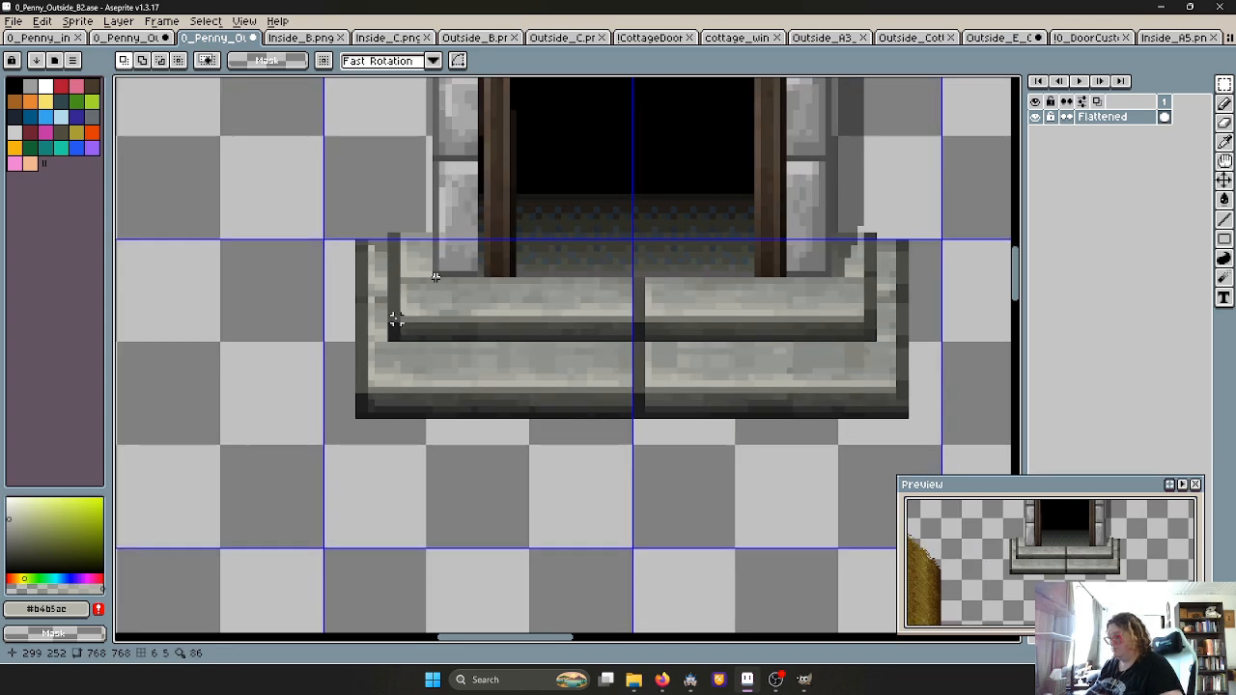
scroll(436, 277, "down", 3)
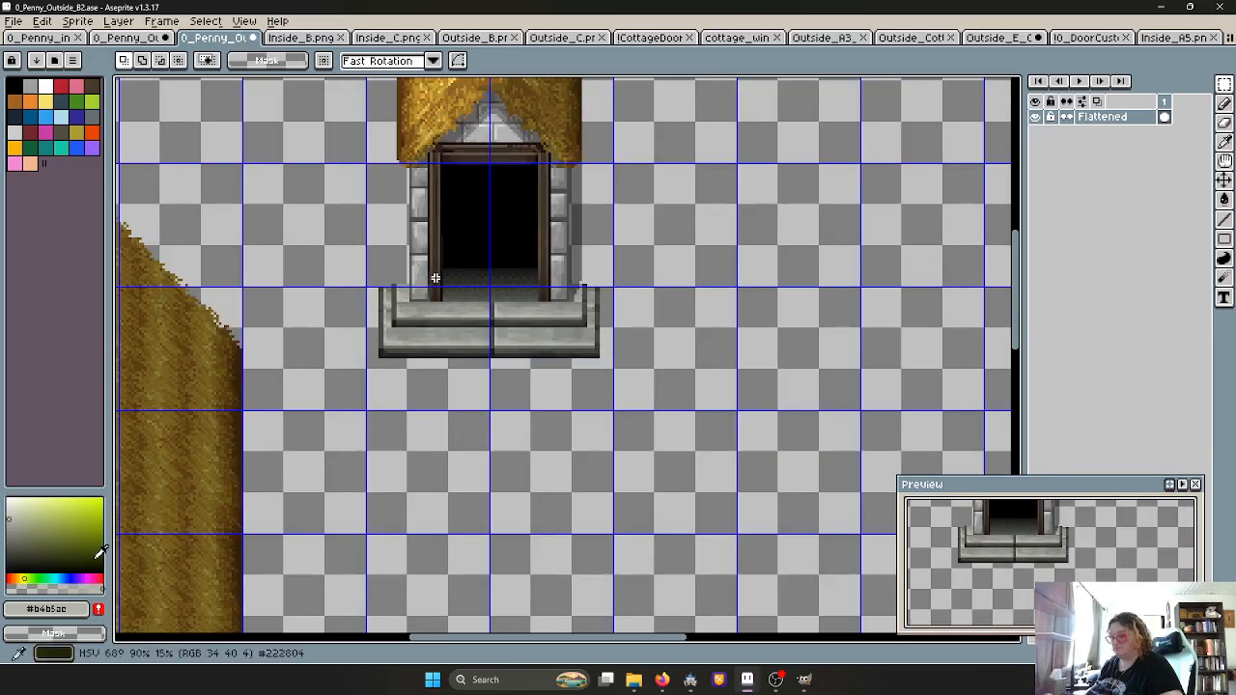
left_click(1157, 38)
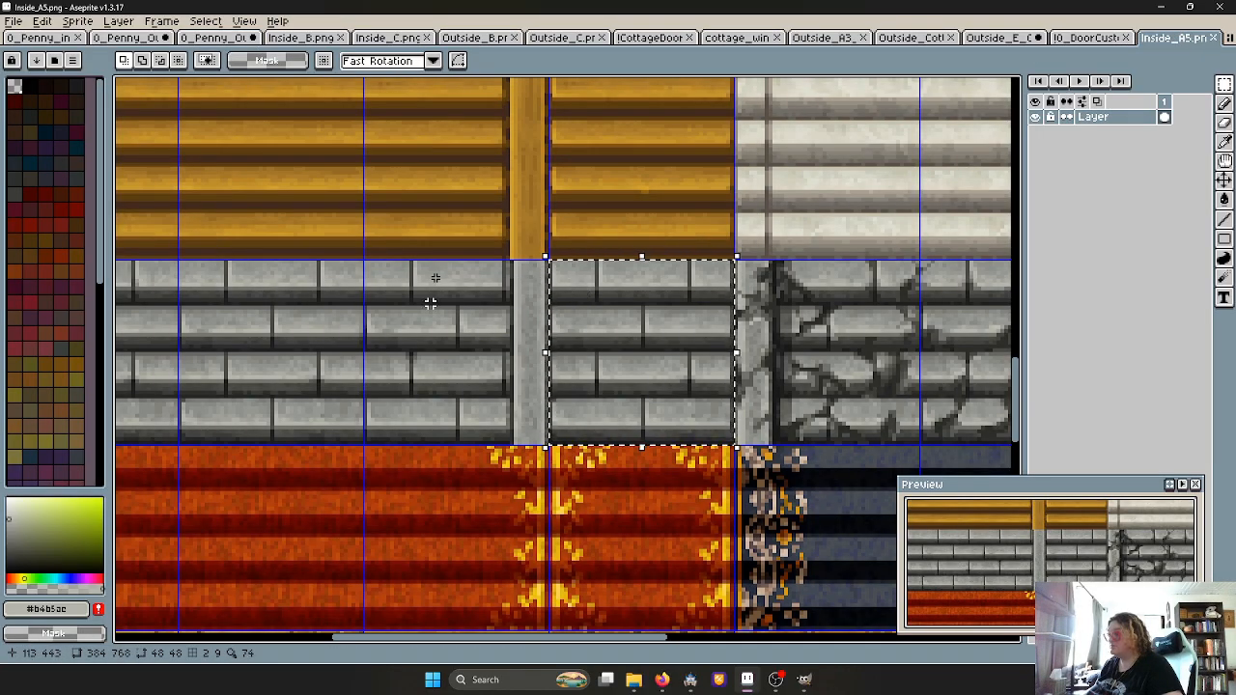
left_click(191, 40)
scroll(384, 366, "up", 1)
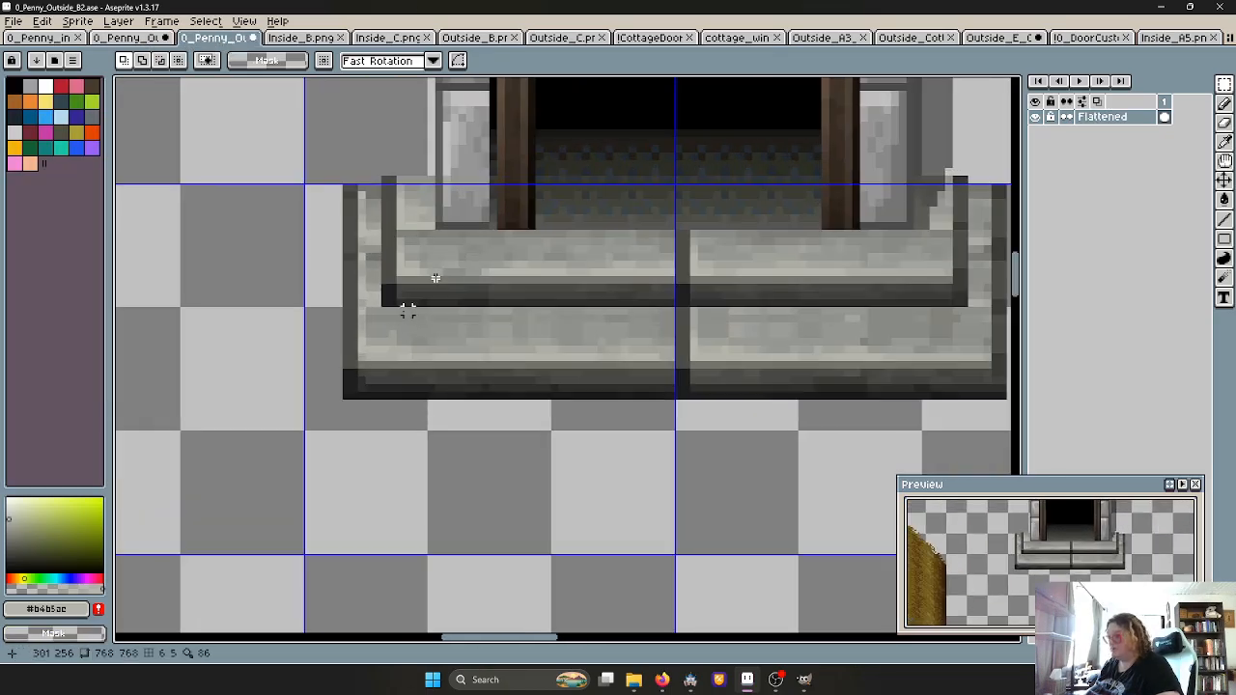
scroll(405, 318, "up", 1)
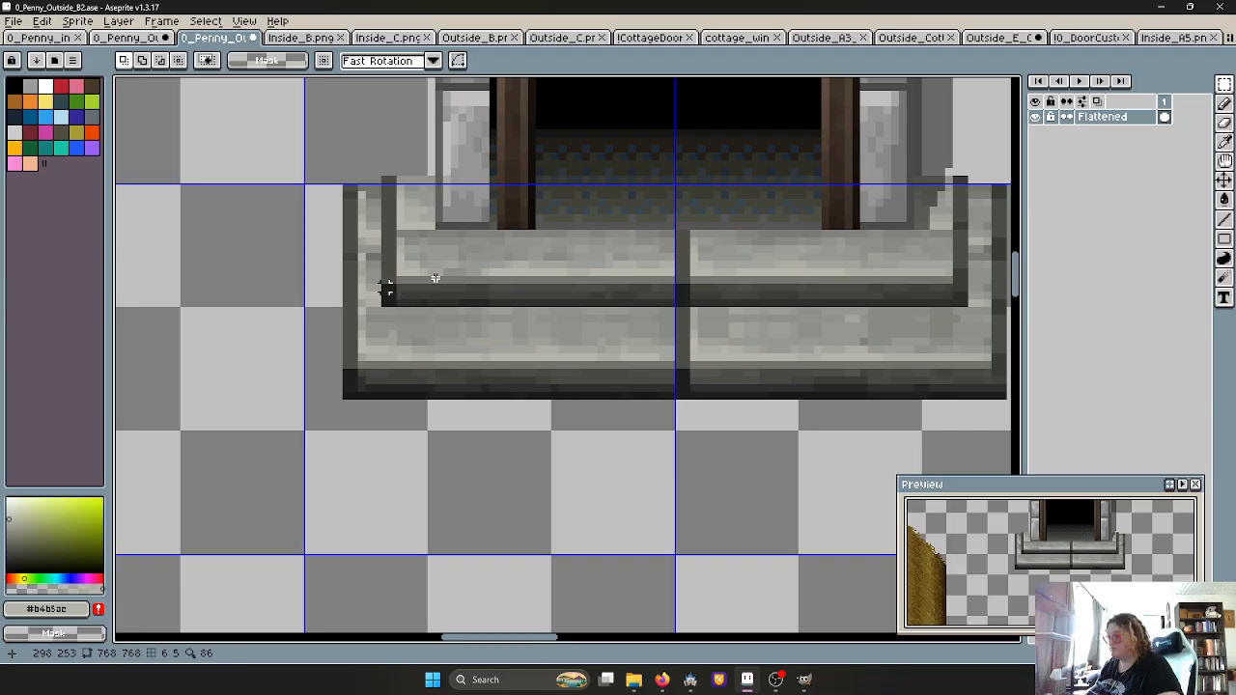
left_click_drag(386, 286, 970, 289)
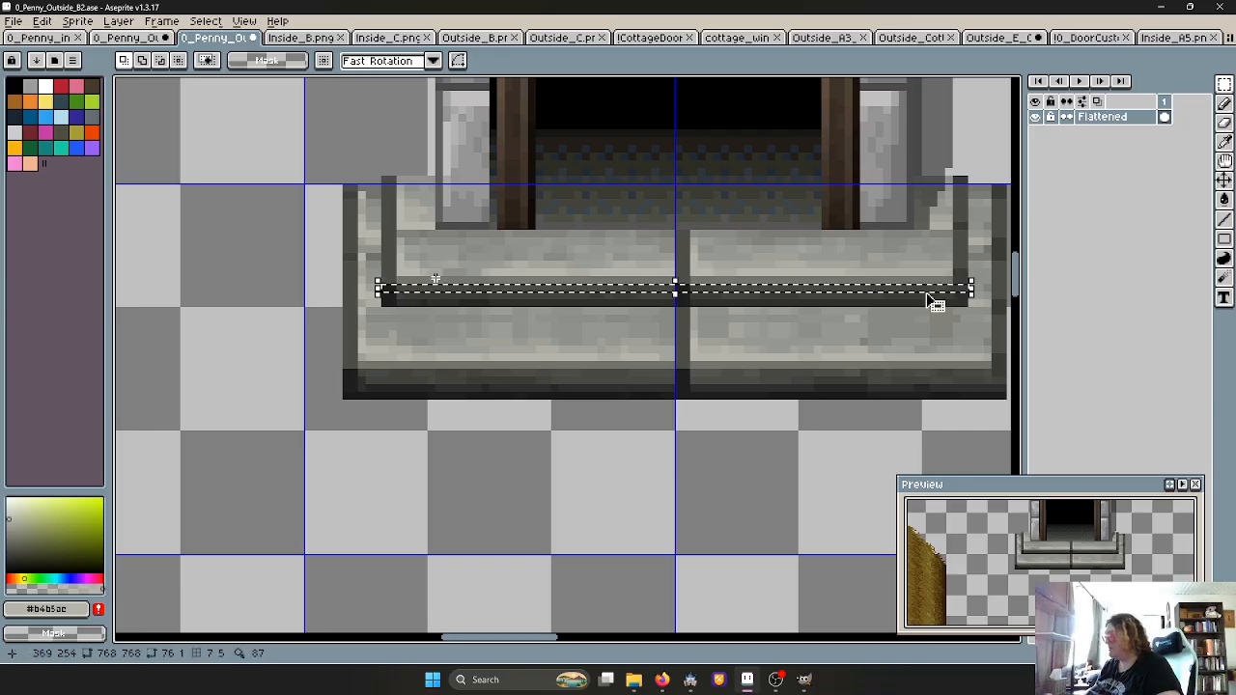
left_click_drag(623, 294, 555, 177)
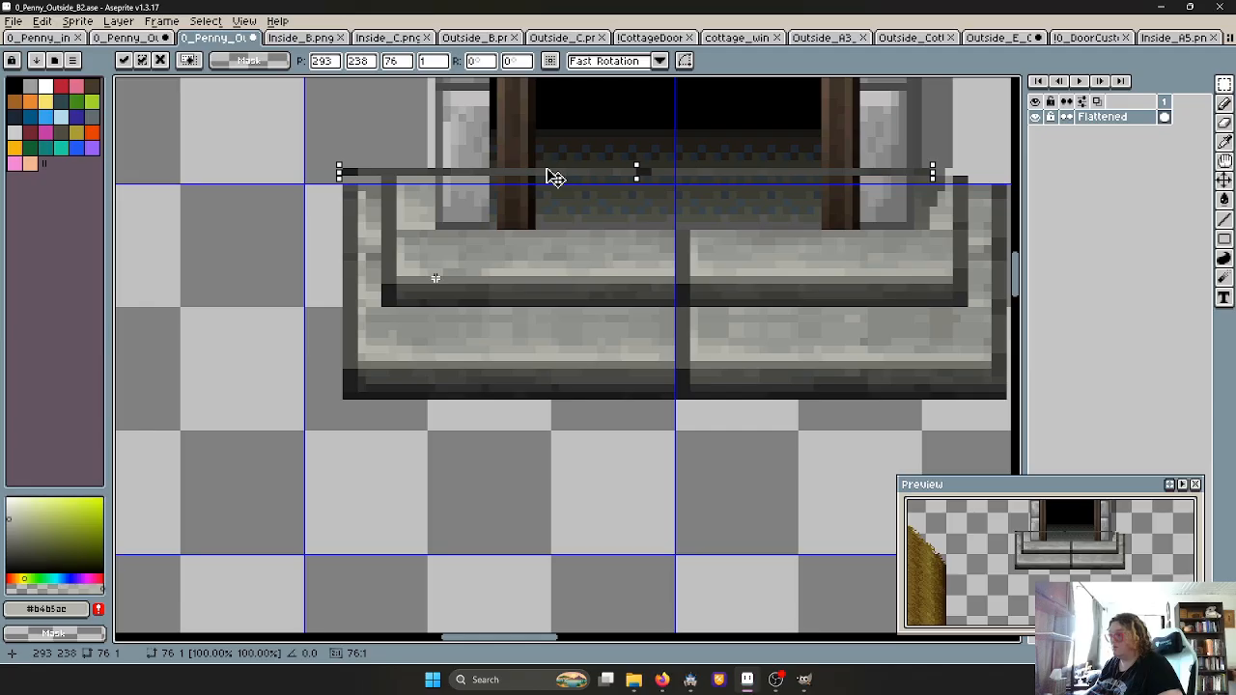
left_click_drag(555, 177, 553, 177)
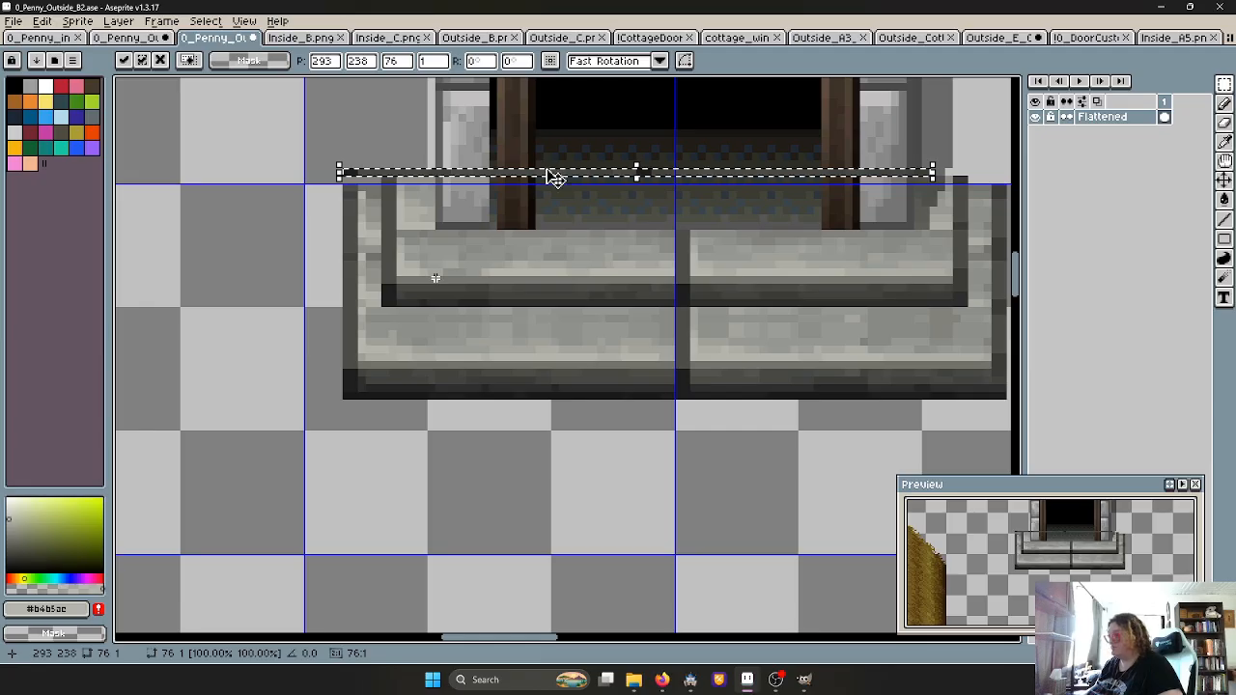
left_click(601, 212)
Add a new layer above the Flattened layer
key("shift+n")
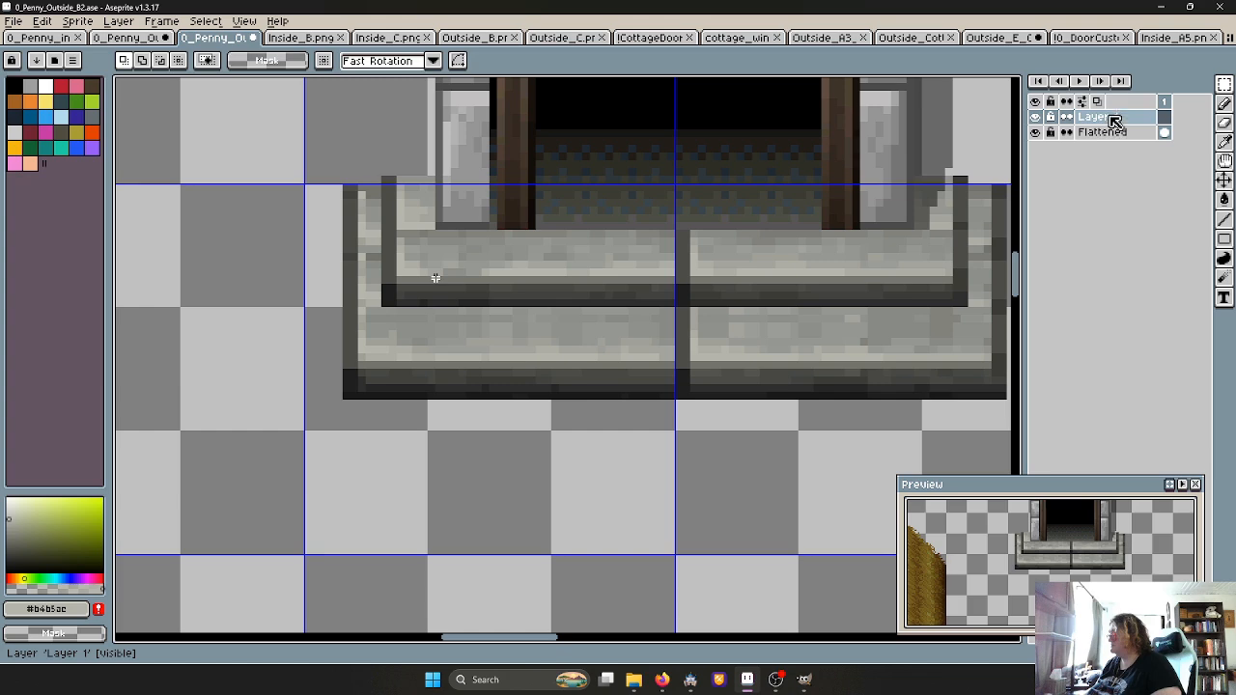
Move Layer 1 beneath the Flattened layer and paste the dark edge strip onto it at 293, 238, stretched to 86 px wide behind the stairs
left_click_drag(1161, 117, 1158, 156)
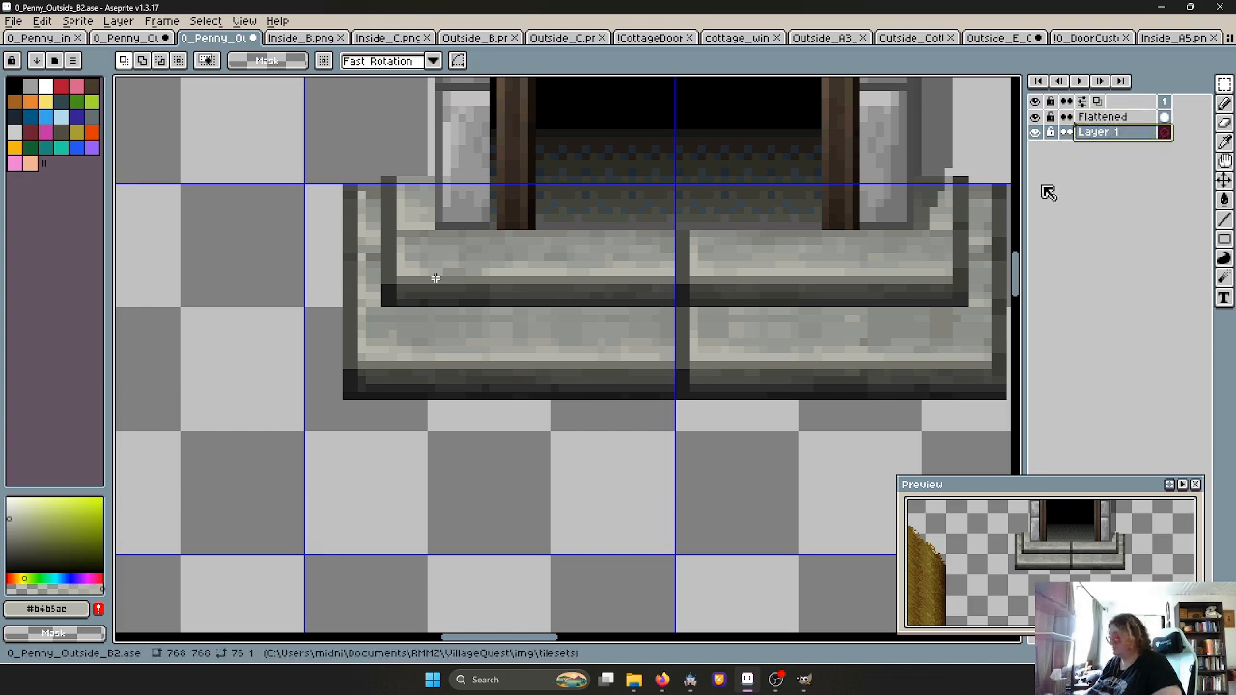
key("ctrl+v")
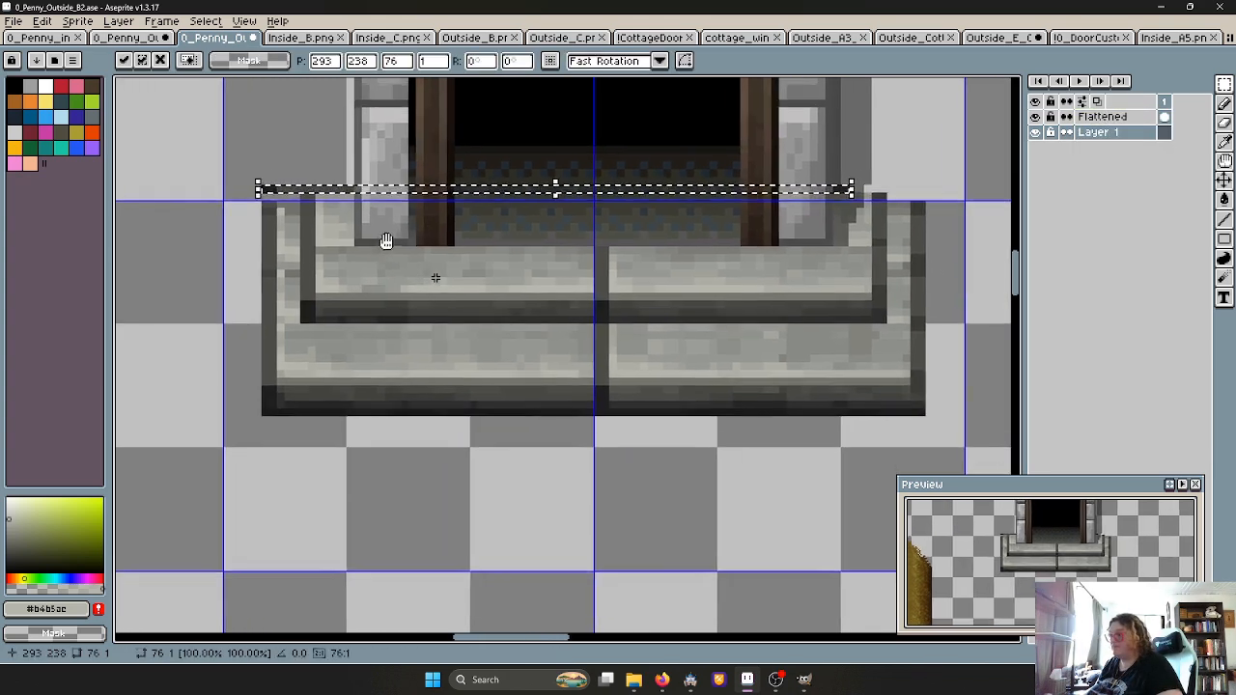
middle_click_drag(485, 210, 389, 228)
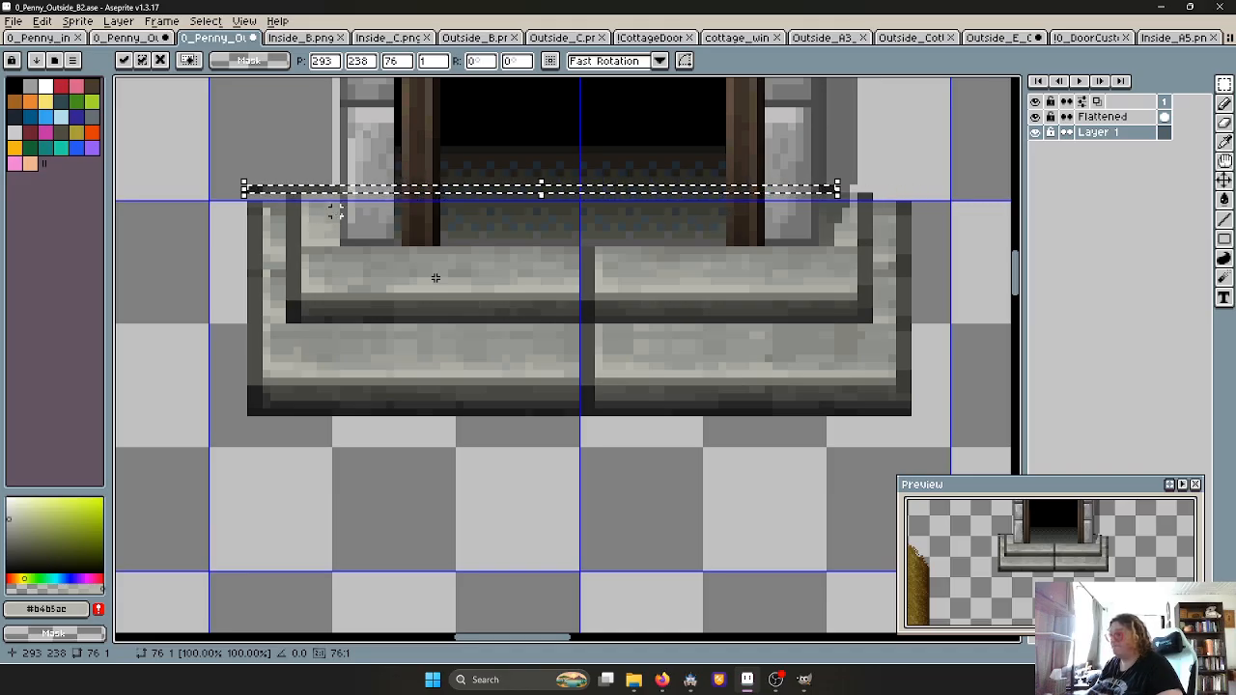
left_click_drag(840, 190, 927, 194)
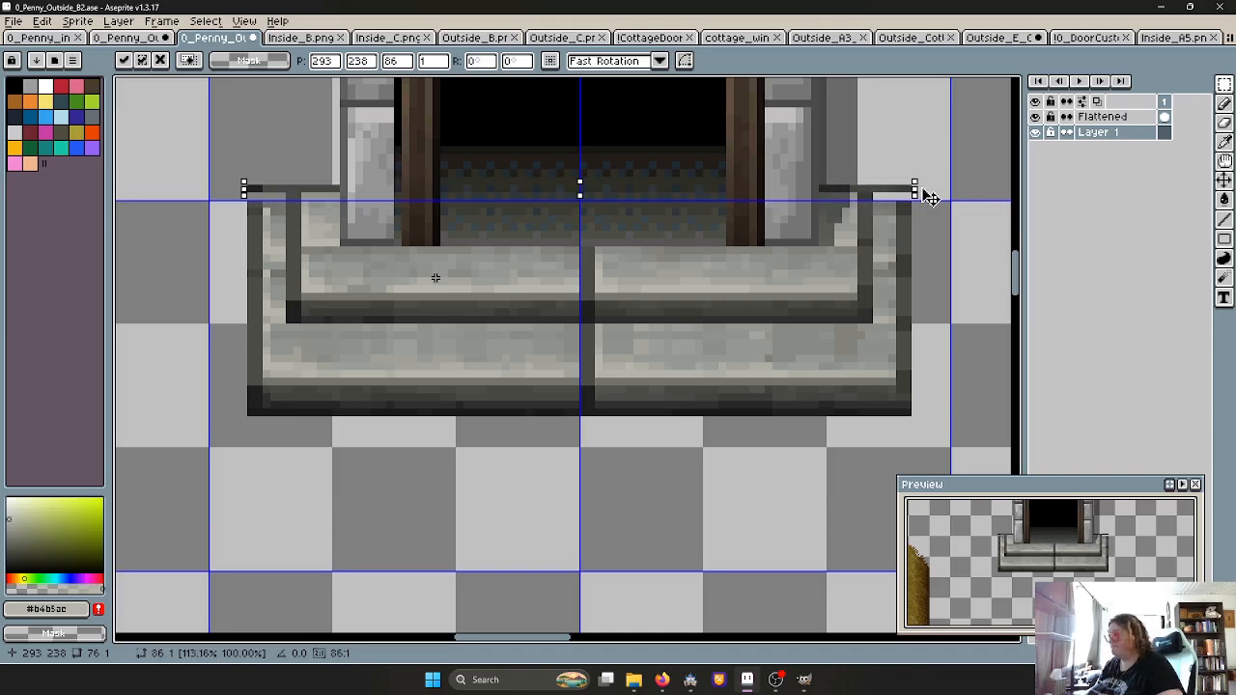
key("ctrl+d")
scroll(435, 277, "up", 3)
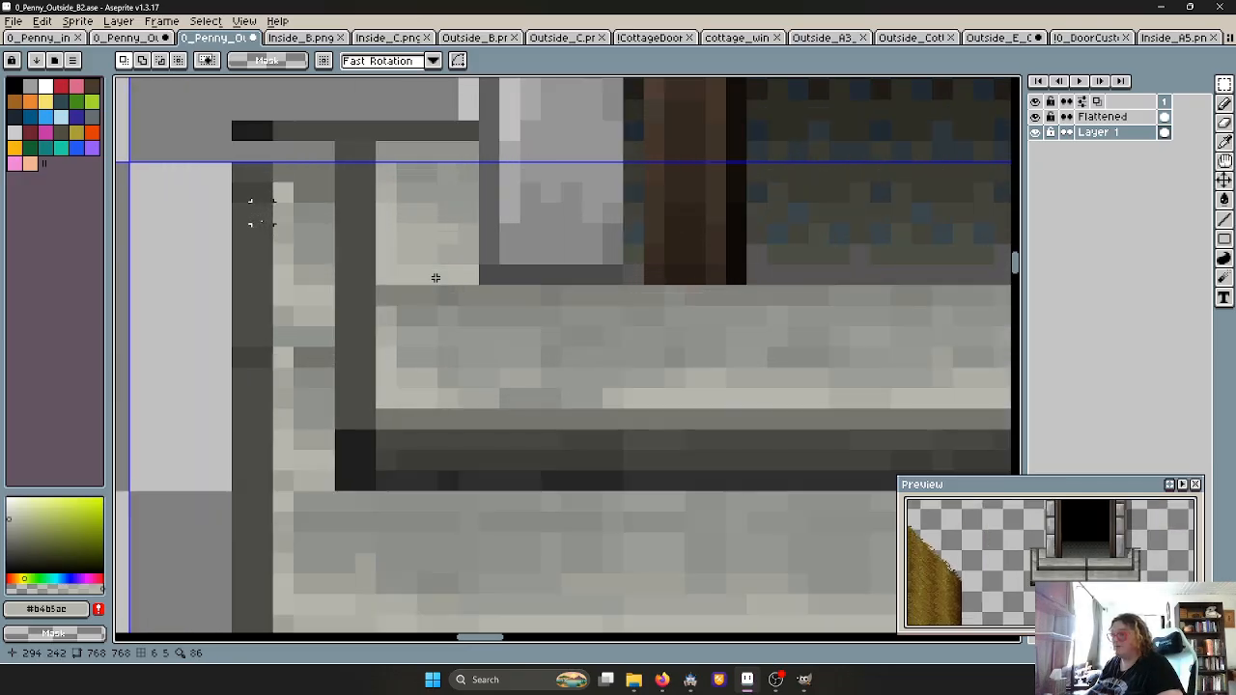
left_click_drag(239, 170, 292, 202)
scroll(294, 208, "down", 4)
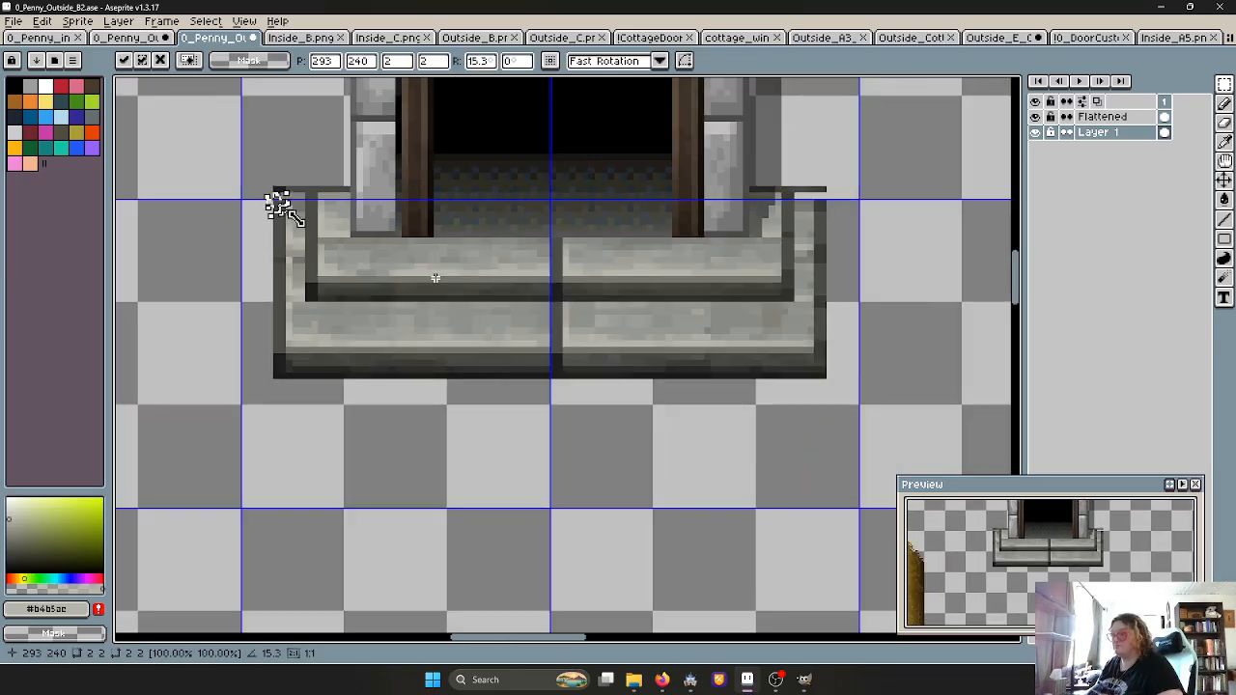
scroll(303, 231, "up", 2)
key("Return")
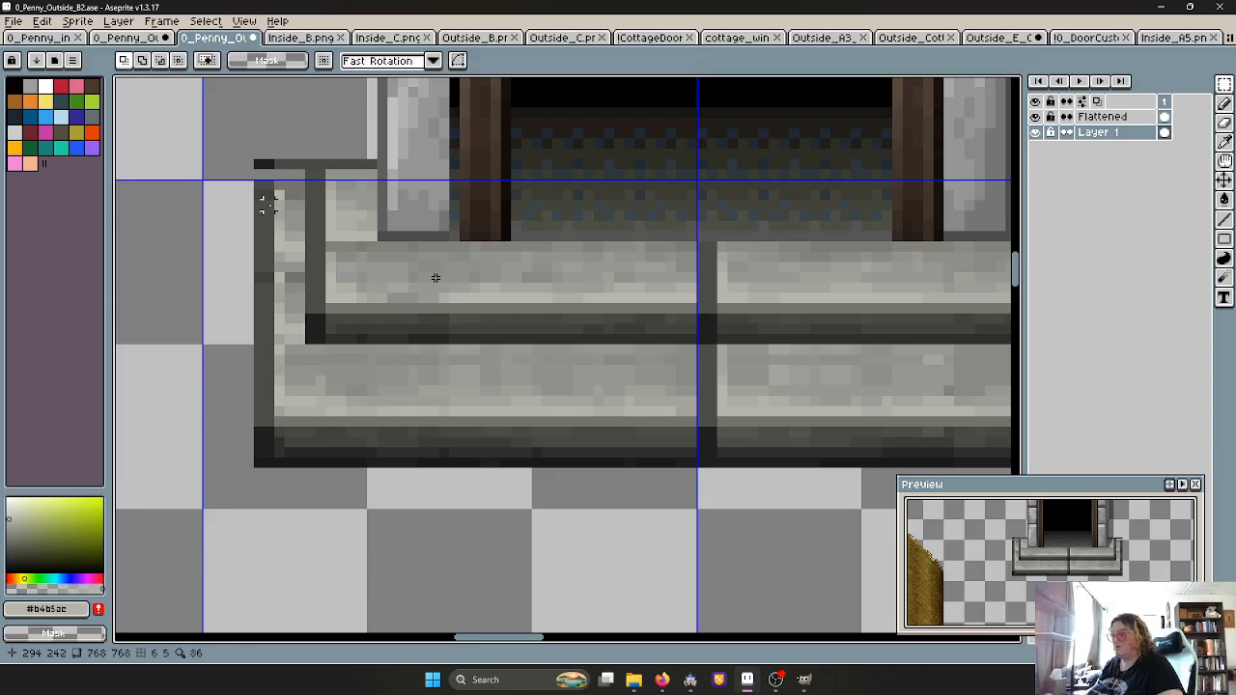
left_click_drag(258, 204, 287, 196)
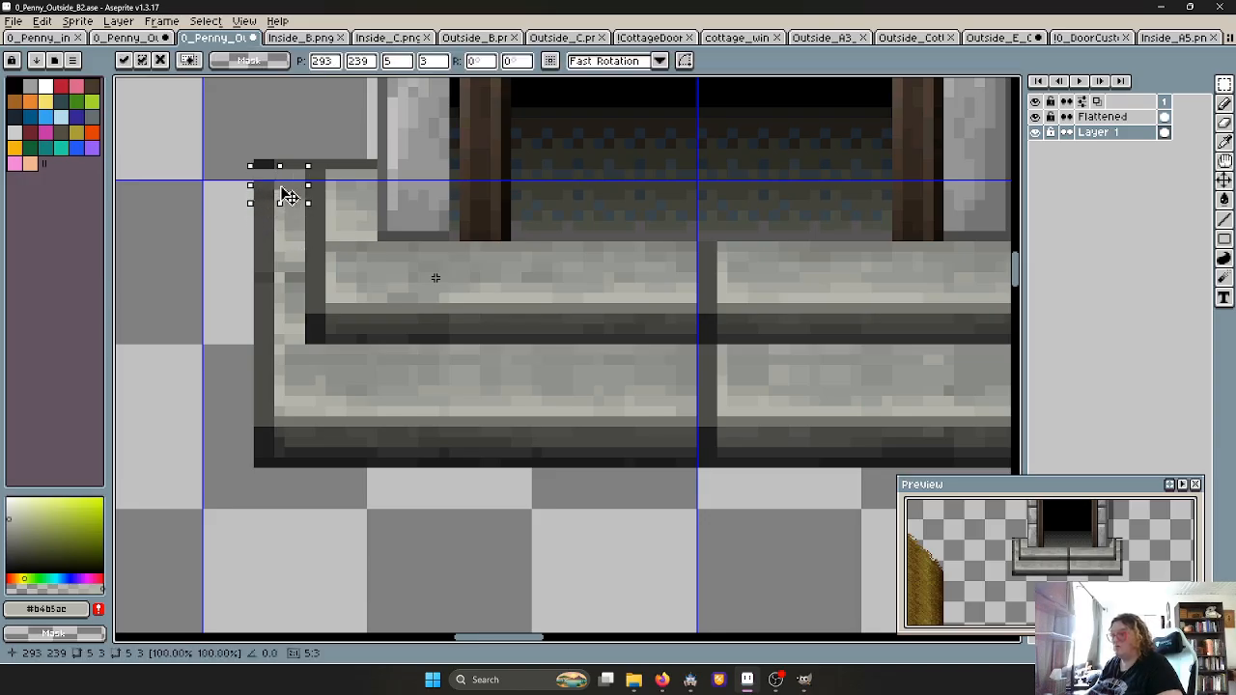
key("ctrl+z")
On the Flattened layer, copy a 6 by 3 px block of the outer stair's left edge upwards to close the gap below the strip
left_click(1137, 117)
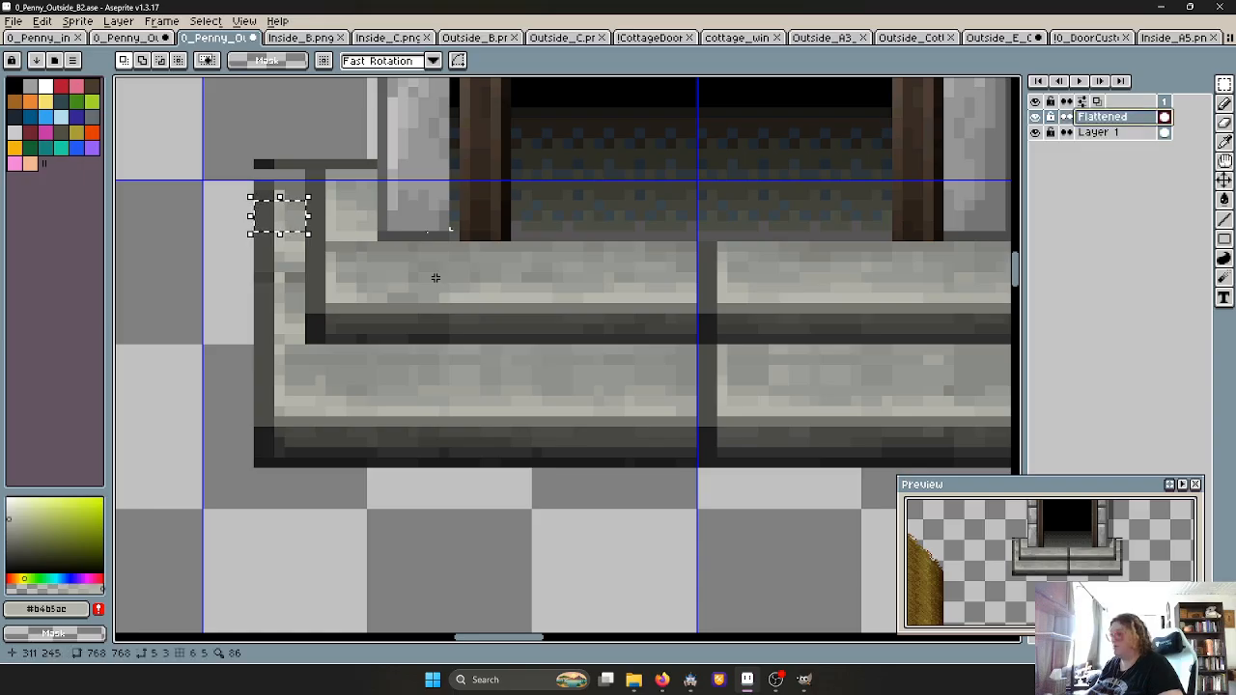
left_click(295, 216)
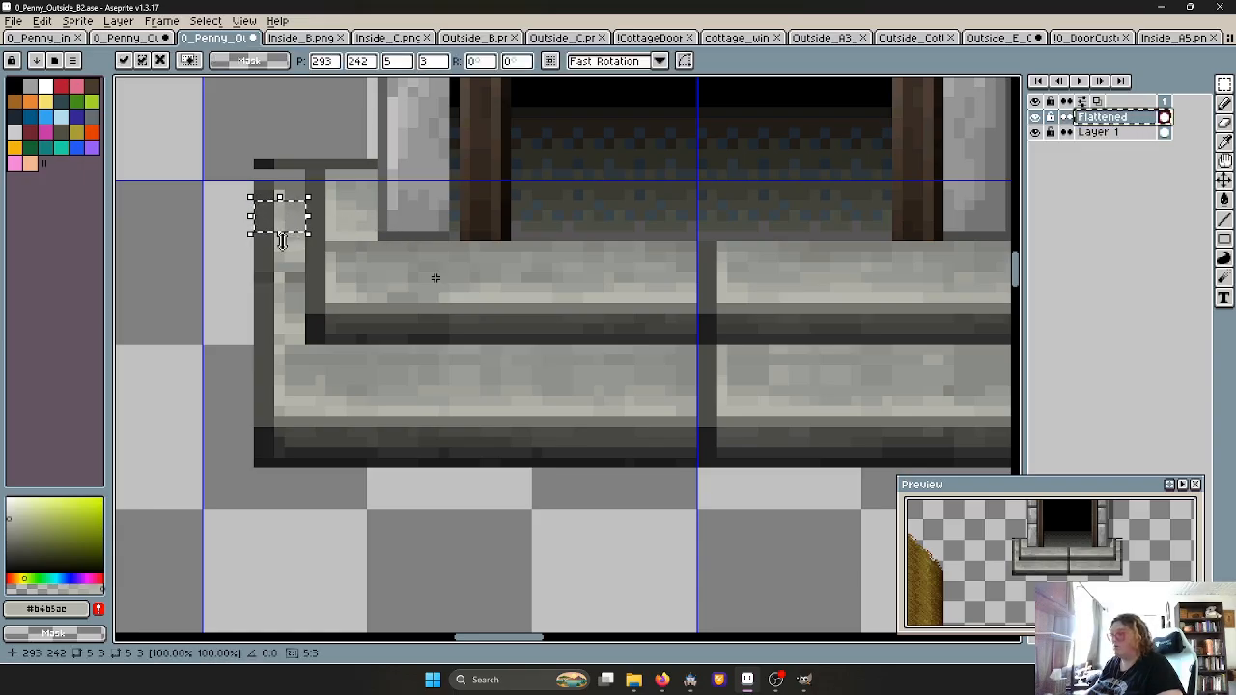
left_click(277, 249)
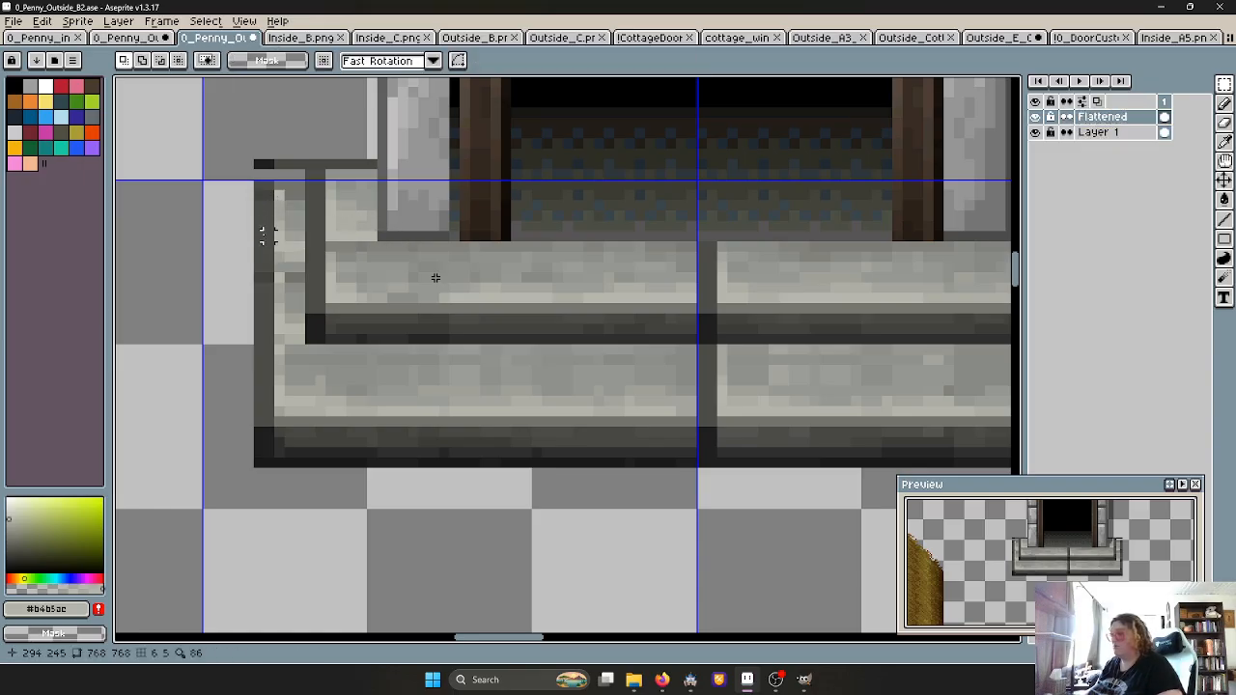
mouse_move(253, 200)
left_mouse_down()
mouse_move(318, 233)
mouse_move(277, 232)
left_mouse_up()
key("Escape")
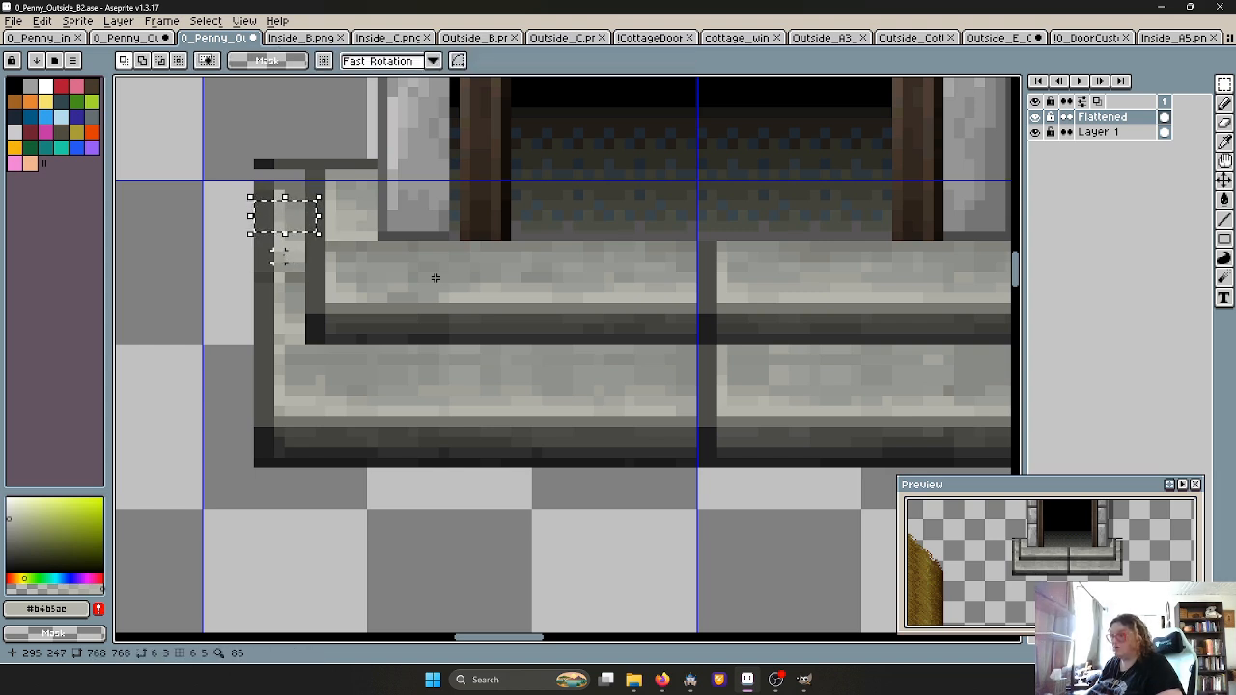
left_click_drag(300, 229, 301, 198)
key("Return")
Copy a small block of the outer stair's right edge upwards to close the gap below the strip there
scroll(436, 277, "down", 3)
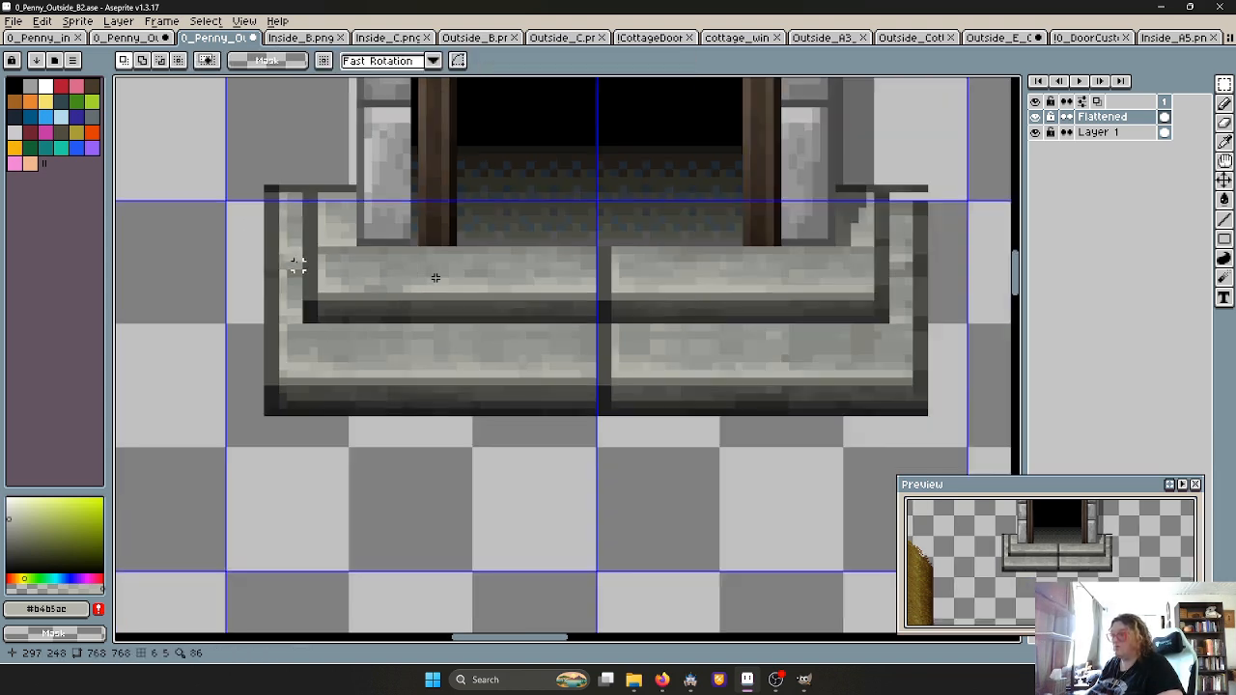
scroll(693, 203, "up", 2)
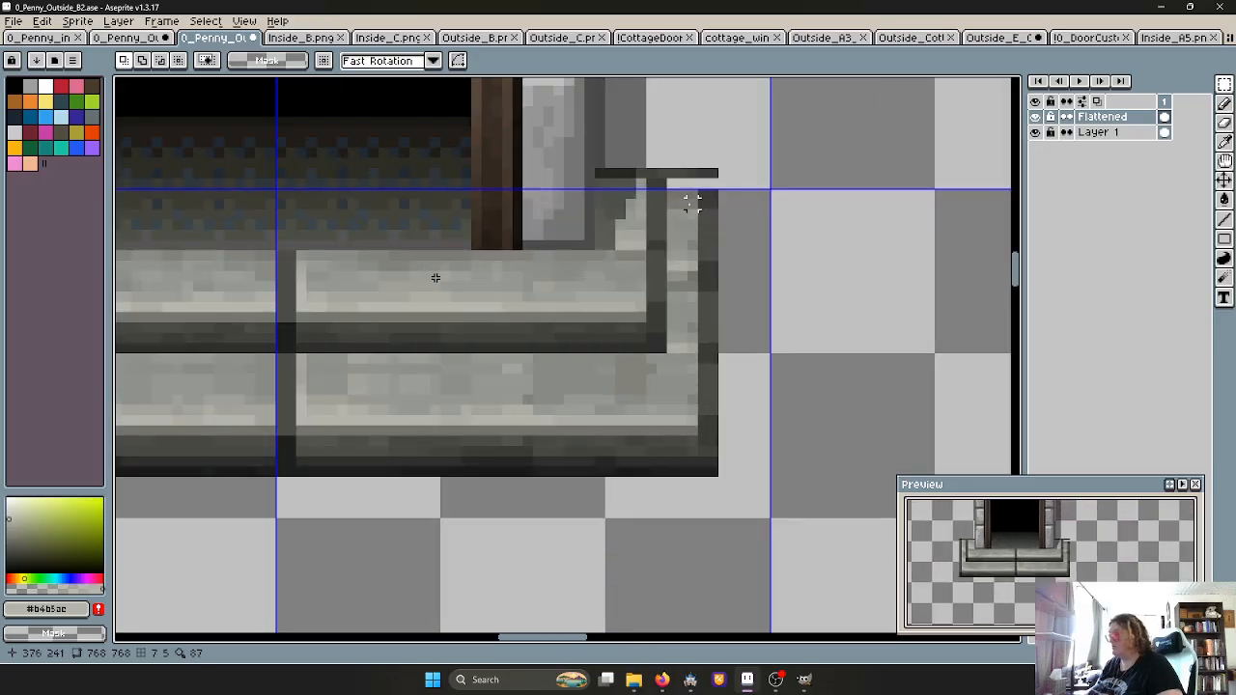
mouse_move(664, 239)
left_mouse_down()
mouse_move(720, 274)
mouse_move(689, 193)
left_mouse_up()
scroll(692, 265, "down", 2)
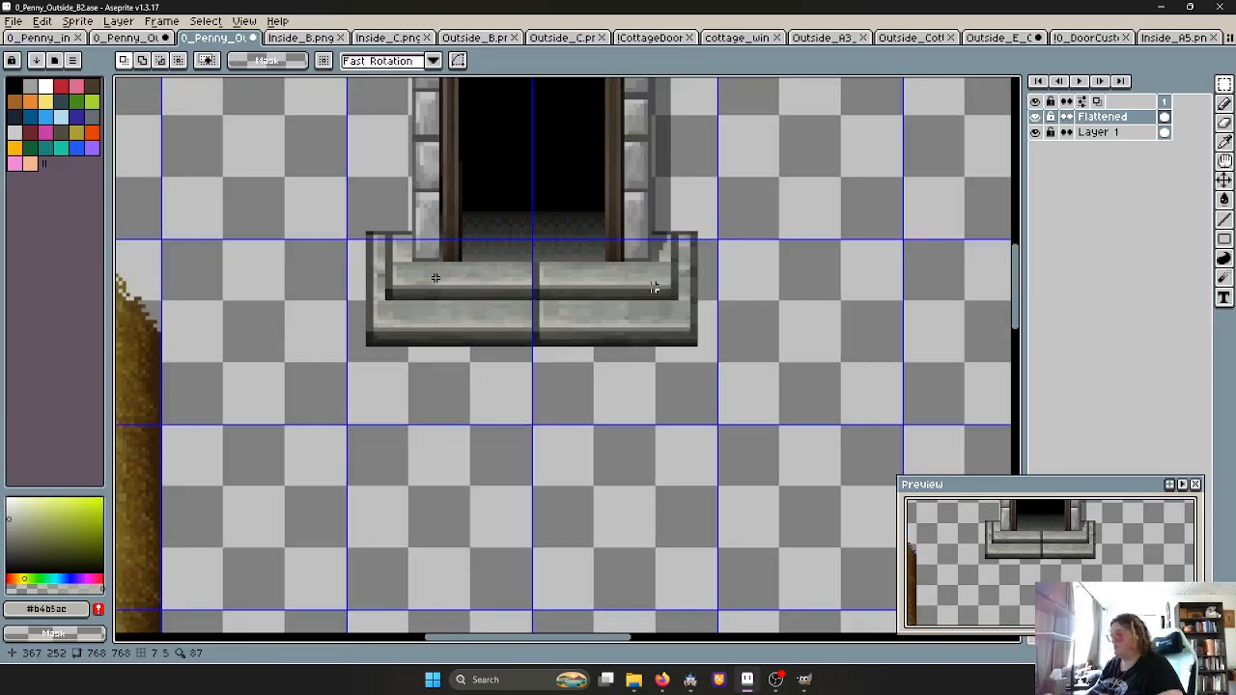
Narrow the inner stair's left dark edge to one pixel by covering its outer column with a 1 by 17 px stone column
scroll(383, 274, "up", 1)
scroll(435, 277, "up", 1)
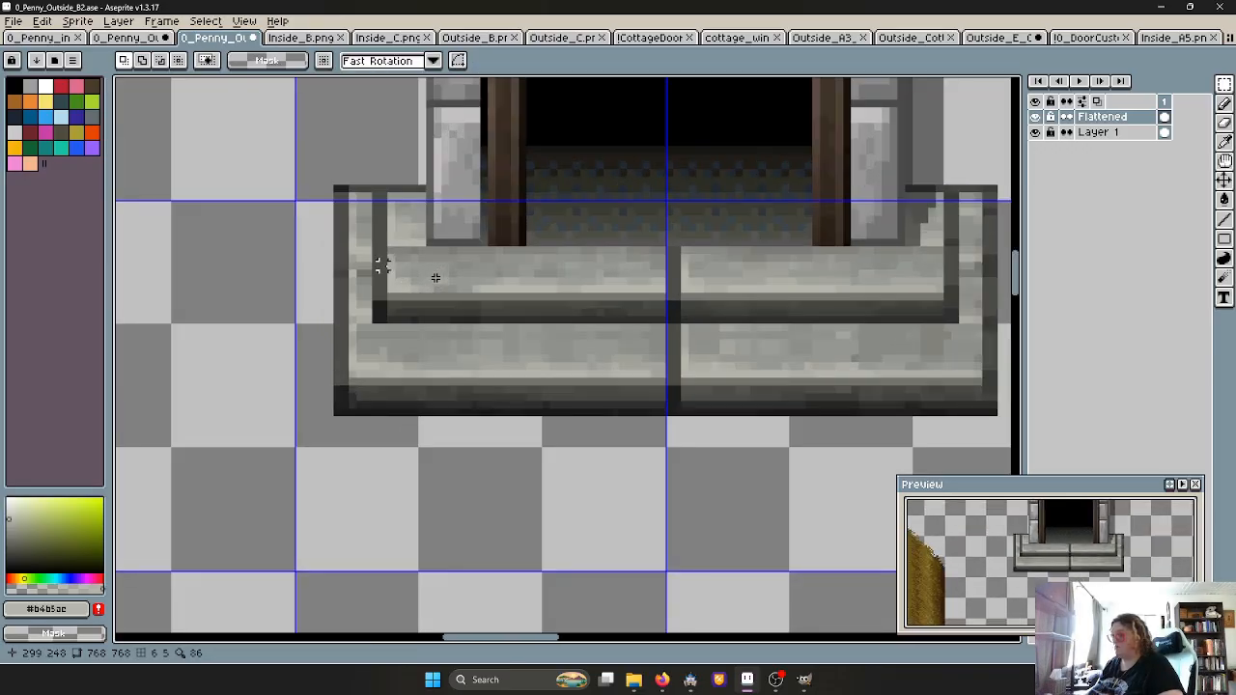
scroll(435, 278, "down", 1)
scroll(435, 277, "up", 1)
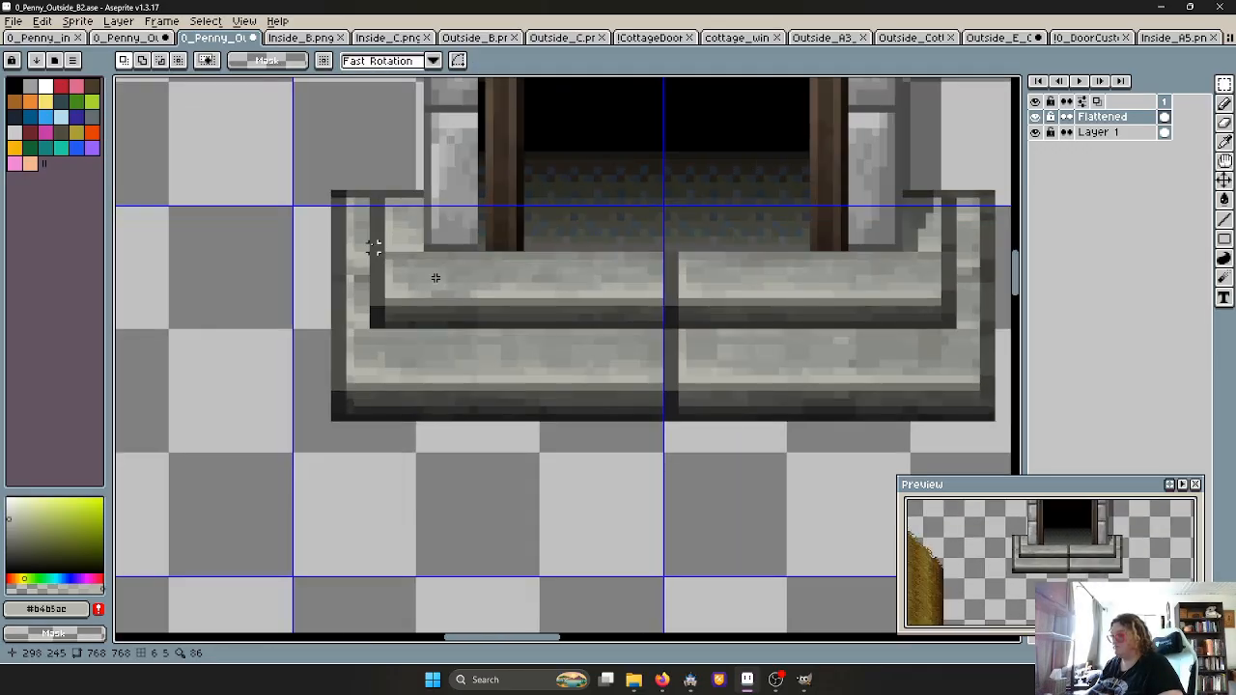
mouse_move(357, 208)
left_mouse_down()
mouse_move(357, 323)
mouse_move(386, 327)
mouse_move(375, 331)
left_mouse_up()
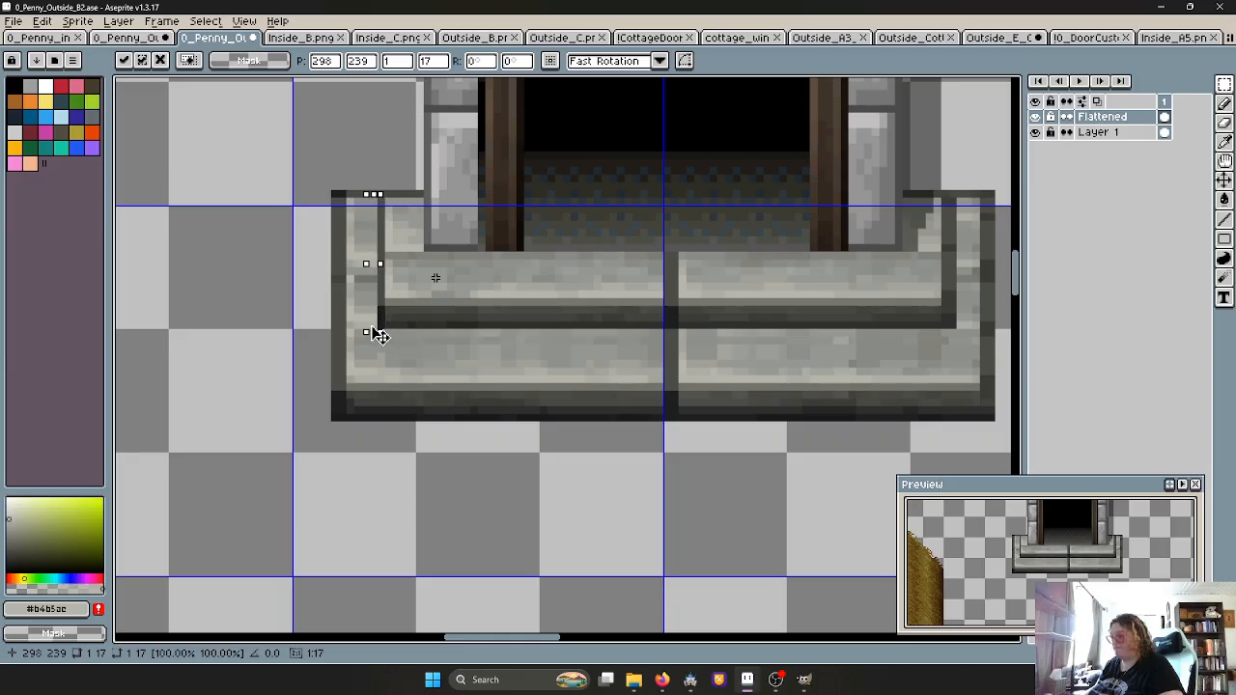
left_click(426, 356)
Paste the 1 by 17 px stone column beside the inner stair's right side to narrow its dark edge to one pixel
middle_click_drag(942, 326, 600, 323)
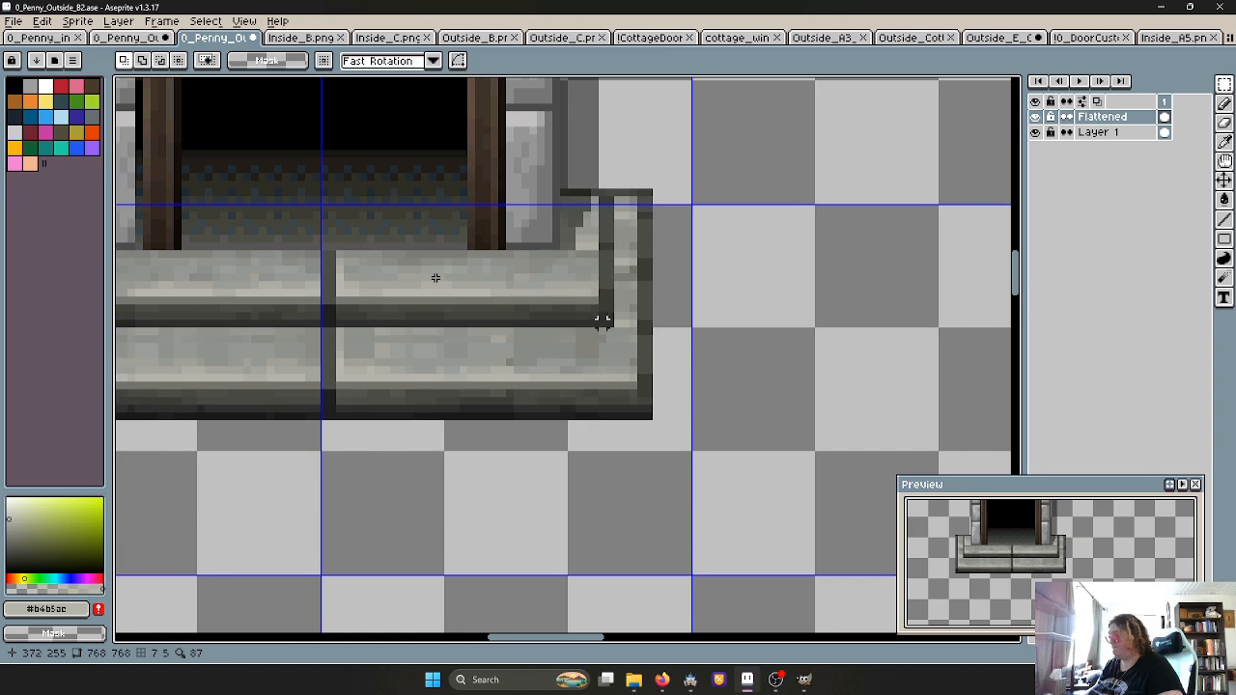
key("ctrl+v")
left_click_drag(573, 299, 626, 333)
scroll(618, 329, "up", 2)
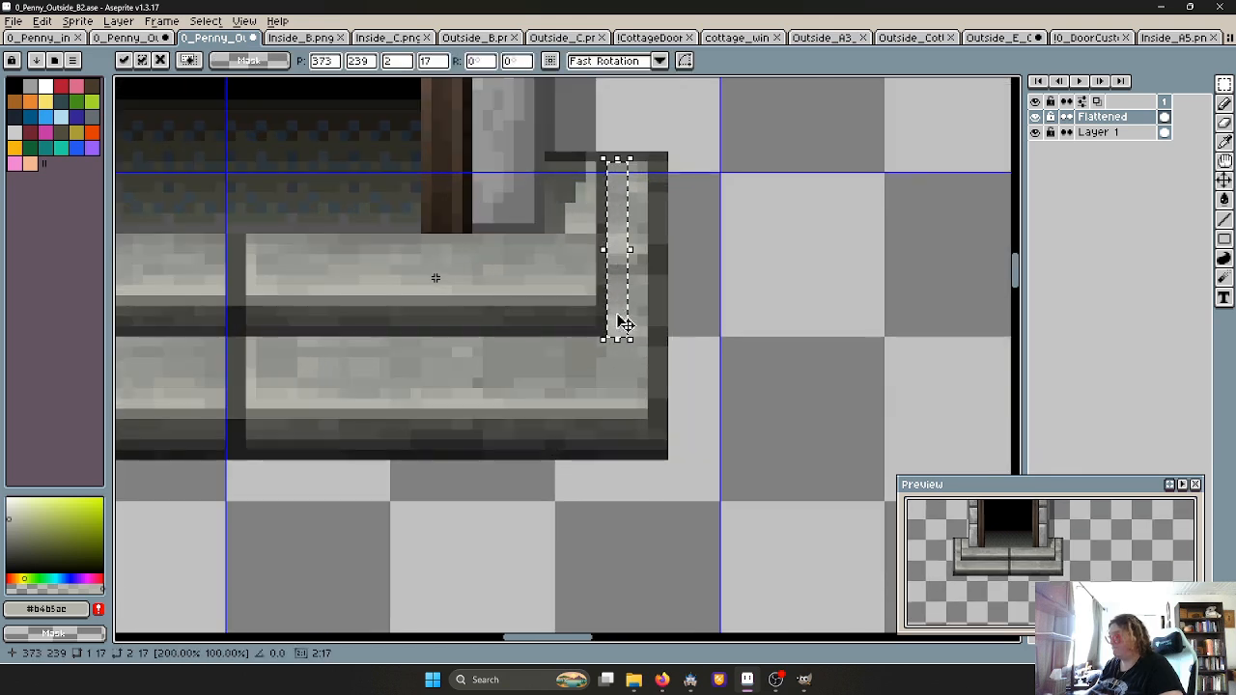
key("Return")
key("ctrl+v")
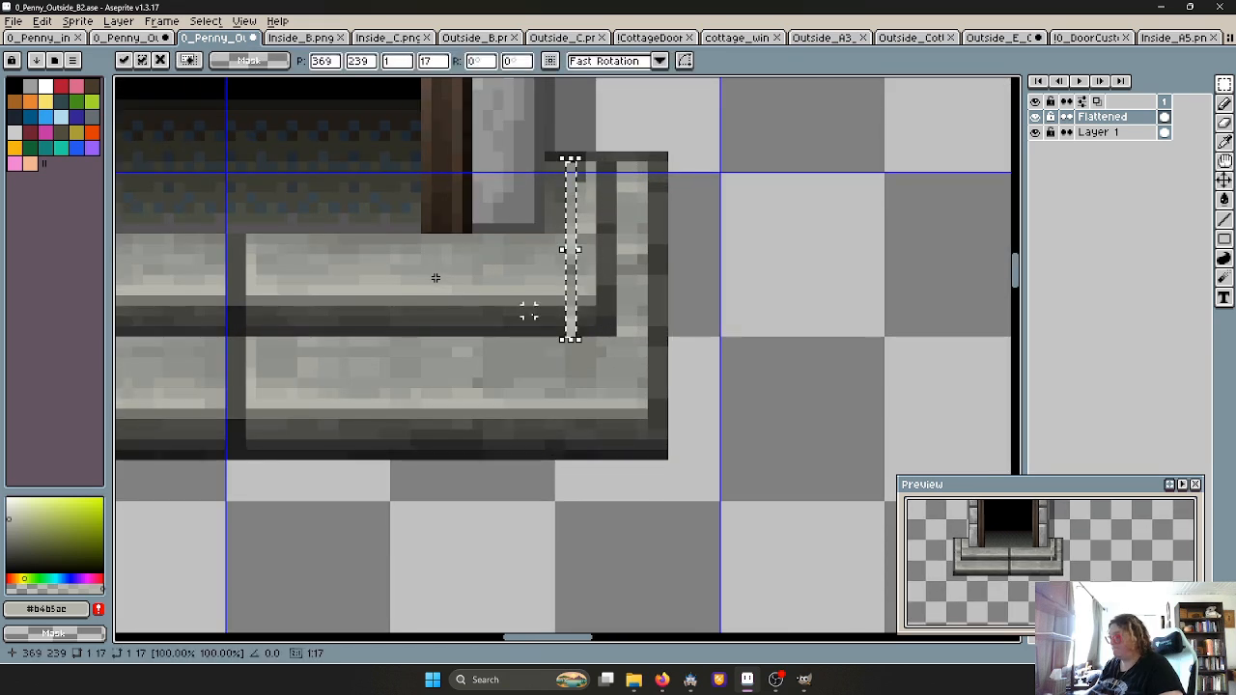
left_click_drag(571, 322, 615, 318)
key("Return")
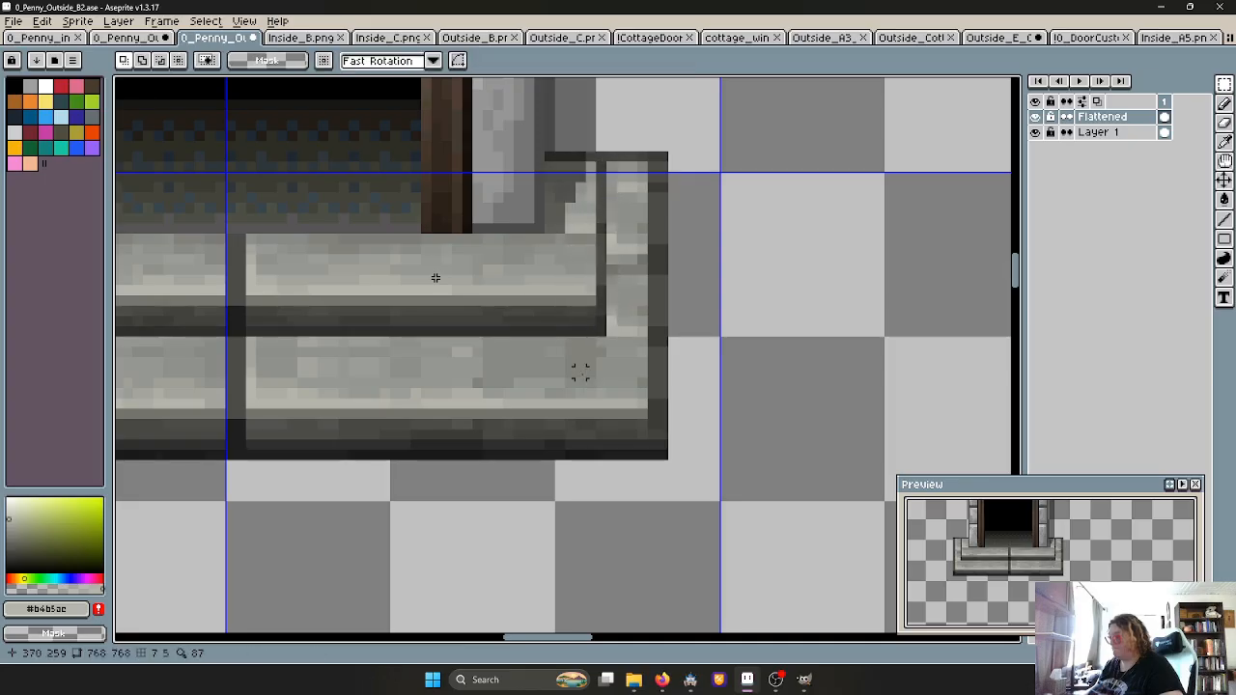
Erase the outermost one-pixel column, 30 px tall, from both sides of the stairs, including the strip's overhanging ends on Layer 1
scroll(579, 367, "down", 3)
scroll(435, 278, "up", 1)
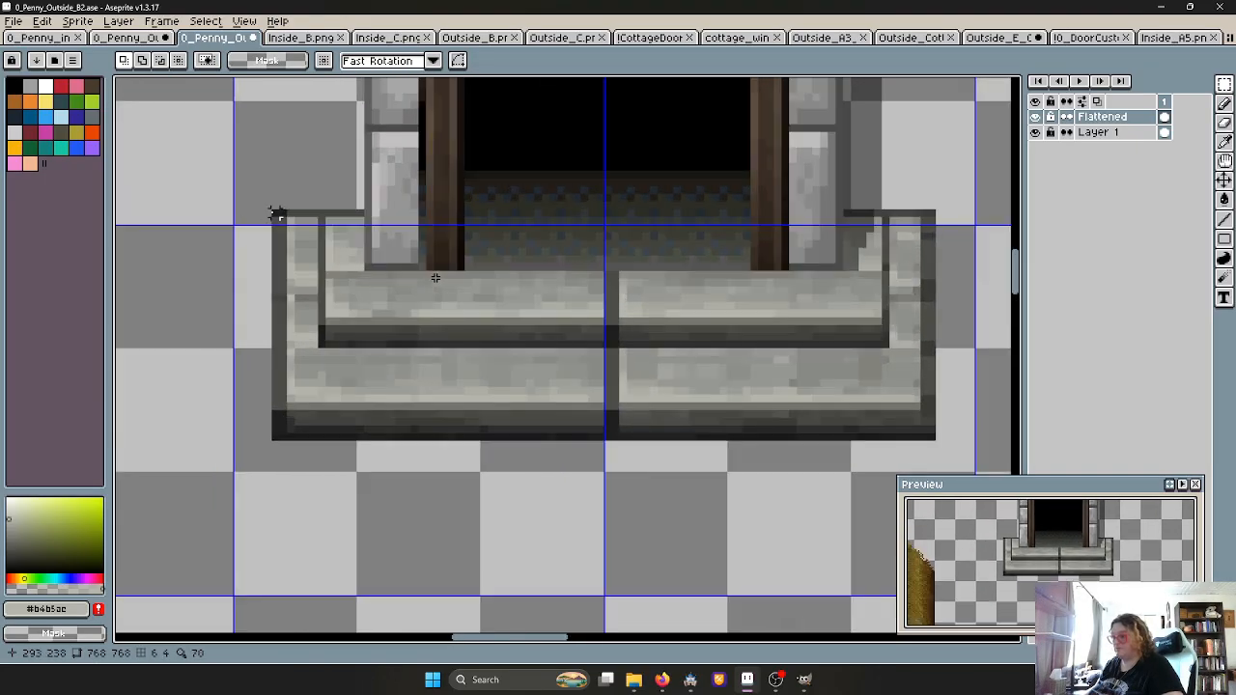
key("e")
left_click_drag(275, 214, 275, 436, "shift")
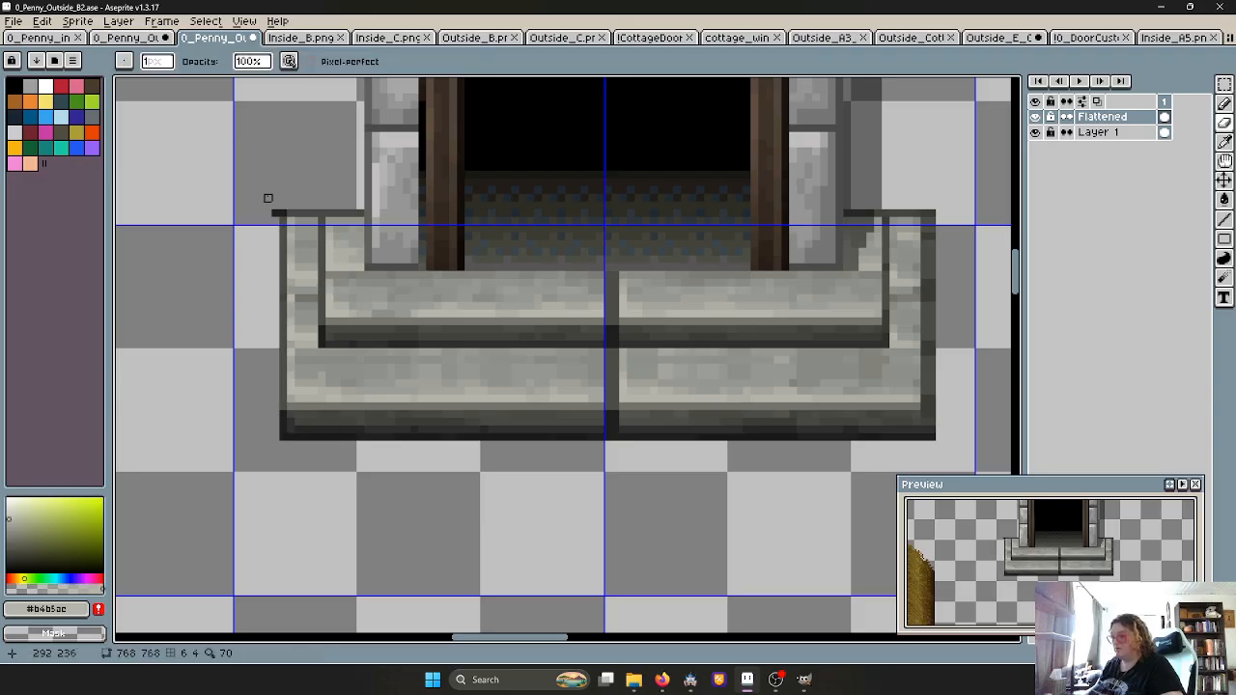
left_click(275, 214)
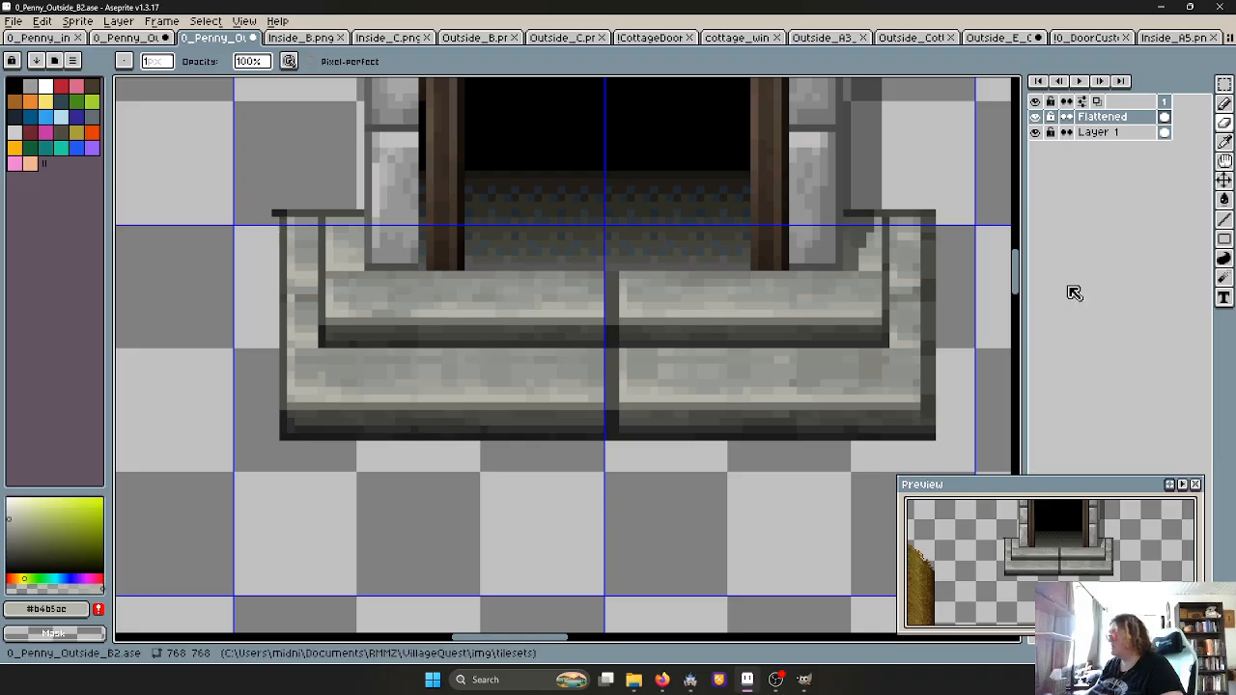
middle_click_drag(978, 289, 915, 247)
left_click_drag(867, 179, 868, 403, "shift")
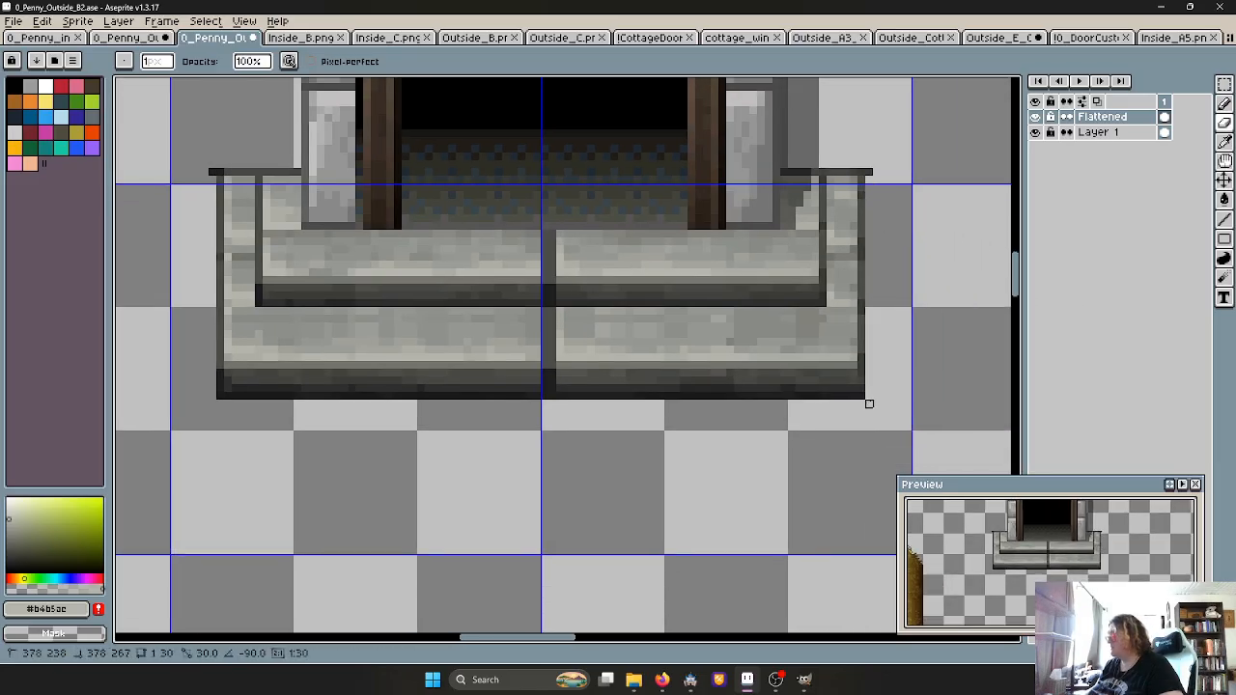
left_click(1094, 132)
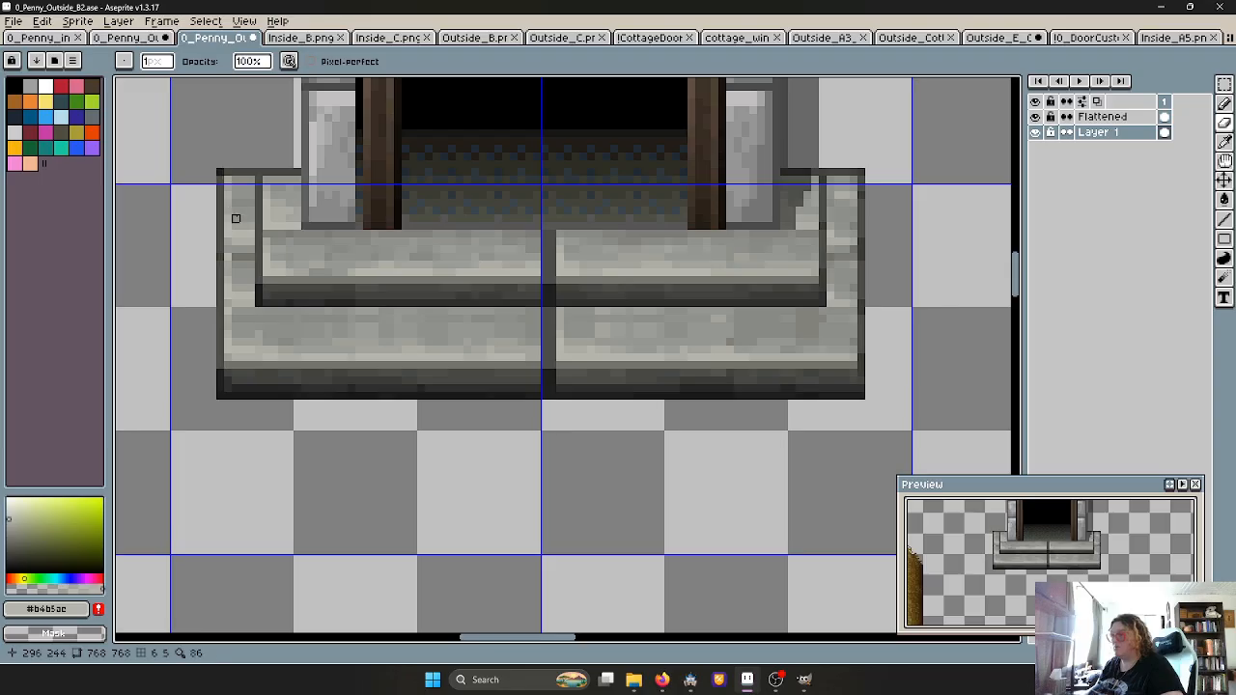
Select the 96 by 192 tile block around the whole thatched entrance on Layer 1 and nudge it up to 288, 94
scroll(236, 218, "down", 2)
scroll(256, 191, "down", 1)
middle_click_drag(279, 186, 393, 293)
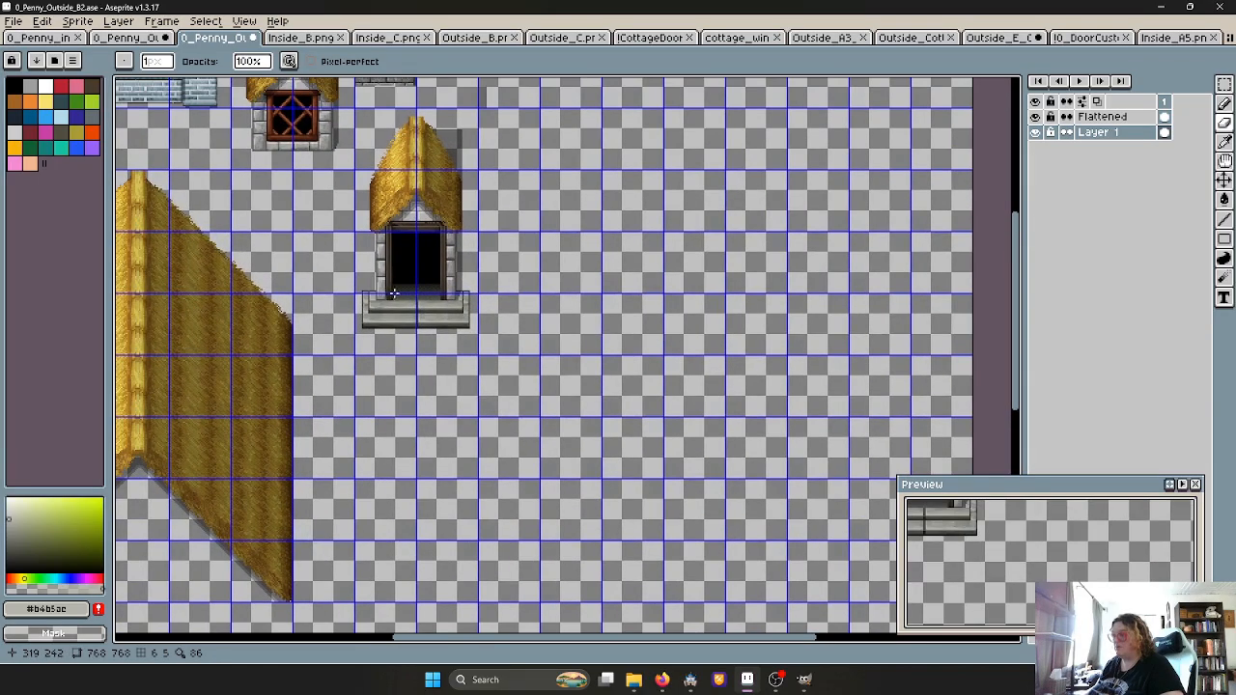
scroll(394, 154, "up", 1)
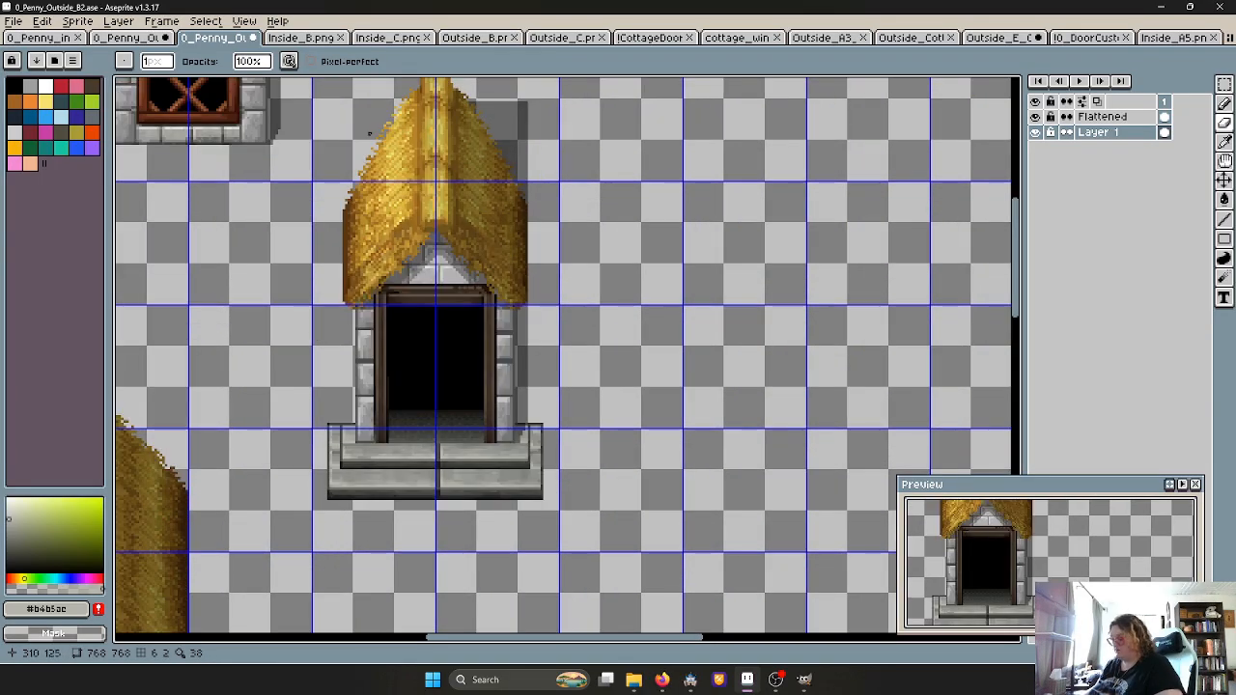
key("m")
double_click(363, 129)
double_click(491, 141)
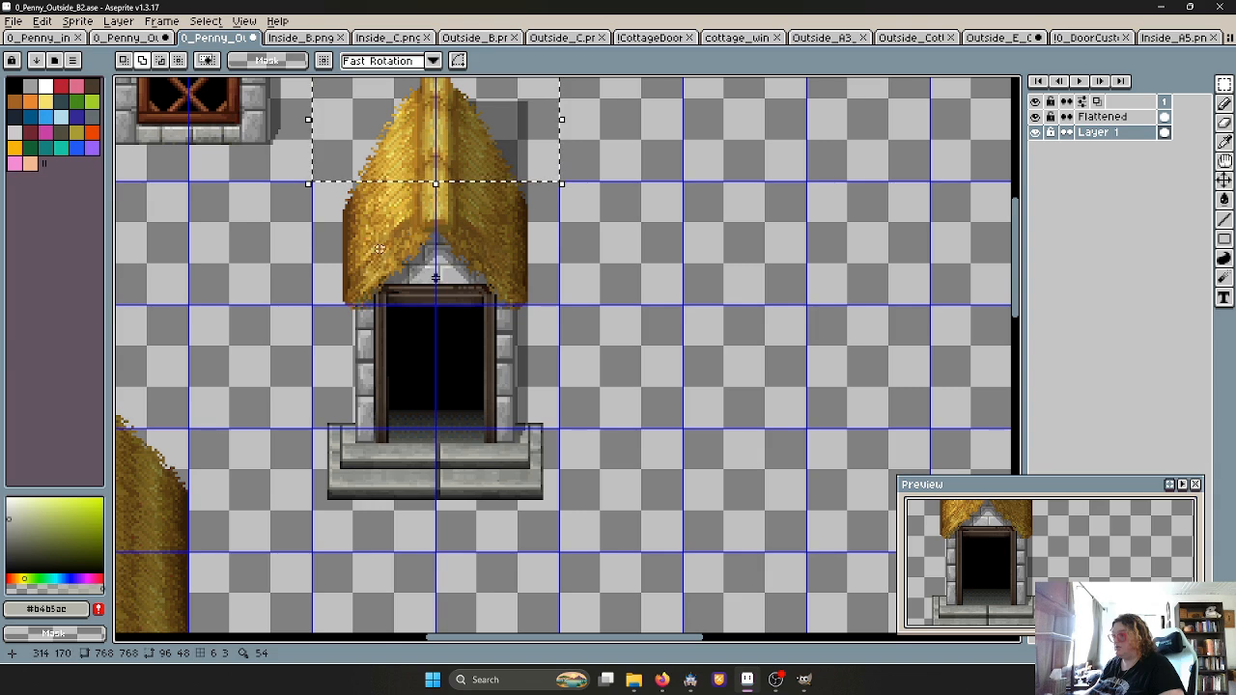
double_click(378, 256)
double_click(493, 263)
double_click(376, 344)
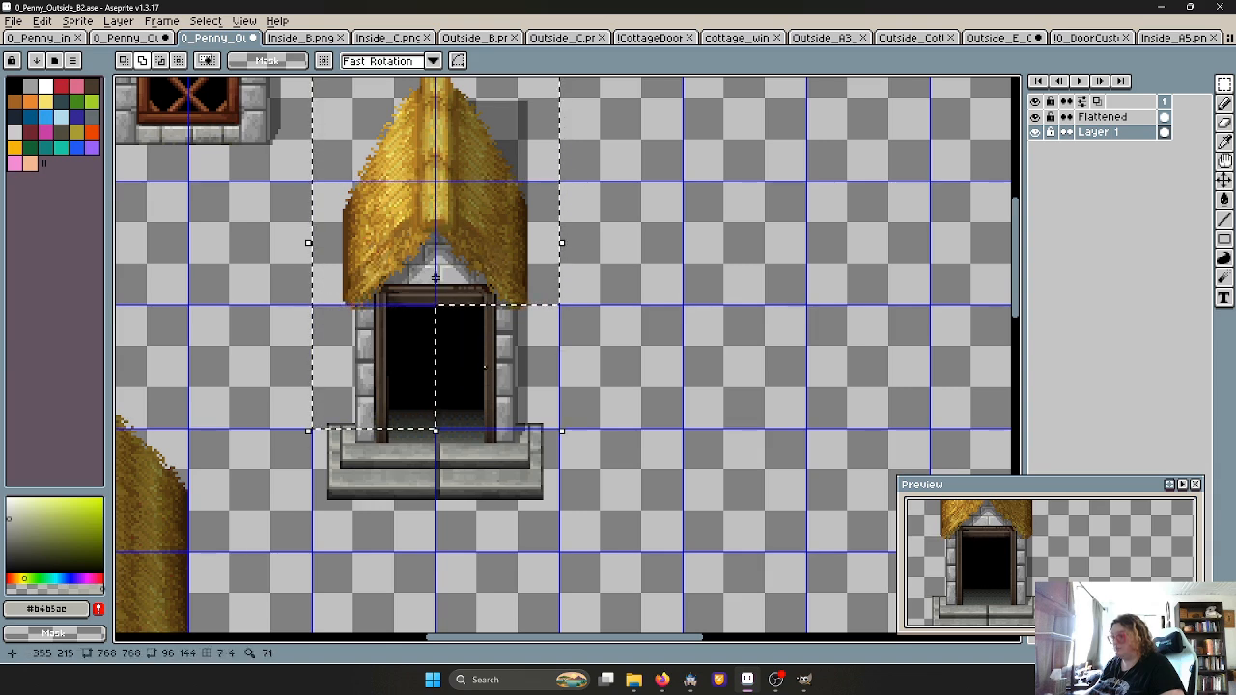
double_click(484, 366)
double_click(374, 493)
double_click(496, 492)
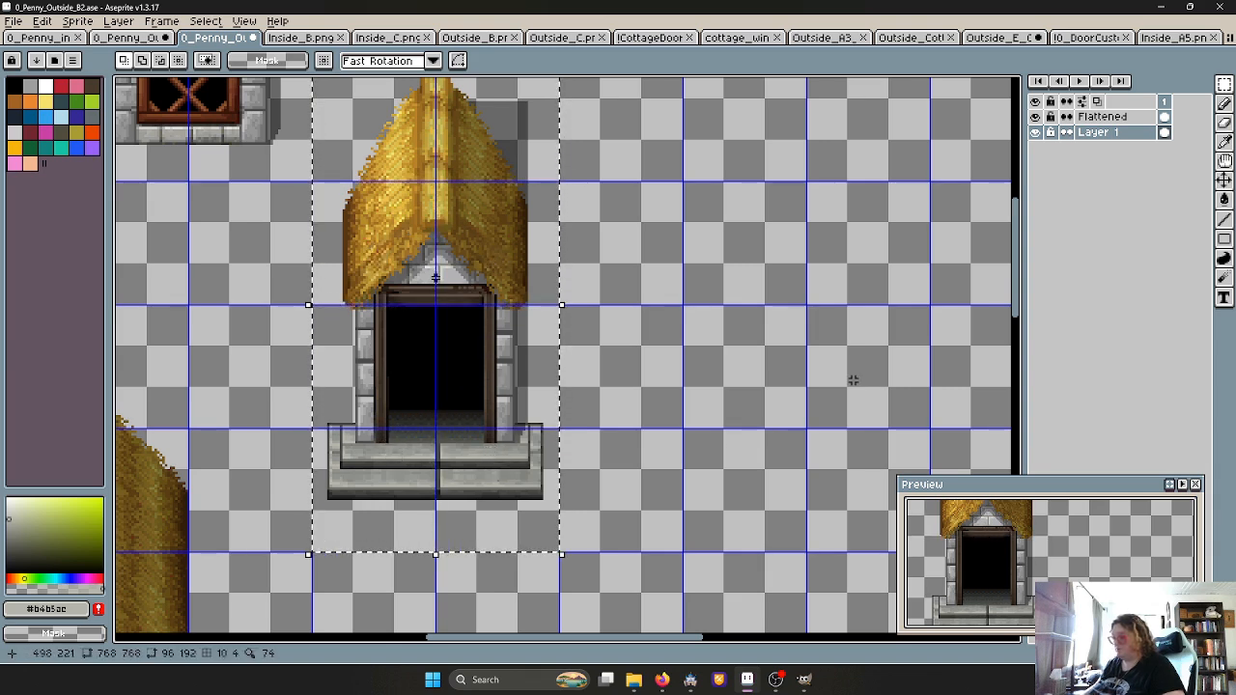
scroll(680, 410, "down", 1)
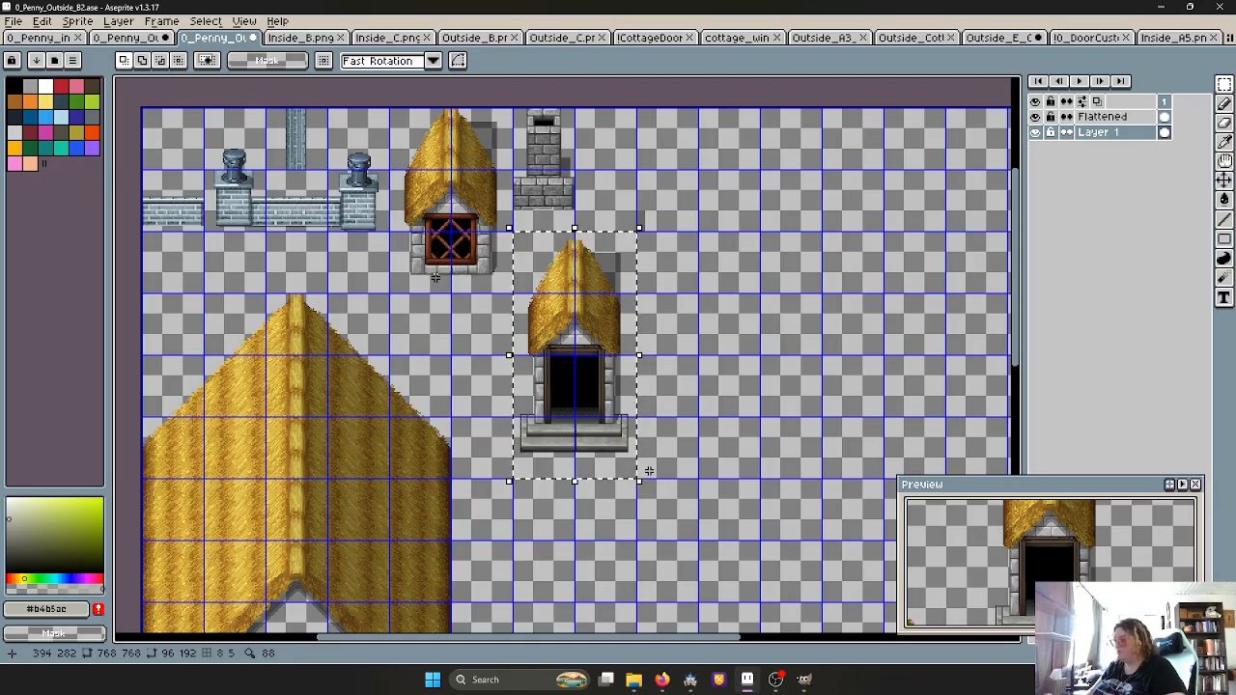
key("ctrl+t")
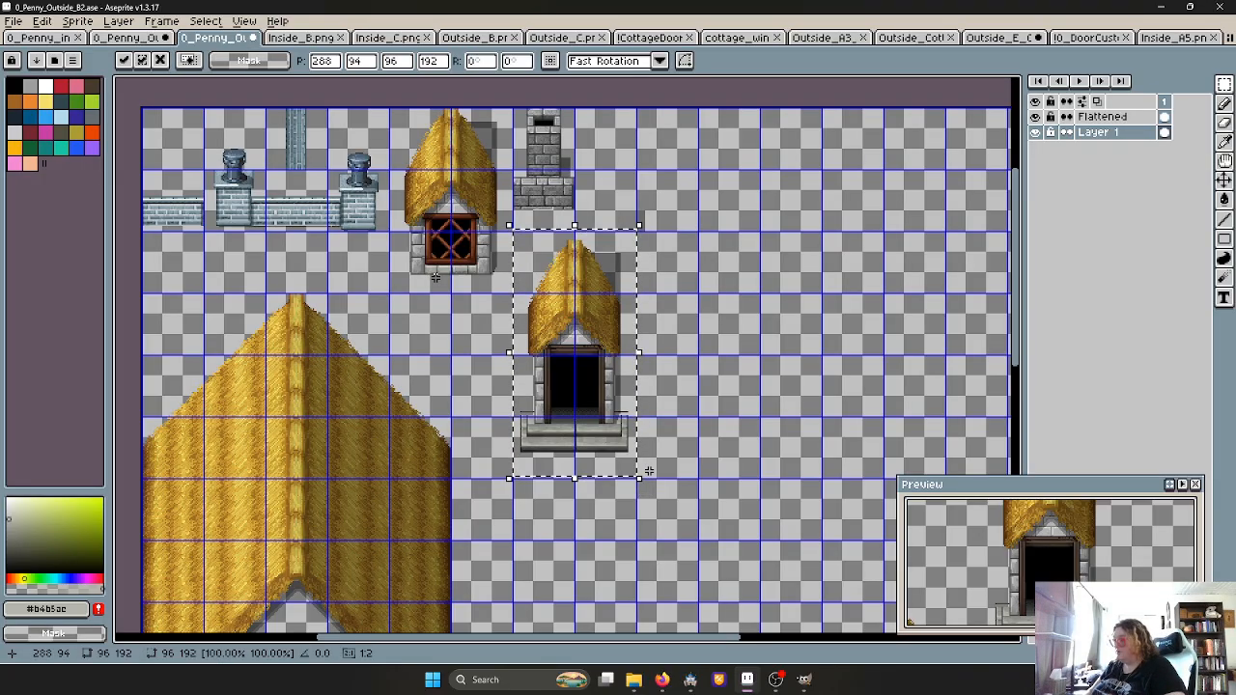
key("Return")
key("ctrl+d")
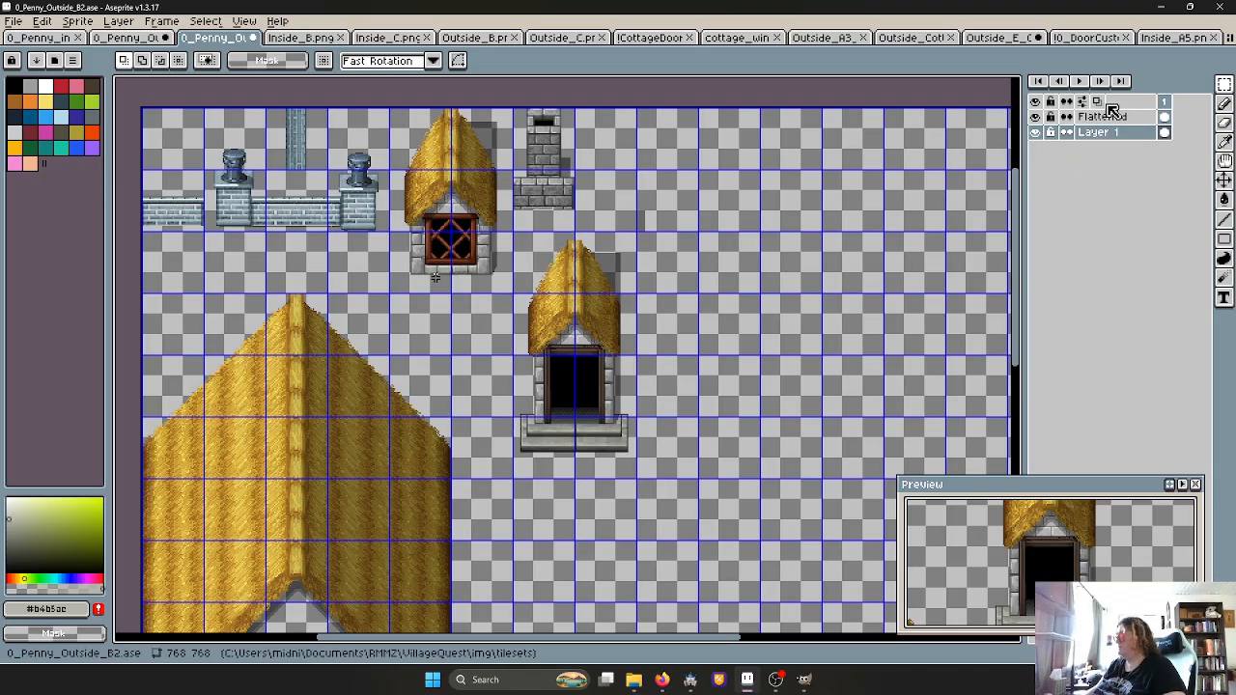
Combine the Flattened layer and Layer 1 into a single layer
right_click(1110, 114)
left_click(1164, 214)
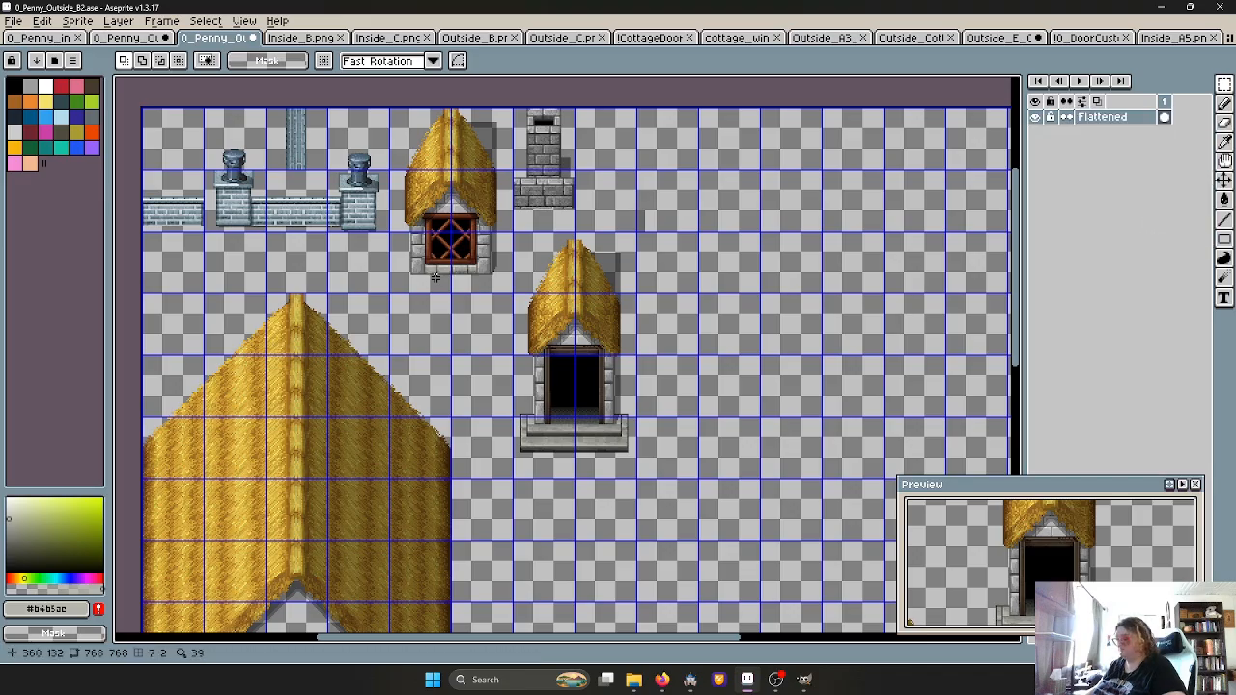
Move the 96 by 192 px tile block around the whole thatched entrance up to 288, 90 and deselect it
left_click_drag(544, 265, 596, 328)
left_click(621, 336)
left_click(552, 392)
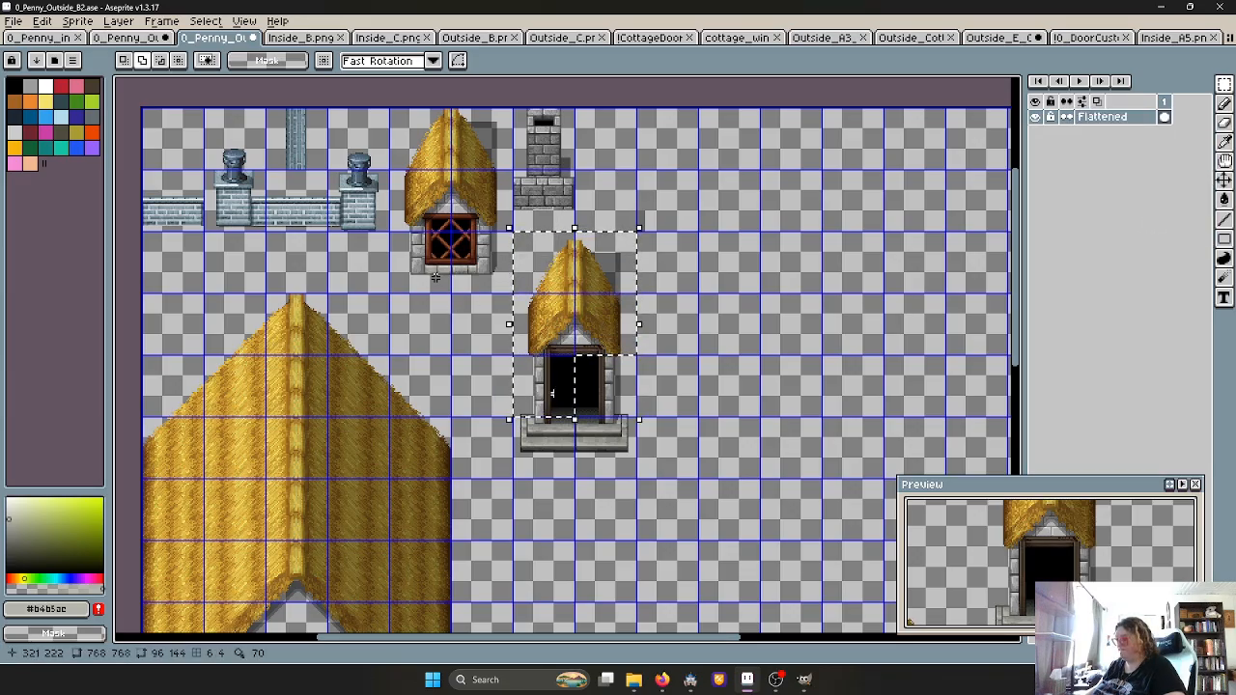
left_click(603, 392)
left_click(543, 438, "shift")
left_click(600, 440, "shift")
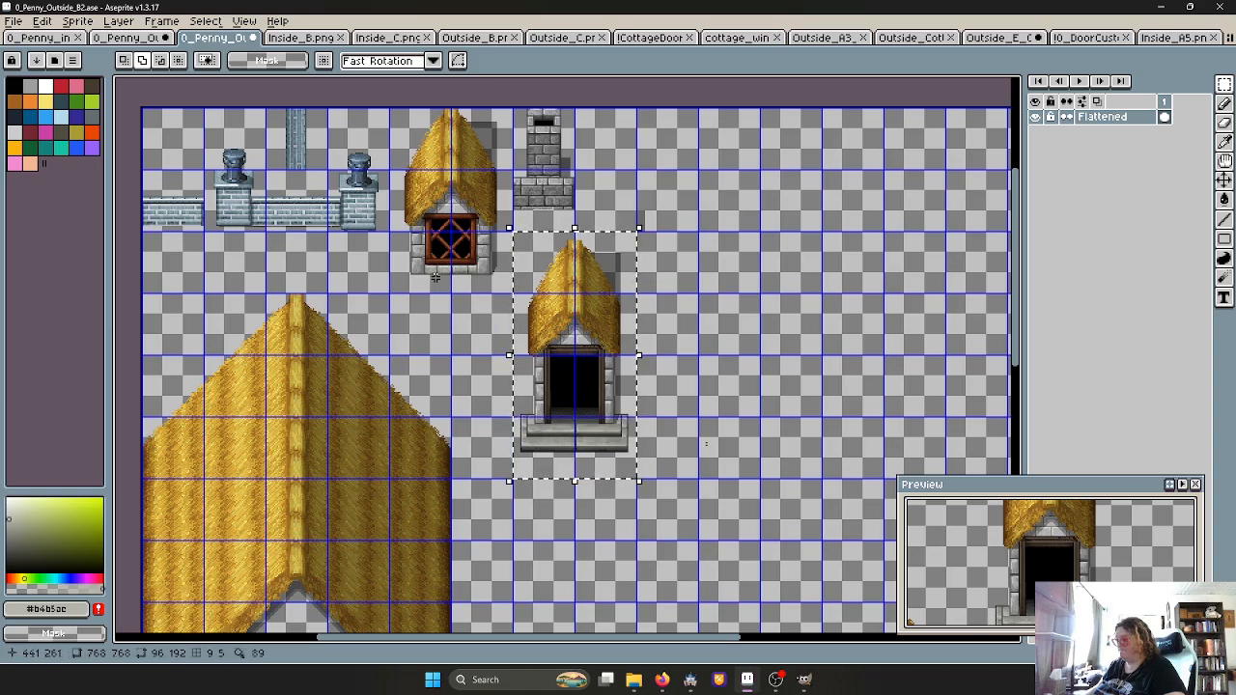
key("Up")
key("Up")
key("Up")
key("Up")
key("Up")
key("Up")
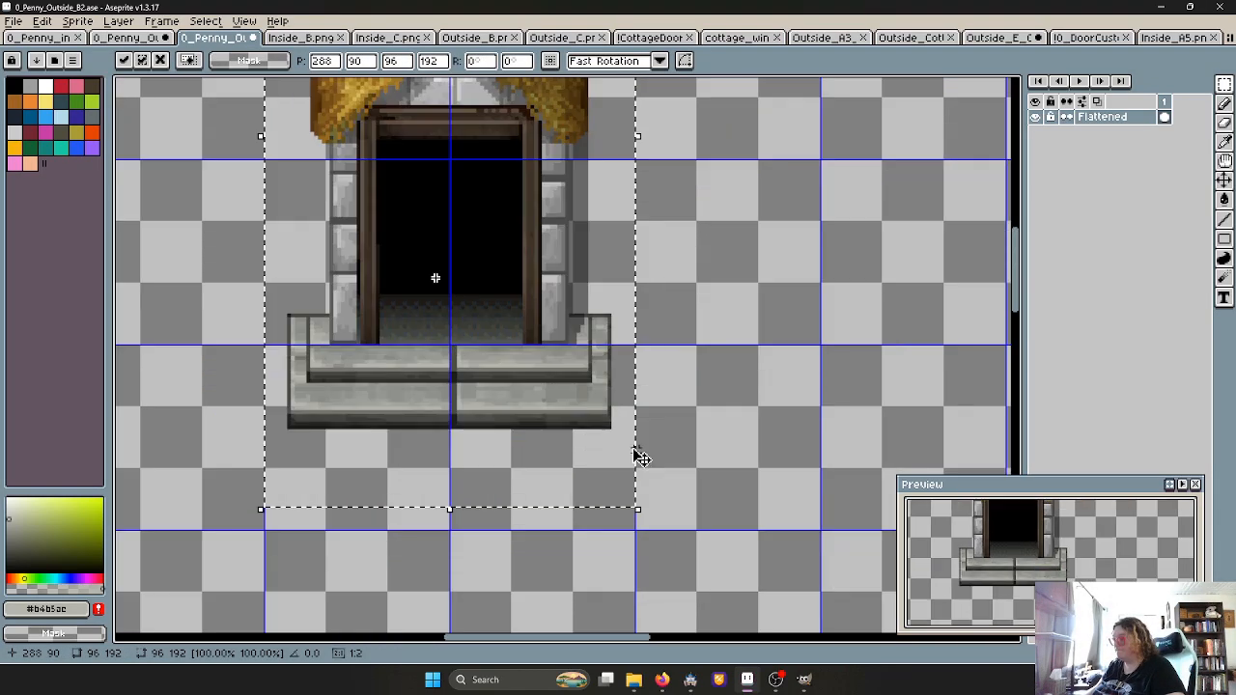
scroll(635, 449, "up", 3)
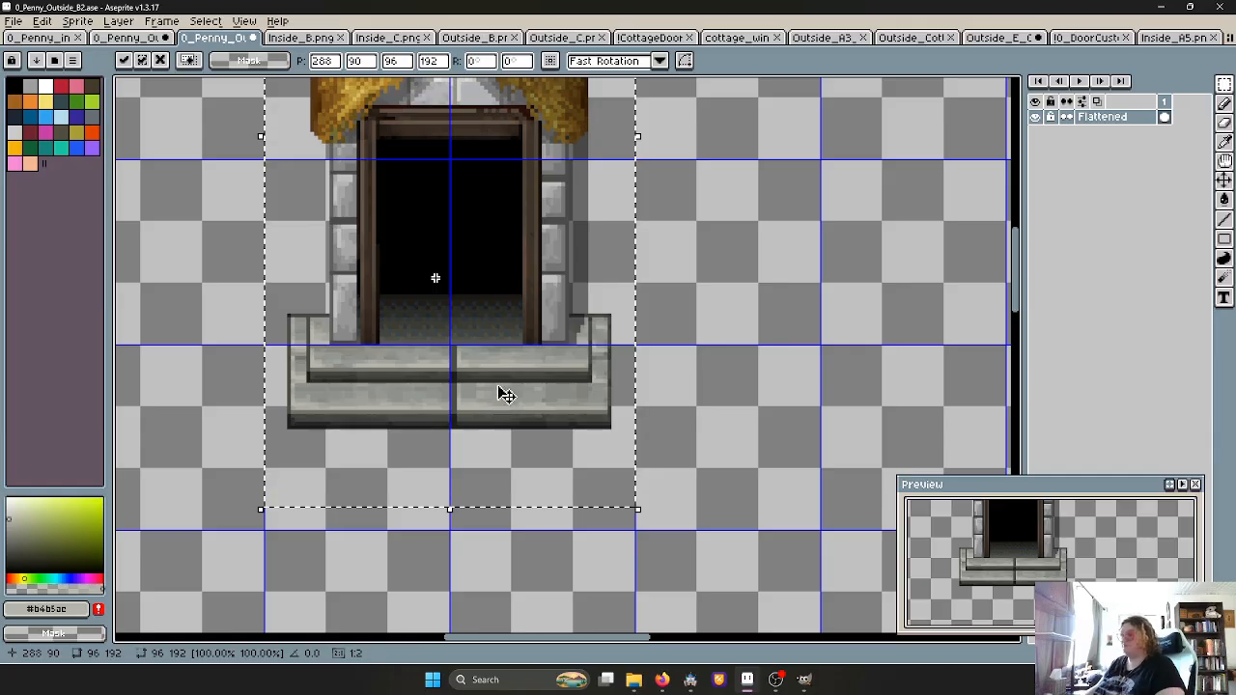
scroll(505, 382, "down", 3)
key("ctrl+d")
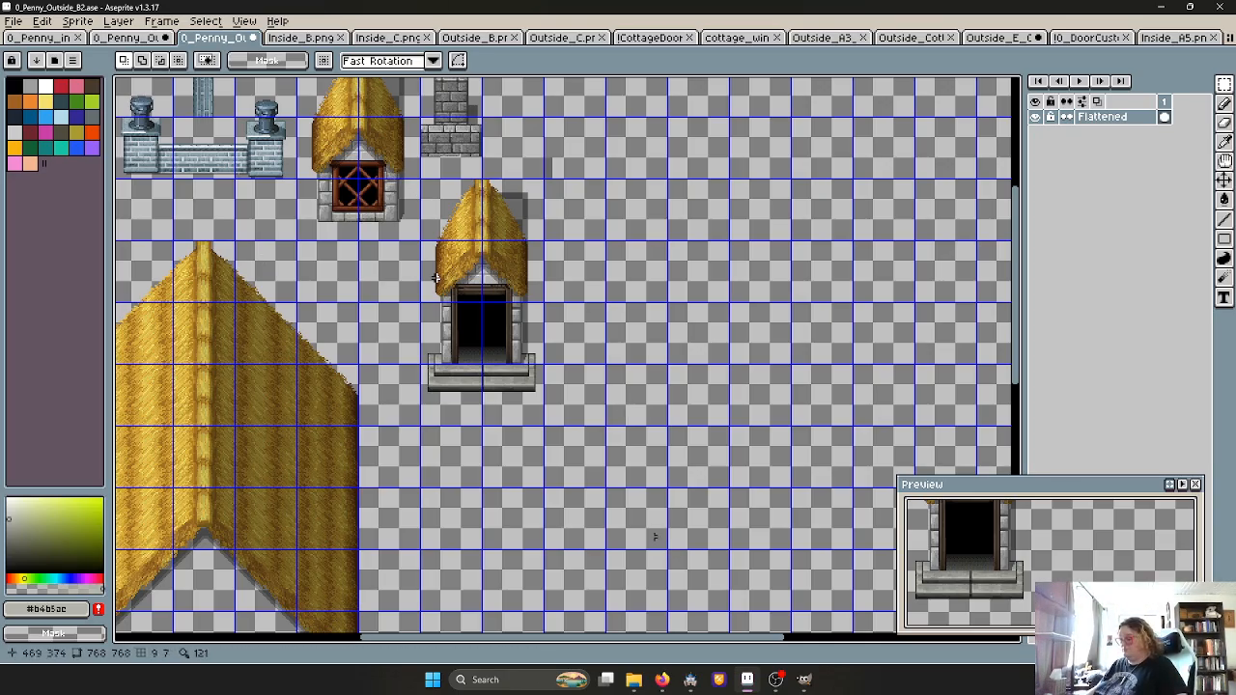
Export the tileset as 0_Penny_Outside_B2.png at 100% with the visible layers and the full canvas
left_click(14, 20)
mouse_move(39, 149)
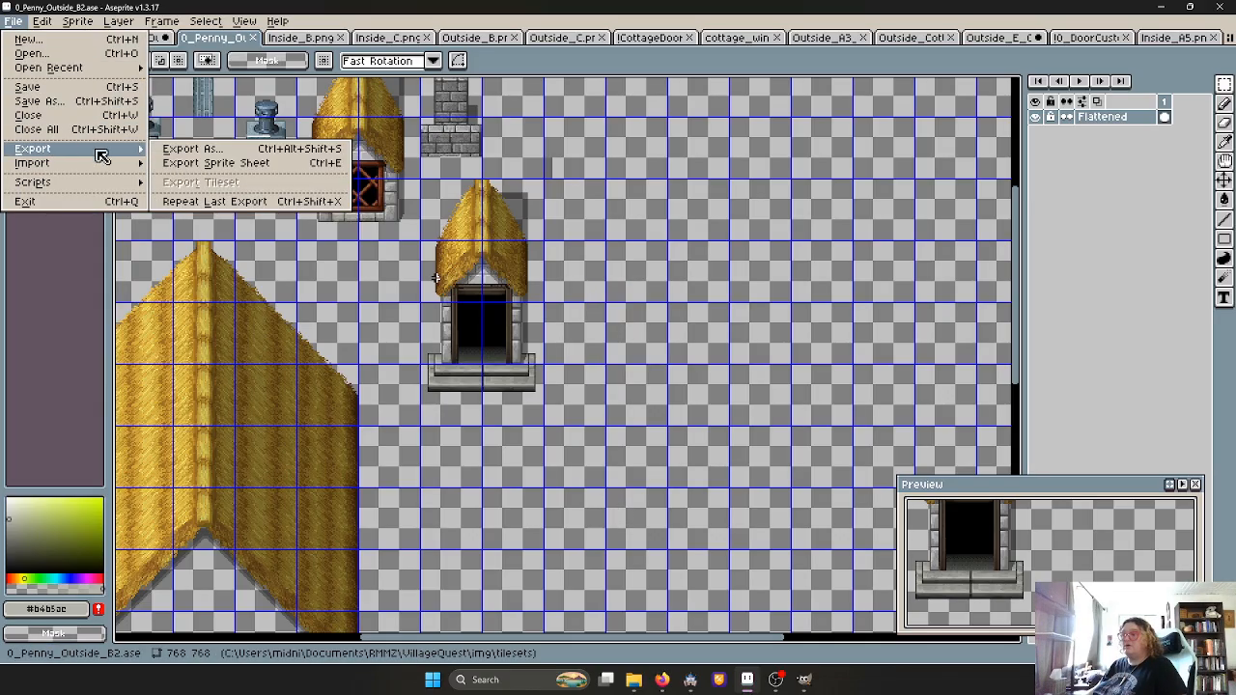
left_click(246, 149)
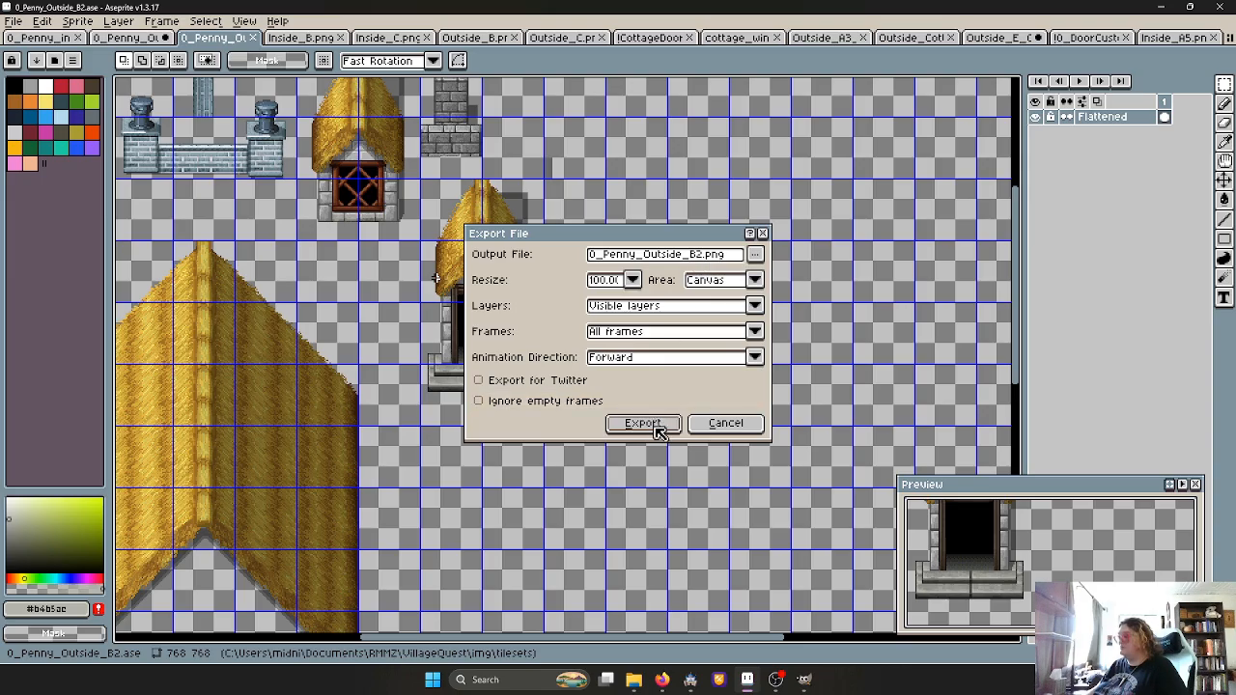
left_click(659, 432)
Switch to RPG Maker MZ and raise the maximum number of tilesets in the database to 7
left_click(690, 679)
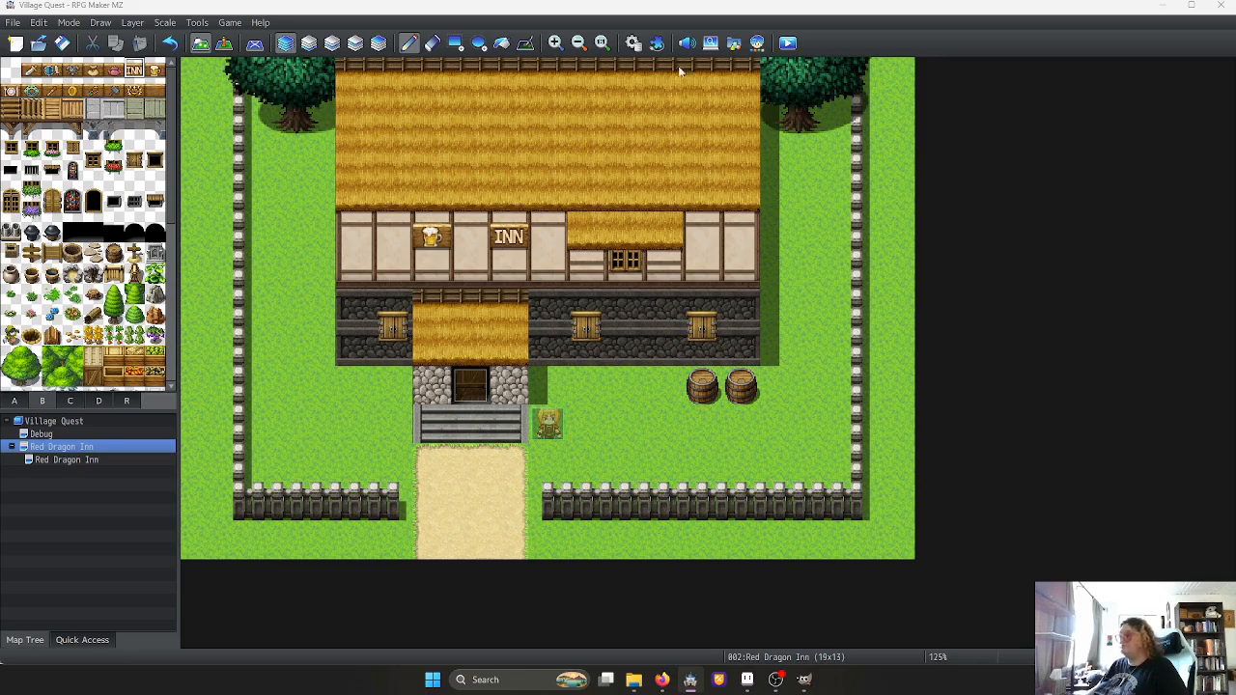
left_click(634, 42)
left_click(286, 332)
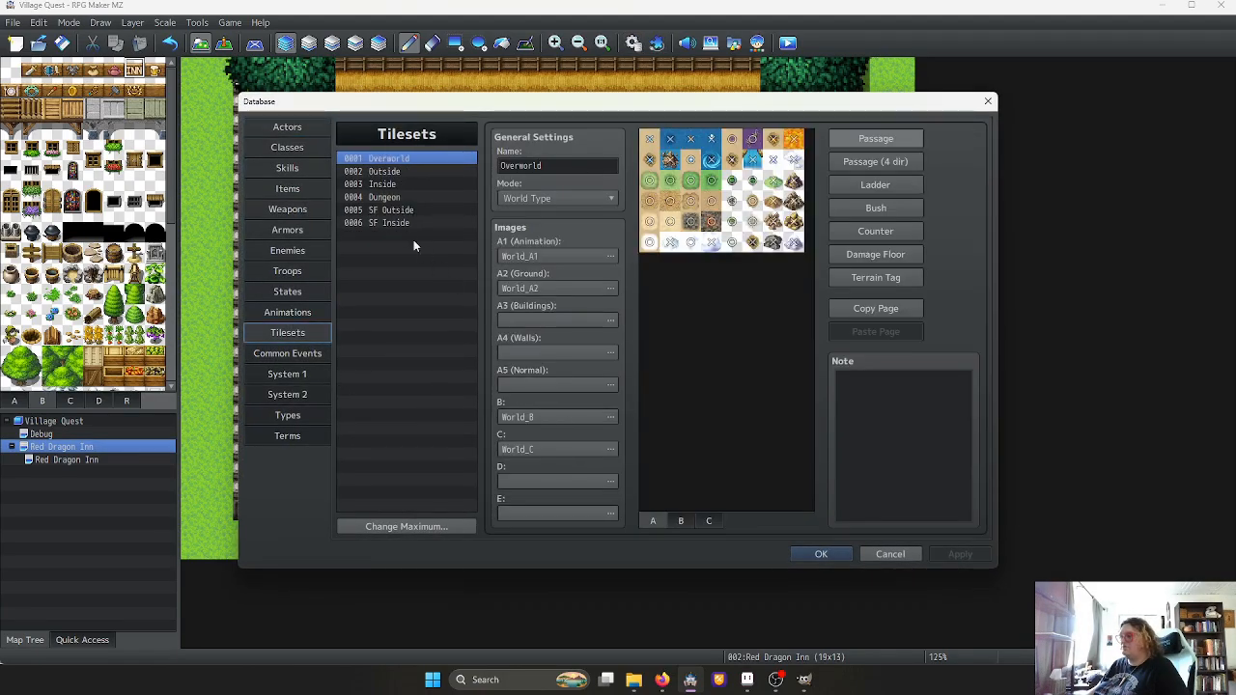
left_click(405, 526)
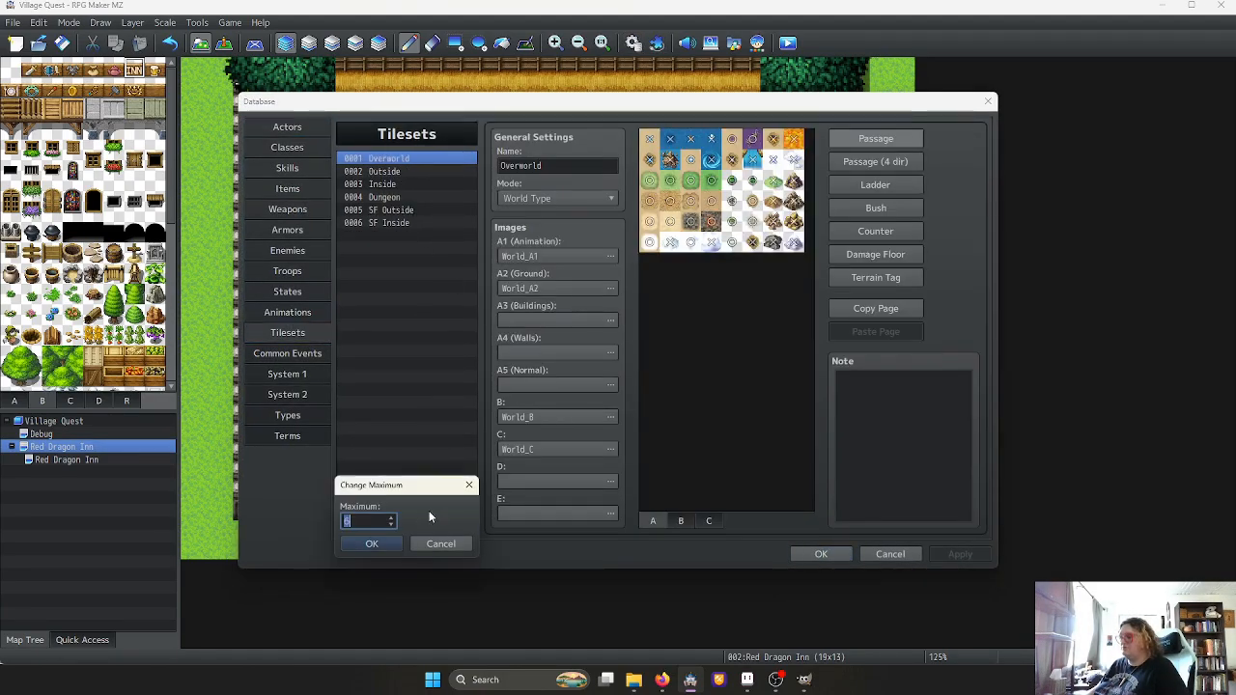
left_click(372, 544)
Copy the 0002 Outside tileset into the empty slot 0007
left_click(386, 172)
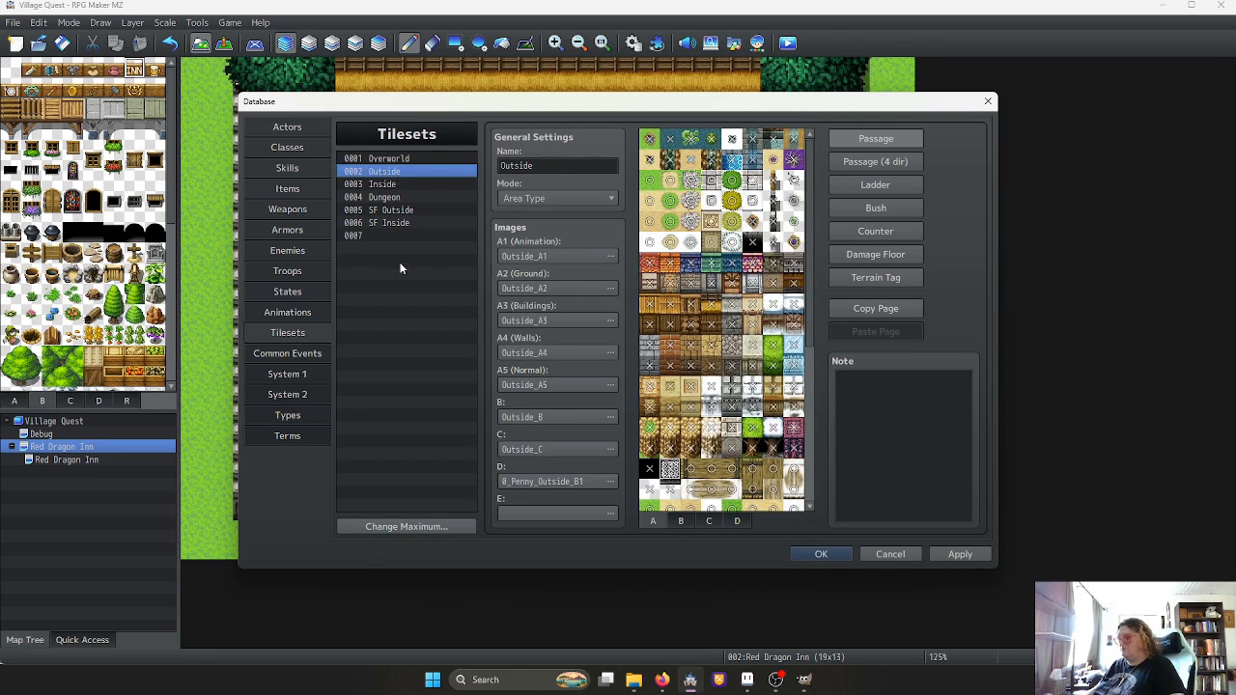
left_click(386, 235)
key("ctrl+v")
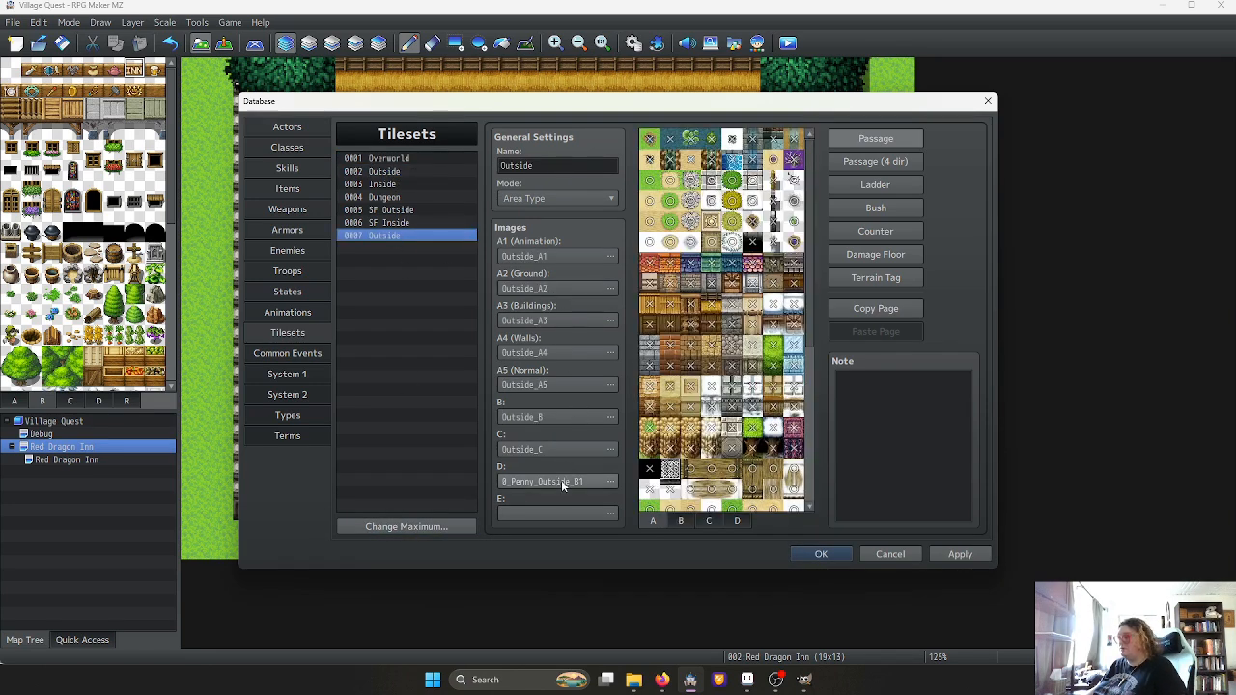
Assign 0_Penny_Outside_B2 as the E image of tileset 0007 and save the database changes
double_click(574, 514)
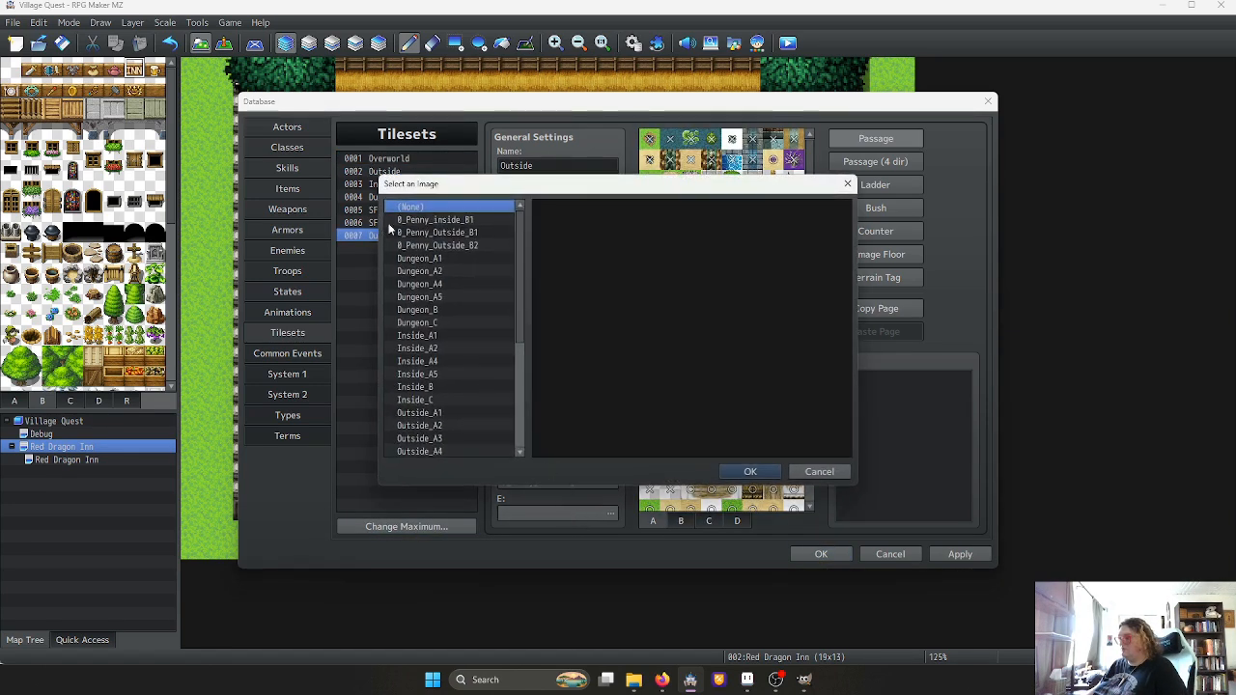
left_click(473, 245)
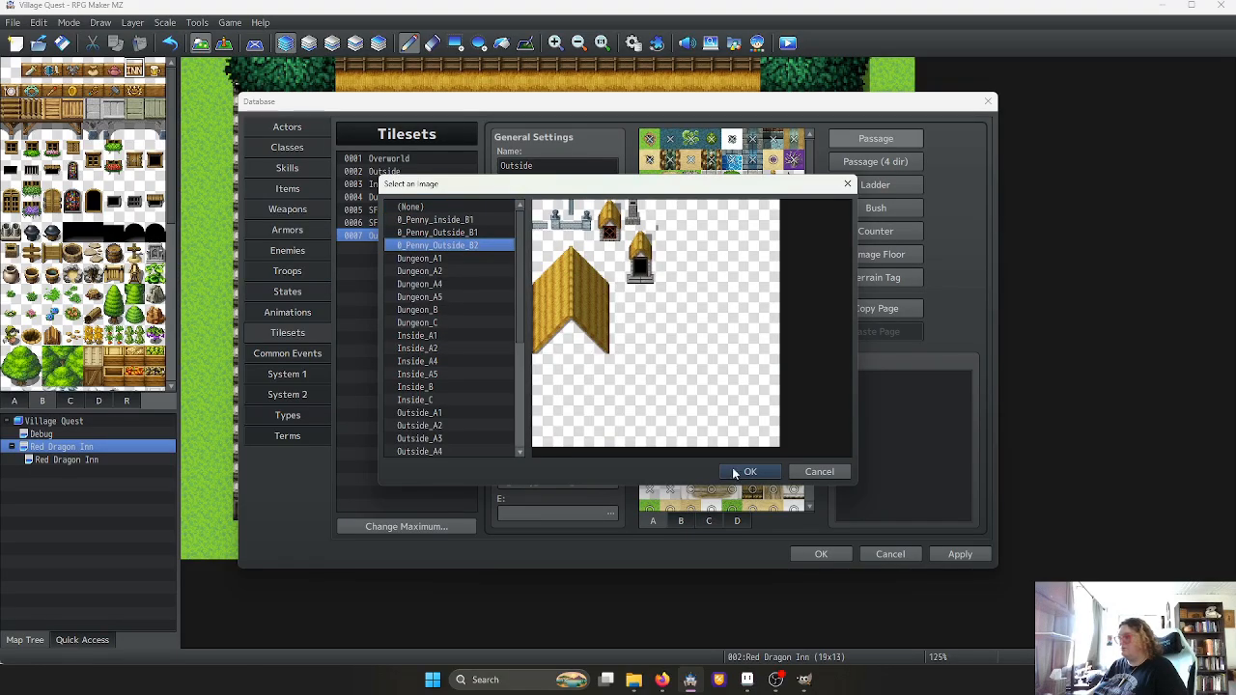
left_click(750, 471)
left_click(772, 525)
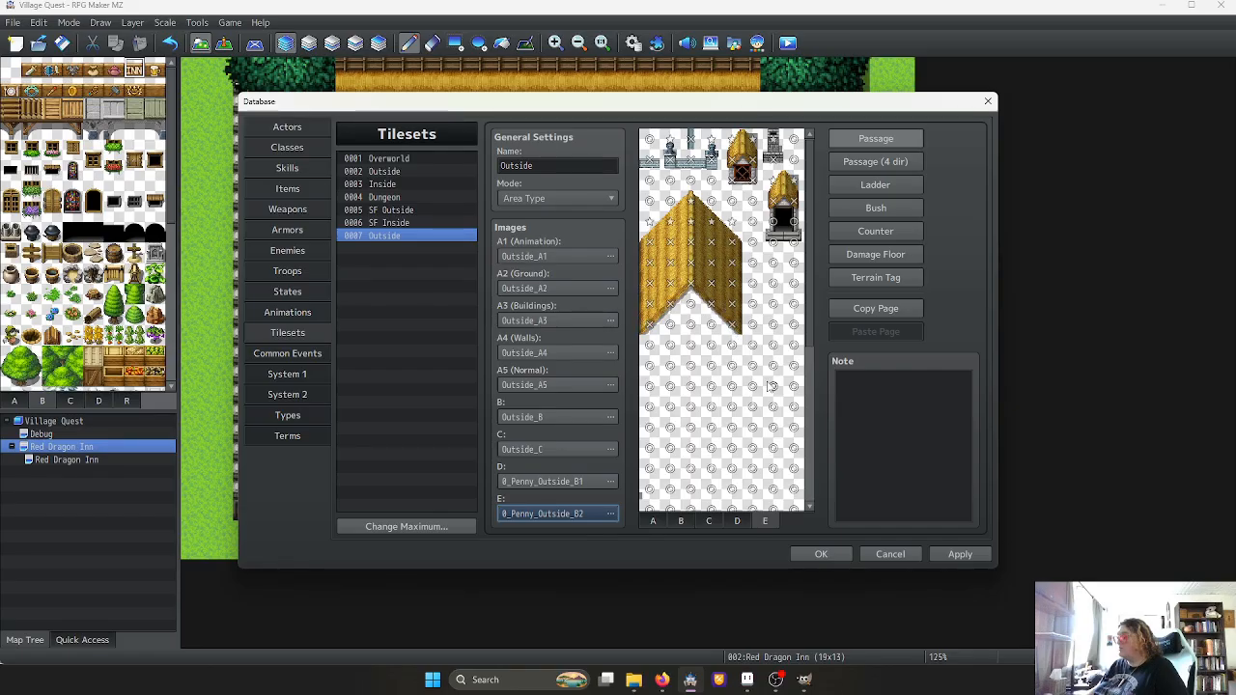
left_click(934, 555)
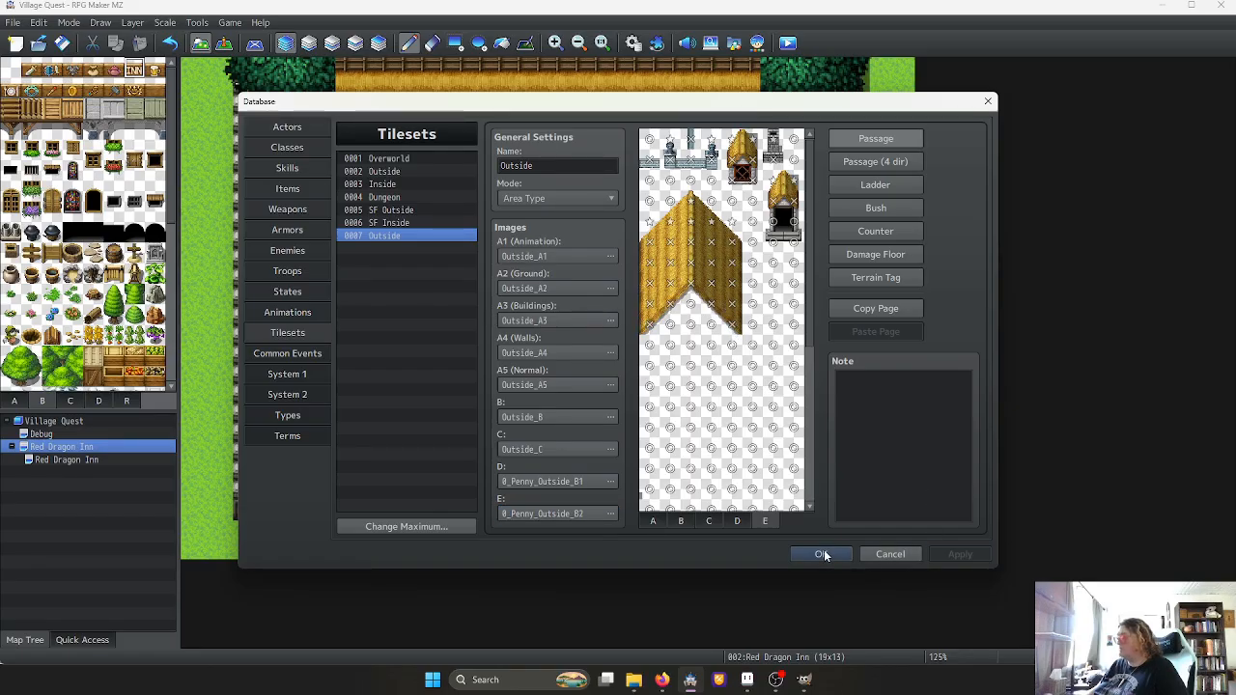
left_click(821, 554)
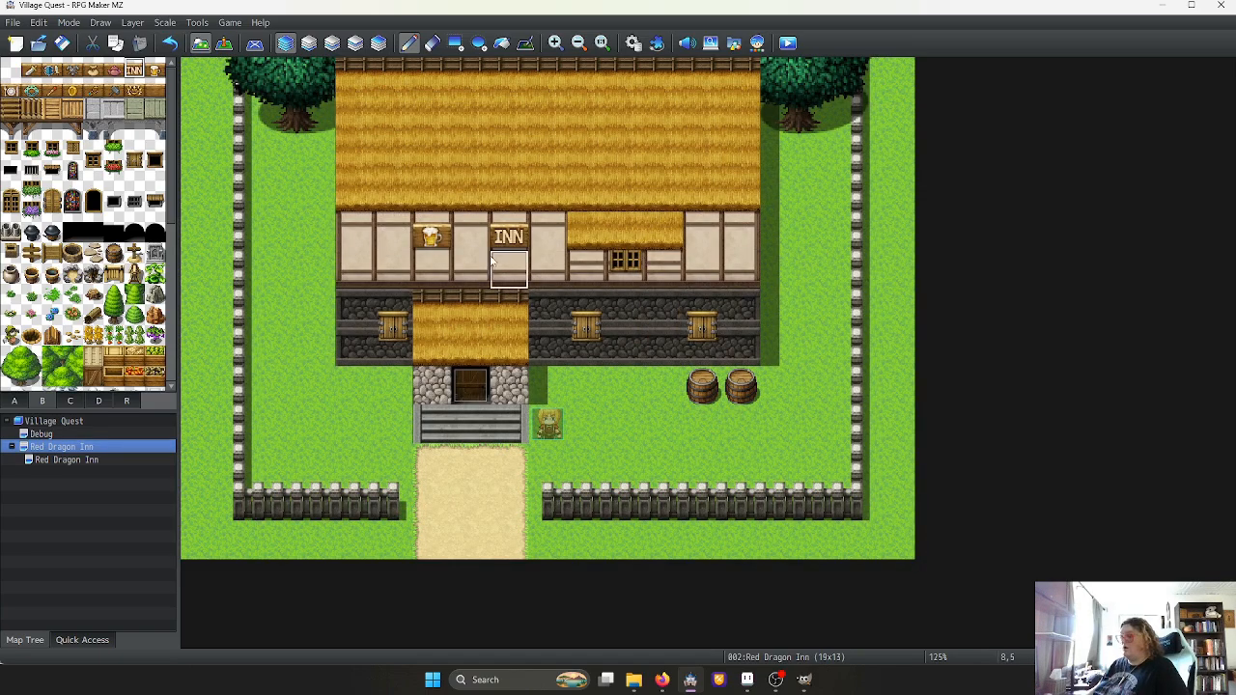
Duplicate the outdoor Red Dragon Inn map as a new top-level map in the Village Quest project
left_click(70, 460)
left_click(81, 447)
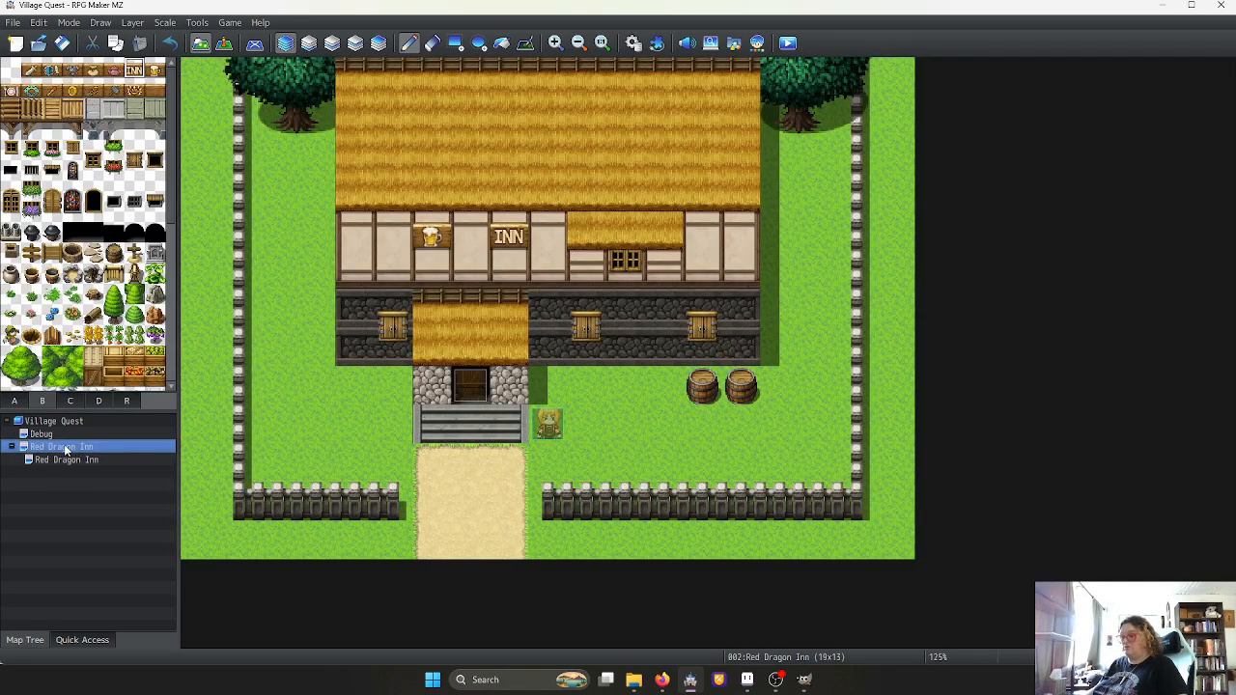
key("ctrl+v")
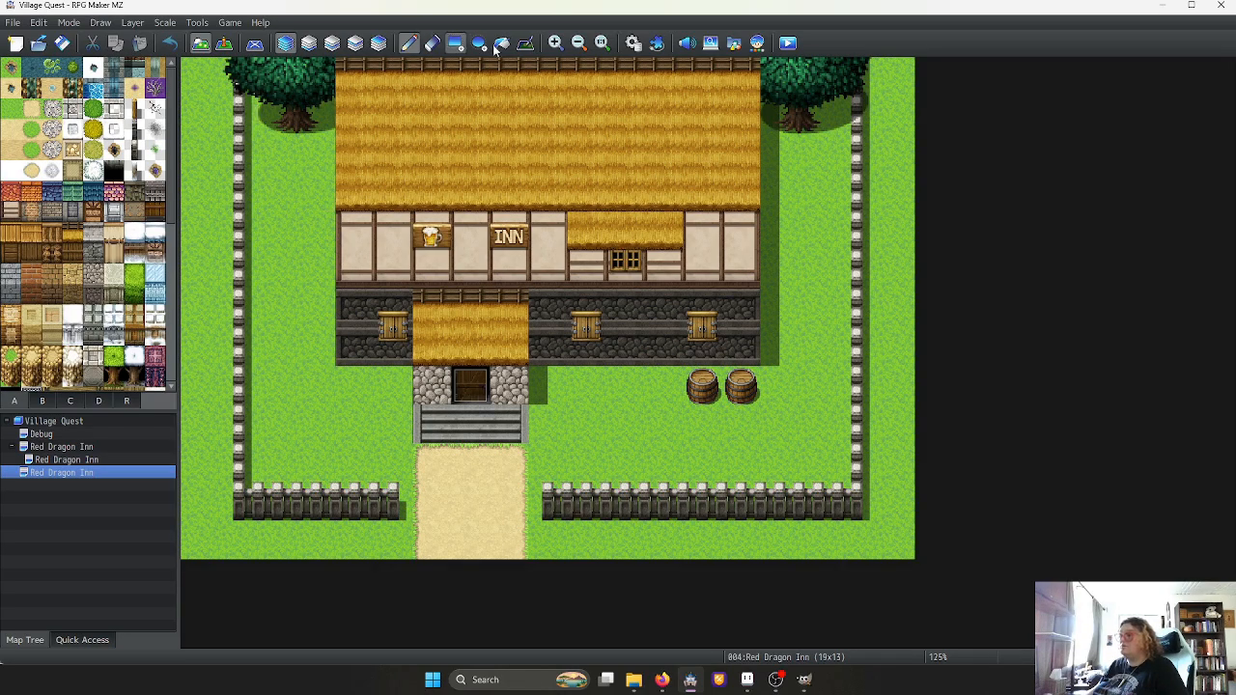
Cover the entire copied 19 by 13 map with plain grass using the Rectangle tool, replacing the inn and fences
left_click(455, 43)
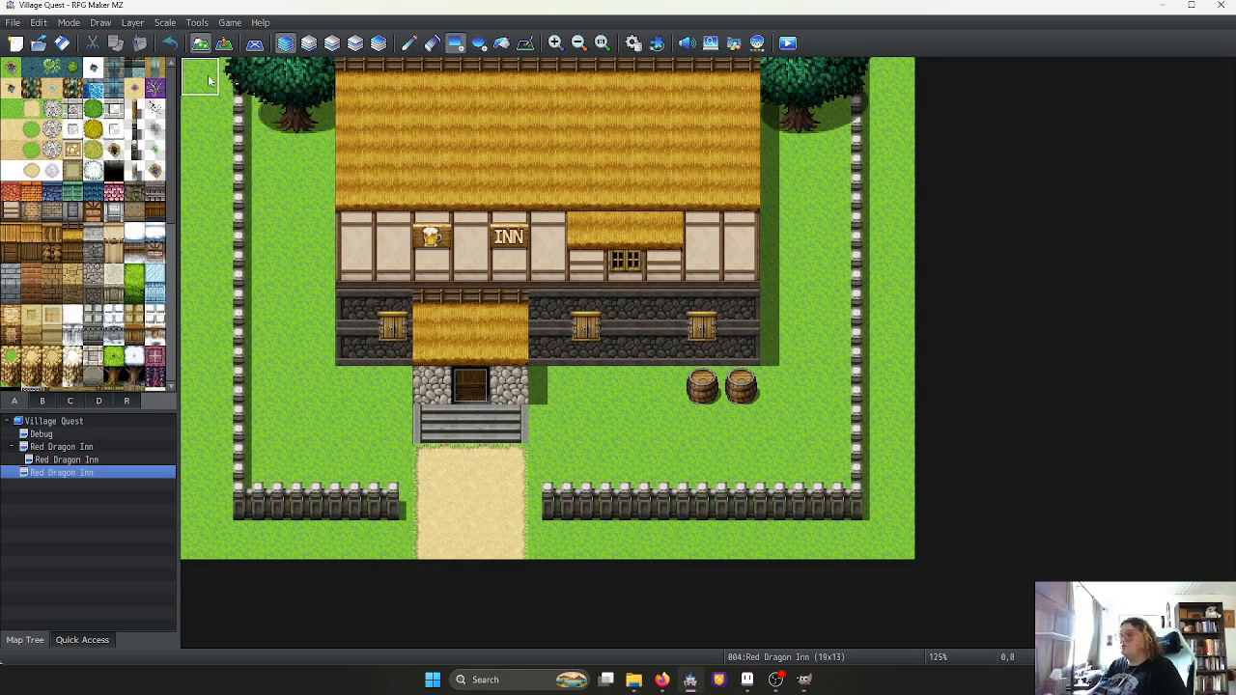
left_click_drag(205, 77, 879, 552)
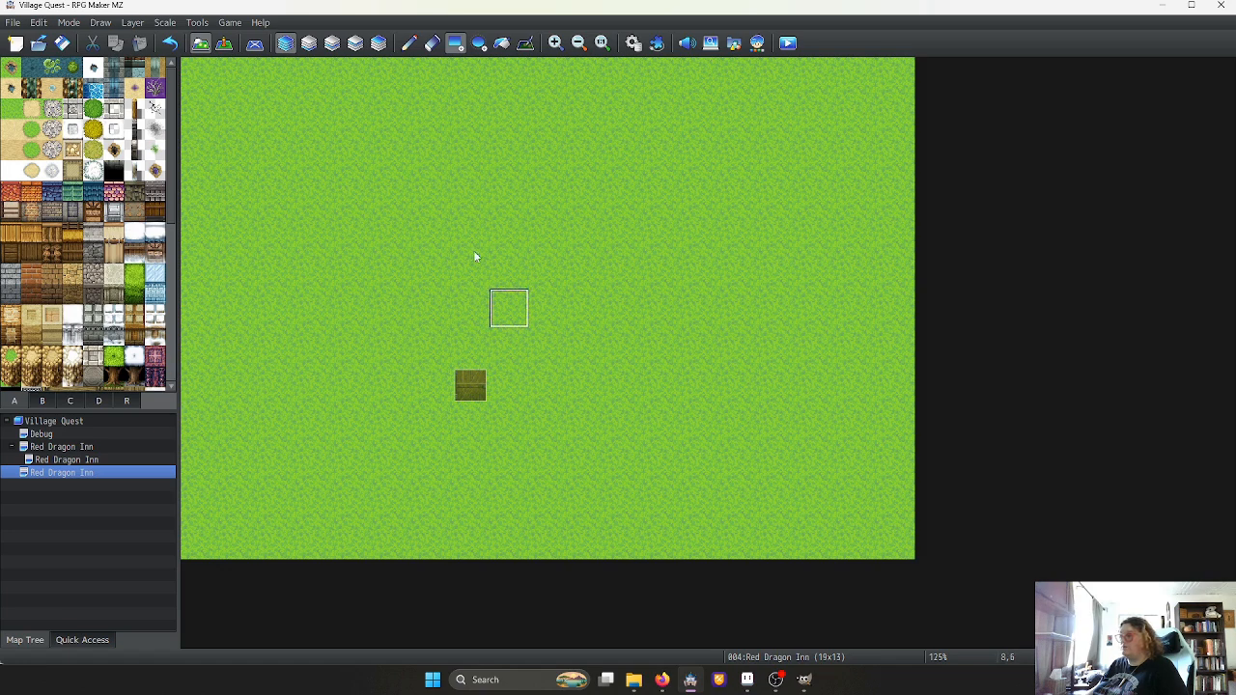
left_click(409, 42)
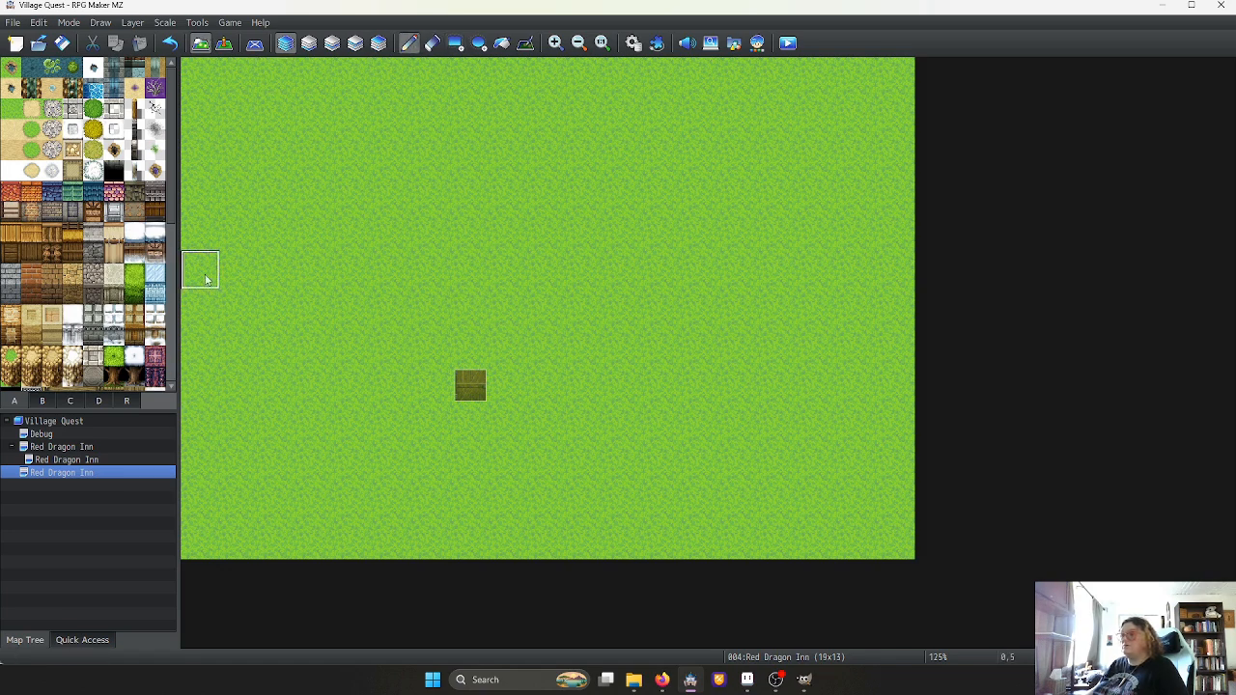
Change the copied Red Dragon Inn map's tileset to 0007 Outside
left_click(99, 401)
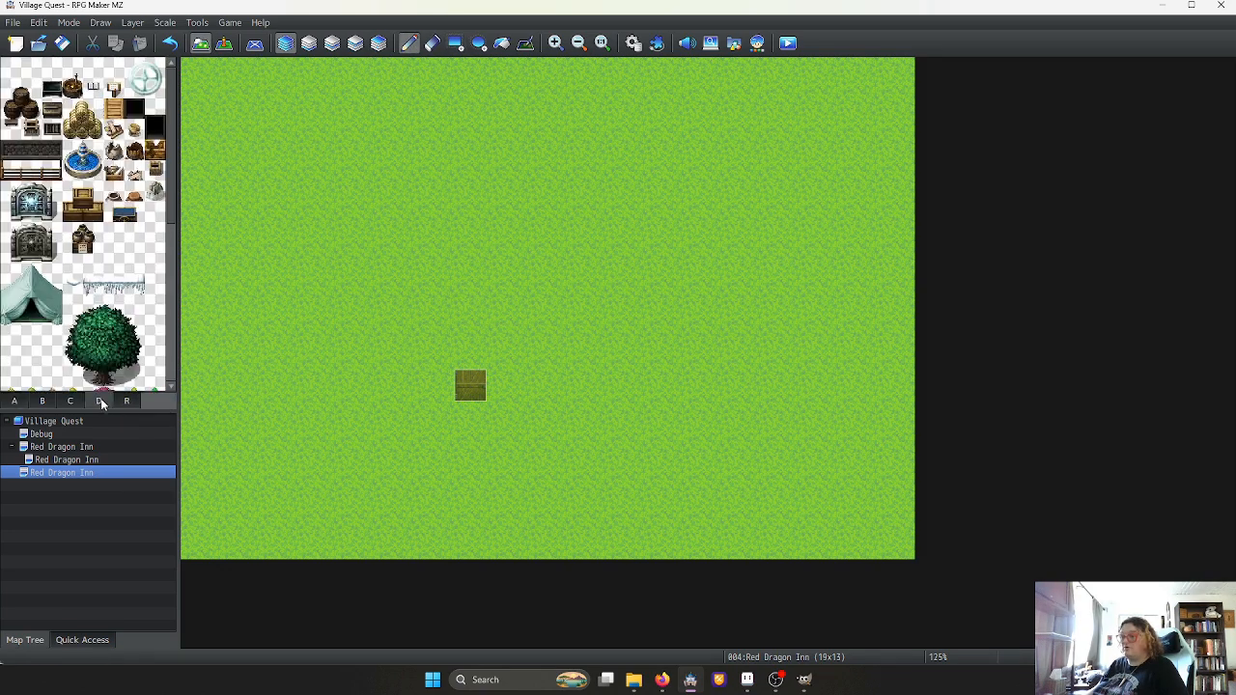
double_click(53, 473)
left_click(443, 221)
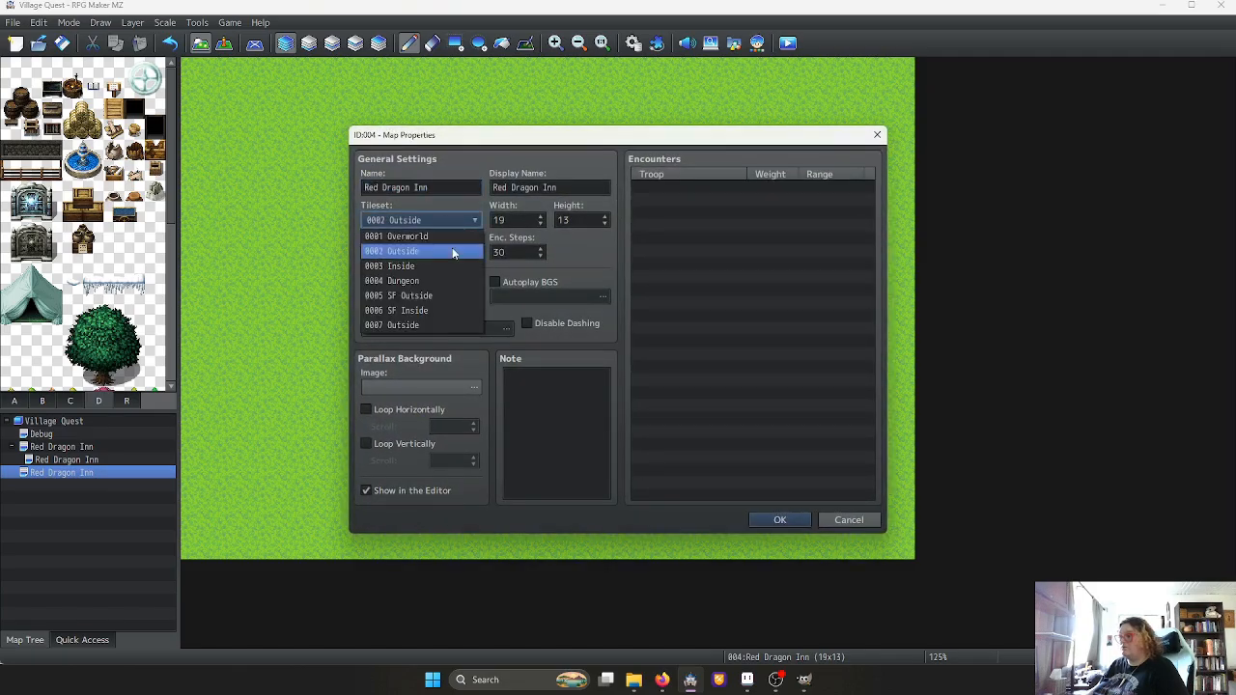
left_click(441, 323)
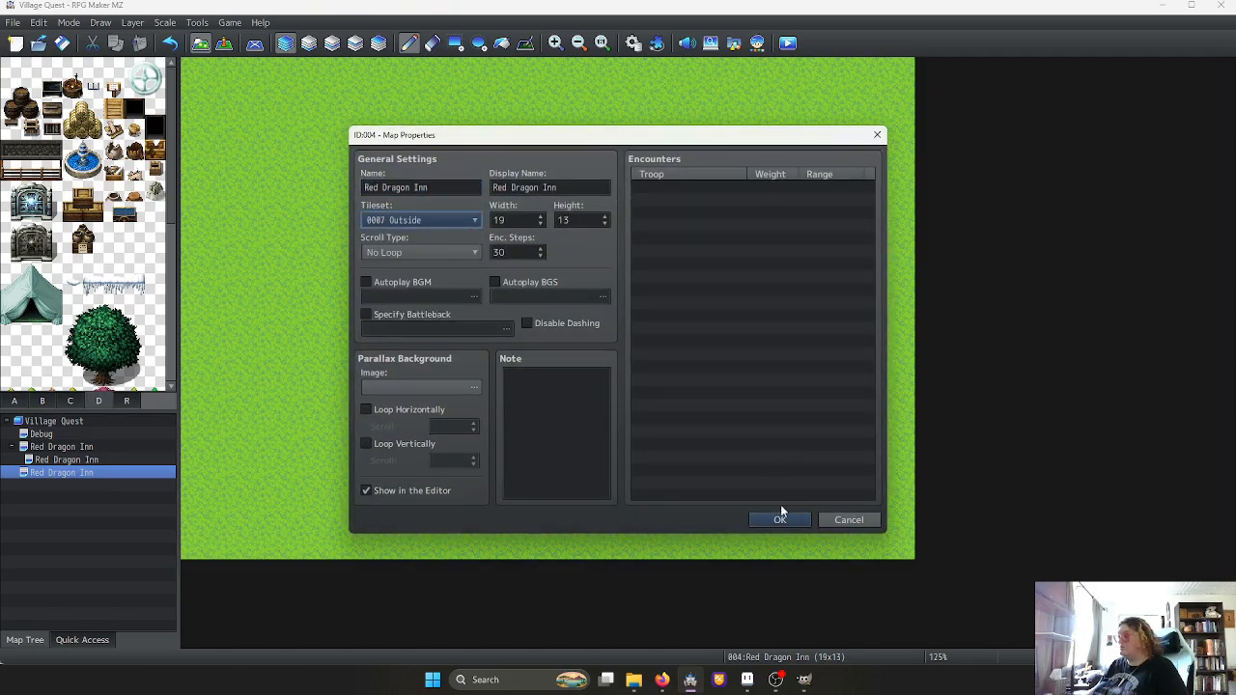
left_click(780, 518)
Rename tileset 0007 to CottageE in the database
left_click(633, 43)
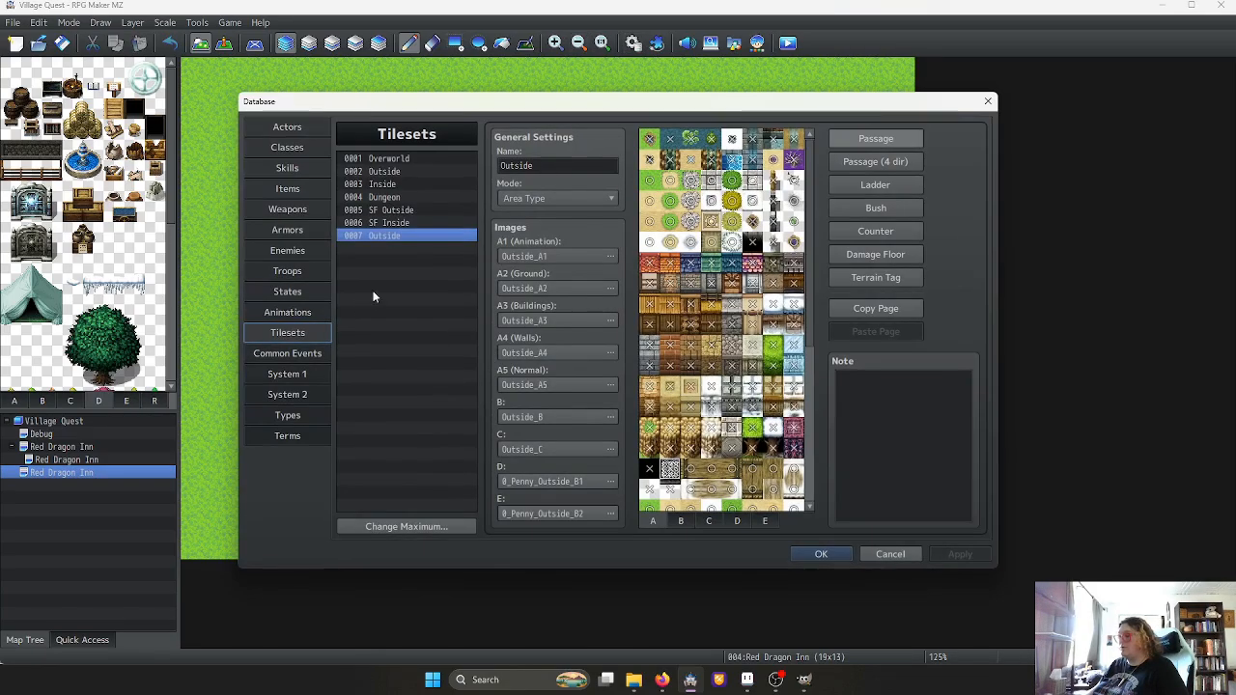
double_click(538, 164)
type("Cor")
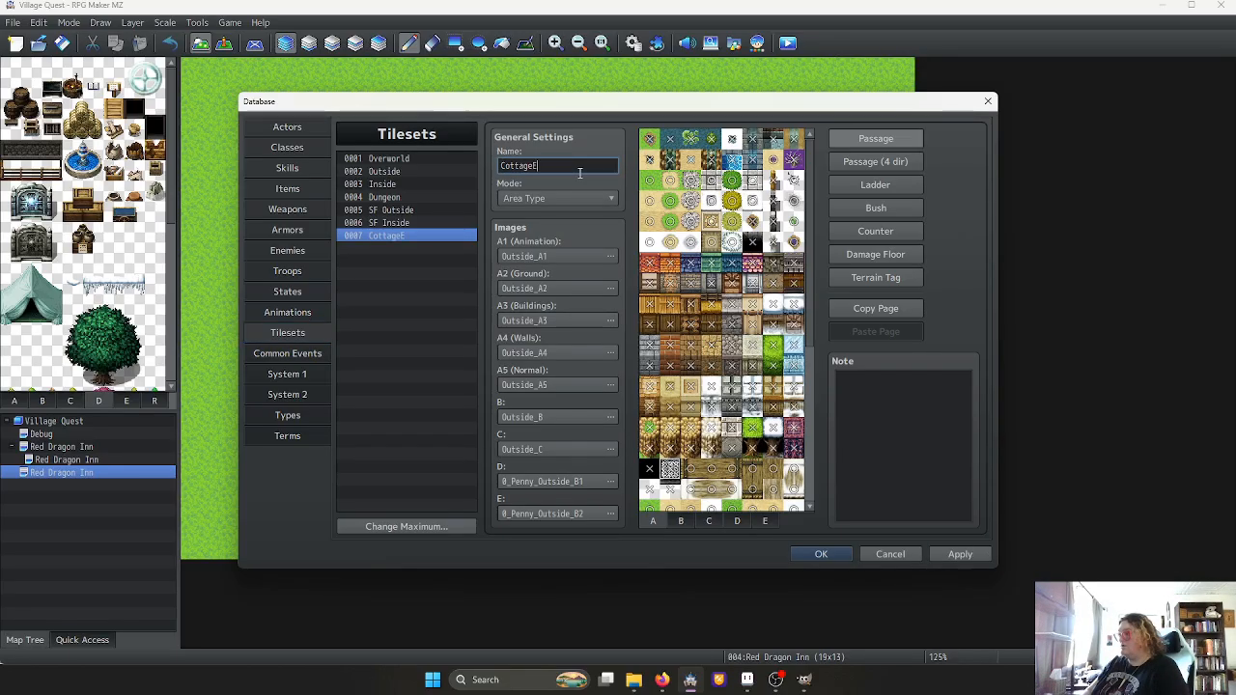
left_click(820, 553)
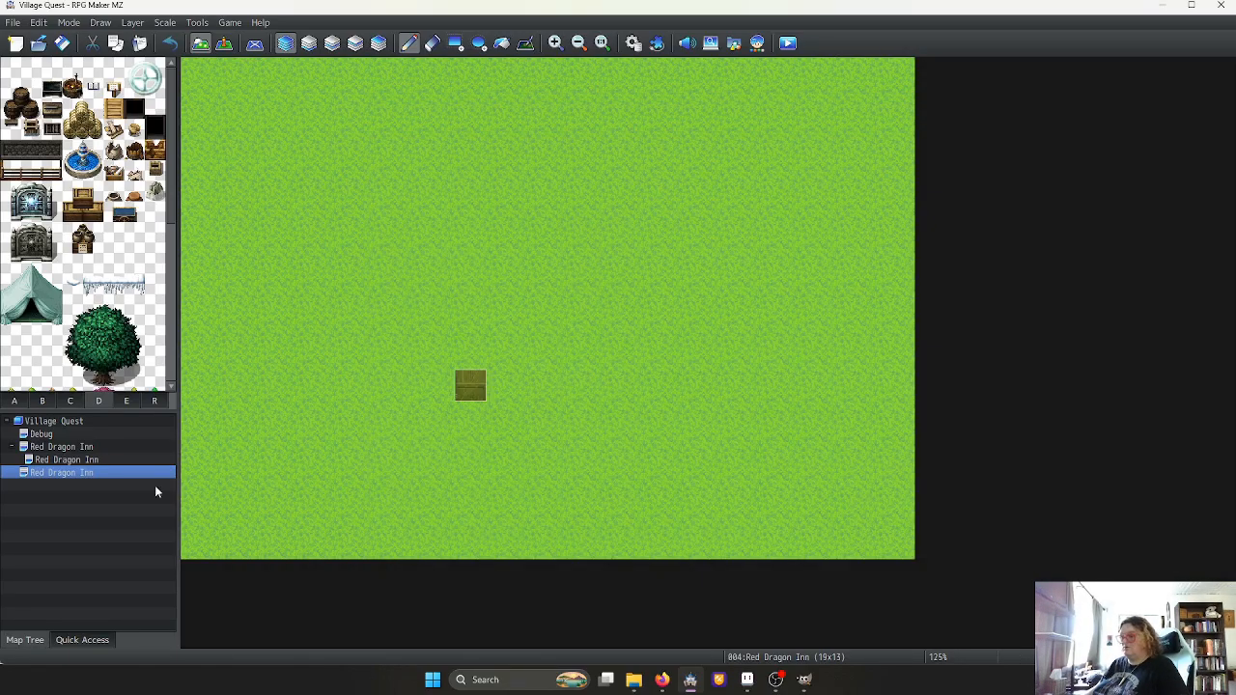
Try placing the full 5 by 7 tile thatched roof at the map's upper edge
left_click(127, 400)
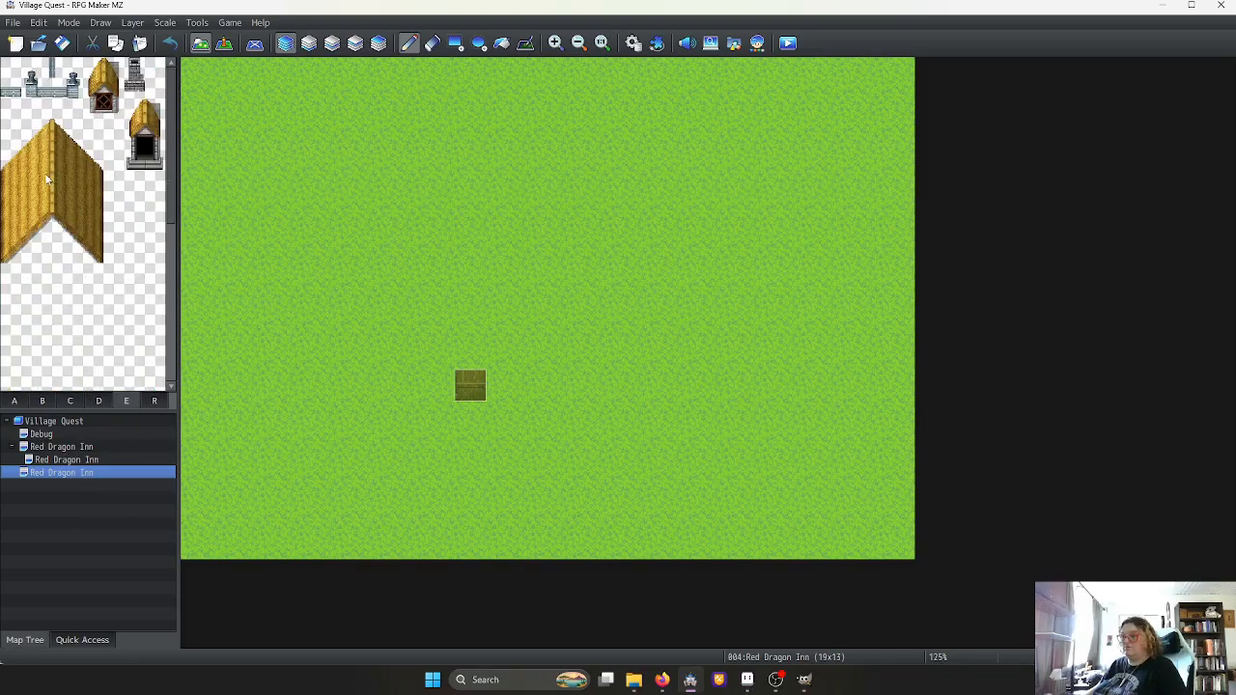
left_click_drag(19, 142, 97, 253)
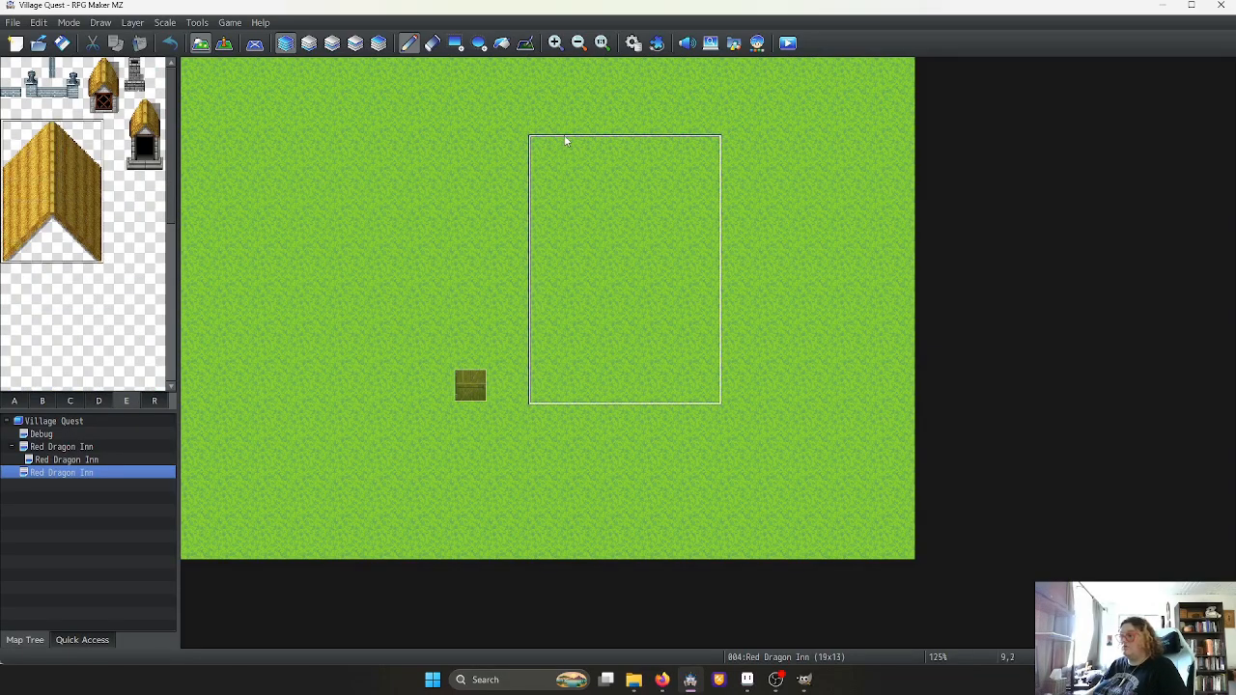
left_click(450, 85)
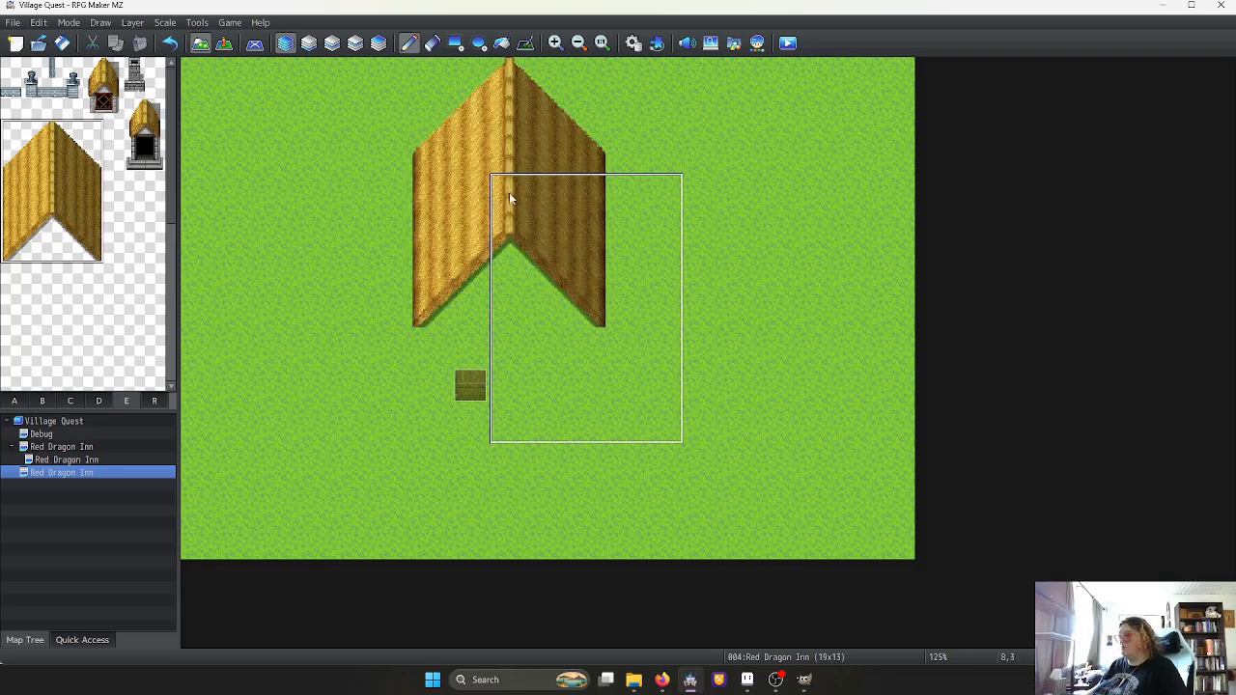
key("ctrl+z")
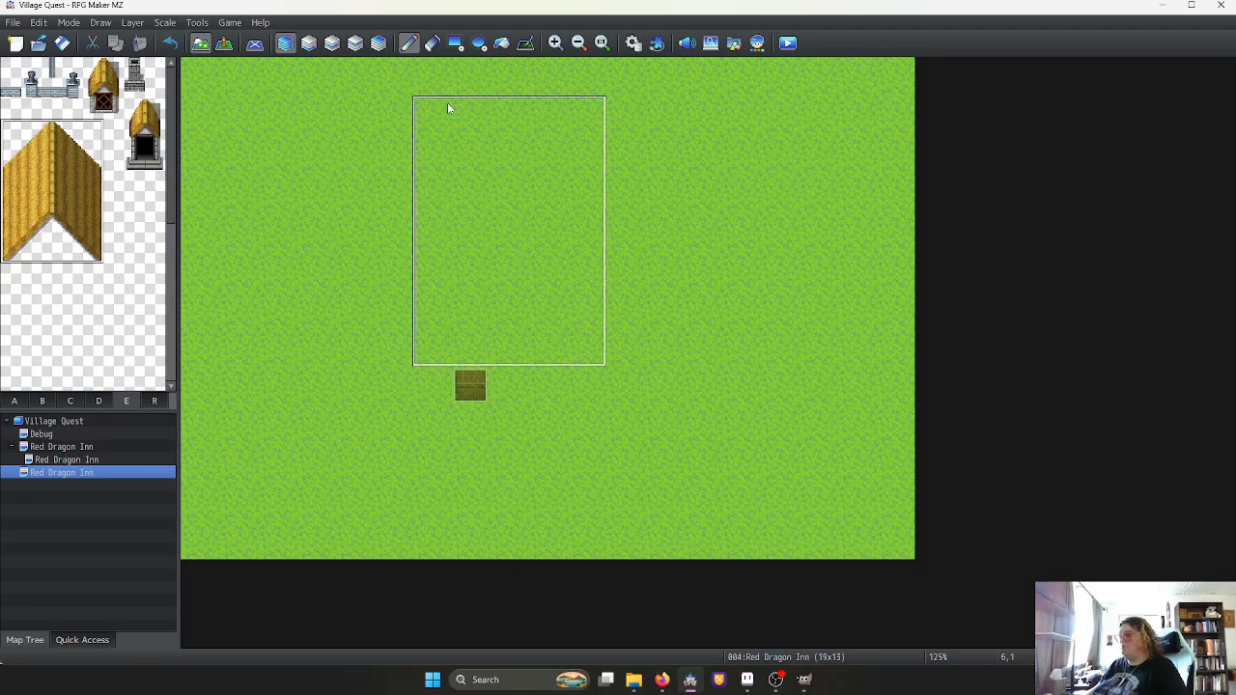
Place the thatched roof's lower 5 by 6 tiles on the grass map, starting at tile 6,0
left_click(9, 253)
left_click_drag(63, 254, 94, 145)
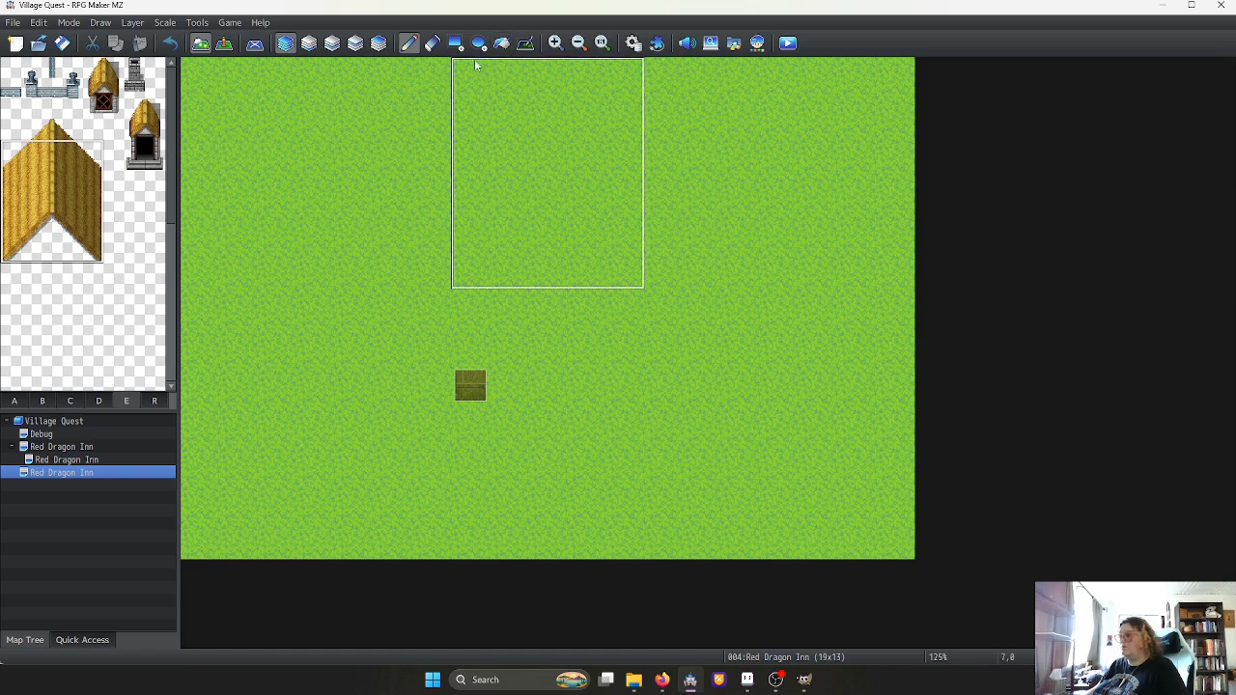
left_click(444, 68)
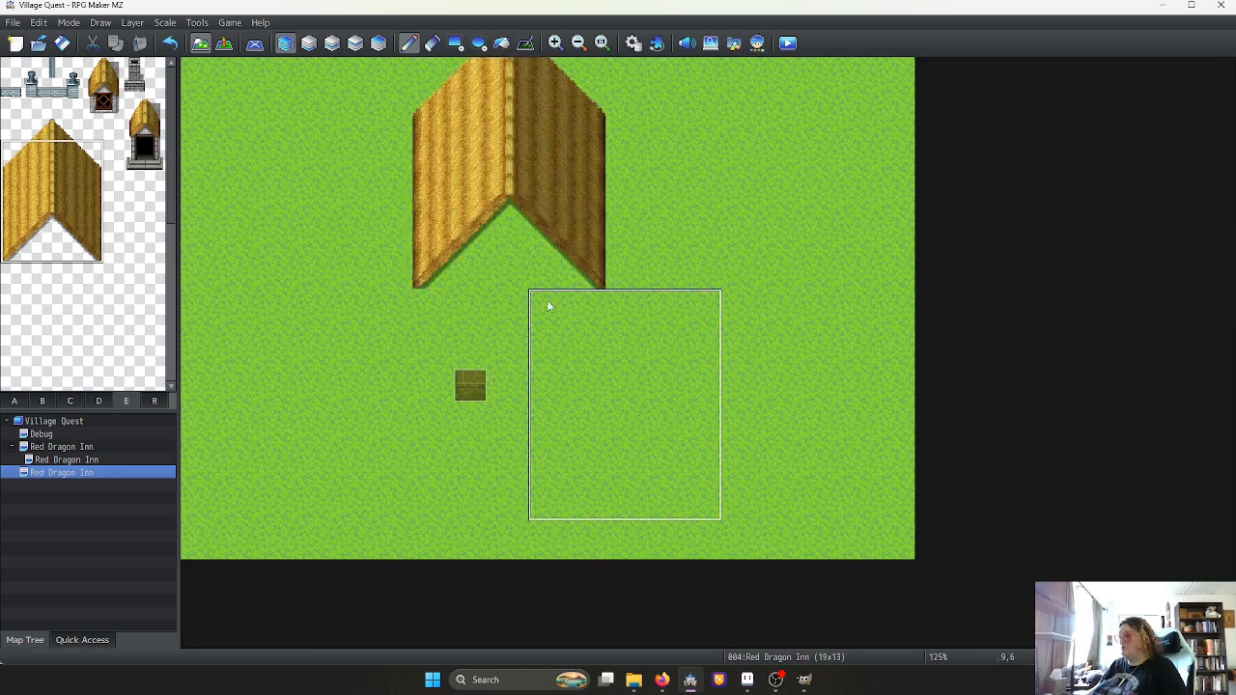
Paint a 5 by 4 tile Outer Wall A (Plaster) on layer 2 behind the thatched roof's gable, starting at tile 6,3
right_click(276, 271)
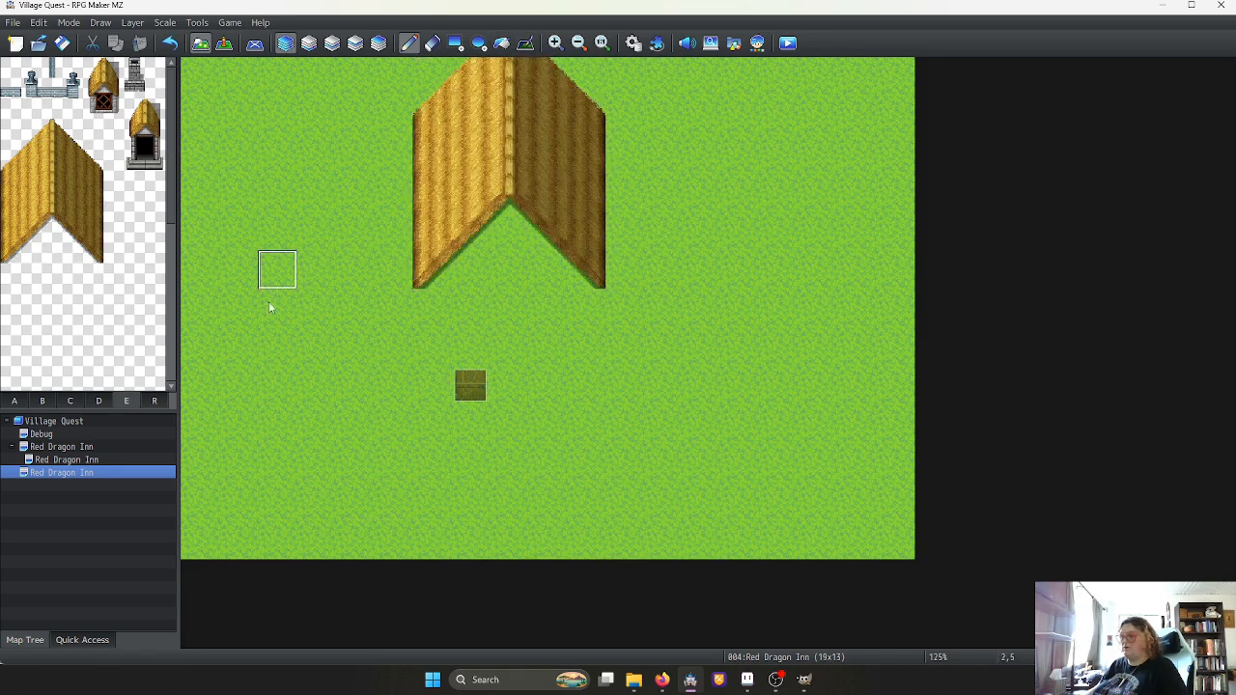
left_click(22, 402)
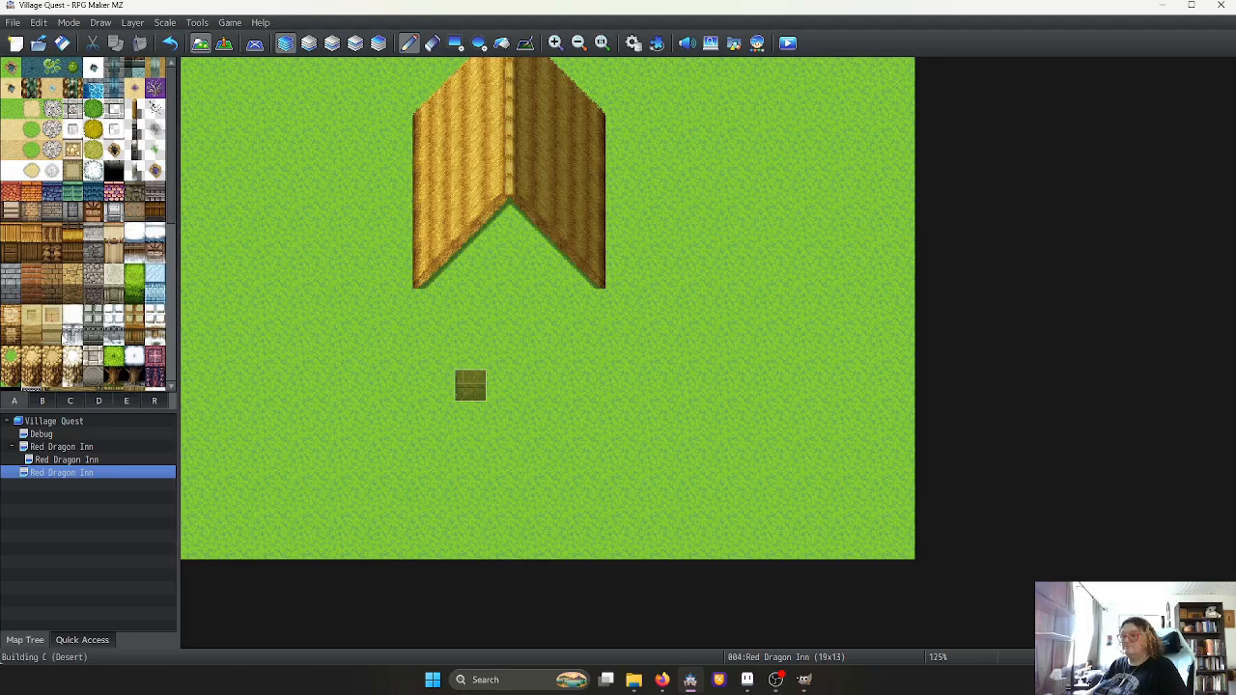
scroll(63, 338, "down", 2)
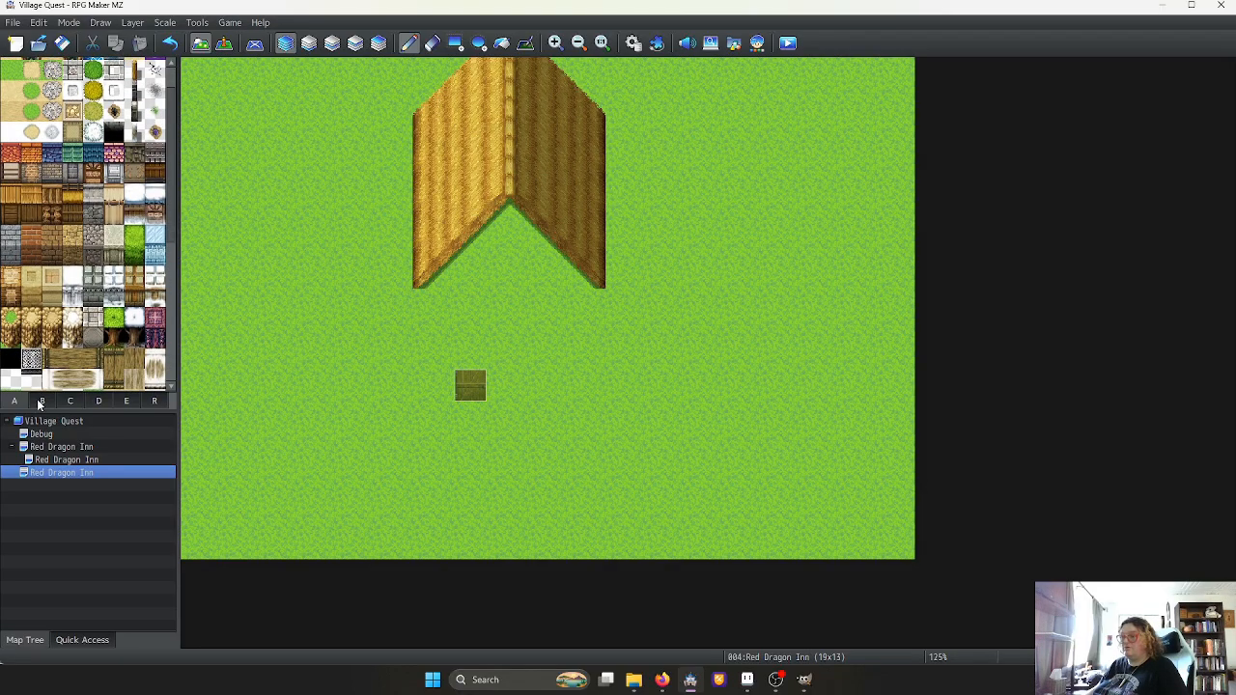
left_click(93, 255)
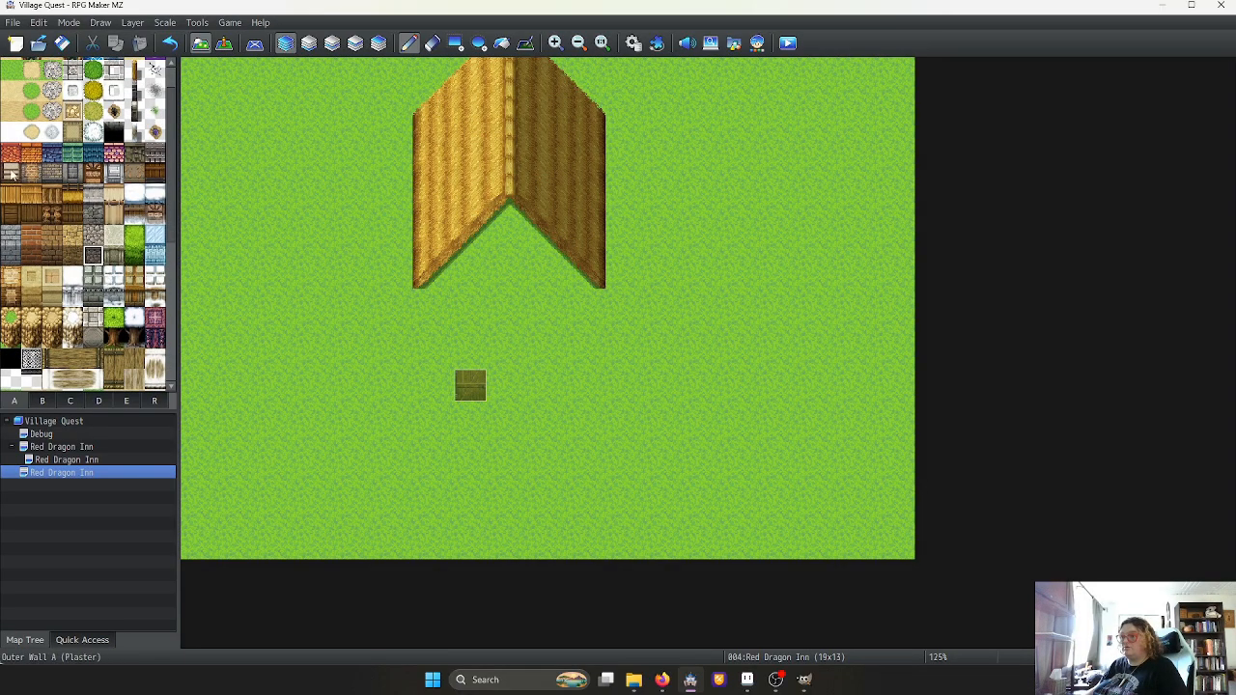
left_click(310, 44)
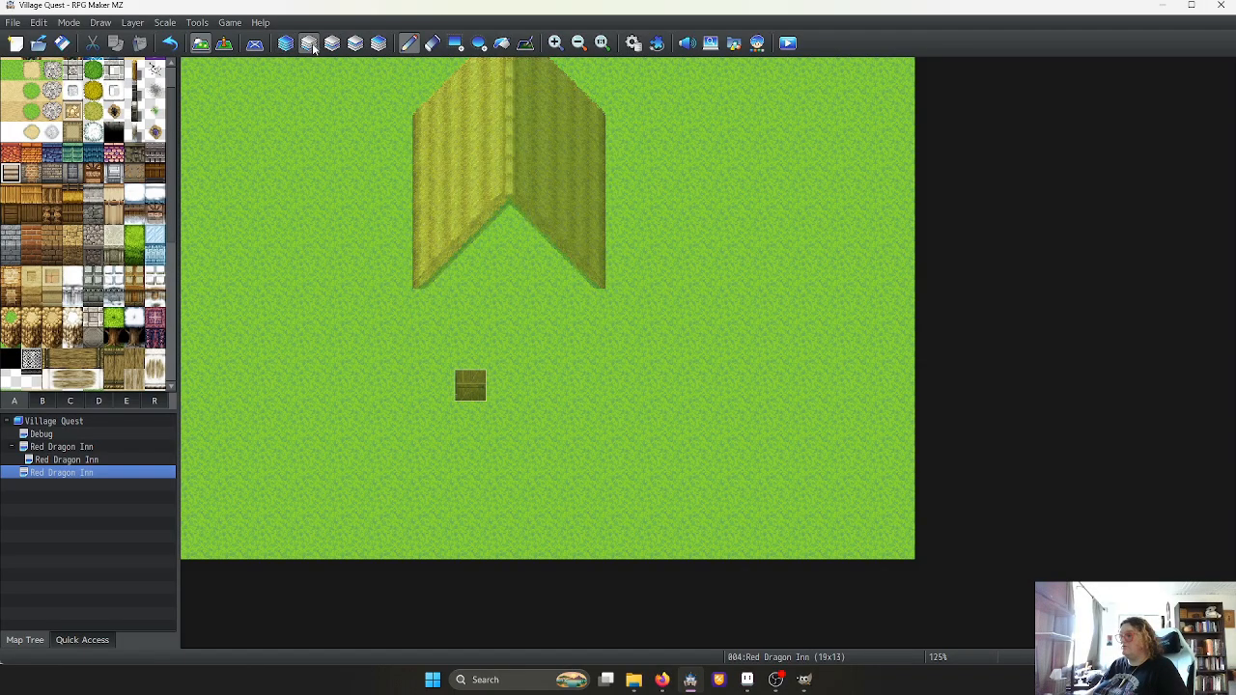
left_click(330, 45)
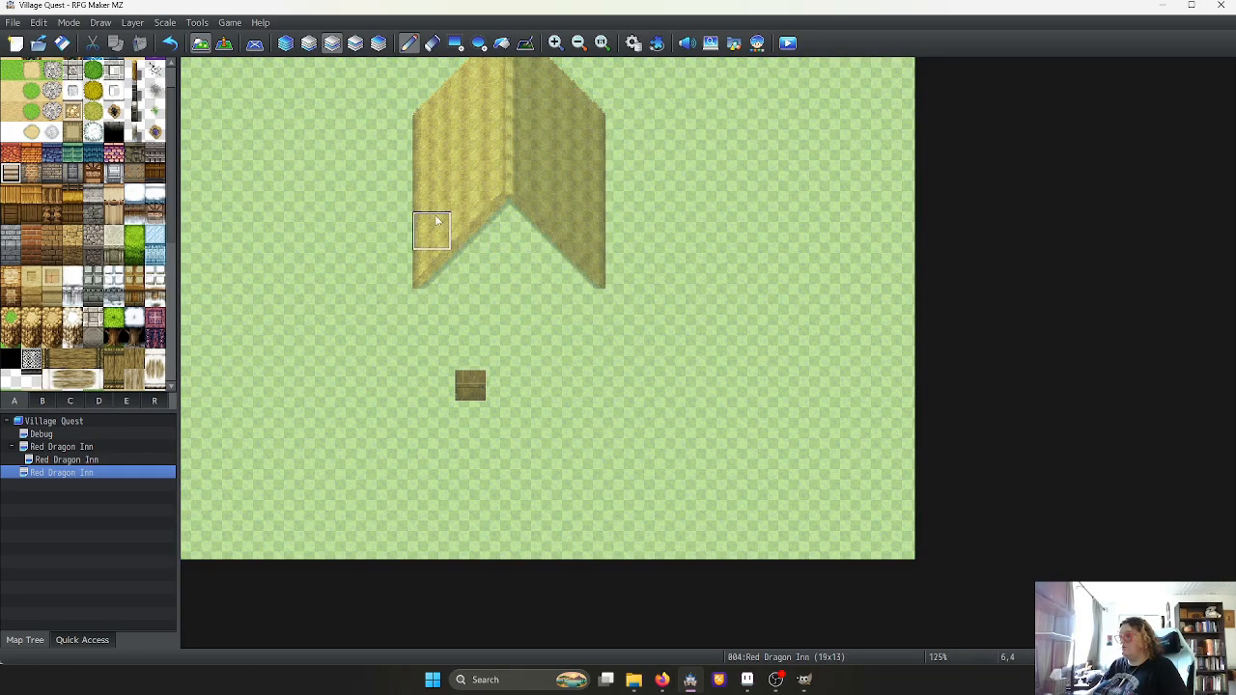
mouse_move(443, 206)
left_mouse_down()
mouse_move(549, 198)
mouse_move(560, 237)
mouse_move(434, 237)
mouse_move(574, 266)
mouse_move(583, 301)
mouse_move(429, 303)
left_mouse_up()
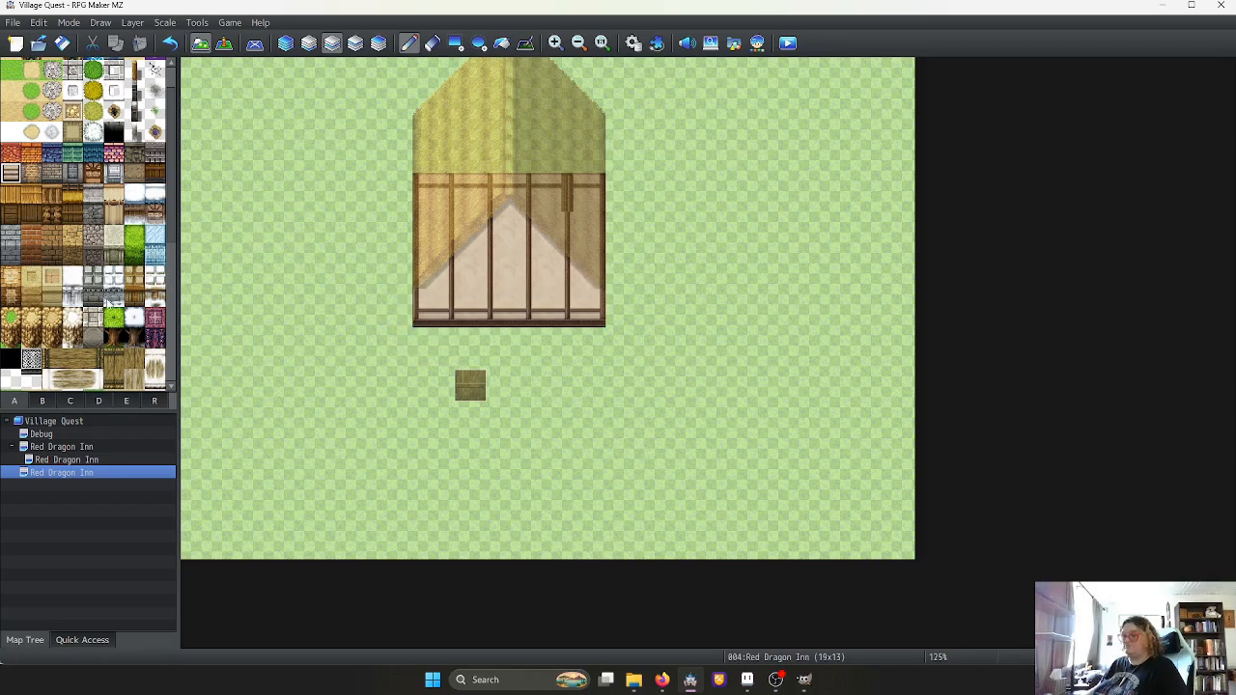
Paint a 5 by 2 tile cobblestone wall directly below the plaster wall, restore automatic layering, and select the thatched dormer window tiles
left_click(92, 235)
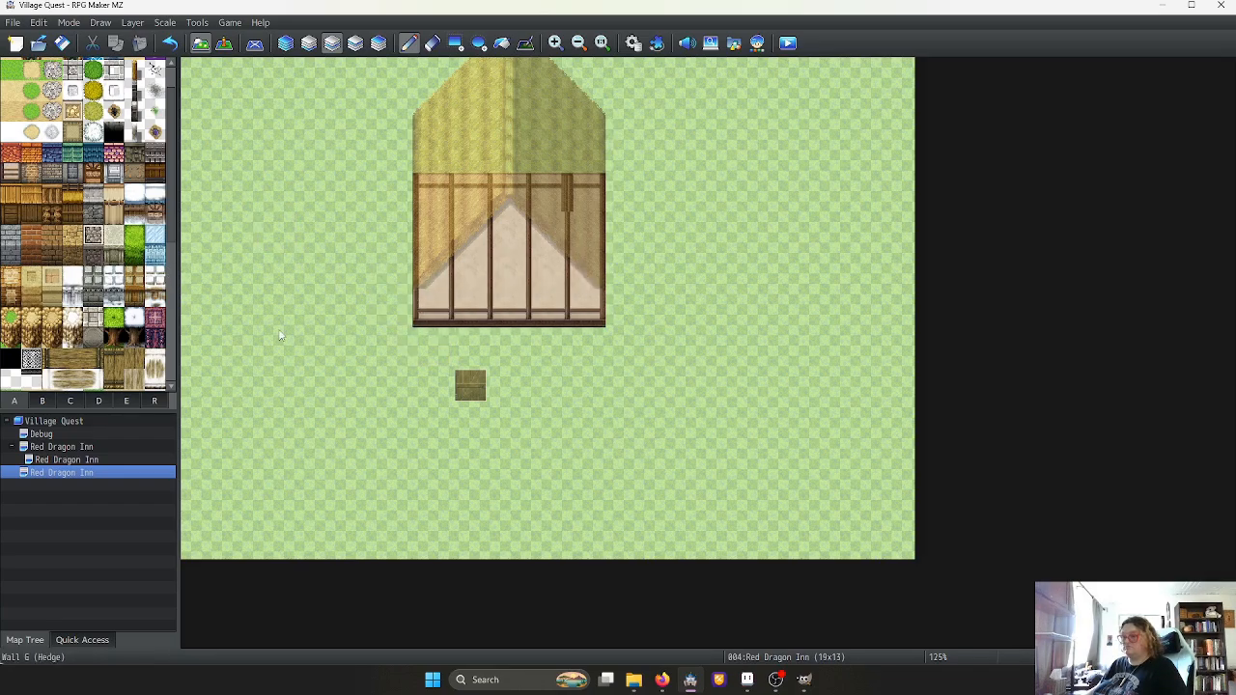
mouse_move(431, 346)
left_mouse_down()
mouse_move(432, 385)
mouse_move(583, 386)
mouse_move(469, 348)
left_mouse_up()
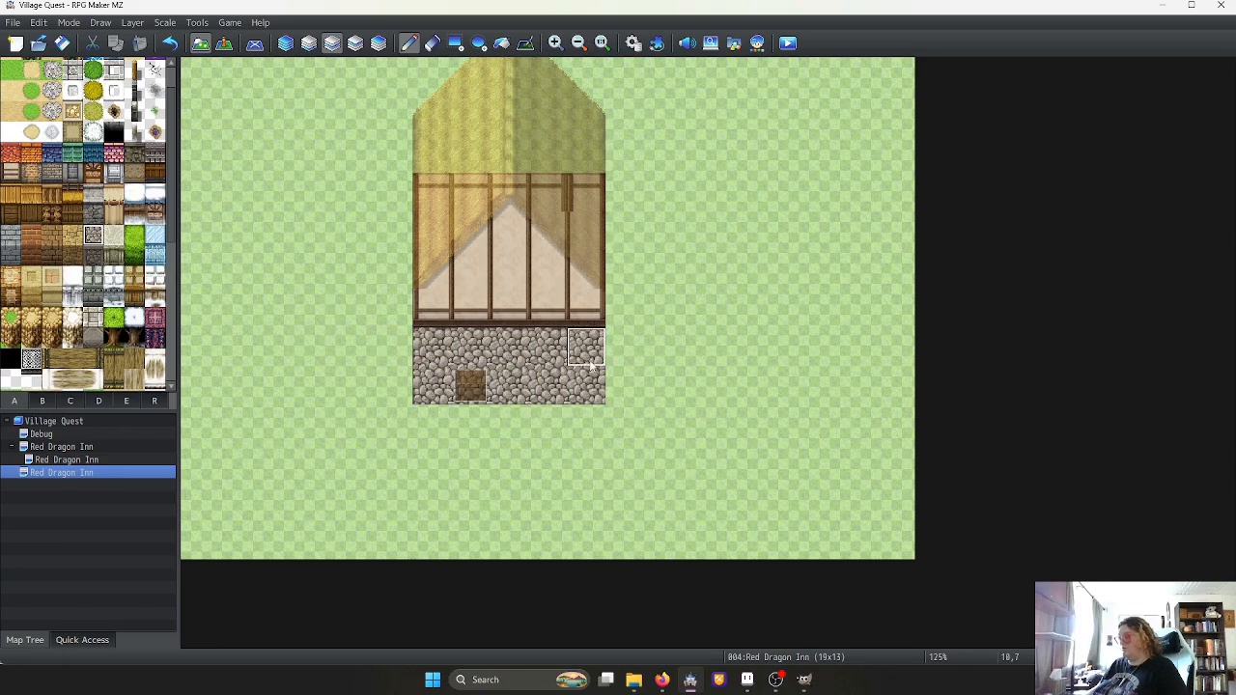
left_click(285, 38)
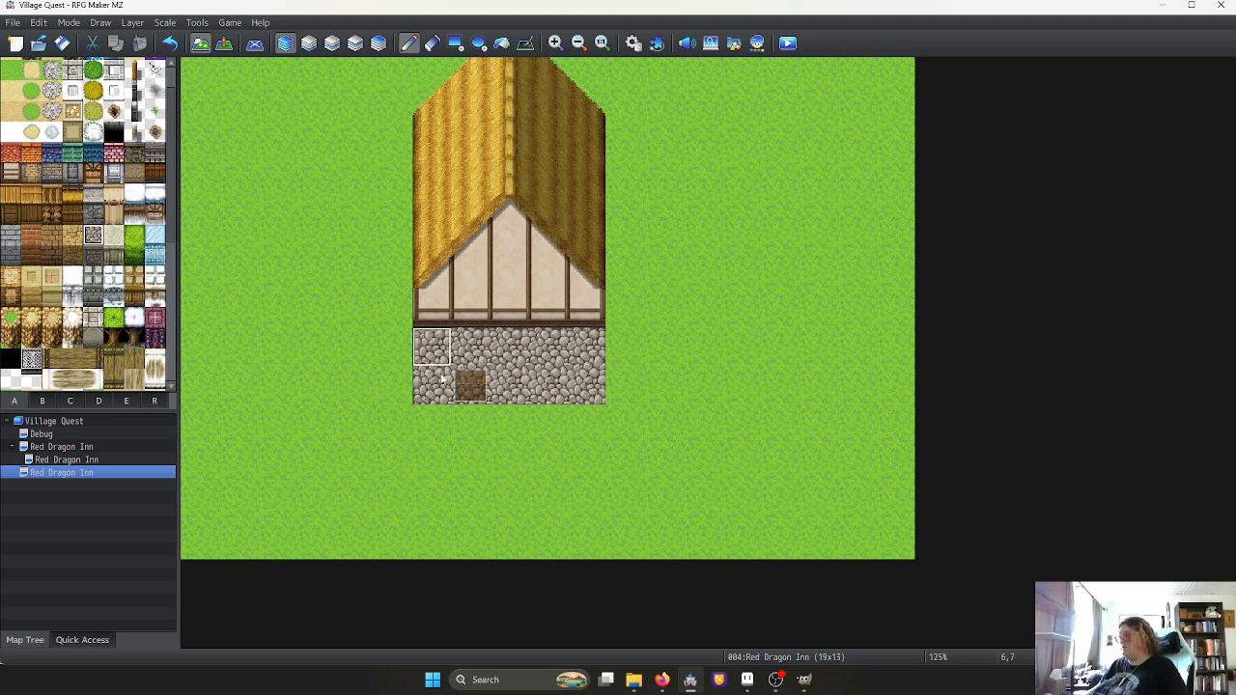
left_click(126, 400)
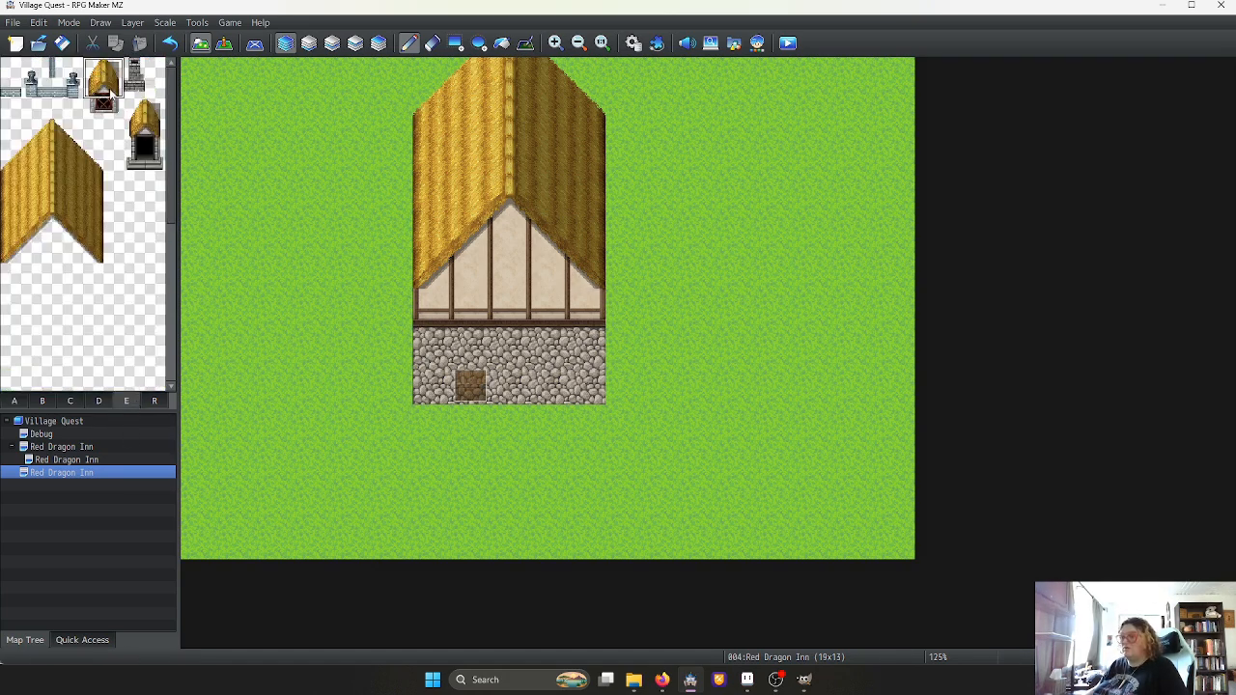
left_click_drag(109, 90, 110, 106)
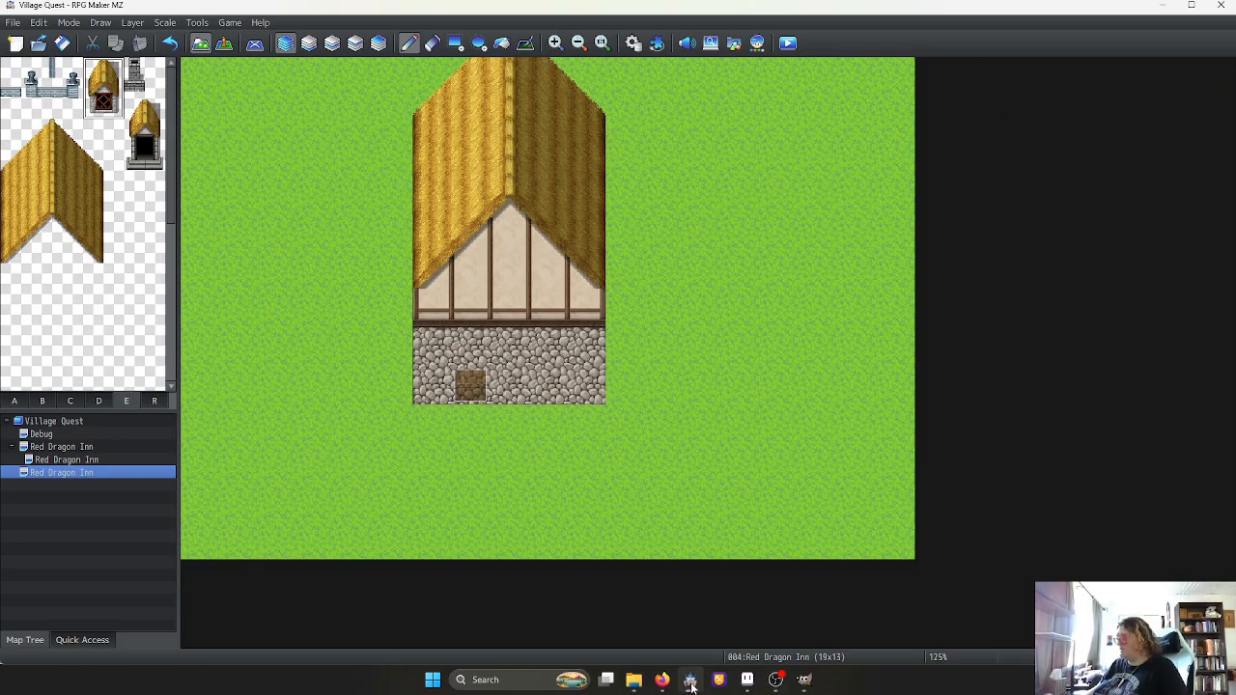
Switch to Aseprite and select the fully filled 48 by 48 horizontal thatch tile in Outside_E_Cottage_Roof.png for copying
left_click(747, 679)
scroll(435, 278, "down", 2)
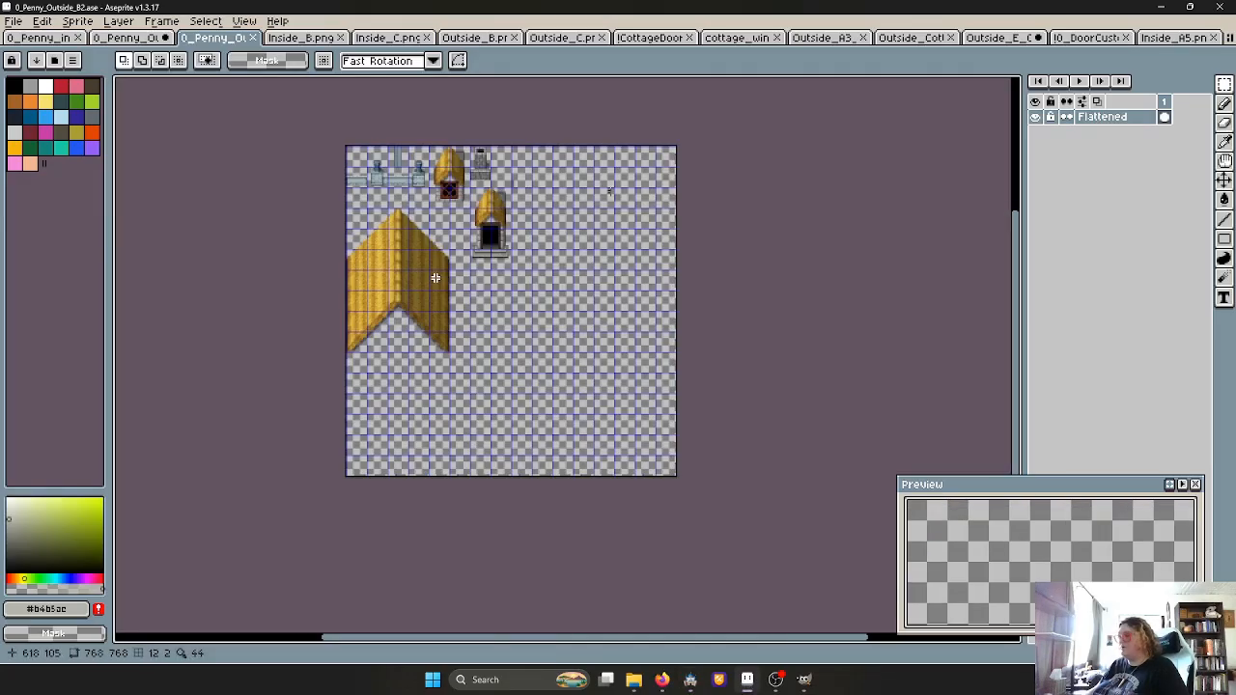
left_click(1171, 39)
scroll(836, 273, "down", 4)
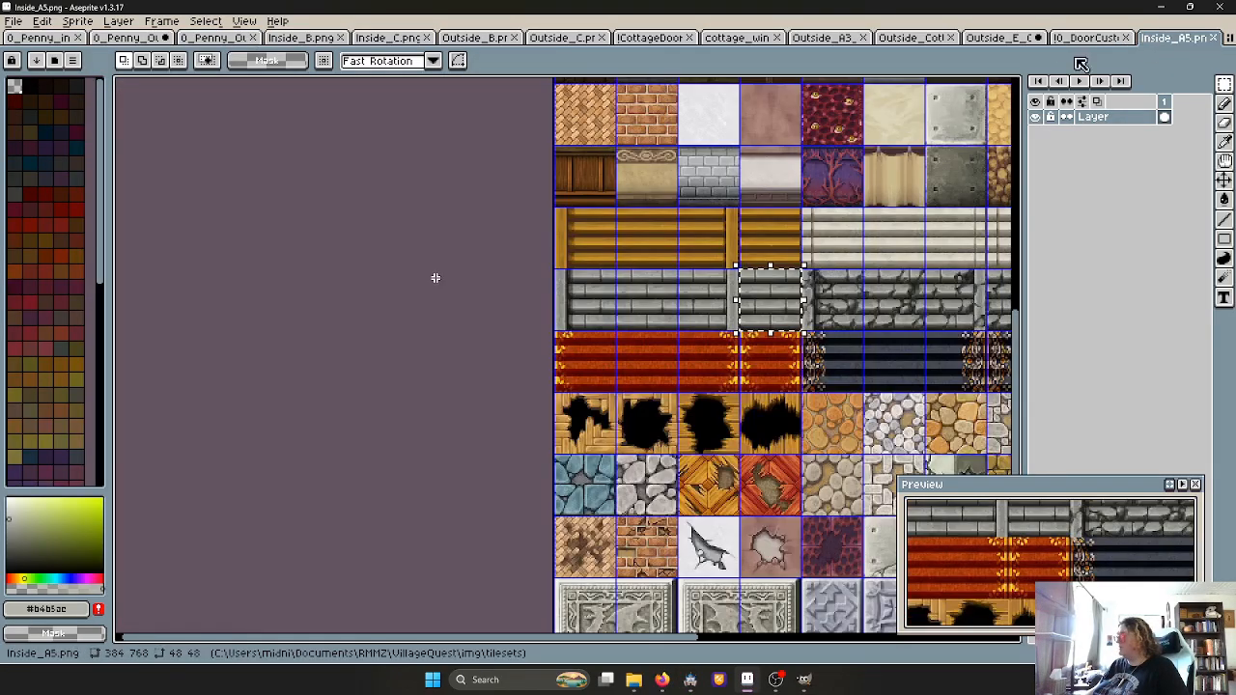
left_click(1086, 37)
scroll(792, 242, "down", 3)
left_click(999, 38)
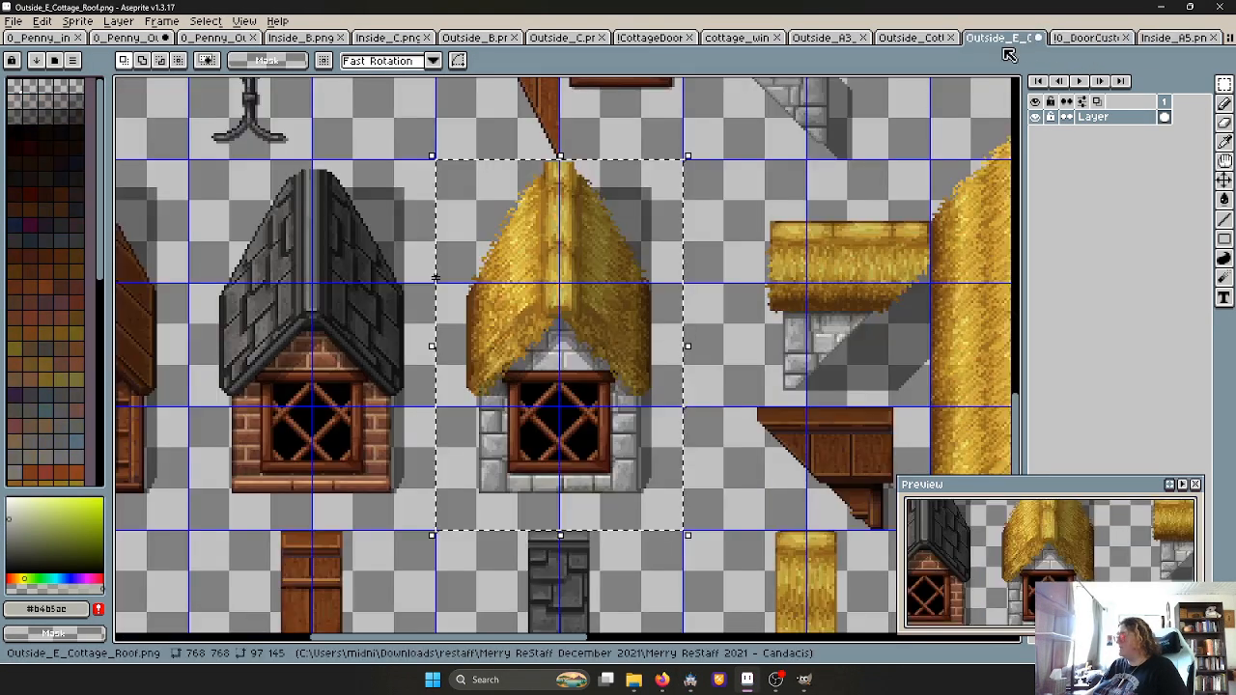
scroll(773, 211, "down", 3)
middle_click_drag(862, 239, 574, 225)
scroll(698, 263, "up", 1)
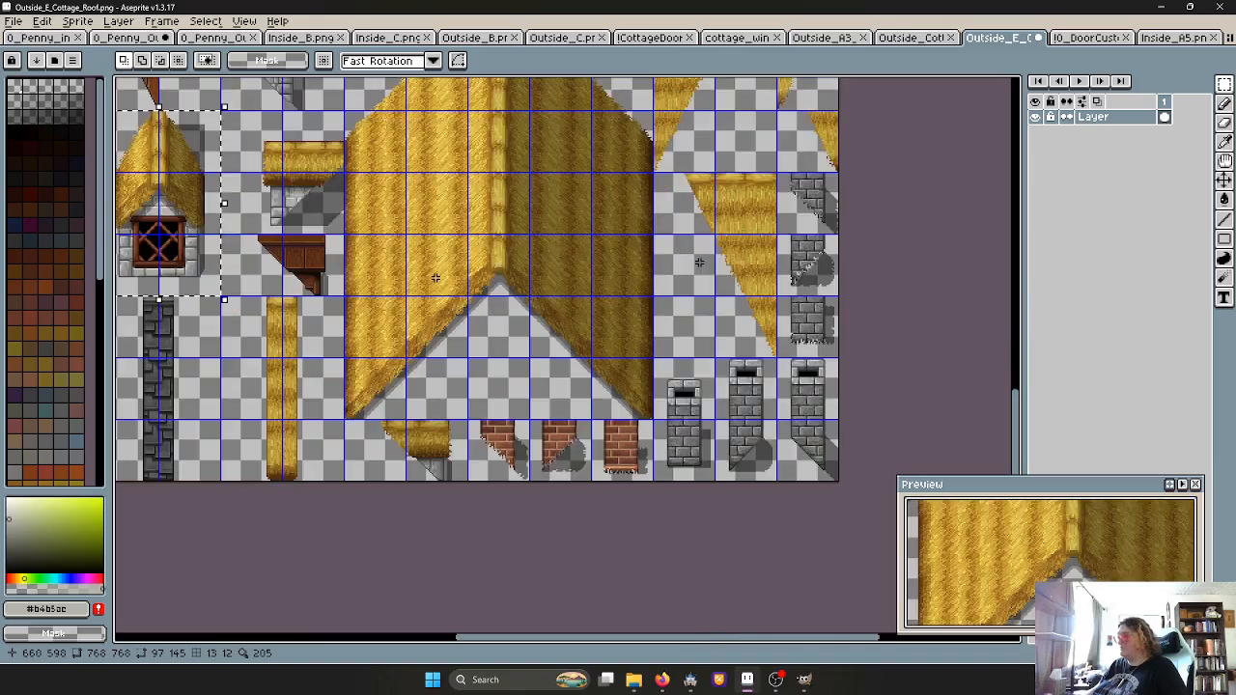
scroll(699, 263, "down", 1)
scroll(715, 228, "up", 1)
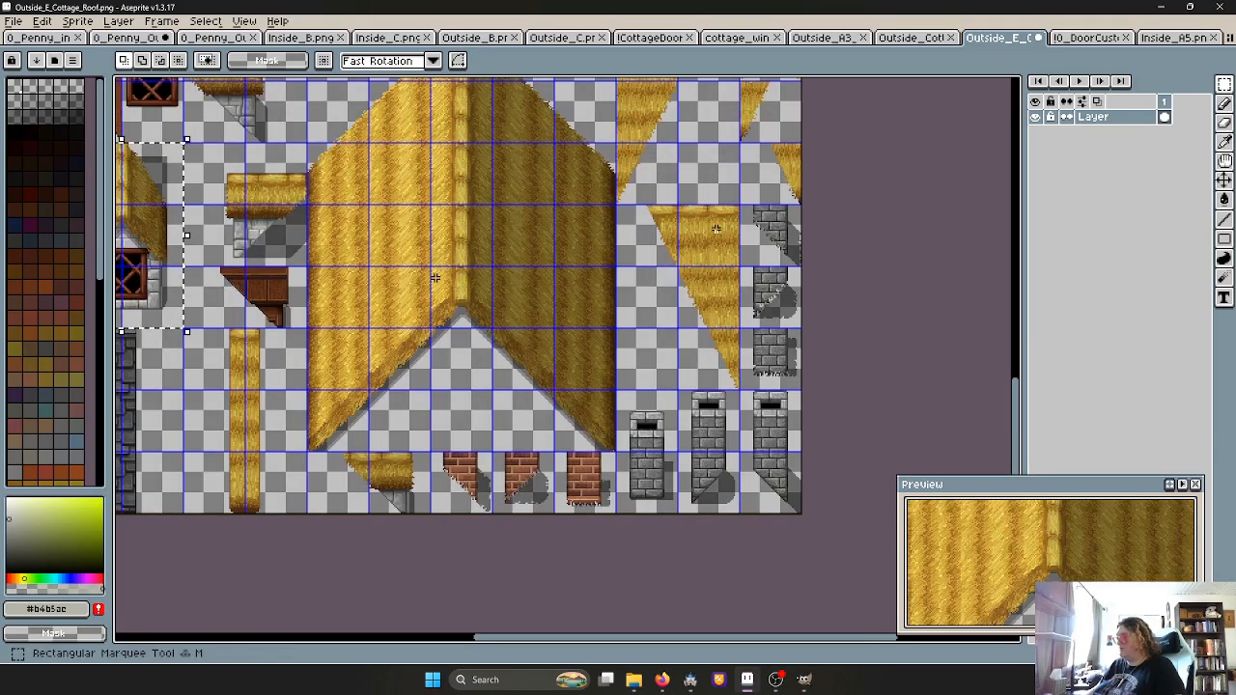
left_click_drag(715, 228, 723, 234)
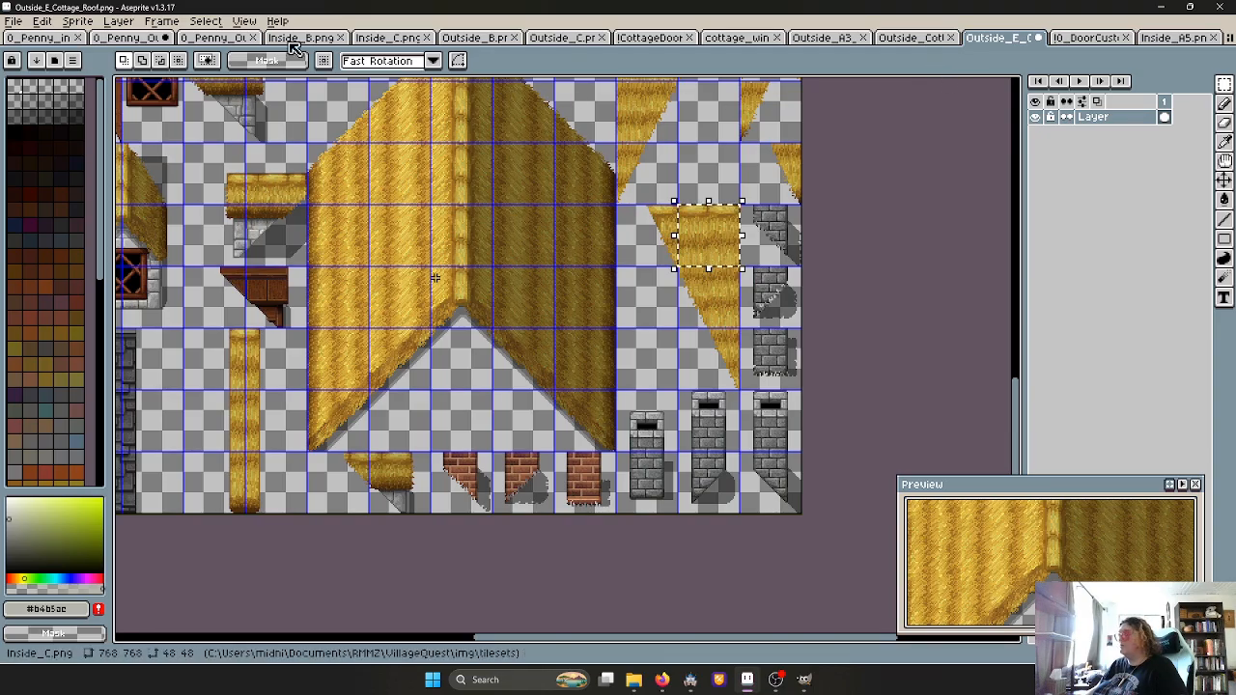
Paste the thatch tile into 0_Penny_Outside_B2.ase at 240, 288, directly beside the large thatched roof
left_click(224, 38)
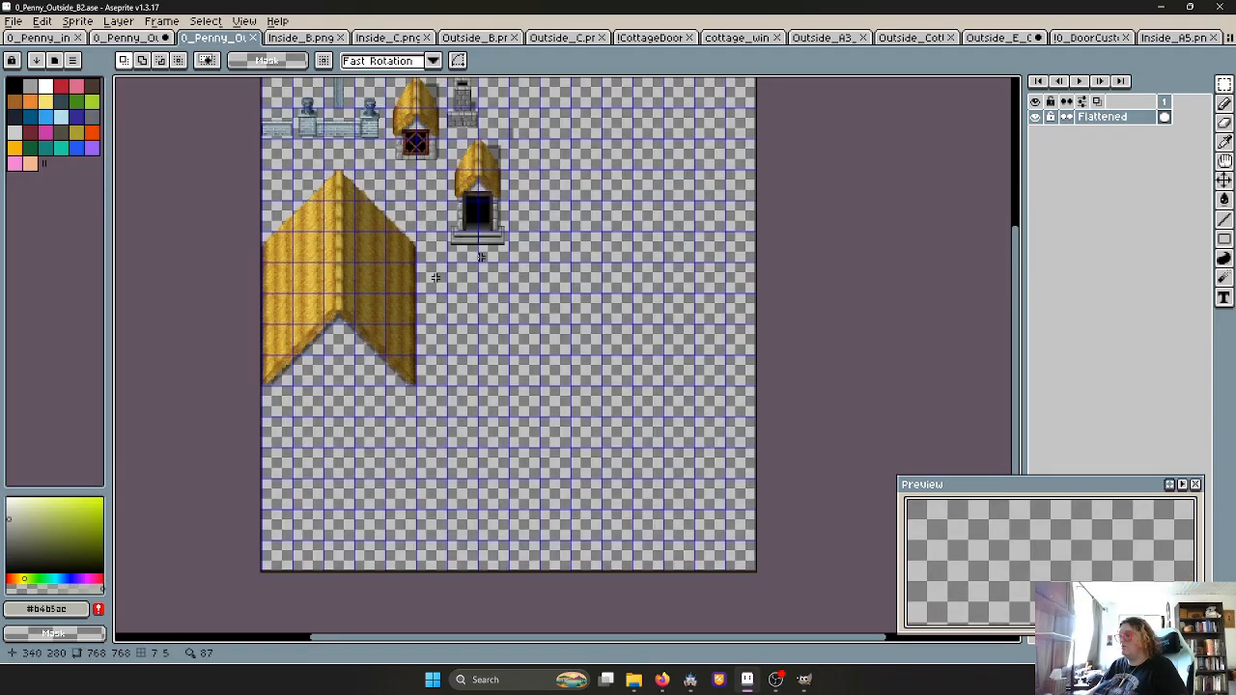
scroll(480, 256, "up", 2)
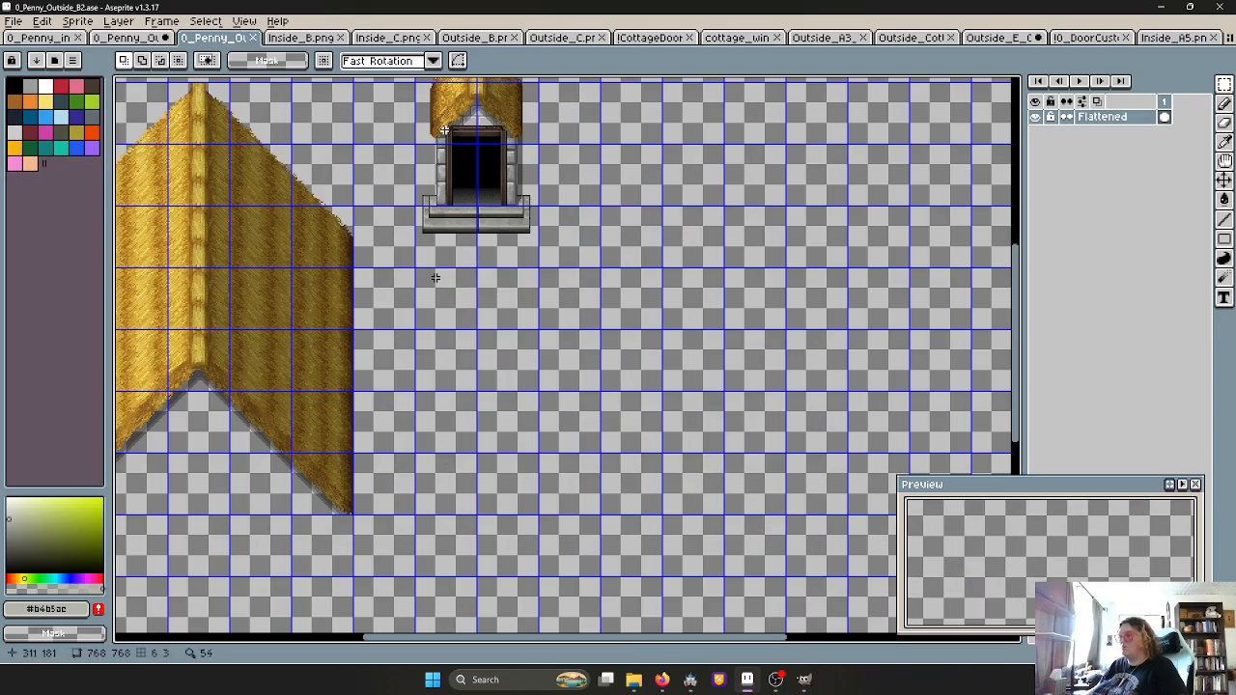
key("ctrl+v")
scroll(579, 259, "down", 3)
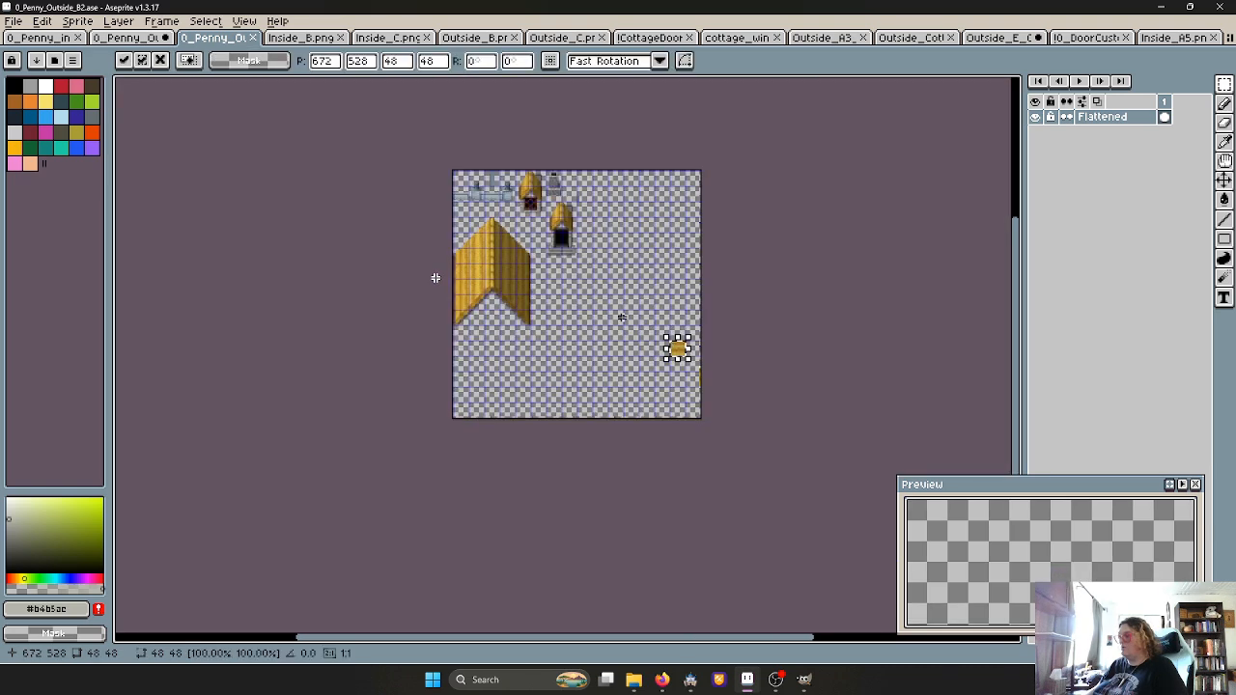
left_click_drag(684, 356, 464, 286)
scroll(516, 232, "up", 4)
middle_click_drag(488, 276, 575, 393)
left_click_drag(557, 385, 485, 381)
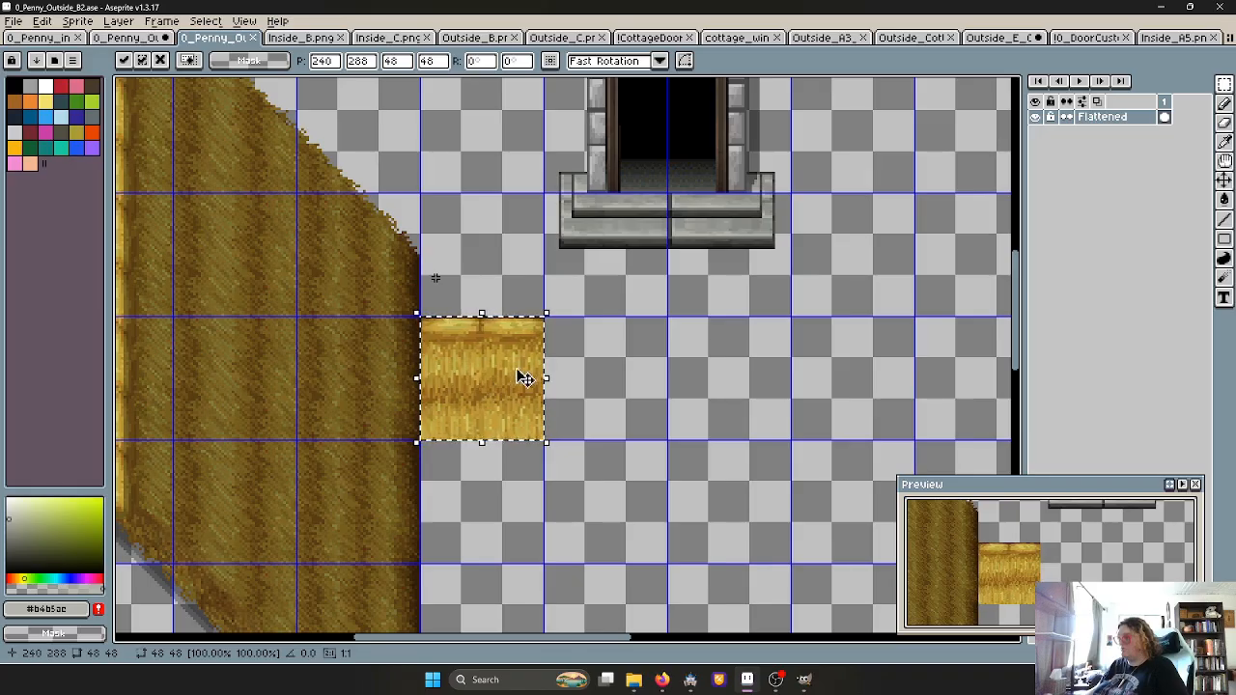
left_click(606, 374)
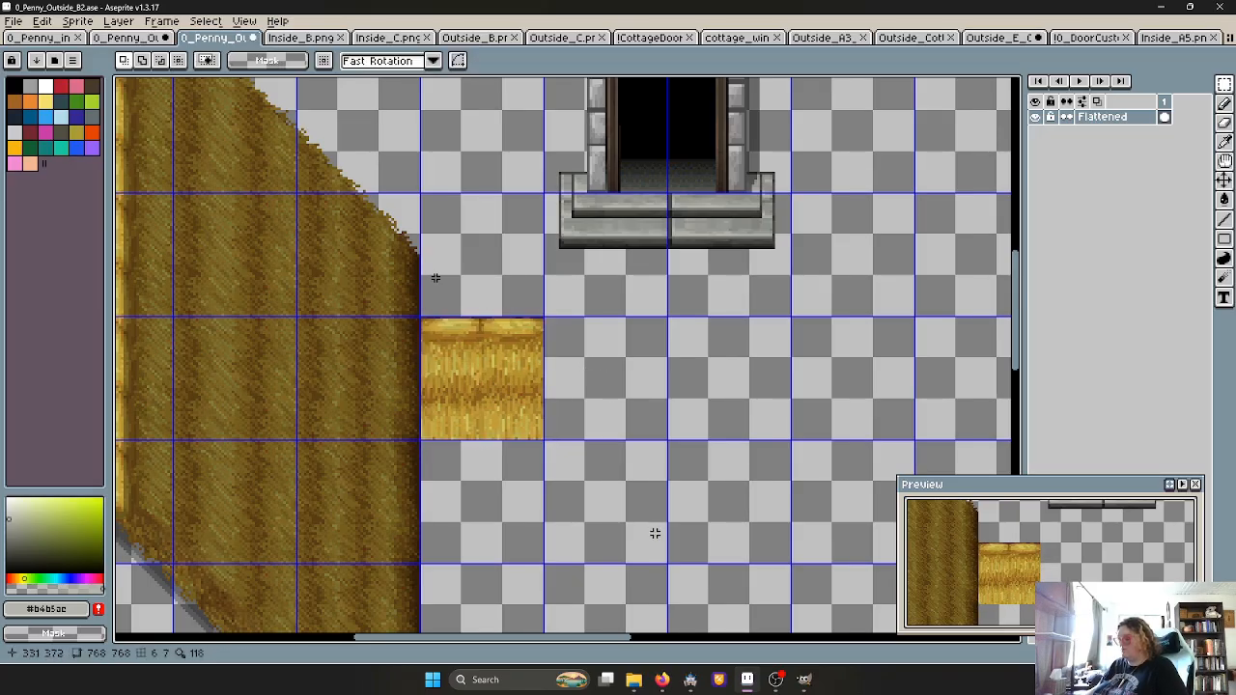
Switch to RPG Maker MZ and check the CottageExt tileset's E sheet in the database for the new thatch tile
left_click(690, 680)
left_click(633, 43)
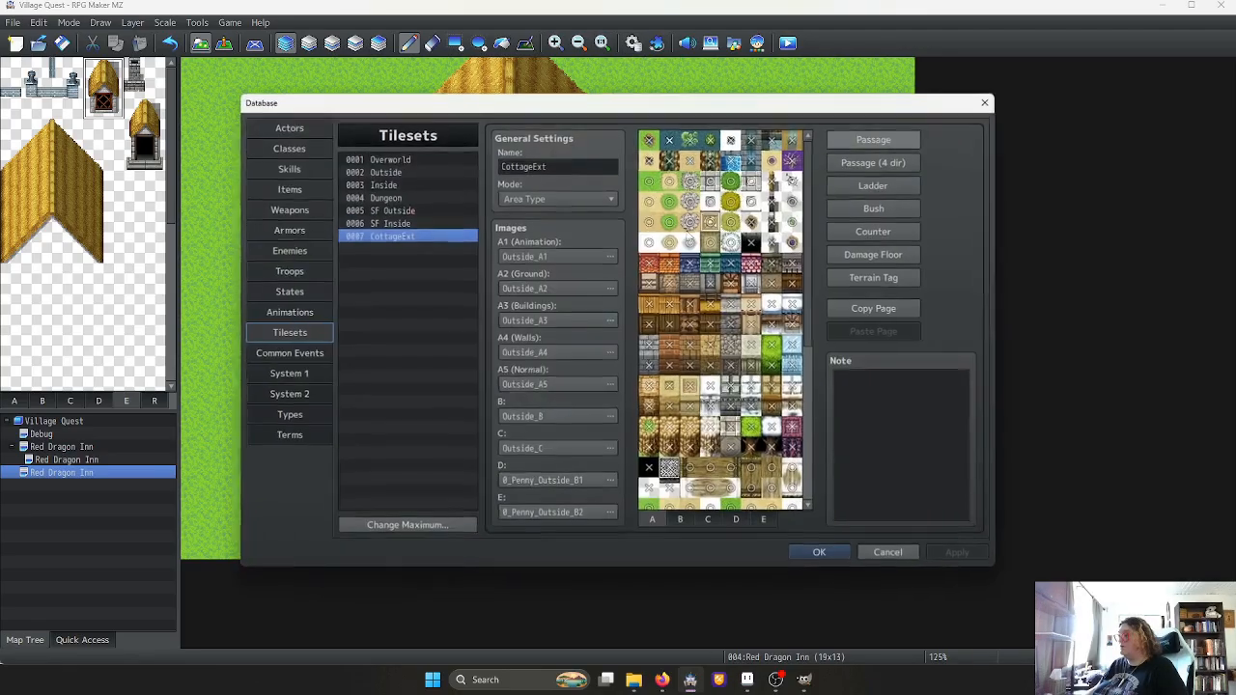
left_click(765, 522)
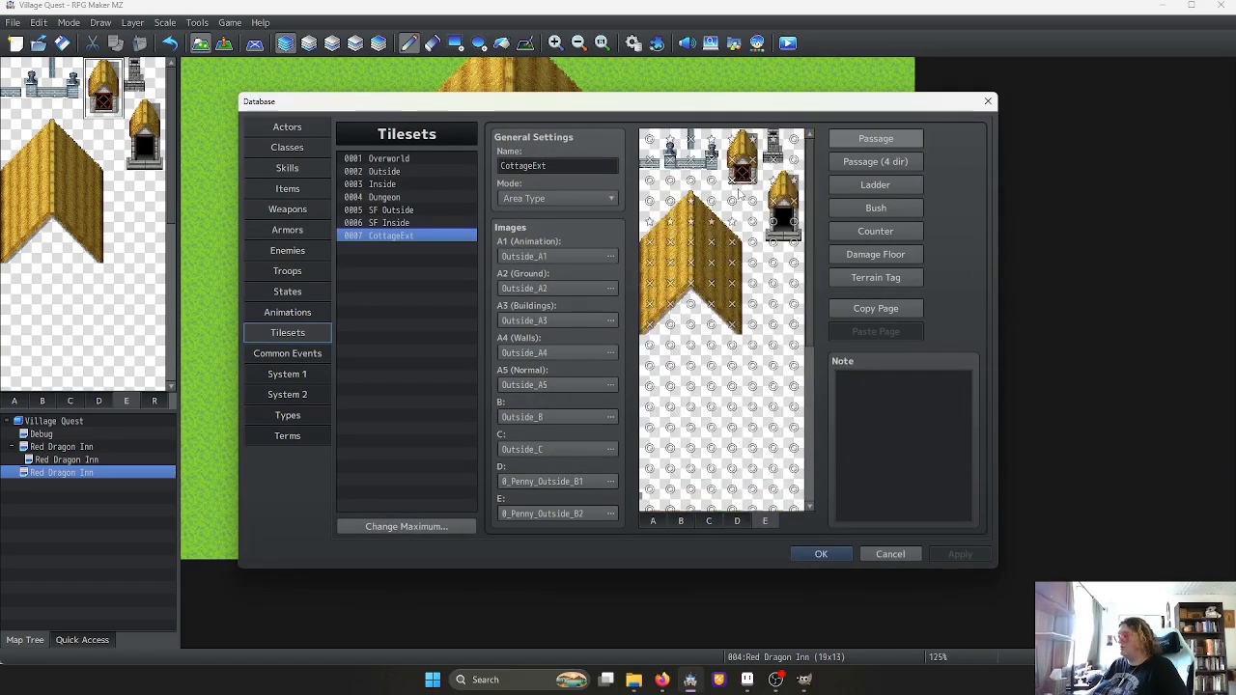
left_click(825, 556)
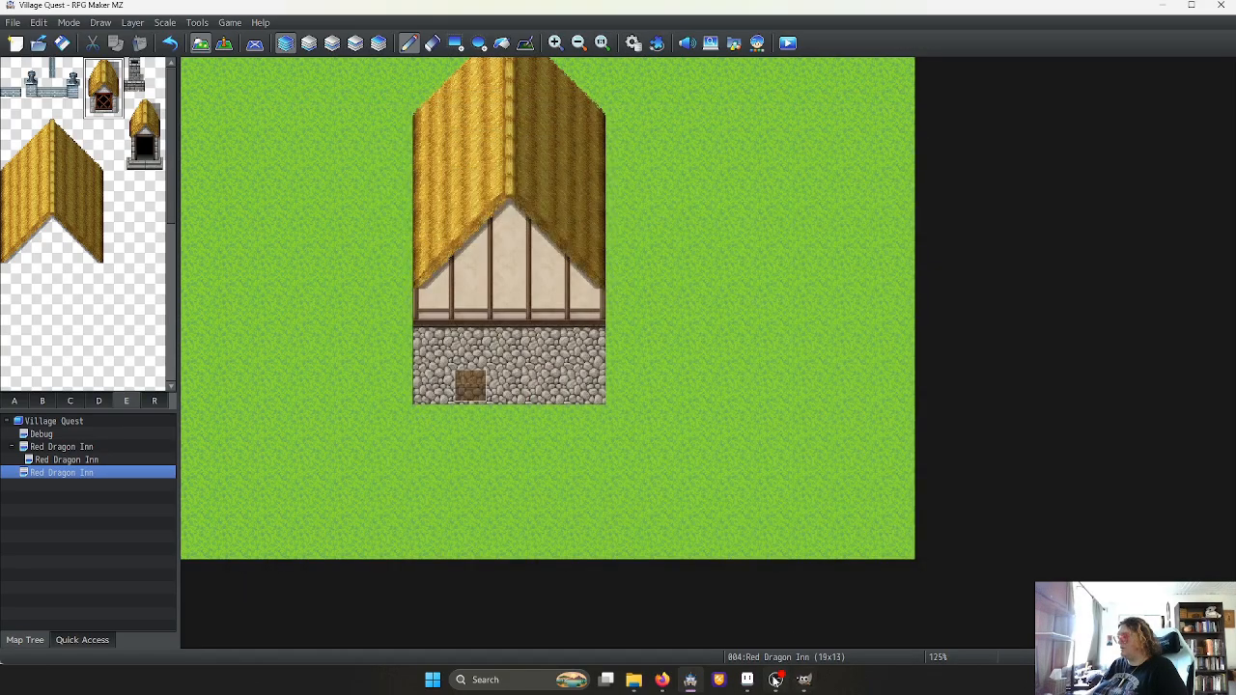
Switch to Aseprite and export the 0_Penny_Outside_B2 tileset image including the added thatch tile
left_click(747, 680)
left_click(17, 23)
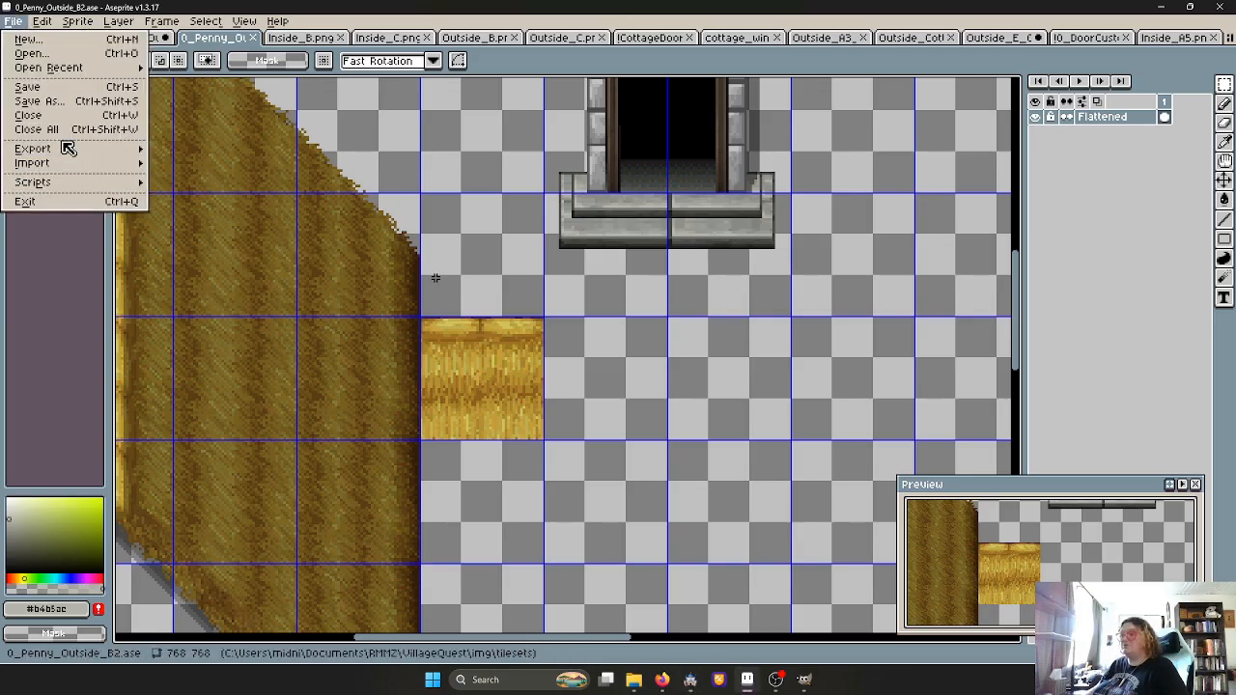
mouse_move(67, 150)
left_click(189, 153)
left_click(651, 425)
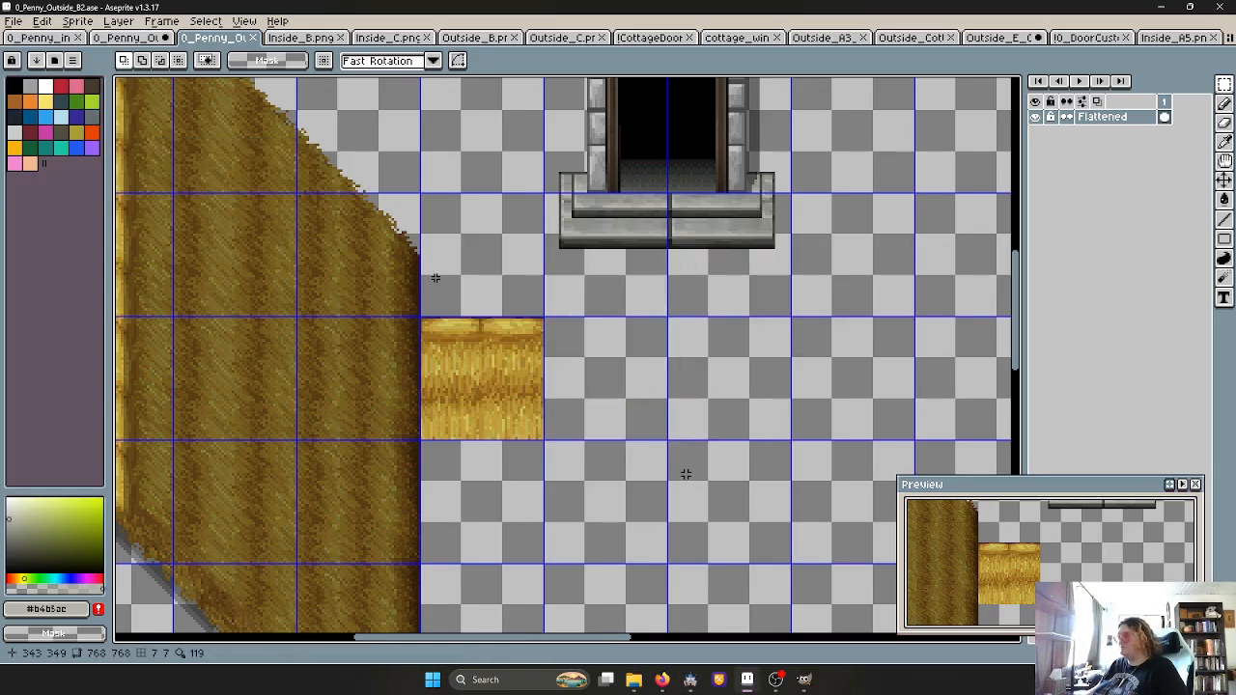
Switch to RPG Maker MZ and change the new thatch tile's passage setting on CottageExt's E sheet
left_click(689, 680)
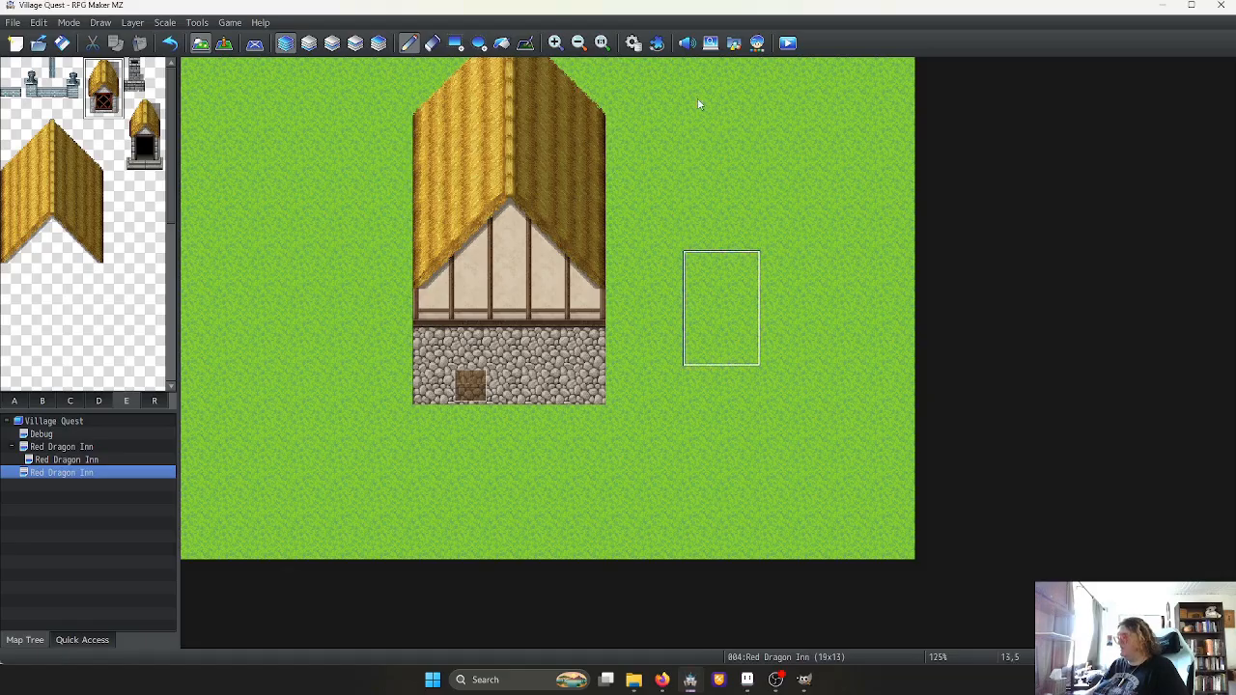
left_click(632, 43)
left_click(764, 521)
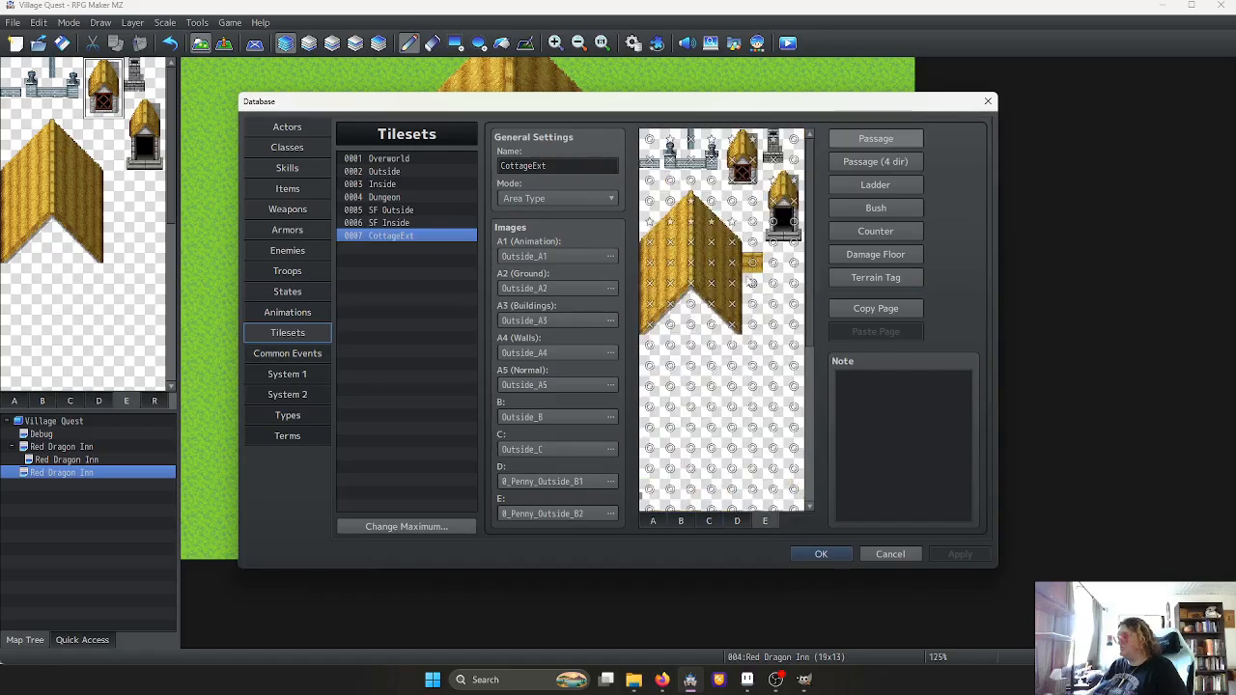
left_click(752, 268)
left_click(819, 553)
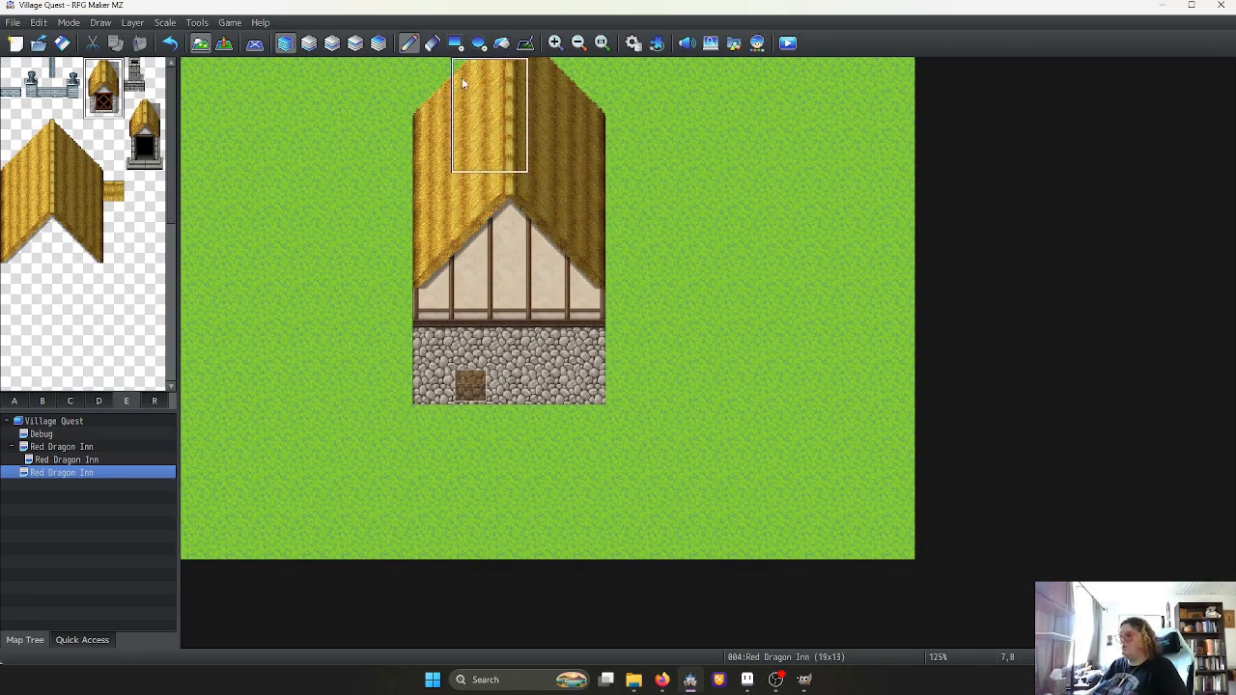
Copy the whole thatched cottage block and stamp it to both sides, widening the building into two full gables with a gap between
right_click_drag(441, 101, 588, 386)
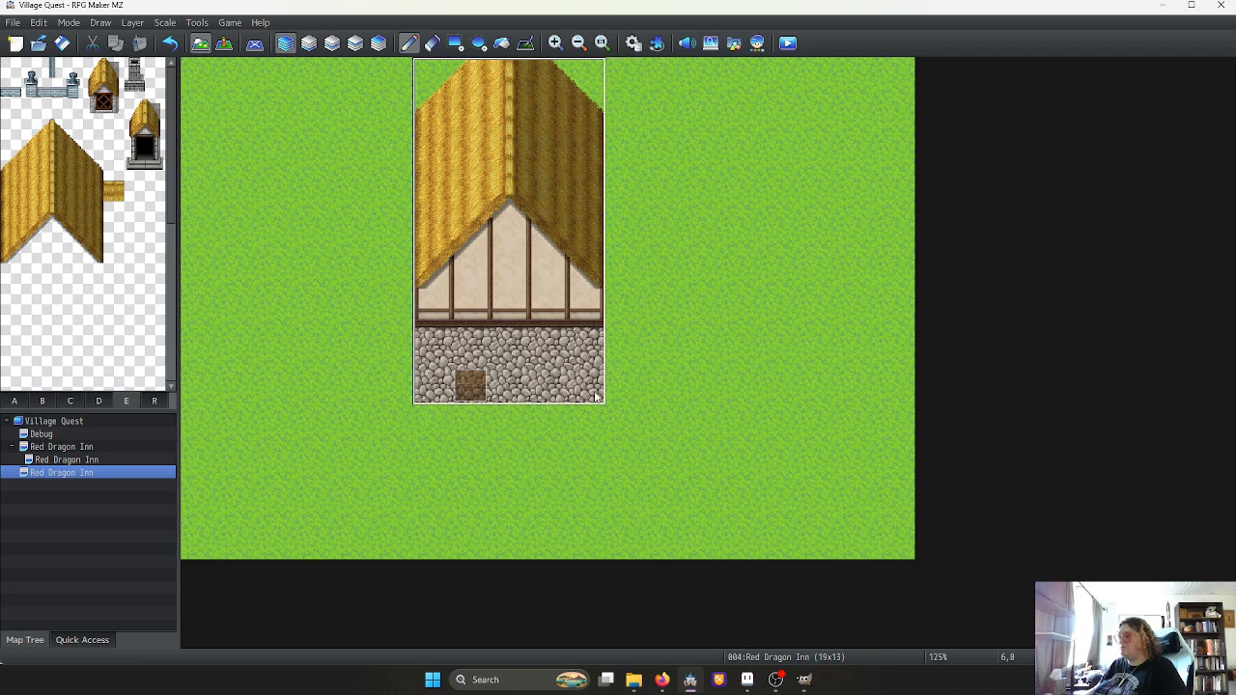
left_click(625, 391)
left_click(670, 397)
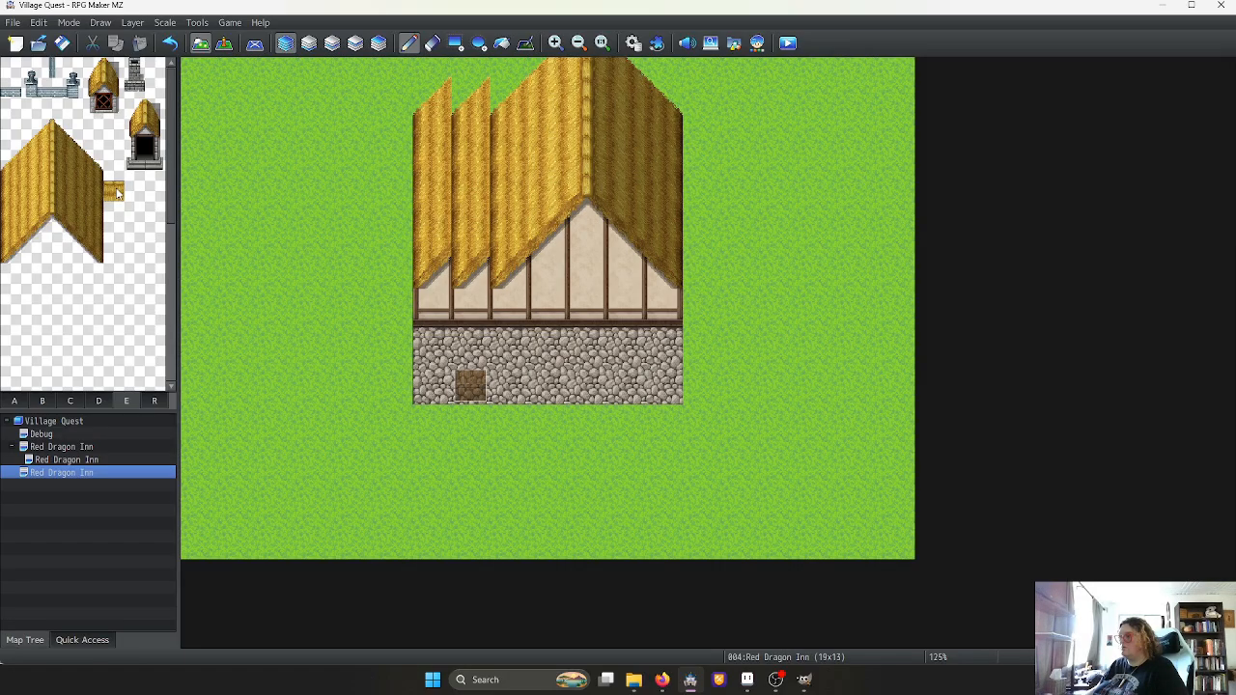
right_click(666, 357)
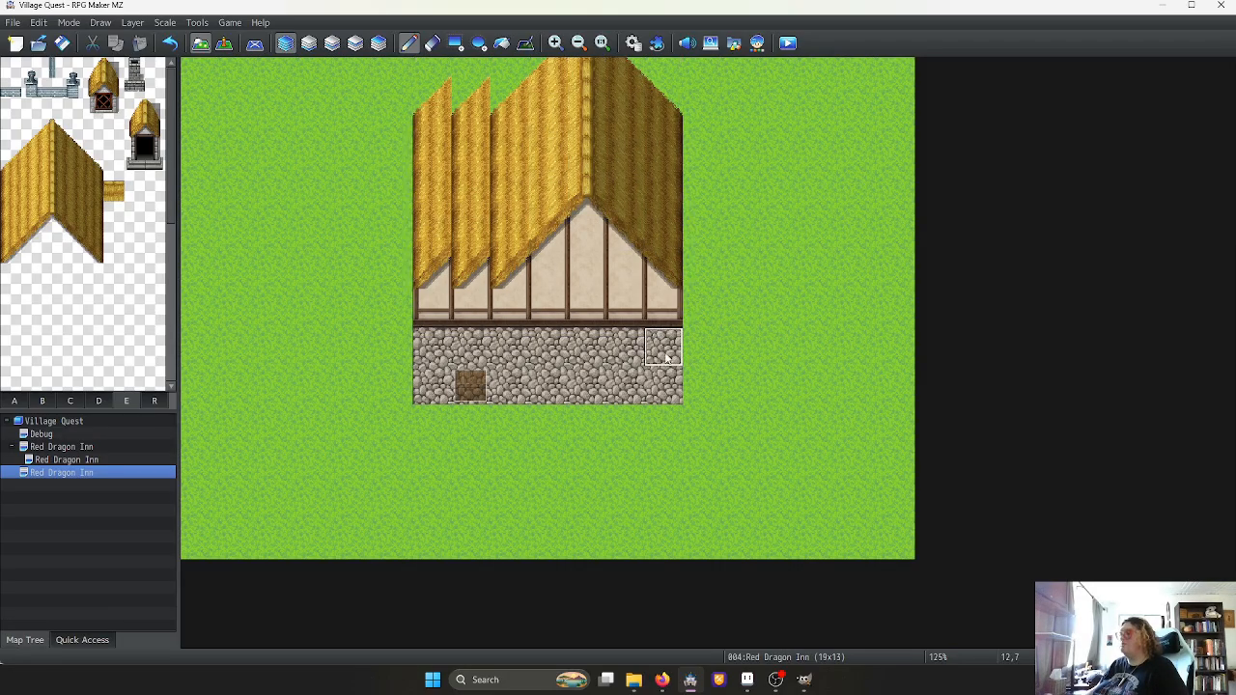
right_click_drag(668, 386, 517, 77)
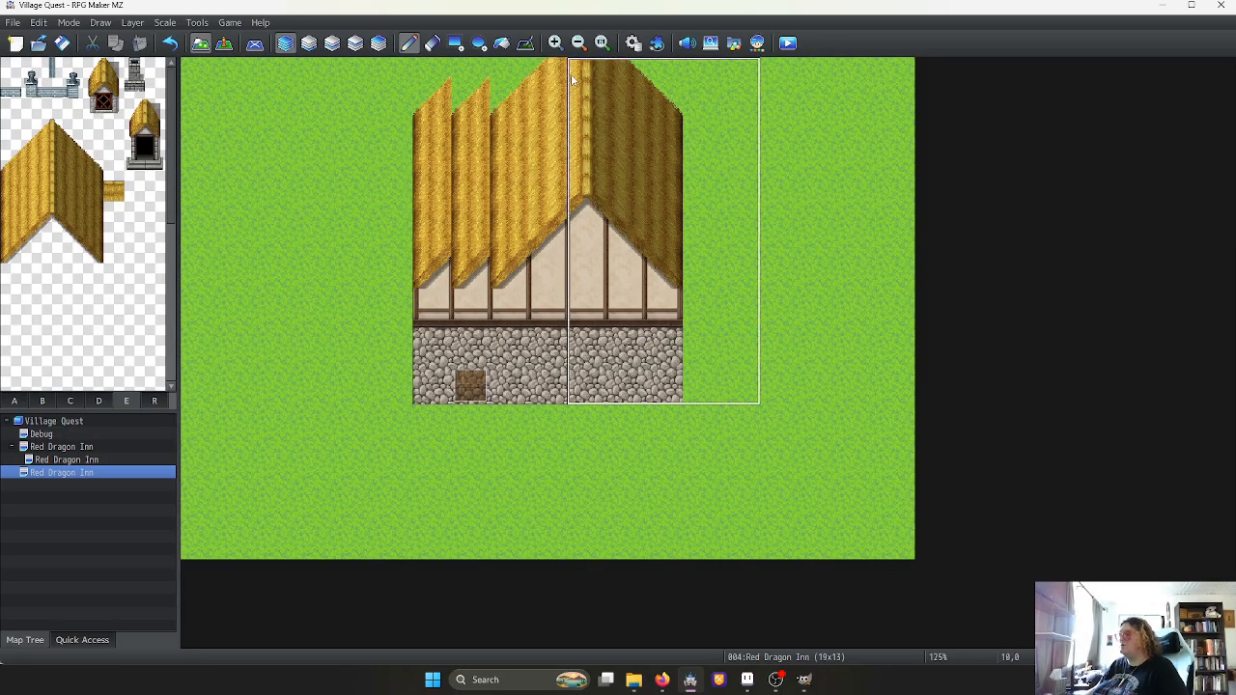
left_click(586, 75)
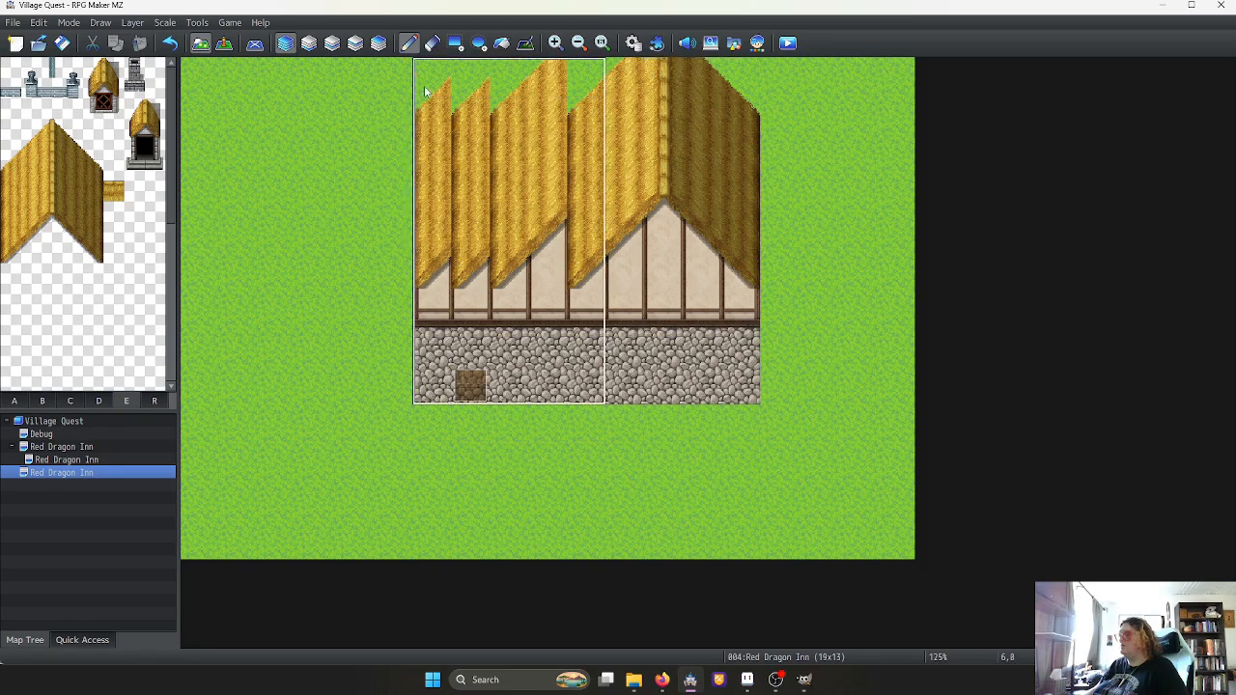
left_click(310, 80)
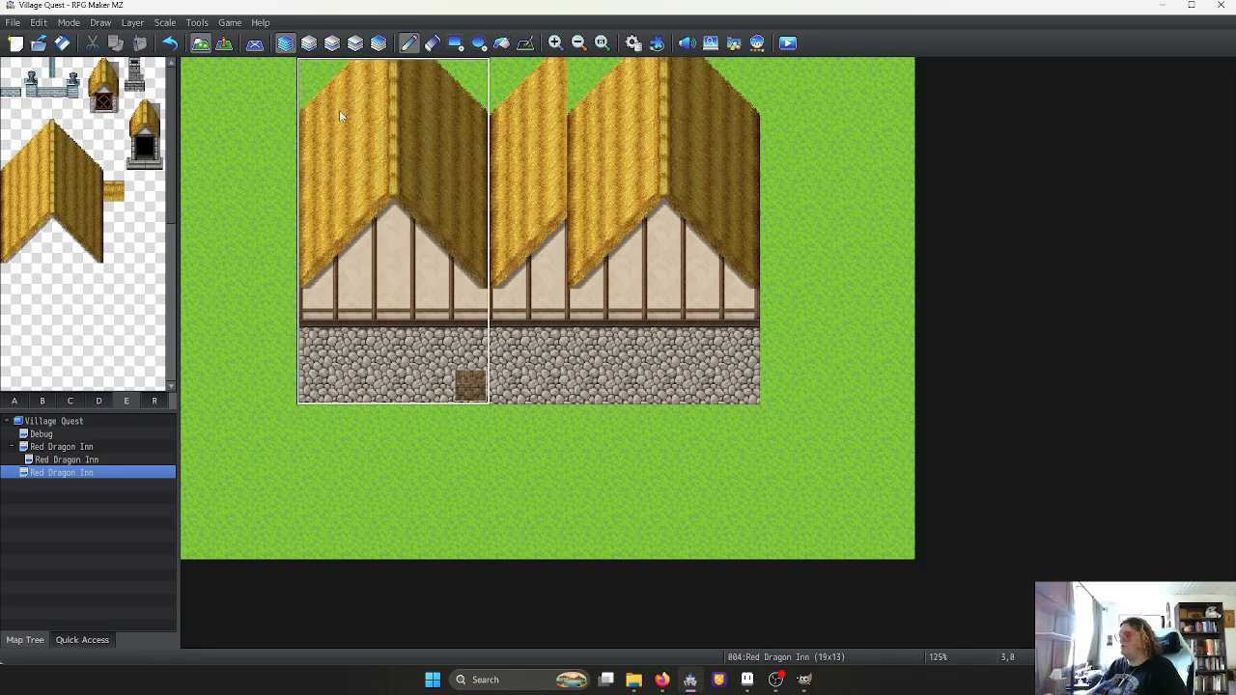
Clear the leftover thatch between the two gables to grass, down to the timbered wall
right_click(537, 108)
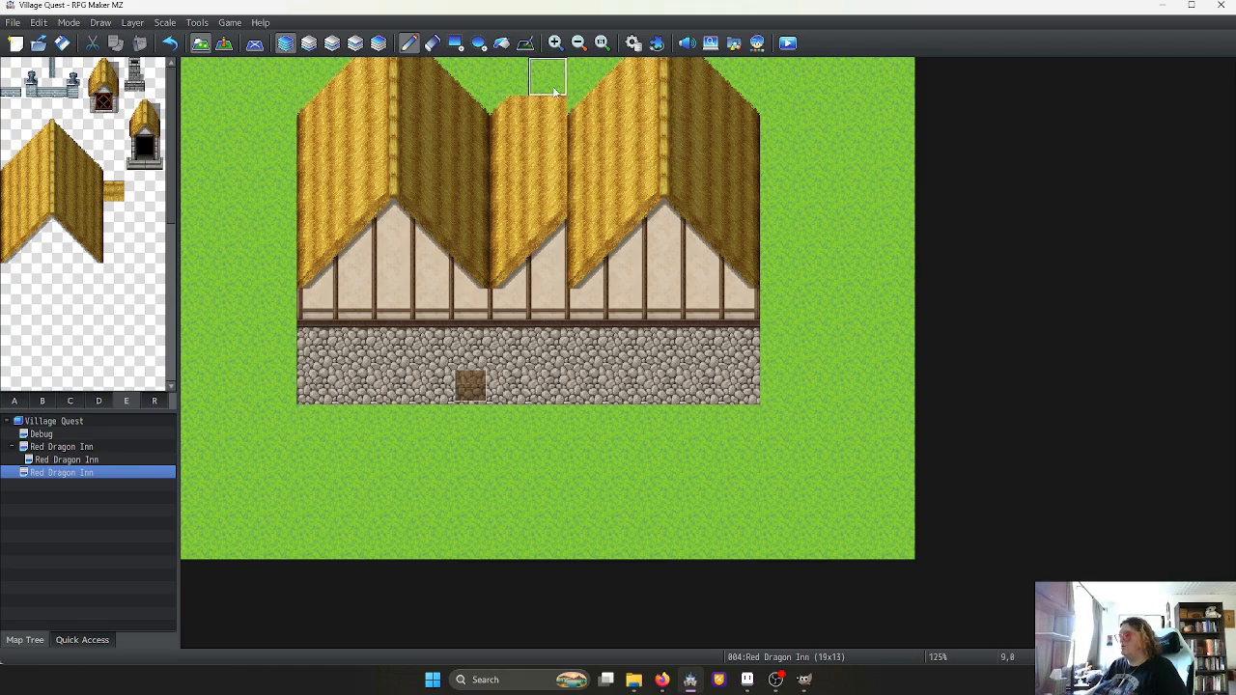
mouse_move(555, 87)
left_mouse_down()
mouse_move(550, 111)
mouse_move(513, 110)
left_mouse_up()
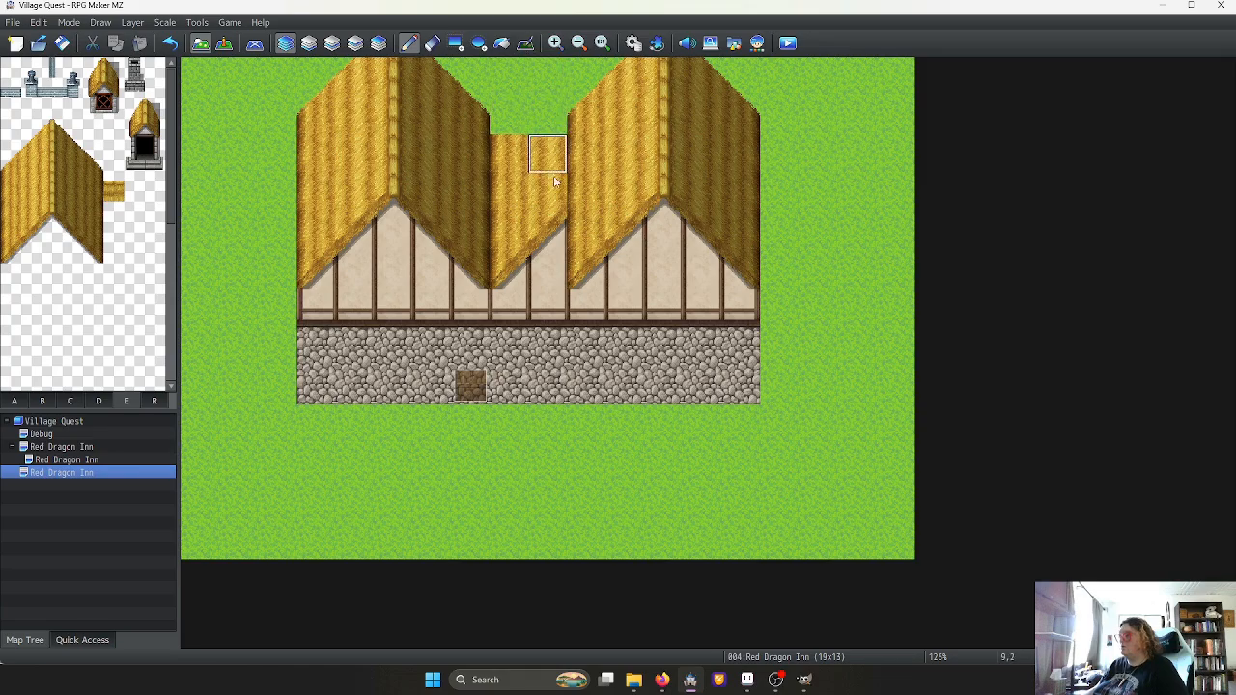
mouse_move(503, 161)
left_mouse_down()
mouse_move(541, 172)
mouse_move(509, 208)
mouse_move(547, 242)
mouse_move(546, 267)
left_mouse_up()
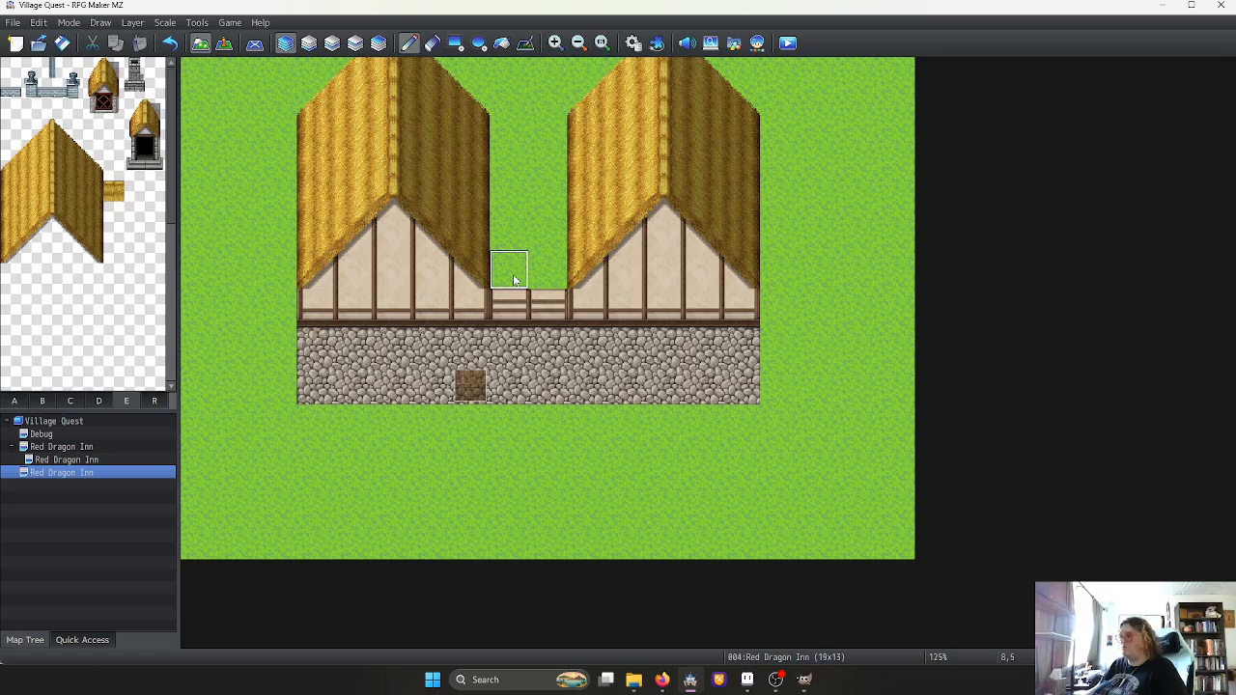
Place the new thatch tile in two separate two-tile rows across the gap between the gables
left_click(114, 192)
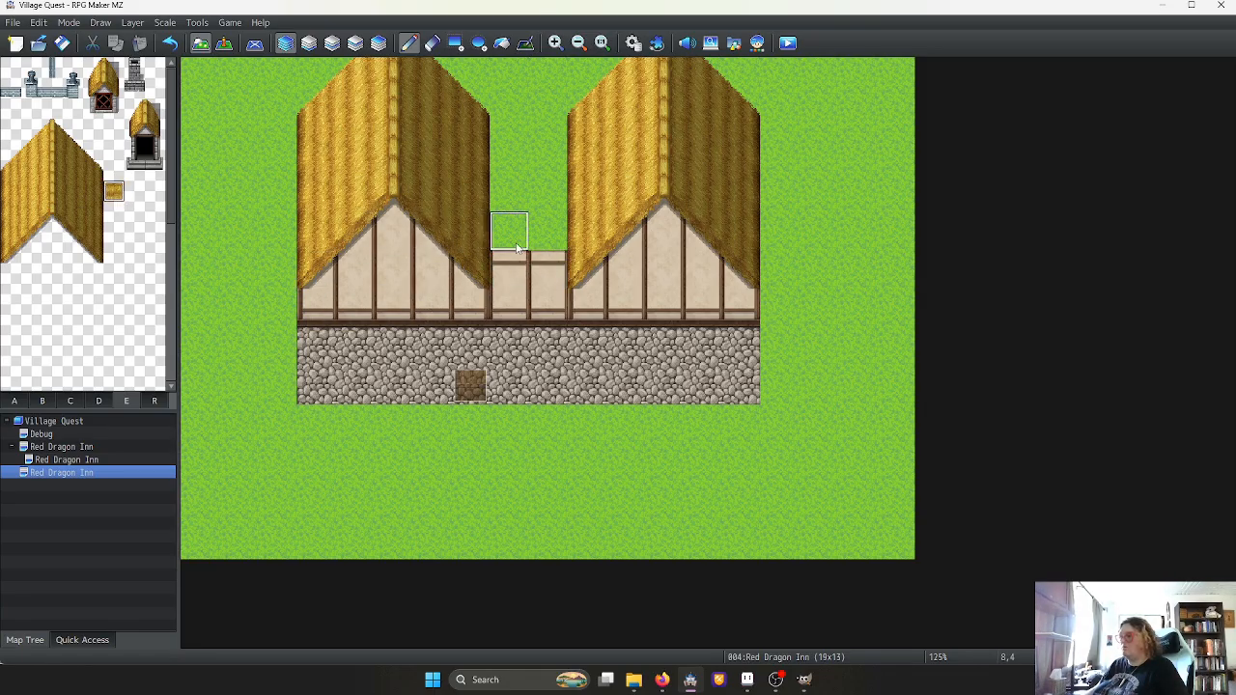
left_click_drag(508, 232, 547, 232)
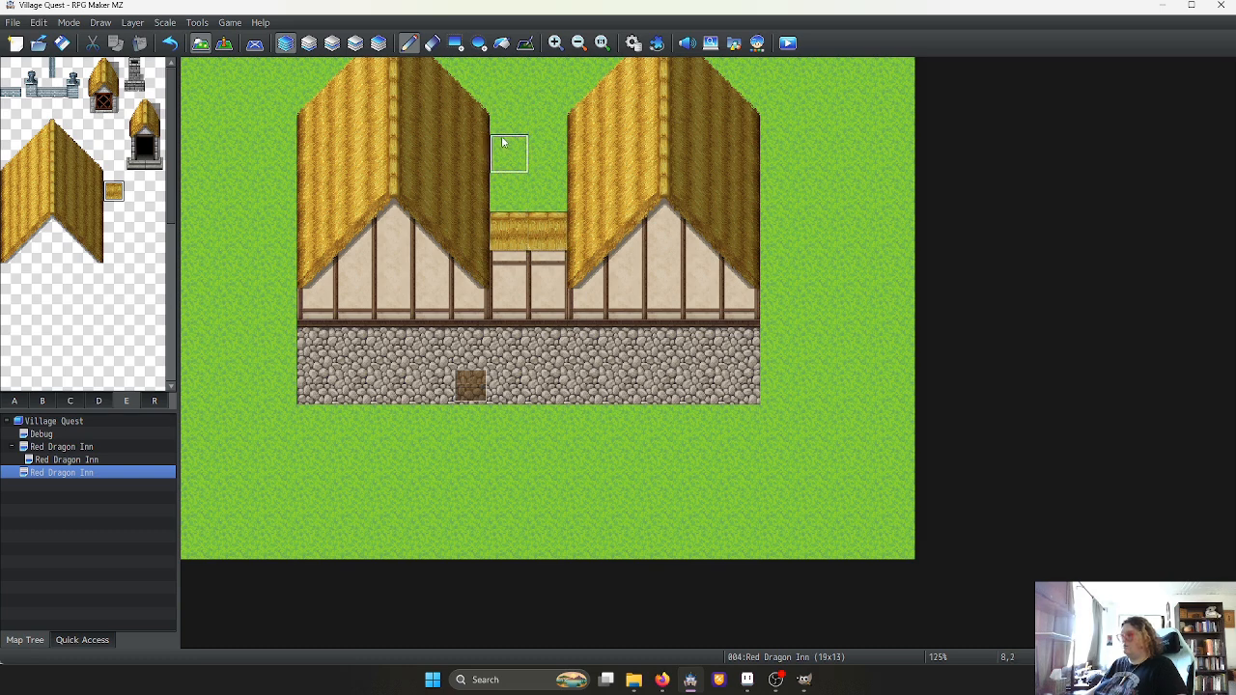
left_click_drag(502, 142, 557, 148)
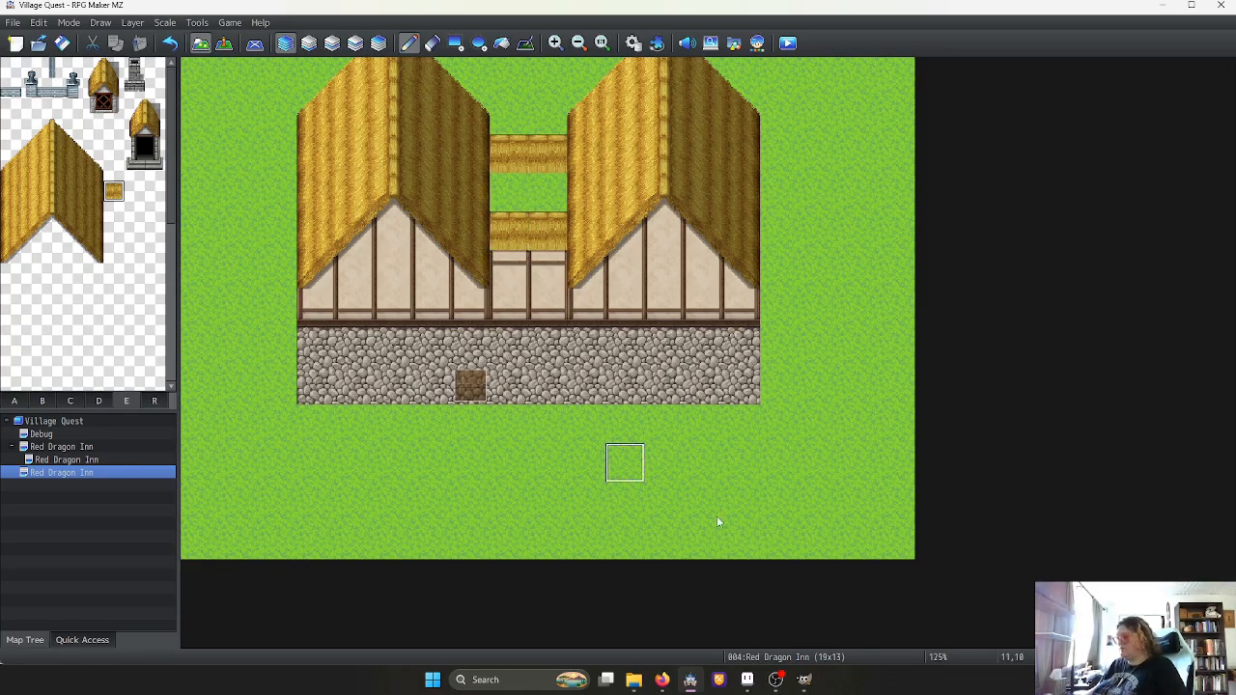
Switch to Aseprite and examine the Outside_E_Cottage_Roof and Outside_A3_Cottage sheets for a thatch roof section to join the gables
left_click(749, 681)
left_click(1163, 37)
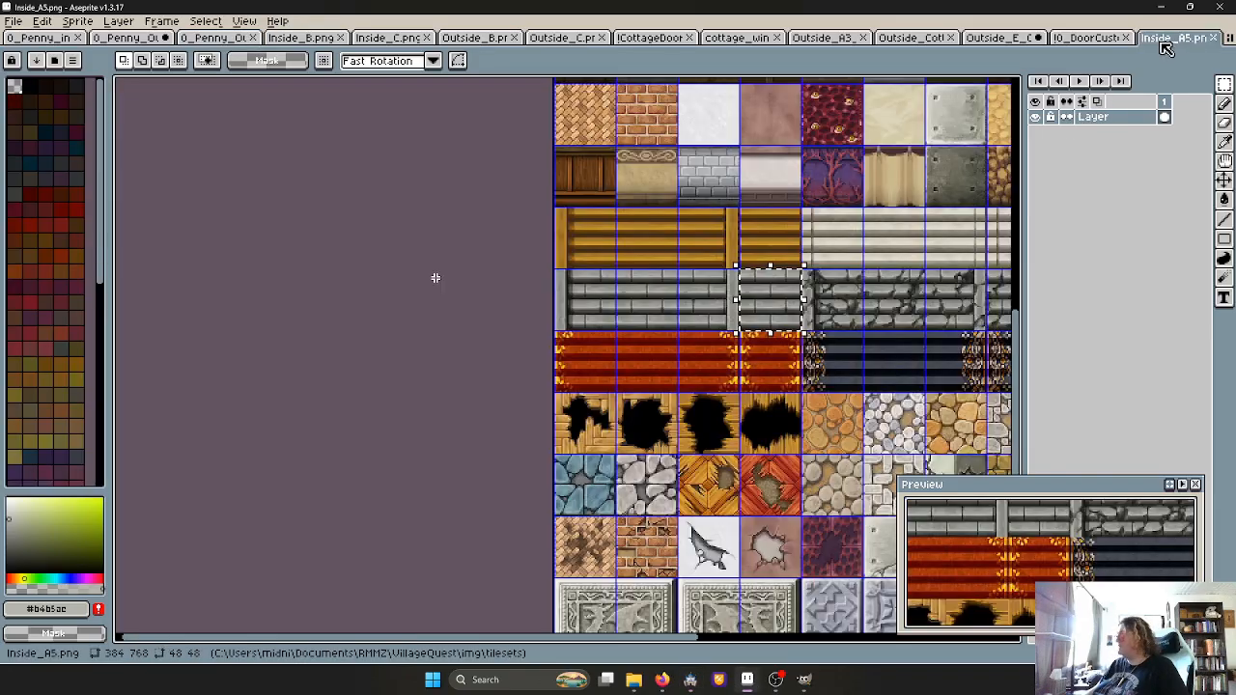
left_click(1001, 38)
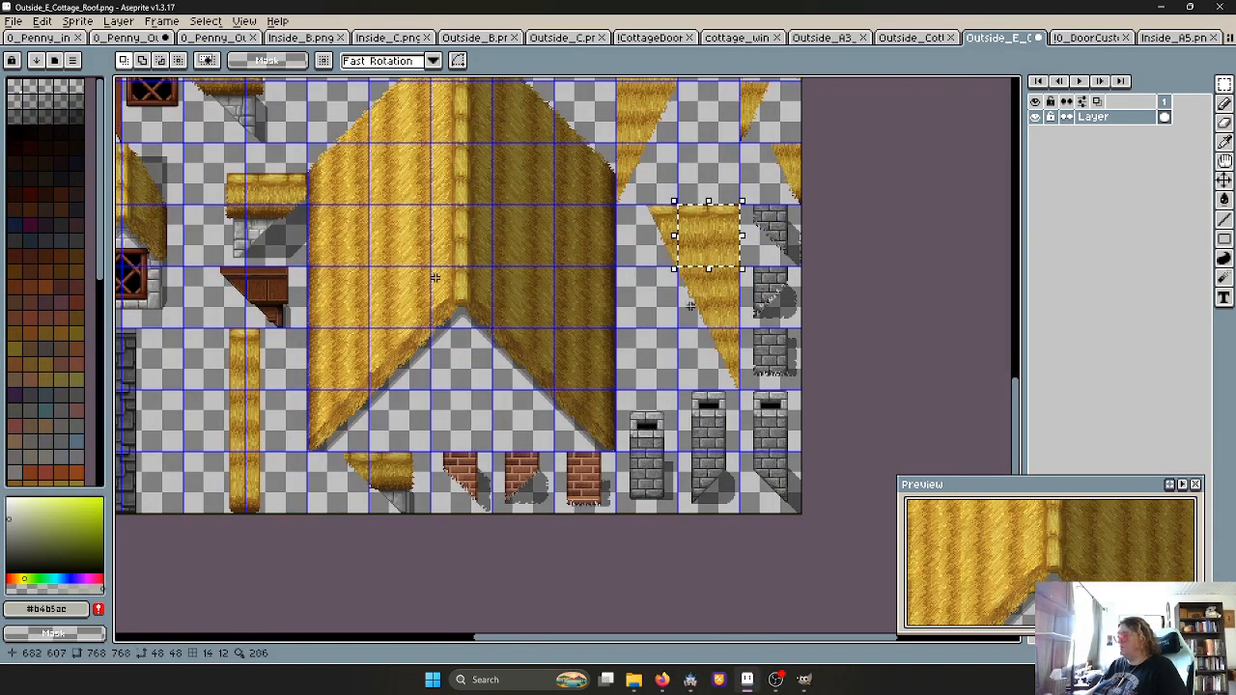
scroll(435, 277, "down", 2)
scroll(435, 277, "down", 3)
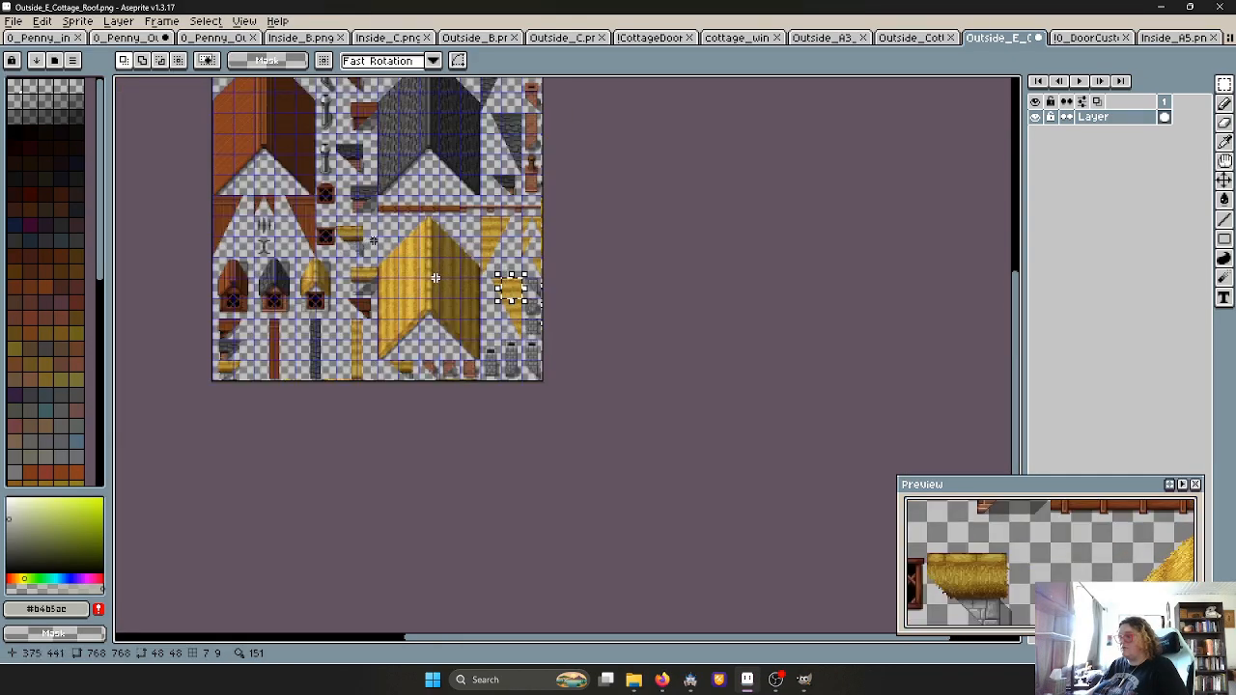
scroll(435, 277, "up", 2)
scroll(435, 277, "up", 3)
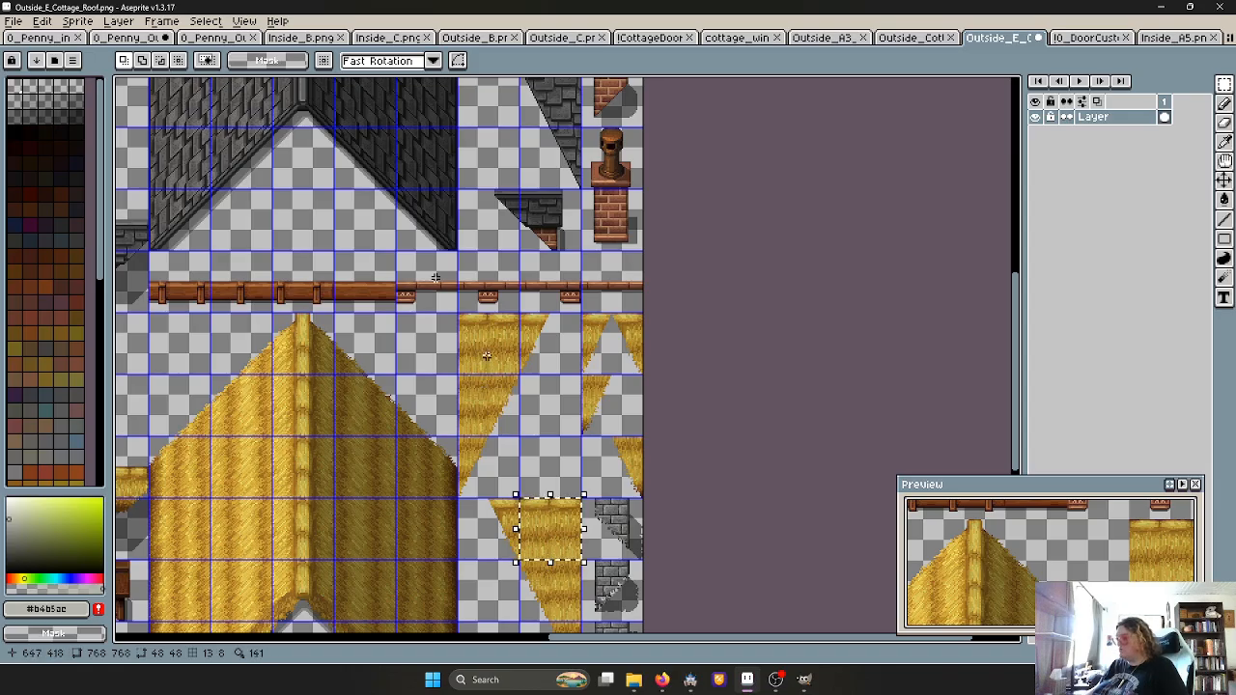
left_click(930, 36)
left_click(825, 38)
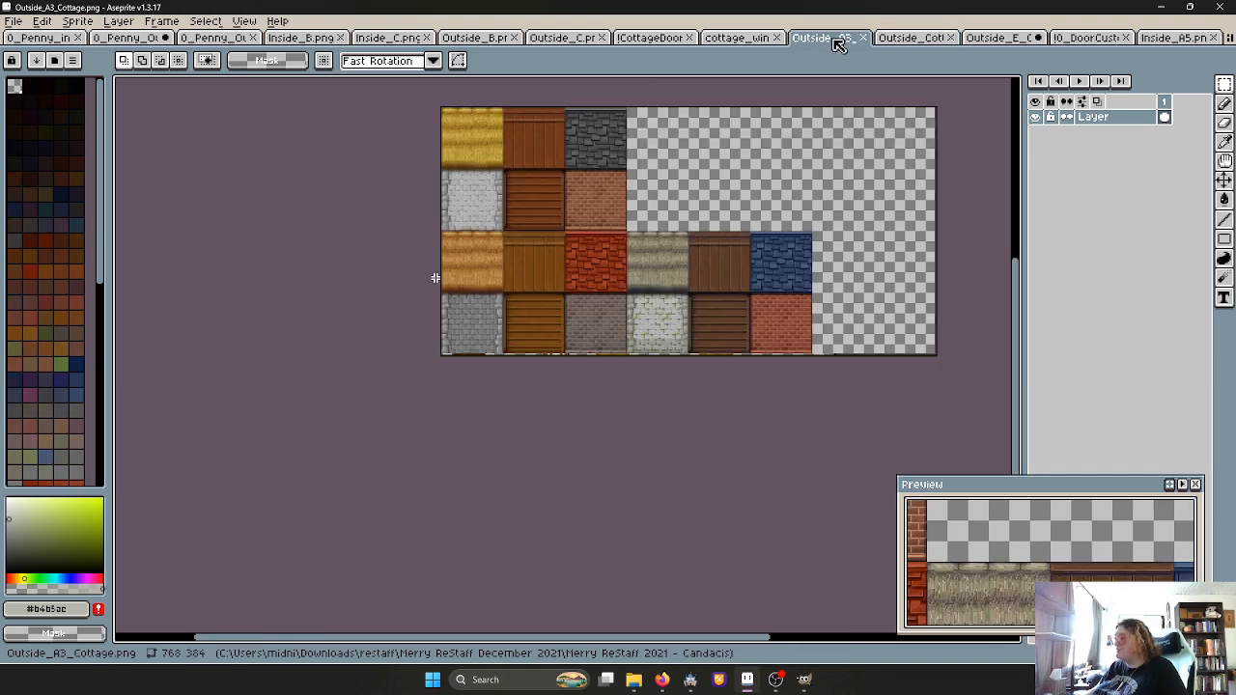
scroll(463, 117, "up", 3)
middle_click_drag(474, 244, 424, 355)
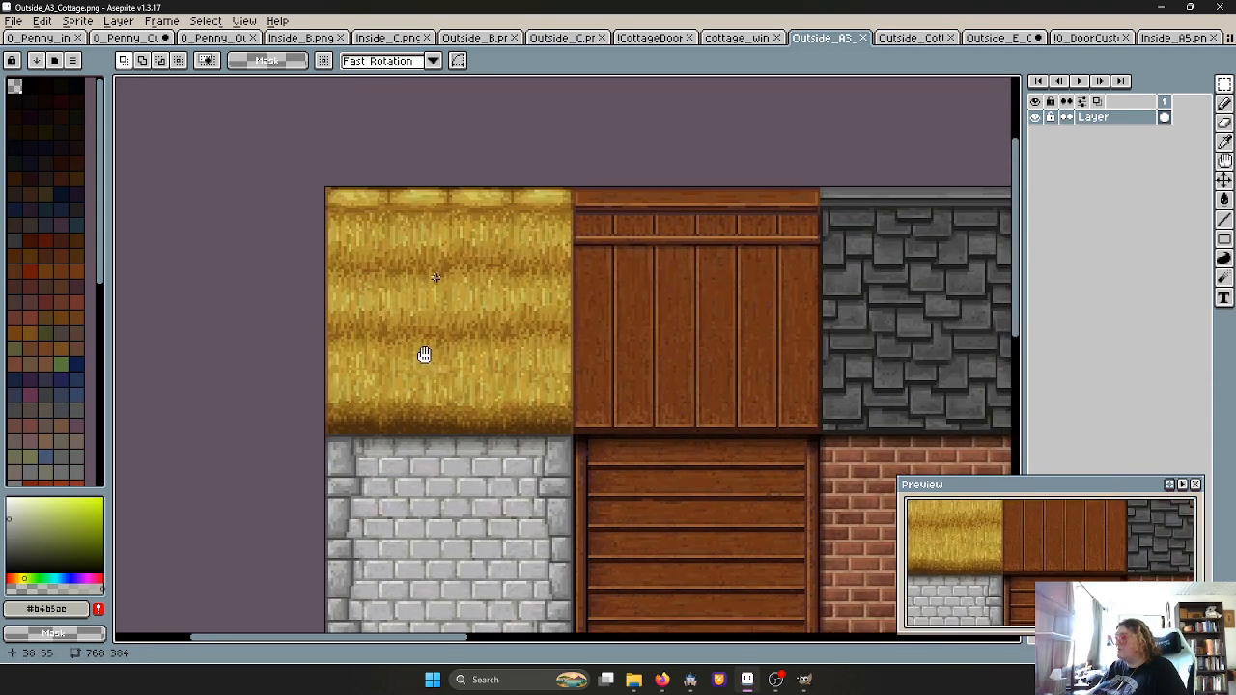
scroll(436, 278, "down", 2)
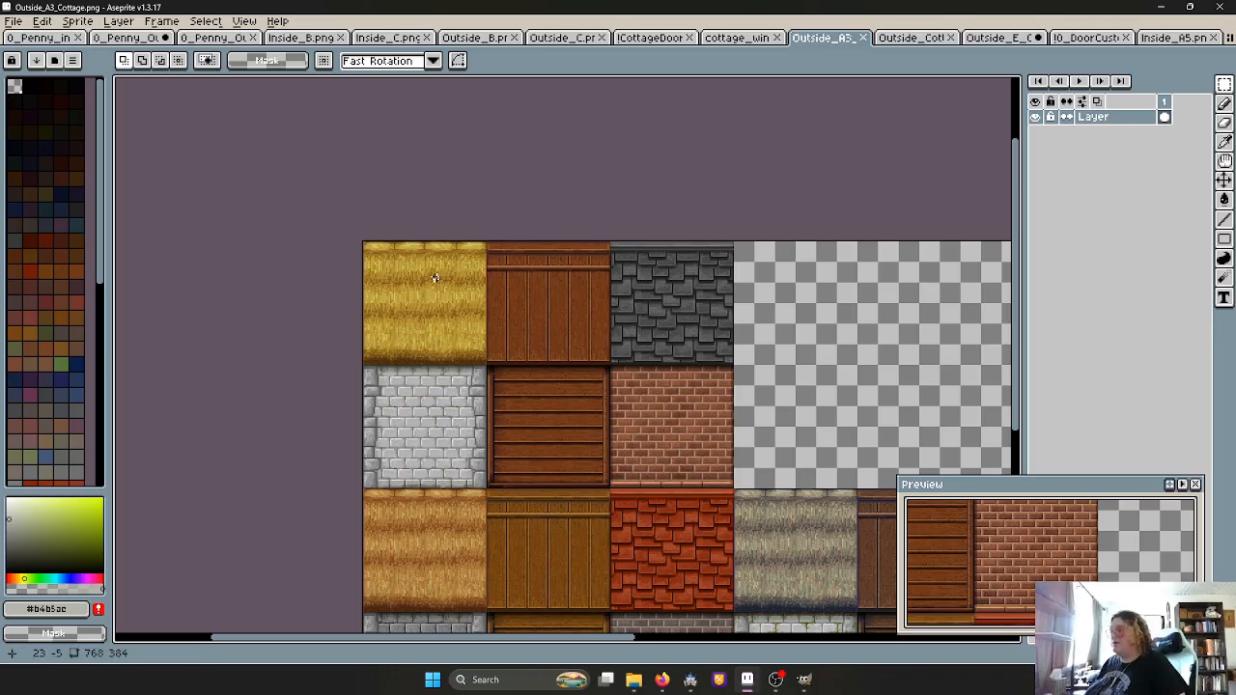
Set the grid of Outside_A3_Cottage.png to 48 by 48 pixels
left_click(245, 21)
mouse_move(280, 121)
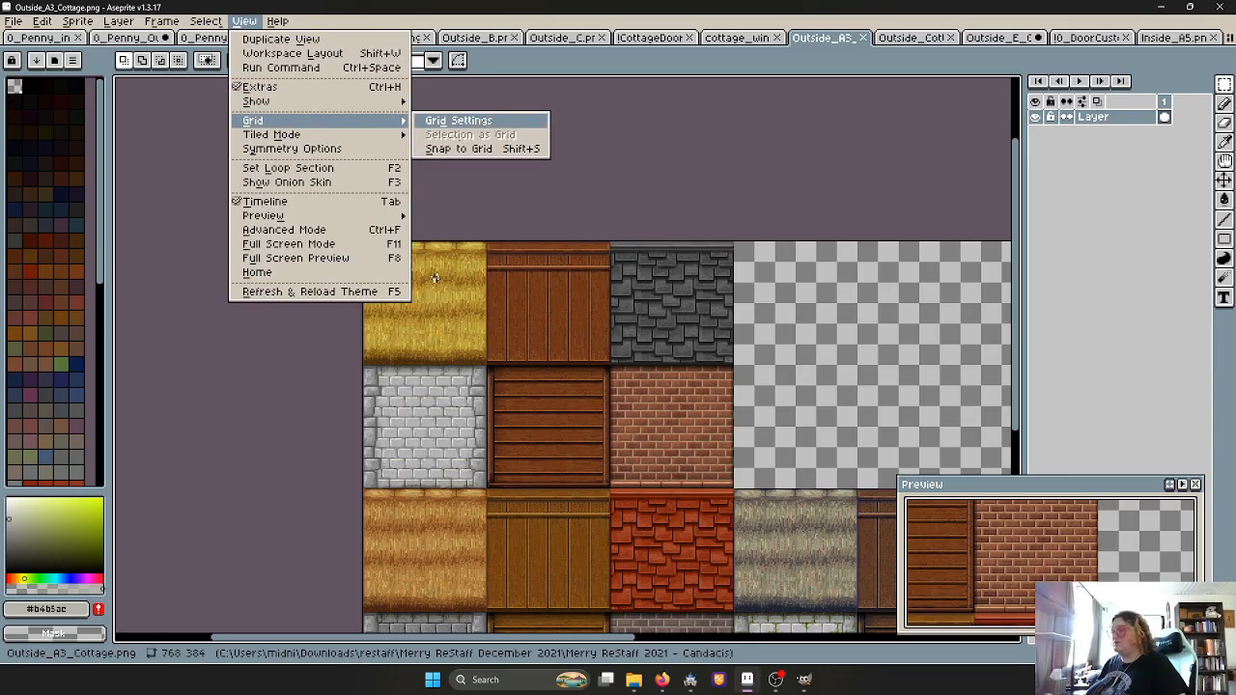
left_click(458, 121)
key("Tab")
key("Tab")
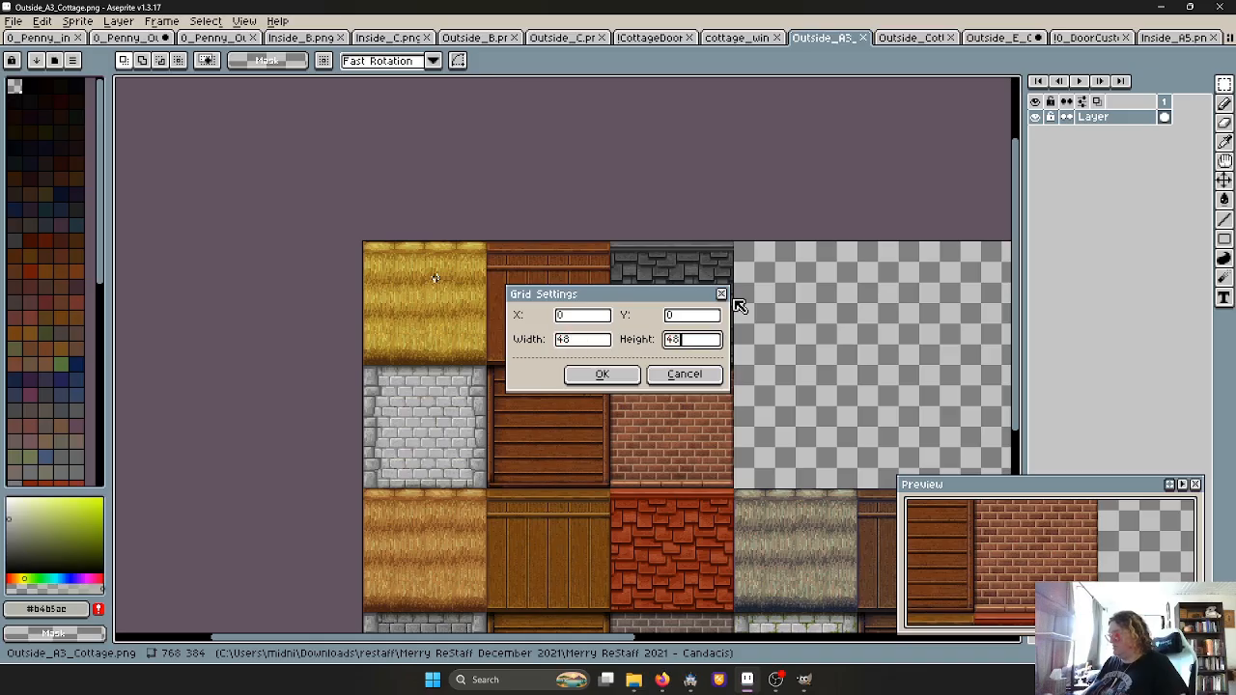
key("Return")
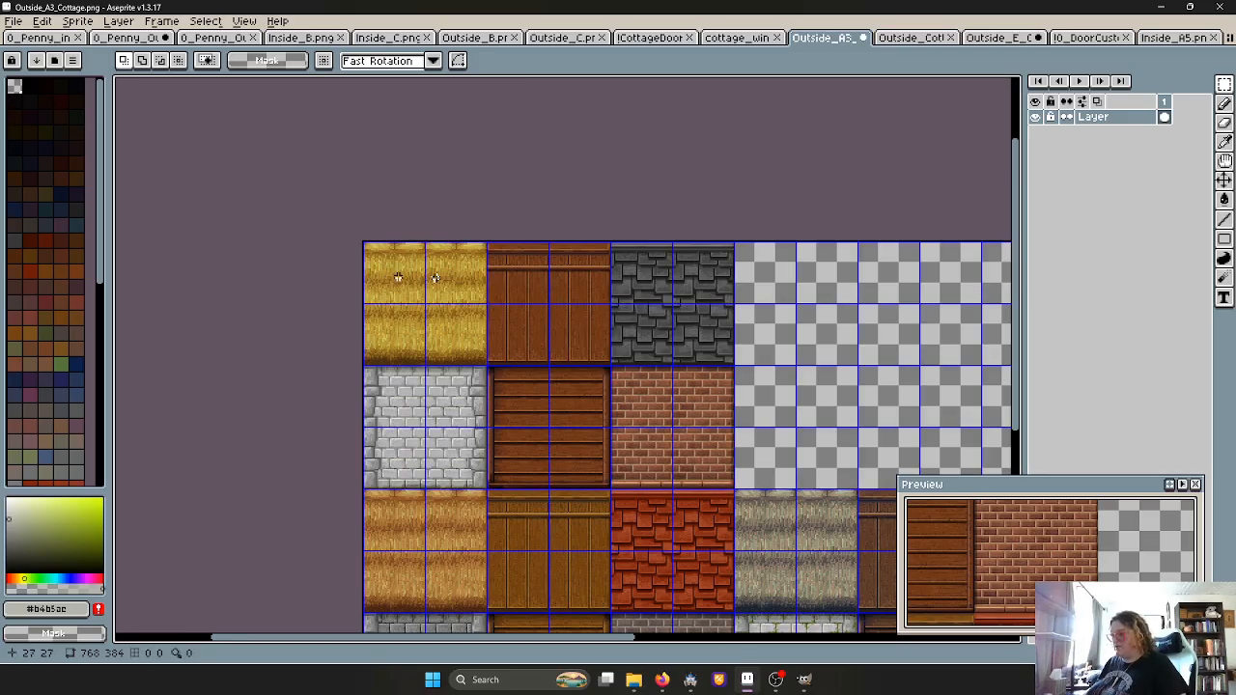
Copy the yellow thatch roof together with the light stone wall beneath it, a 96 by 192 pixel block, from Outside_A3_Cottage.png
key("m")
left_click_drag(364, 243, 489, 306)
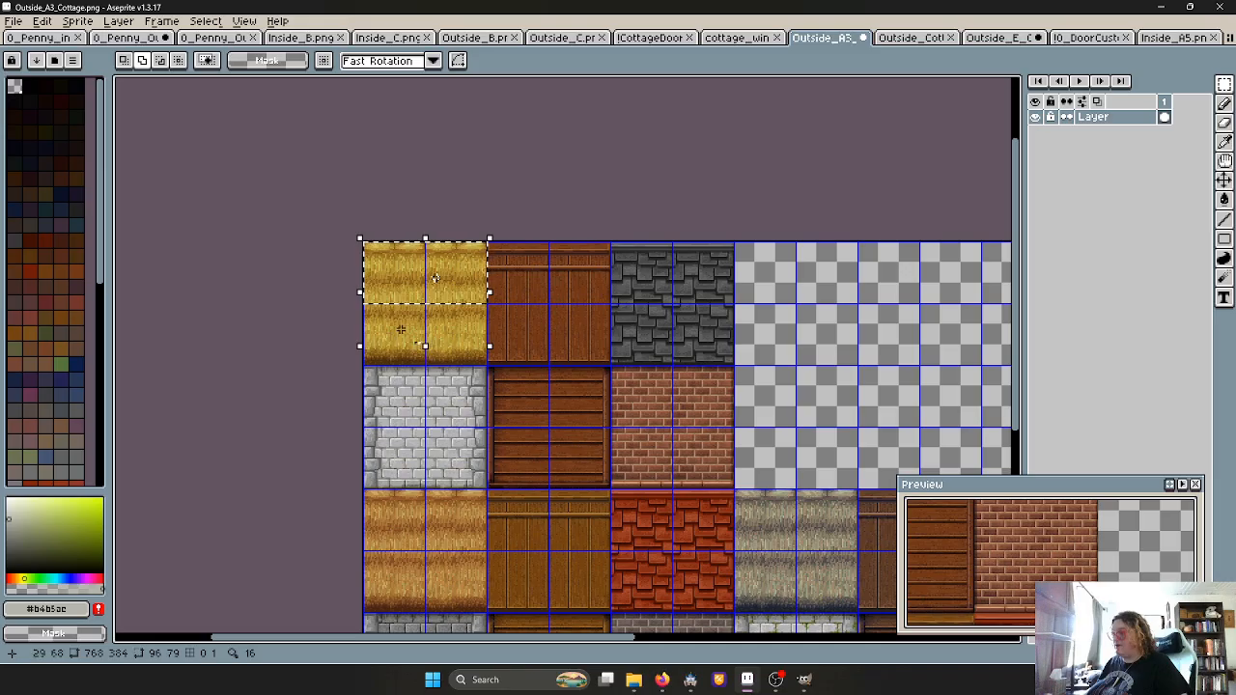
left_click_drag(423, 341, 464, 453, "shift")
scroll(457, 311, "up", 4)
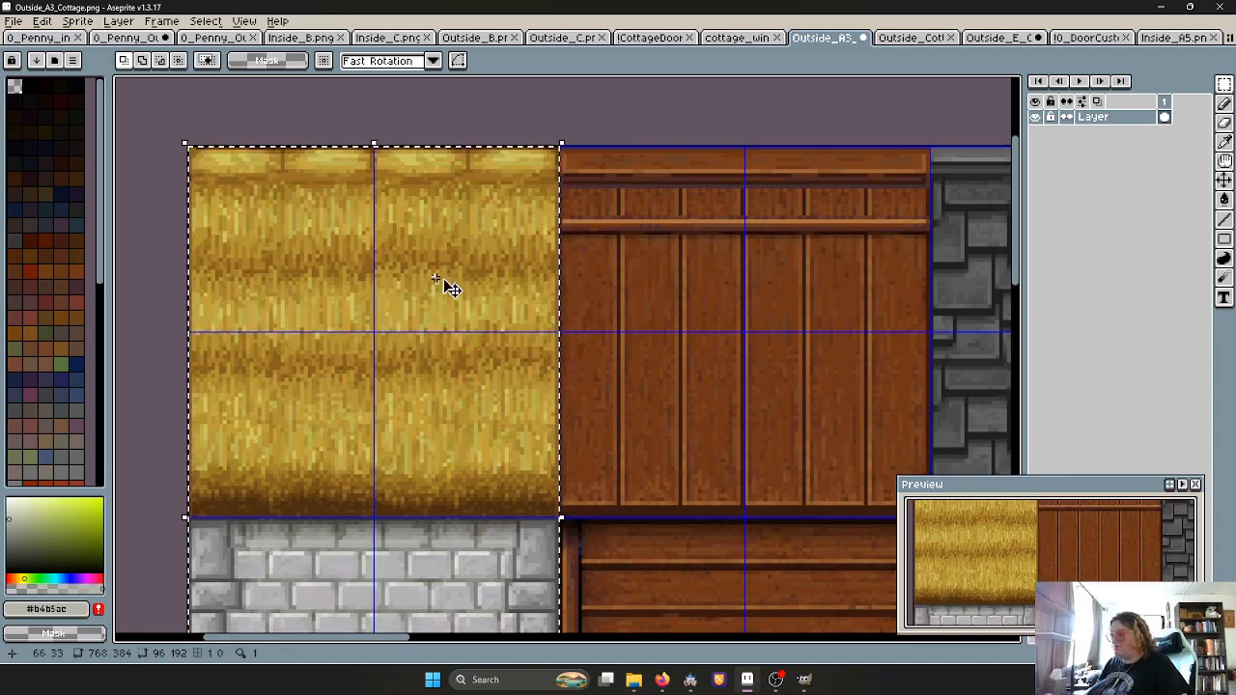
scroll(460, 296, "down", 4)
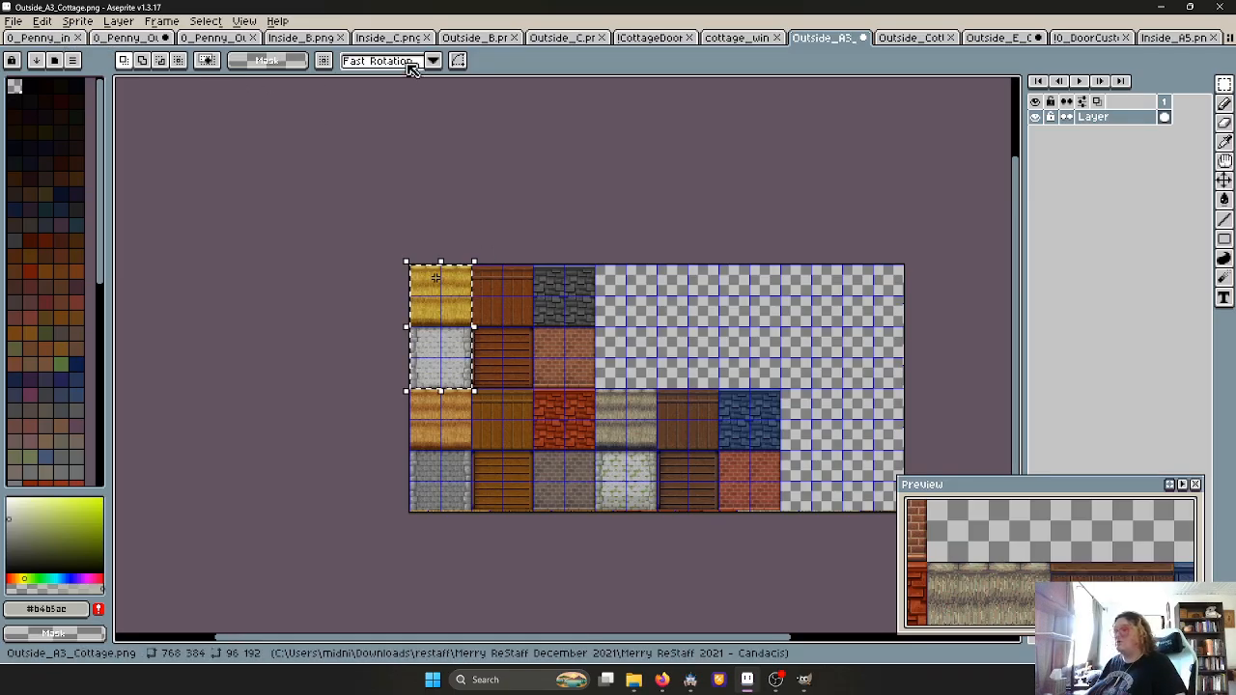
Open Outside_A3.png, Outside_A4.png and Outside_A5.png from the project's tilesets folder as separate files instead of an animation
left_click(13, 20)
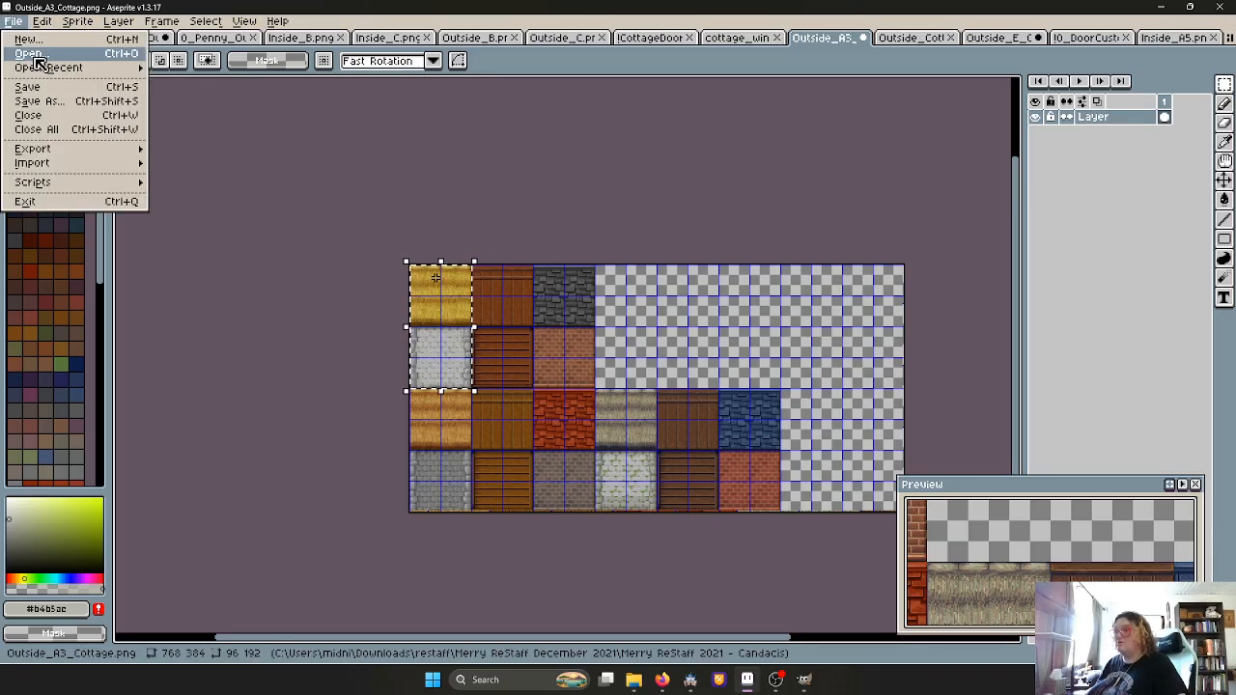
key("Return")
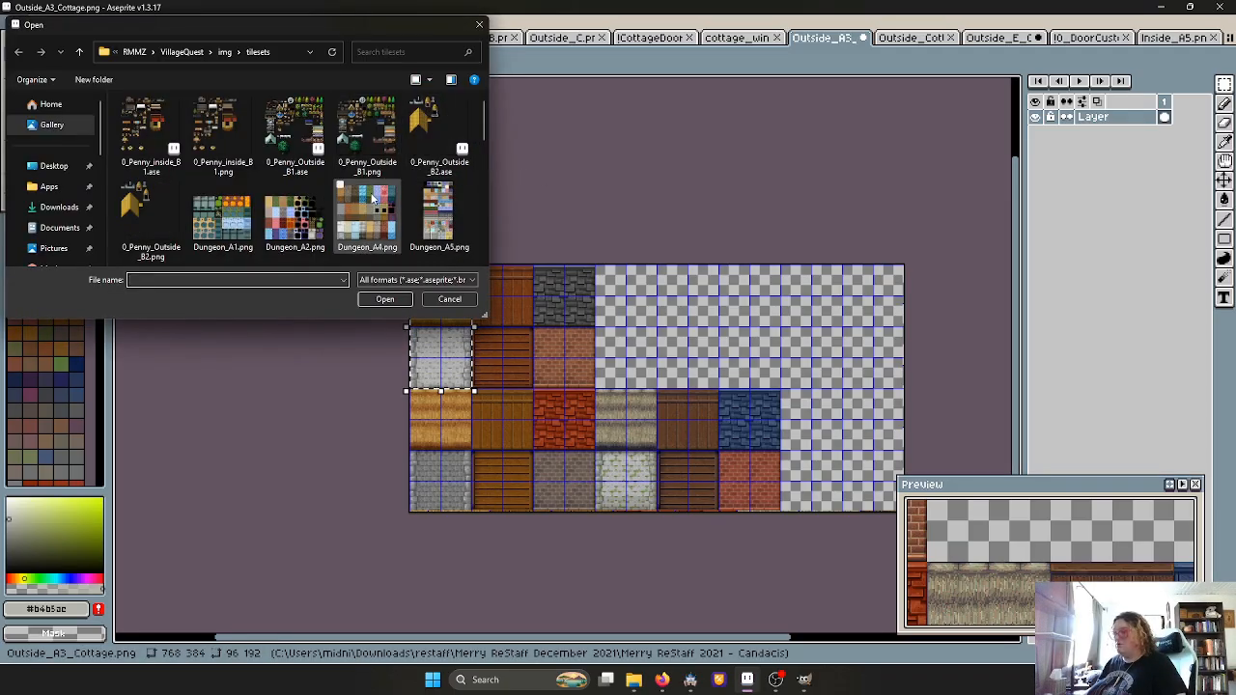
scroll(347, 232, "down", 1)
scroll(348, 232, "down", 1)
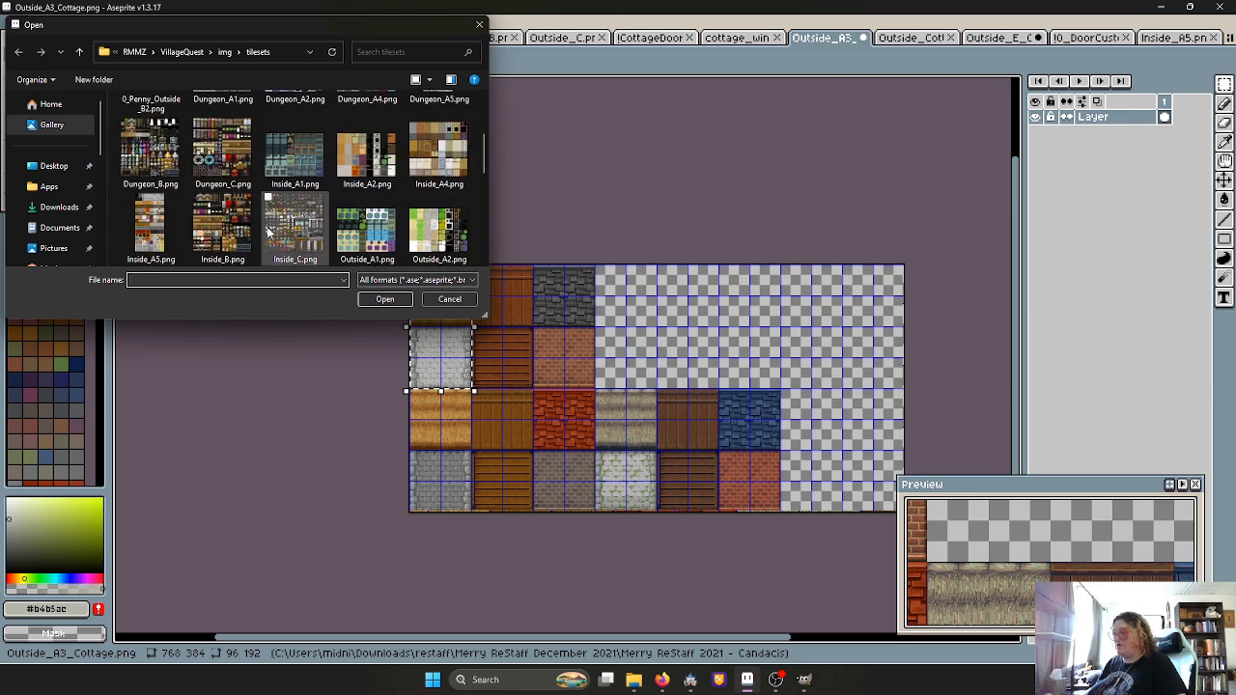
scroll(361, 214, "down", 1)
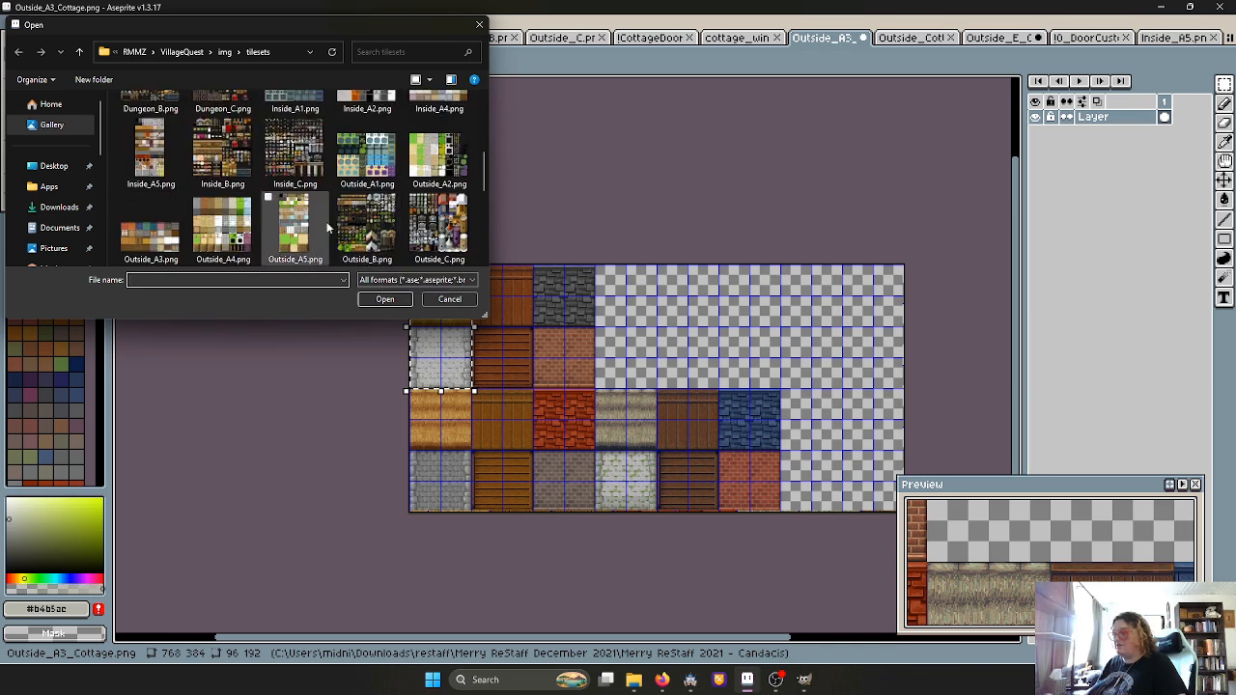
left_click(153, 230)
left_click(294, 229, "shift")
left_click(384, 299)
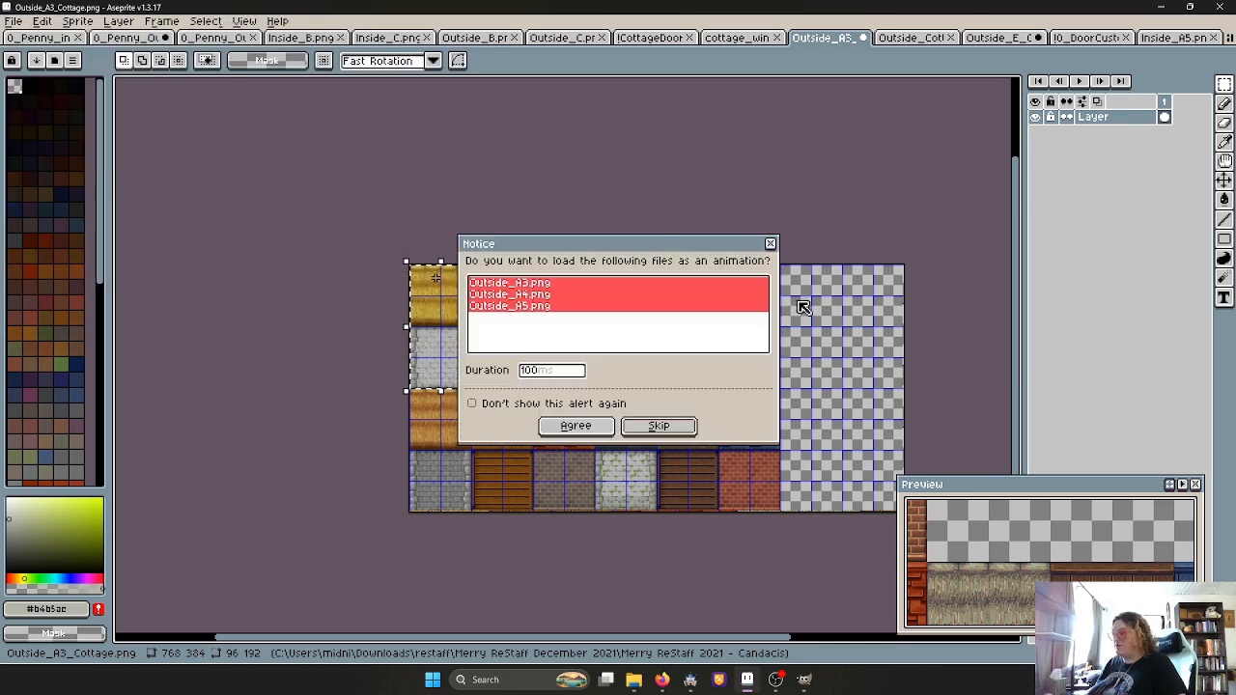
left_click(657, 426)
Paste the copied thatch and stone block into Outside_A3.png over the existing thatch roof and plank wall, at 289, 192
scroll(709, 397, "down", 2)
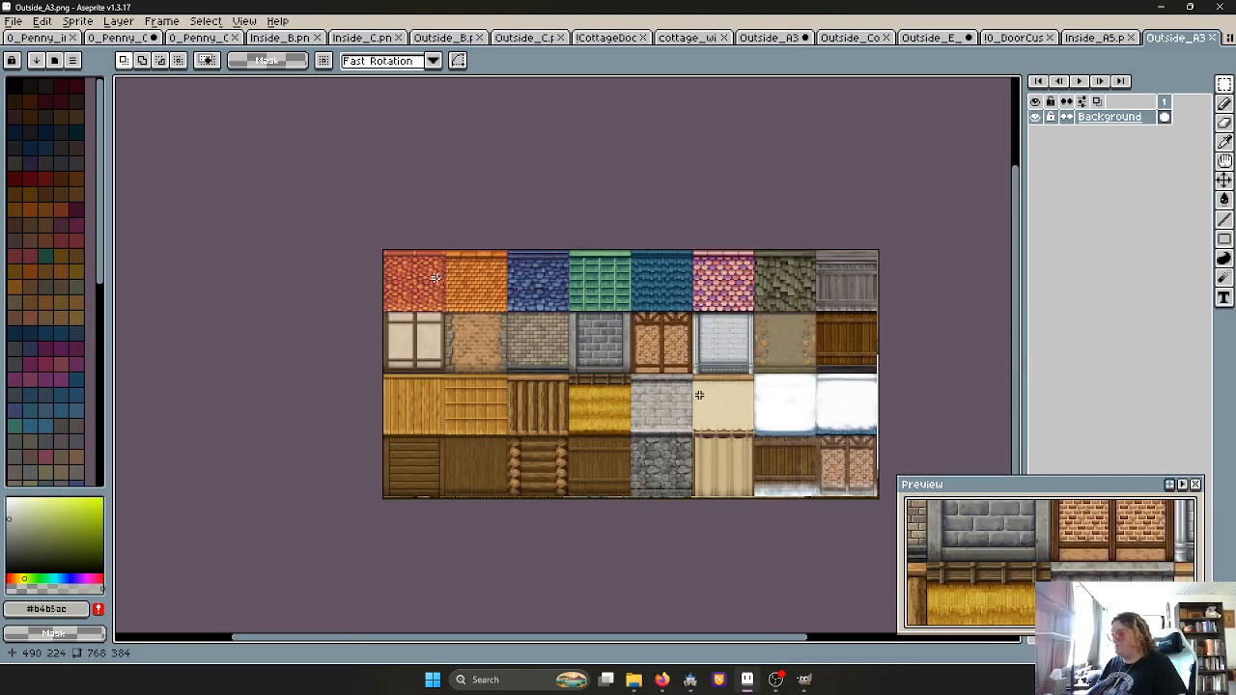
scroll(669, 423, "up", 2)
scroll(530, 304, "up", 2)
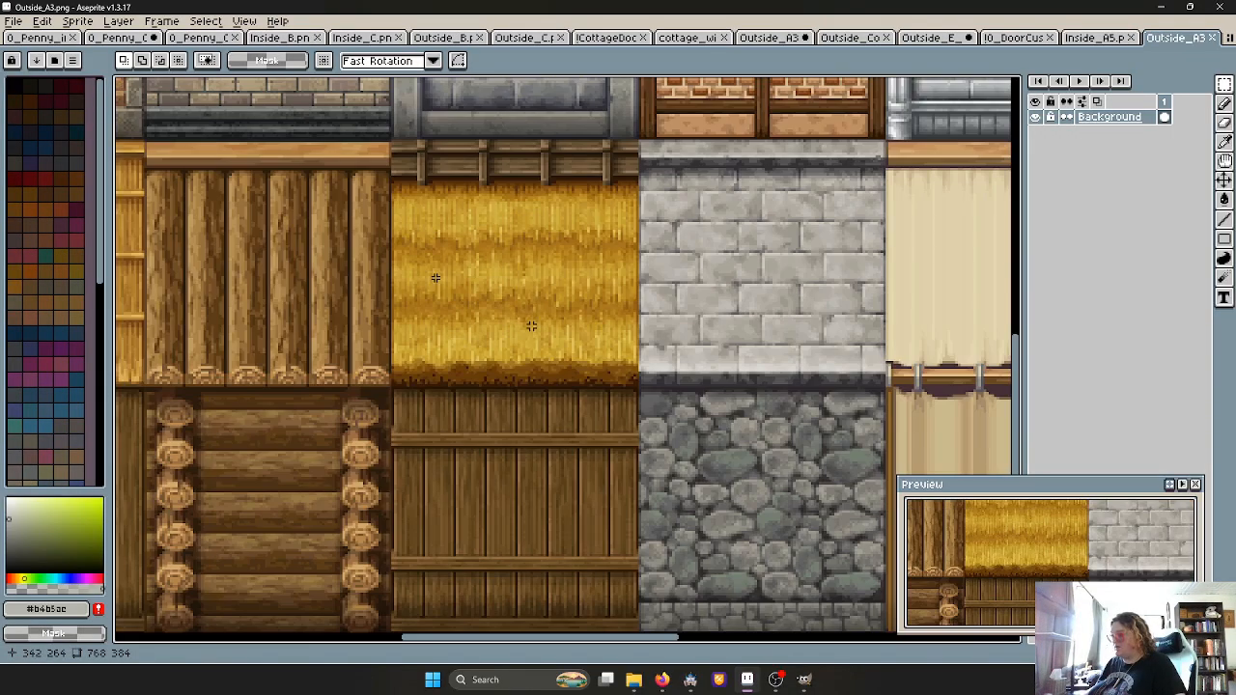
key("ctrl+v")
left_click_drag(573, 320, 524, 344)
scroll(434, 215, "up", 1)
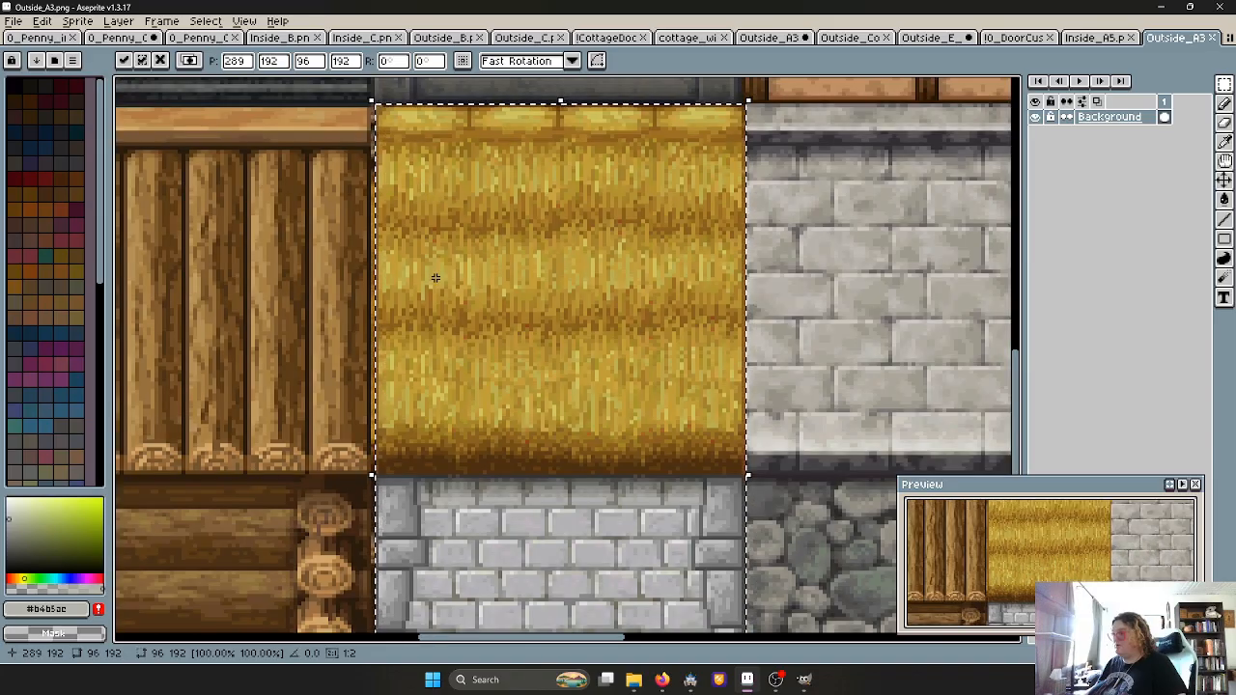
Set the grid of Outside_A3.png to 48 by 48 pixels
left_click(247, 22)
mouse_move(312, 123)
left_click(502, 119)
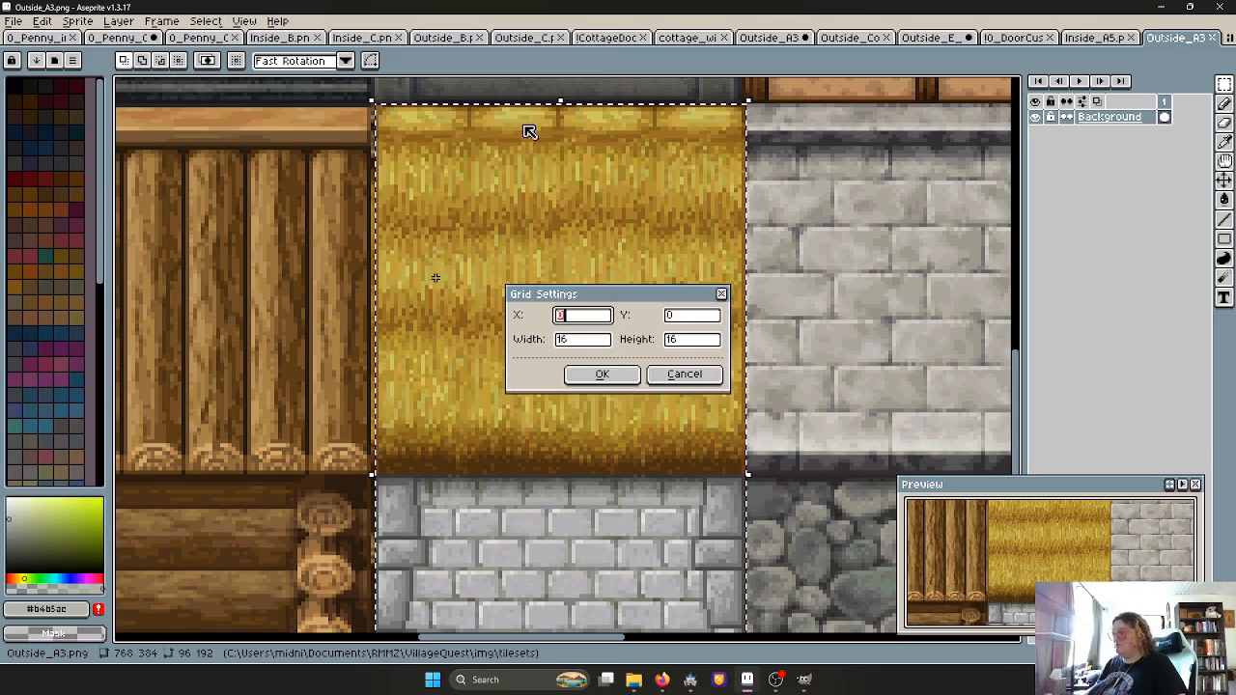
type("48")
key("Tab")
type("48")
key("Return")
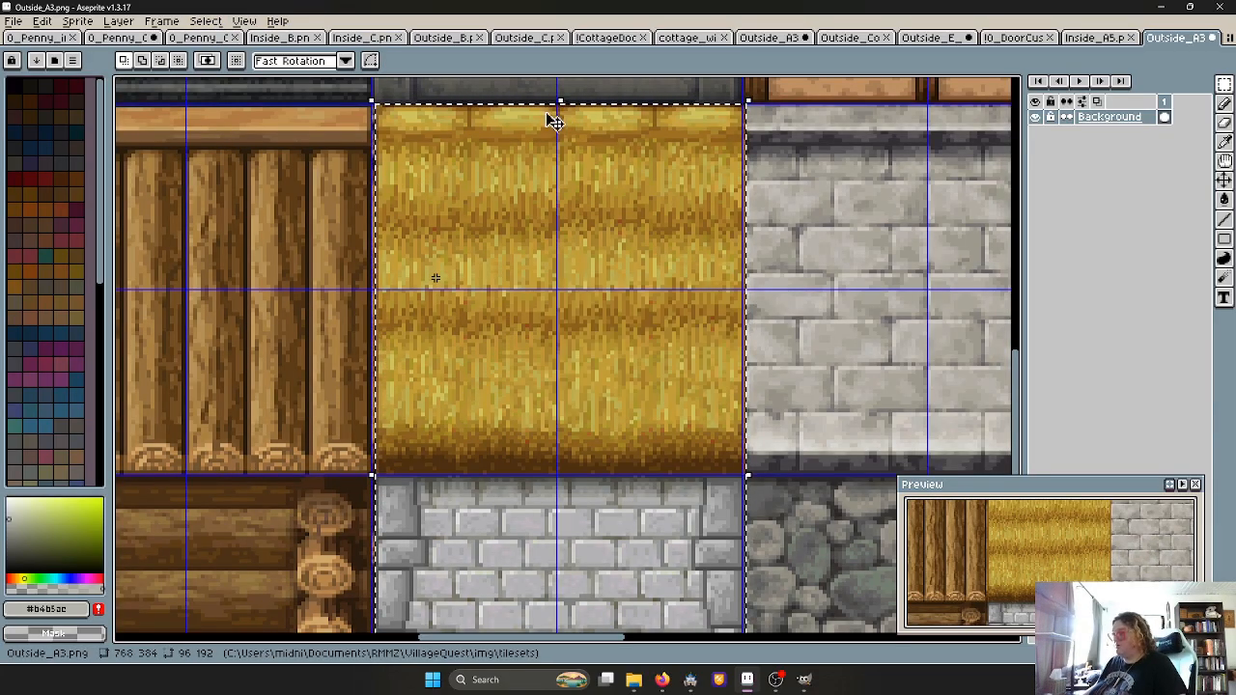
Align the pasted thatch and stone block to the tile grid, commit it and save Outside_A3.png
mouse_move(466, 130)
left_mouse_down()
mouse_move(463, 193)
mouse_move(467, 168)
mouse_move(493, 183)
mouse_move(457, 151)
left_mouse_up()
scroll(439, 150, "down", 2)
left_click(664, 197)
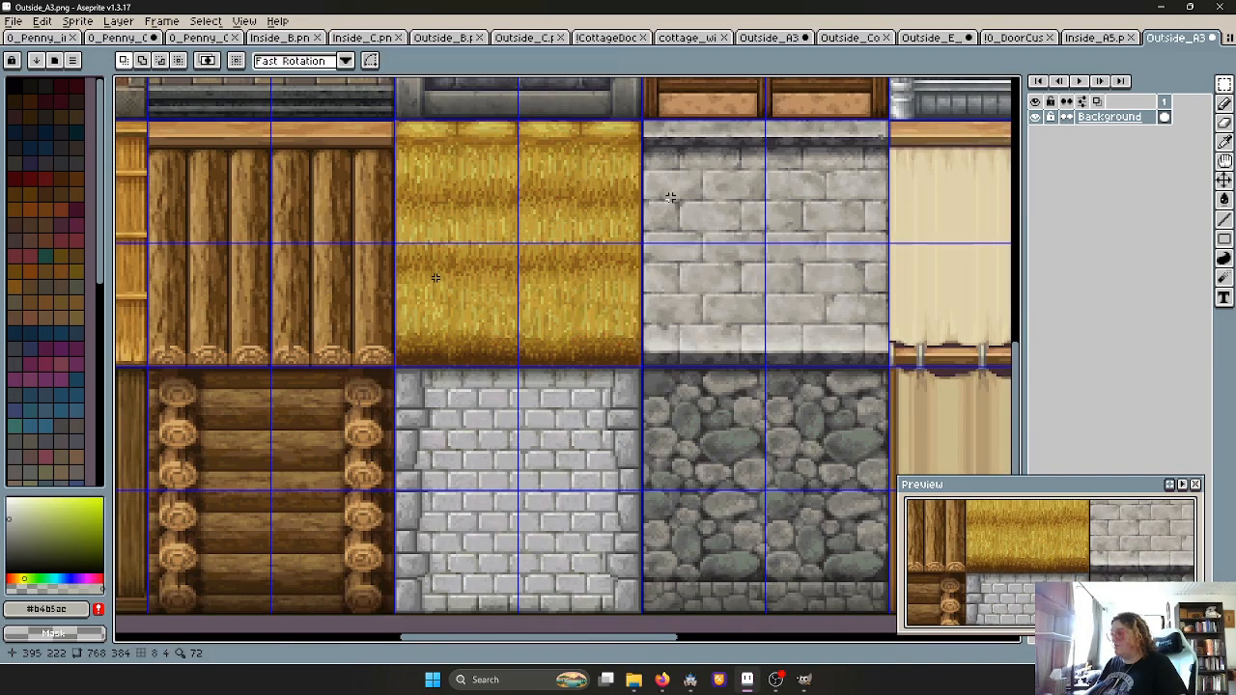
key("ctrl+s")
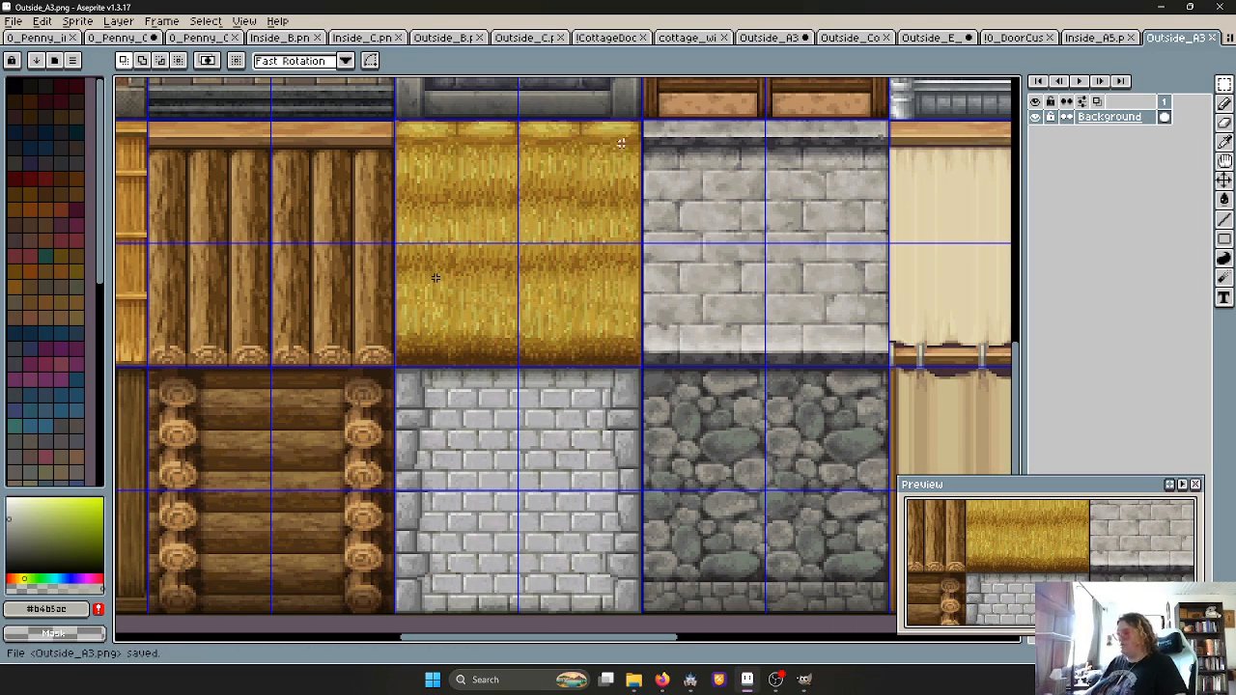
Switch to RPG Maker MZ and refresh the CottageExt tileset in the database so the edited building tiles load
key("alt+Tab")
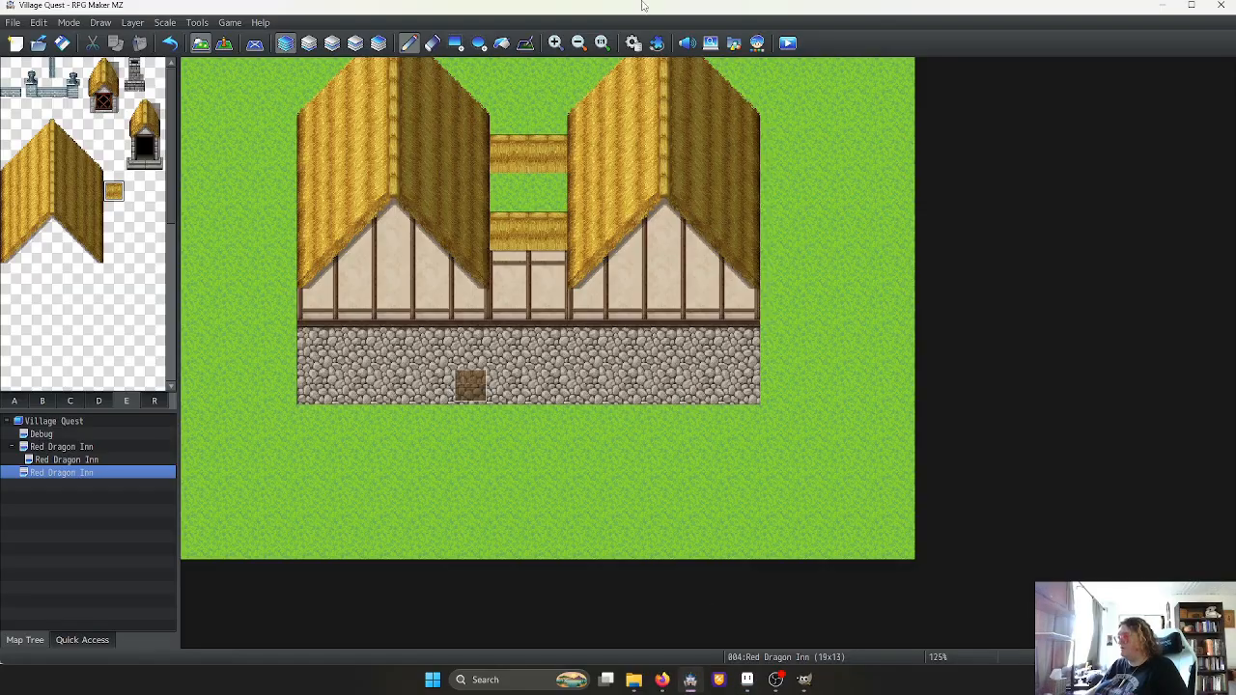
left_click(632, 43)
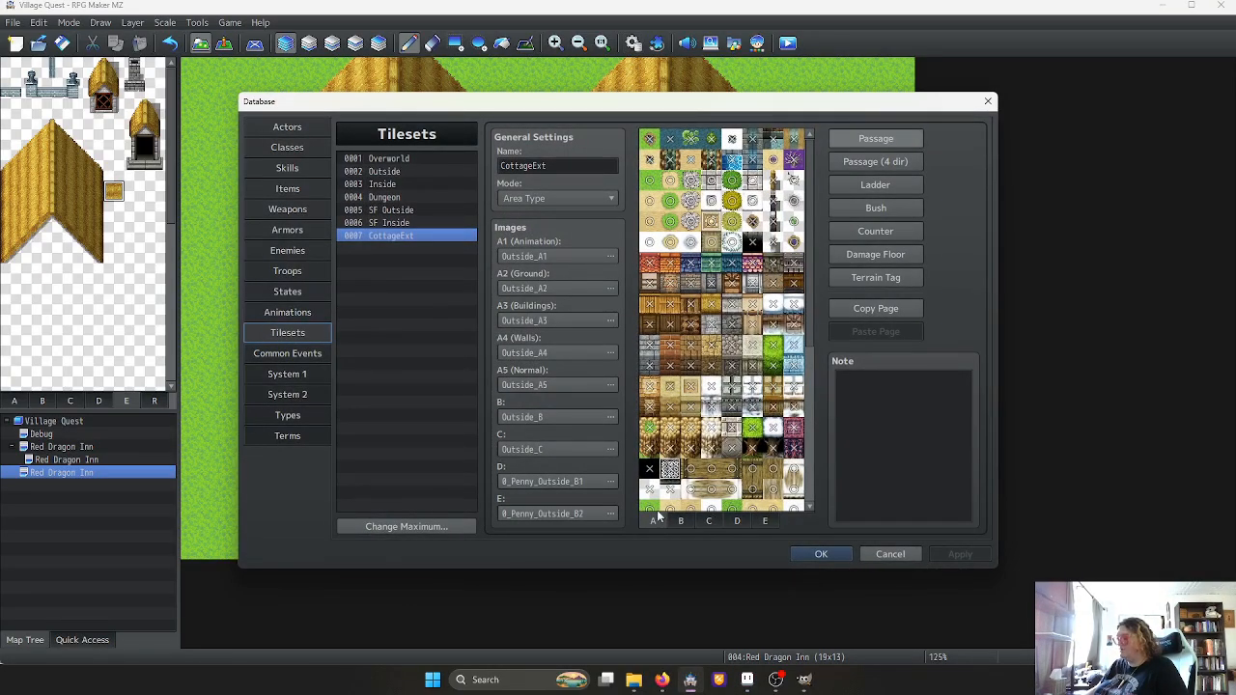
scroll(676, 483, "down", 1)
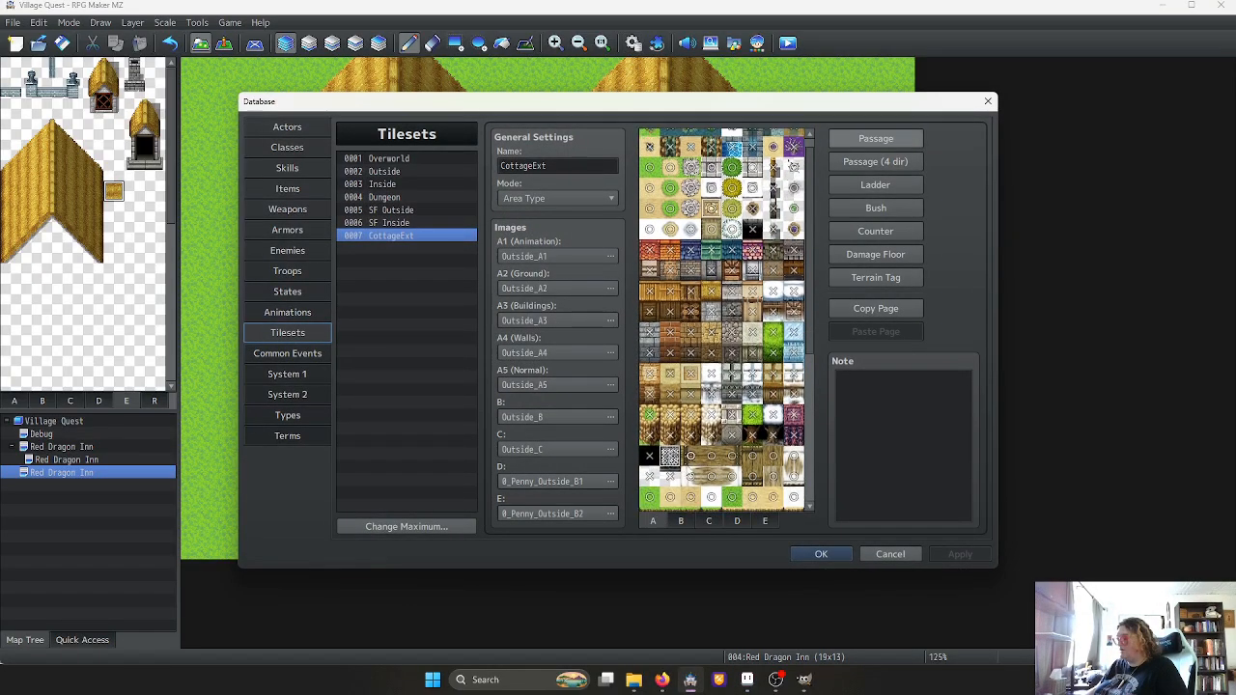
left_click(397, 222)
left_click(397, 235)
scroll(732, 354, "down", 3)
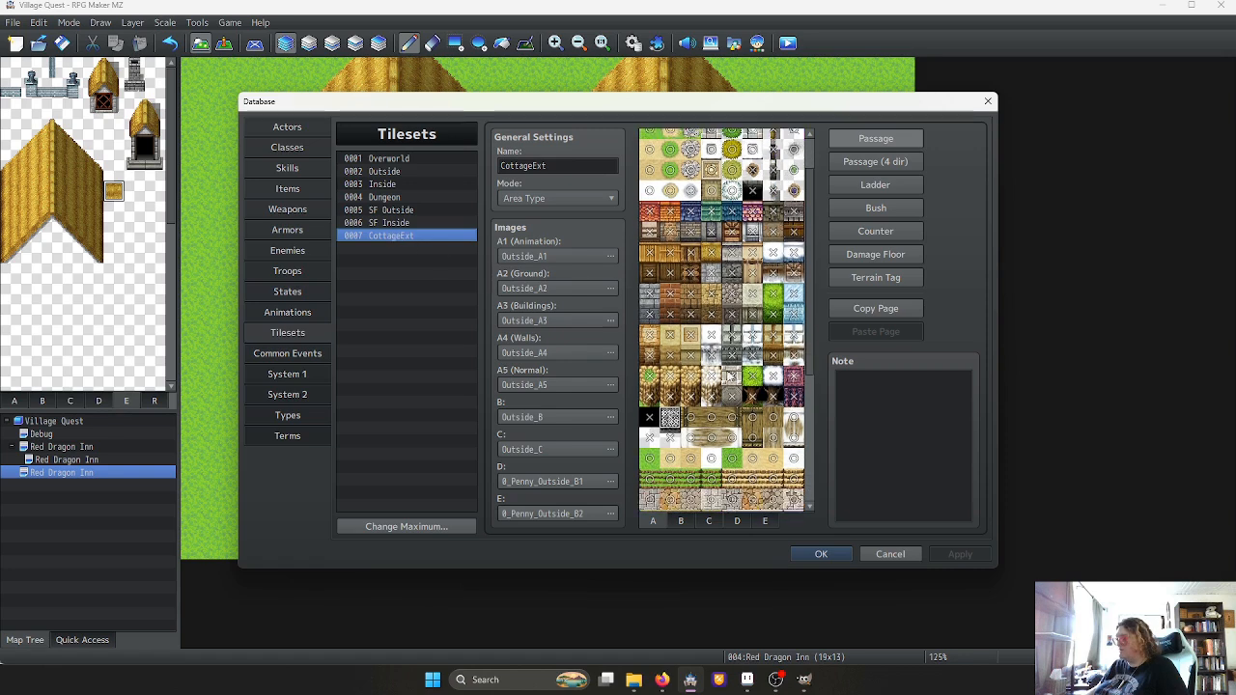
scroll(724, 308, "up", 2)
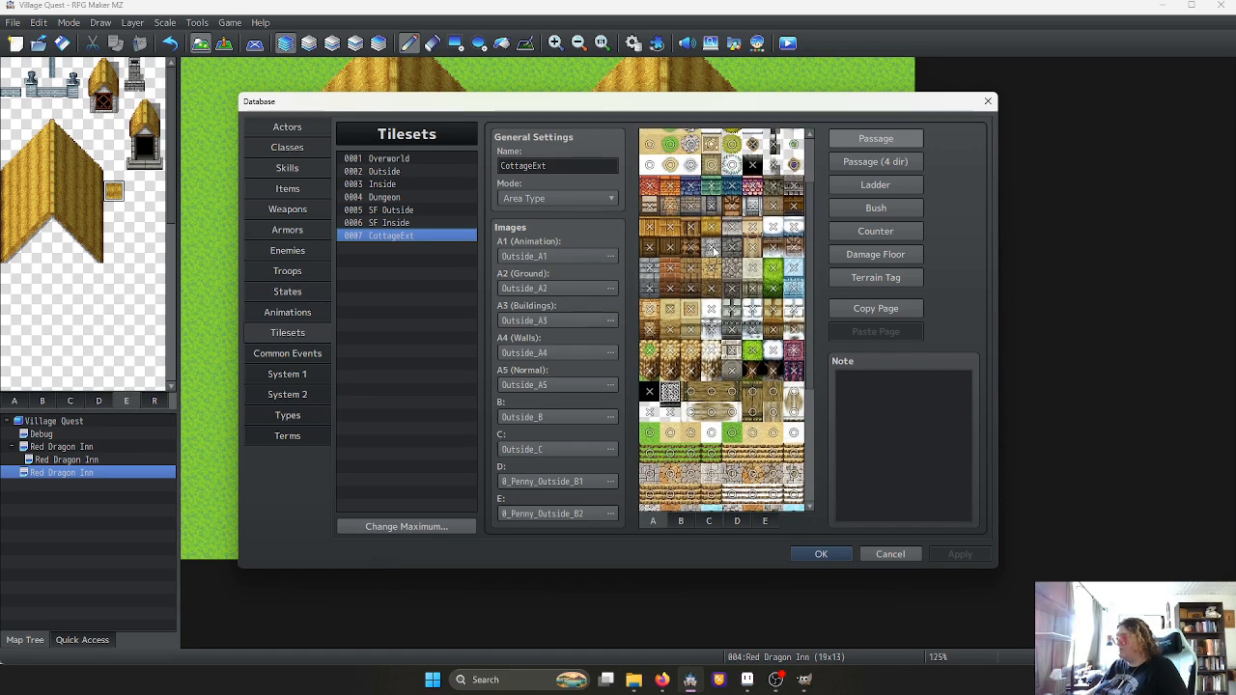
left_click(821, 554)
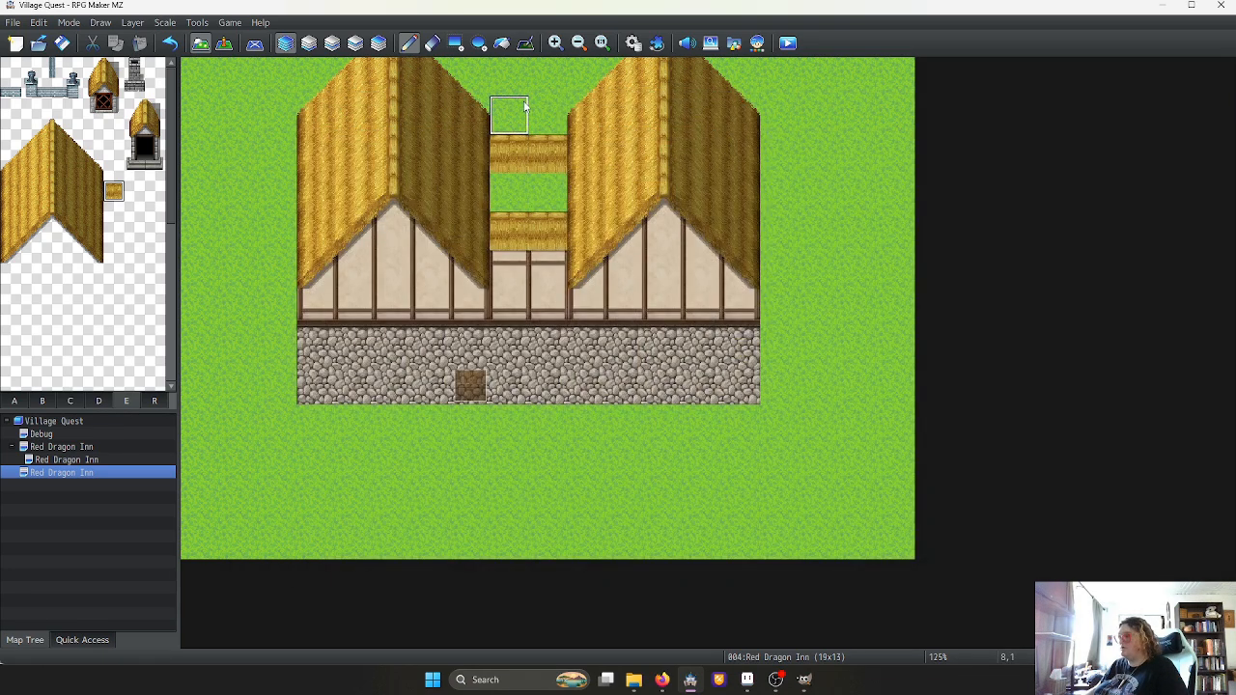
Erase the old thatch strips between the gables and fill the gap with the new thatch roof autotile, two tiles wide and three high
left_click_drag(546, 214, 509, 220)
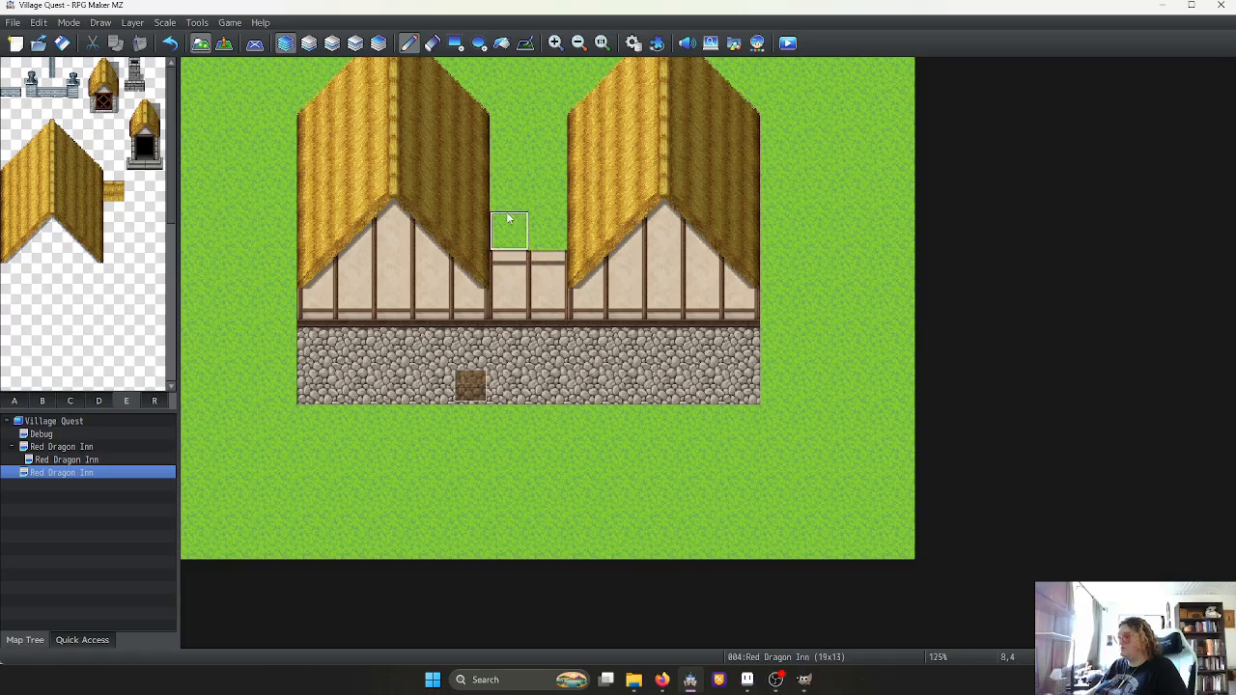
left_click(16, 400)
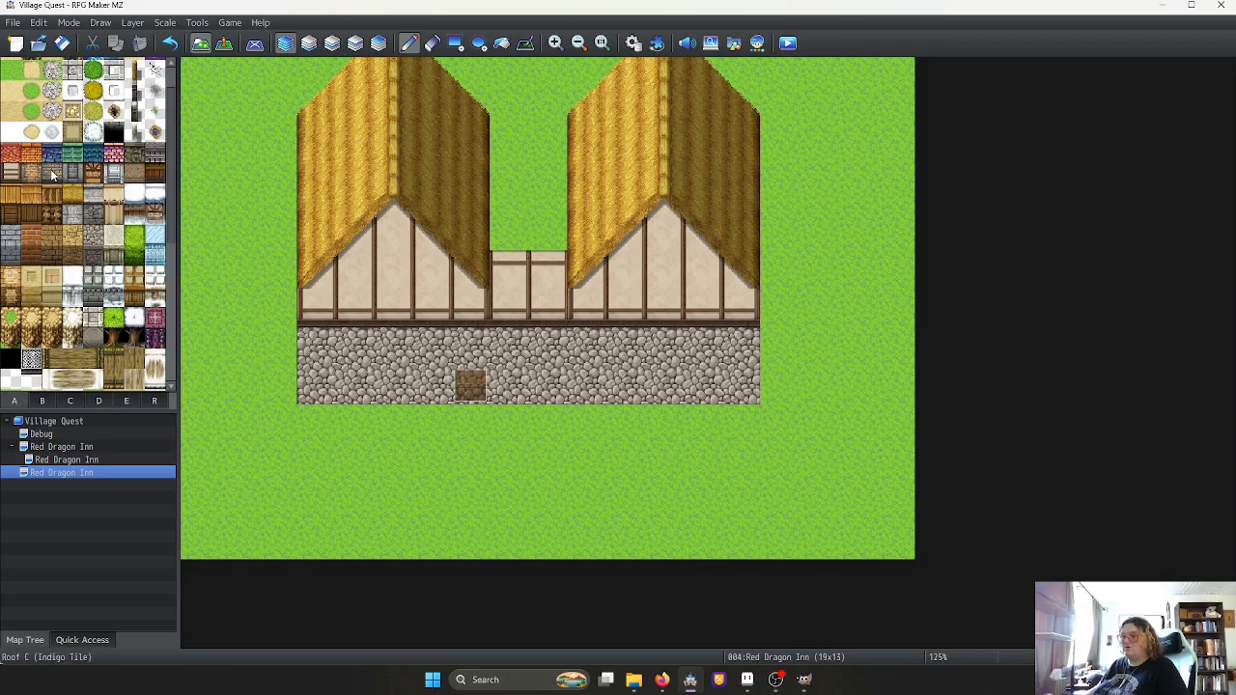
left_click(74, 194)
mouse_move(510, 153)
left_mouse_down()
mouse_move(546, 191)
mouse_move(521, 215)
left_mouse_up()
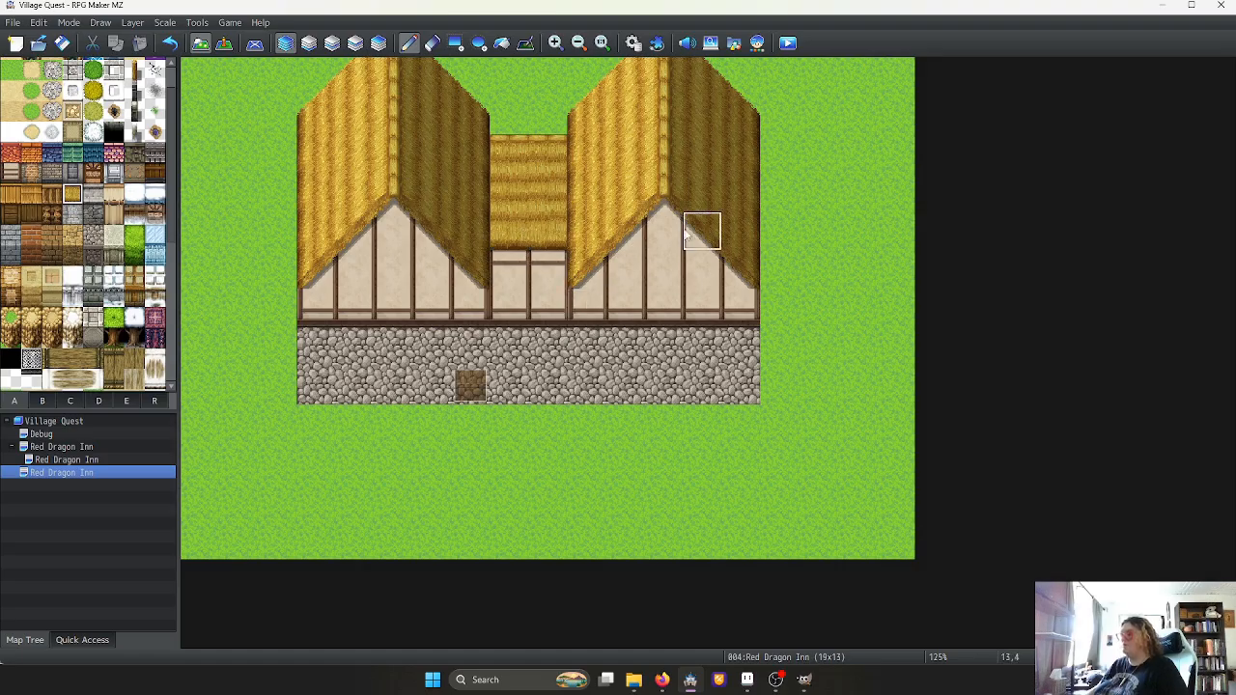
Switch to Aseprite, undo the thatch tile pasted beside the gable roof in 0_Penny_Outside_B2.ase and save the file
left_click(746, 681)
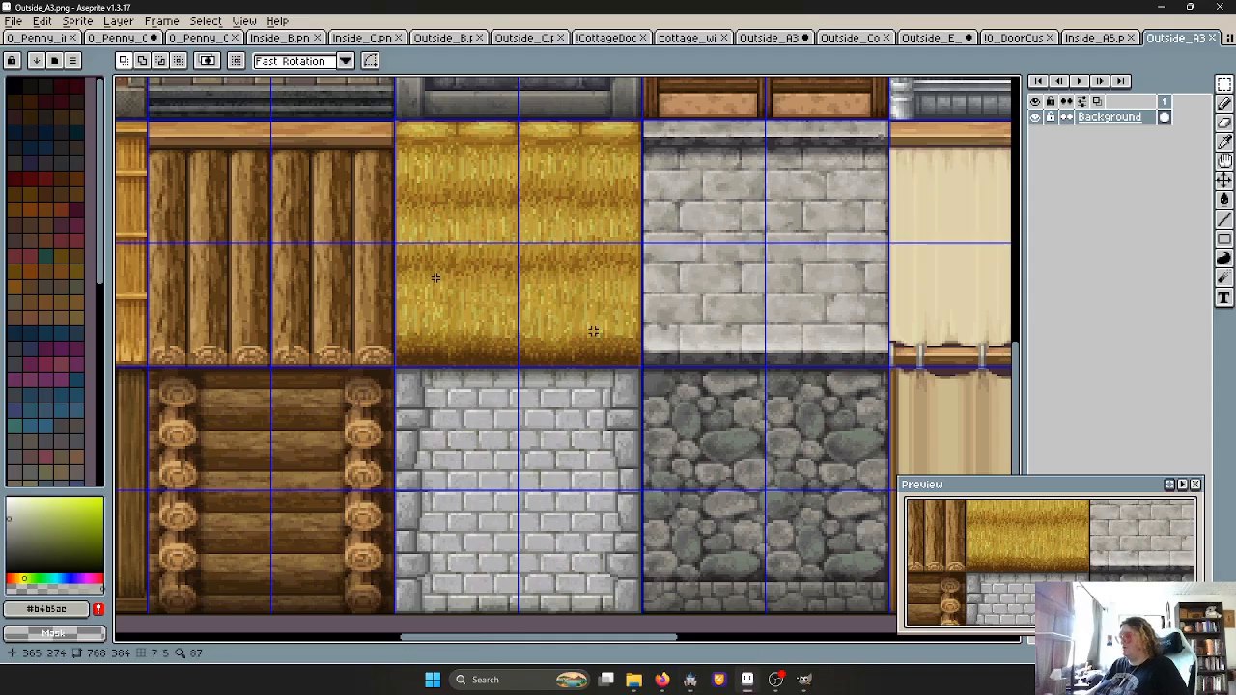
left_click(730, 41)
left_click(129, 38)
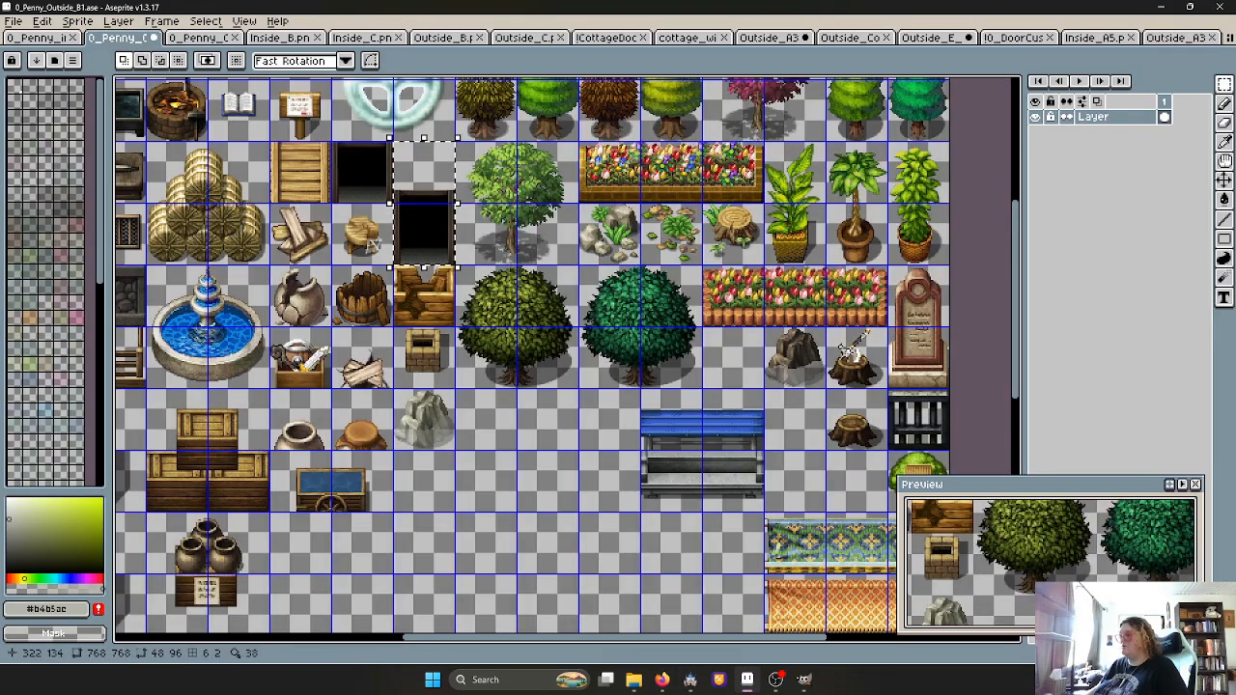
left_click(205, 40)
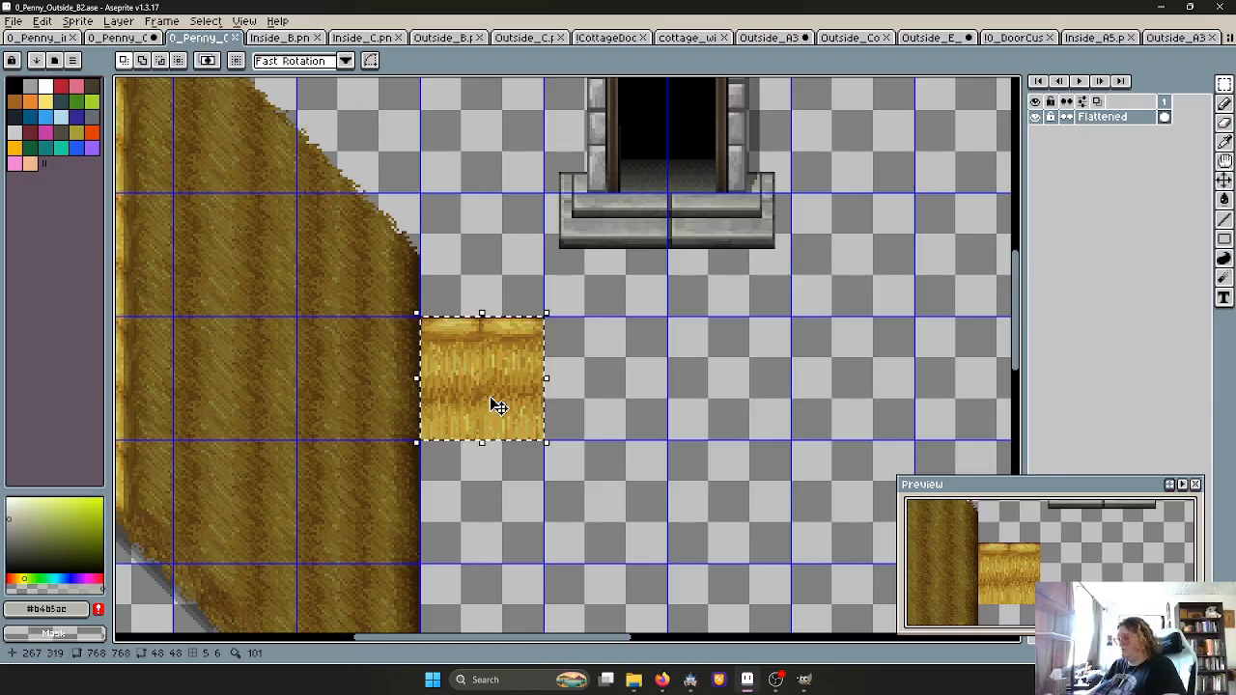
key("ctrl+z")
key("ctrl+s")
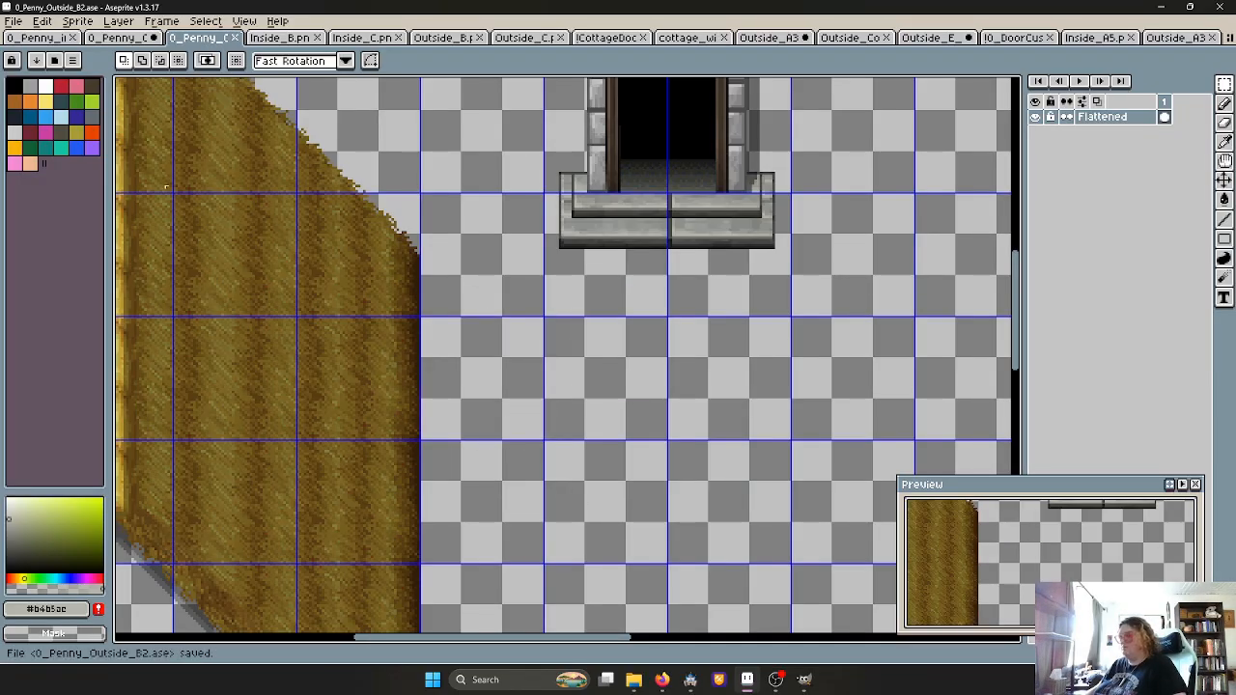
Export the cleaned tileset as 0_Penny_Outside_B2.png
left_click(15, 21)
mouse_move(55, 149)
left_click(198, 149)
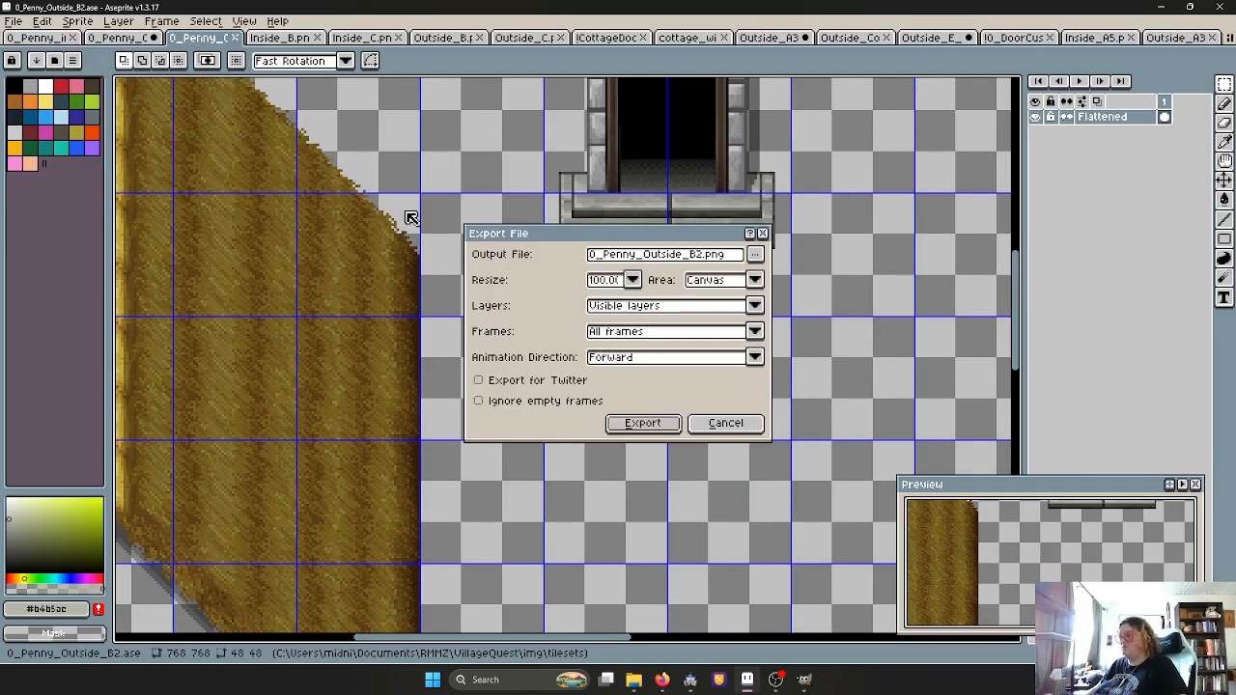
left_click(642, 423)
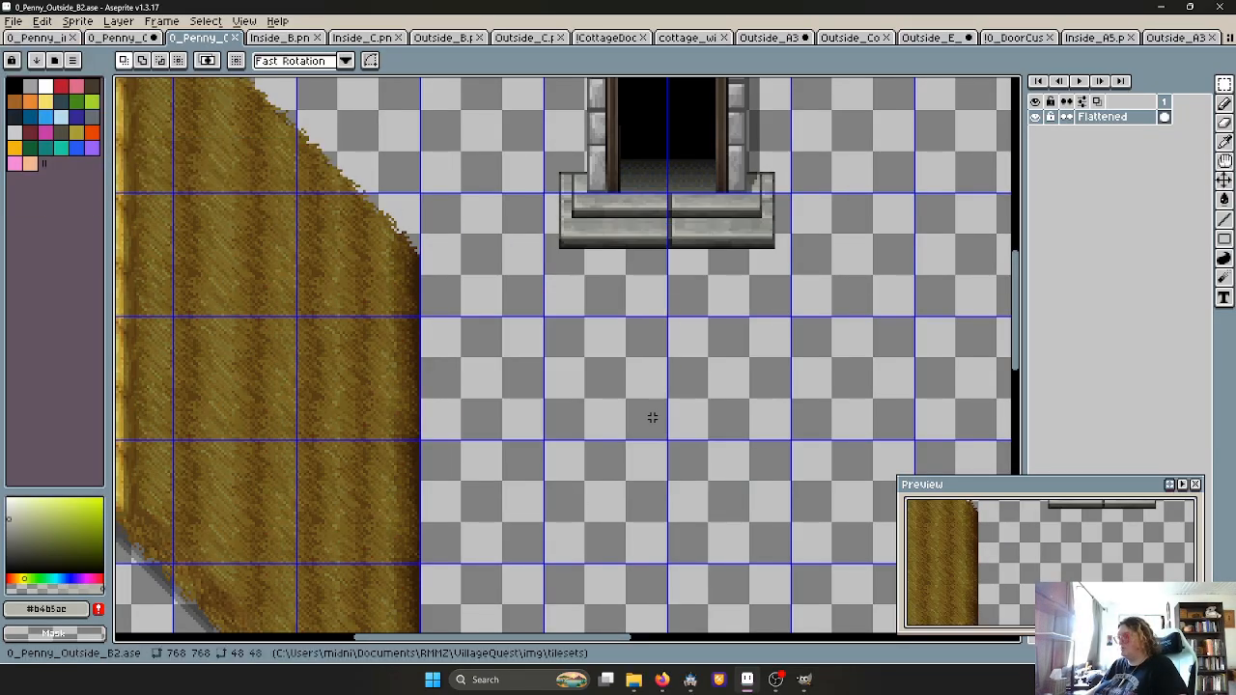
Switch to RPG Maker MZ and set the emptied tile beside the thatch gable in CottageExt's E page to star passage
left_click(702, 681)
left_click(633, 43)
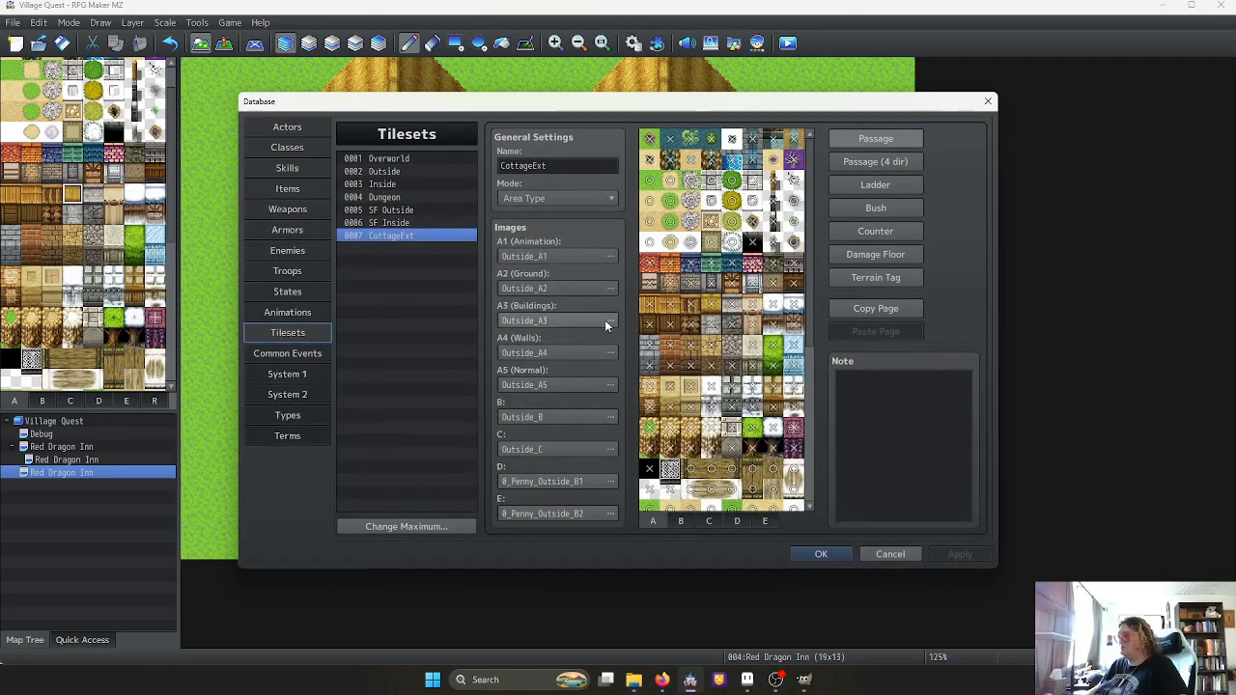
left_click(773, 521)
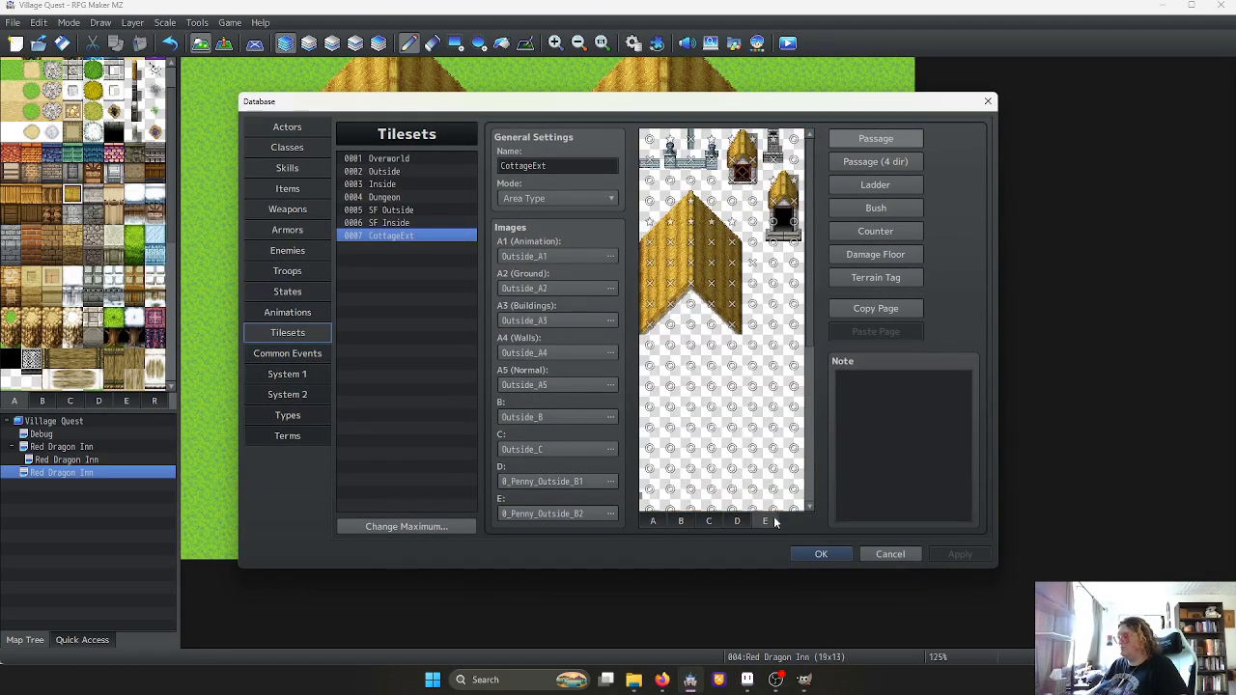
left_click(752, 263)
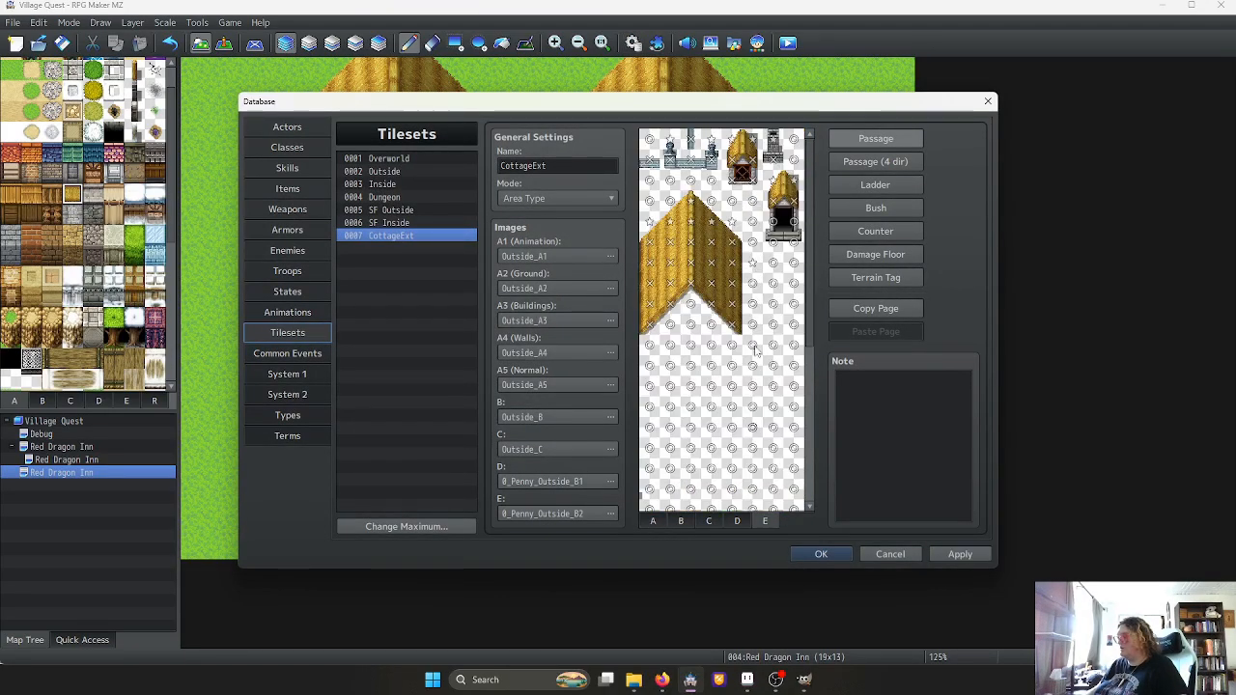
left_click(820, 554)
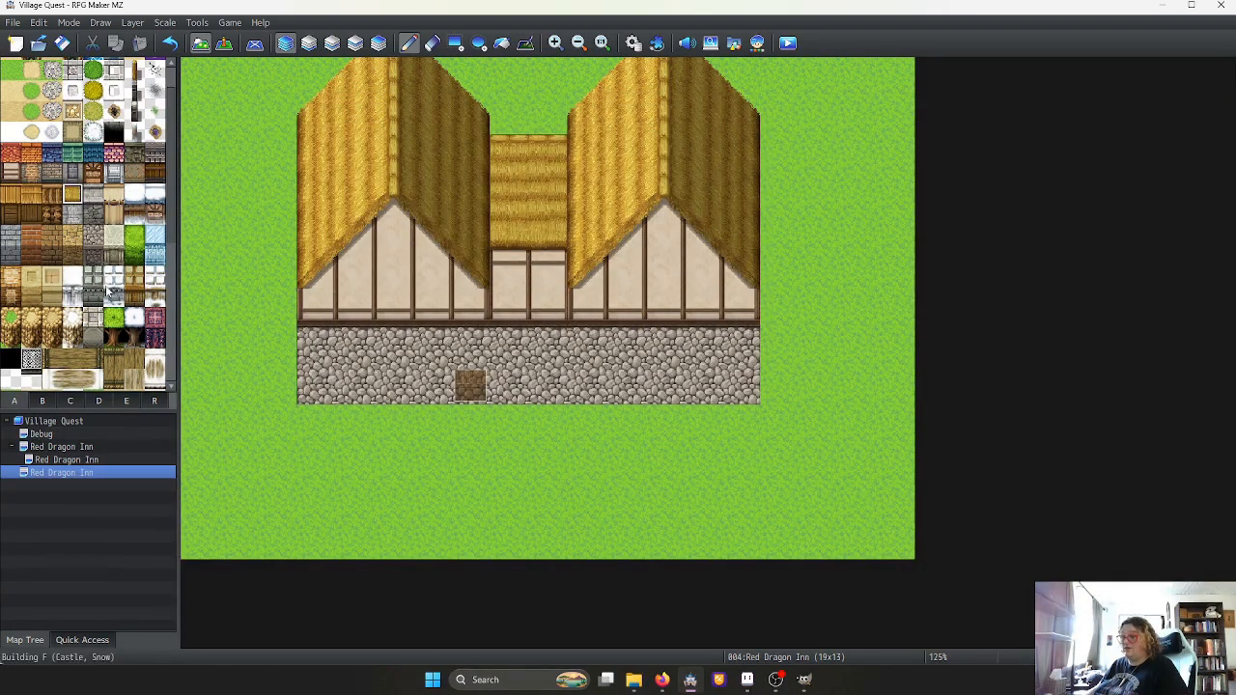
Try the thatched stone doorway between the gables and place it on the left gable's wall, starting at map tile 4,5
left_click(131, 398)
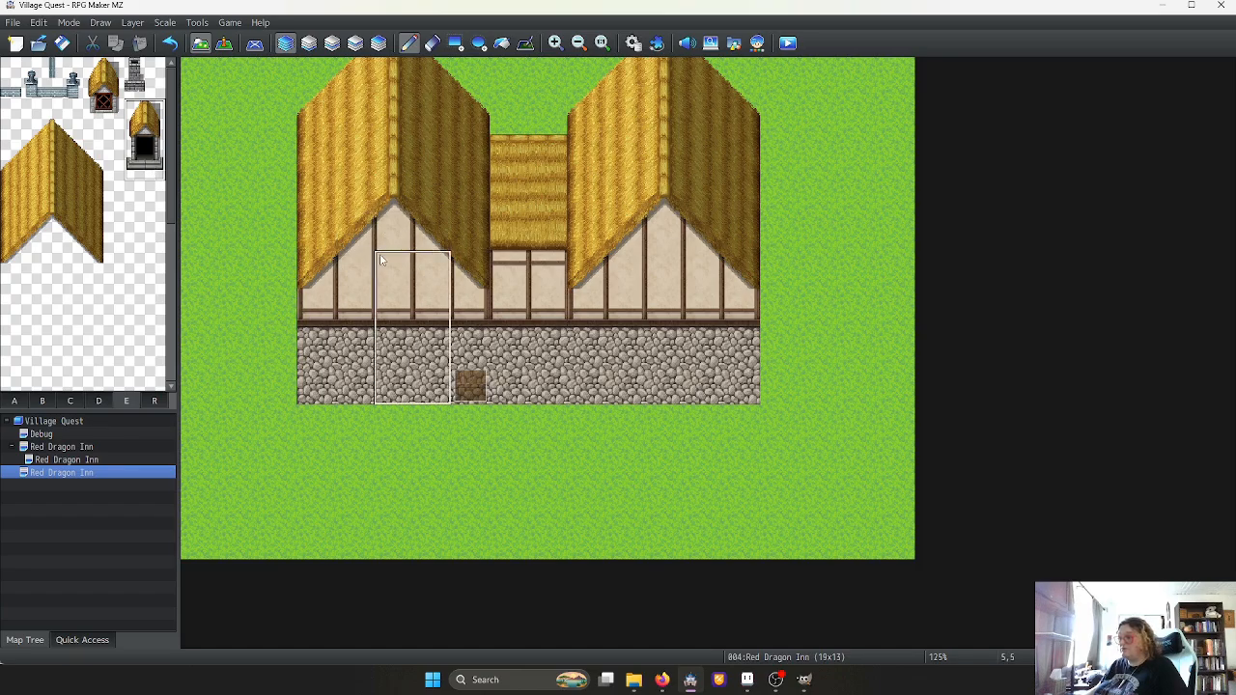
left_click(381, 277)
key("ctrl+z")
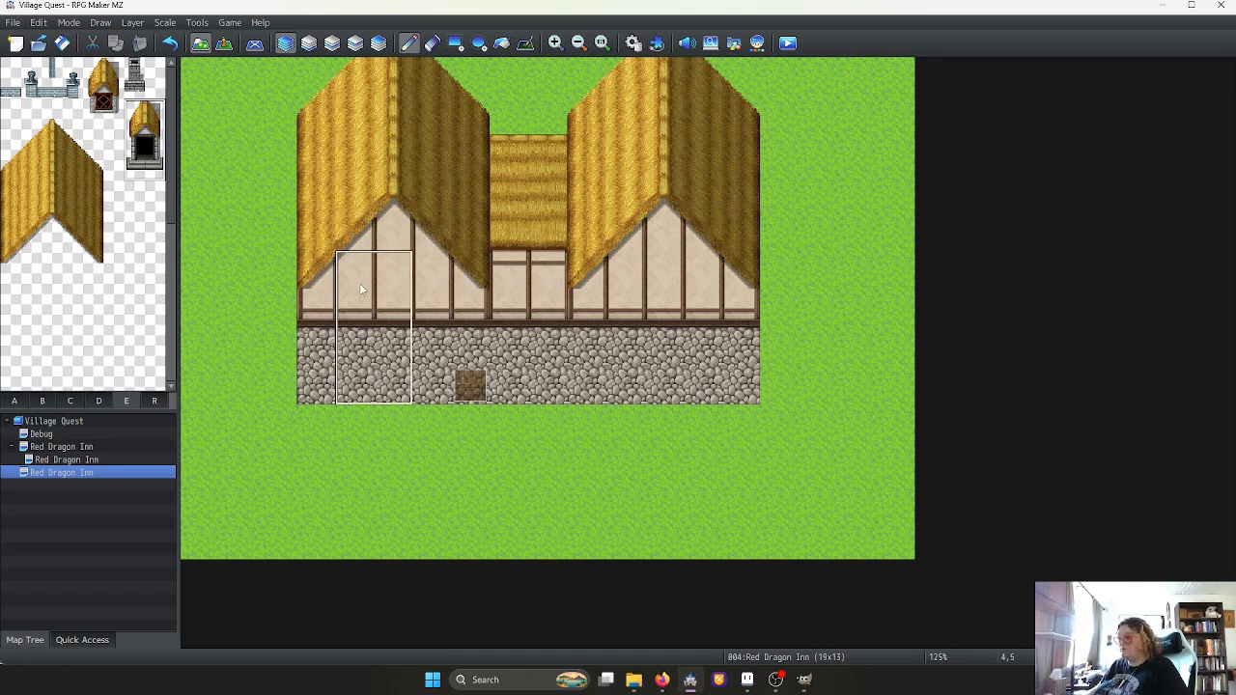
left_click(362, 283)
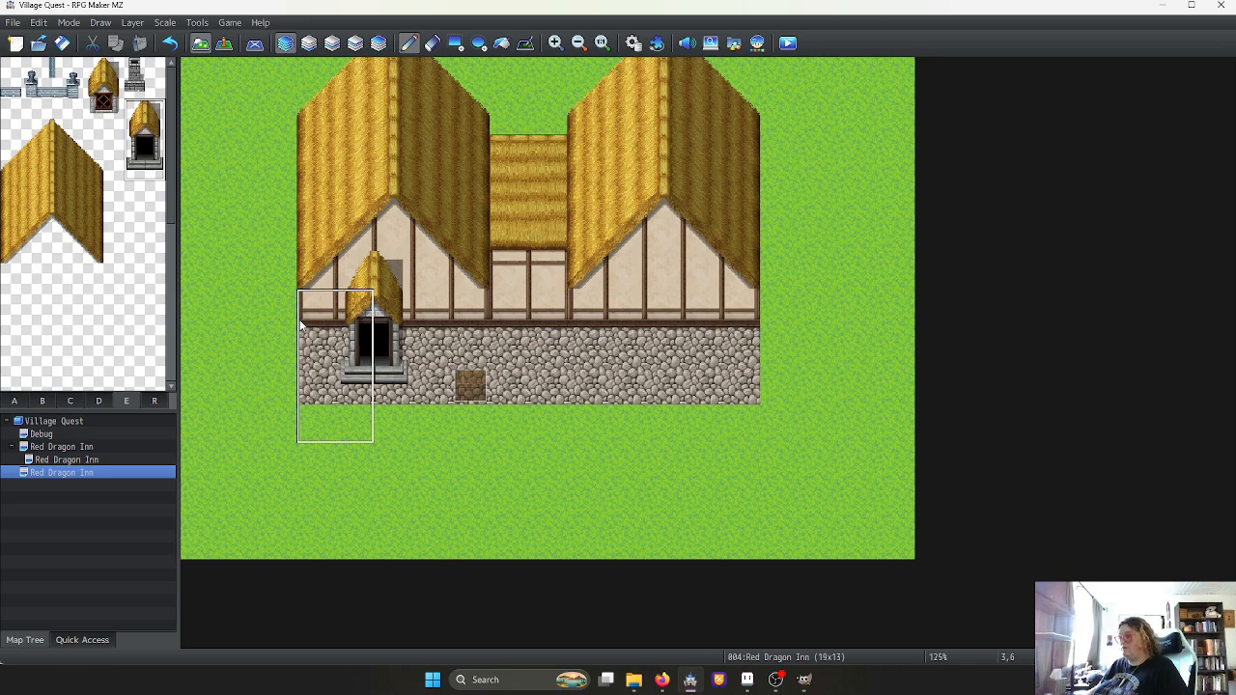
key("ctrl+z")
left_click(524, 272)
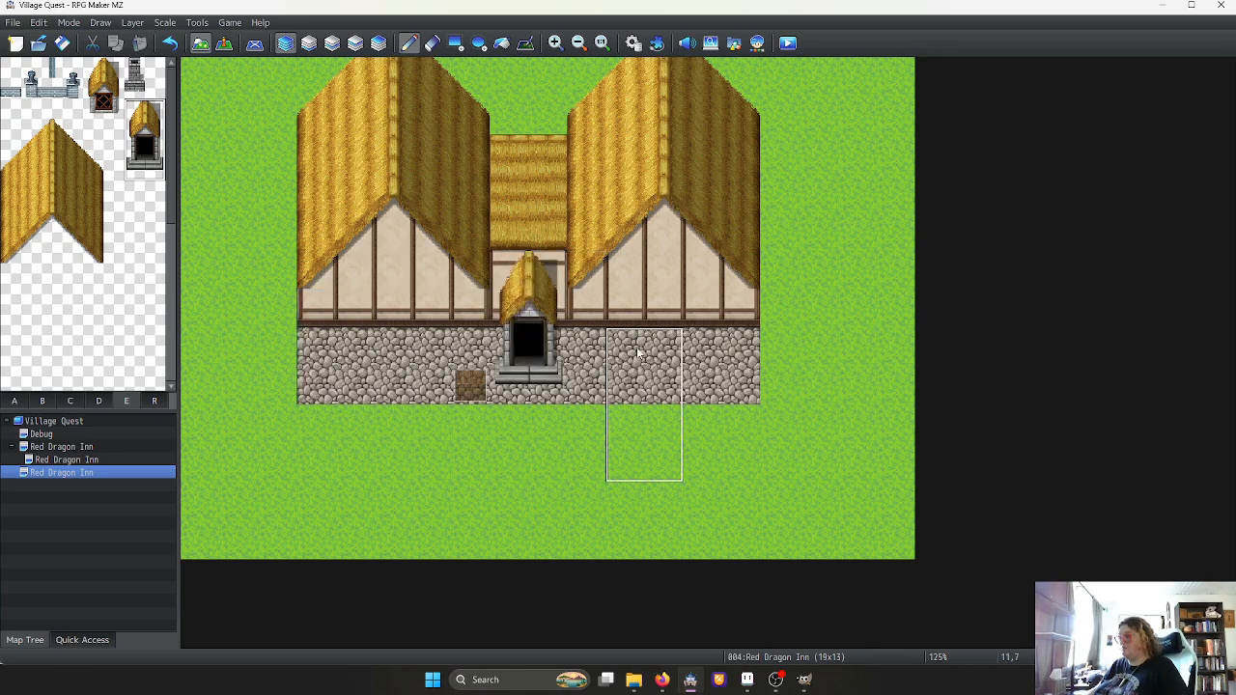
key("ctrl+z")
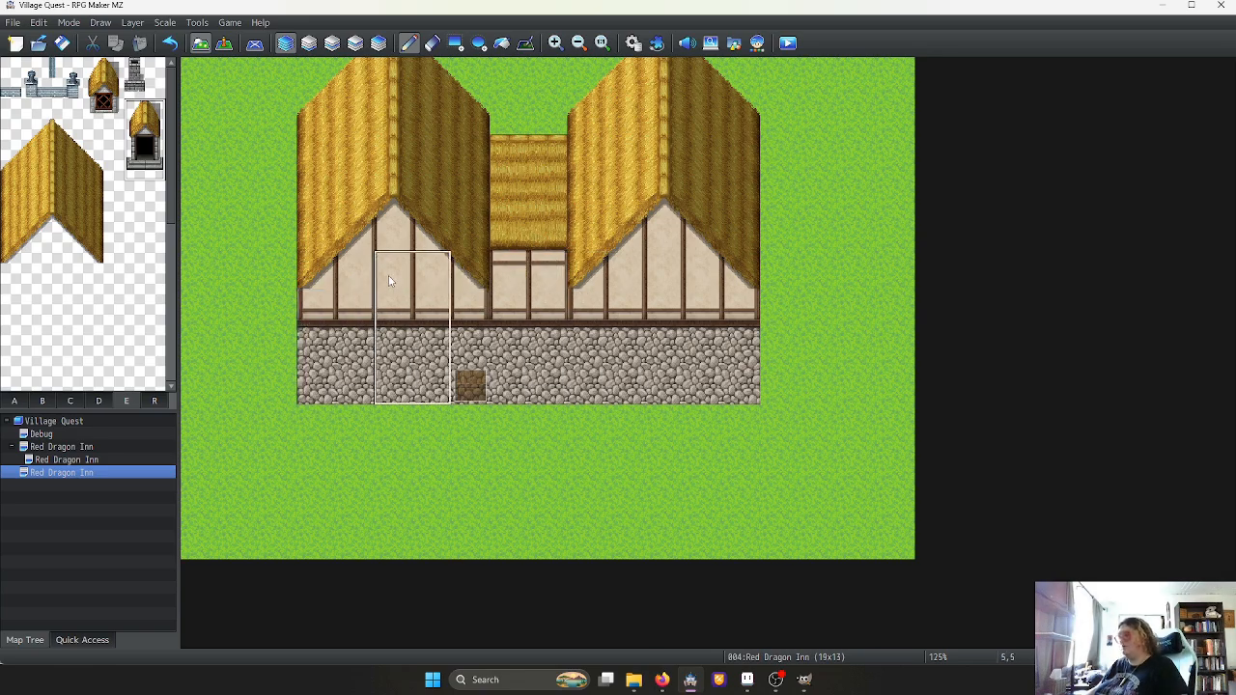
left_click(359, 270)
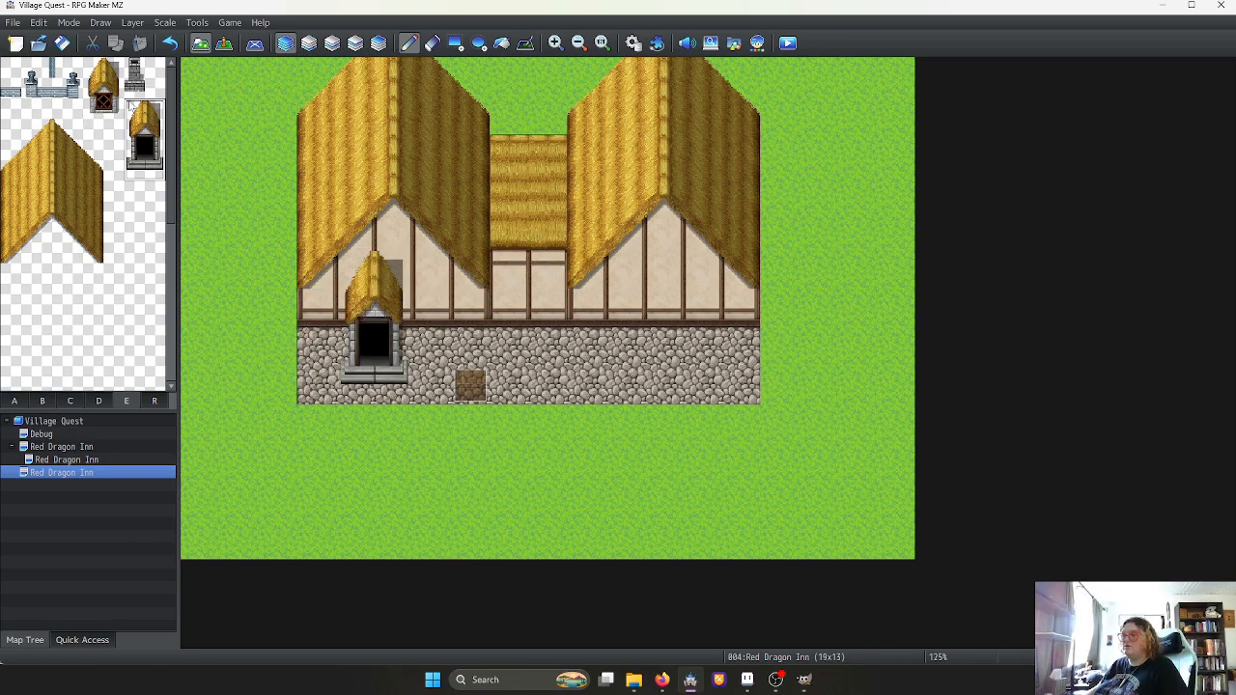
Place the thatched dormer window centrally on the lower edge of the connecting roof between the gables
left_click(93, 67)
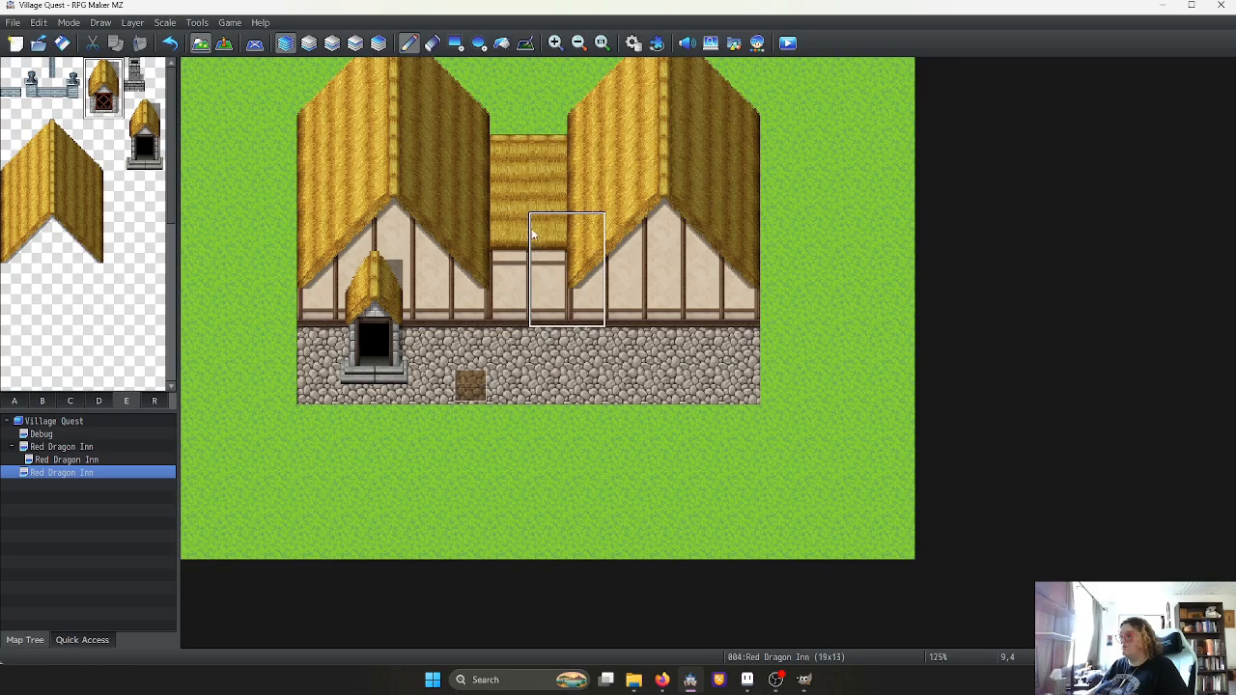
left_click(513, 193)
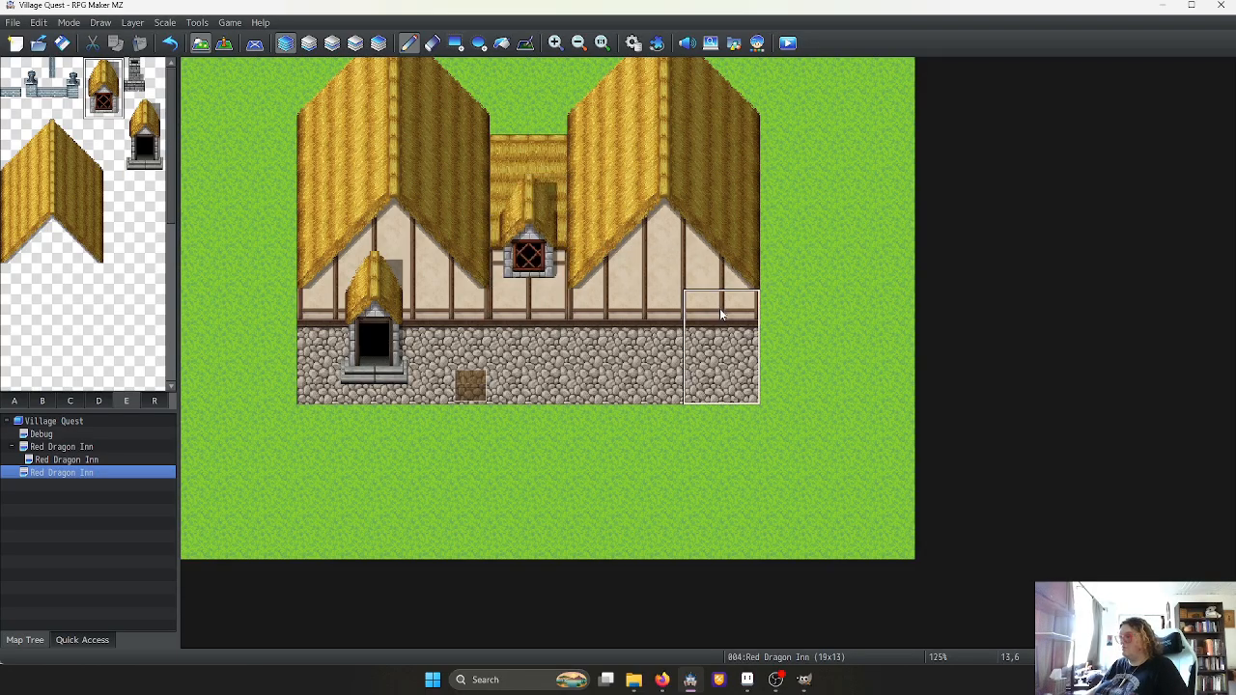
Try the thatched dormer window at two heights on the right gable's wall and undo each placement
left_click(661, 228)
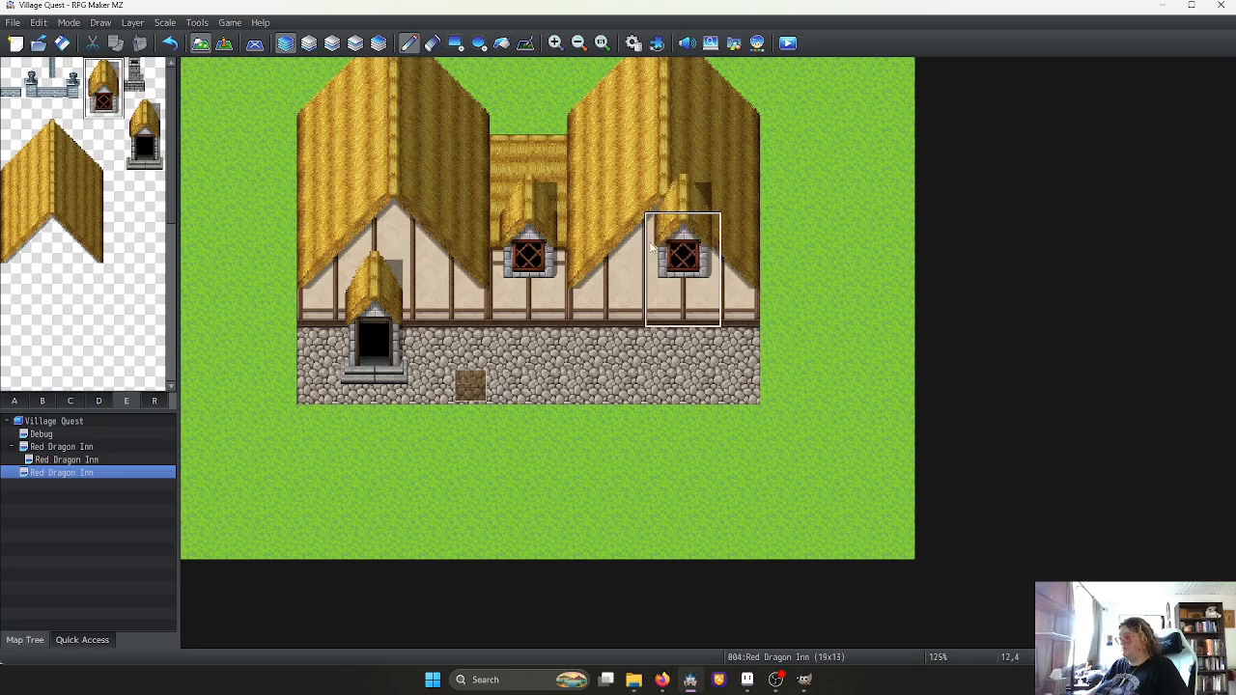
key("ctrl+z")
left_click(652, 260)
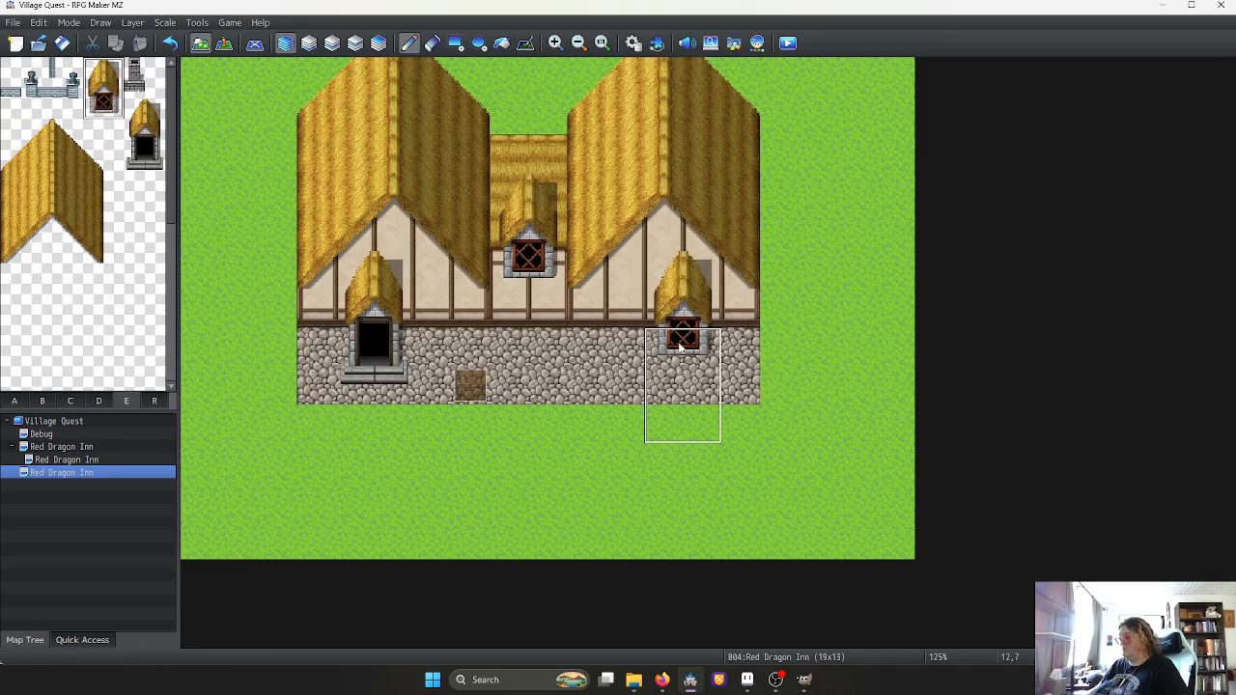
key("ctrl+z")
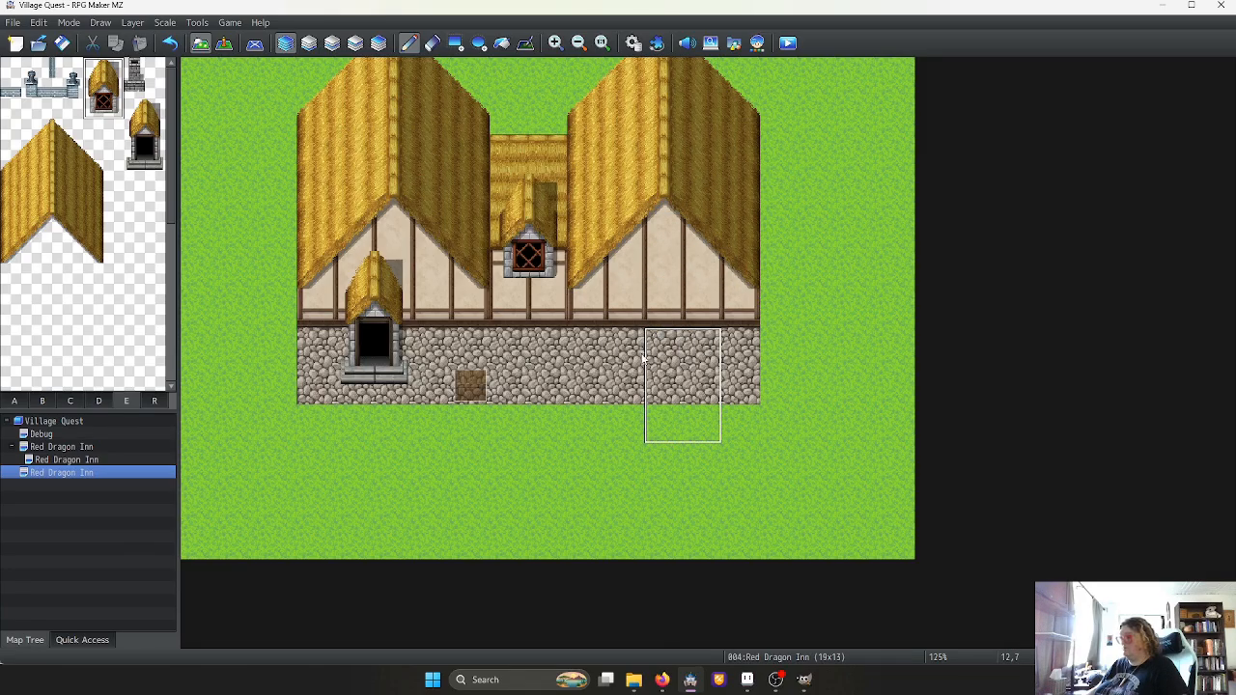
Switch to Aseprite and look through the open tilesets for a square lattice window, examining those in Outside_Cottage_Roof_Window_Extras1.png
left_click(136, 170)
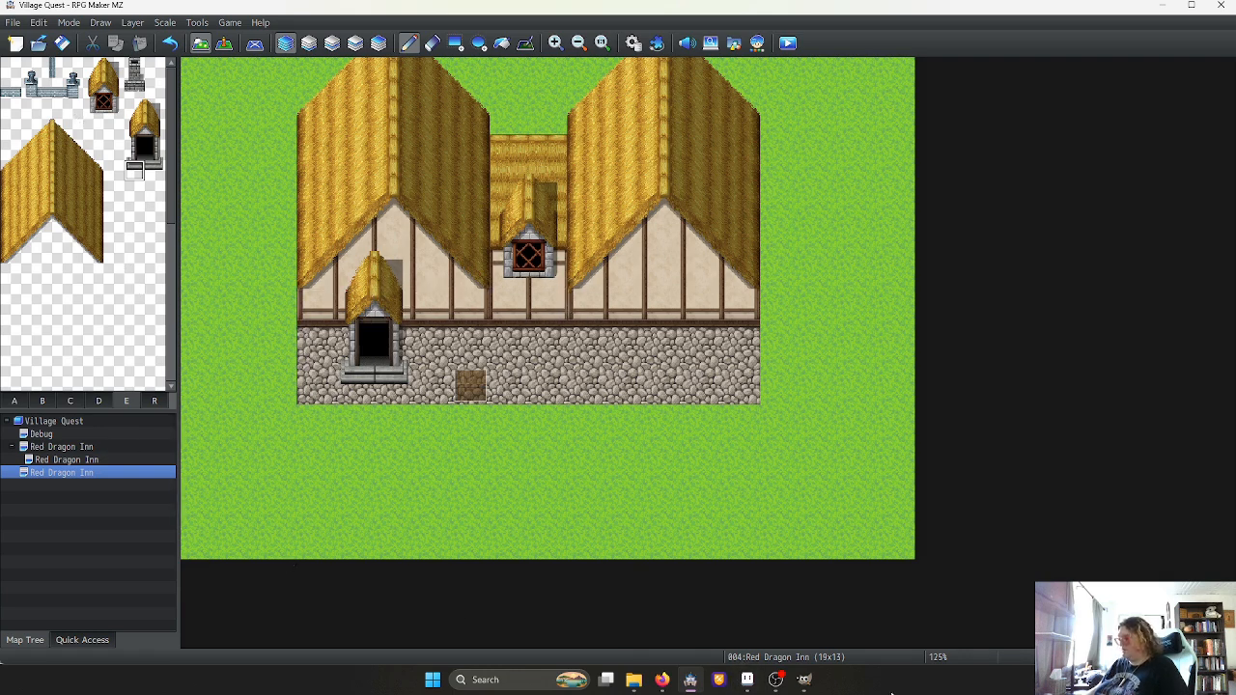
left_click(747, 679)
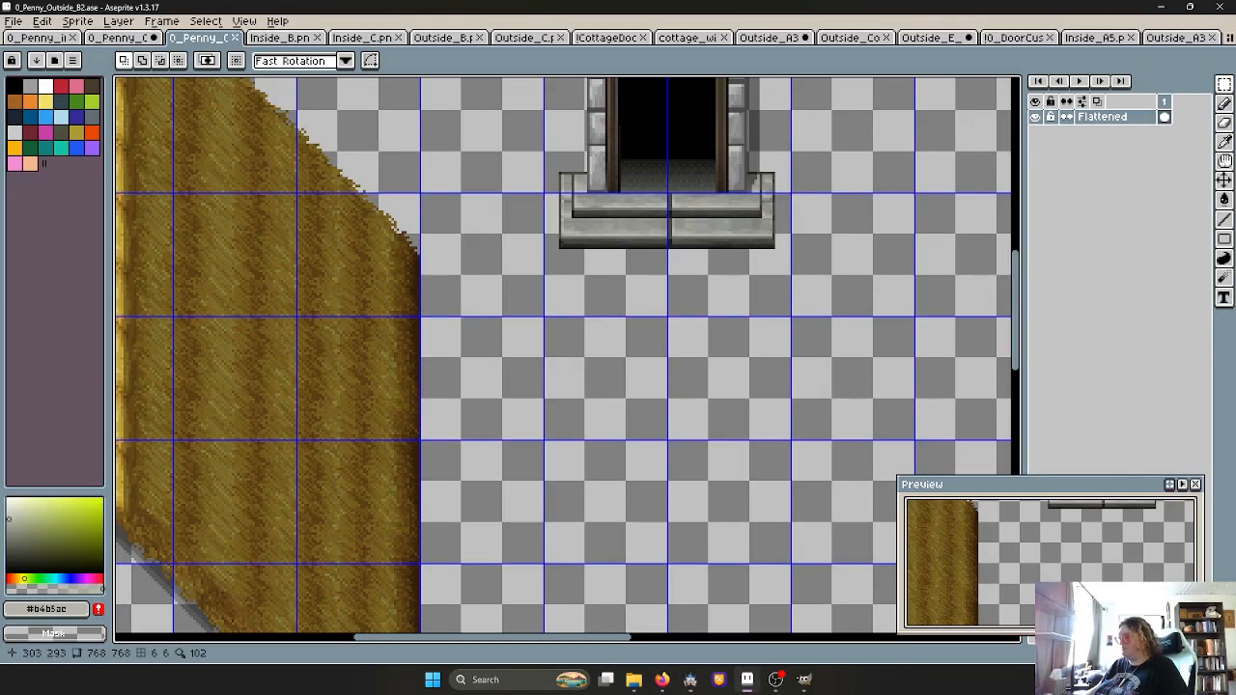
scroll(924, 115, "down", 3)
left_click(1013, 38)
left_click(1091, 38)
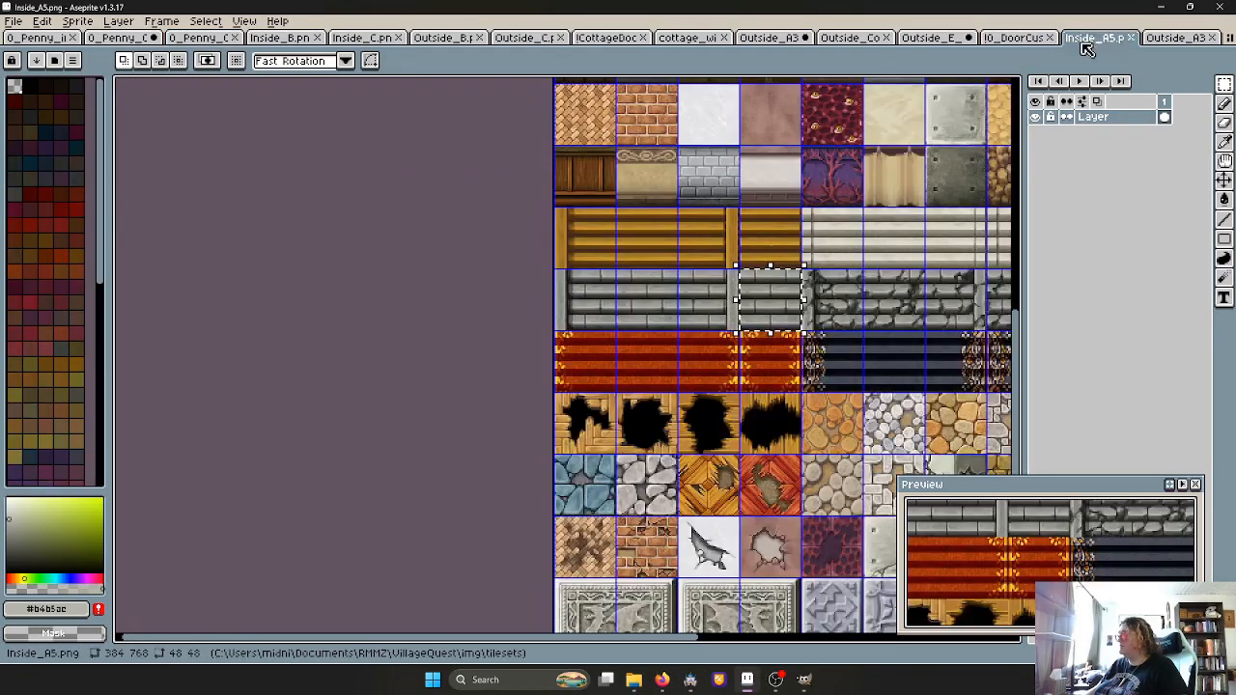
left_click(929, 39)
left_click(845, 38)
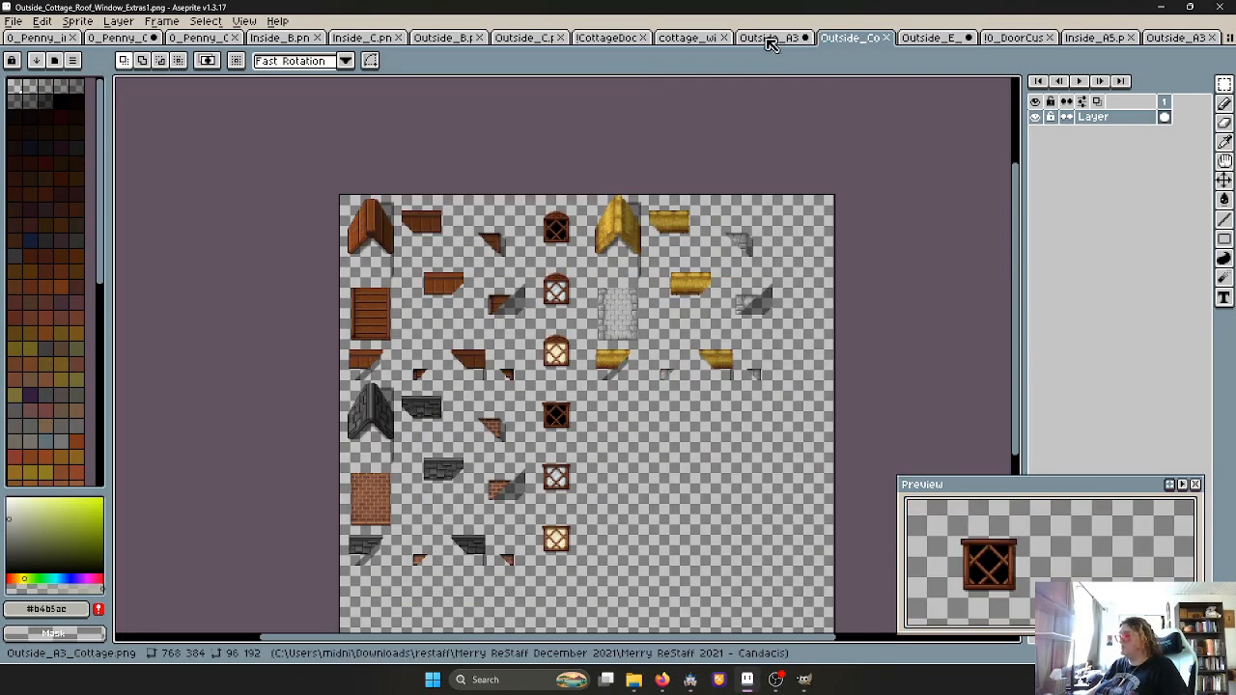
scroll(541, 476, "up", 2)
scroll(554, 445, "up", 2)
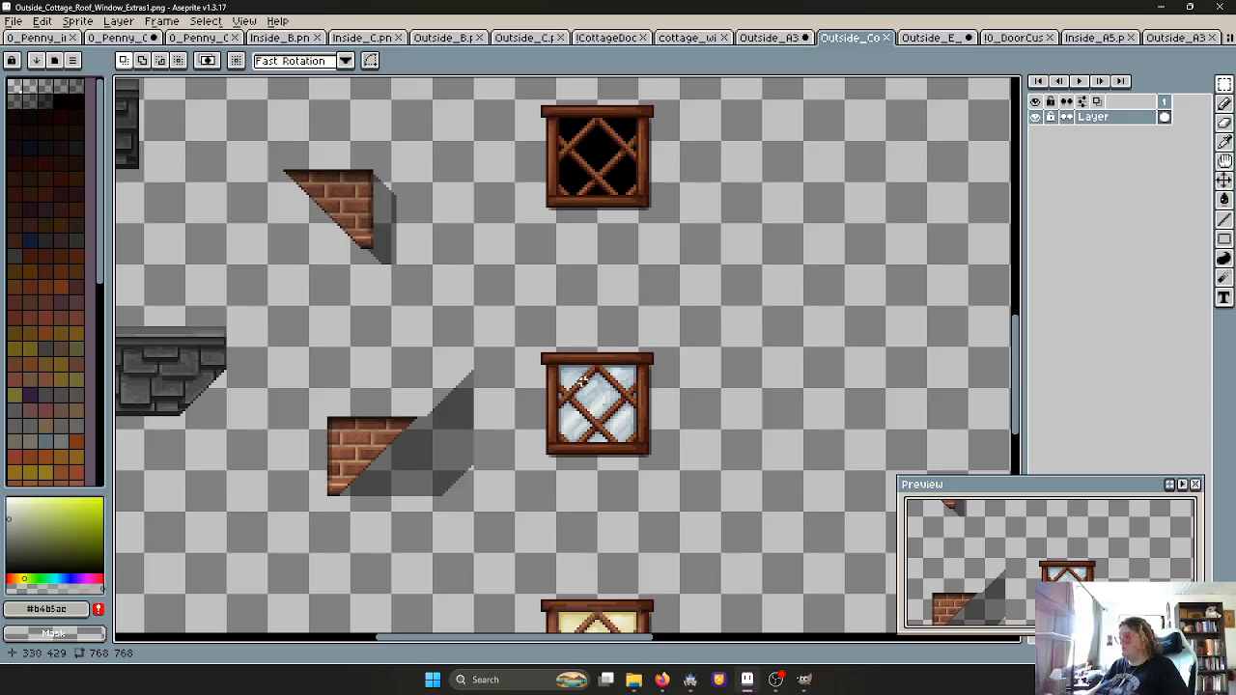
scroll(581, 381, "down", 2)
scroll(581, 380, "up", 2)
middle_click_drag(608, 416, 579, 305)
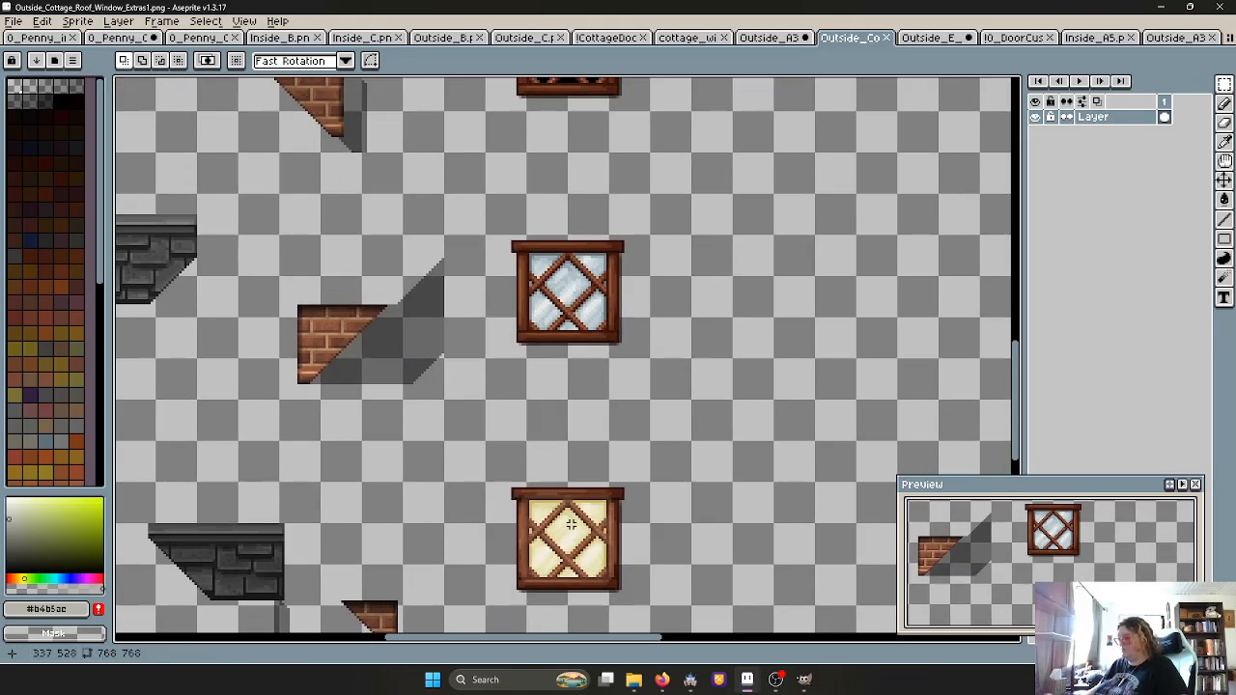
middle_click_drag(518, 478, 469, 294)
Set the grid of Outside_Cottage_Roof_Window_Extras1.png to 48 by 48 pixels
left_click(244, 21)
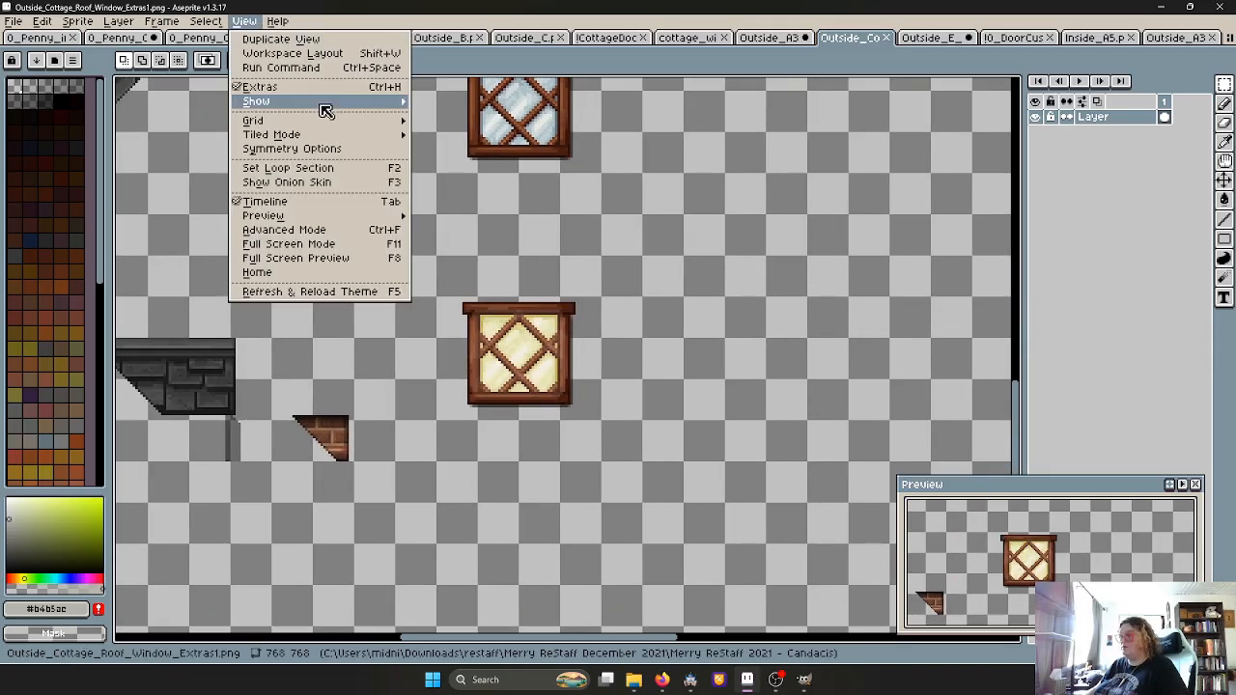
mouse_move(323, 121)
left_click(464, 121)
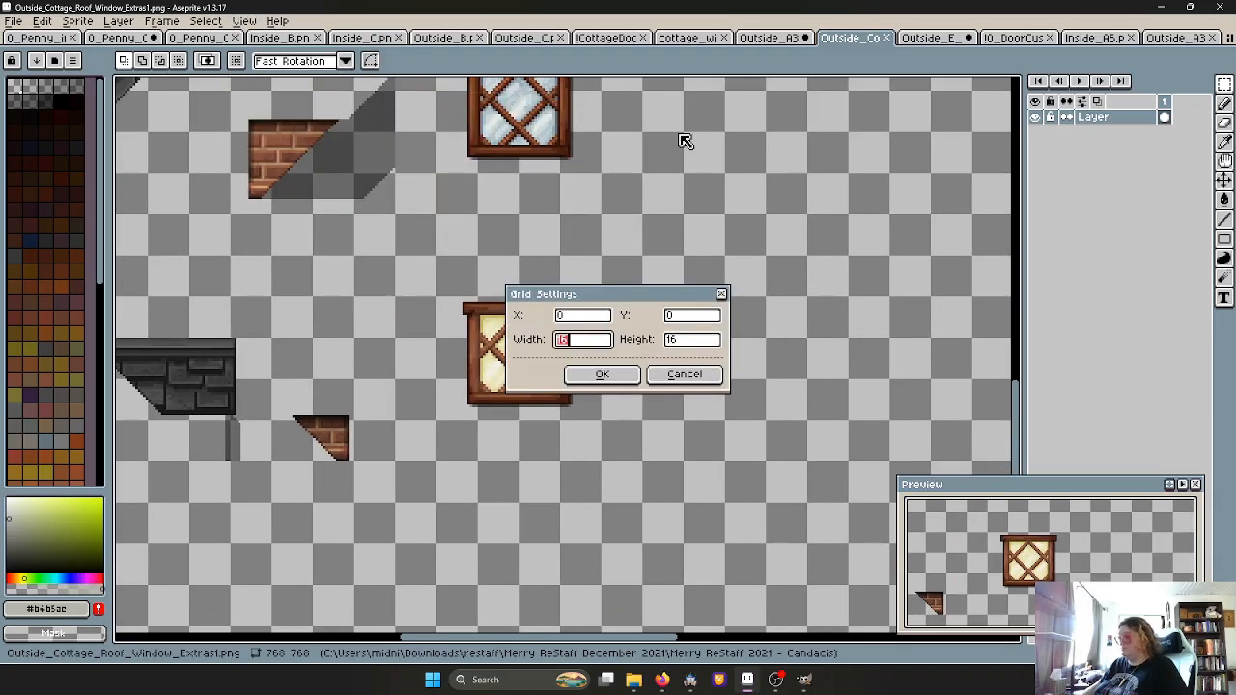
key("Tab")
key("Return")
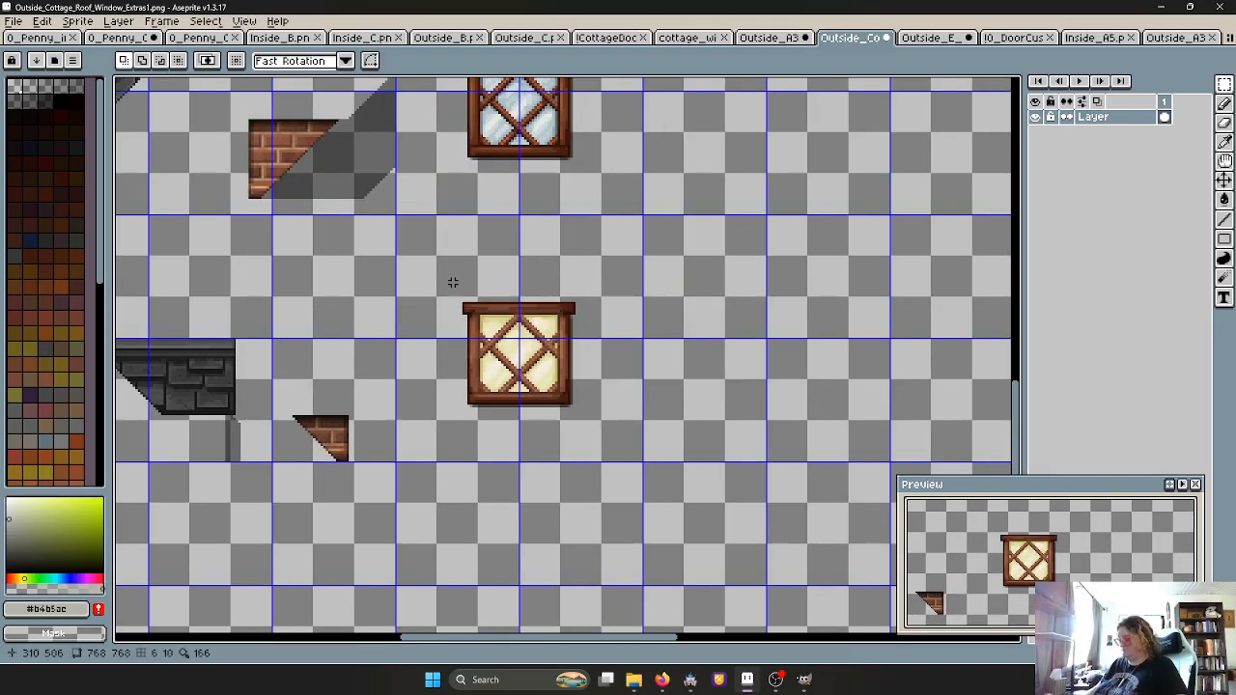
Select and copy the two-by-two block of grid tiles around the lit square lattice window
double_click(450, 267, "shift")
double_click(561, 265, "shift")
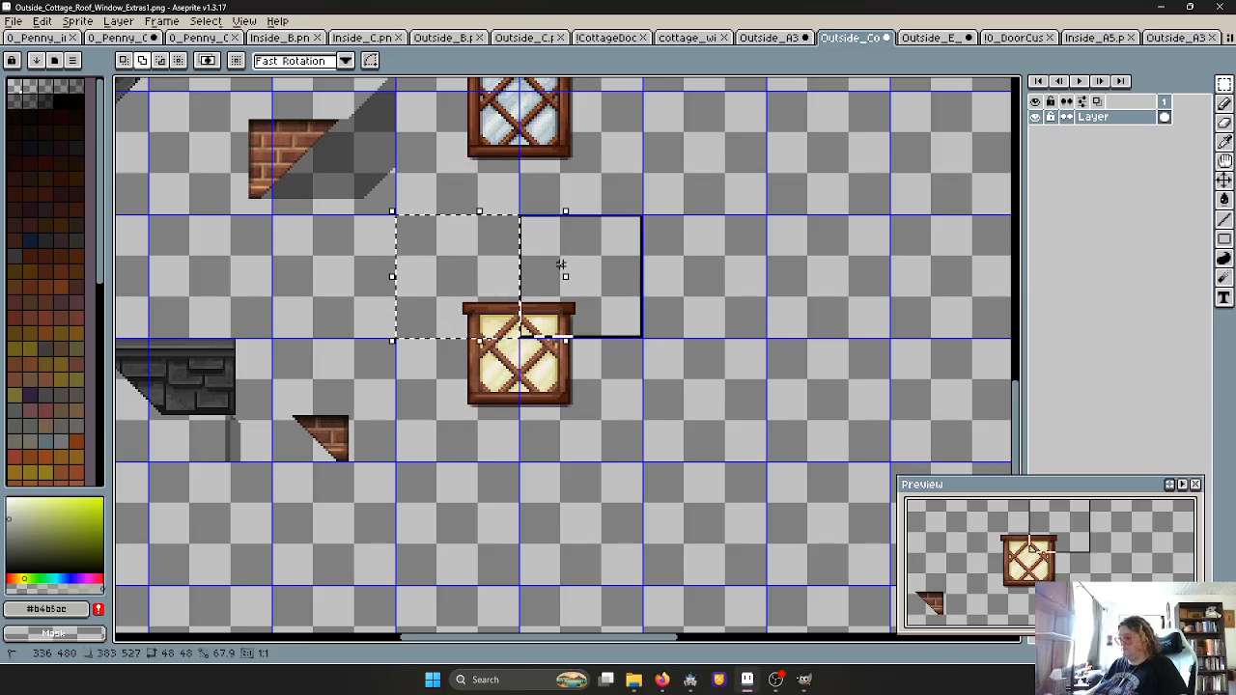
double_click(425, 396, "shift")
double_click(616, 409, "shift")
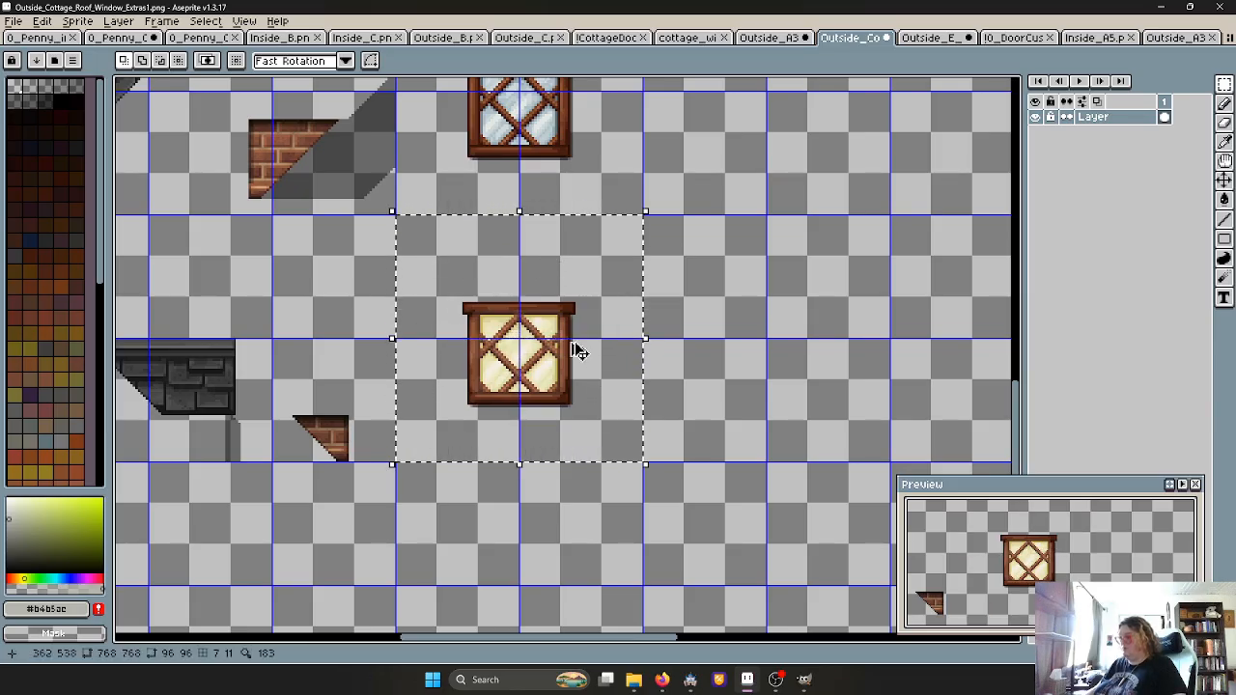
Paste the lit lattice window into 0_Penny_Outside_B2.ase at position 240, 288, beside the thatch gable, and save the file
left_click(141, 40)
left_click(198, 37)
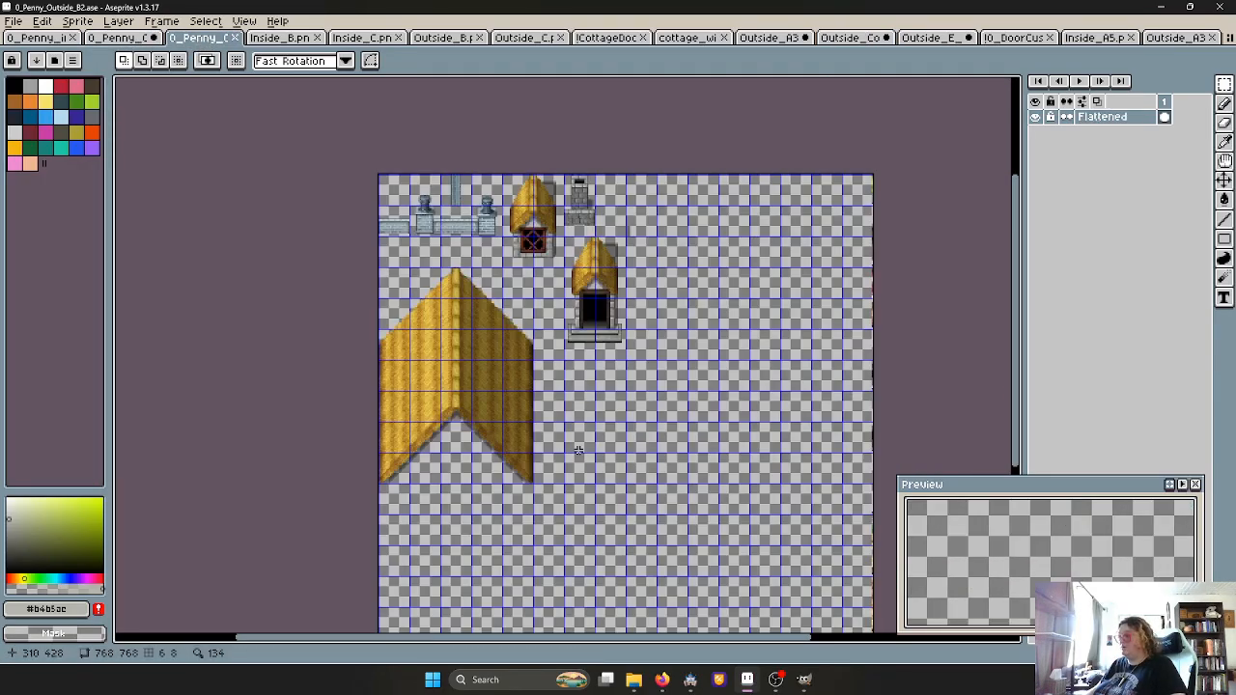
key("ctrl+v")
left_click_drag(579, 491, 590, 404)
scroll(590, 405, "up", 1)
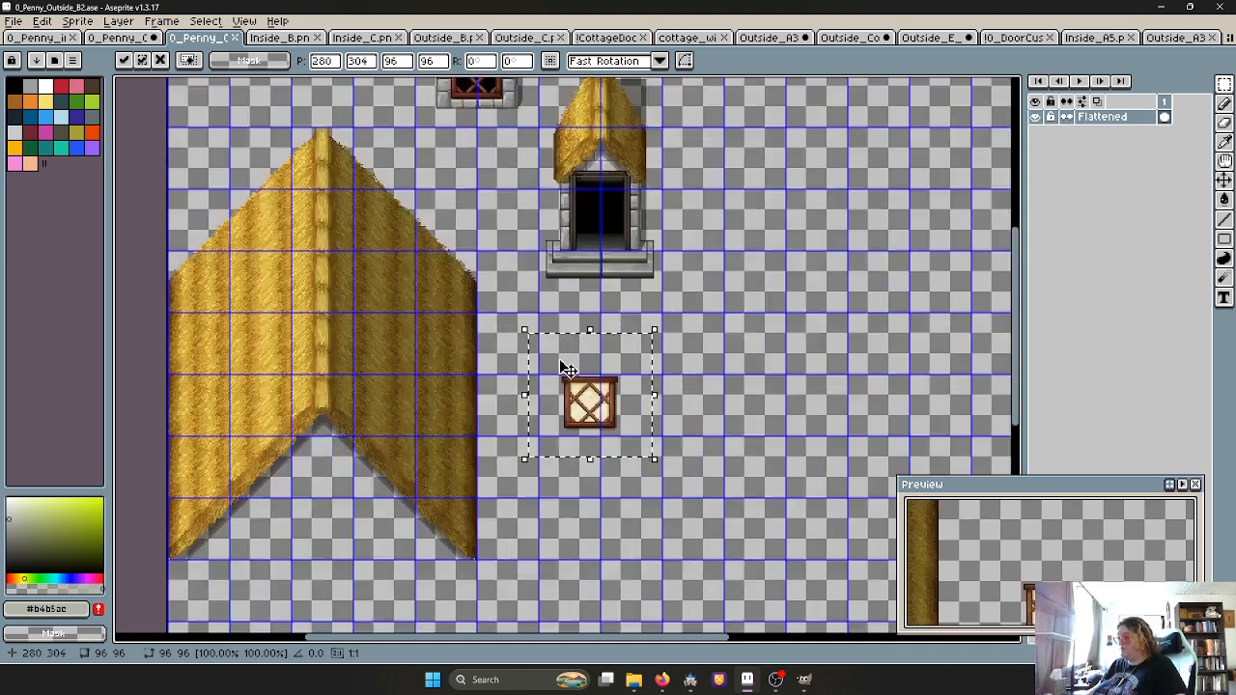
scroll(567, 369, "up", 1)
left_click_drag(511, 345, 473, 354)
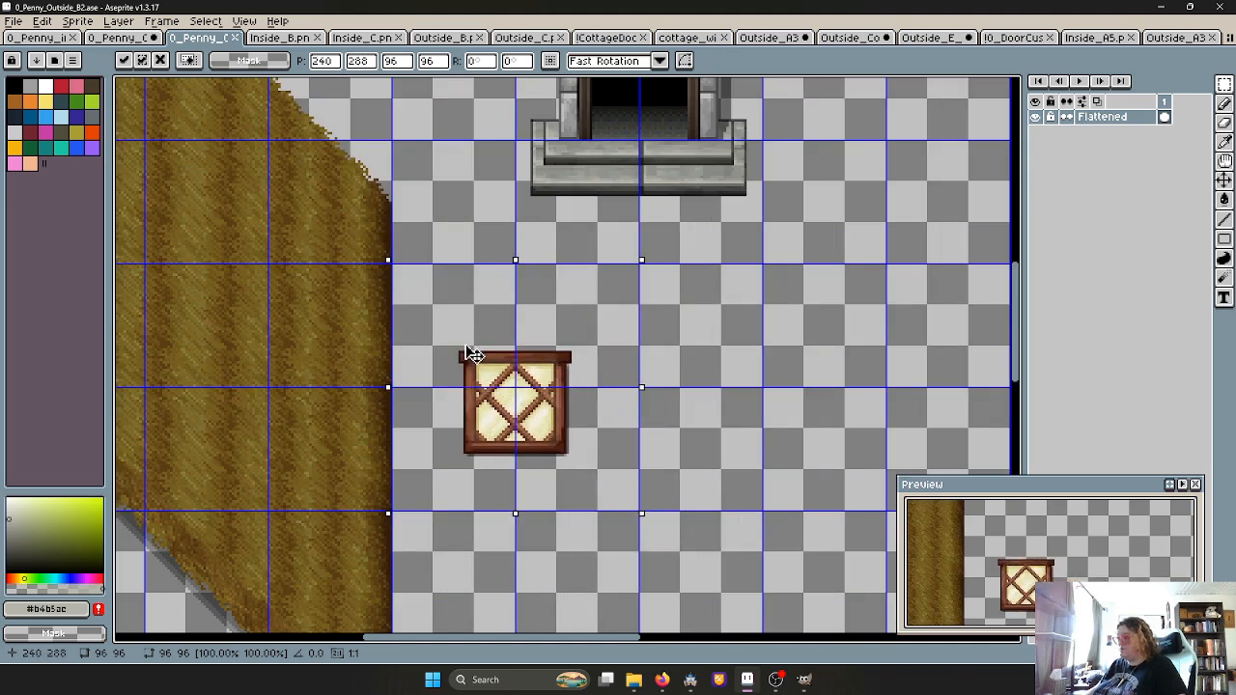
left_click(703, 393)
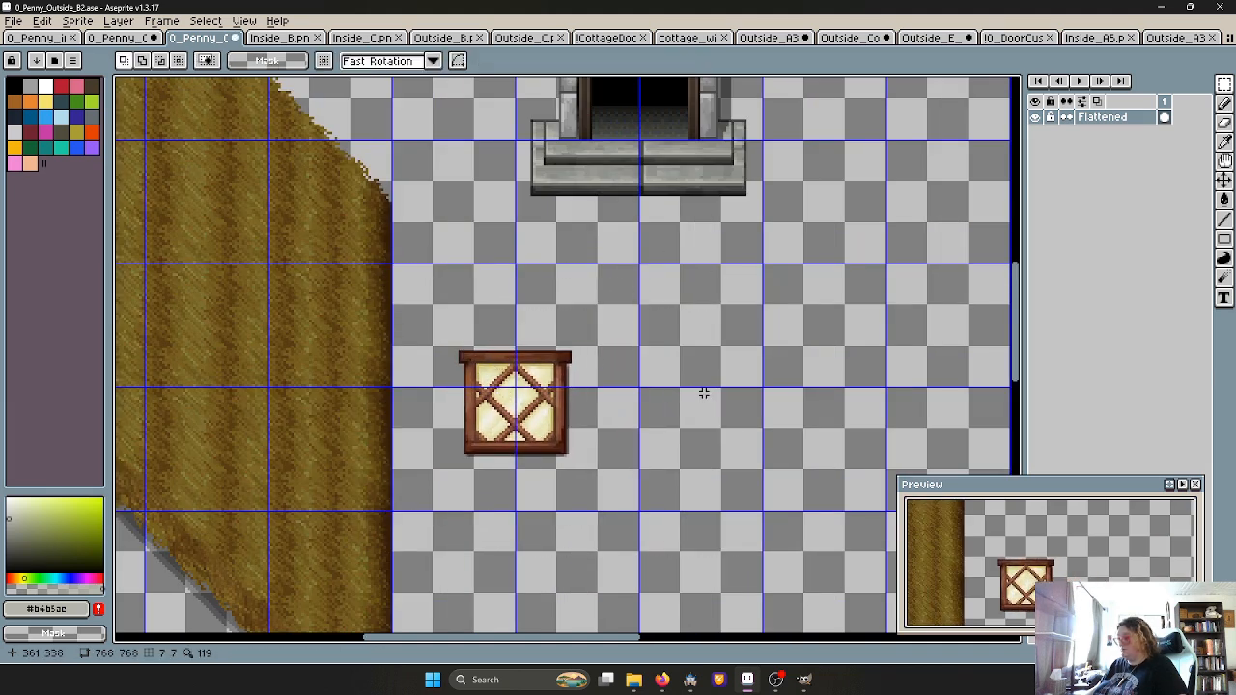
key("ctrl+s")
Export the updated tileset as 0_Penny_Outside_B2.png
left_click(689, 679)
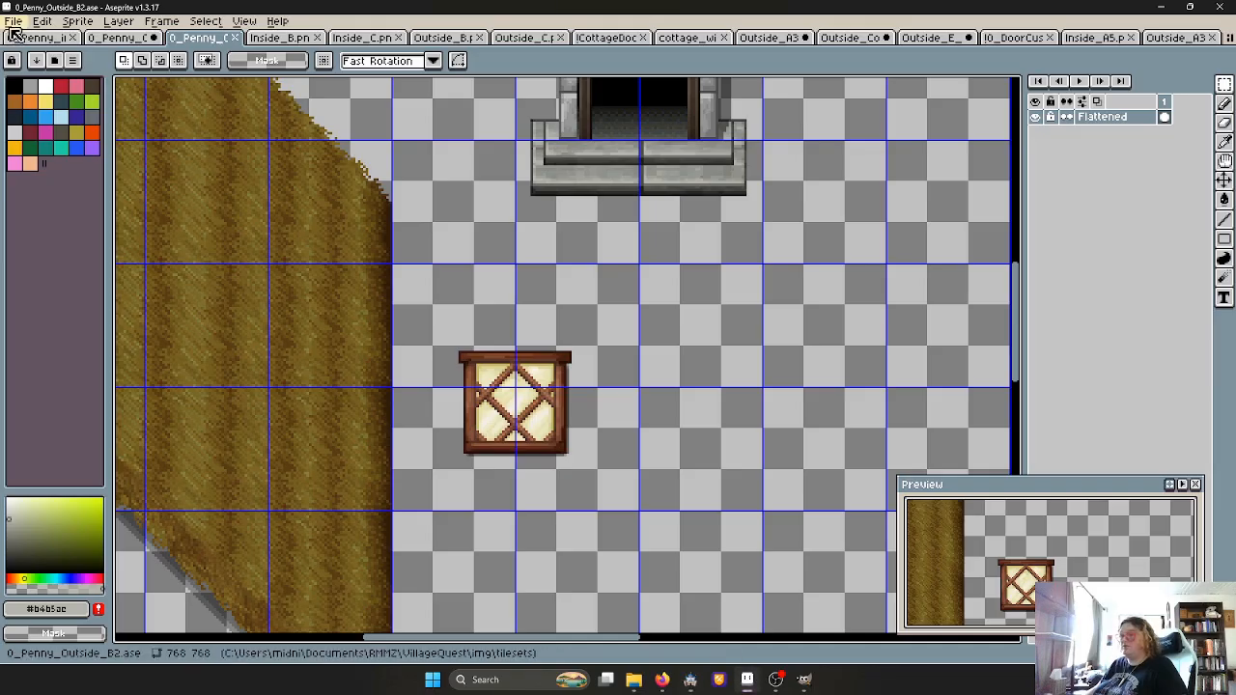
left_click(14, 20)
mouse_move(66, 149)
left_click(193, 150)
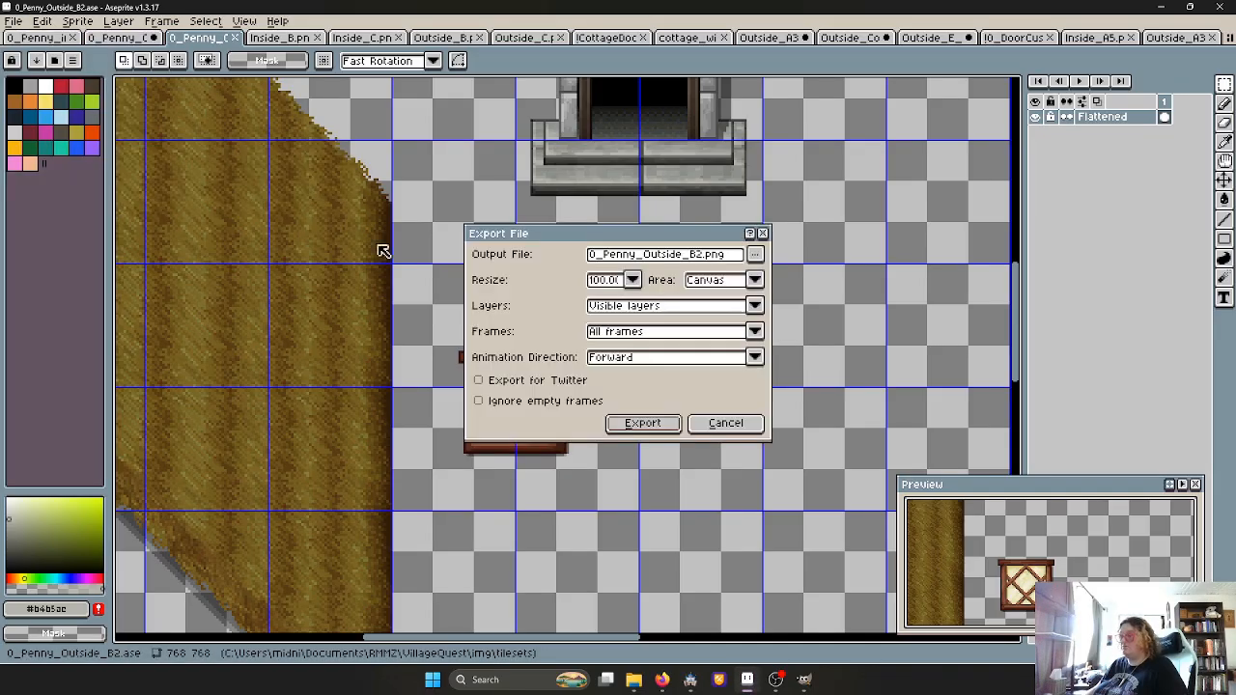
left_click(650, 426)
Switch to RPG Maker MZ and refresh the tile palette by checking CottageExt's E page in the tileset database and accepting it
left_click(690, 679)
left_click(634, 43)
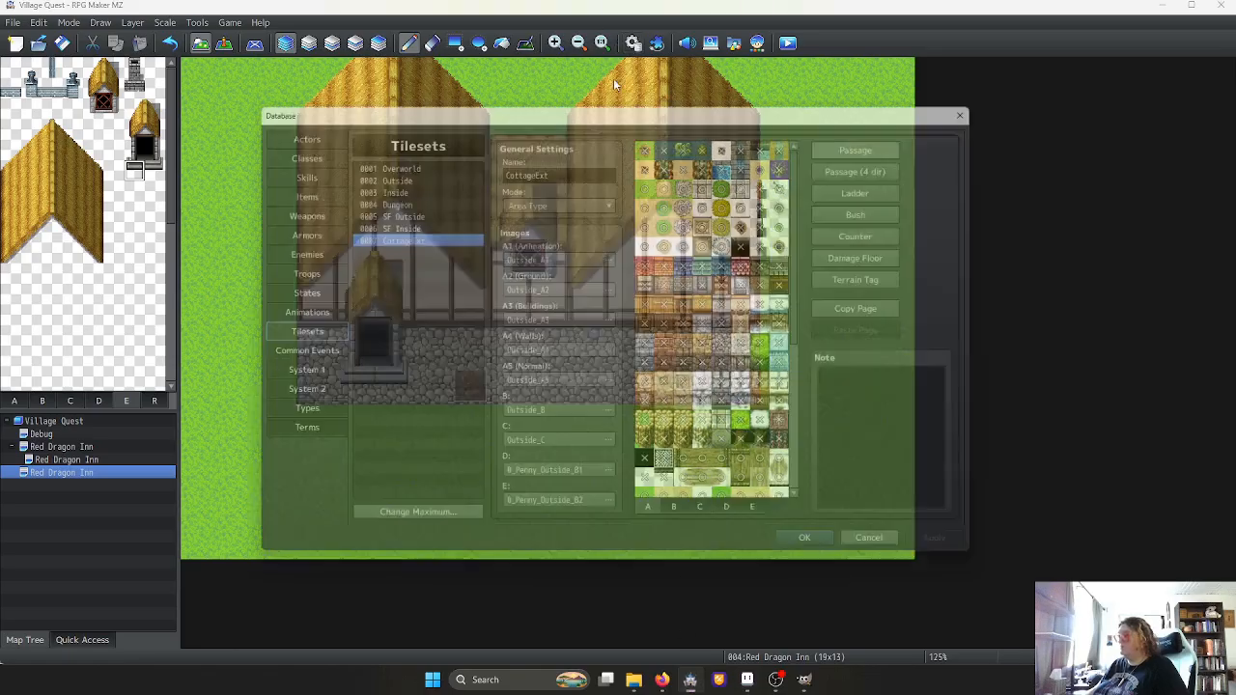
left_click(765, 522)
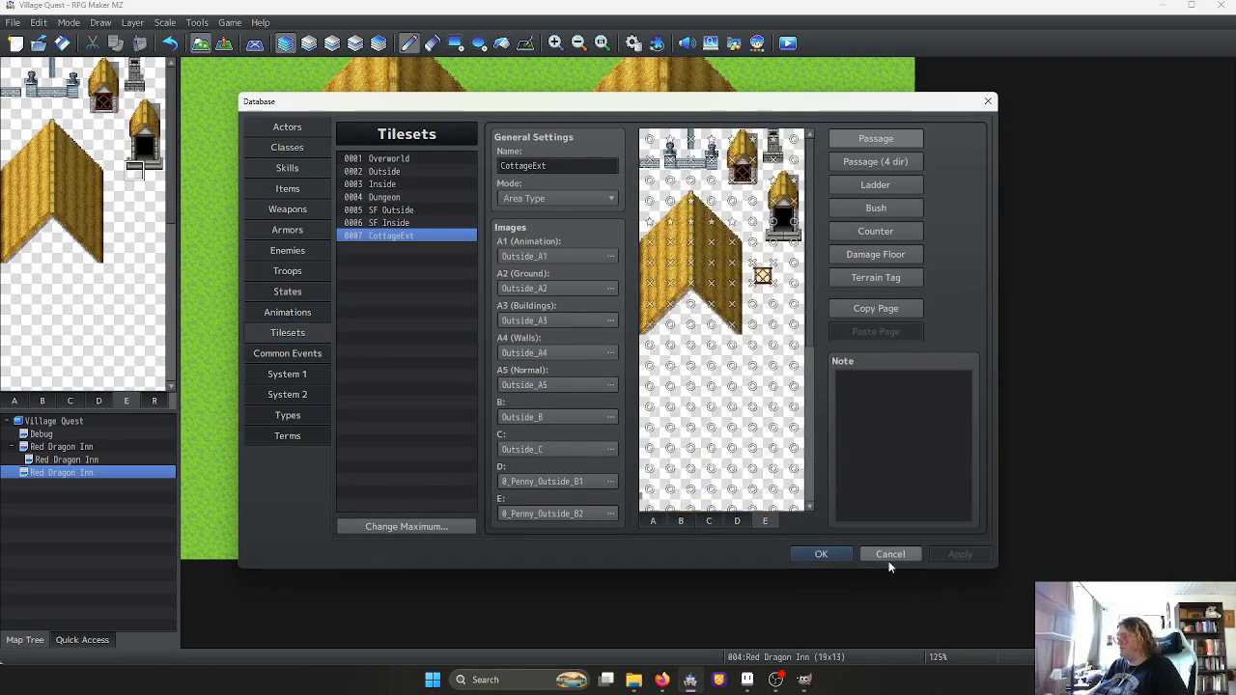
left_click(841, 555)
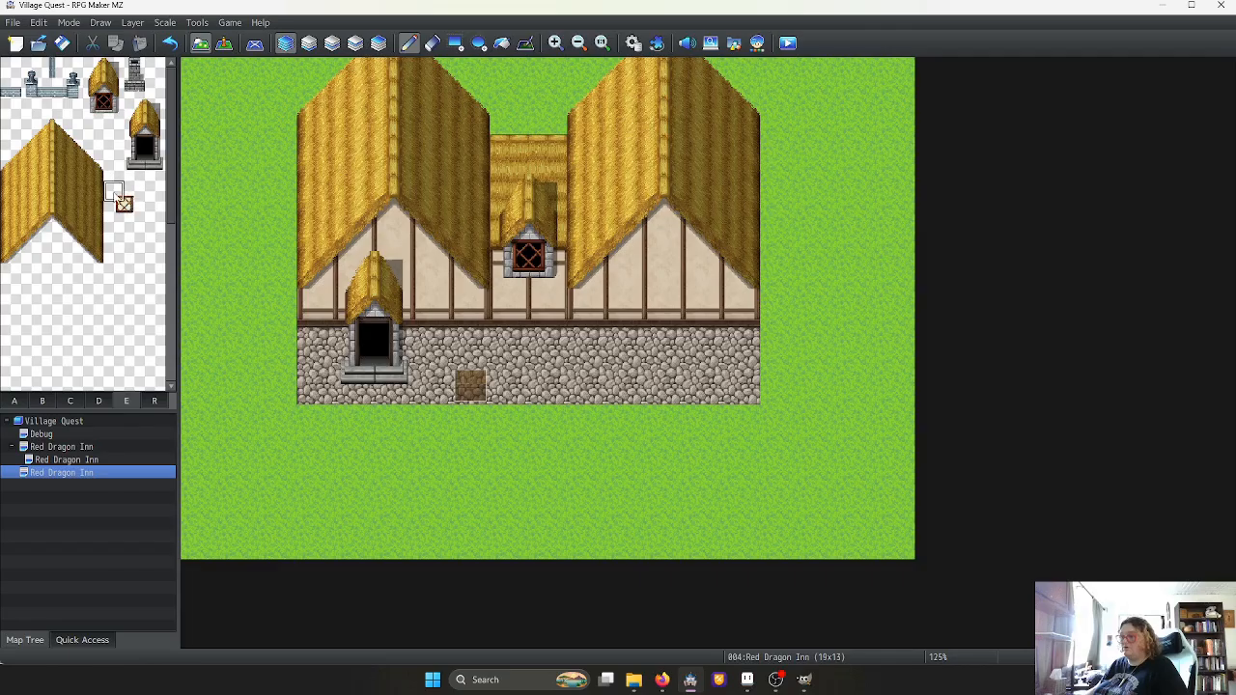
Try a side-by-side pair of lit lattice windows high on the right gable's wall and undo both placements
left_click(645, 254)
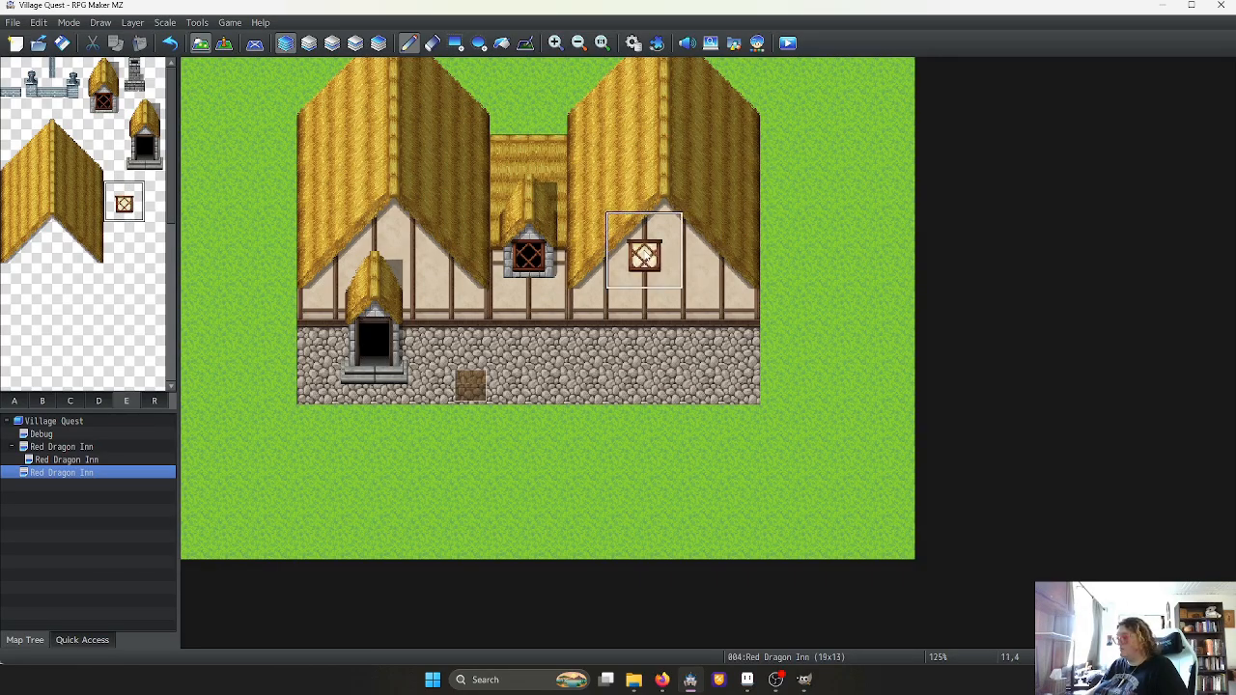
left_click(683, 254)
key("ctrl+z")
key("ctrl+z")
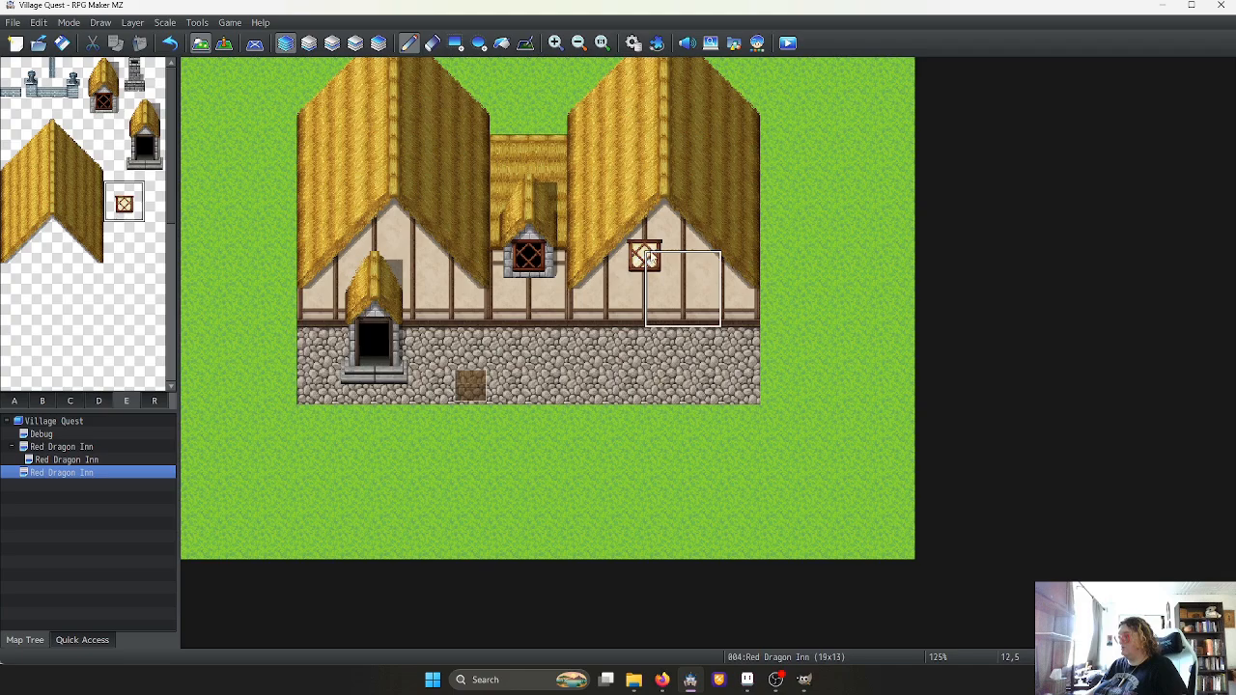
Place two lit lattice windows side by side low on the right gable's timbered wall, starting at map tiles 11,5 and 12,5
left_click(637, 265)
left_click(714, 266)
key("ctrl+z")
left_click(676, 266)
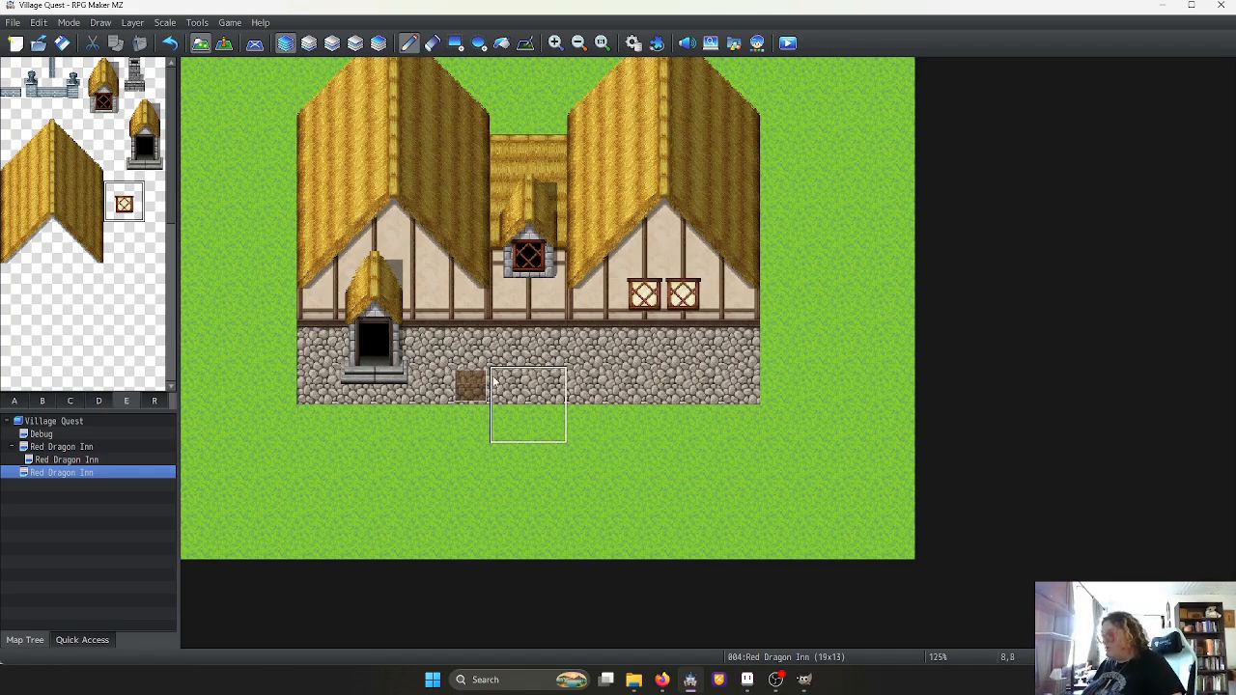
Erase the thatched stone doorway from the left gable's wall, clearing its thatched top on layer 4
right_click(431, 348)
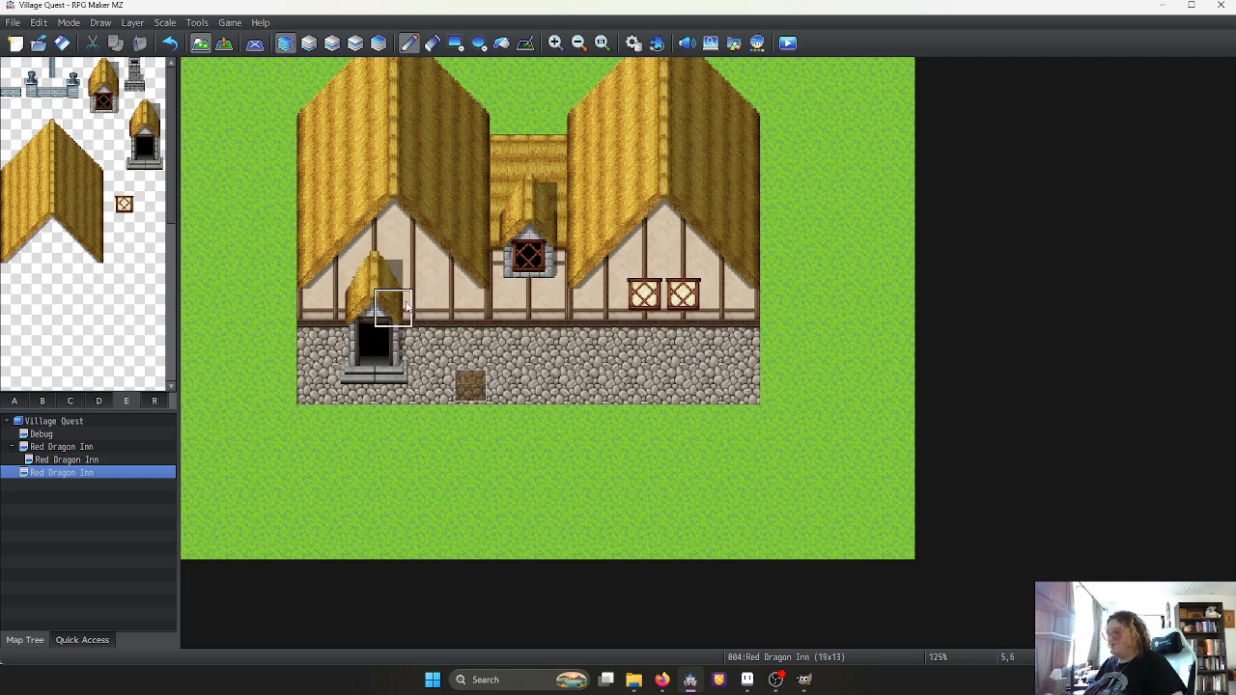
left_click_drag(398, 349, 368, 382)
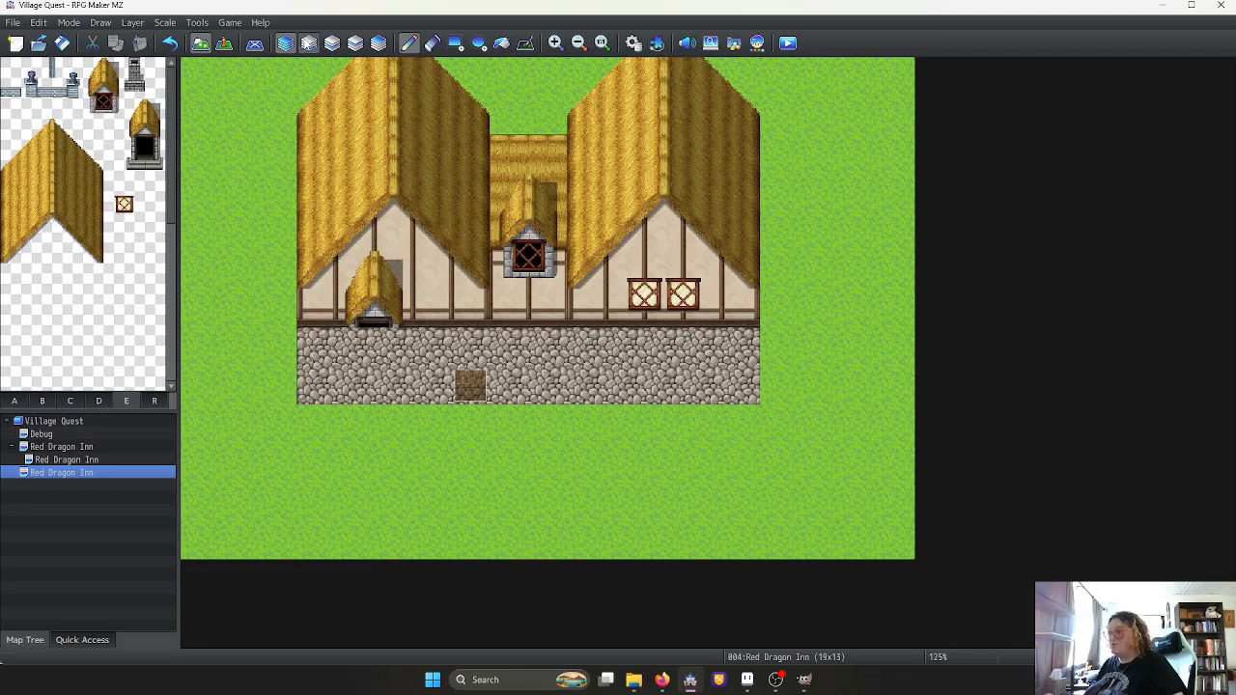
key("F8")
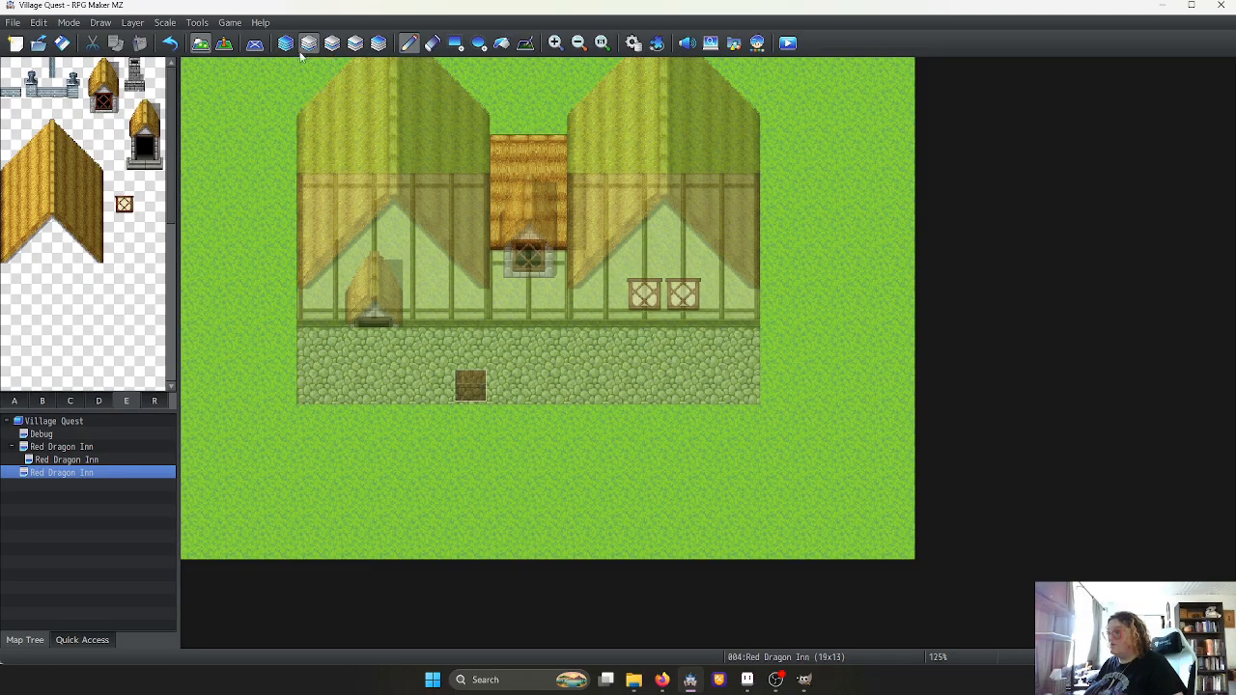
left_click(333, 49)
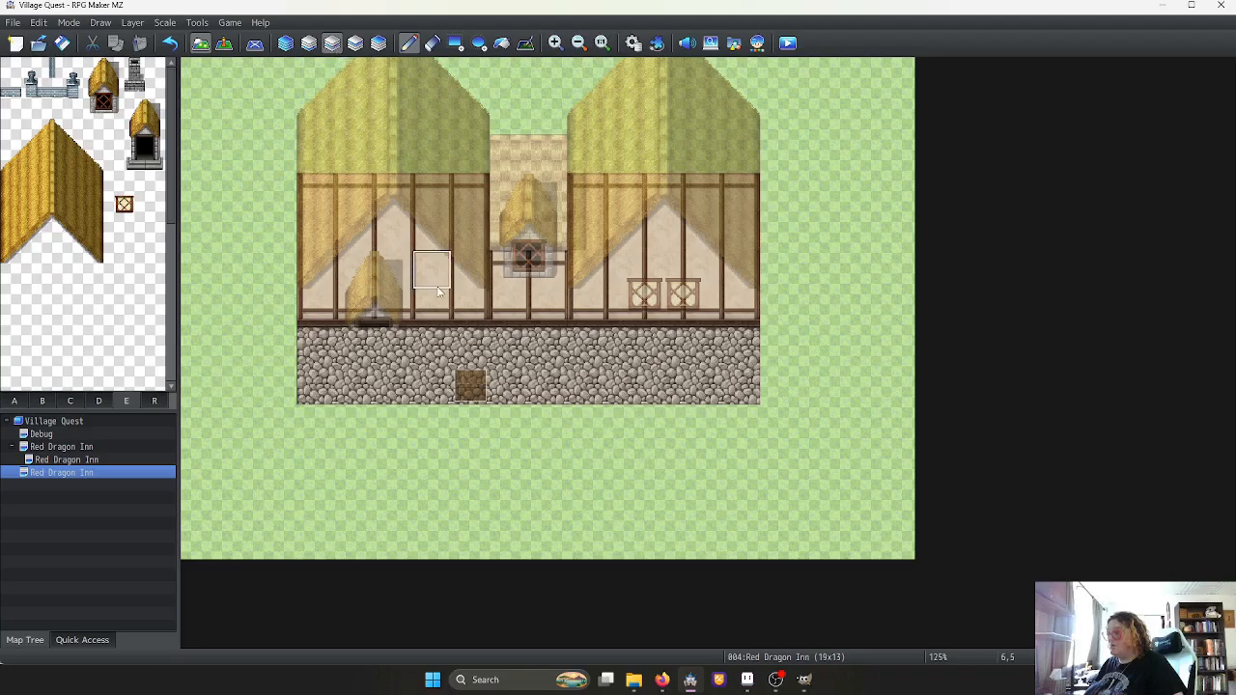
left_click(355, 43)
left_click(378, 43)
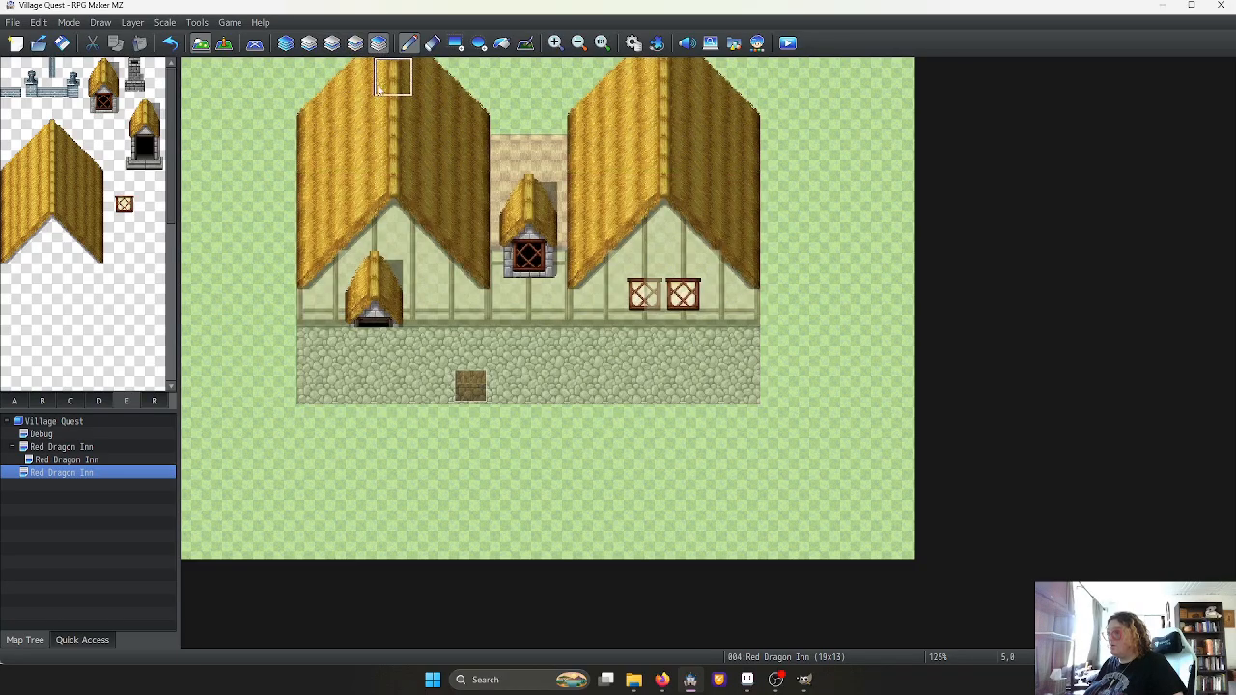
mouse_move(394, 289)
left_mouse_down()
mouse_move(353, 278)
mouse_move(365, 316)
left_mouse_up()
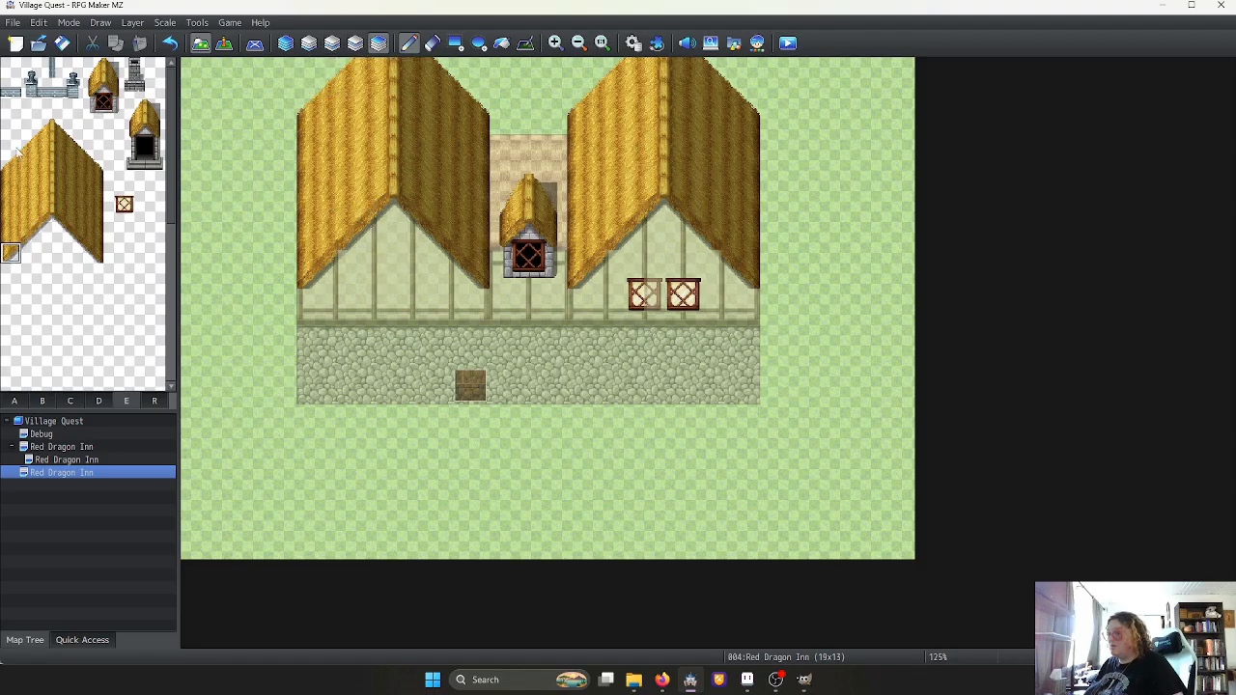
left_click_drag(11, 144, 37, 252)
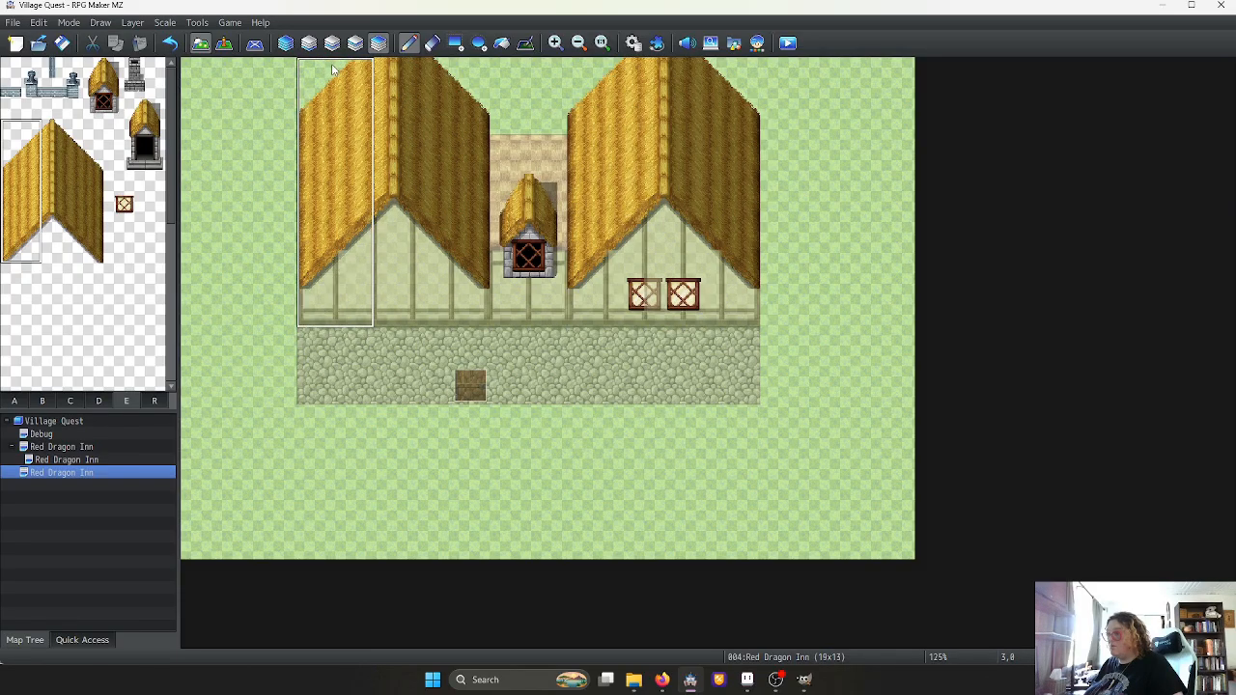
left_click_drag(54, 255, 15, 164)
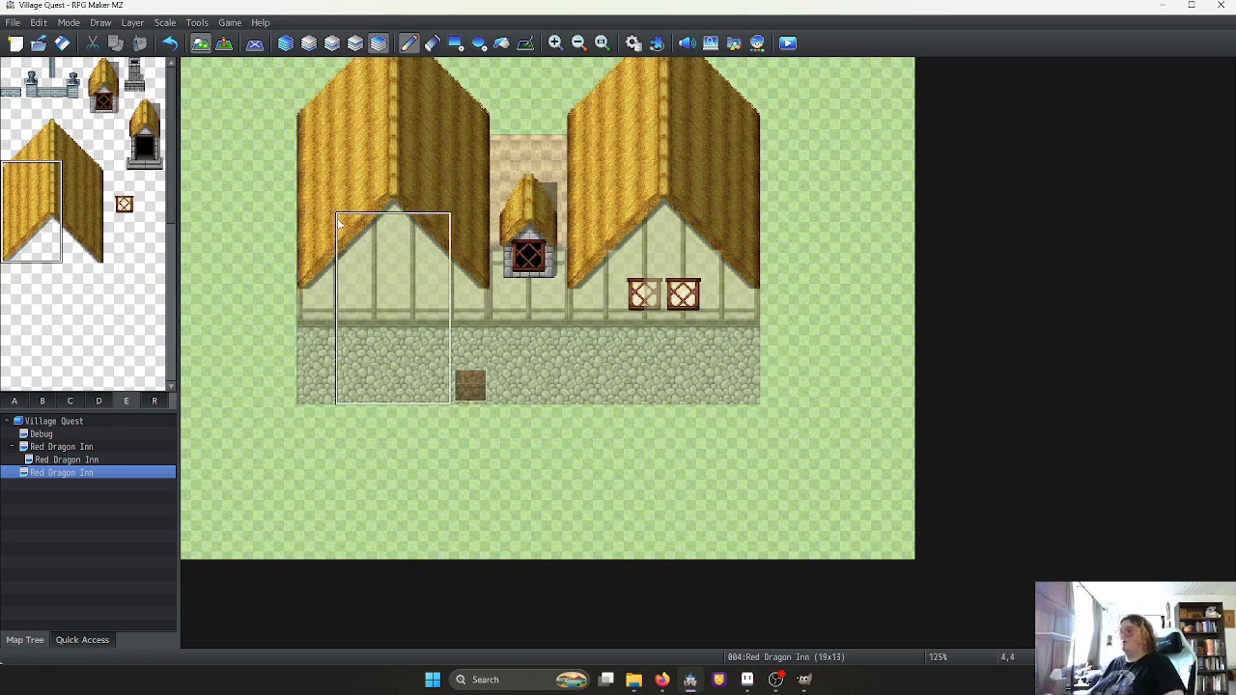
left_click(286, 44)
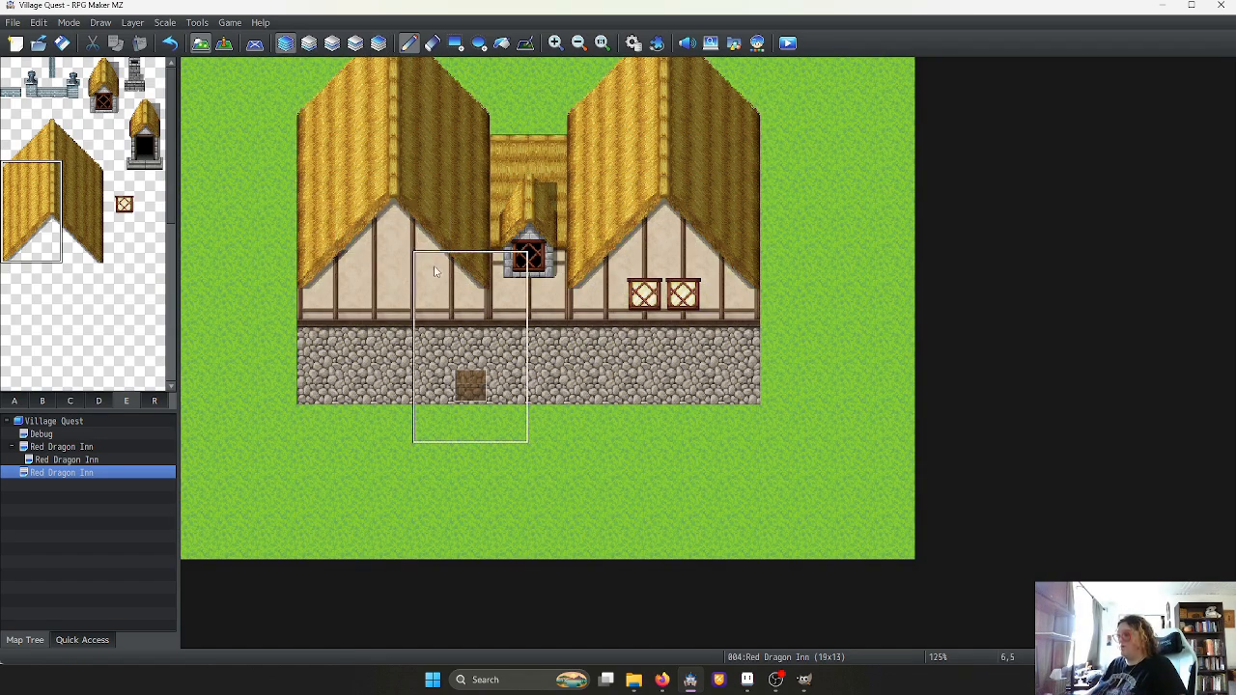
Erase the dormer window between the gables on layer 4 and place it again one tile lower, starting at map tile 8,4
right_click(531, 324)
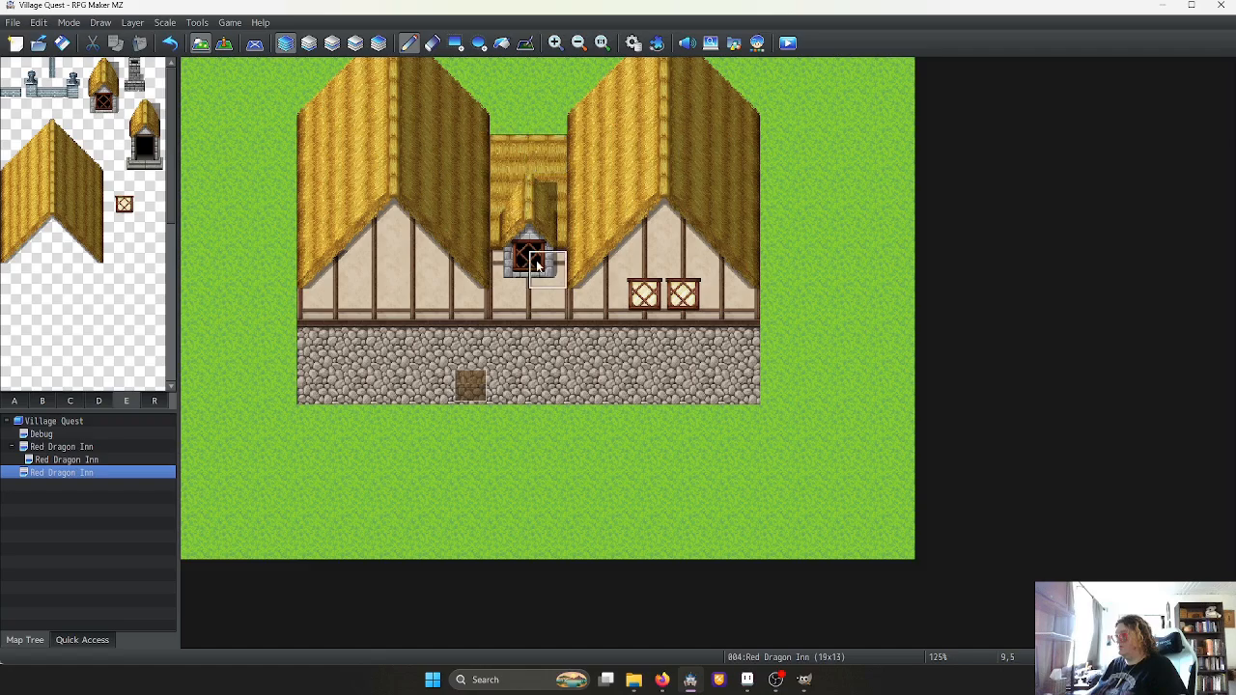
left_click(379, 43)
mouse_move(528, 227)
left_mouse_down()
mouse_move(546, 269)
mouse_move(519, 258)
left_mouse_up()
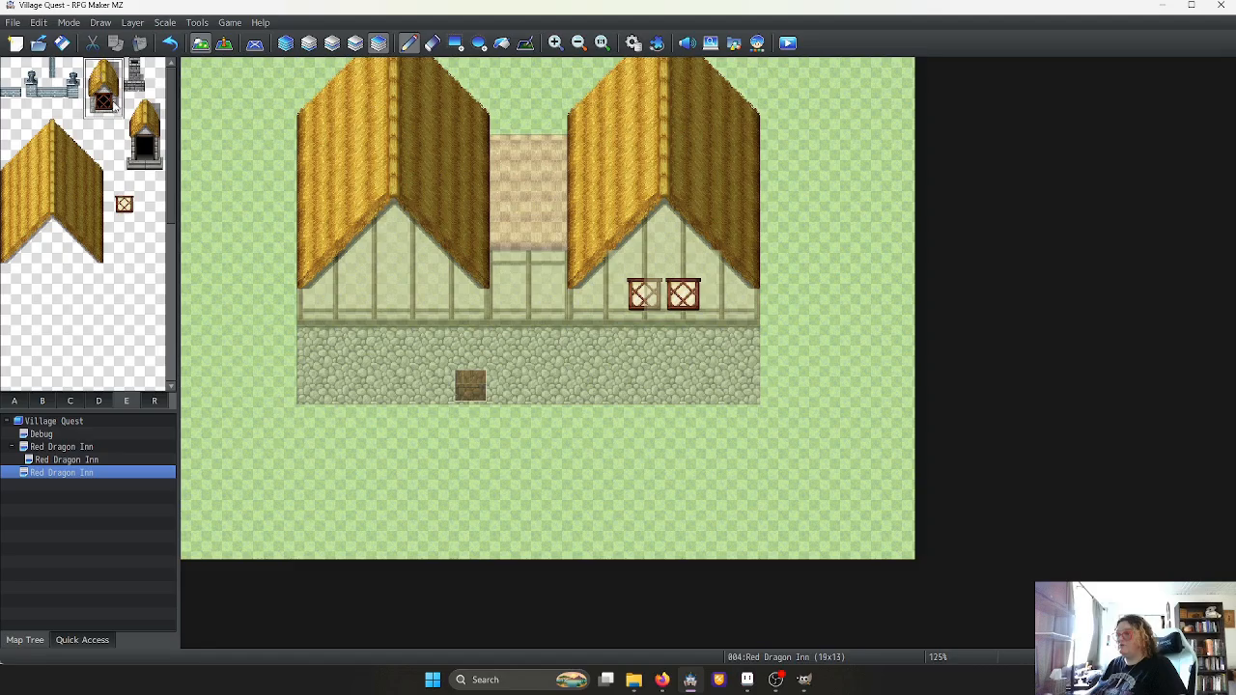
left_click(513, 228)
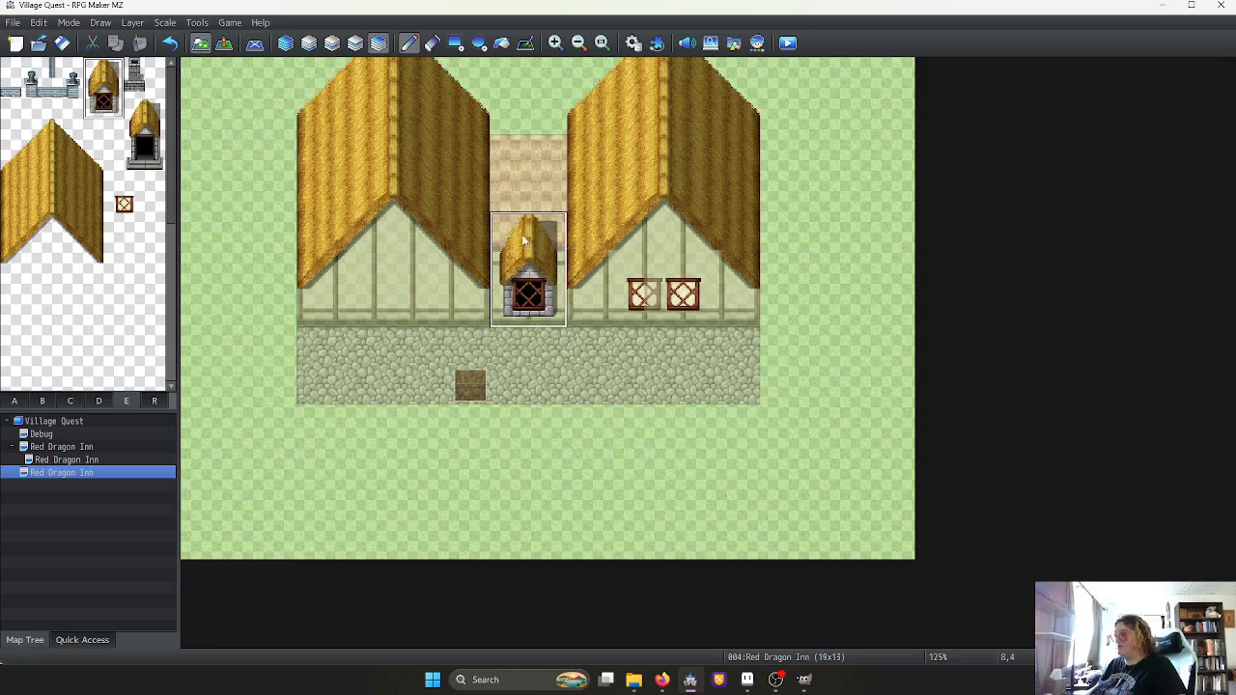
Place the thatched stone doorway in the stone base below the dormer window with automatic layering, starting at map tile 8,7
left_click(285, 43)
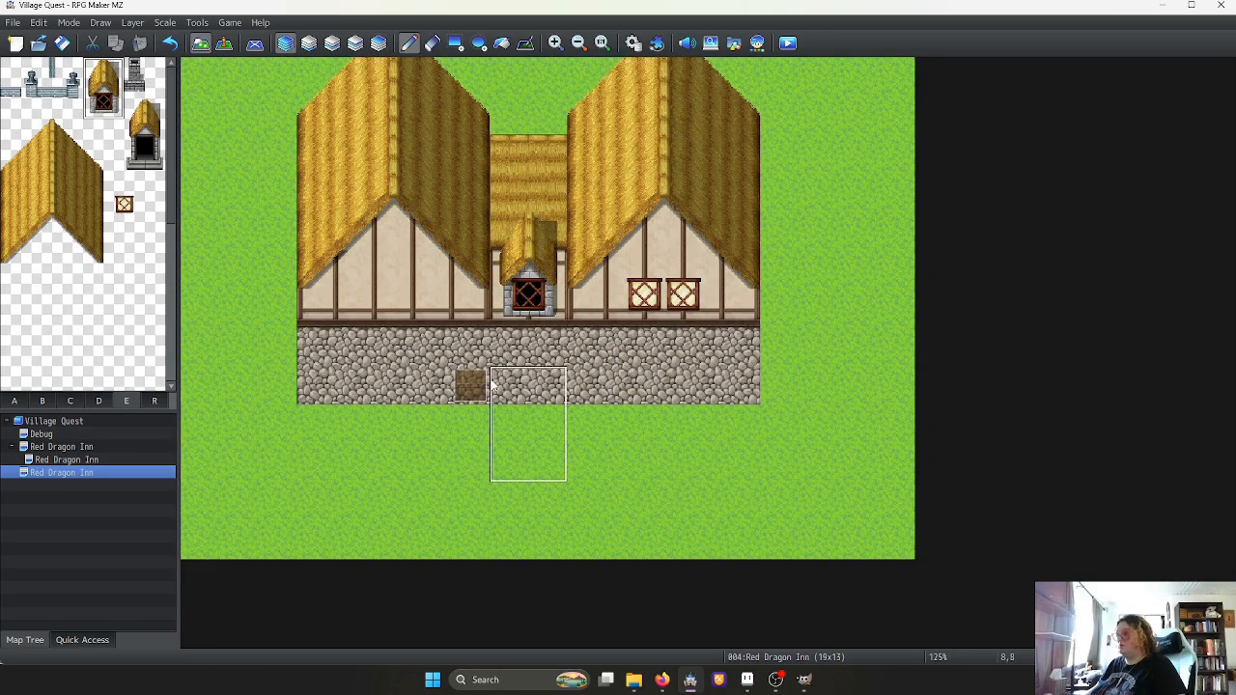
right_click(631, 360)
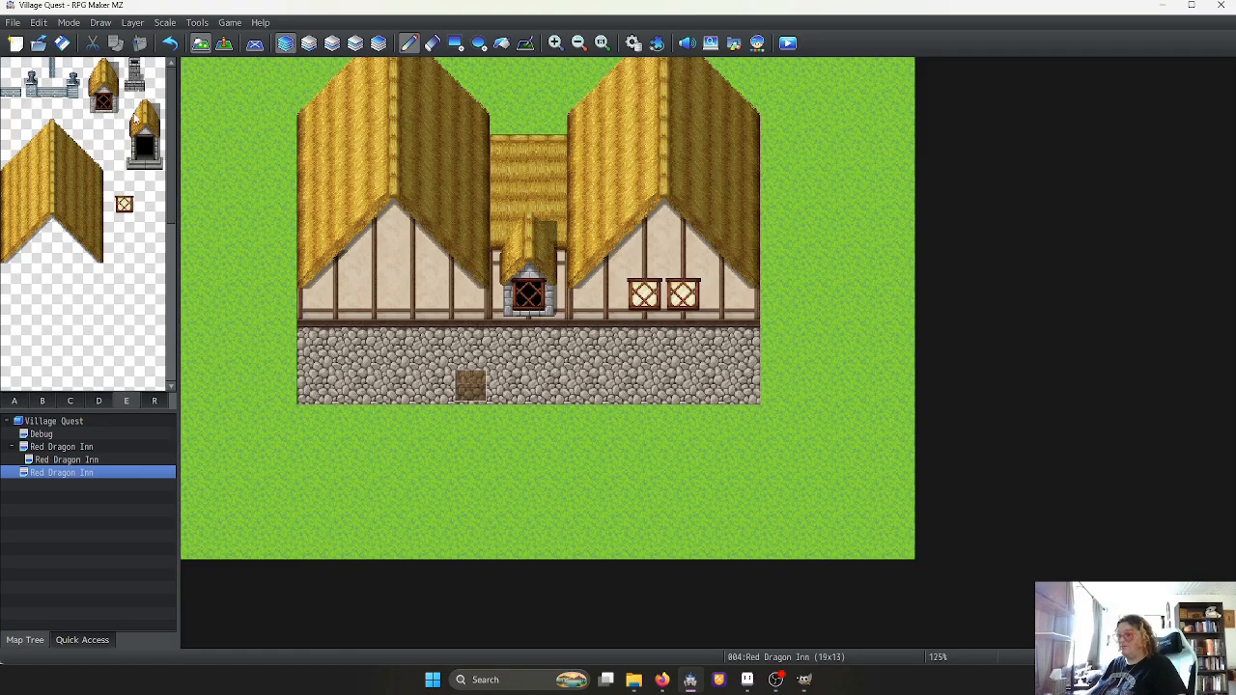
left_click_drag(155, 162, 155, 176)
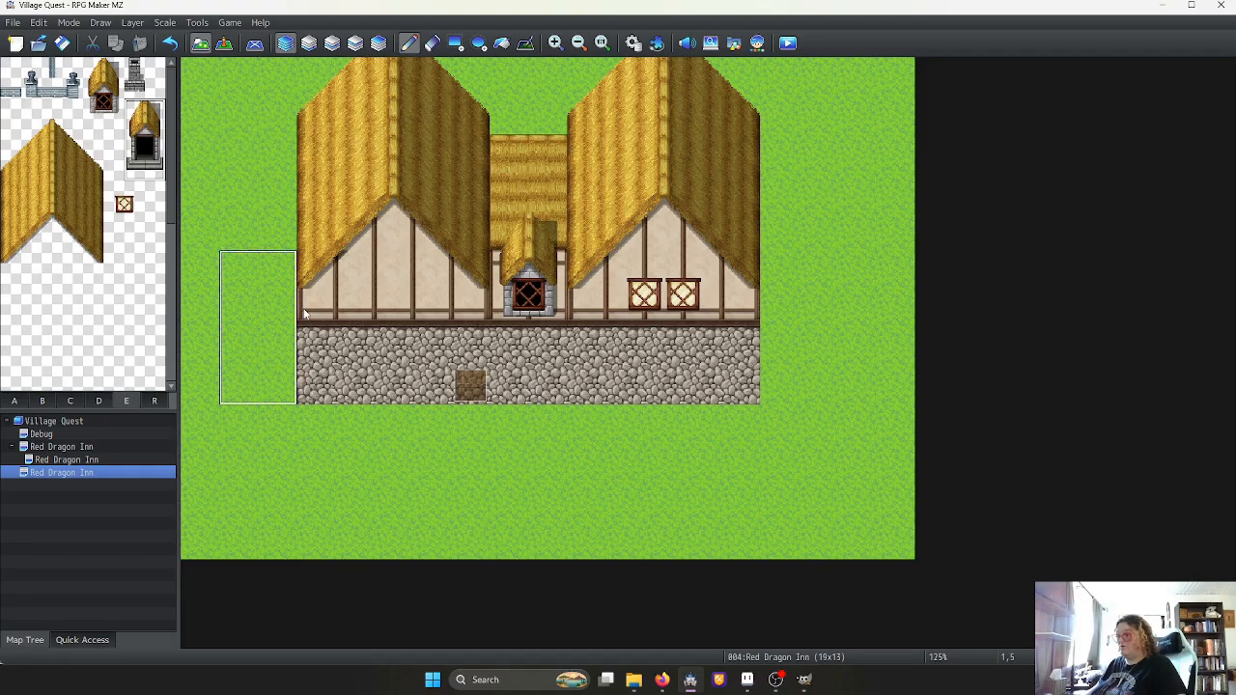
left_click(501, 370)
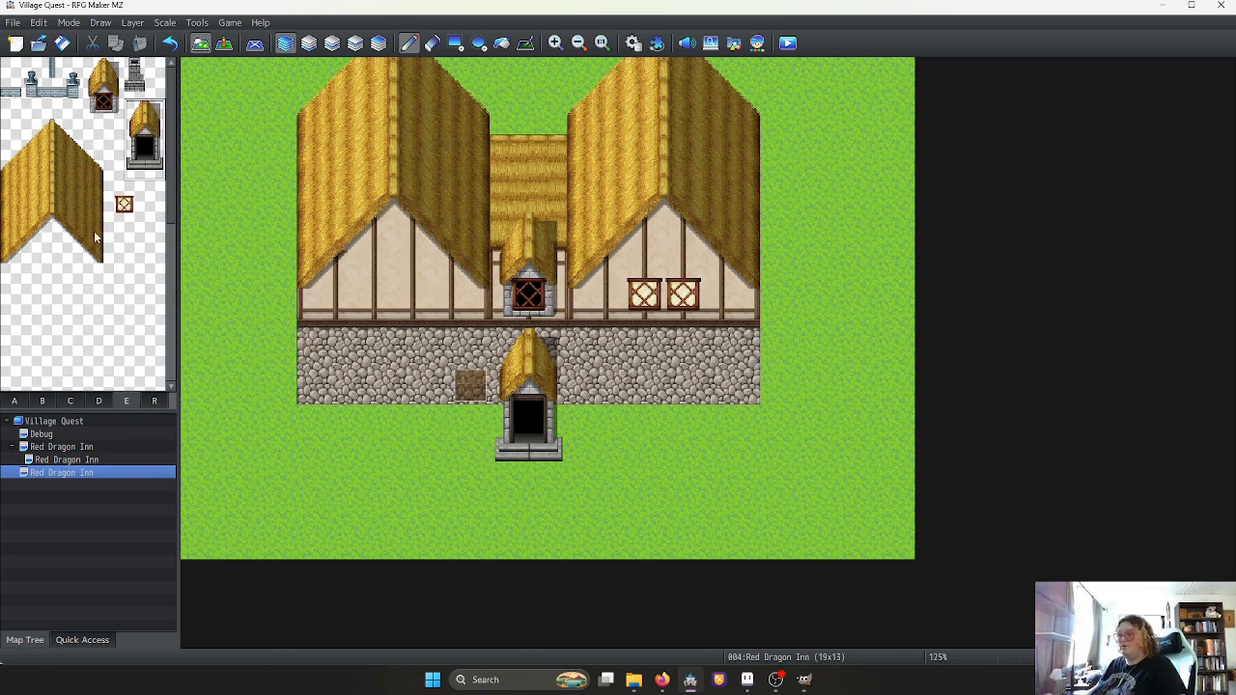
Place three wooden shuttered windows on the stone base, starting at map tiles 11,7, 13,7 and 5,7
left_click(43, 399)
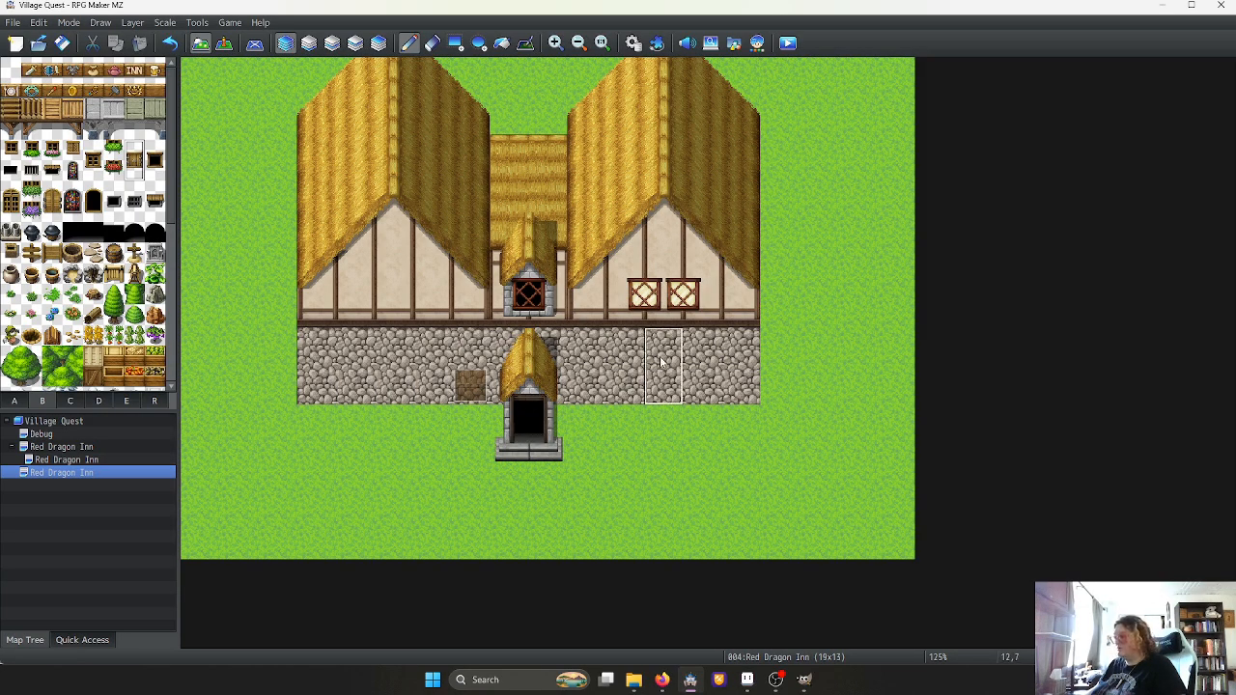
left_click(629, 365)
left_click(703, 365)
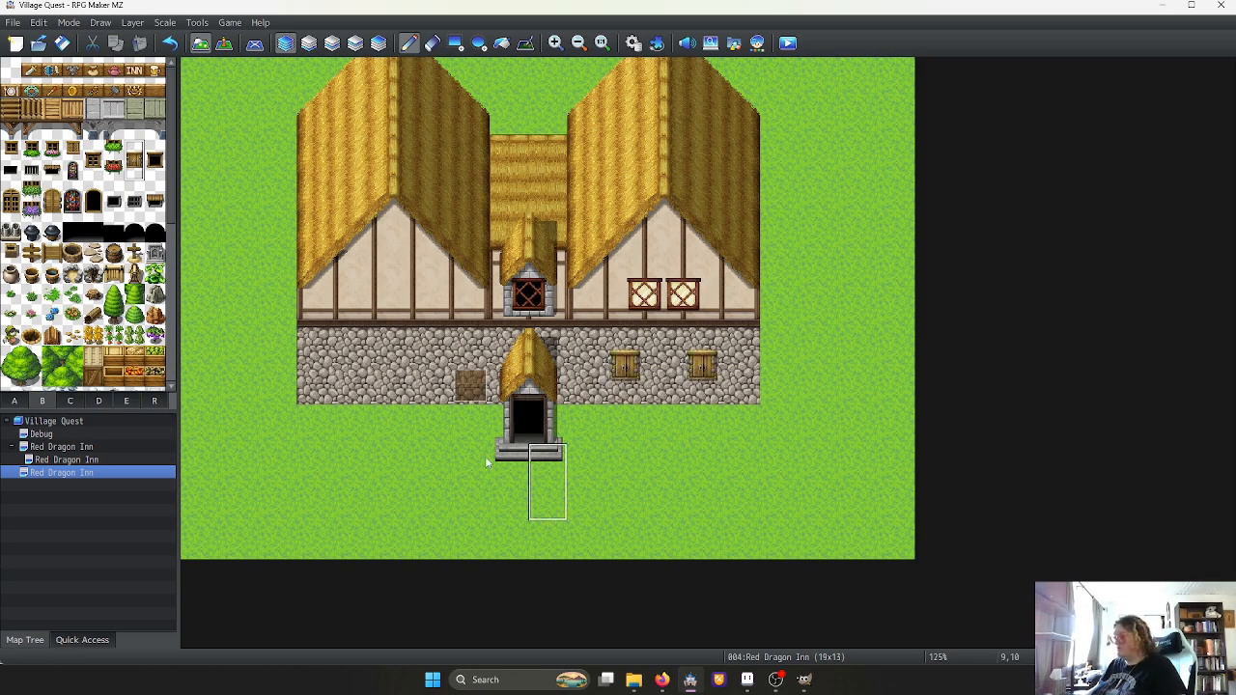
left_click(390, 363)
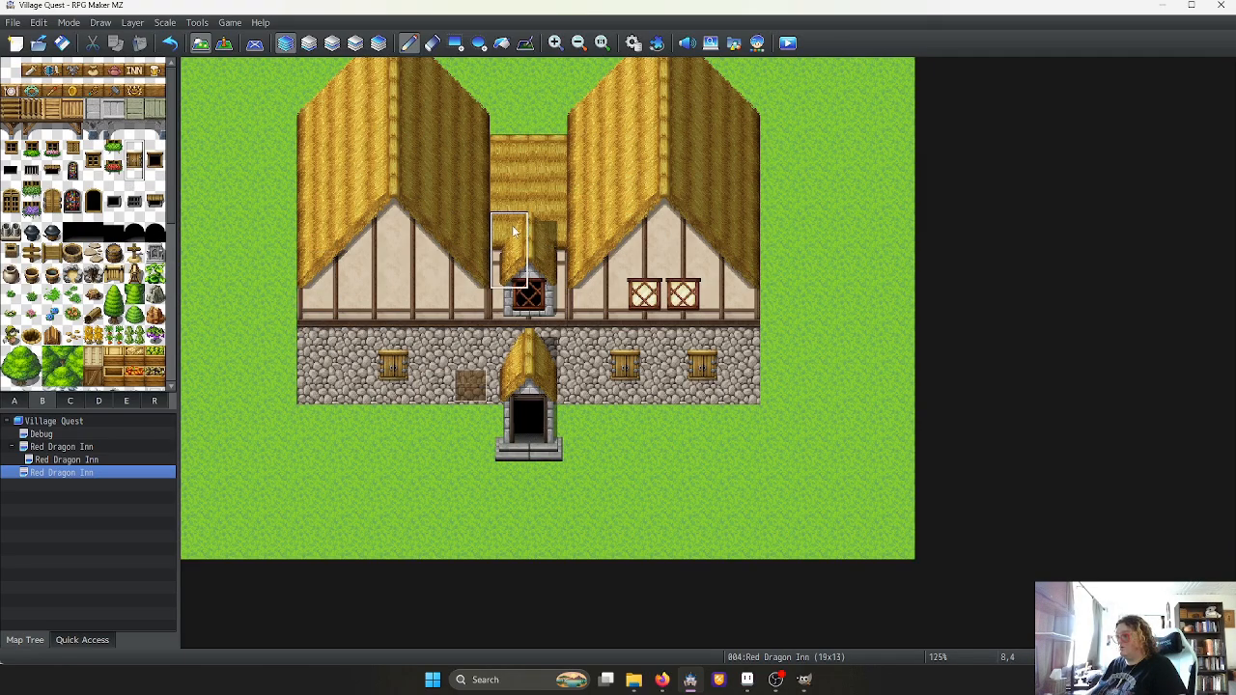
Place two lit lattice windows side by side low on the left gable's timbered wall, starting at map tiles 4,5 and 5,5
left_click(127, 401)
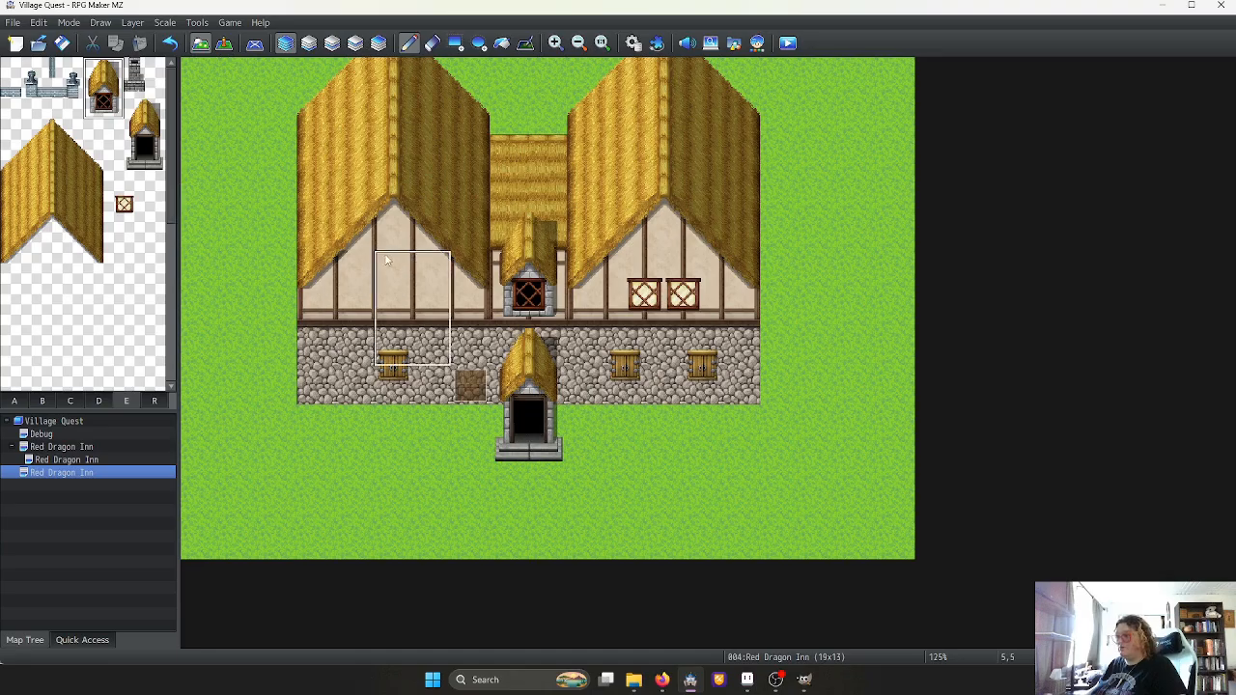
left_click(397, 228)
key("ctrl+z")
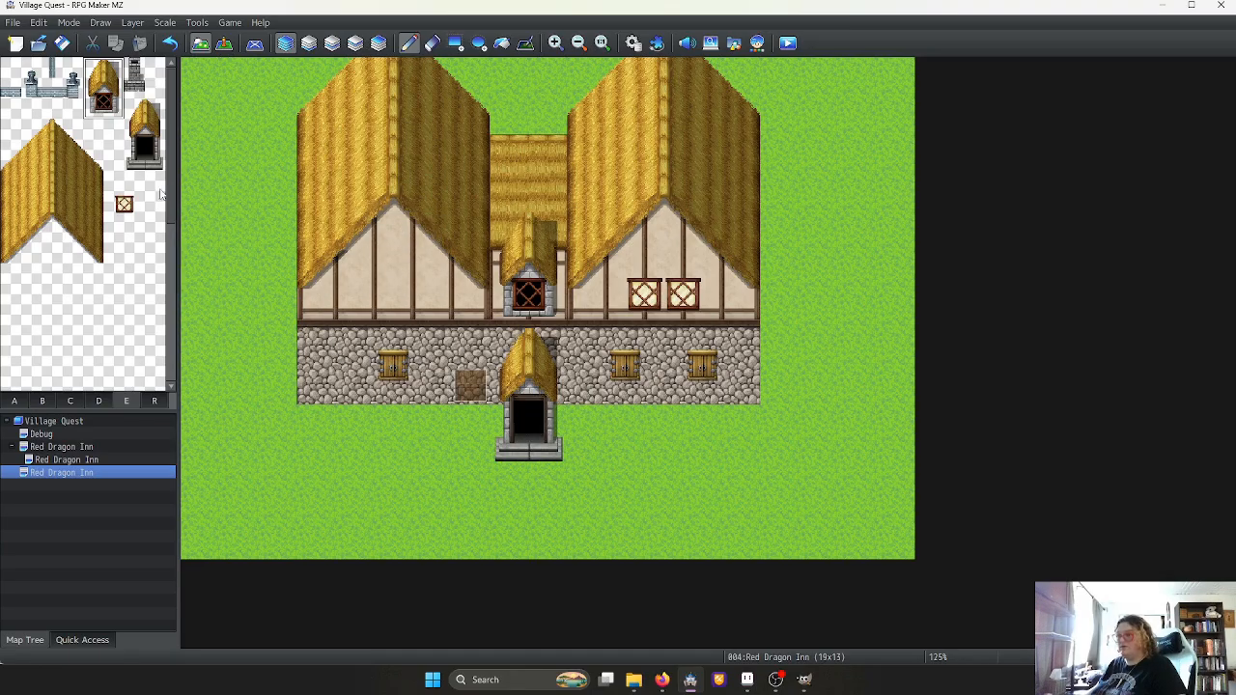
left_click_drag(114, 191, 135, 214)
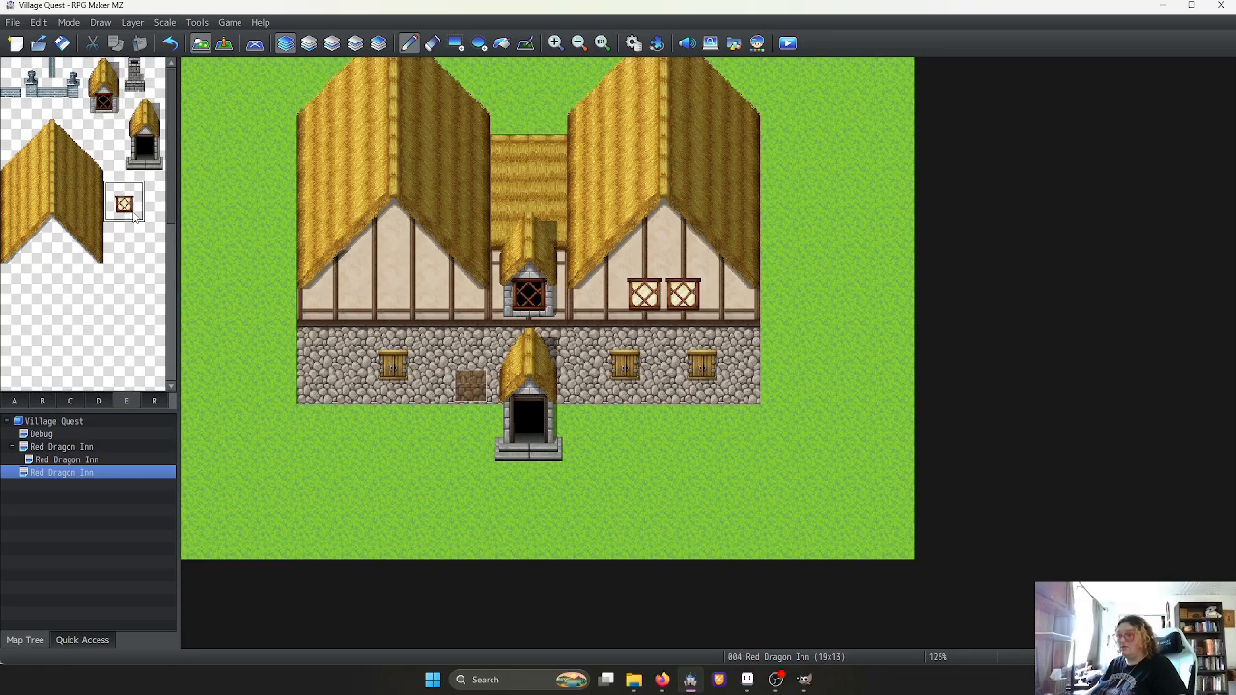
left_click(363, 269)
left_click(401, 271)
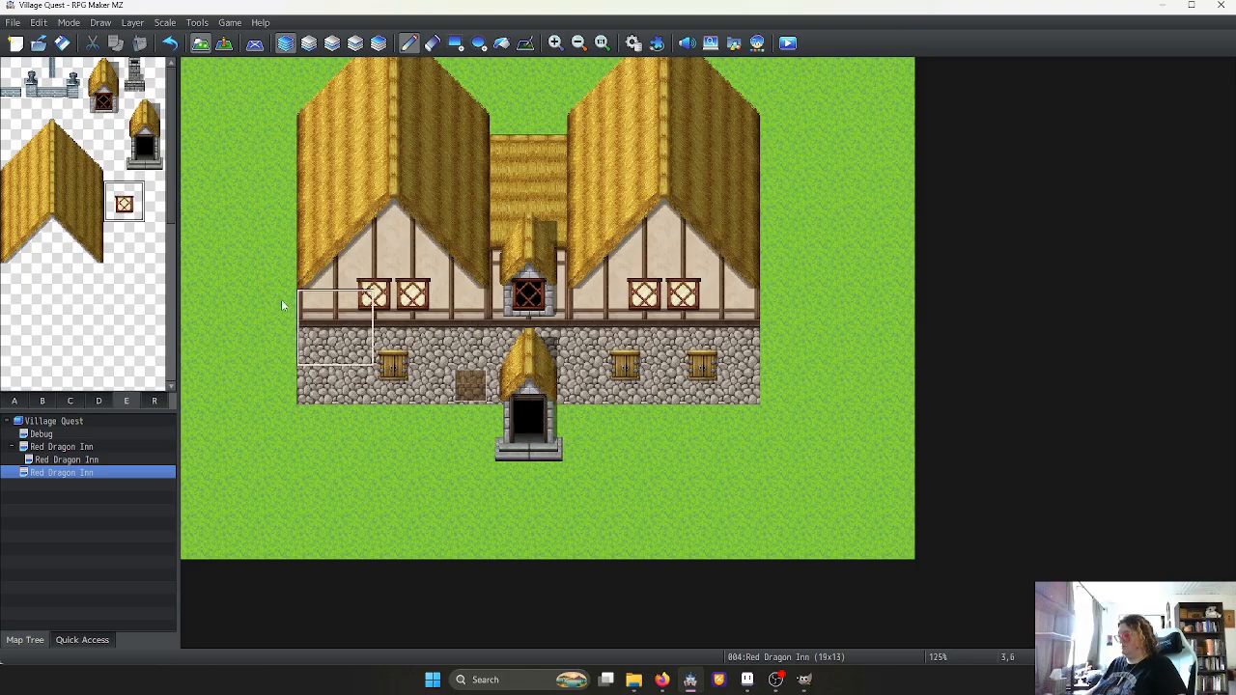
Try the stone chimney at several spots along the ridge of the connecting roof with automatic layering, undoing each placement
left_click(135, 85)
left_click(508, 118)
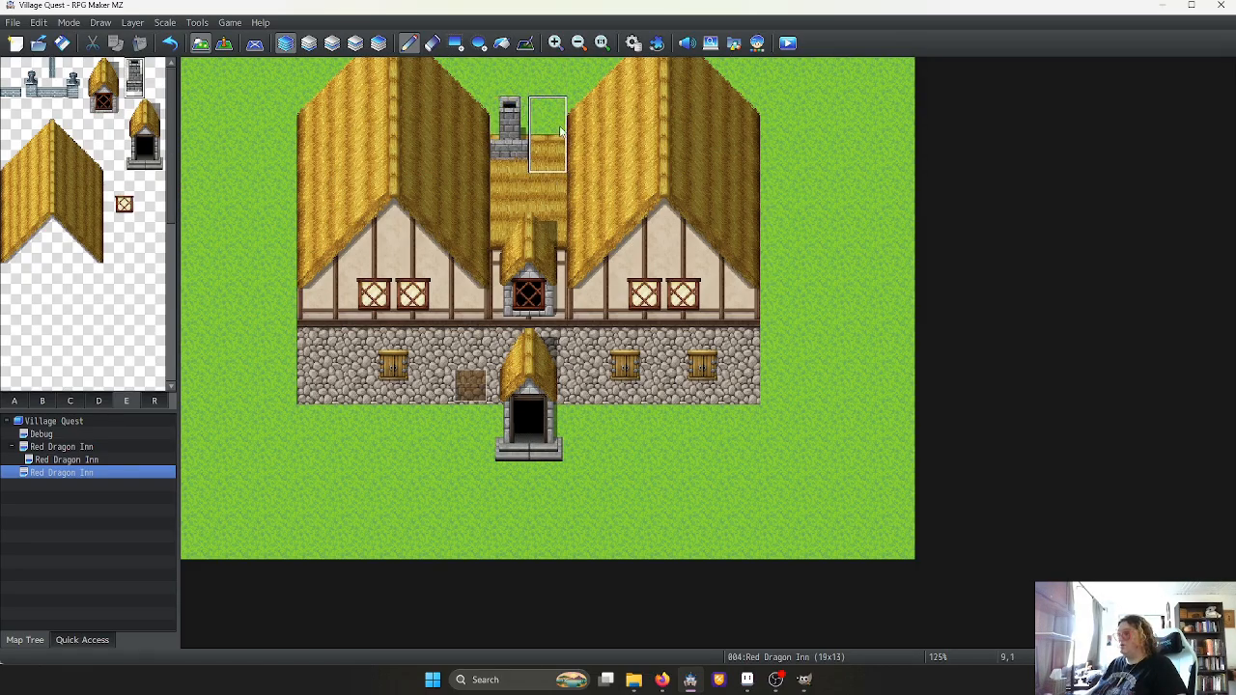
key("ctrl+z")
left_click(527, 89)
key("ctrl+z")
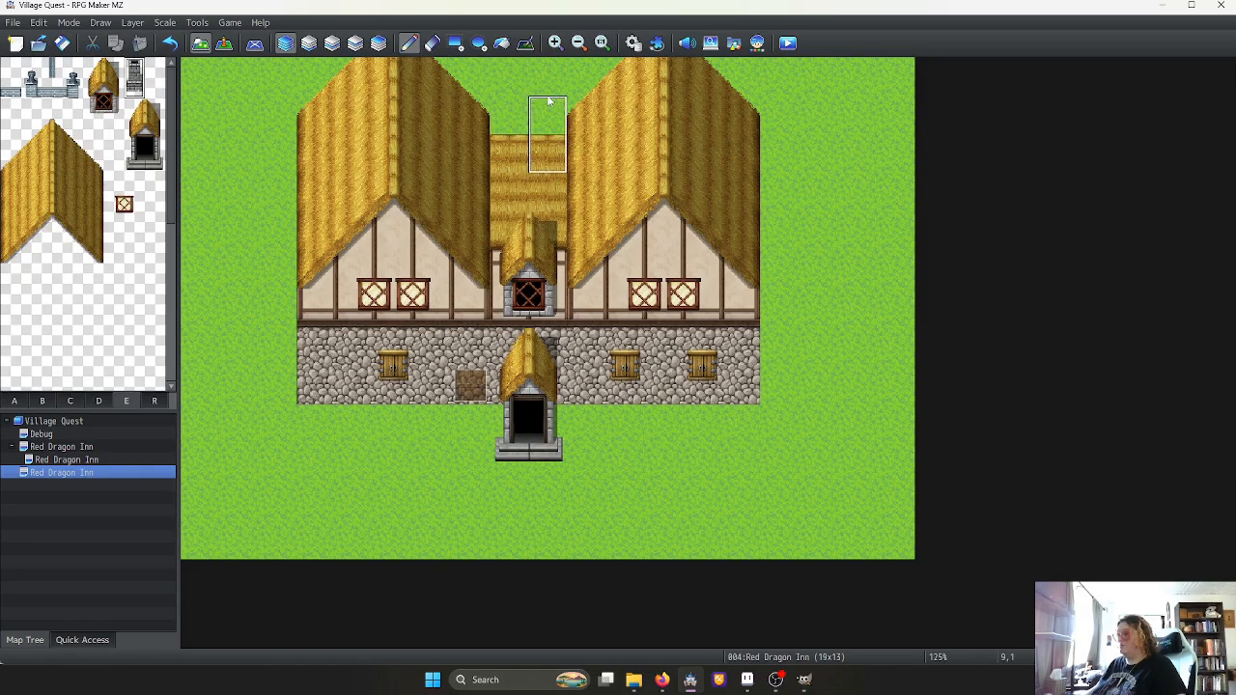
left_click(546, 110)
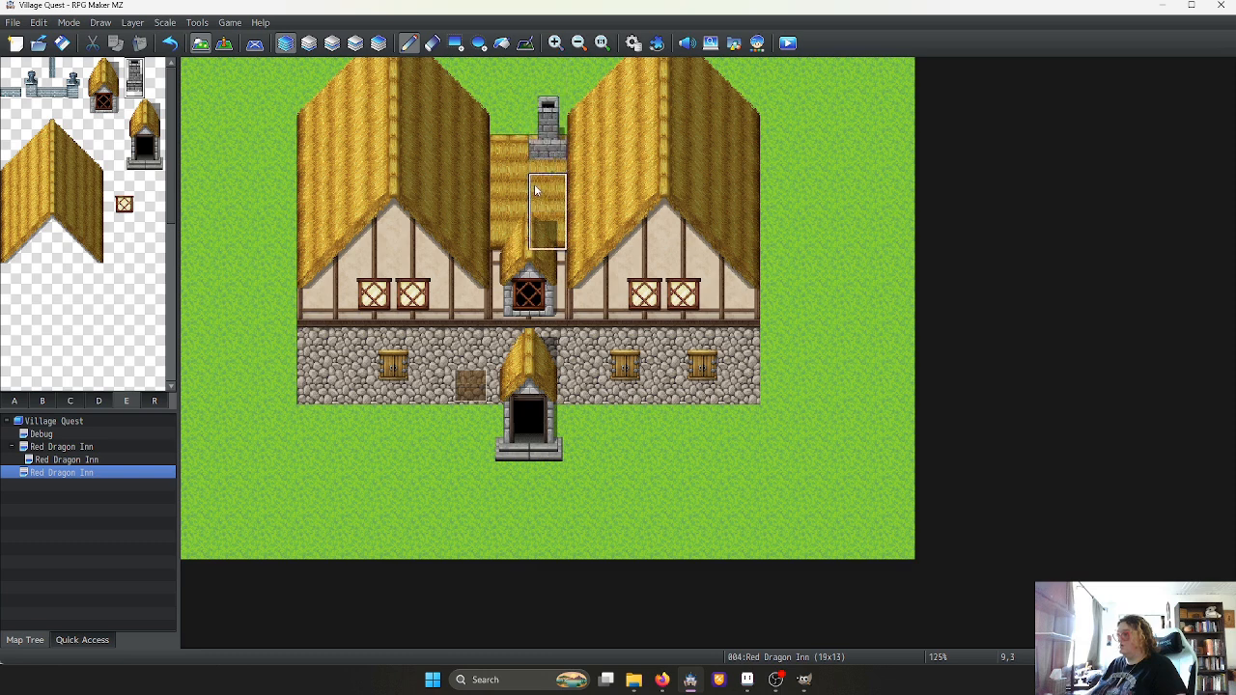
key("ctrl+z")
Try two stone chimneys side by side between the gables on layer 4, at map tiles 9,1 and 8,1, and undo both
left_click(384, 45)
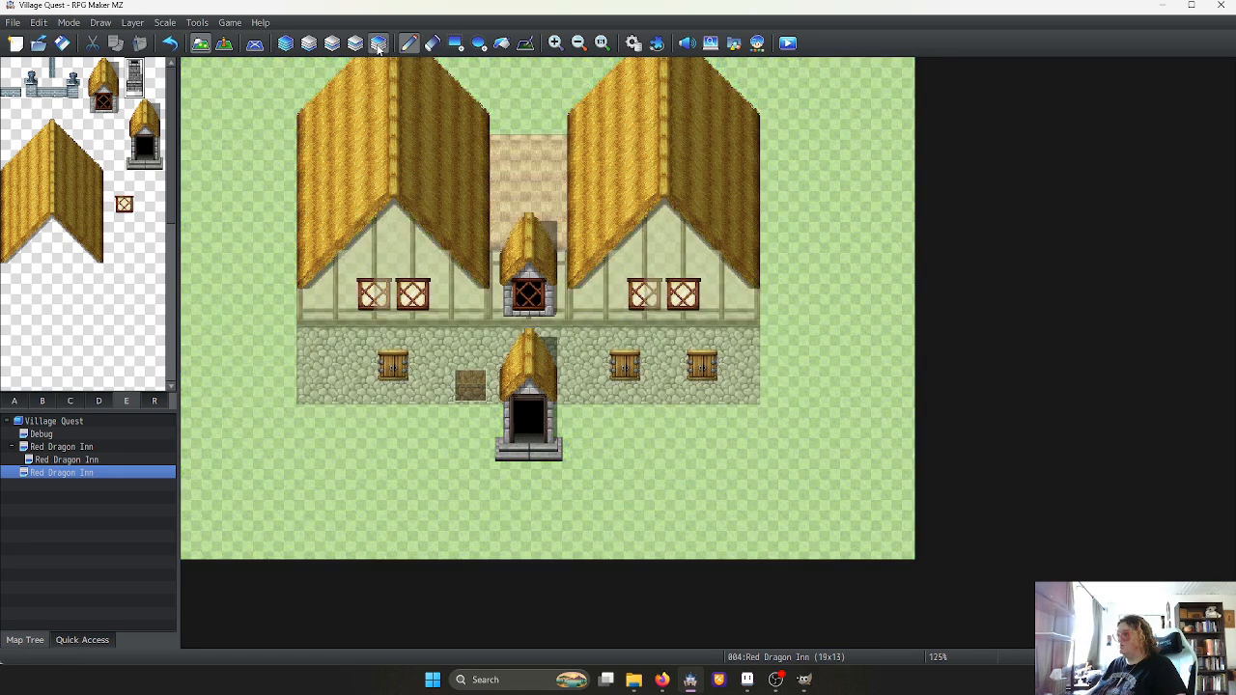
left_click(531, 118)
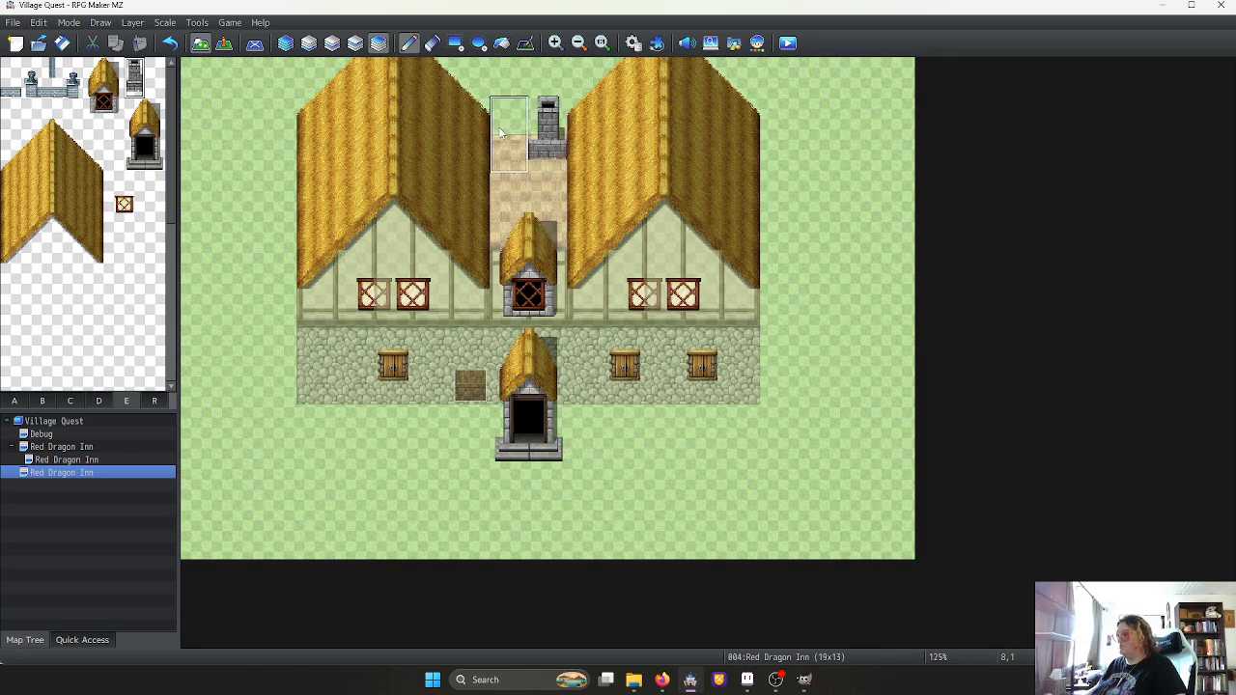
left_click(511, 134)
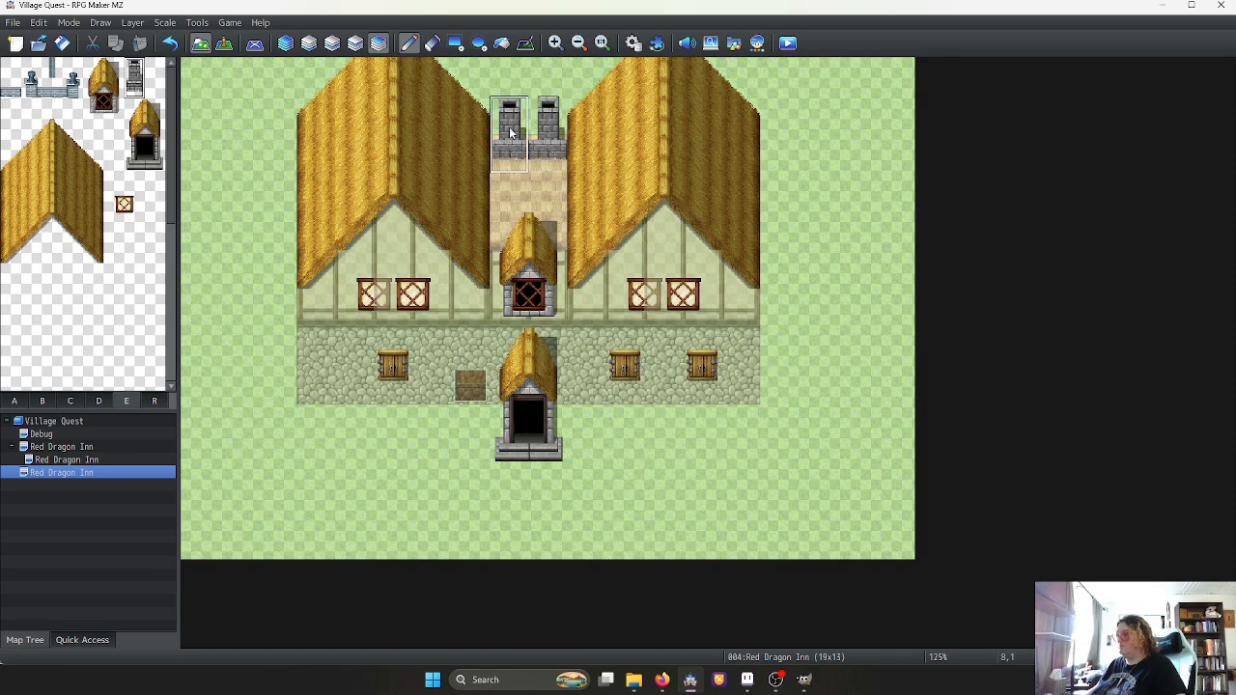
left_click(285, 42)
key("ctrl+z")
key("ctrl+z")
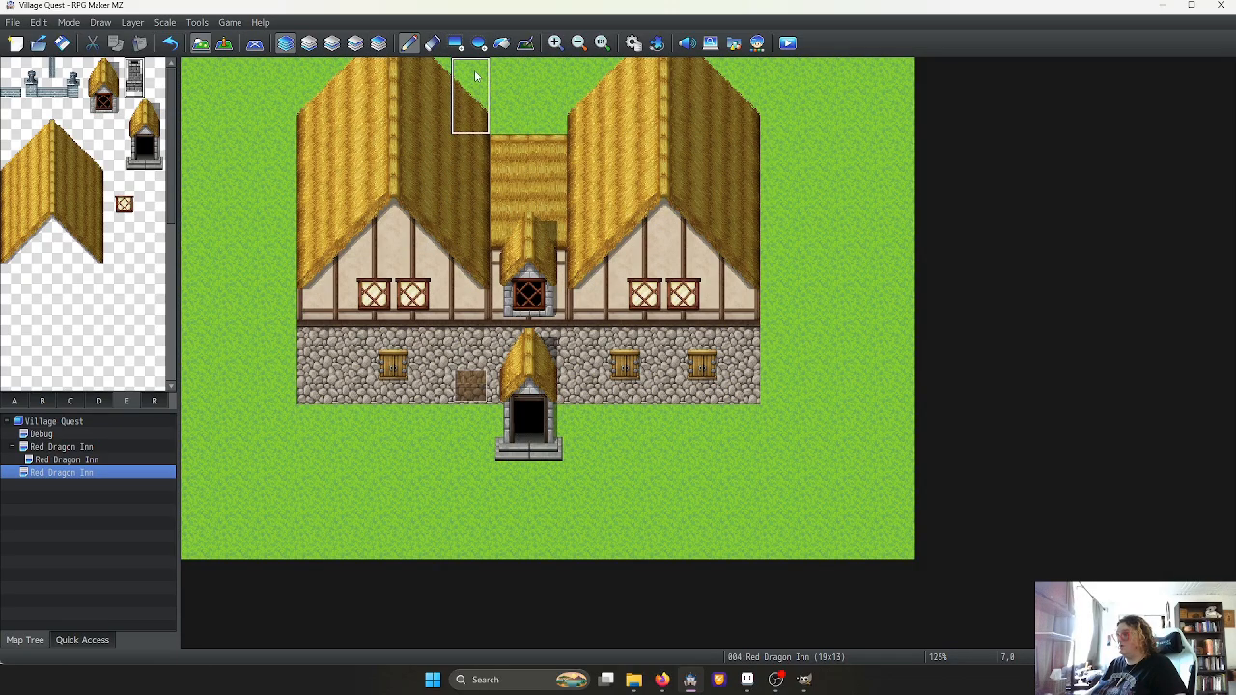
Try the chimney on the left gable's roof at map tile 7,0 and between the gables on layers 1 and 2, undoing each placement
left_click(475, 76)
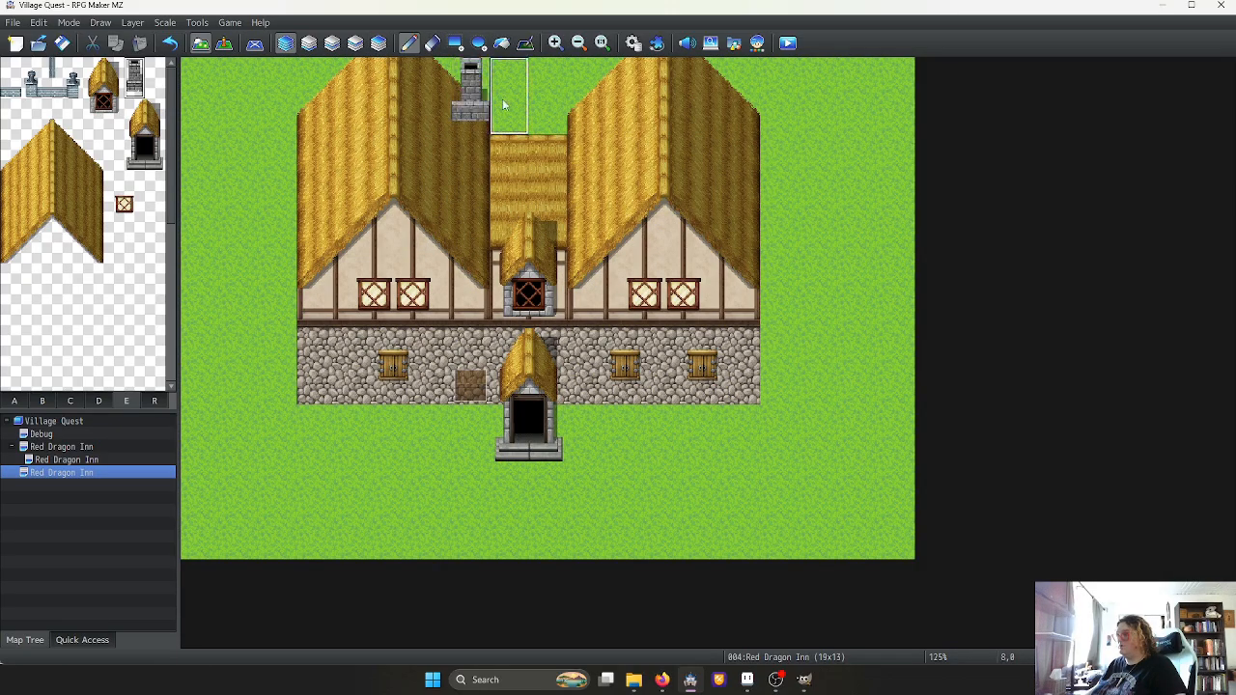
left_click(378, 44)
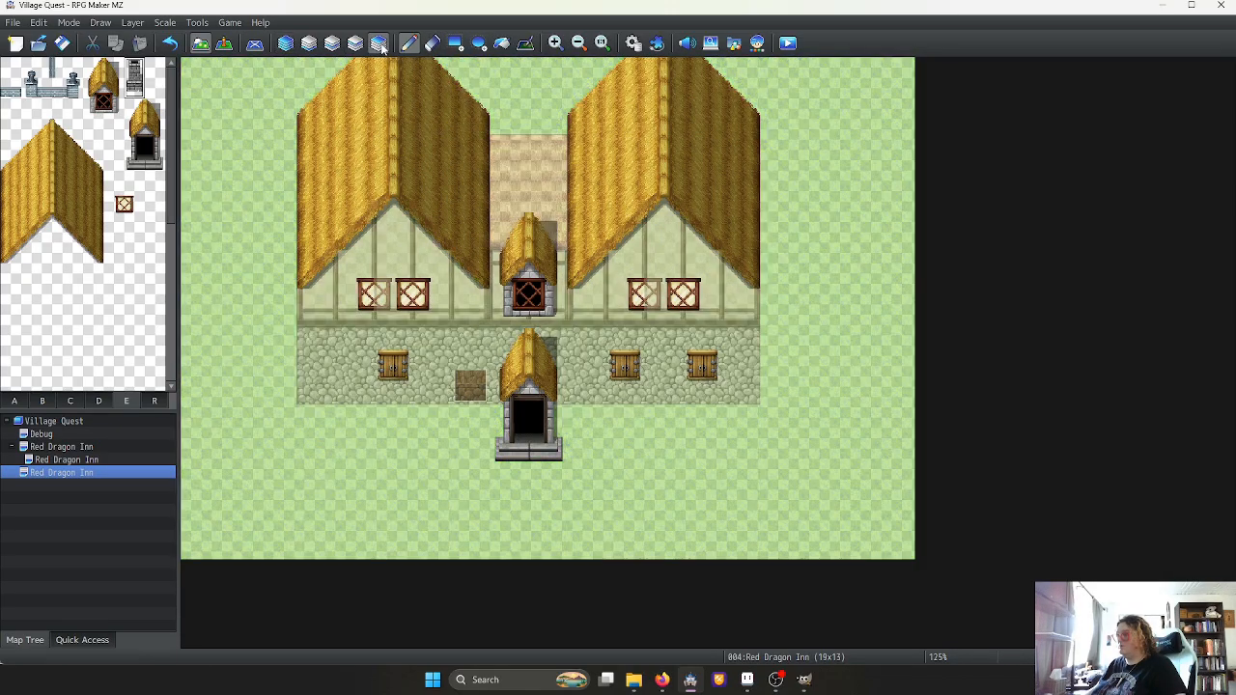
left_click(308, 42)
left_click(534, 124)
key("ctrl+z")
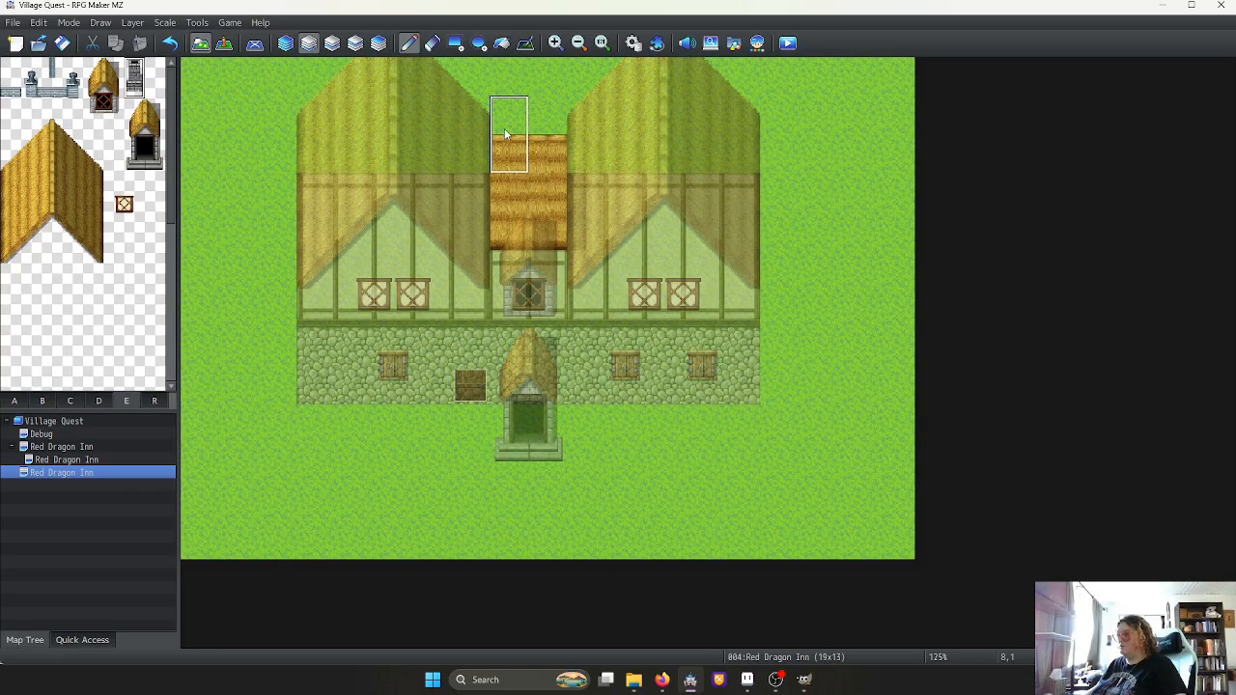
left_click(331, 42)
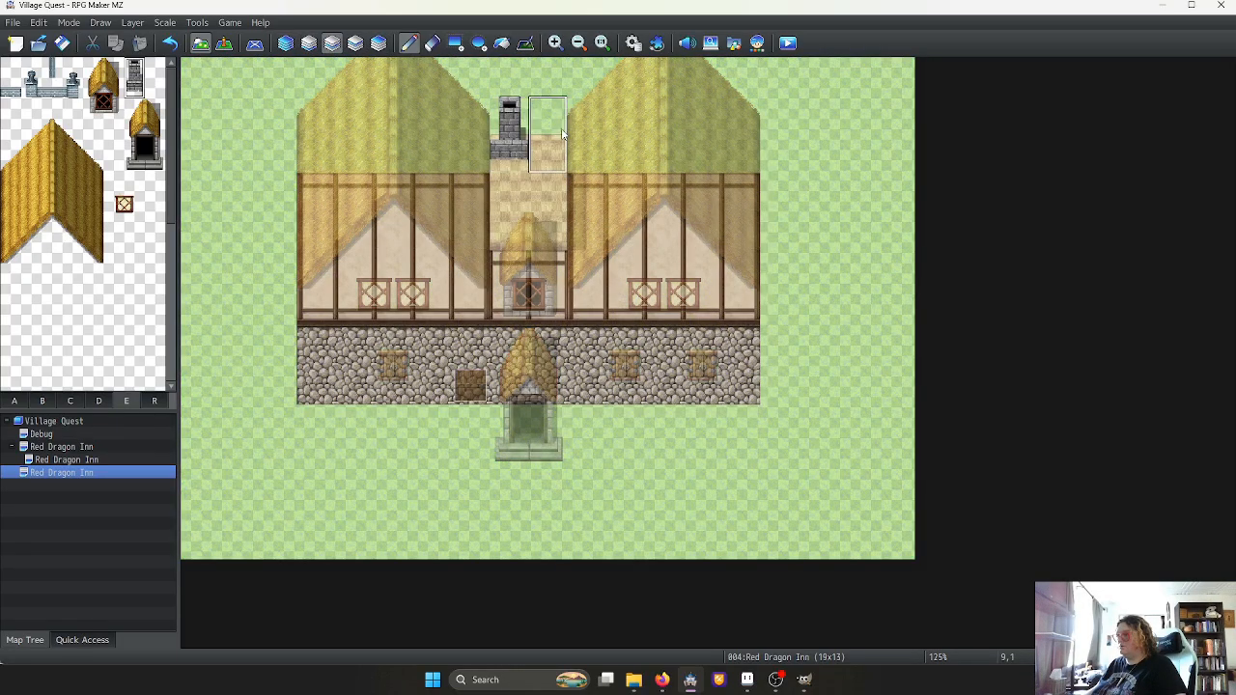
left_click(284, 44)
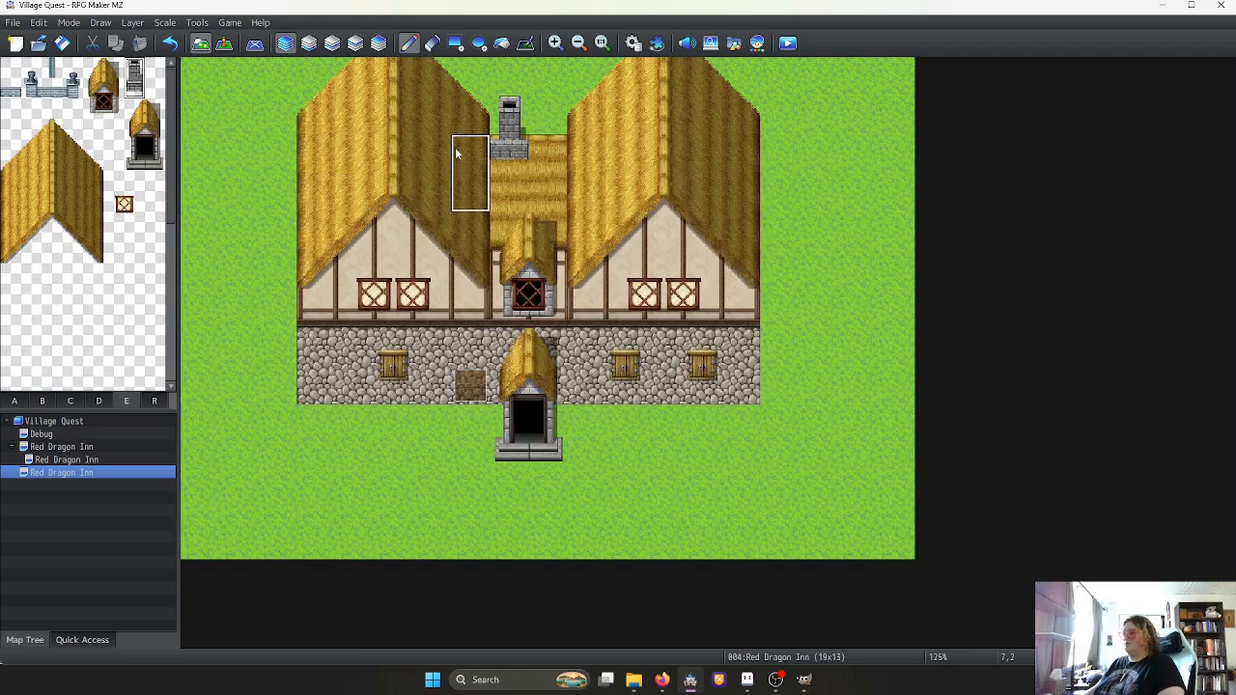
key("ctrl+z")
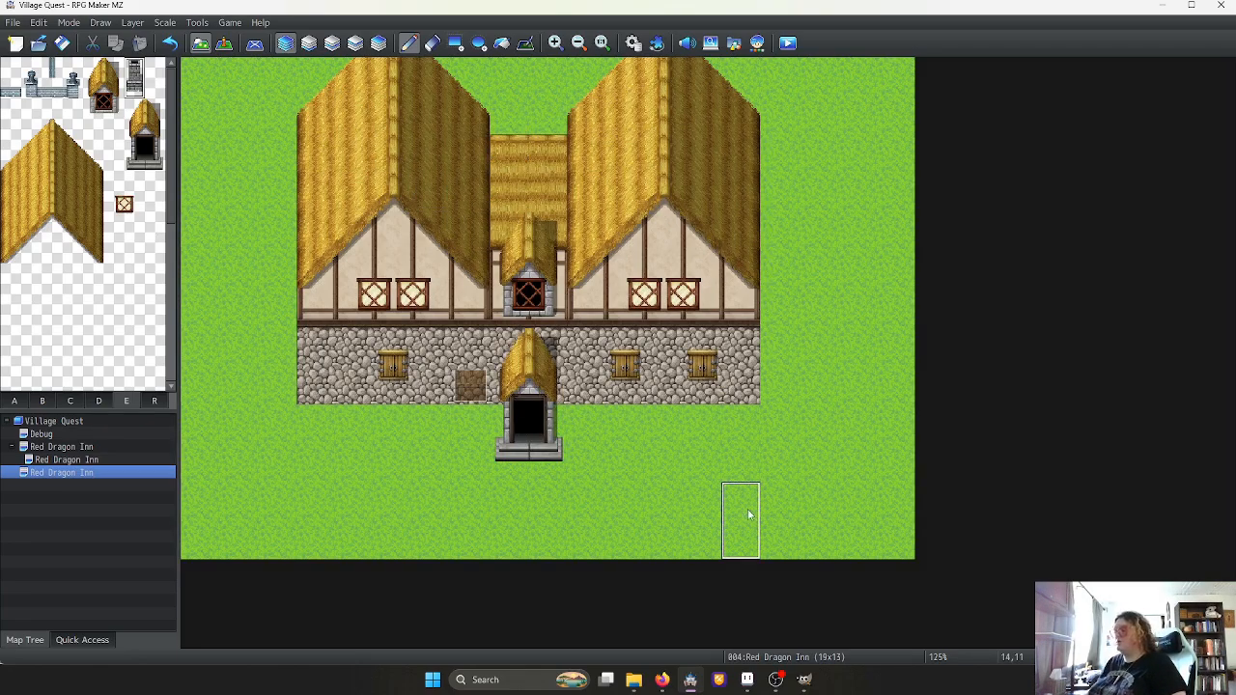
Switch to Aseprite and move the 48 × 96 stone chimney in 0_Penny_Outside_B2.ase to position 432, 0
mouse_move(690, 682)
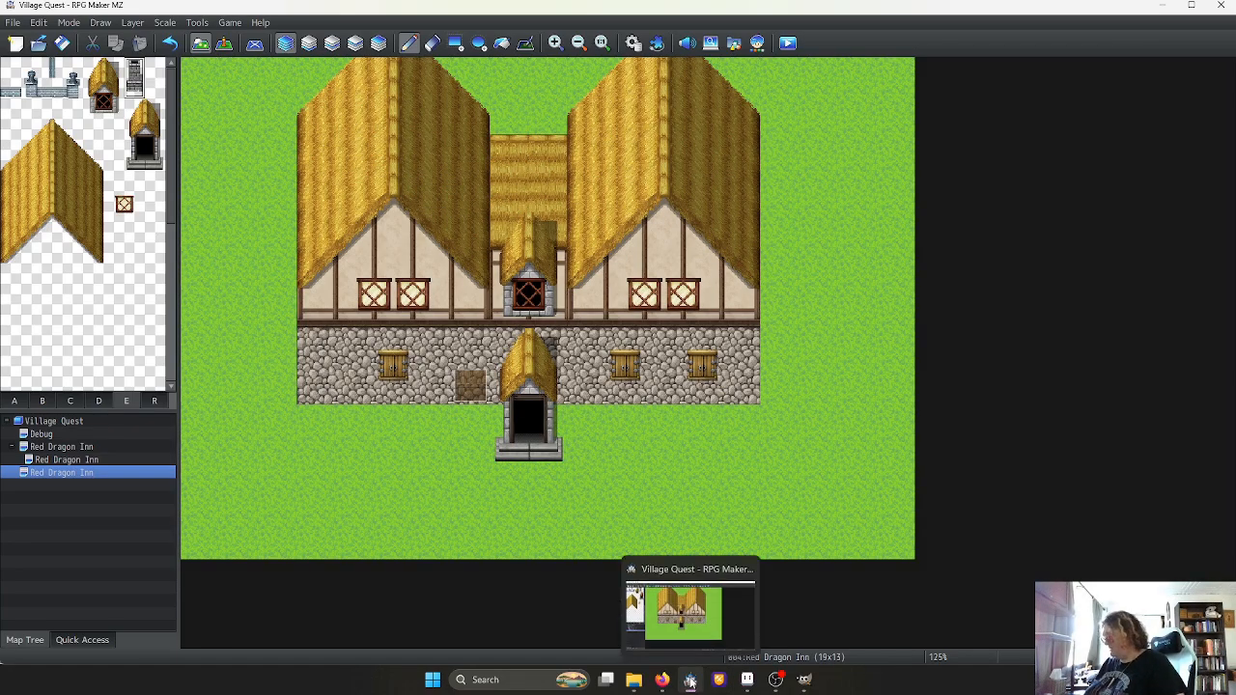
left_click(747, 679)
scroll(583, 318, "down", 3)
scroll(583, 318, "up", 2)
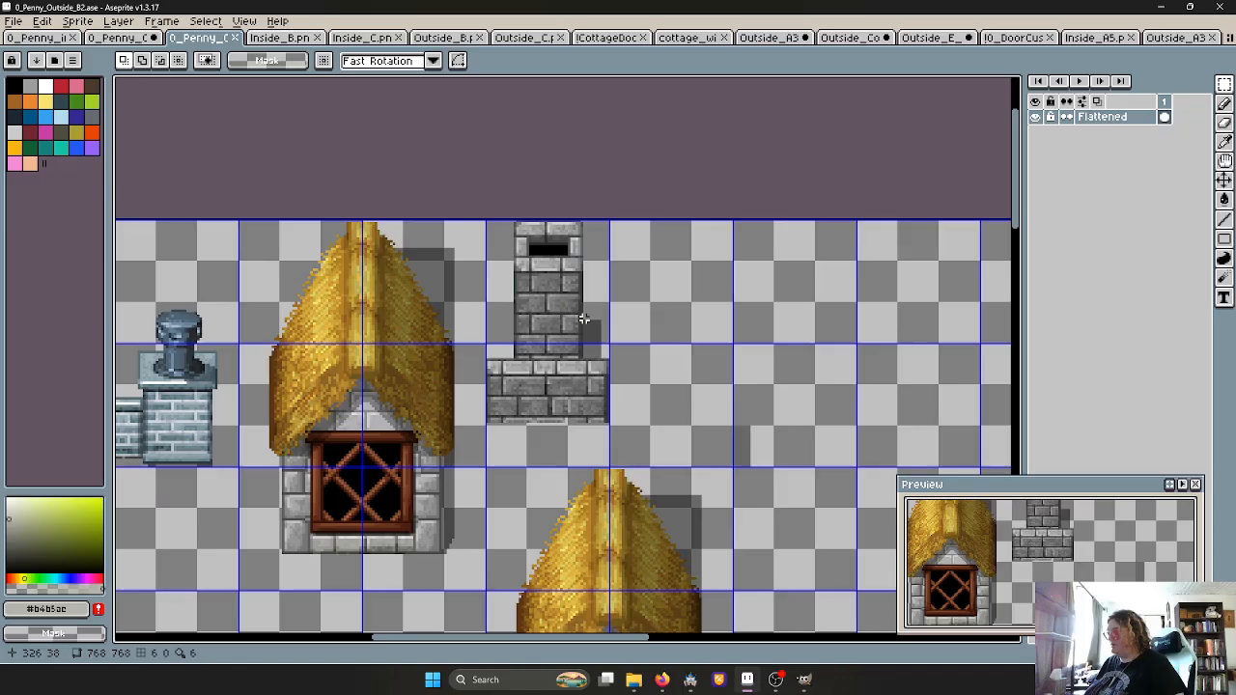
left_click_drag(562, 280, 846, 391)
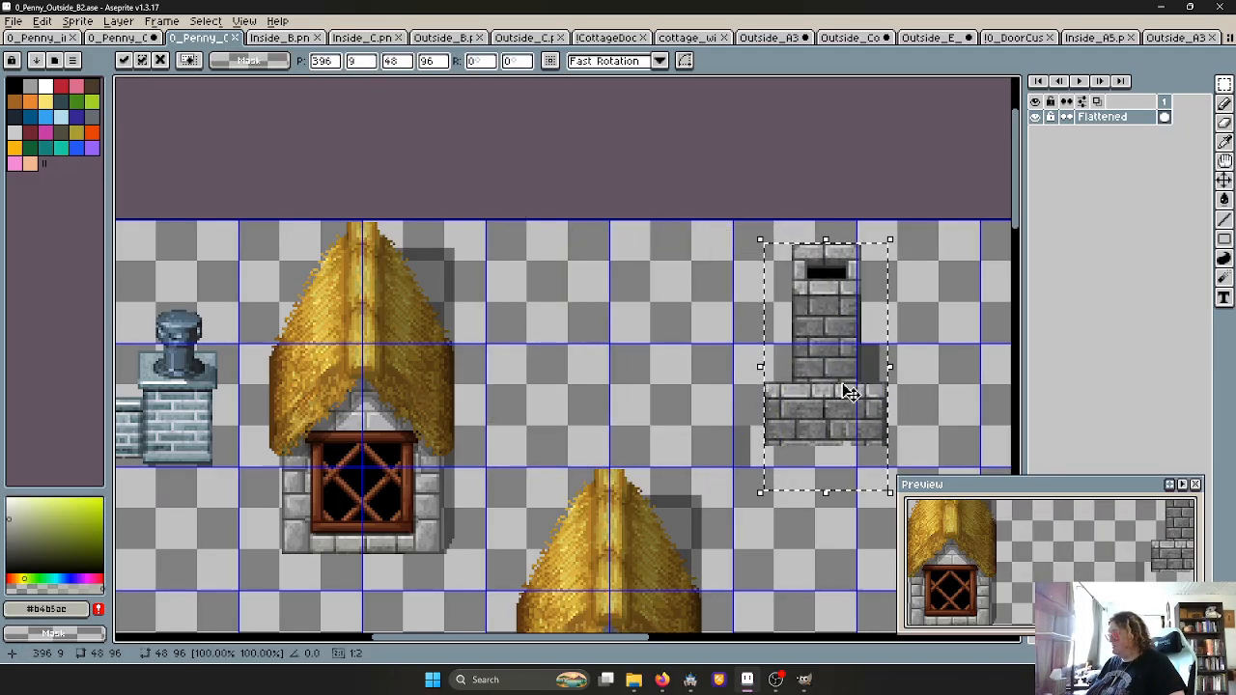
middle_click_drag(847, 392, 574, 402)
left_click_drag(573, 401, 681, 398)
middle_click_drag(735, 513, 533, 367)
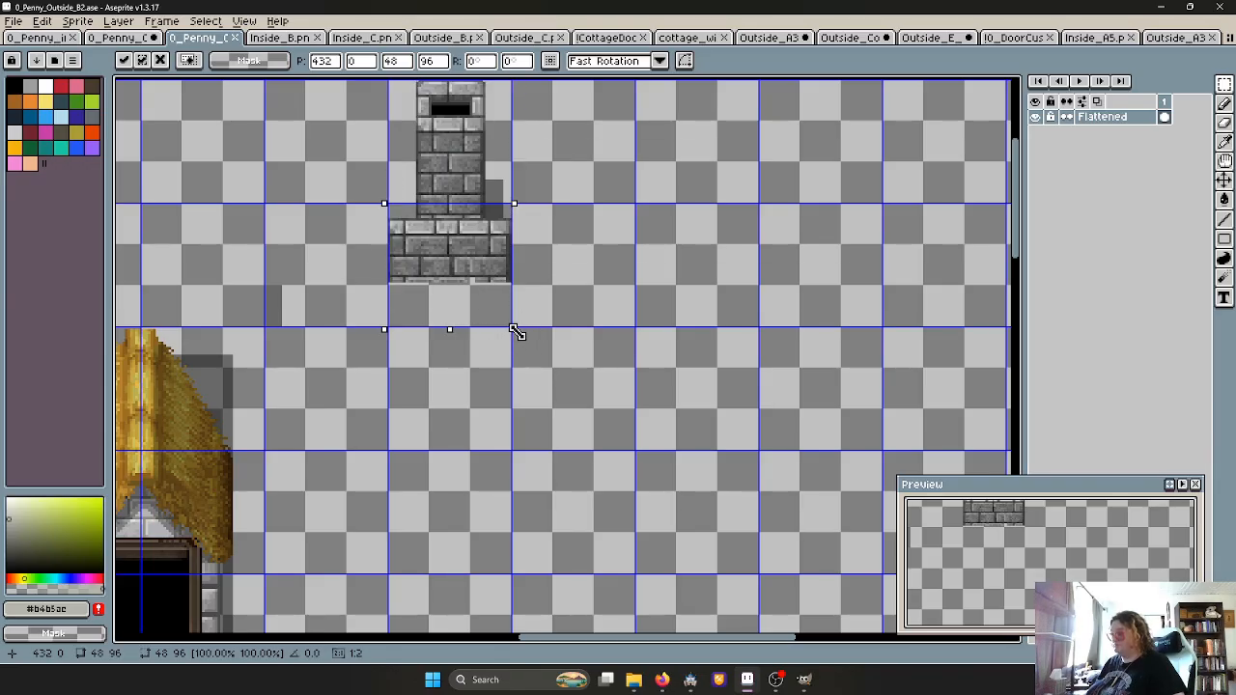
Scale the selected stone chimney up to 96 × 144 px and commit the transformation
left_click_drag(516, 333, 639, 454)
scroll(606, 409, "down", 1)
scroll(591, 386, "up", 1)
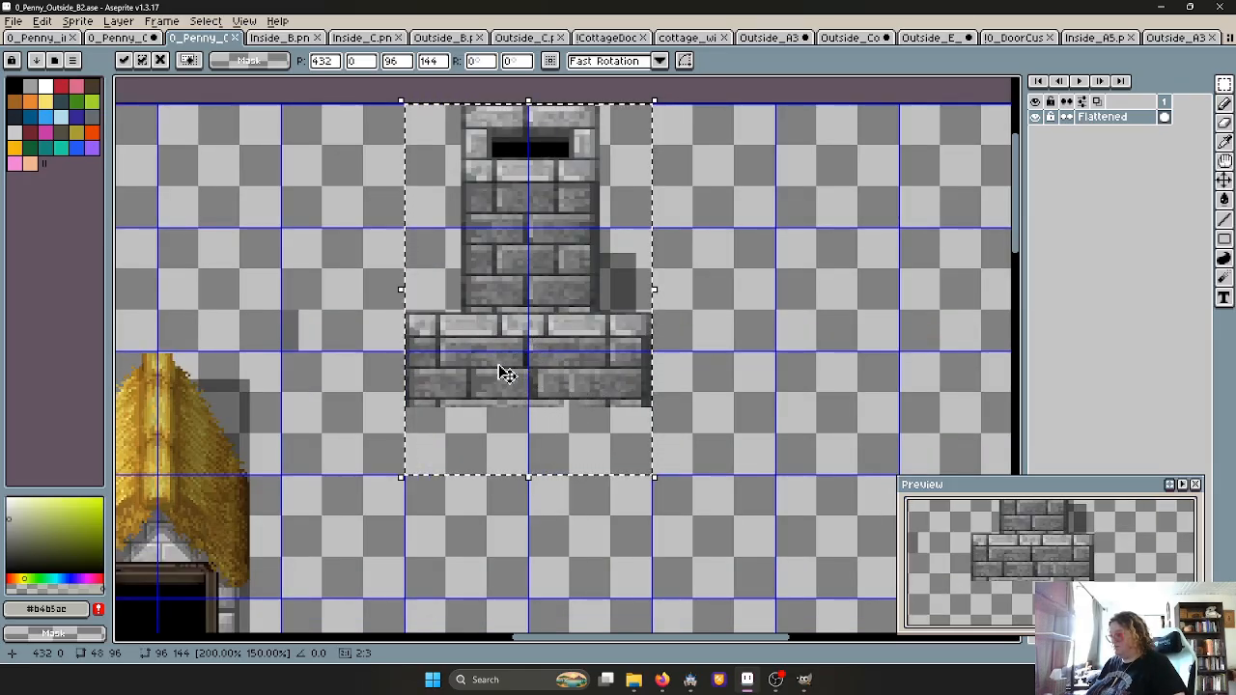
left_click(734, 385)
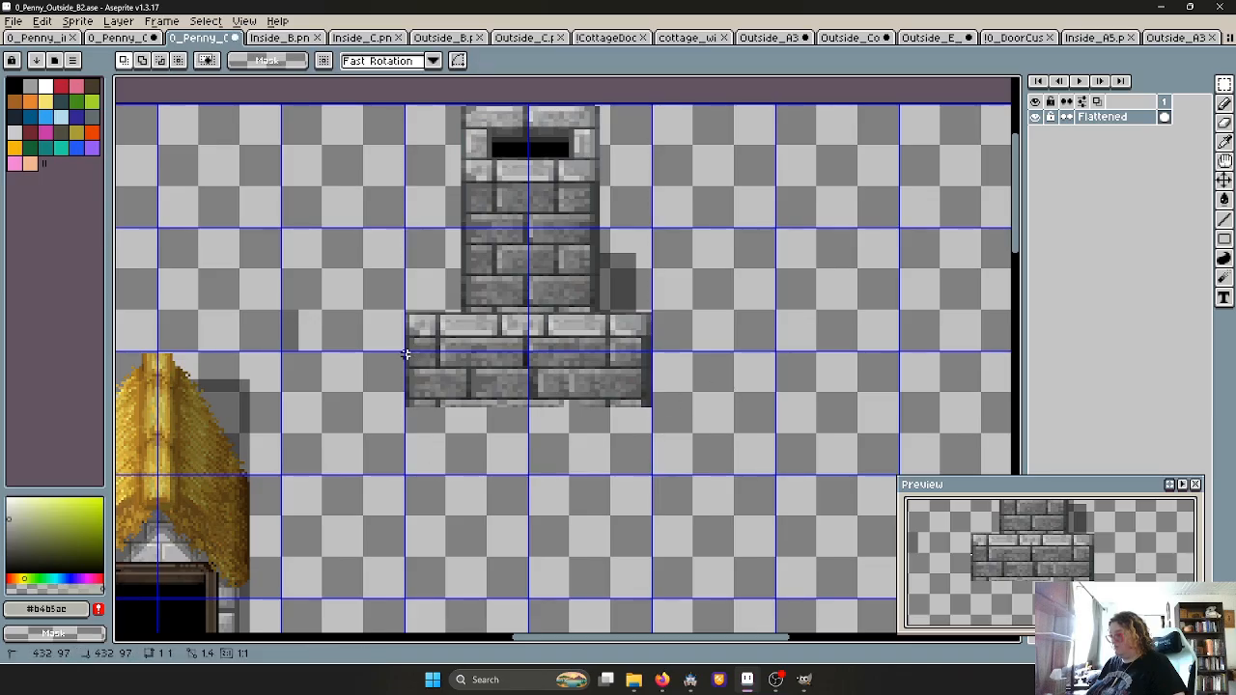
Delete the lower brick rows of the chimney base so the chimney ends exactly on the second tile row's edge
left_click_drag(405, 354, 681, 419)
key("Delete")
scroll(652, 386, "up", 1)
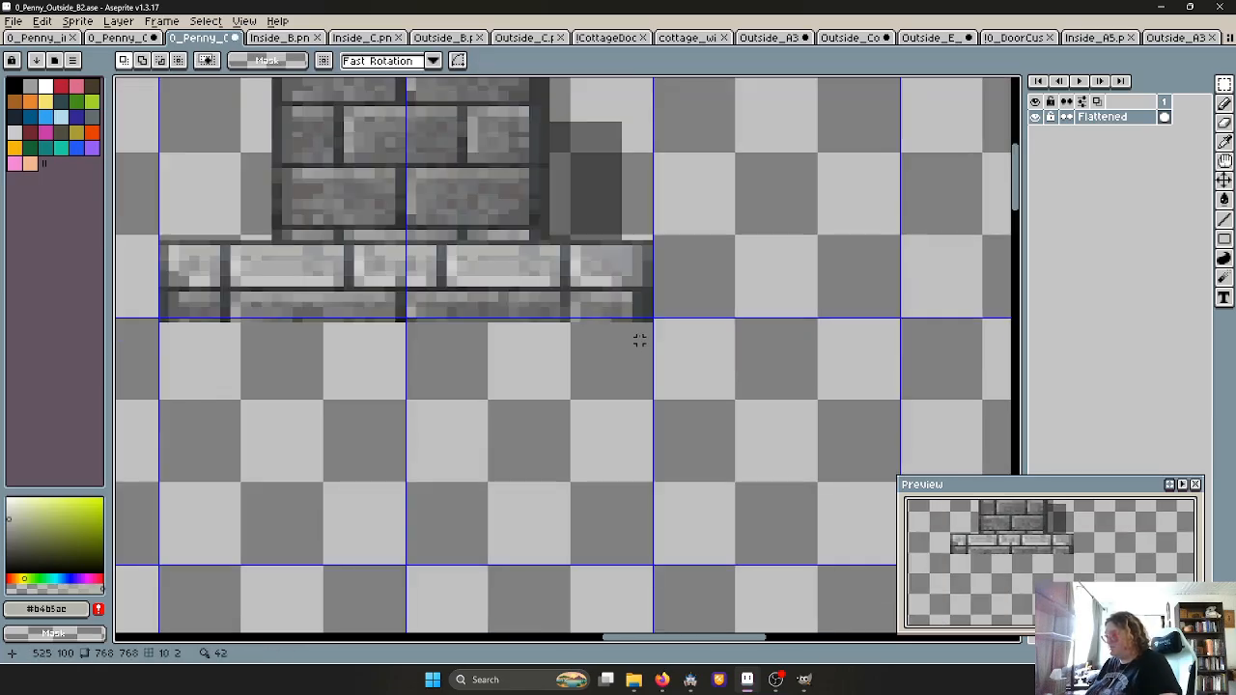
left_click_drag(653, 319, 152, 439)
key("Delete")
scroll(278, 438, "down", 6)
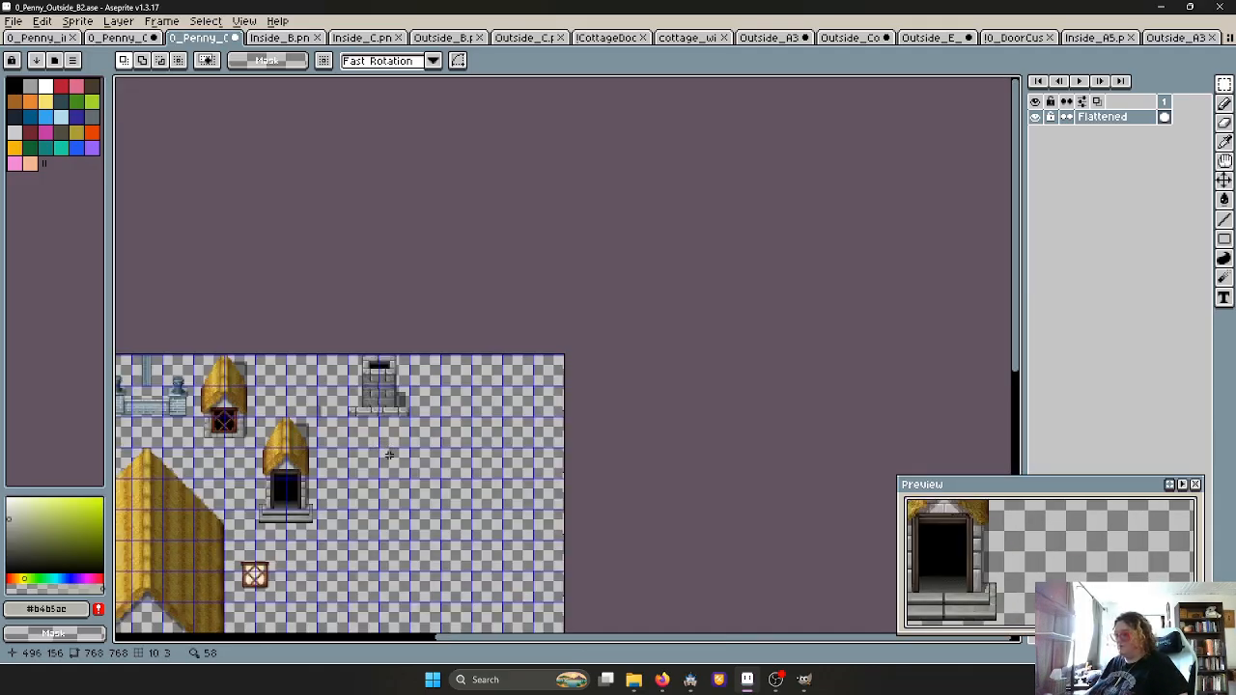
Select the chimney's 2 × 2 tile block and move it to position 288, 0, beside the thatched dormer window
middle_click_drag(390, 457, 439, 453)
scroll(297, 377, "up", 1)
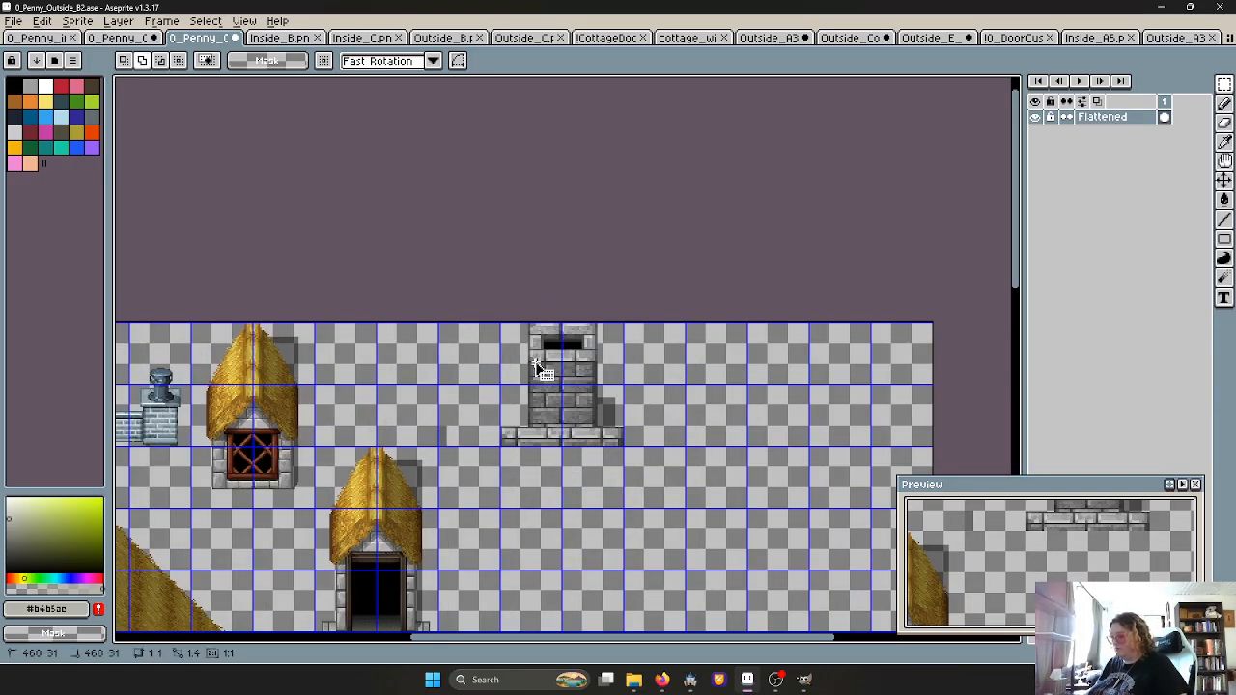
double_click(537, 366, "shift")
double_click(587, 358, "shift")
double_click(540, 412, "shift")
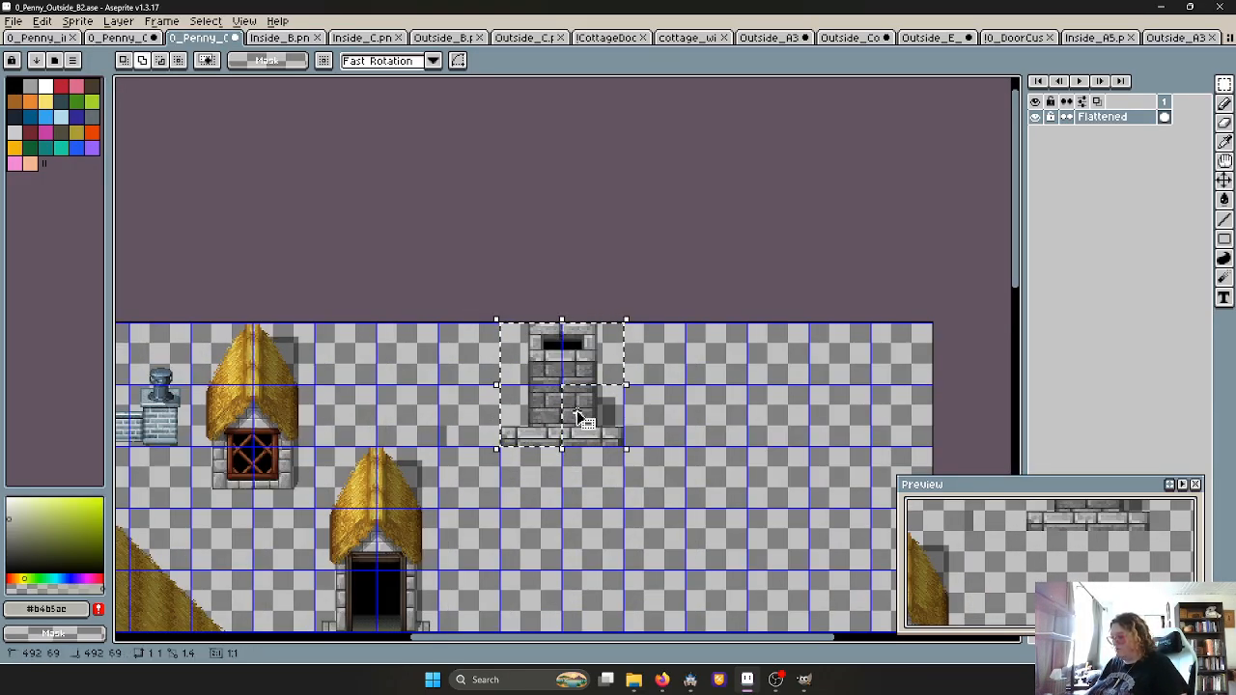
left_click_drag(548, 420, 352, 418)
middle_click_drag(367, 413, 555, 430)
scroll(555, 430, "up", 1)
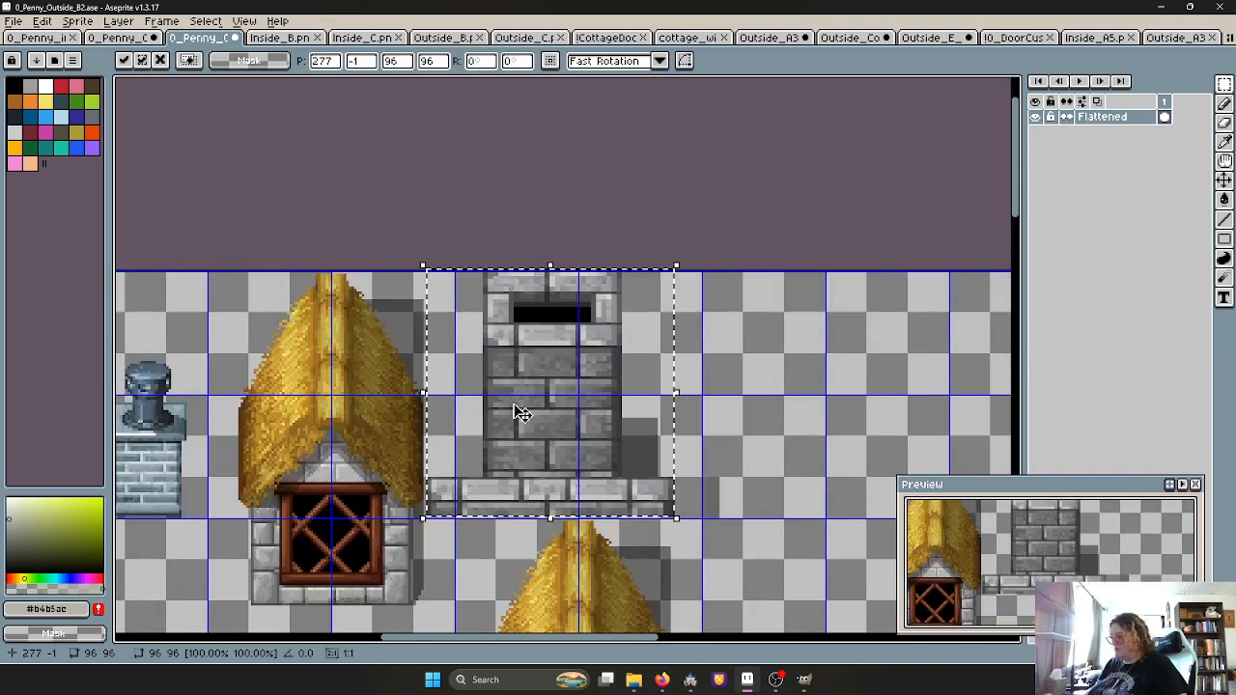
left_click_drag(516, 414, 545, 414)
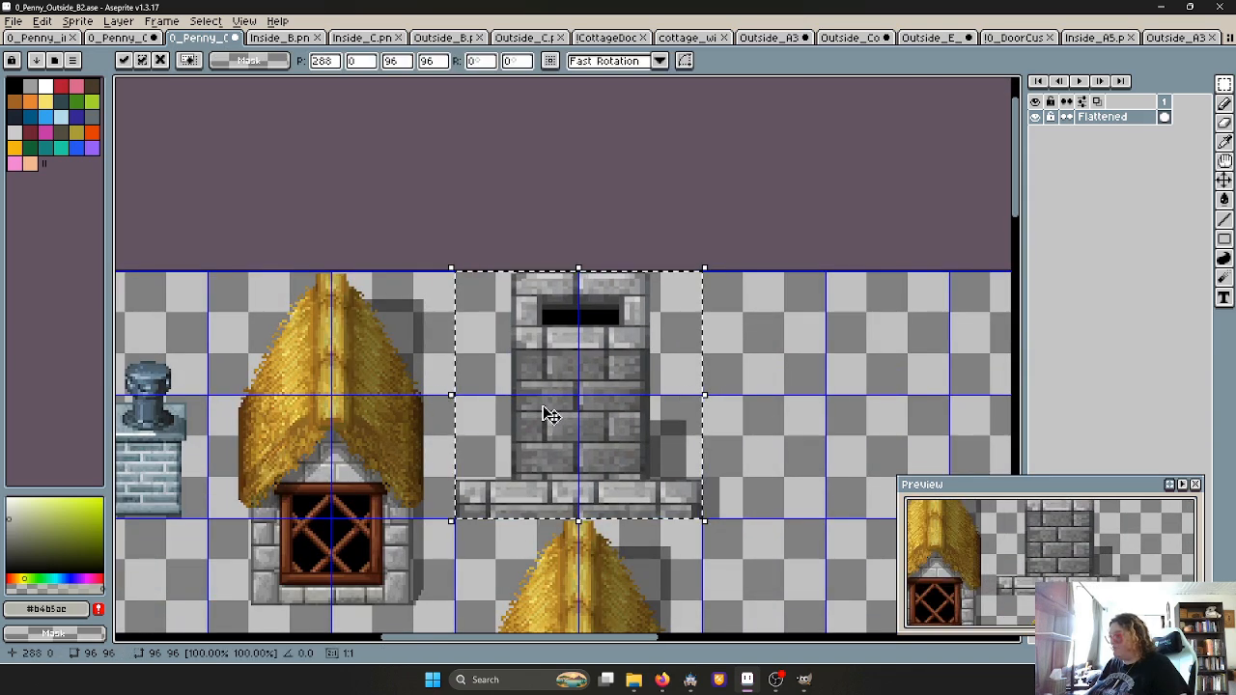
left_click(748, 470)
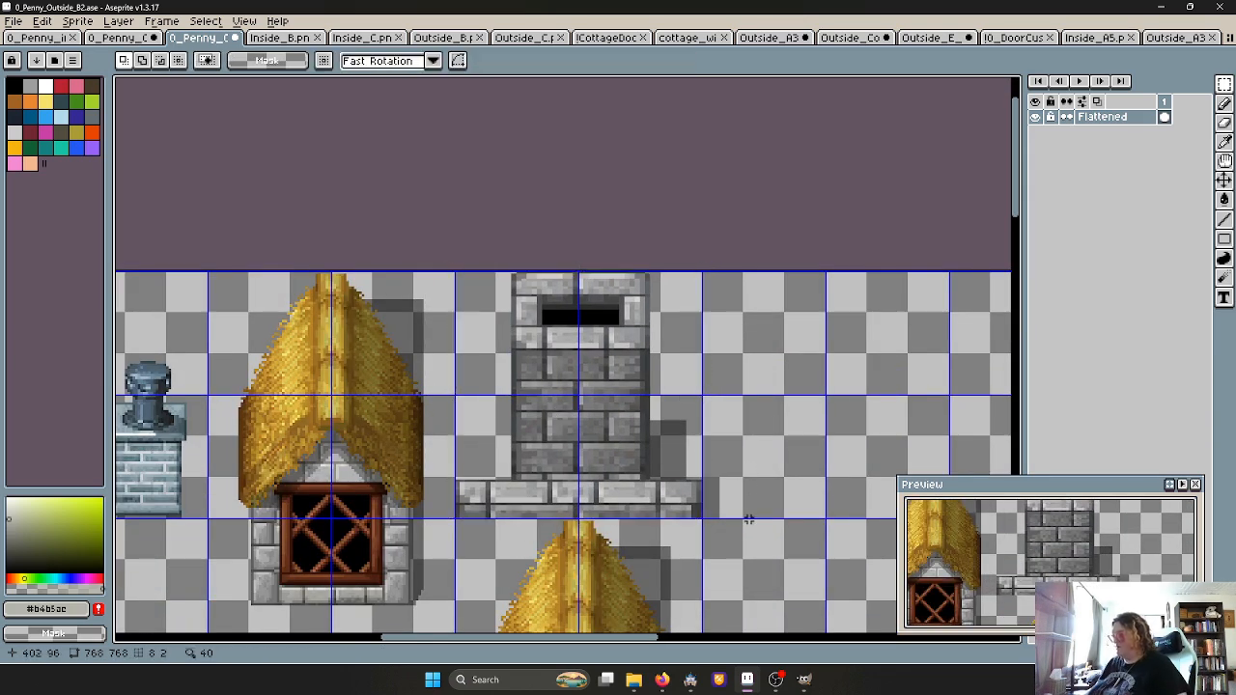
Export the updated tileset sheet as 0_Penny_Outside_B2.png
left_click(13, 20)
mouse_move(96, 149)
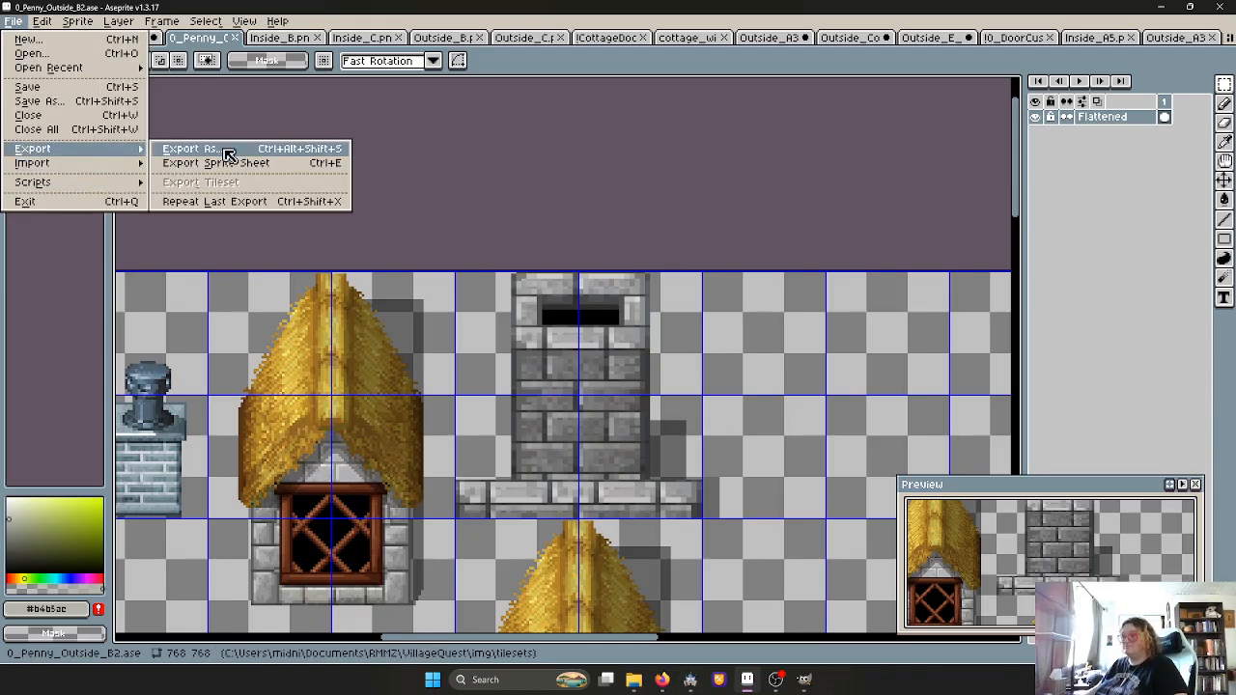
left_click(228, 155)
left_click(646, 424)
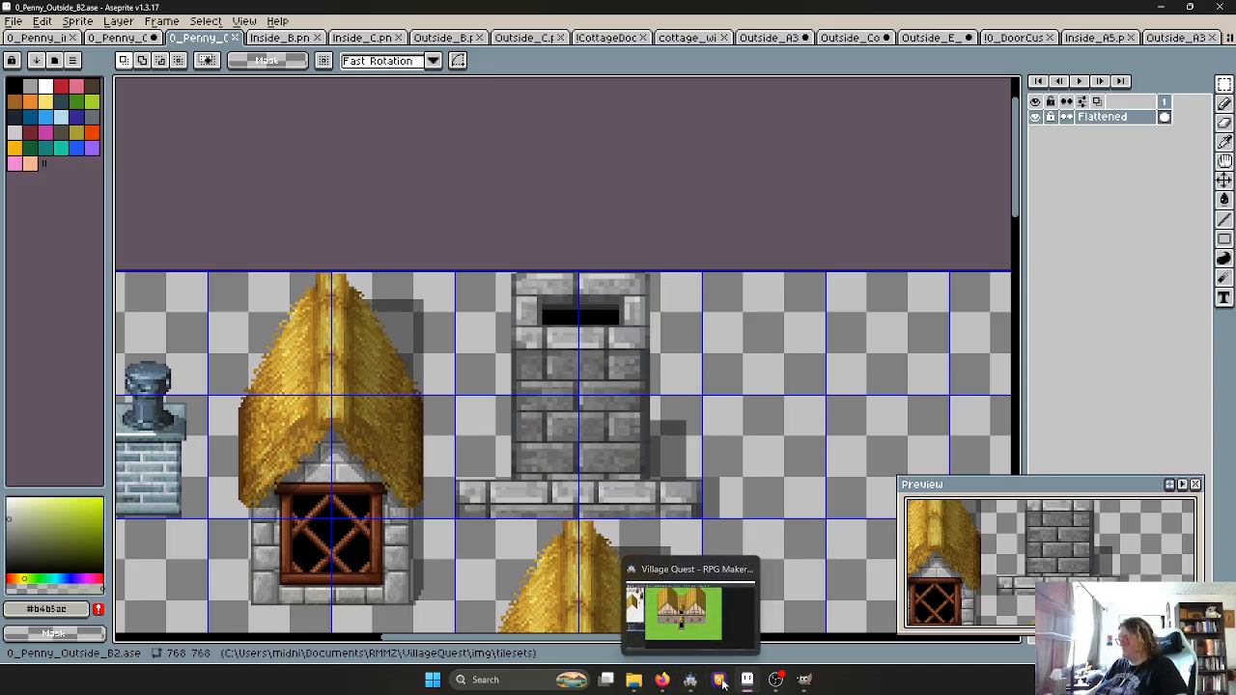
Switch to RPG Maker MZ, reload the CottageExt tileset's E sheet, and place the chimney above the middle roof between the two gables
left_click(697, 682)
left_click(633, 42)
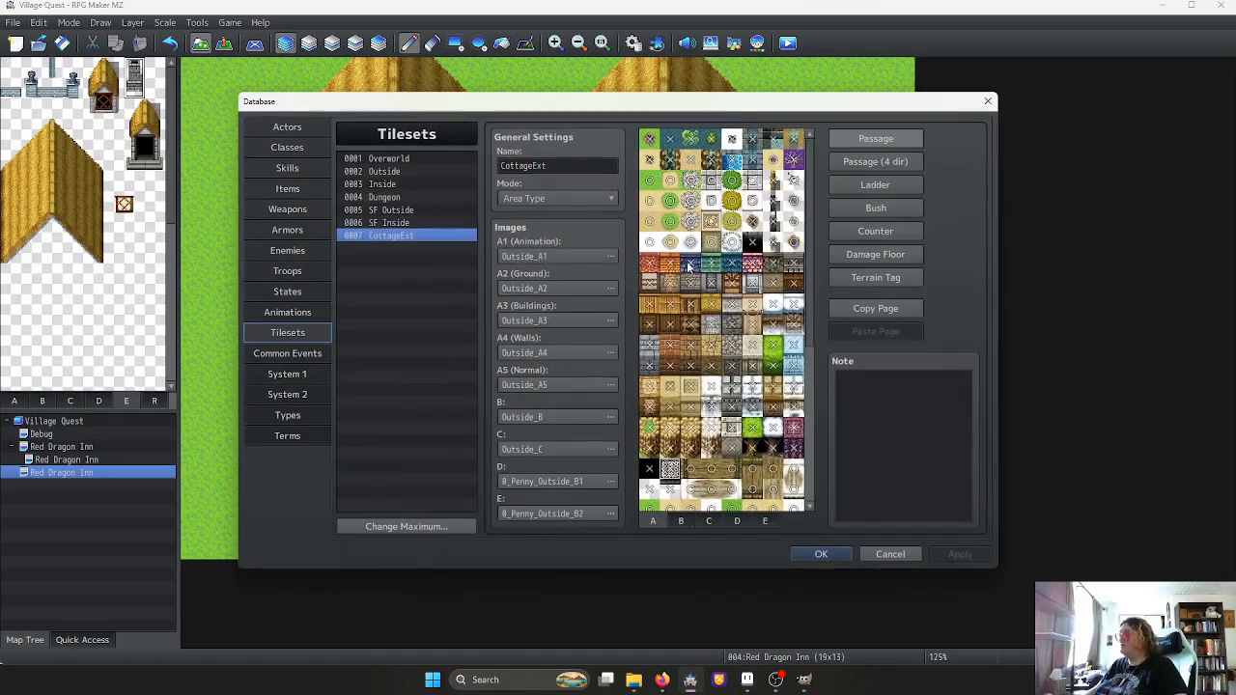
left_click(765, 521)
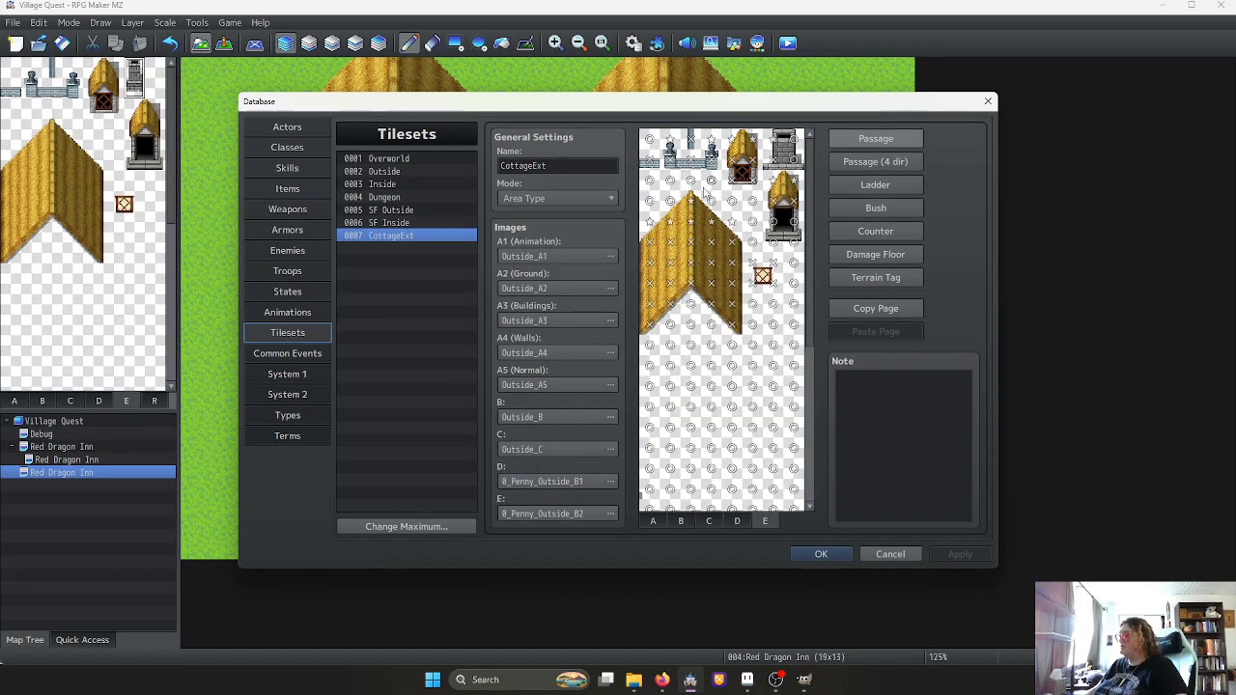
left_click(790, 141)
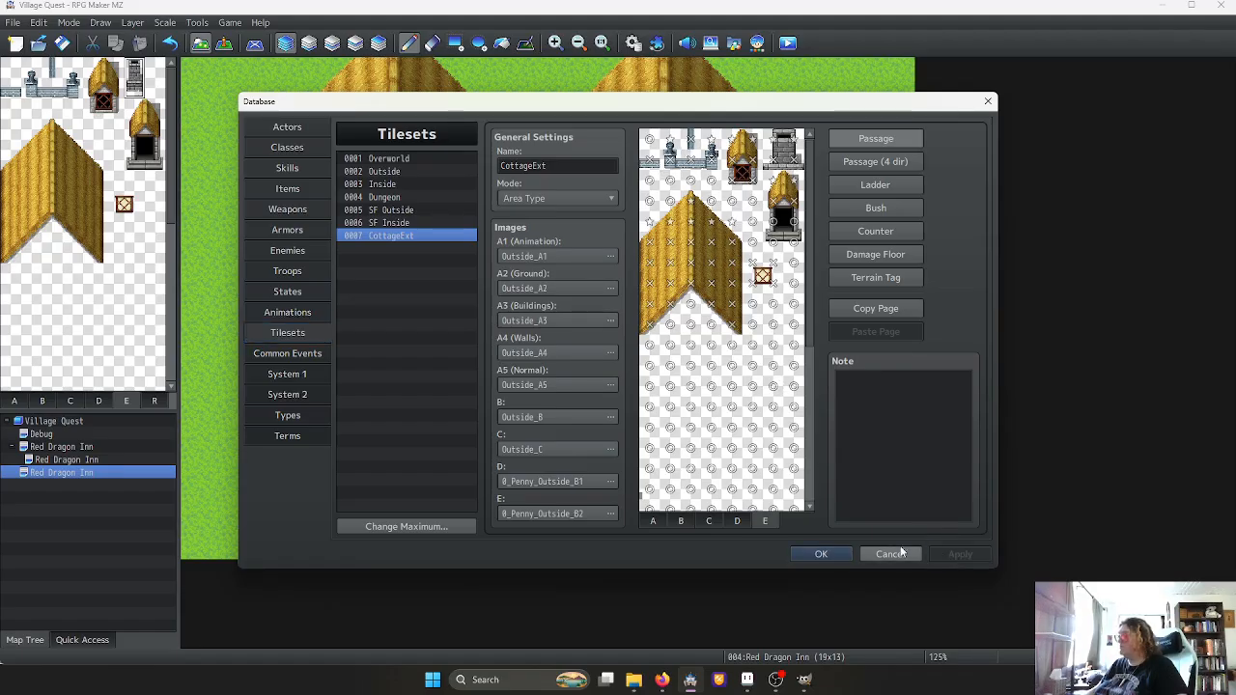
left_click(832, 553)
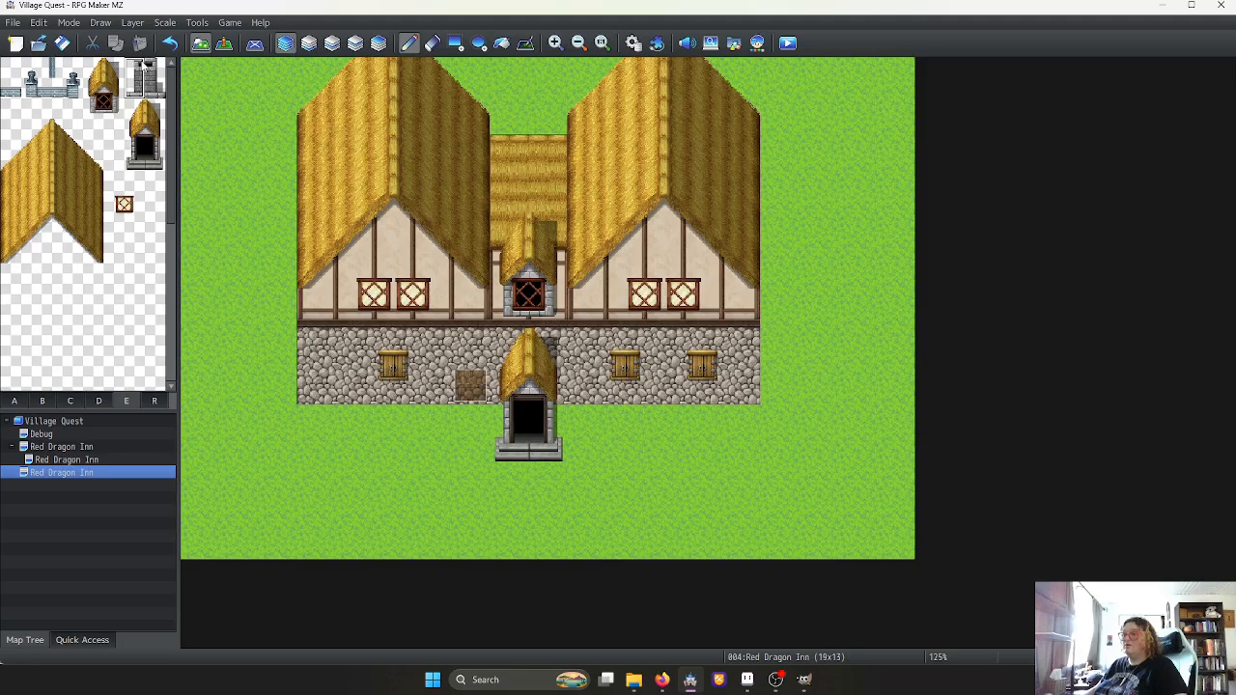
left_click_drag(142, 65, 156, 91)
left_click(511, 87)
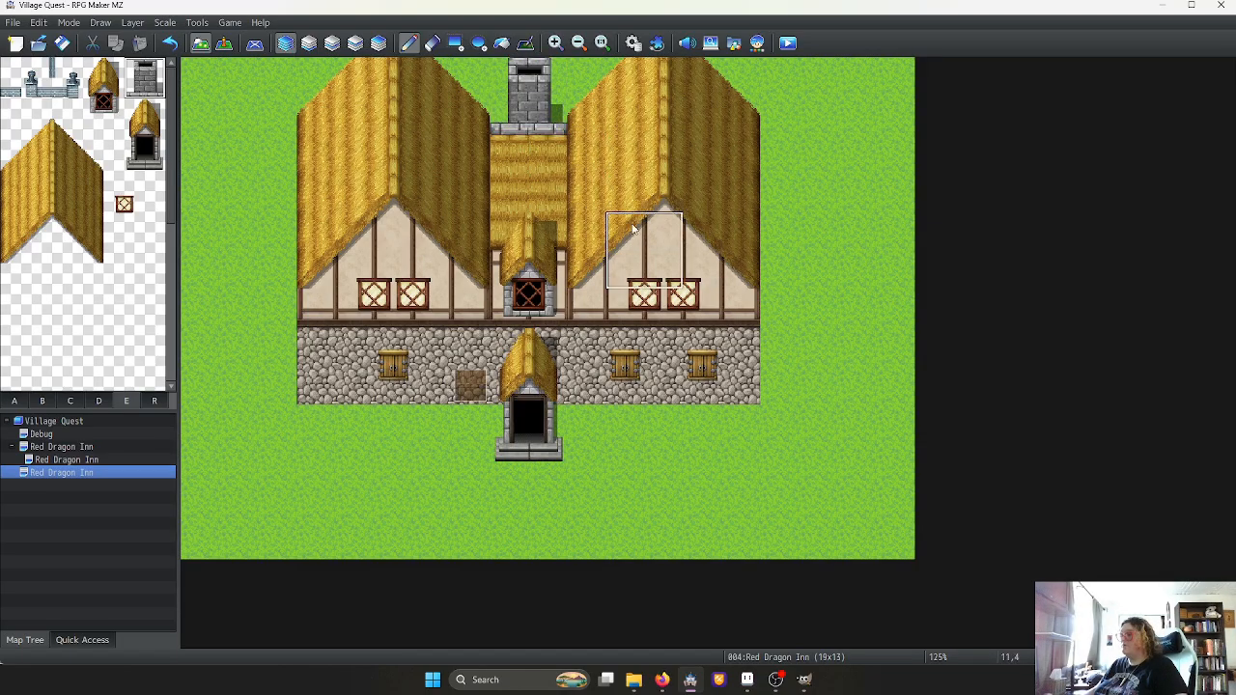
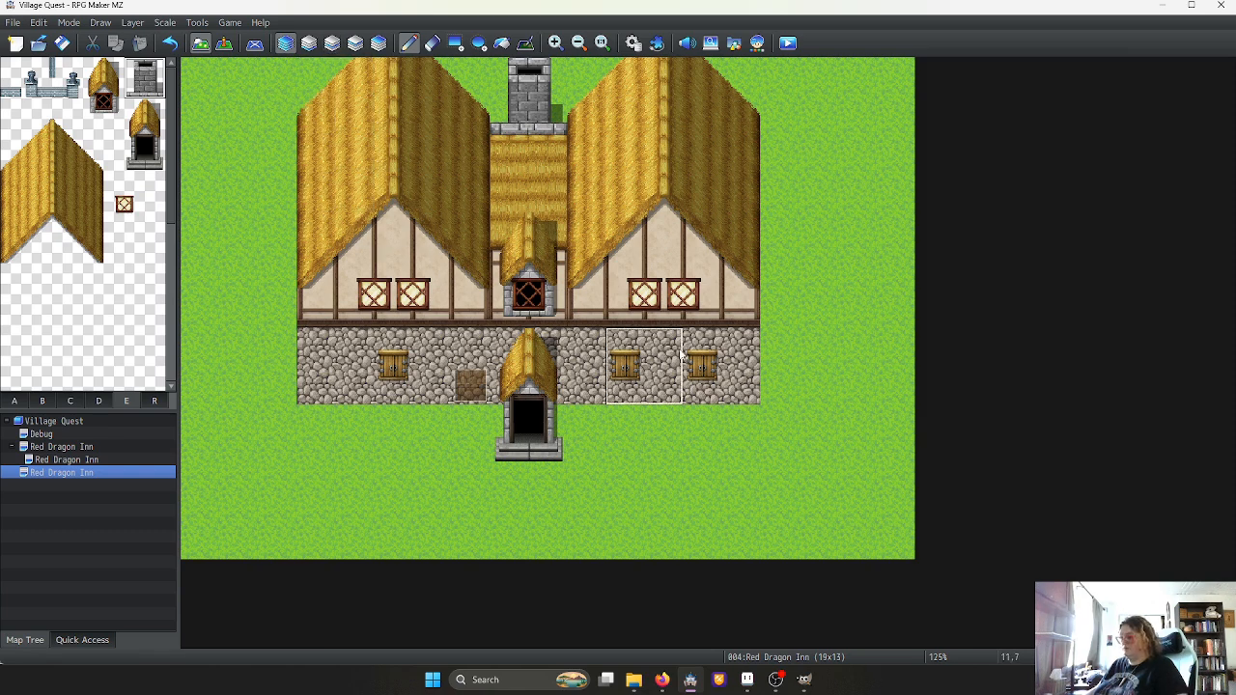
Copy the whole inn building on the map and paste it one tile higher
right_click_drag(729, 430, 310, 90)
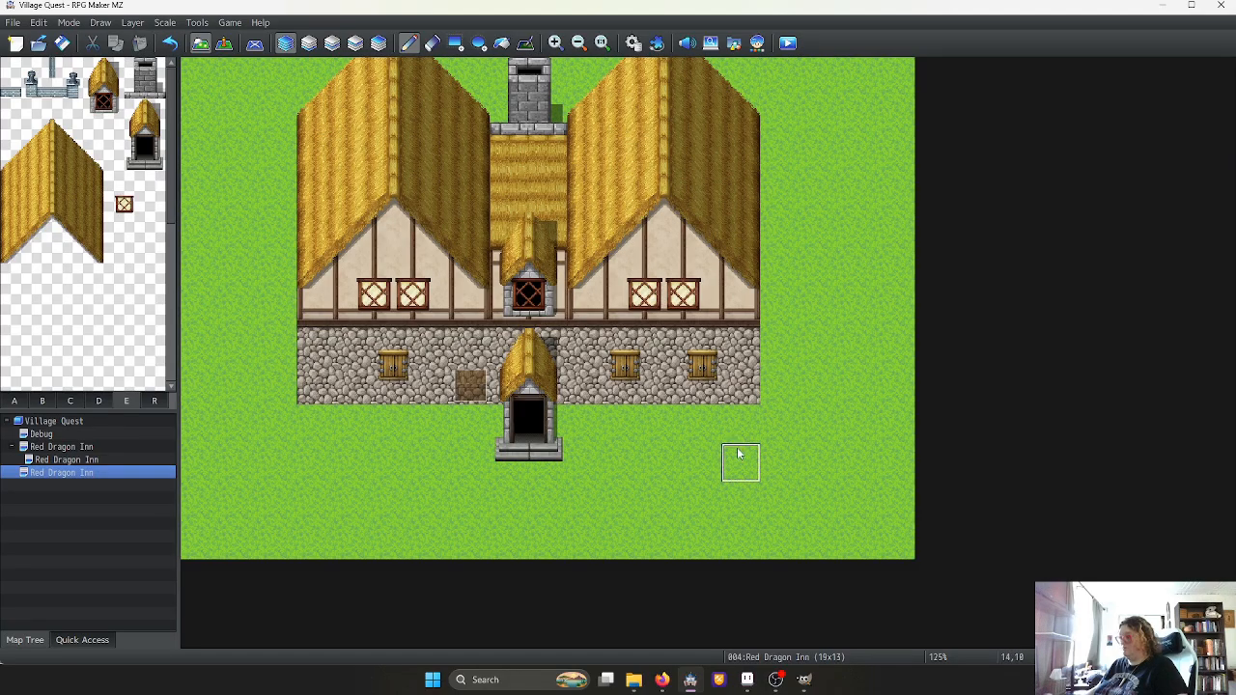
right_click_drag(739, 454, 299, 108)
left_click(300, 86)
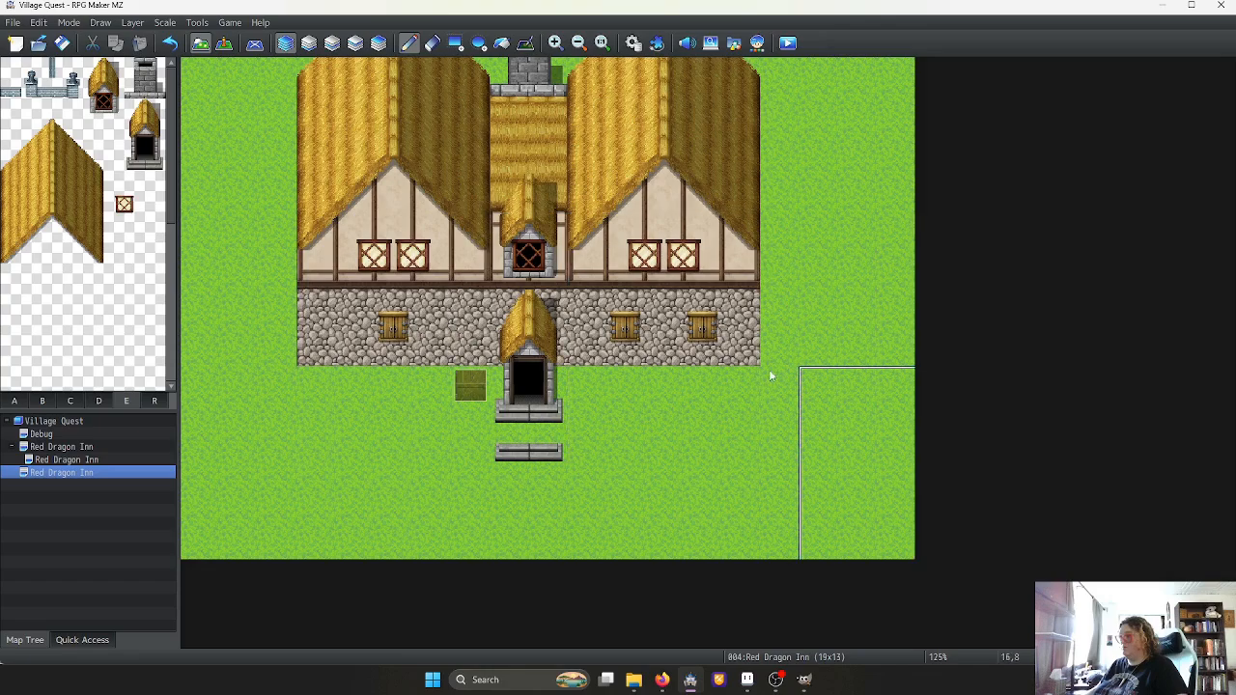
Erase the leftover stone step tiles below the relocated entrance by painting empty tiles over them
right_click(666, 382)
left_click(546, 453)
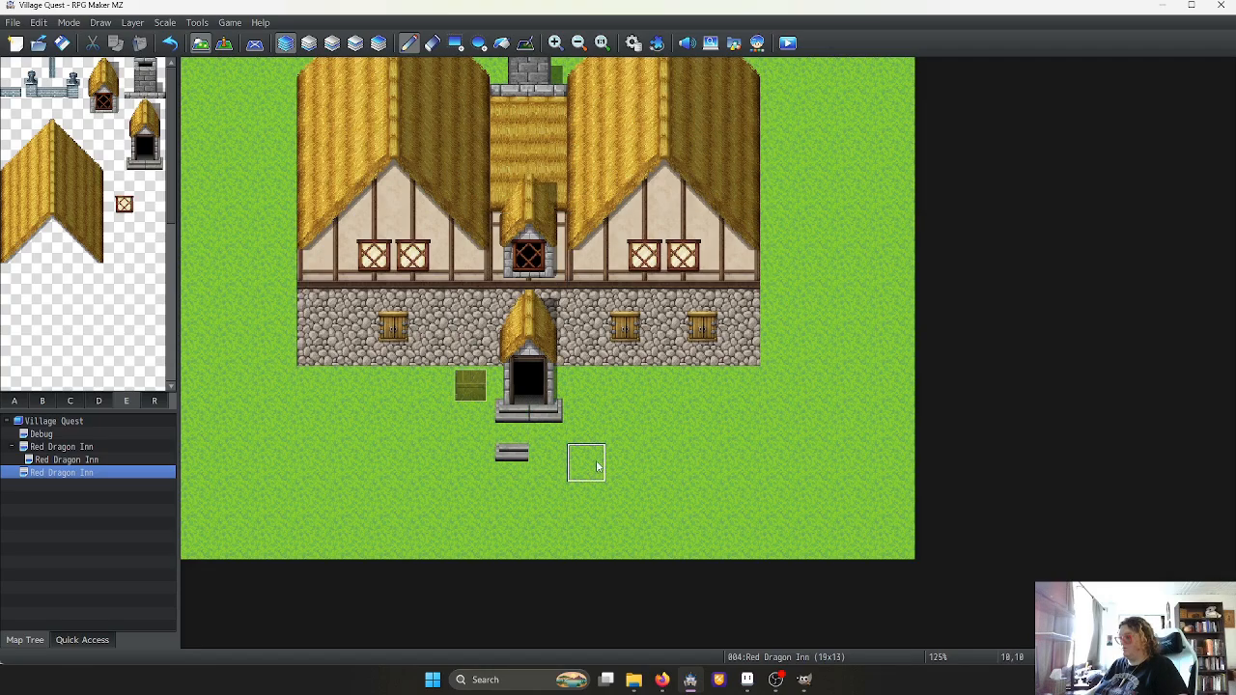
left_click(512, 456)
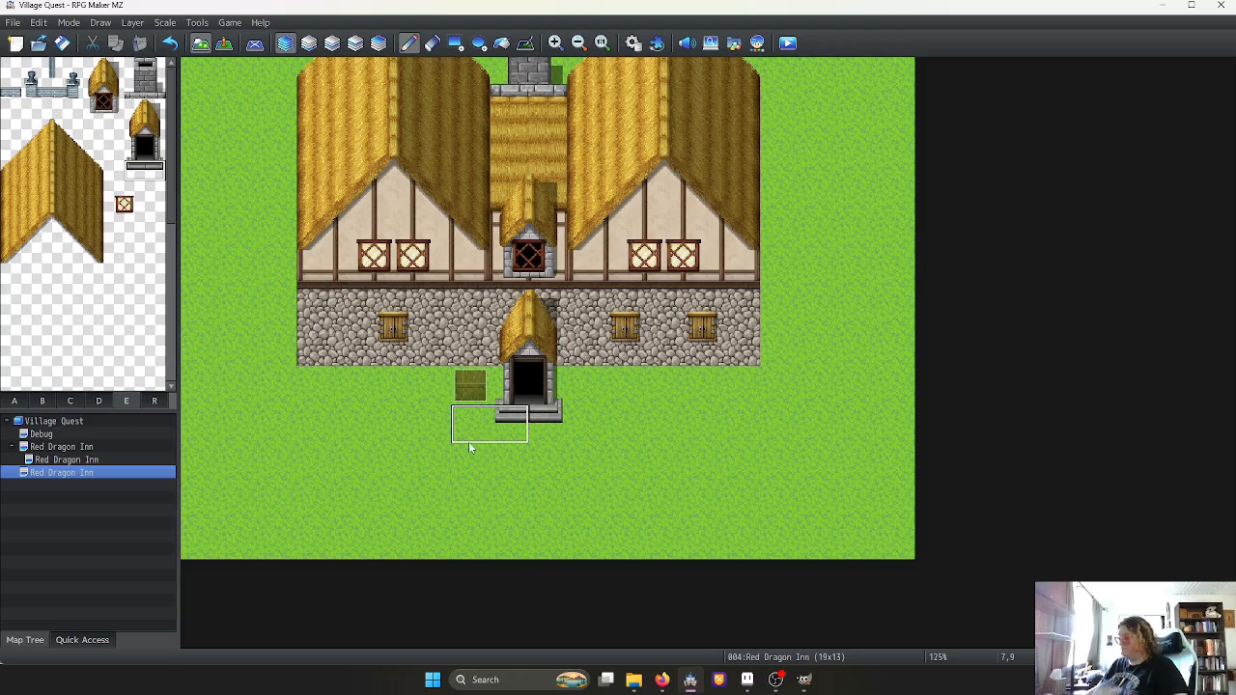
Switch to event editing and move the Door event one tile right, to 8,8 at the porch entrance
key("F6")
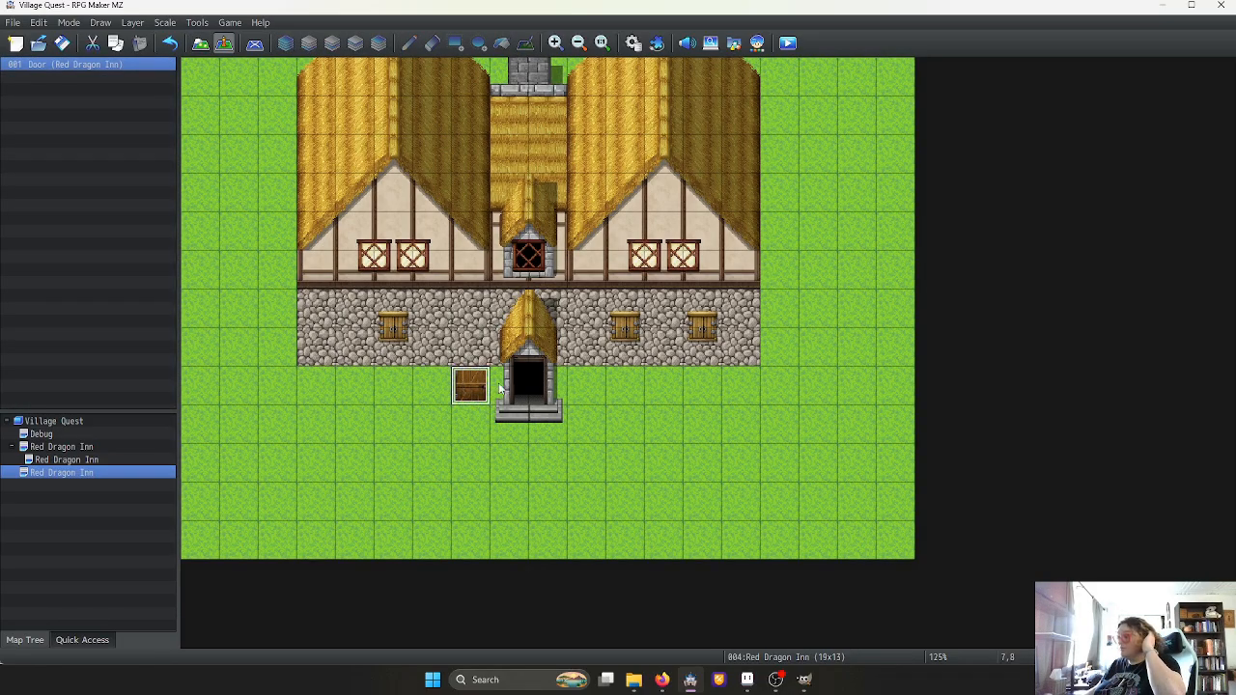
left_click_drag(470, 385, 522, 382)
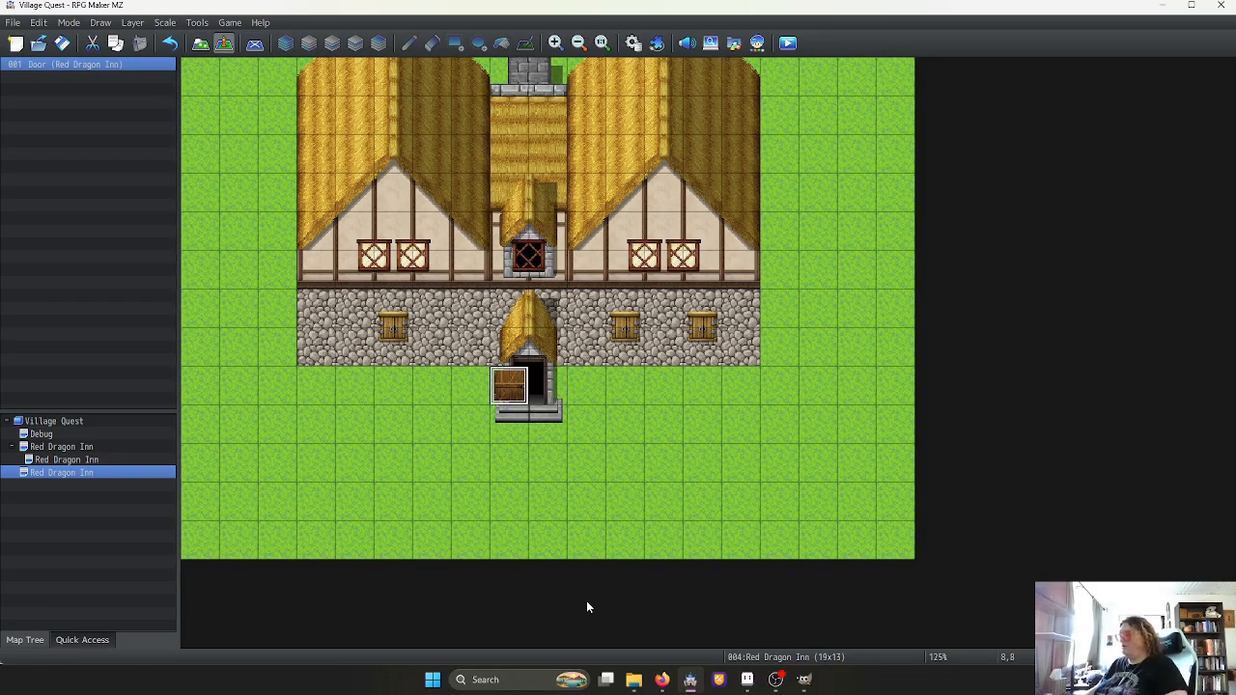
Switch to Aseprite, select the thatched doorway's 96 × 192 px tile block and shift it half a tile right to position 312, 96
left_click(748, 680)
scroll(536, 299, "down", 2)
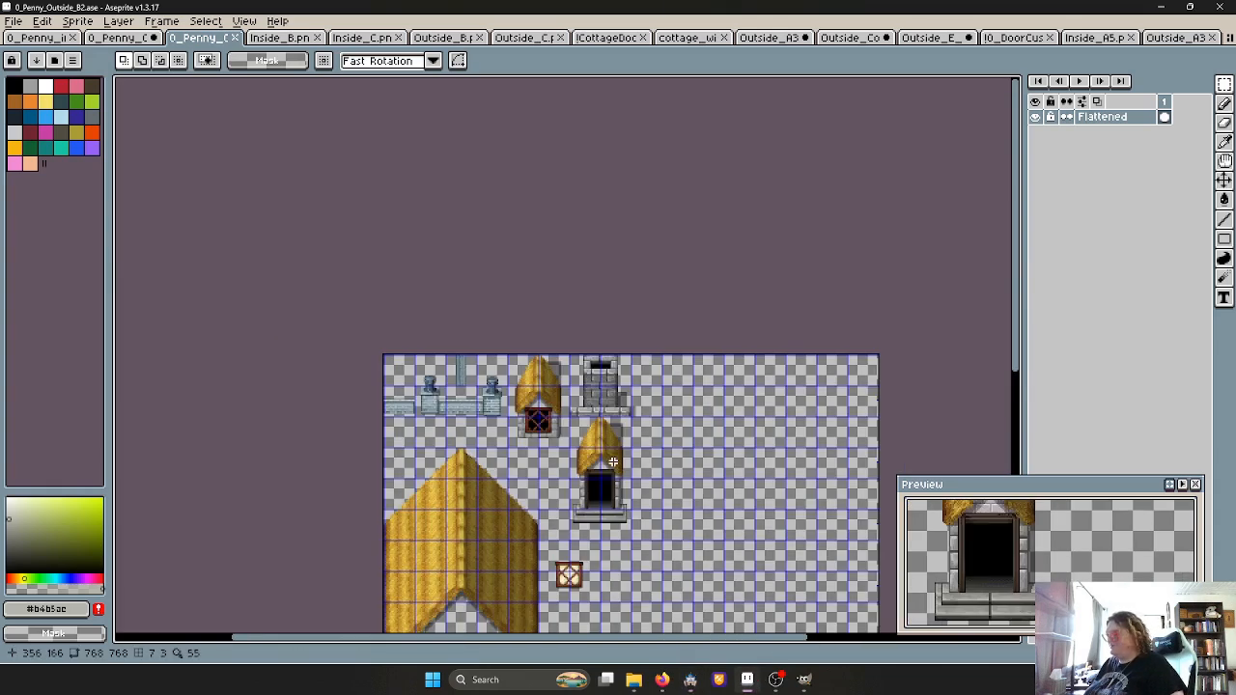
scroll(535, 300, "up", 4)
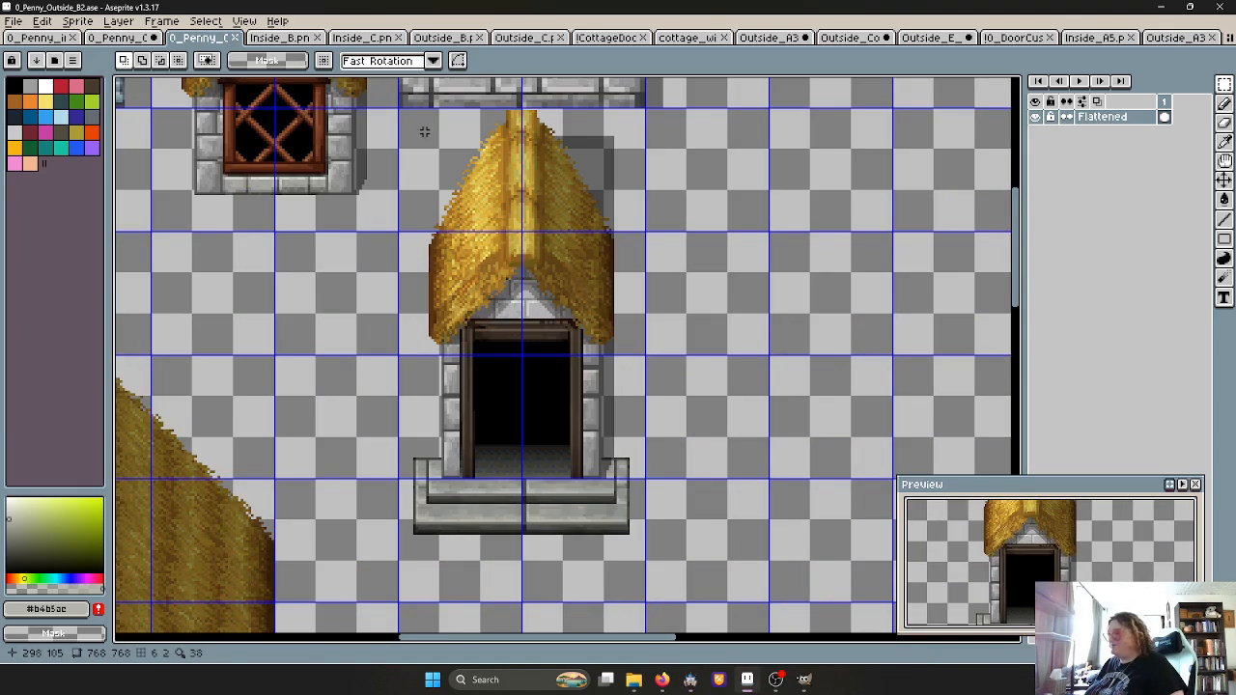
double_click(432, 137)
double_click(600, 165, "shift")
double_click(469, 291, "shift")
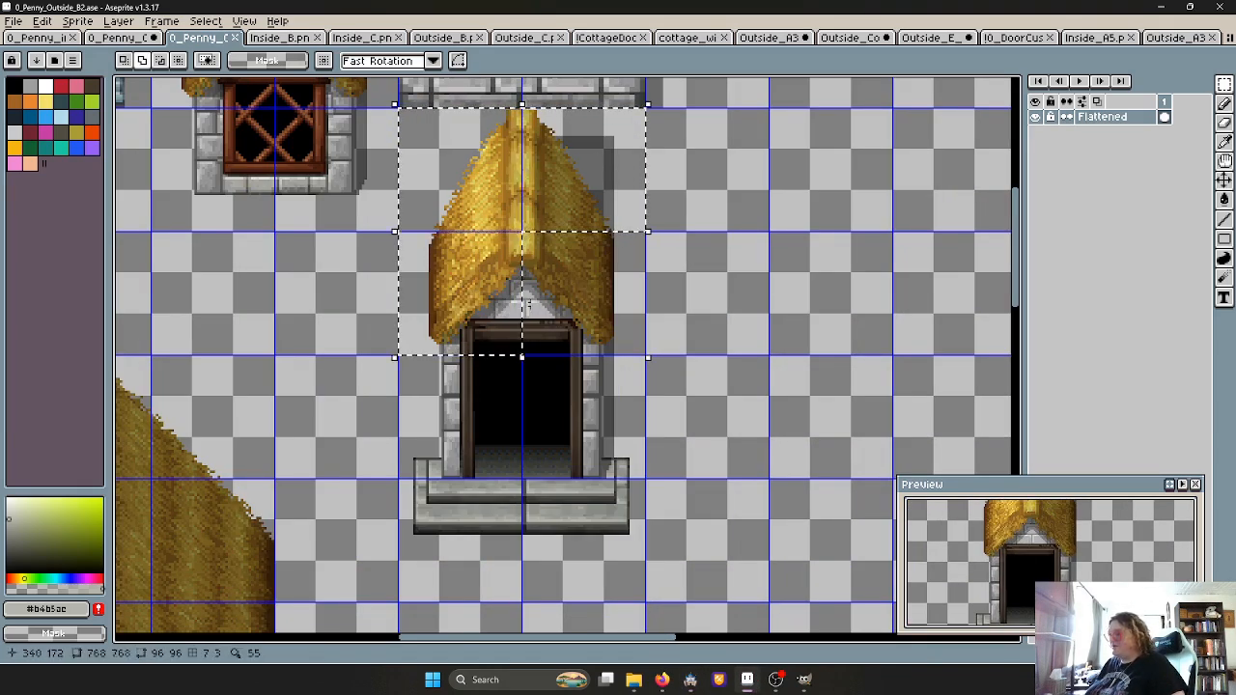
double_click(530, 307, "shift")
double_click(505, 435, "shift")
double_click(604, 454, "shift")
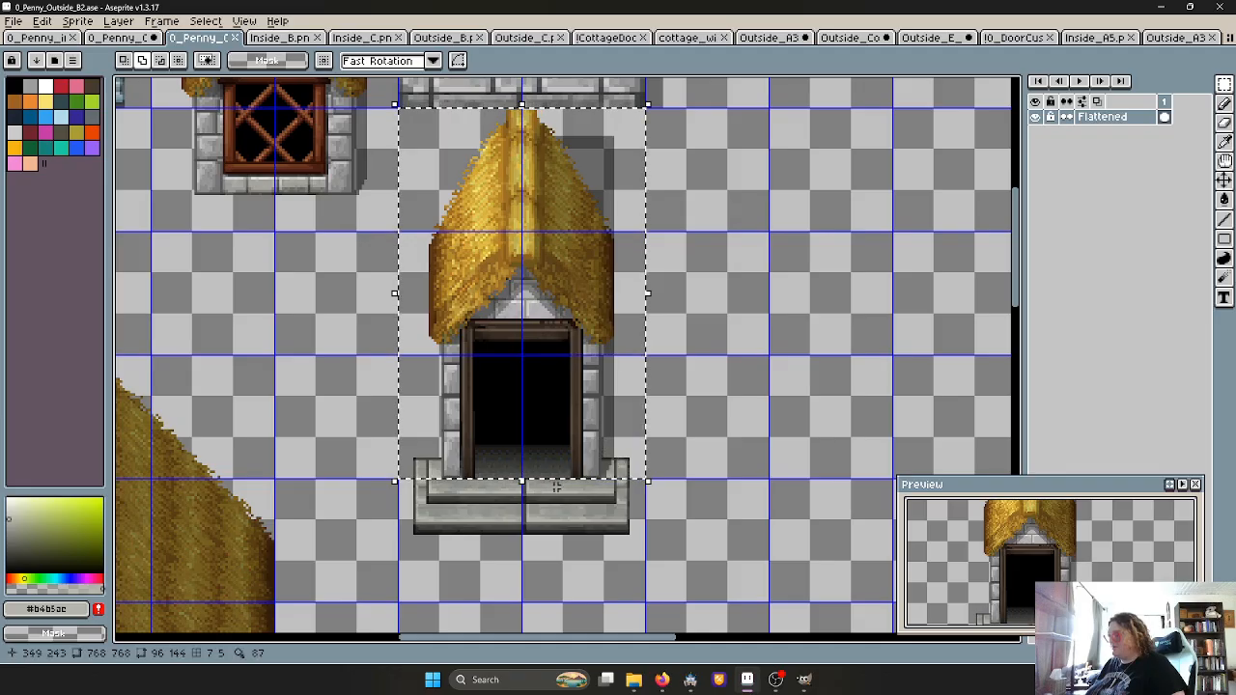
double_click(491, 507, "shift")
double_click(587, 522, "shift")
left_click(585, 529)
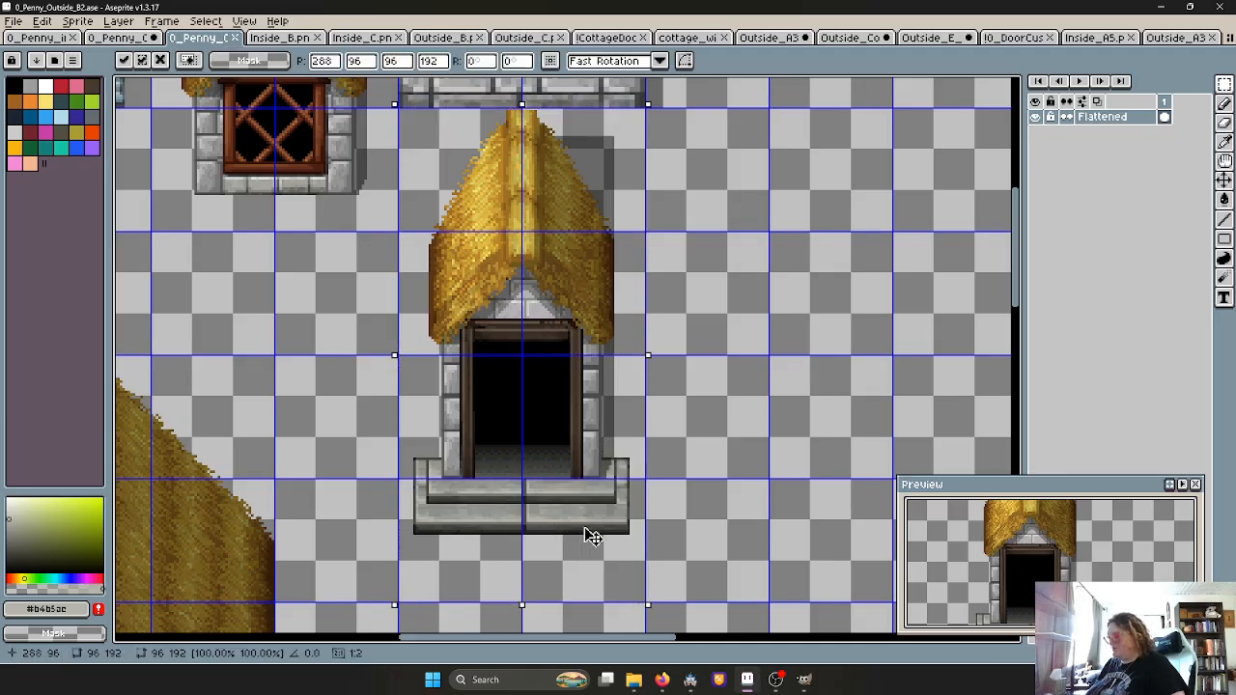
left_click_drag(592, 535, 653, 537)
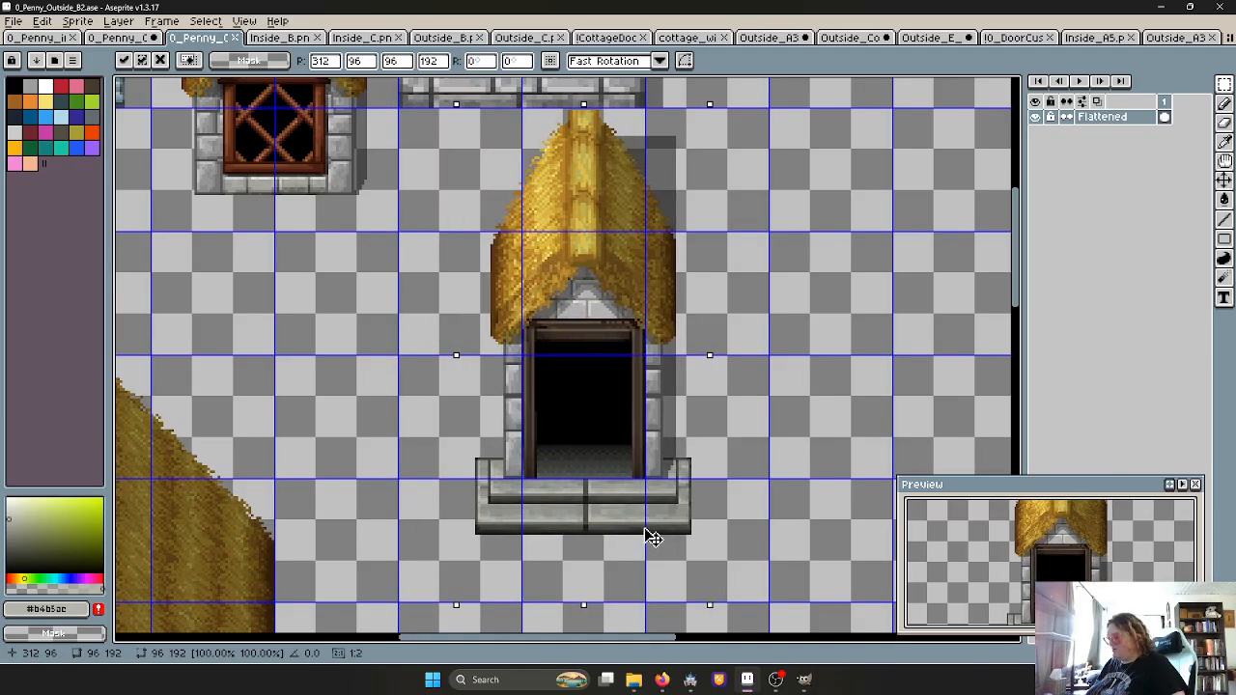
scroll(653, 537, "up", 3)
scroll(624, 506, "down", 3)
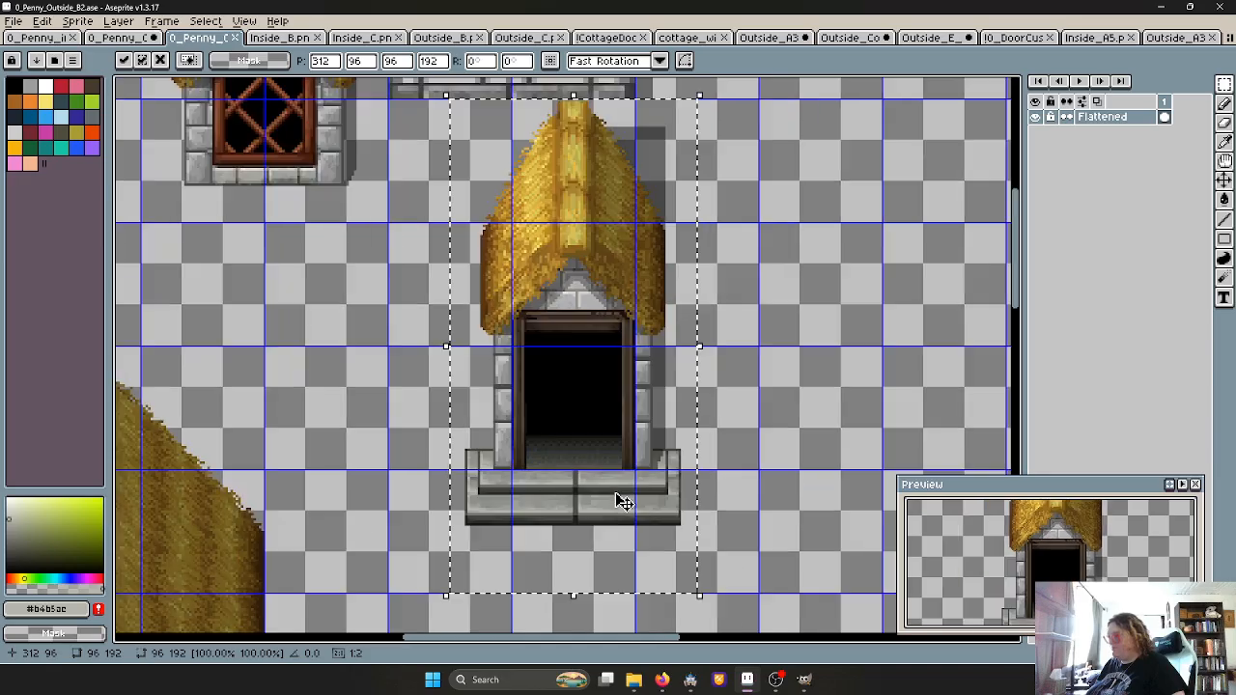
scroll(617, 484, "down", 1)
left_click(779, 468)
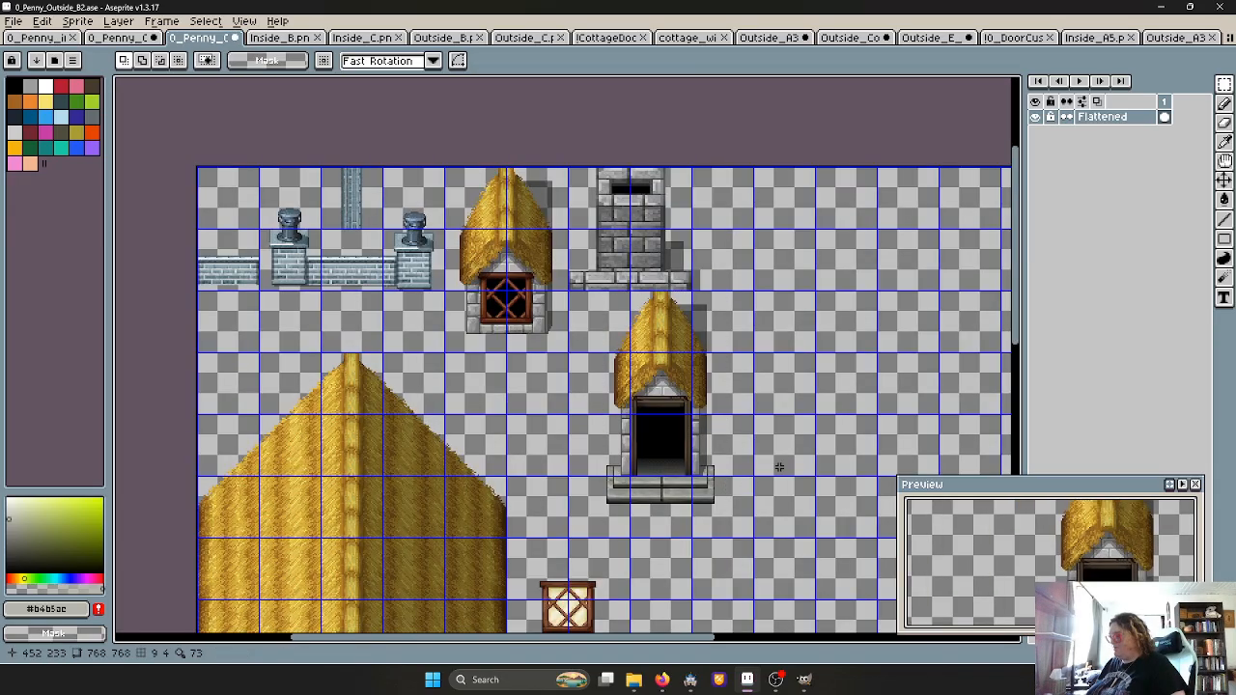
Export the sheet with the shifted doorway to 0_Penny_Outside_B2.png
left_click(13, 21)
mouse_move(80, 149)
left_click(173, 146)
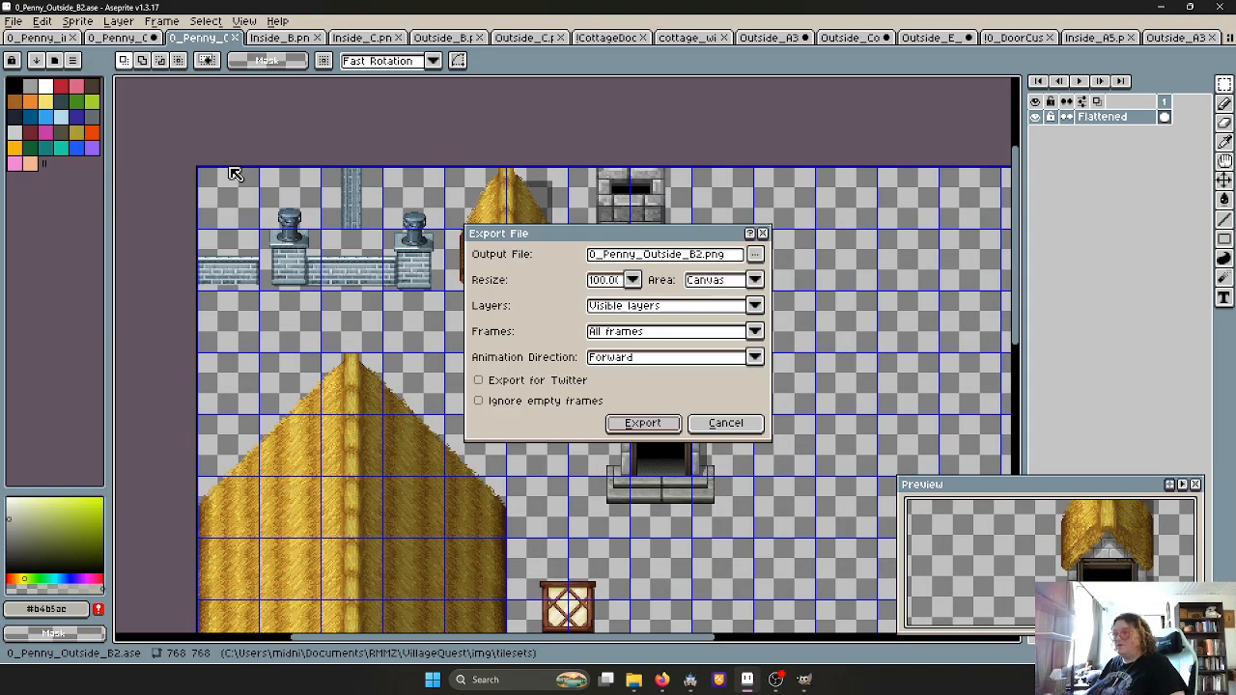
left_click(643, 424)
Switch to RPG Maker MZ and check the exported doorway tiles on page E of the CottageExt tileset
left_click(690, 679)
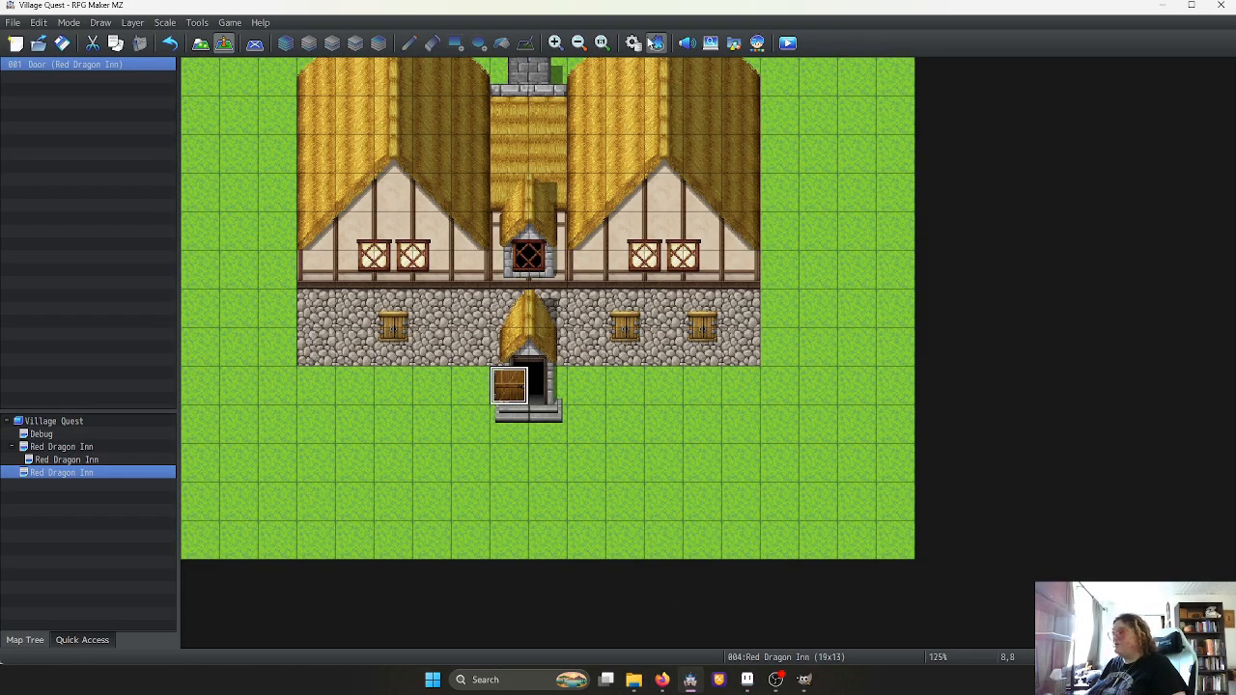
left_click(633, 43)
left_click(766, 522)
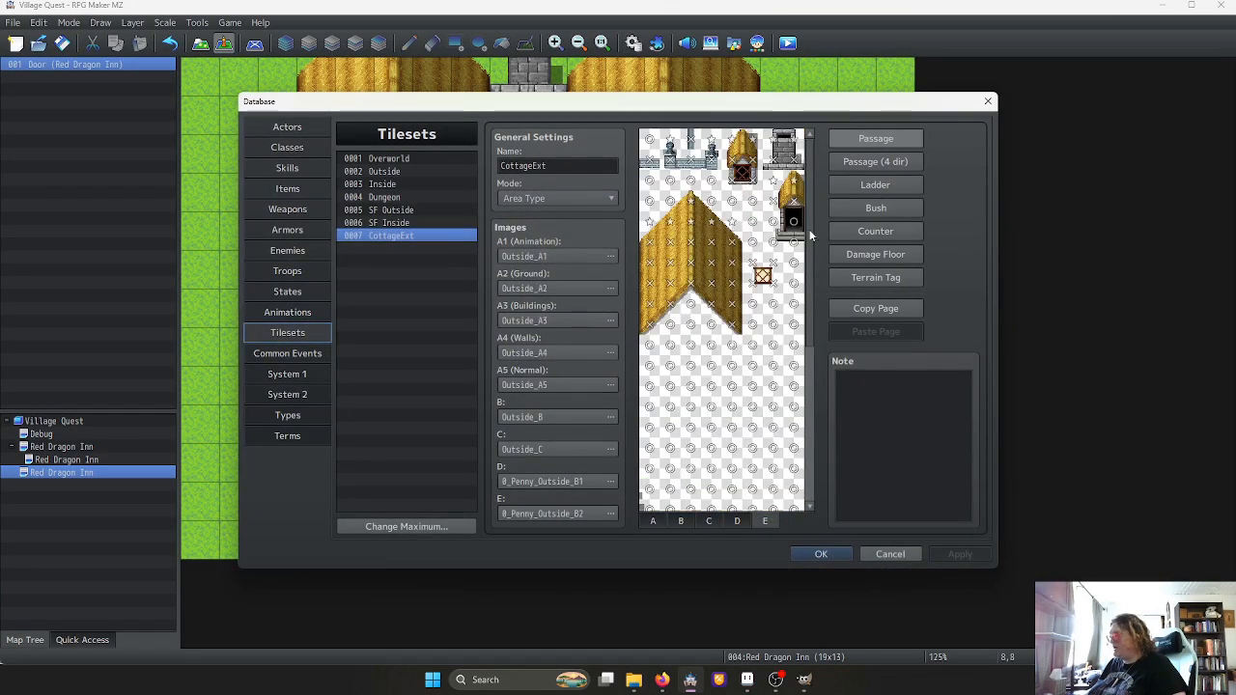
scroll(762, 482, "down", 2)
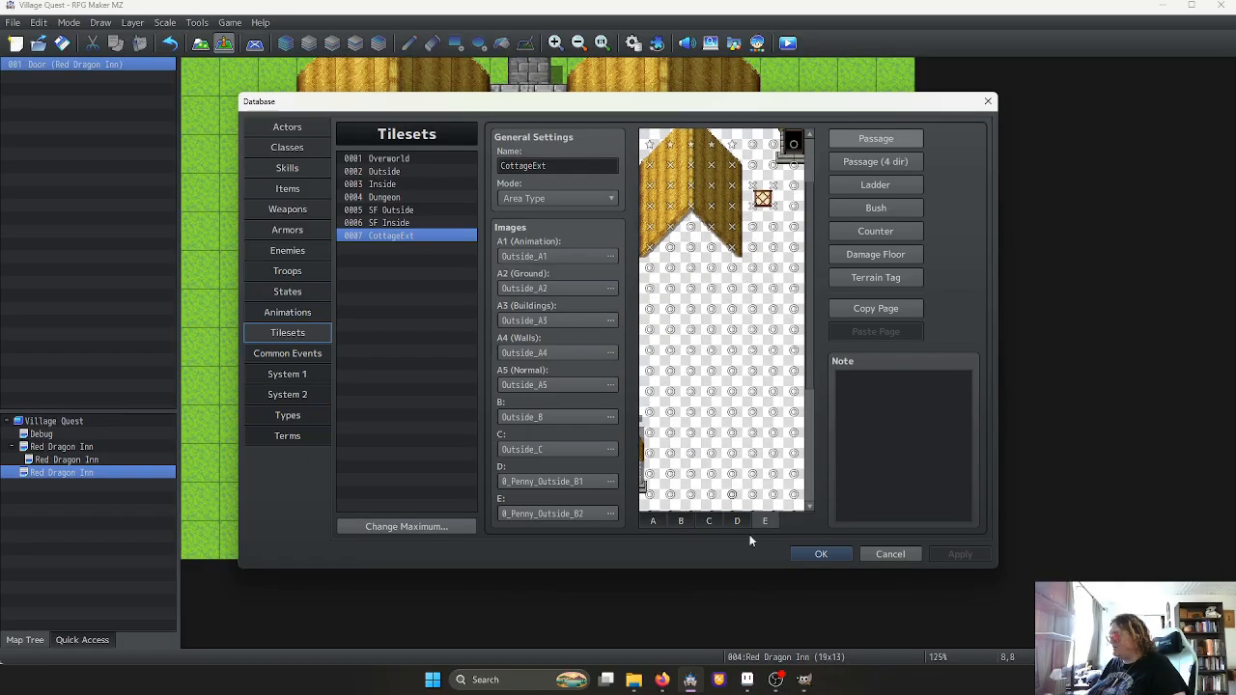
left_click(820, 553)
Return to Aseprite and select the 144 × 192 px block of tiles surrounding the thatched doorway
left_click(803, 679)
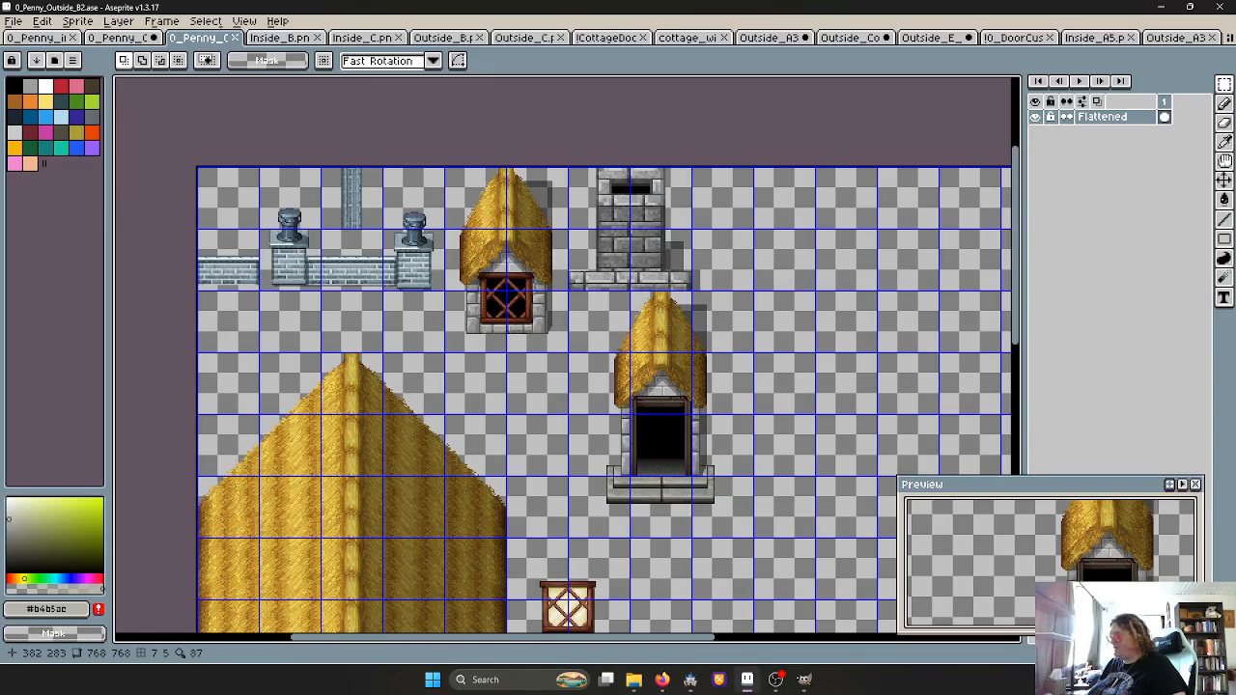
scroll(716, 482, "up", 2)
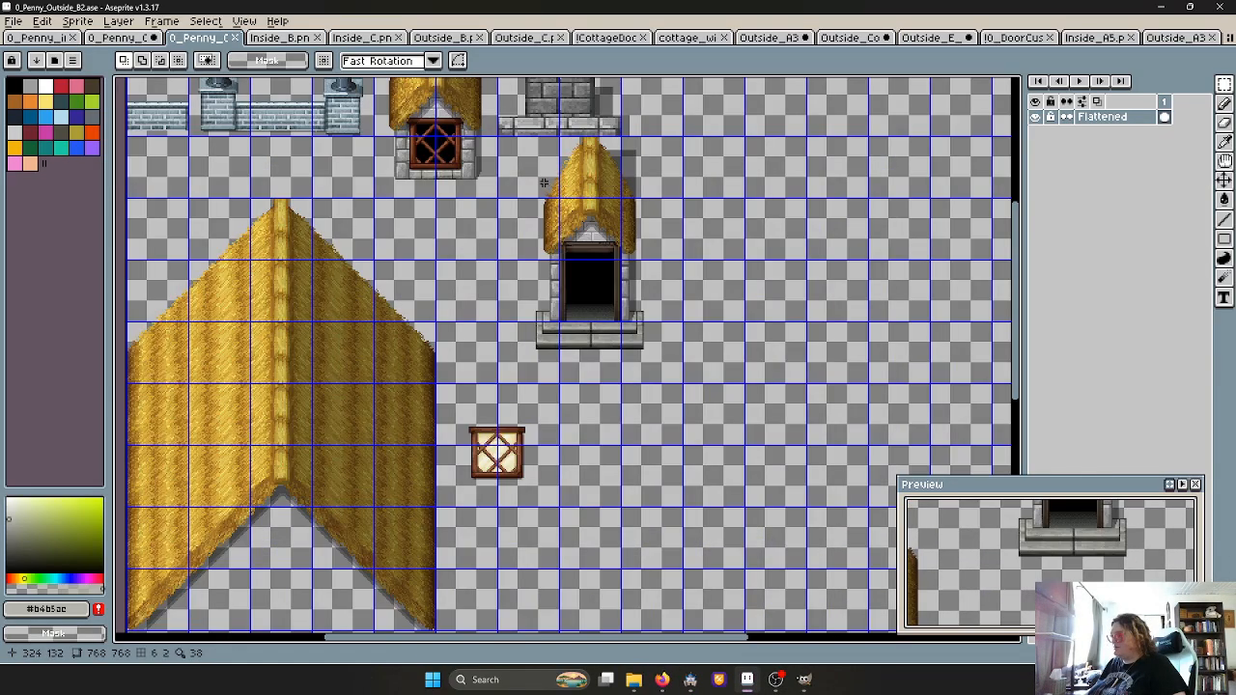
left_click_drag(543, 182, 678, 249)
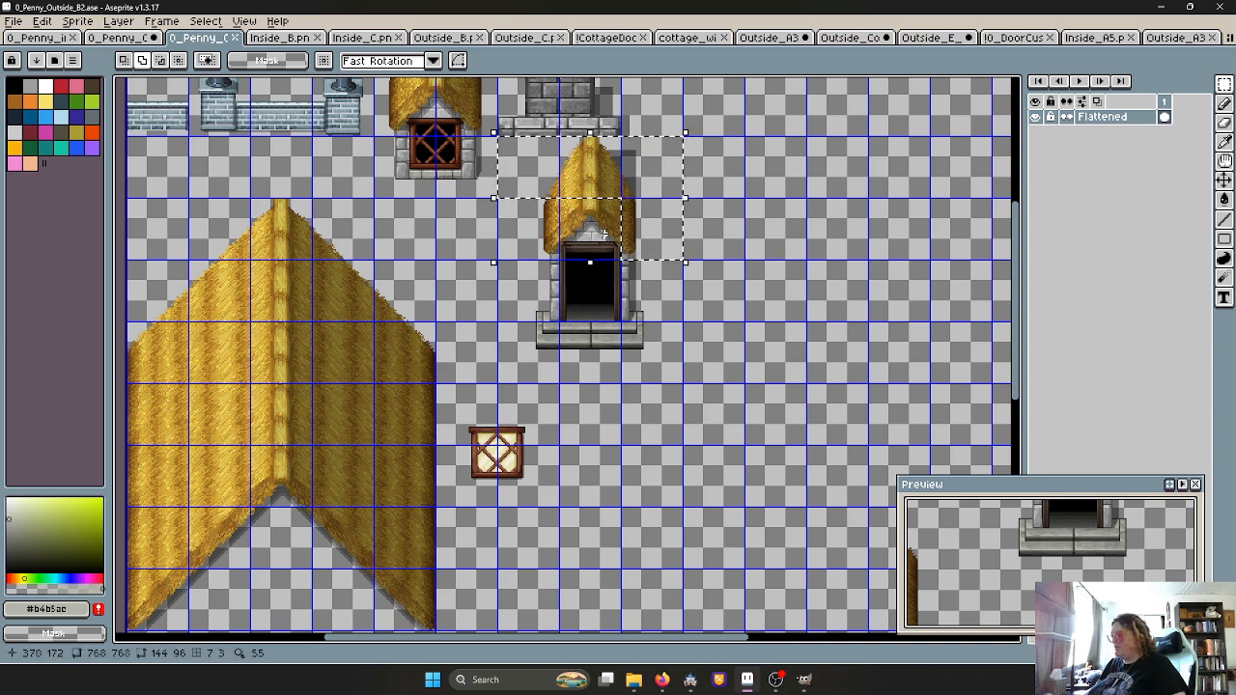
double_click(596, 235)
double_click(541, 242)
double_click(531, 300)
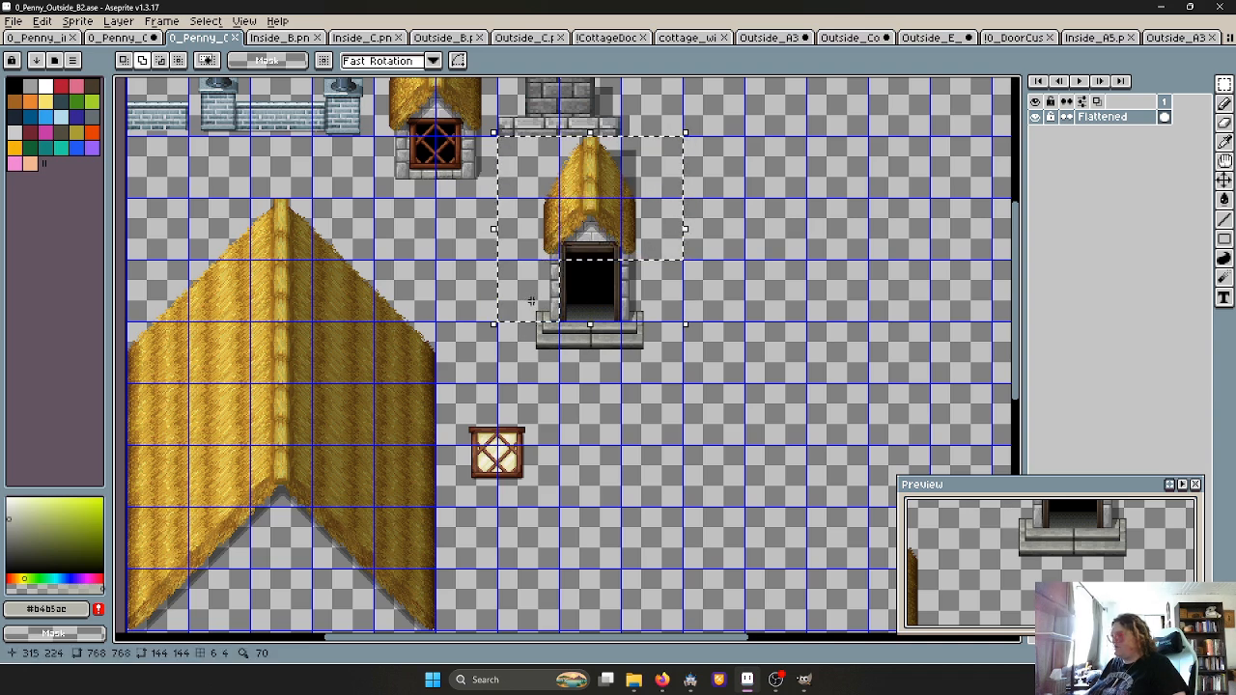
double_click(582, 297)
double_click(659, 295)
double_click(670, 354)
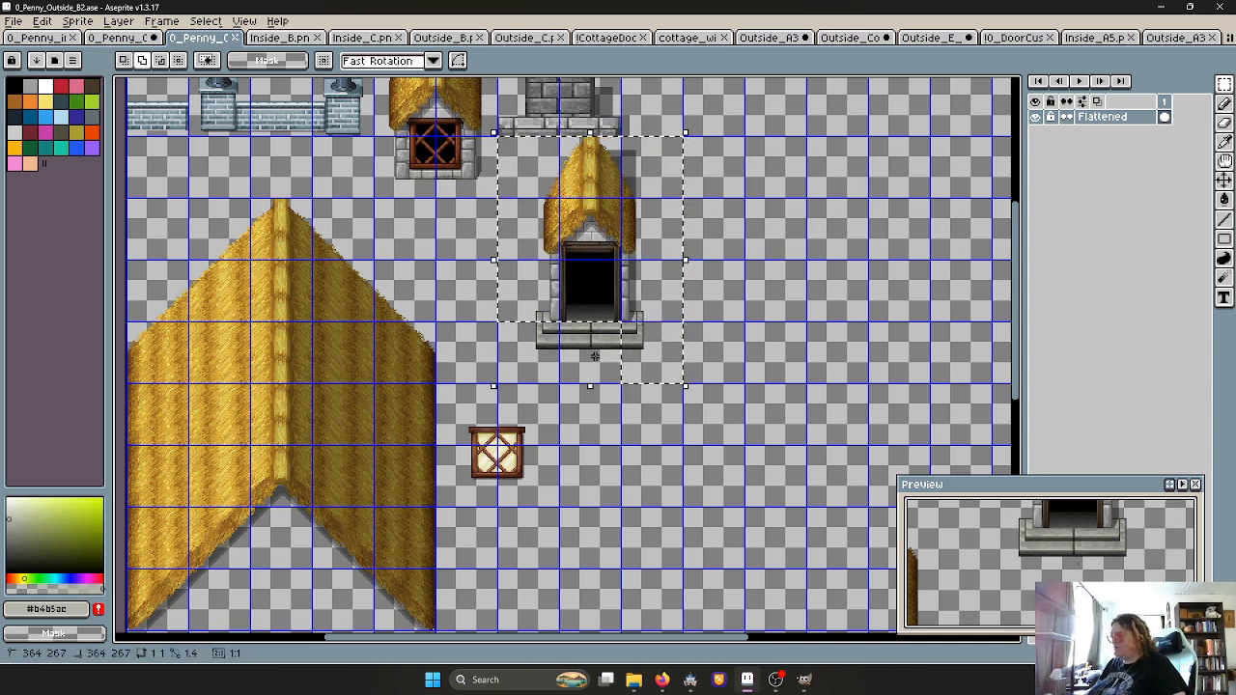
double_click(594, 356)
double_click(529, 353)
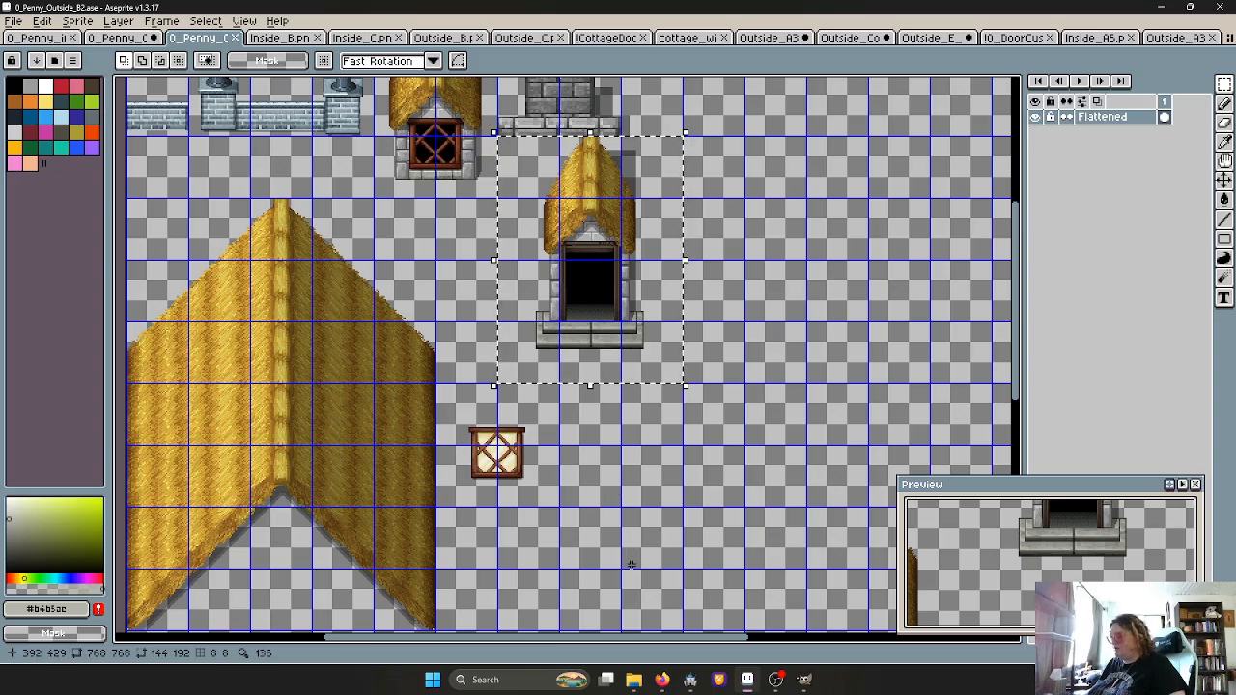
Switch to RPG Maker MZ's map editing and look over the page E tiles for free space
left_click(690, 679)
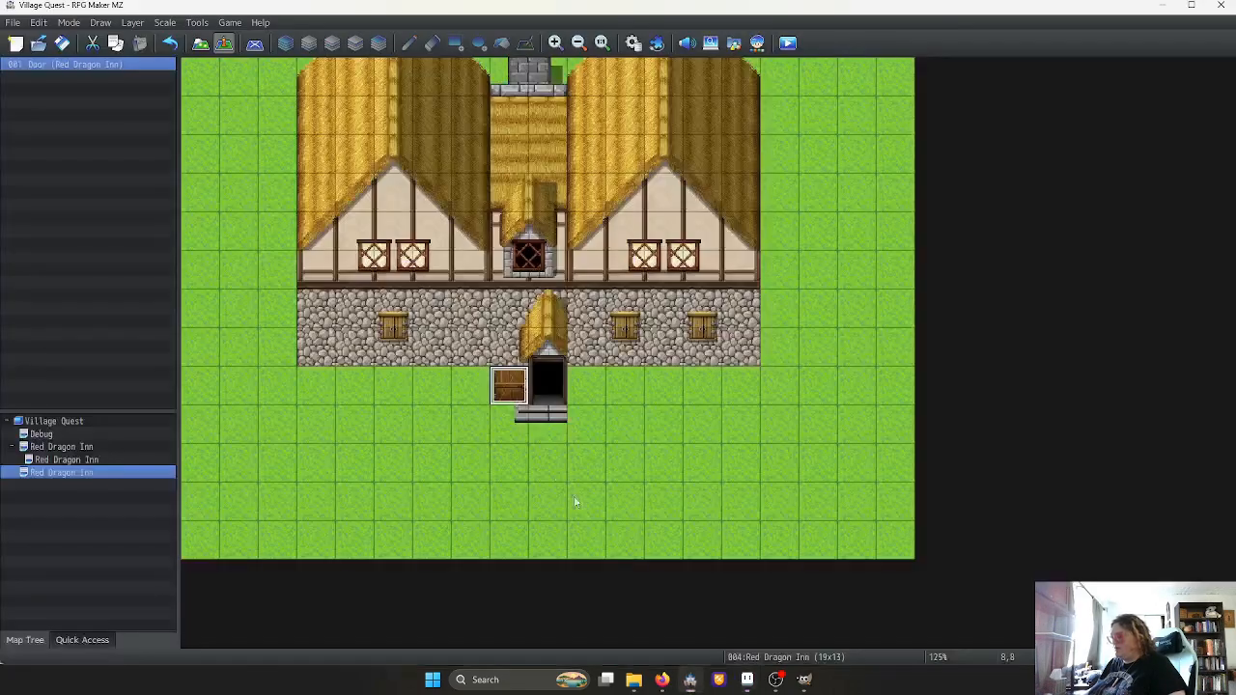
left_click(201, 43)
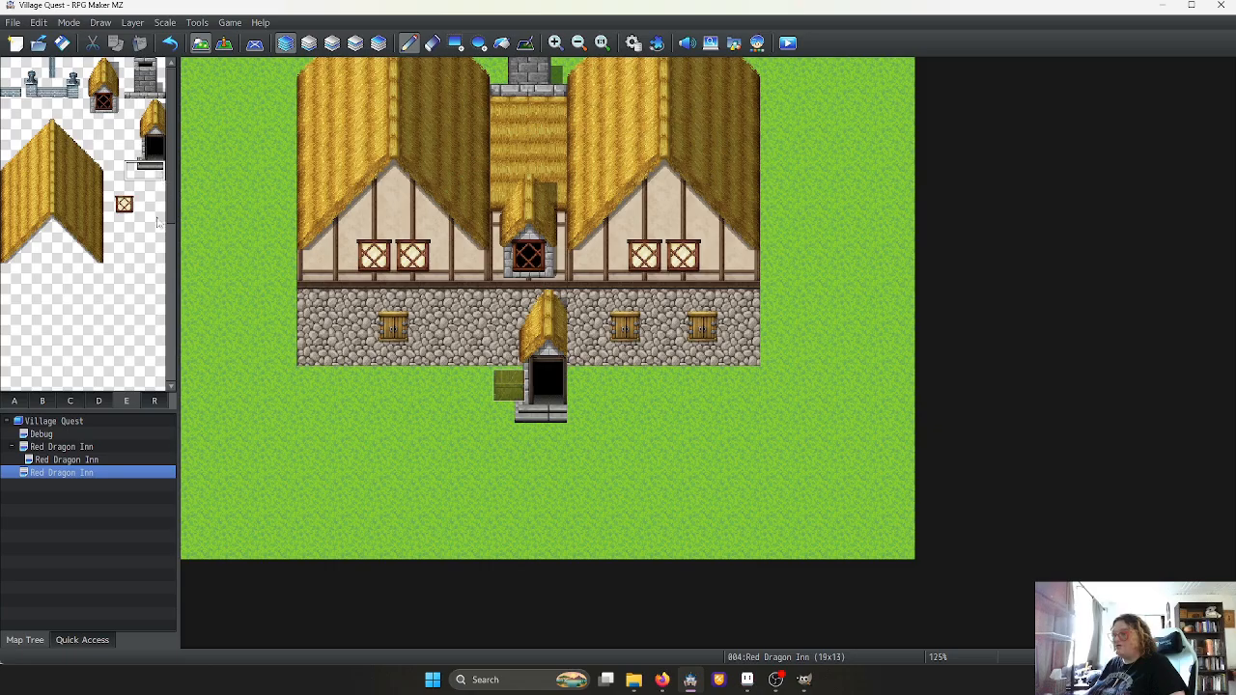
scroll(157, 222, "down", 3)
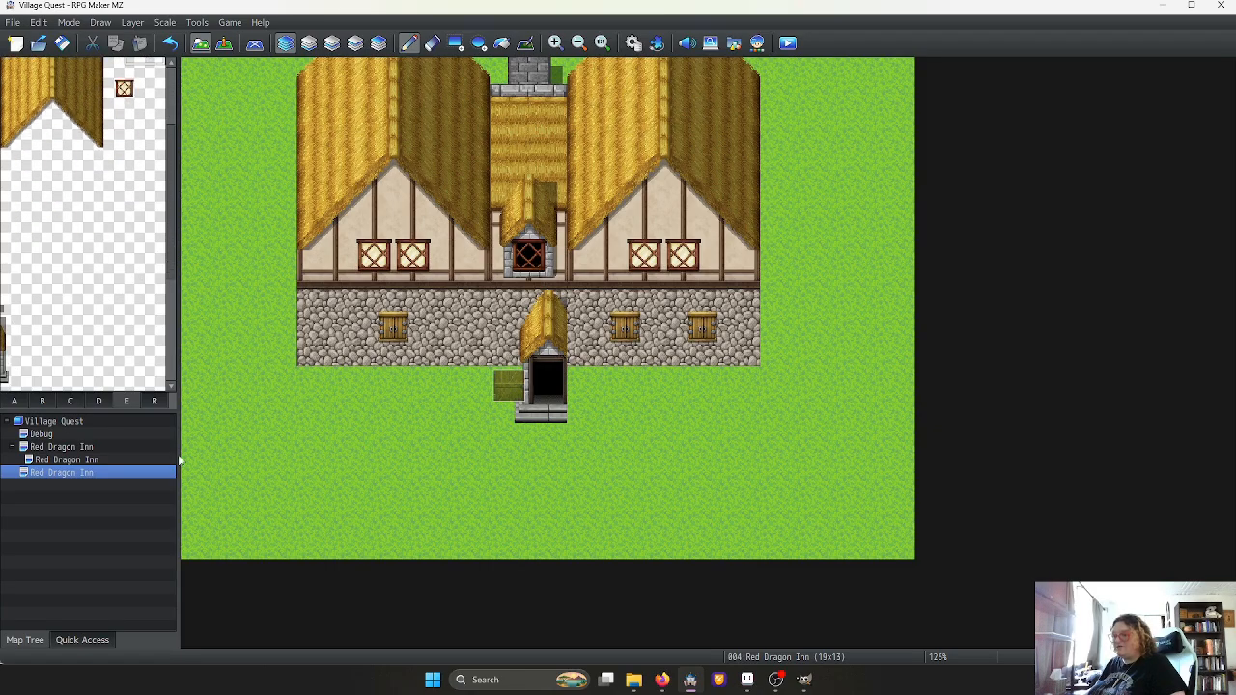
In Aseprite, cut the doorway block and paste it at position 48, 480, below the large thatched roof
left_click(748, 680)
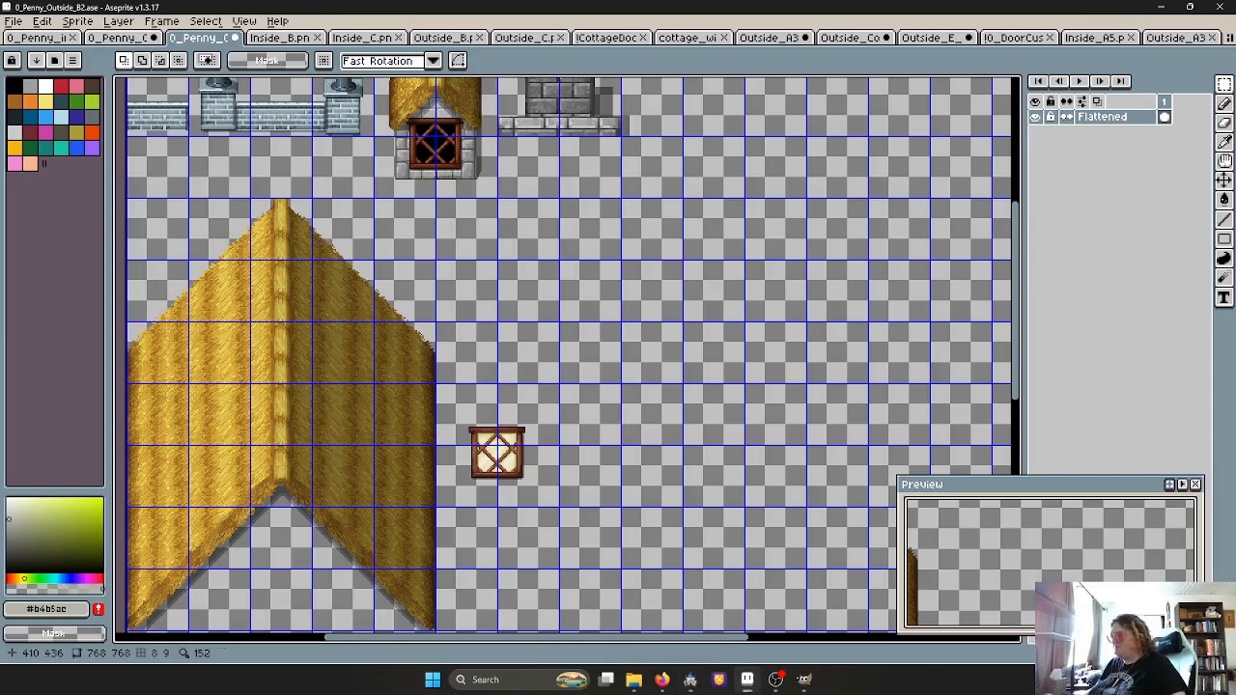
middle_click_drag(564, 530, 727, 287)
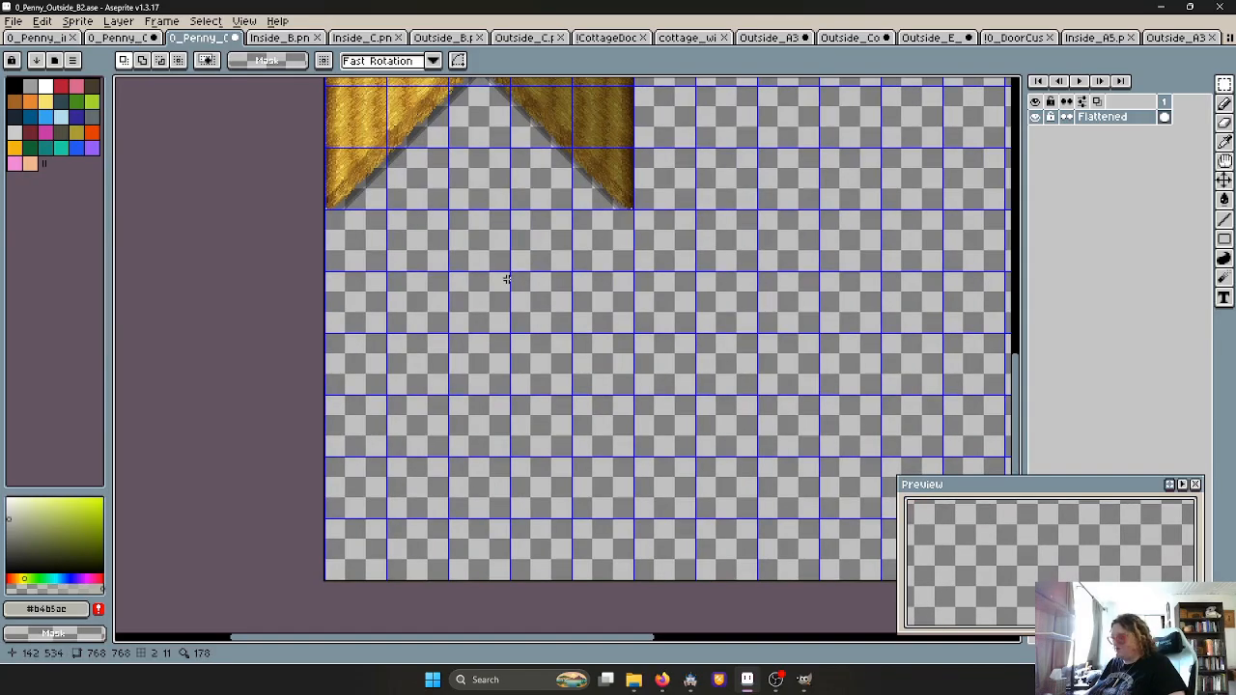
key("ctrl+v")
left_click_drag(772, 318, 472, 278)
middle_click_drag(533, 288, 559, 310)
left_click_drag(494, 307, 501, 325)
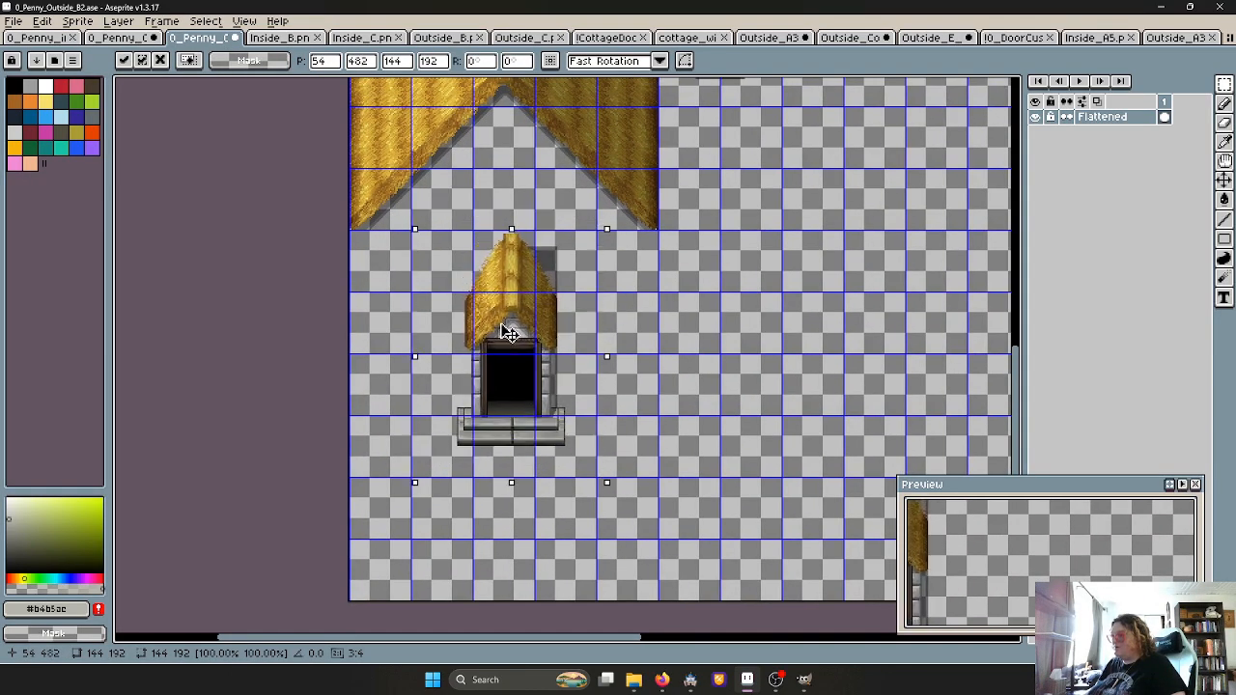
scroll(502, 325, "up", 2)
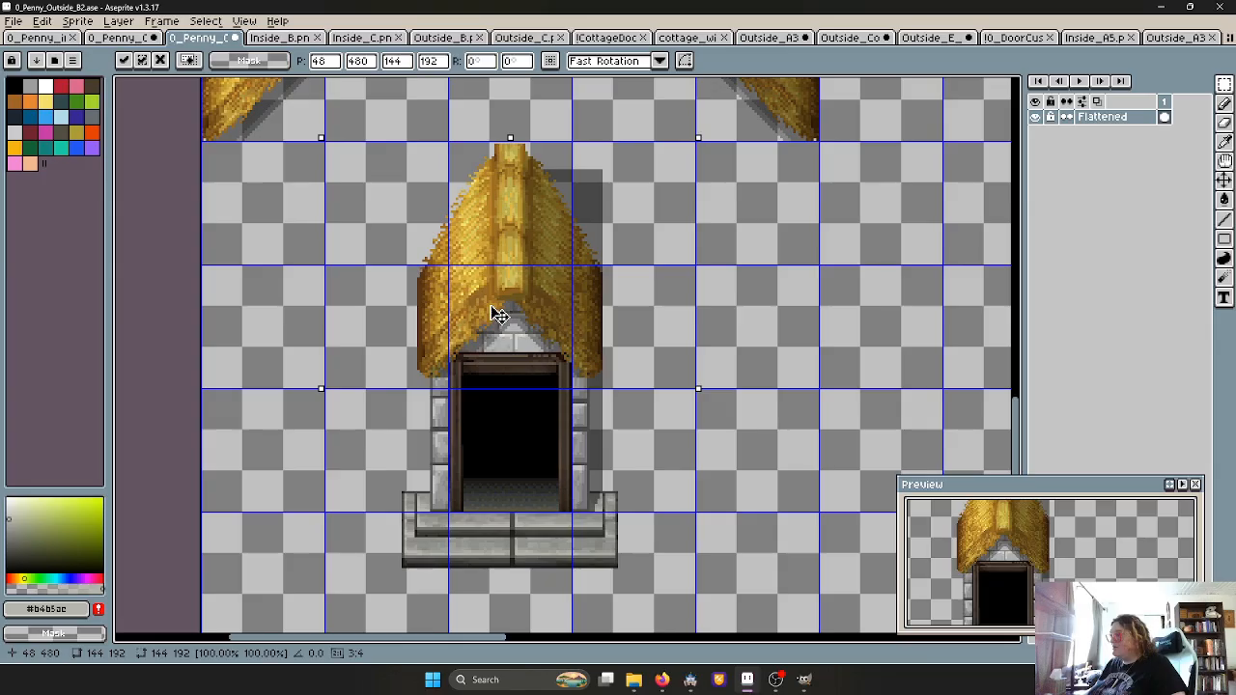
scroll(560, 351, "down", 2)
scroll(566, 415, "up", 2)
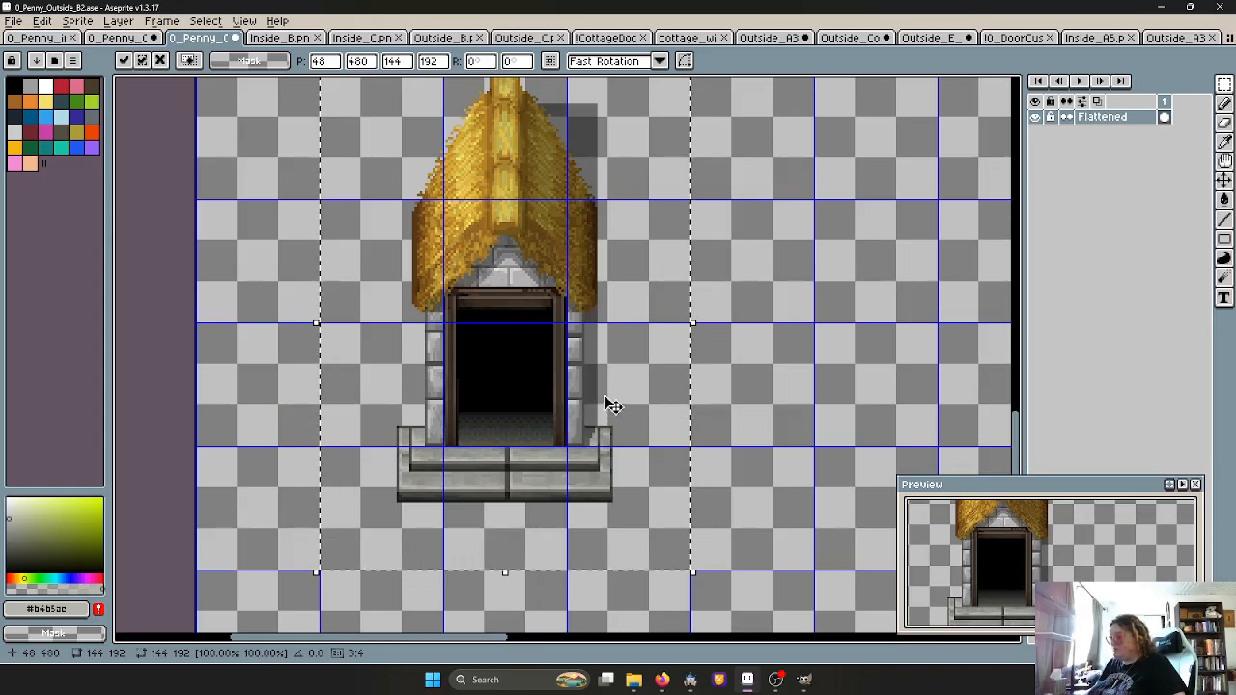
key("Return")
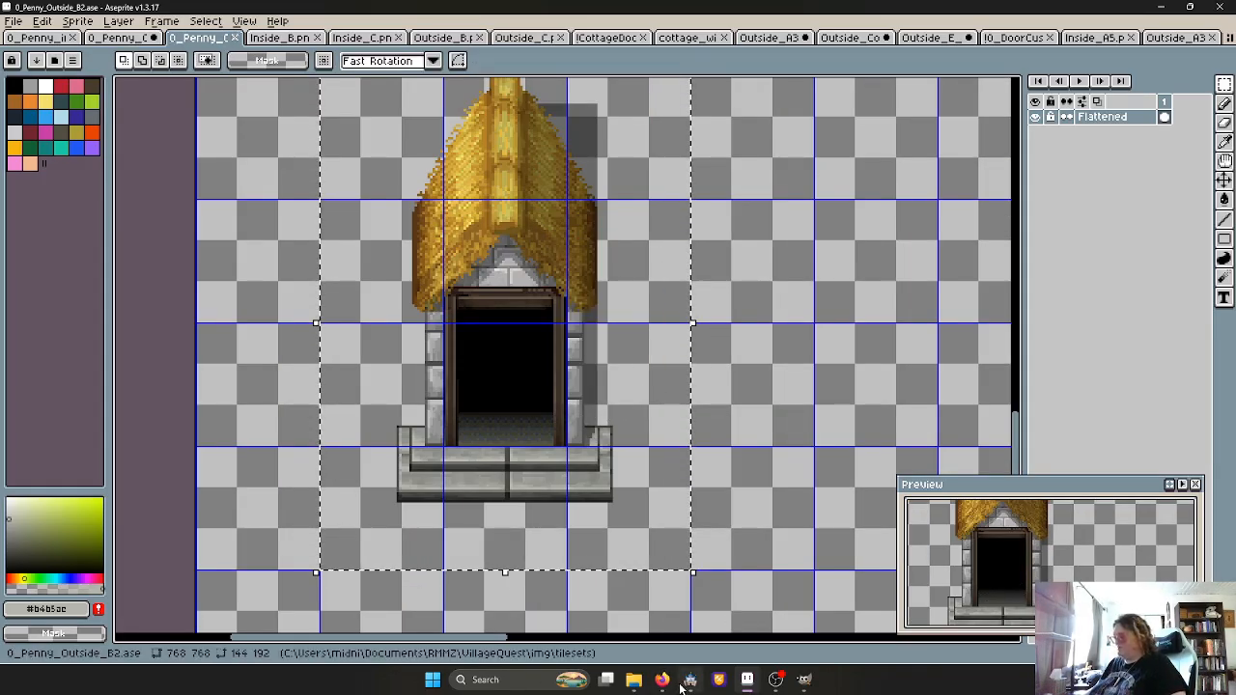
Export the sheet with the relocated doorway to 0_Penny_Outside_B2.png
left_click(13, 20)
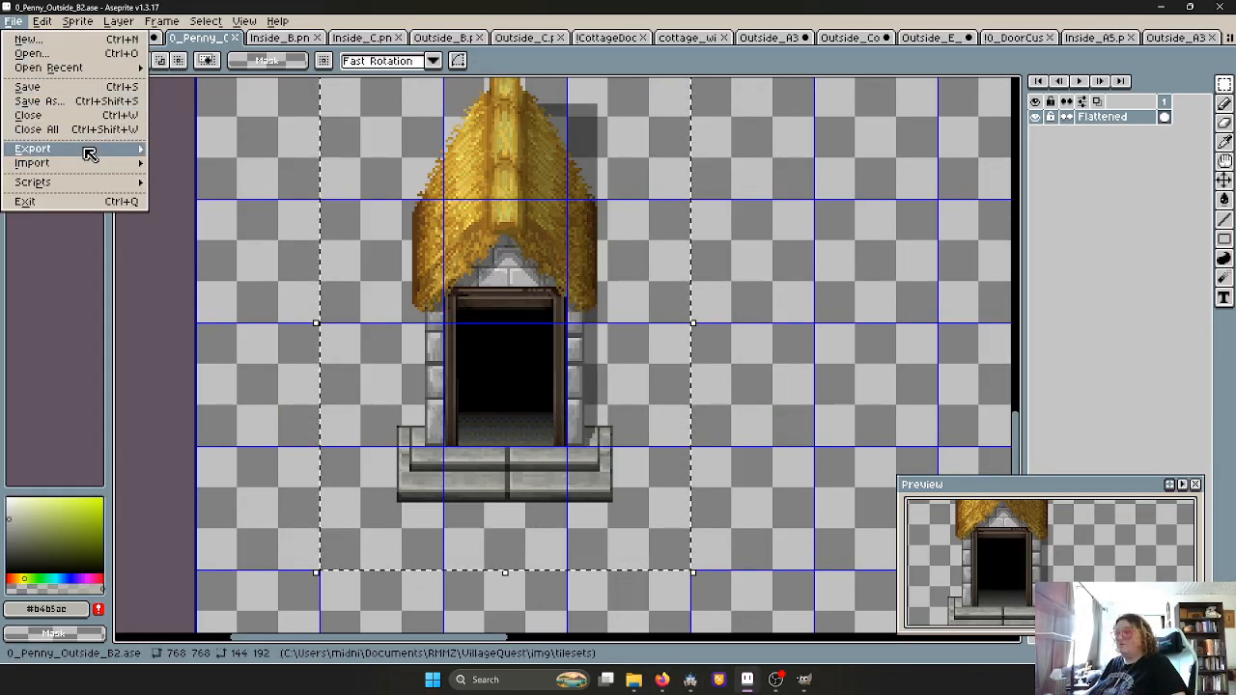
mouse_move(89, 152)
left_click(204, 150)
left_click(643, 422)
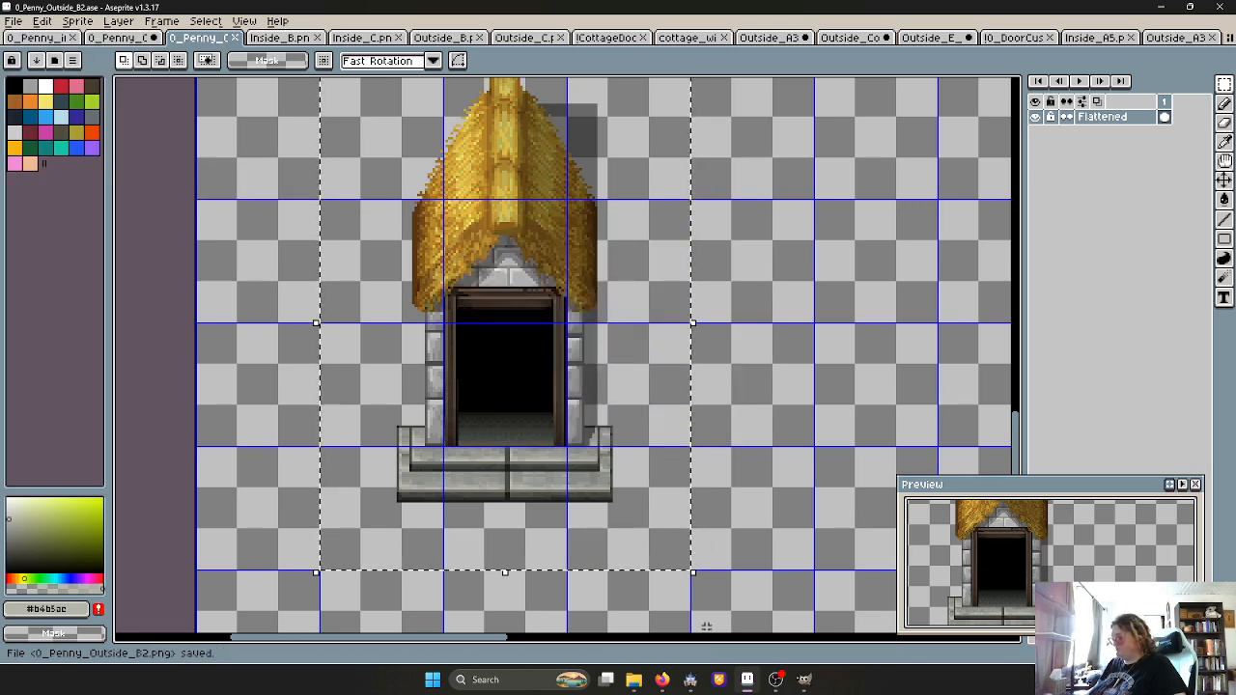
On CottageExt page E in RPG Maker MZ, reset the passage marks at the doorway's old location and set star passage on its relocated roof tiles
left_click(692, 680)
left_click(634, 44)
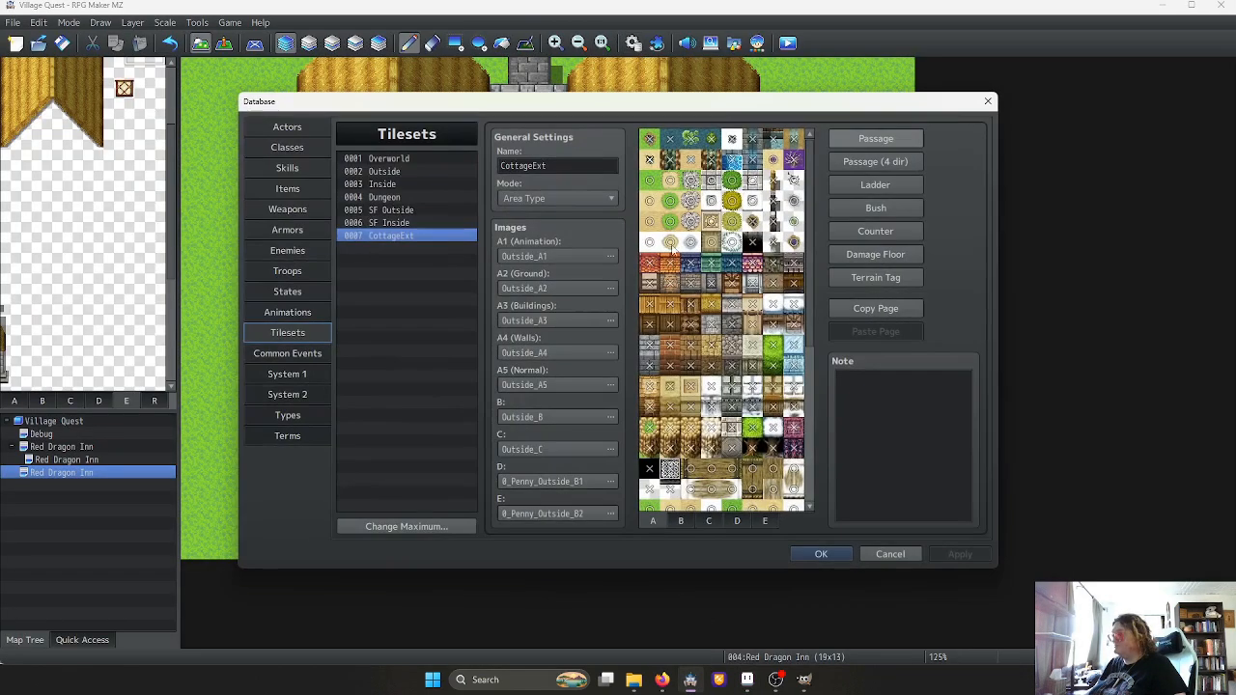
left_click(764, 520)
scroll(780, 232, "up", 1)
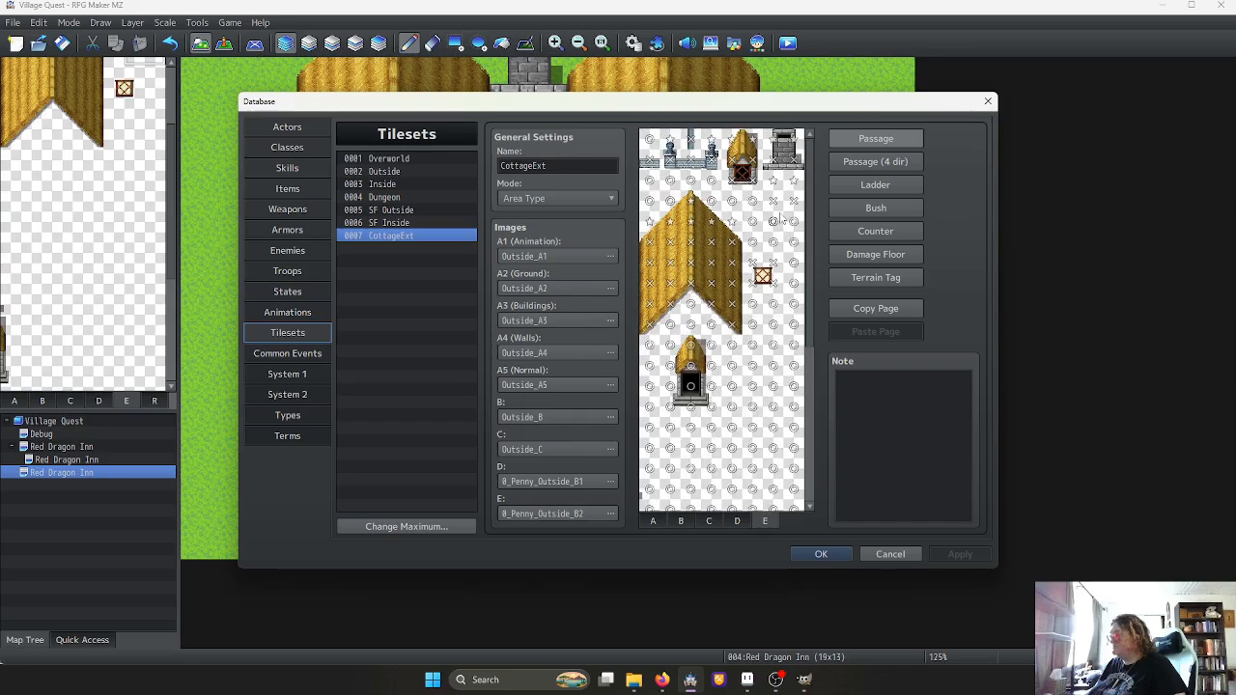
left_click(772, 181)
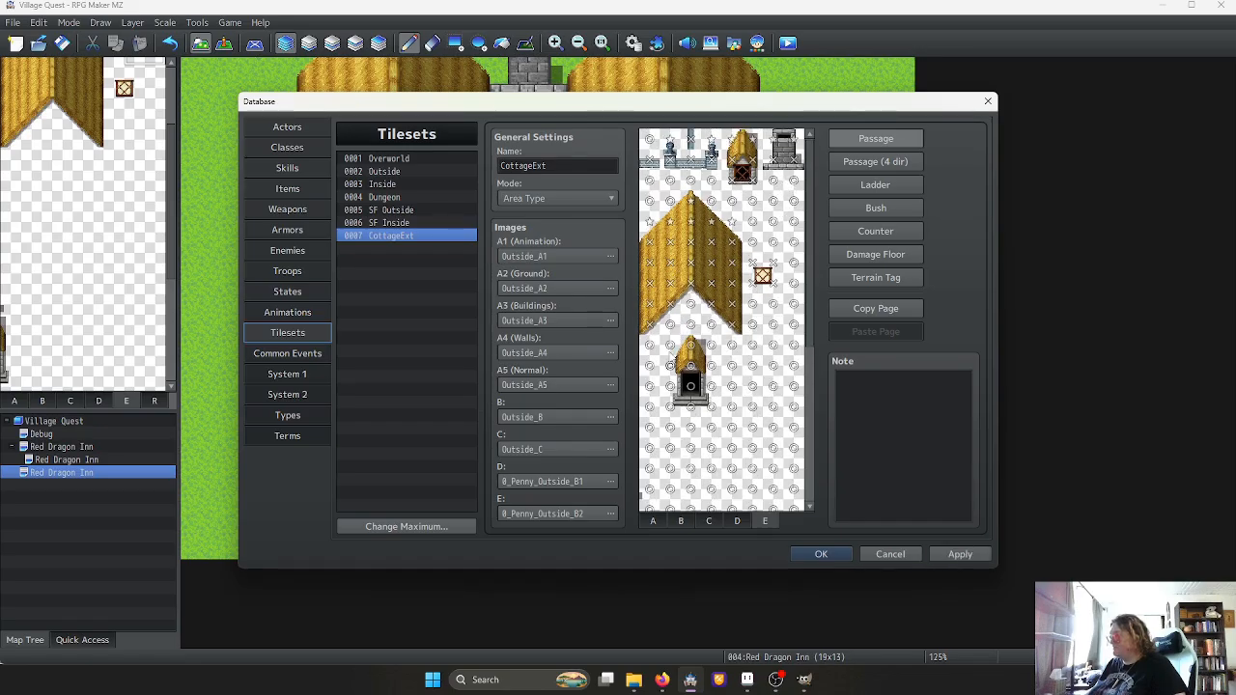
left_click(677, 348)
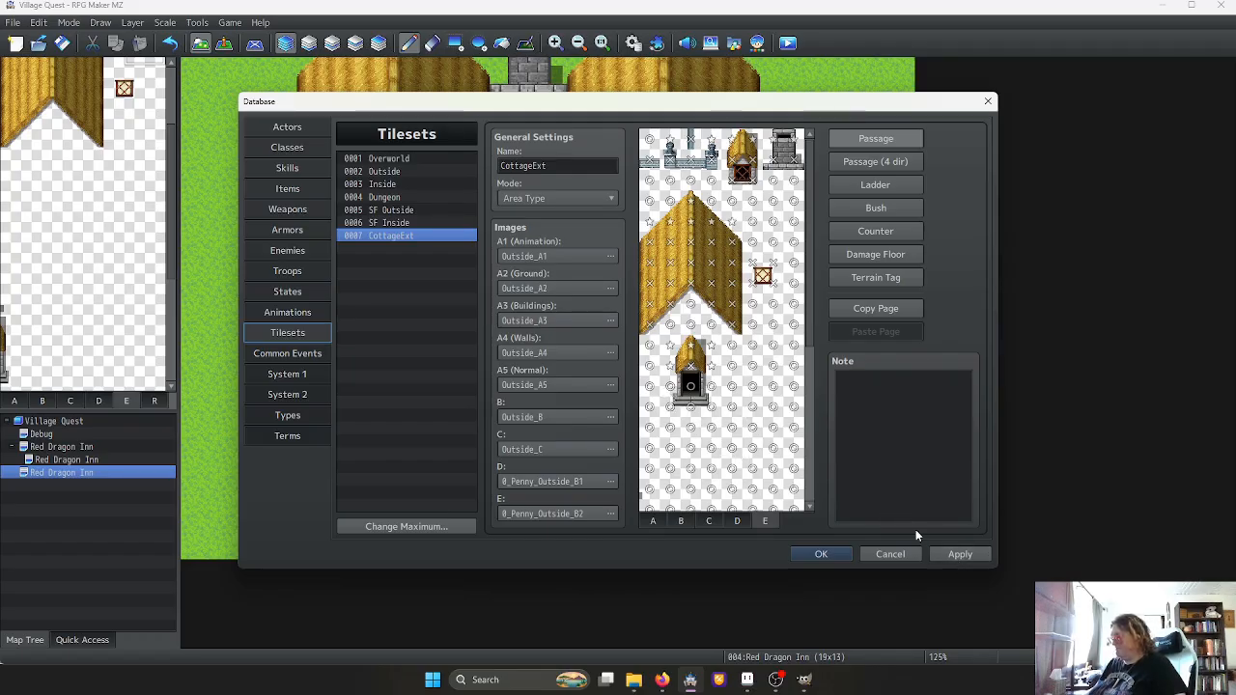
left_click(821, 554)
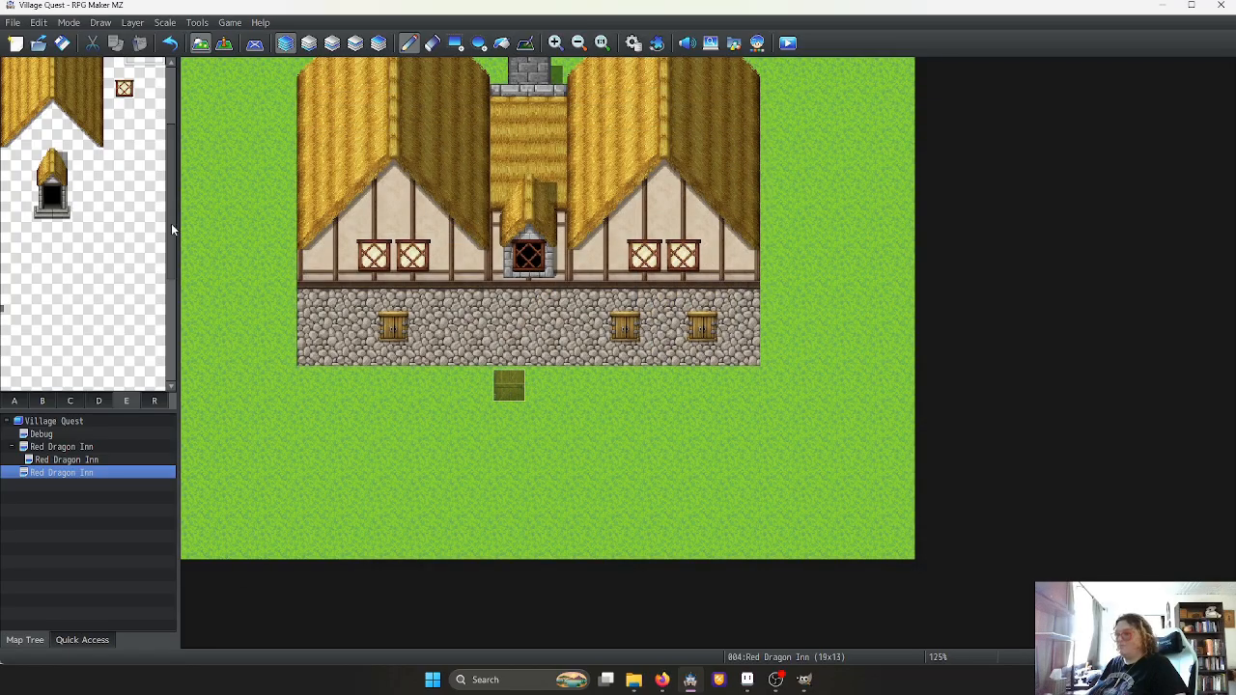
left_click(134, 220)
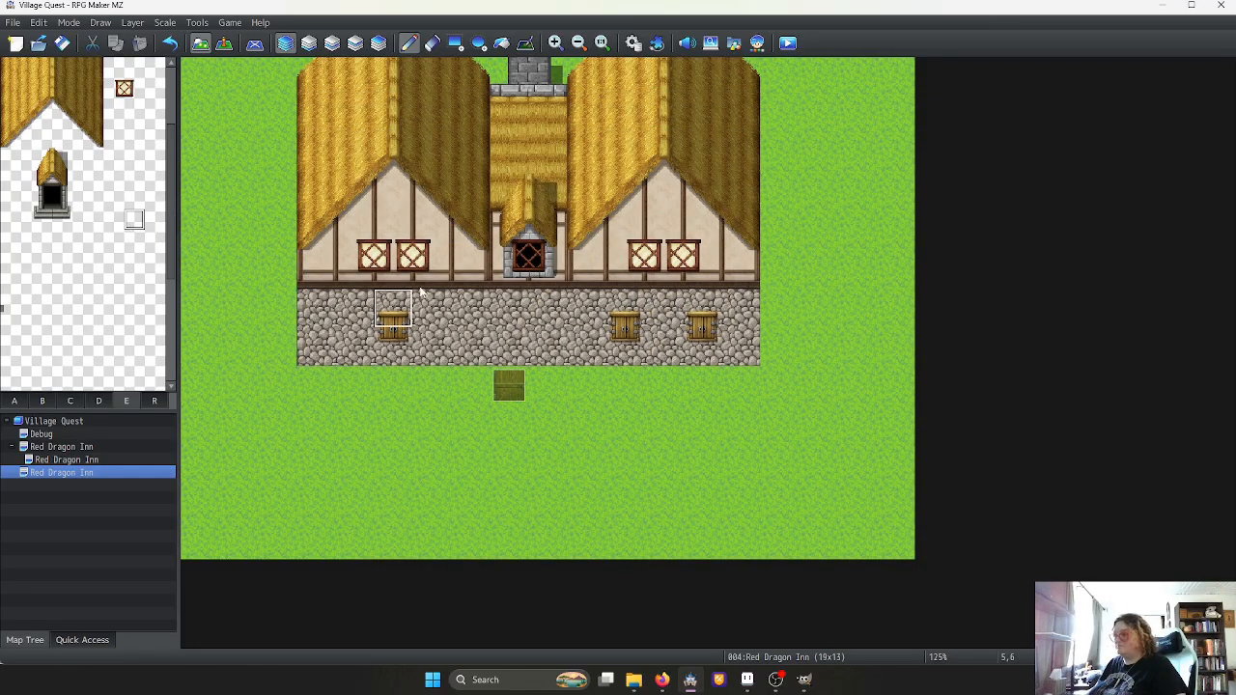
left_click(378, 42)
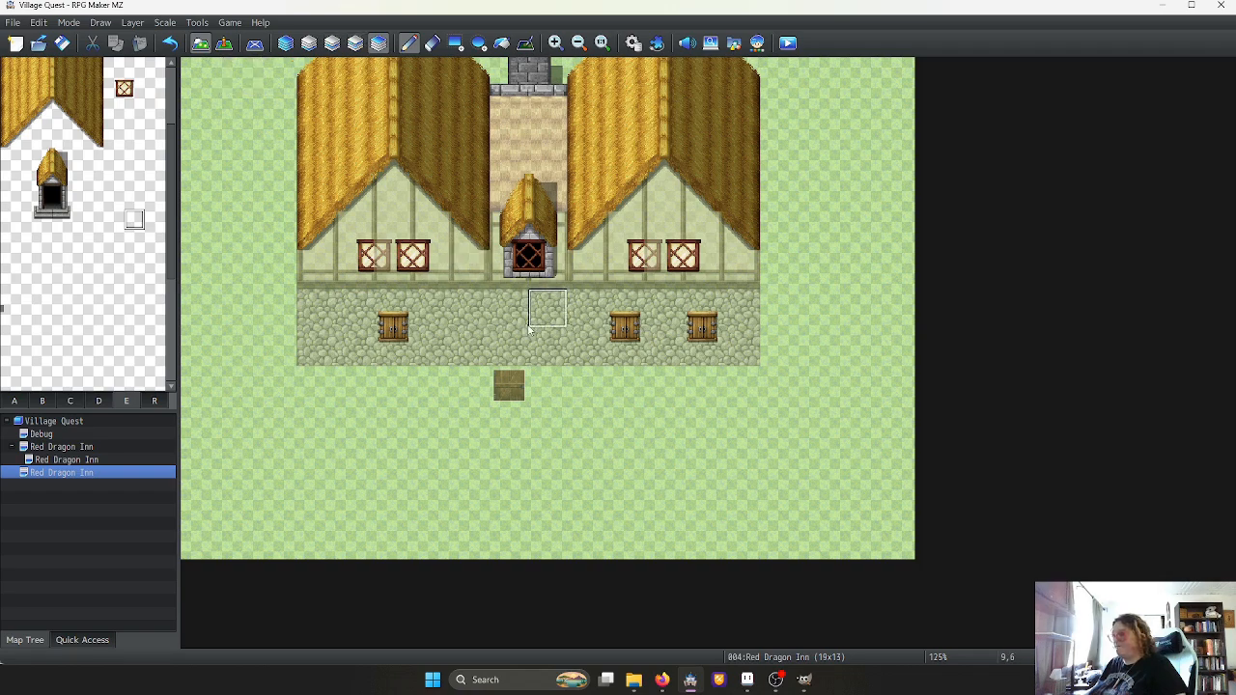
left_click(284, 43)
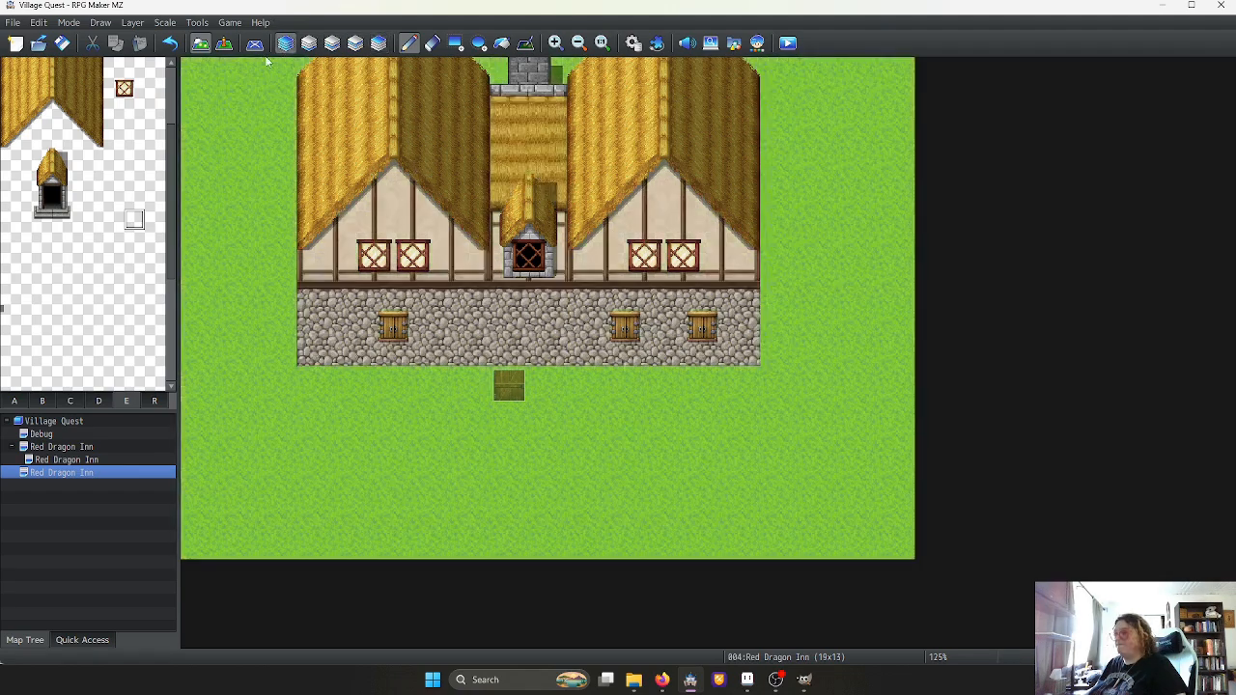
Place the three-by-four-tile doorway block on the stone wall beside the single window and move the Door event to 7,8 inside it
left_click_drag(41, 164, 67, 217)
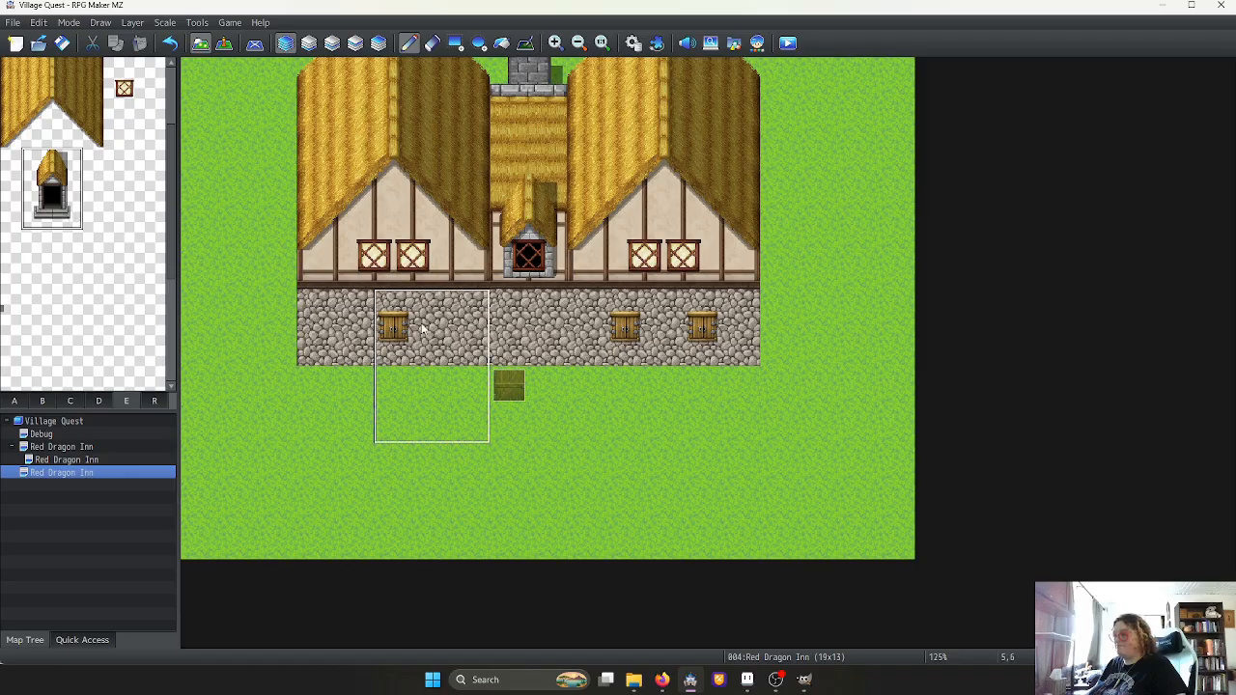
left_click(481, 322)
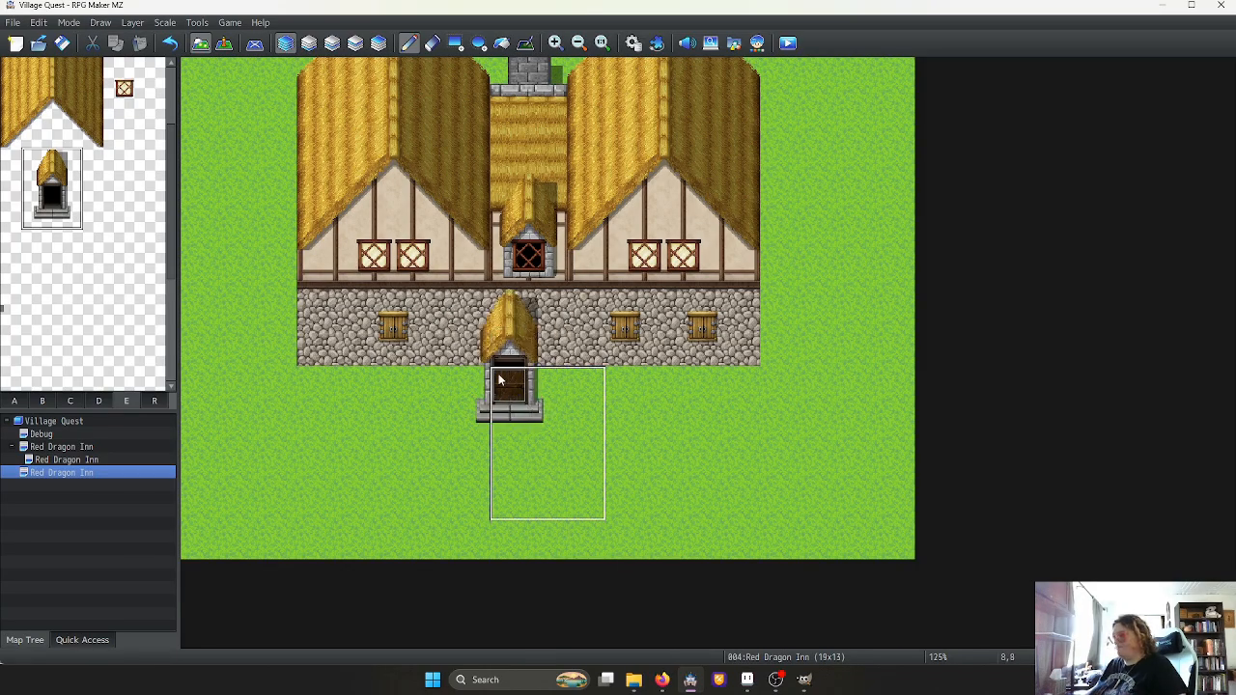
key("ctrl+z")
left_click(434, 309)
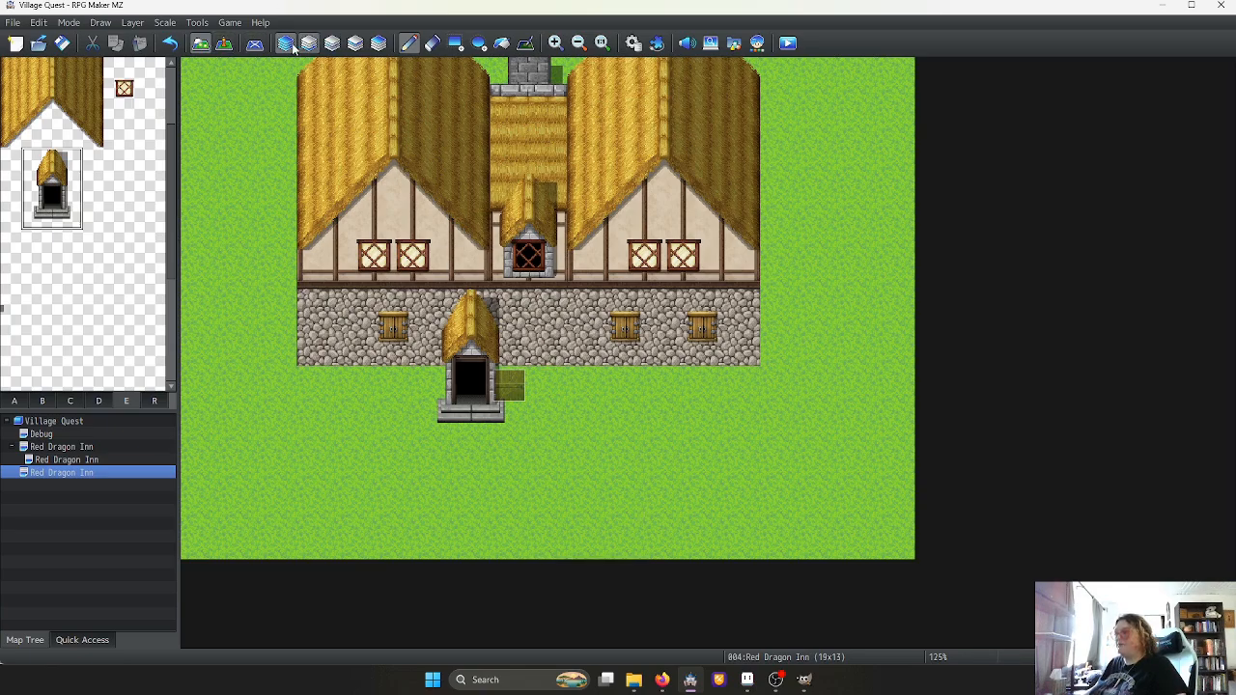
left_click(223, 44)
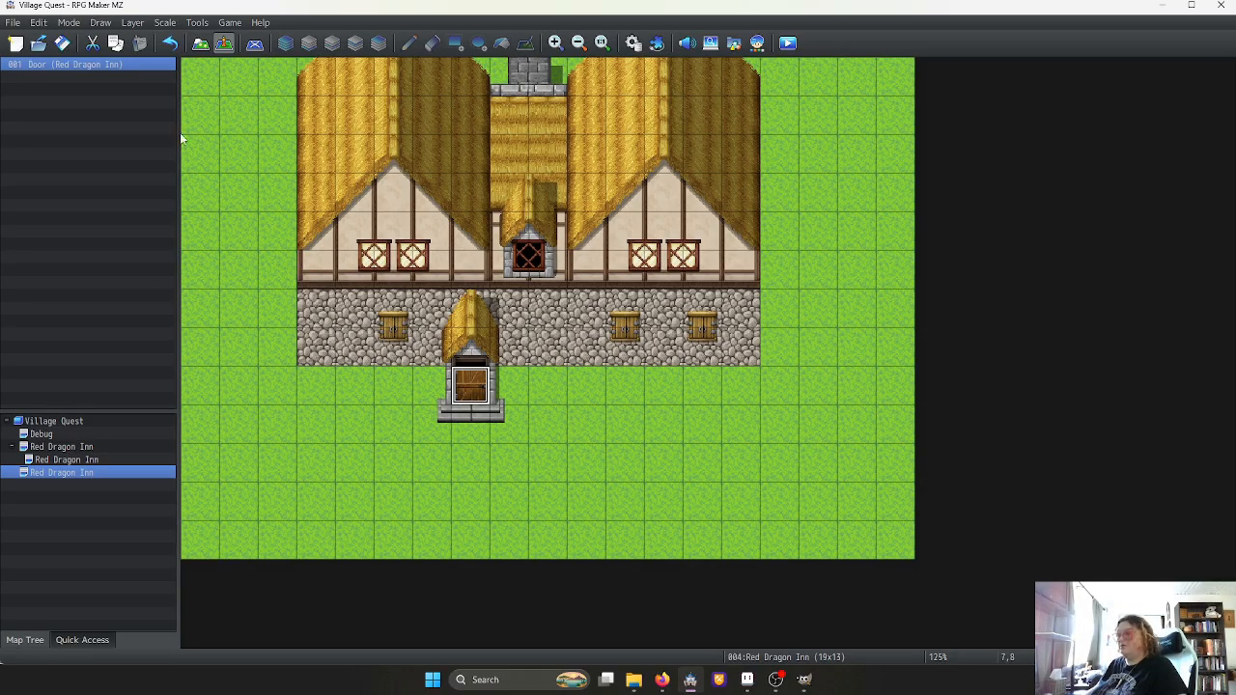
Return to map editing and place the barrel stack from tile page D against the stone wall, right of the doorway
left_click(200, 44)
left_click(108, 401)
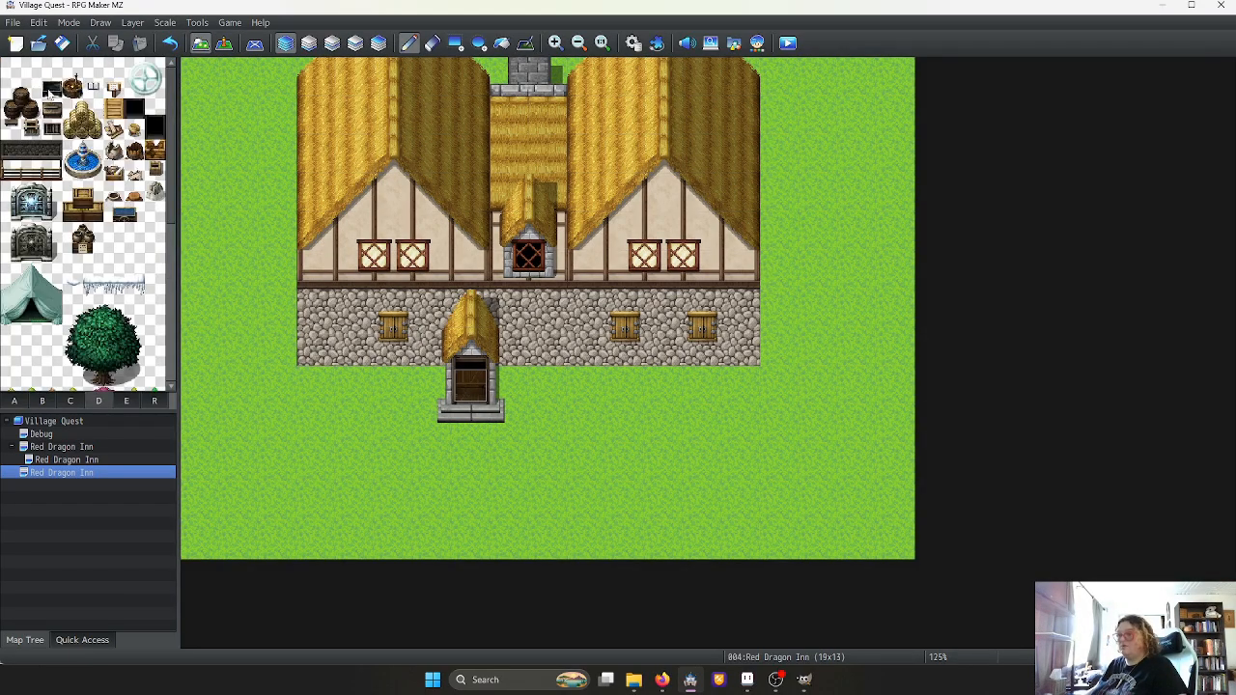
left_click_drag(11, 89, 28, 113)
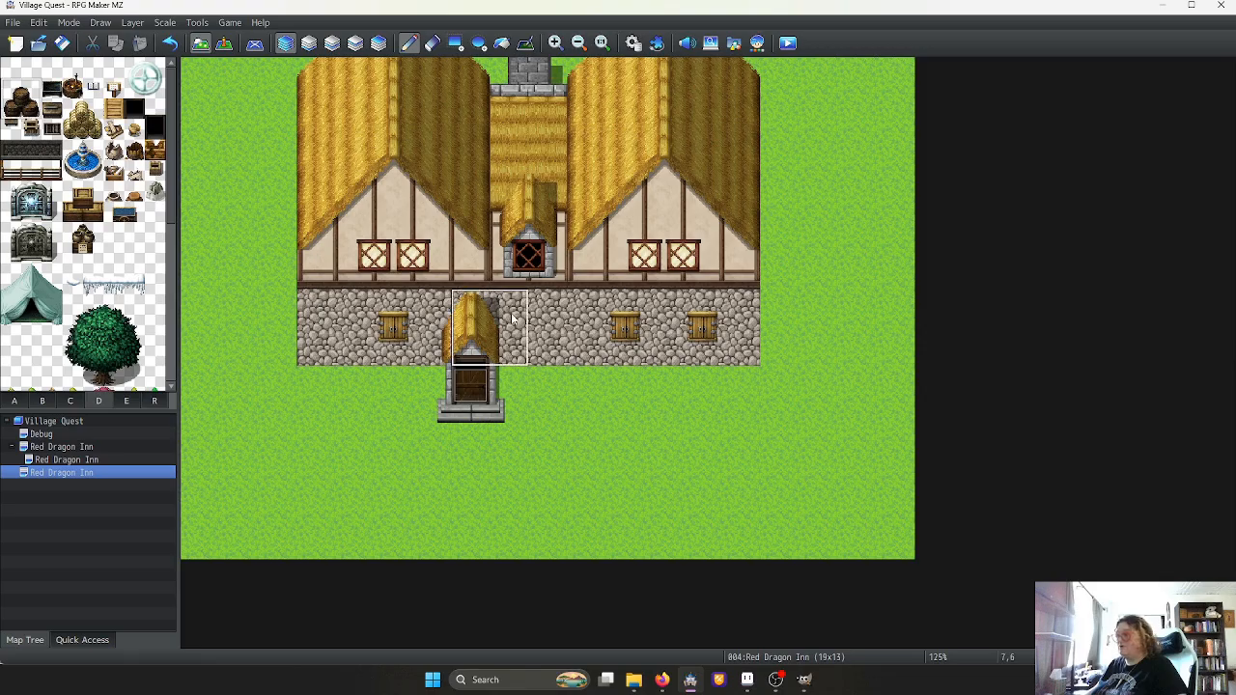
left_click(541, 348)
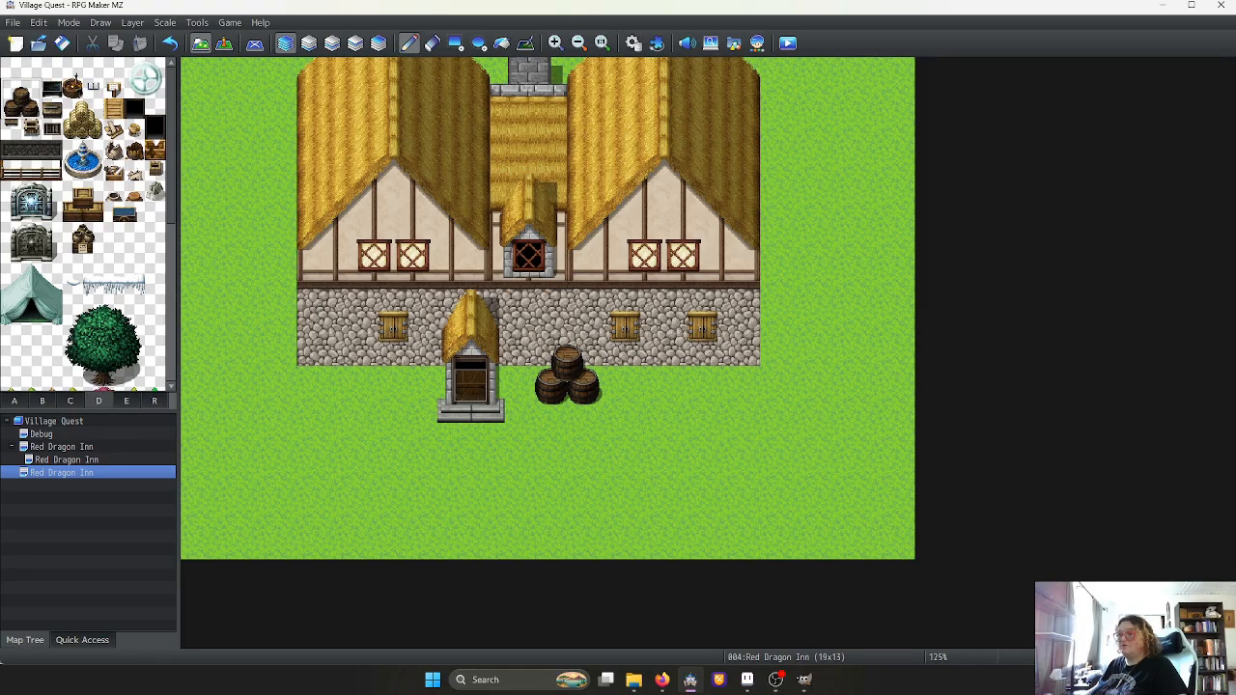
Paint a three-by-three-tile cobblestone patch from tile page A around the doorway steps on layer 1
left_click(10, 129)
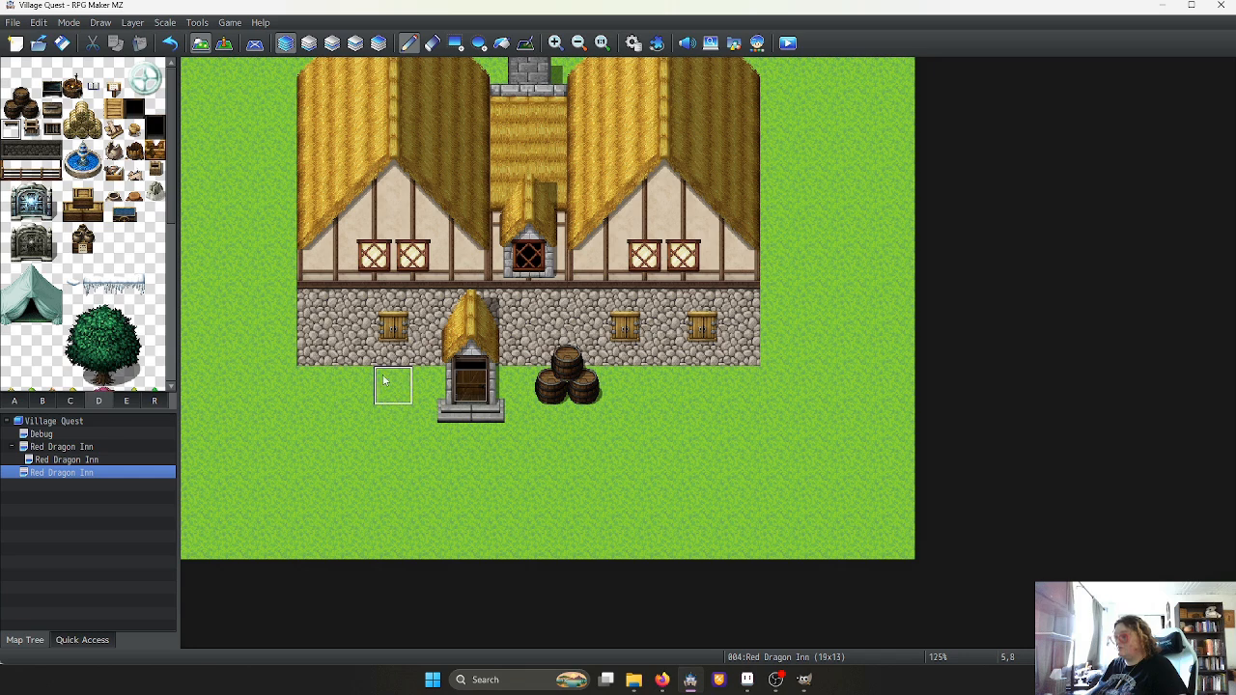
left_click(41, 405)
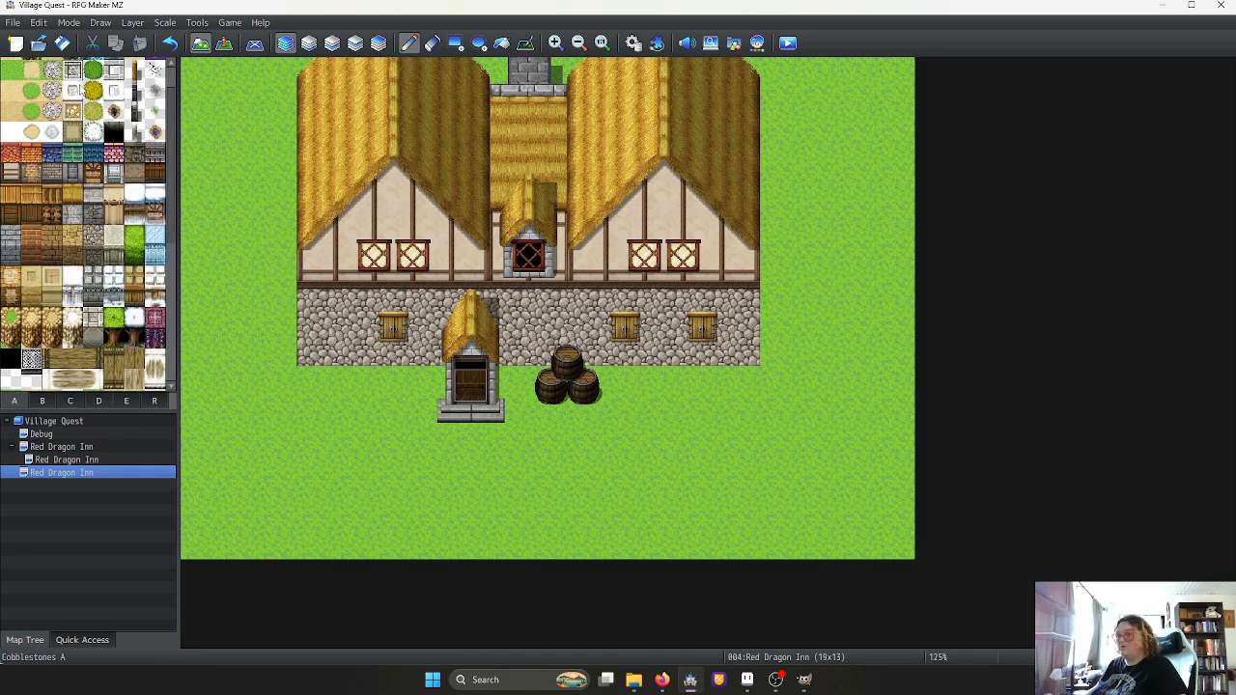
left_click(307, 43)
left_click(431, 386)
left_click(508, 386)
mouse_move(502, 388)
left_mouse_down()
mouse_move(470, 425)
mouse_move(436, 427)
mouse_move(508, 462)
left_mouse_up()
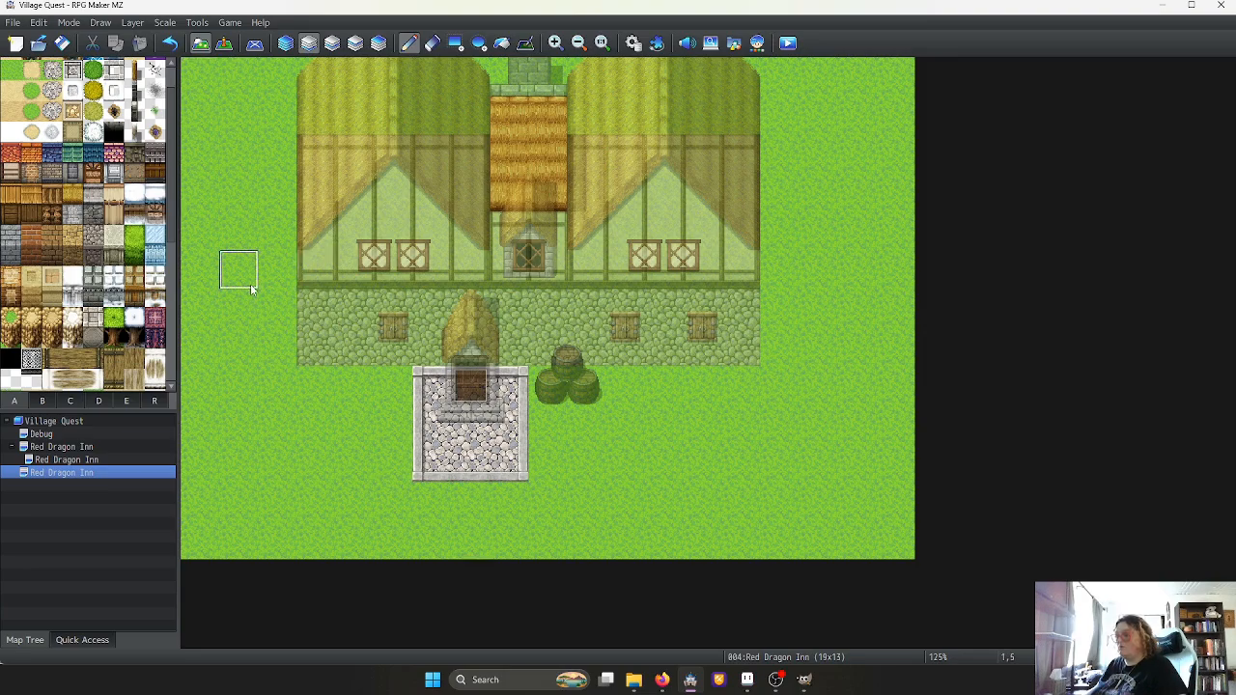
With automatic layer placement, paint a three-tile-wide sand path from the cobblestone patch down to the map's lower edge
left_click(32, 70)
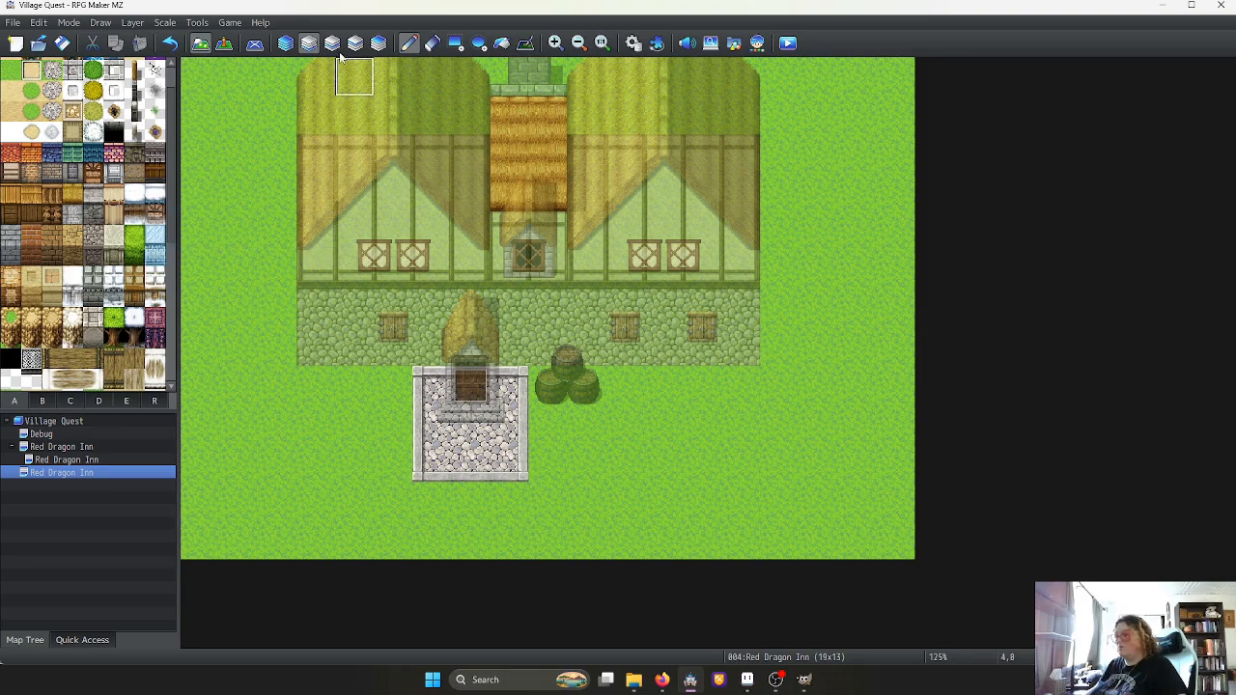
left_click(285, 42)
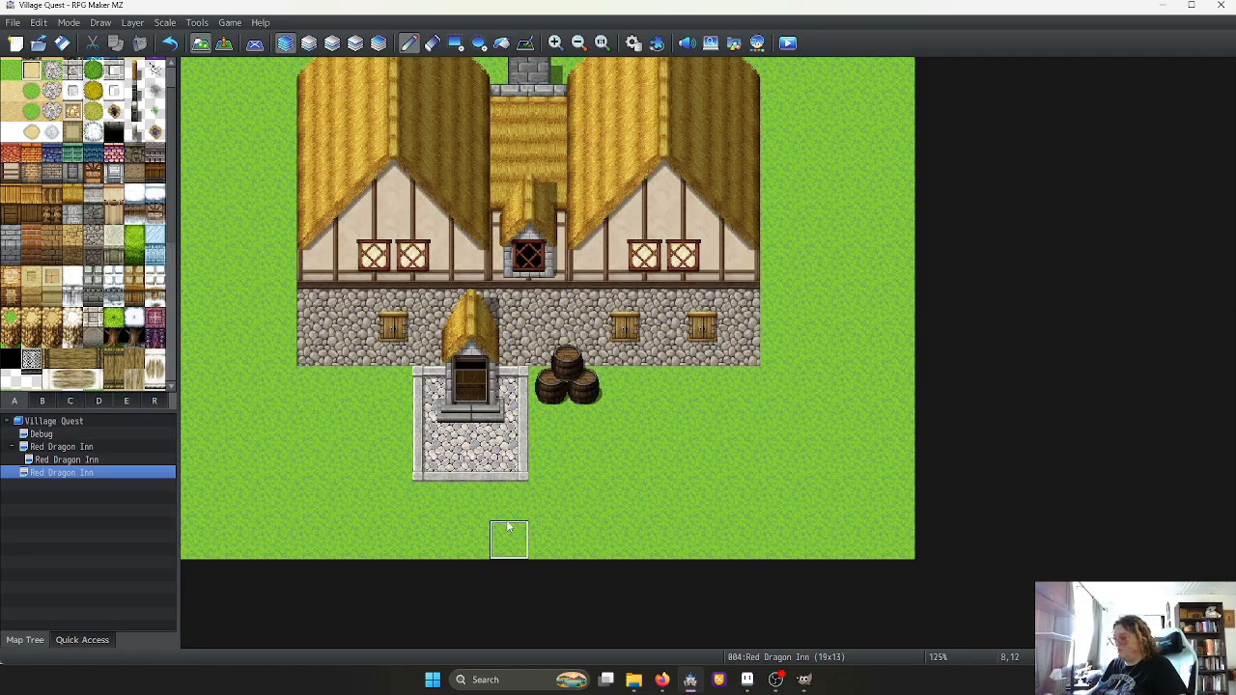
left_click_drag(465, 522, 468, 540)
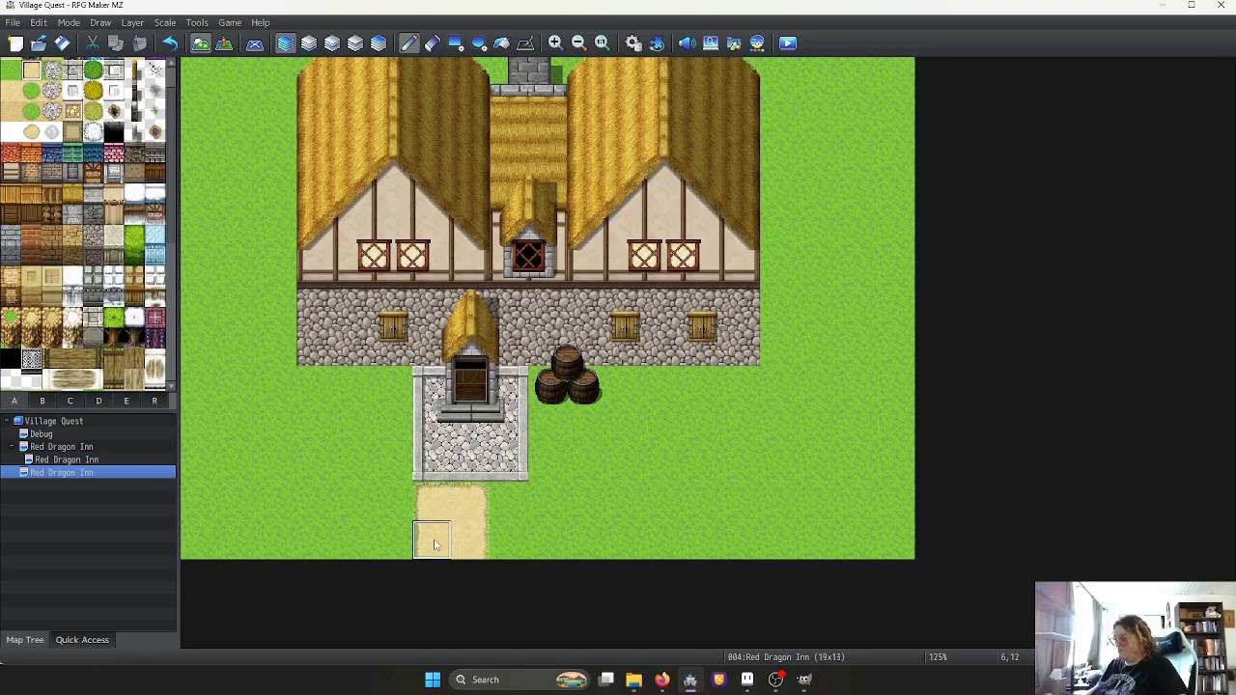
key("ctrl+z")
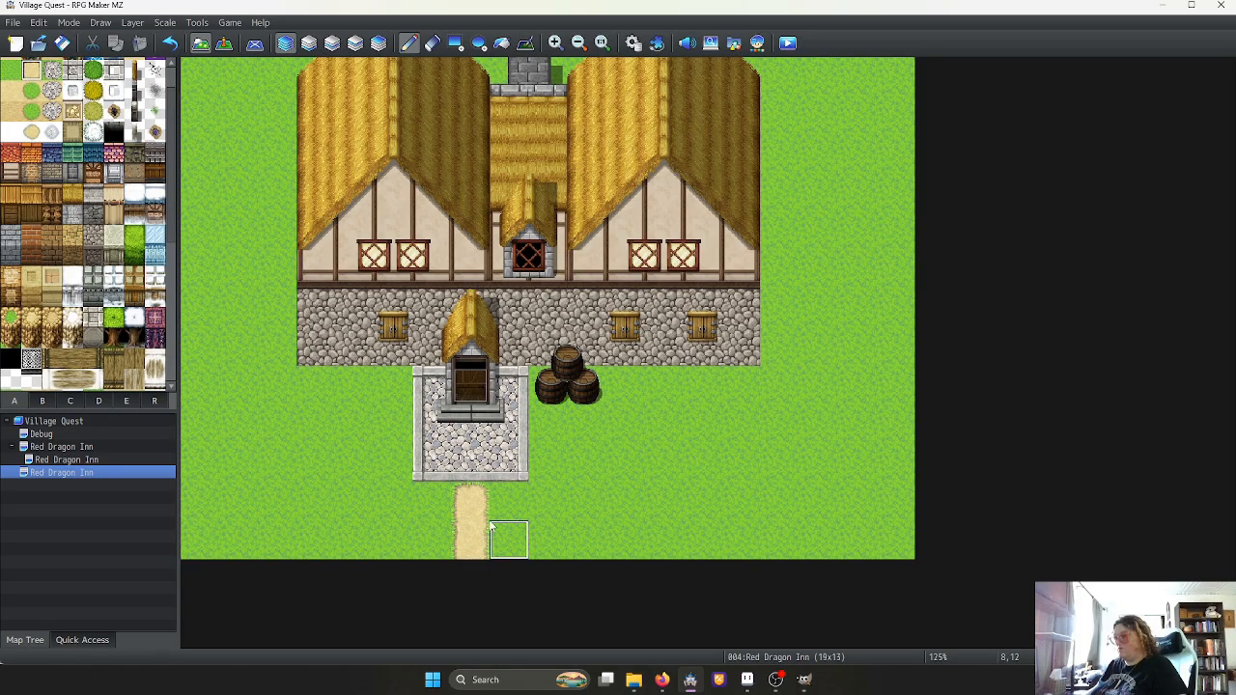
left_click_drag(506, 504, 507, 540)
left_click_drag(432, 502, 436, 543)
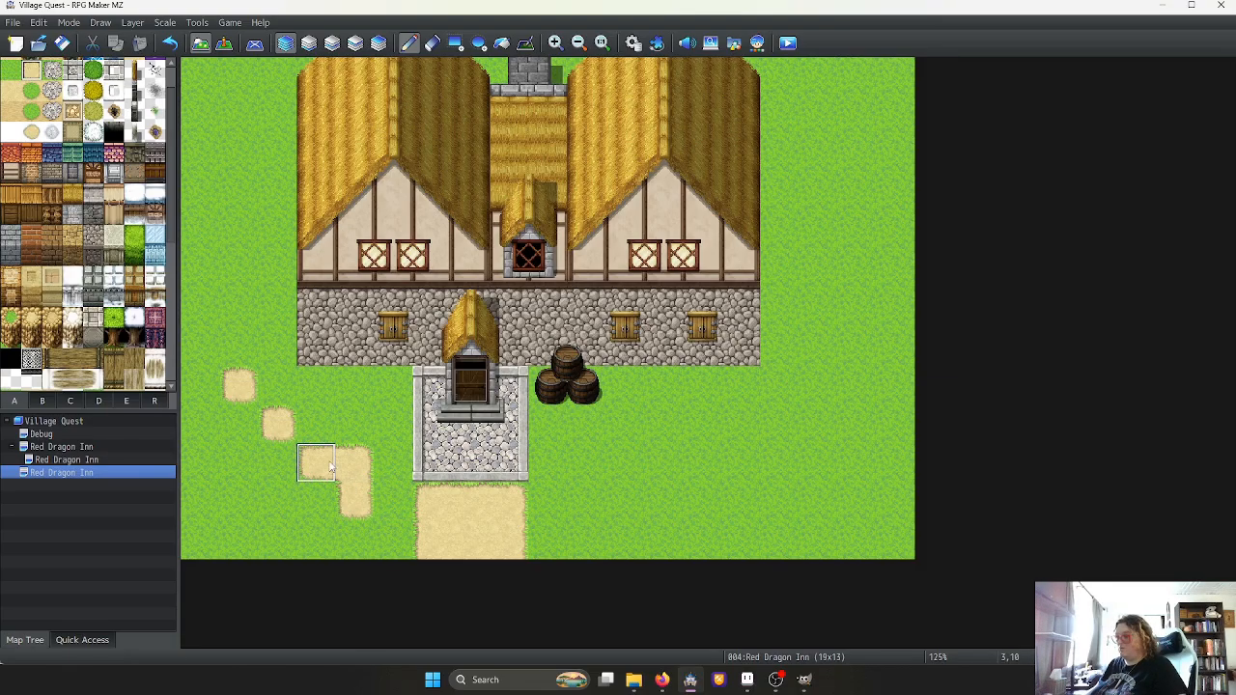
Paint stepped sand trails on the grass, one west of the inn and one curving up along its east side
left_click_drag(330, 465, 278, 461)
left_click_drag(237, 346, 240, 276)
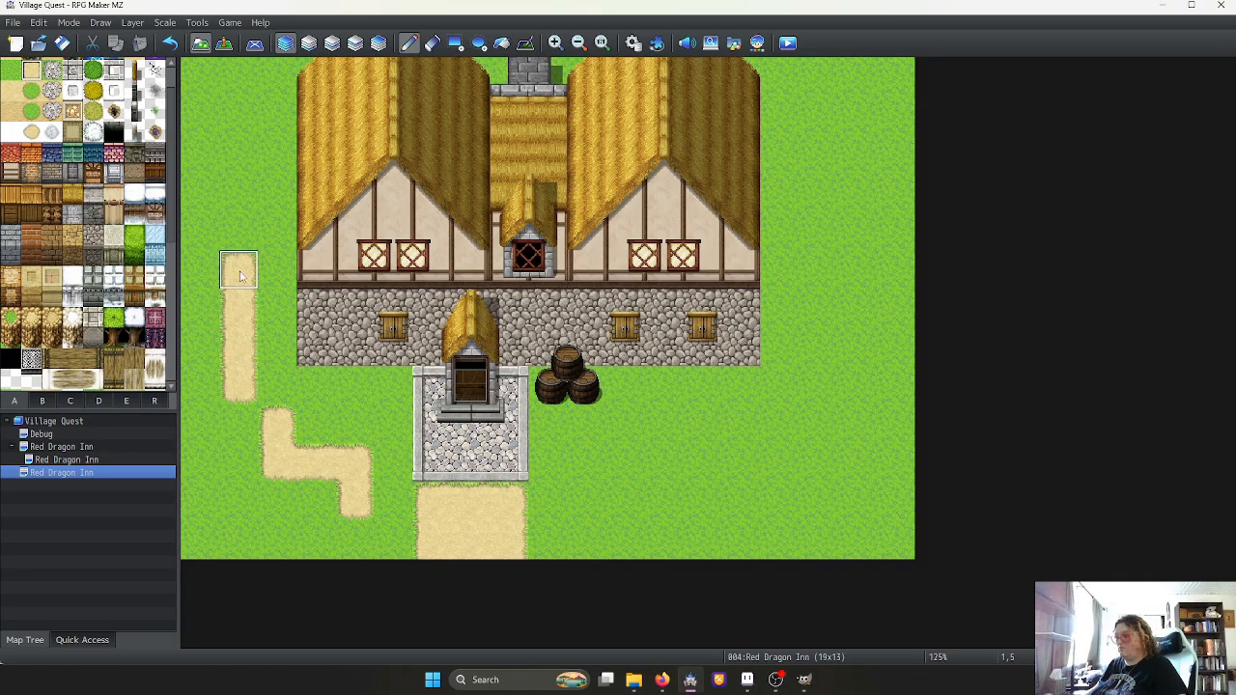
left_click_drag(702, 463, 809, 396)
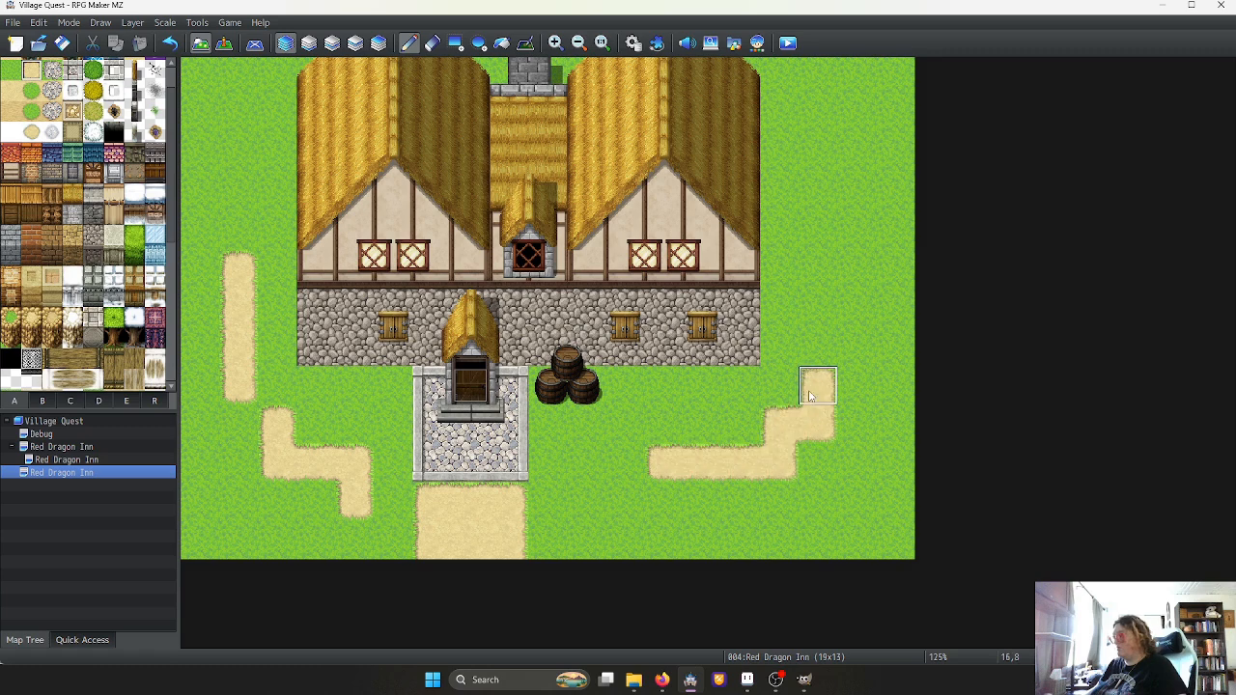
left_click(826, 338)
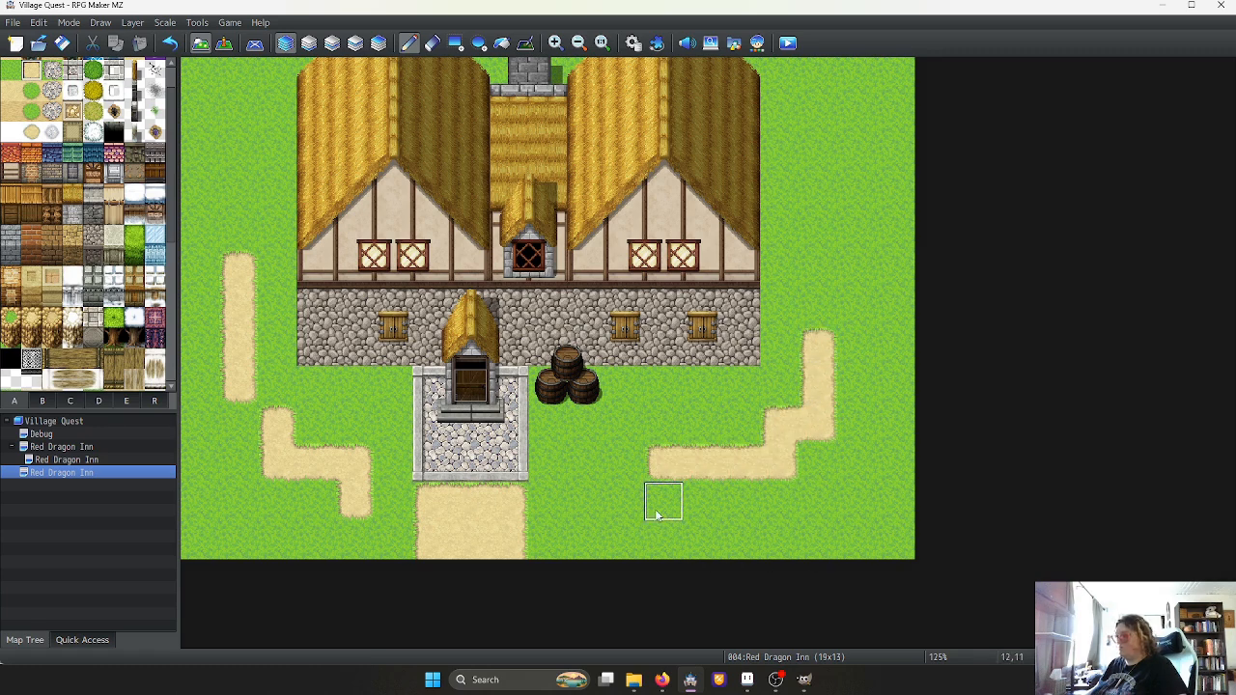
From tile page B, place the well at the upper end of the eastern sand trail and an empty wooden crate right of the barrels
left_click(42, 400)
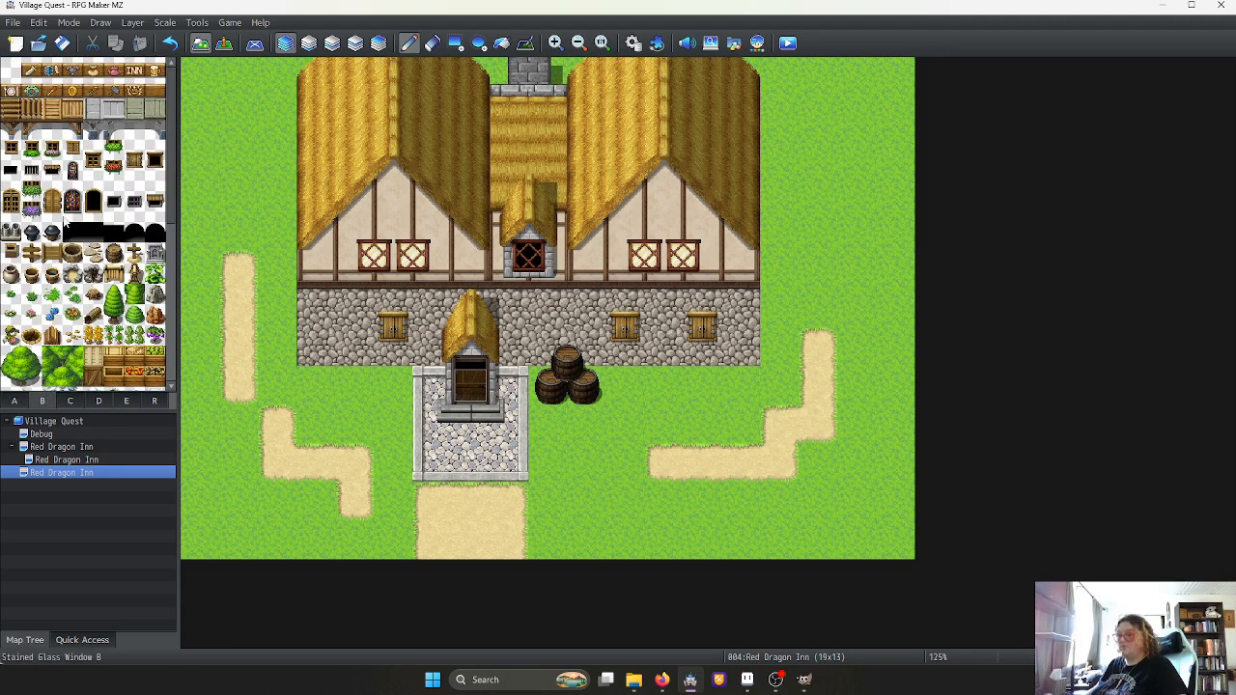
left_click(73, 253)
left_click(817, 308)
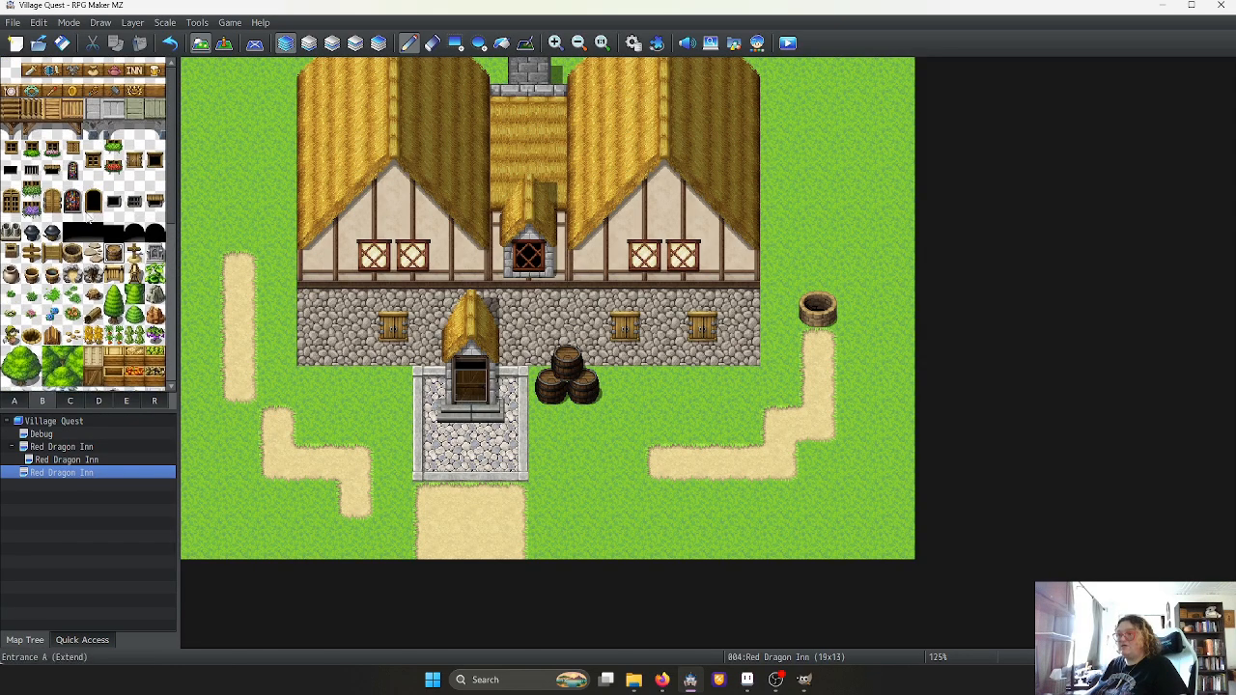
scroll(91, 217, "down", 6)
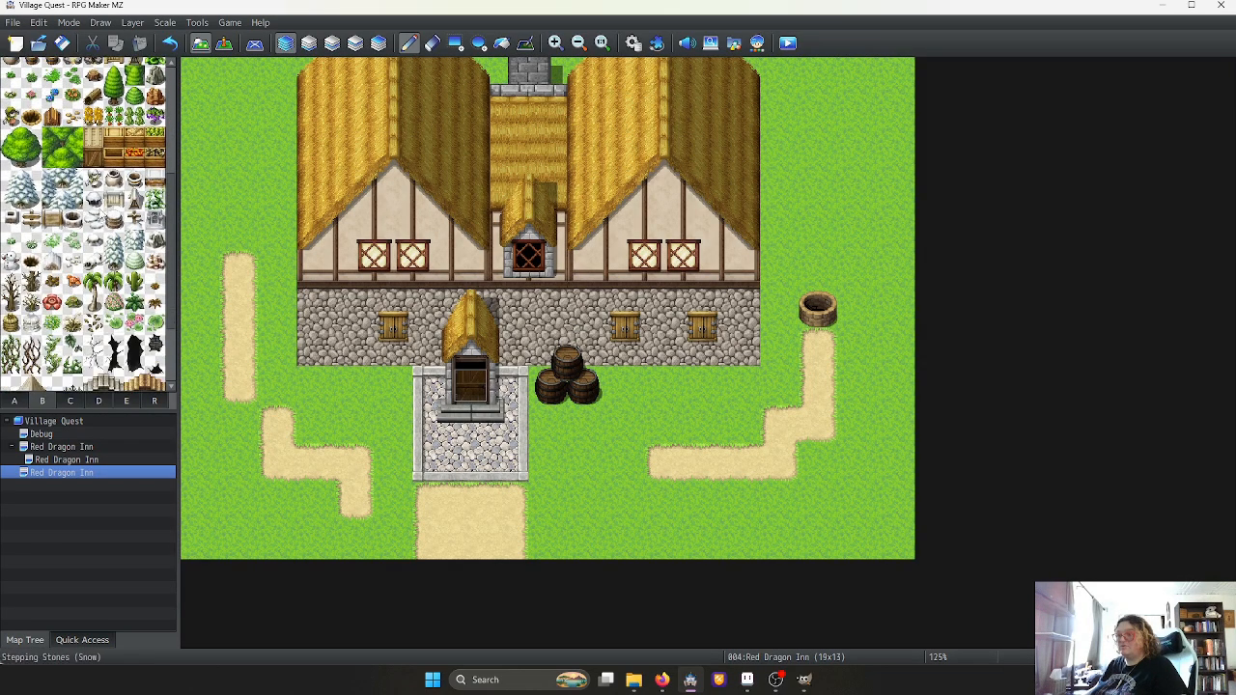
scroll(88, 224, "up", 3)
scroll(133, 228, "down", 1)
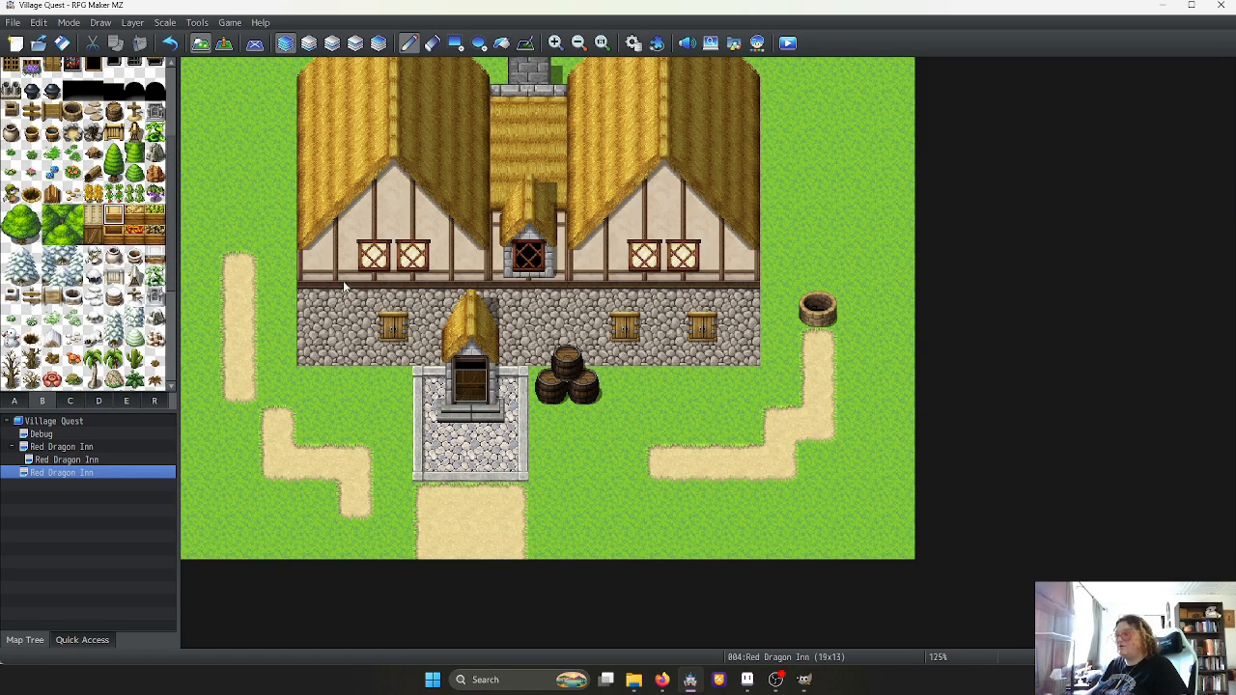
left_click(663, 386)
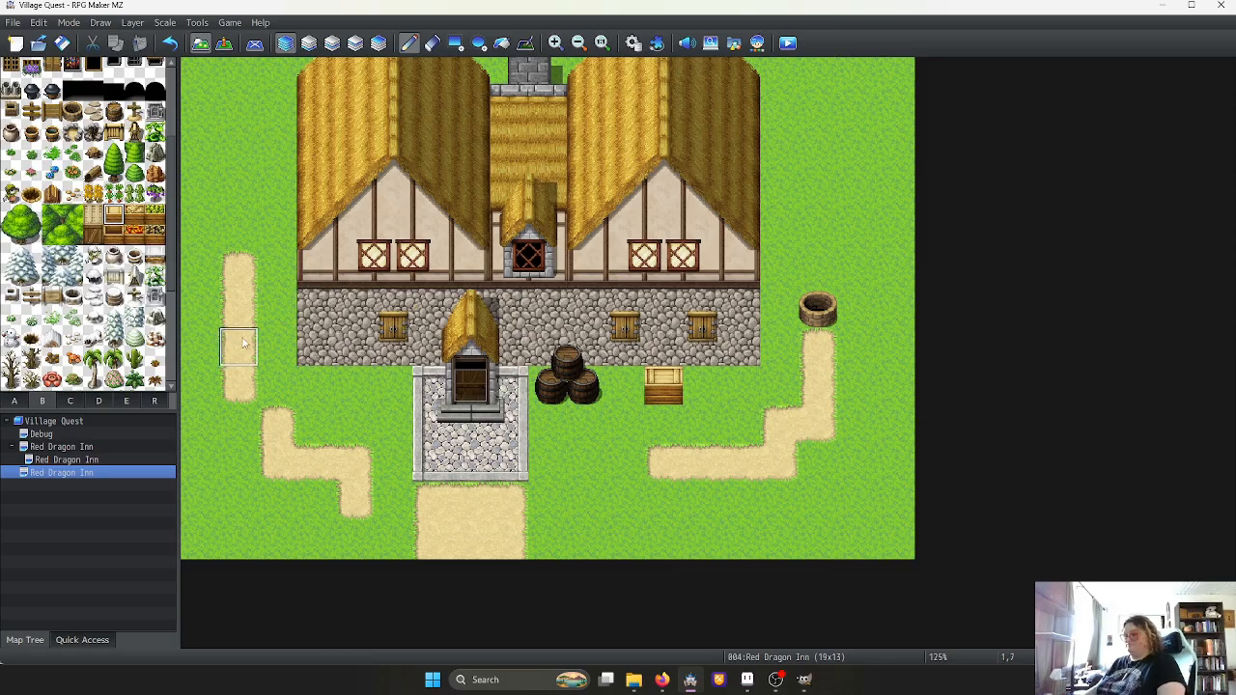
Place the three-tile flower planter from tile page D against the stone wall, left of the doorway
left_click(126, 399)
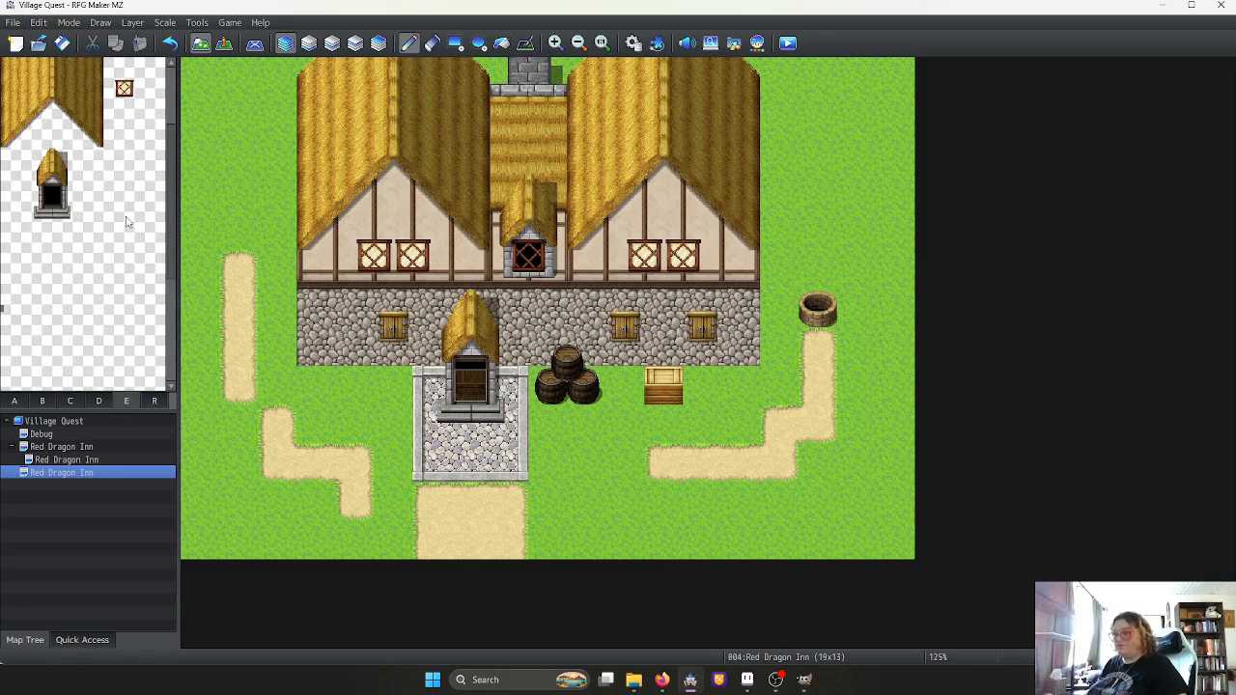
left_click(98, 400)
scroll(108, 376, "down", 5)
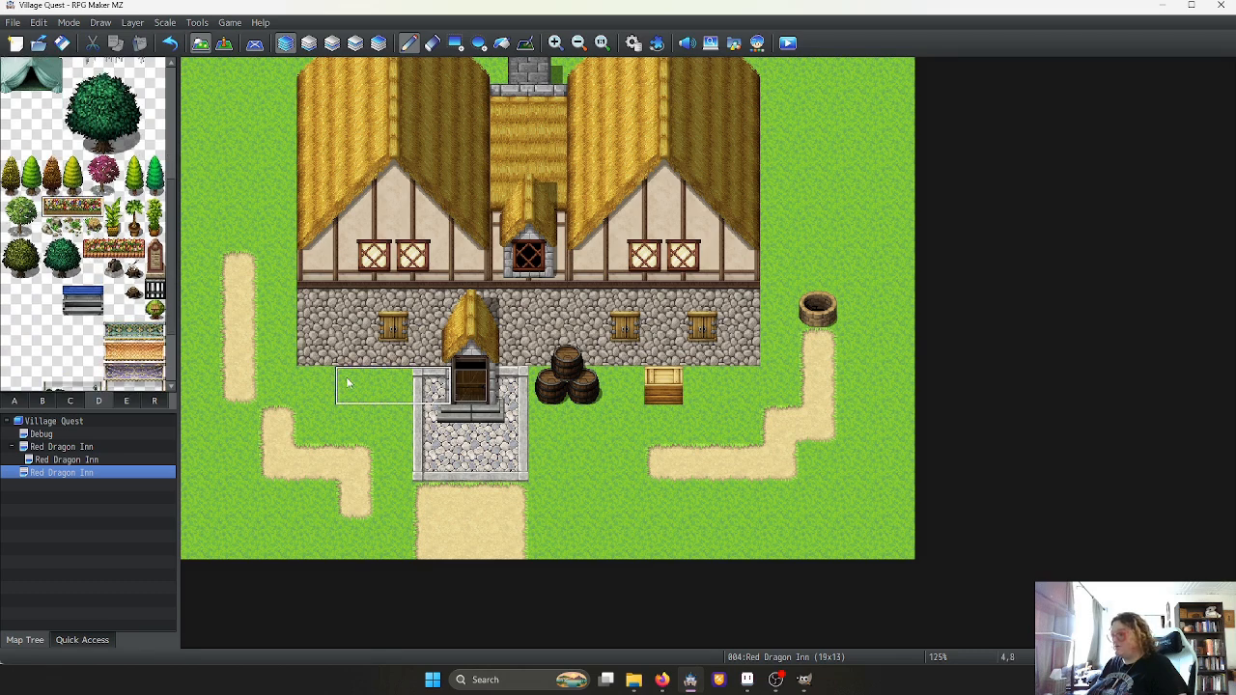
left_click(314, 384)
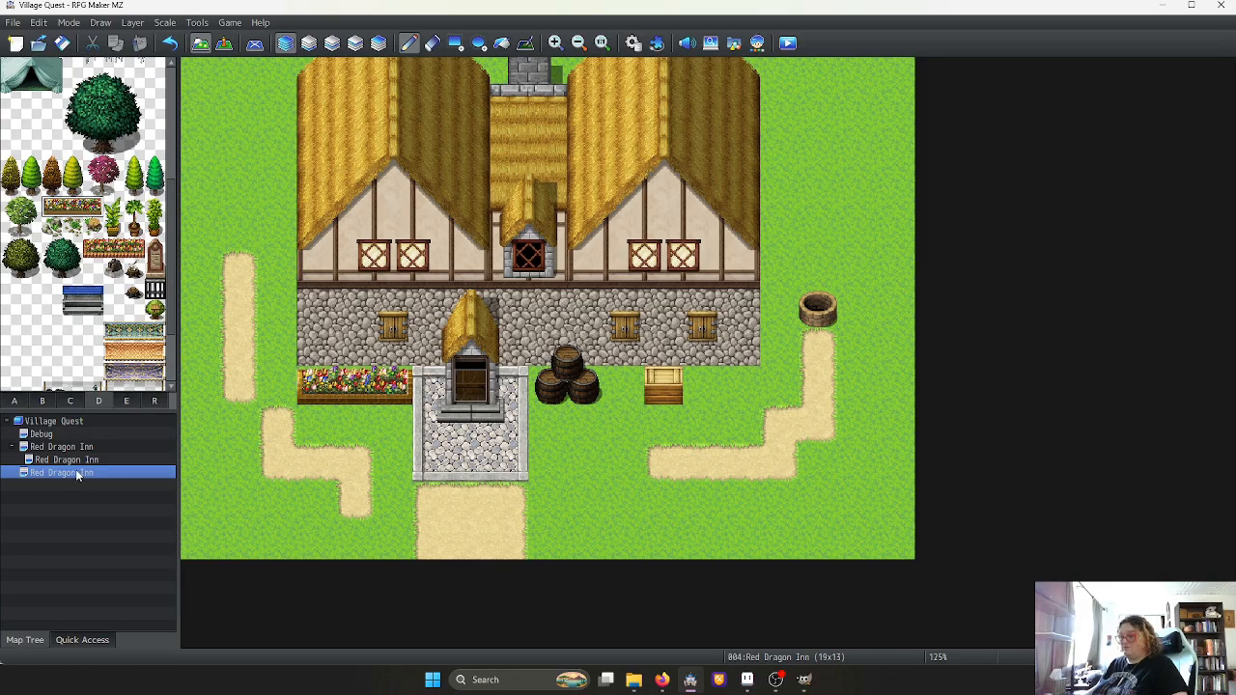
Place the large dark green tree from page D twice in each lower corner of the map, overlapping the map's edge
left_click_drag(69, 81, 135, 145)
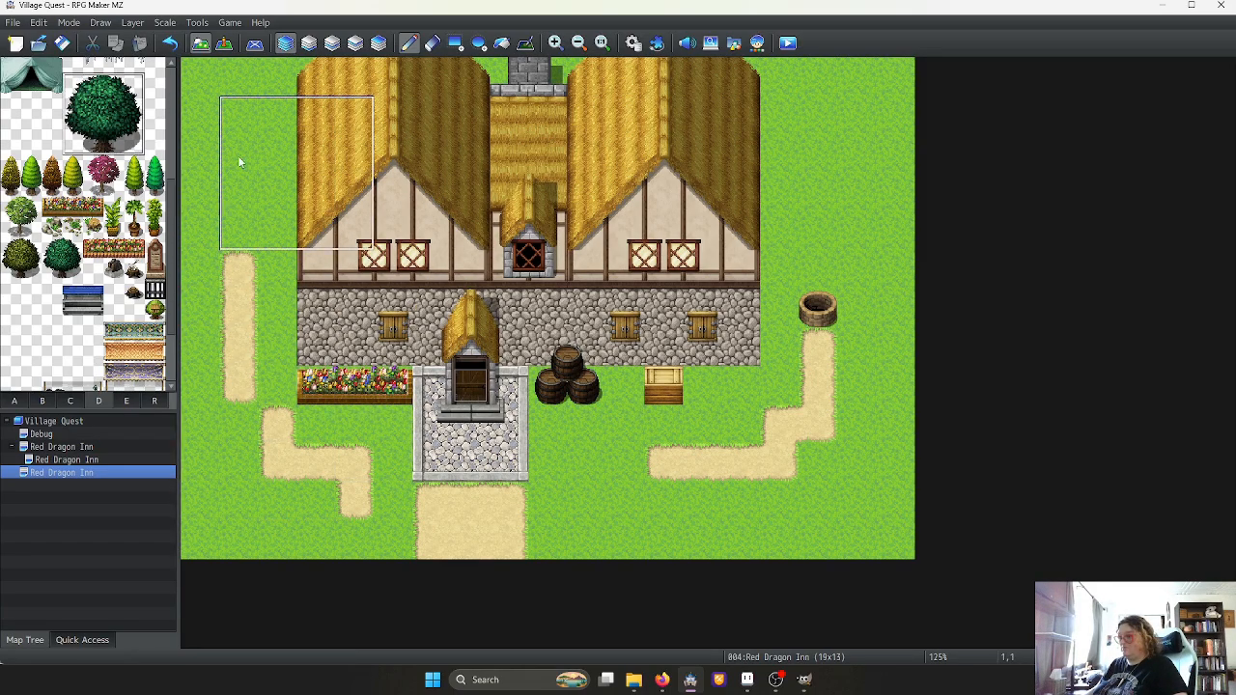
left_click(203, 478)
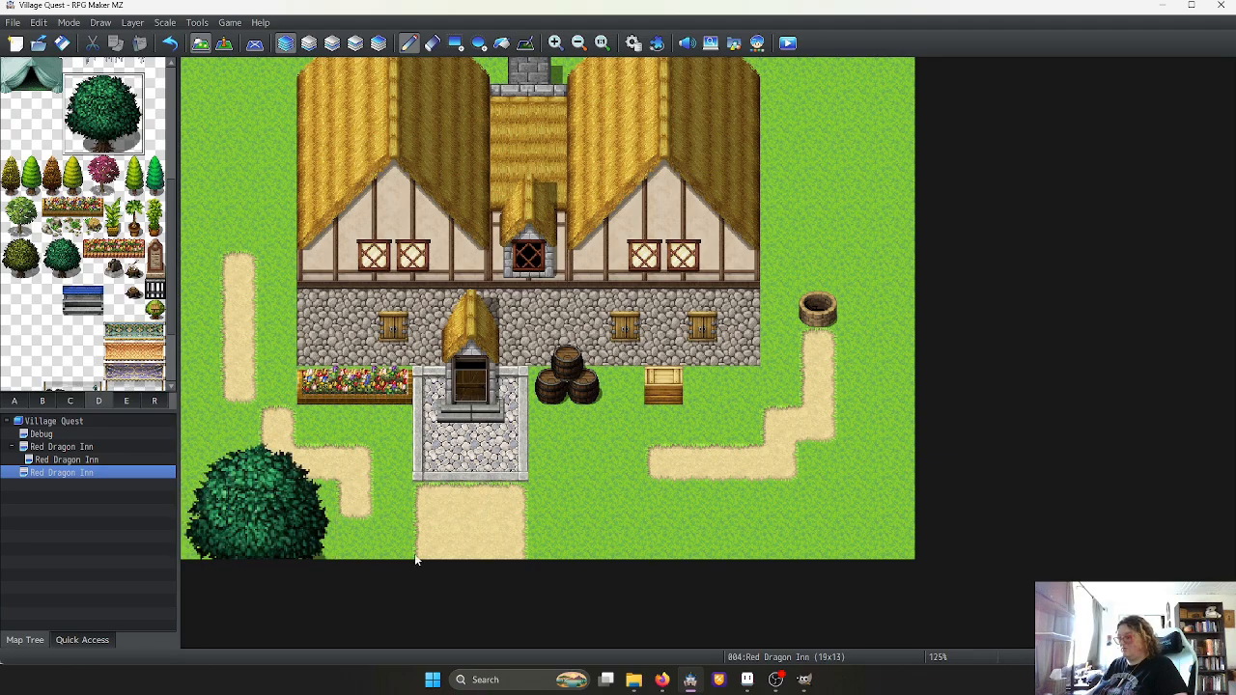
left_click(269, 545)
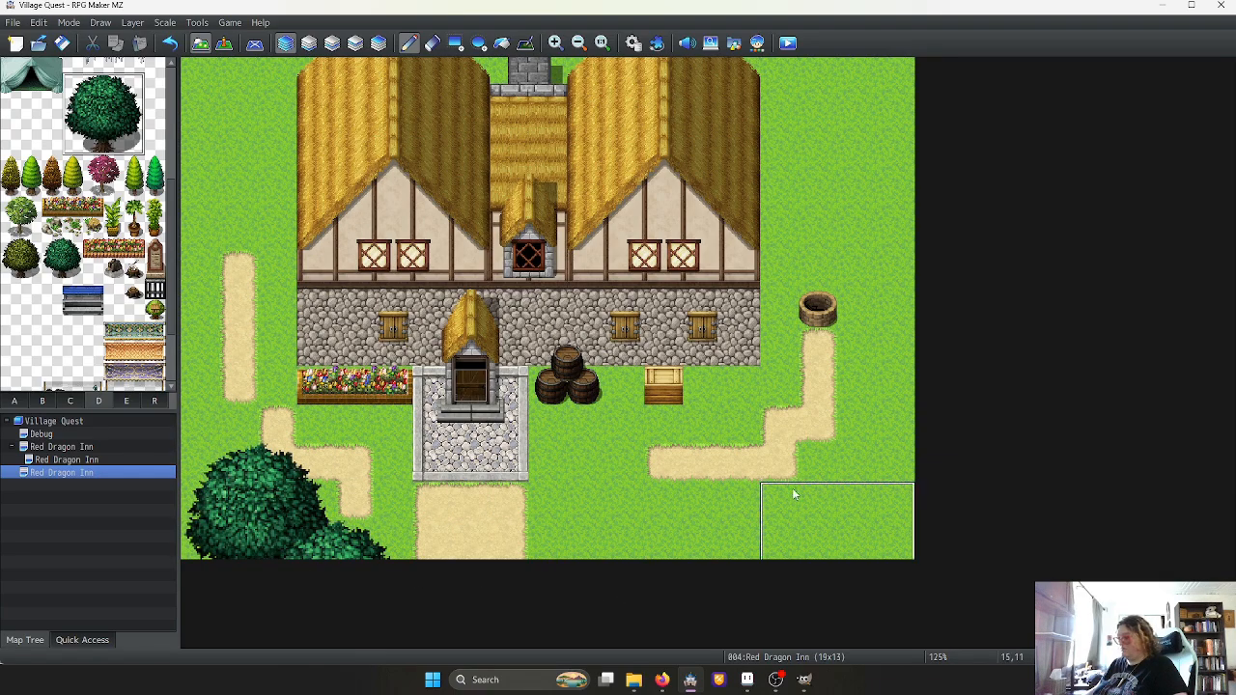
left_click(869, 462)
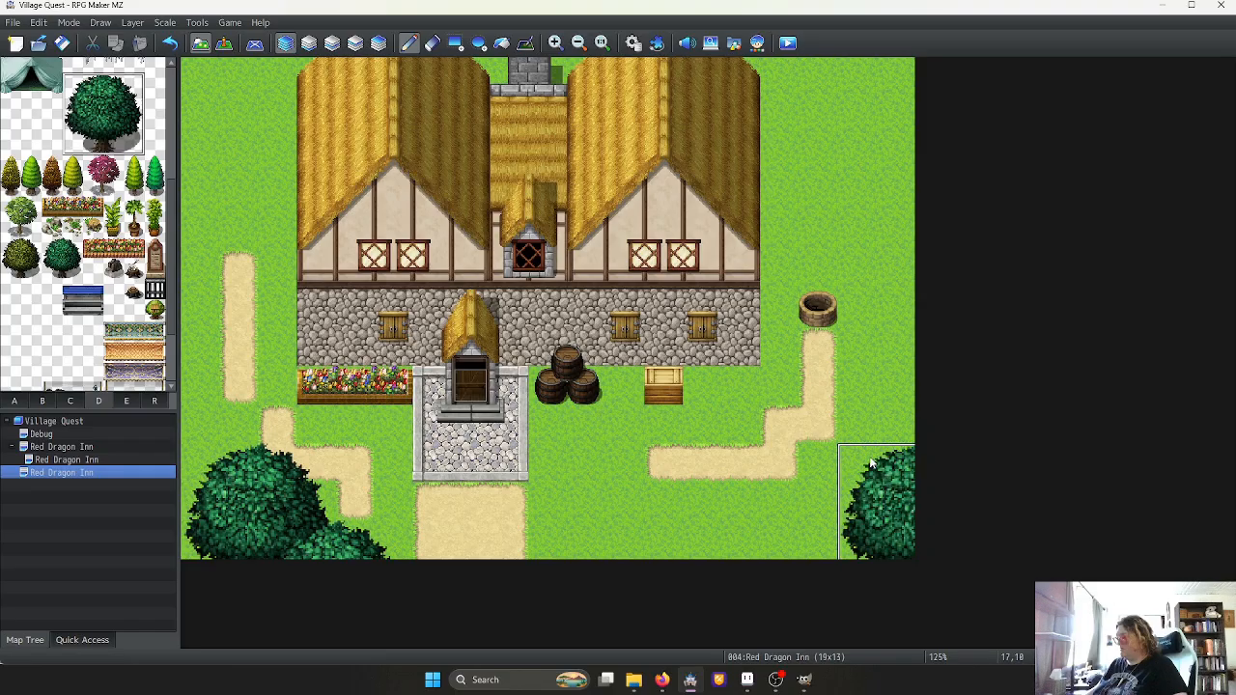
left_click(731, 523)
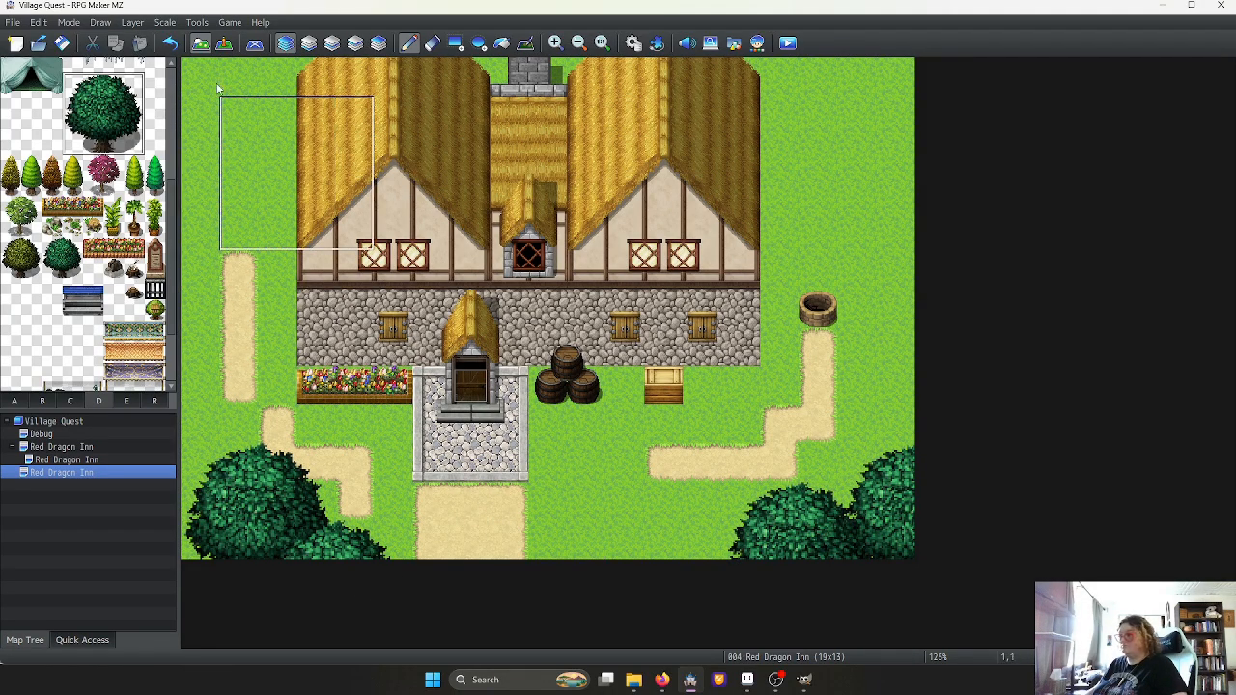
Place two overlapping large trees in the map's upper-left corner, using tree selections cropped at their left side
scroll(103, 112, "up", 2)
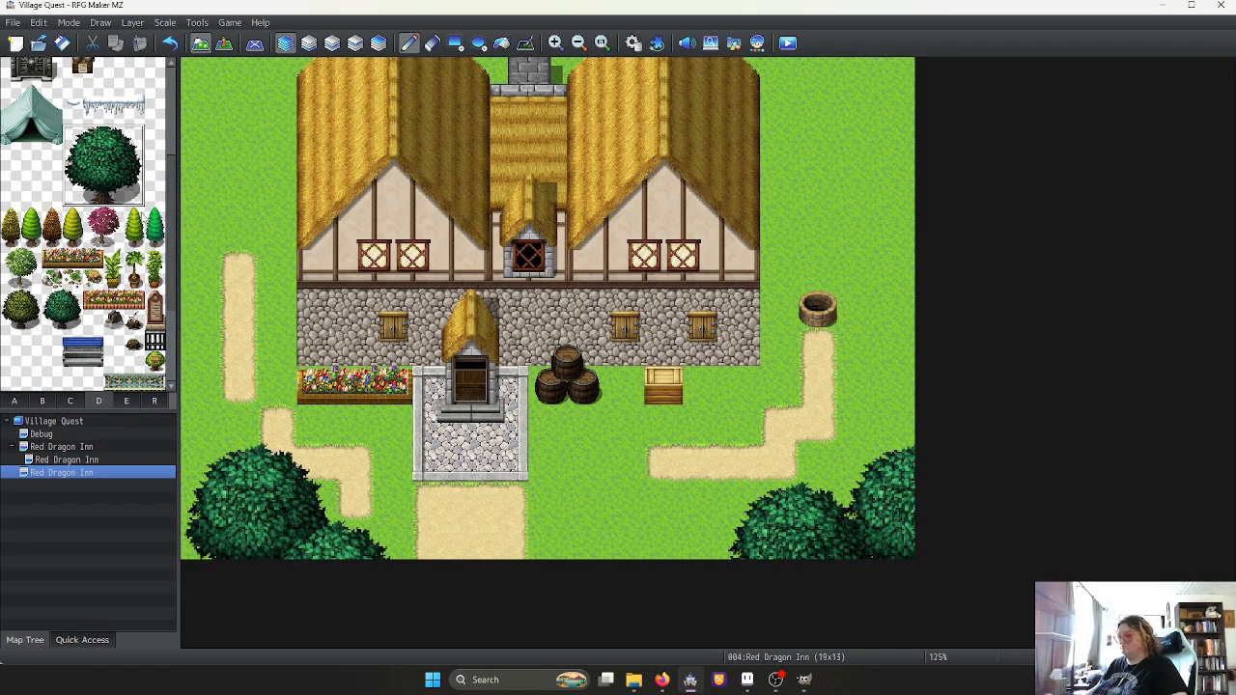
left_click_drag(93, 136, 135, 198)
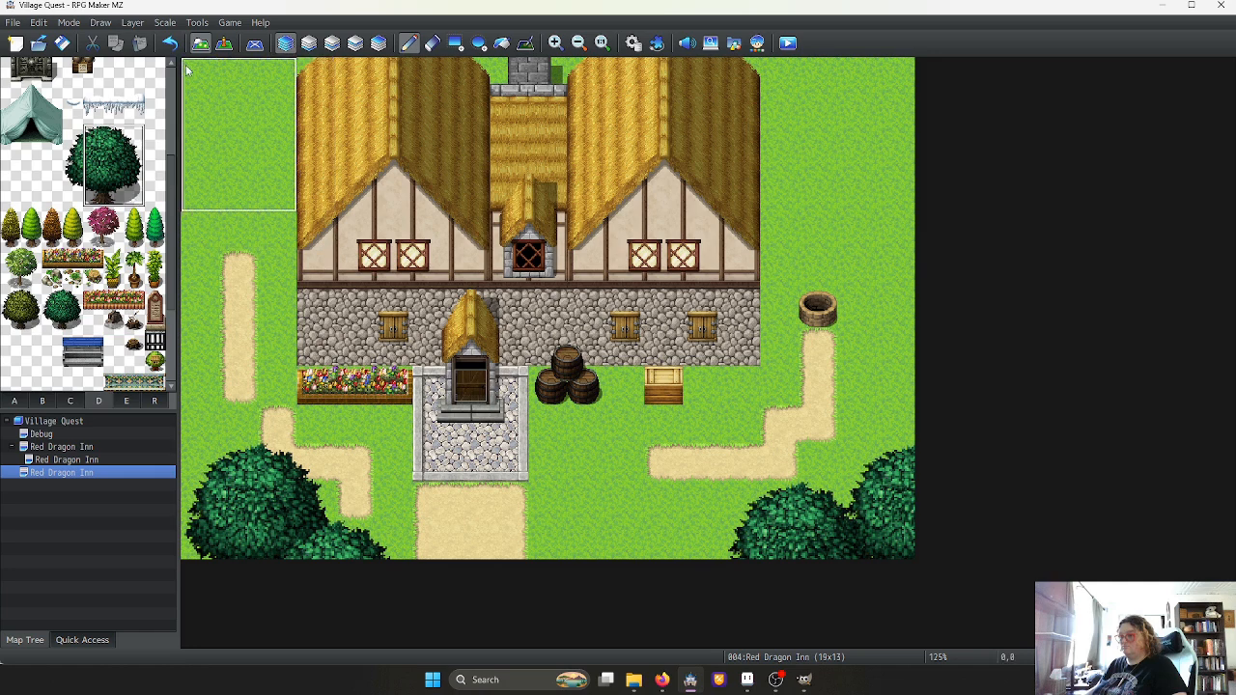
left_click(201, 77)
left_click_drag(114, 135, 116, 176)
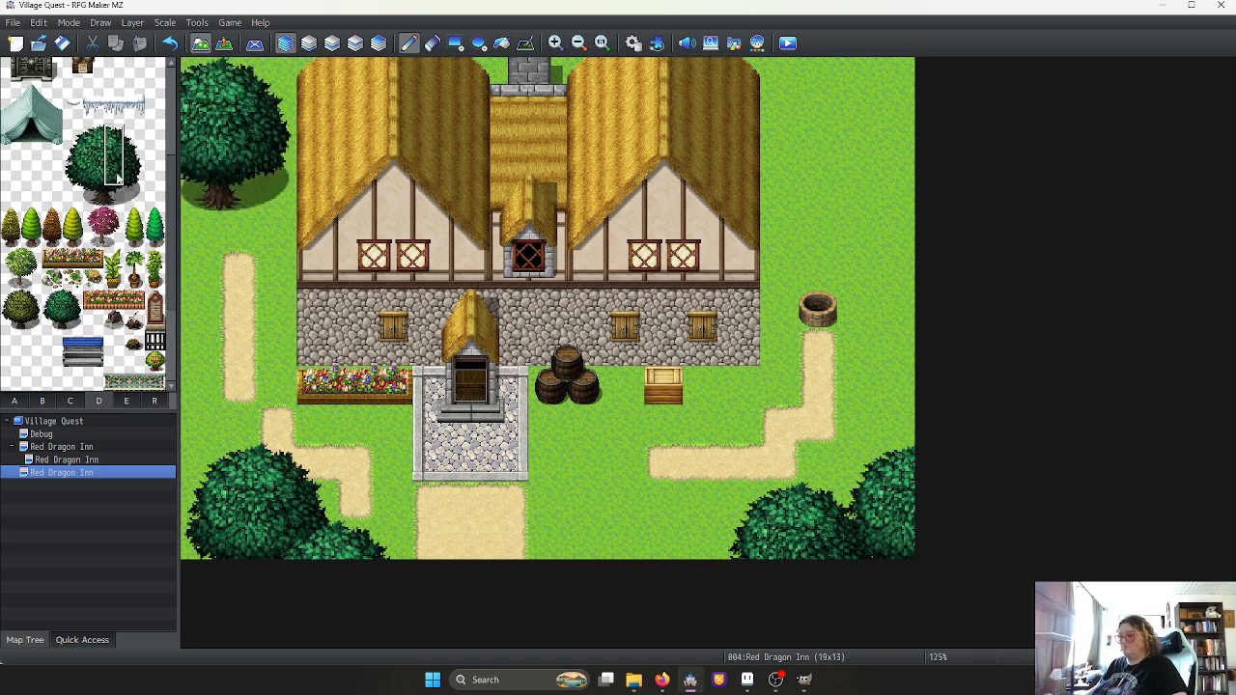
left_click(194, 172)
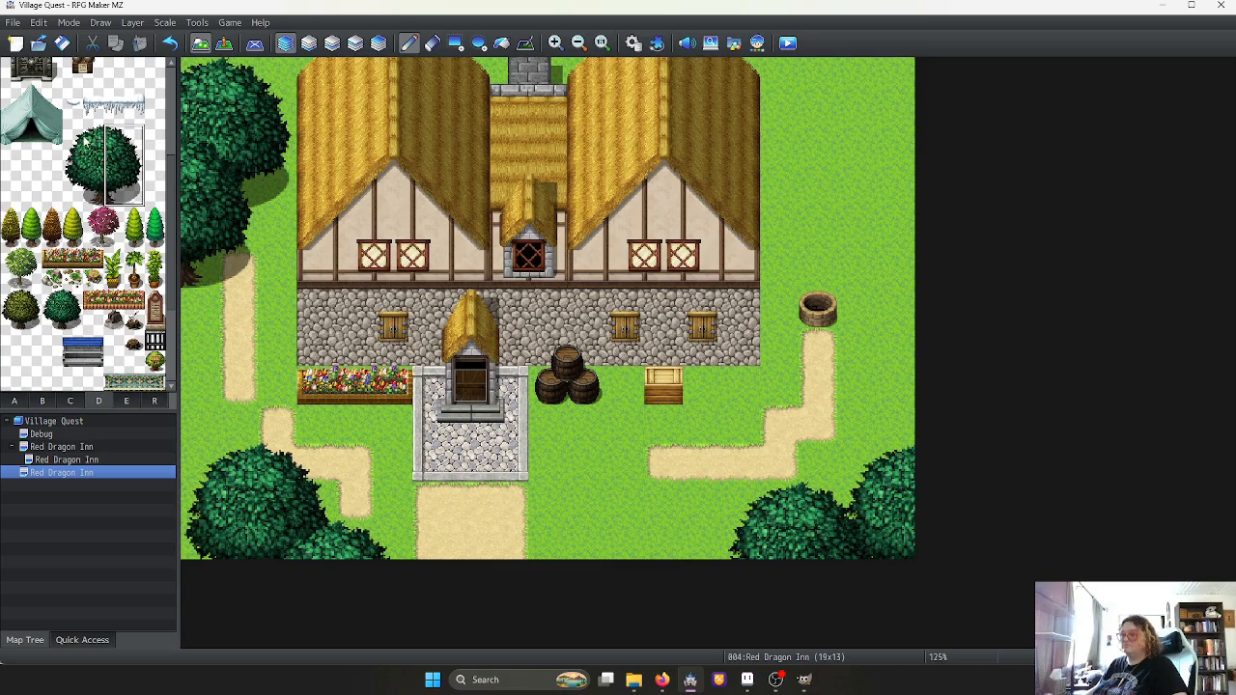
Place two large trees cropped by the map's upper-right edge, with the lower one's left half in the outermost tile column
left_click_drag(85, 140, 95, 181)
left_click_drag(117, 137, 73, 195)
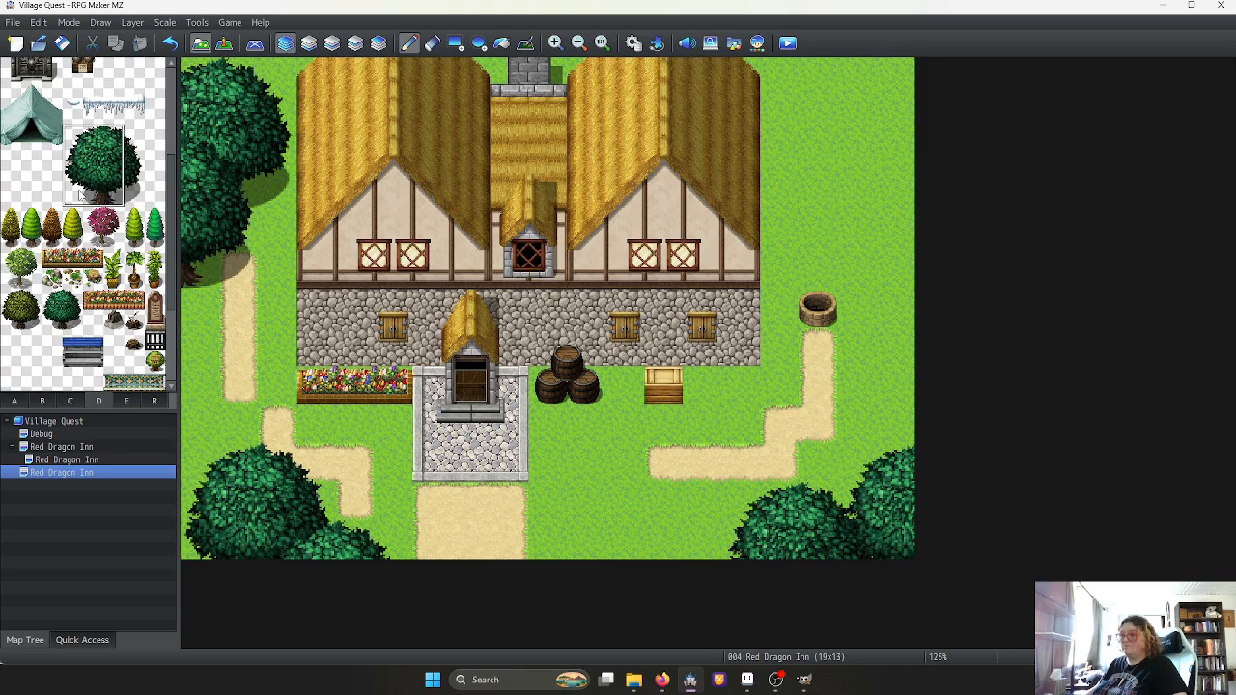
left_click(856, 72)
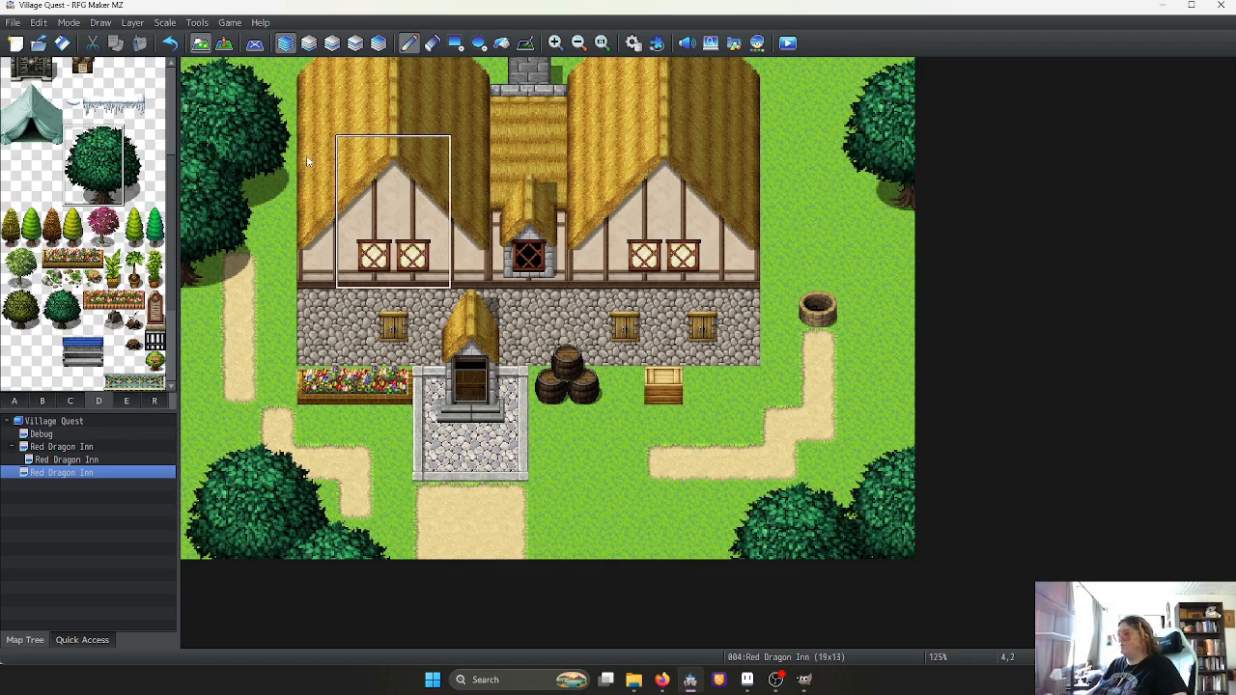
left_click_drag(104, 147, 94, 196)
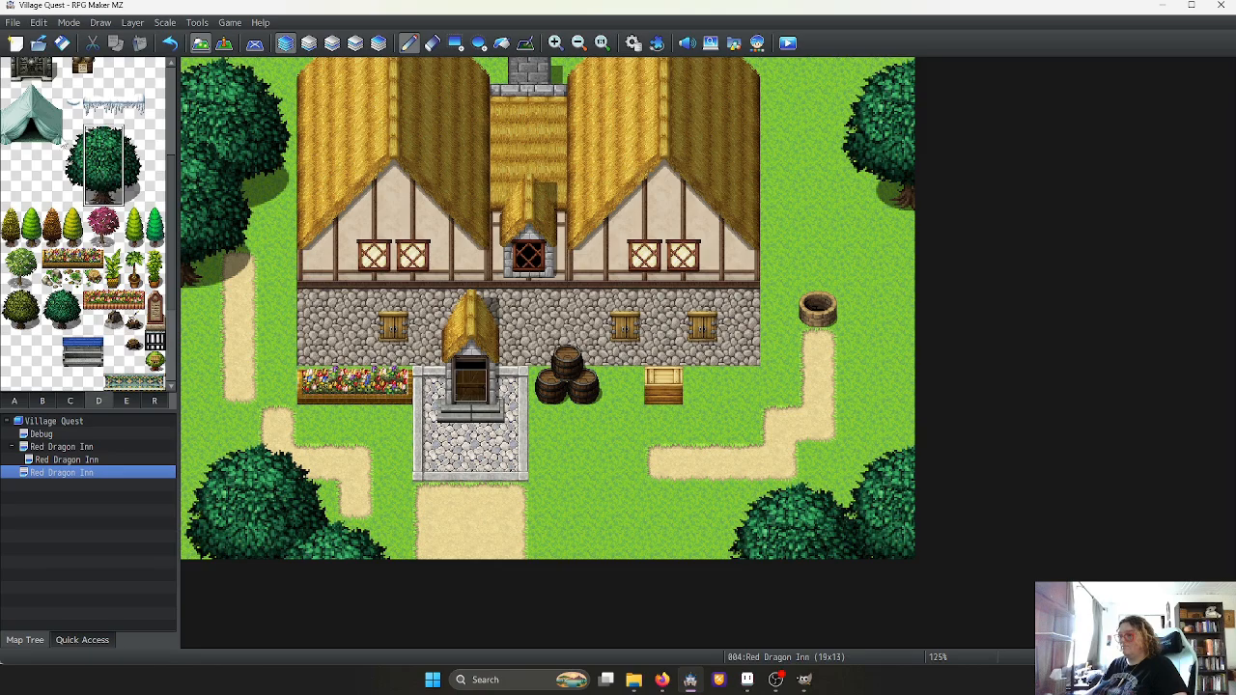
left_click_drag(61, 142, 94, 201)
left_click(69, 119)
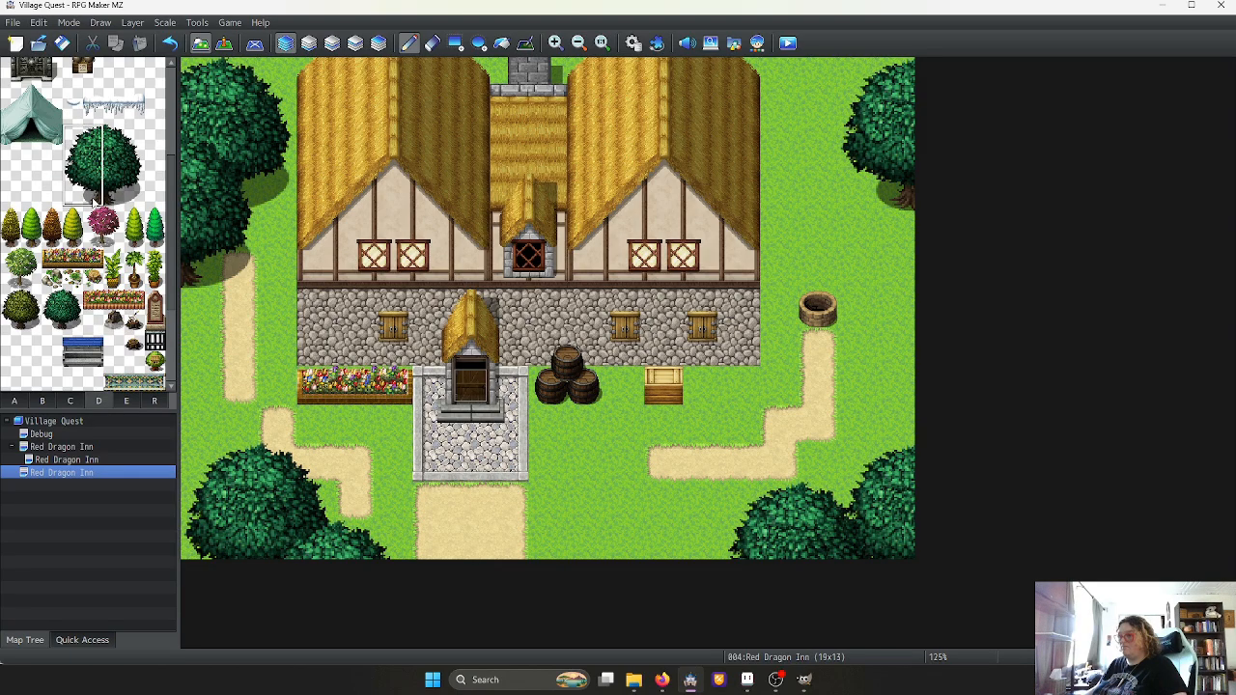
left_click(865, 179)
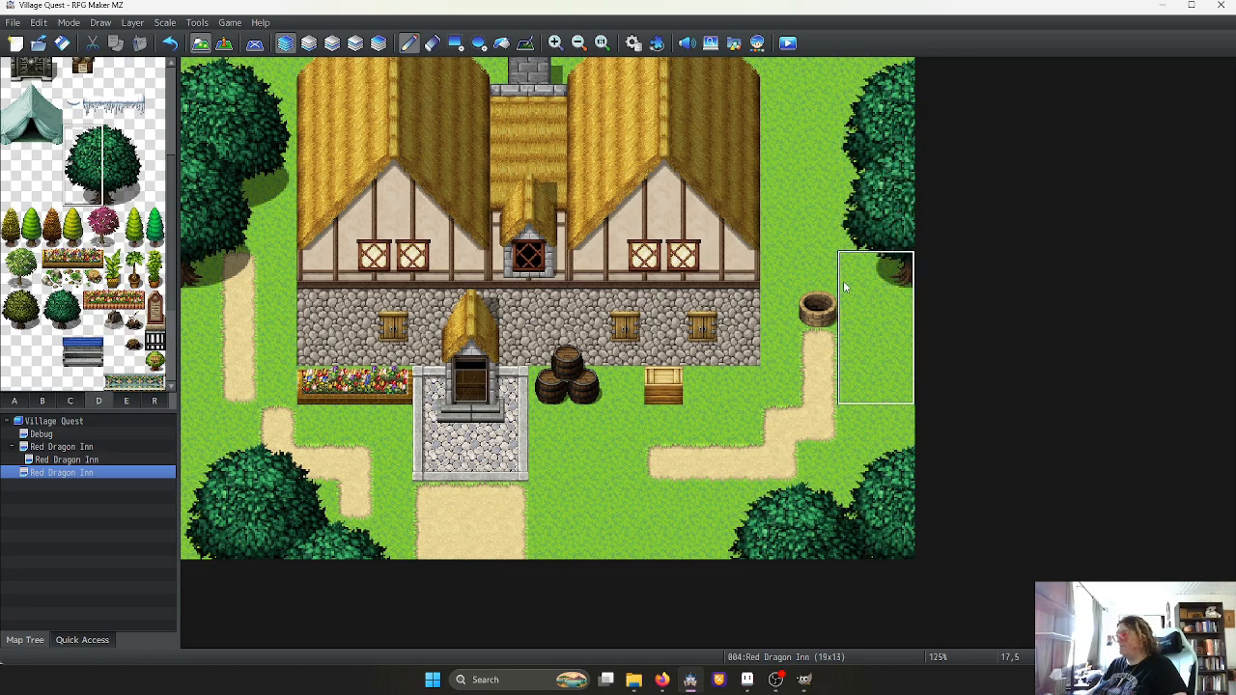
key("ctrl+z")
left_click(904, 198)
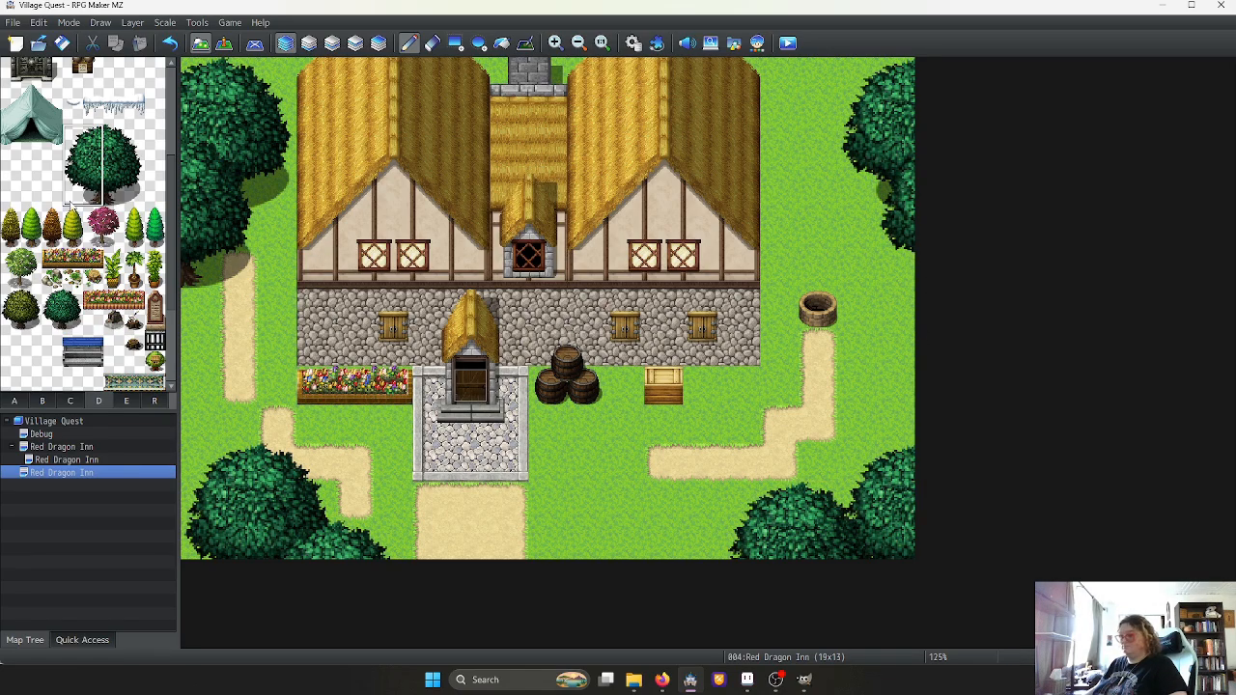
Paint dark-green bushy grass from tile page A on layer 2 across the map's top rows, stepping down beneath the trees in both upper corners
left_click(27, 404)
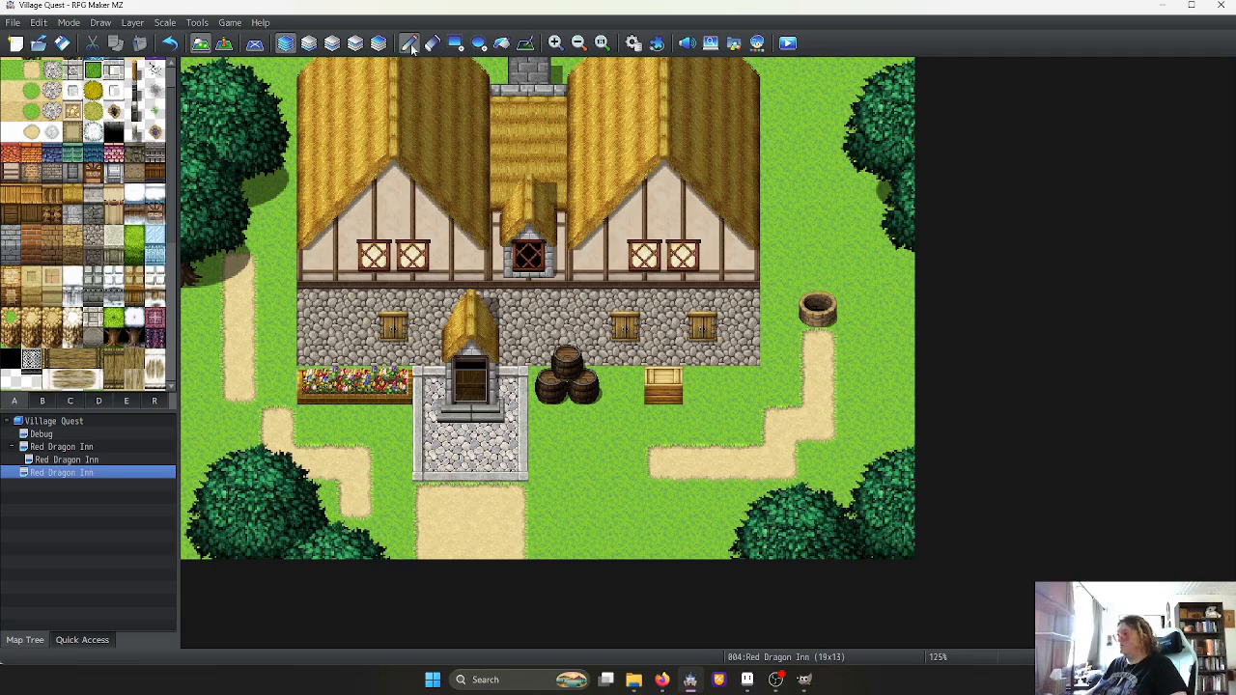
left_click(308, 42)
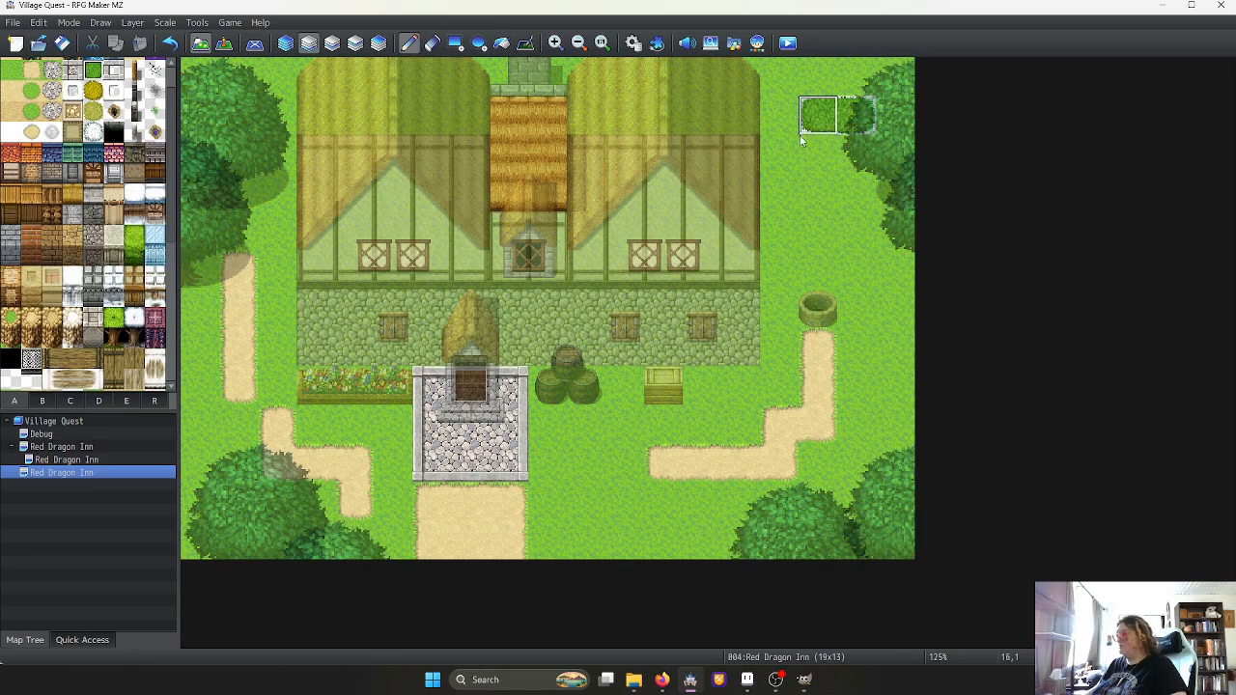
left_click(338, 47)
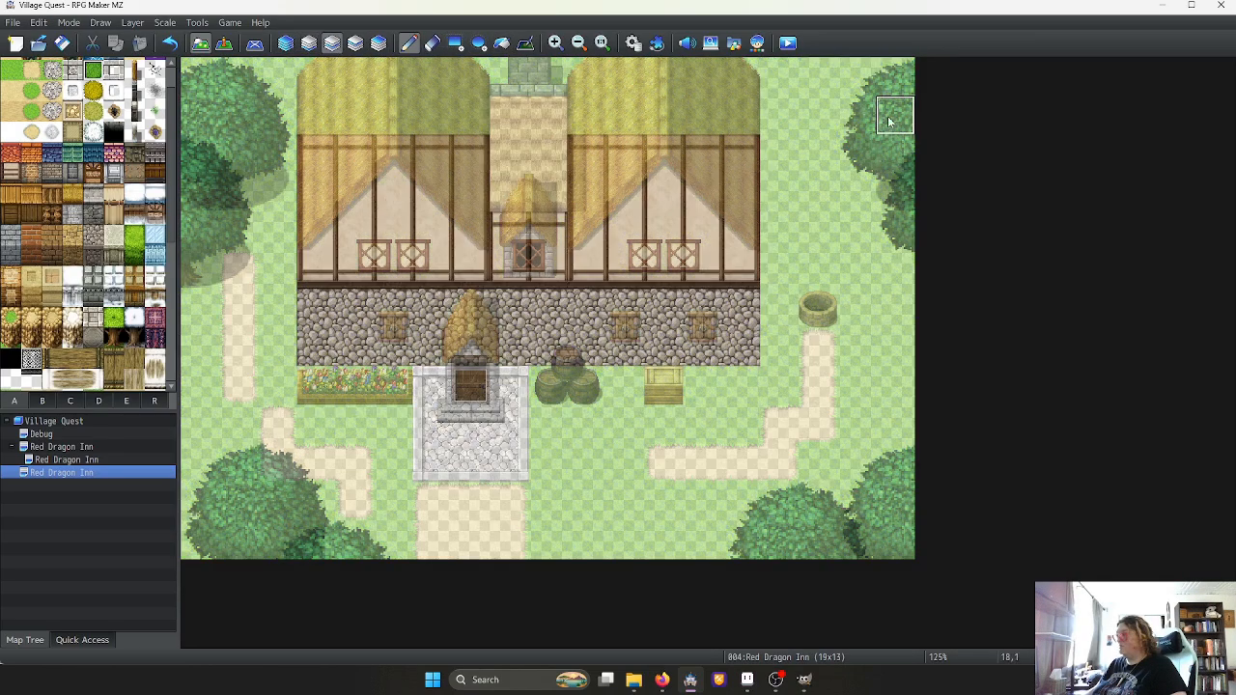
mouse_move(890, 80)
left_mouse_down()
mouse_move(770, 90)
mouse_move(806, 133)
left_mouse_up()
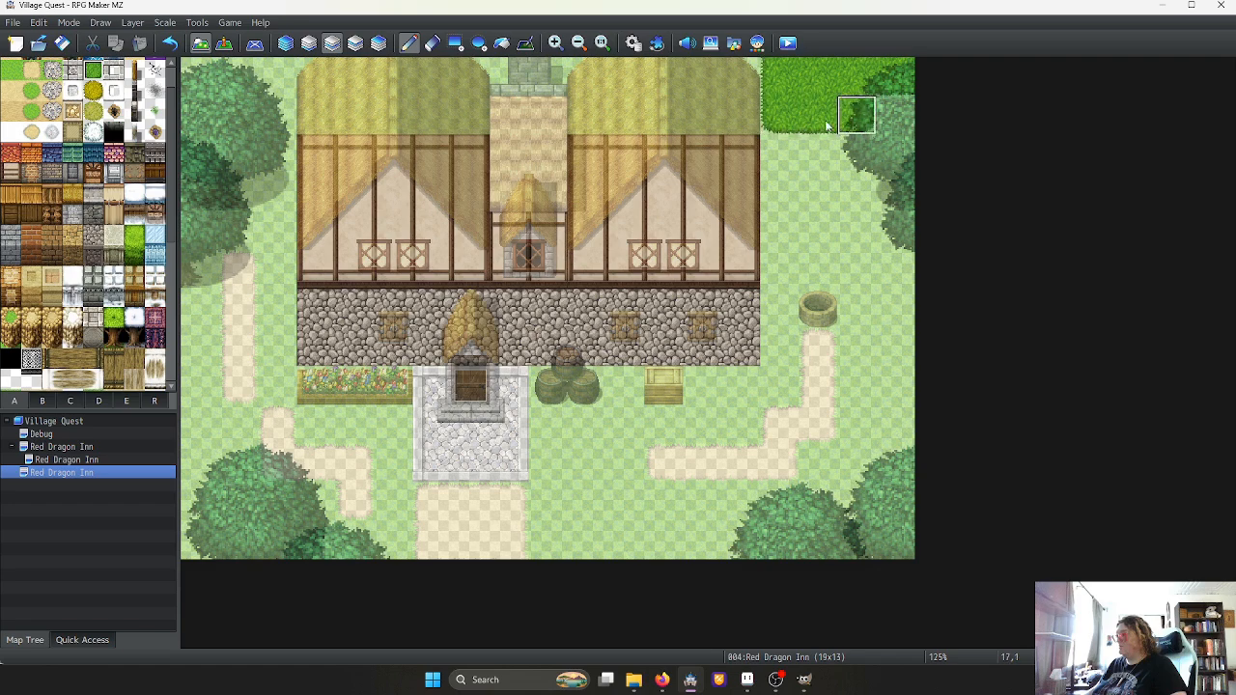
mouse_move(780, 78)
left_mouse_down()
mouse_move(198, 75)
mouse_move(276, 113)
mouse_move(249, 133)
mouse_move(280, 193)
mouse_move(280, 154)
mouse_move(243, 193)
mouse_move(289, 234)
left_mouse_up()
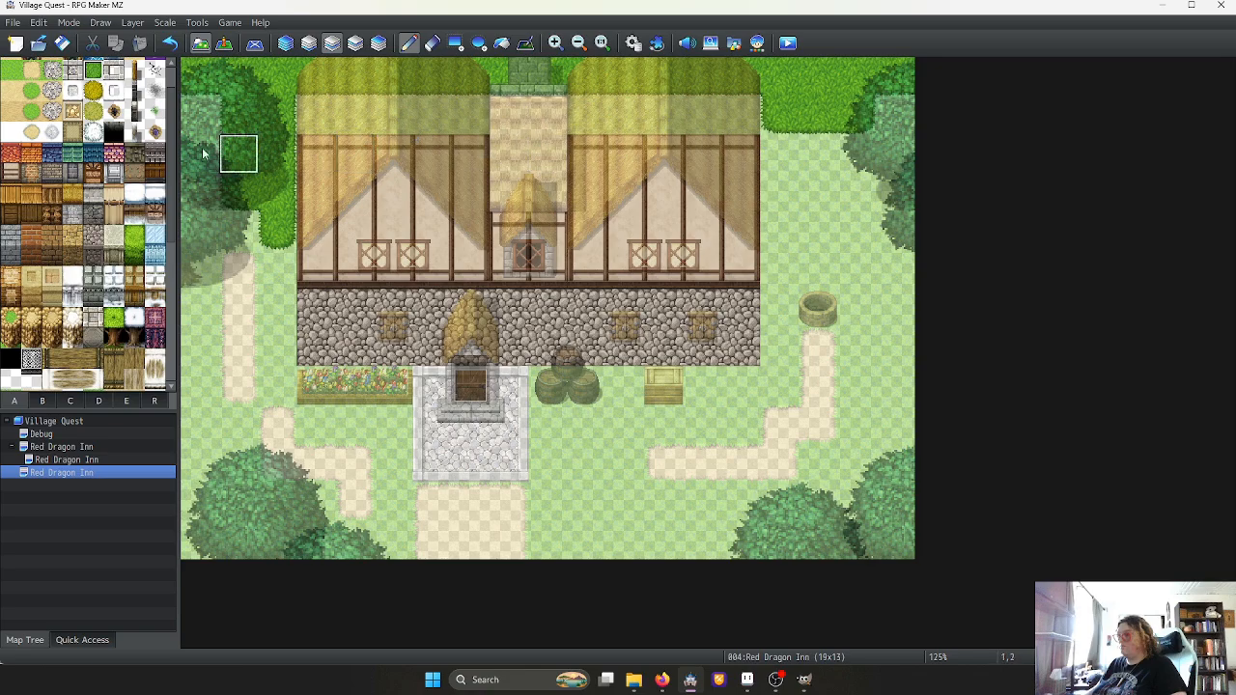
left_click_drag(235, 116, 186, 196)
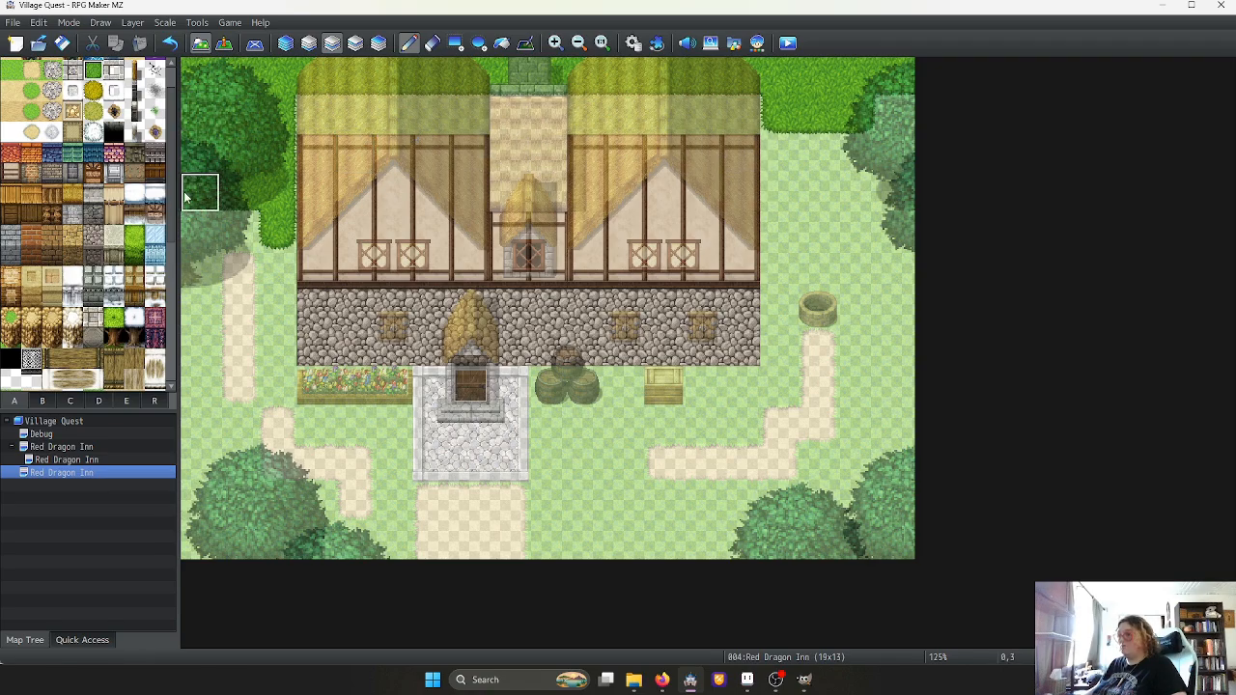
mouse_move(818, 154)
left_mouse_down()
mouse_move(779, 153)
mouse_move(857, 231)
mouse_move(838, 183)
mouse_move(893, 270)
mouse_move(859, 153)
mouse_move(816, 154)
left_mouse_up()
mouse_move(741, 131)
left_mouse_down()
mouse_move(313, 133)
mouse_move(315, 120)
left_mouse_up()
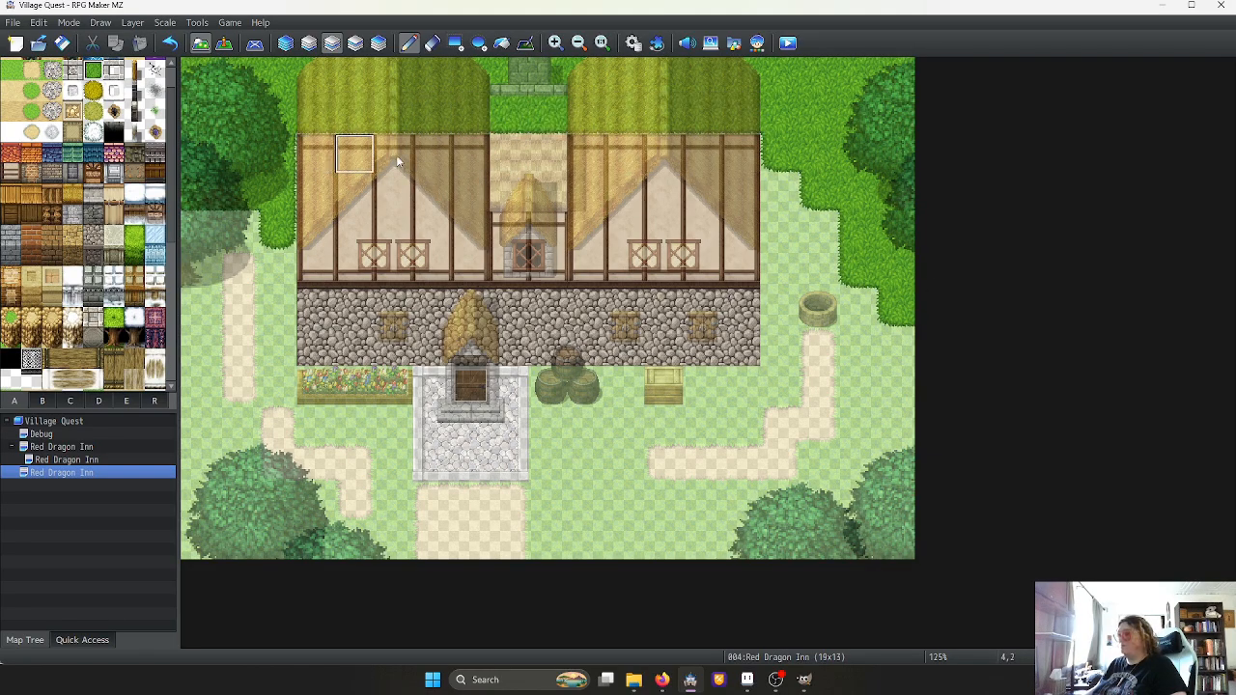
With automatic layering, paint the soft dark-grass tile from page A on the right edge below the bushy grass and down the left edge
left_click(287, 44)
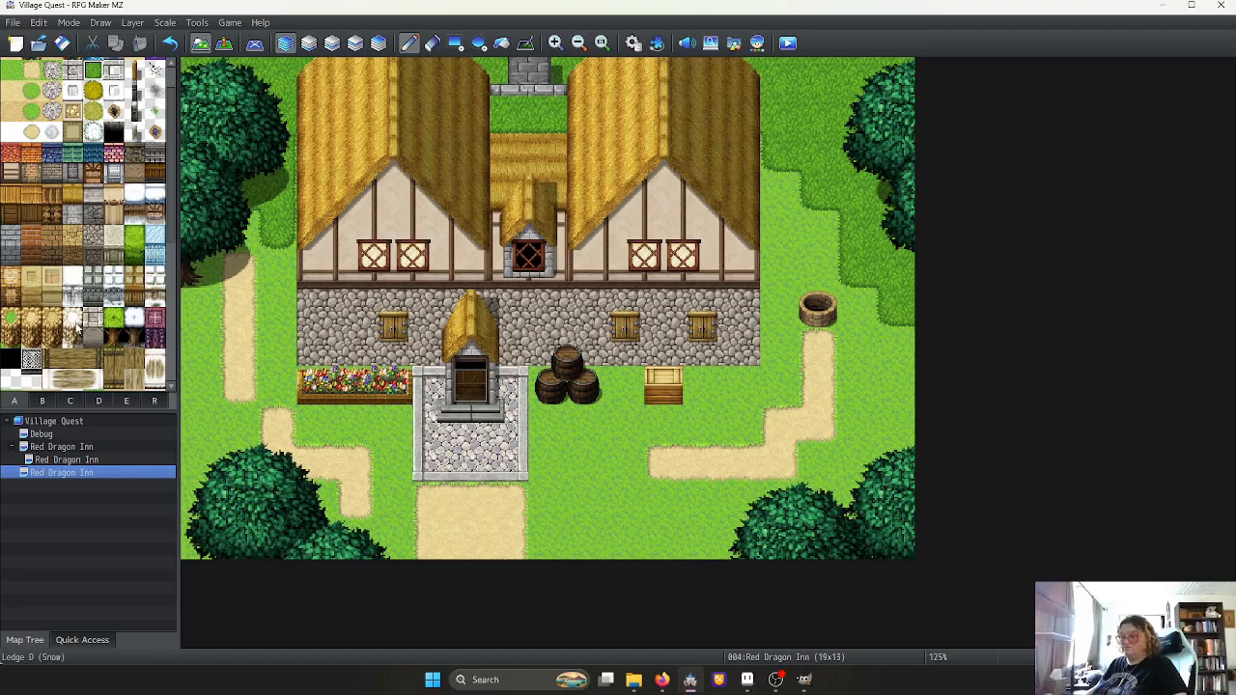
scroll(105, 208, "up", 1)
left_click(154, 150)
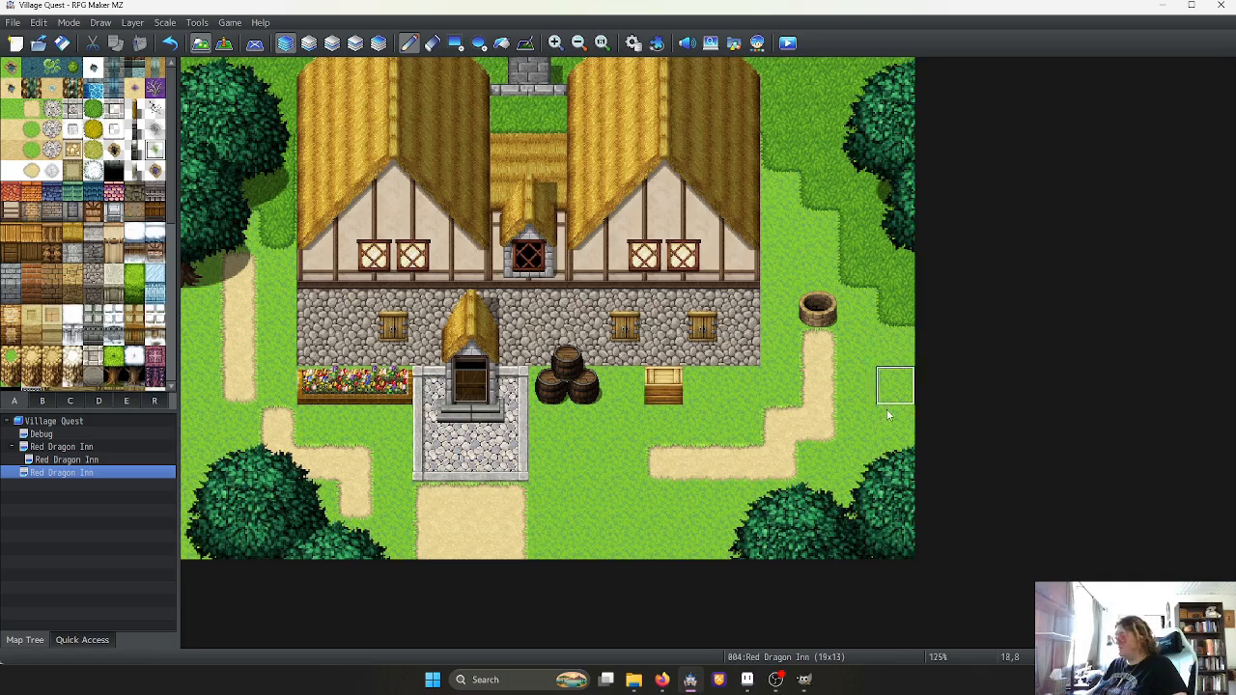
mouse_move(890, 386)
left_mouse_down()
mouse_move(885, 376)
mouse_move(882, 395)
left_mouse_up()
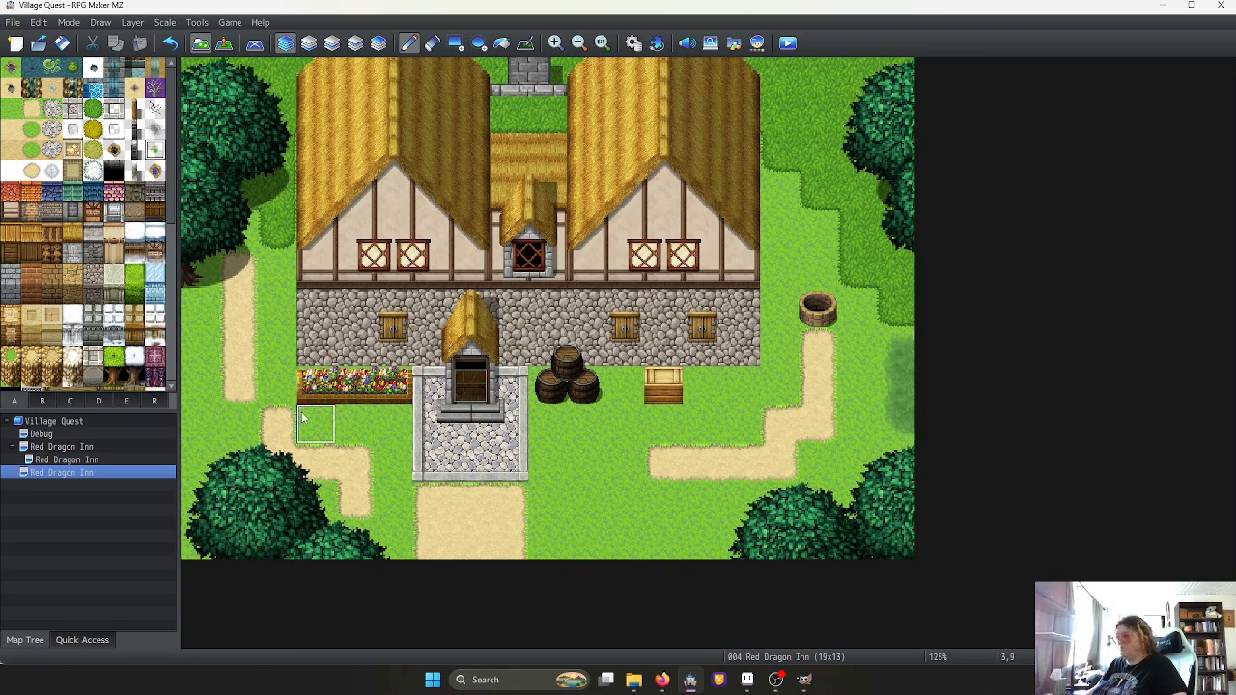
left_click_drag(195, 305, 188, 430)
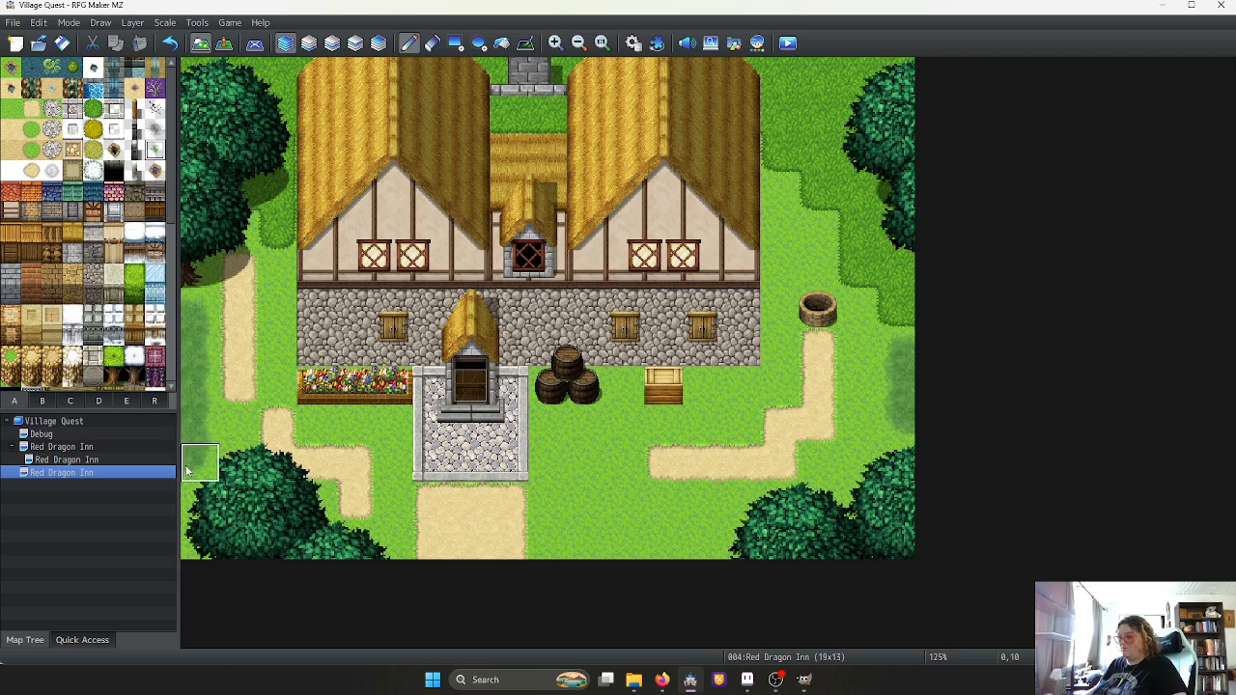
key("ctrl+z")
key("ctrl+z")
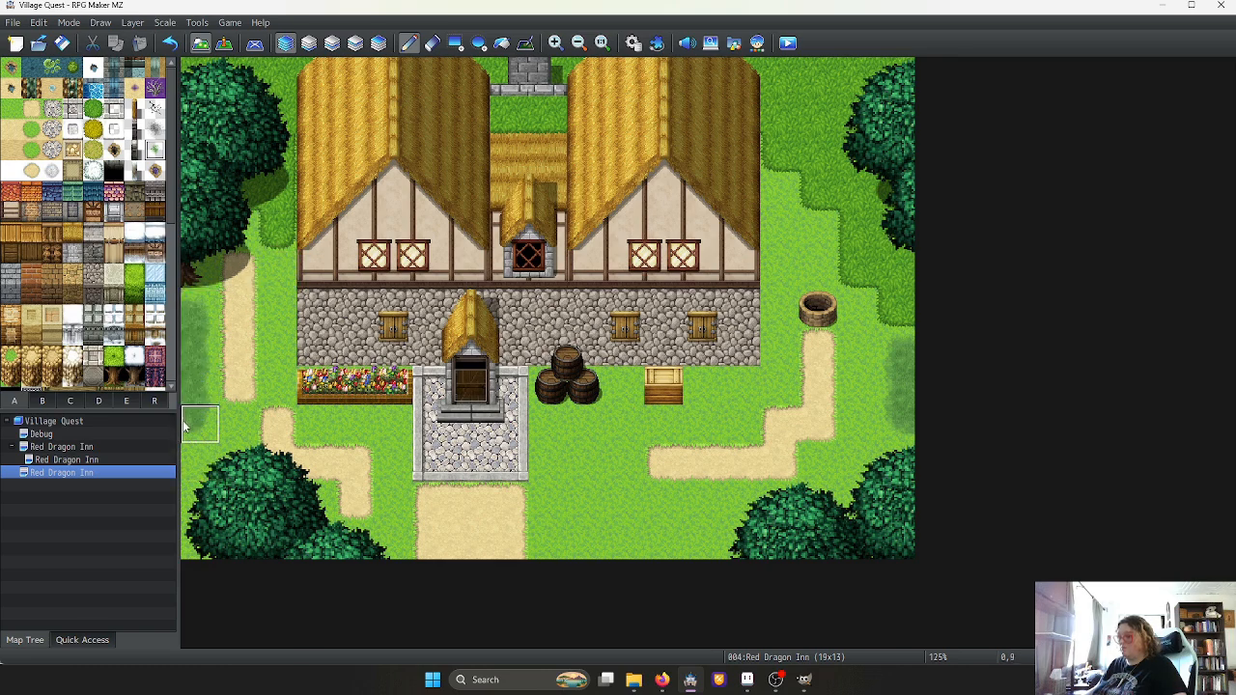
On layer 2, paint the soft dark-grass tile along the map's bottom edge, right of the sand path and beneath the lower-left trees
left_click(354, 44)
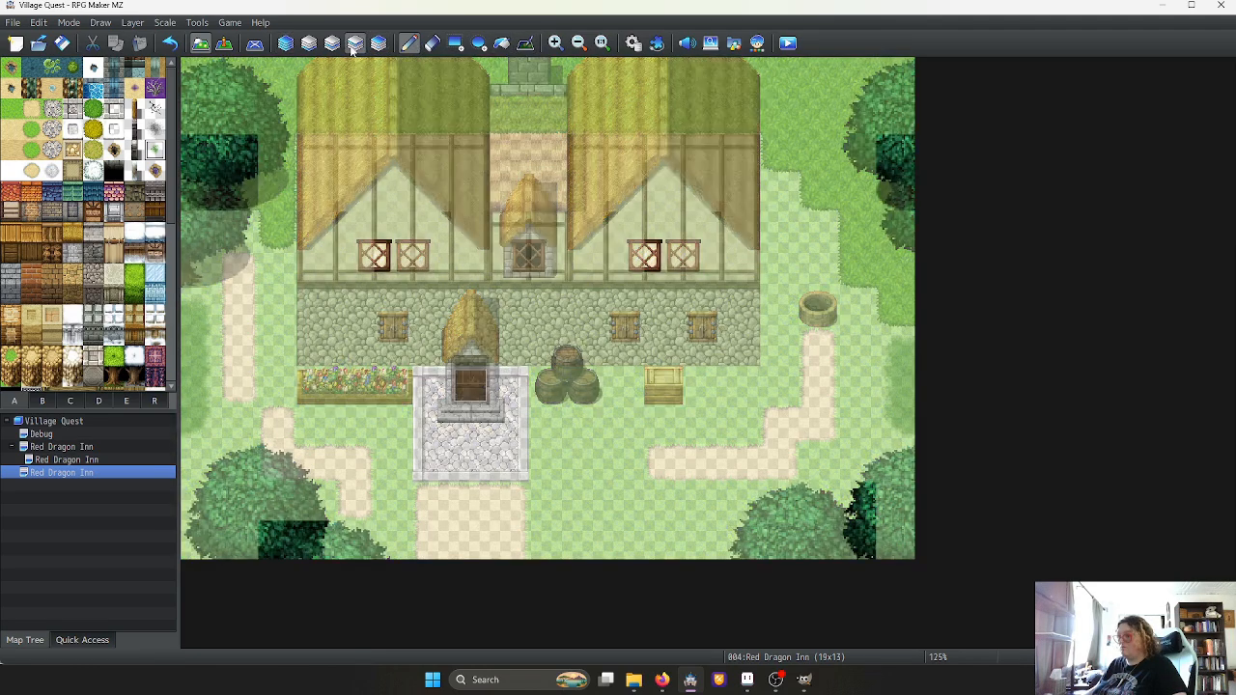
left_click(333, 45)
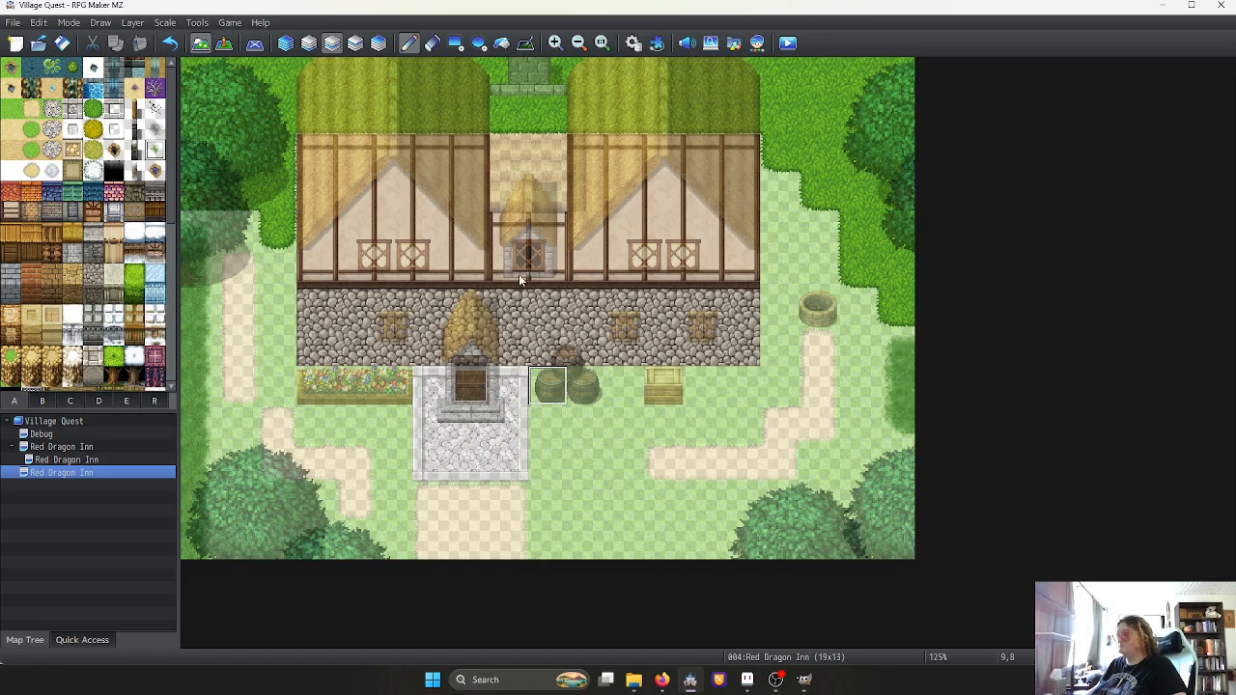
left_click_drag(618, 548, 711, 544)
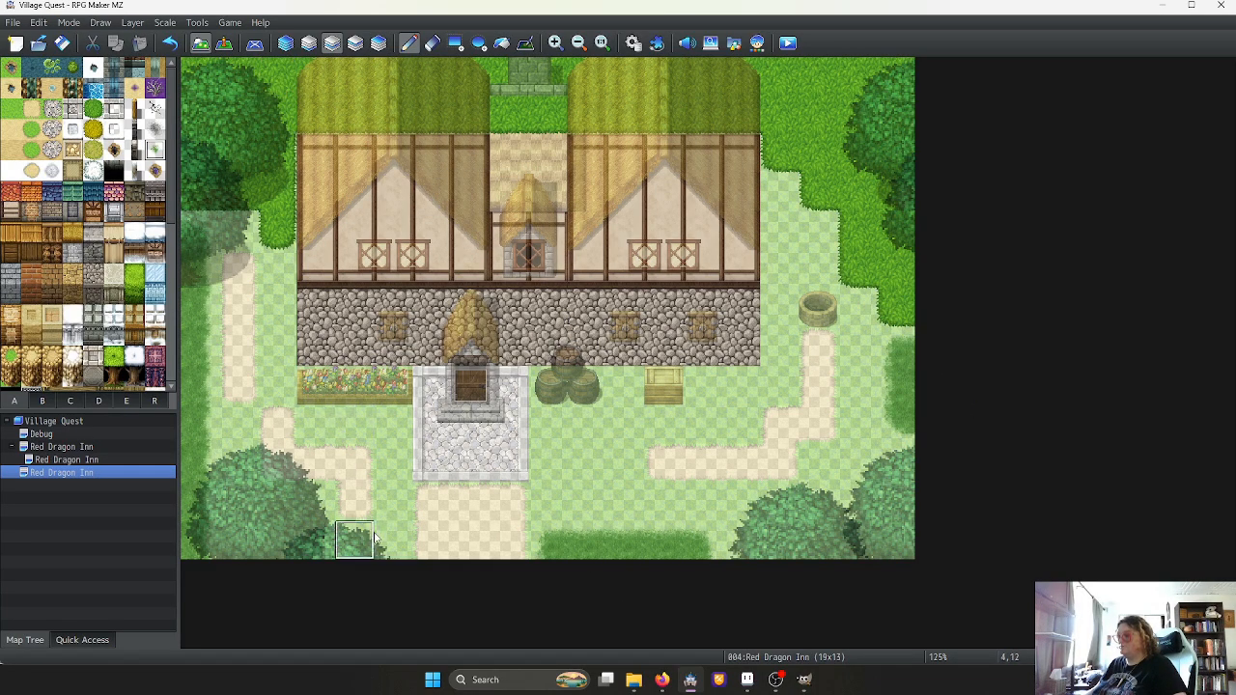
left_click_drag(374, 538, 251, 540)
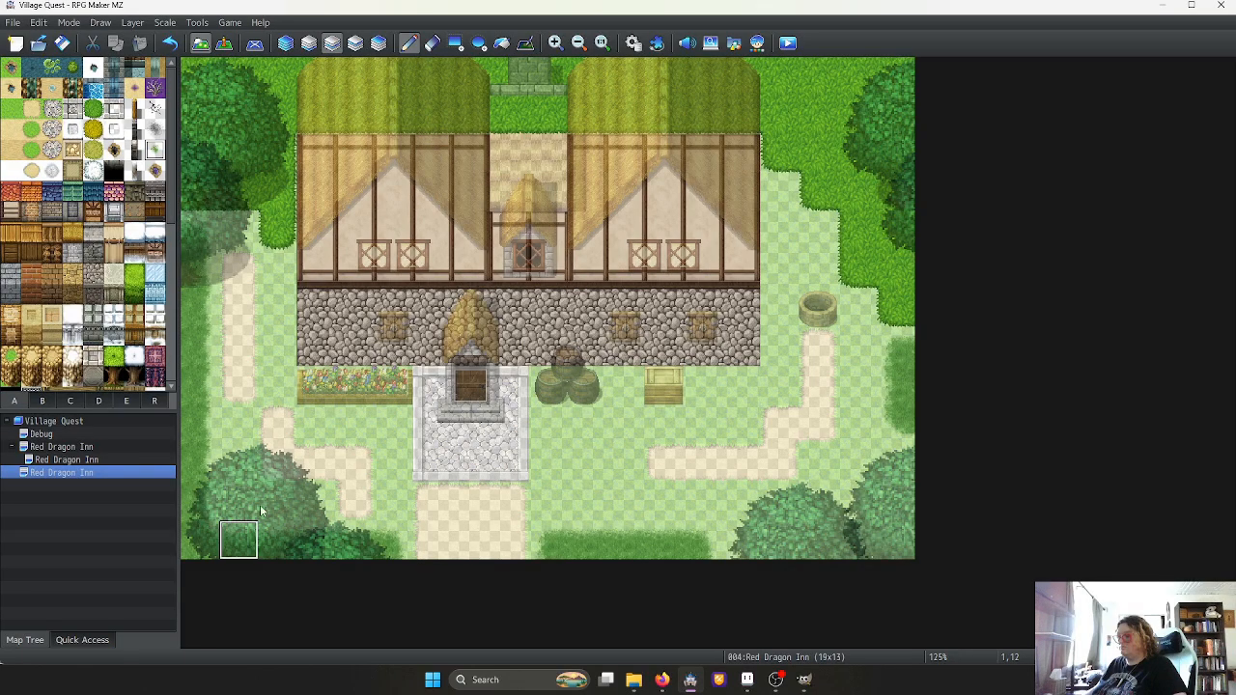
With automatic layering, paint a stone-rimmed pond from tile page A at the map's bottom edge, between the sand path and the lower-right trees
left_click(285, 49)
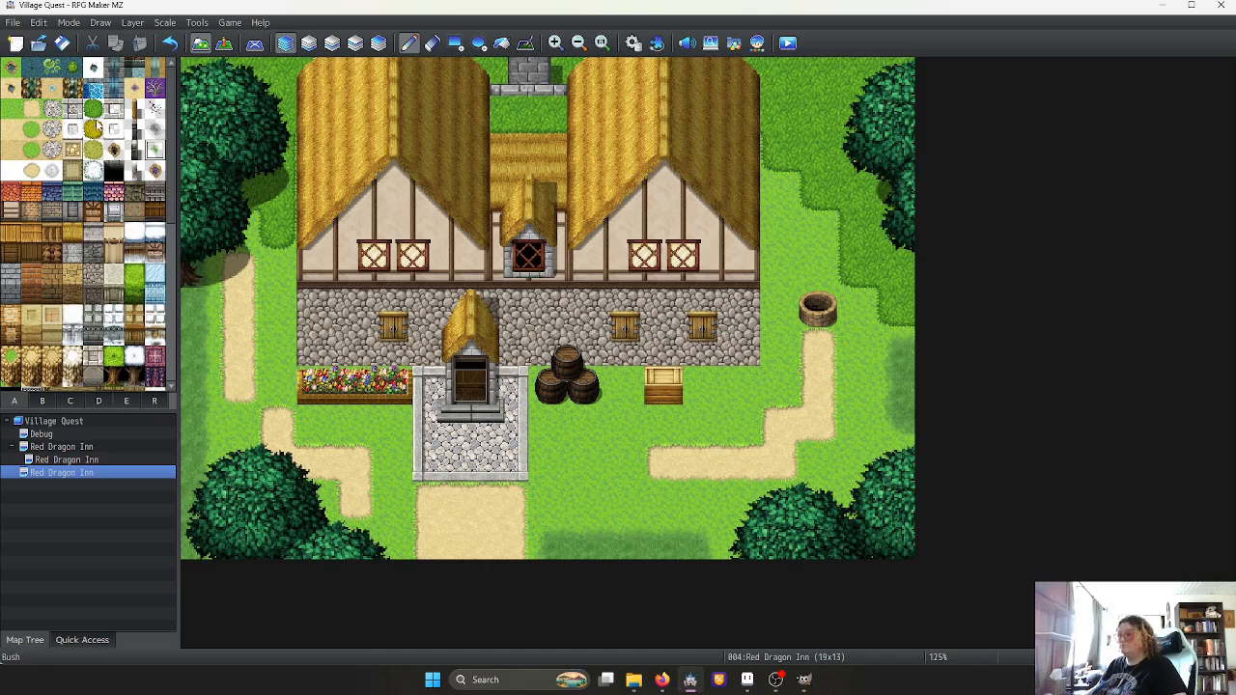
left_click(12, 64)
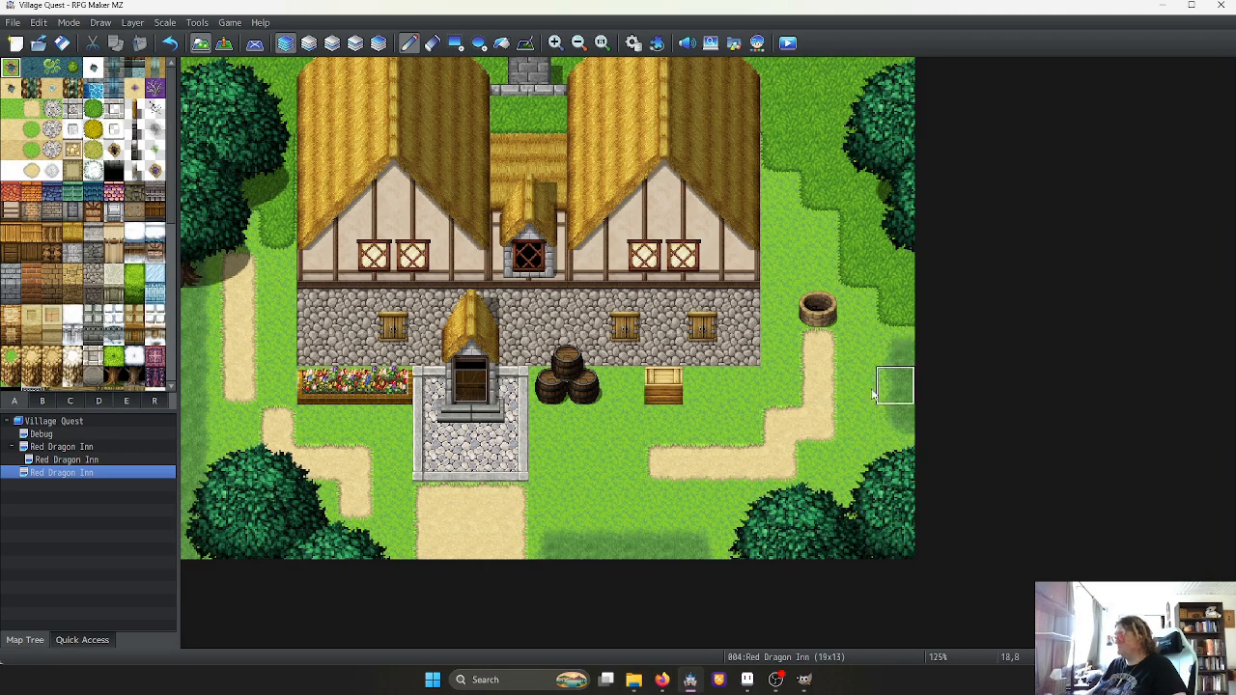
mouse_move(541, 545)
left_mouse_down()
mouse_move(691, 541)
mouse_move(628, 521)
mouse_move(643, 557)
left_mouse_up()
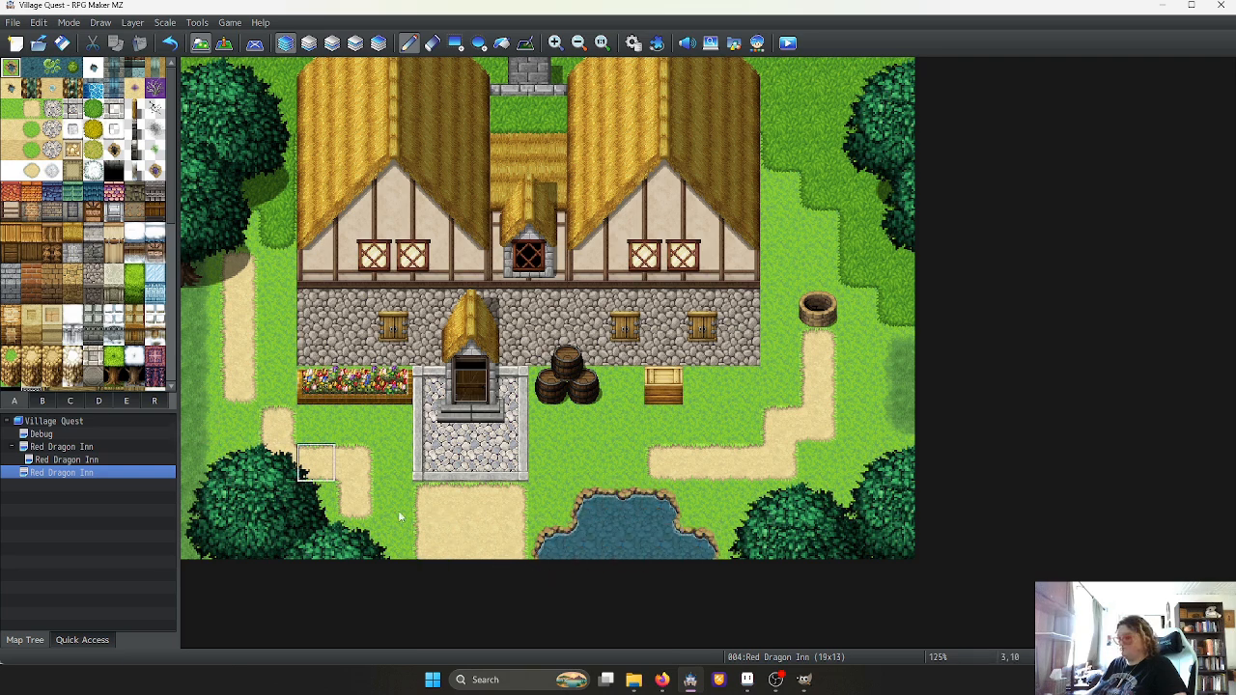
Place the rock from tile page D in the right part of the pond
left_click(98, 400)
scroll(118, 361, "up", 1)
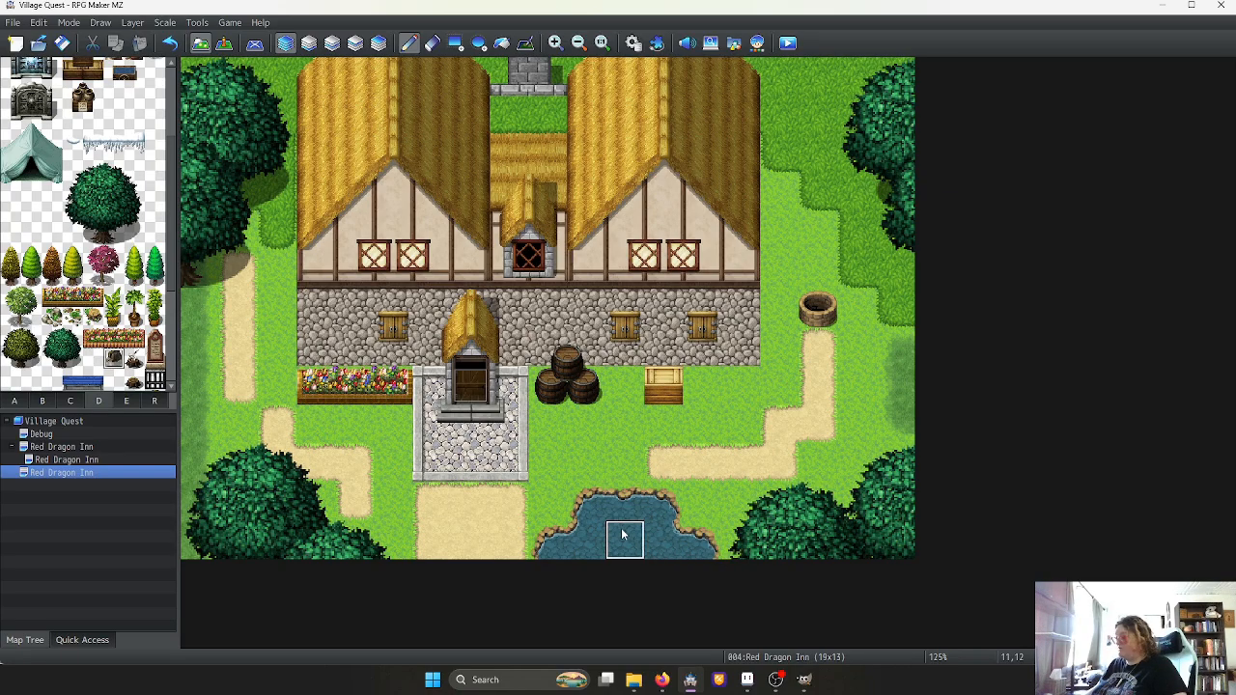
key("ctrl+z")
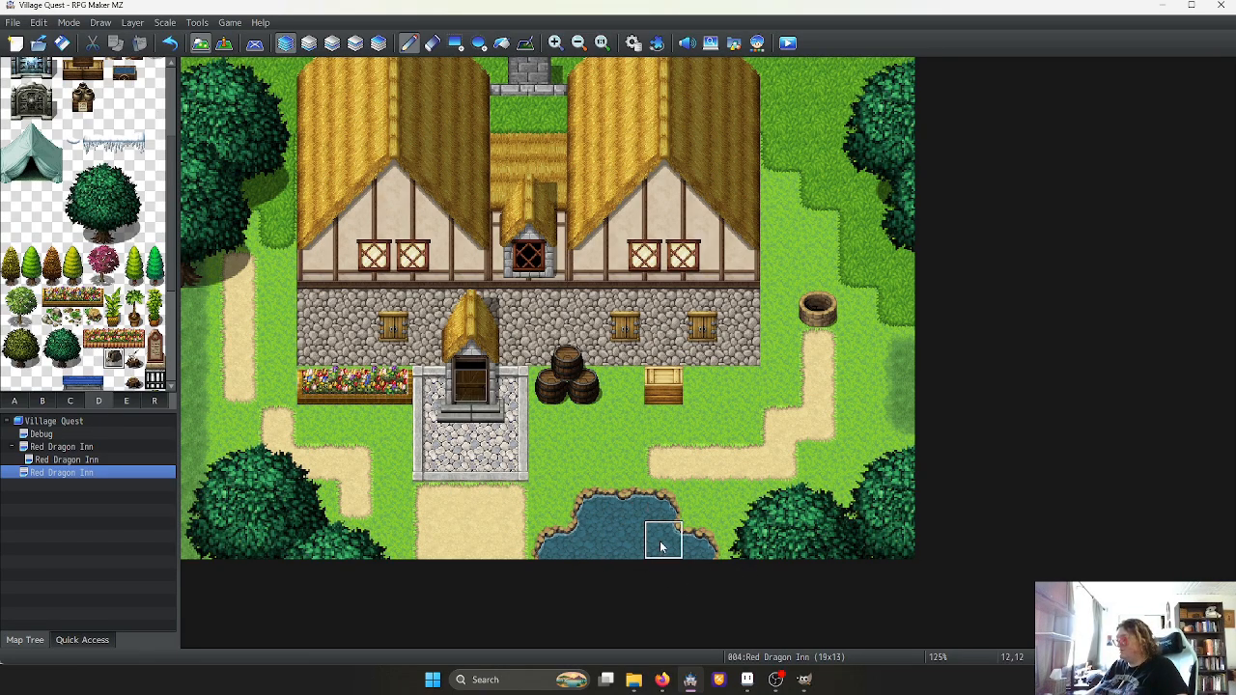
scroll(87, 223, "down", 3)
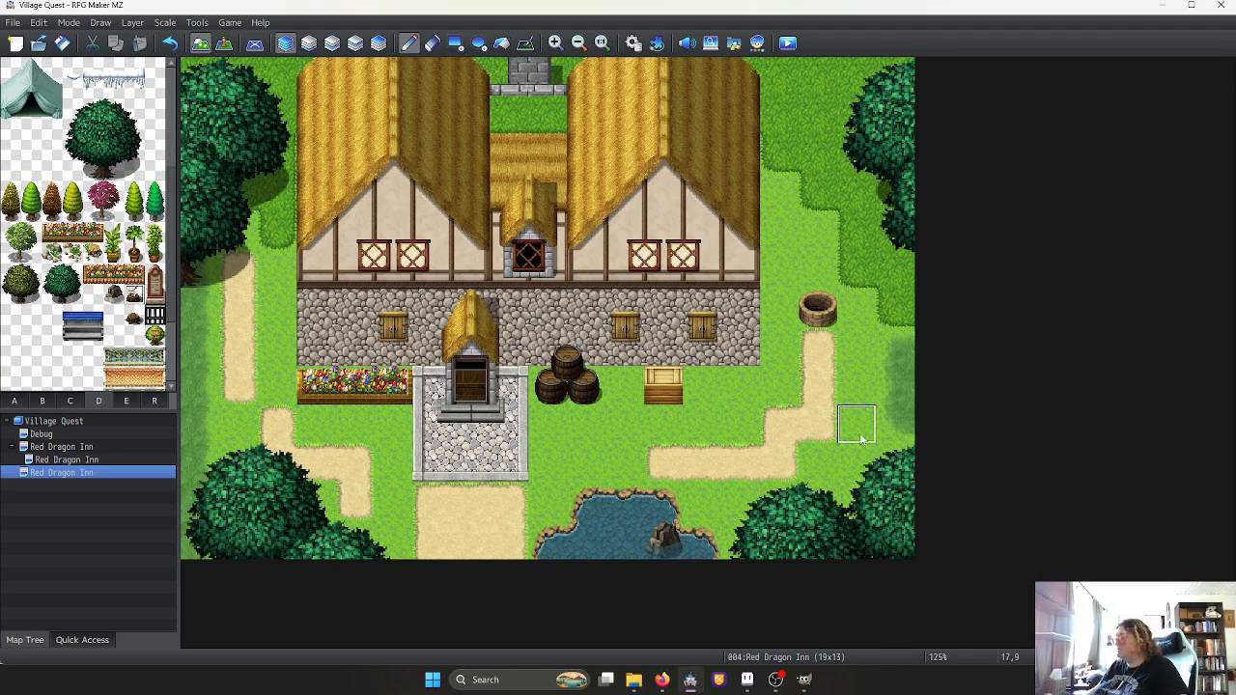
Place the stump with an axe from tile page D beside the sand path, just below and right of the well
left_click(687, 413)
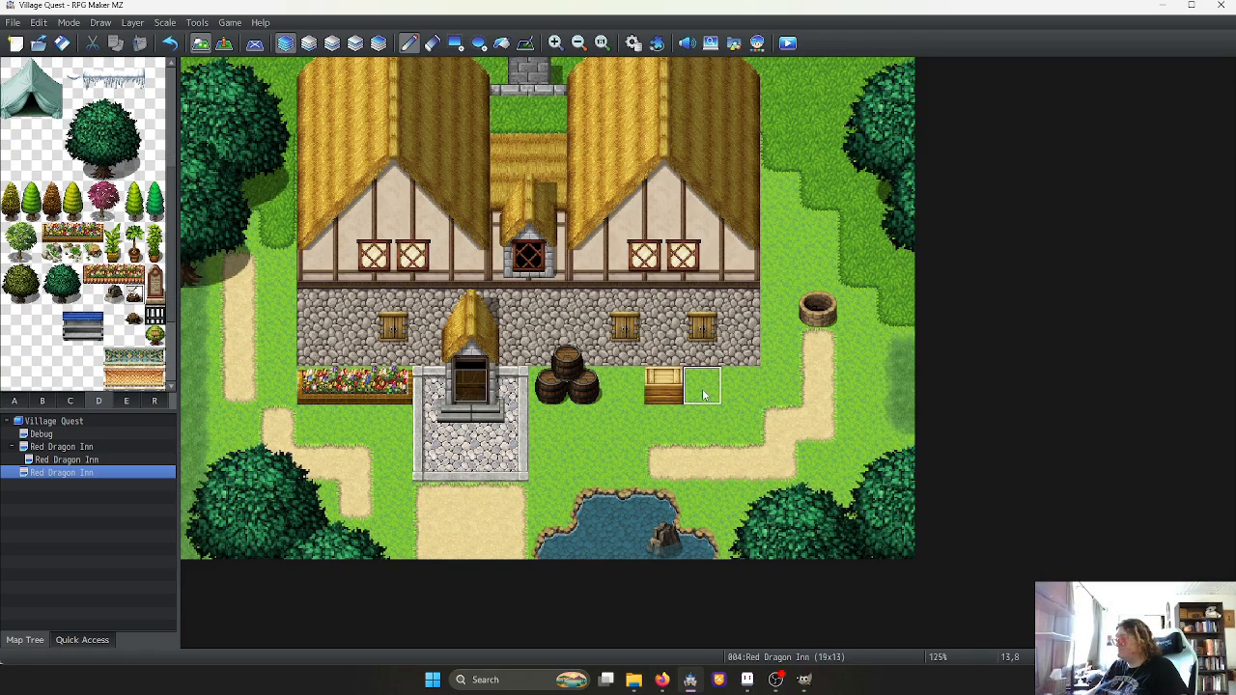
key("ctrl+z")
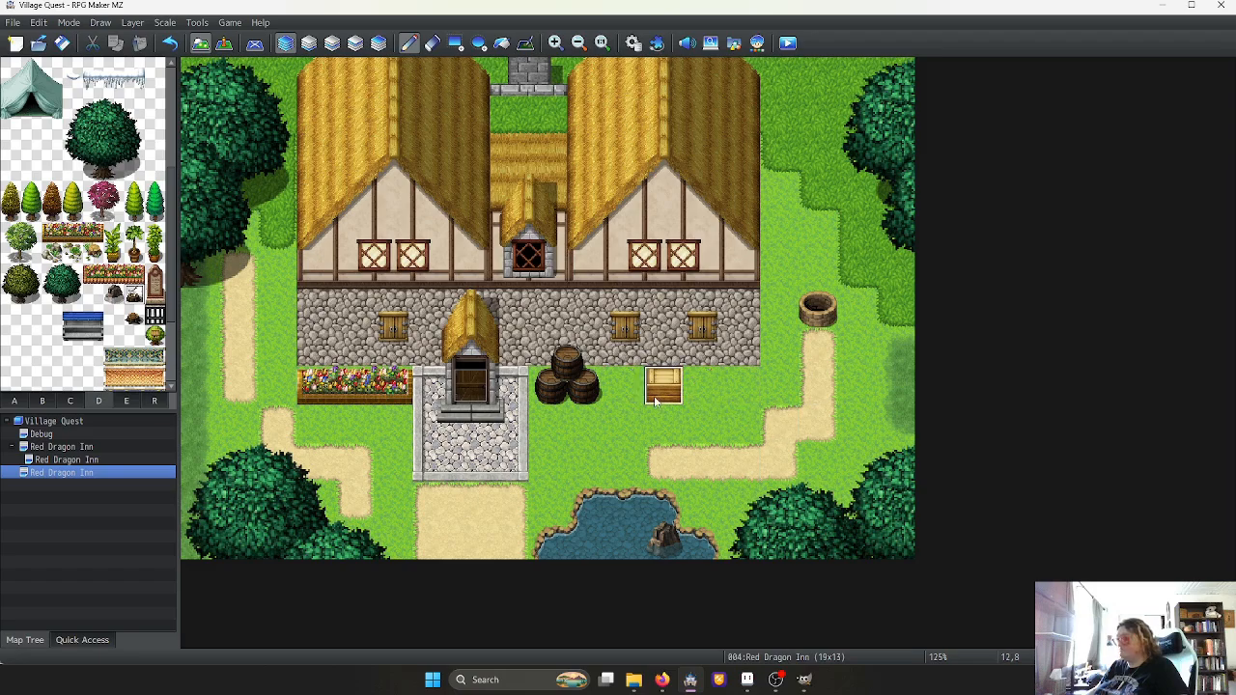
left_click(855, 363)
Line up three wood piles from tile page B down the map's right edge beside the stump, and reopen tile page D
left_click(14, 400)
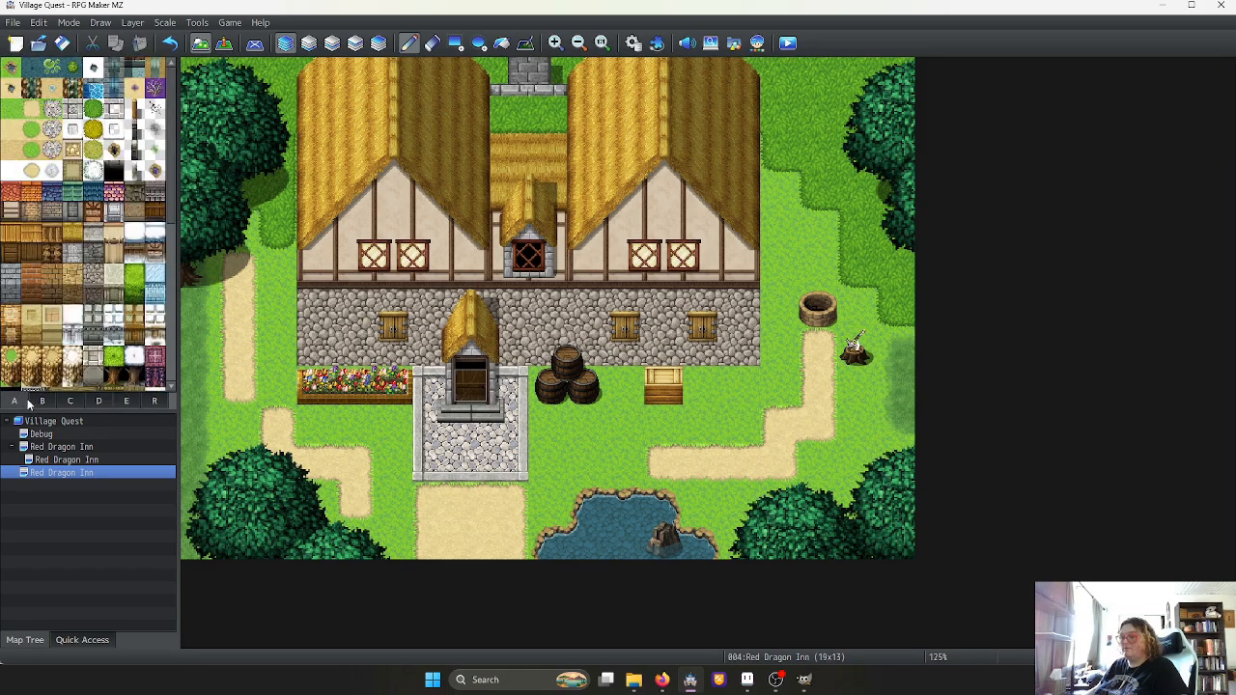
left_click(42, 399)
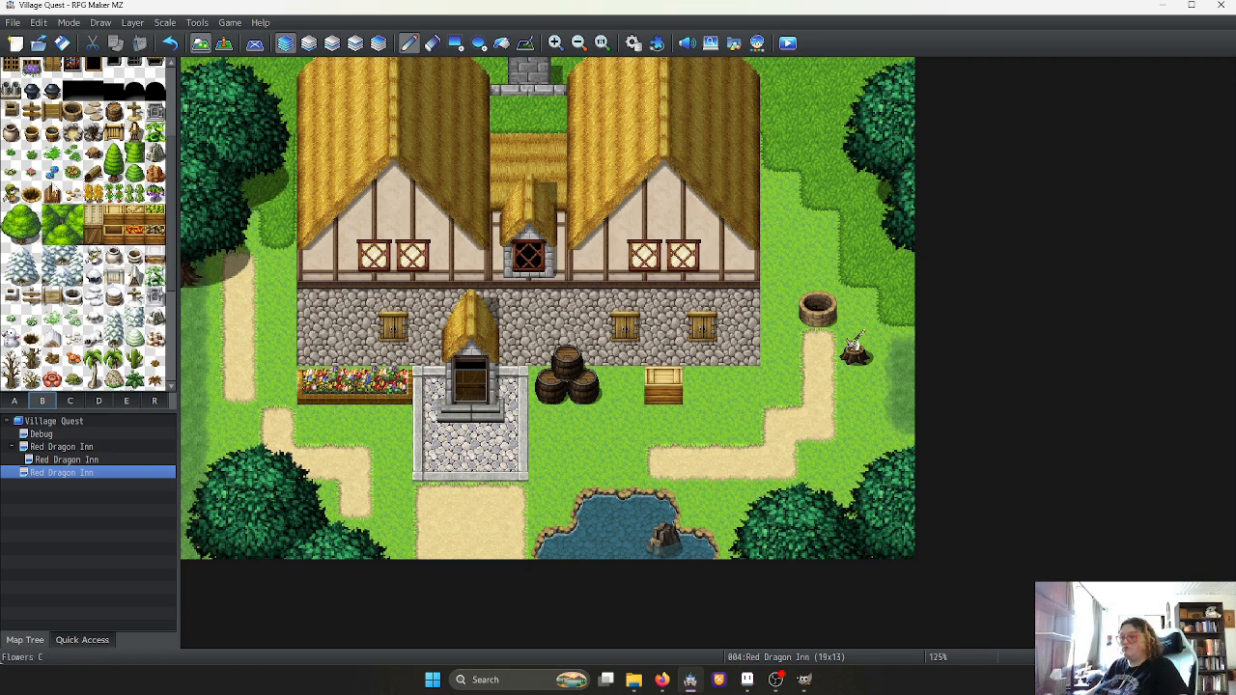
left_click_drag(895, 349, 896, 424)
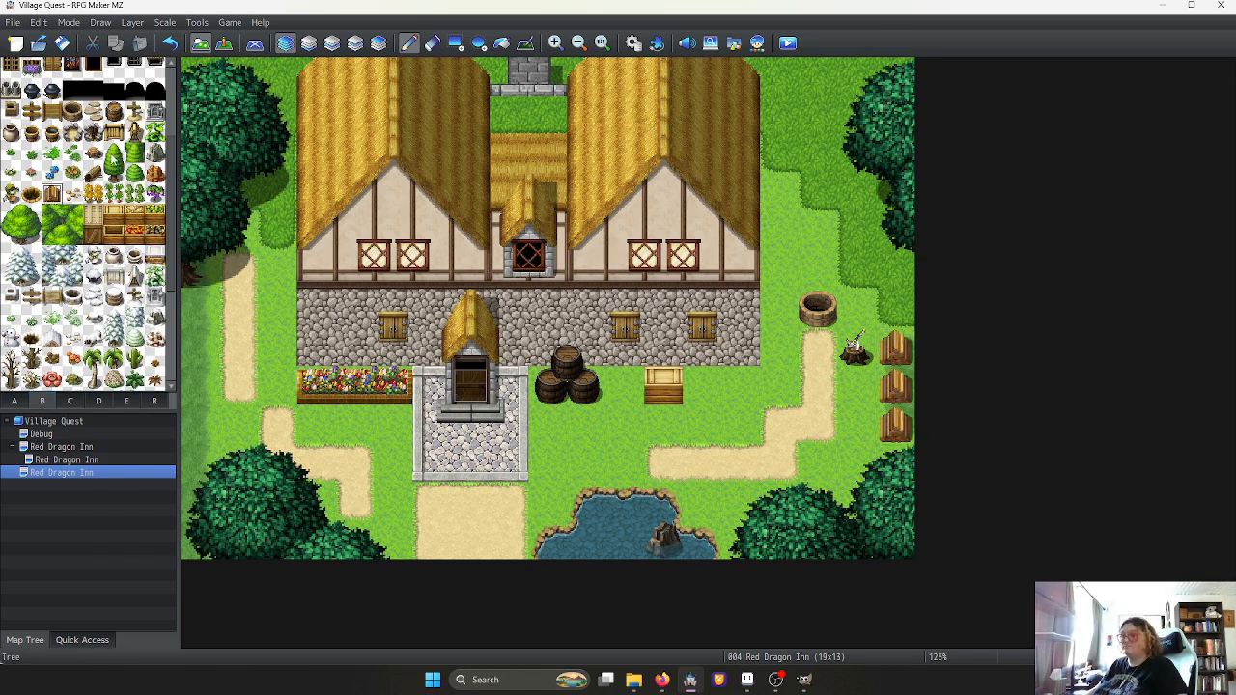
left_click(71, 399)
left_click(98, 400)
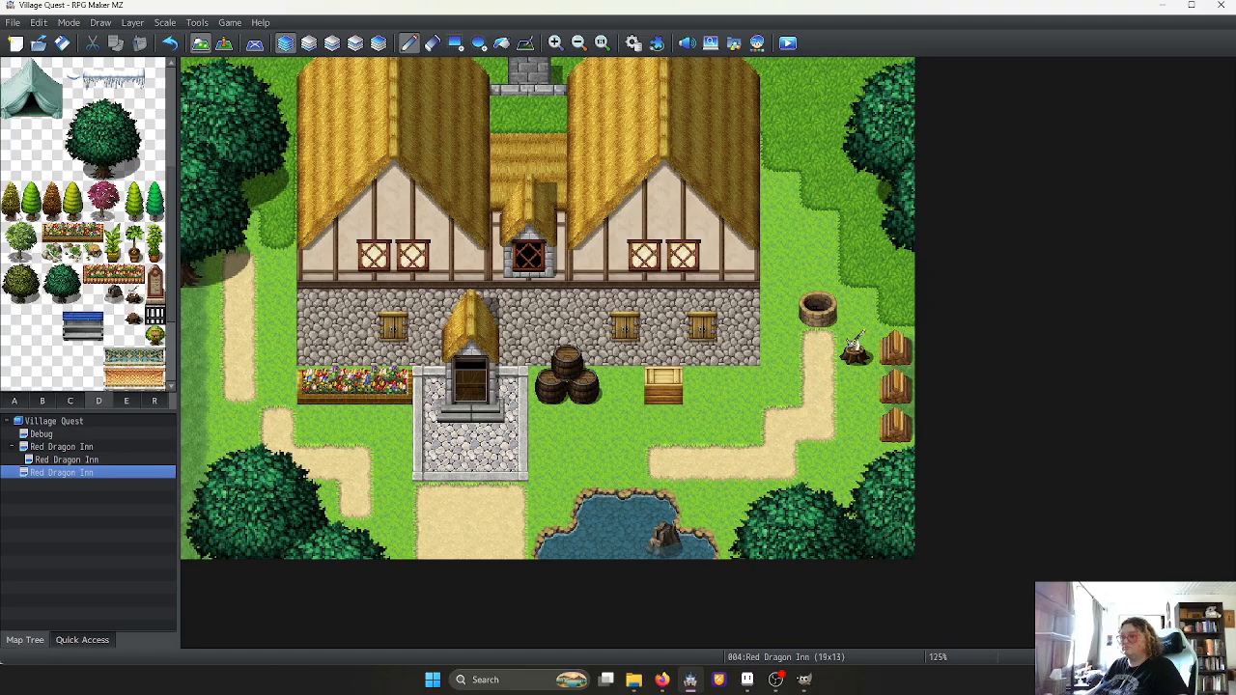
left_click(11, 200)
left_click(897, 275)
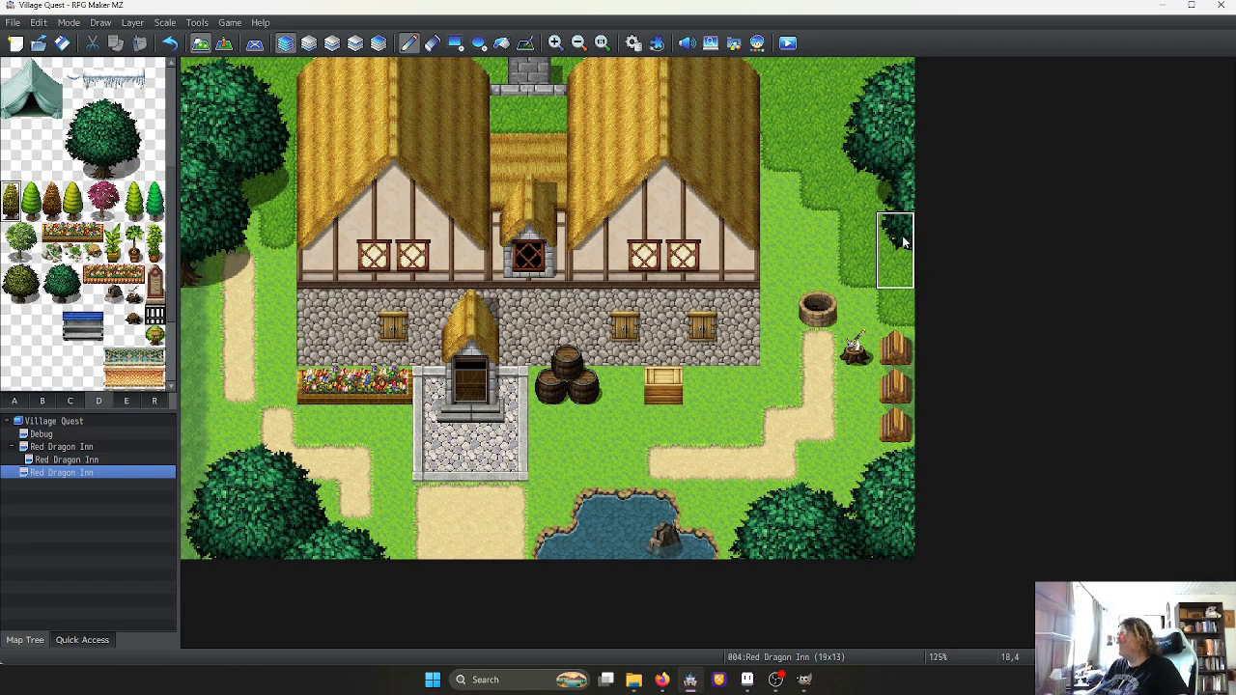
left_click(904, 242)
key("ctrl+z")
left_click(911, 287)
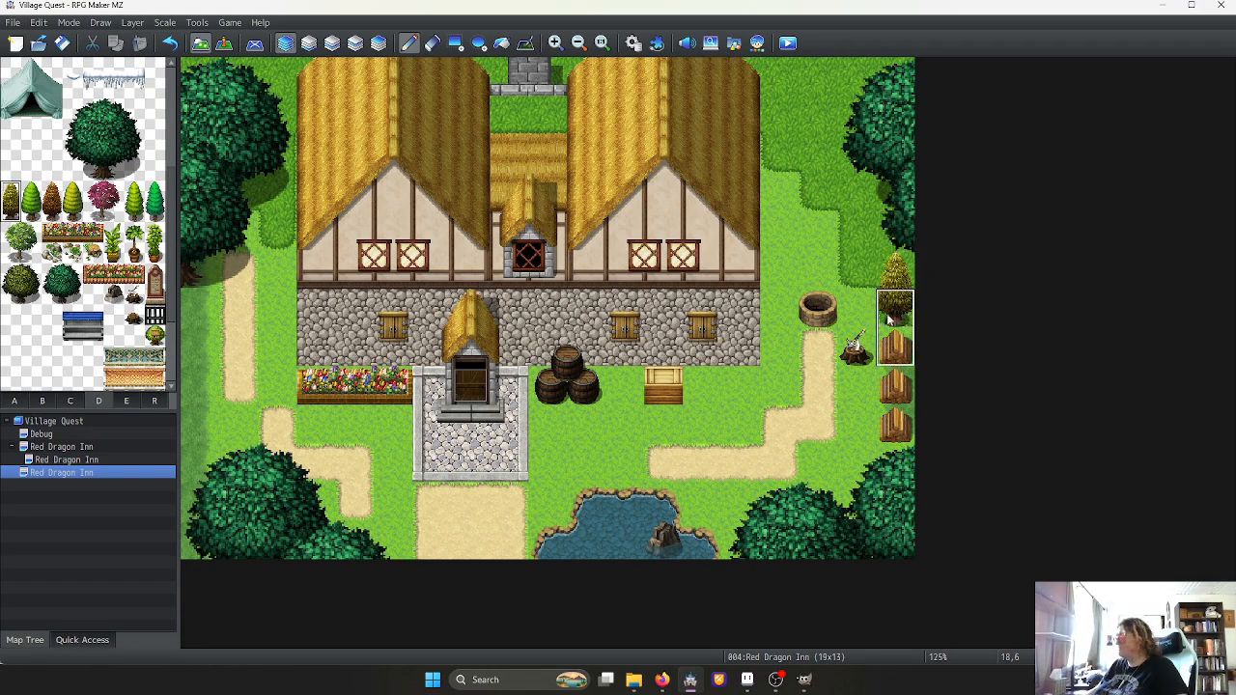
key("ctrl+z")
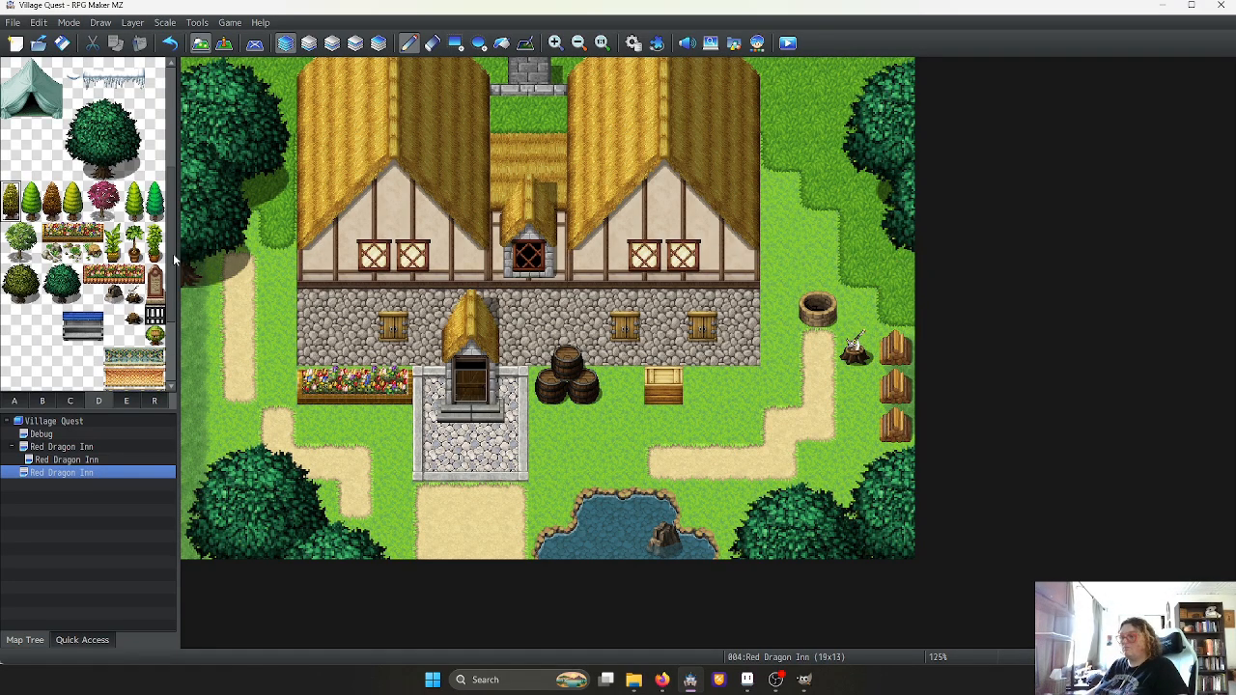
Place the lower half of the olive conical tree twice in the map's top row, just right of the right-hand roof
left_click(75, 207)
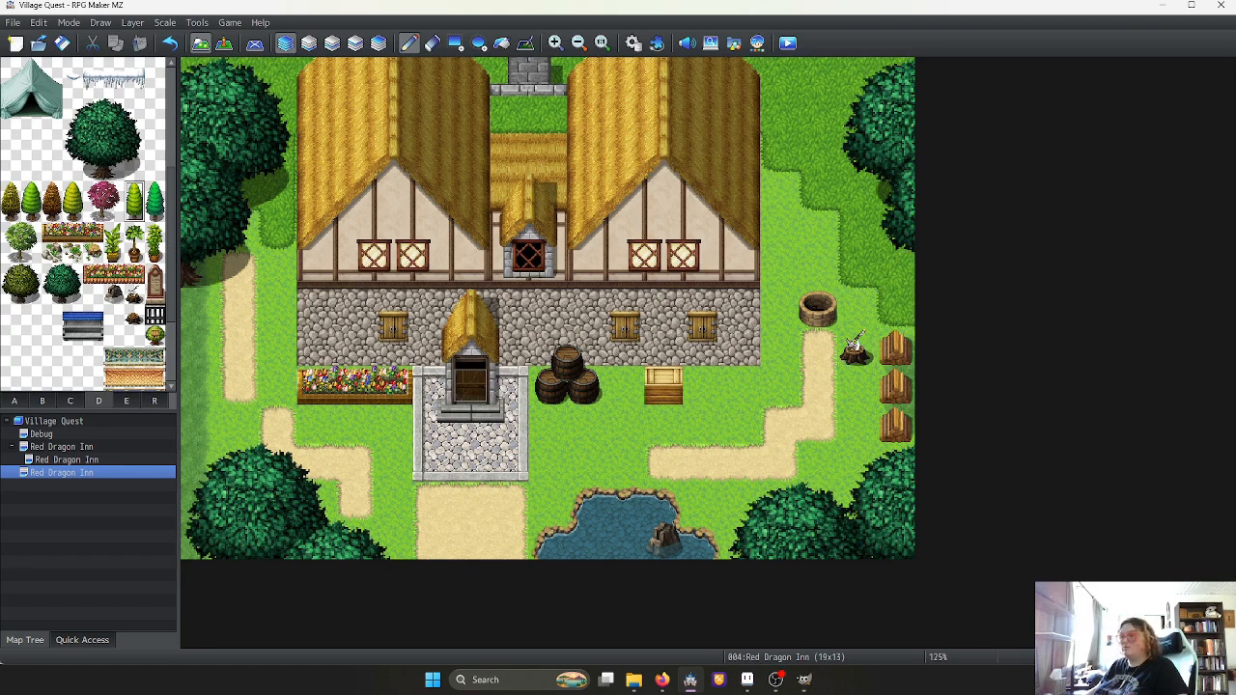
left_click(12, 192)
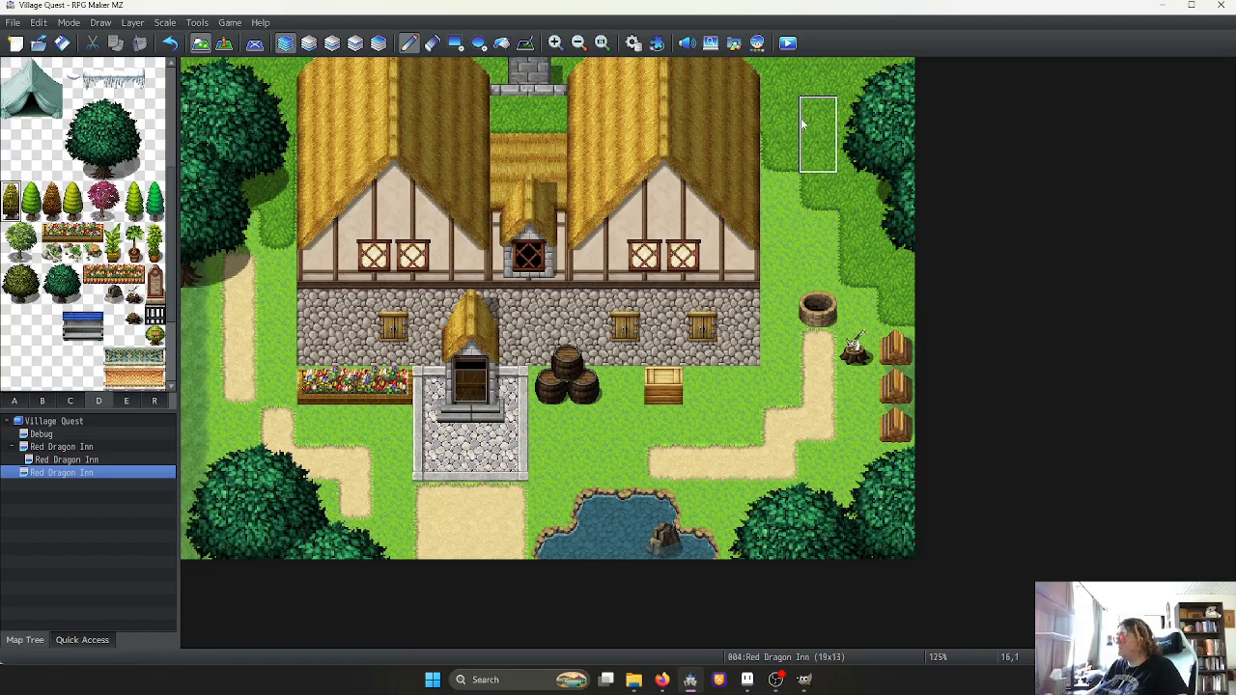
left_click(9, 217)
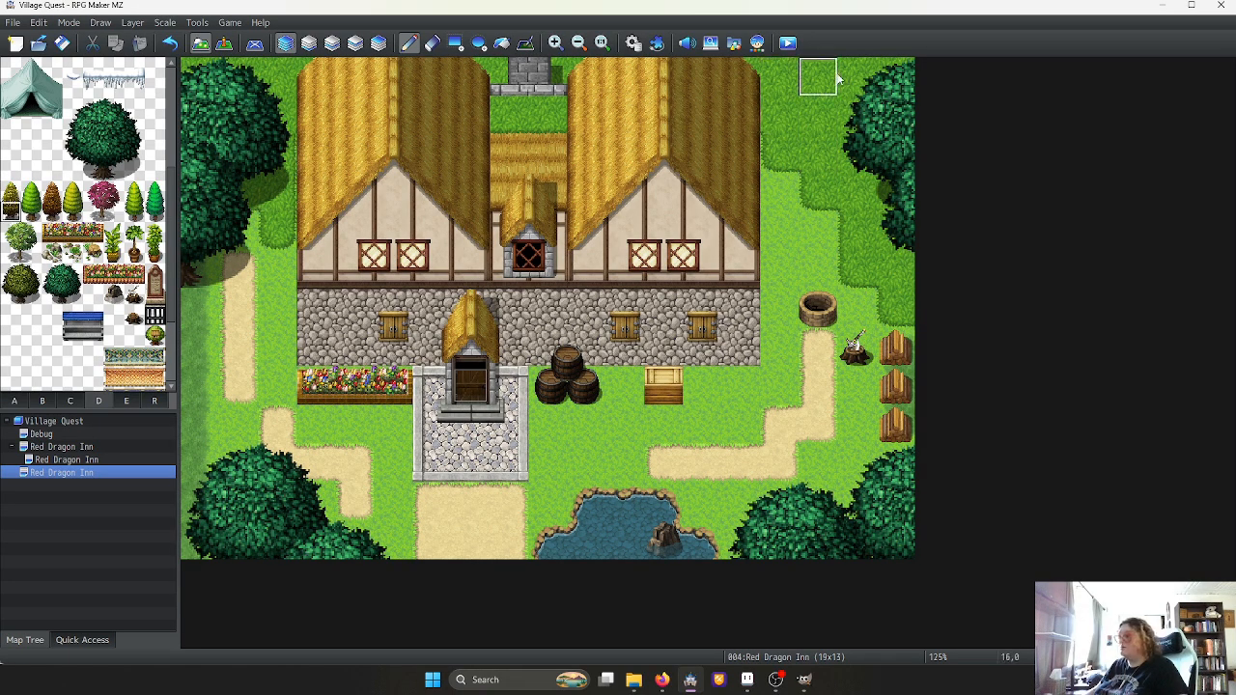
left_click_drag(836, 79, 780, 77)
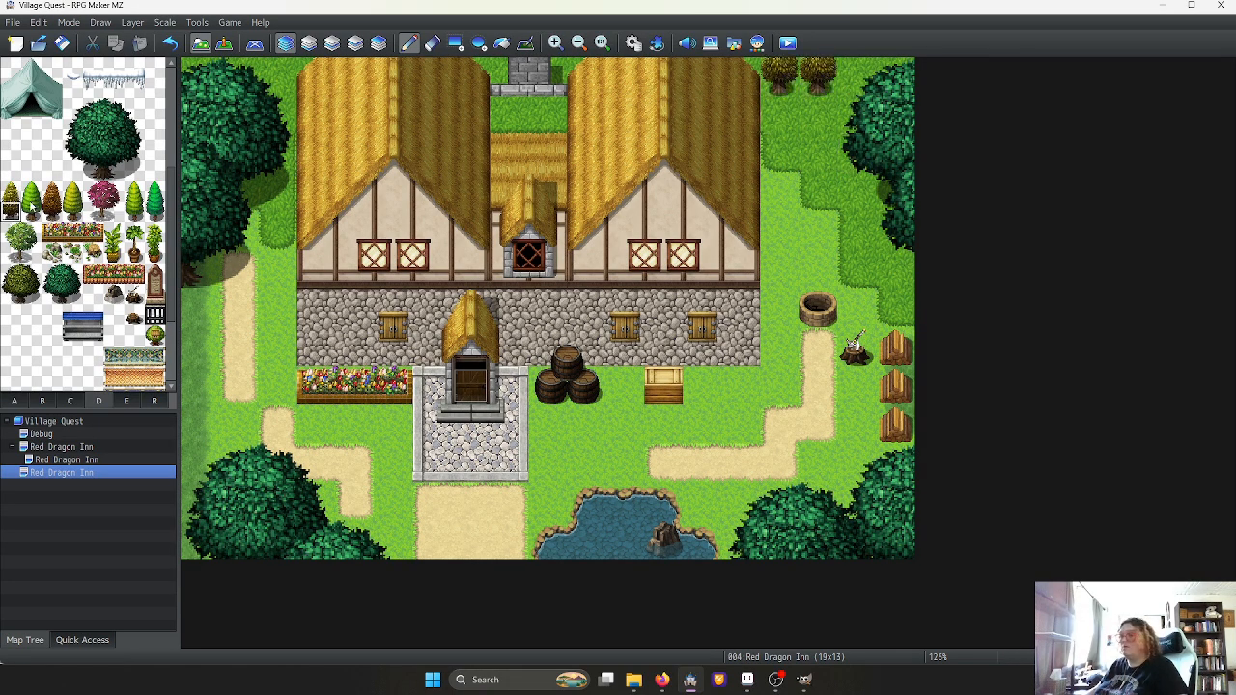
Try the lower half of the russet conical tree in the top row beside the two olive ones, checking its layer
left_click(855, 70)
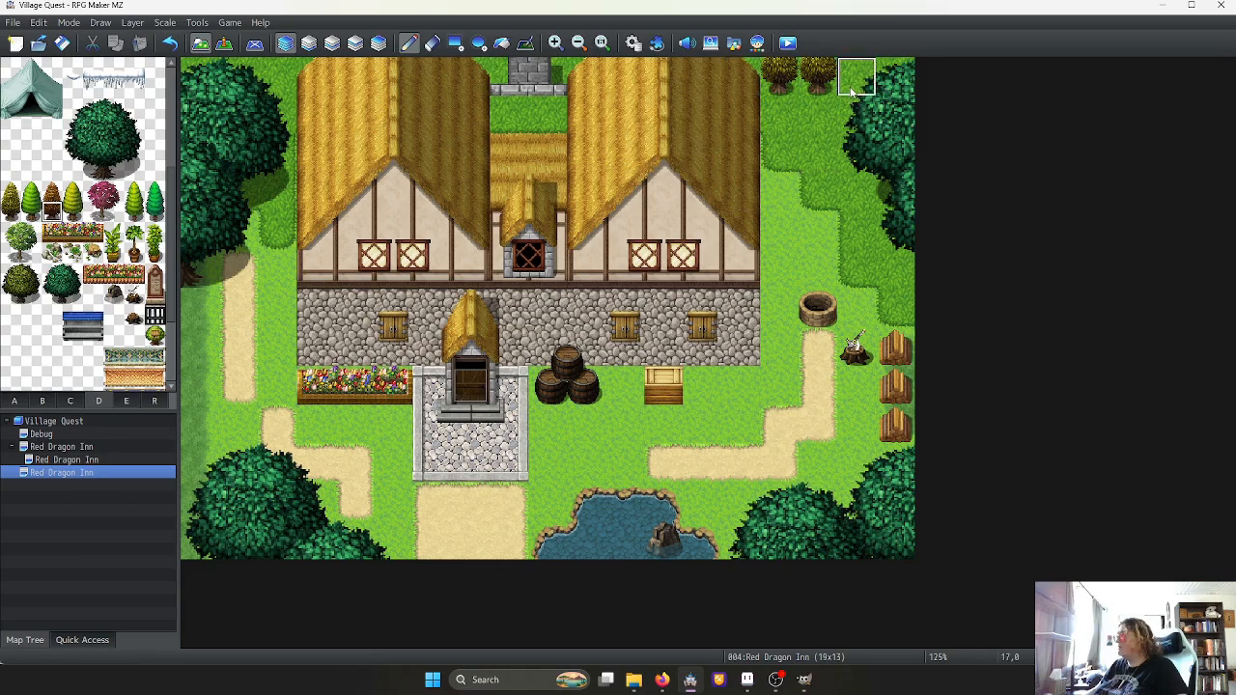
left_click(373, 45)
left_click(353, 44)
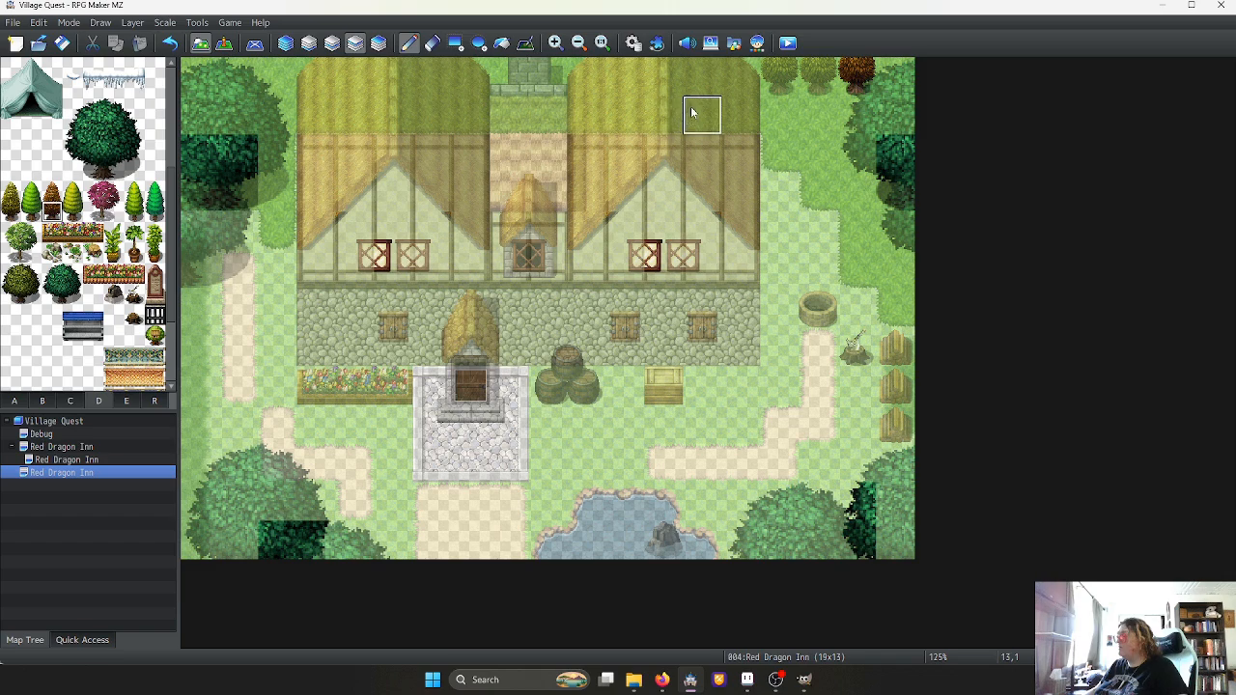
left_click(286, 43)
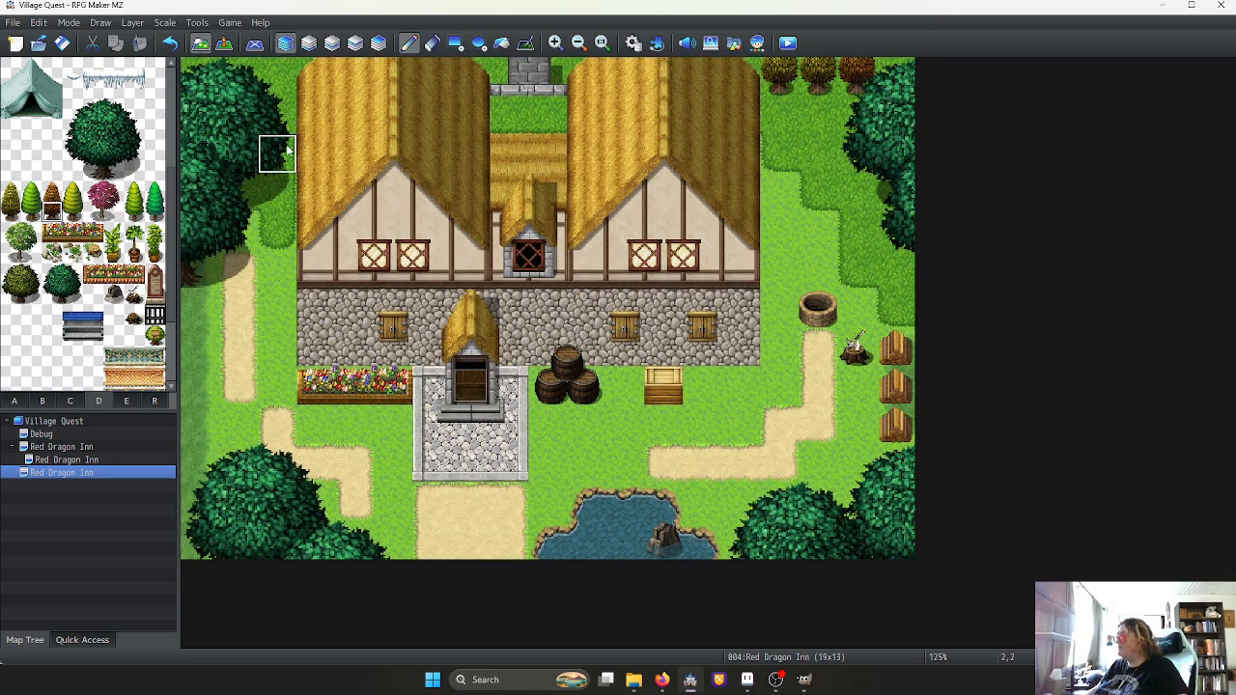
key("ctrl+z")
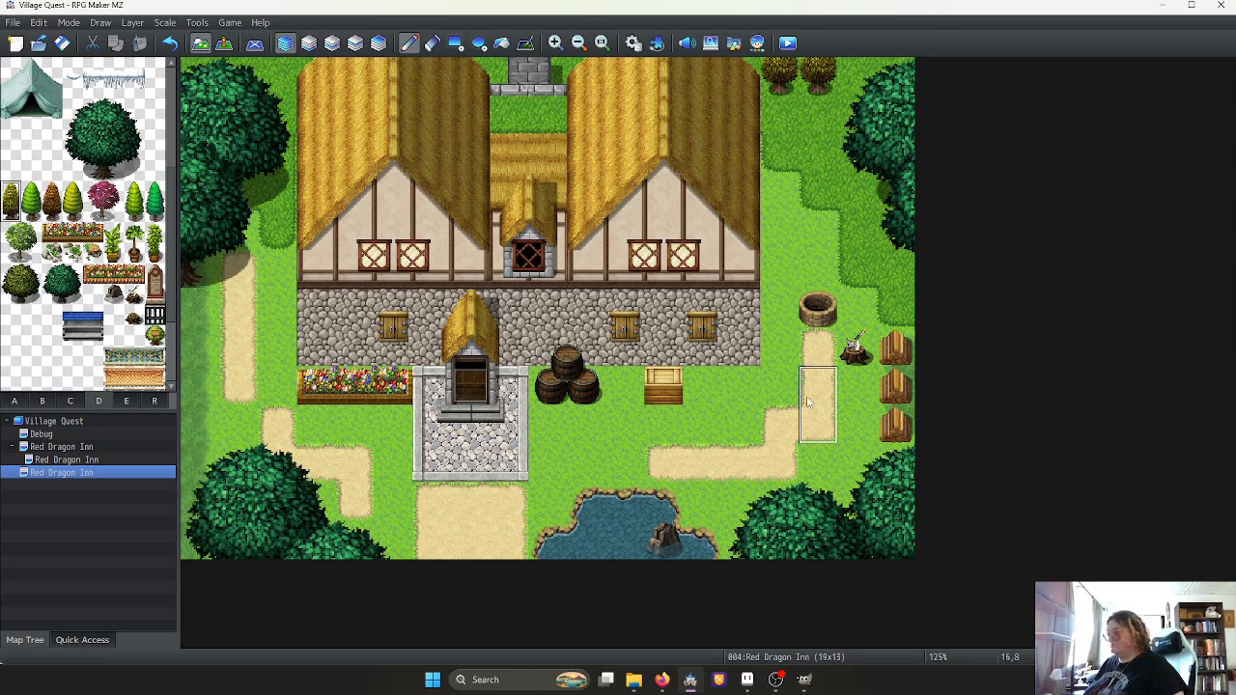
Plant full olive conical trees right of the crate, beside the left-hand roof and in the top row, layering the large tree's edge over the last
left_click(741, 346)
left_click(702, 345)
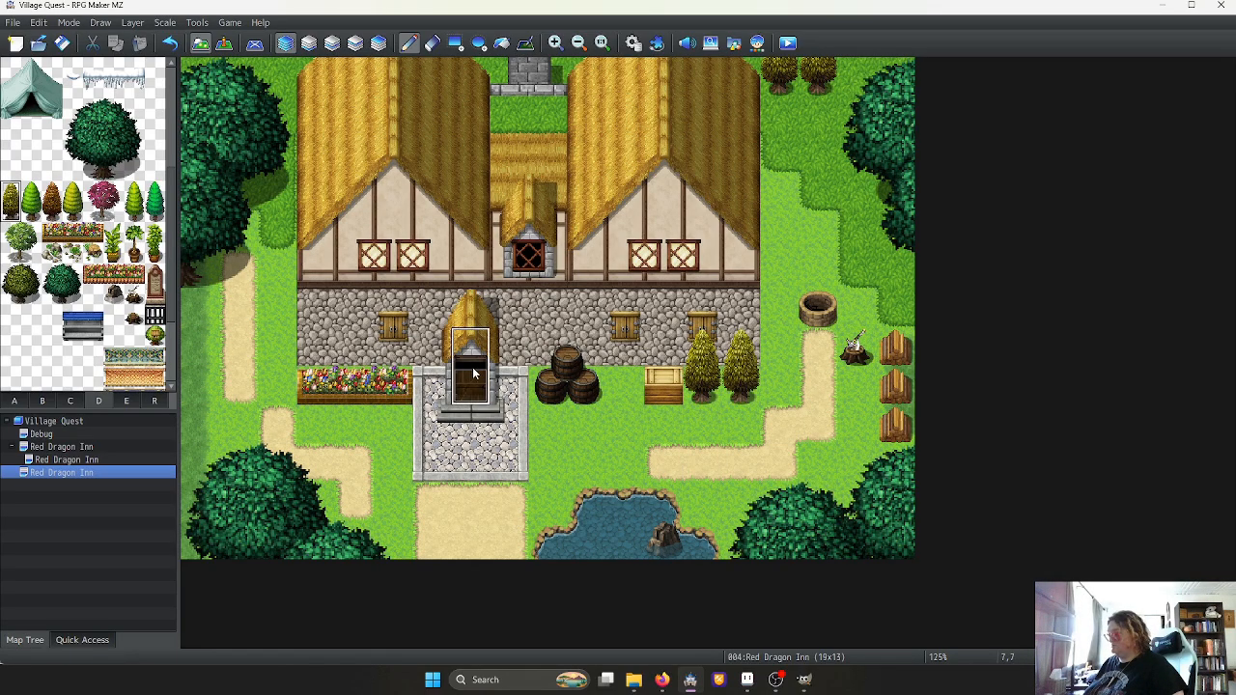
key("ctrl+z")
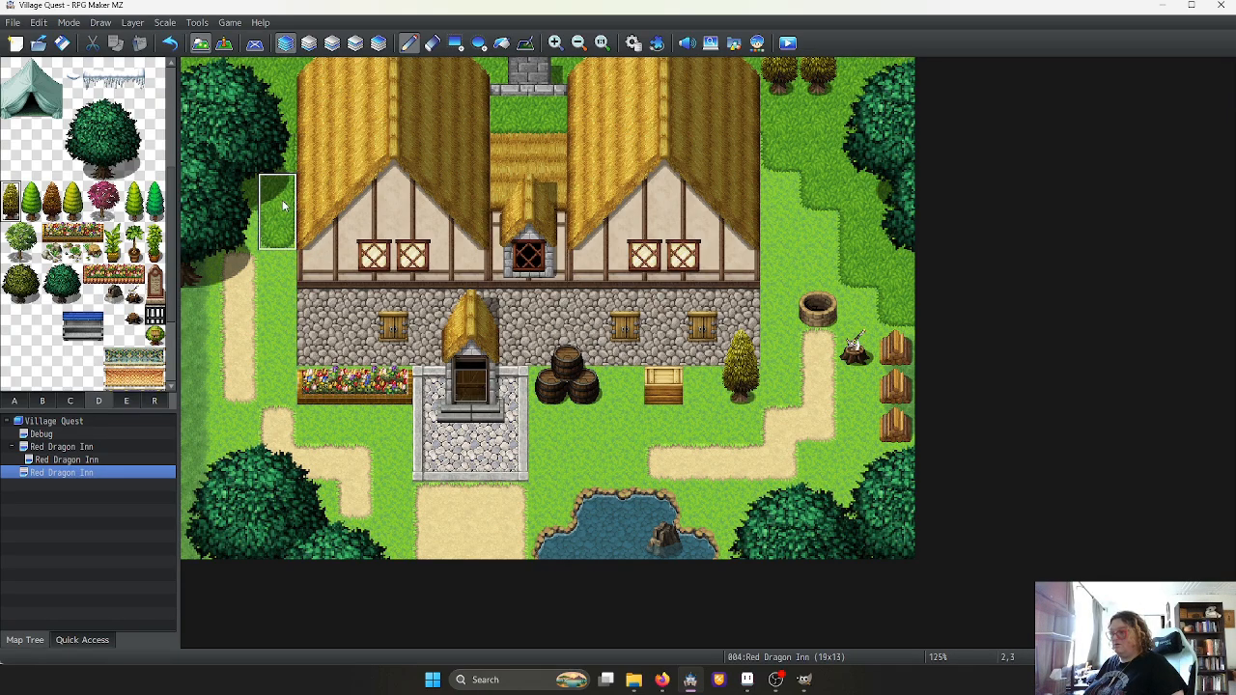
left_click(279, 158)
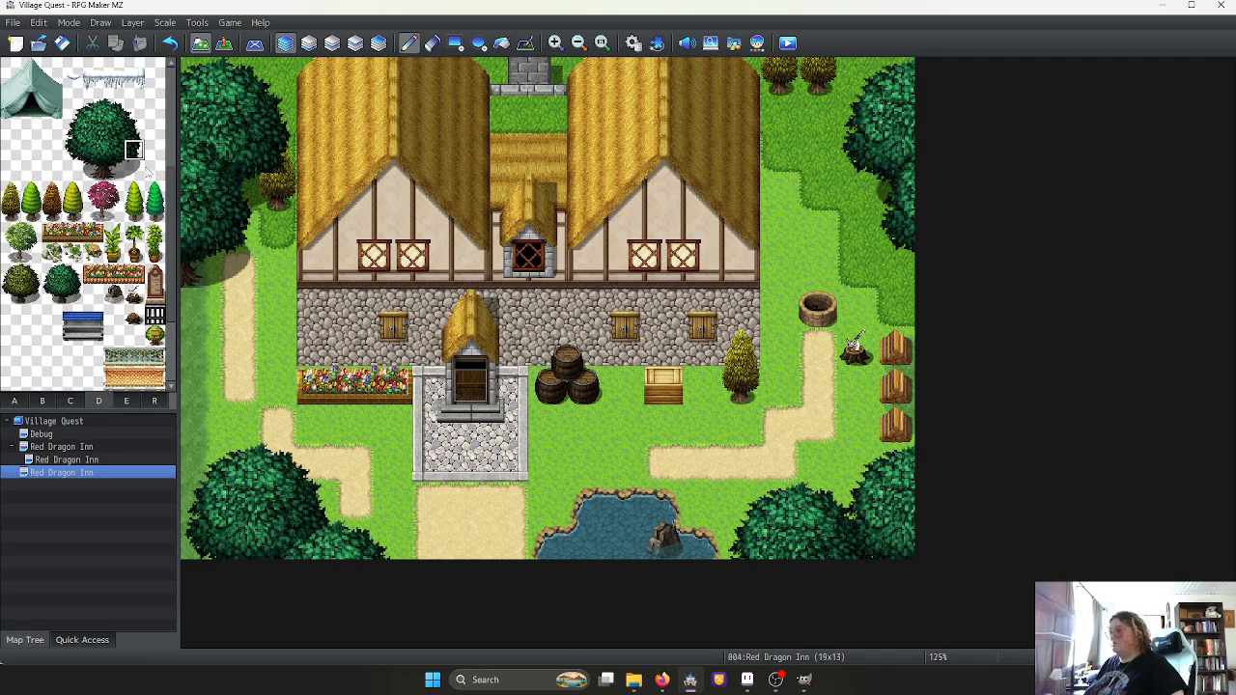
left_click(862, 66)
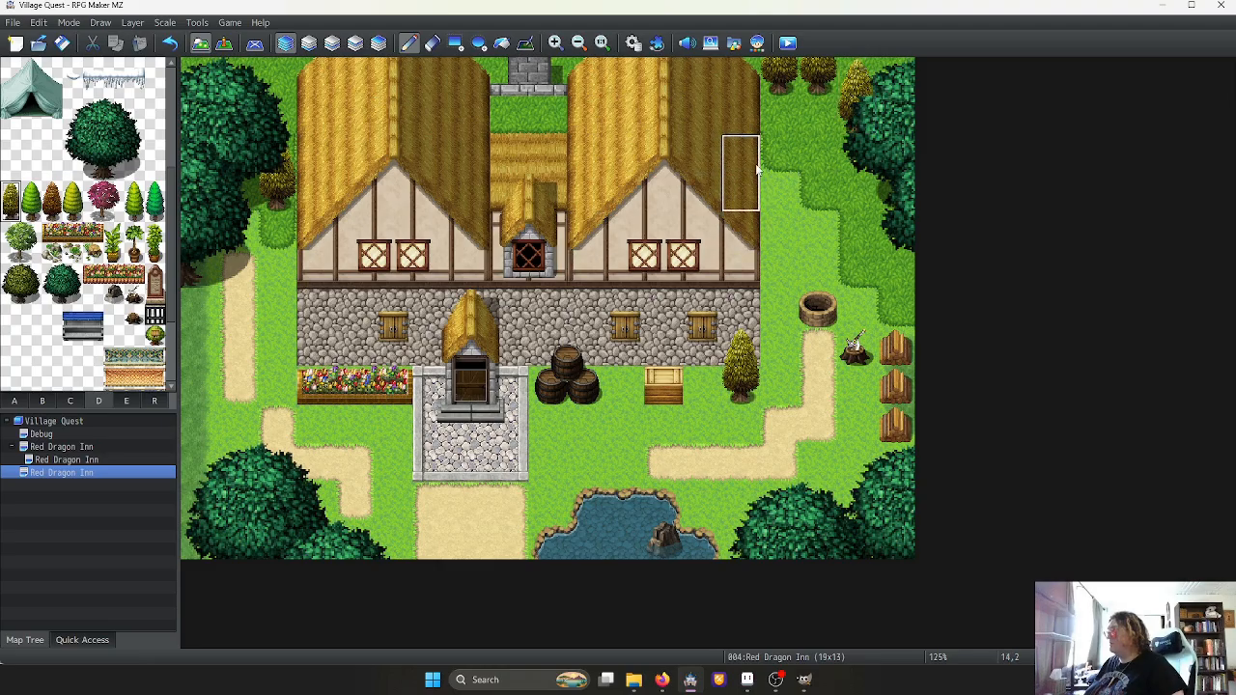
left_click(94, 112)
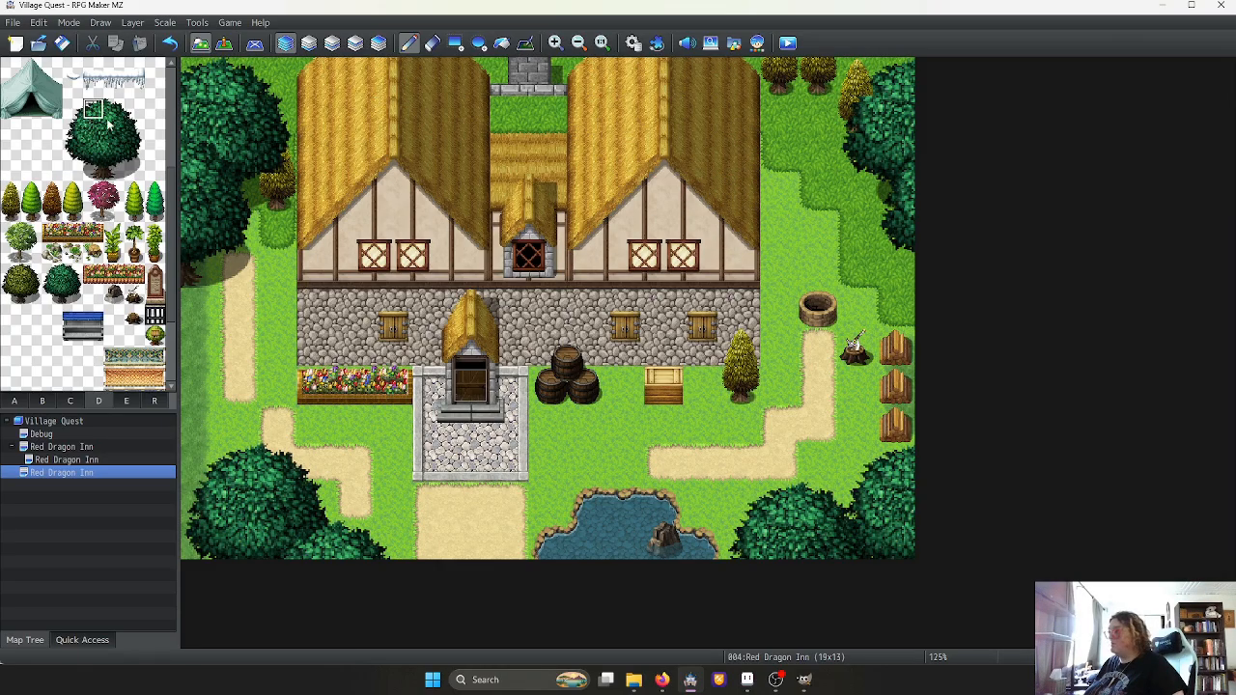
left_click(853, 108)
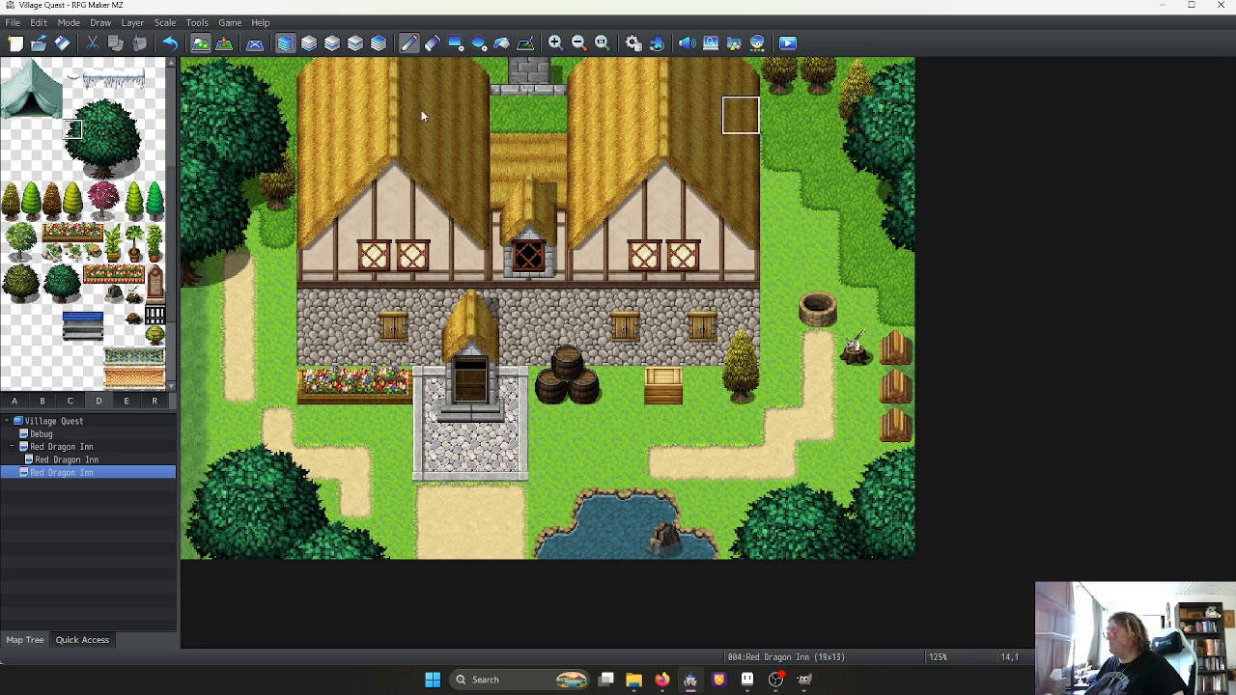
Place the full russet conical tree in the map's top row, over the second olive tree right of the roof
left_click(74, 107)
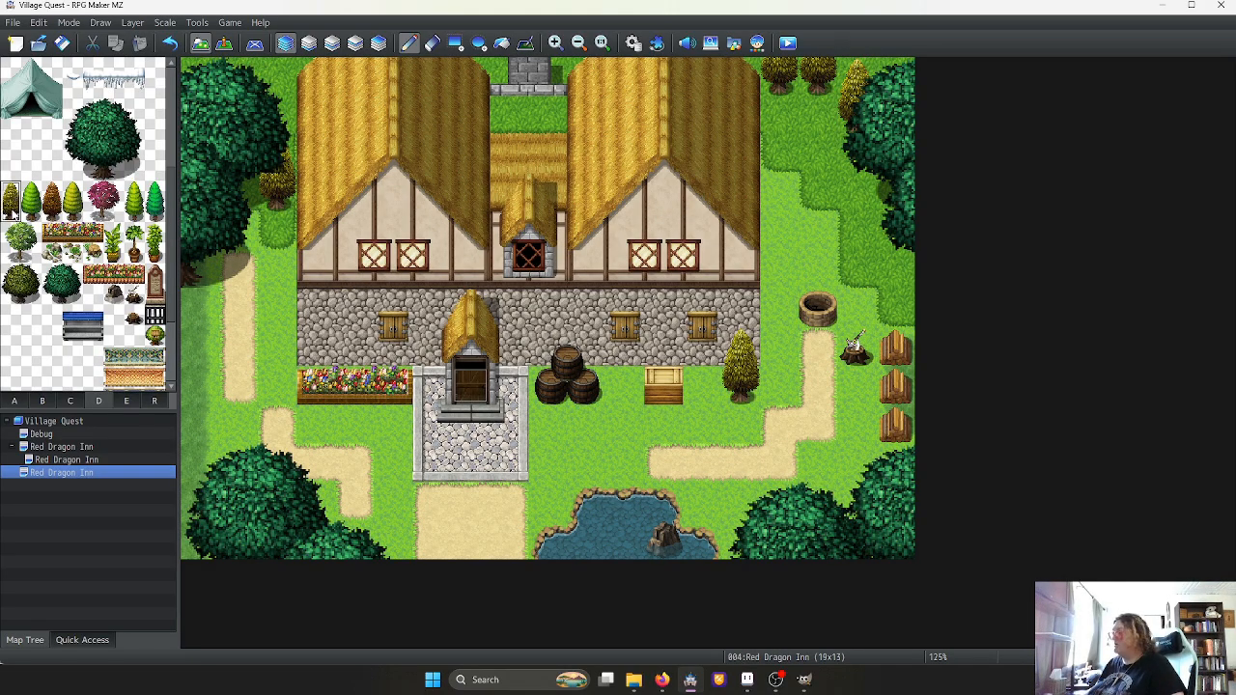
left_click(51, 200)
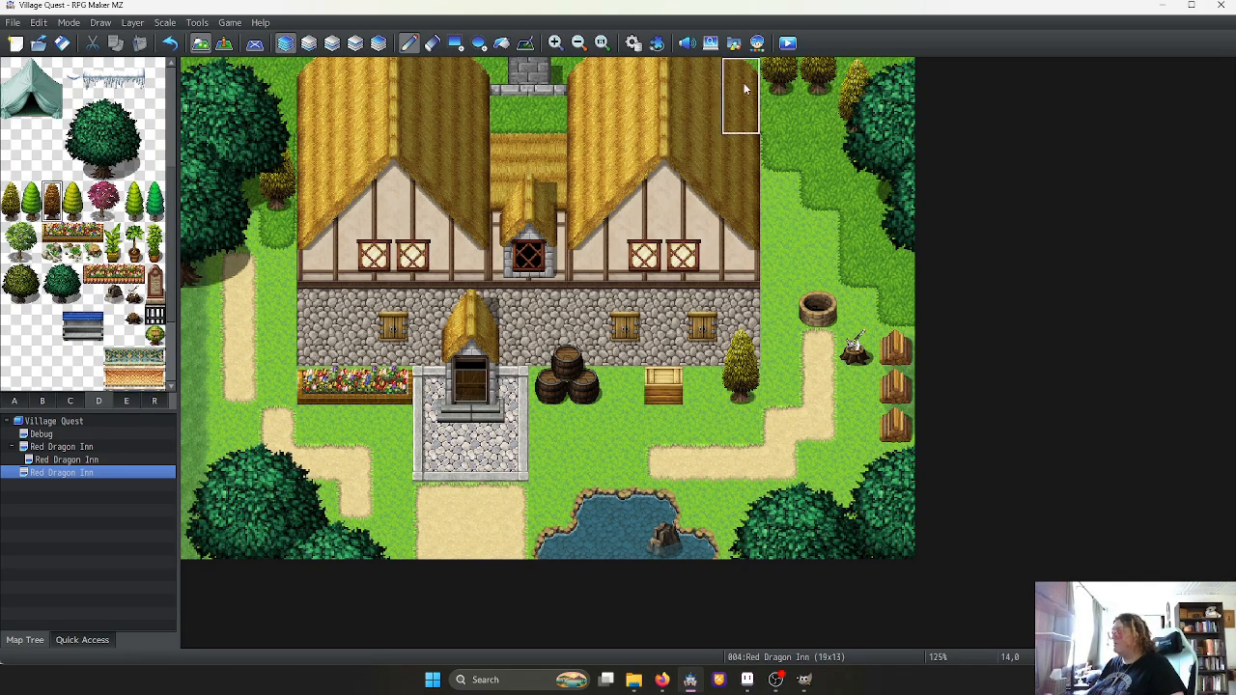
left_click(817, 82)
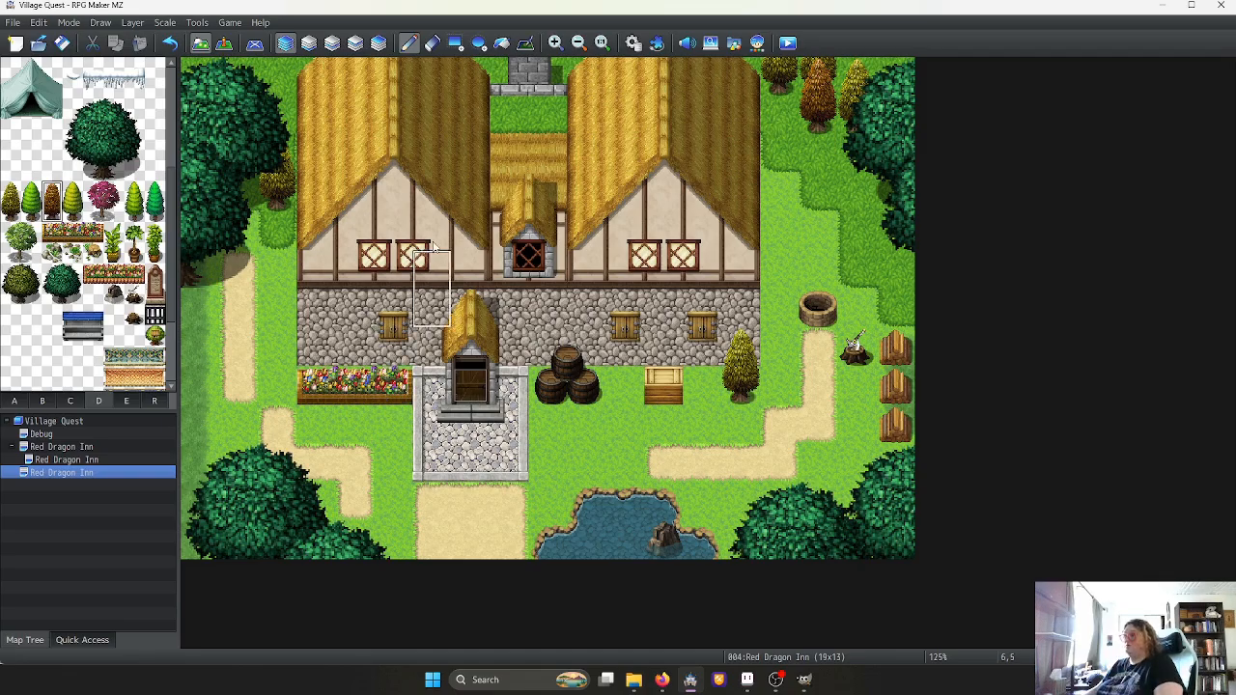
Fill the grass strip between the two gables, below the chimney, with copied thatched roof tiles
left_click(517, 116)
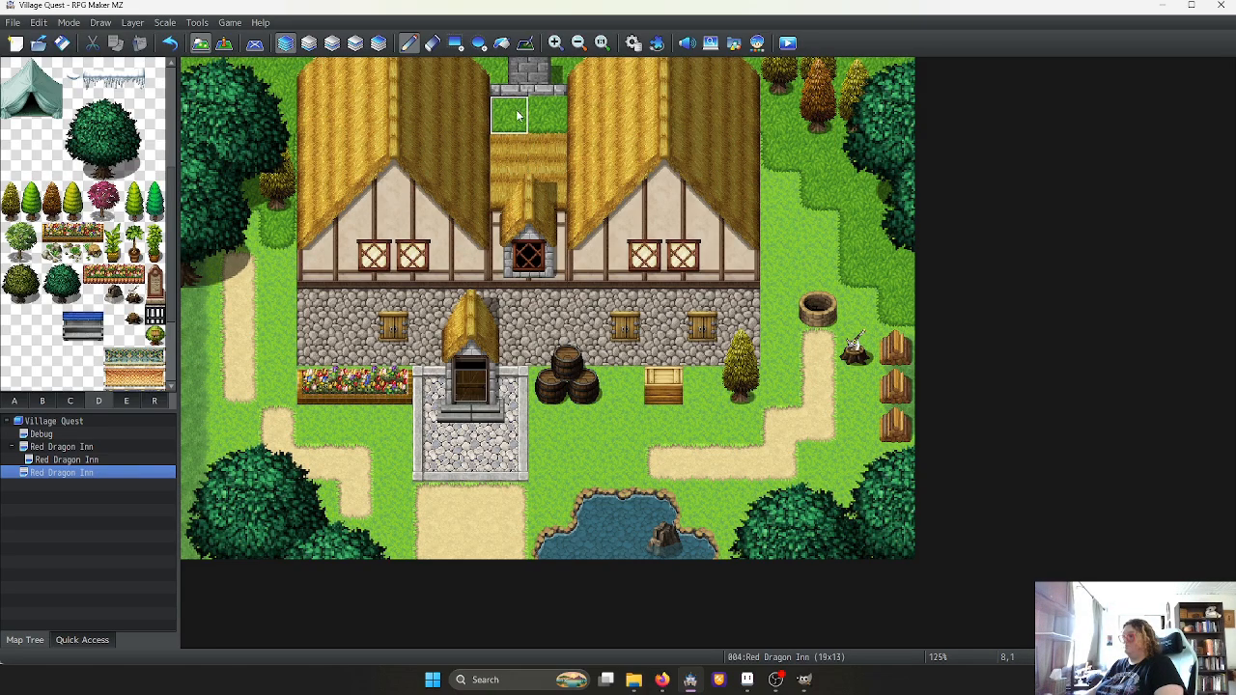
right_click_drag(522, 144, 558, 146)
left_click(542, 122)
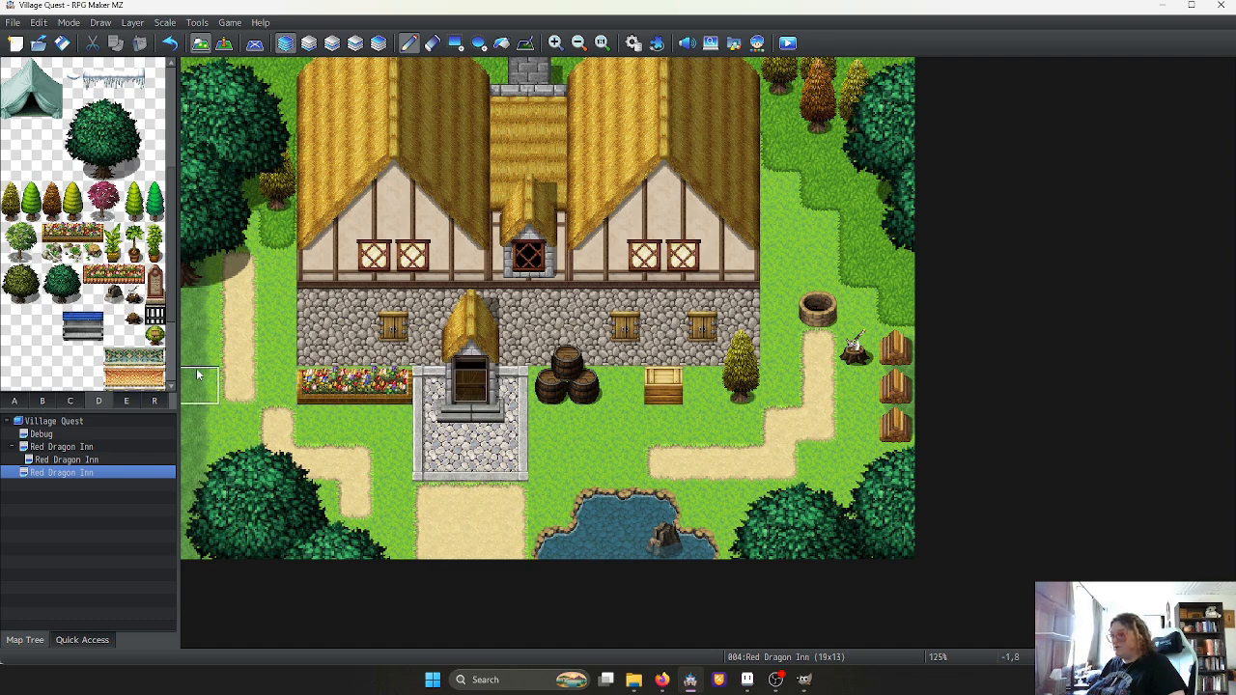
Try laying the dark stone strip from tile page D along the stone wall's bottom row on the lowest layer
left_click(124, 402)
left_click(98, 401)
scroll(87, 222, "up", 5)
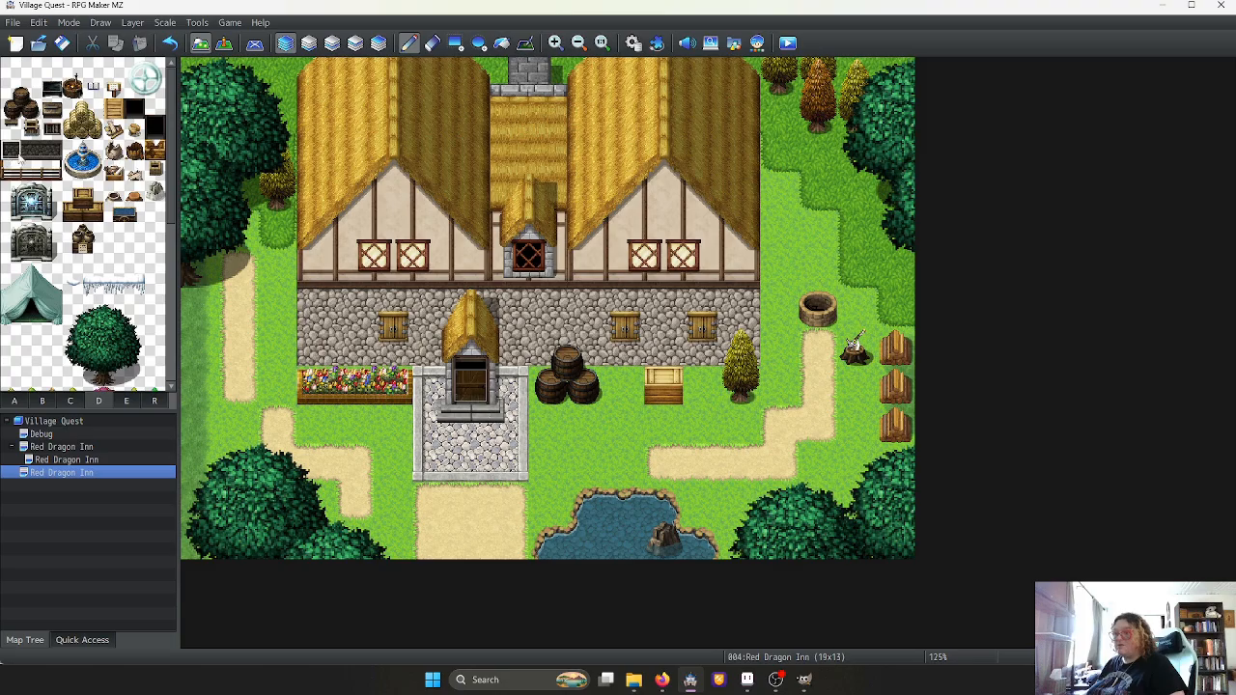
left_click(308, 42)
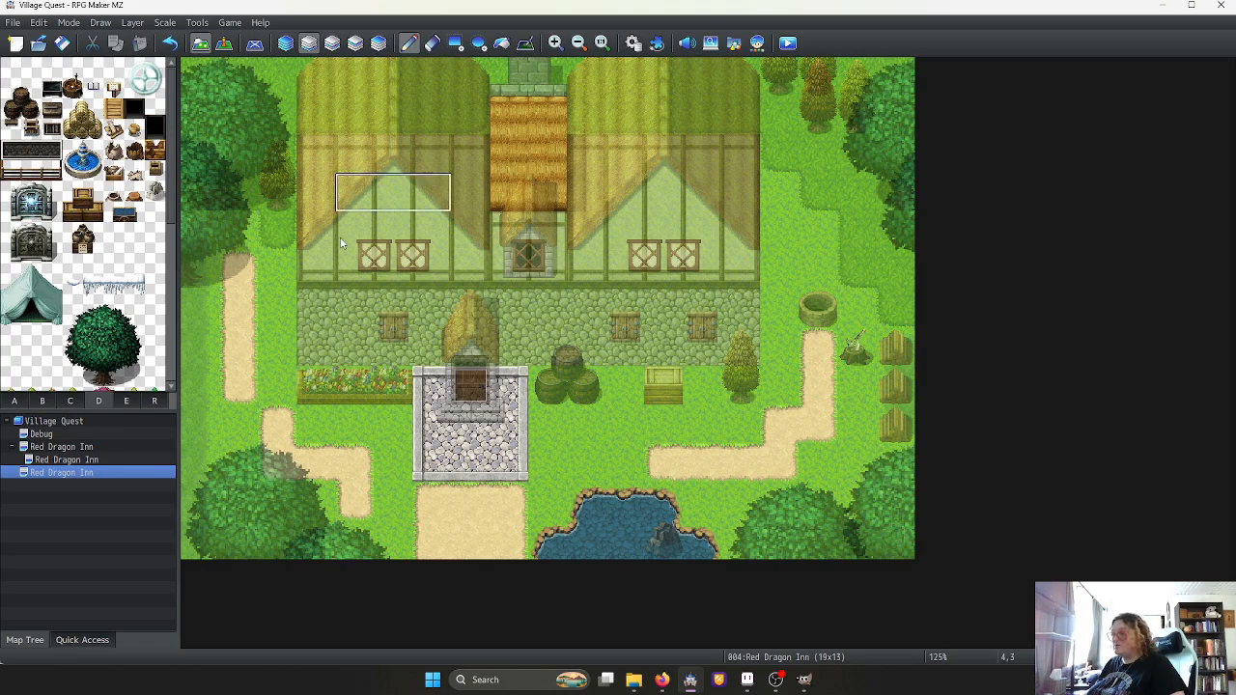
left_click(316, 347)
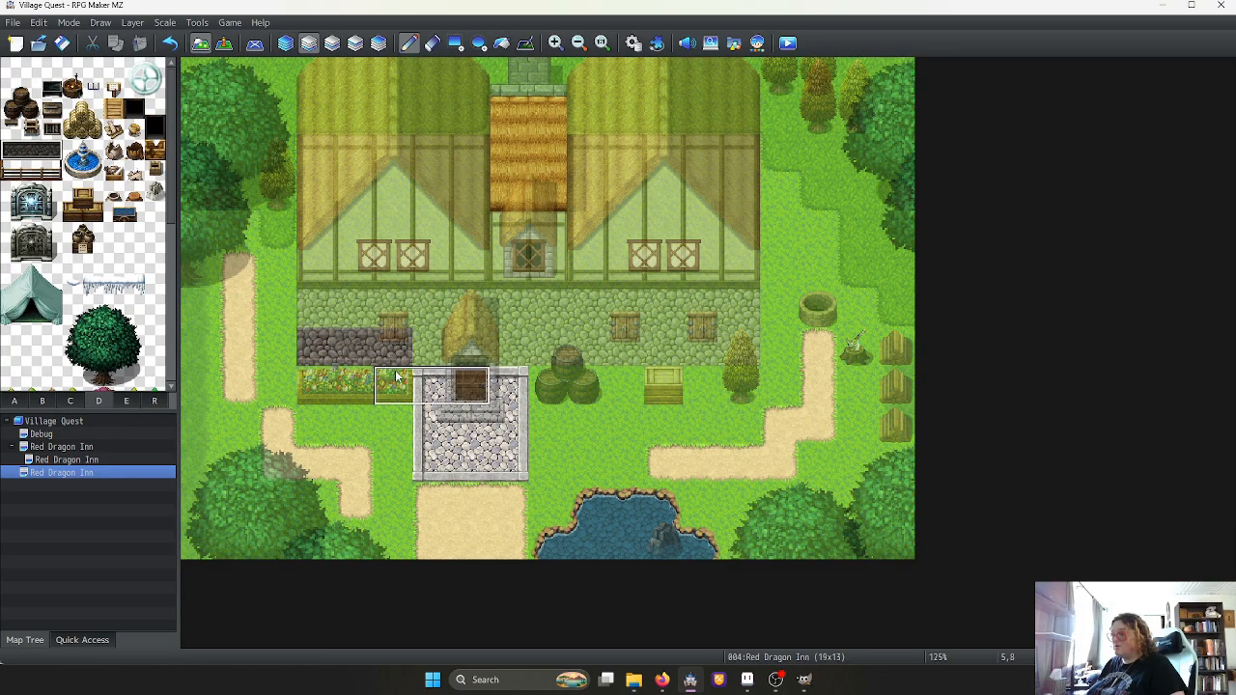
right_click(345, 353)
left_click(705, 349)
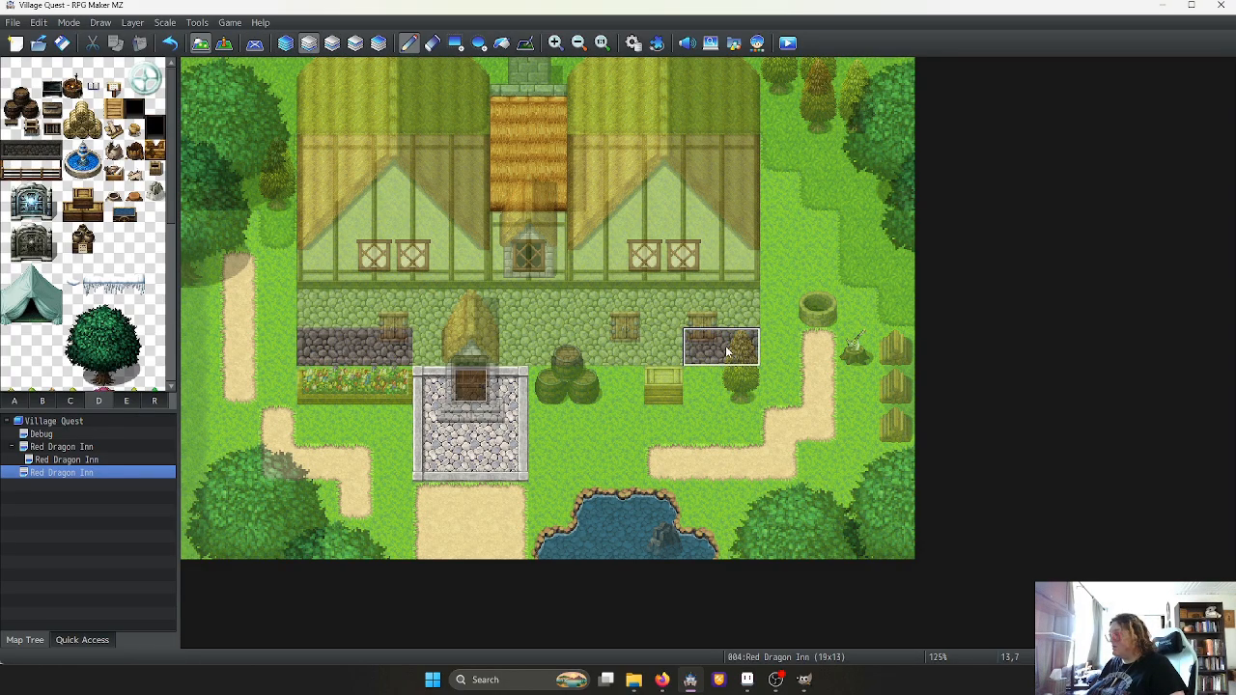
right_click(377, 355)
left_click_drag(377, 359, 666, 349)
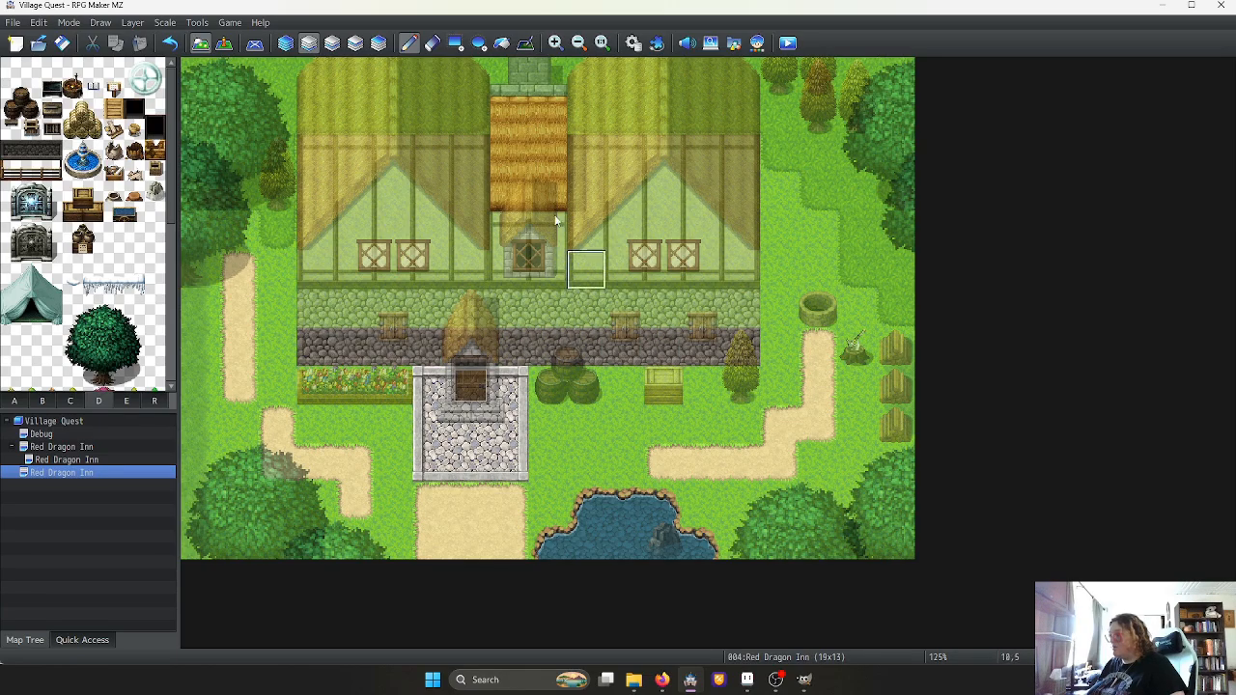
Clear the dark stone strip from the stone wall's bottom row on the lowest layer
left_click(287, 44)
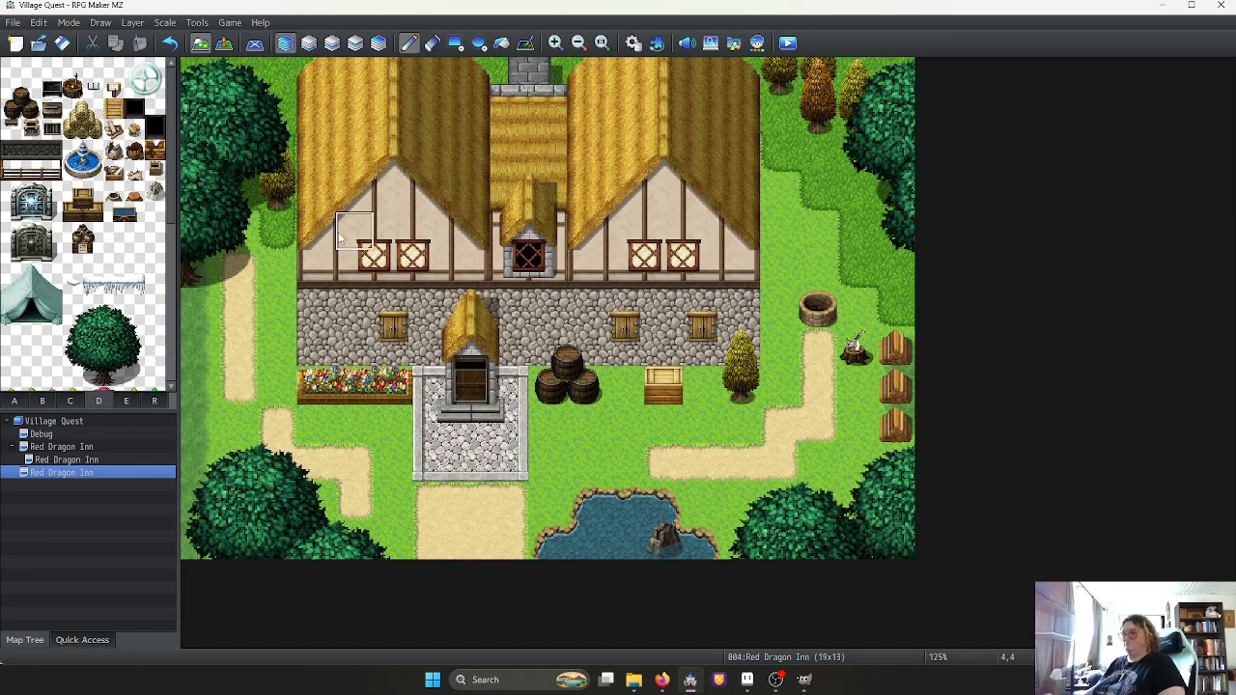
left_click(308, 42)
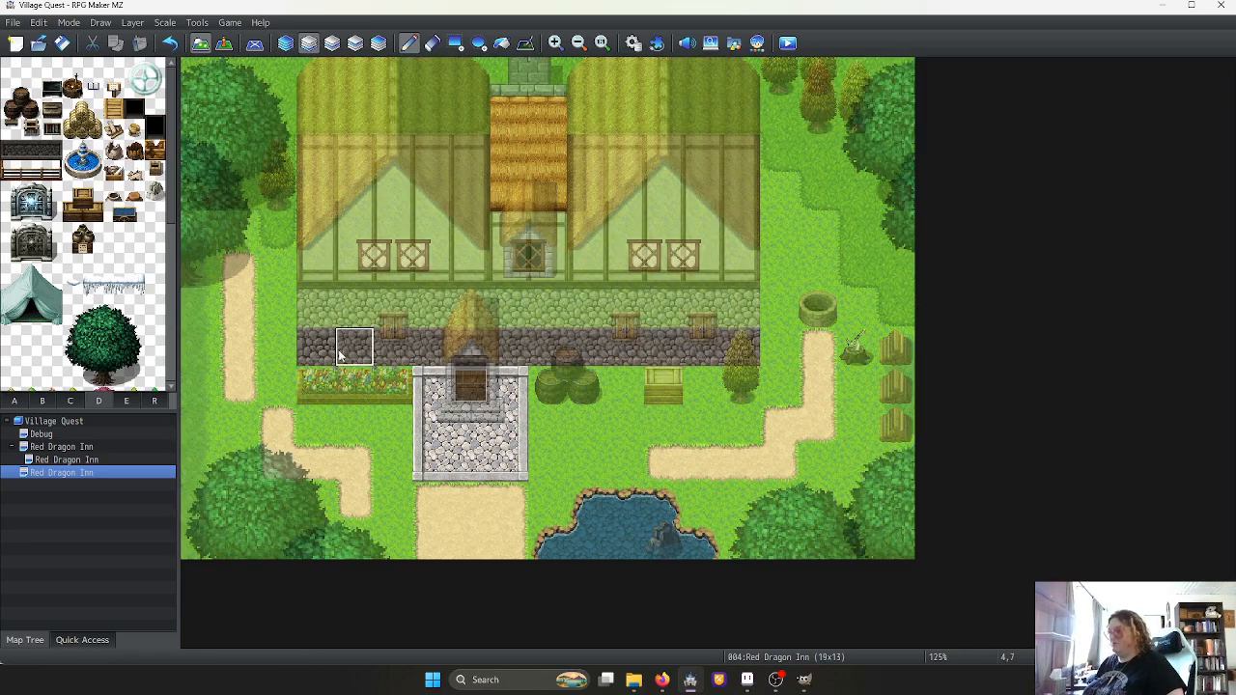
left_click_drag(312, 344, 743, 348)
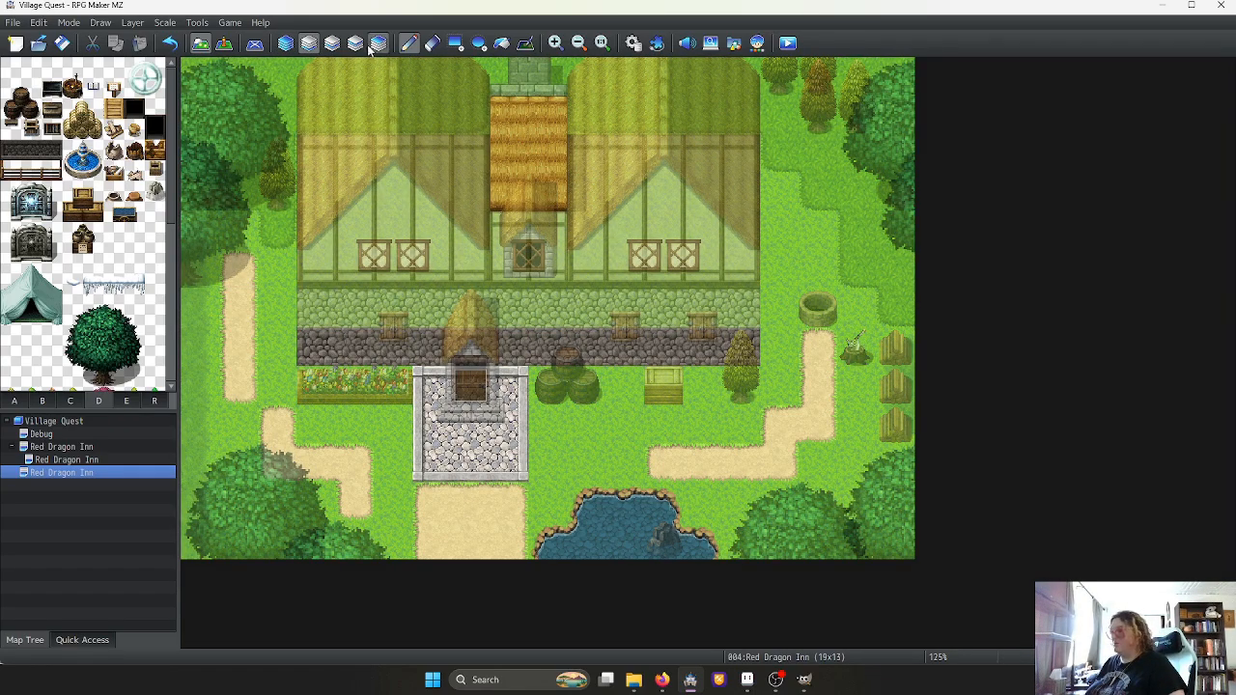
left_click_drag(311, 348, 734, 340)
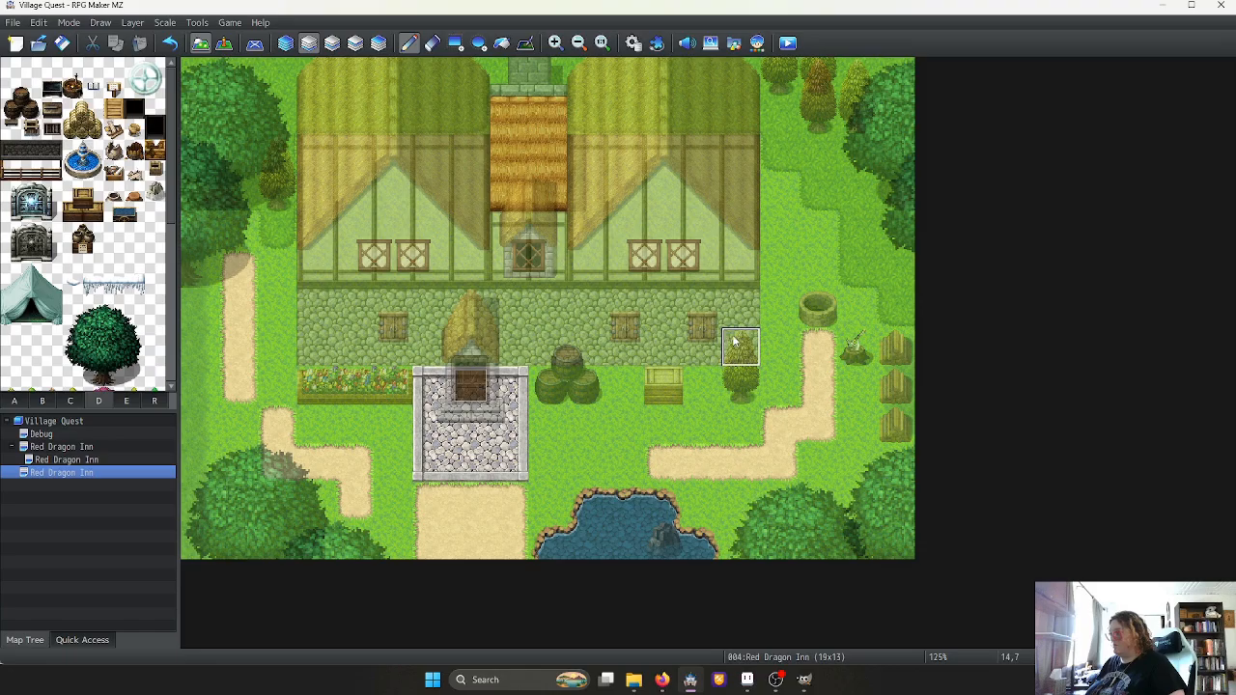
Lay the dark stone strip's left end, middle and right end along the stone wall's bottom row on the second layer, and restore automatic layering
left_click(331, 45)
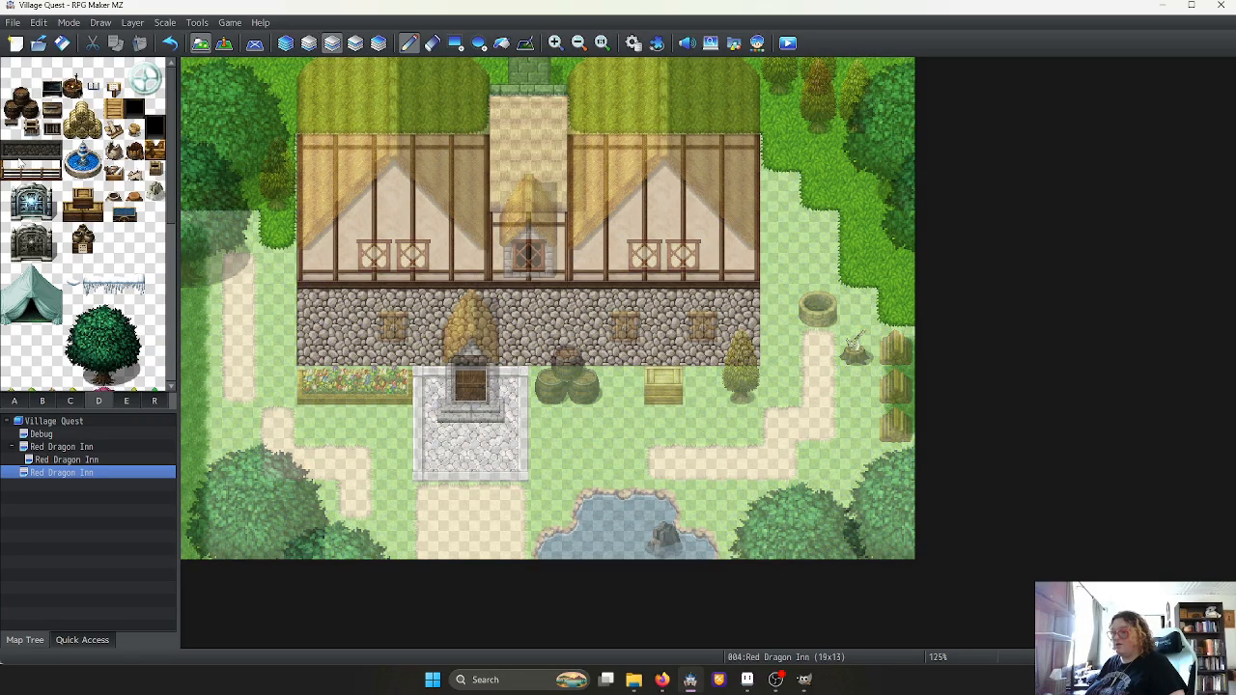
left_click(316, 347)
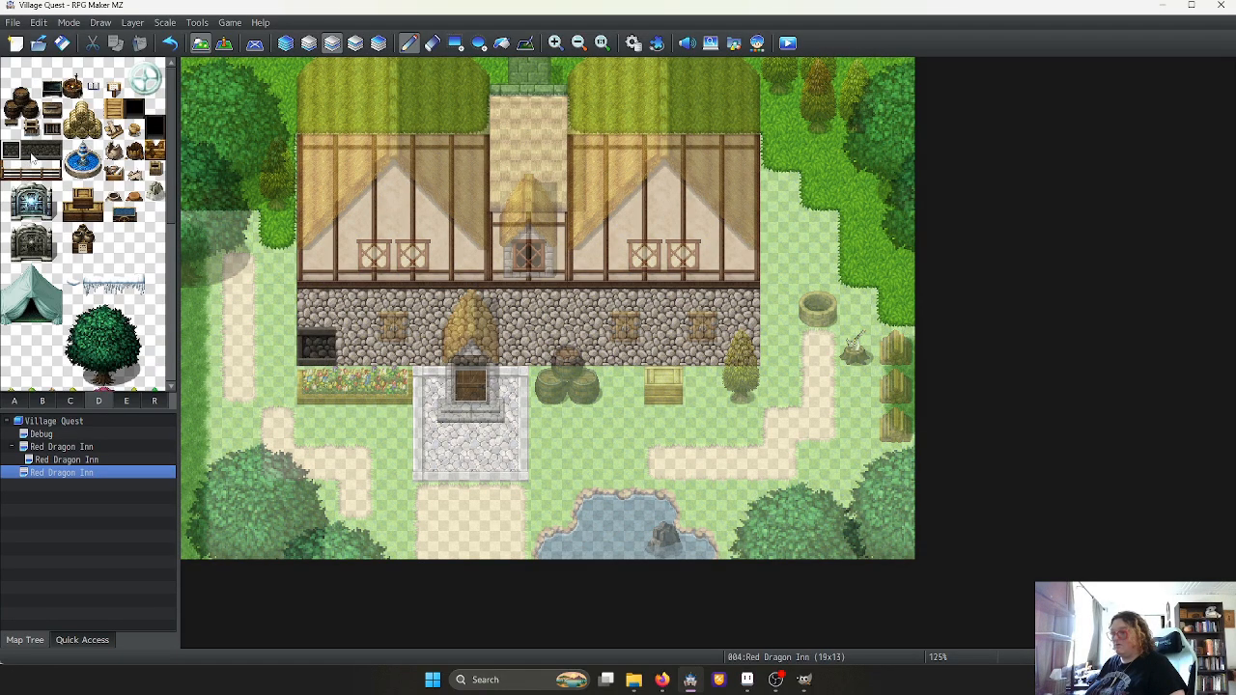
left_click(32, 152)
left_click_drag(355, 347, 702, 348)
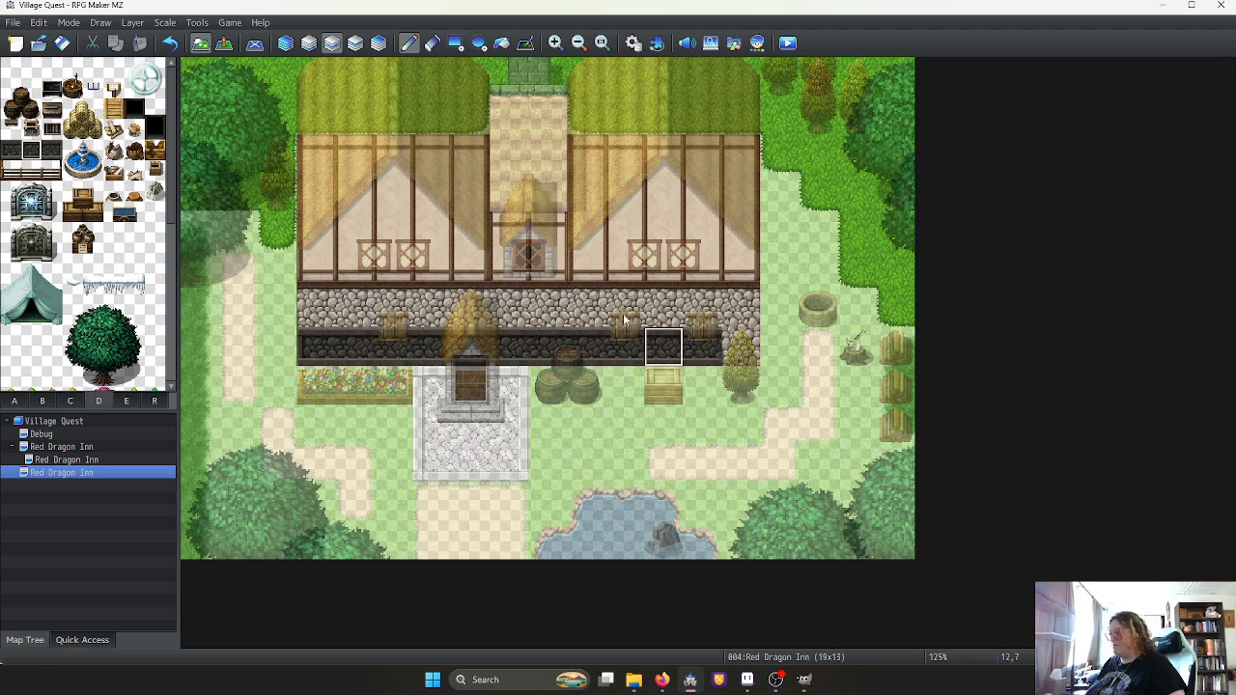
left_click(56, 155)
left_click(746, 356)
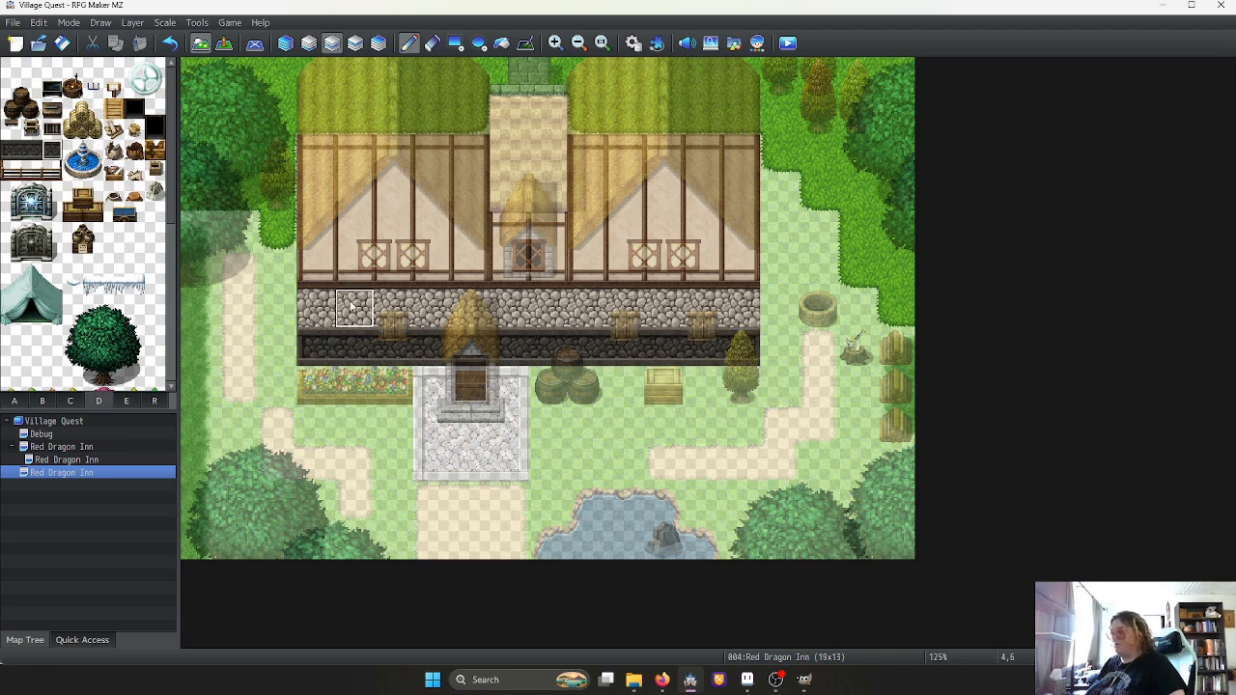
left_click(285, 42)
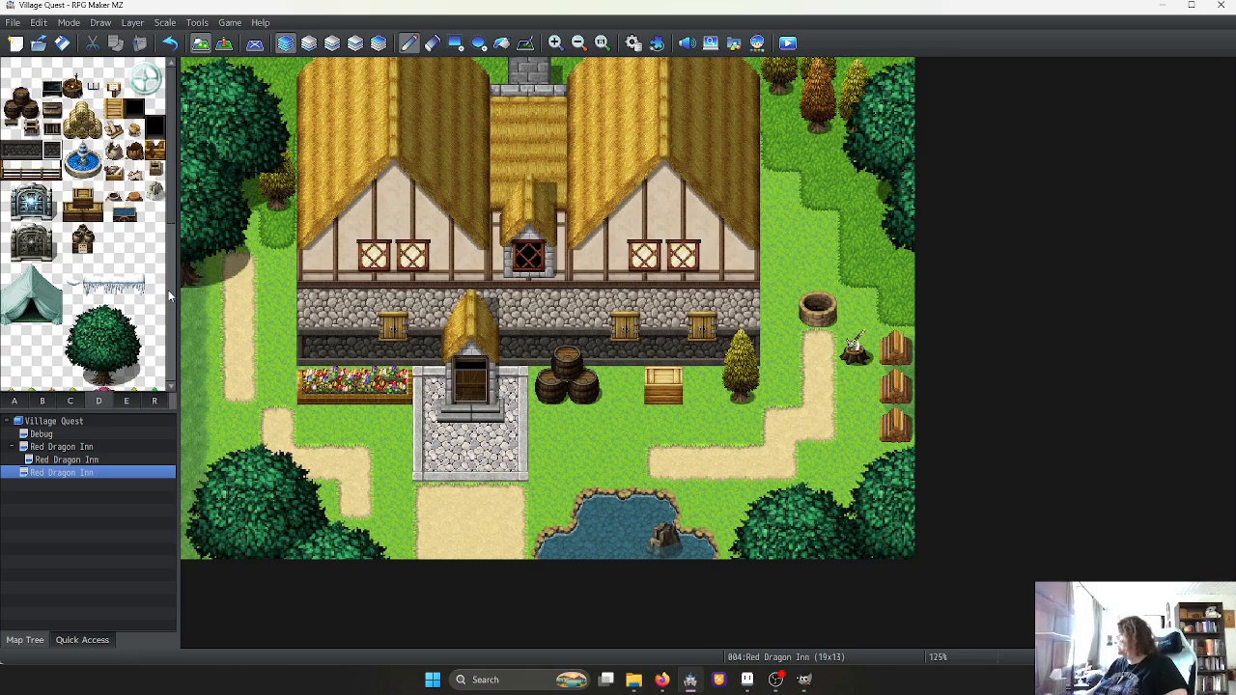
Try the Shop Sign (Inn) tile from tile page B on the stone wall just left of the entrance roof
left_click(42, 400)
scroll(65, 350, "up", 5)
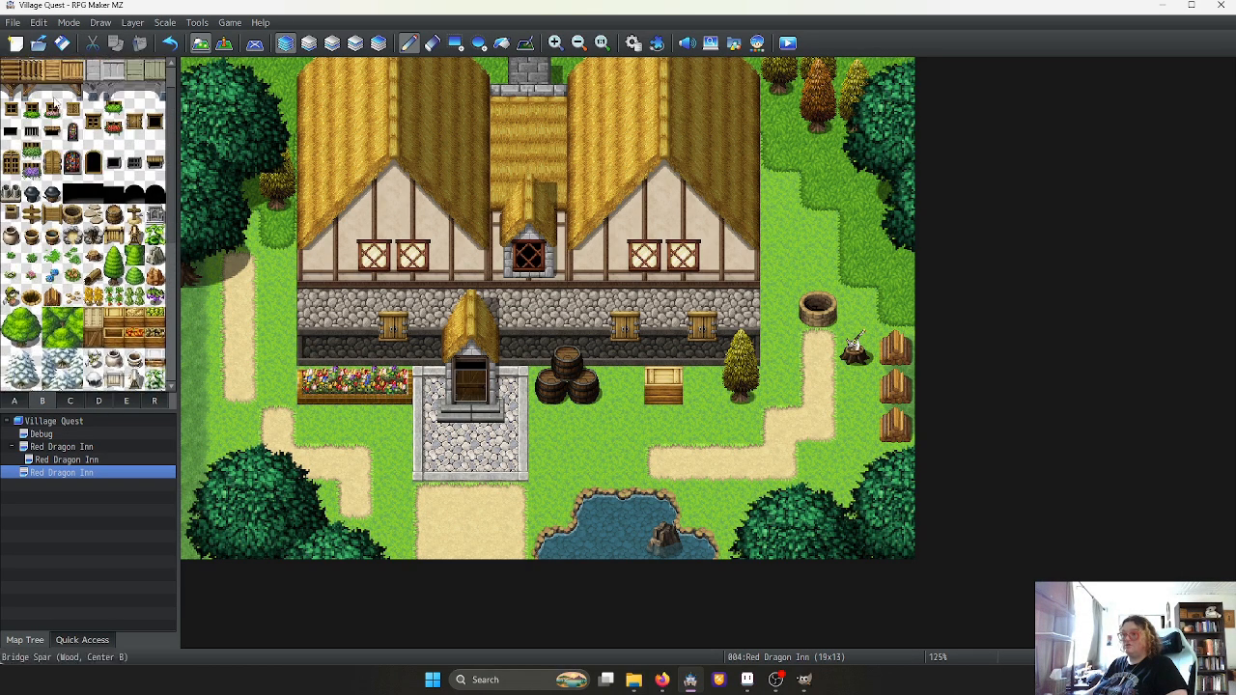
left_click(135, 71)
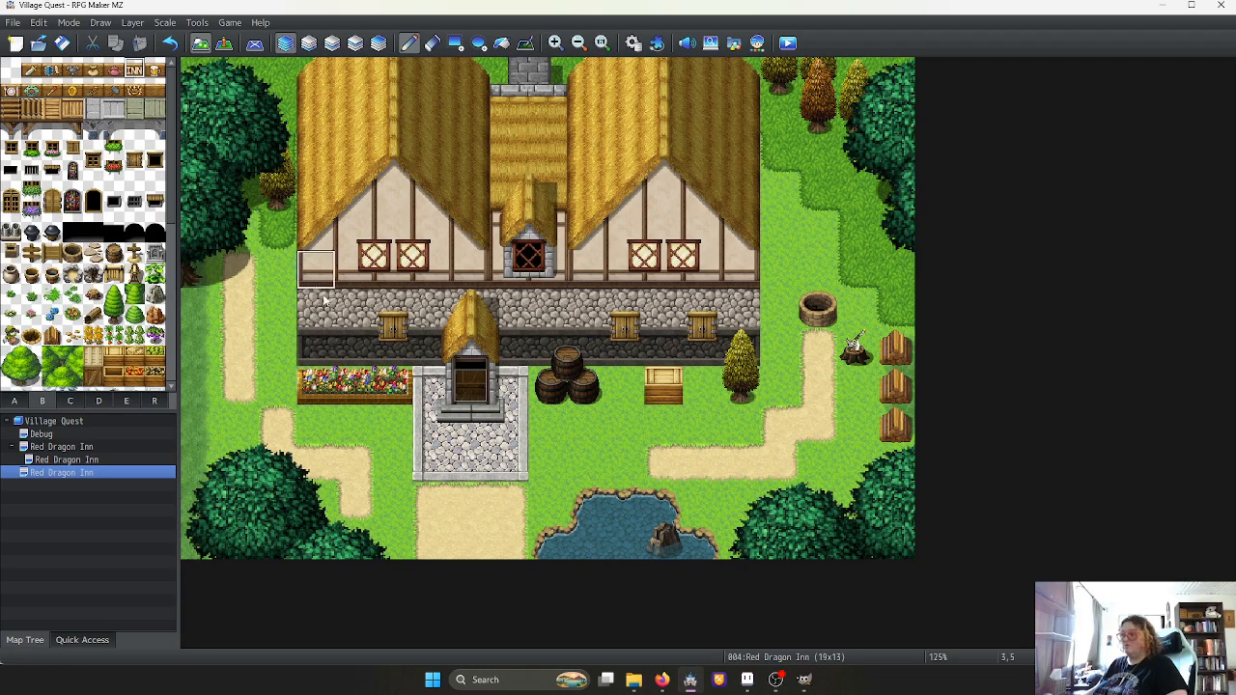
left_click(432, 314)
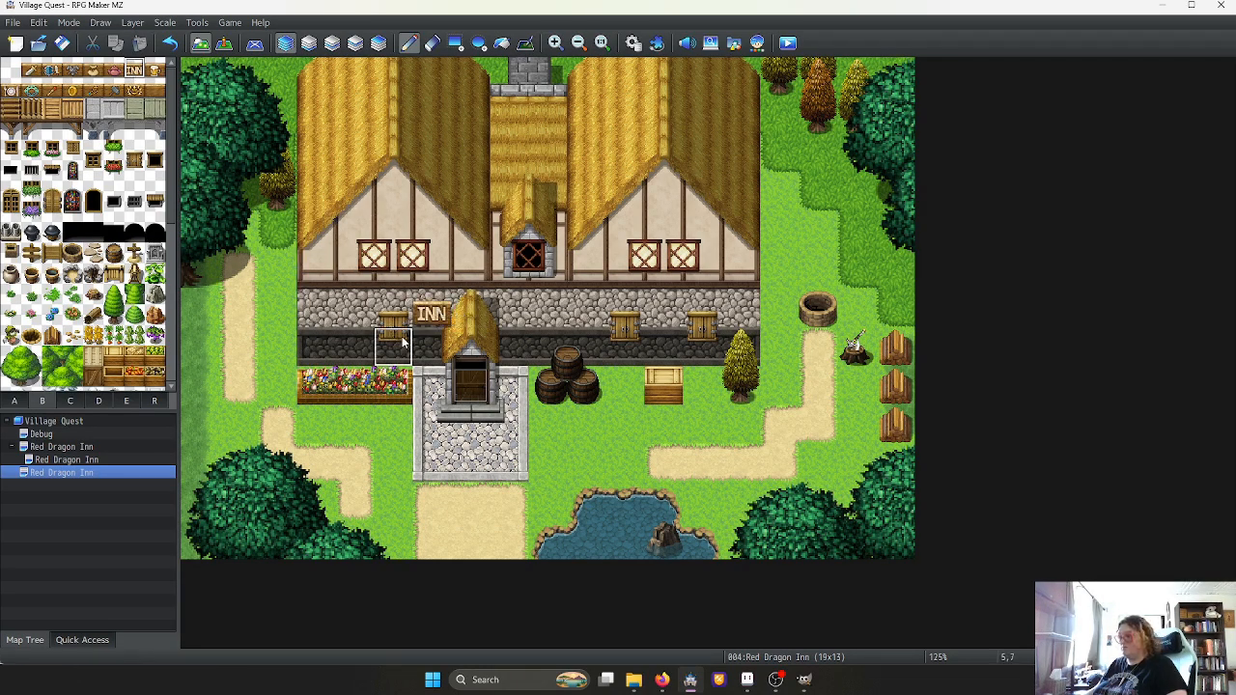
key("ctrl+z")
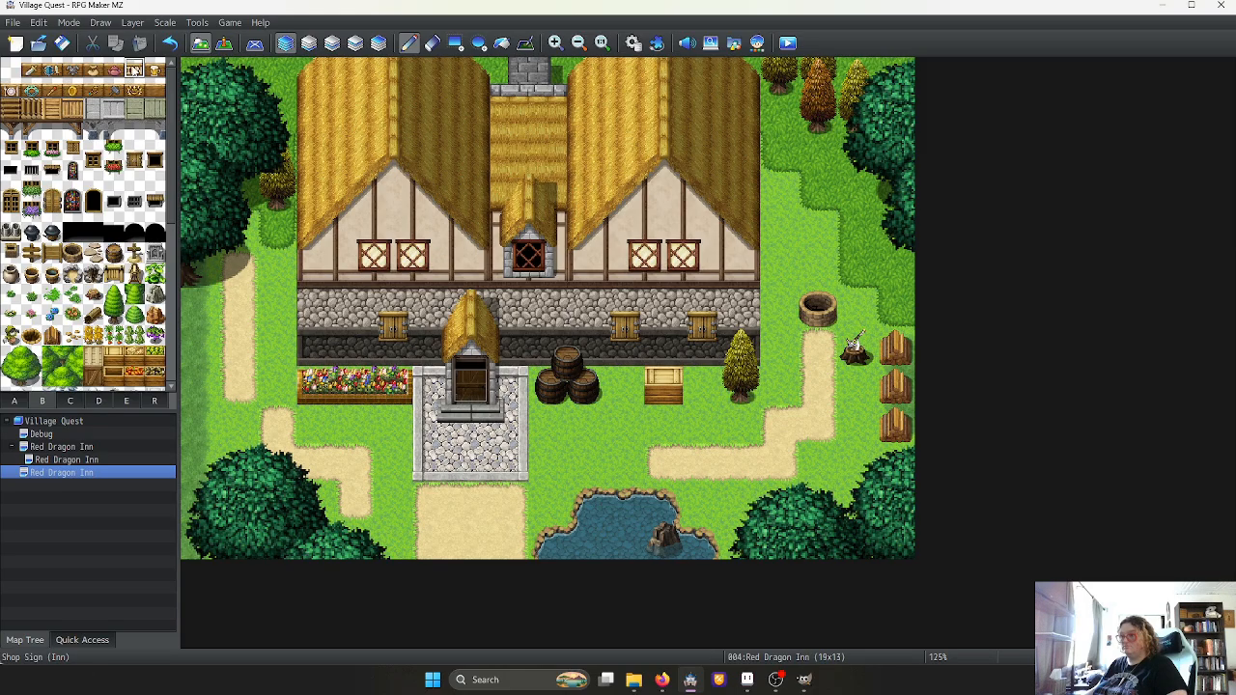
Switch to Aseprite and bring up the Outside_B.png tileset
left_click(748, 679)
scroll(471, 399, "down", 3)
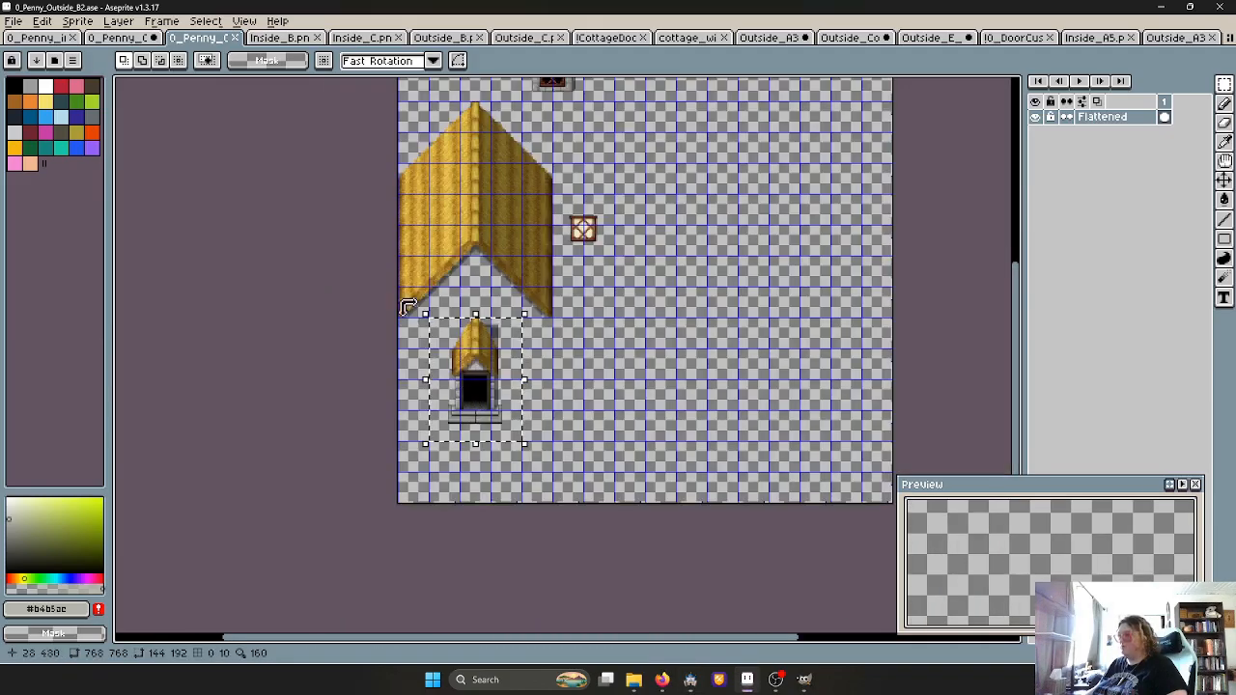
left_click(133, 38)
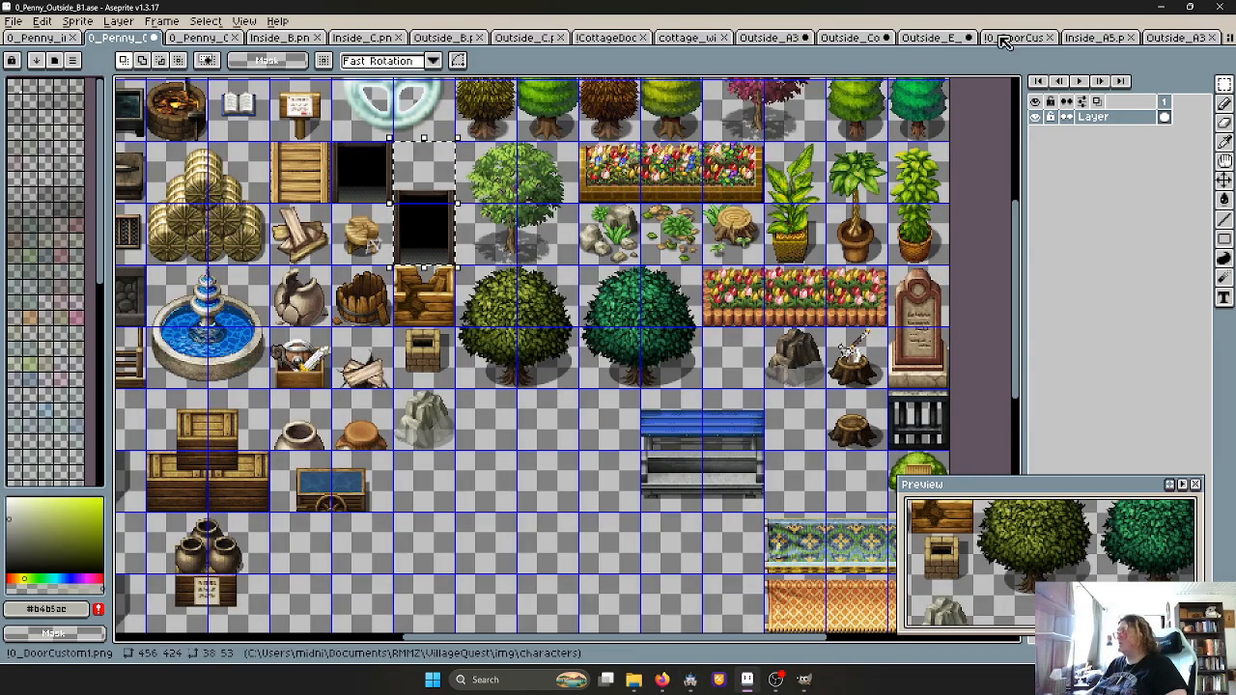
left_click(481, 38)
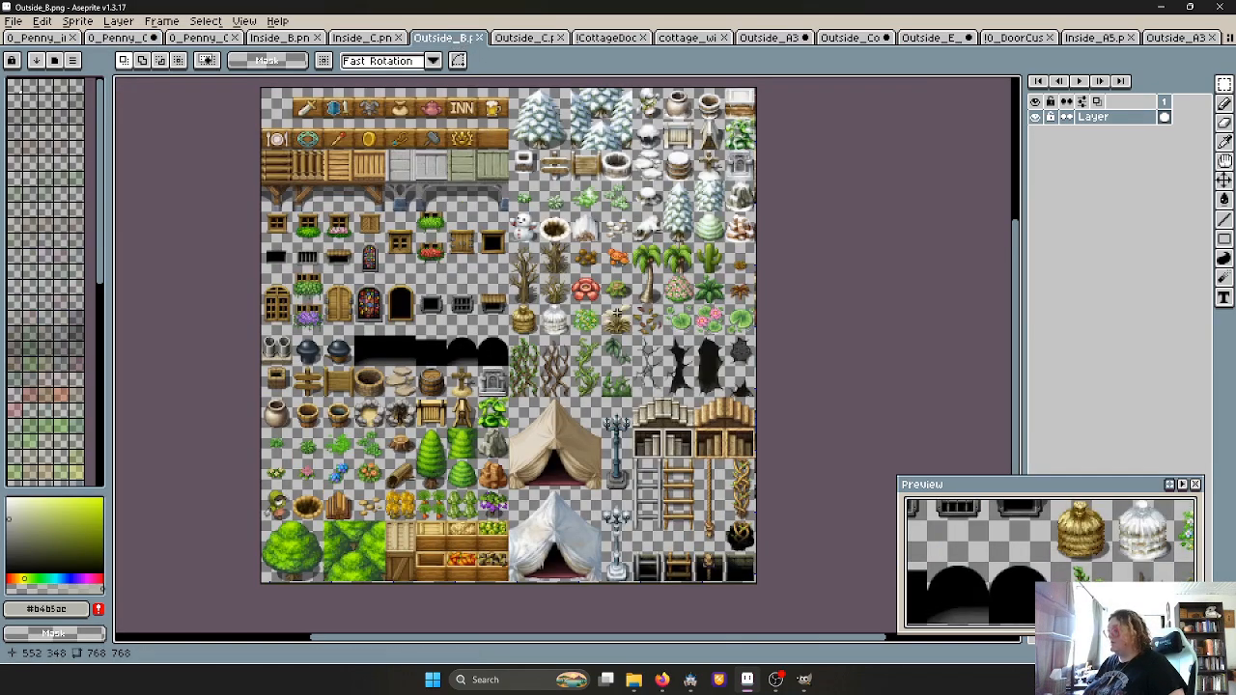
Set the Outside_B.png grid to 48 by 48 pixels and enable snapping to the grid
left_click(244, 20)
mouse_move(309, 121)
left_click(453, 124)
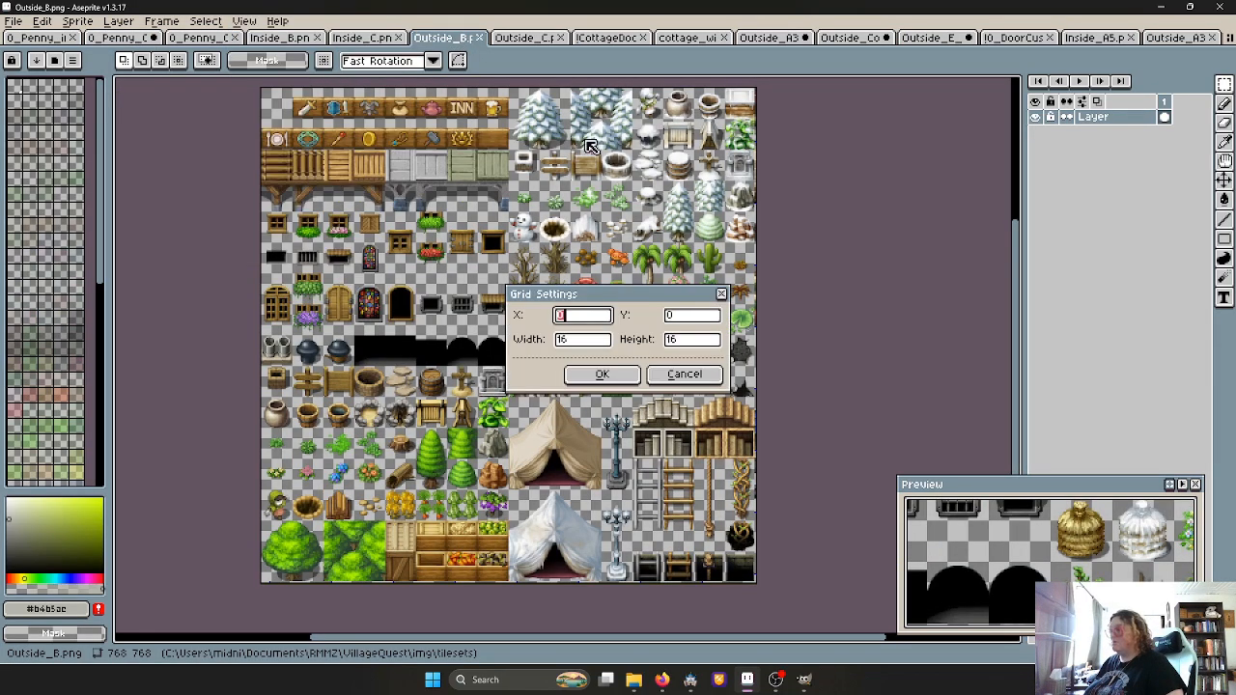
key("Tab")
key("Tab")
type("48")
key("Tab")
type("48")
key("Return")
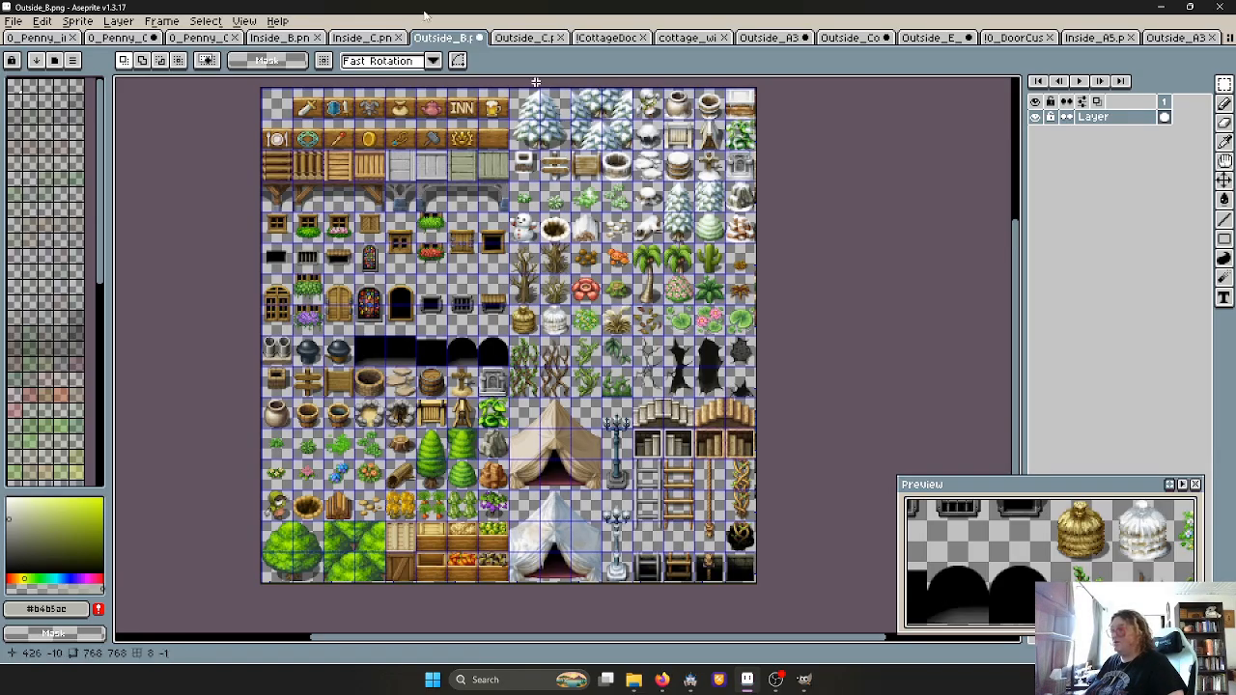
left_click(244, 21)
mouse_move(290, 120)
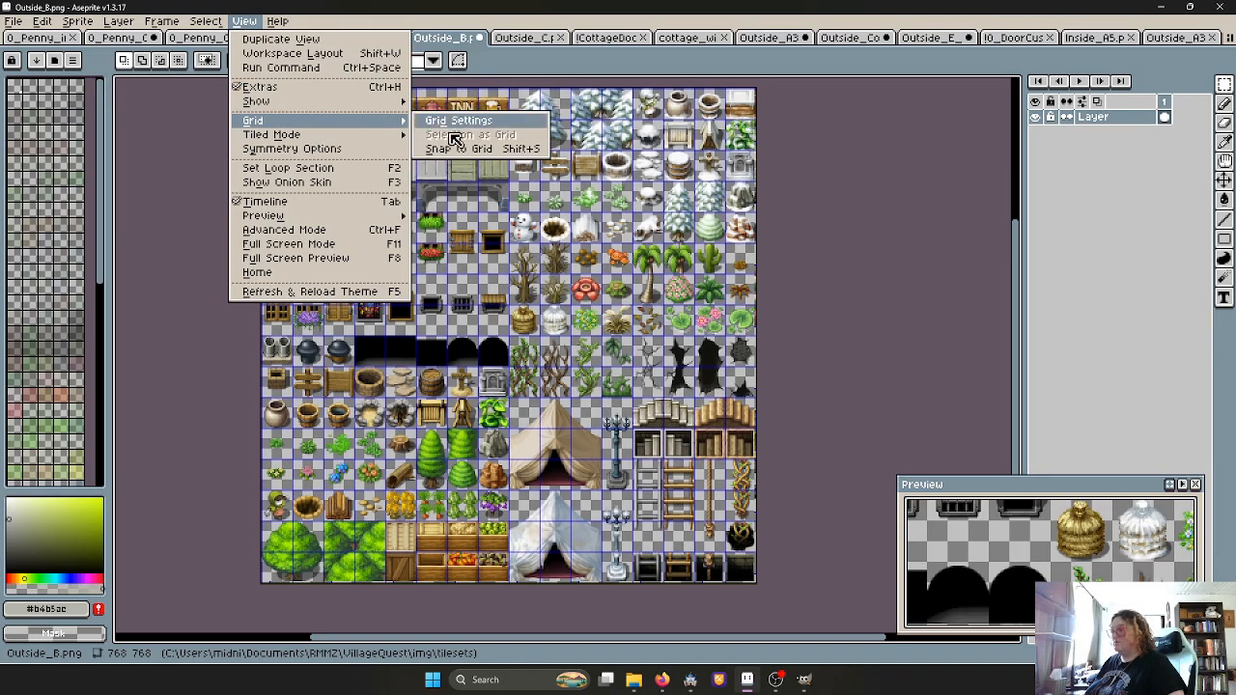
left_click(441, 119)
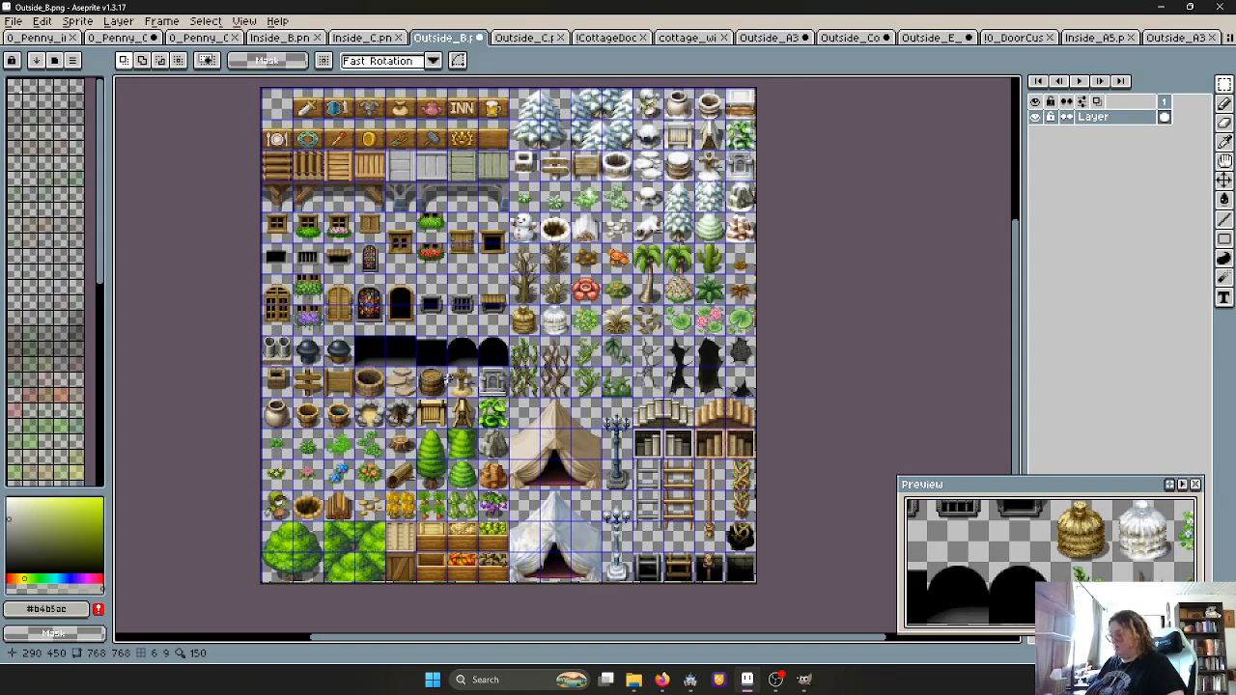
Select and copy the wooden signpost, INN sign and beer mug sign tiles together
left_click_drag(307, 381, 326, 399)
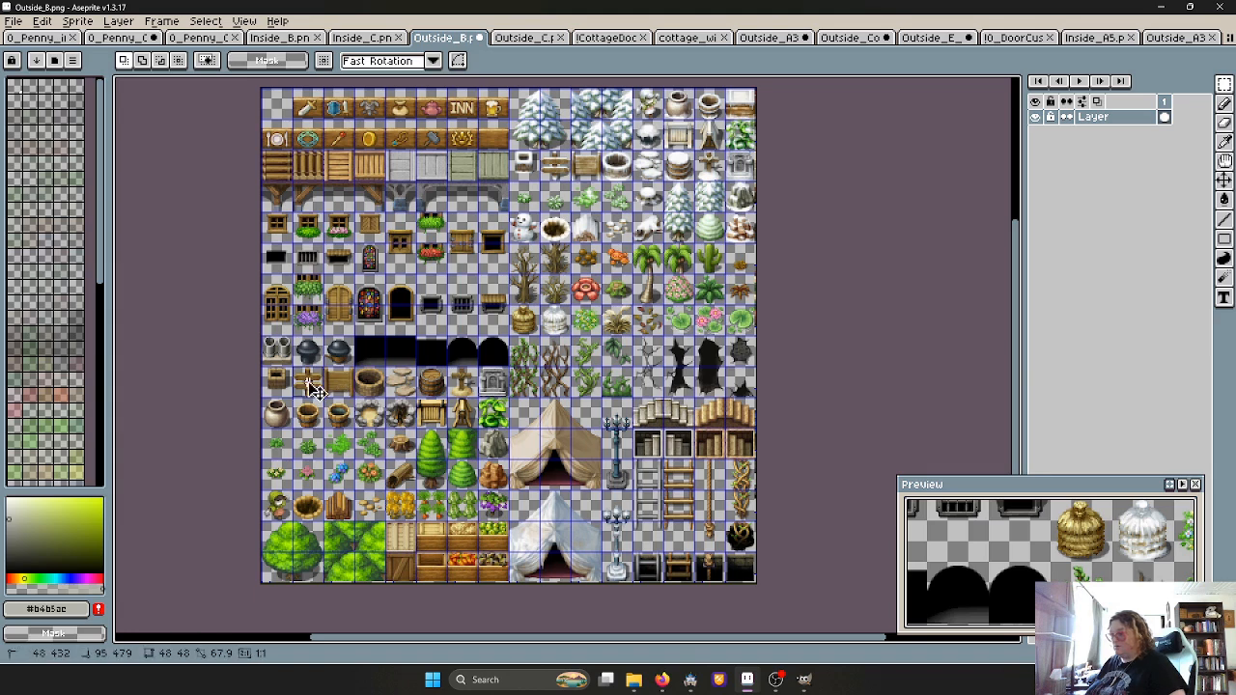
scroll(357, 394, "up", 2)
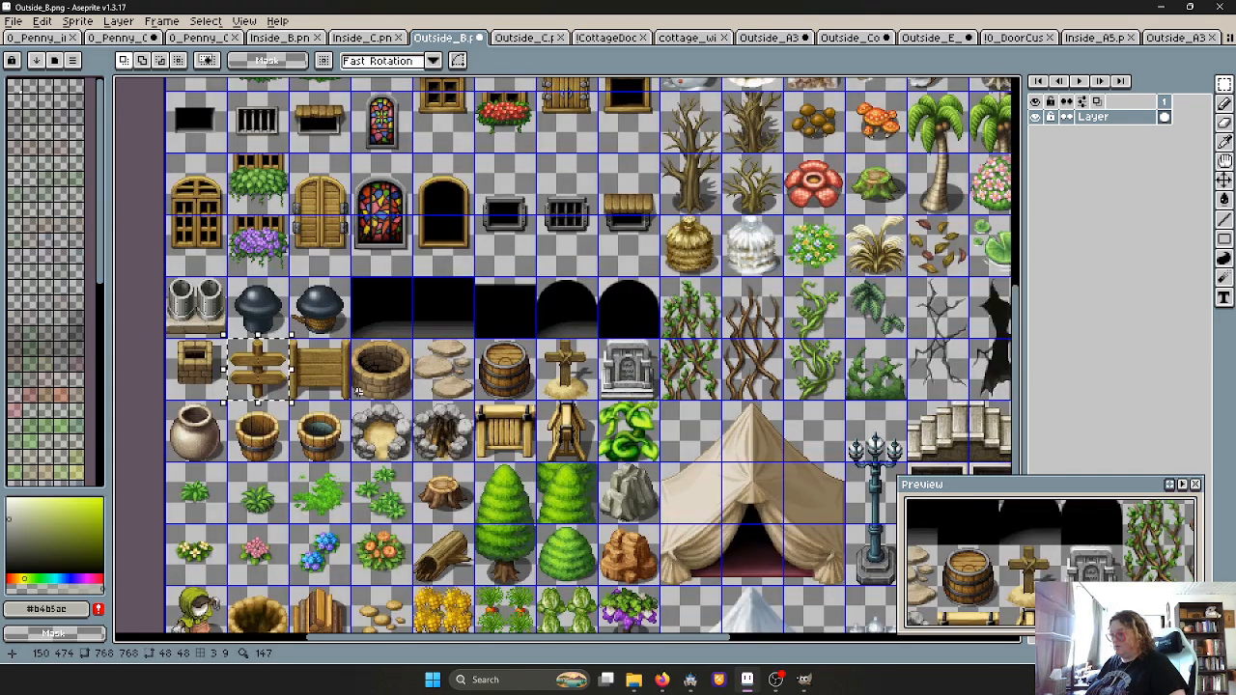
scroll(396, 379, "down", 2)
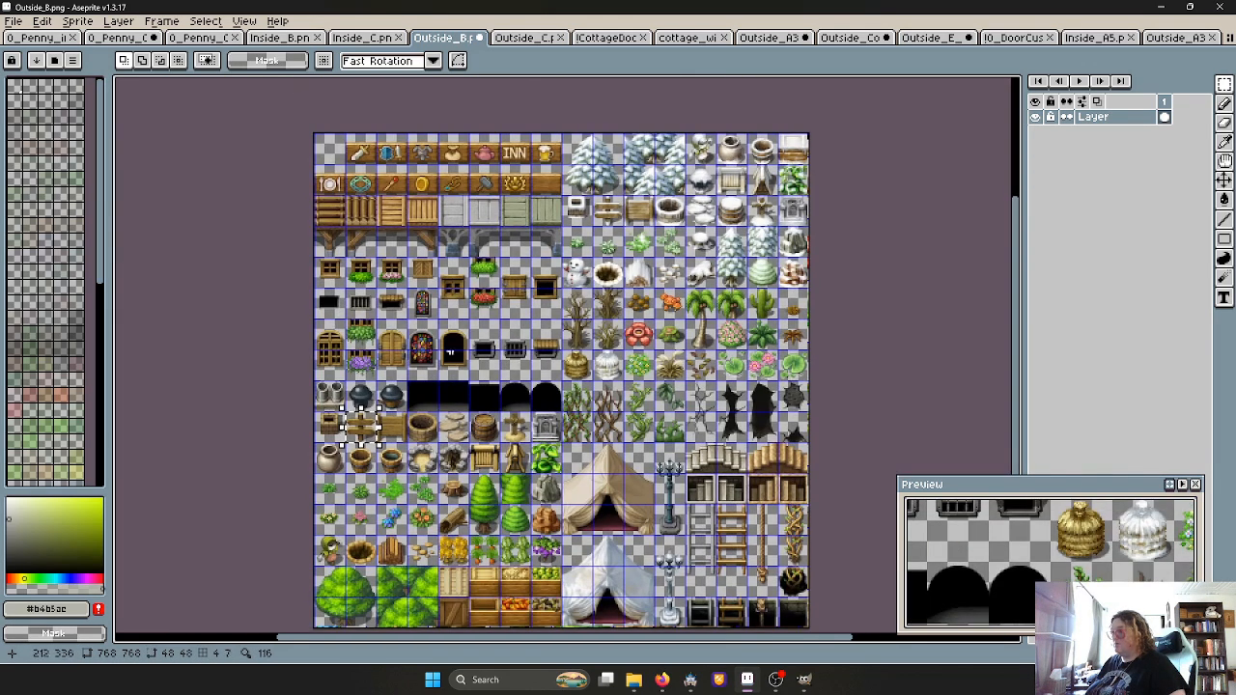
left_click(511, 155, "shift")
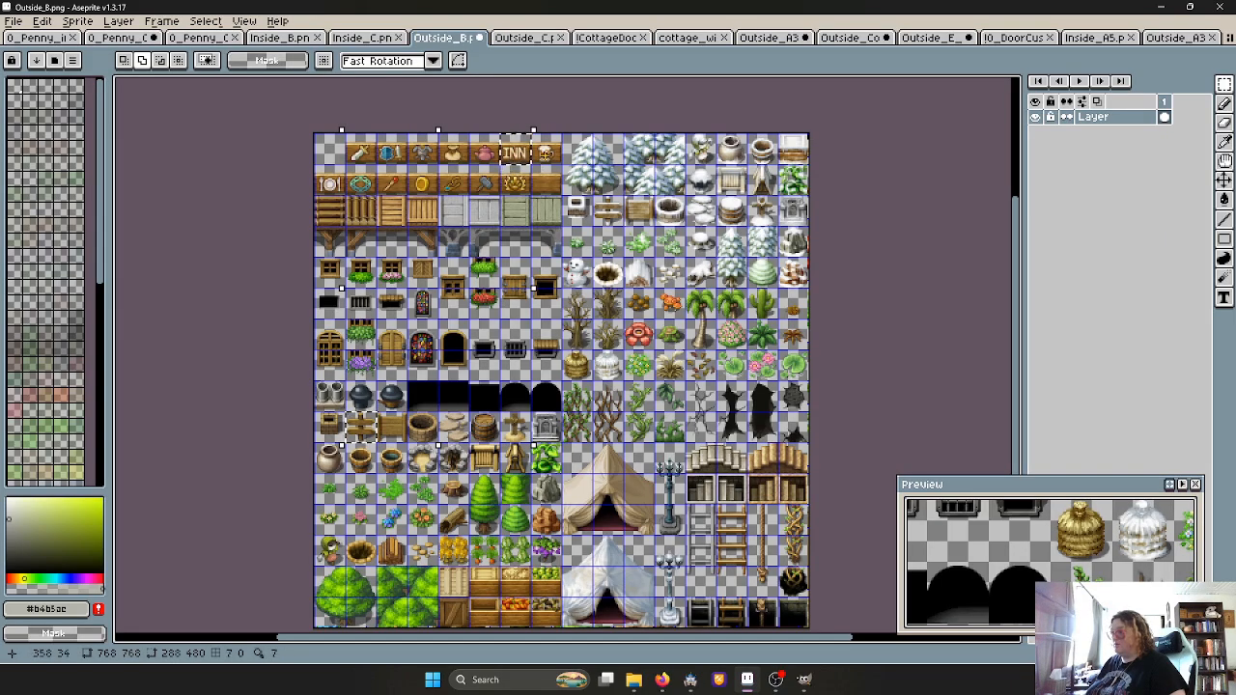
left_click(545, 155, "shift")
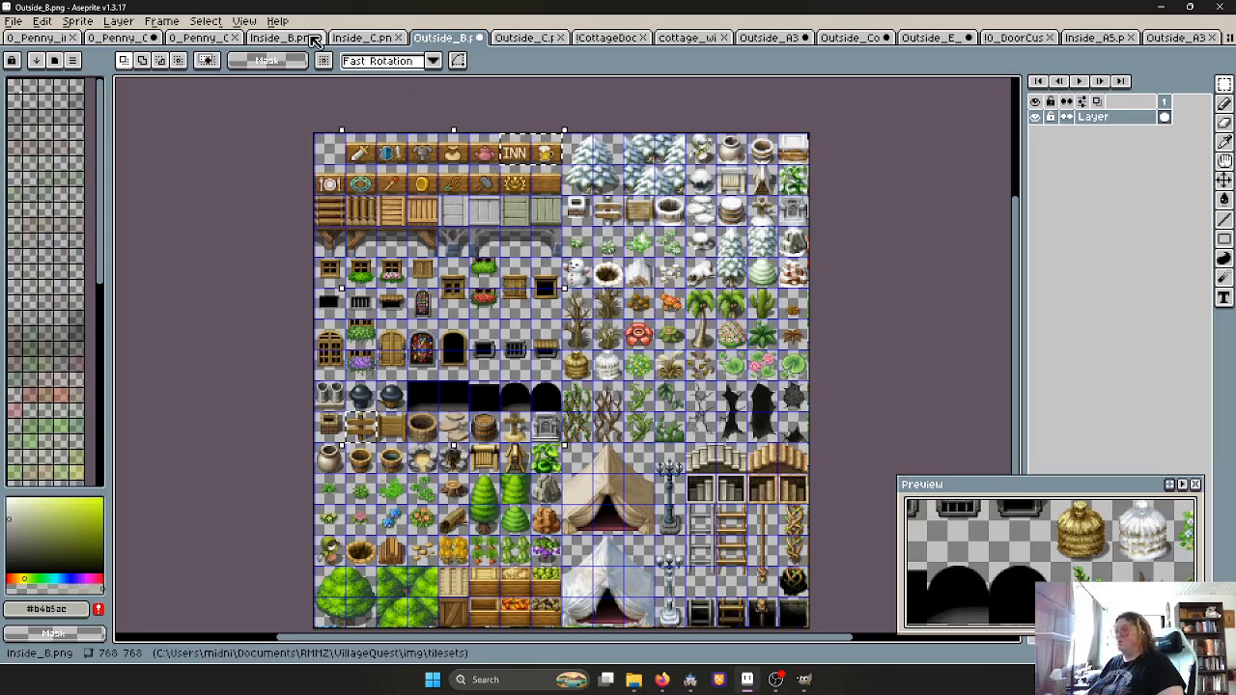
Paste the copied sign tiles into 0_Penny_Outside_B2.ase and drop them in the empty area at about 390, 168
left_click(124, 37)
left_click(200, 38)
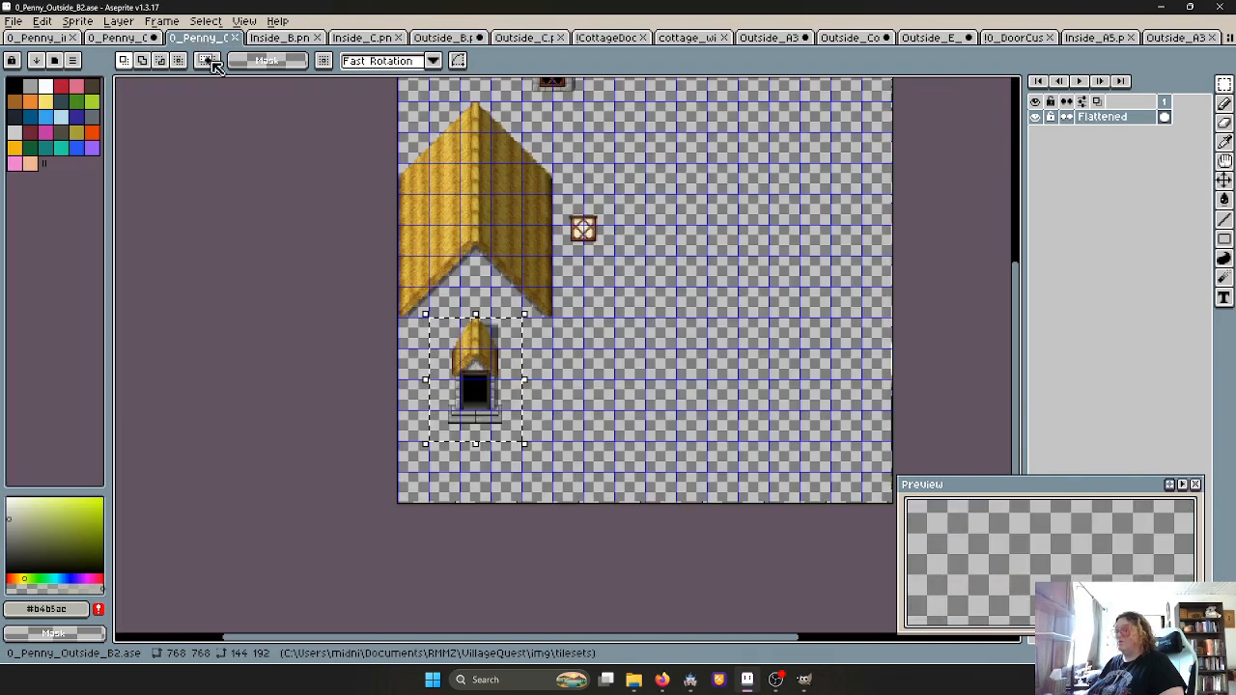
scroll(550, 279, "down", 1)
scroll(542, 253, "up", 1)
key("ctrl+v")
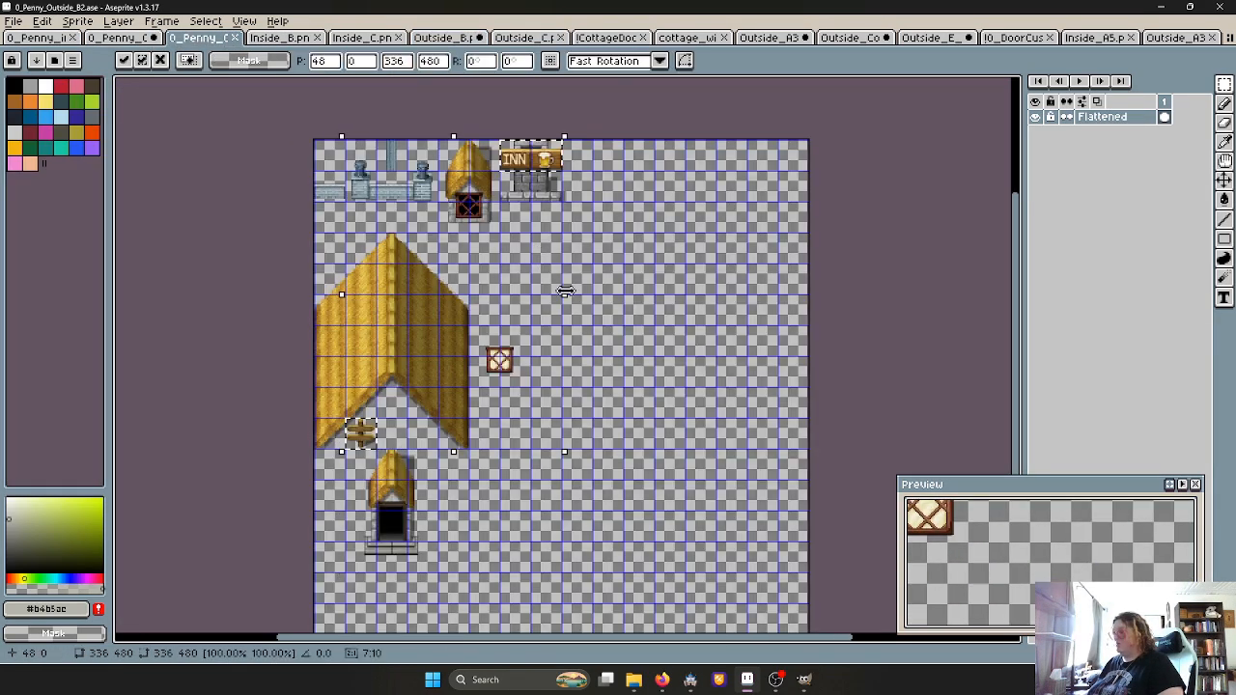
left_click_drag(542, 166, 762, 274)
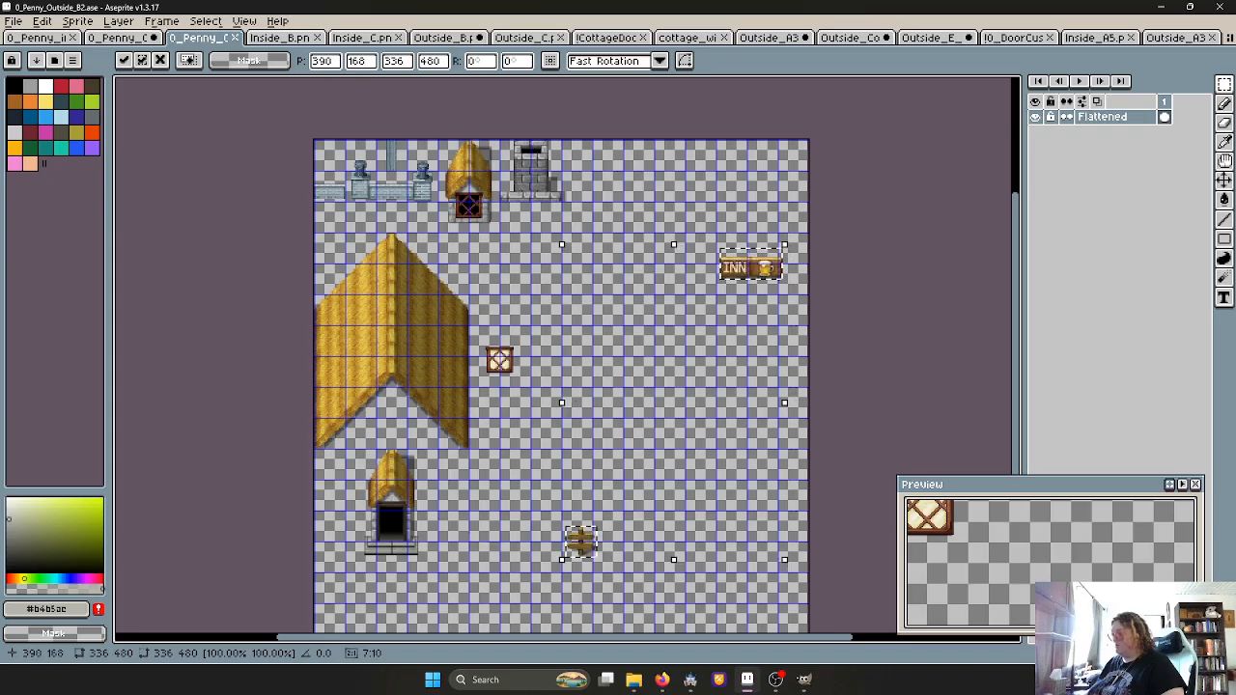
key("Return")
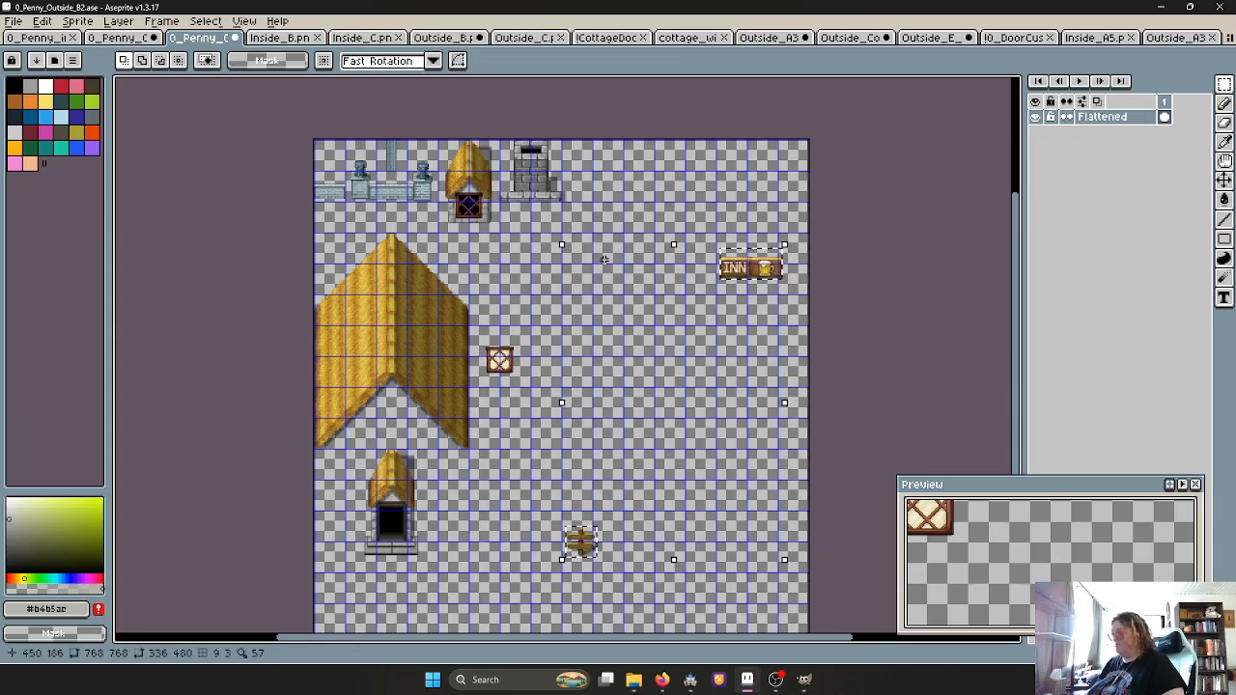
Align the pasted sign tiles to the grid at 384, 144 and deselect them
scroll(606, 275, "up", 2)
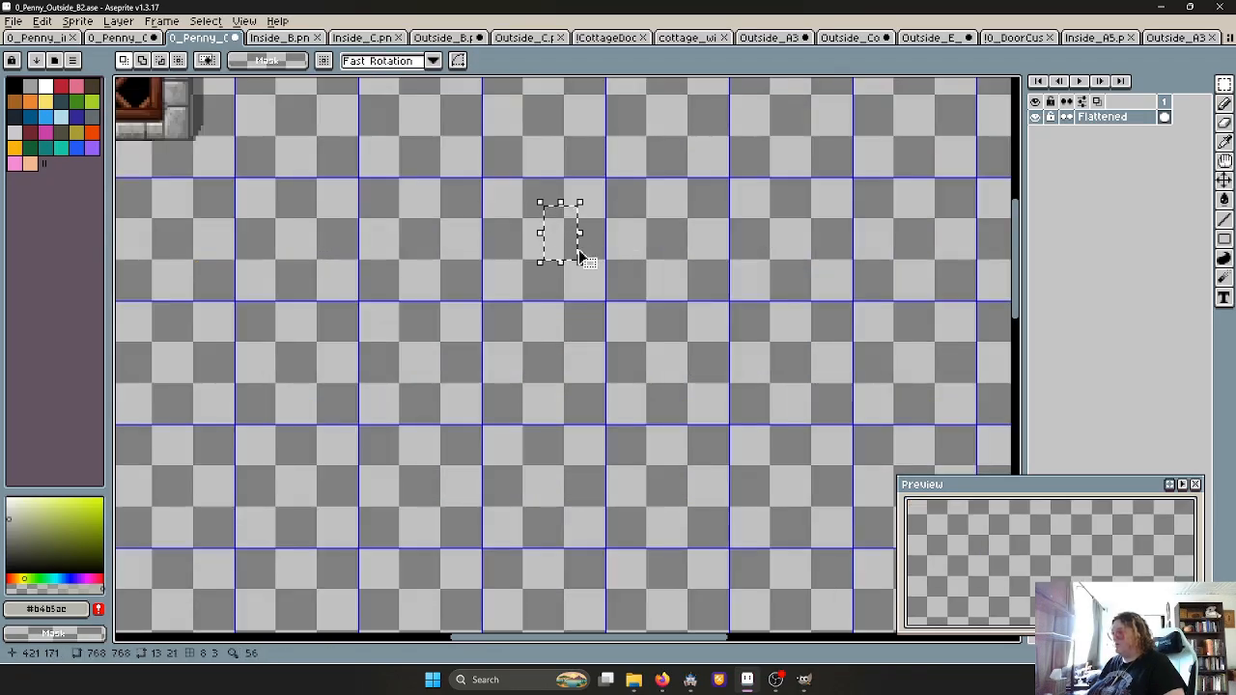
scroll(779, 393, "down", 3)
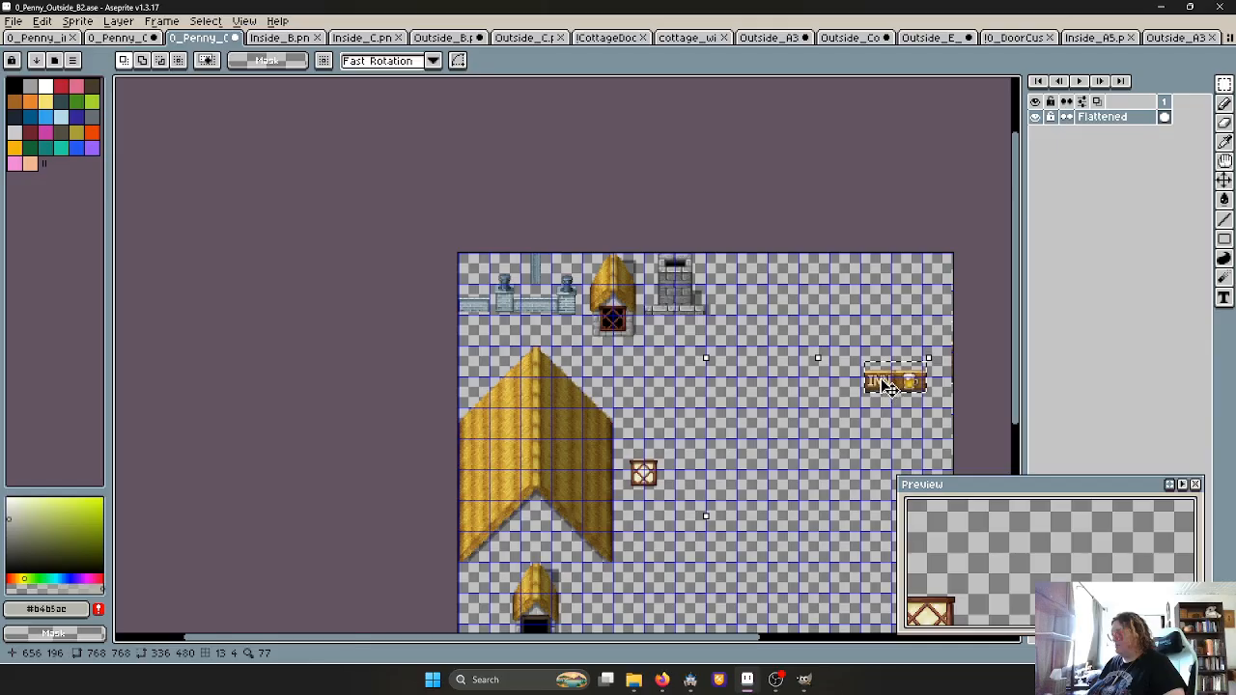
mouse_move(888, 384)
left_mouse_down()
mouse_move(881, 369)
mouse_move(896, 380)
left_mouse_up()
scroll(881, 374, "up", 3)
scroll(723, 399, "down", 3)
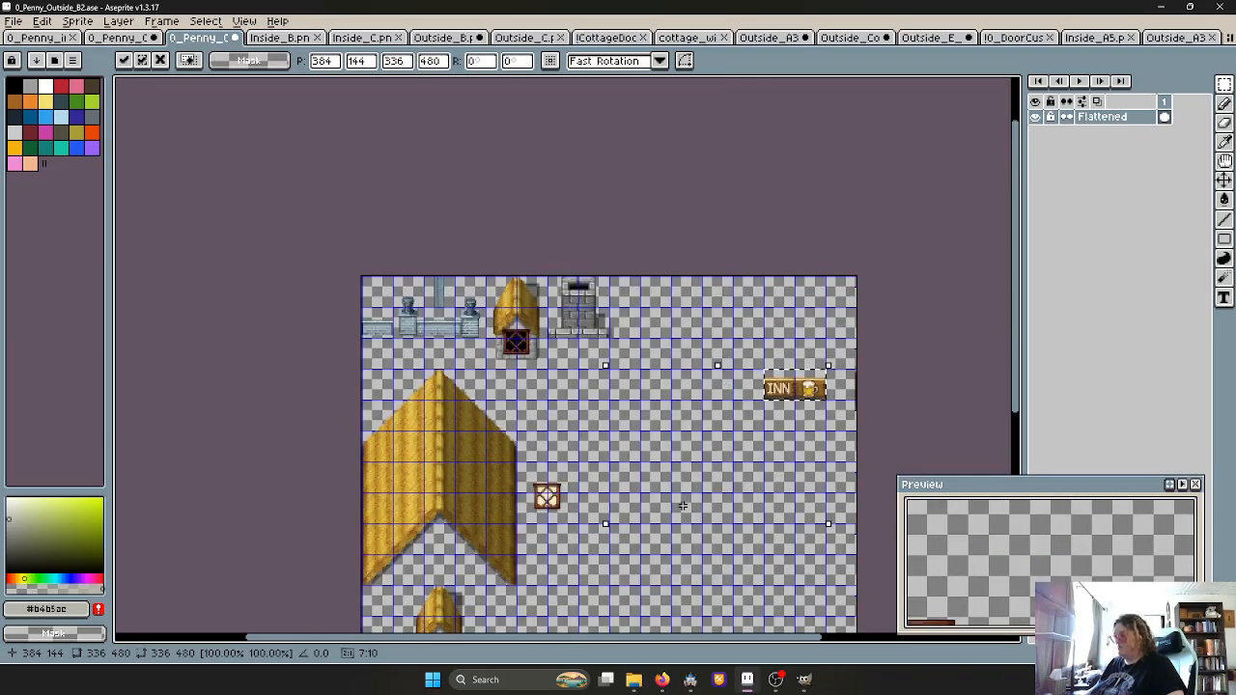
left_click(581, 470)
Move the signpost tile beside the upper part of the large thatched roof, at 240, 192
scroll(581, 470, "down", 1)
middle_click_drag(588, 472, 516, 354)
scroll(550, 491, "up", 1)
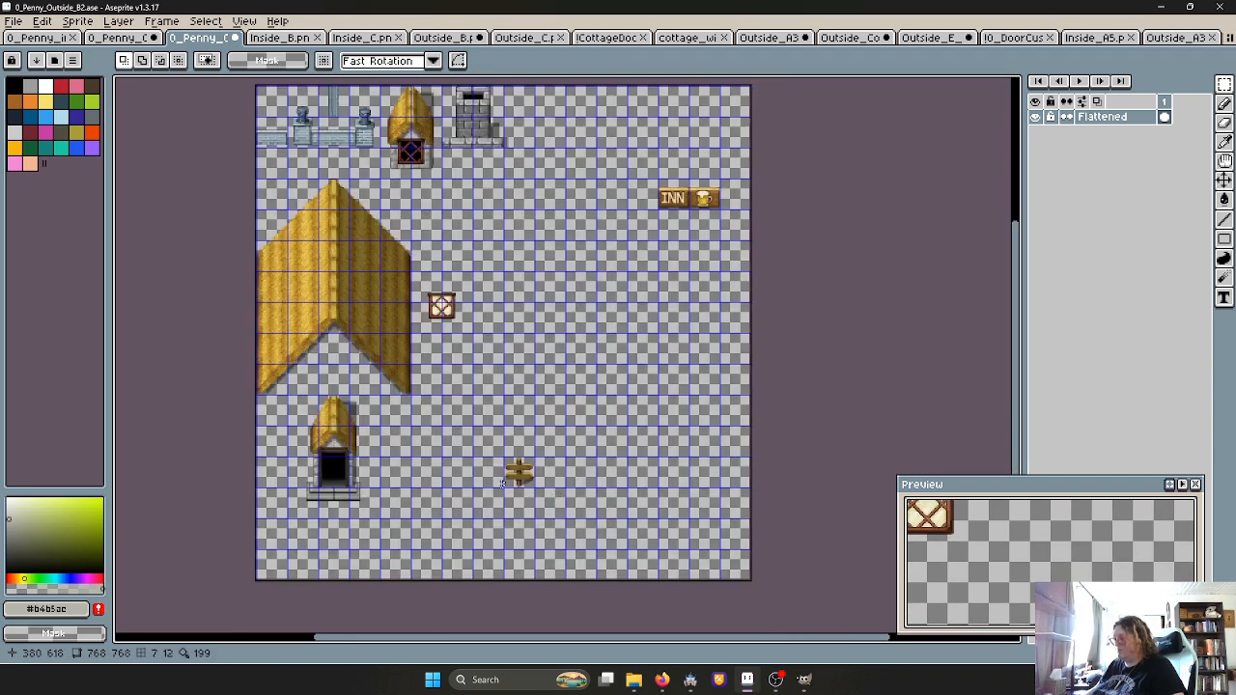
left_click_drag(516, 474, 440, 231)
scroll(429, 237, "up", 2)
scroll(598, 247, "down", 3)
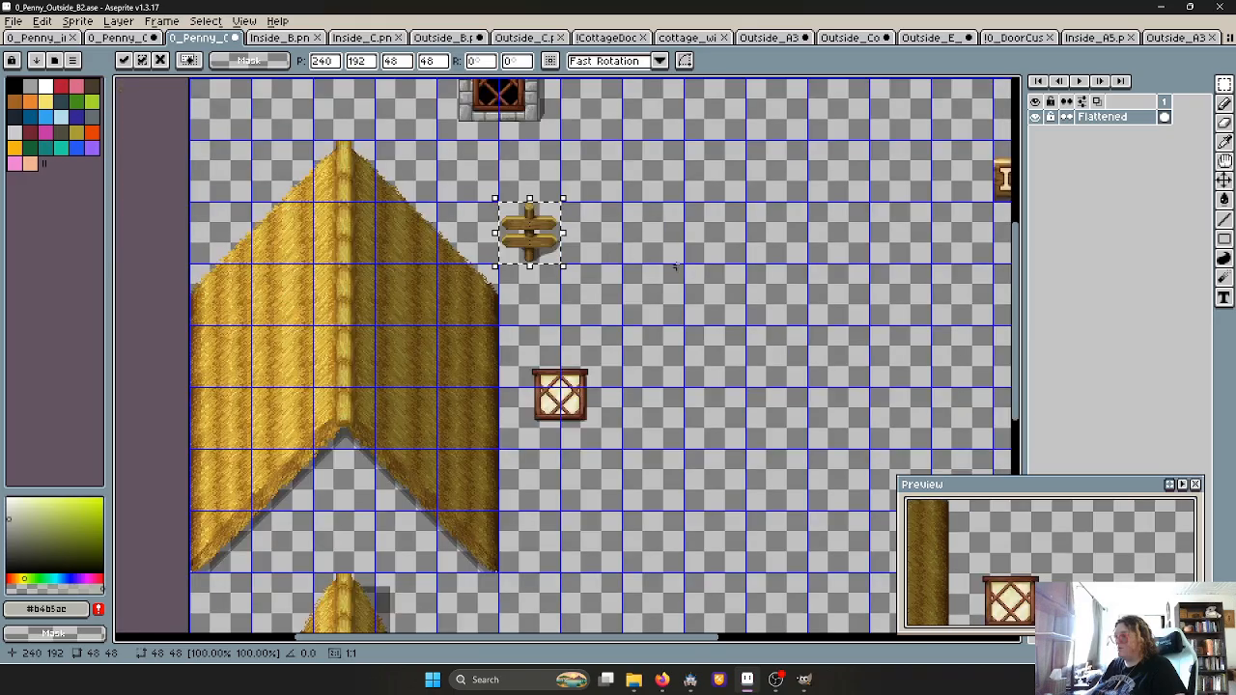
Select the INN and beer mug sign tiles together and move them to just above and beside the signpost
scroll(444, 335, "up", 1)
left_click(778, 242)
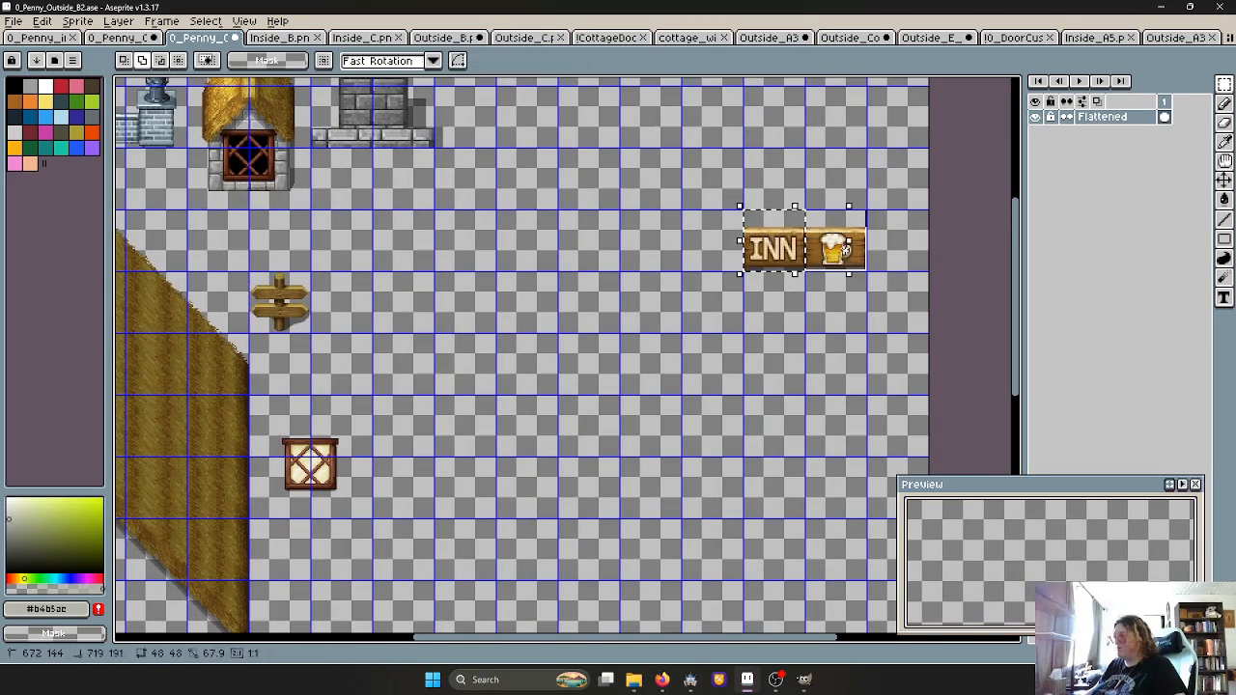
left_click_drag(778, 243, 356, 250)
middle_click_drag(356, 250, 591, 285)
scroll(591, 285, "up", 1)
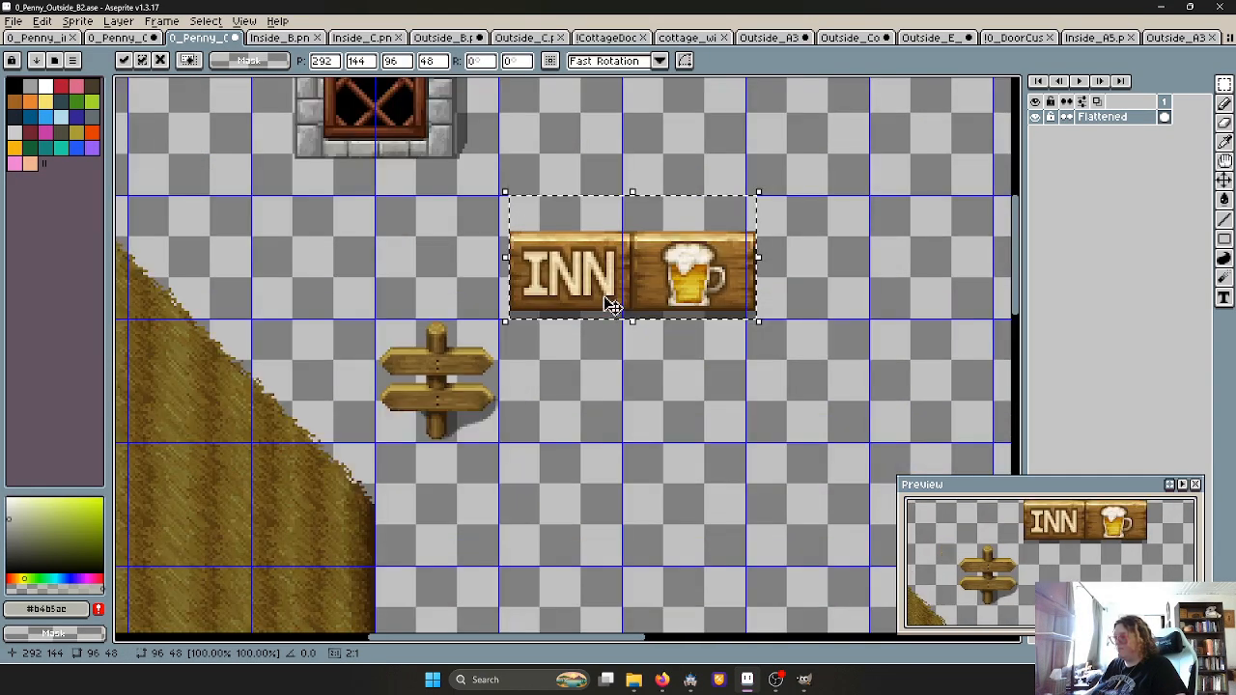
Move the INN sign over the signpost's upper board at 240, 169 and deselect it
left_click_drag(572, 286, 449, 322)
key("ctrl+d")
scroll(456, 376, "up", 4)
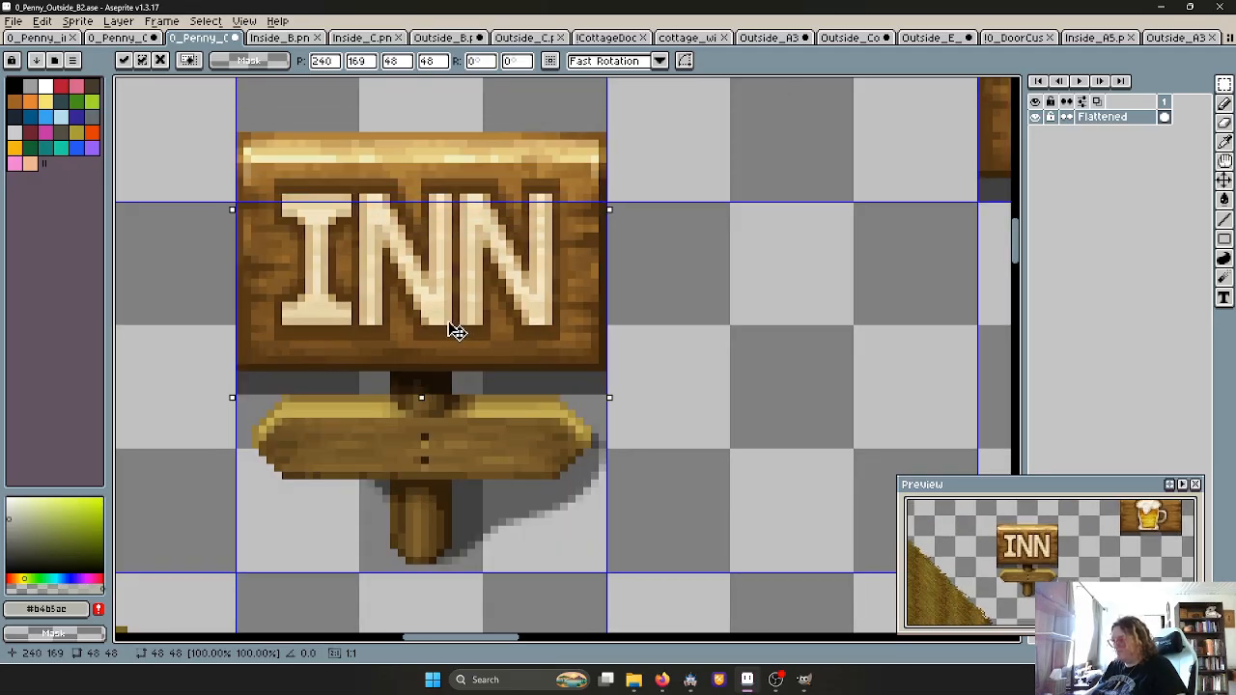
left_click(657, 413)
scroll(583, 452, "down", 3)
scroll(572, 468, "up", 1)
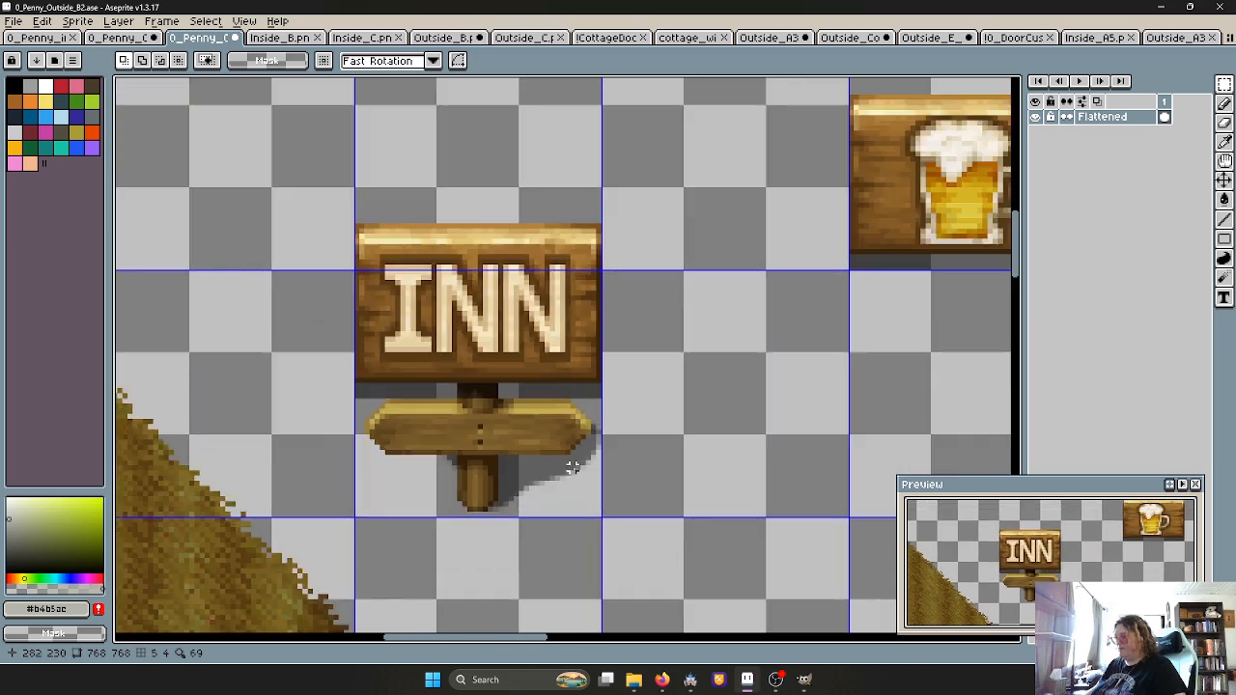
Copy an 8 by 4 pixel section of the signpost's post and place it over the shading directly below the arrow board
middle_click_drag(529, 463, 435, 392)
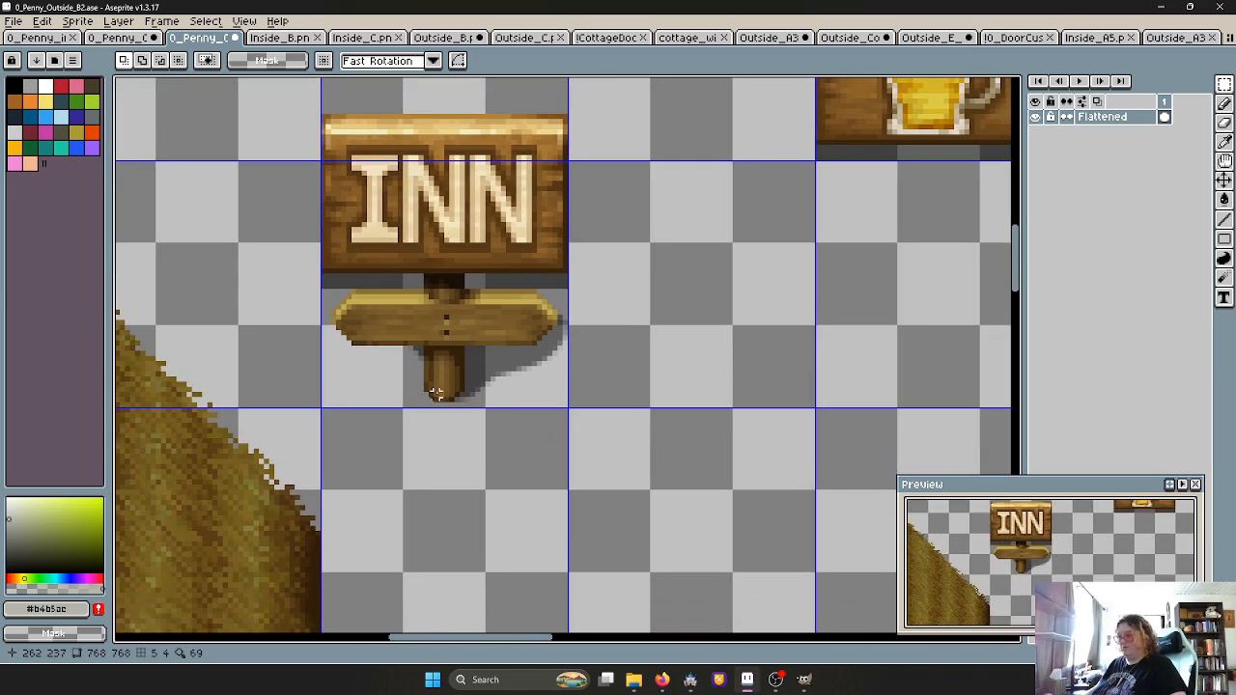
scroll(446, 368, "down", 1)
scroll(446, 368, "up", 4)
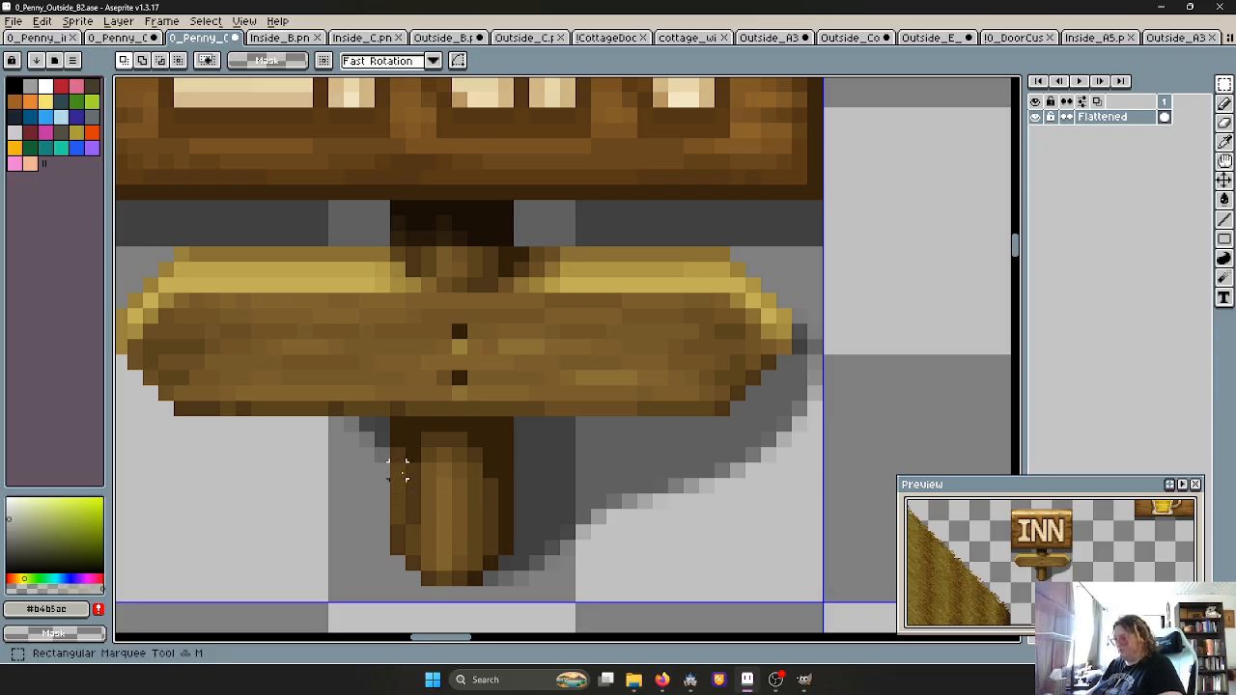
left_click_drag(391, 462, 518, 526)
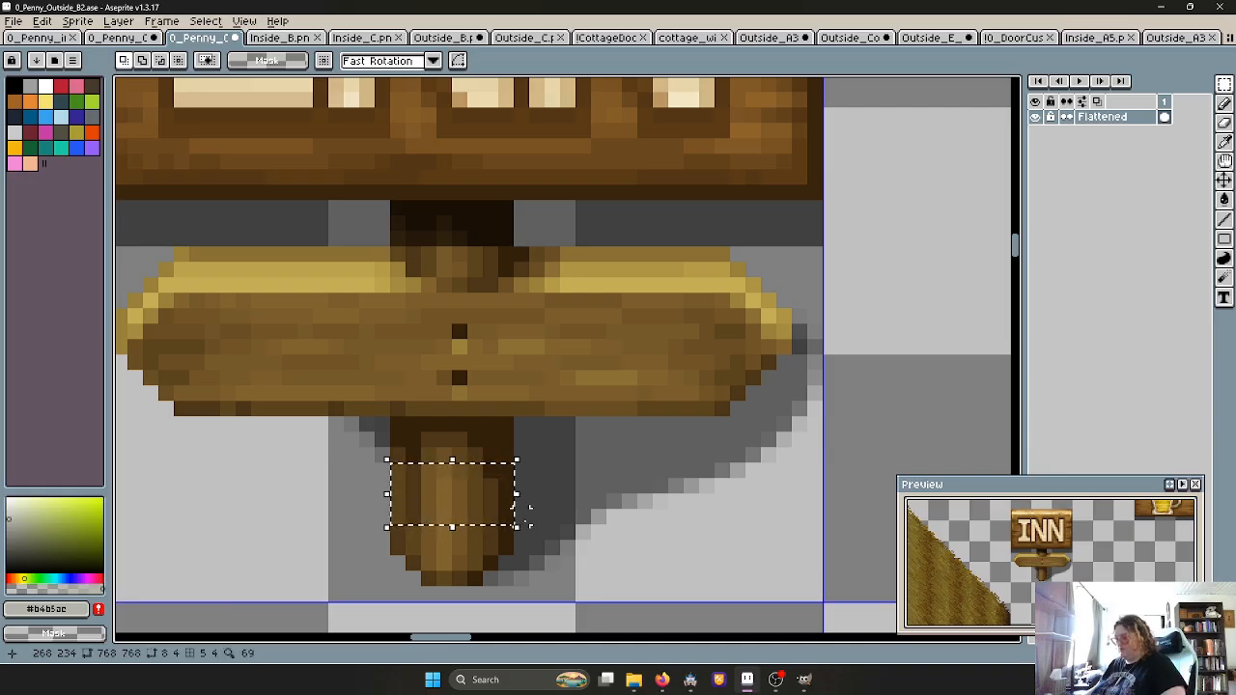
left_click(504, 517)
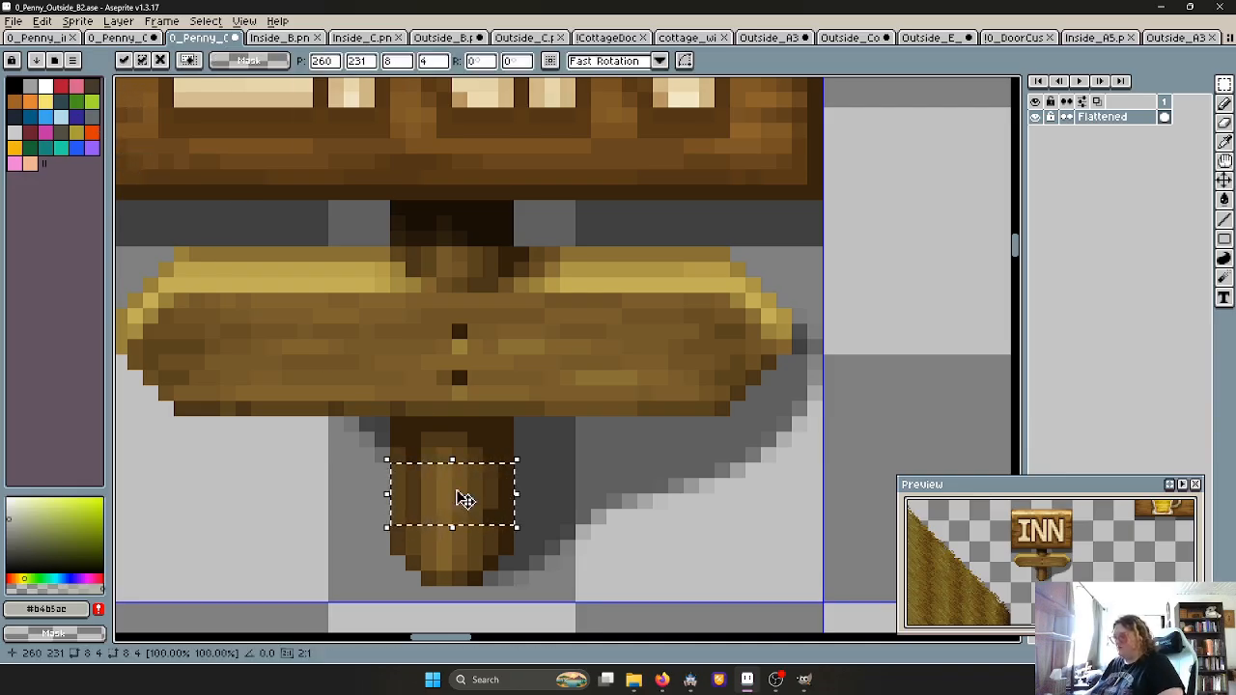
left_click_drag(458, 496, 464, 449)
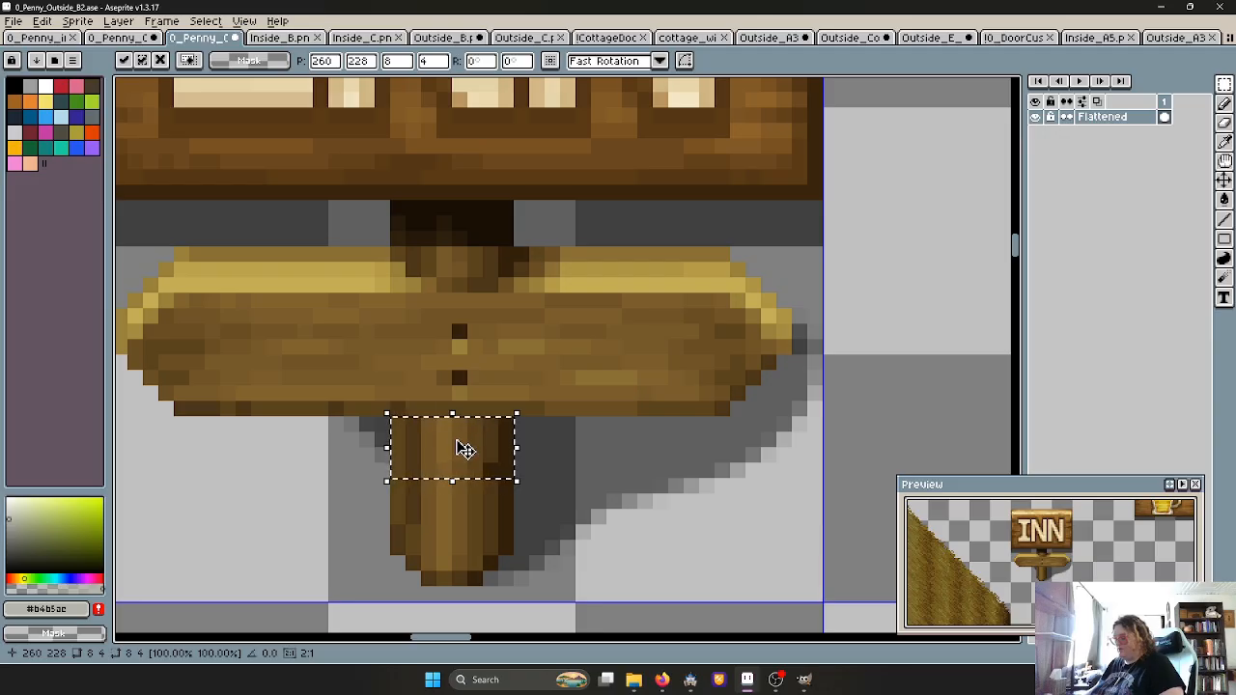
Stack copies of the 8 by 4 pixel post section over the arrow board from 260, 224 up to 260, 217, and deselect
key("ctrl+z")
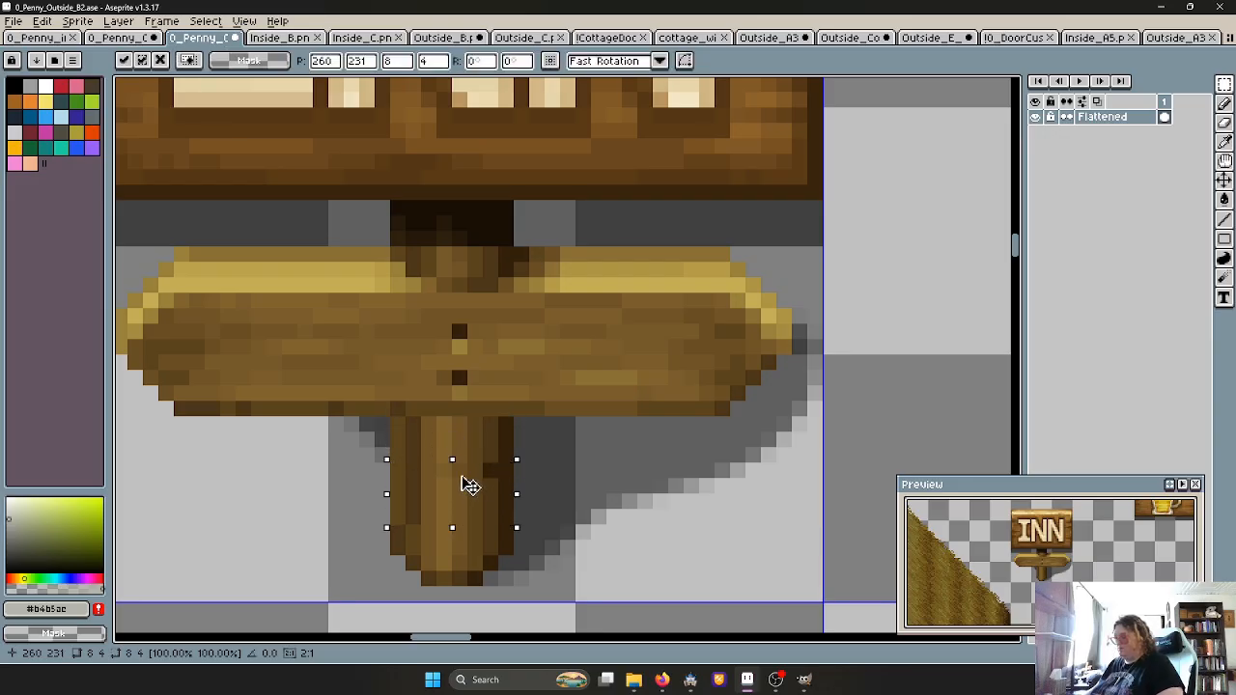
left_click_drag(463, 482, 463, 381)
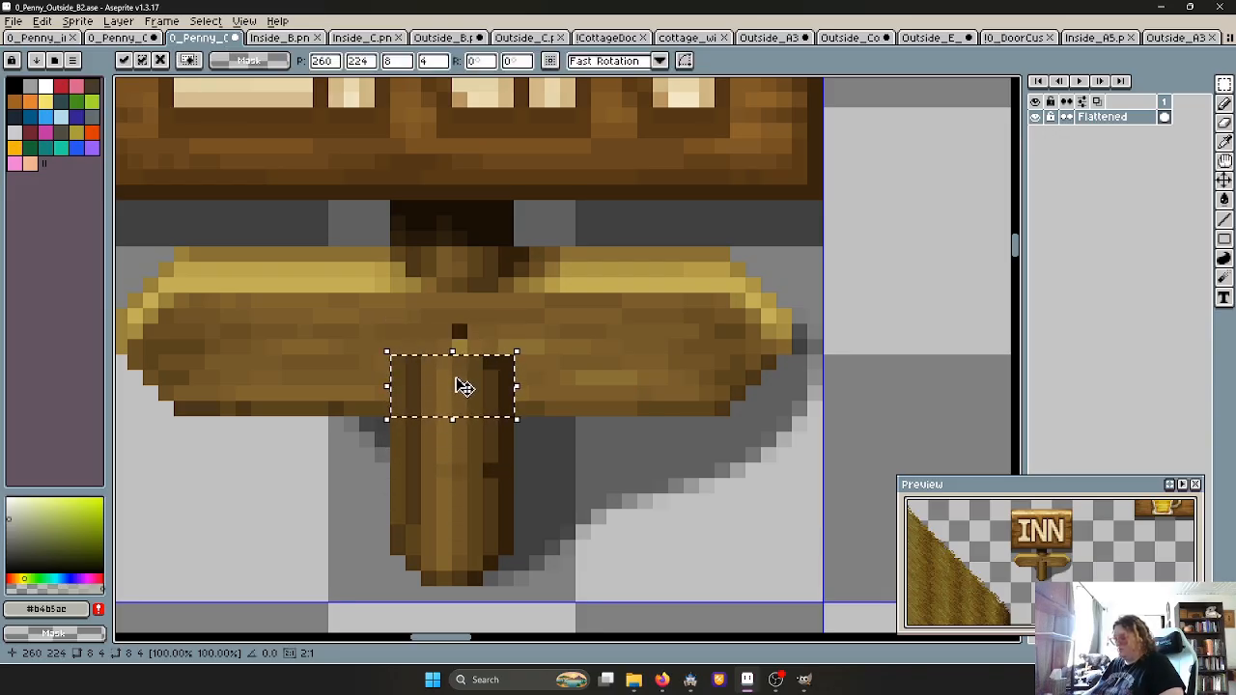
key("ctrl+z")
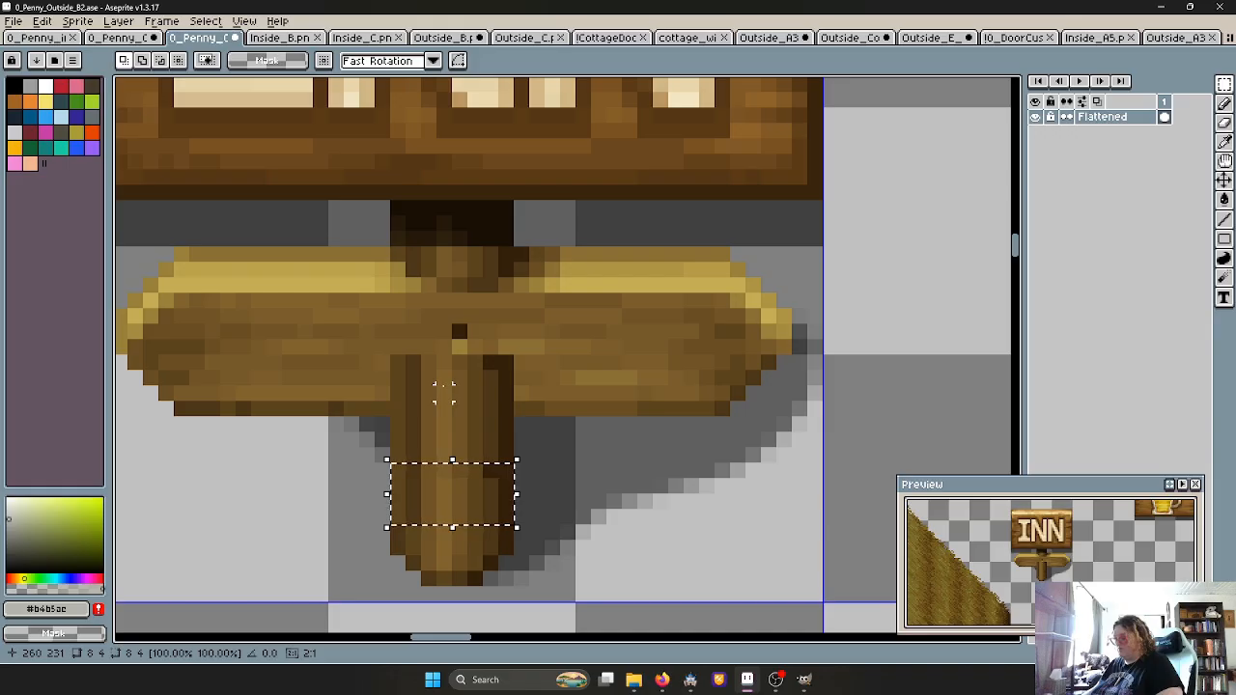
left_click_drag(483, 490, 461, 324)
key("ctrl+v")
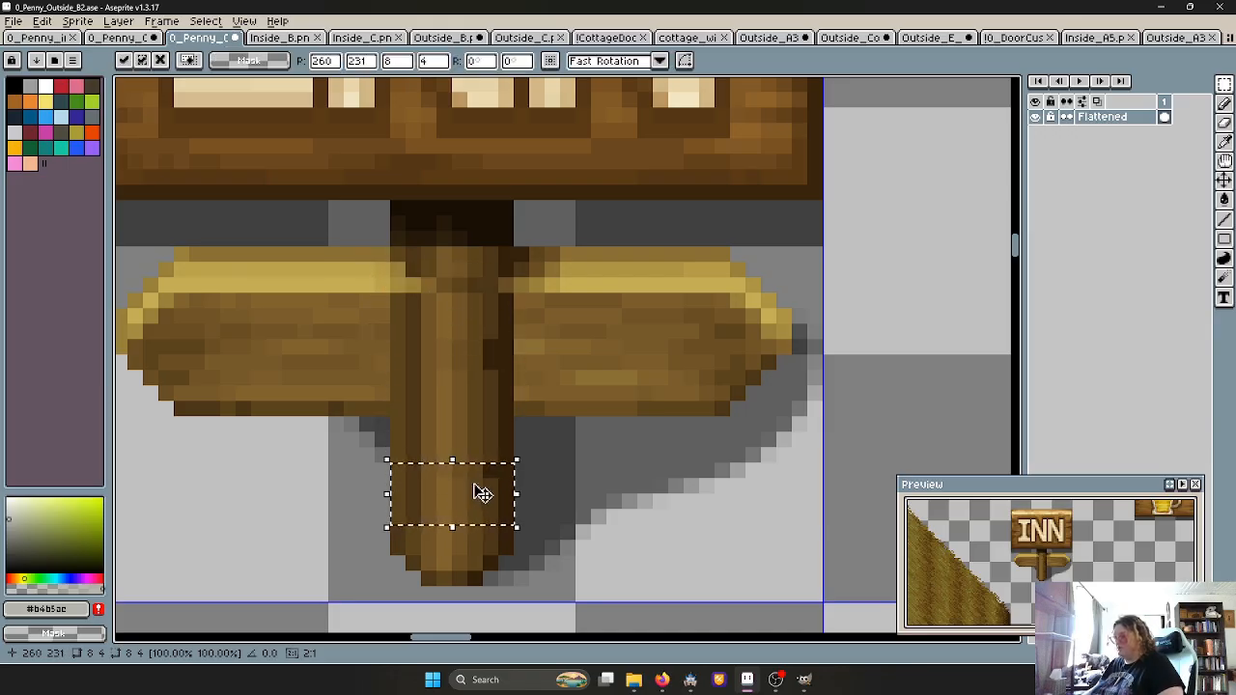
left_click_drag(477, 490, 468, 277)
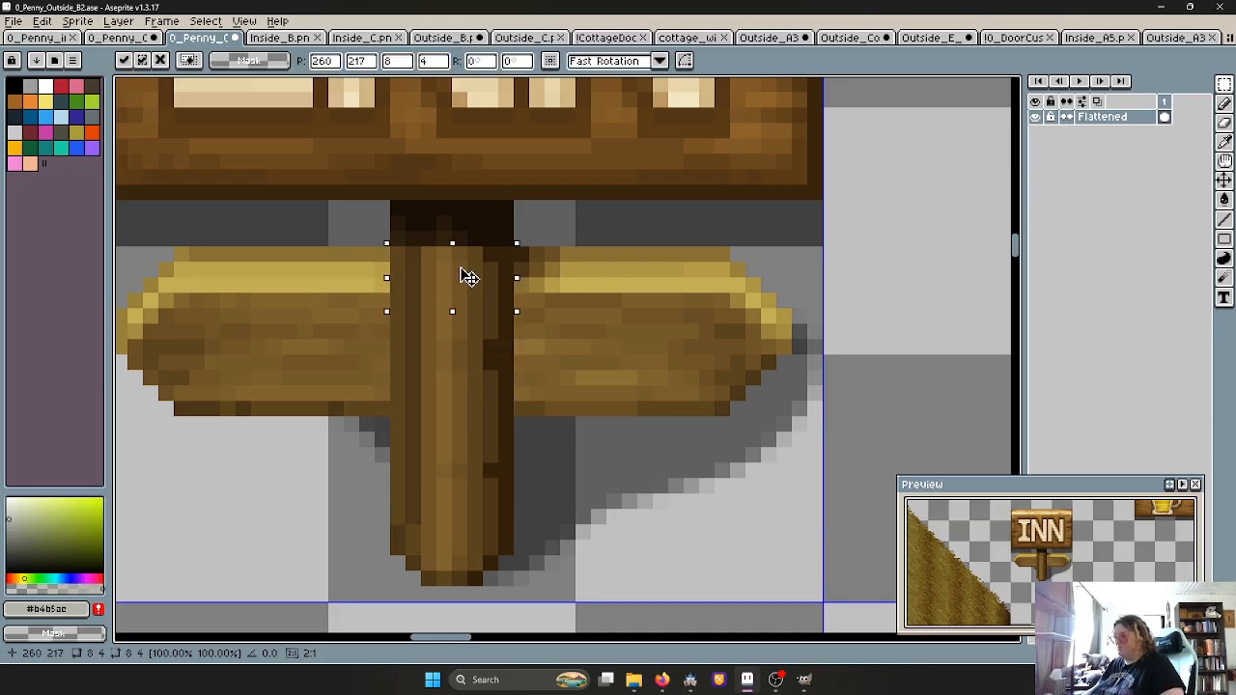
left_click(524, 349)
Delete the arrow board's left arm and its shadow beside the post
key("b")
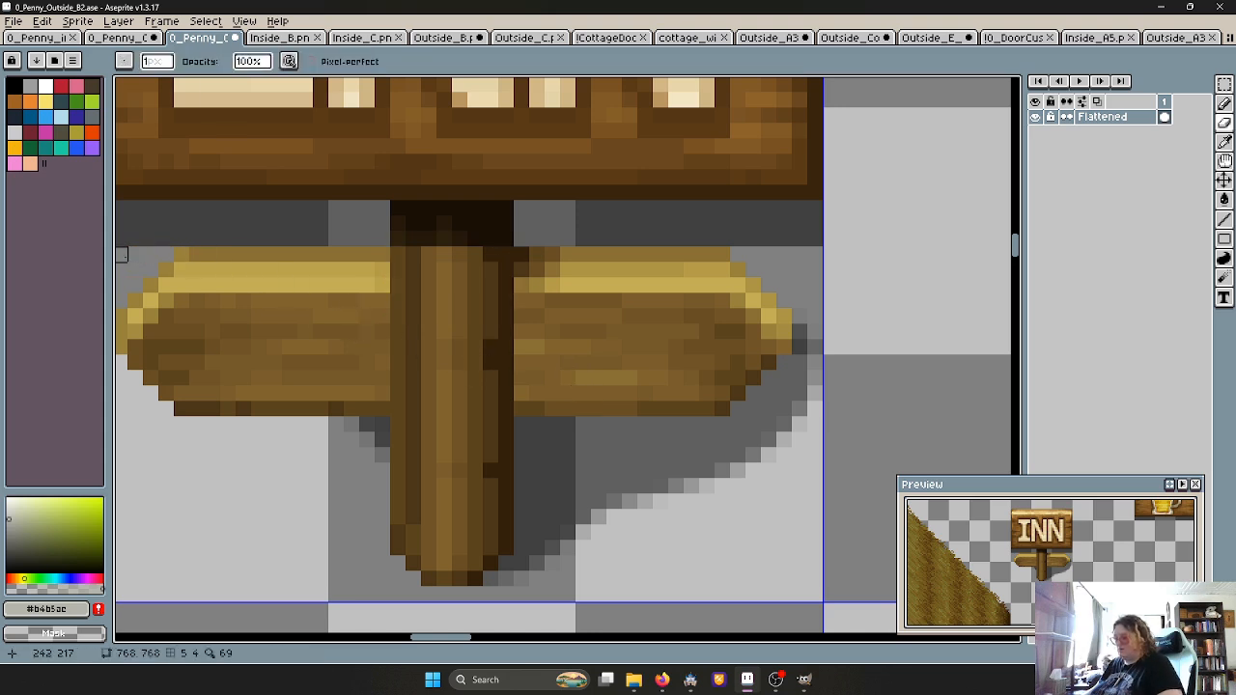
key("m")
left_click_drag(121, 252, 389, 495)
key("Delete")
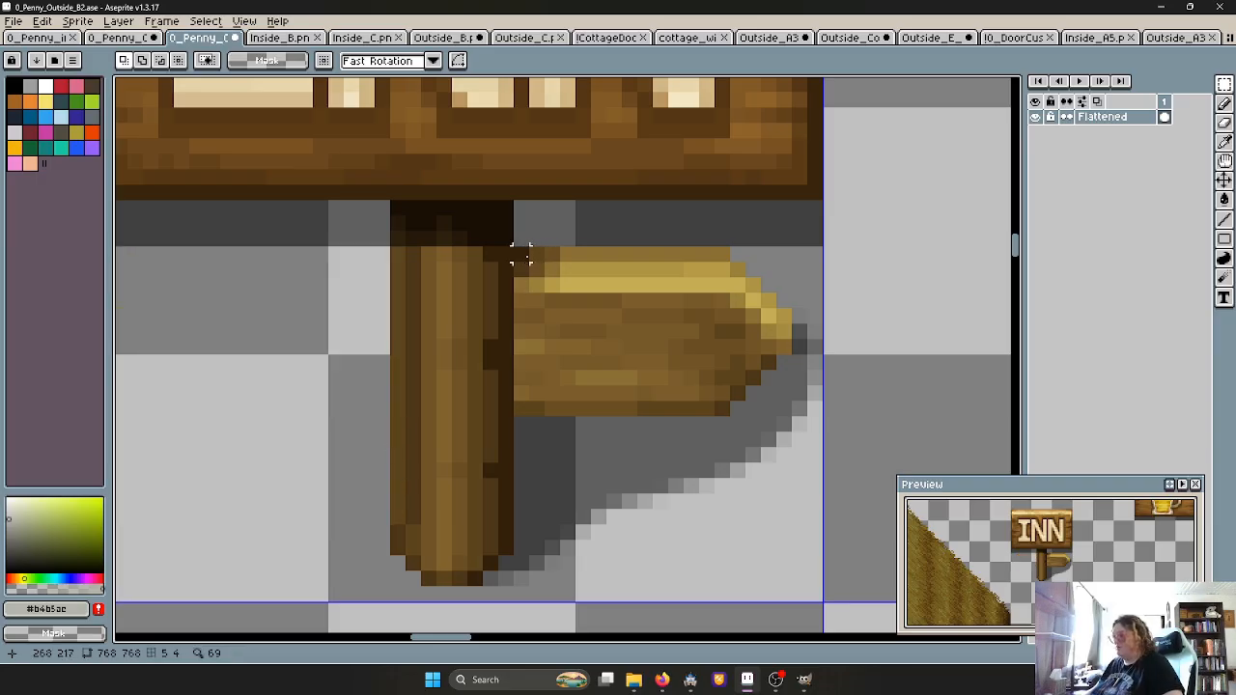
Delete the arrow board's right arm with its shadow, including the leftover strip of board along the post
left_click_drag(520, 254, 733, 415)
left_click(722, 548)
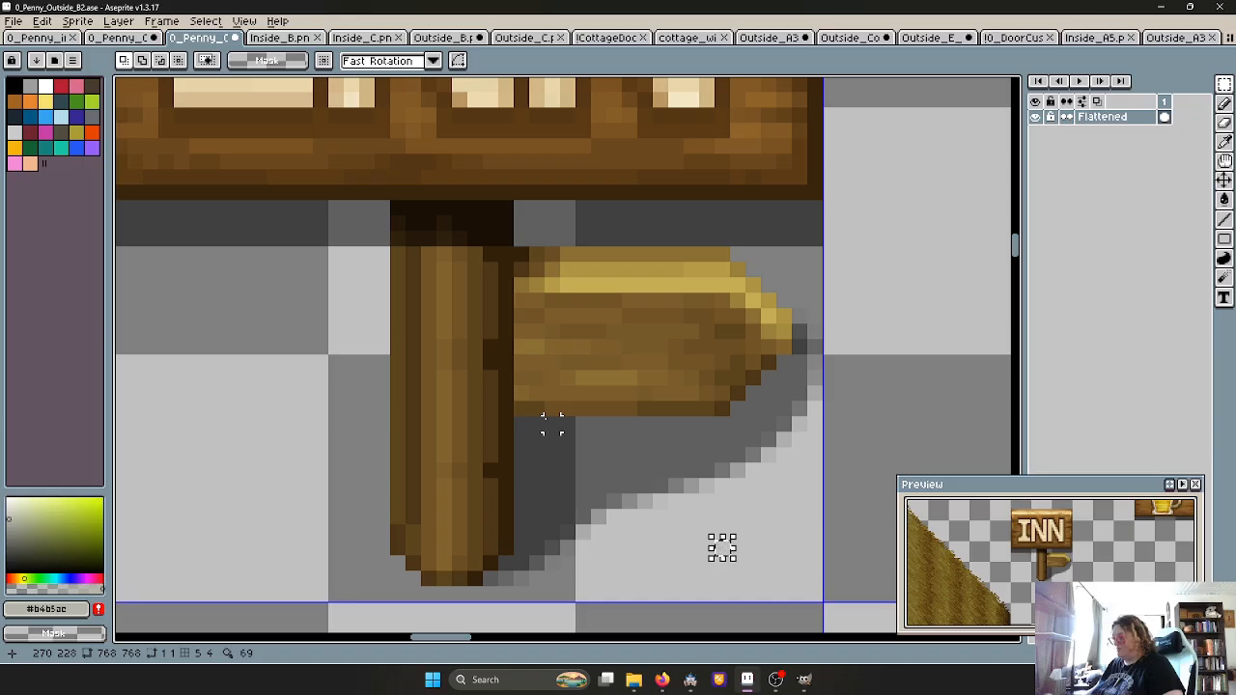
left_click_drag(552, 558, 809, 253)
key("Delete")
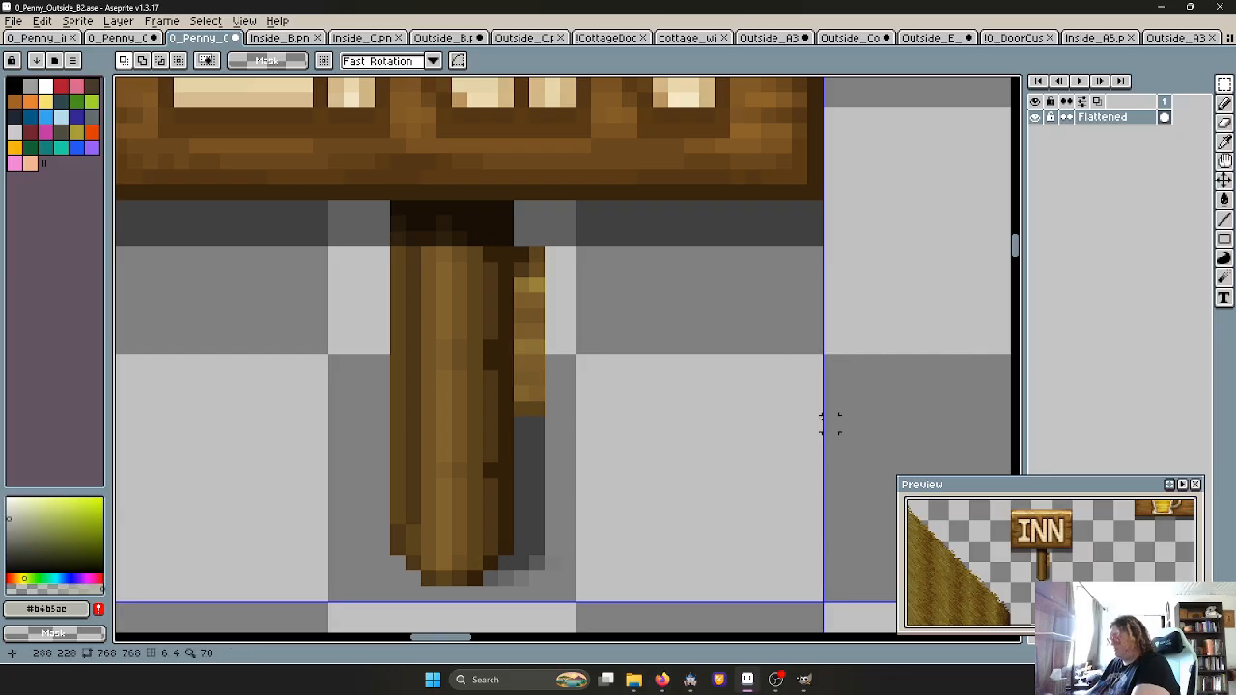
scroll(675, 394, "down", 2)
scroll(594, 281, "up", 1)
left_click_drag(594, 281, 619, 388)
key("Delete")
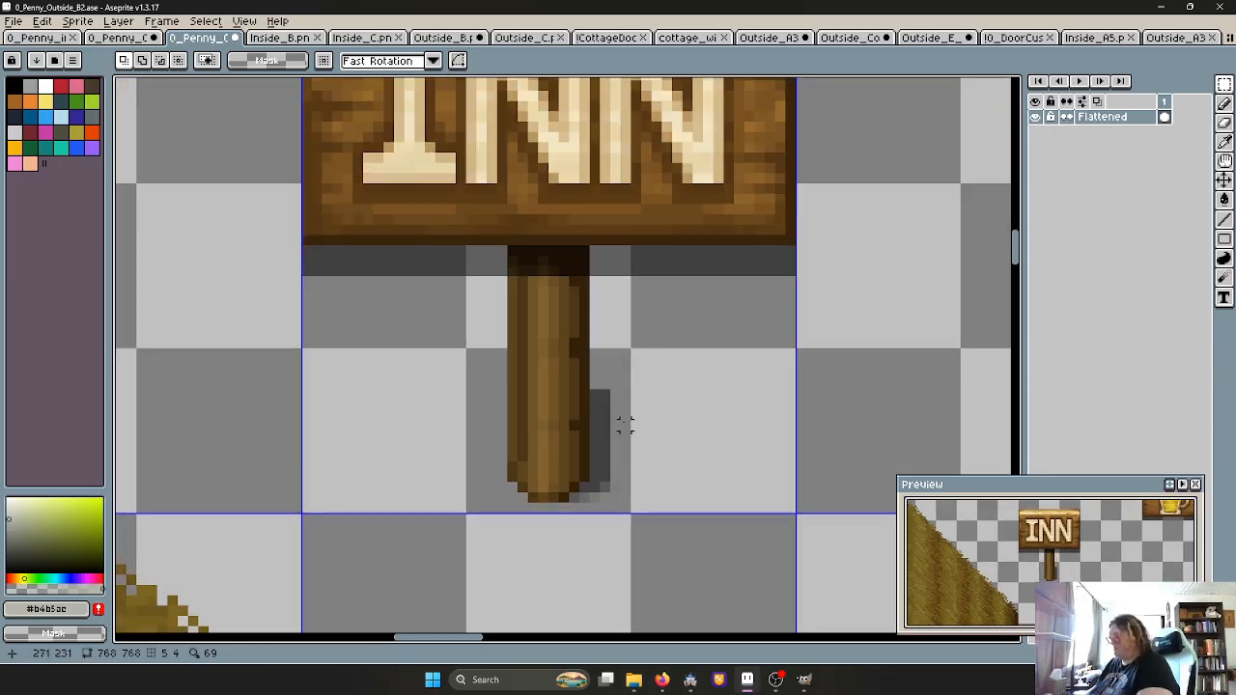
Sample the translucent black shadow shades and paint a rounded shadow edge beside the lower part of the post
scroll(608, 410, "up", 1)
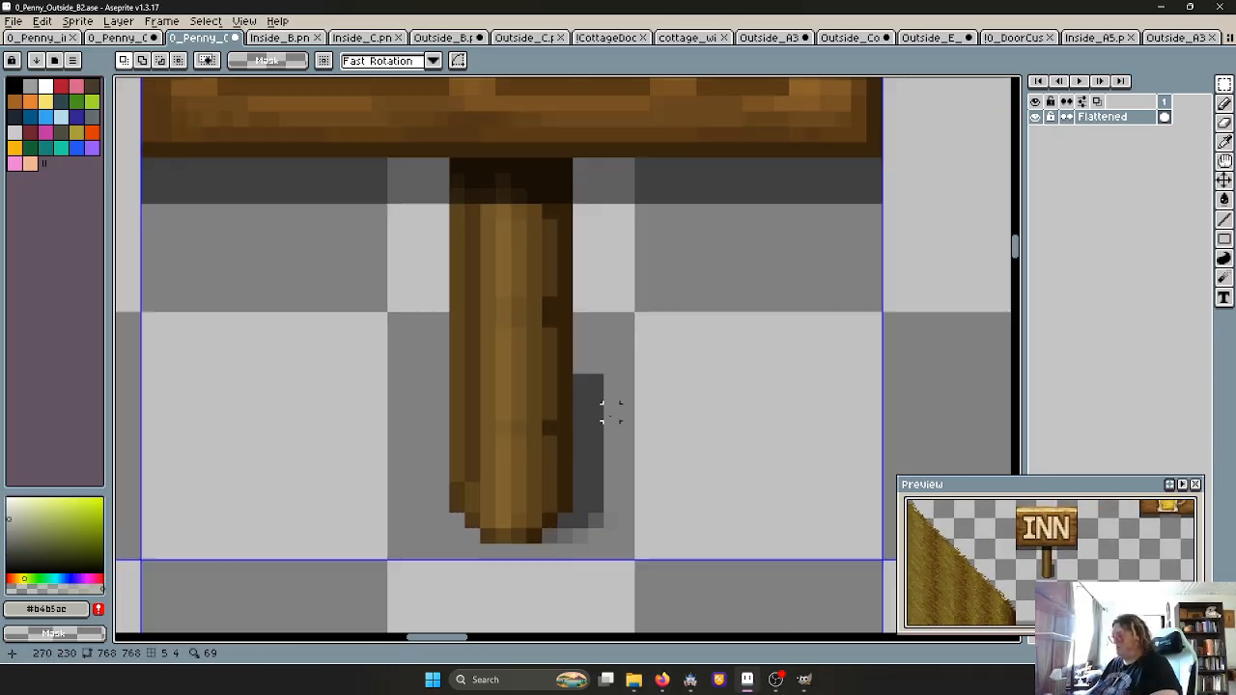
key("i")
left_click(600, 513)
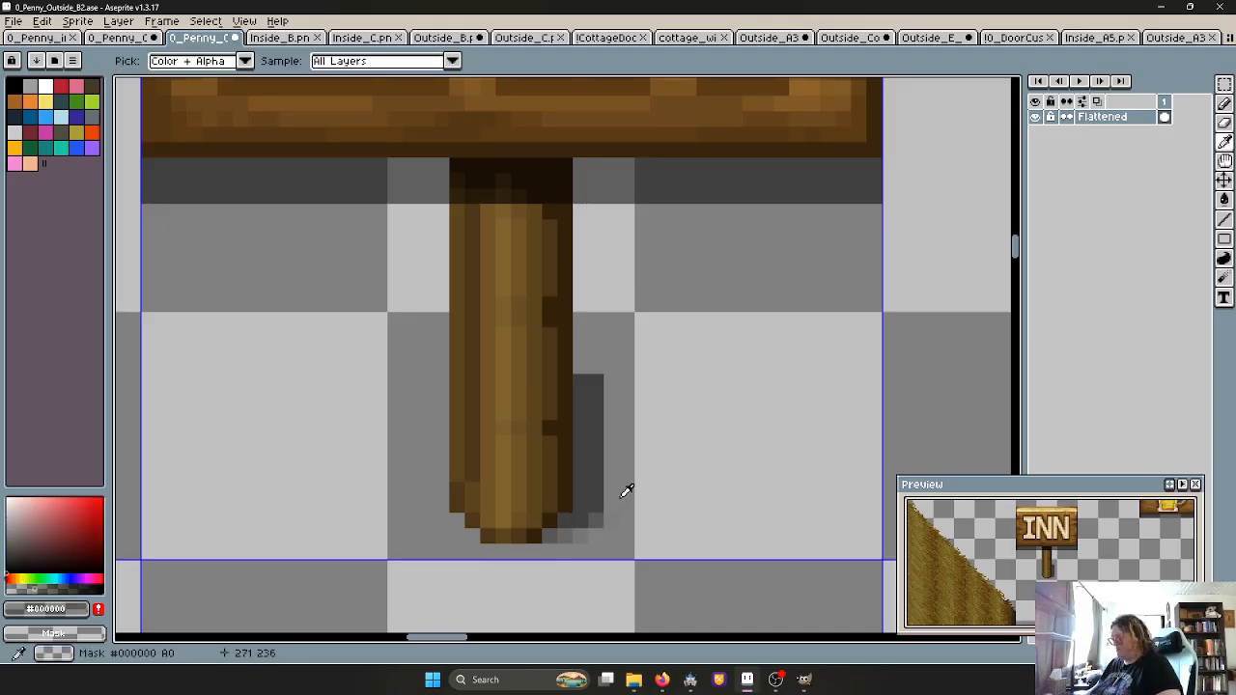
key("b")
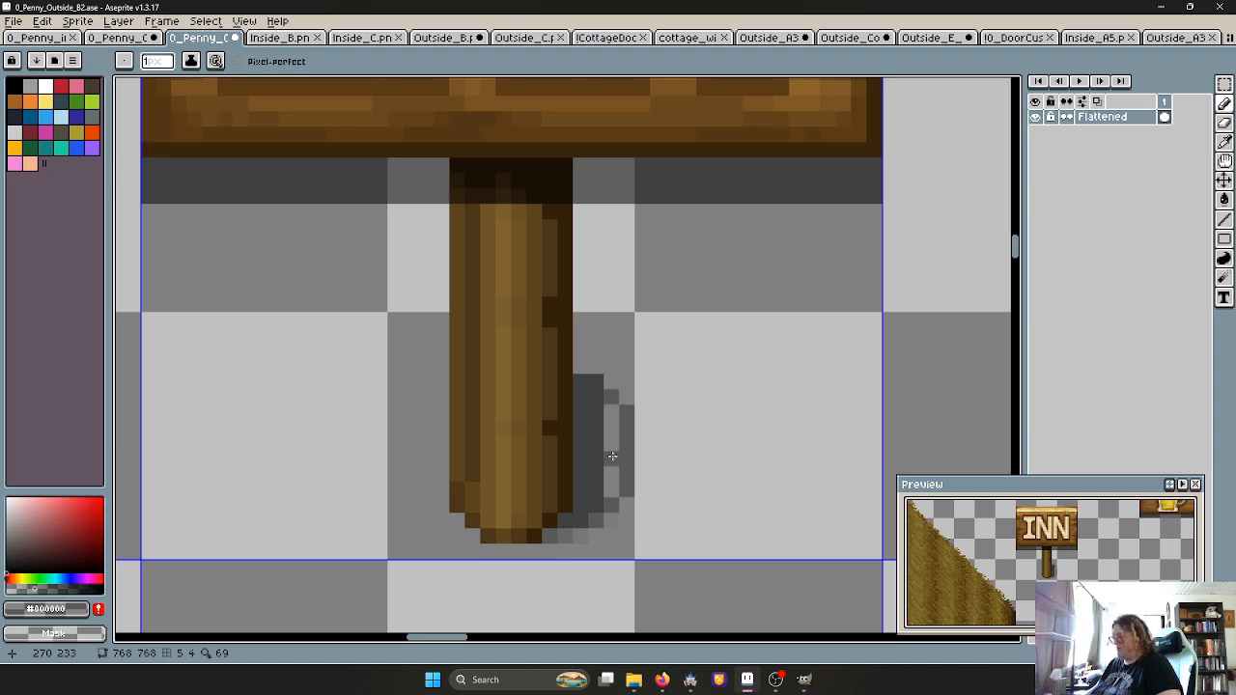
left_click(585, 431, "alt")
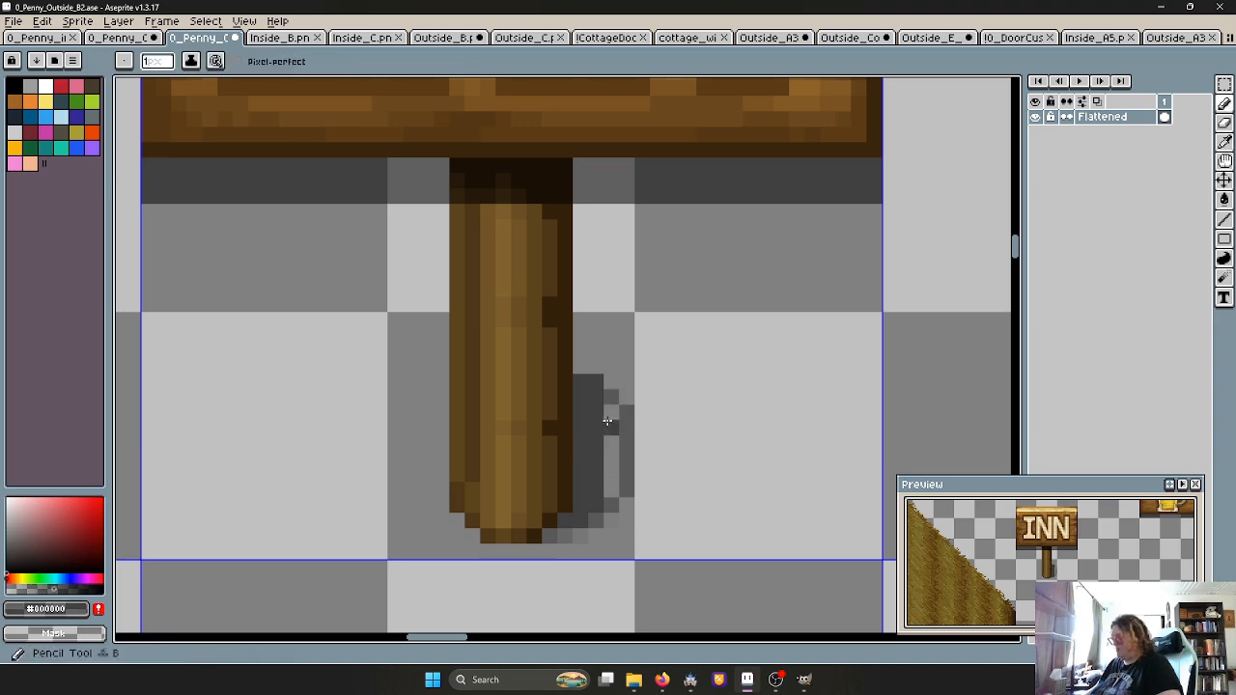
left_click_drag(611, 411, 611, 470)
Duplicate the standing INN sign into the adjacent tile column and move the beer mug sign to 336, 145
scroll(610, 483, "down", 6)
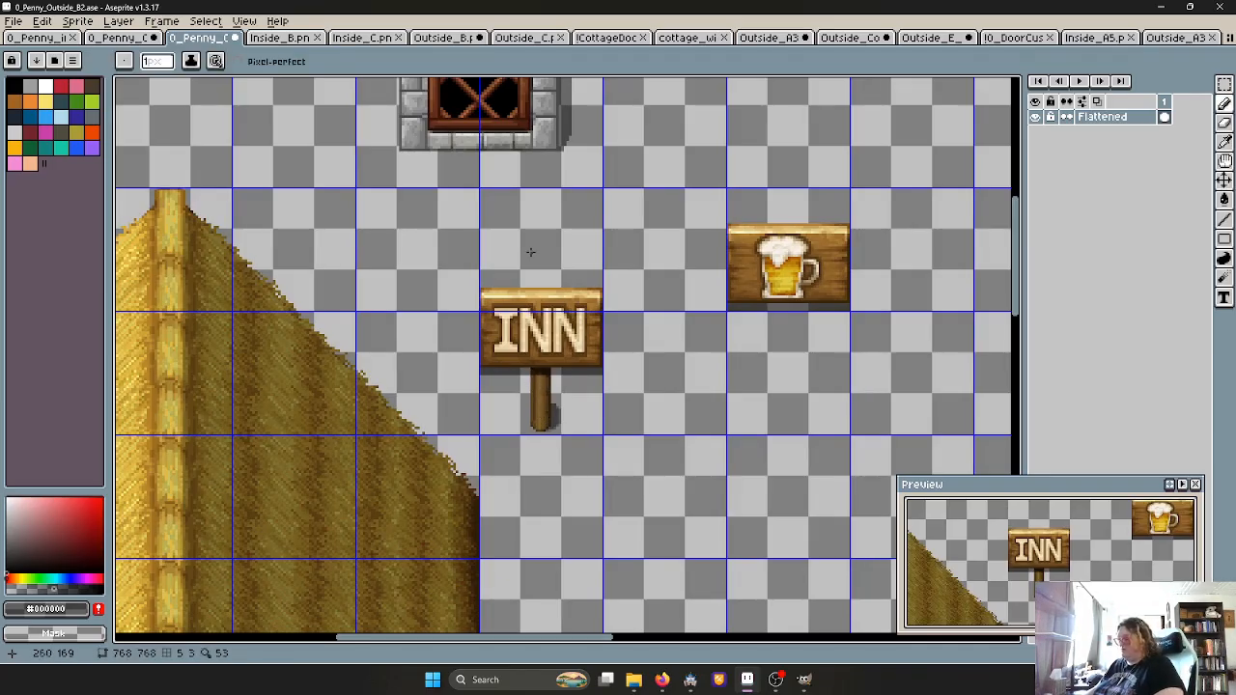
key("m")
mouse_move(483, 191)
left_mouse_down()
mouse_move(593, 304)
mouse_move(591, 377)
mouse_move(577, 390)
mouse_move(676, 380)
left_mouse_up()
left_click(787, 345)
left_click_drag(752, 252, 789, 273)
left_click_drag(784, 271, 893, 206)
scroll(658, 325, "up", 2)
middle_click_drag(876, 387, 665, 367)
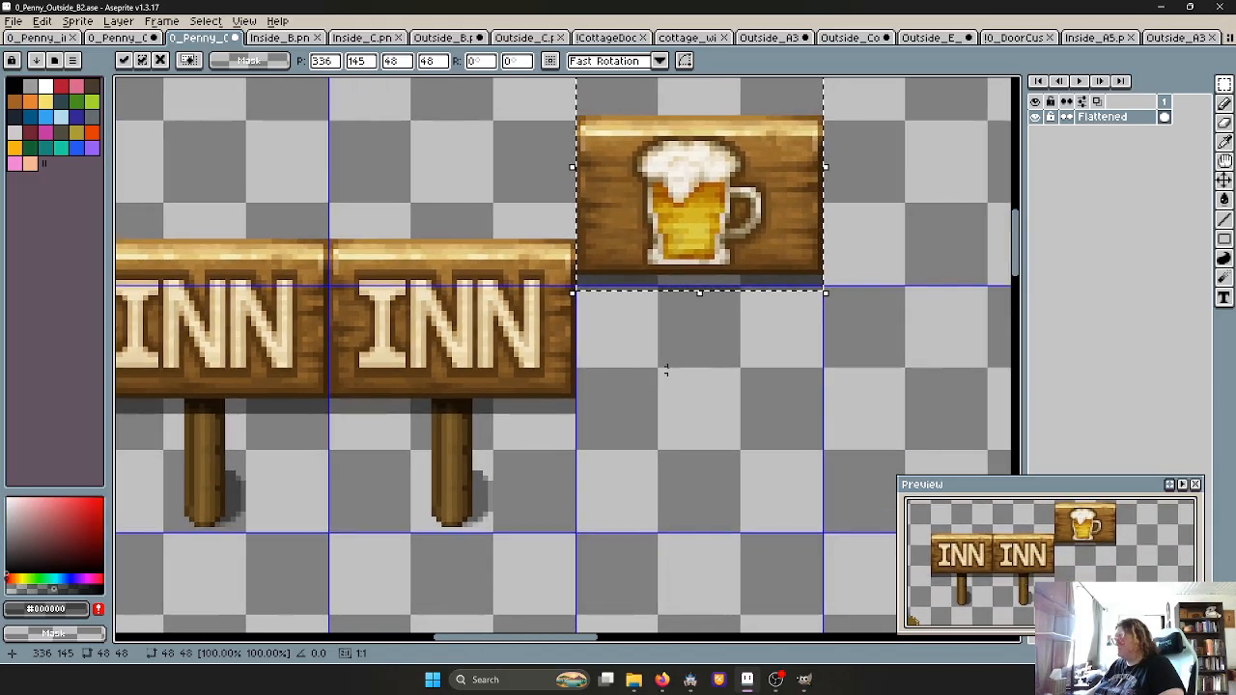
Delete the shadow strip beneath the beer mug sign and move the sign over the duplicated INN board at 288, 168
scroll(663, 333, "up", 1)
left_click(681, 329)
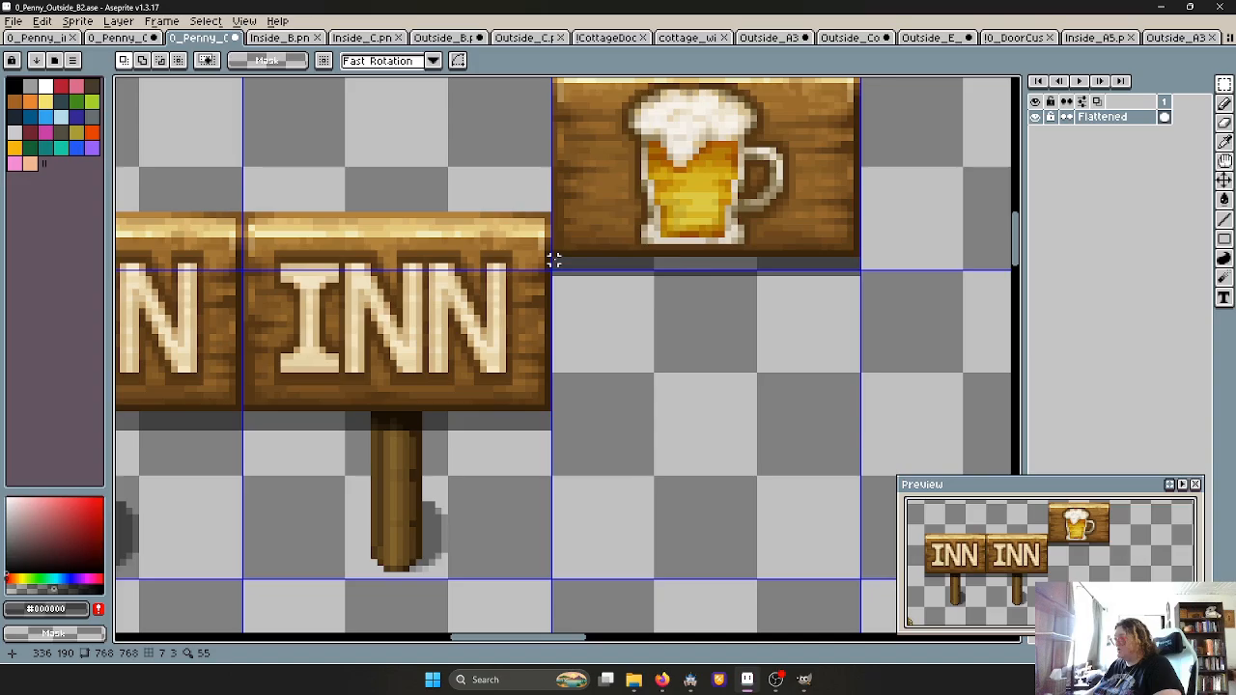
left_click_drag(554, 259, 857, 309)
key("Delete")
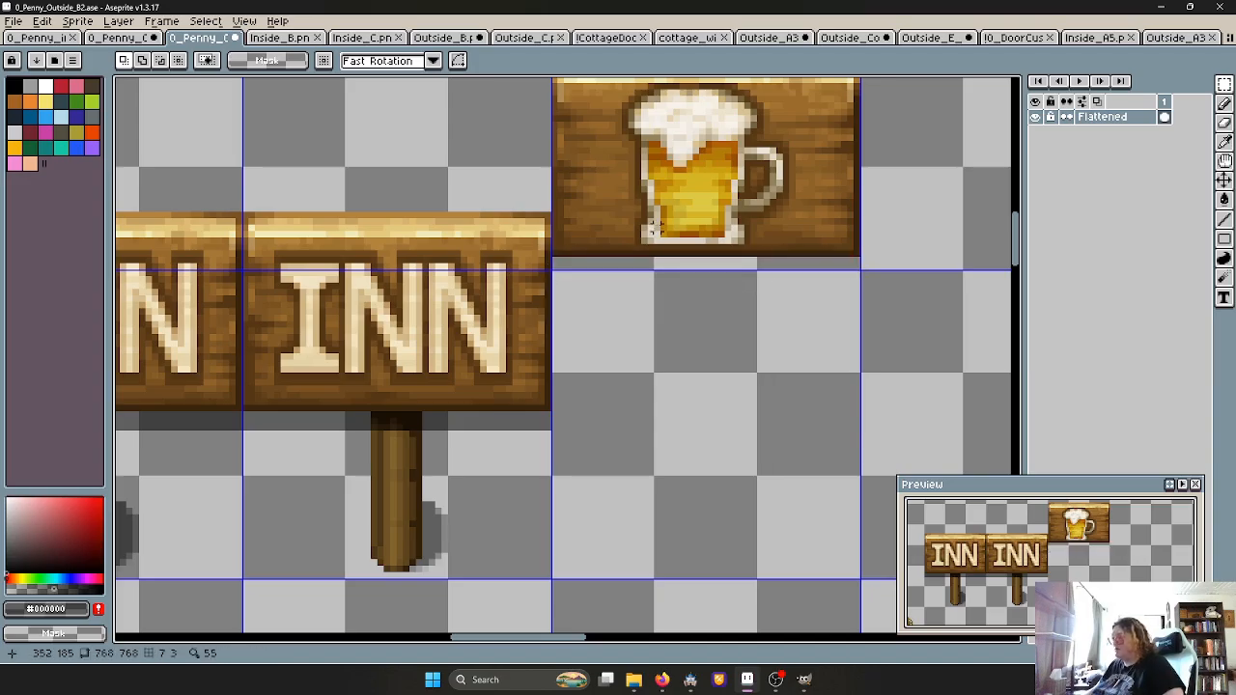
left_click_drag(667, 229, 389, 373)
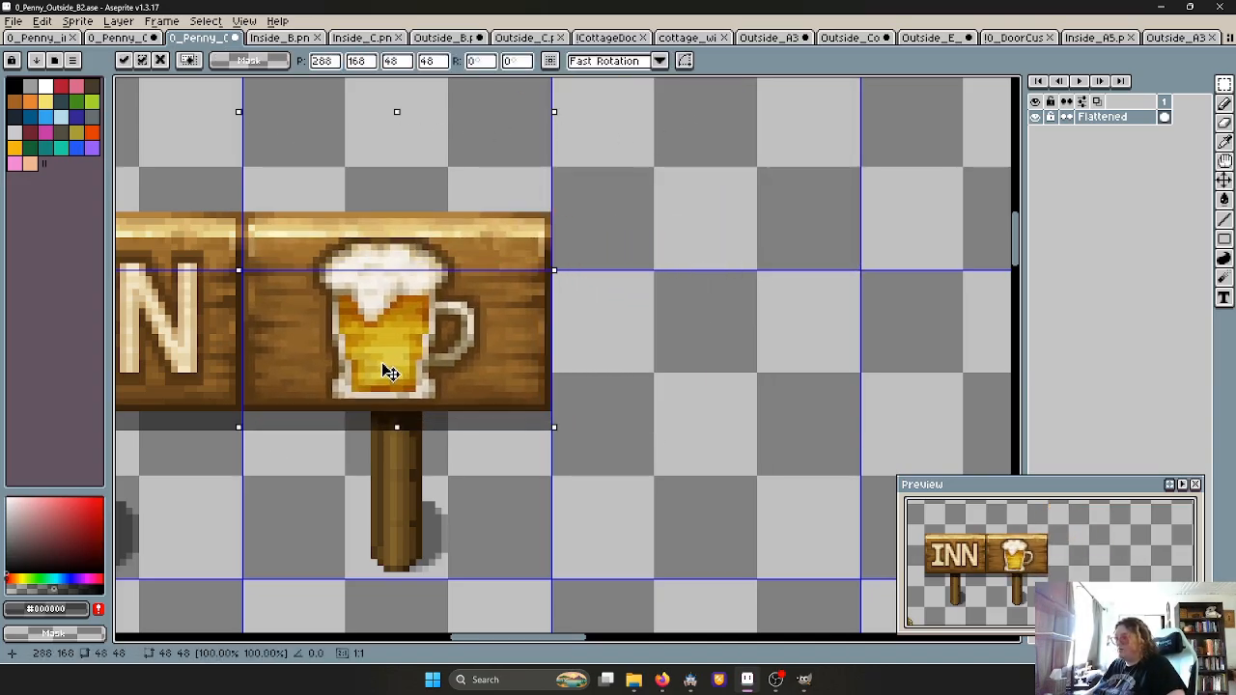
left_click(634, 408)
middle_click_drag(634, 408, 731, 353)
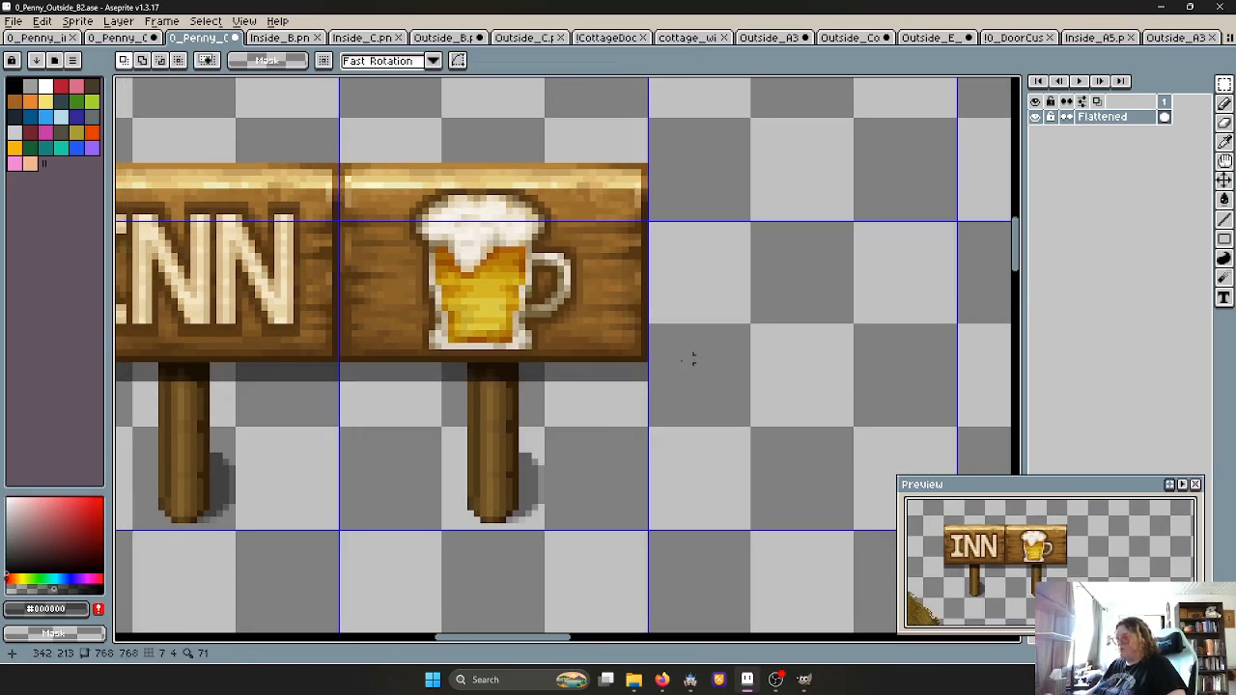
Copy the 48 by 41 pixel beer mug board with its upper post and place it above the INN sign at 240, 144
scroll(692, 359, "down", 3)
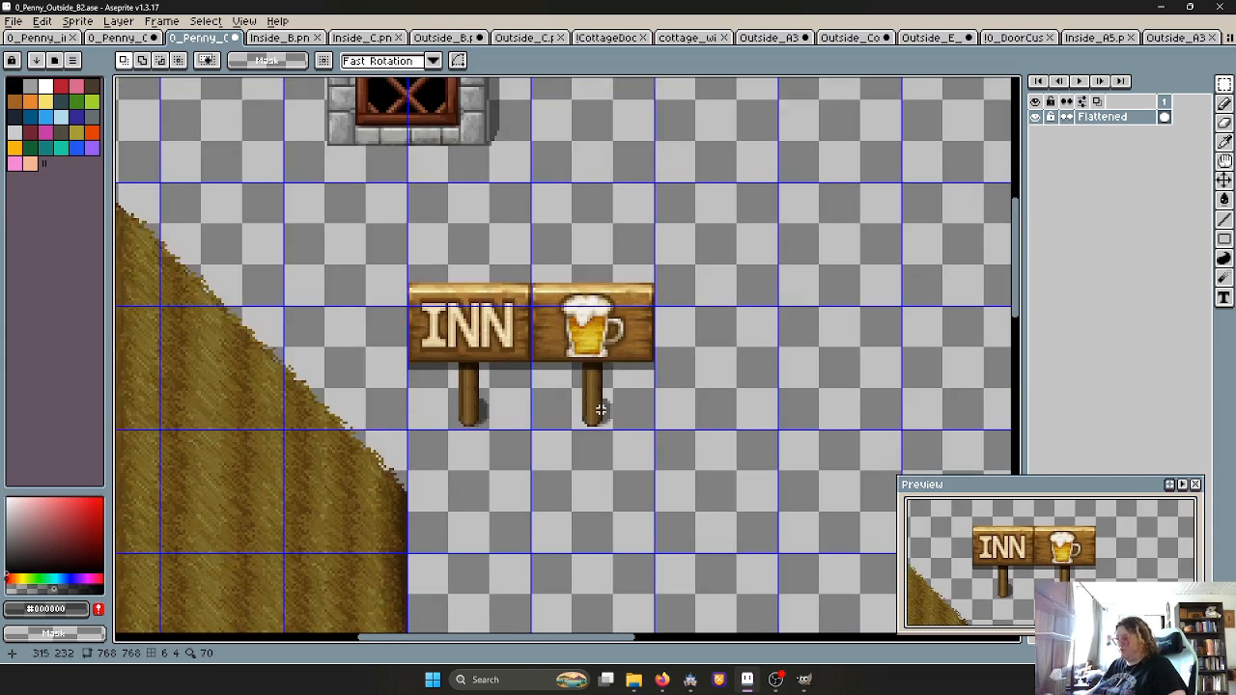
scroll(585, 393, "up", 2)
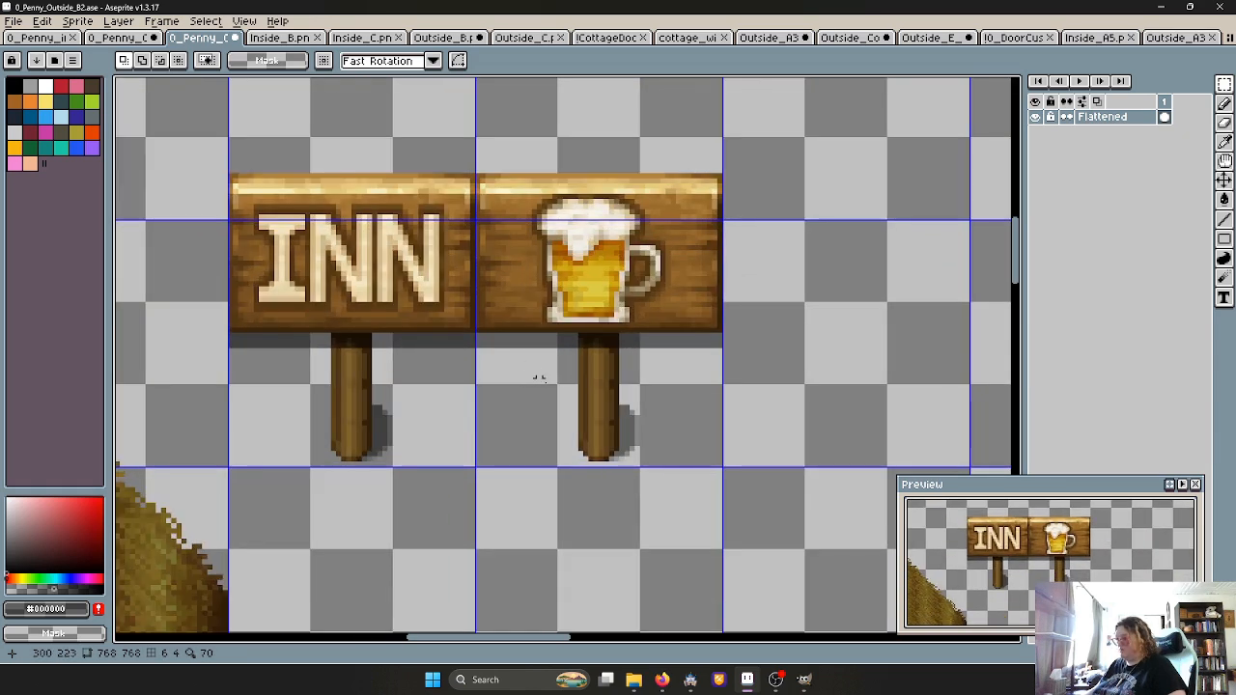
left_click_drag(719, 381, 474, 174)
key("ctrl+c")
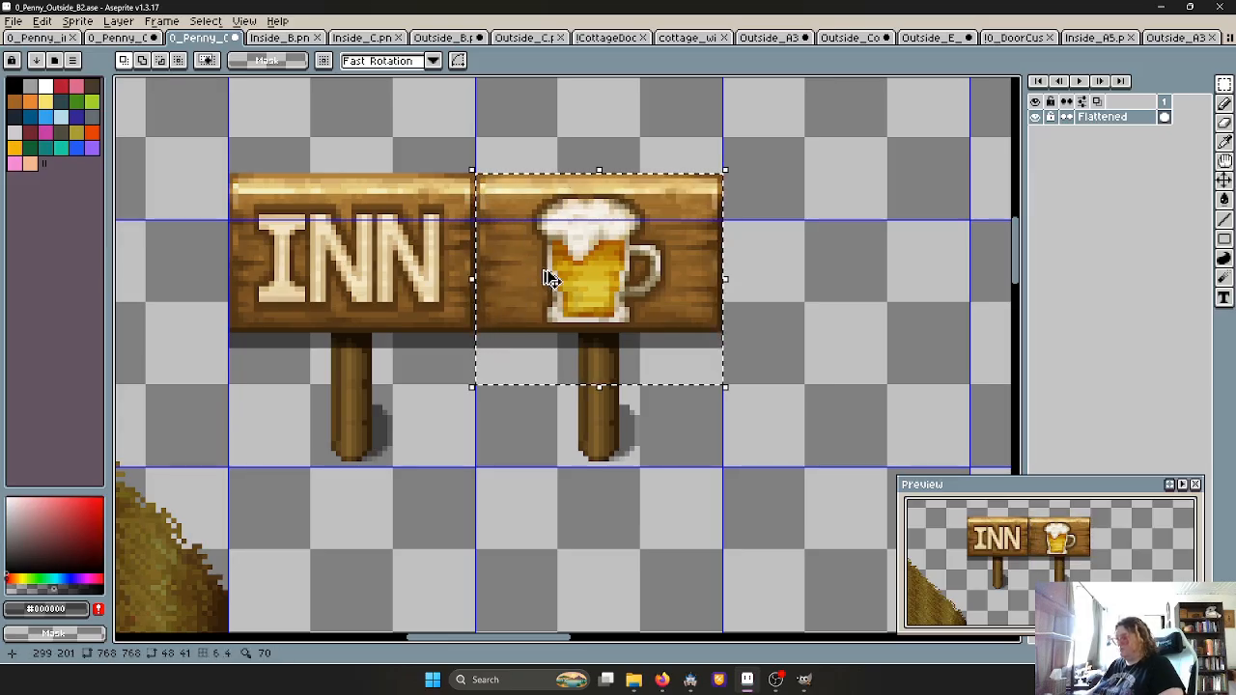
key("ctrl+v")
middle_click_drag(601, 281, 656, 465)
left_click_drag(658, 456, 411, 261)
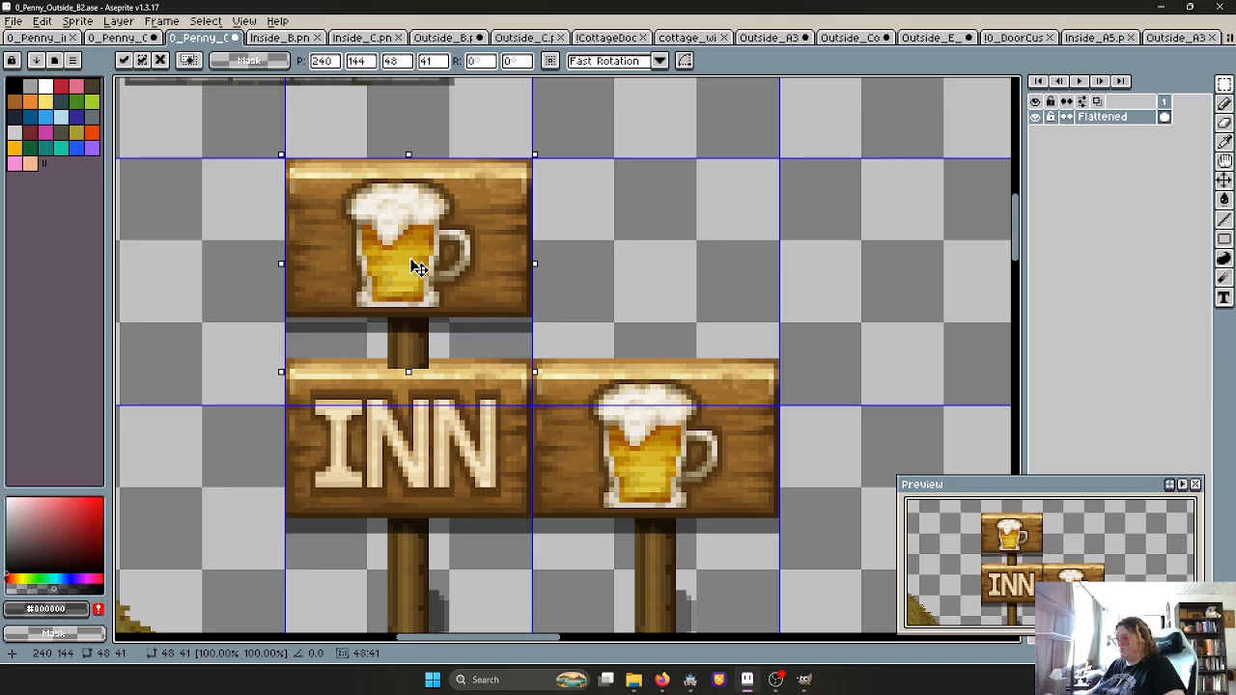
Delete the placed beer mug copy and paste it on a new layer at 240, 144 instead
scroll(502, 309, "down", 2)
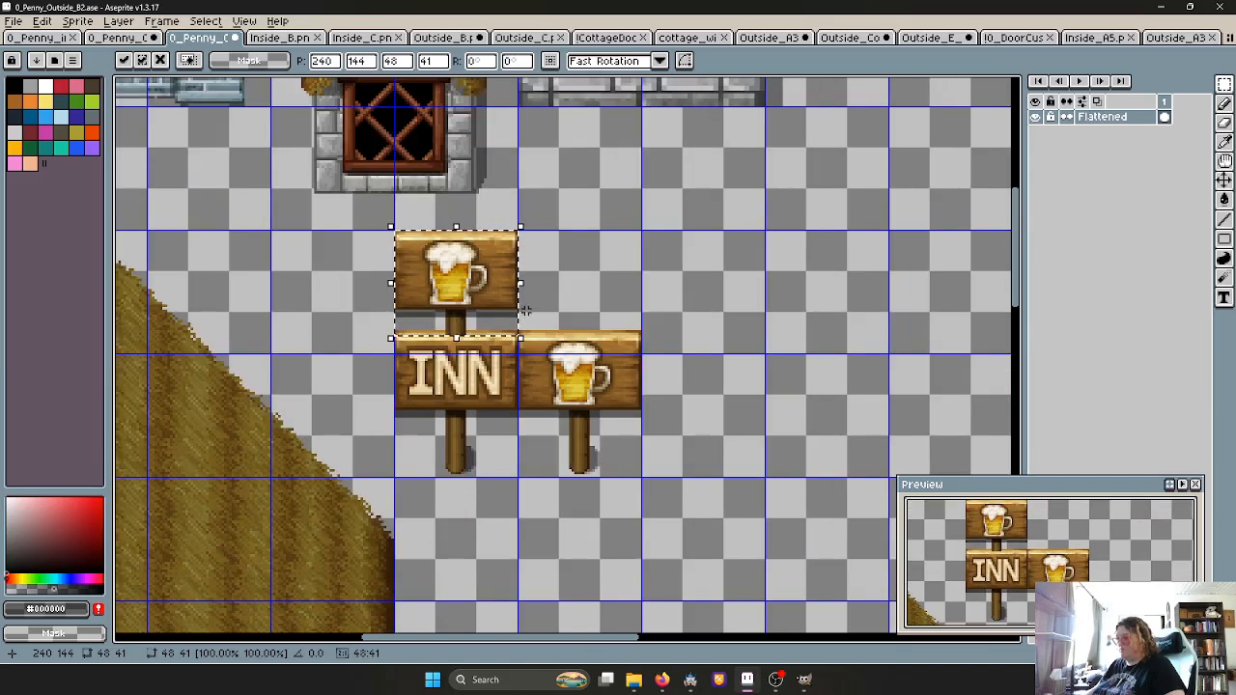
scroll(497, 316, "up", 1)
key("Delete")
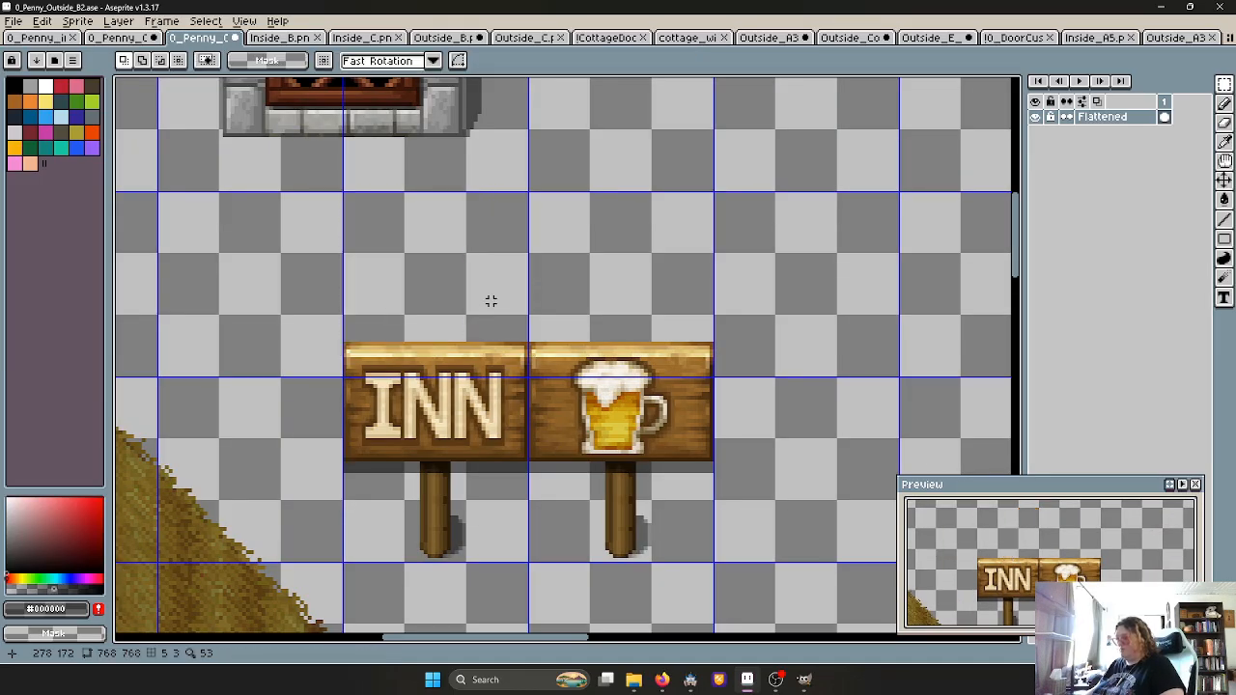
key("shift+n")
key("ctrl+v")
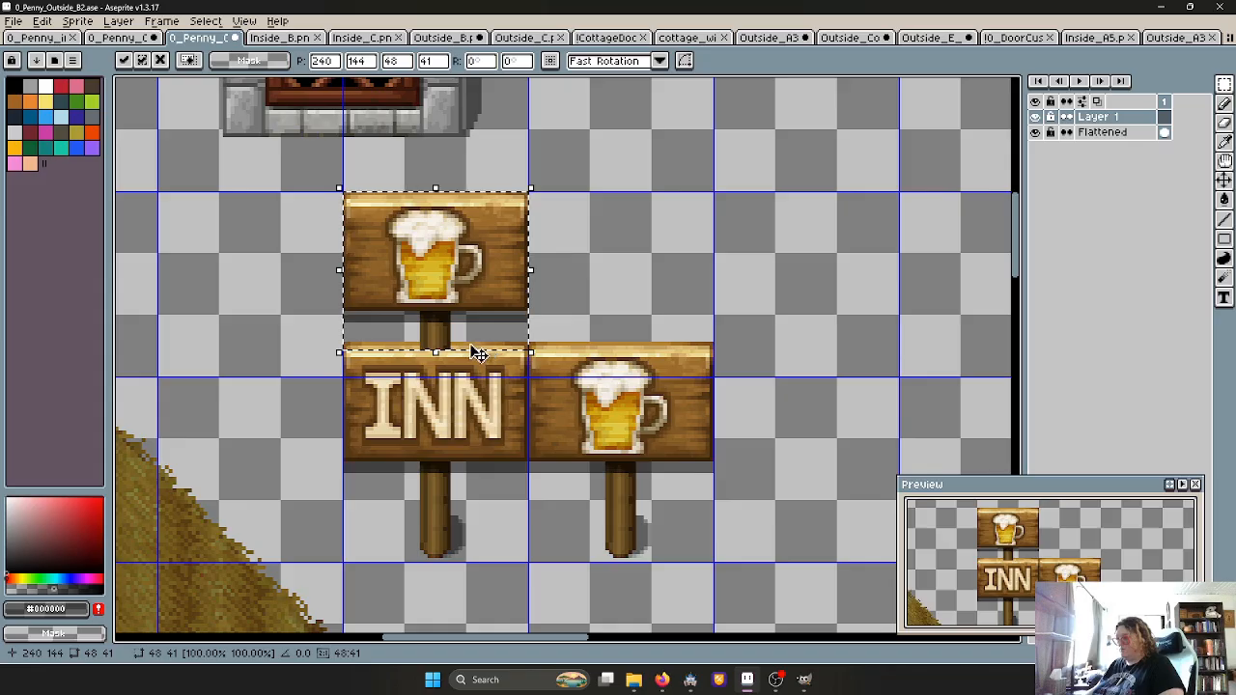
scroll(483, 349, "up", 1)
key("Return")
scroll(422, 342, "up", 1)
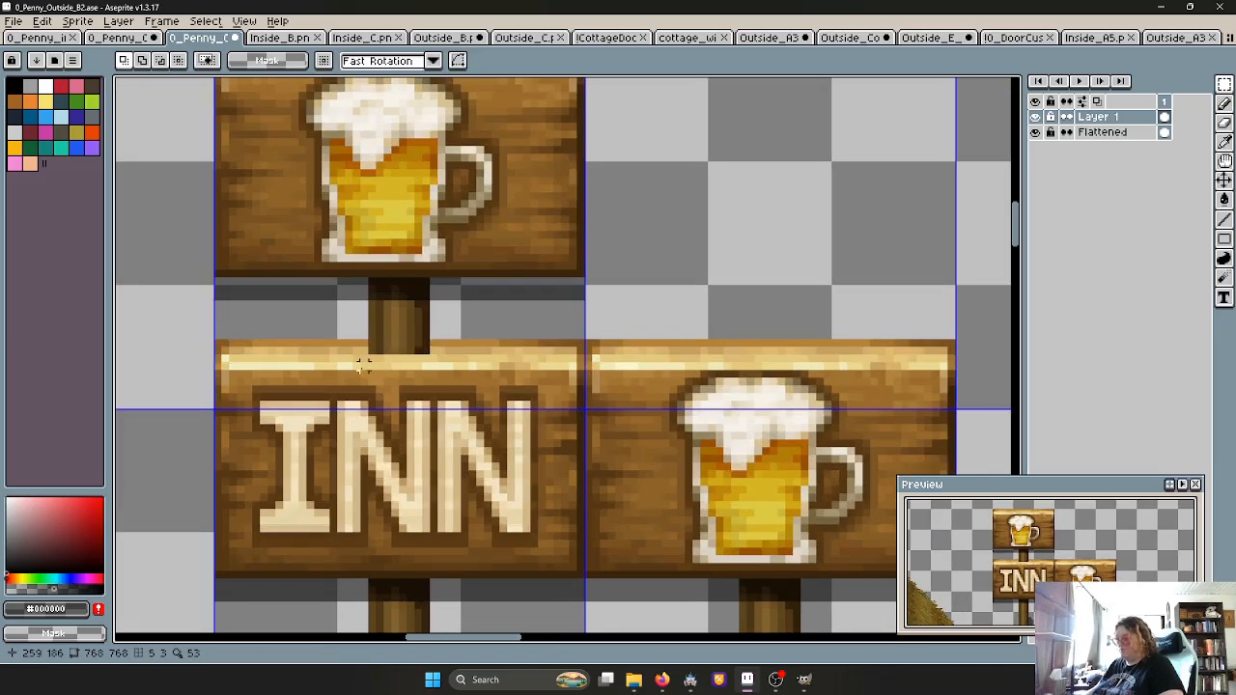
Erase the end of the upper post that overlaps the top edge of the INN board
key("e")
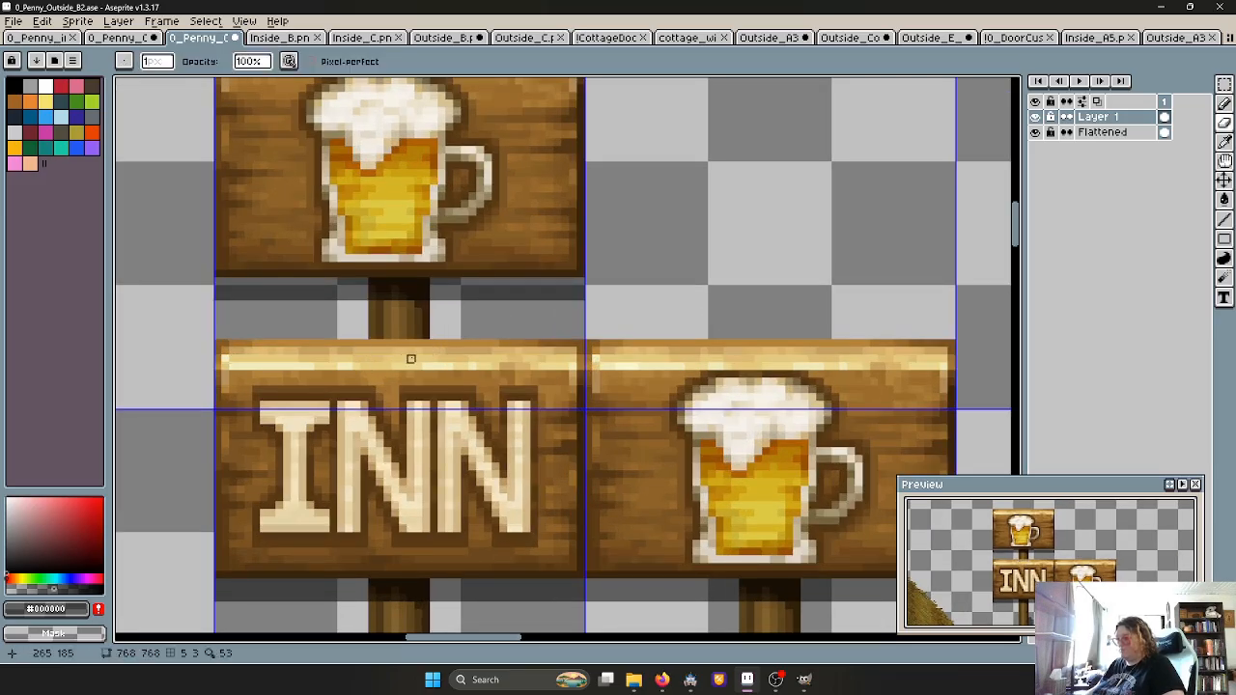
scroll(410, 359, "down", 5)
scroll(529, 369, "up", 2)
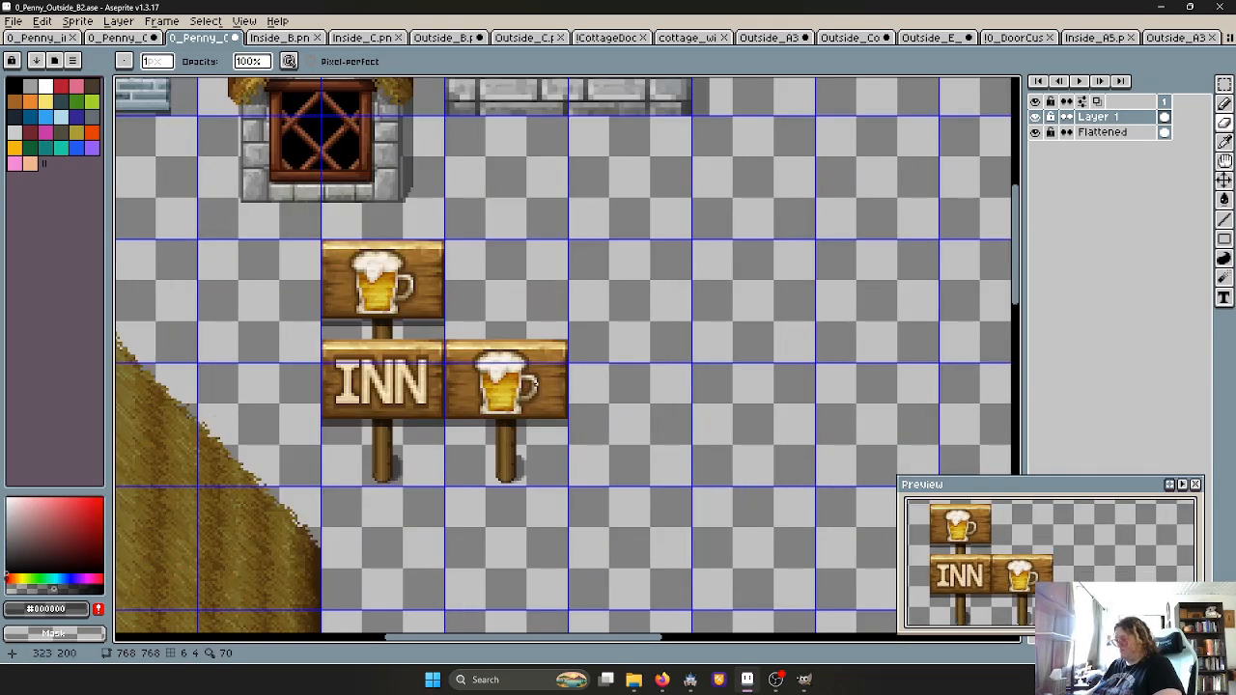
Select the combined 48 by 96 pixel beer mug and INN signpost and try to copy it to 336, 144 from Layer 1
key("m")
double_click(551, 392)
key("ctrl+d")
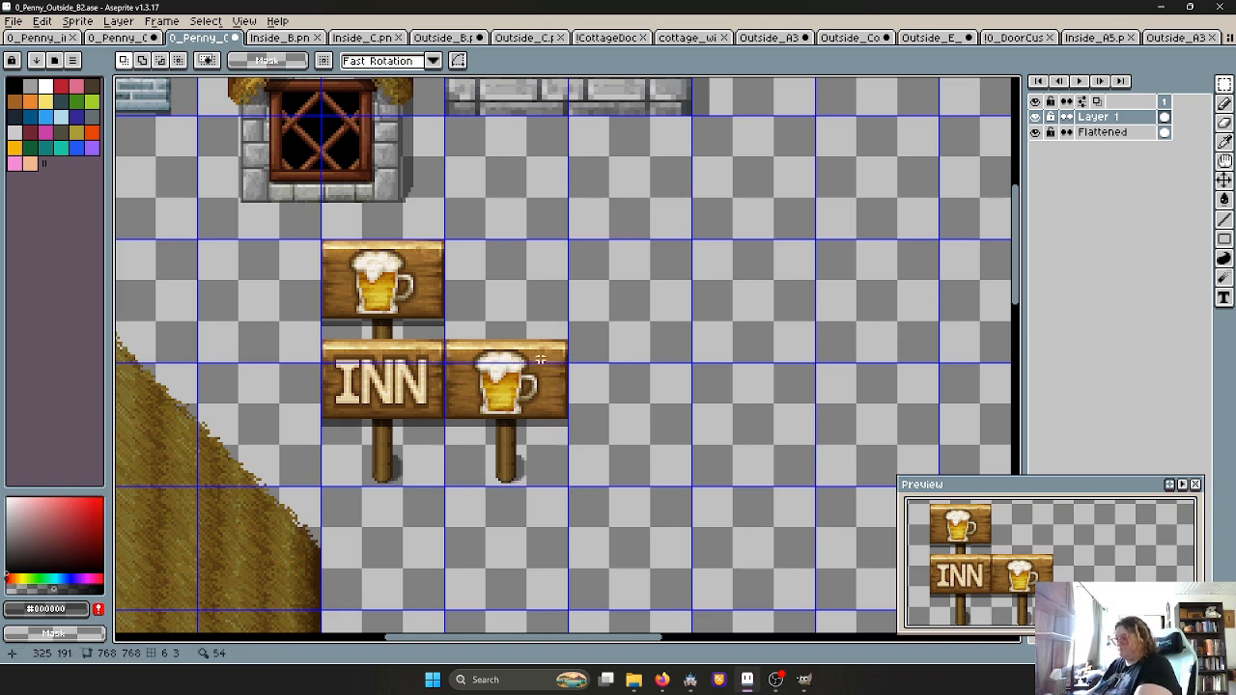
scroll(467, 311, "up", 1)
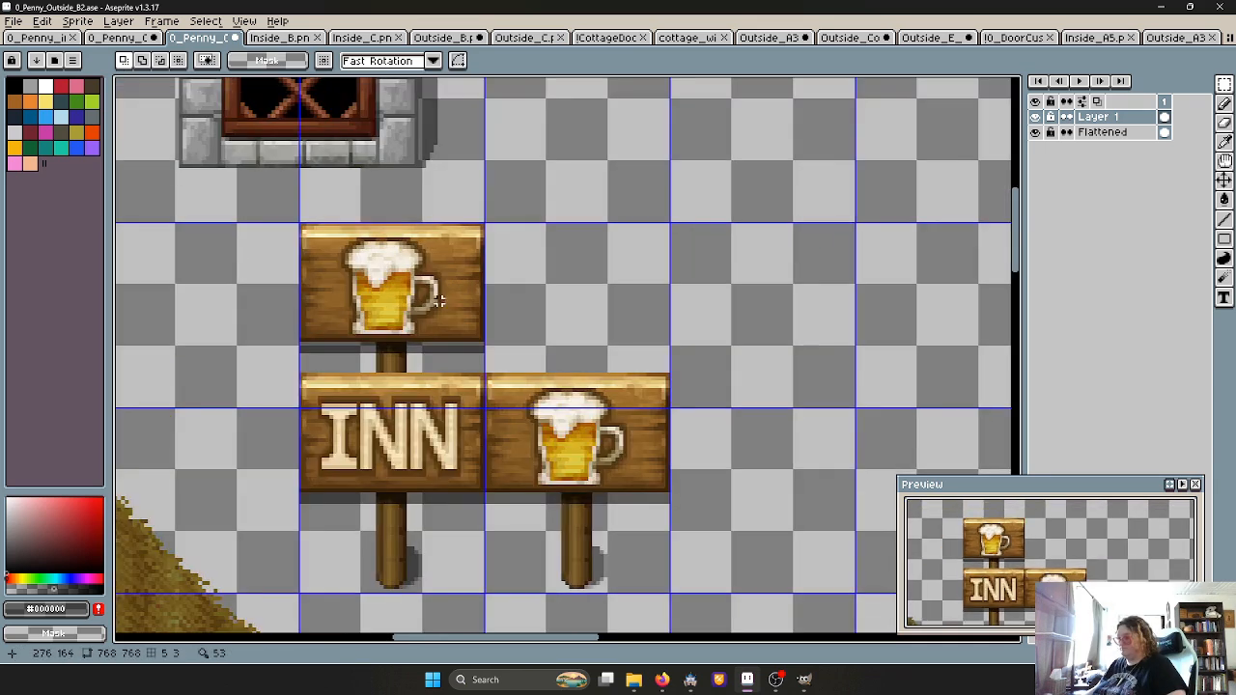
left_click_drag(301, 225, 485, 594)
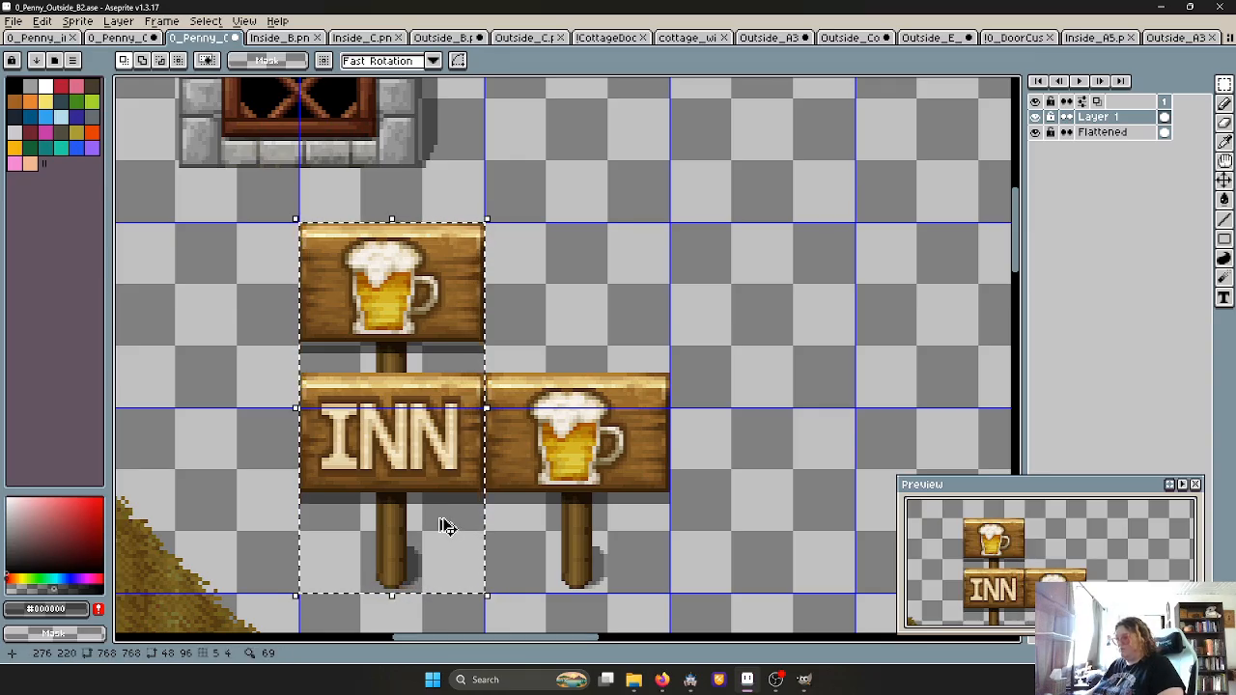
left_click_drag(424, 506, 785, 492, "ctrl")
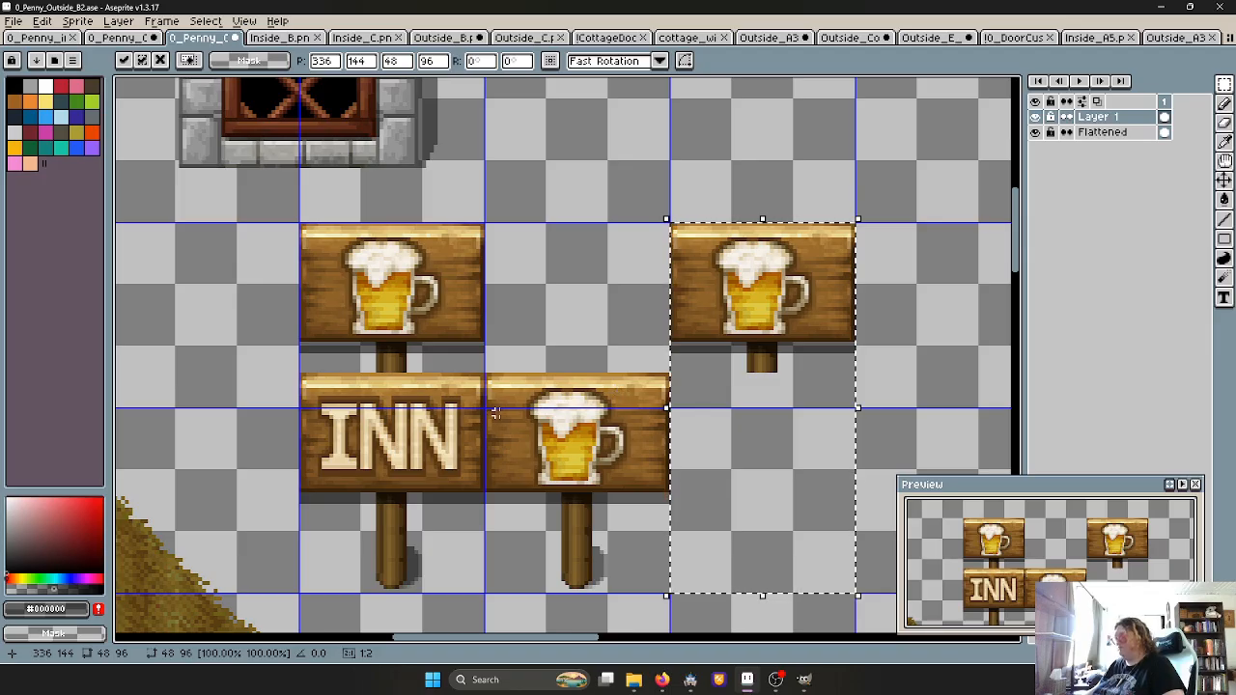
key("Escape")
Copy the selected signpost merged from all layers and paste it at 336, 144
left_click(92, 21)
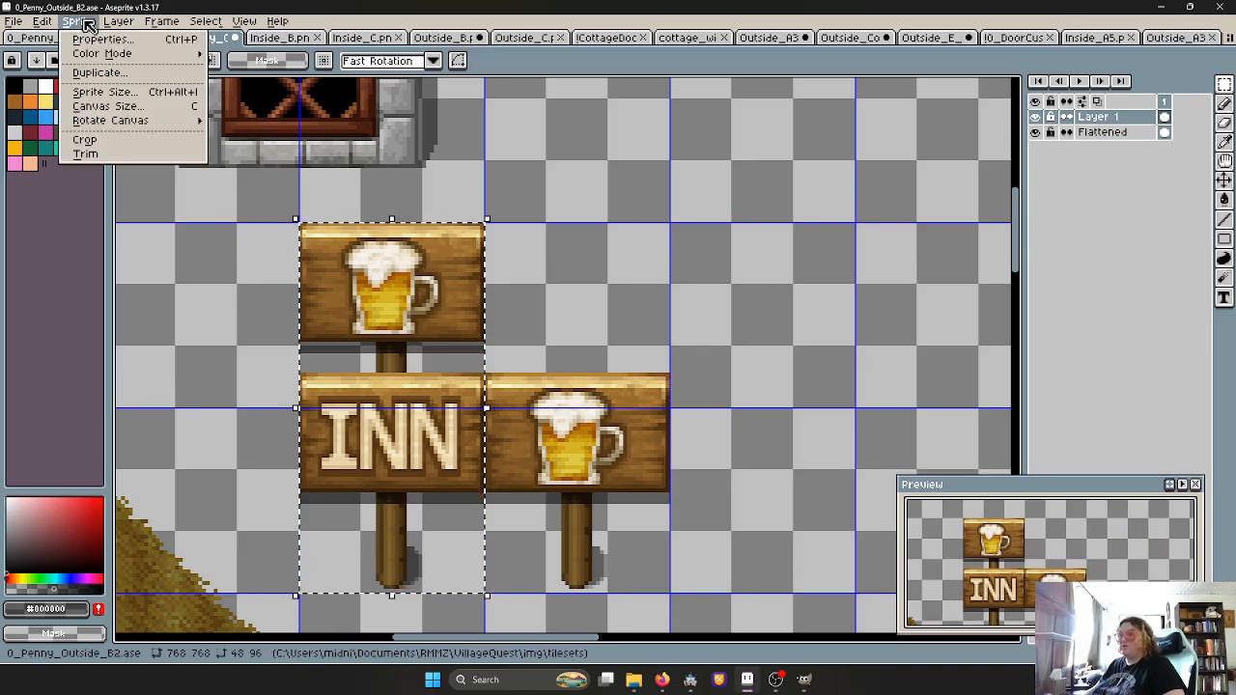
mouse_move(42, 21)
left_click(132, 116)
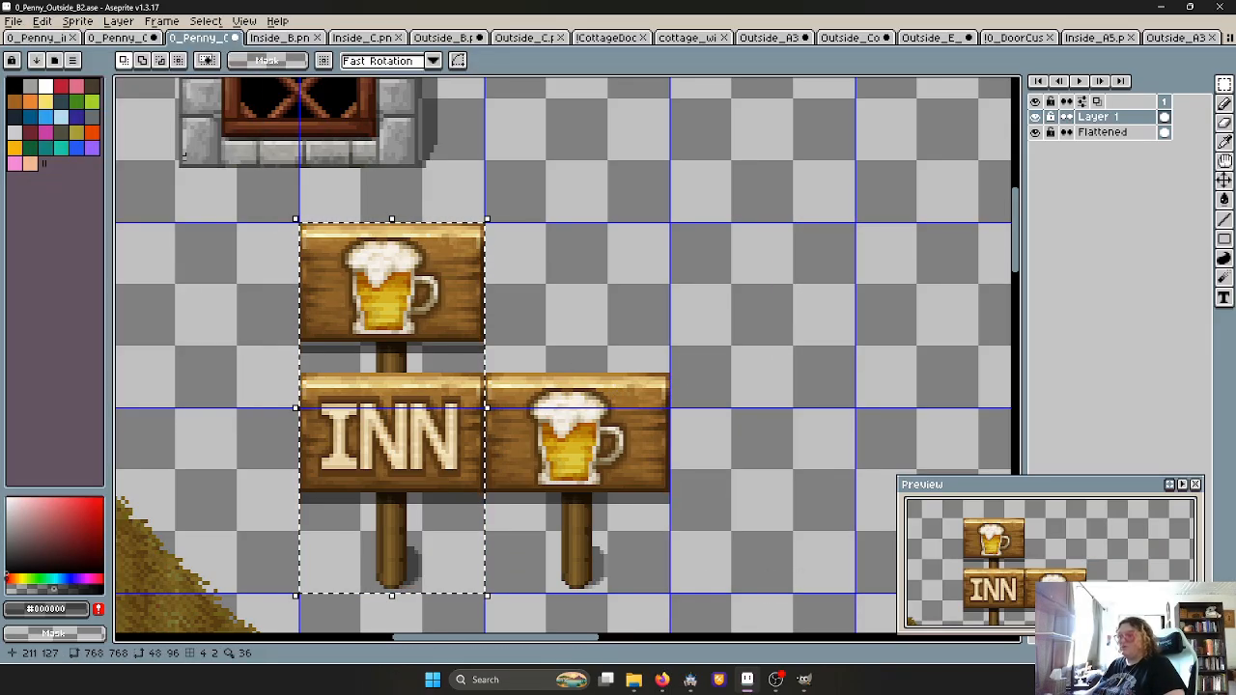
key("ctrl+v")
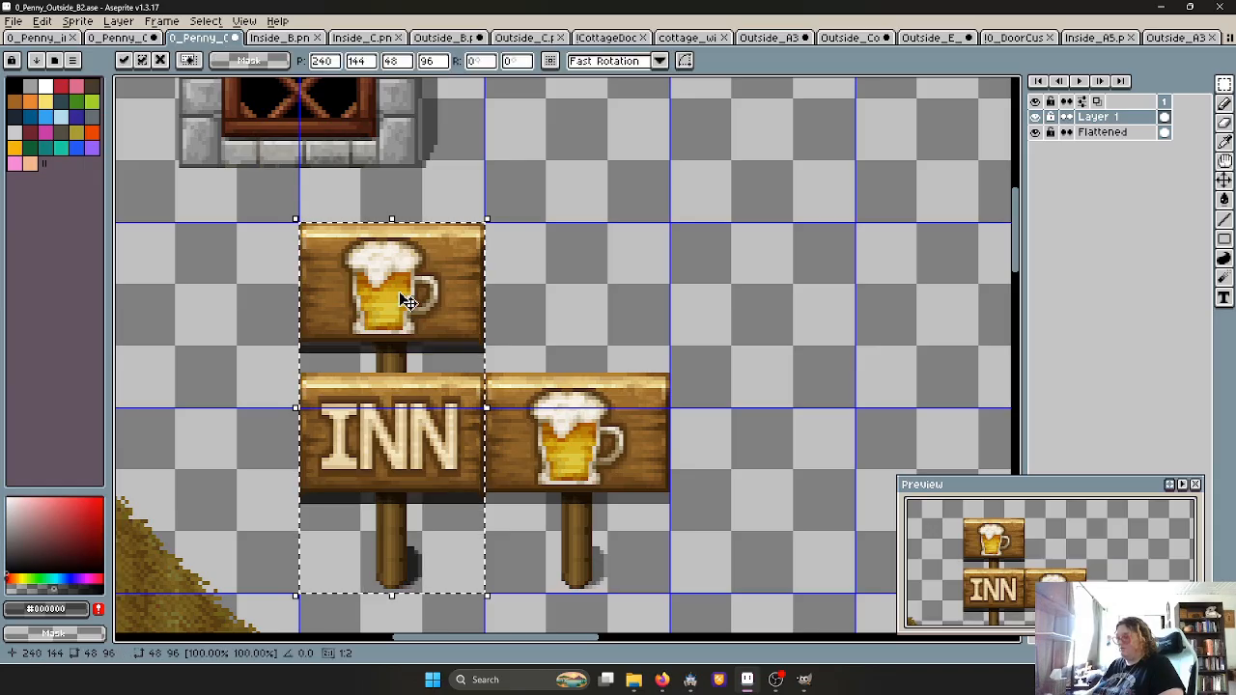
left_click_drag(408, 298, 772, 299)
left_click_drag(767, 293, 767, 289)
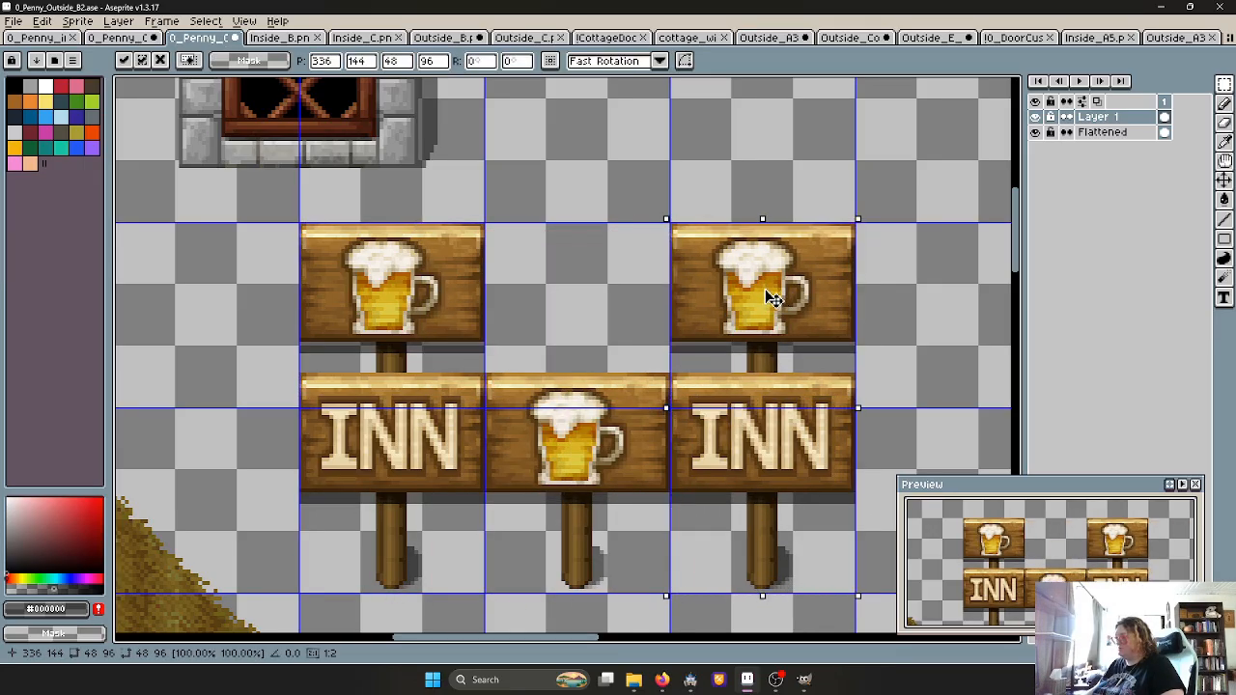
left_click(532, 196)
Delete the 48 by 39 pixel beer mug board and post stub above the original INN sign
scroll(435, 307, "down", 1)
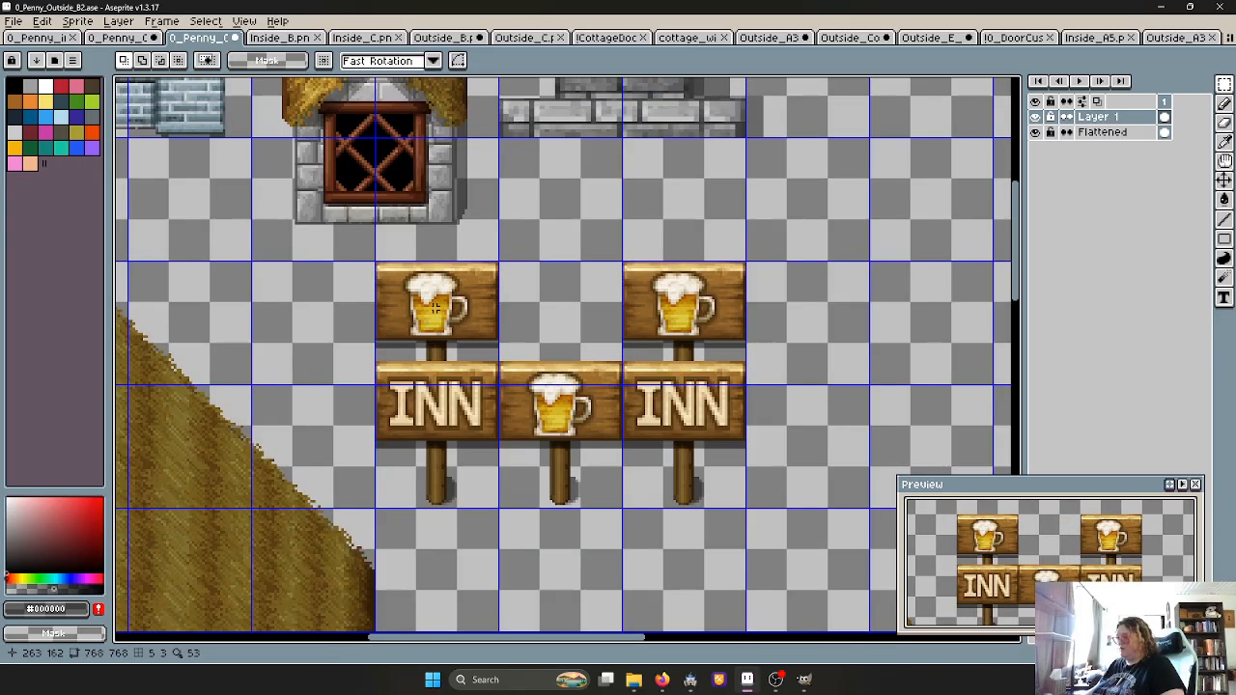
left_click(427, 303)
scroll(540, 280, "up", 1)
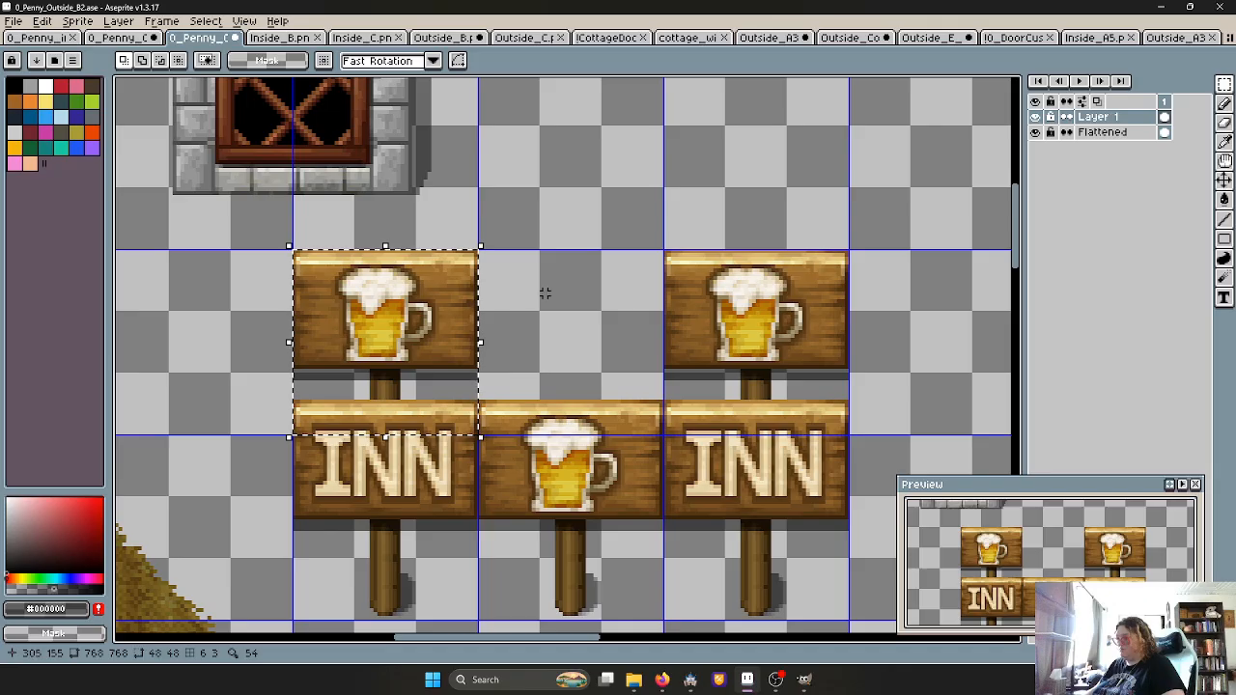
left_click_drag(295, 251, 474, 394)
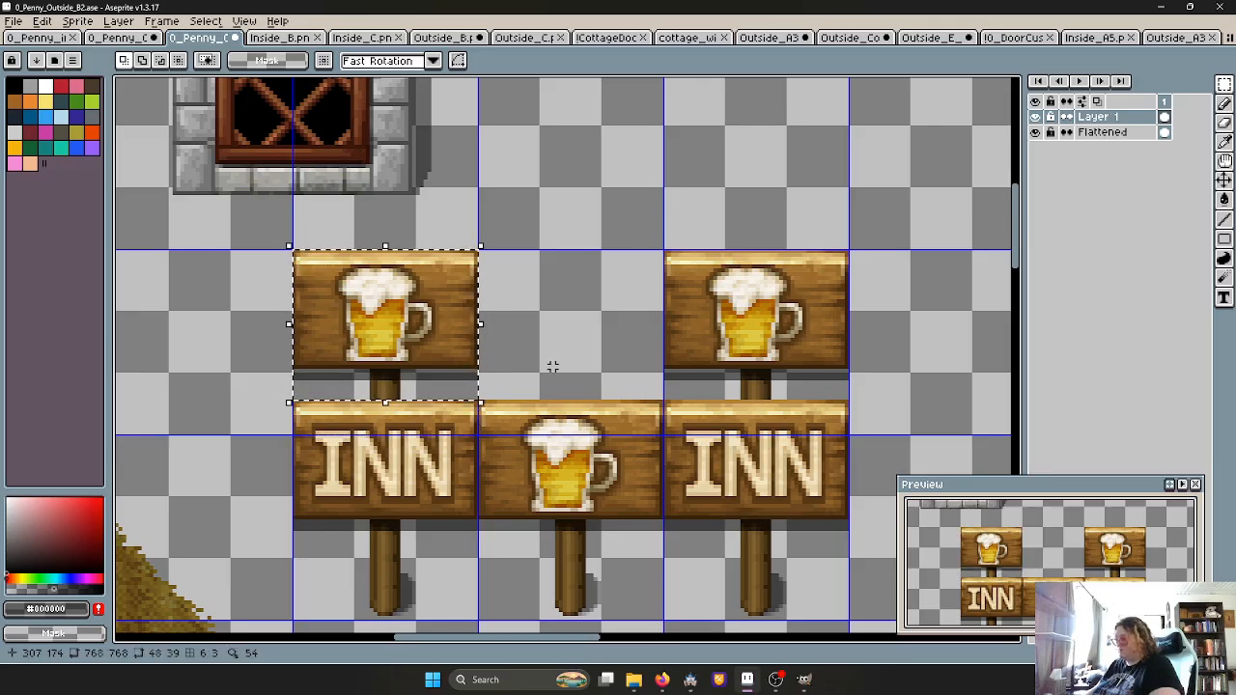
key("Delete")
middle_click_drag(608, 386, 589, 289)
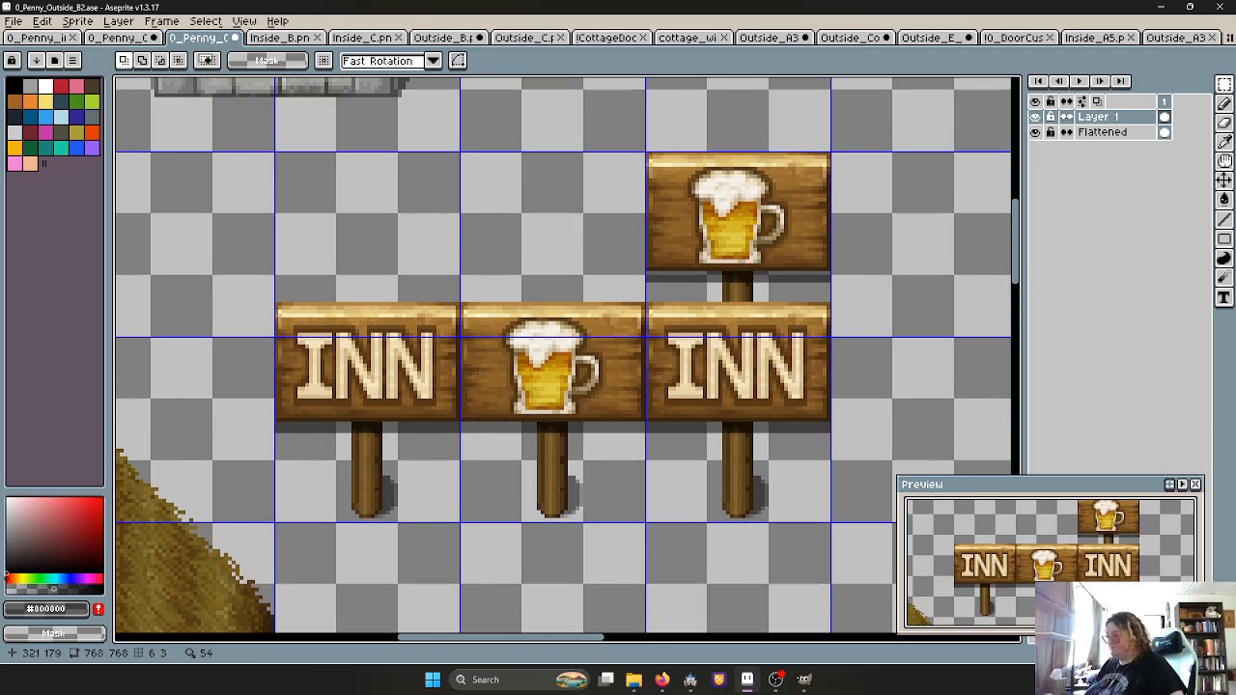
Flatten the layers of the tileset and save the file
right_click(1095, 132)
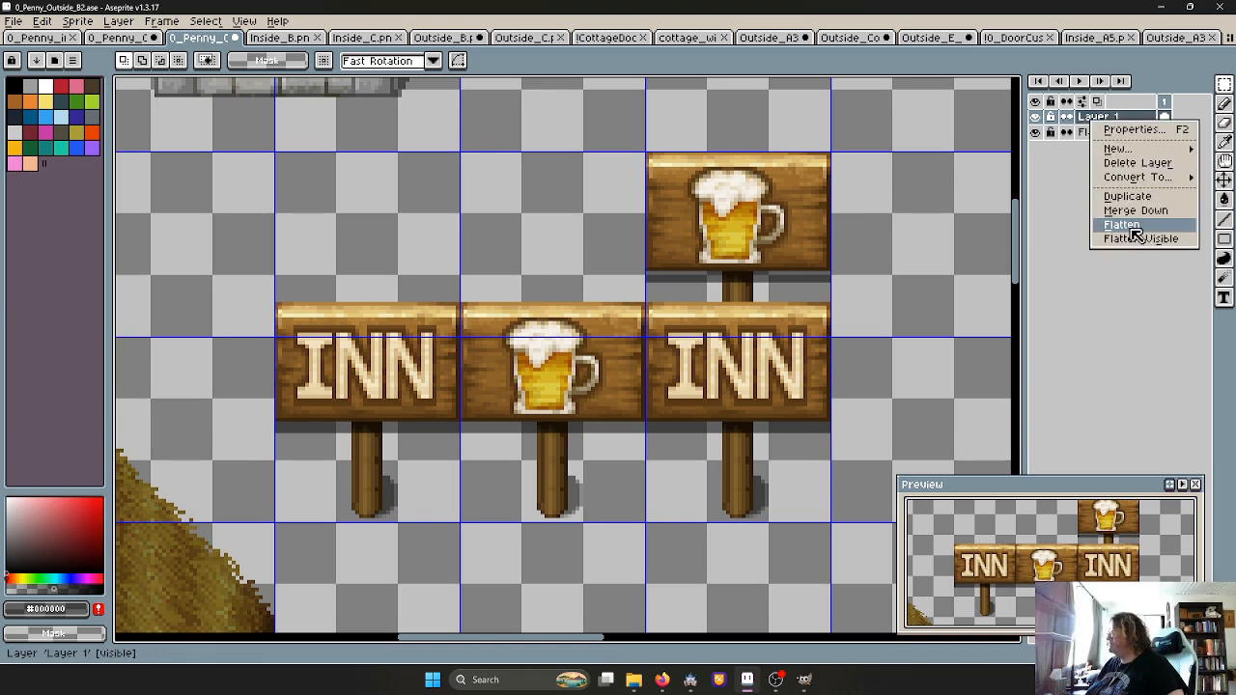
left_click(1062, 229)
key("ctrl+s")
scroll(769, 458, "down", 3)
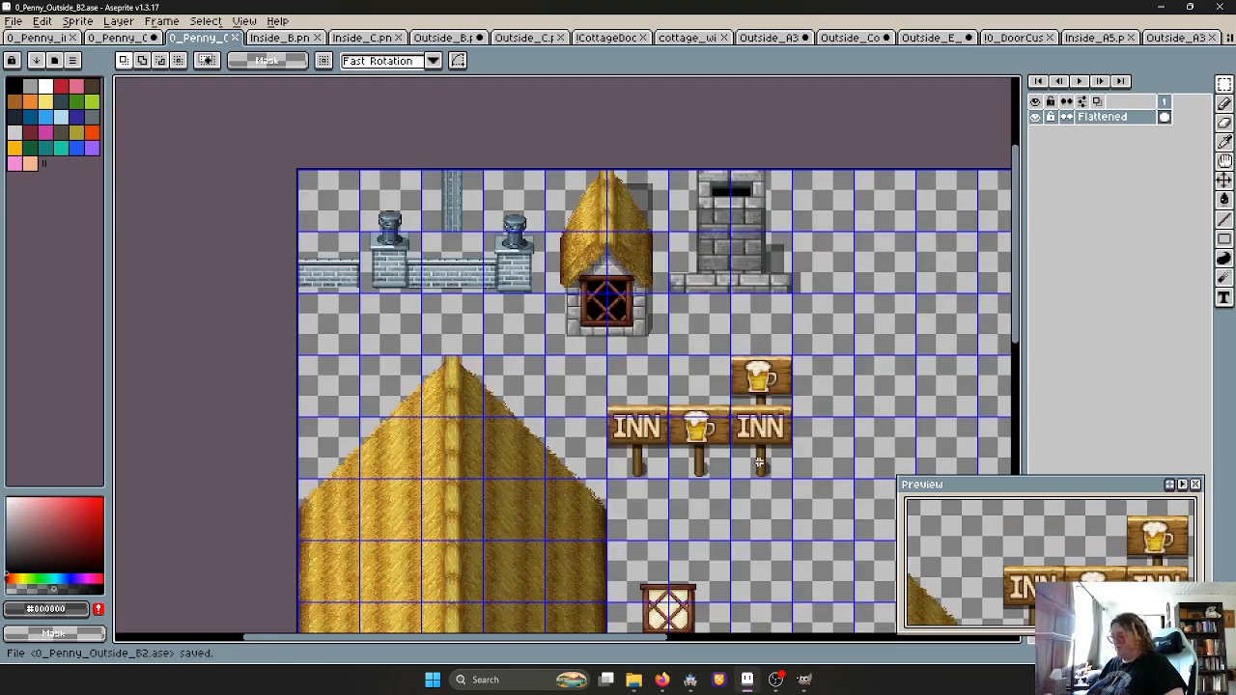
Switch to RPG Maker MZ to check the Red Dragon Inn exterior map, and return to Aseprite
left_click(691, 681)
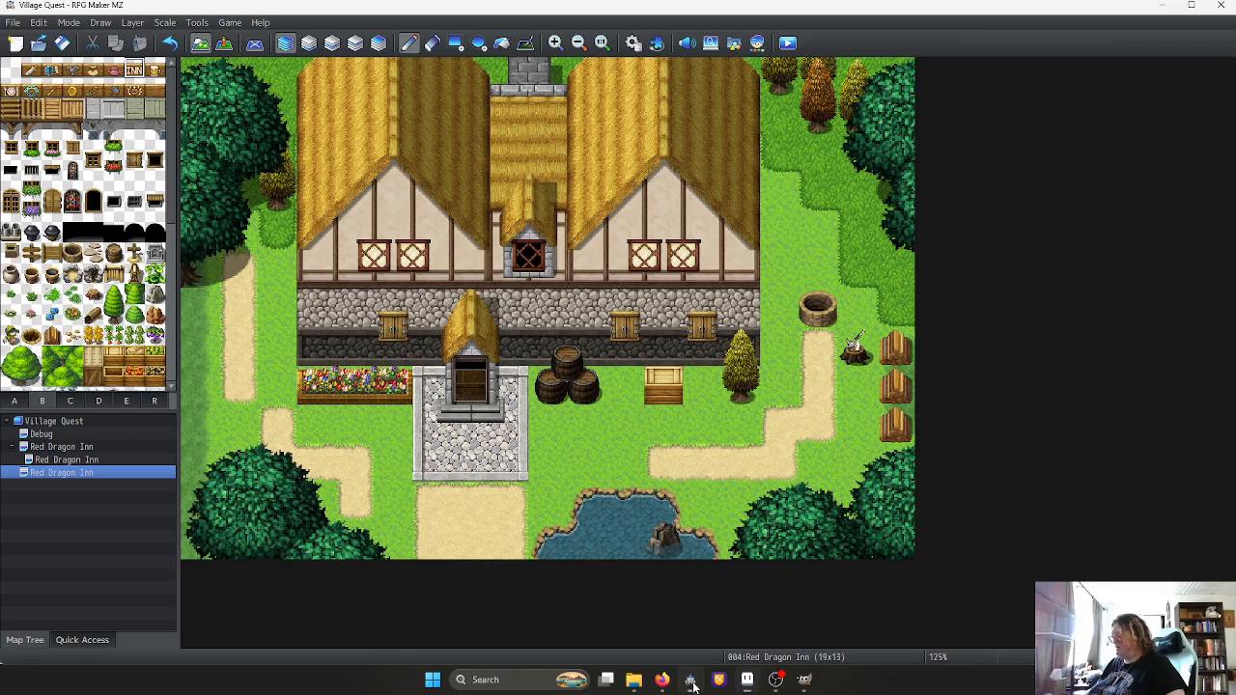
left_click(558, 77)
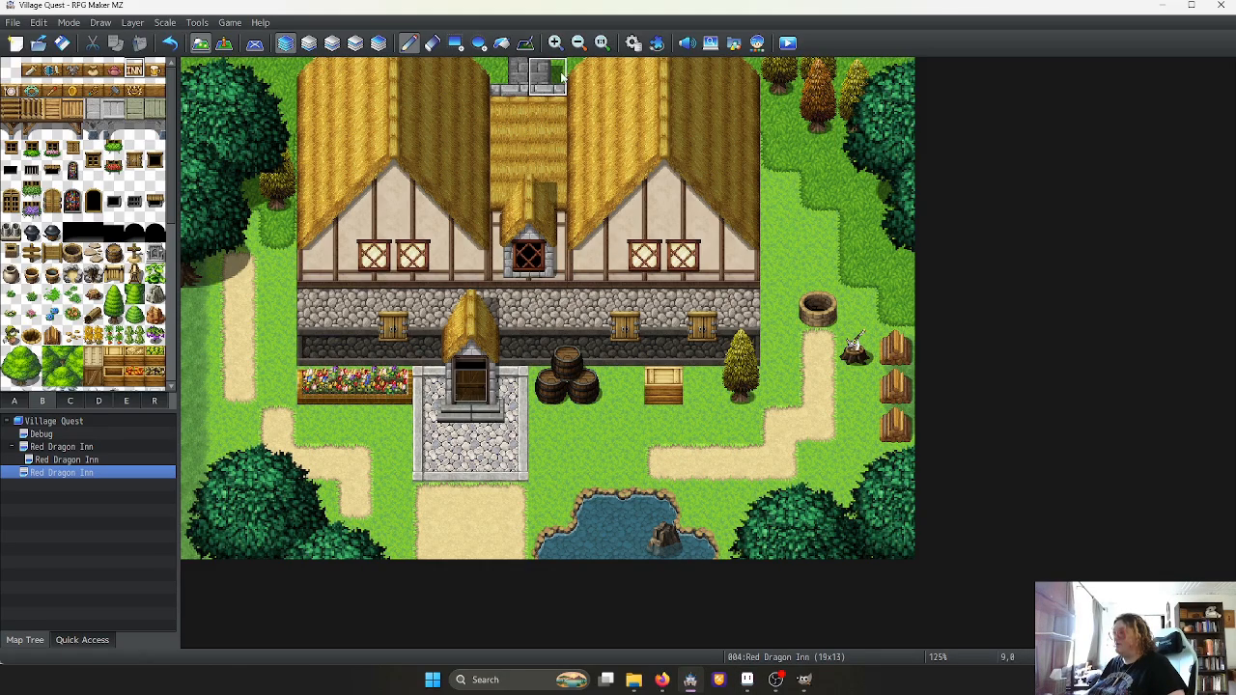
left_click(747, 679)
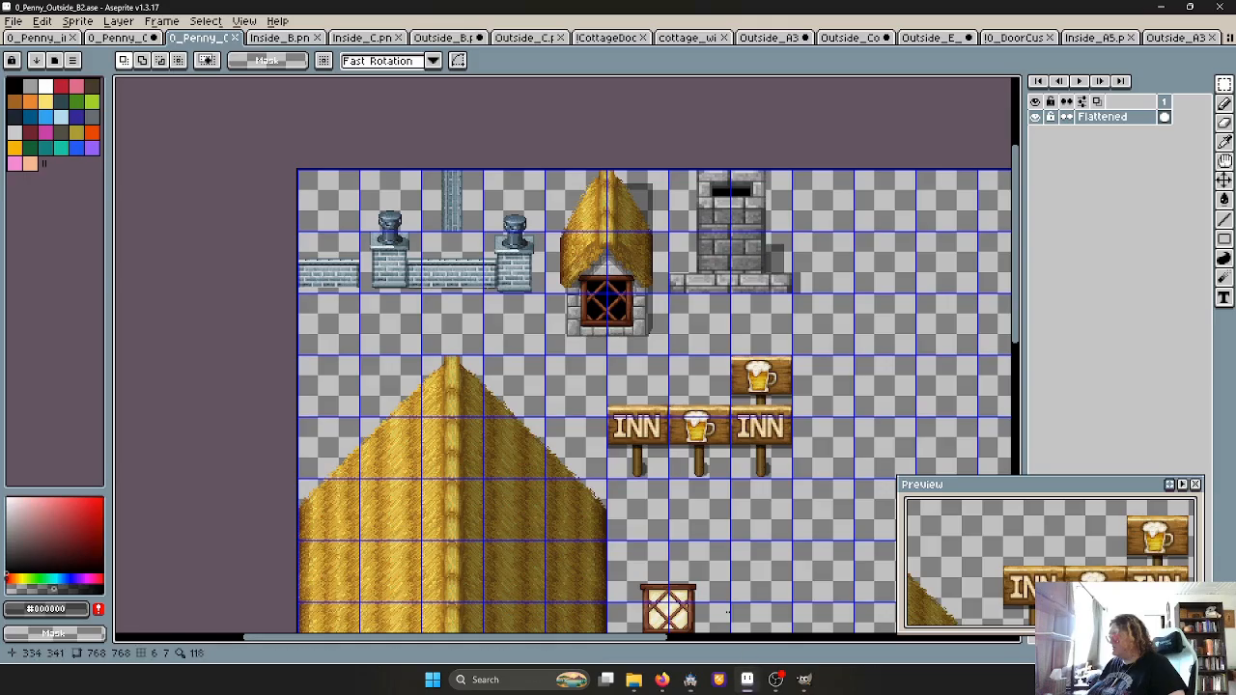
Select the 144 by 96 pixel block holding all three signposts and set its brightness to -5
scroll(529, 329, "up", 3)
left_click_drag(446, 212, 782, 319)
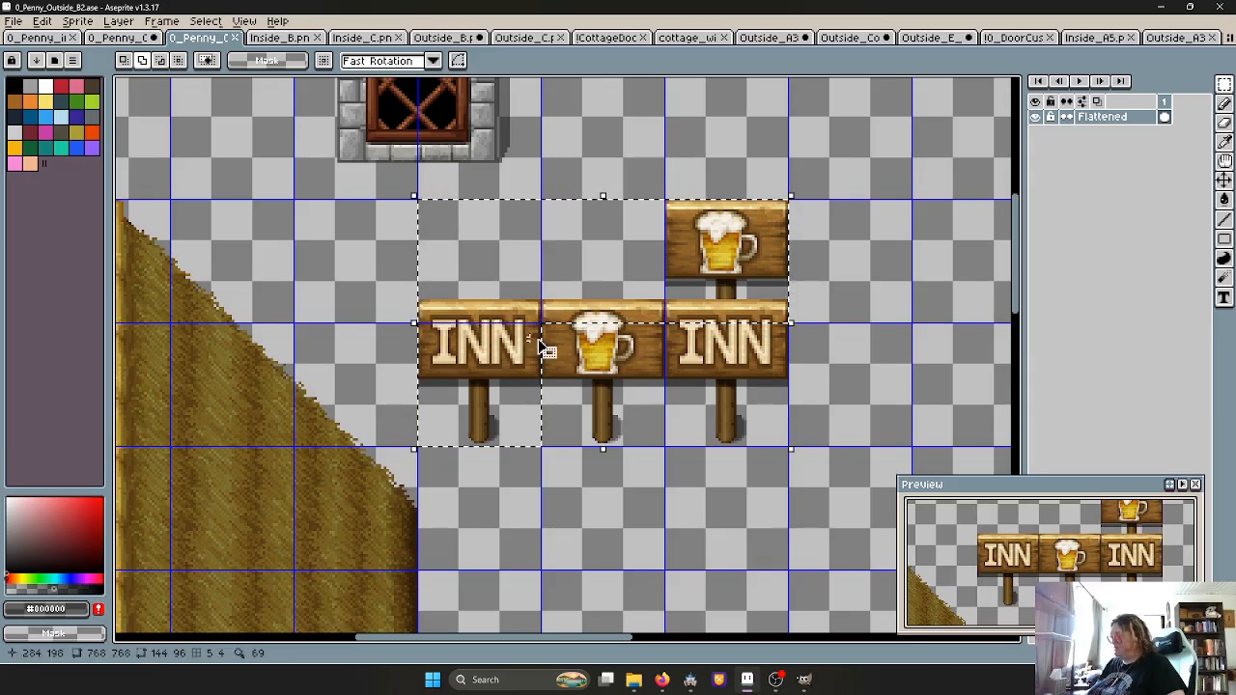
left_click_drag(541, 348, 784, 442)
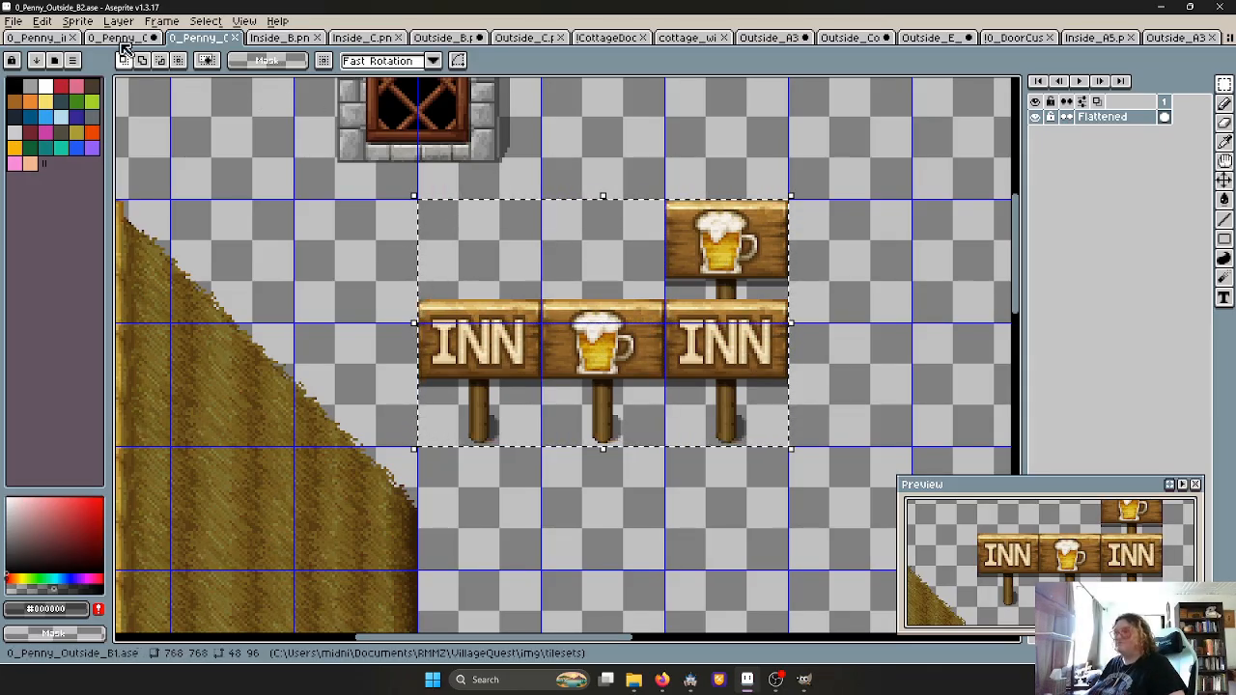
left_click(41, 21)
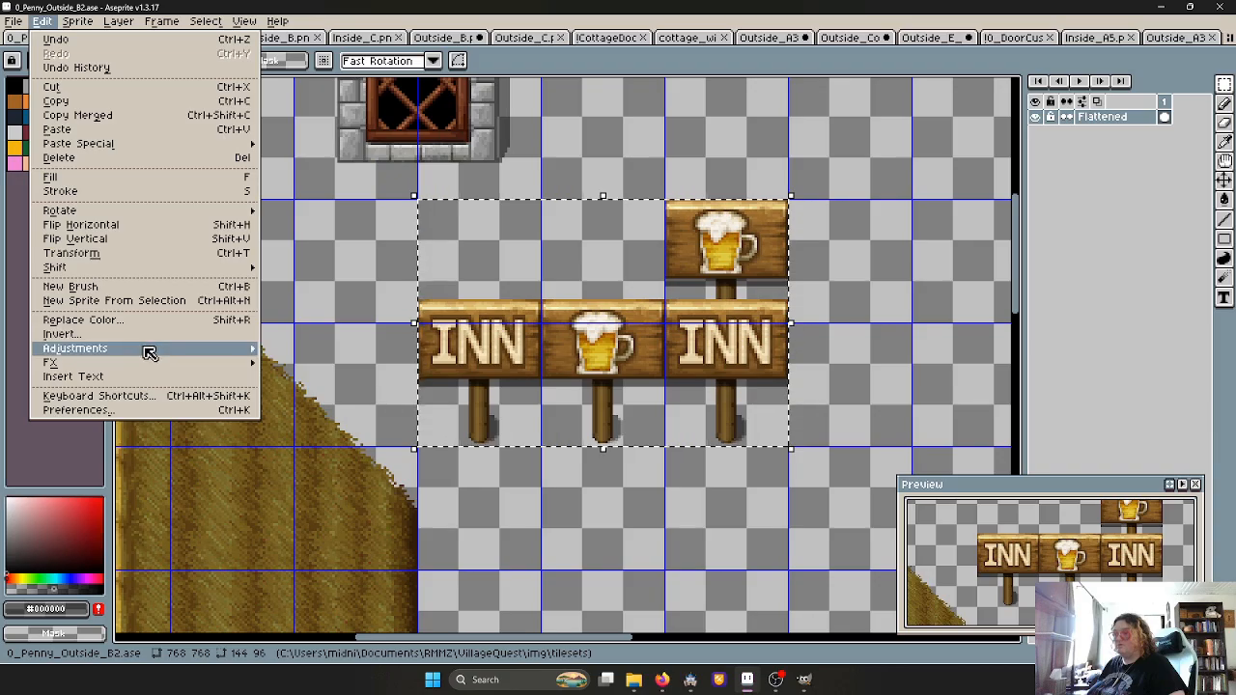
mouse_move(150, 349)
left_click(328, 350)
left_click_drag(826, 165, 949, 116)
left_click(1018, 157)
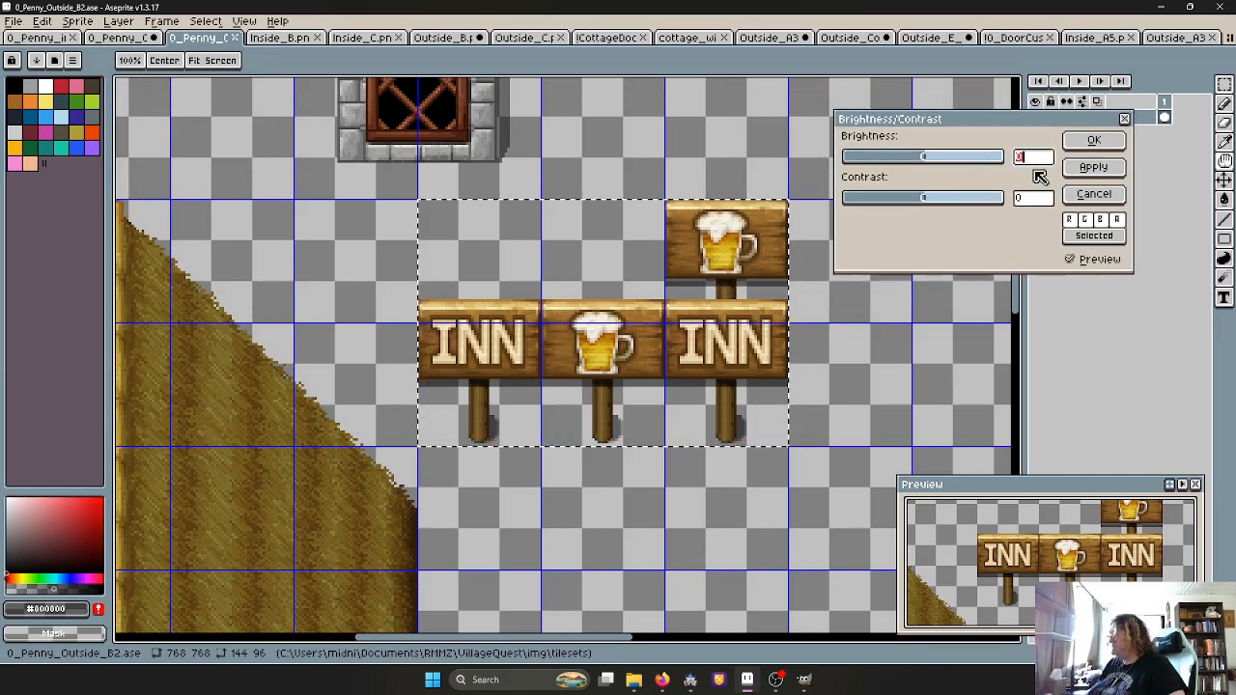
type("-15")
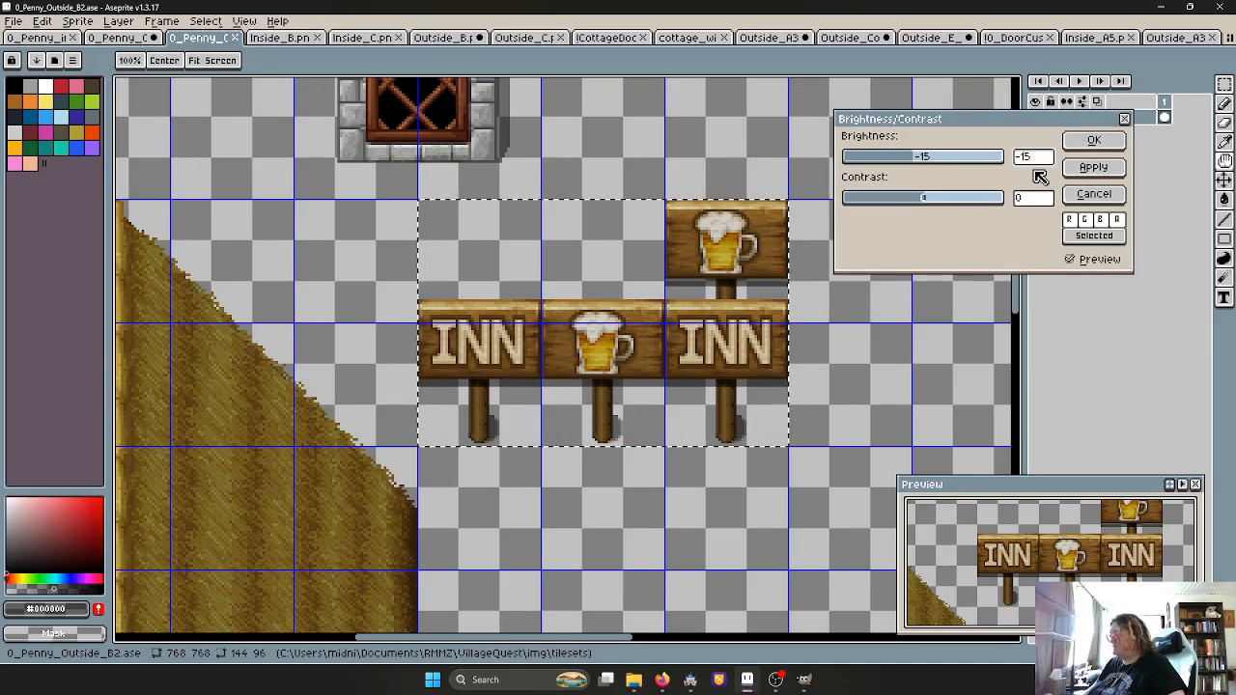
key("BackSpace")
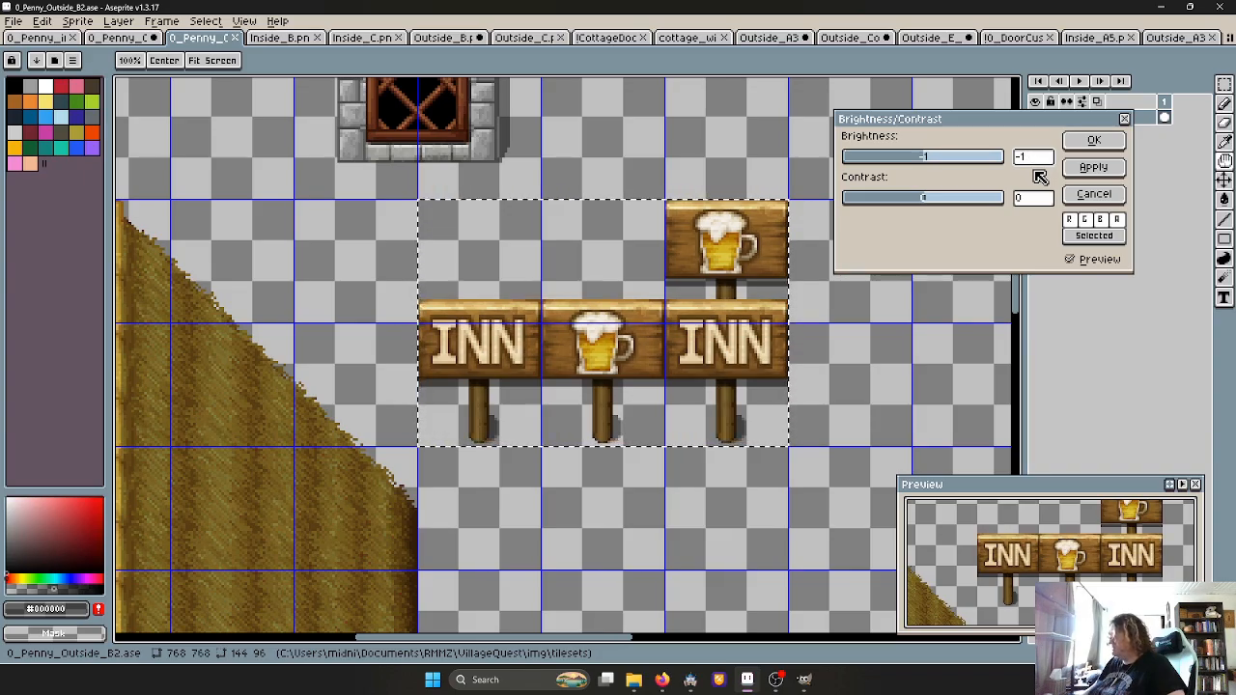
type("0")
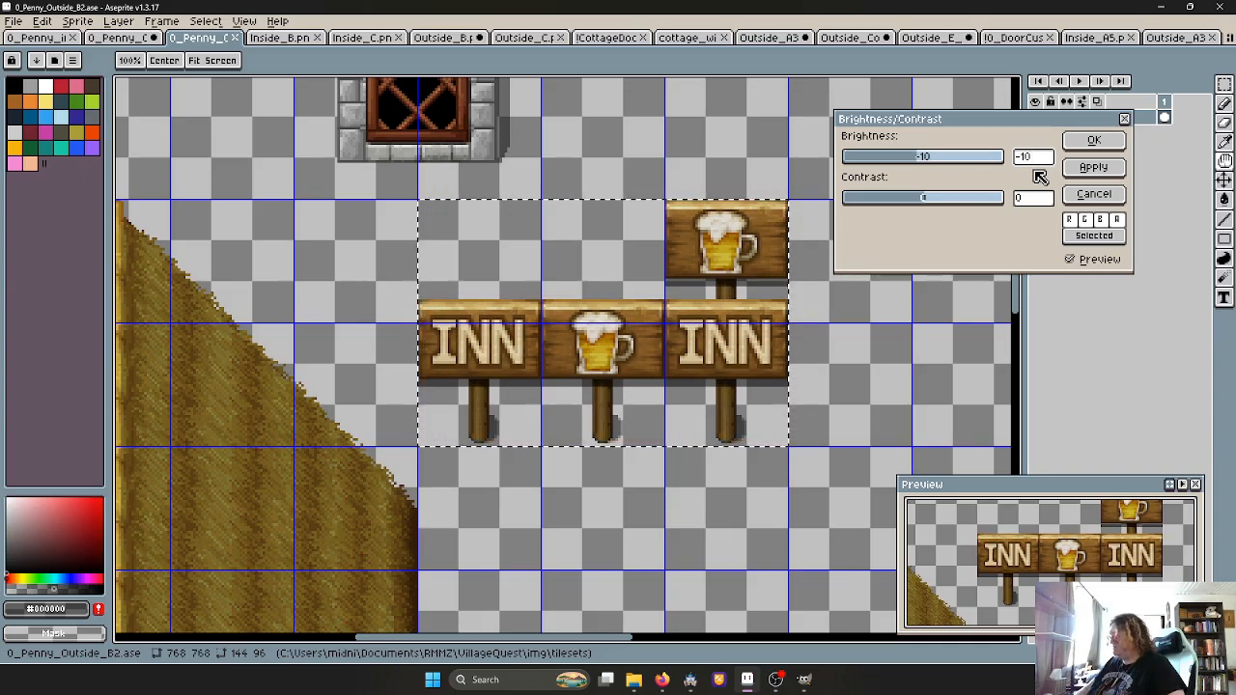
key("BackSpace")
key("BackSpace")
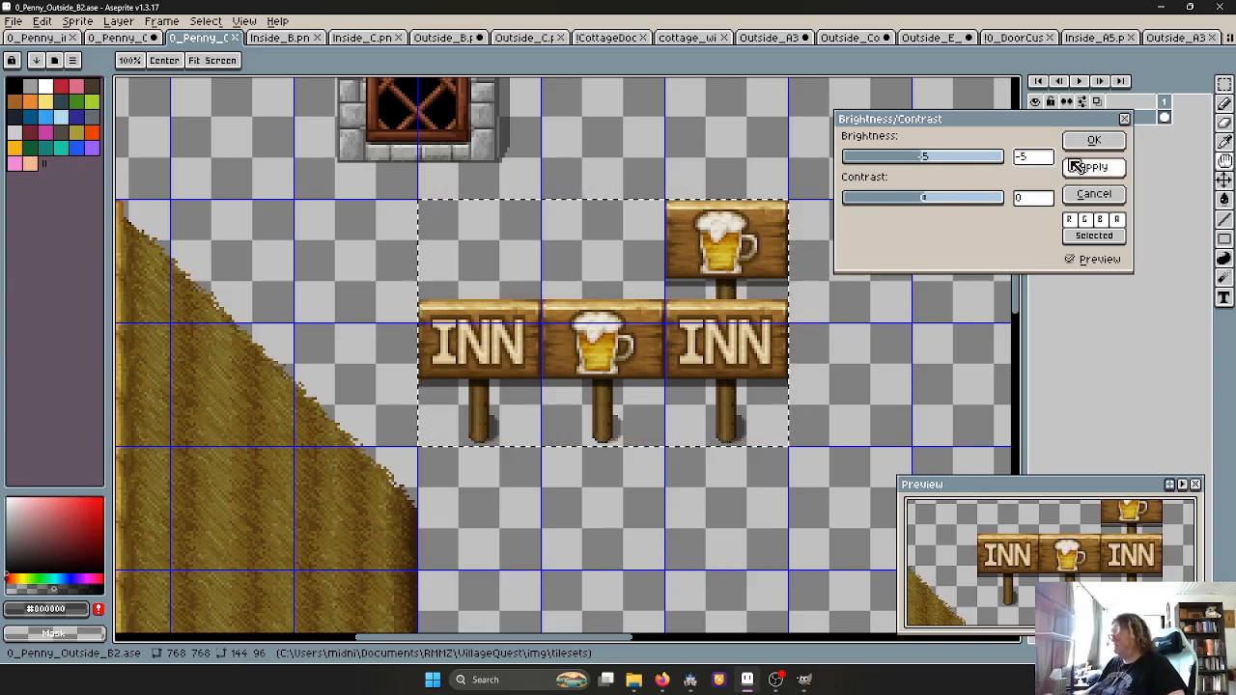
left_click(1094, 140)
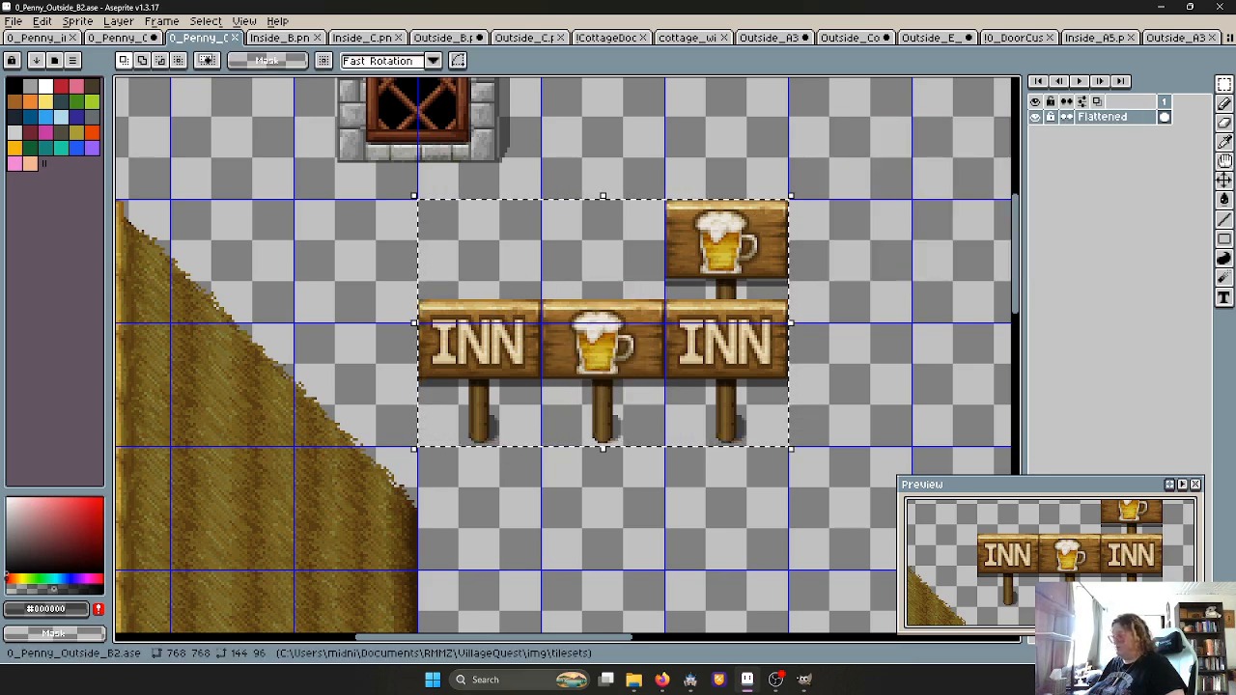
Switch to RPG Maker MZ and check the D and E images of the CottageExt tileset in the database
left_click(689, 678)
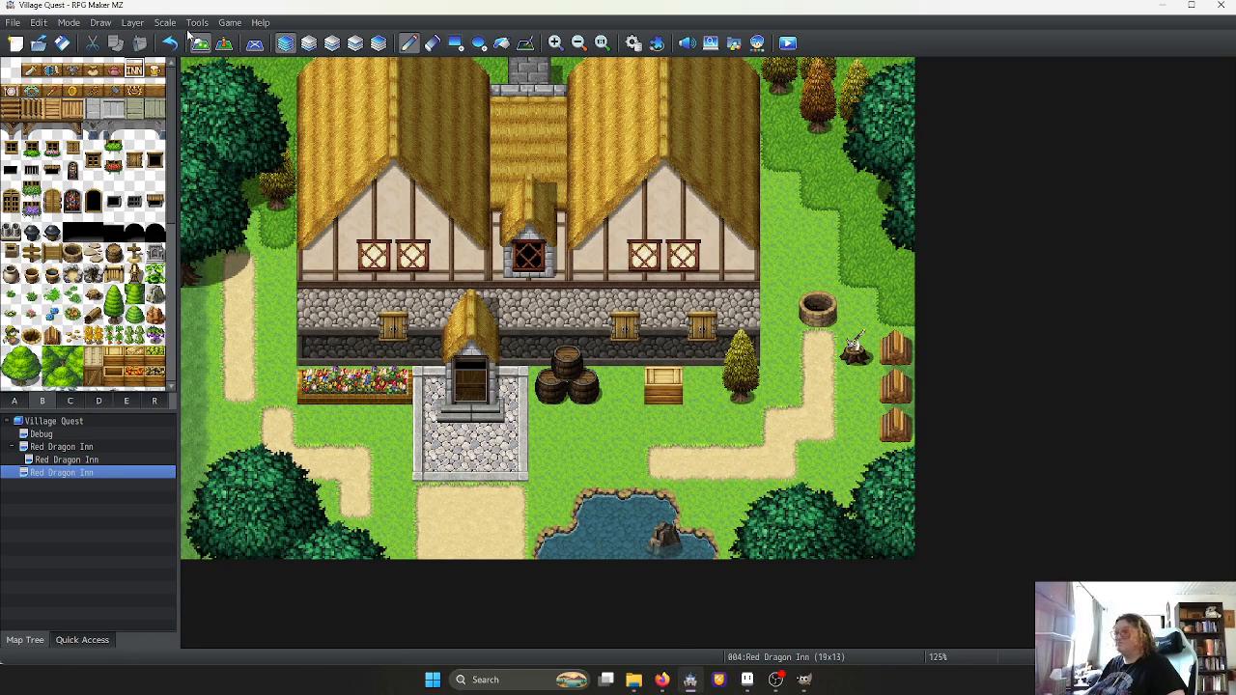
left_click(633, 42)
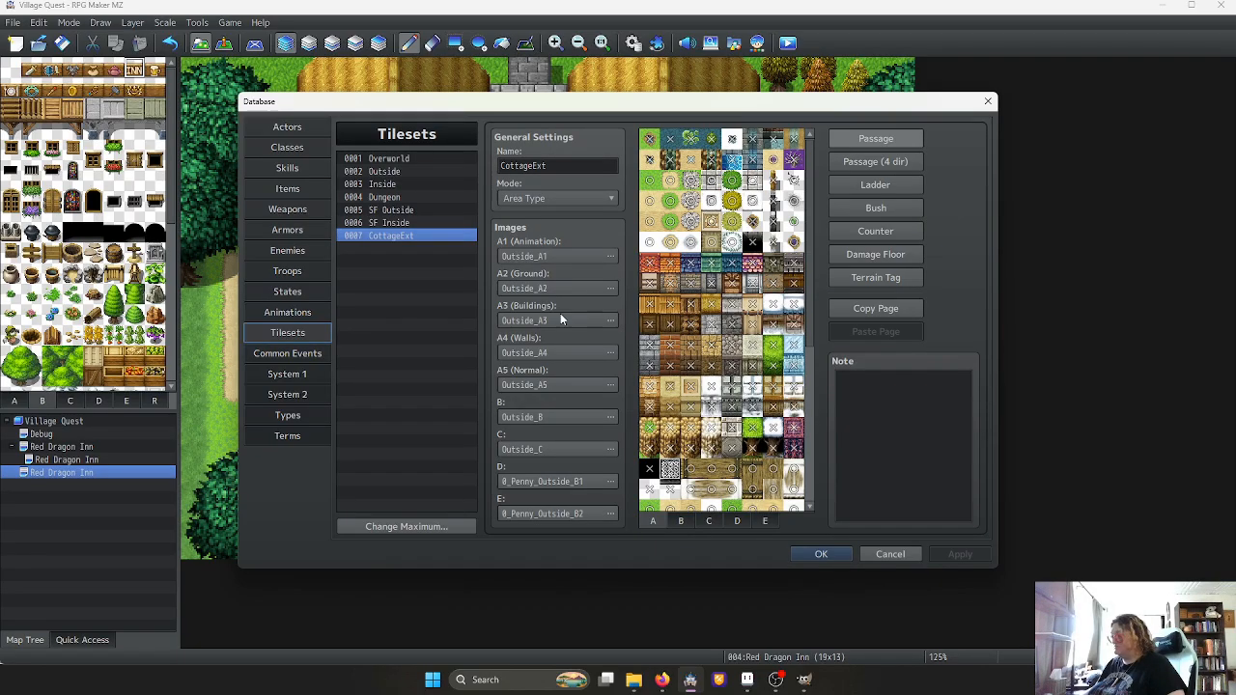
left_click(736, 521)
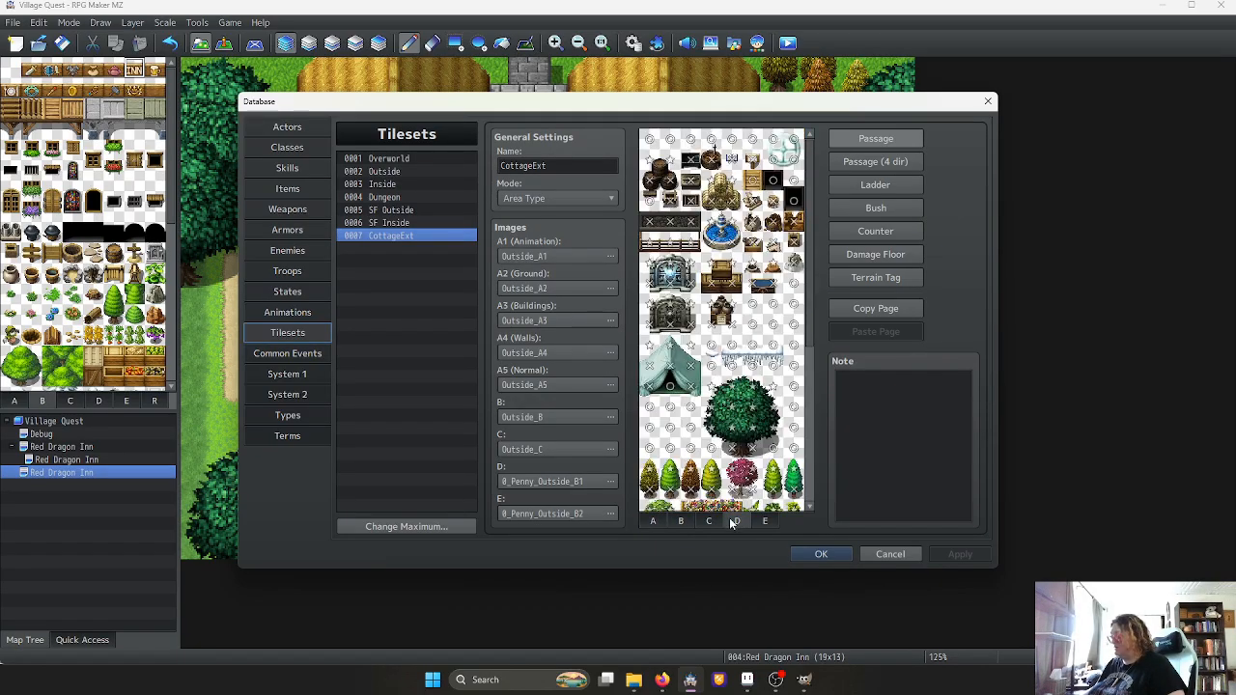
left_click(765, 521)
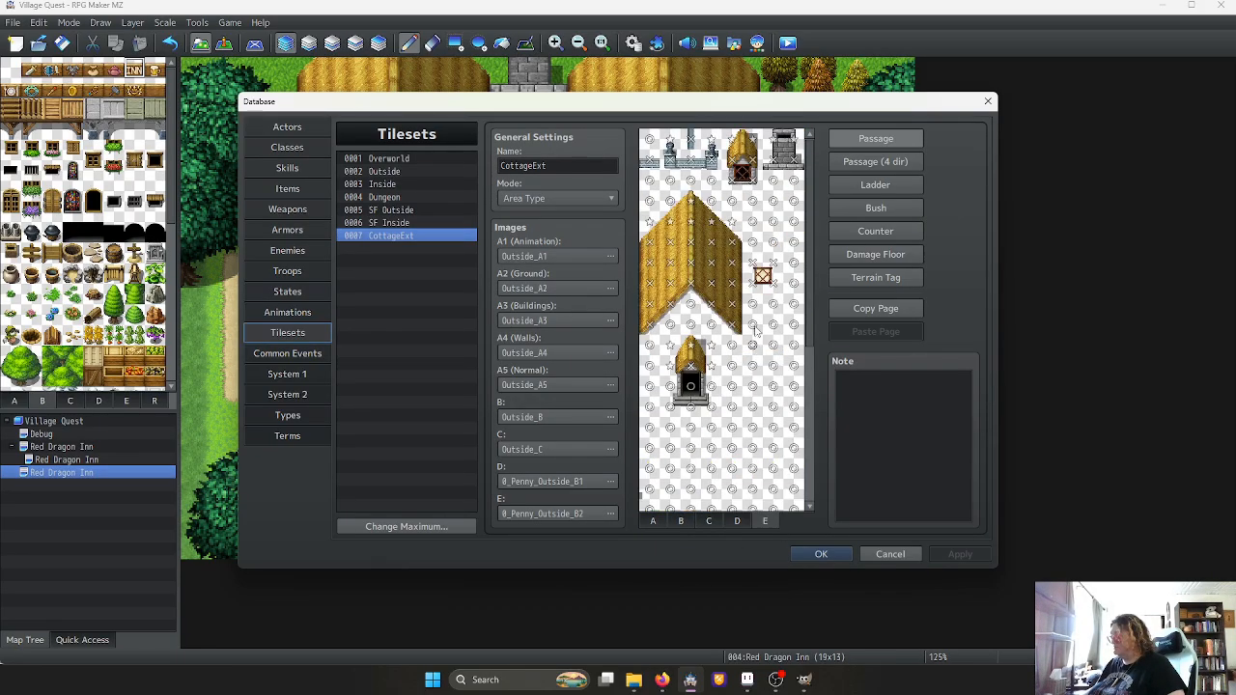
left_click(821, 554)
Return to Aseprite and export the tileset as 0_Penny_Outside_B2.png at 100% with visible layers
left_click(747, 679)
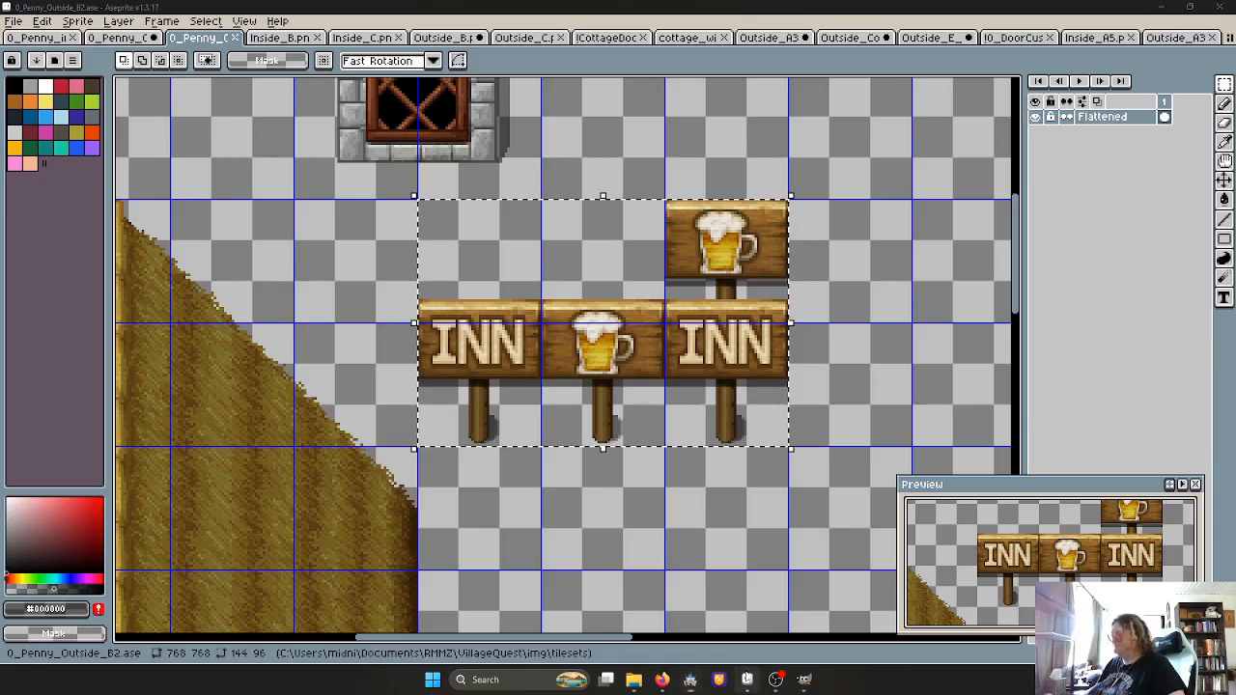
left_click(13, 23)
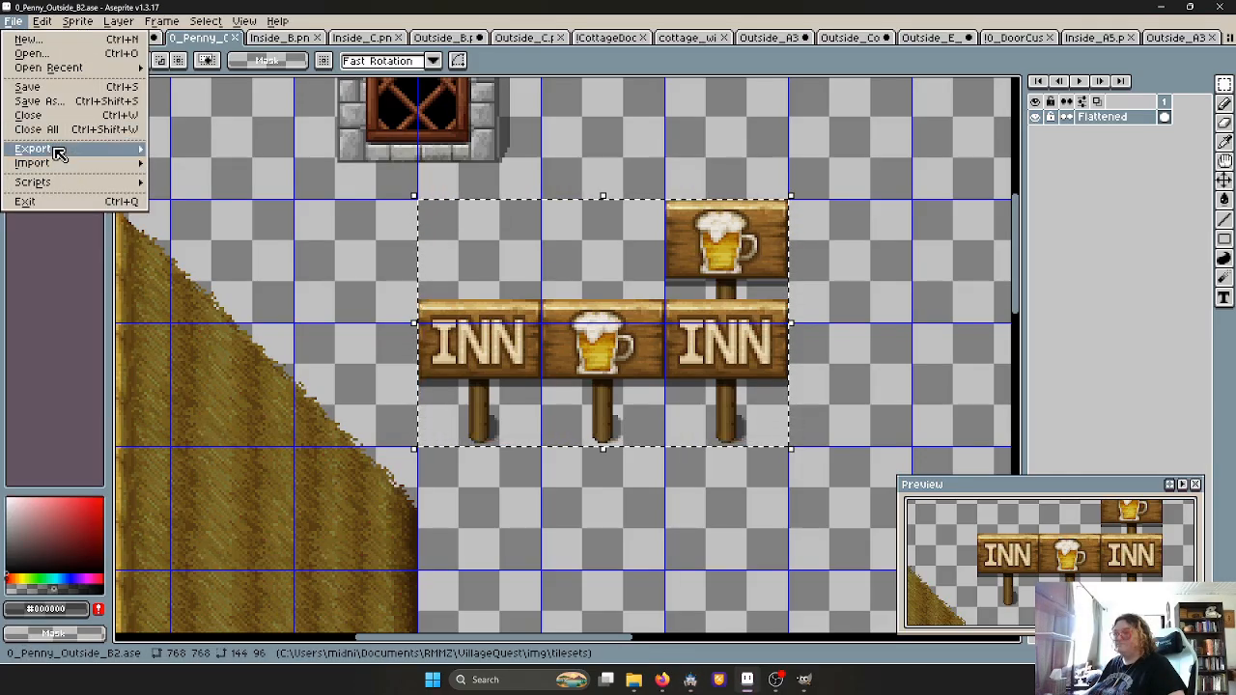
mouse_move(48, 150)
left_click(253, 151)
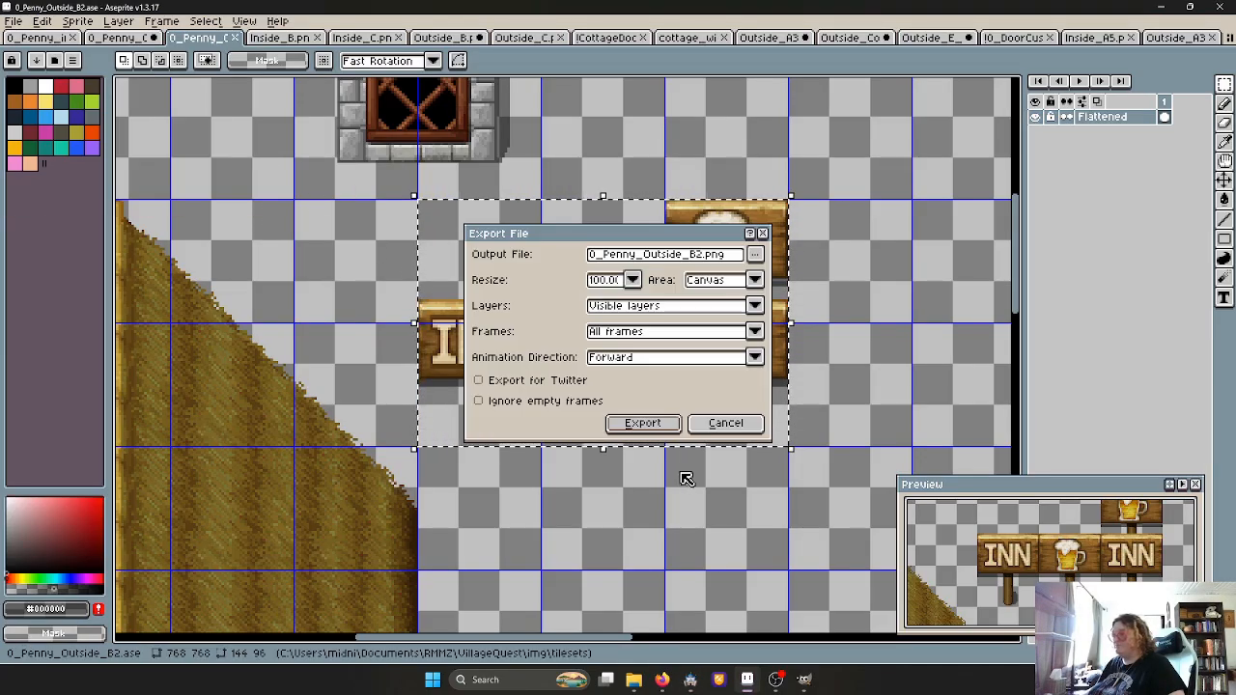
left_click(641, 421)
Switch to RPG Maker MZ, make the signpost base on the CottageExt tileset's E page impassable, and save the database changes
left_click(690, 680)
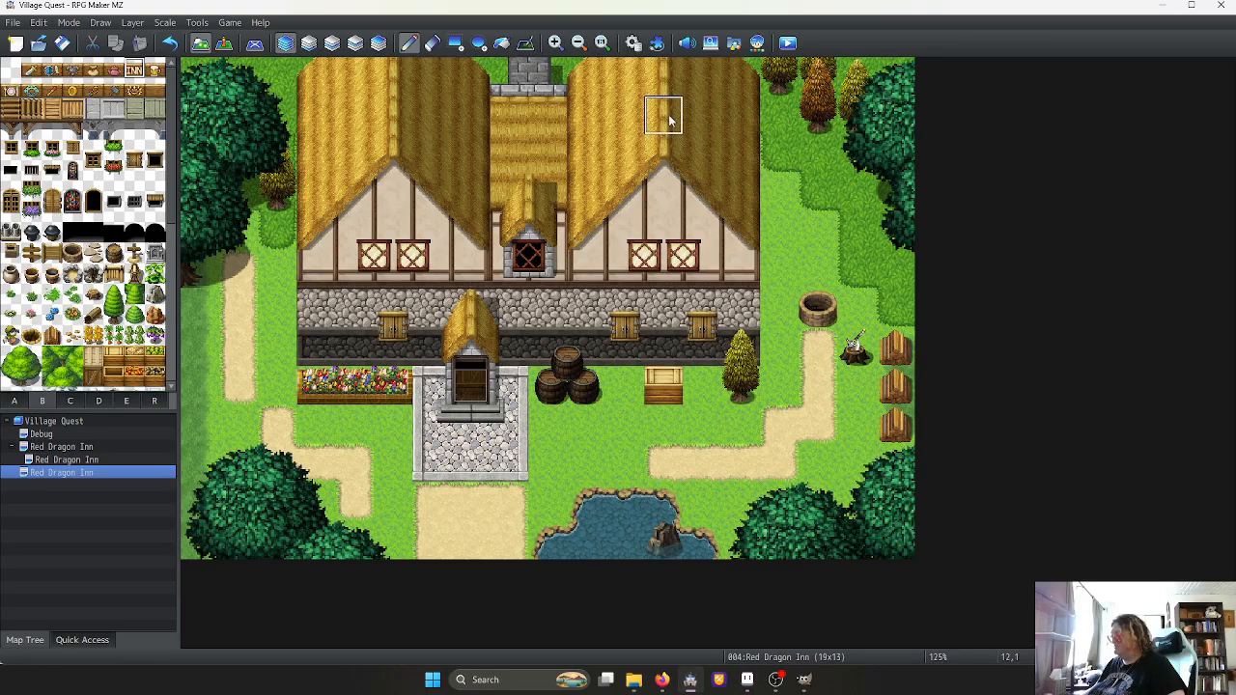
left_click(634, 43)
left_click(763, 521)
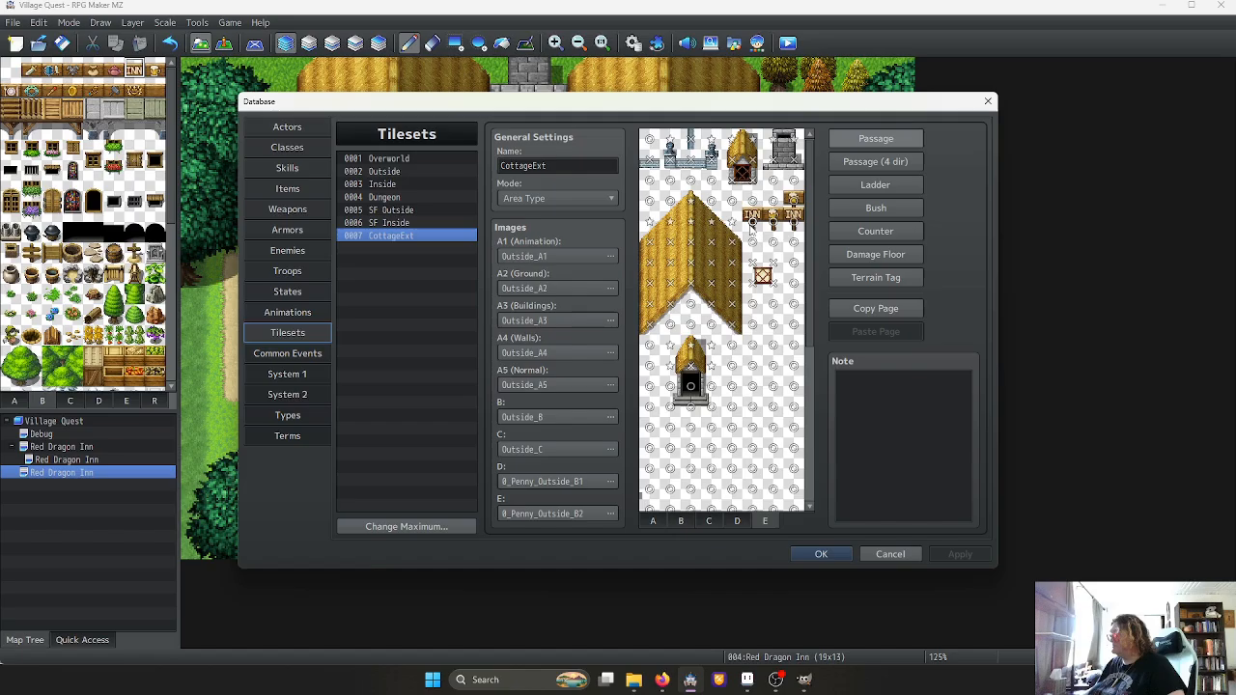
left_click(762, 221)
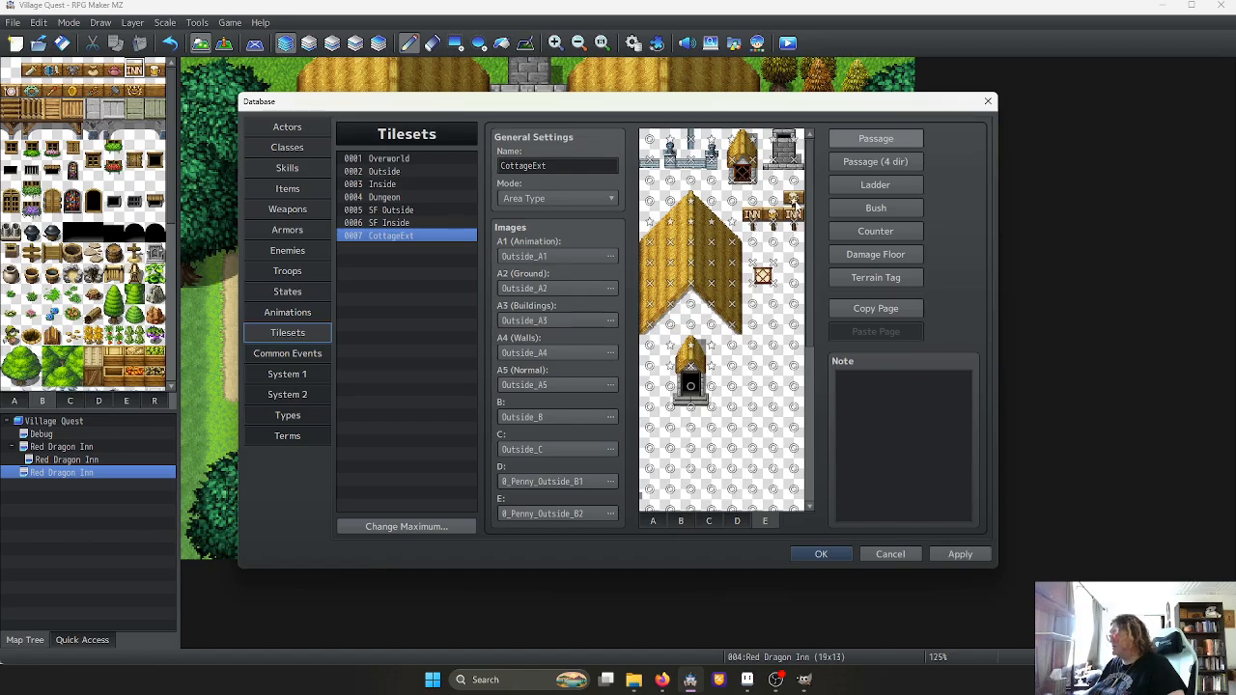
left_click(974, 556)
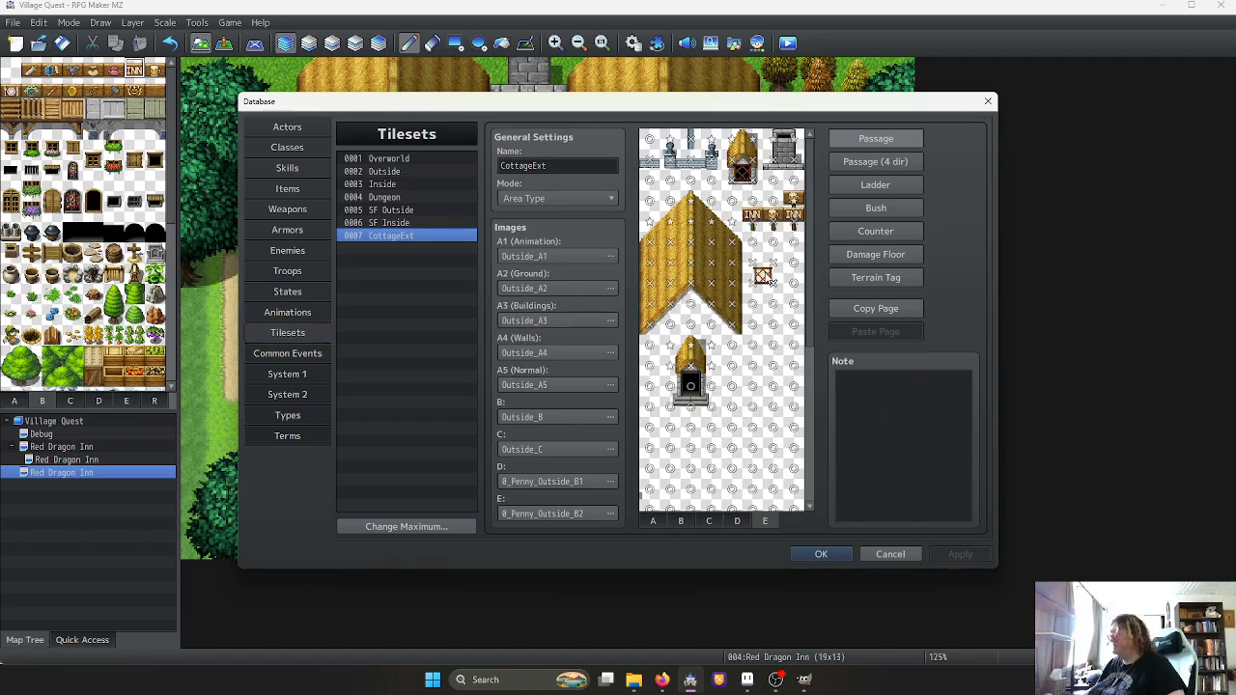
left_click(820, 554)
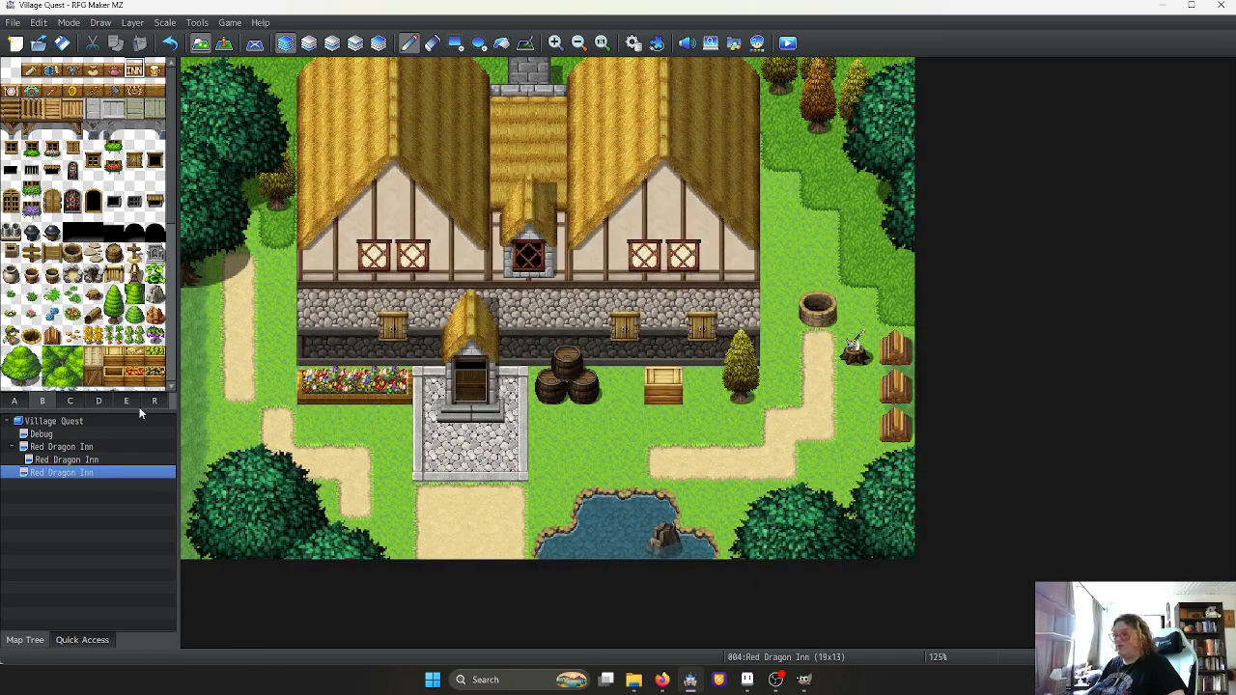
Pick the combined beer mug and INN signpost from tile page E and try it over the flower bed's right end
left_click(128, 402)
scroll(138, 174, "up", 3)
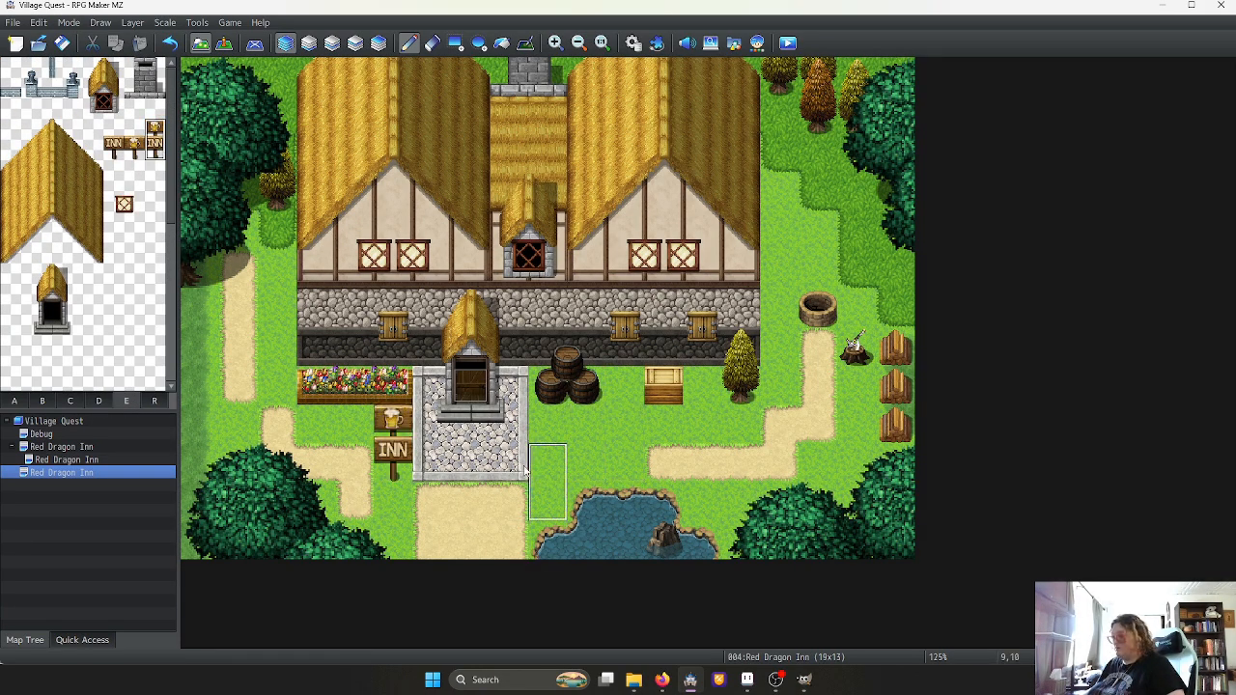
left_click(392, 386)
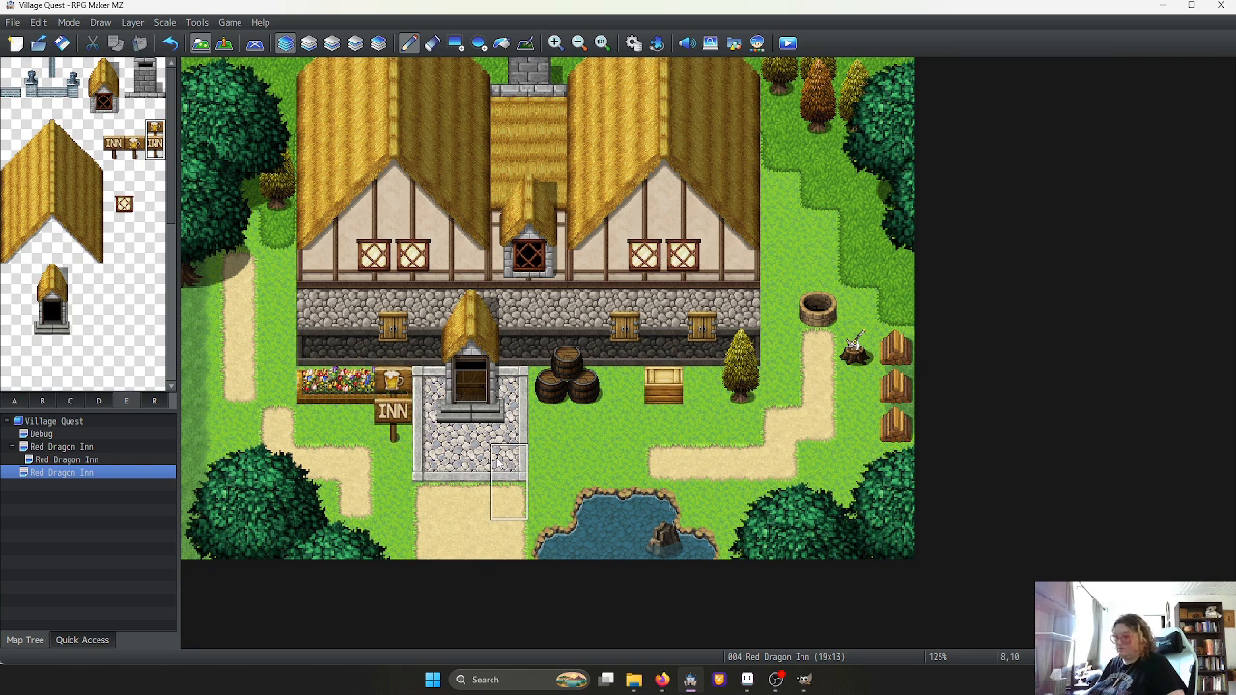
key("ctrl+z")
Try the combined signpost beside the stone path, on the flower bed, by the doorway and near the barrels, undoing each placement
left_click(552, 459)
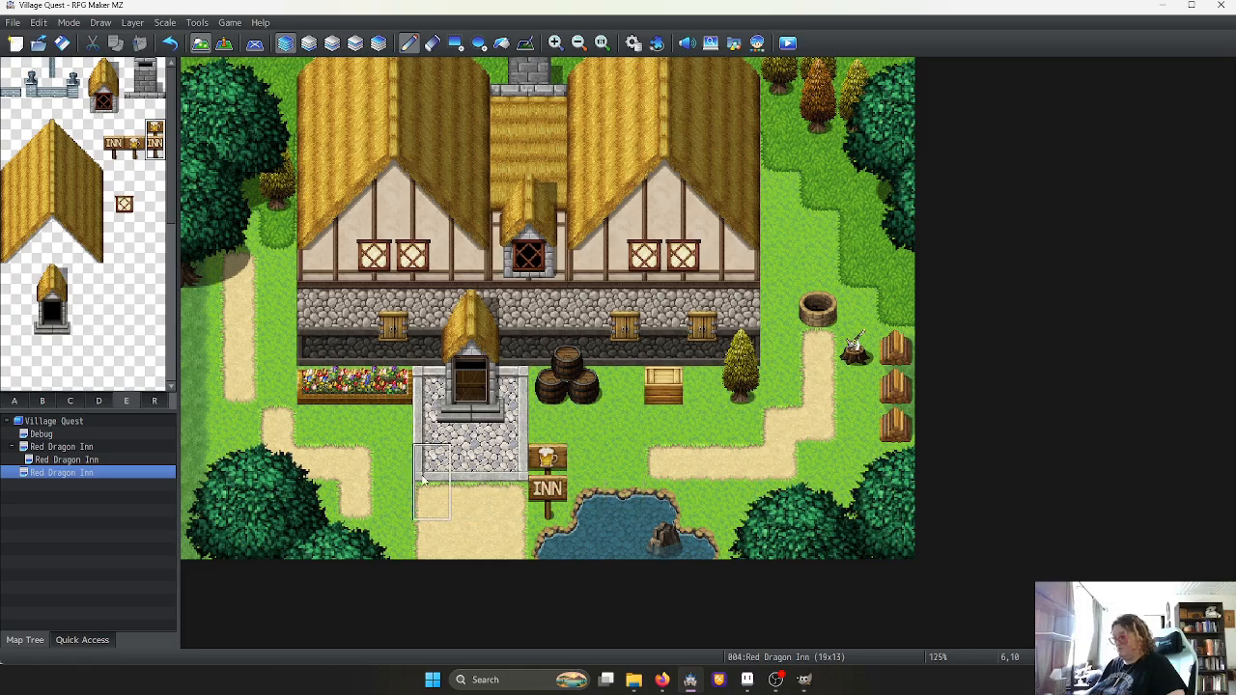
key("ctrl+z")
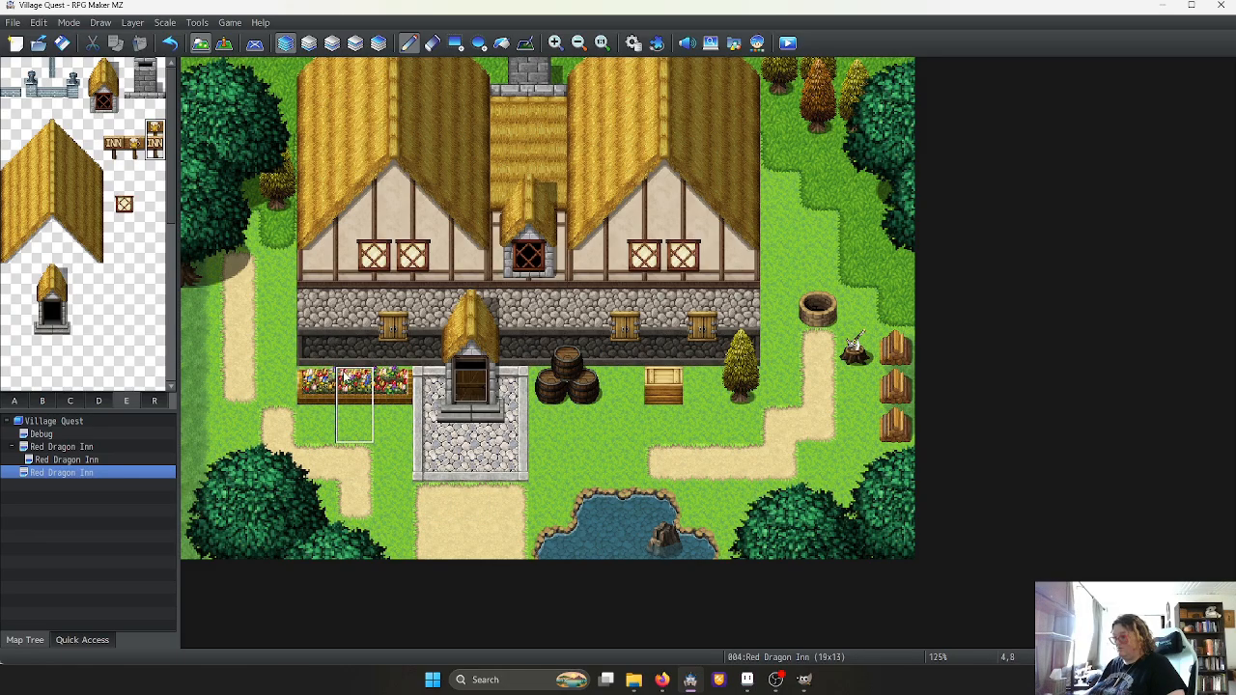
left_click(353, 384)
key("ctrl+z")
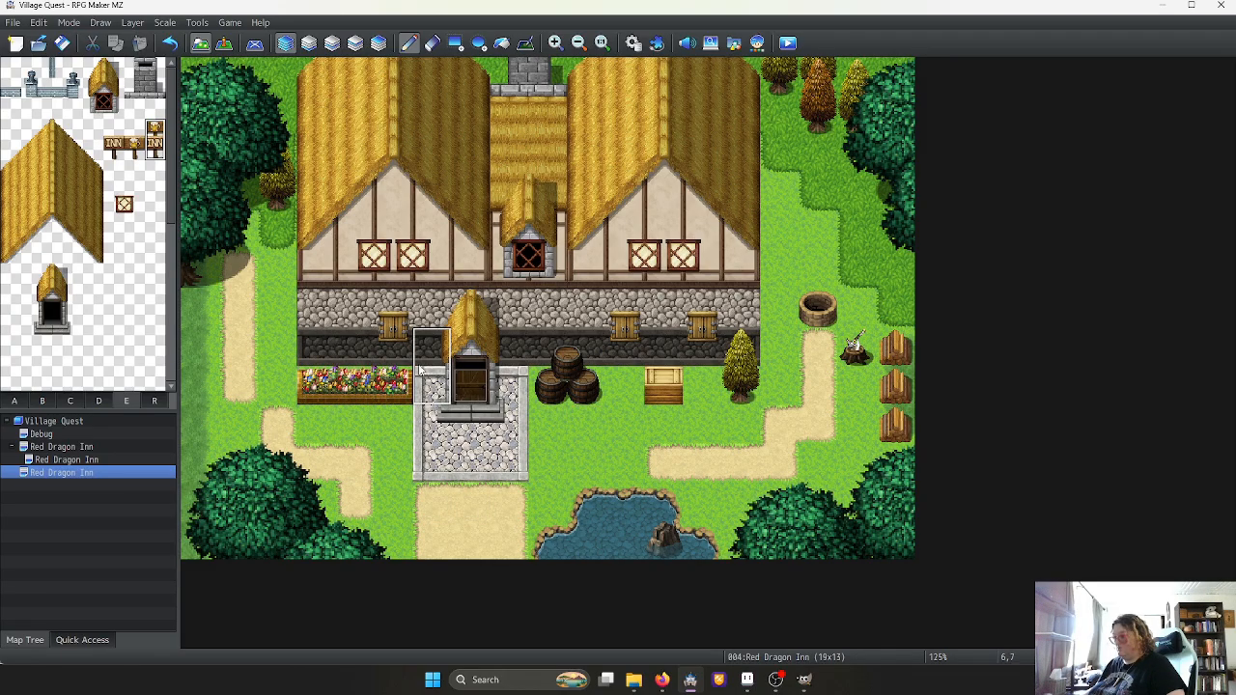
left_click(431, 350)
key("ctrl+z")
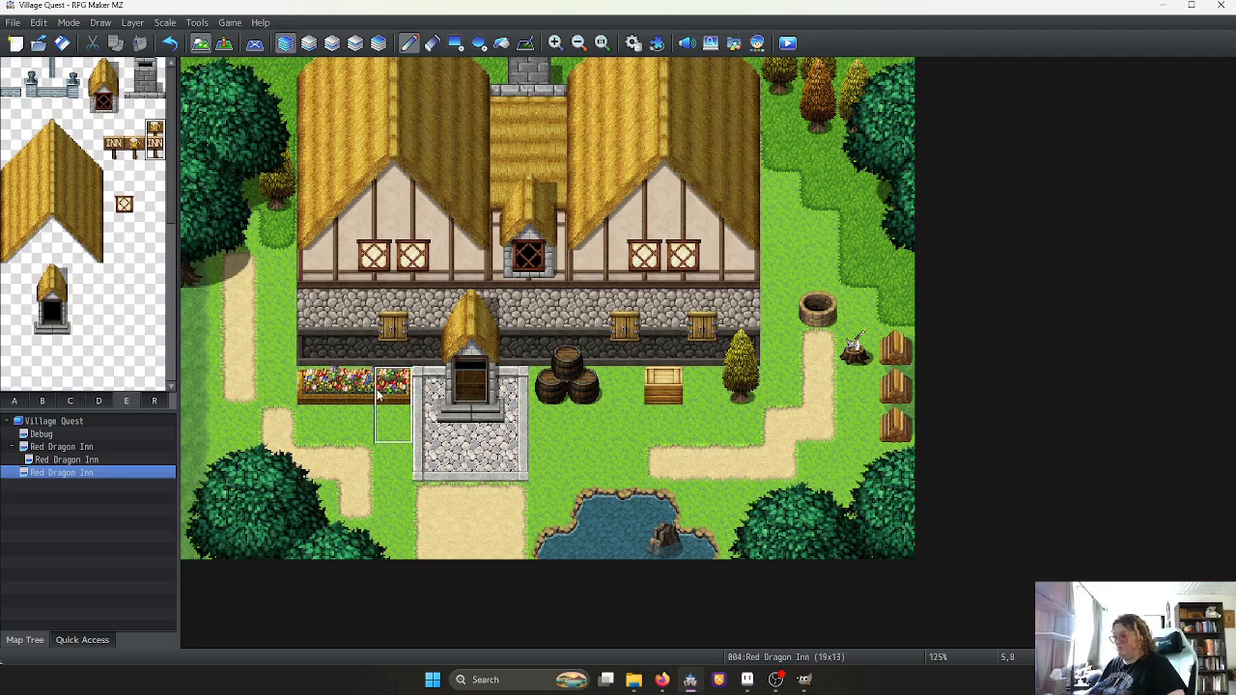
left_click(608, 364)
key("ctrl+z")
Place the combined beer mug and INN signpost on the grass just right of the stone path's lower corner
left_click(604, 415)
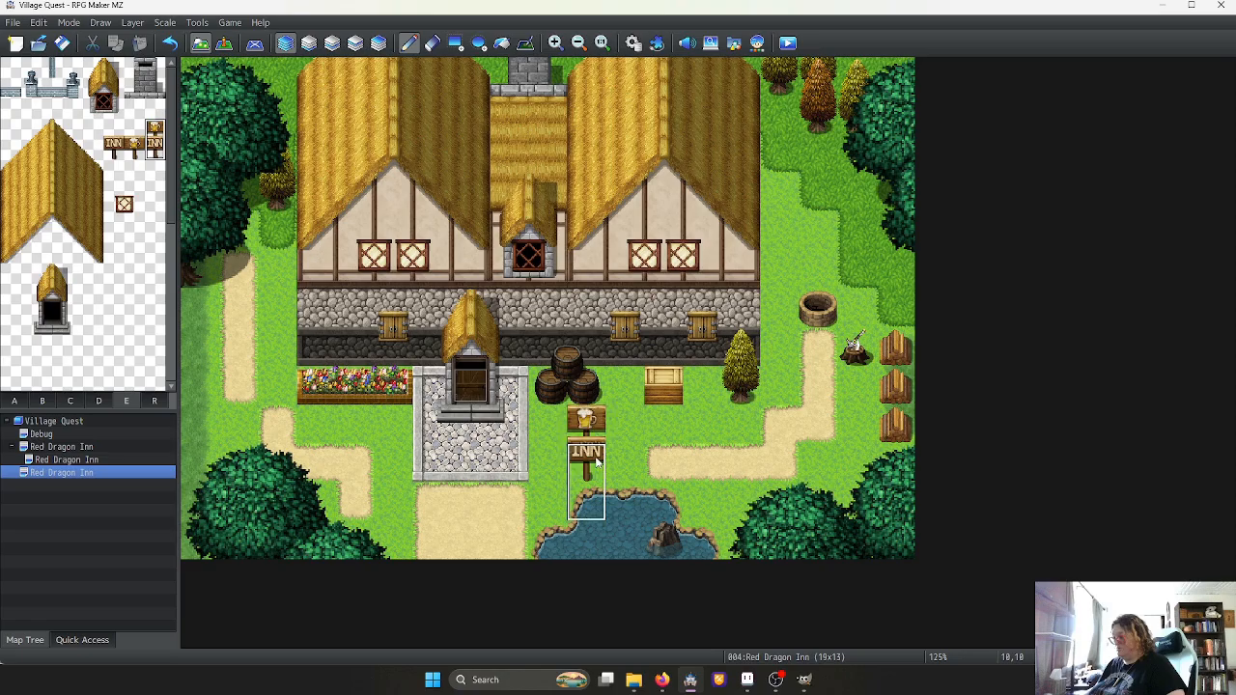
key("ctrl+z")
key("ctrl+y")
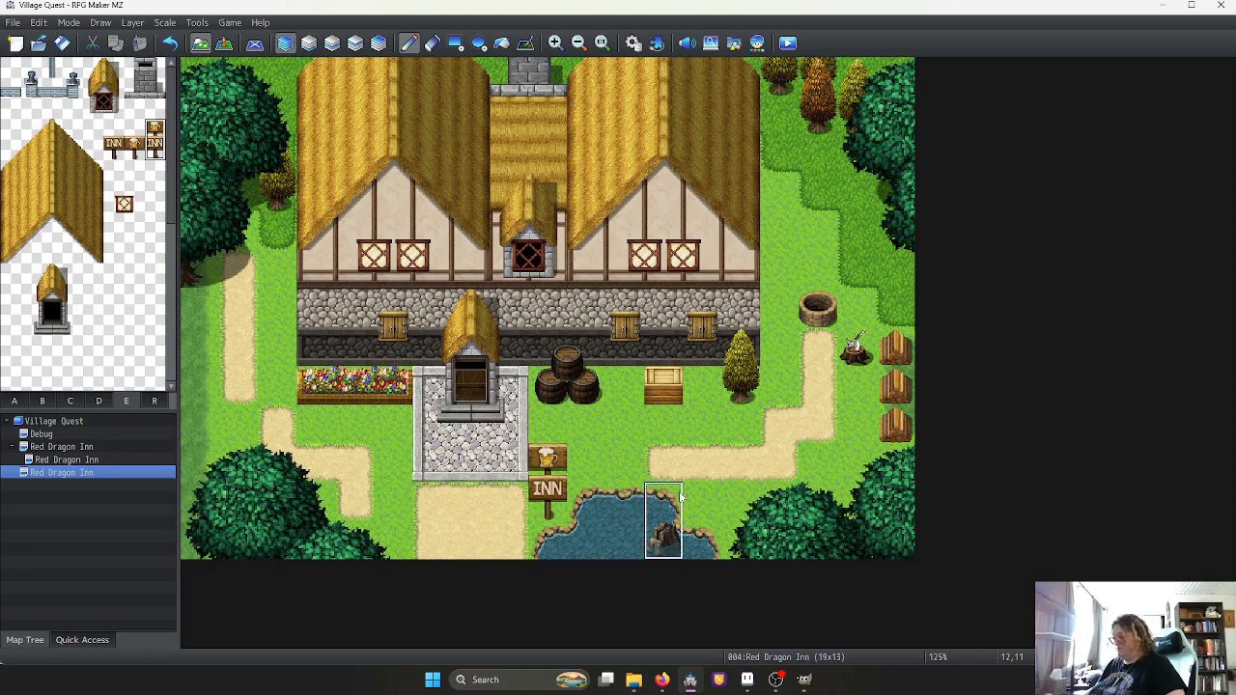
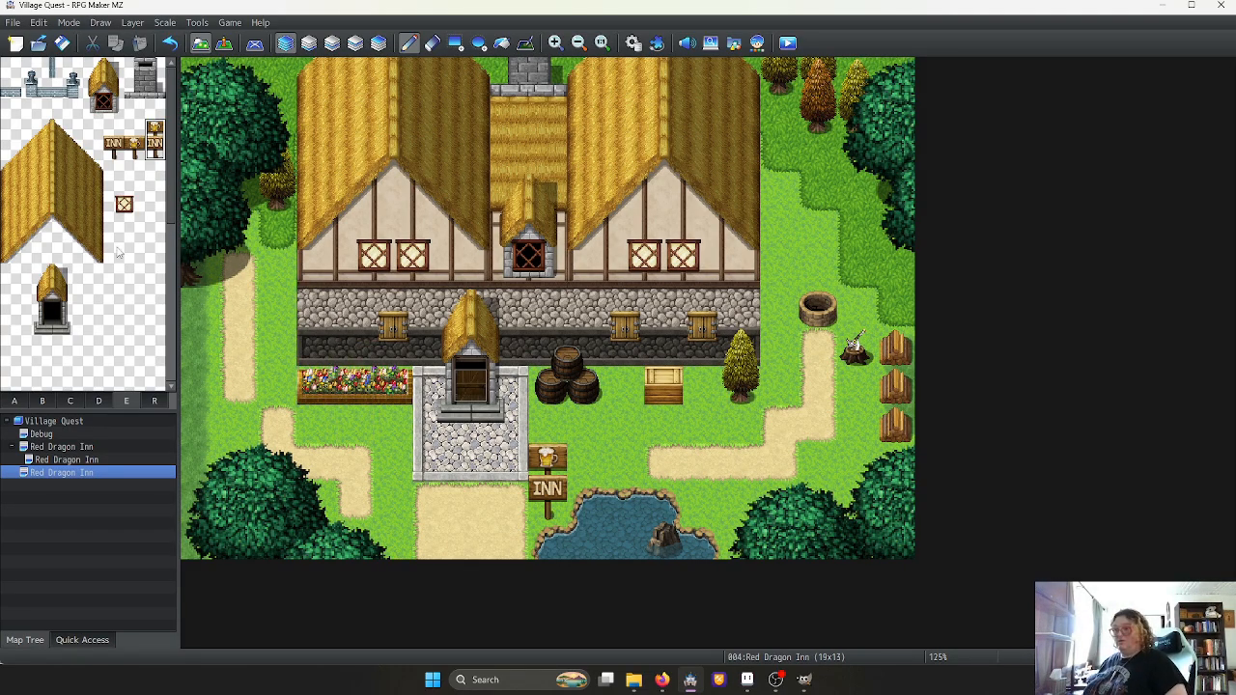
Build a stone wall up the map's left edge with a pillar at each end, and run it across to the inn
left_click(31, 89)
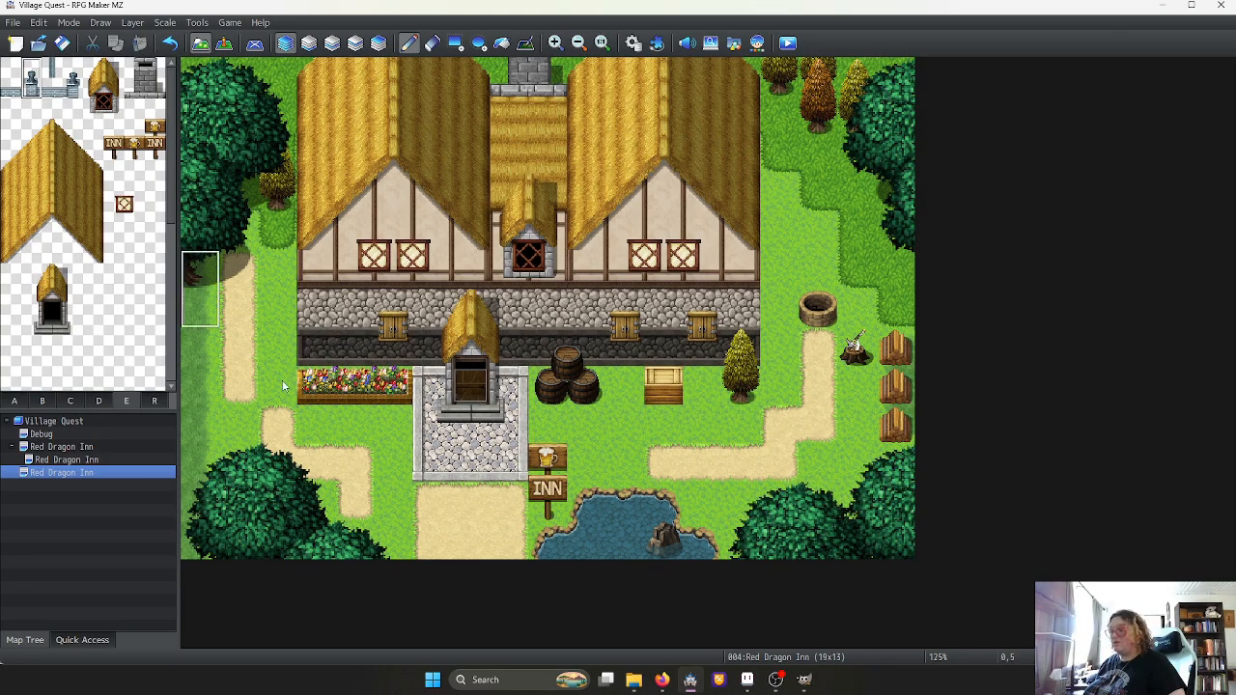
left_click(71, 91)
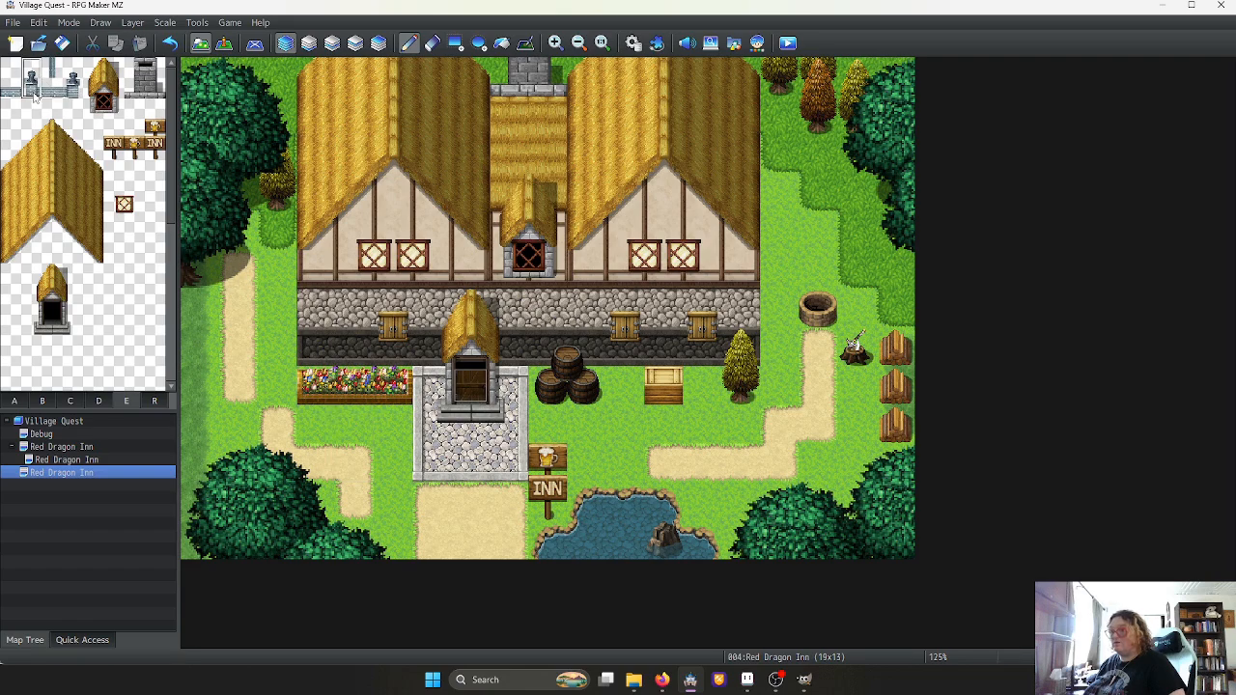
left_click(186, 424)
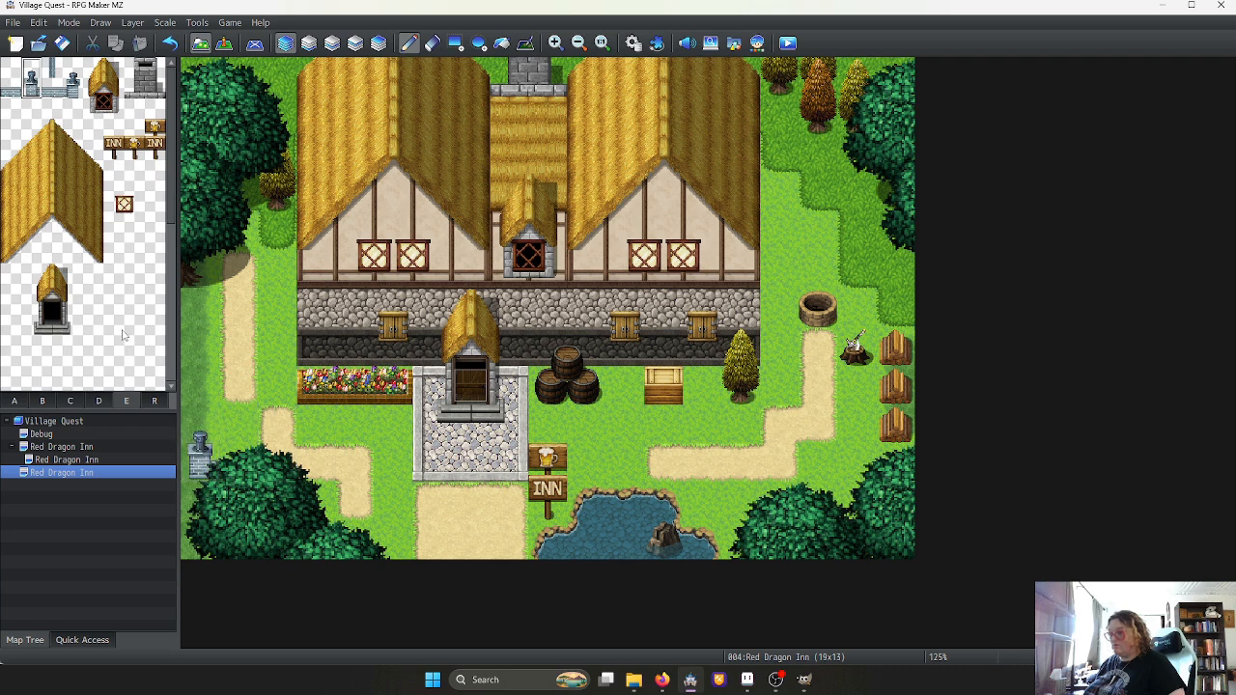
left_click(50, 69)
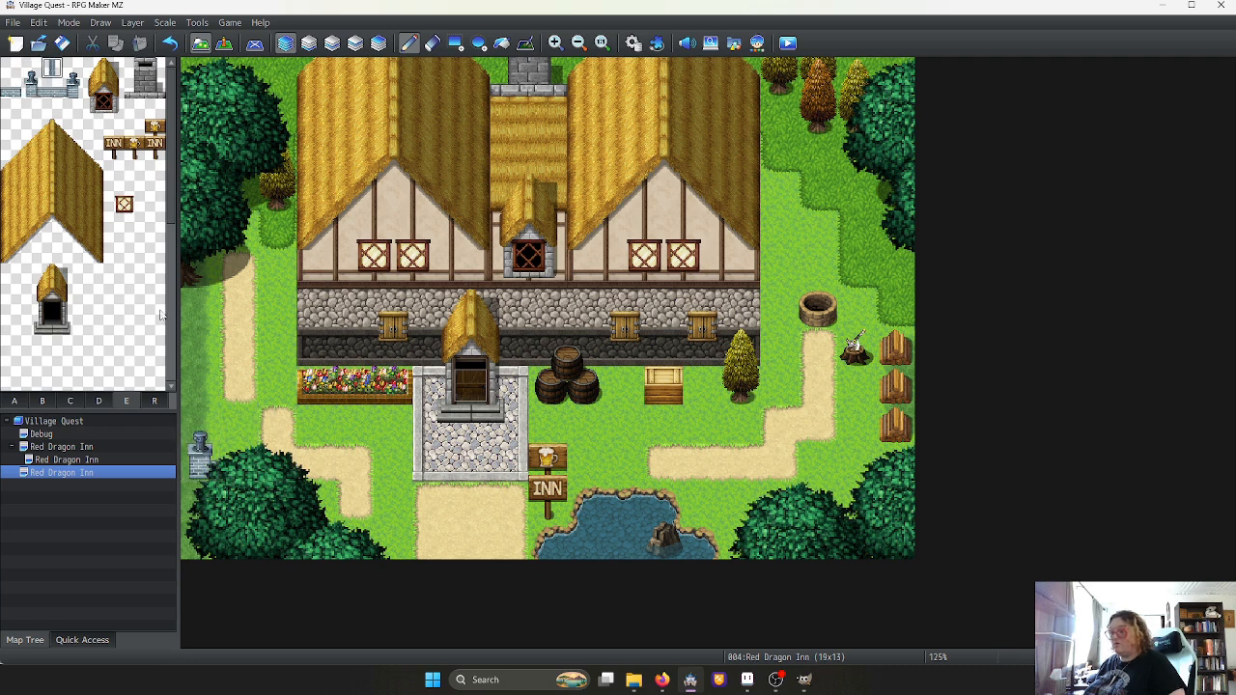
left_click_drag(196, 415, 197, 296)
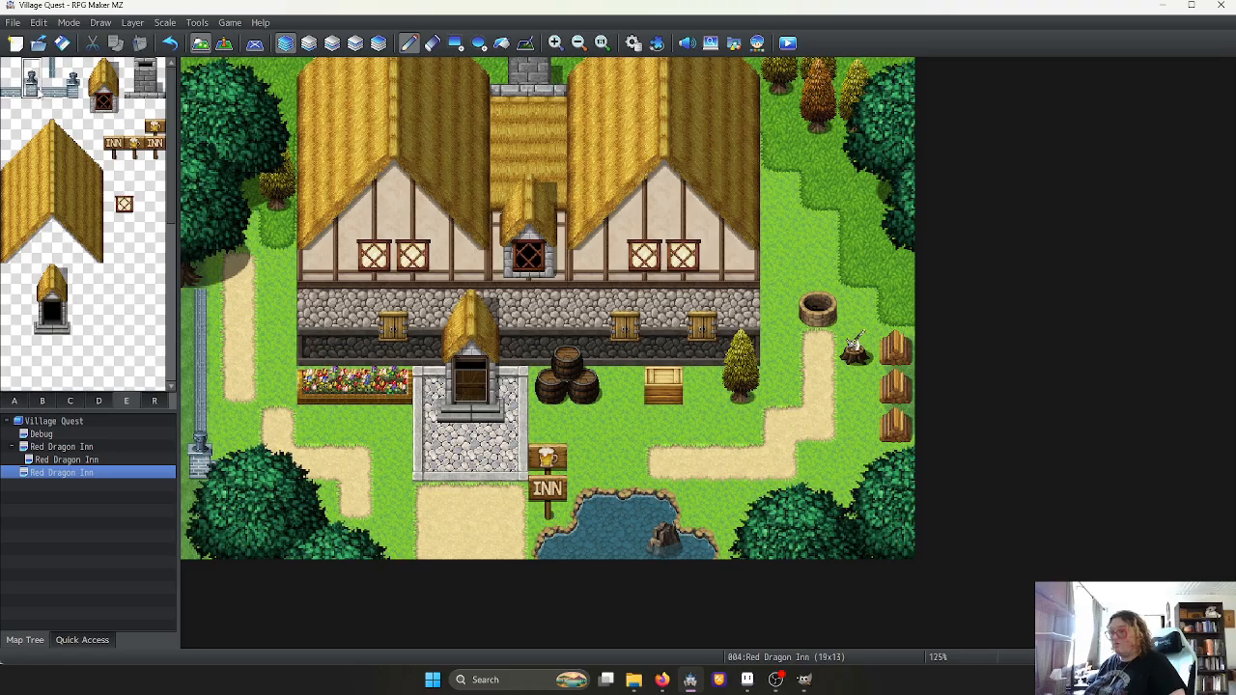
left_click(217, 285)
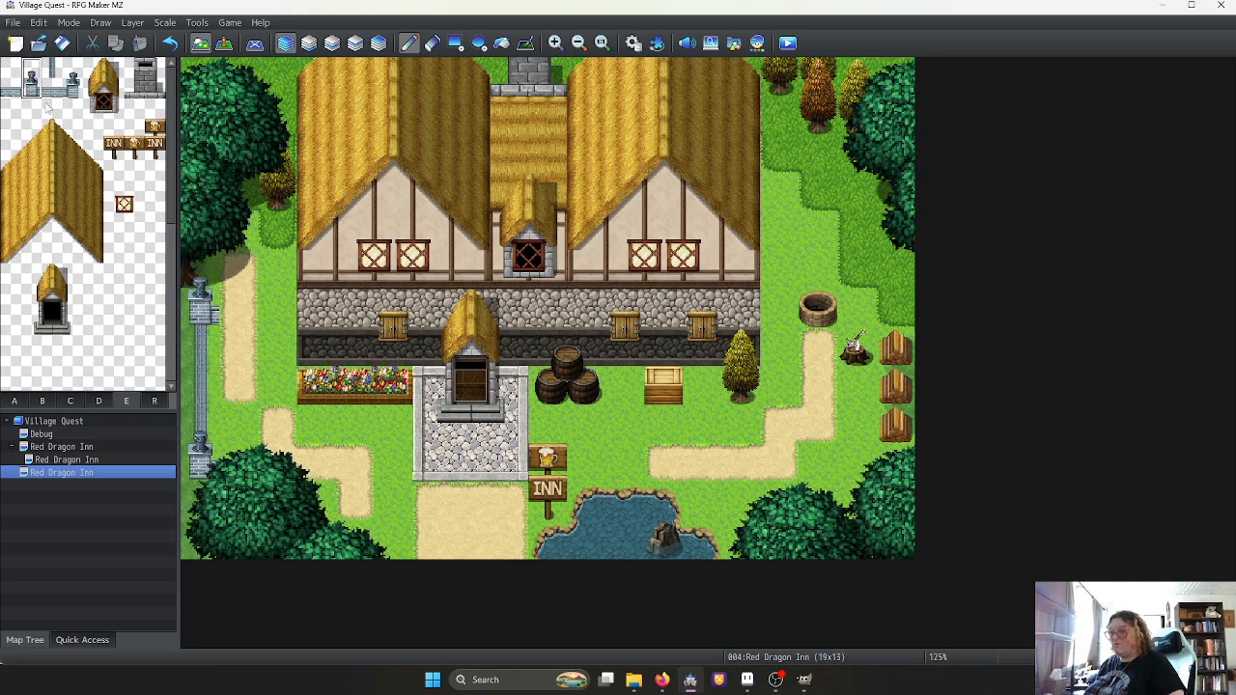
left_click_drag(247, 306, 280, 309)
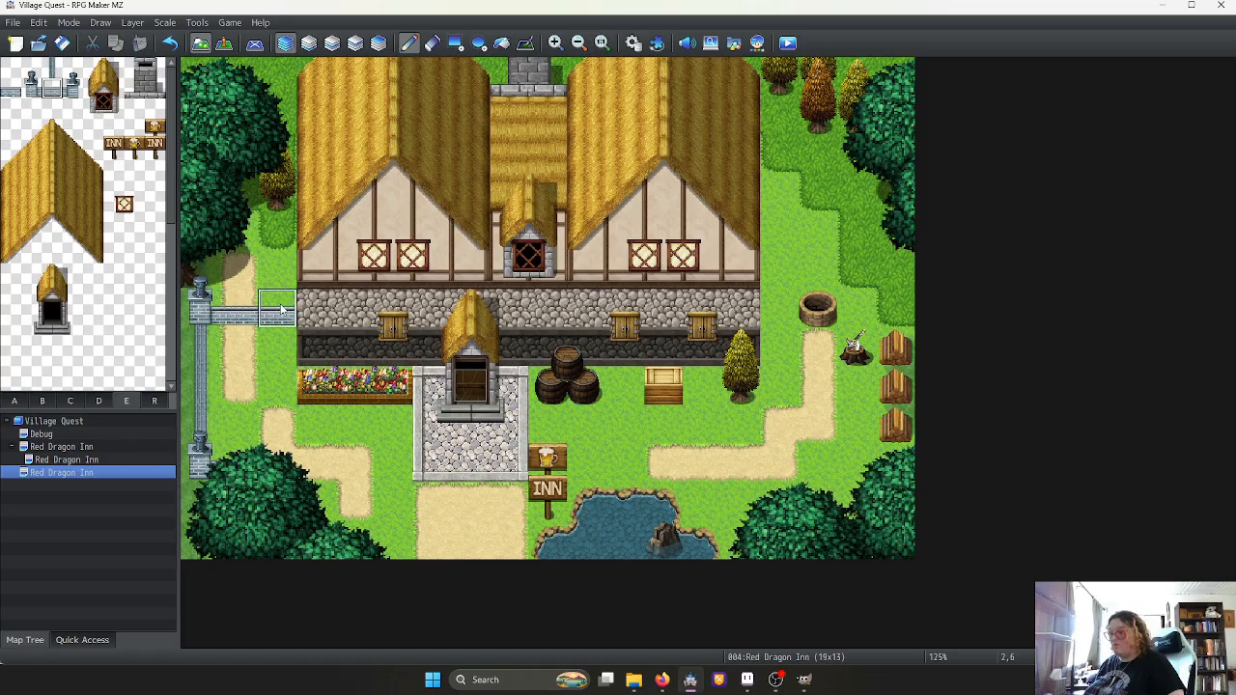
Paint grass over the vertical dirt path left of the inn and restore the wall section that crosses it
right_click(239, 276)
left_click(240, 305)
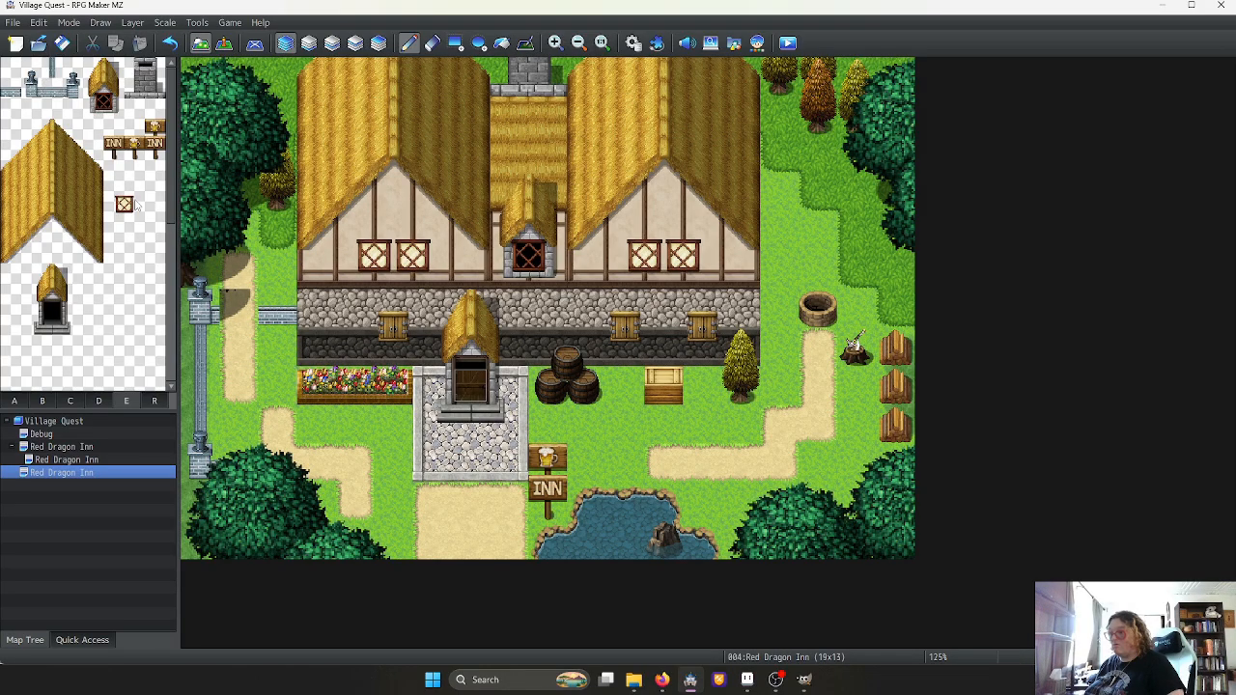
right_click(272, 281)
left_click(234, 282)
left_click_drag(234, 287, 239, 384)
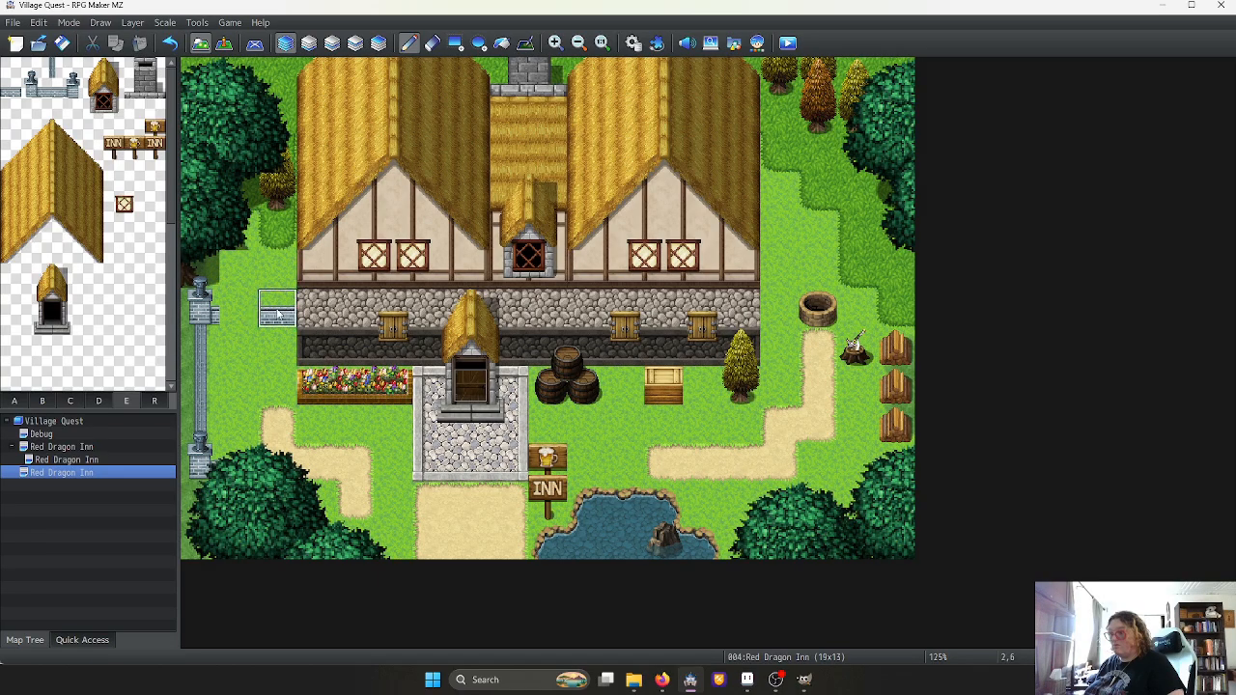
left_click(238, 317)
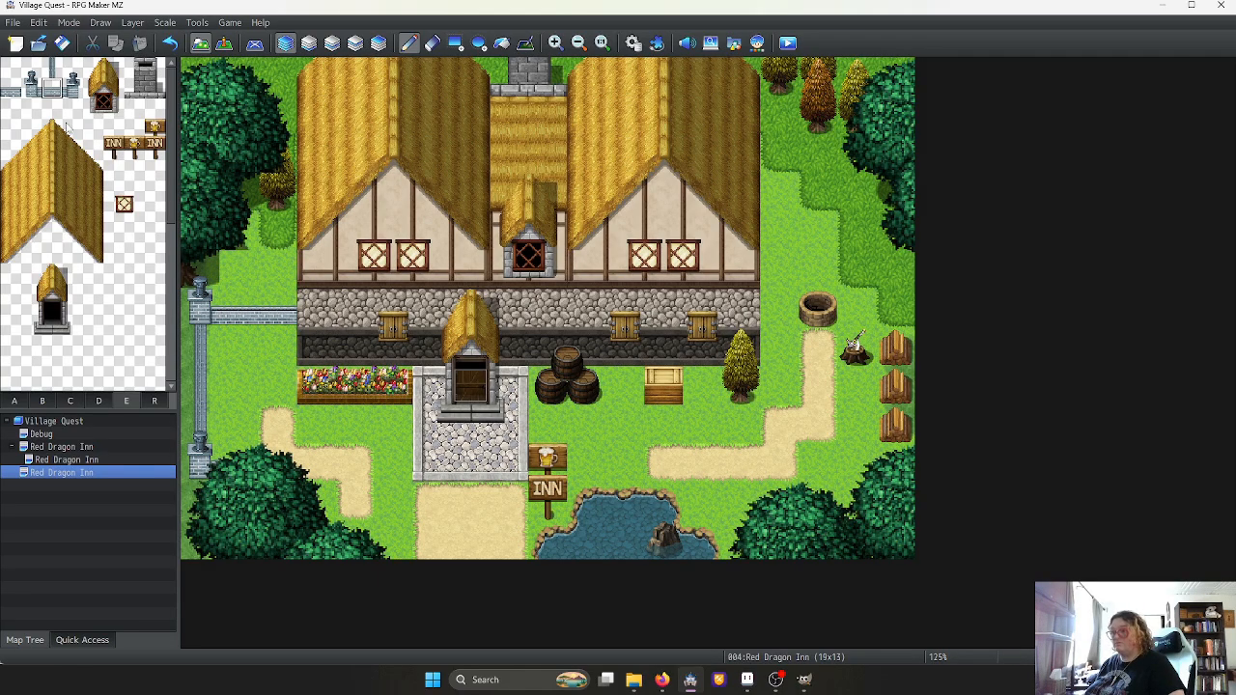
On layer 3, draw a horizontal stone wall from the lower-left pillar, behind the tree, to the stone path
left_click(331, 43)
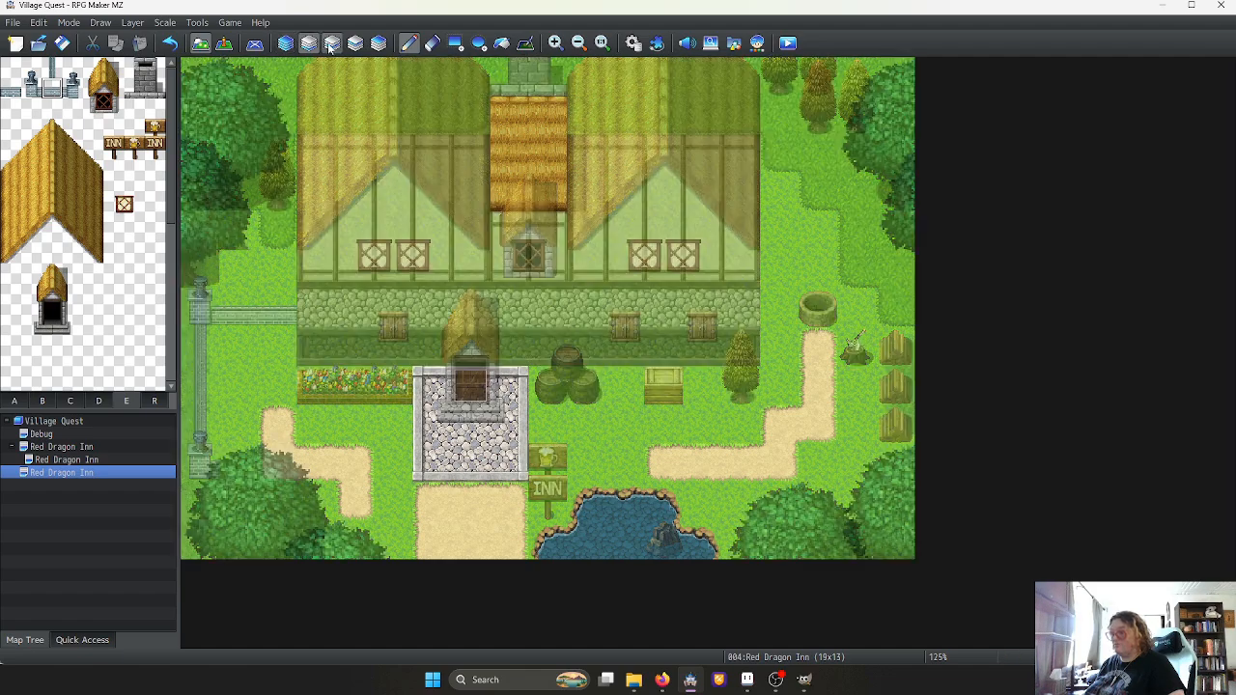
left_click(339, 48)
left_click(357, 45)
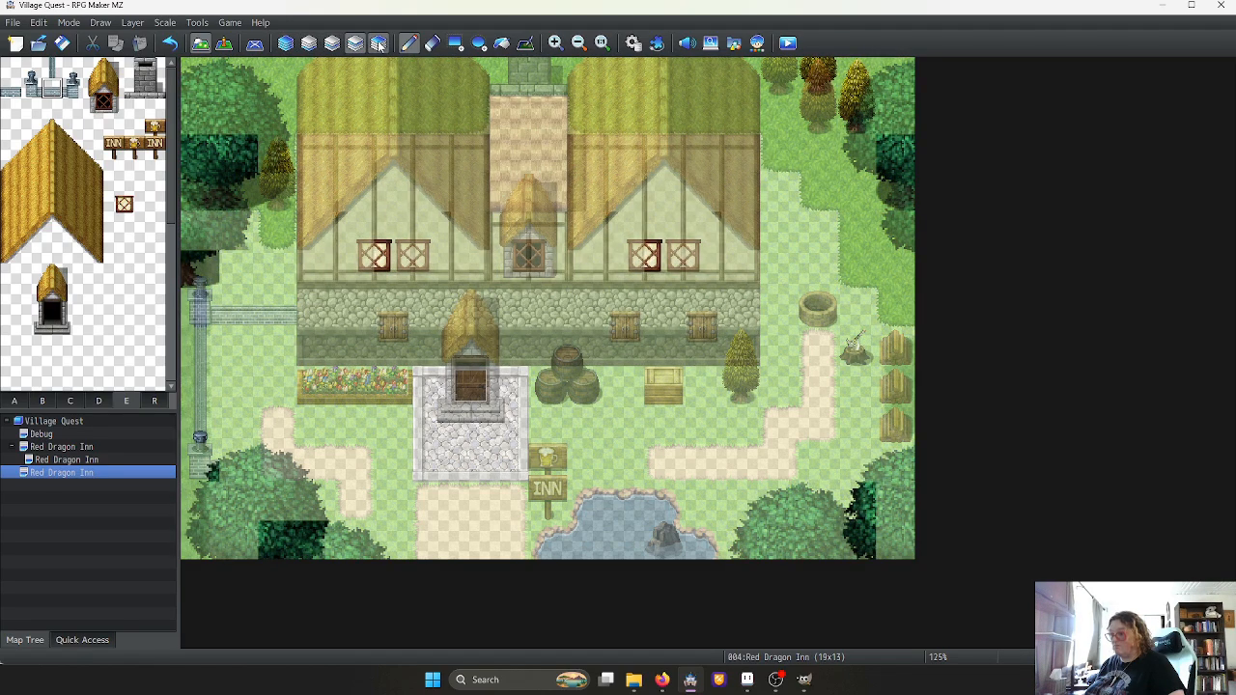
left_click(377, 46)
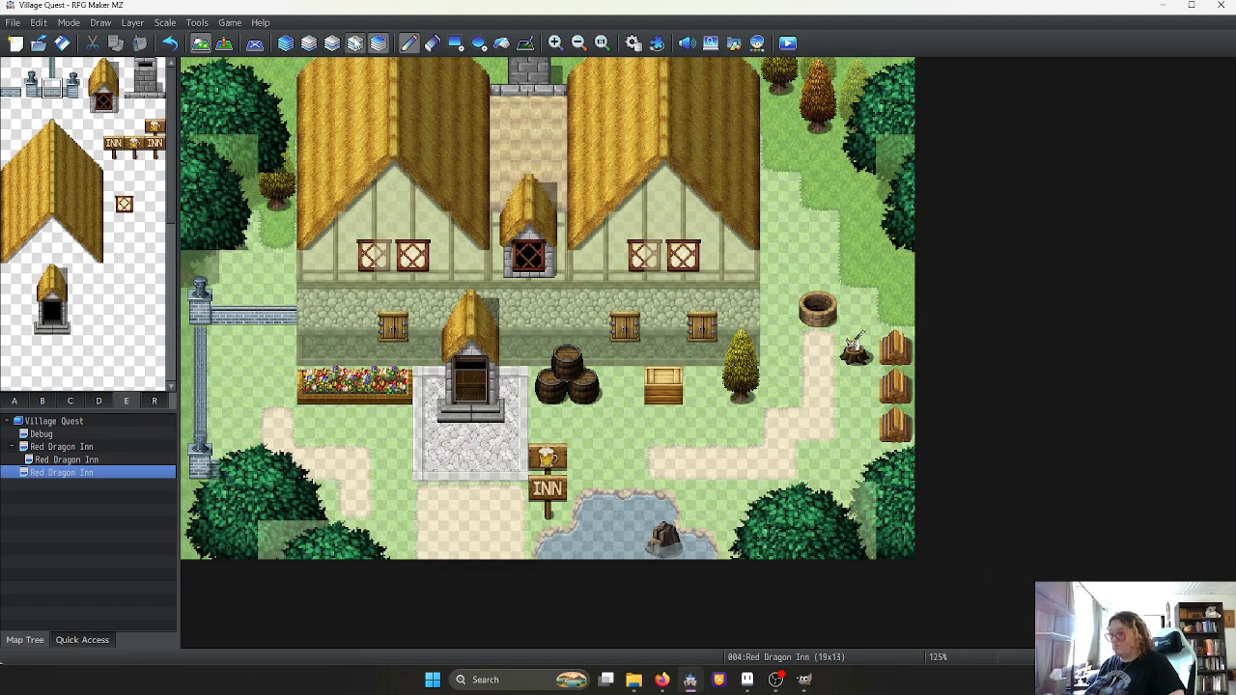
left_click(355, 43)
left_click_drag(248, 465, 395, 463)
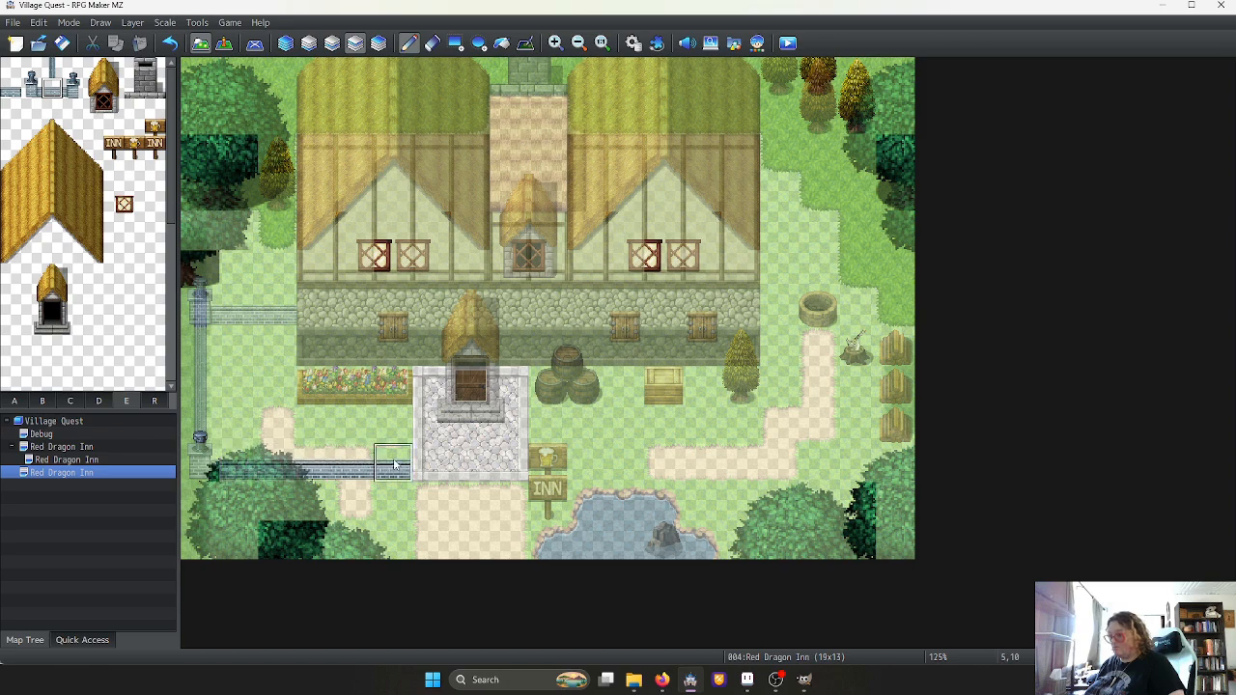
On layer 1, paint grass over the remaining narrow dirt paths on both sides of the inn's entrance
left_click(333, 45)
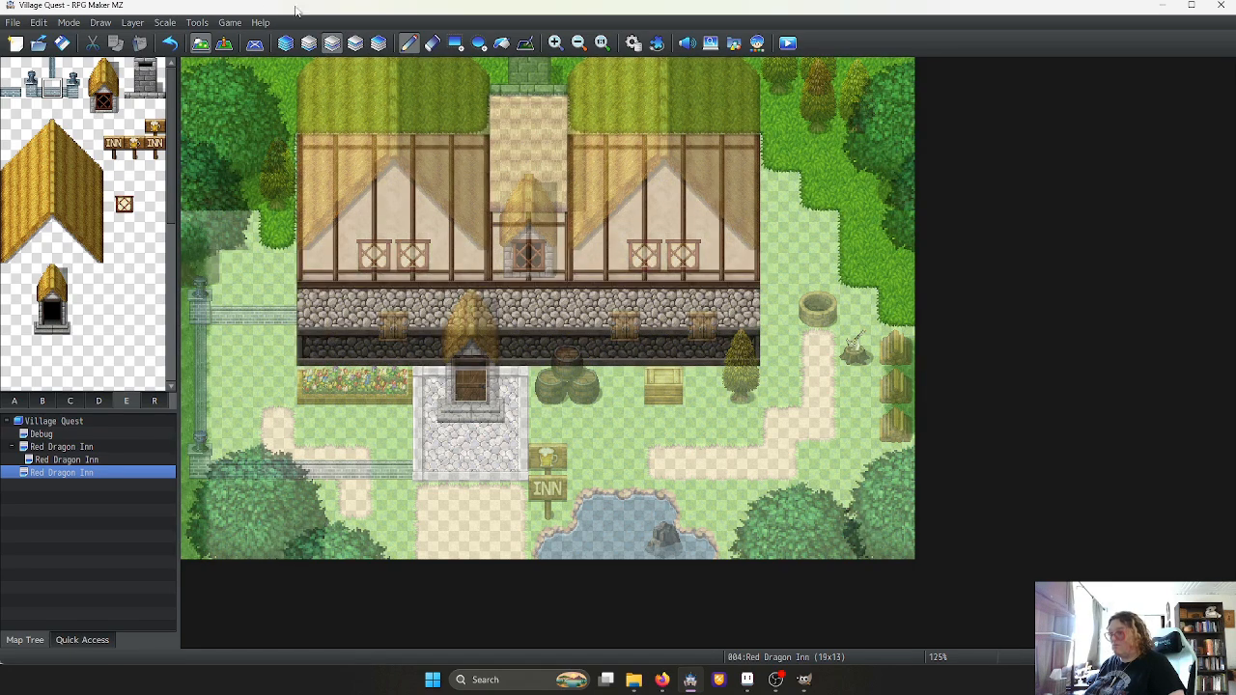
left_click(311, 44)
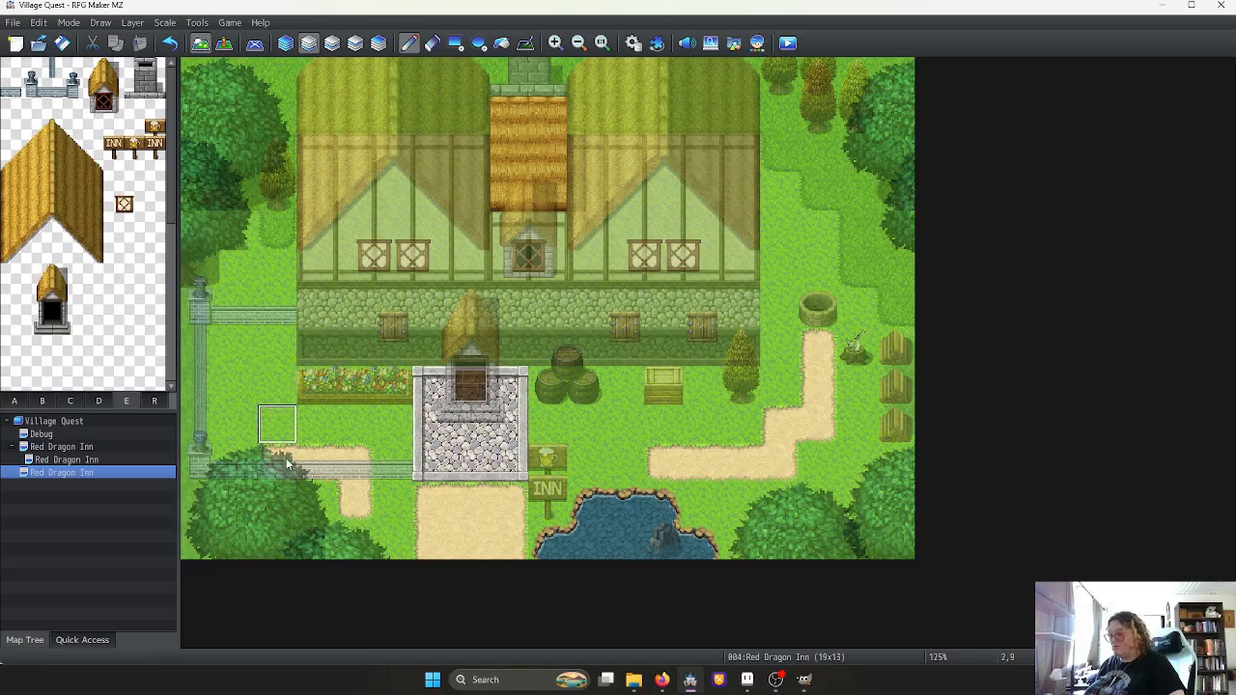
left_click_drag(367, 477, 356, 504)
mouse_move(664, 463)
left_mouse_down()
mouse_move(695, 463)
mouse_move(783, 419)
mouse_move(830, 360)
left_mouse_up()
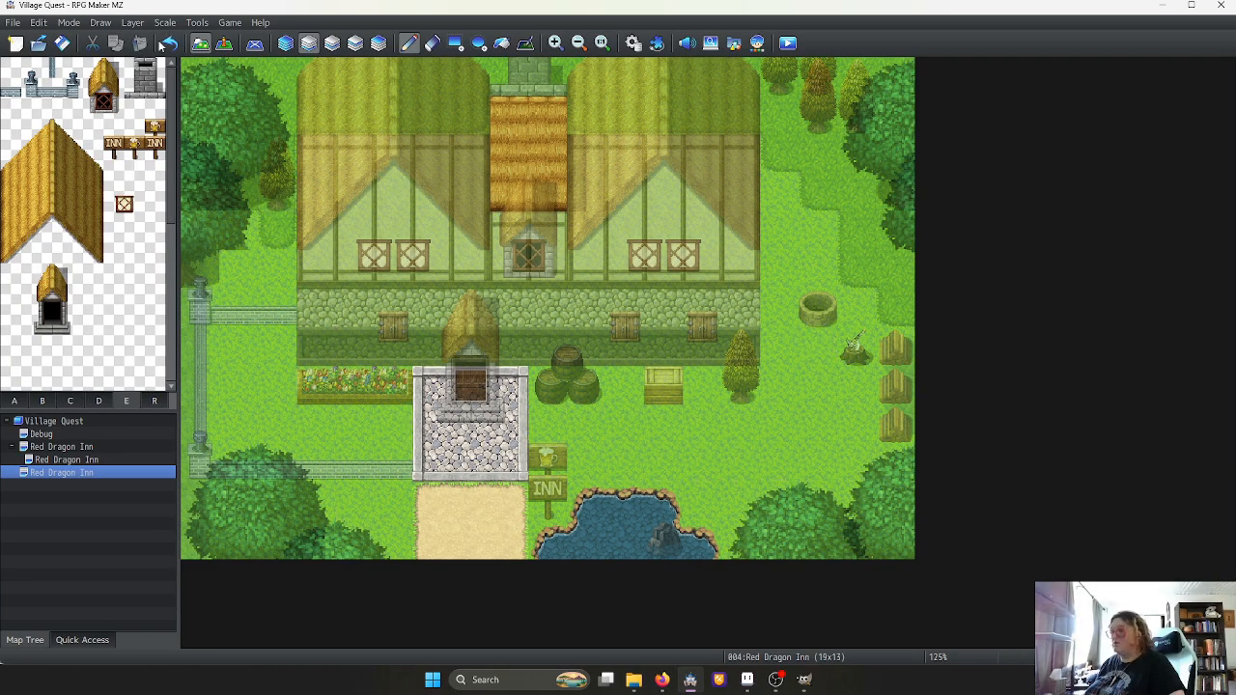
Return to automatic layer selection and replace the lower wall's last section beside the stone path with a pillar
left_click(285, 43)
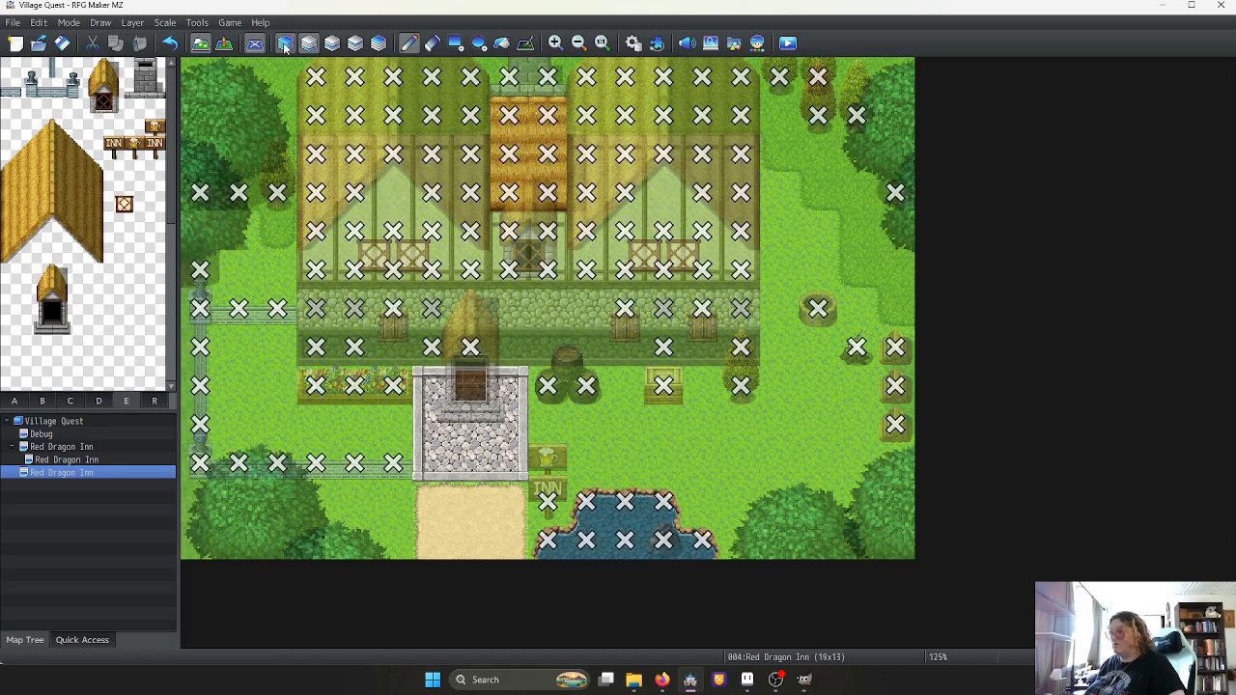
left_click(284, 44)
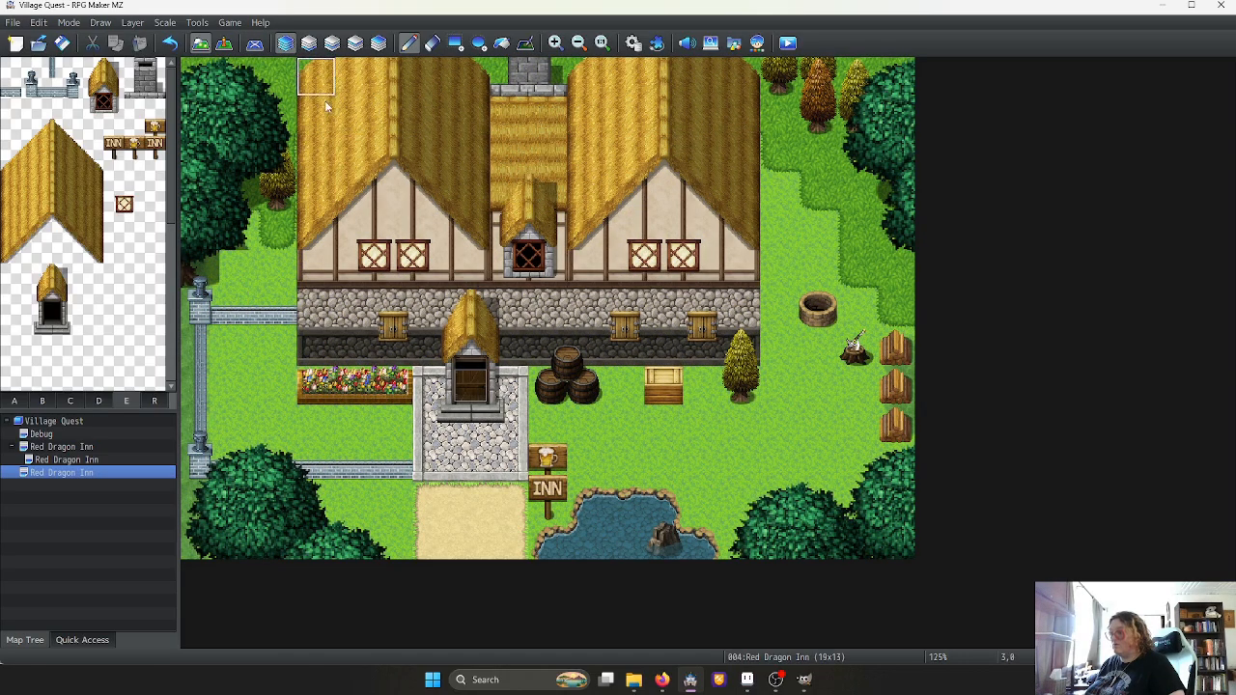
left_click(395, 461)
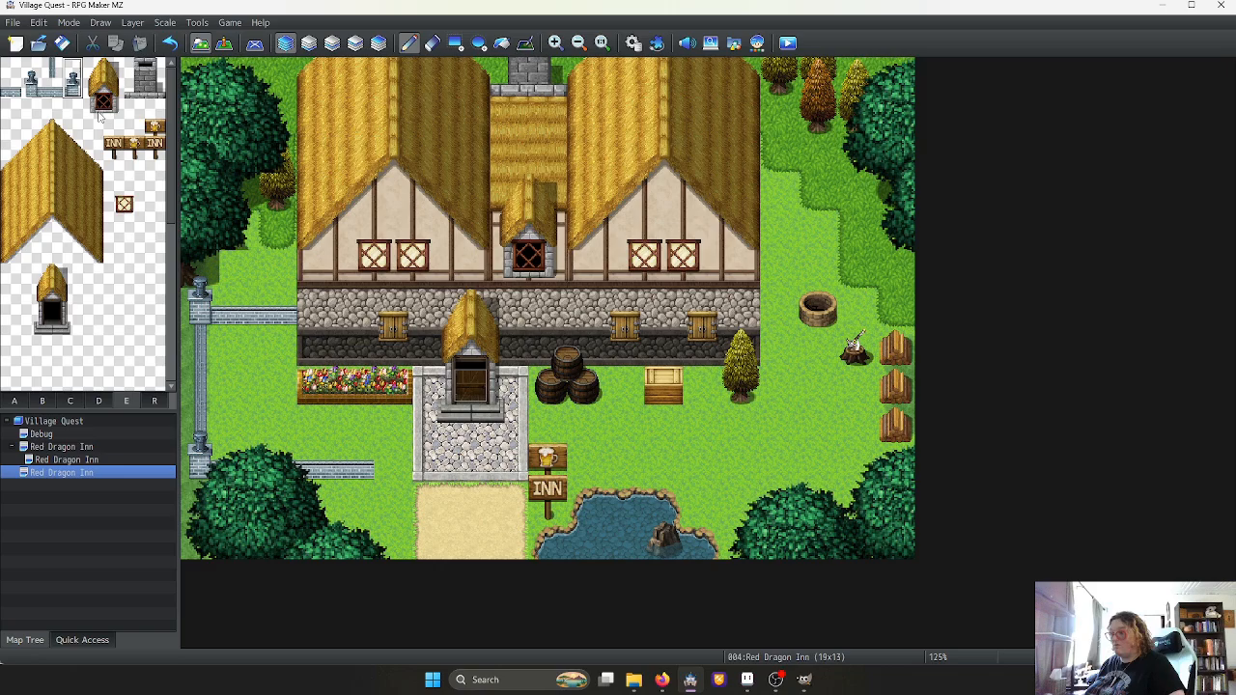
left_click(394, 461)
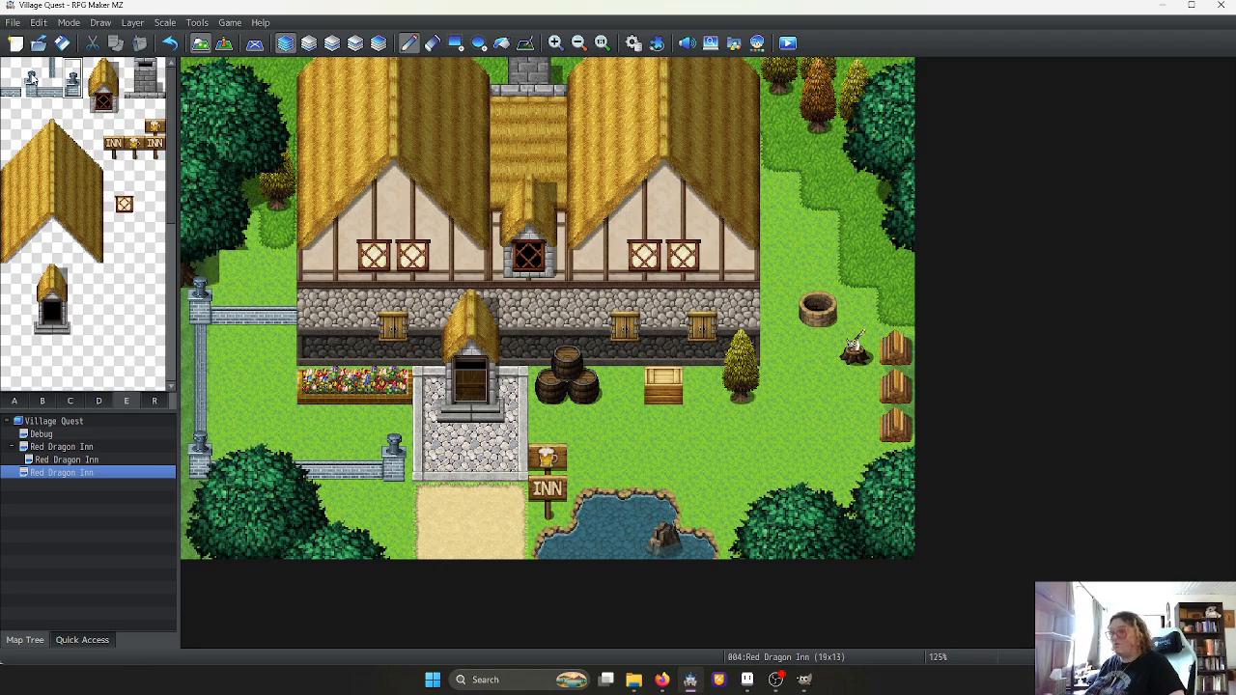
Remove the beer and INN signs beside the stone path and place a stone pillar on its east side
left_click_drag(31, 78, 30, 89)
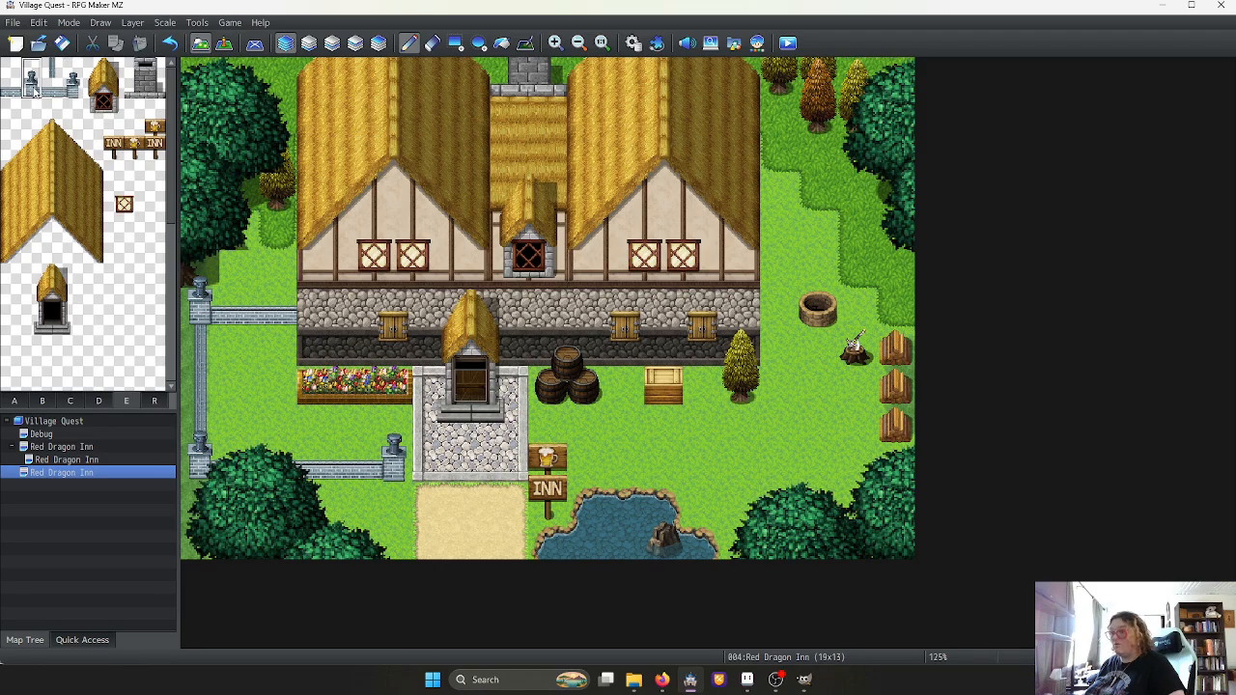
left_click(552, 442)
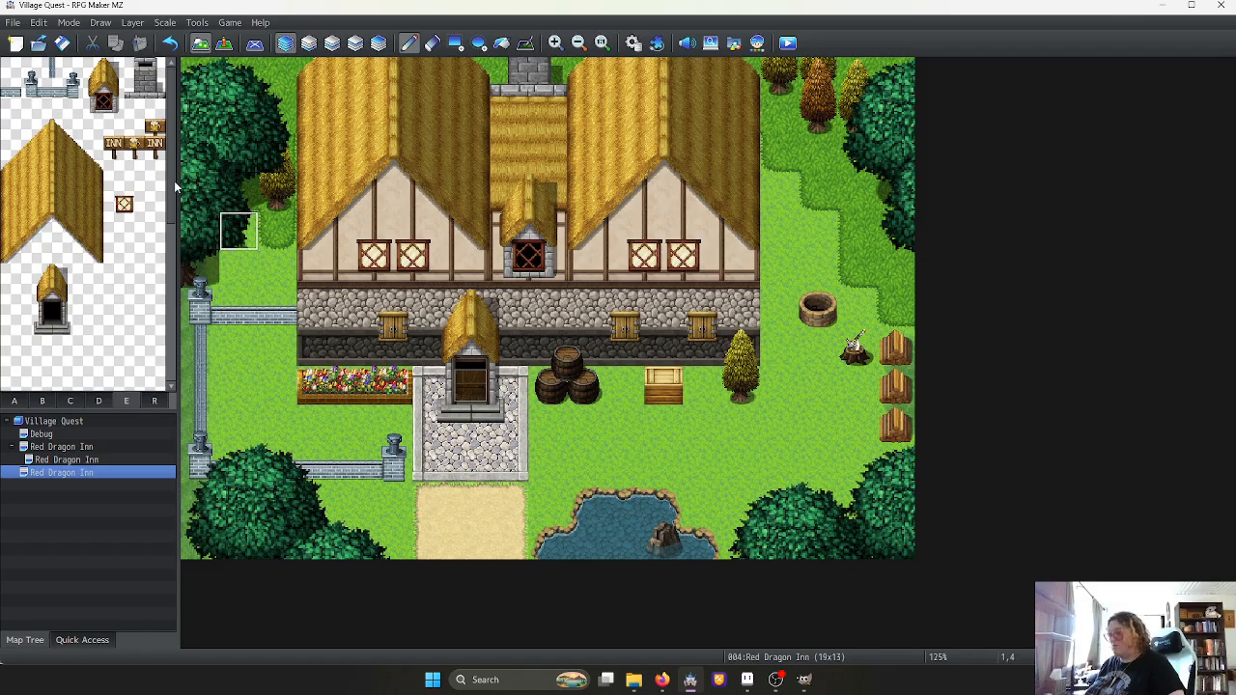
left_click_drag(33, 85, 33, 97)
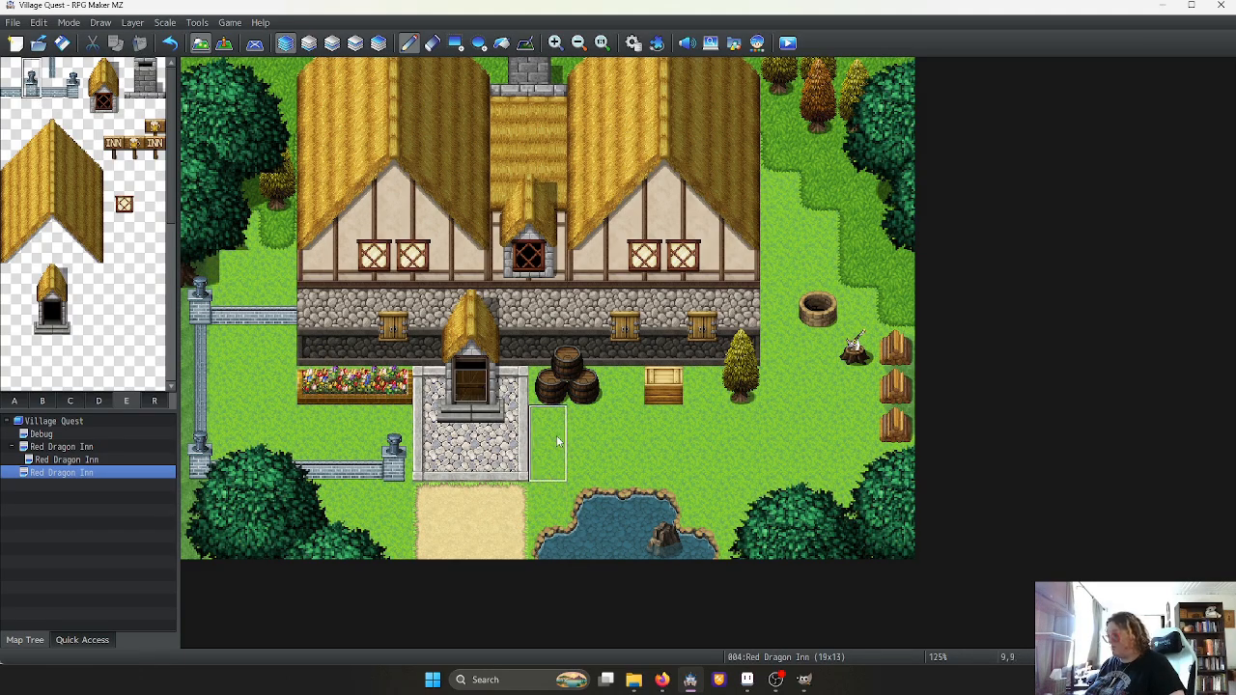
left_click(556, 441)
Draw a horizontal stone wall east from the pillar beside the path and end it with another pillar near the trees
left_click(54, 81)
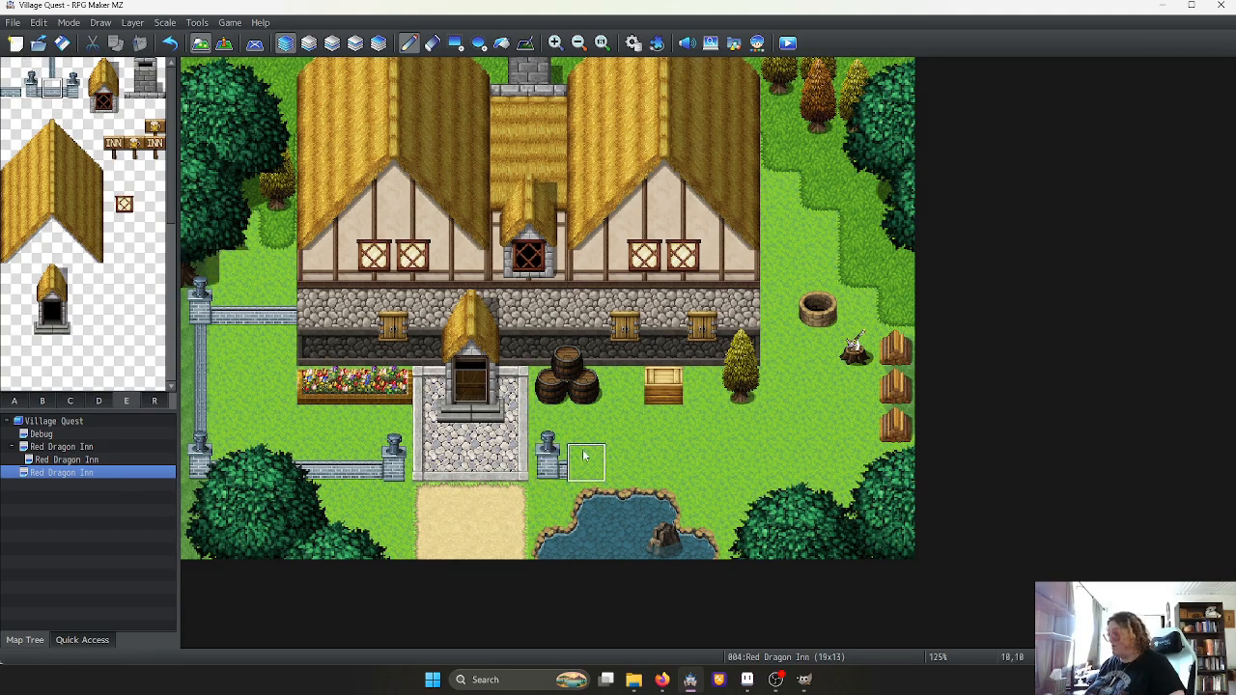
mouse_move(583, 454)
left_mouse_down()
mouse_move(811, 468)
mouse_move(803, 455)
left_mouse_up()
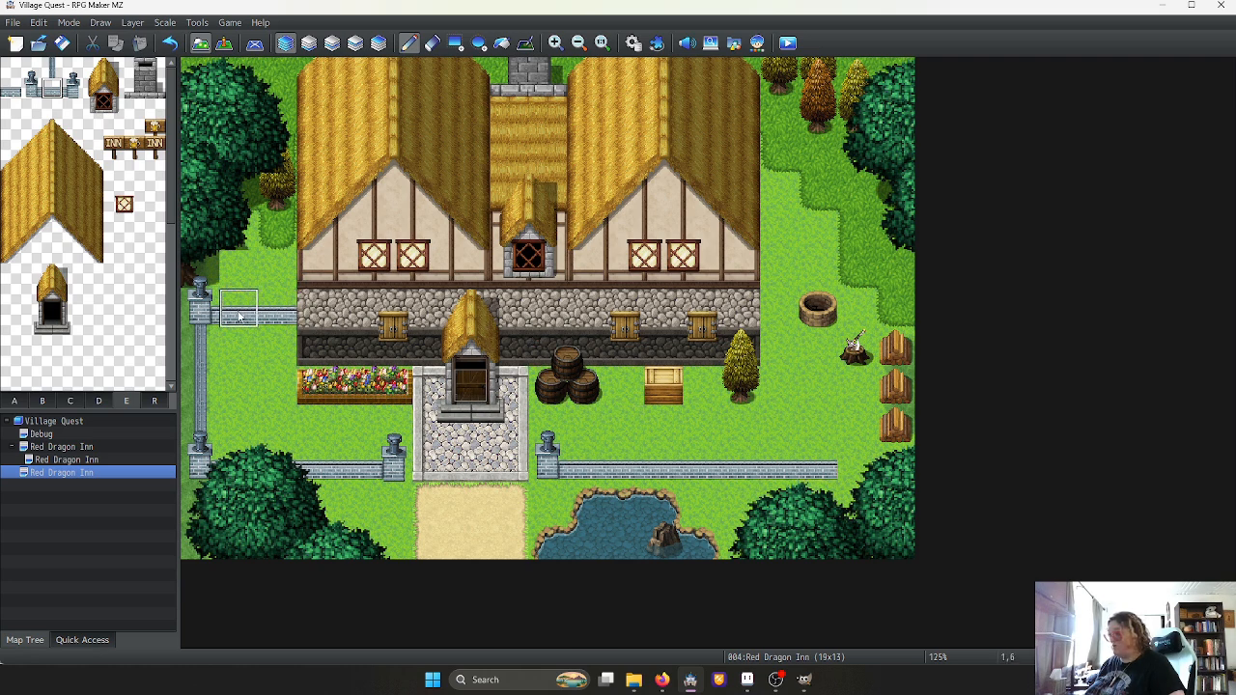
left_click(74, 87)
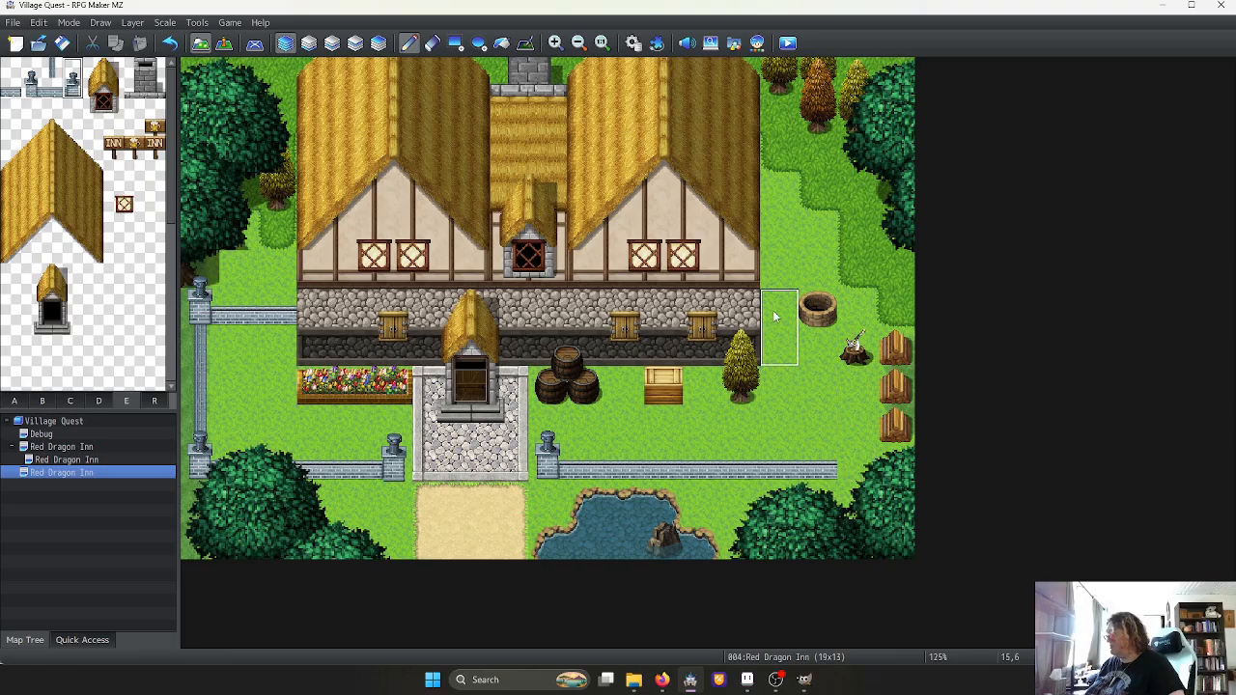
left_click(859, 425)
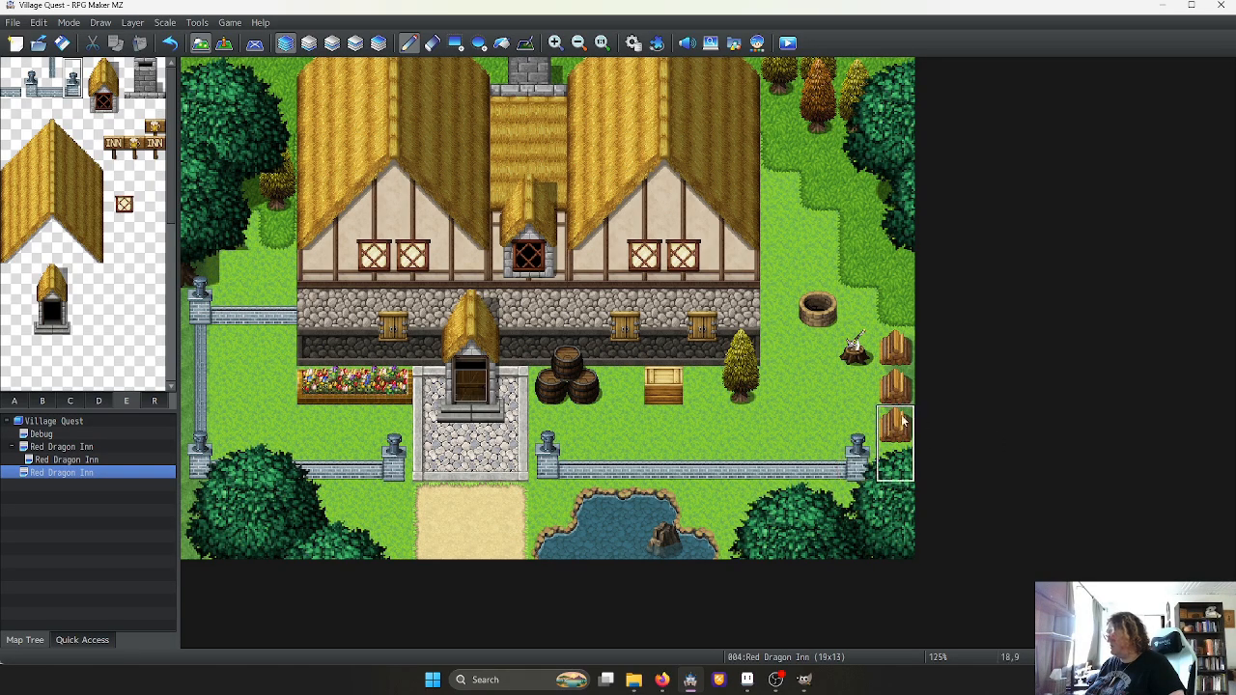
Clear the firewood piles and axe stump by the east edge and run a vertical stone wall up from the corner pillar
left_click(52, 69)
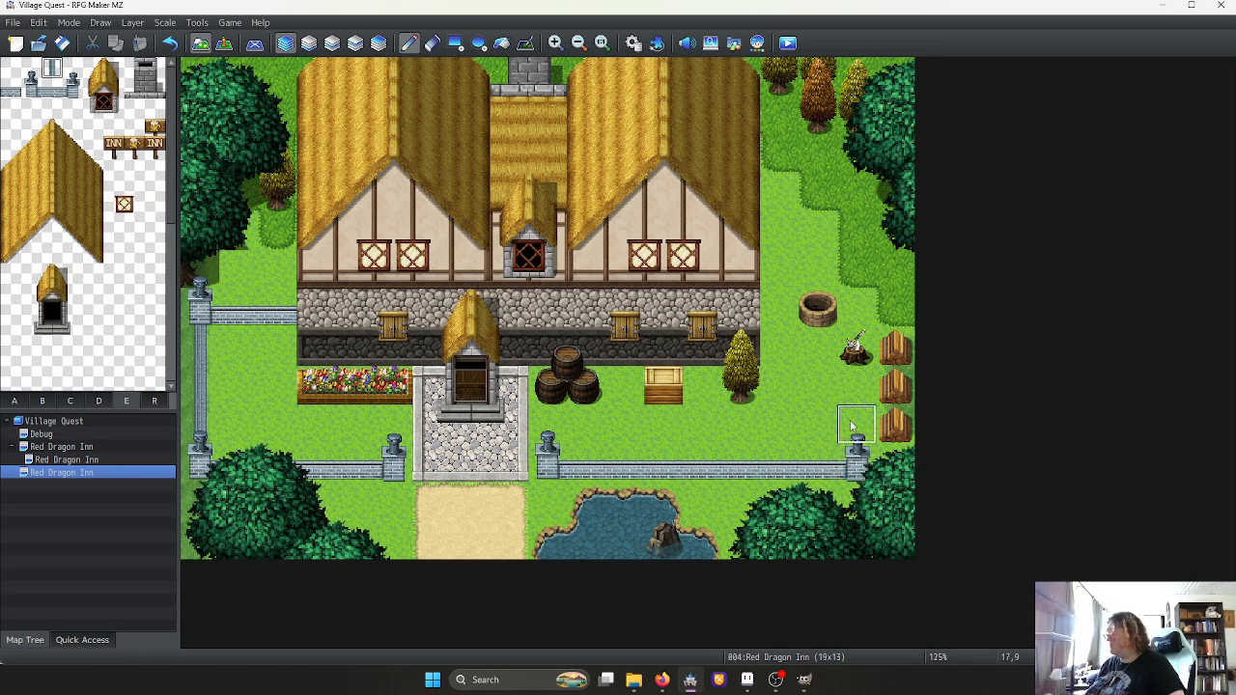
mouse_move(857, 419)
left_mouse_down()
mouse_move(859, 362)
mouse_move(857, 386)
mouse_move(892, 425)
left_mouse_up()
right_click(819, 389)
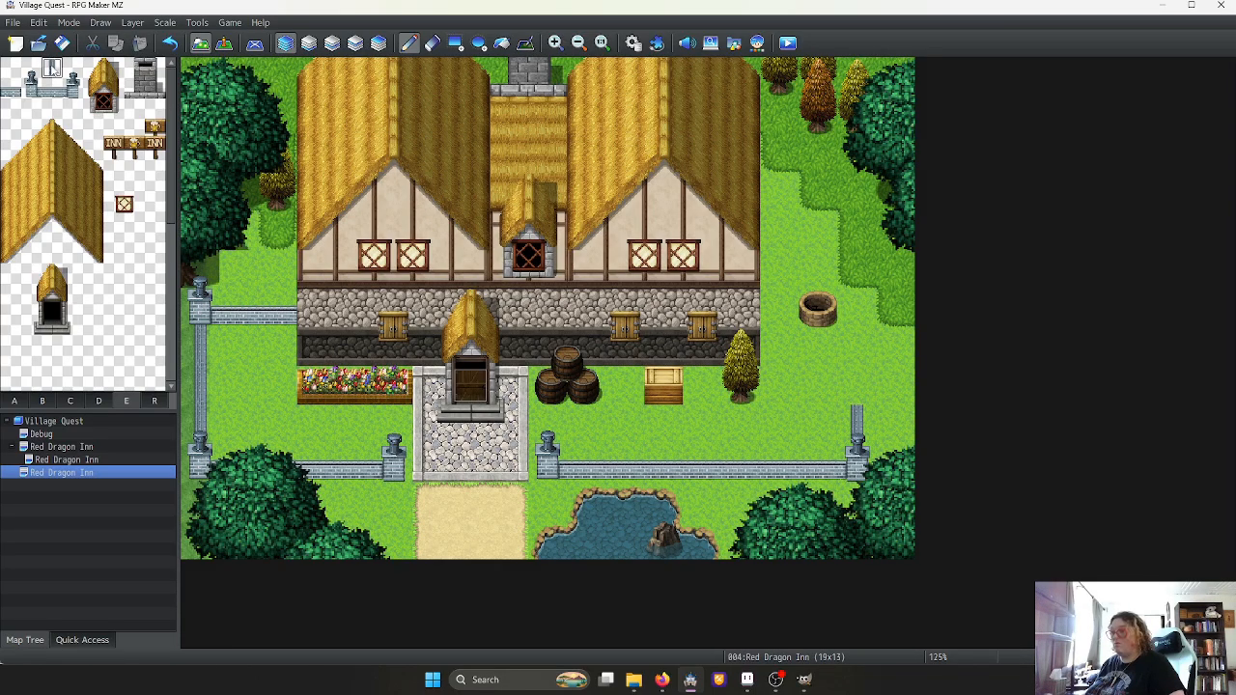
left_click_drag(857, 405, 862, 278)
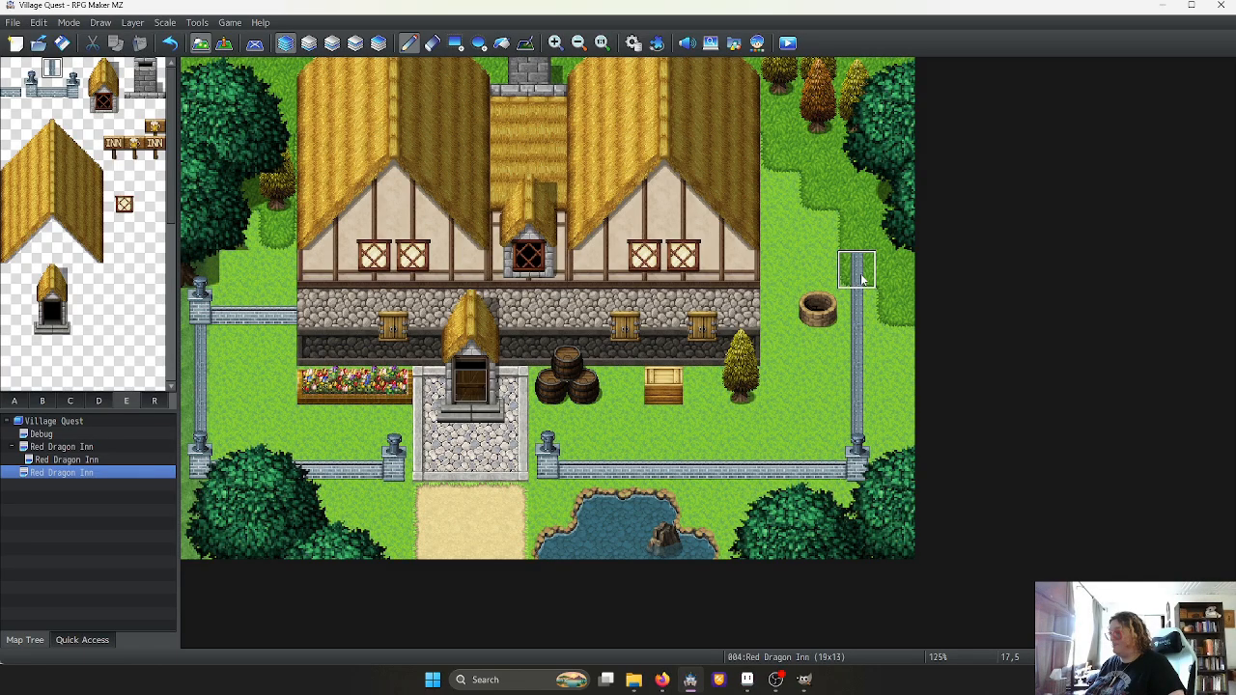
Move the well one tile down and cover its old position with grass
right_click(821, 312)
left_click(819, 341)
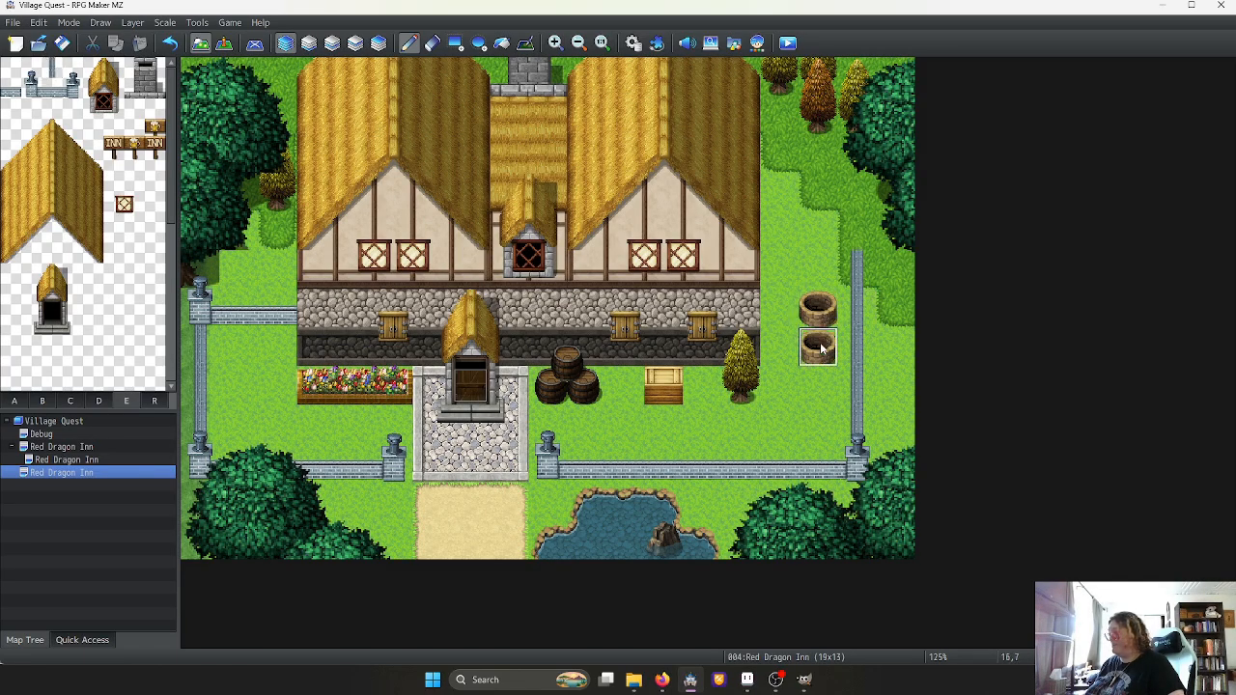
right_click(793, 263)
left_click(811, 299)
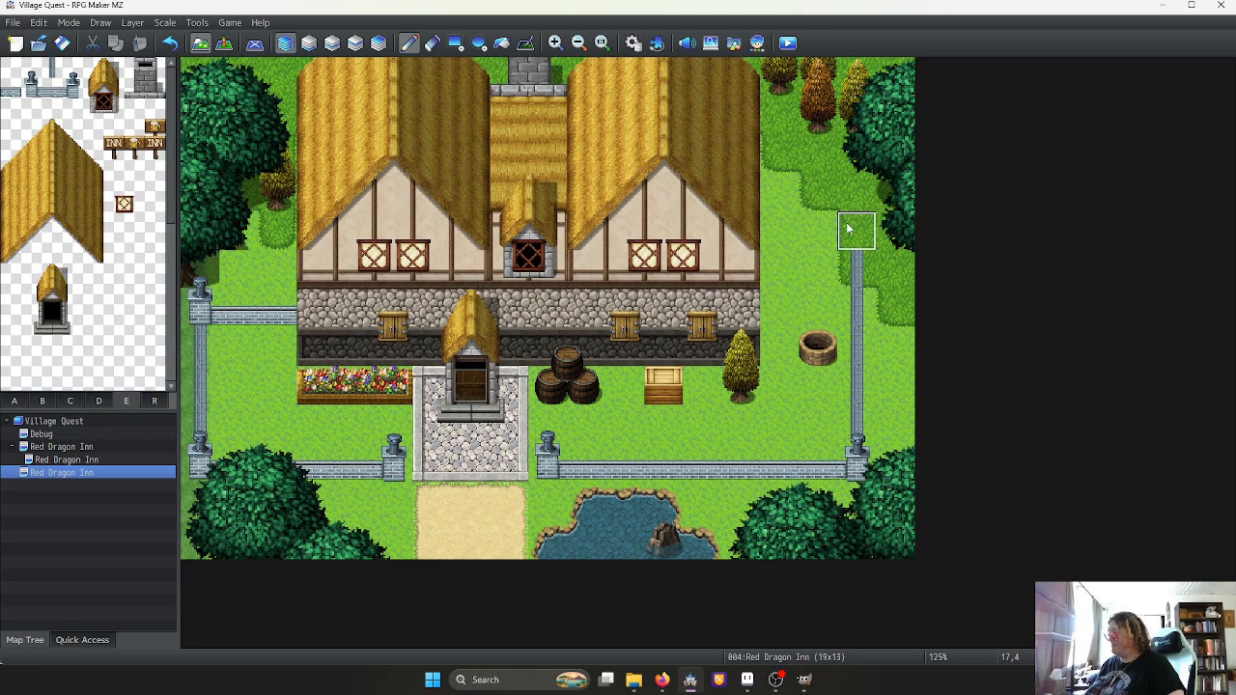
Trim the top of the east vertical wall and join it to the inn with a horizontal wall and a corner pillar
left_click(850, 270)
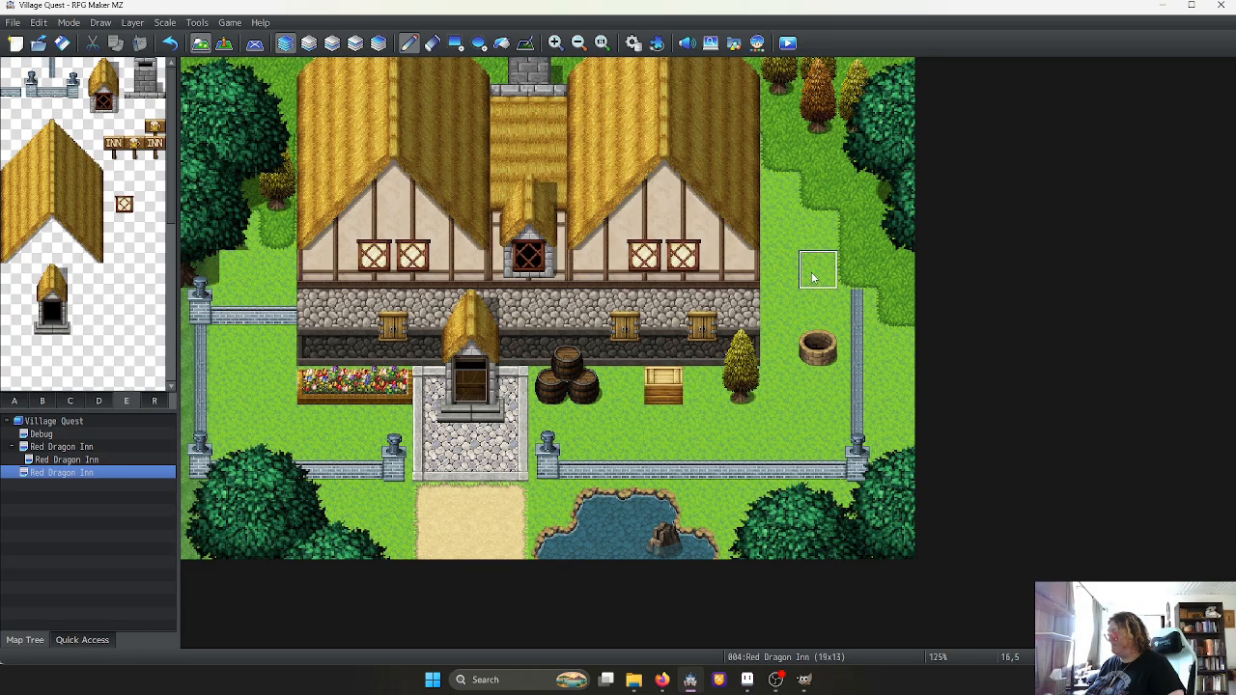
mouse_move(814, 277)
left_mouse_down()
mouse_move(793, 277)
mouse_move(823, 302)
left_mouse_up()
key("ctrl+z")
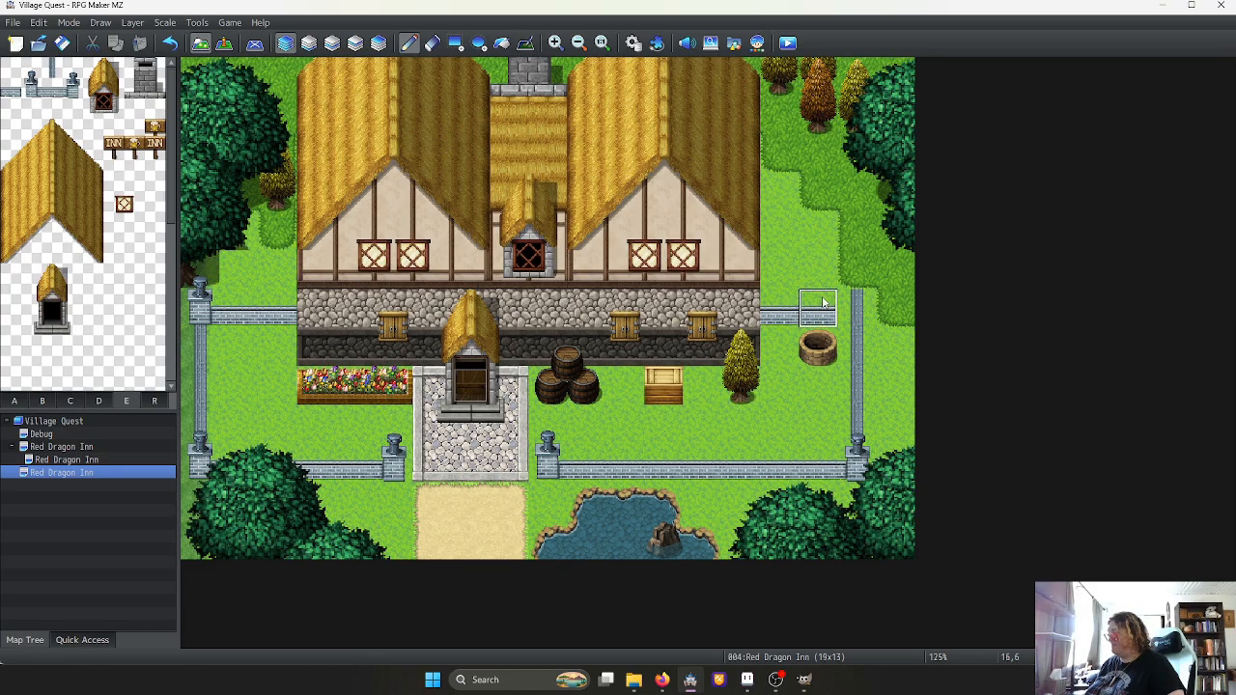
right_click(779, 273)
left_click(856, 304)
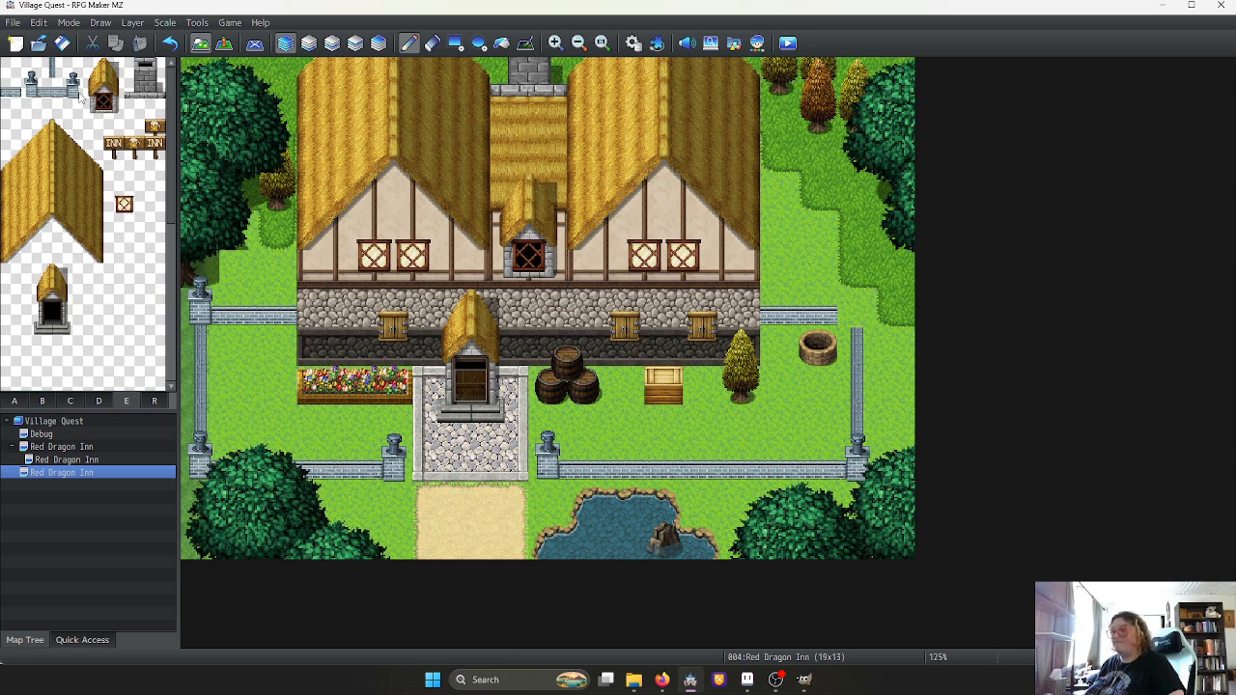
left_click_drag(74, 88, 75, 73)
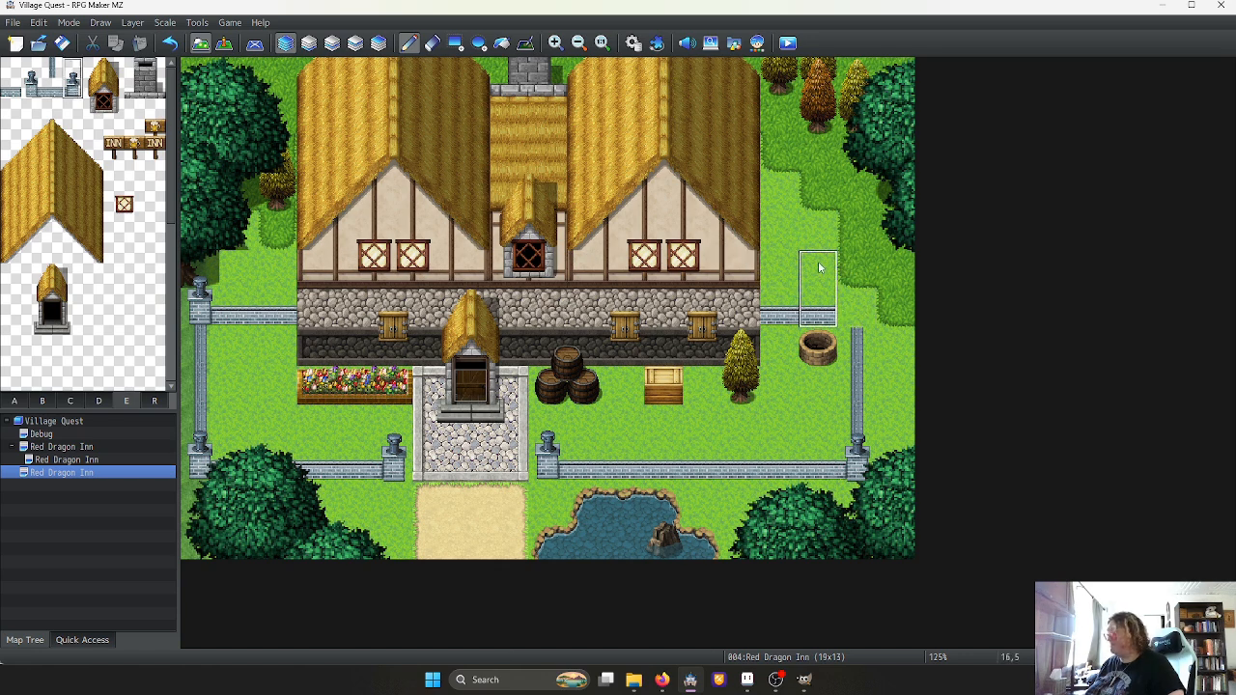
left_click(846, 274)
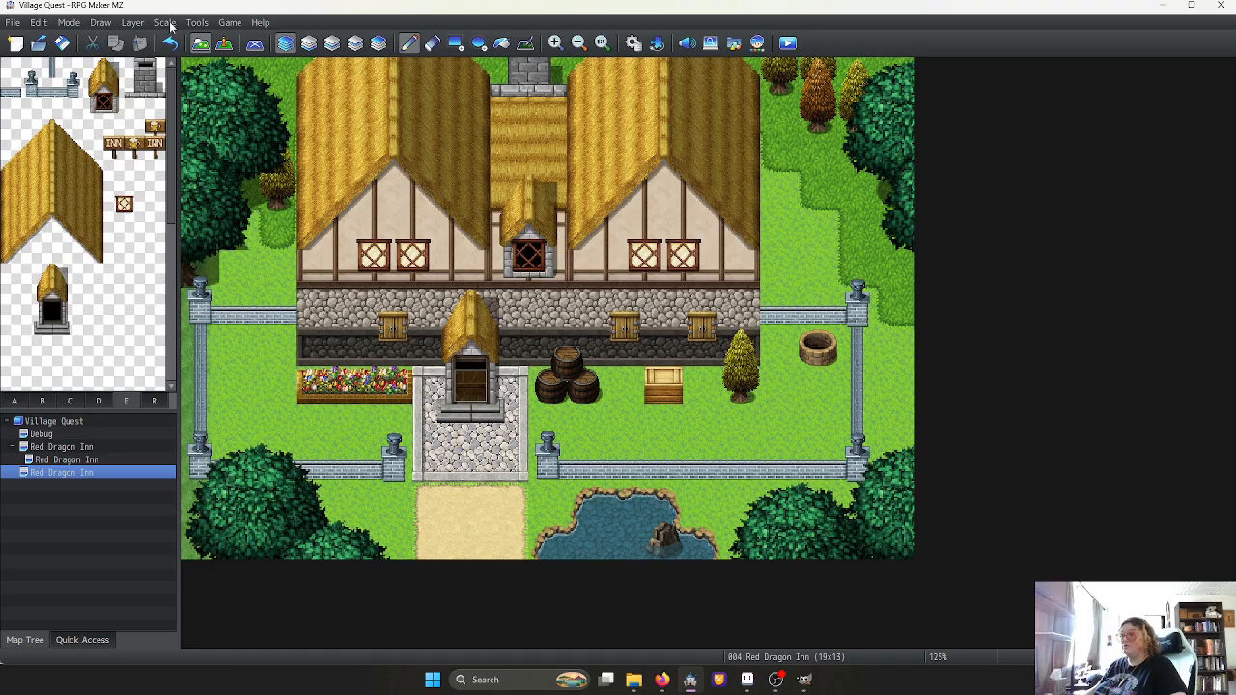
Set the map's height to 14 and copy the lowest rows of scenery one tile down to fill the new row
double_click(128, 474)
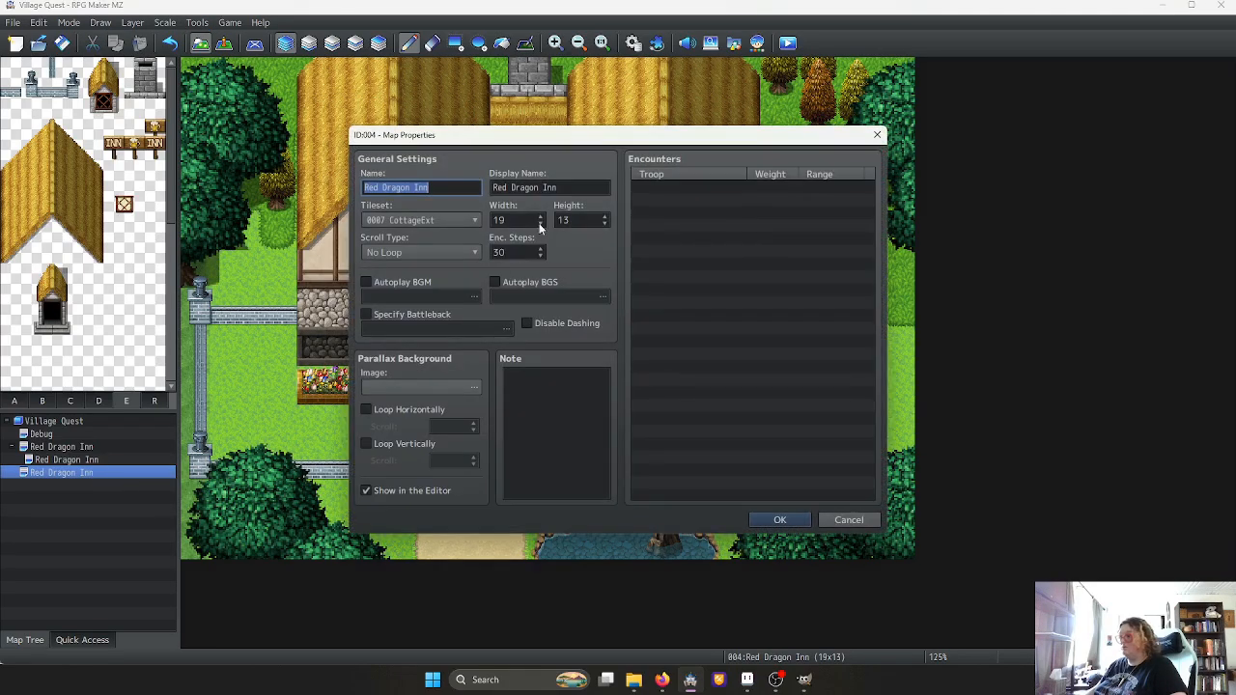
left_click(606, 217)
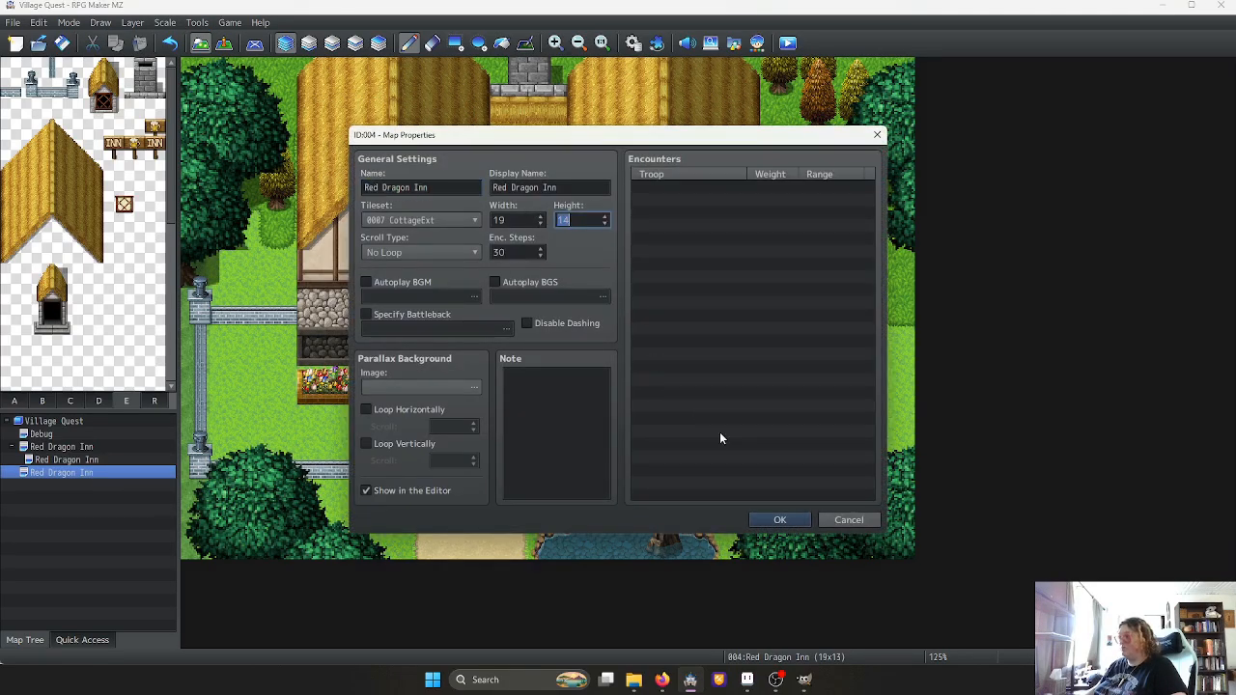
left_click(778, 520)
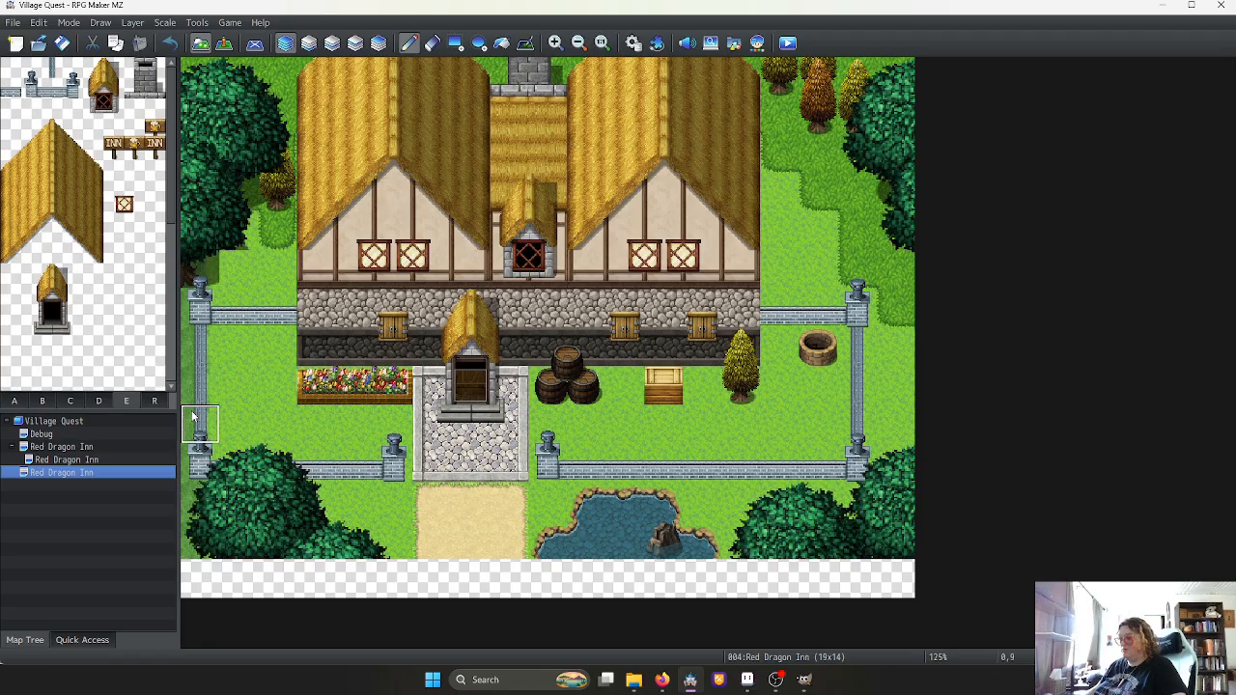
right_click_drag(854, 537, 914, 540)
left_click(901, 579)
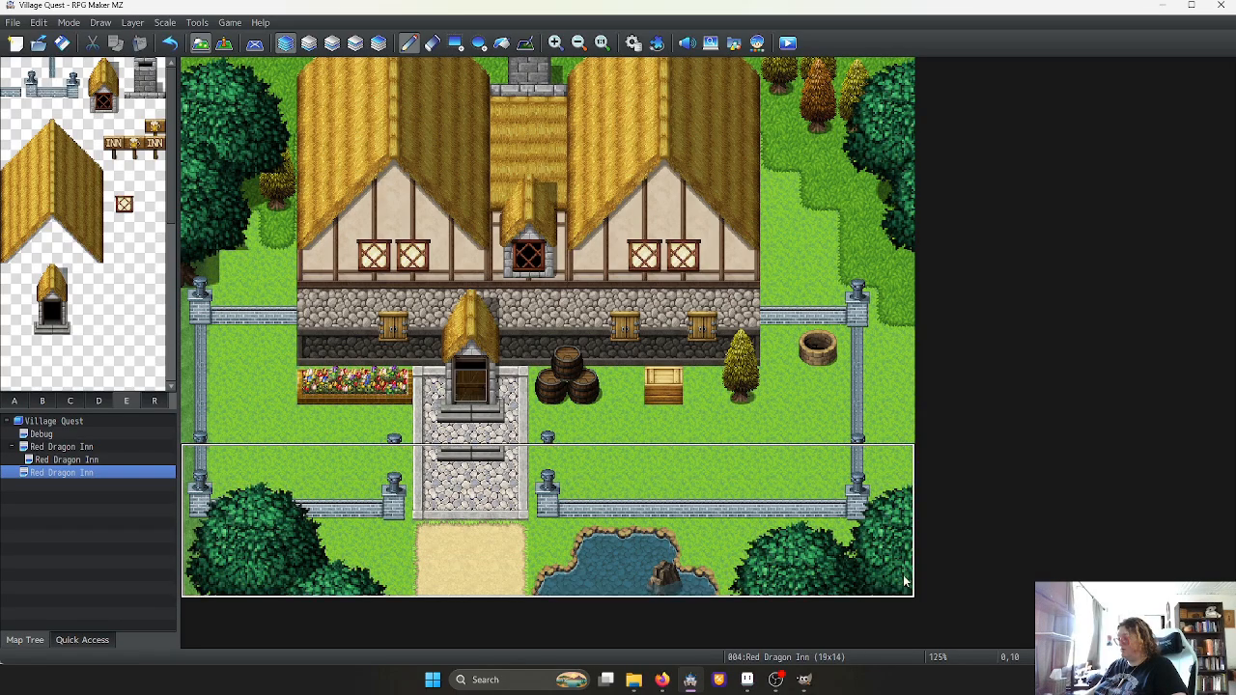
Cover the duplicated pillar tops with grass or wall and the duplicated doorstep with stone paving
right_click(778, 462)
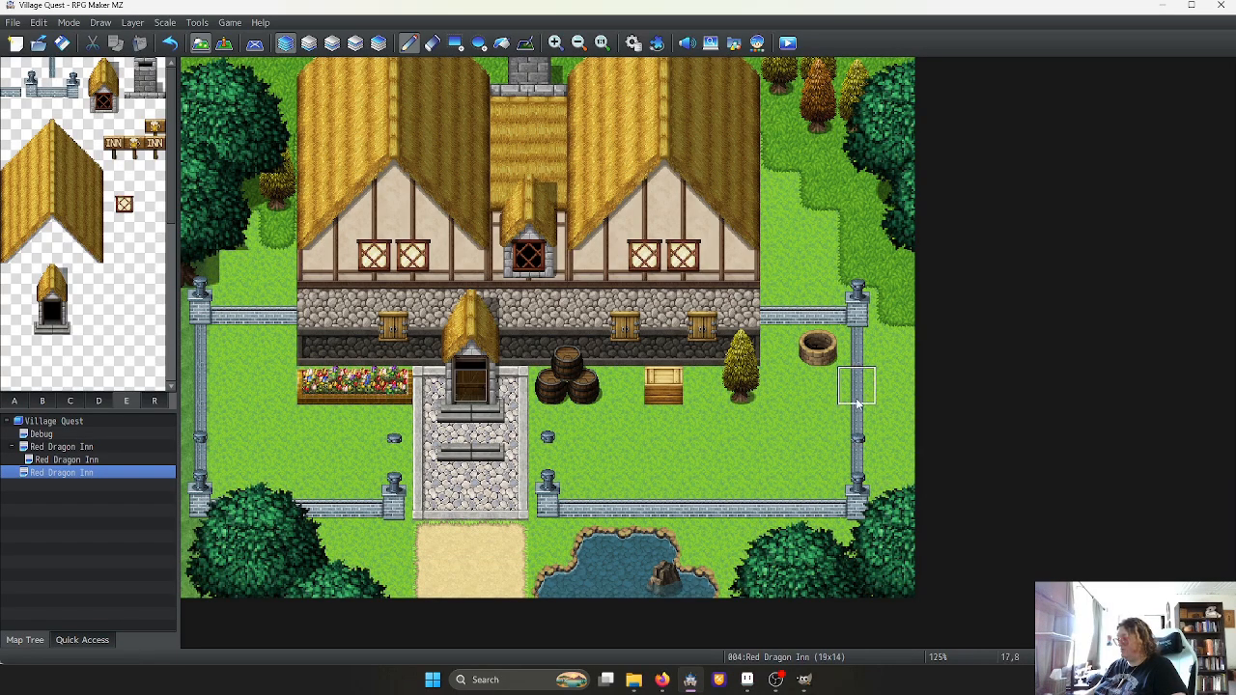
left_click(547, 436)
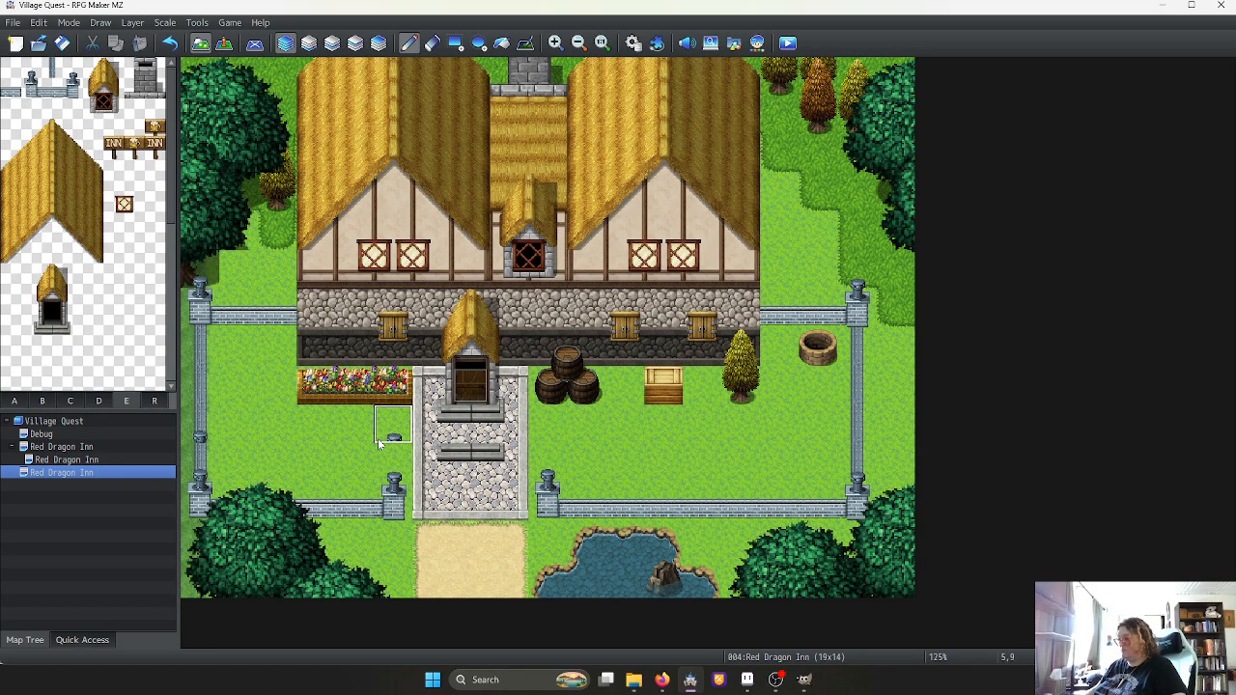
left_click(393, 431)
left_click_drag(437, 467, 508, 467)
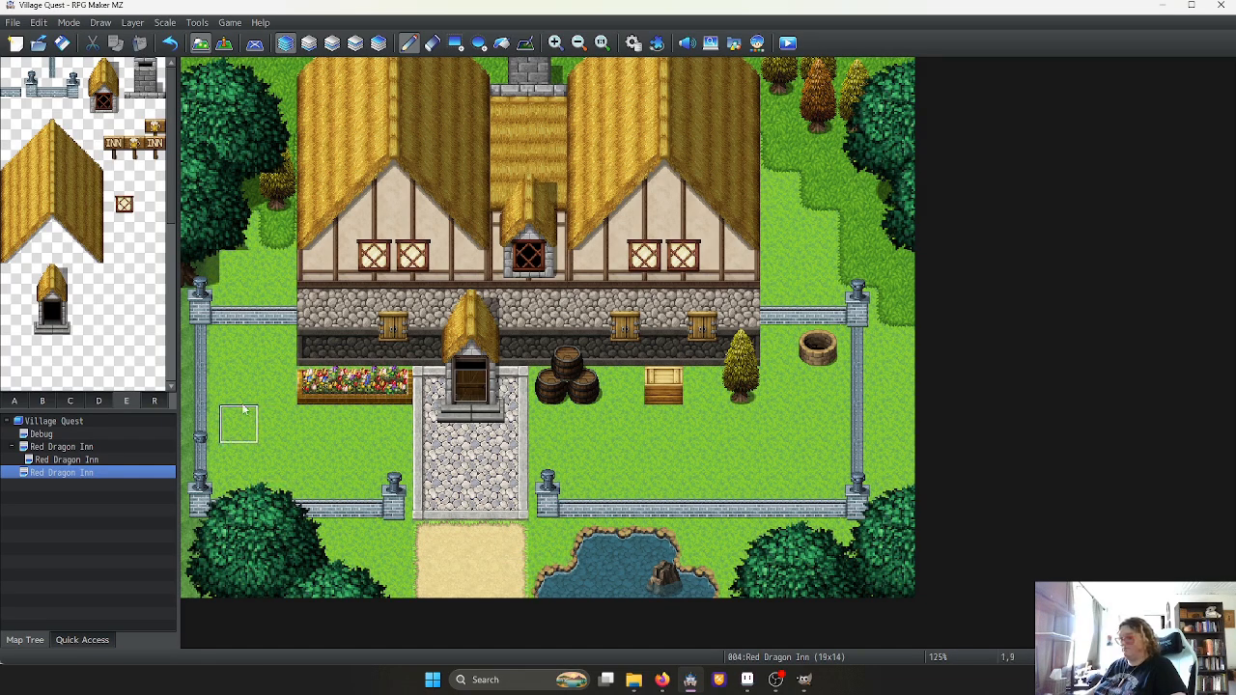
left_click(200, 435)
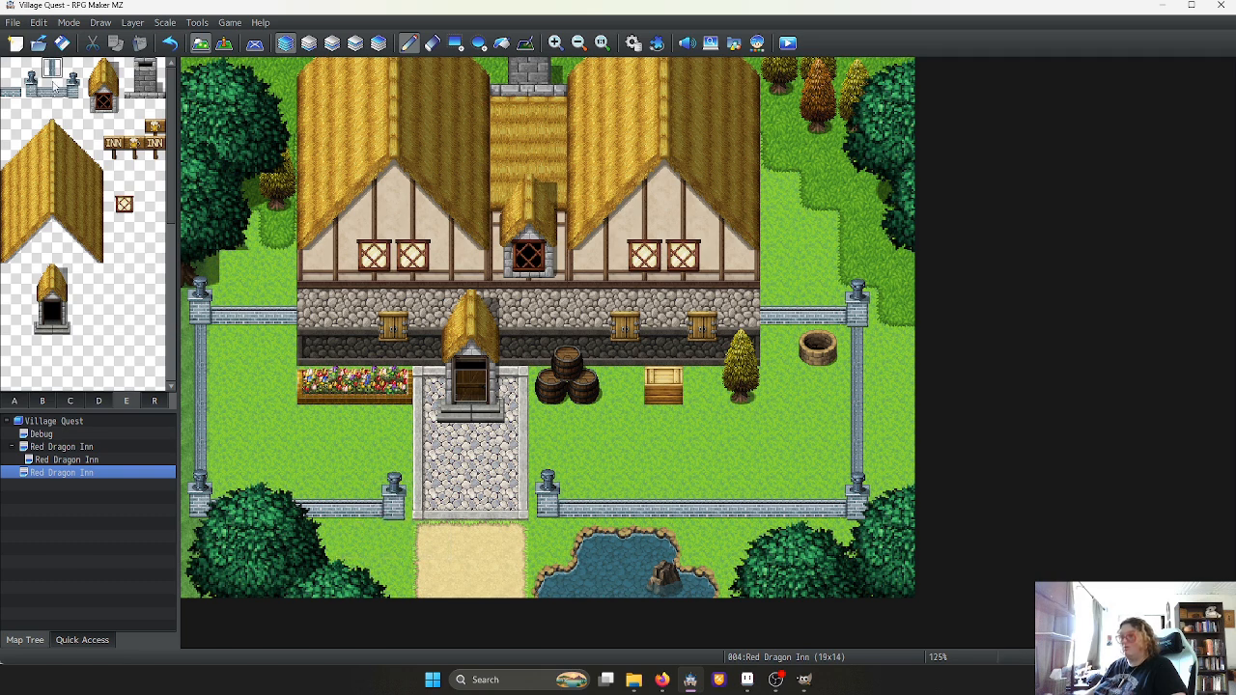
Try a vertical wall section below the pillar on the stone path's west side and remove it again
left_click(393, 538)
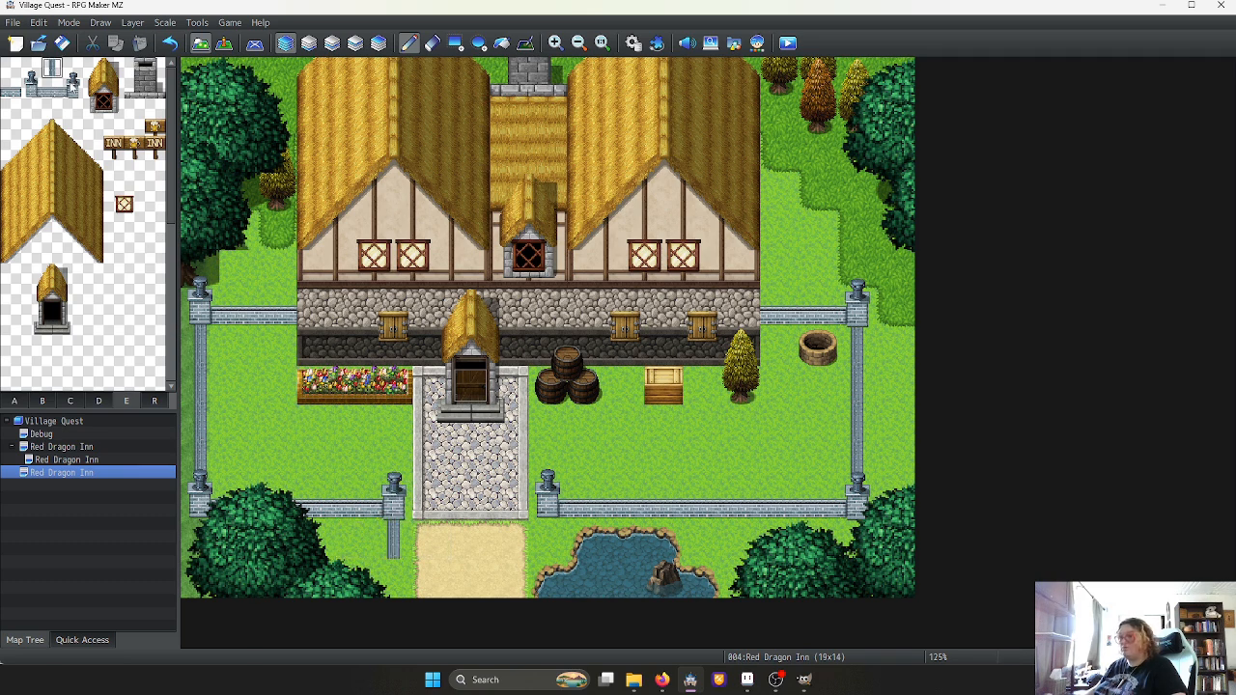
left_click(31, 86)
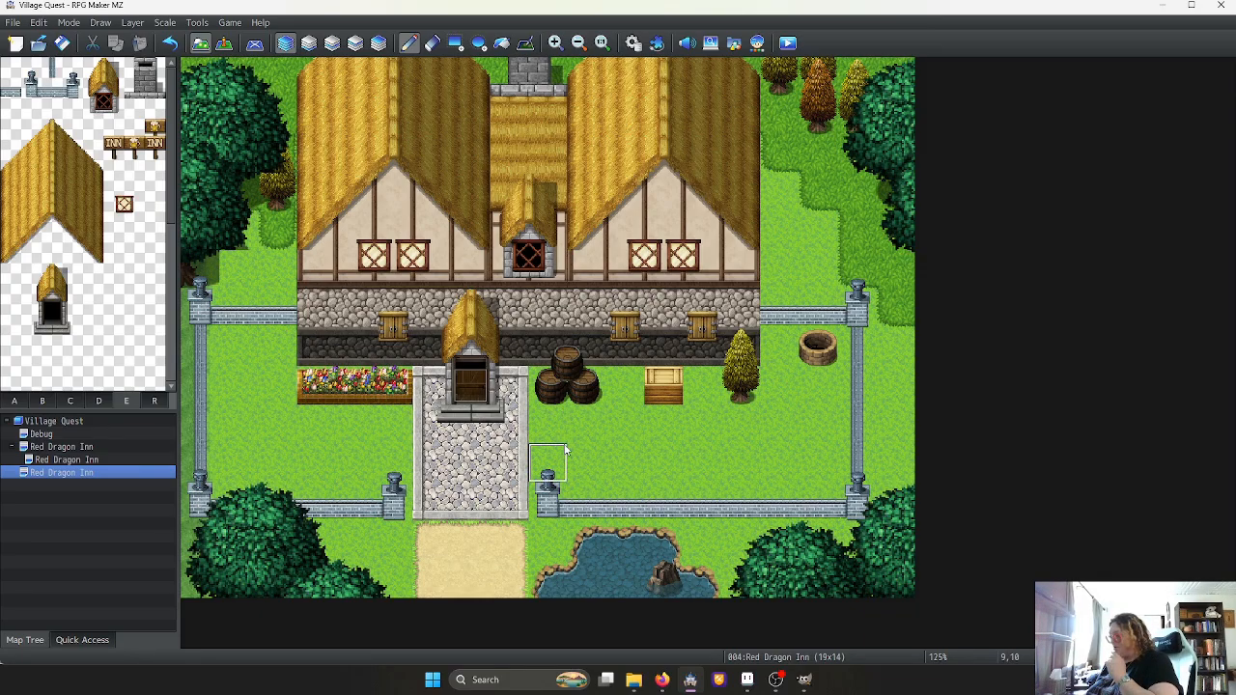
Paint a stepped dirt path from the stone path toward the well, restoring grass at the bend below the pine tree
mouse_move(635, 445)
left_mouse_down()
mouse_move(777, 442)
mouse_move(815, 417)
mouse_move(817, 384)
left_mouse_up()
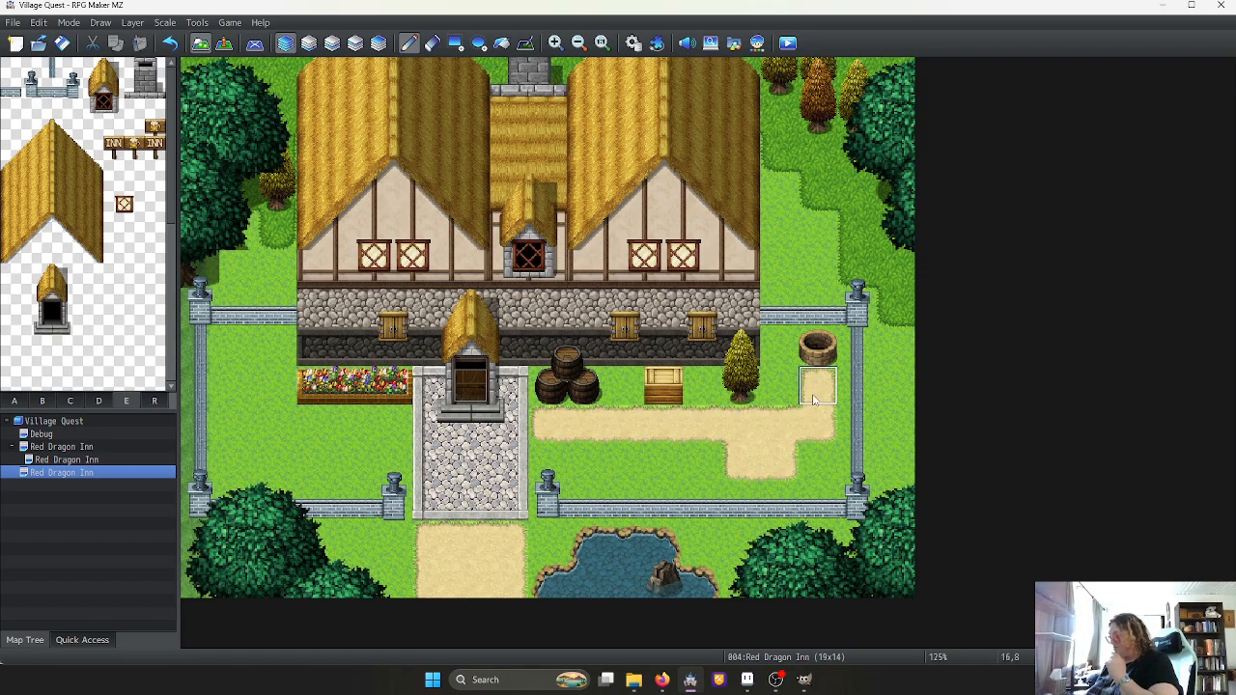
left_click(704, 463)
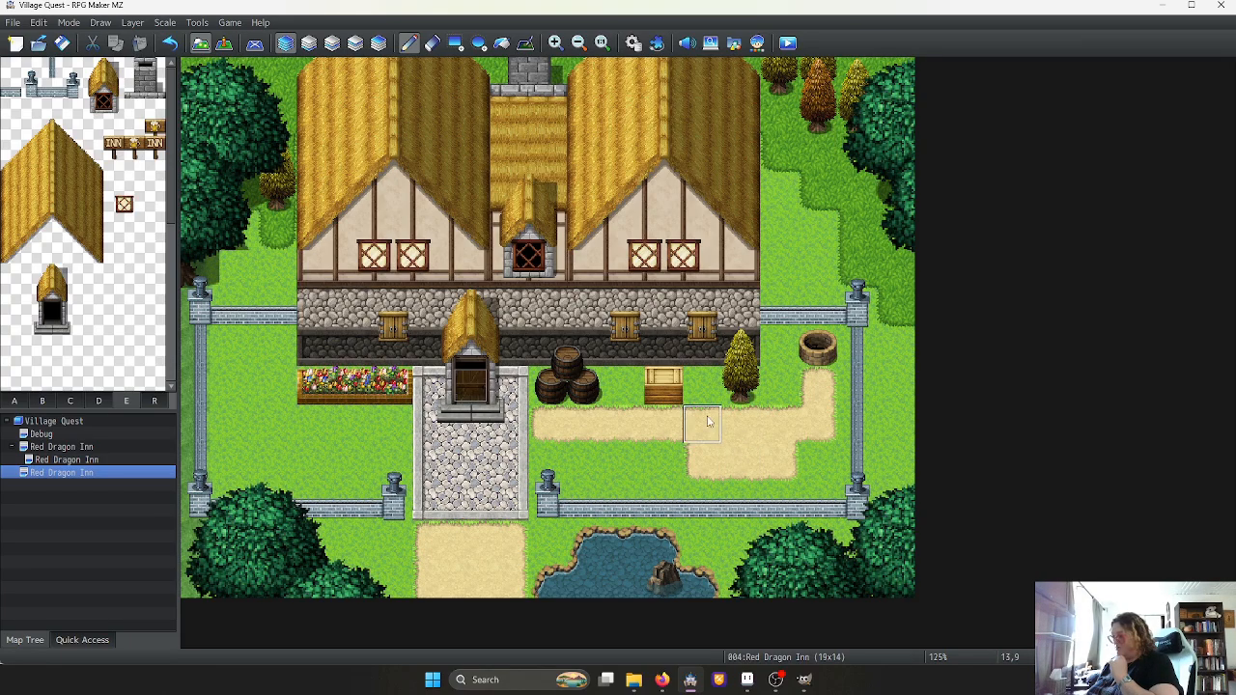
mouse_move(705, 404)
left_mouse_down()
mouse_move(704, 421)
mouse_move(740, 422)
left_mouse_up()
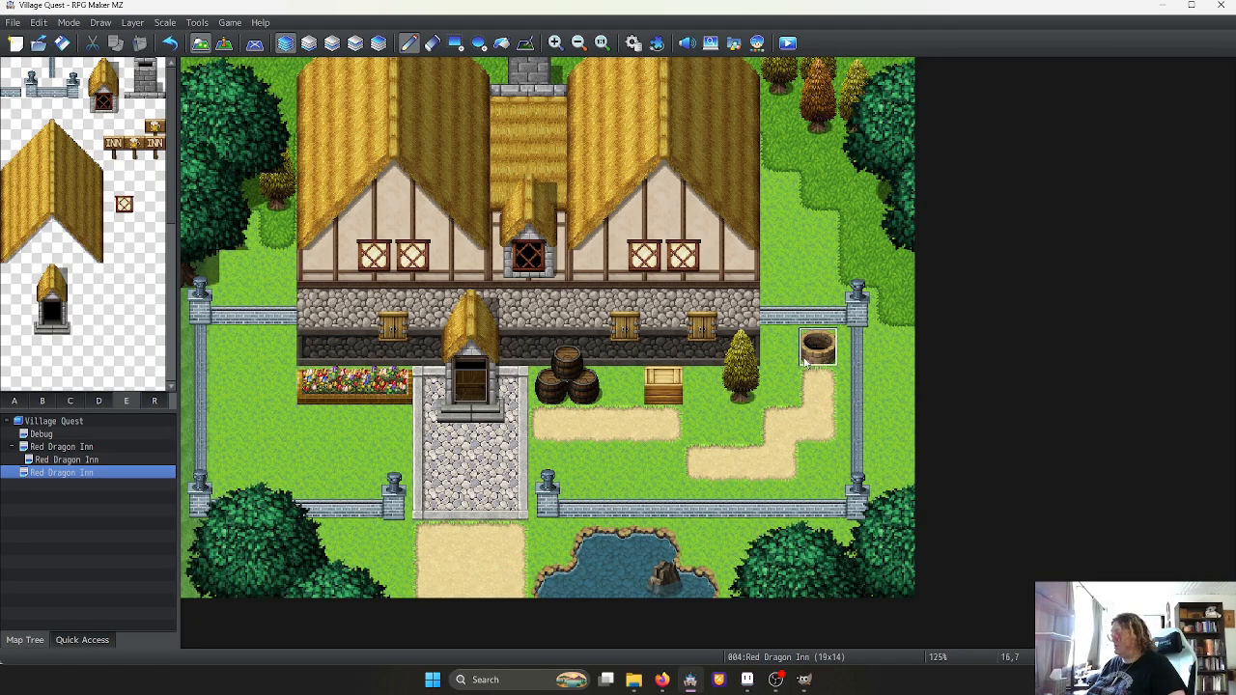
Place the tree stump with an axe just inside the west wall, beside the inn
left_click(69, 400)
left_click(98, 401)
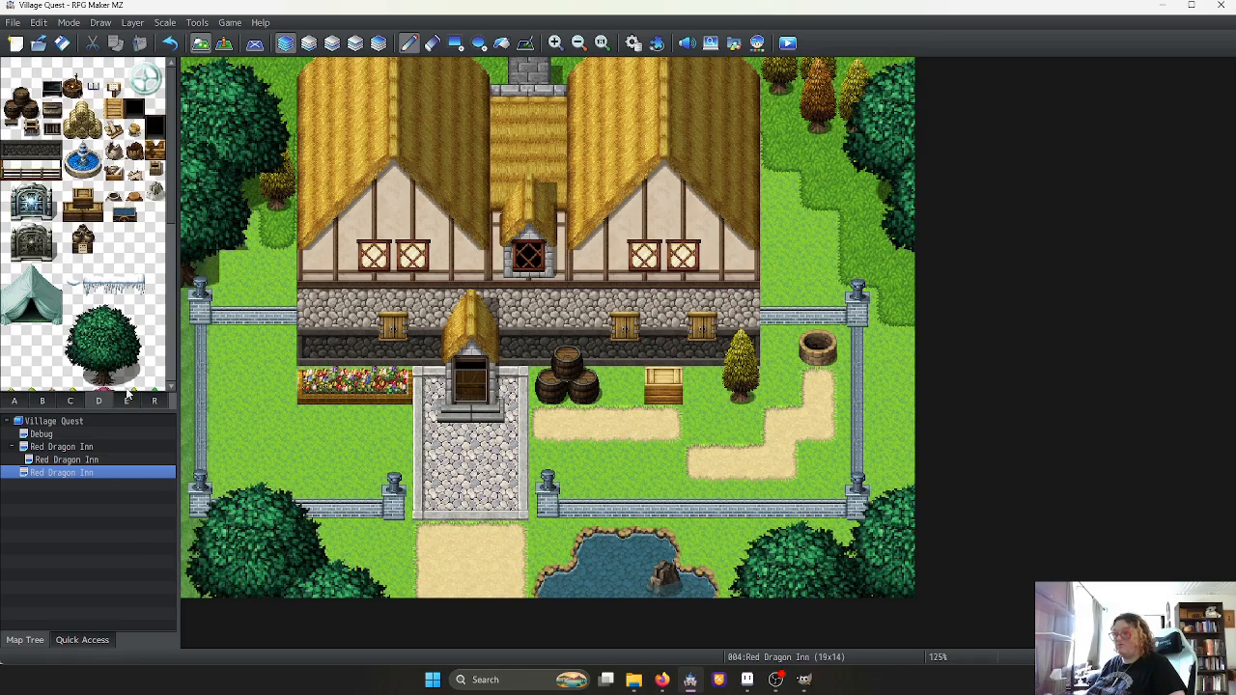
scroll(102, 241, "down", 1)
scroll(102, 222, "up", 1)
scroll(117, 230, "down", 8)
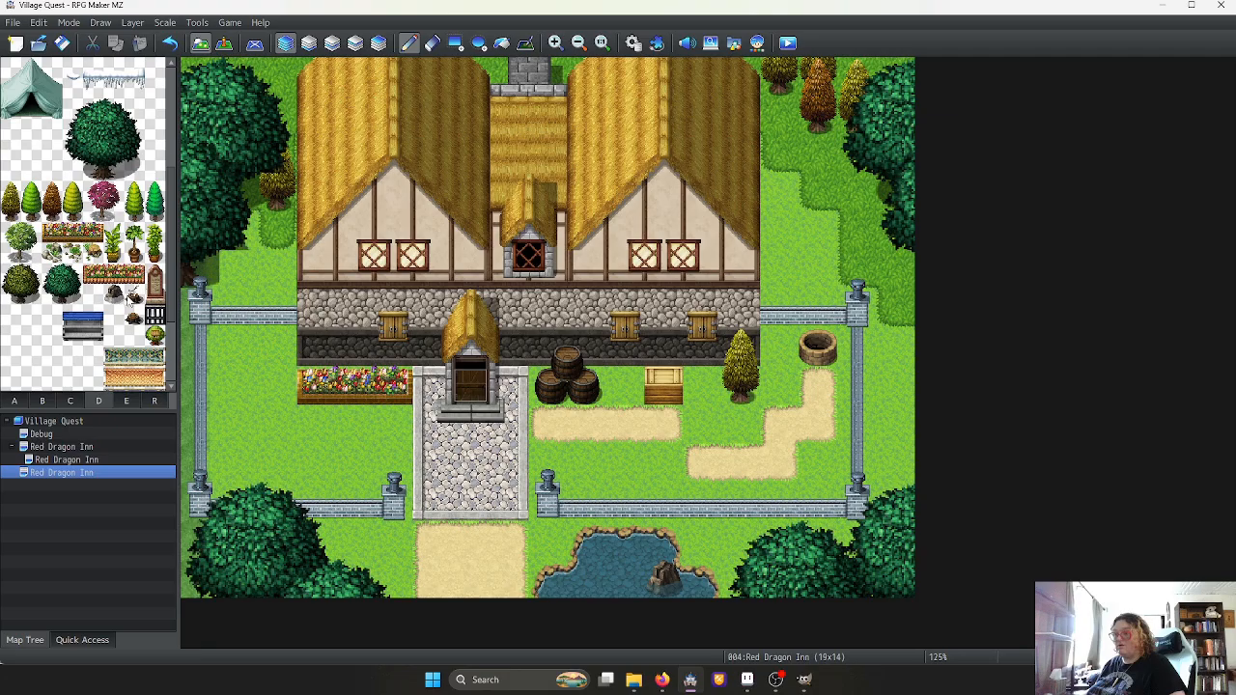
left_click(133, 294)
left_click(238, 348)
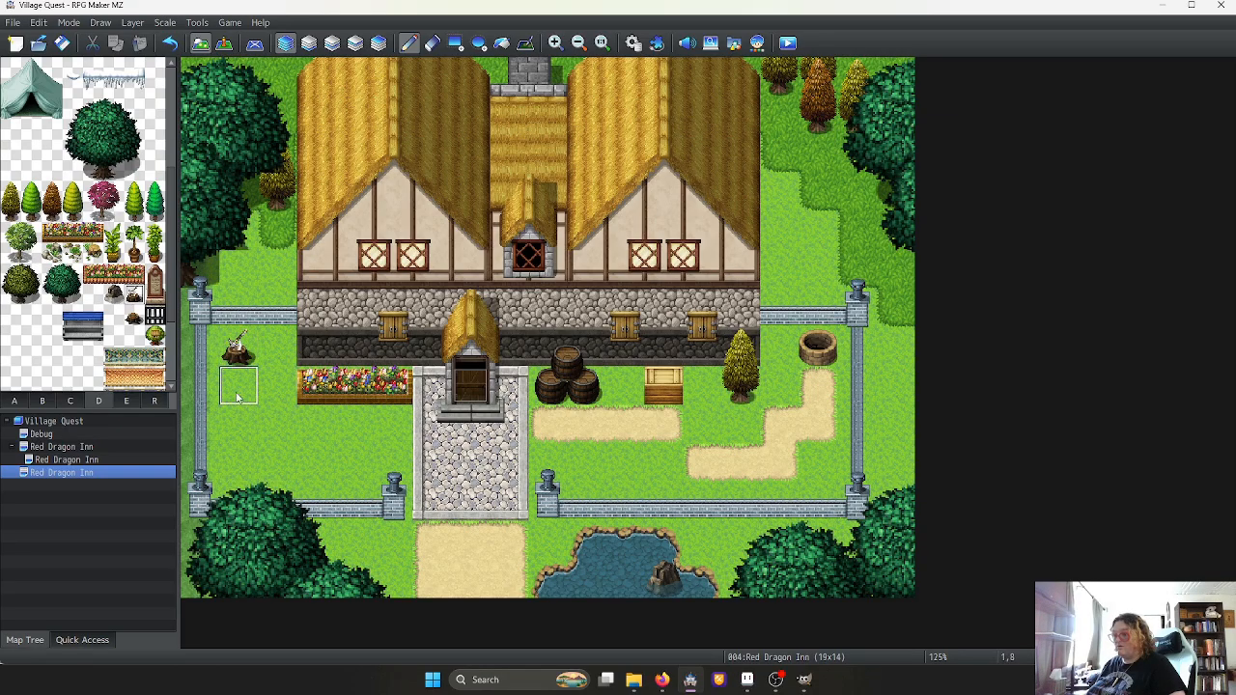
Place a firewood pile between the axe stump and the inn, and undo the second pile below it
left_click(42, 400)
scroll(92, 299, "down", 3)
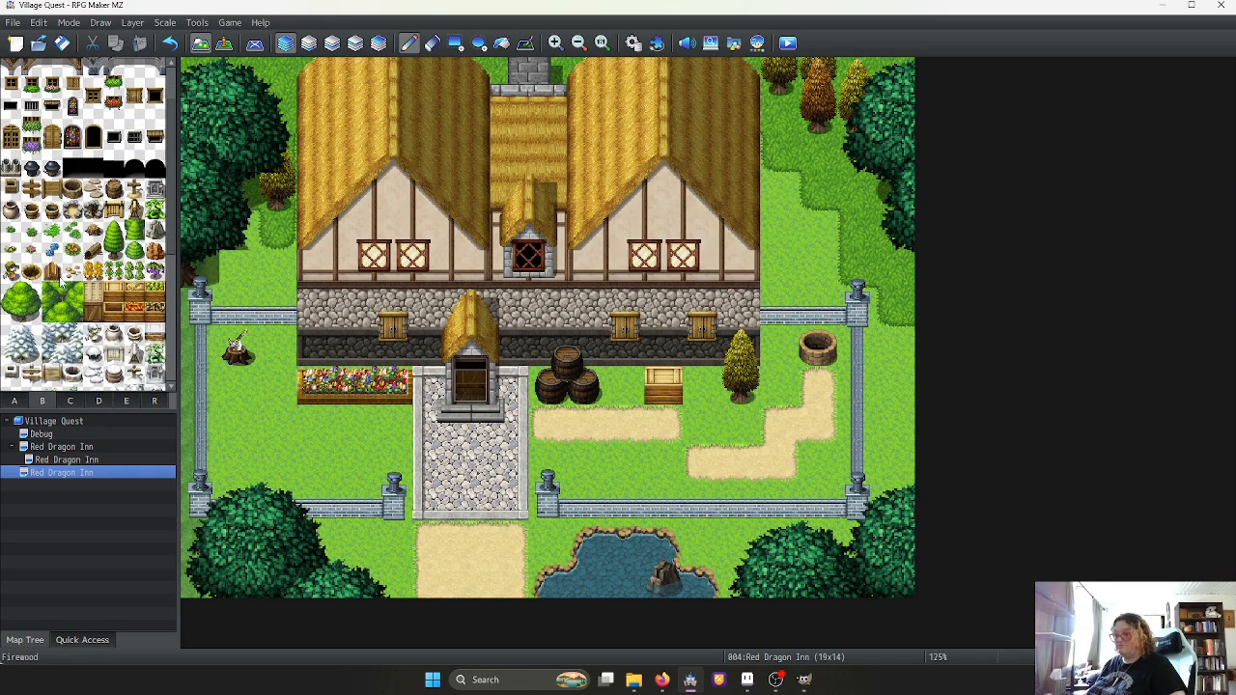
left_click(51, 271)
left_click(280, 363)
left_click(279, 385)
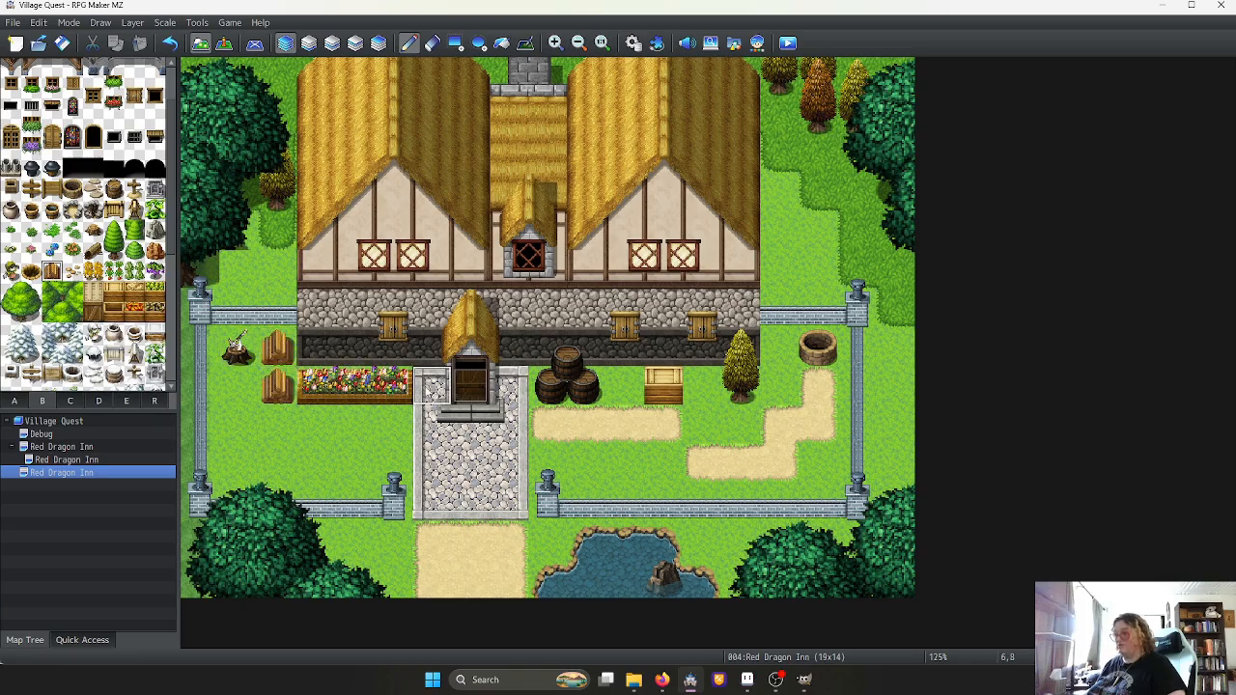
key("ctrl+z")
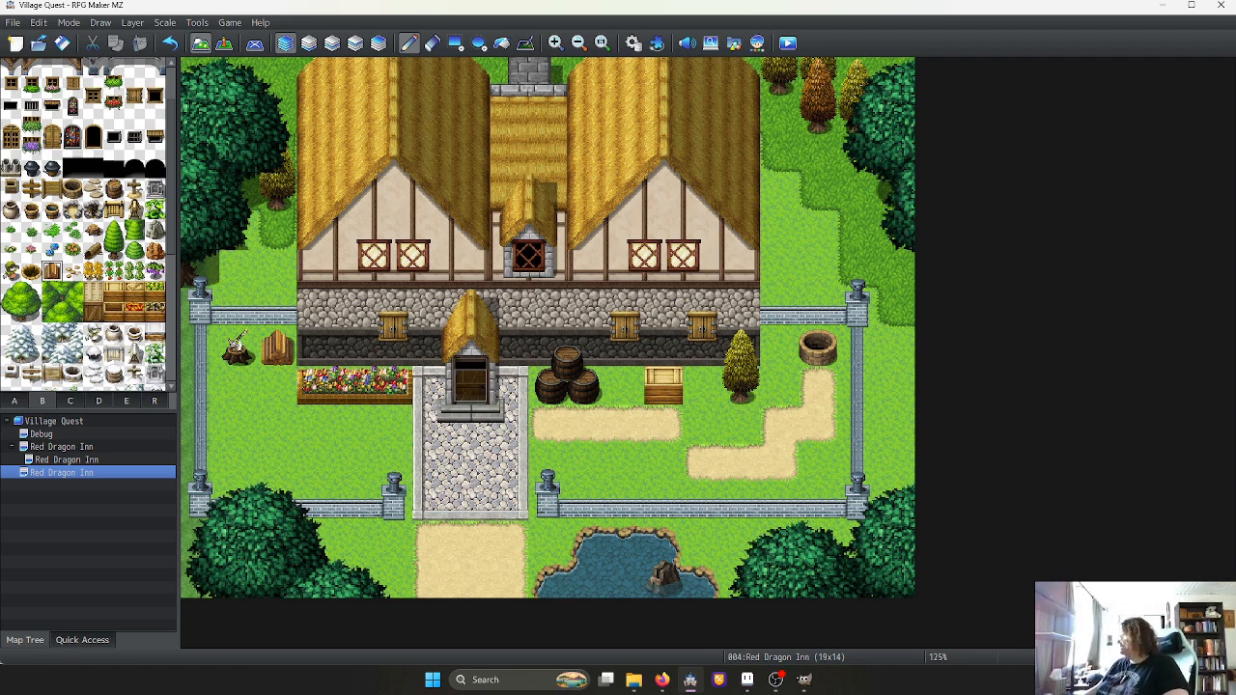
Look over the inn's interior map and its original exterior map, and return to the redesigned exterior map
left_click(84, 460)
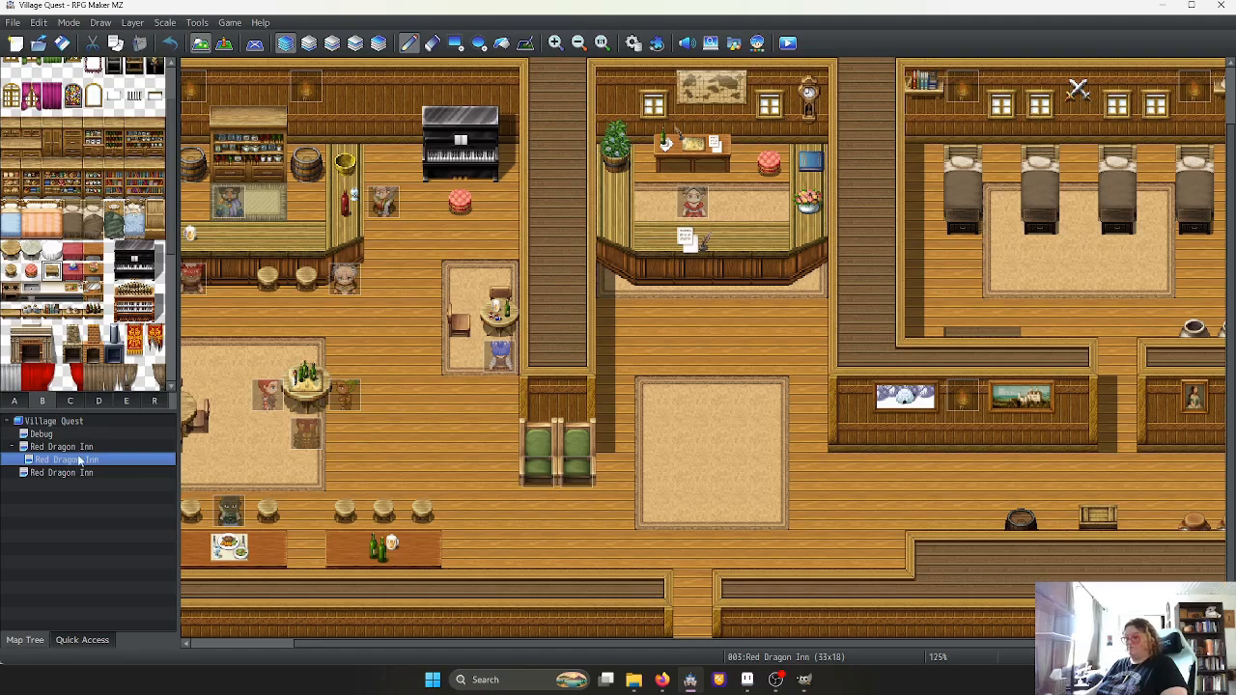
left_click(77, 447)
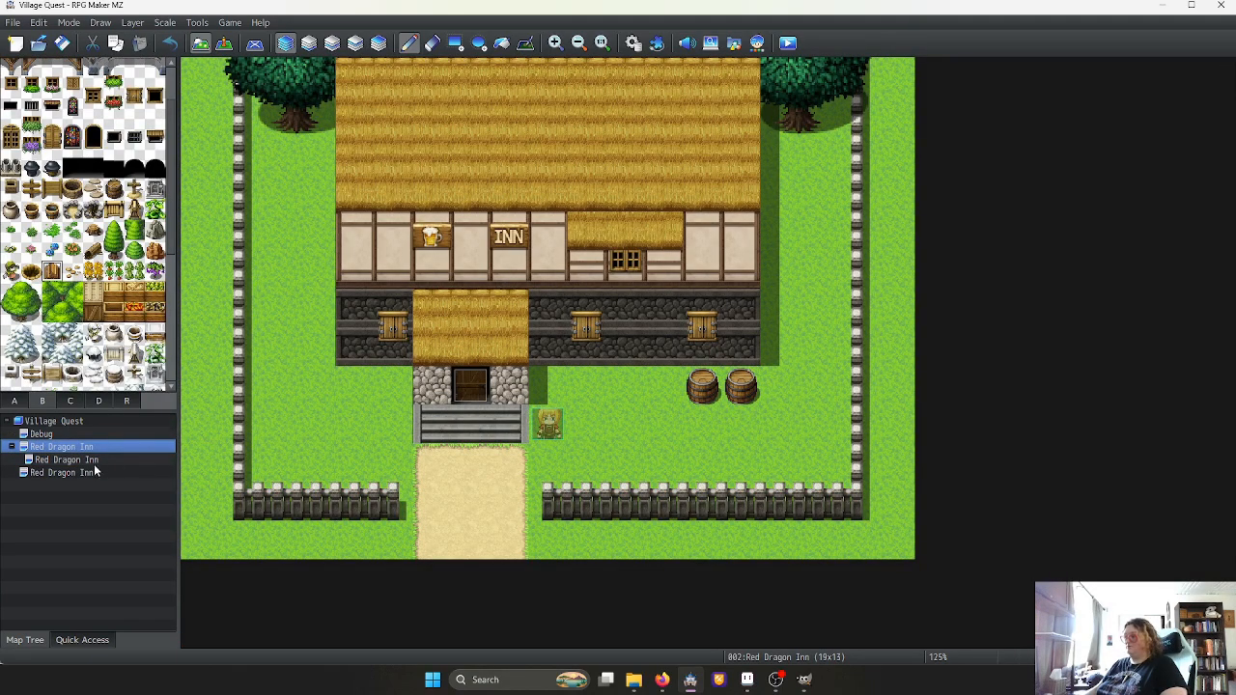
left_click(58, 473)
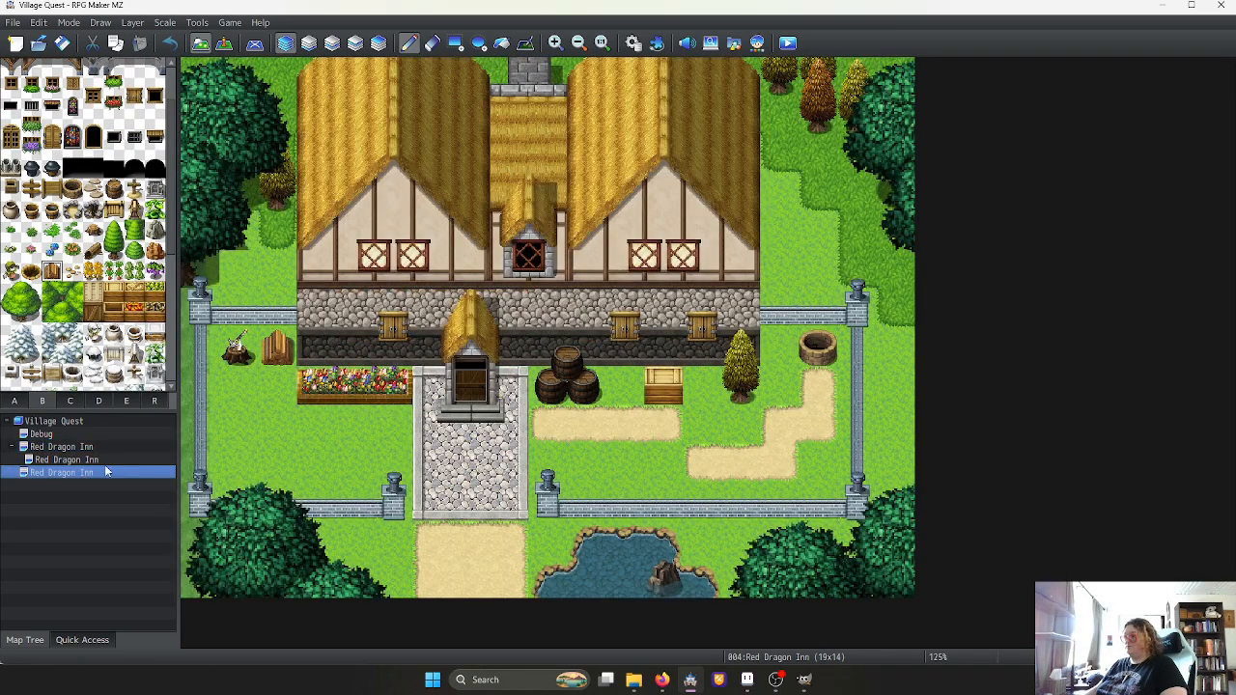